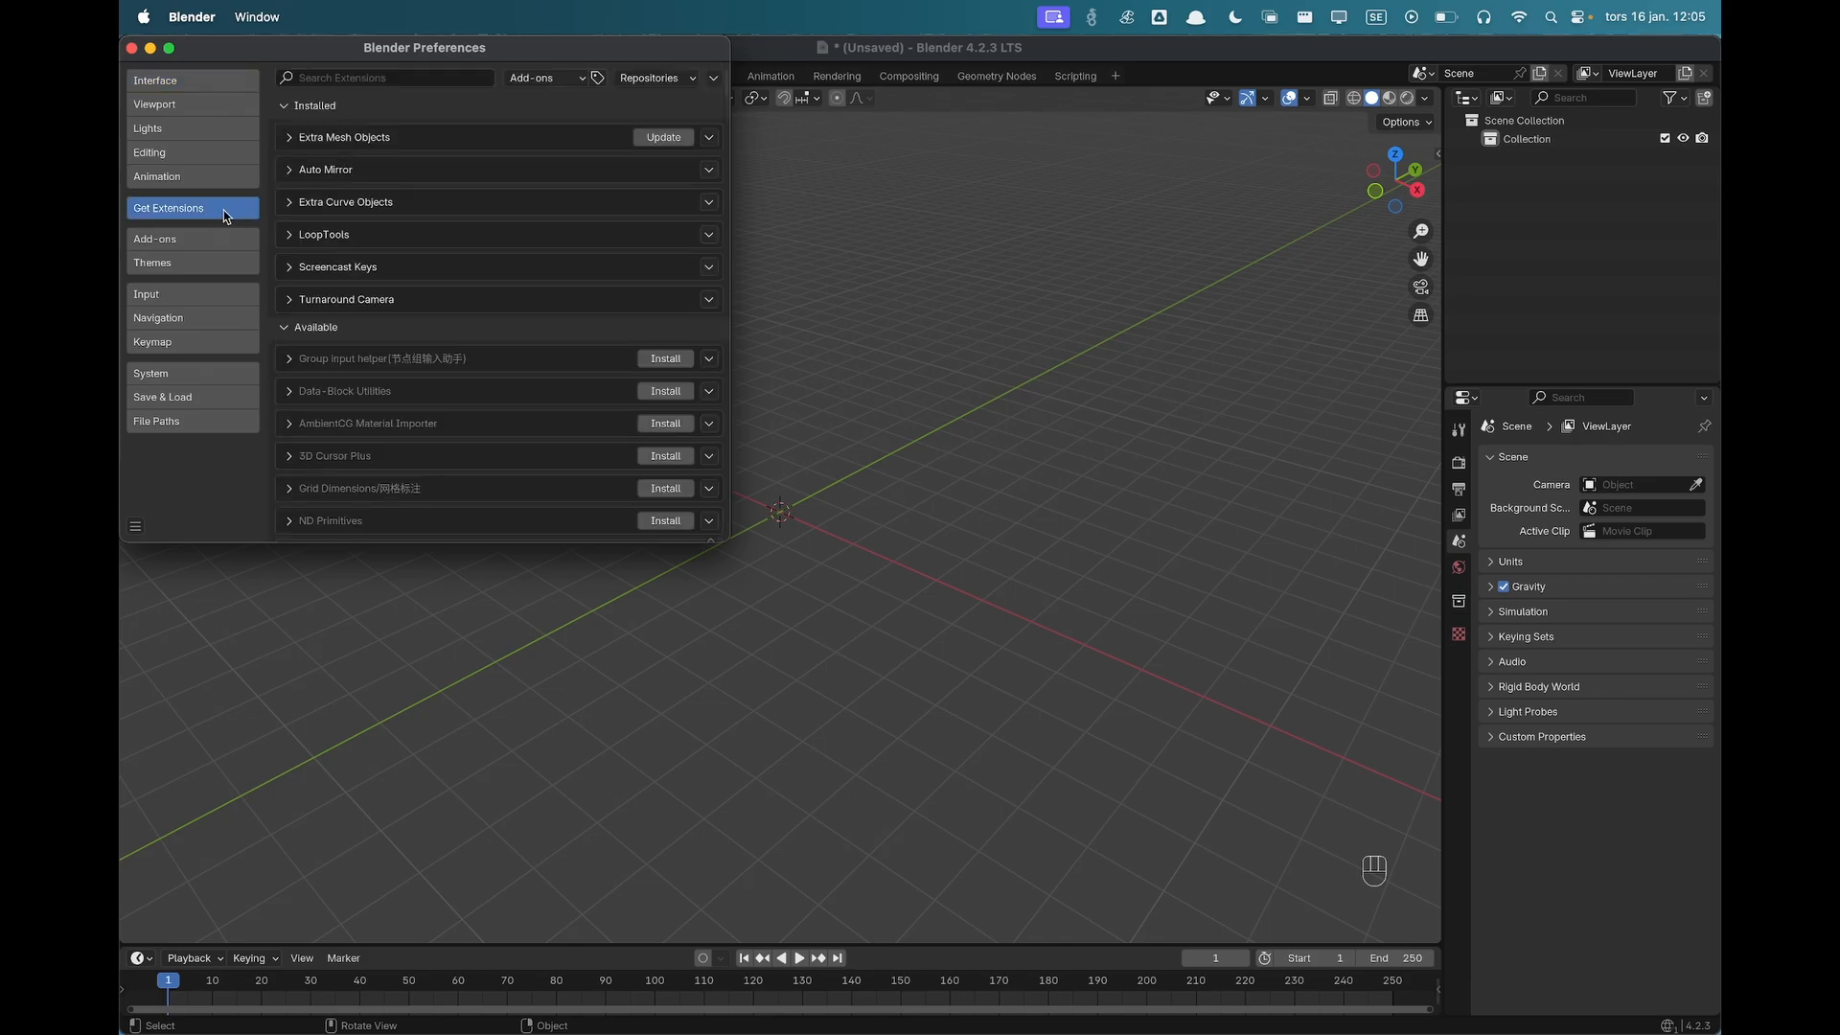
Search the available extensions for the Extra Mesh Objects add-on, and close the preferences.
left_click(384, 79)
type("Extra Mesh Objec")
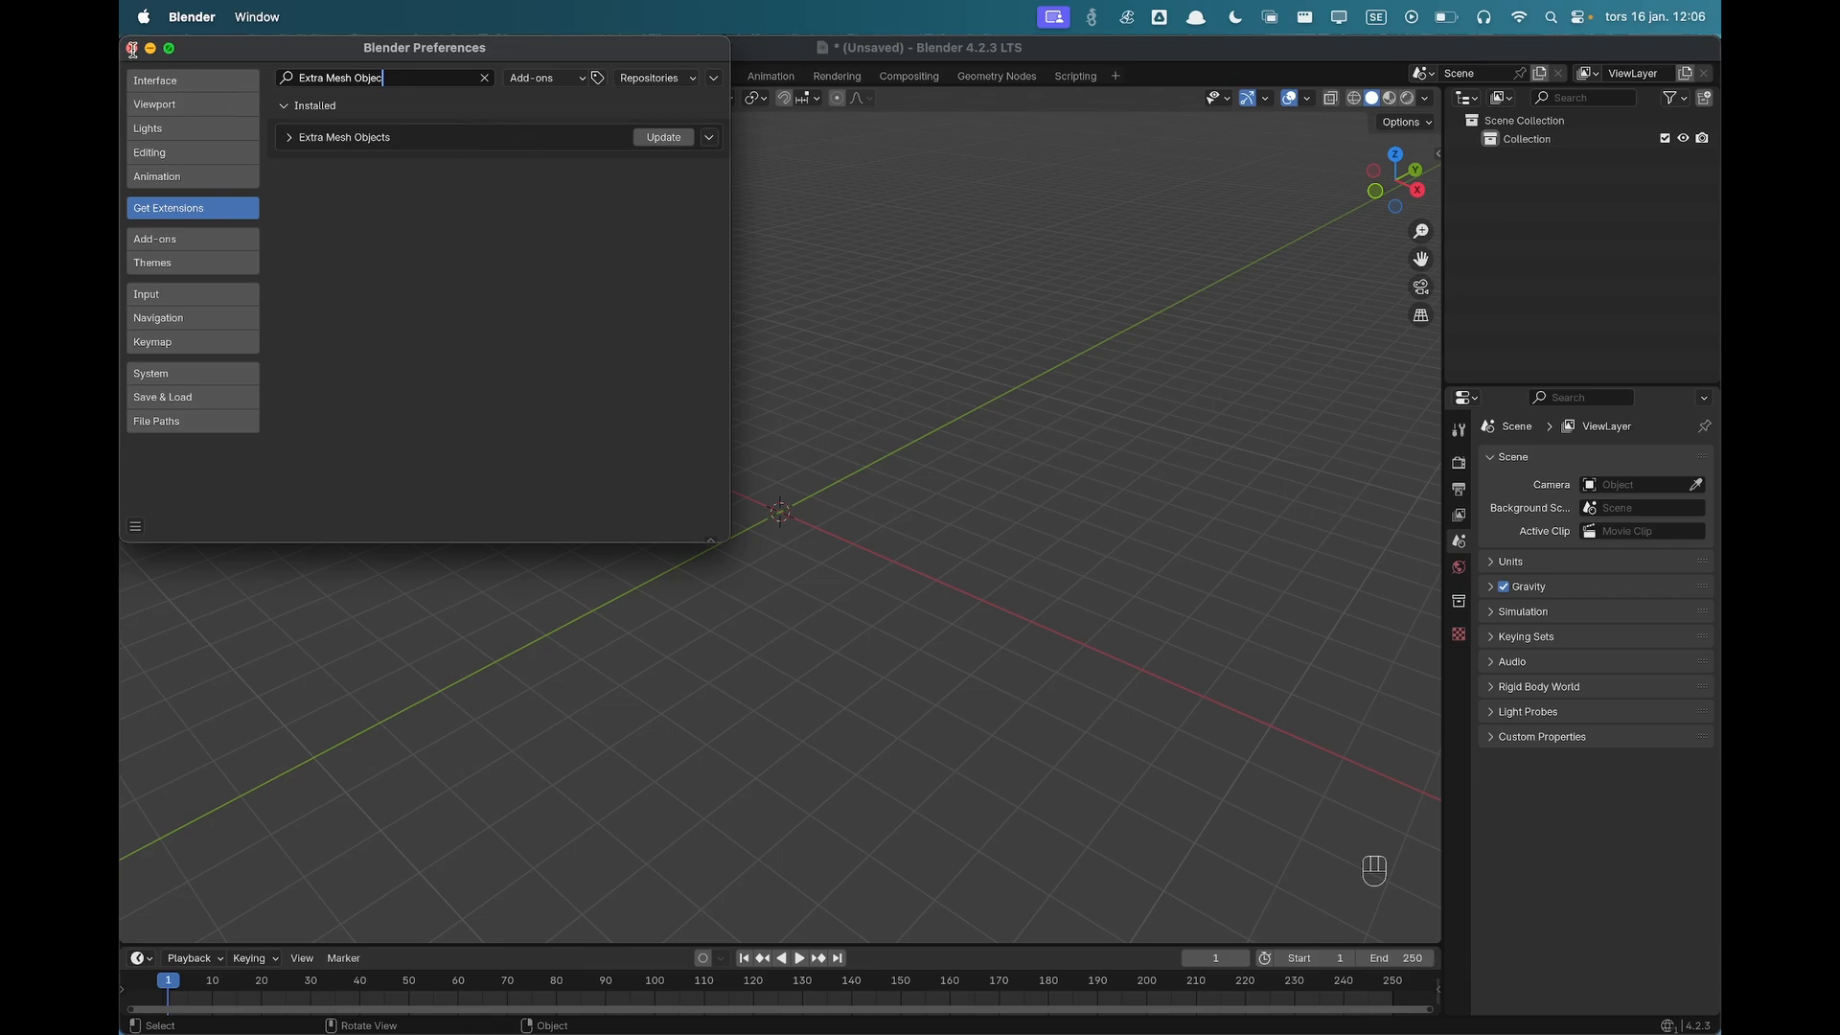
left_click(132, 48)
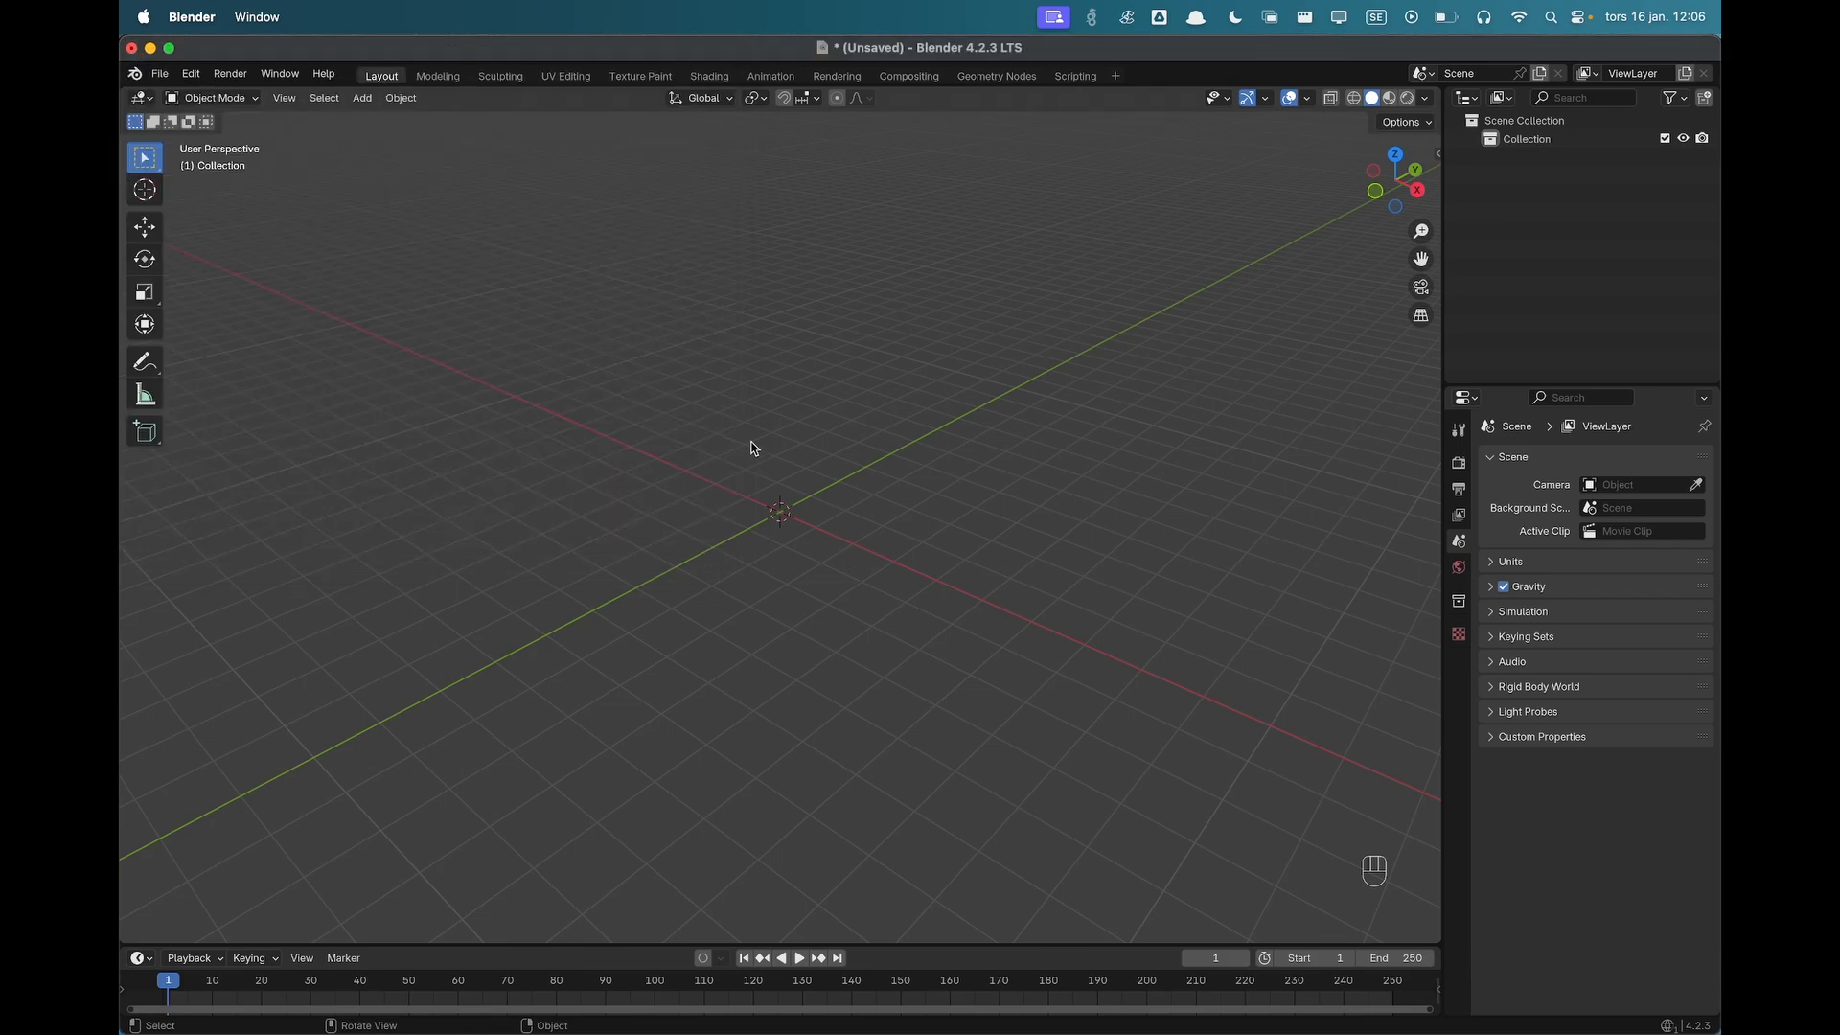
Add a mesh circle at the world origin and fill it with a face in Edit Mode.
scroll(813, 530, "up", 3)
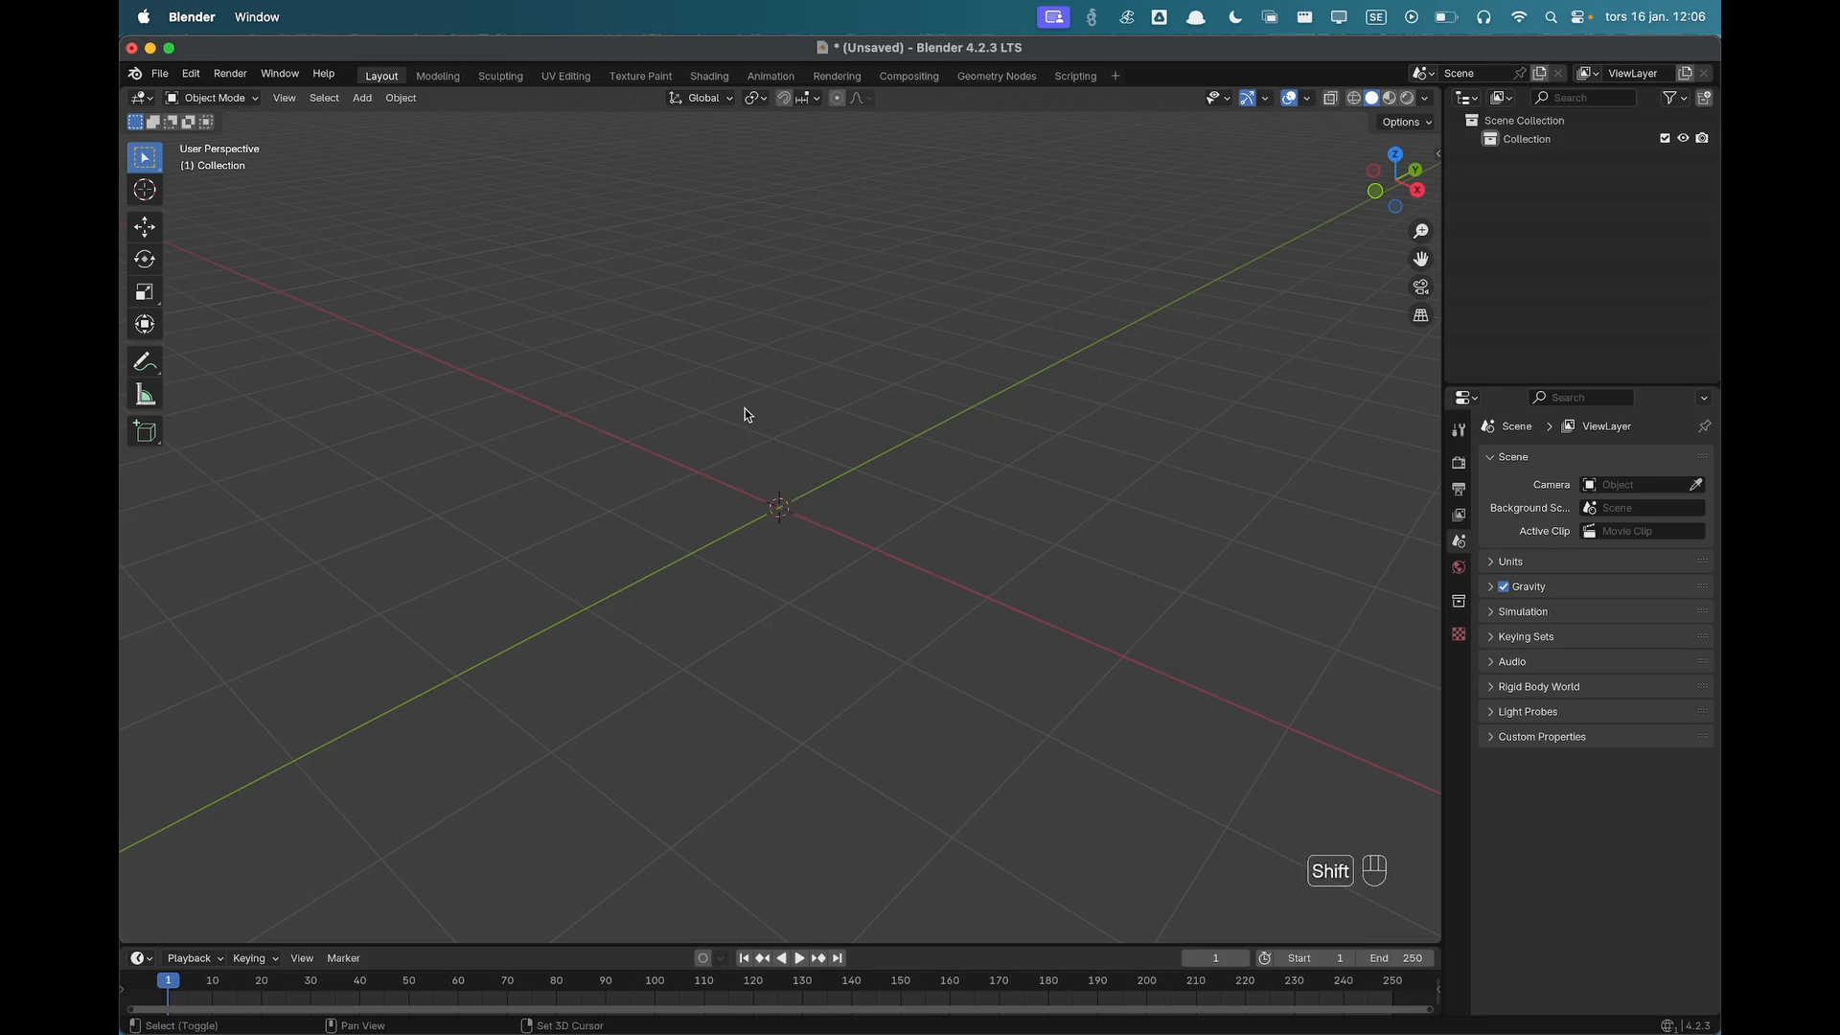
key("shift+a")
mouse_move(745, 409)
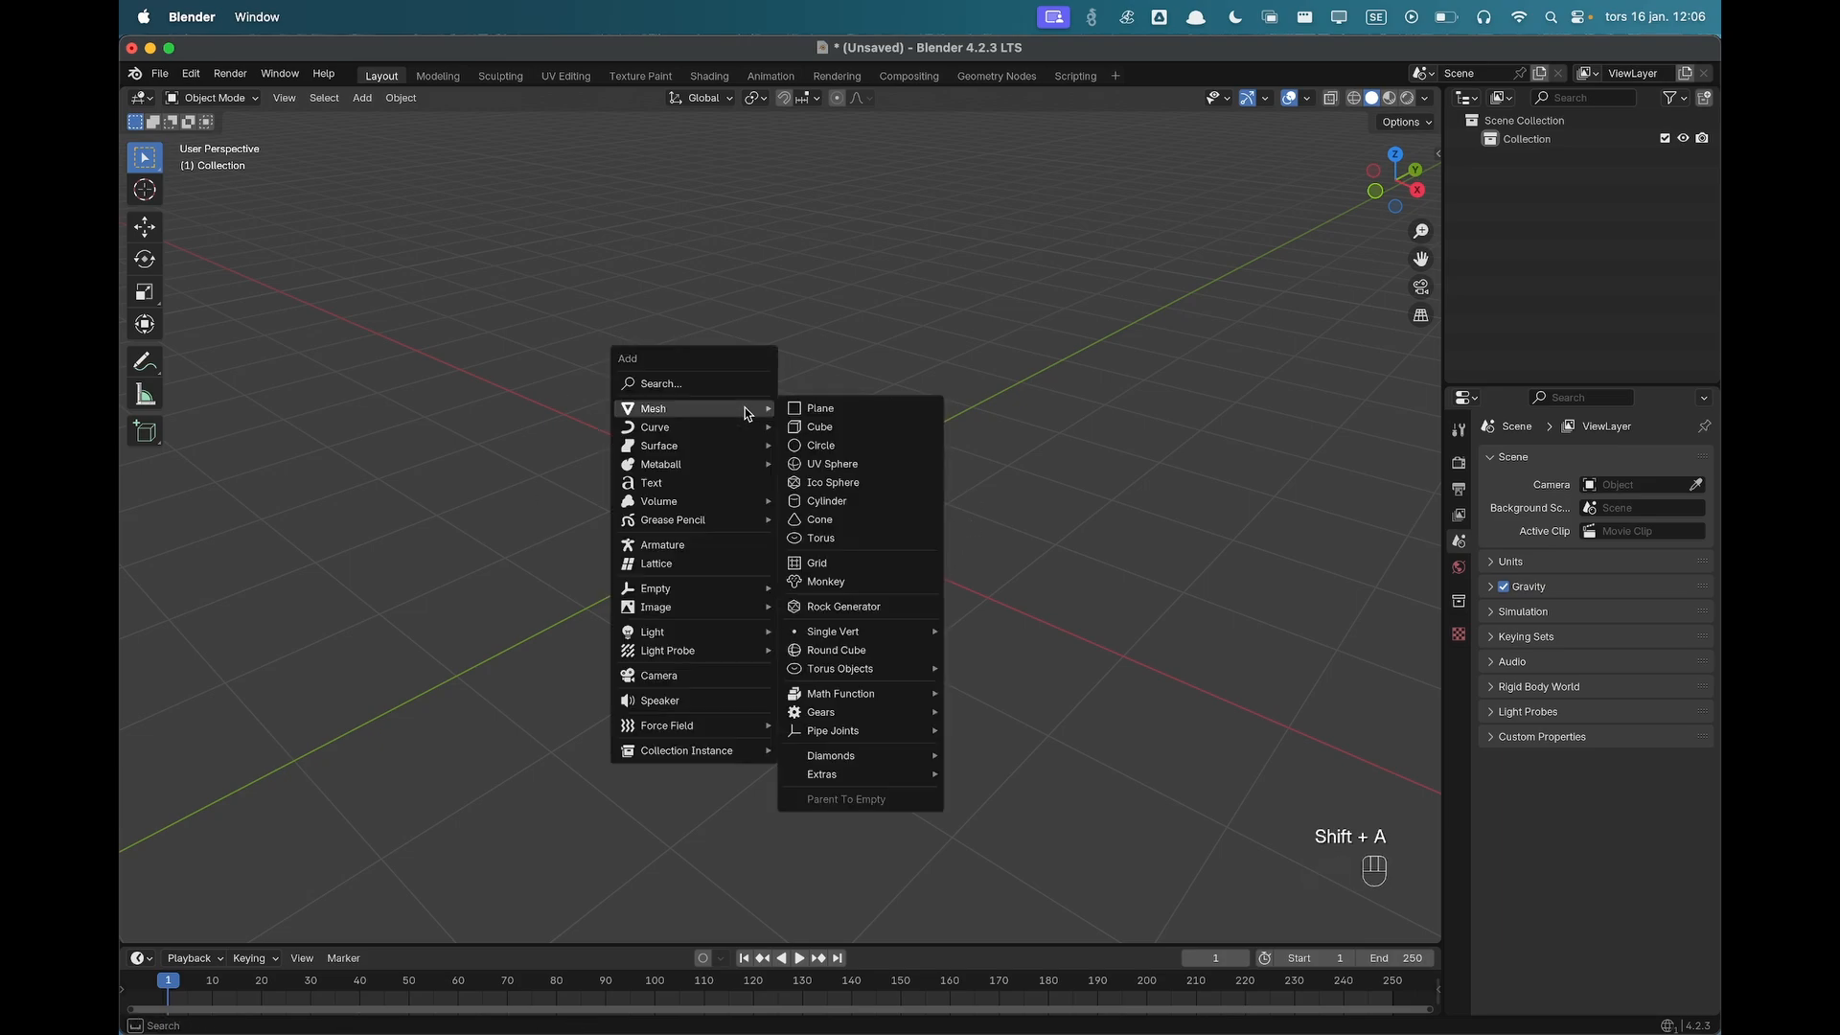
left_click(843, 446)
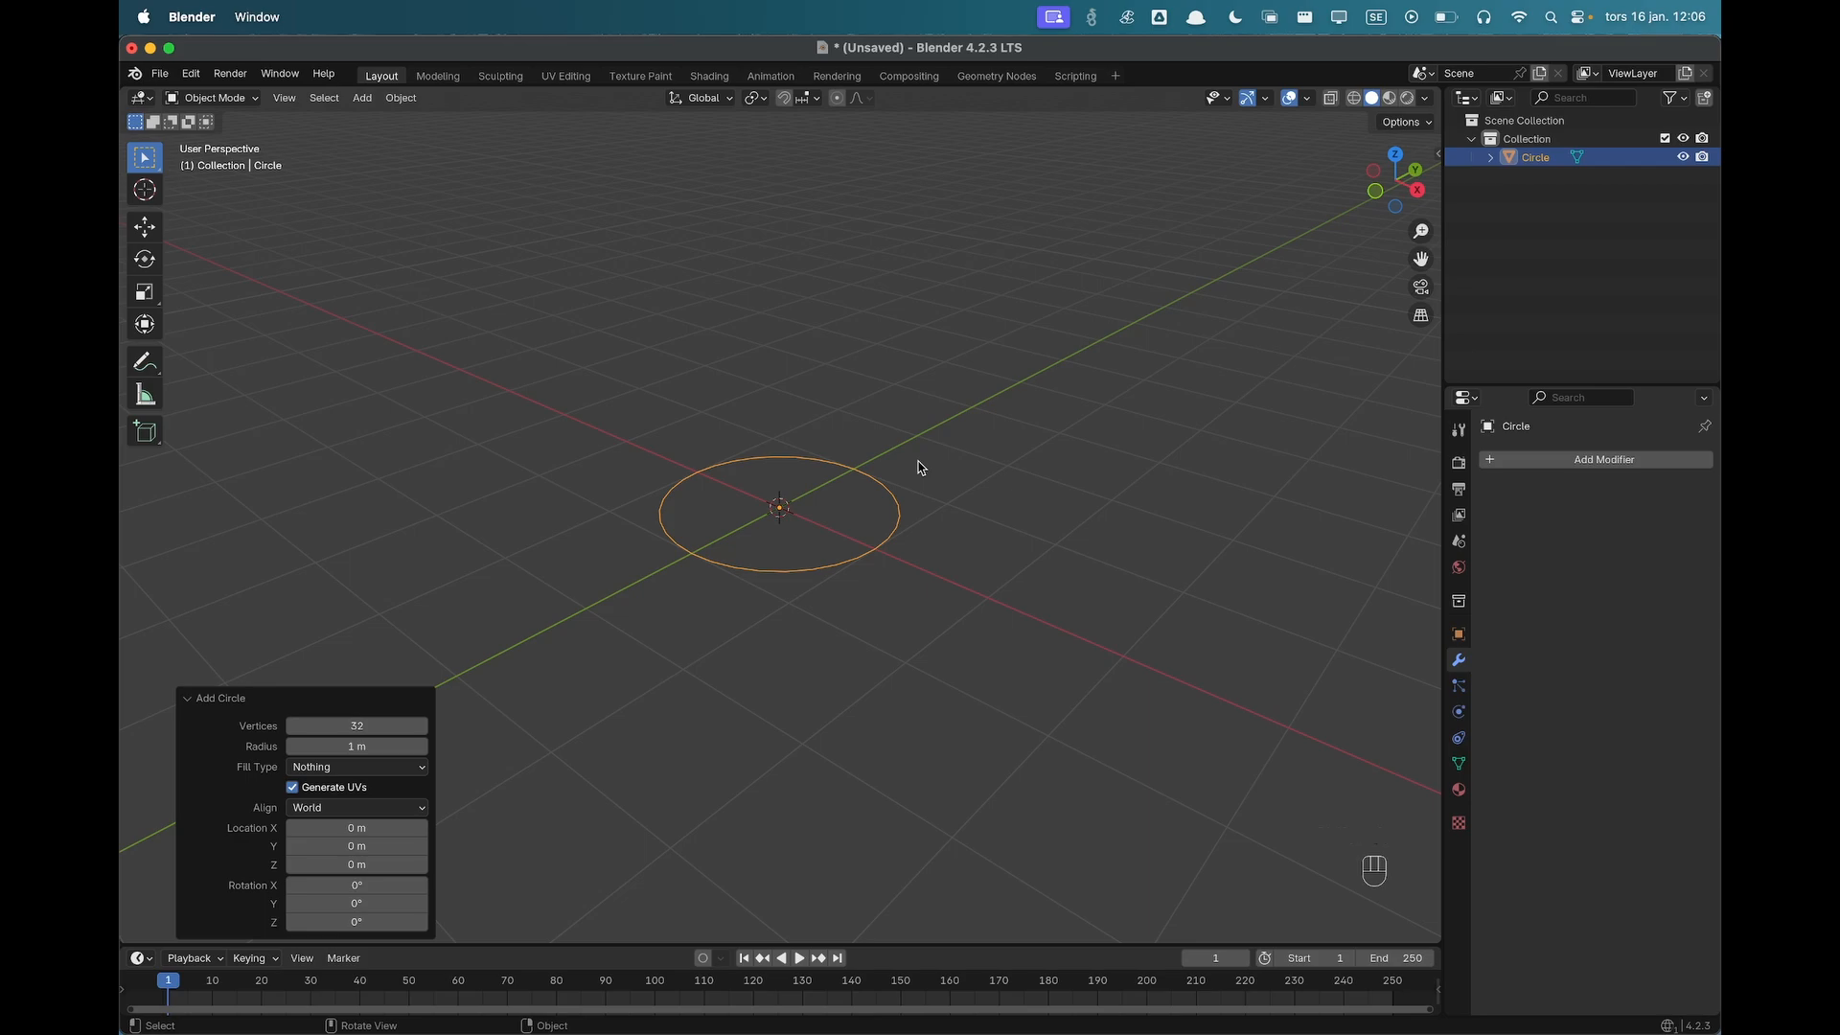
key("Tab")
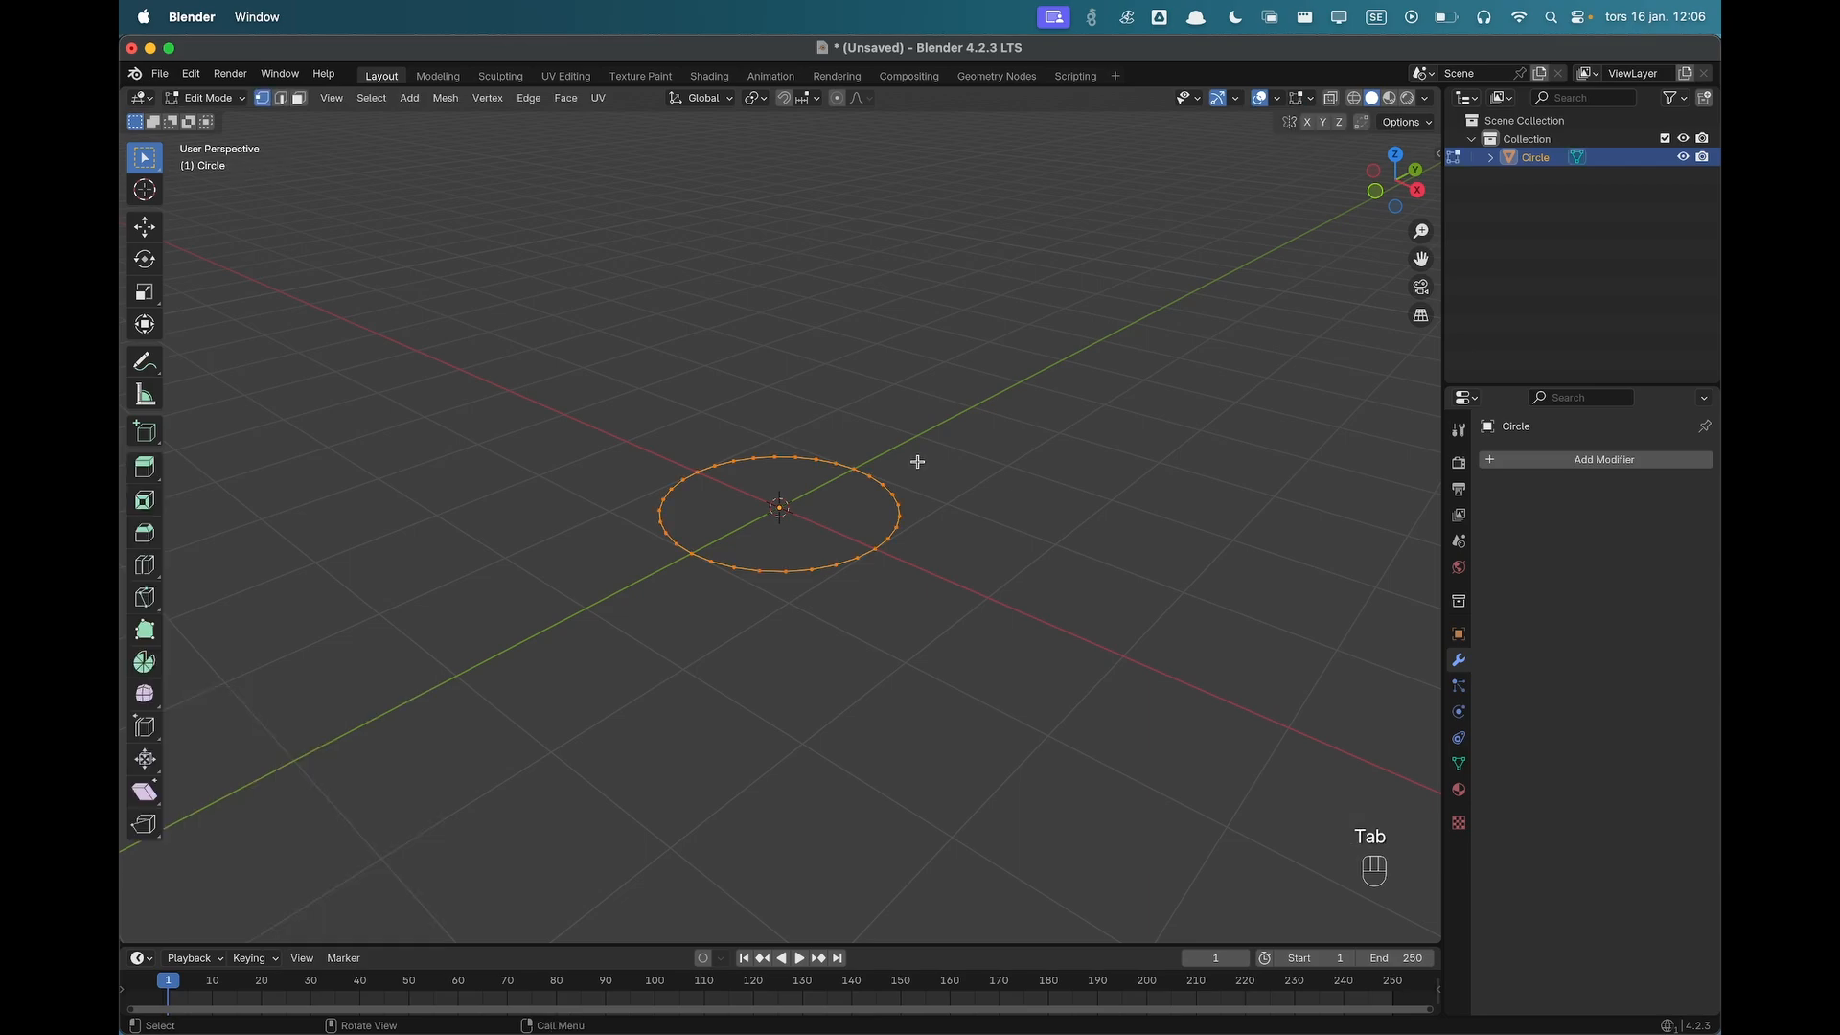
middle_click_drag(809, 538, 853, 524)
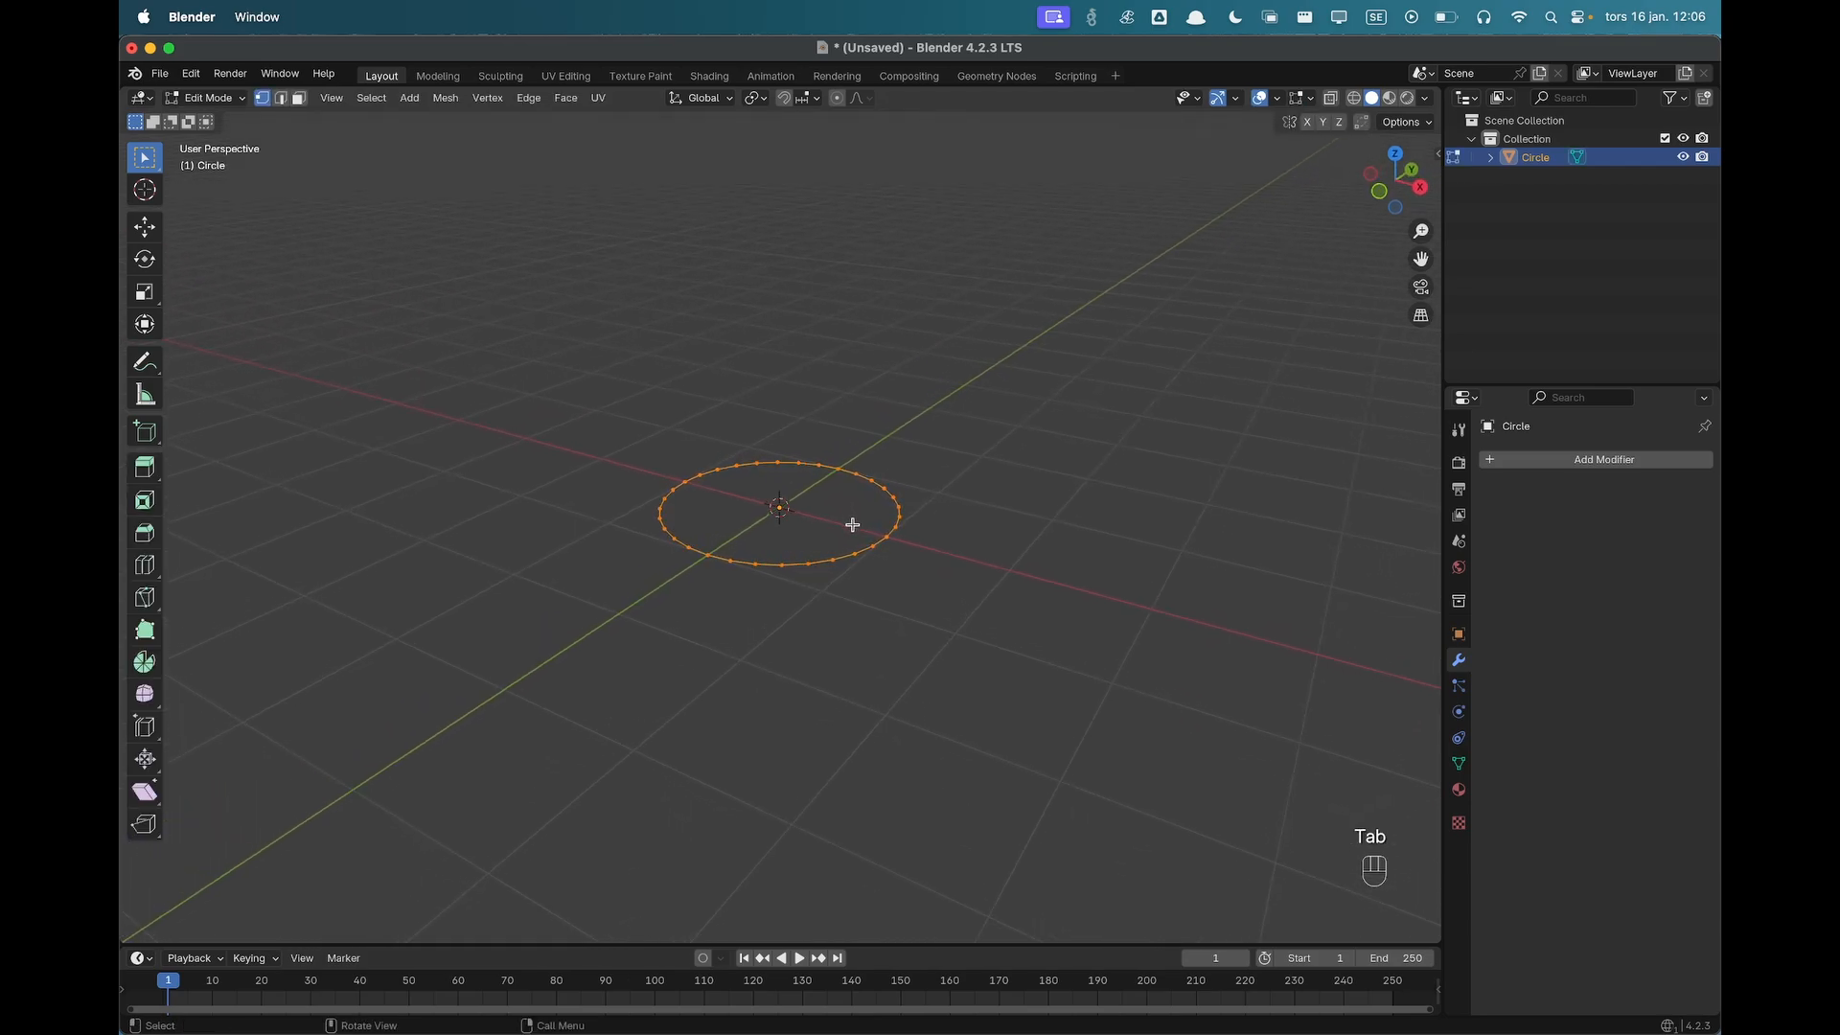
key("f")
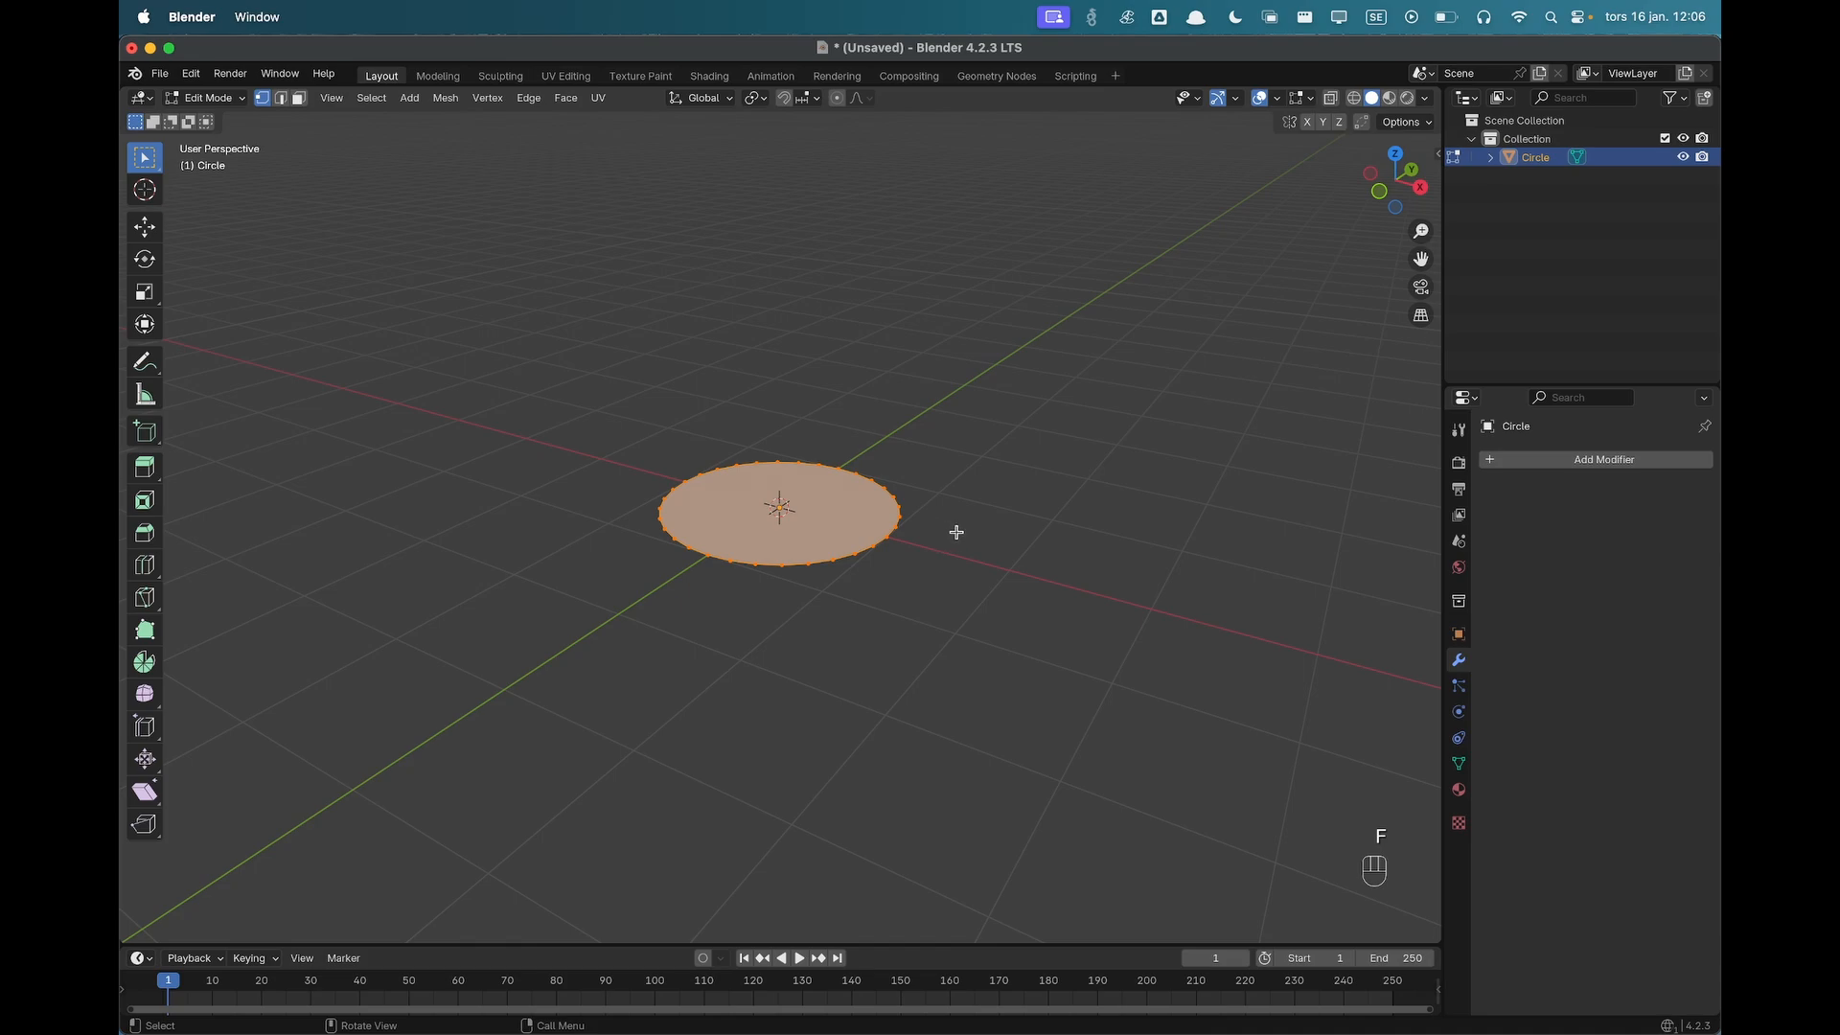
Extrude the circle's face 0.2 m upward into a flat disc and return to Object Mode.
key("e")
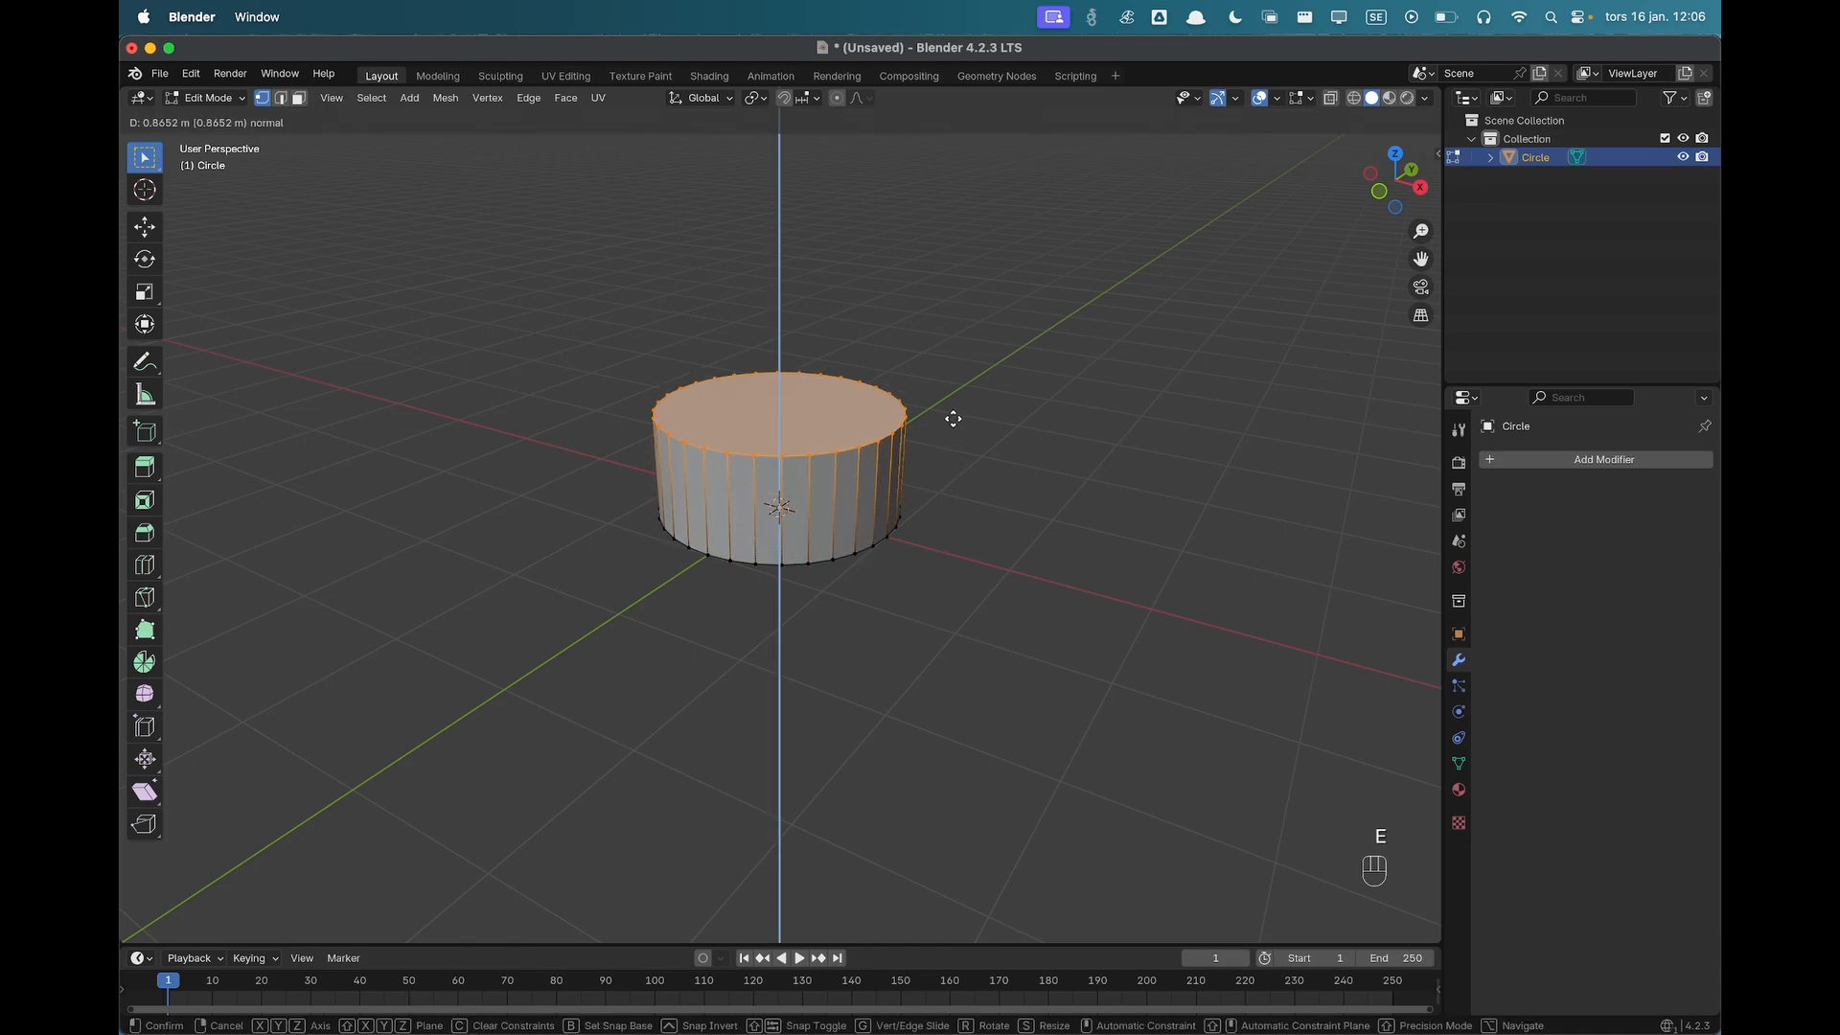
type(".2")
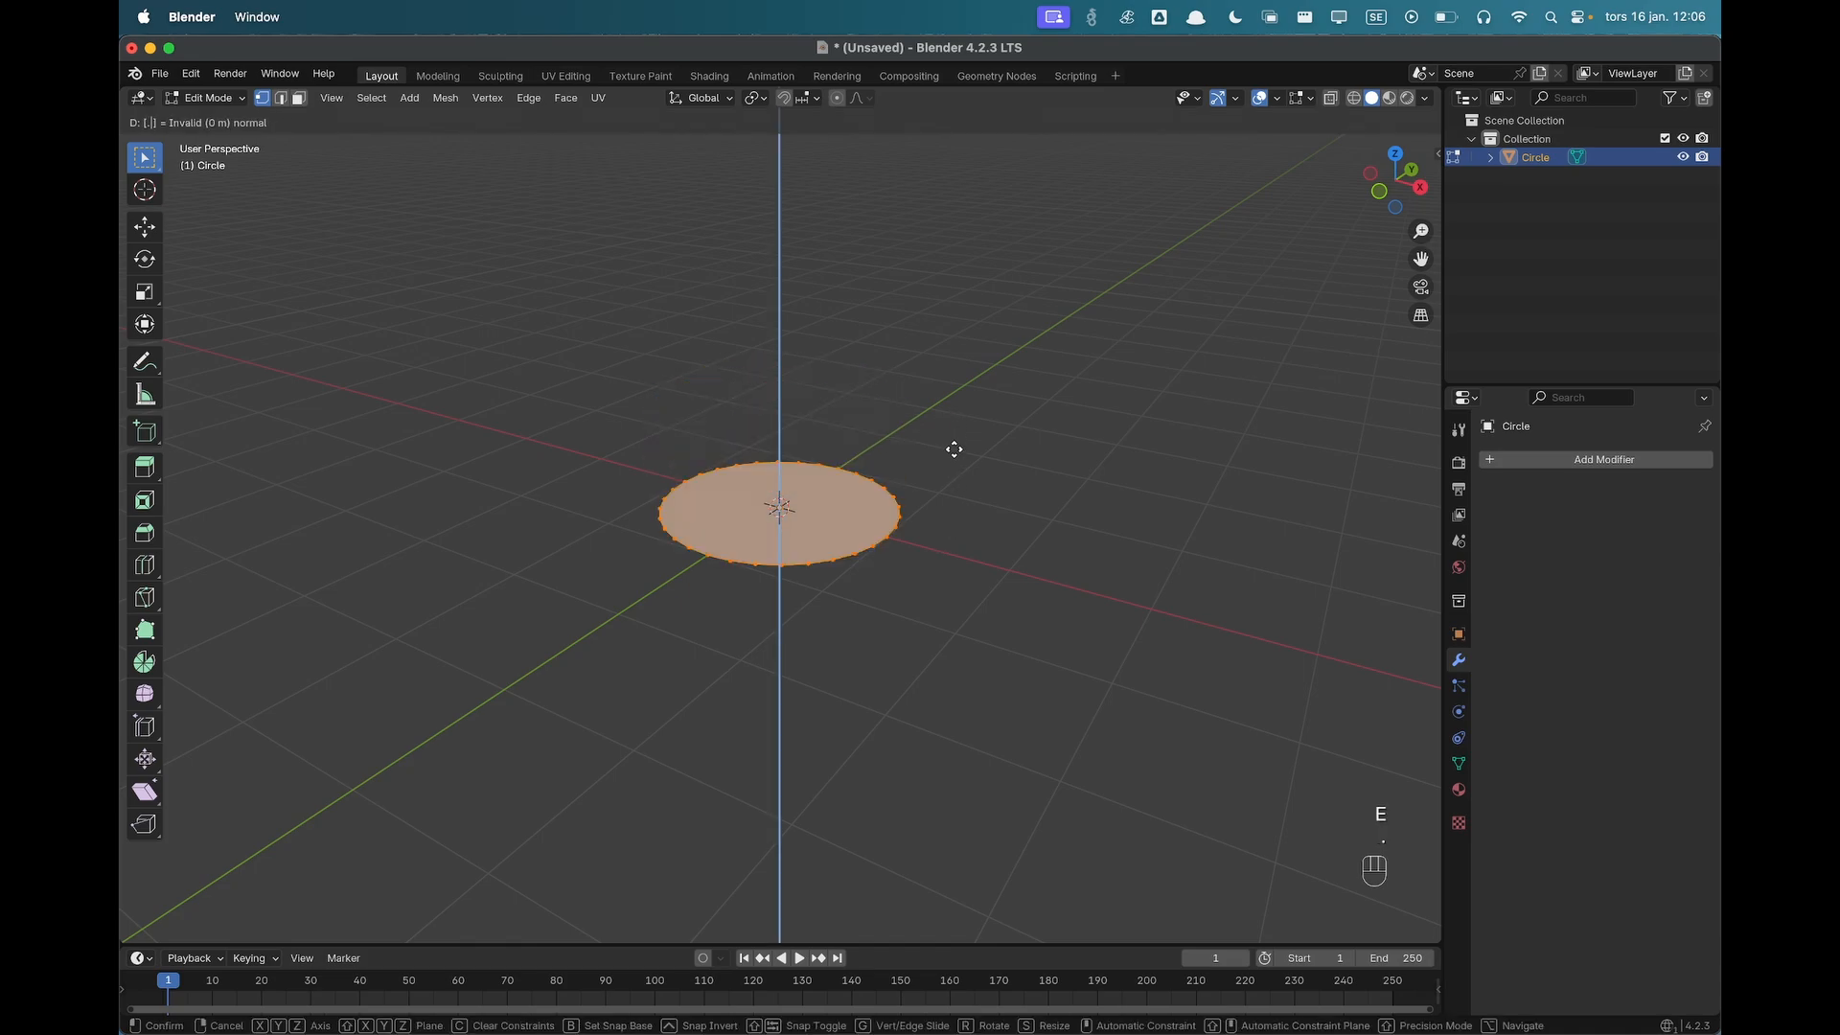
key("Return")
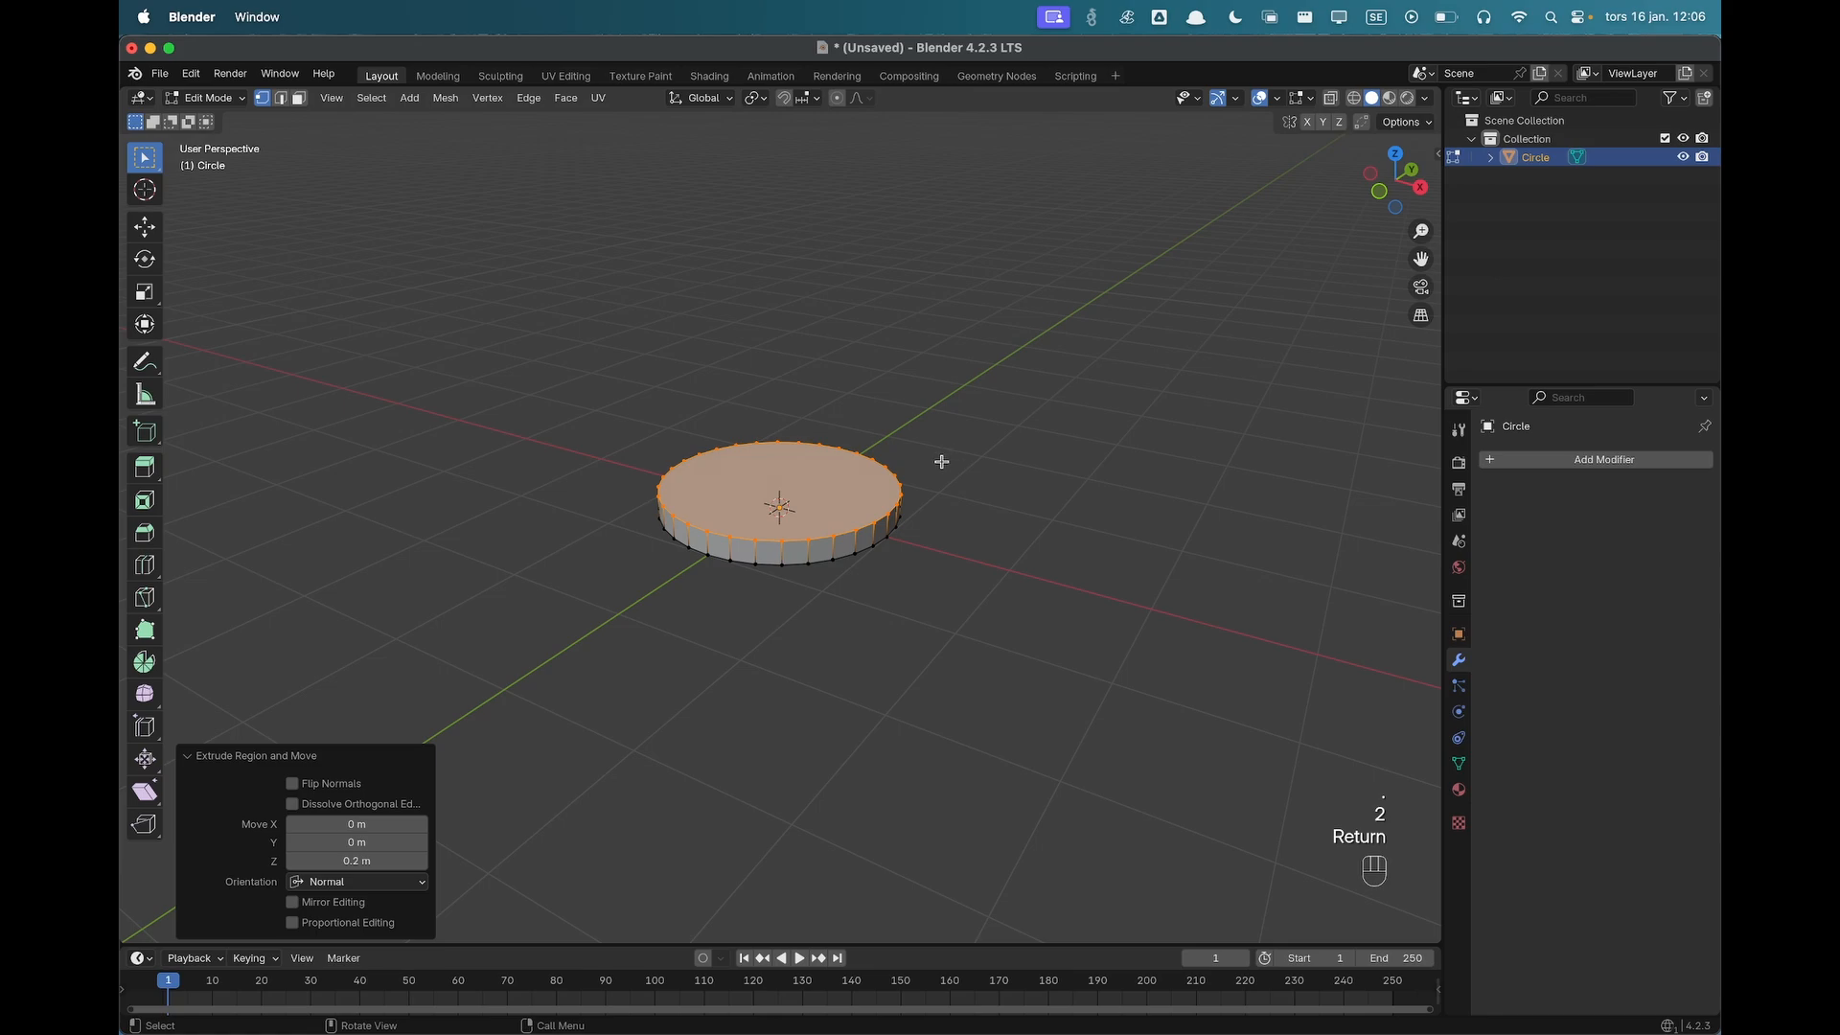
middle_click_drag(941, 460, 891, 546)
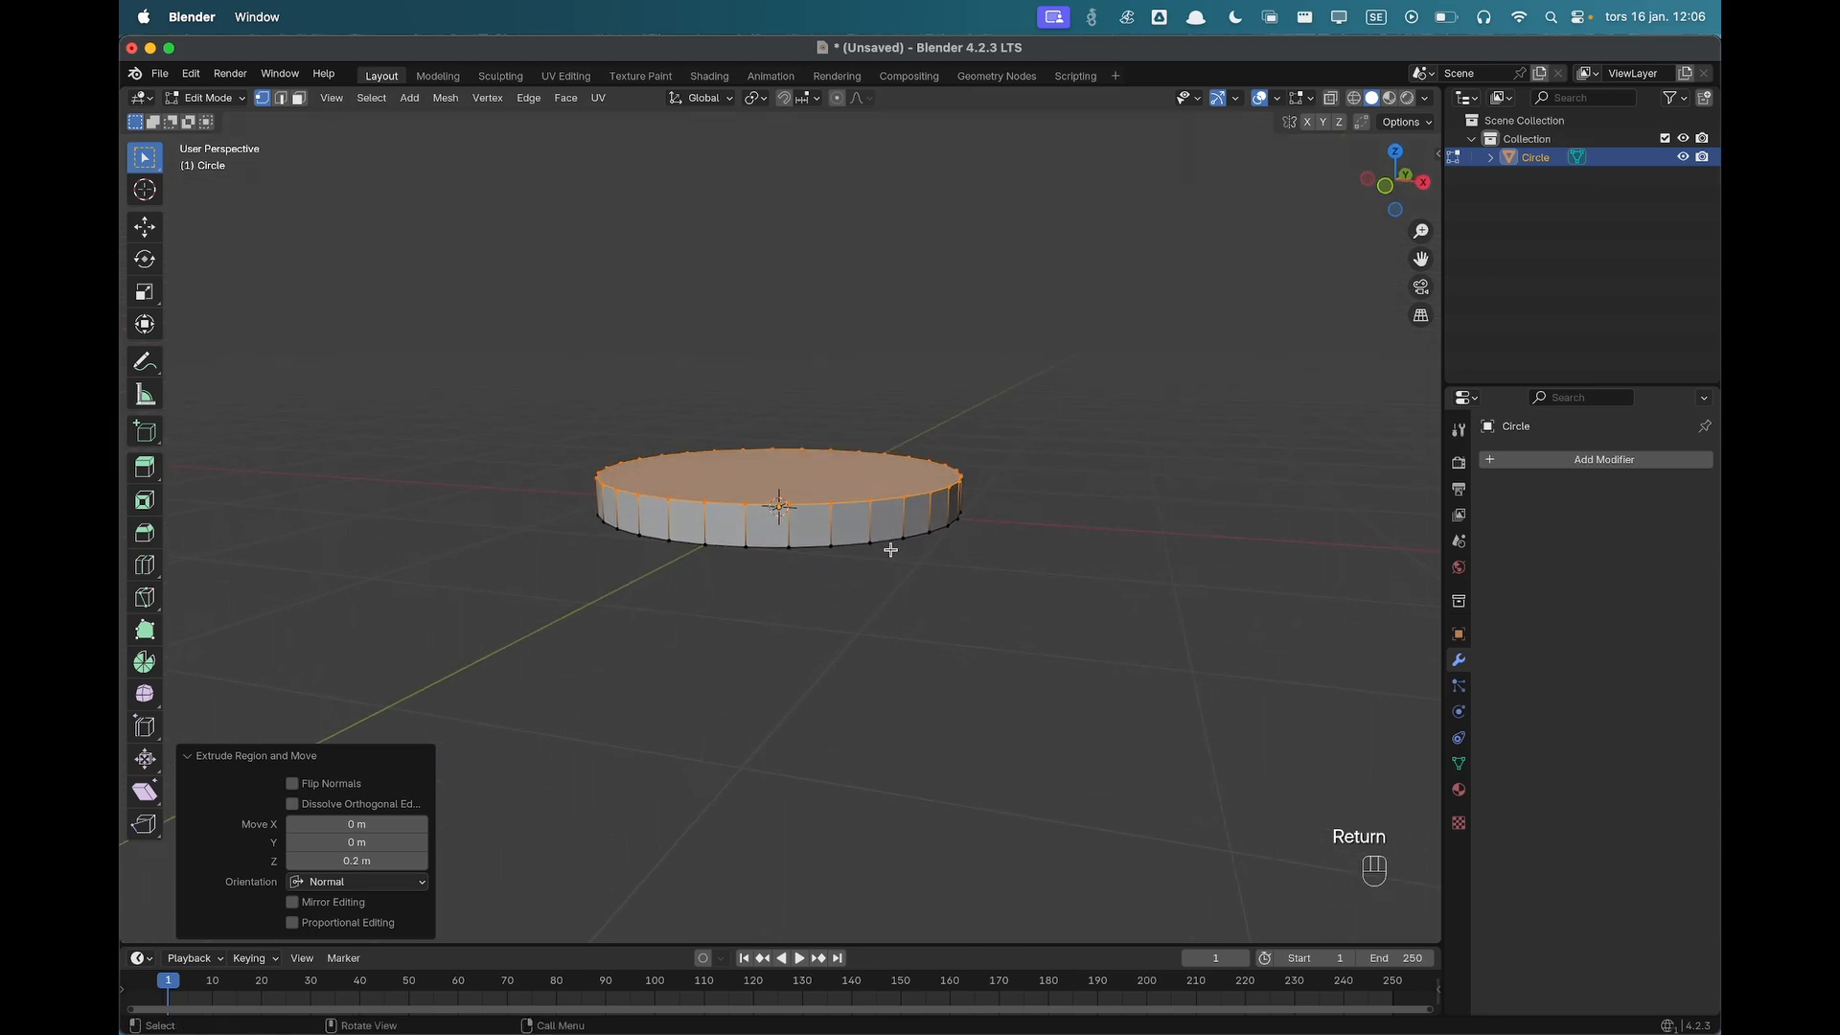
key("Tab")
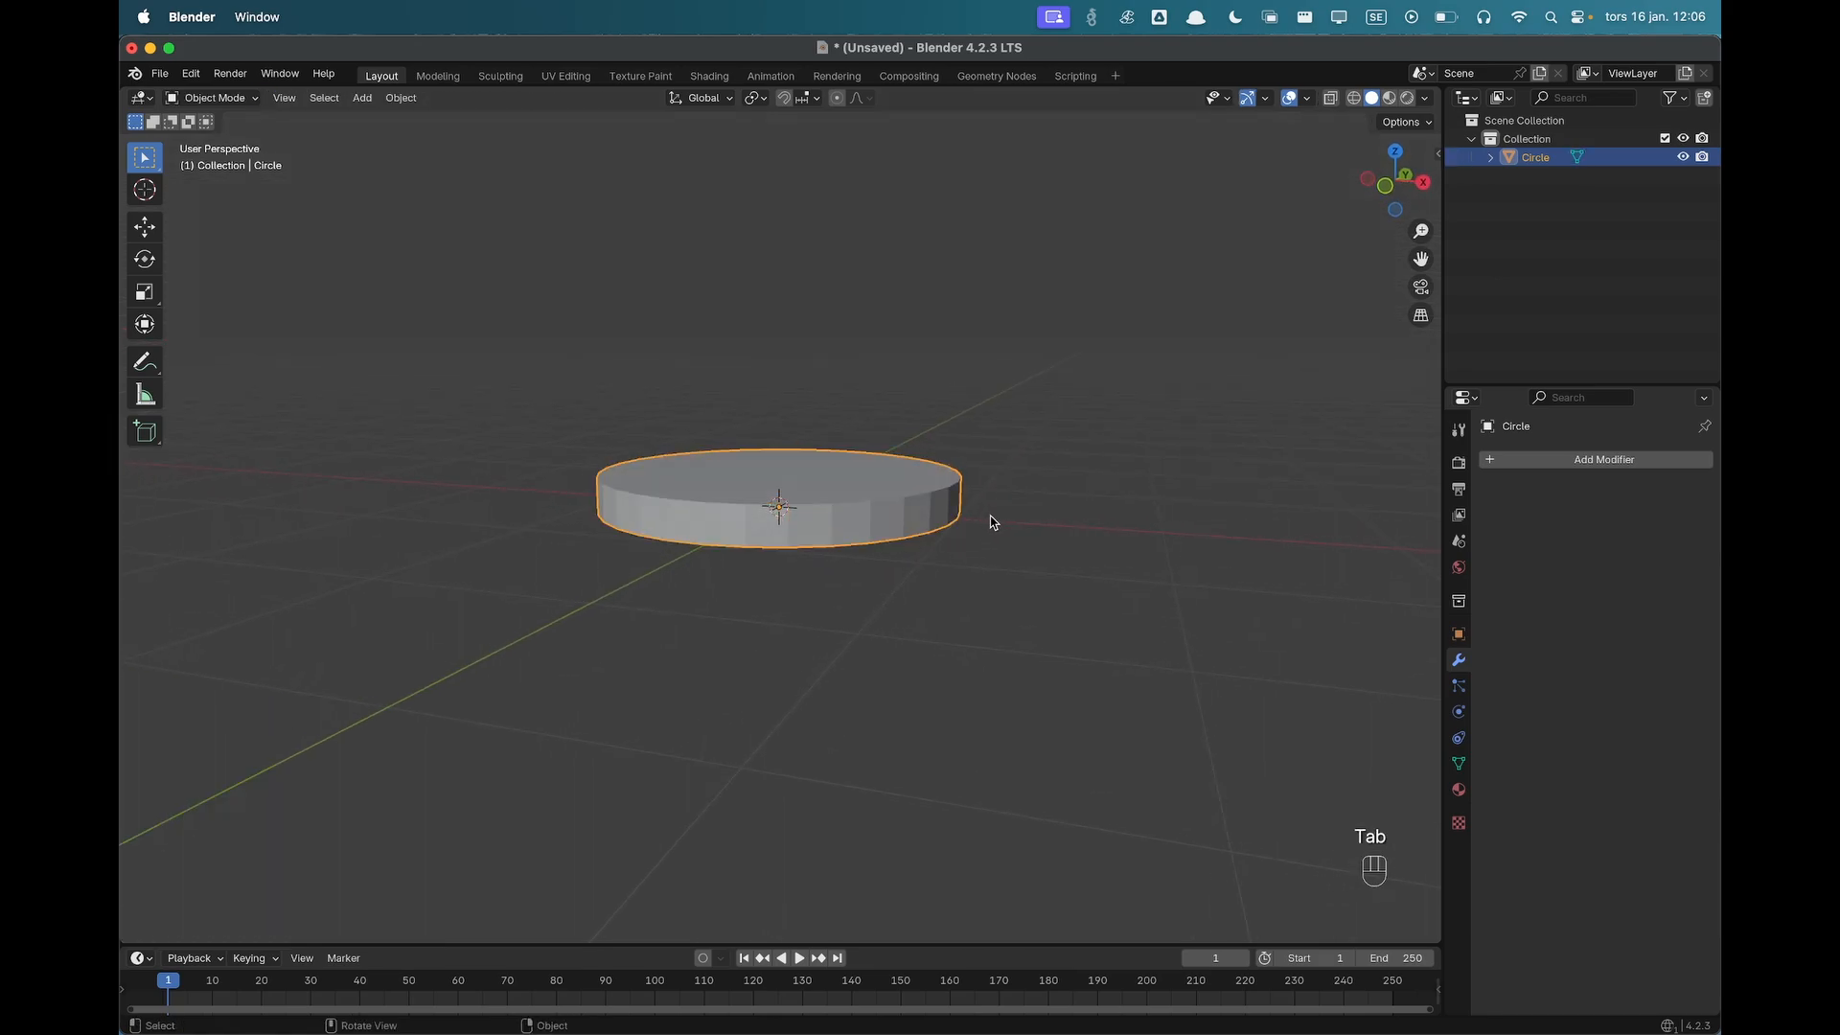
Add a Bevel modifier to the disc with an amount of 0.04 m and 4 segments.
left_click(1569, 464)
type("beve")
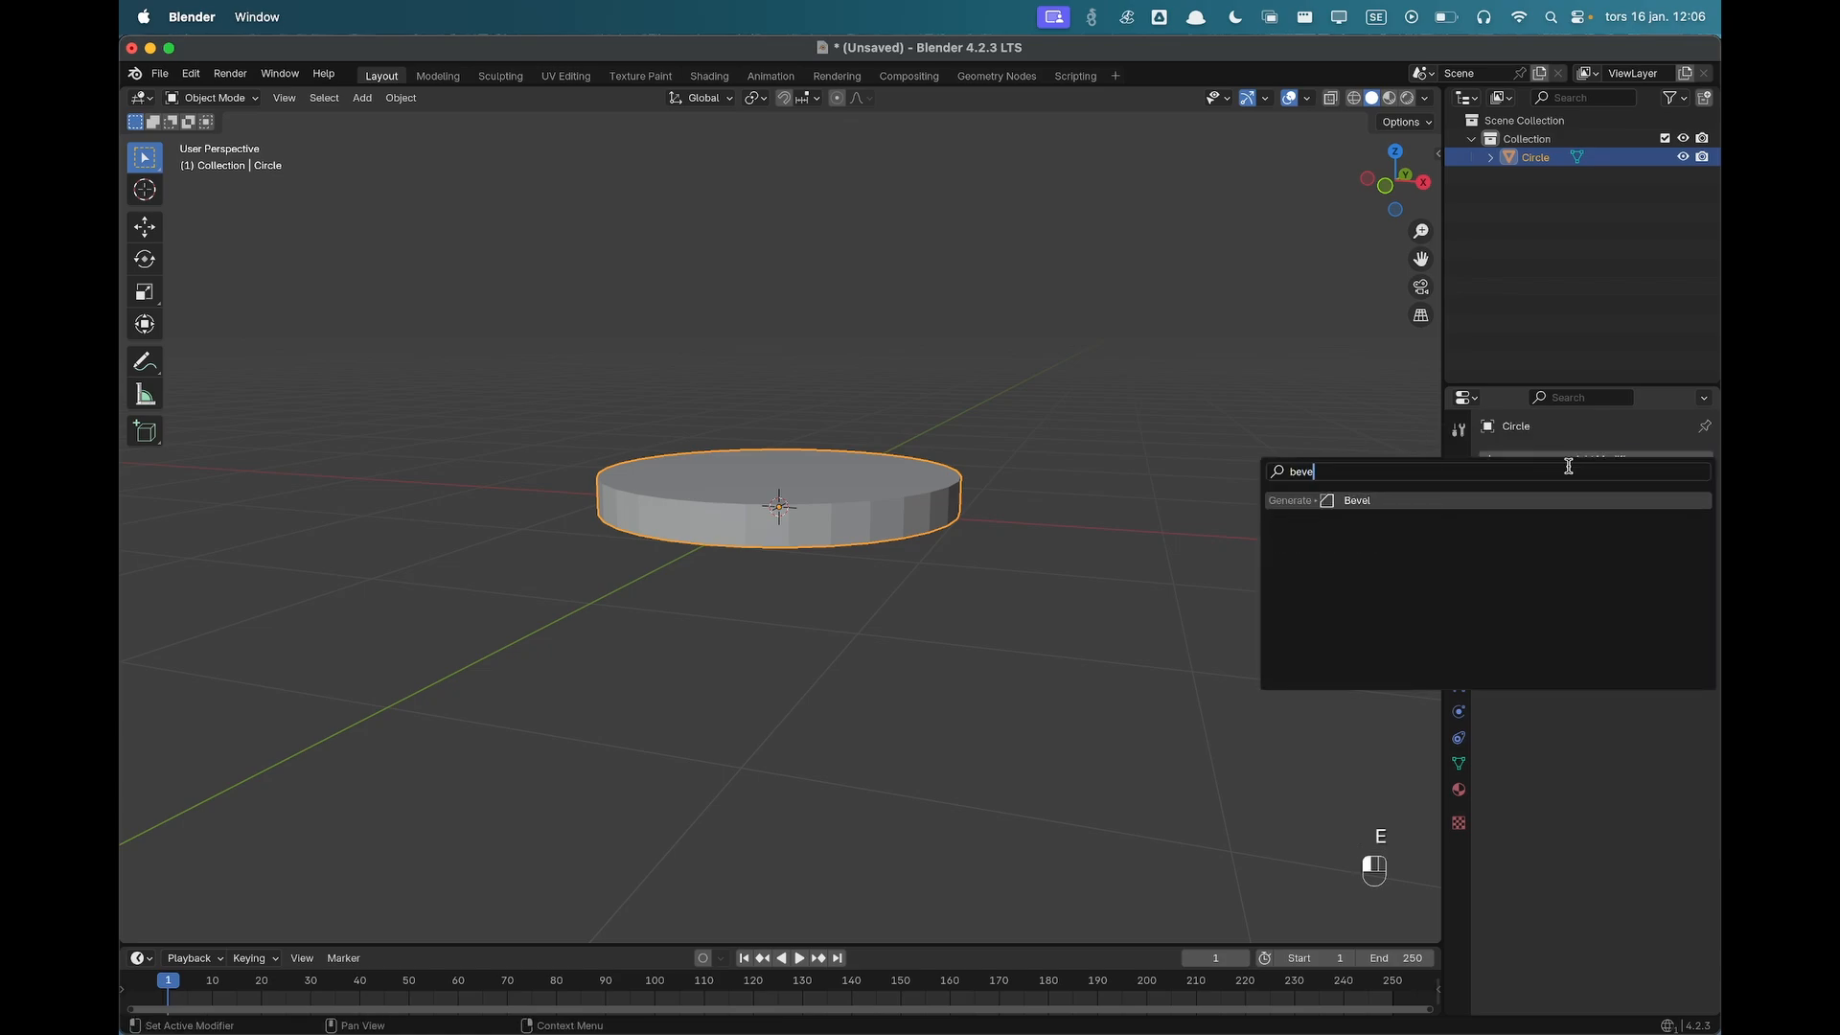
left_click(1556, 498)
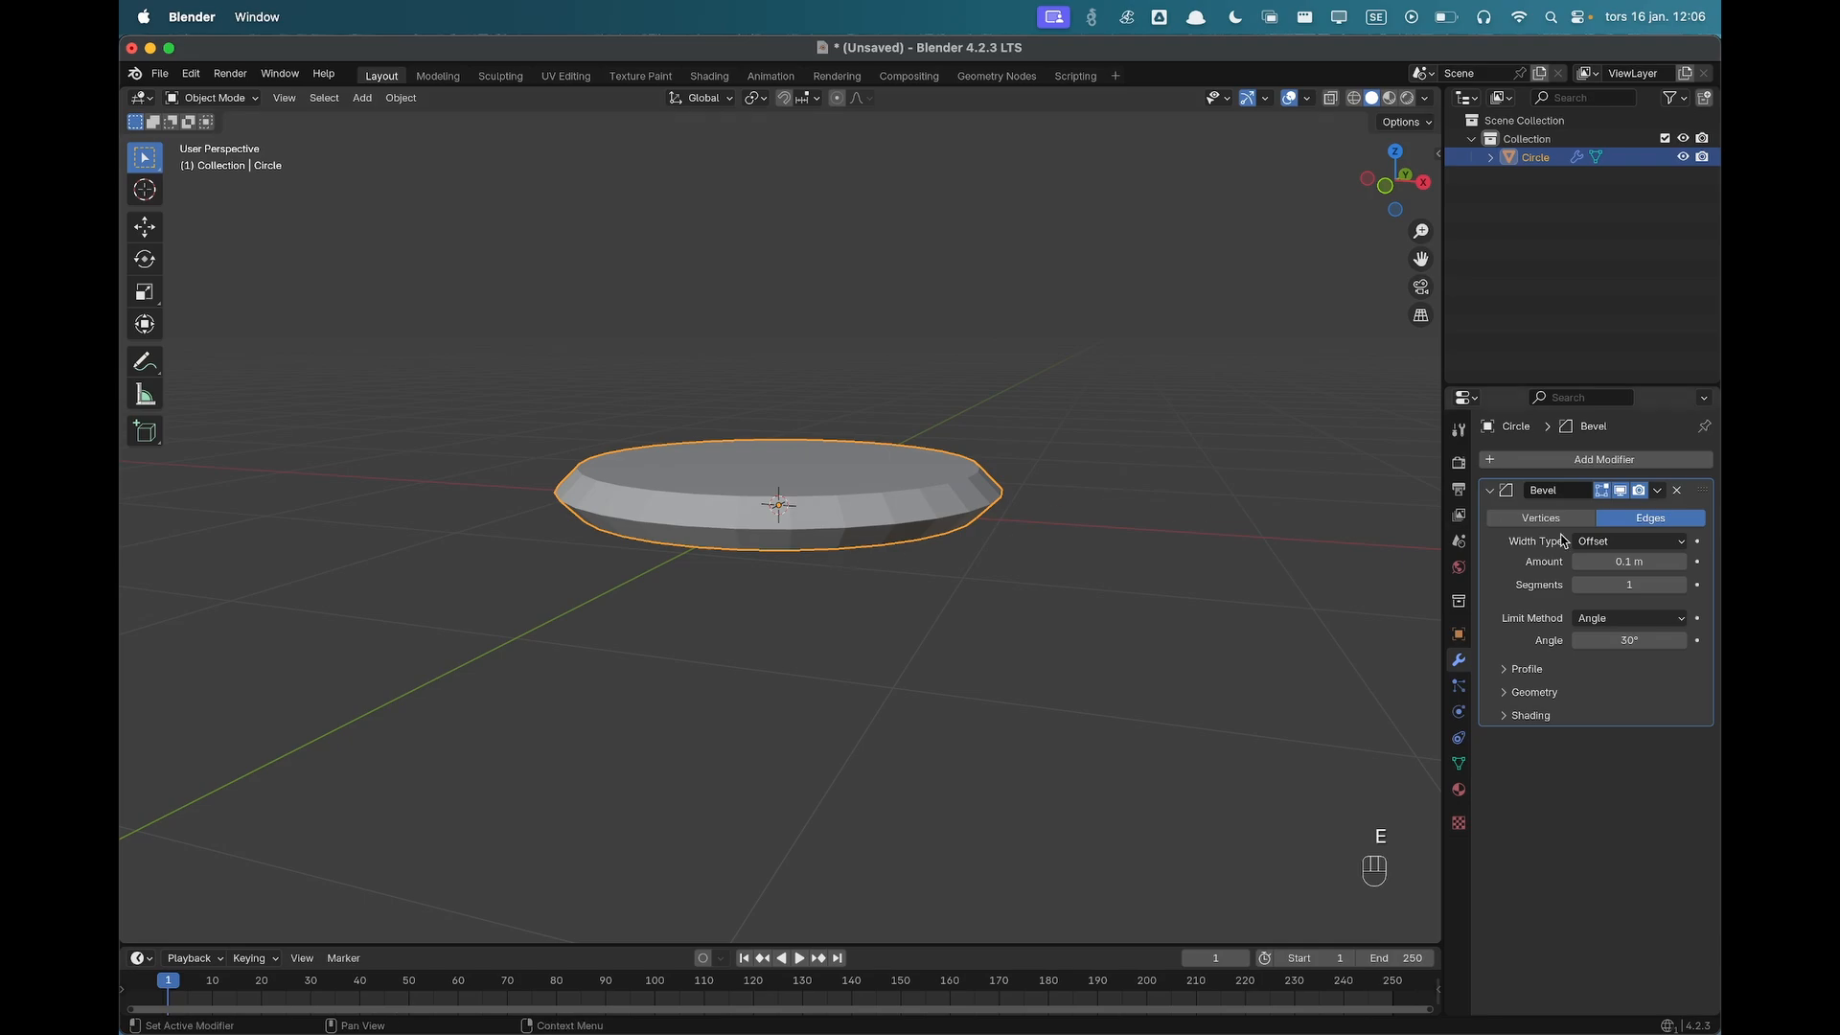
left_click(1638, 563)
type(".04")
key("Return")
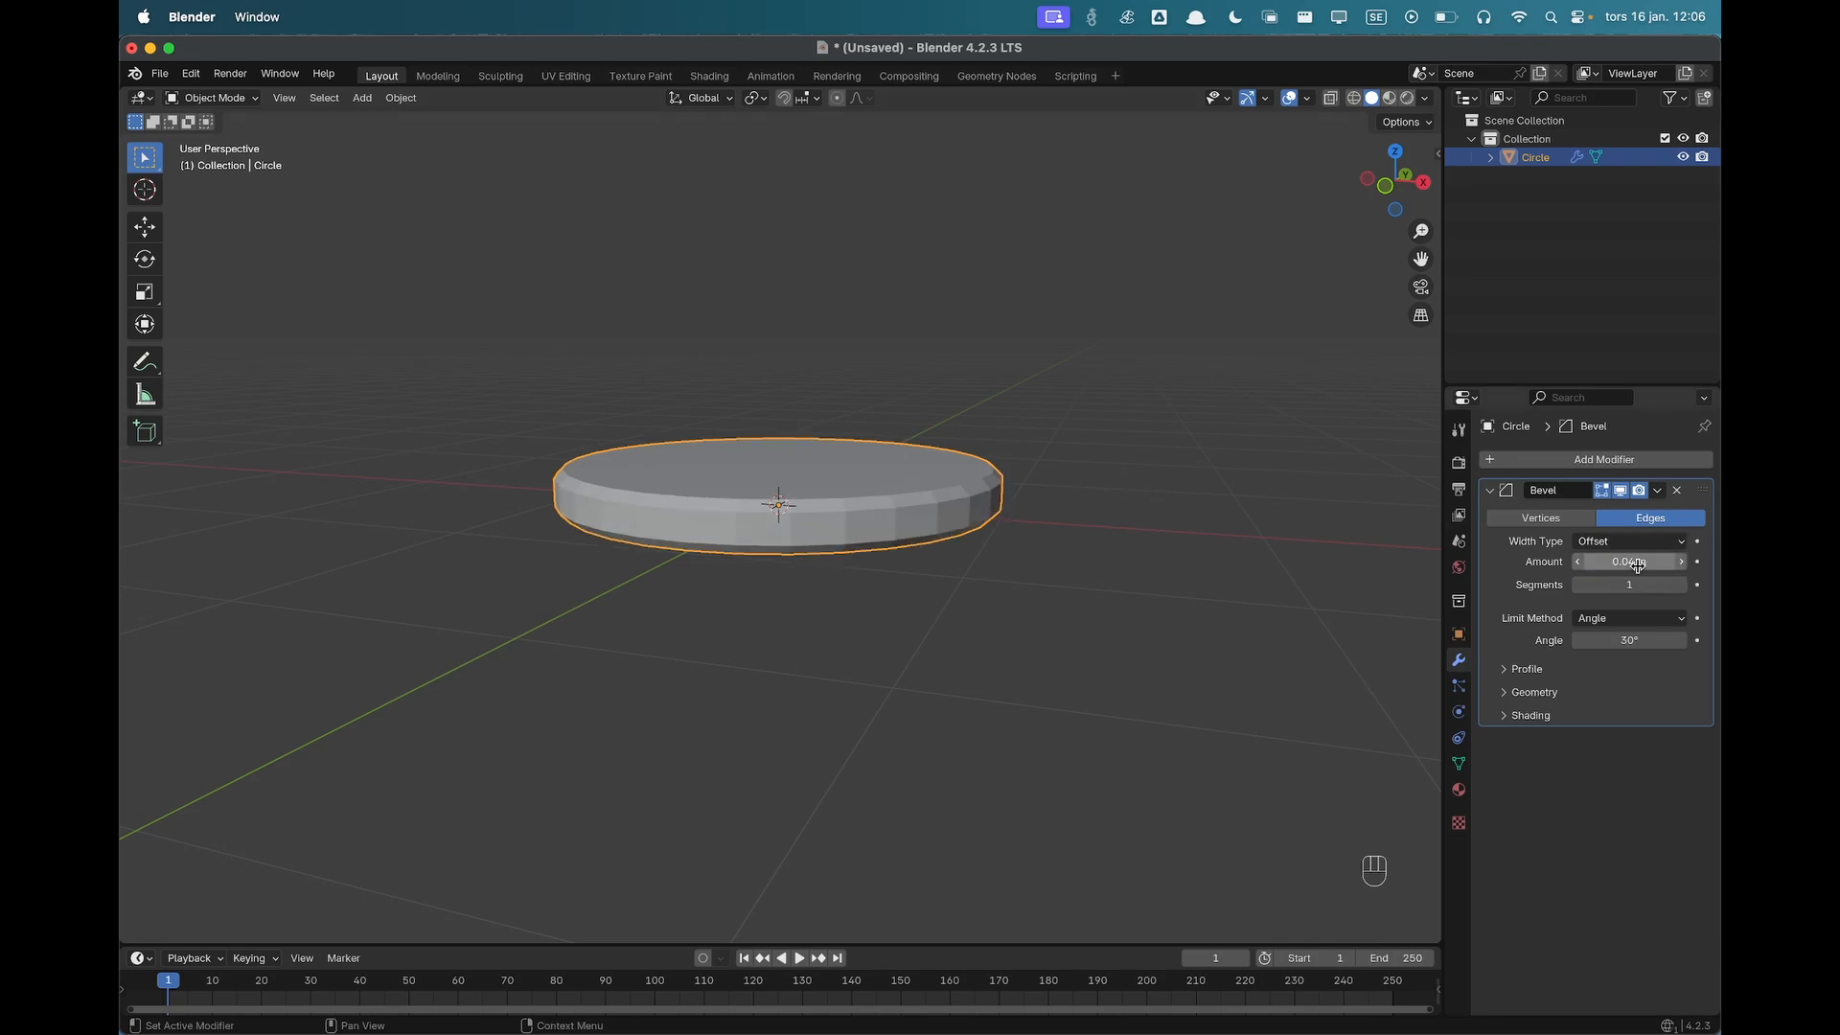
left_click(1684, 585)
left_click(1684, 584)
left_click(1684, 585)
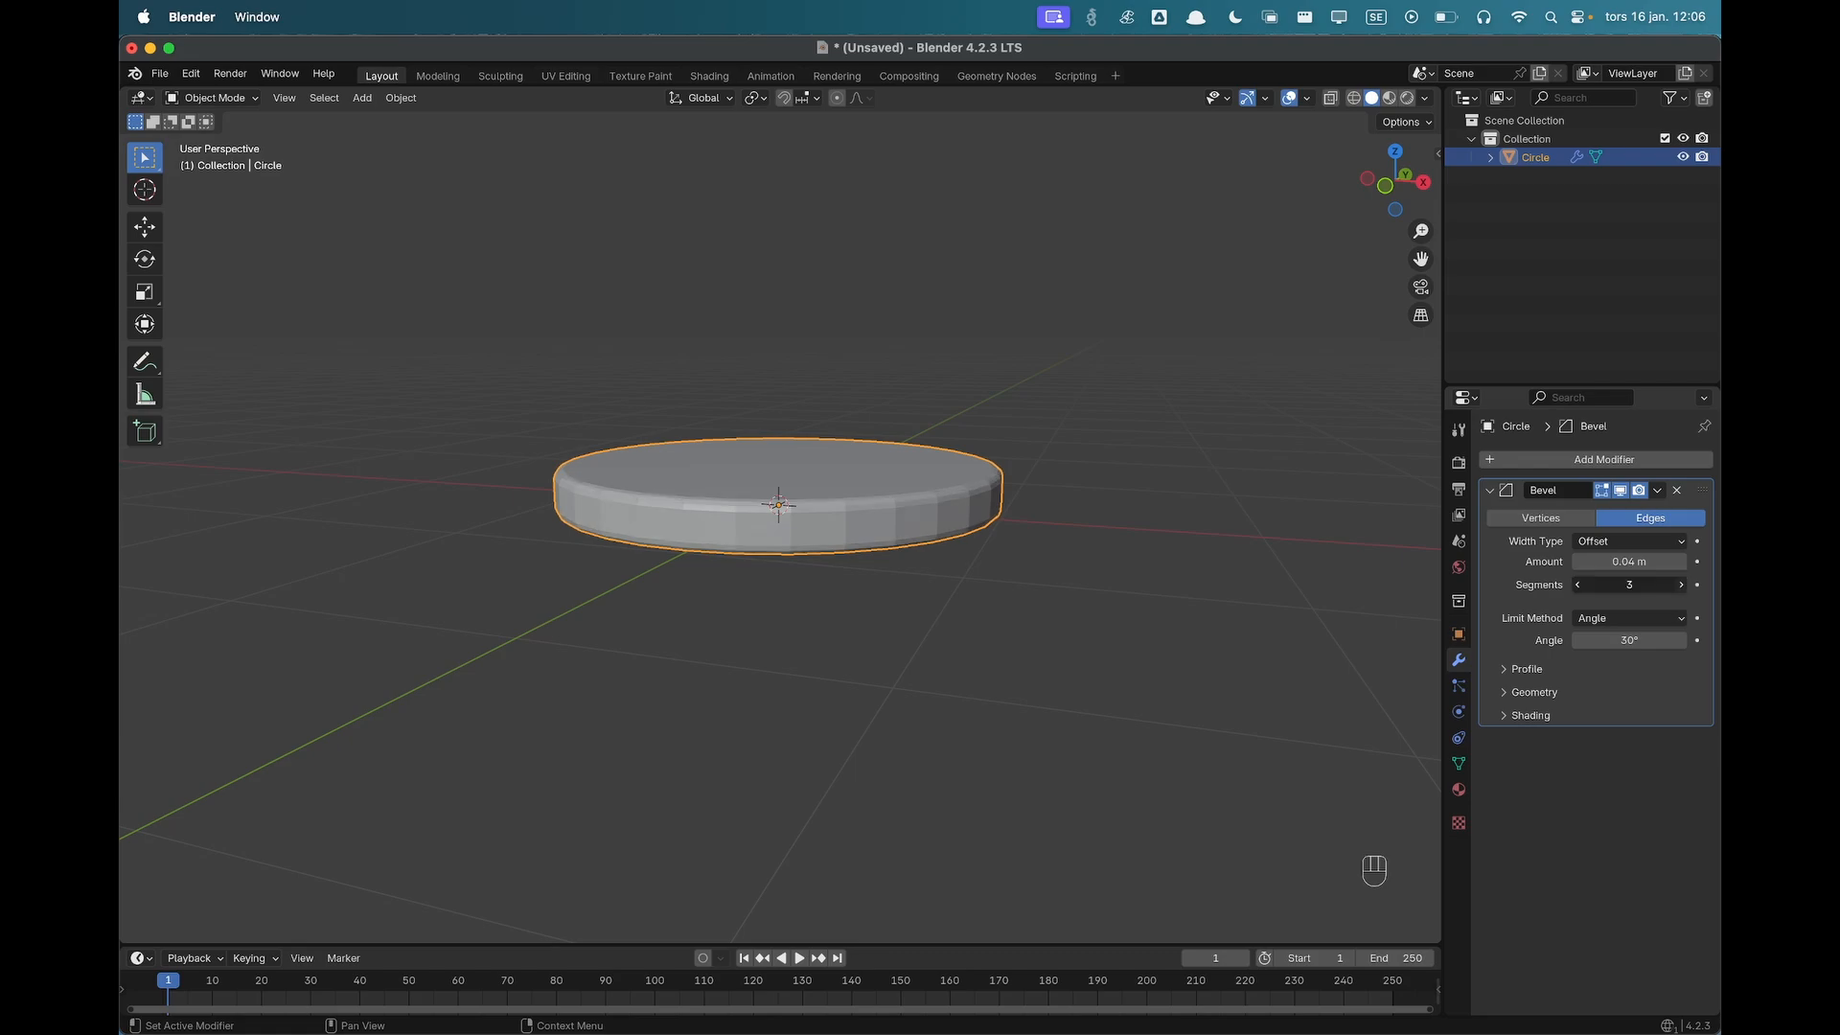
left_click(1215, 588)
Give the disc a level 2 Subdivision modifier and apply Shade Auto Smooth.
left_click(910, 513)
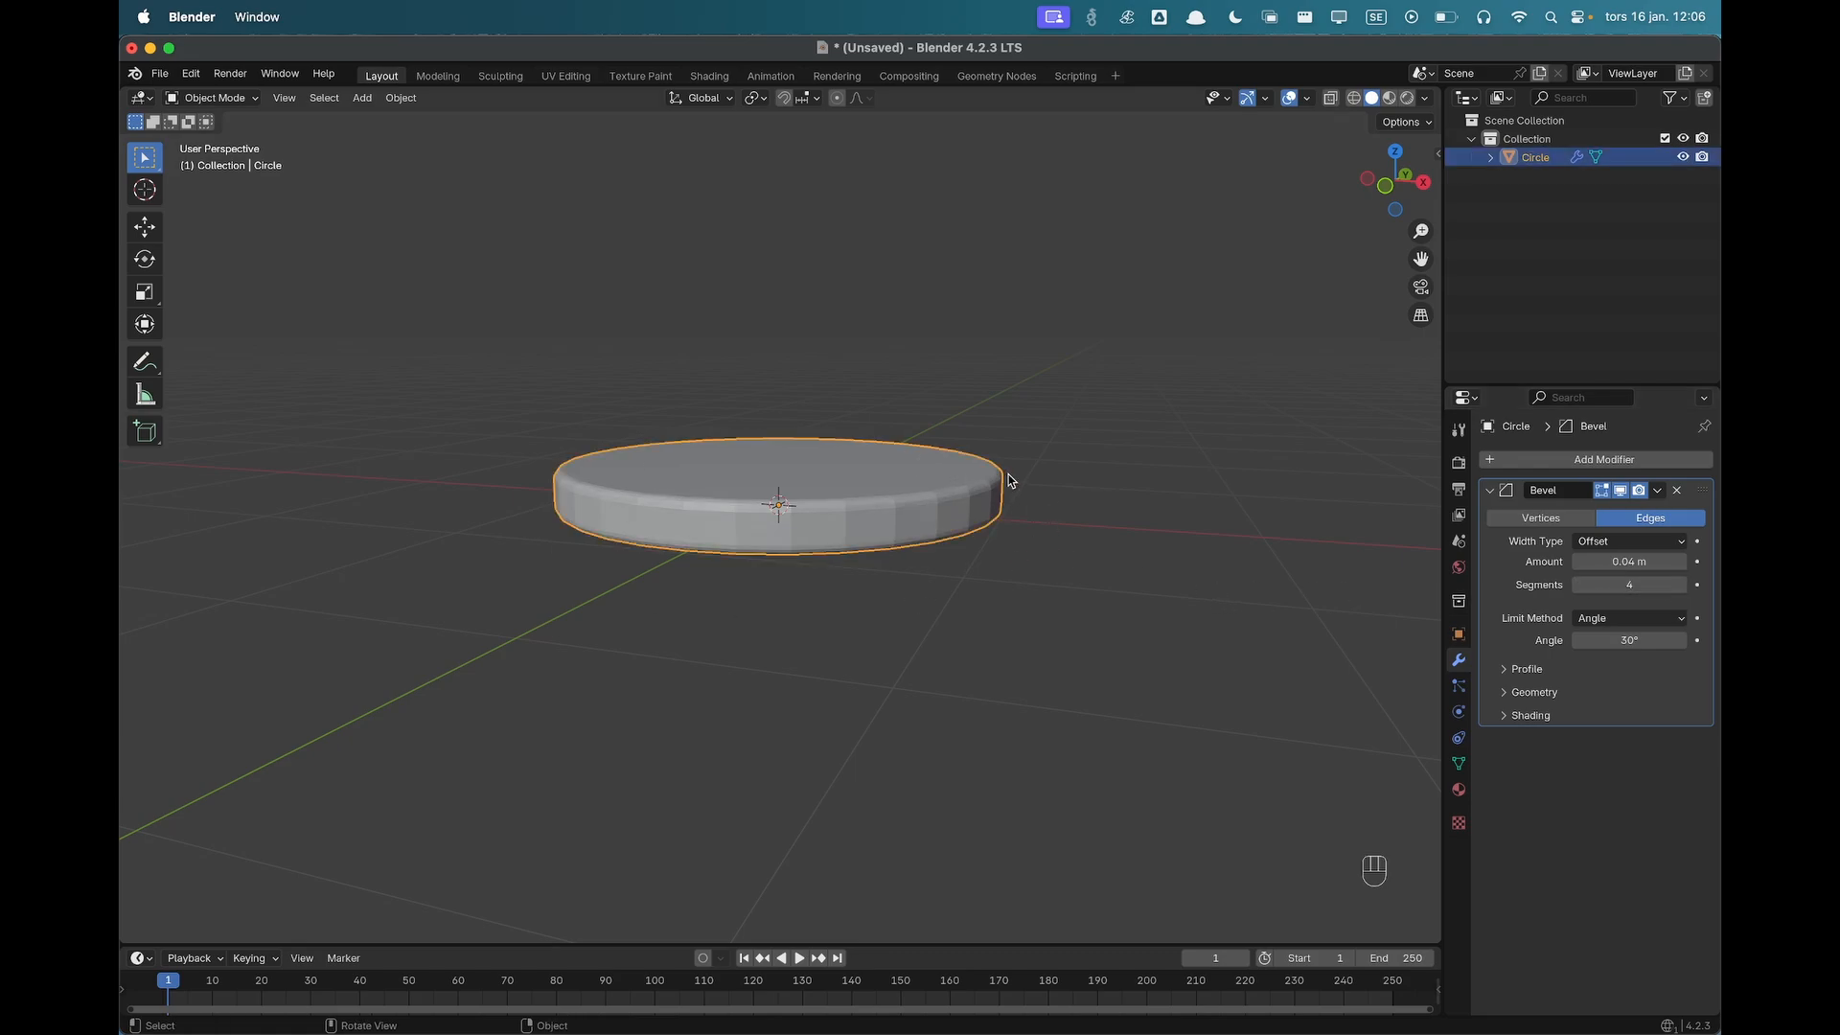
key("ctrl+2")
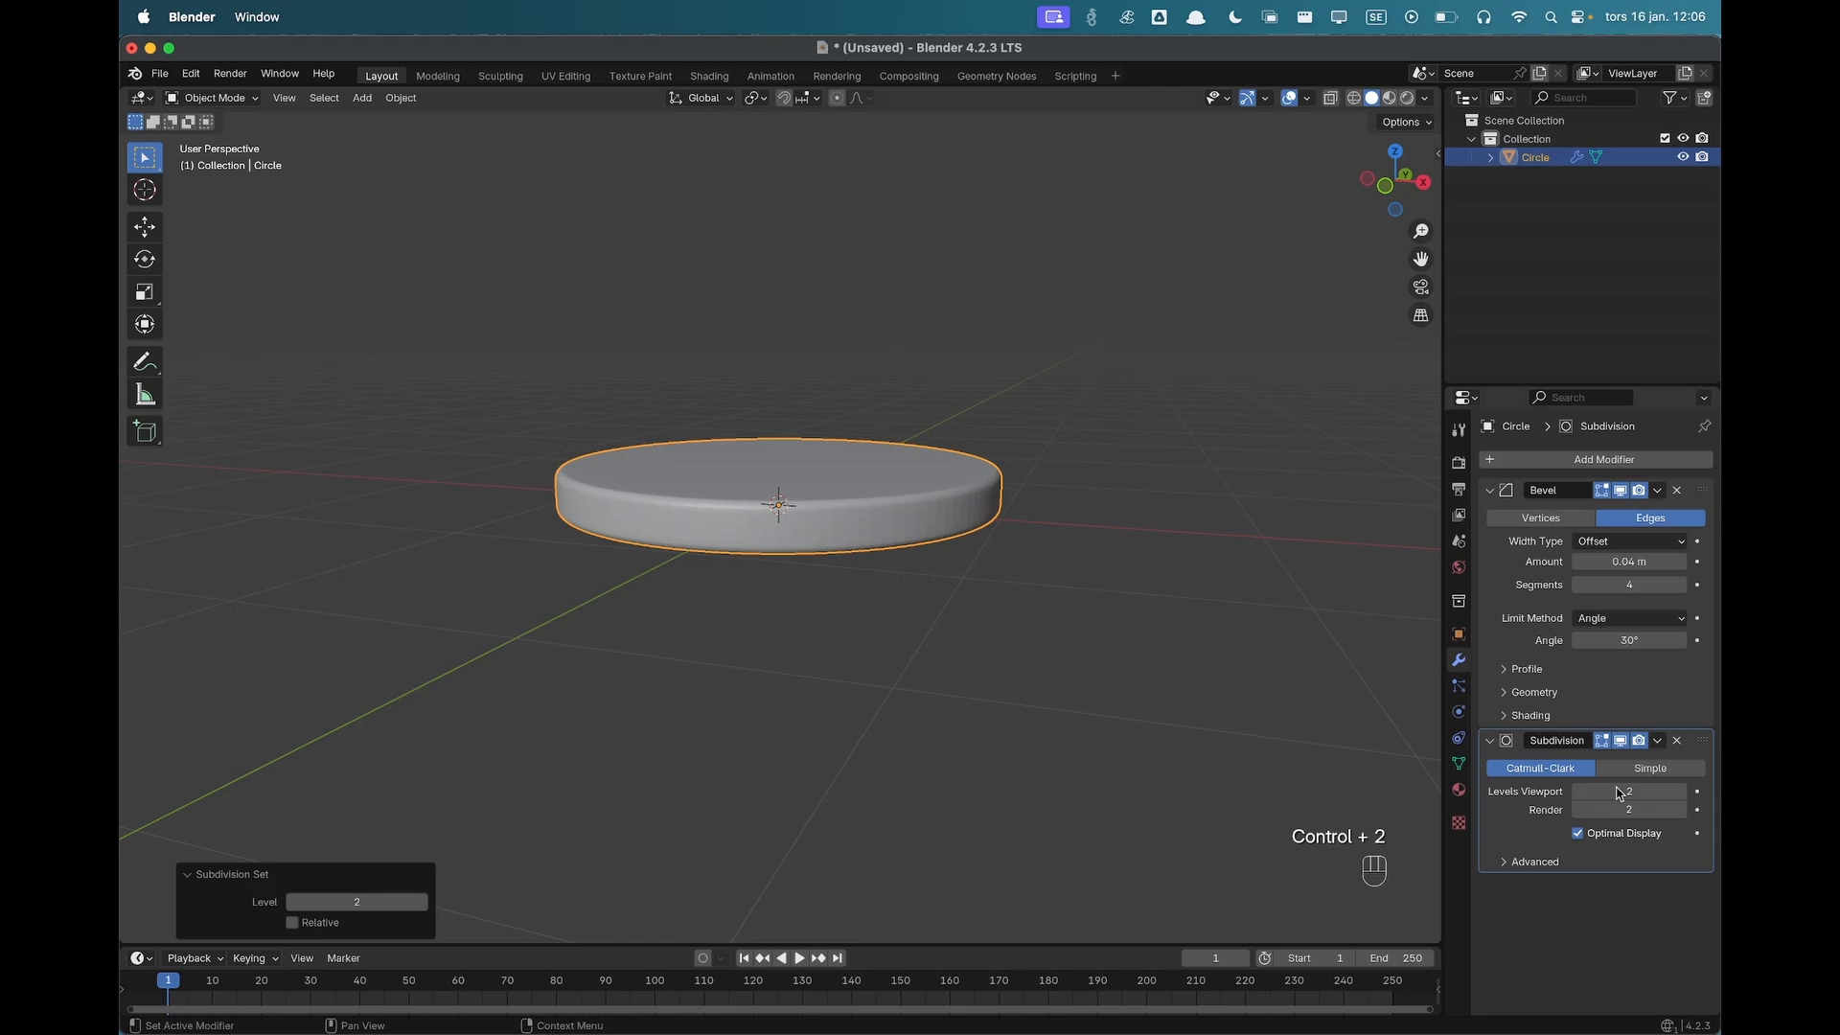
right_click(864, 509)
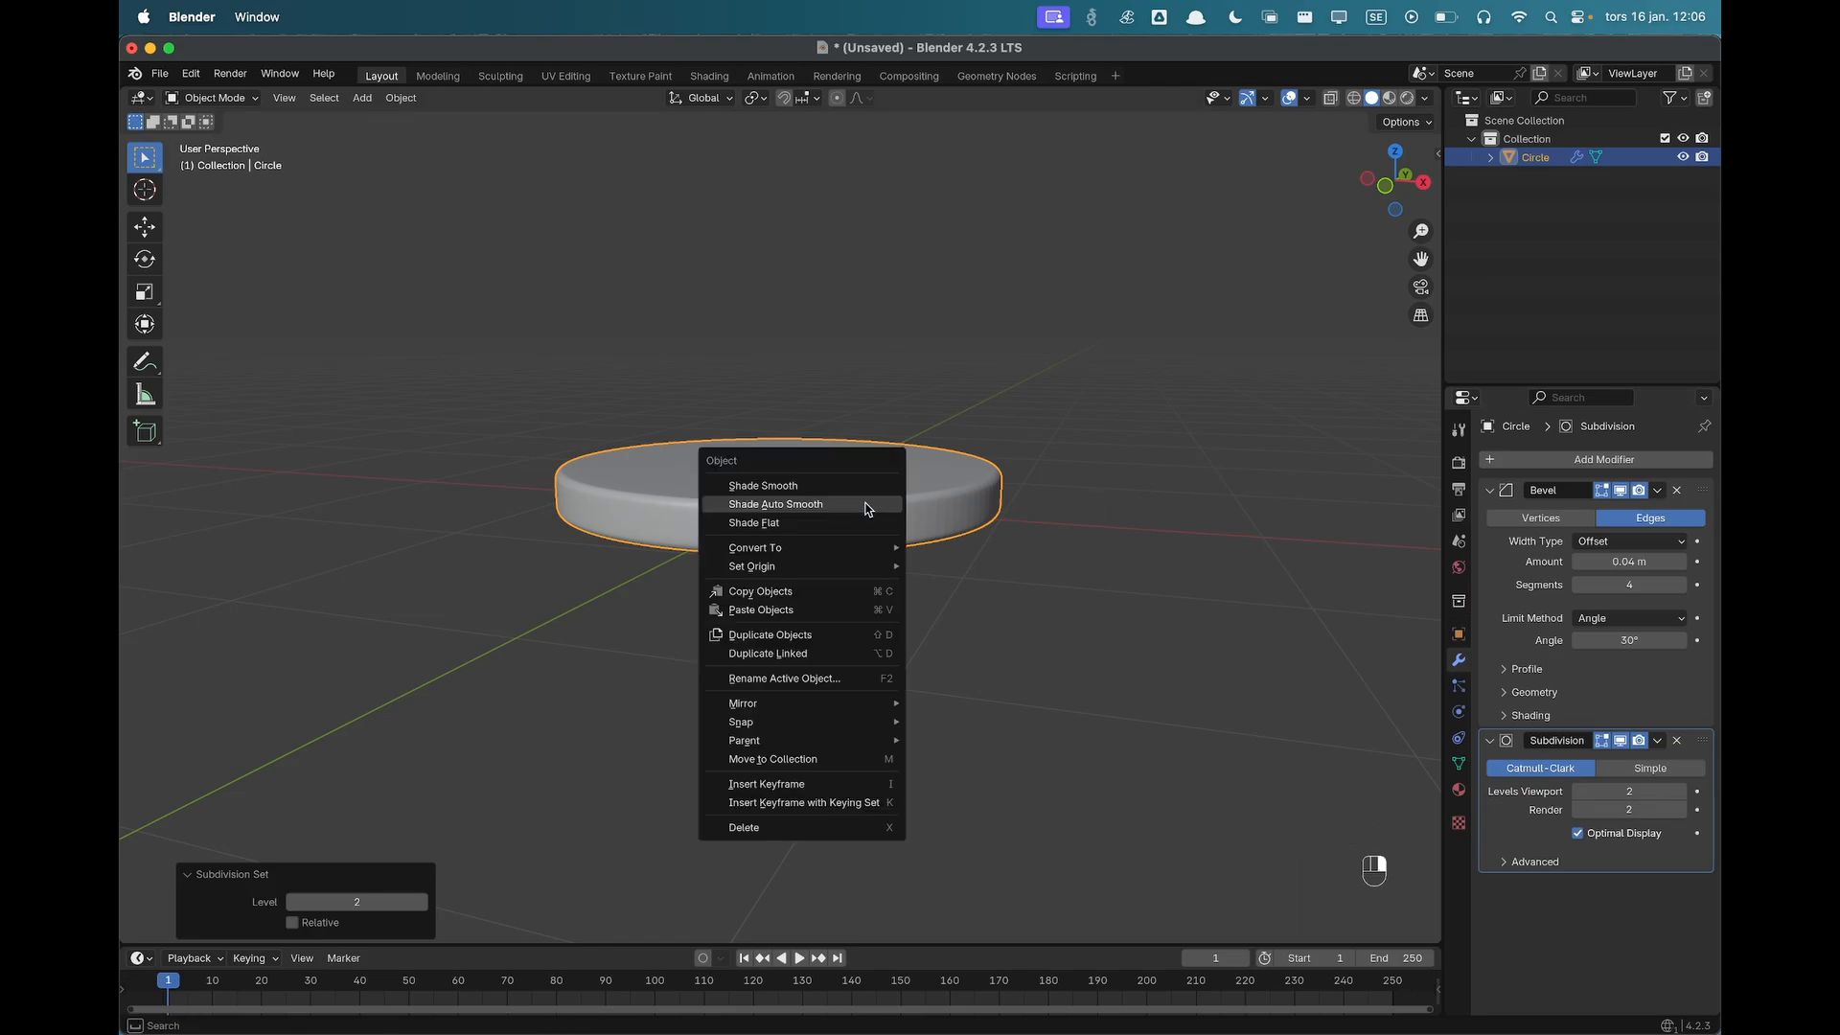
left_click(864, 509)
left_click(1169, 412)
middle_click_drag(1170, 412, 1168, 448)
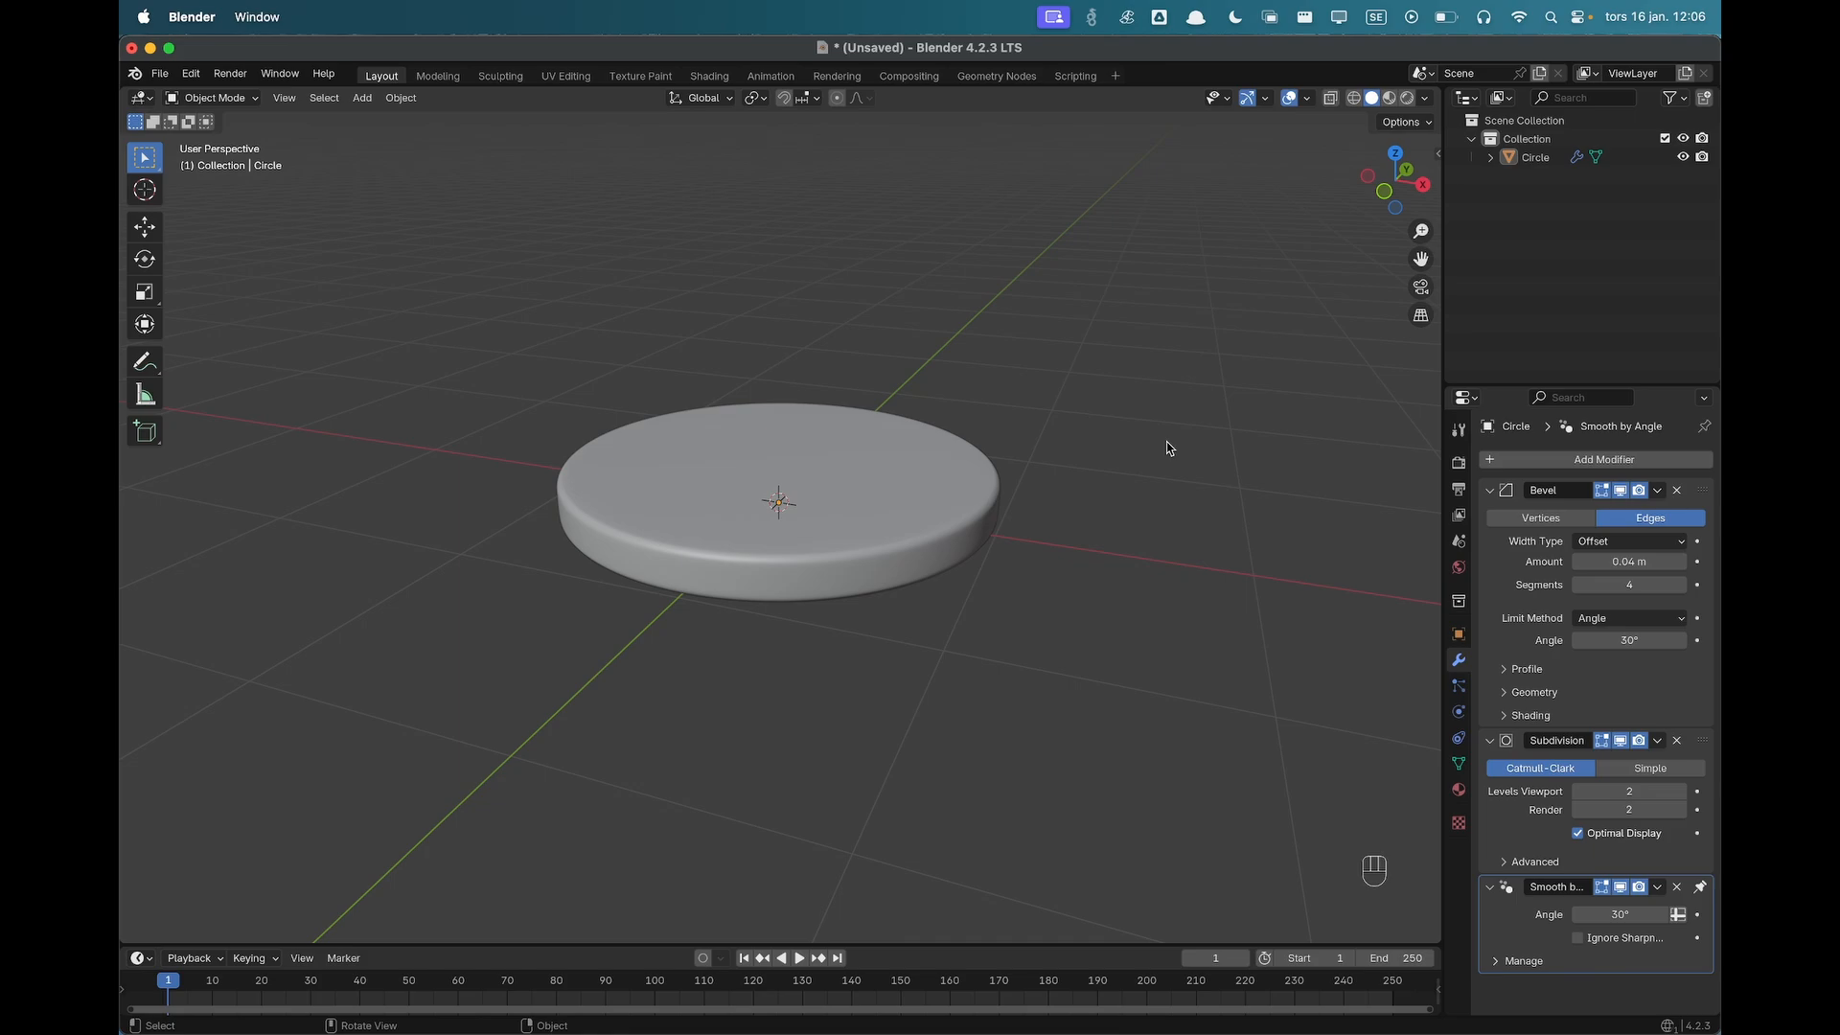
Select the disc's top face in Edit Mode and snap the 3D cursor to it.
middle_click_drag(1021, 481, 1071, 506)
key("Tab")
key("a")
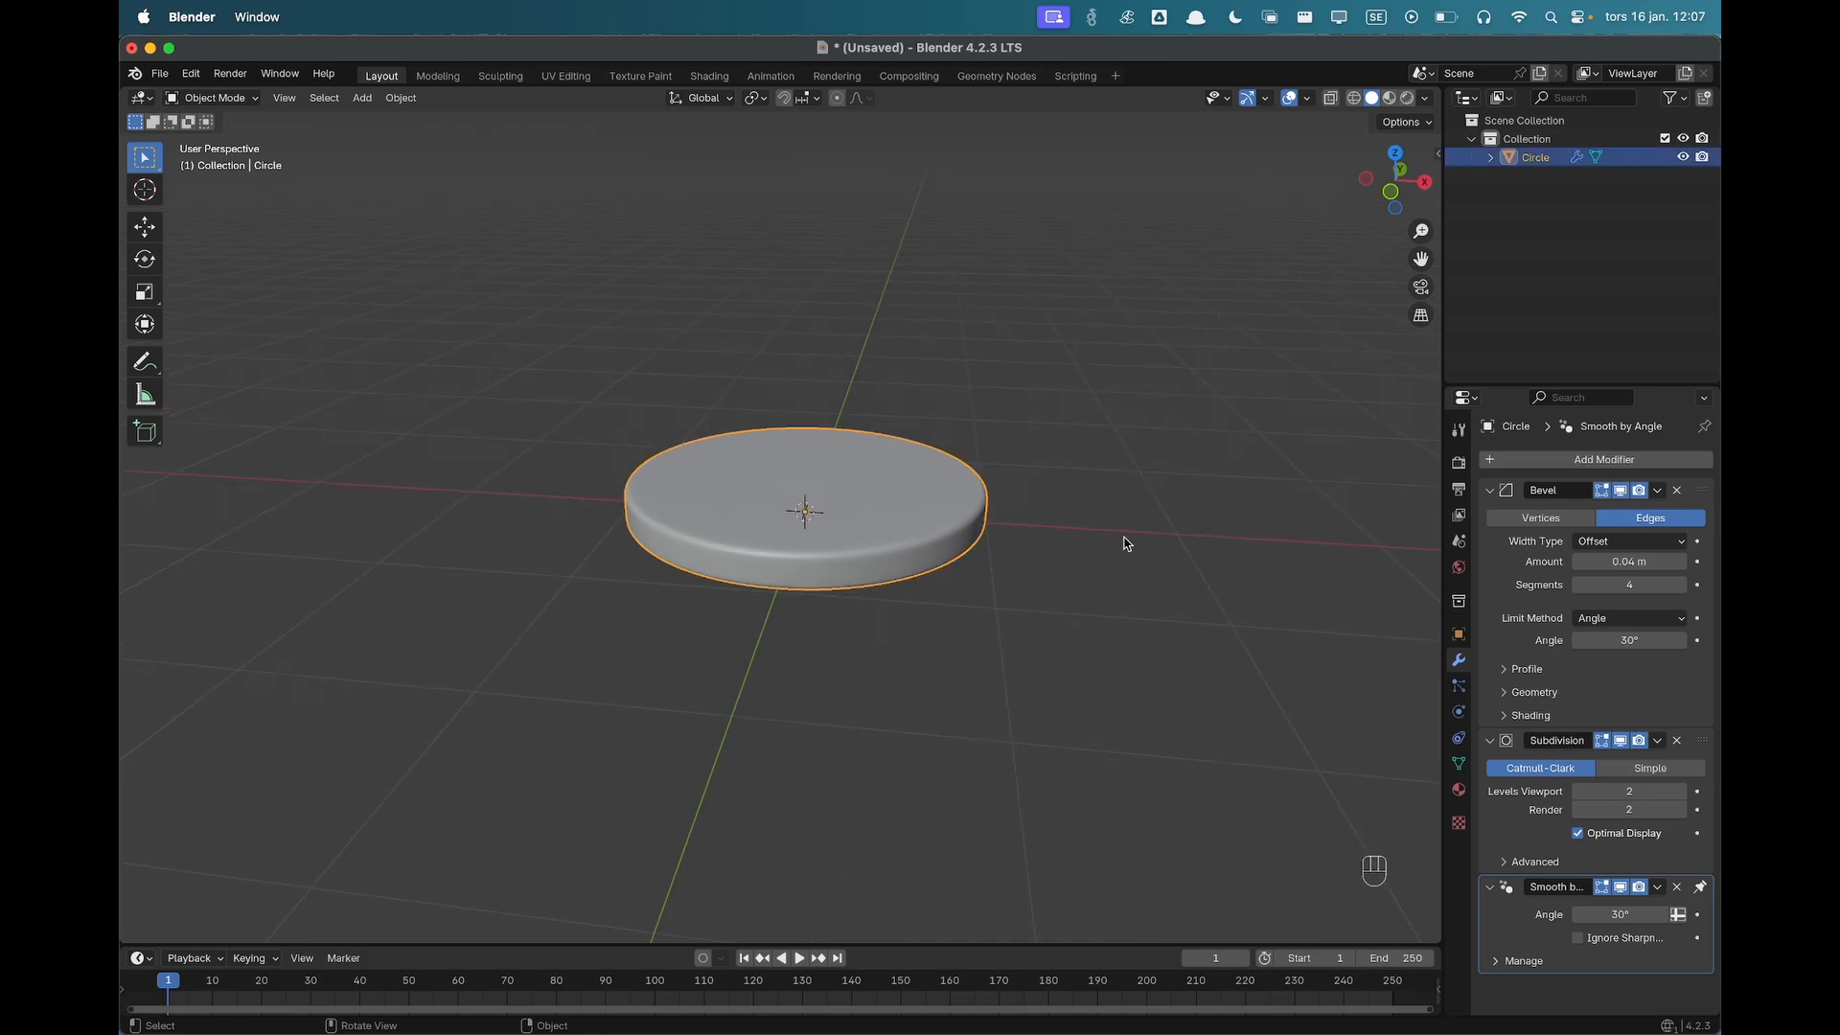
key("Tab")
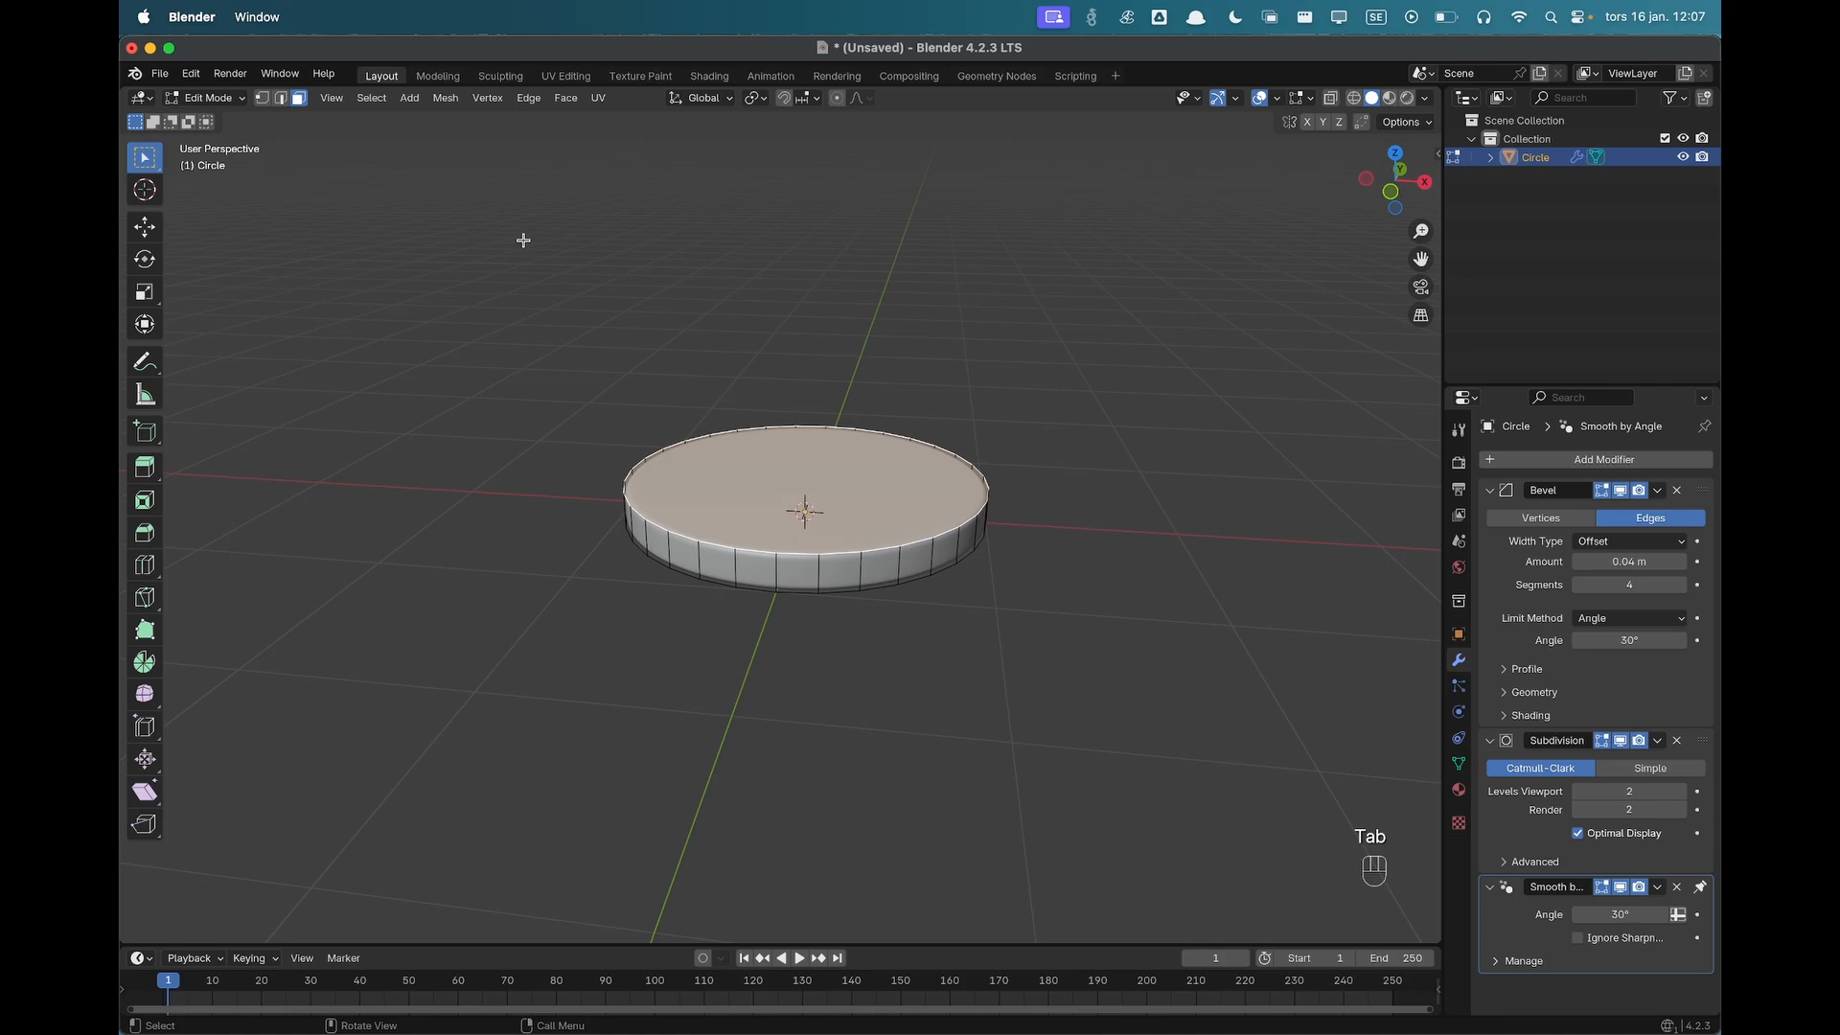
key("3")
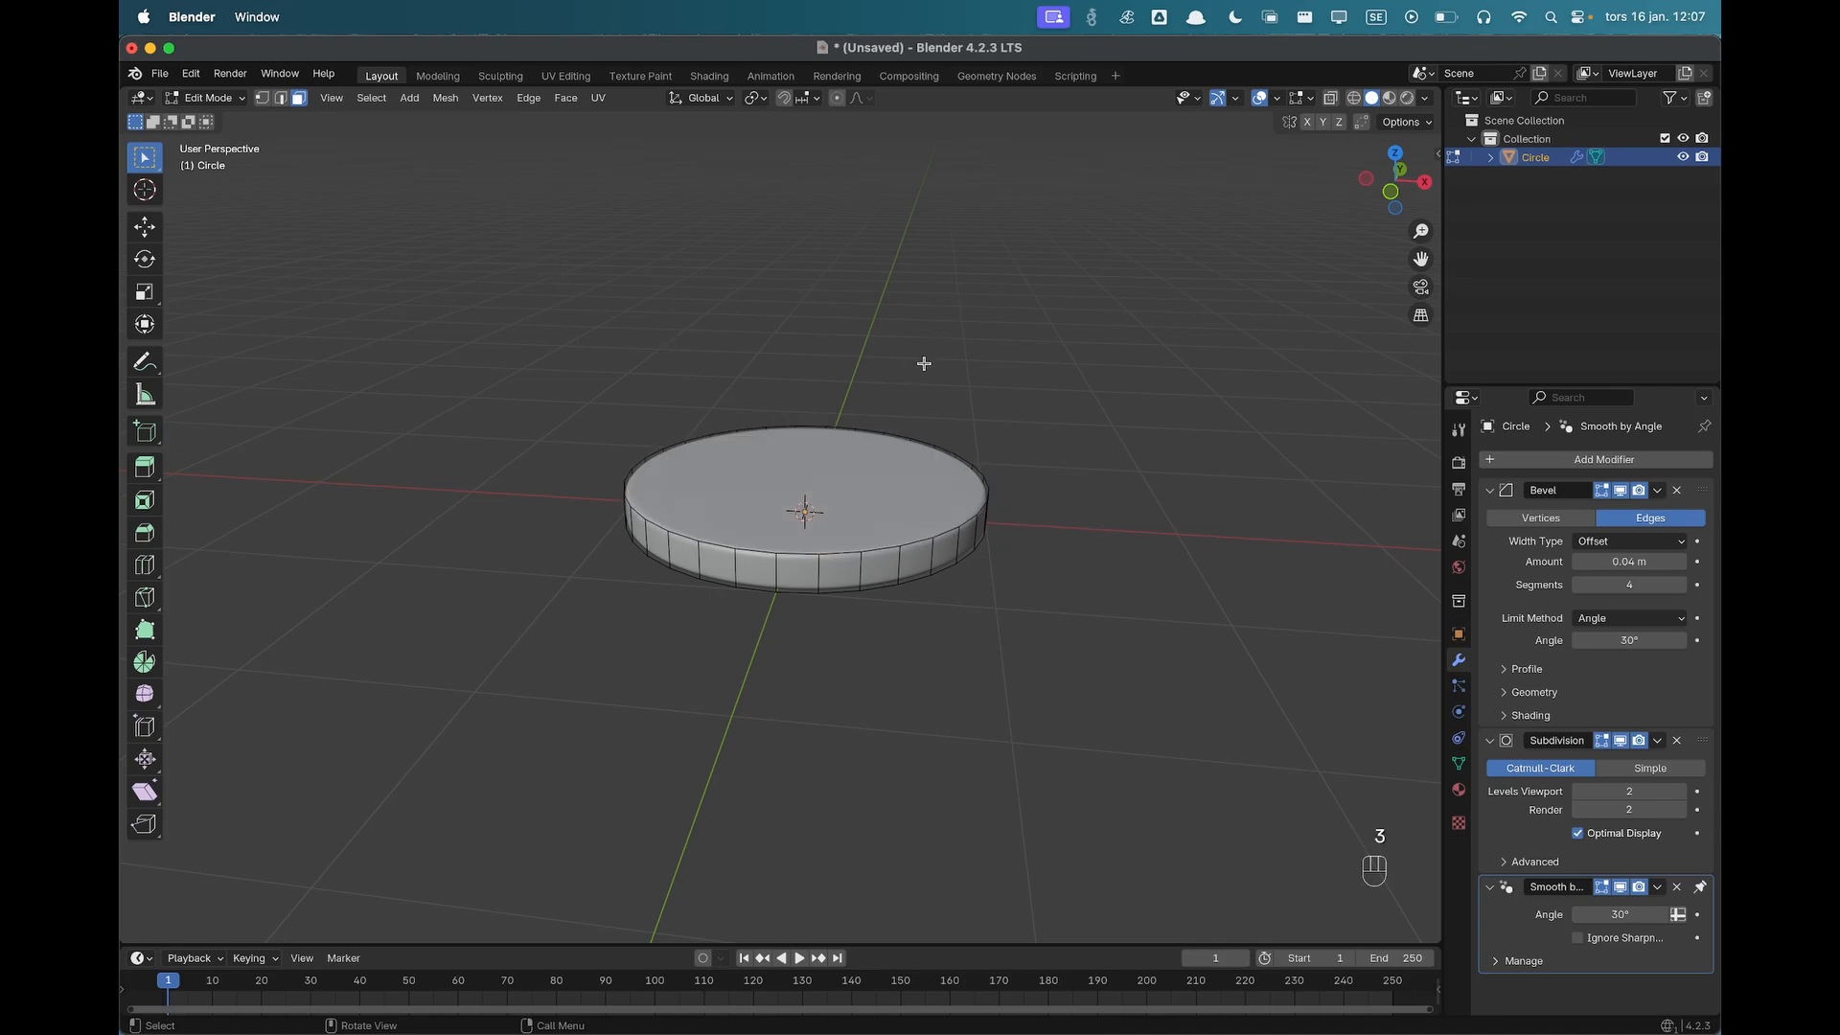
left_click(858, 463)
middle_click_drag(717, 408, 787, 397)
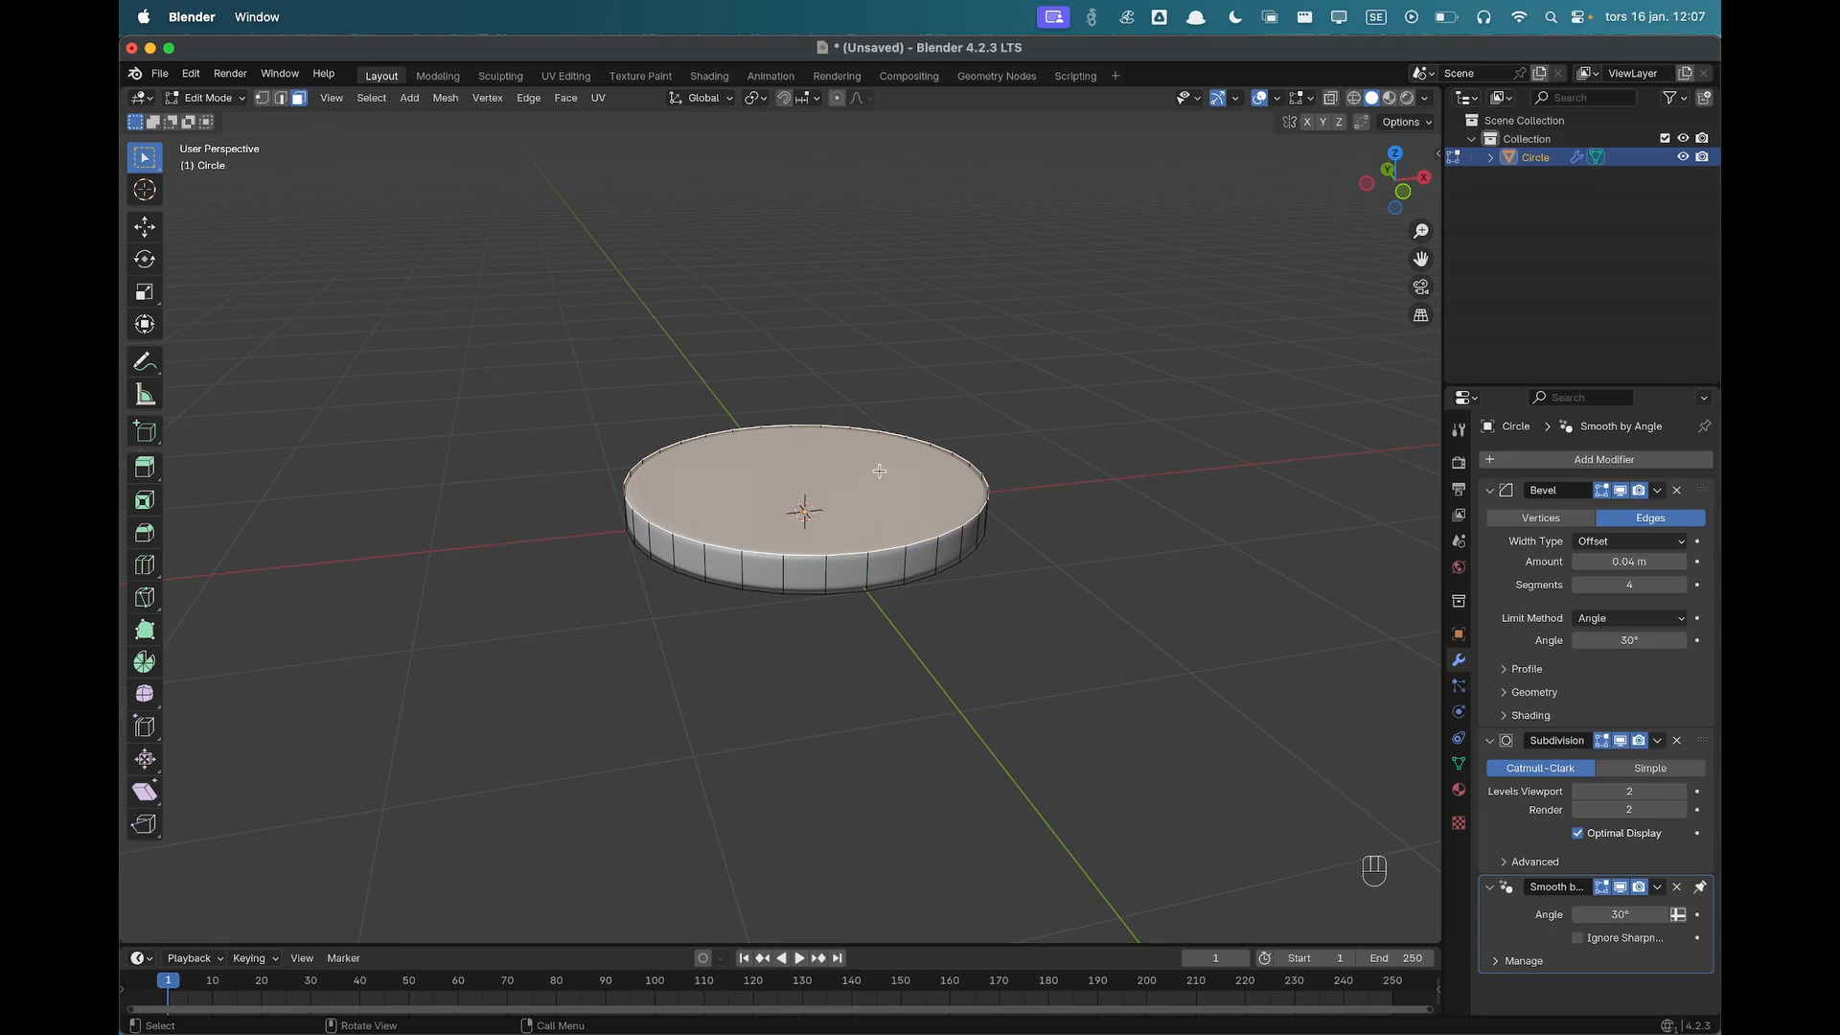
key("shift+s")
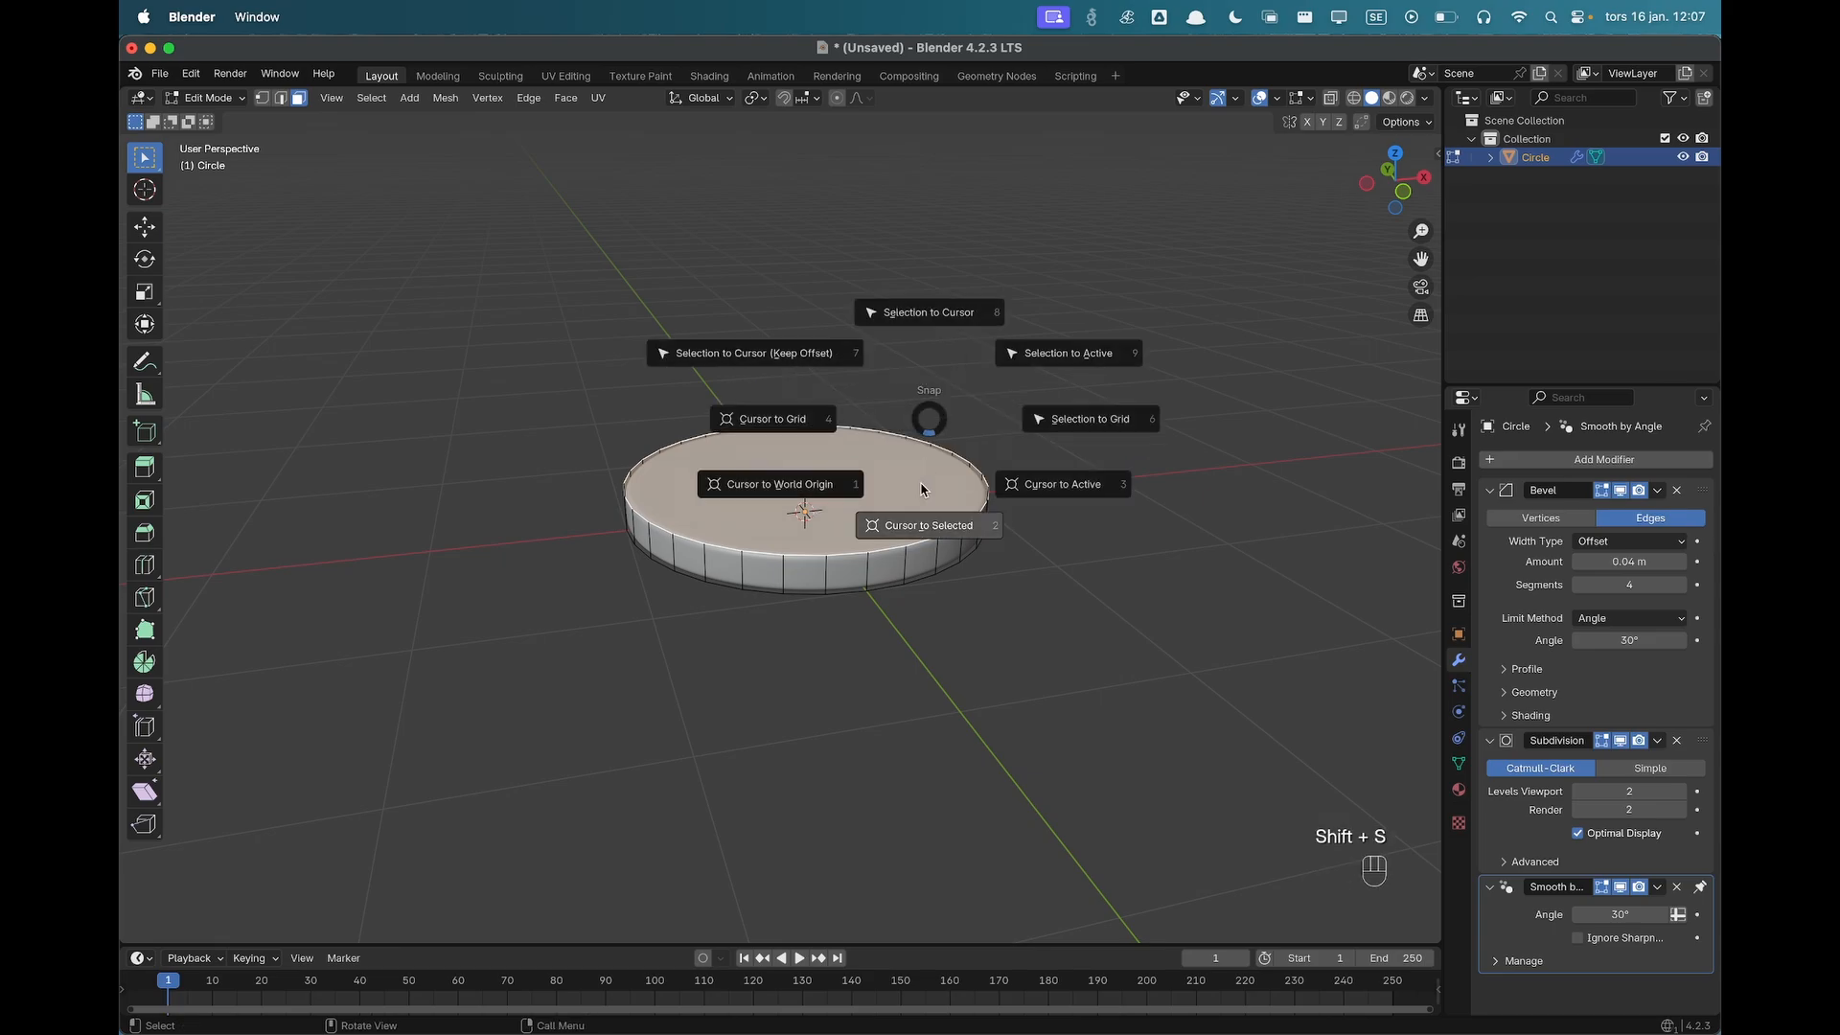
left_click(926, 534)
middle_click_drag(926, 534, 935, 522)
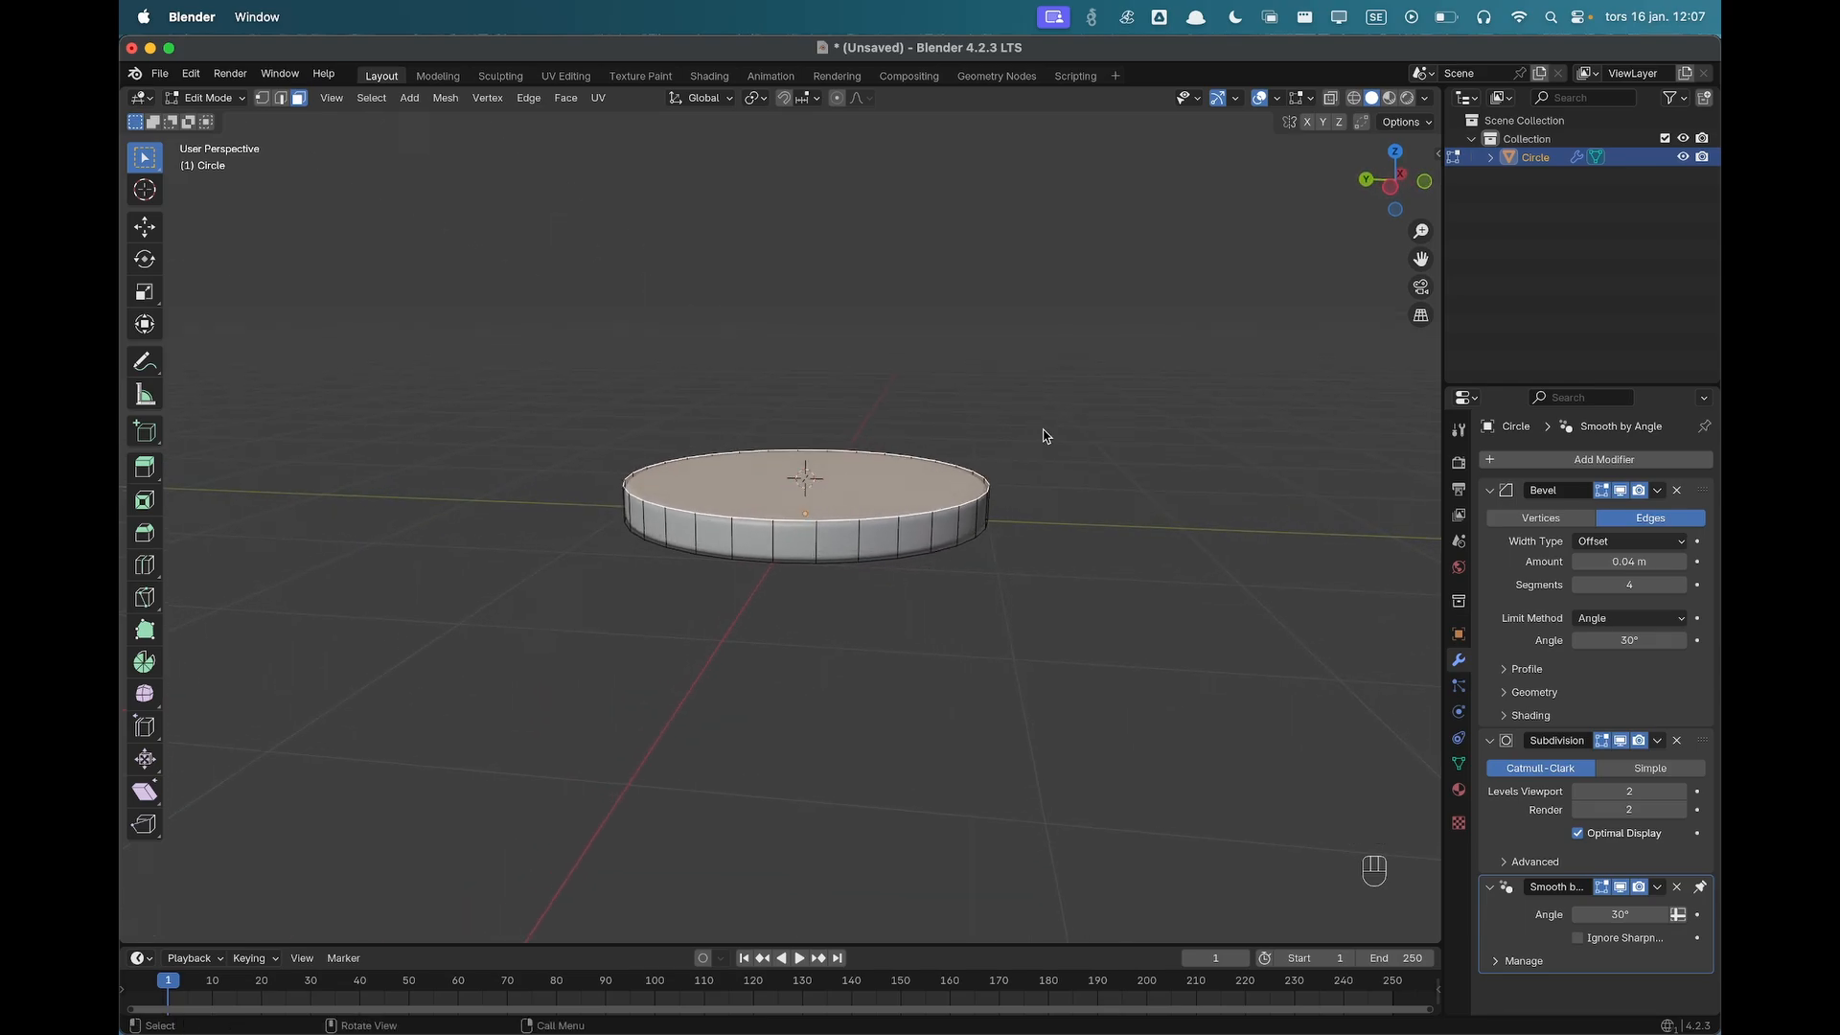
Return to Object Mode and add a second mesh circle at the 3D cursor on top of the disc.
key("Tab")
middle_click_drag(1045, 425, 940, 428)
mouse_move(815, 358)
middle_mouse_down()
mouse_move(858, 378)
mouse_move(801, 361)
middle_mouse_up()
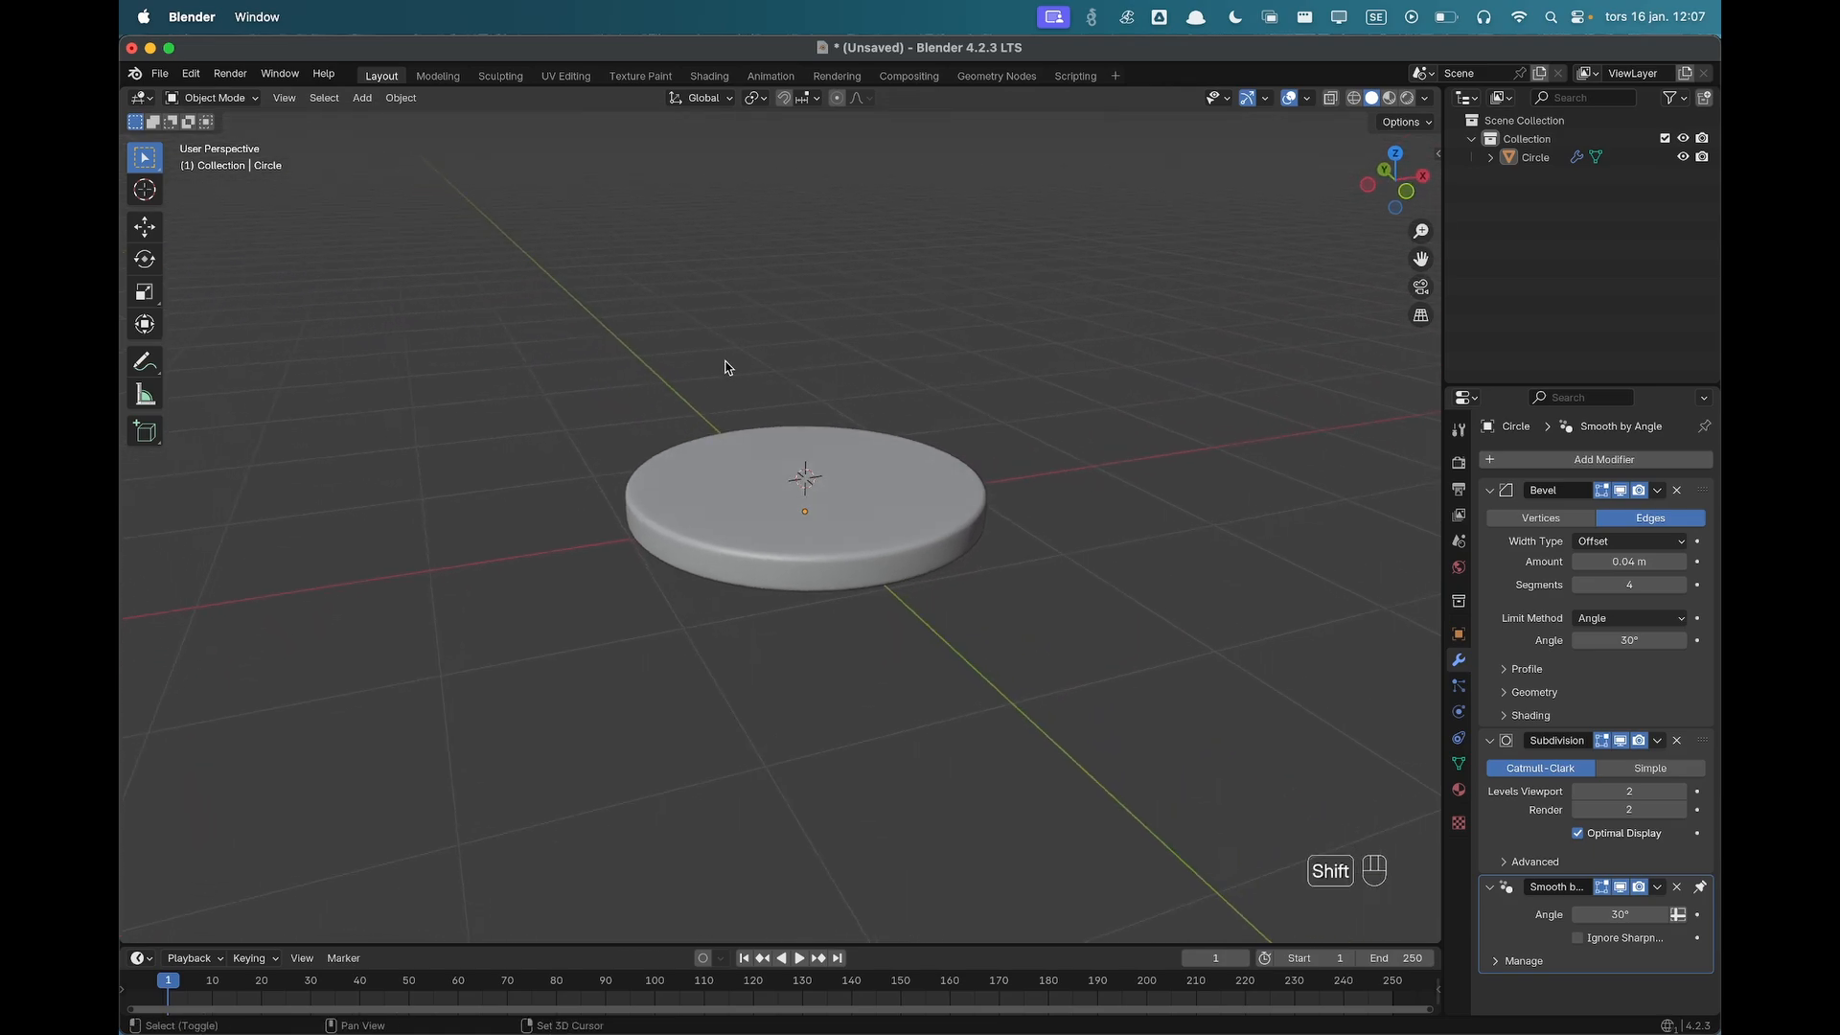
key("shift+a")
mouse_move(727, 363)
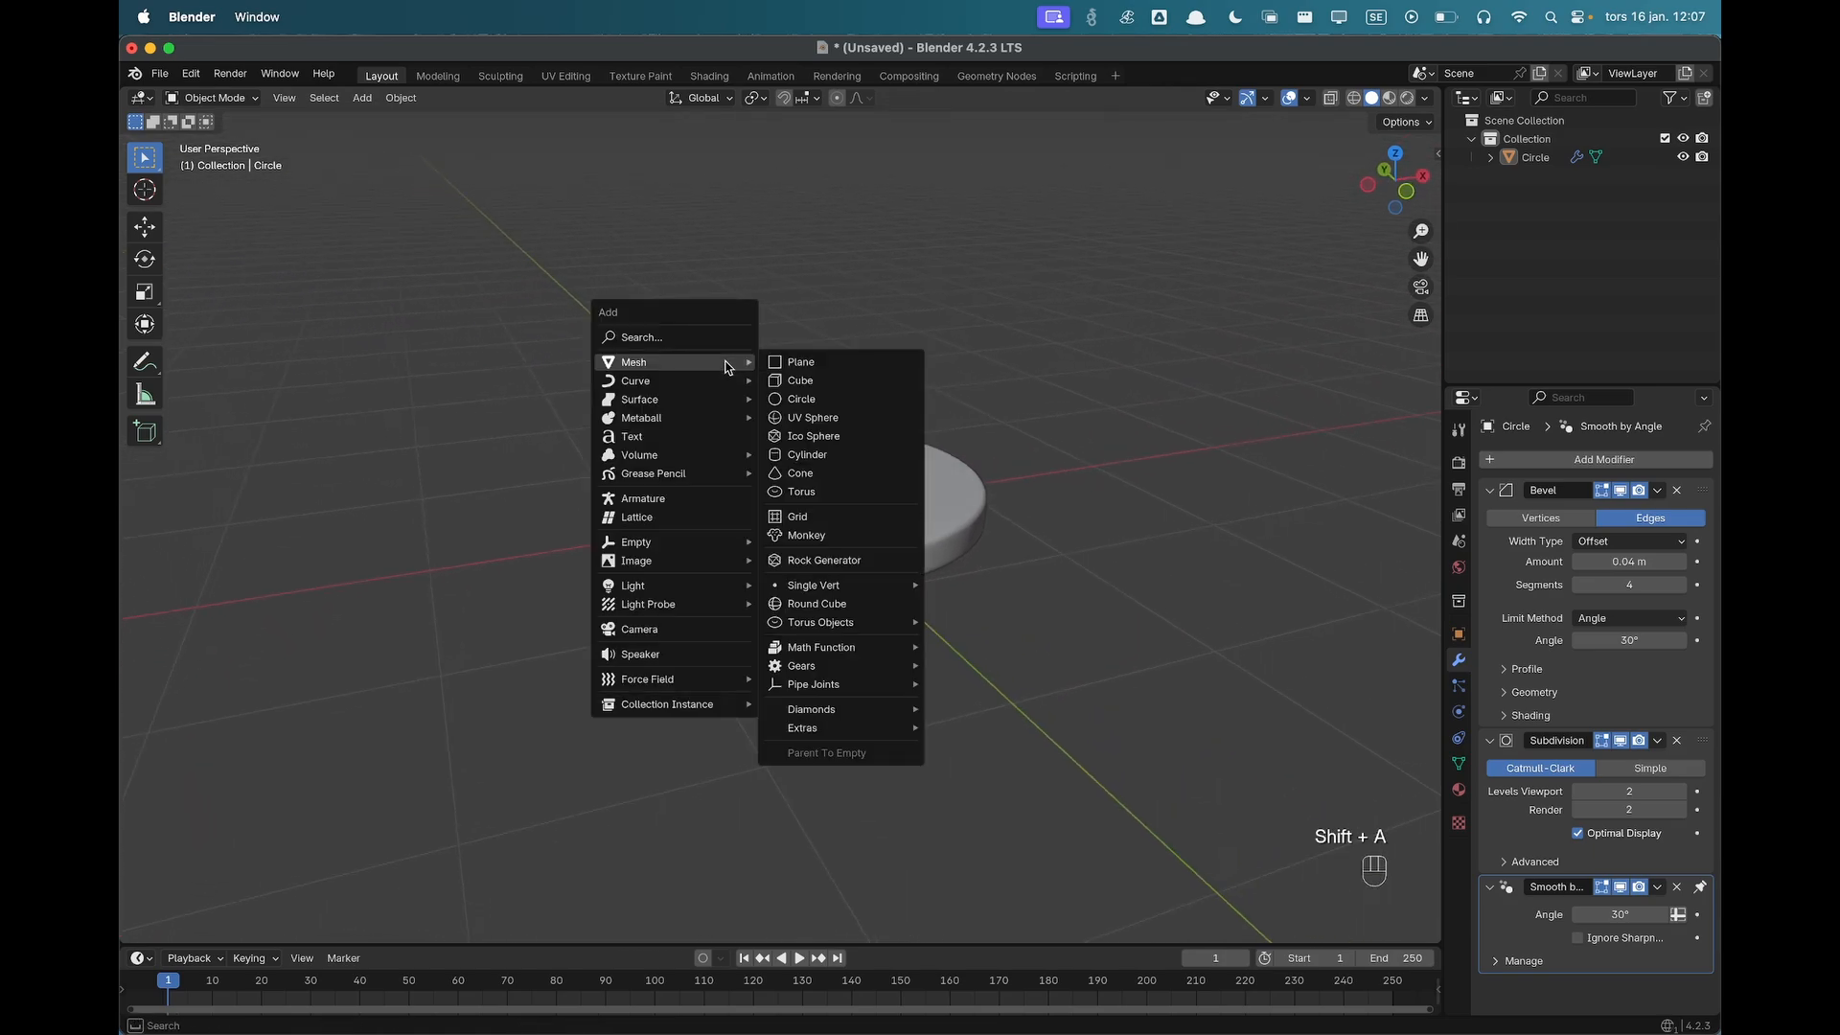
left_click(825, 401)
Scale the new circle's geometry to 0.75 in Edit Mode.
key("Tab")
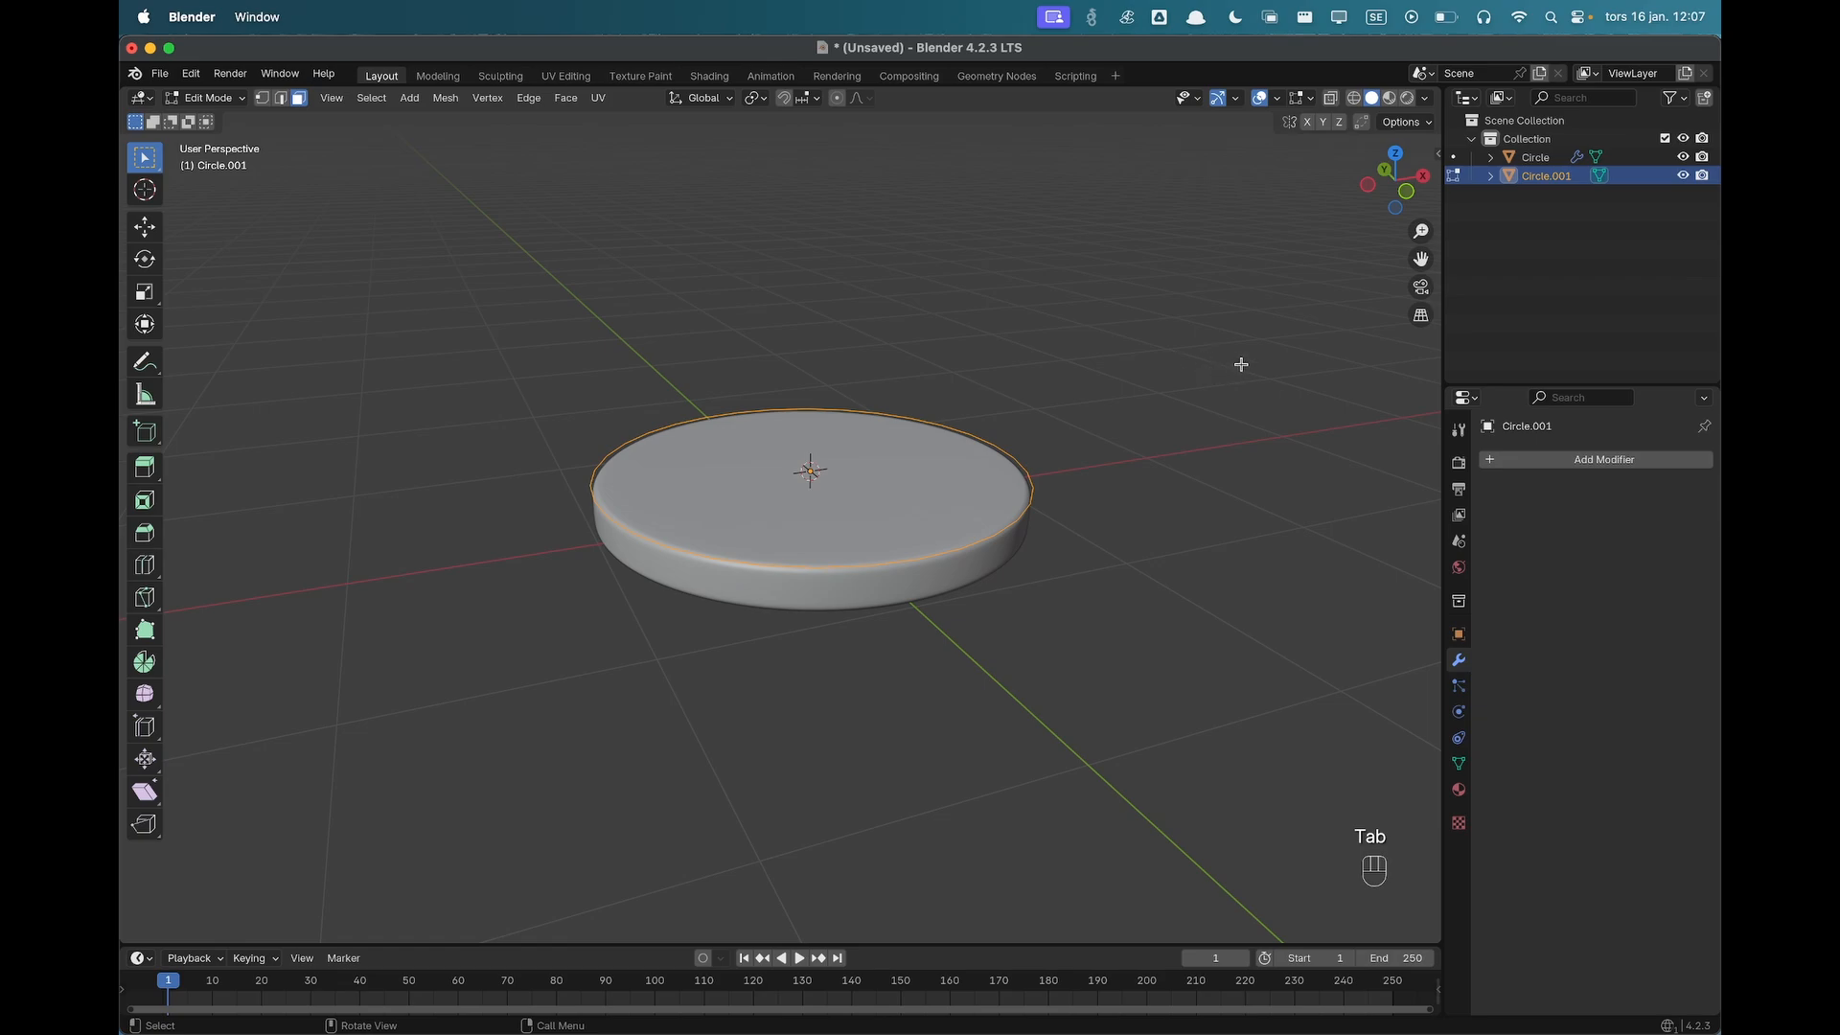
key("s")
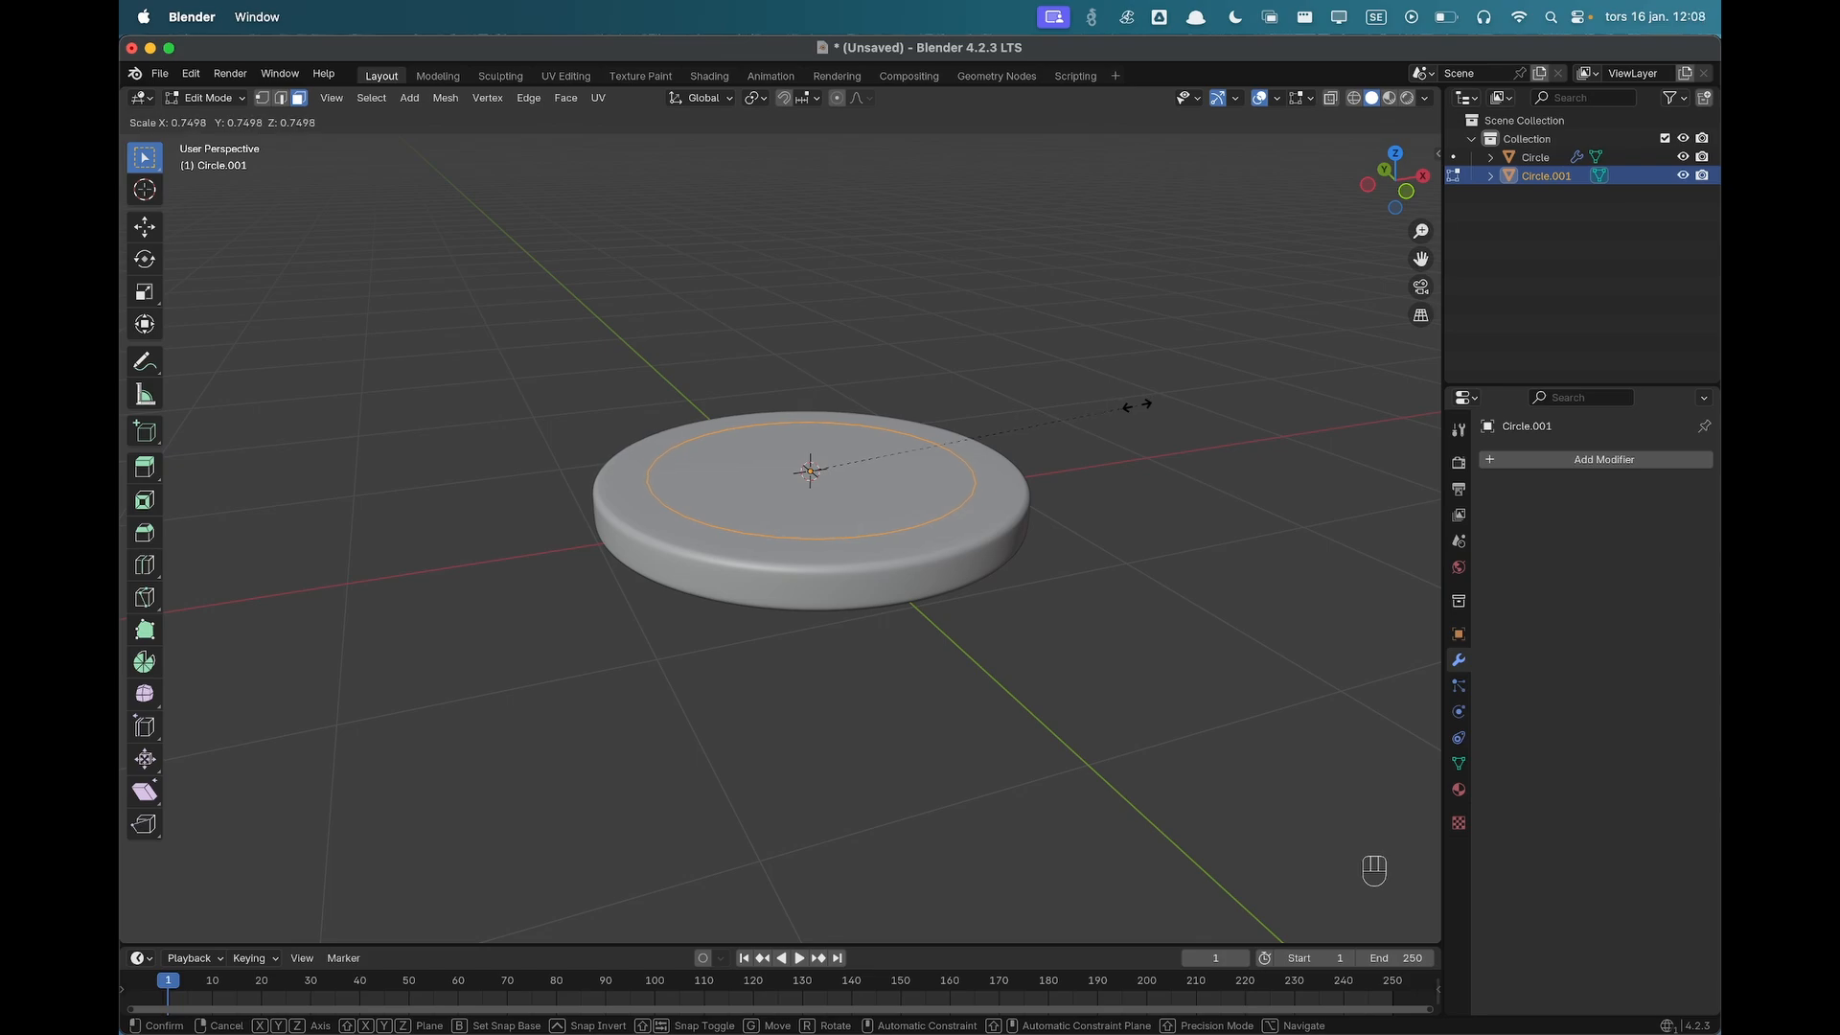
type(".75")
key("Return")
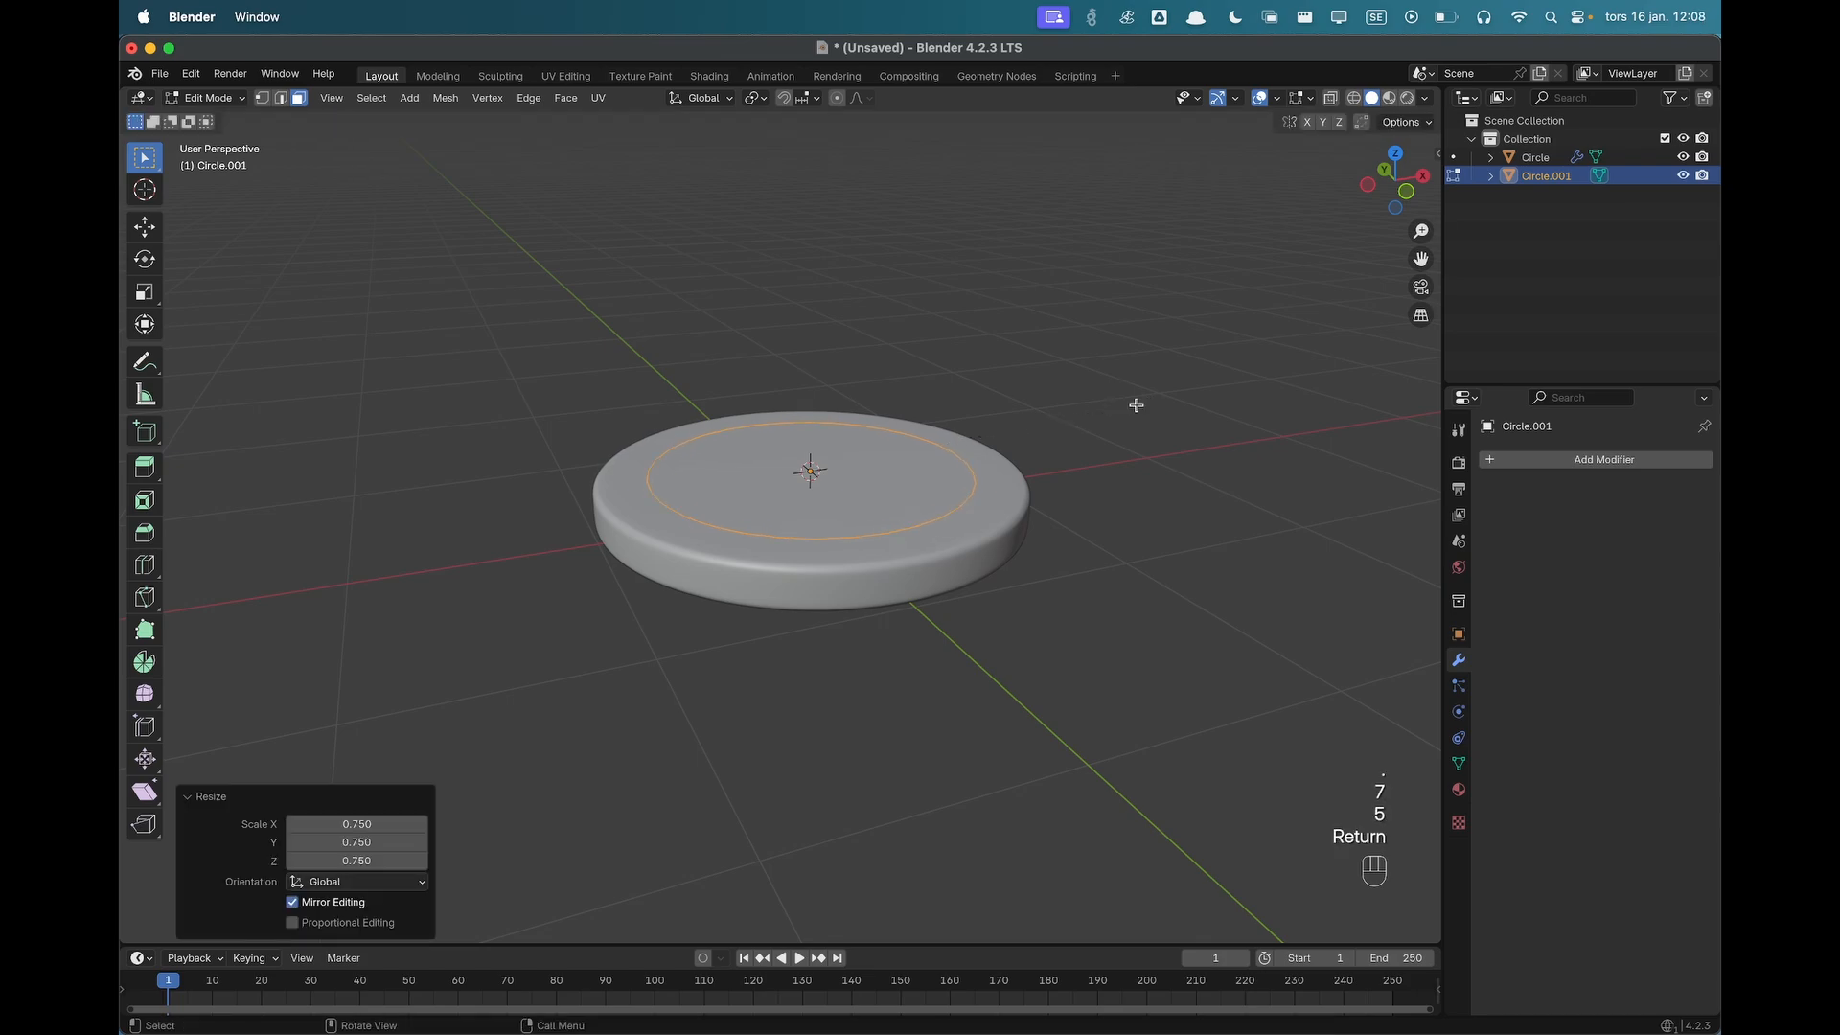
Shrink the circle on the disc's top a little further, by a scale factor of about 0.9.
middle_click_drag(947, 402, 936, 505)
scroll(936, 505, "up", 1)
scroll(994, 484, "down", 1)
scroll(994, 485, "up", 2)
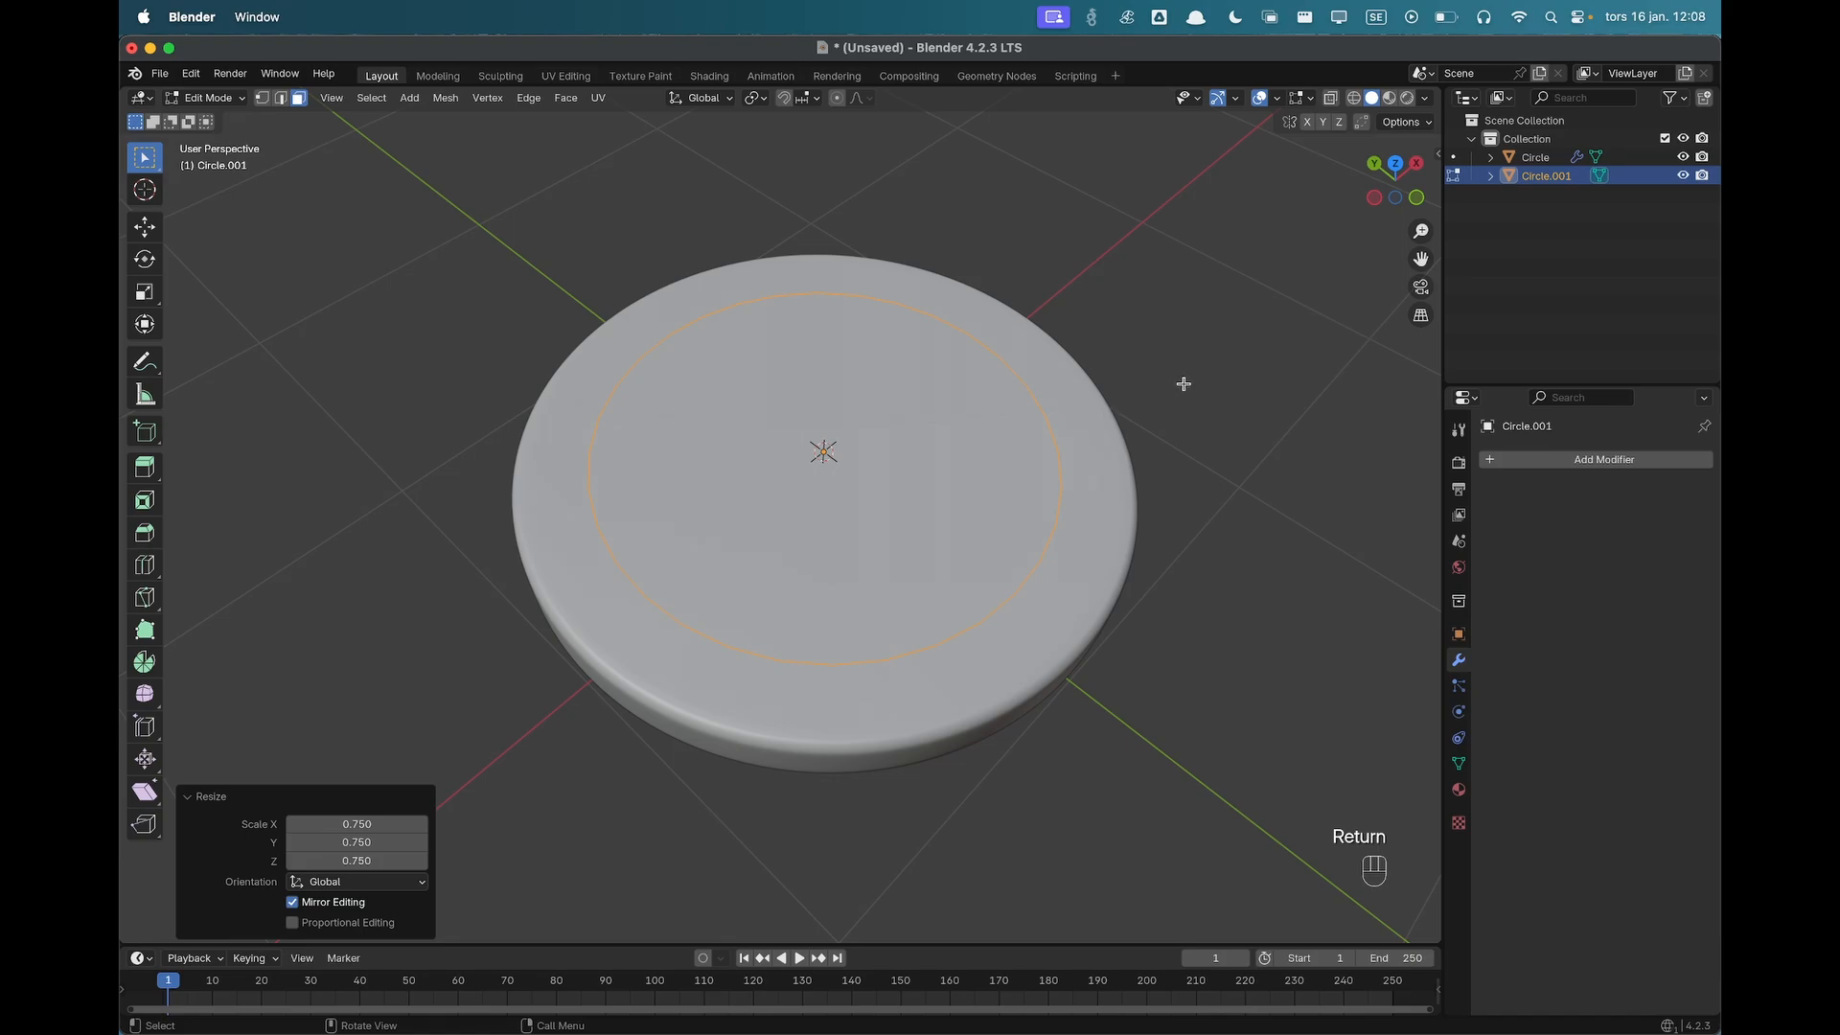
key("s")
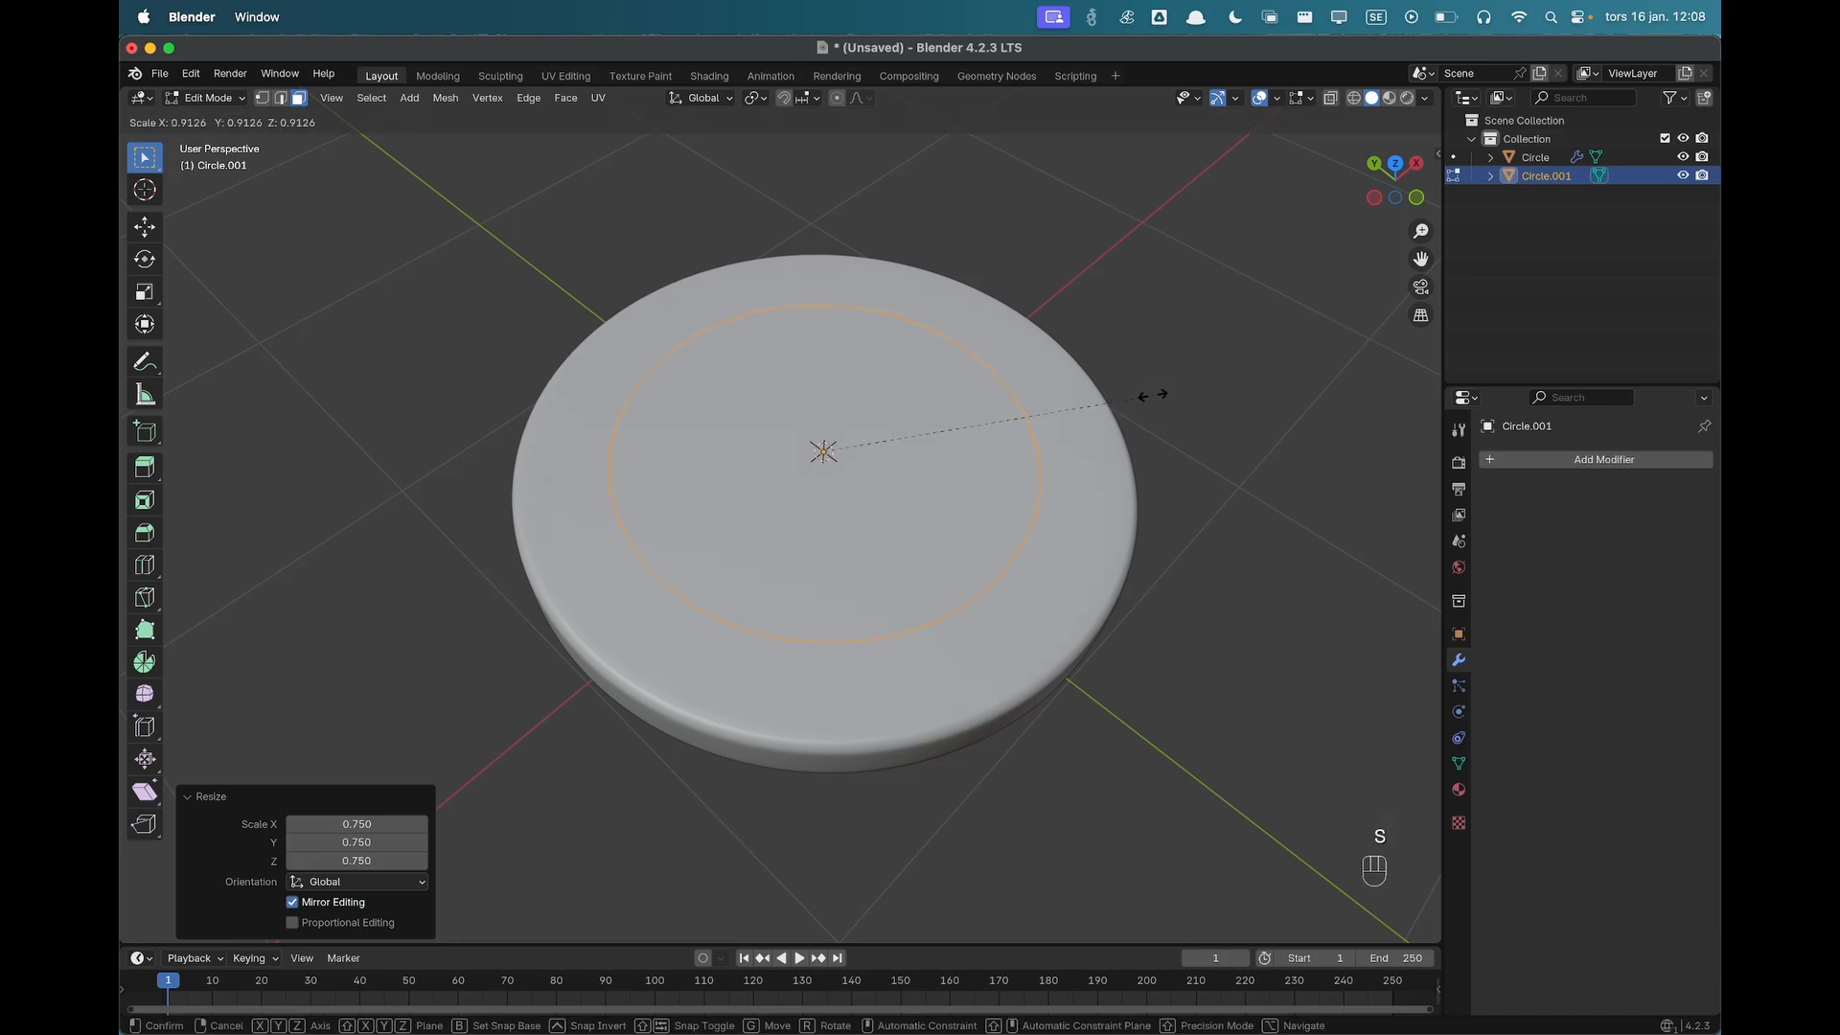
left_click(1152, 397)
middle_click_drag(1150, 399, 1081, 460)
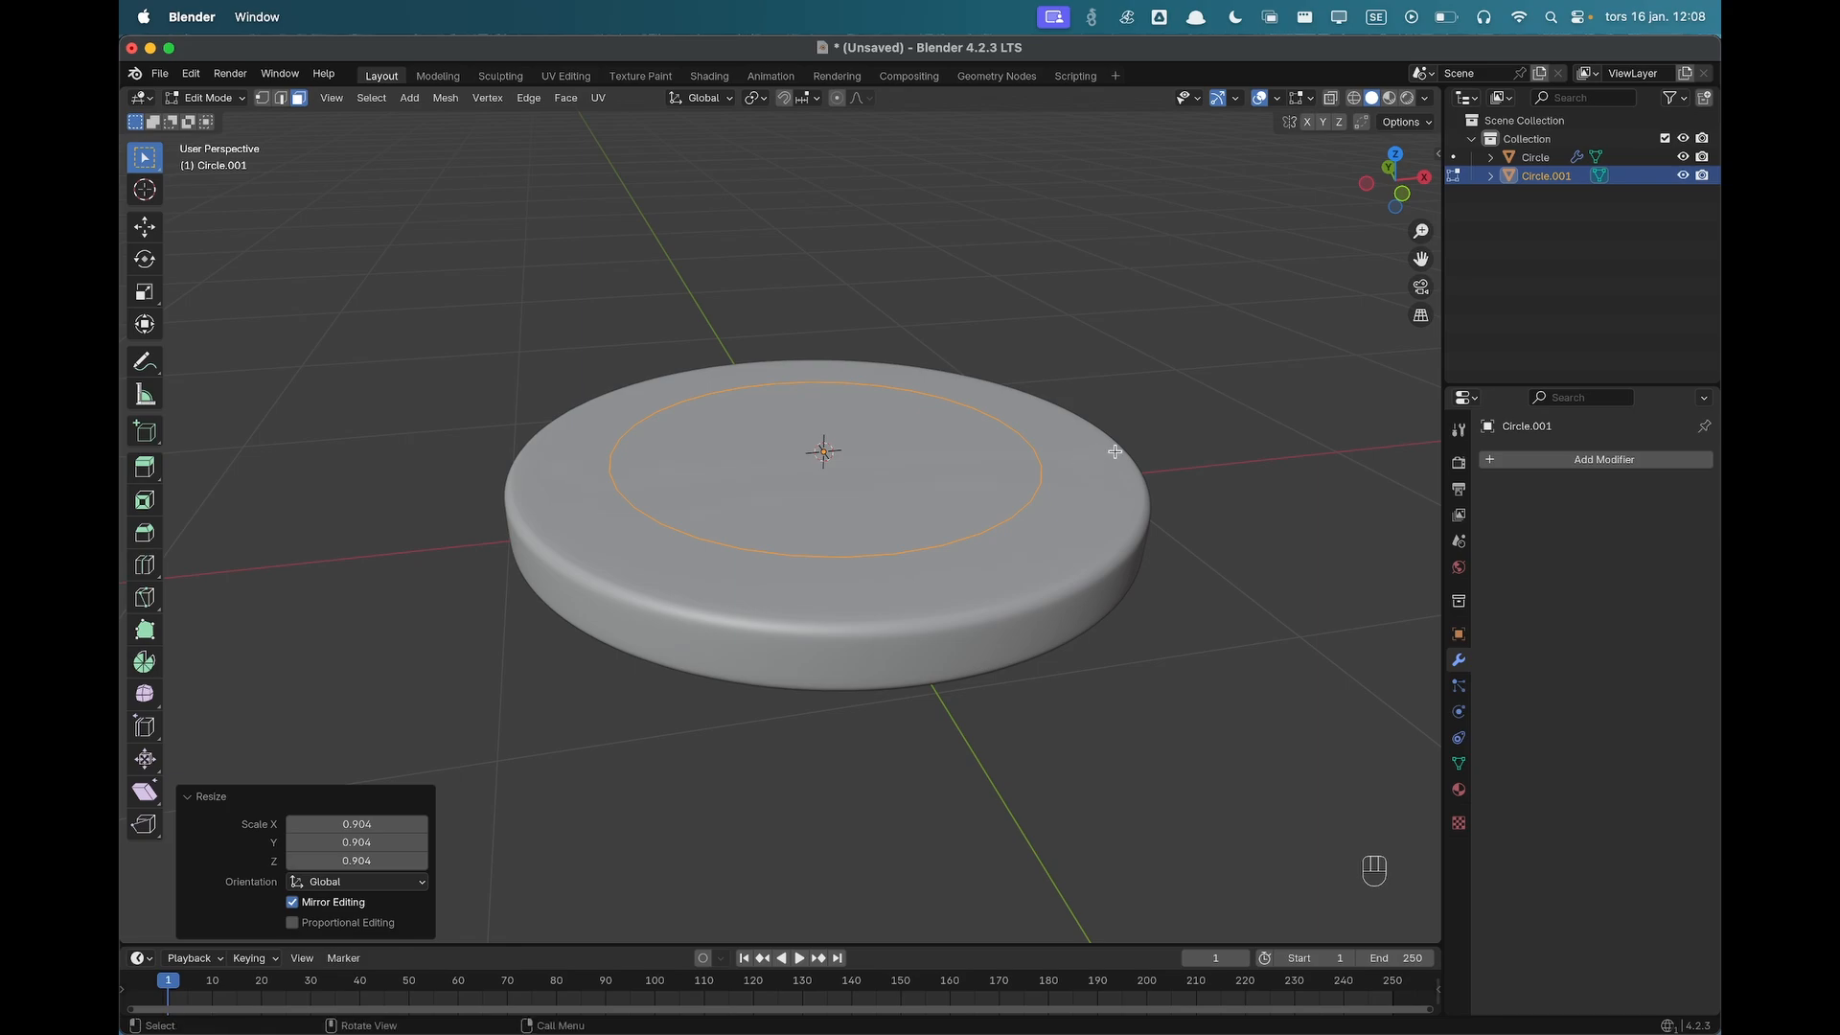
Enlarge the circle on the disc's top by a scale factor of about 1.035 and fill it with a face.
key("s")
left_click(1112, 449)
scroll(1150, 364, "down", 1)
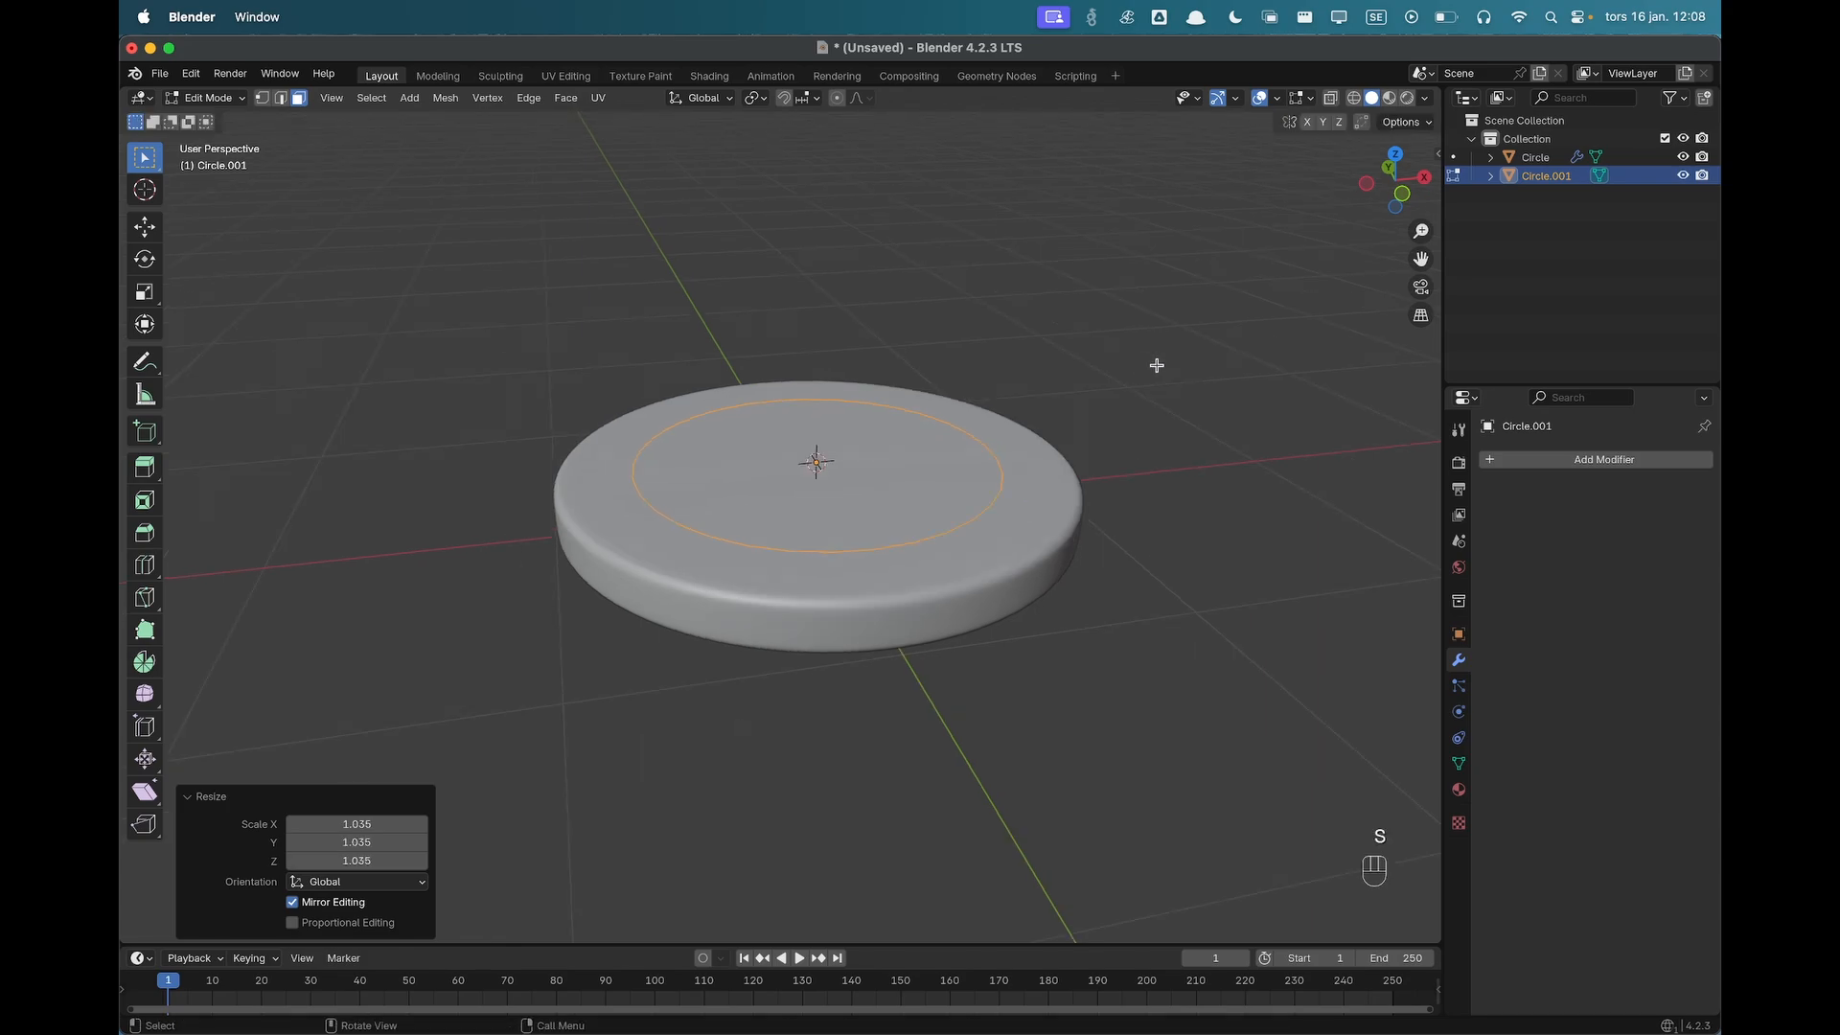
key("f")
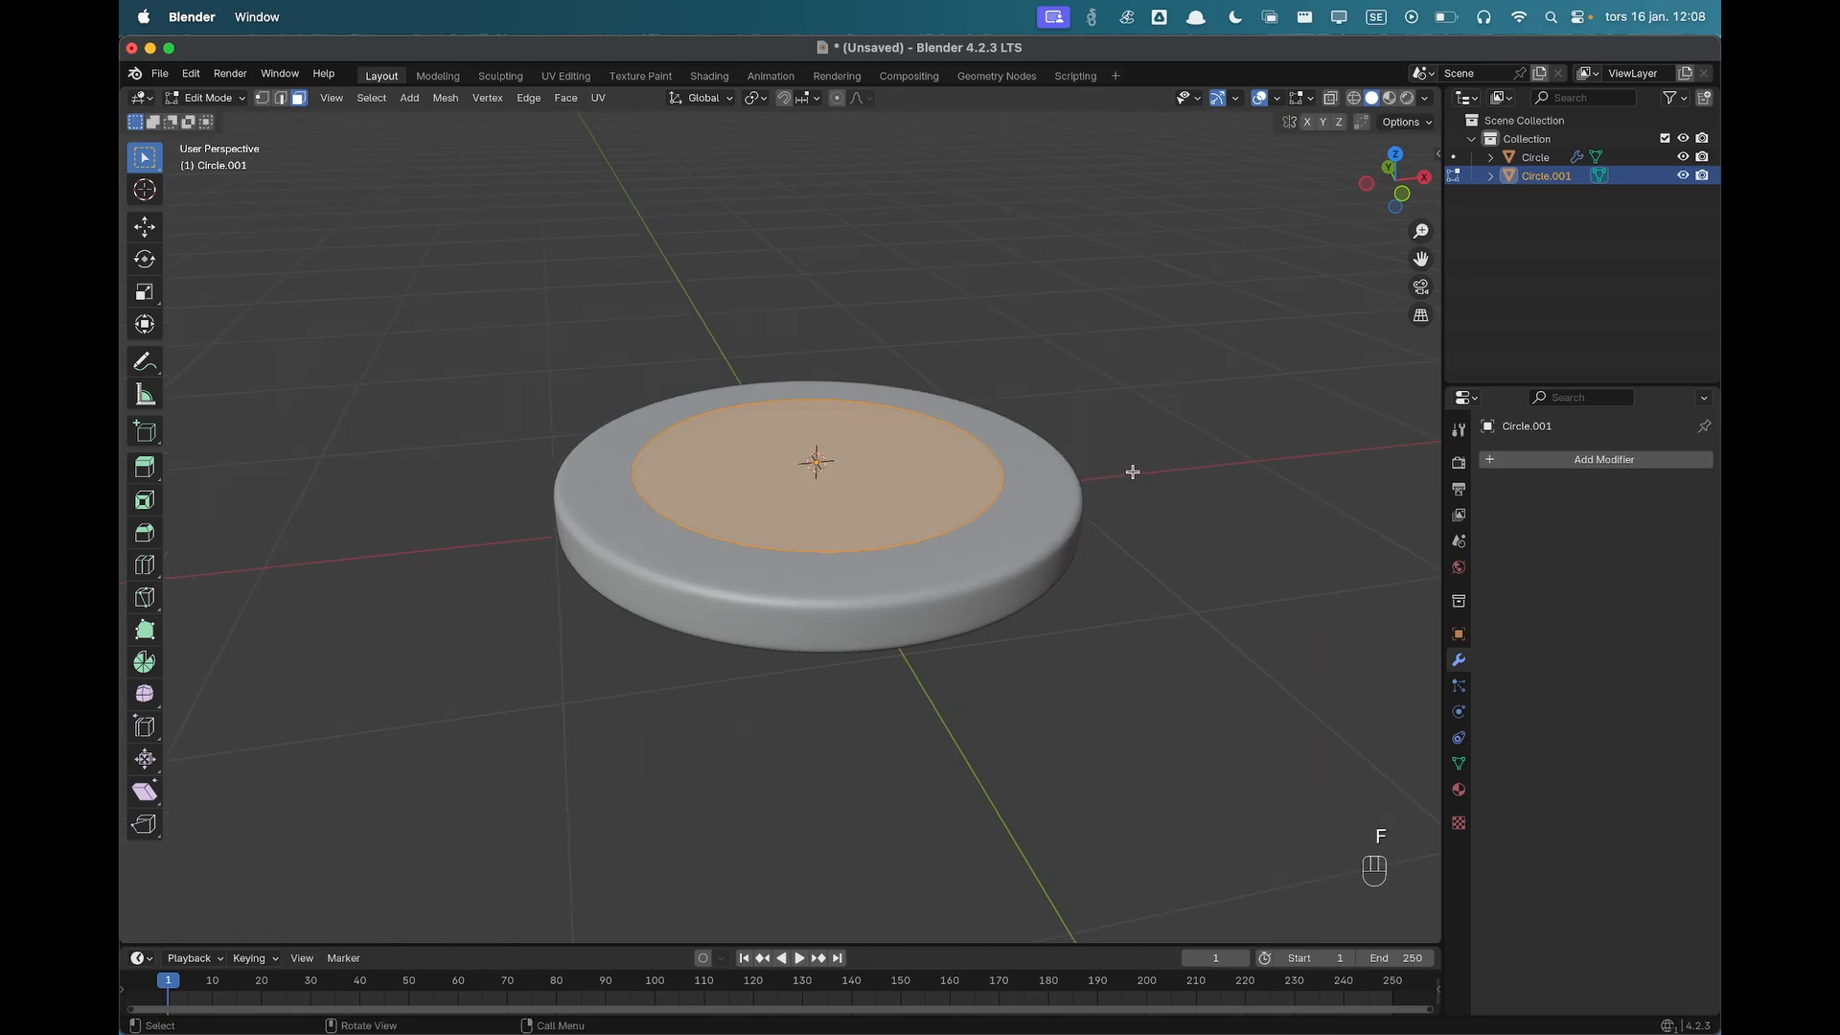
Extrude the filled circle upward by 0.25 m to form a second disc on the base.
key("e")
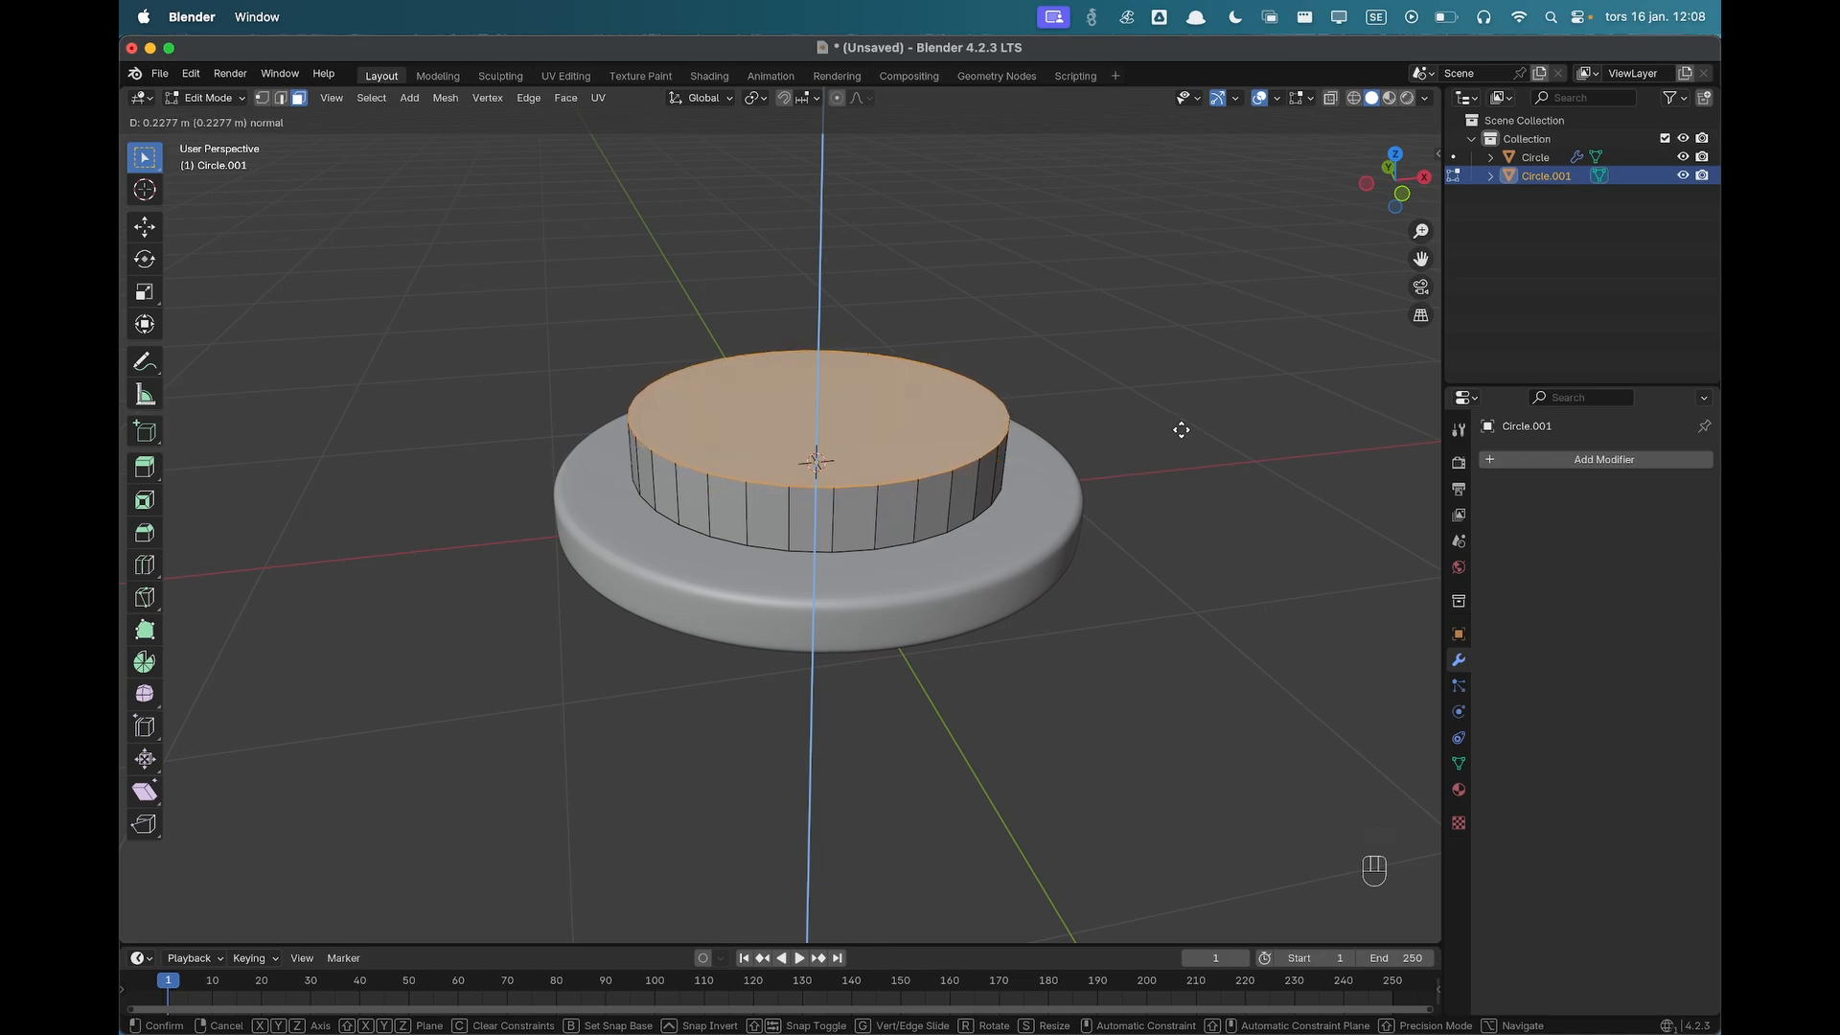
key("BackSpace")
type(".25")
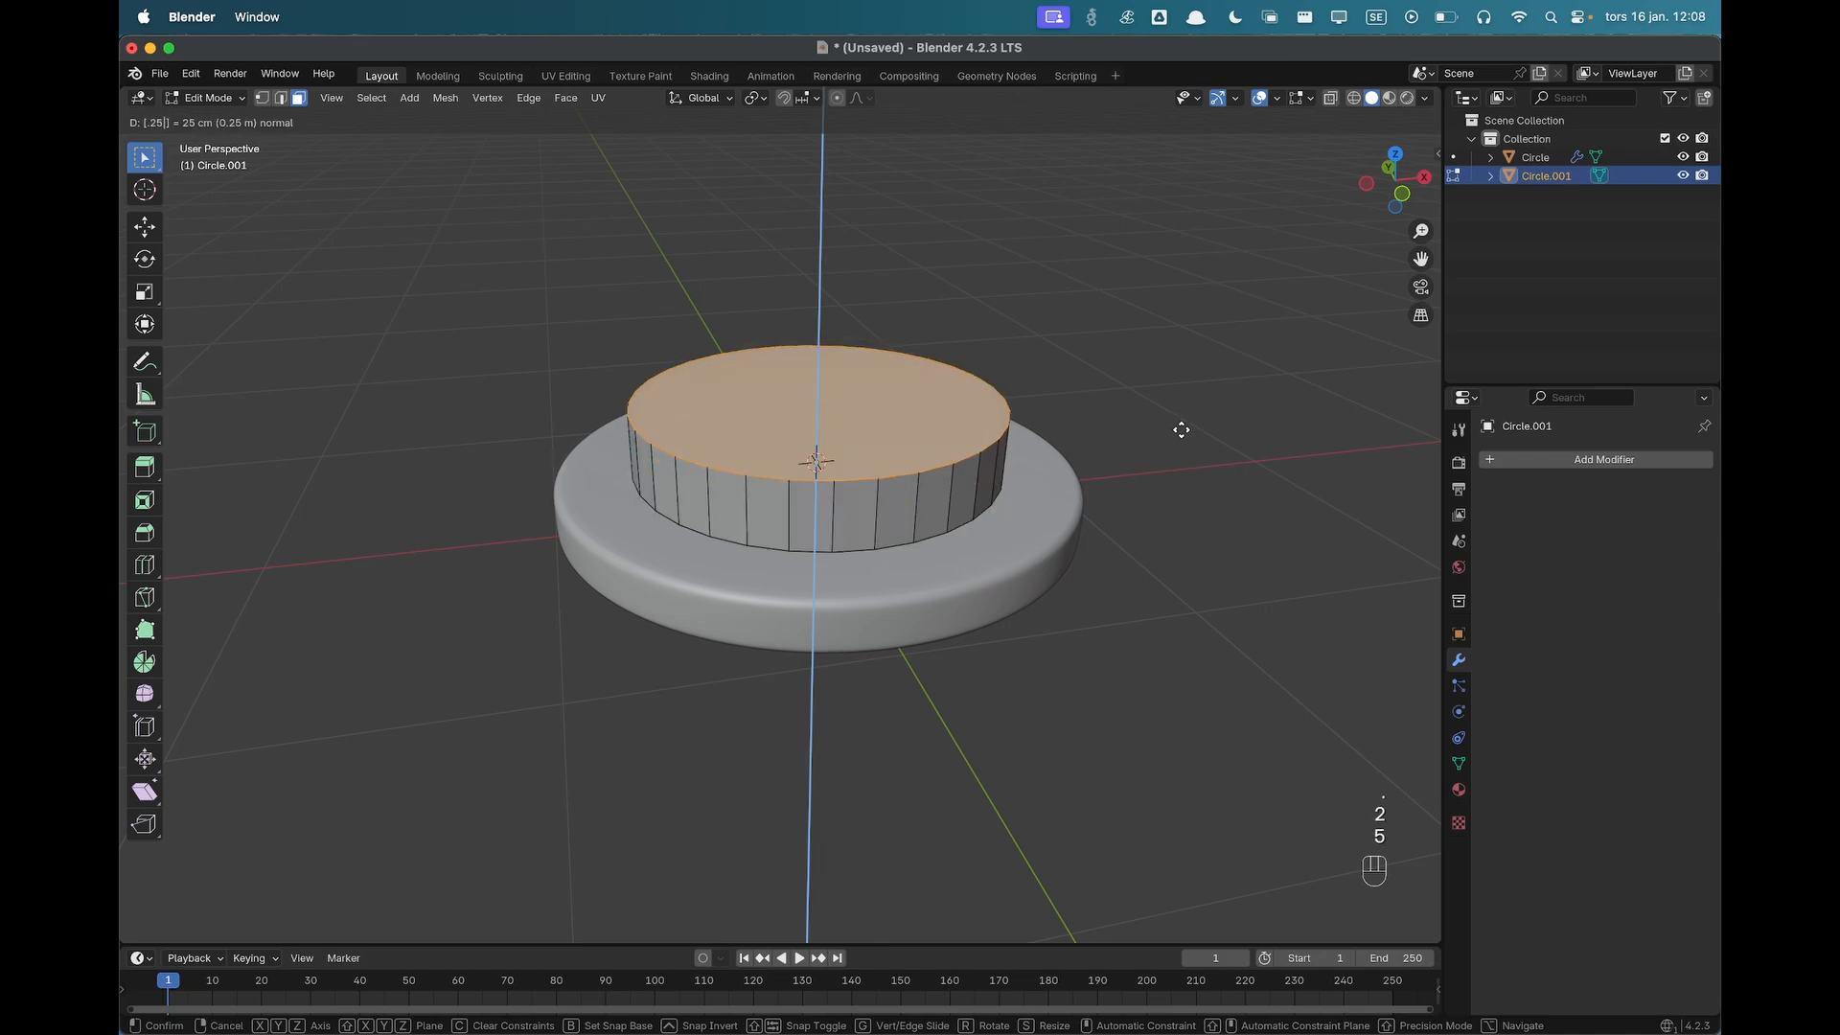
key("Return")
middle_click_drag(1183, 423, 1001, 504)
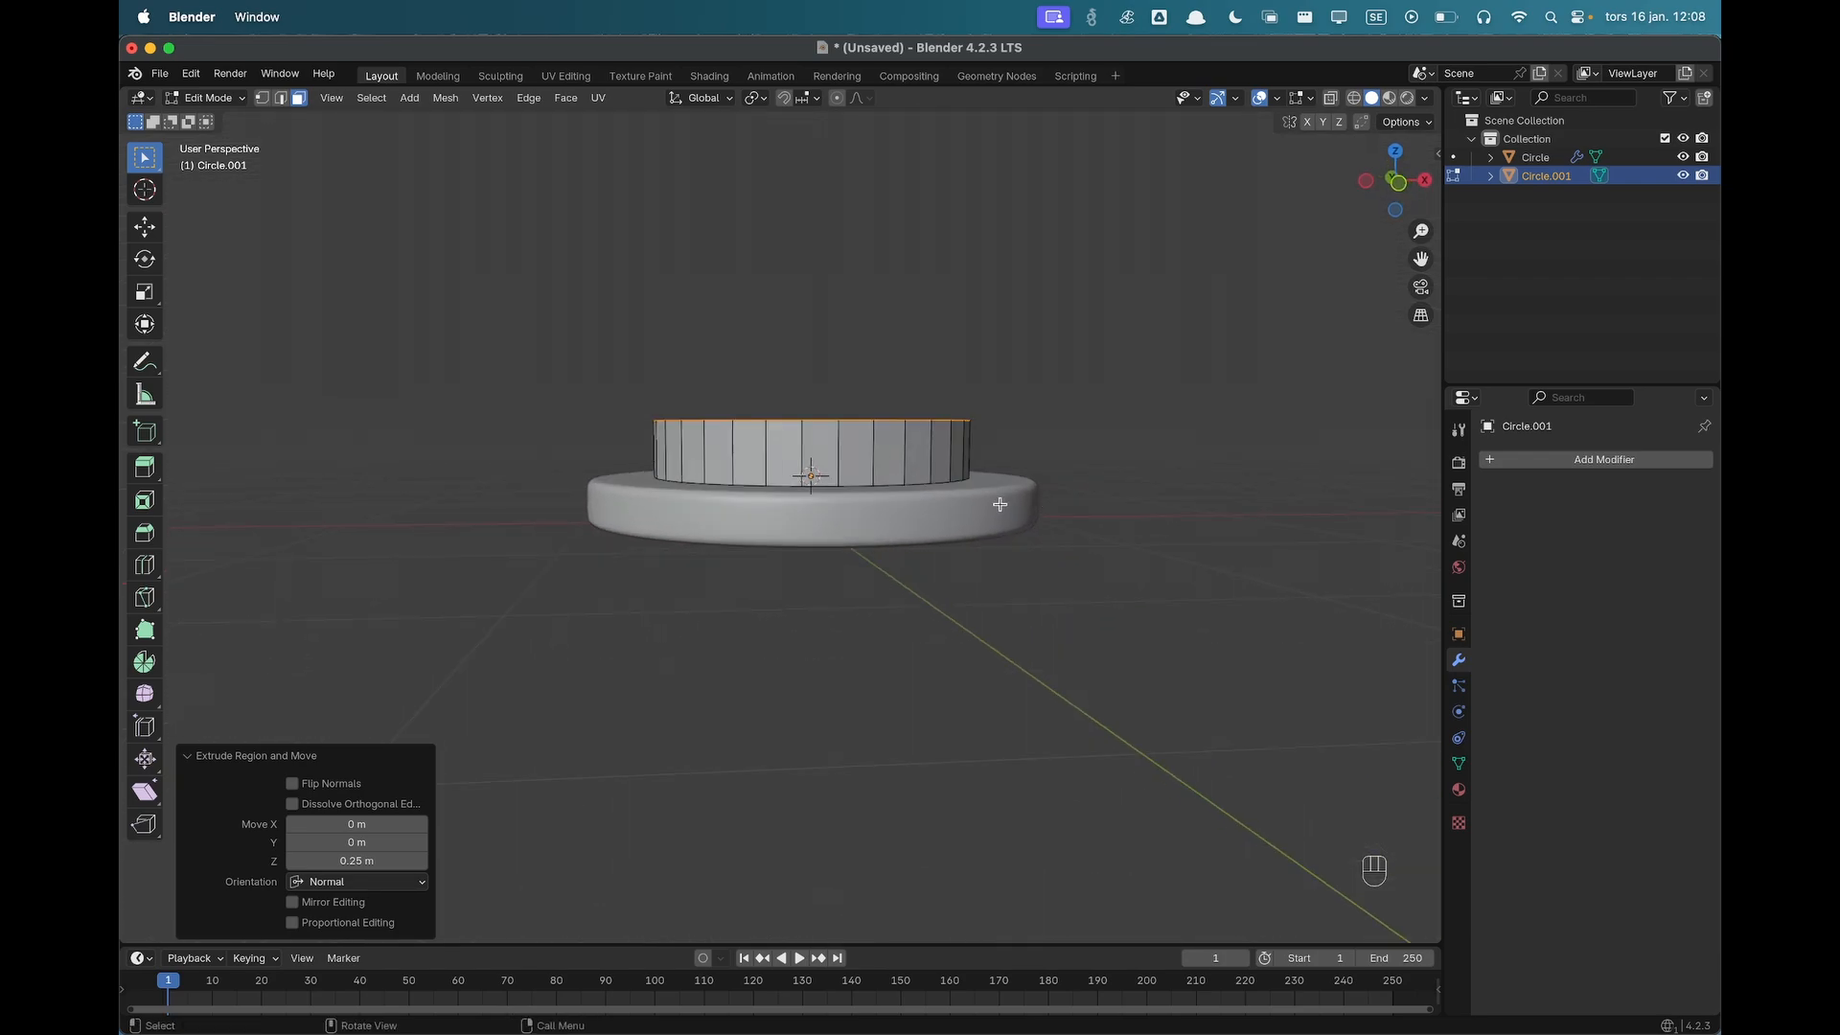
middle_click_drag(955, 379, 963, 448)
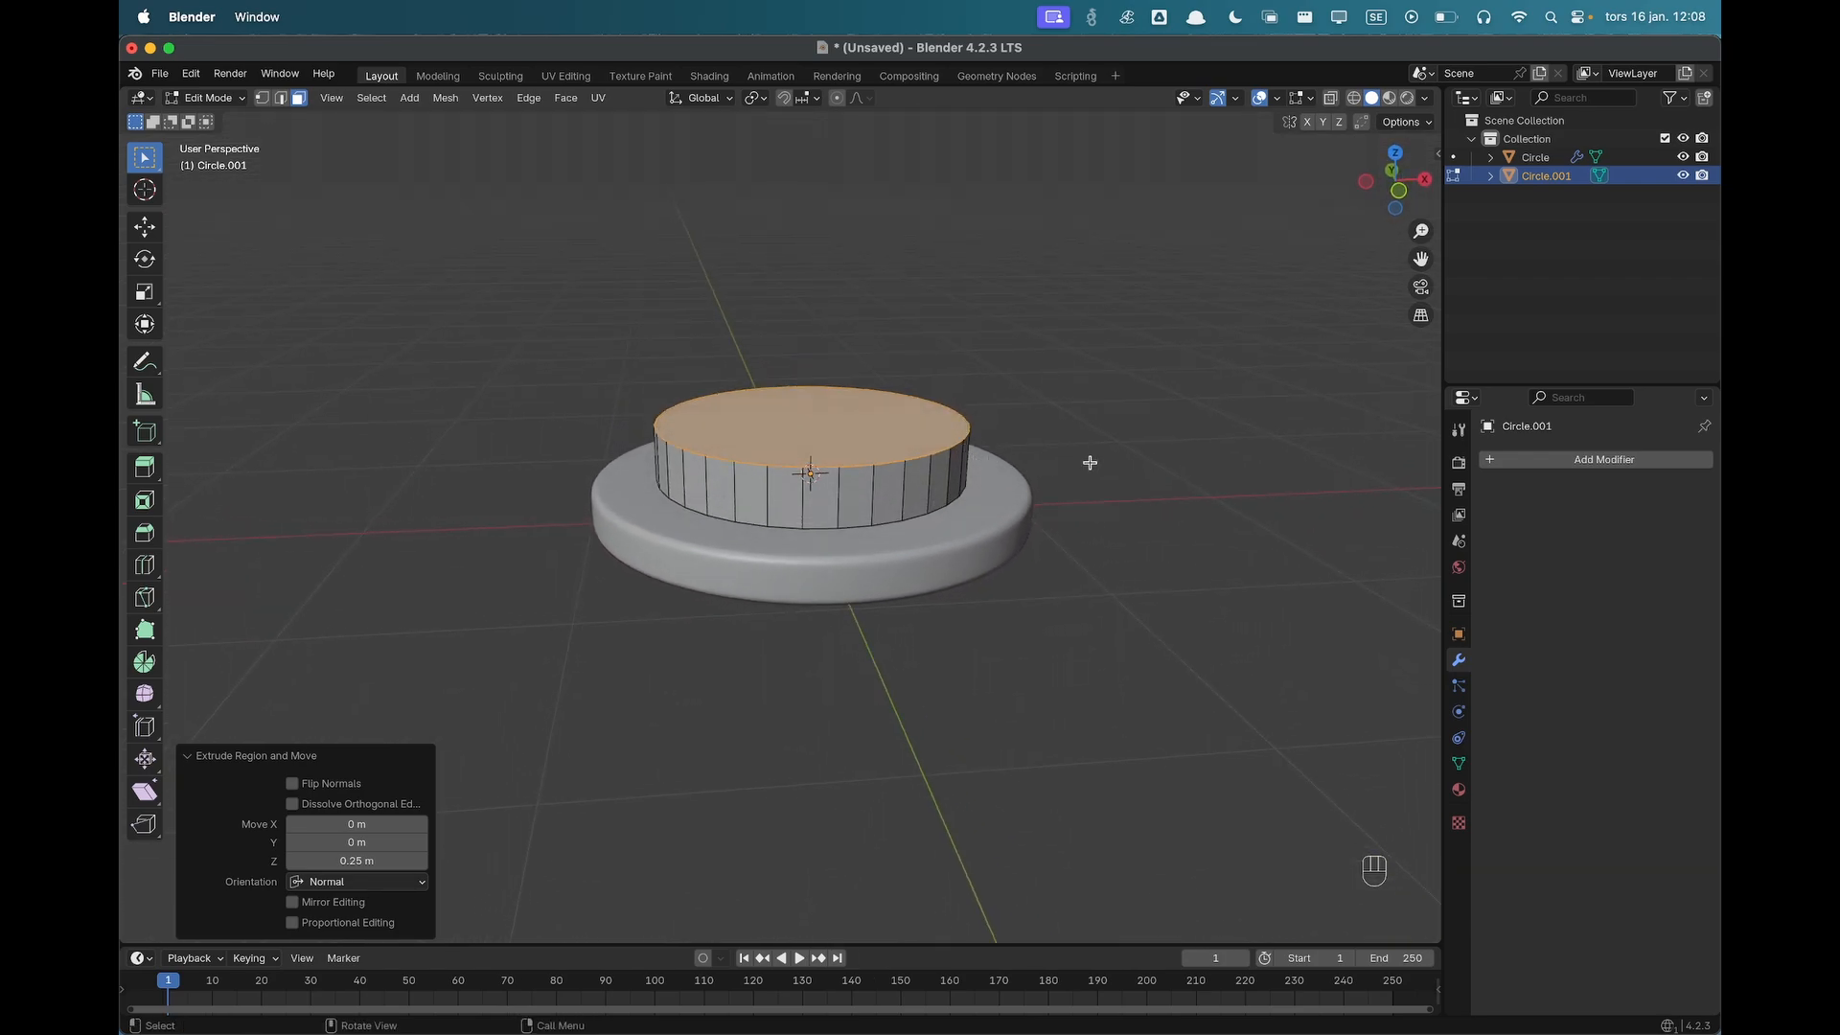
In Object Mode, copy the base disc's modifiers onto the upper disc.
key("Tab")
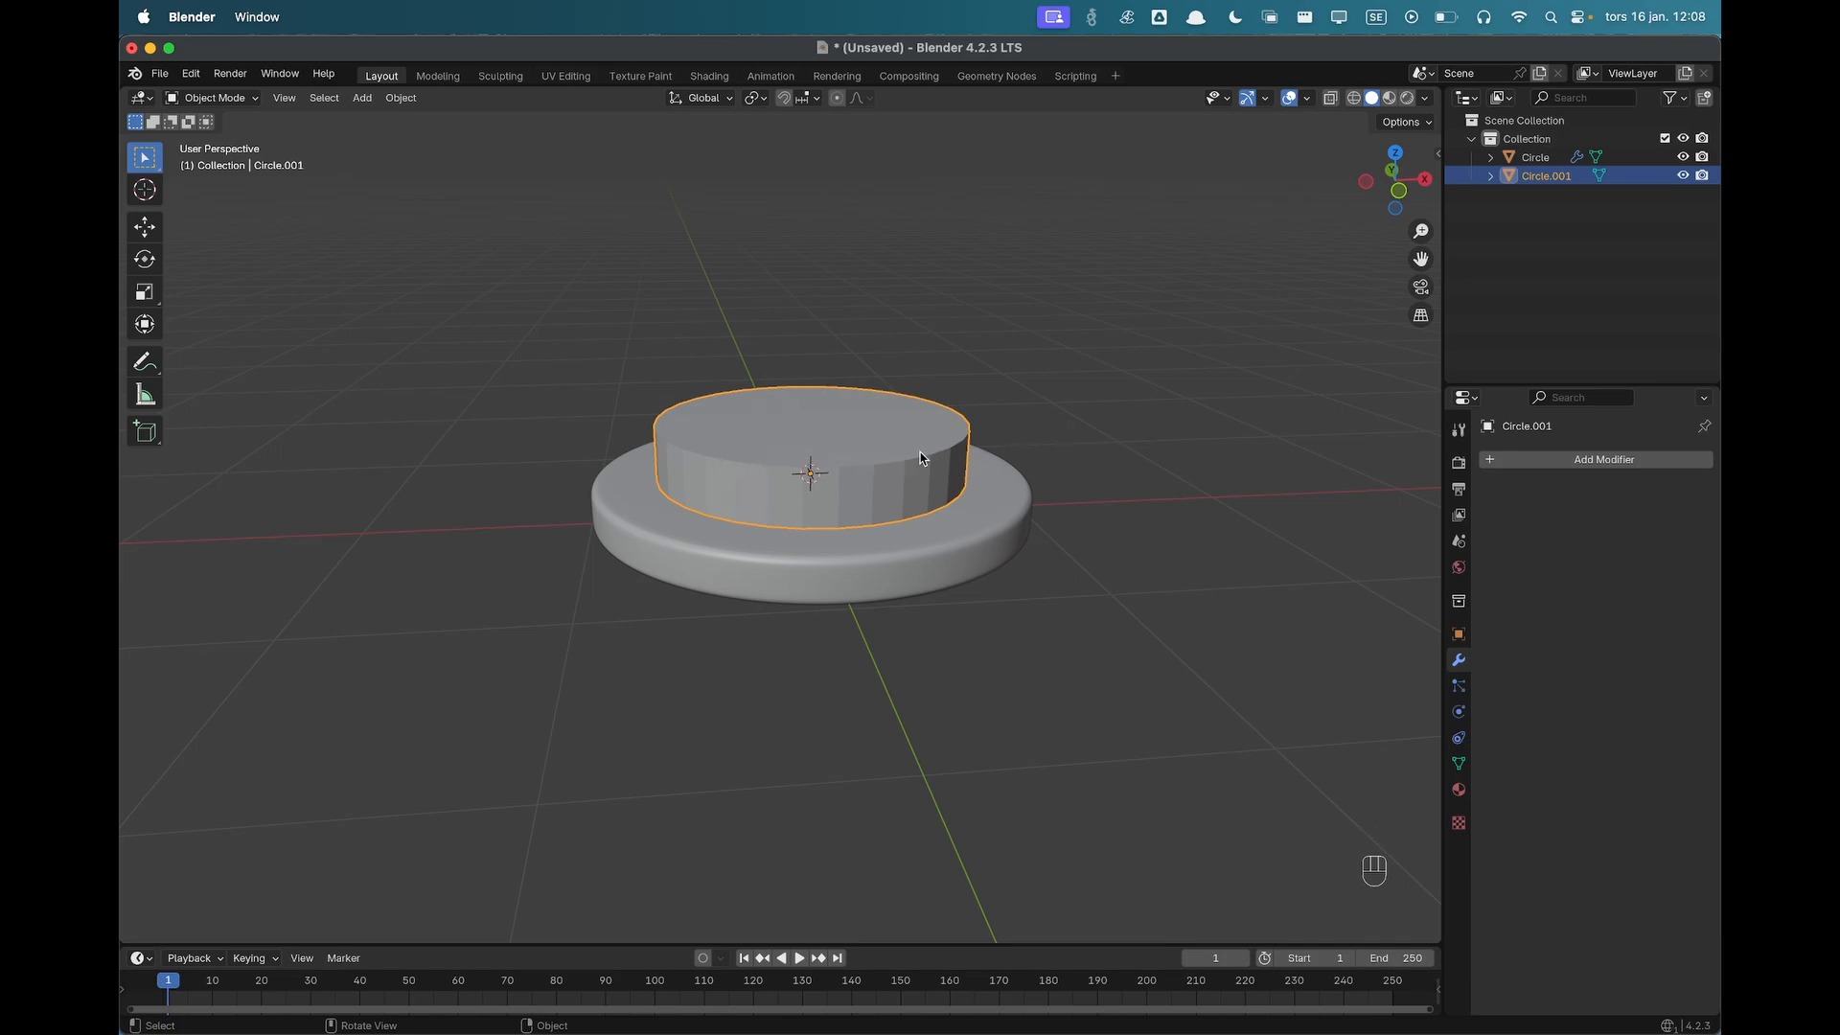
scroll(983, 489, "up", 2)
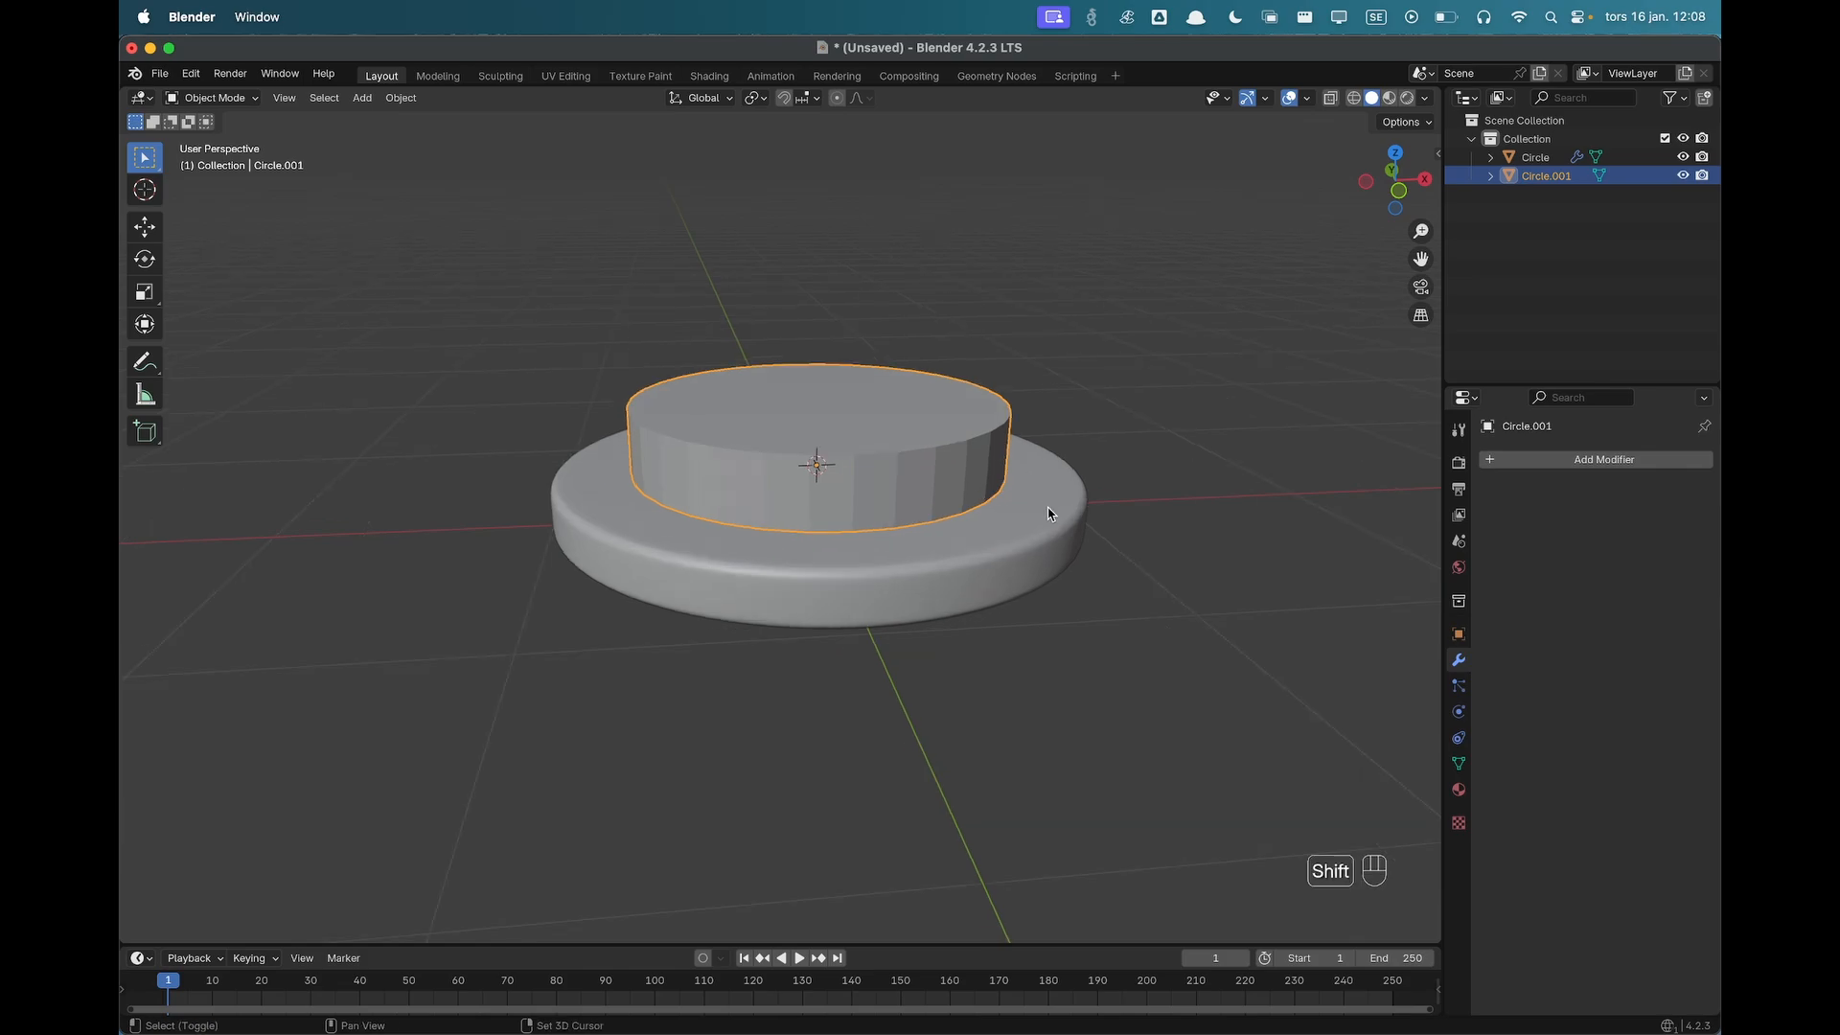
left_click(1051, 545, "shift")
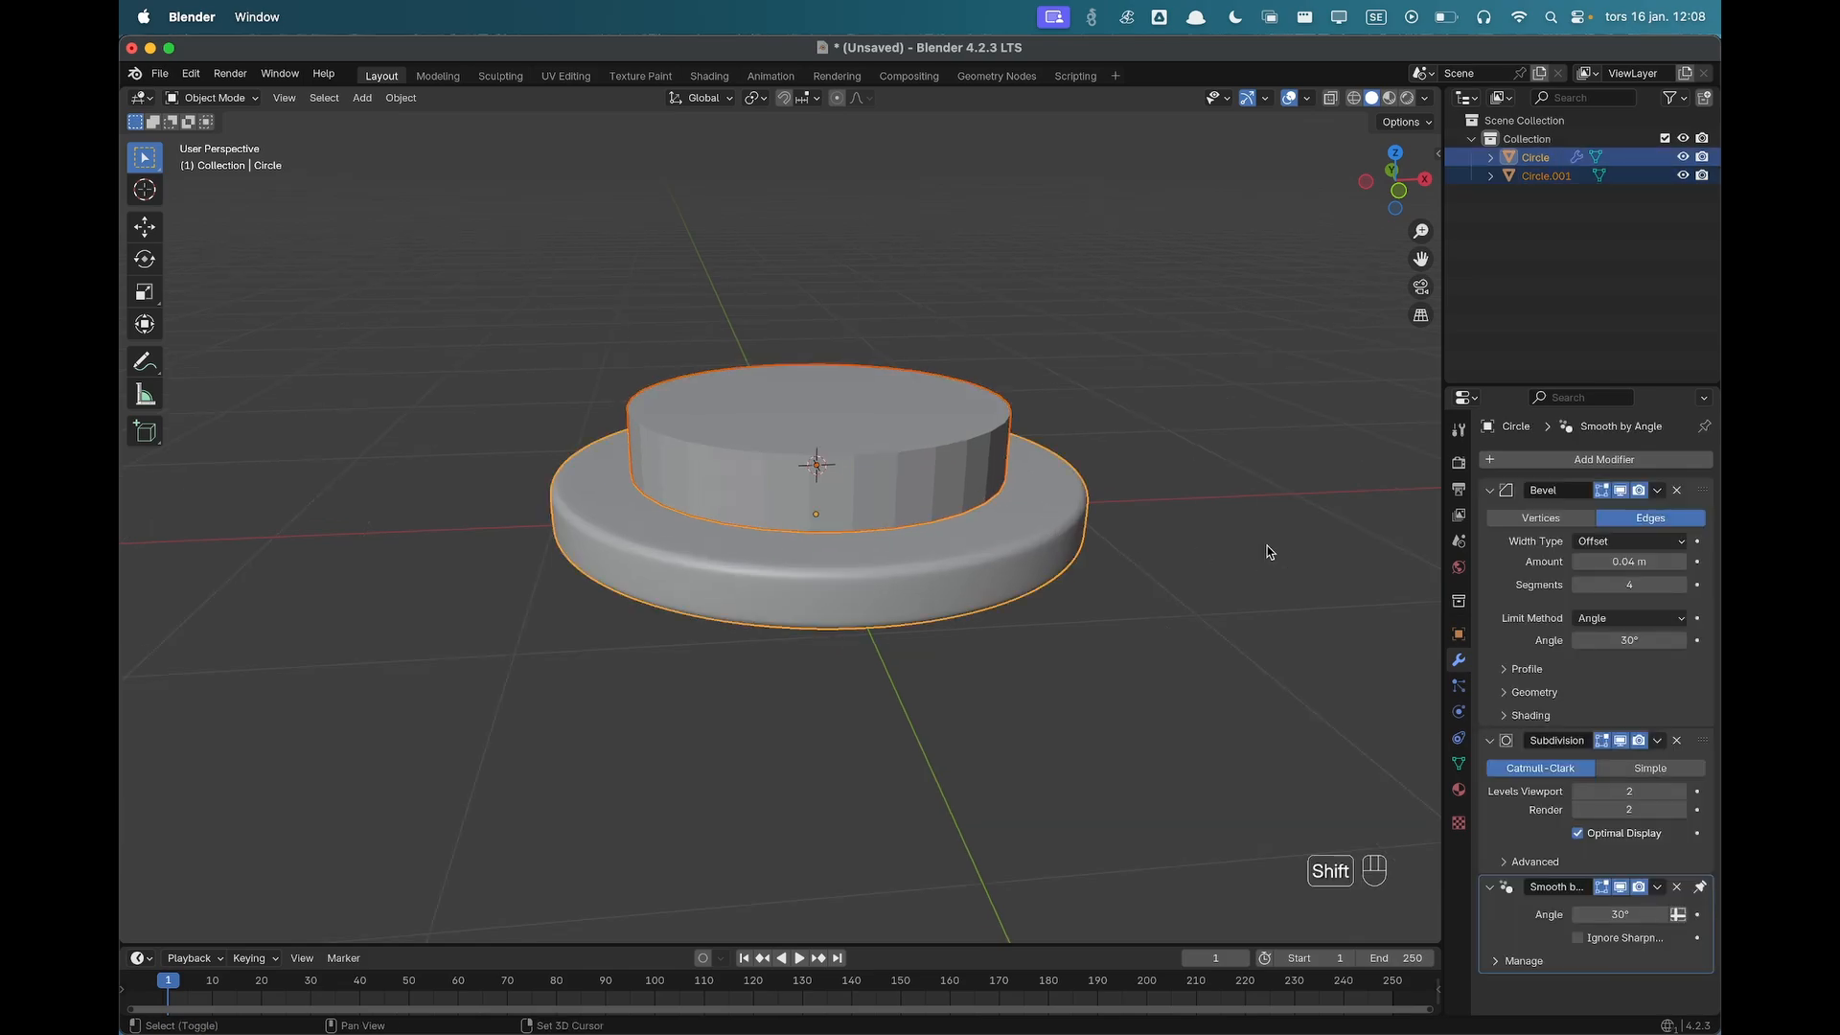
key("super+l")
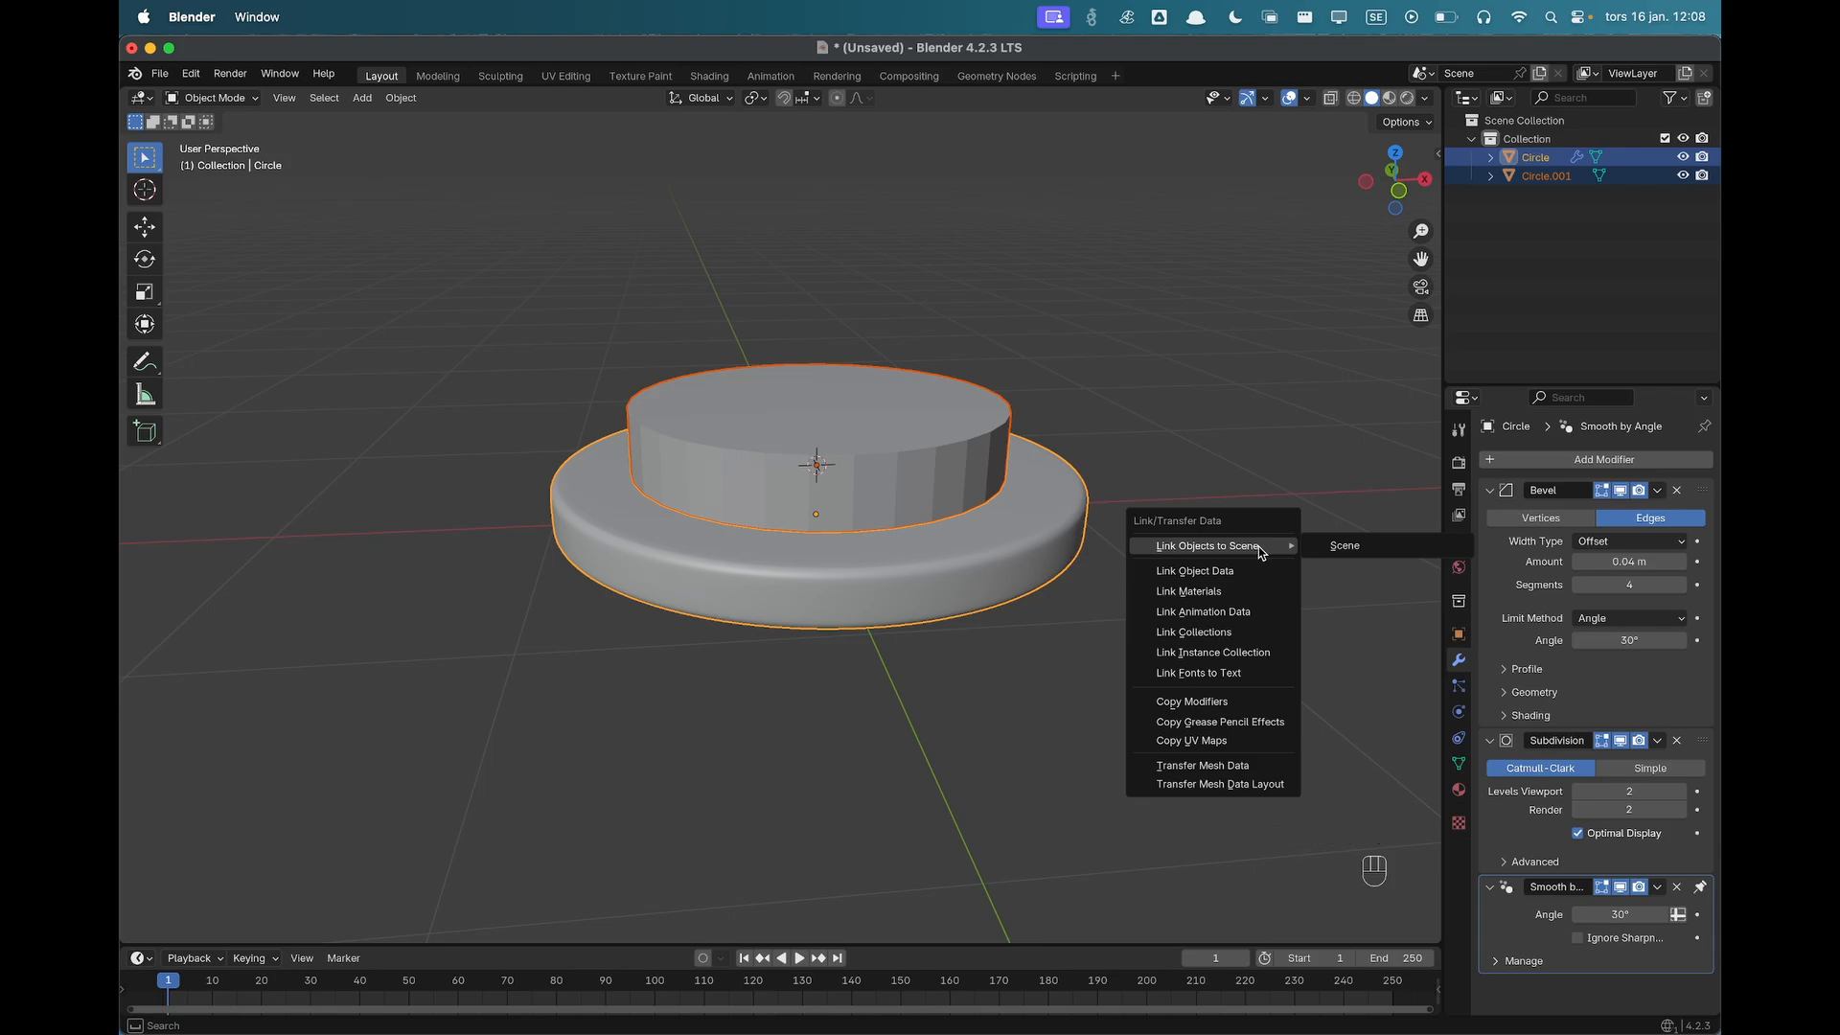
key("p")
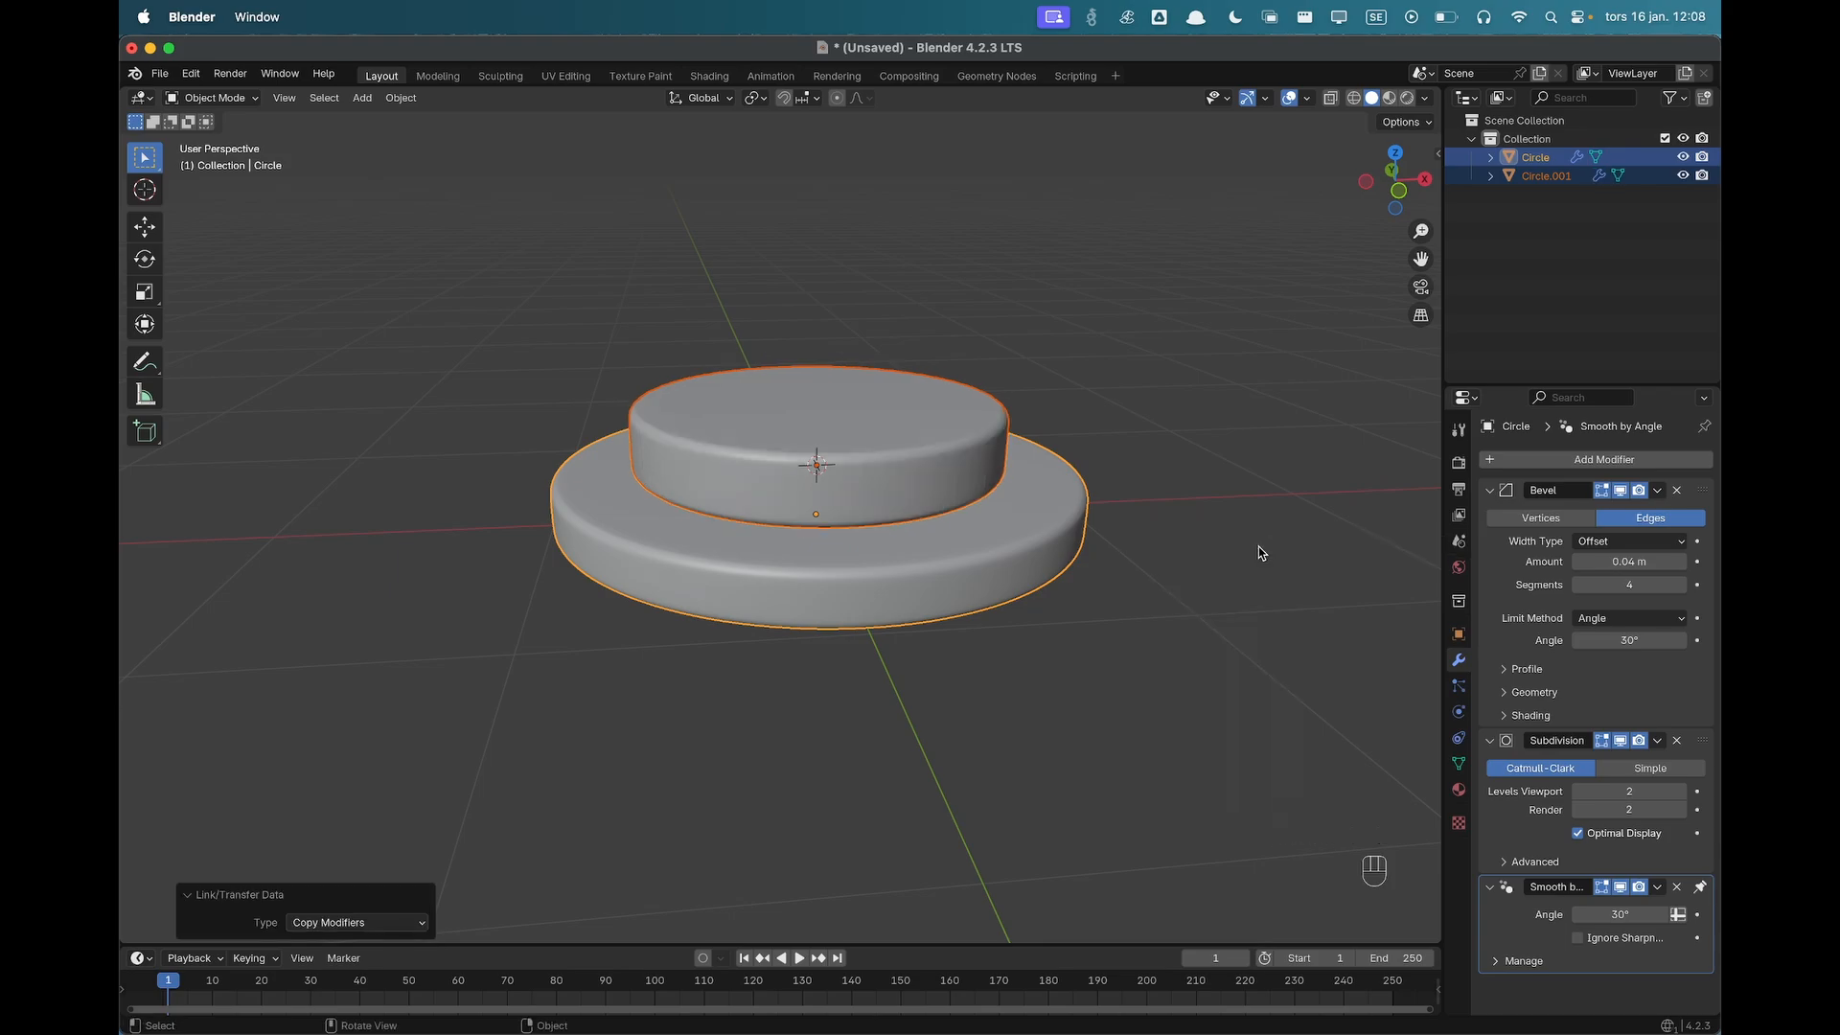
left_click(1198, 543)
Examine the smoothed, beveled edges of the two stacked discs from several angles, with and without the upper disc selected.
middle_click_drag(839, 539, 900, 509)
left_click(915, 511)
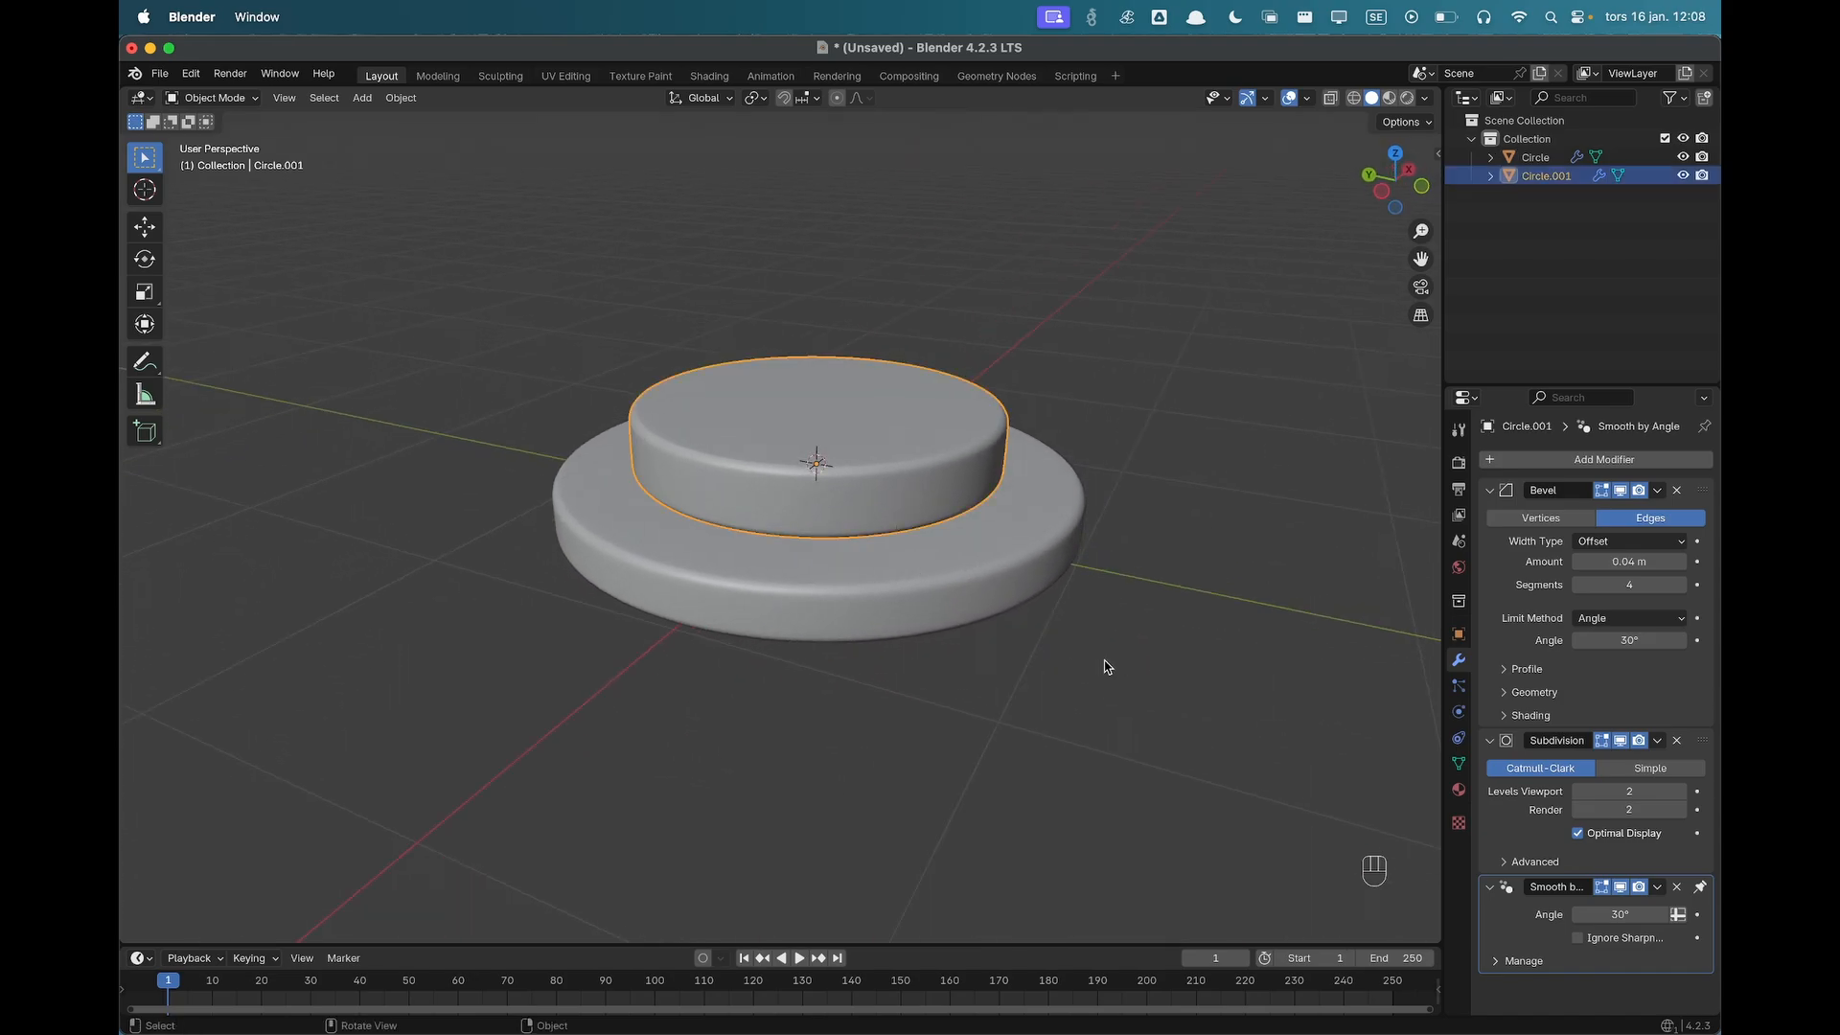
left_click(1002, 594)
left_click(937, 500)
right_click(918, 479)
left_click(918, 478)
left_click(1210, 417)
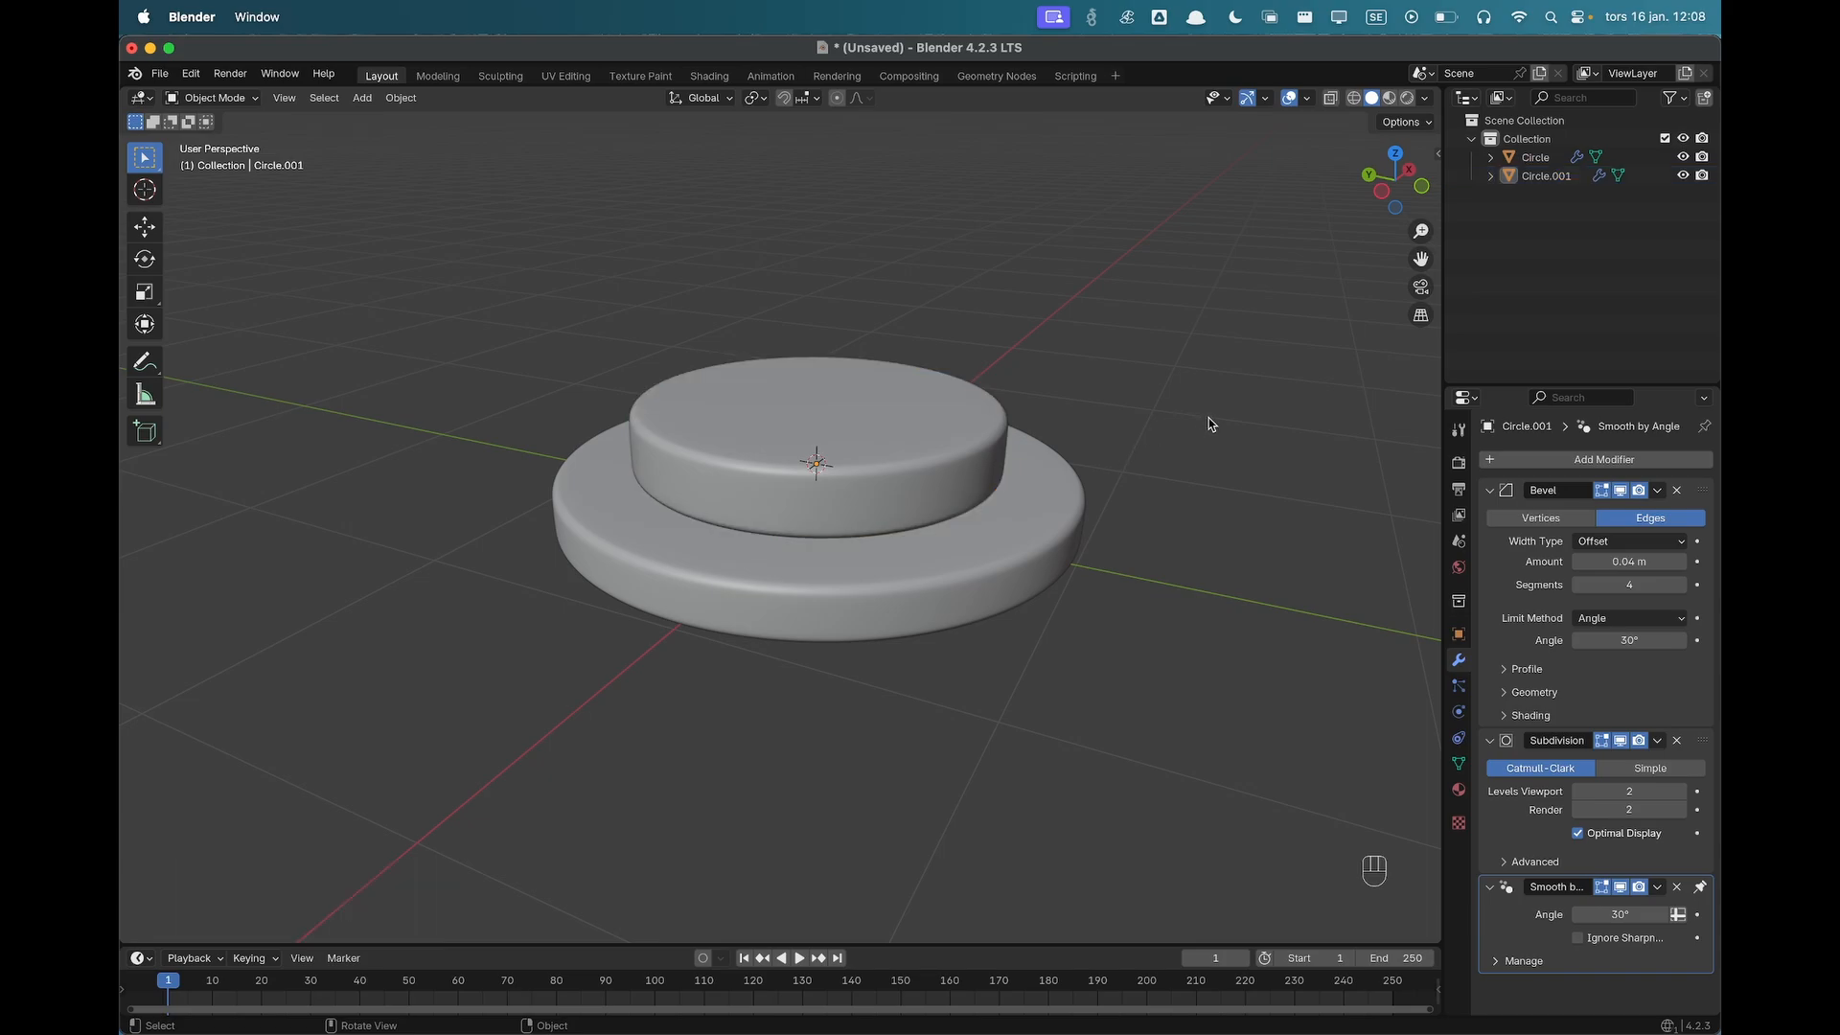
left_click(933, 473)
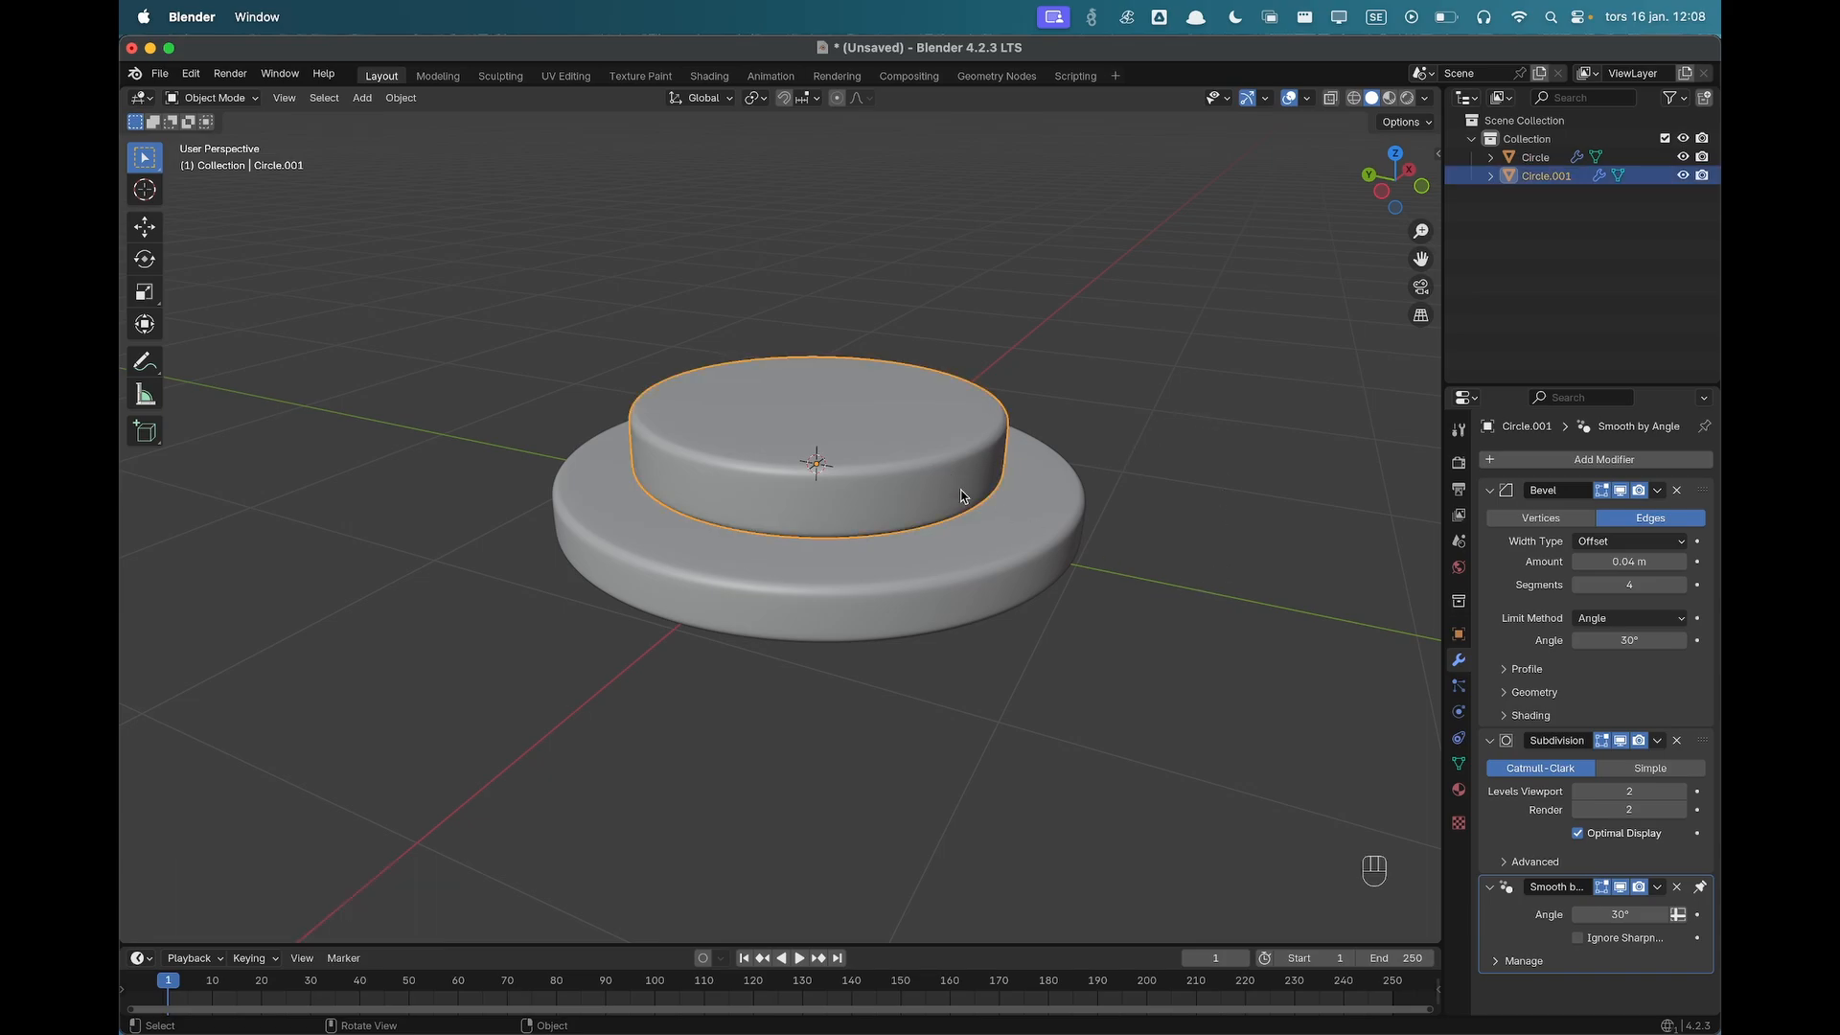
mouse_move(961, 497)
middle_mouse_down()
mouse_move(981, 512)
mouse_move(936, 506)
middle_mouse_up()
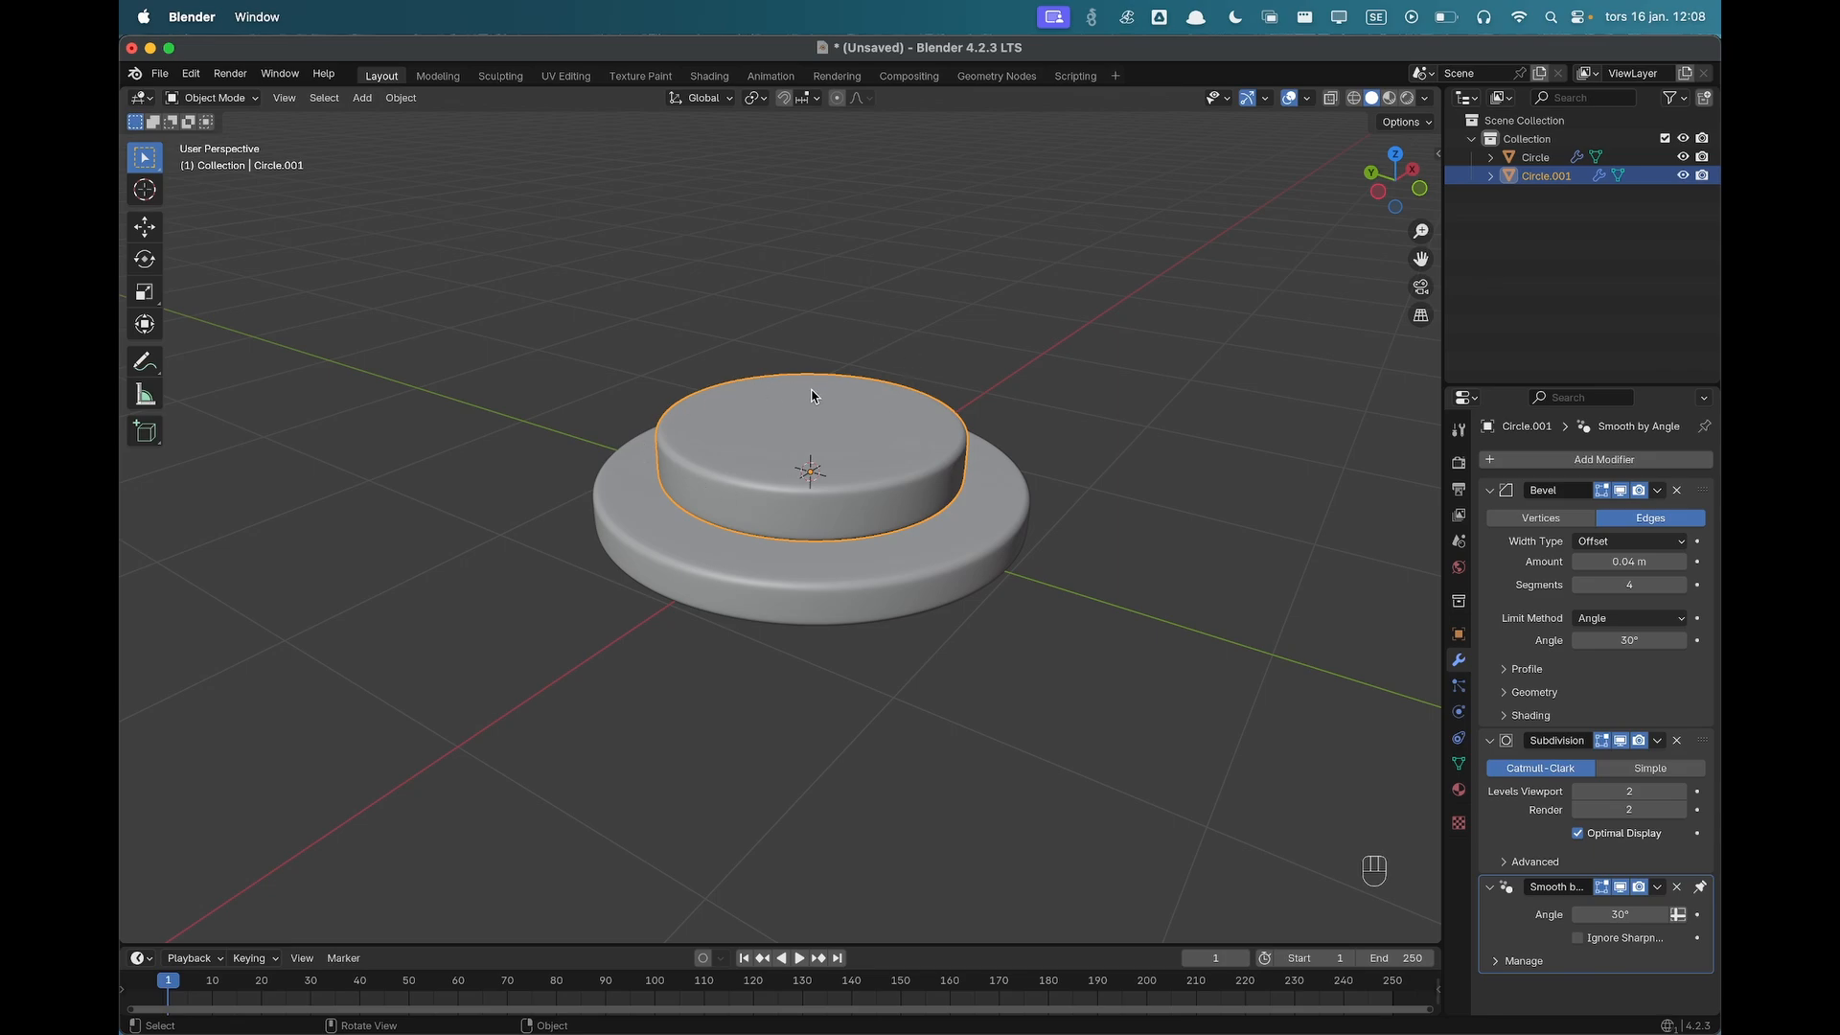
middle_click_drag(890, 455, 834, 422)
Add a mesh torus at the 3D cursor between the two discs.
key("shift+a")
mouse_move(635, 315)
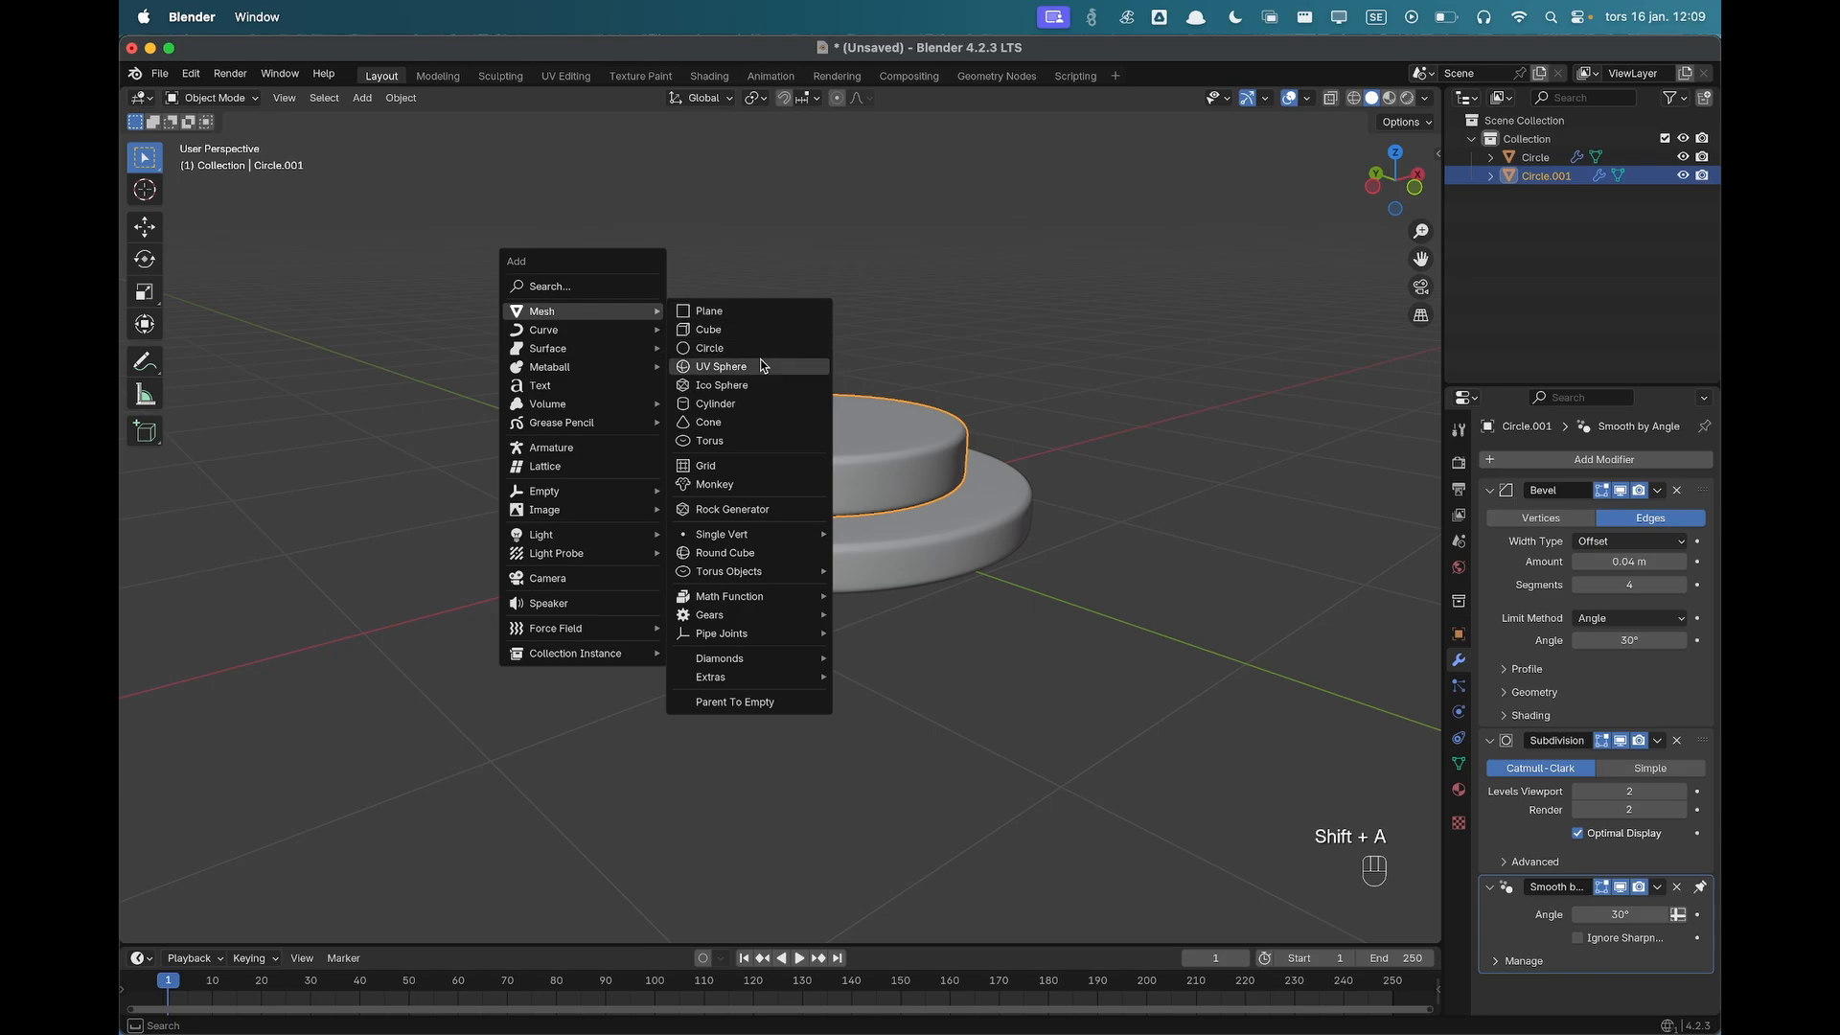
left_click(743, 447)
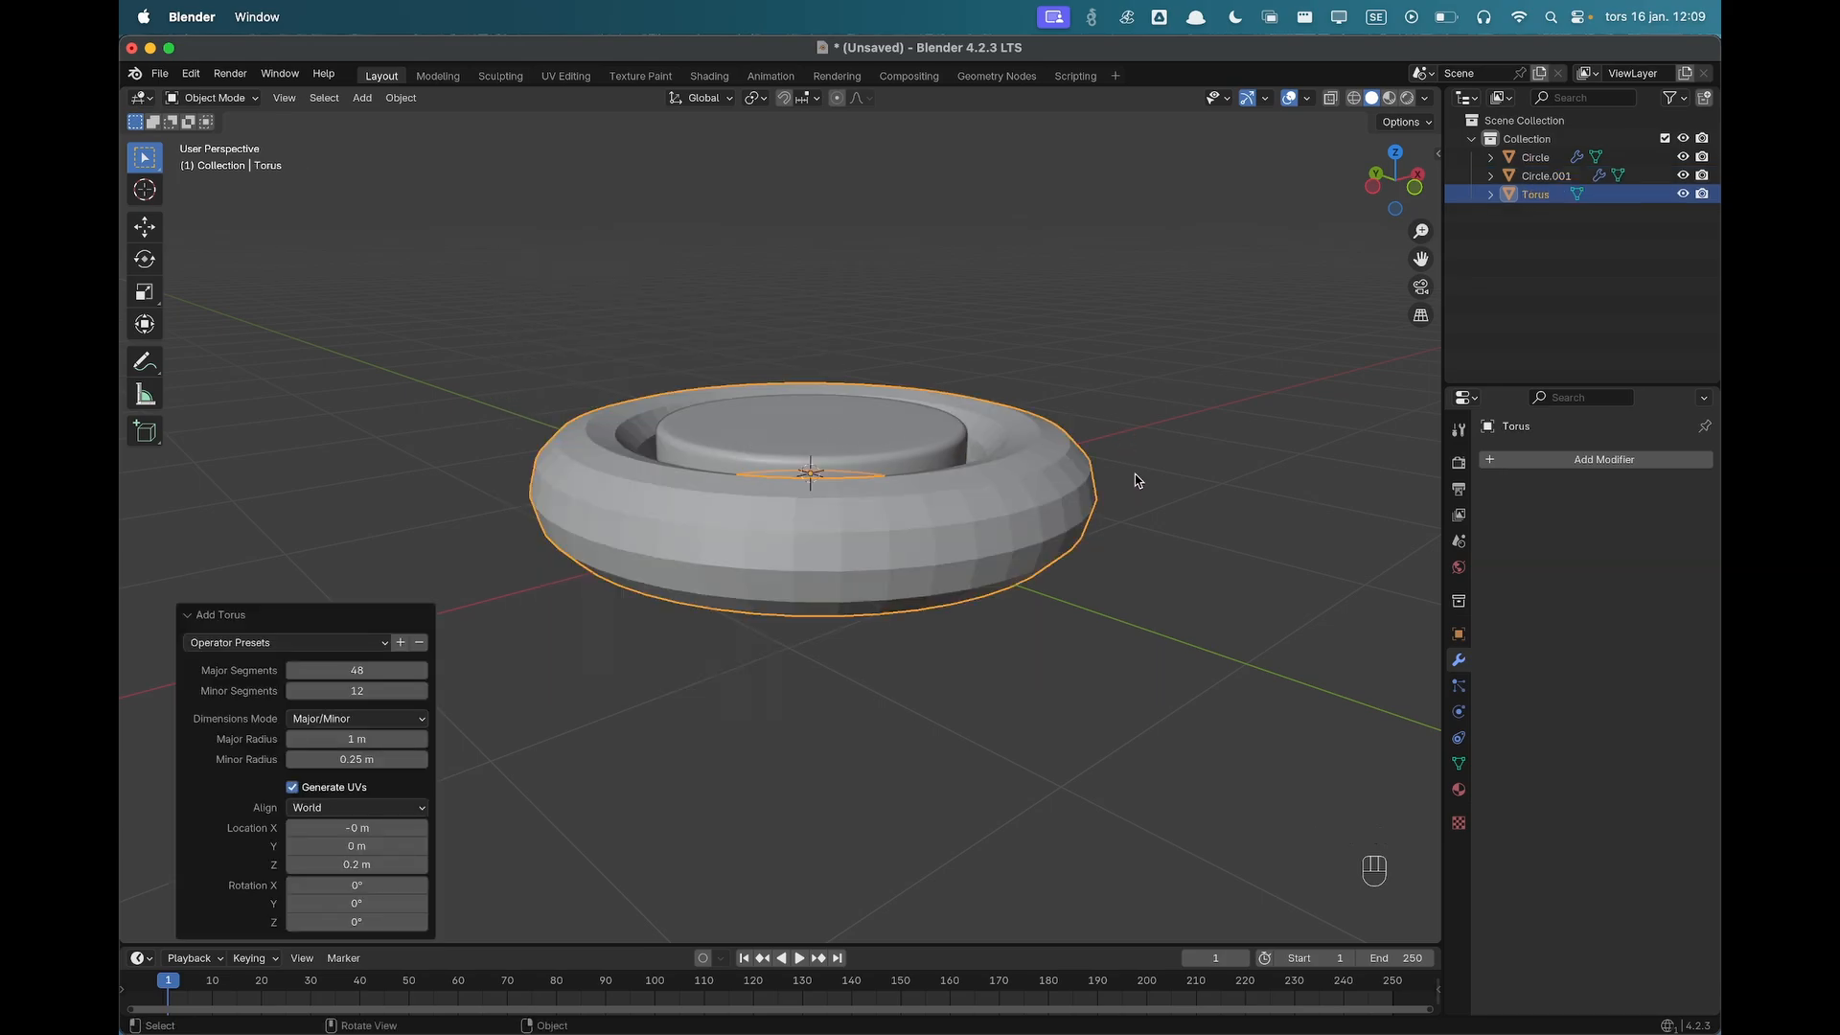
Scale the torus's geometry down in Edit Mode, seen from above, until its outer edge matches the upper disc's rim.
key("grave")
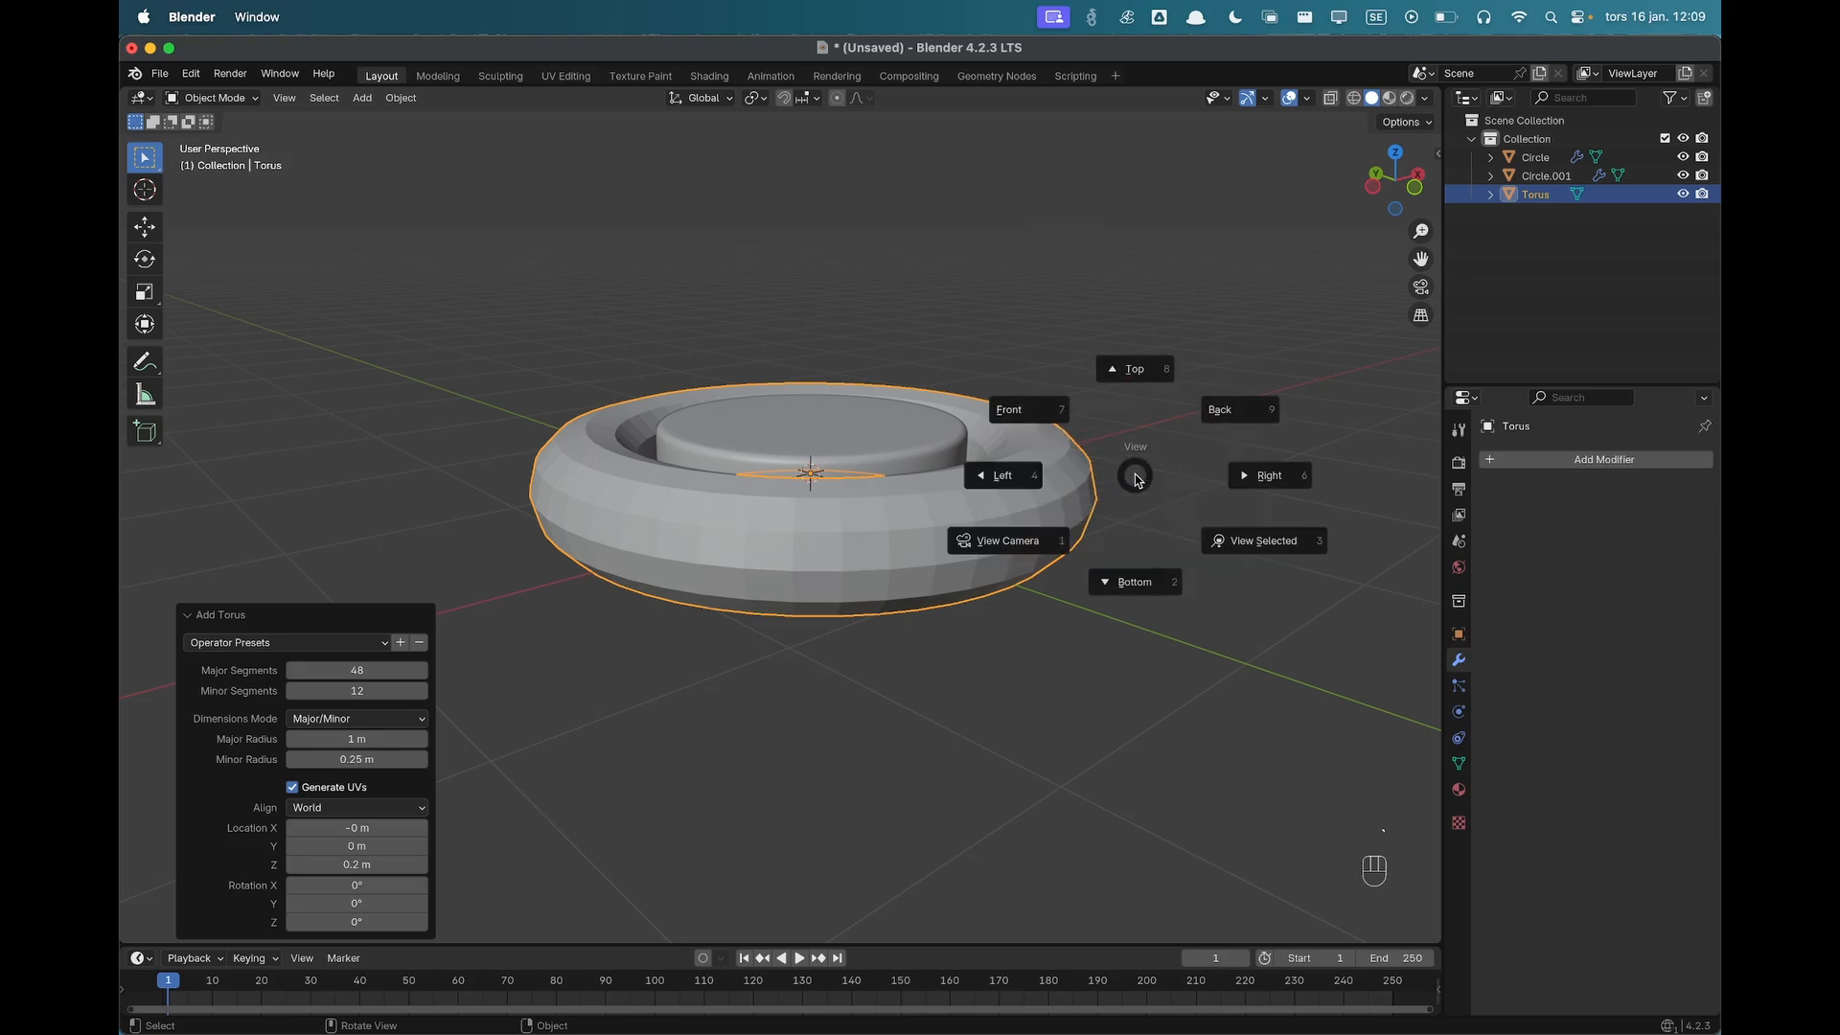
left_click(1129, 372)
key("Tab")
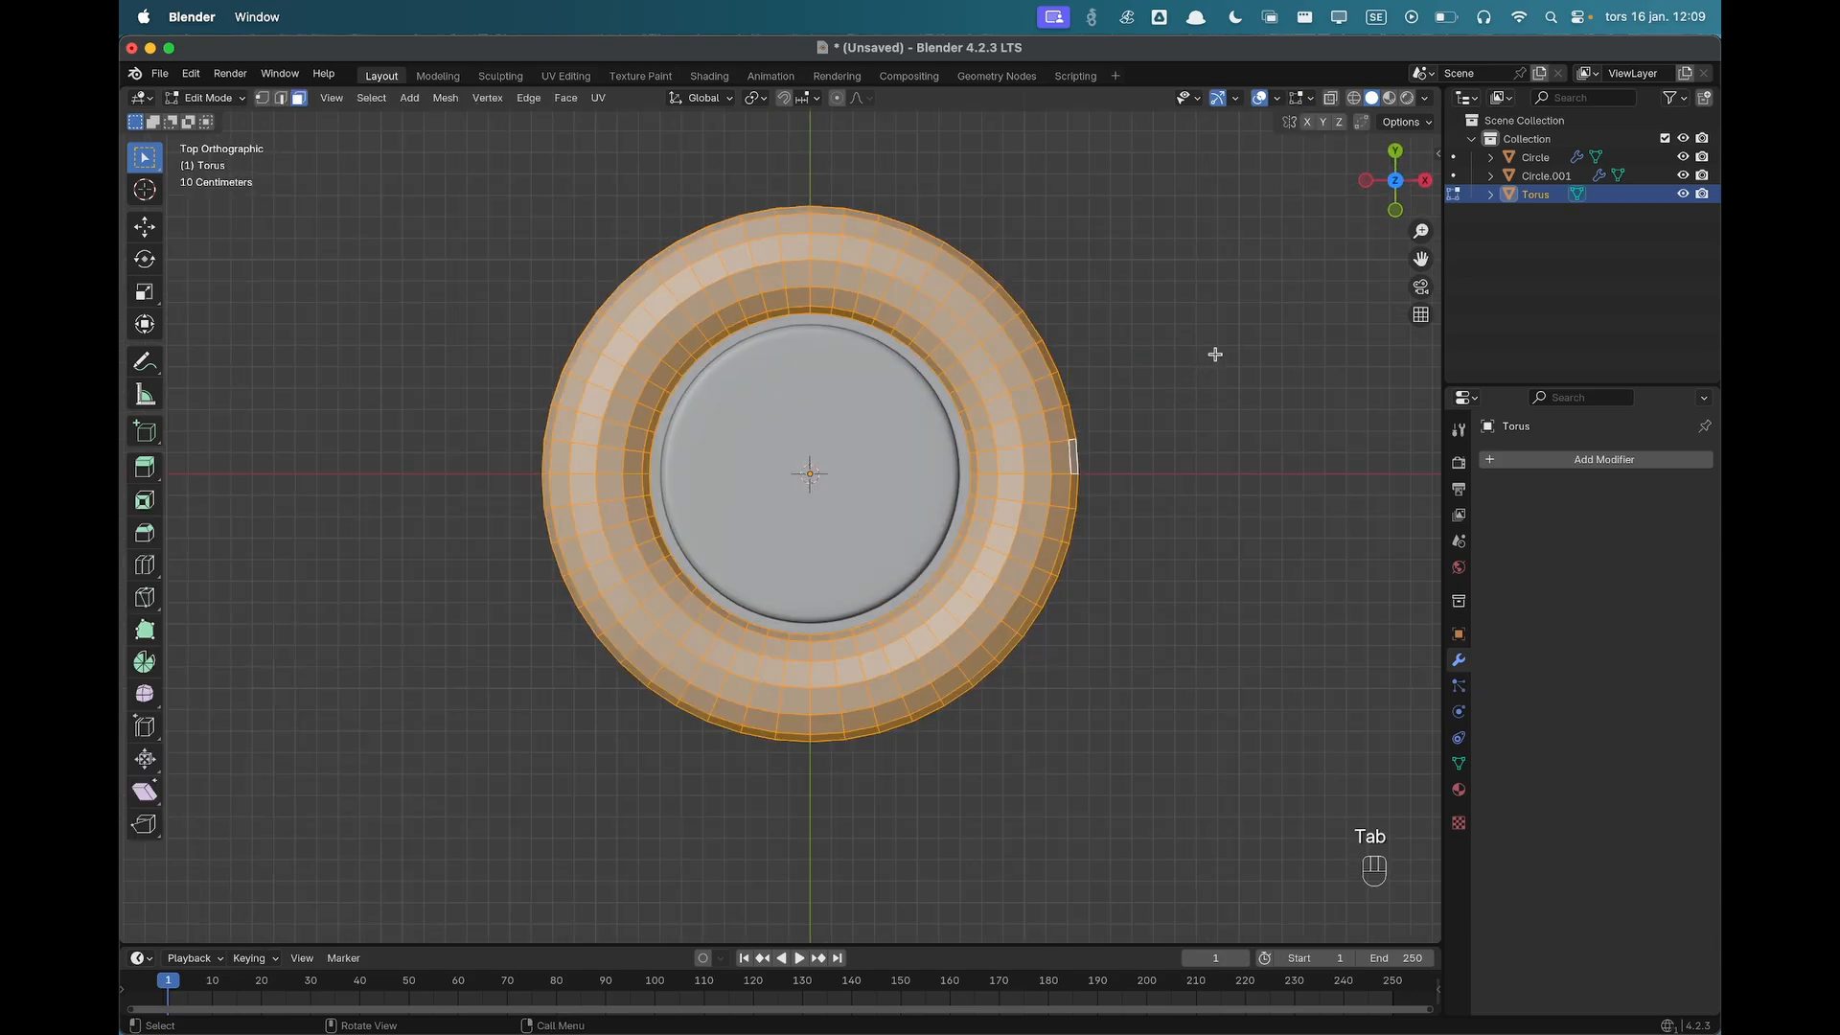
scroll(1140, 385, "down", 2)
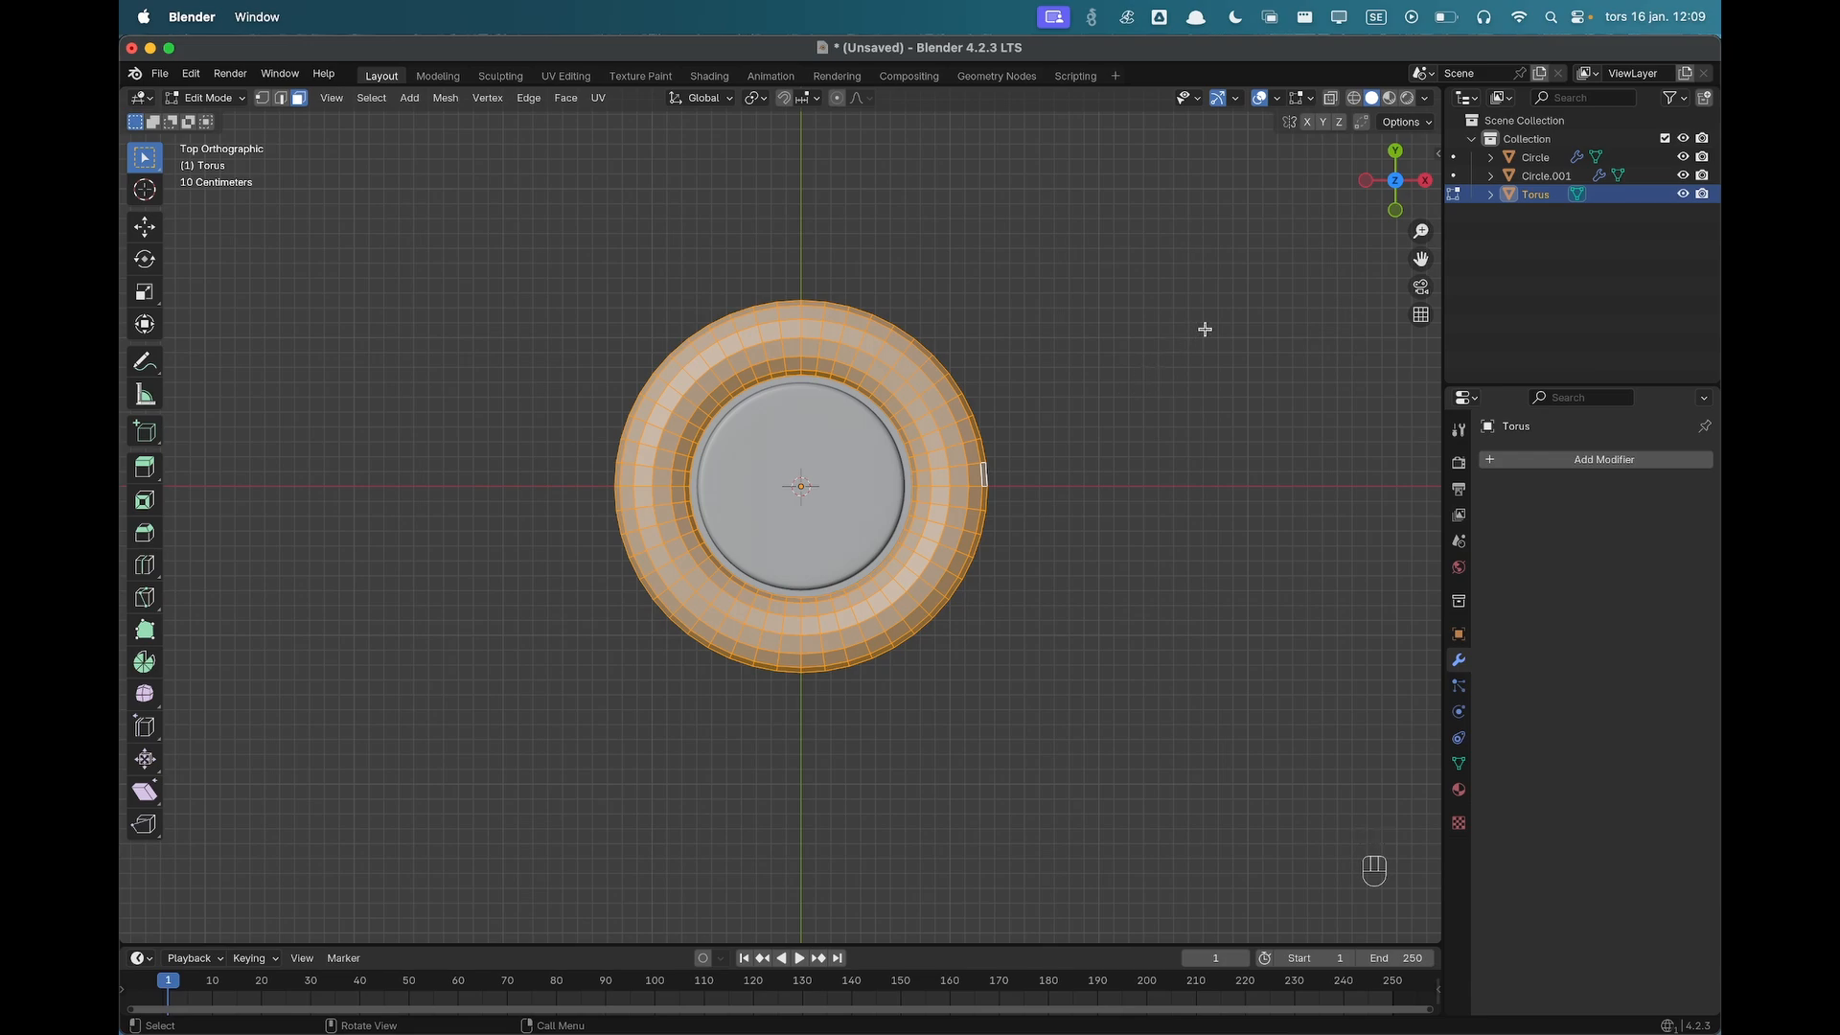
key("s")
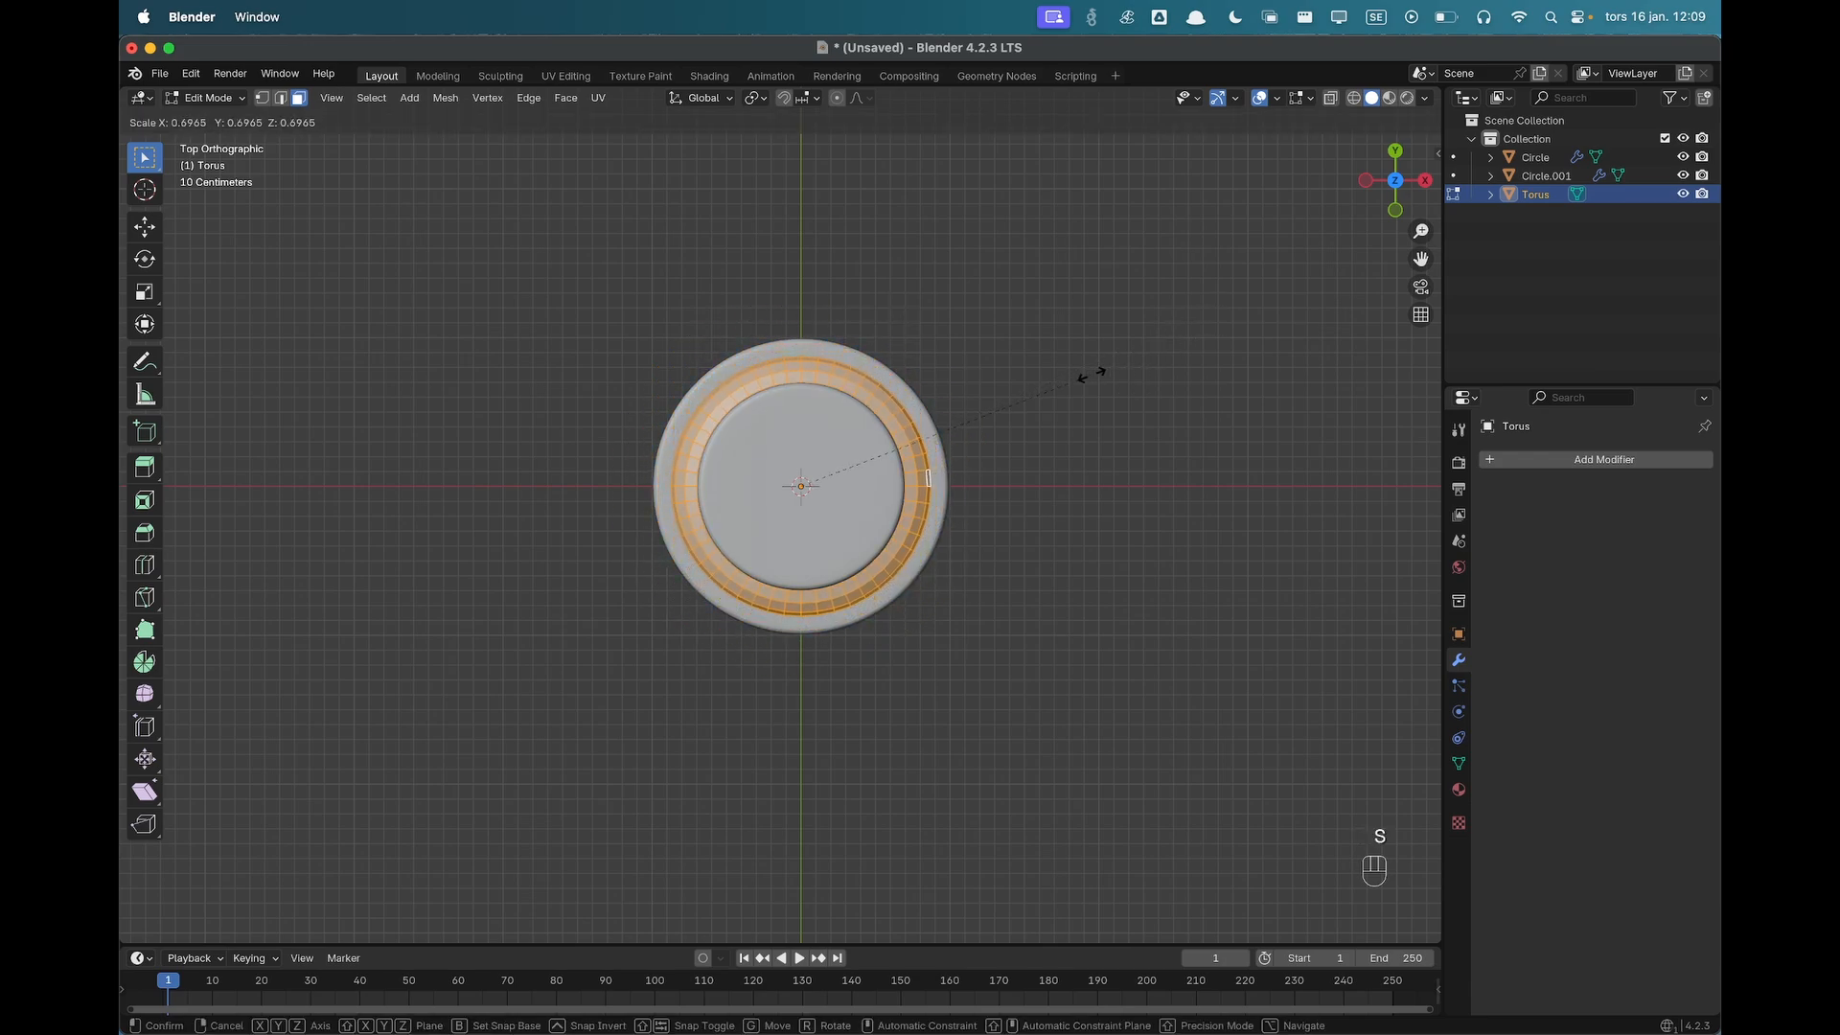
left_click(1037, 410)
middle_click_drag(945, 525, 965, 378)
Return to Object Mode and move the torus up along the Z axis by about 0.32 m.
key("Tab")
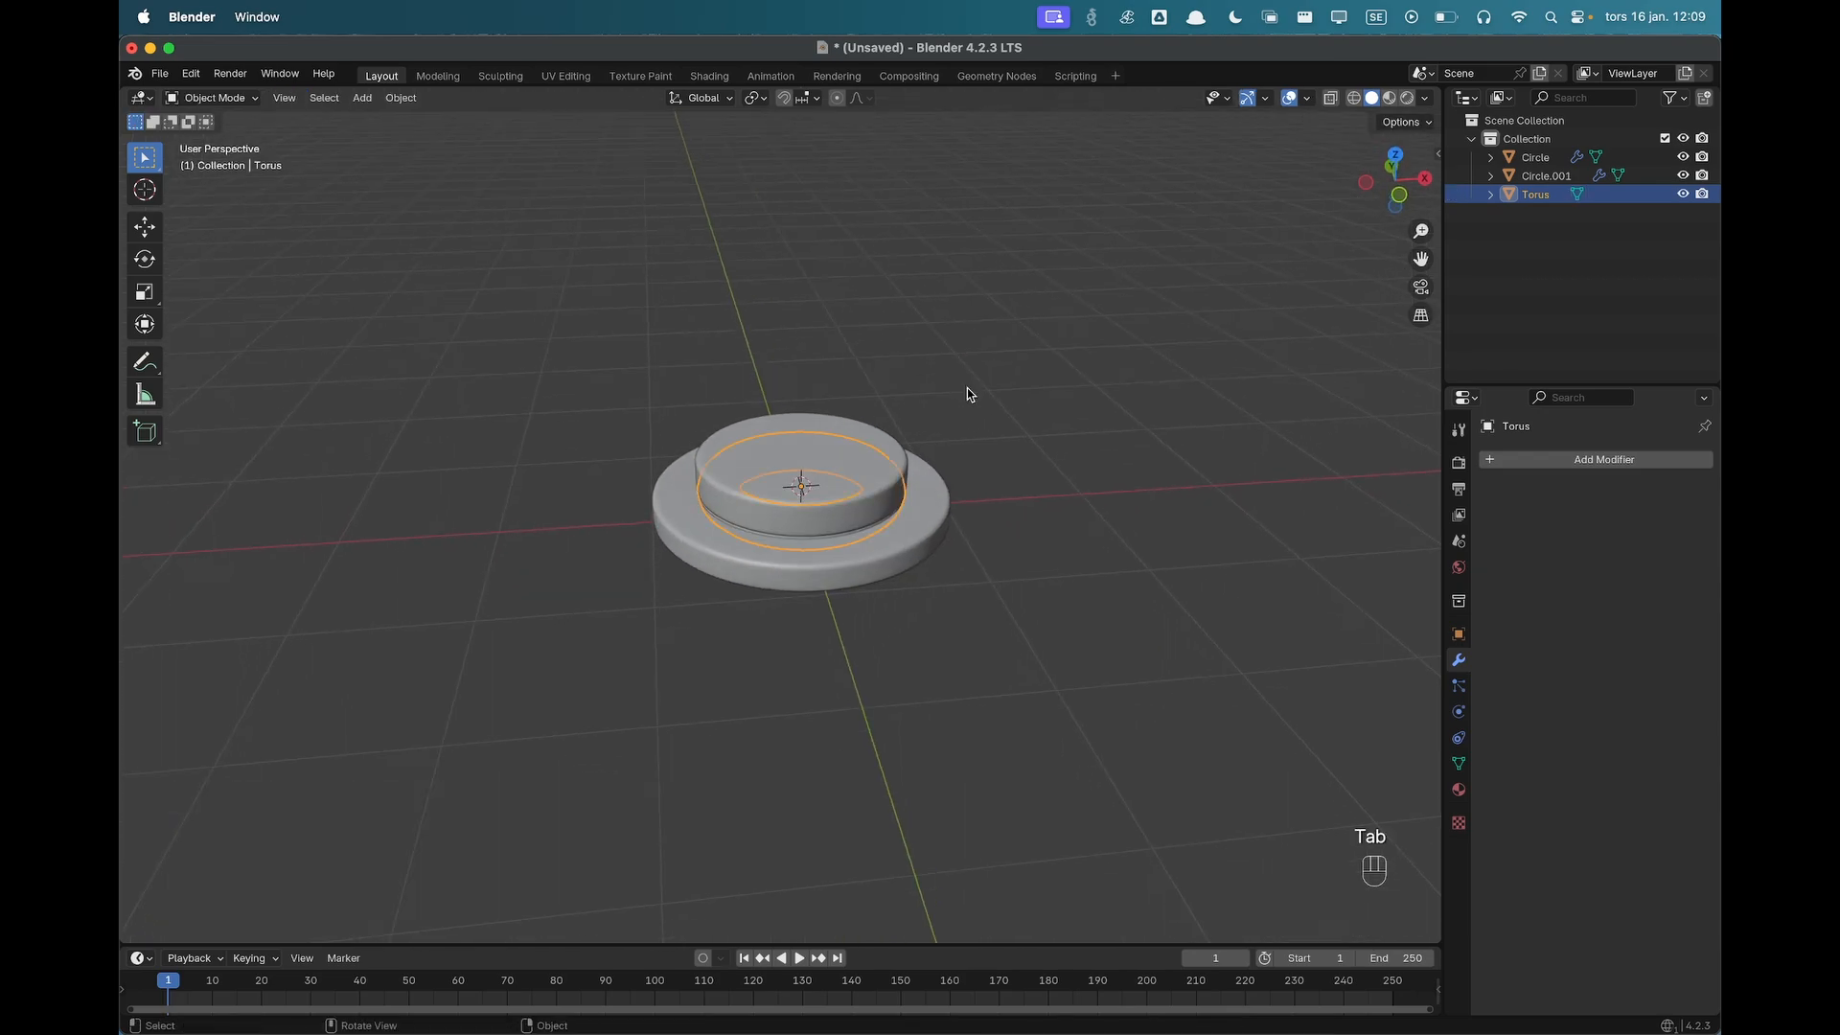
key("g")
key("z")
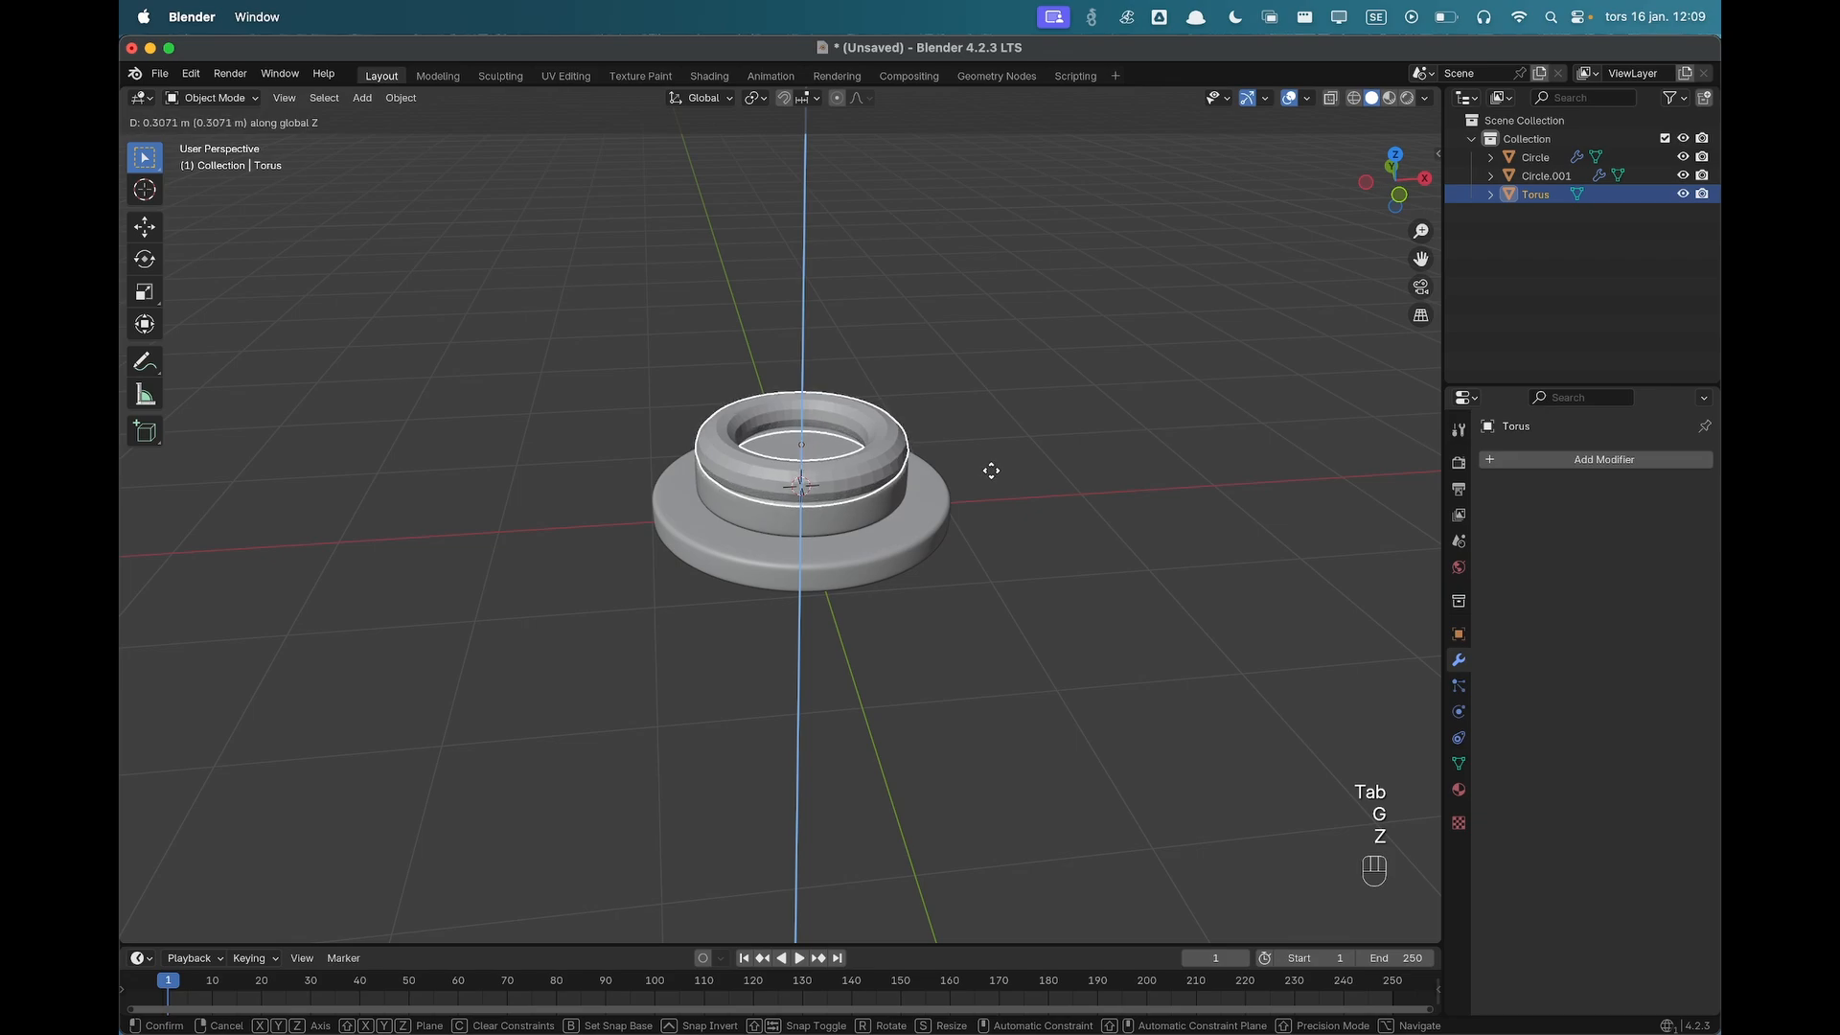
left_click(994, 476)
Raise the torus about 0.046 m more along Z in front view so it rests on the upper disc.
key("grave")
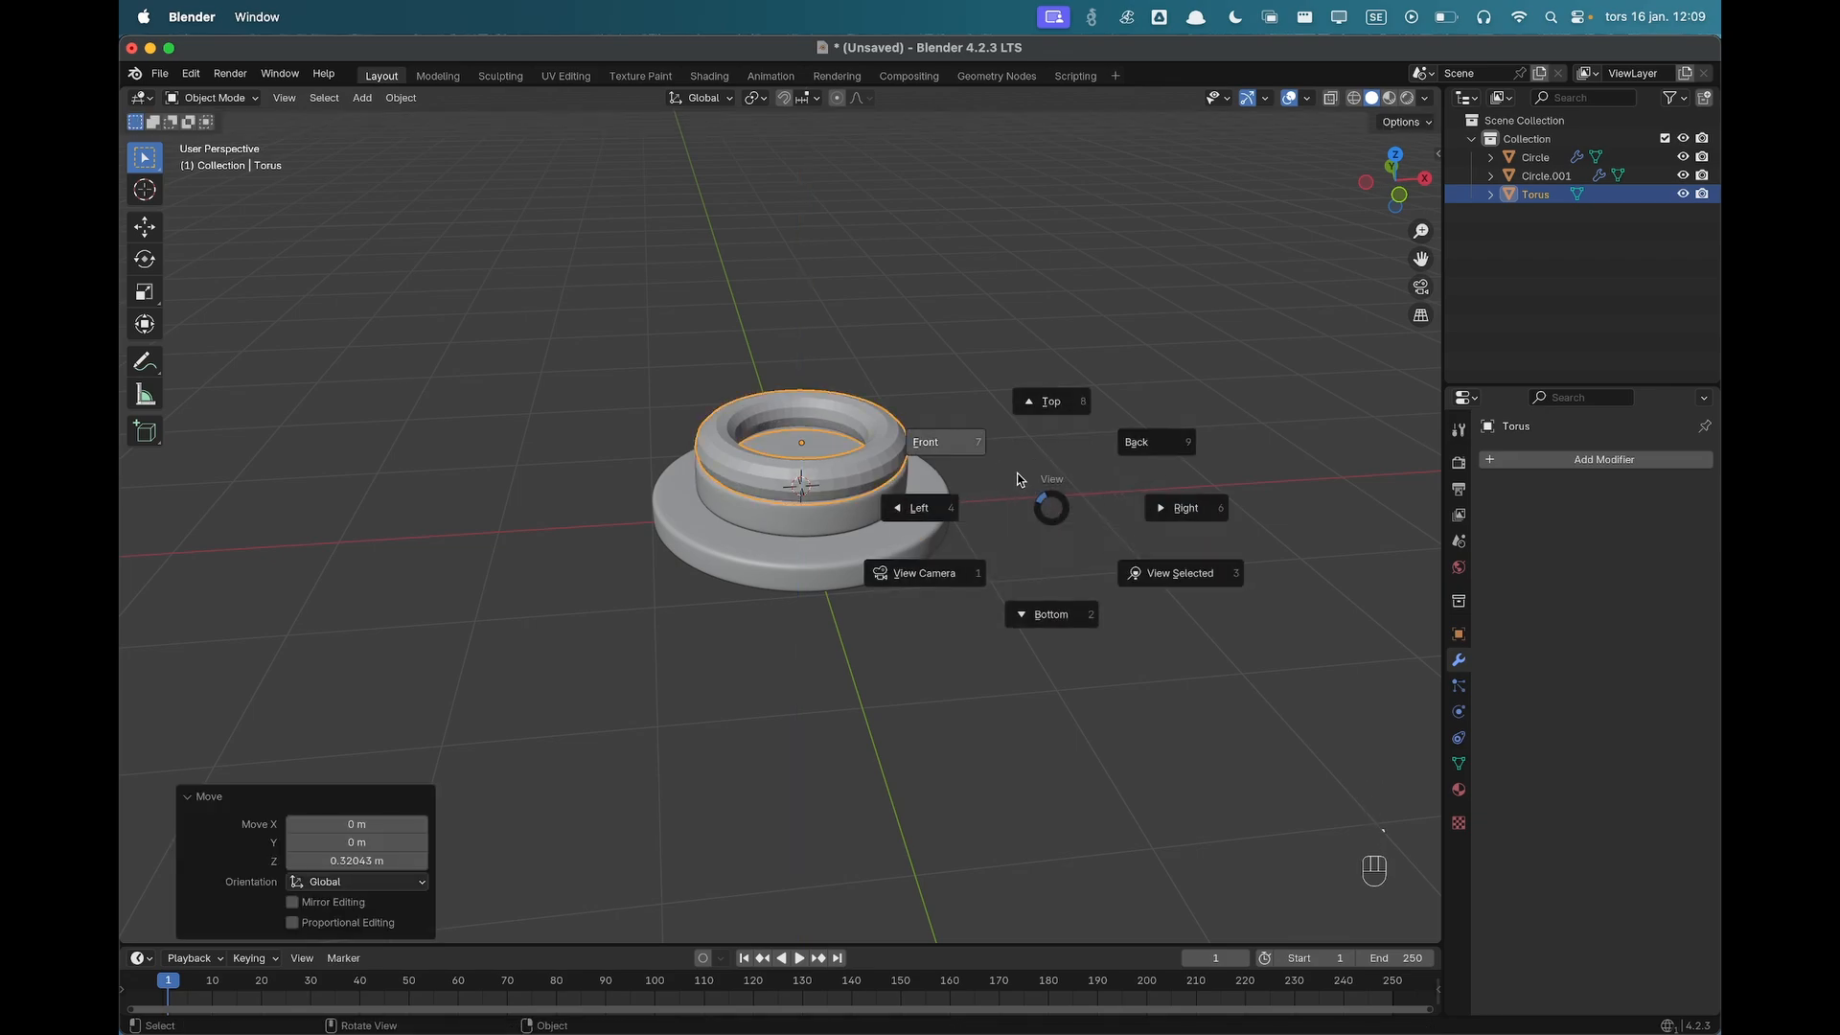
left_click(969, 449)
scroll(891, 467, "up", 4)
middle_click_drag(865, 424, 847, 549, "shift")
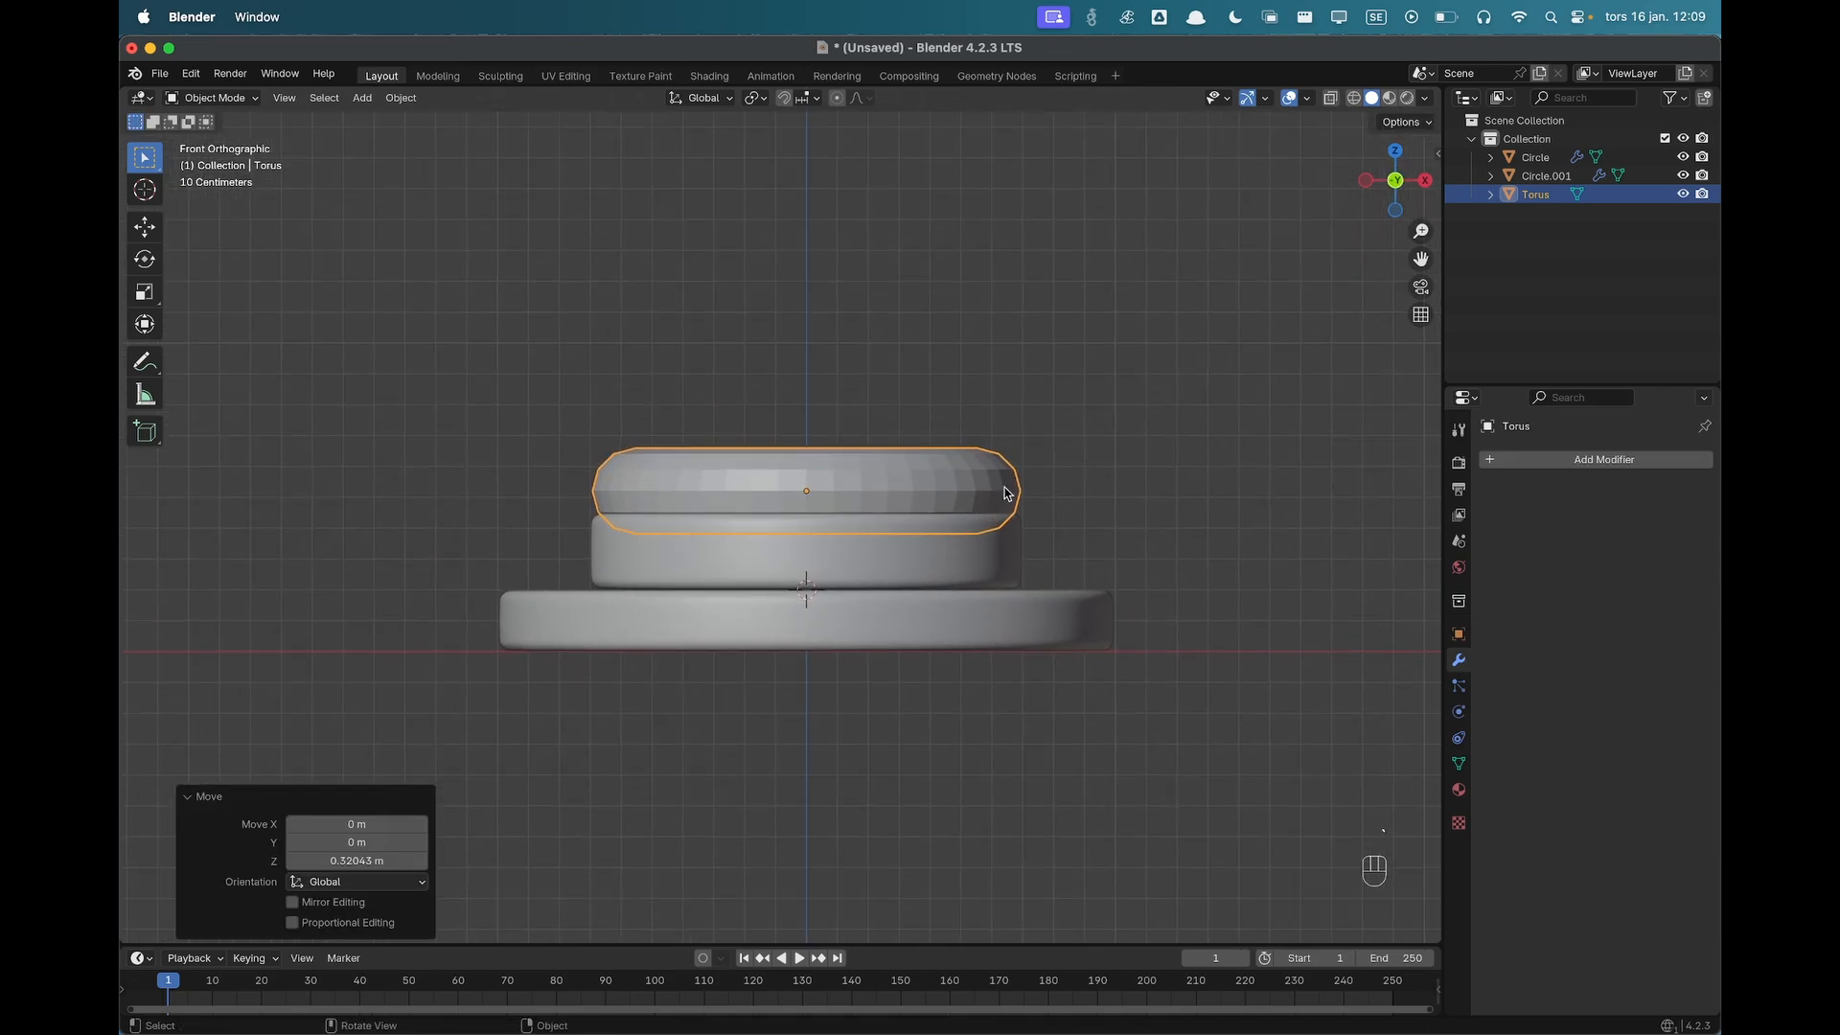
scroll(1004, 493, "up", 2)
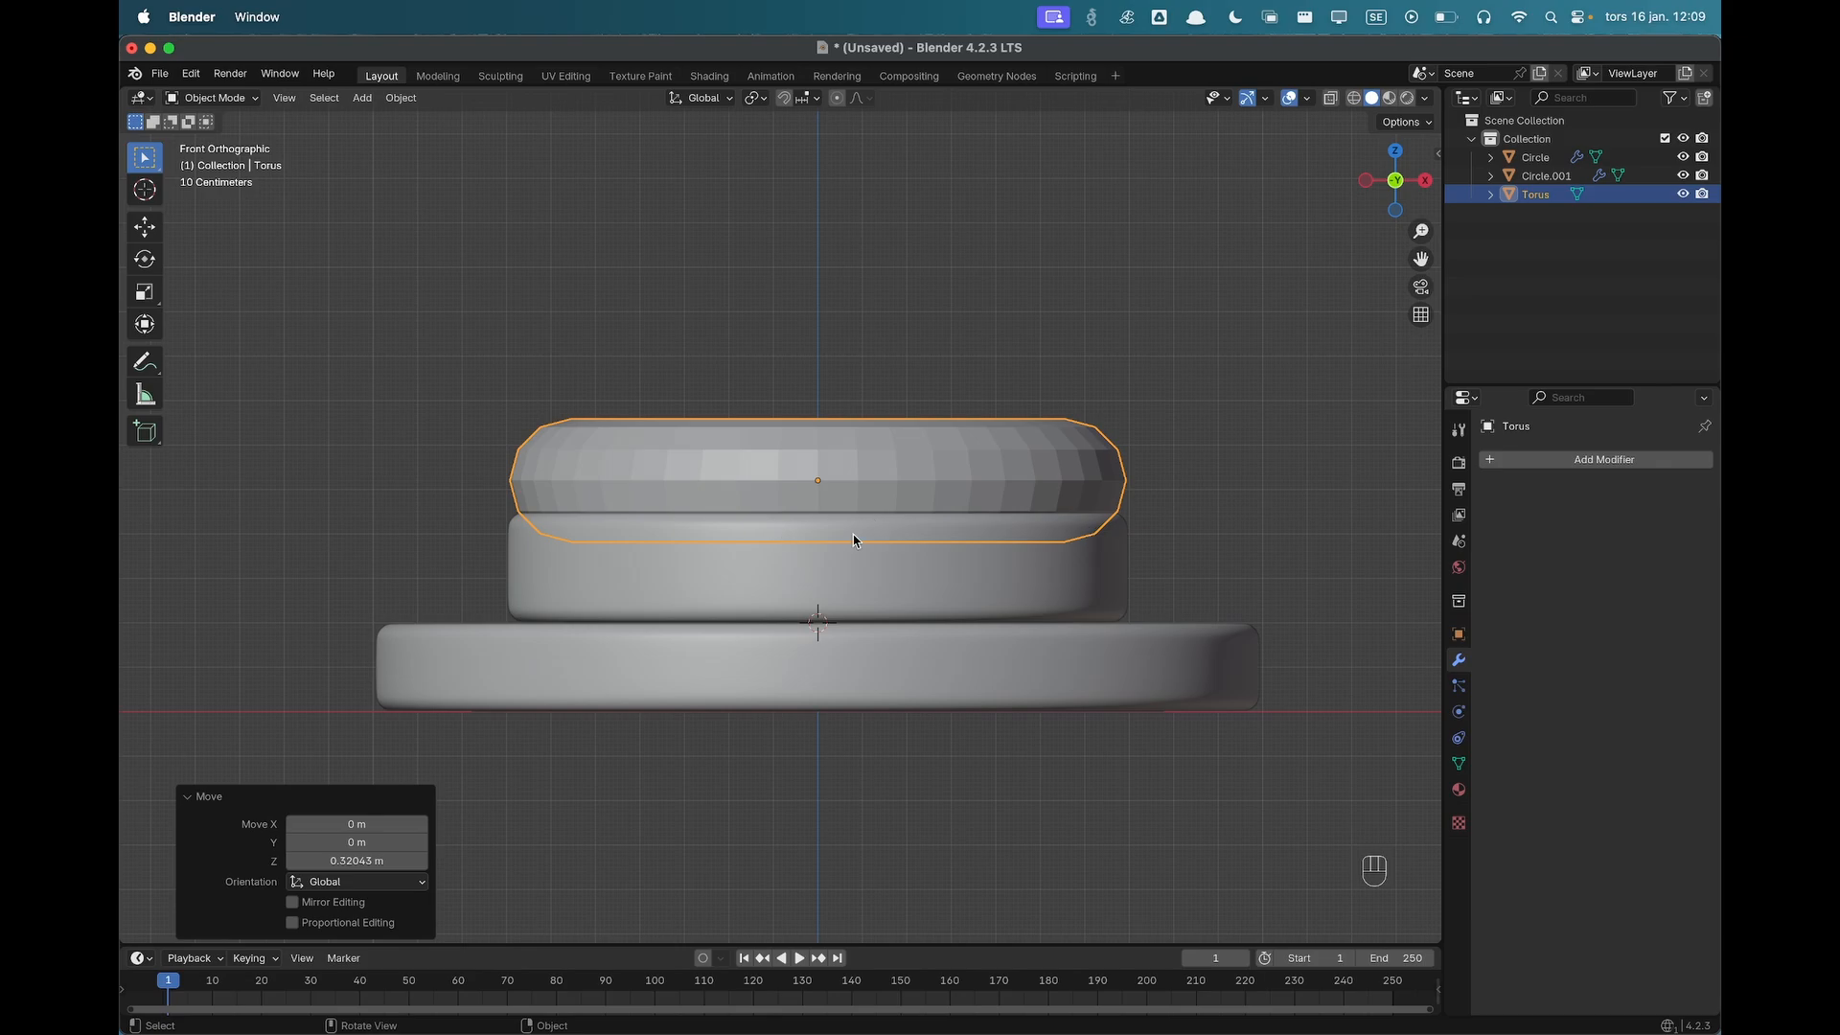
key("g")
key("z")
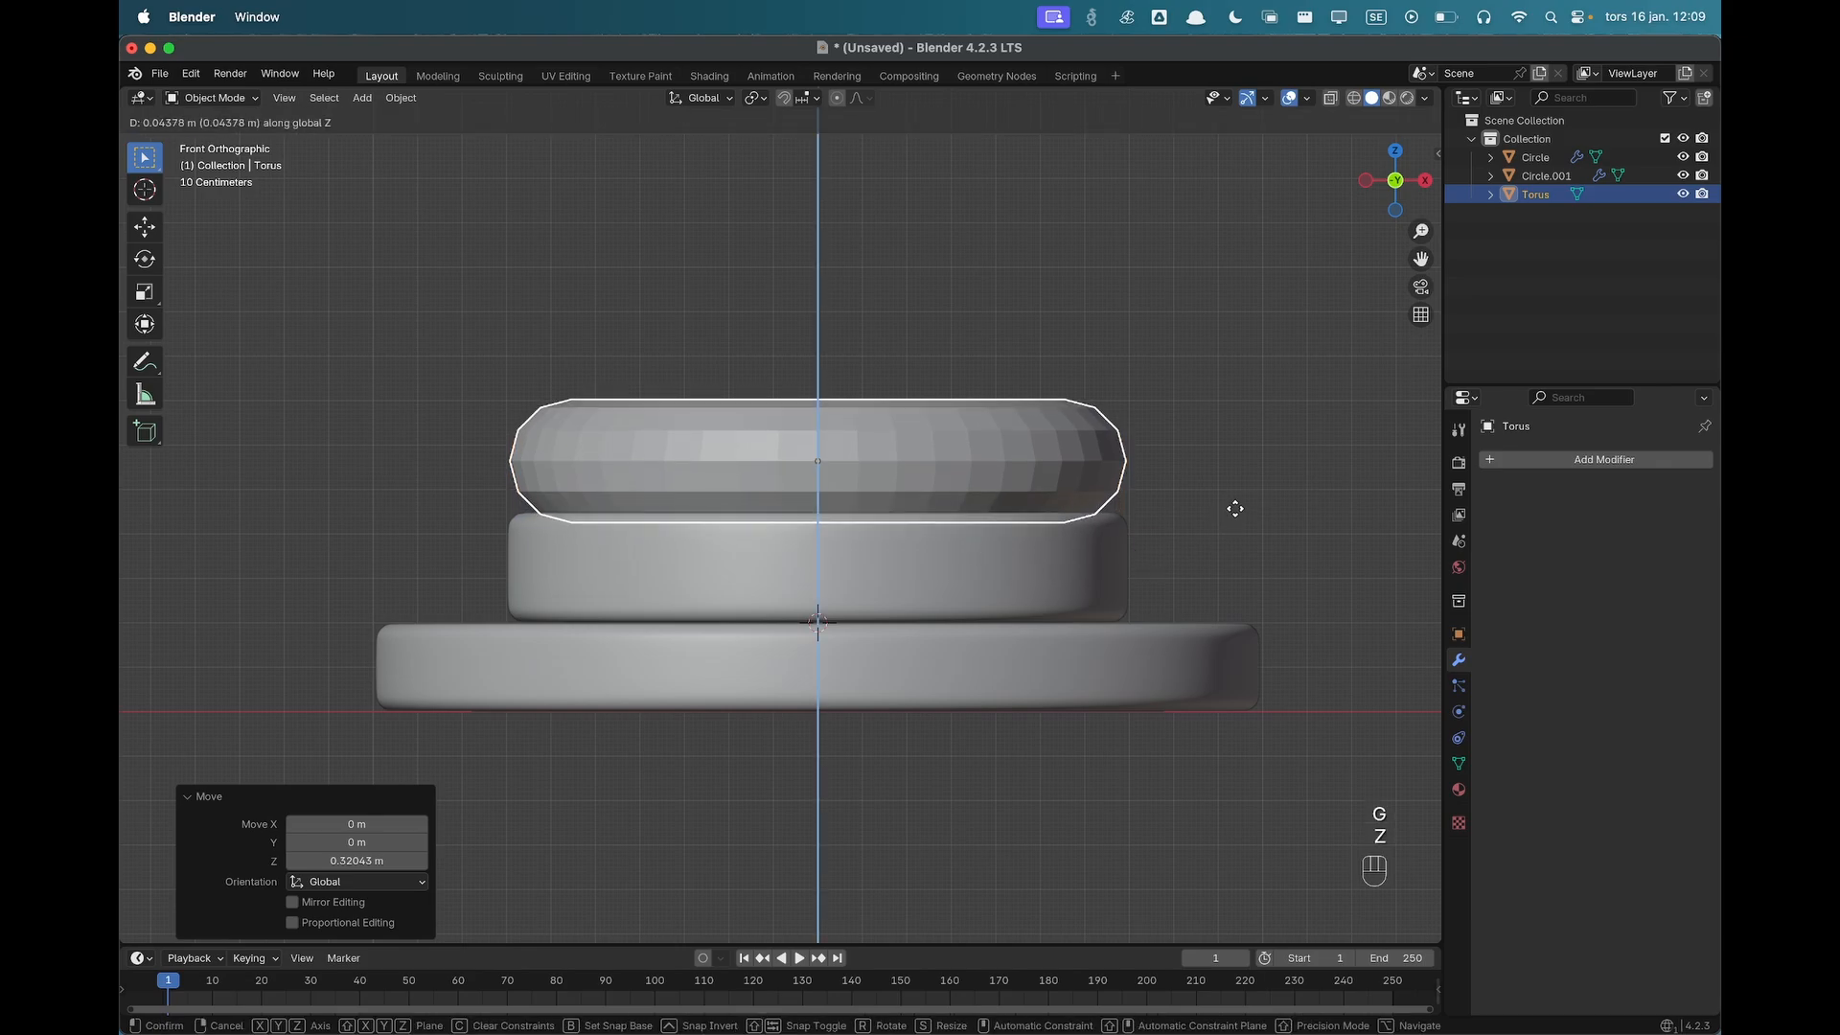
left_click(1234, 508)
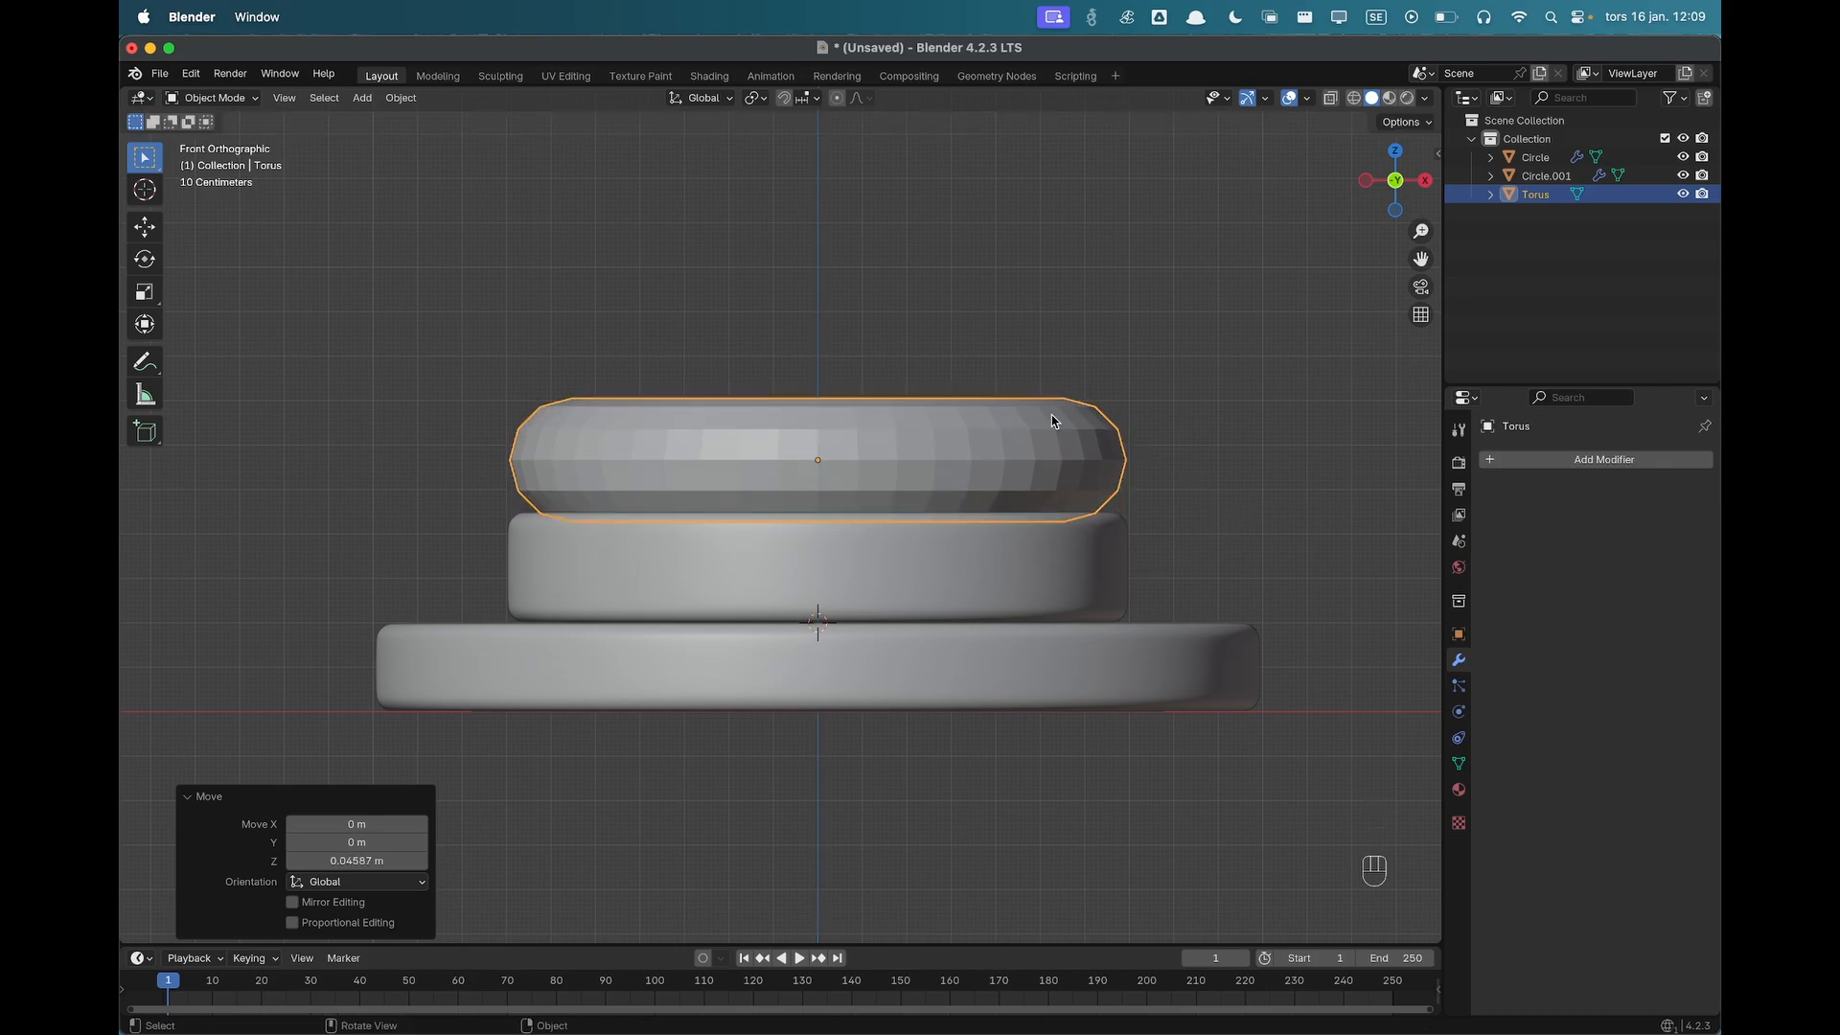
Make the torus's ring thinner in Edit Mode with a Shrink/Fatten offset of about -0.0475 m.
middle_click_drag(1053, 422, 1101, 472)
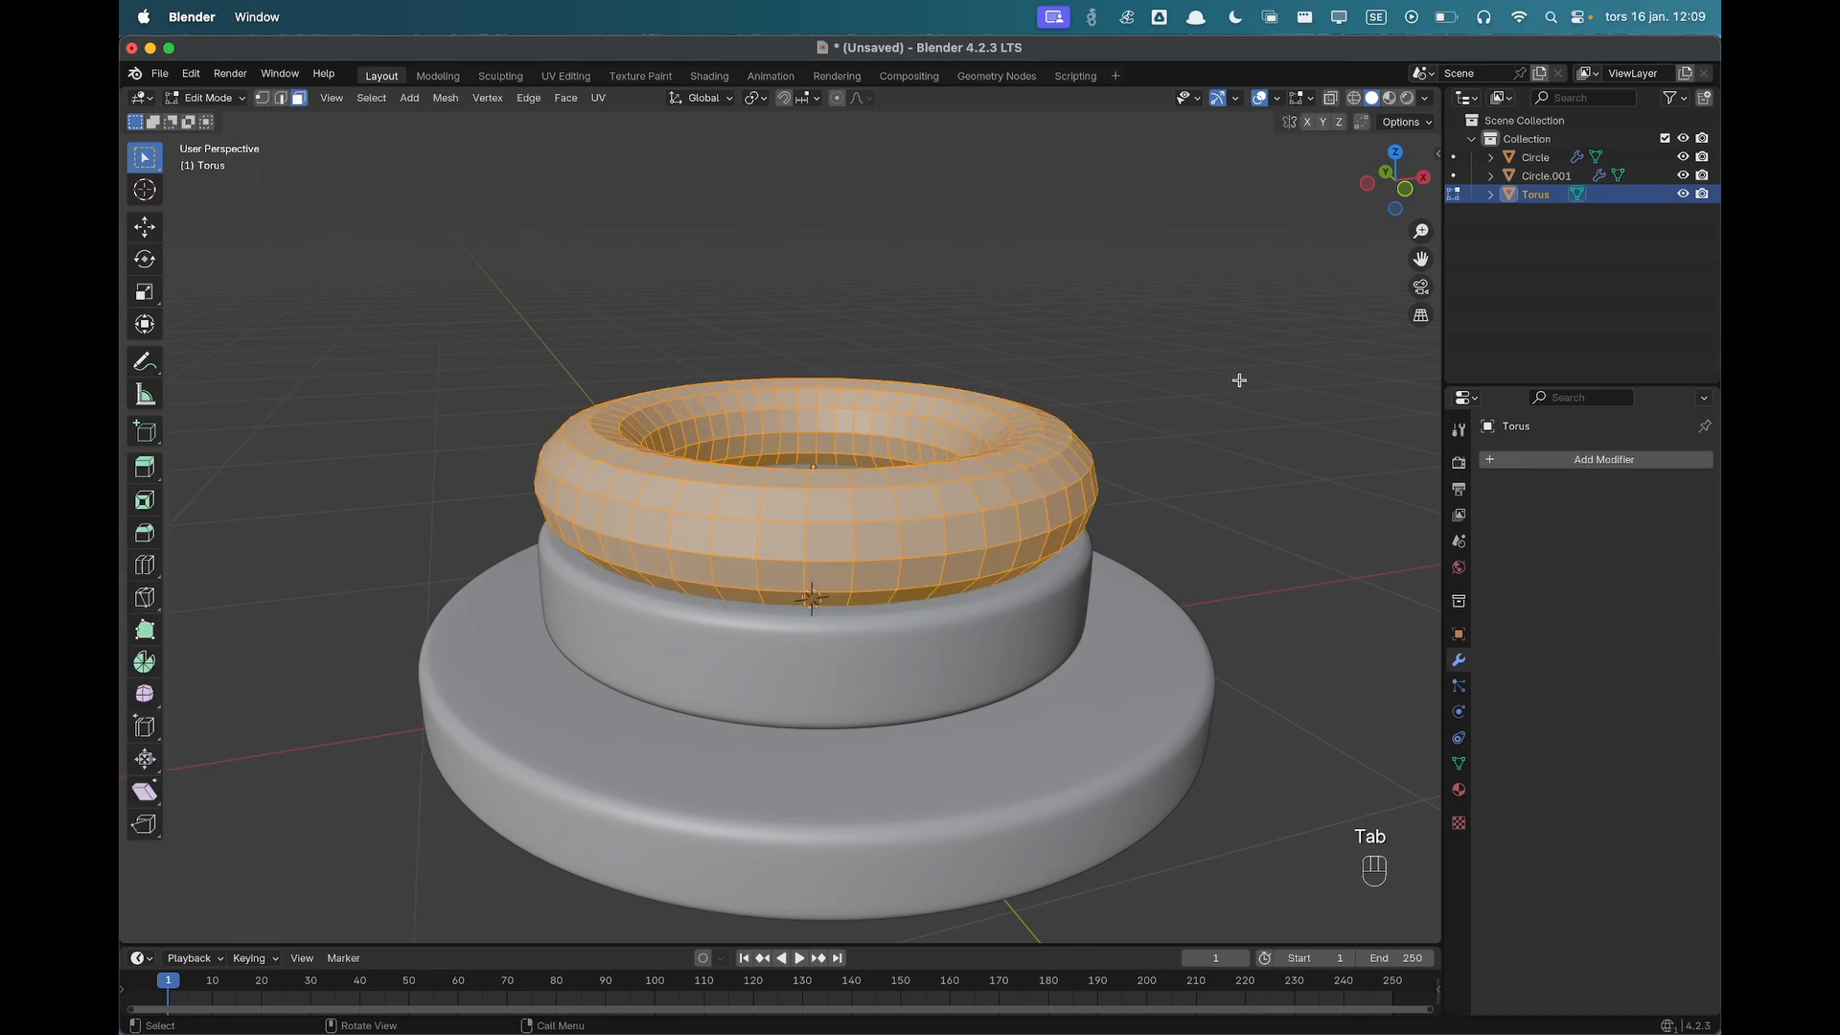
key("alt+s")
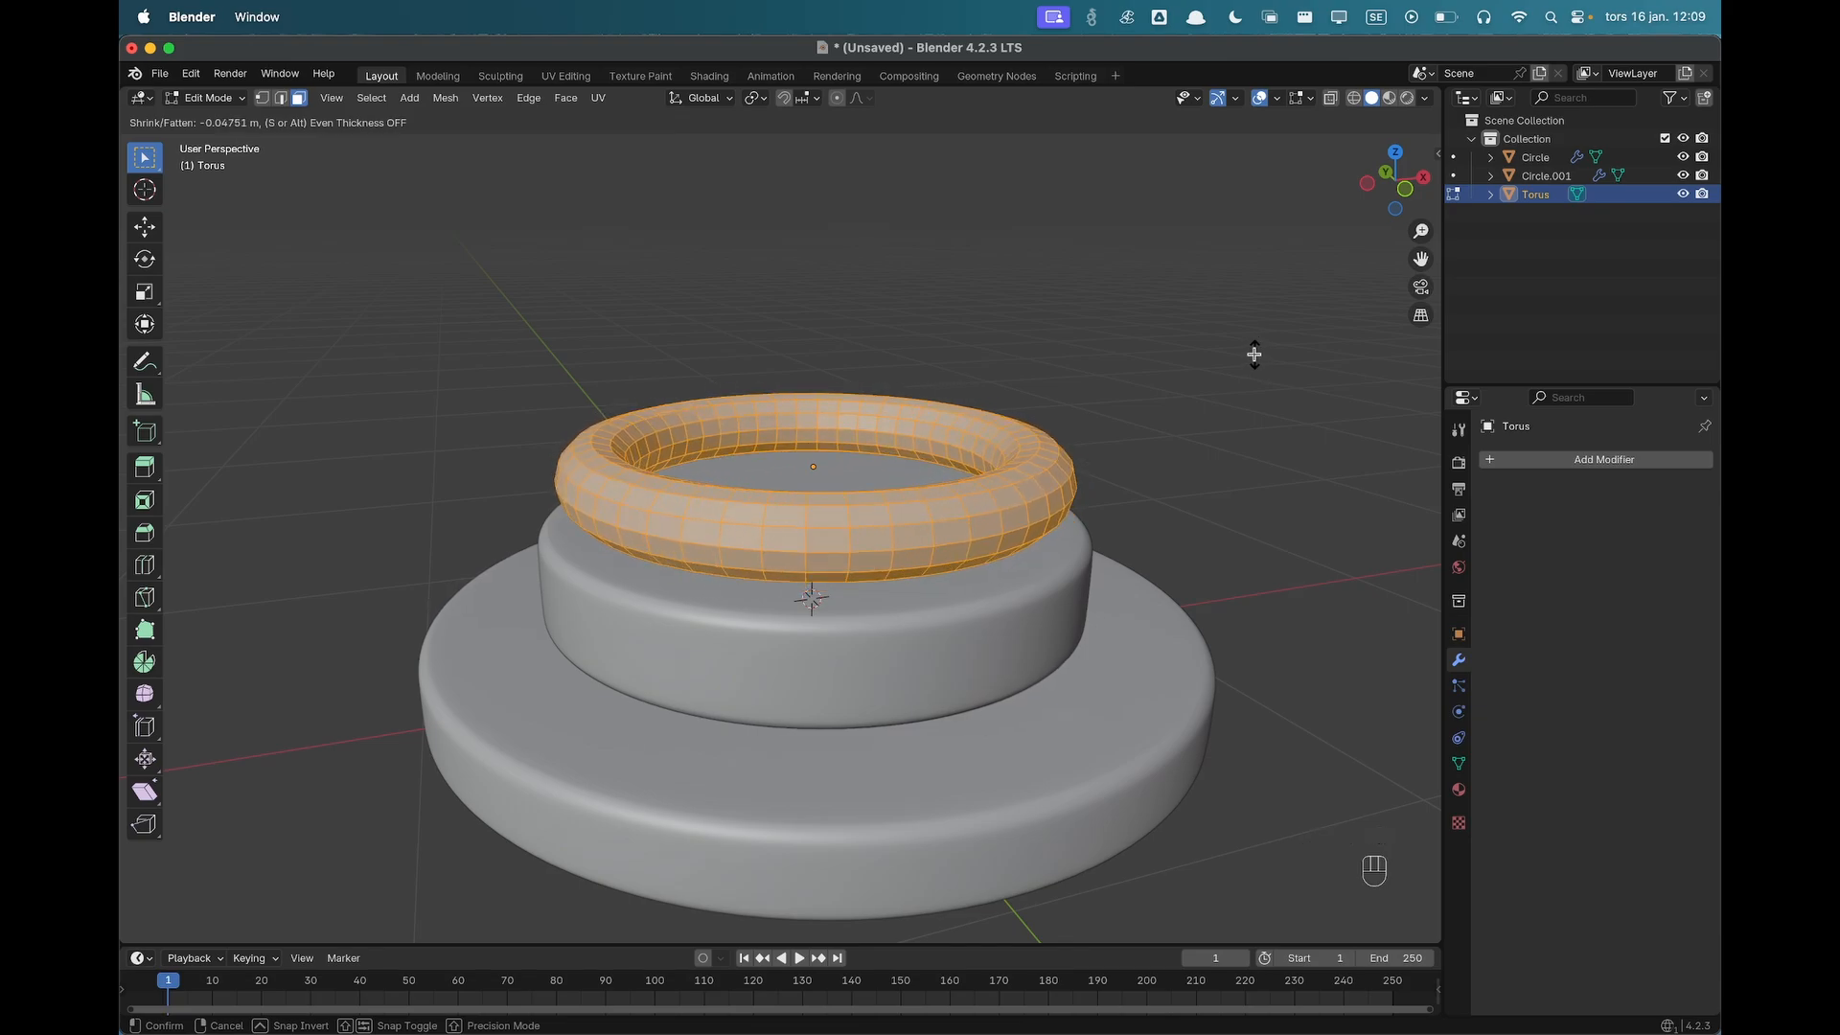
left_click(1253, 349)
key("grave")
left_click(1199, 324)
key("z")
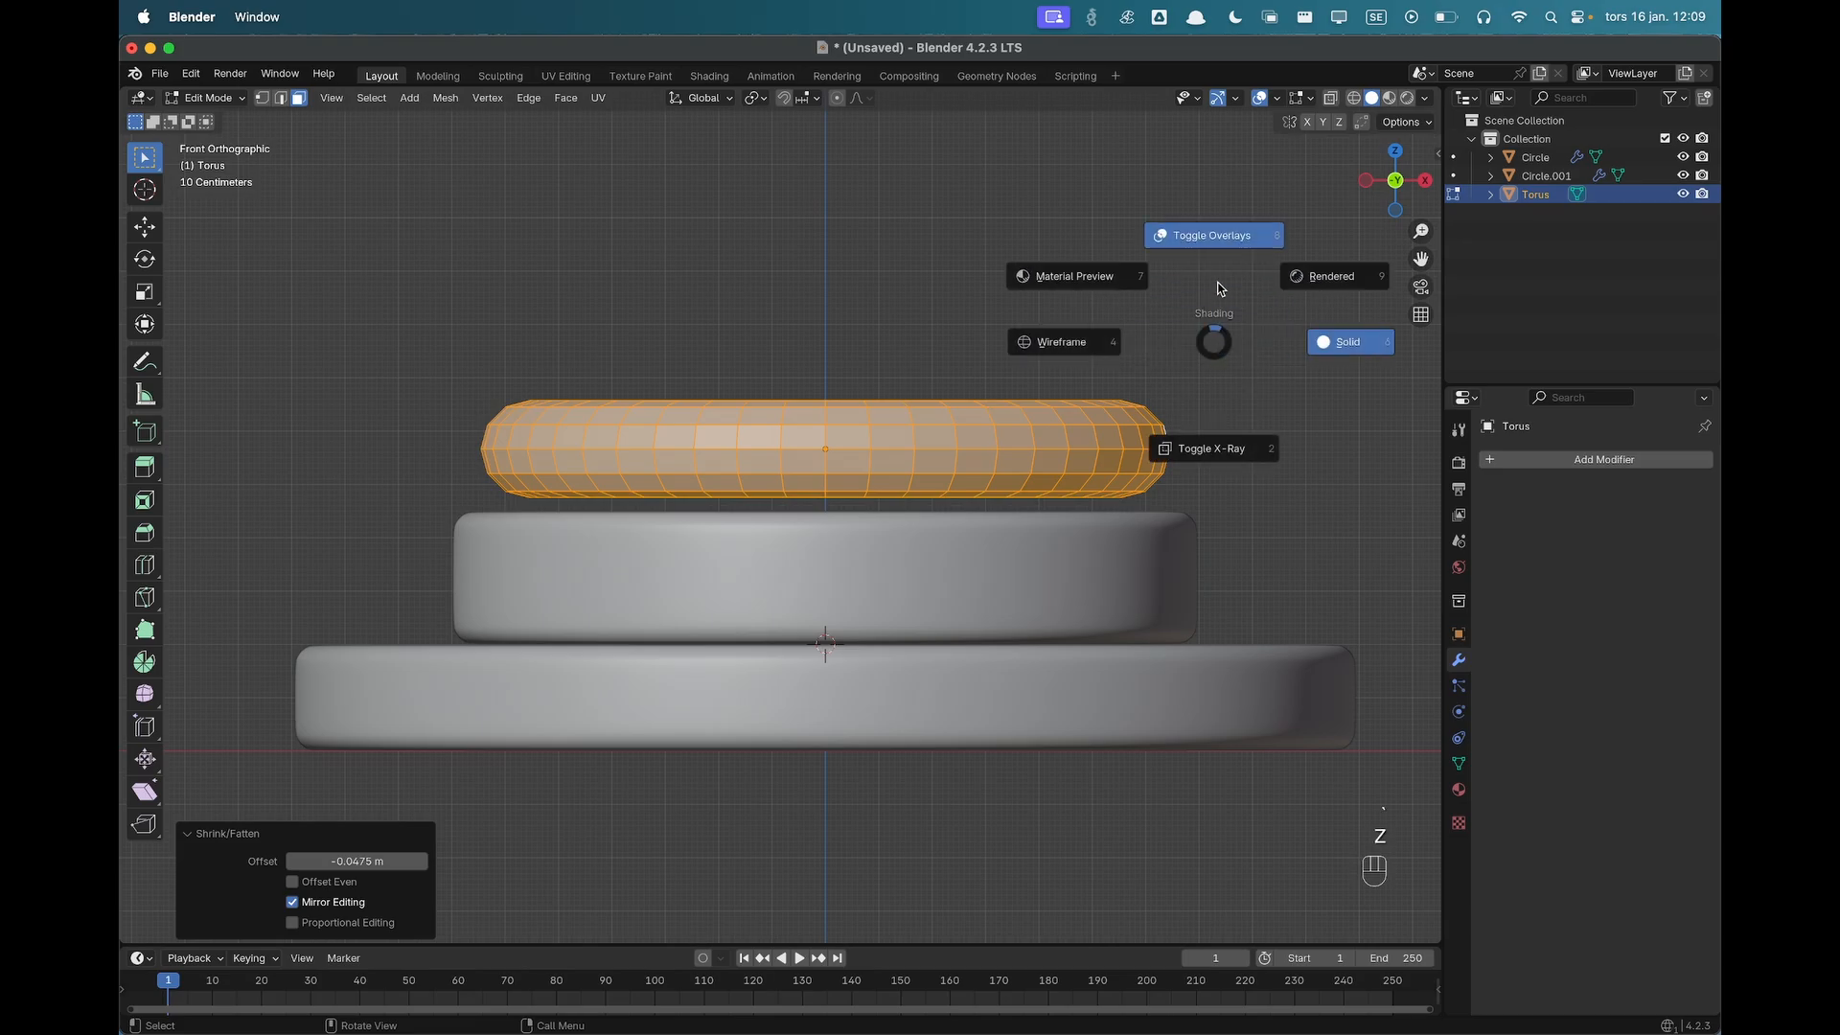
left_click(1216, 277)
key("z")
left_click(1223, 244)
Scale the torus up by about 1.074 in top view to meet the upper disc's rim and deselect its geometry.
key("grave")
left_click(1230, 228)
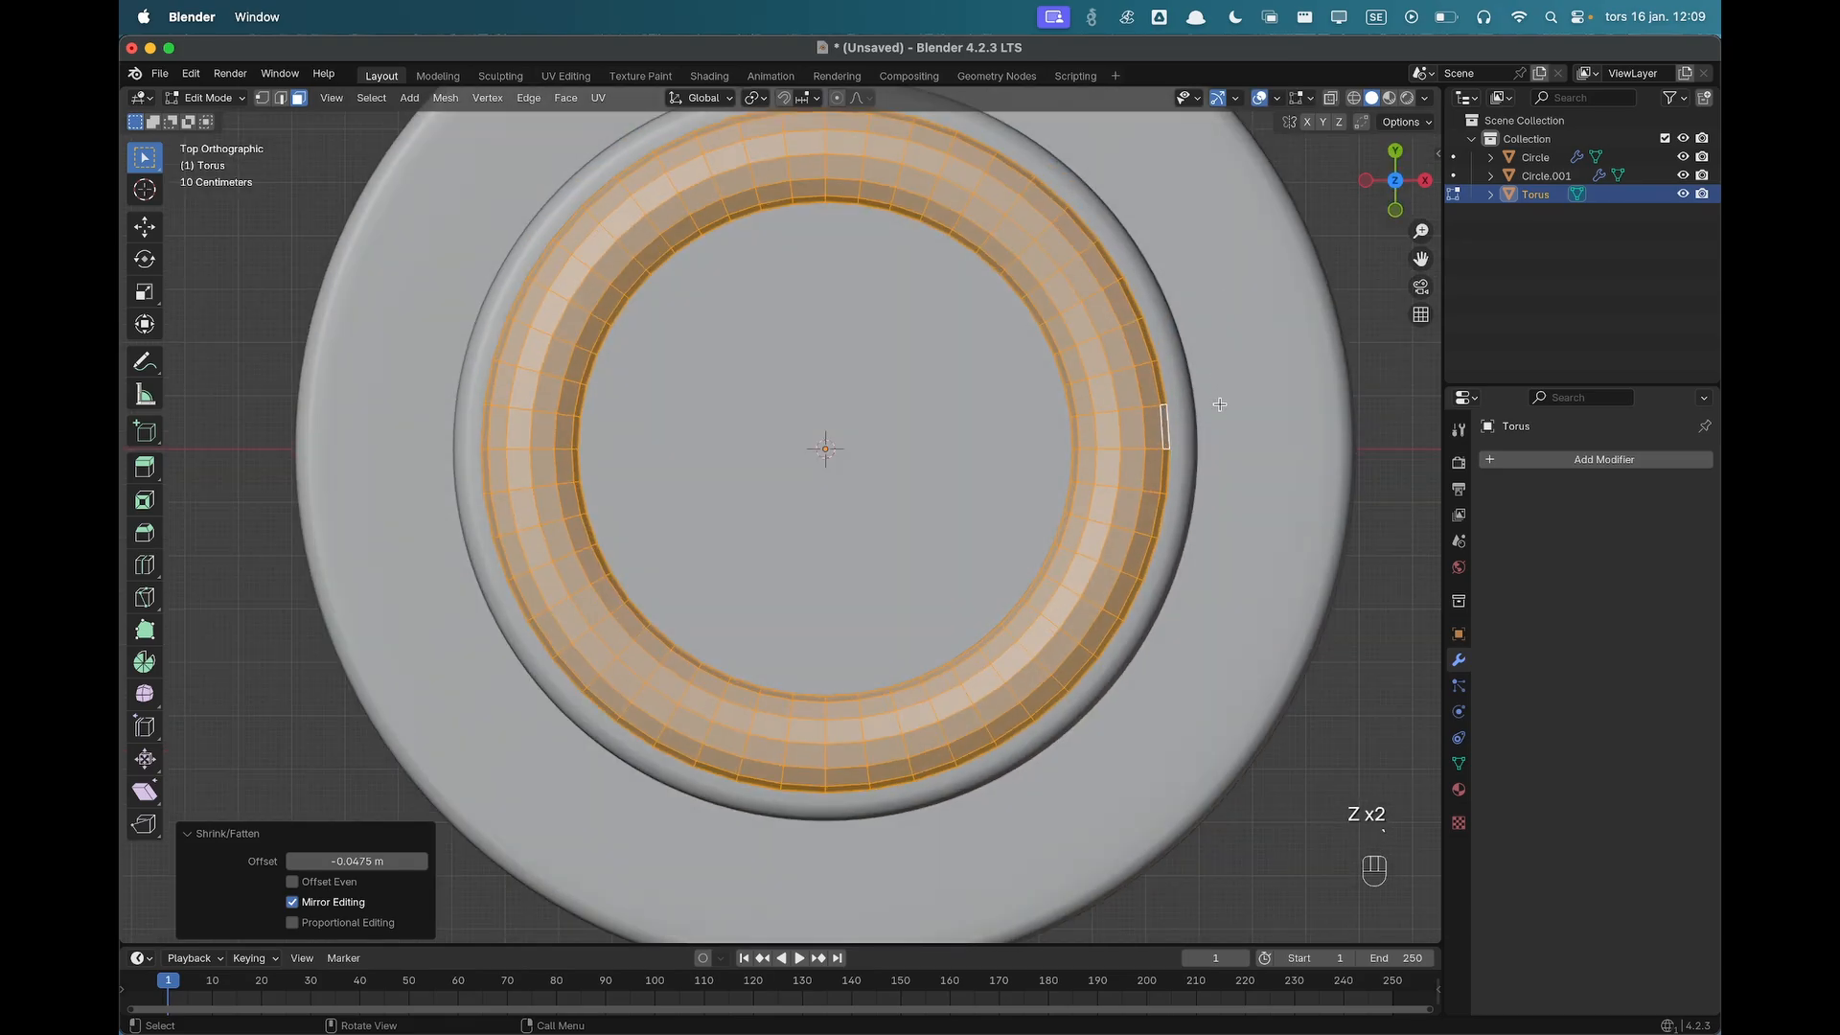
key("s")
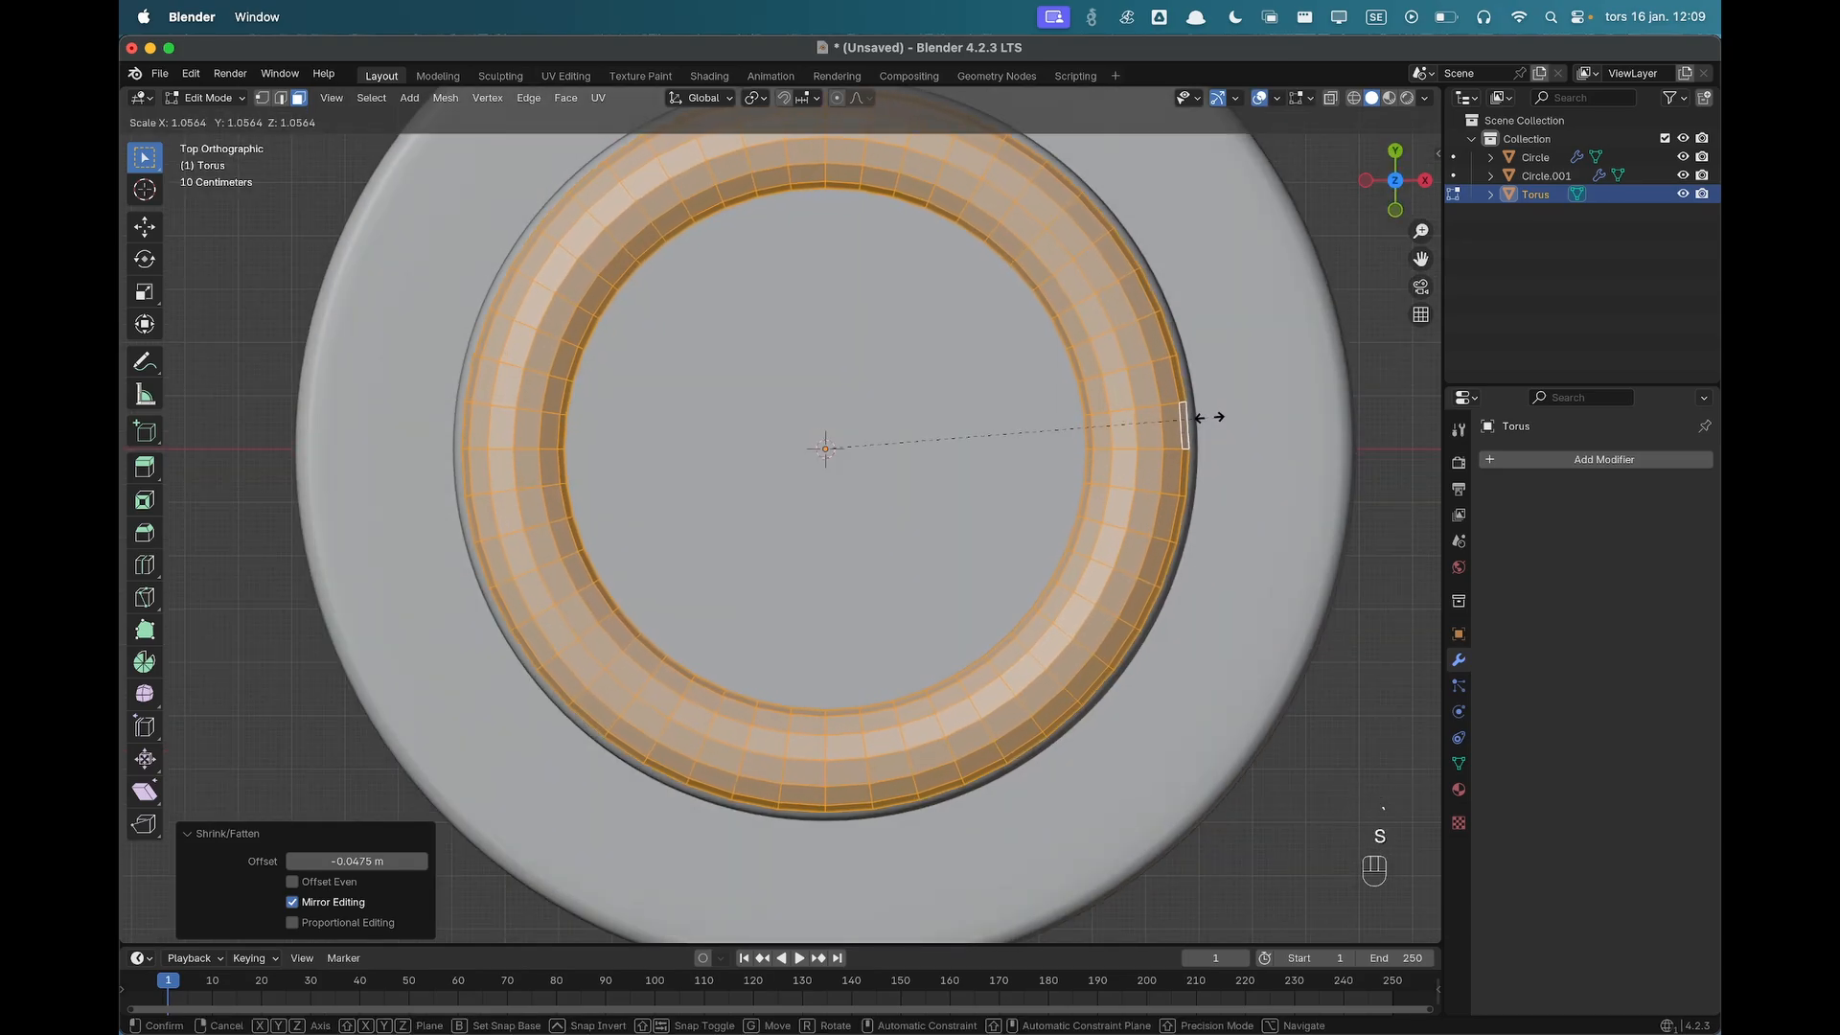
left_click(1199, 415)
middle_click_drag(1199, 415, 1105, 484)
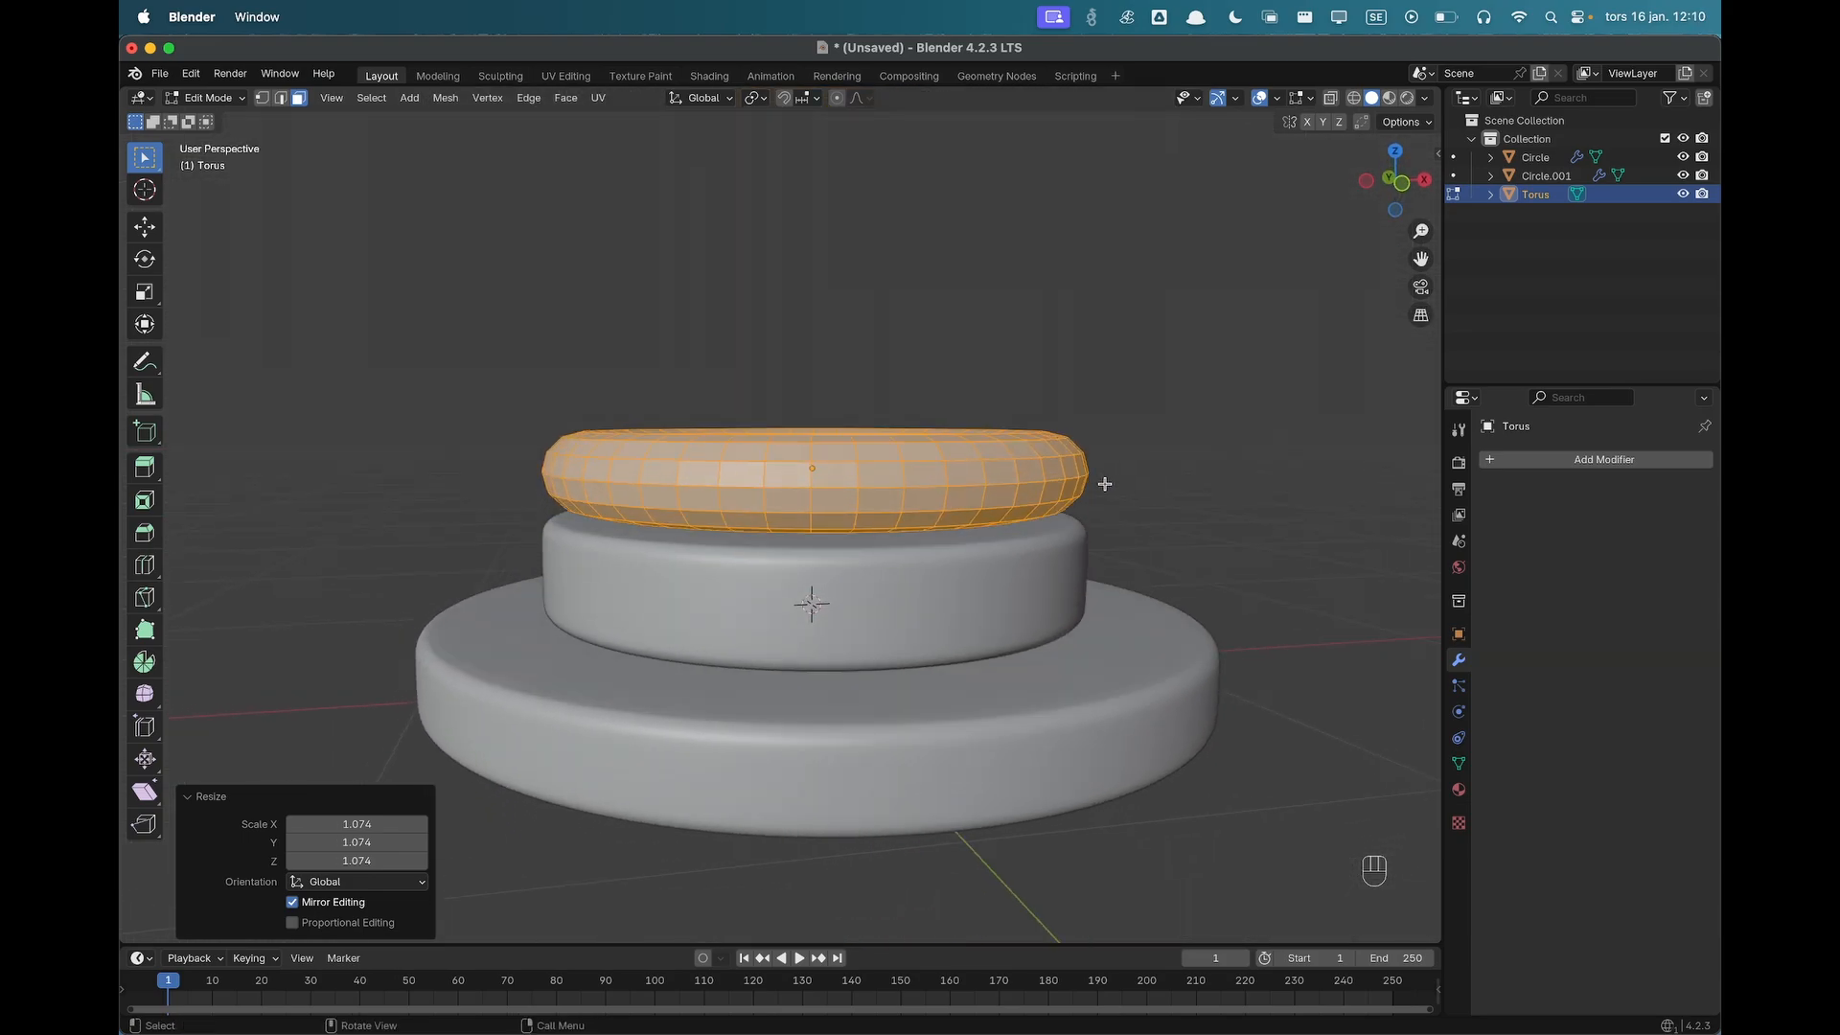
left_click(1222, 483)
middle_click_drag(1222, 483, 1117, 542)
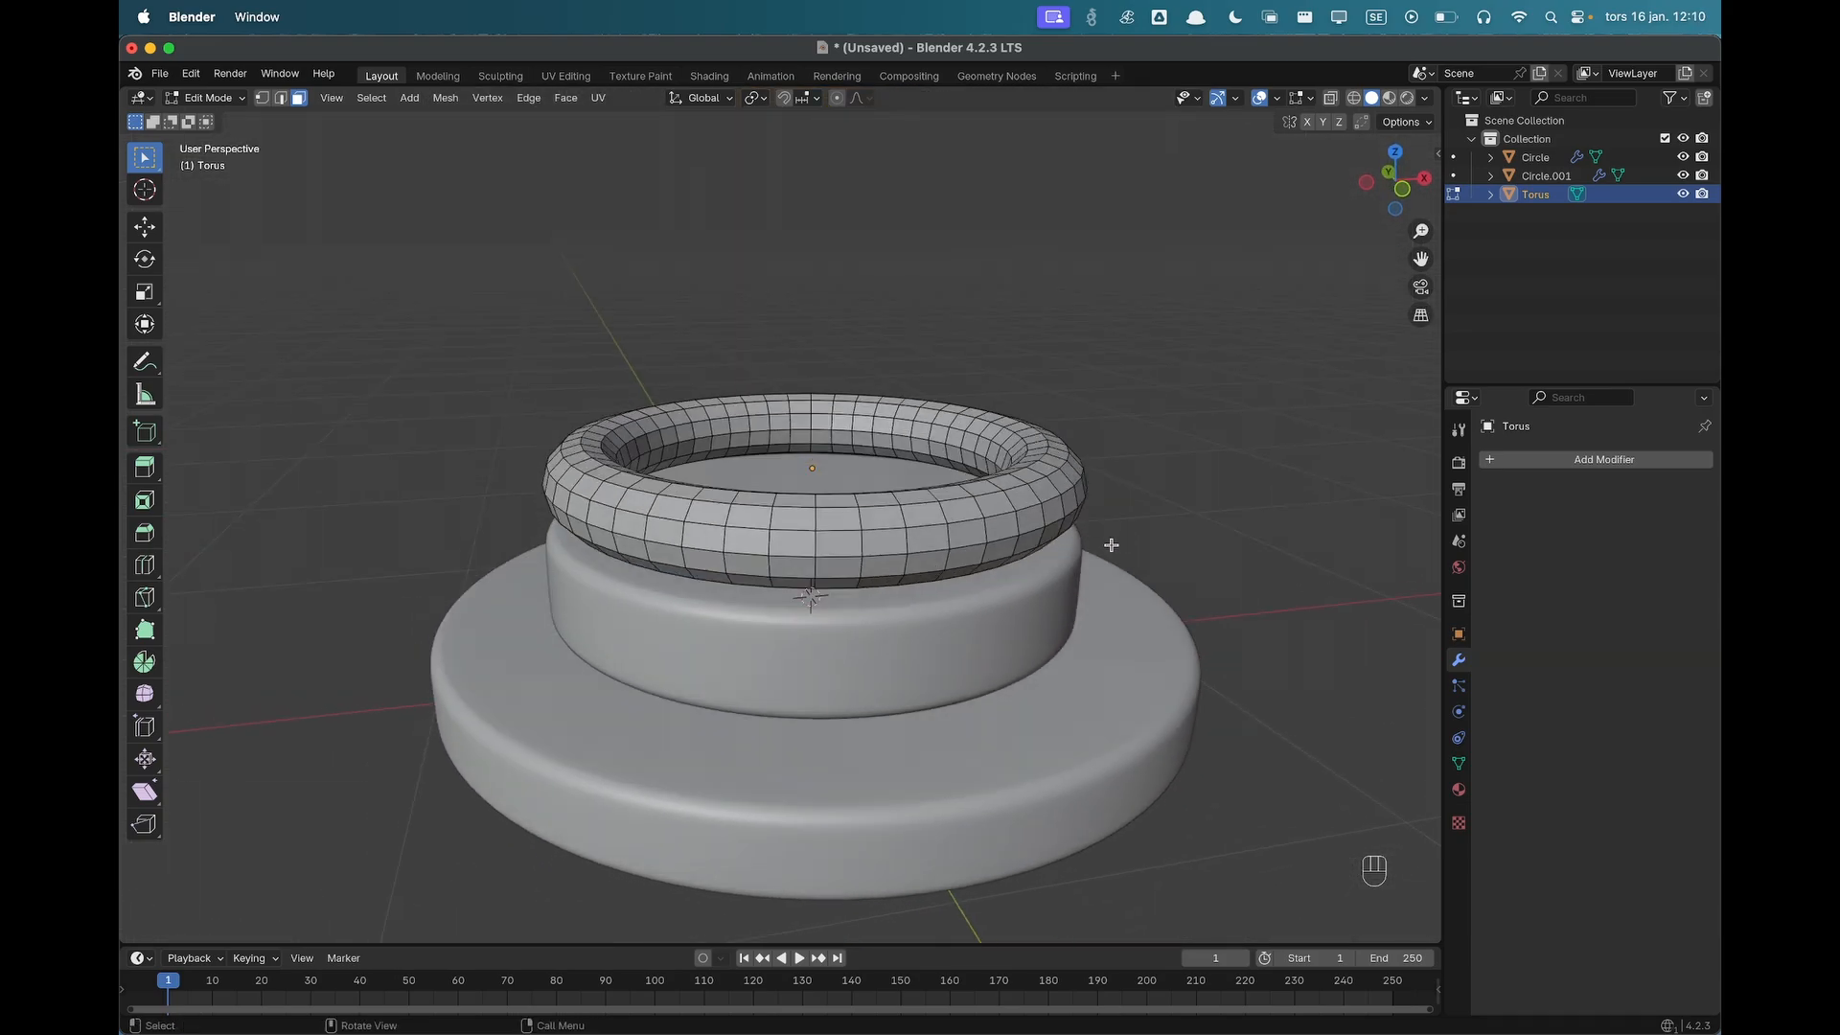
Add a Decimate modifier to the torus in Un-Subdivide mode with 1 iteration and return to Object Mode.
left_click(1565, 459)
type("dec")
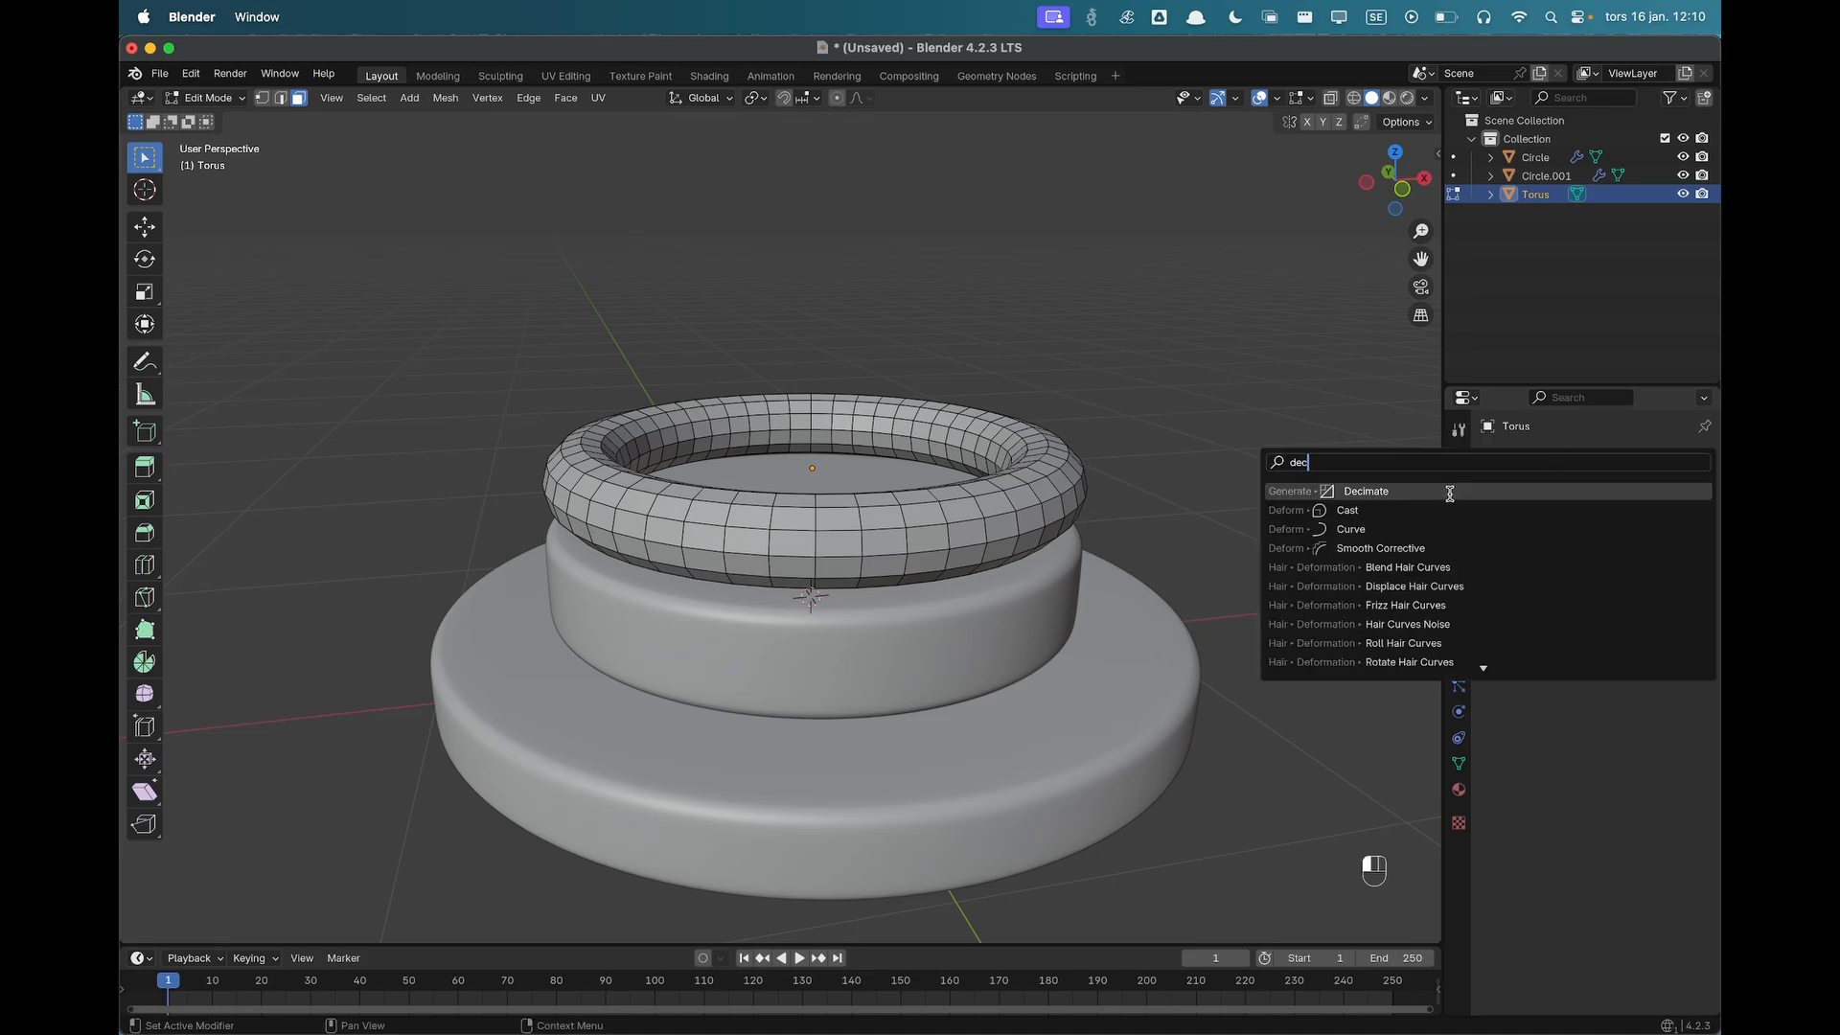
left_click(1450, 492)
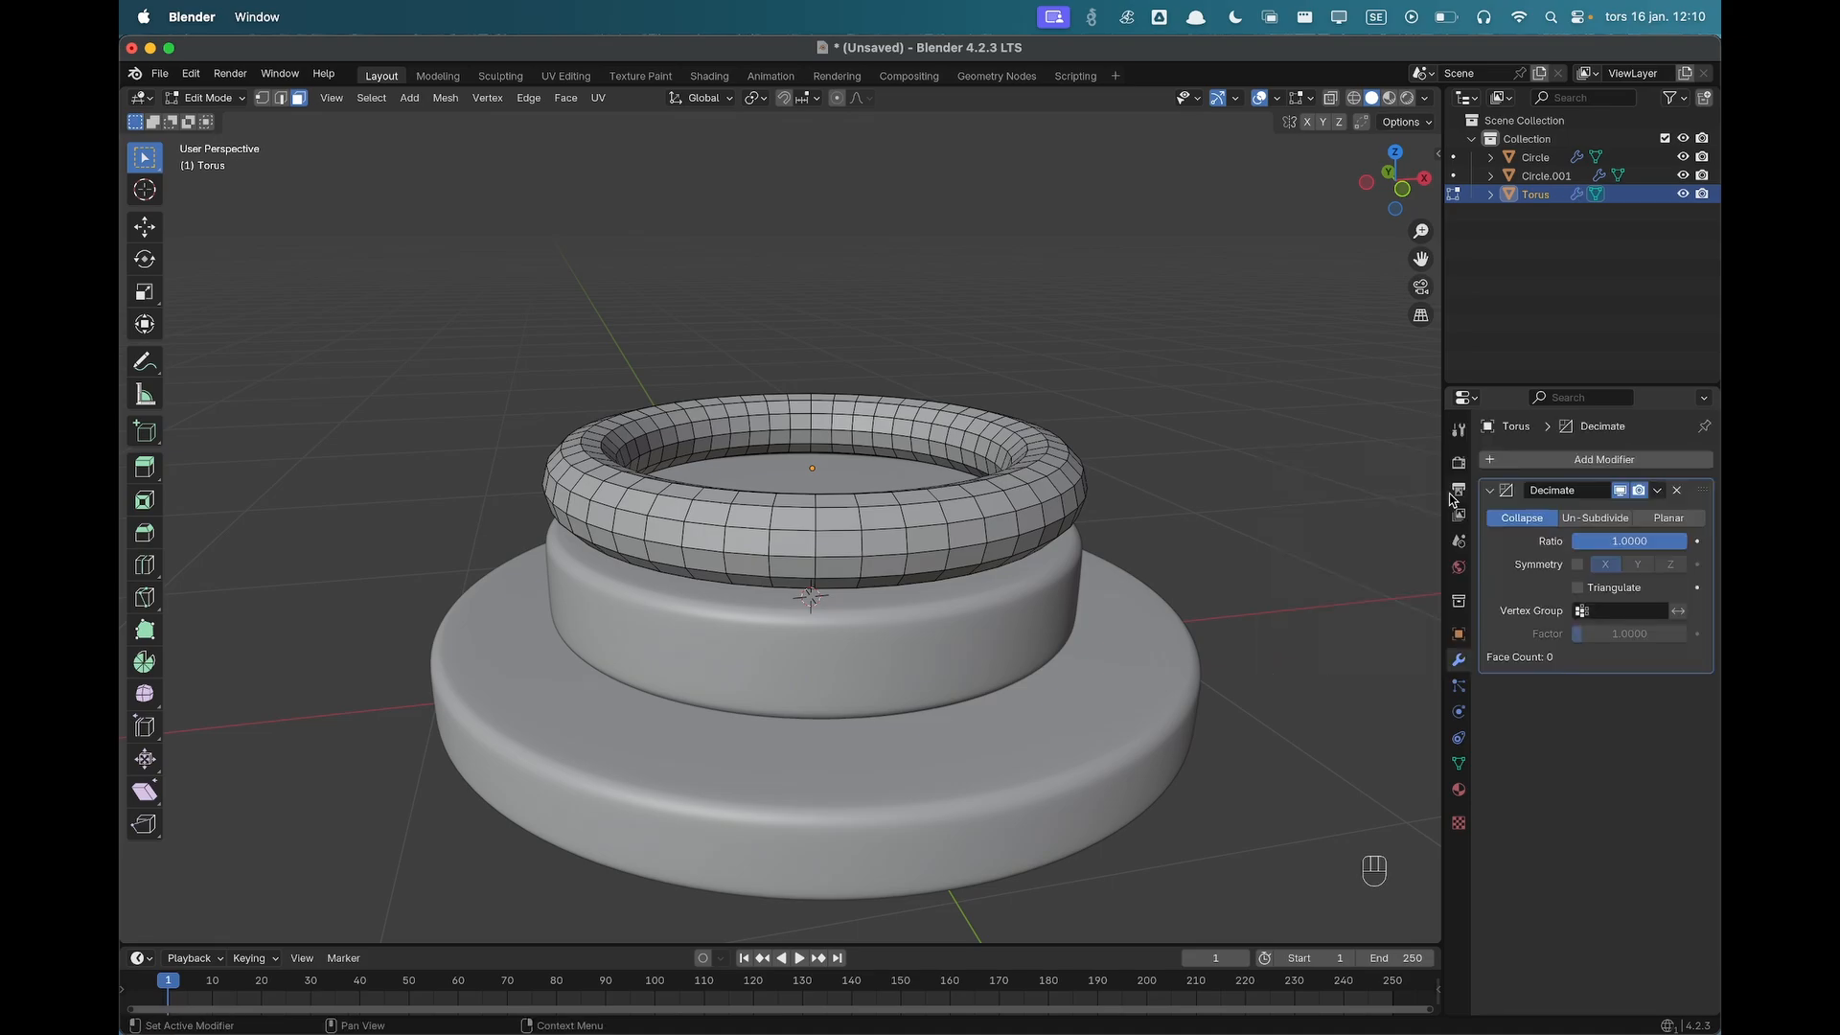
left_click(1595, 519)
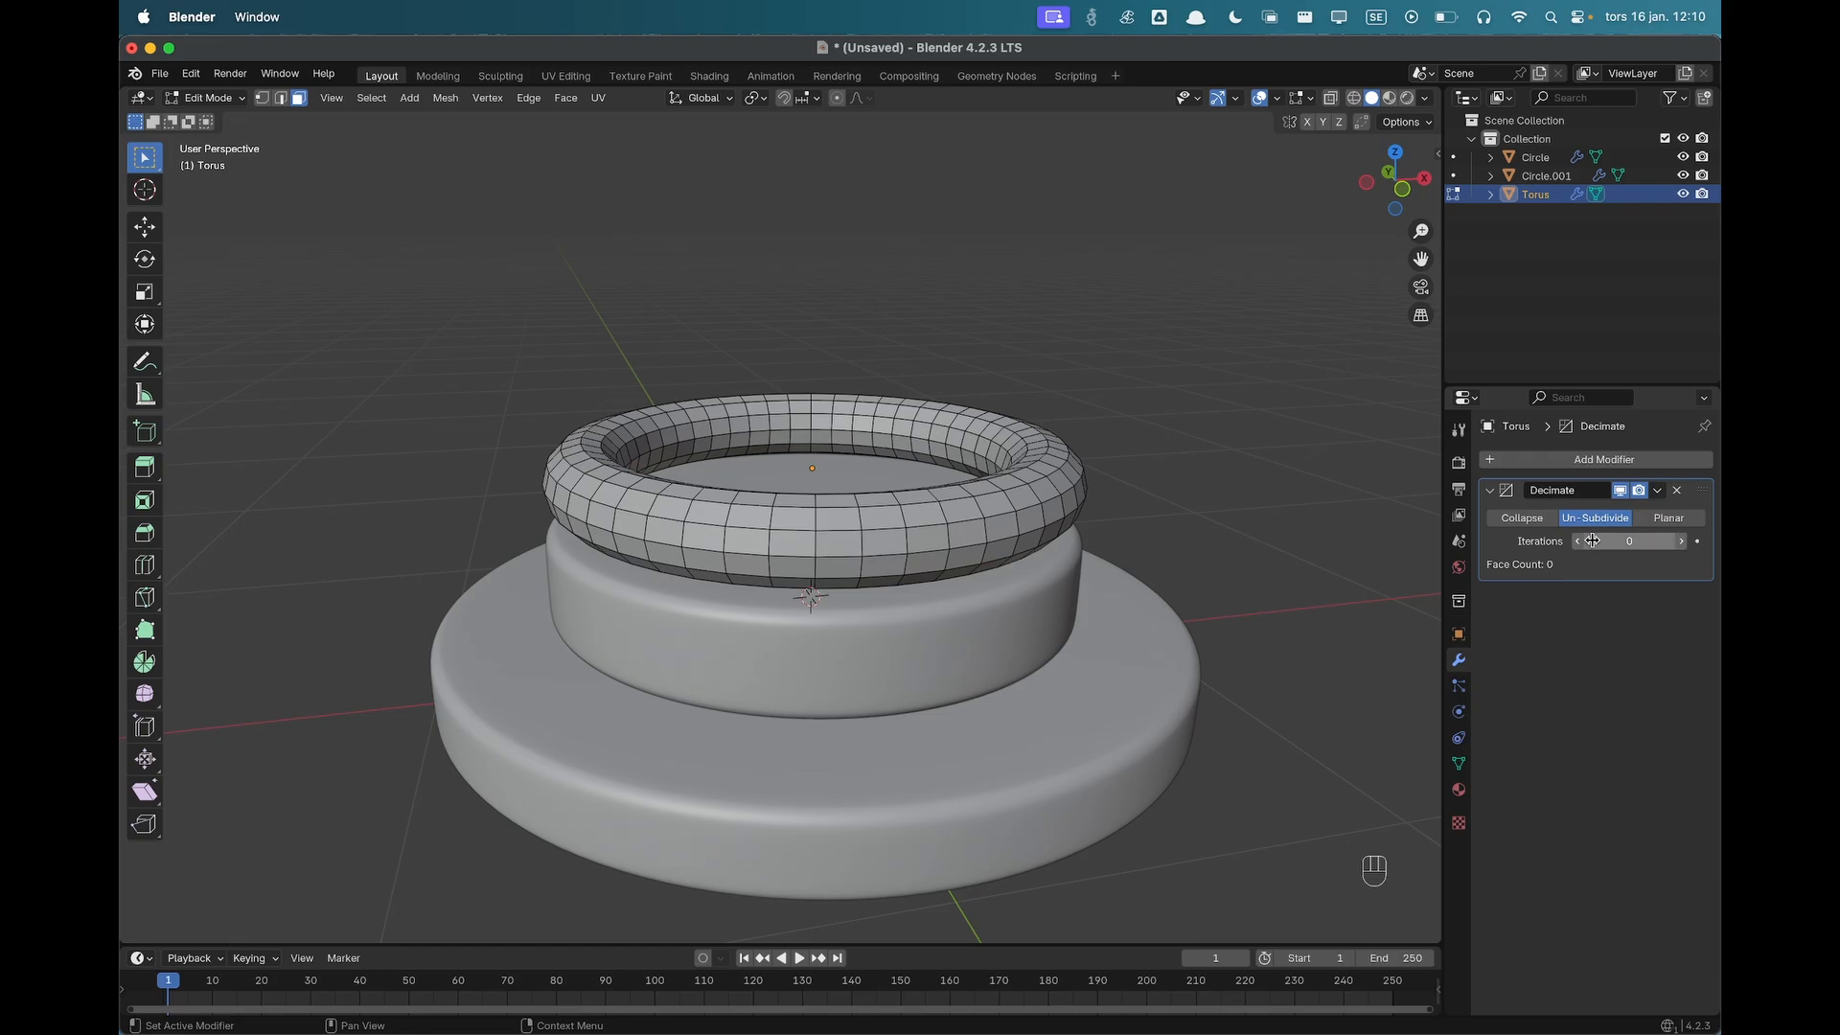
left_click(1679, 541)
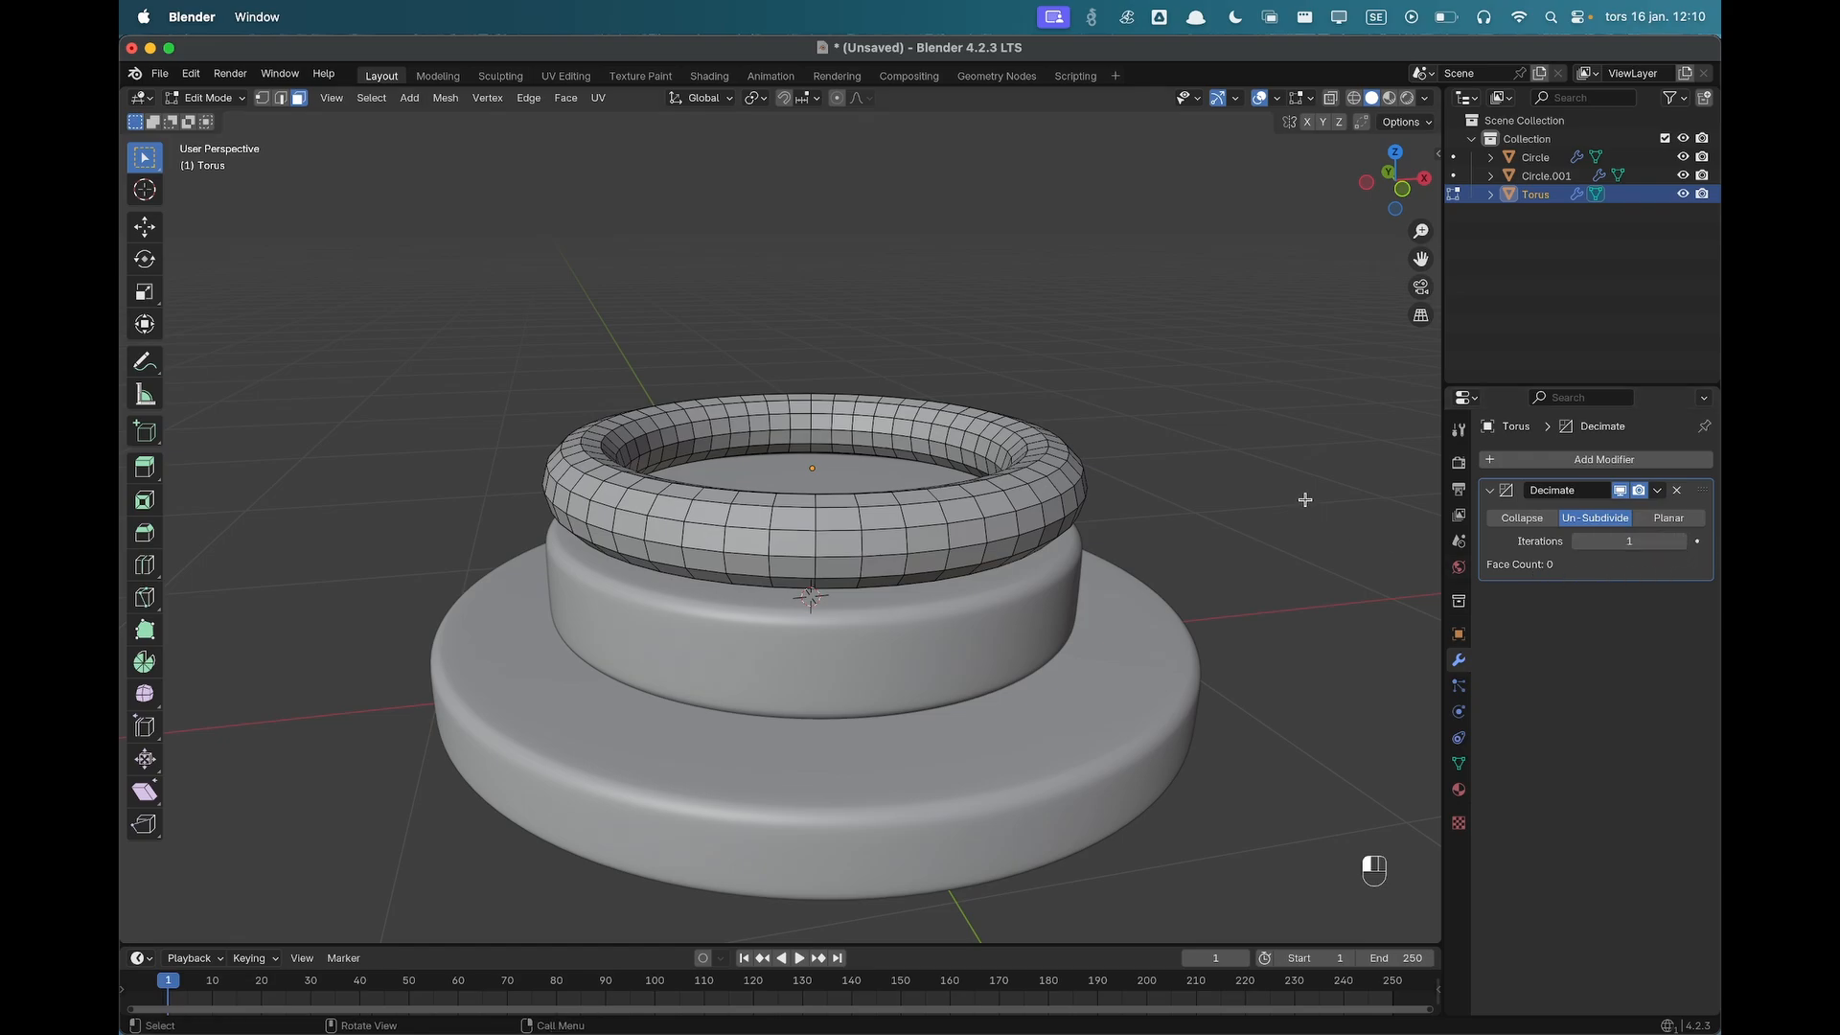
key("Tab")
left_click(1254, 500)
middle_click_drag(1138, 527, 847, 542)
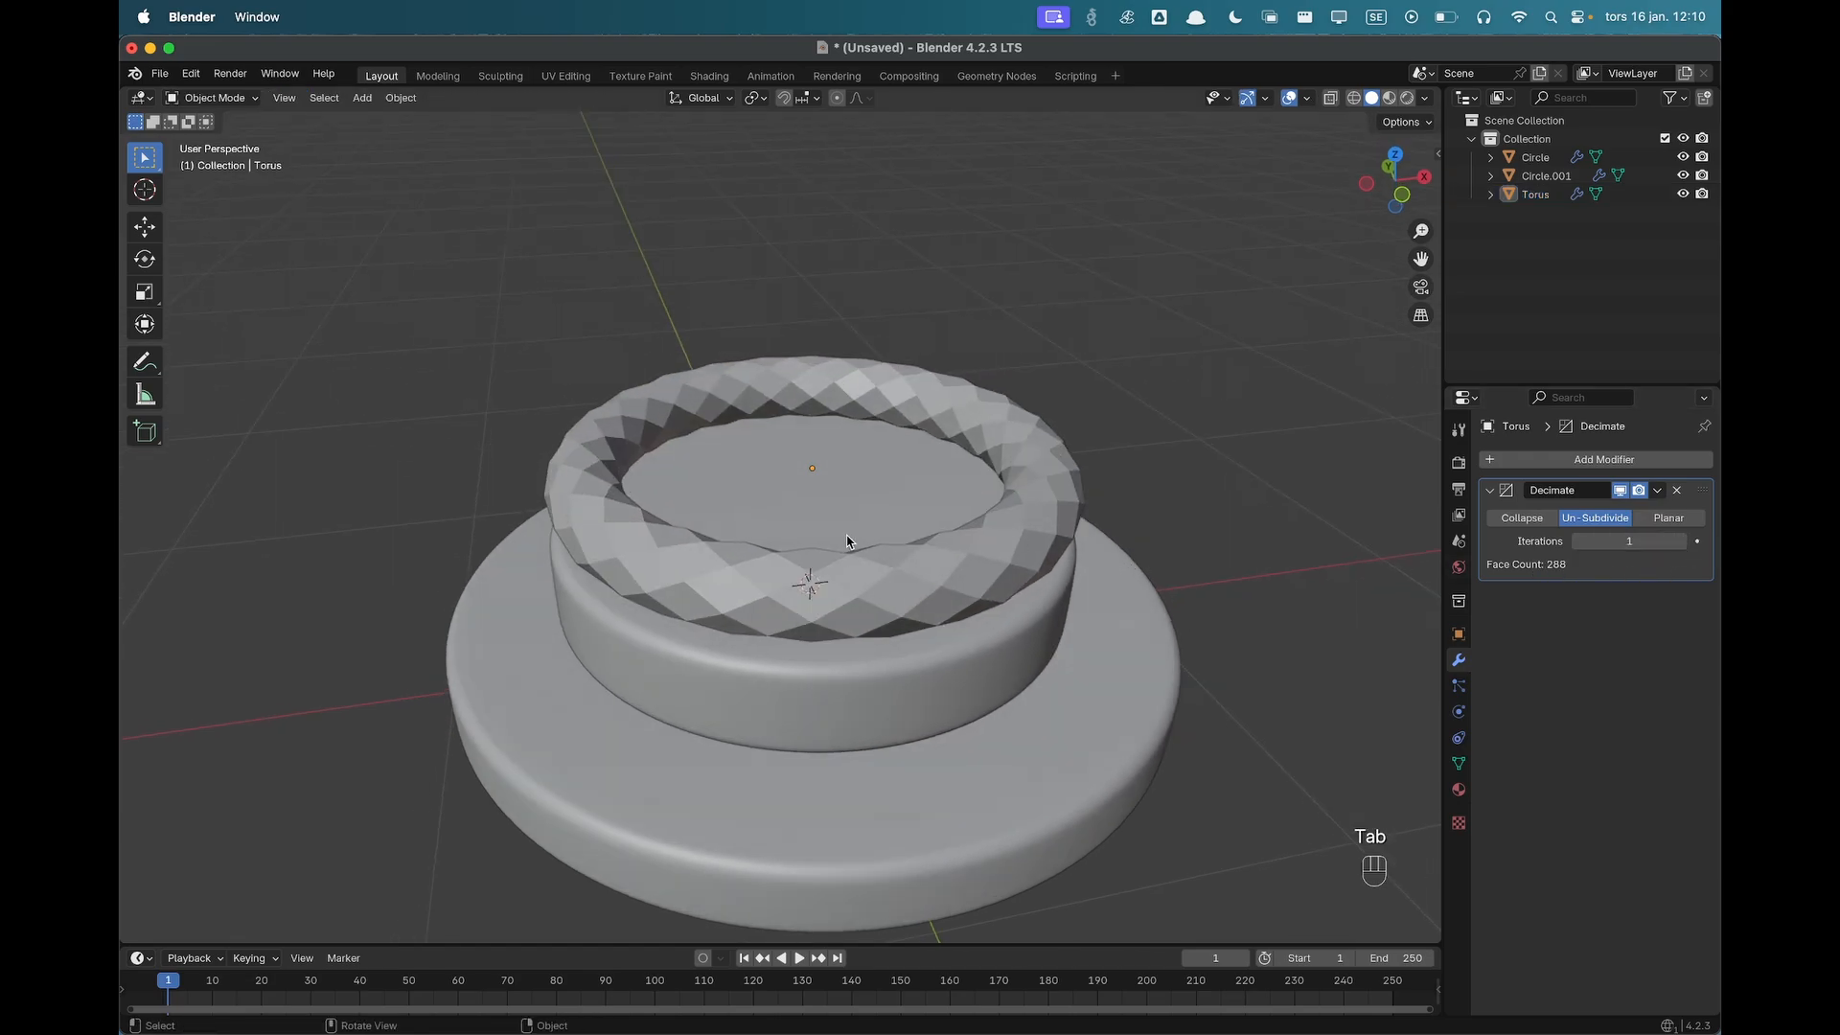
Compare the torus at 0 and 1 Un-Subdivide iterations, then apply the Decimate modifier with 1 iteration.
left_click(753, 595)
middle_click_drag(754, 595, 862, 613)
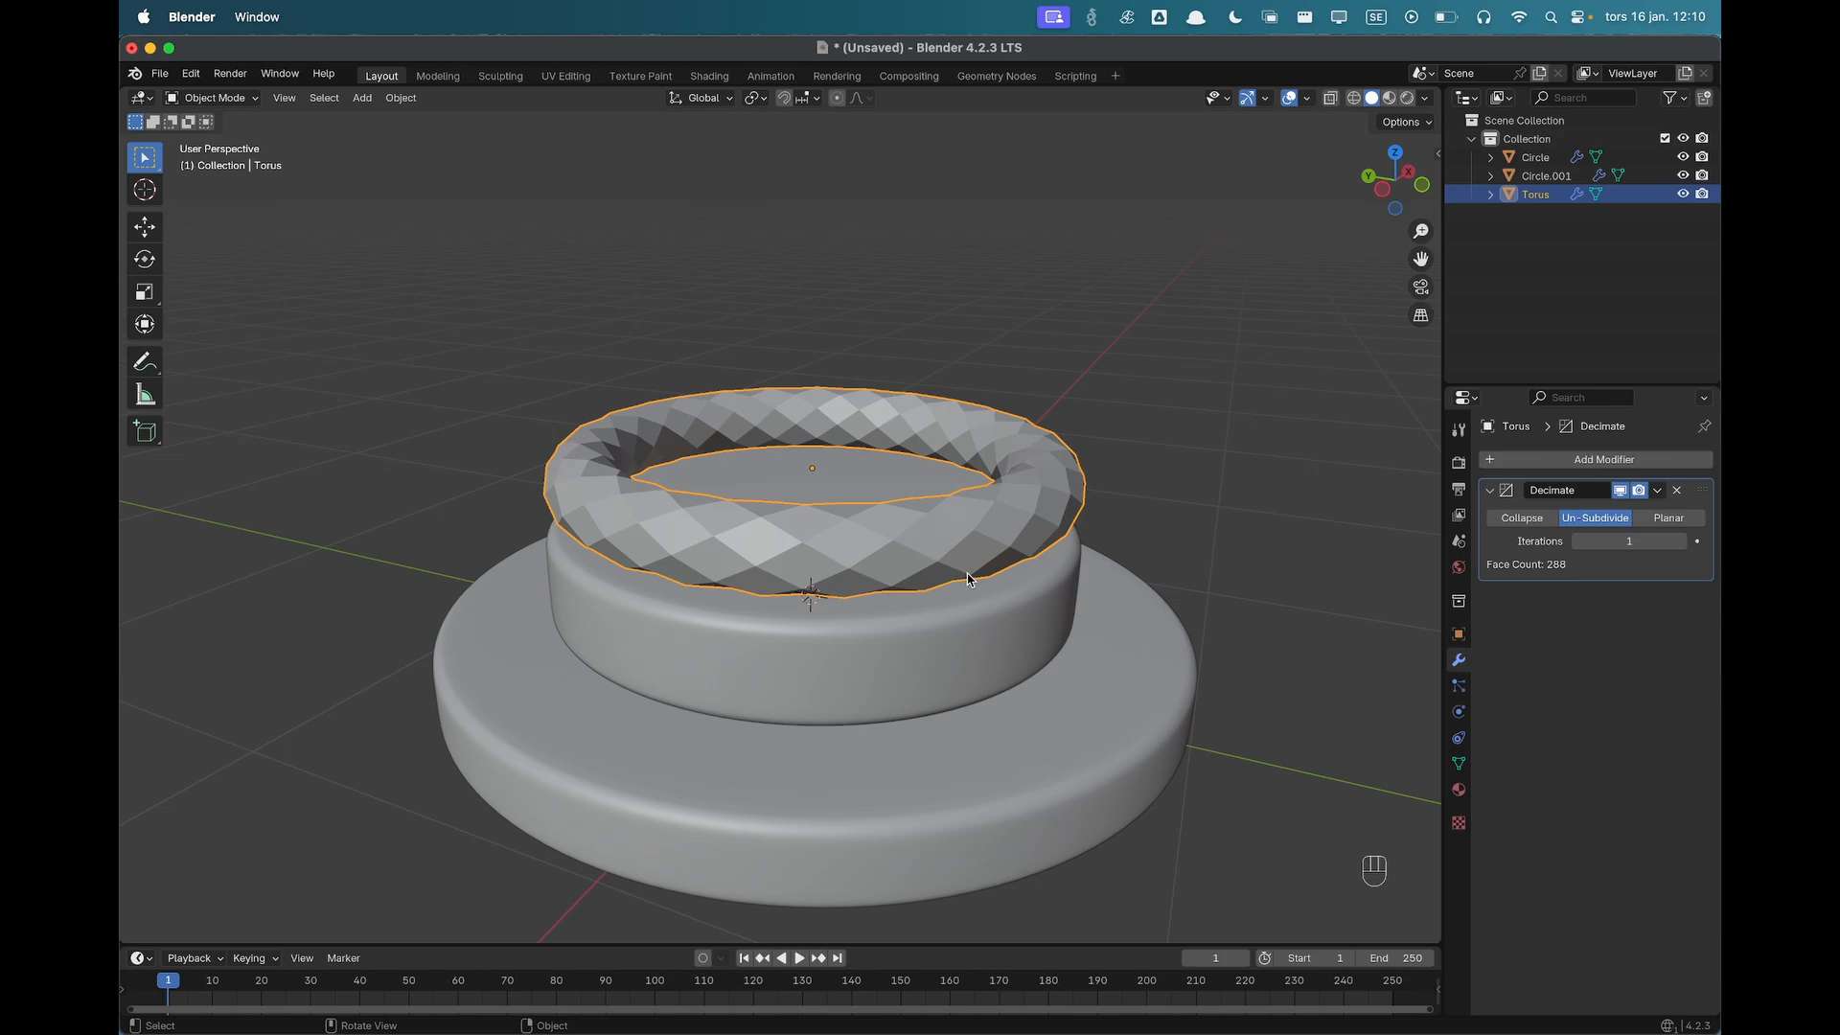
left_click(1579, 542)
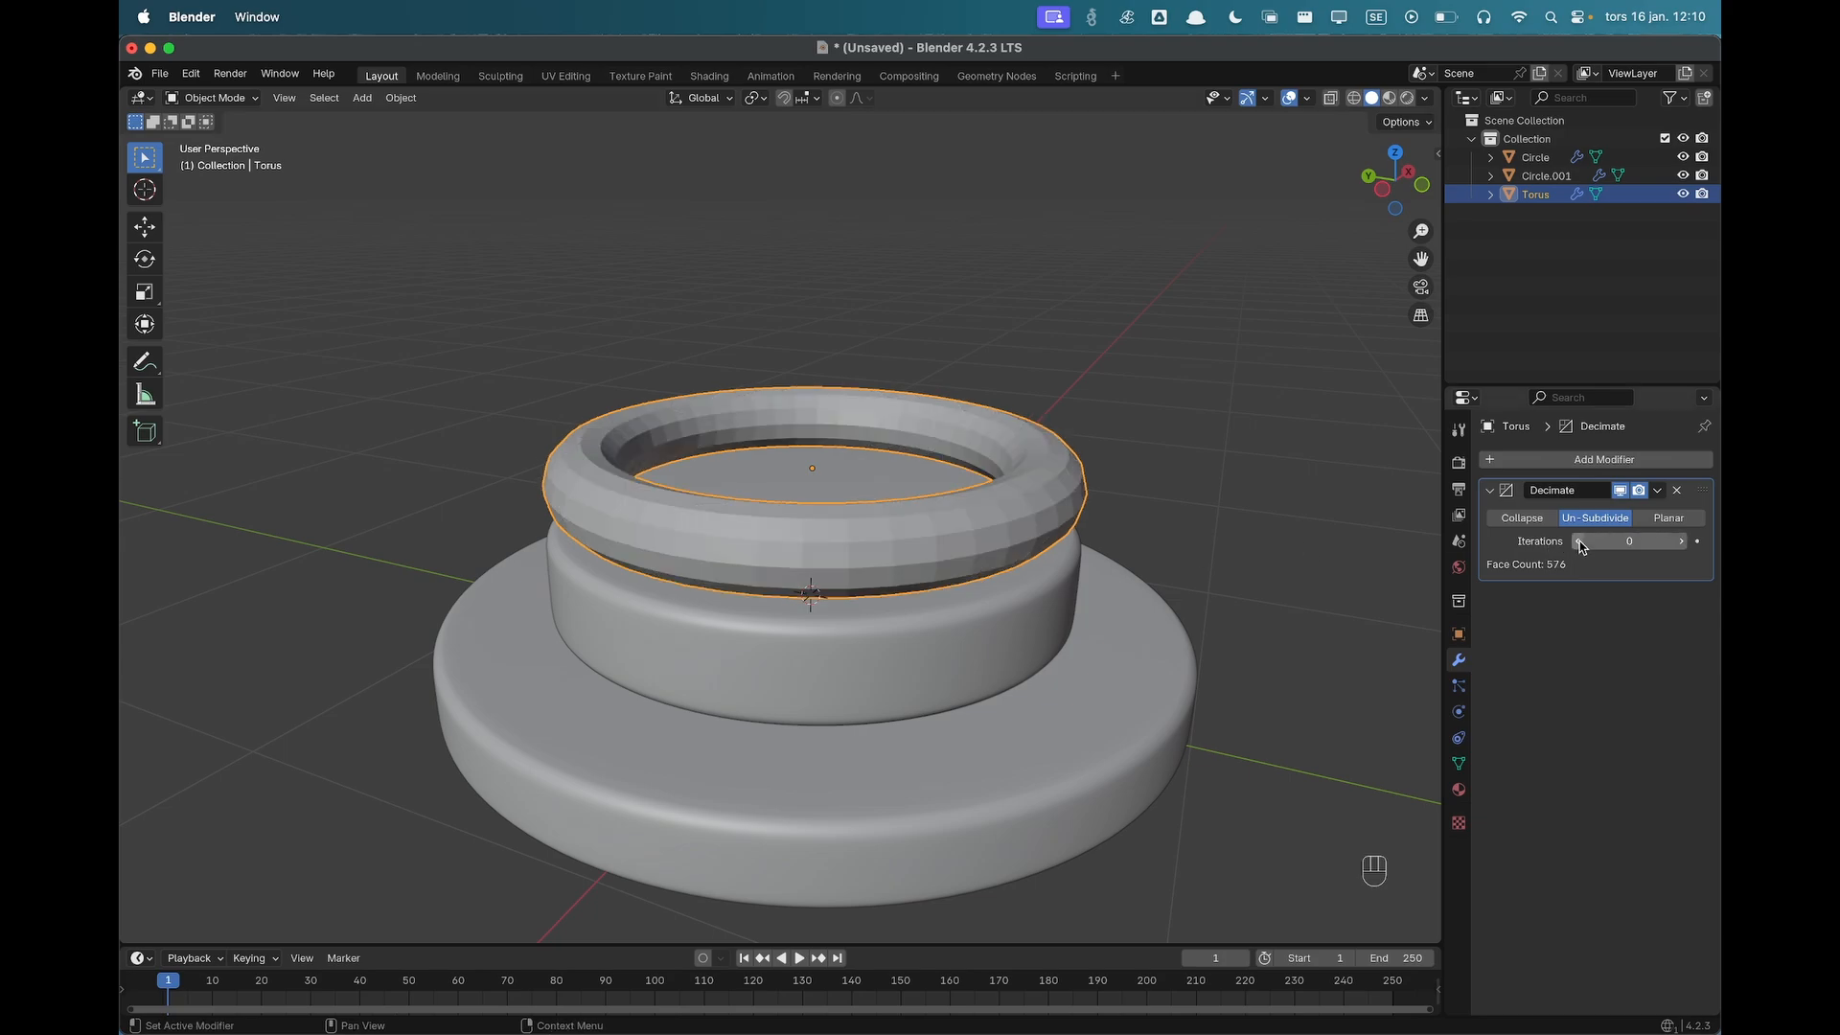
left_click(1682, 543)
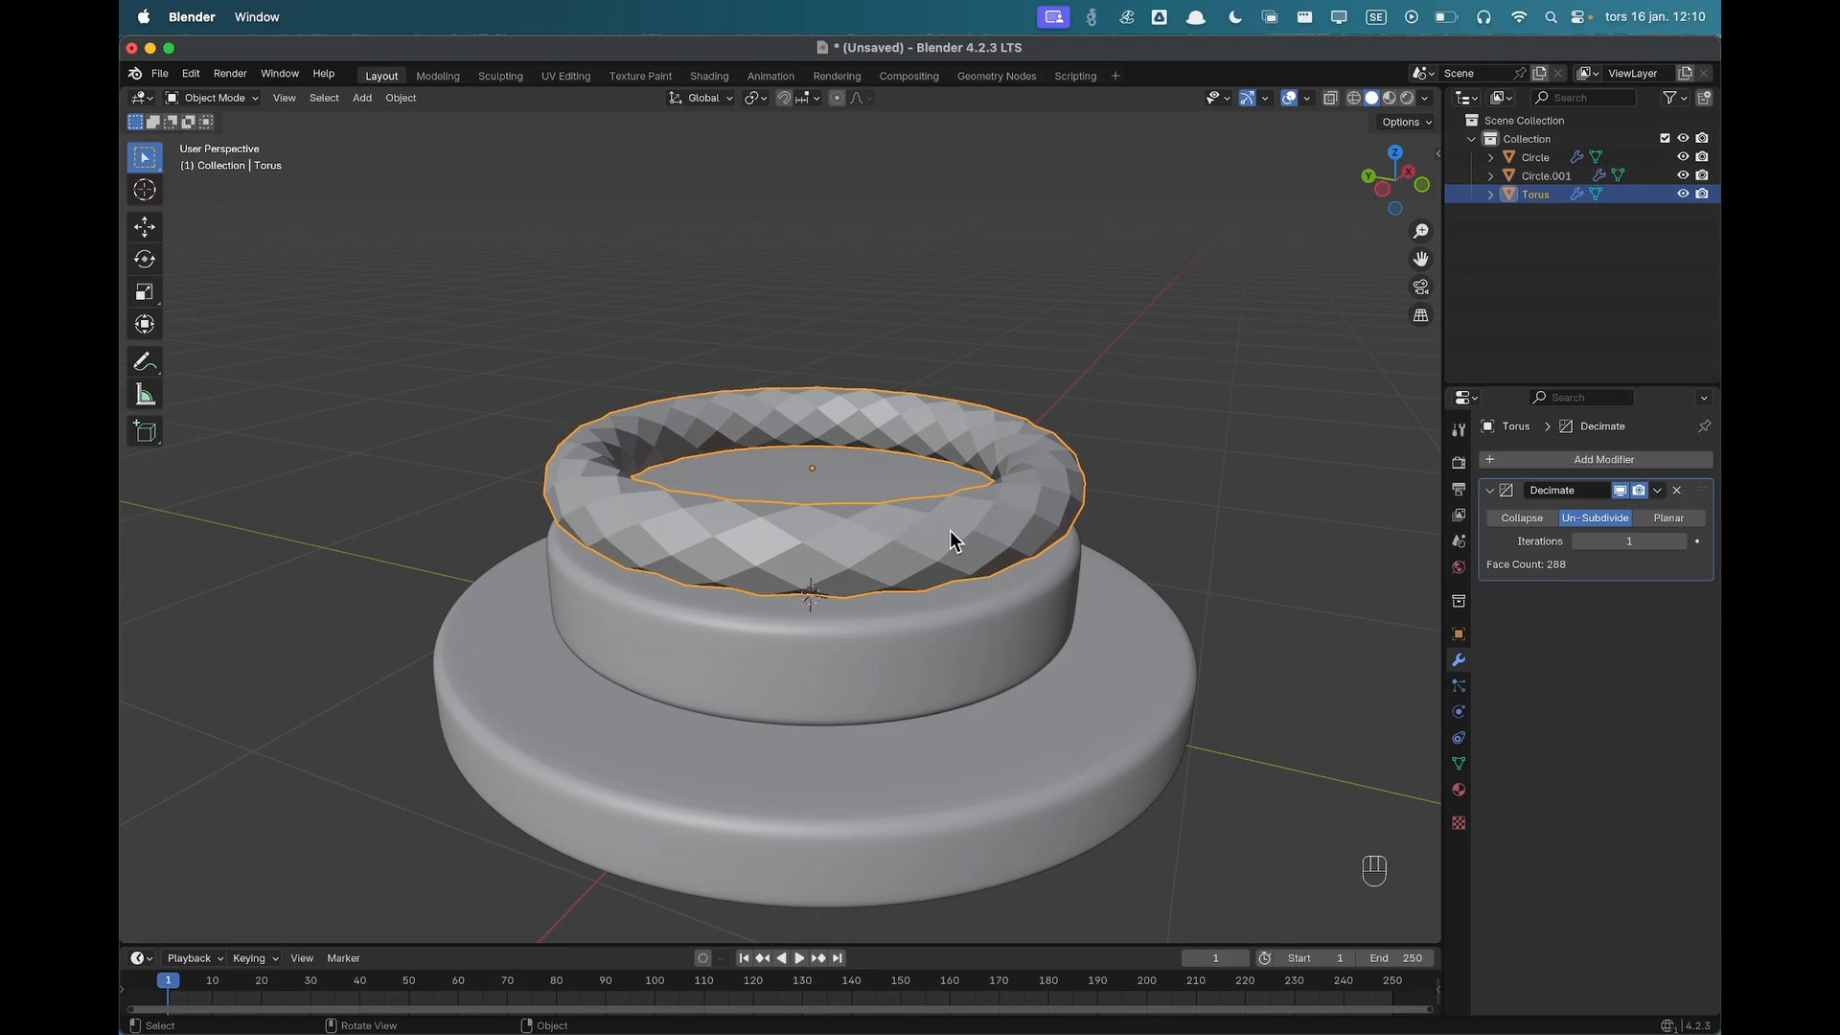
middle_click_drag(1071, 483, 954, 493)
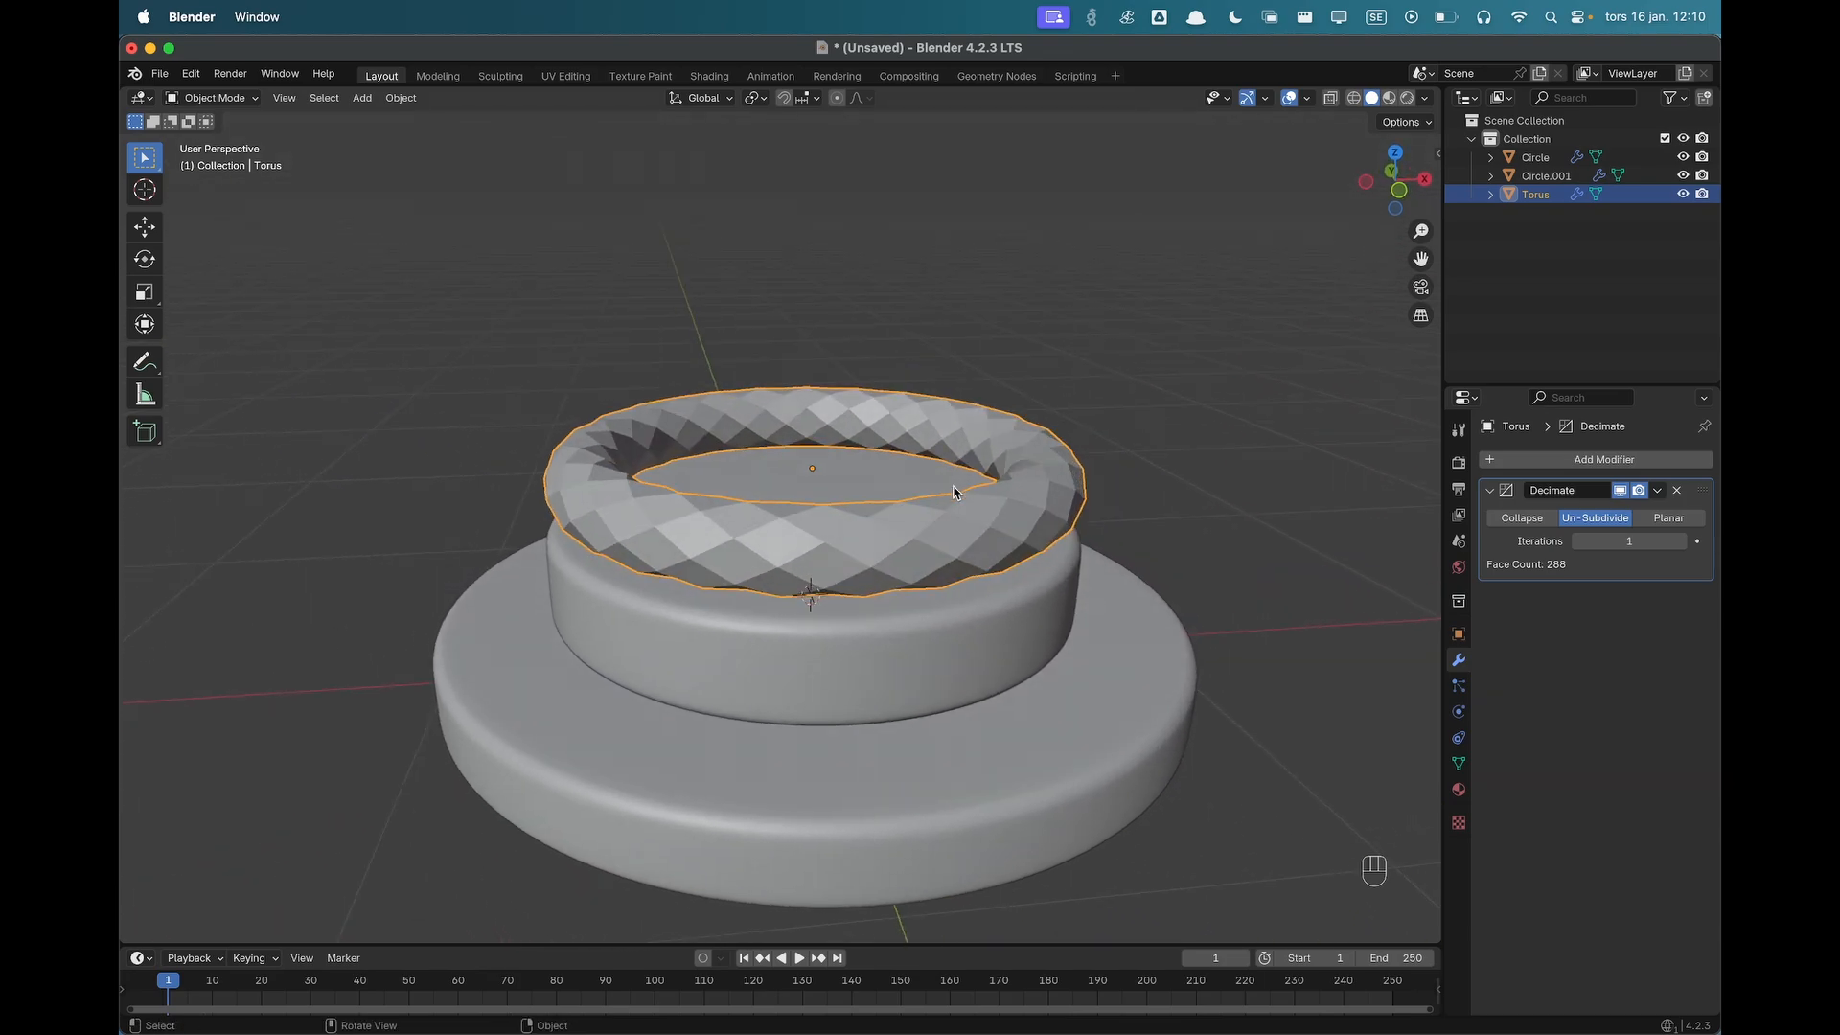
left_click(1659, 491)
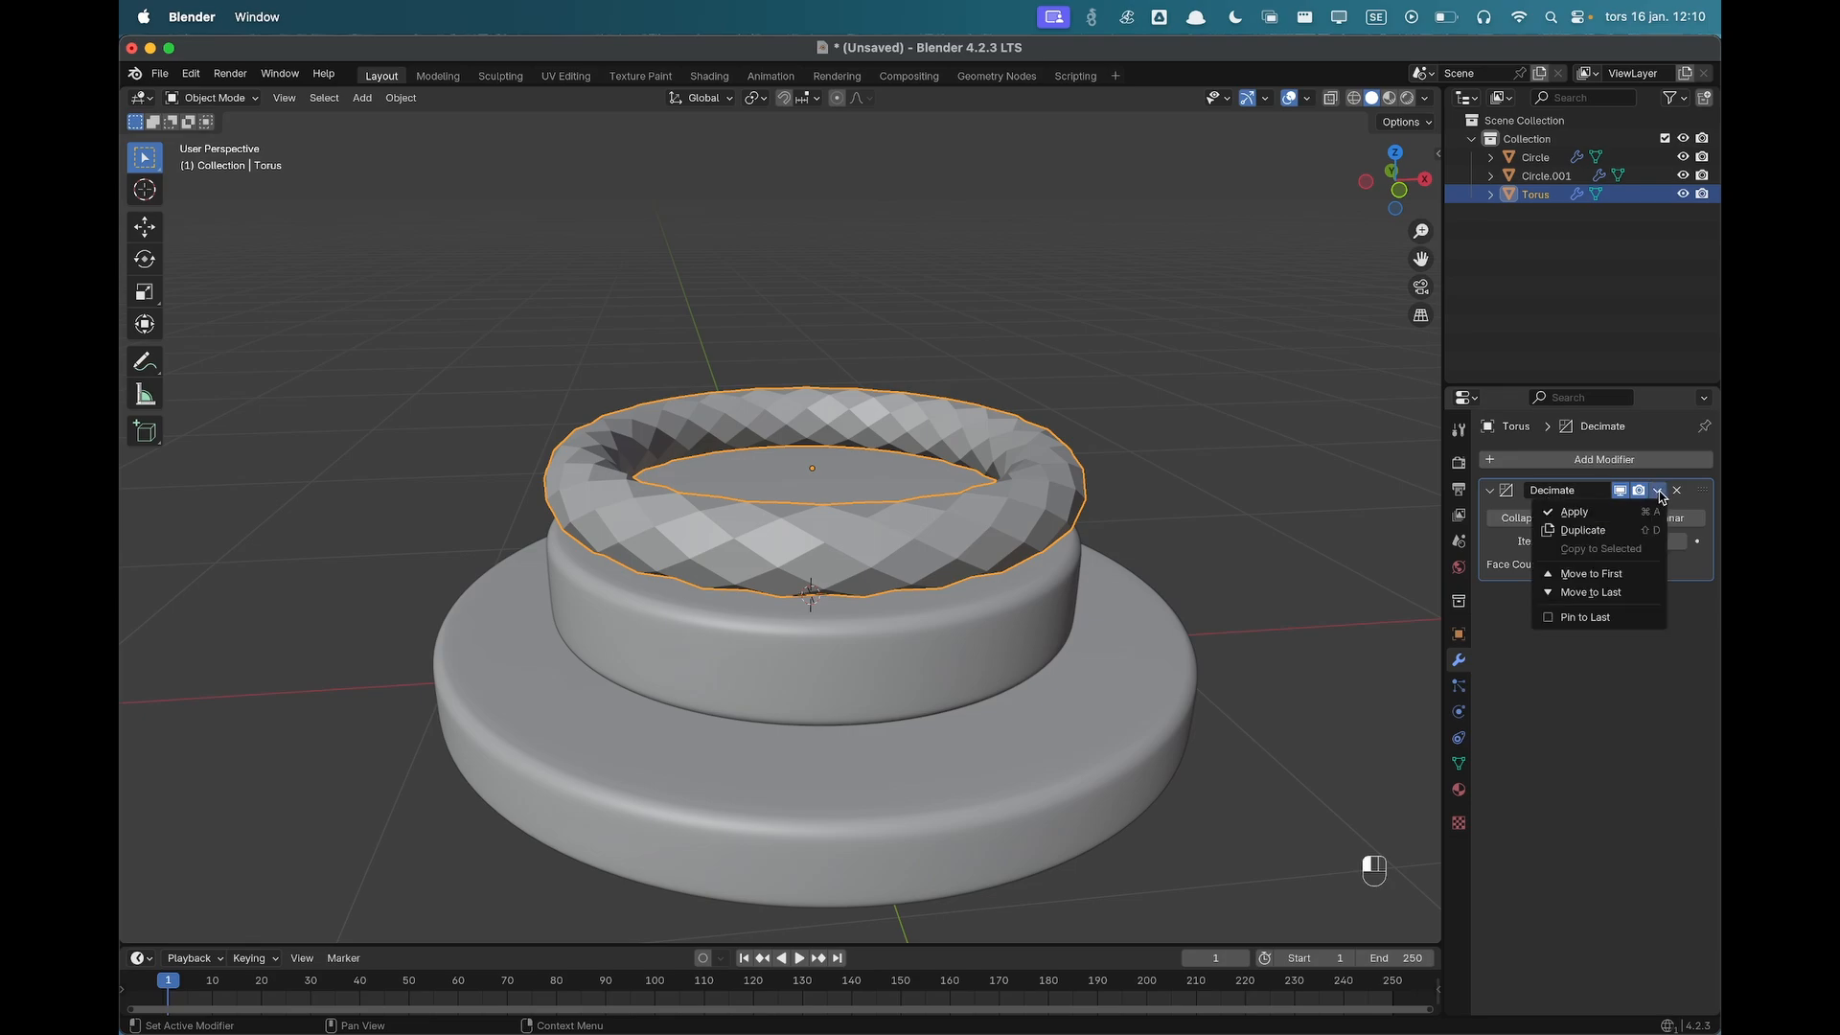
left_click(1618, 518)
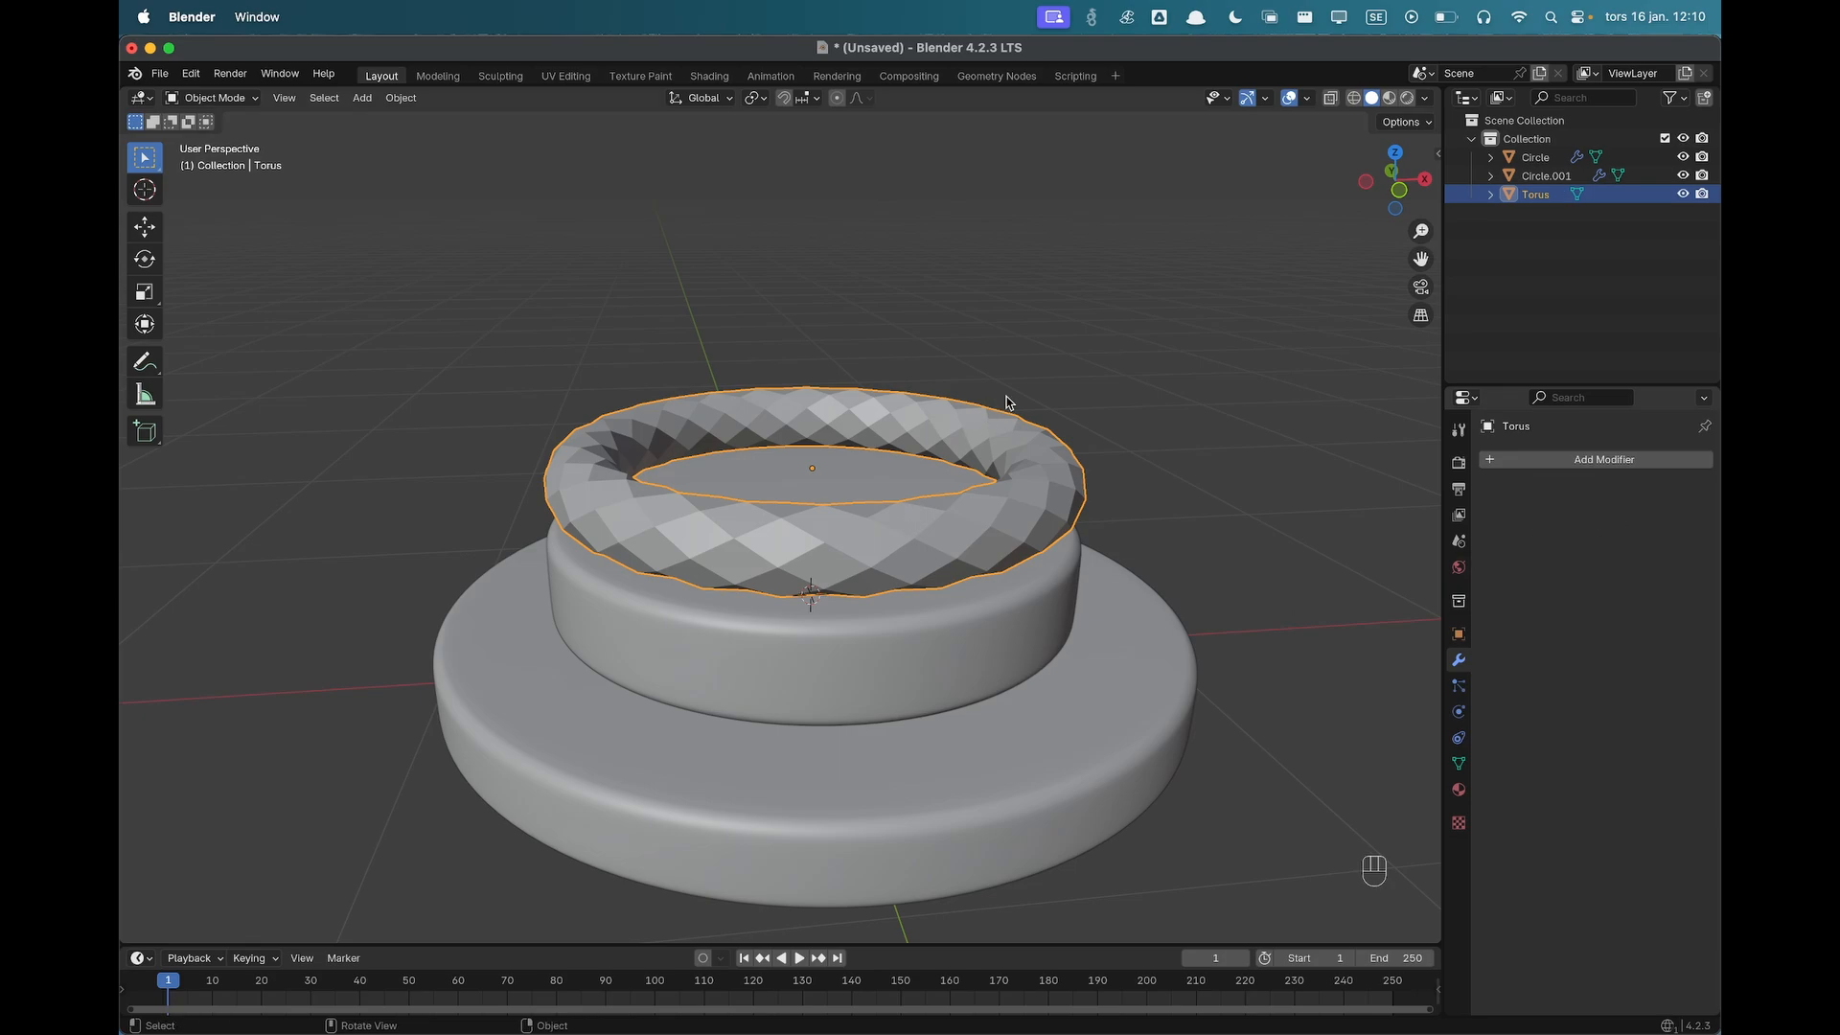
Select spaced diagonal face loops spiralling around the torus in Edit Mode, leaving unselected bands between them.
key("Tab")
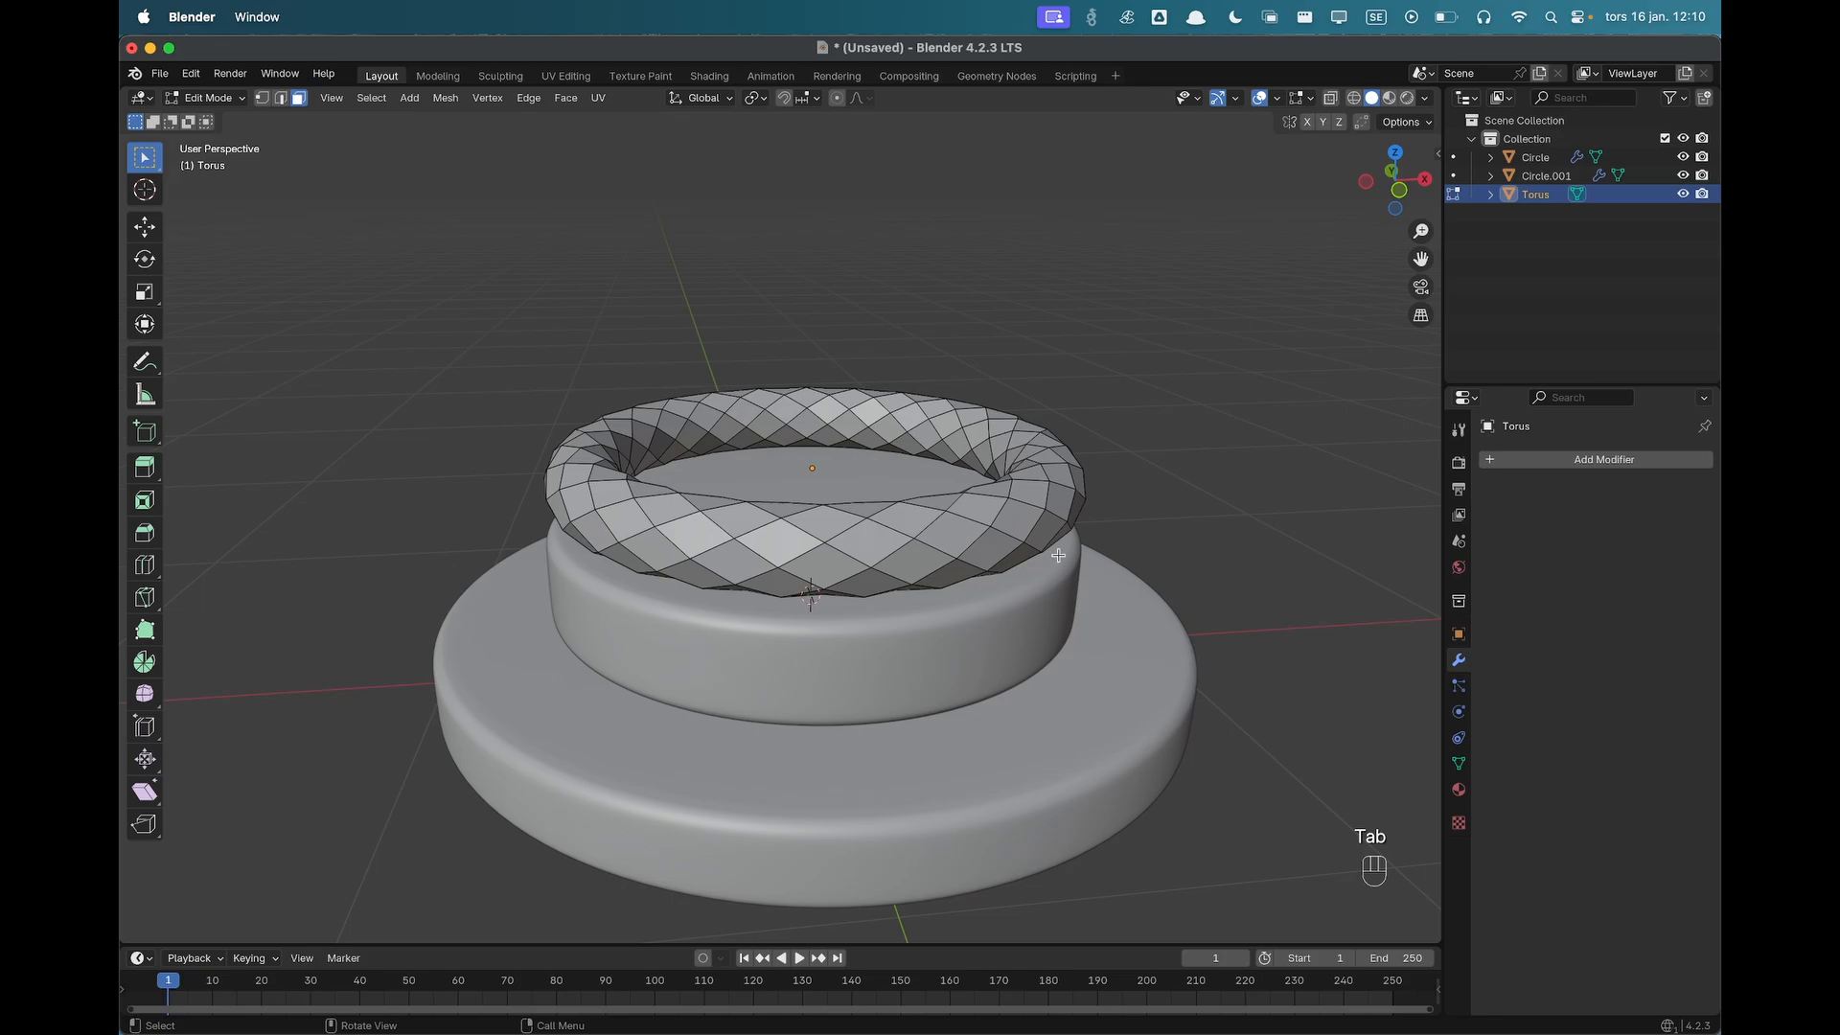
mouse_move(1058, 555)
middle_mouse_down()
mouse_move(1076, 623)
mouse_move(1088, 523)
mouse_move(1093, 568)
middle_mouse_up()
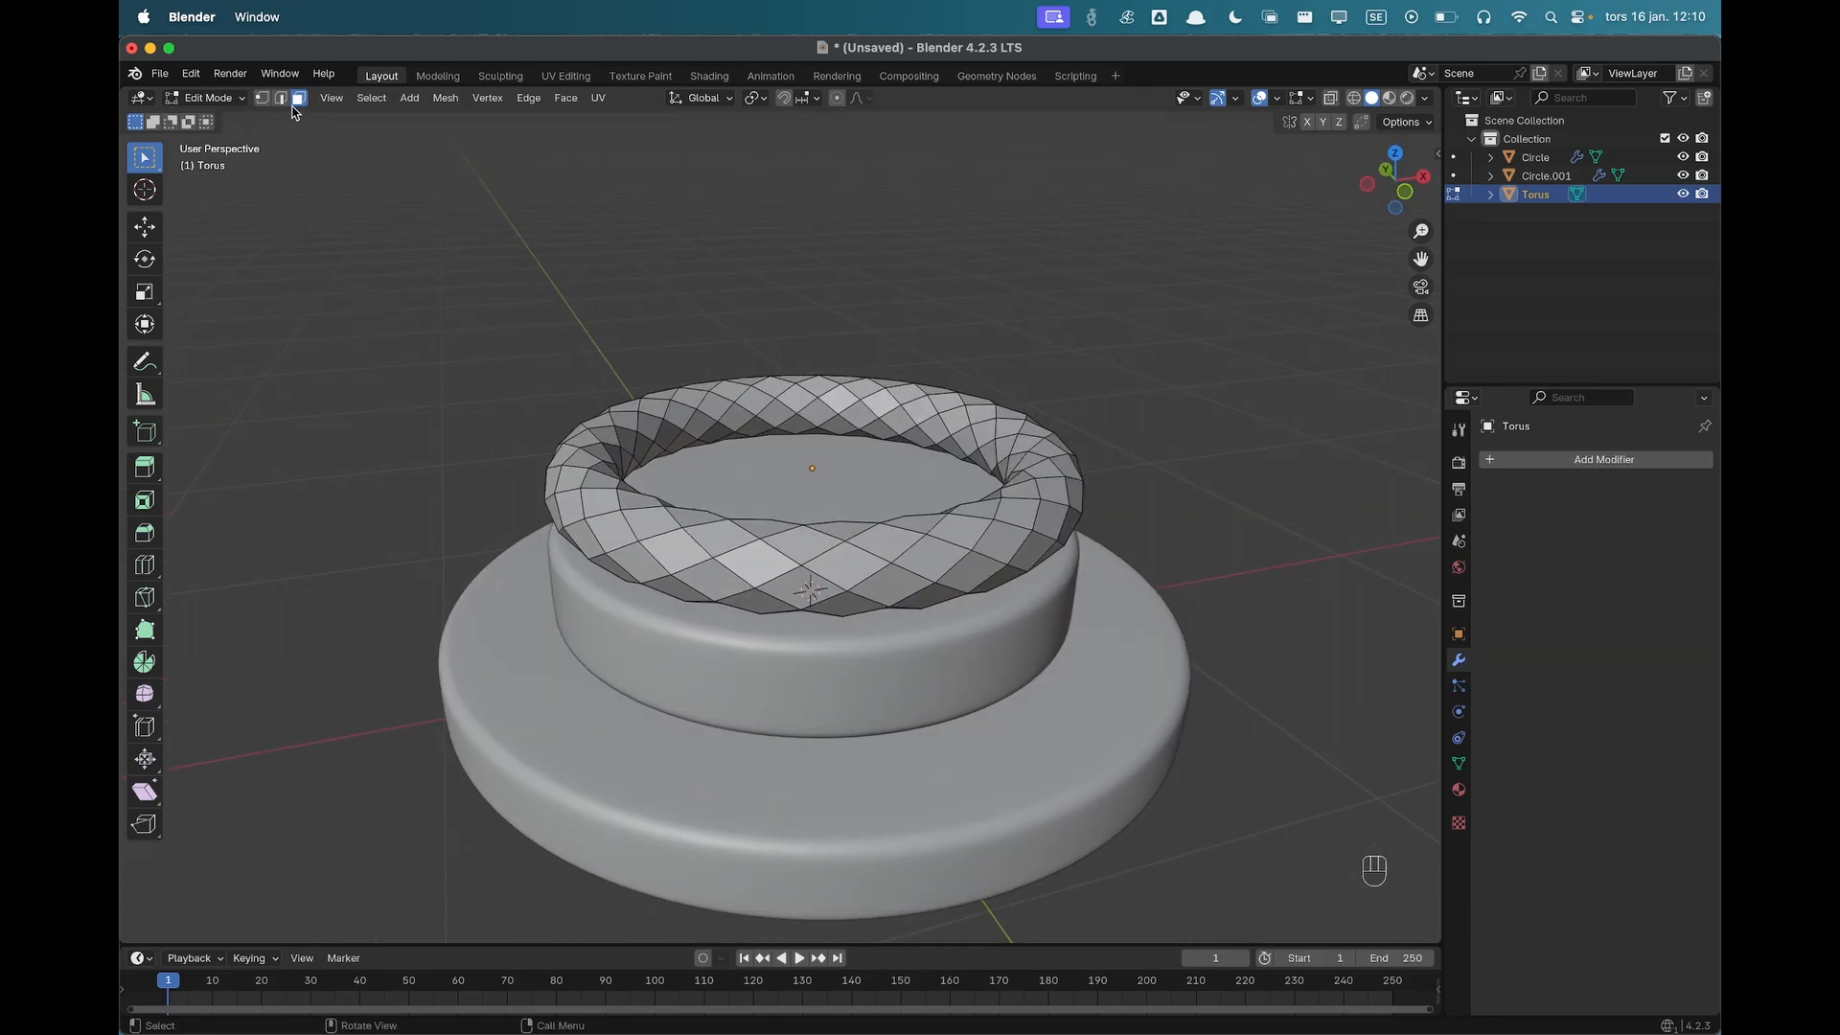
left_click(829, 552, "alt")
middle_click_drag(1093, 594, 1187, 509)
left_click(847, 546, "alt+shift")
left_click(863, 558, "alt+shift")
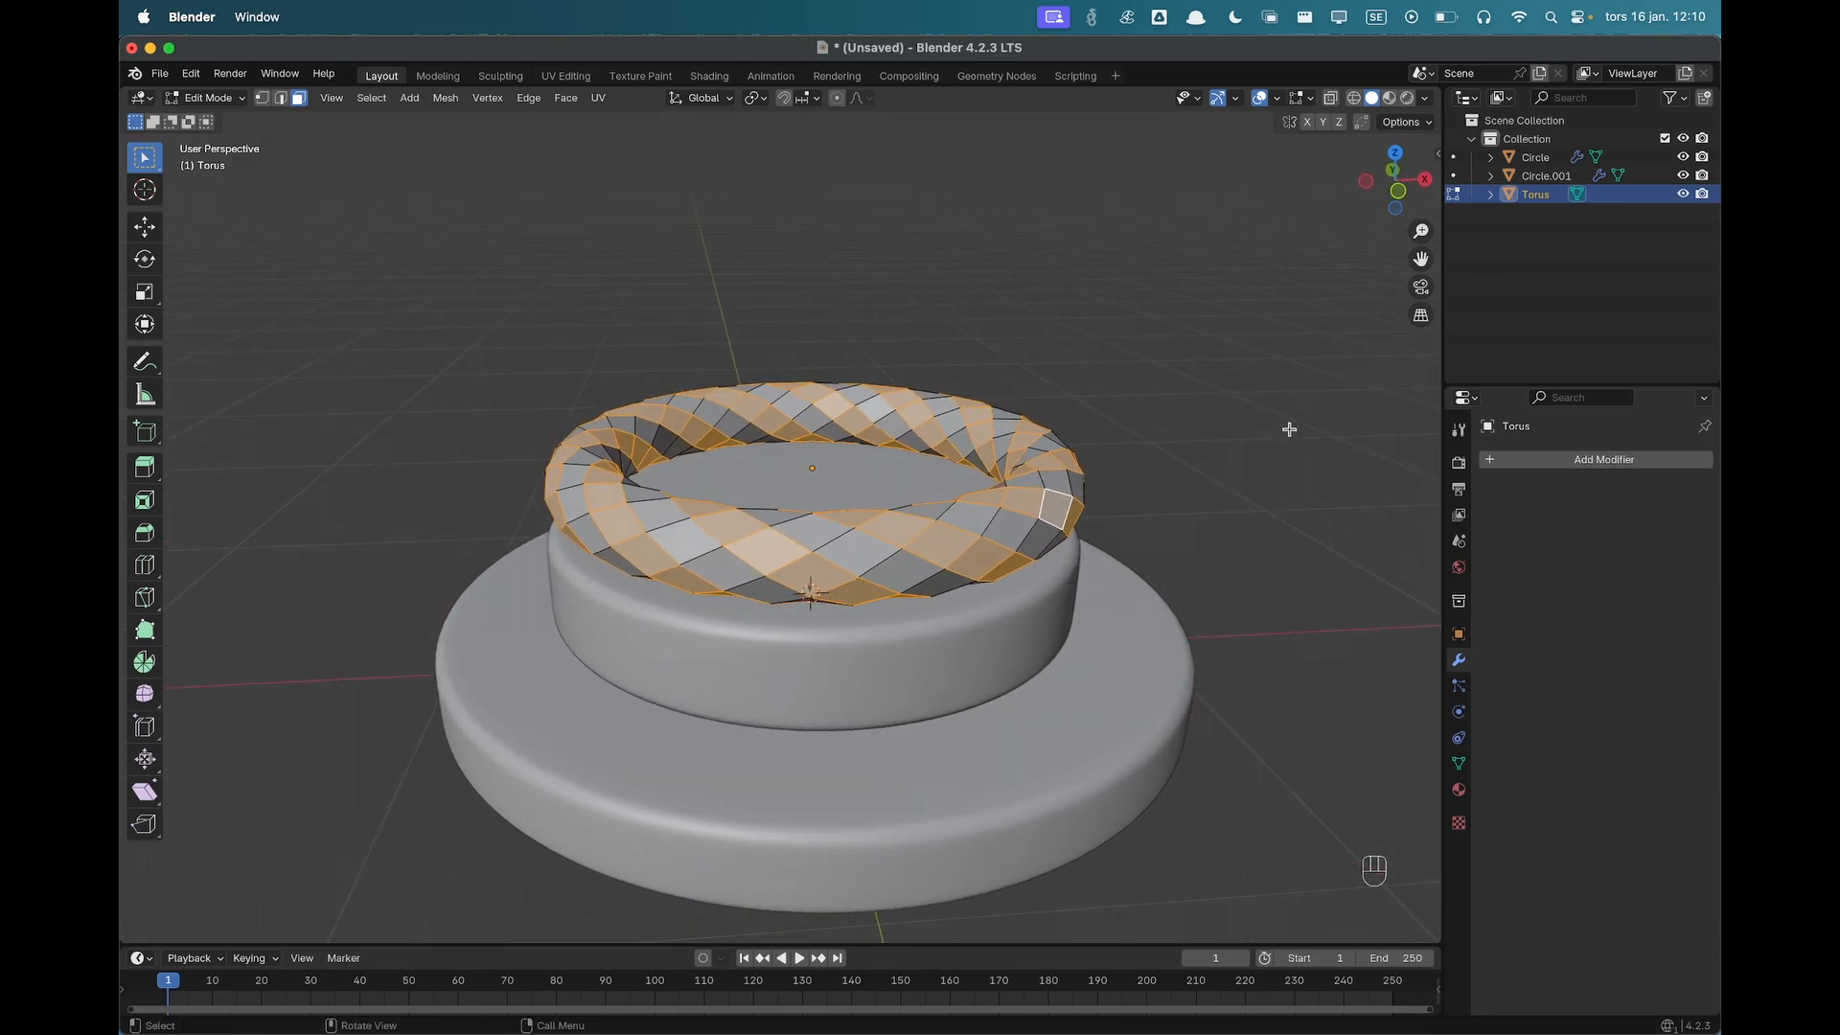
Extrude the selected diagonal faces in place, sink them with a Shrink/Fatten offset of about -0.0294 m, and return to Object Mode.
key("e")
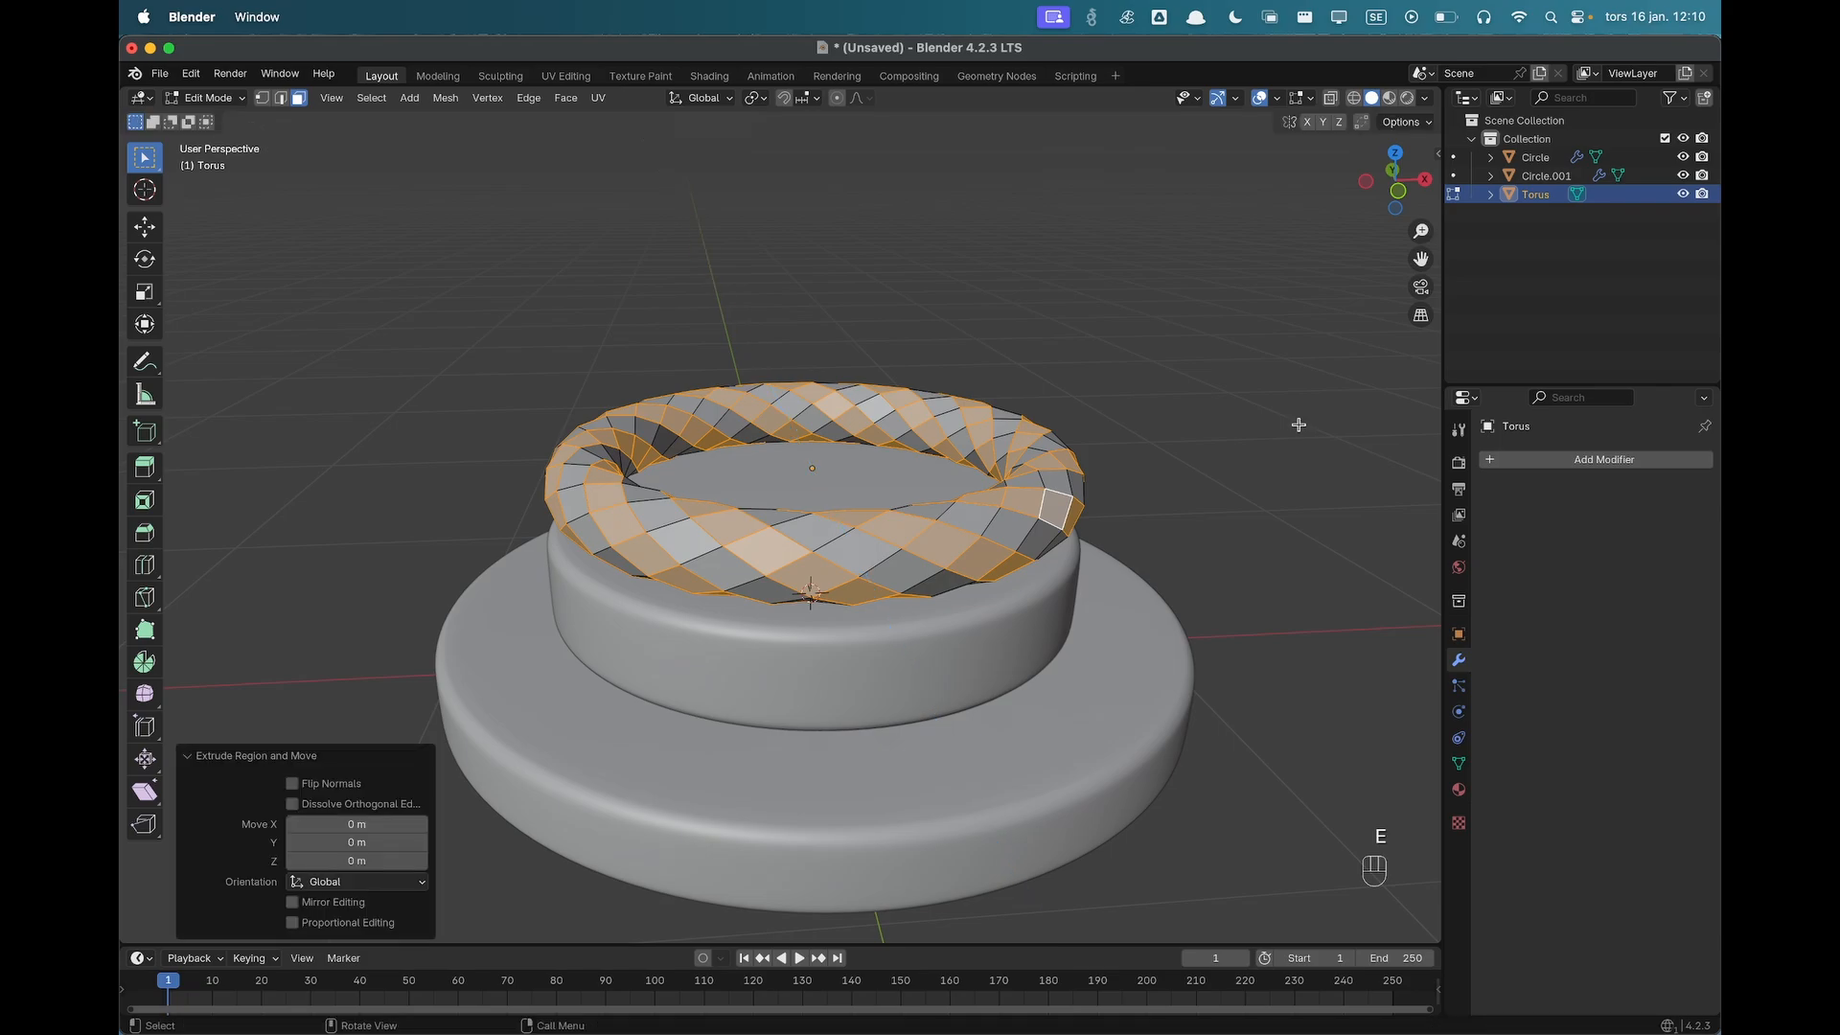
key("alt+s")
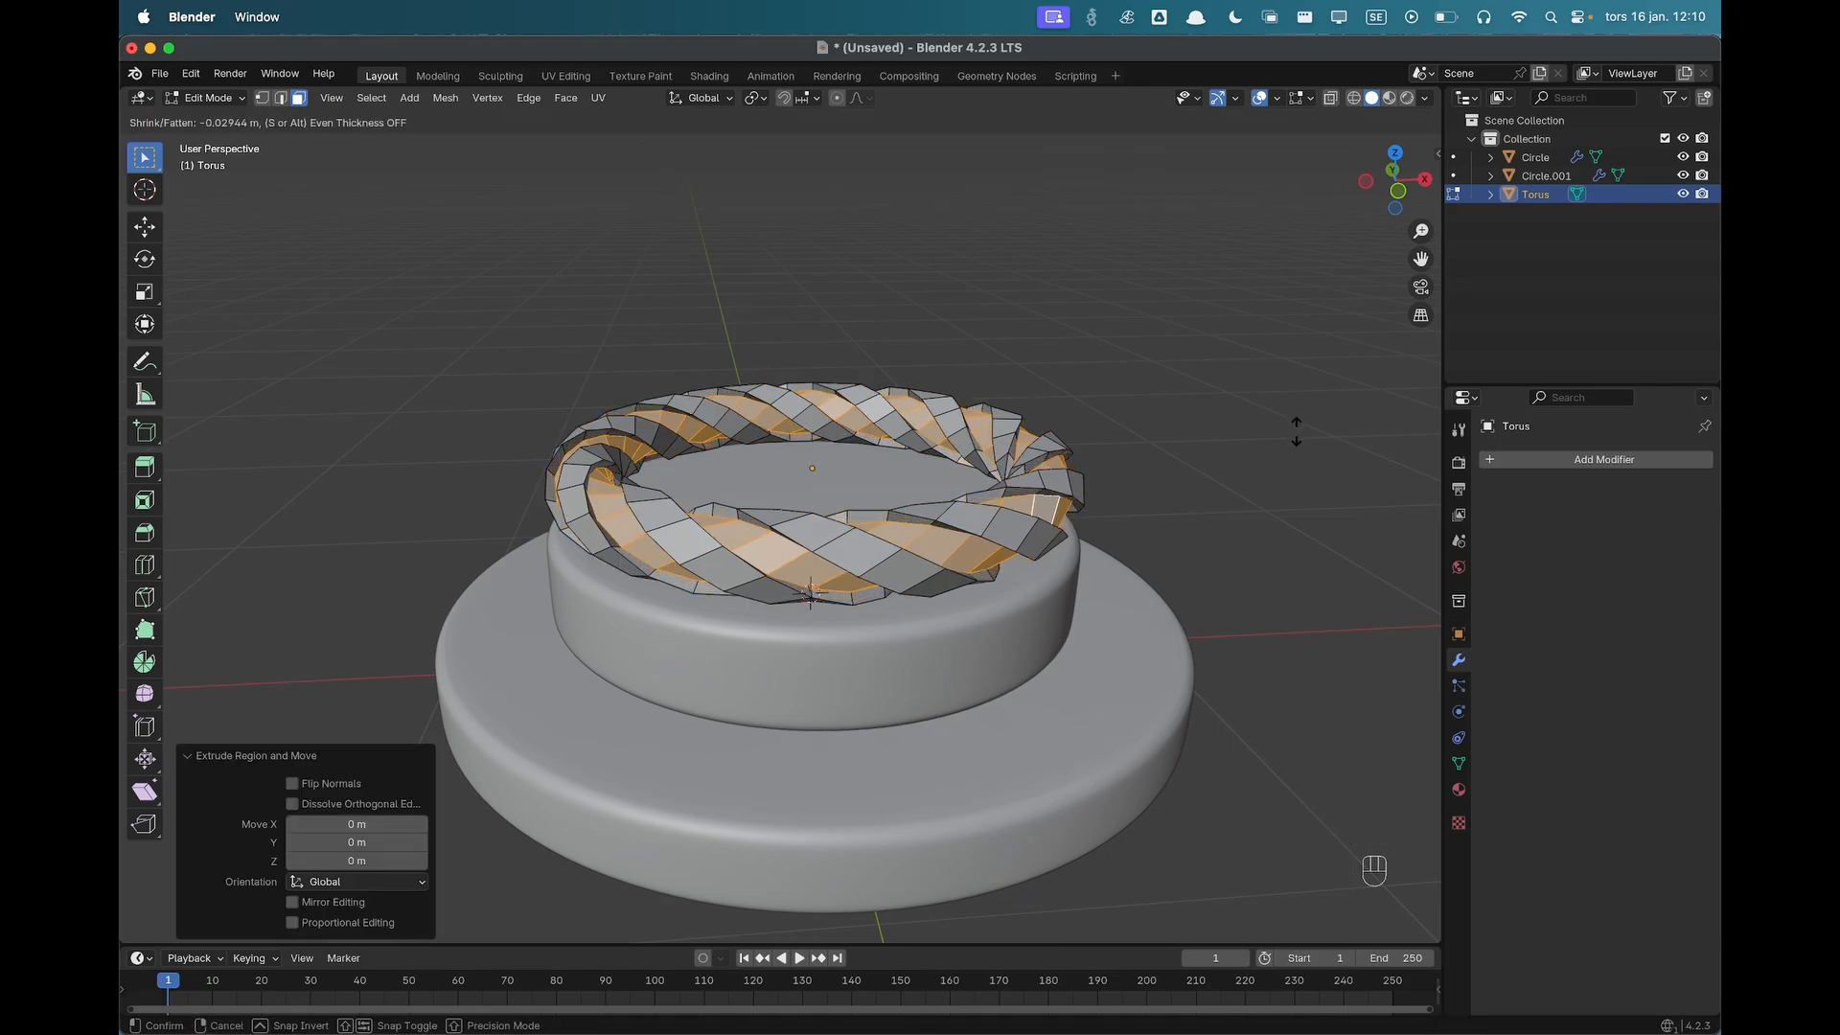
left_click(1296, 432)
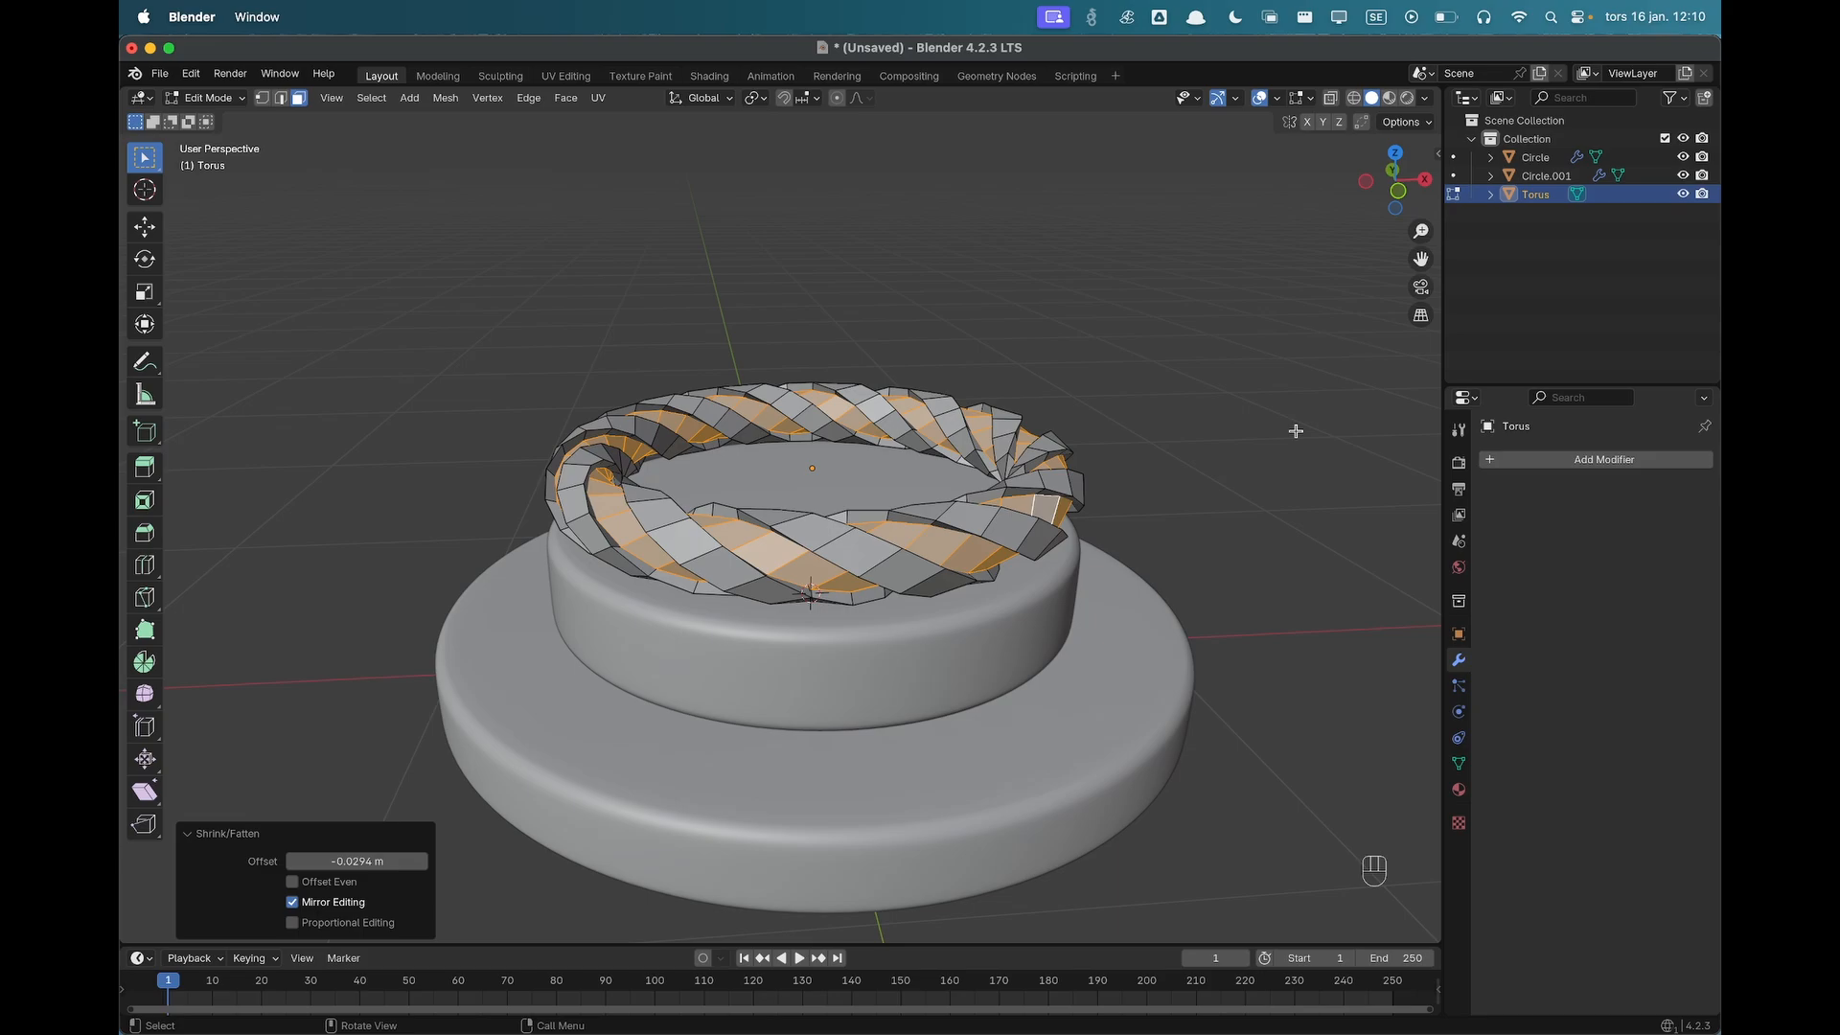
key("Tab")
Add a level 3 Subdivision modifier to the torus and apply Shade Auto Smooth with a 30° angle.
middle_click_drag(1290, 505, 1276, 496)
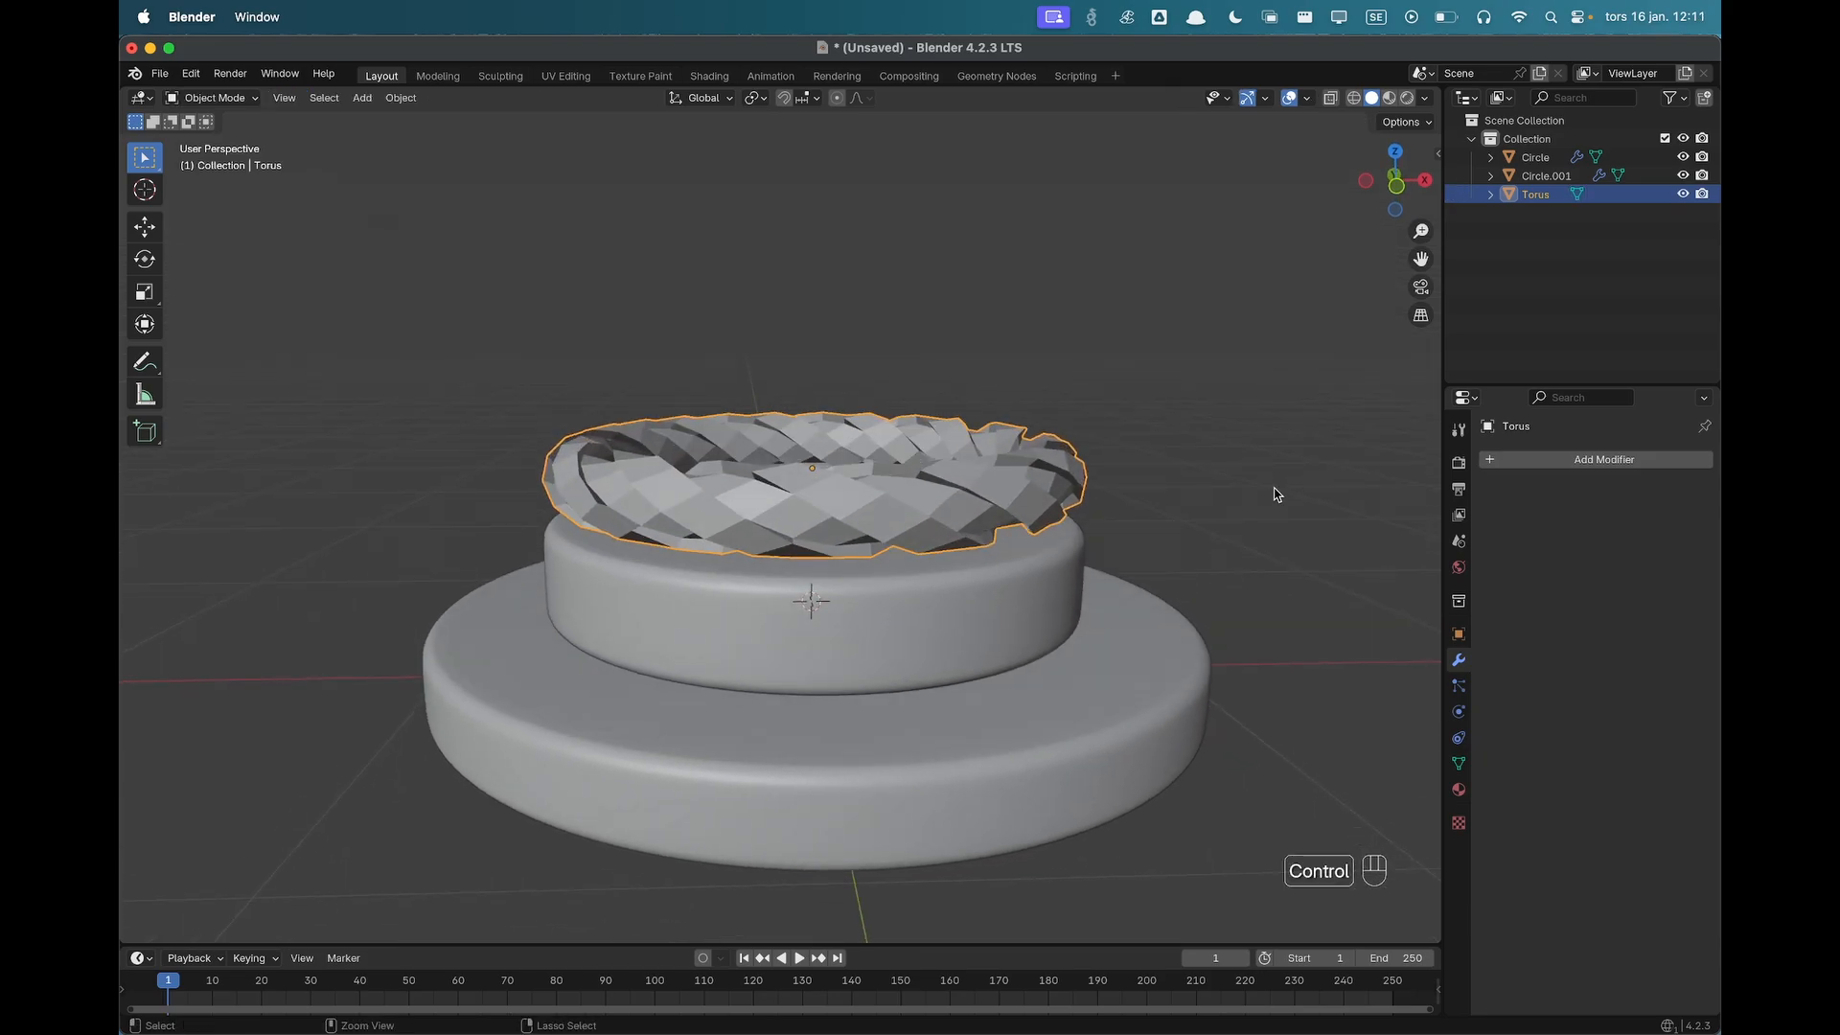
key("ctrl+3")
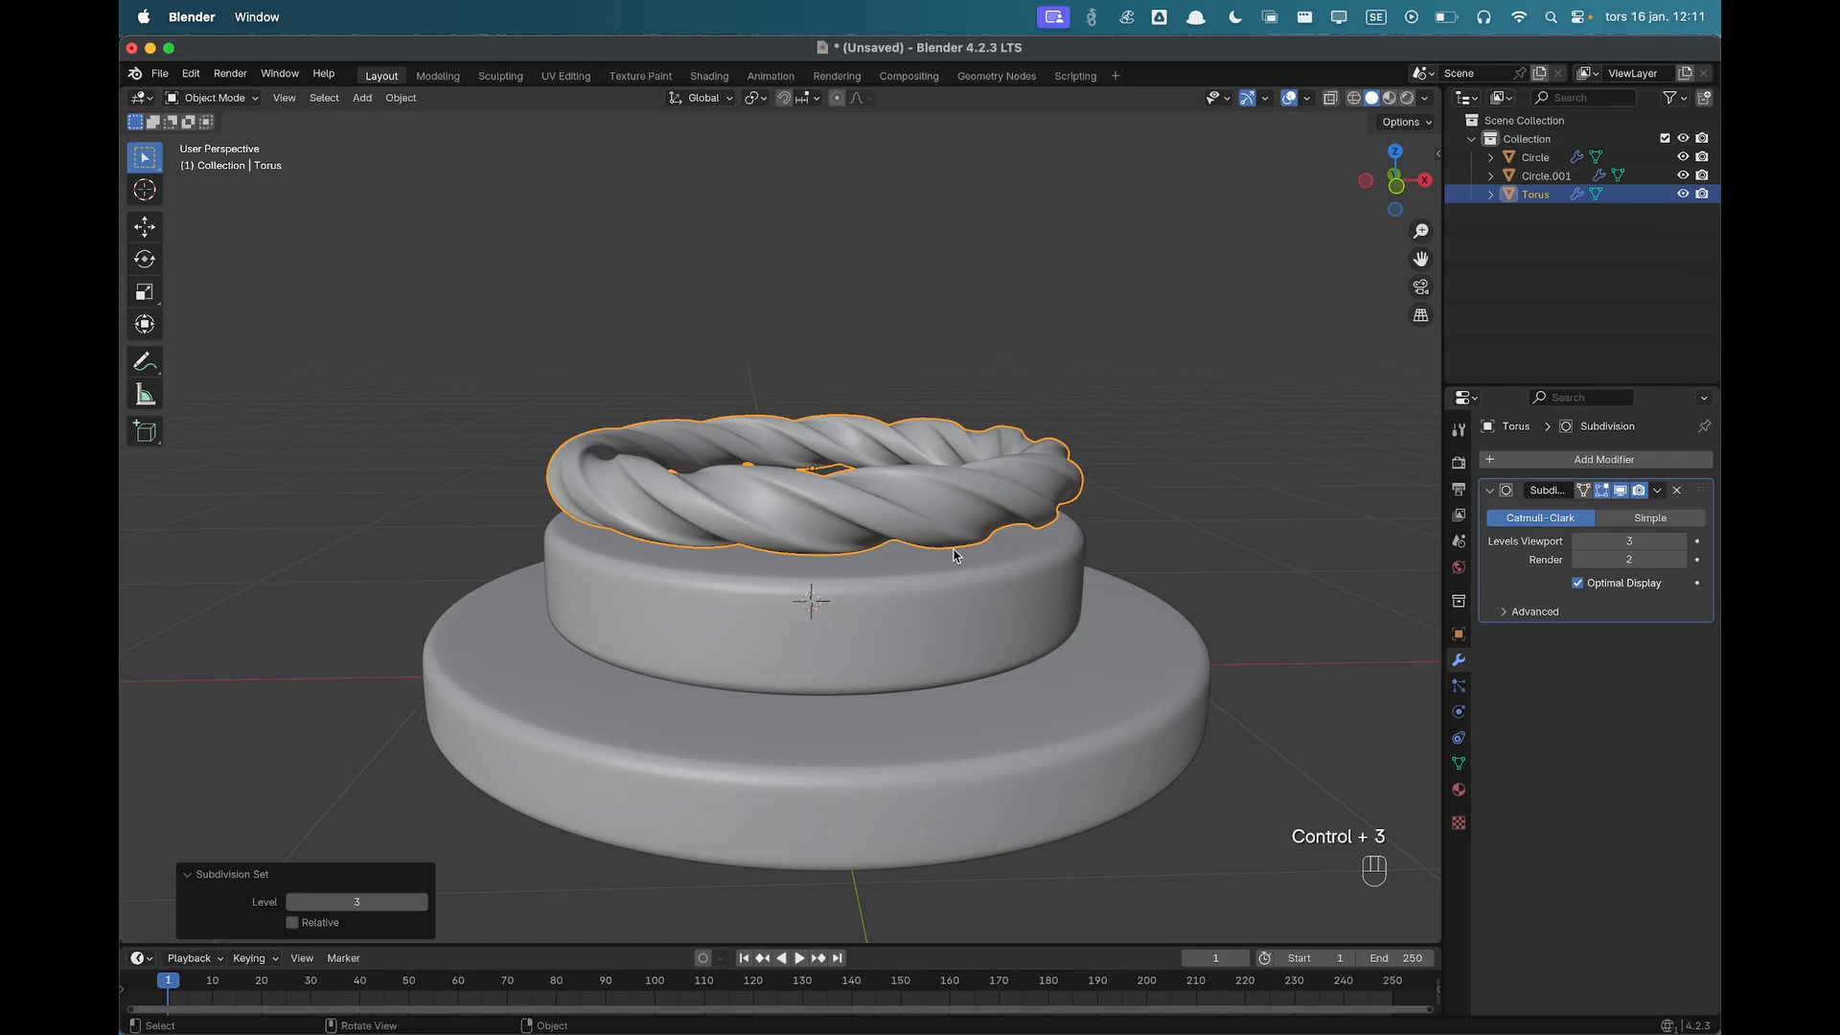
middle_click_drag(1102, 543, 998, 520)
right_click(1001, 520)
left_click(1000, 520)
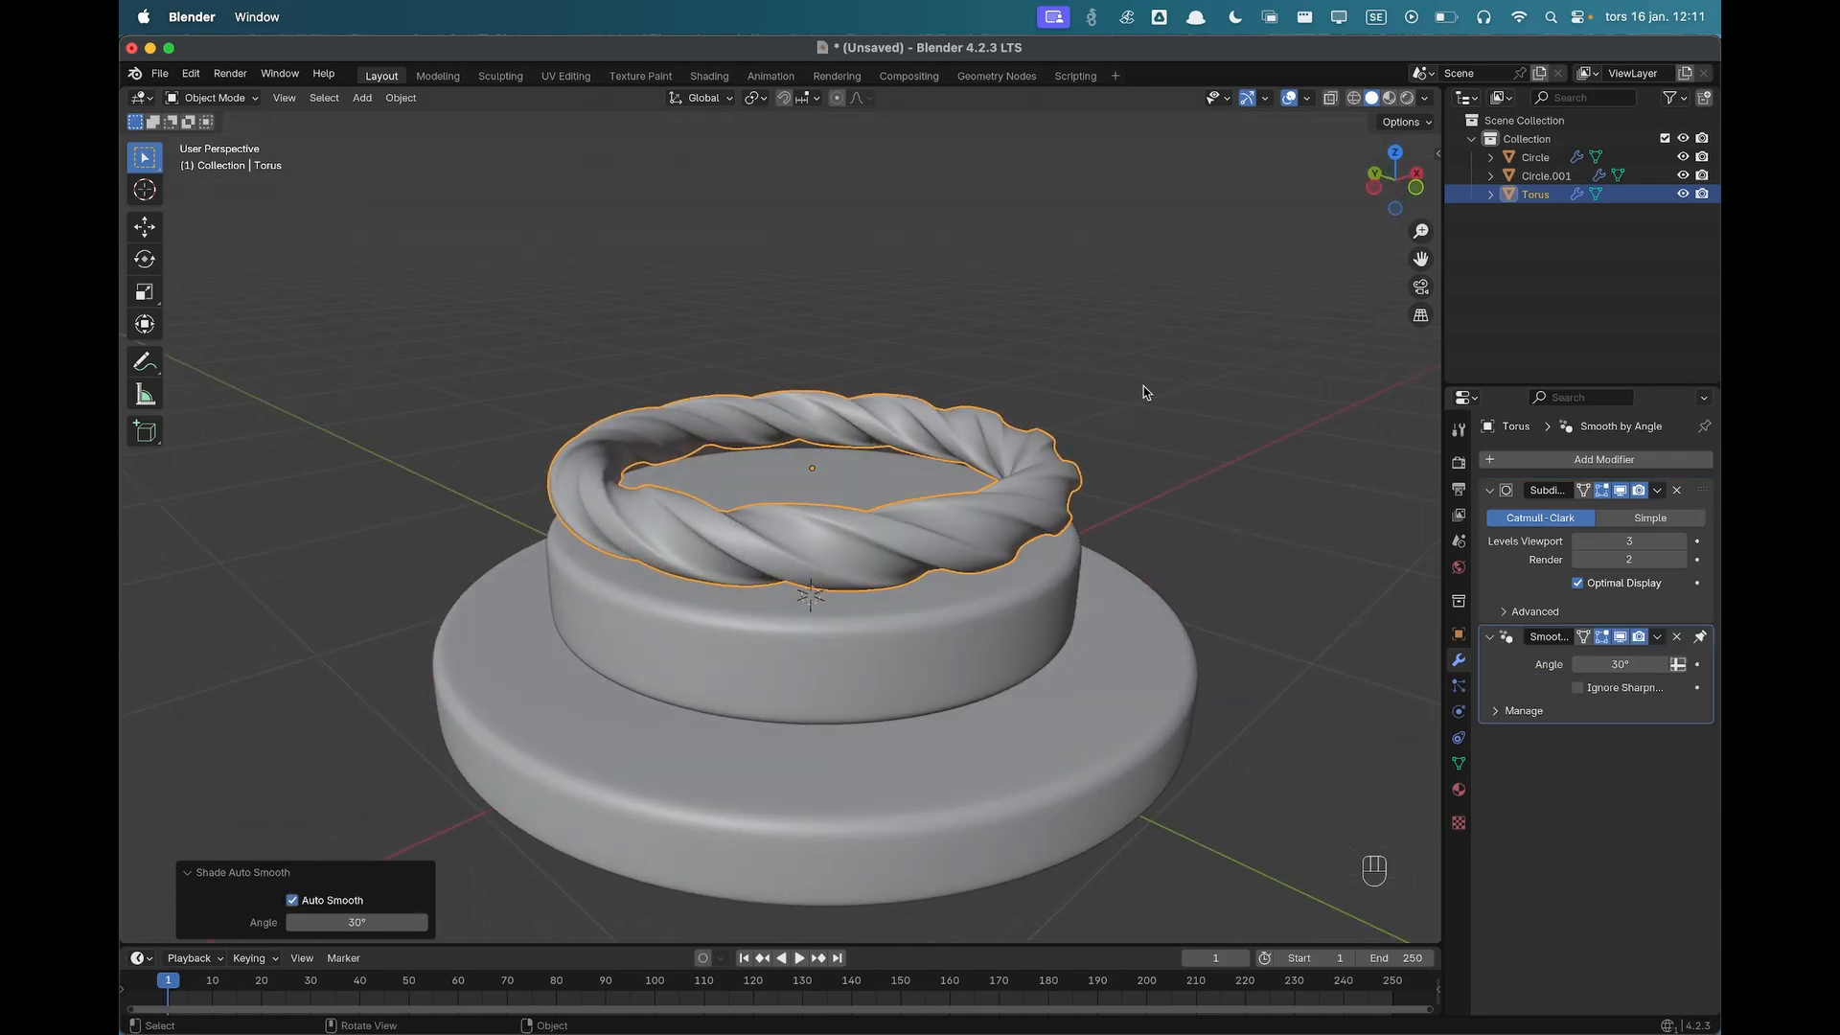
left_click(1145, 388)
mouse_move(863, 575)
middle_mouse_down()
mouse_move(940, 550)
mouse_move(878, 564)
middle_mouse_up()
Lower the twisted torus about 0.0405 m along Z in front view so it rests on the upper disc.
left_click(915, 505)
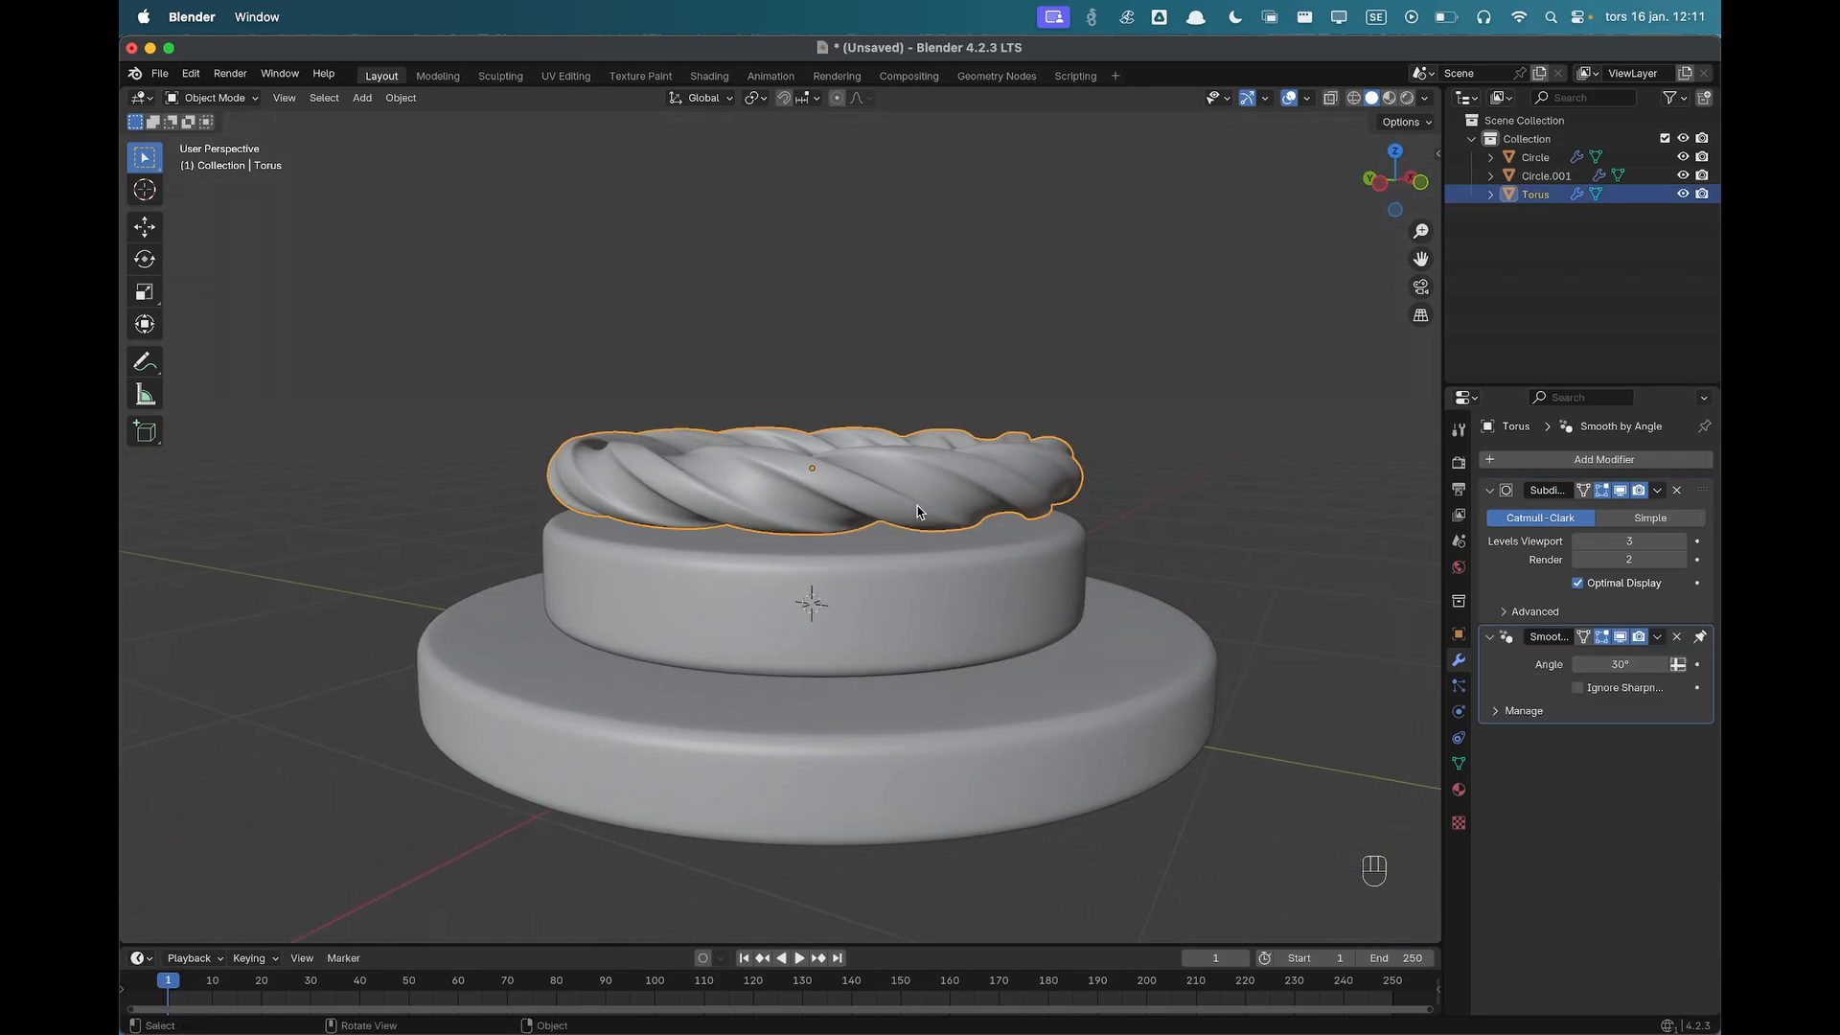
key("grave")
left_click(932, 486)
scroll(995, 492, "up", 3)
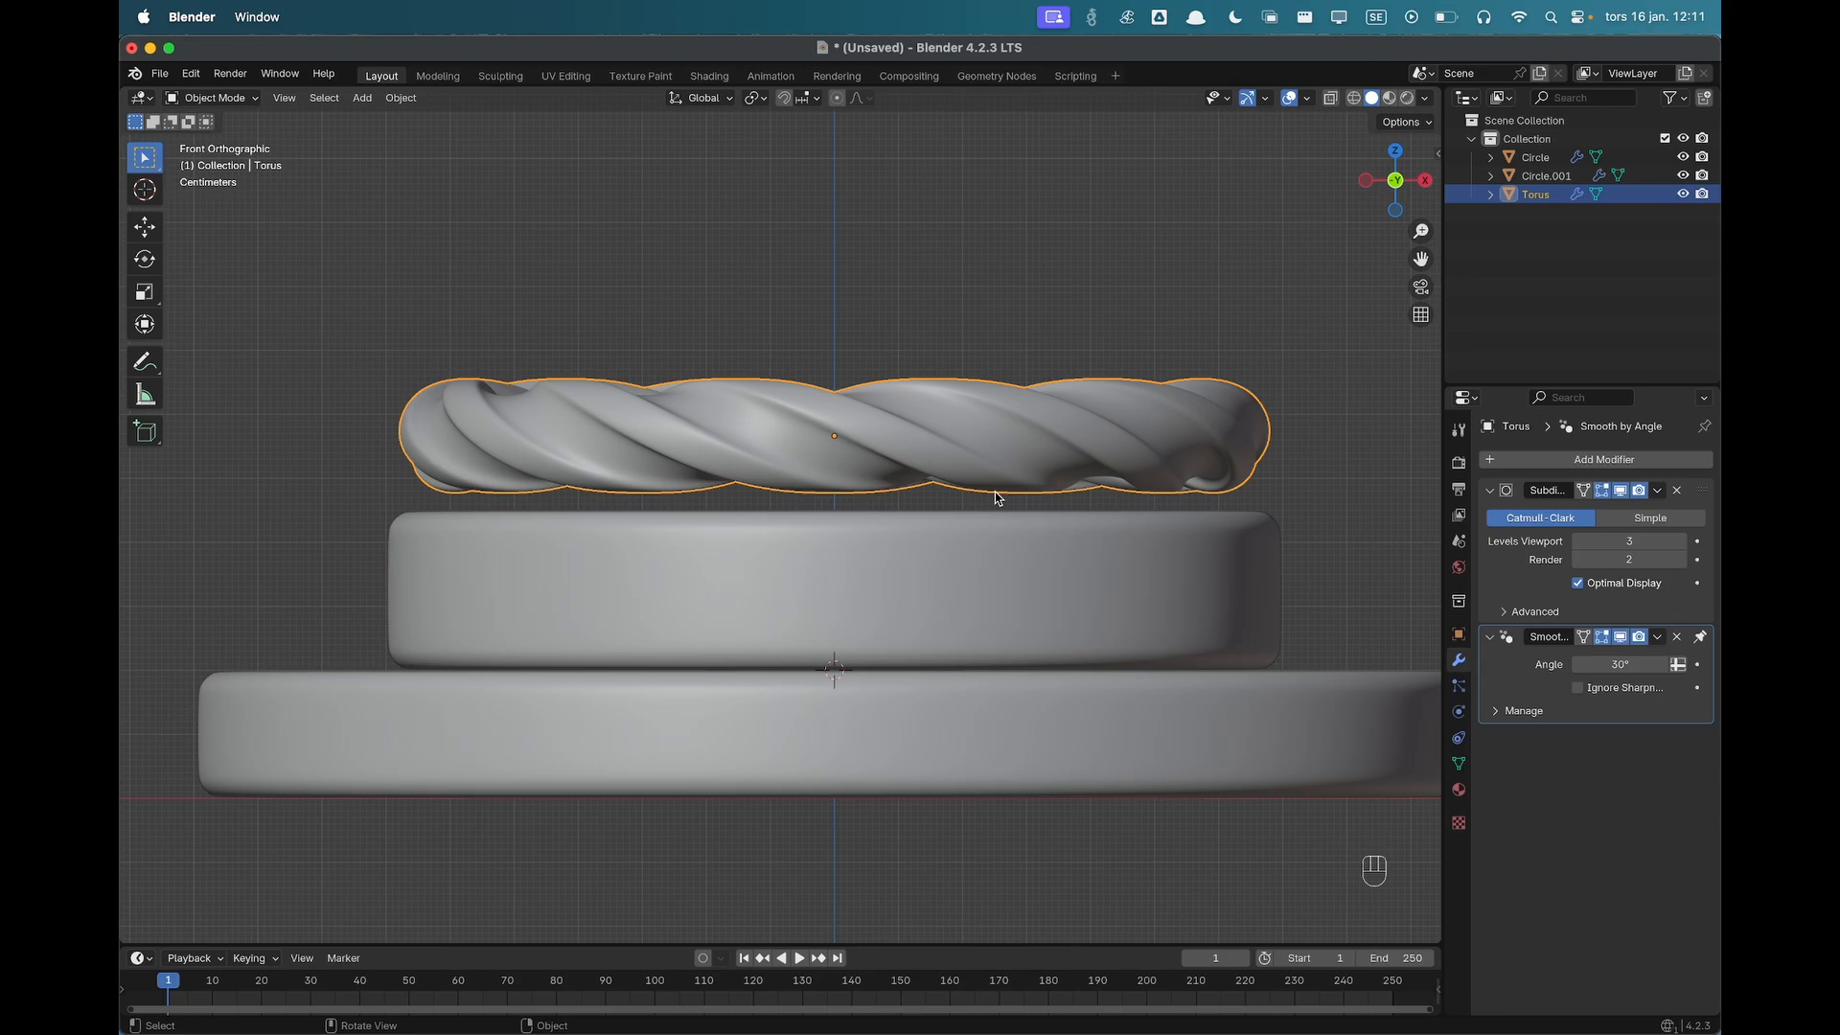
key("g")
key("z")
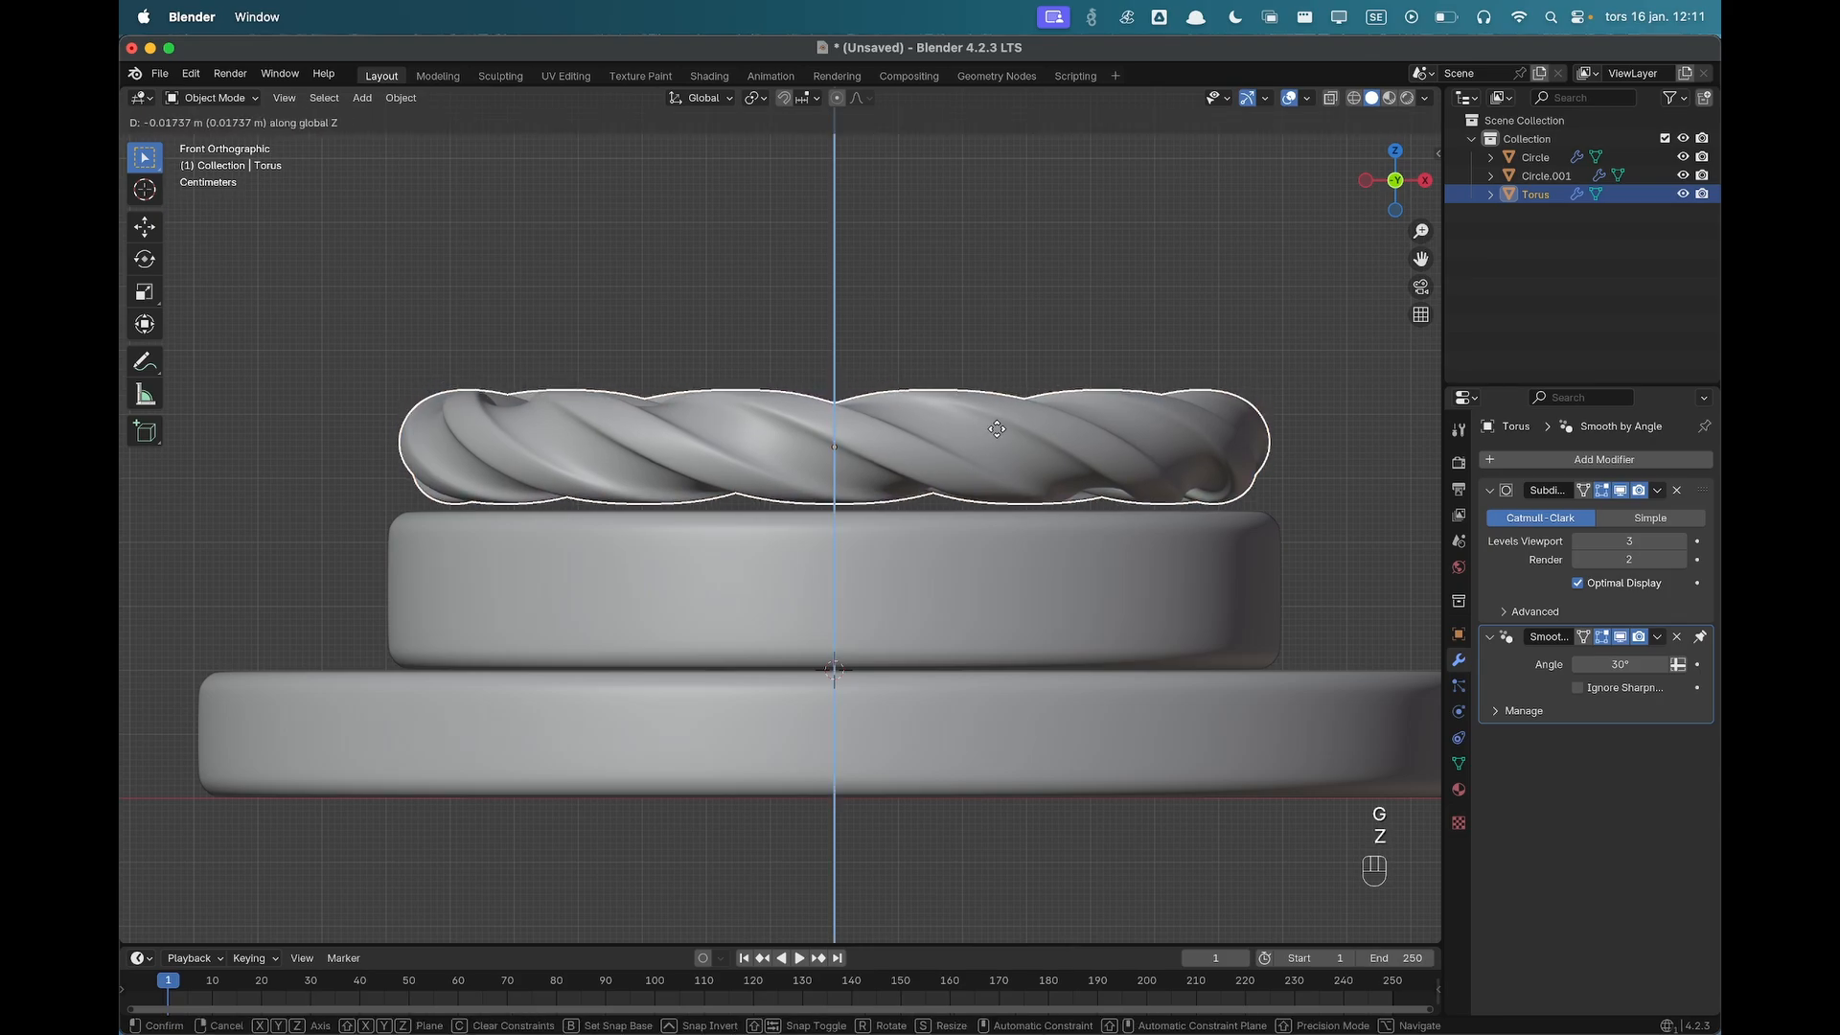
left_click(996, 445)
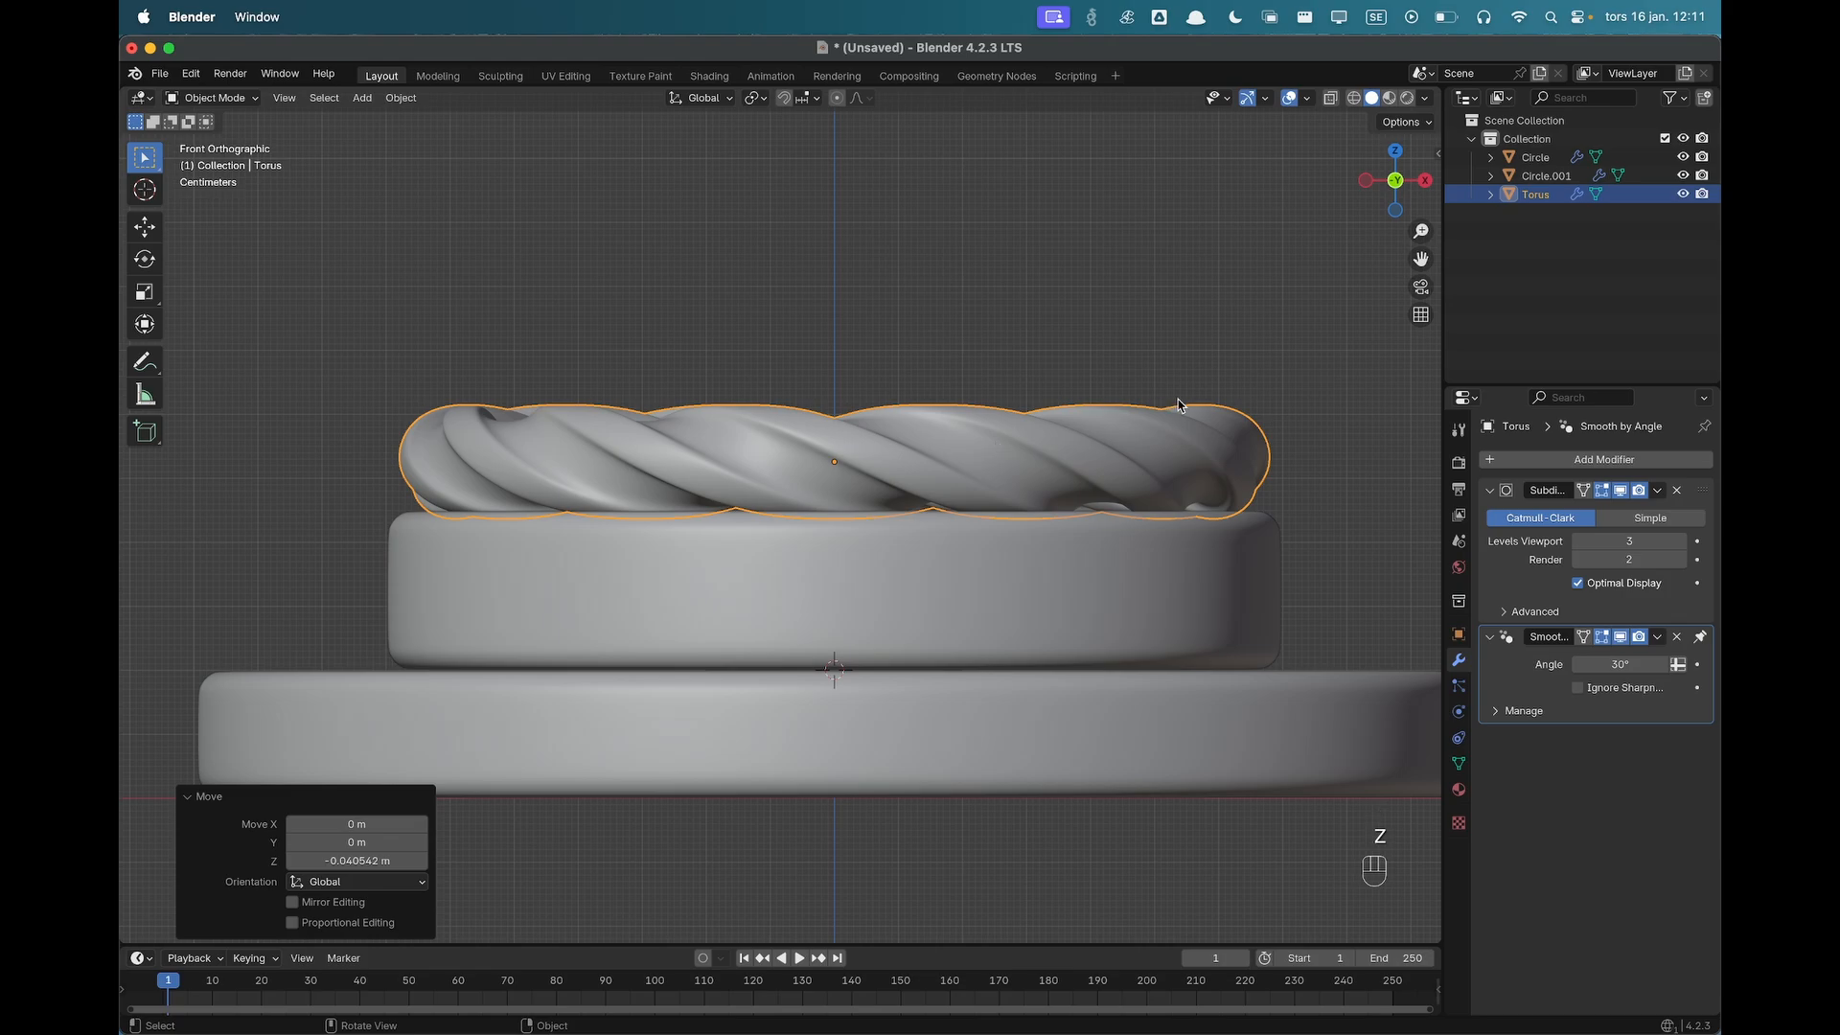
Scale all the twisted torus's geometry up by about 1.03 in Edit Mode and return to Object Mode.
key("Tab")
key("a")
key("s")
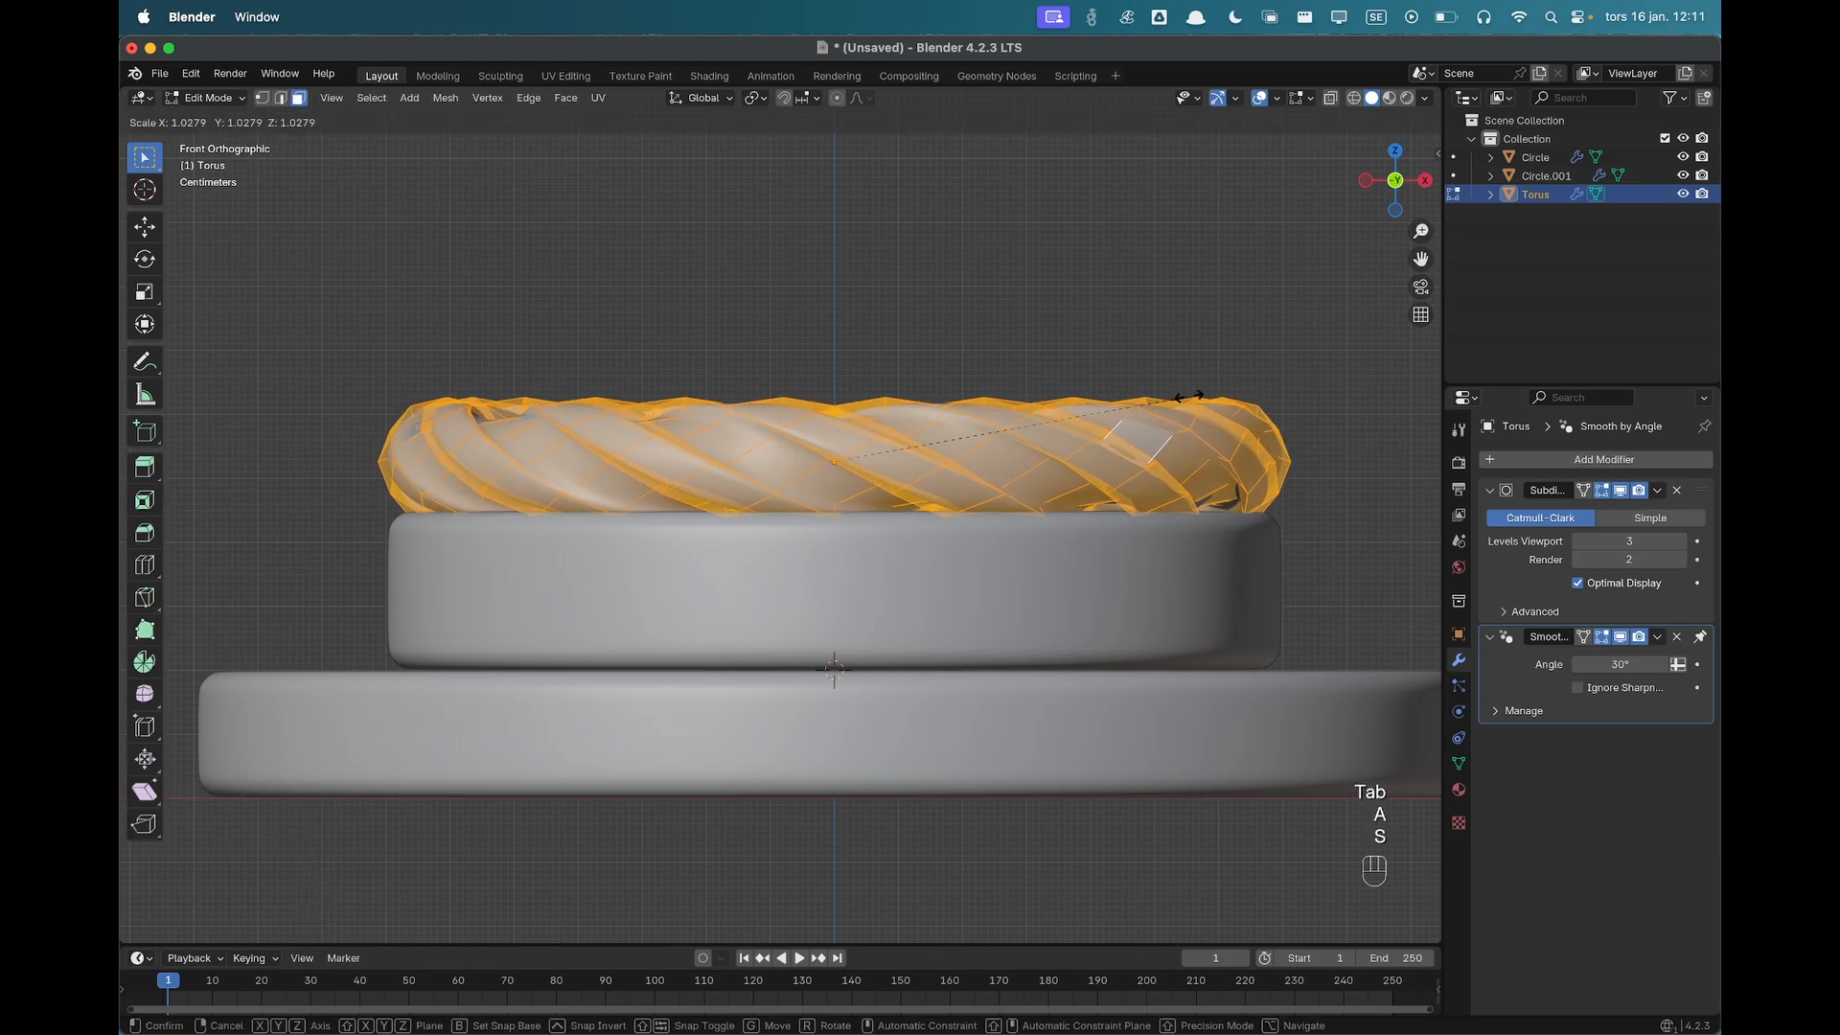
left_click(1189, 396)
key("Tab")
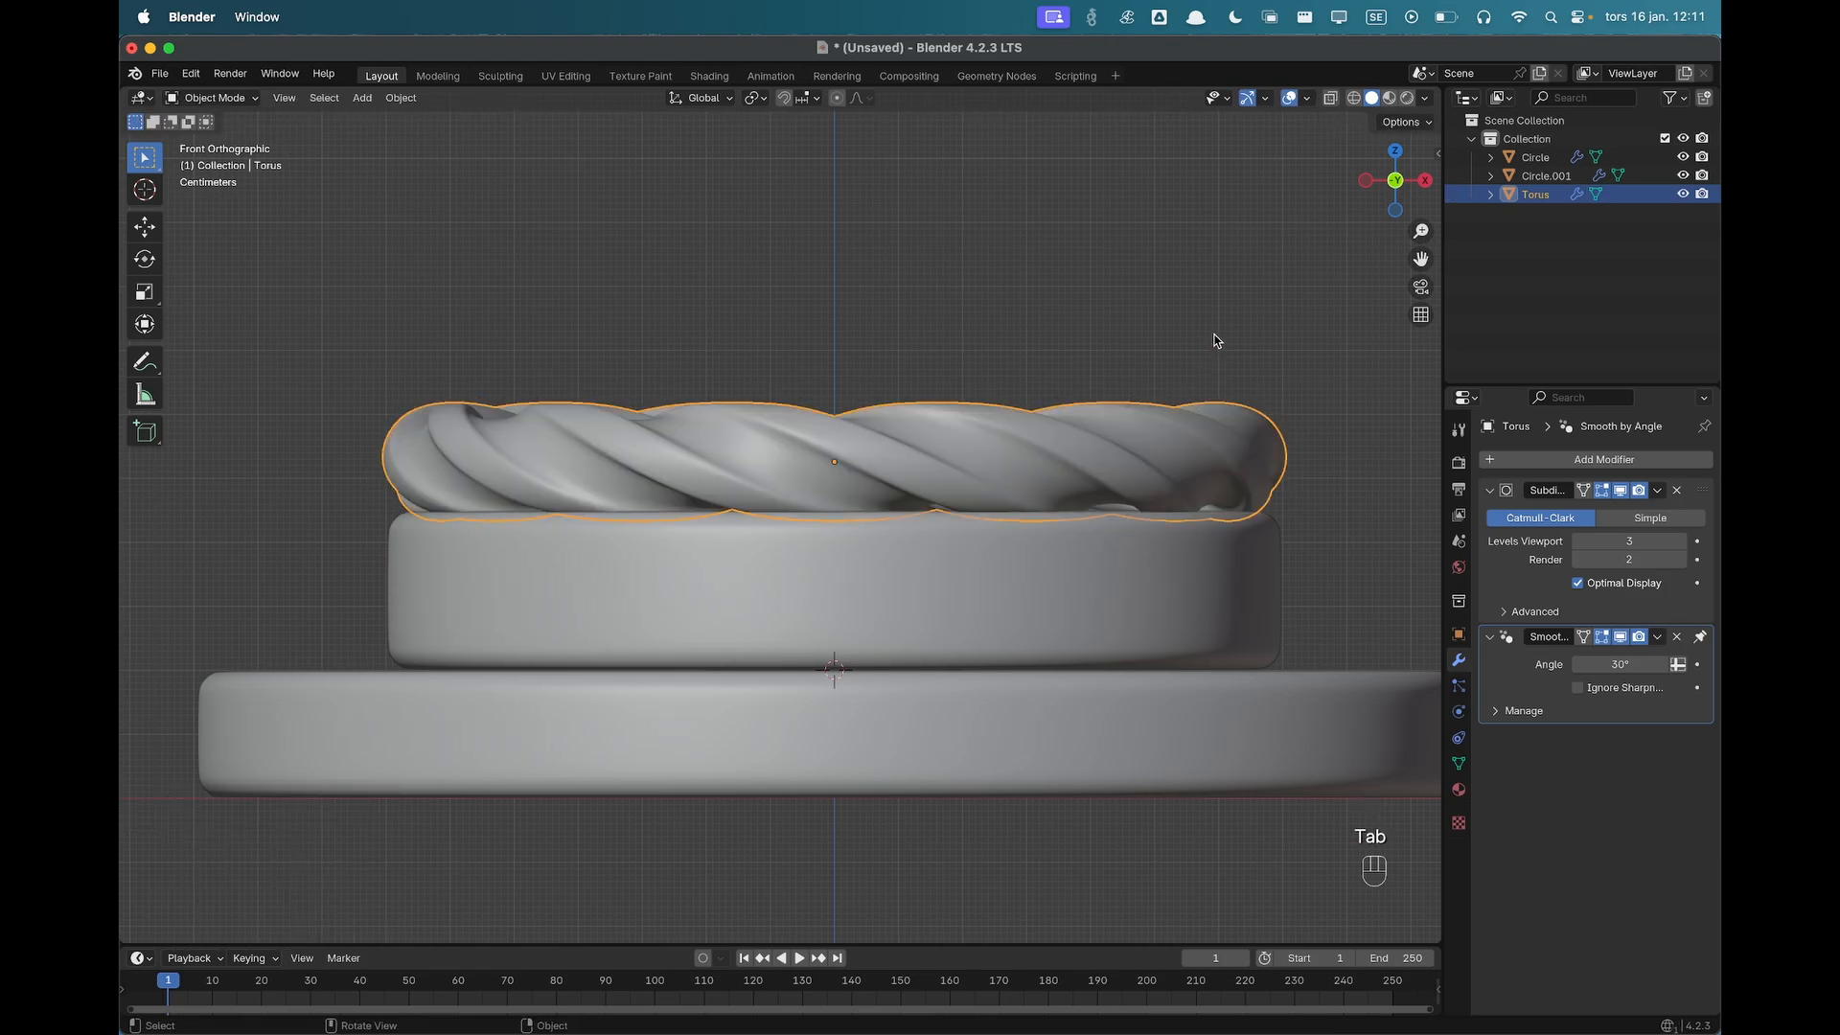
Lower the twisted torus about 0.0058 m more along Z so it sinks slightly into the disc, and deselect it.
key("g")
key("z")
left_click(1219, 342)
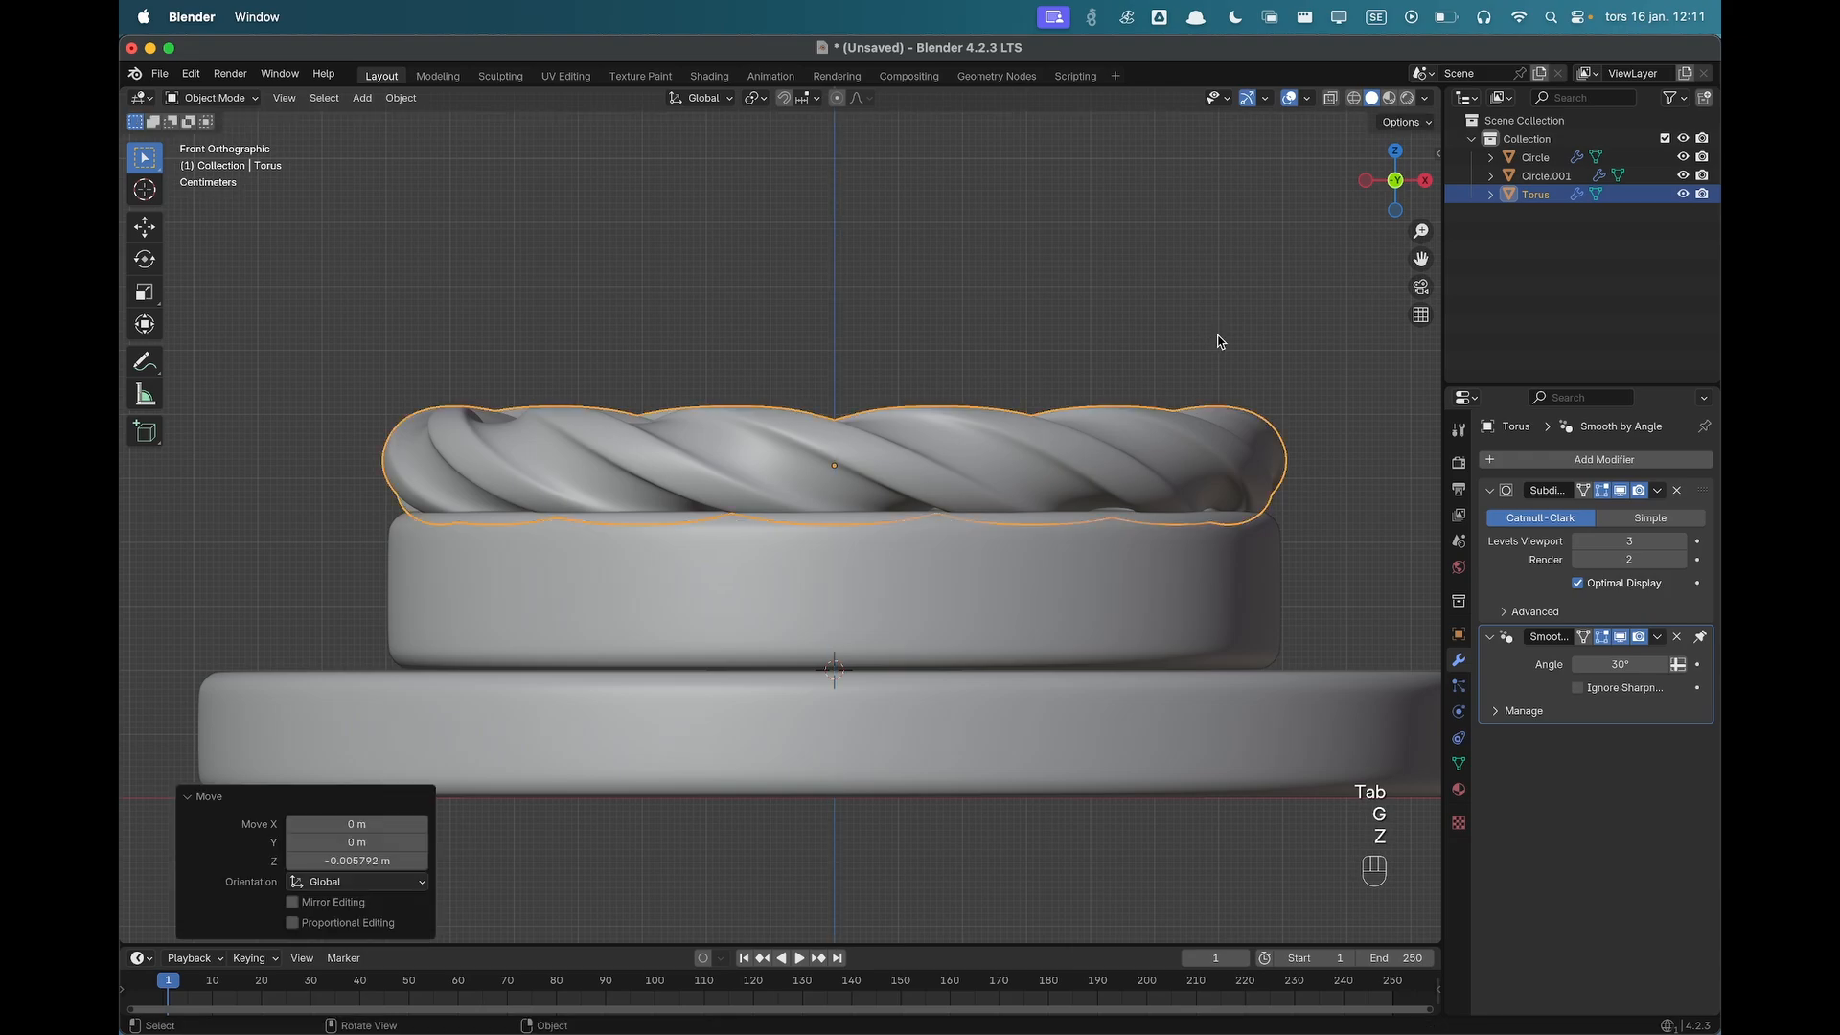
left_click(1105, 378)
Make a linked duplicate of the upper disc and twisted torus in front view, stacked about 0.395 m higher along Z.
middle_click_drag(1105, 378, 1150, 559)
key("grave")
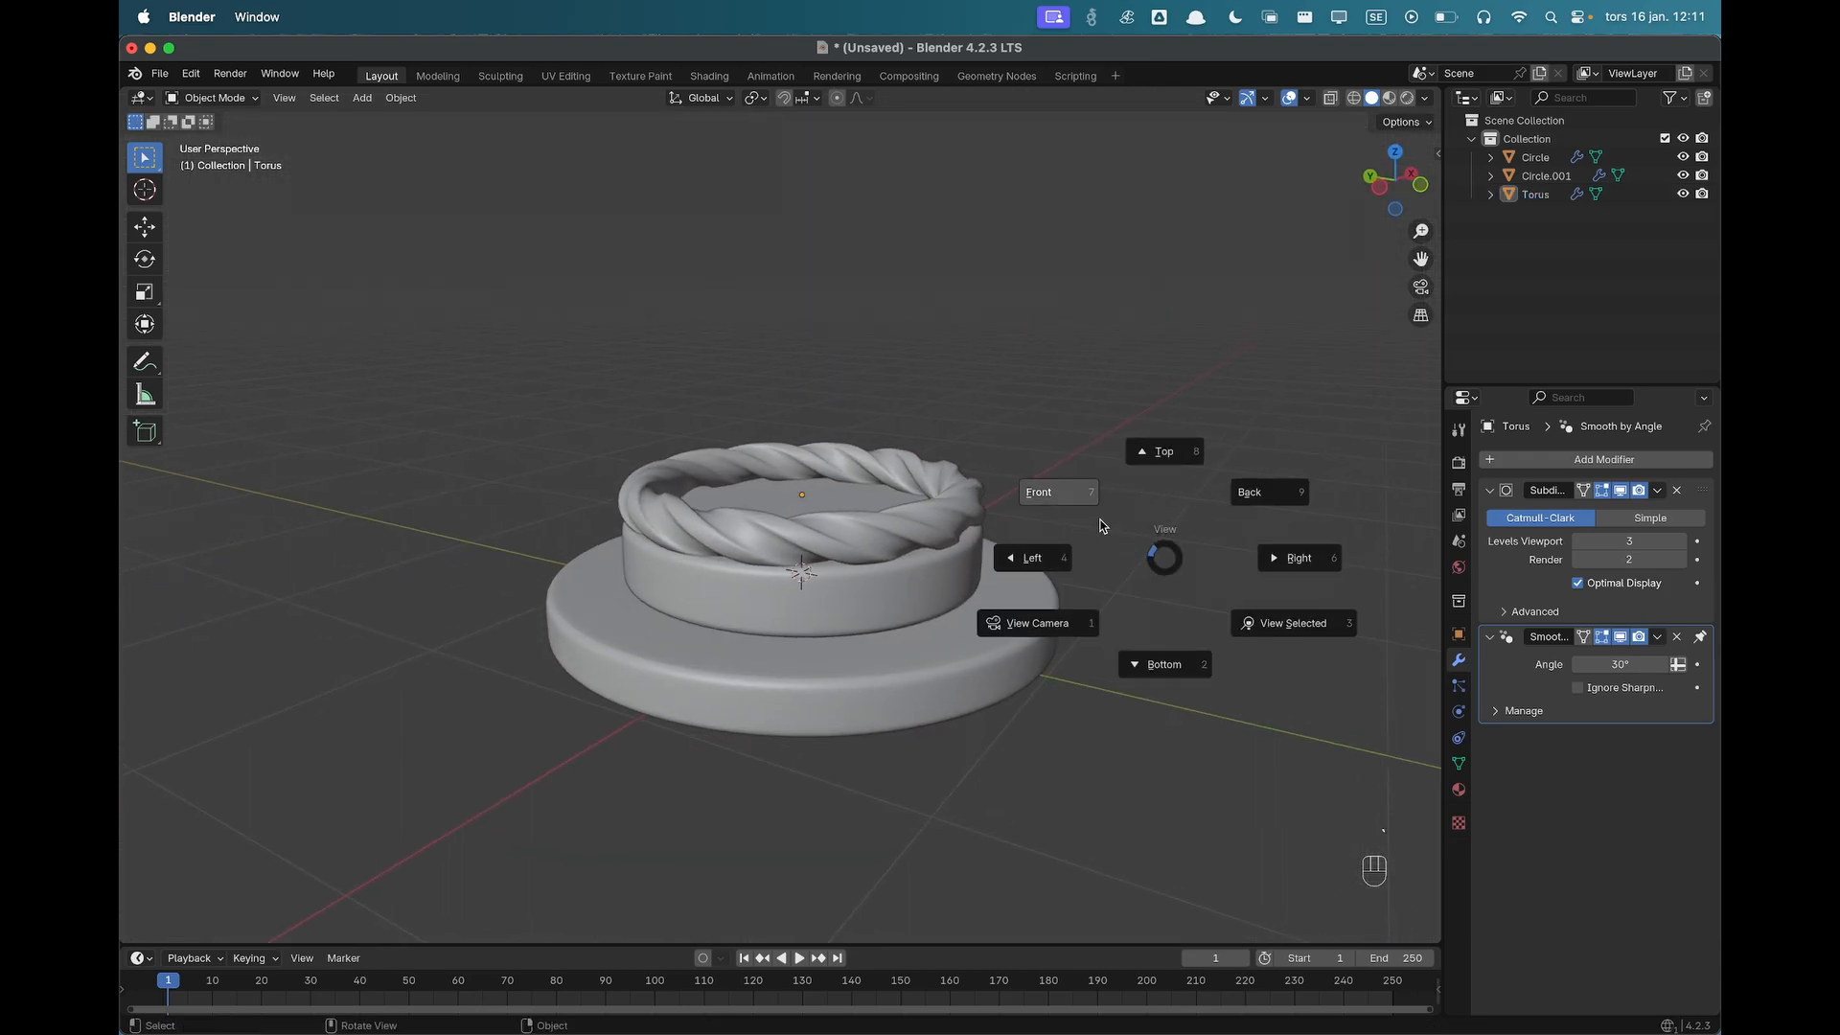
left_click(1099, 520)
scroll(1028, 561, "up", 2)
left_click_drag(826, 385, 1160, 530)
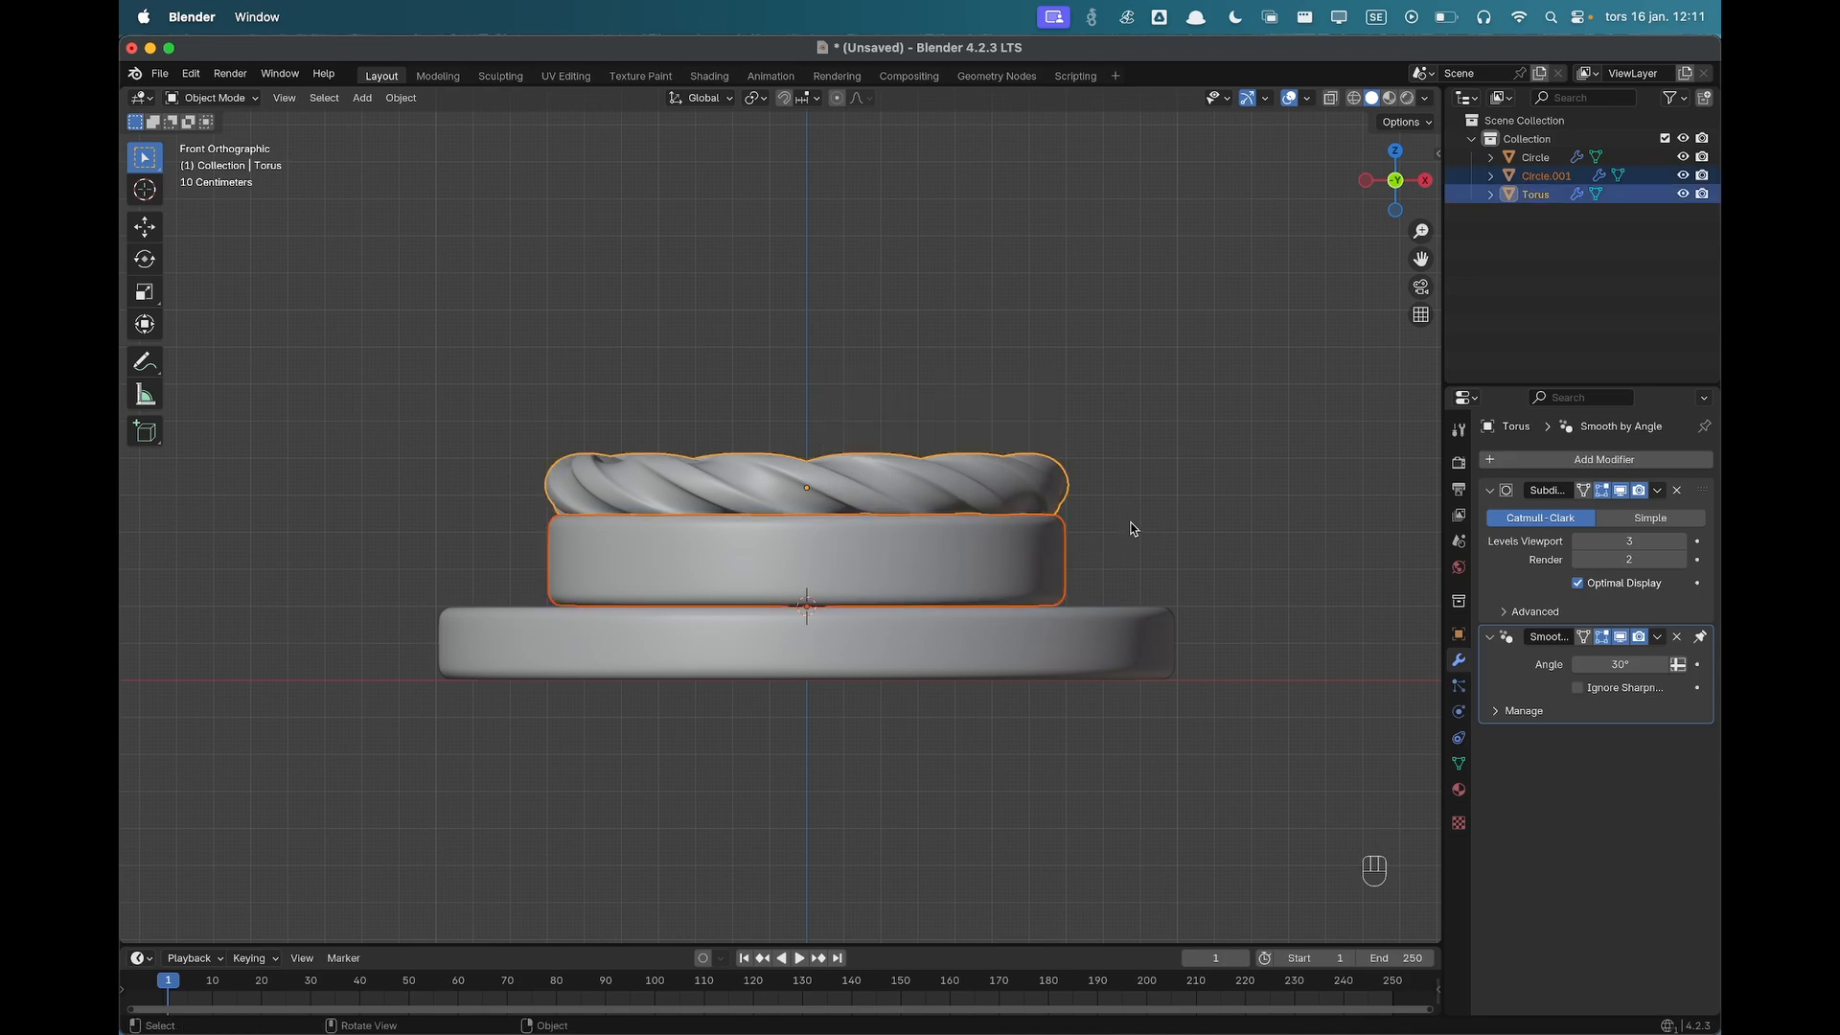
key("alt+d")
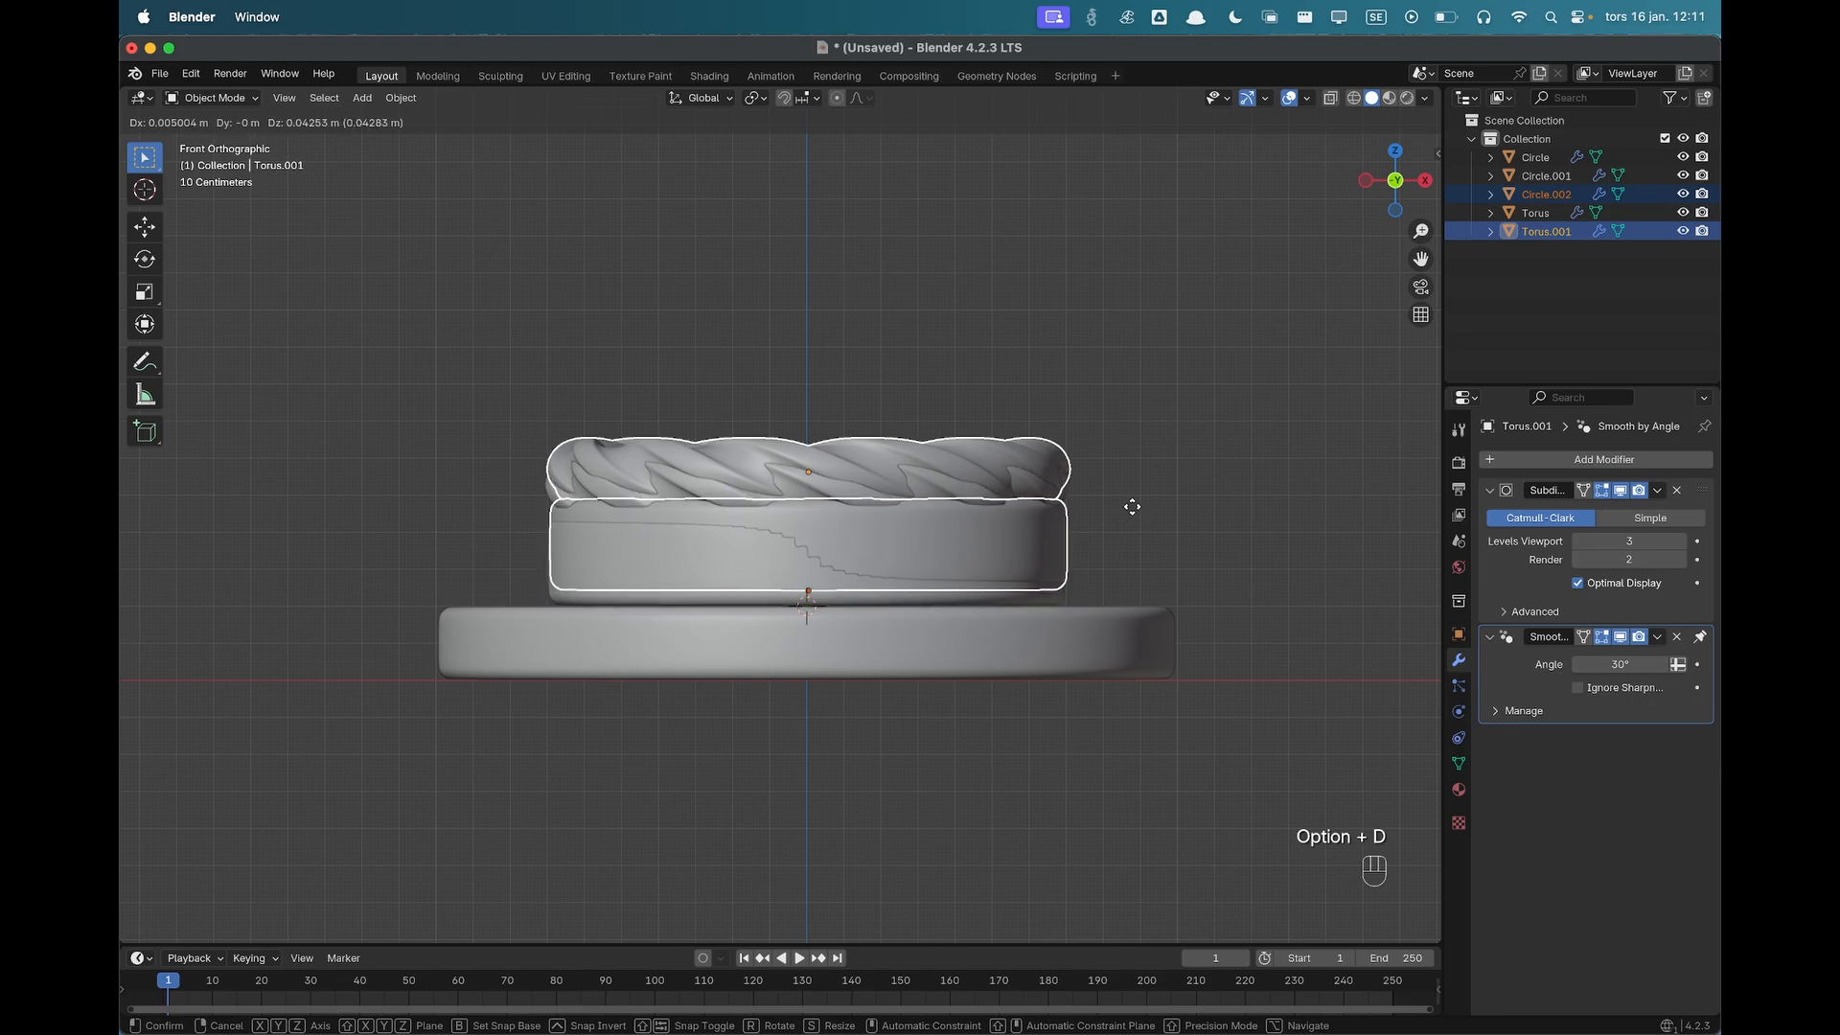
key("z")
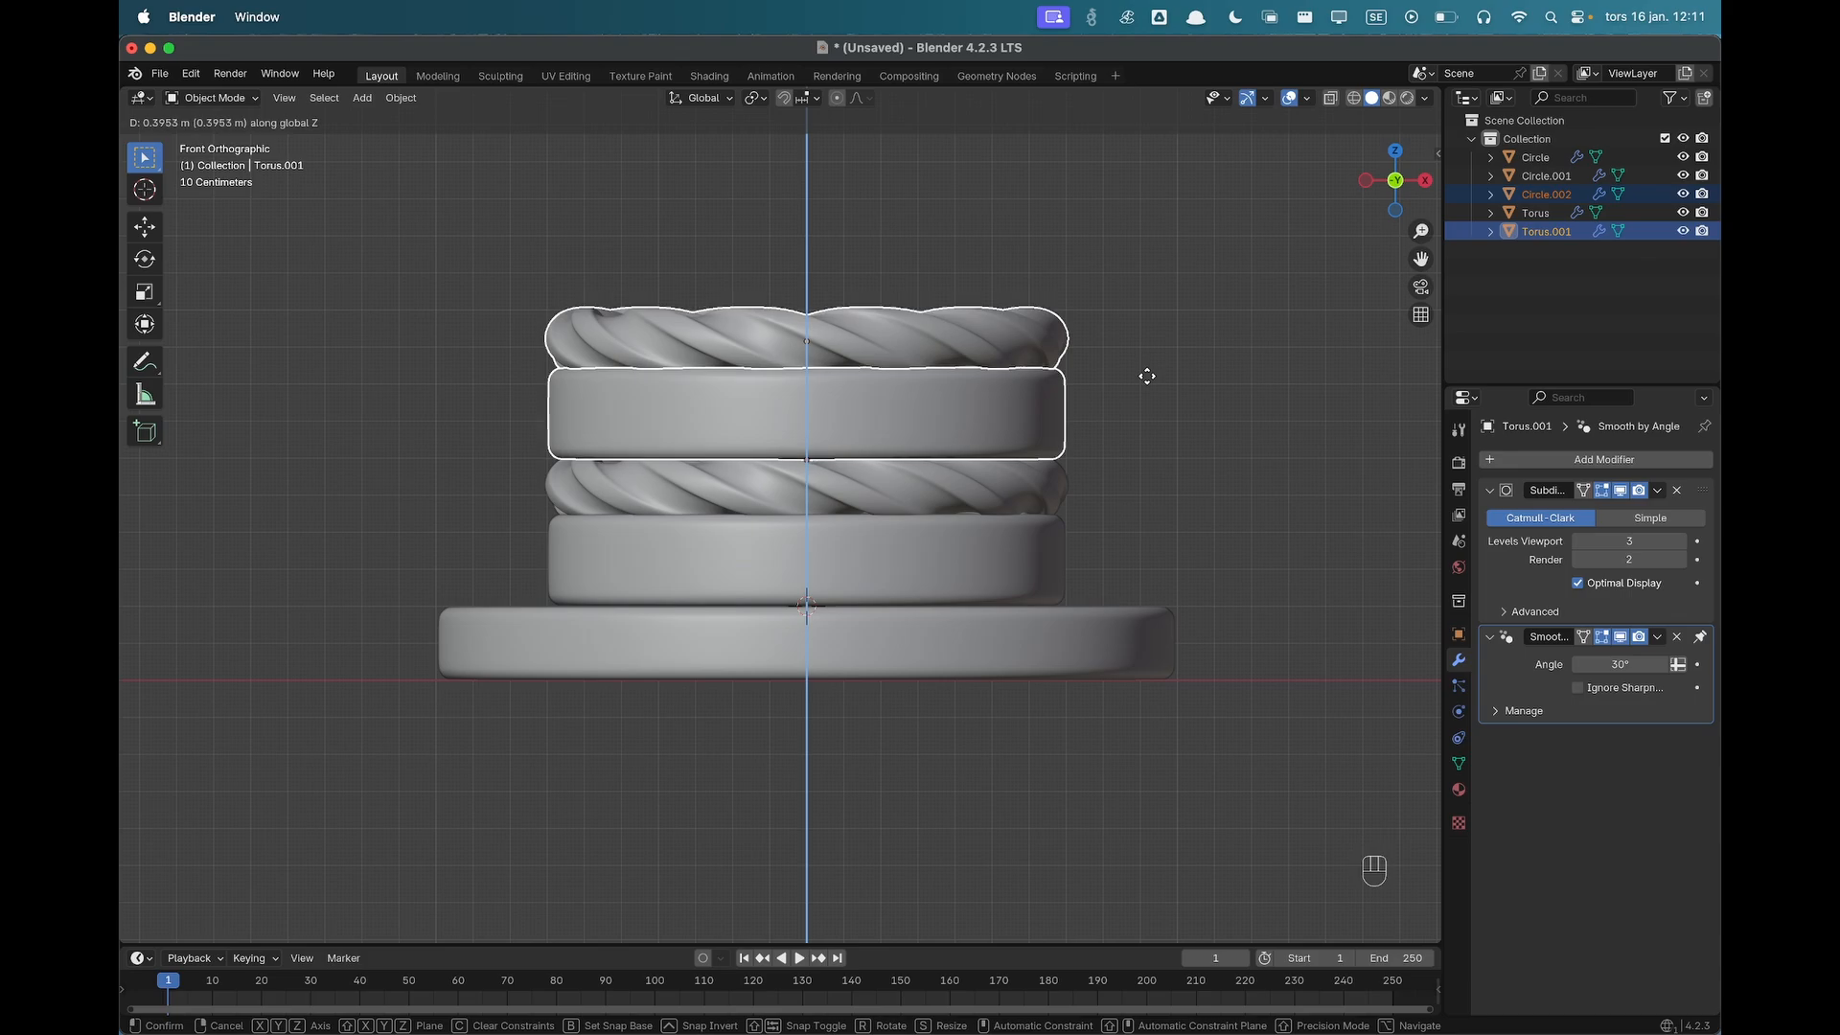
left_click(1146, 377)
Make a linked duplicate of the duplicated disc about 0.395 m higher along Z to cap the stack, and deselect it.
left_click(1072, 402)
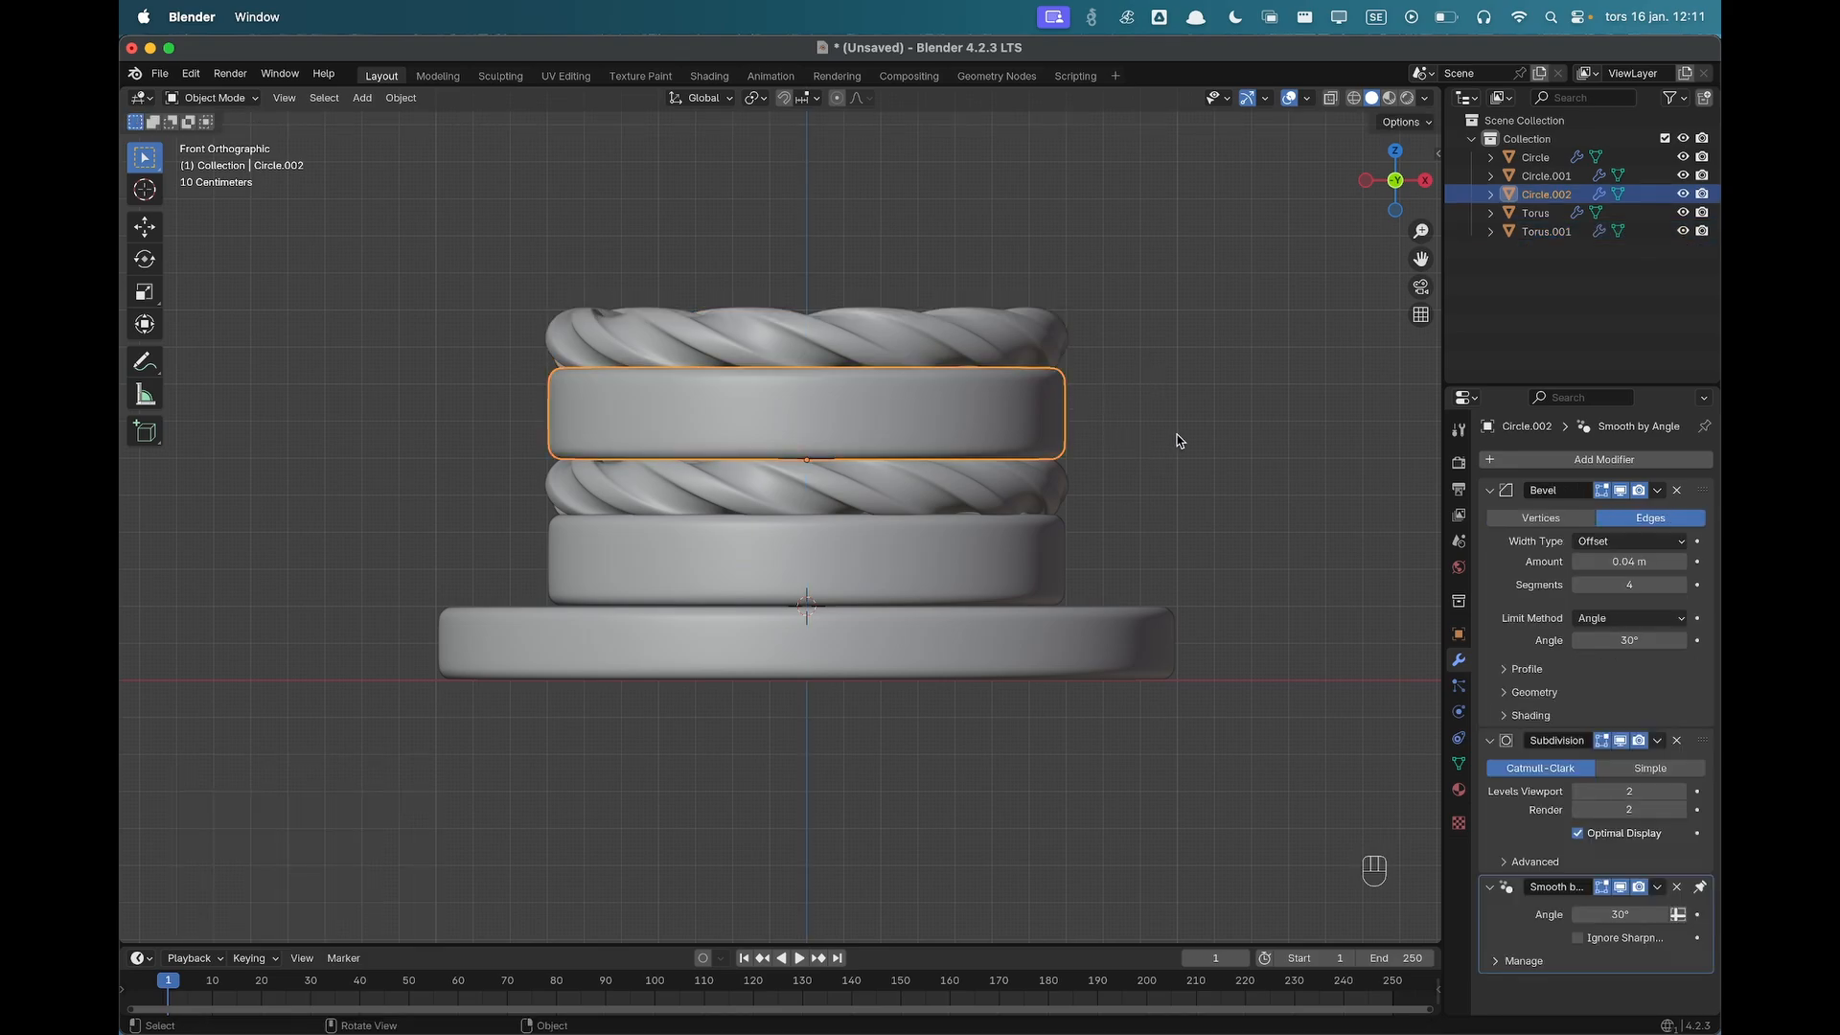
key("alt+d")
key("z")
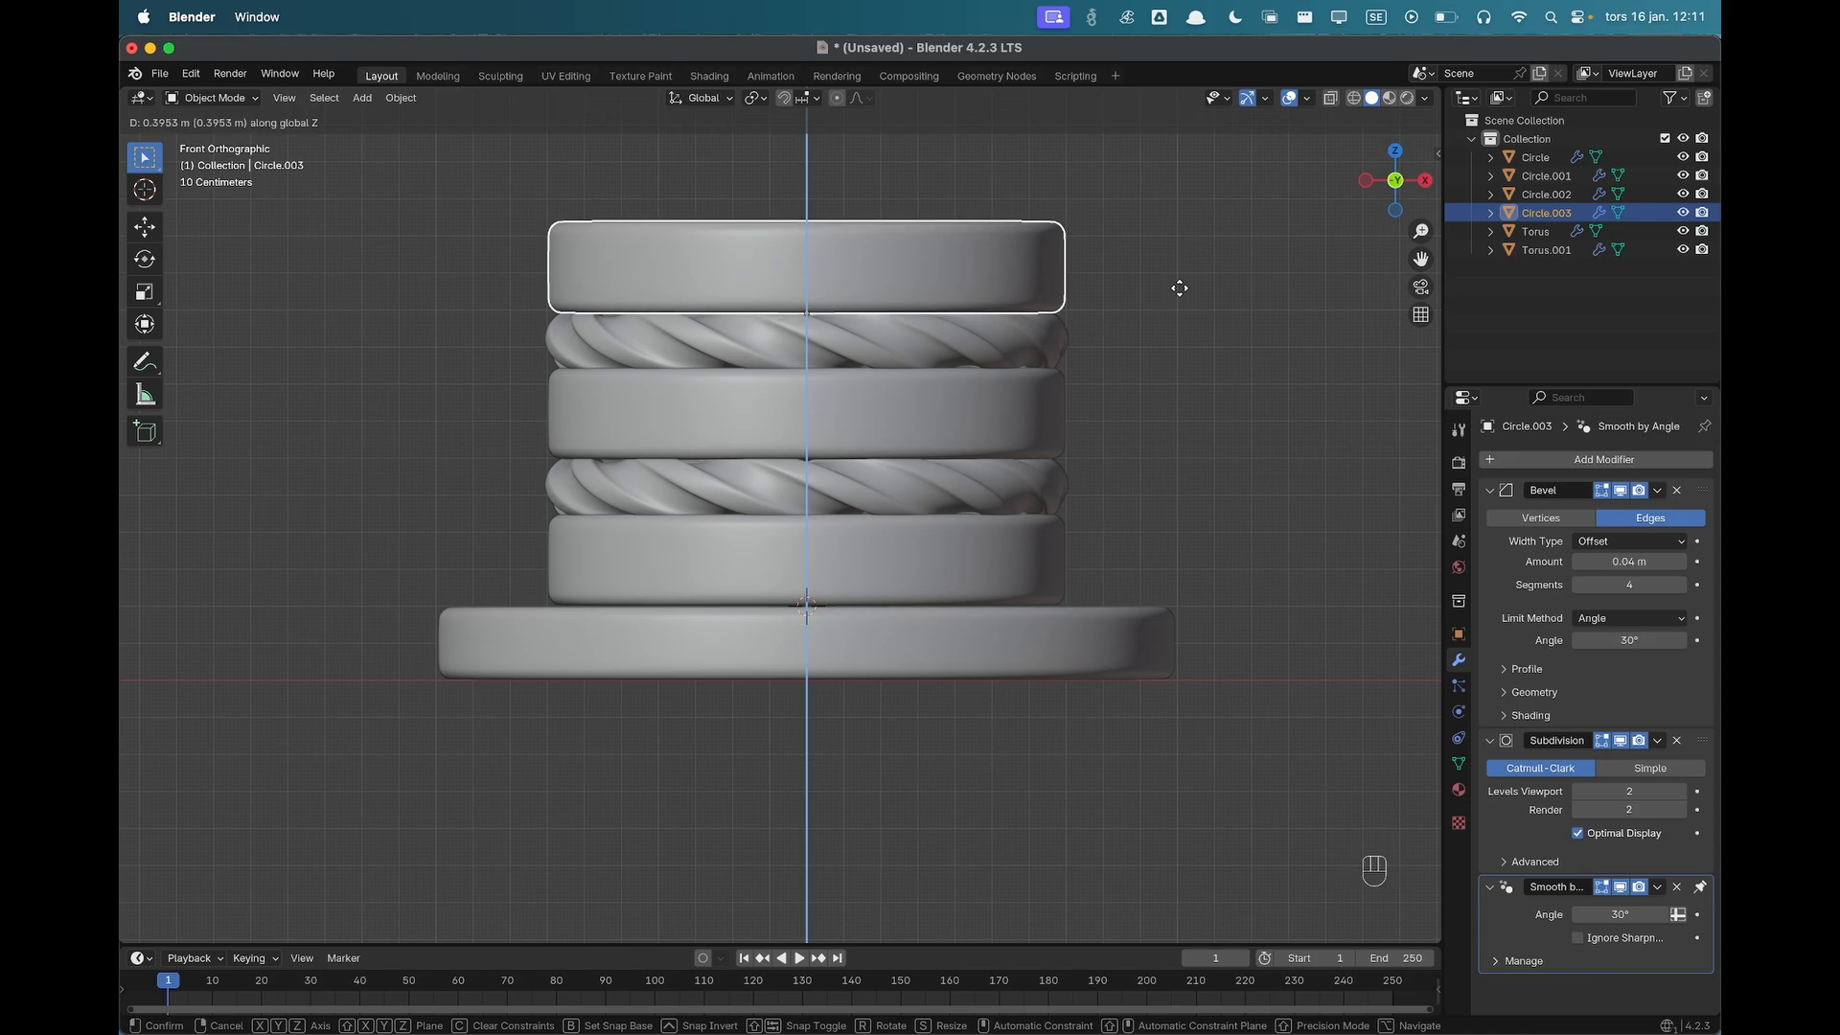
left_click(1180, 287)
left_click(1220, 390)
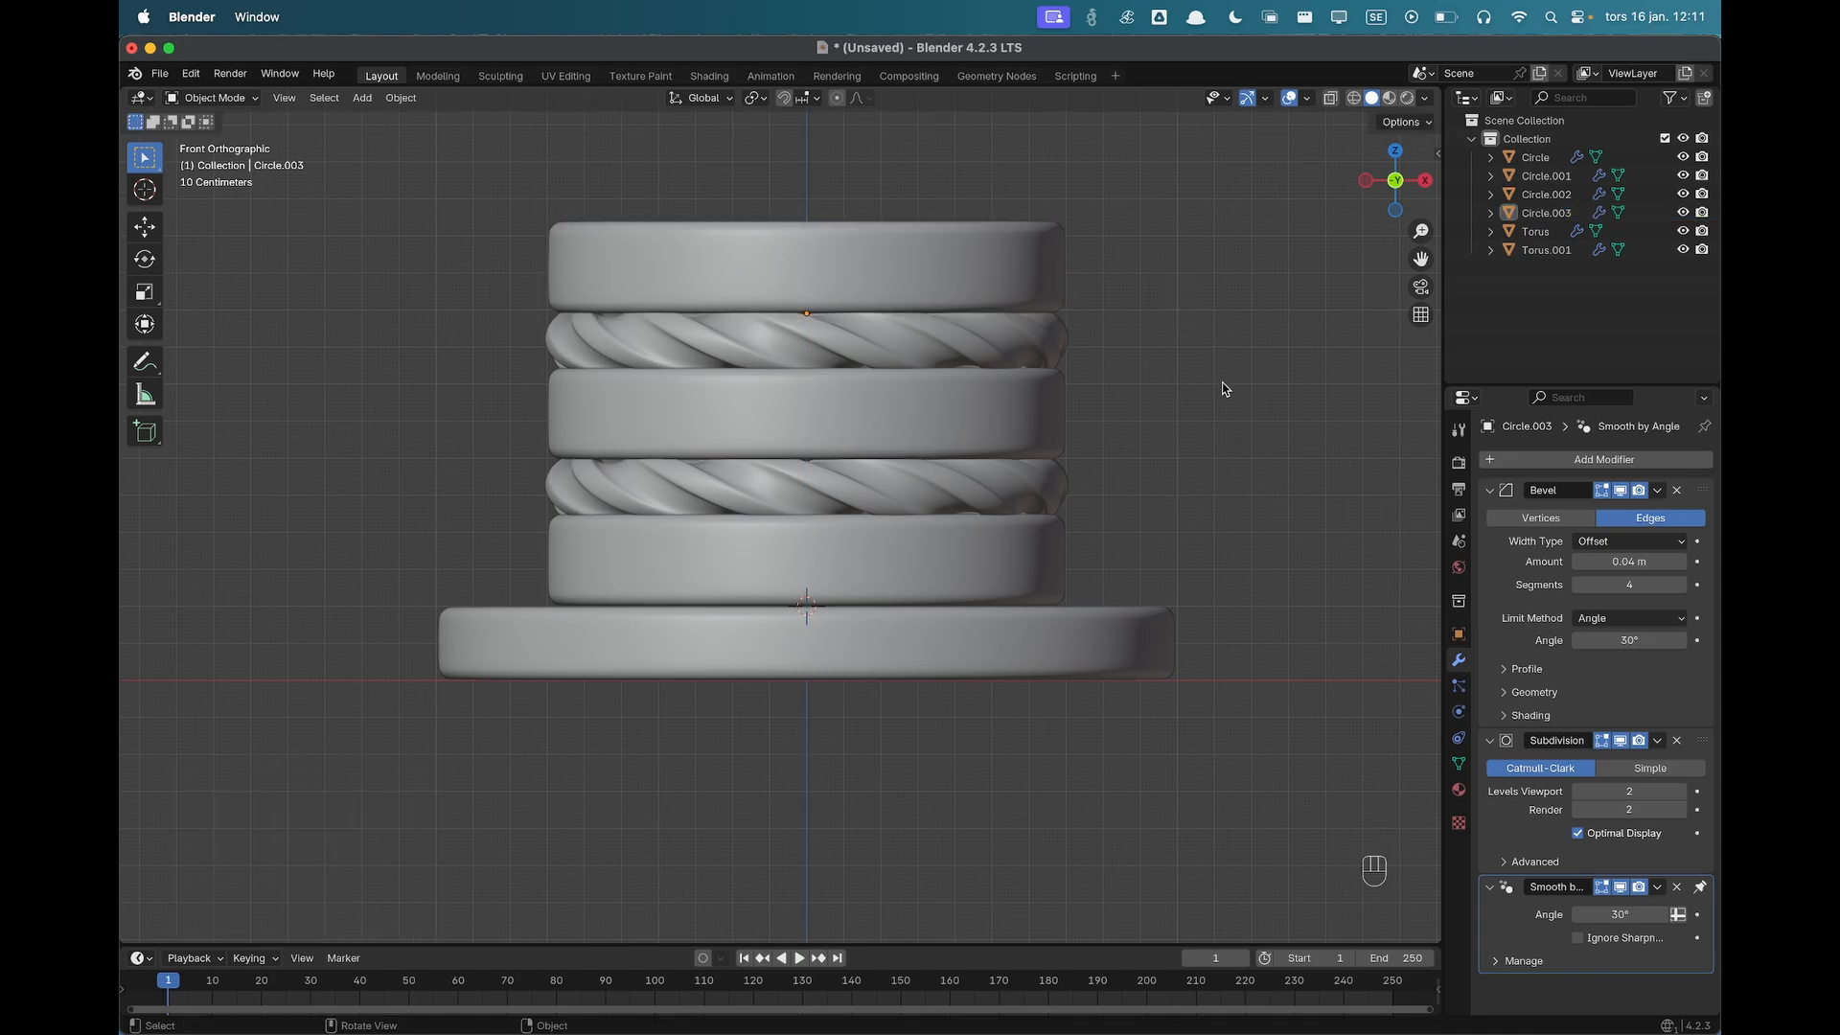
Select the upper discs in turn and examine the finished stack from the front and in perspective.
left_click(978, 542)
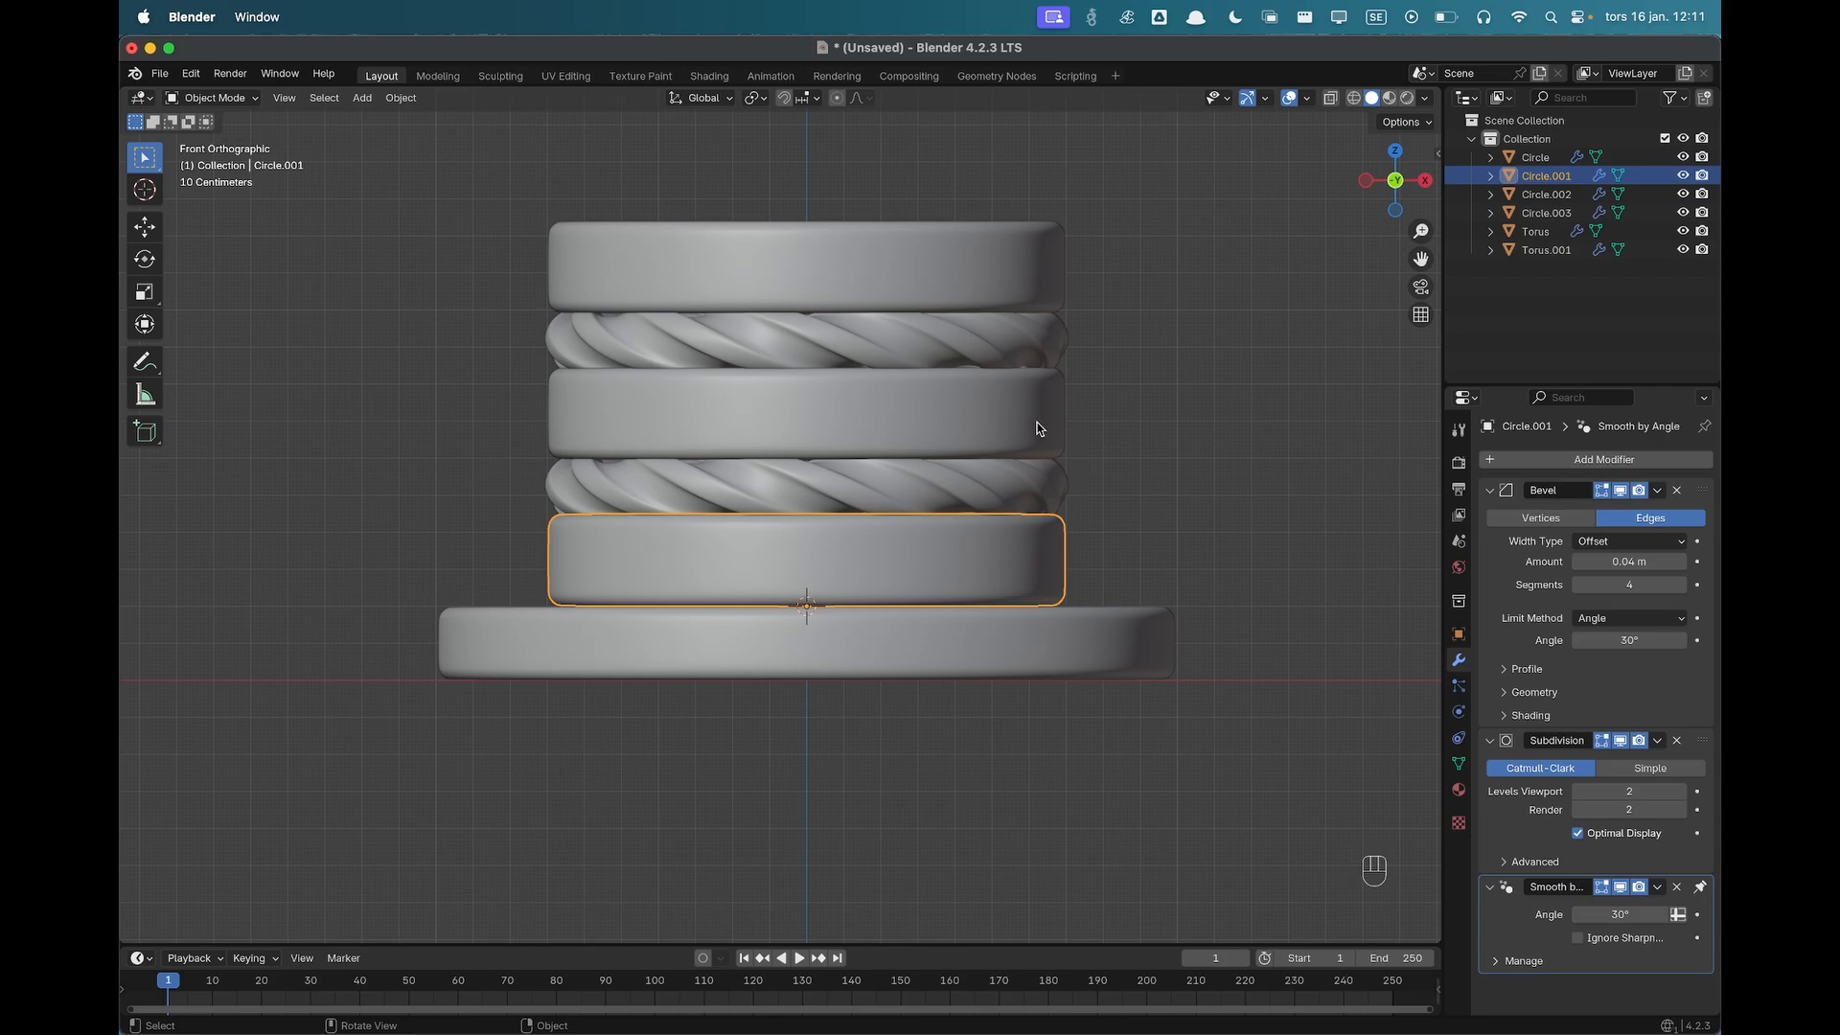
left_click(1038, 429)
left_click(1023, 285)
left_click(1195, 313)
left_click(990, 571)
left_click(955, 387)
left_click(975, 290)
scroll(1193, 359, "down", 4)
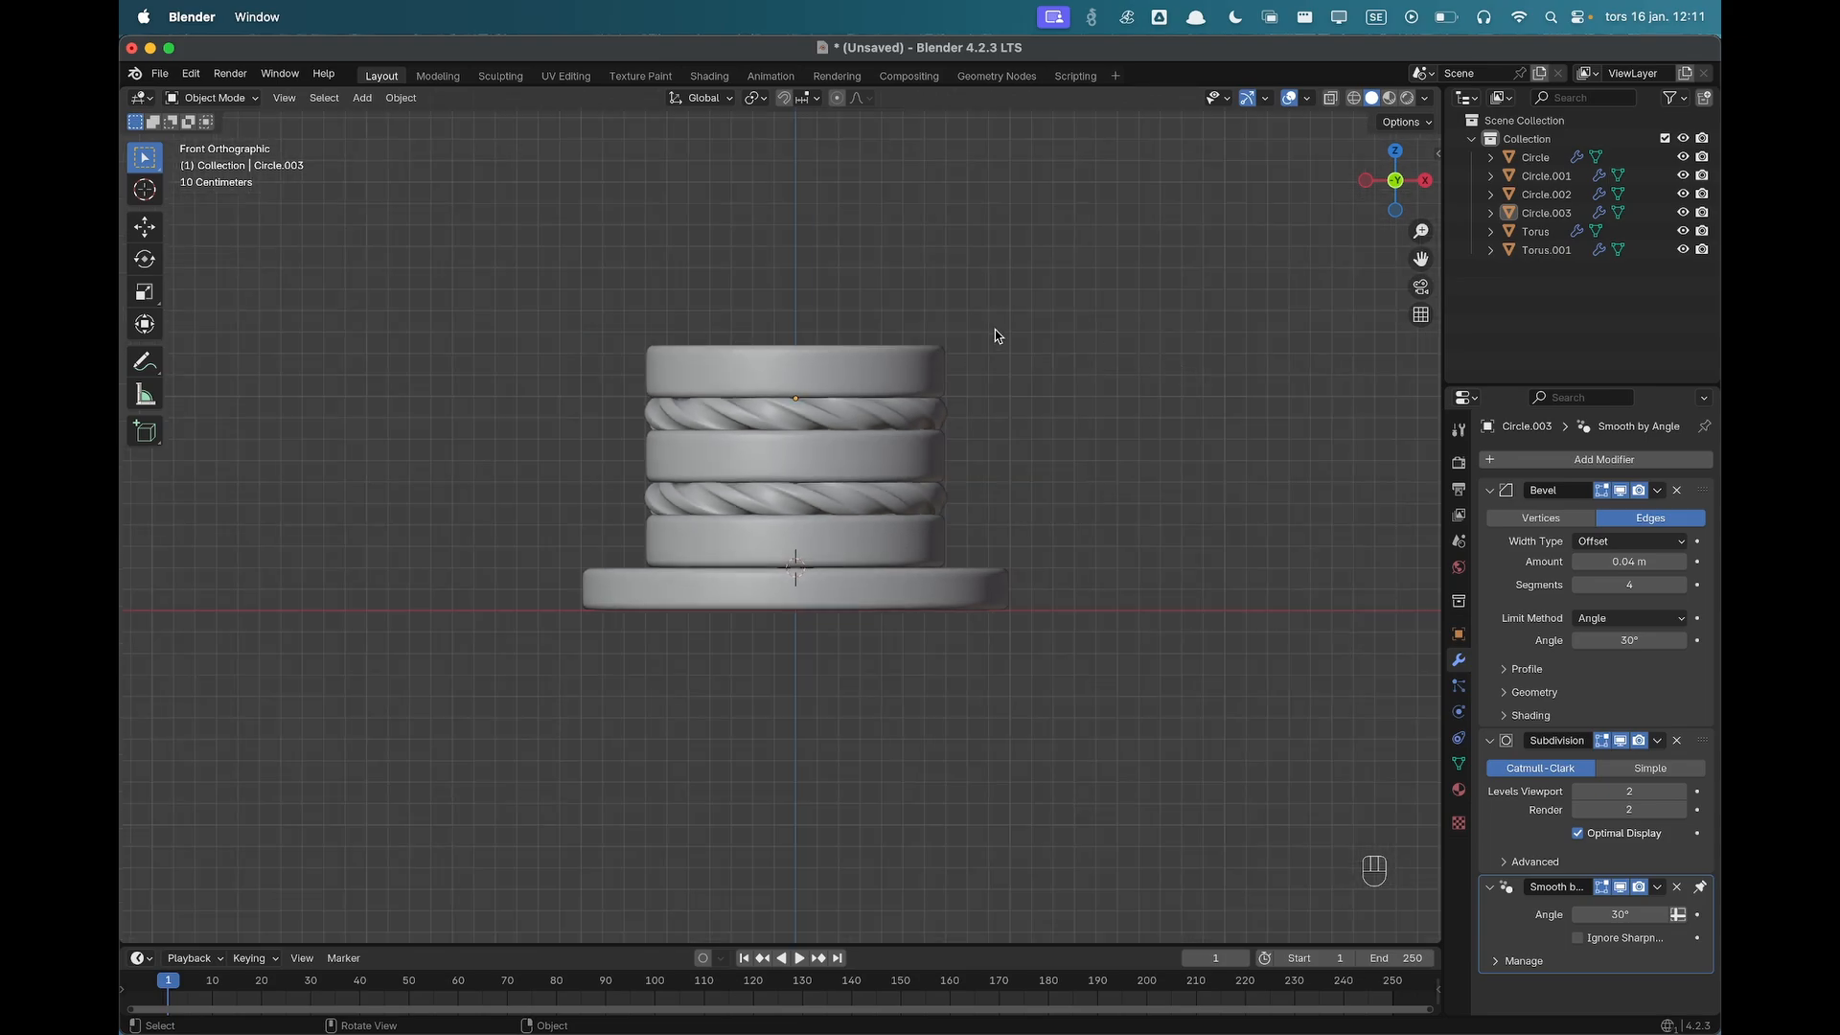
middle_click_drag(995, 333, 1081, 456)
scroll(1078, 464, "down", 2)
mouse_move(904, 584)
middle_mouse_down()
mouse_move(990, 517)
mouse_move(1039, 530)
mouse_move(936, 575)
mouse_move(994, 584)
mouse_move(880, 596)
middle_mouse_up()
scroll(962, 544, "up", 2)
scroll(842, 402, "up", 3)
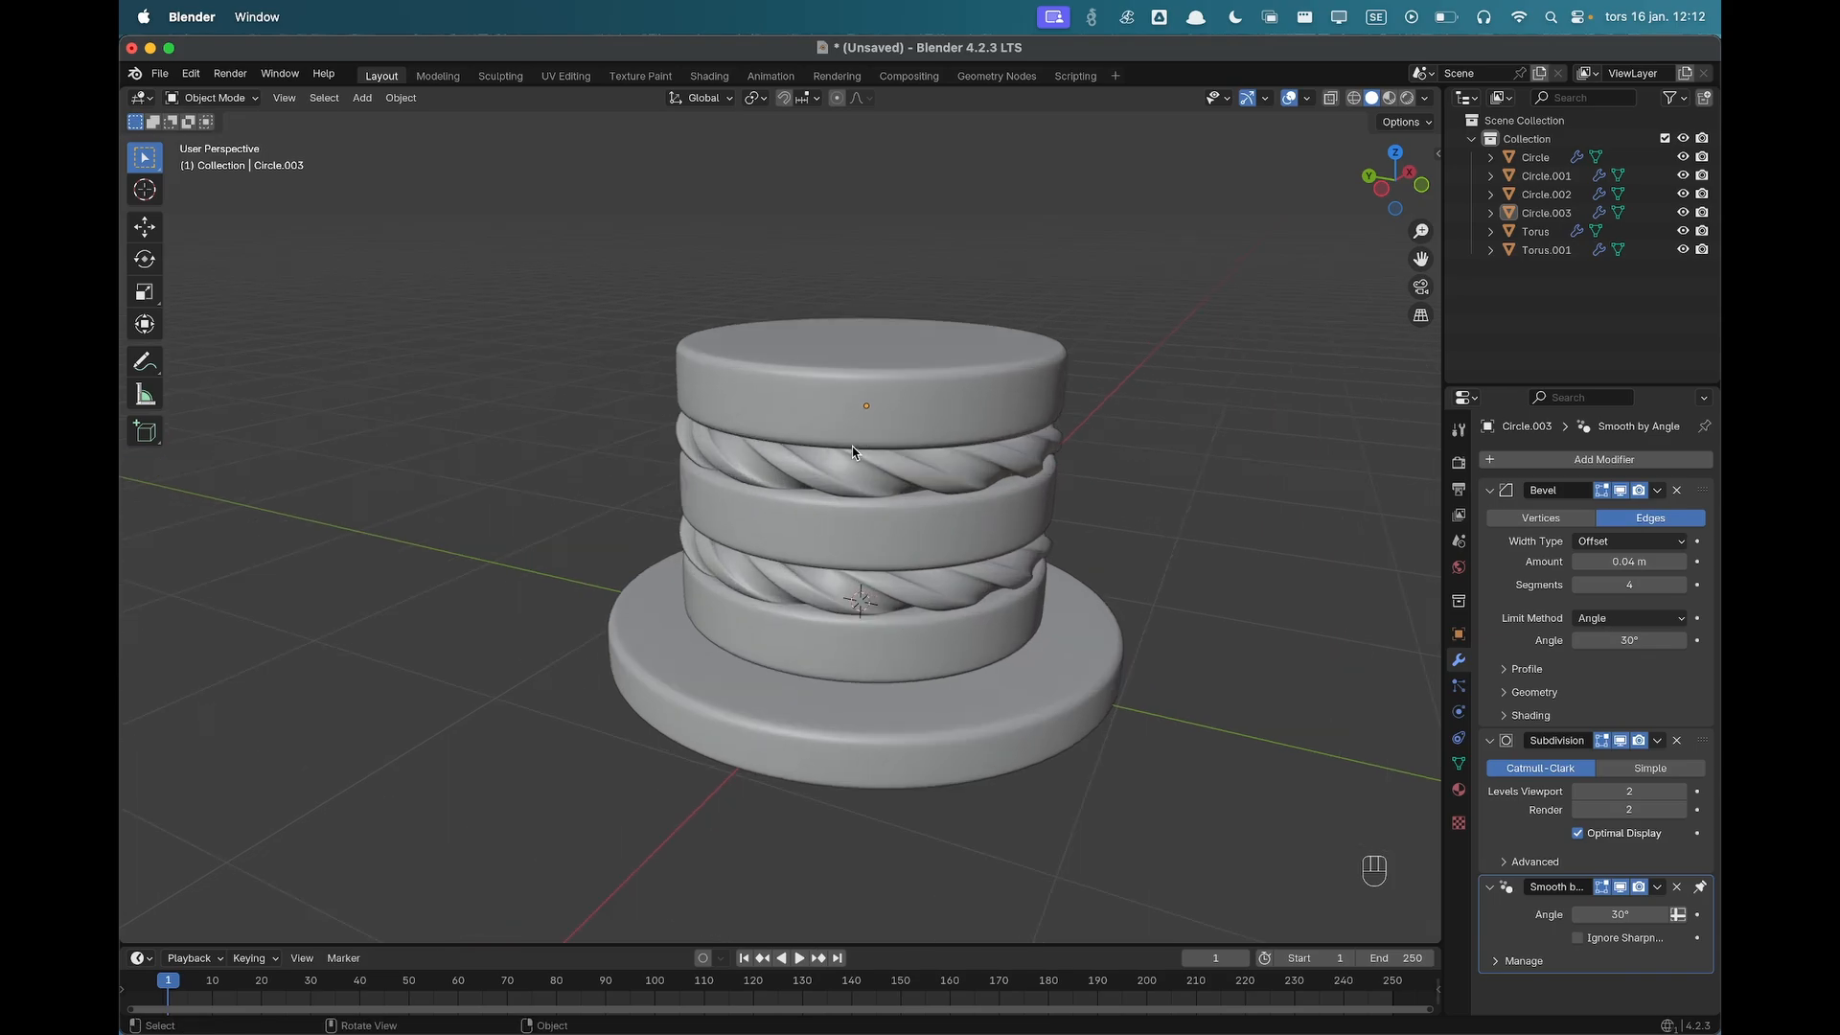
Duplicate the topmost disc's upper face in Edit Mode and raise the copy about 0.51 m along Z.
left_click(842, 401)
middle_click_drag(1086, 507, 1047, 561, "shift")
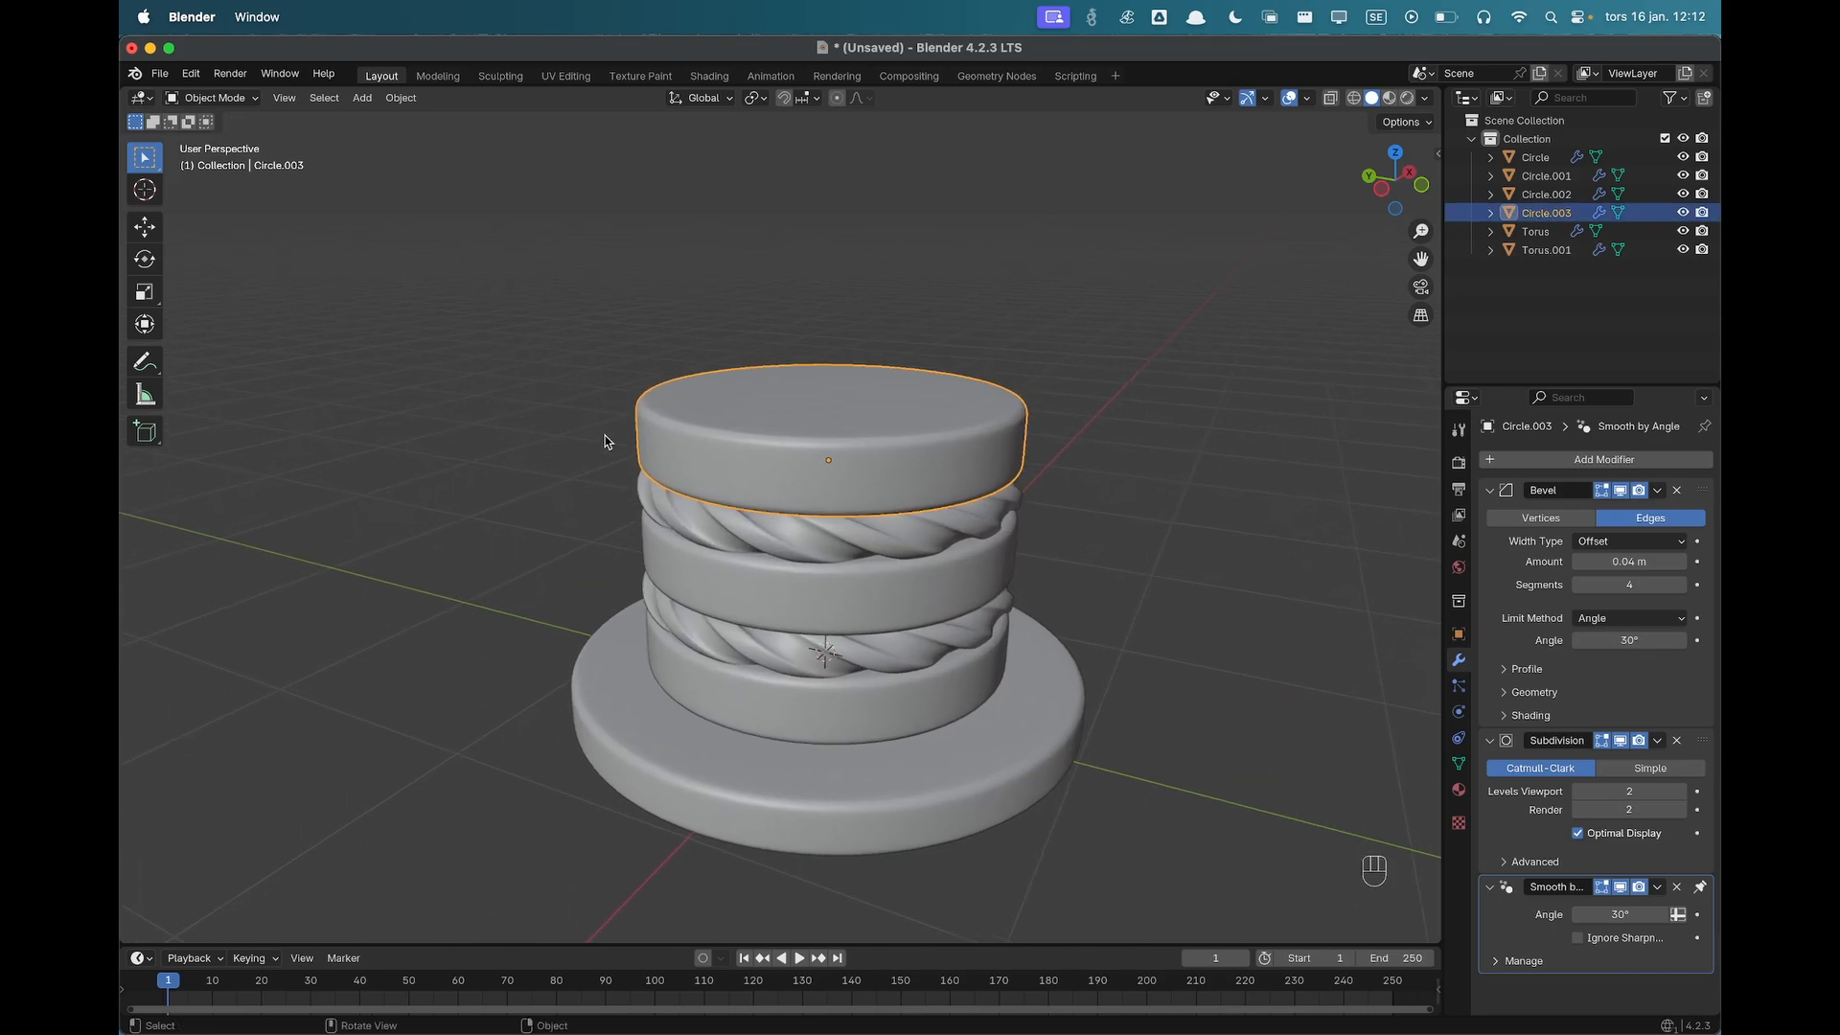
key("Tab")
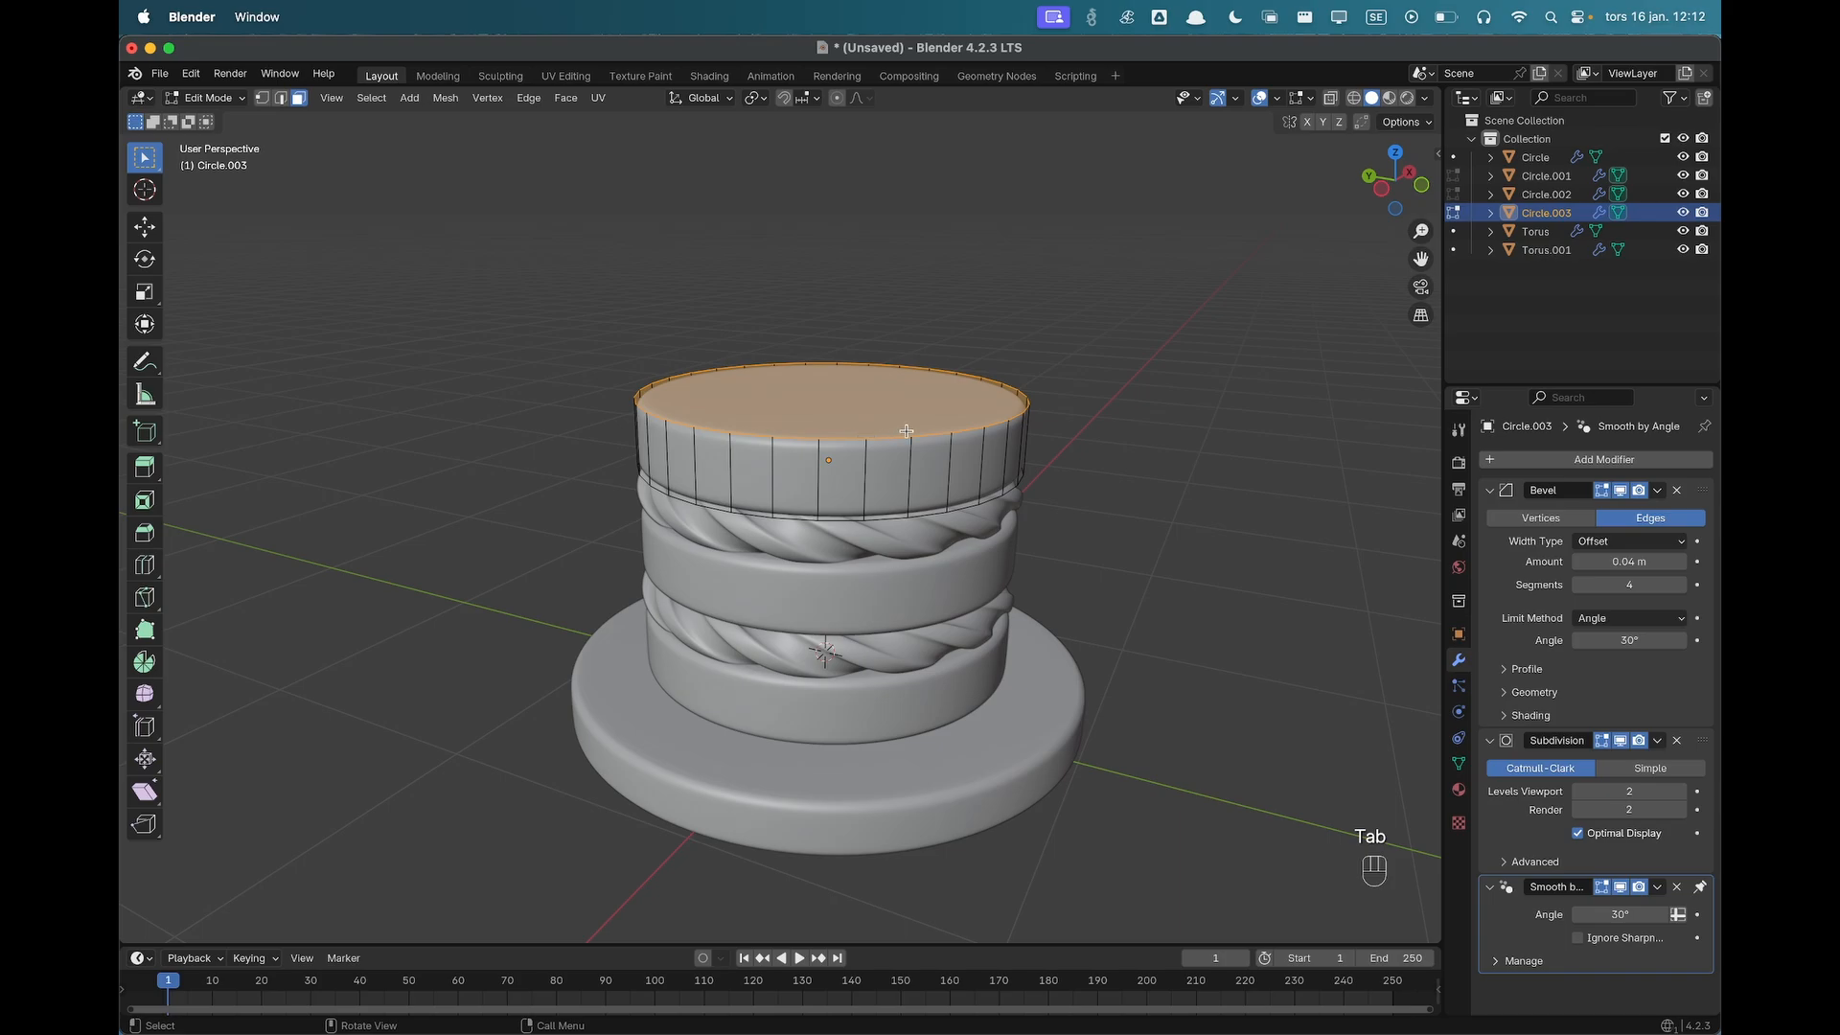
left_click(1107, 414)
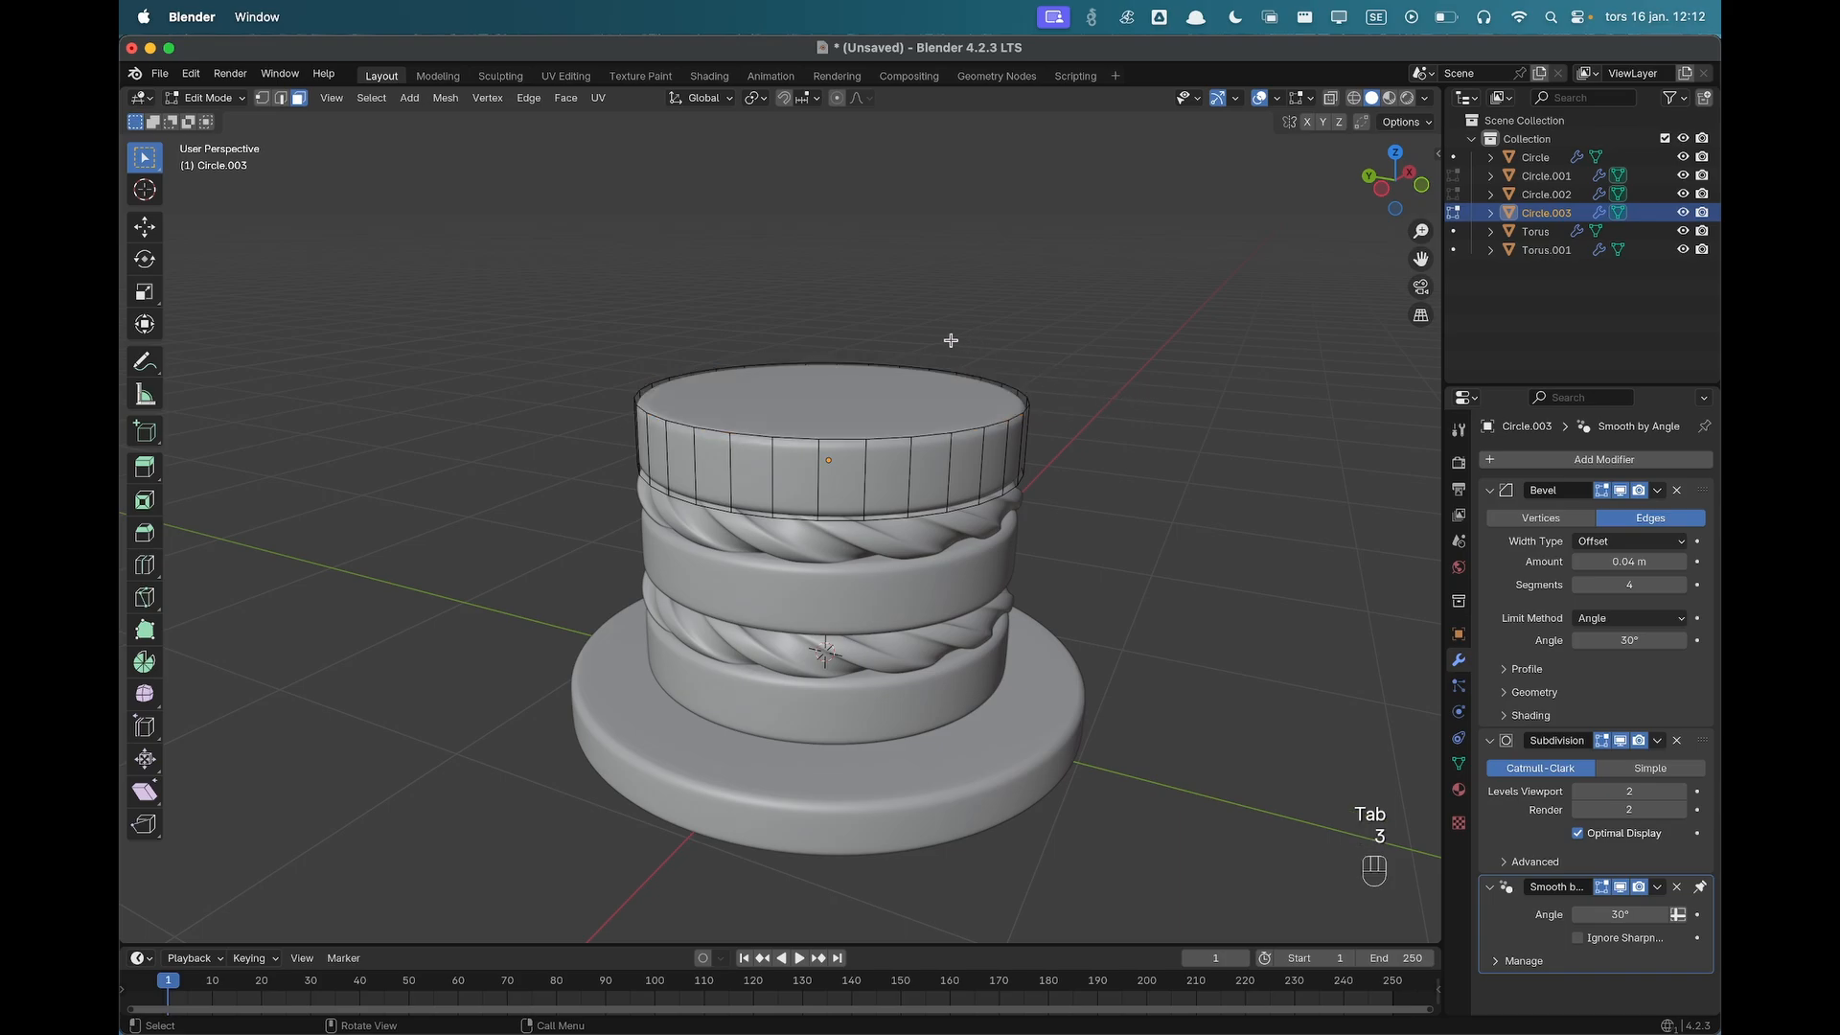
key("3")
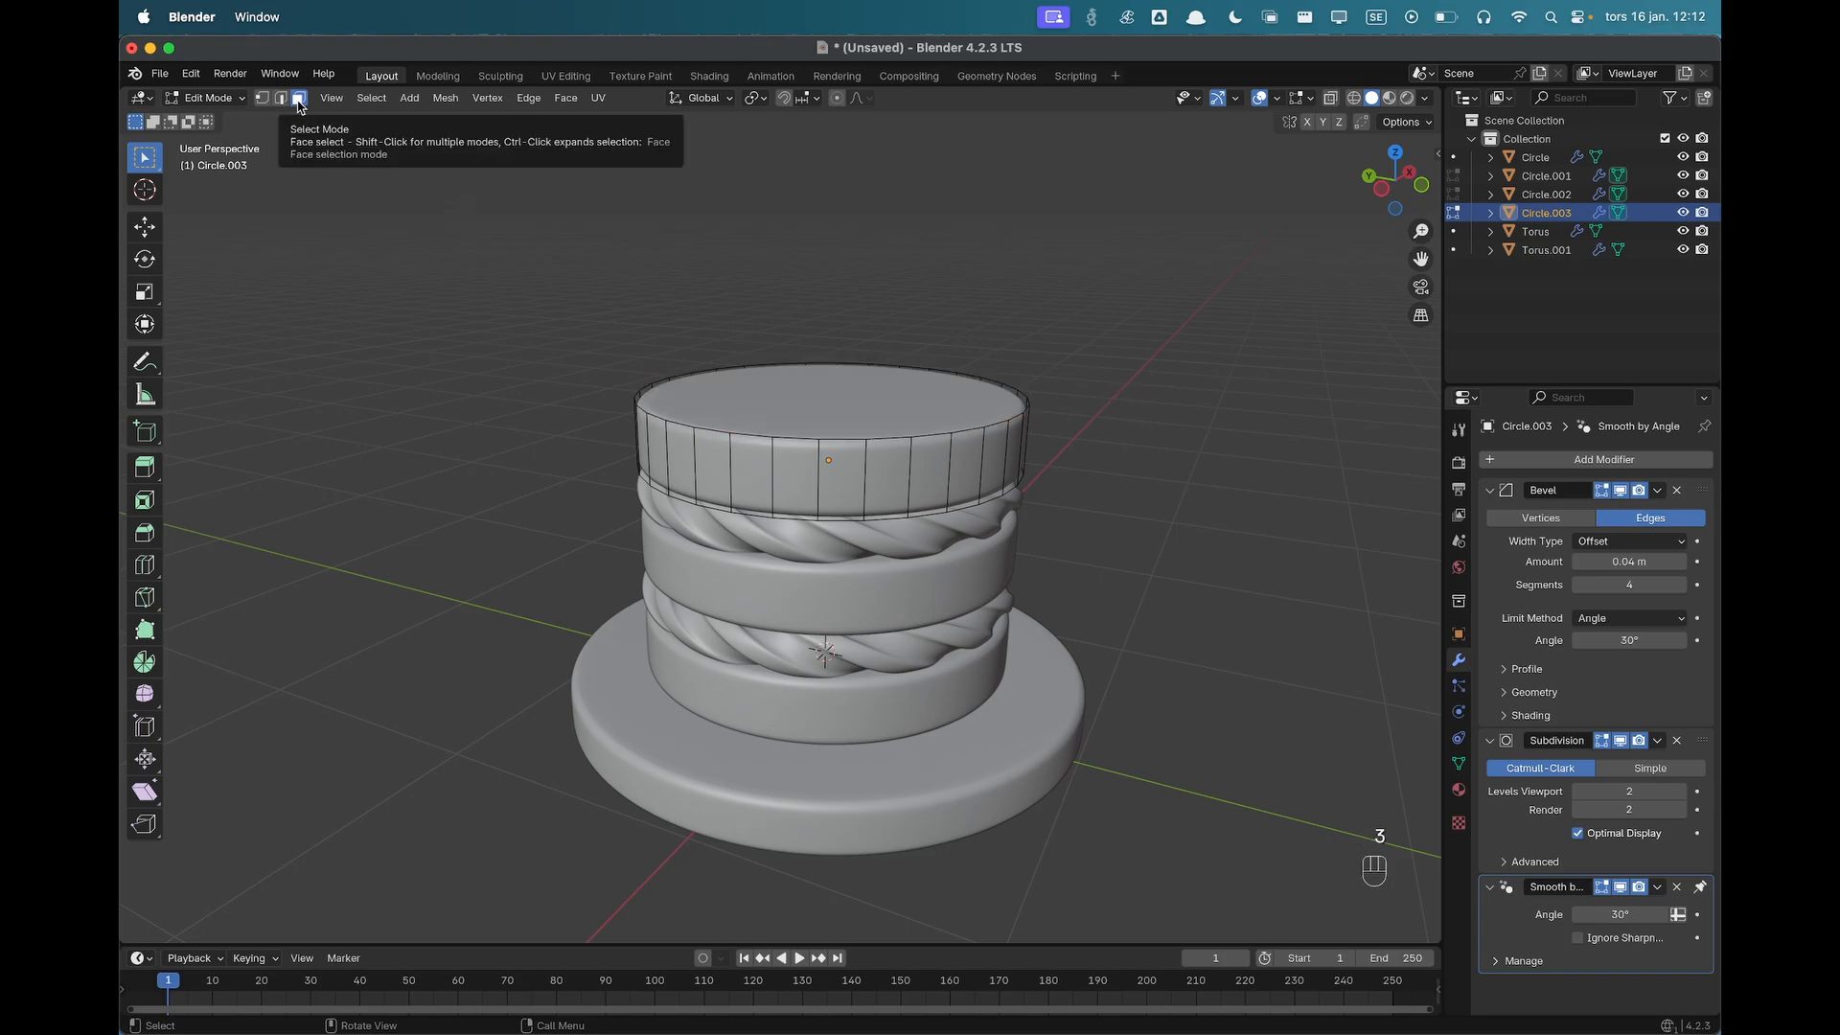
left_click(859, 381)
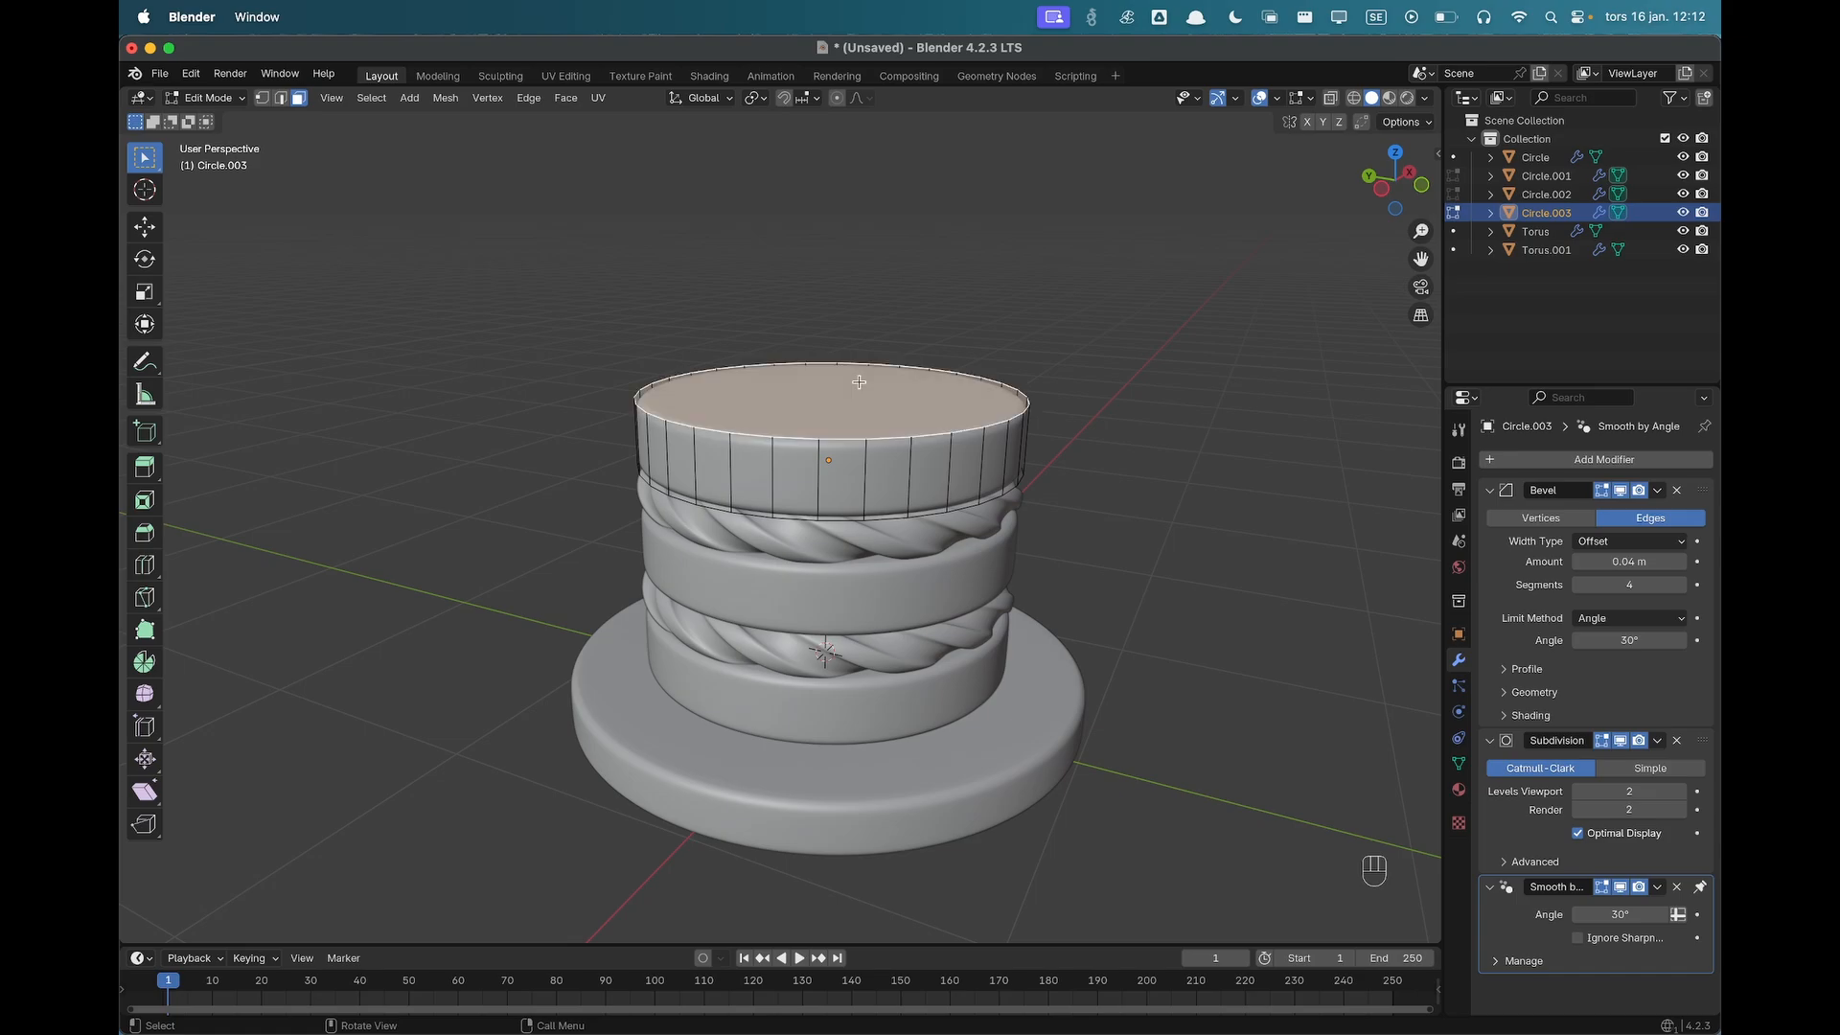
scroll(947, 383, "down", 1)
key("shift+d")
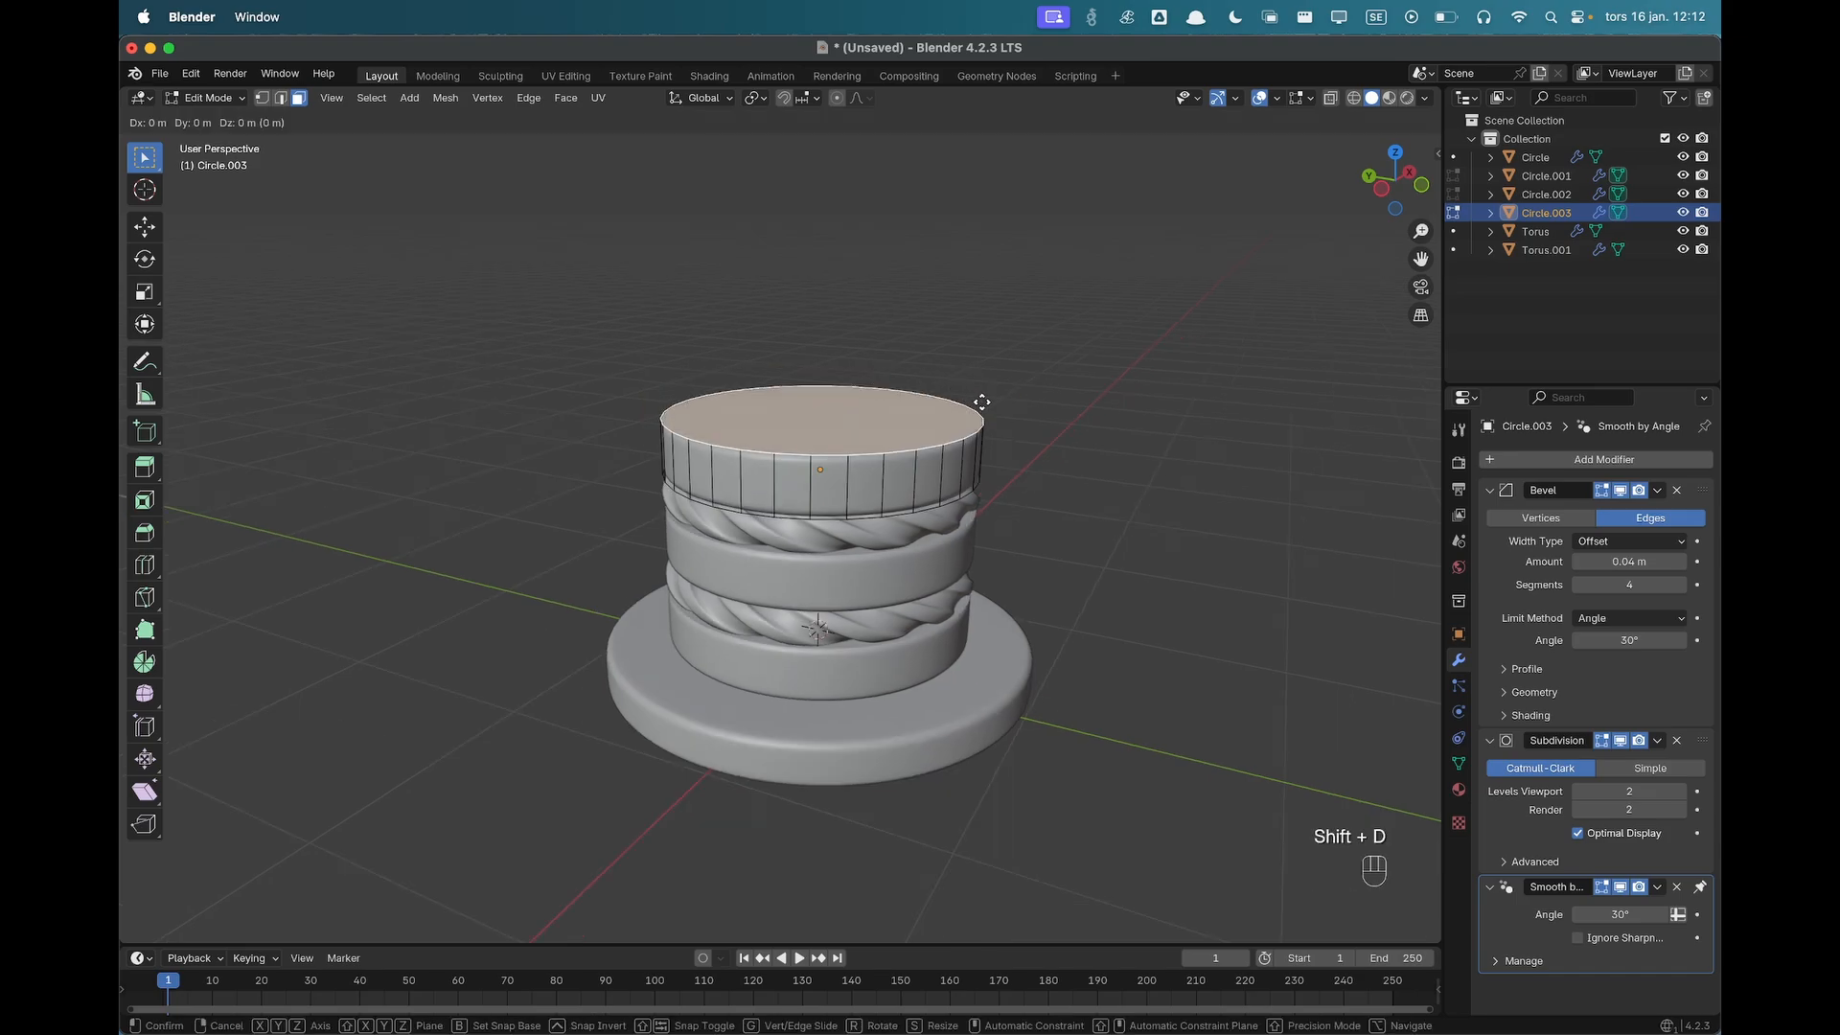
key("z")
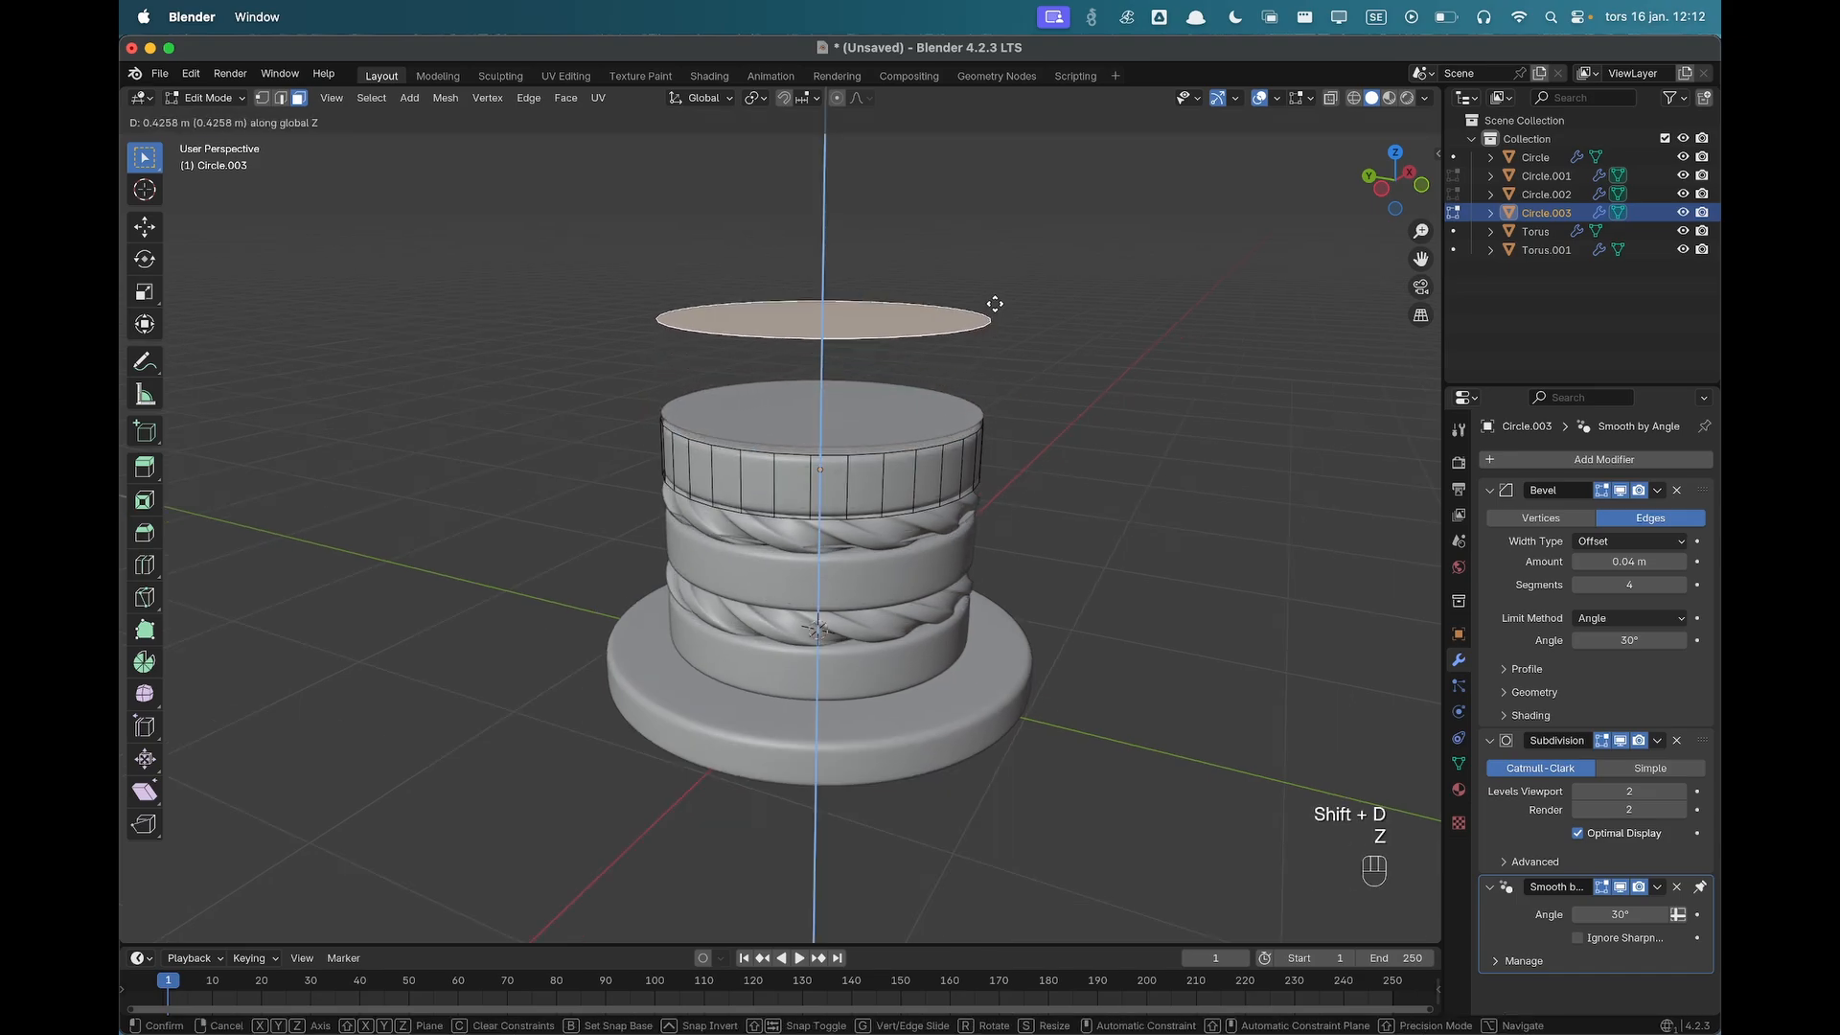
left_click(997, 284)
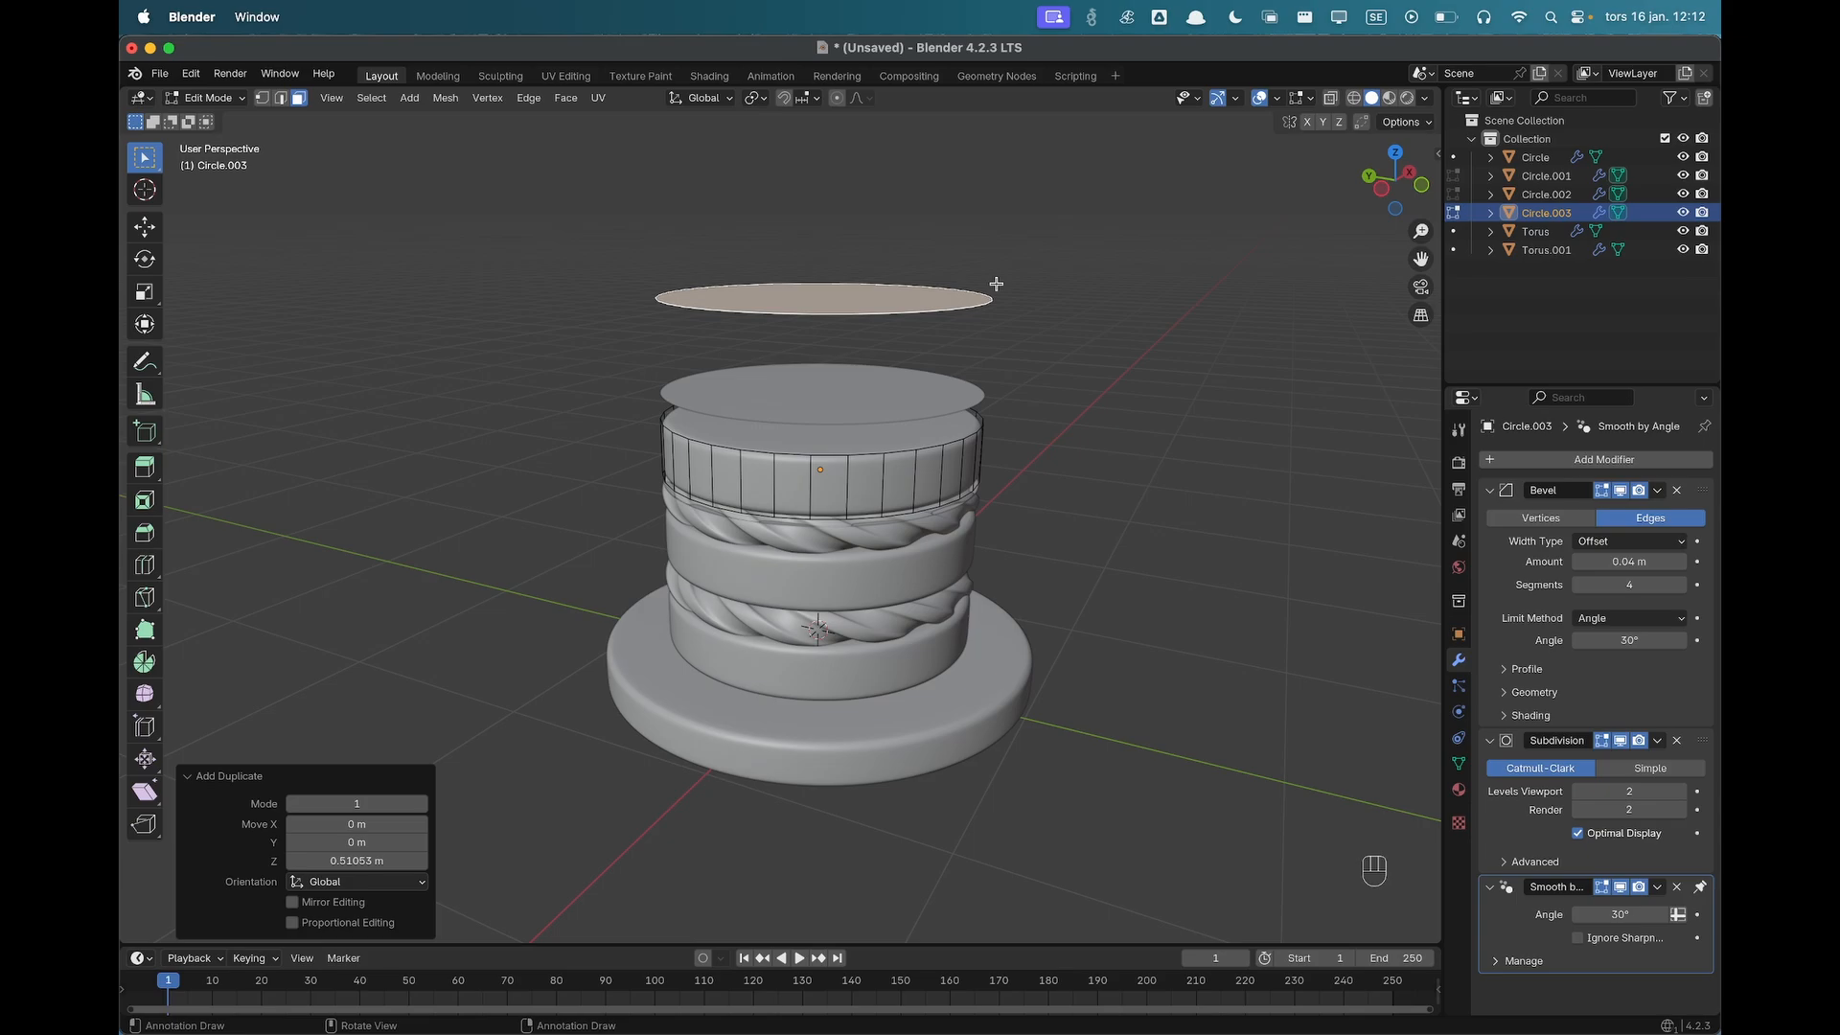
Separate the duplicated face into its own object by selection and return to Object Mode.
key("p")
left_click(997, 284)
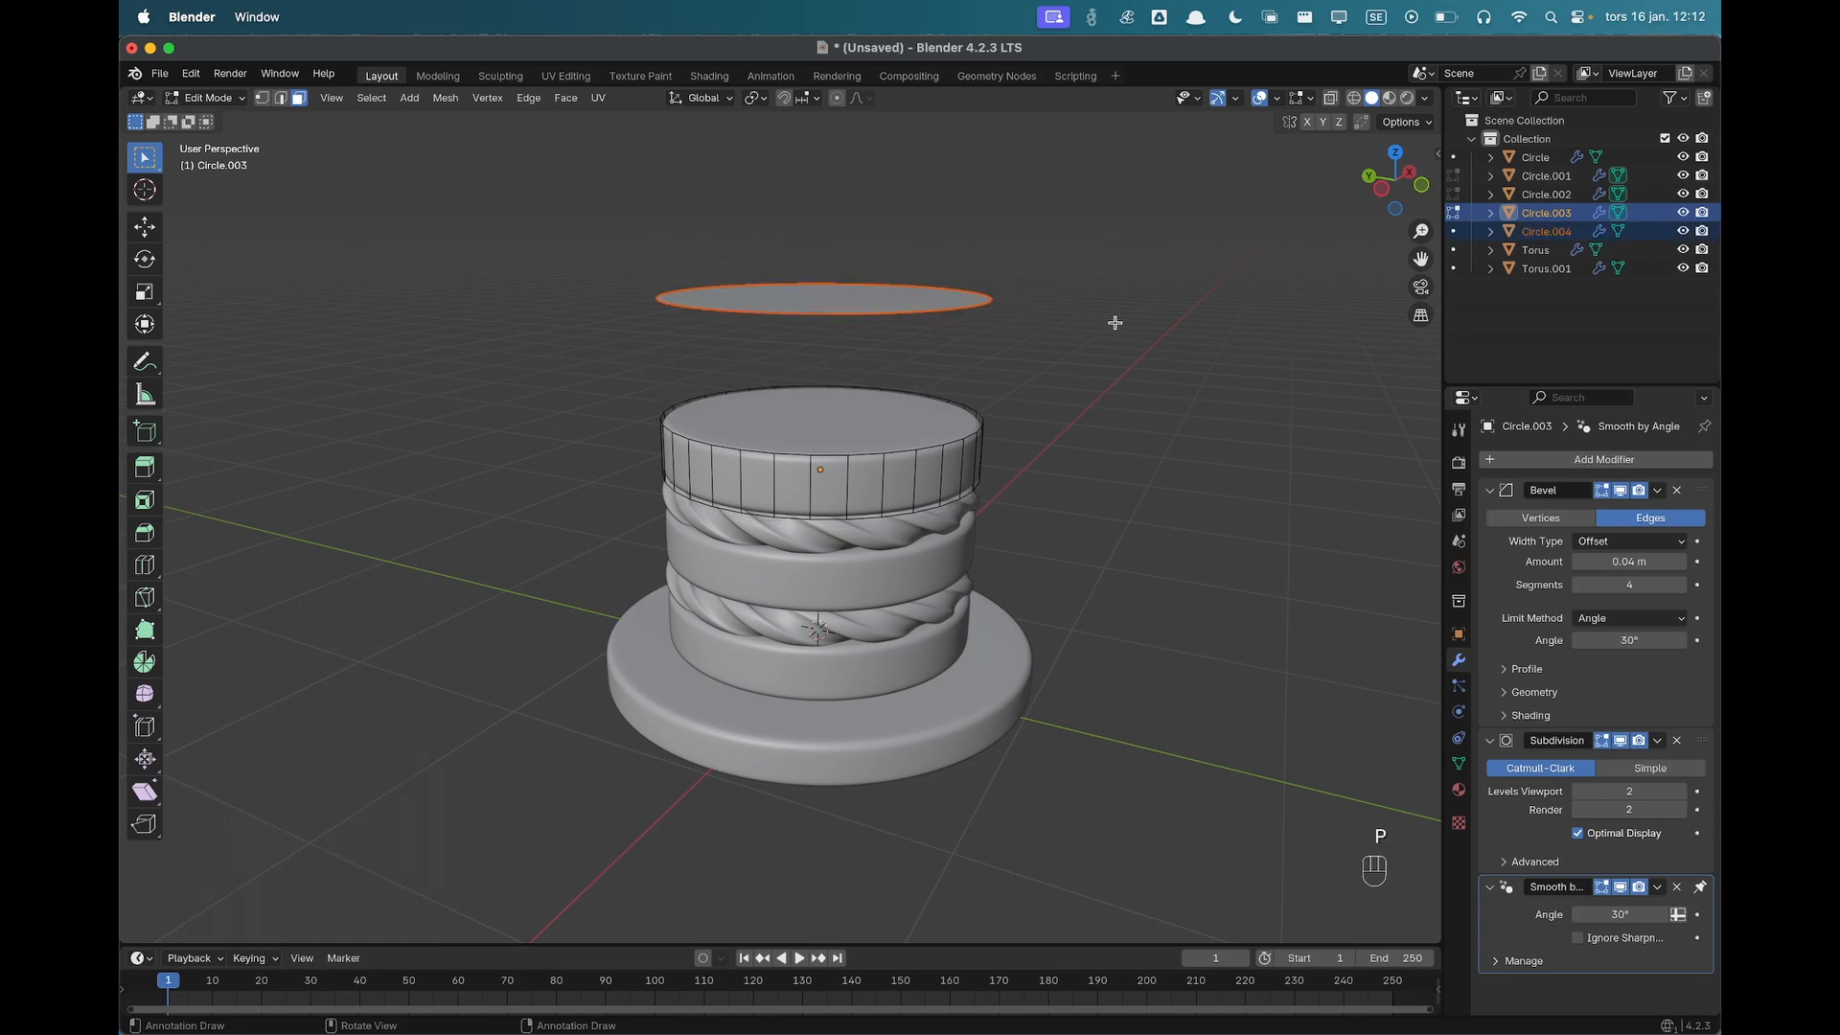
key("p")
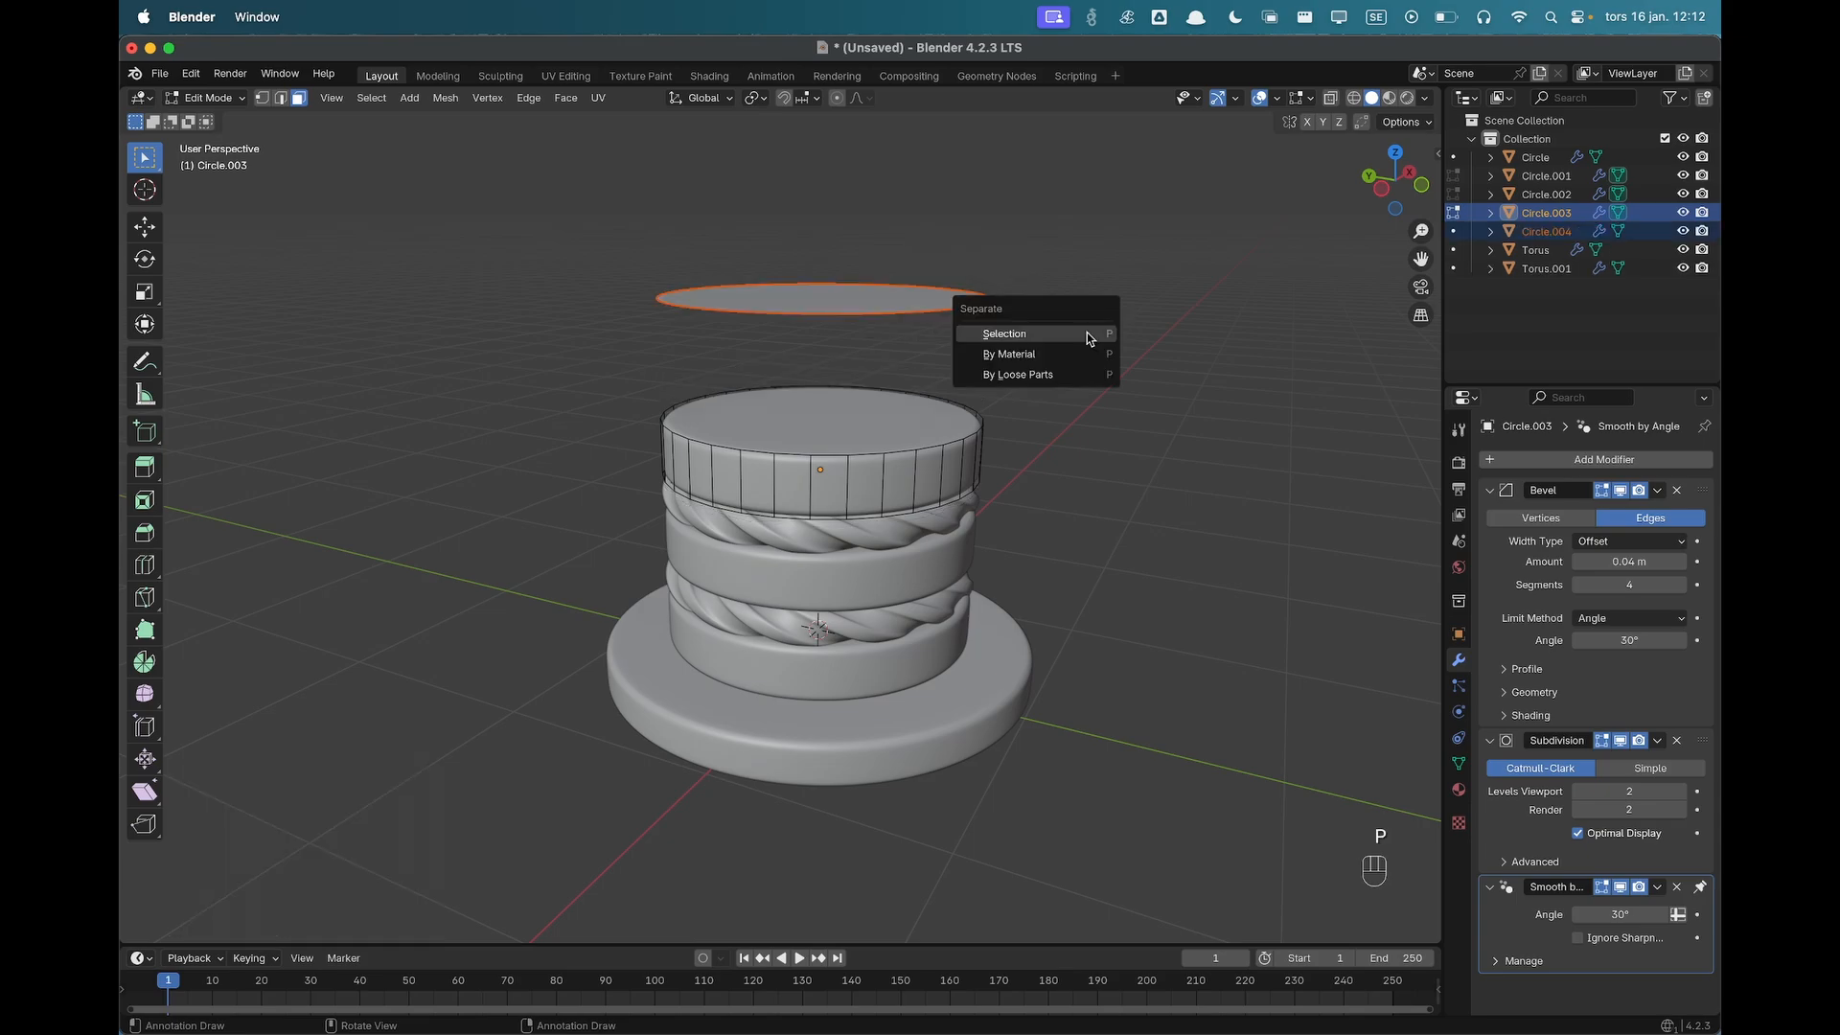
key("Tab")
left_click(822, 307)
key("g")
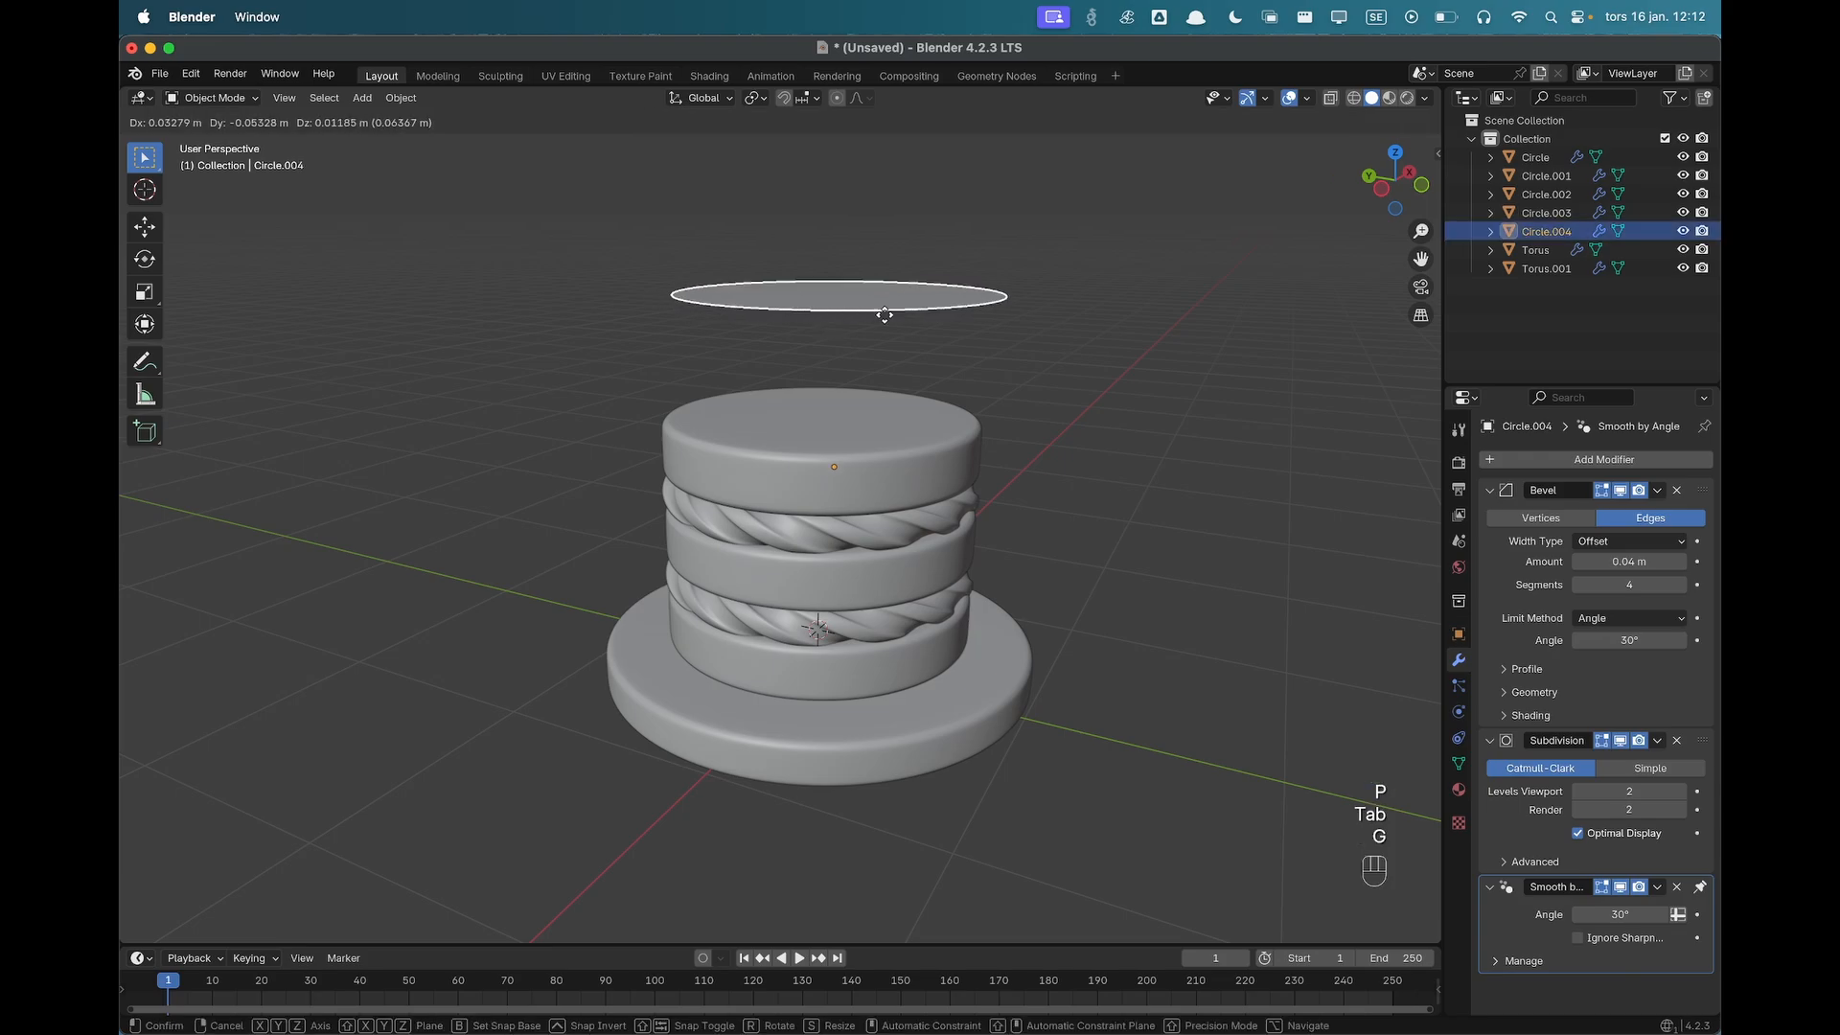
left_click(875, 308)
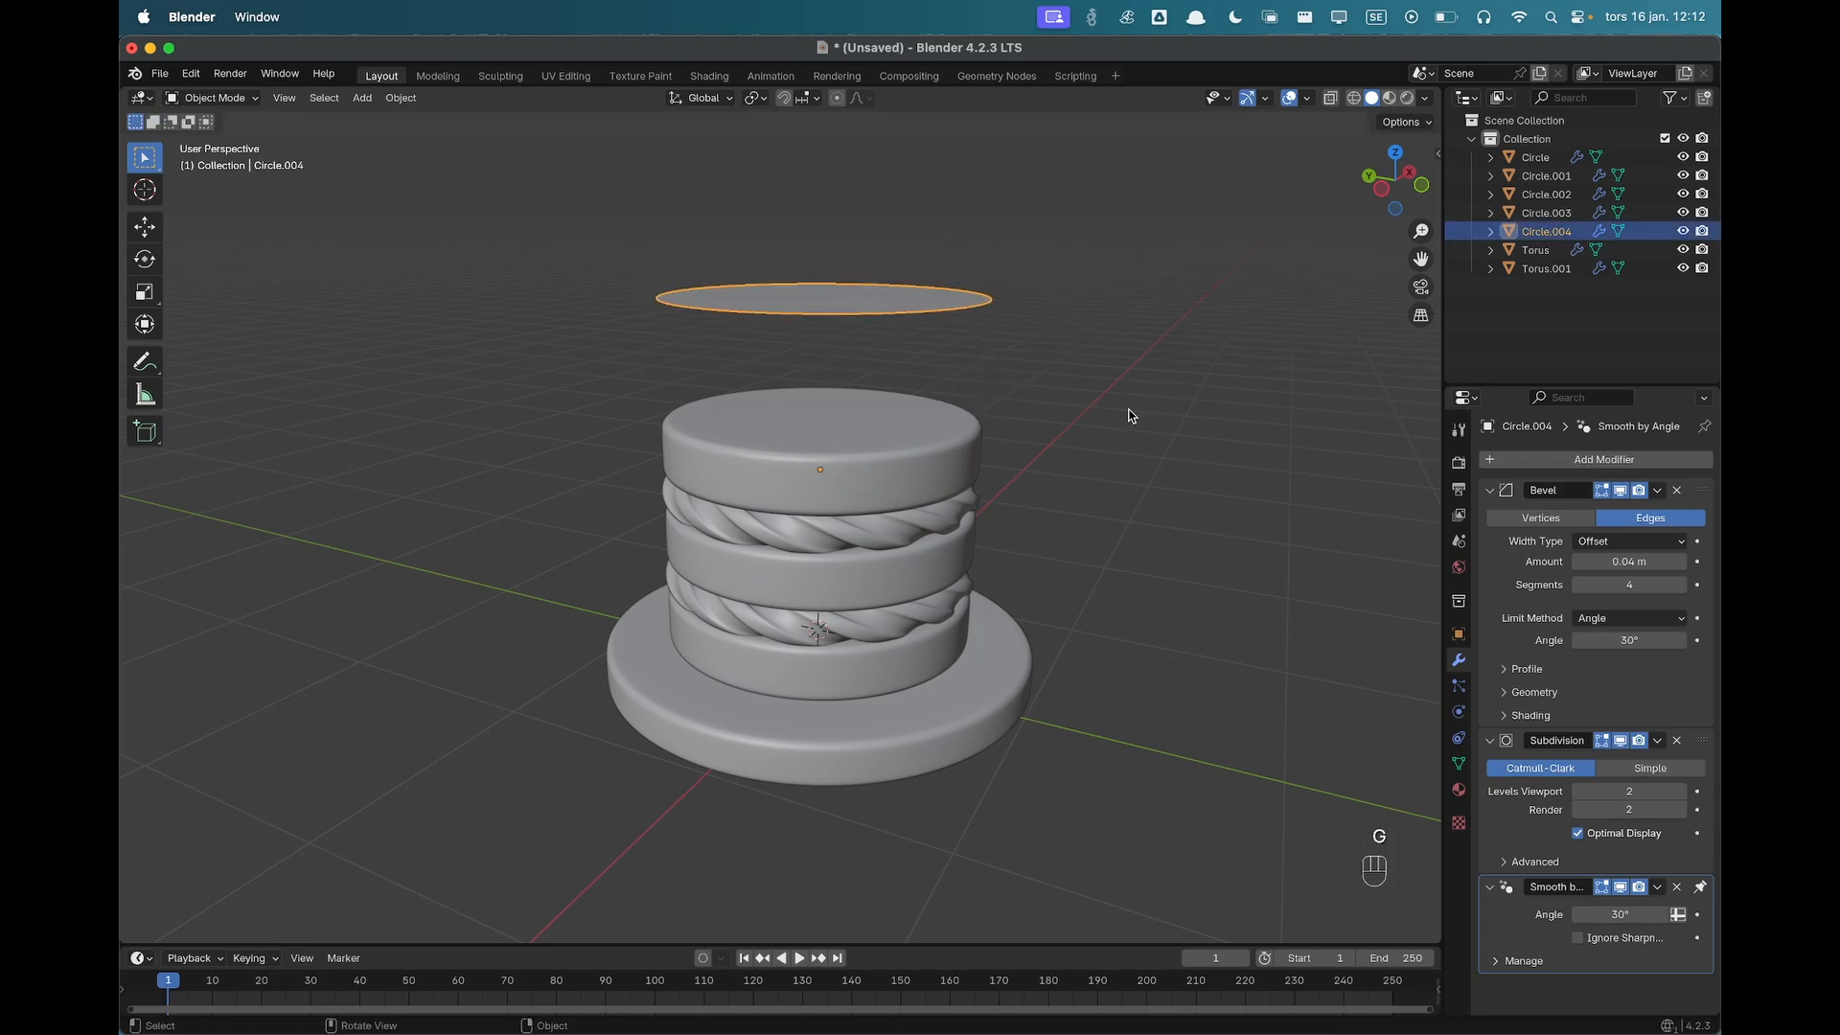
key("Tab")
key("Tab")
left_click(1132, 309)
Extrude the separated circular face about 0.21 m downward along global Z in Edit Mode.
left_click(837, 302)
key("g")
right_click(824, 268)
key("Tab")
key("3")
key("g")
key("Escape")
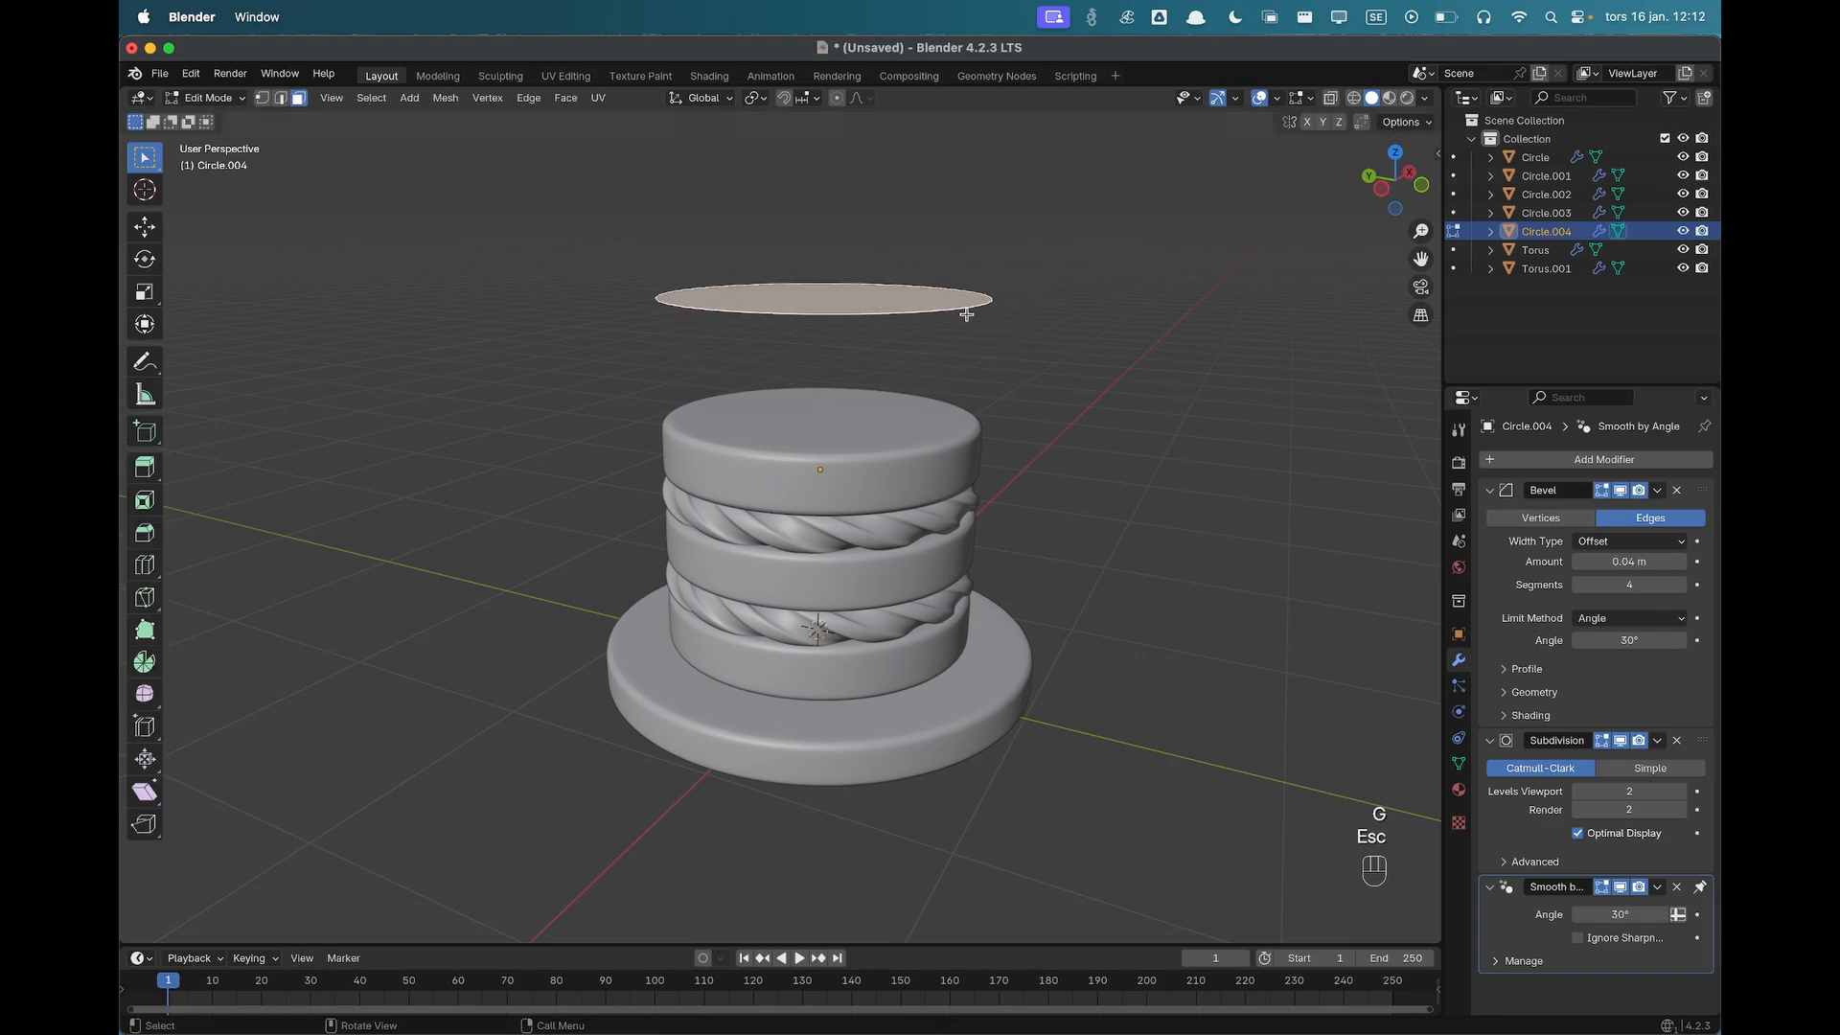
middle_click_drag(978, 313, 1103, 342)
key("2")
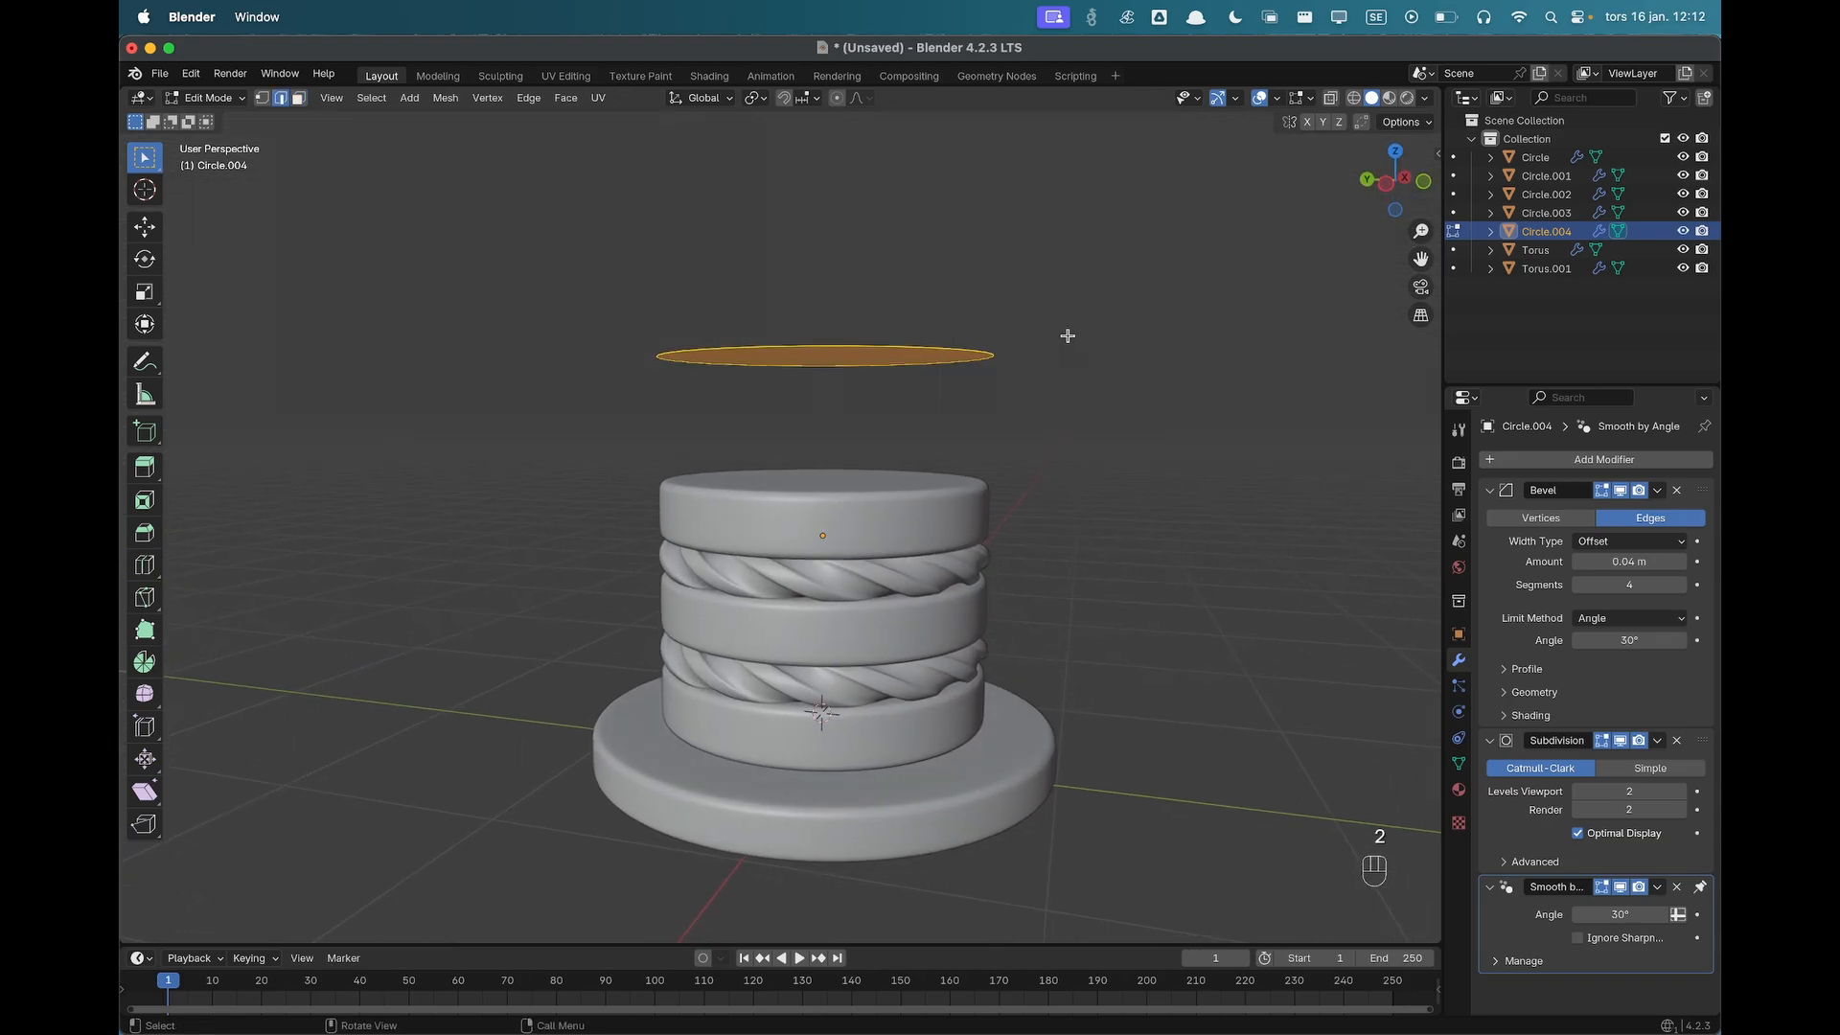
key("e")
key("z")
key("z")
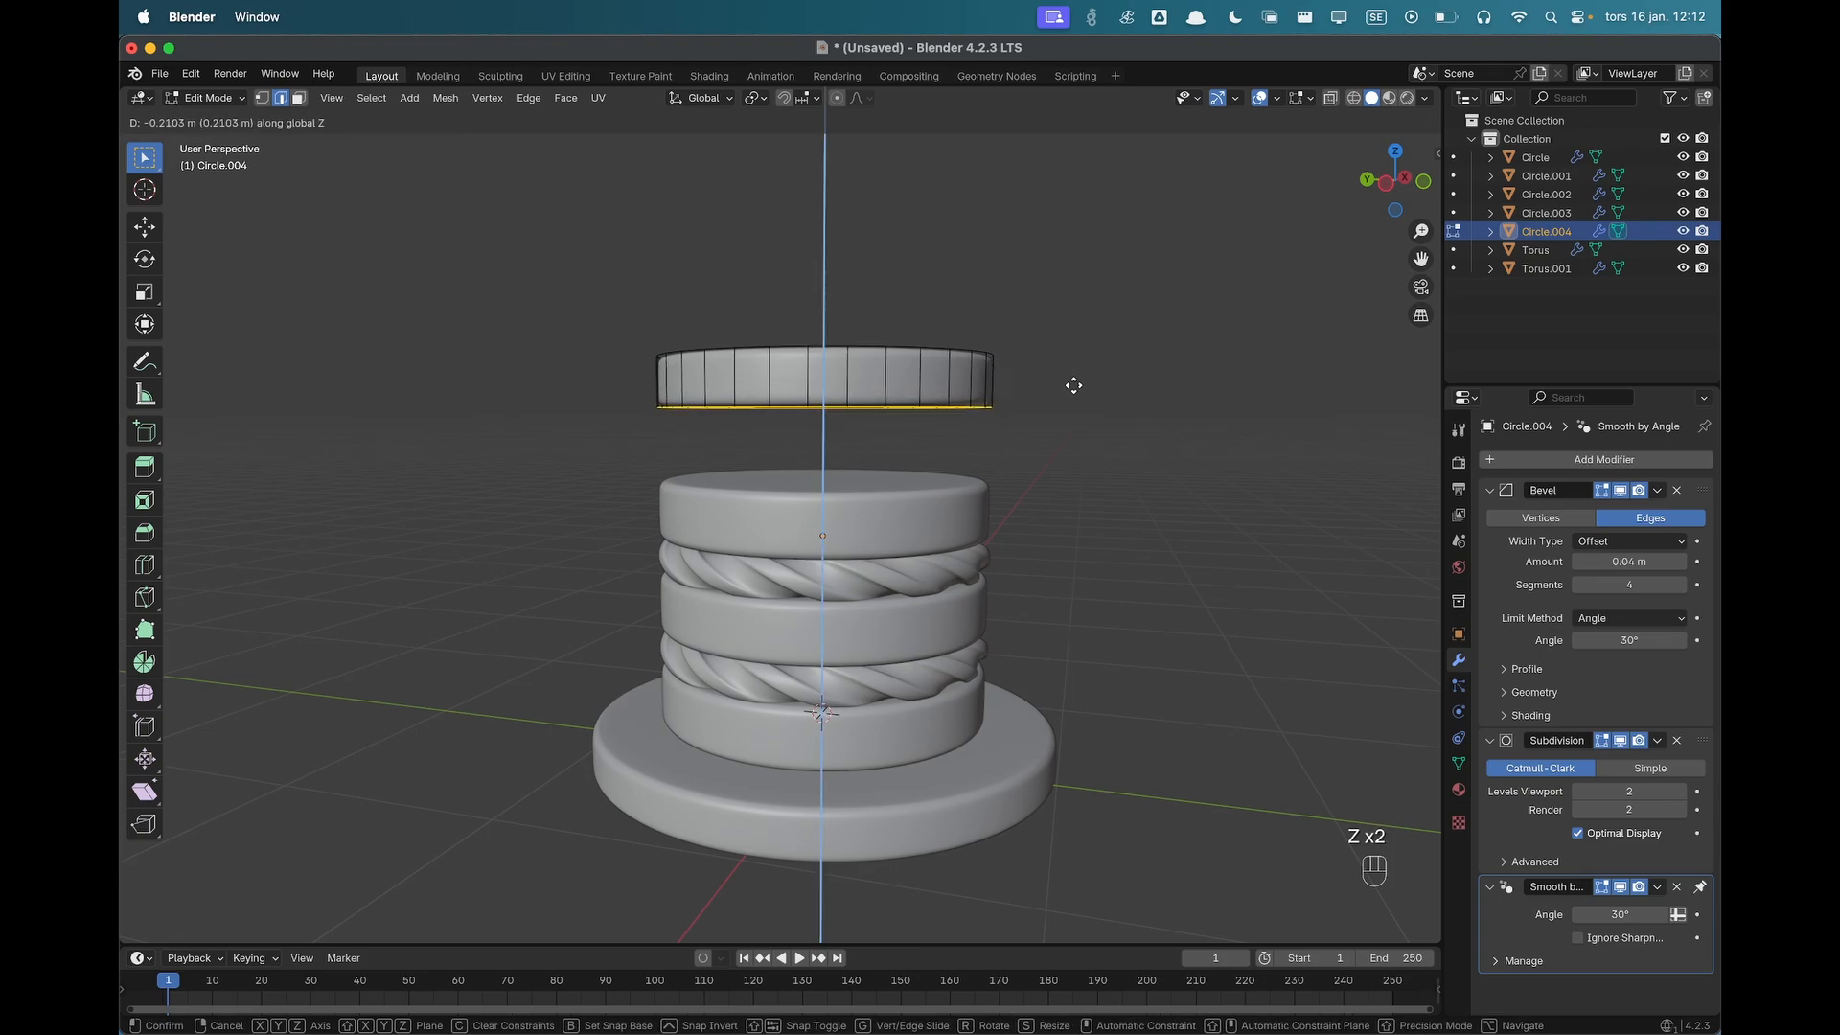
left_click(1072, 385)
middle_click_drag(919, 414, 1015, 398)
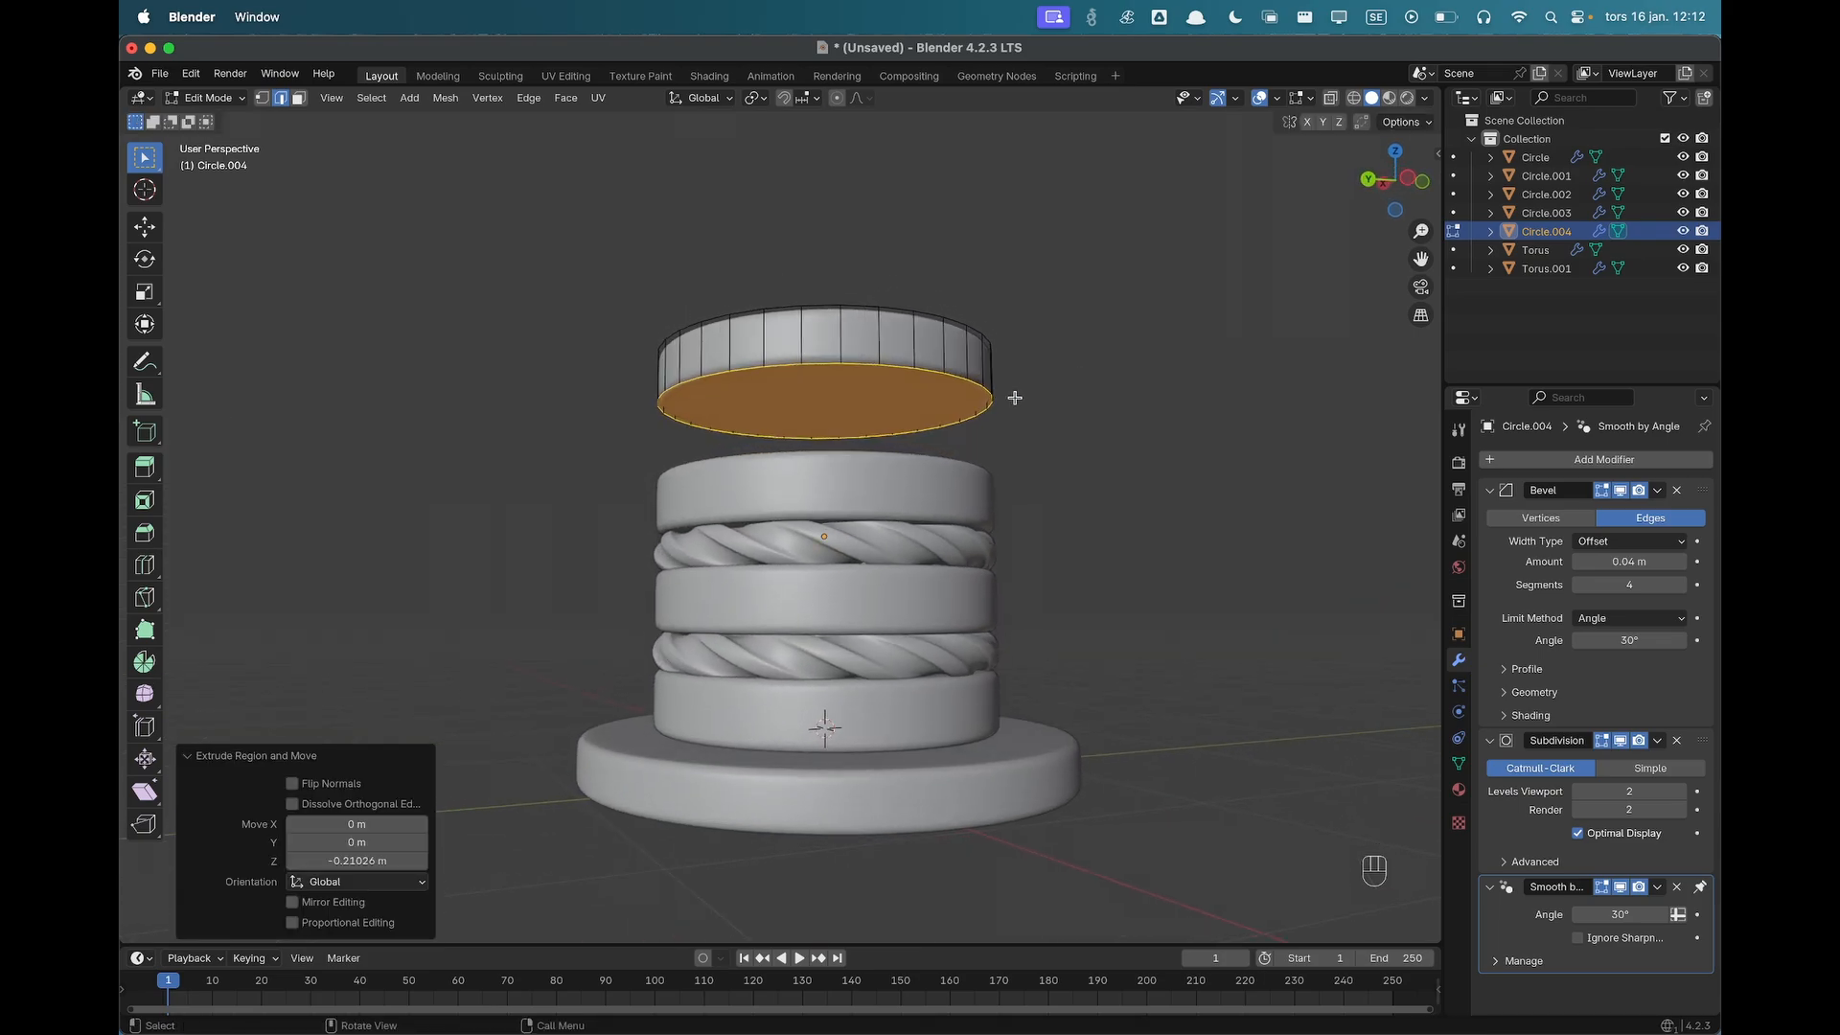
Delete the bottom face of the extruded cap so it is open underneath, and return to Object Mode.
key("Tab")
scroll(961, 402, "up", 4)
key("Tab")
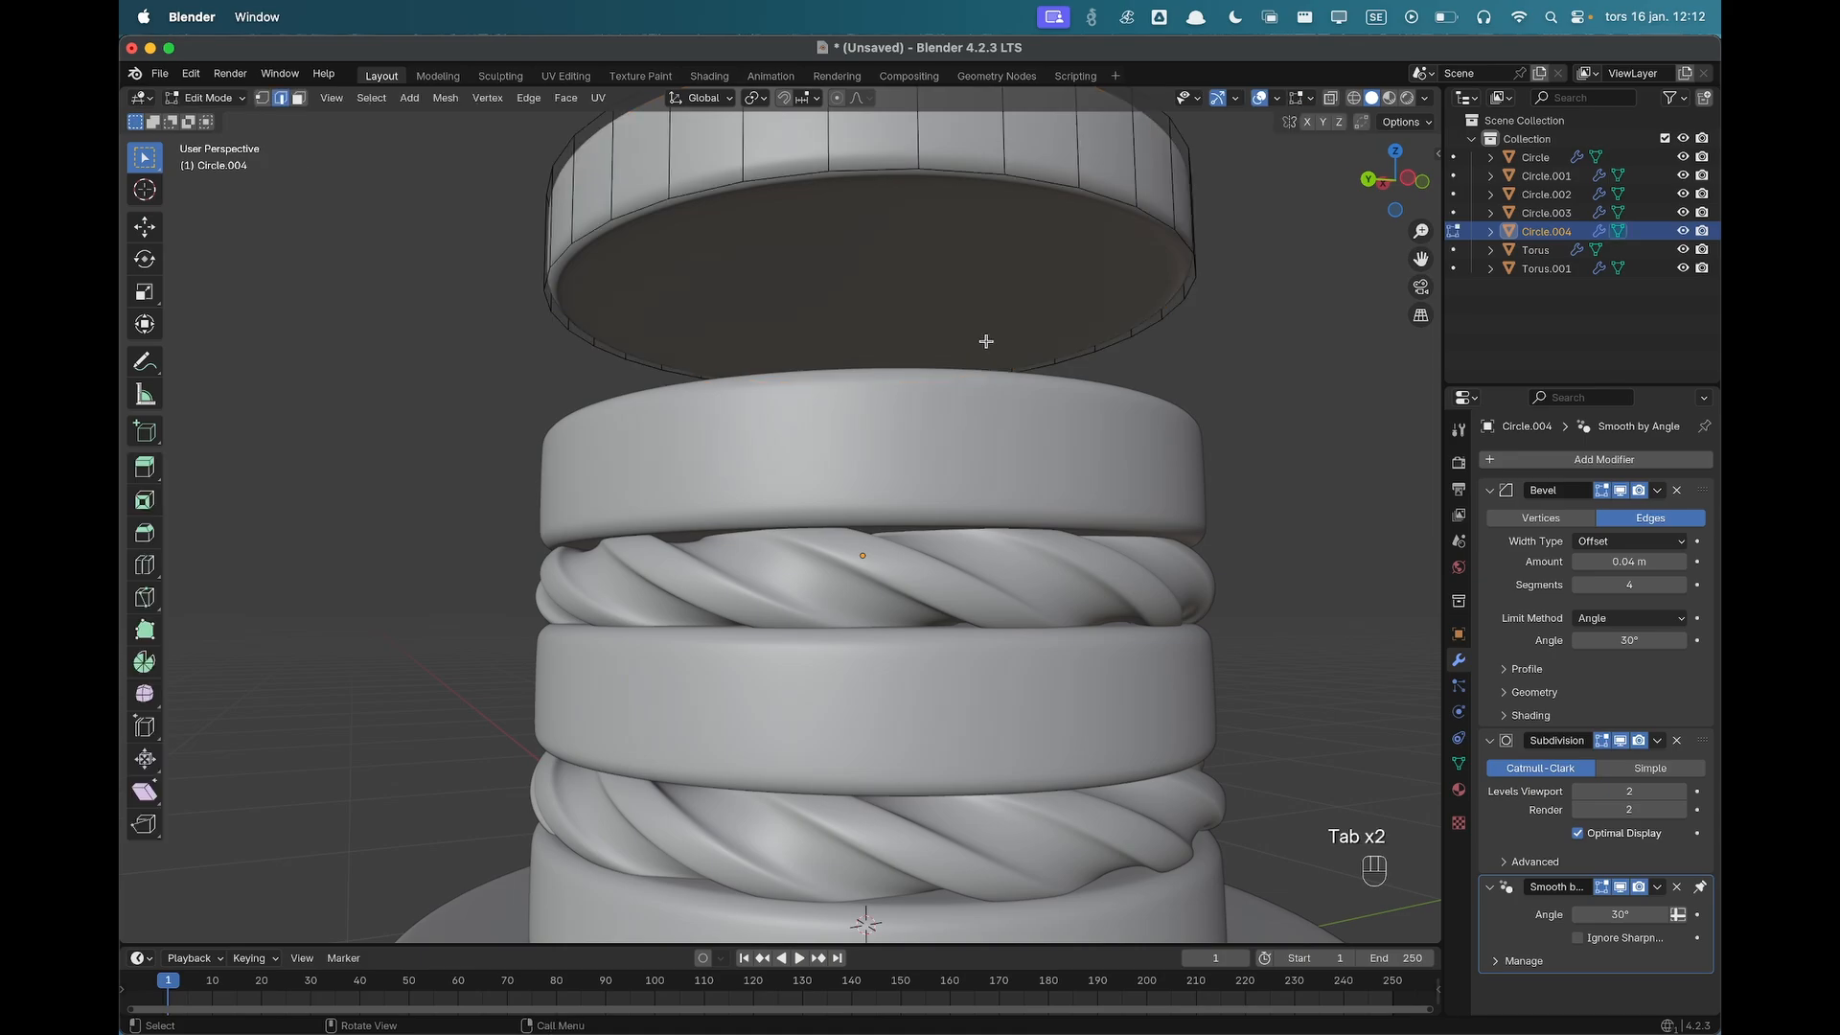
key("3")
left_click(961, 305)
scroll(961, 304, "down", 1)
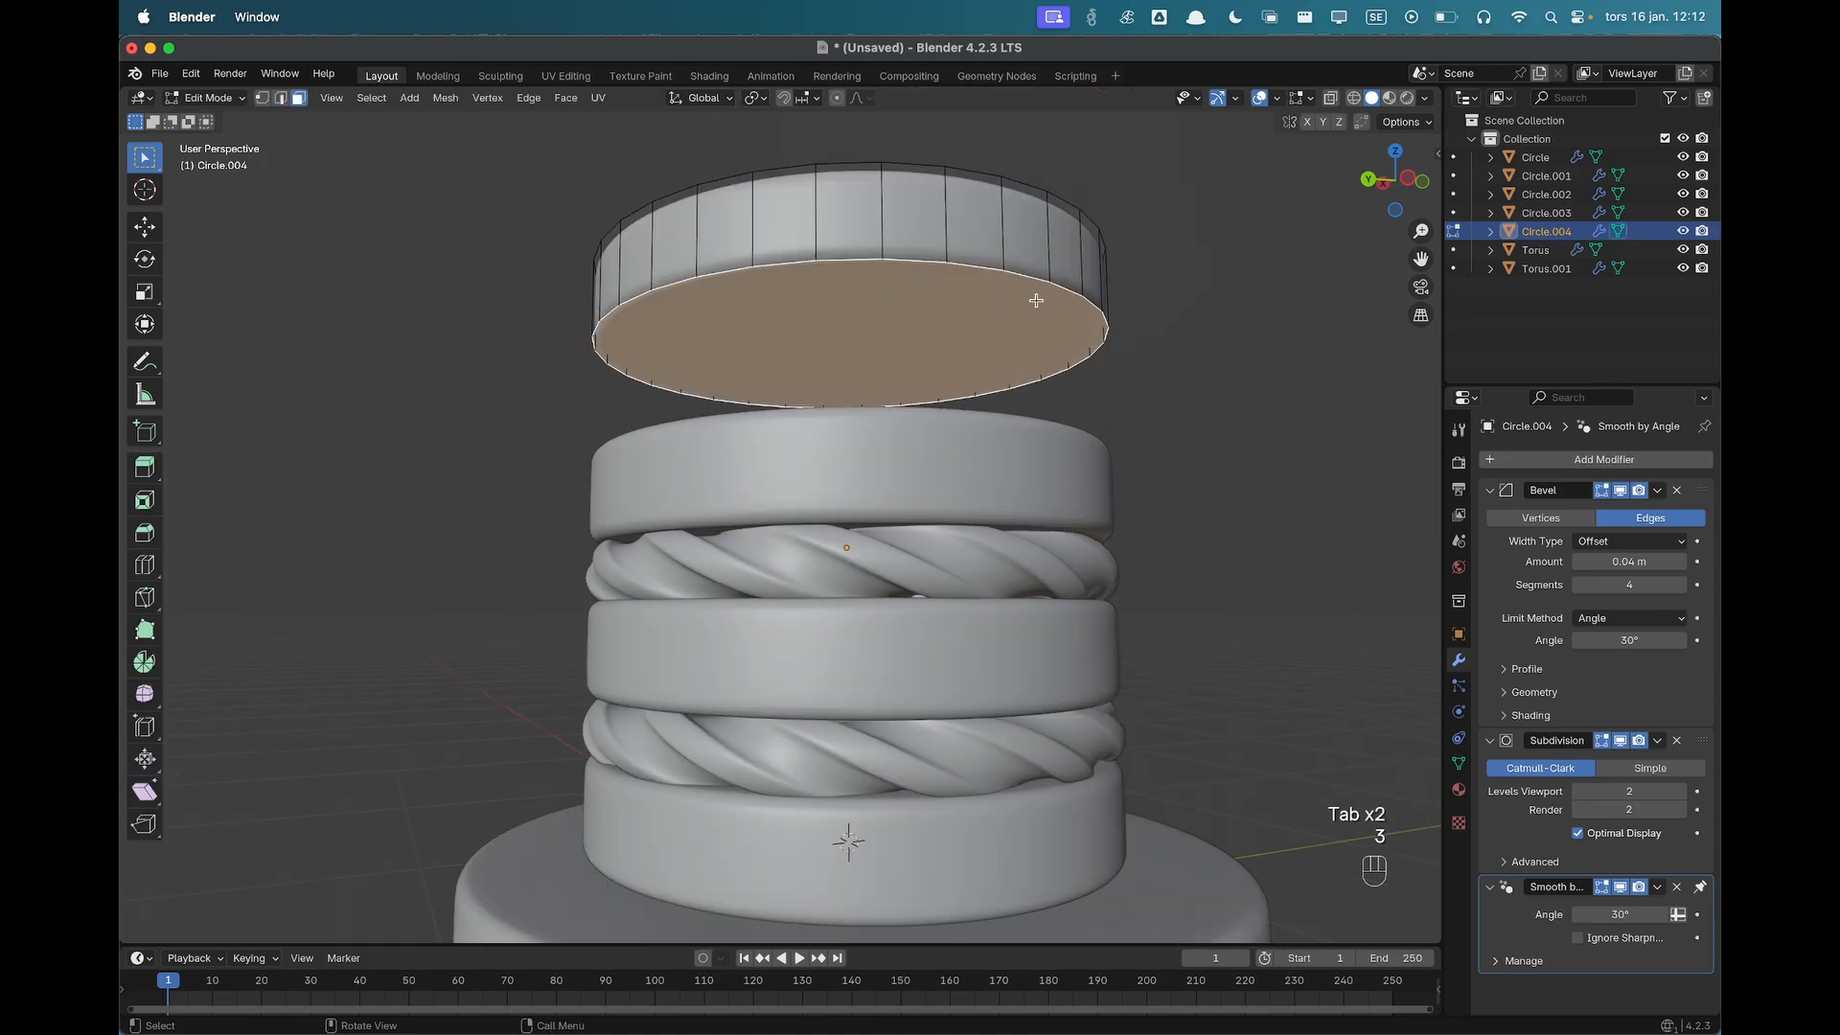
key("x")
left_click(1121, 300)
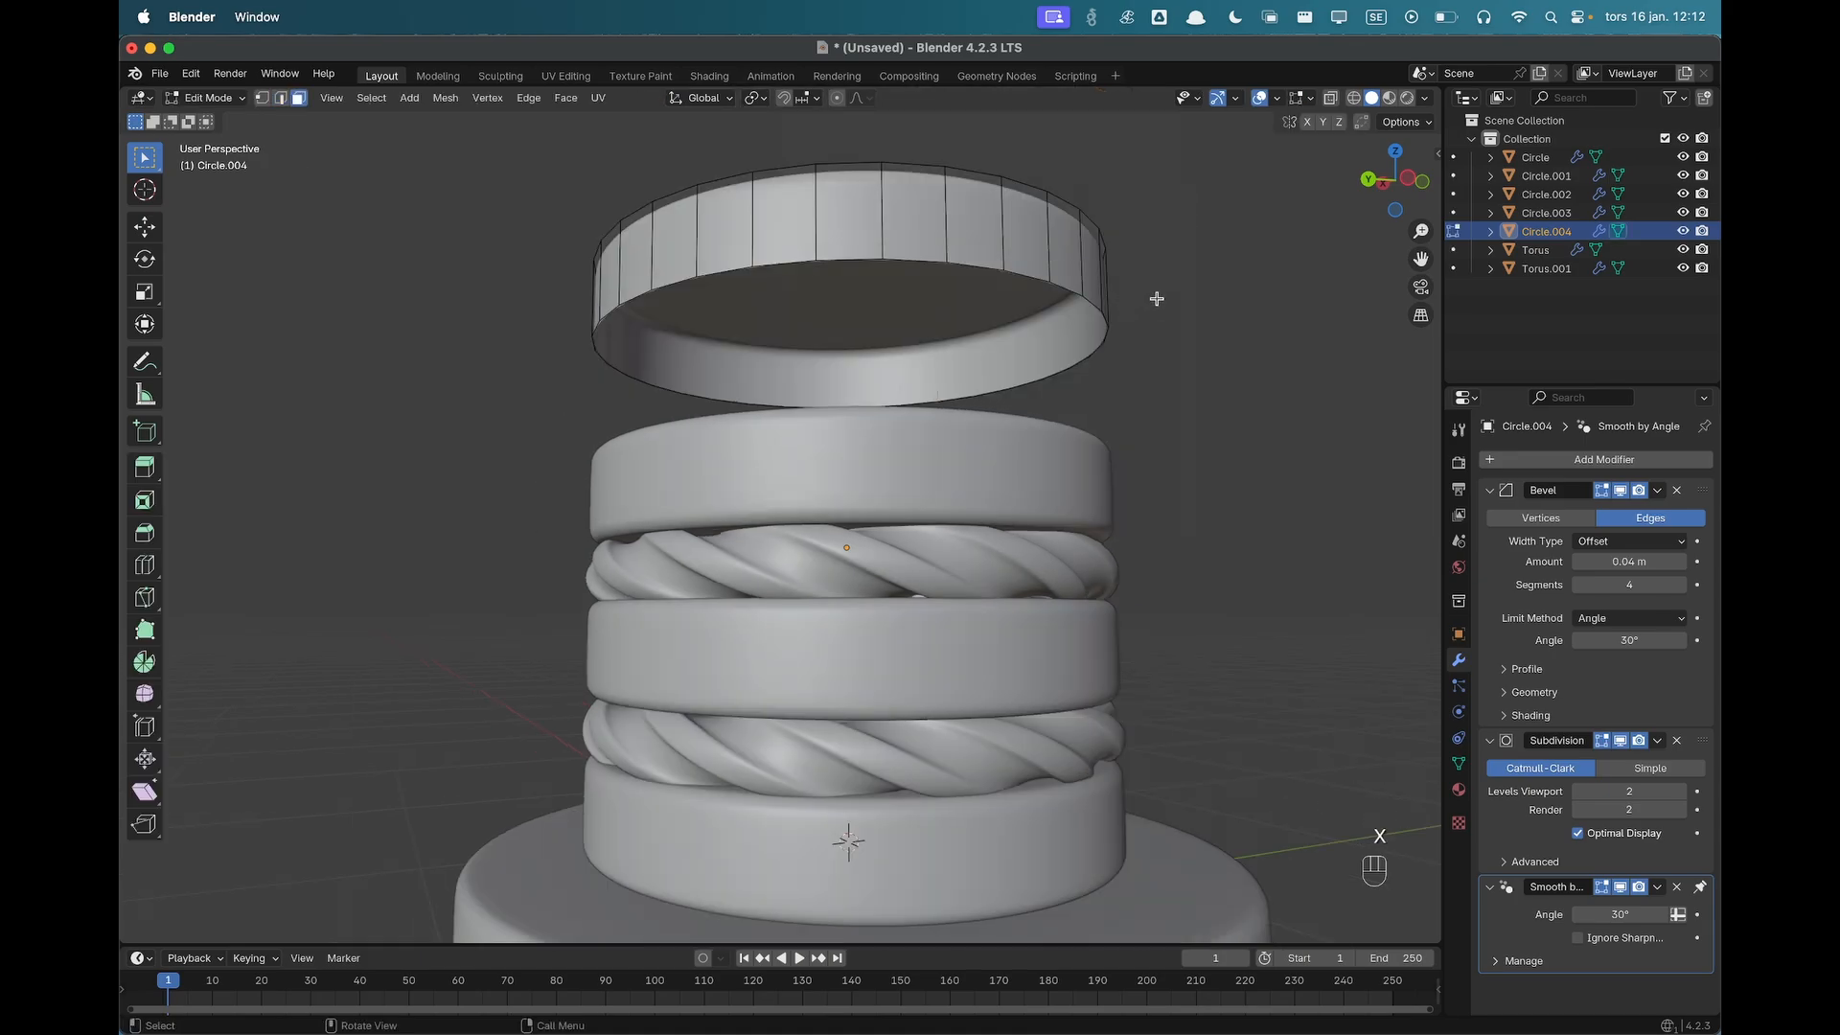
middle_click_drag(1157, 299, 1059, 362)
key("Tab")
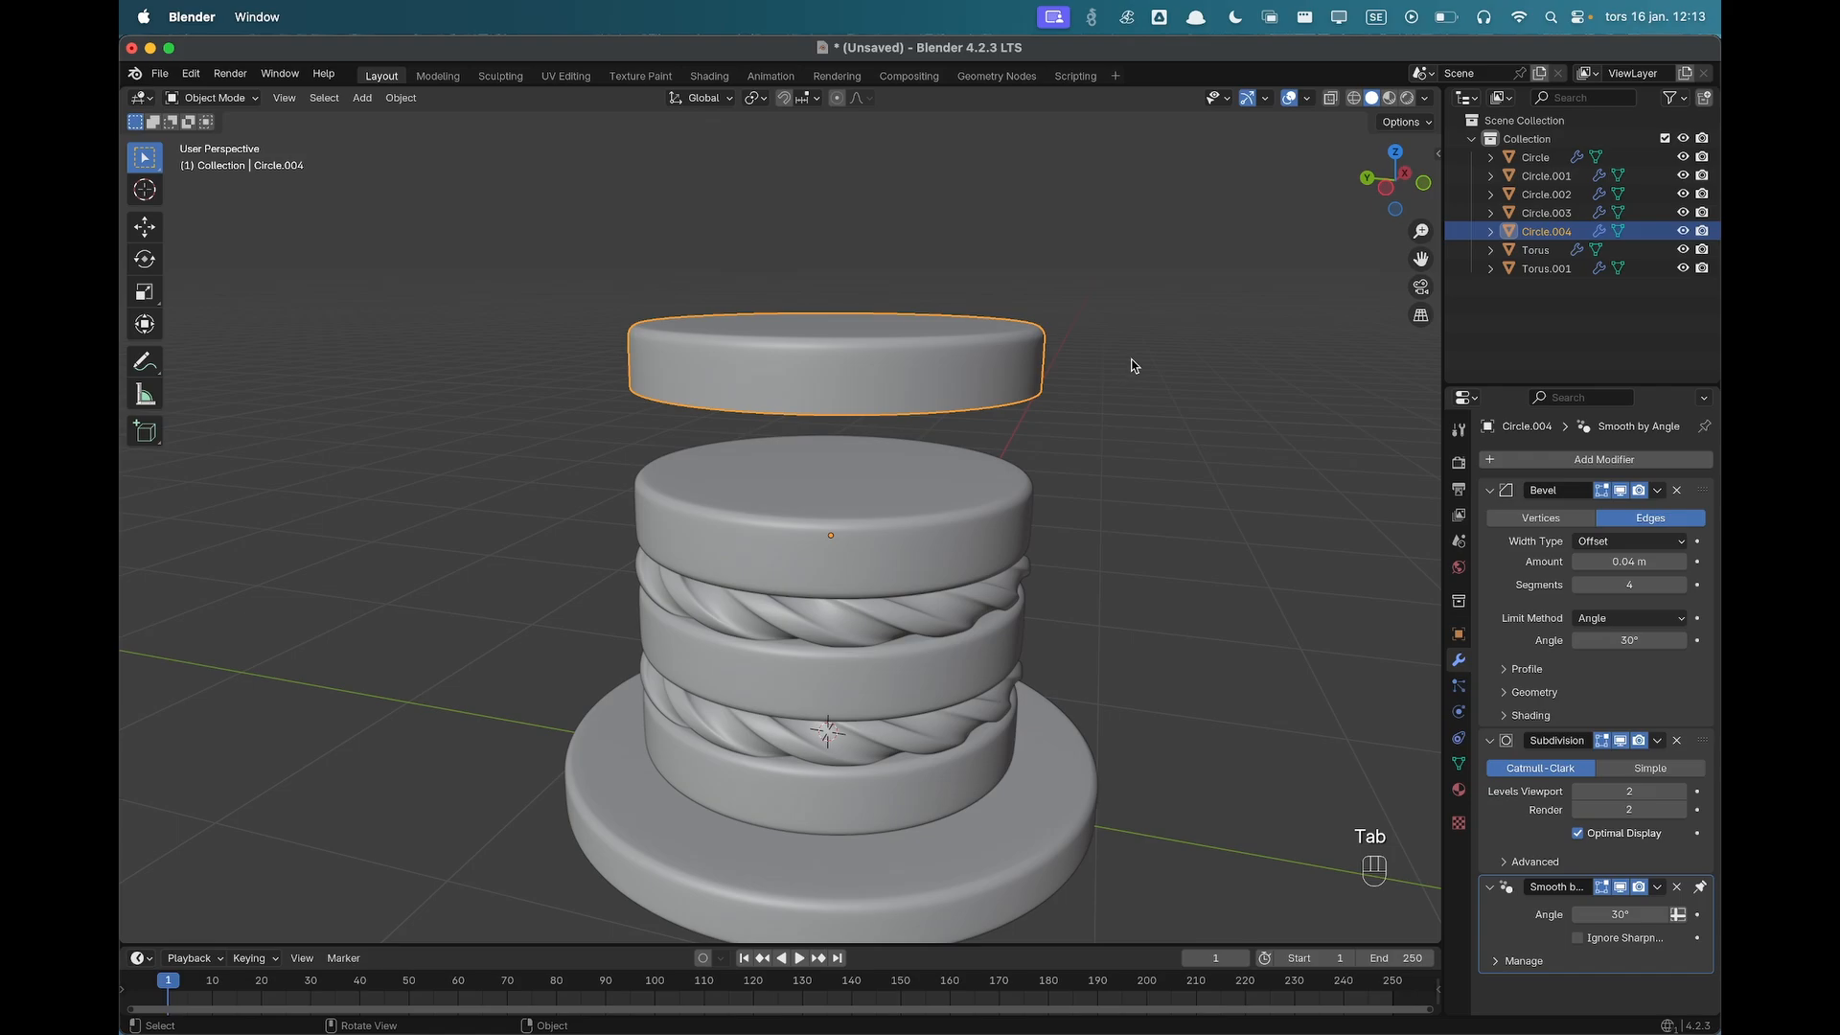
Lower the open cap about 0.498 m along Z in front view so it sits over the topmost disc.
key("grave")
left_click(1079, 324)
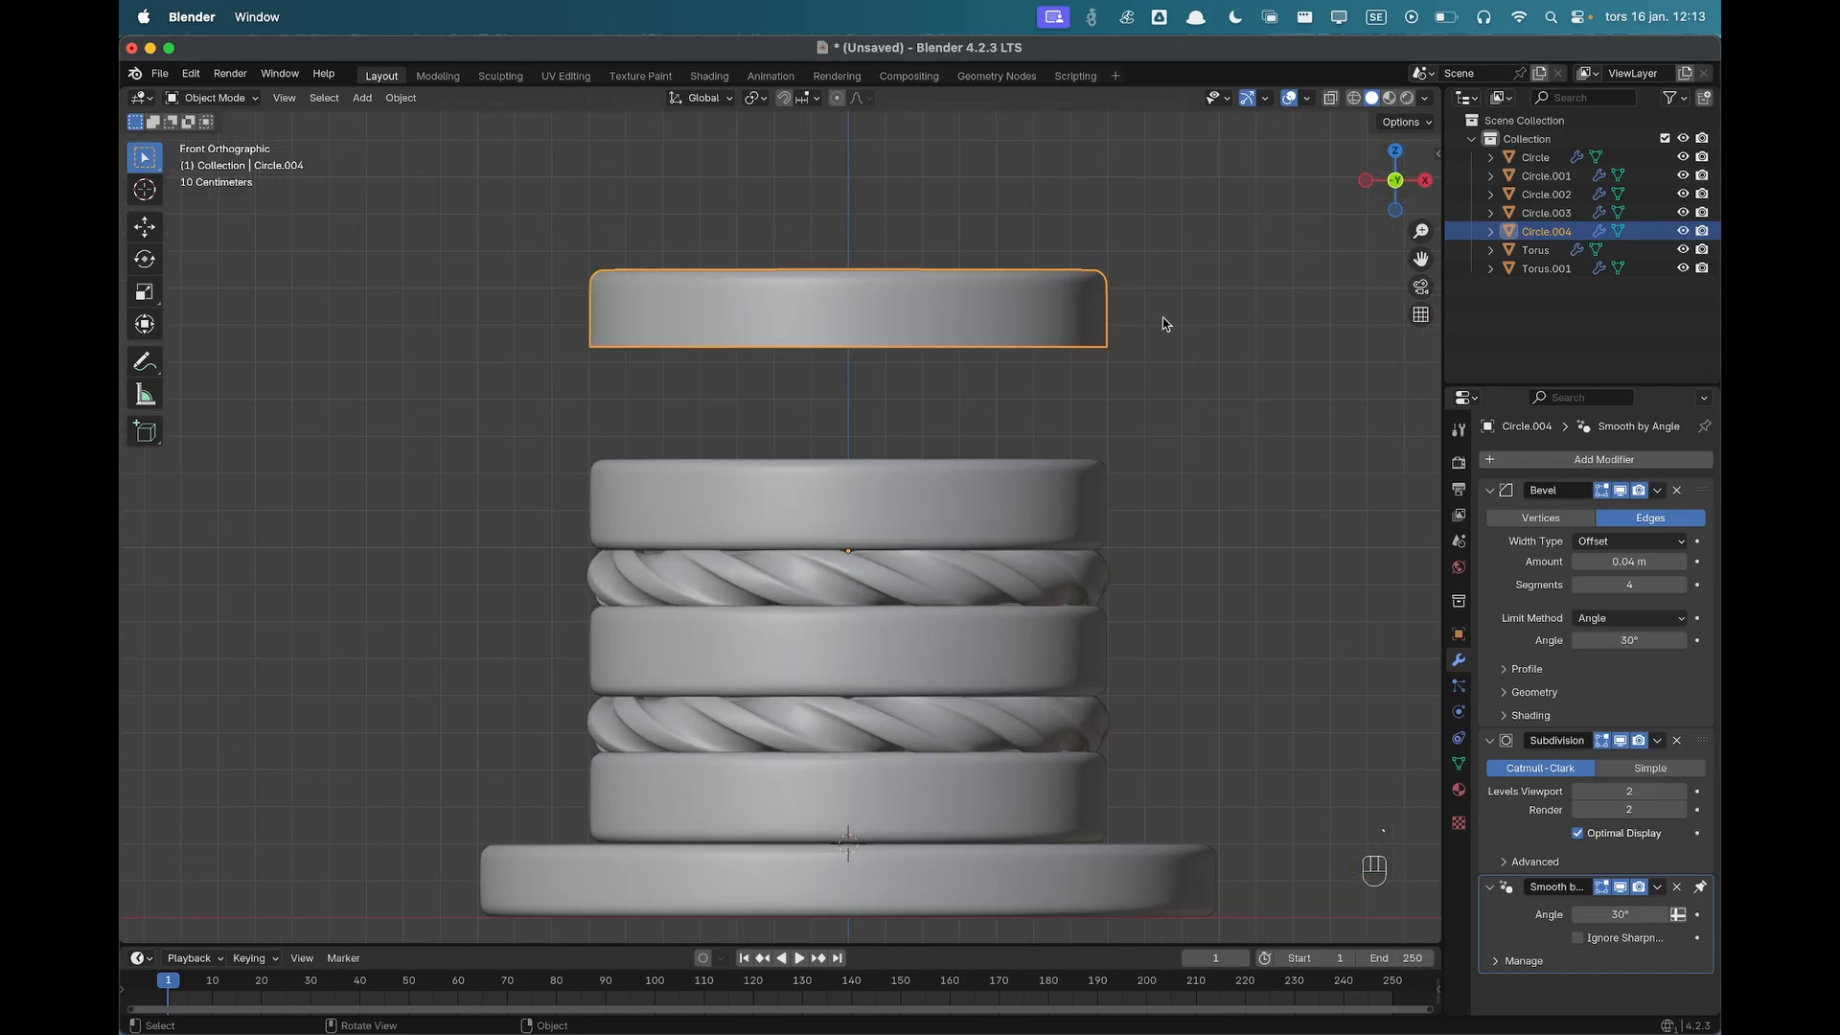
key("g")
key("z")
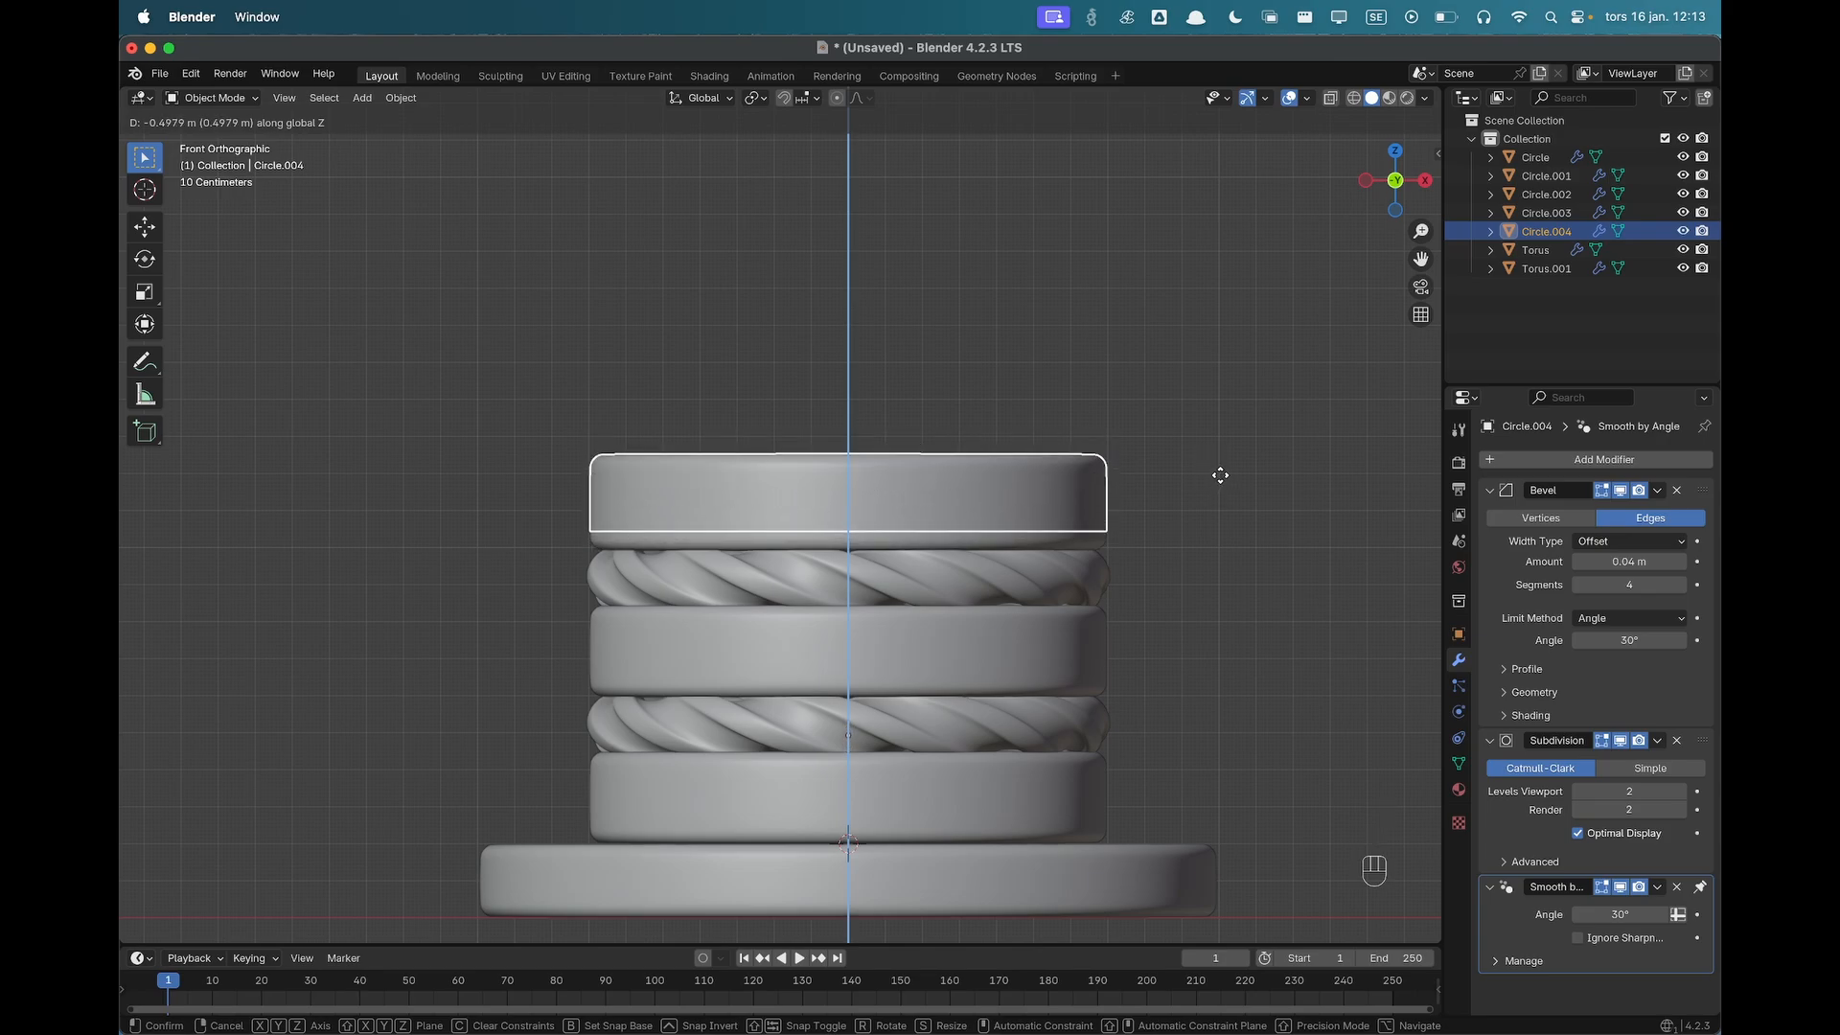
left_click(1216, 474)
Slide one lower-rim vertex of the cap roughly halfway up its vertical edge in Edit Mode with vertex selection.
middle_click_drag(954, 422, 961, 373)
key("Tab")
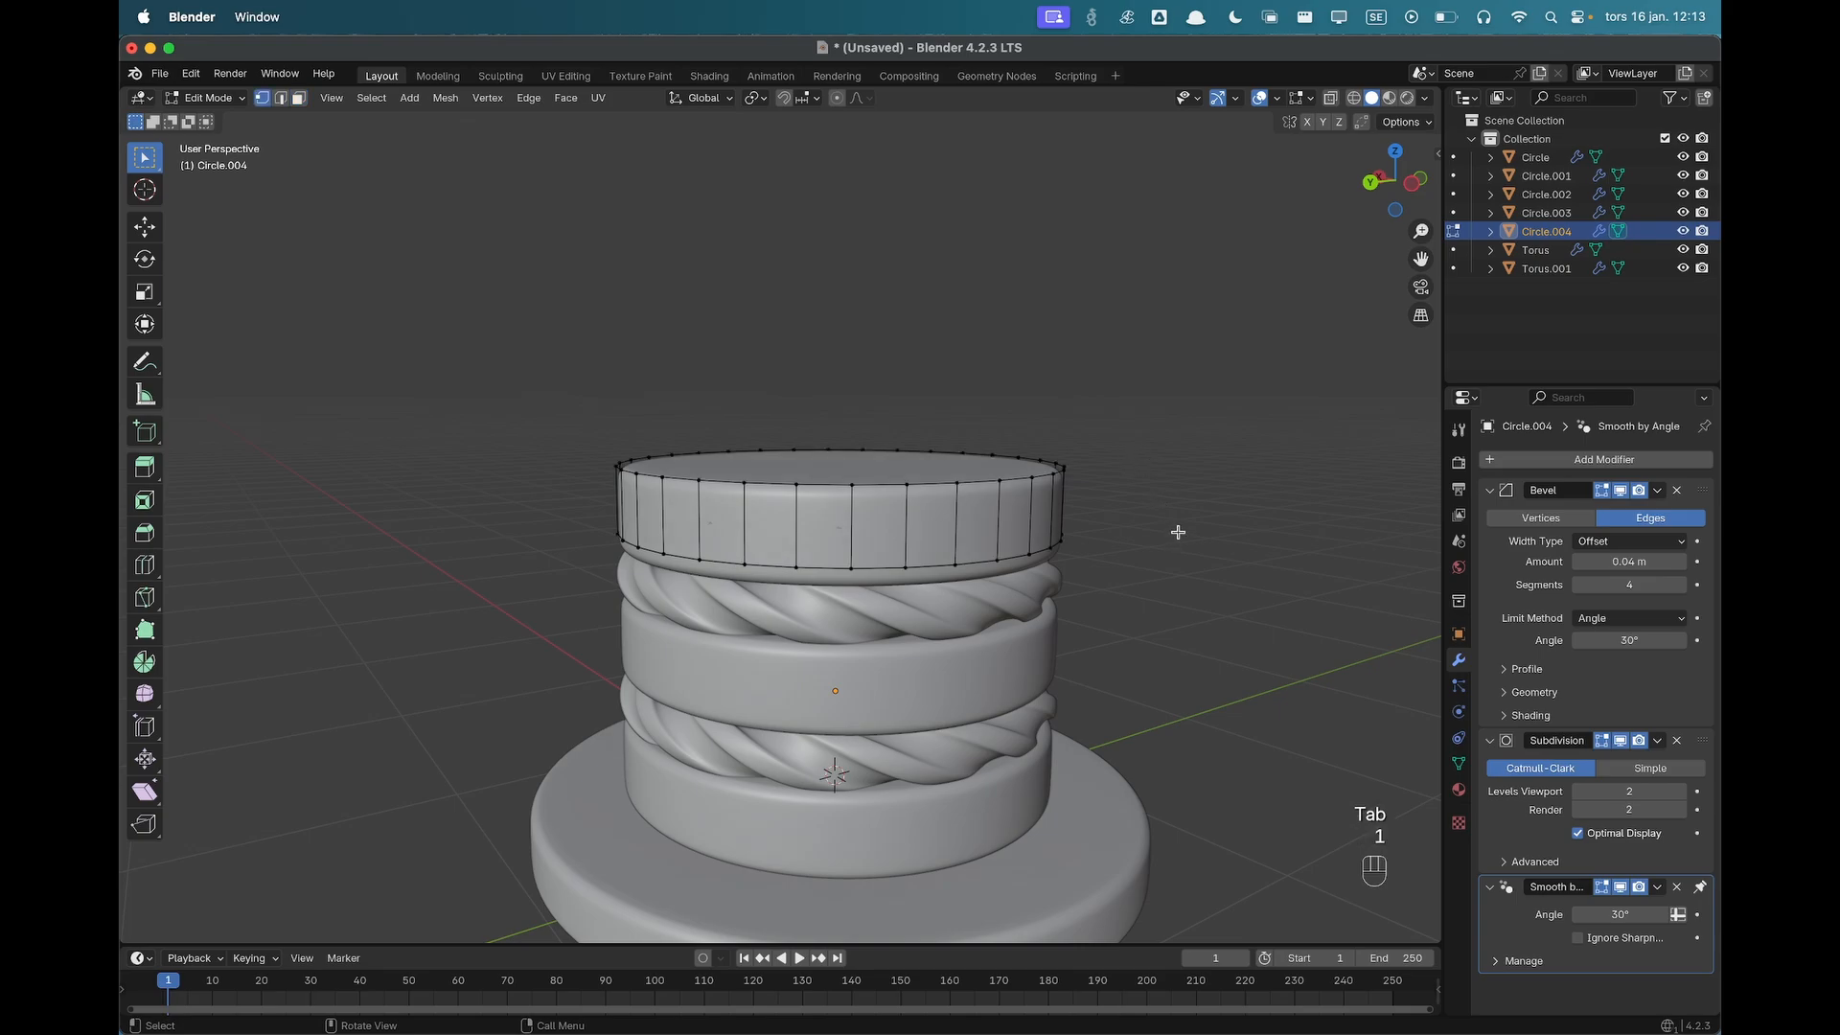
scroll(1164, 550, "up", 2)
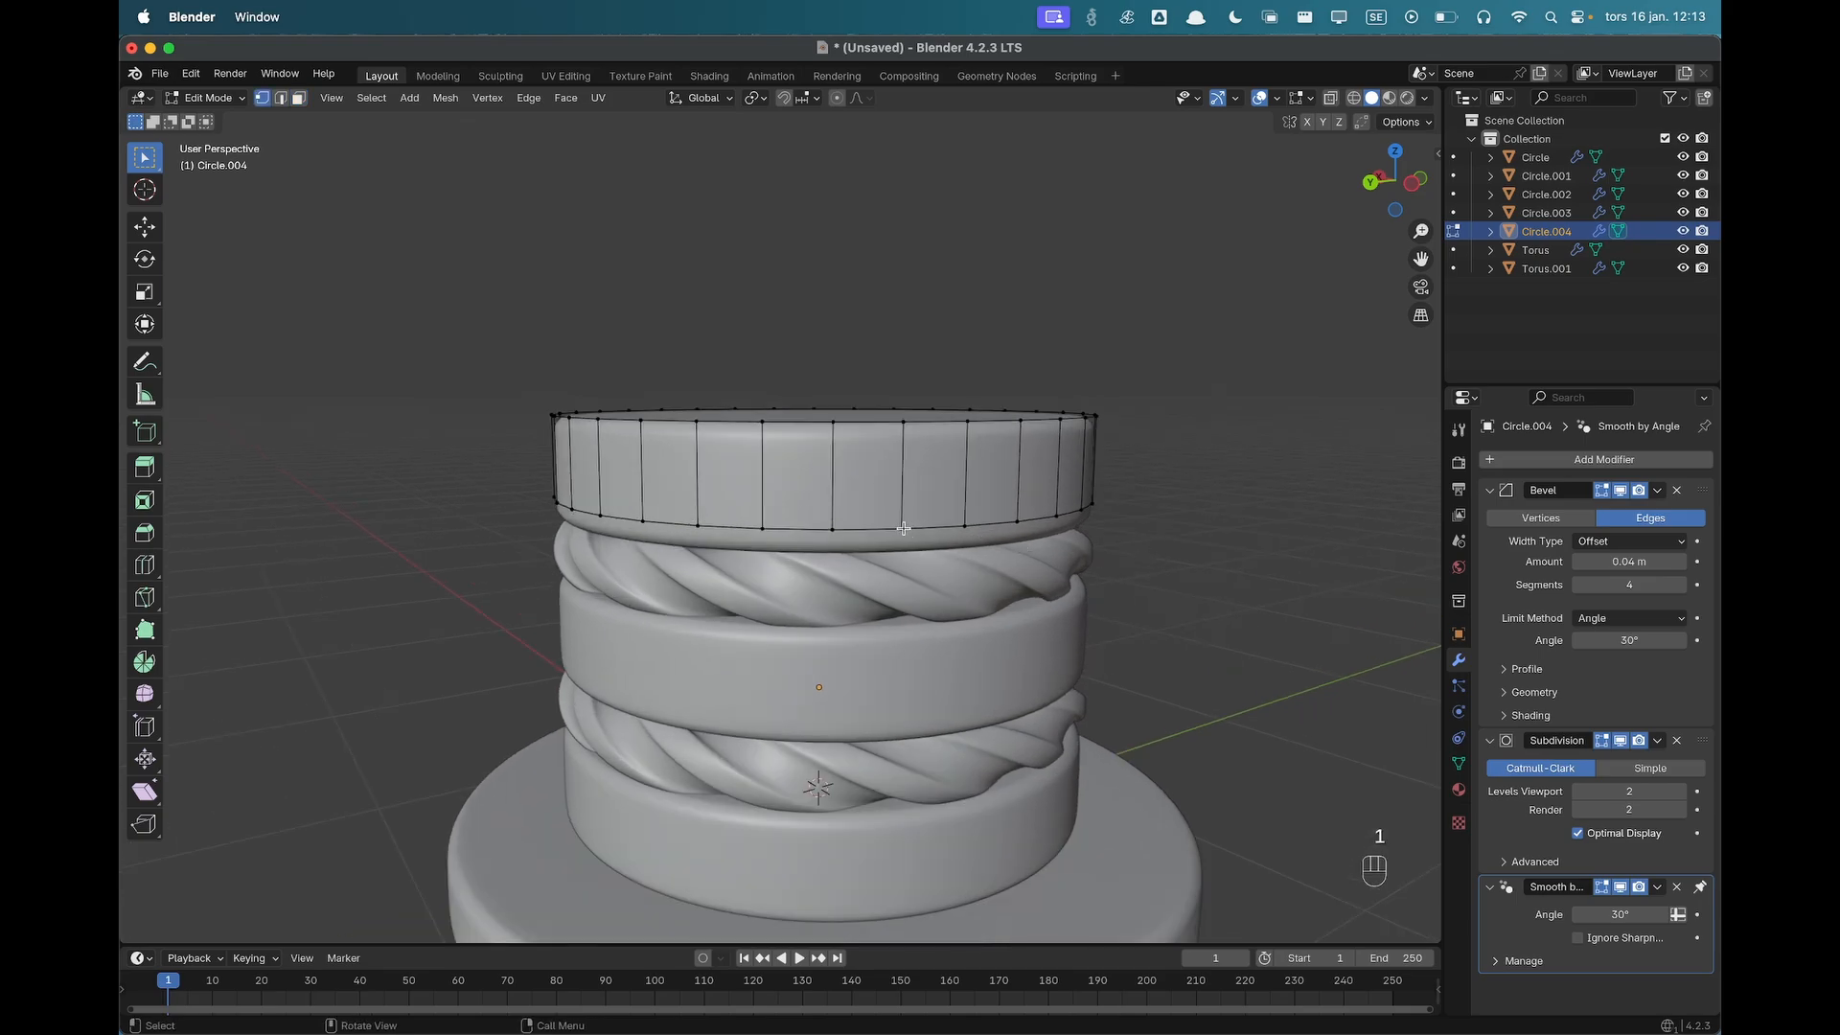
middle_click_drag(1214, 545, 1125, 534)
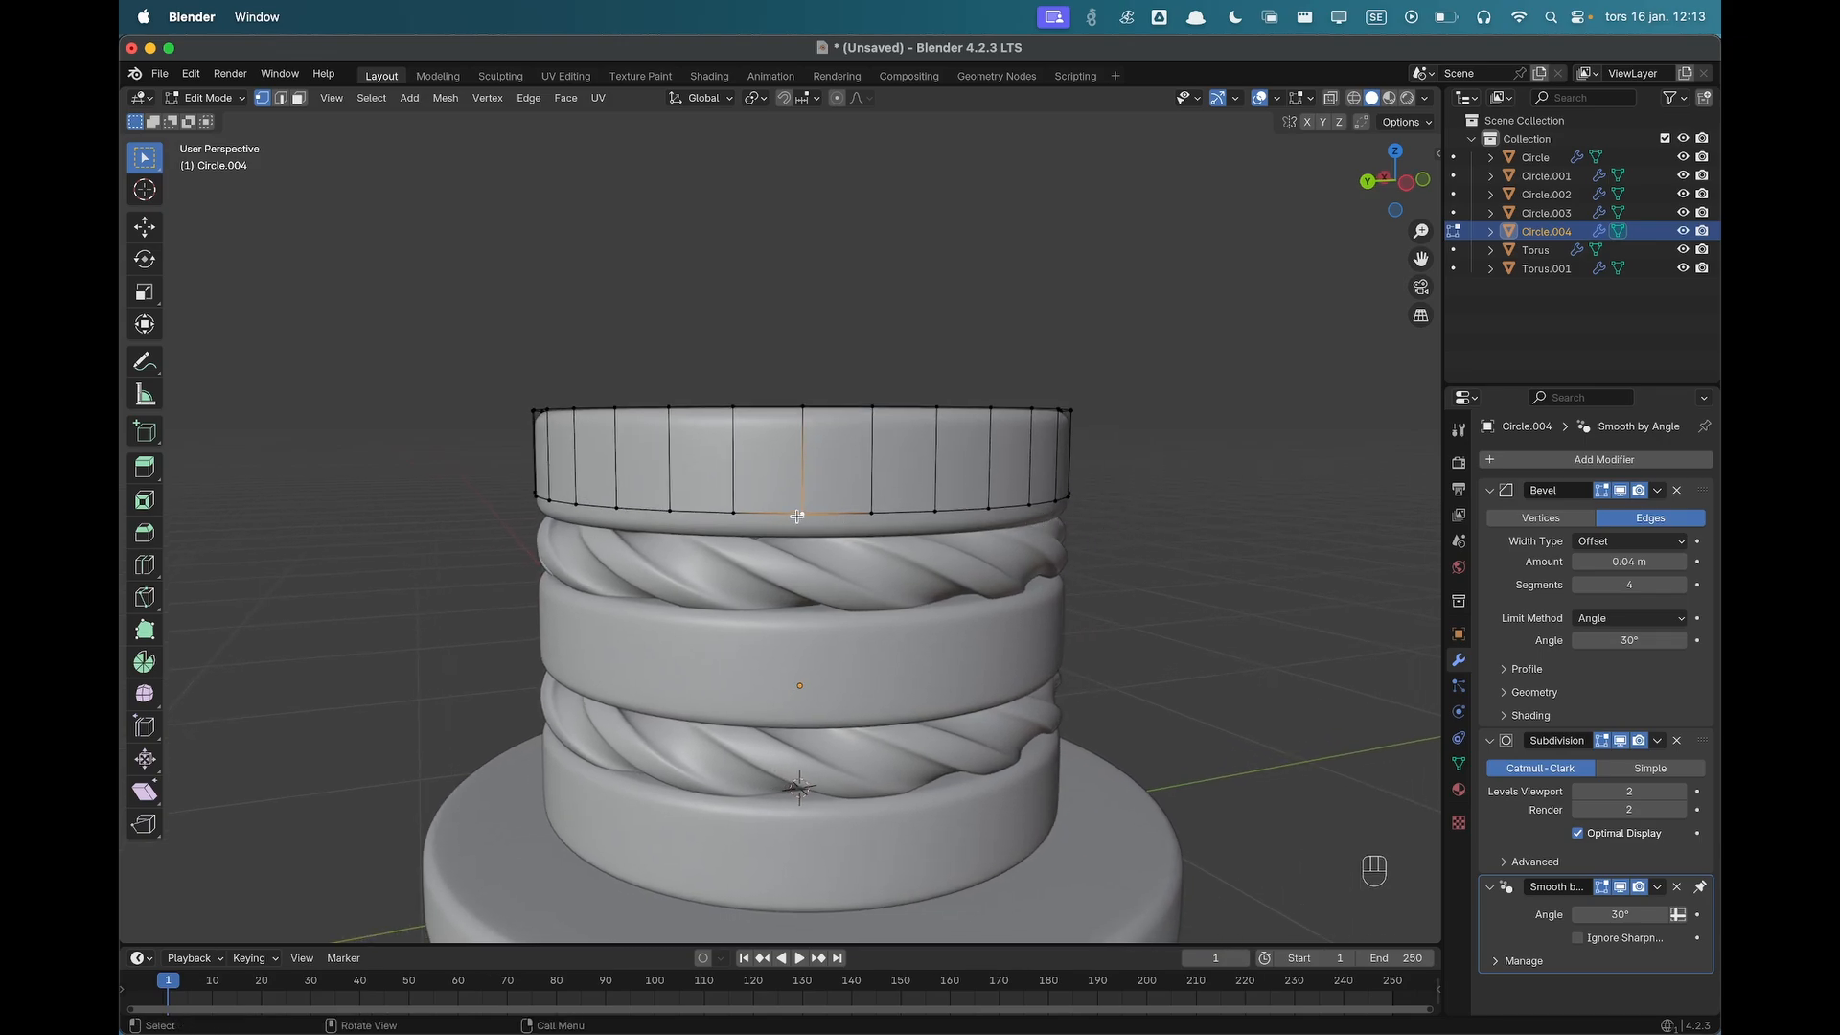
key("g")
key("g")
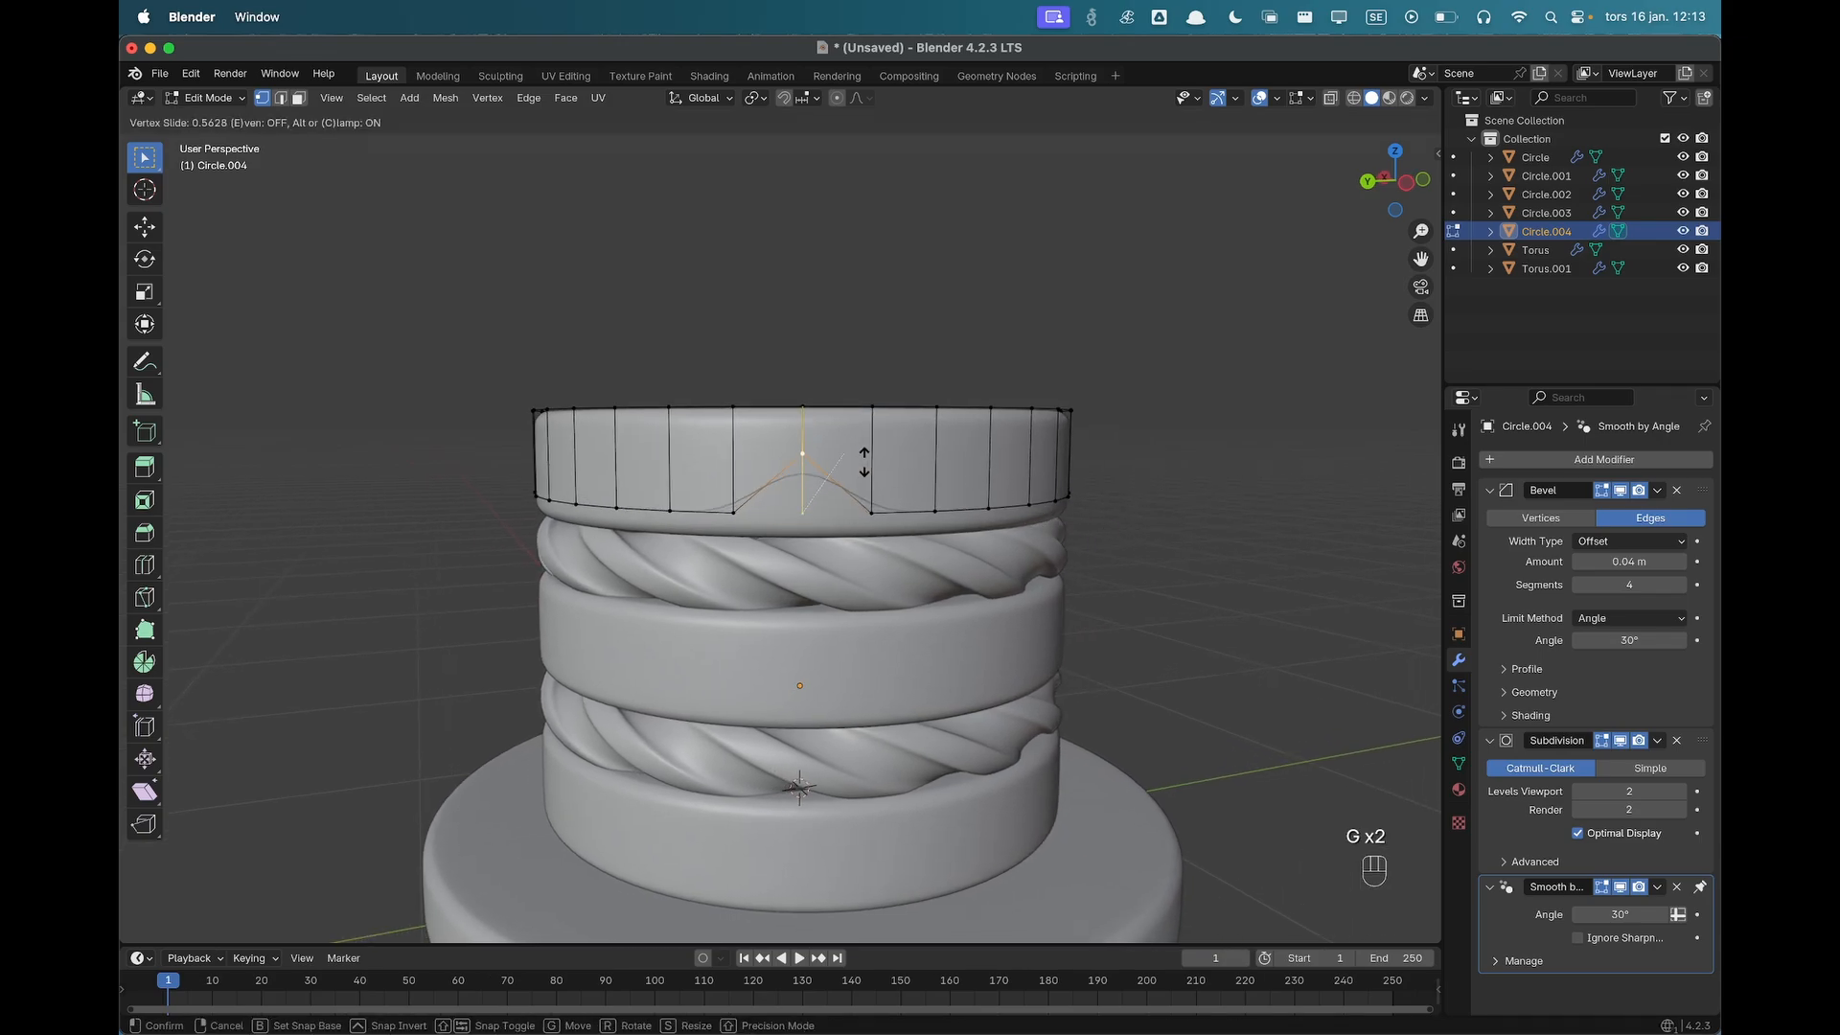
left_click(810, 470)
Slide the lower-rim vertex three columns farther around the cap up its vertical edge by a factor of about 0.379.
left_click(988, 506)
key("g")
key("g")
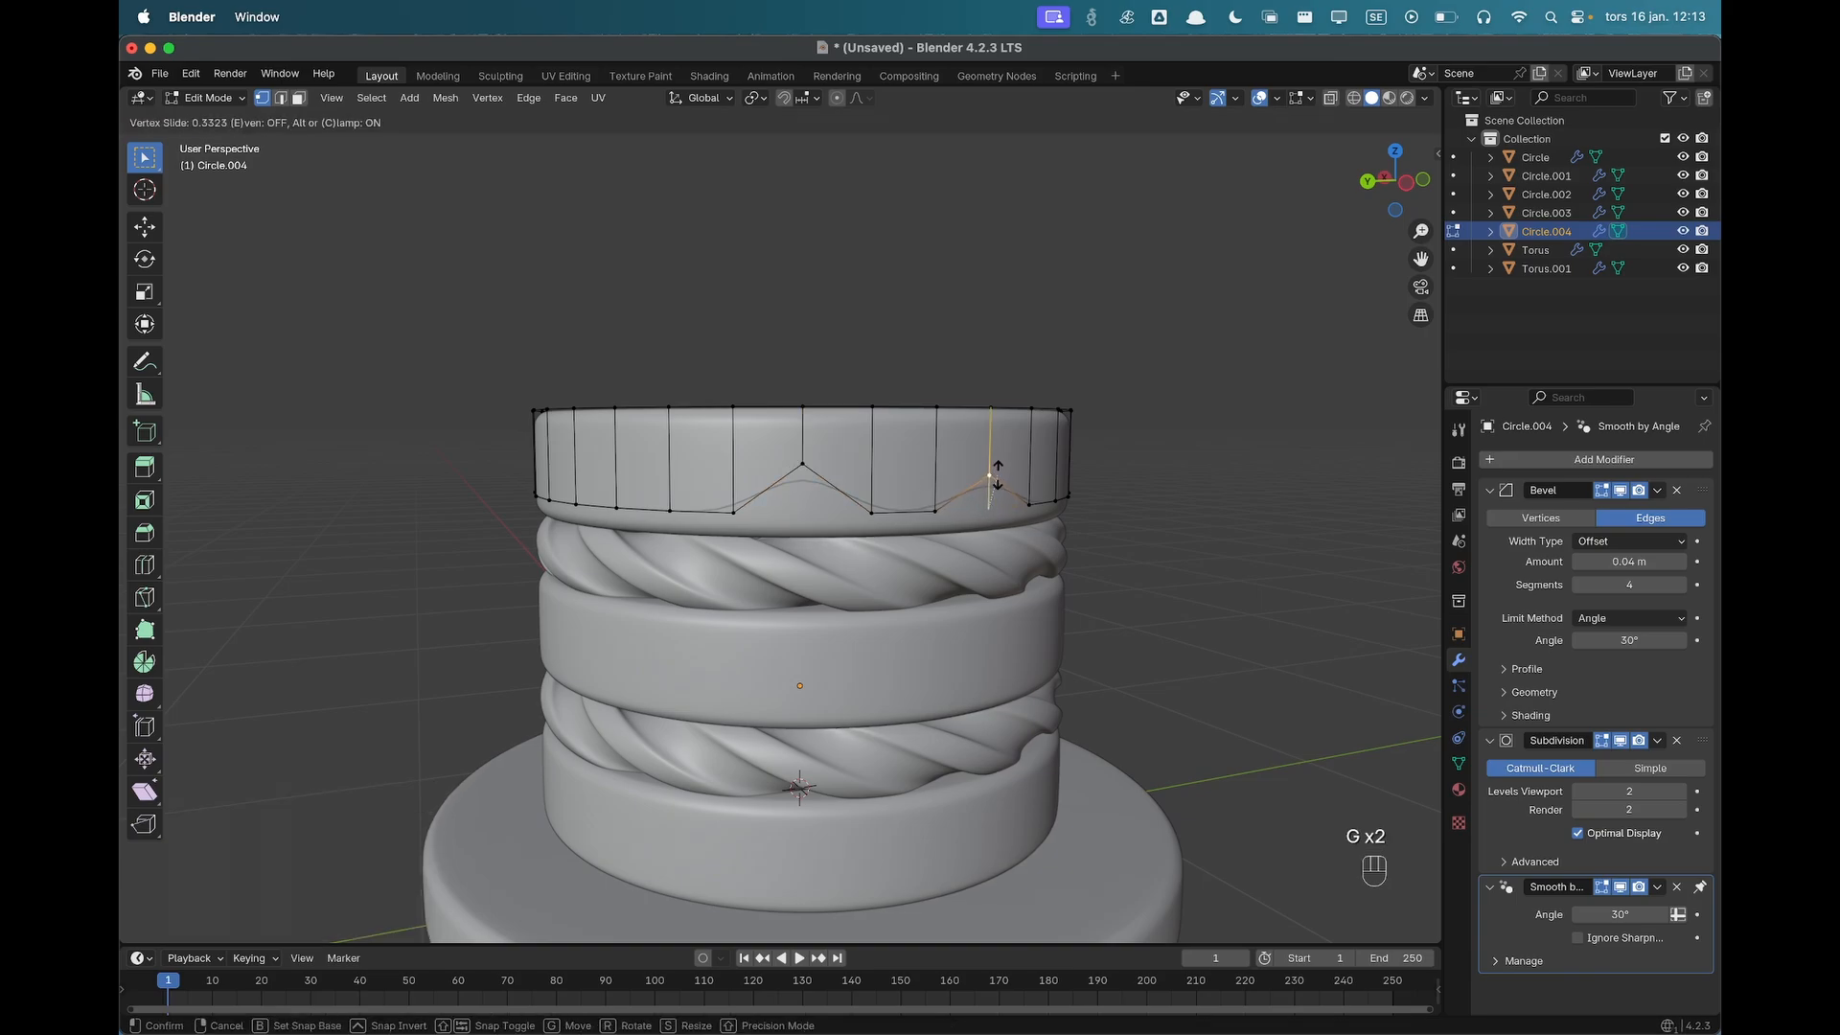
left_click(998, 479)
middle_click_drag(1130, 538, 895, 498)
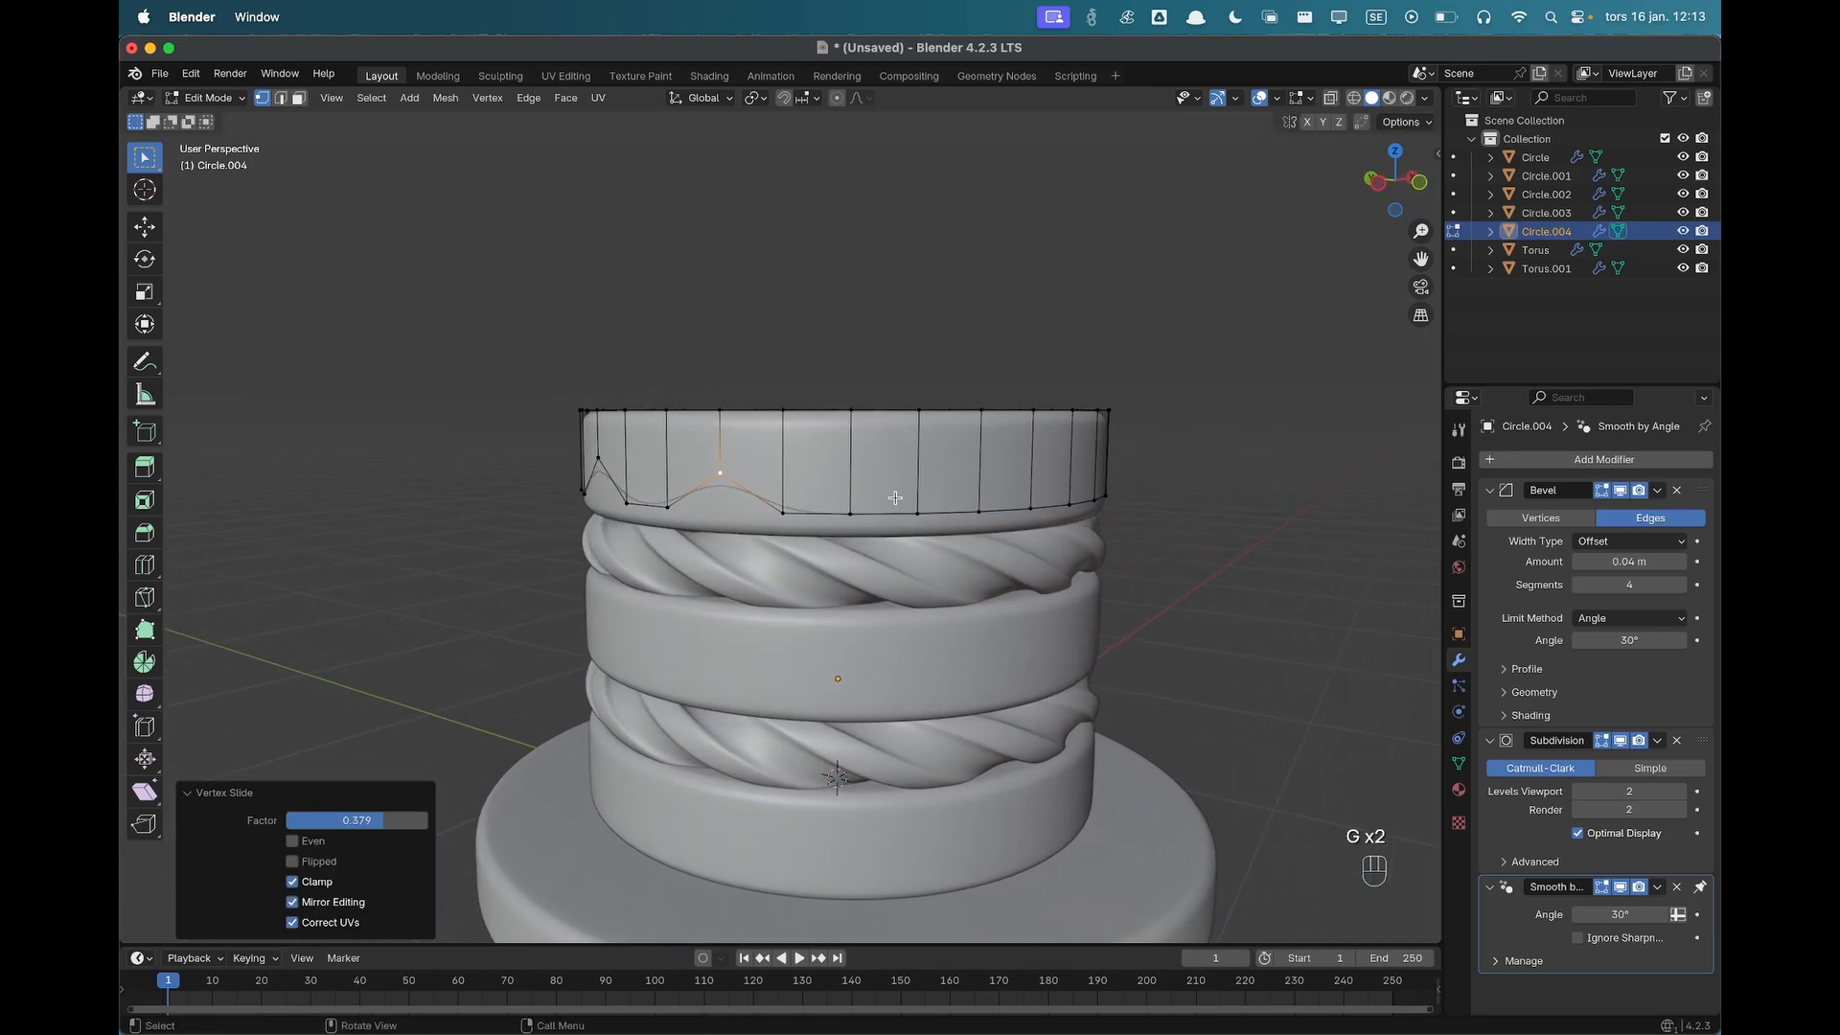
Slide a third lower-rim vertex, another three columns around the cap, up its vertical edge by a factor of about 0.6.
left_click(918, 513)
key("g")
key("g")
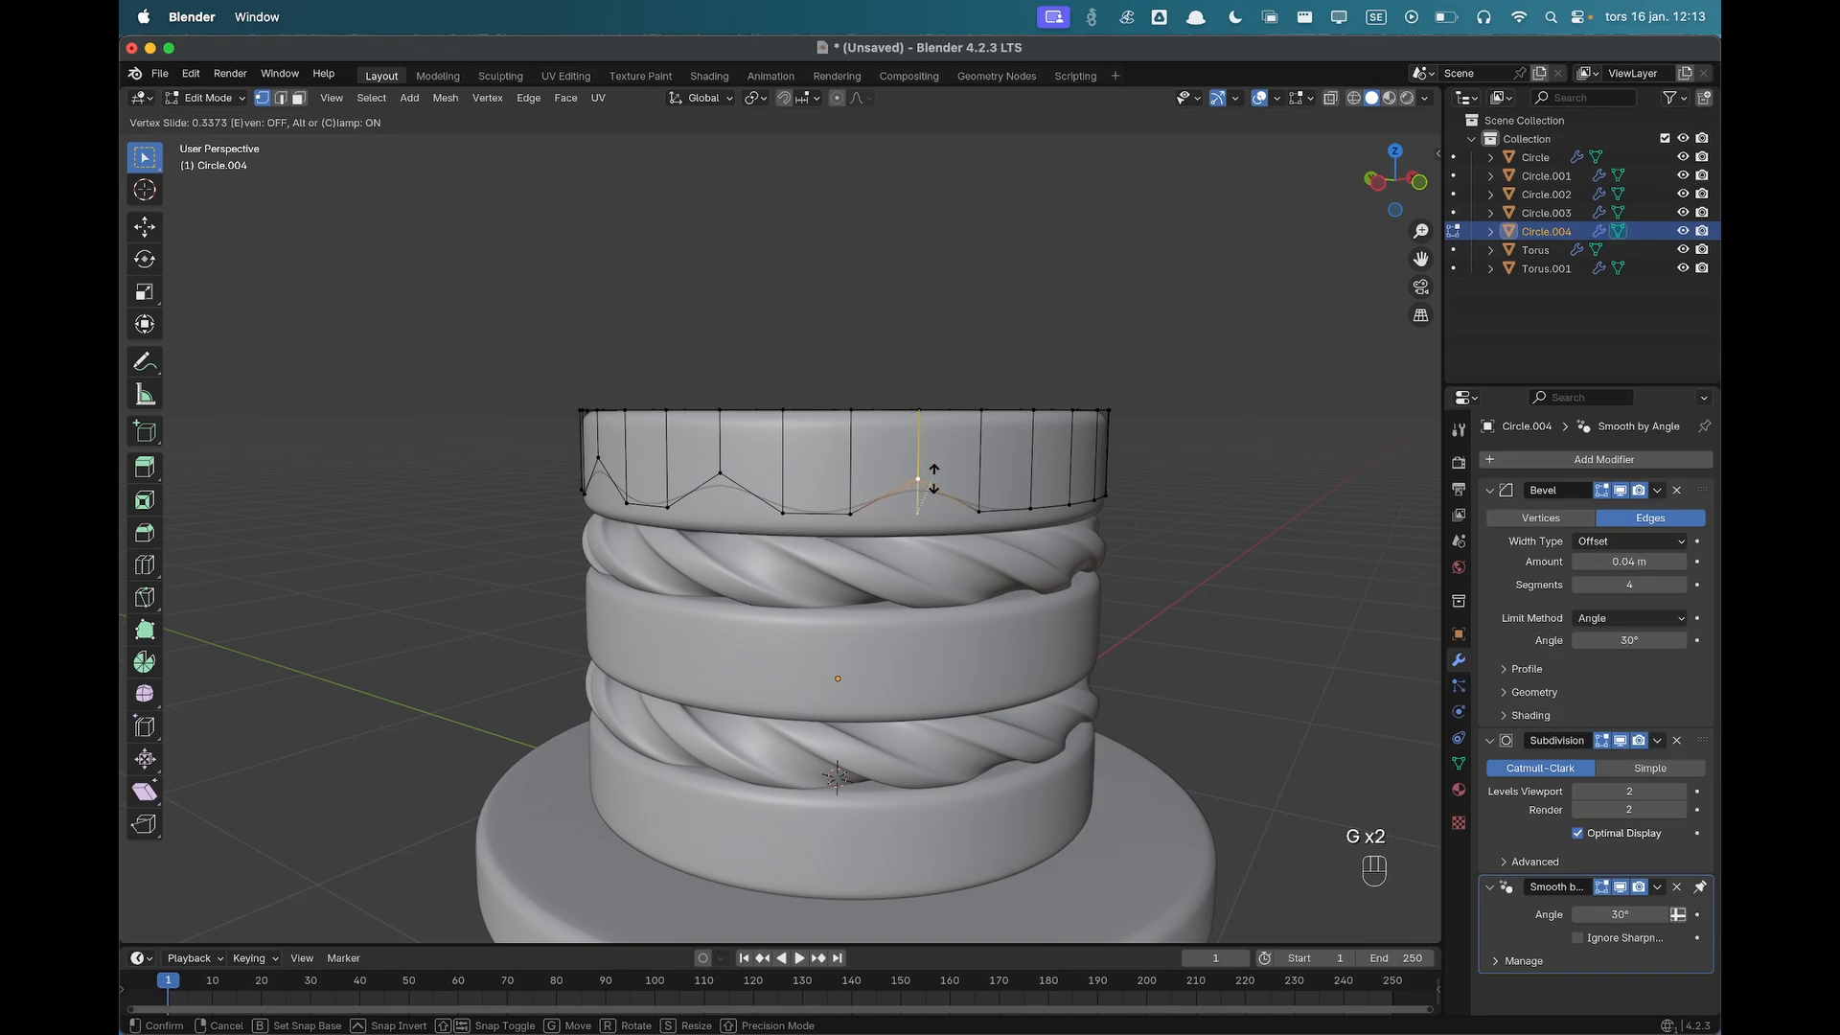
left_click(953, 446)
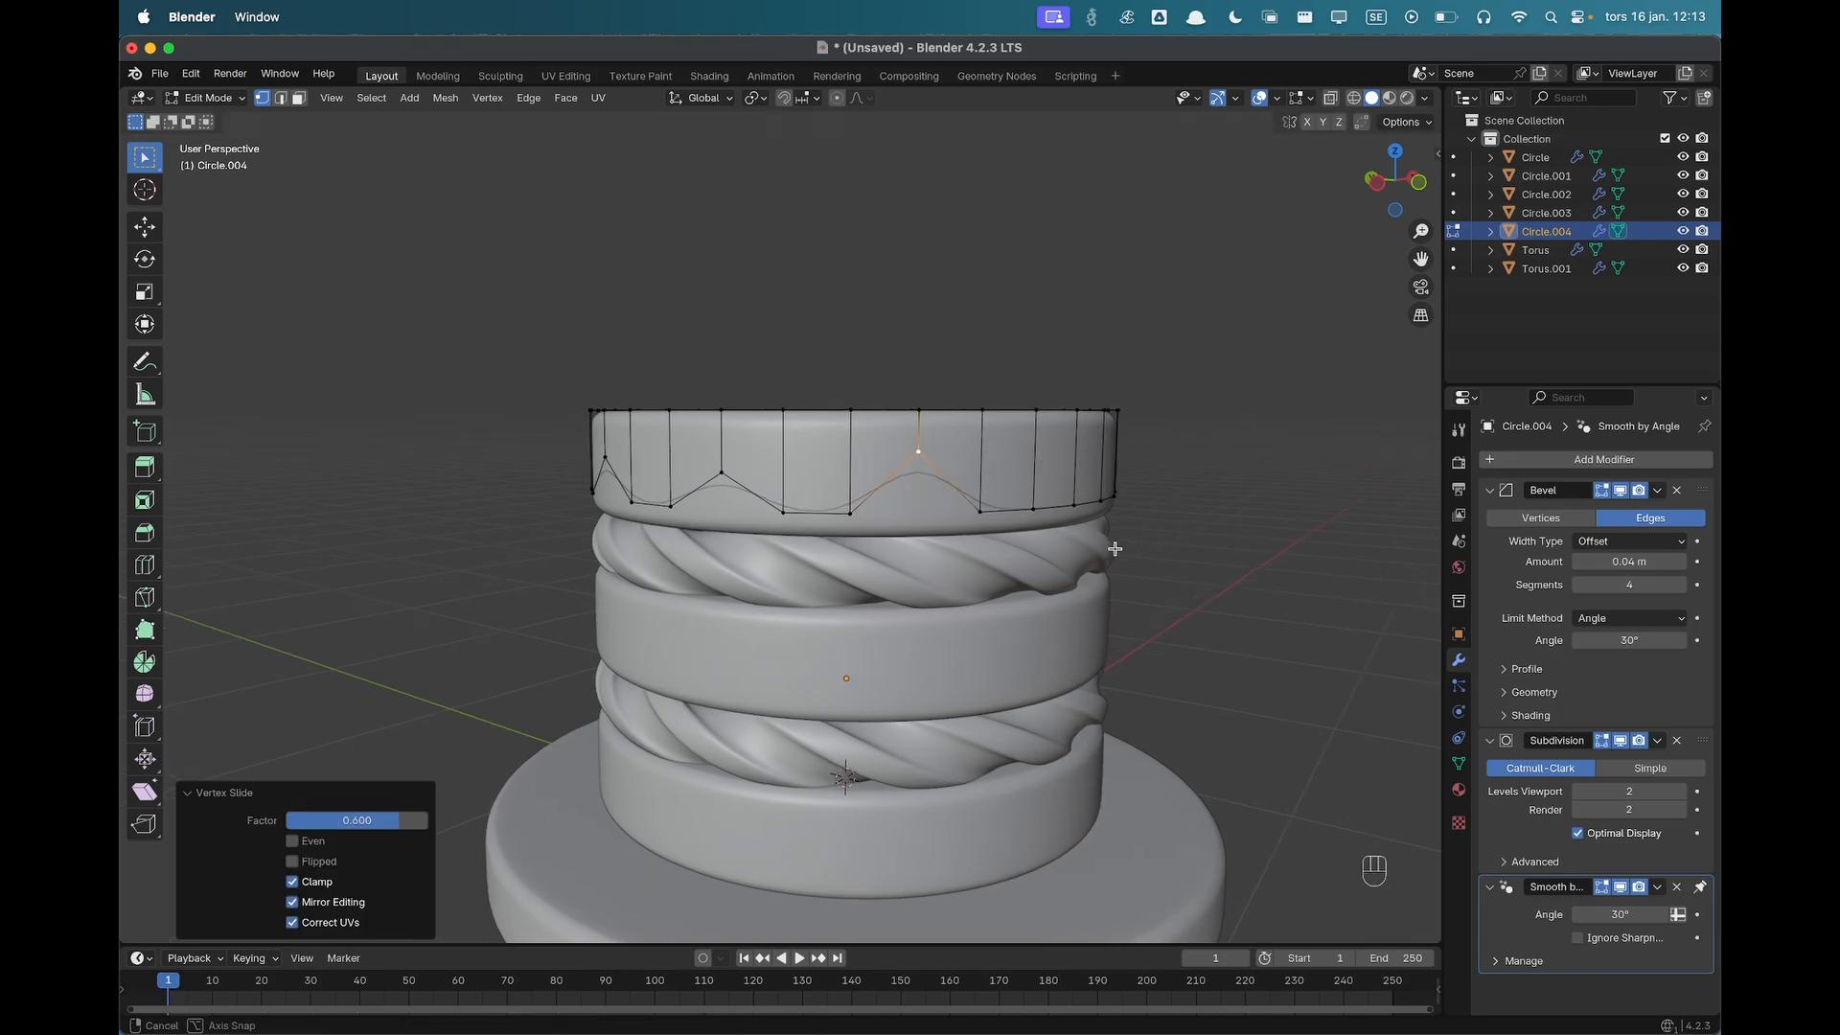
middle_click_drag(1108, 543, 953, 532)
left_click(980, 512)
key("g")
key("g")
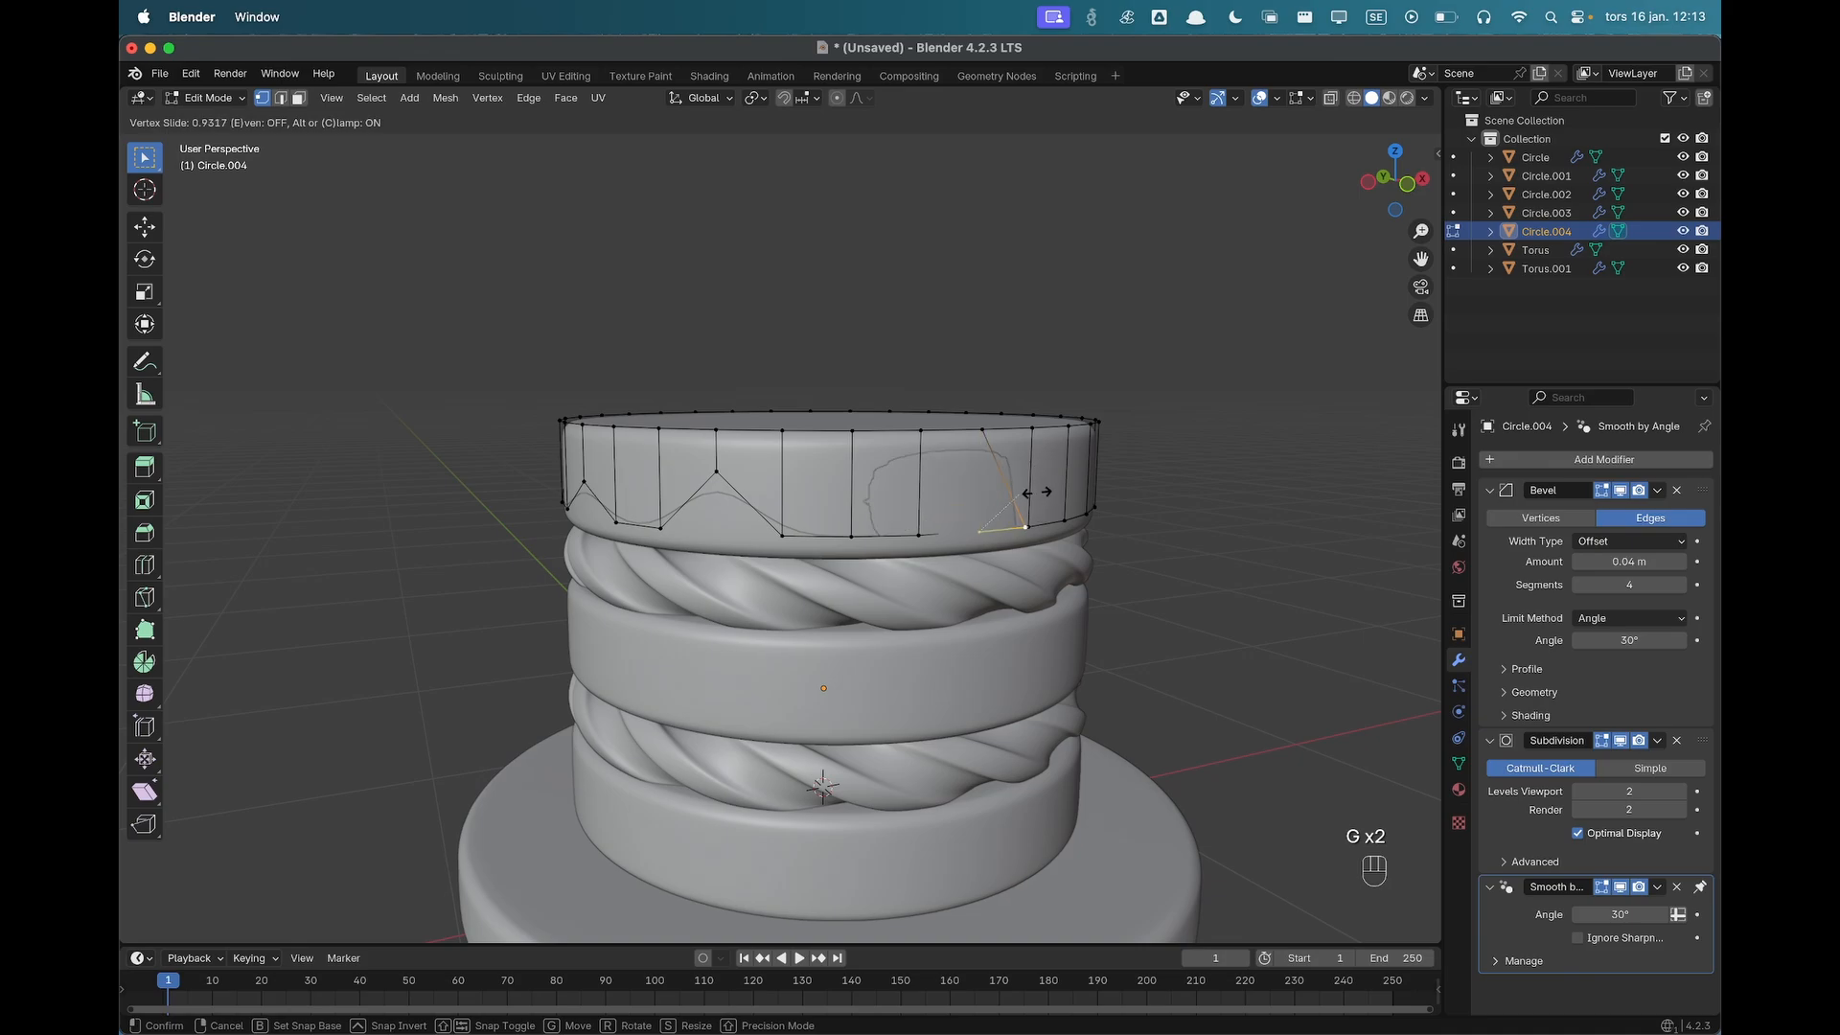
left_click(1035, 492)
key("super+z")
Slide the lower-rim vertex four columns past the last peak partway up its edge, and the one three columns farther by about 0.48.
key("g")
key("g")
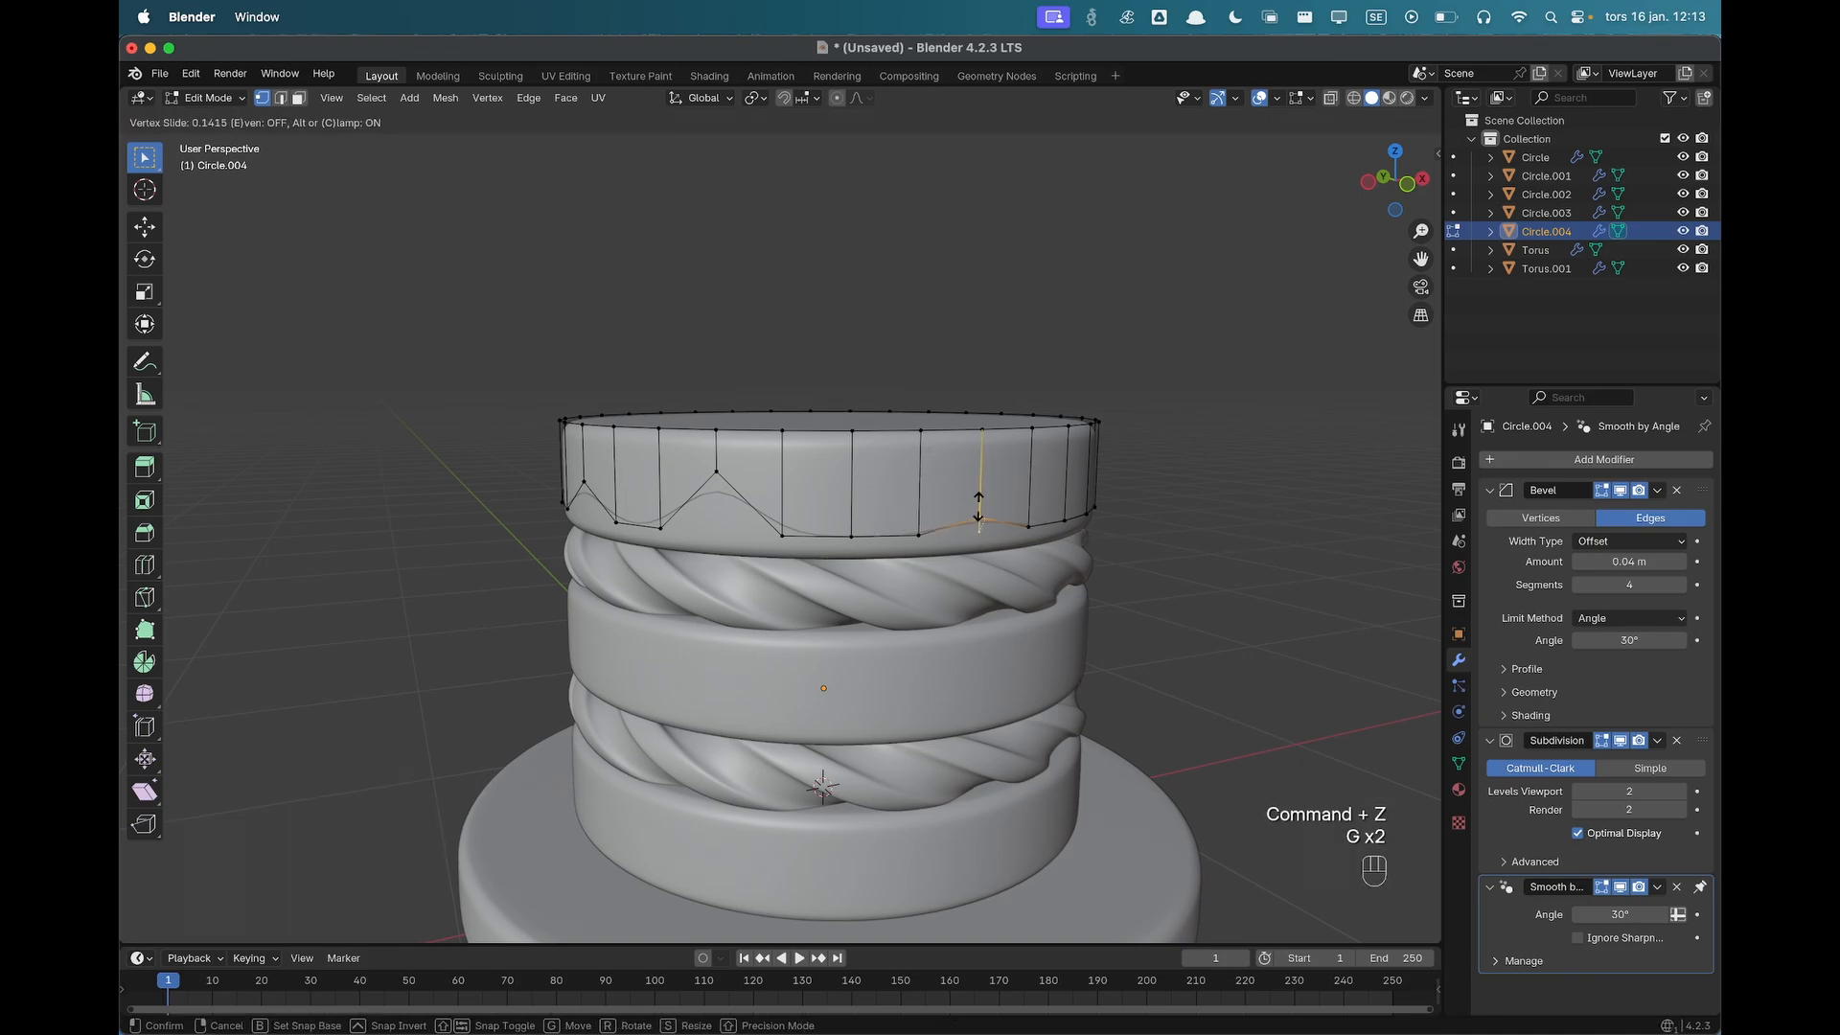
left_click(990, 477)
middle_click_drag(1203, 657, 931, 653, "shift")
left_click(1065, 550)
key("g")
key("g")
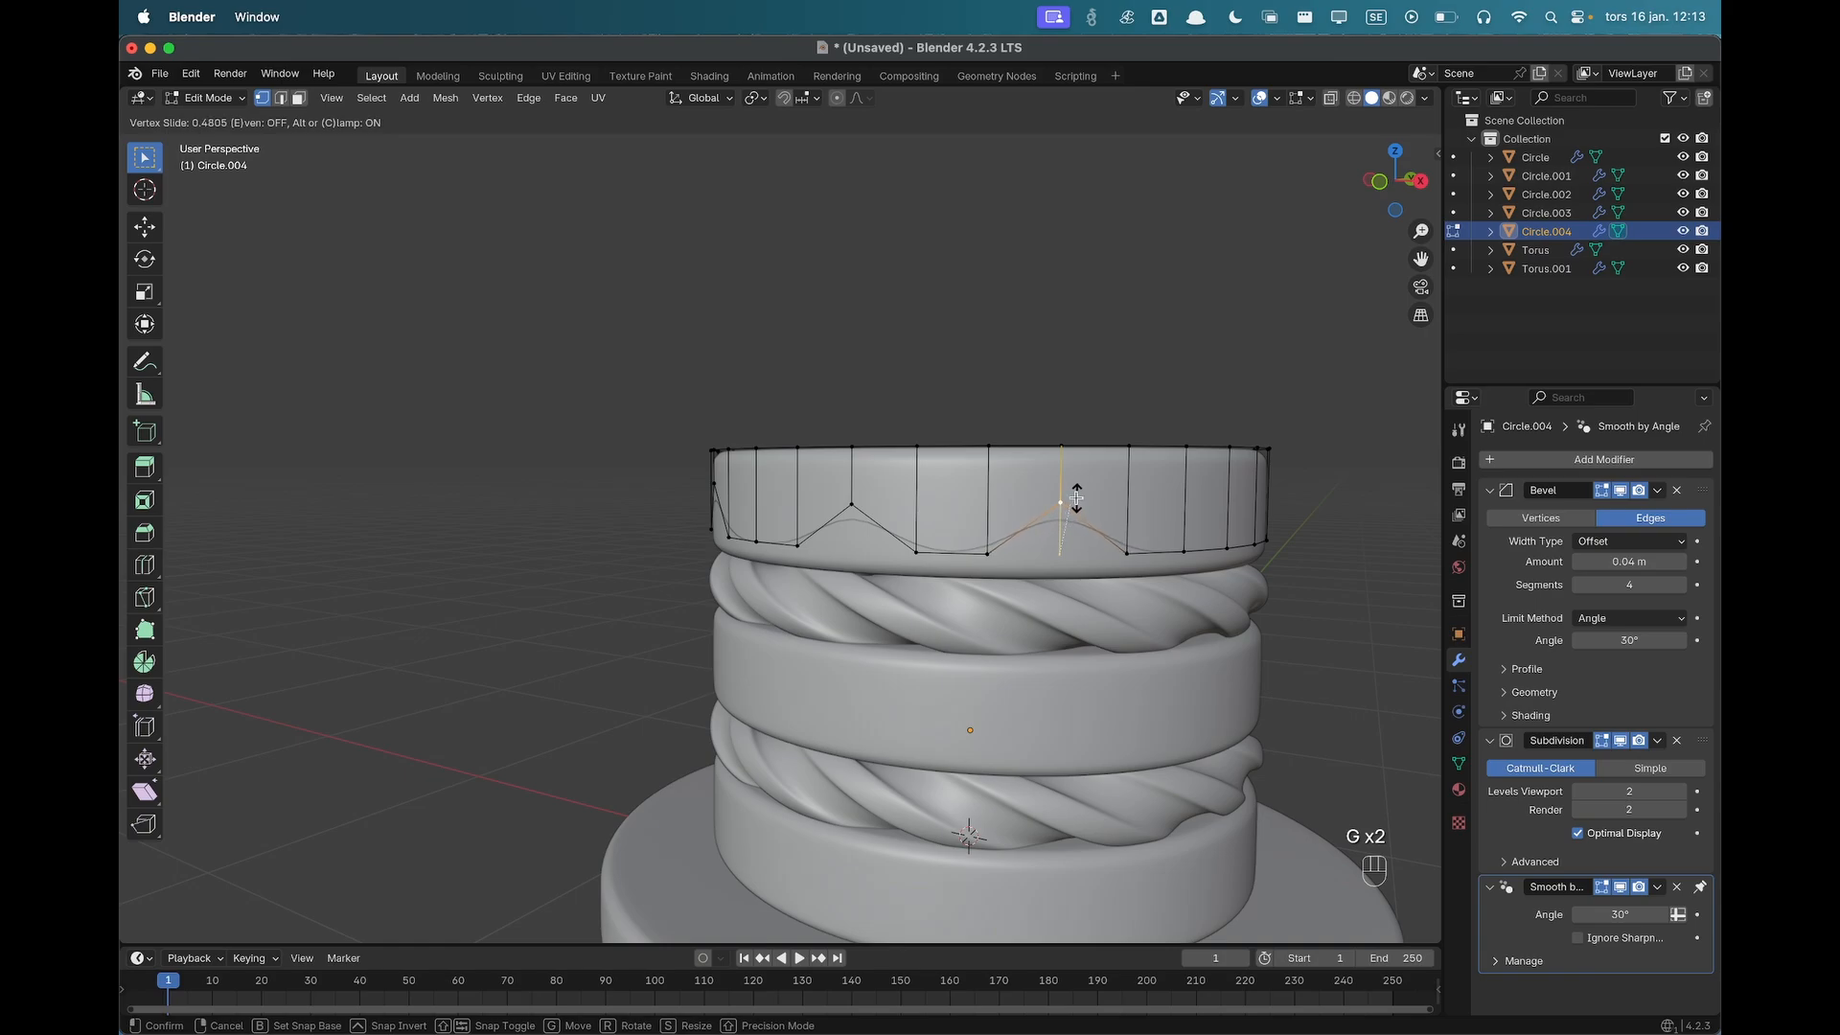
left_click(1076, 498)
Slide the low rim vertex three columns before the next flat stretch roughly halfway up its vertical edge.
scroll(1076, 497, "down", 3)
middle_click_drag(1006, 518, 1067, 537)
left_click(886, 543)
key("g")
key("g")
left_click(897, 494)
Slide the next two lower-rim vertices, at three-column intervals, partway up their vertical edges, raising the second one higher.
left_click(1067, 537)
key("g")
key("g")
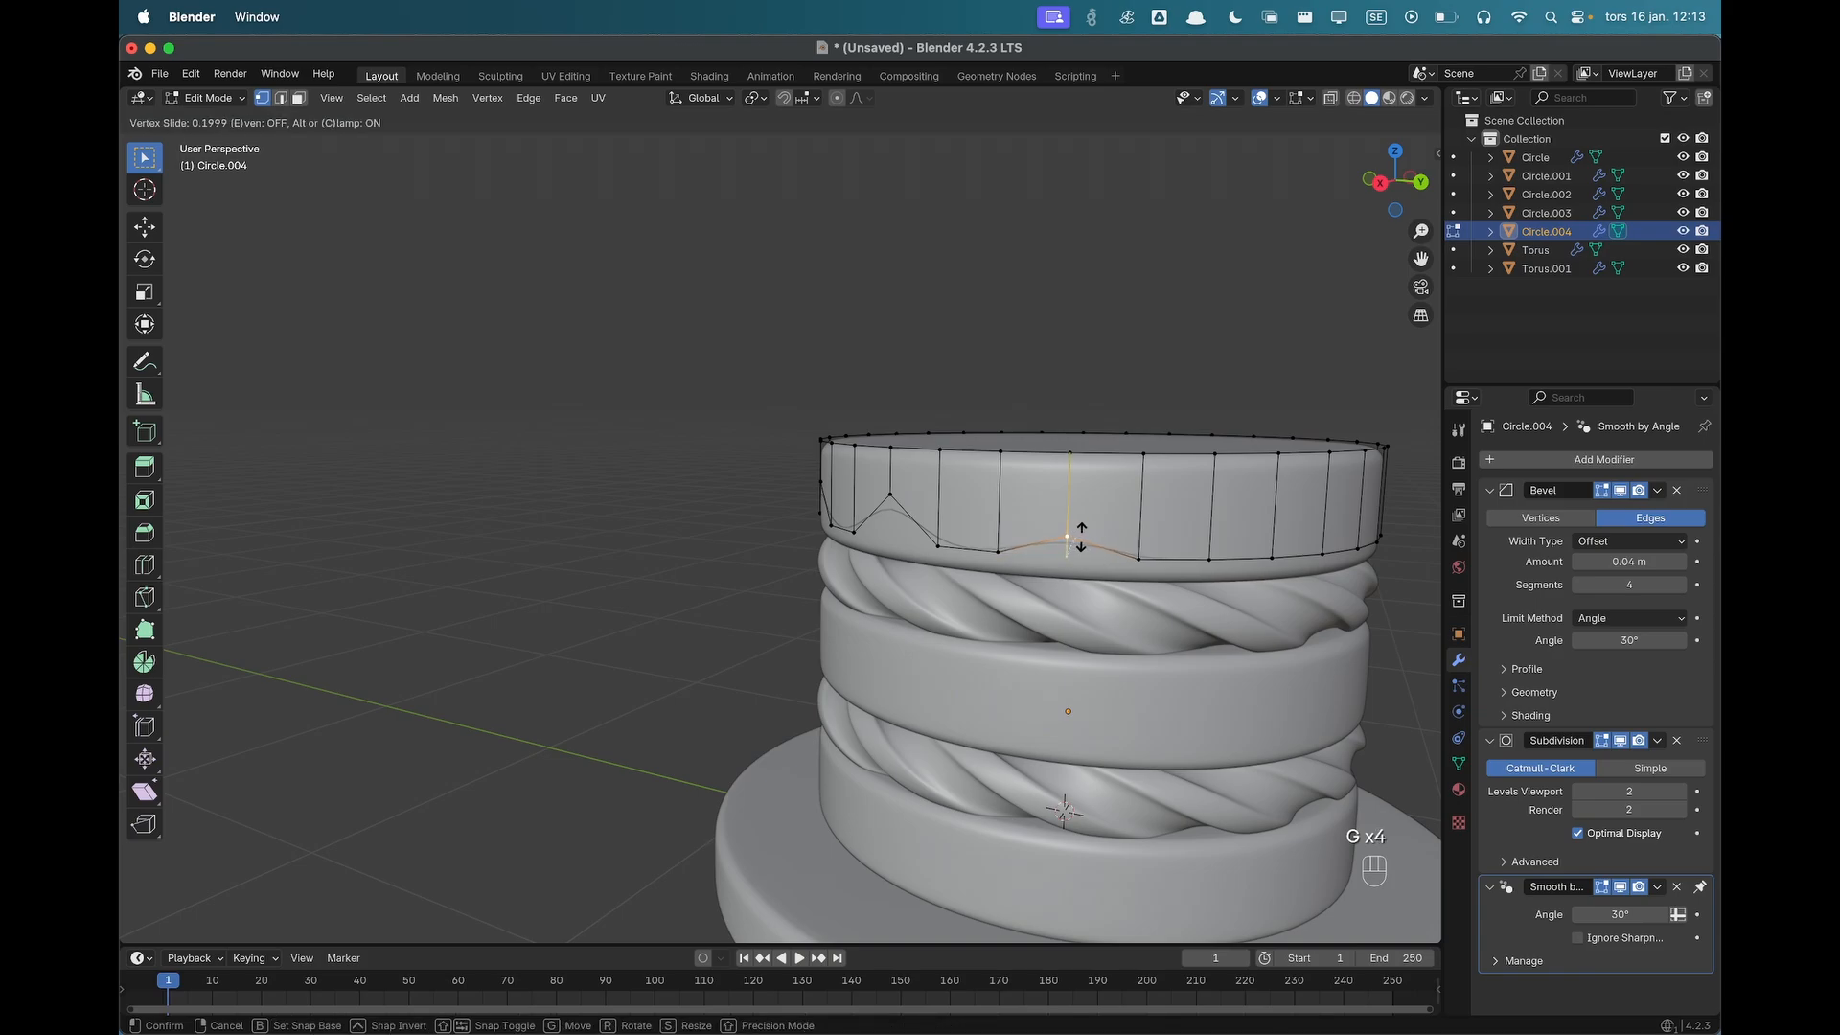
left_click(1123, 527)
left_click(1263, 555)
key("g")
key("g")
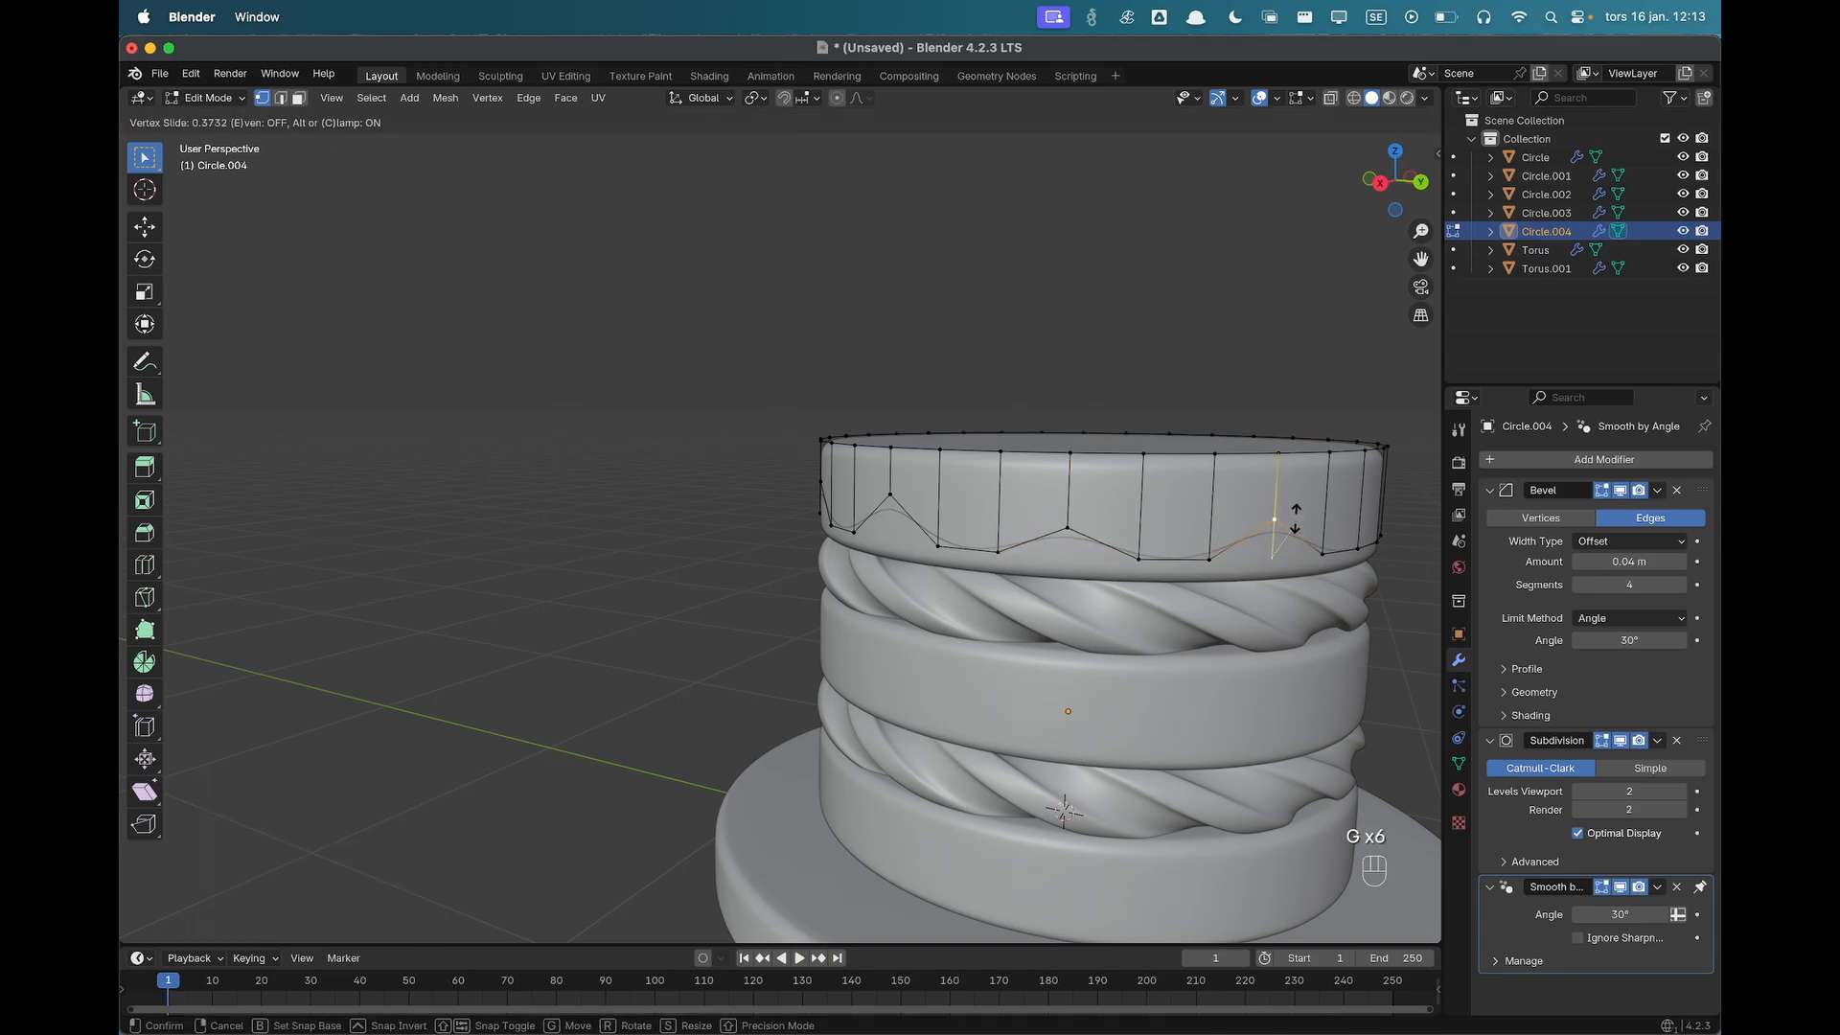
left_click(1305, 499)
Slide two more lower-rim vertices, three columns apart on the unshaped side, up their vertical edges by factors of 0.437 and 0.44.
middle_click_drag(1305, 500, 1078, 575)
left_click(914, 570)
key("g")
key("g")
left_click(944, 531)
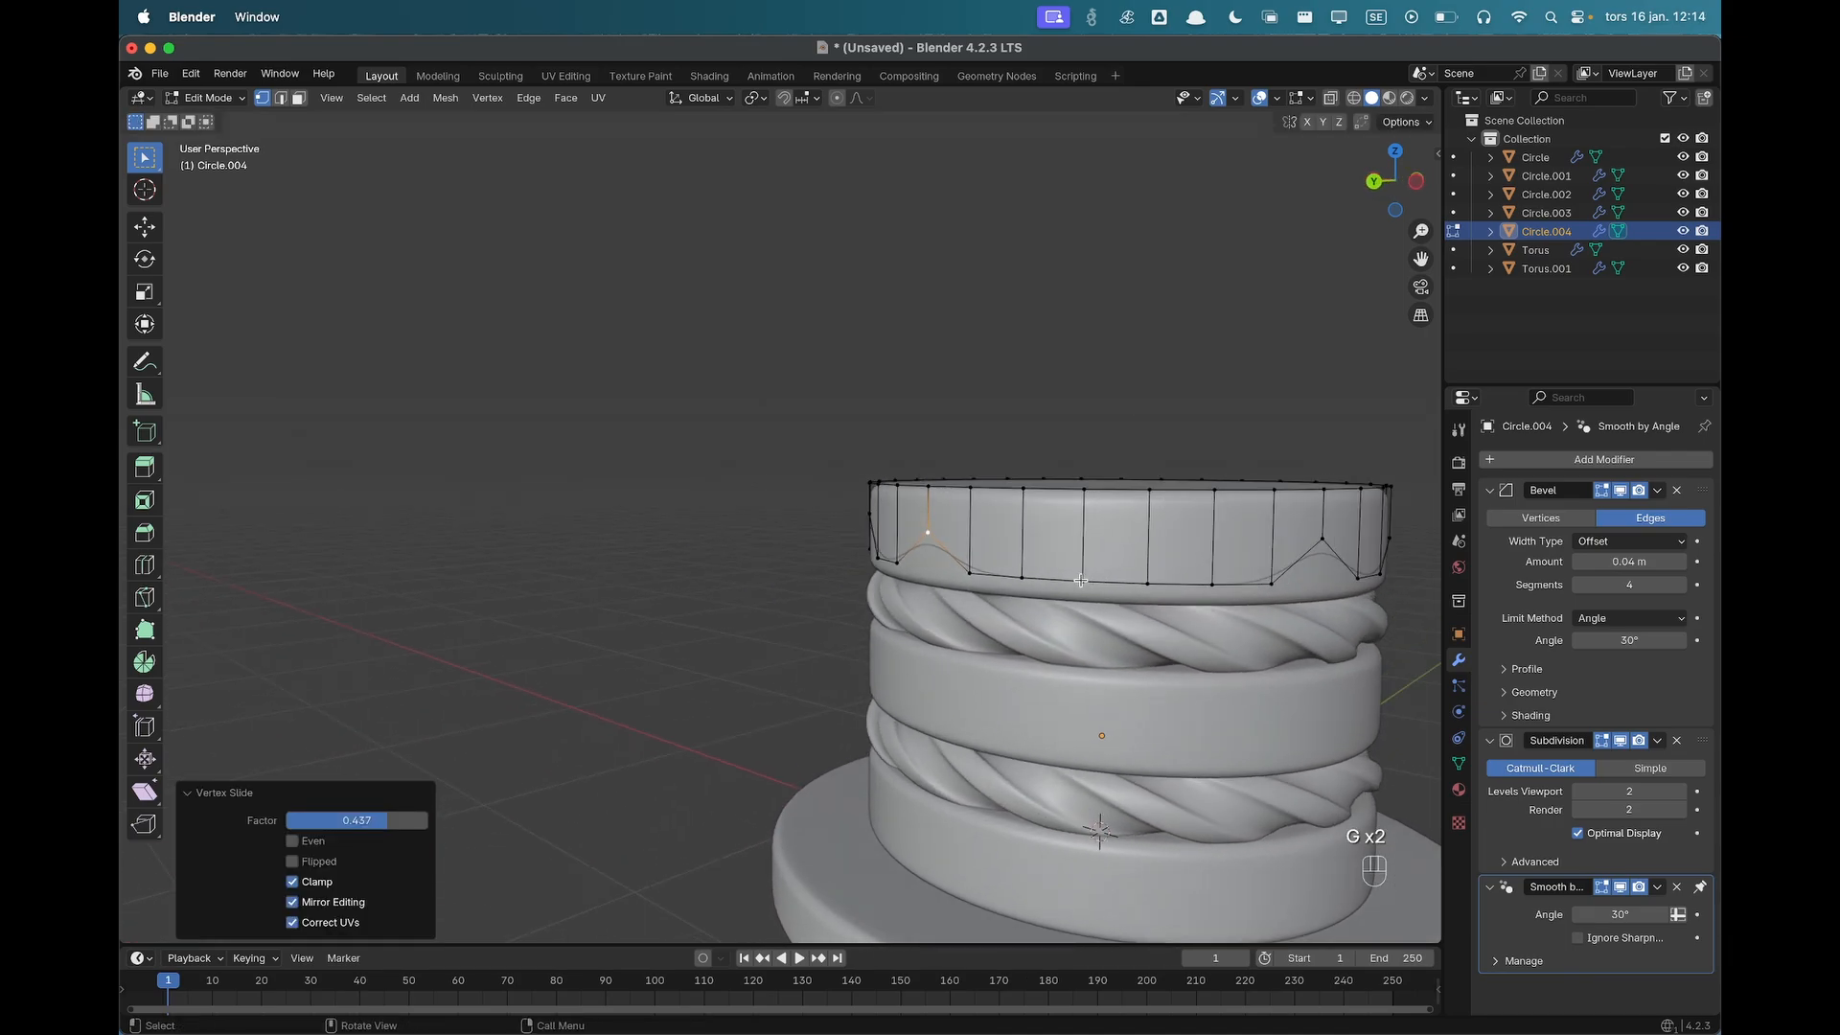
left_click(1084, 573)
key("g")
key("g")
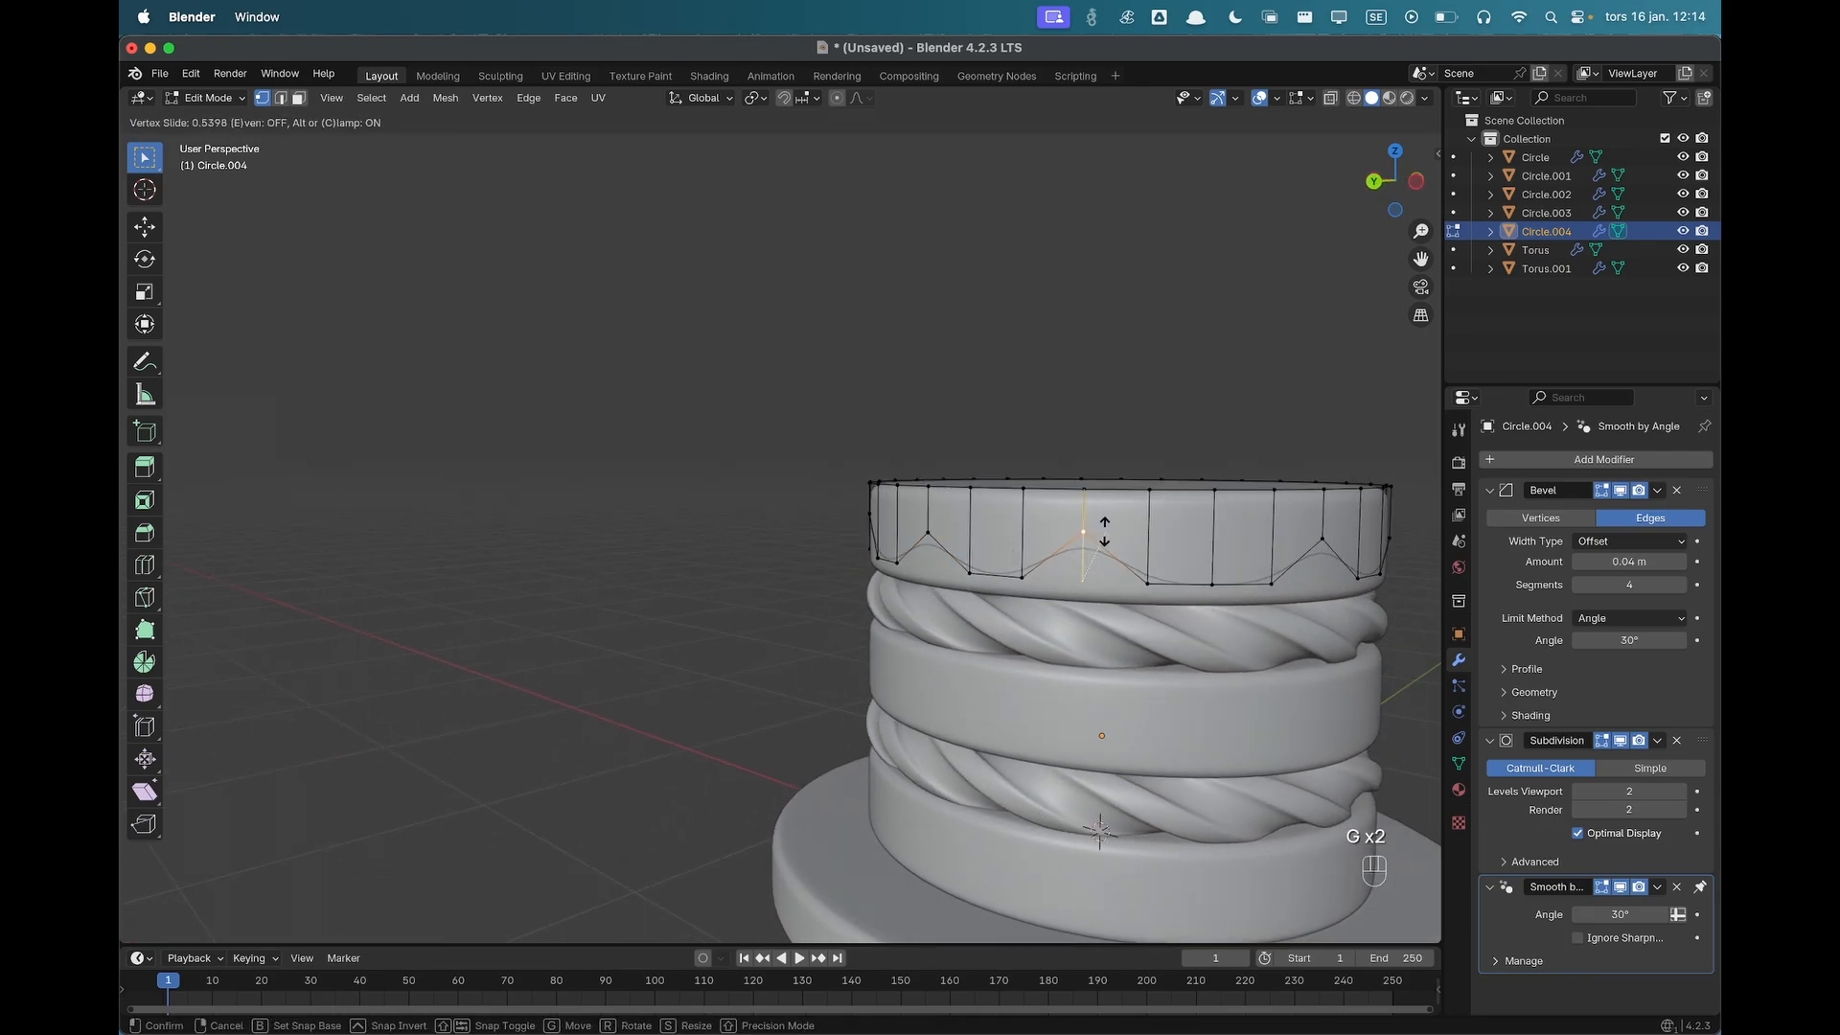
left_click(1107, 541)
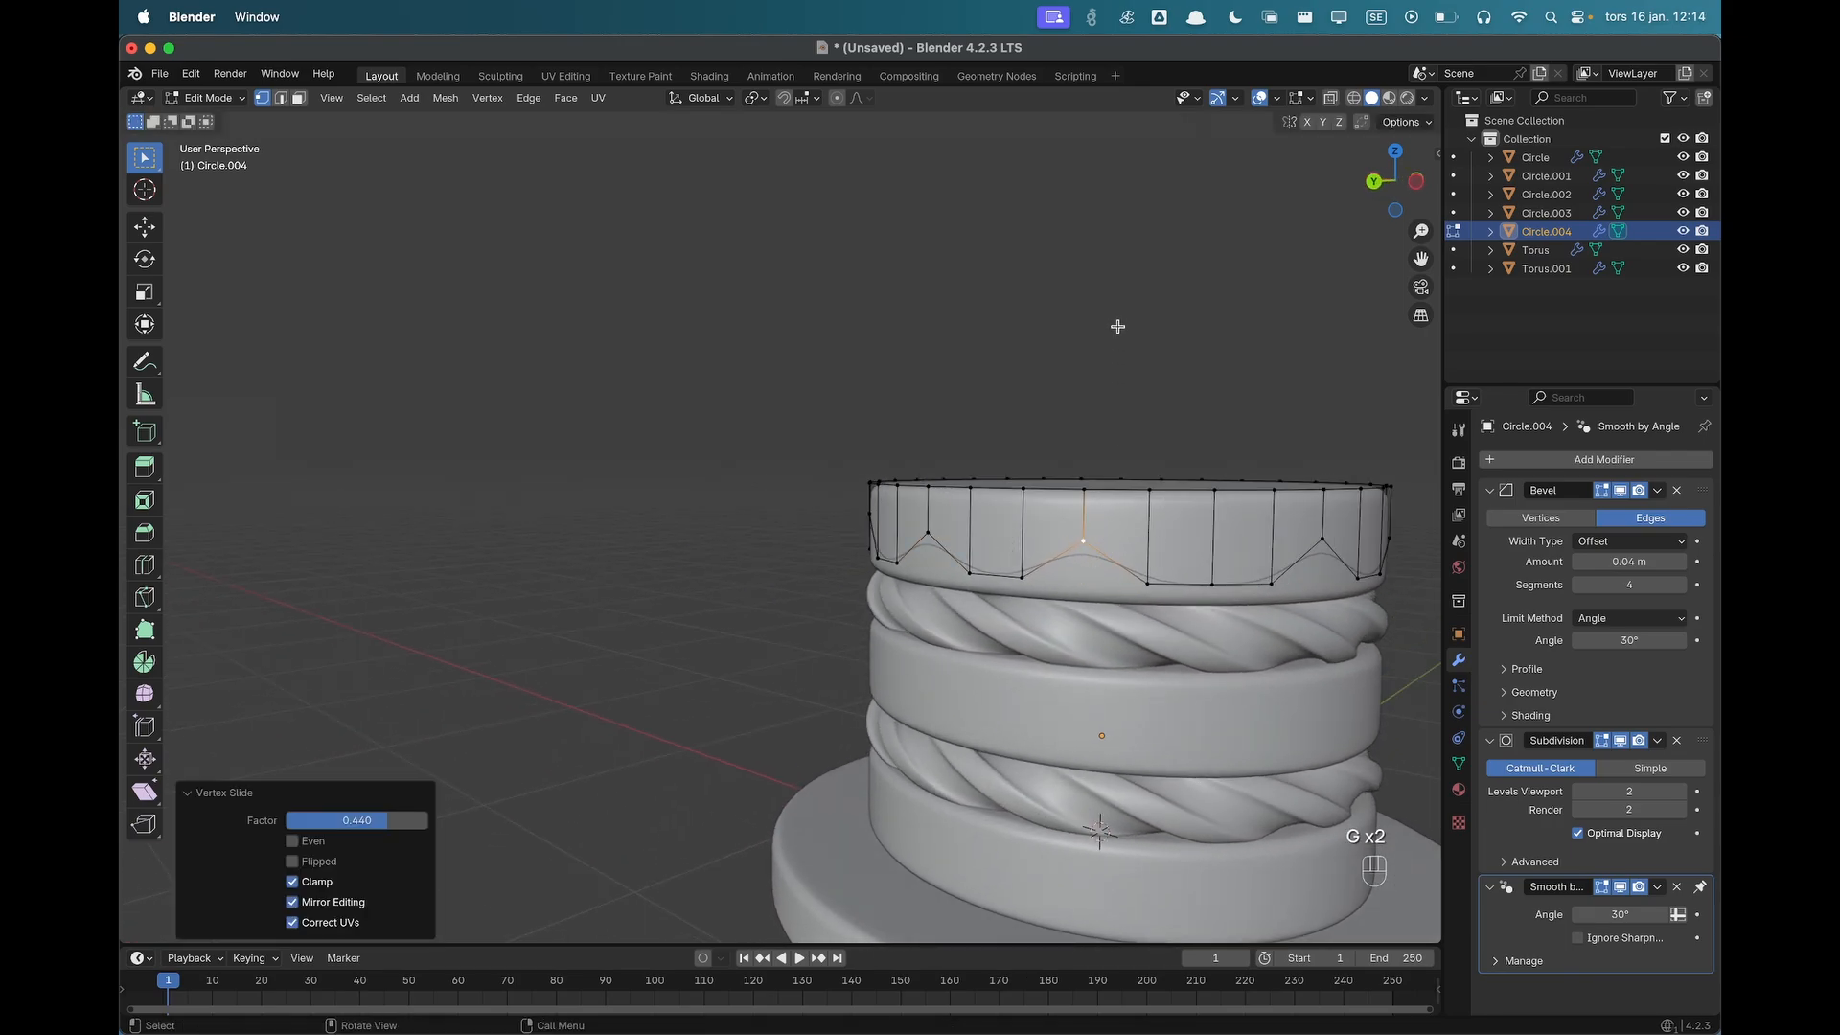
Slightly raise two low rim vertices between neighbouring peaks, sliding the one beside the newest peak up by a factor of about 0.172.
left_click(1271, 582)
key("g")
key("g")
left_click(1275, 565)
left_click(1150, 565)
key("g")
key("g")
left_click(1150, 564)
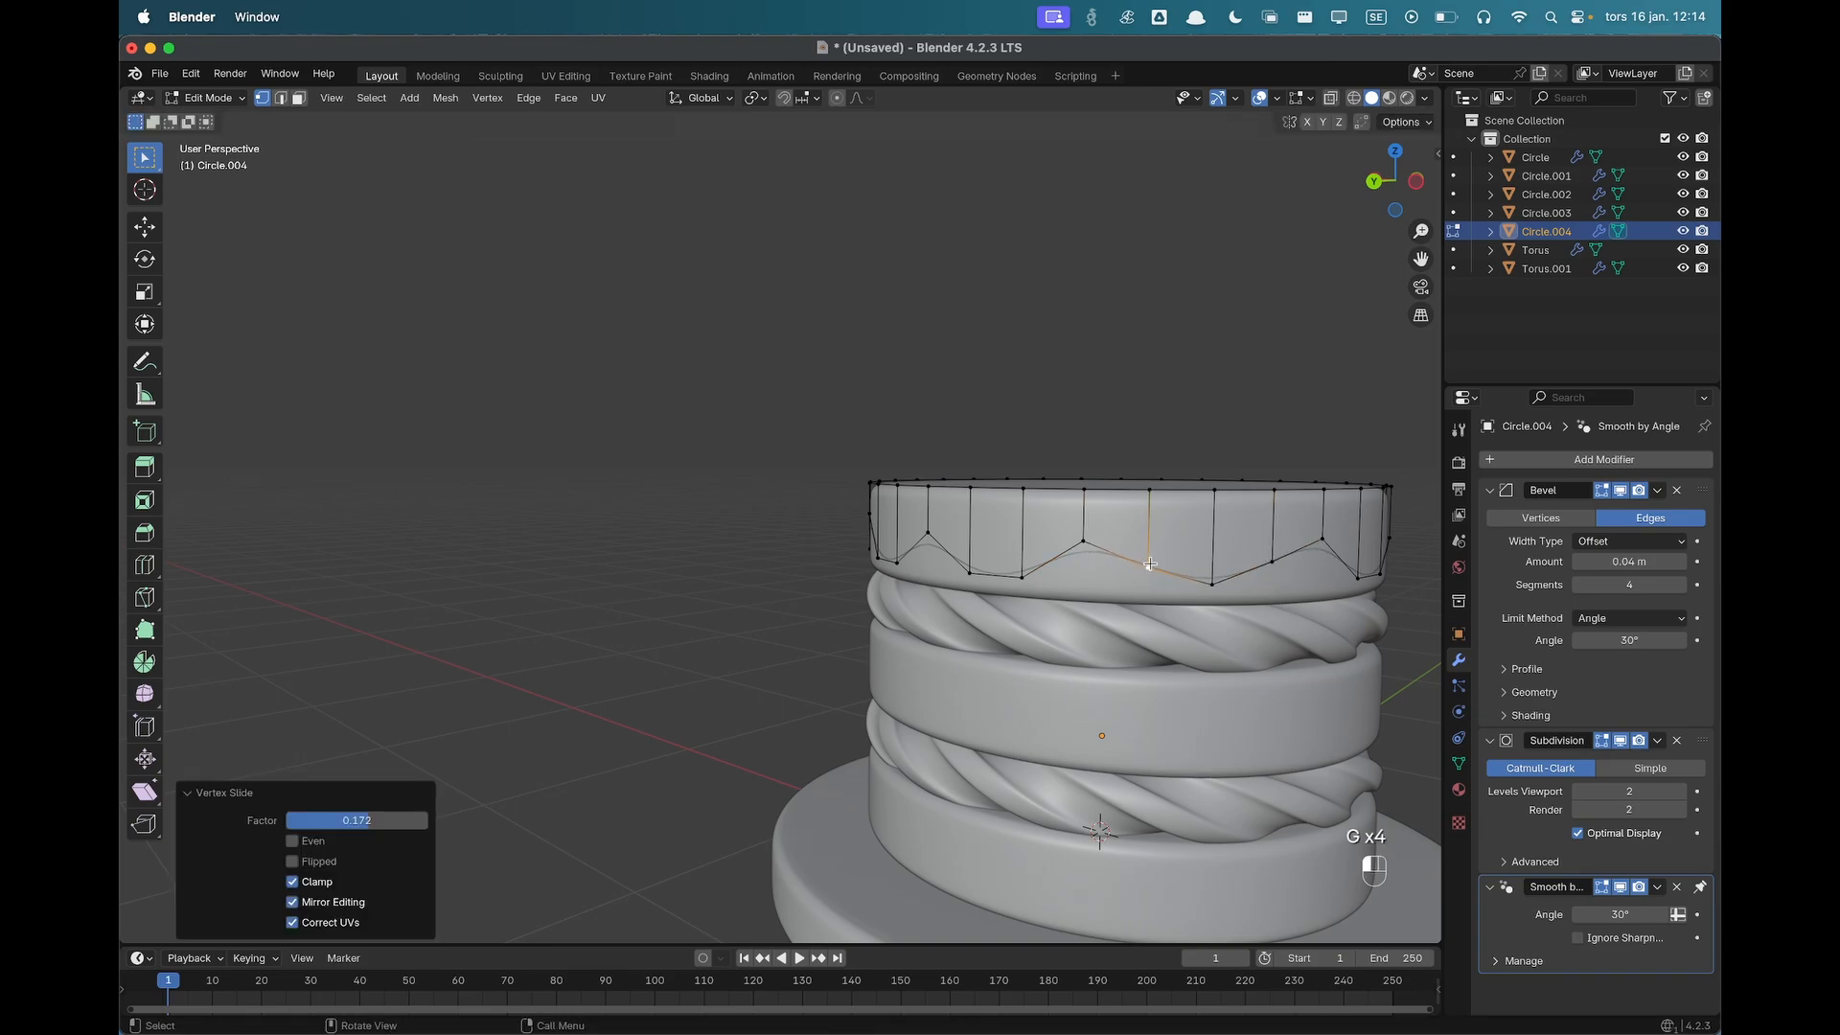
Slide the newest peak vertex a little higher, nudge the low vertex on its other side up slightly, and return to Object Mode.
left_click(1084, 542)
key("g")
key("g")
left_click(1081, 529)
left_click(1026, 576)
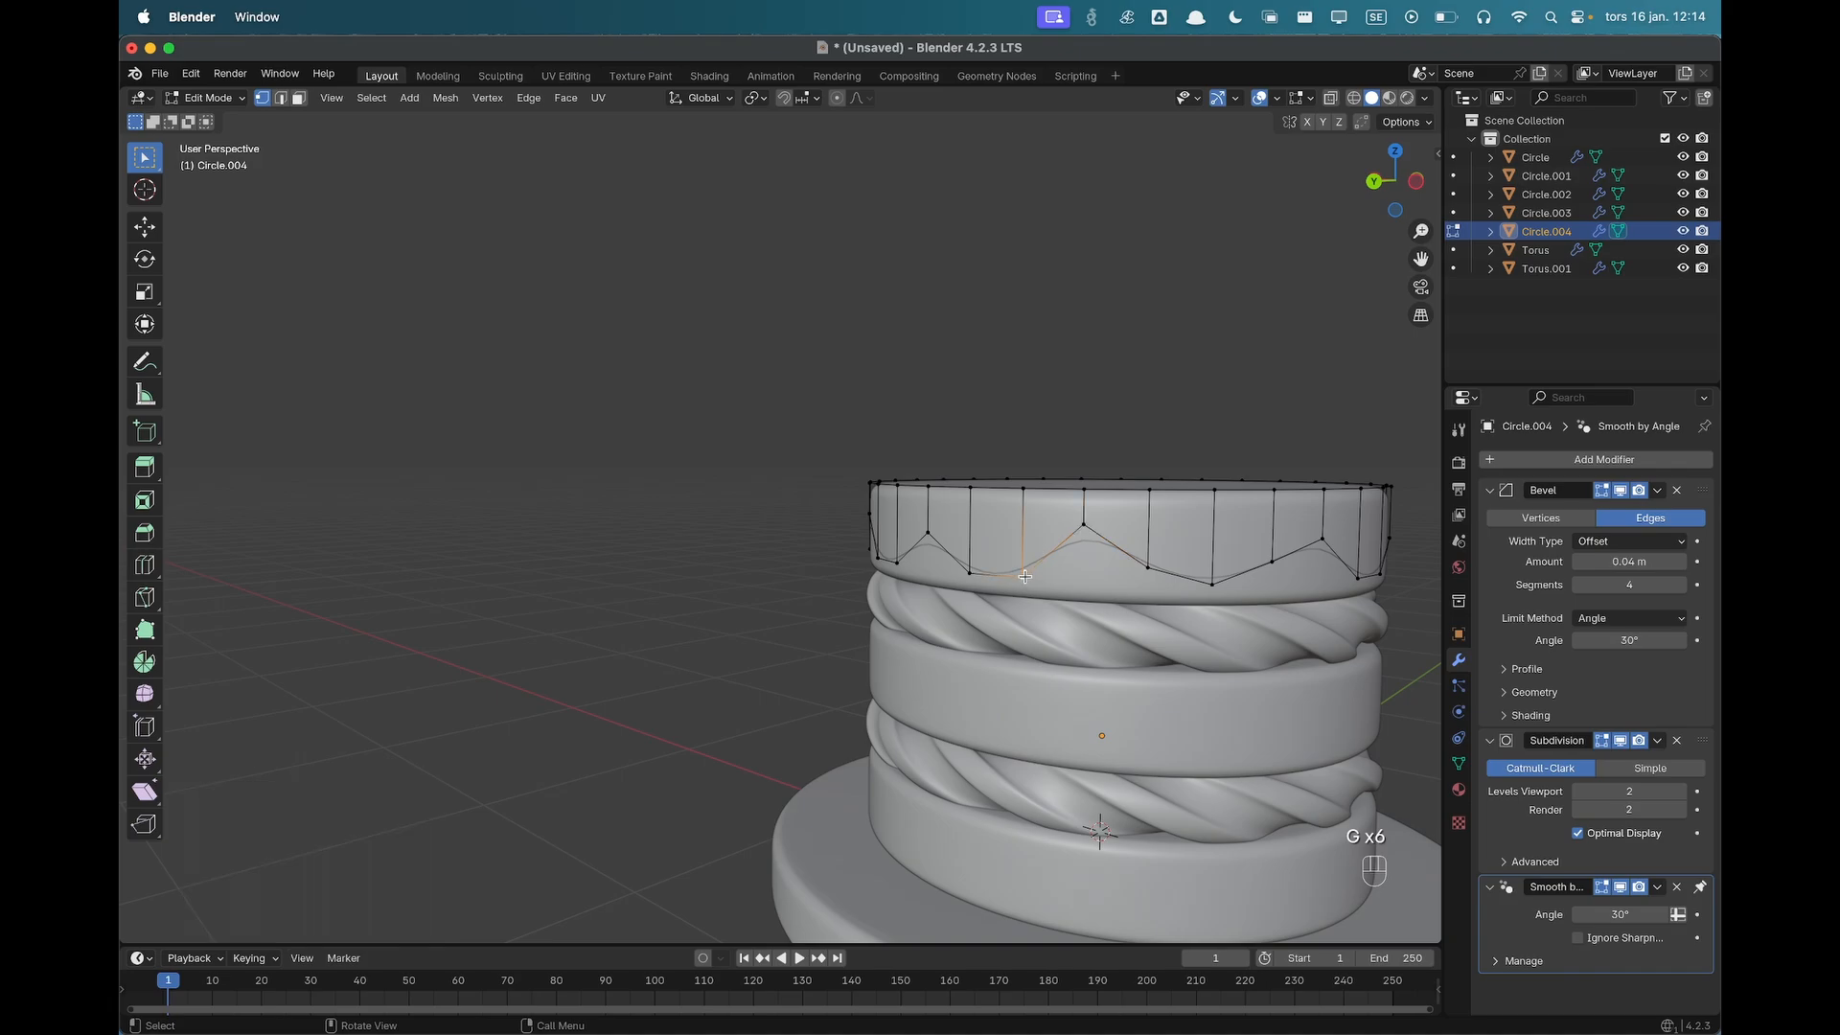
key("g")
key("g")
left_click(1028, 559)
key("Tab")
scroll(1072, 432, "down", 4)
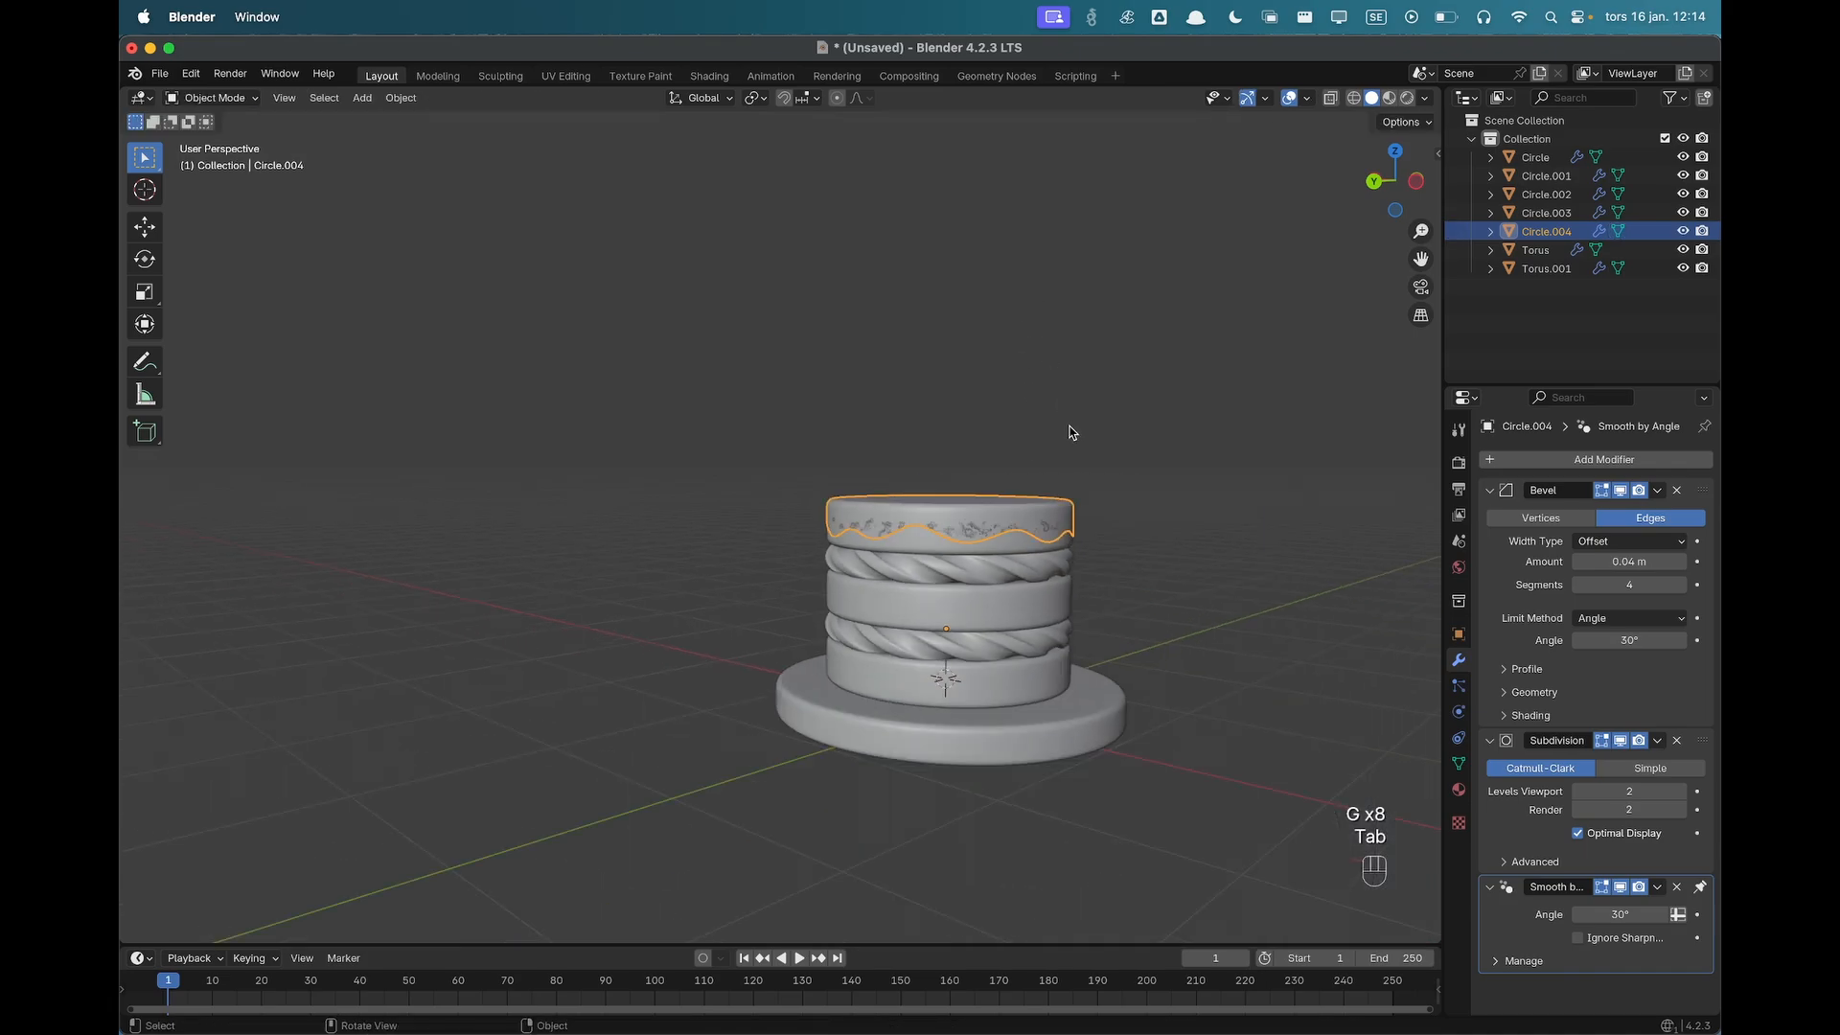
Reopen the drip cap in Edit Mode and select all of its geometry.
scroll(1066, 449, "up", 4)
middle_click_drag(1174, 482, 1202, 566, "shift")
key("Tab")
key("a")
scroll(1213, 562, "up", 2)
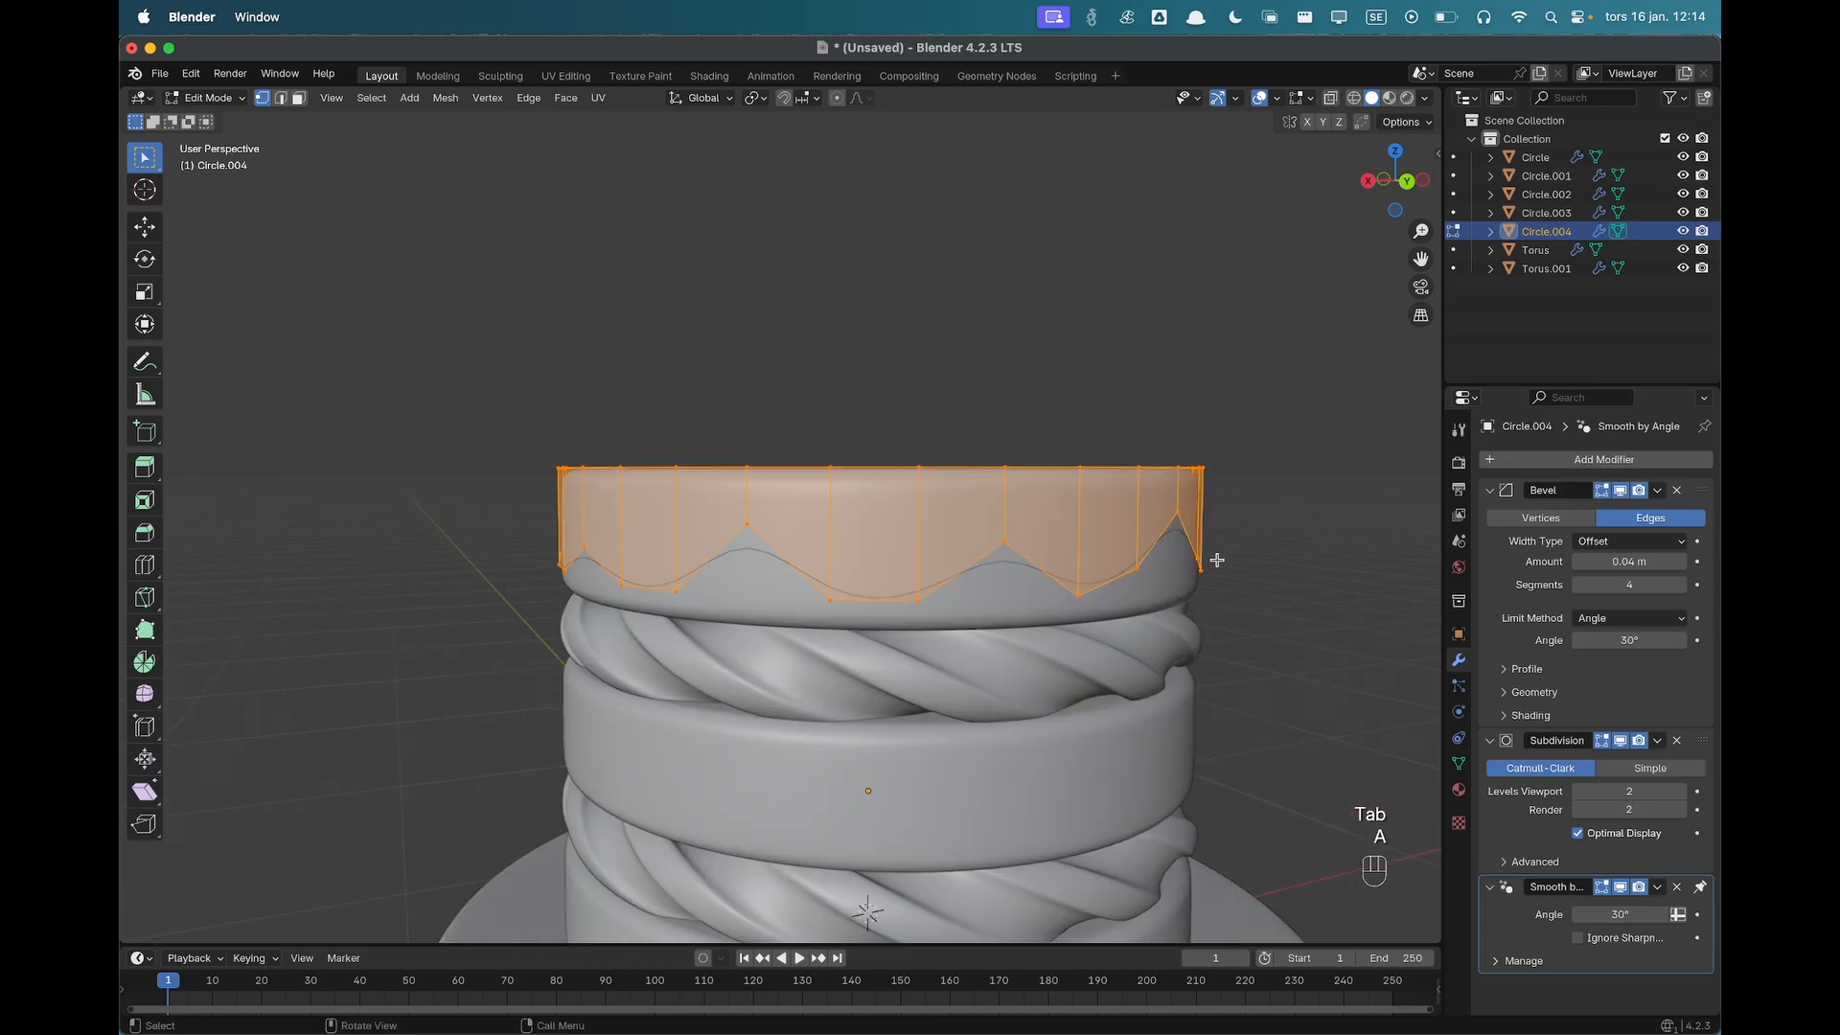
key("s")
key("shift+z")
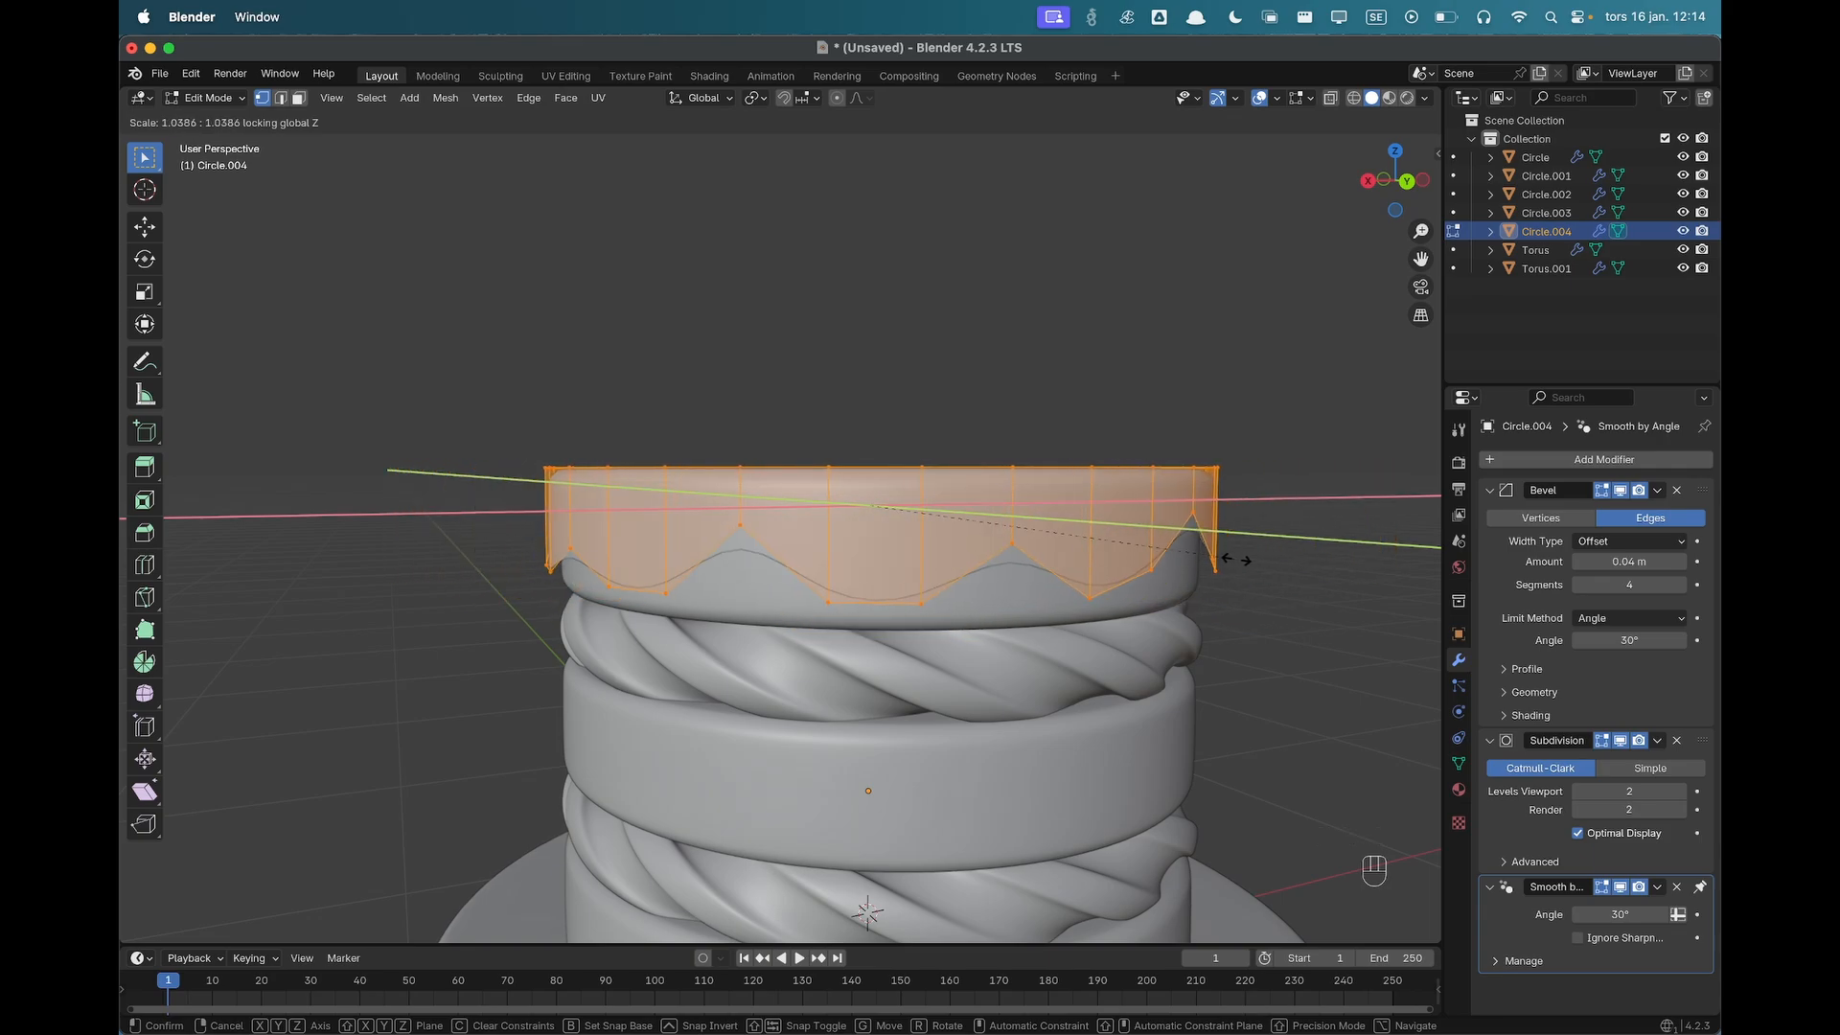
left_click(1217, 548)
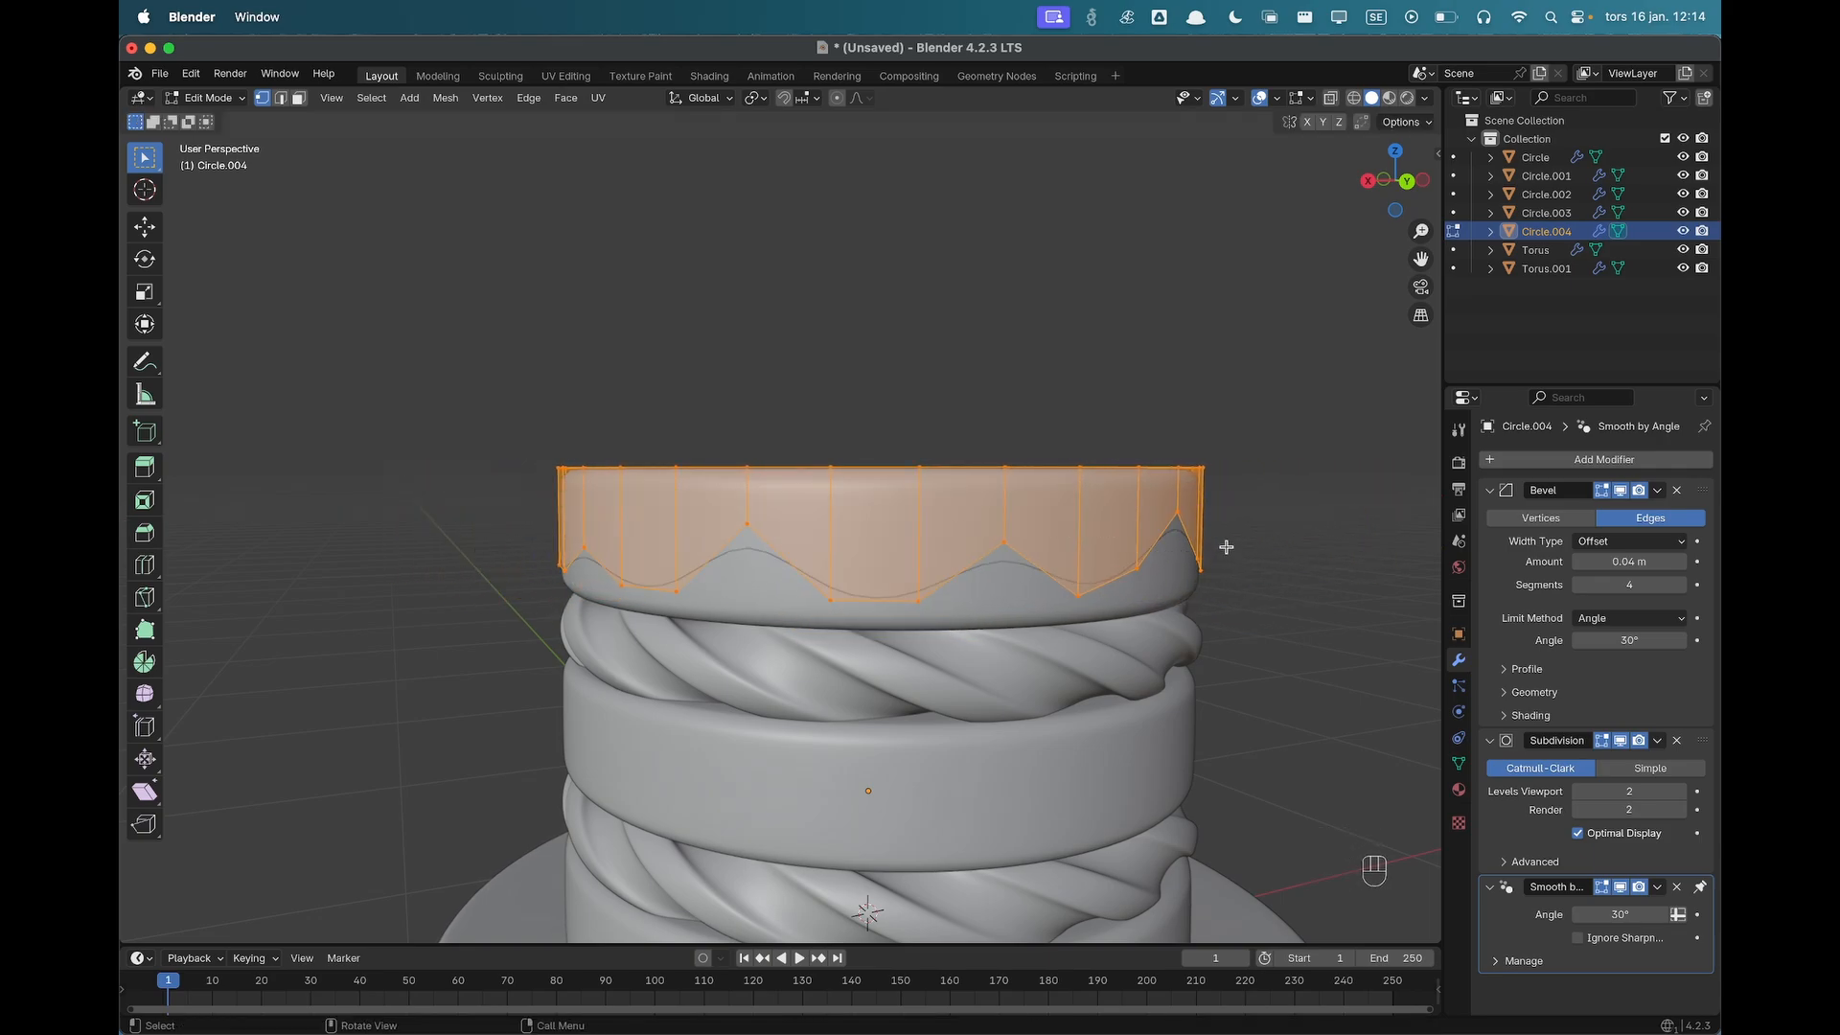
Scale the whole cap very slightly outward with Z locked, then return to Object Mode and deselect it.
key("s")
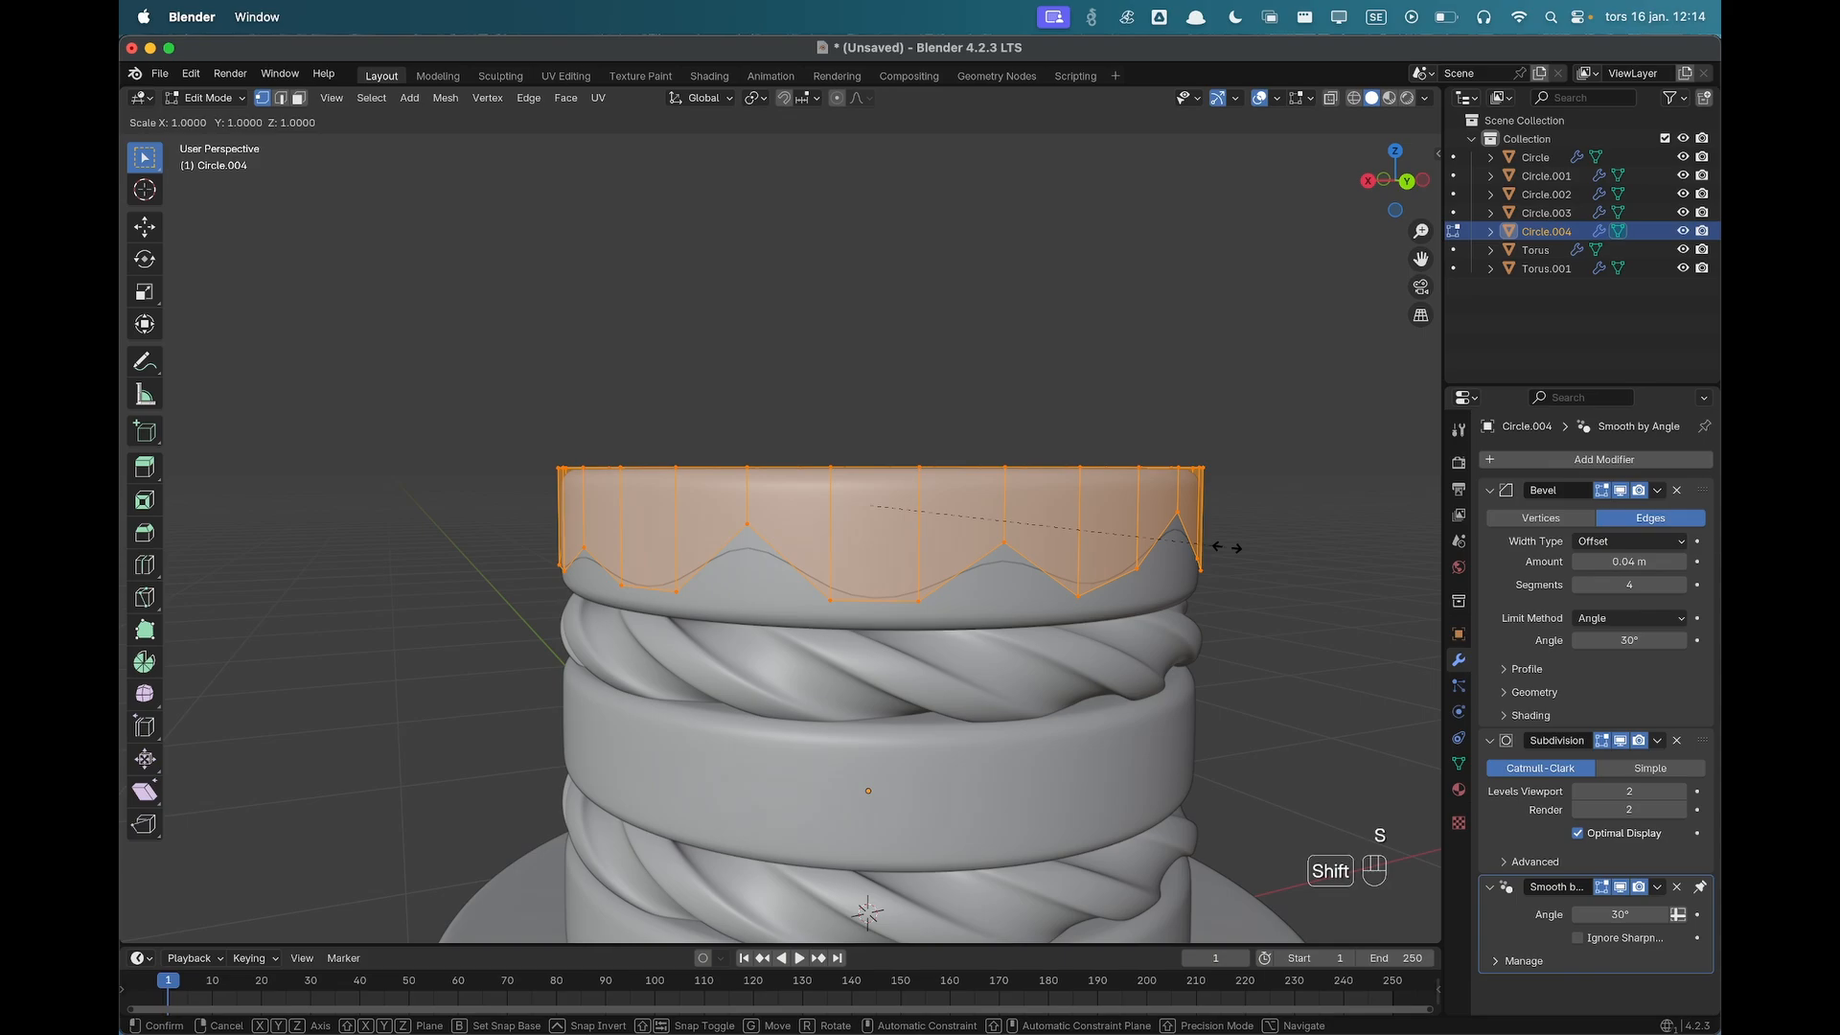
key("shift+z")
left_click(1227, 547)
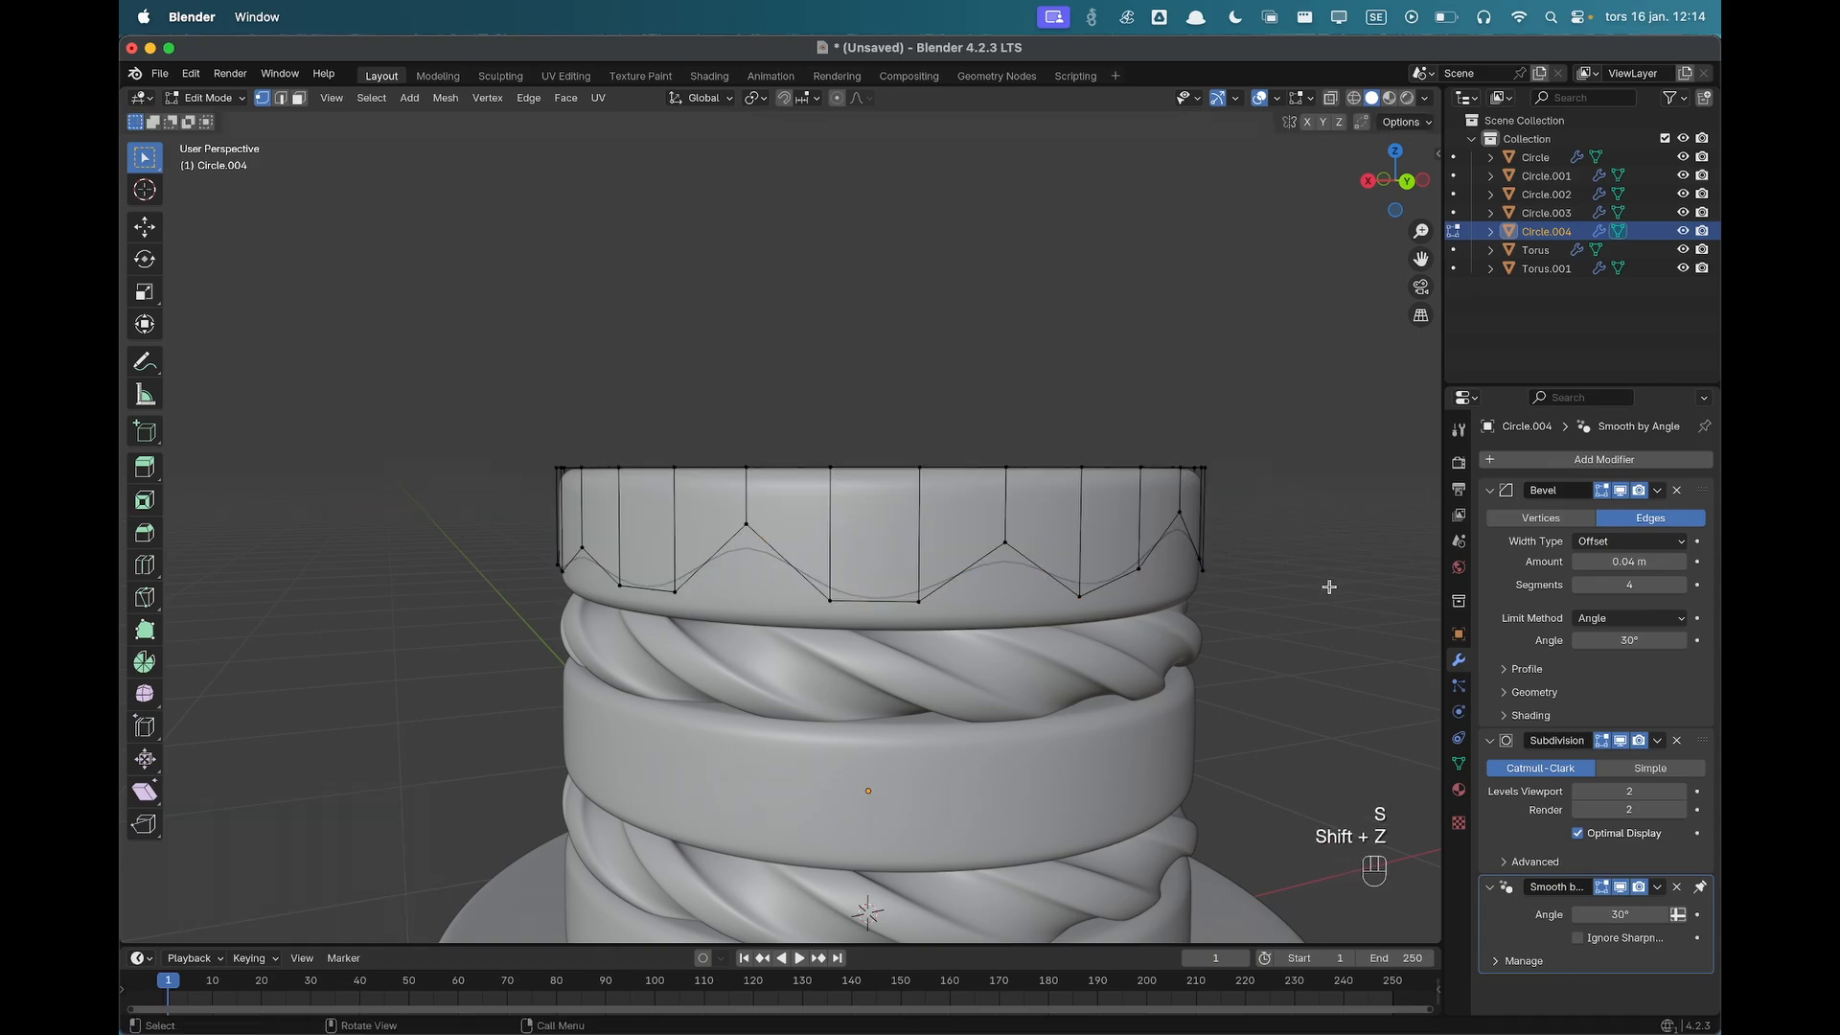
scroll(1256, 616, "down", 5)
key("Tab")
left_click(1215, 604)
middle_click_drag(1216, 604, 1074, 622)
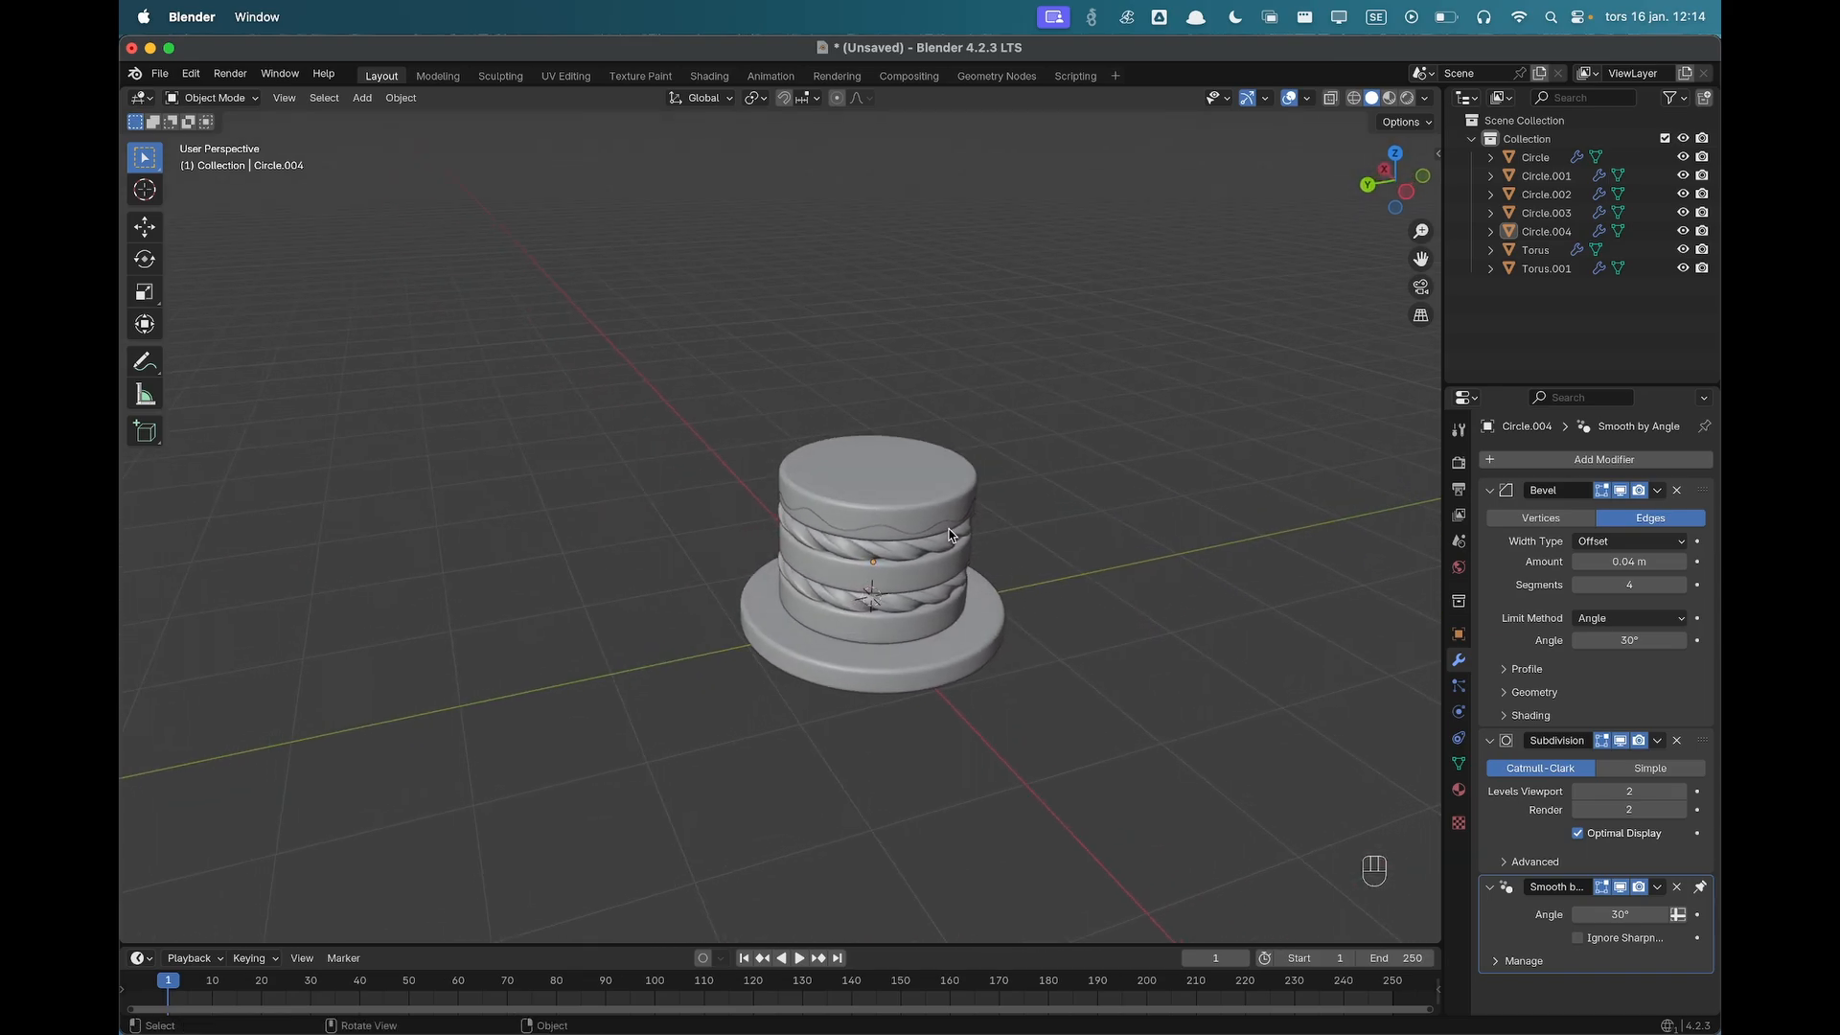
Add a Simple Star mesh from the extras and set it to 8 points.
scroll(885, 494, "up", 2)
scroll(985, 516, "down", 2)
key("shift+a")
mouse_move(696, 402)
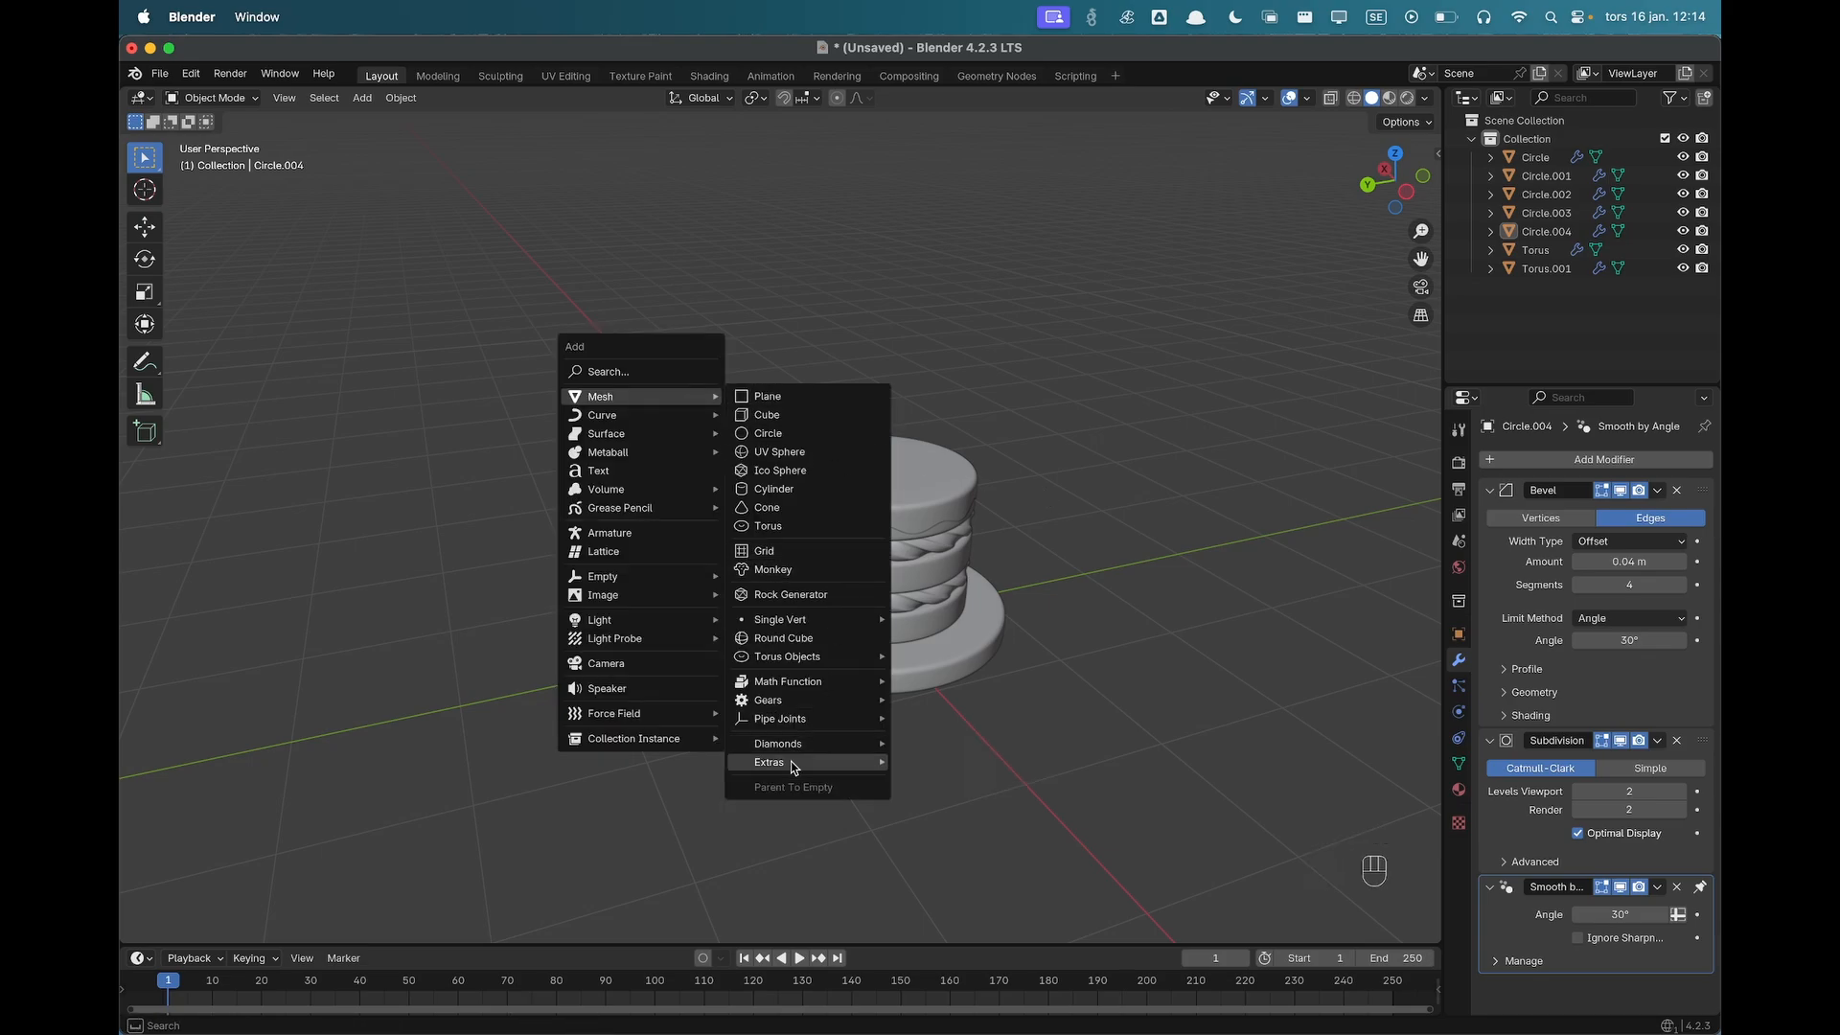
mouse_move(794, 764)
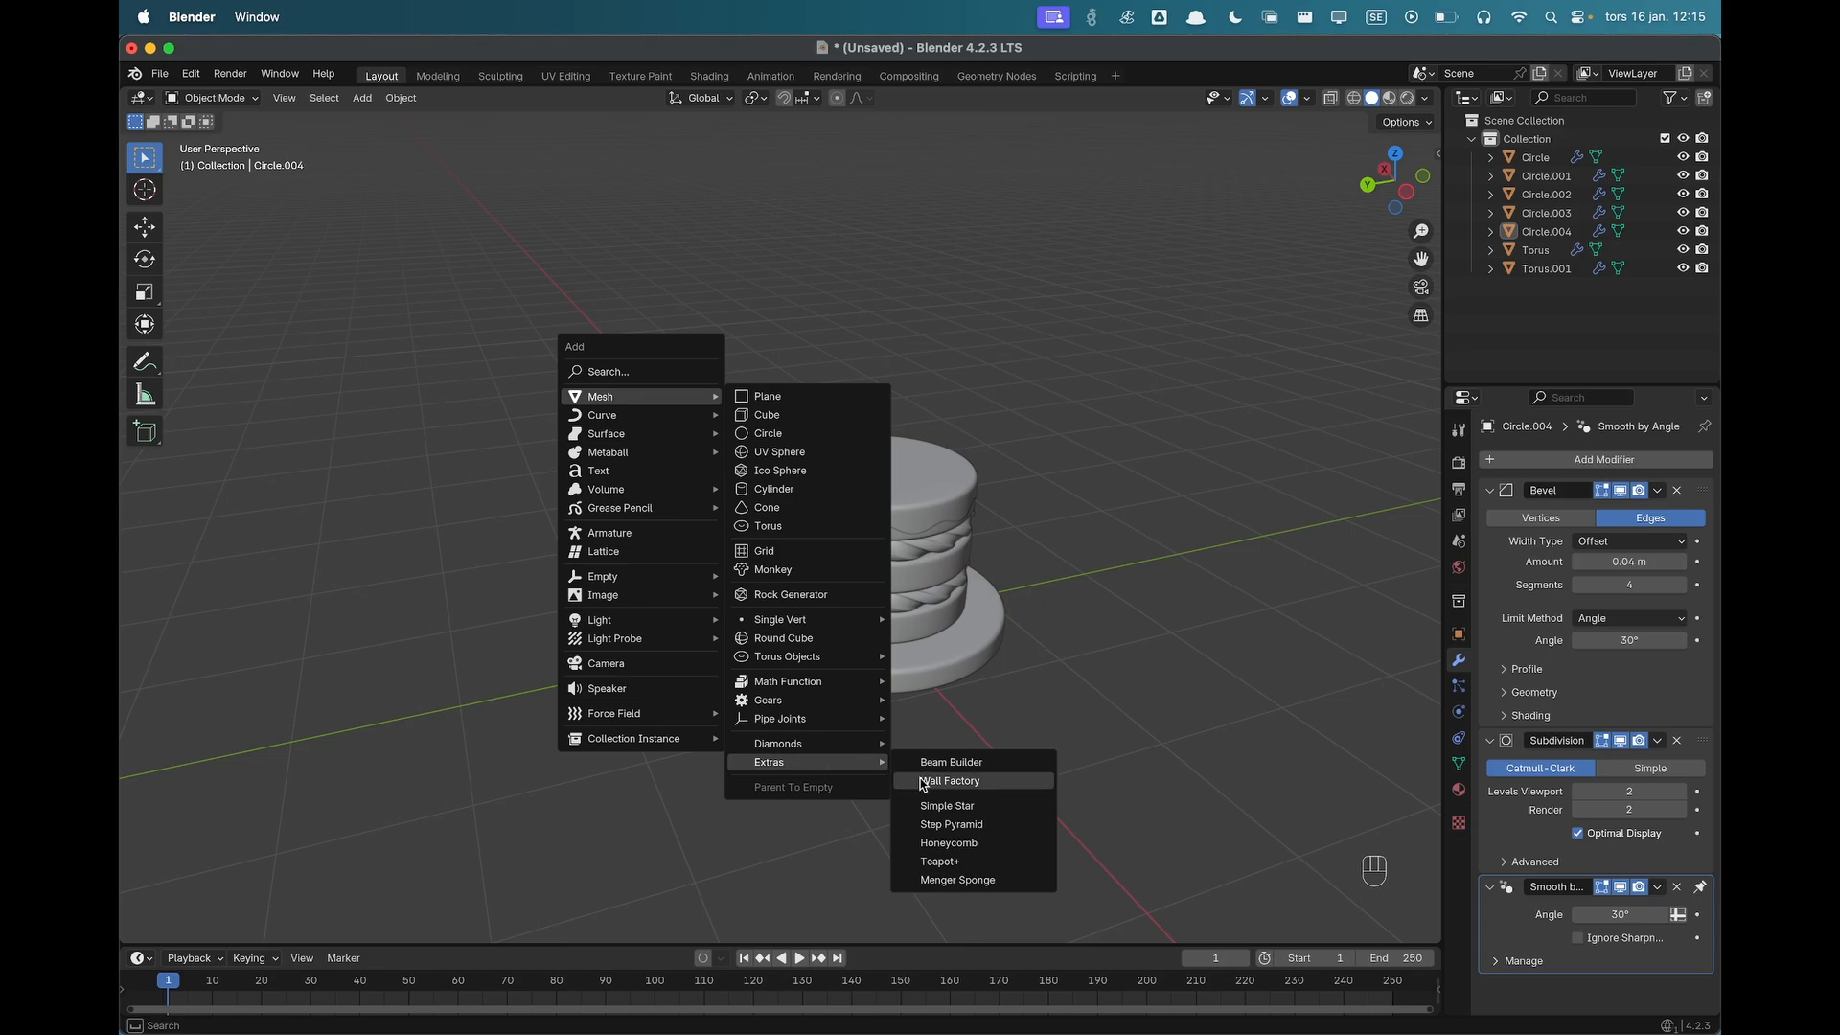
left_click(948, 810)
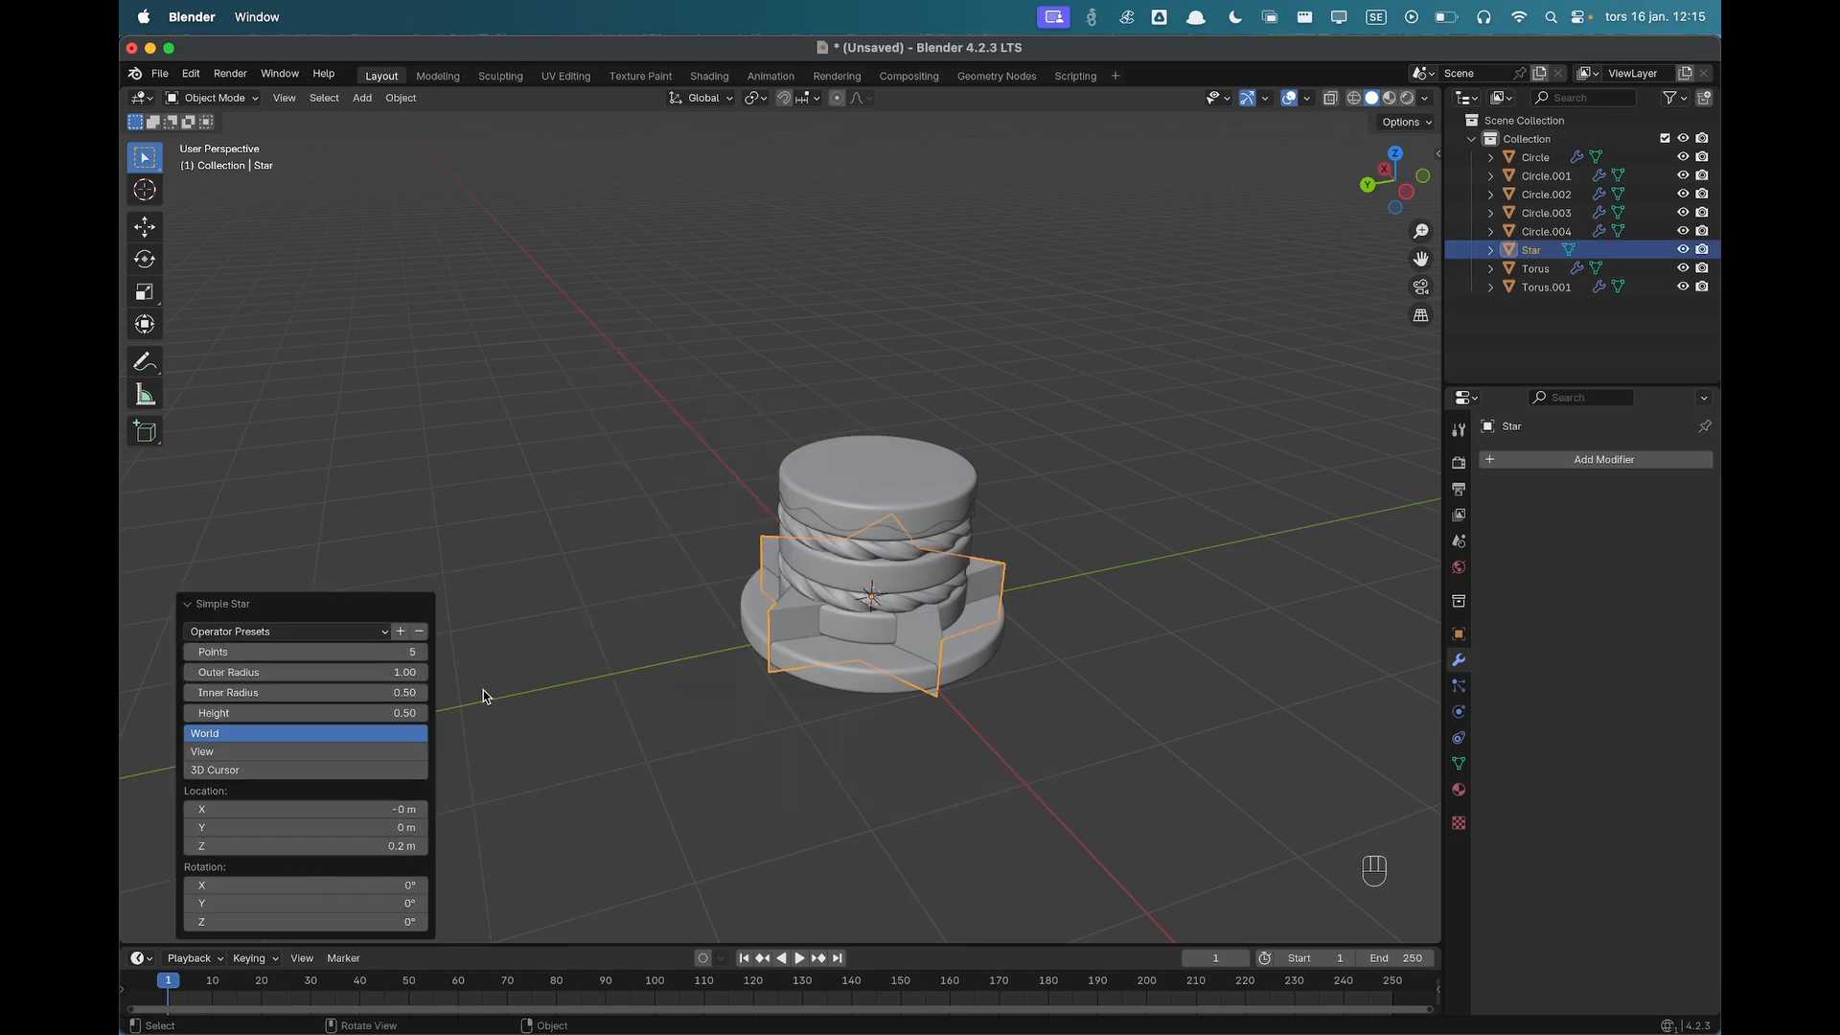
left_click(422, 653)
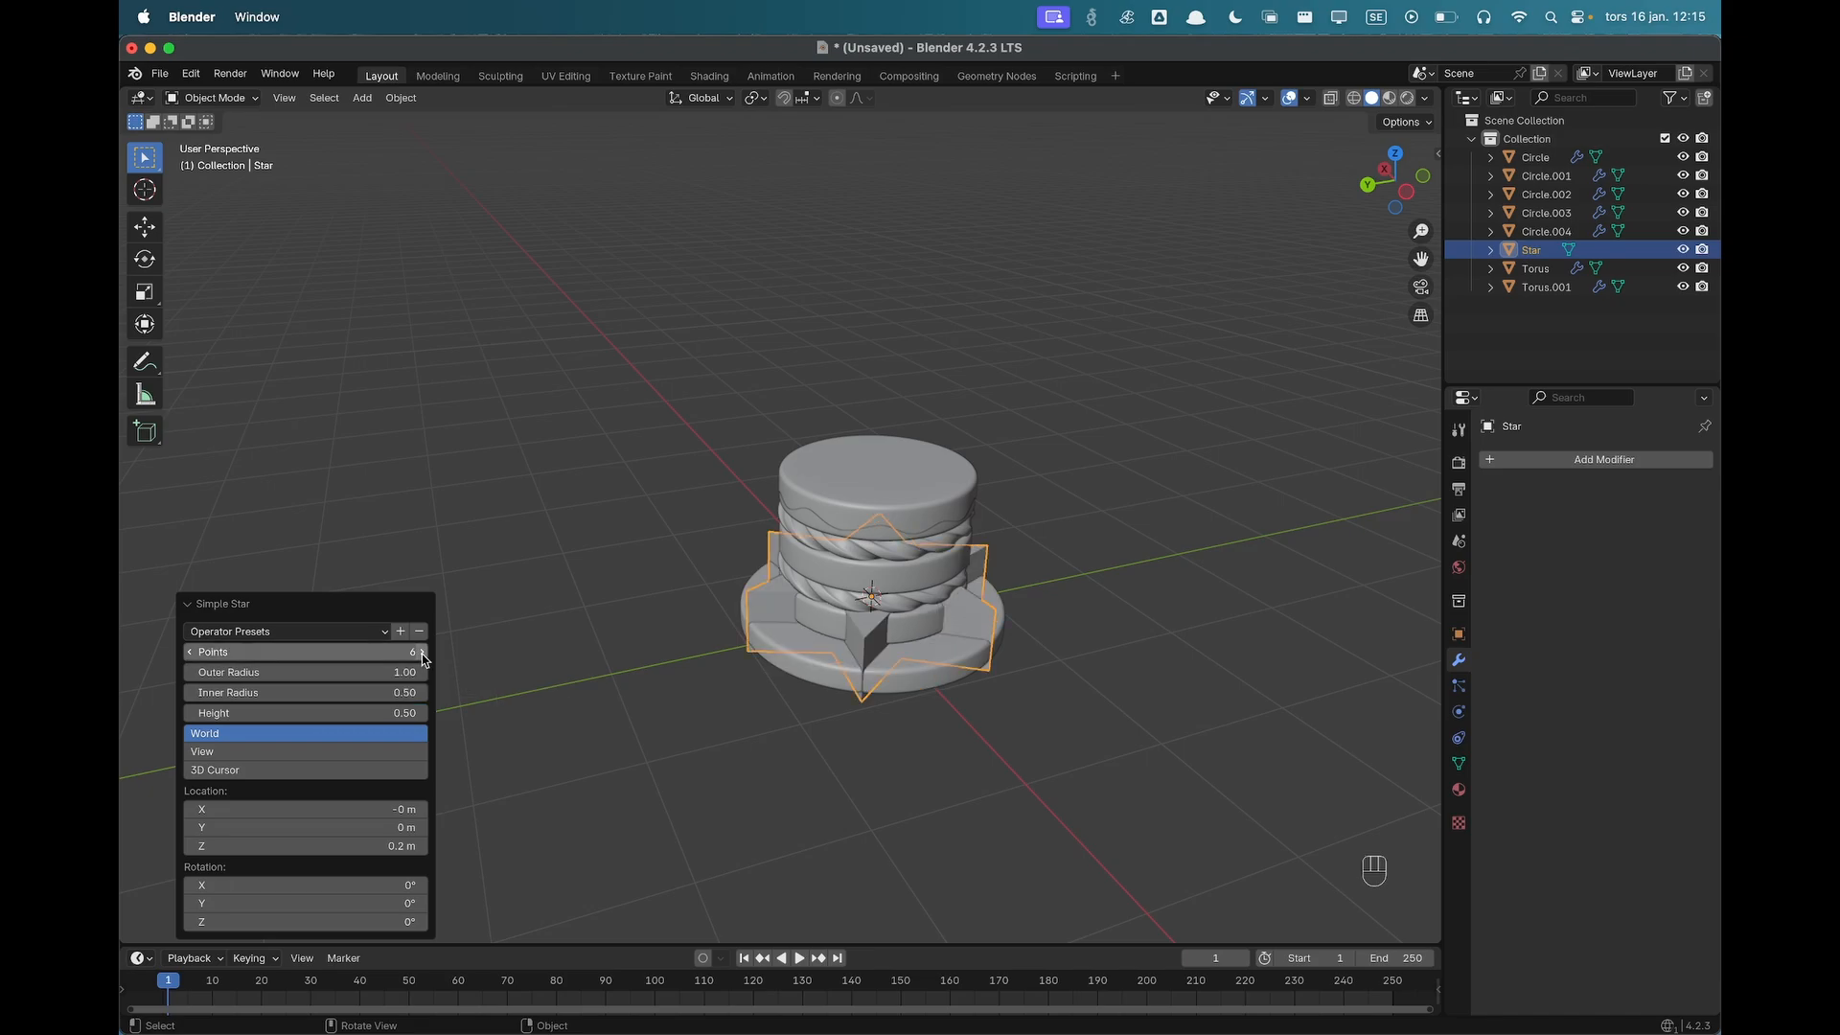
left_click(421, 653)
left_click(422, 652)
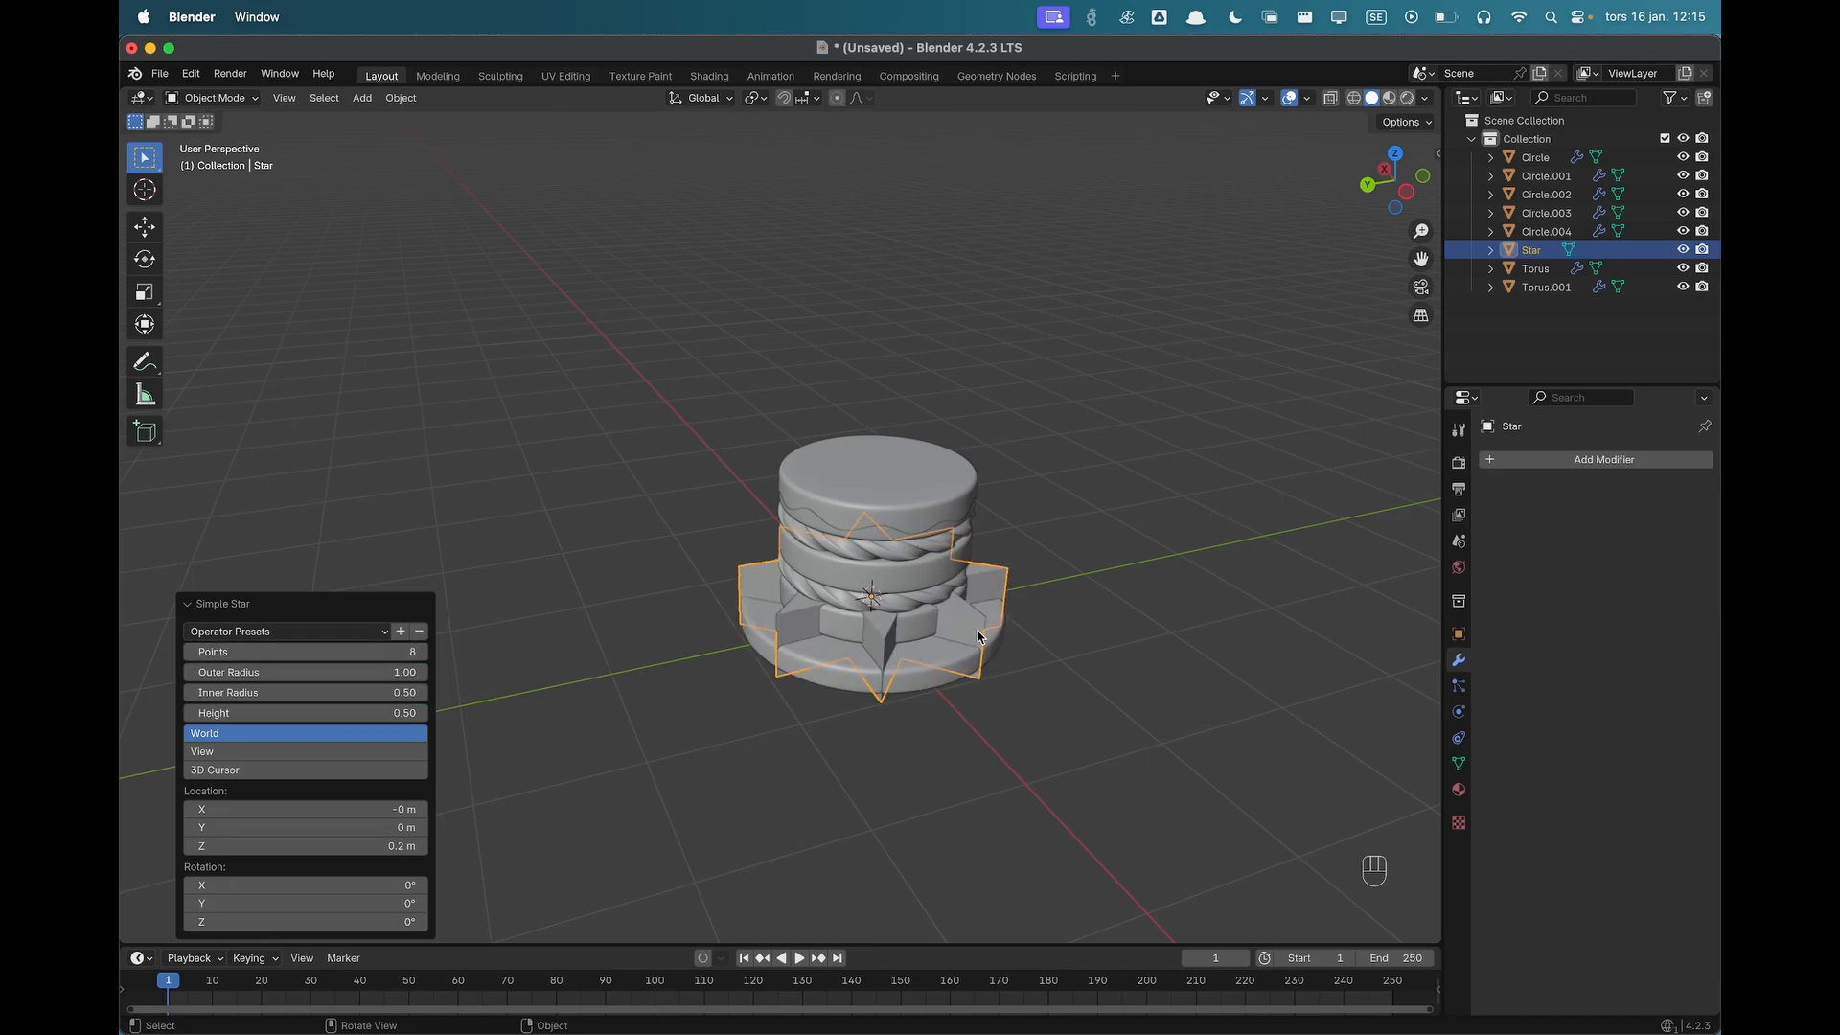
Raise the star about 1.8 m along Z so it floats above the stack.
key("g")
key("z")
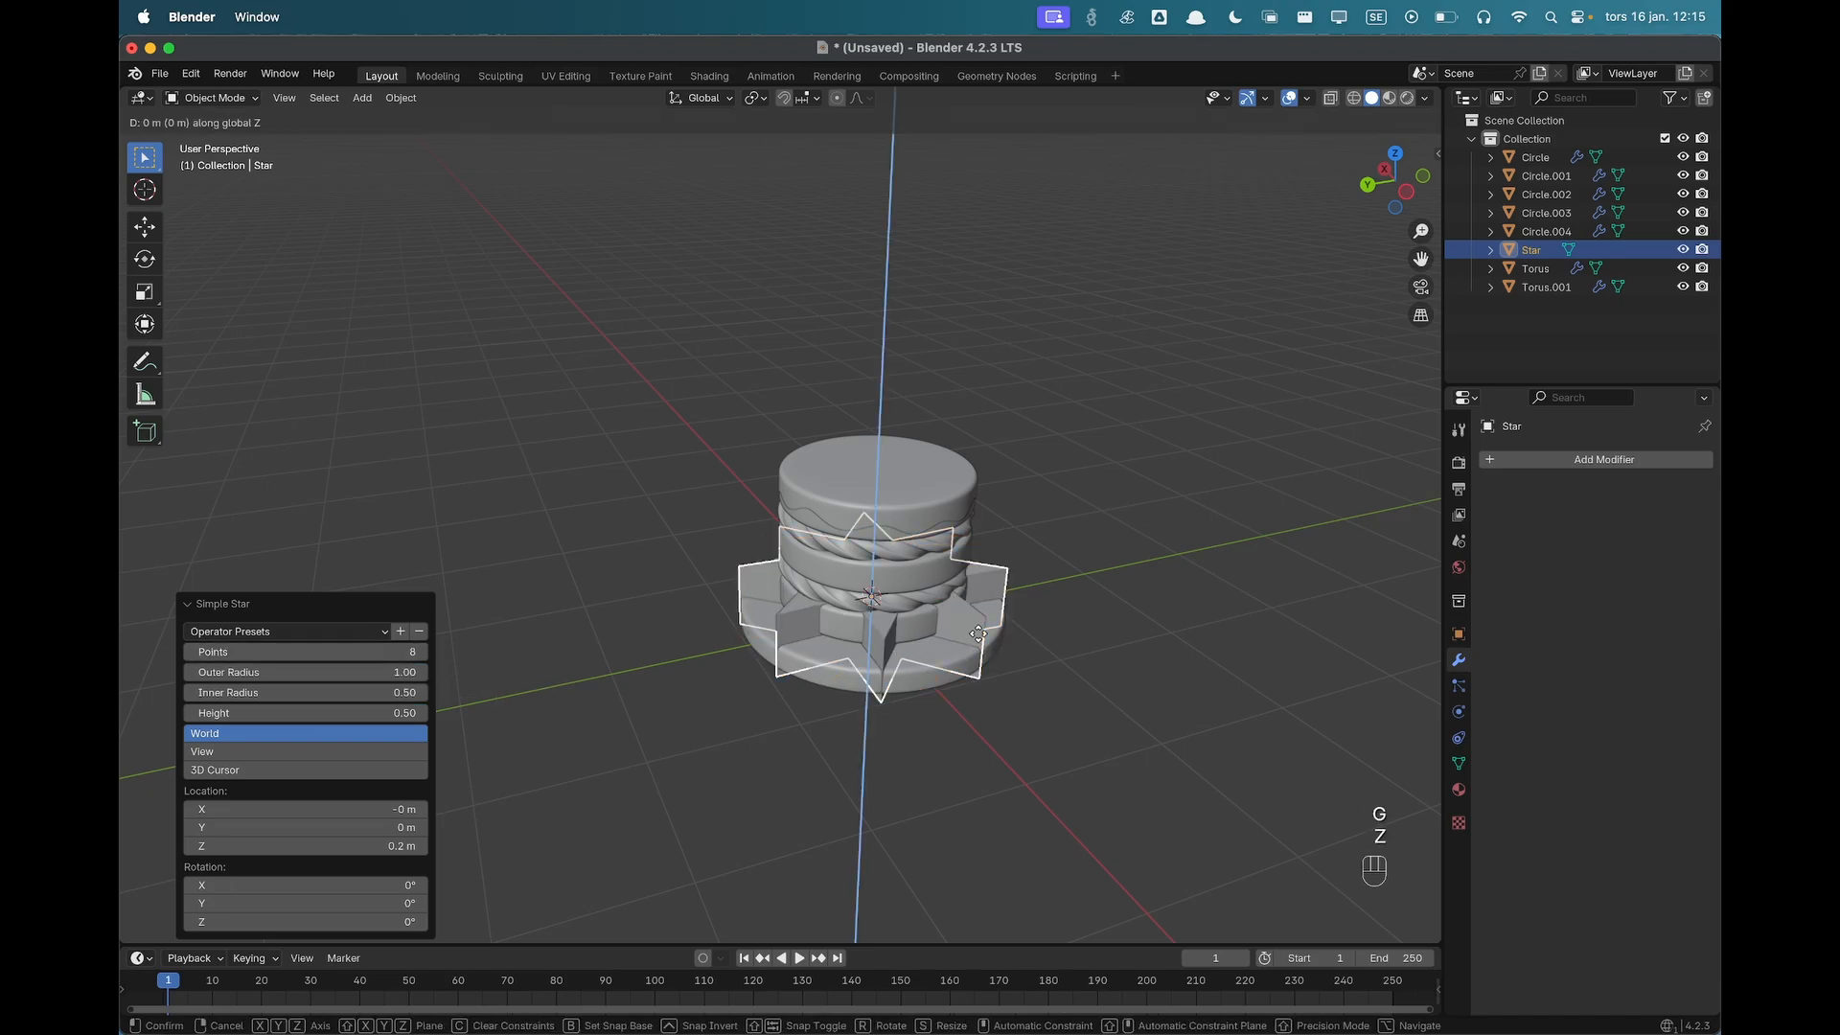
left_click(966, 401)
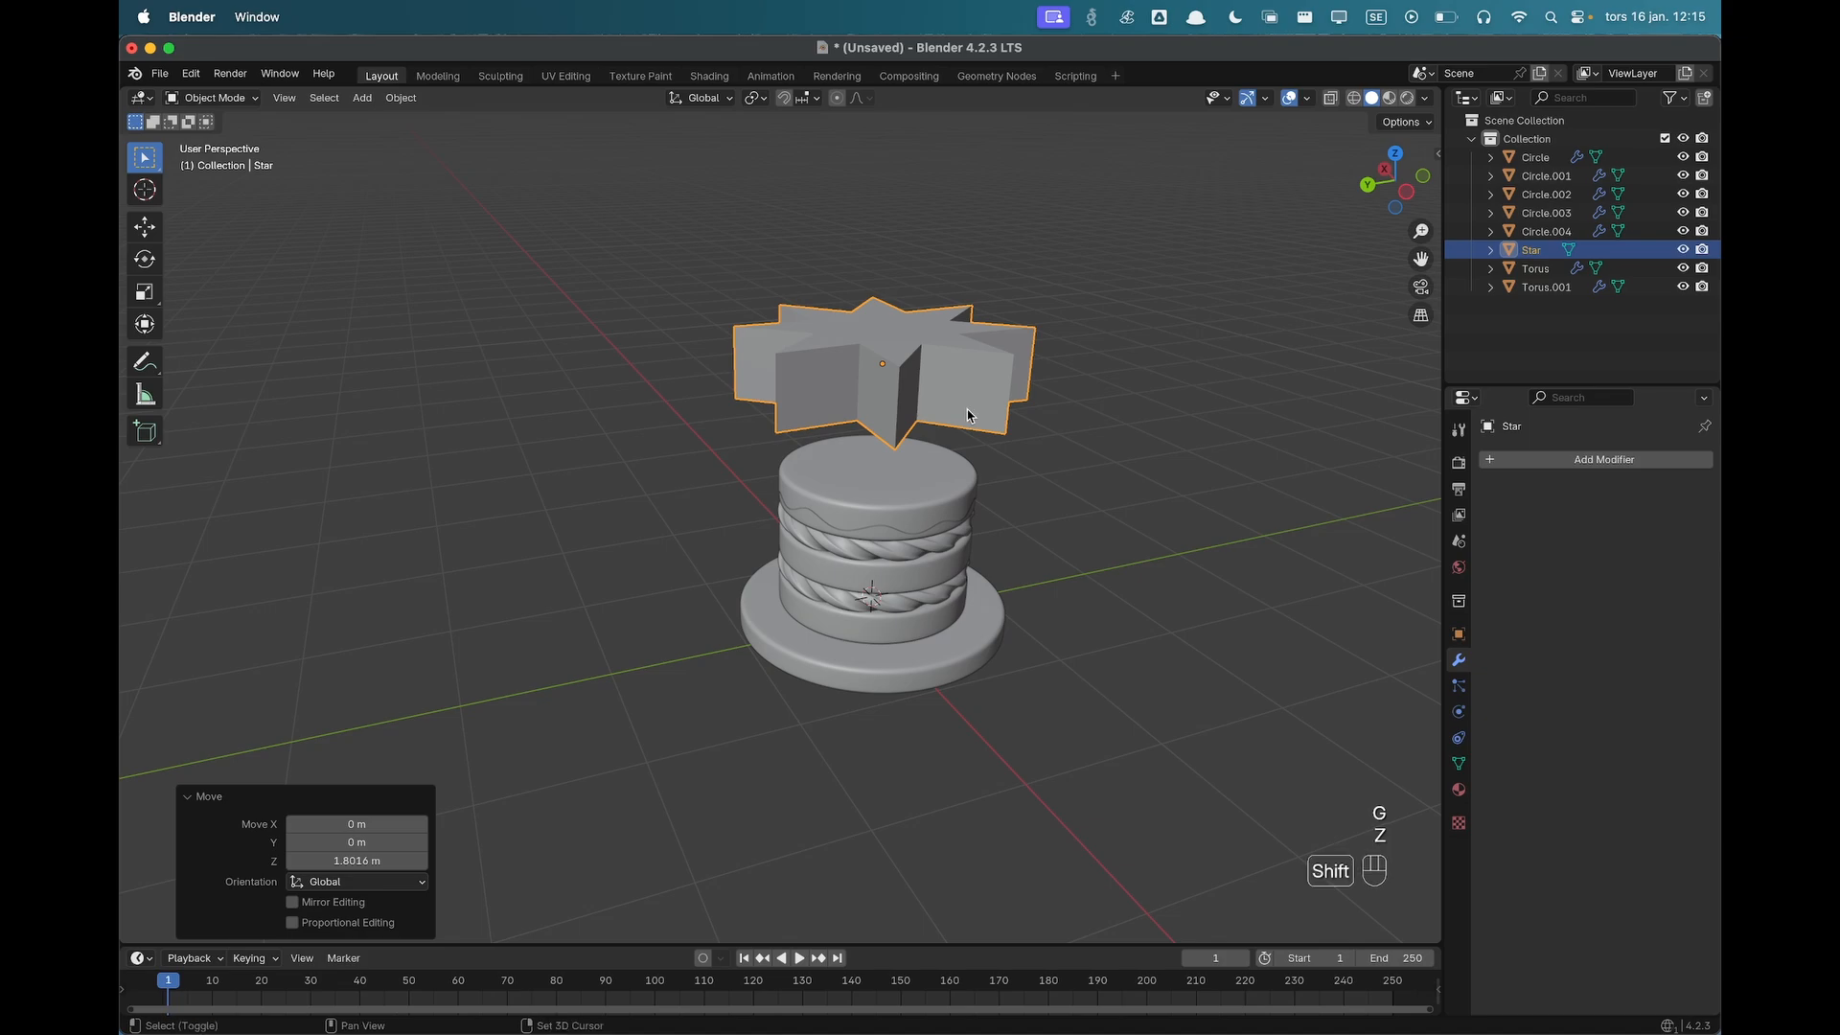
Rotate the star 90° about the X axis so it stands upright.
middle_click_drag(968, 410, 998, 491)
key("r")
key("x")
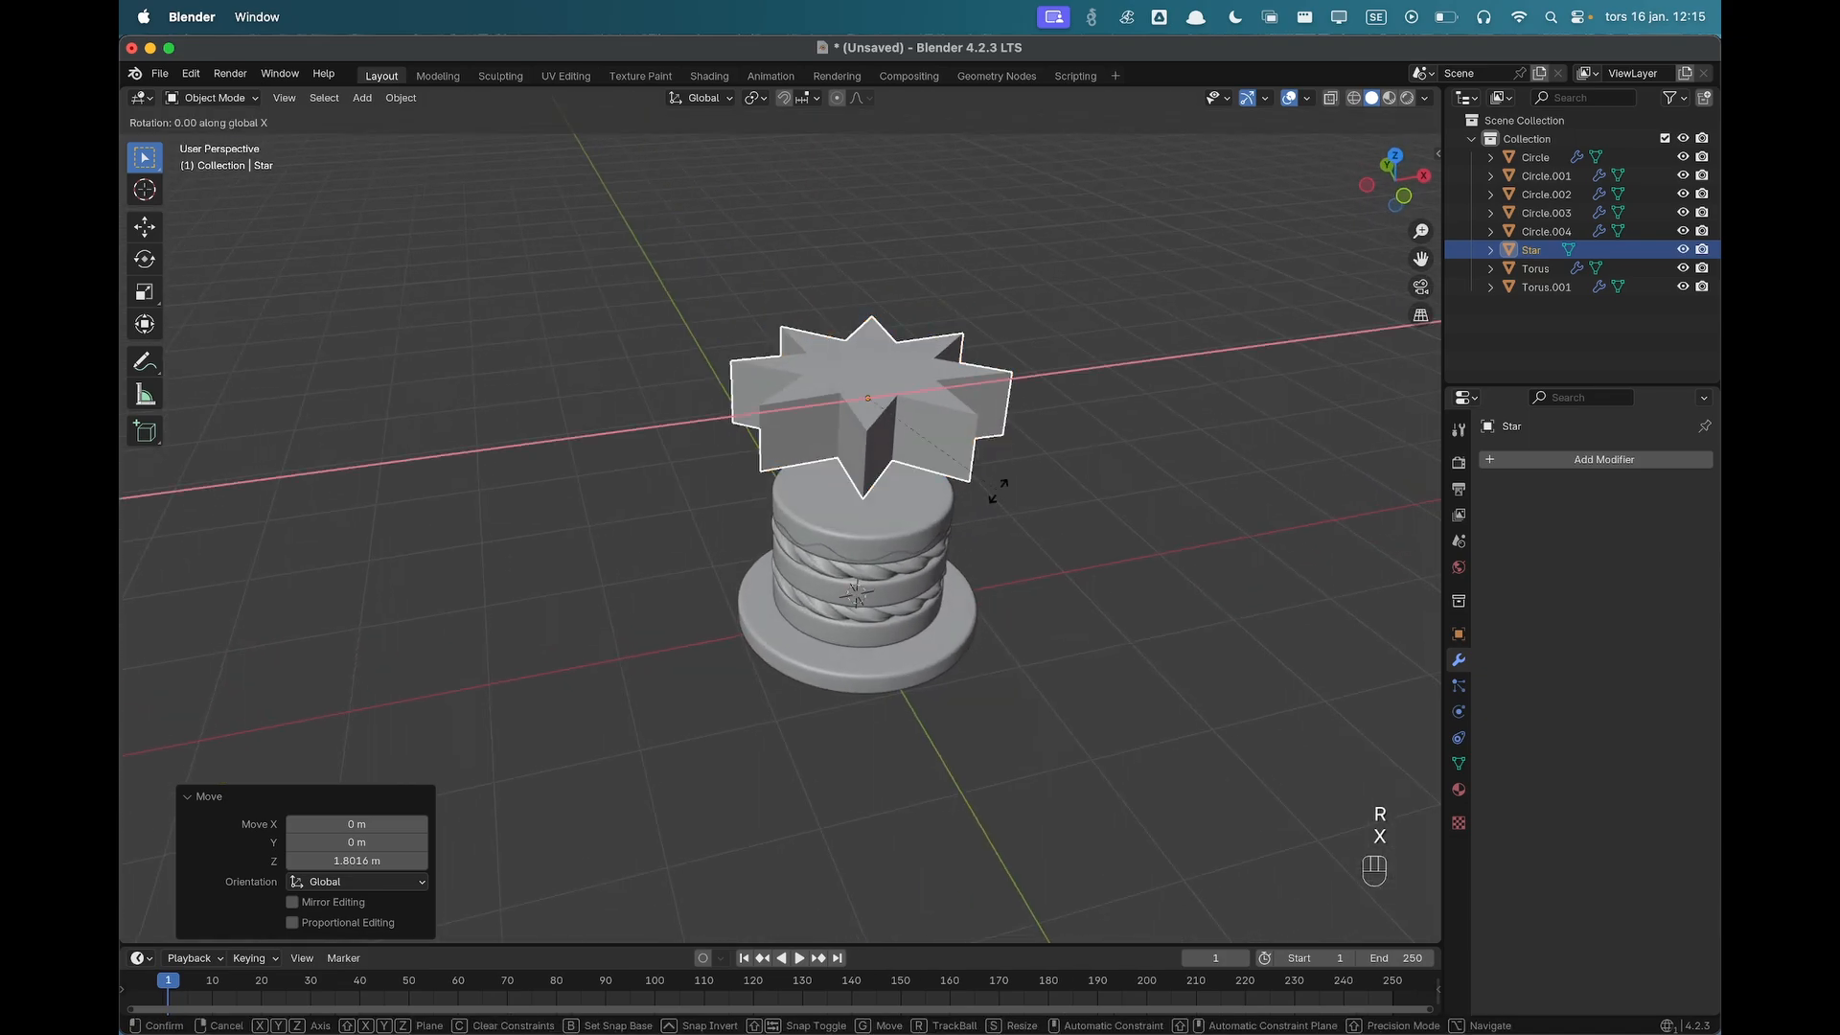
key("9")
key("0")
key("Return")
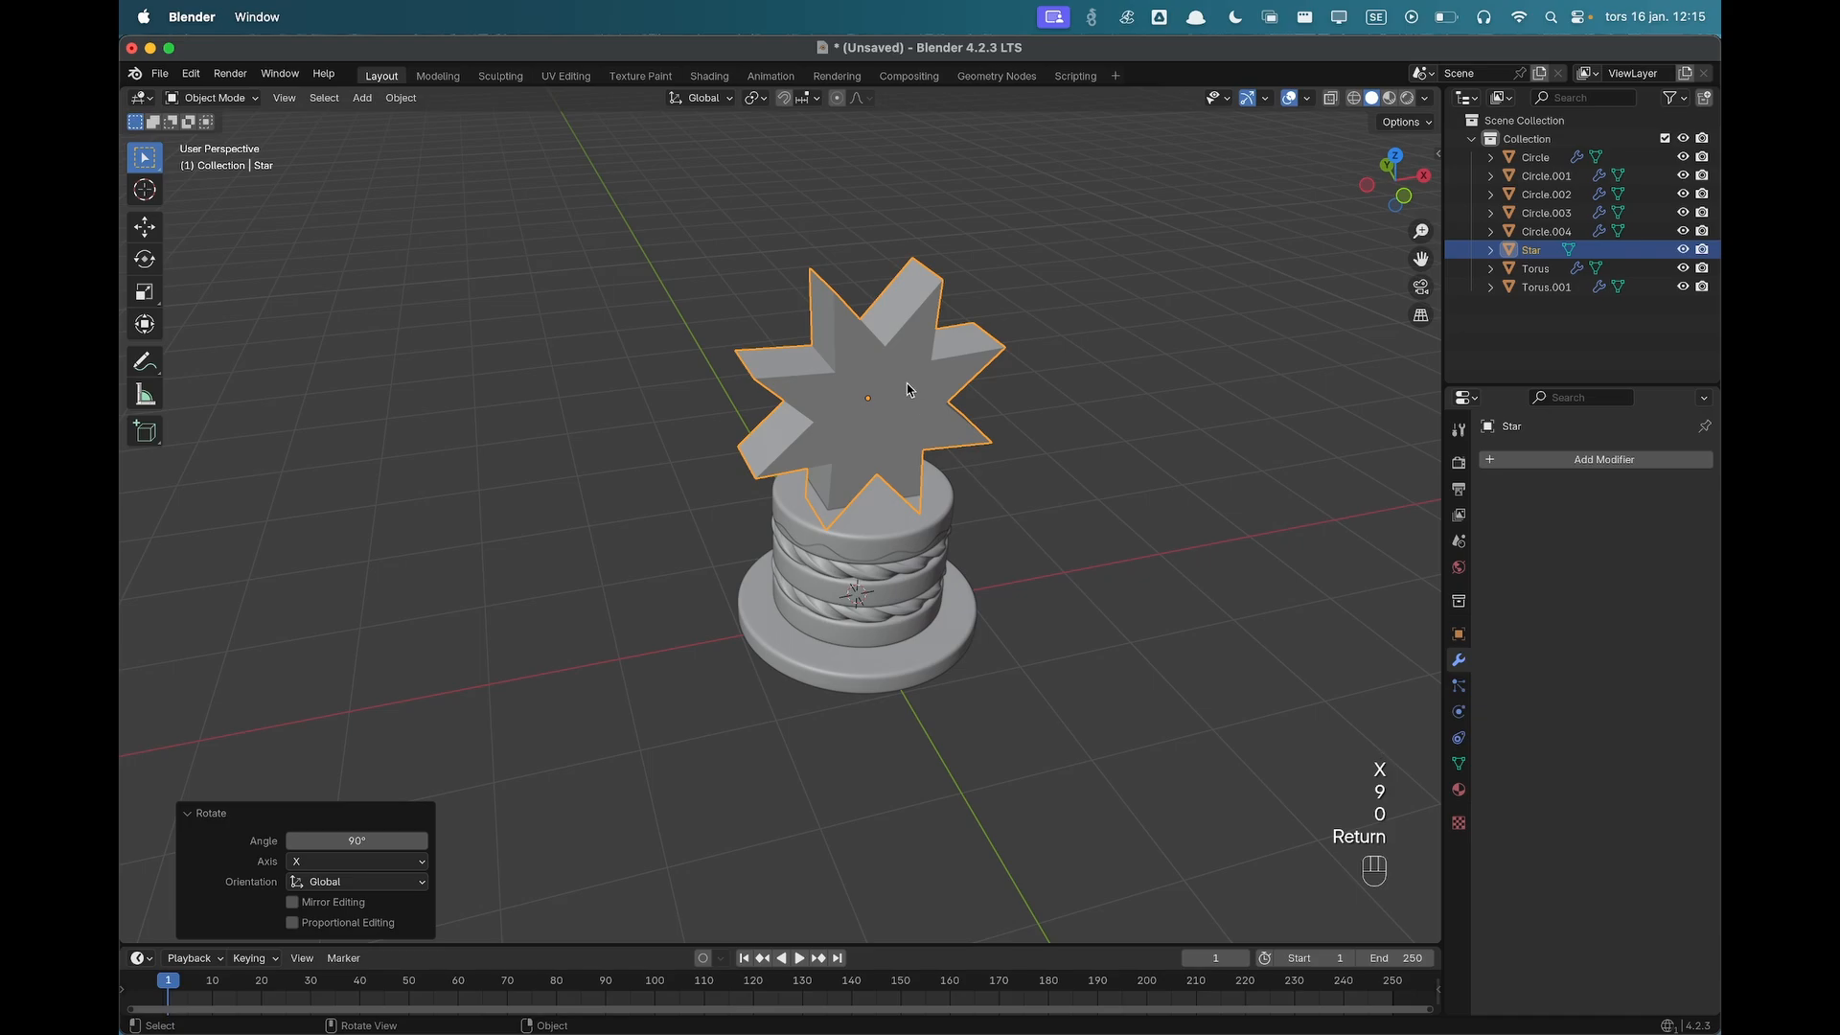
Stretch the star's geometry along Y in Edit Mode into a long star-shaped prism, and deselect it.
scroll(894, 390, "down", 2)
middle_click_drag(796, 408, 954, 440)
key("Tab")
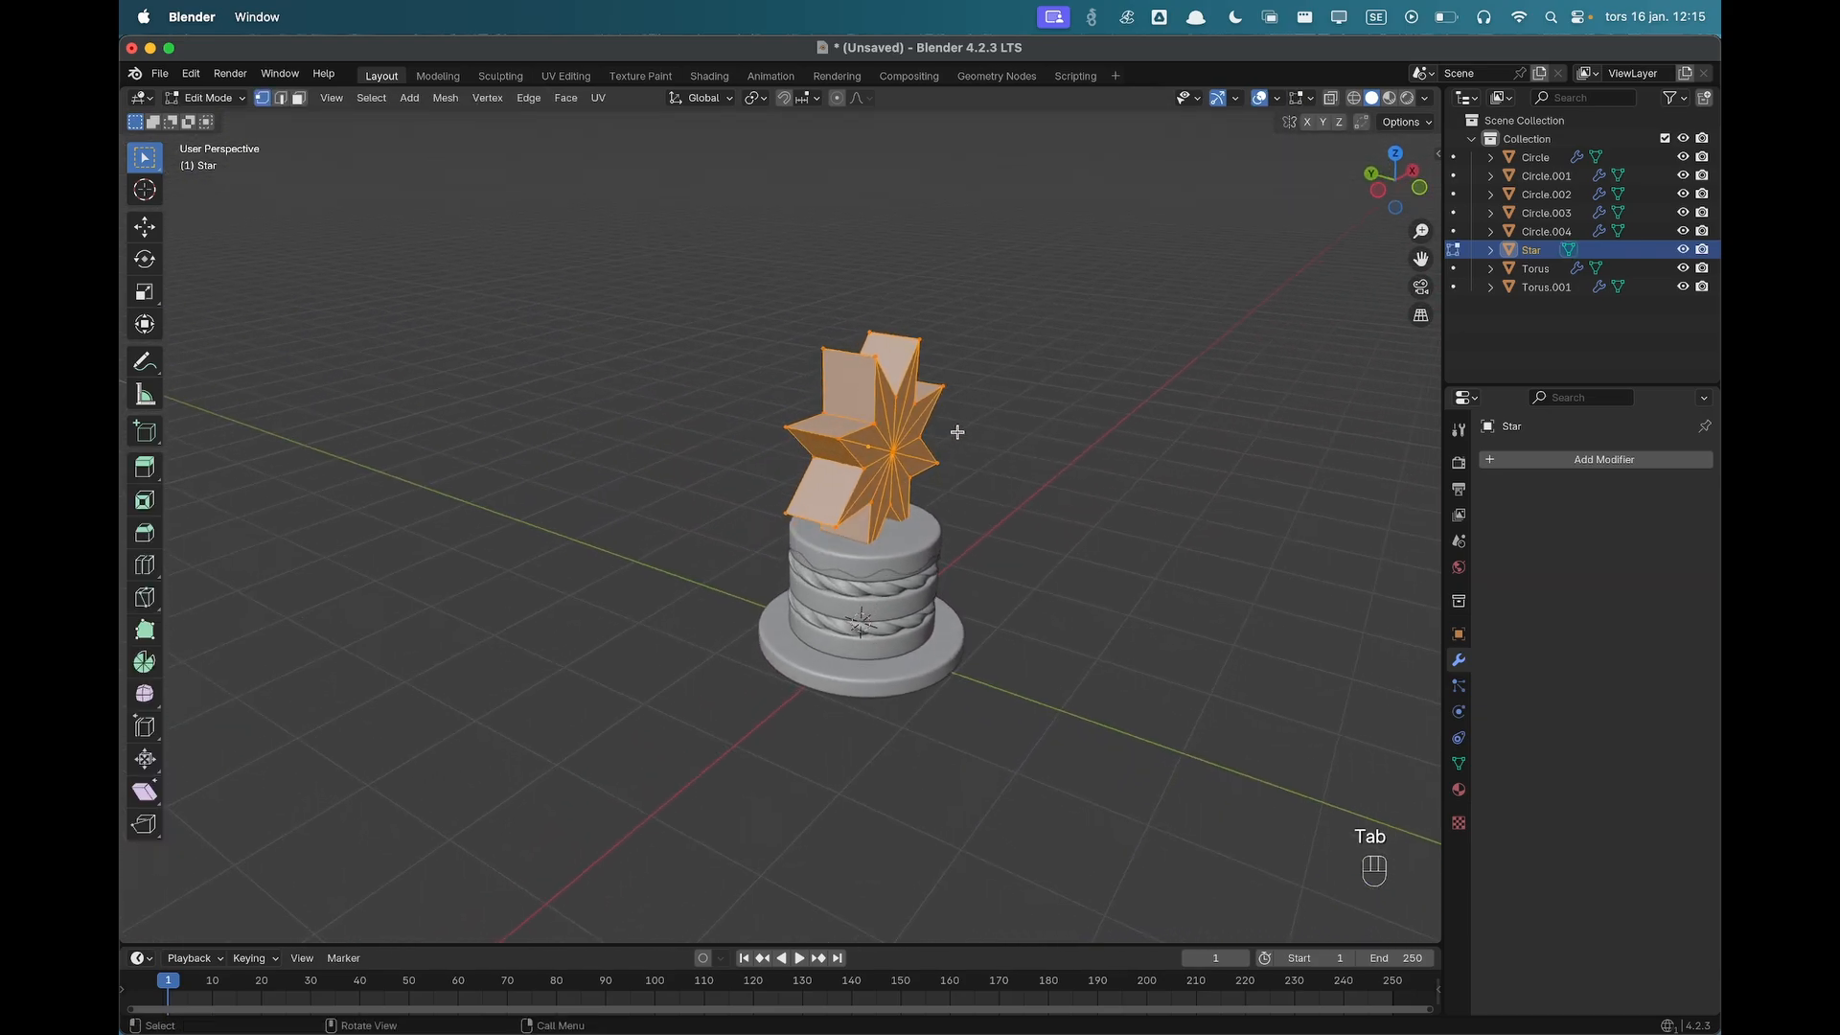
key("s")
key("y")
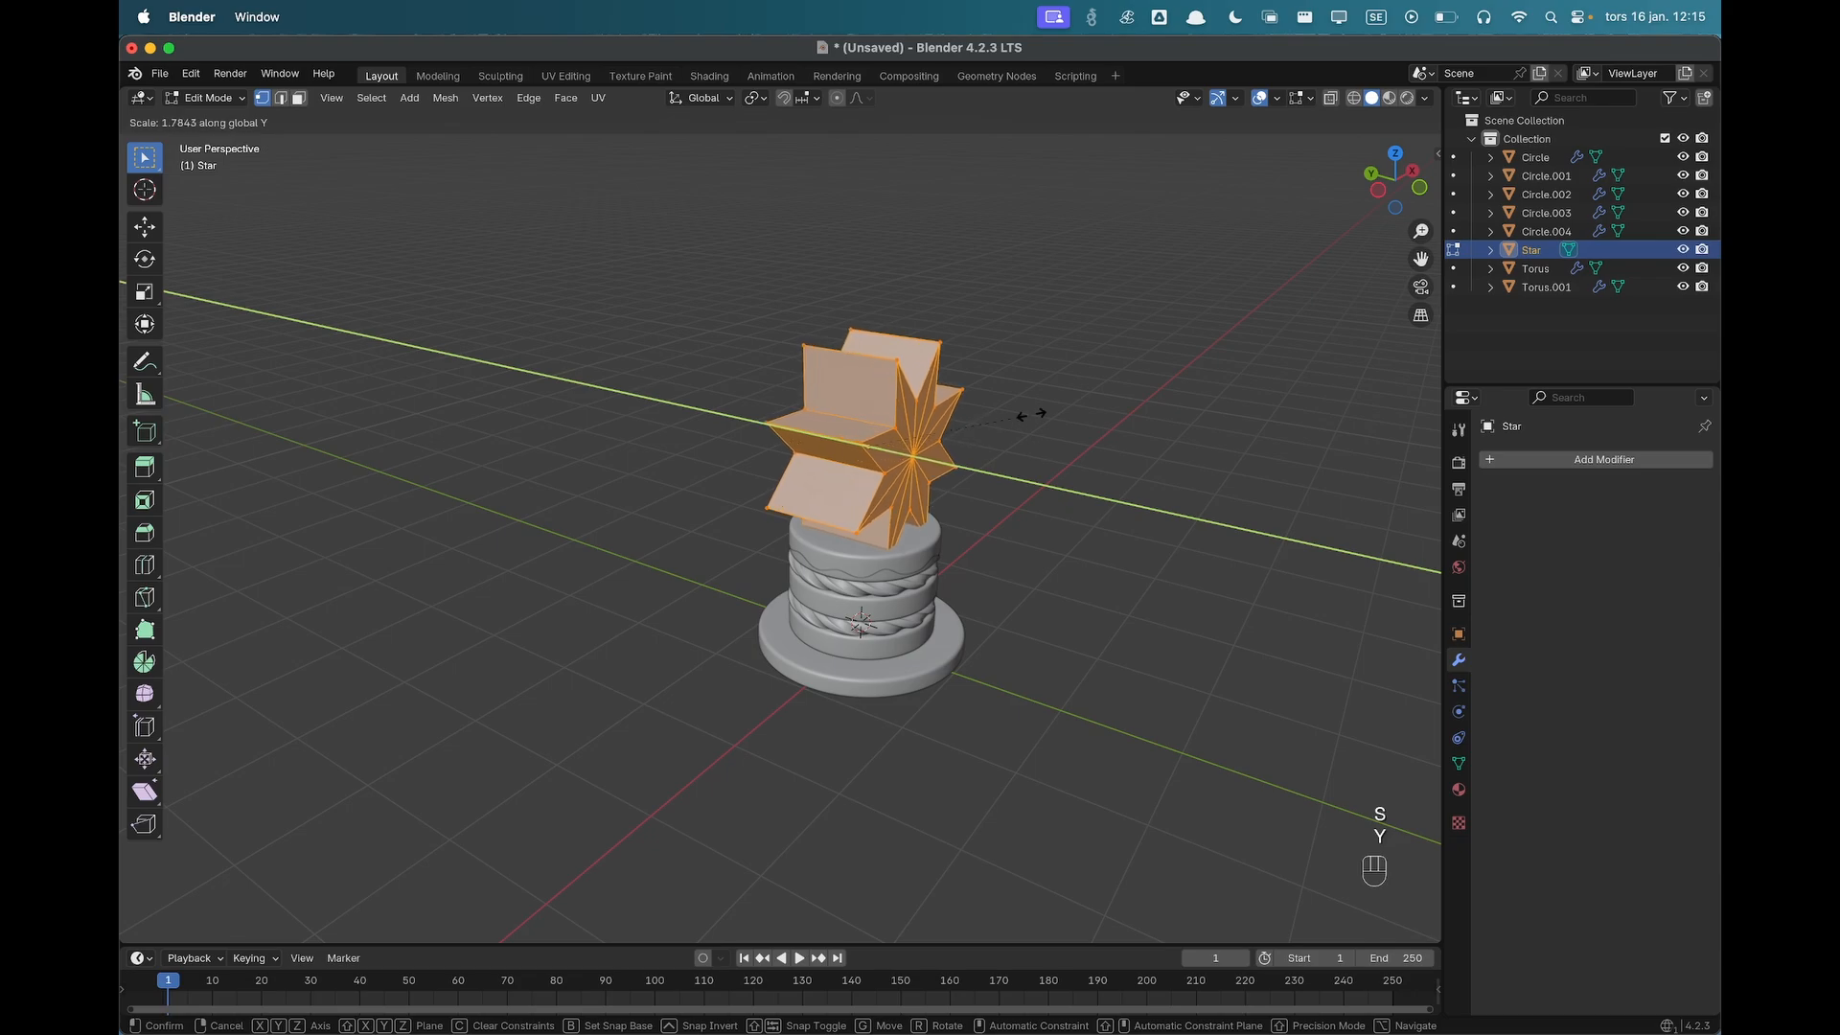
left_click(1204, 381)
left_click(1090, 426)
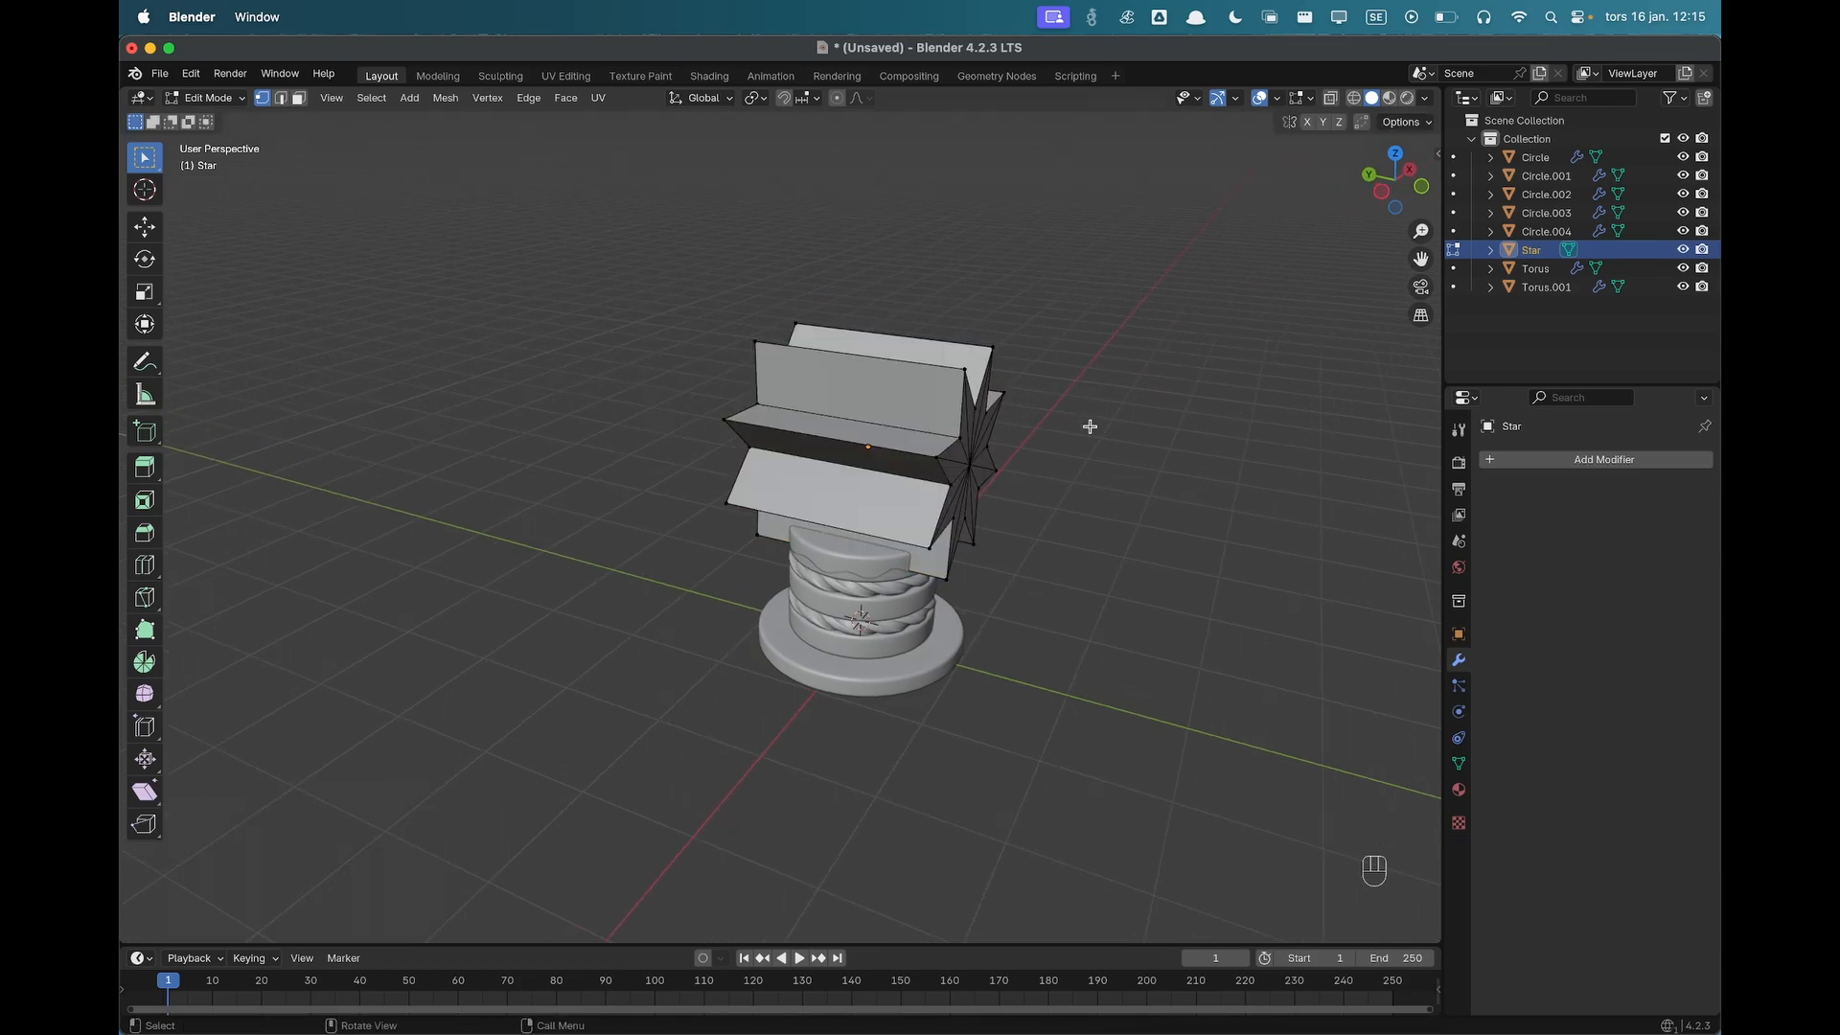
Add a single centred loop cut around the star prism, midway along its length.
key("super+r")
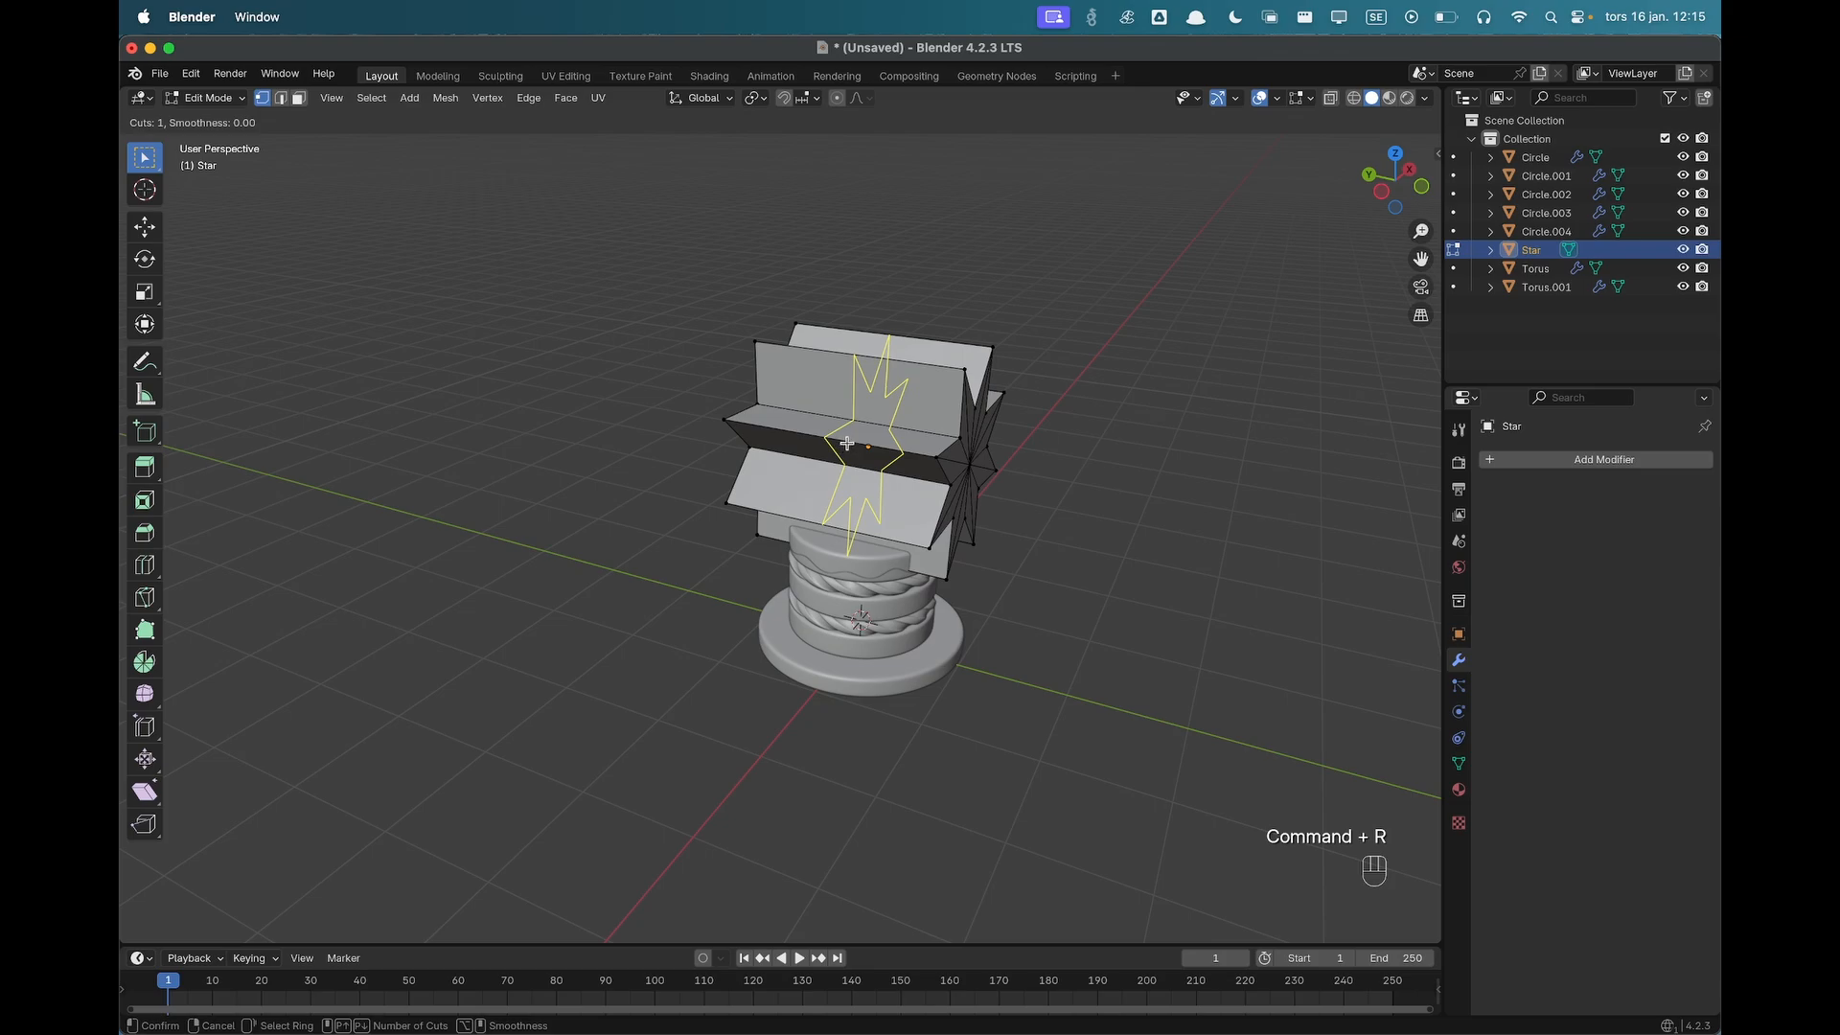
left_click(847, 443)
left_click(848, 439)
middle_click_drag(849, 436, 1022, 342)
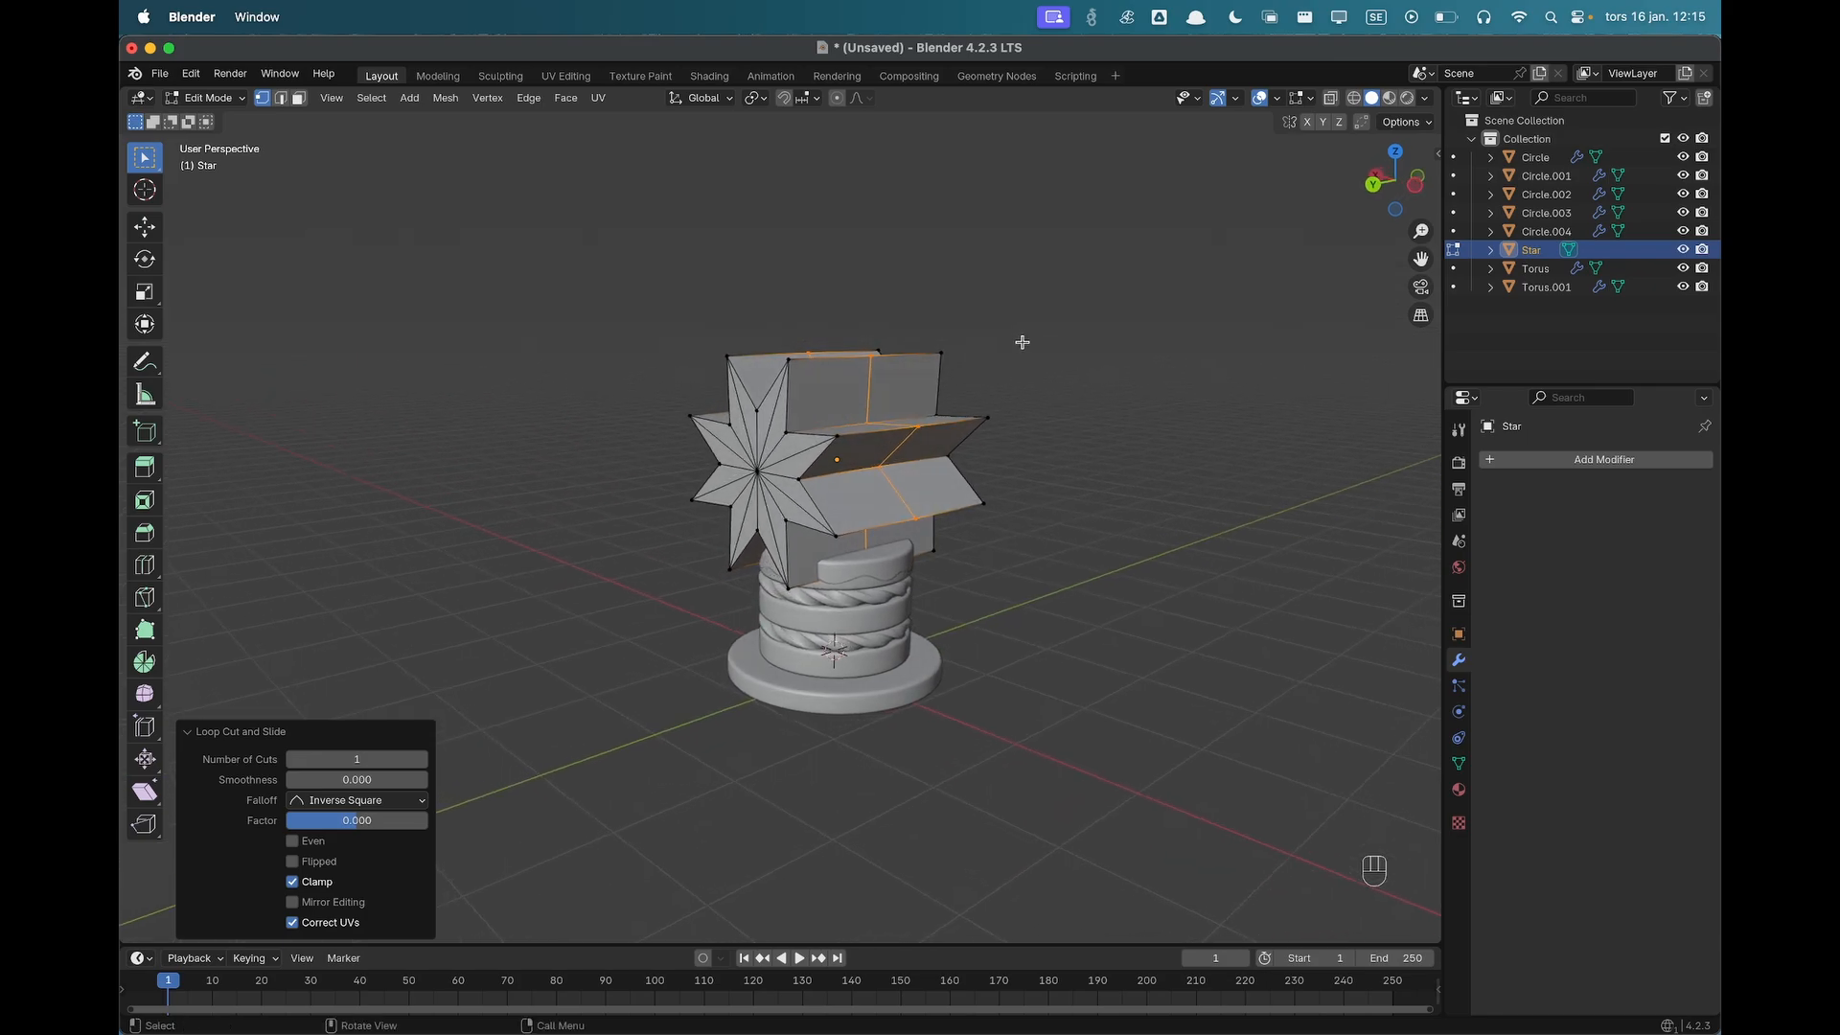
Select all faces of both star-shaped ends of the prism and scale them on X and Z only to about 0.12.
key("3")
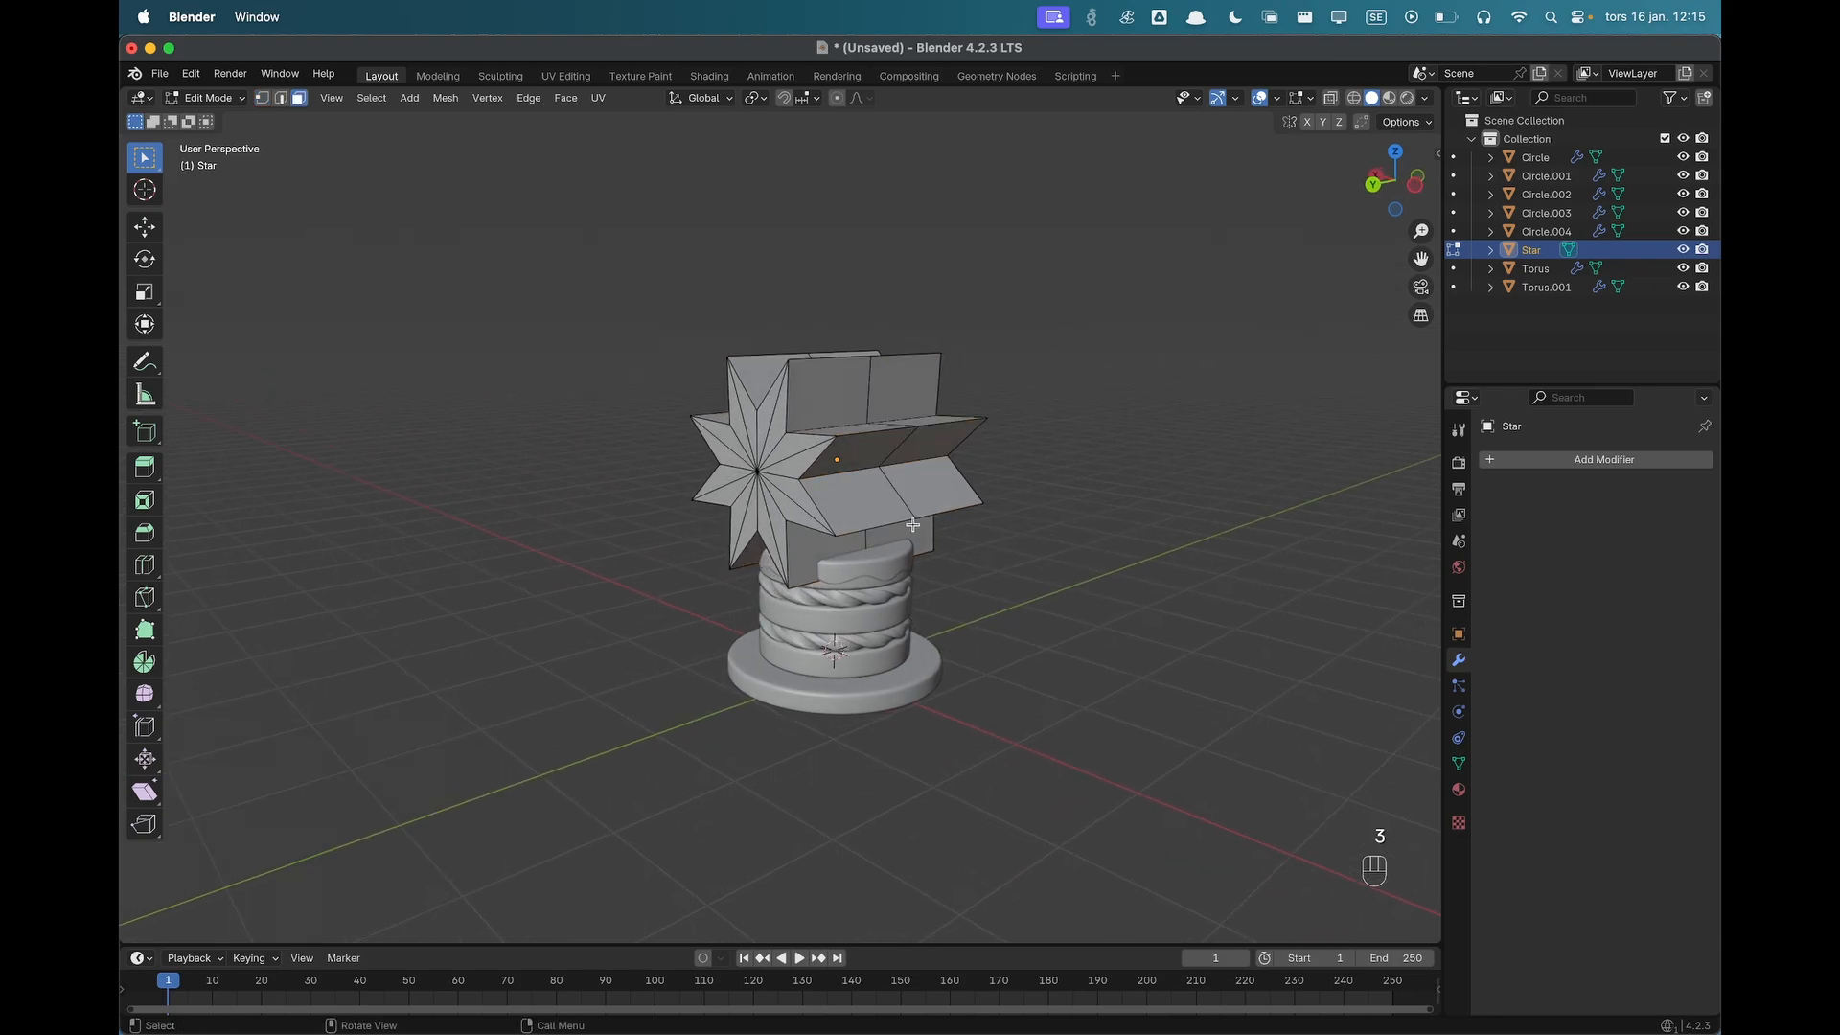
key("b")
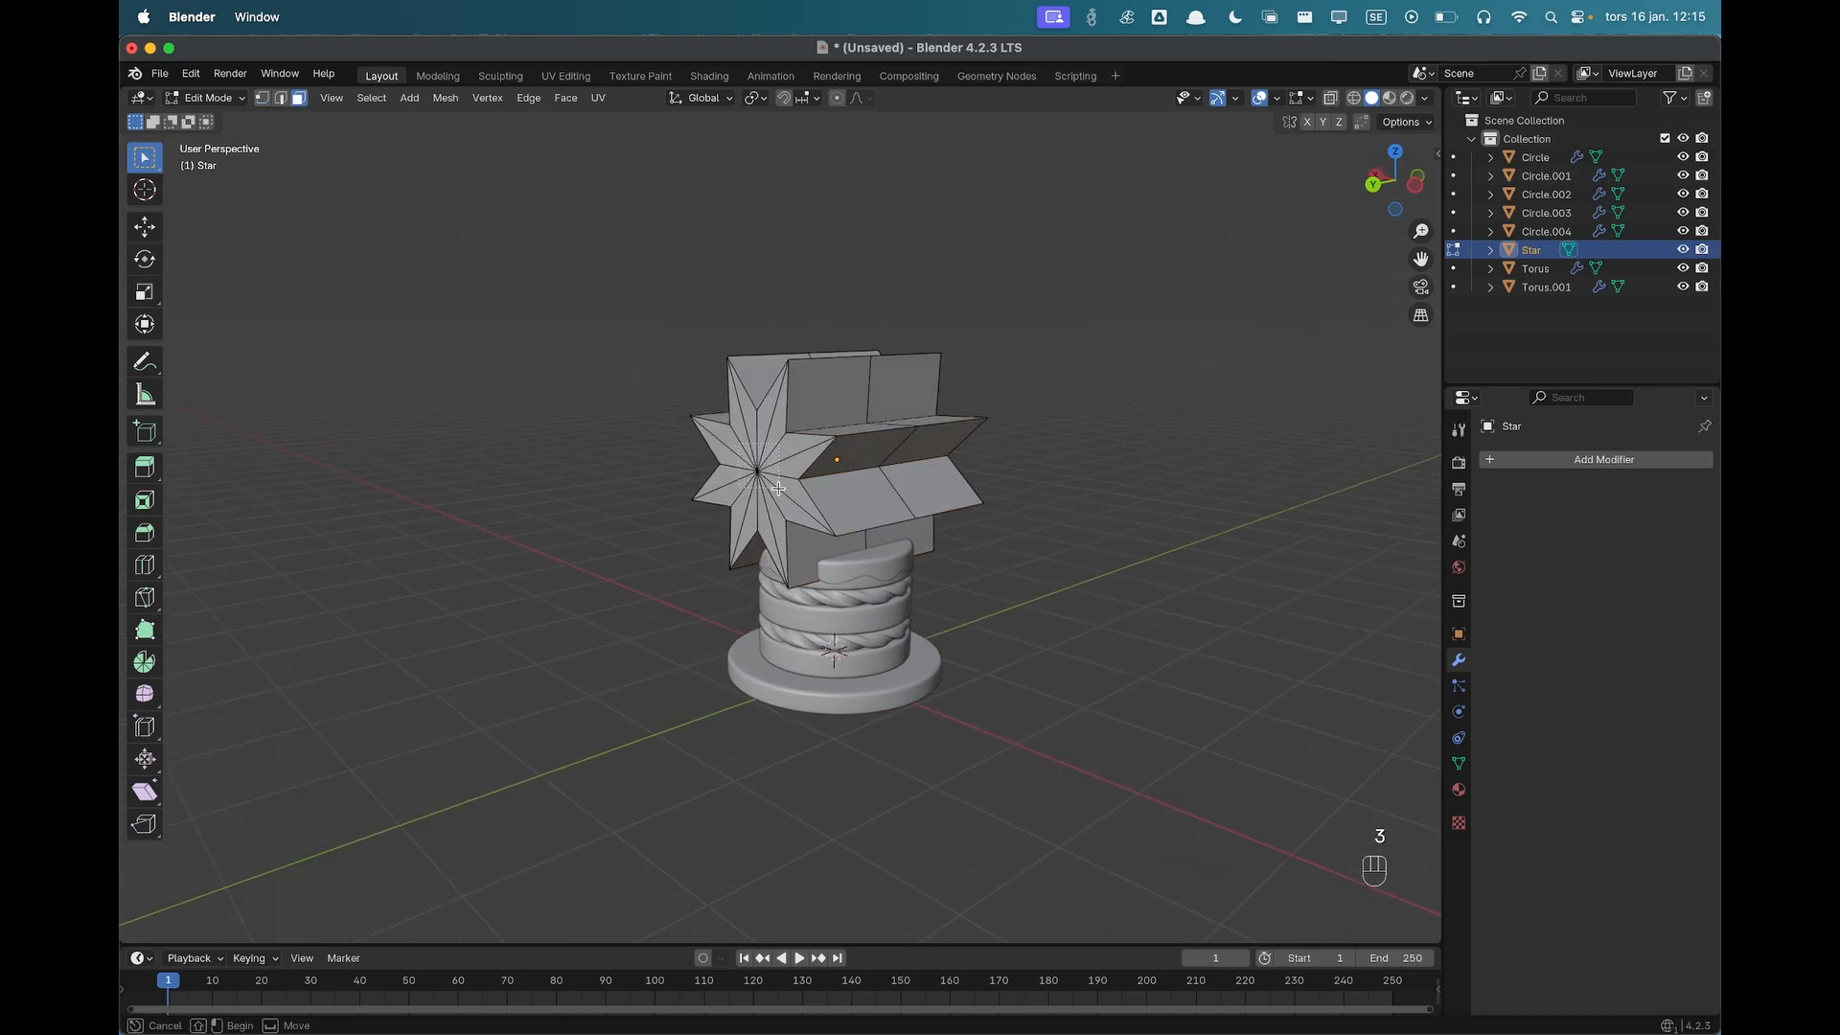
left_click_drag(782, 496, 783, 497)
middle_click_drag(1026, 472, 865, 543)
key("b")
left_click_drag(912, 548, 915, 551)
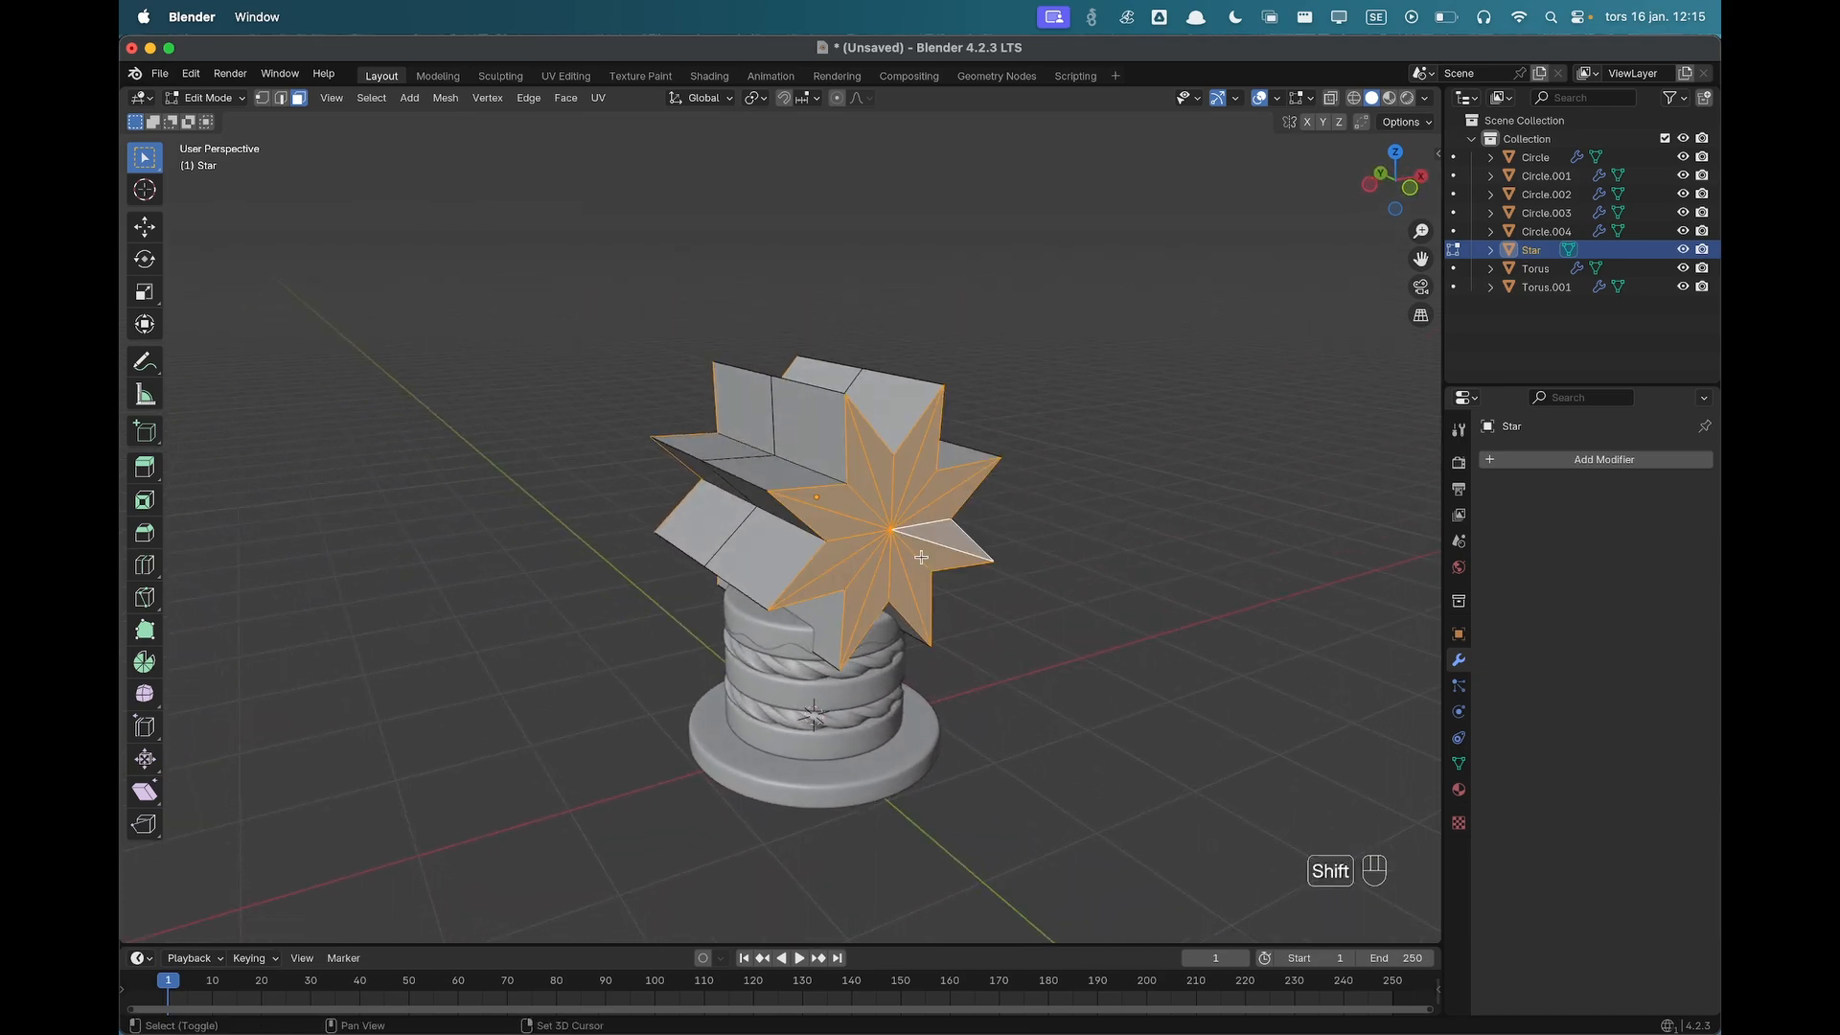
middle_click_drag(978, 541, 1118, 545)
key("s")
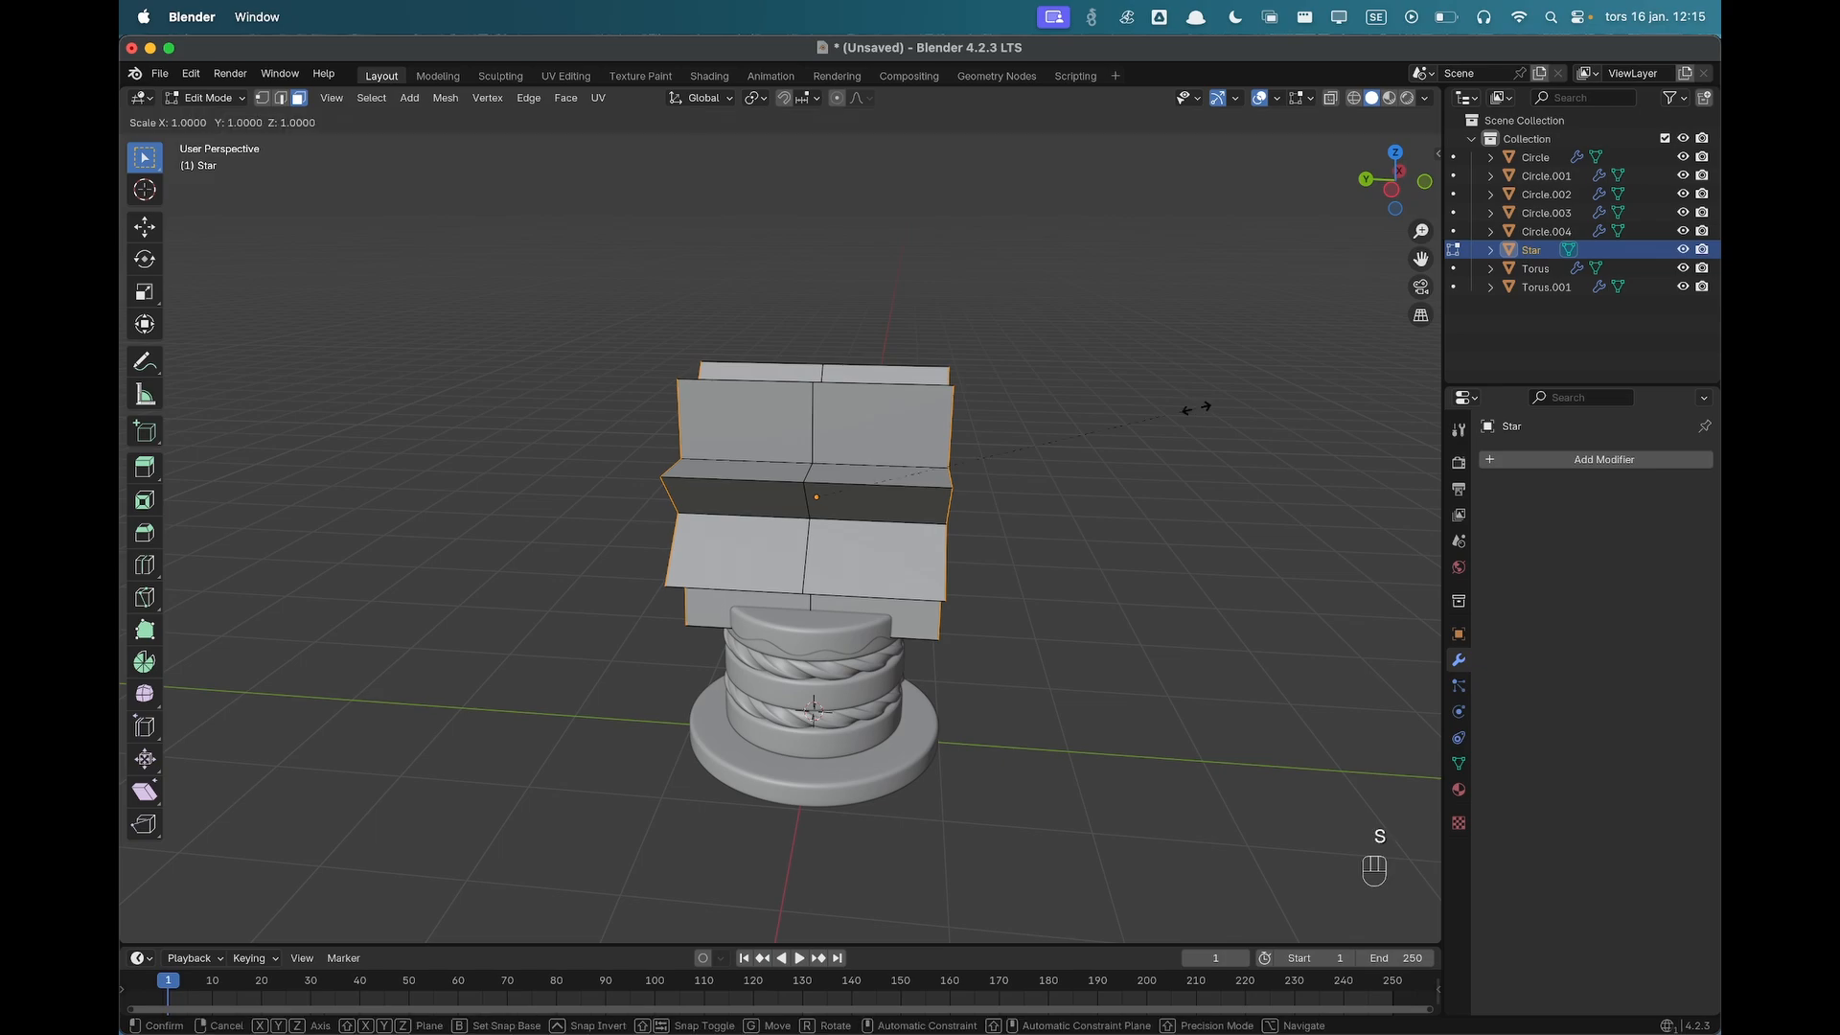
key("shift+y")
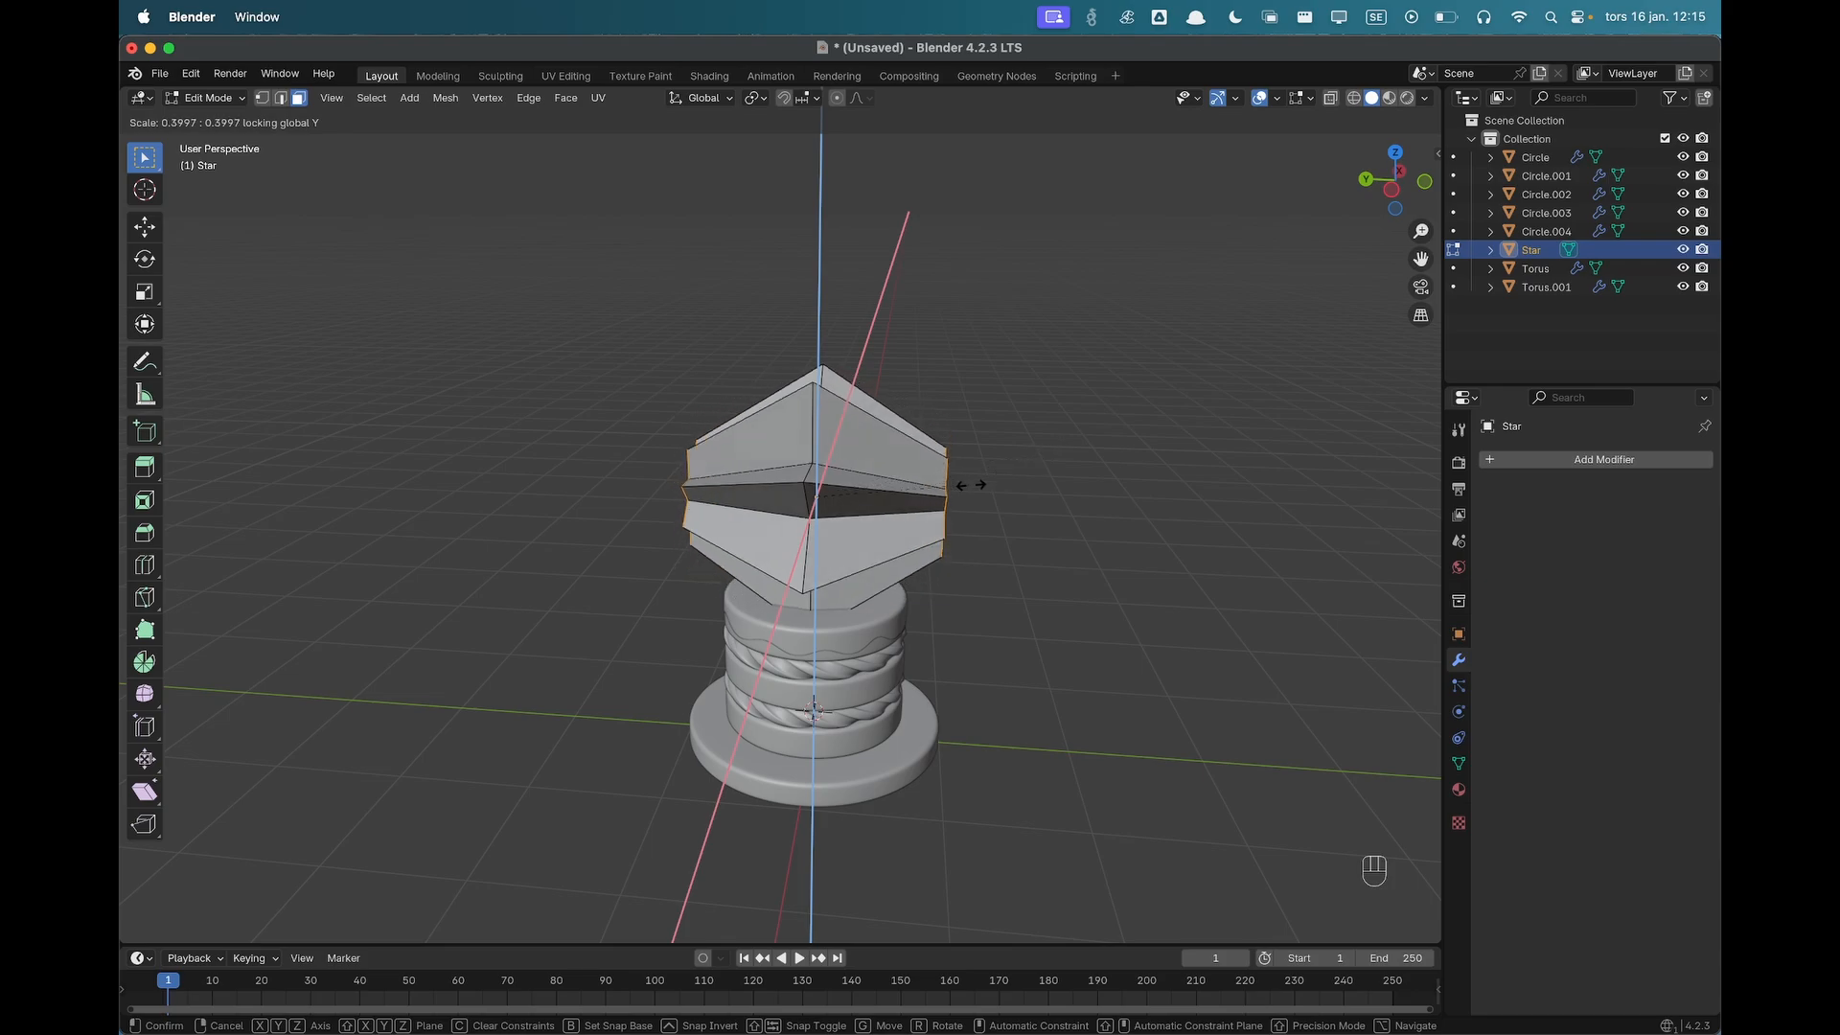
left_click(856, 515)
Move the two shrunken end caps down about 0.79 m along Z, level with the lowest part of the star.
key("grave")
left_click(803, 461)
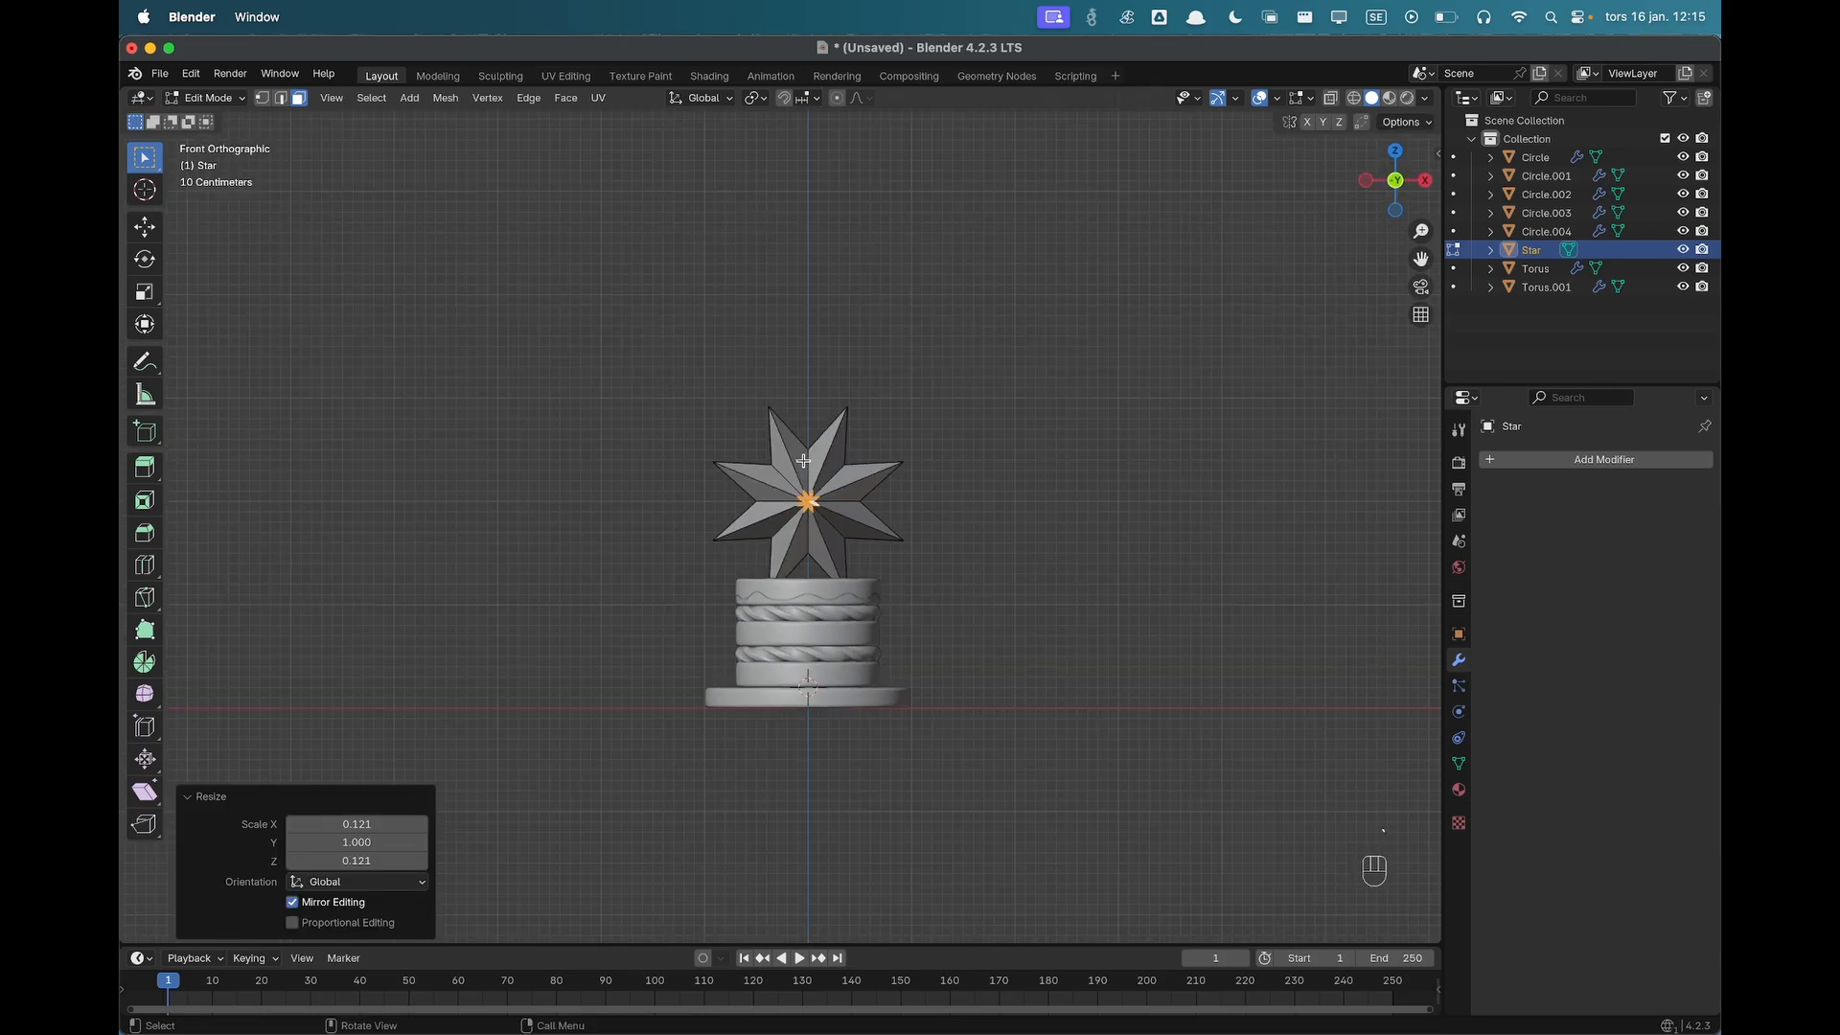
scroll(1052, 546, "up", 4)
key("g")
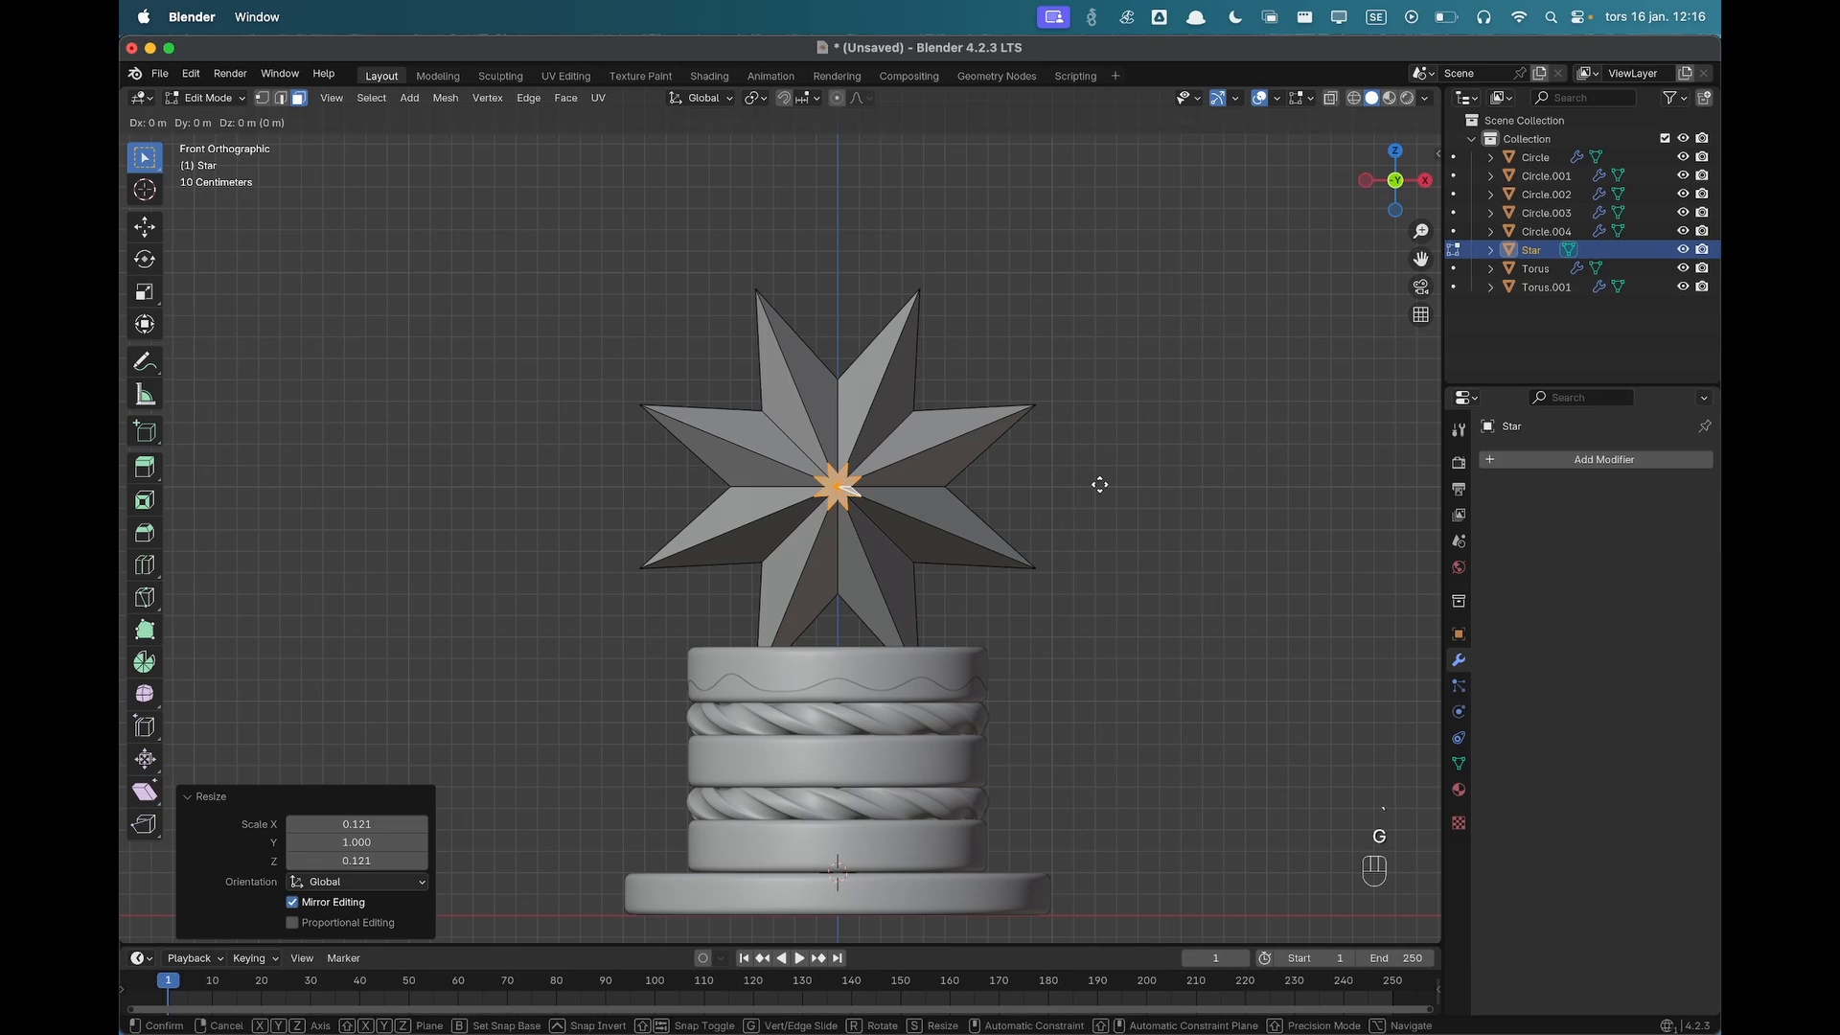
key("z")
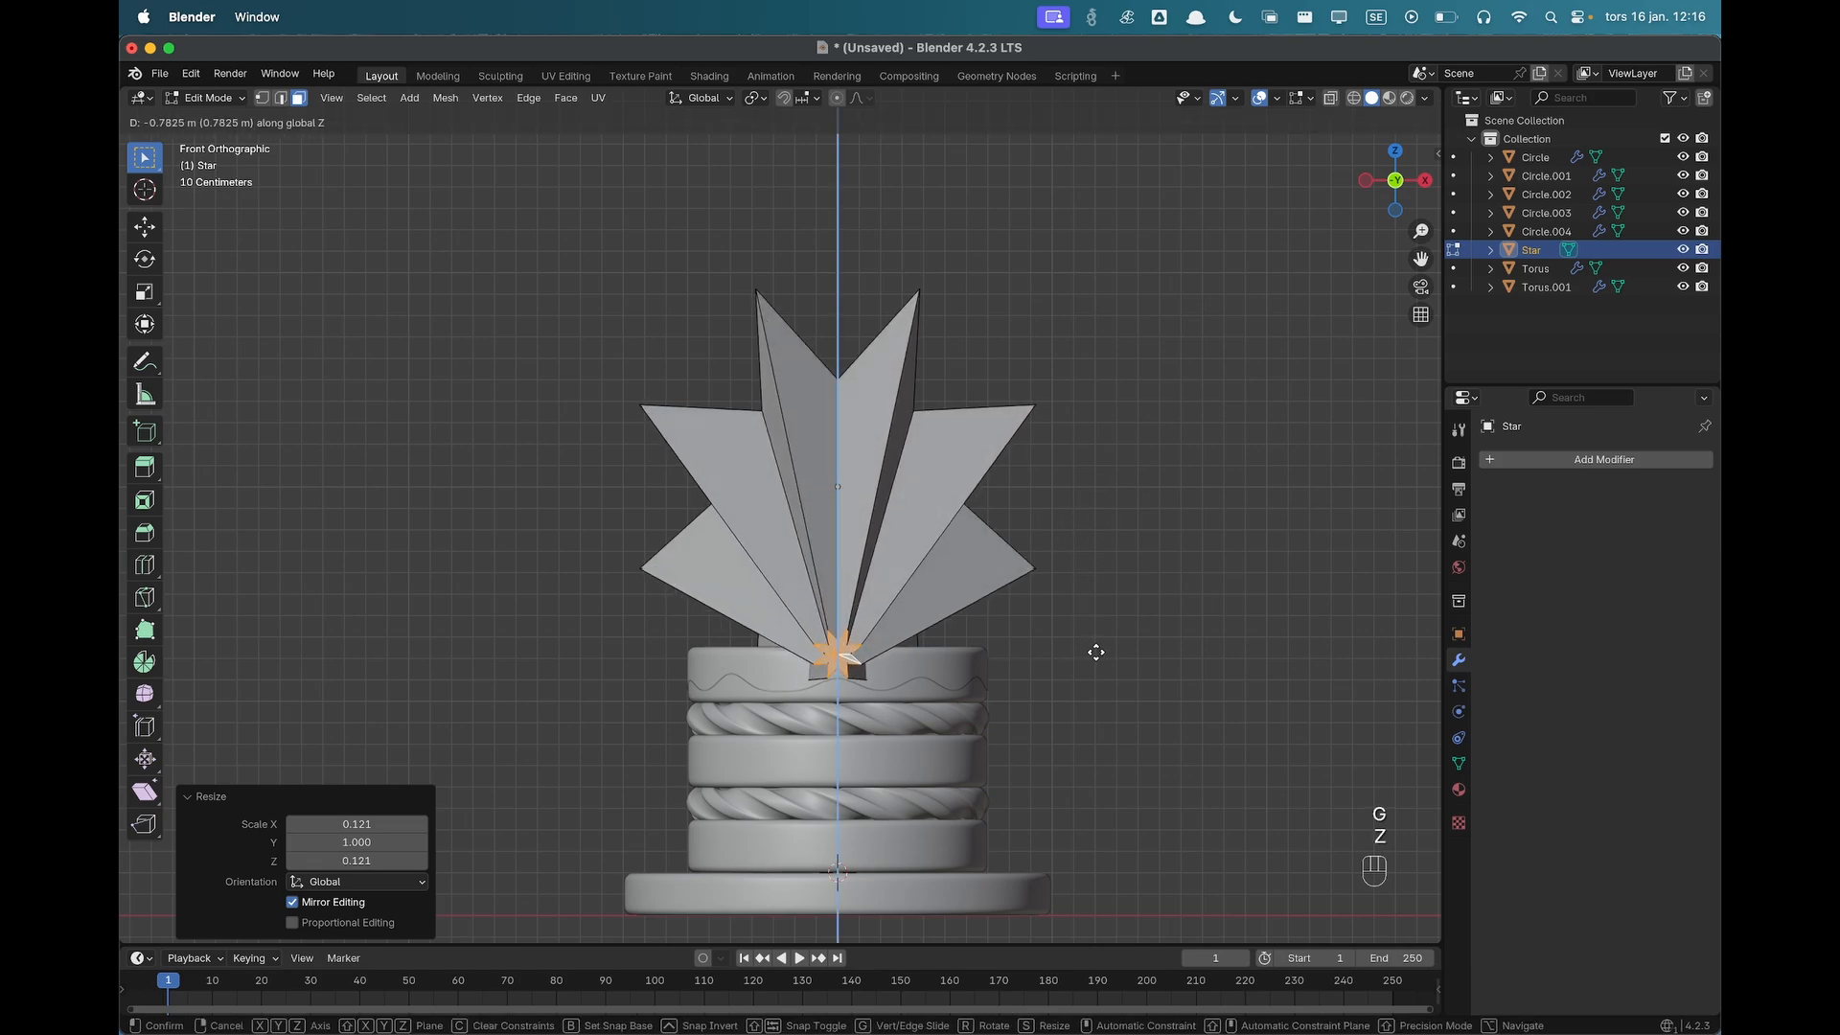
left_click(1092, 647)
middle_click_drag(1048, 629, 995, 542)
scroll(952, 542, "down", 3)
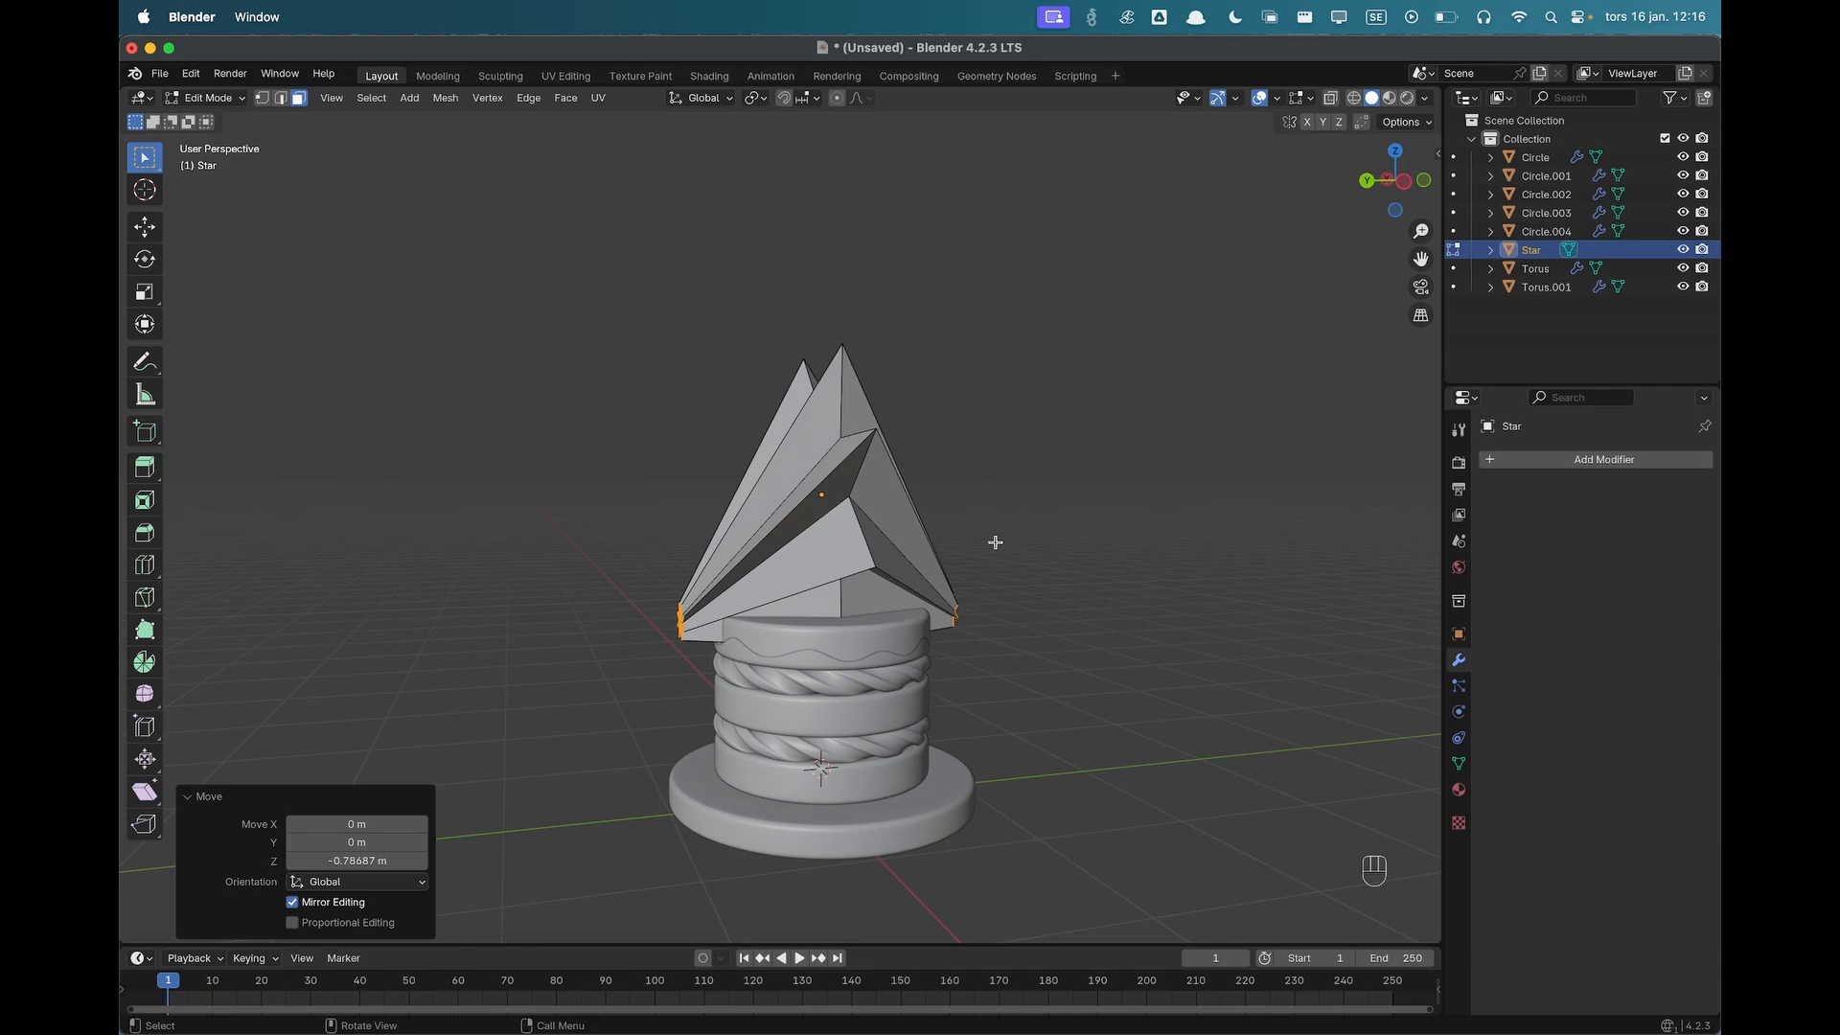
Return to Object Mode and raise the star about 0.63 m along Z, clear of the stack.
key("Tab")
key("g")
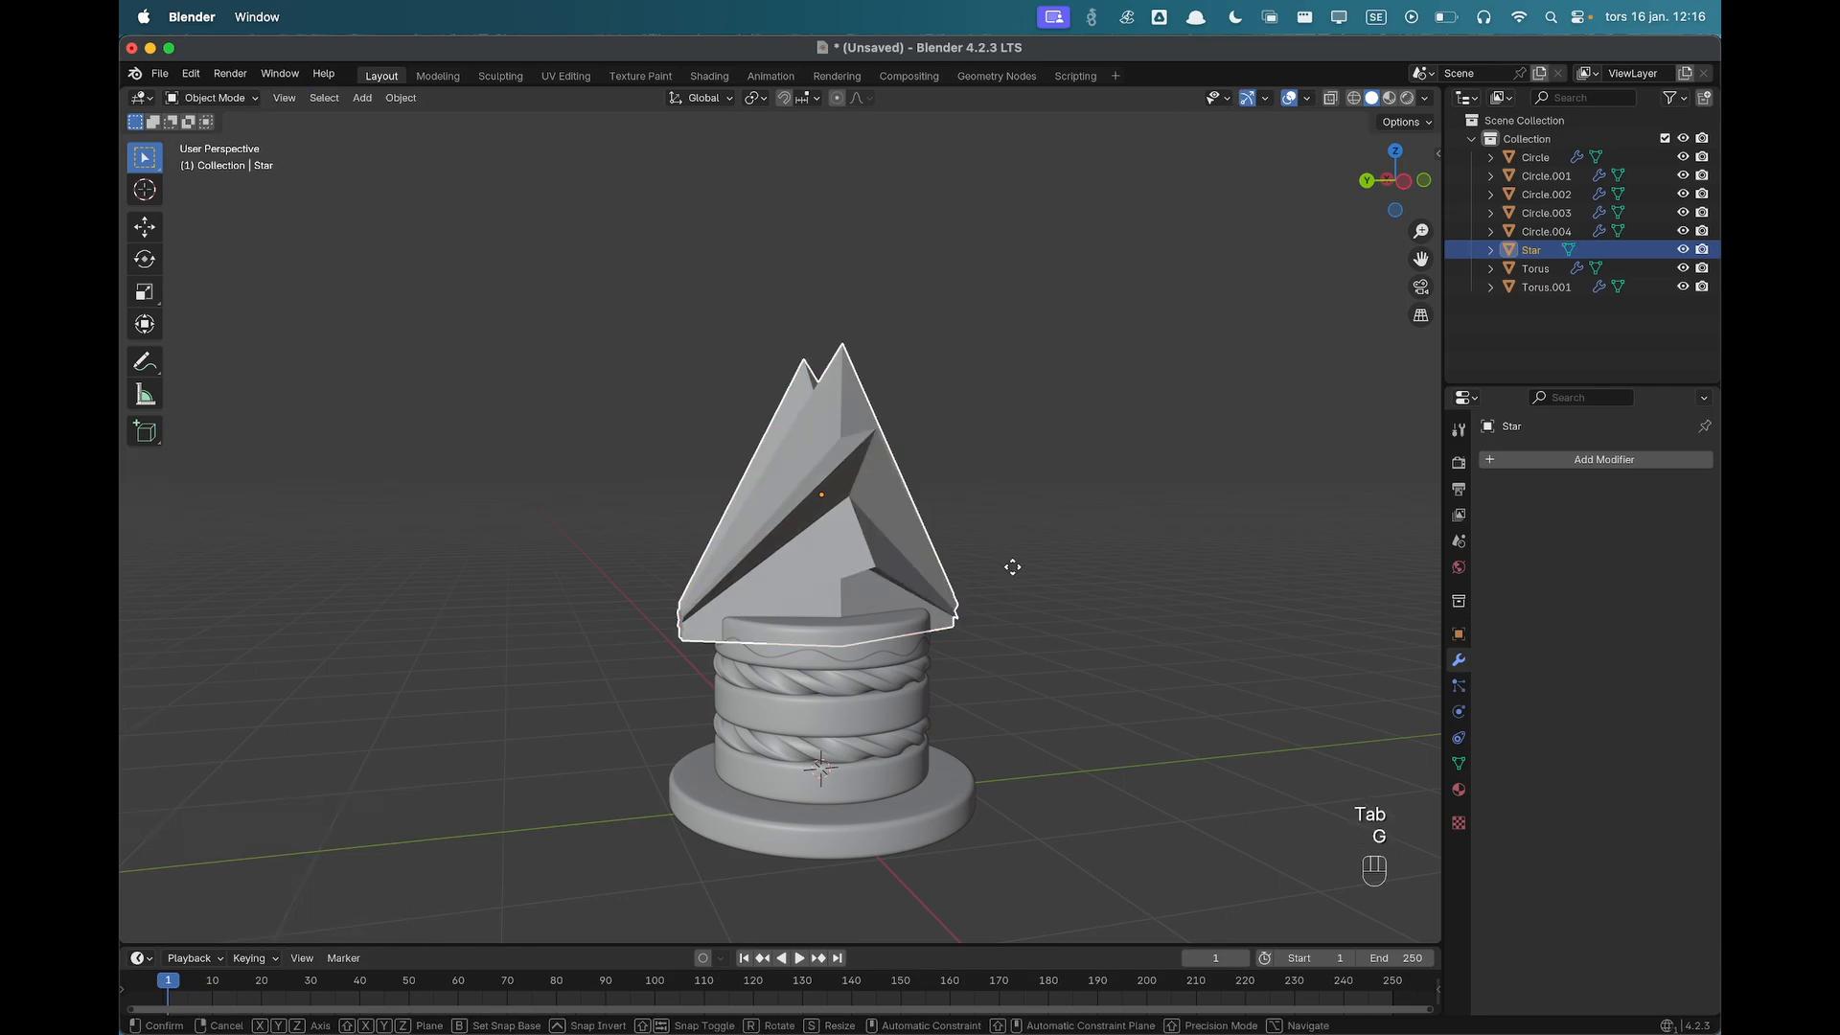
key("z")
left_click(1018, 474)
middle_click_drag(997, 531, 698, 566)
key("grave")
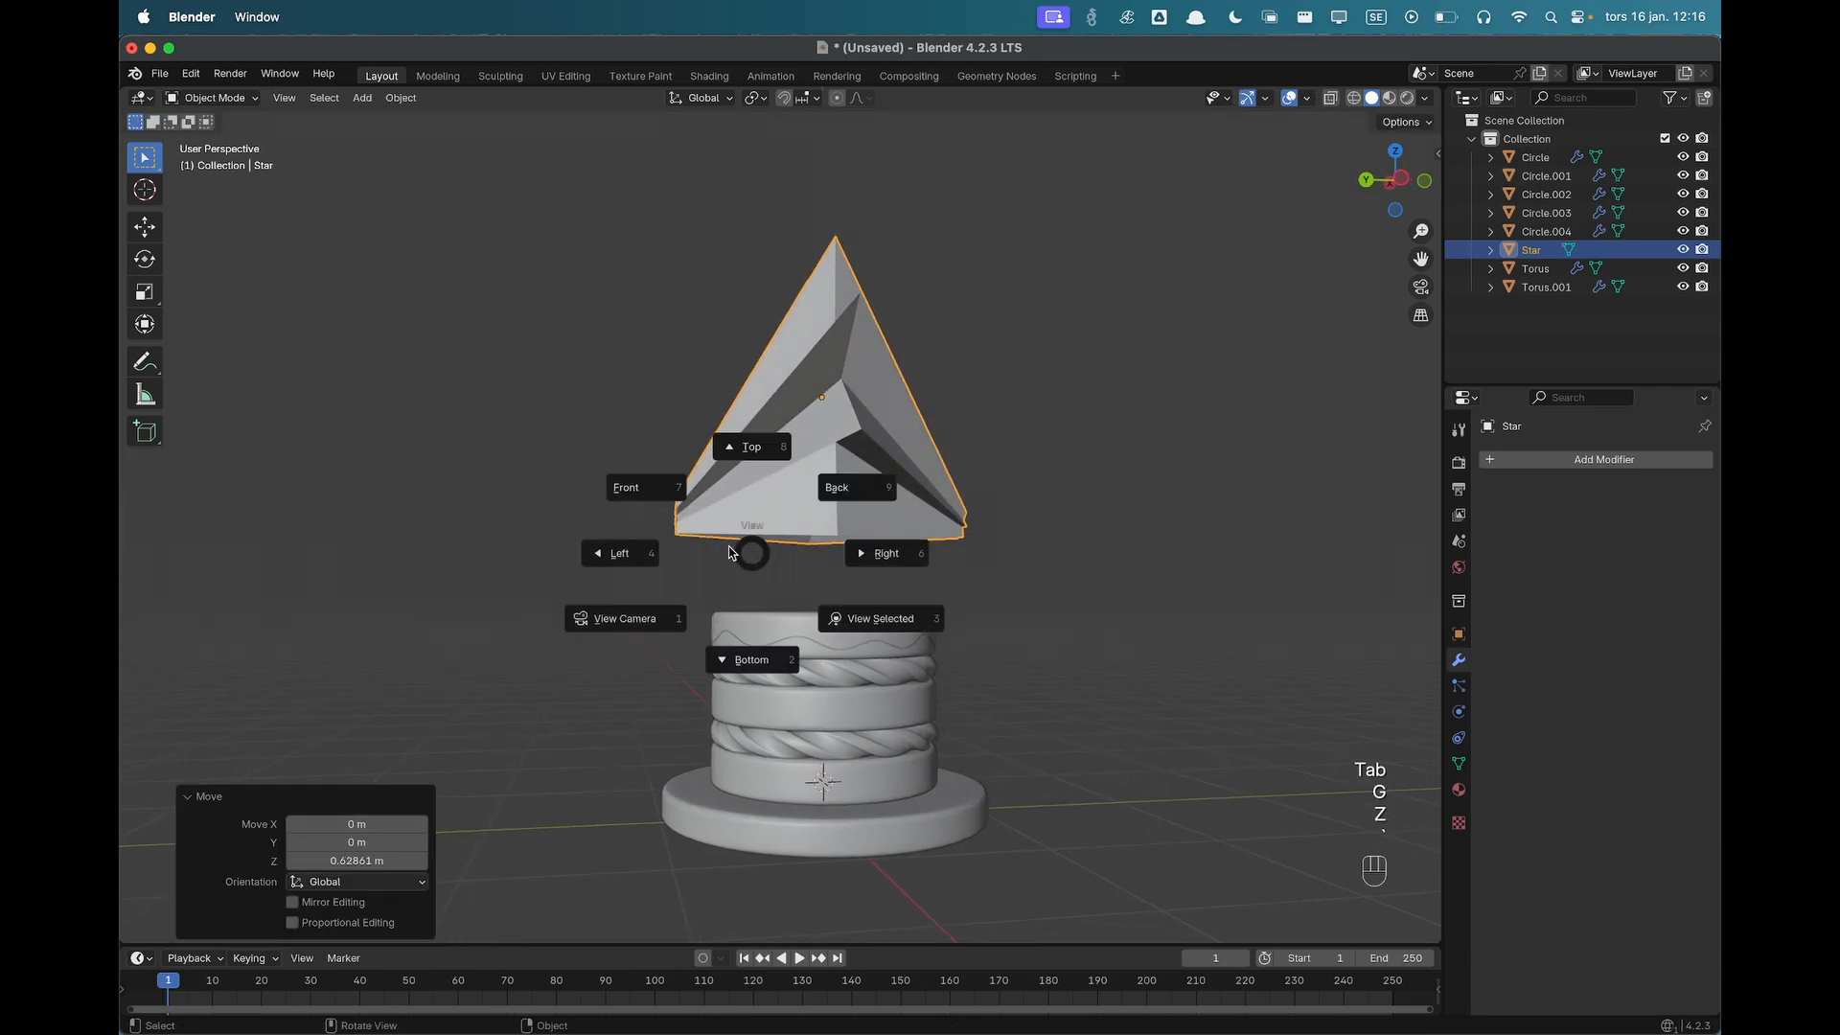
left_click(862, 554)
scroll(830, 544, "up", 2)
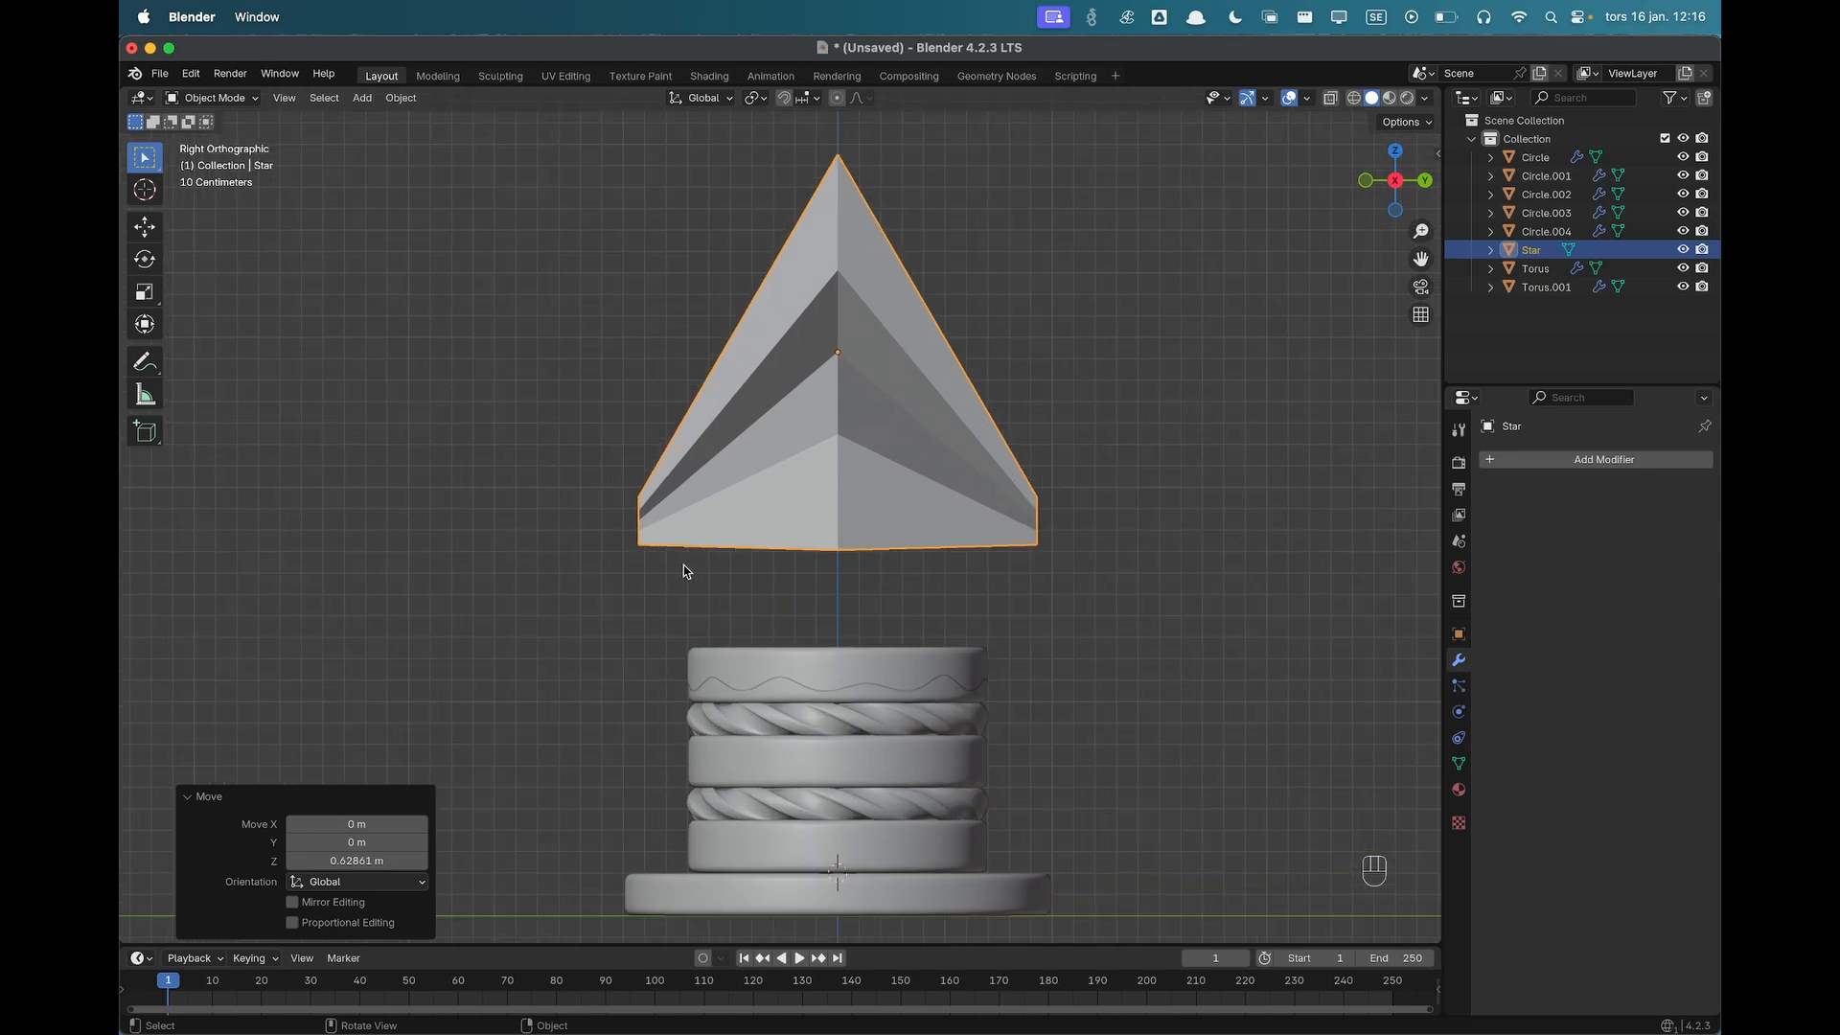
mouse_move(1037, 525)
middle_mouse_down()
mouse_move(1064, 514)
mouse_move(1035, 535)
middle_mouse_up()
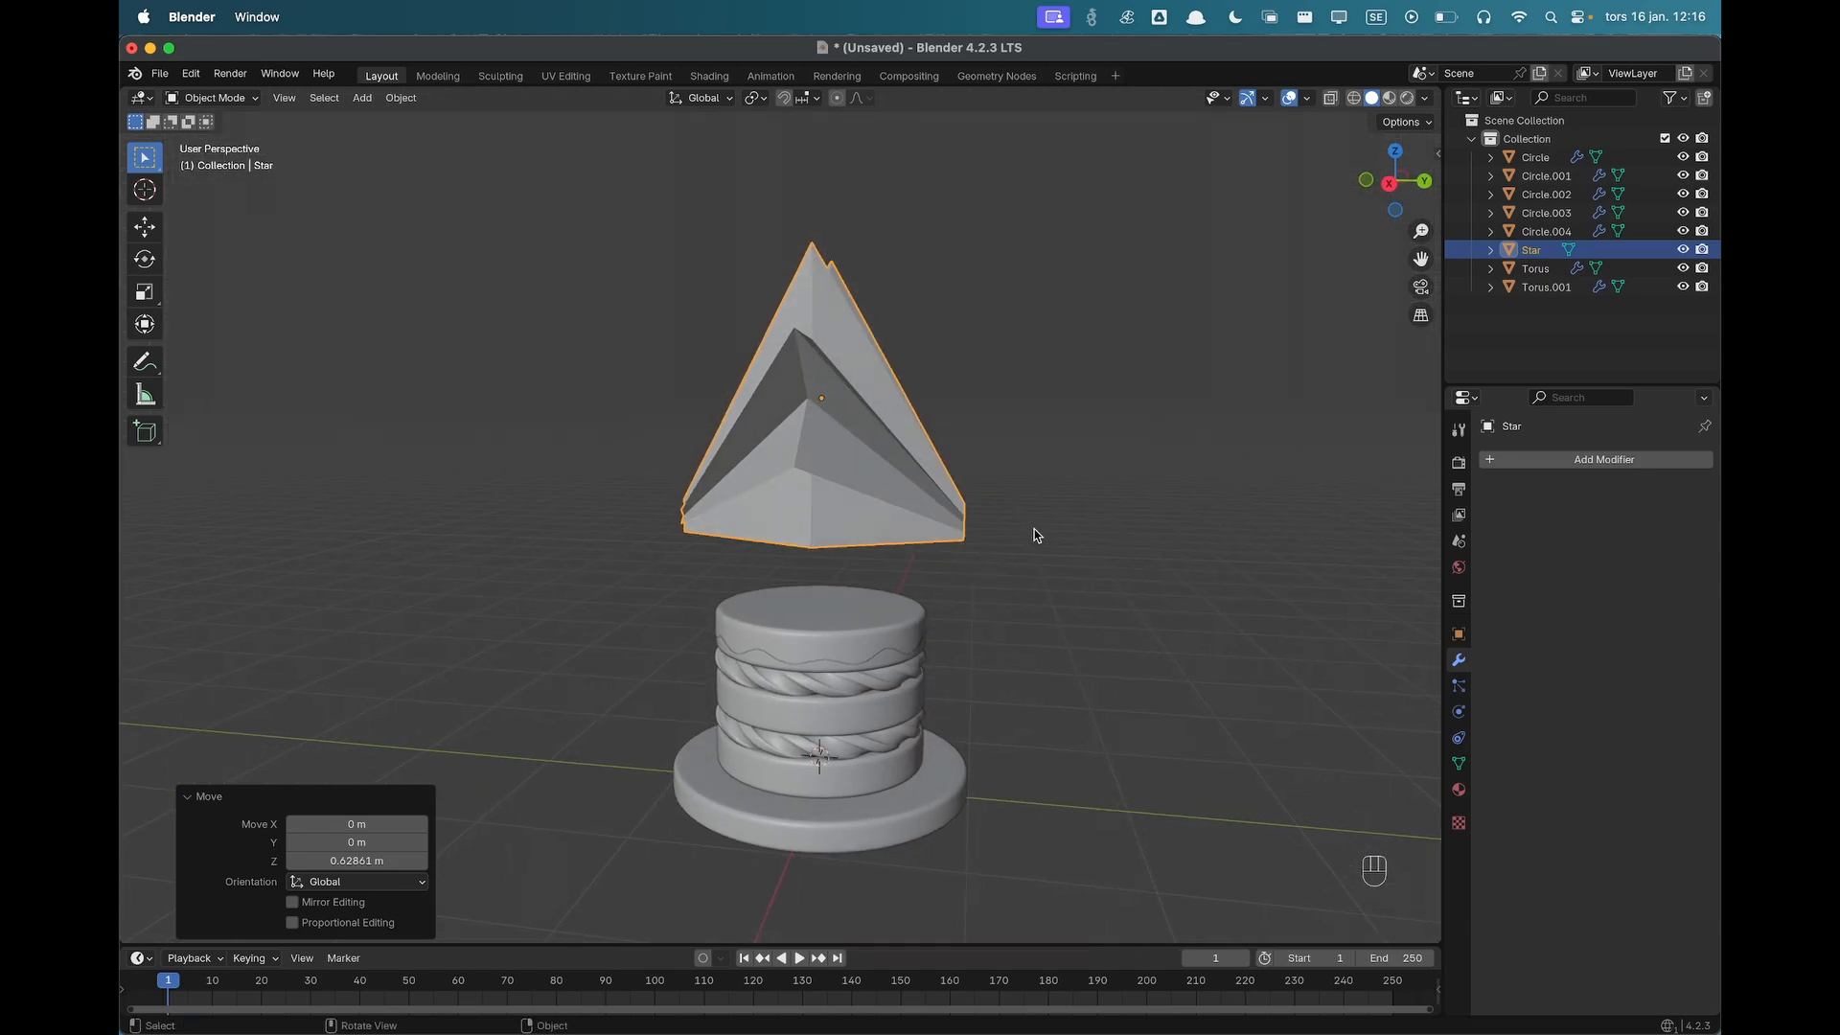
Add a level 3 subdivision surface to the star and shade it smooth by angle at 30°.
key("ctrl+3")
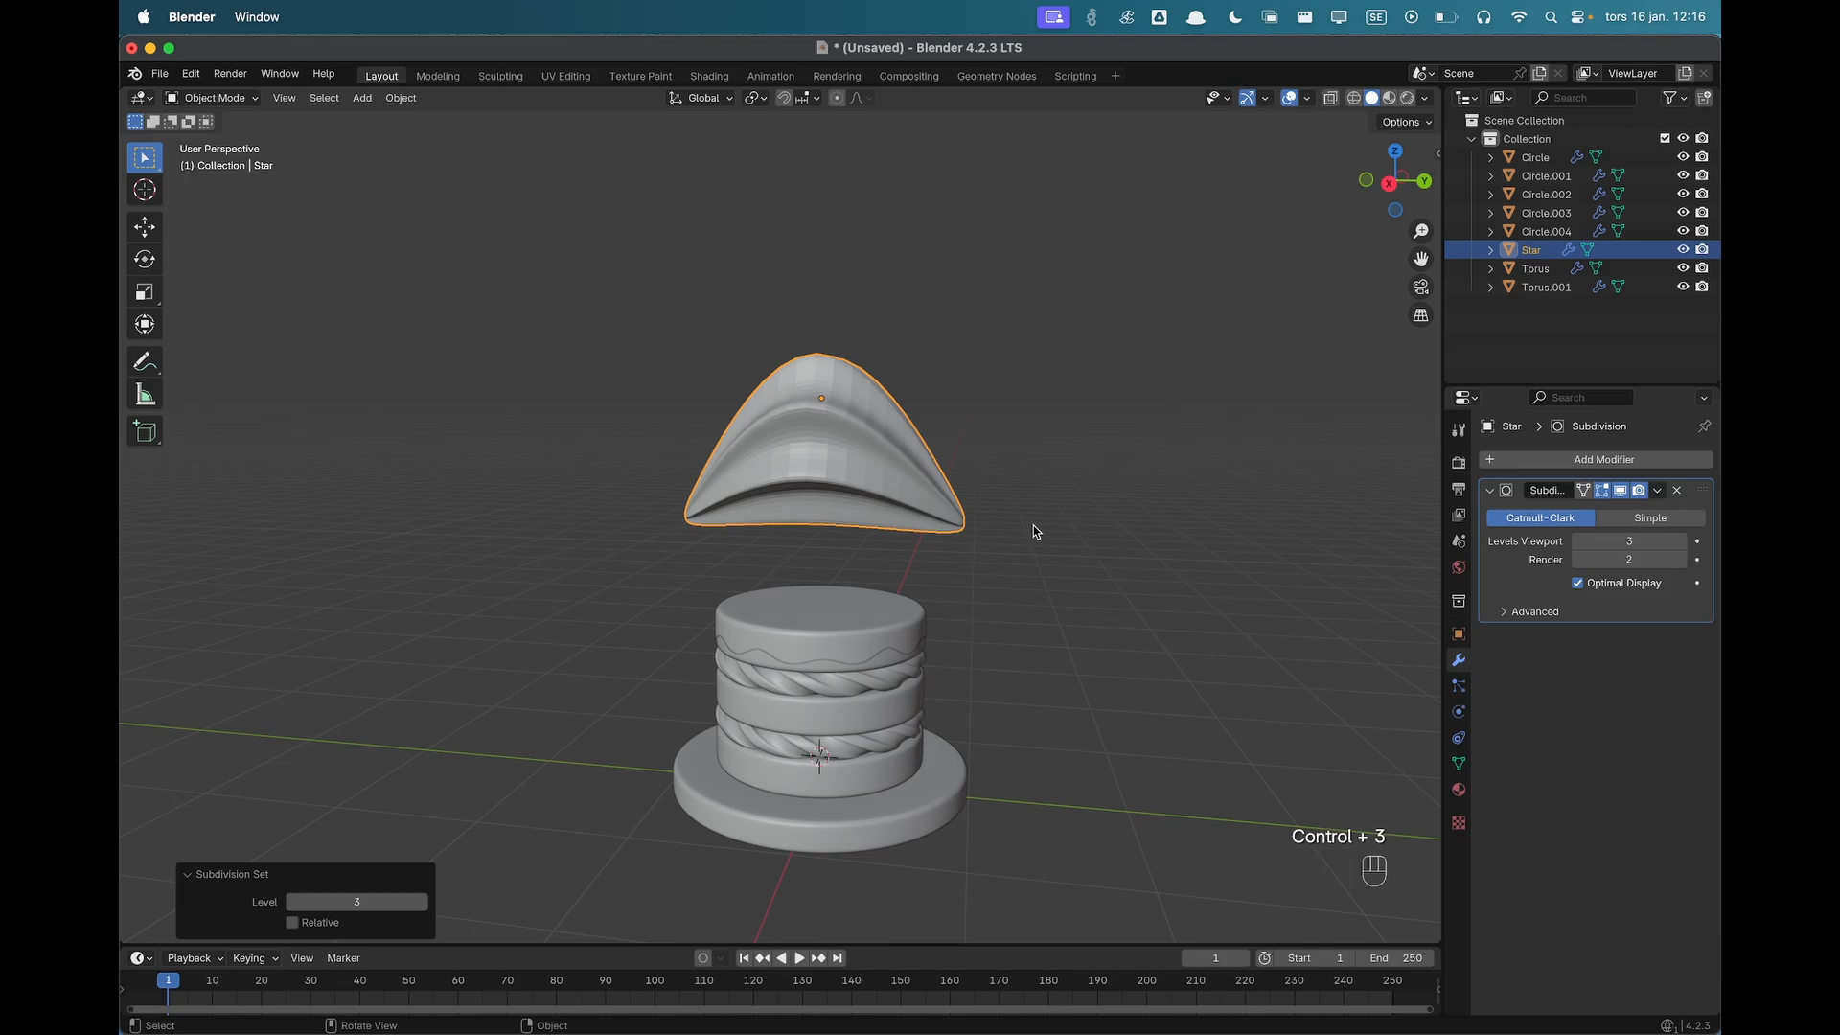
right_click(855, 480)
left_click(855, 468)
middle_click_drag(1072, 440, 1006, 484)
left_click(911, 450)
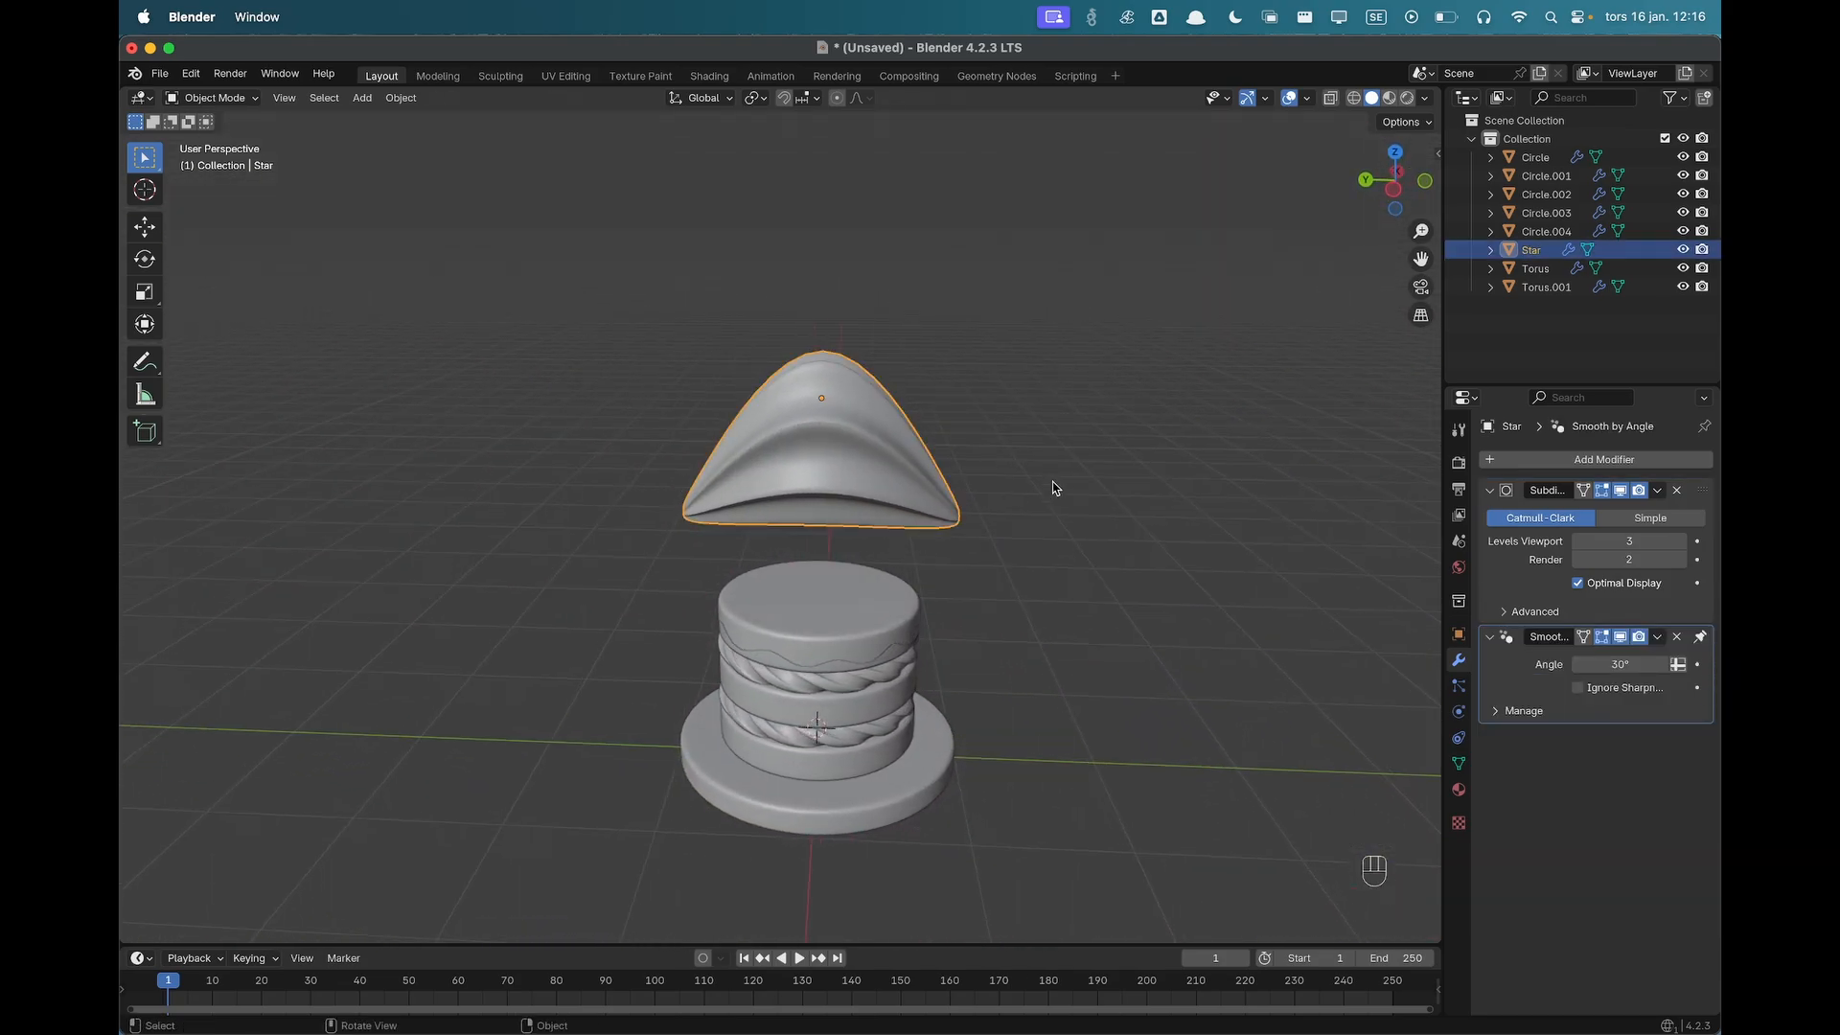
Scale the star's whole mesh to about 0.2 in Edit Mode, flatten it slightly along Z, and return to Object Mode.
key("Tab")
key("a")
key("s")
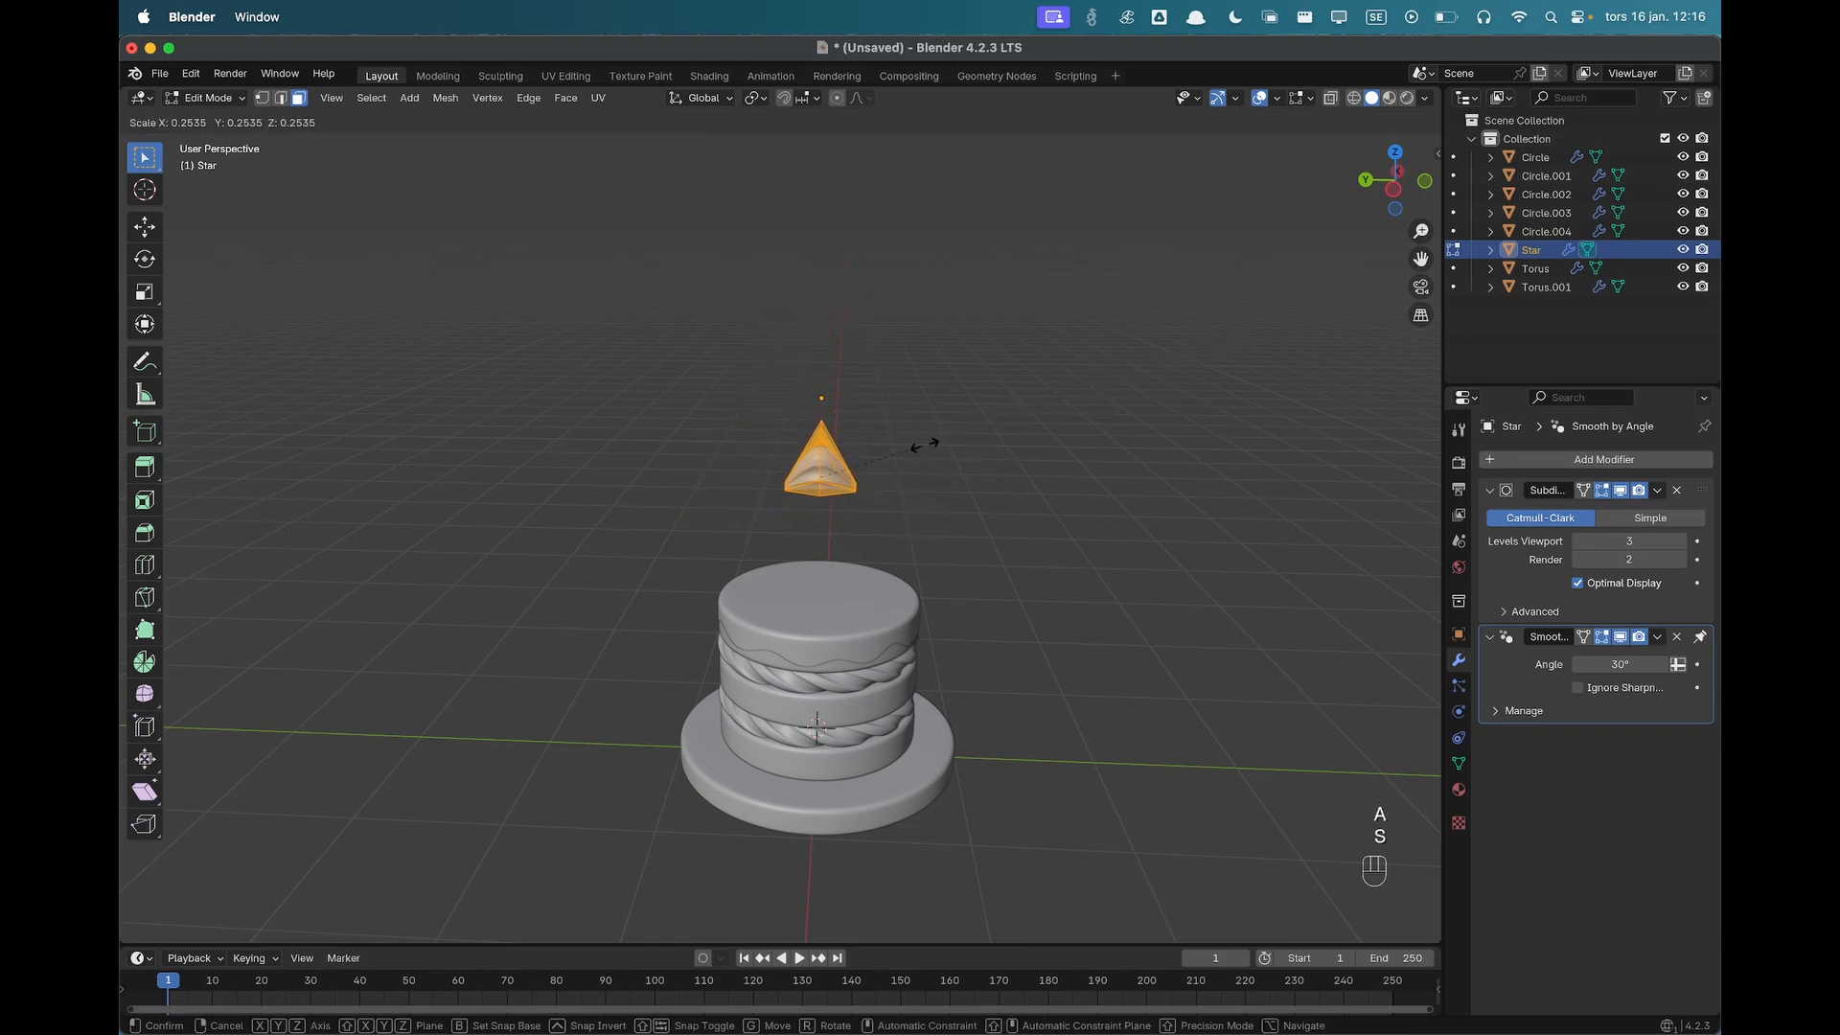
left_click(896, 469)
scroll(878, 526, "up", 3)
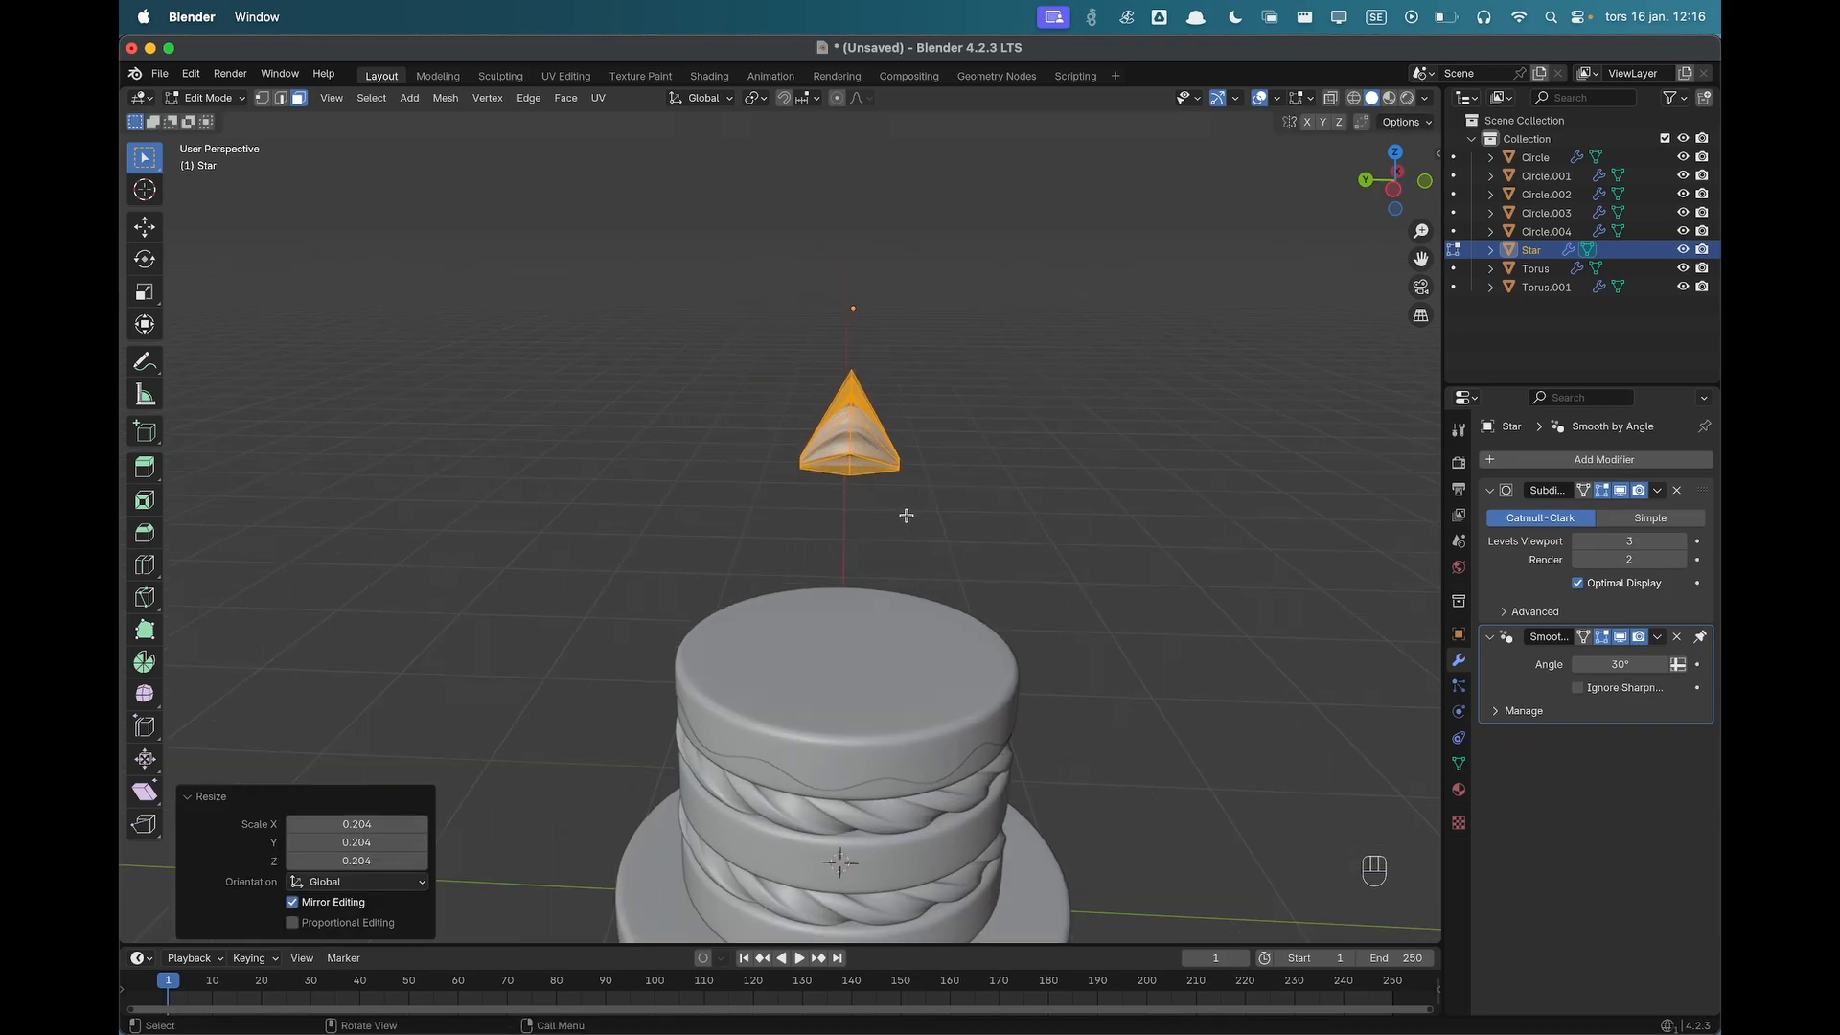
middle_click_drag(906, 516, 1026, 492)
key("s")
key("z")
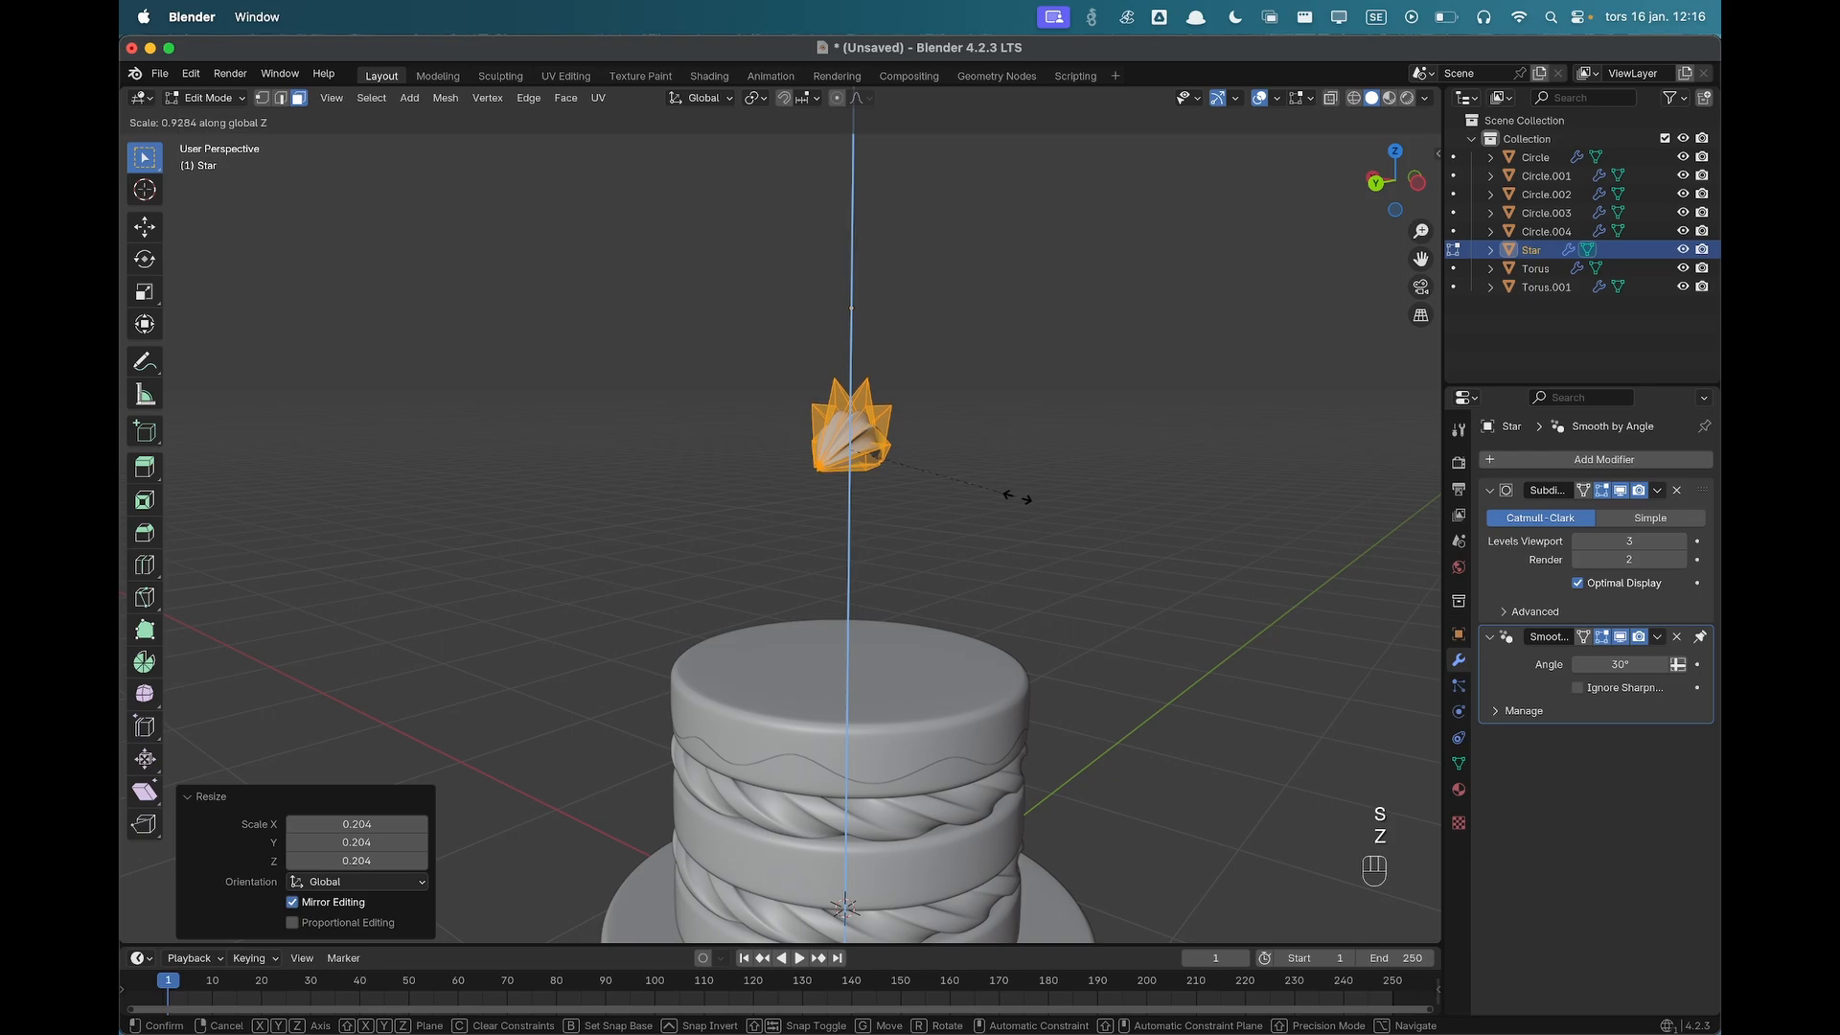
left_click(992, 495)
key("Tab")
In top view, move the small shell-shaped star about -0.81 m along X onto the base plate's outer rim.
middle_click_drag(981, 497, 1196, 509)
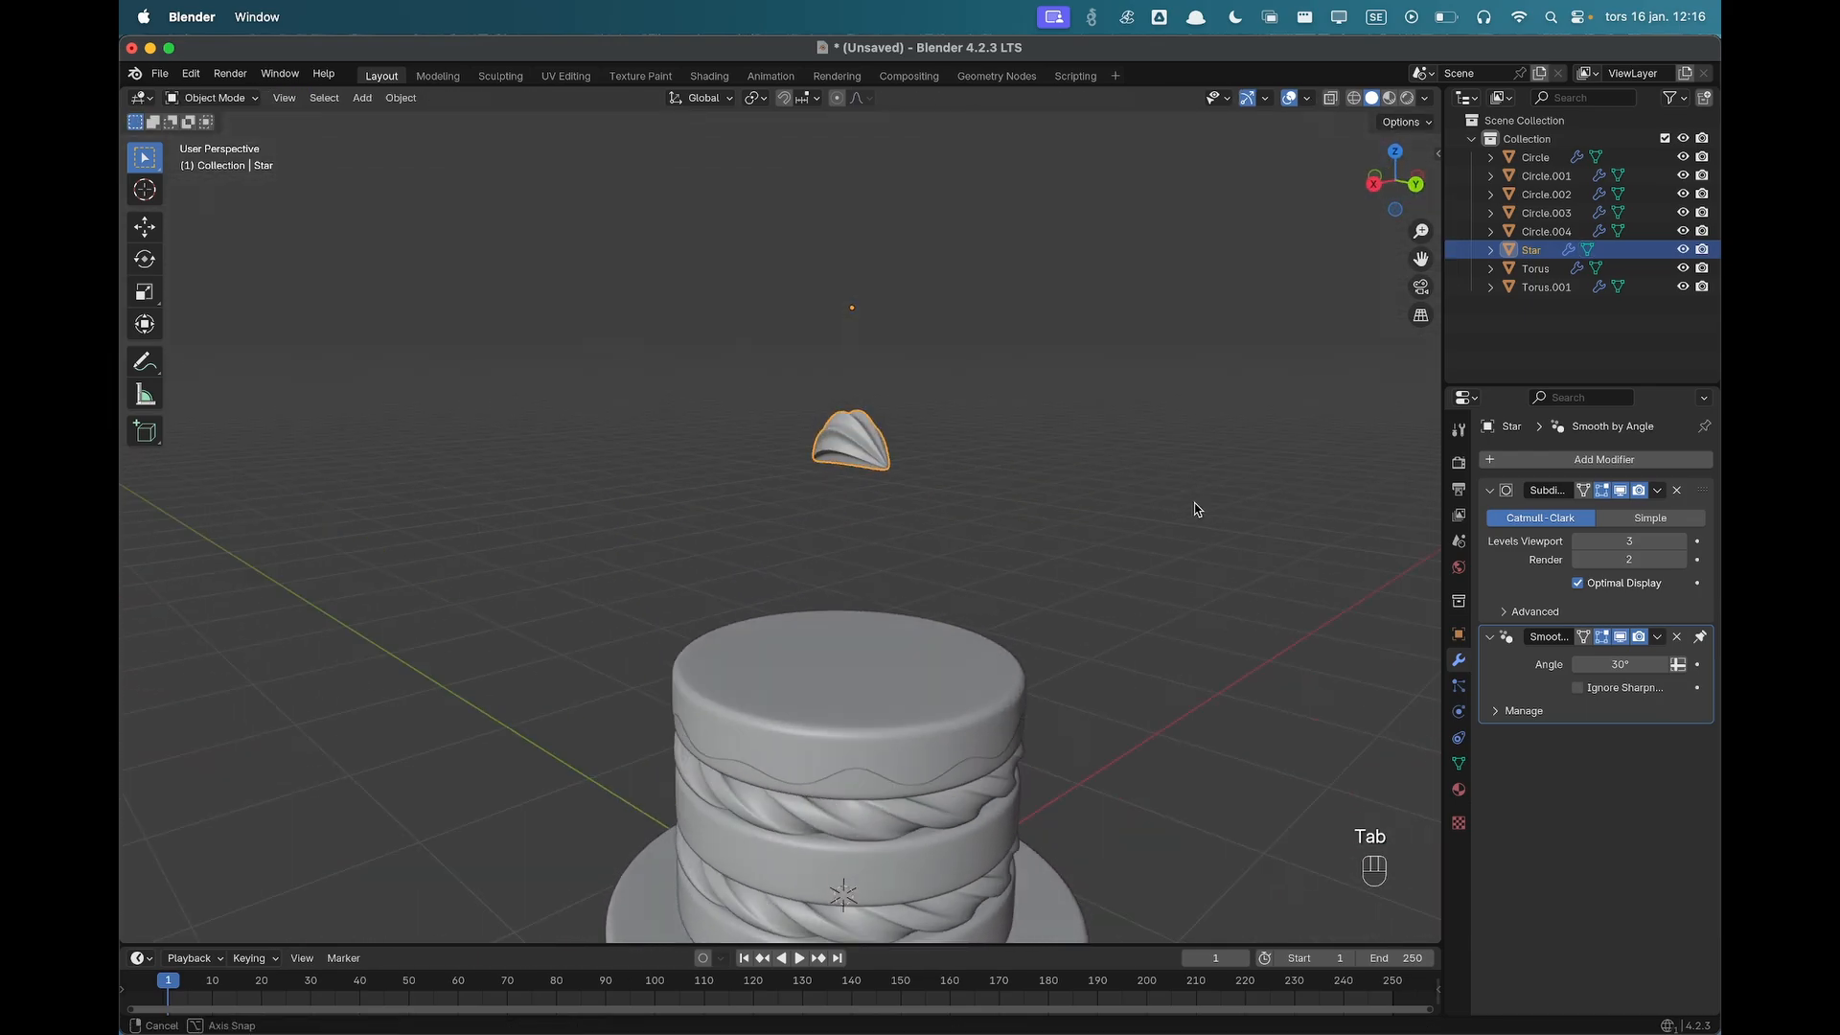
key("grave")
left_click(1204, 411)
scroll(969, 485, "up", 3)
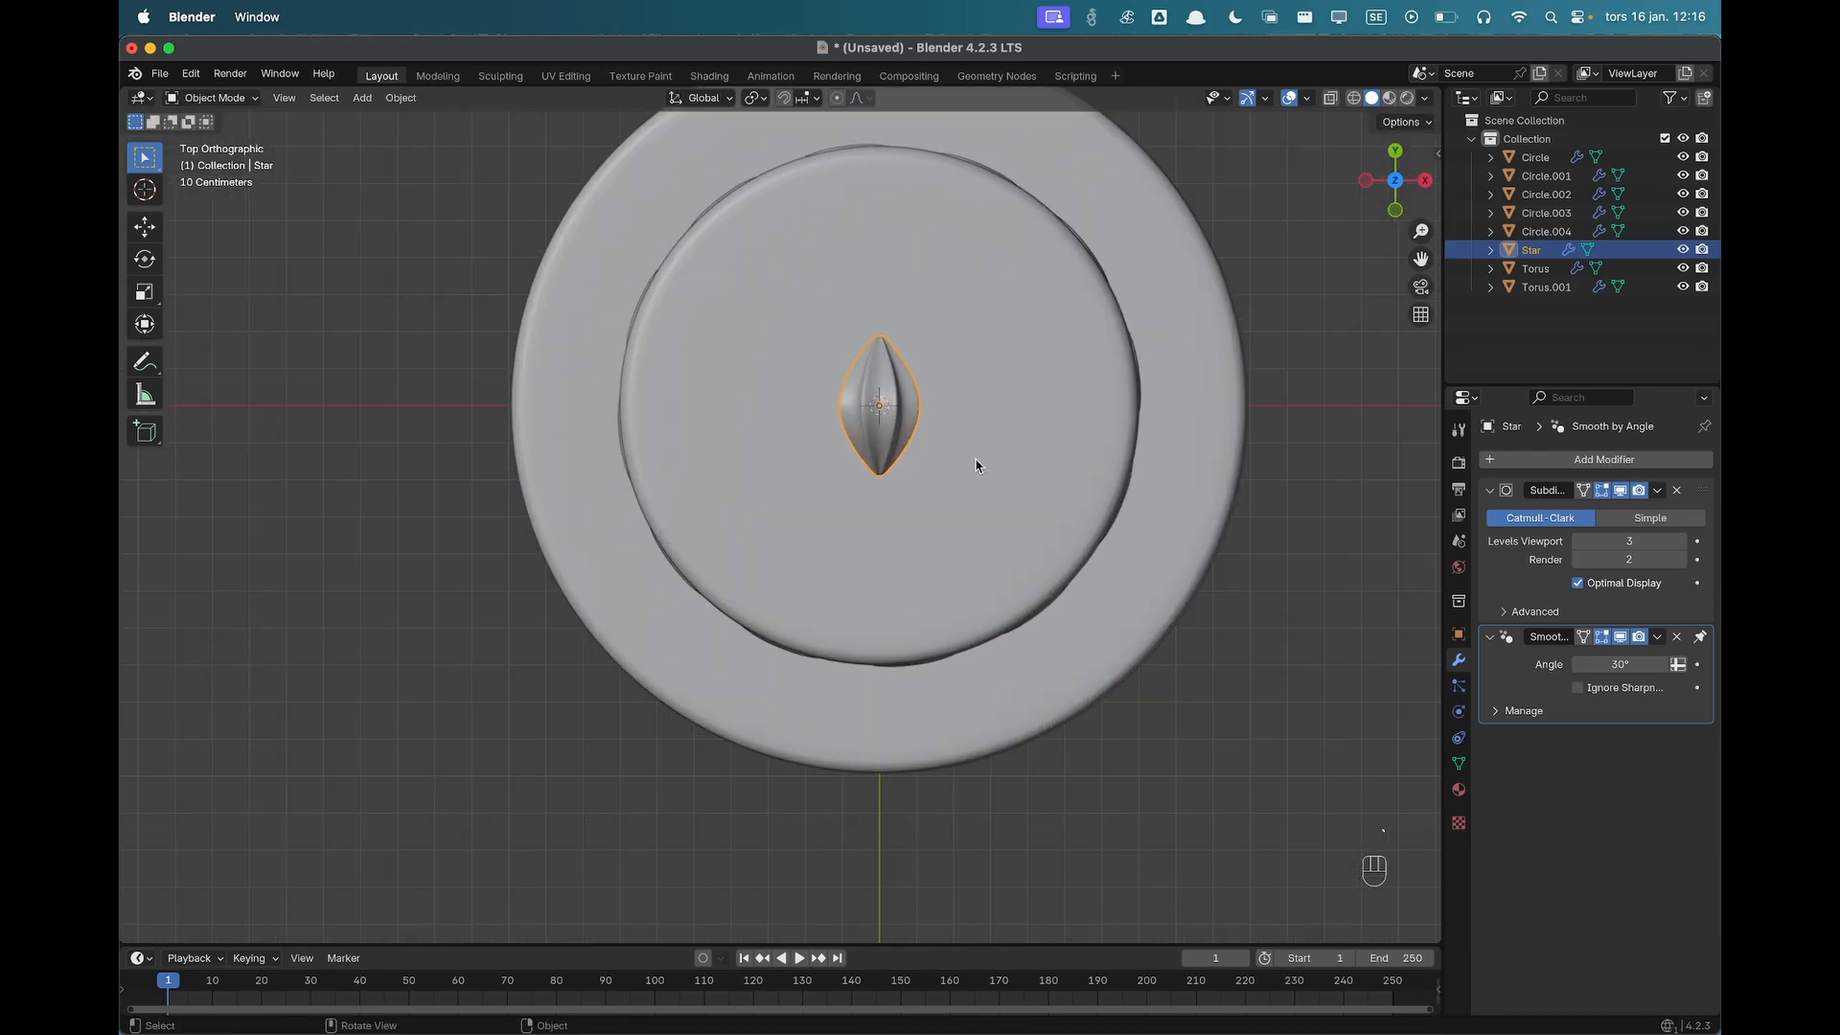
scroll(978, 466, "down", 2)
mouse_move(992, 465)
middle_mouse_down()
mouse_move(916, 480)
mouse_move(965, 546)
mouse_move(1021, 421)
mouse_move(1007, 448)
middle_mouse_up()
key("grave")
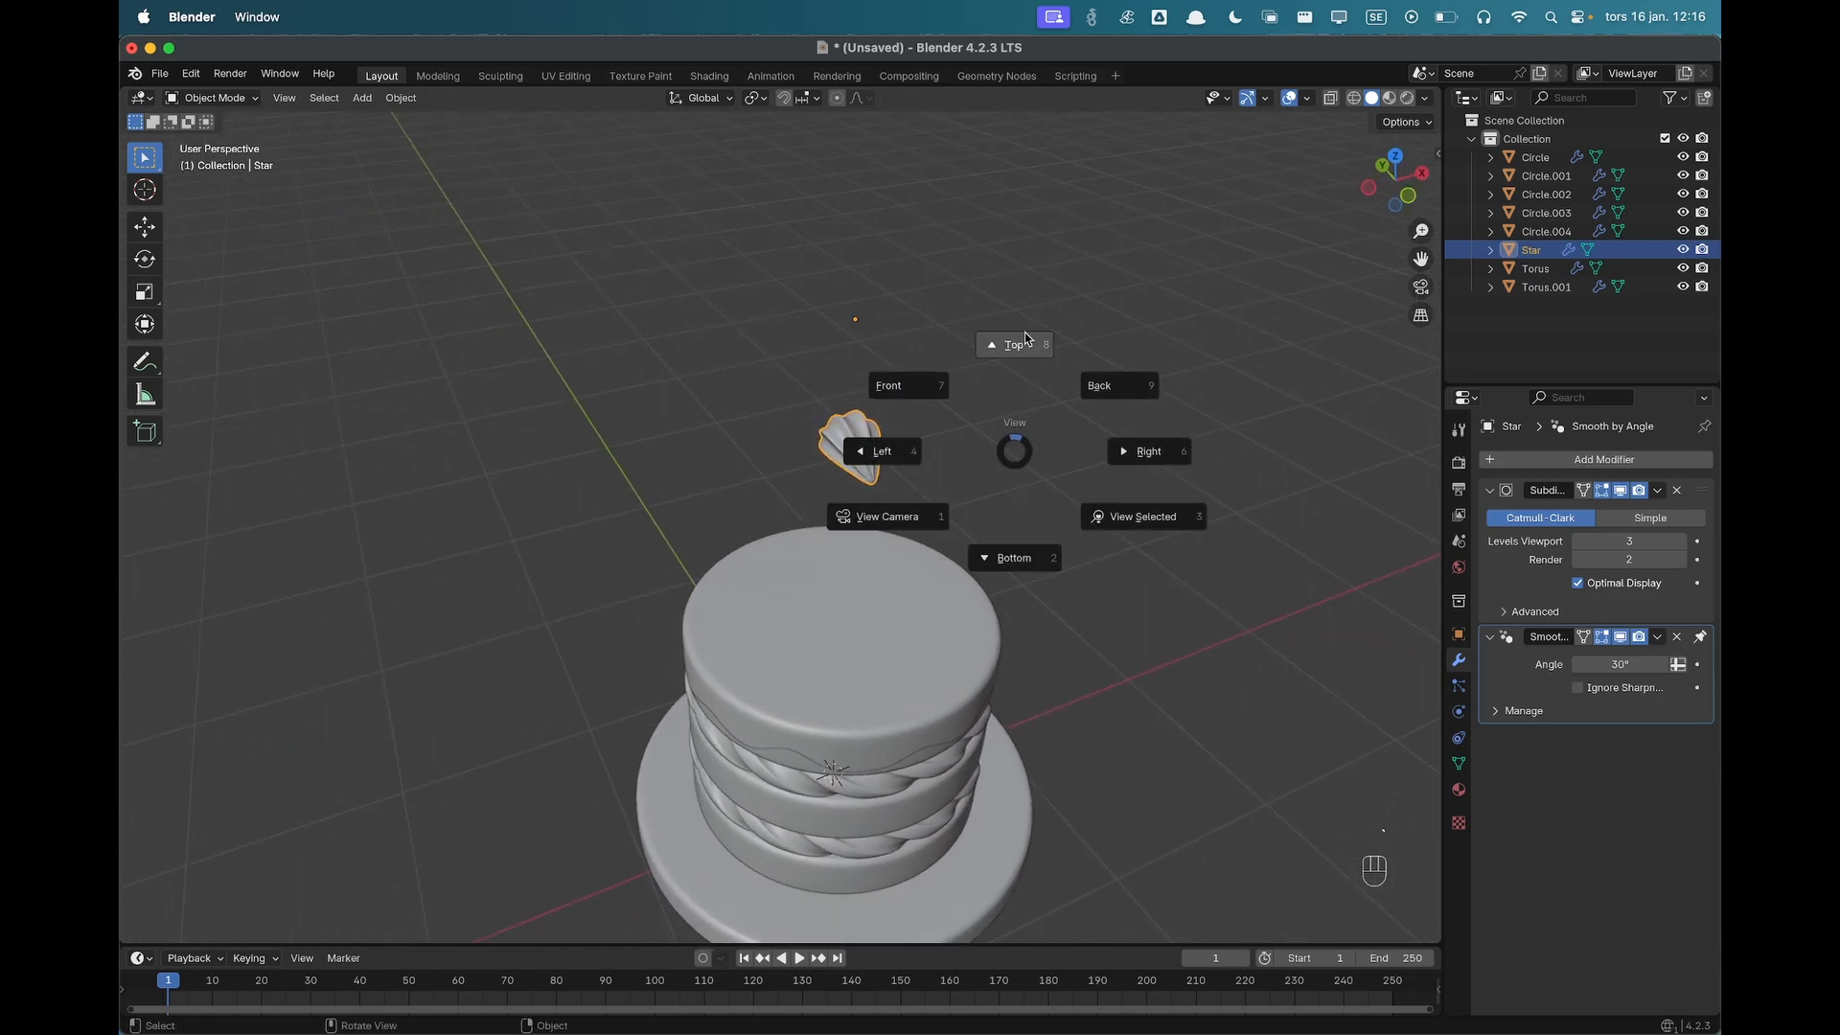
left_click(1021, 345)
scroll(963, 454, "down", 2)
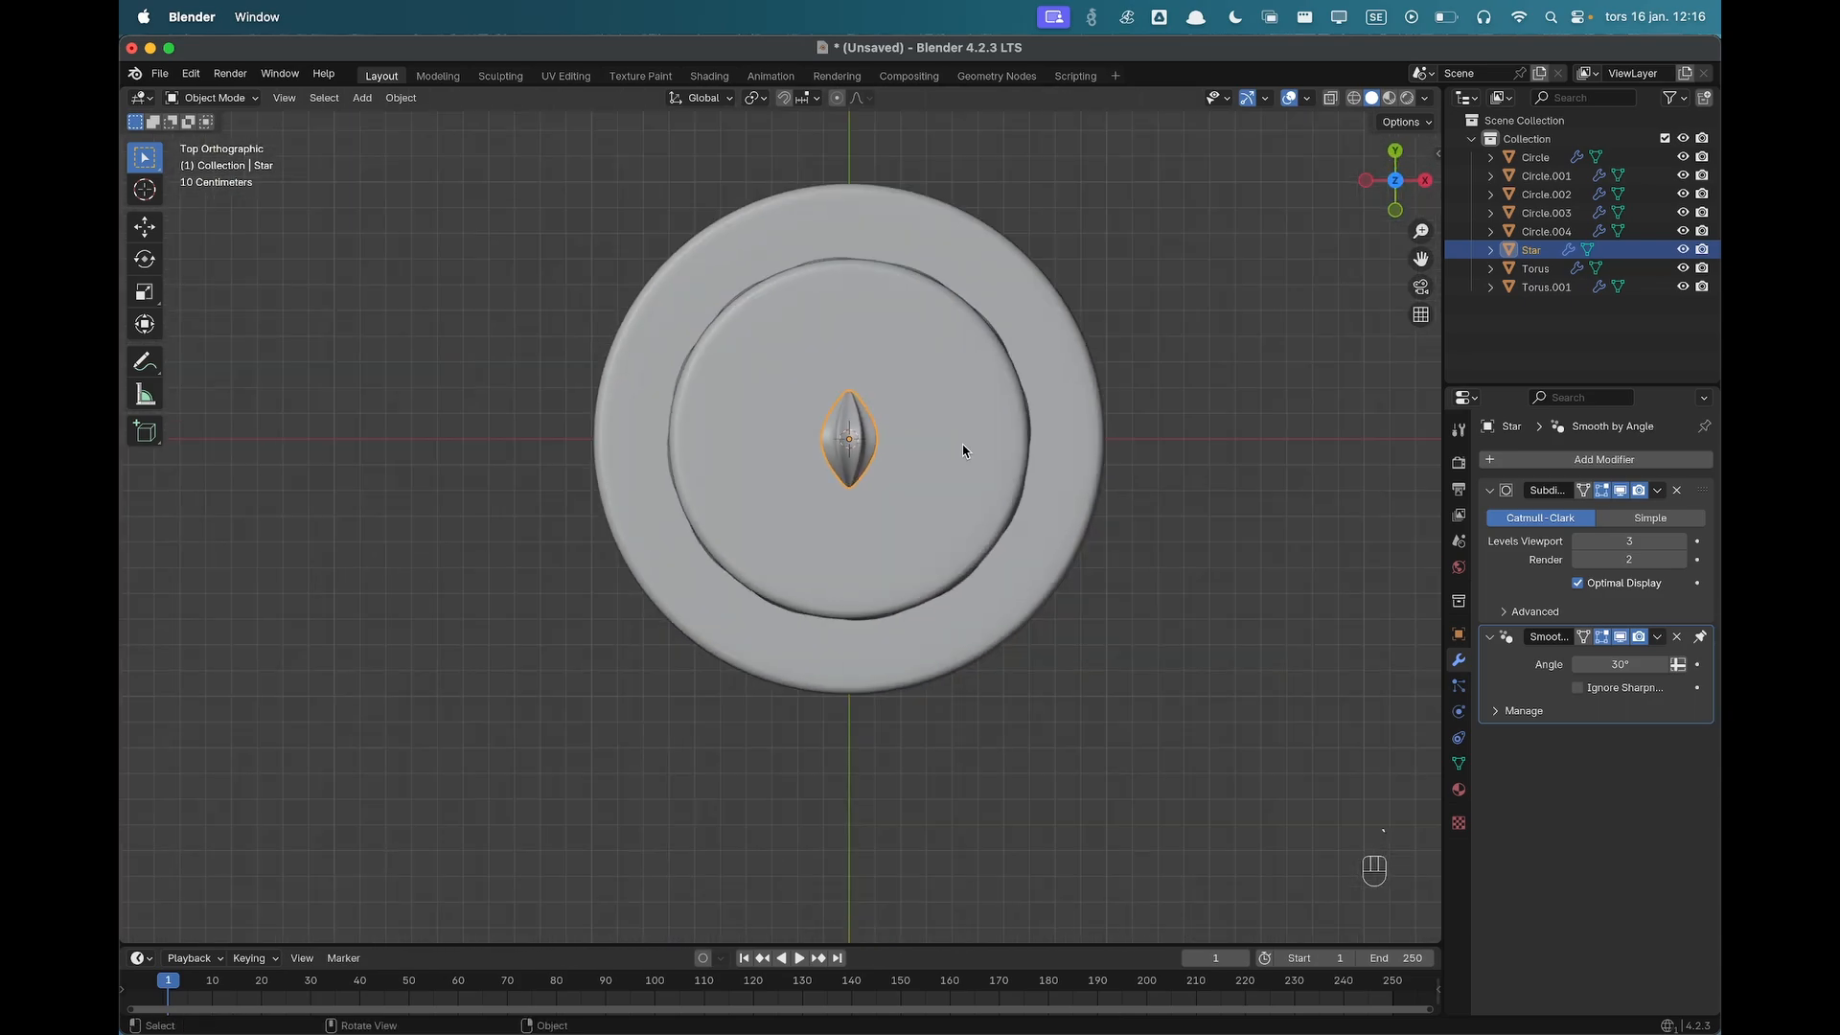
key("g")
key("x")
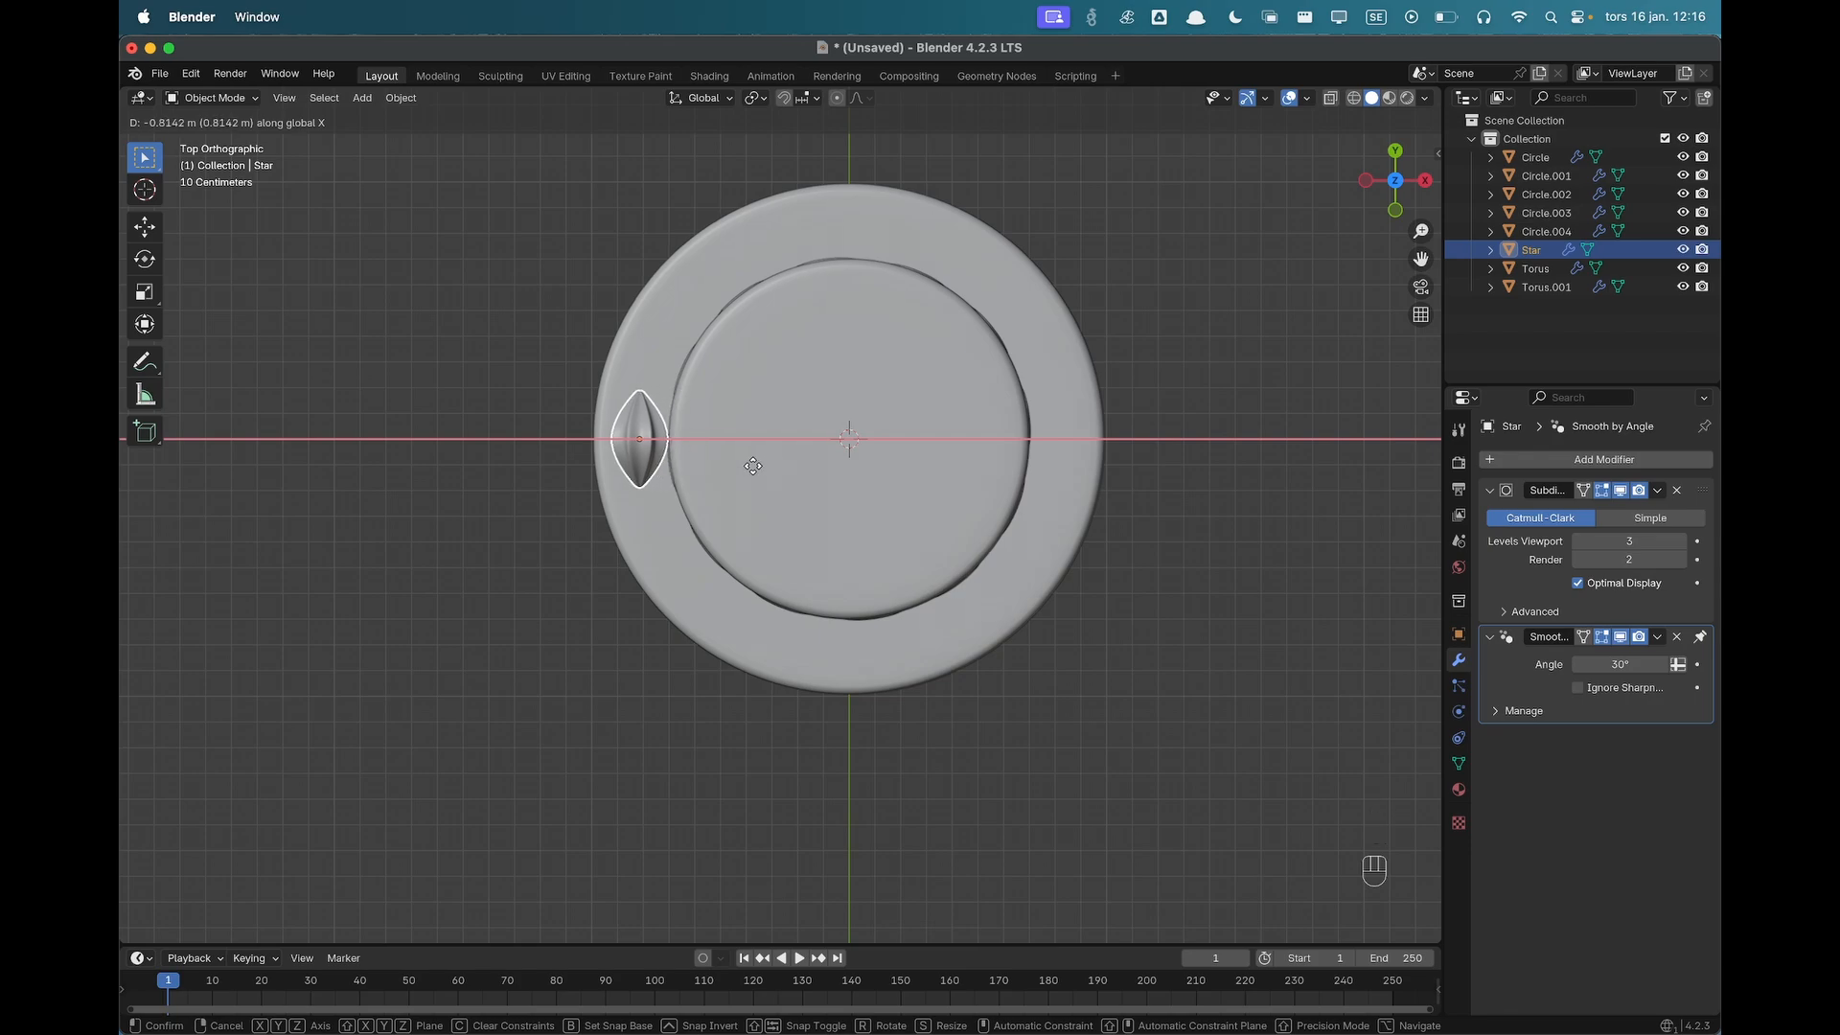
left_click(755, 469)
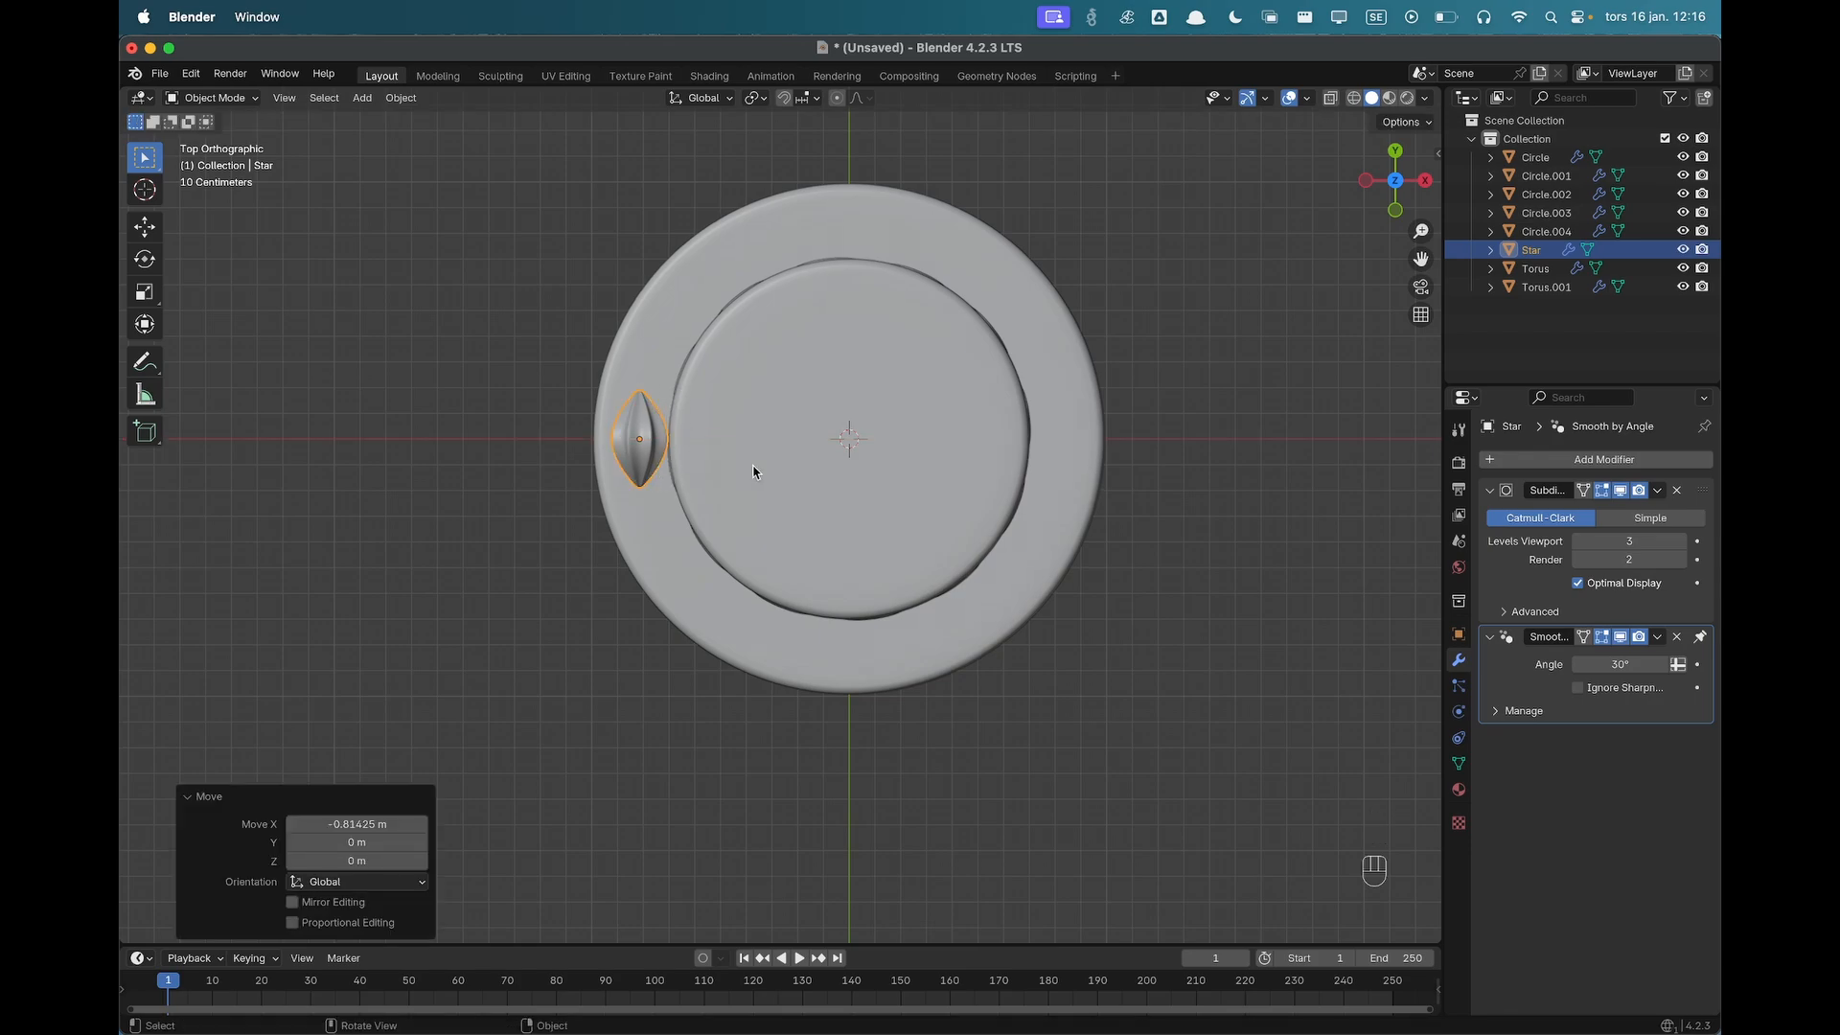
Set the transform pivot point to the 3D Cursor.
key("period")
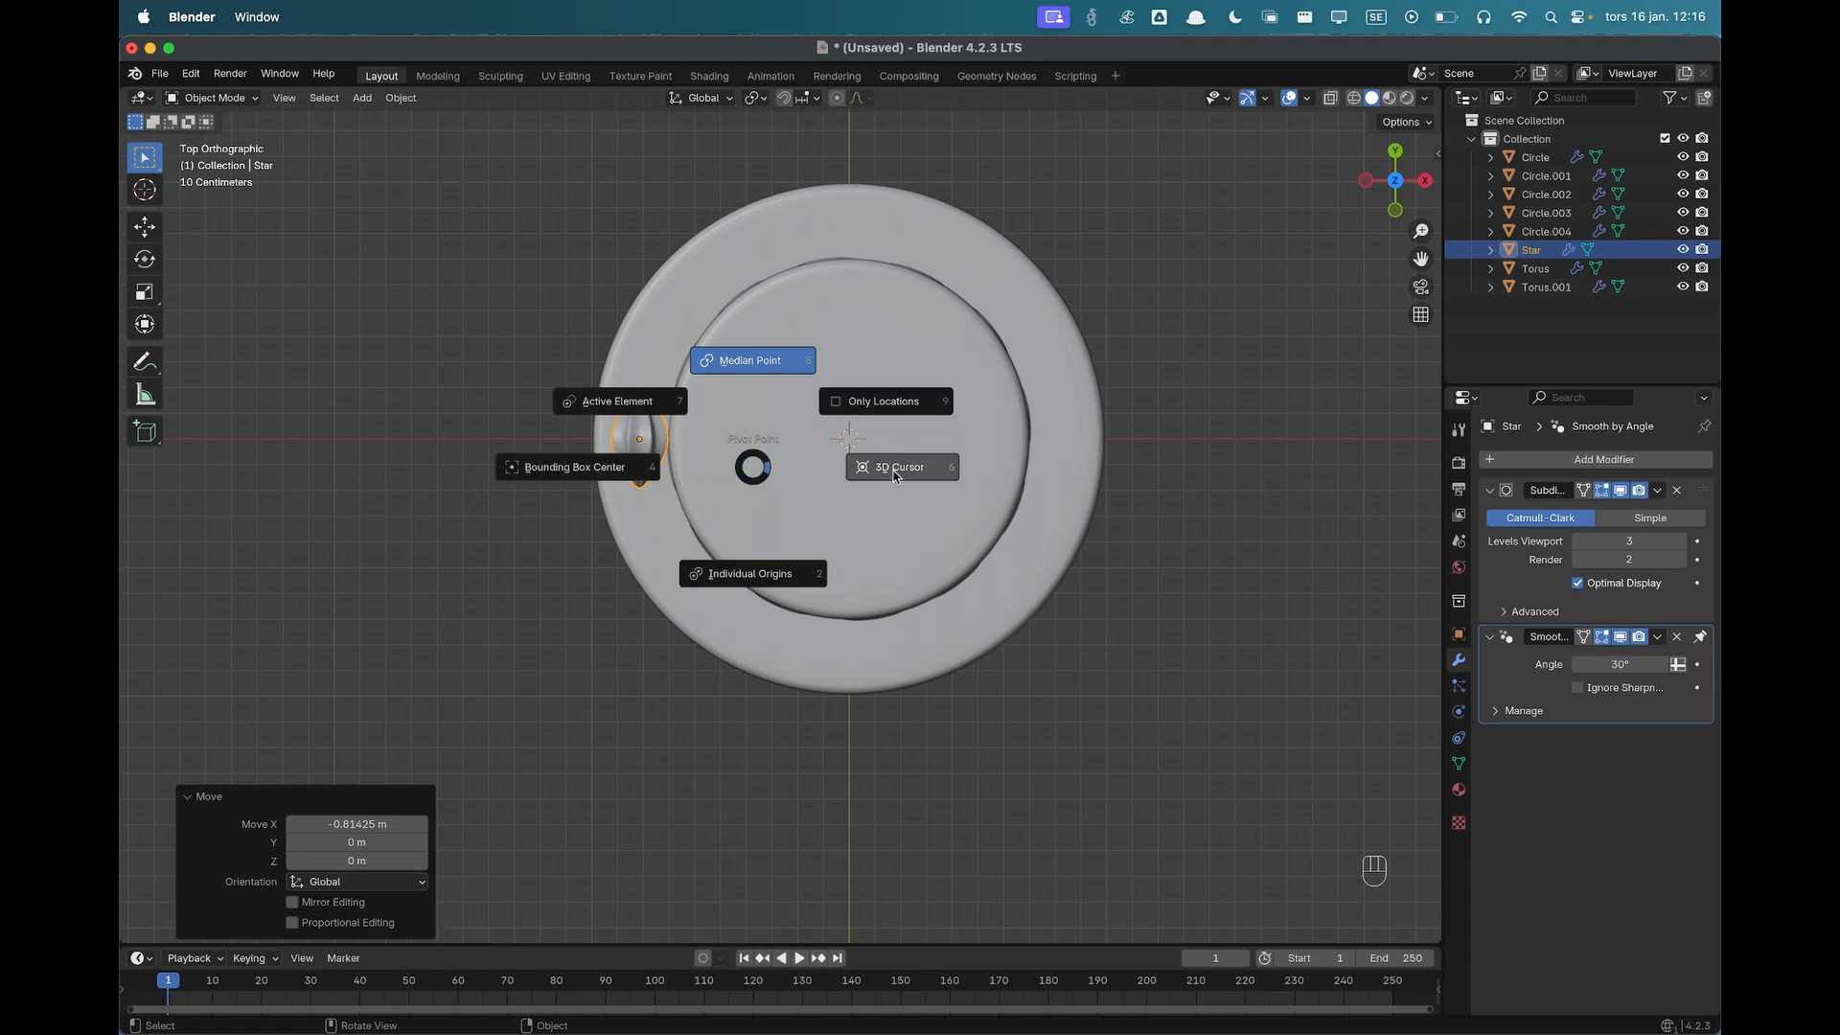
left_click(894, 469)
scroll(894, 476, "down", 1)
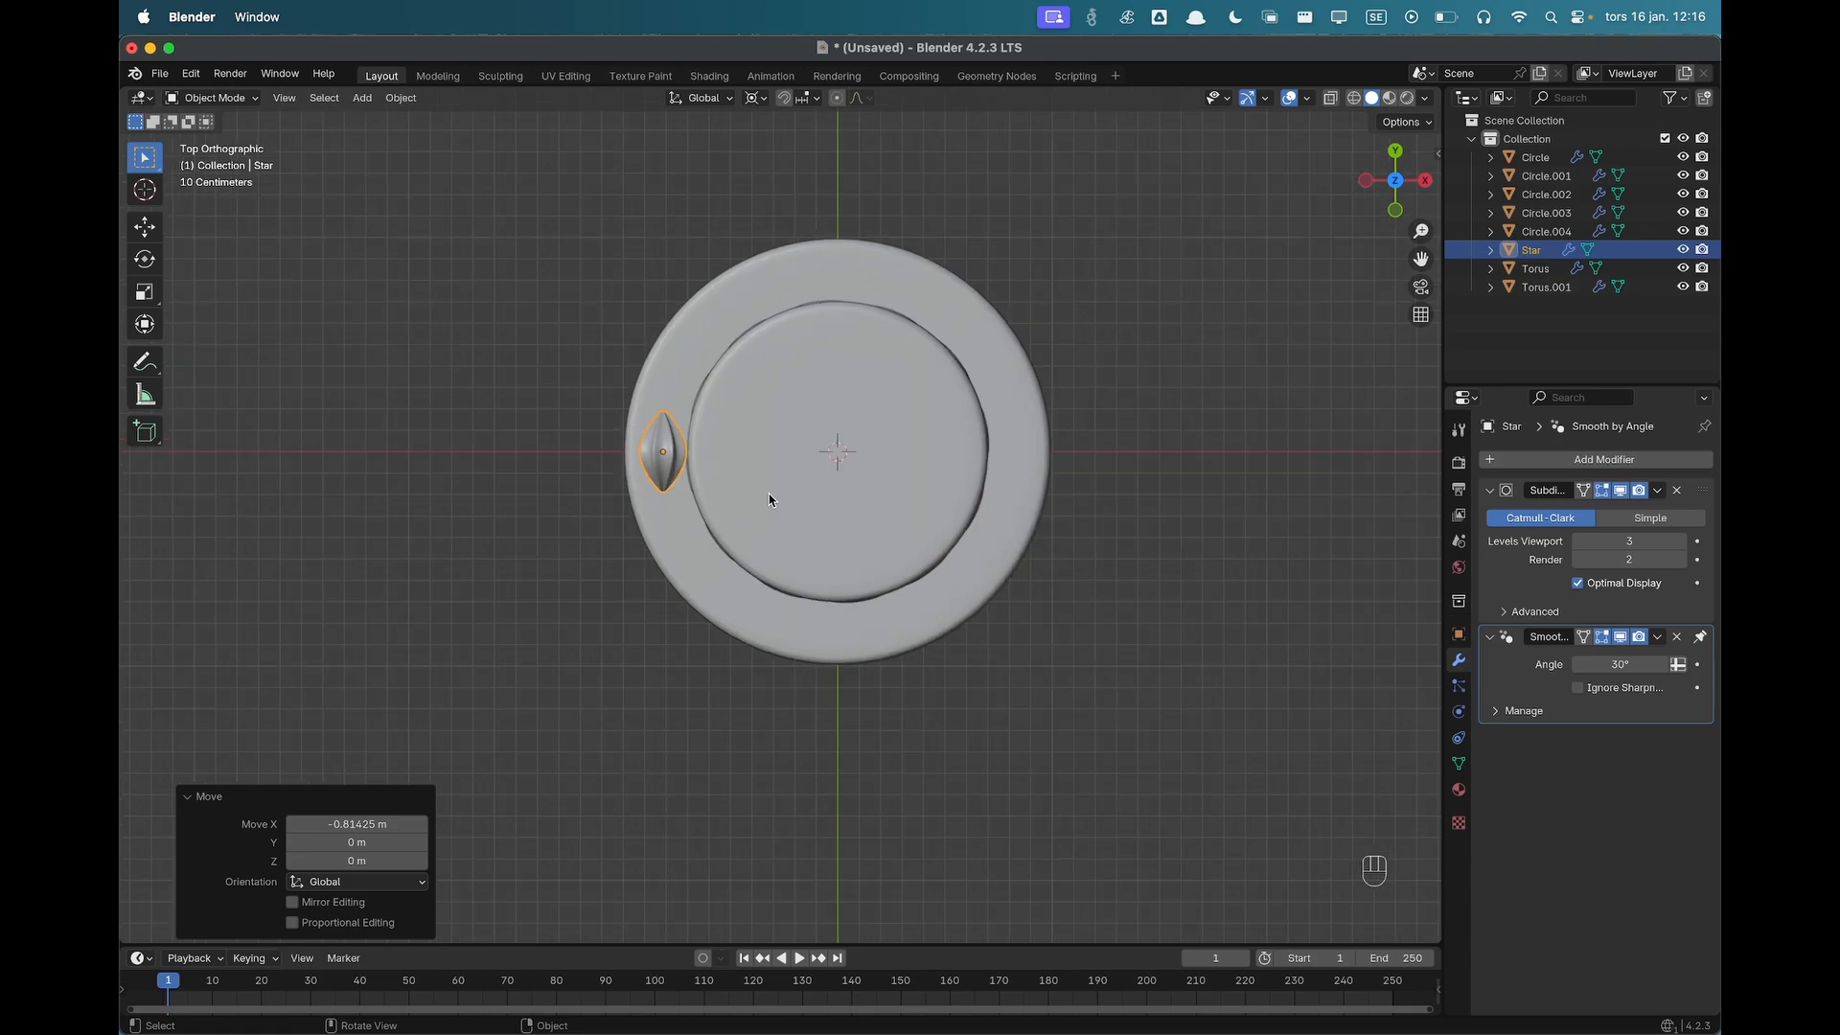
scroll(813, 476, "up", 1)
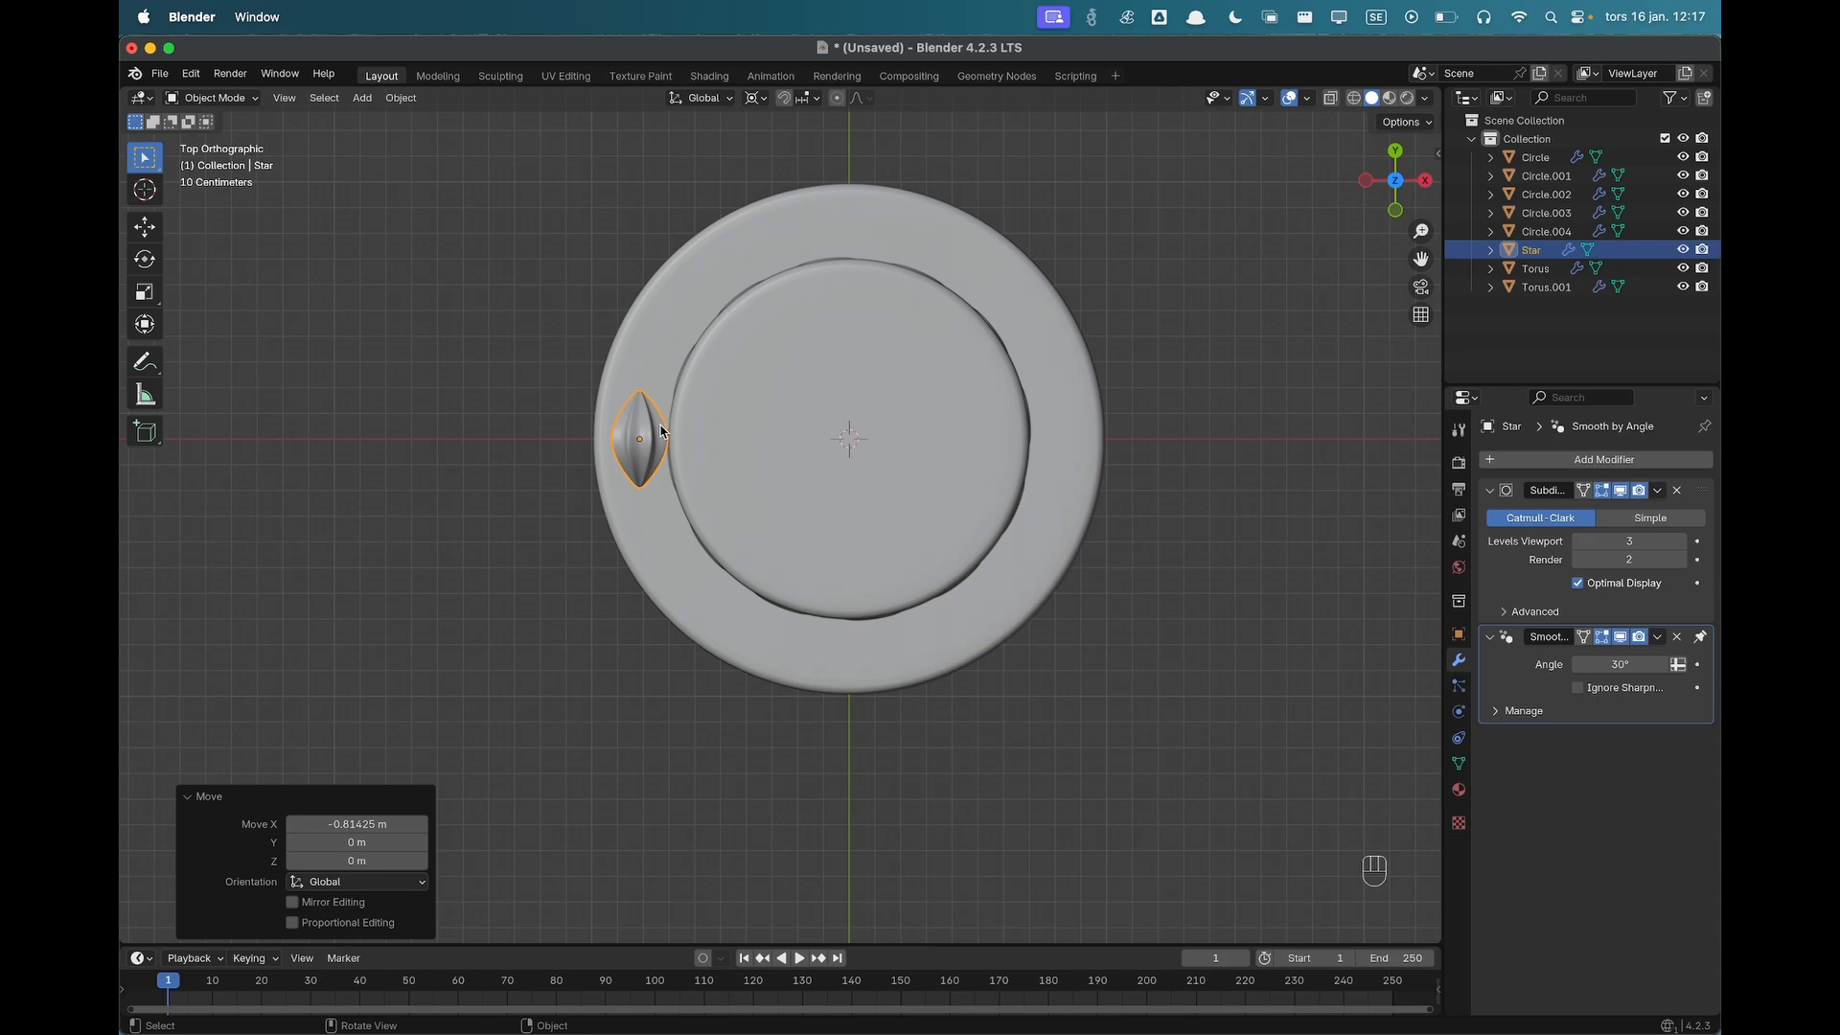
key("r")
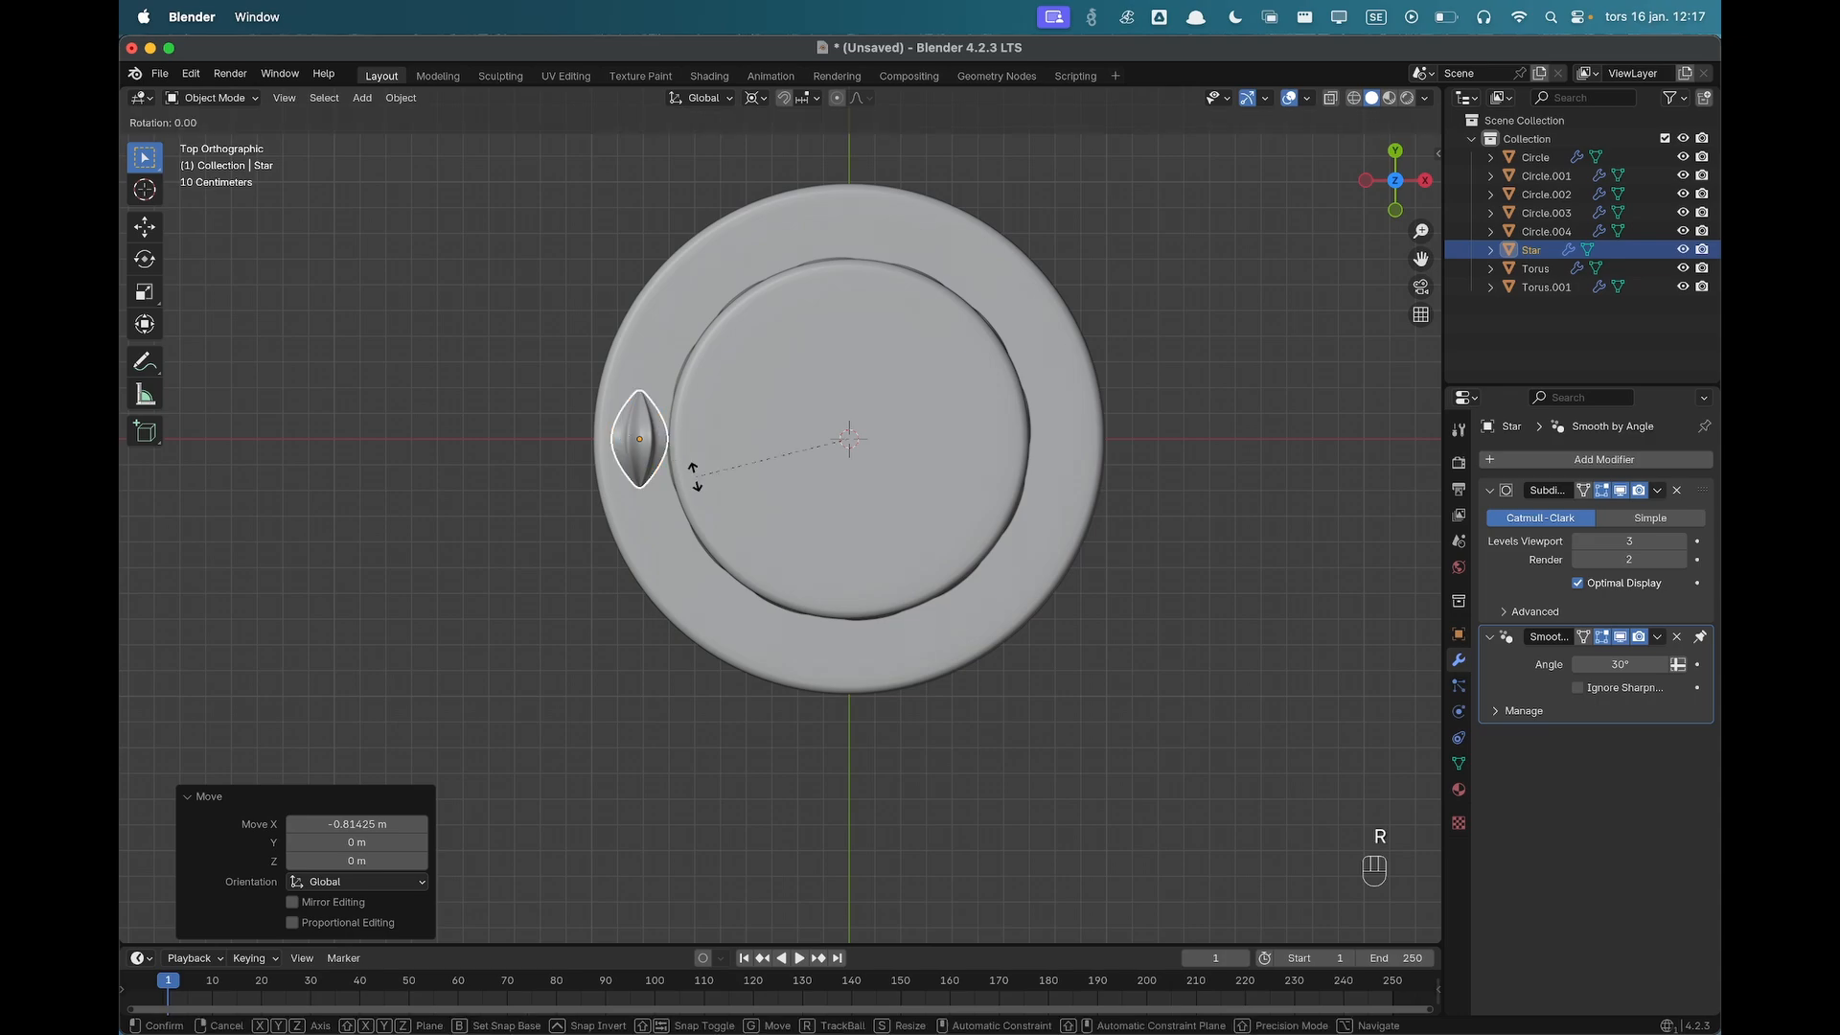
key("z")
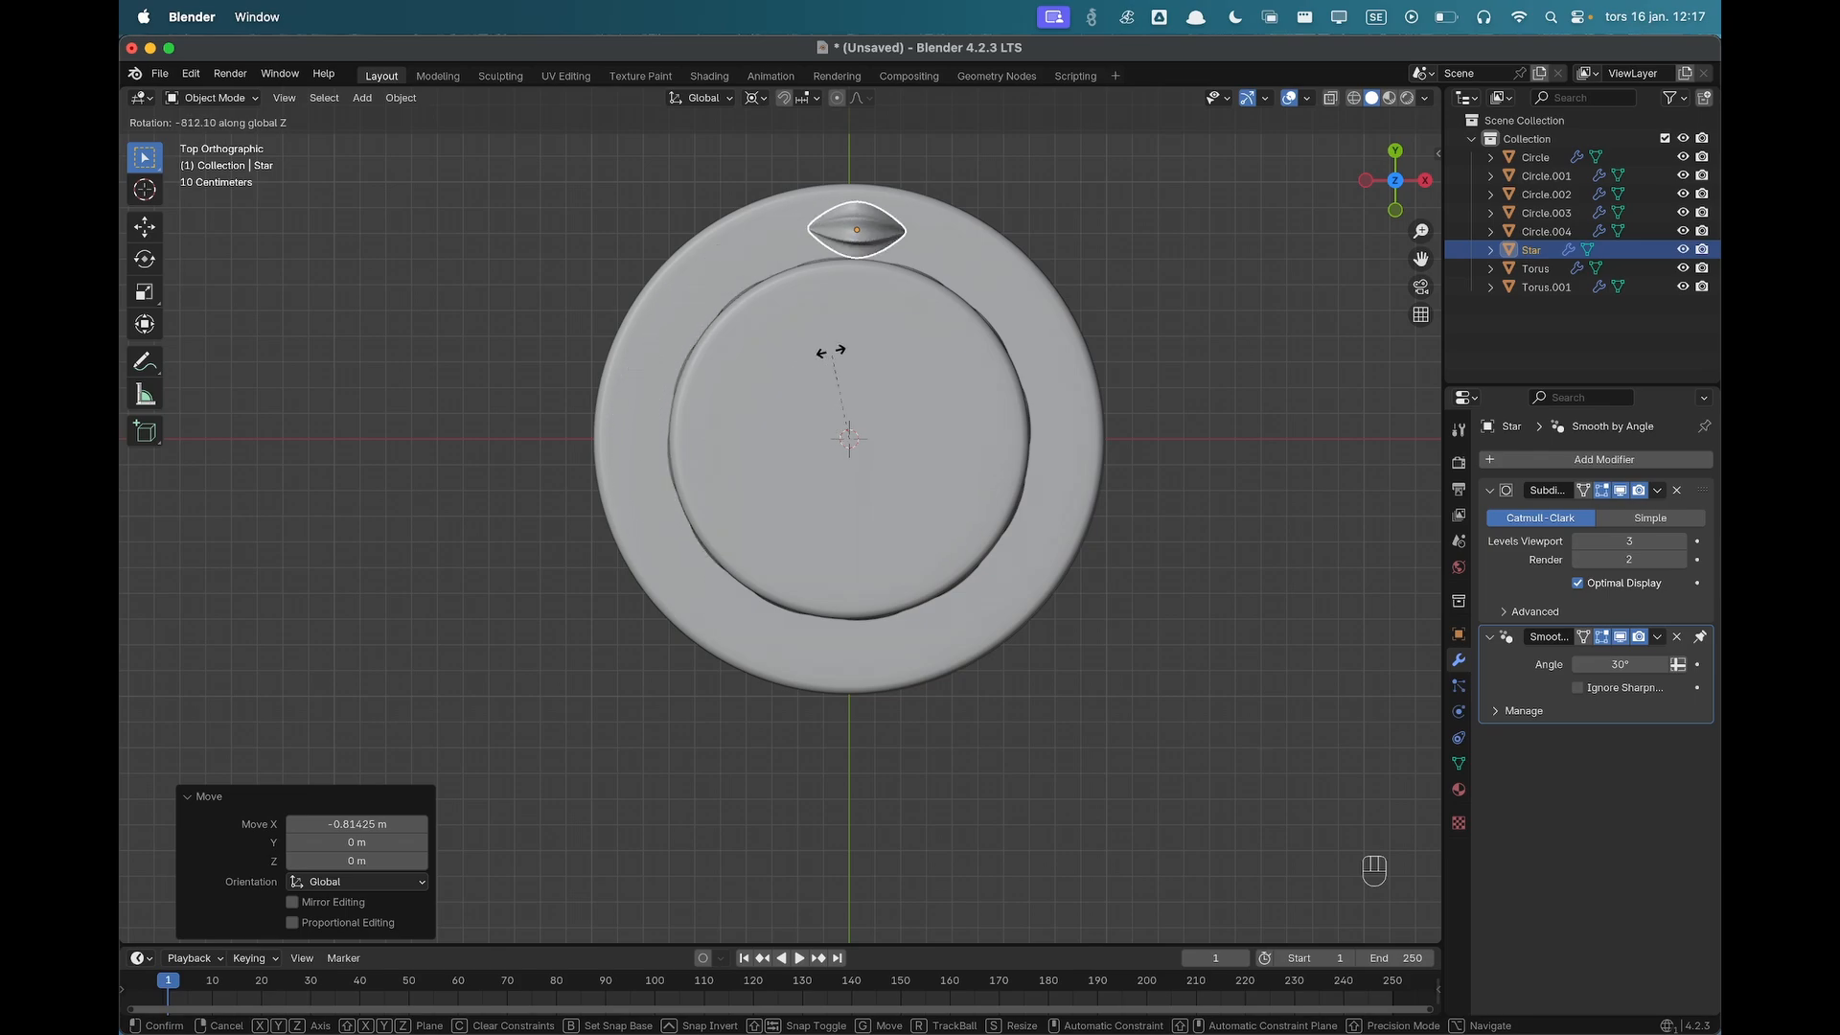
key("Escape")
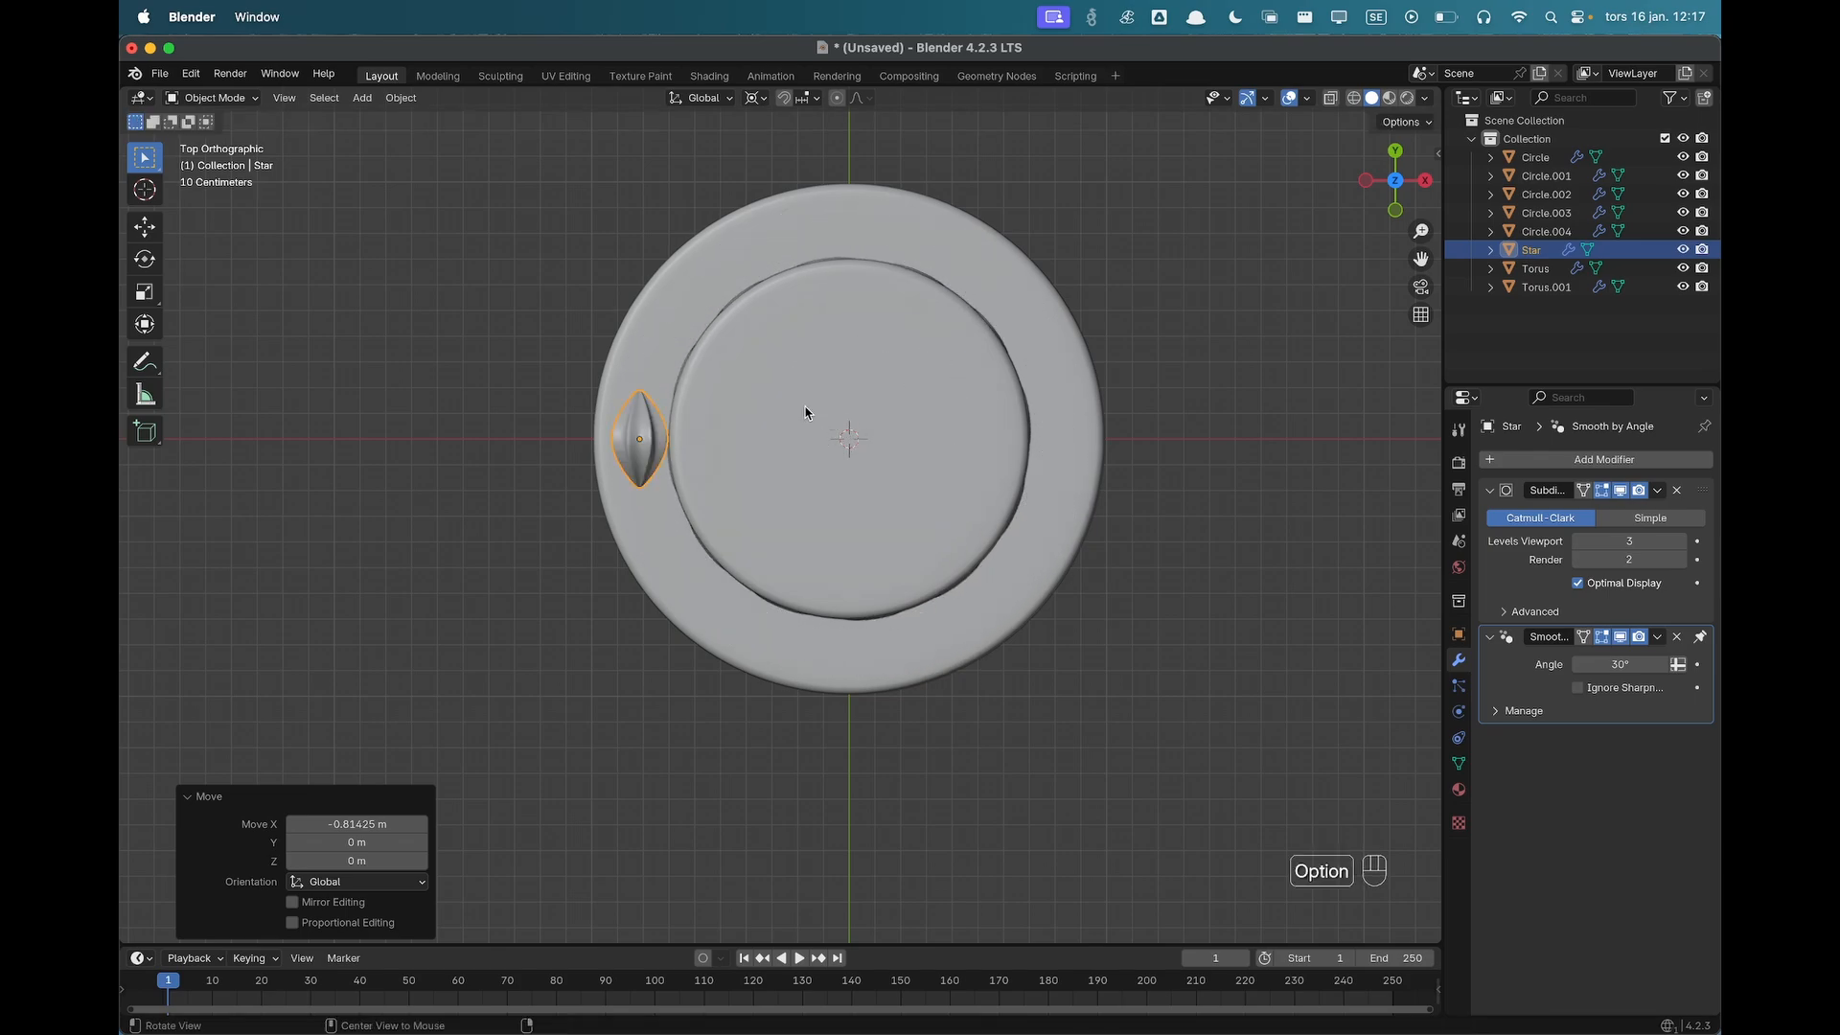
Create a linked duplicate of the shell and rotate it 15° about the Z axis around the 3D cursor.
key("alt+d")
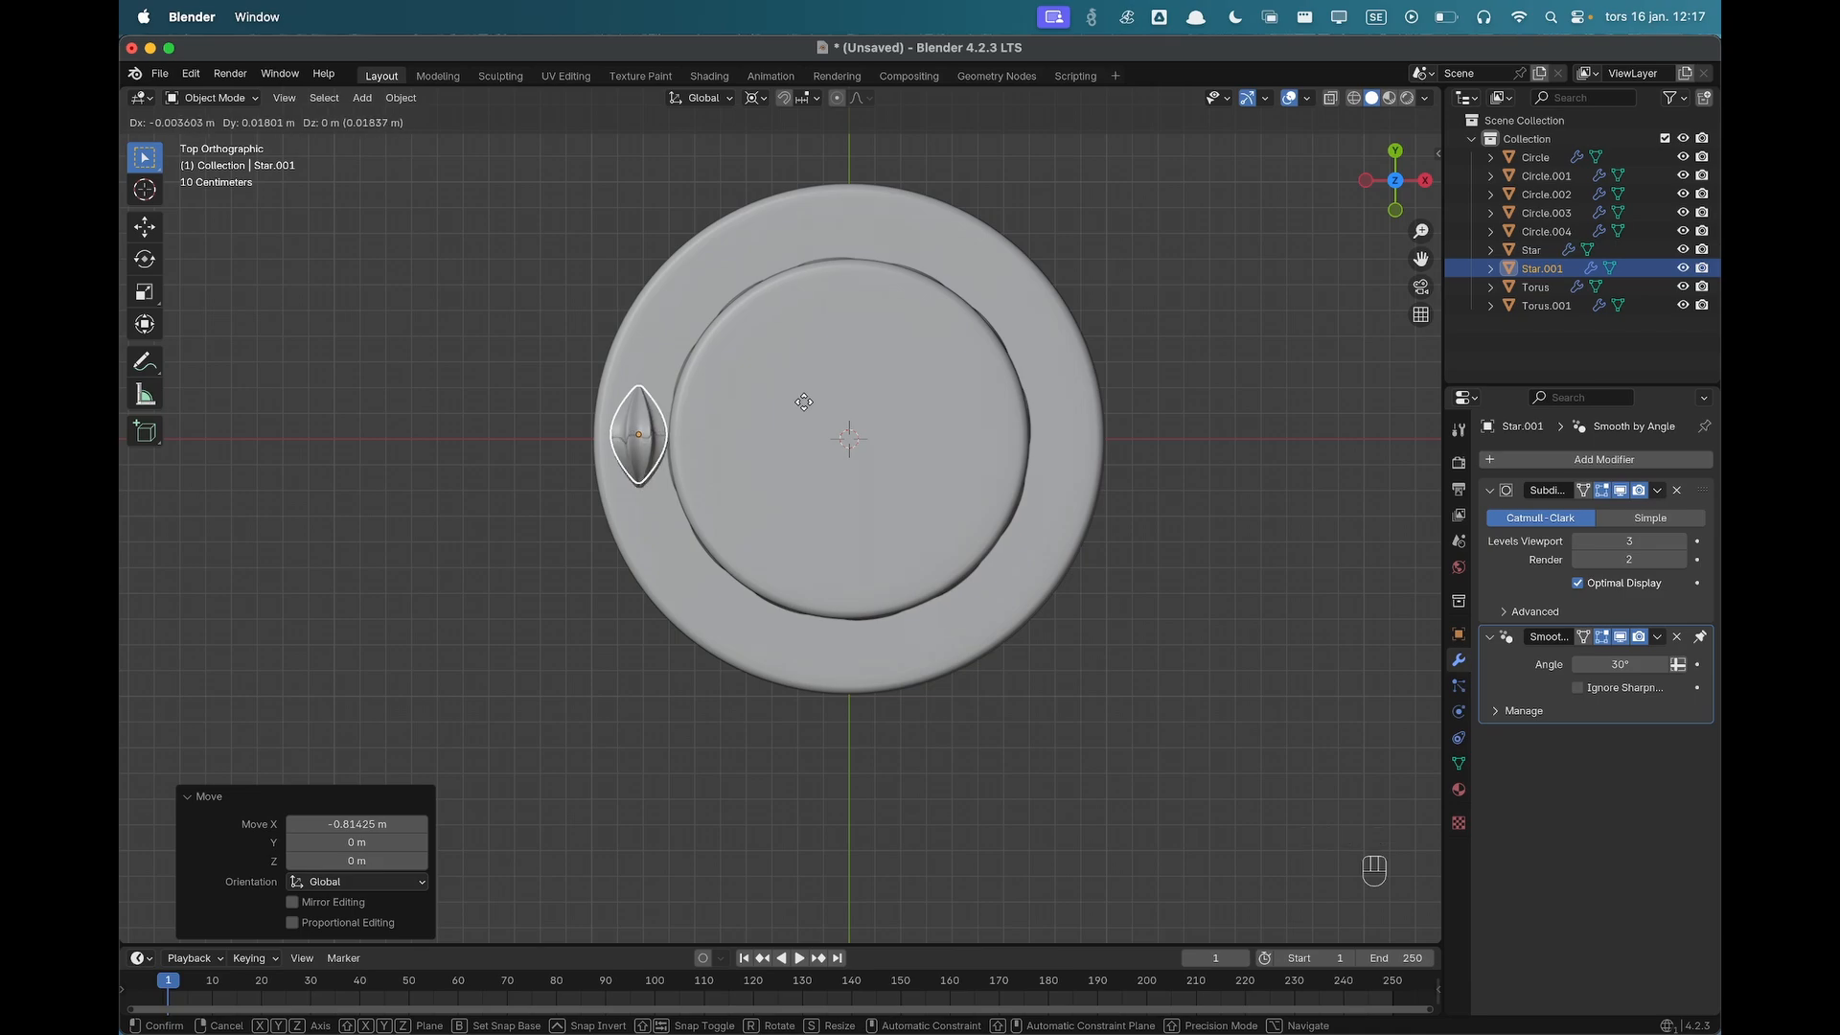
key("r")
key("z")
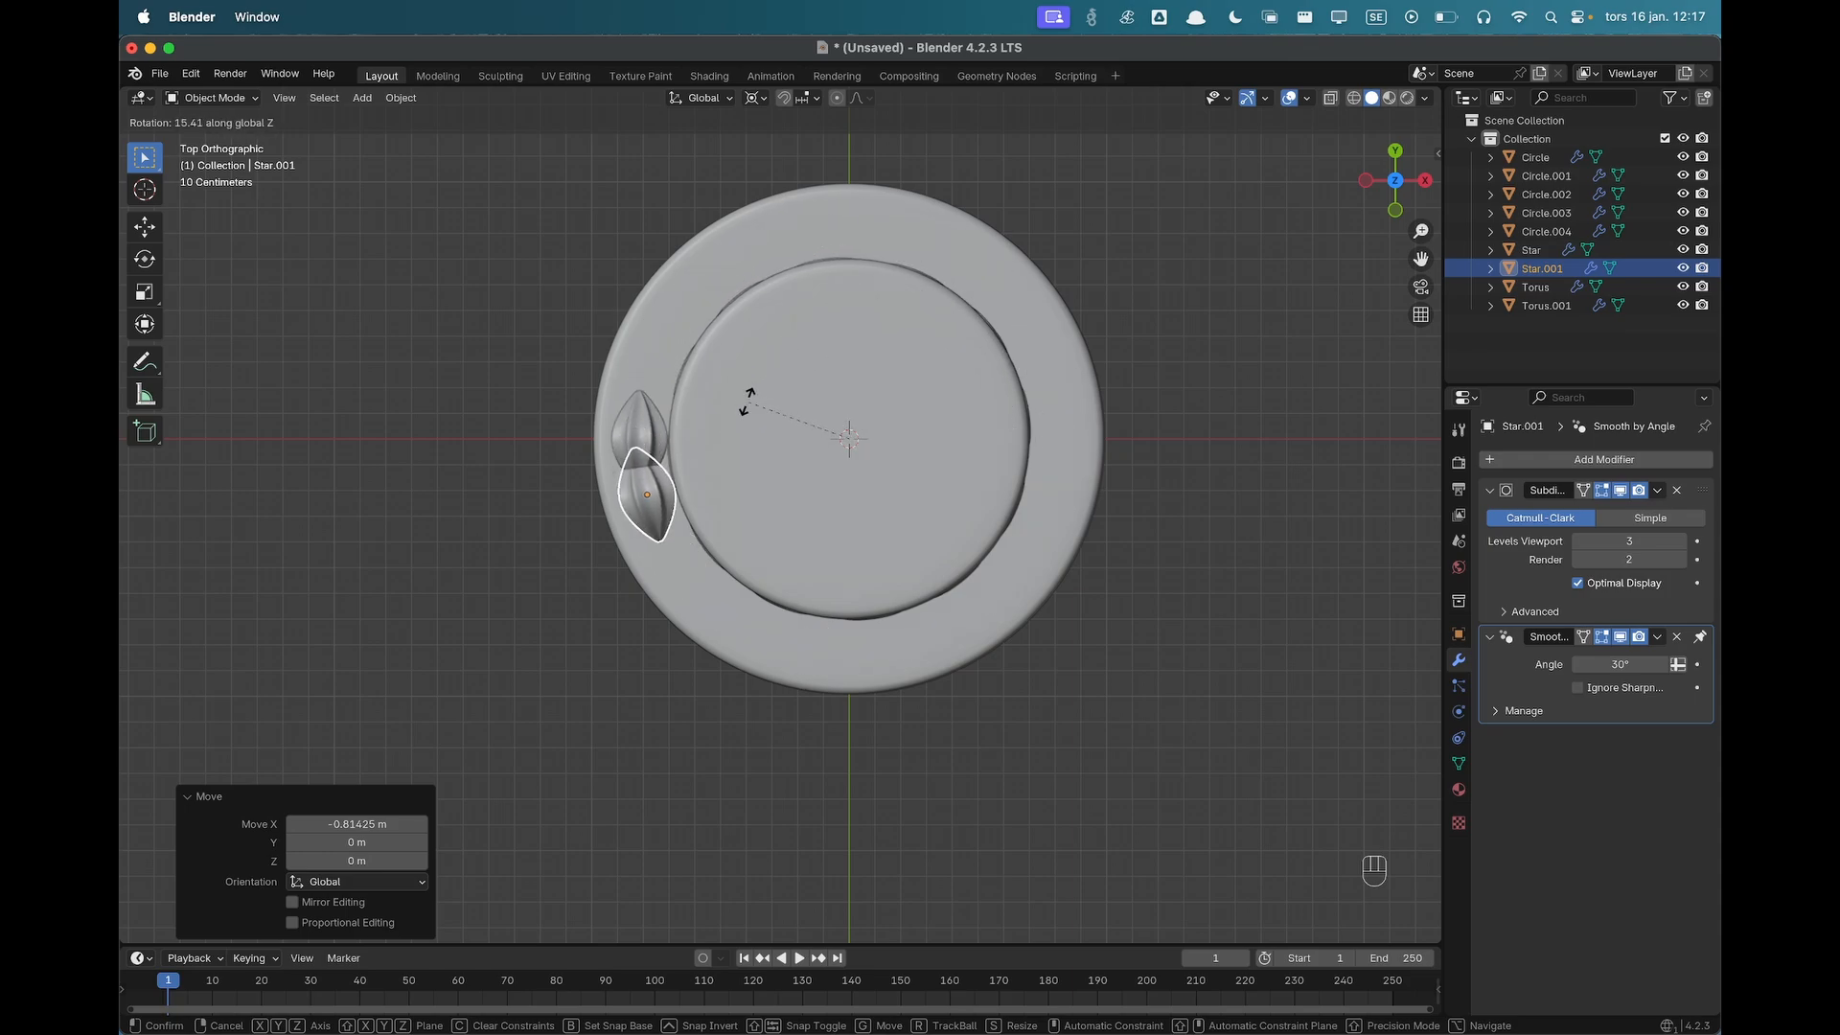
type("15")
key("Return")
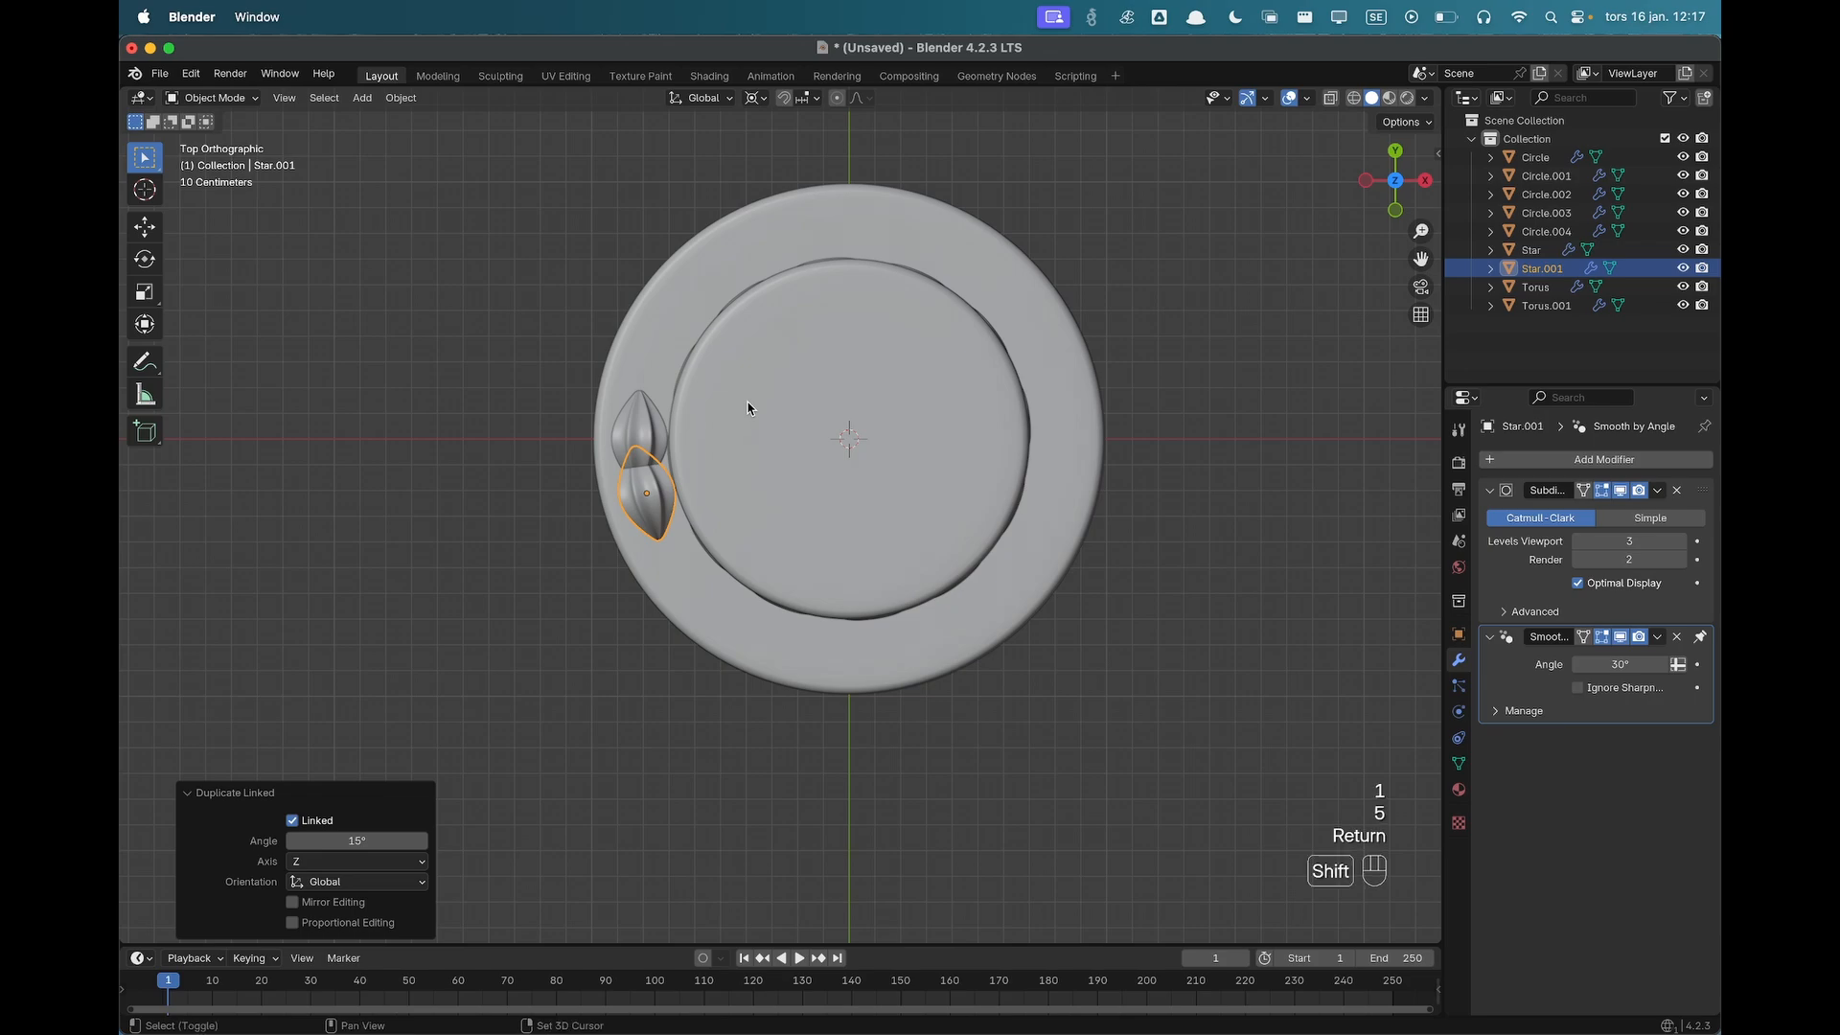
Repeat the 15° linked duplication about the Z axis until shells form a complete ring along the base plate's rim.
key("shift+r")
key("shift+r")
key("shift+r")
key("shift+r")
key("shift+r")
key("shift+r")
key("shift+r")
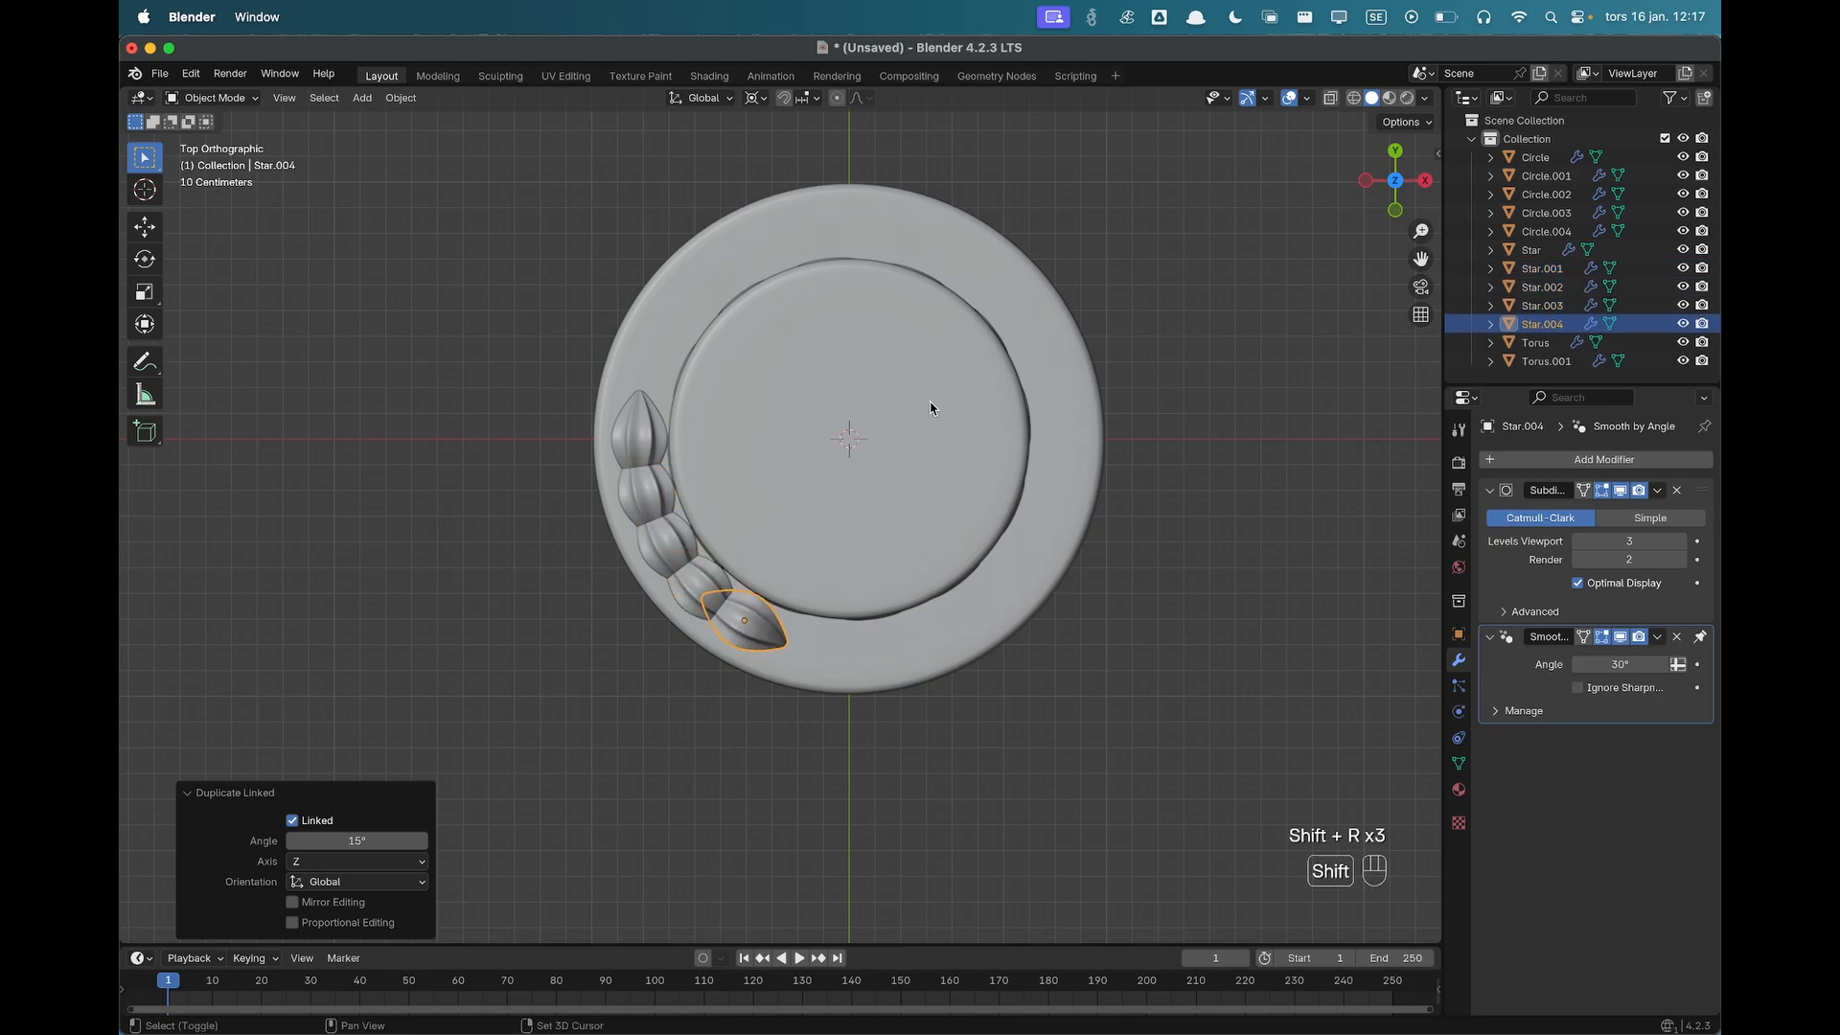
key("shift+r")
key("shift+r")
key("shift+r")
key("shift+r")
key("shift+r")
key("shift+r")
key("shift+r")
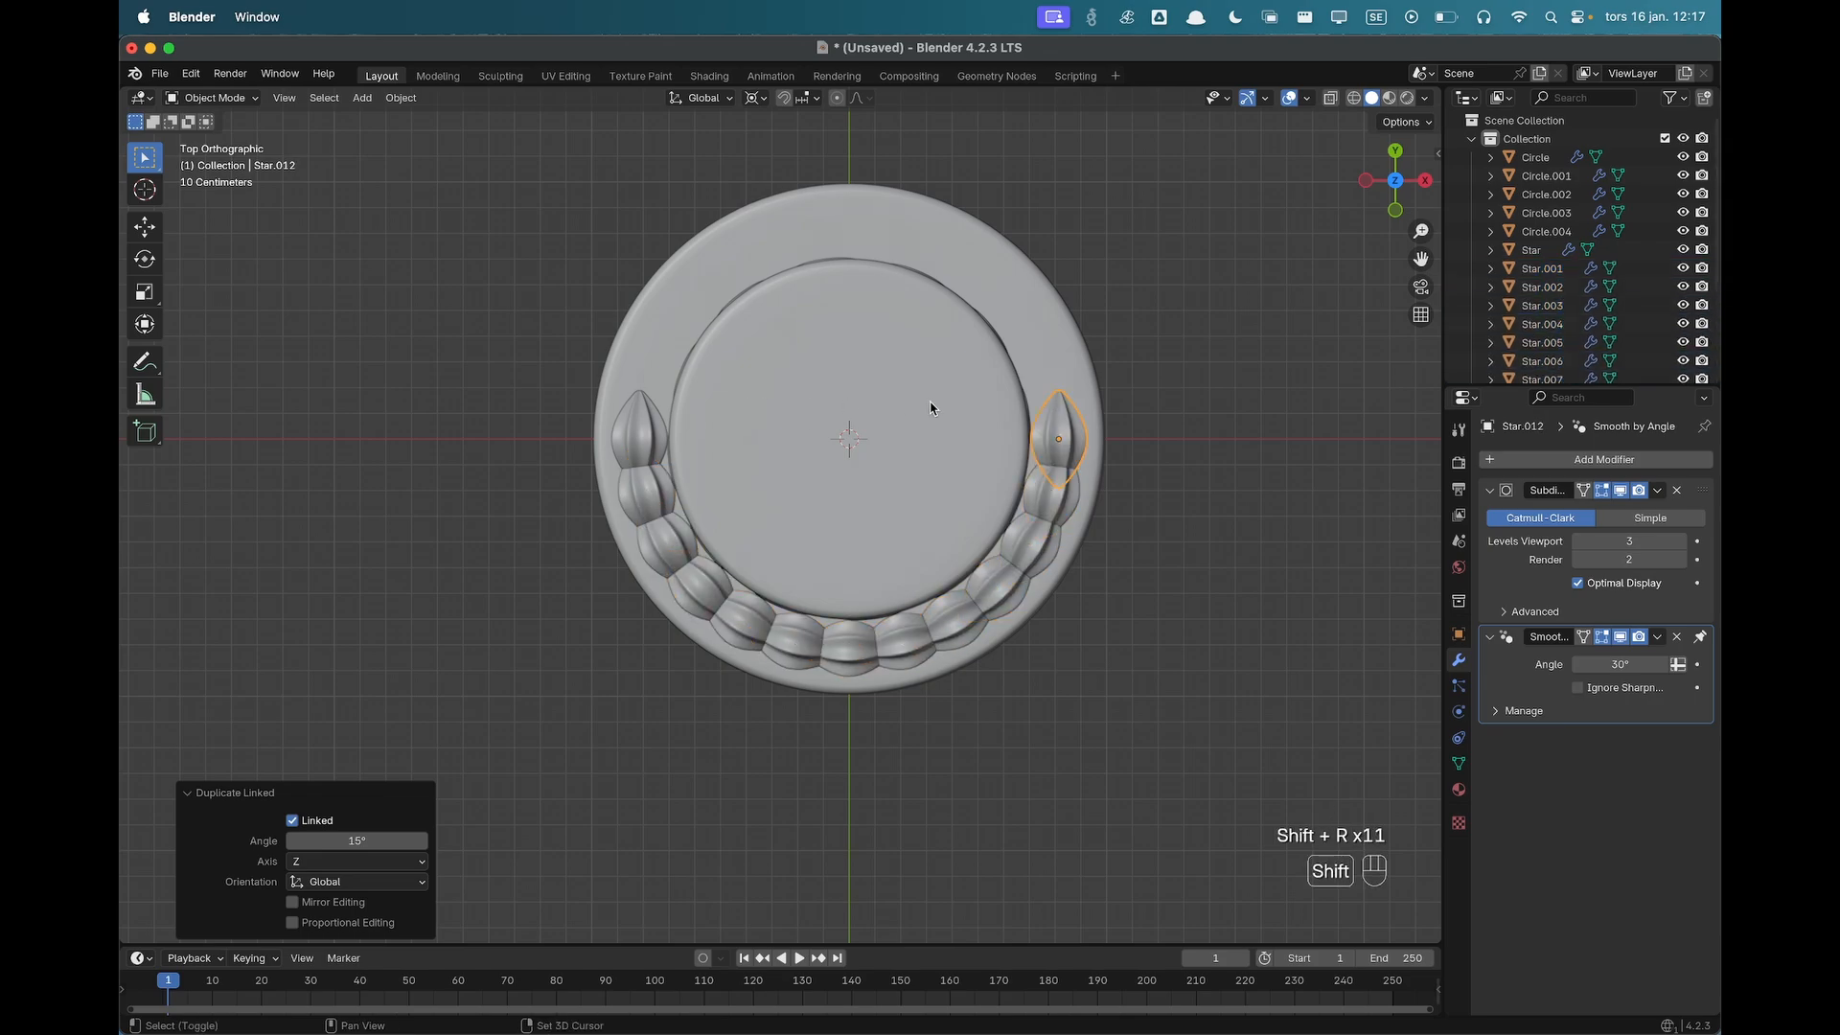
key("shift+r")
key("shift+r")
key("shift+r")
key("shift+r")
key("shift+r")
key("shift+r")
key("shift+r")
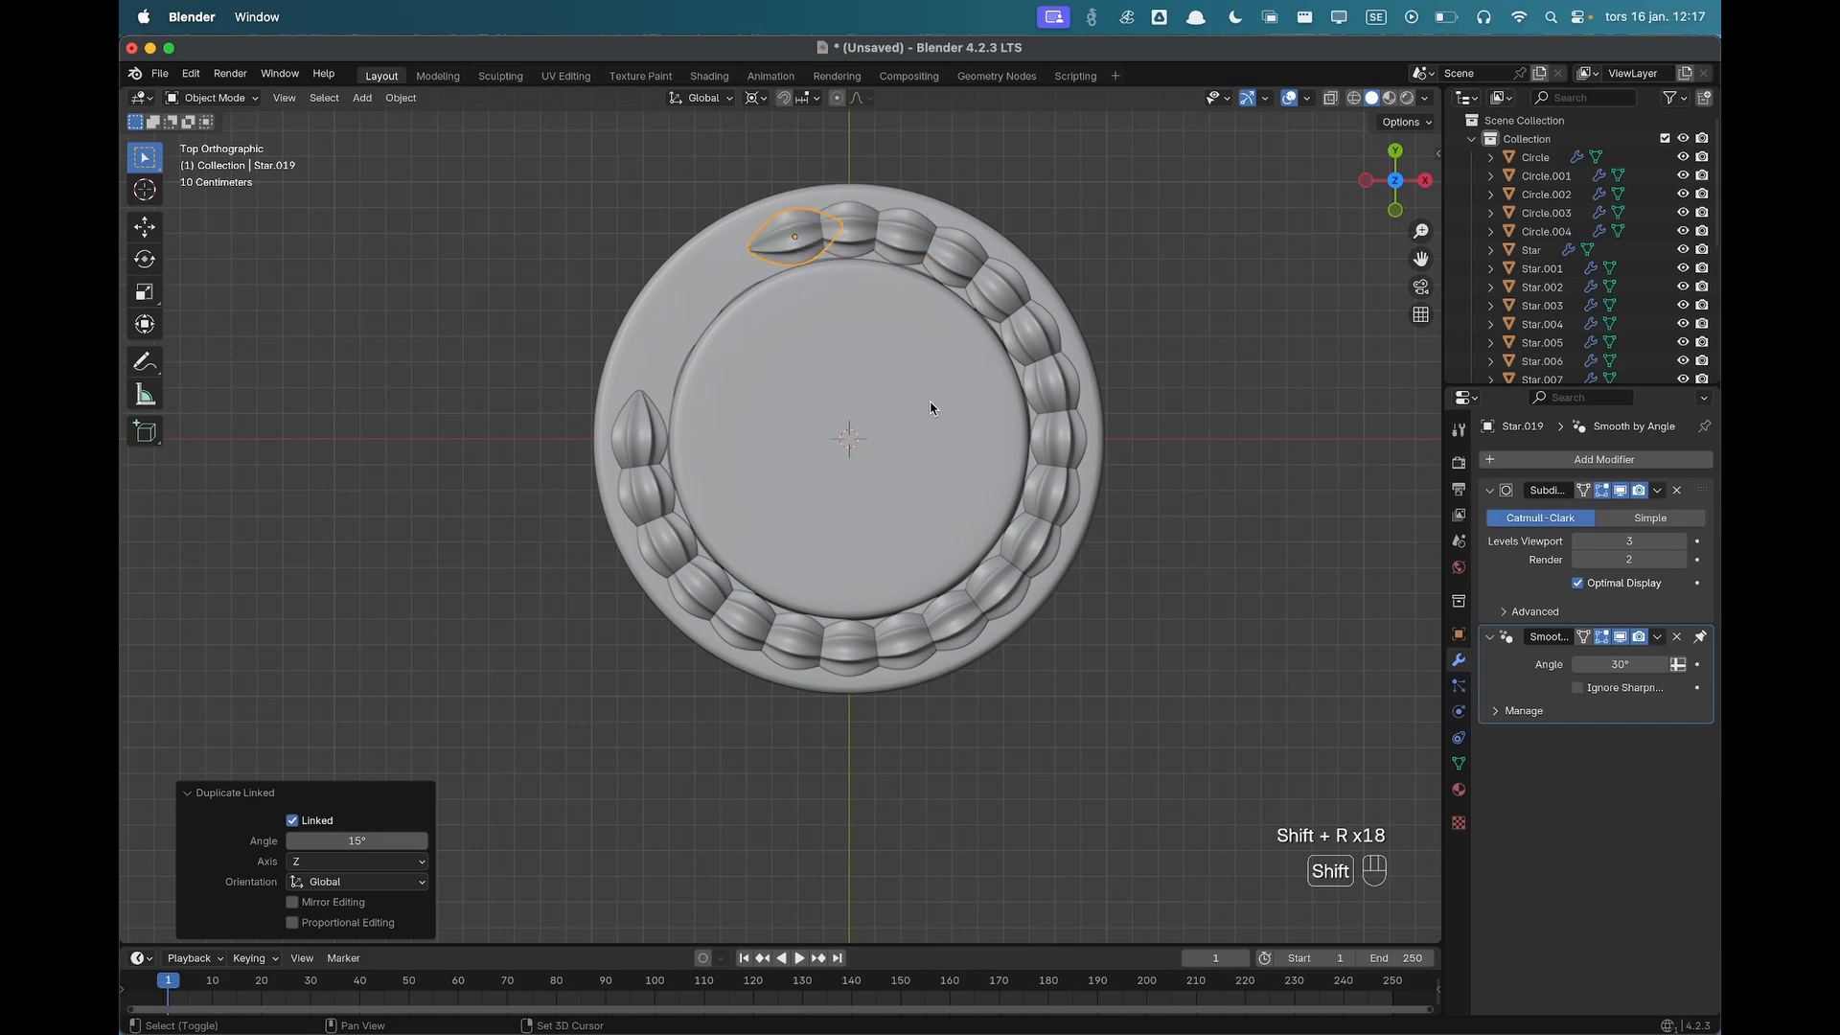
key("shift+r")
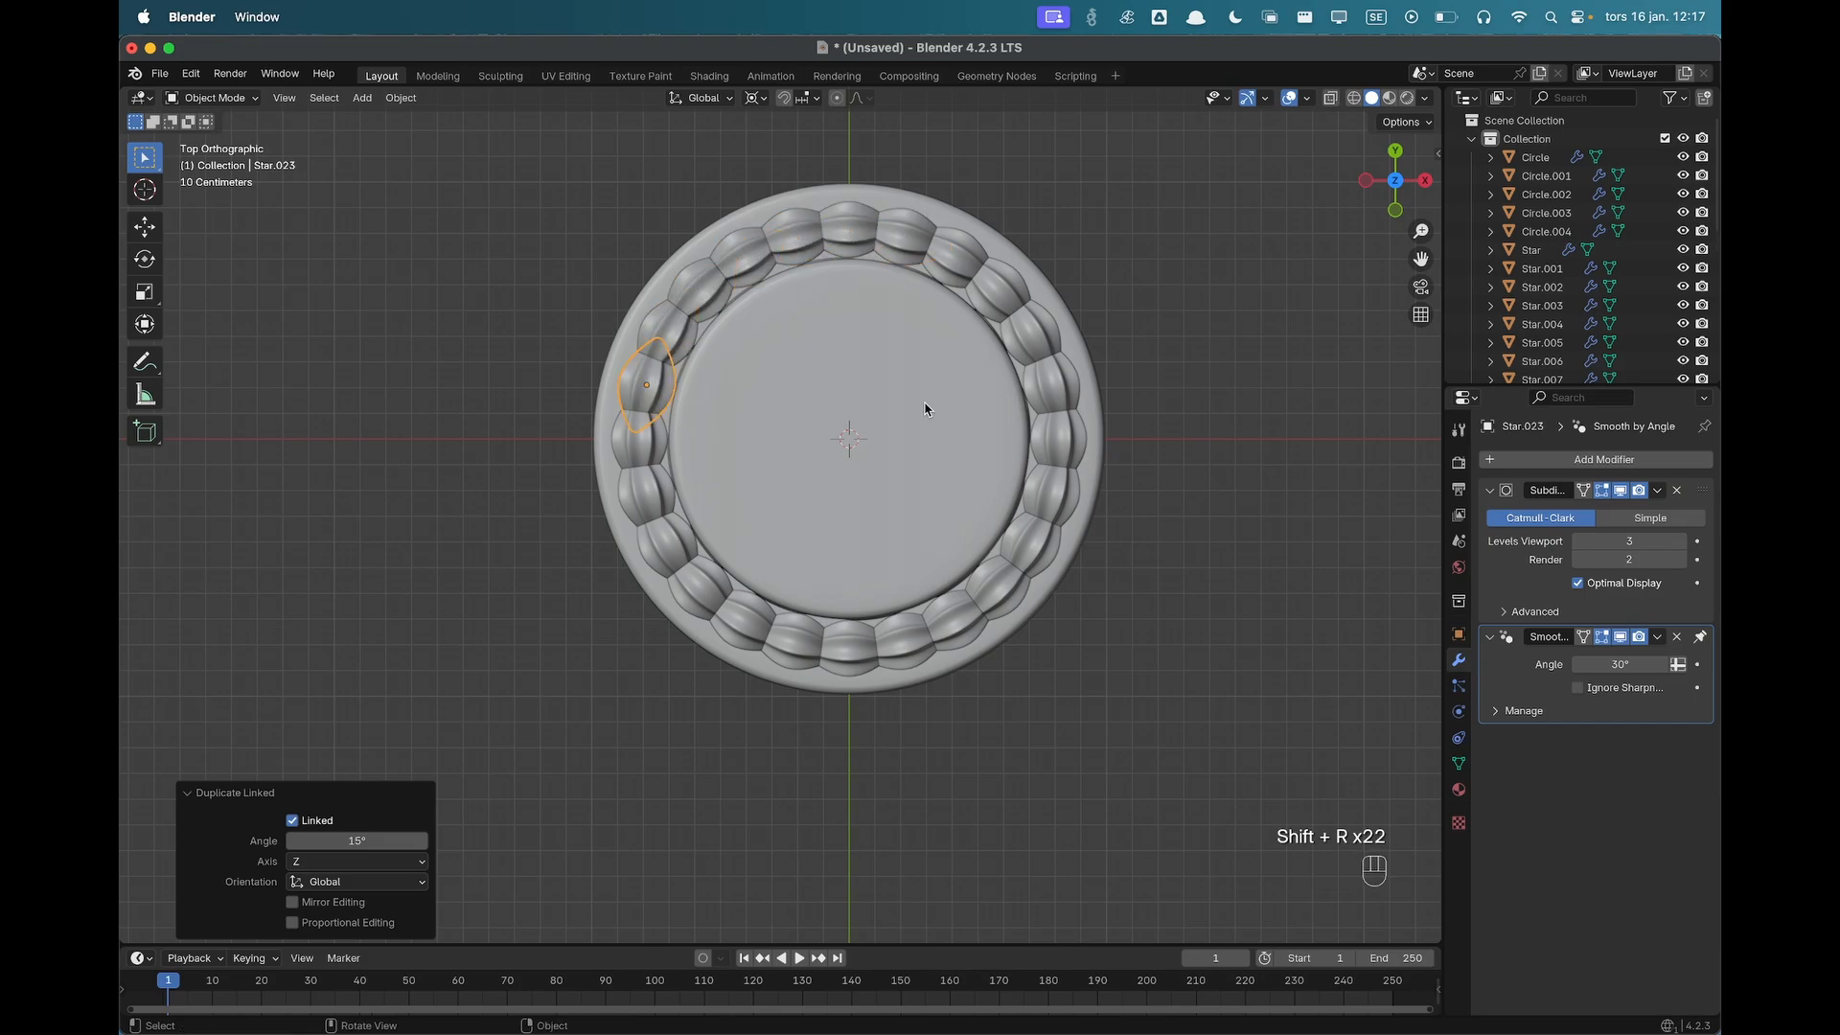
Select the whole ring of shells and lower it about 1.85 m along Z onto the base plate, then deselect it.
left_click(494, 350)
middle_click_drag(650, 448, 561, 362)
key("b")
left_click_drag(469, 294, 1098, 533)
middle_click_drag(1102, 534, 1090, 413)
scroll(1092, 483, "down", 2)
key("KP_1")
scroll(1091, 413, "up", 1)
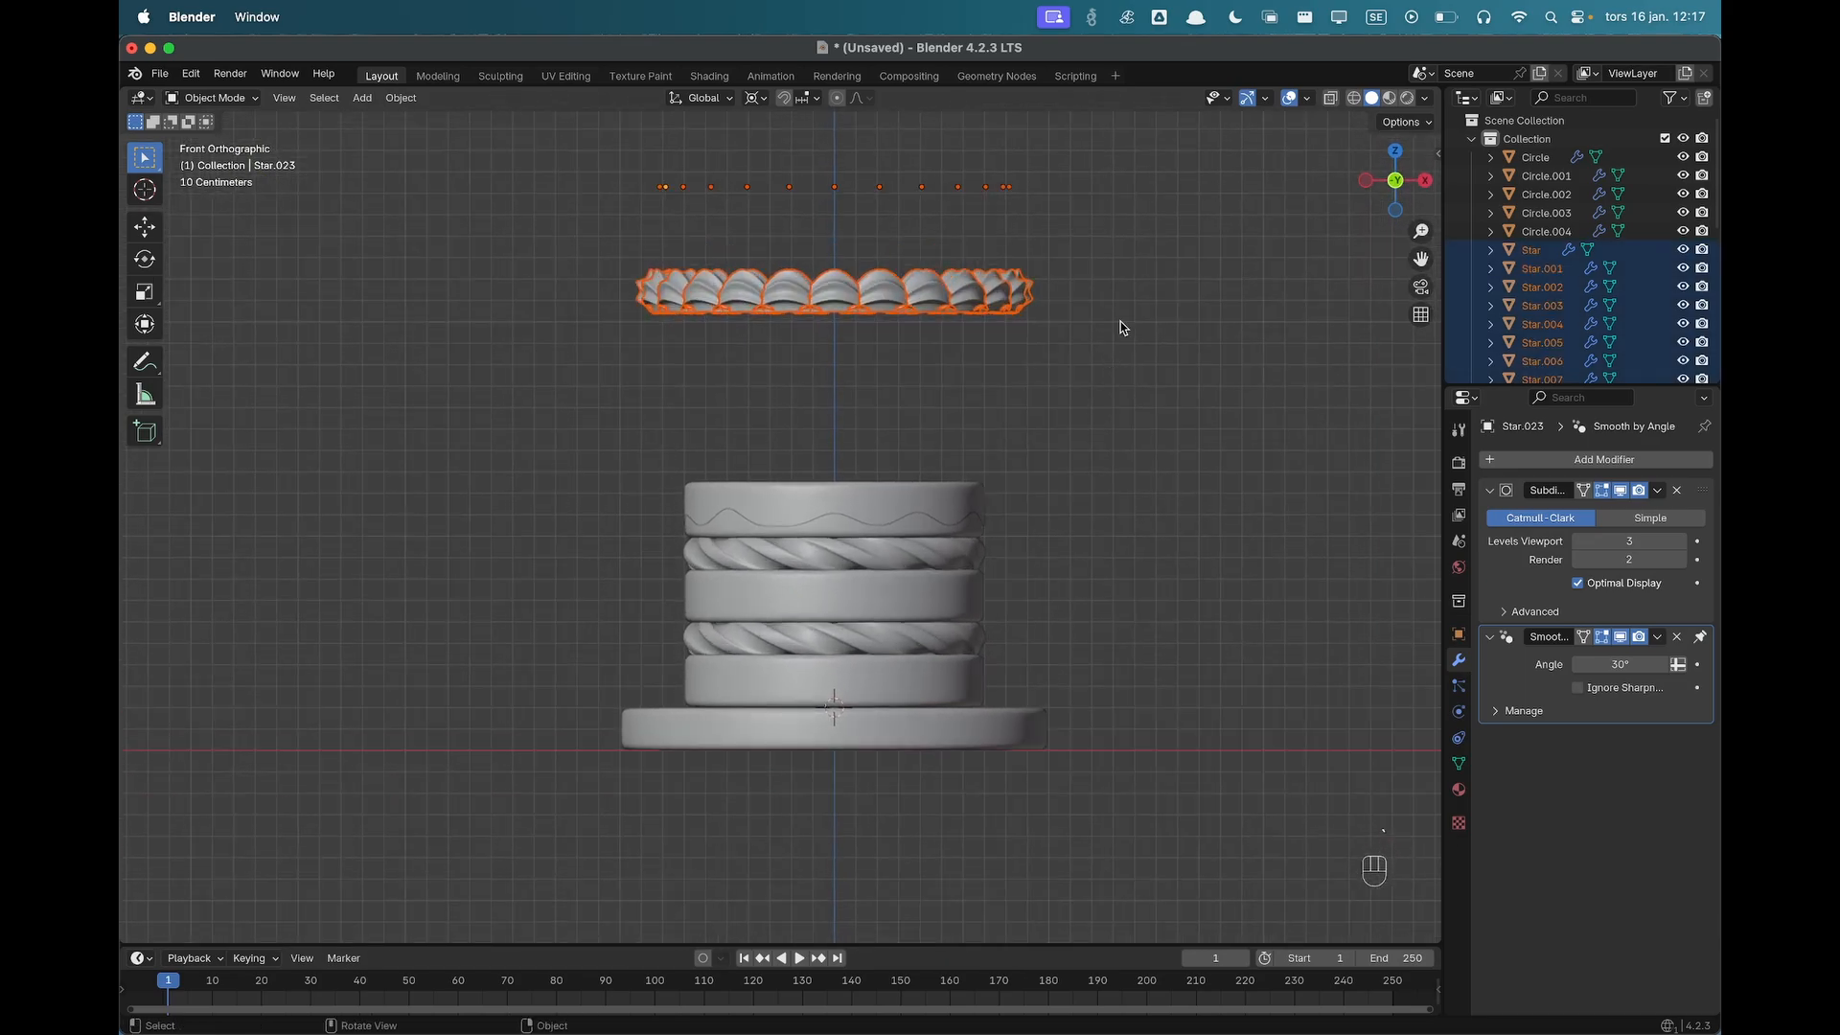
key("g")
key("z")
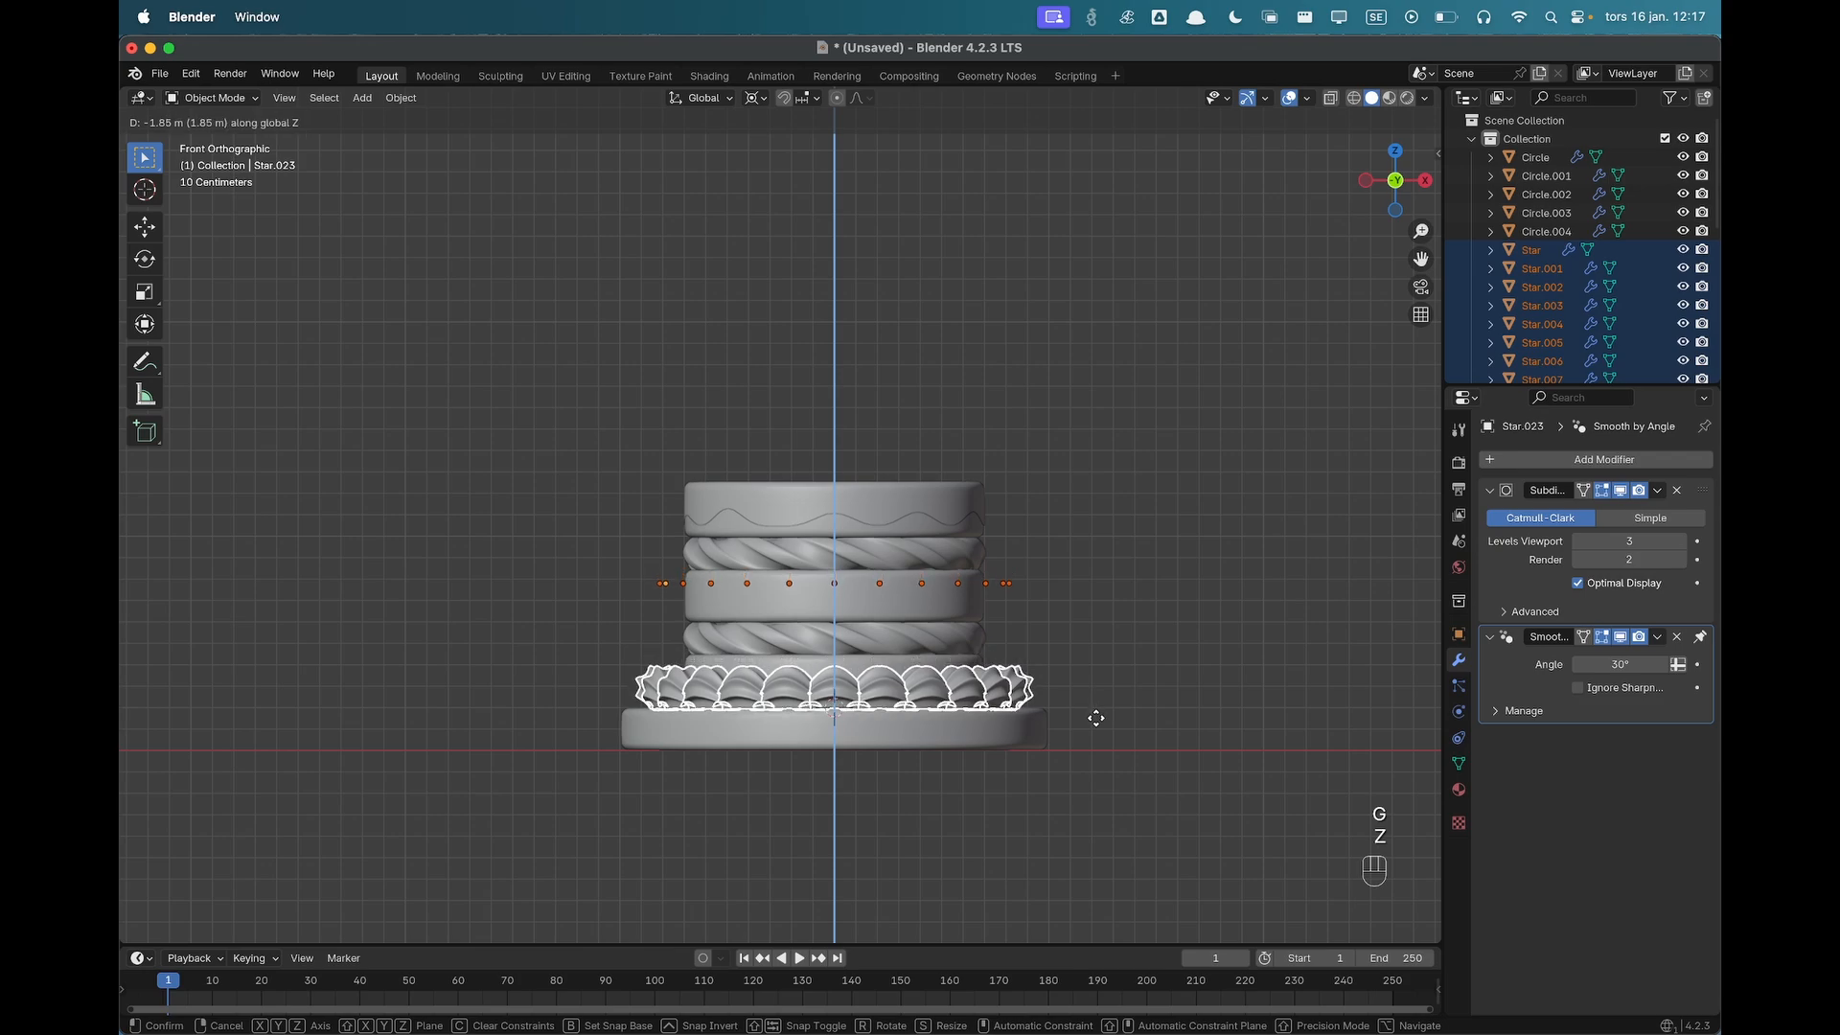
left_click(1093, 721)
mouse_move(1129, 561)
middle_mouse_down()
mouse_move(1077, 634)
mouse_move(957, 595)
mouse_move(1054, 615)
mouse_move(1105, 533)
middle_mouse_up()
left_click(1123, 589)
Duplicate the original shell of the base ring and raise the copy about 1.14 m along Z above the cake's top.
scroll(1129, 591, "down", 2)
scroll(1102, 537, "up", 4)
middle_click_drag(981, 629, 848, 630, "shift")
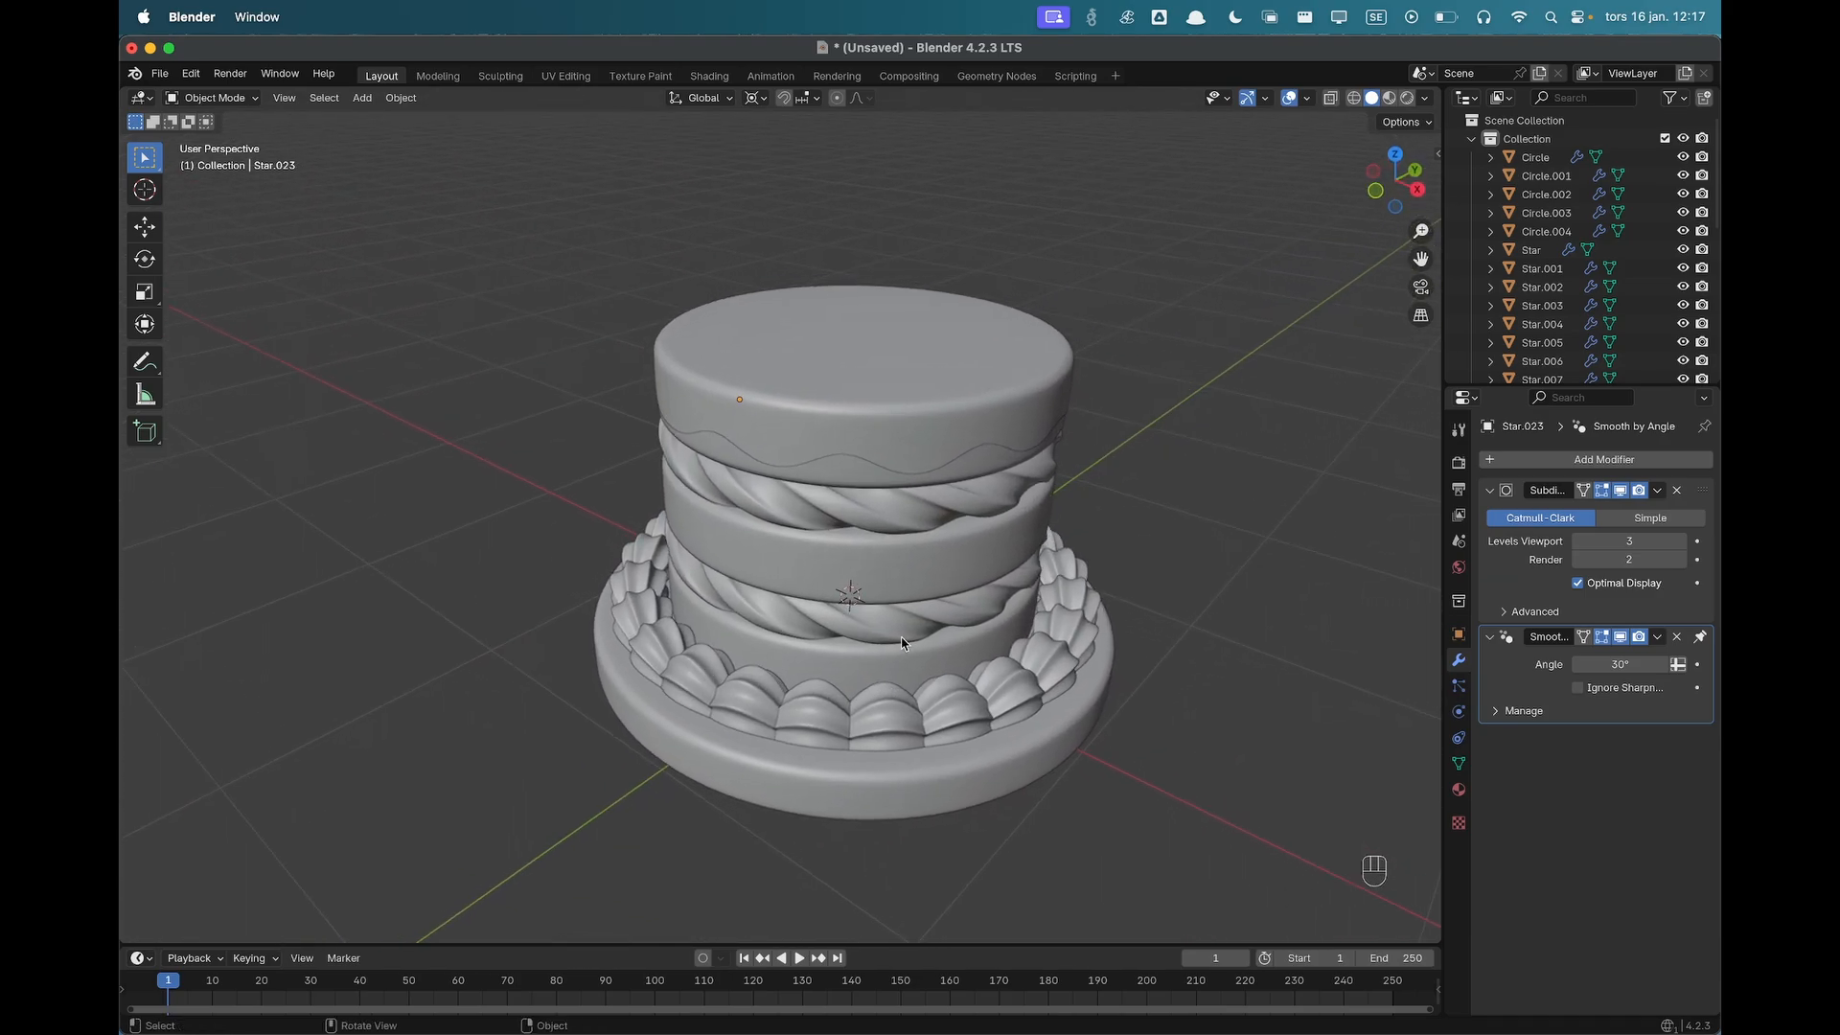
key("KP_7")
left_click(671, 495)
middle_click_drag(671, 495, 978, 554)
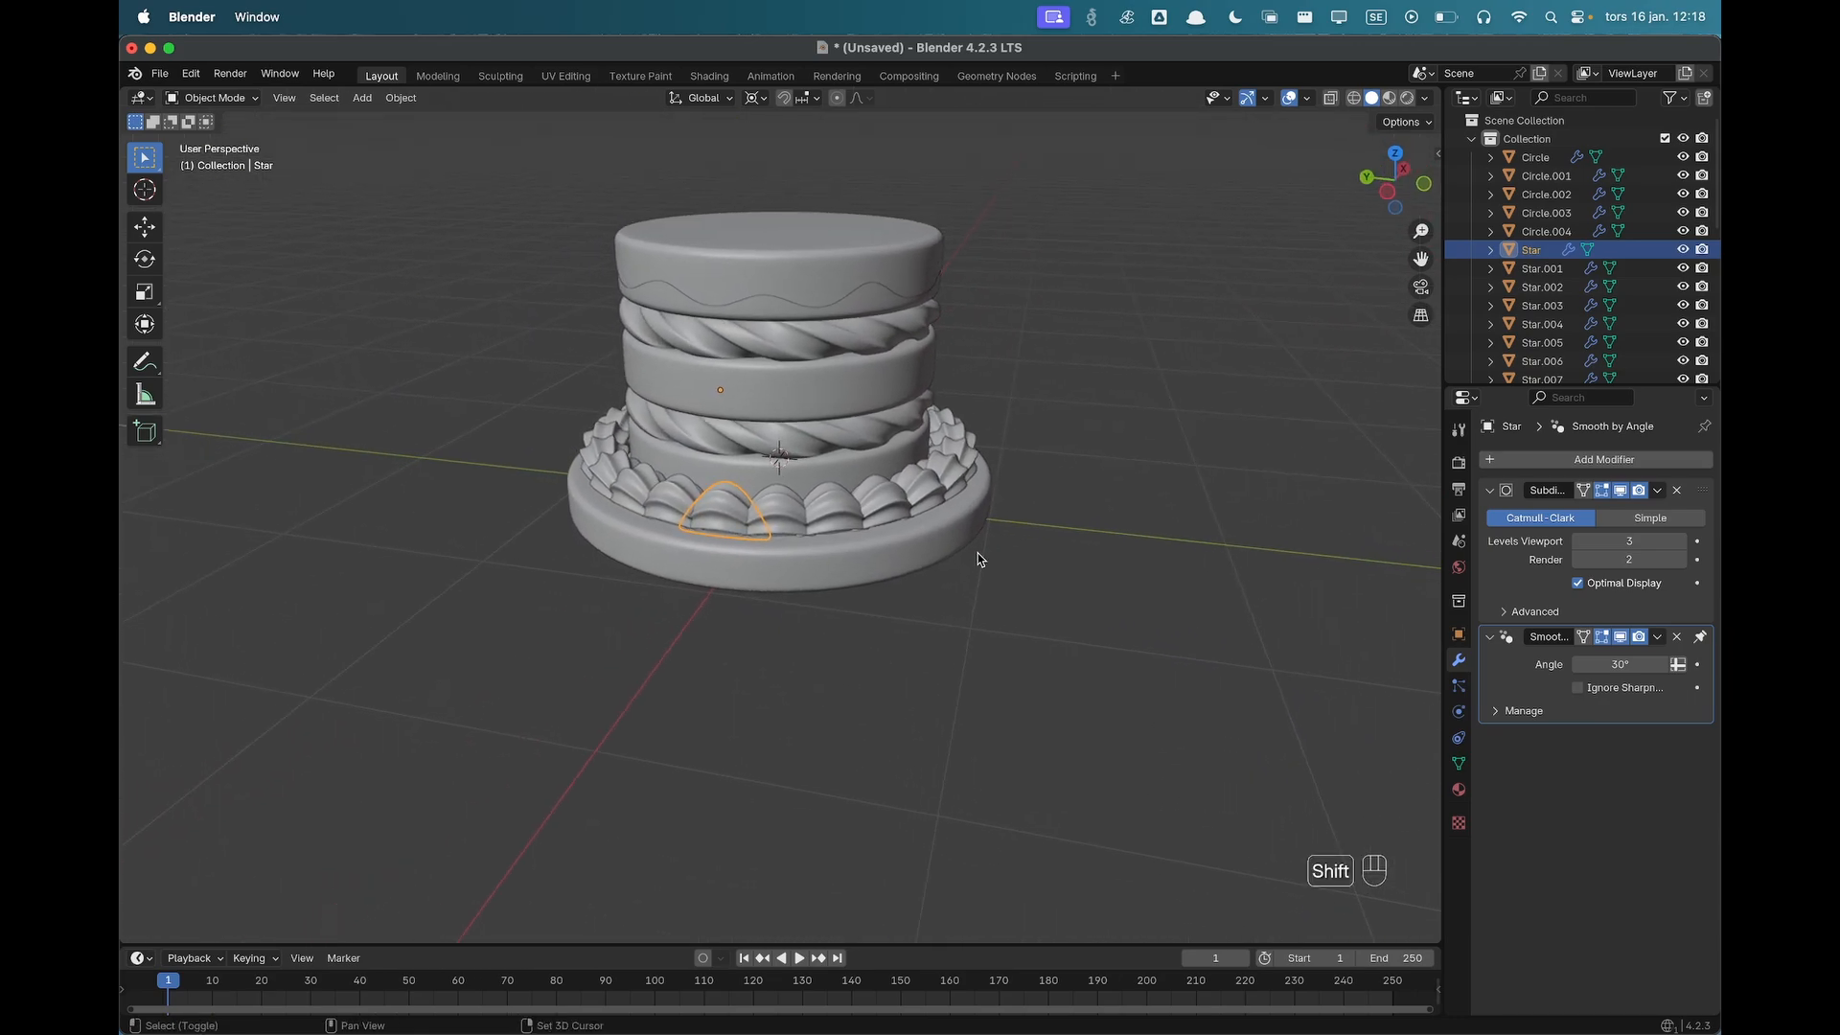
key("shift+d")
key("z")
left_click(977, 297)
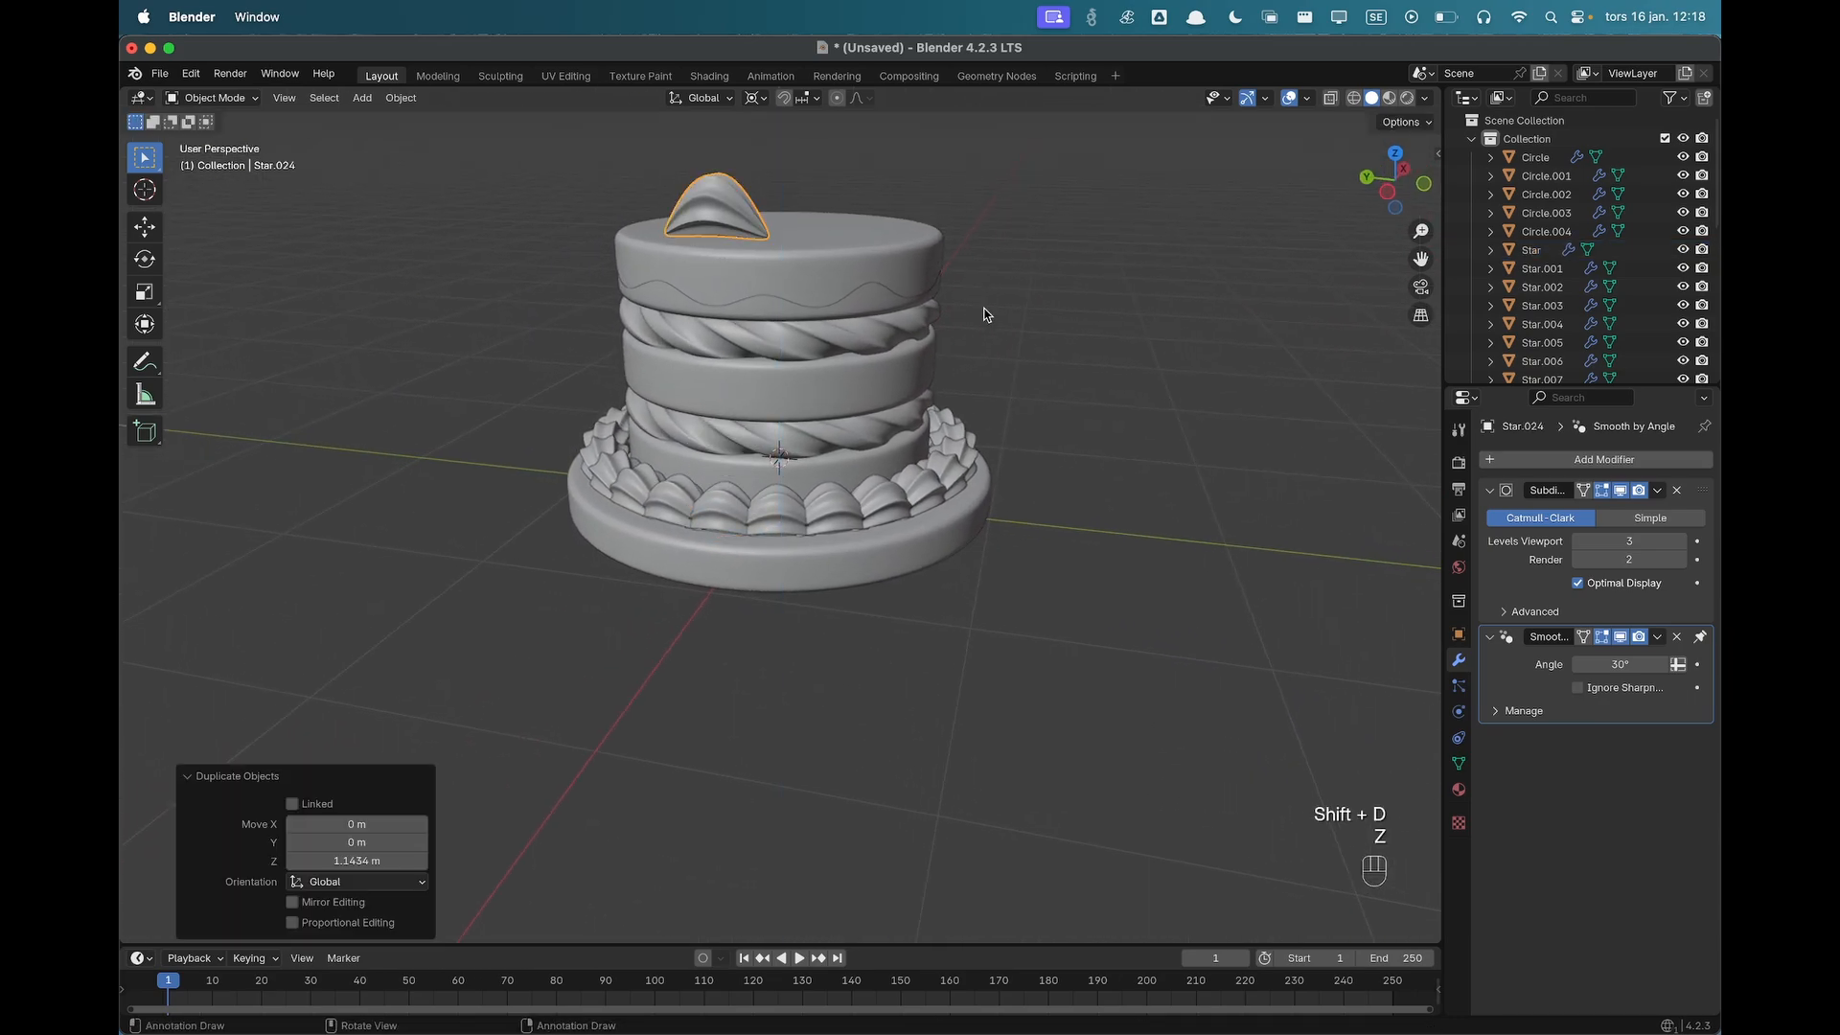
In top view, move the raised shell about 0.25 m along X onto the edge of the cake's top.
key("grave")
left_click(993, 226)
middle_click_drag(977, 307, 920, 446, "shift")
scroll(819, 332, "up", 1)
key("g")
key("x")
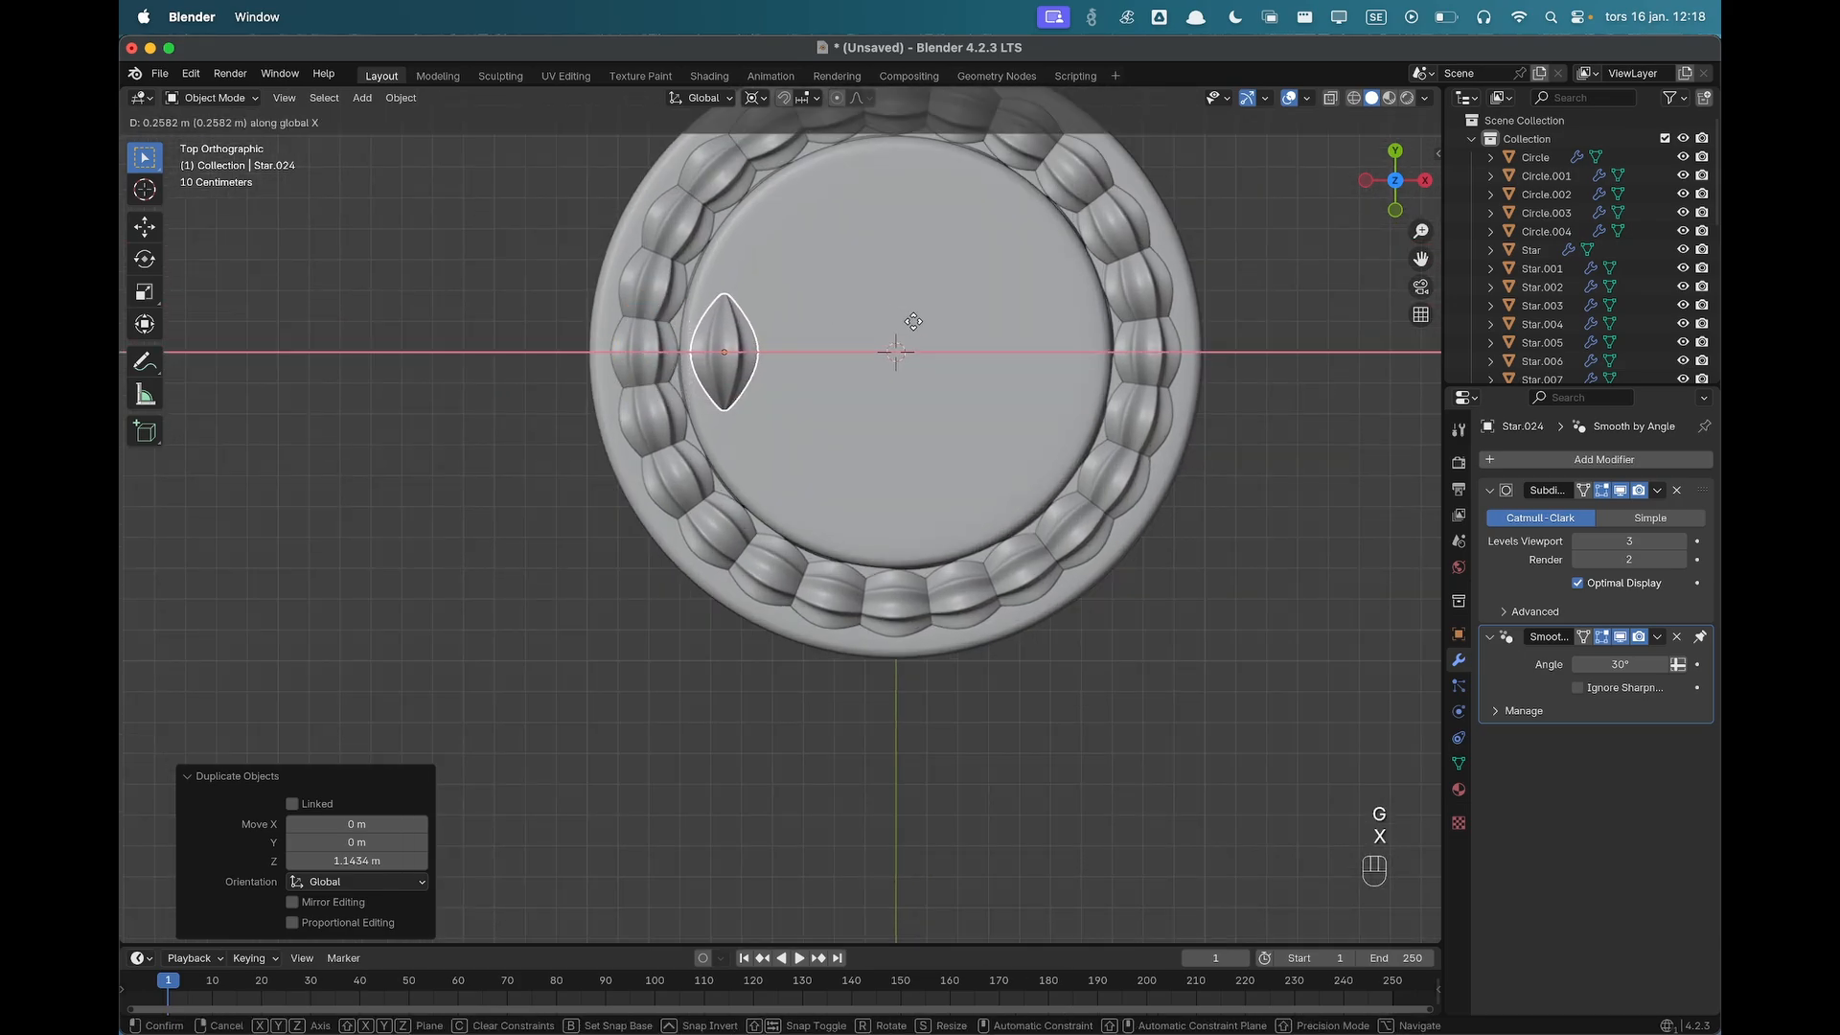
left_click(911, 322)
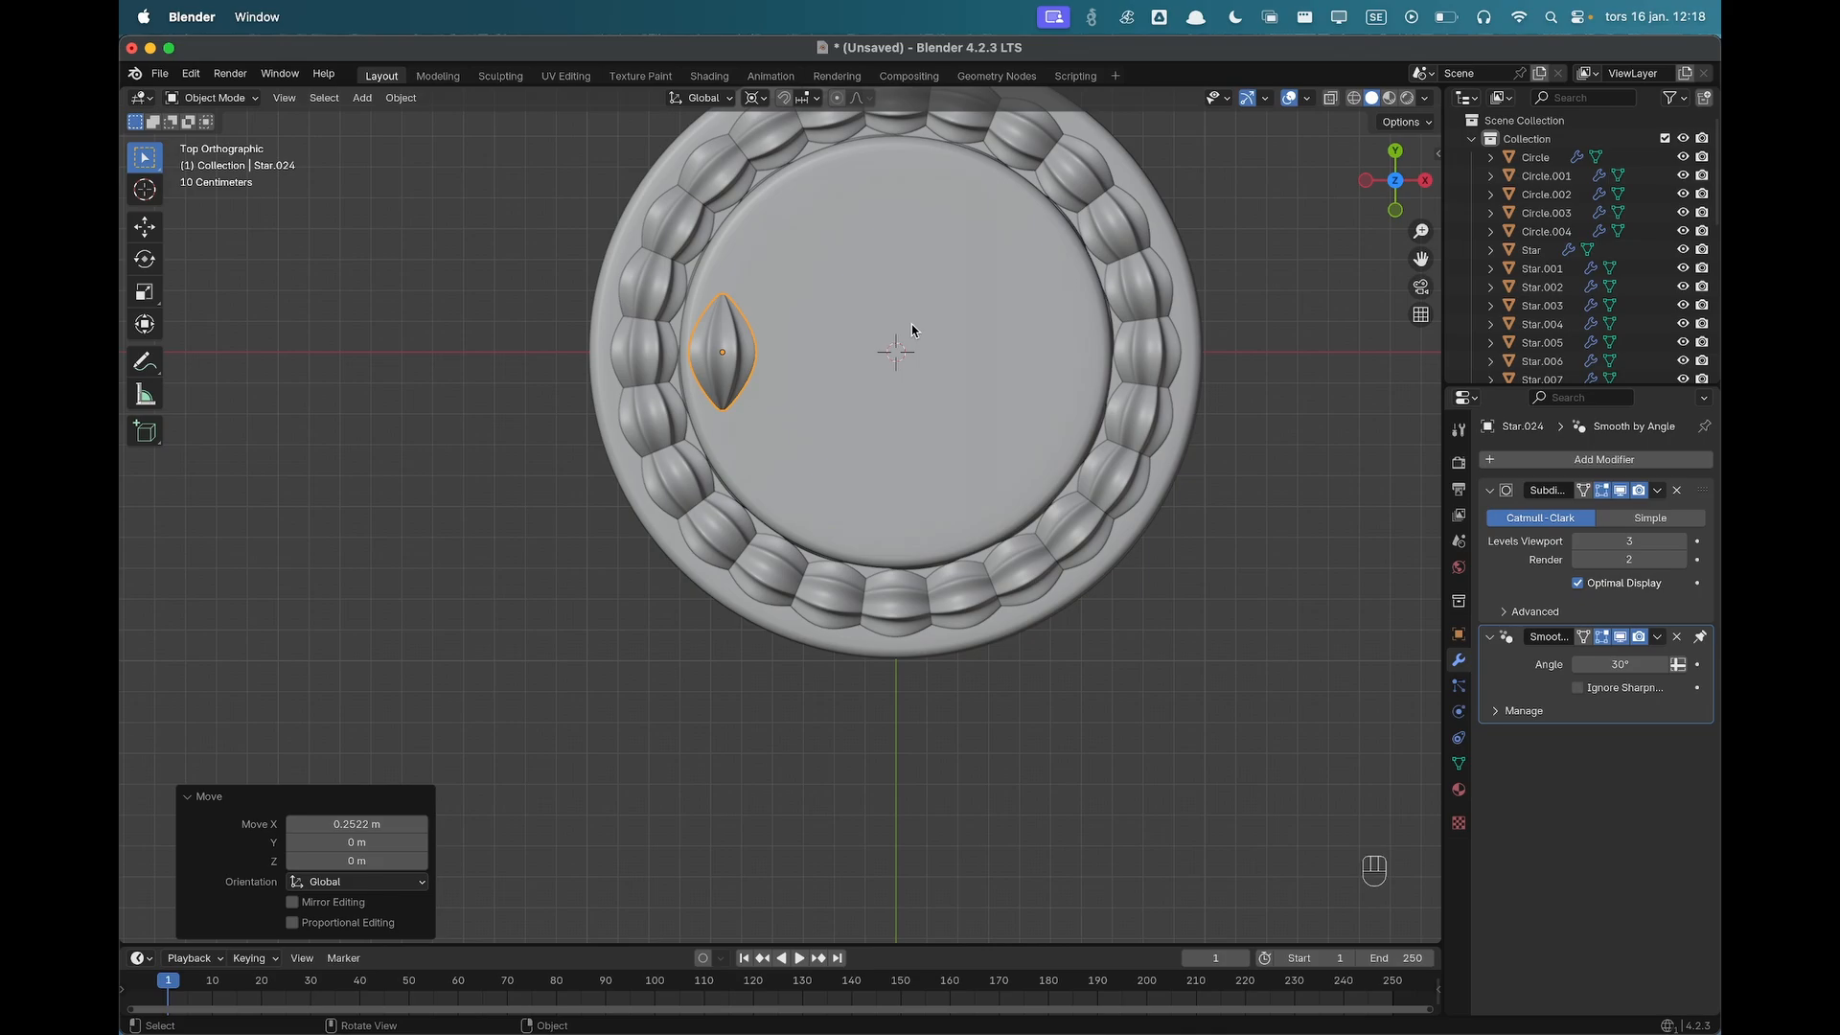
Create a linked duplicate of the top shell and rotate it 20° about the Z axis around the 3D cursor.
scroll(998, 344, "down", 1)
key("alt+d")
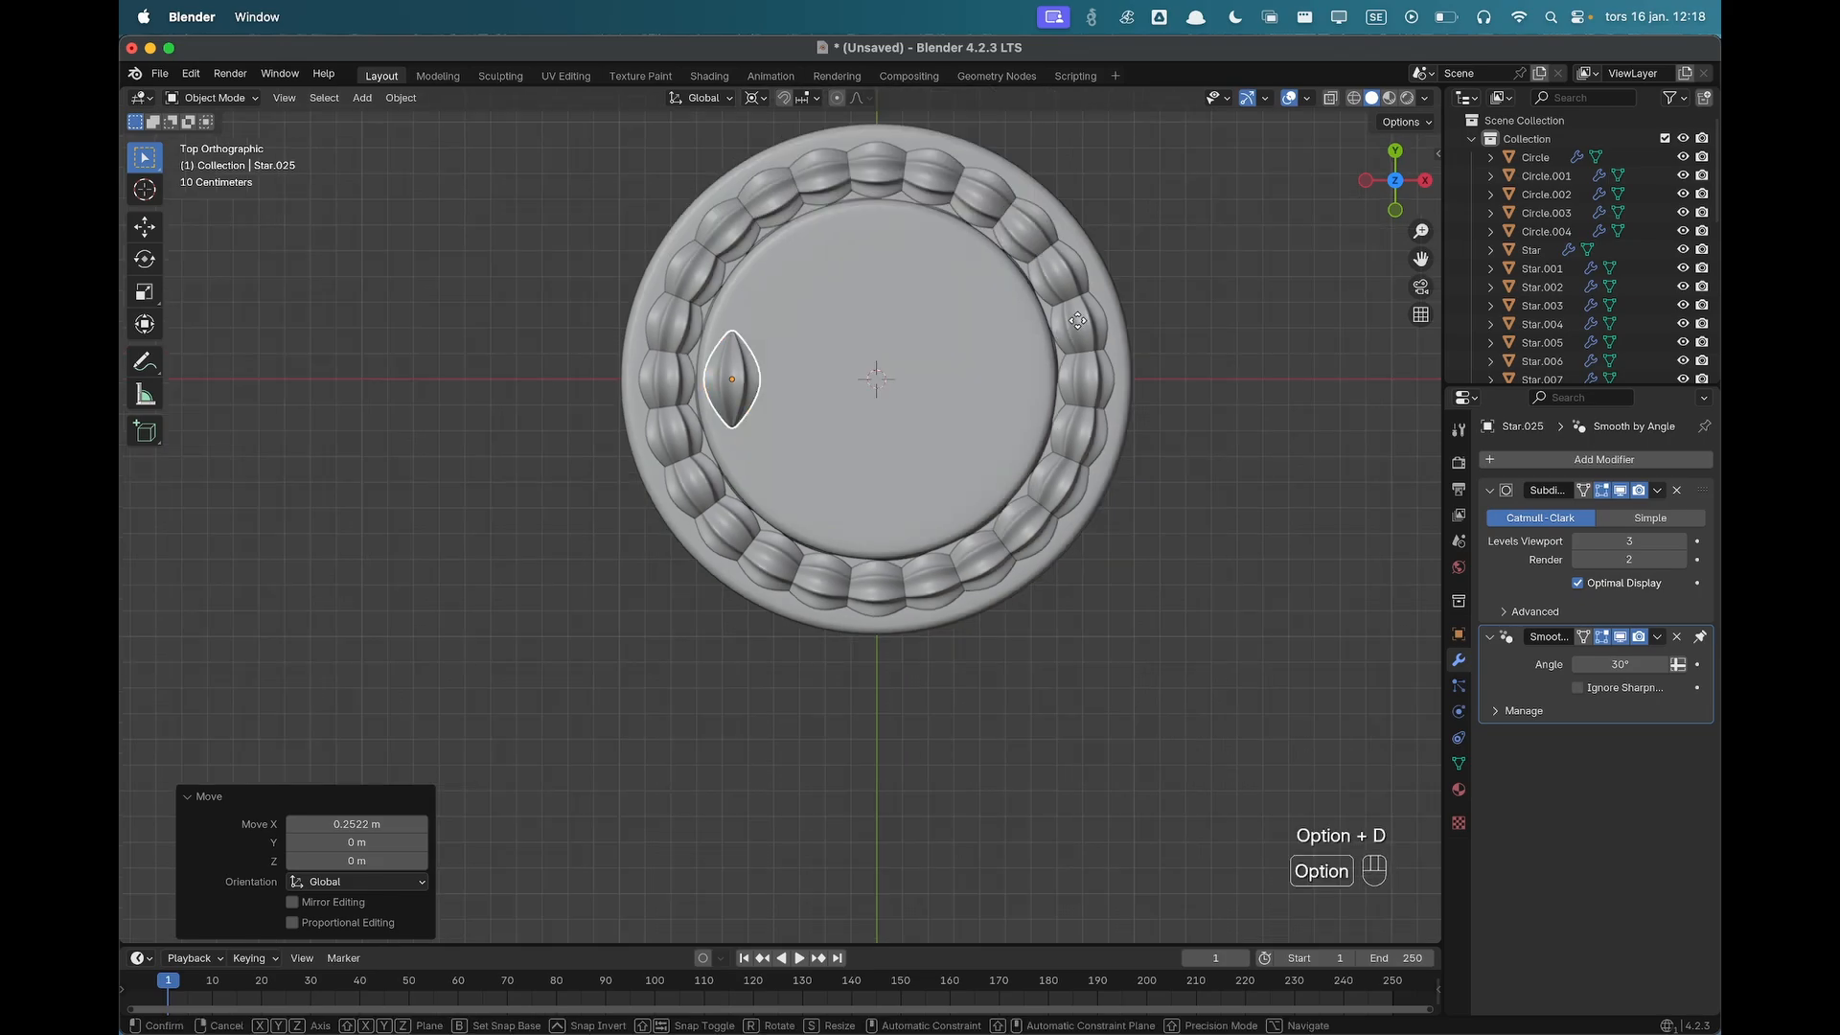
key("r")
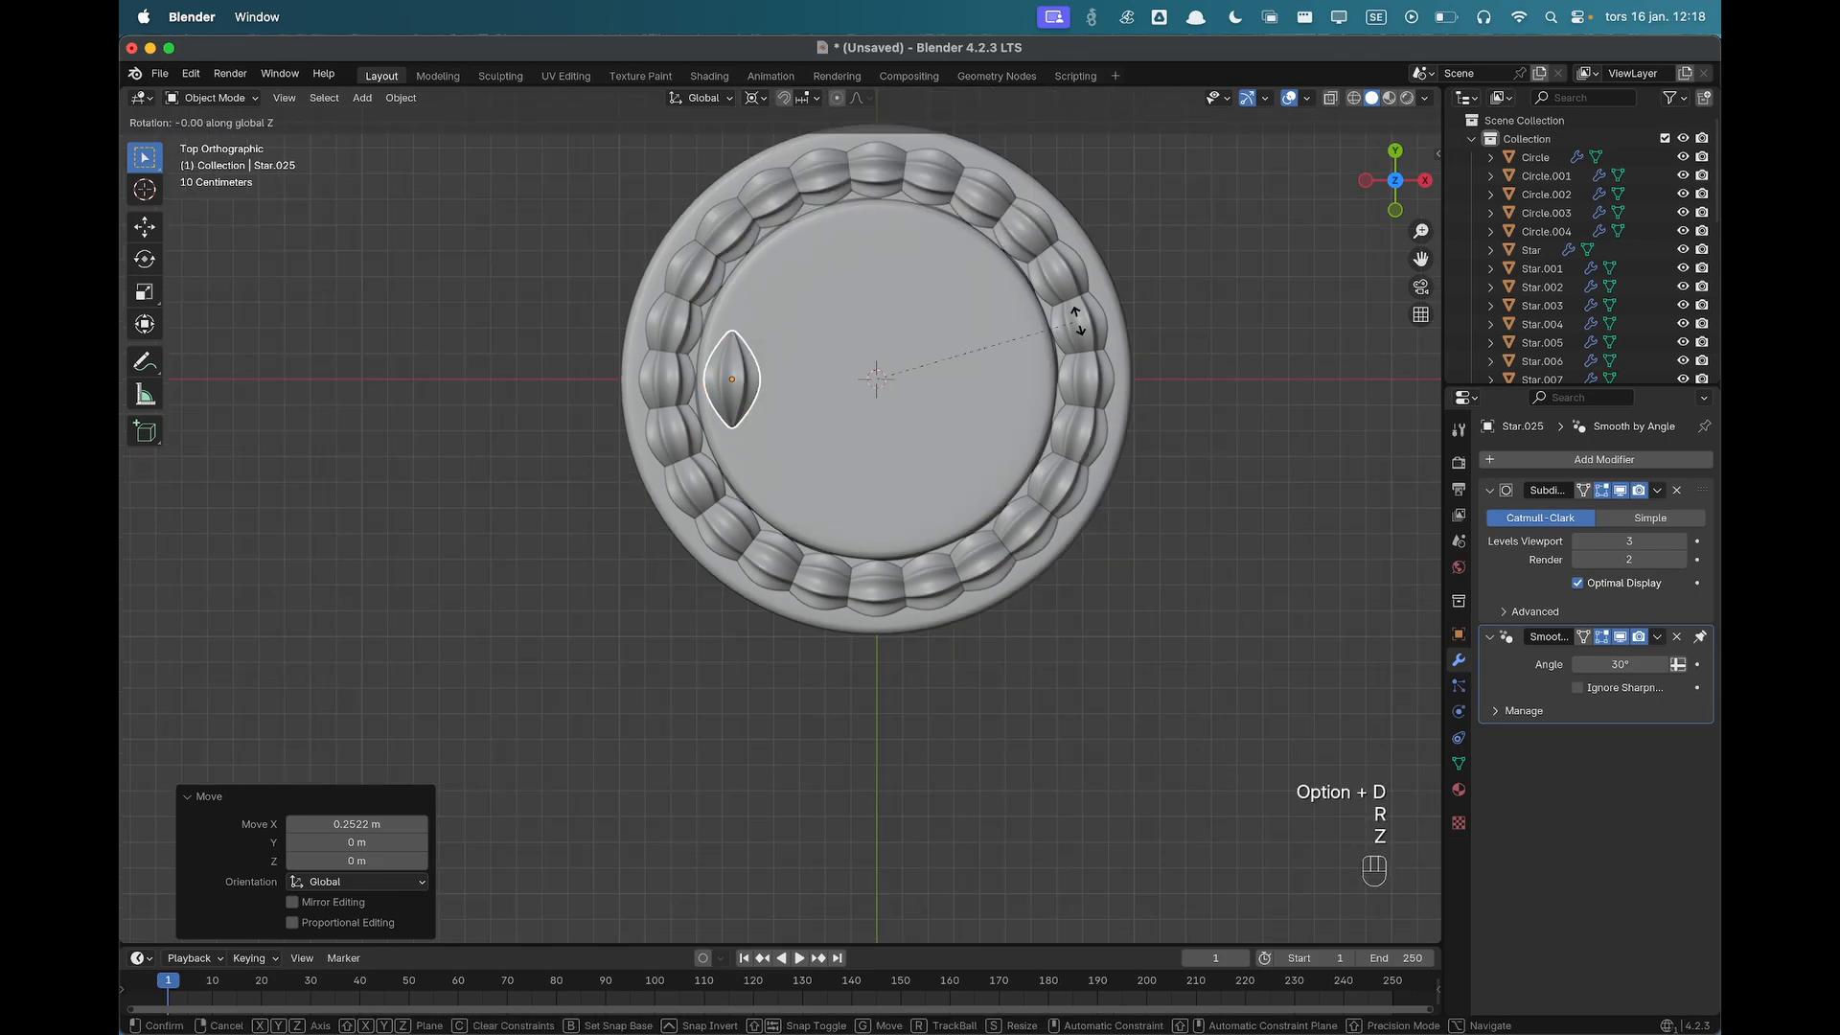
key("z")
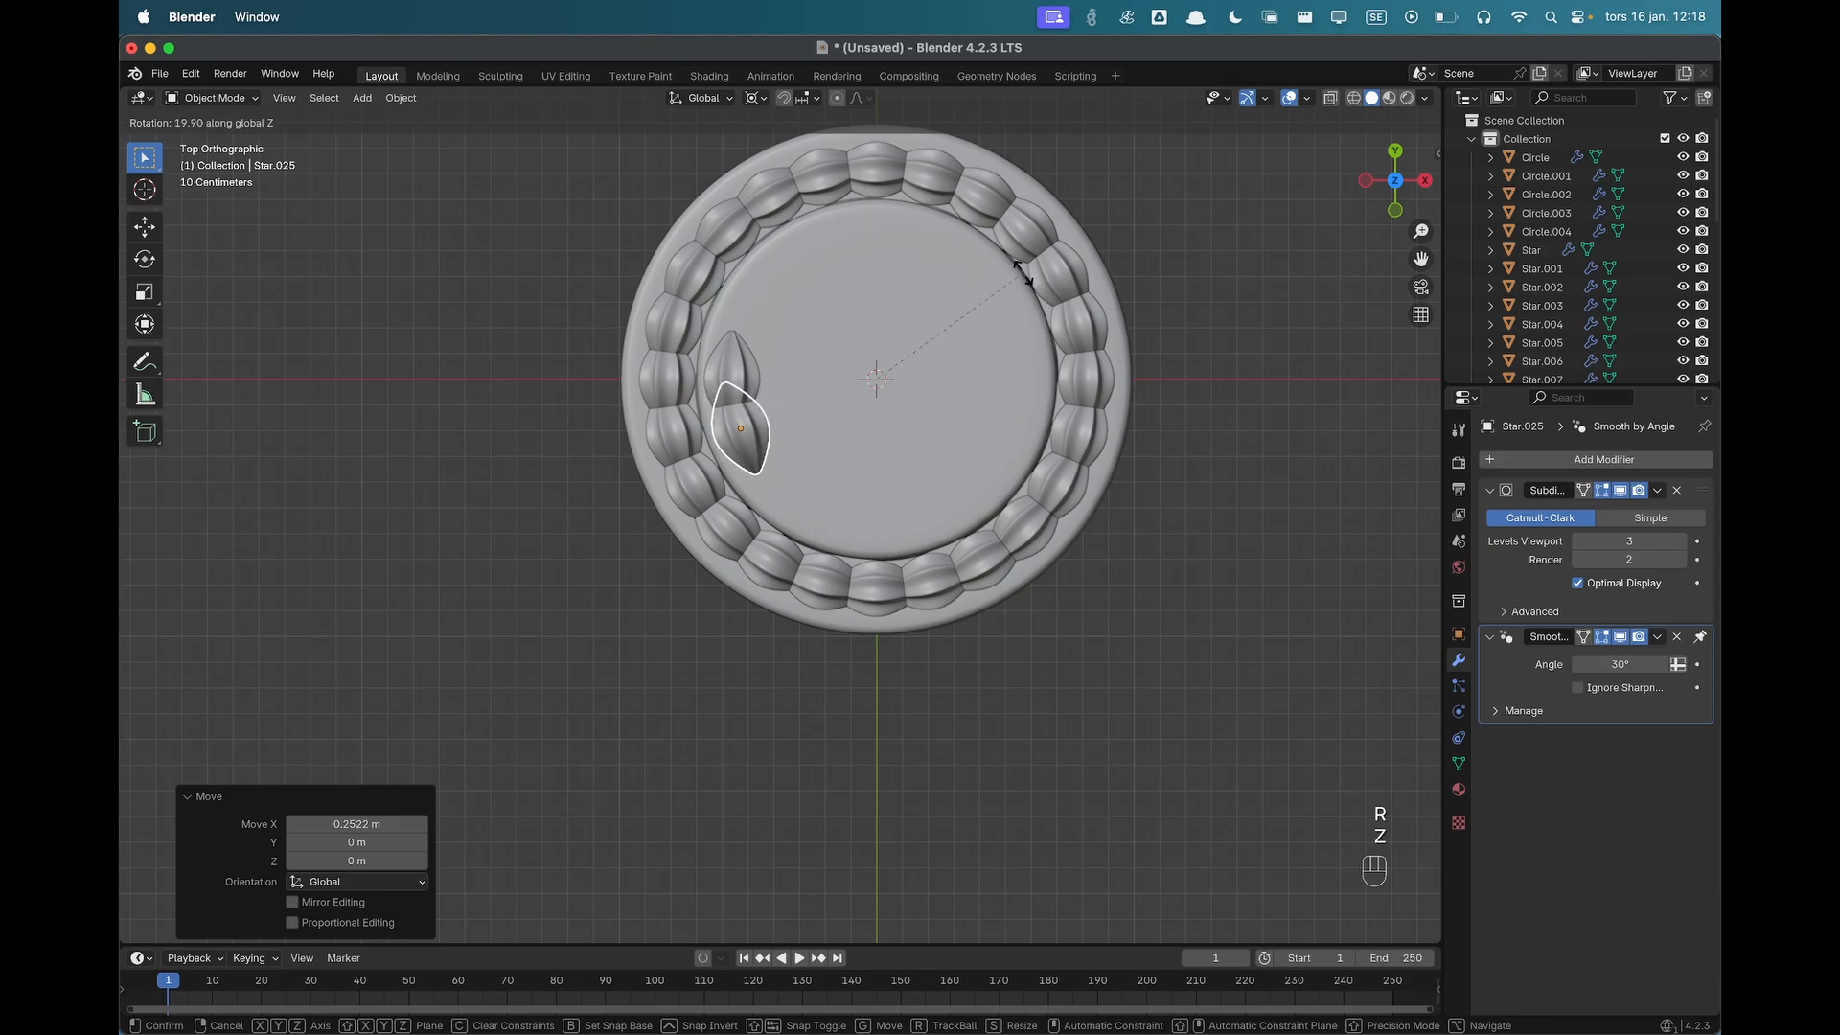
type("20")
key("Return")
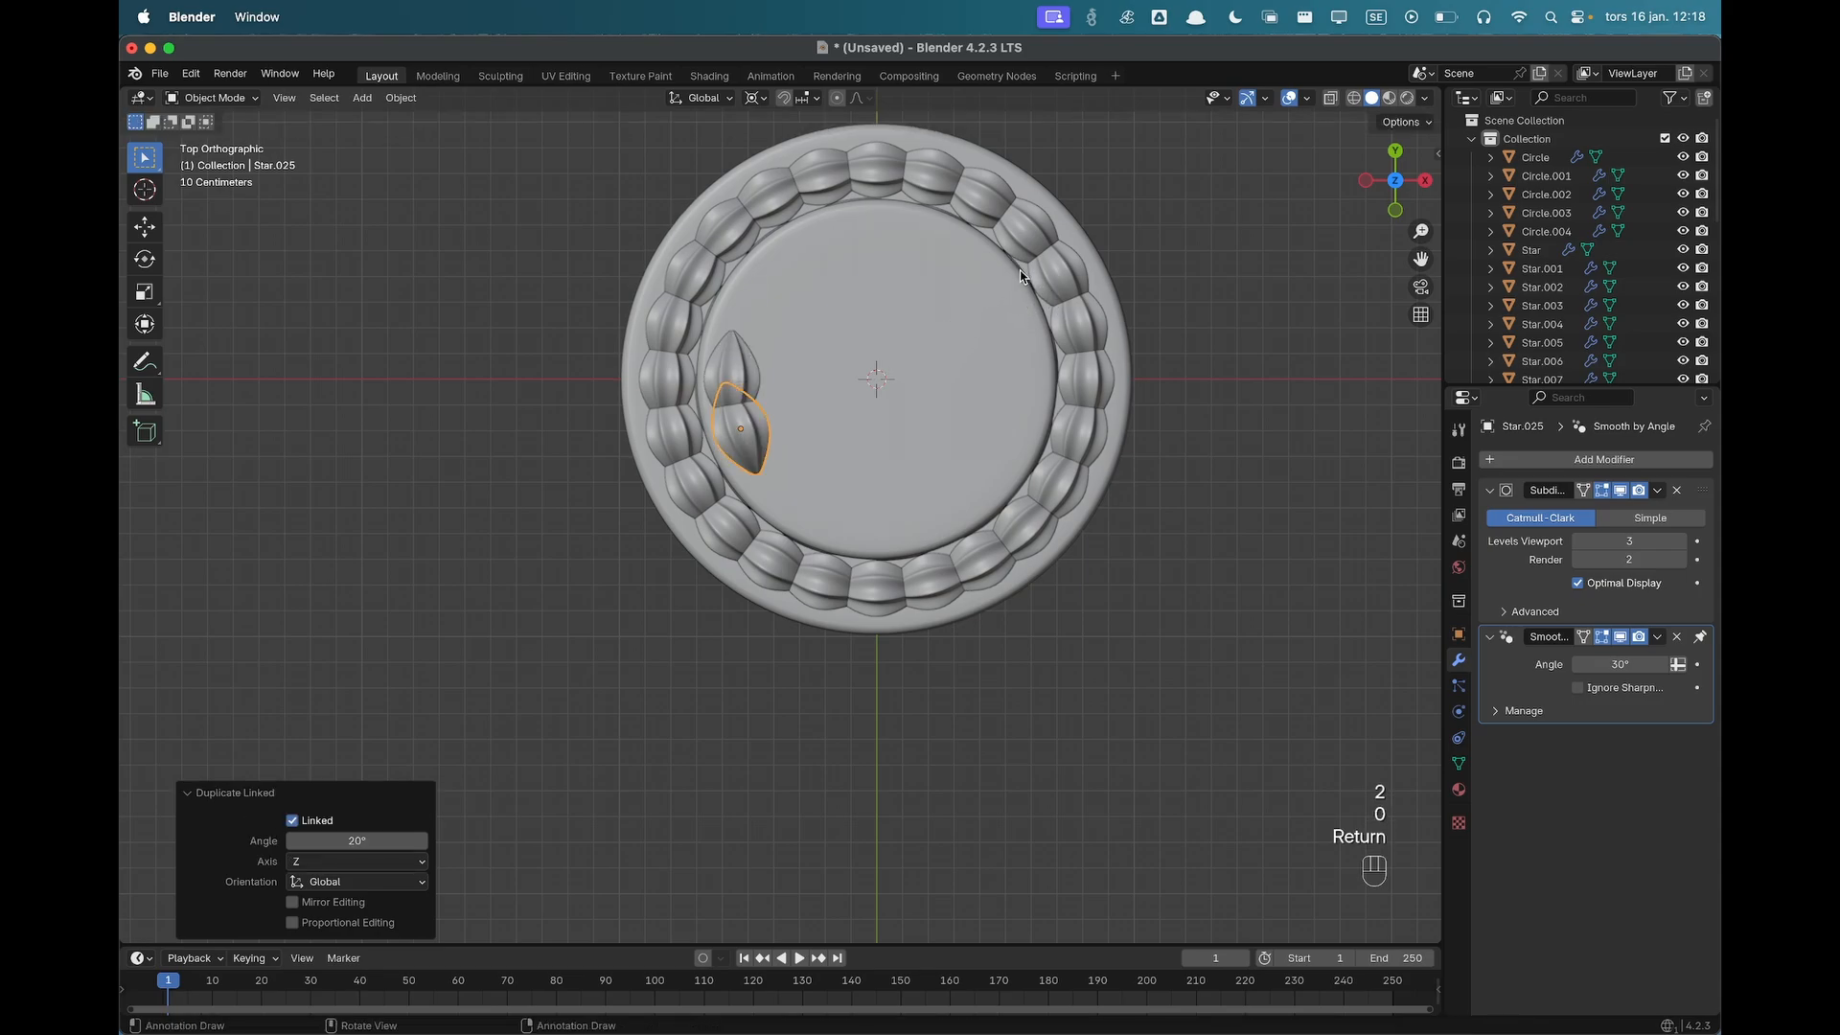
Repeat the 20° linked duplication about the Z axis until the shells form a complete ring on the cake's top.
key("shift+r")
key("shift+r")
key("shift+r")
key("shift+r")
key("shift+r")
key("shift+r")
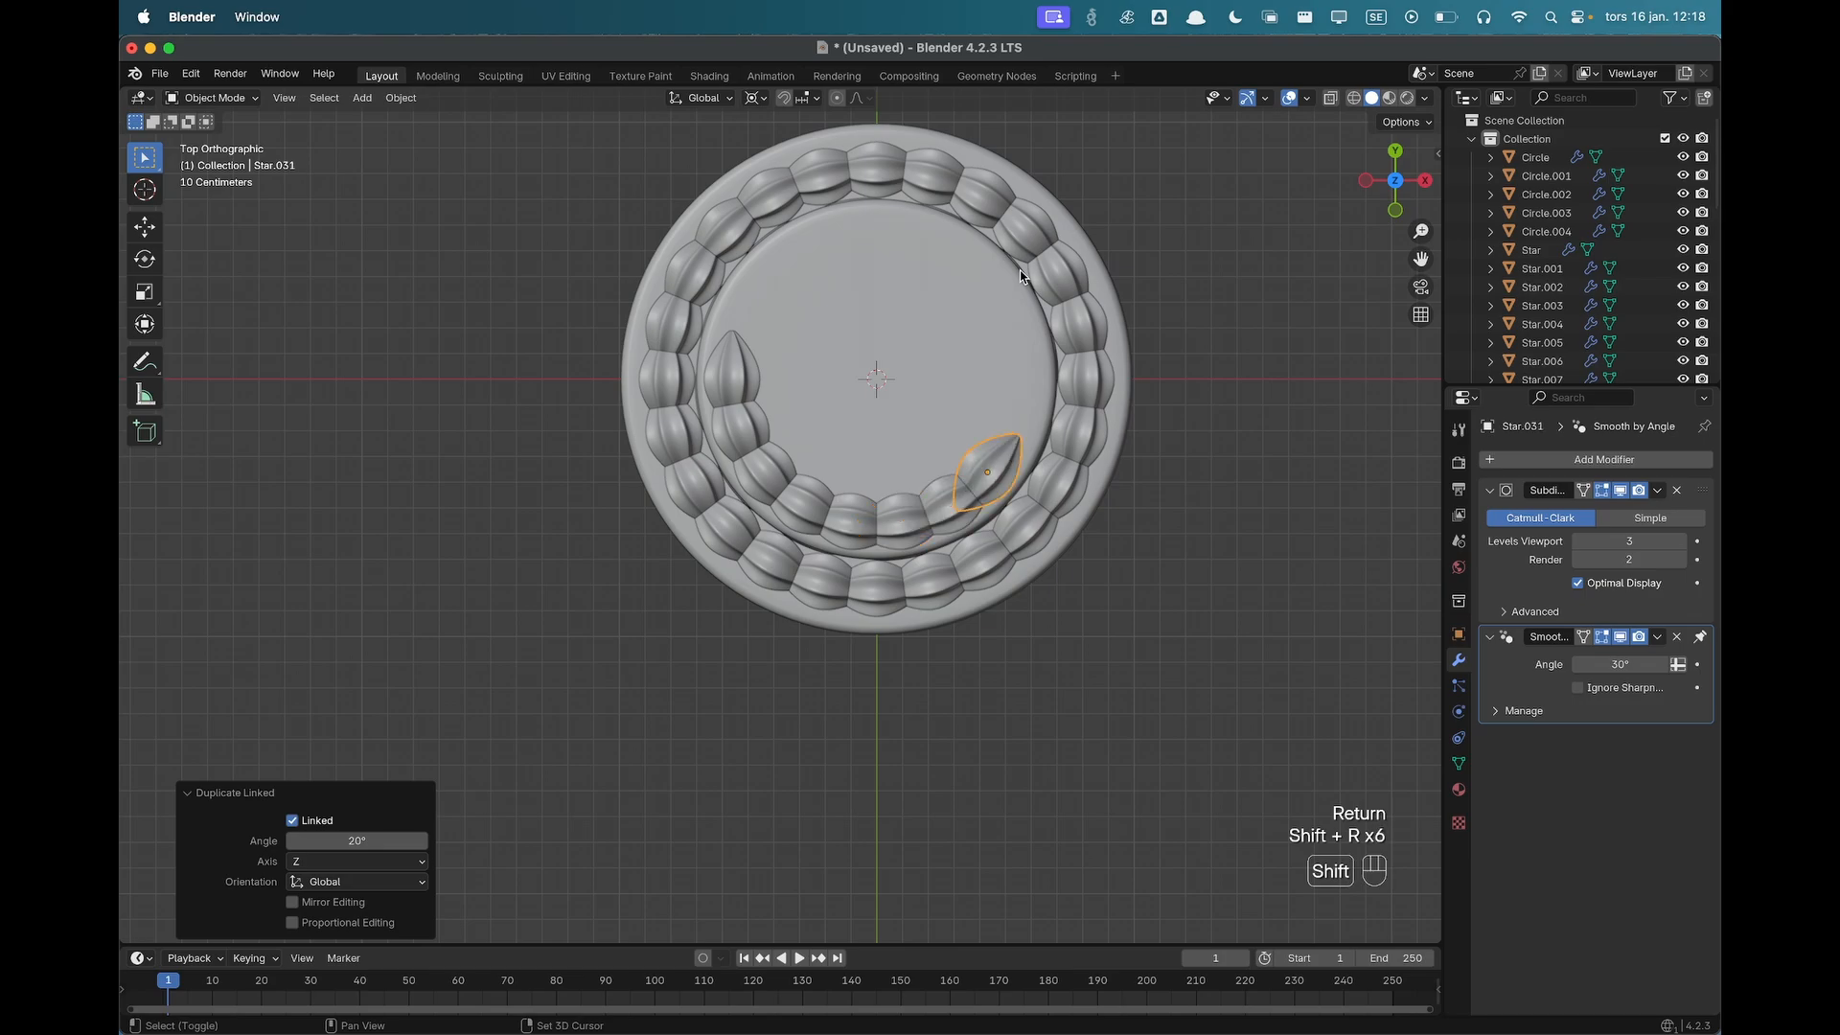
key("shift+r")
key("shift+r")
key("shift+r")
key("shift+r")
key("shift+r")
key("shift+r")
key("shift+r")
key("shift+r")
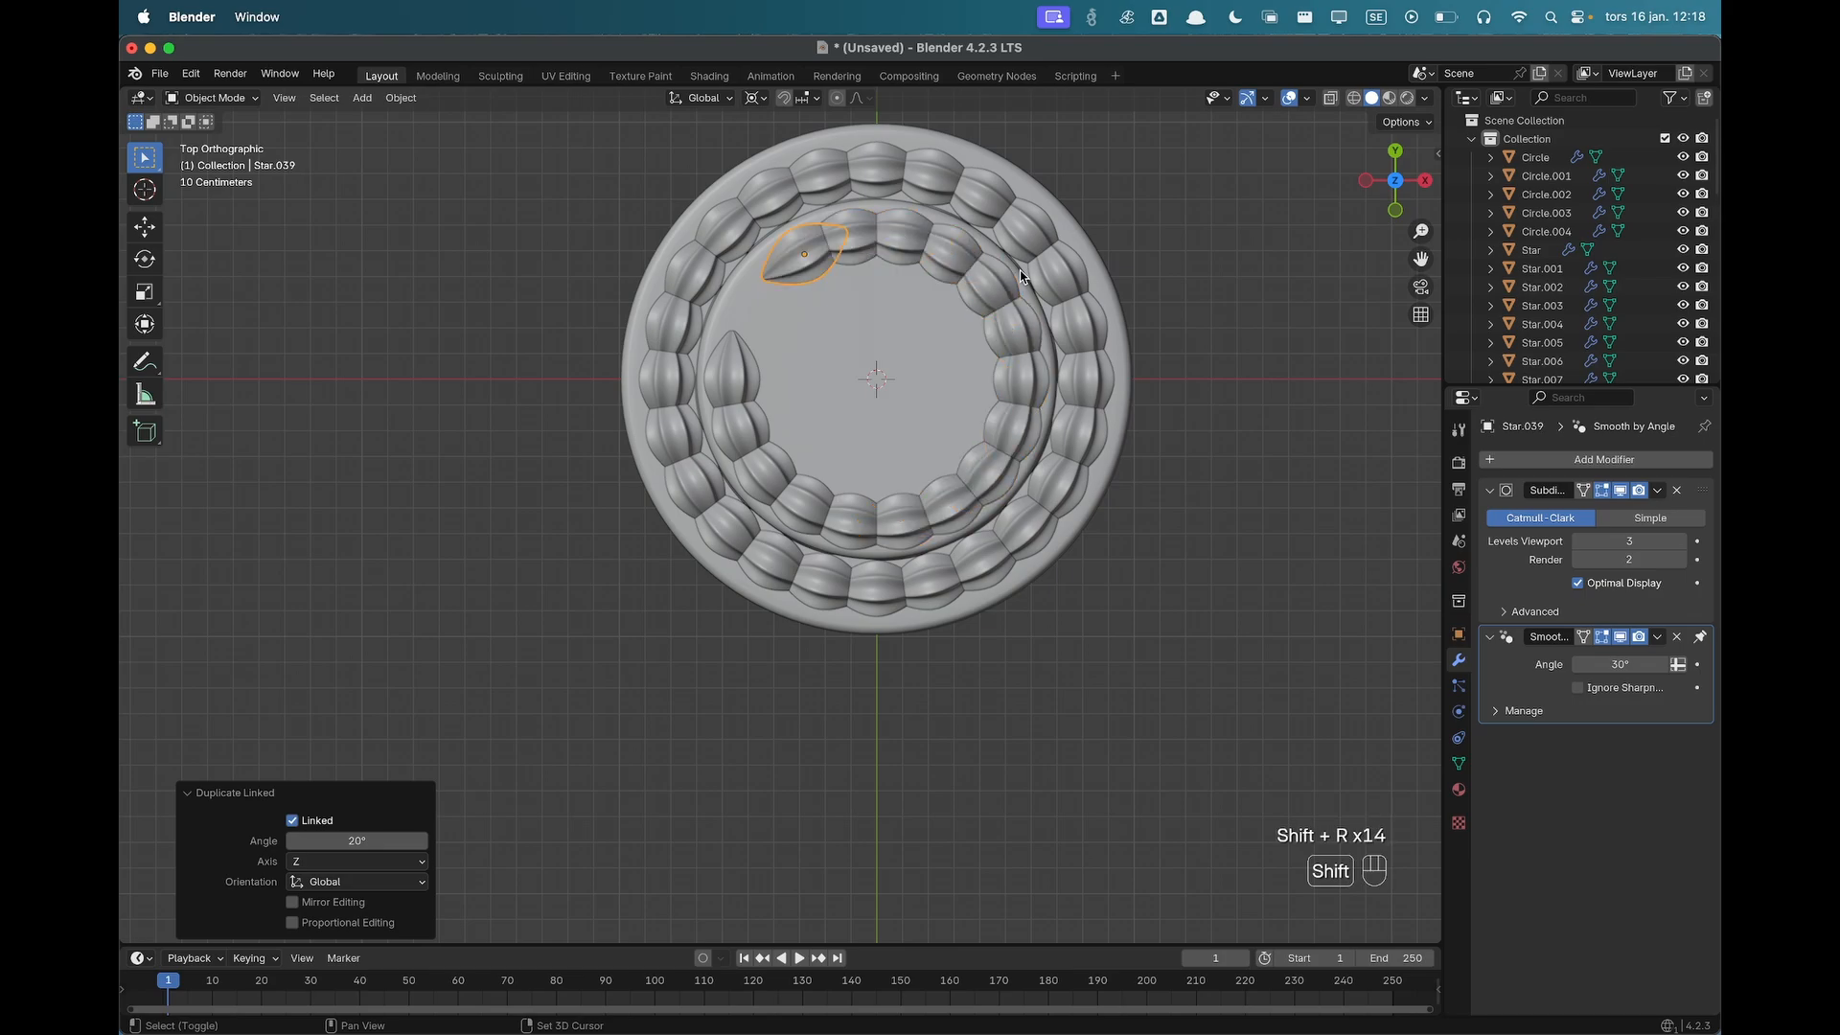
key("shift+r")
key("shift+r")
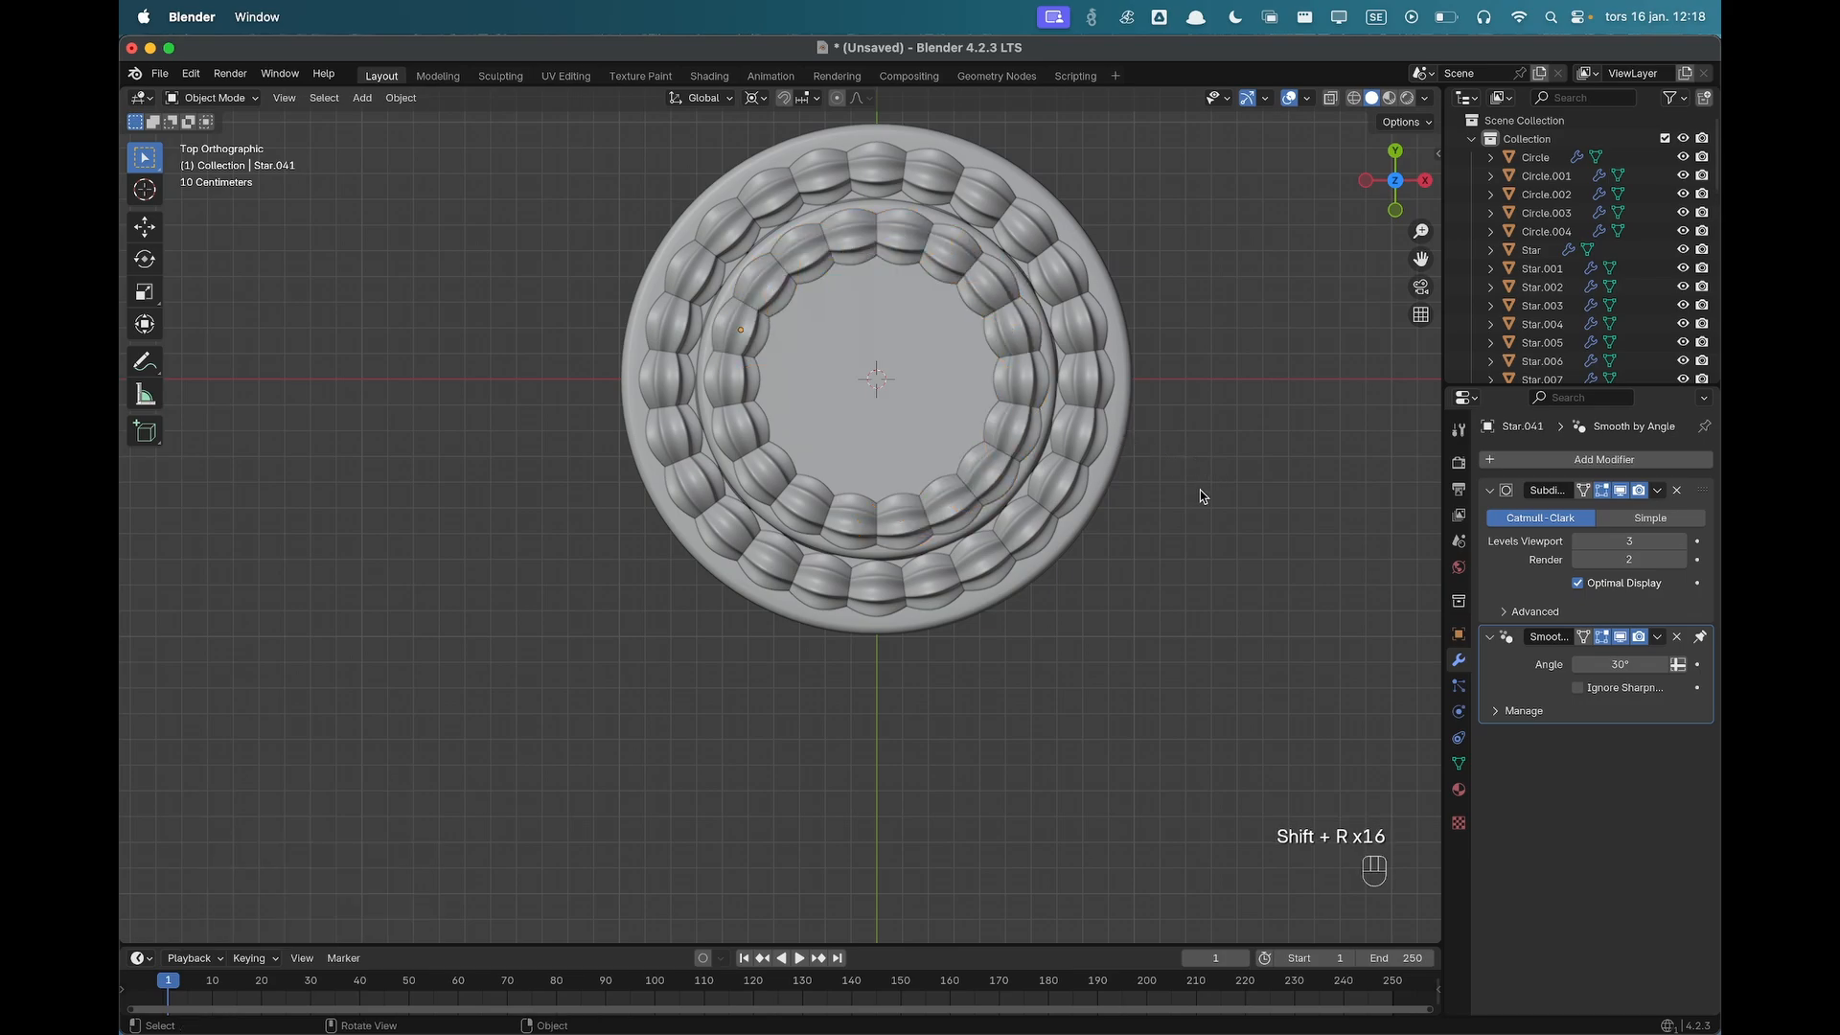
Select the upper ring of shells and lower it about 0.09 m along Z onto the cake's top surface.
middle_click_drag(1203, 495, 977, 357)
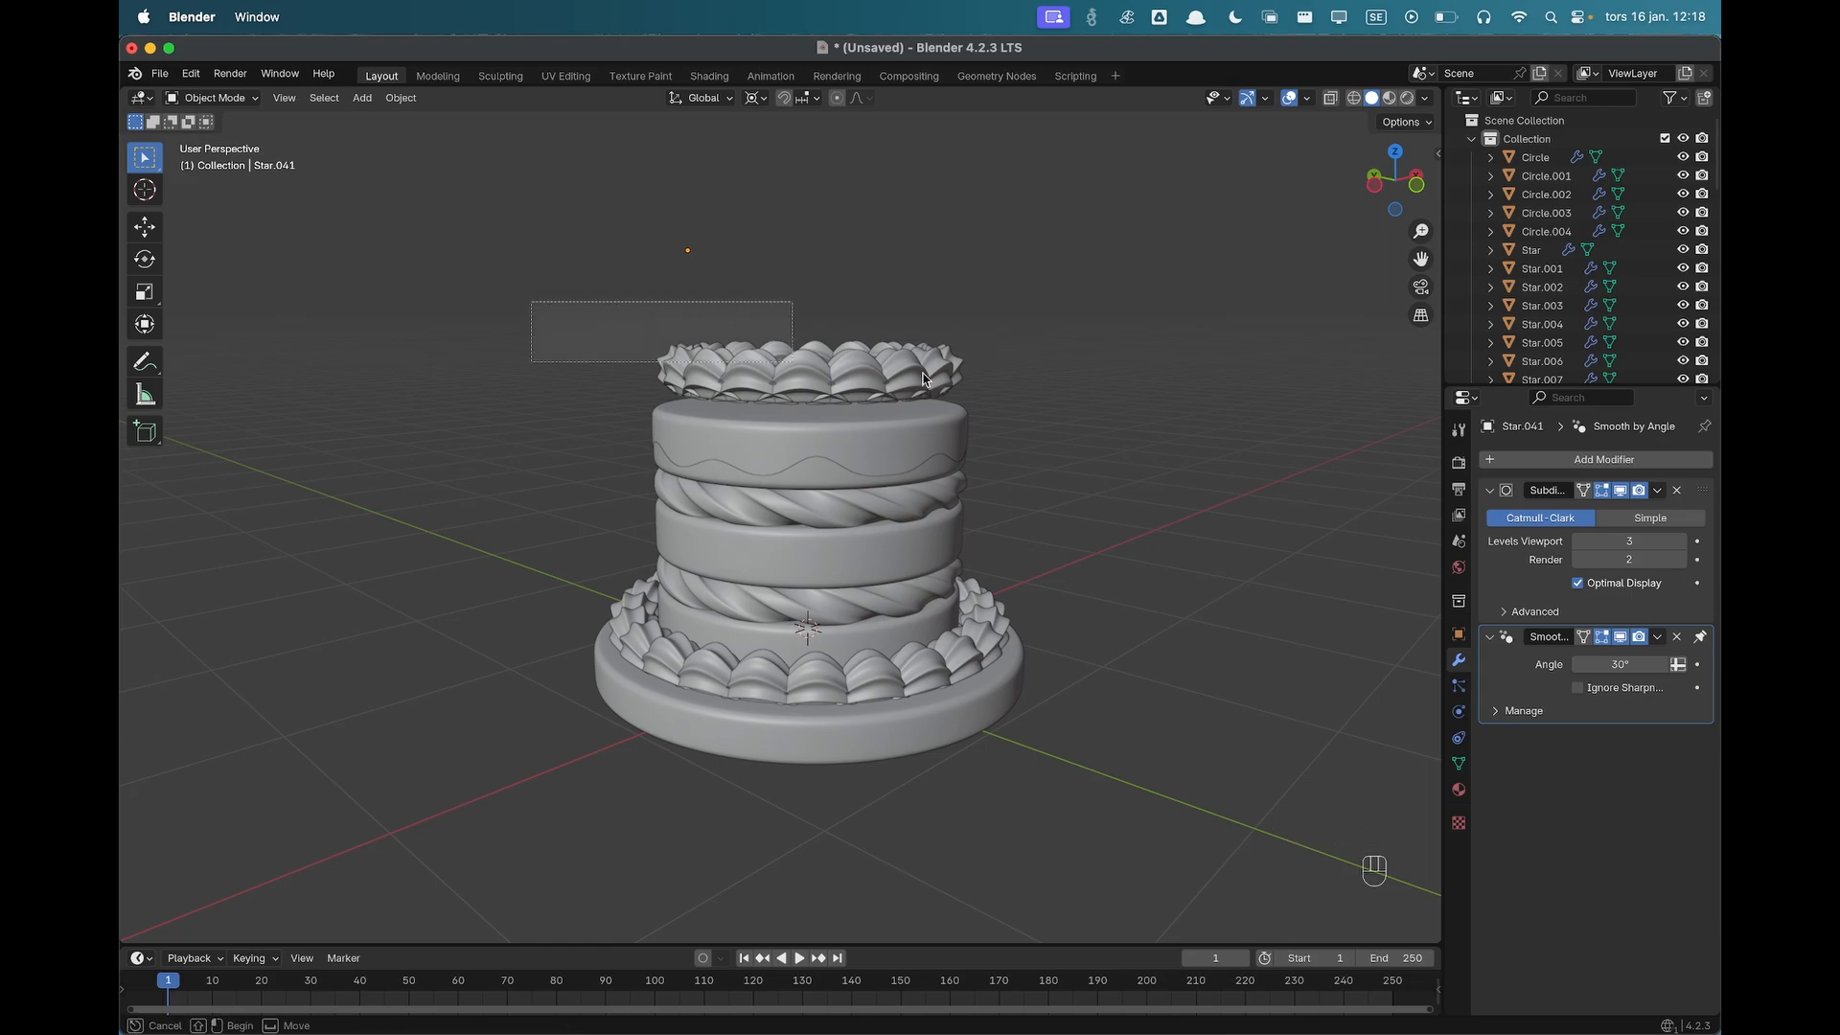
left_click_drag(923, 379, 1033, 380)
key("g")
key("z")
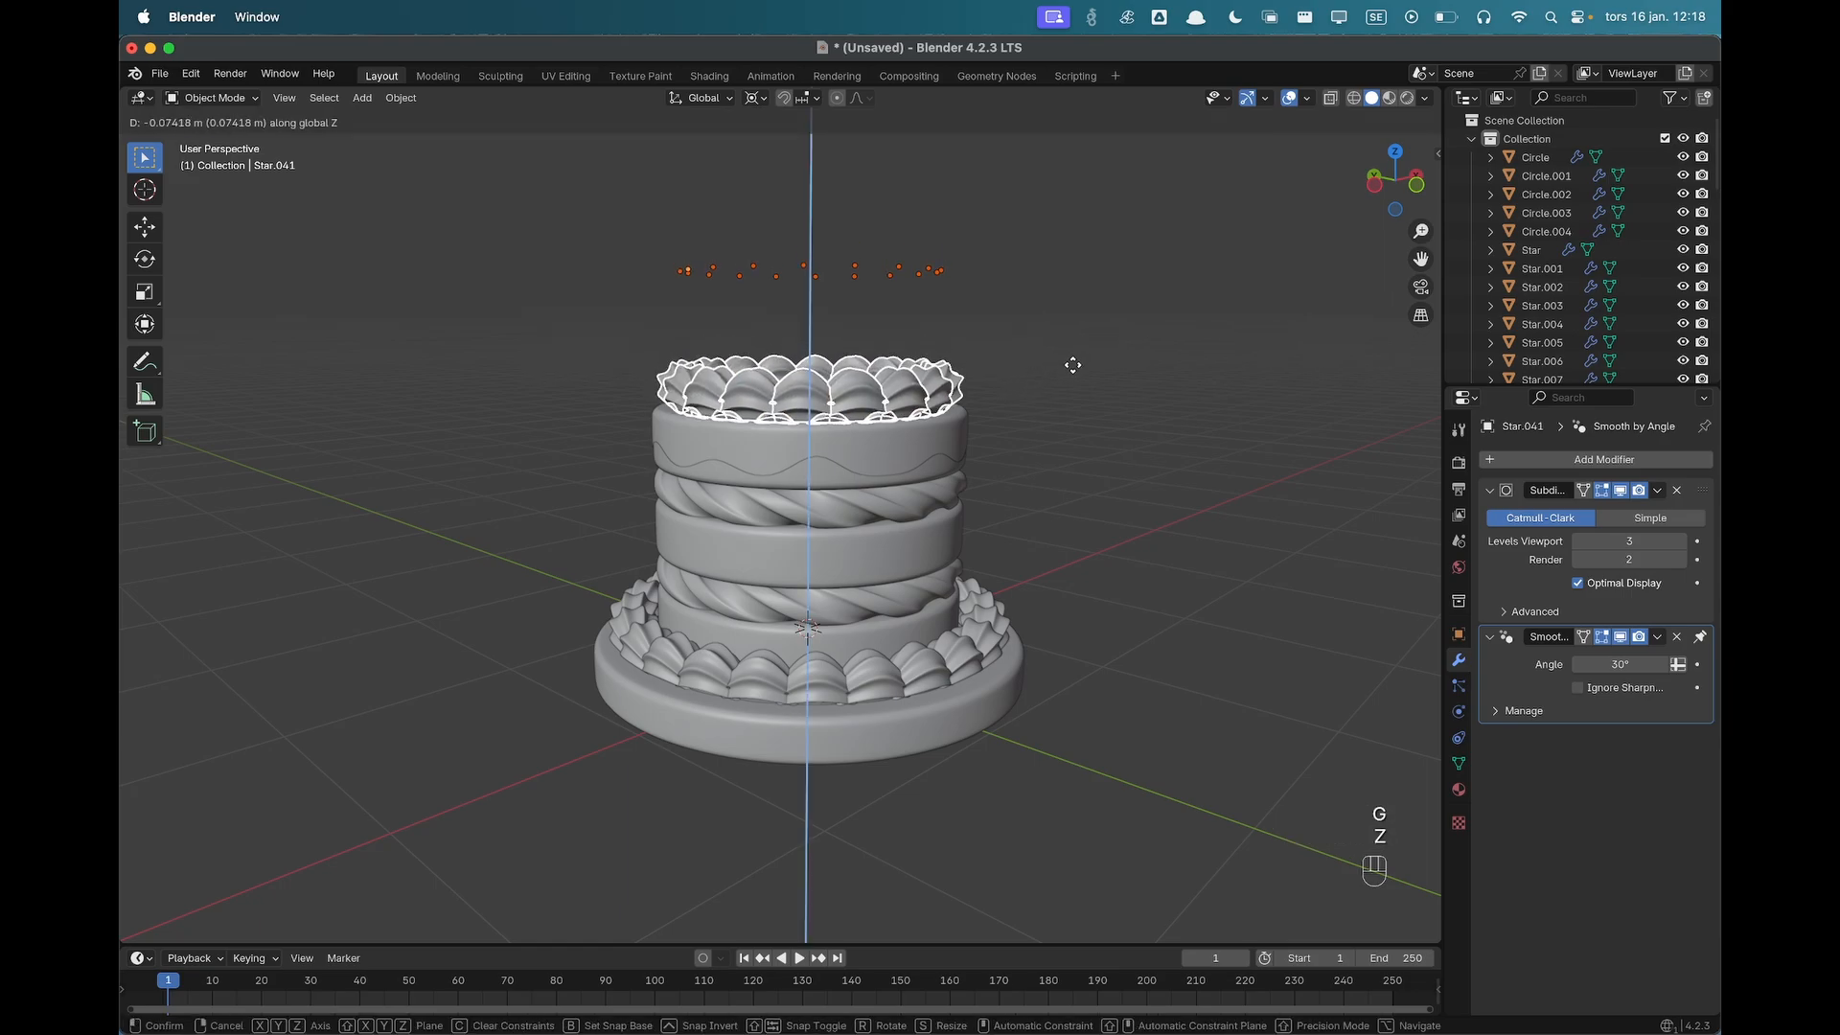
left_click(1102, 378)
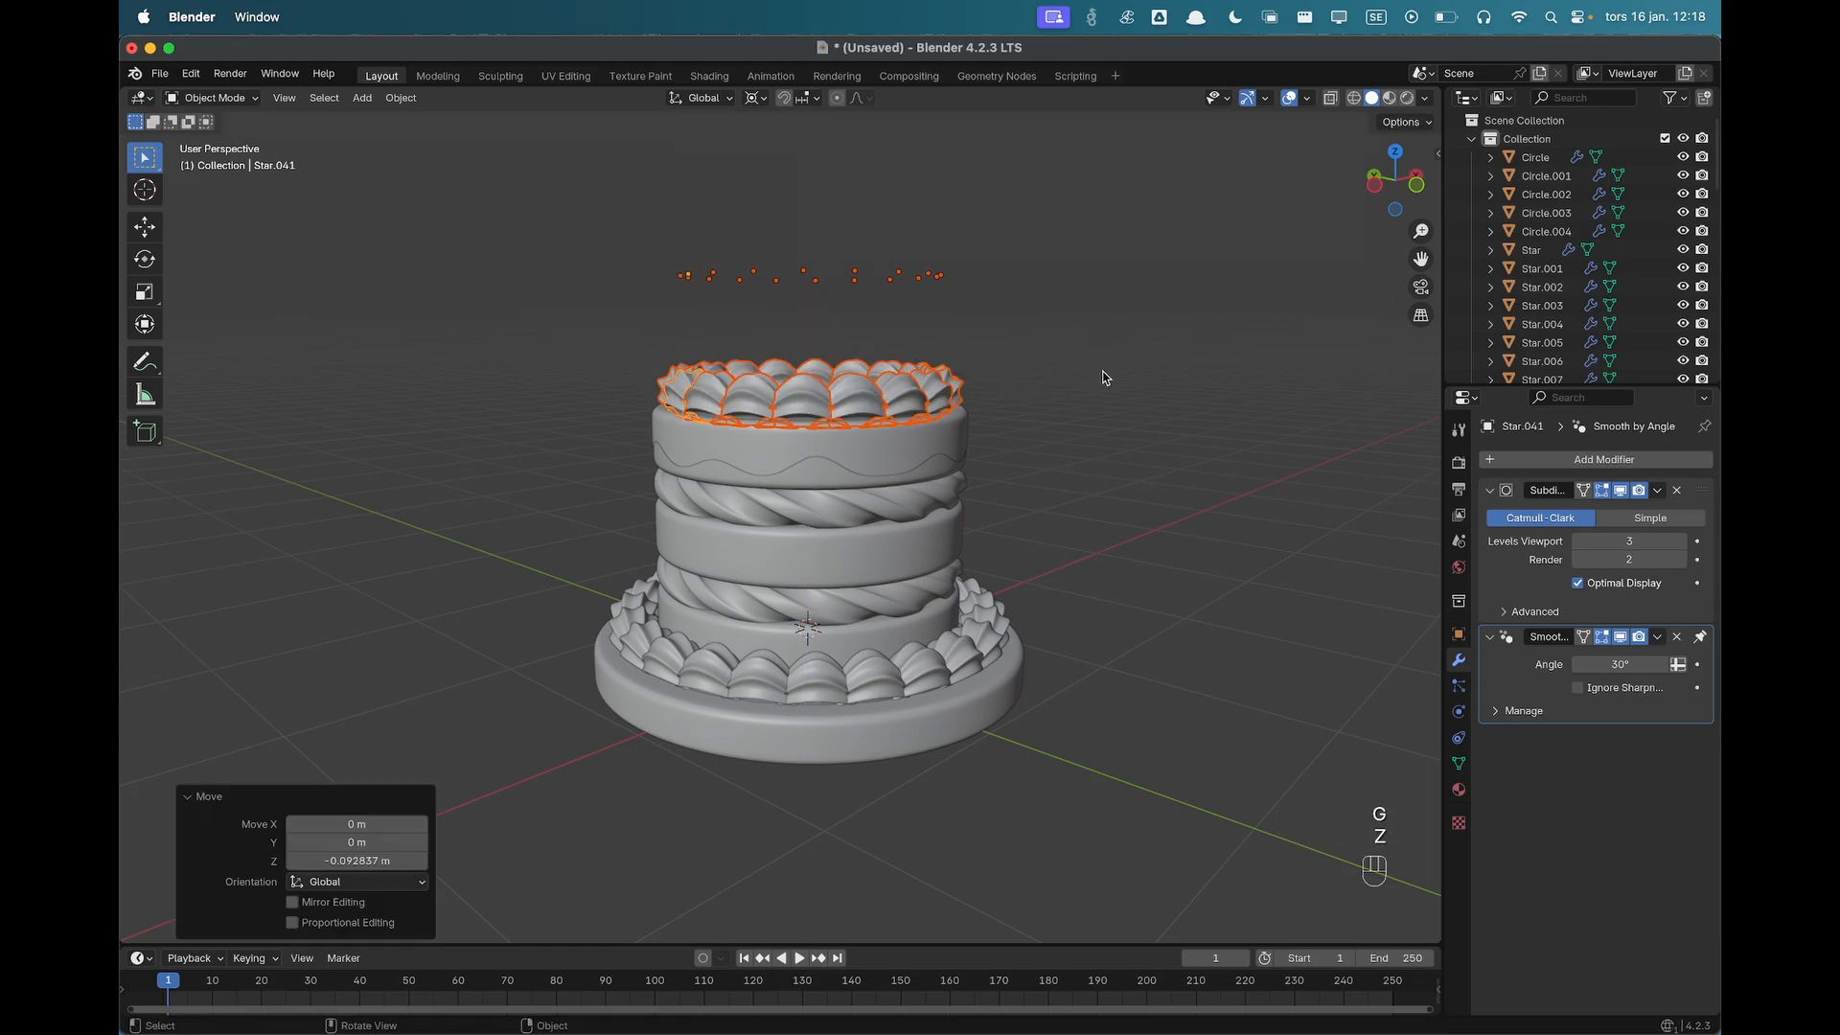
left_click(1089, 440)
In Edit Mode, move the mesh of the top ring's first shell slightly outward along X, and return to Object Mode.
middle_click_drag(1088, 440, 924, 460)
key("grave")
left_click(933, 433)
scroll(911, 534, "up", 3)
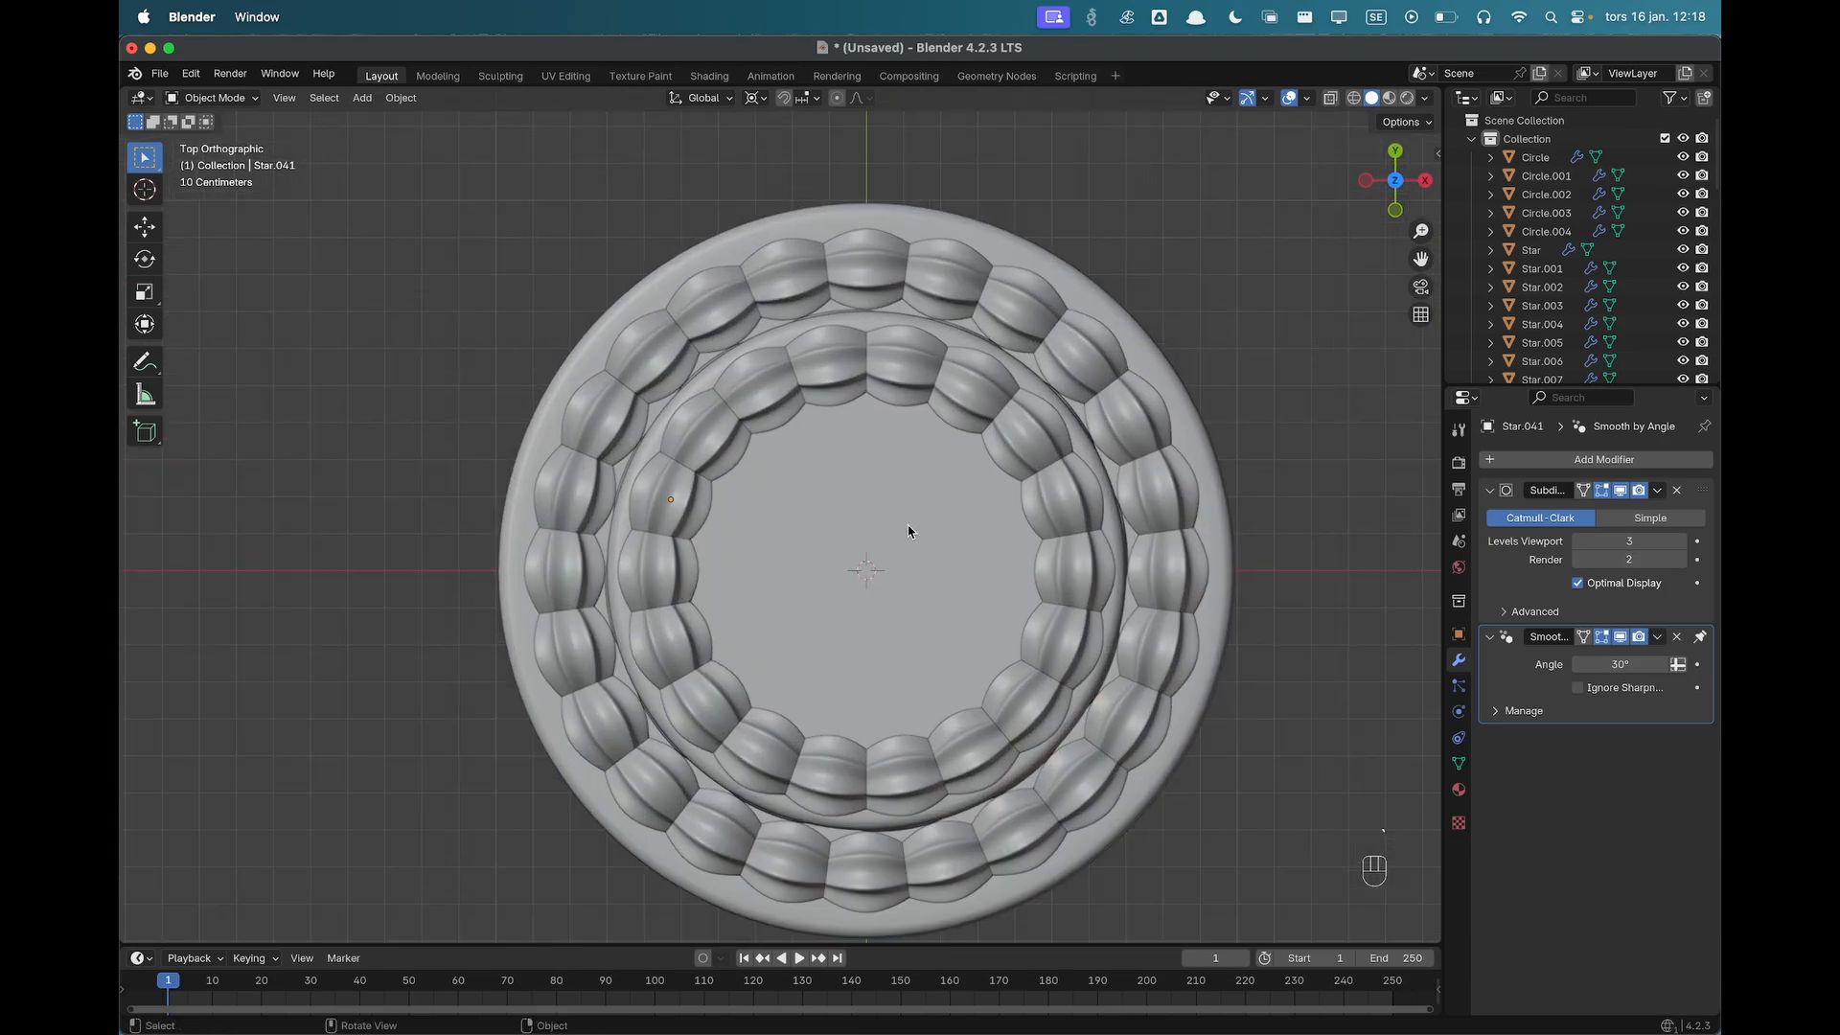
middle_click_drag(825, 561, 875, 555, "shift")
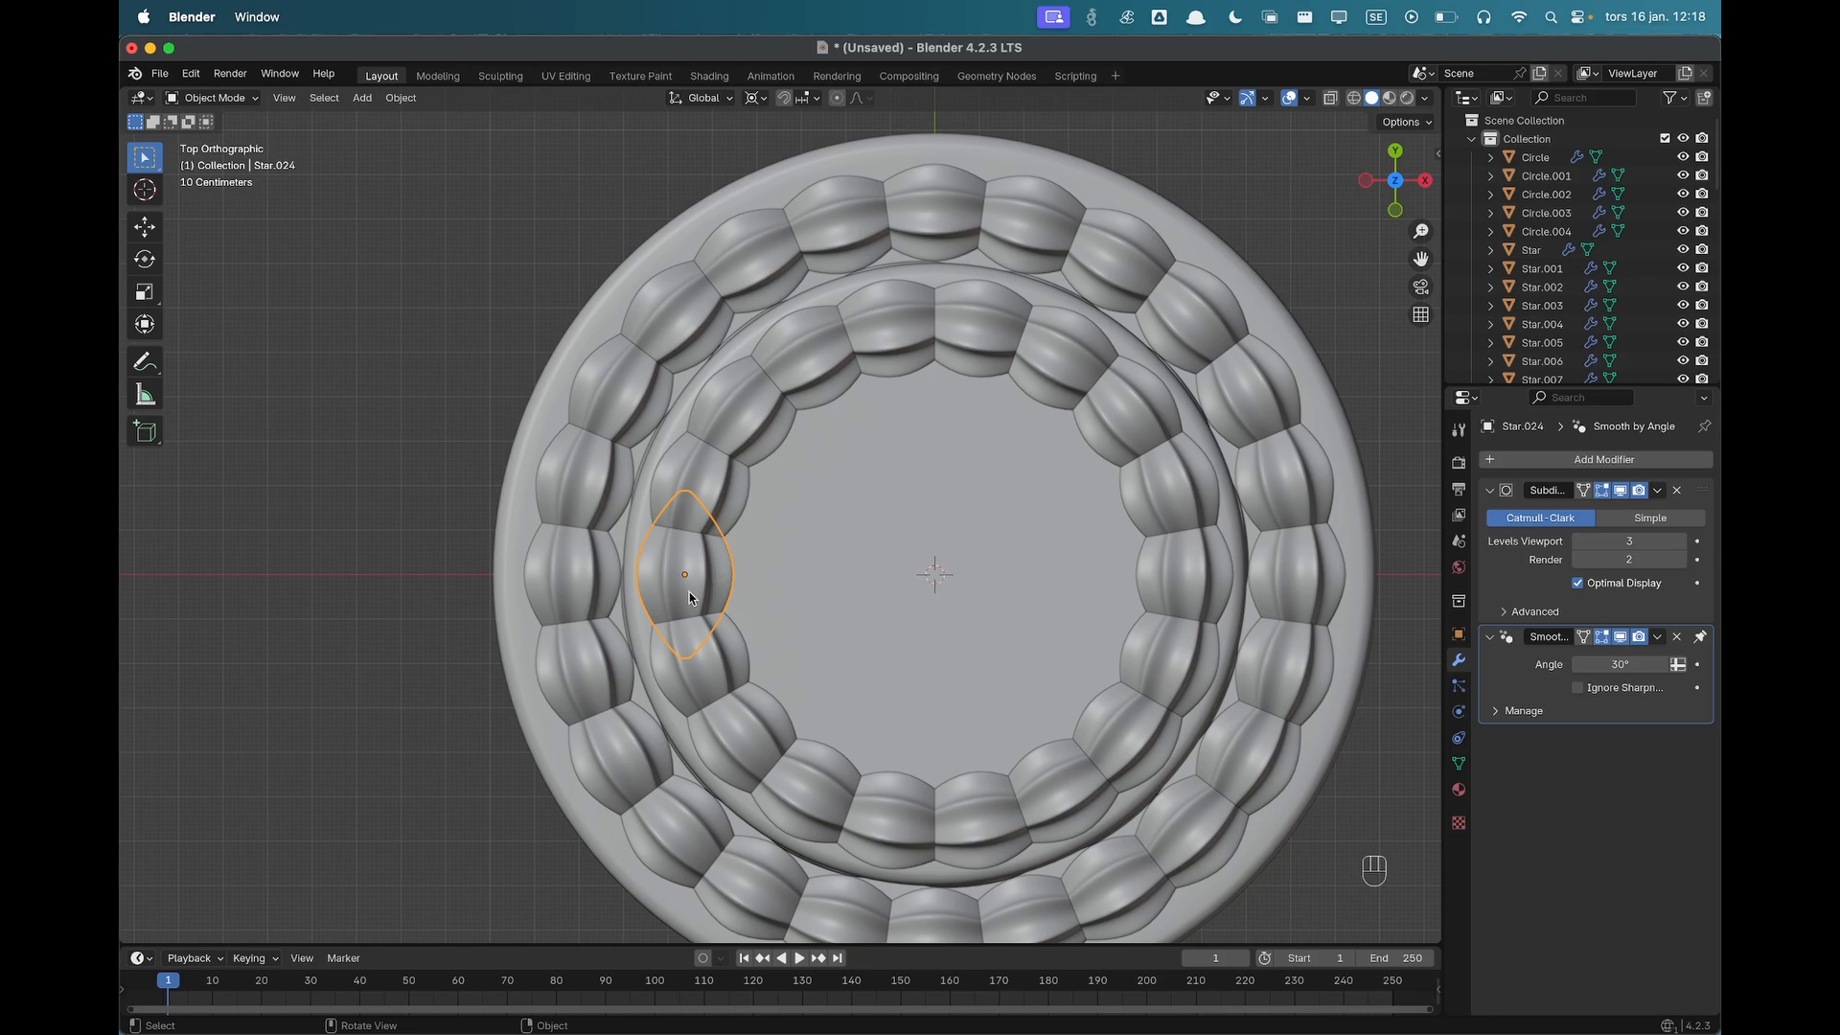
scroll(704, 579, "down", 1)
key("Tab")
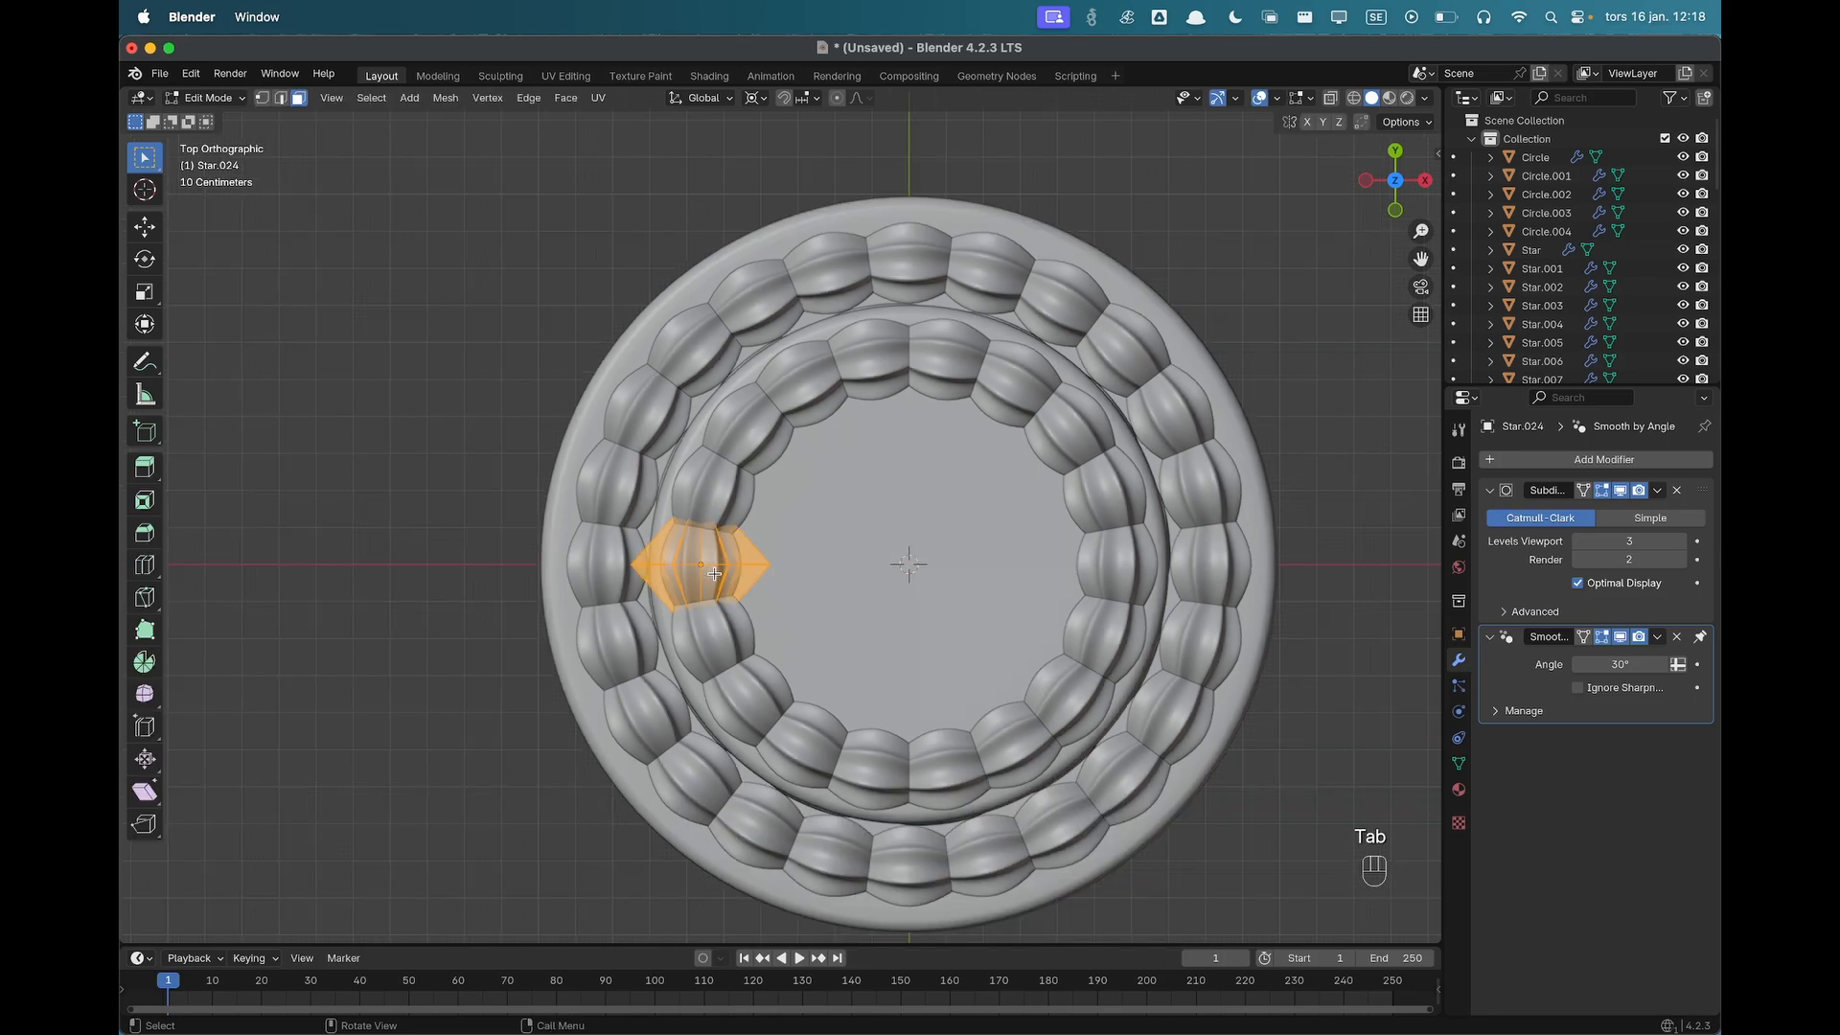
key("g")
key("x")
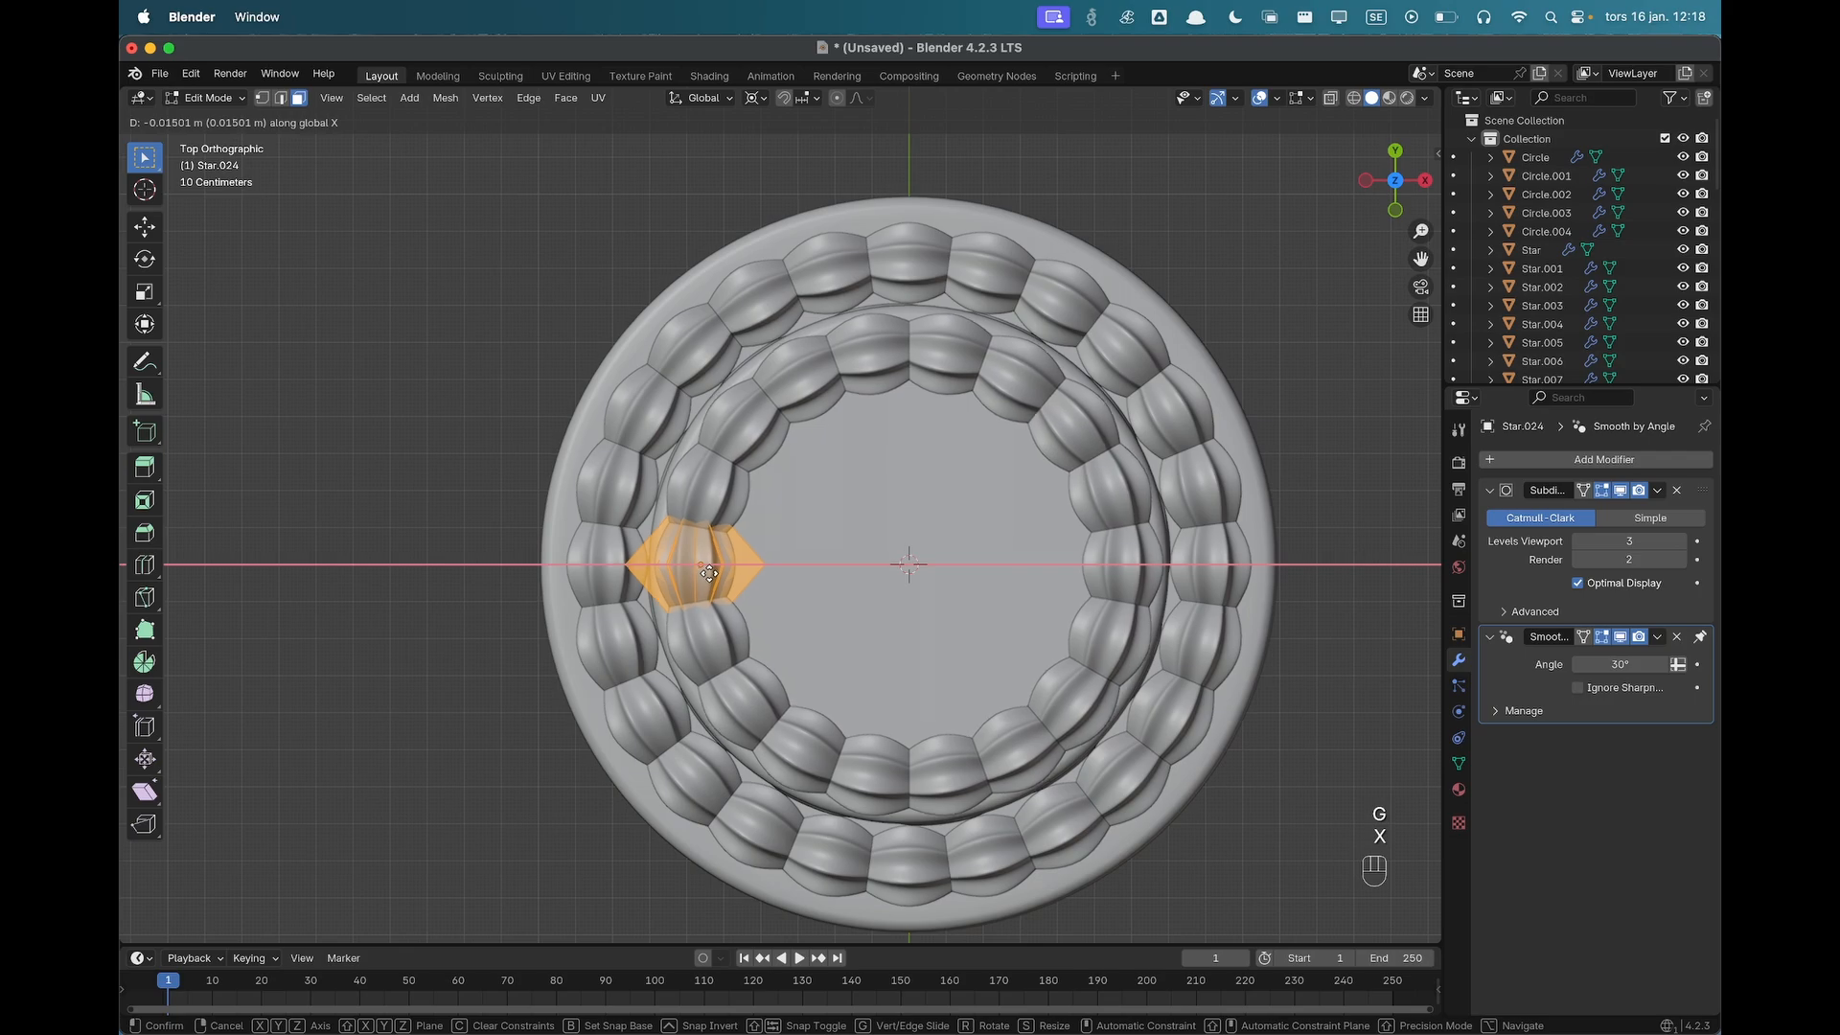
left_click(714, 577)
key("Tab")
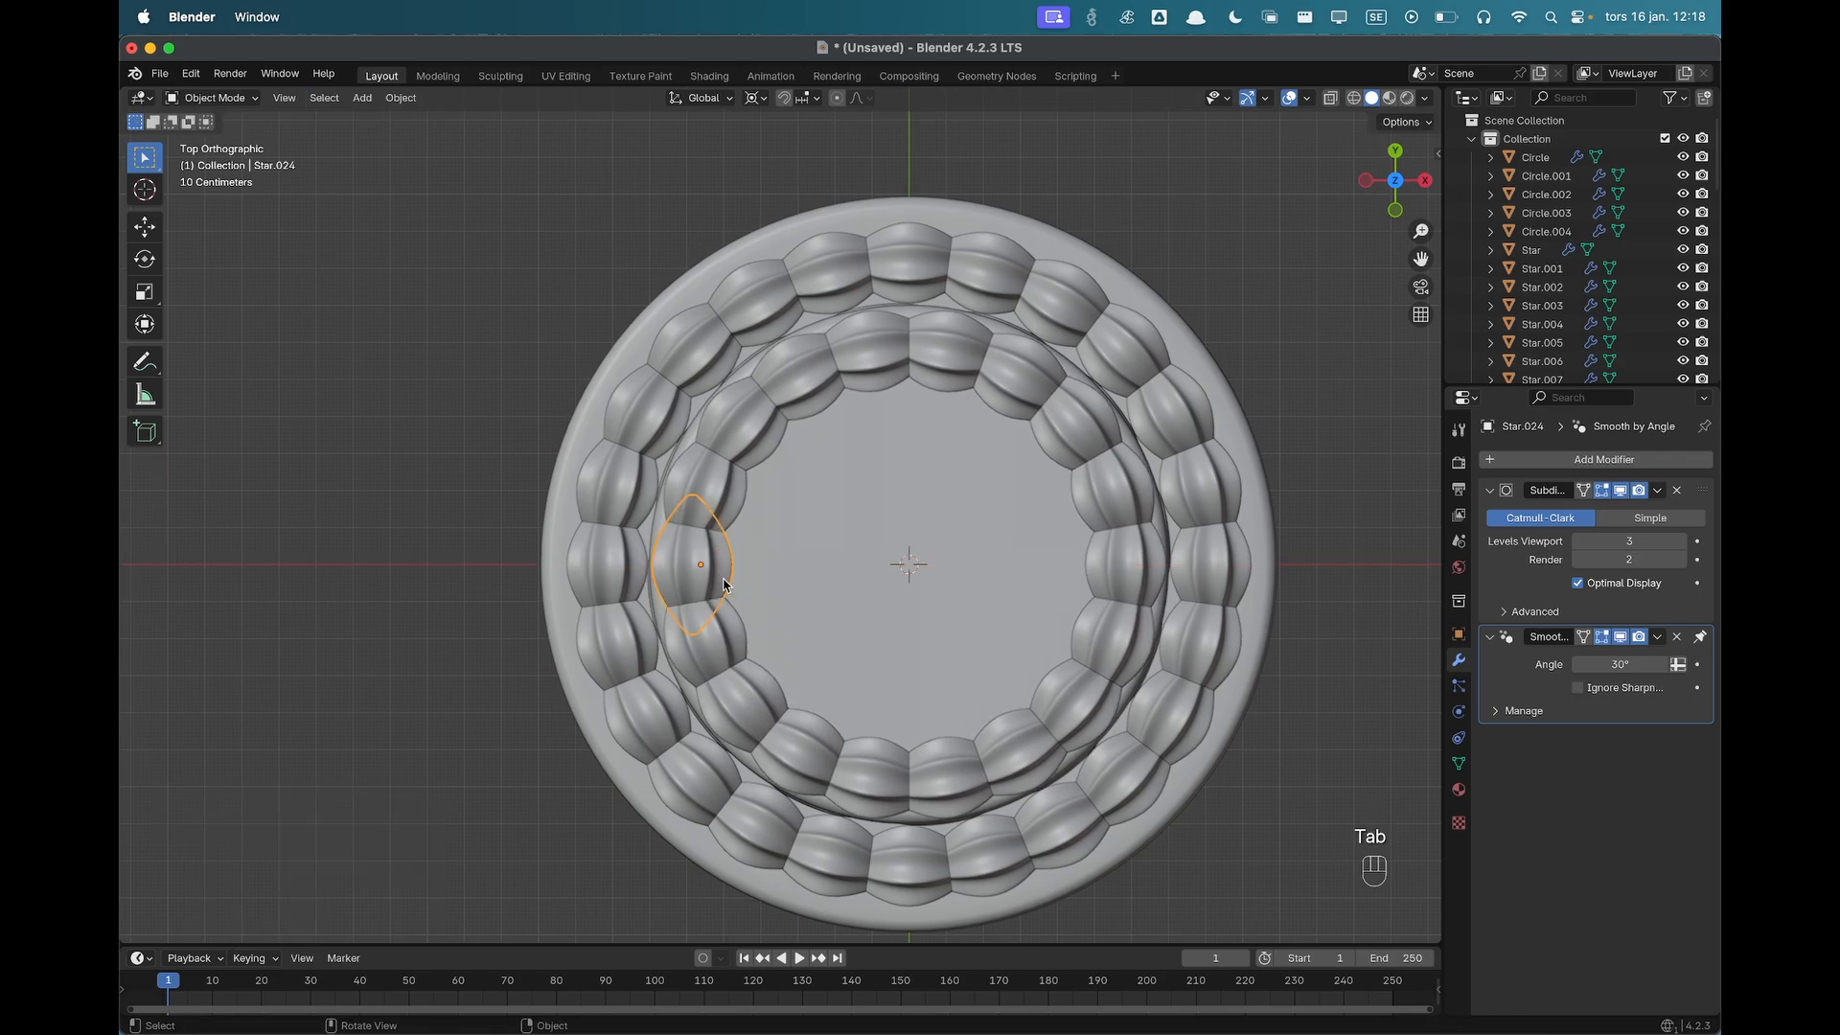
Add an 8-point Simple Star mesh and raise it along Z above the cake's top.
middle_click_drag(723, 584, 901, 384)
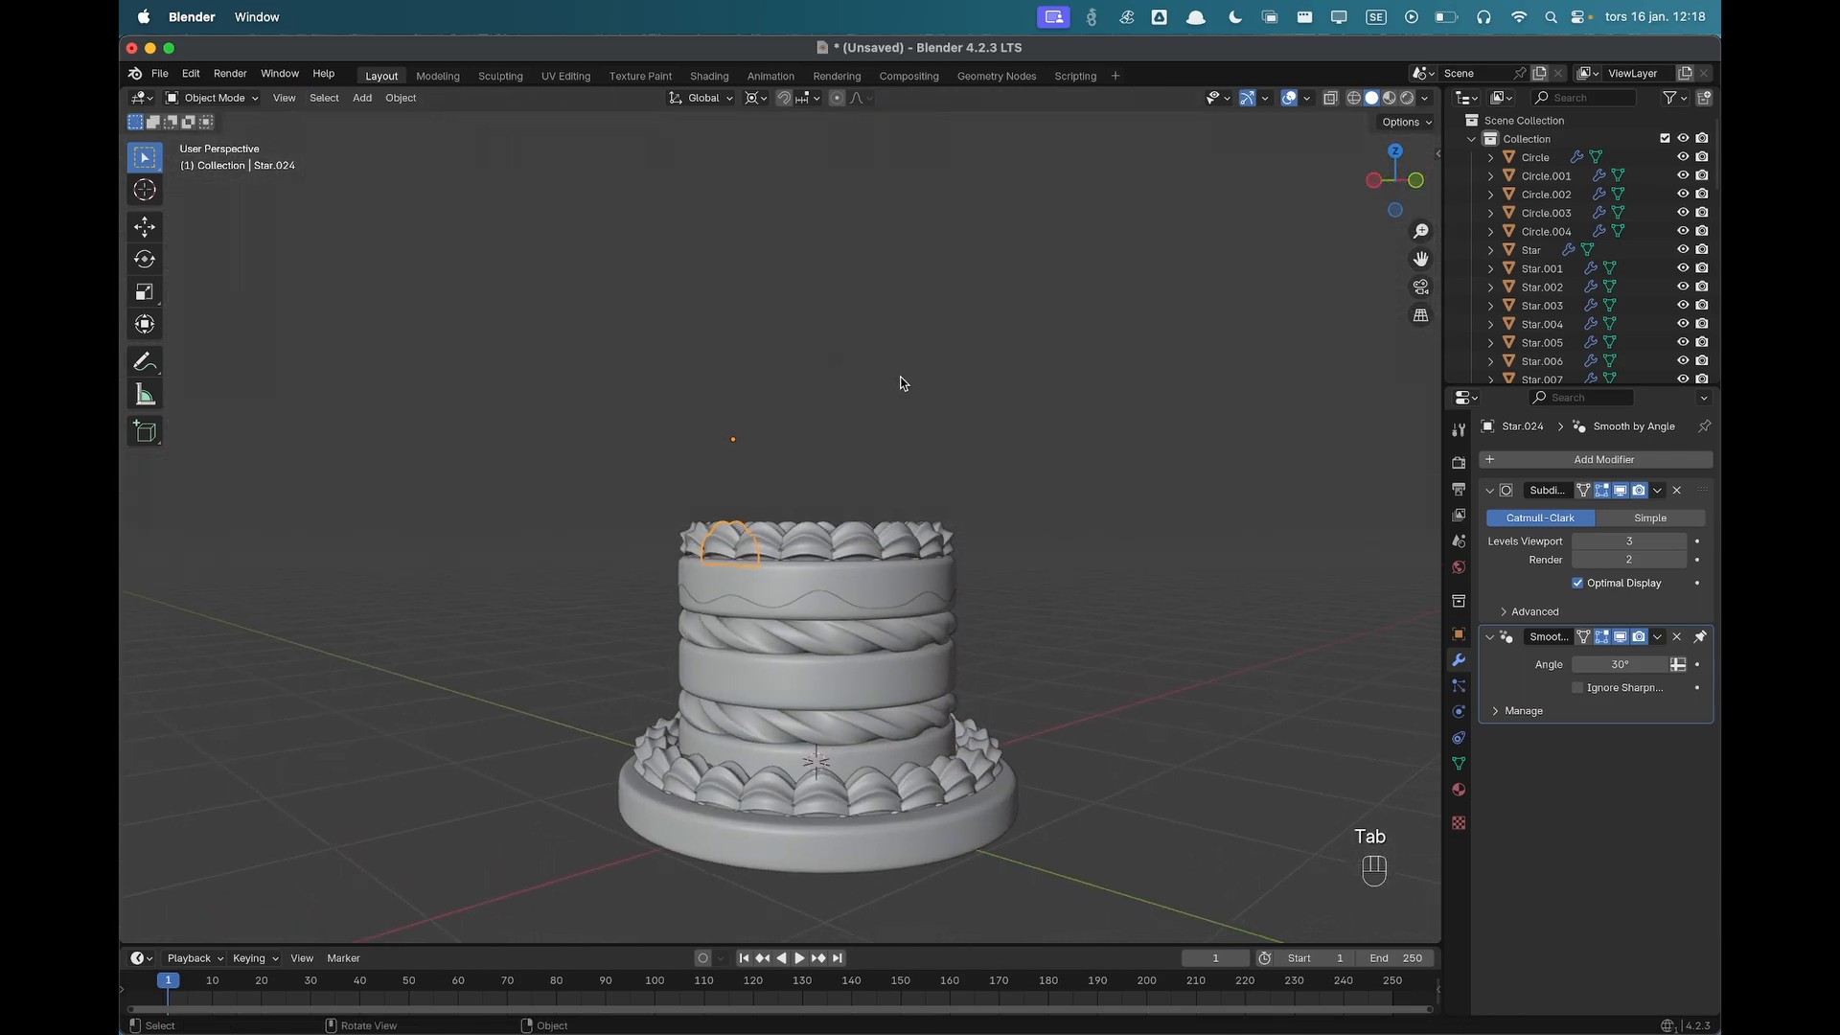
middle_click_drag(963, 483, 838, 542)
scroll(792, 444, "down", 2)
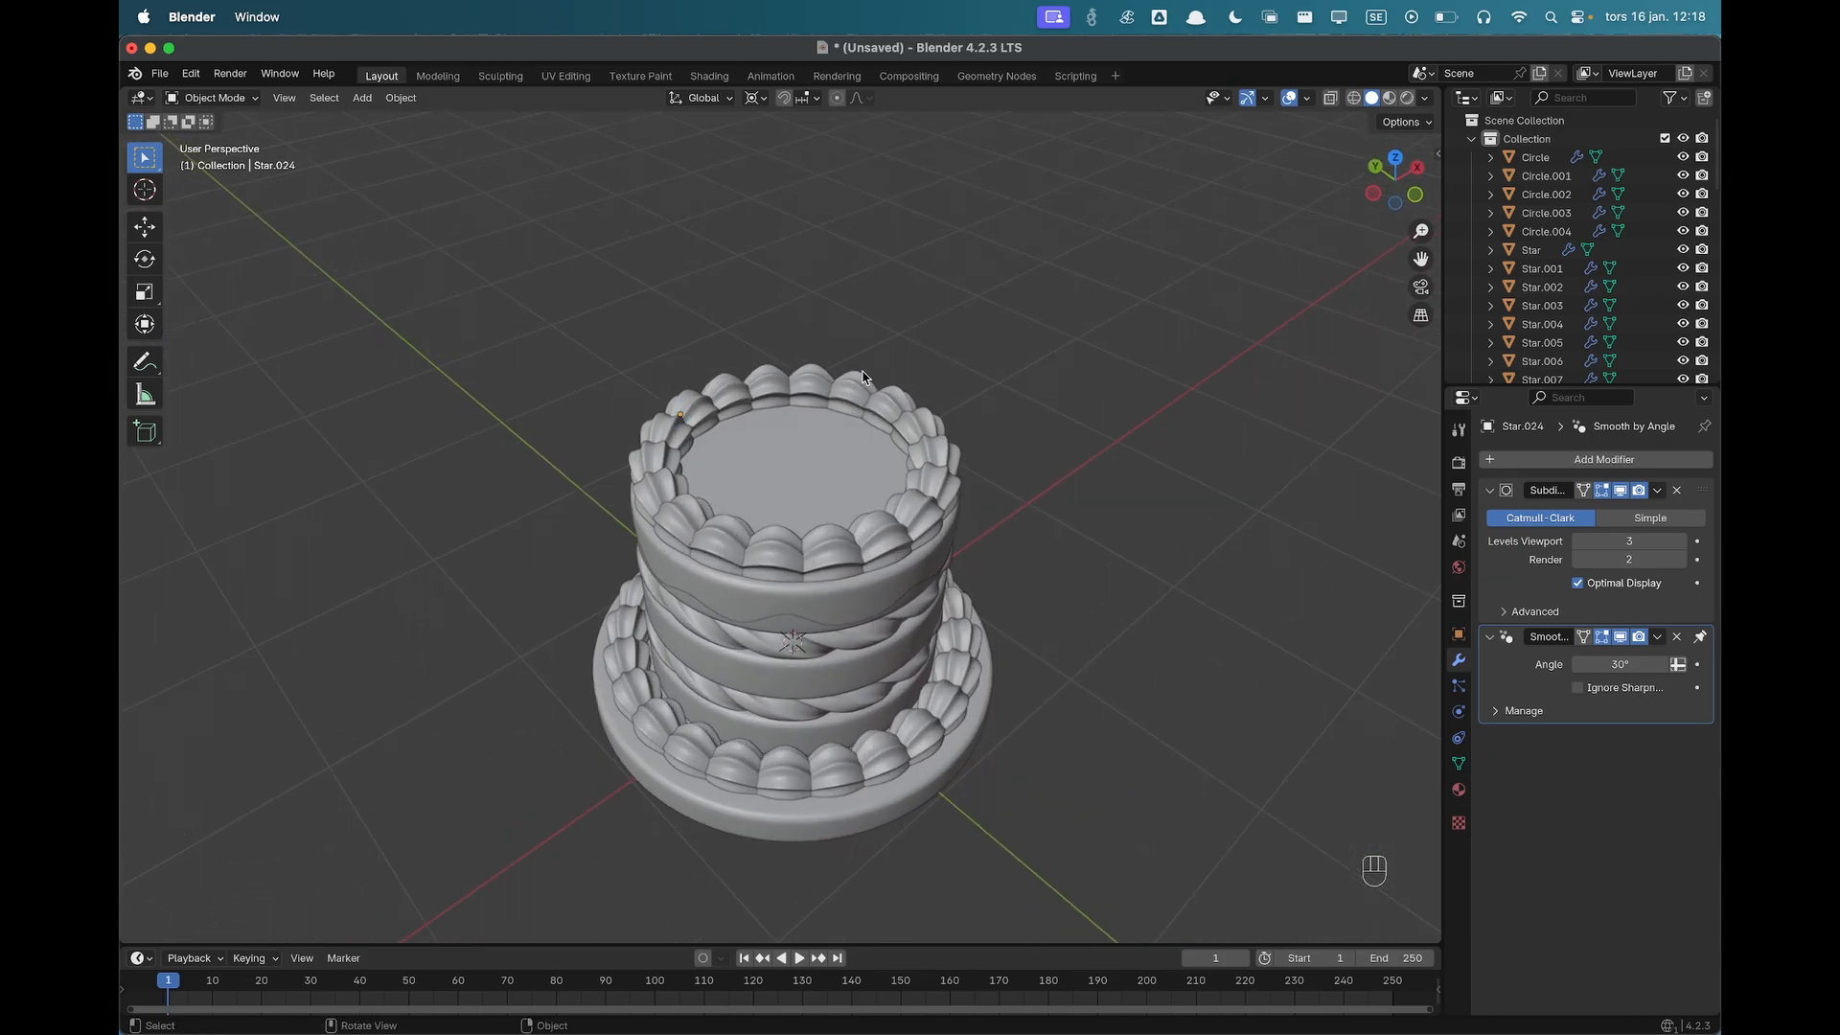
scroll(847, 343, "down", 2)
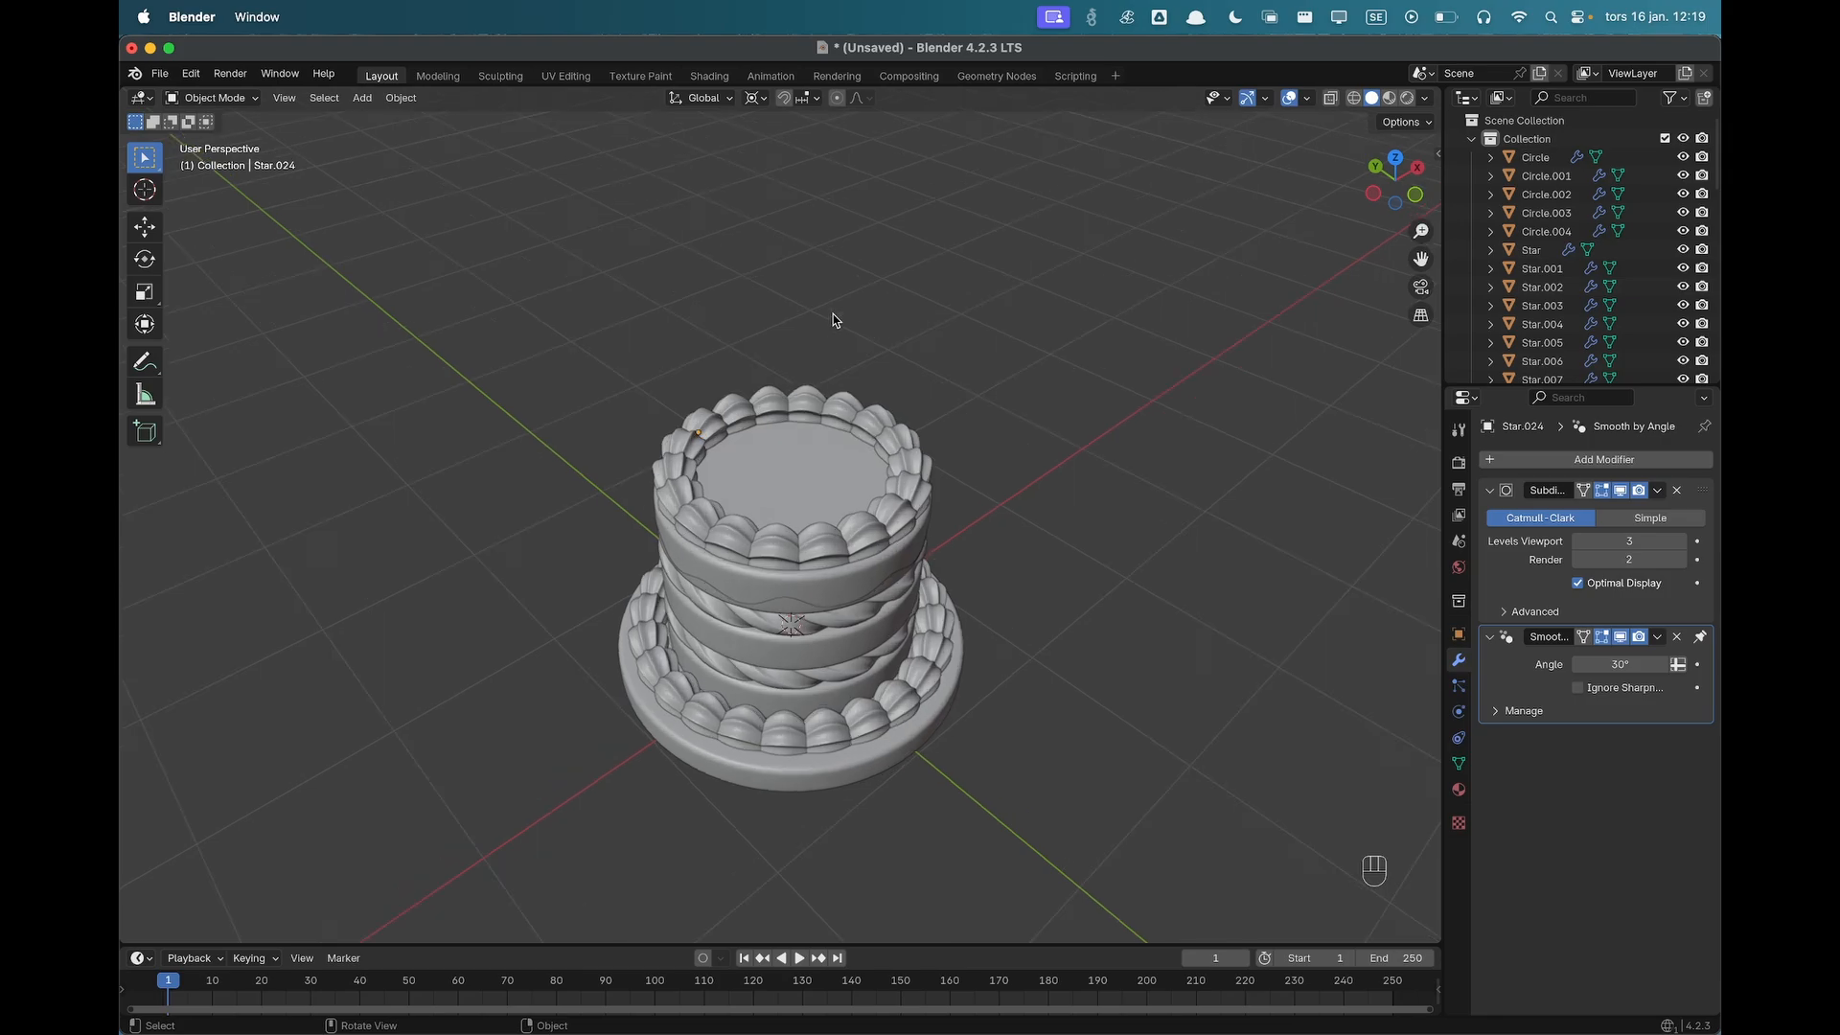
key("shift+a")
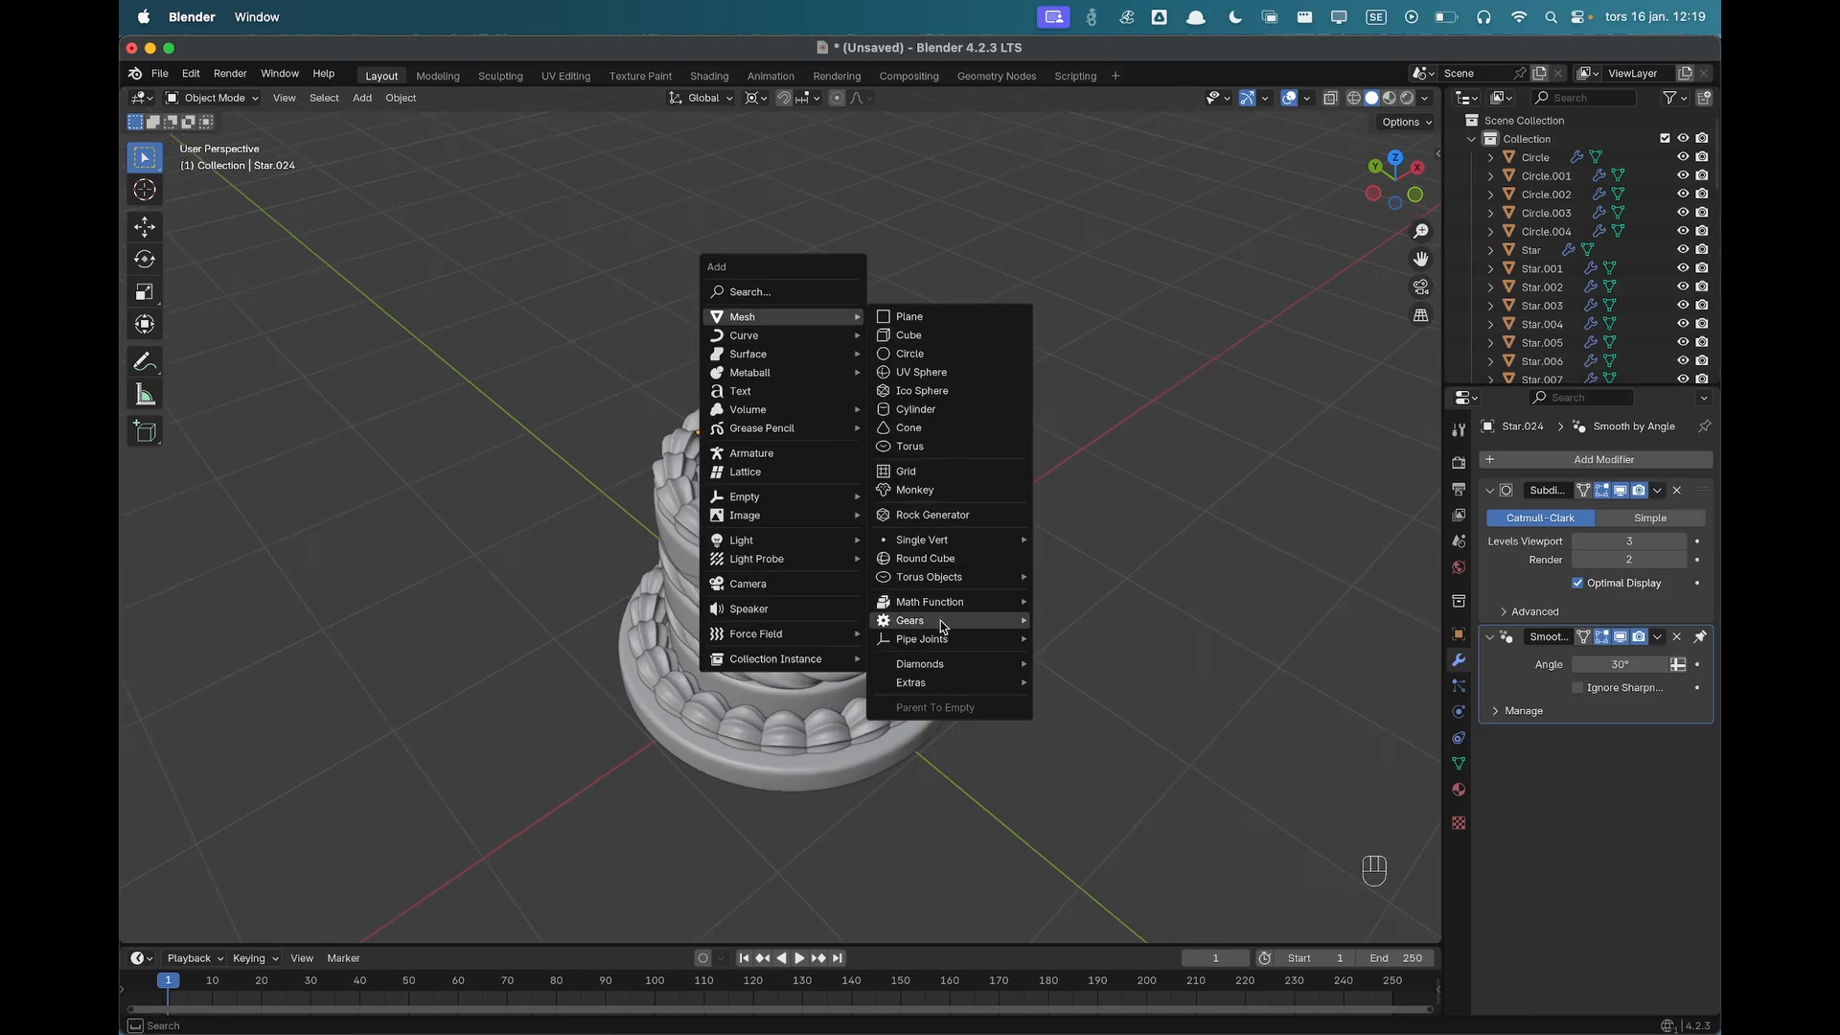
mouse_move(946, 671)
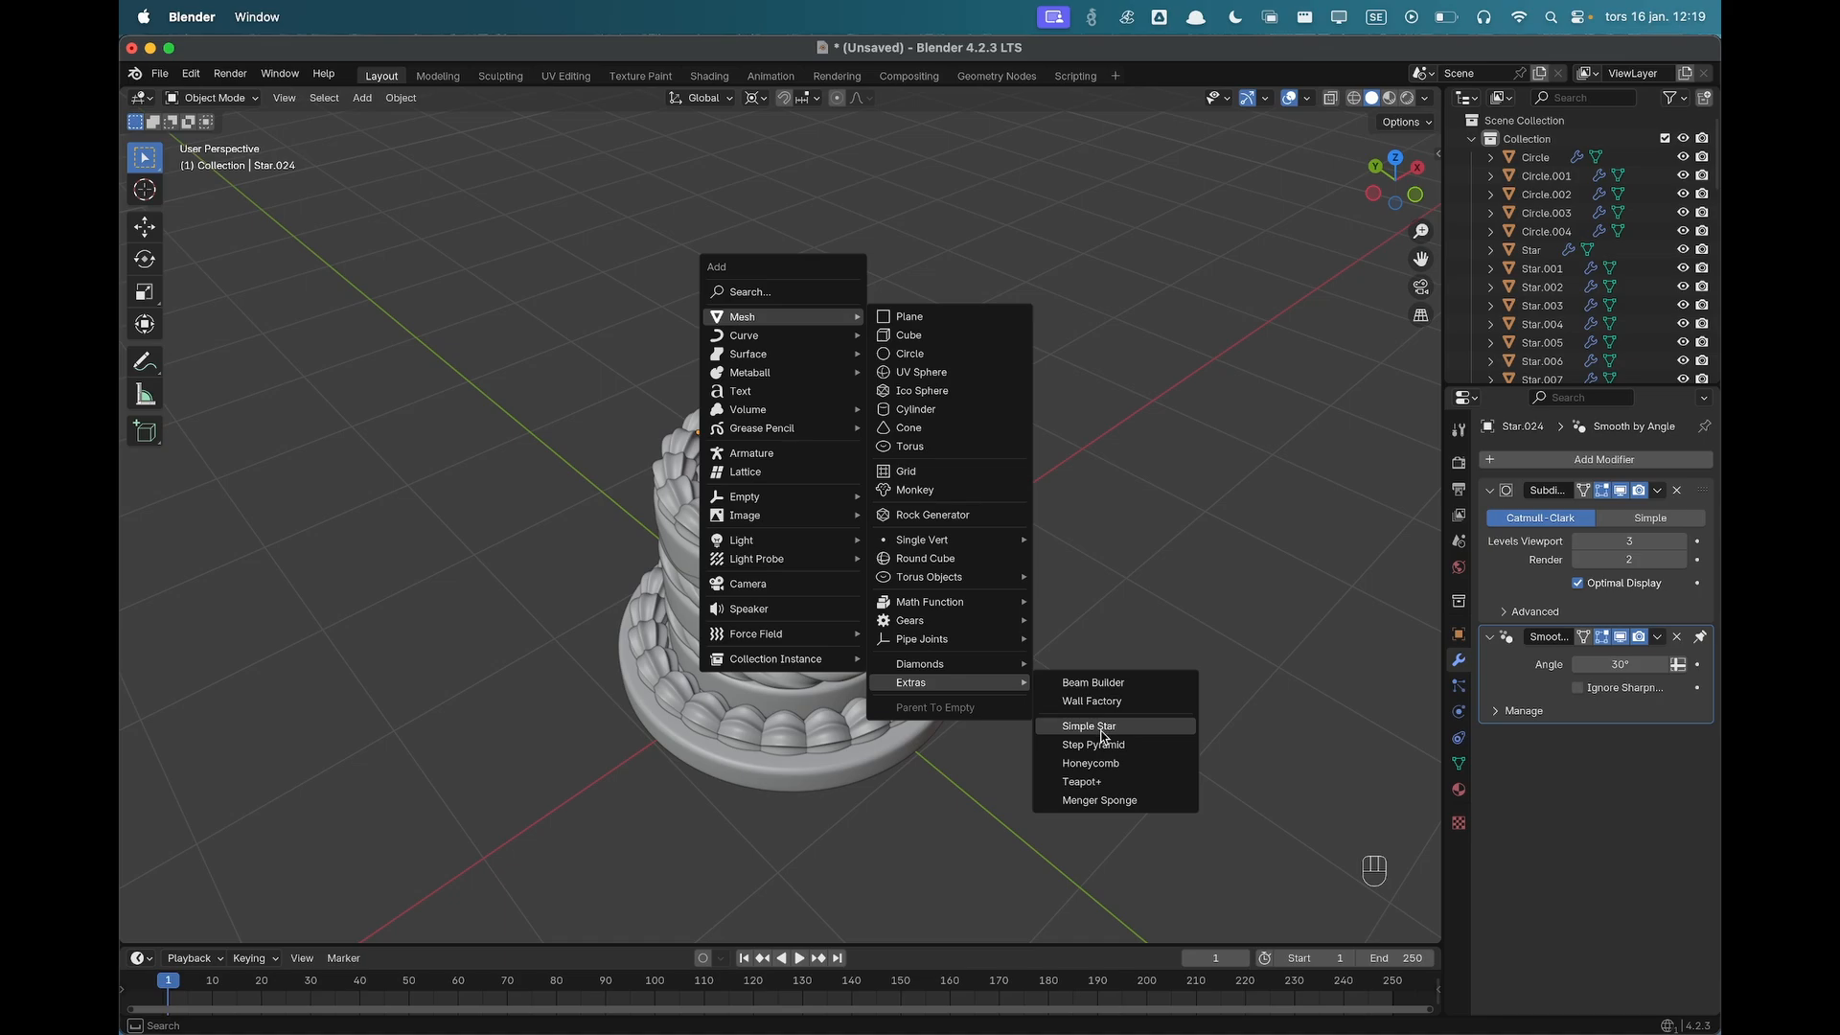
left_click(1090, 726)
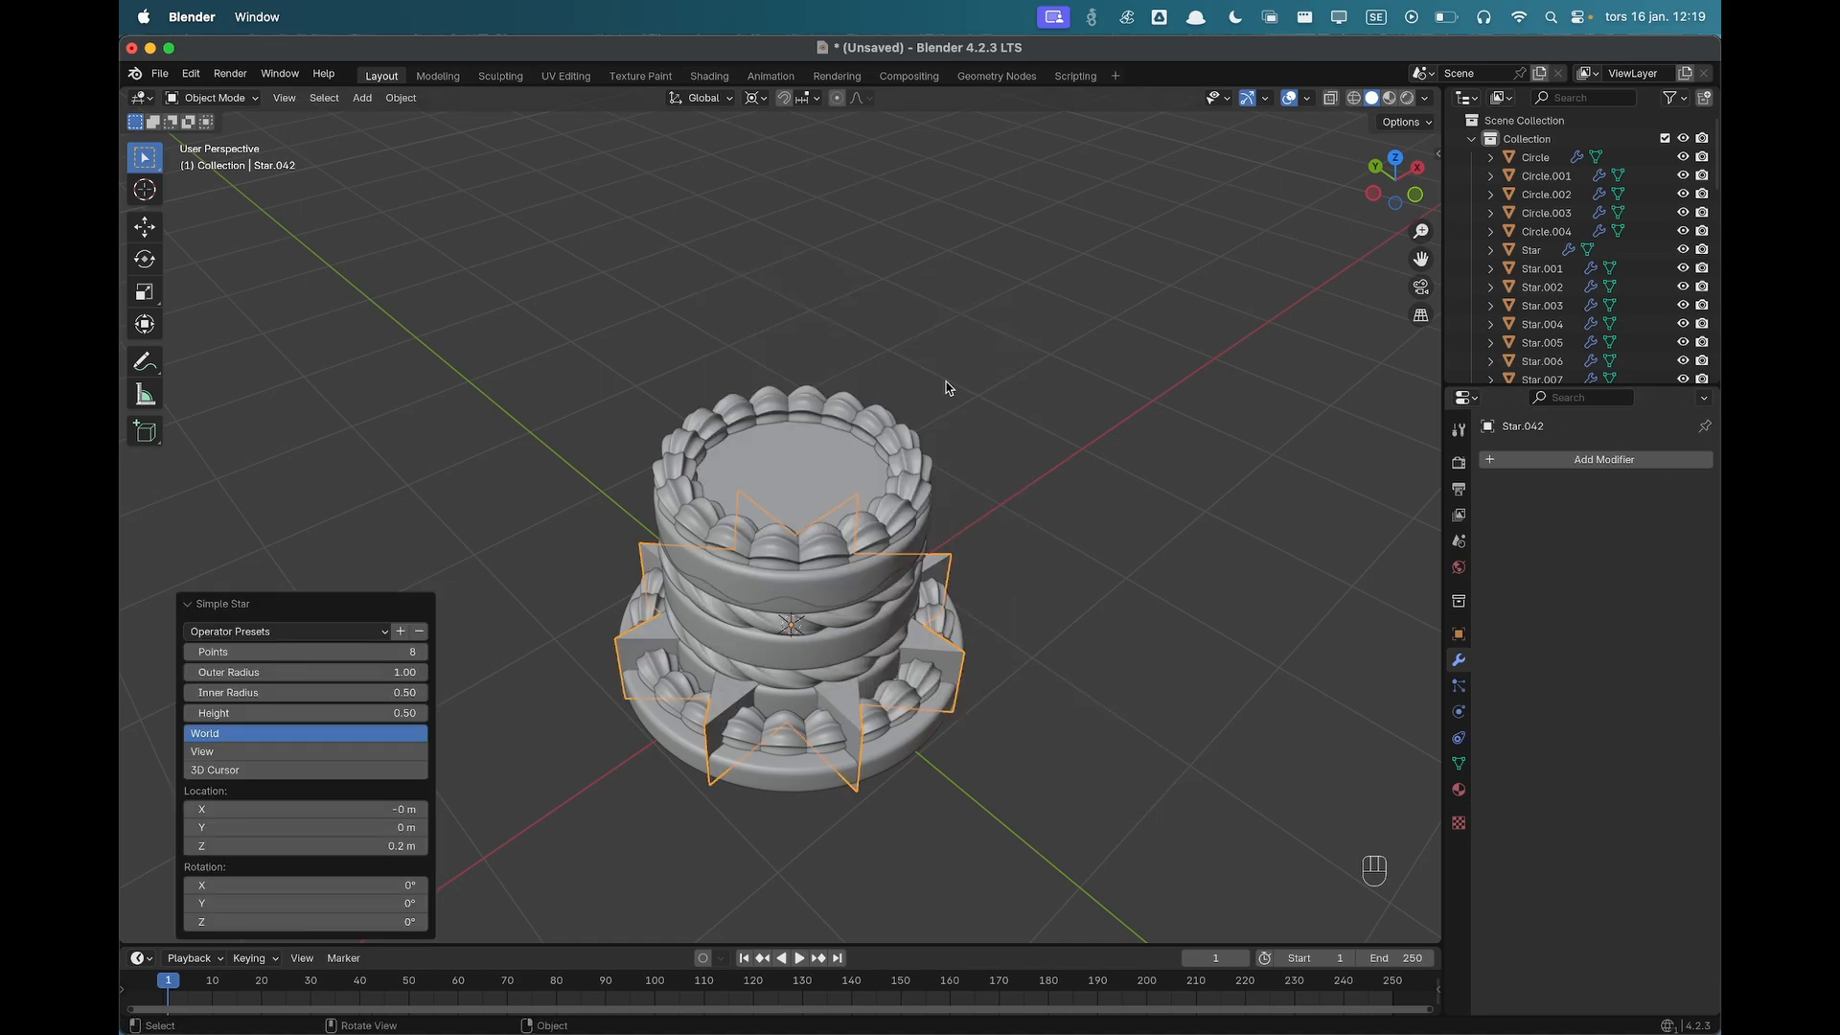
scroll(955, 450, "down", 1)
key("g")
key("z")
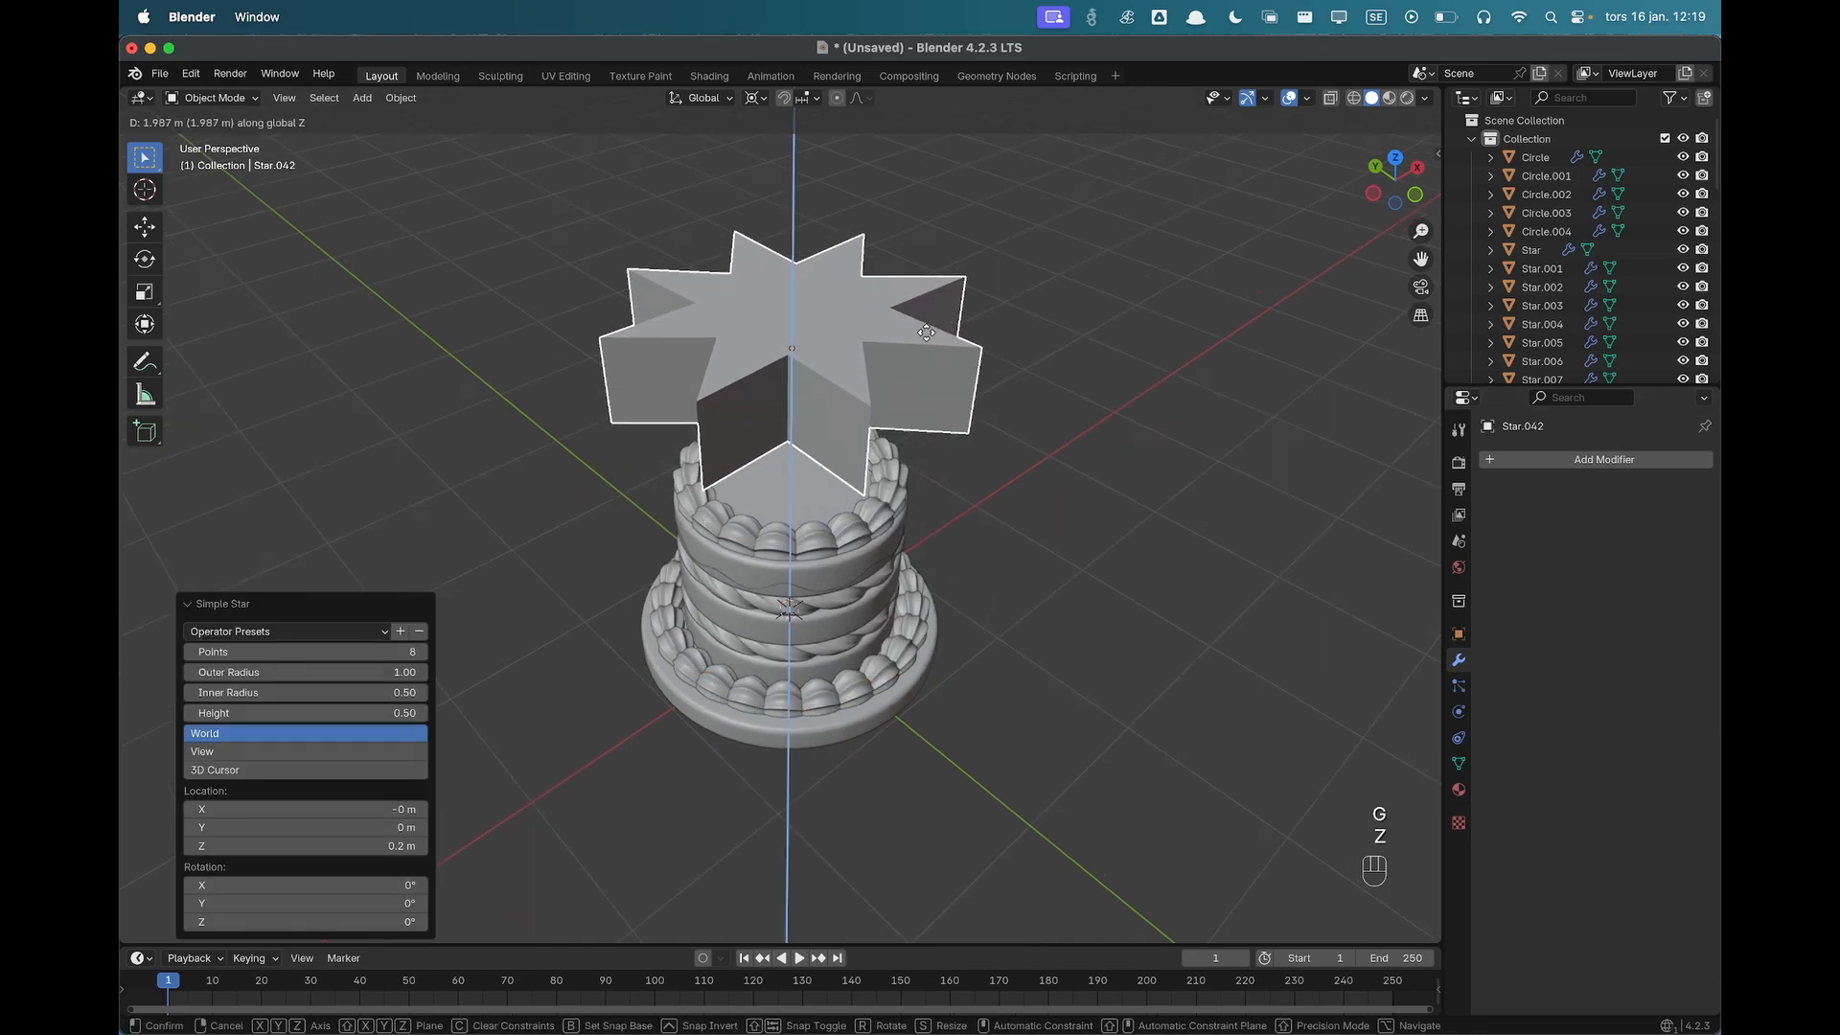
left_click(911, 361)
Scale the new star's whole mesh to about 0.78 in Edit Mode.
key("Tab")
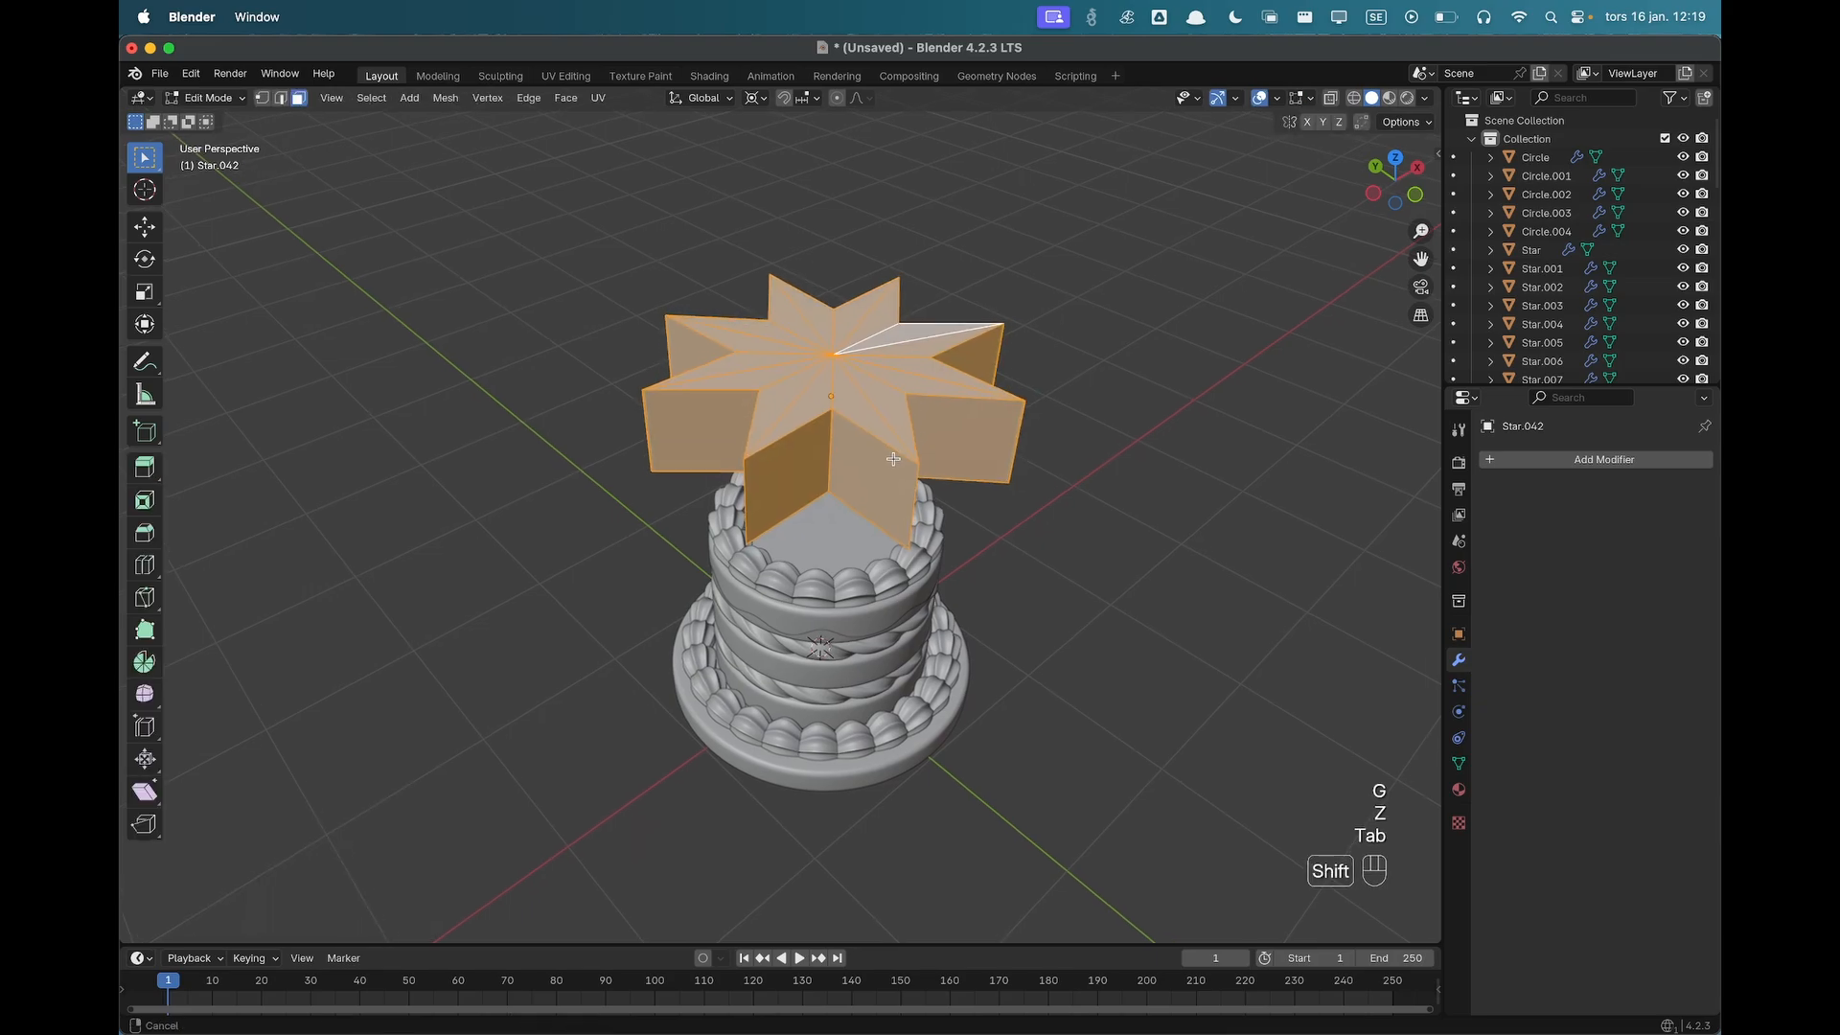
key("s")
left_click(1031, 377)
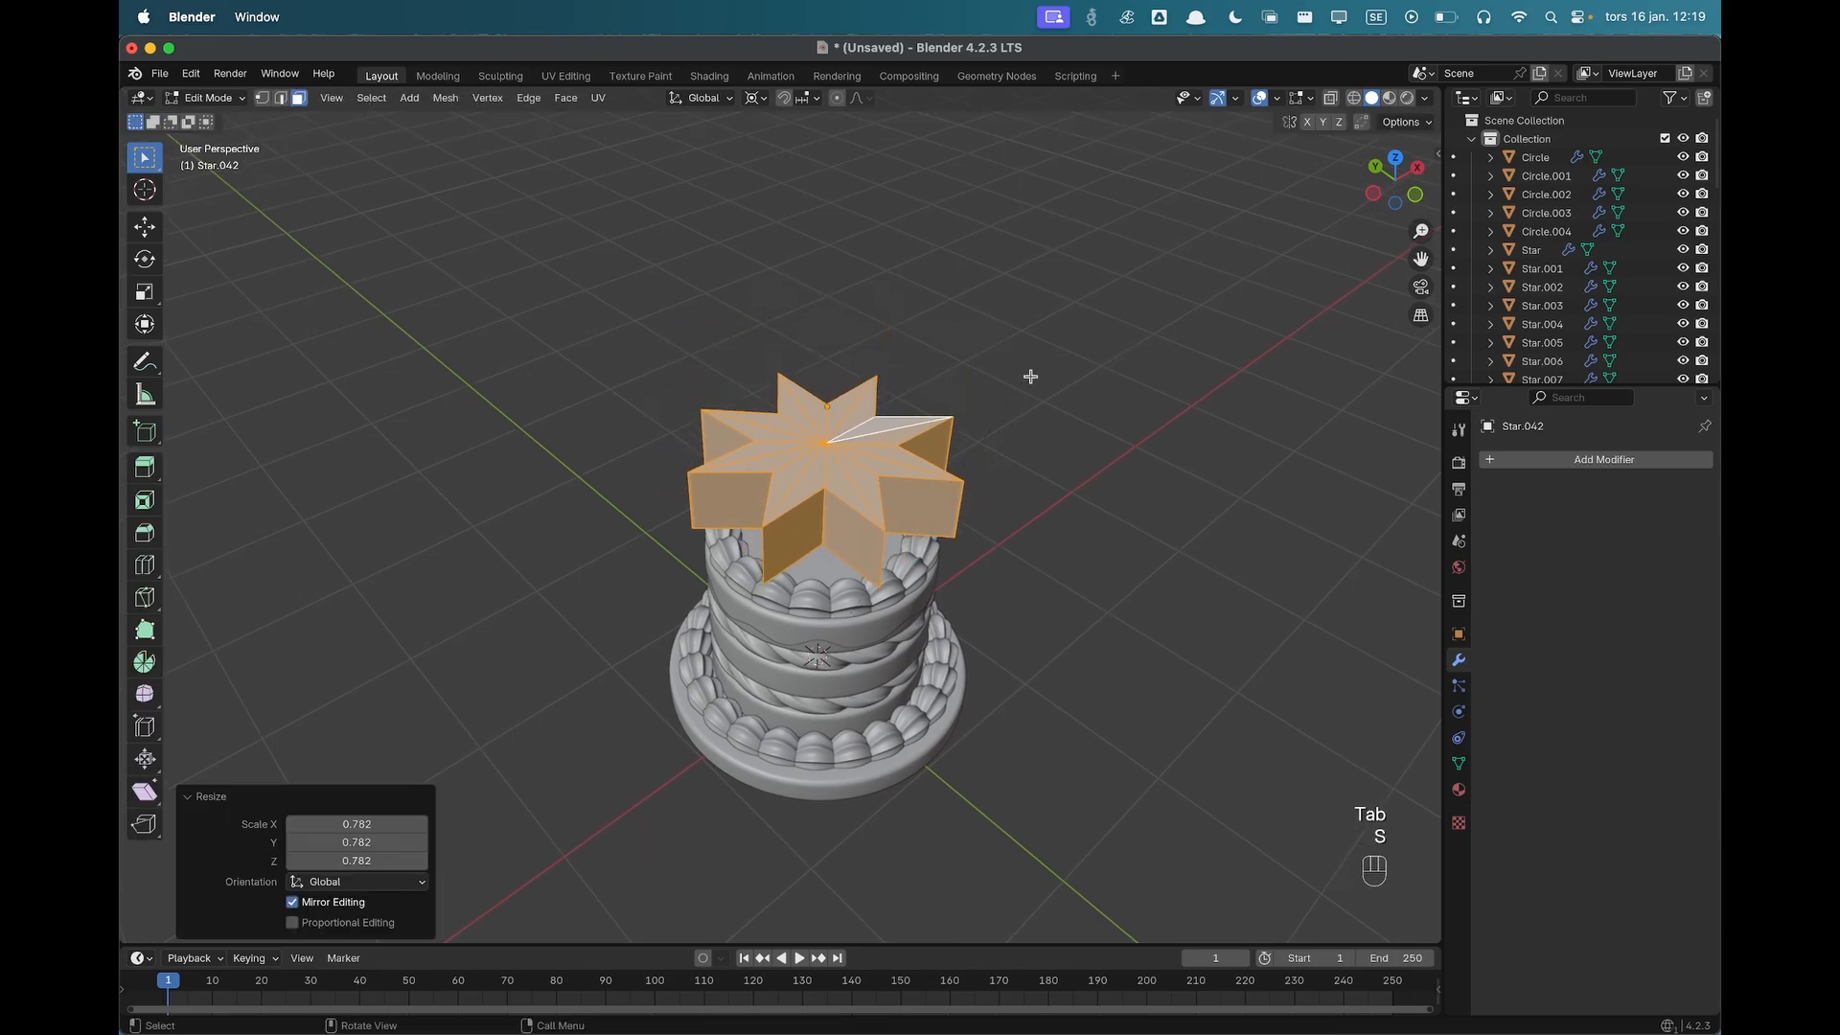
Set the pivot to Median Point, scale the star's mesh to about 0.585, and stretch it to roughly three times its height along Z.
key("period")
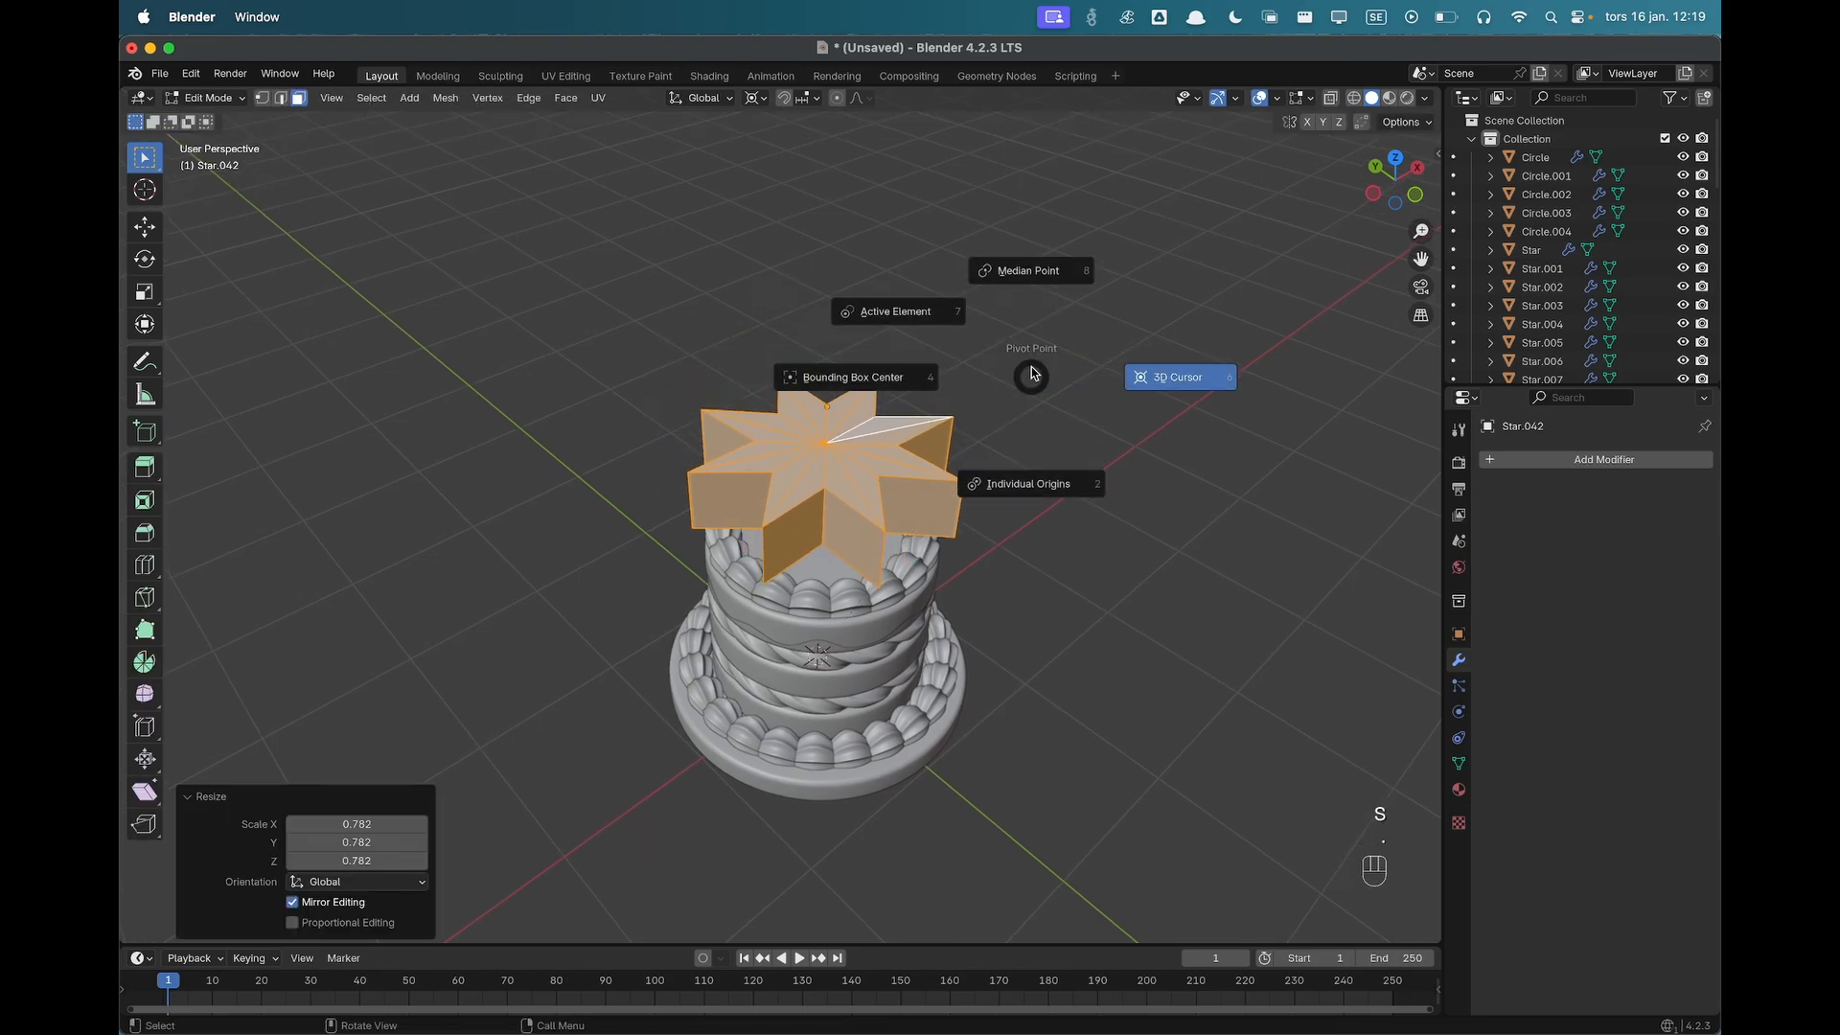
left_click(1032, 279)
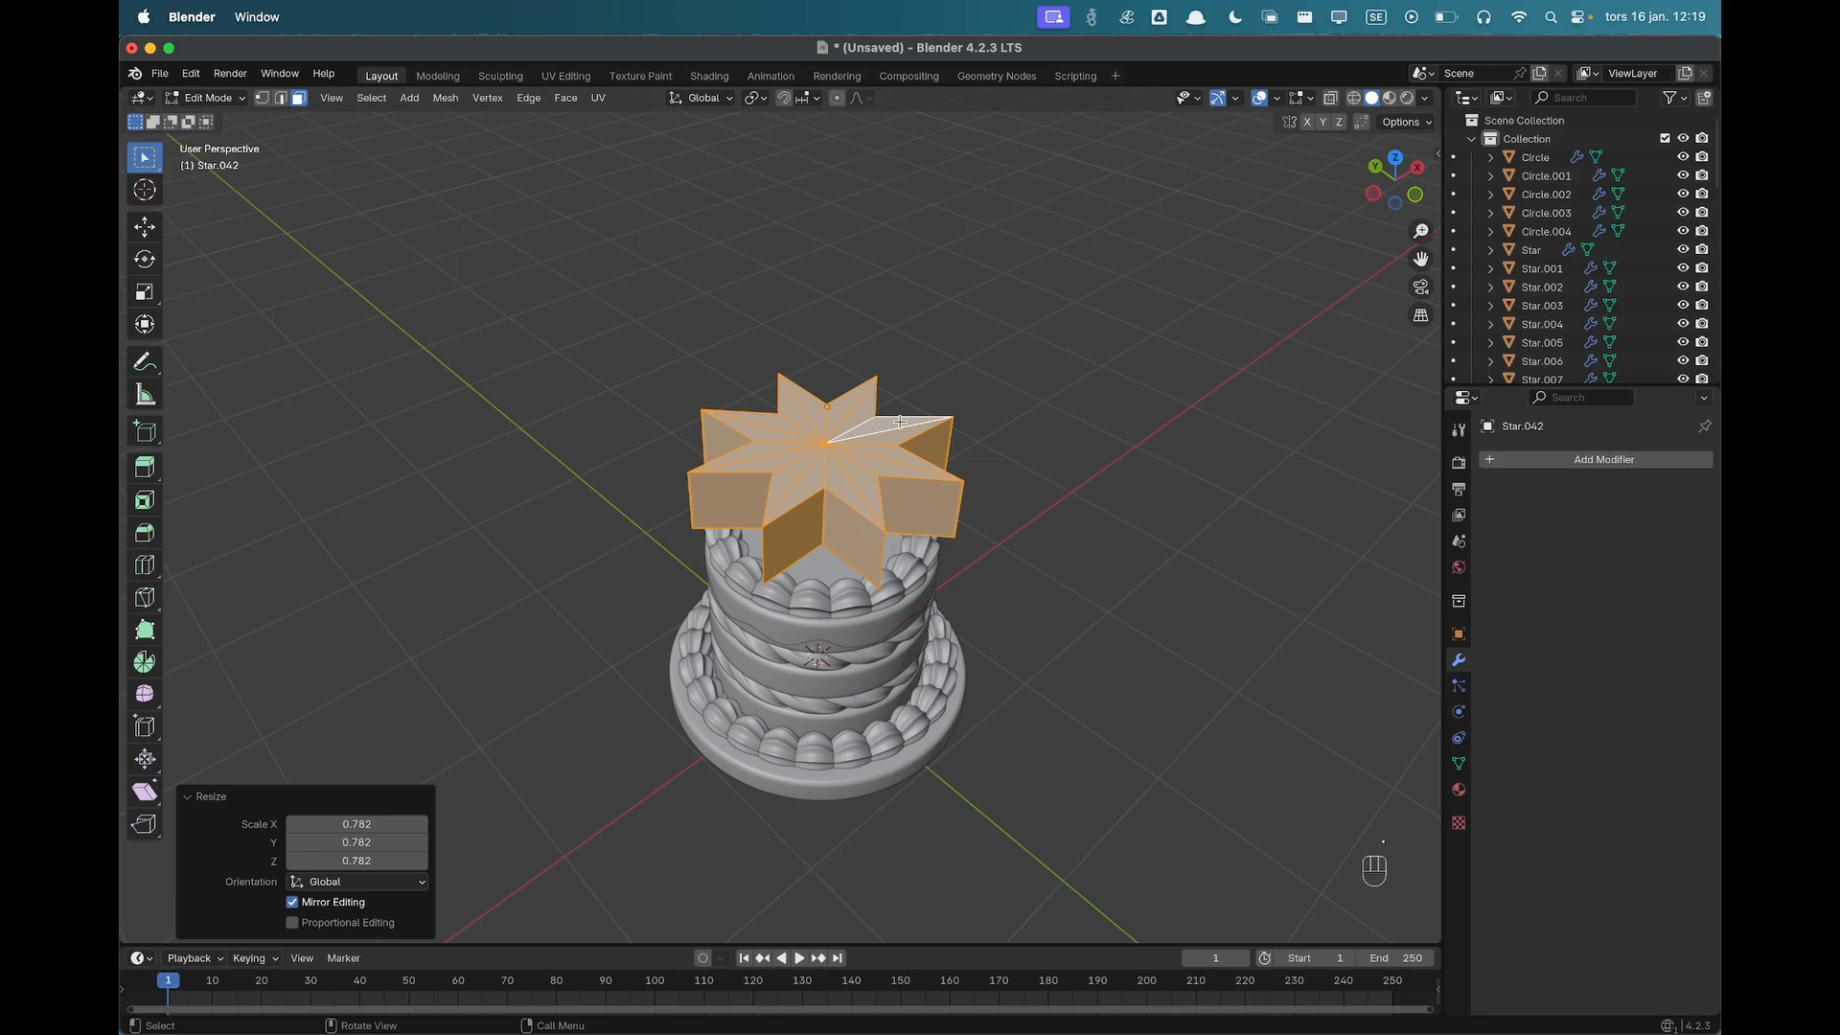
key("s")
left_click(867, 445)
key("s")
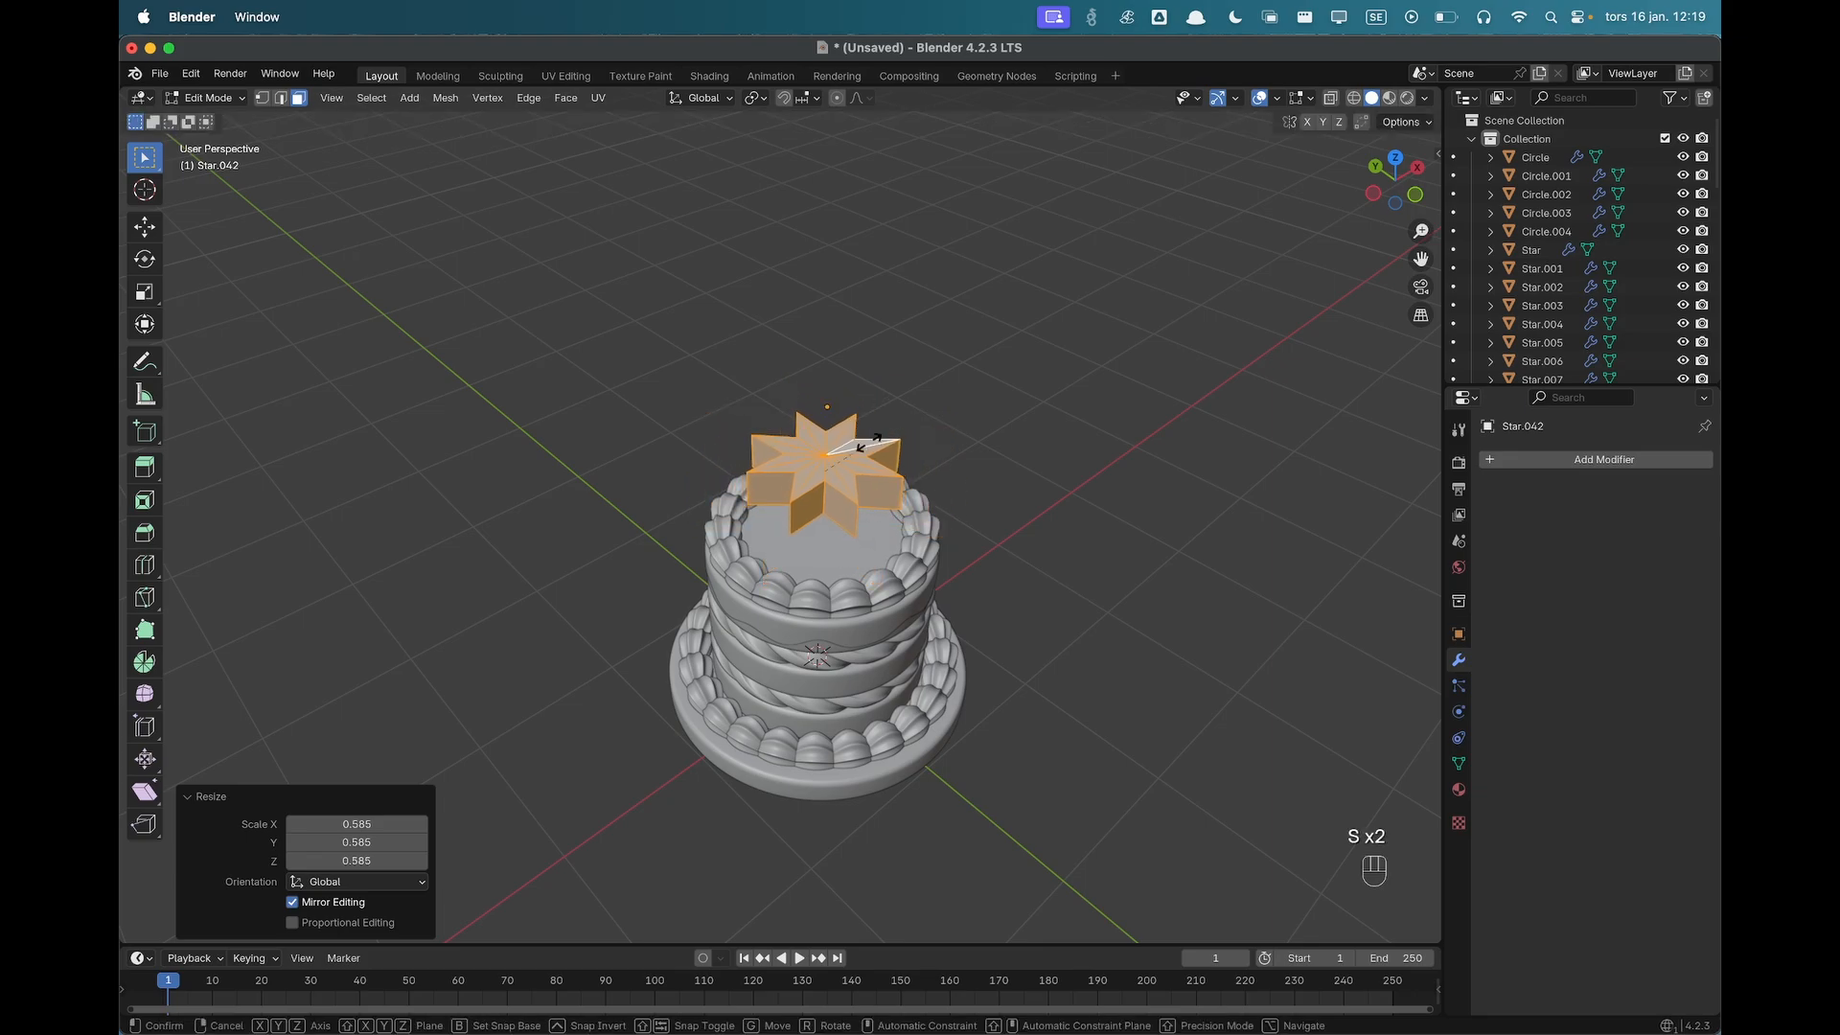
key("z")
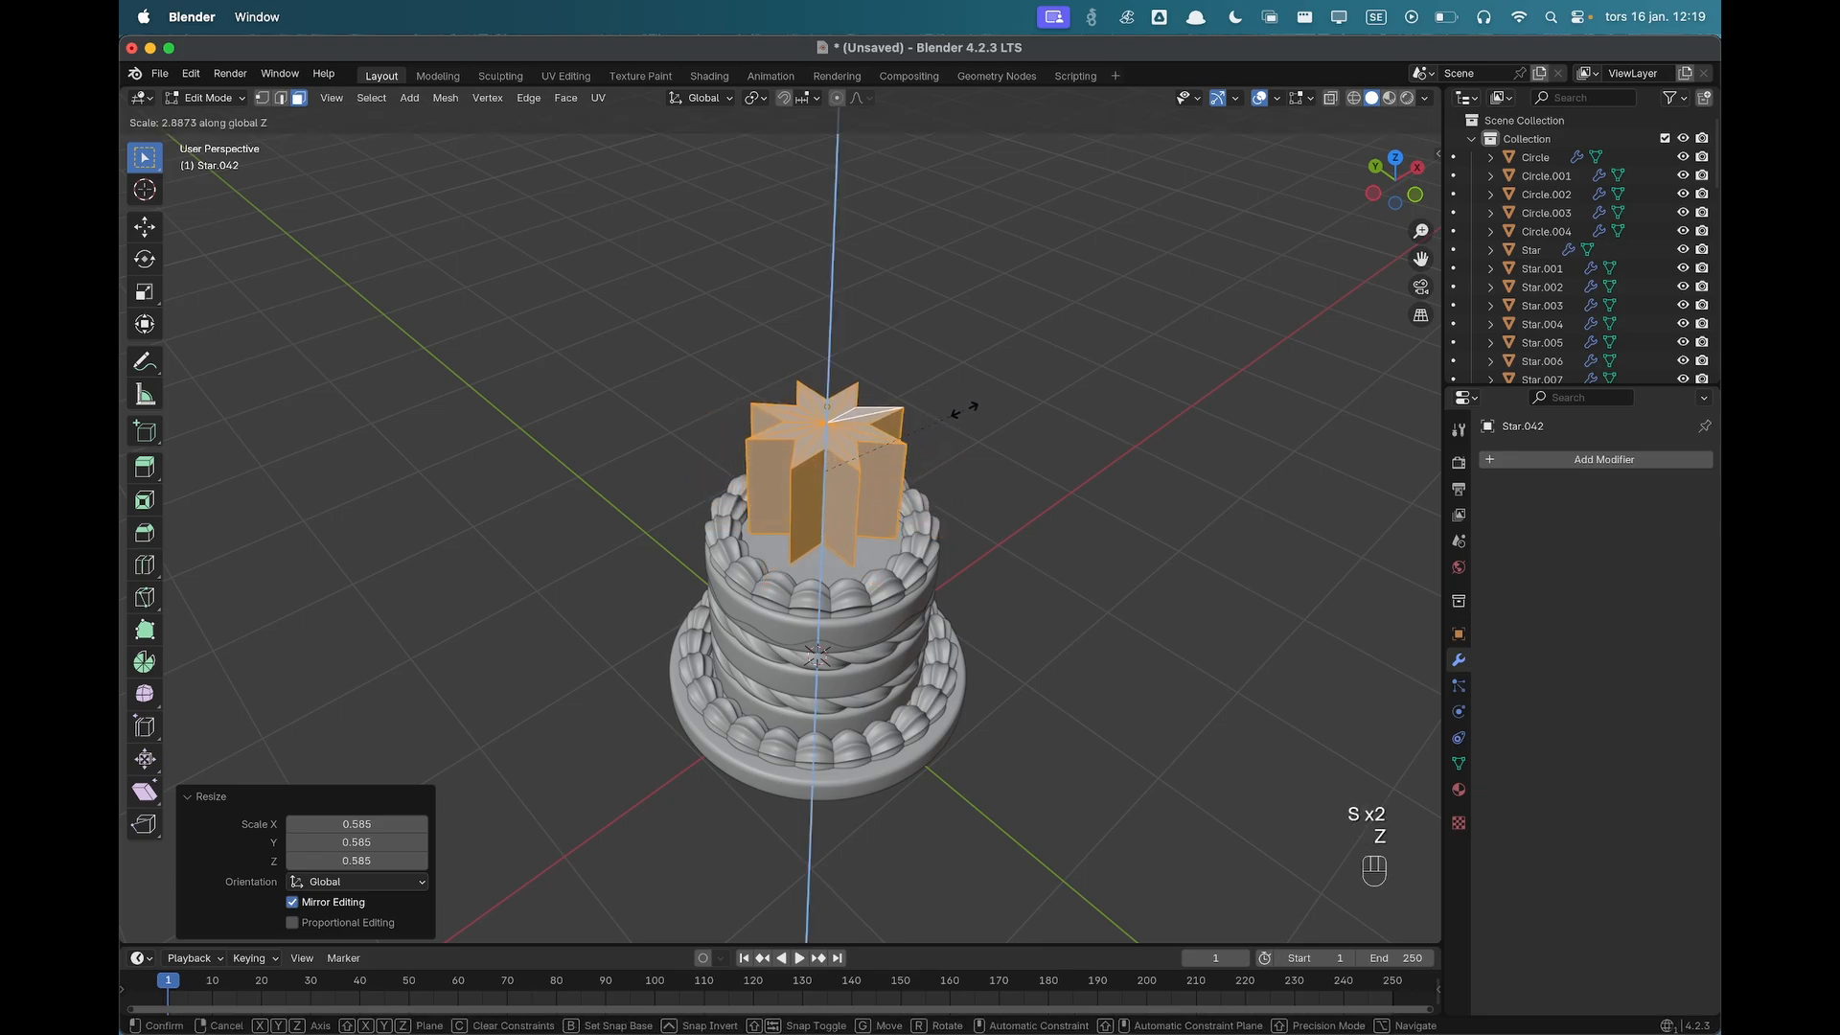
left_click(977, 404)
Return to Object Mode and raise the stretched star about 0.6 m along Z, clear of the cake.
key("Tab")
key("g")
key("z")
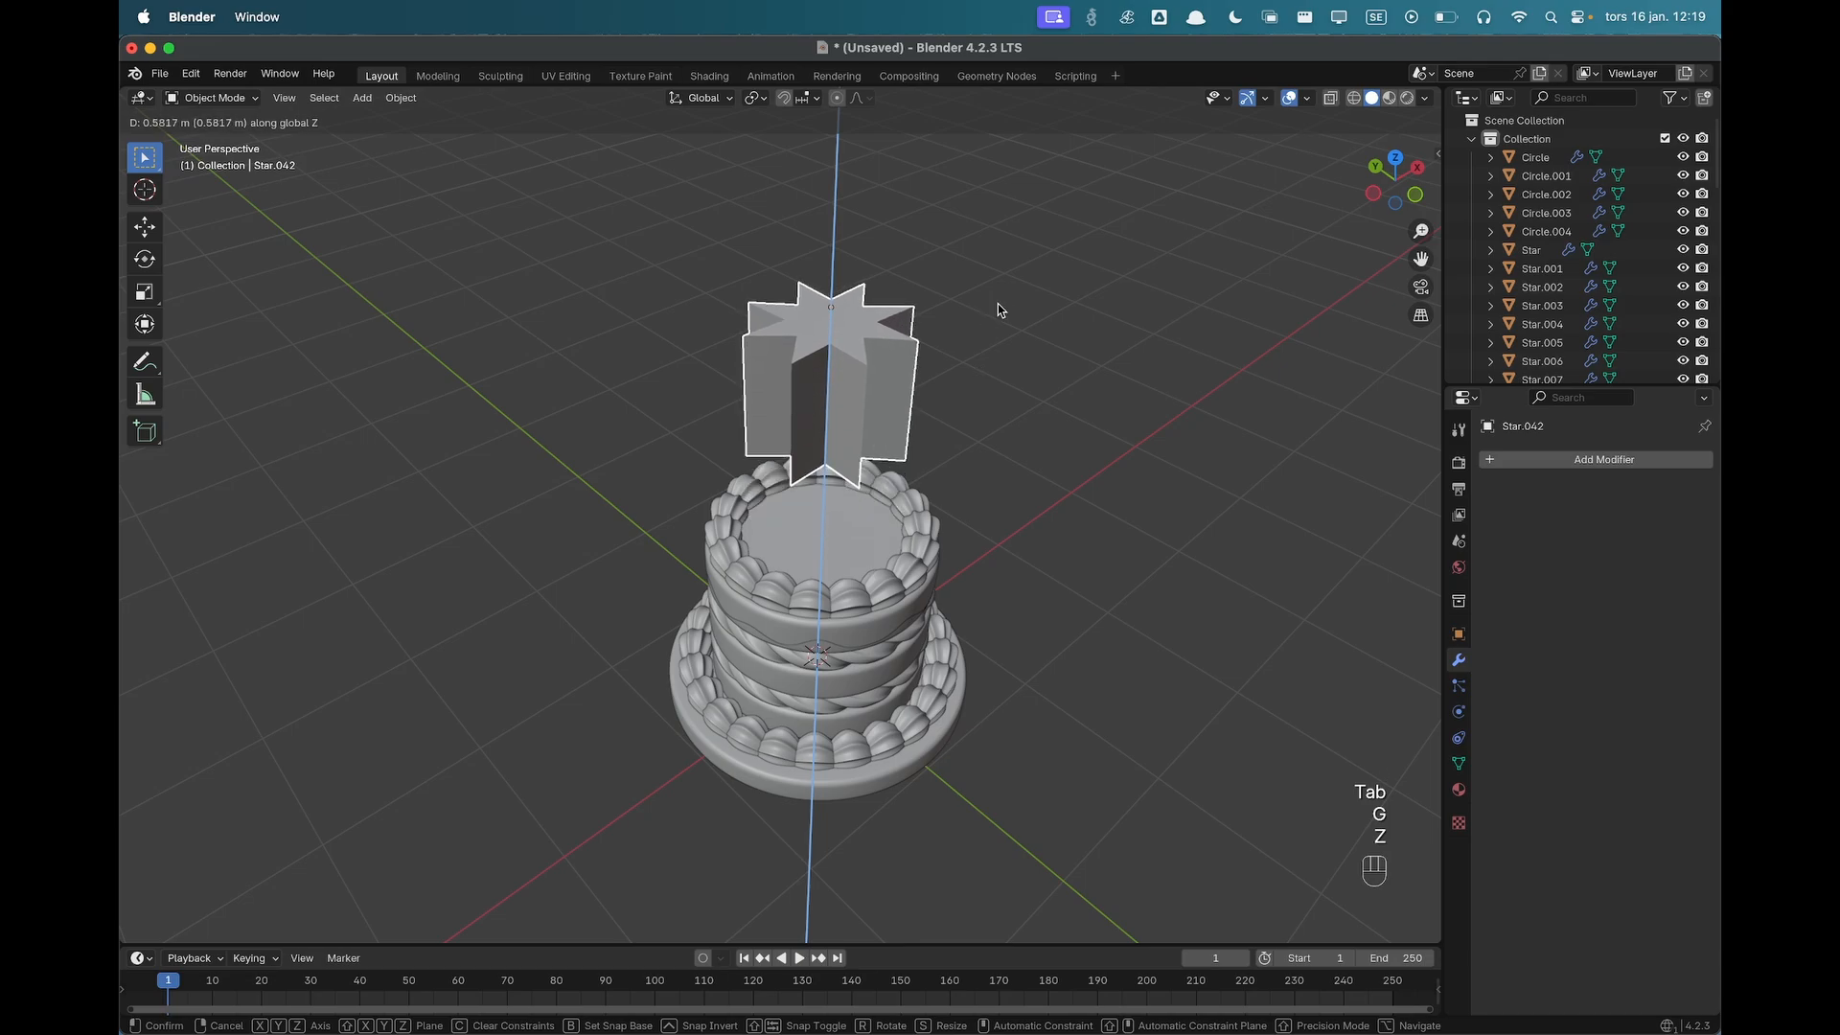
left_click(978, 303)
In Edit Mode, select the star's top faces and scale them to about 0.037, tapering the shape to a point.
key("Tab")
scroll(977, 384, "up", 3)
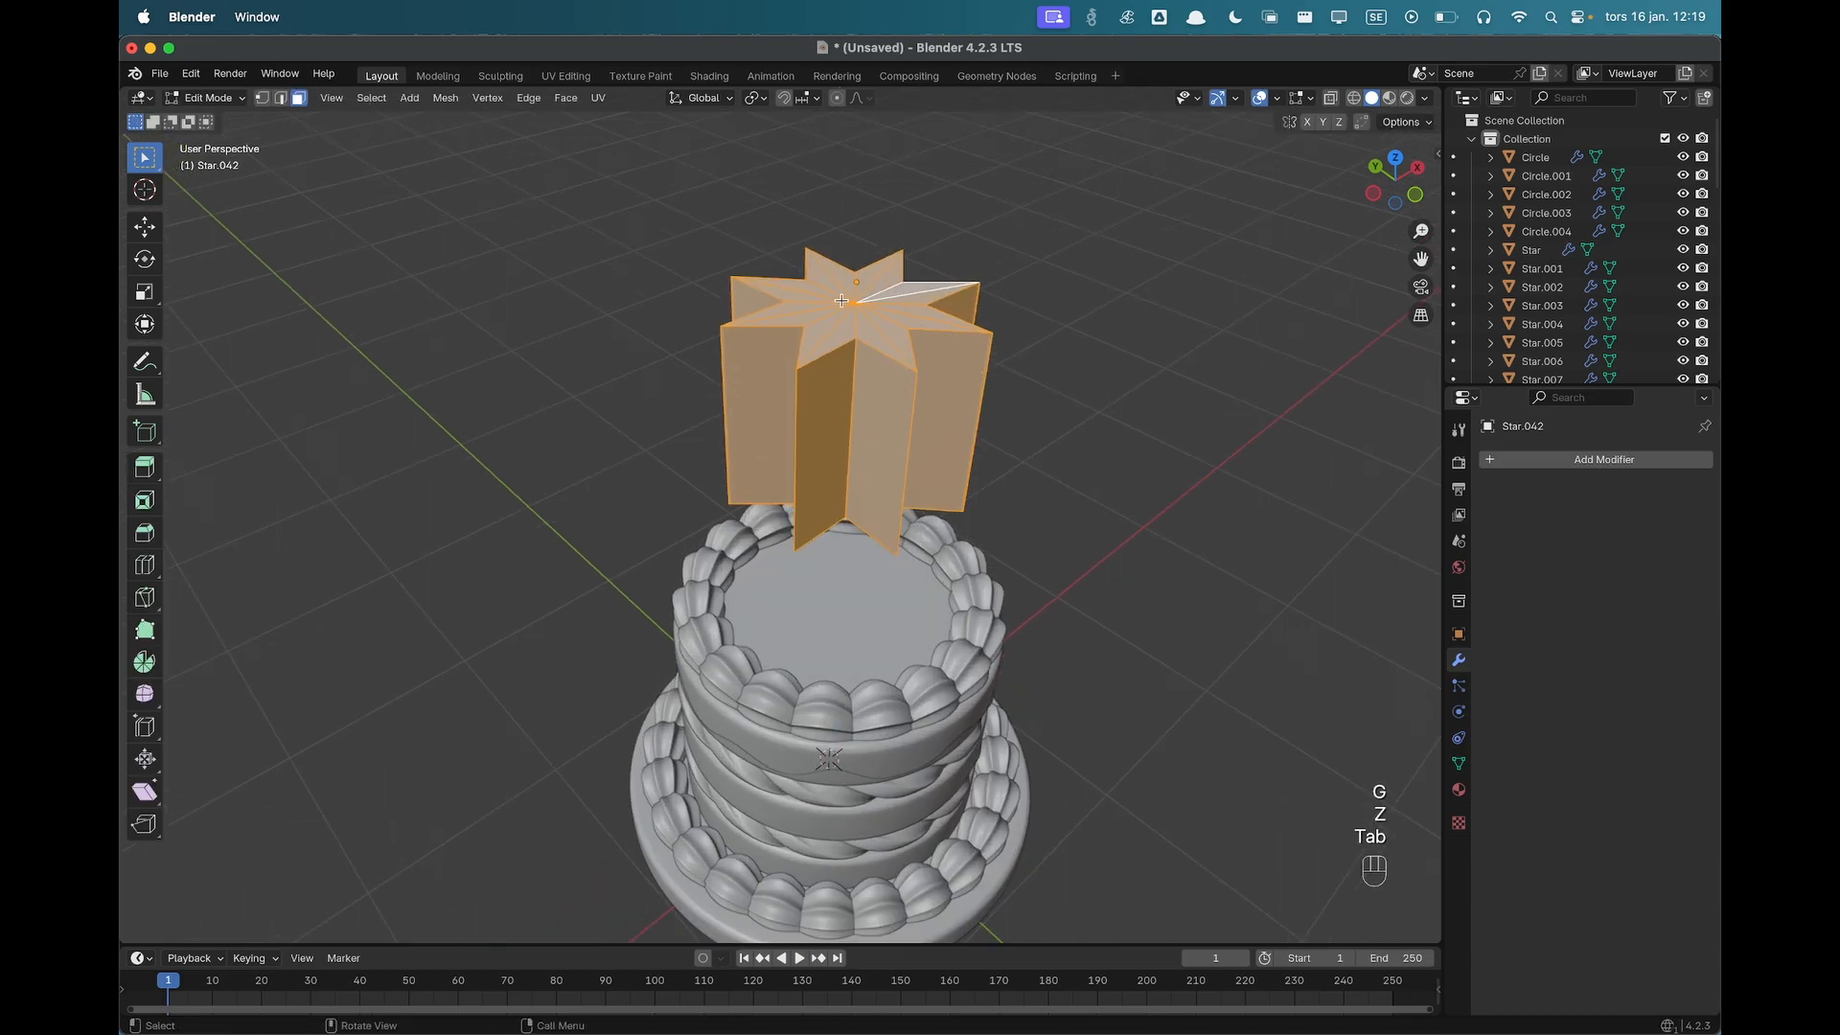
left_click(841, 301)
key("s")
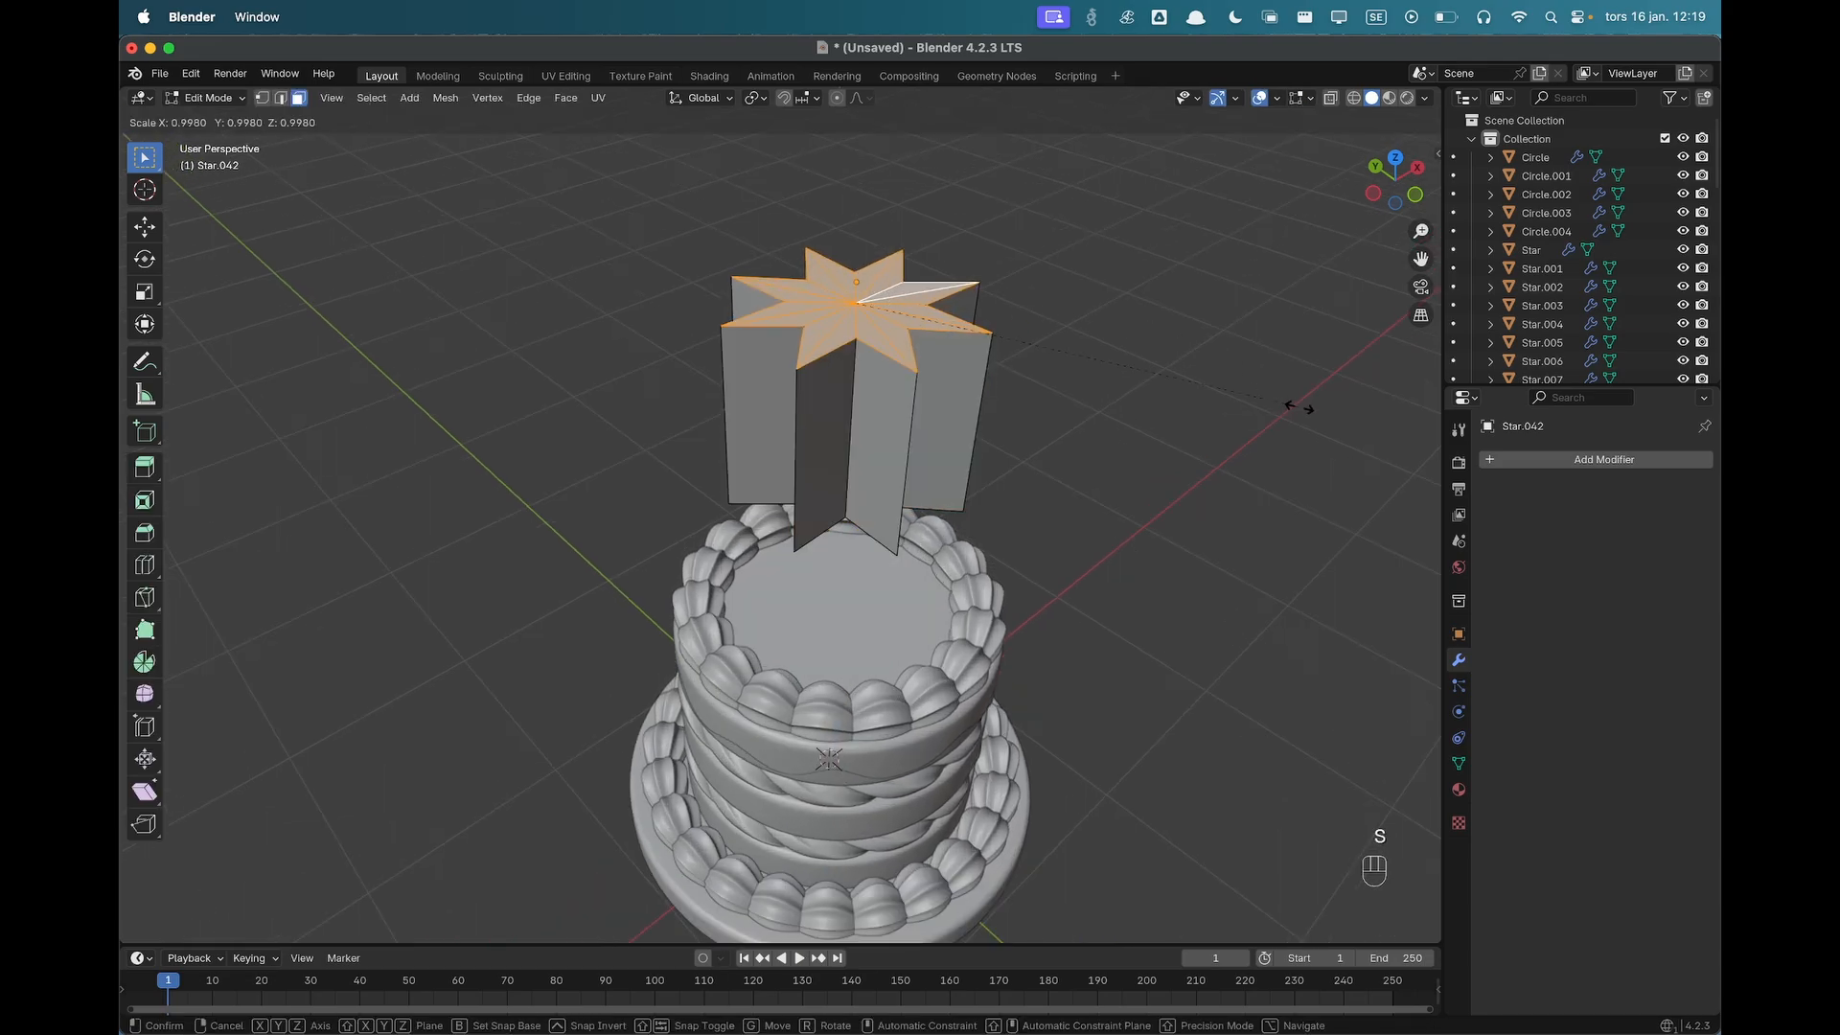
left_click(870, 300)
Add three evenly spaced horizontal loop cuts around the tapered star without sliding them.
middle_click_drag(1077, 380, 1039, 435)
key("super+r")
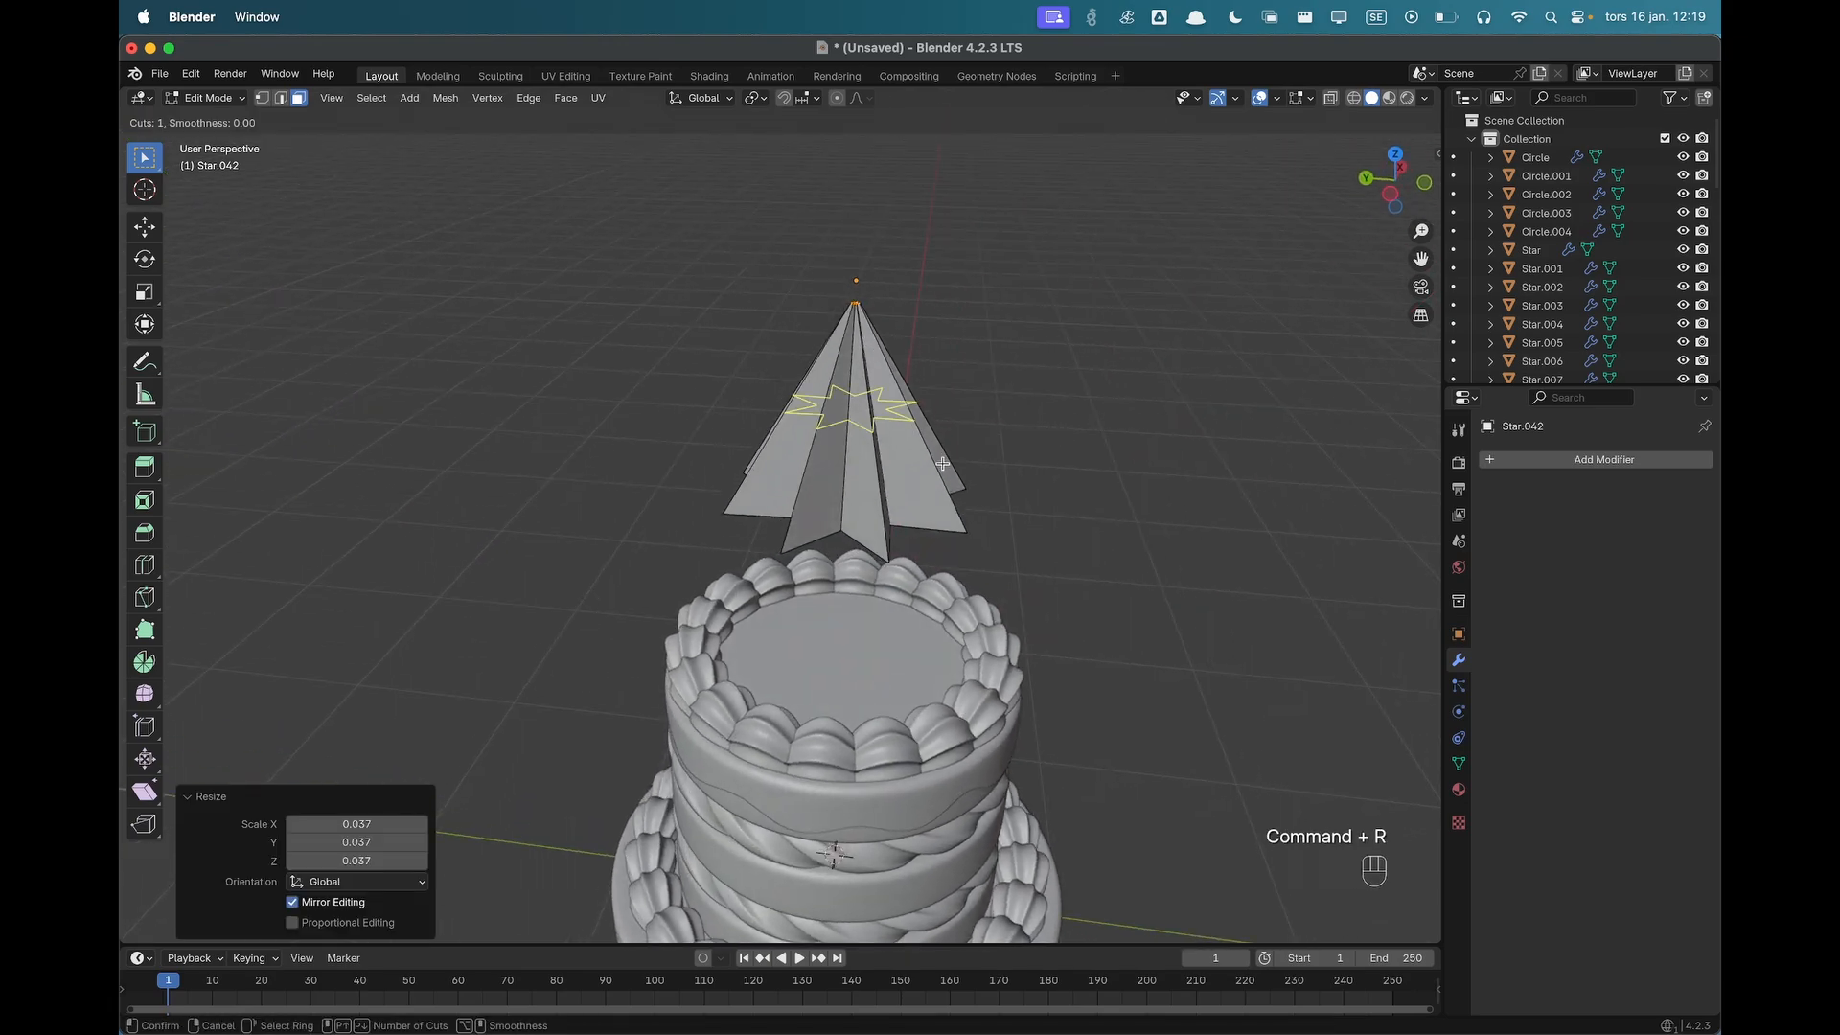
scroll(943, 464, "up", 2)
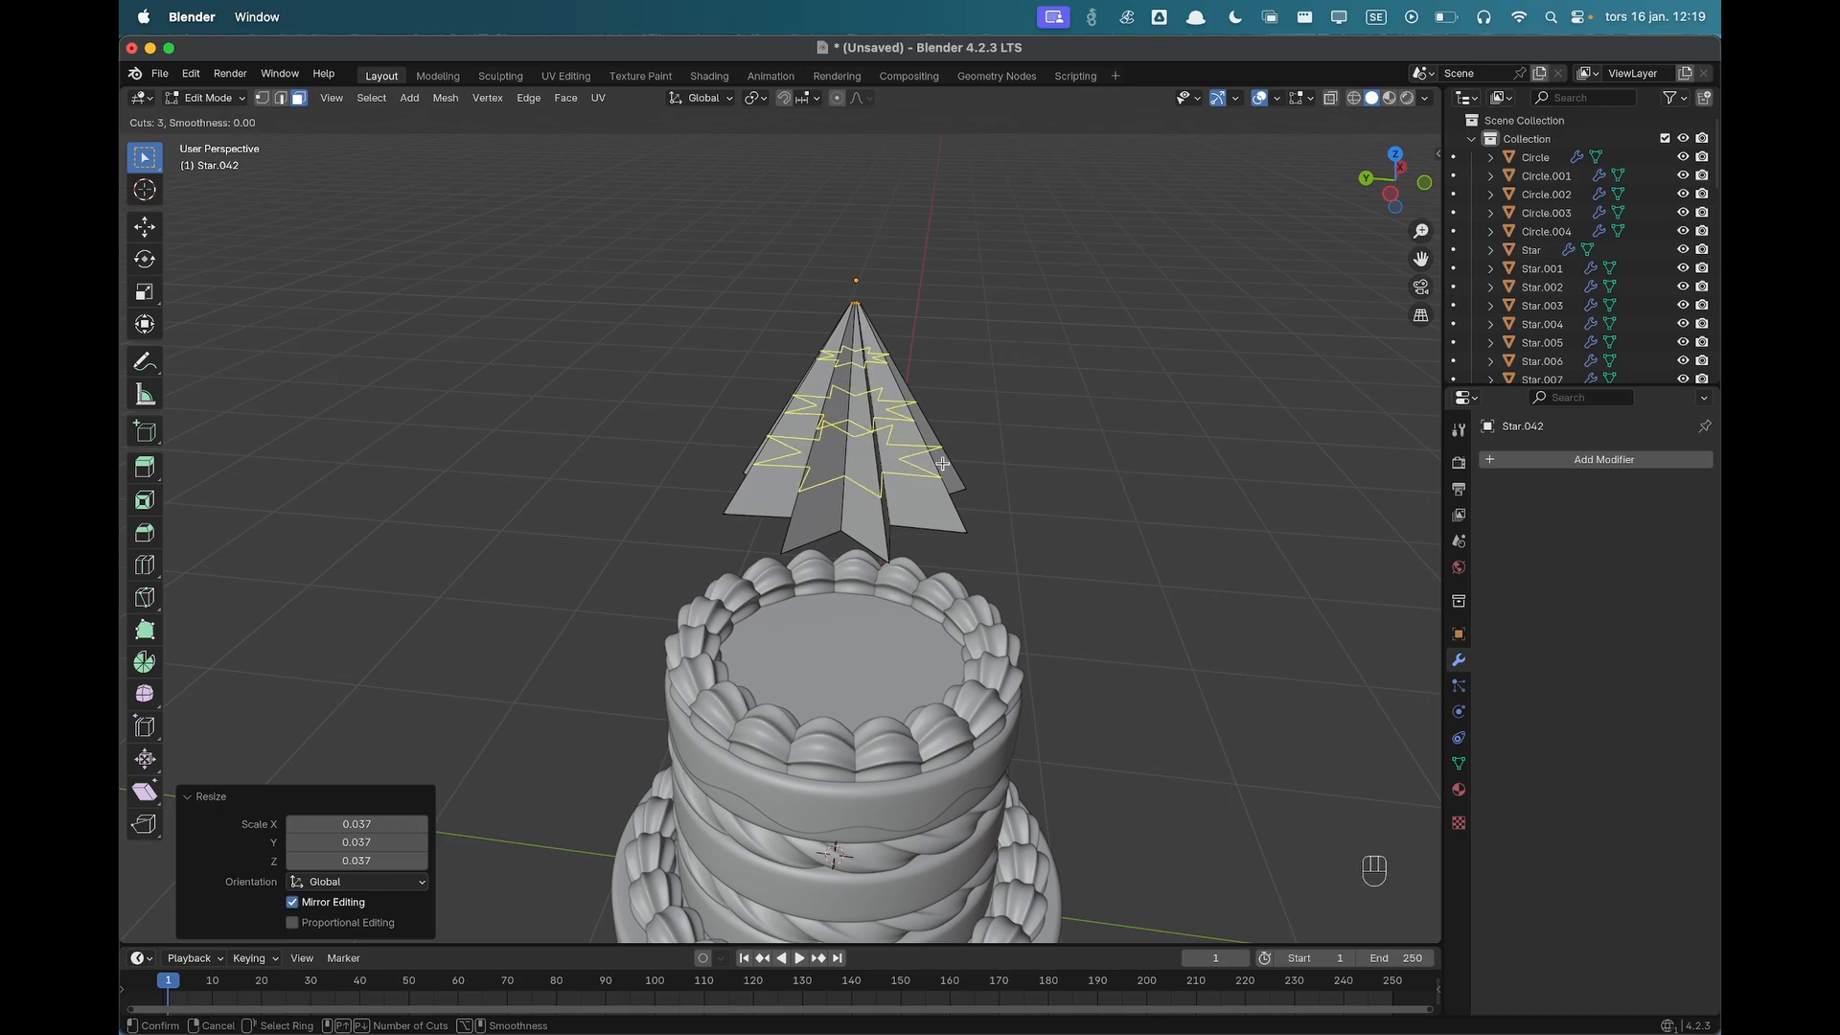
scroll(943, 464, "up", 2)
scroll(943, 463, "down", 2)
left_click(943, 464)
right_click(943, 464)
In face selection mode, select all the small star faces at the tip and enable proportional editing.
middle_click_drag(961, 327, 924, 370, "shift")
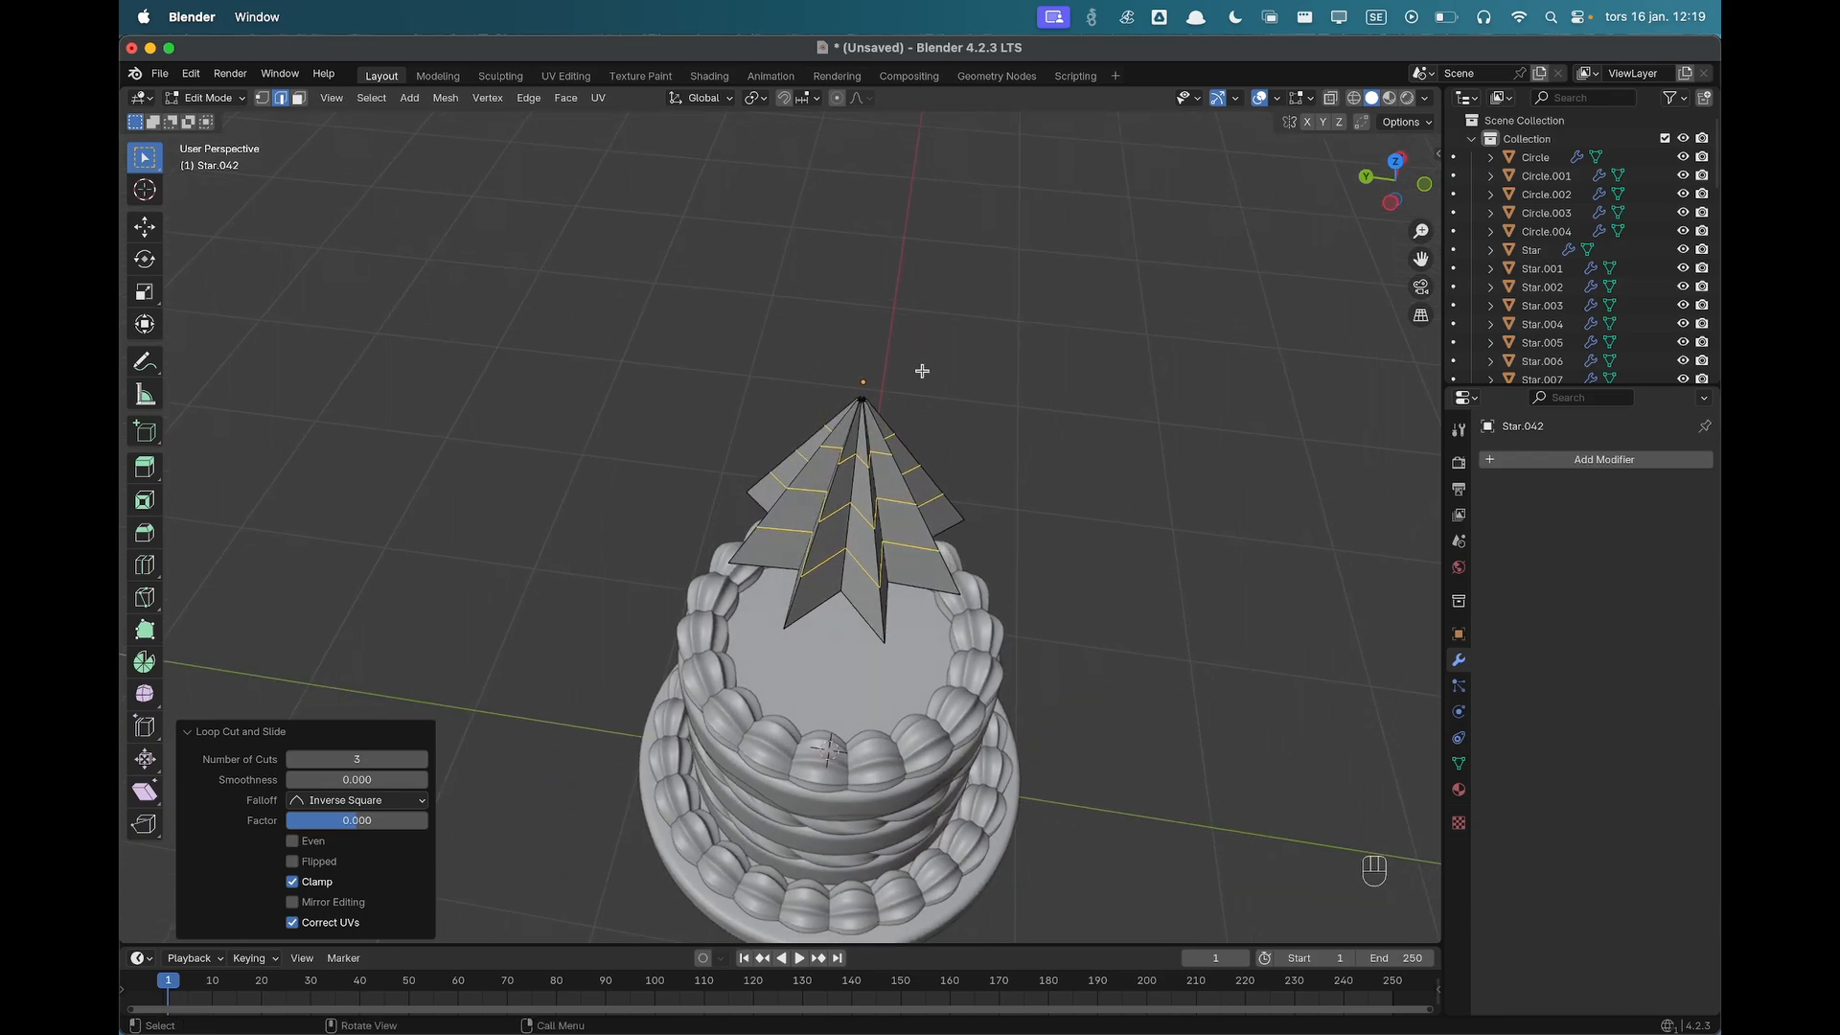
scroll(924, 370, "up", 5)
middle_click_drag(1001, 321, 855, 495, "shift")
scroll(855, 495, "up", 3)
key("3")
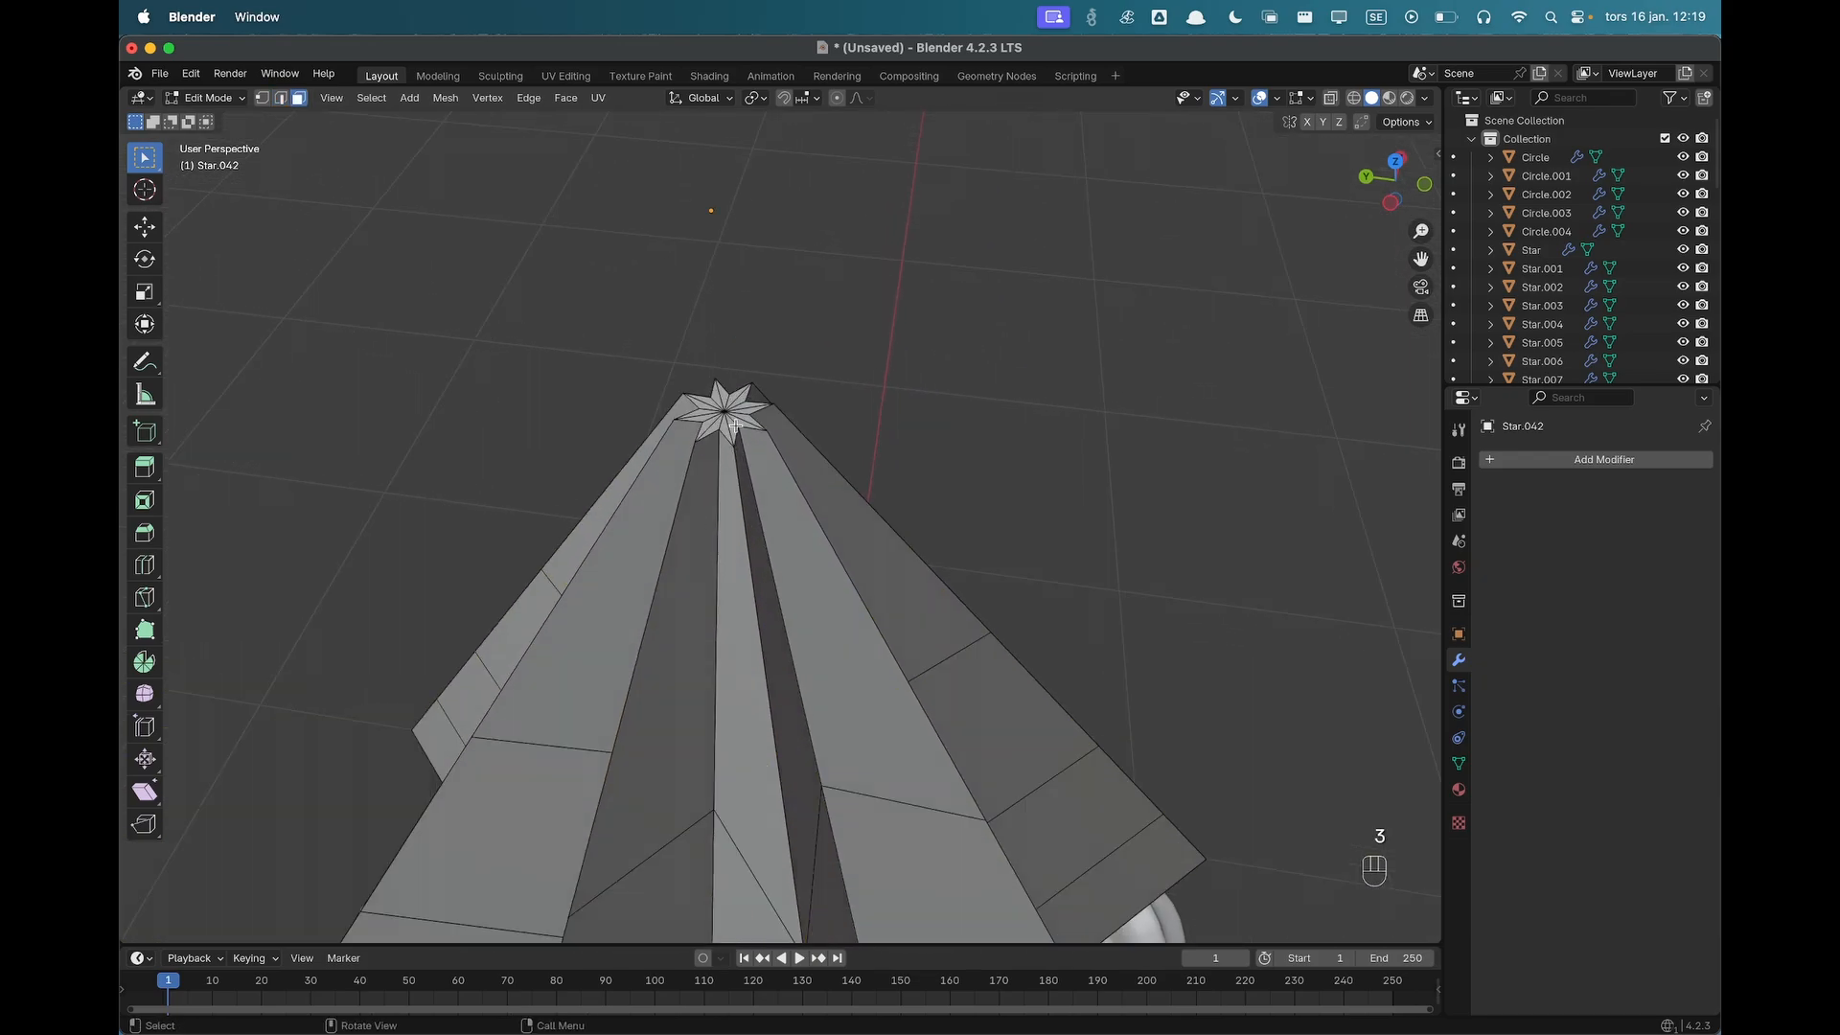
left_click_drag(713, 404, 736, 421)
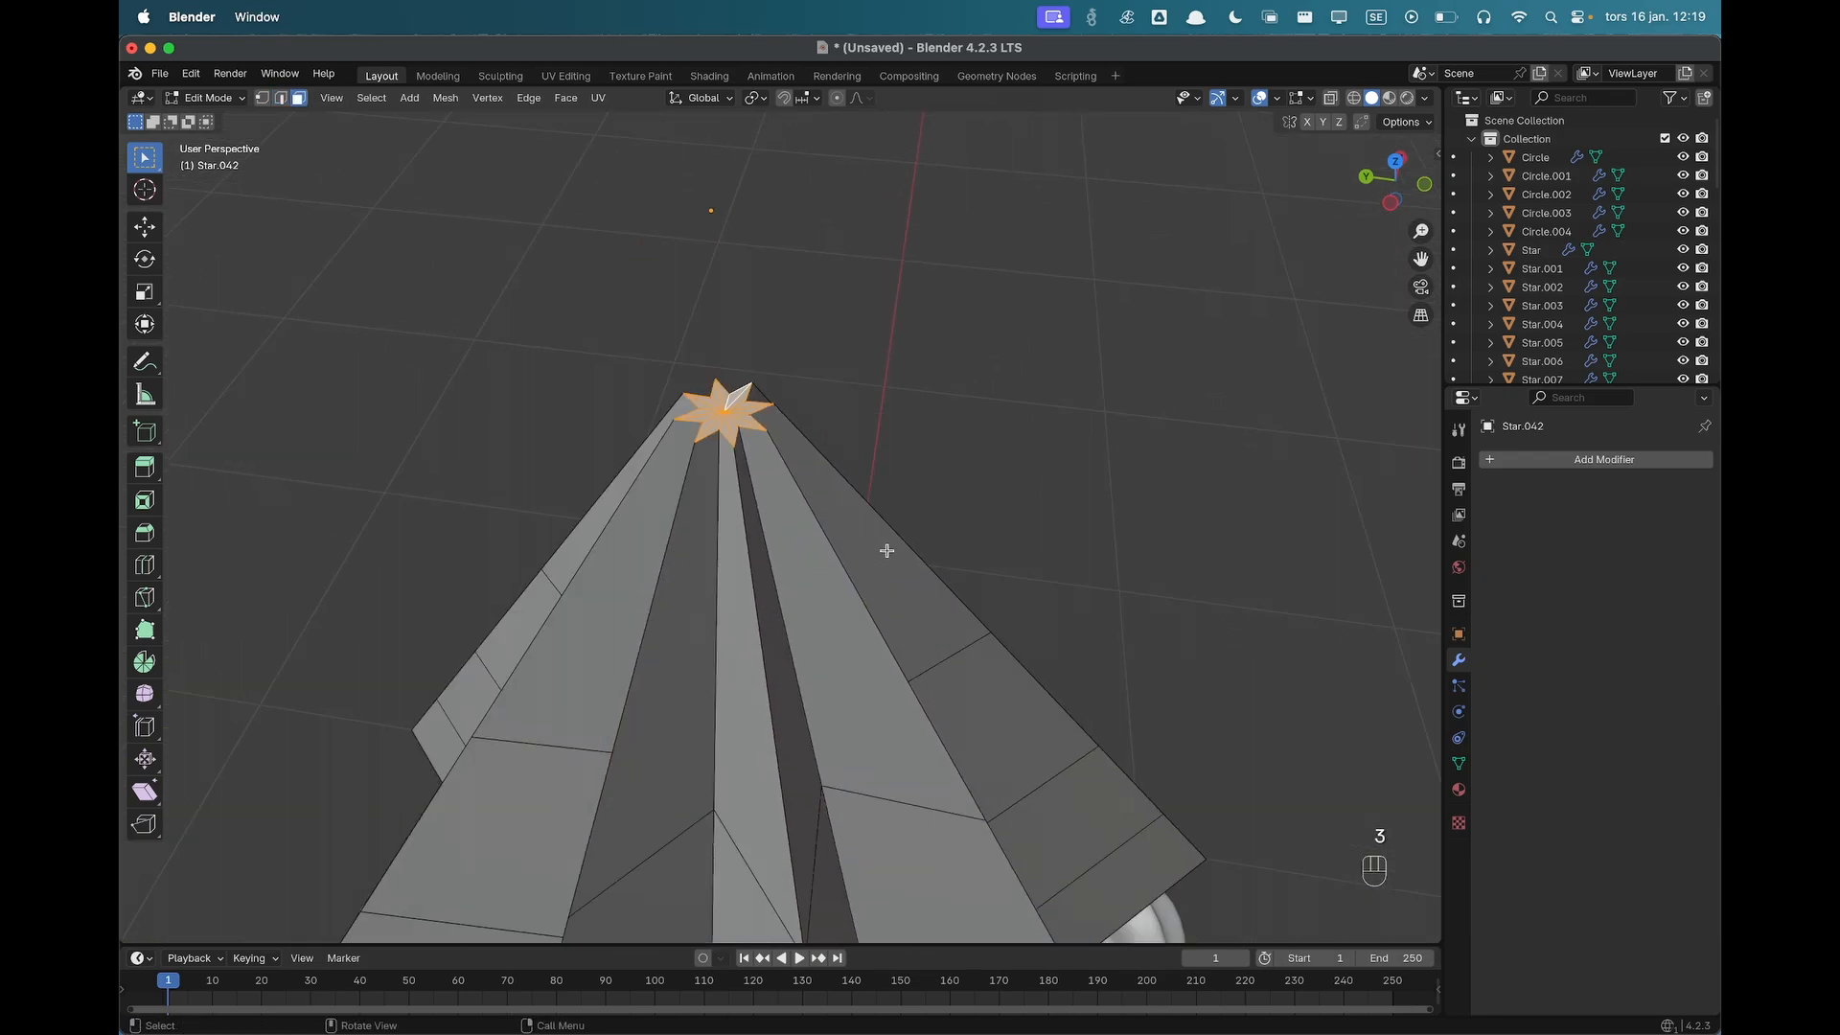
scroll(886, 550, "down", 6)
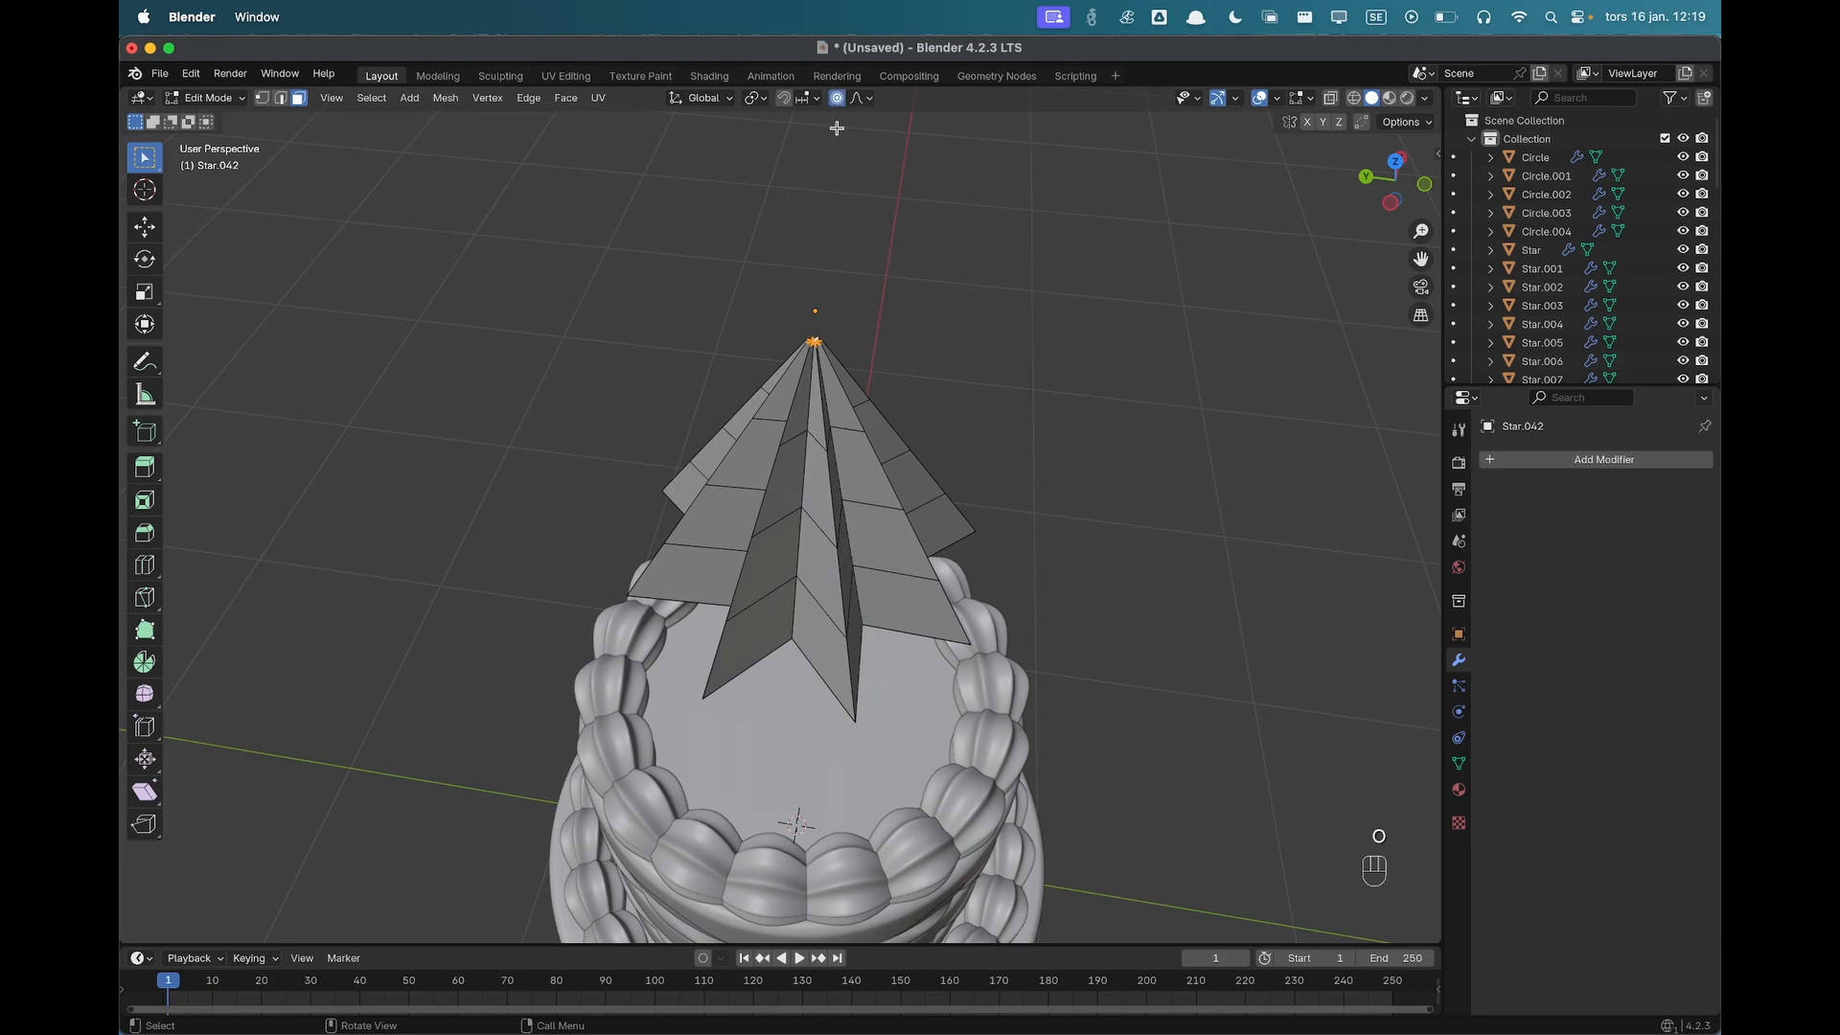
scroll(875, 363, "down", 1)
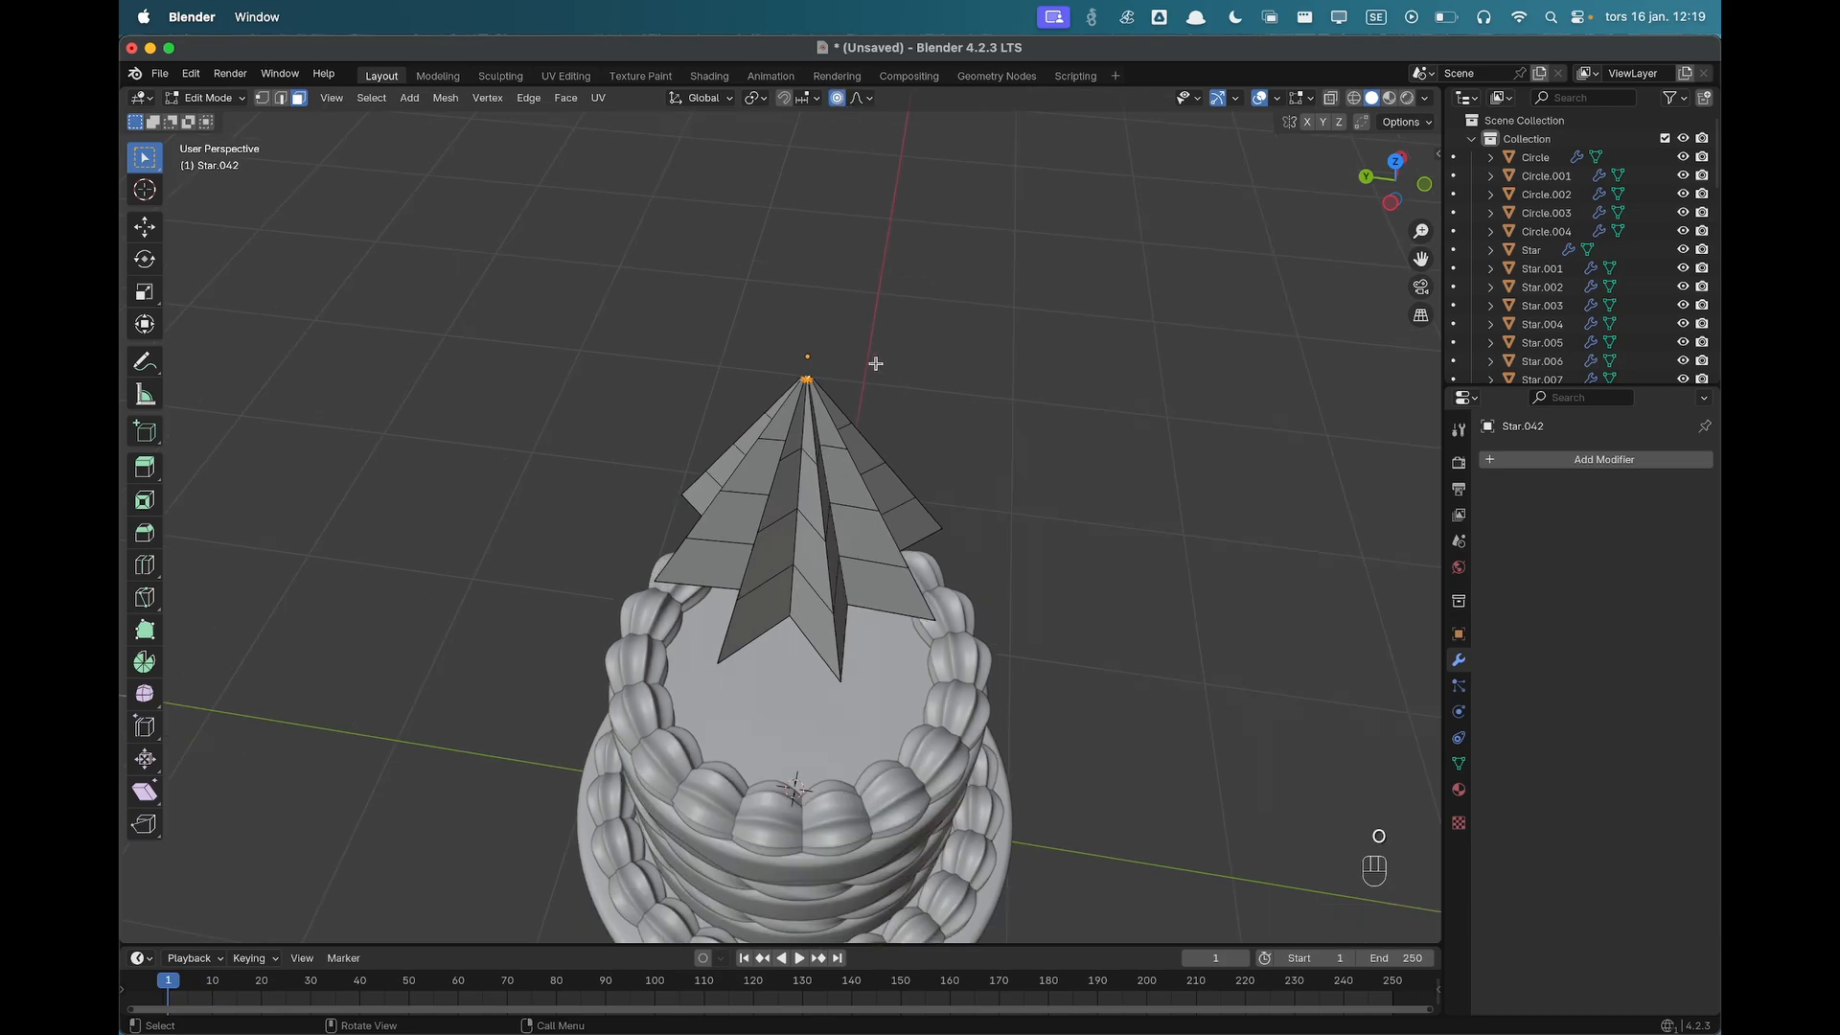
key("r")
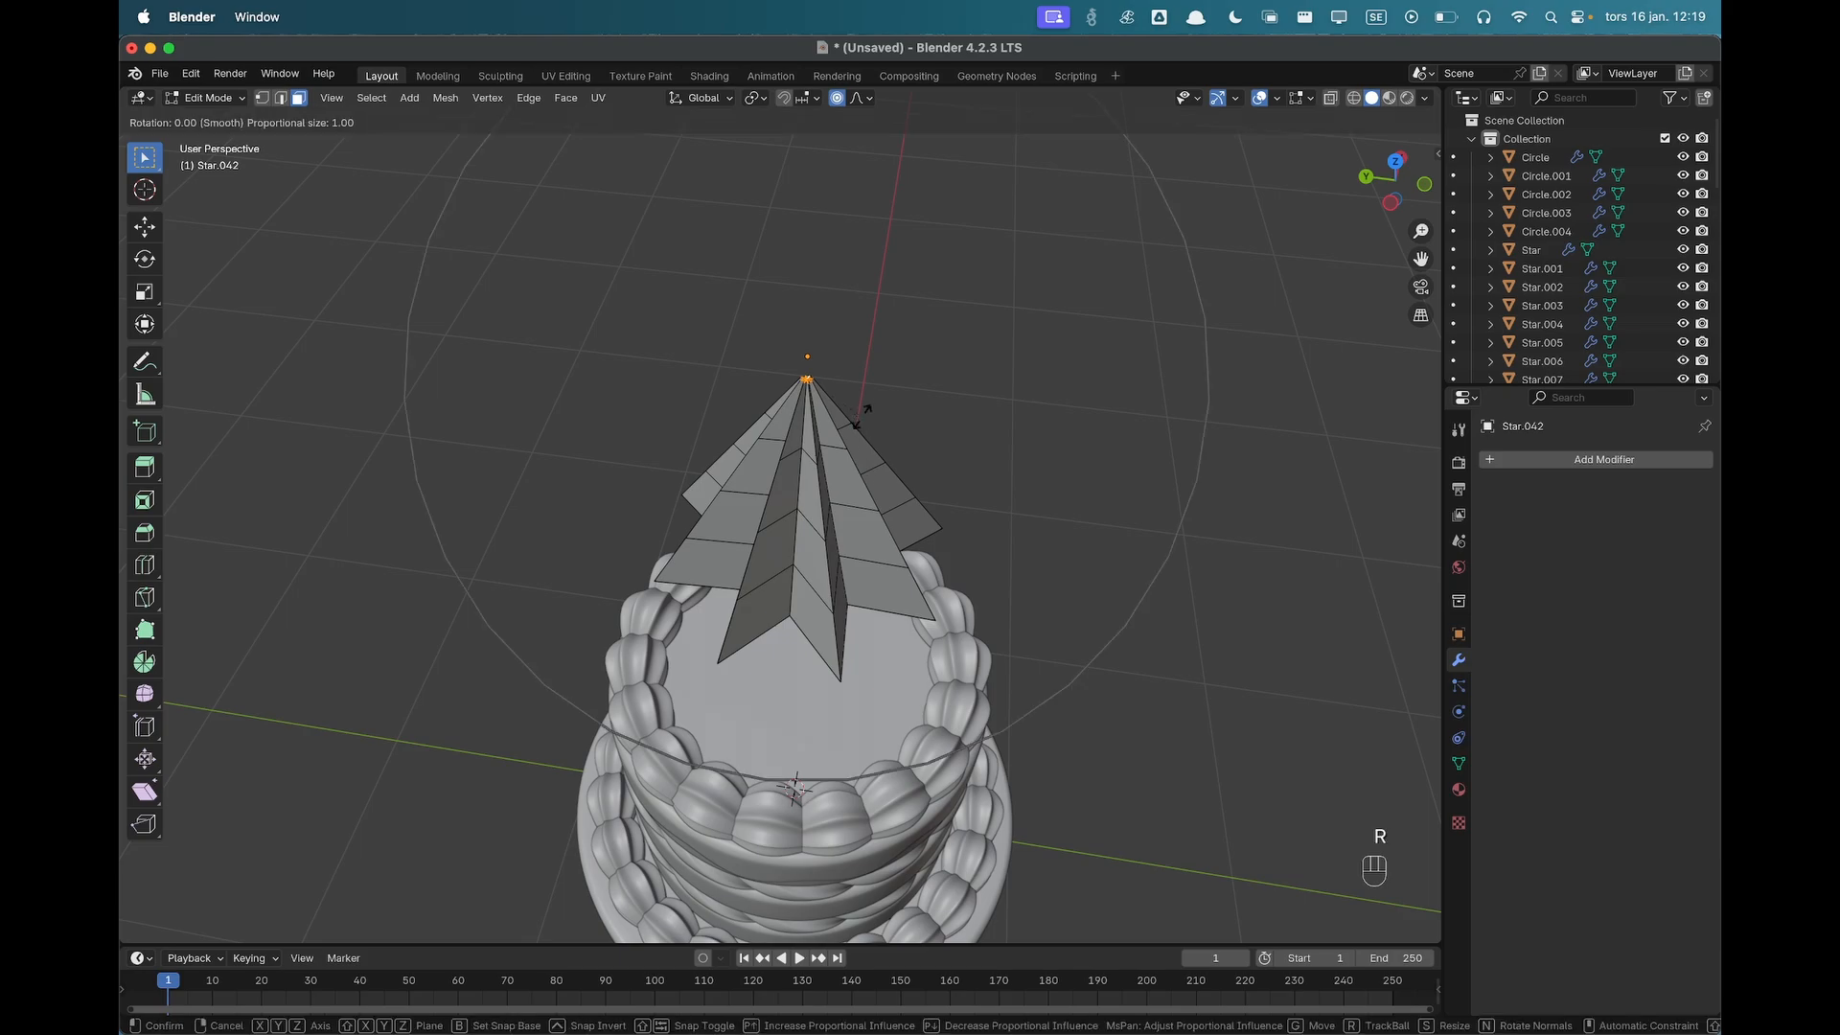
scroll(859, 419, "up", 4)
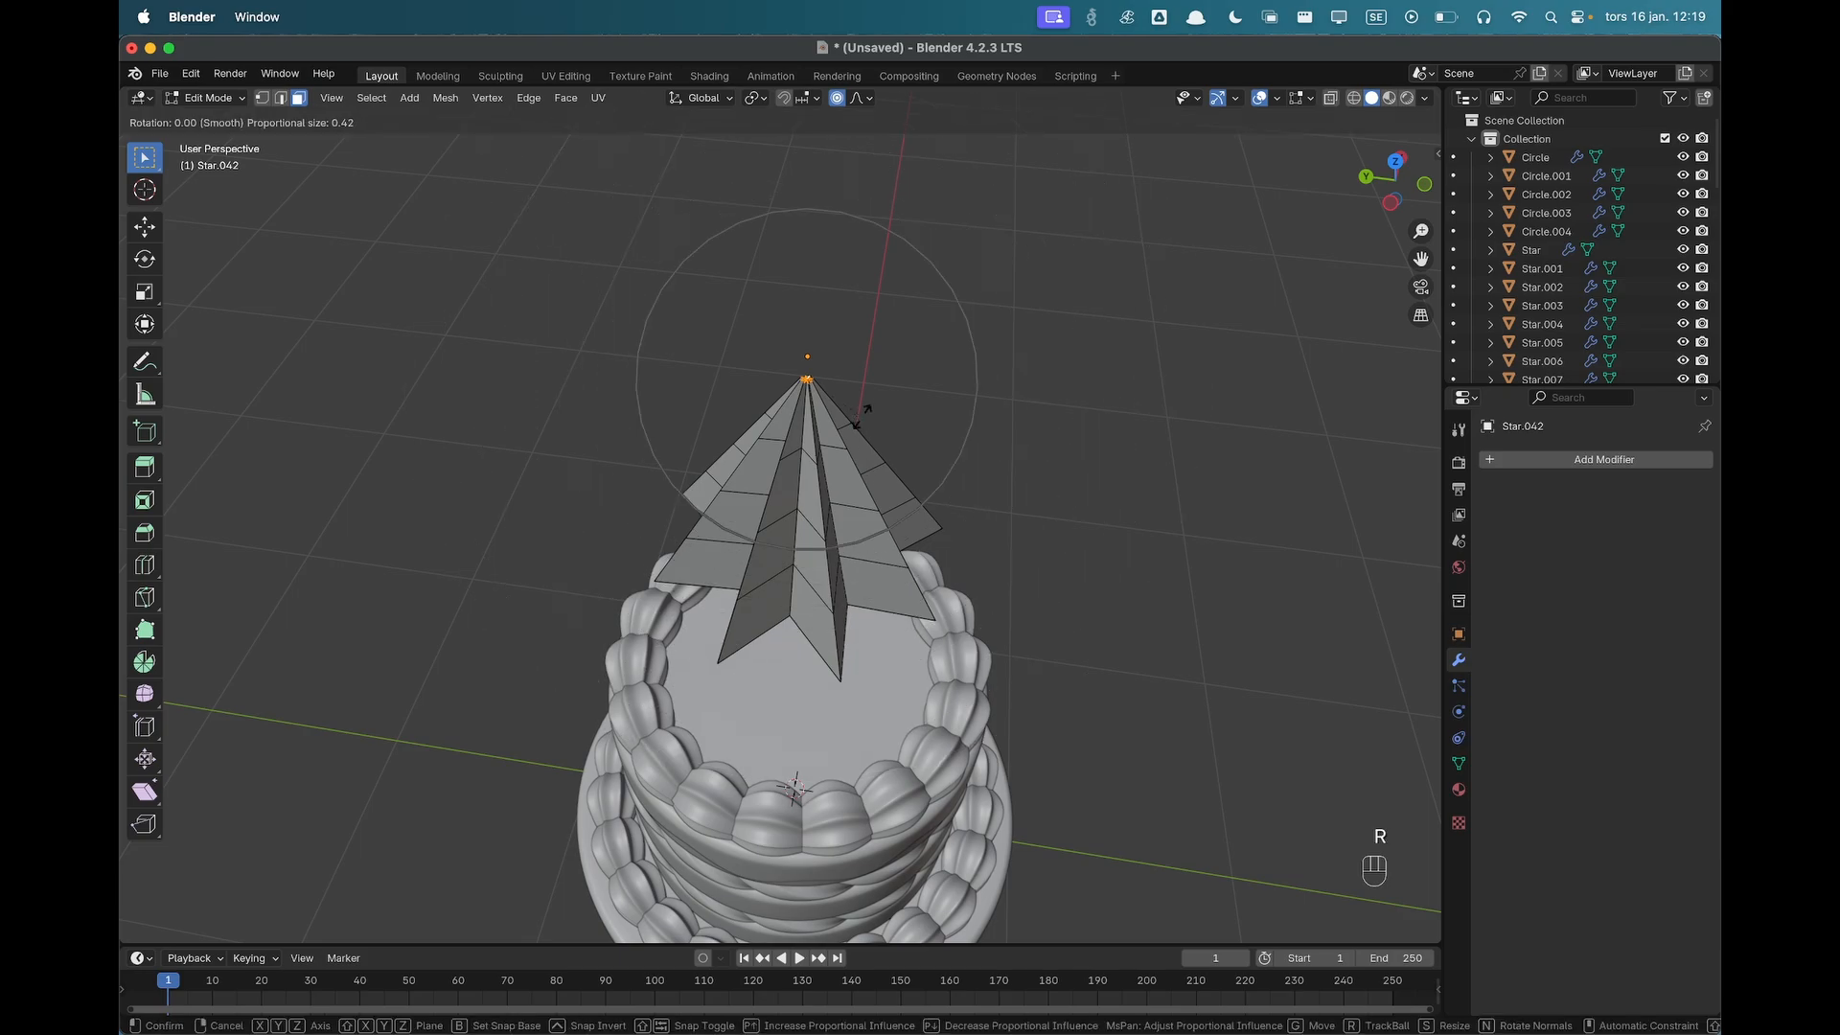
scroll(861, 418, "down", 1)
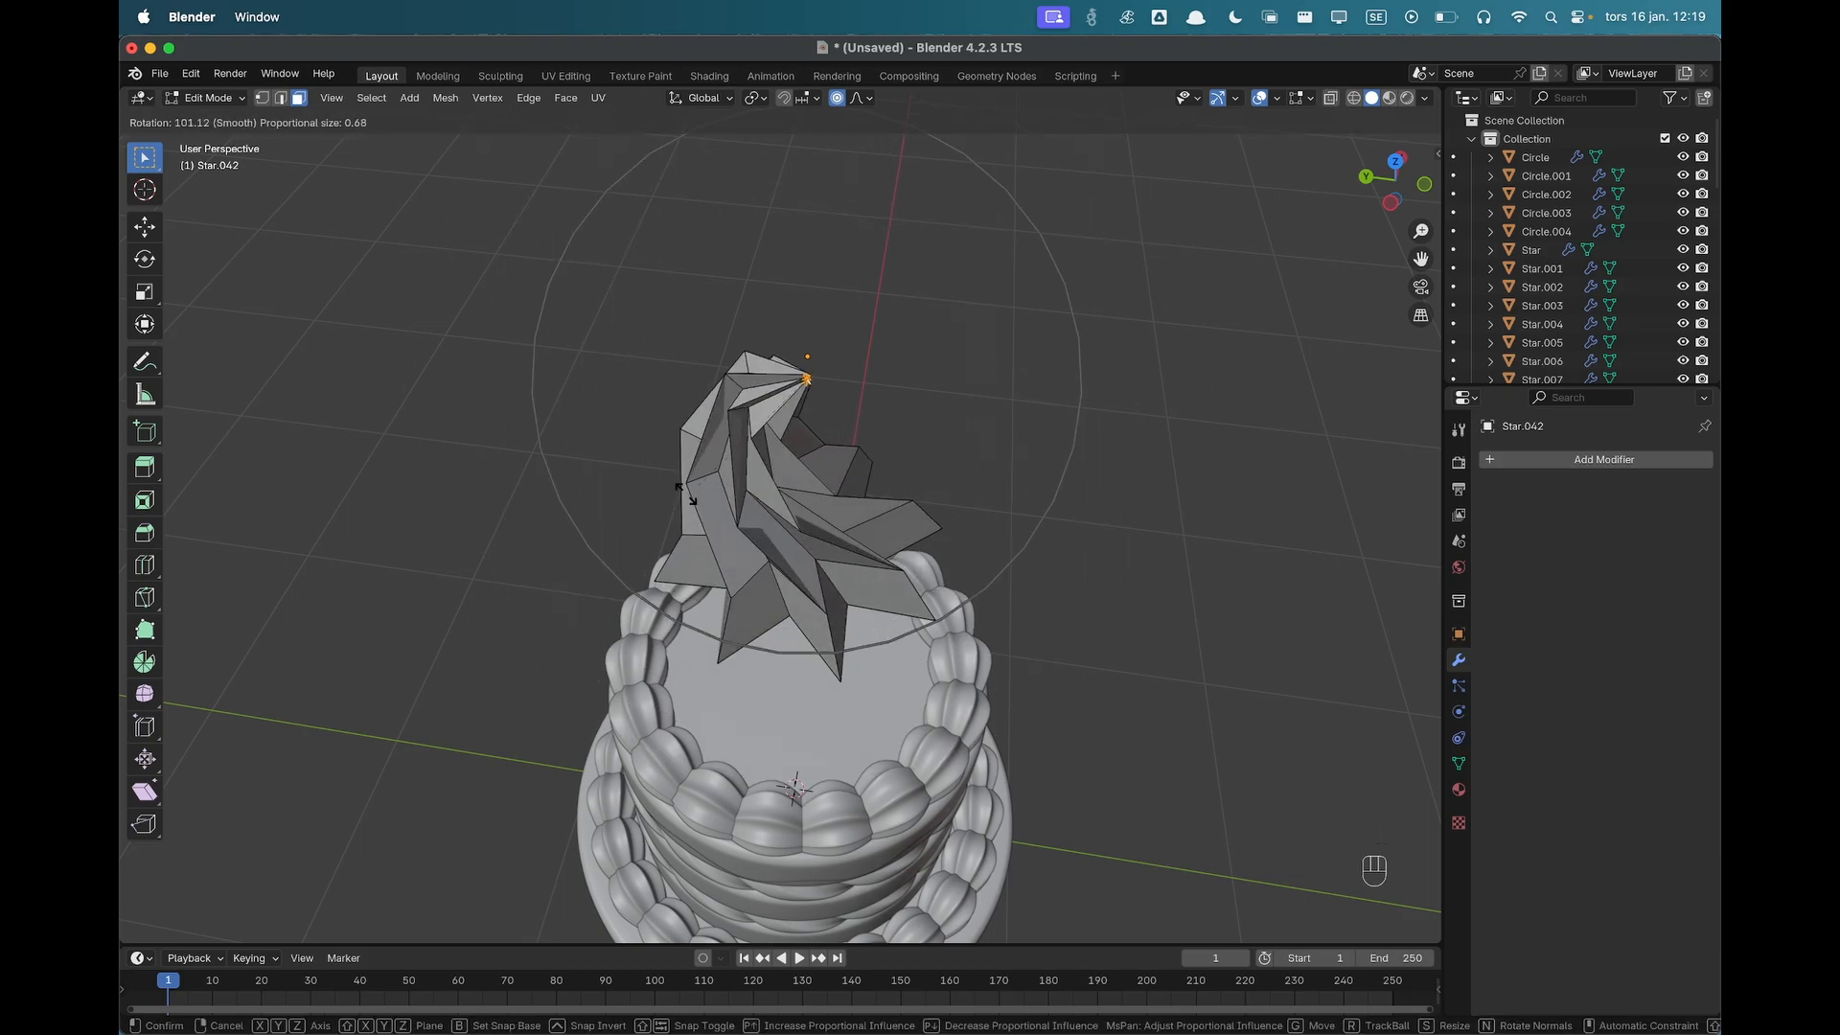
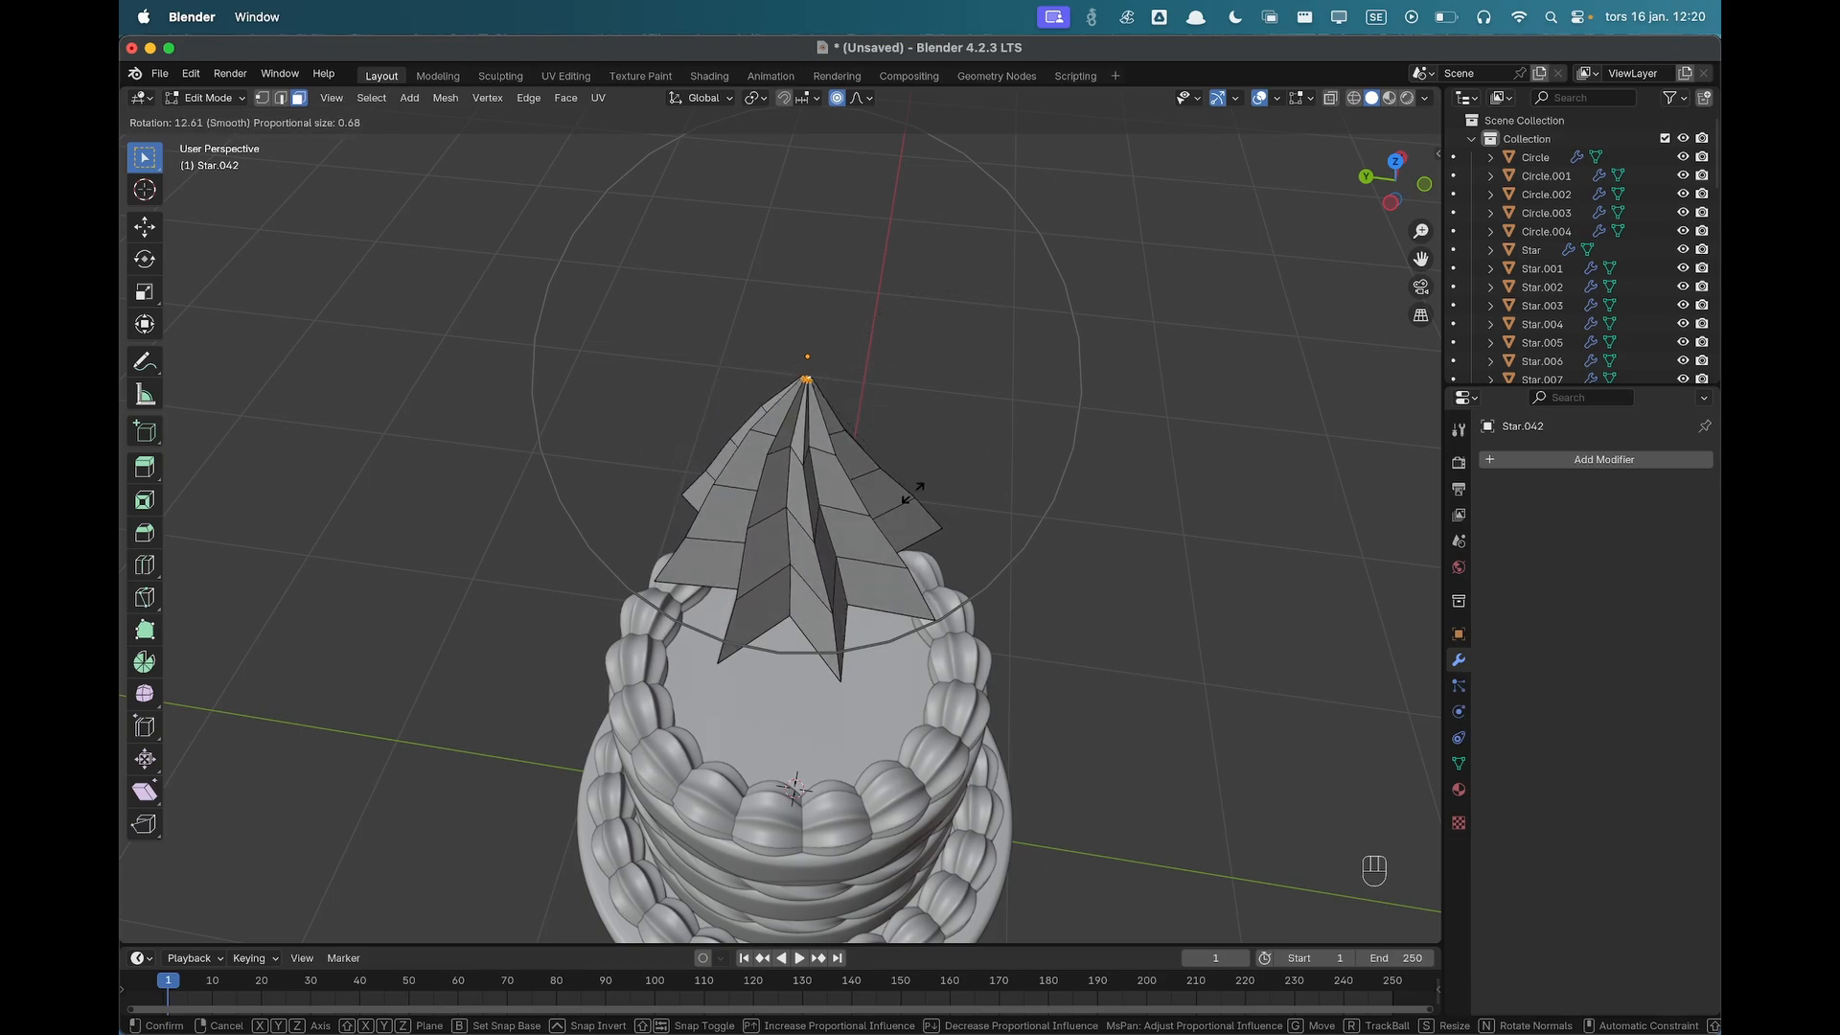
scroll(912, 493, "up", 6)
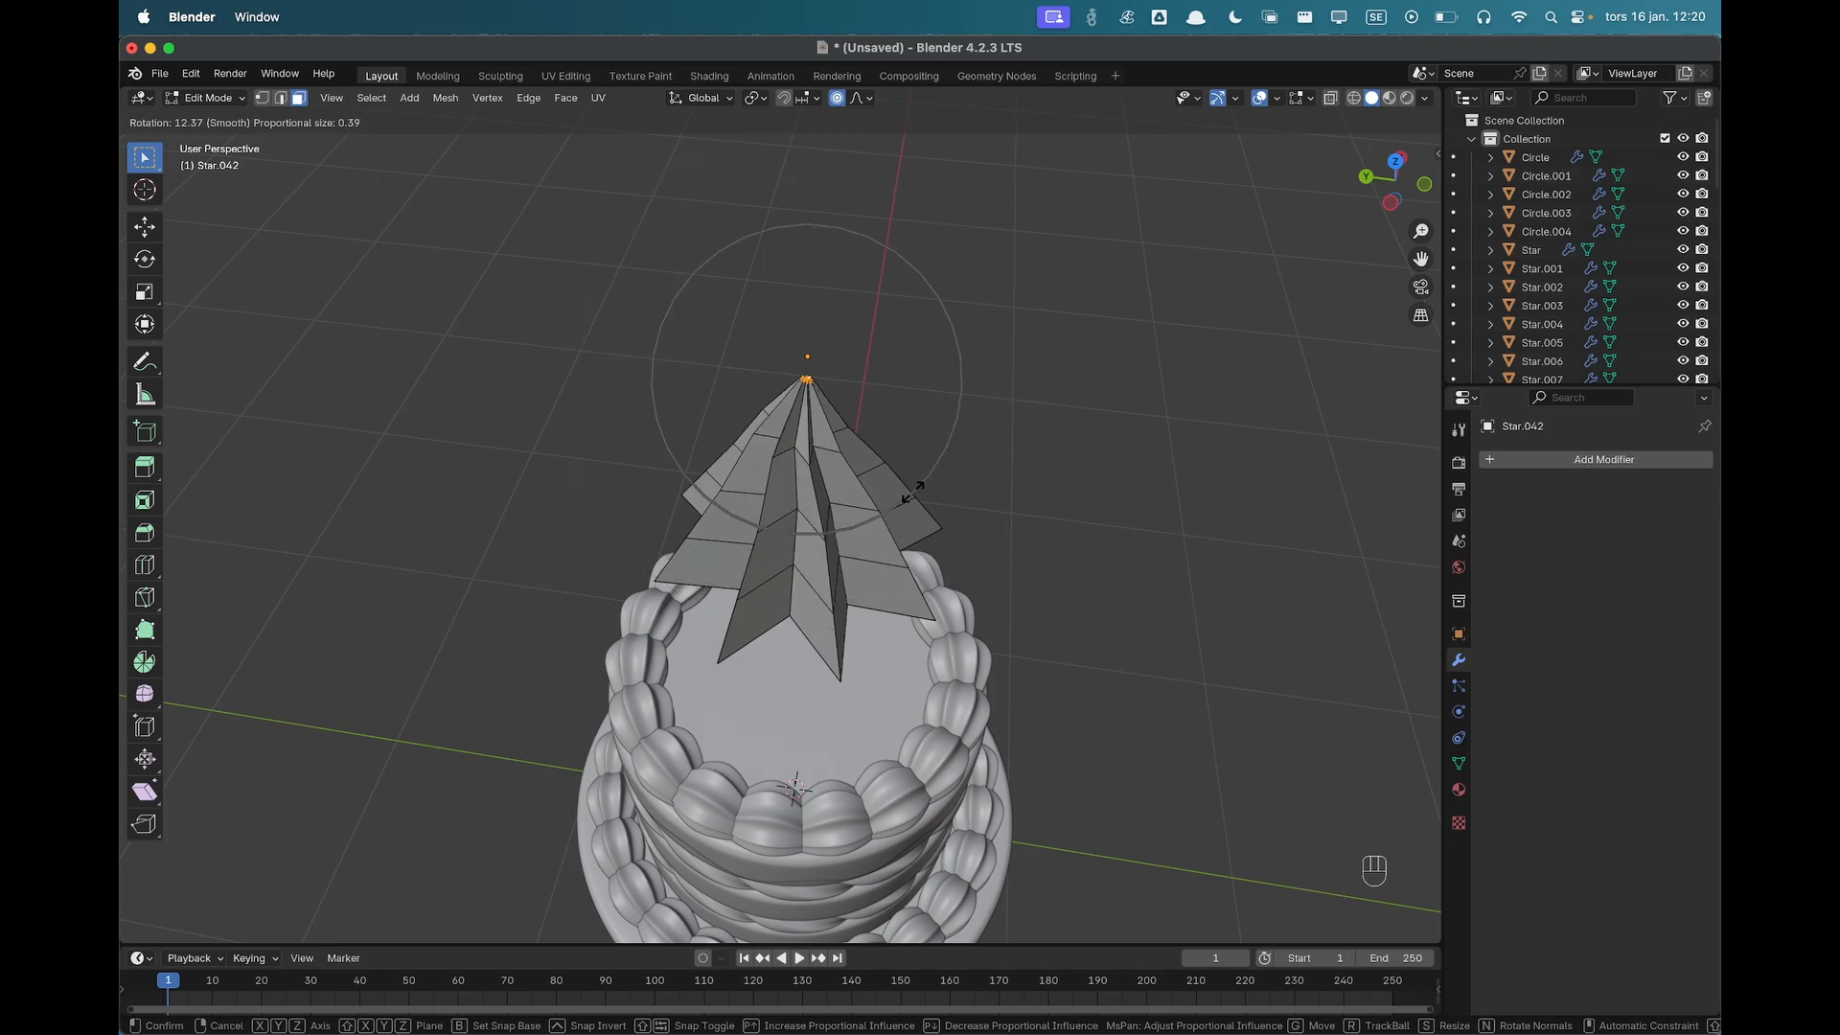
key("Escape")
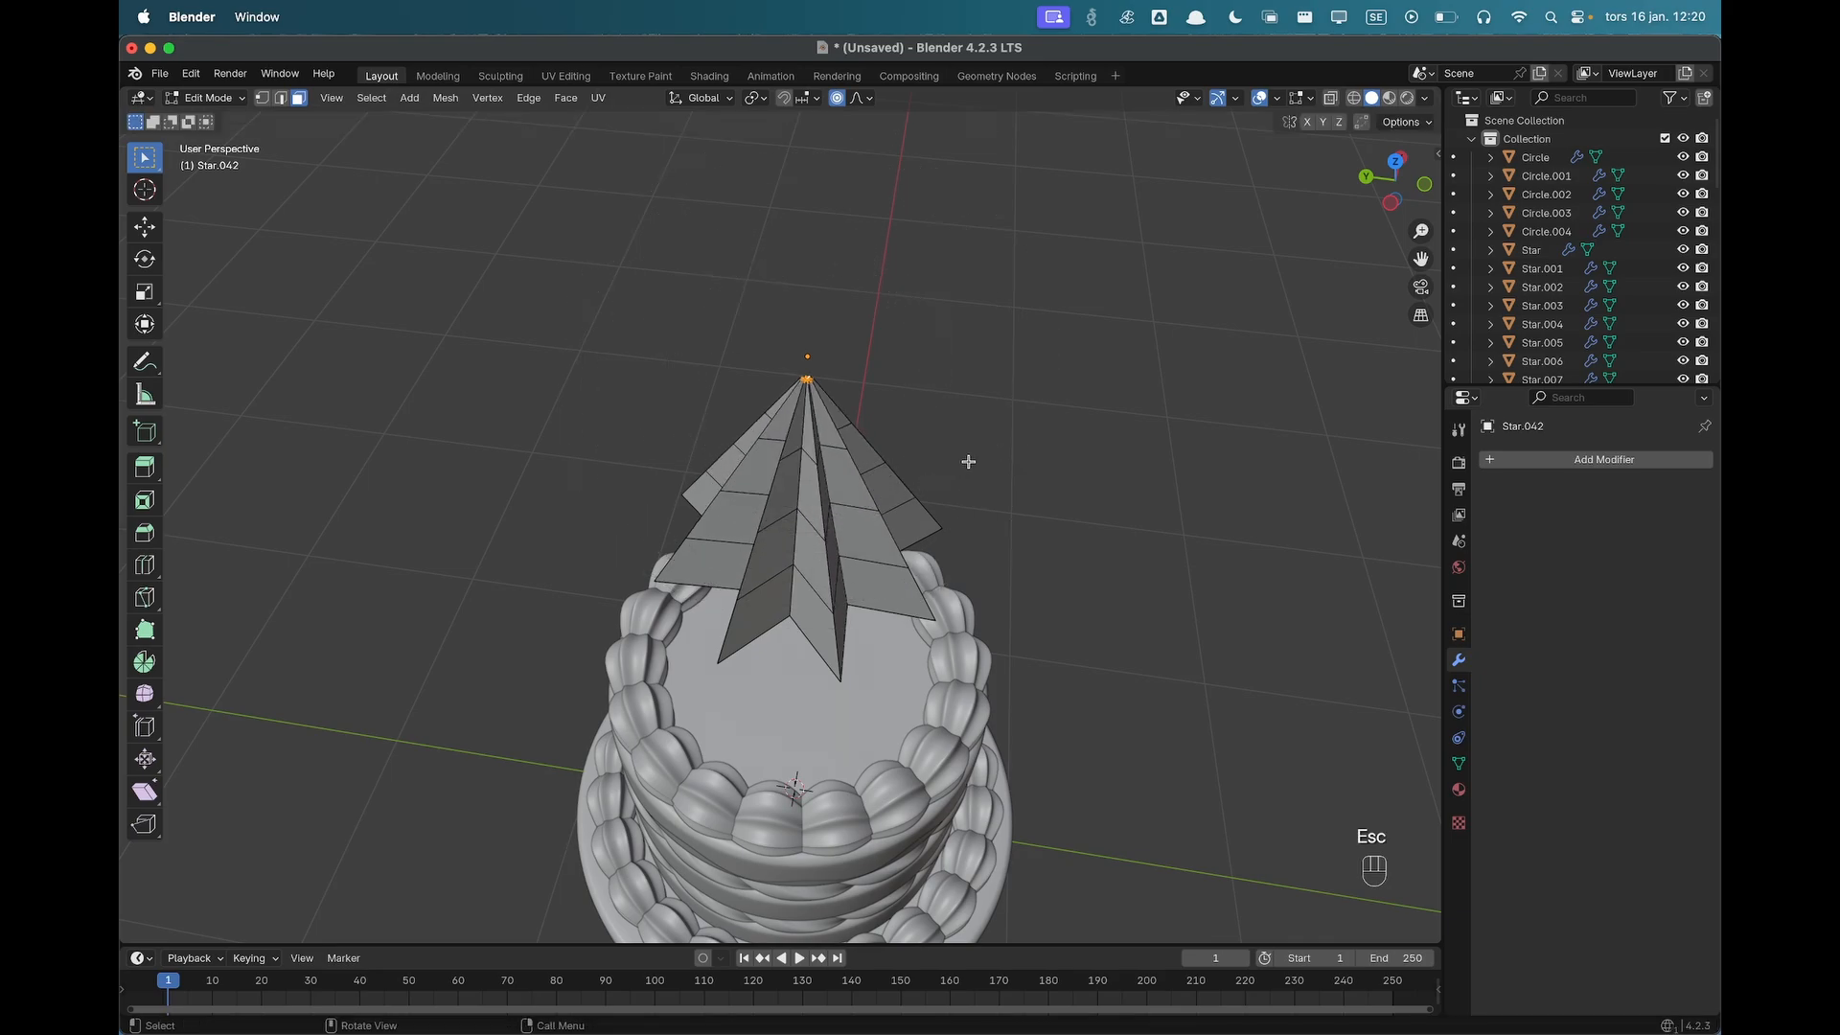
Twist the star into a swirl by rotating its tip faces about Z with a proportional size of about 0.91, and return to Object Mode.
key("r")
key("z")
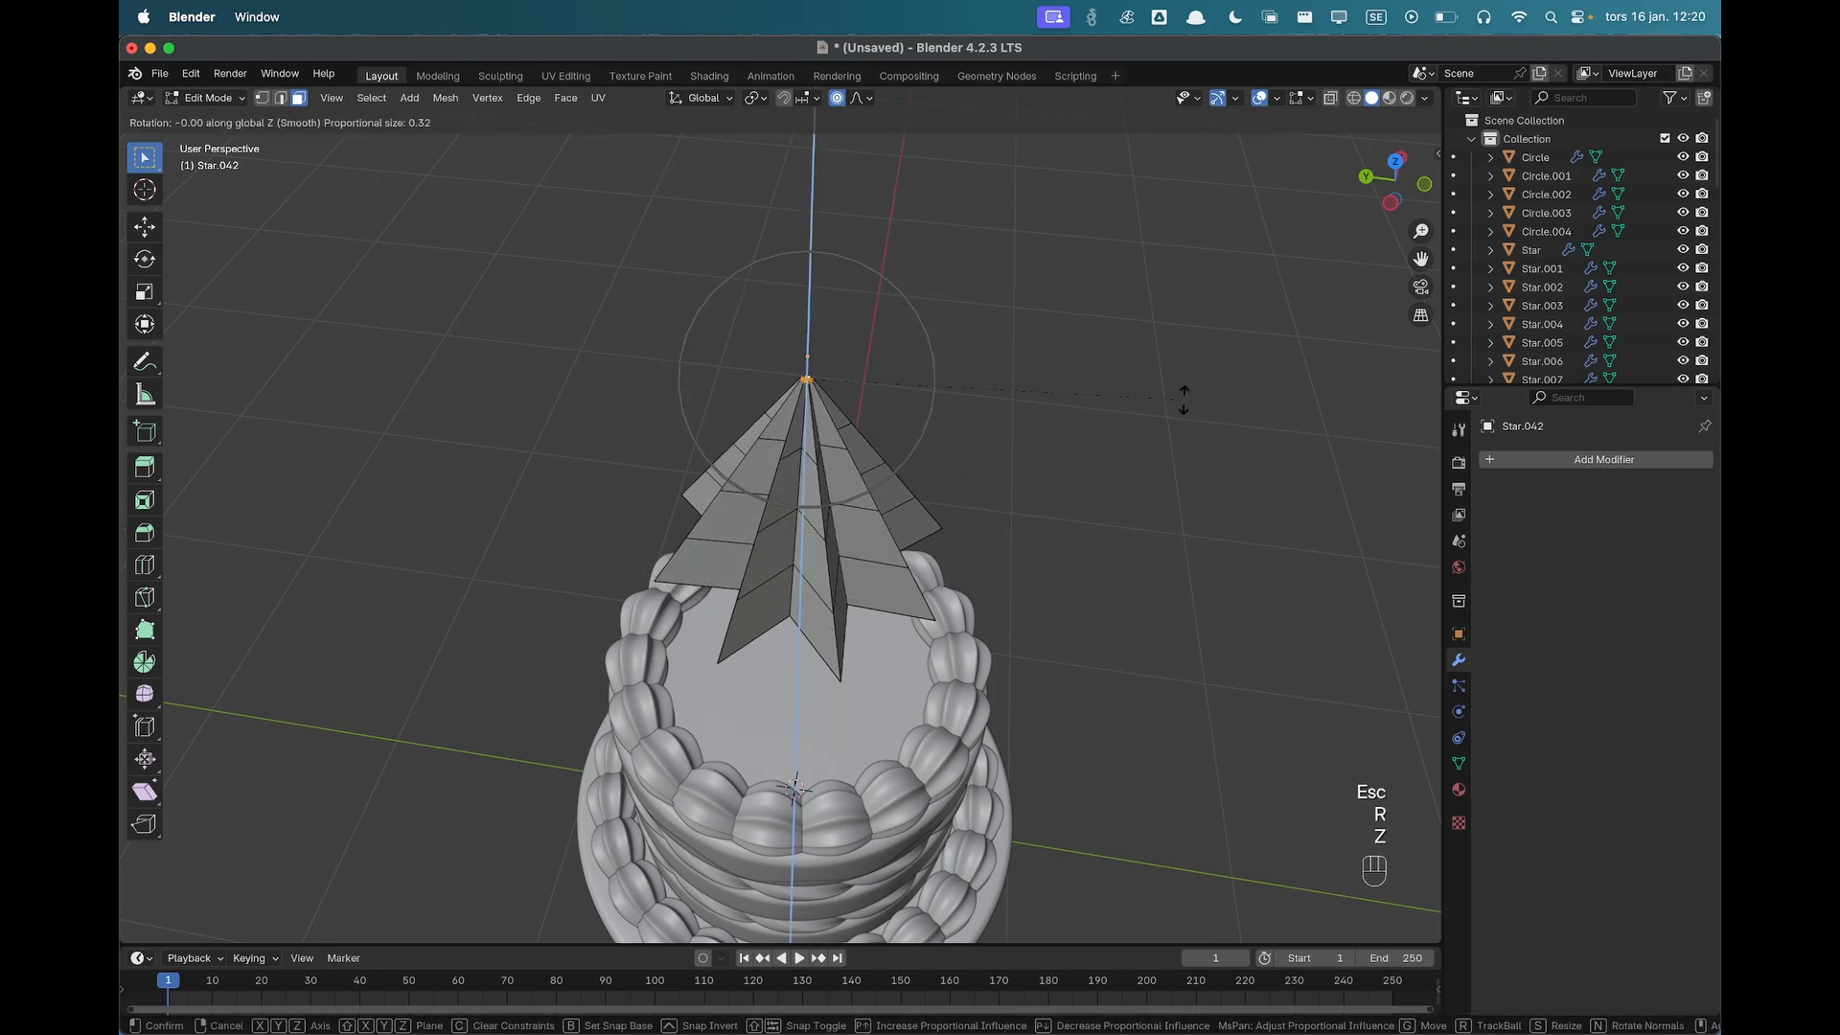
scroll(1167, 509, "down", 5)
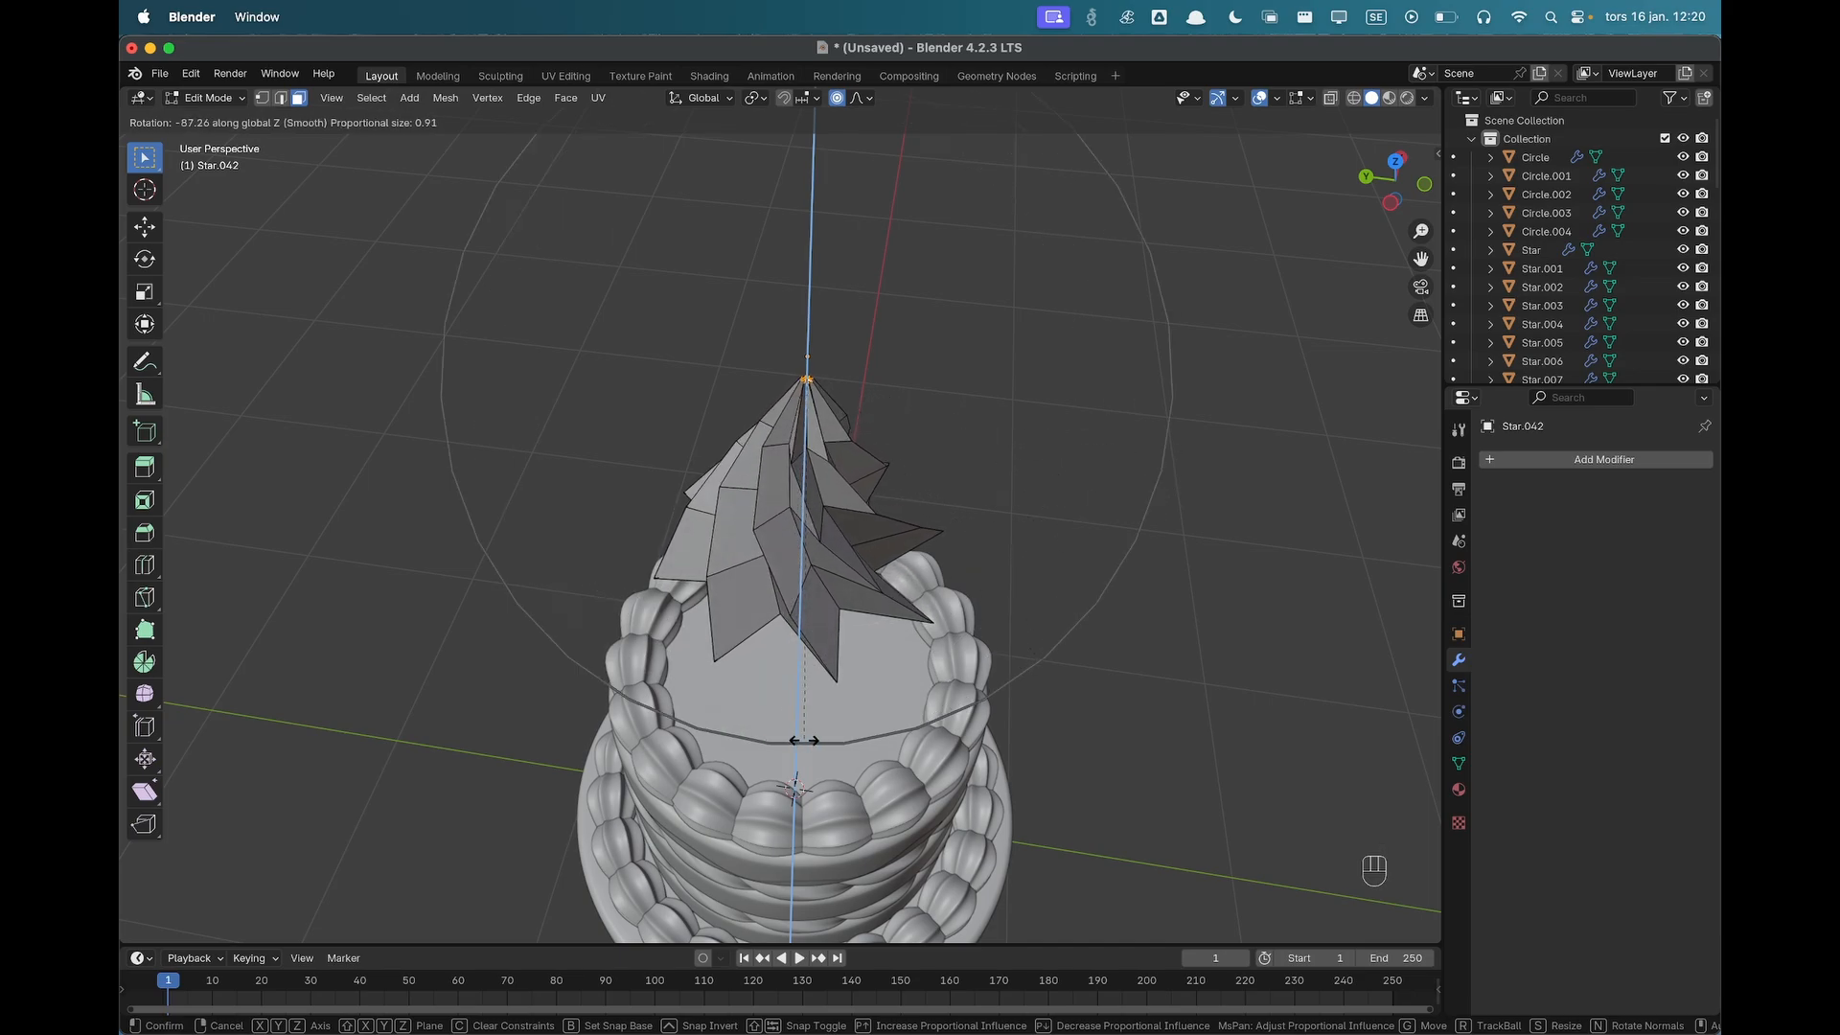
left_click(941, 553)
key("Tab")
Add a level 3 Subdivision Surface to the swirl, apply Shade Auto Smooth, and deselect it.
middle_click_drag(941, 554, 1140, 436)
key("ctrl")
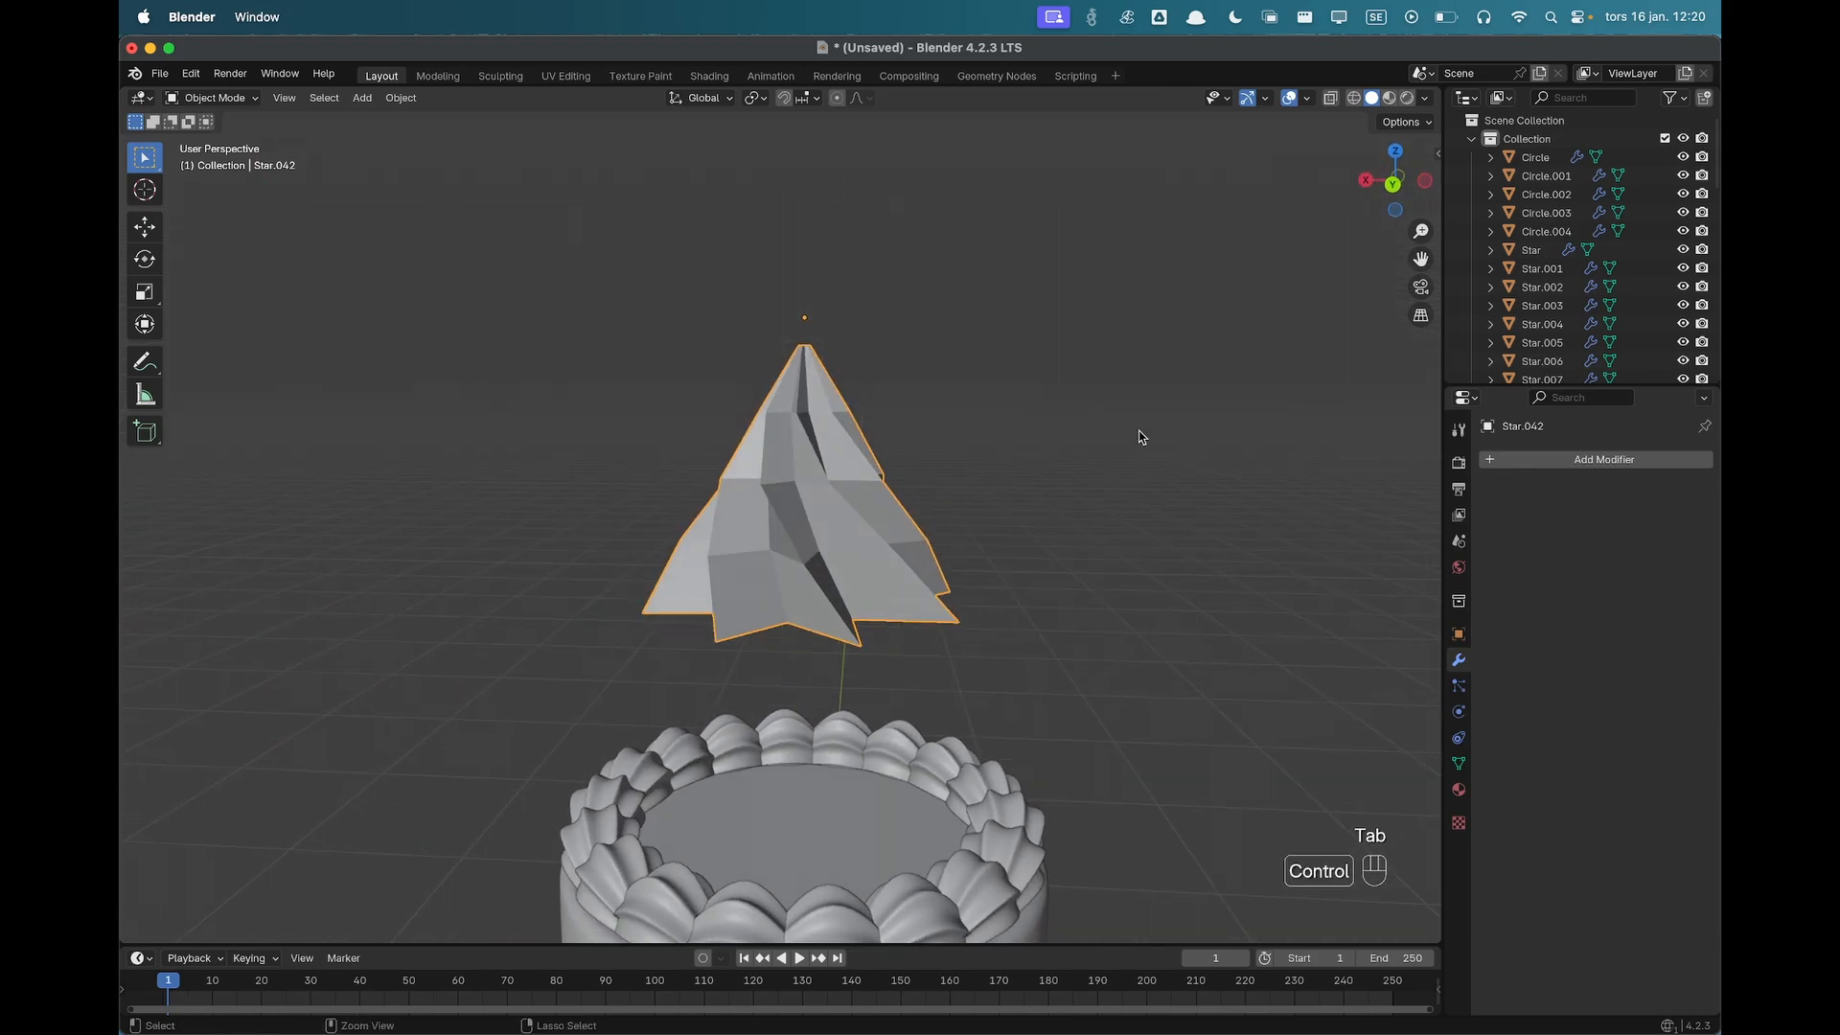
key("ctrl+3")
right_click(826, 496)
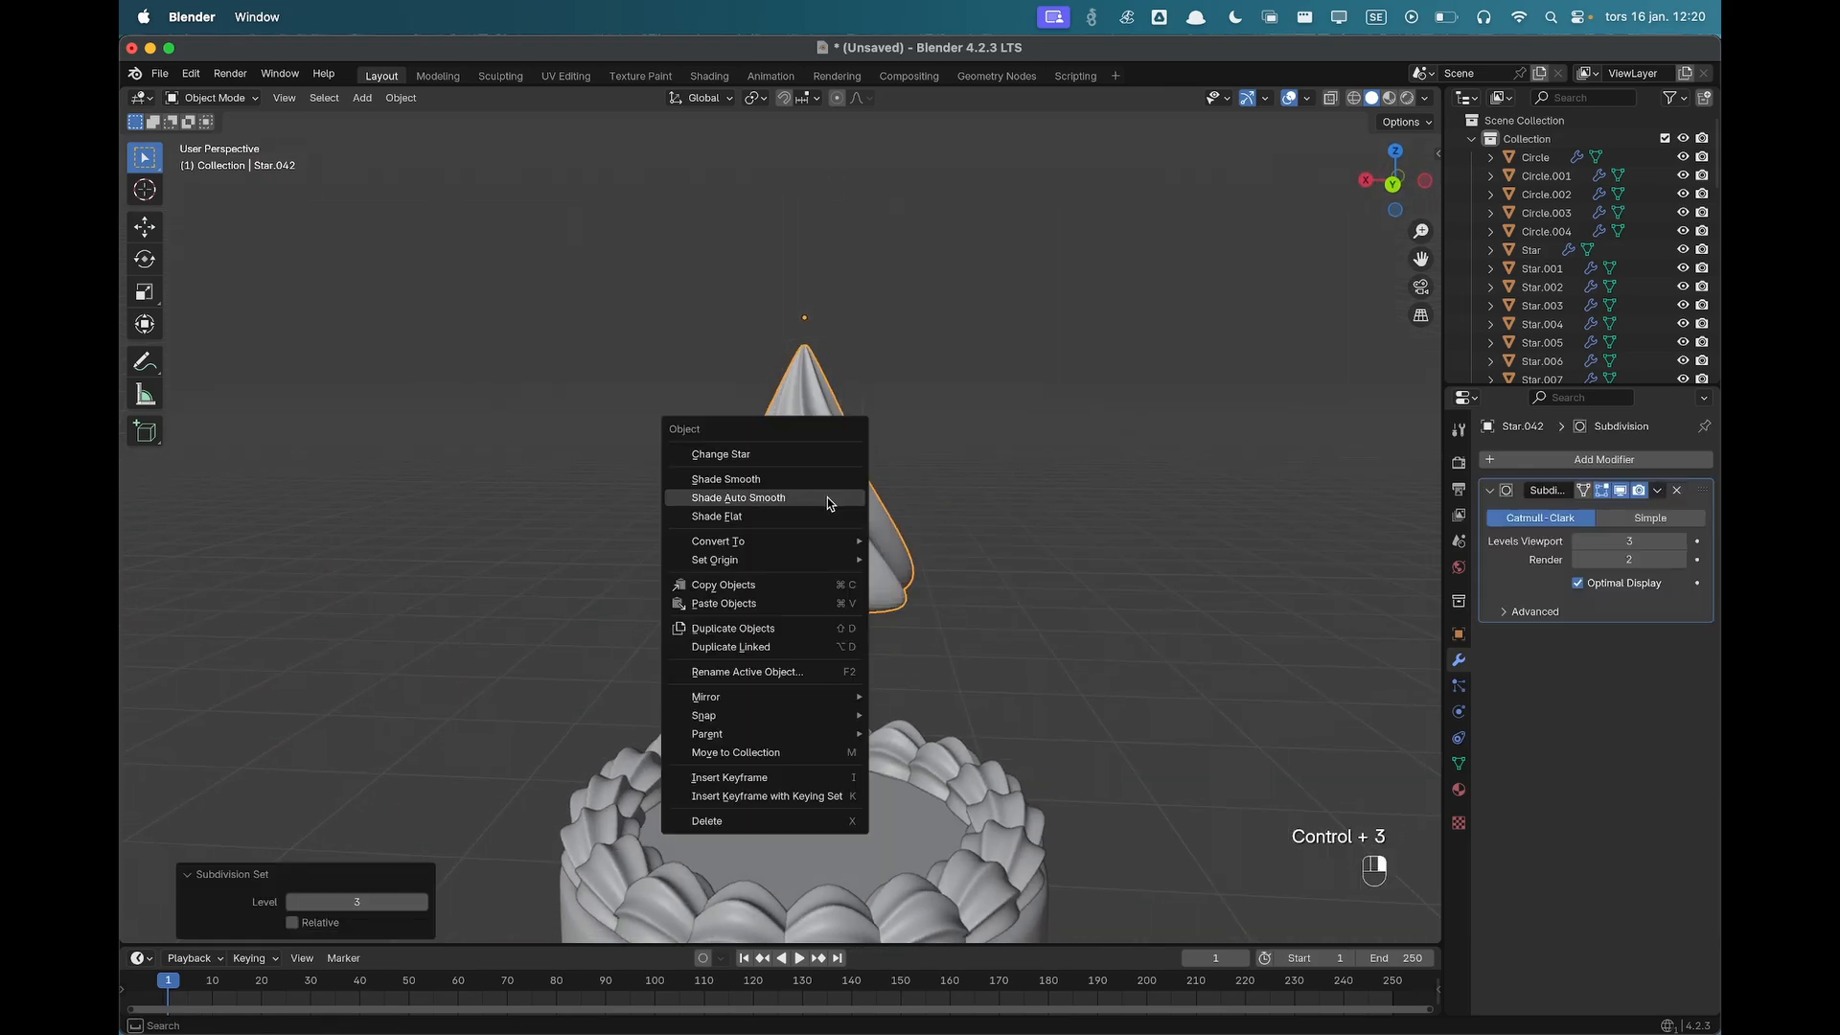
left_click(826, 497)
left_click(1006, 514)
With proportional editing off, scale the swirl's whole mesh to about 0.70 along Z in Edit Mode and shrink it further overall.
scroll(1006, 514, "down", 2)
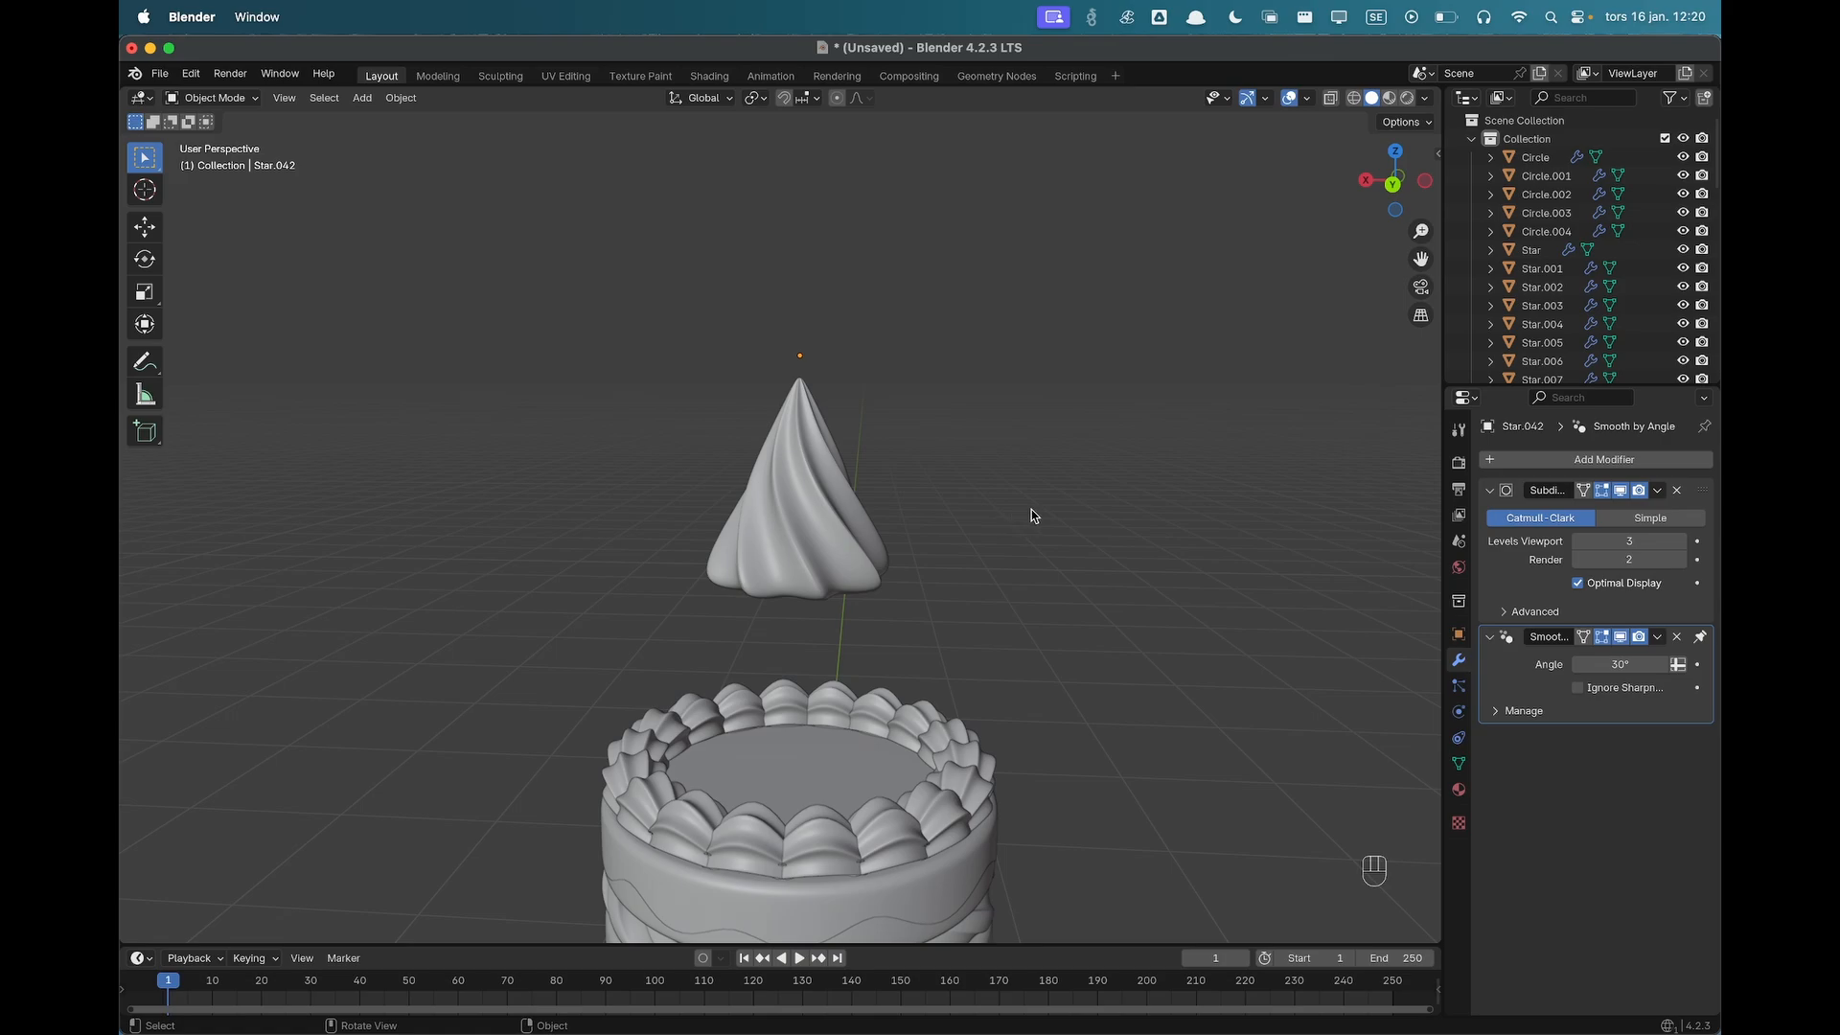
scroll(1034, 508, "down", 1)
left_click(764, 526)
key("Tab")
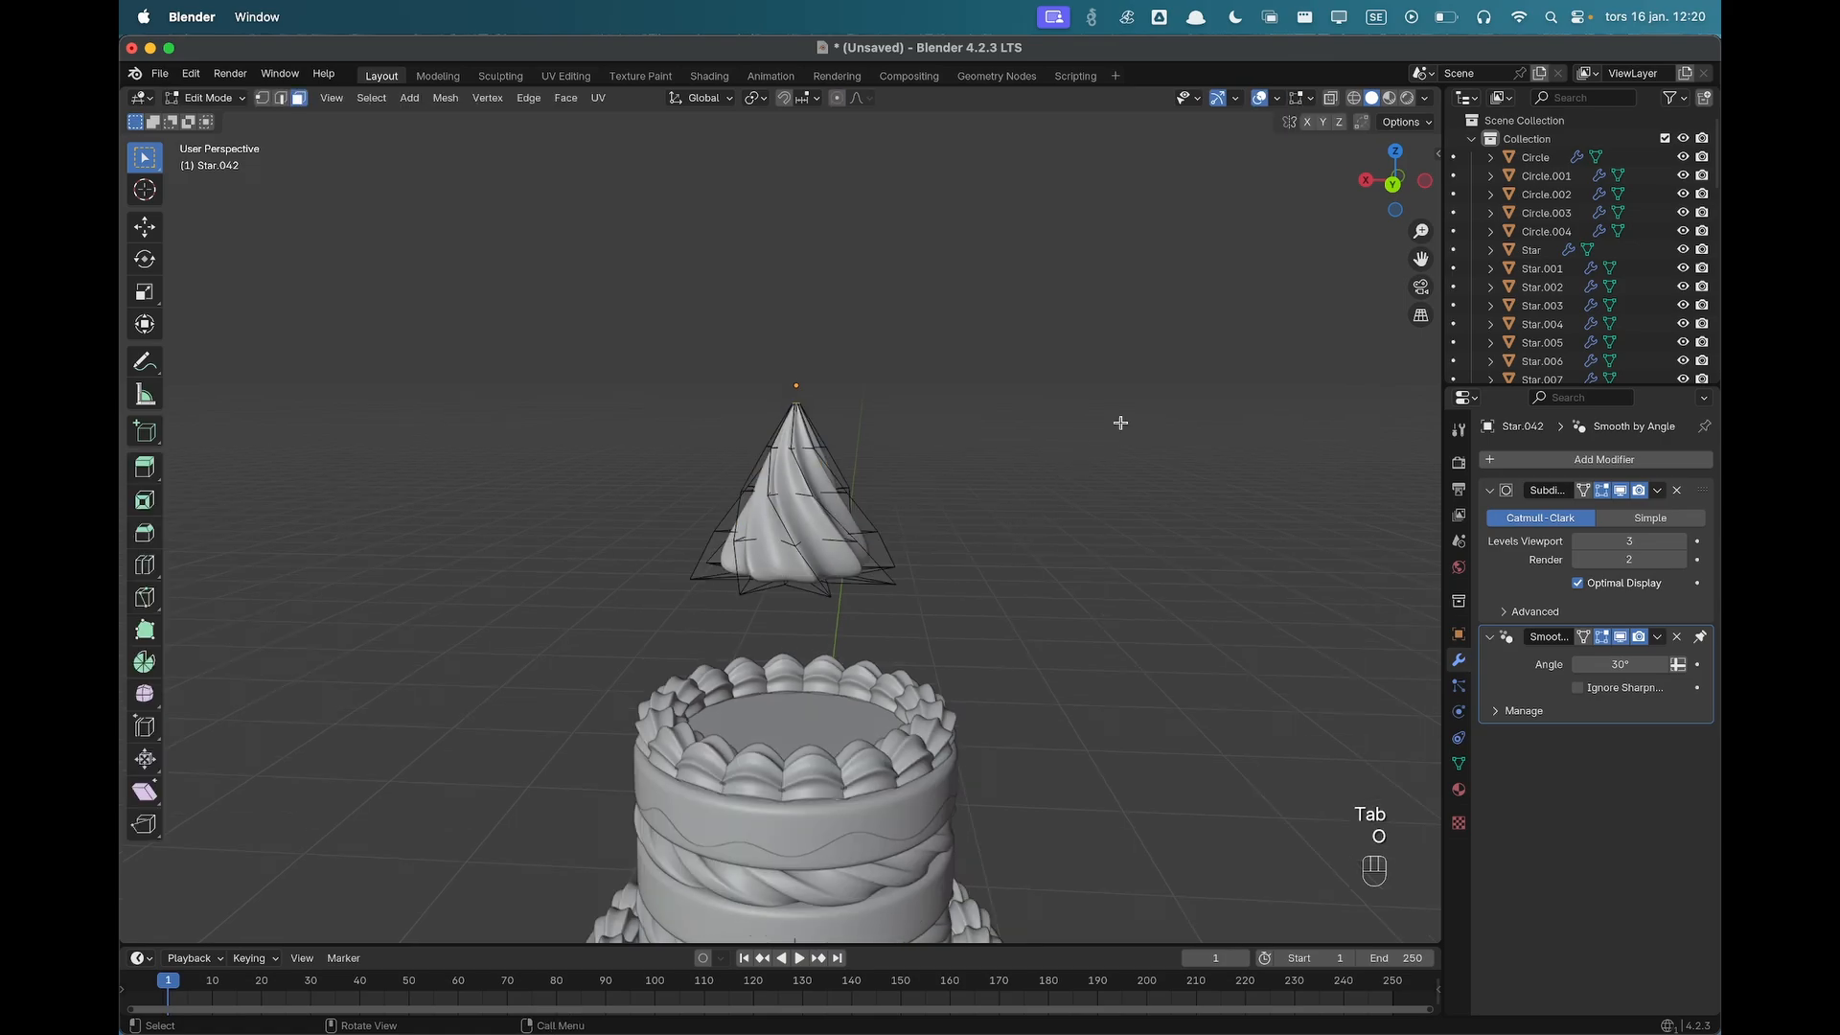
key("a")
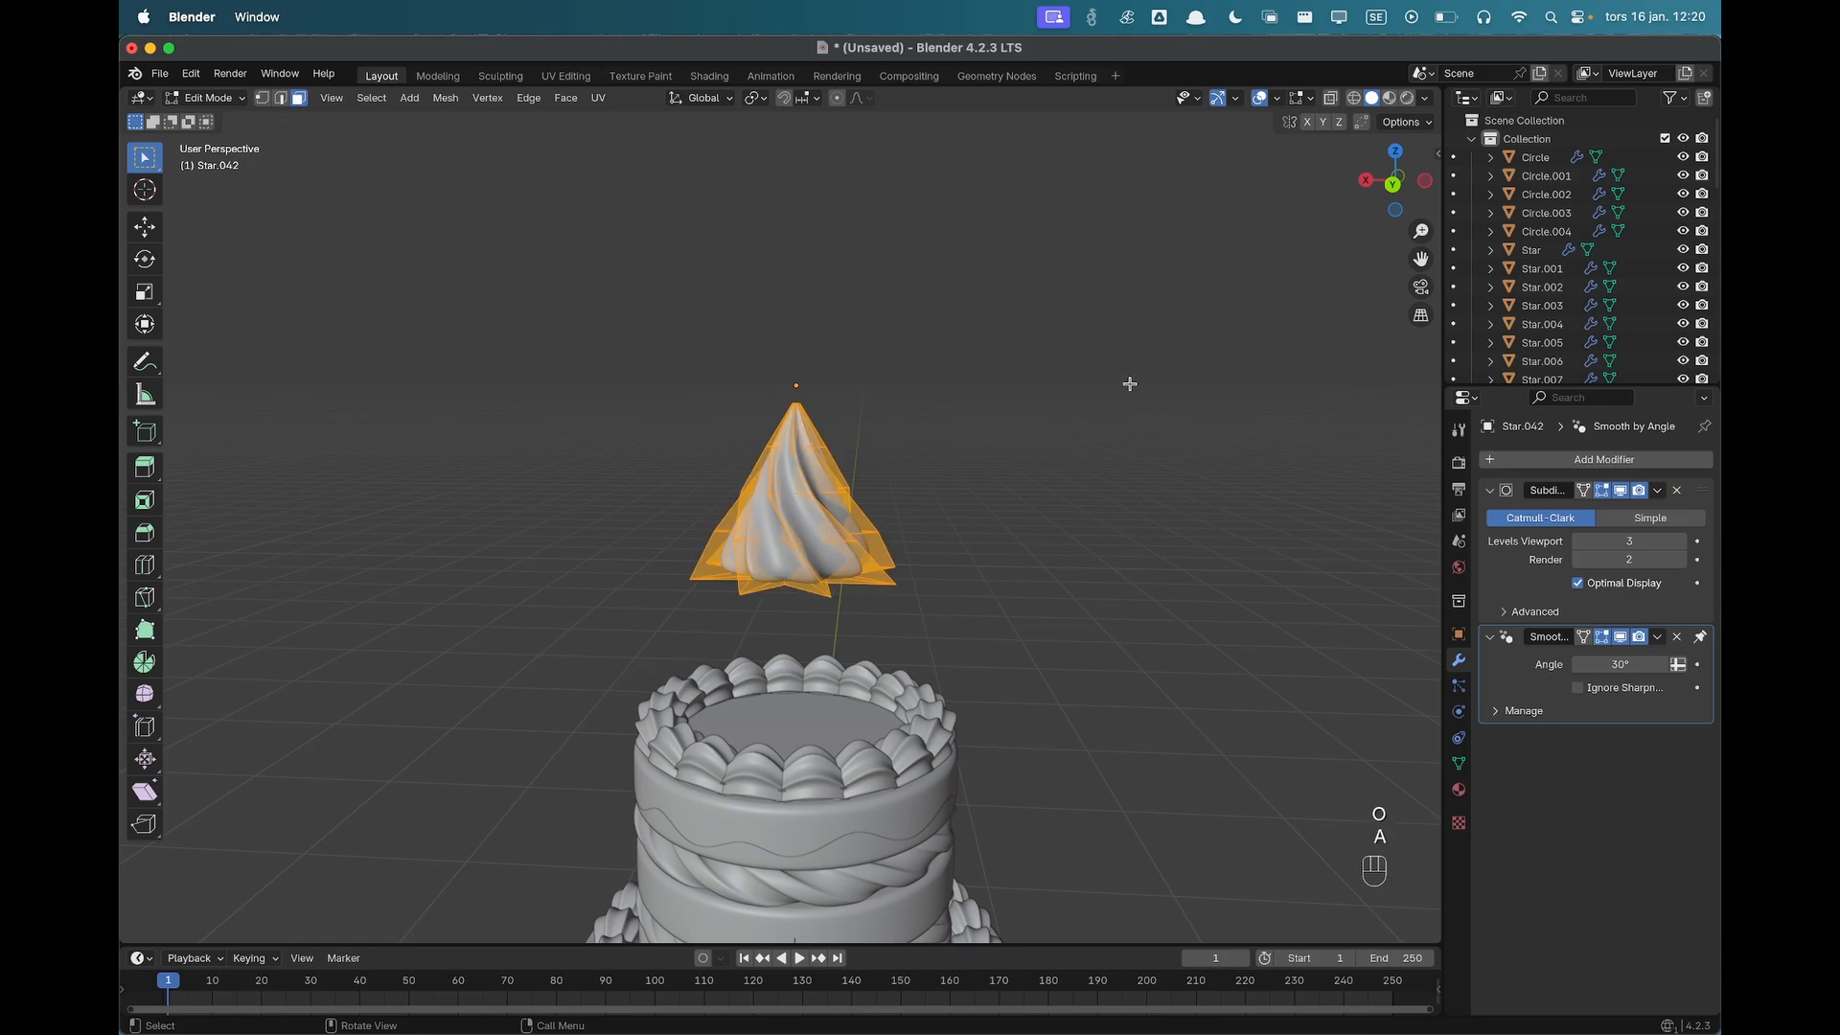
key("s")
key("z")
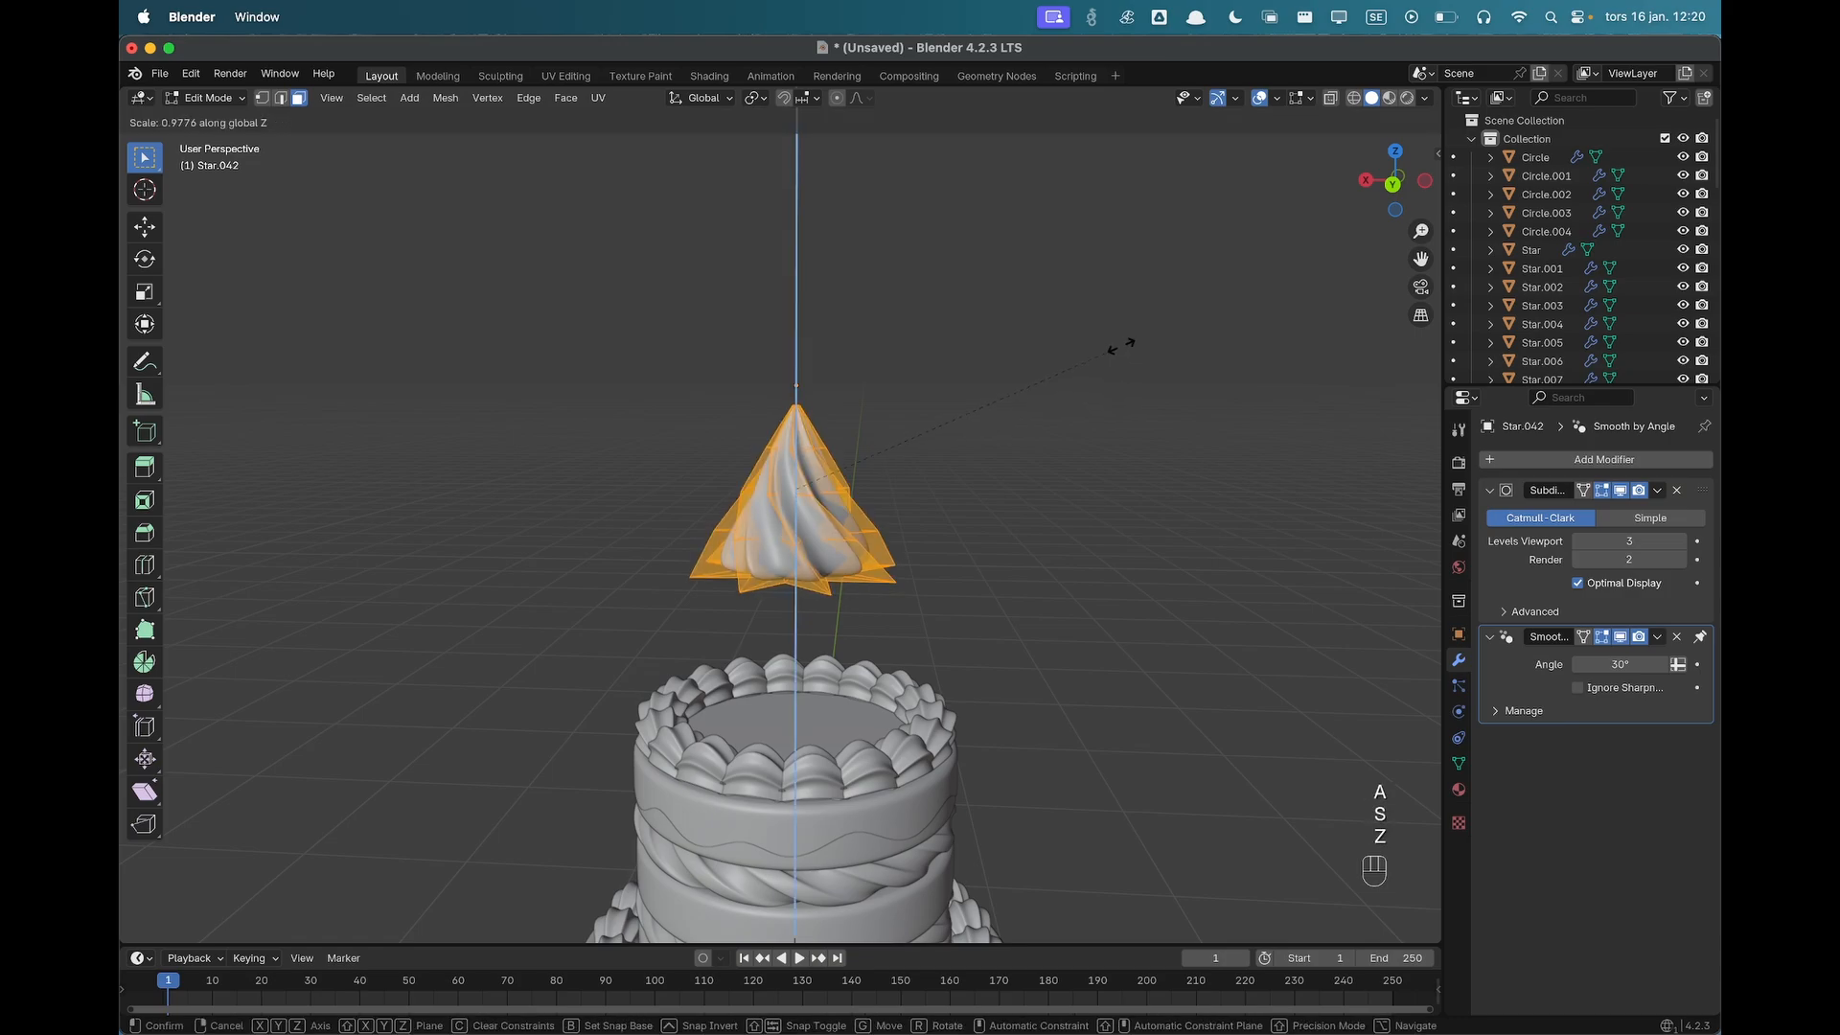
left_click(1008, 365)
key("s")
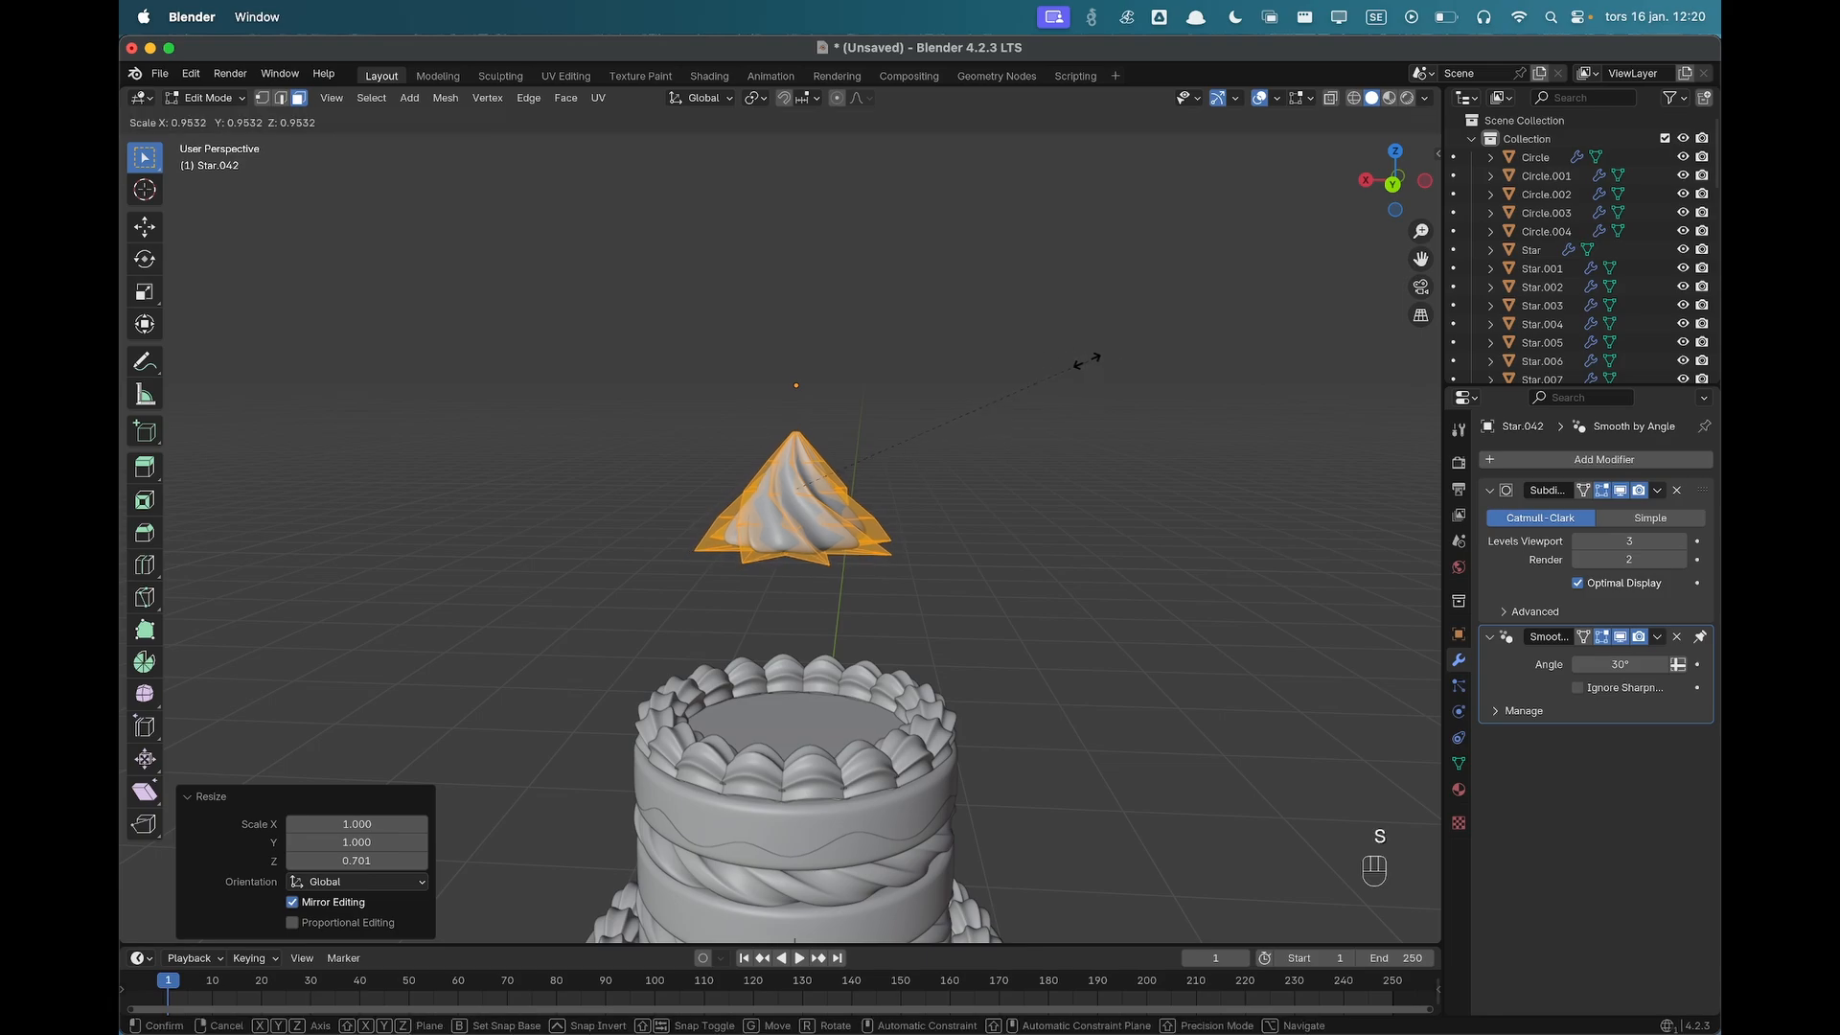
left_click(1014, 371)
key("Tab")
Lower the swirl along Z so it sits on the cake's top surface, and deselect it.
middle_click_drag(1014, 431, 1099, 503)
key("g")
key("z")
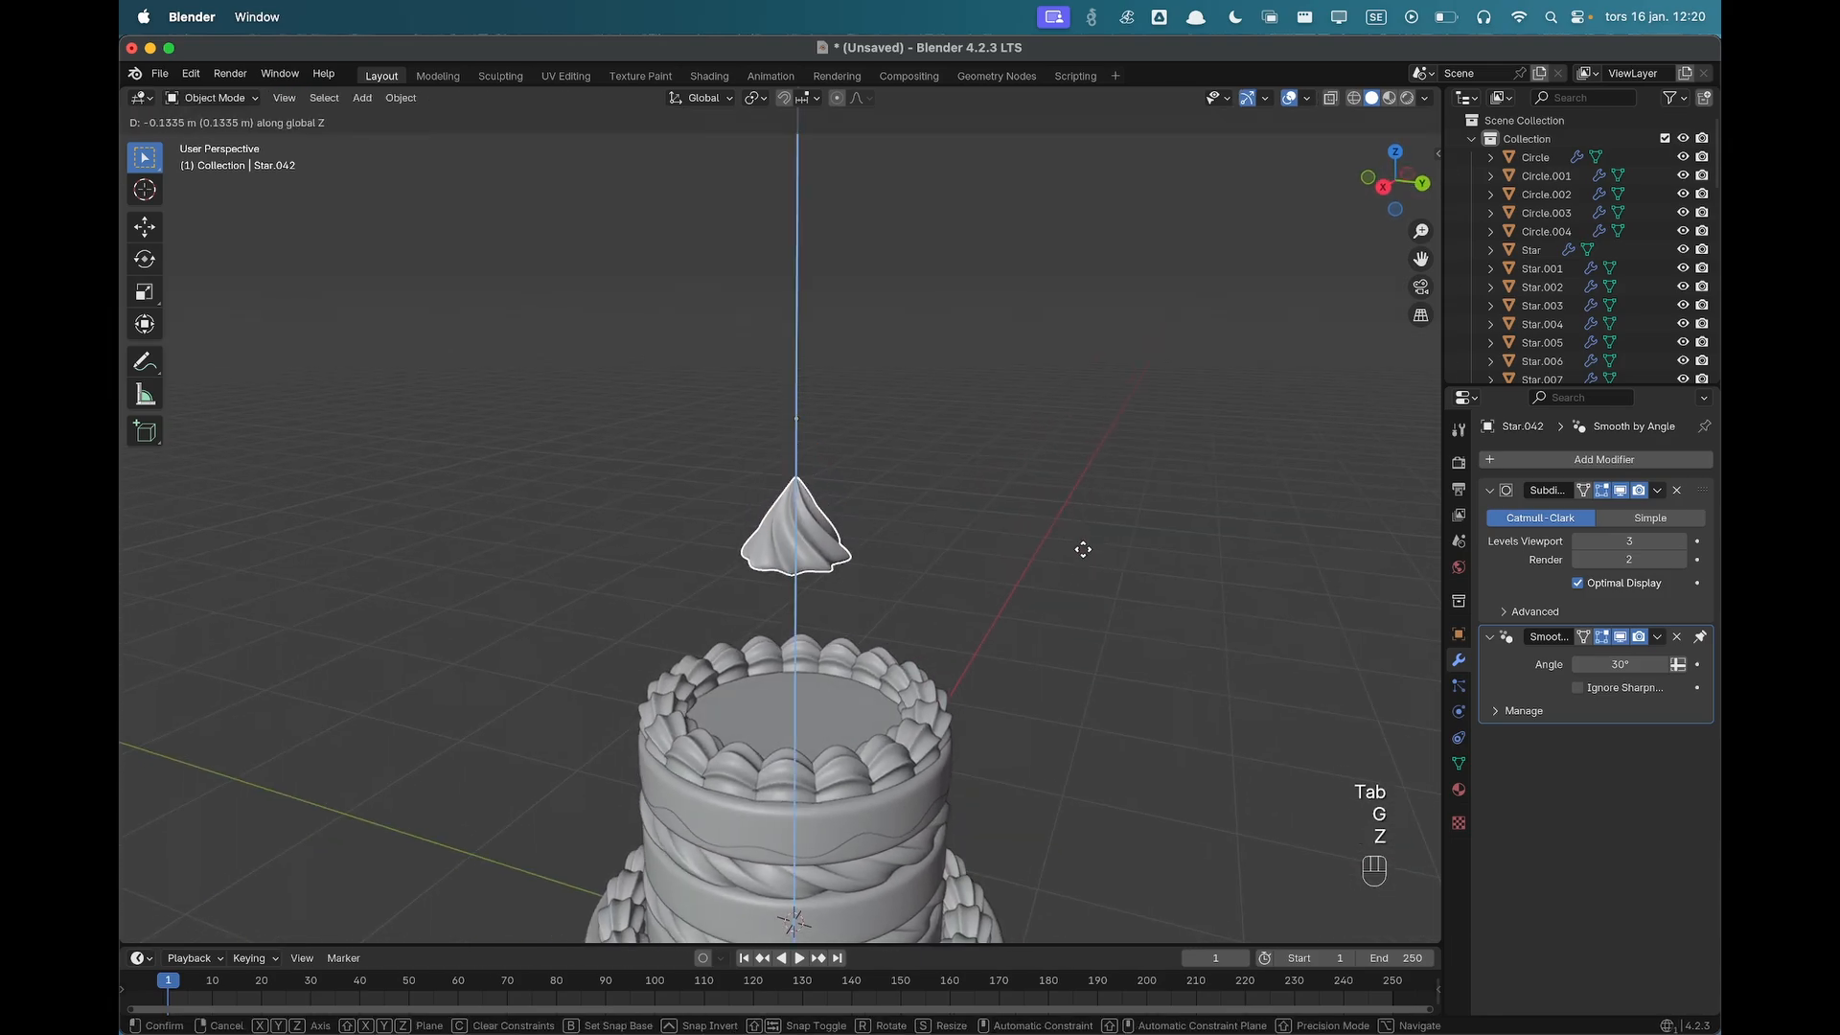
left_click(1087, 690)
left_click(1085, 690)
middle_click_drag(1085, 690, 958, 622)
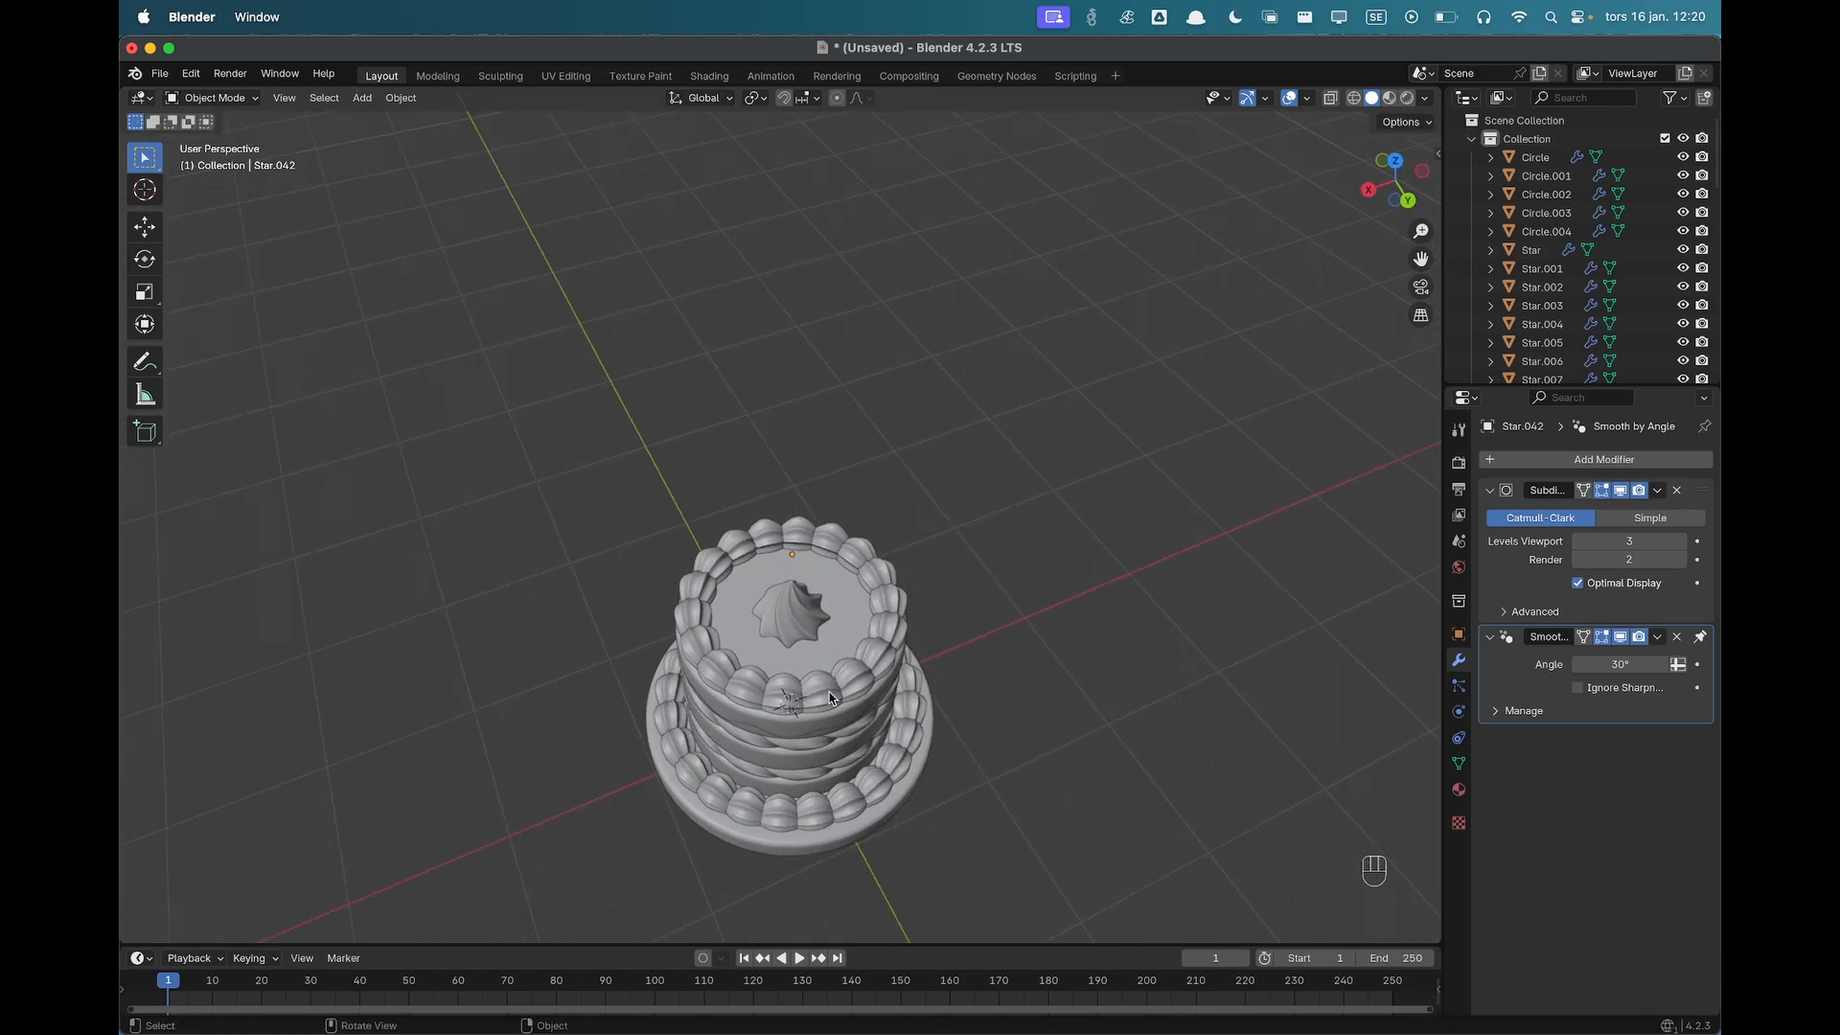
In Edit Mode, scale the swirl's whole mesh to about 1.096, widen it slightly in X and Y only, and return to Object Mode.
scroll(958, 623, "up", 4)
middle_click_drag(848, 518, 873, 479, "shift")
middle_click_drag(873, 575, 945, 562)
left_click(801, 520)
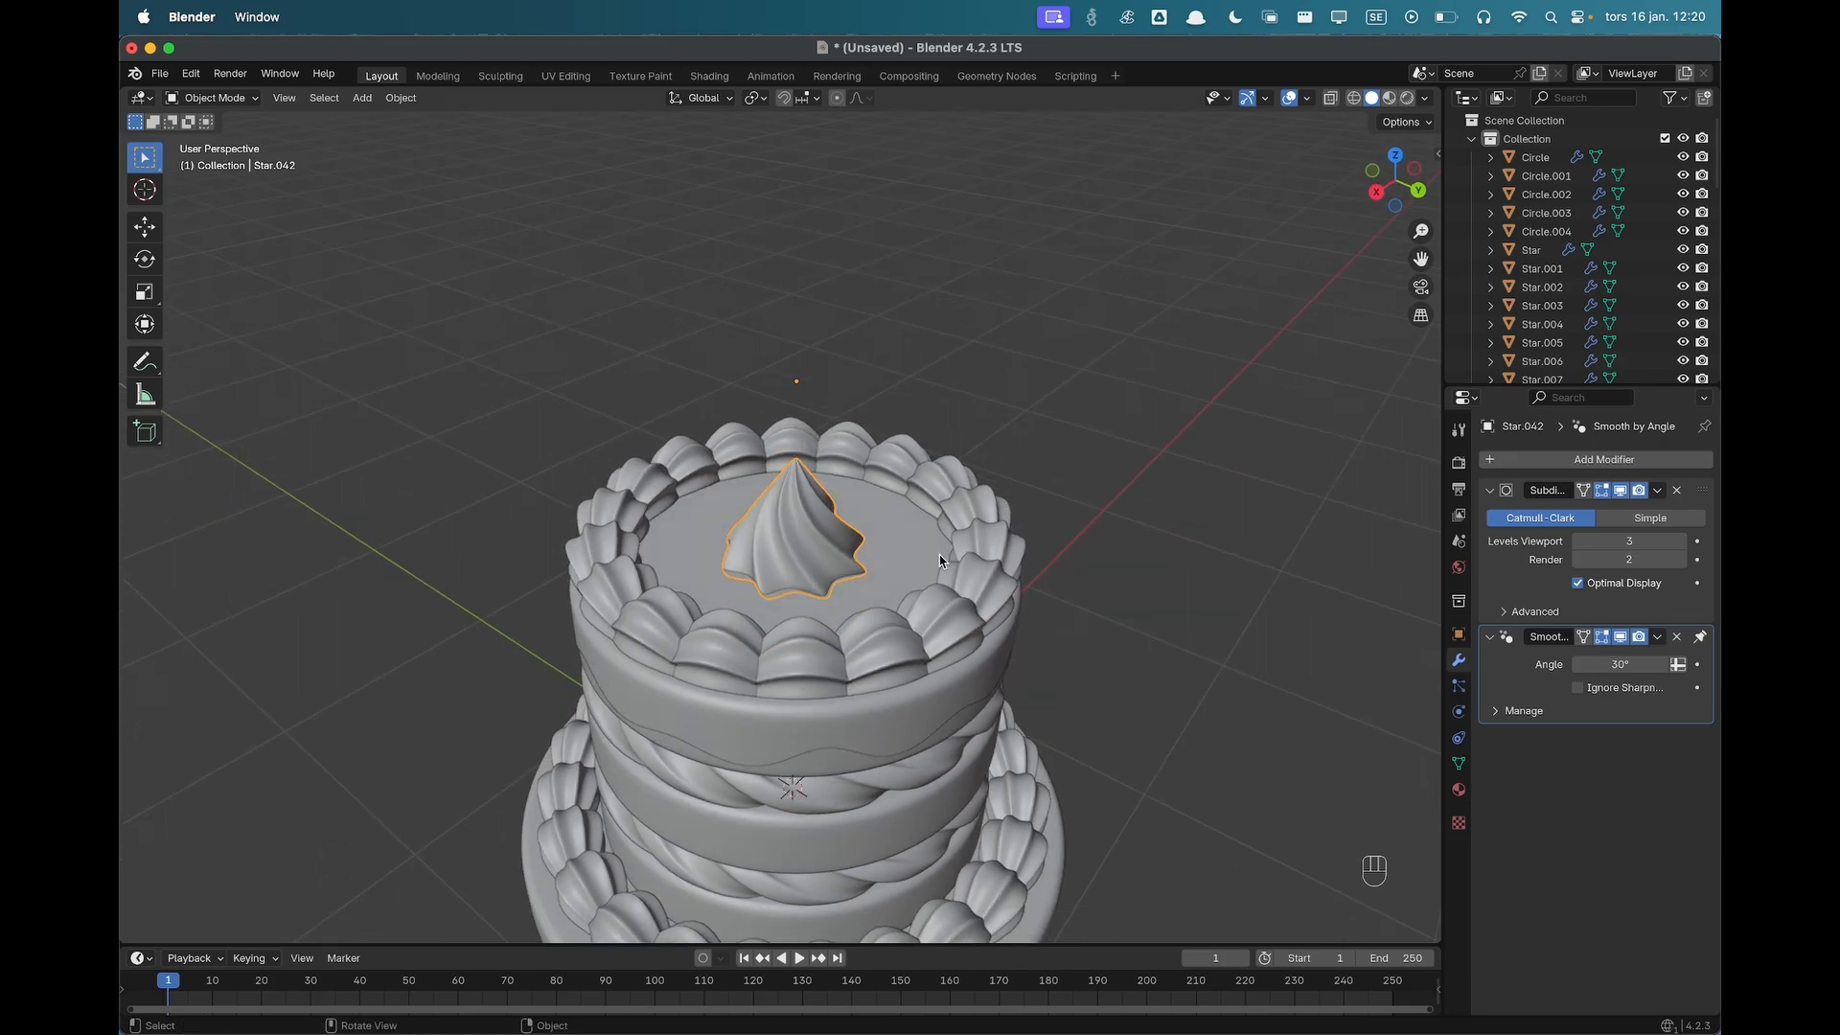
key("Tab")
key("a")
key("s")
left_click(987, 524)
key("s")
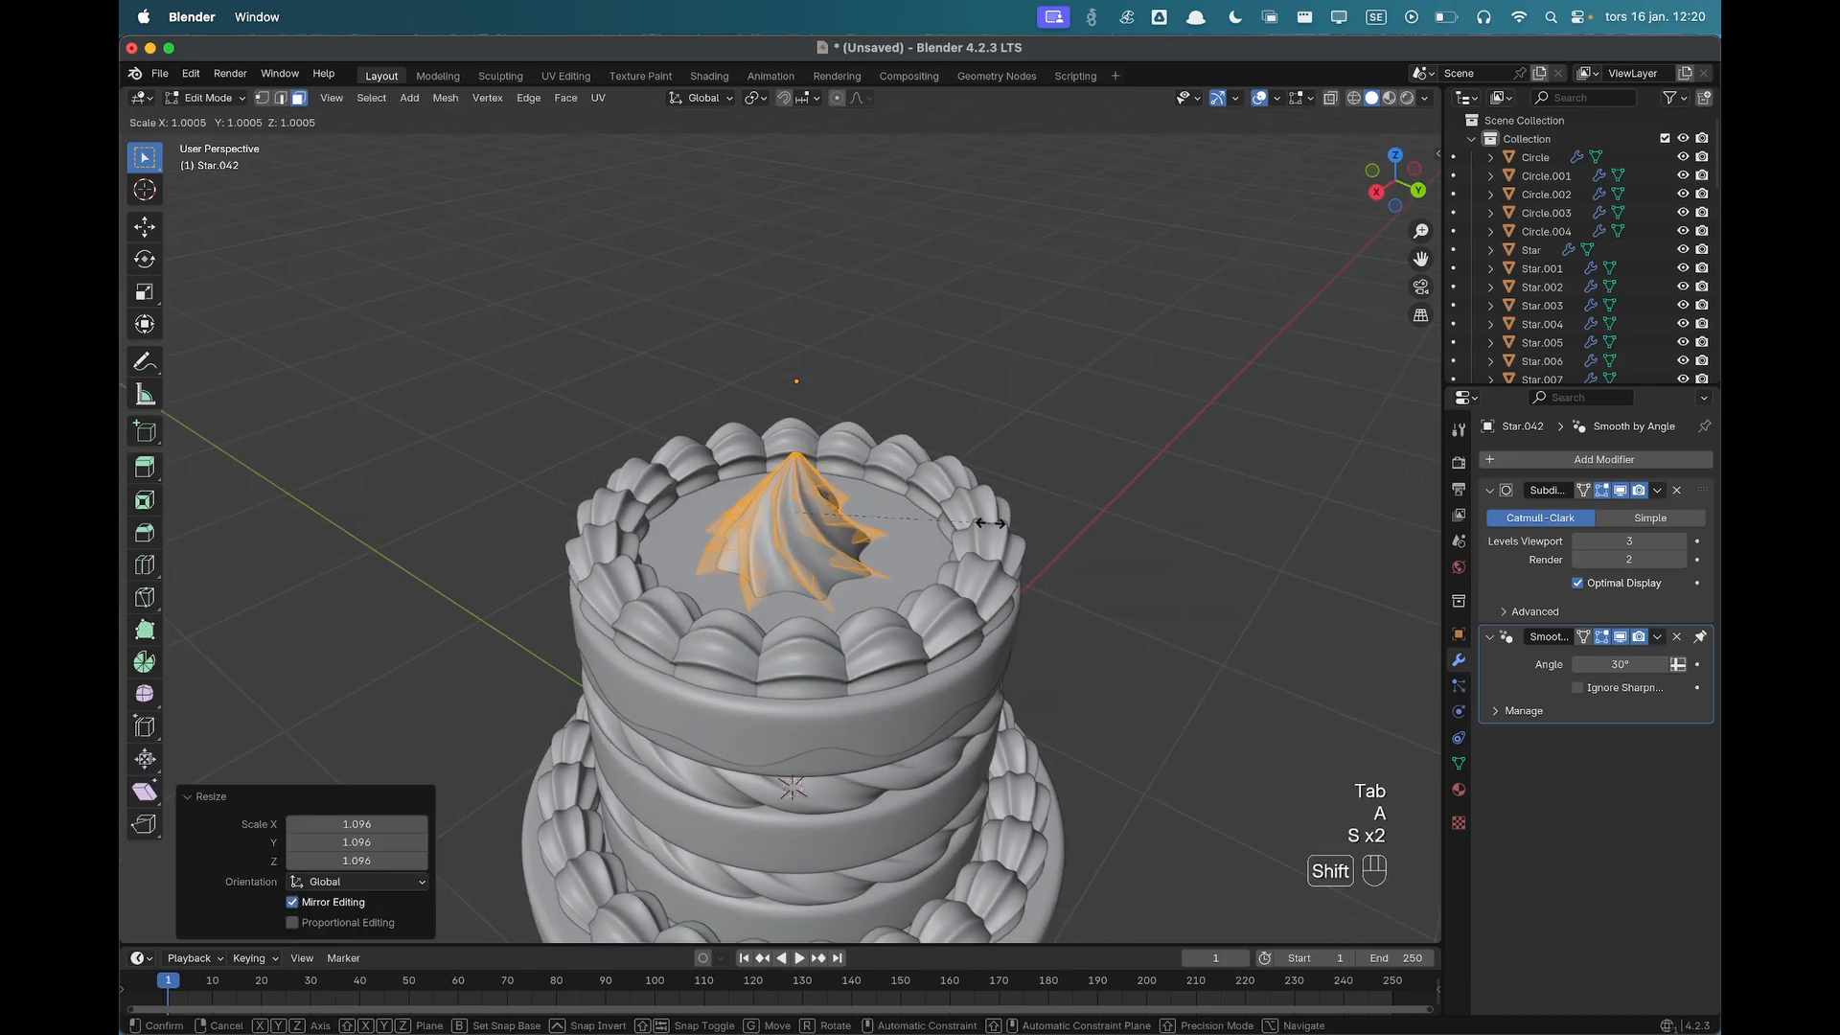
key("shift+z")
left_click(1012, 515)
key("Tab")
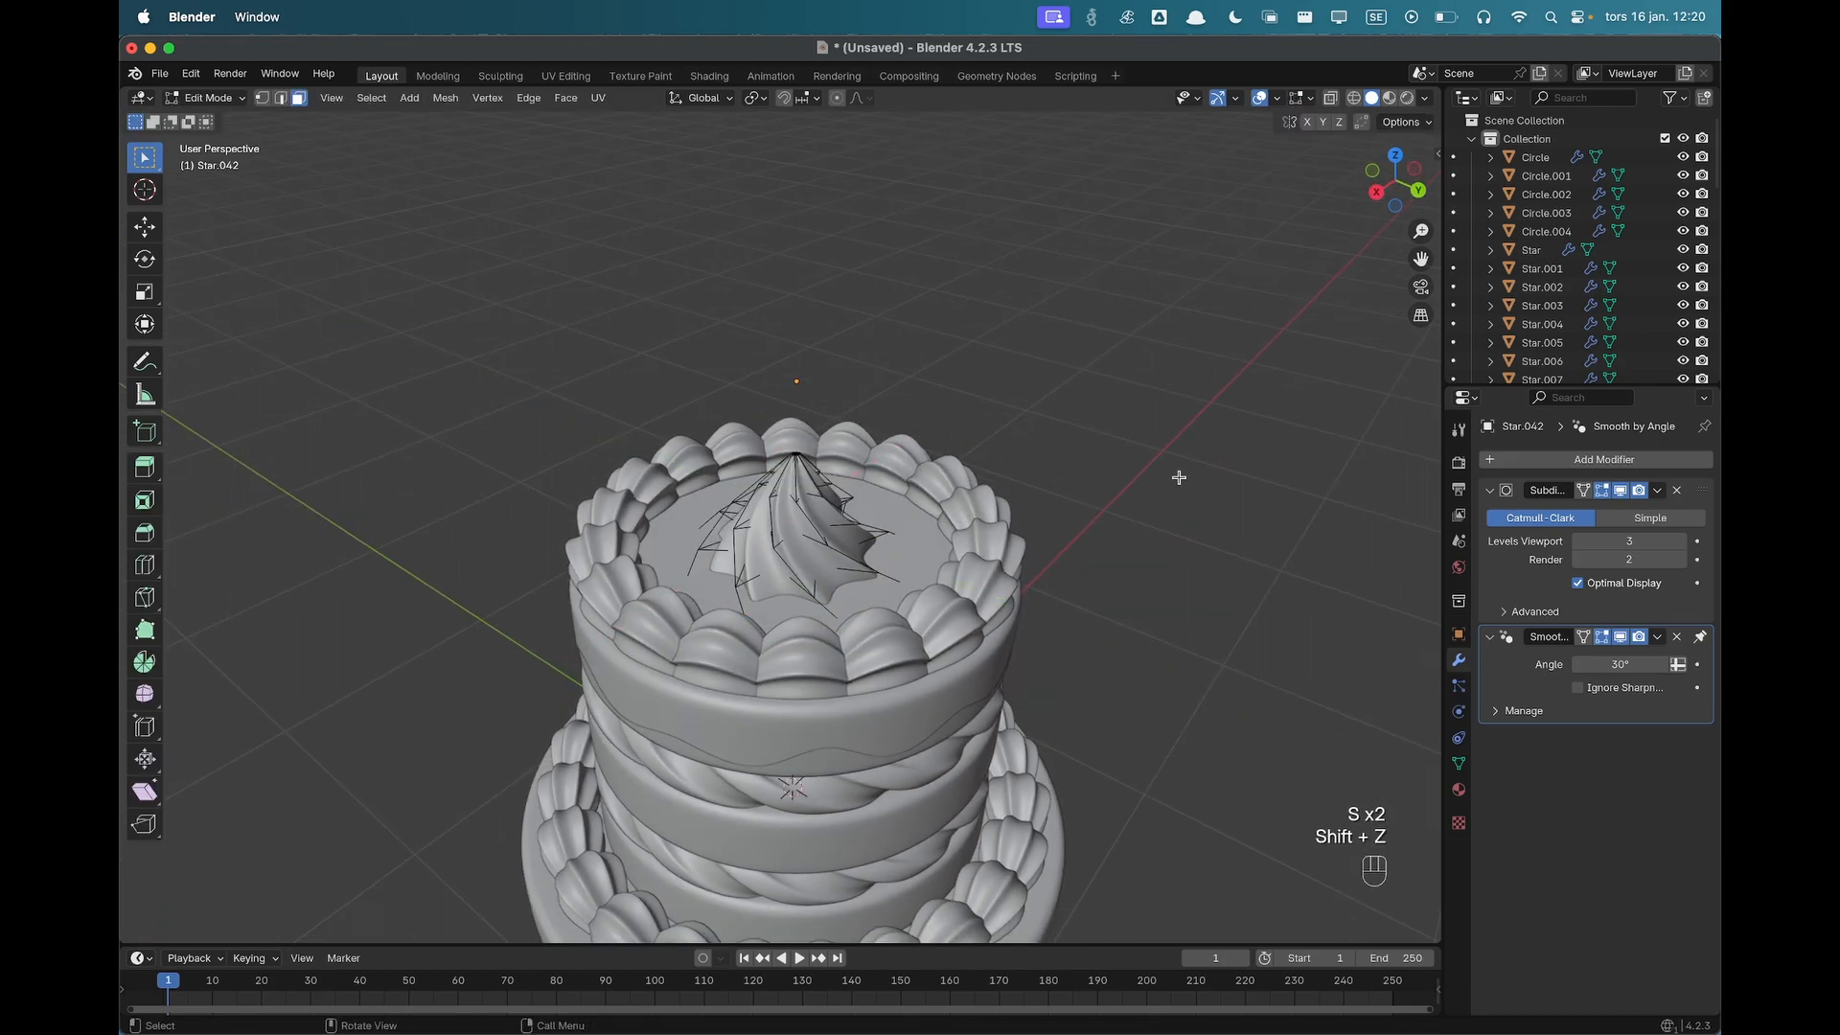
middle_click_drag(1179, 476, 1042, 509)
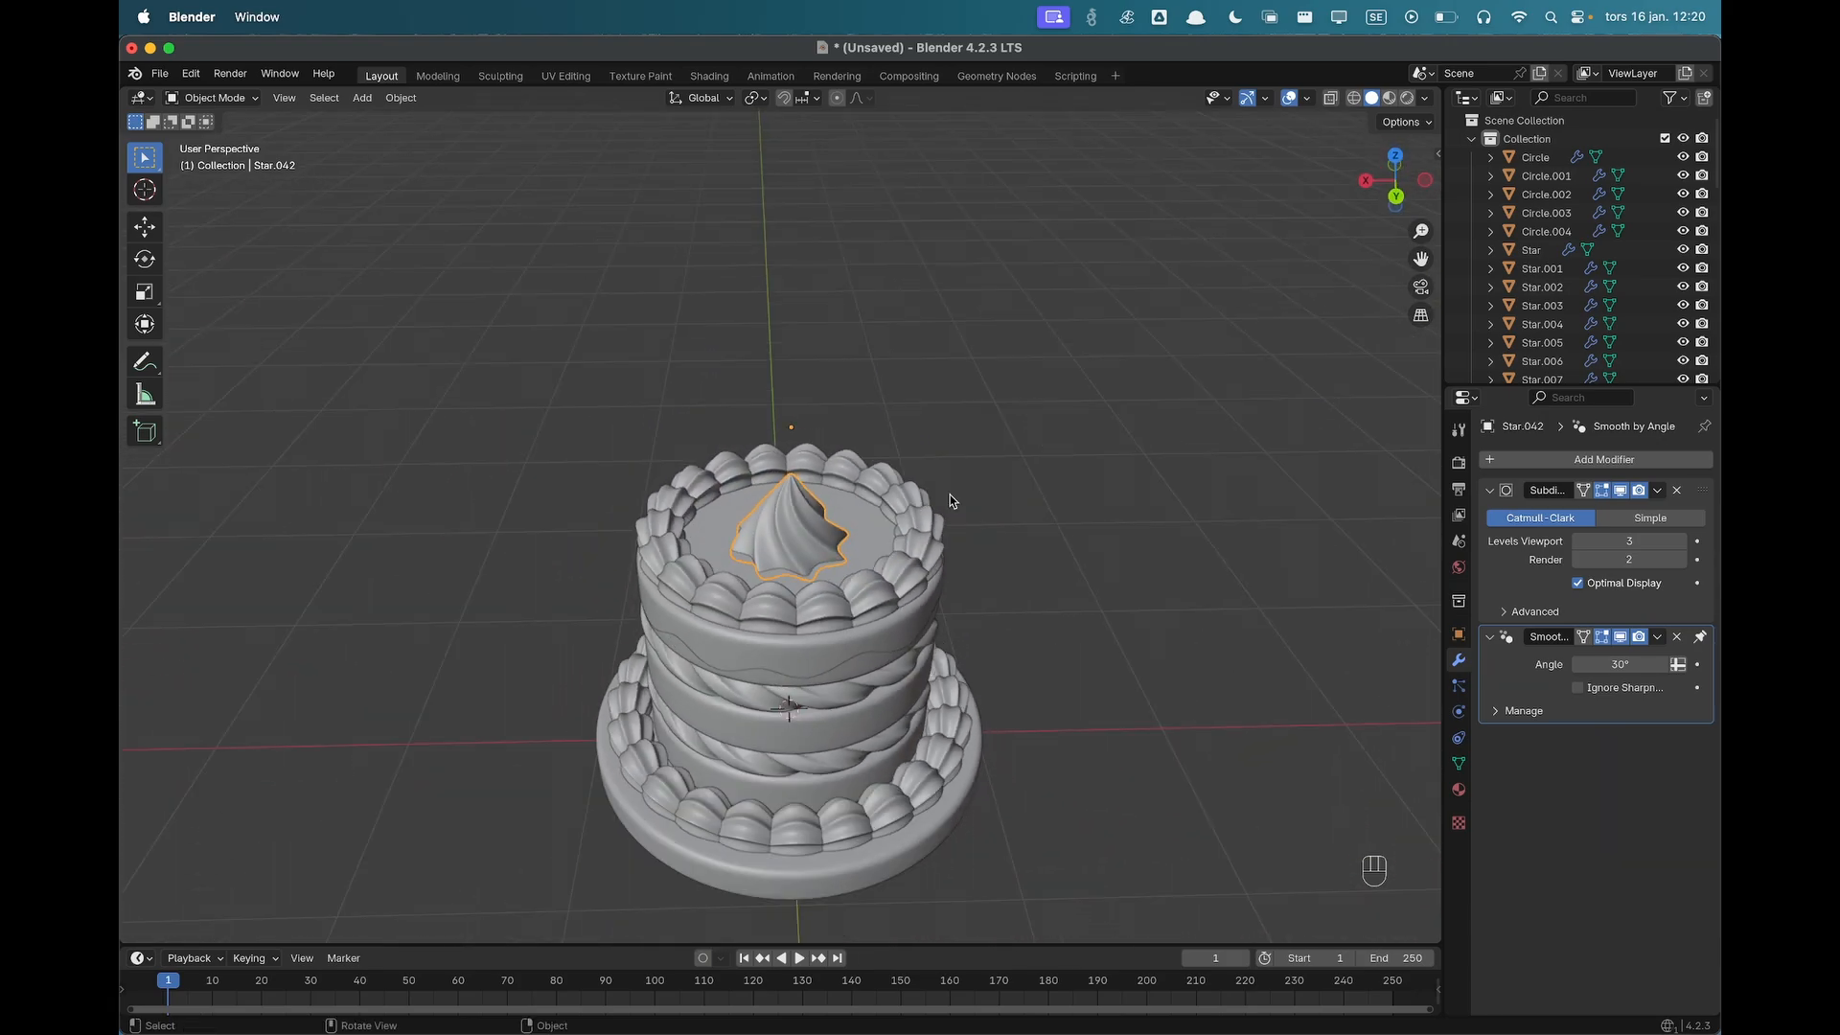
From the top view, duplicate the central cream swirl and move the copy about 0.367 m along Y.
key("grave")
left_click(949, 496)
scroll(783, 539, "up", 2)
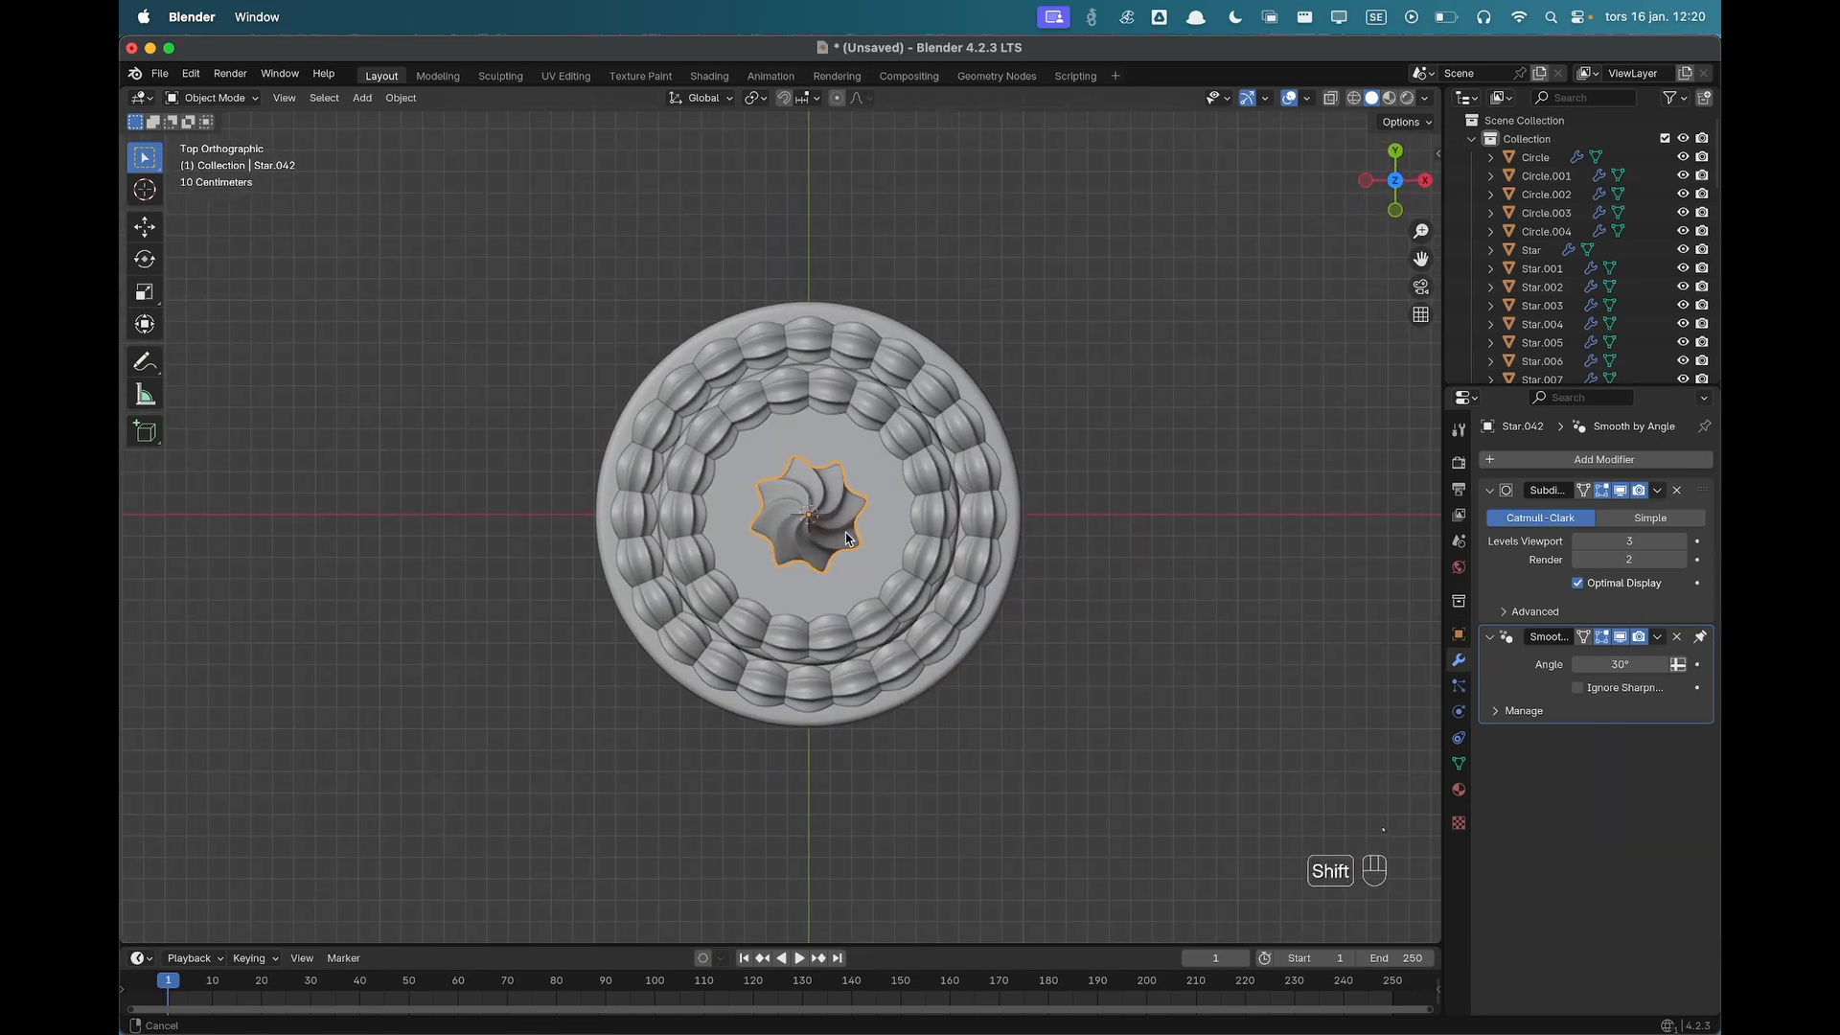
scroll(993, 507, "up", 2)
key("shift+d")
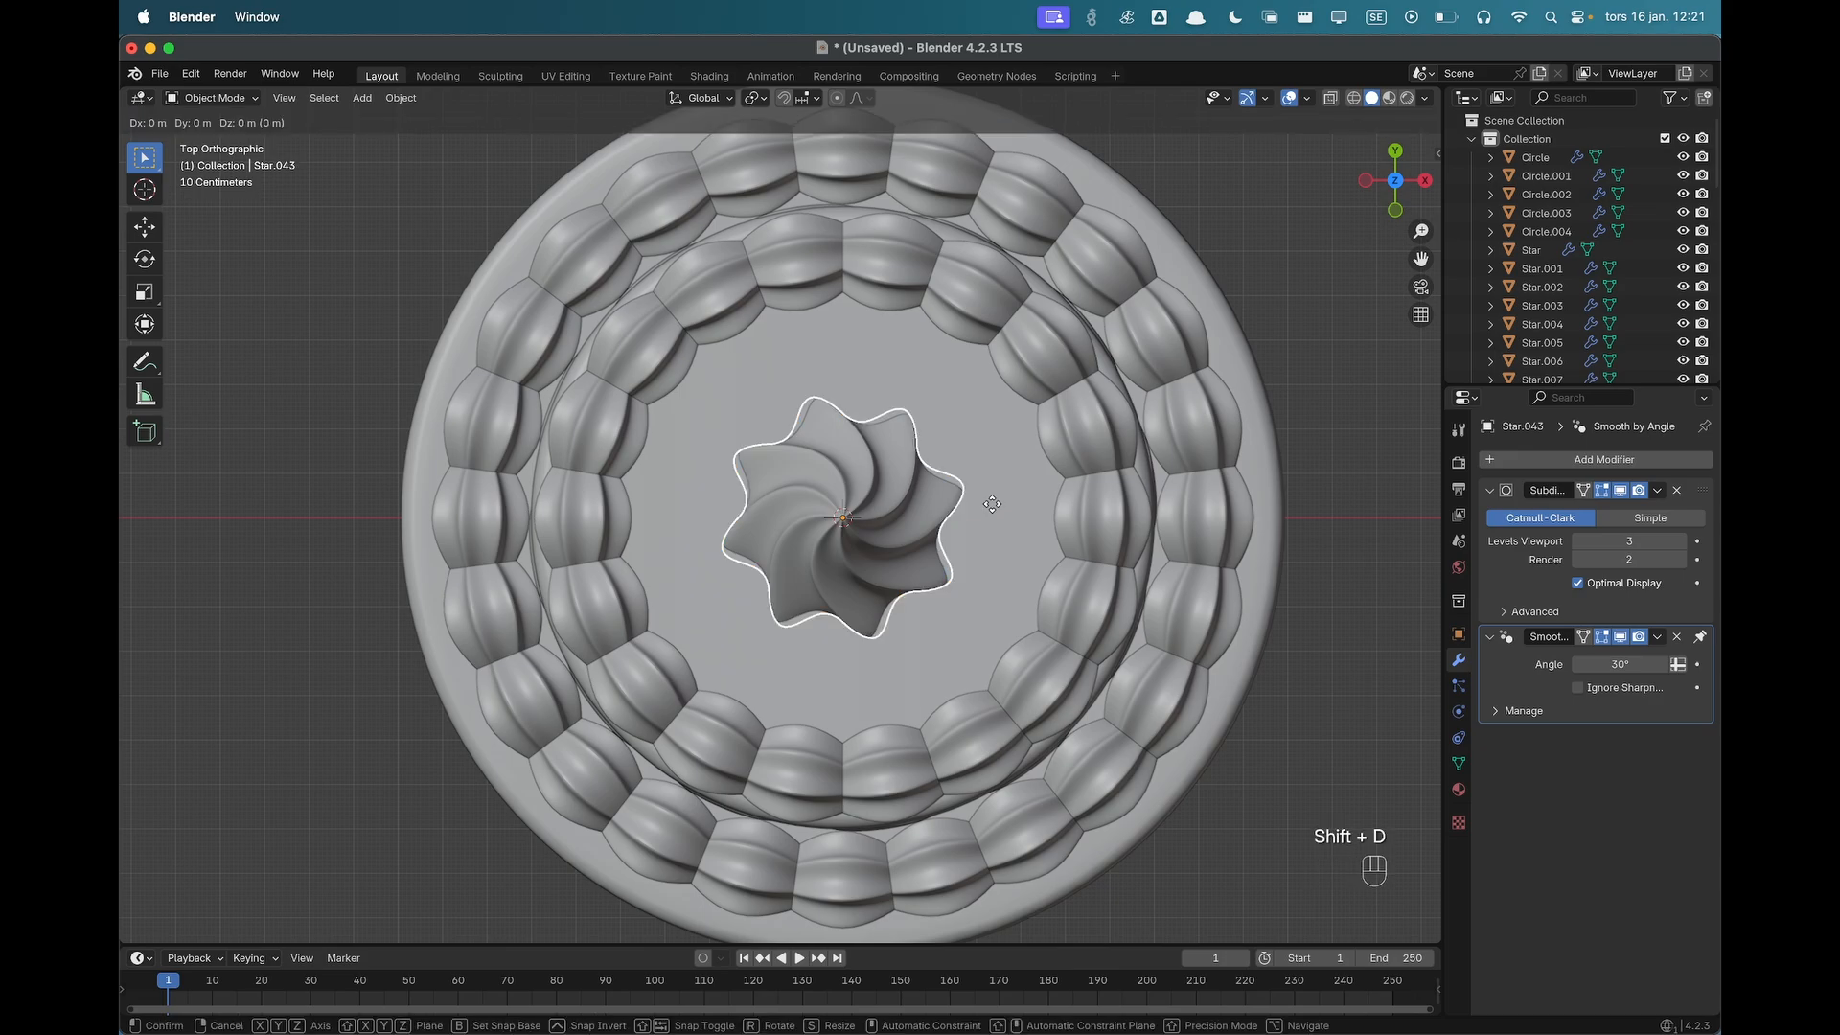
key("y")
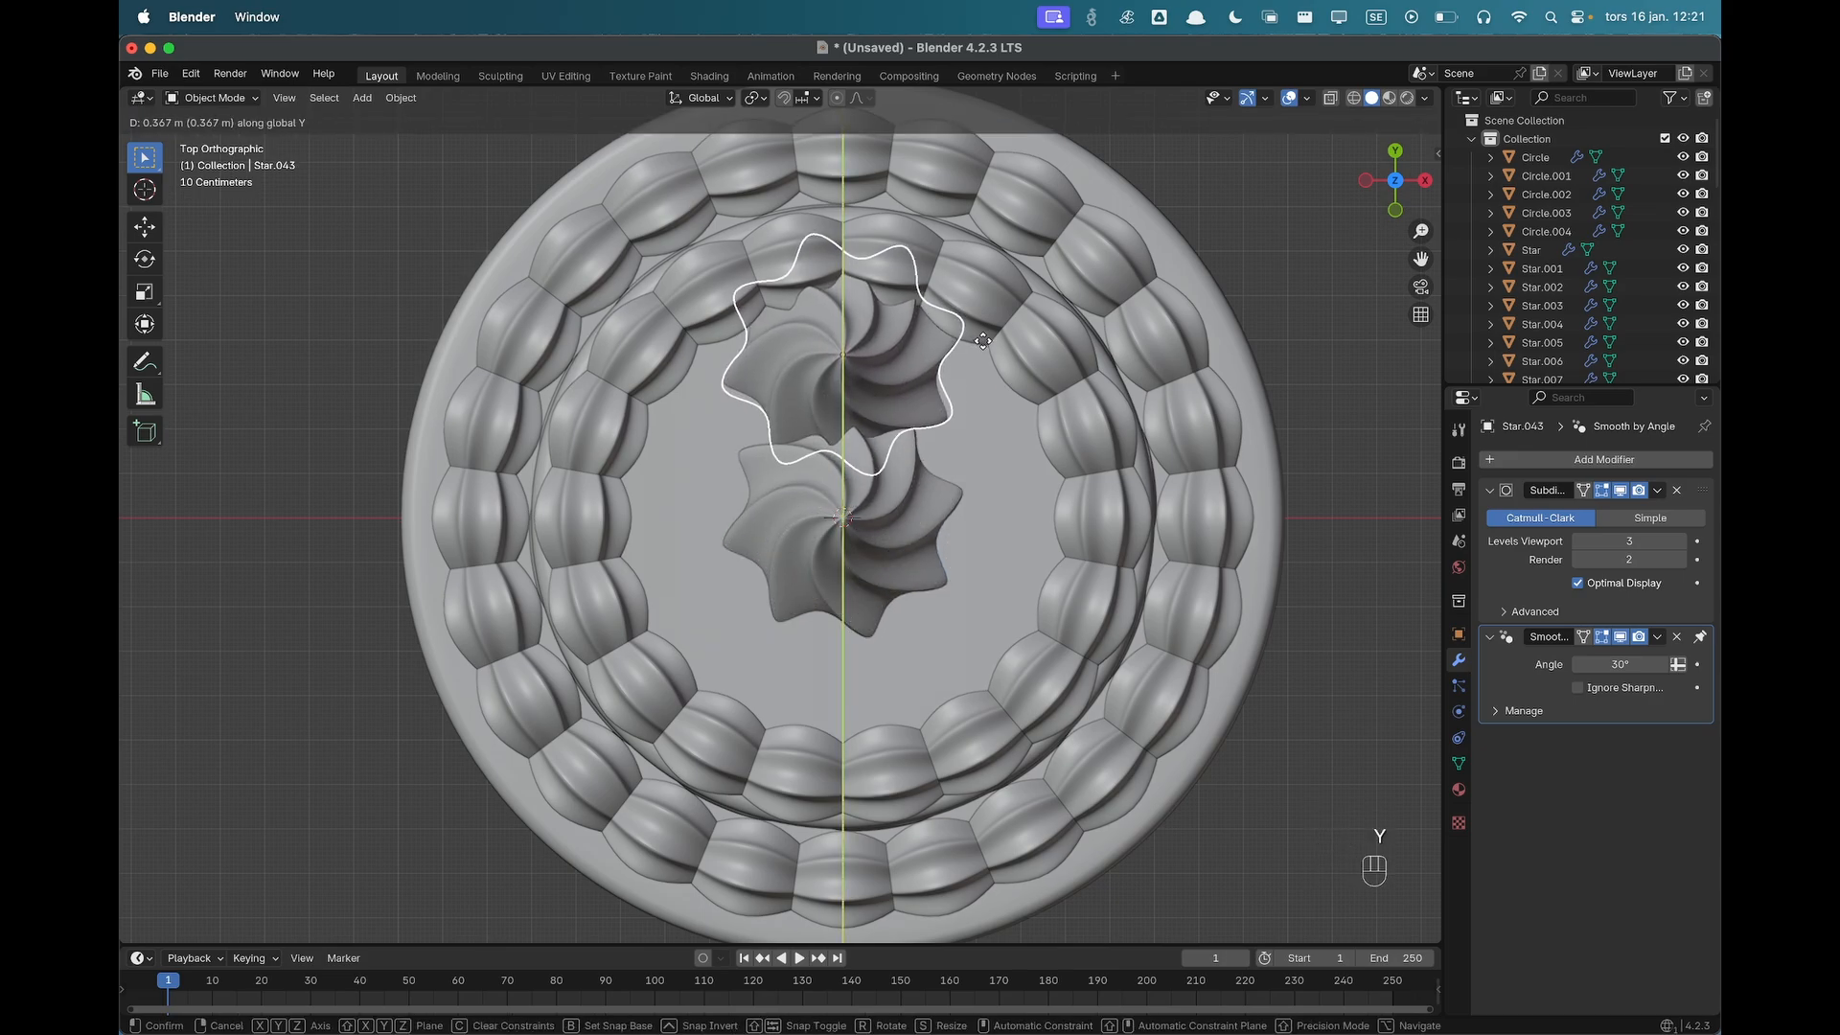
left_click(982, 343)
Scale the copied swirl's whole mesh down in Edit Mode, then shift the object about -0.021 m along Y in Object Mode.
key("Tab")
key("a")
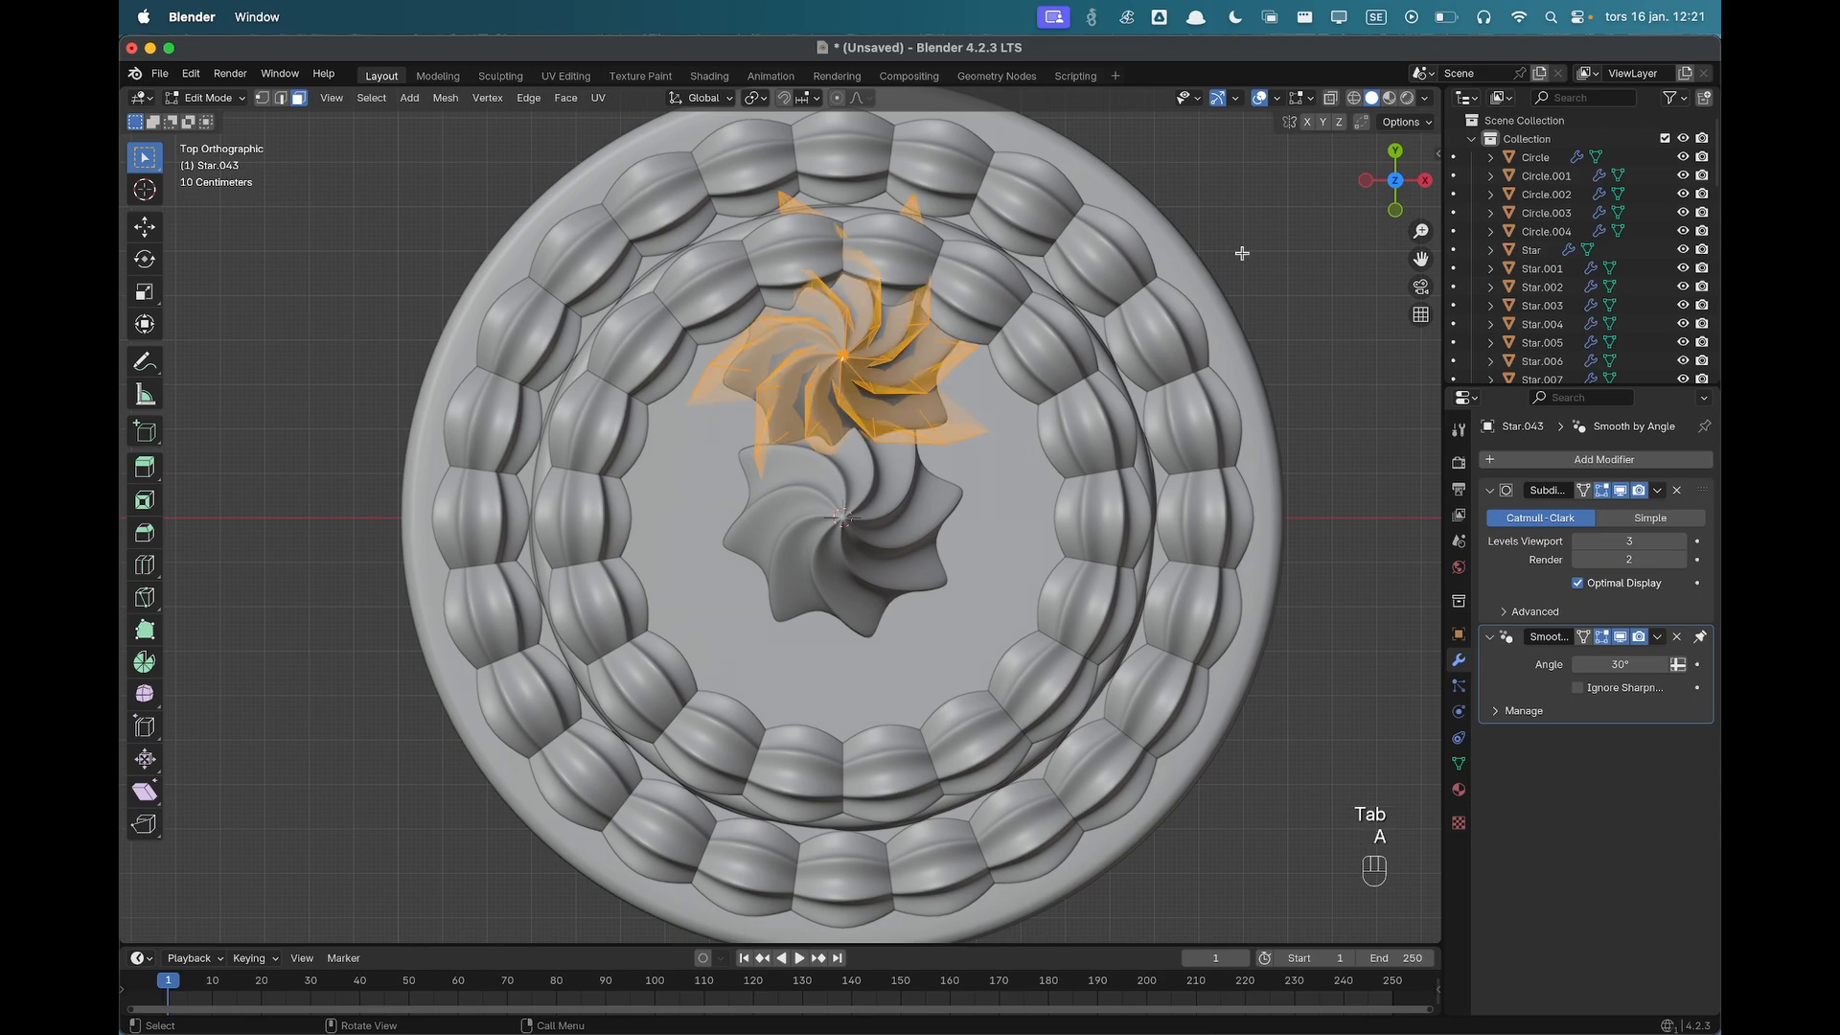
key("s")
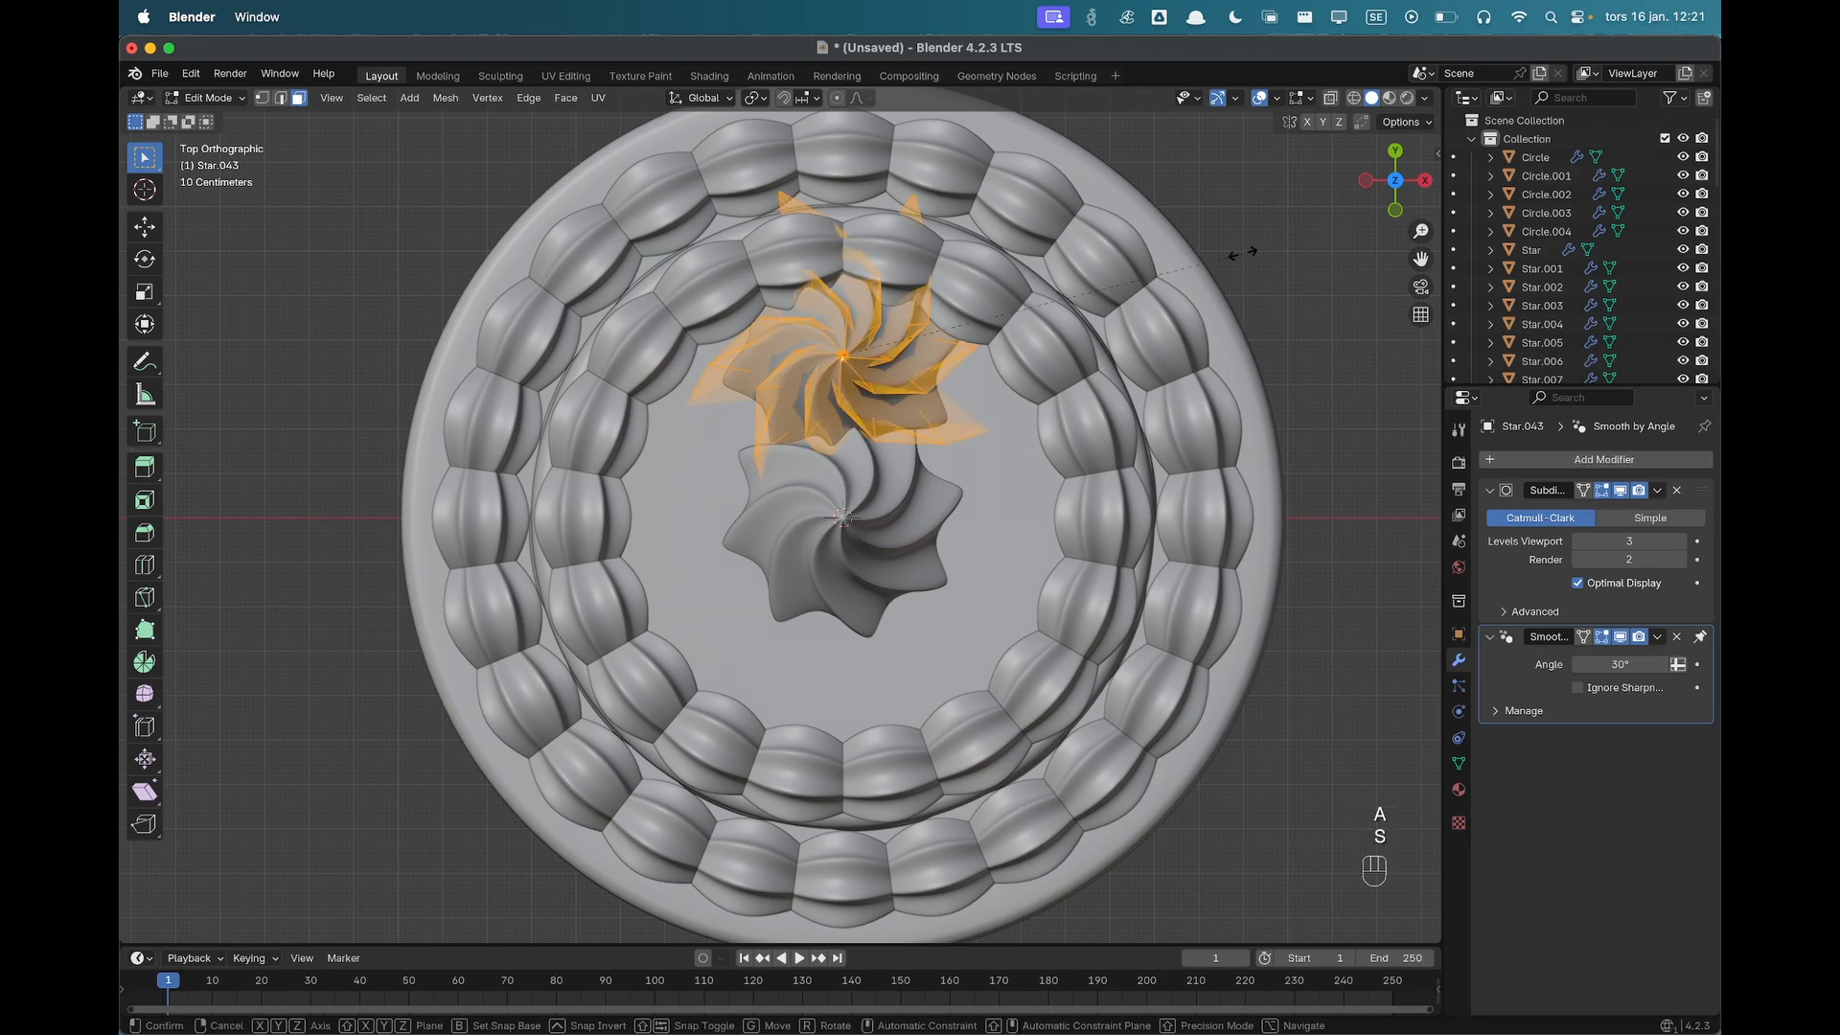
left_click(1128, 268)
key("Tab")
key("g")
key("z")
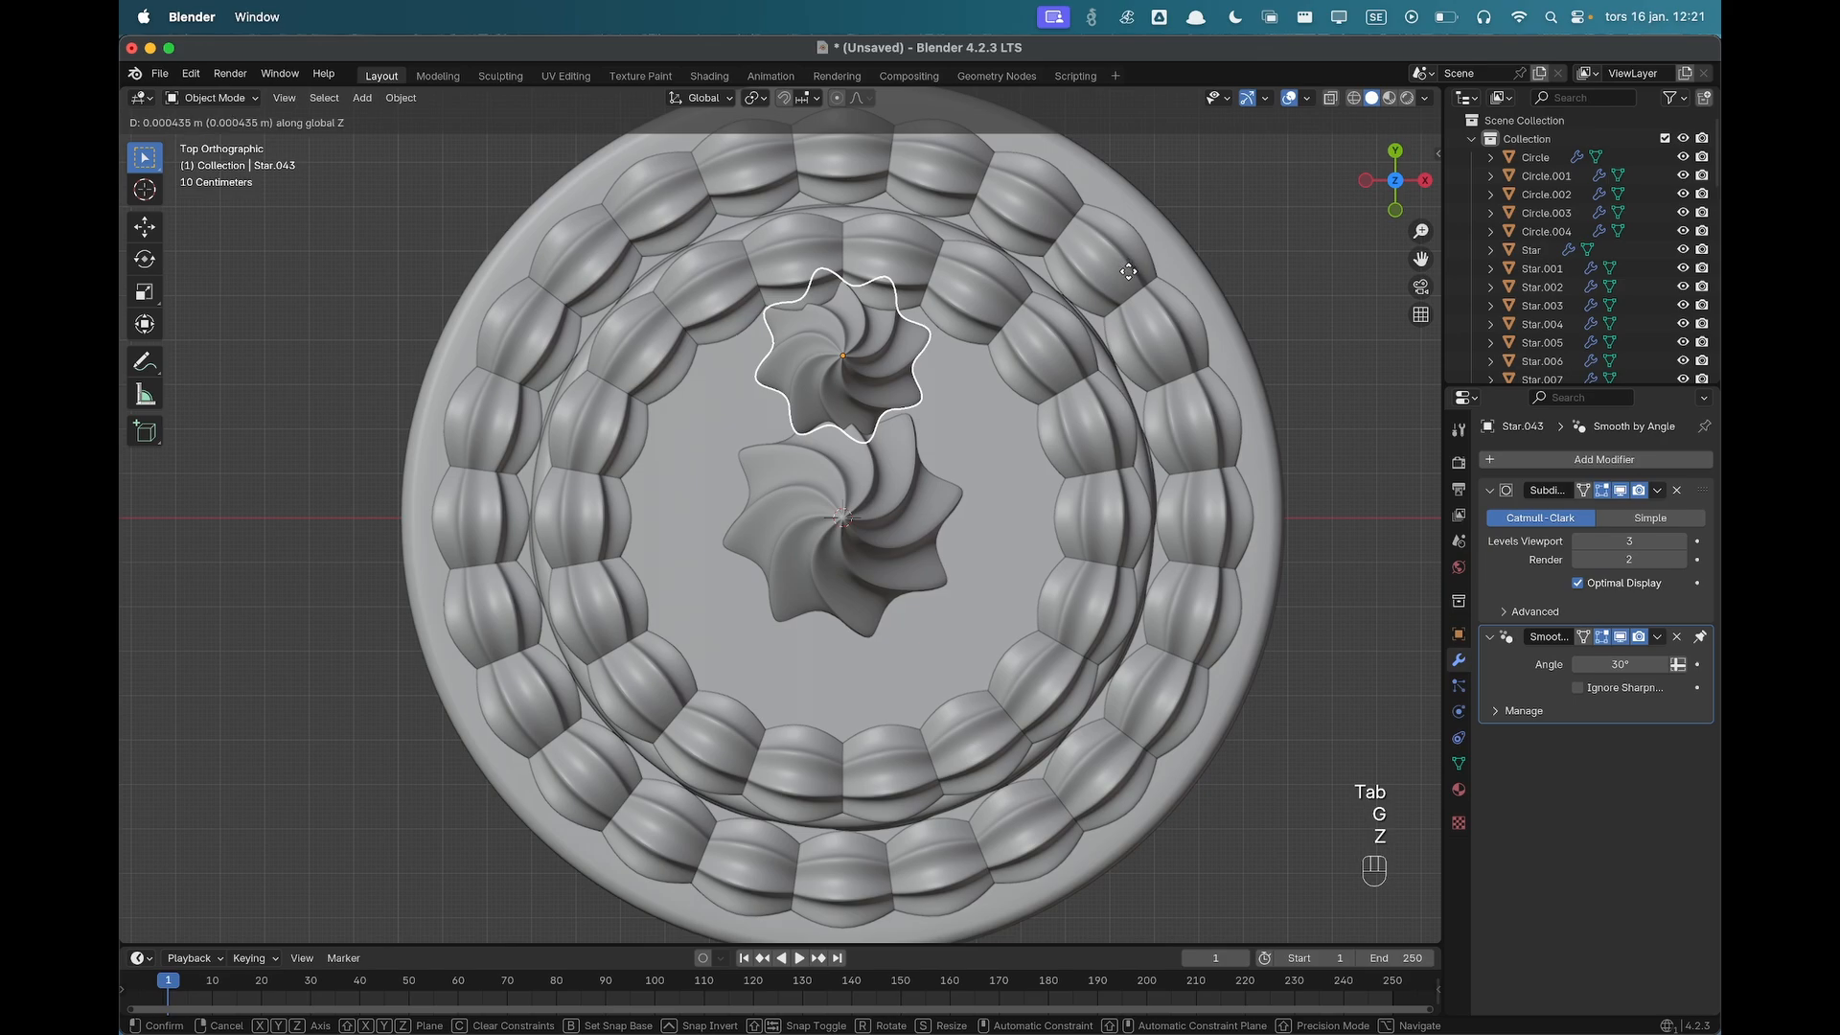
key("y")
left_click(1132, 278)
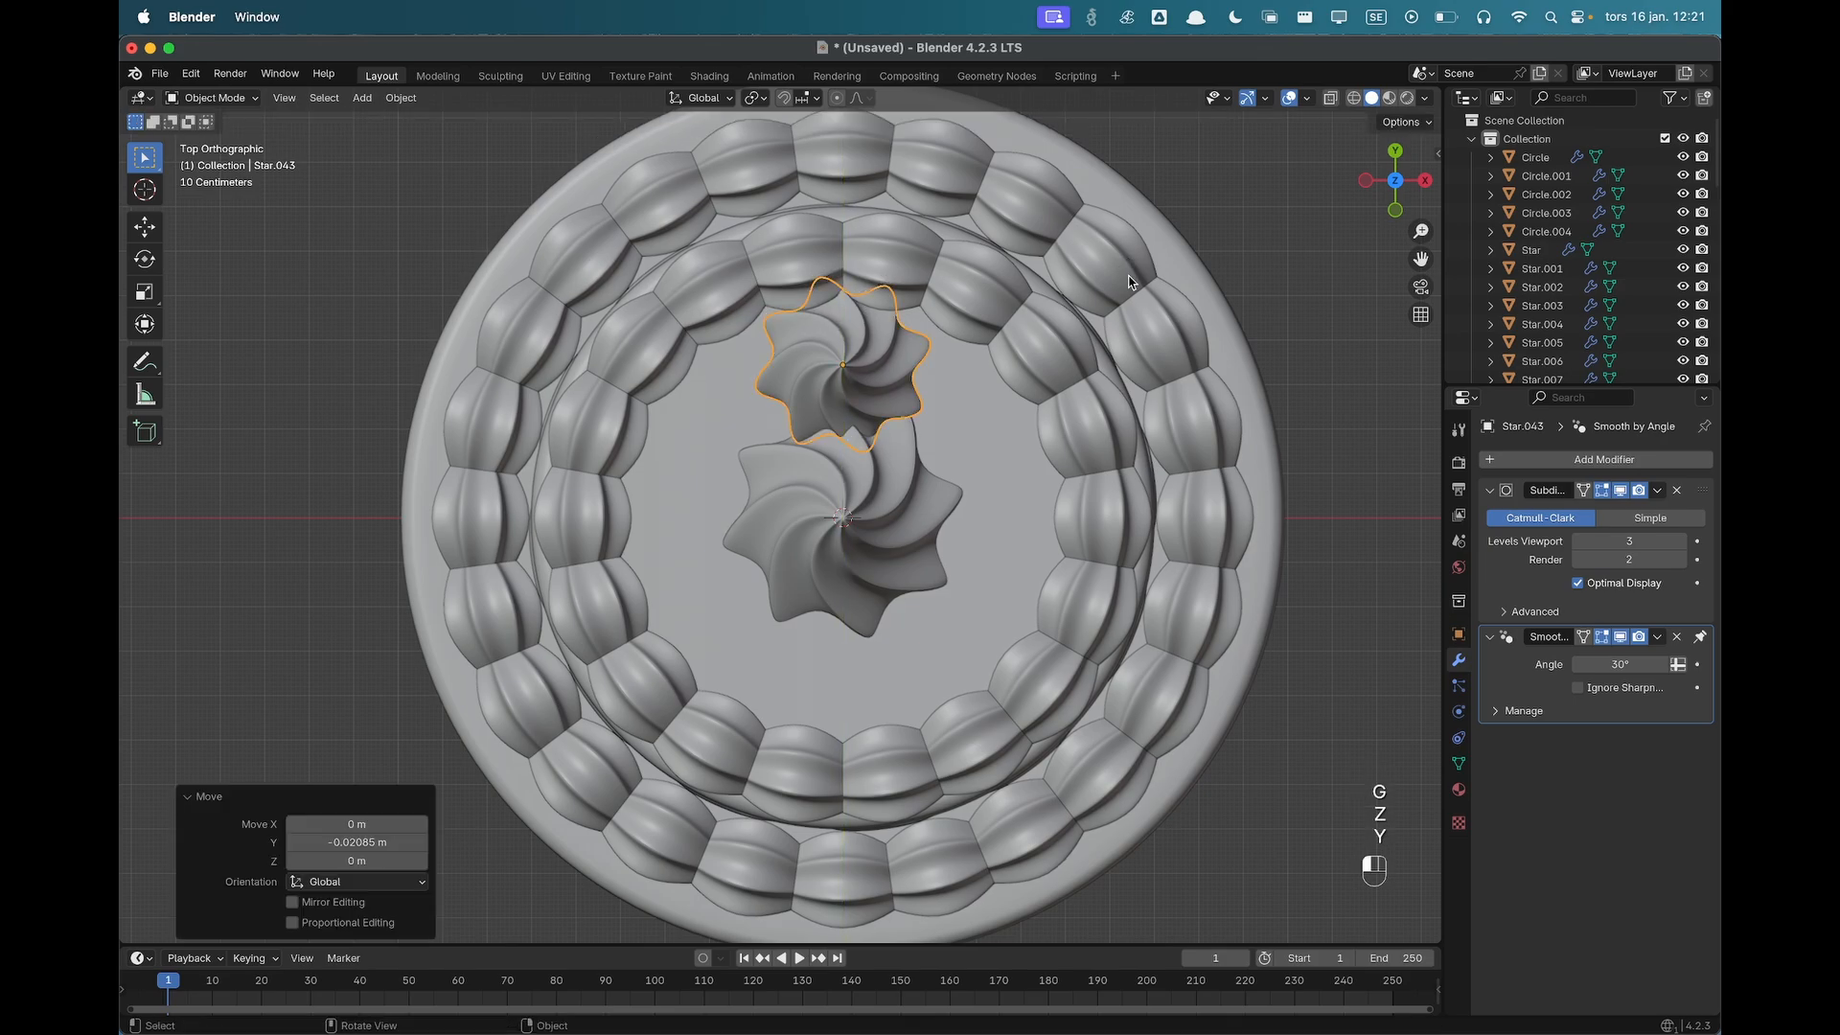
Set the pivot point to 3D Cursor and make a linked duplicate of the small swirl rotated 60° about Z.
scroll(906, 456, "down", 3)
middle_click_drag(906, 456, 1012, 377)
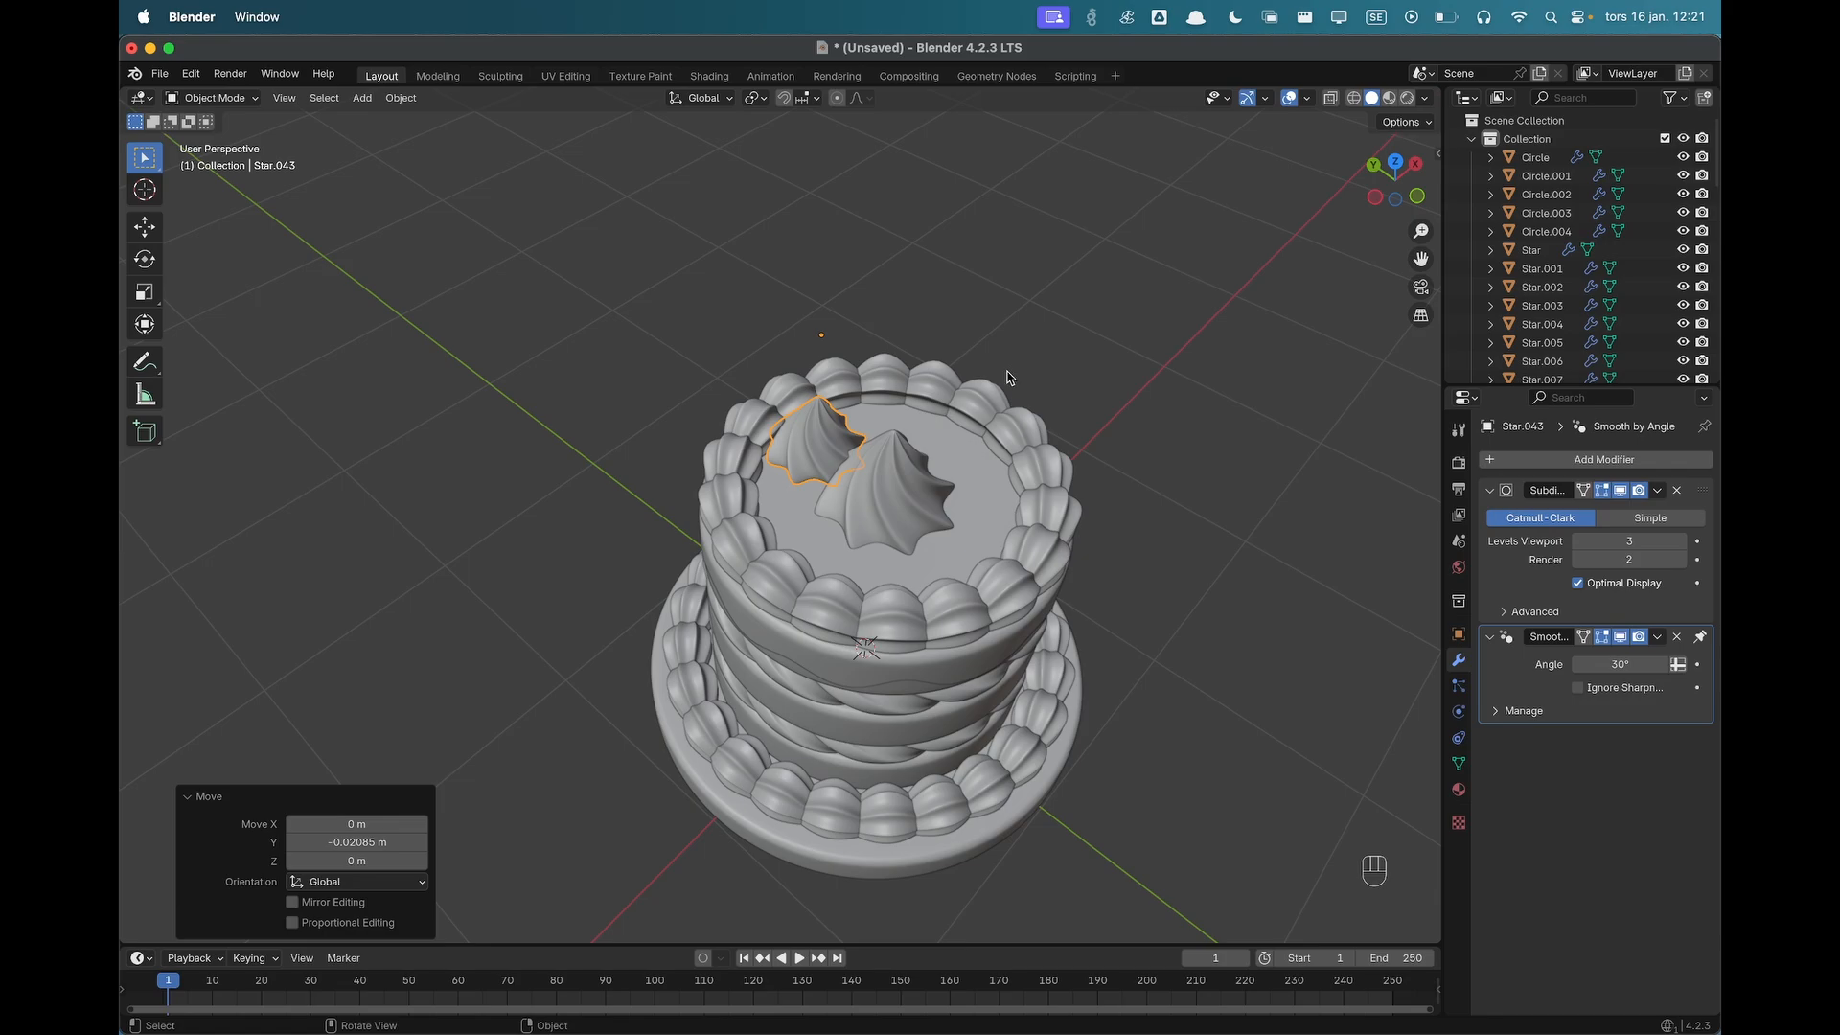
key("period")
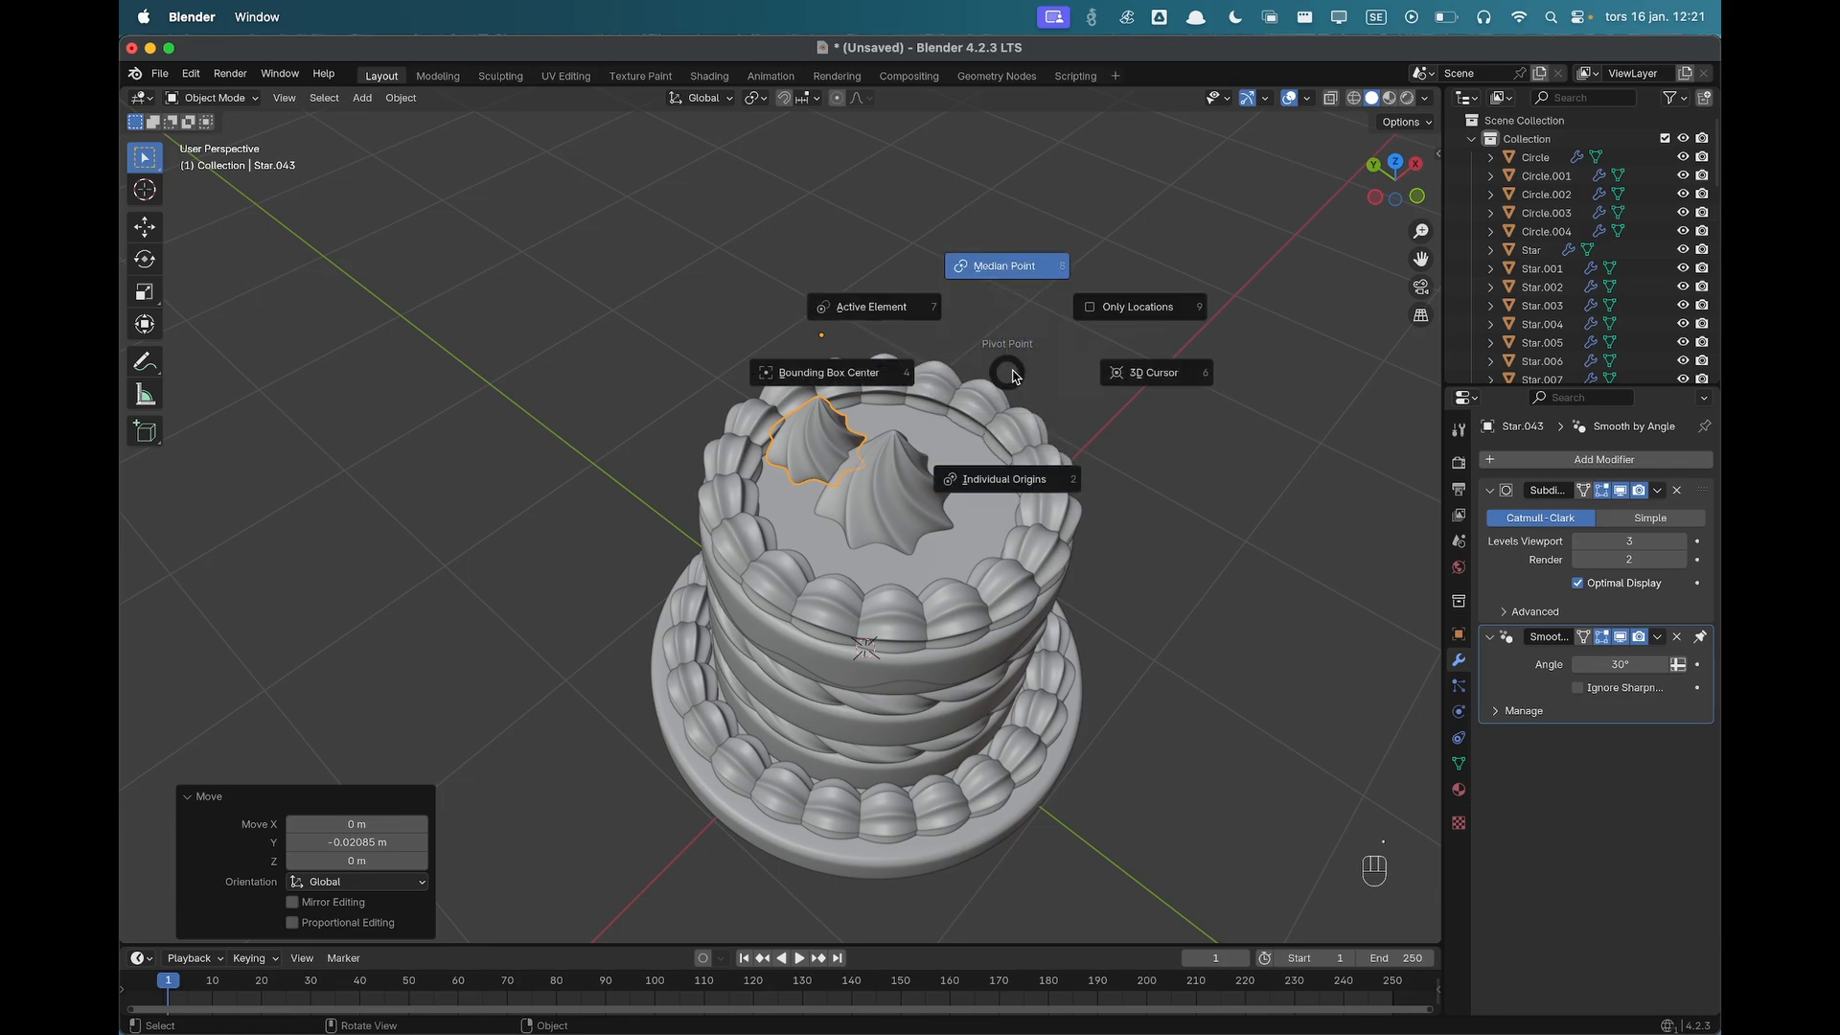
left_click(1150, 374)
key("KP_7")
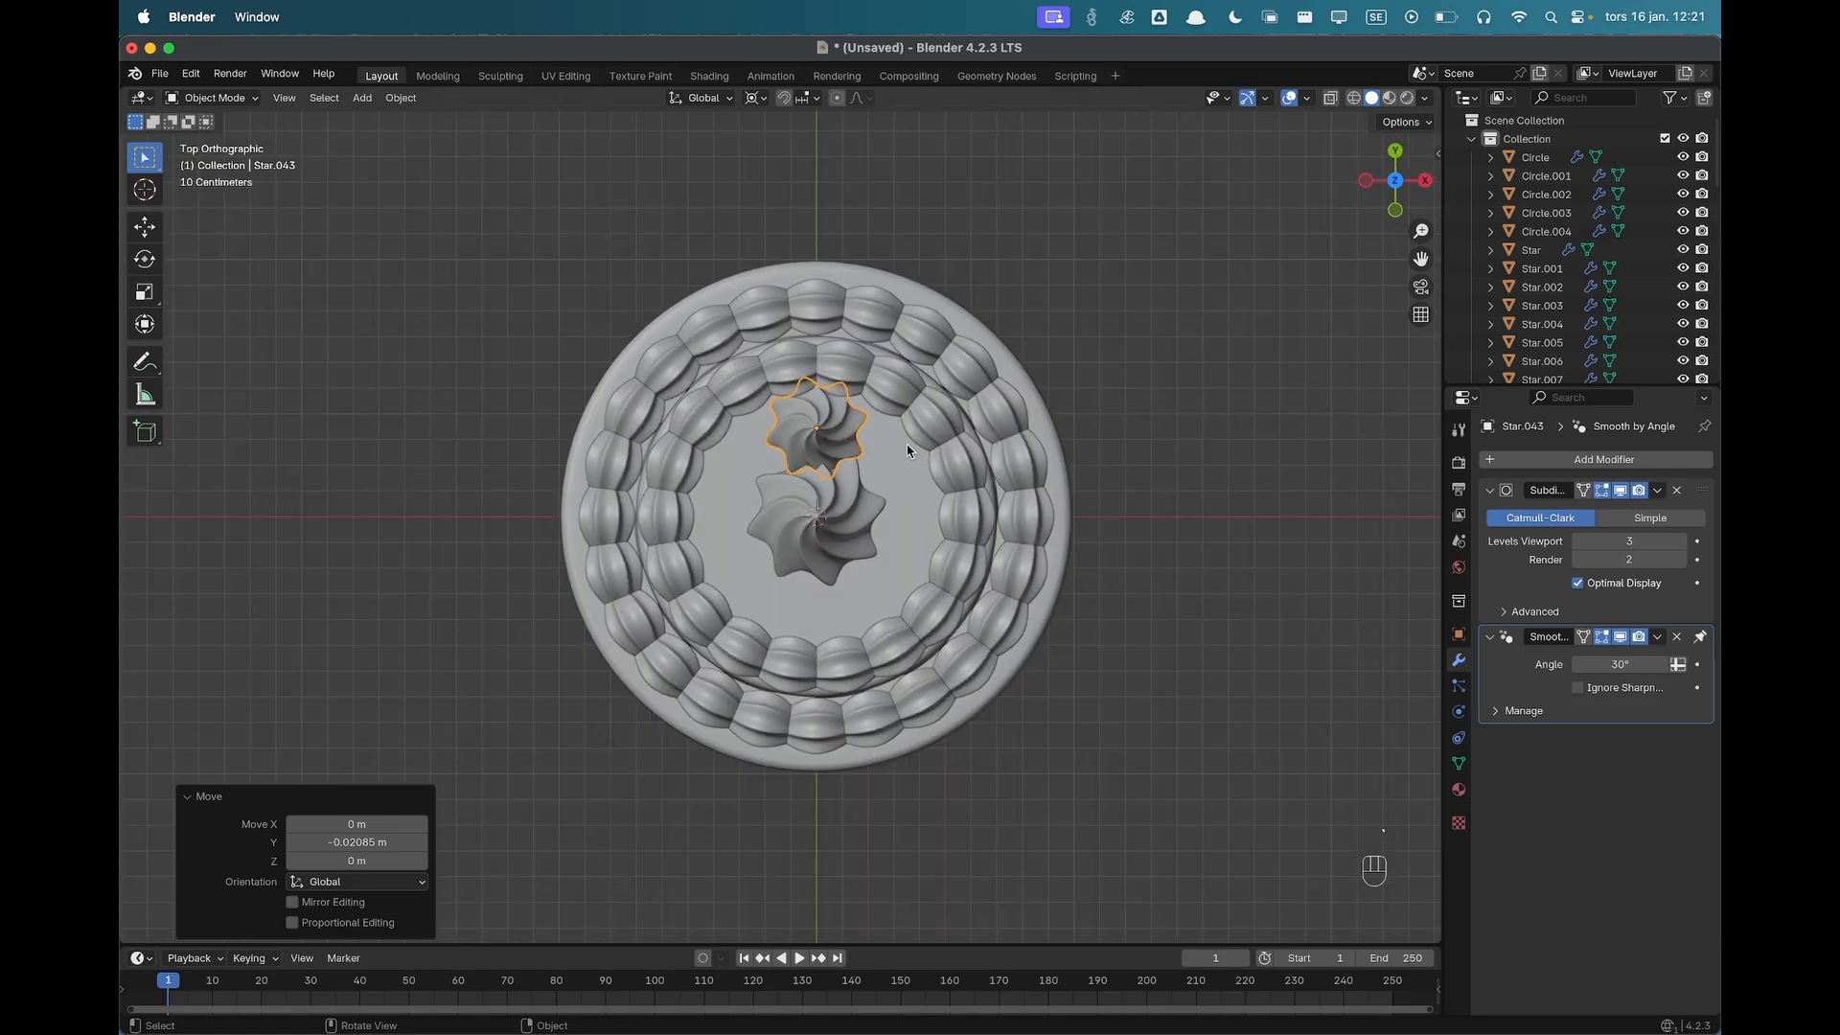
scroll(908, 451, "up", 1)
key("alt+d")
type("rz")
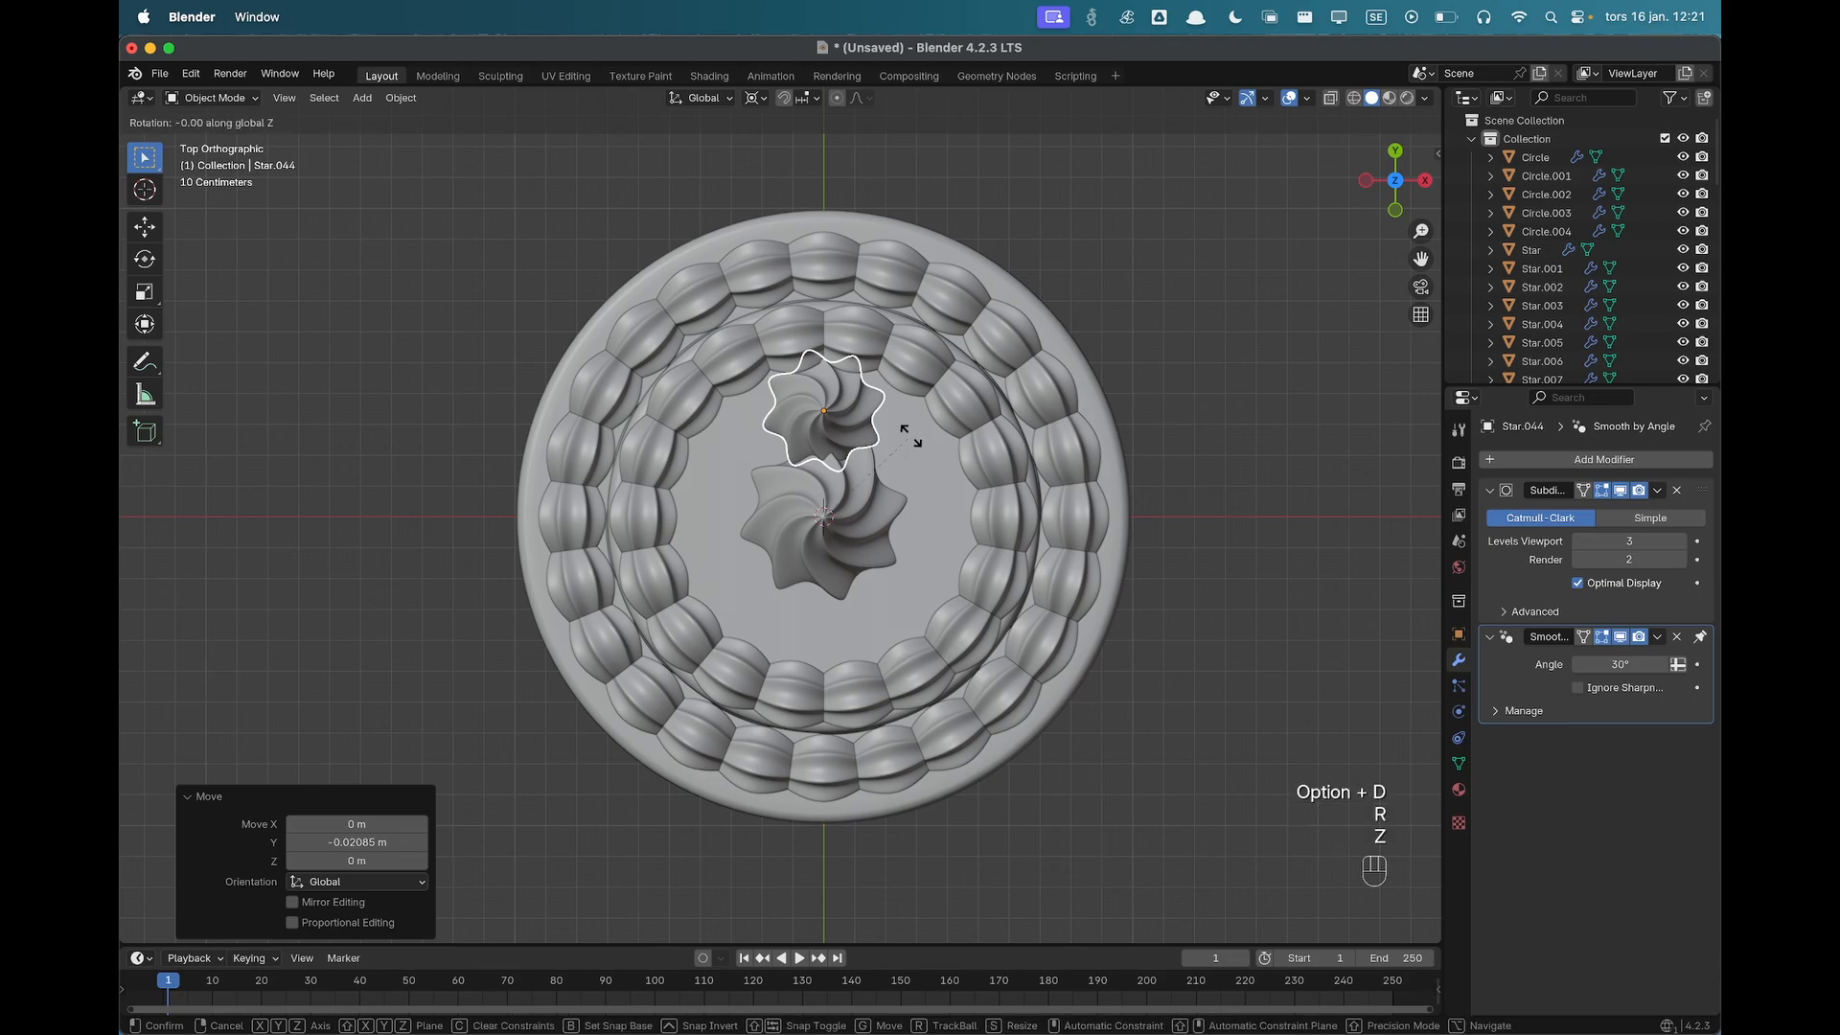
type("60")
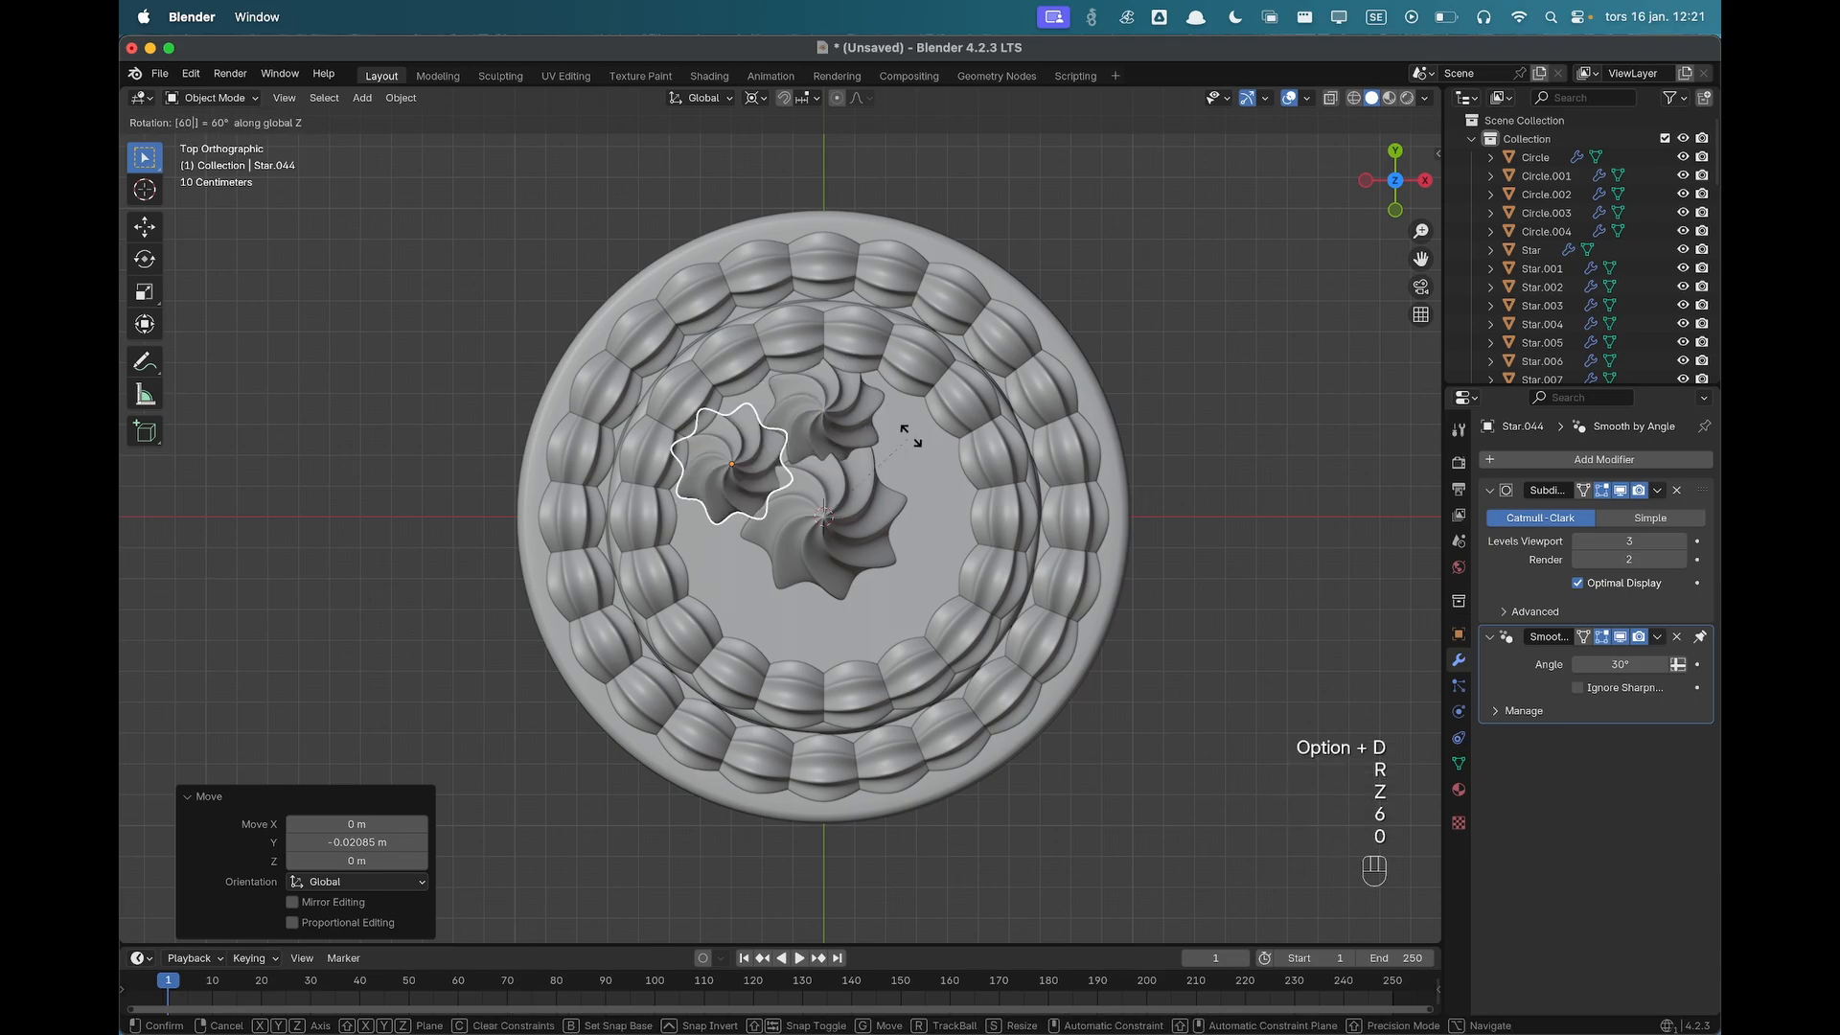
key("Return")
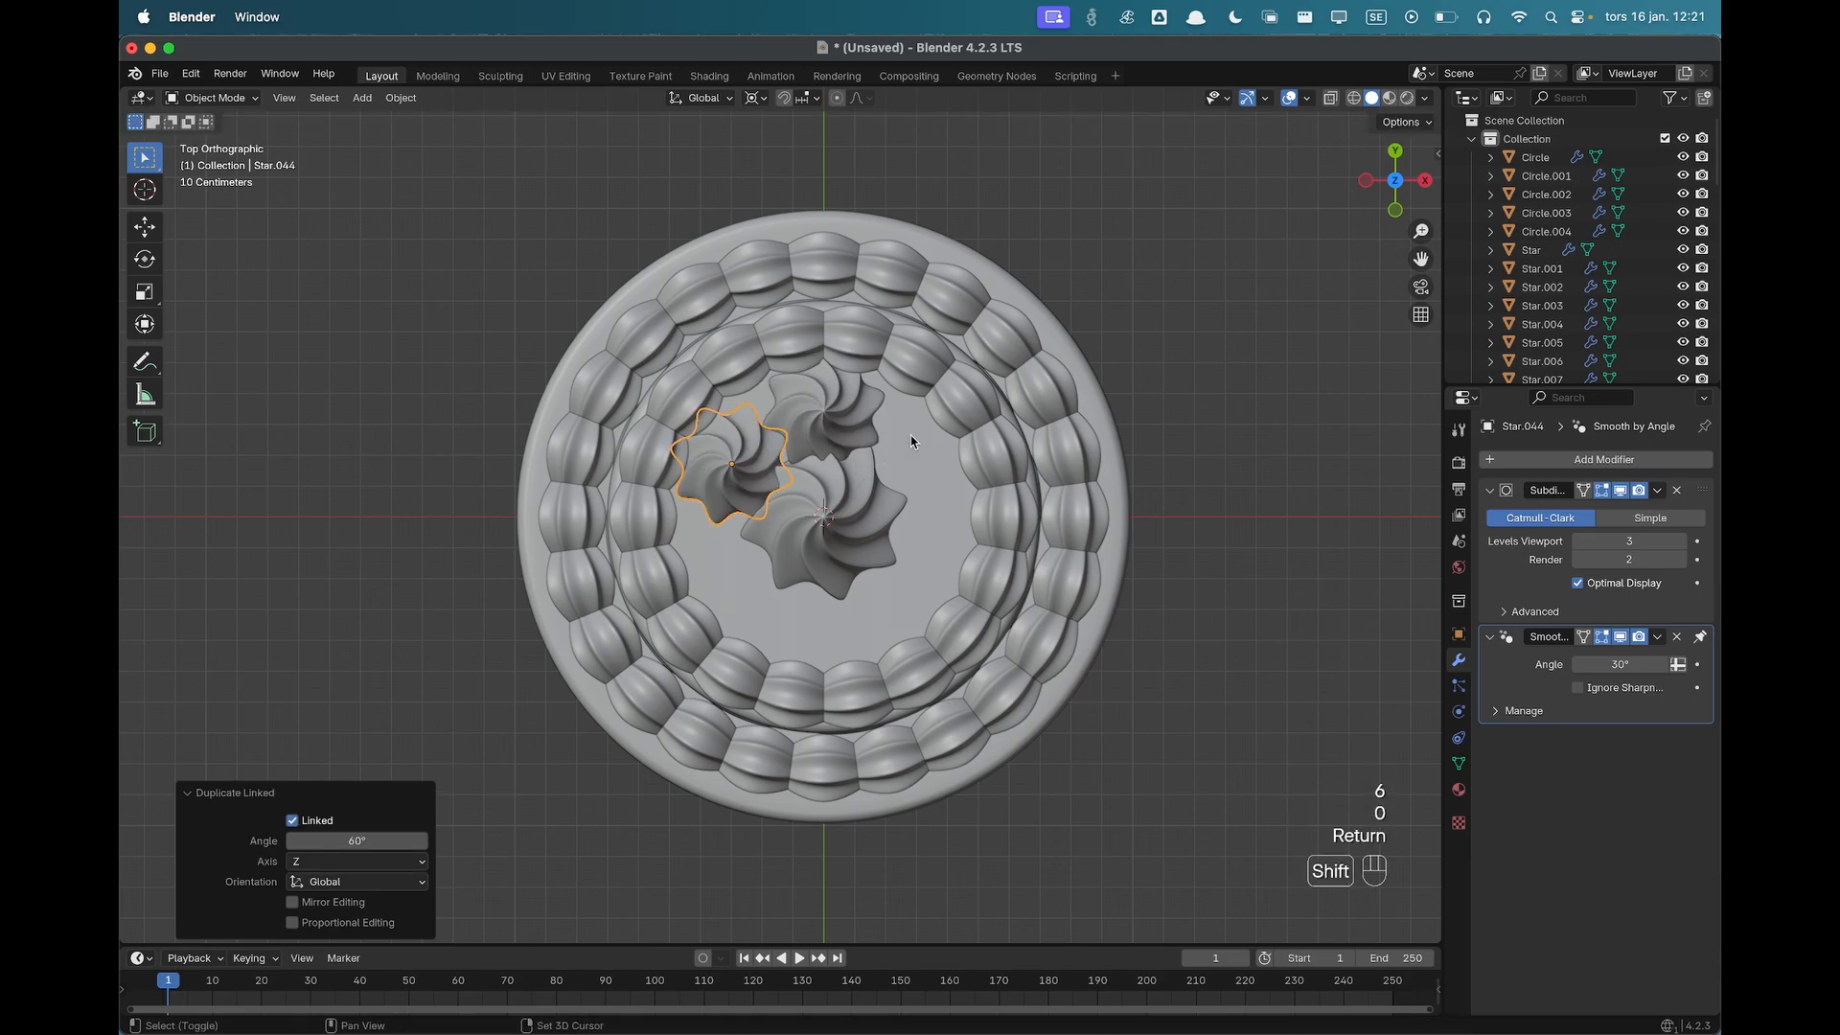
Repeat the linked 60° rotated duplication four more times to complete the ring of six small swirls.
key("shift+r")
key("shift+r")
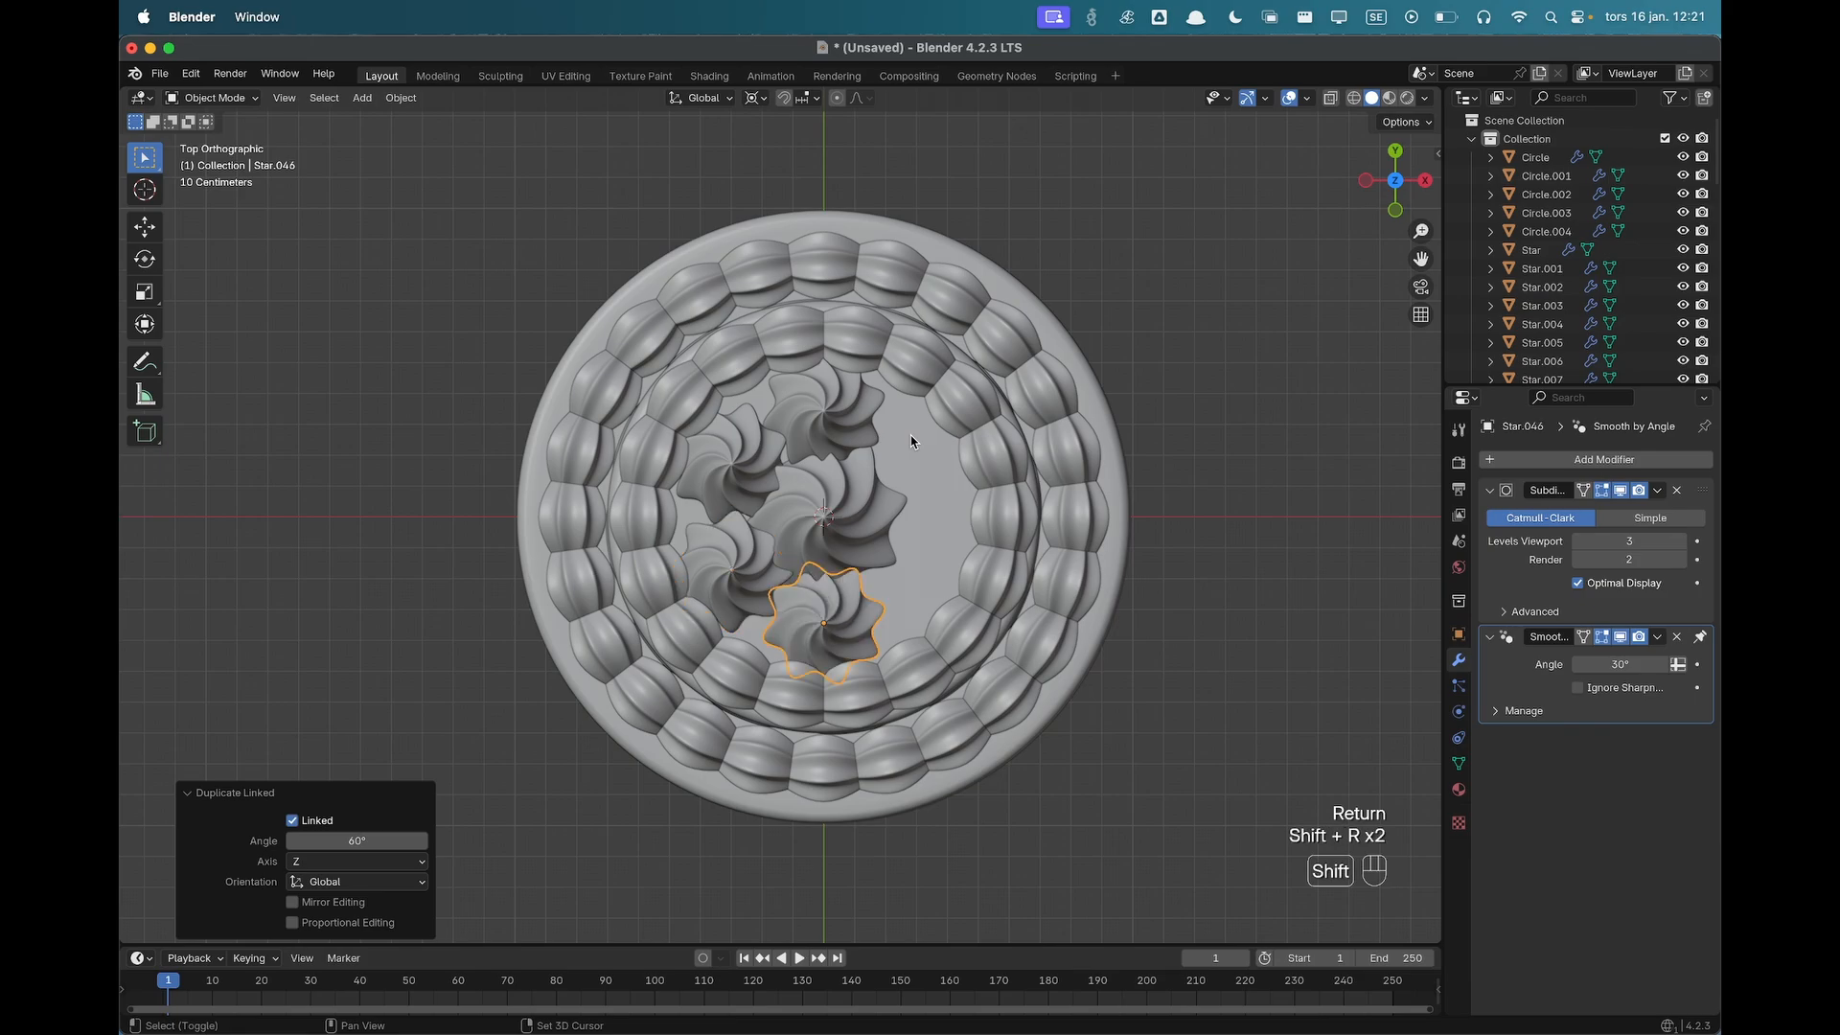
key("shift+r")
key("shift+r")
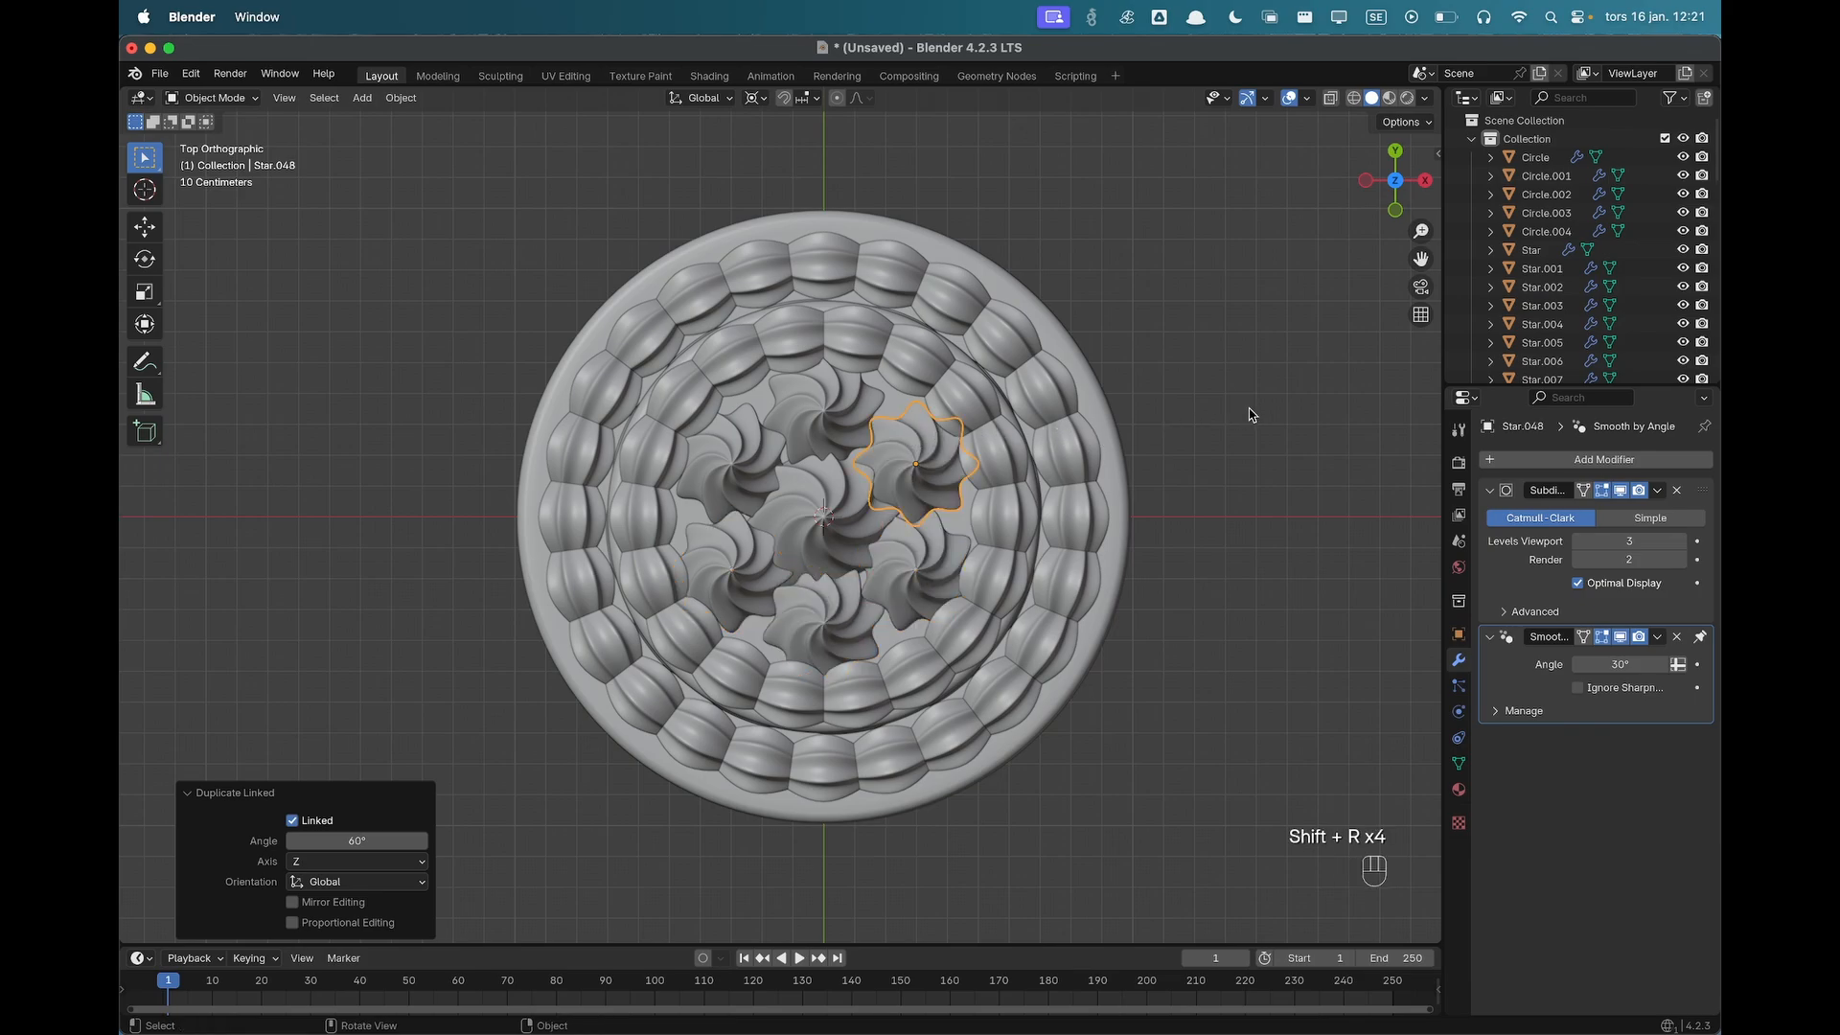
Inspect the swirls on top of the cake and the overall cake shape from the side.
scroll(1249, 415, "down", 5)
middle_click_drag(1224, 485, 990, 559)
scroll(997, 498, "up", 4)
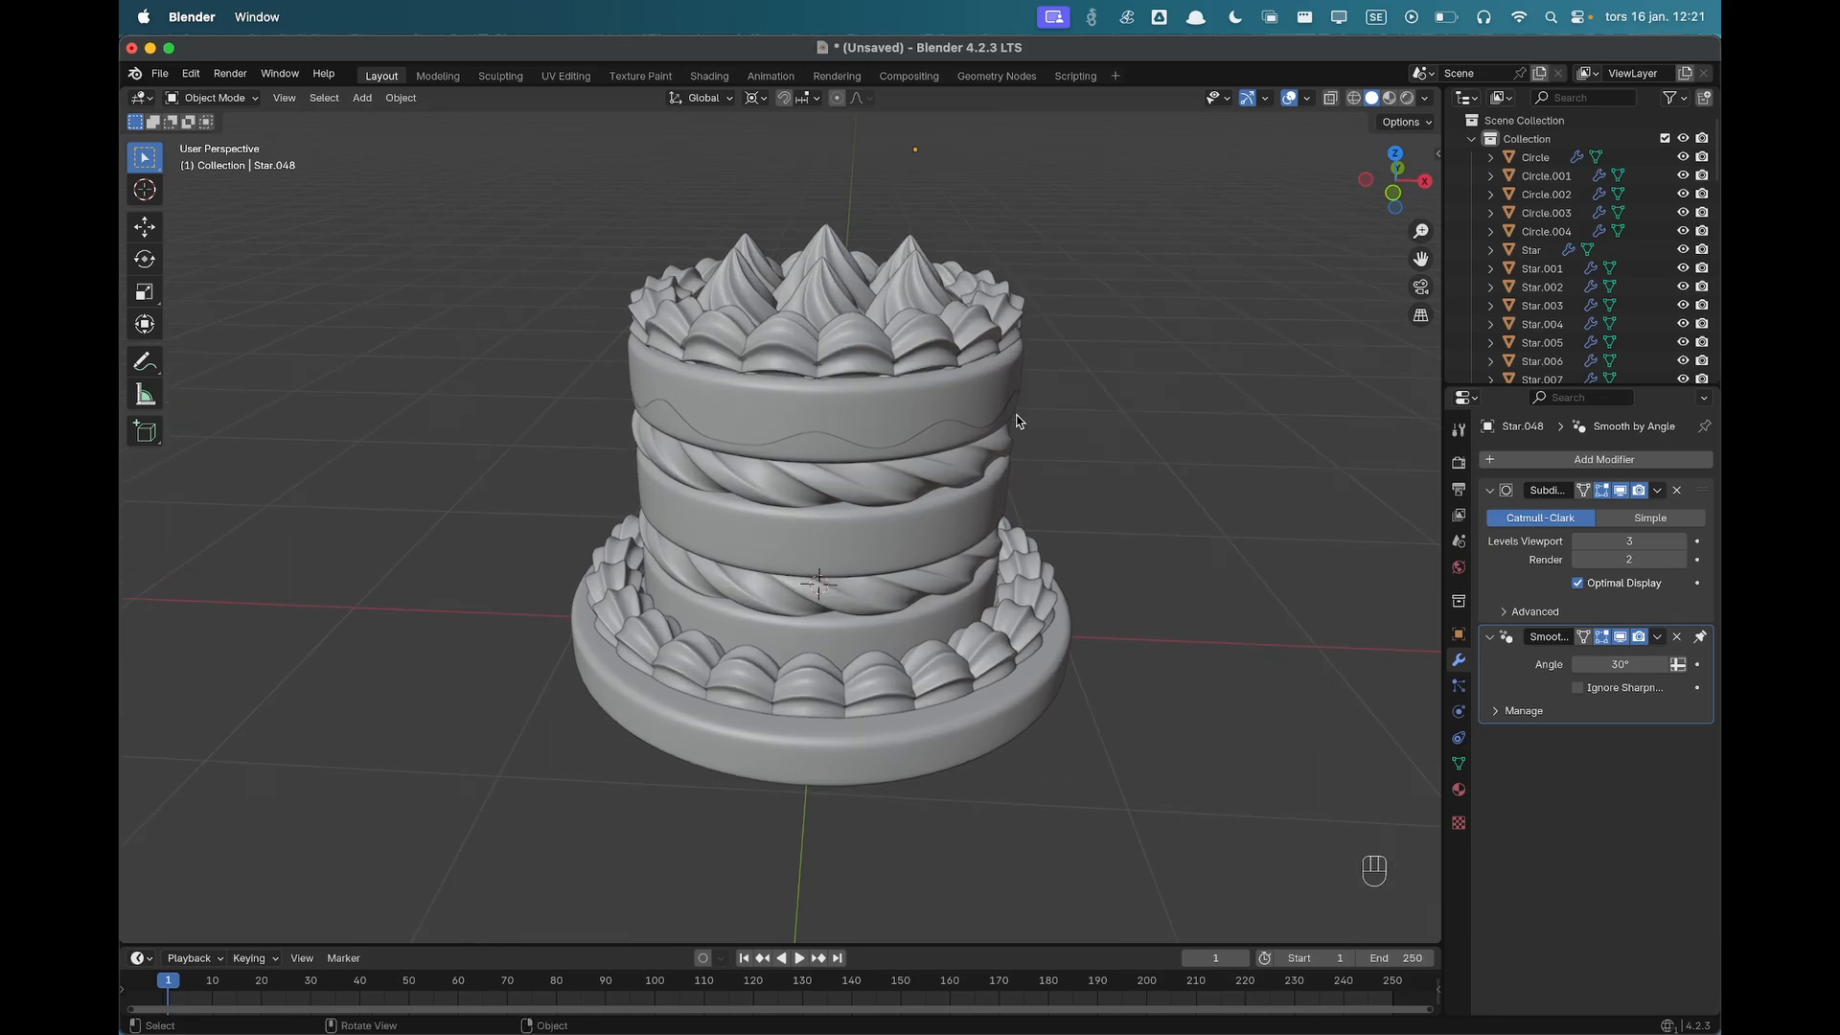
scroll(1014, 416, "down", 3)
scroll(911, 484, "down", 1)
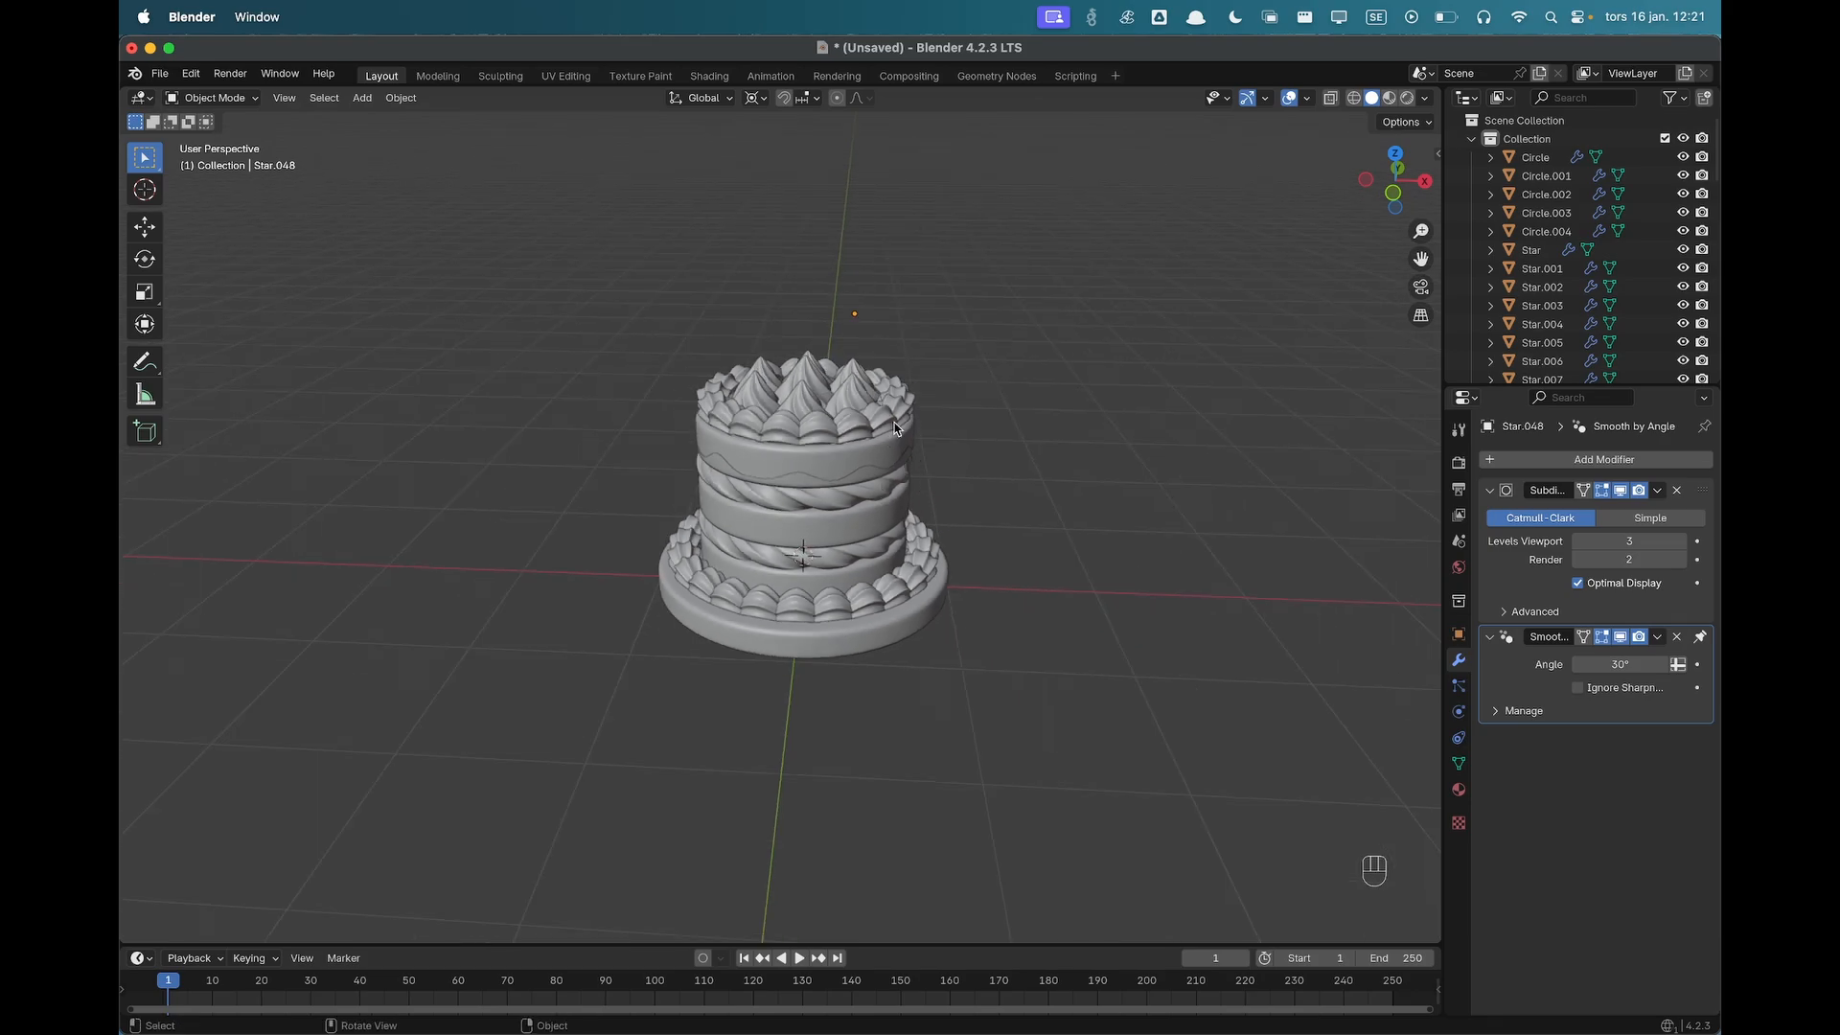
scroll(848, 387, "up", 2)
middle_click_drag(848, 387, 777, 498, "shift")
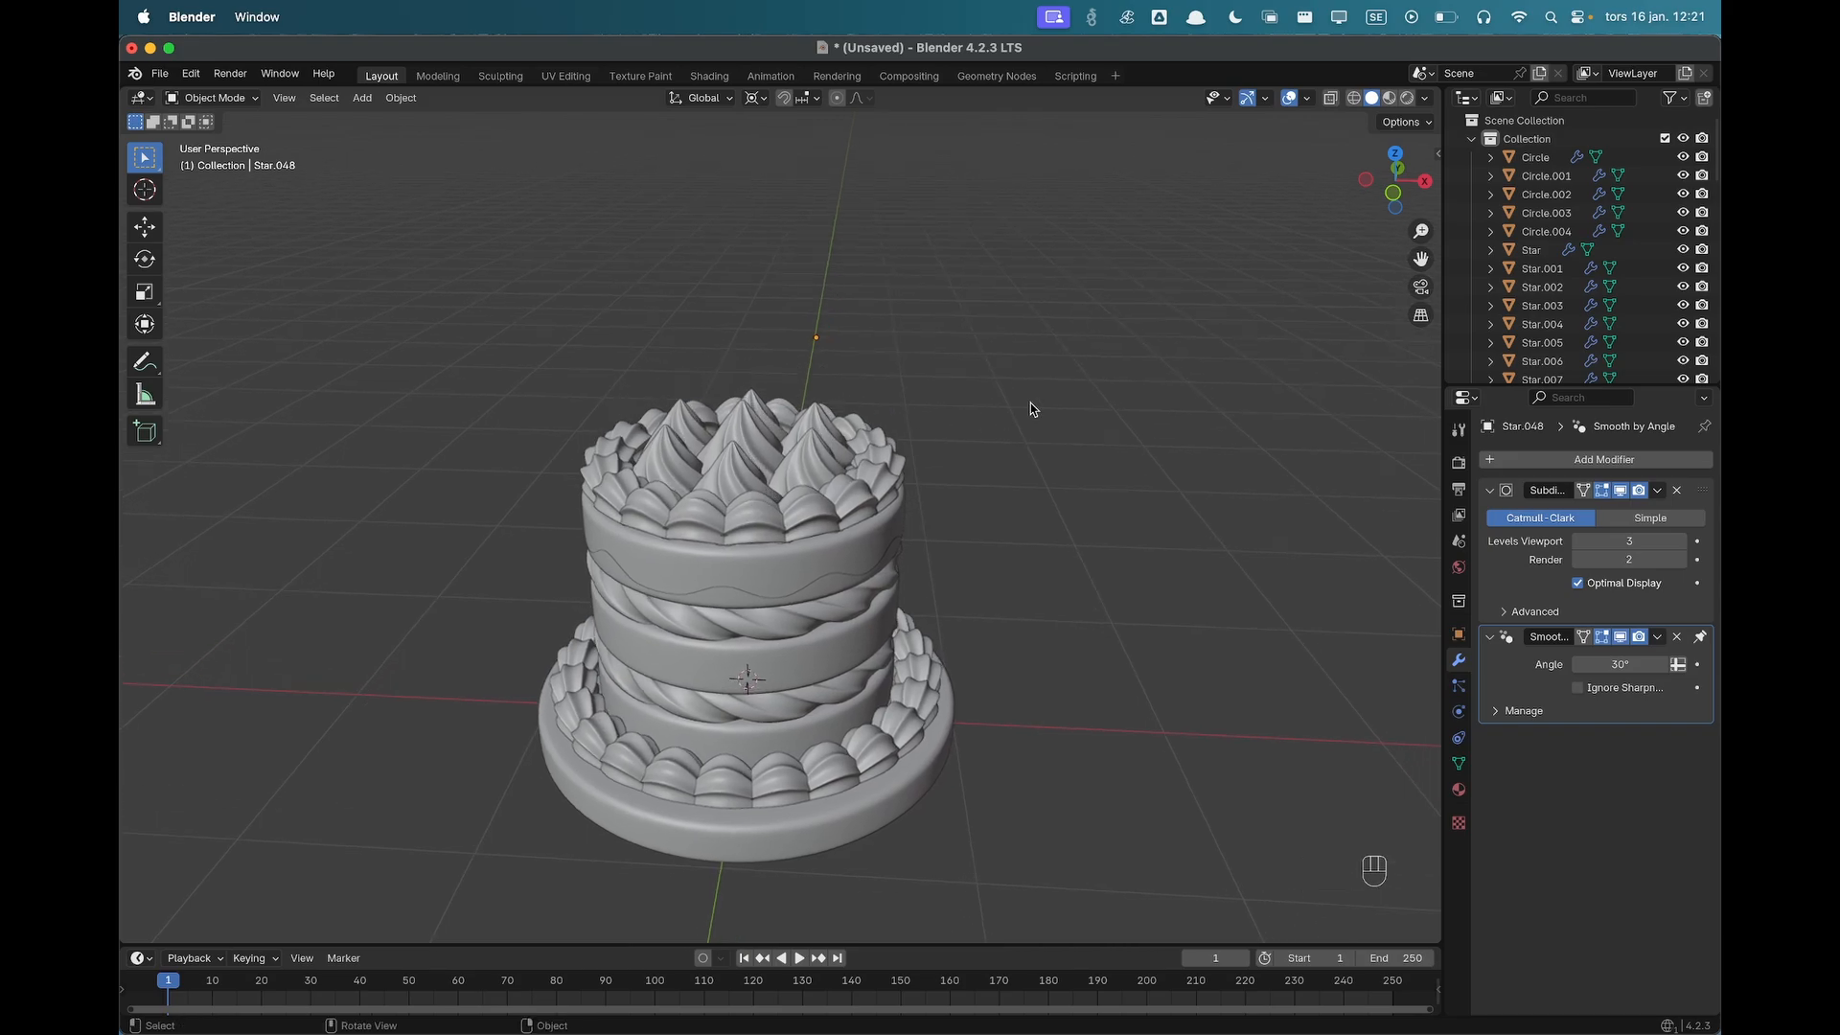
scroll(1022, 416, "down", 2)
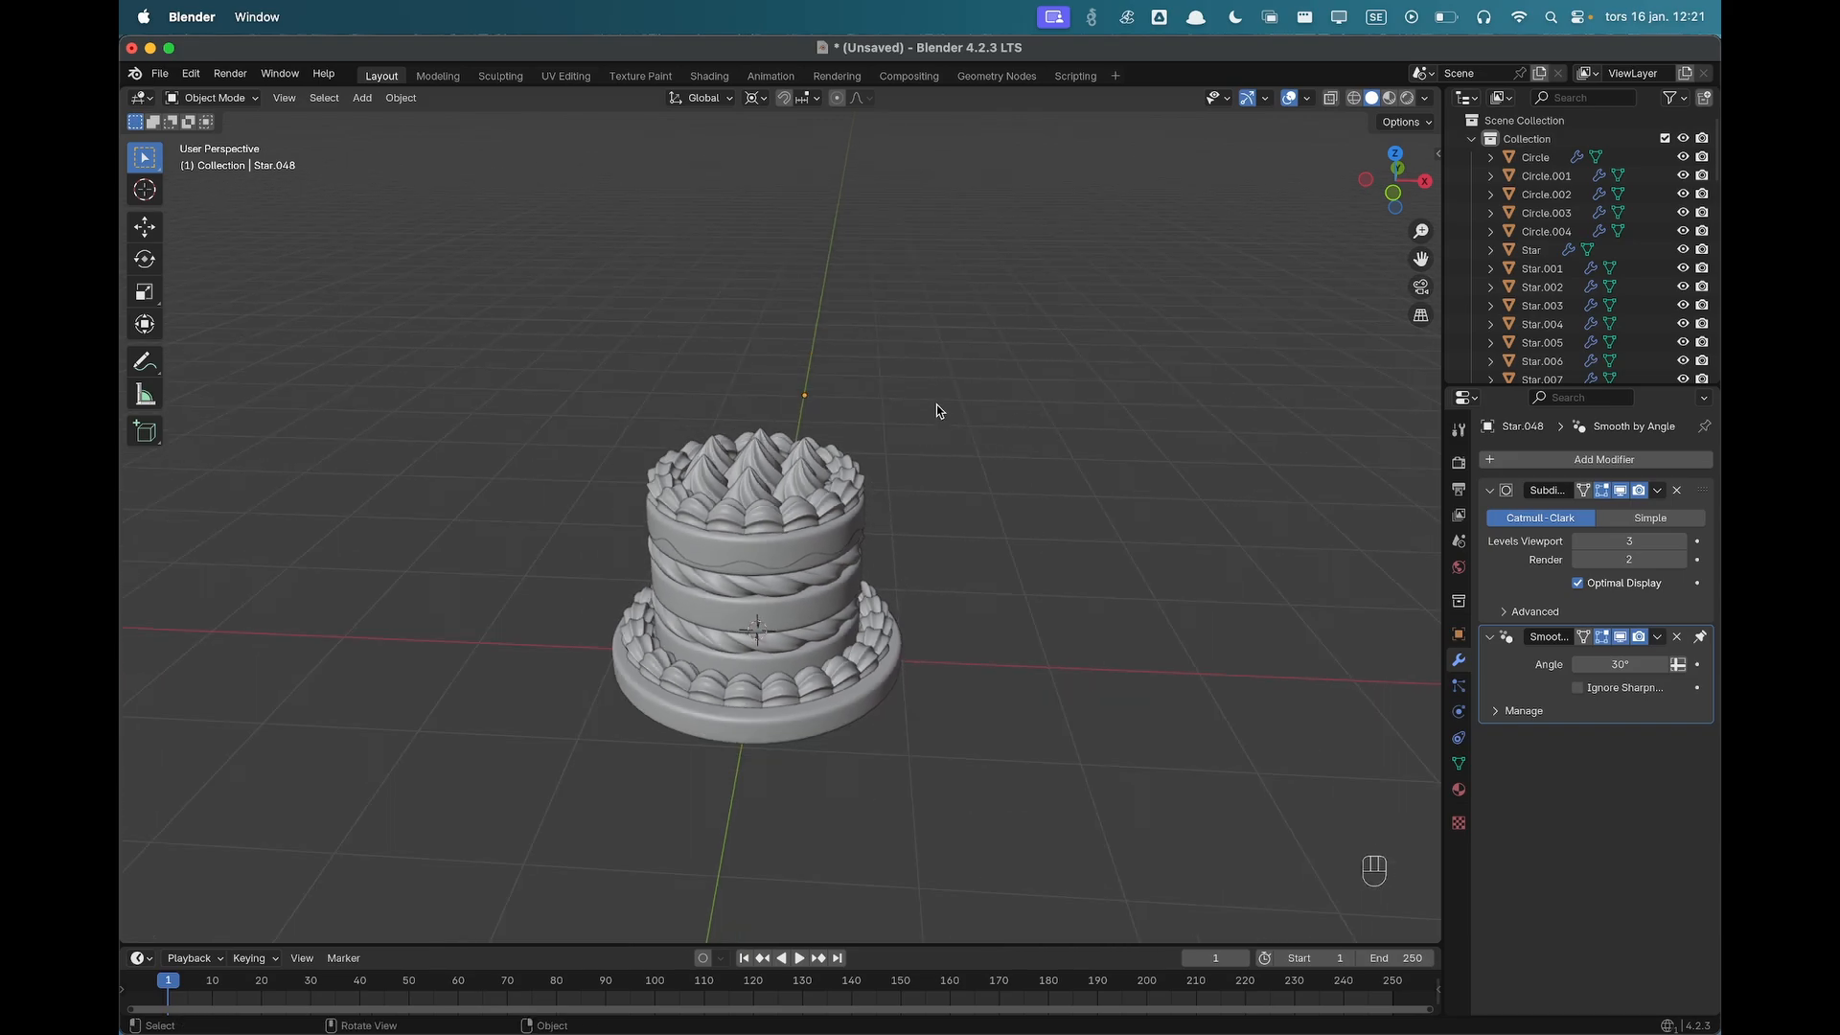
Add a Round Cube mesh with radius 0.20 and its X, Y and Z sizes set to 0 to form a sphere.
key("shift+a")
mouse_move(926, 414)
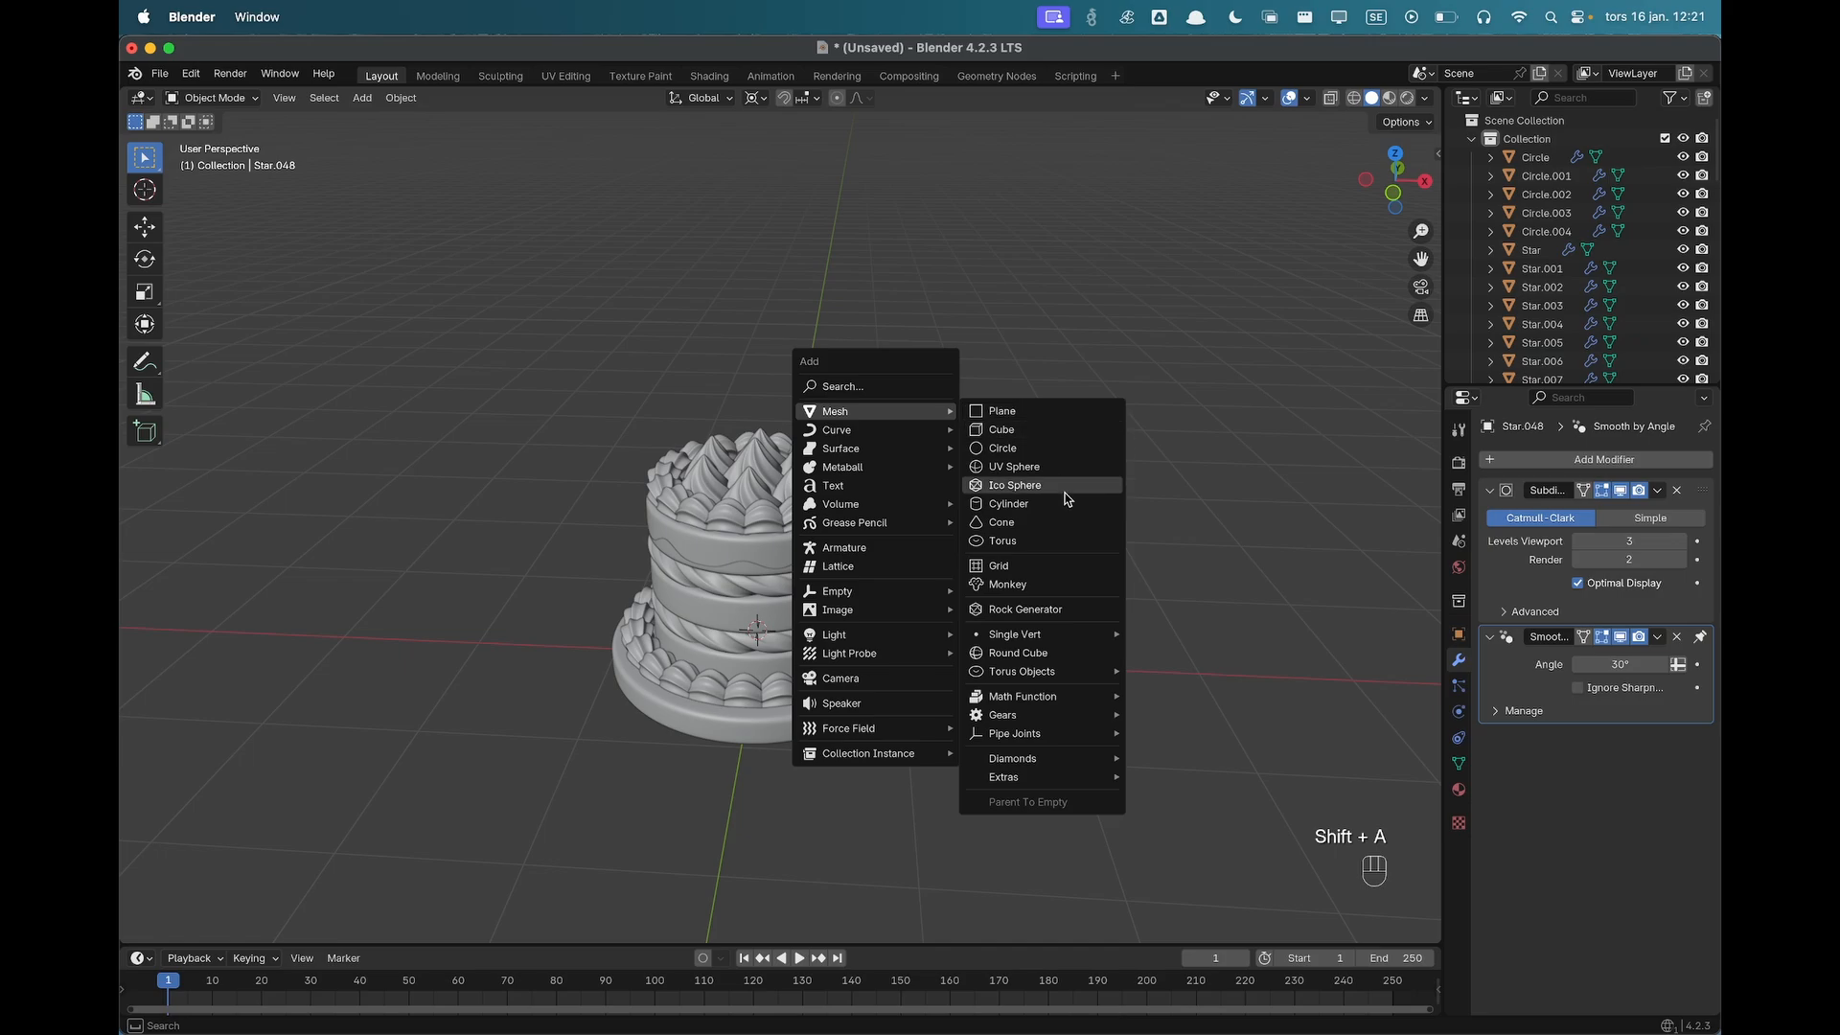
left_click(1044, 659)
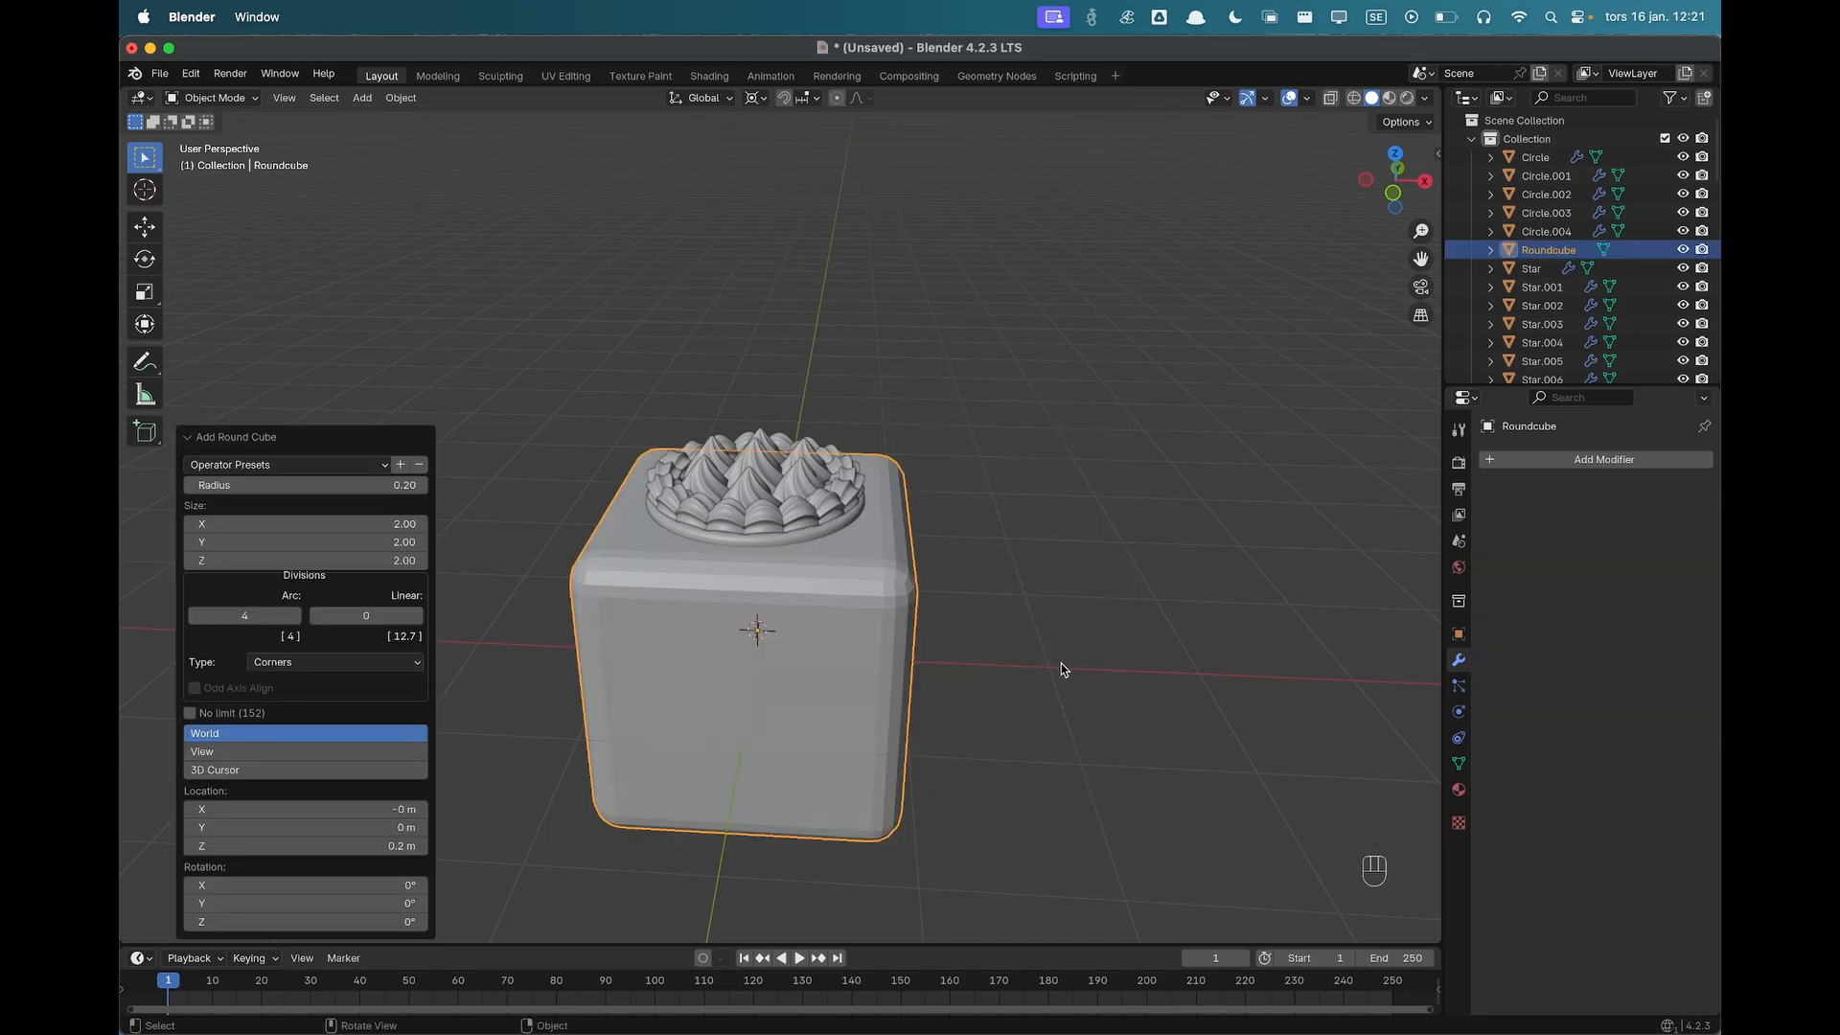
left_click(377, 526)
type("0")
key("Tab")
type("0")
key("Tab")
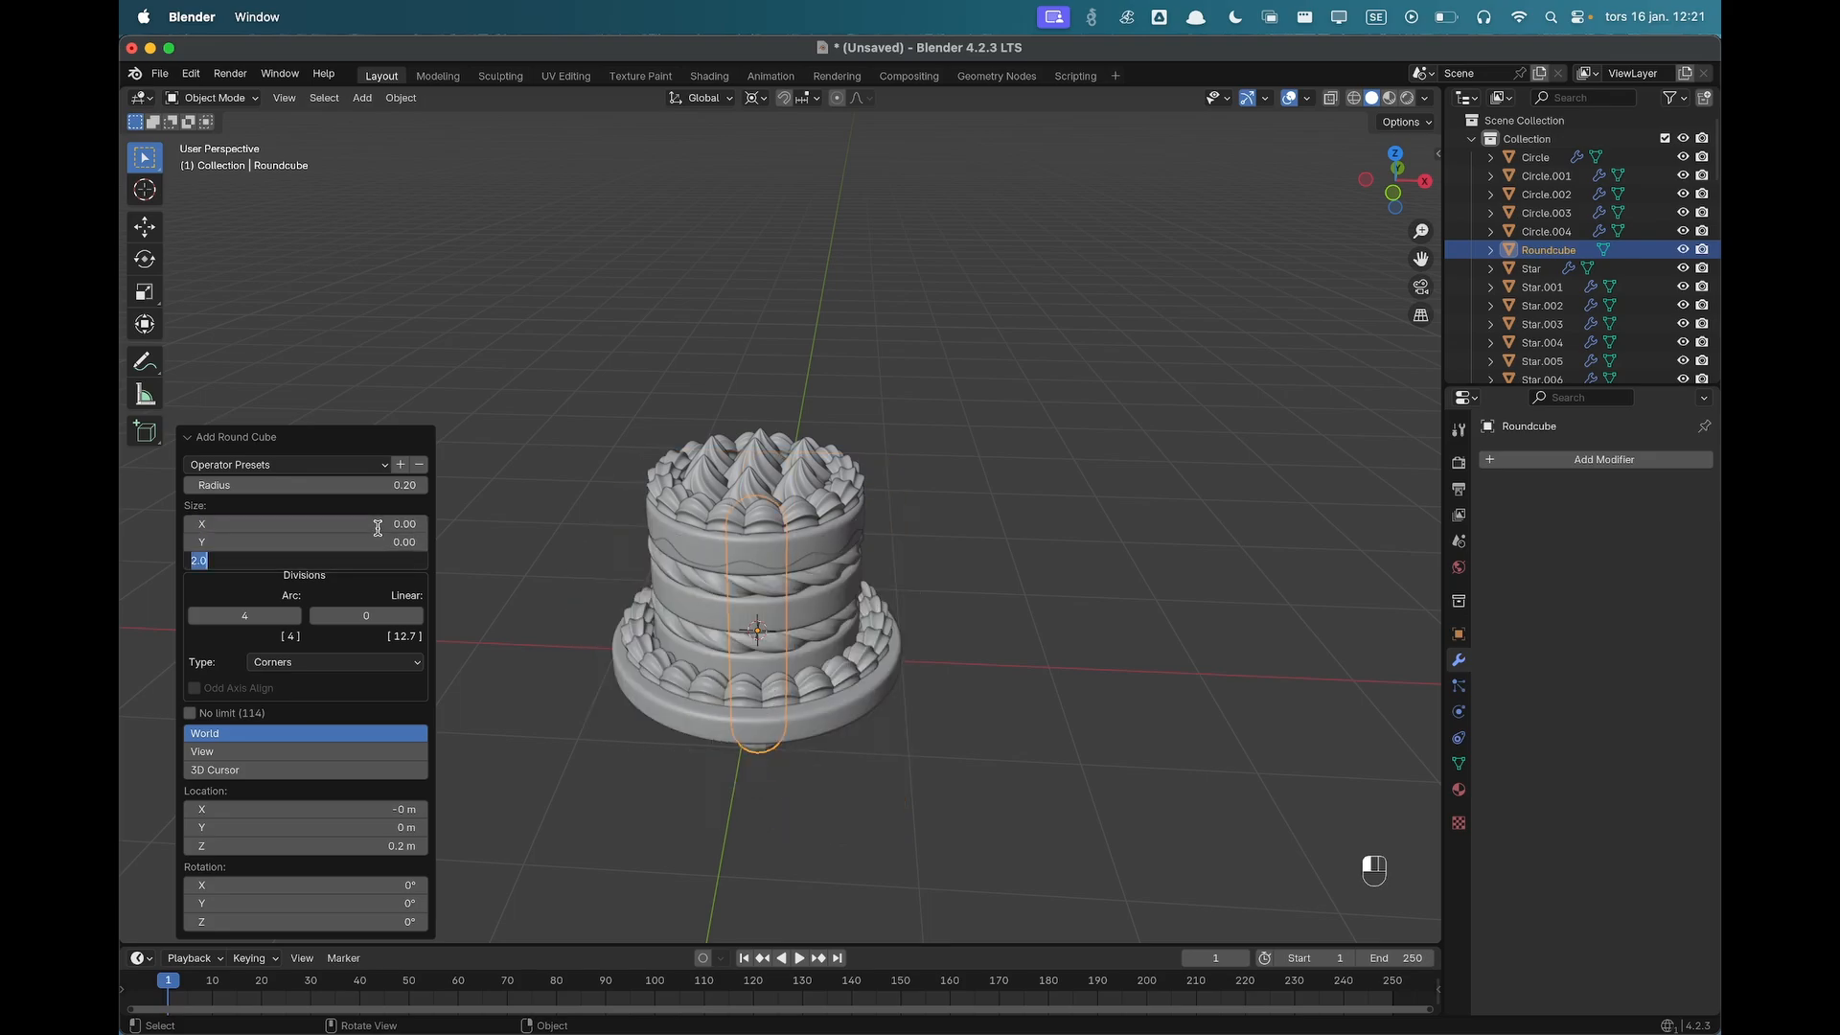
type("0")
key("Tab")
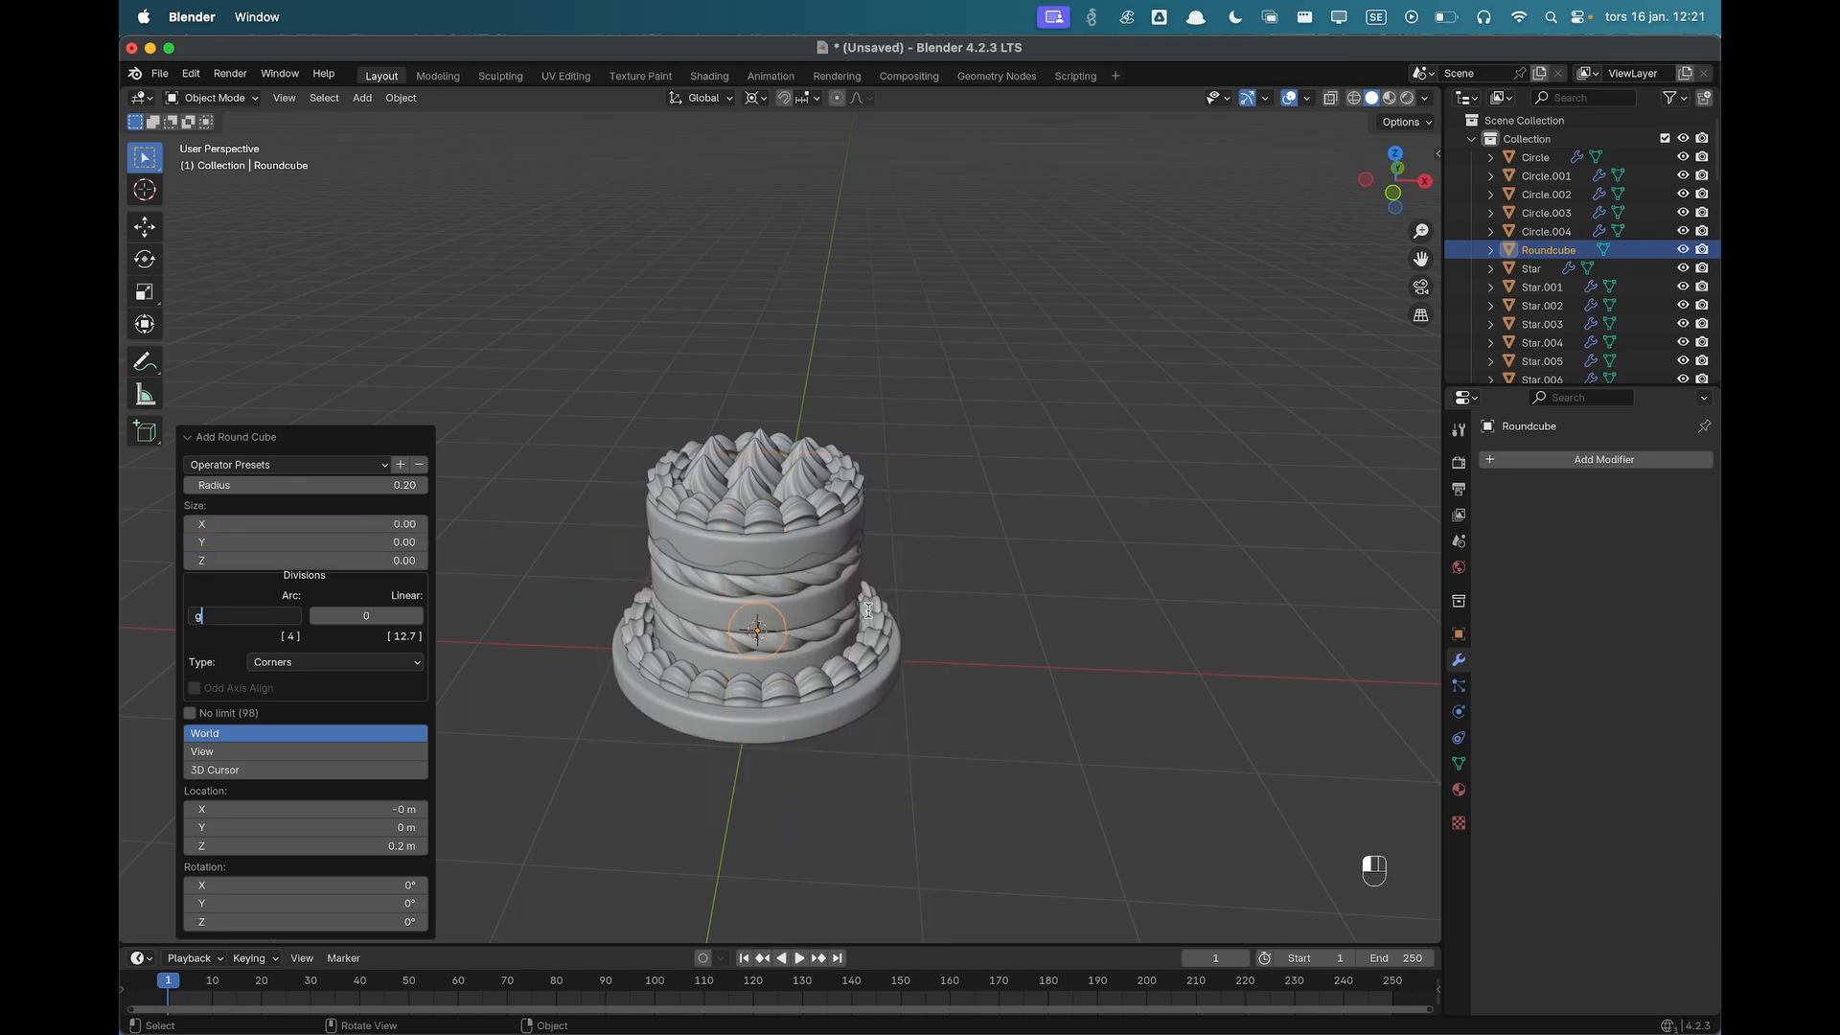
key("Return")
Move the new sphere about 1.73 m along X so it stands beside the cake.
key("g")
key("x")
left_click(1006, 654)
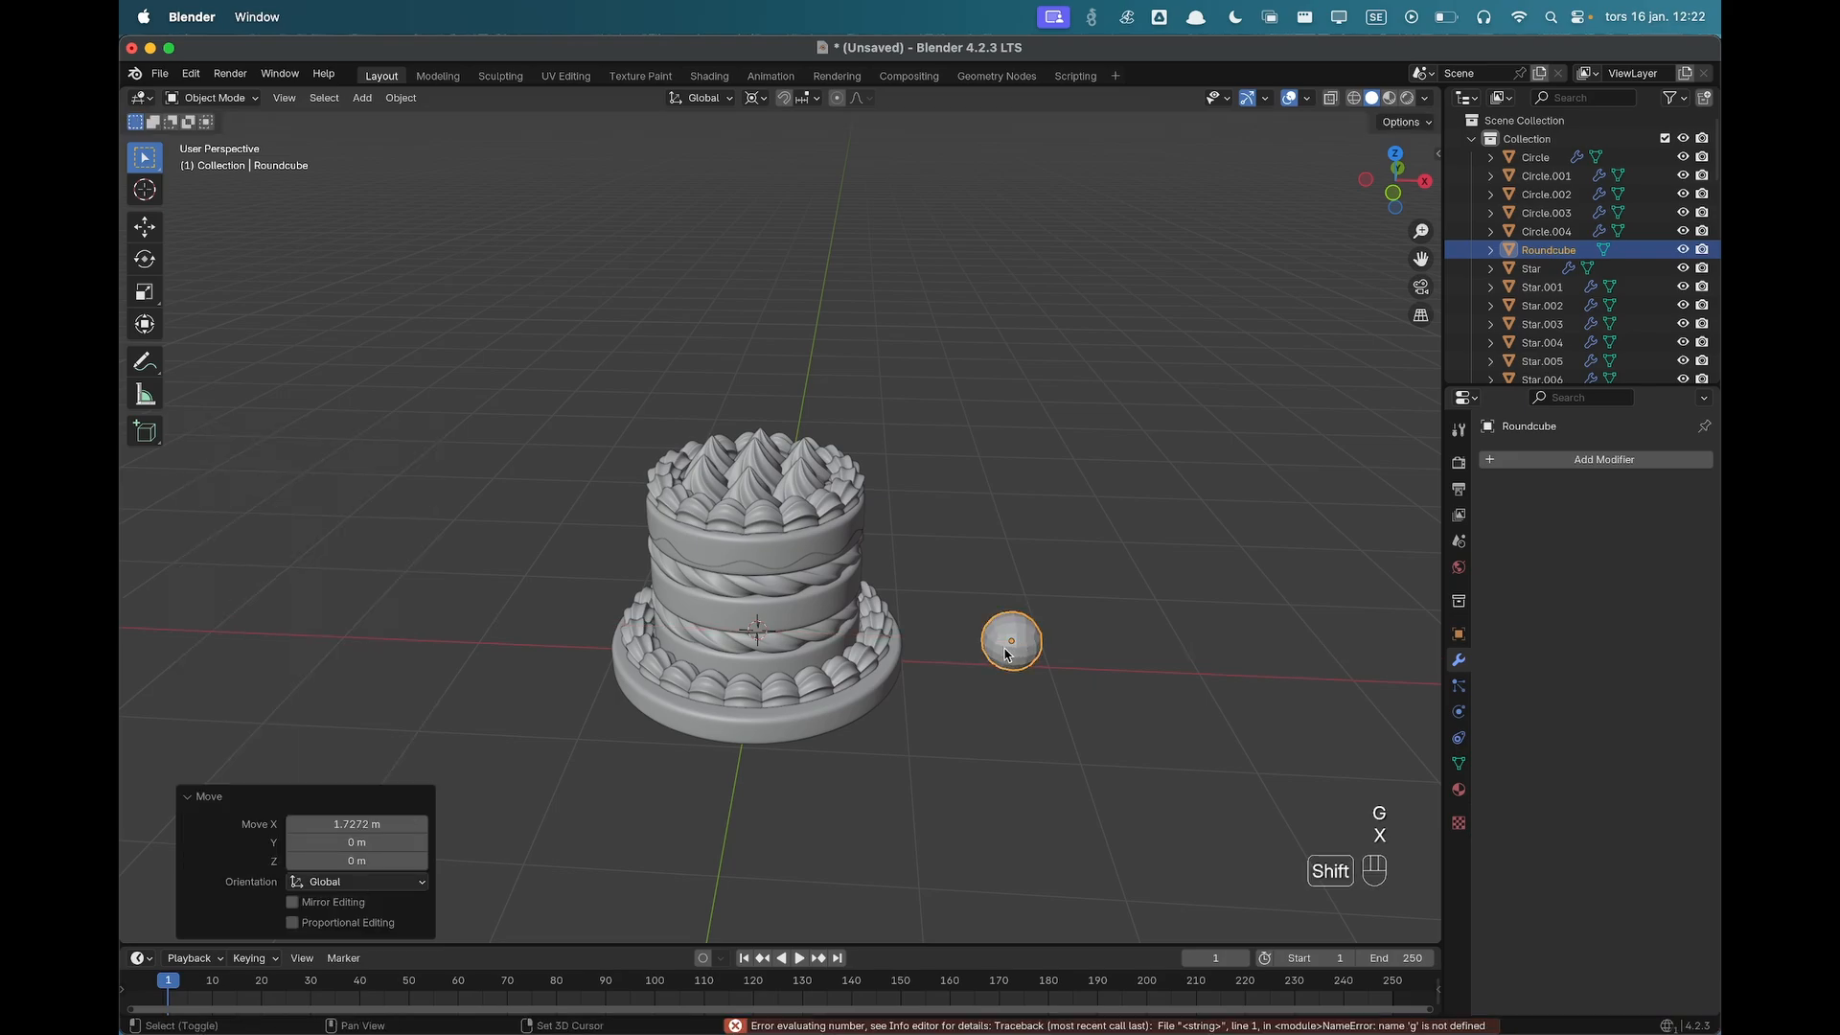
Enter Edit Mode on the sphere and select only its bottom centre vertex in vertex select mode.
scroll(843, 596, "up", 3)
middle_click_drag(1005, 649, 831, 556, "shift")
scroll(833, 556, "up", 3)
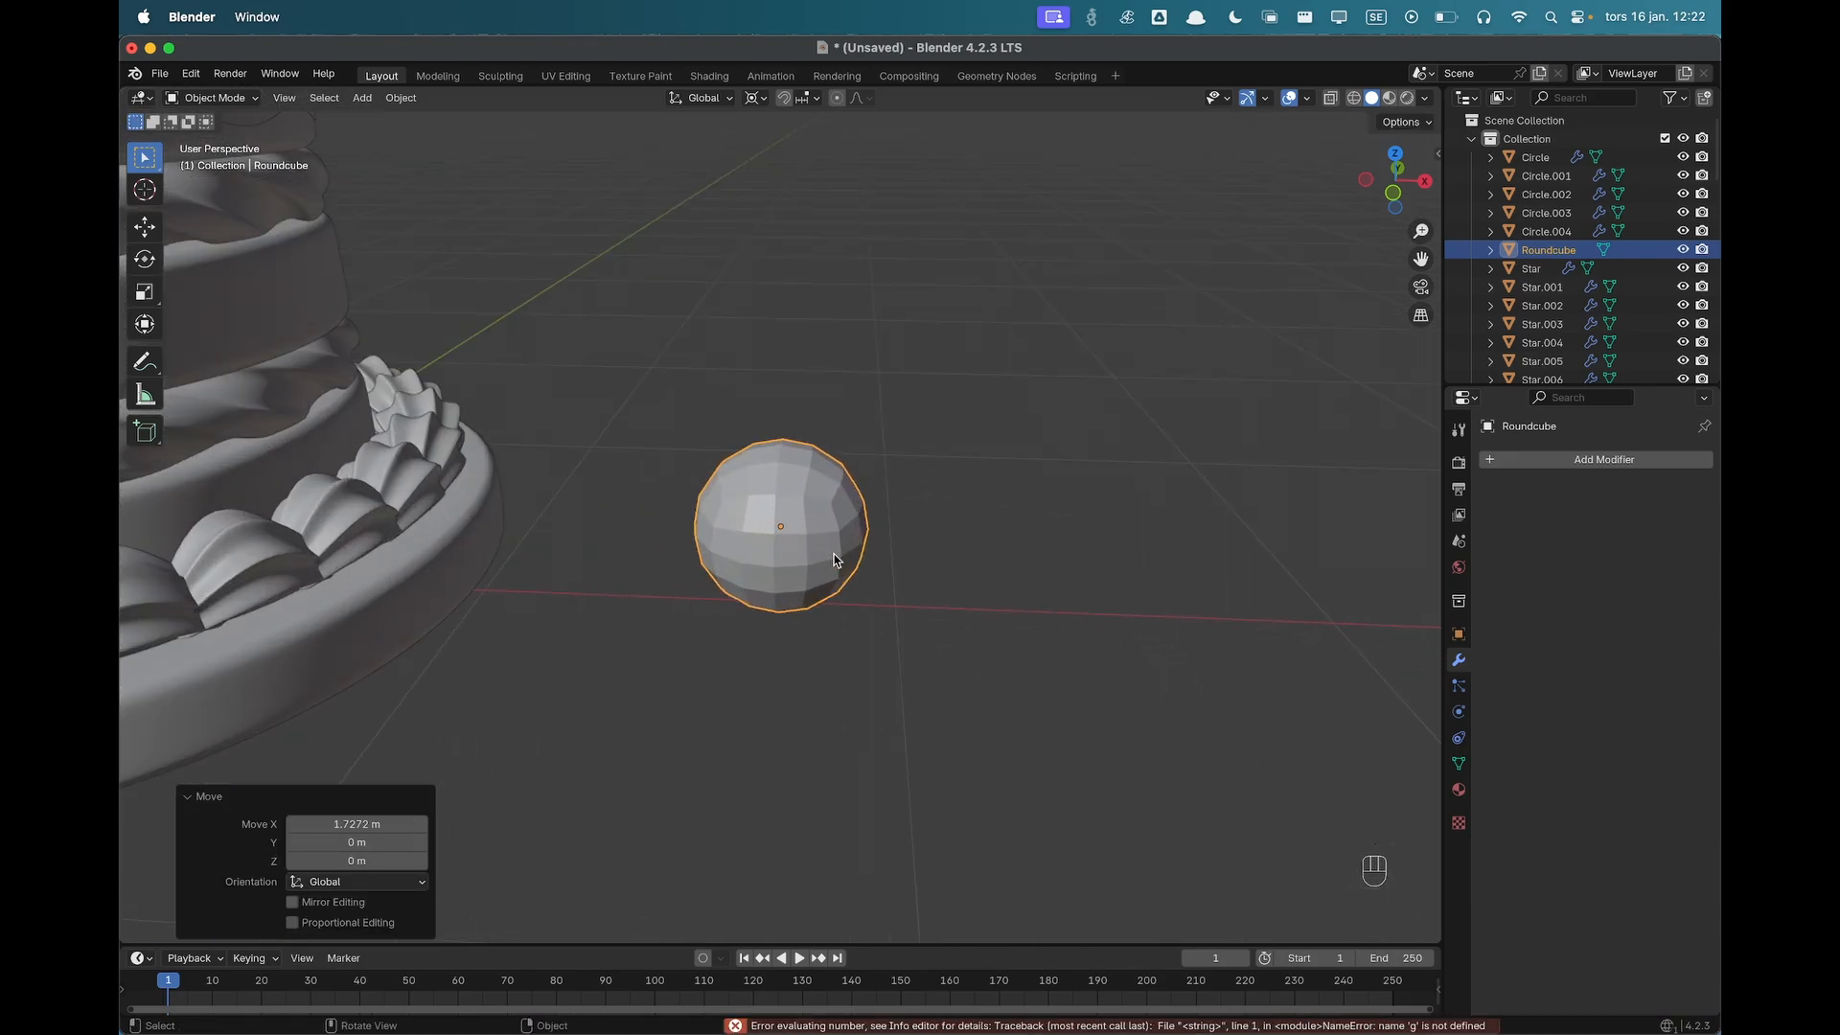
key("Tab")
scroll(818, 554, "up", 1)
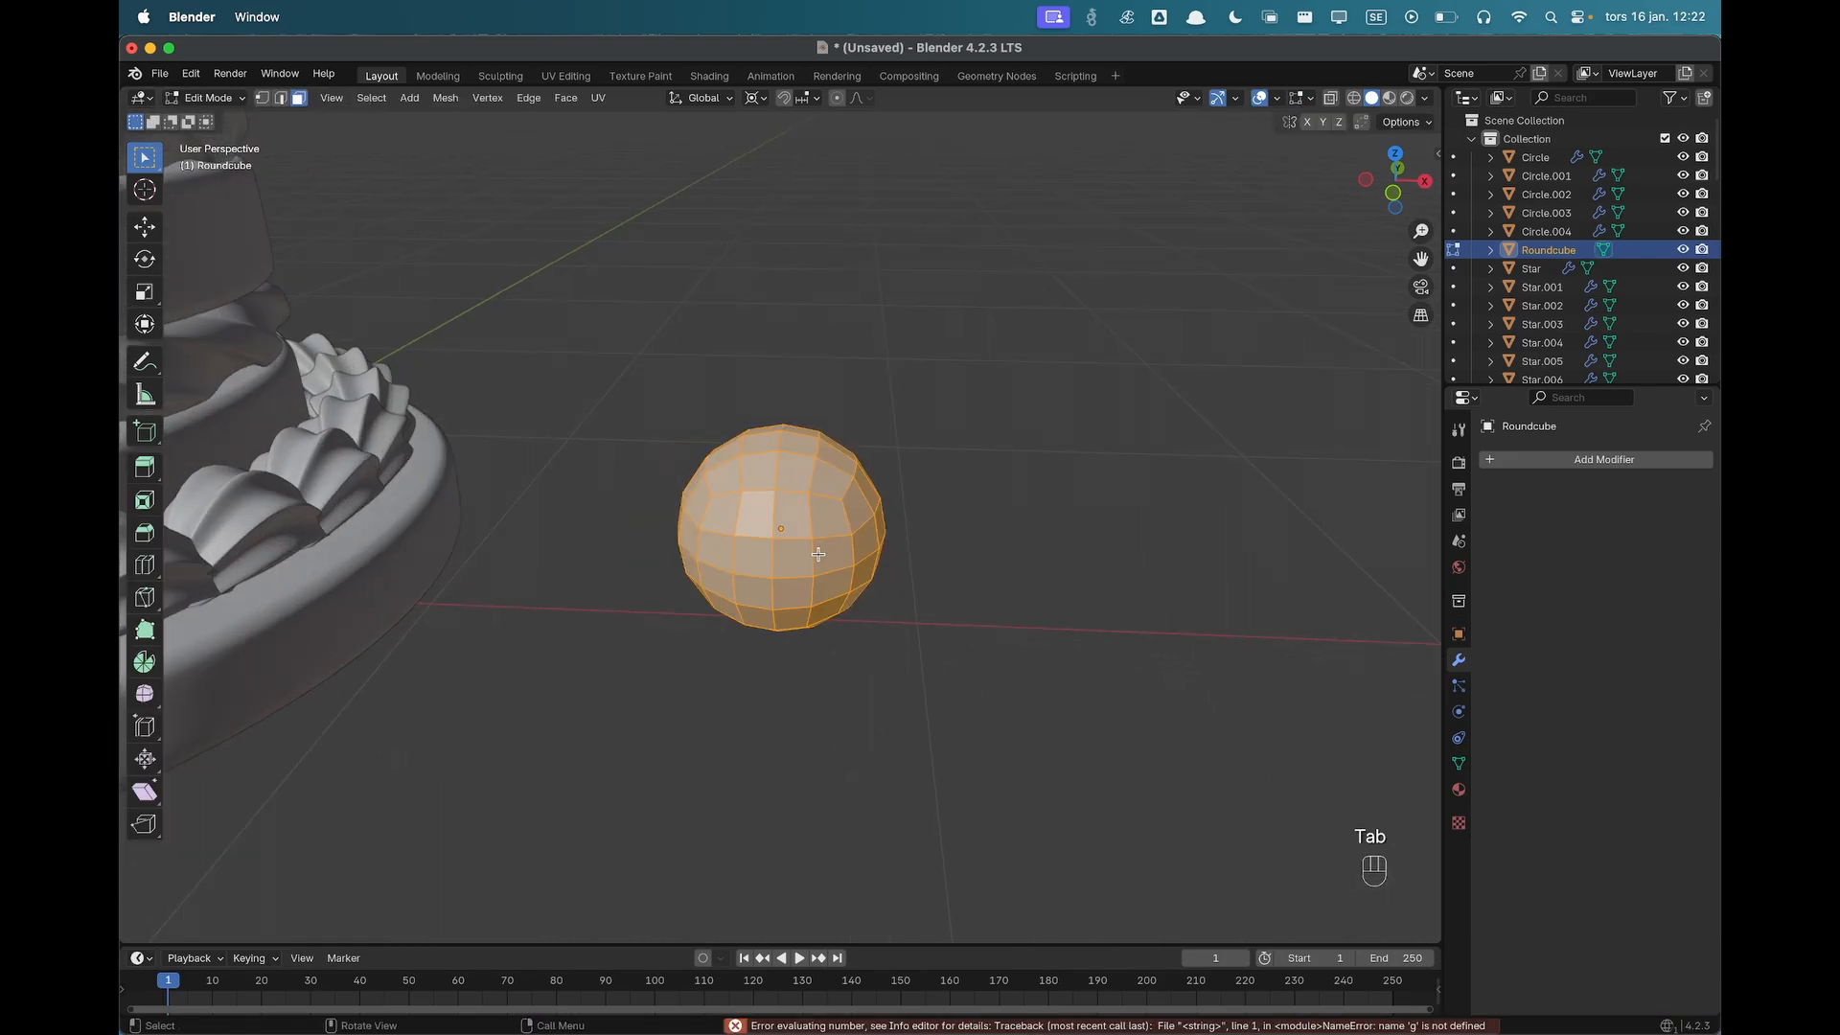
scroll(826, 565, "down", 3)
key("grave")
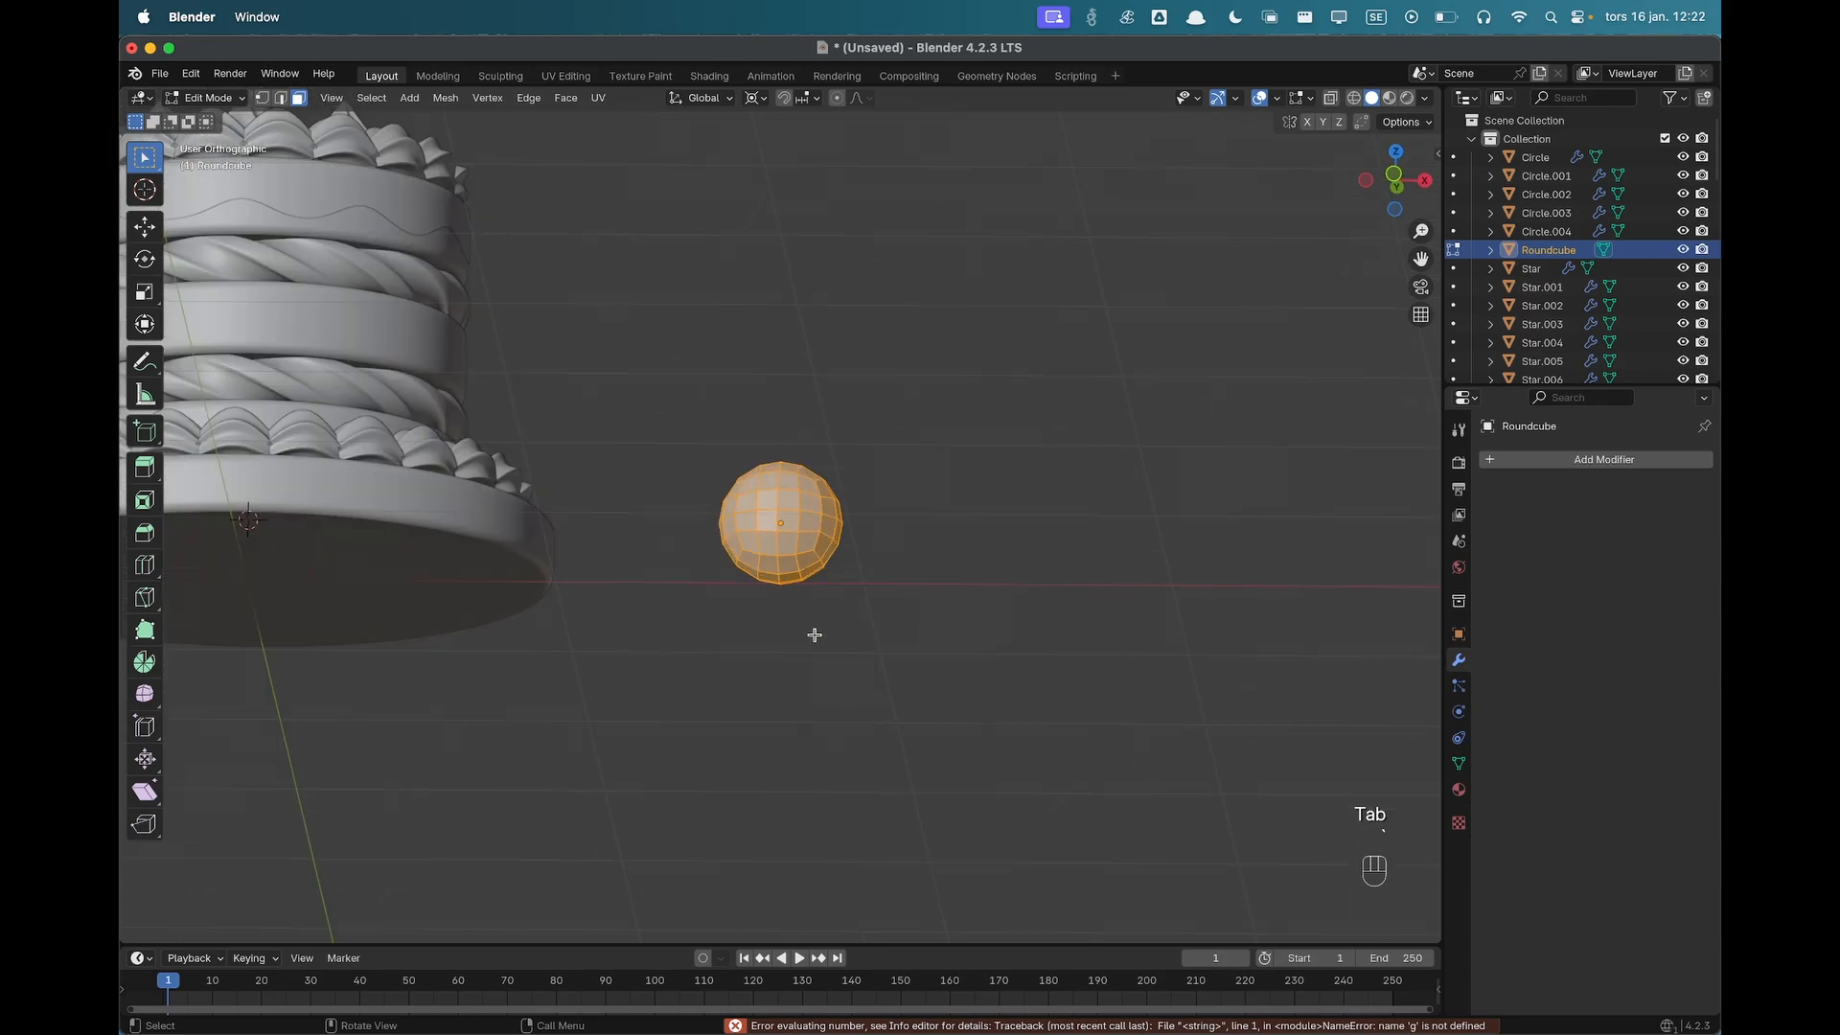
key("grave")
middle_click_drag(828, 502, 805, 422)
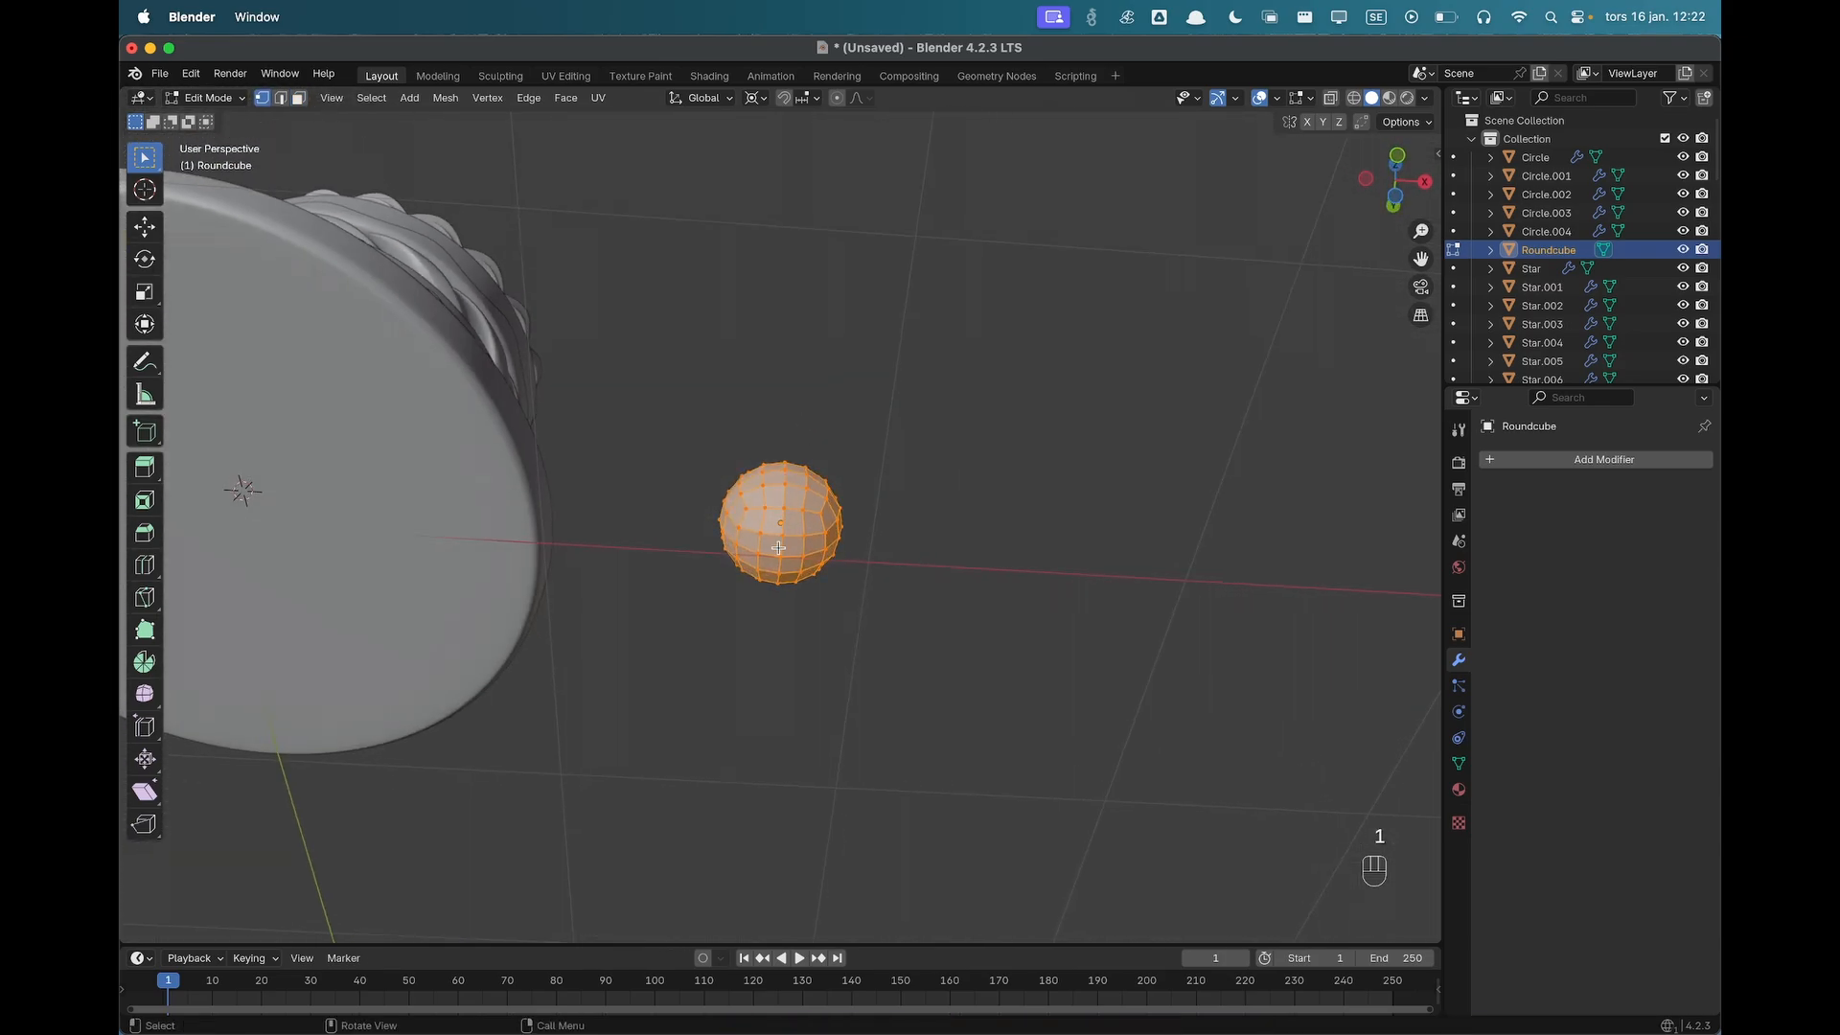
left_click(779, 555)
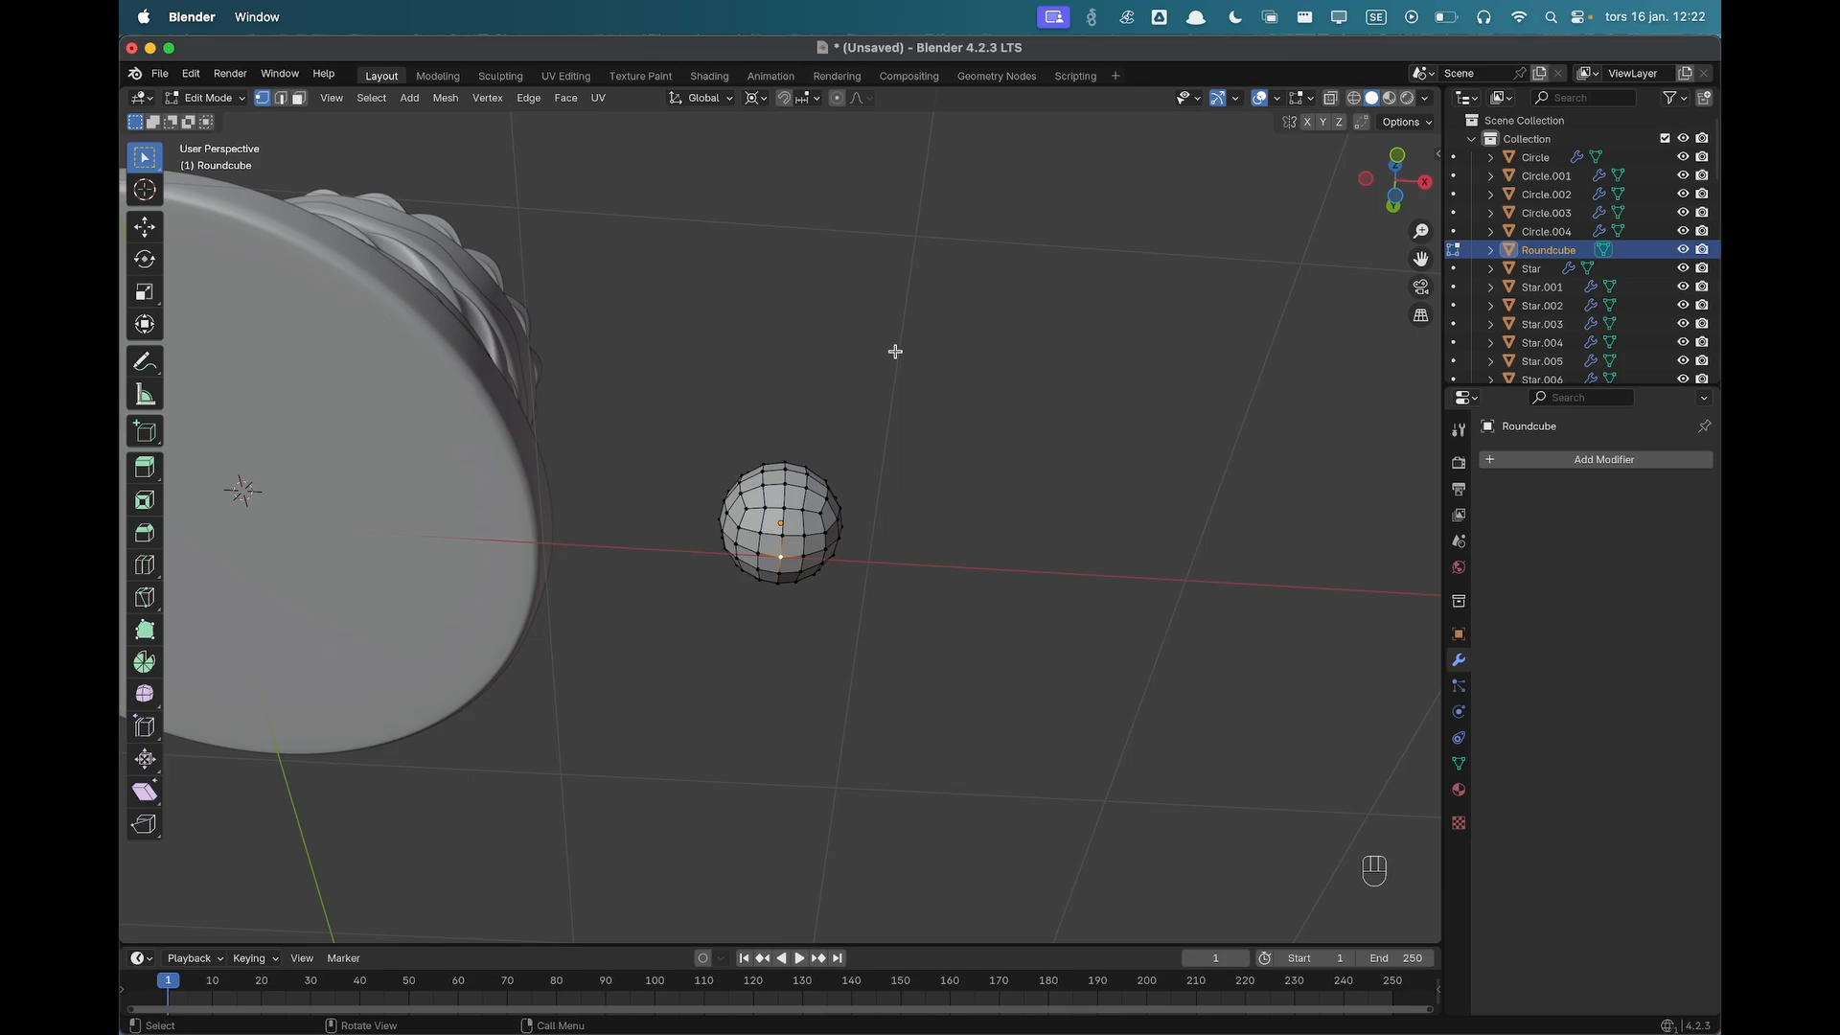
Turn on proportional editing and set the pivot point to Median Point.
middle_click_drag(896, 476, 855, 618)
key("g")
key("Escape")
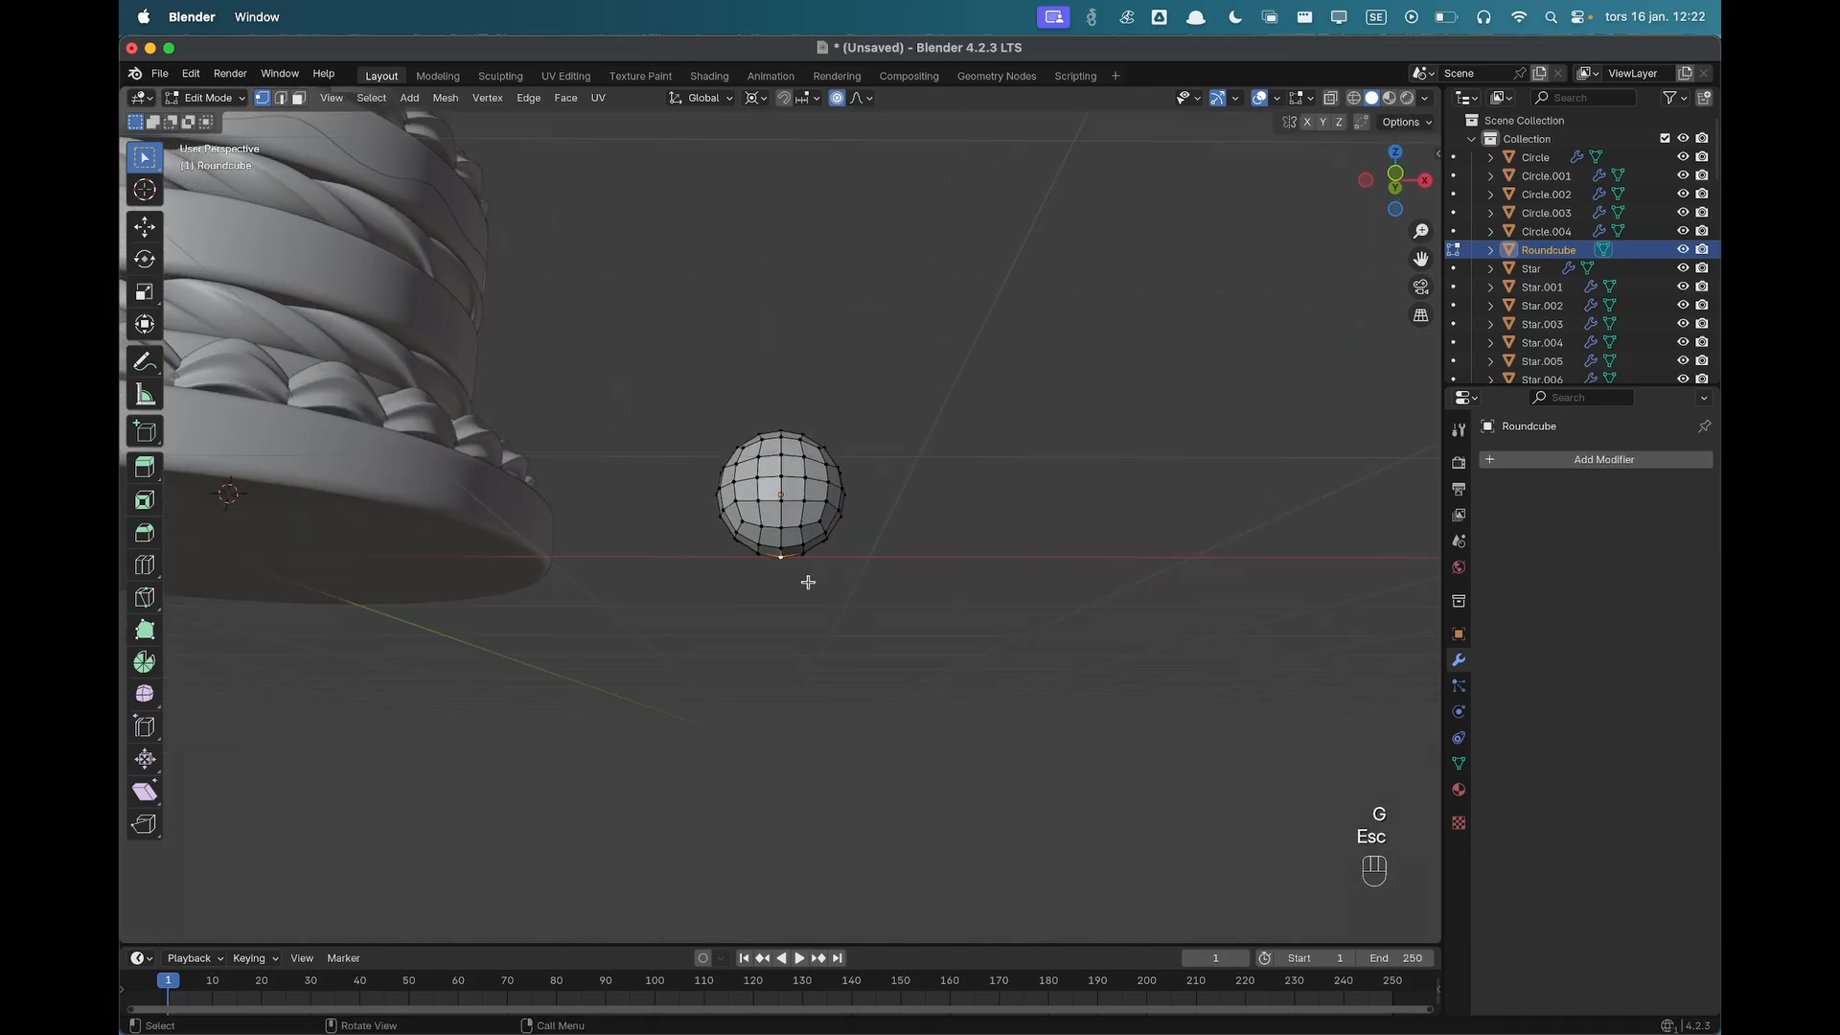
key("period")
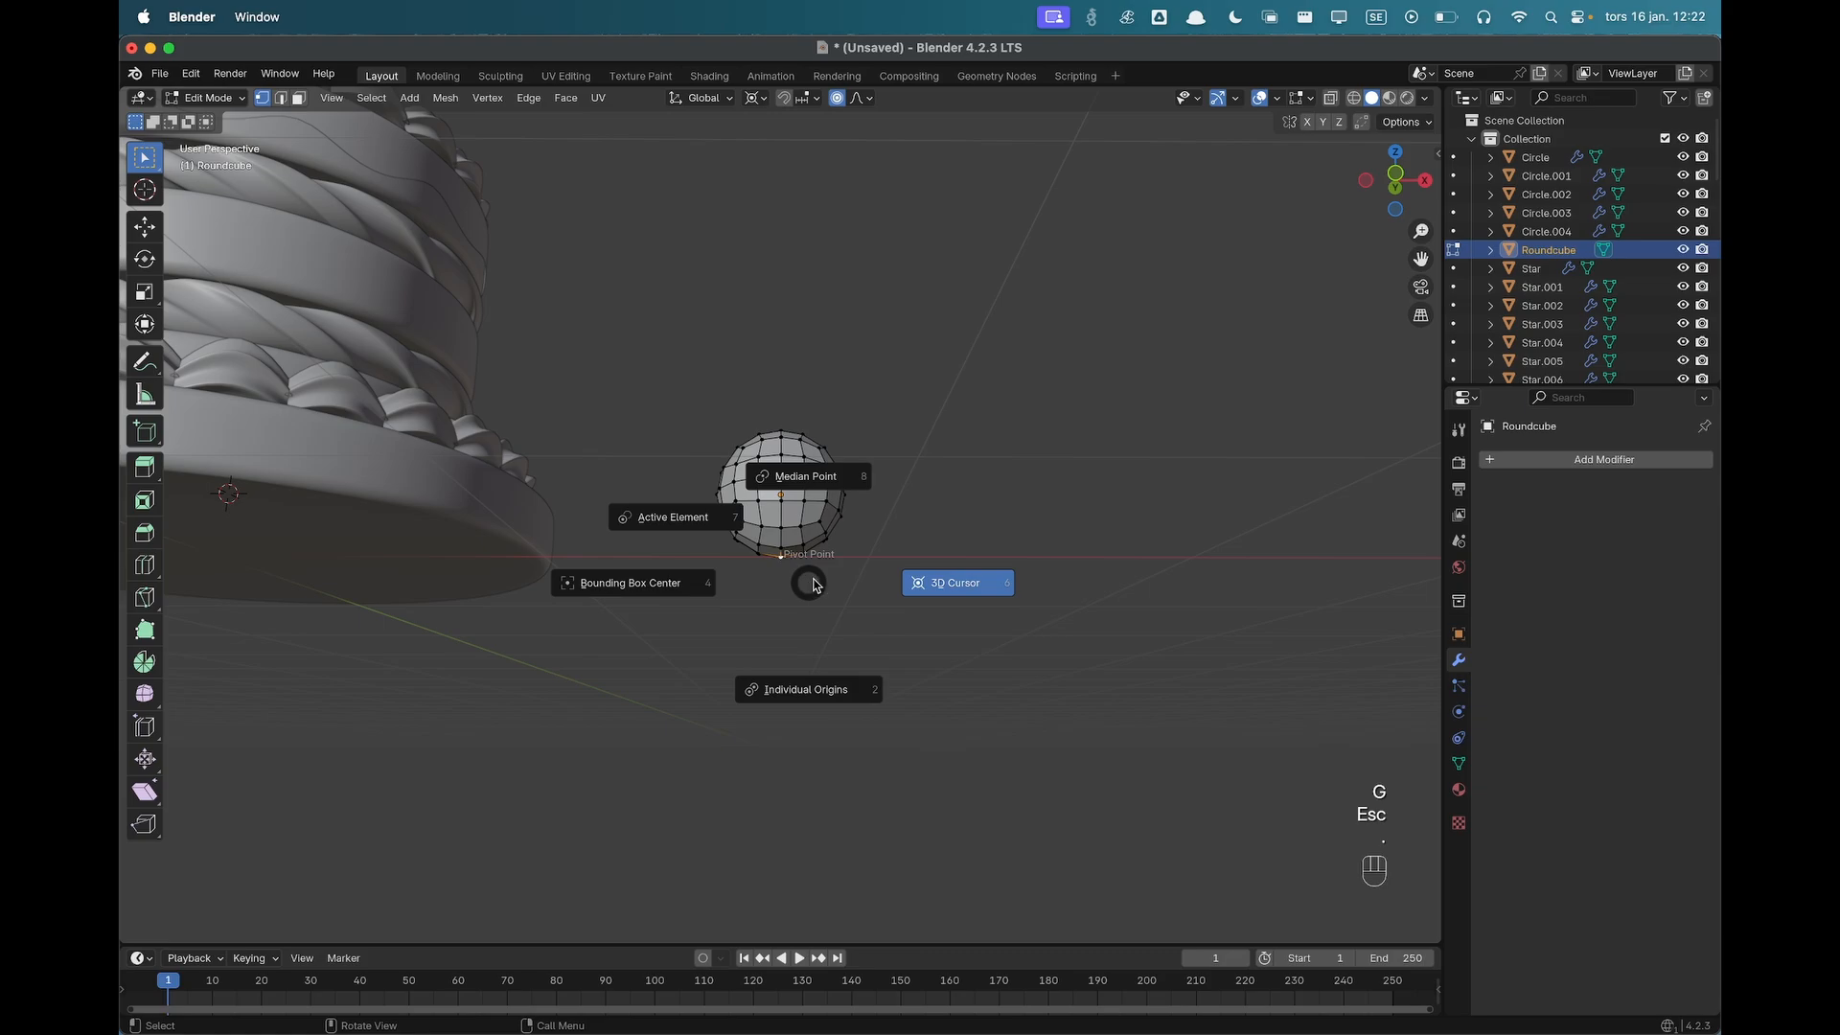
left_click(817, 479)
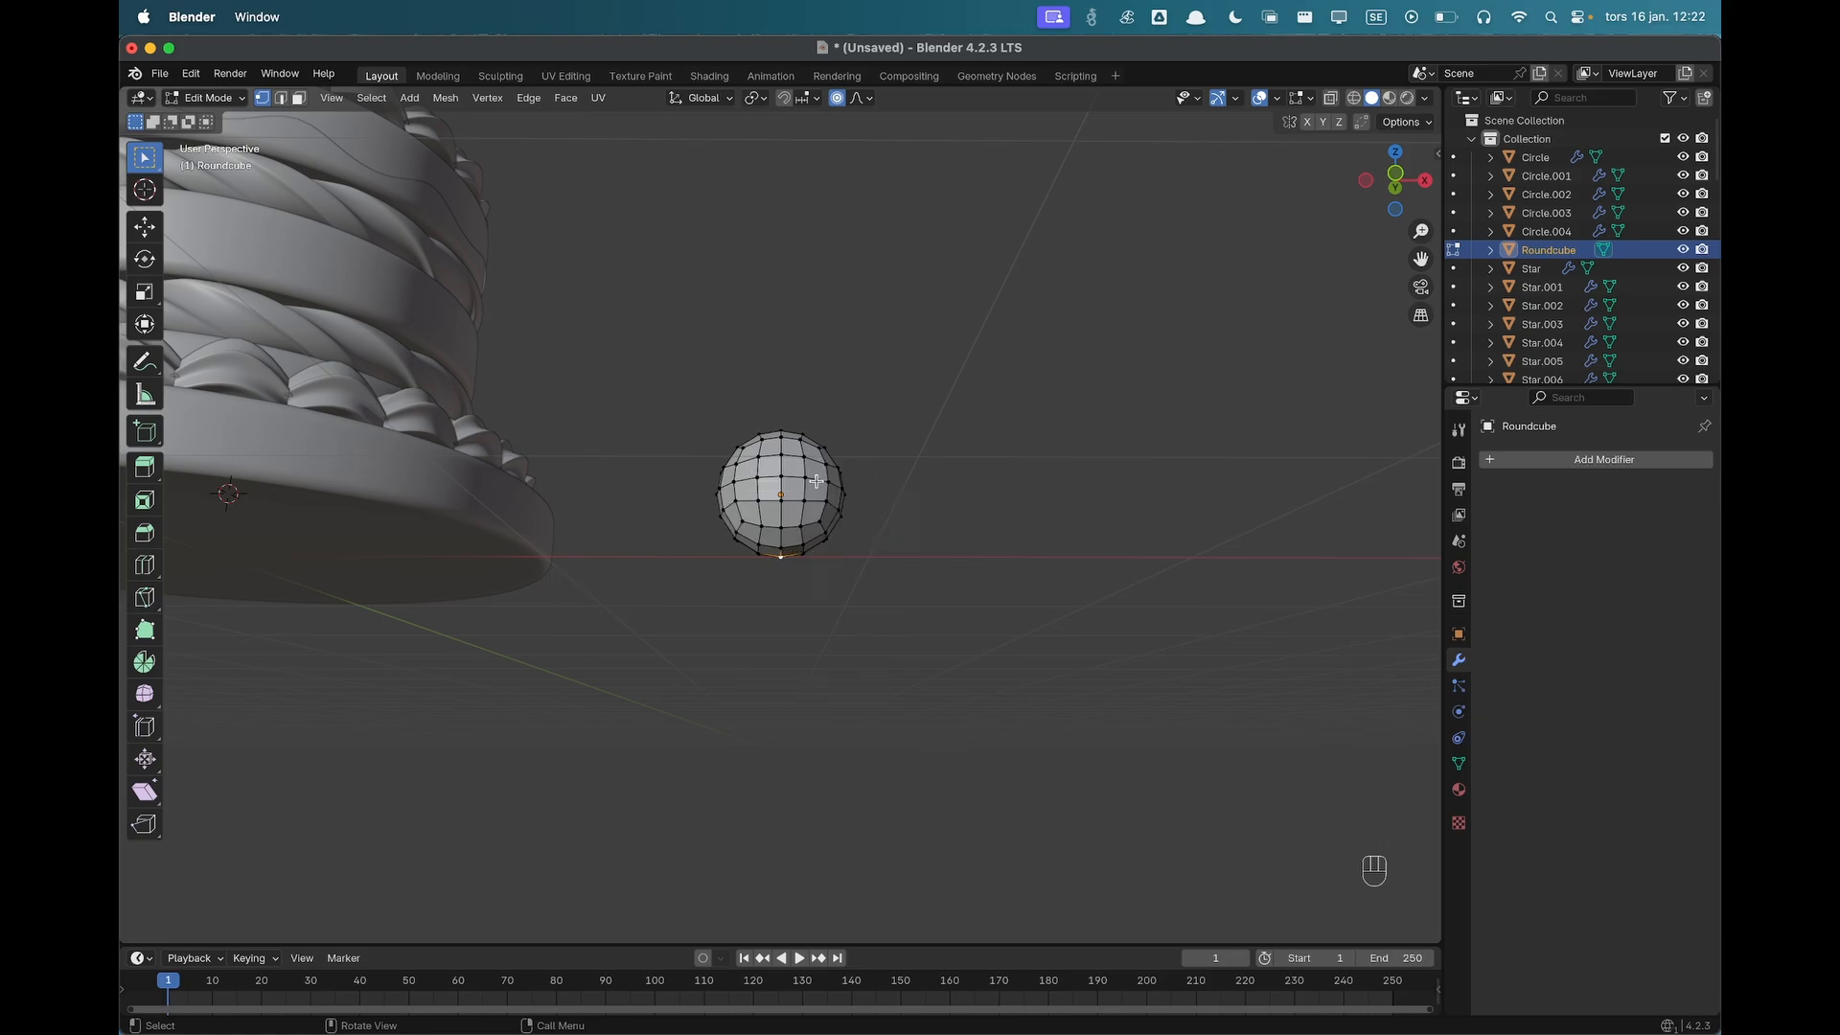
Pull the sphere's bottom centre vertex down about 0.064 m along Z with a proportional size of about 0.39 m.
key("g")
key("z")
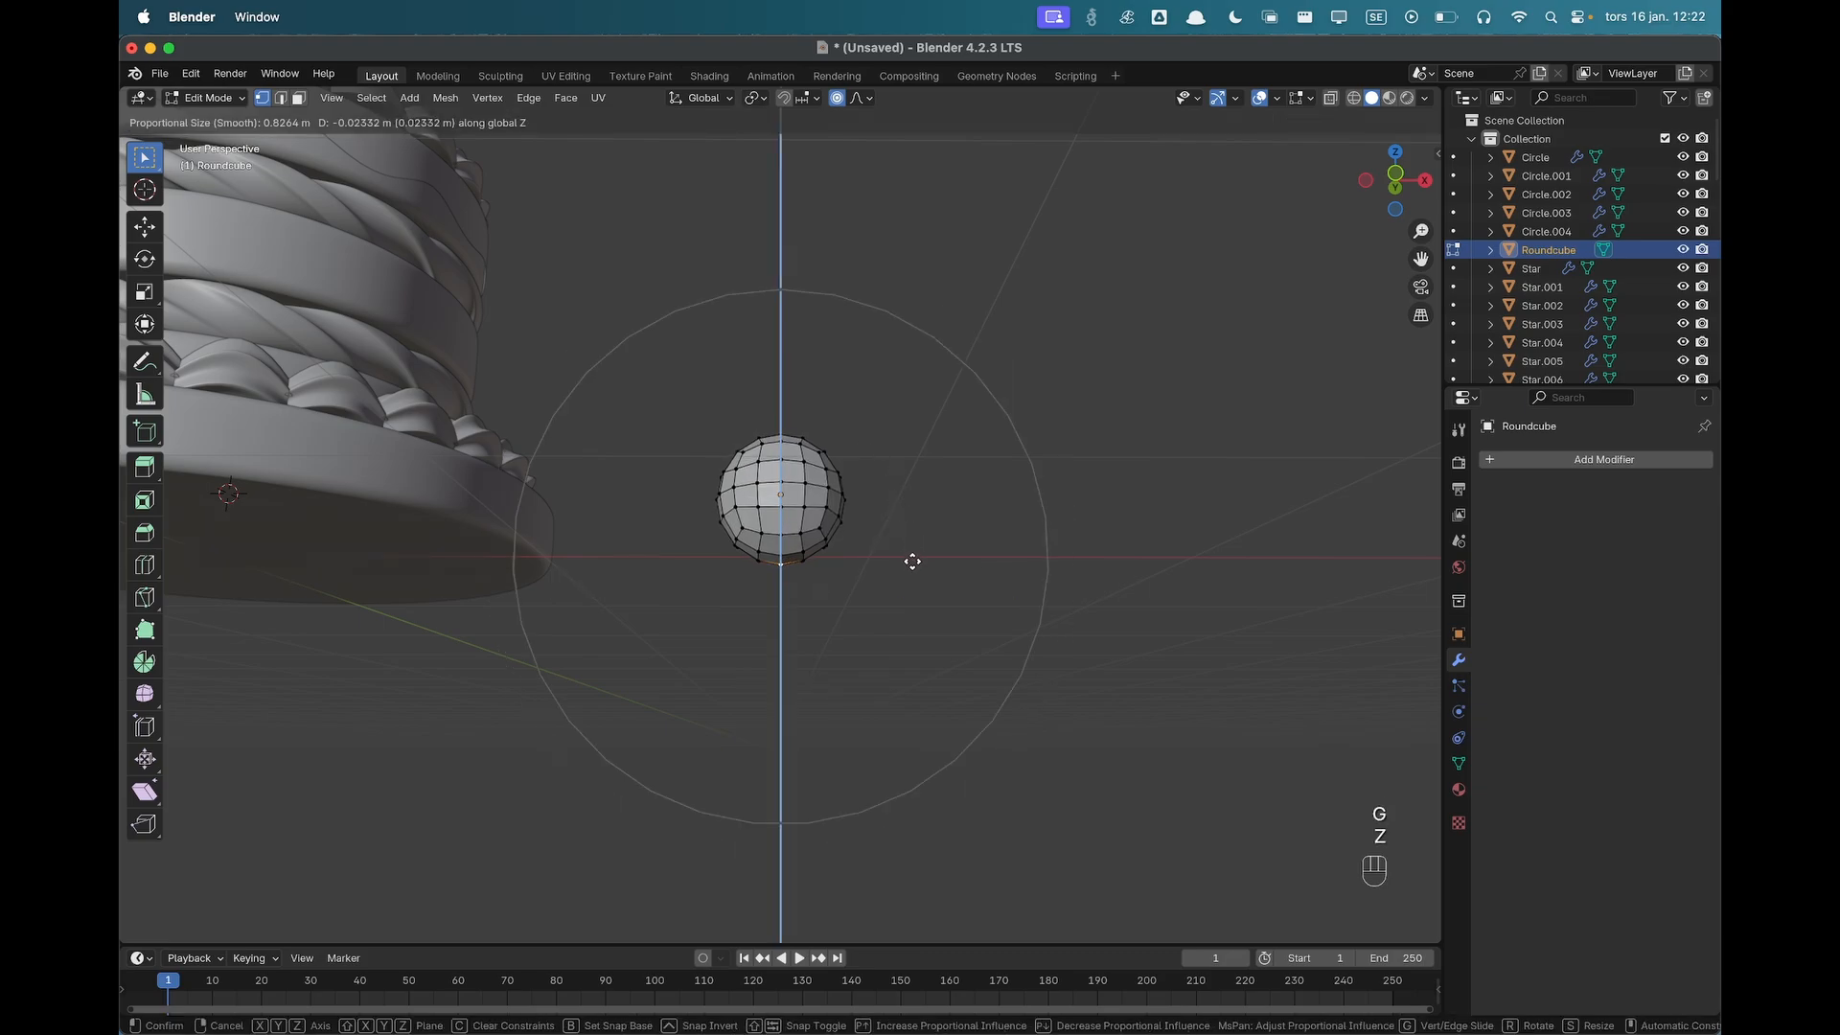
scroll(913, 565, "up", 4)
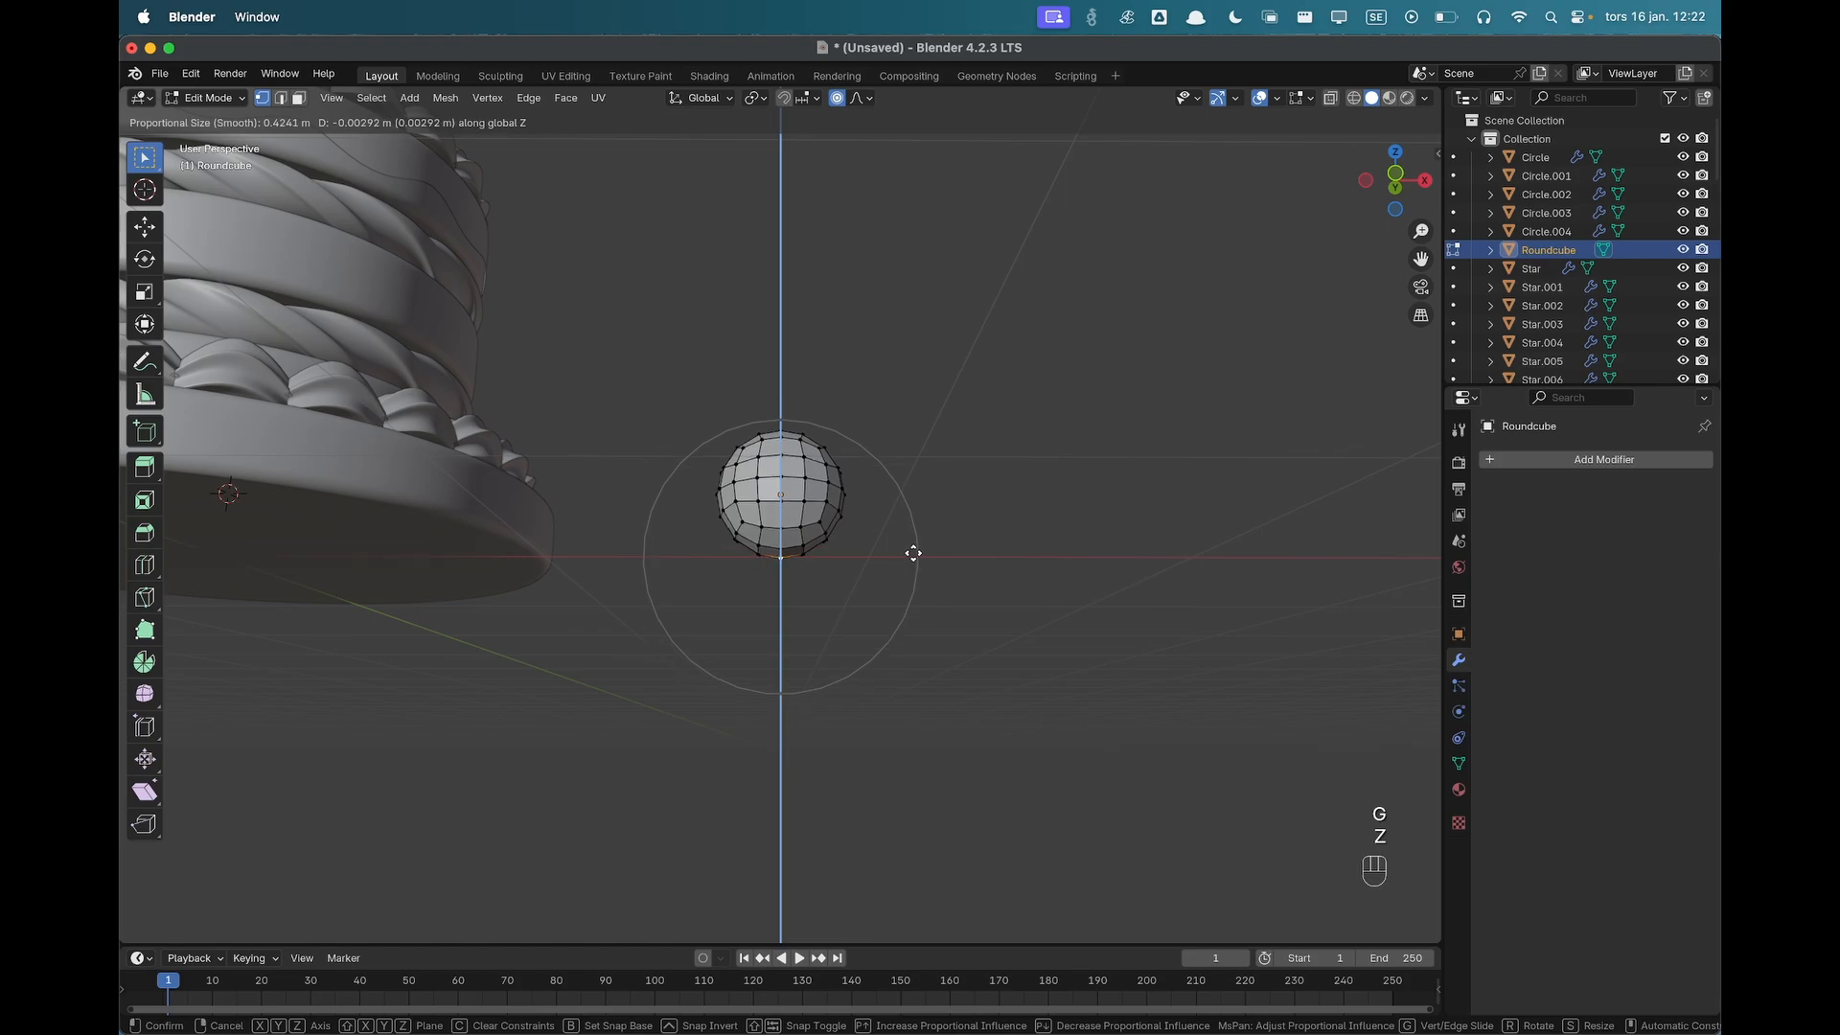
scroll(915, 564, "up", 1)
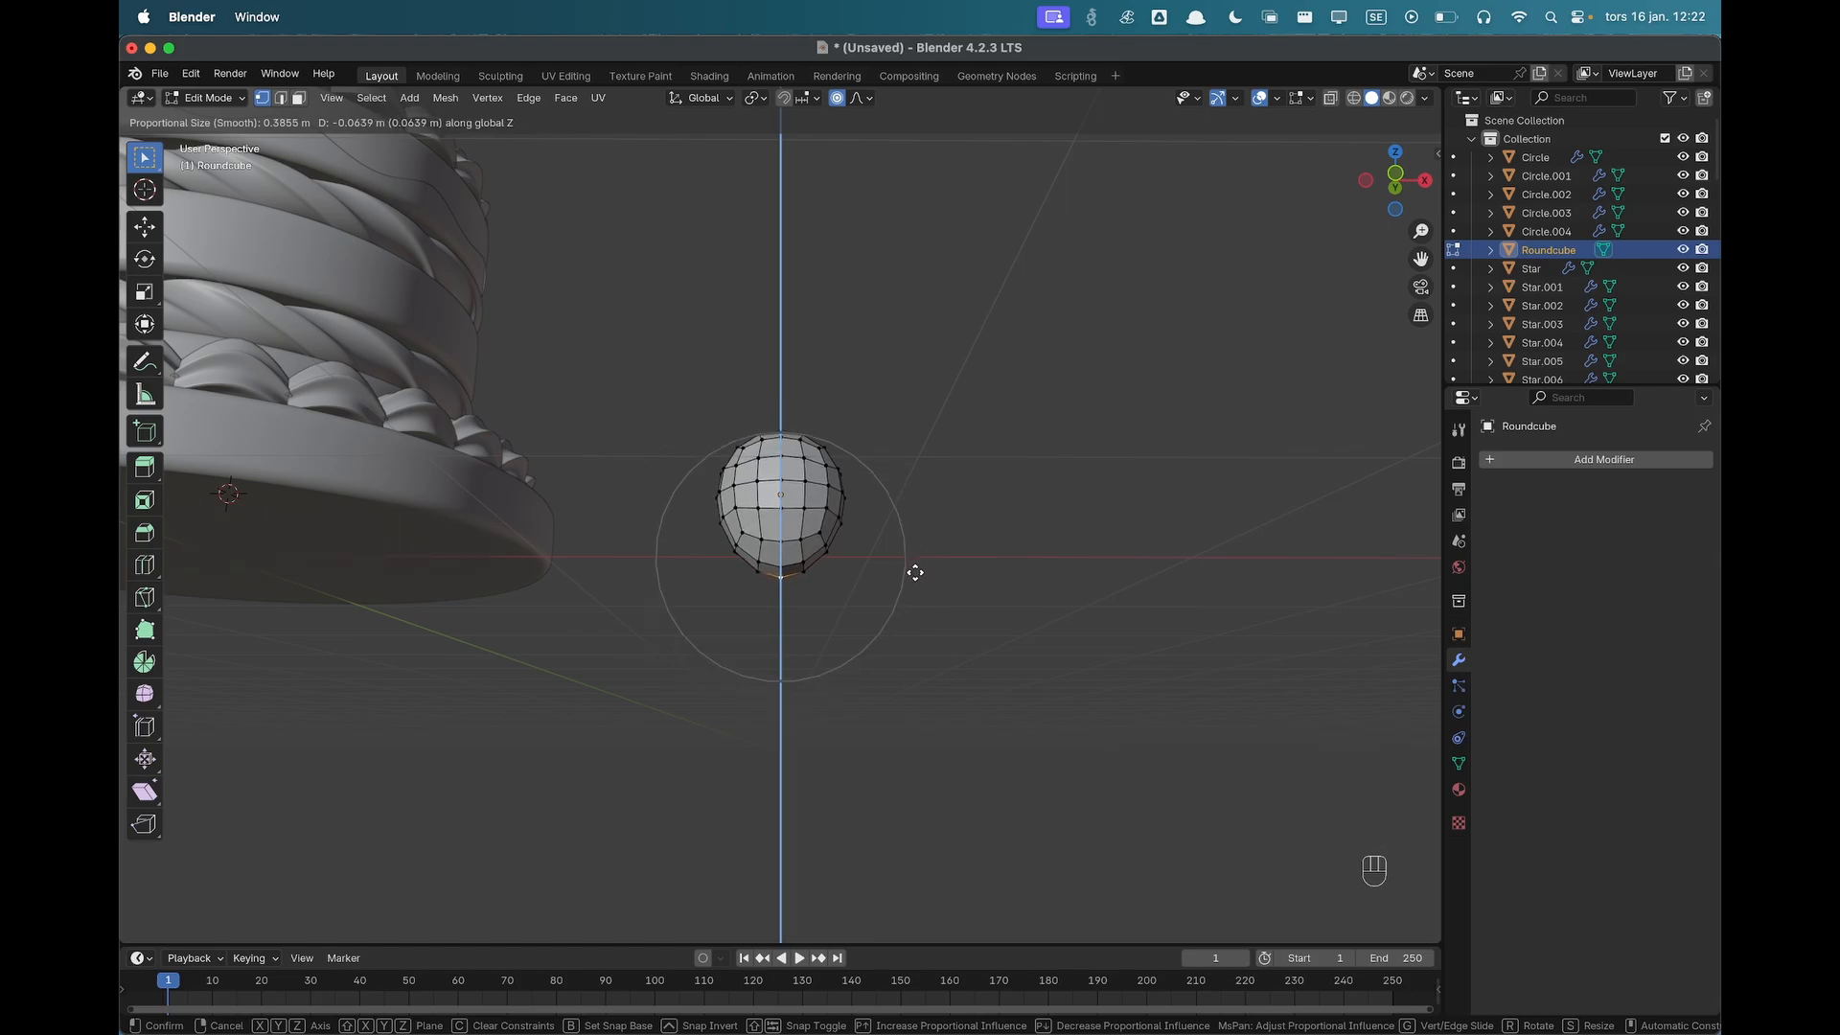
left_click(915, 574)
Push the sphere's top centre vertex down about 0.063 m along Z with a proportional size of about 0.29 m.
middle_click_drag(916, 574, 987, 473)
left_click(781, 441)
key("g")
key("z")
scroll(987, 468, "up", 3)
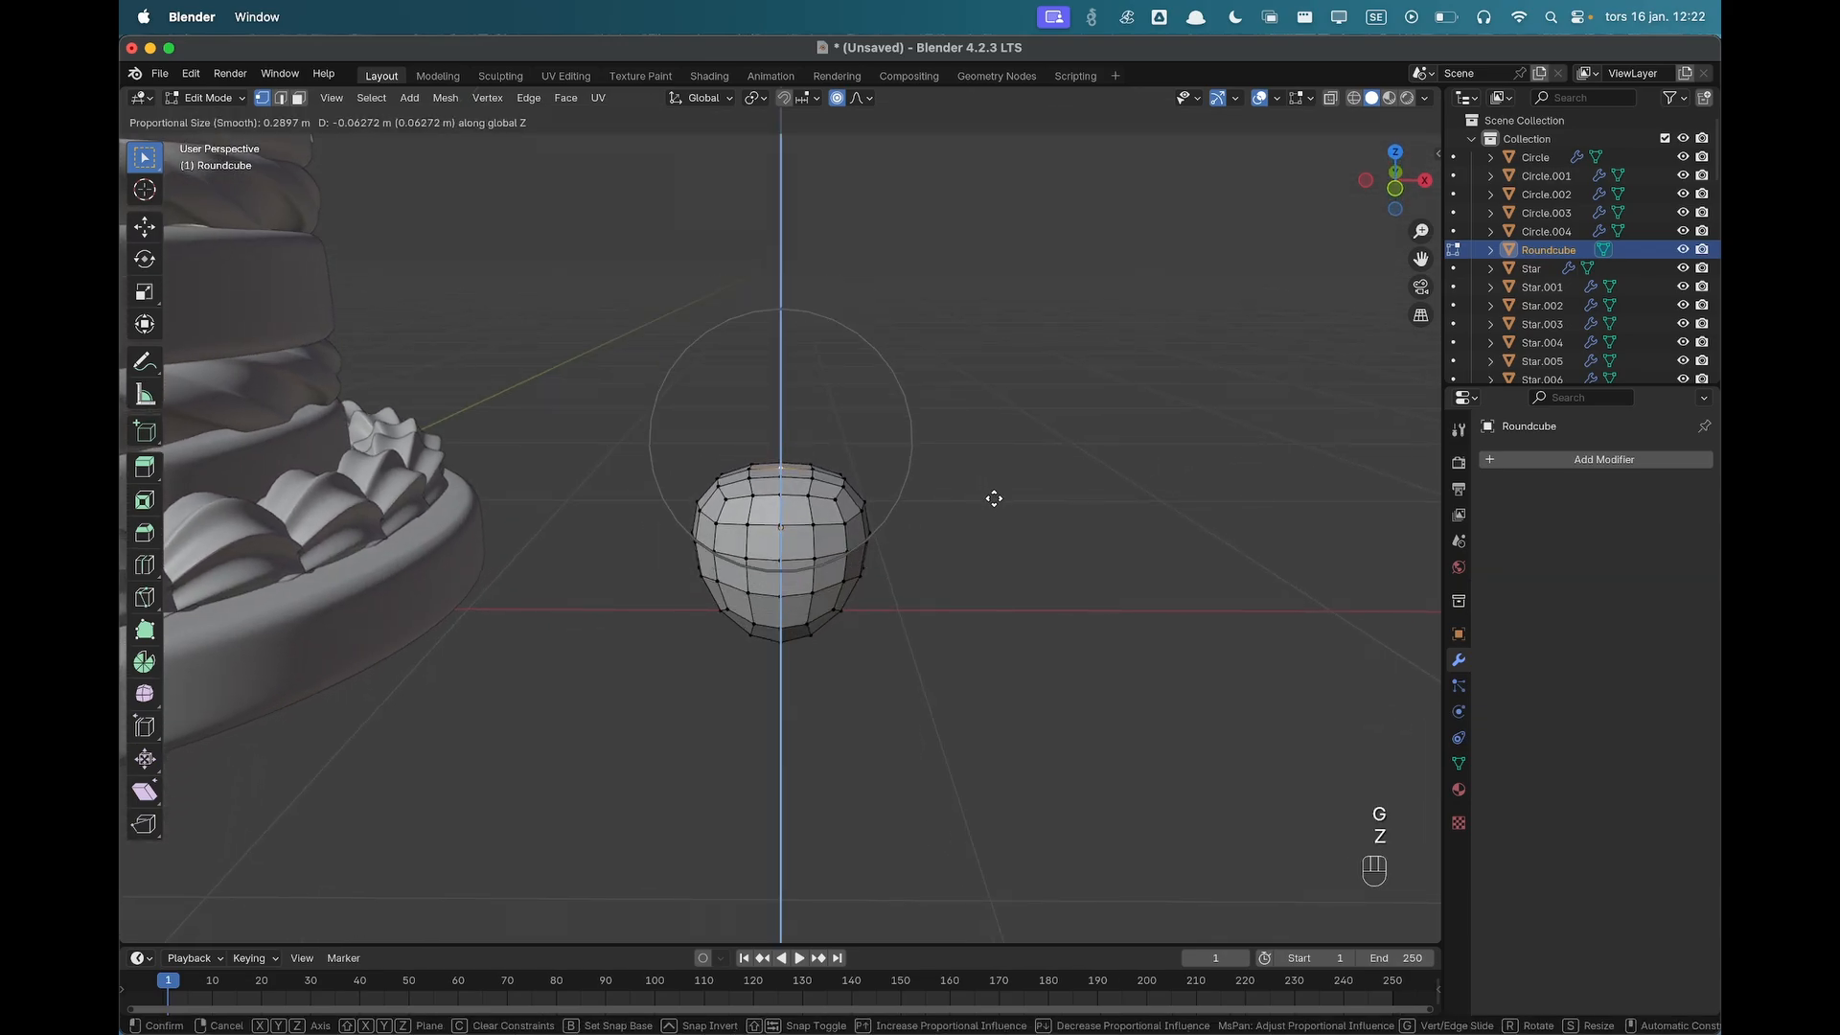
left_click(994, 498)
middle_click_drag(1010, 559, 1060, 555)
Return to Object Mode and add a Decimate modifier to the tapered sphere, using Un-Subdivide with 1 iteration.
key("Tab")
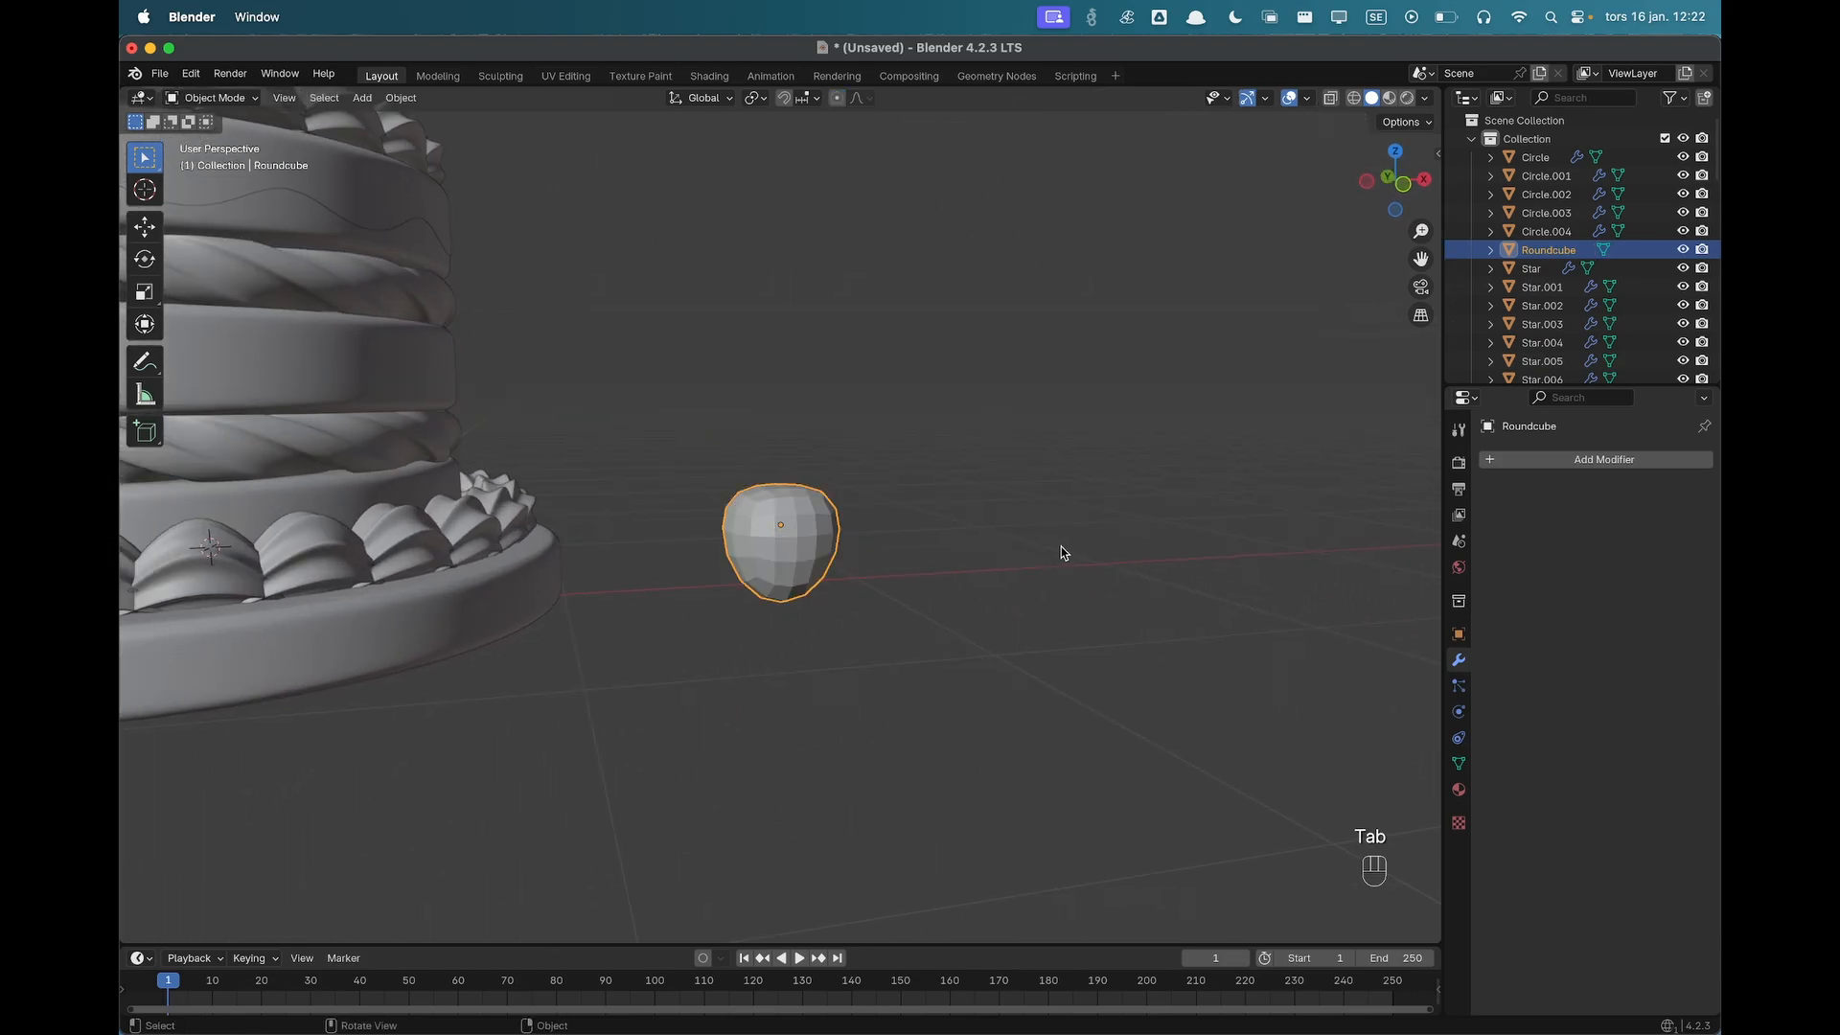
left_click(1600, 459)
type("dec")
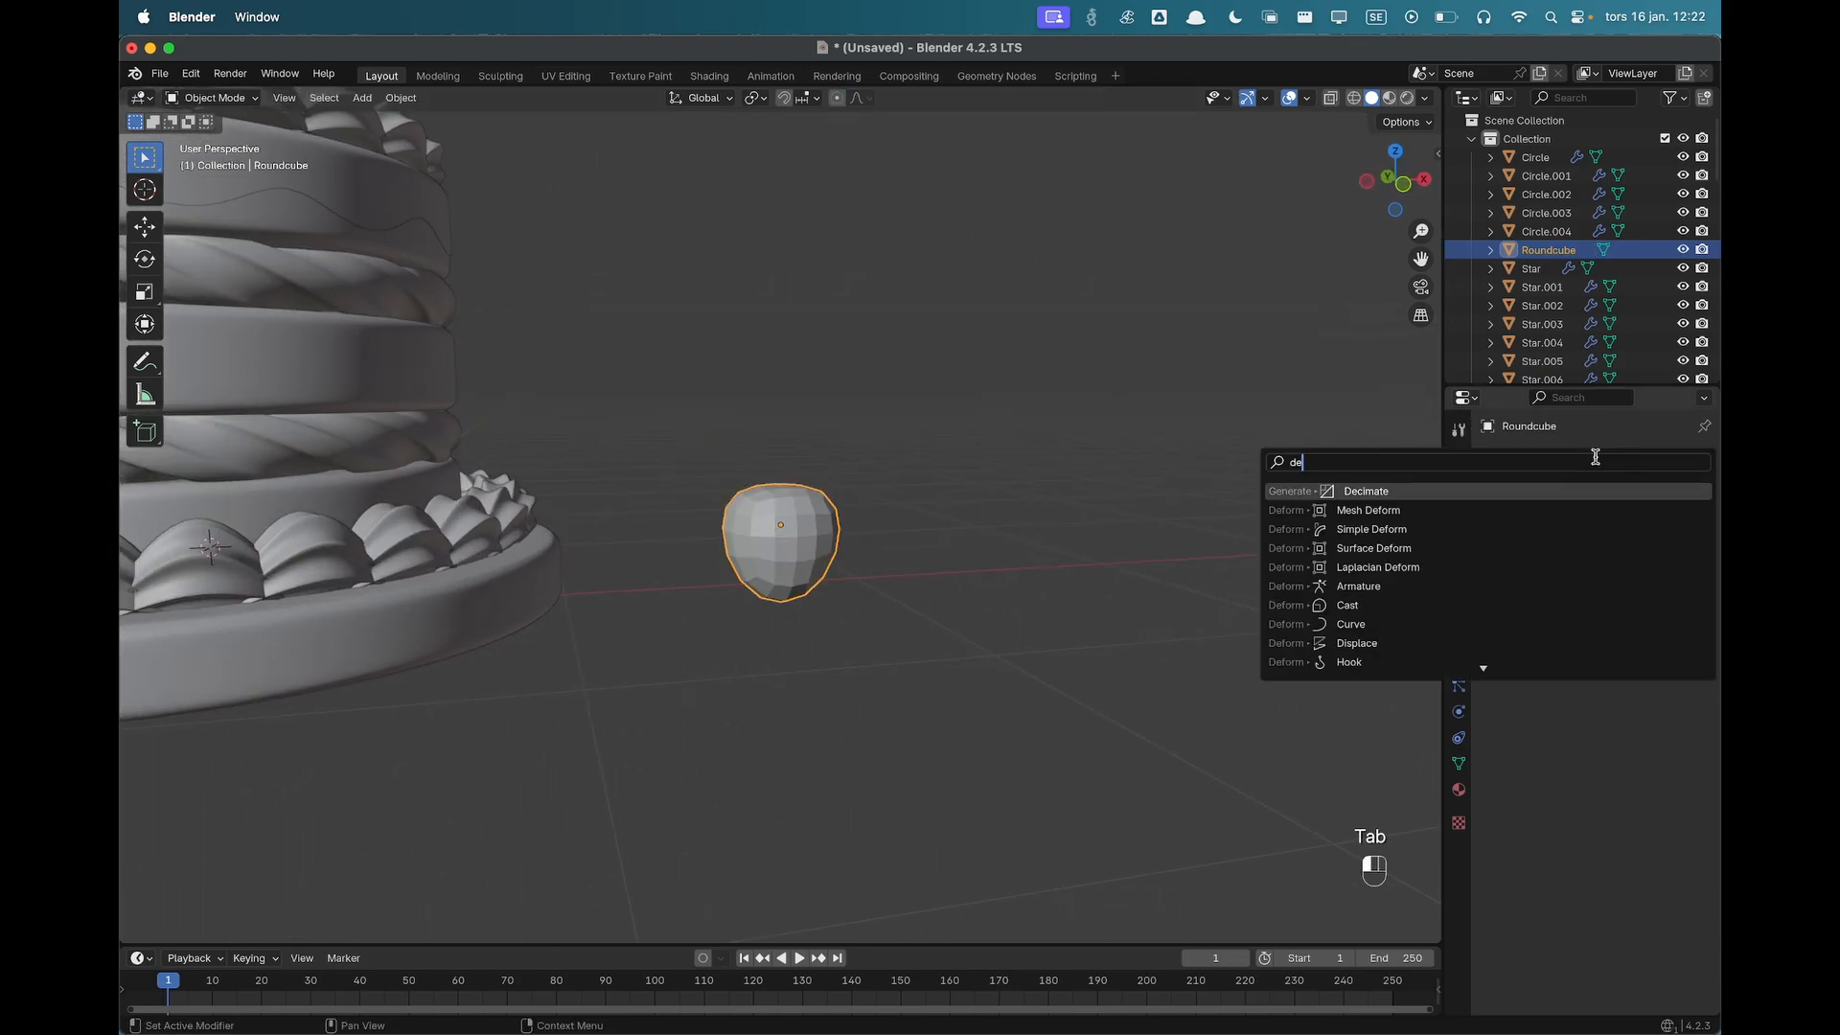
left_click(1441, 491)
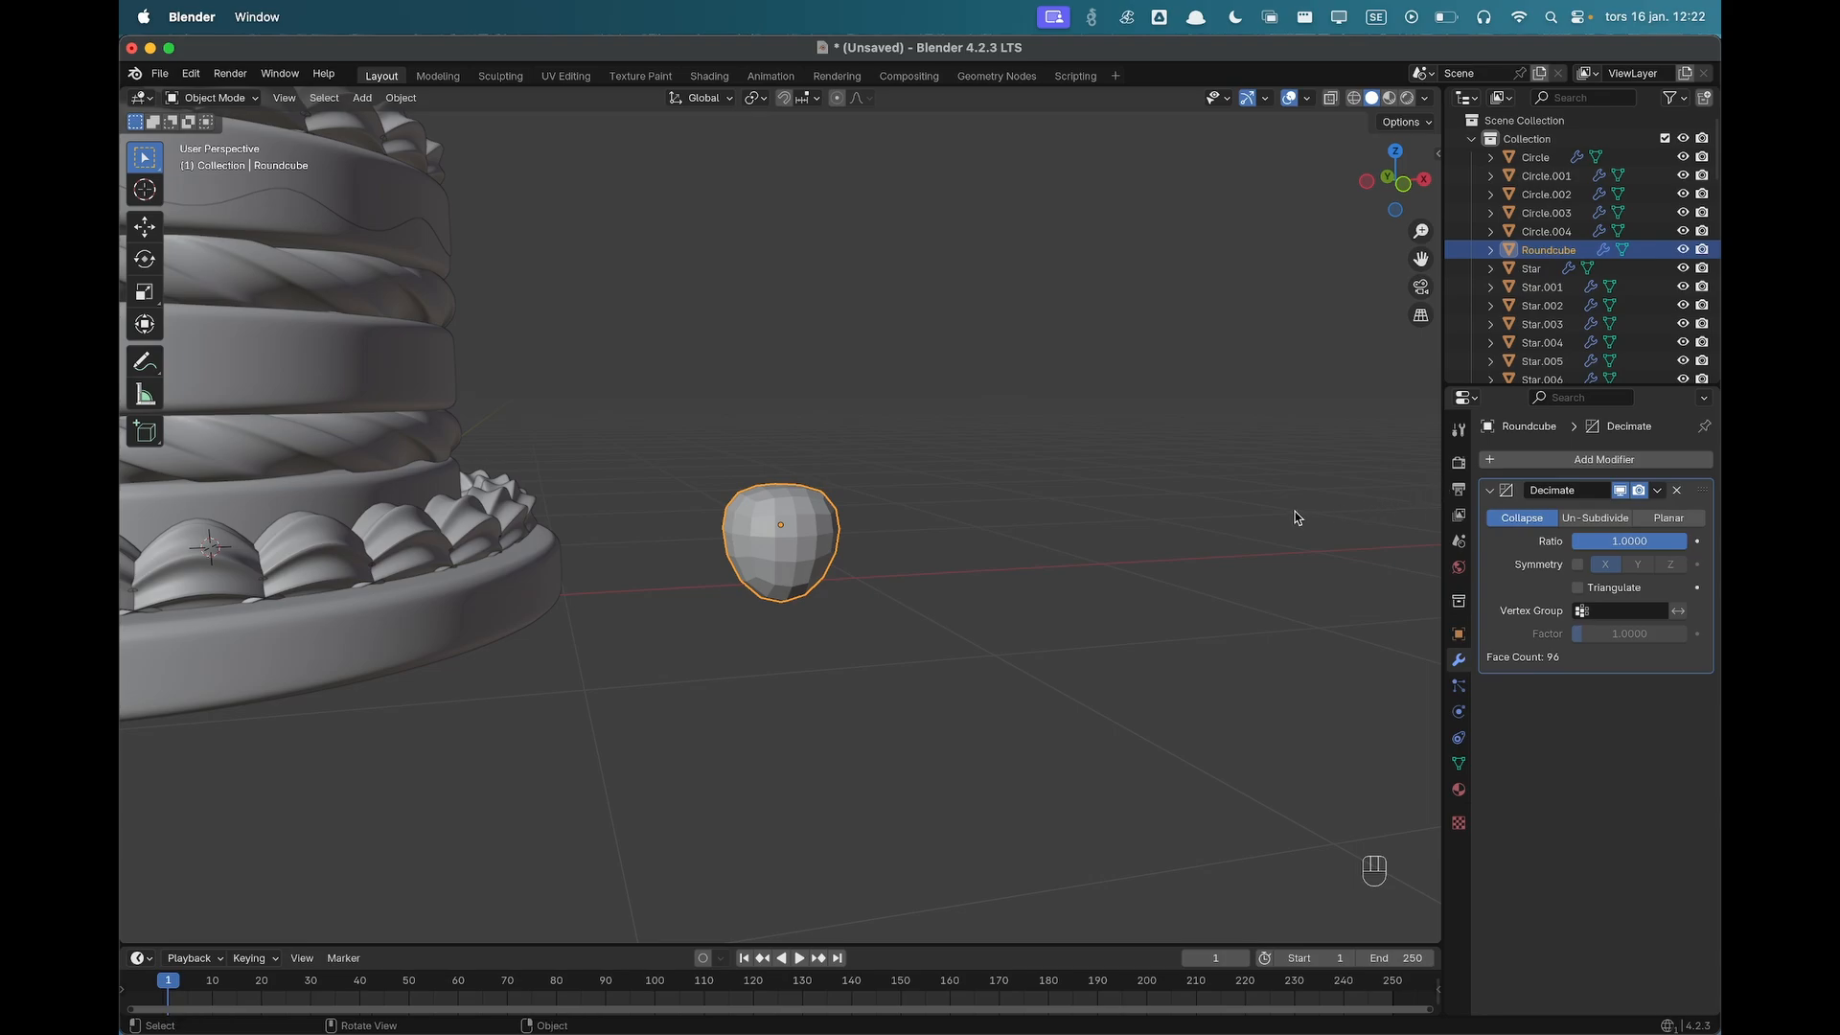
left_click(1586, 519)
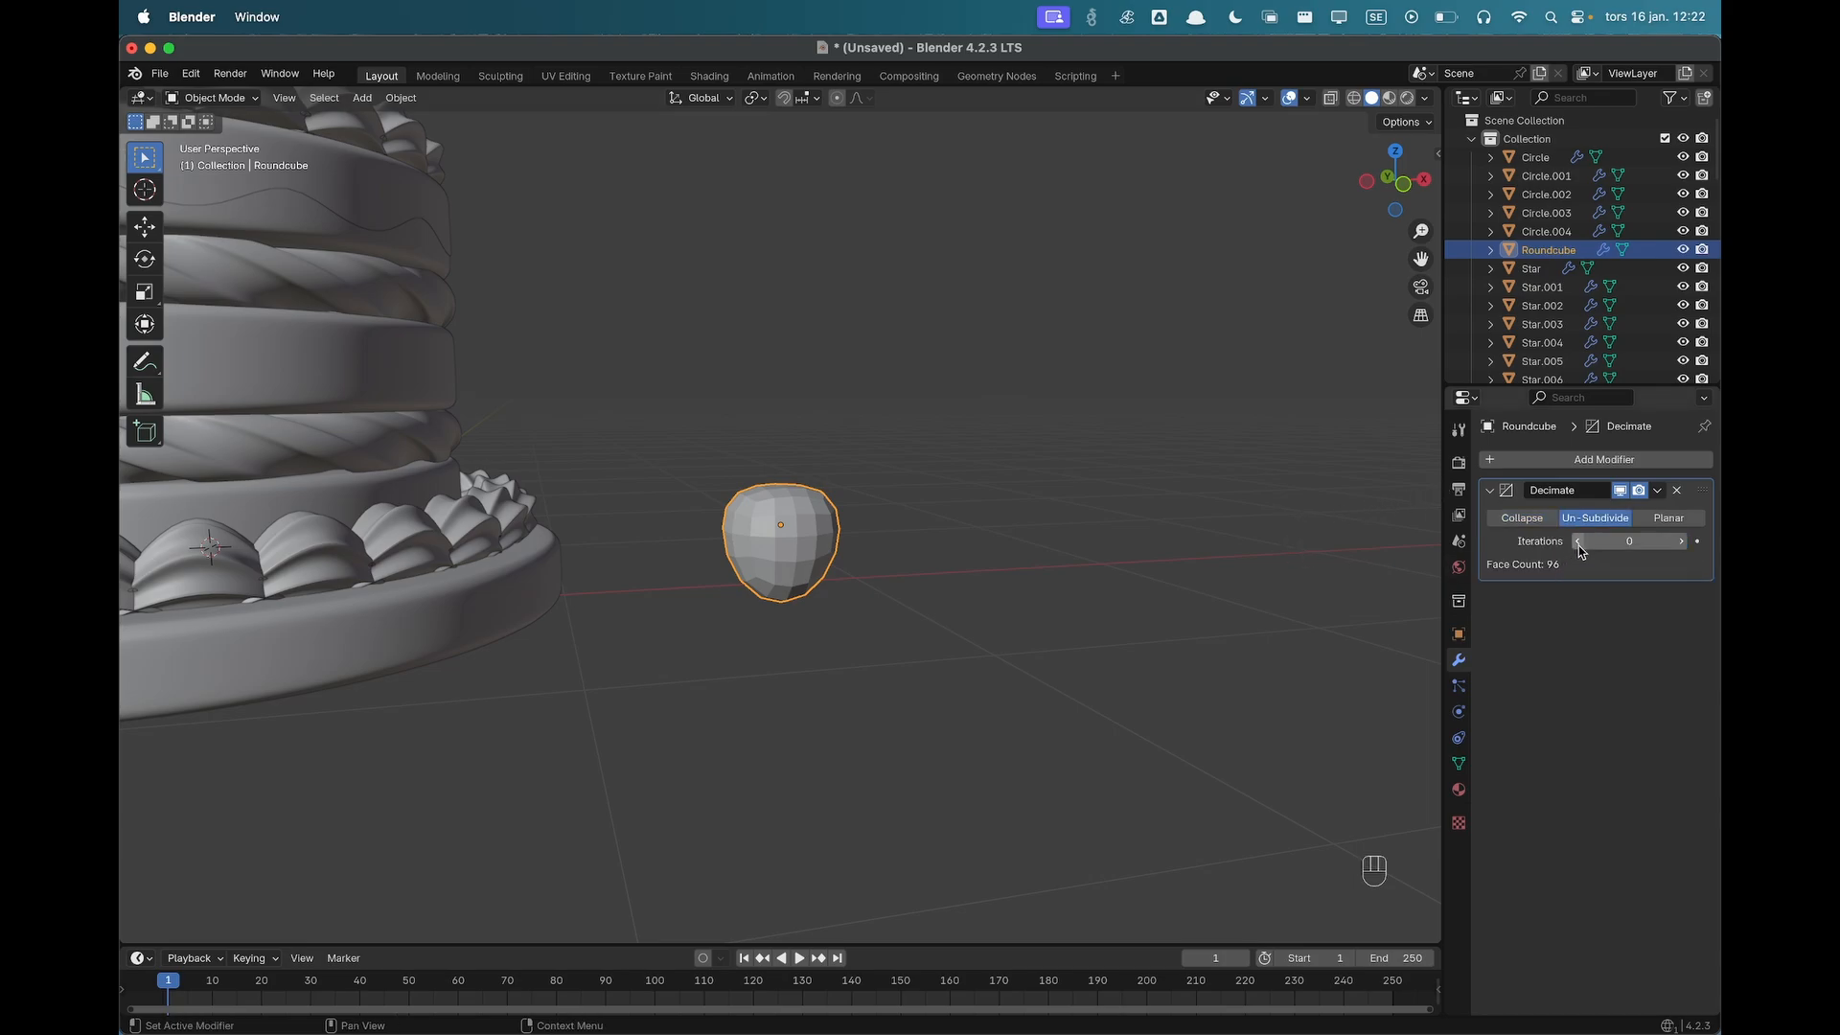
left_click(1681, 541)
Inspect the diamond-shaped faces of the tapered sphere and apply its Decimate modifier.
left_click(985, 503)
scroll(935, 544, "up", 5)
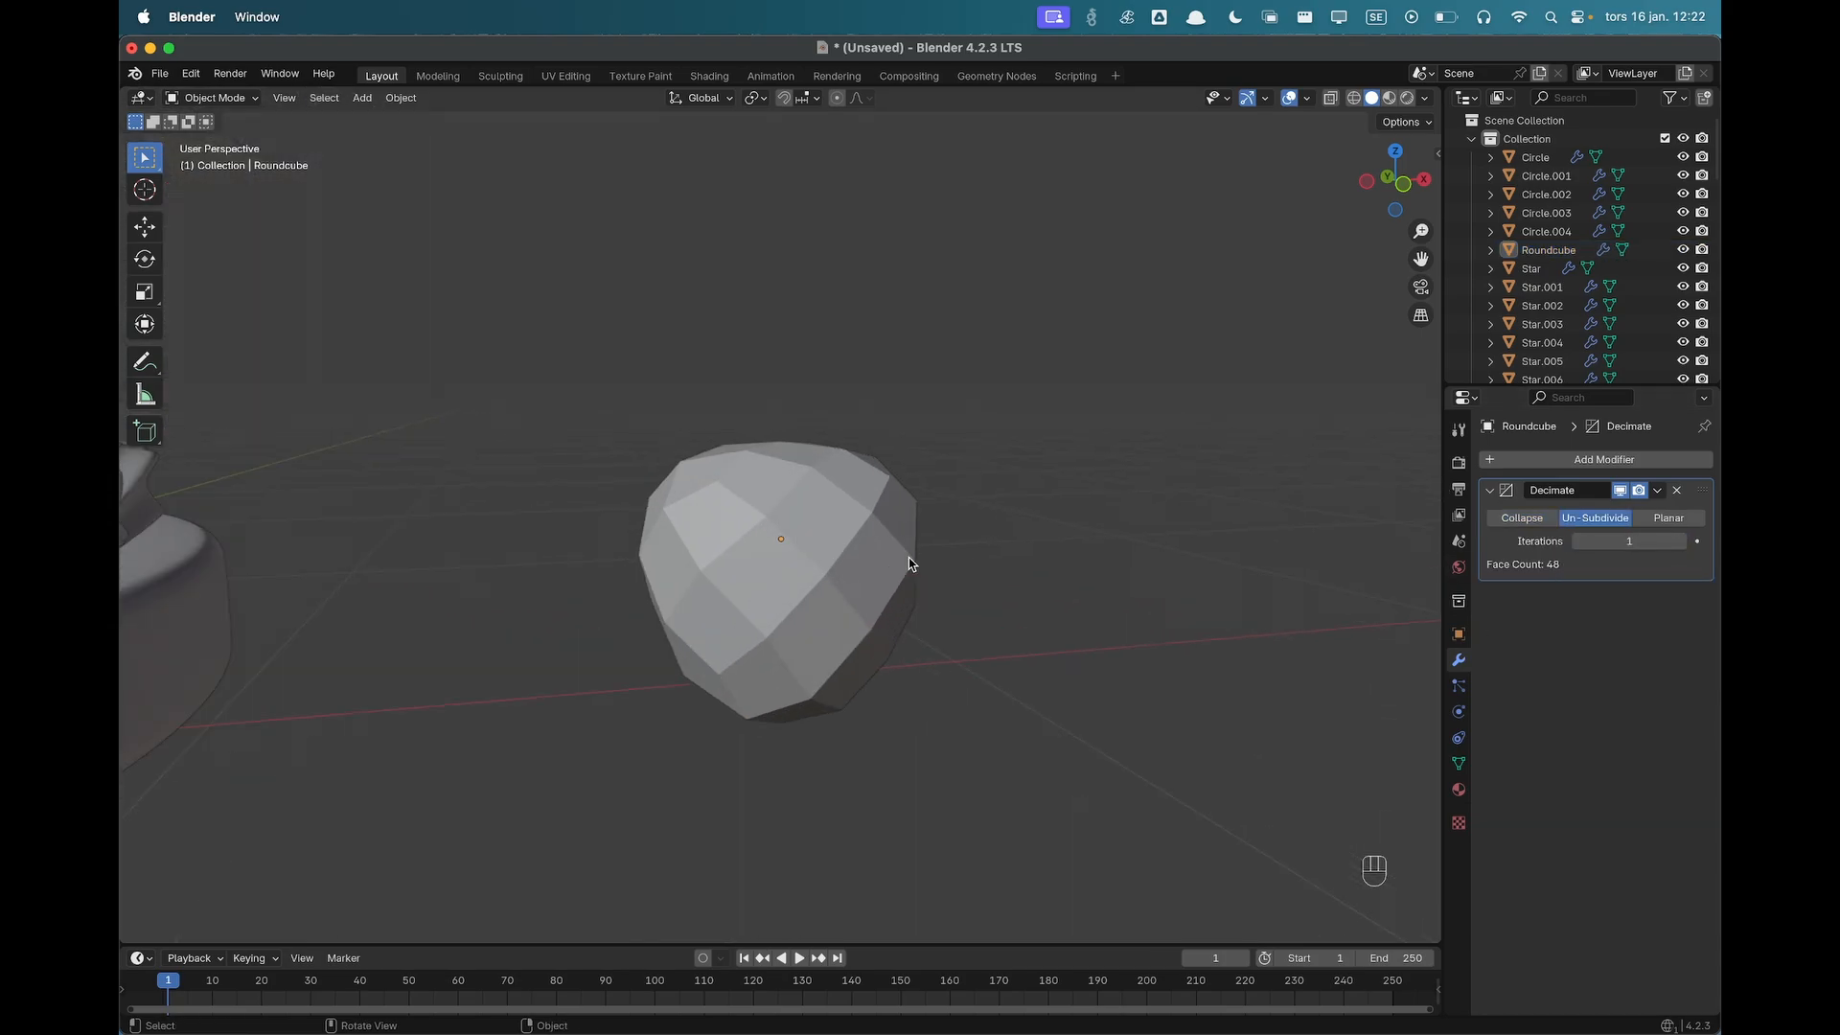
middle_click_drag(910, 557, 844, 560)
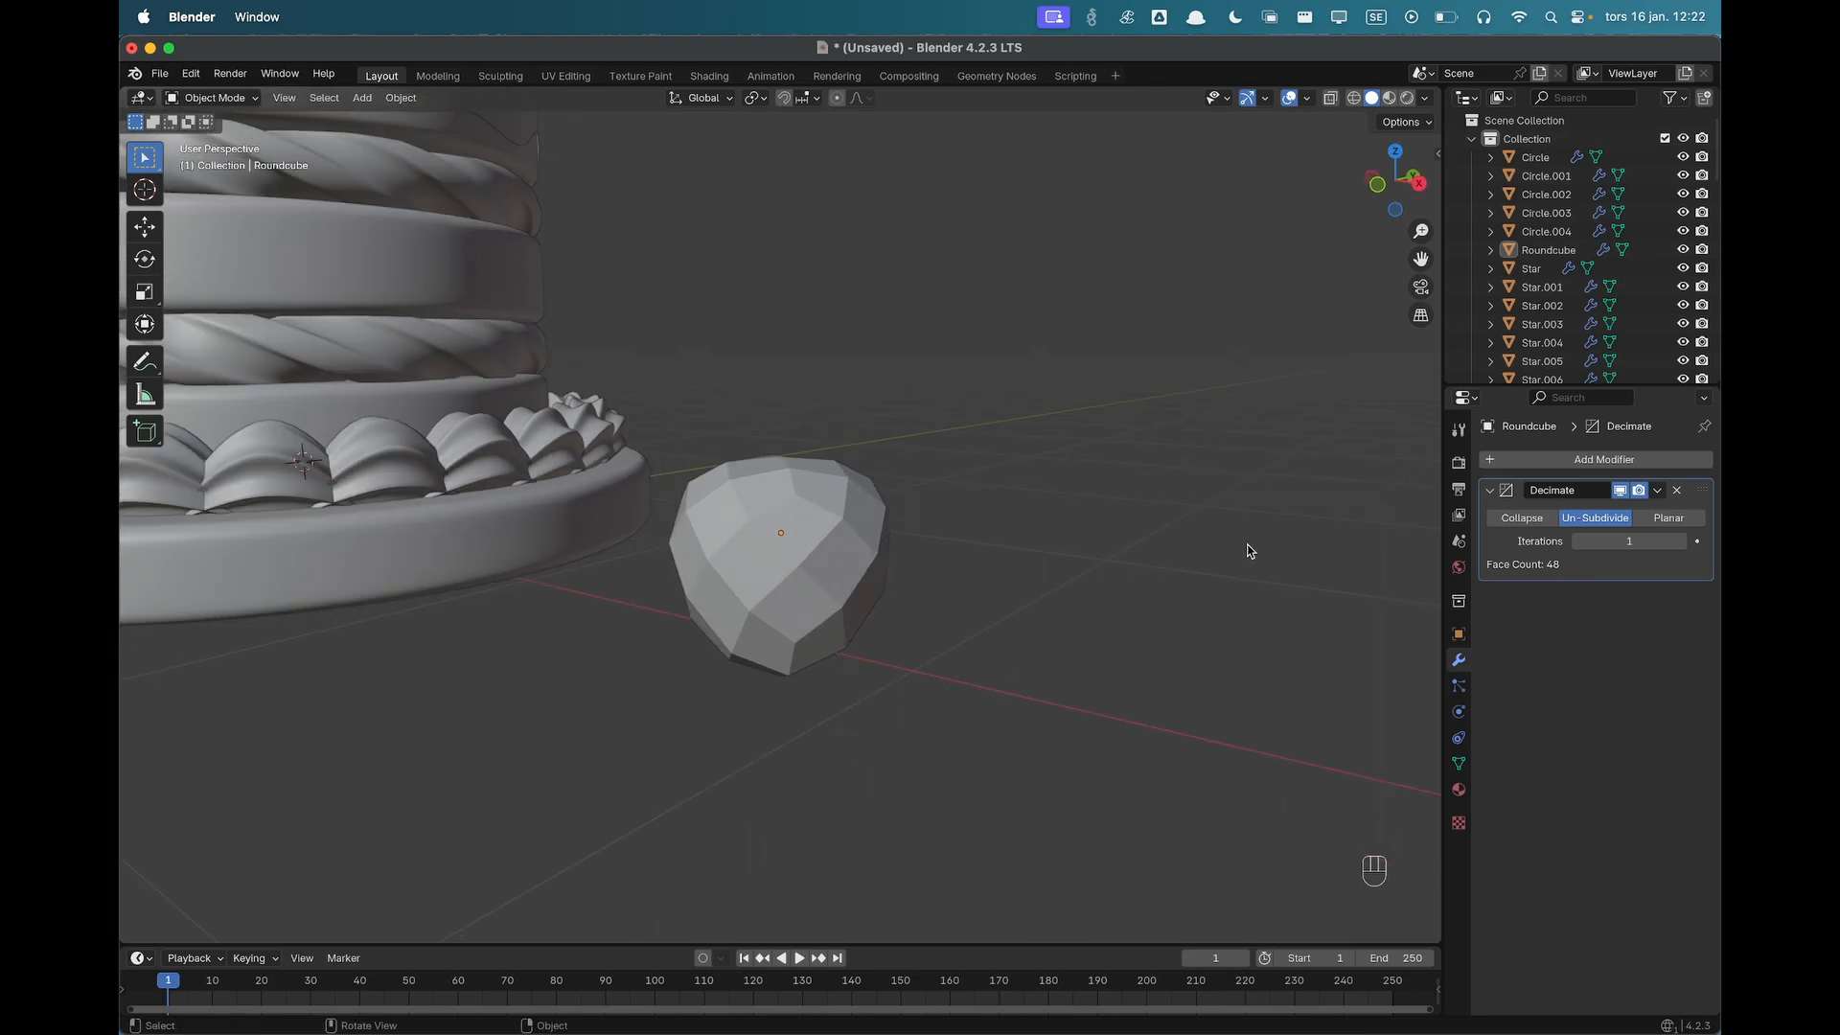
left_click(1659, 492)
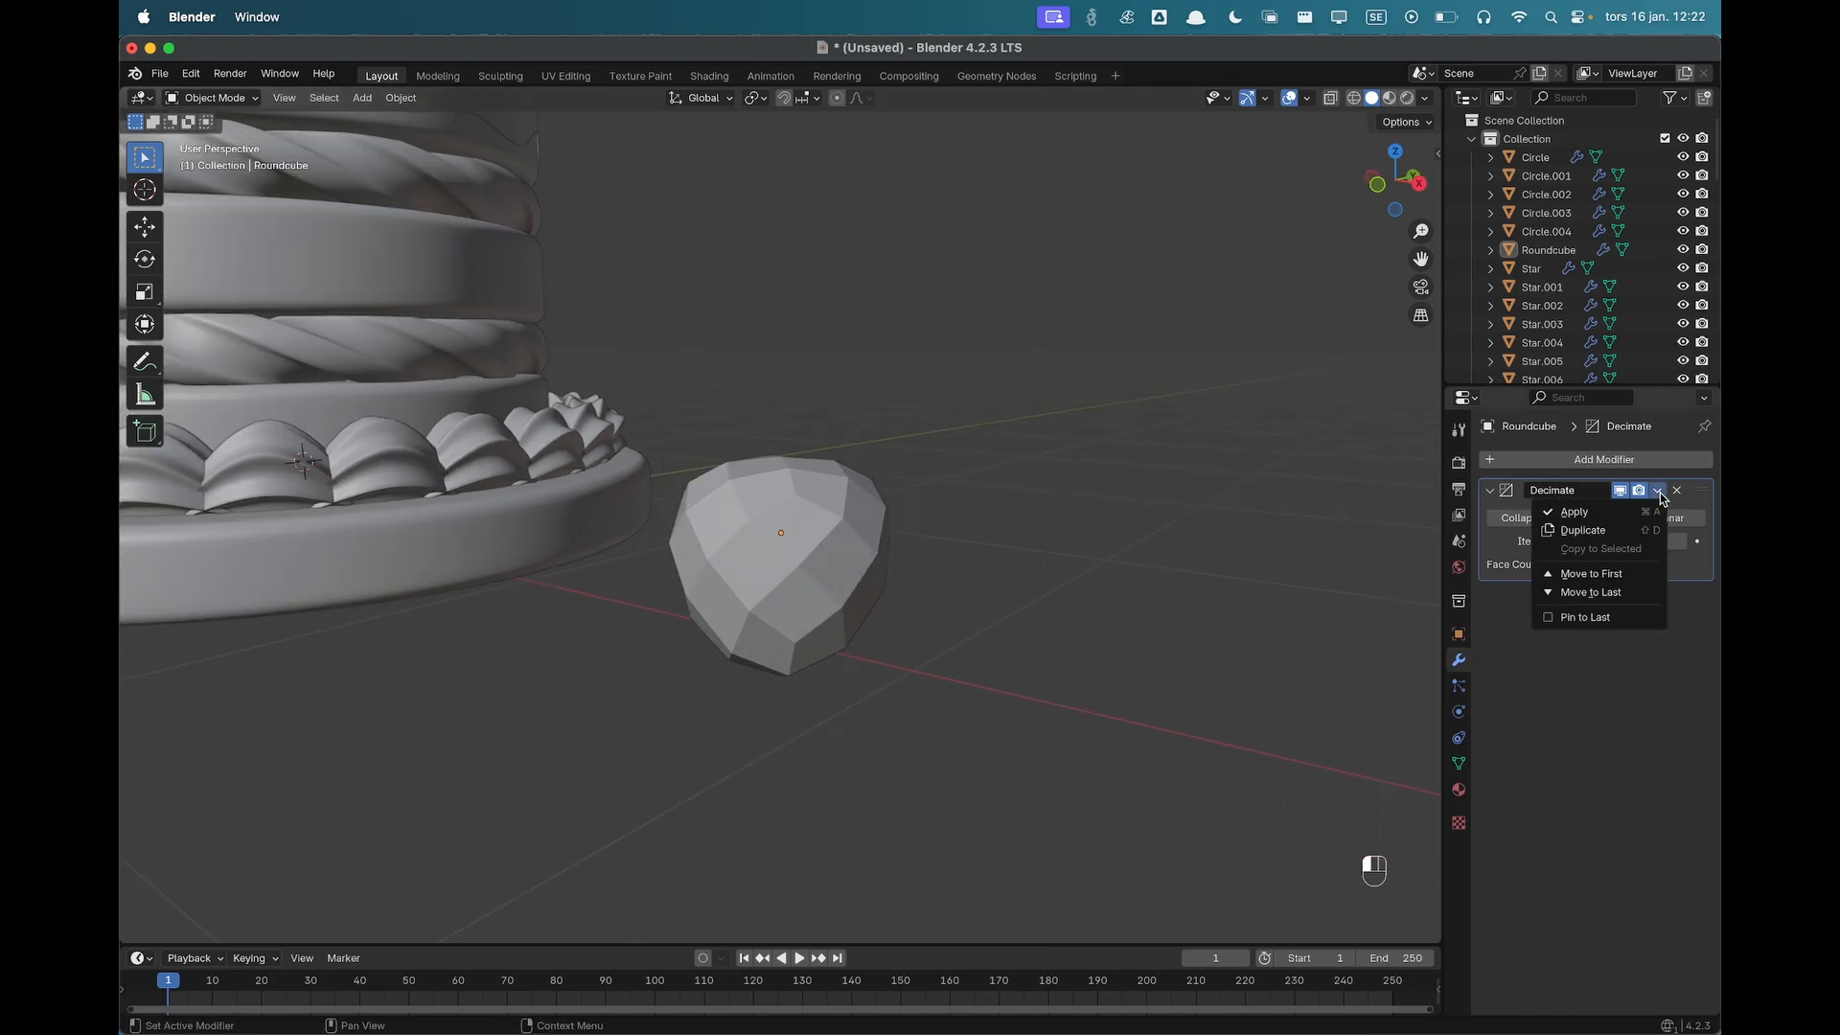
left_click(1603, 514)
scroll(945, 624, "down", 3)
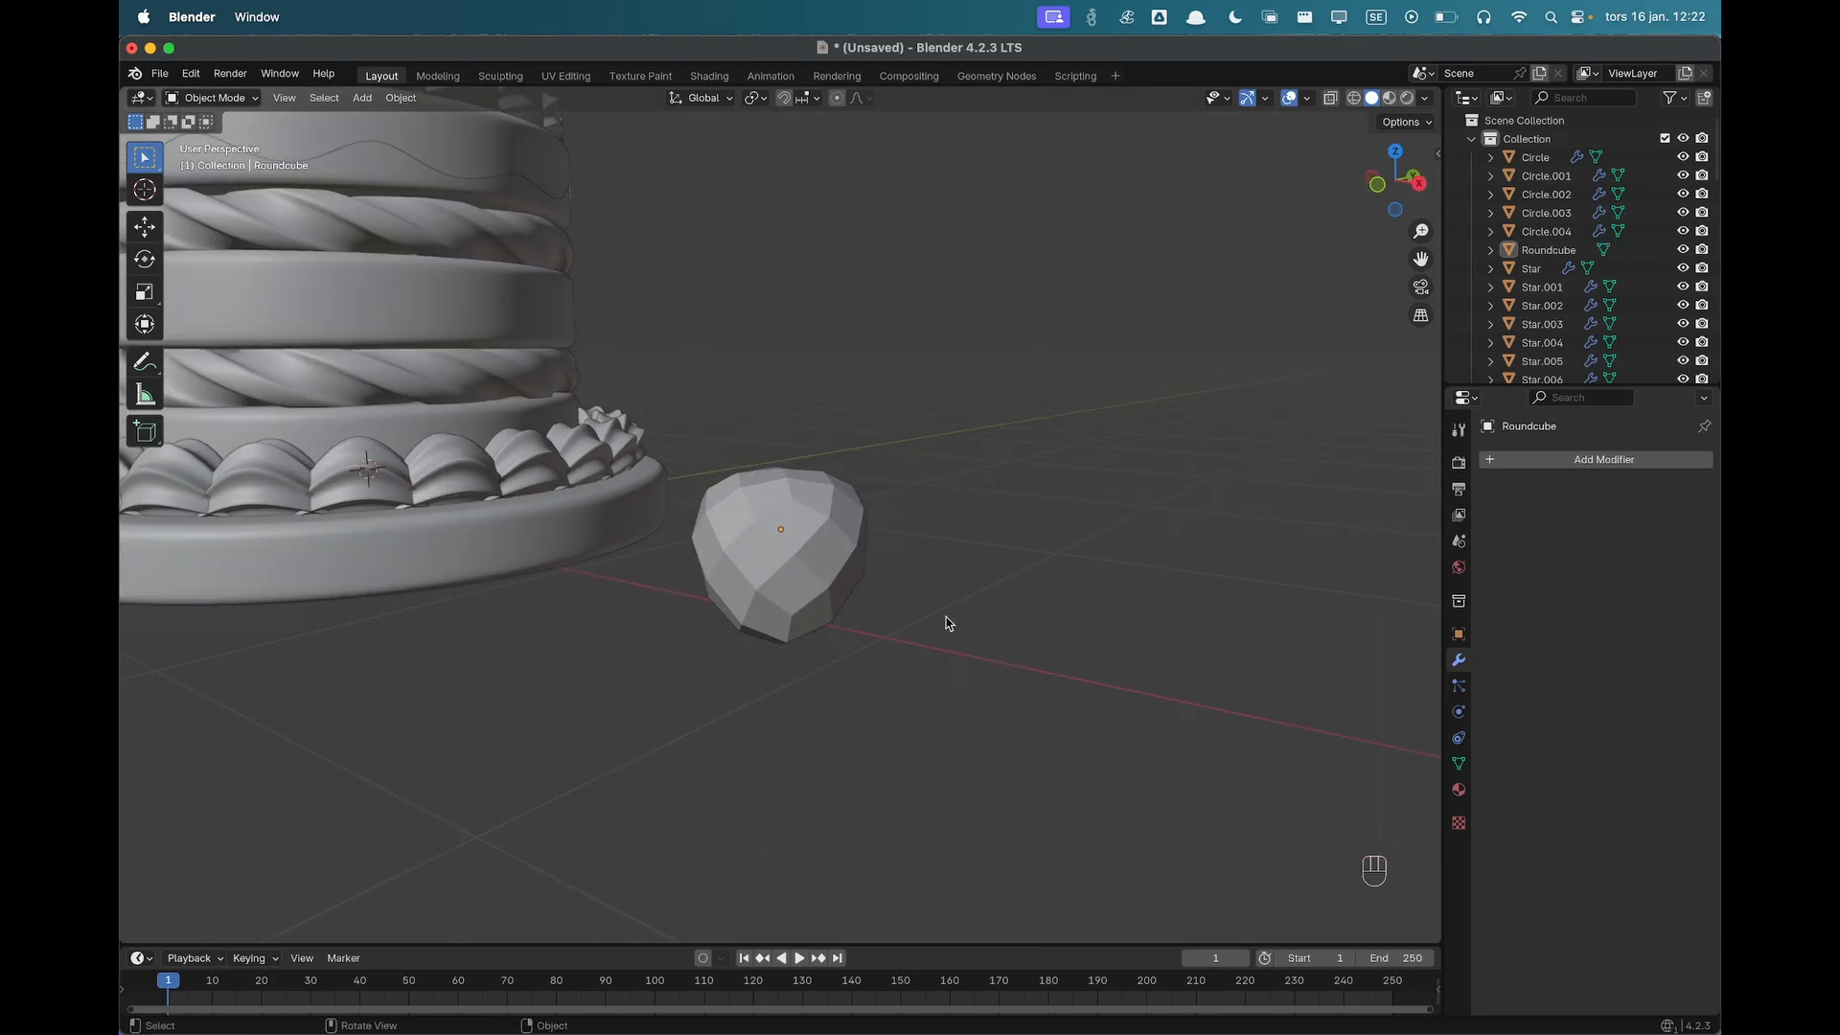
Inset all faces of the tapered sphere individually by about 0.029 m and shrink the inset faces inward by about 0.017 m.
left_click(766, 569)
middle_click_drag(766, 569, 923, 593)
middle_click_drag(924, 593, 1026, 589)
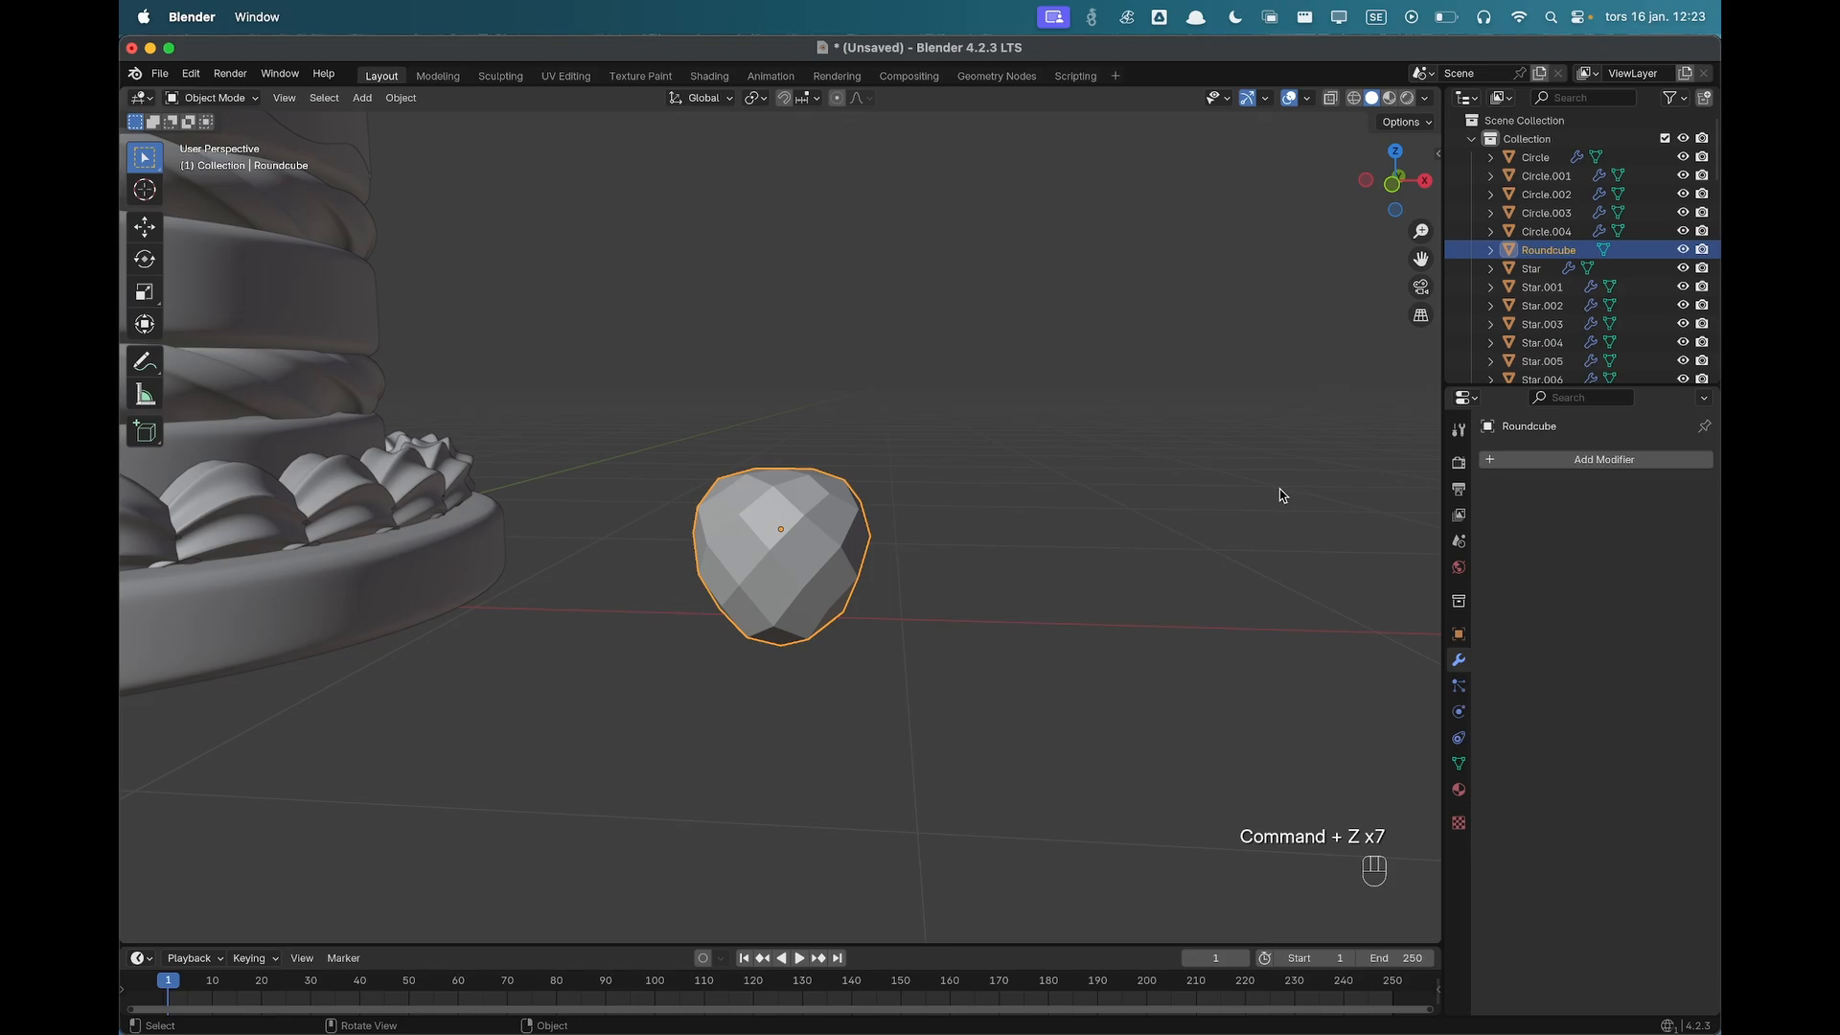
key("Tab")
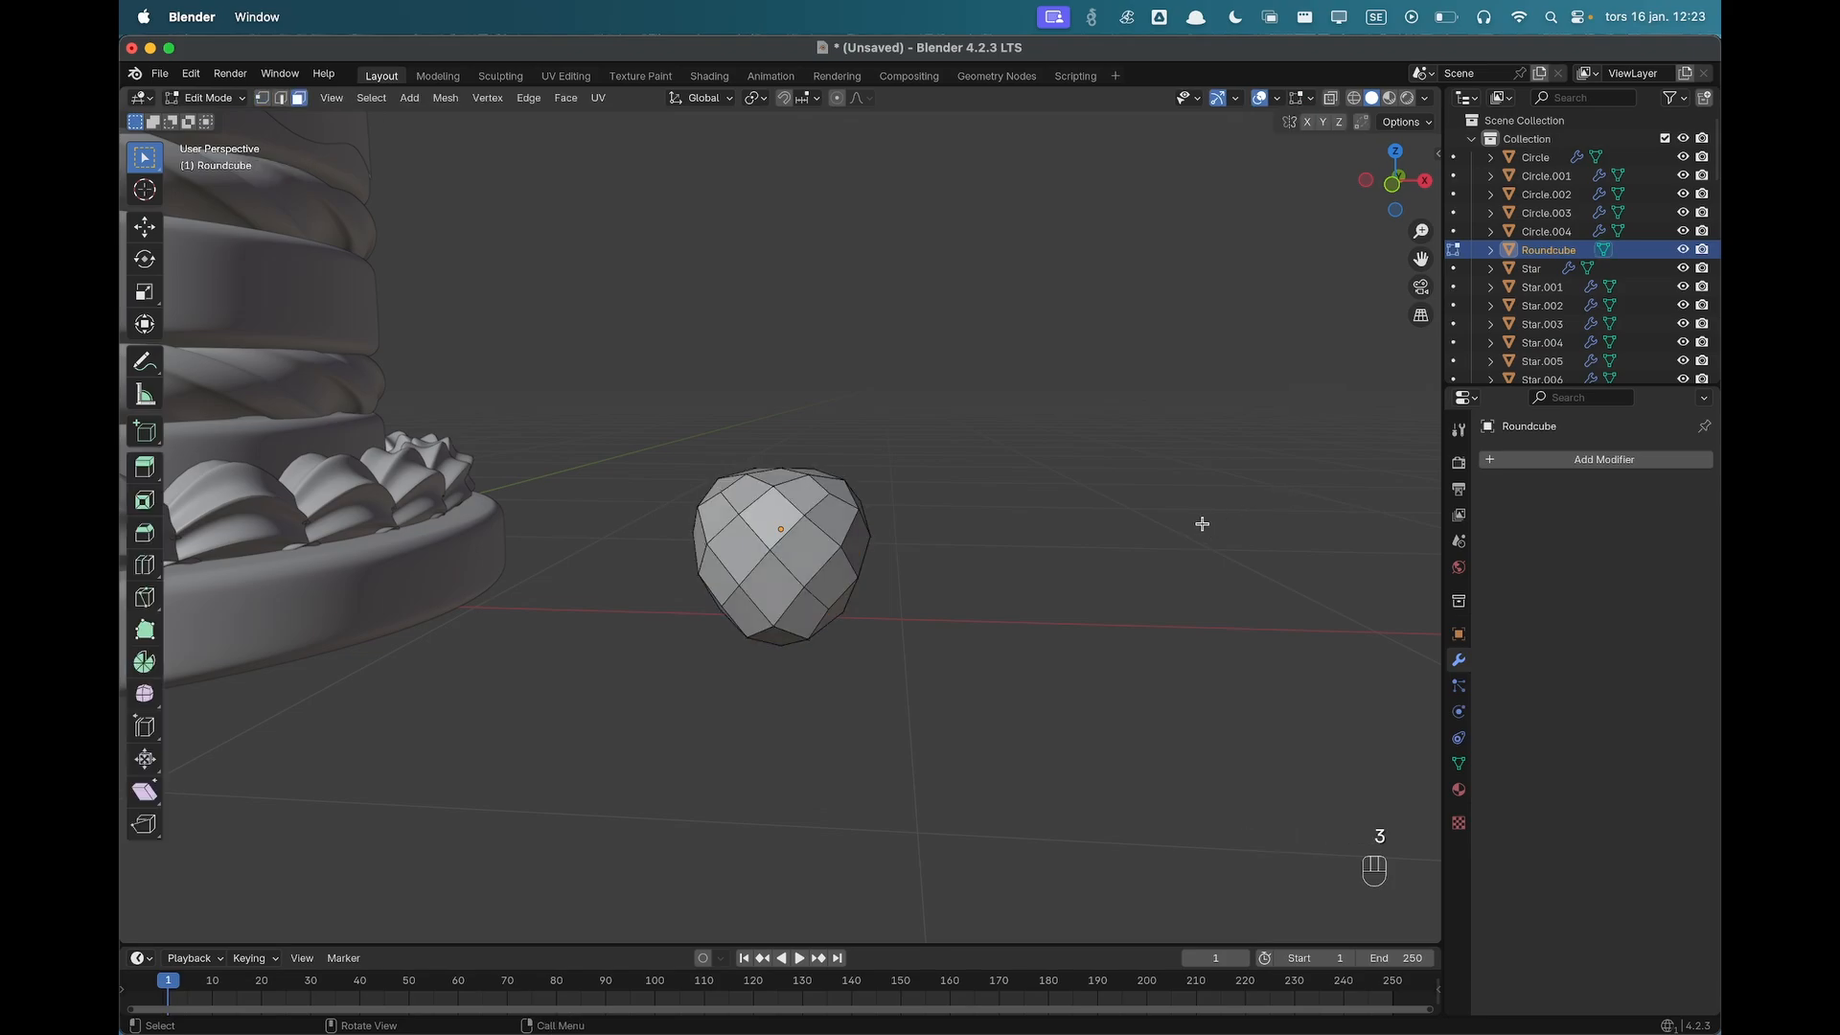
key("a")
scroll(1215, 520, "up", 1)
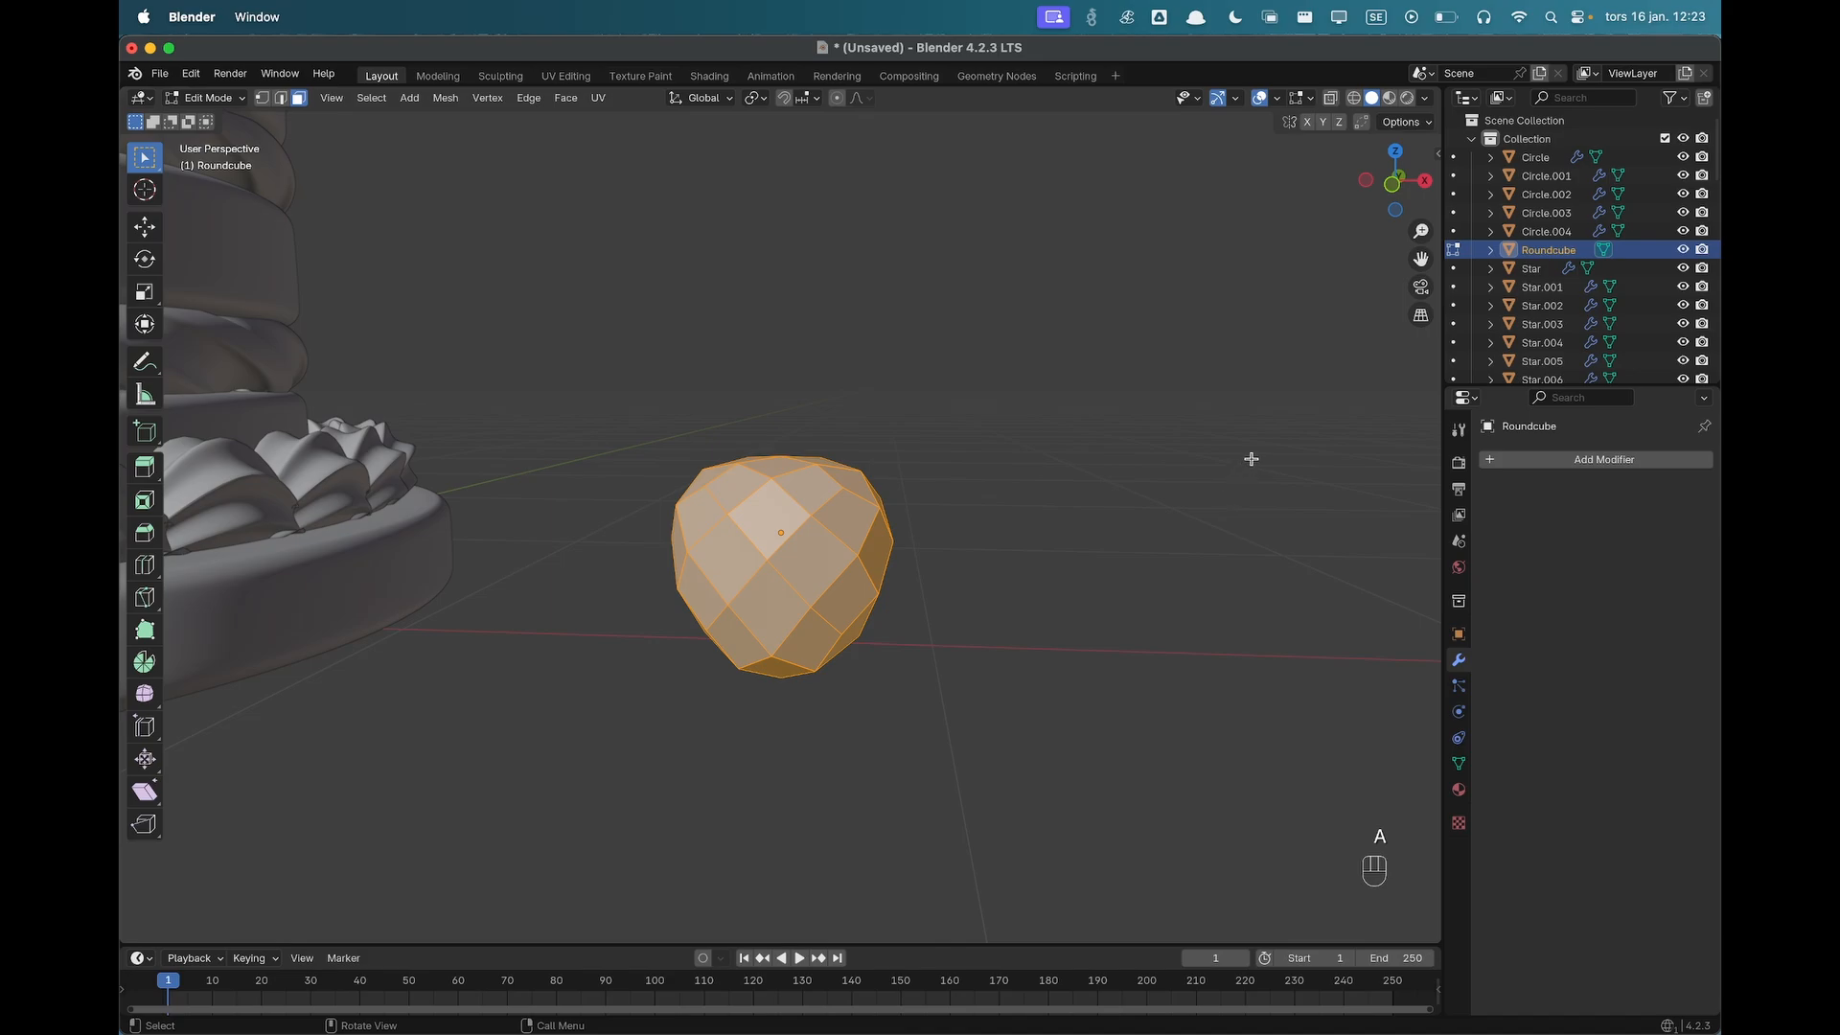
key("i")
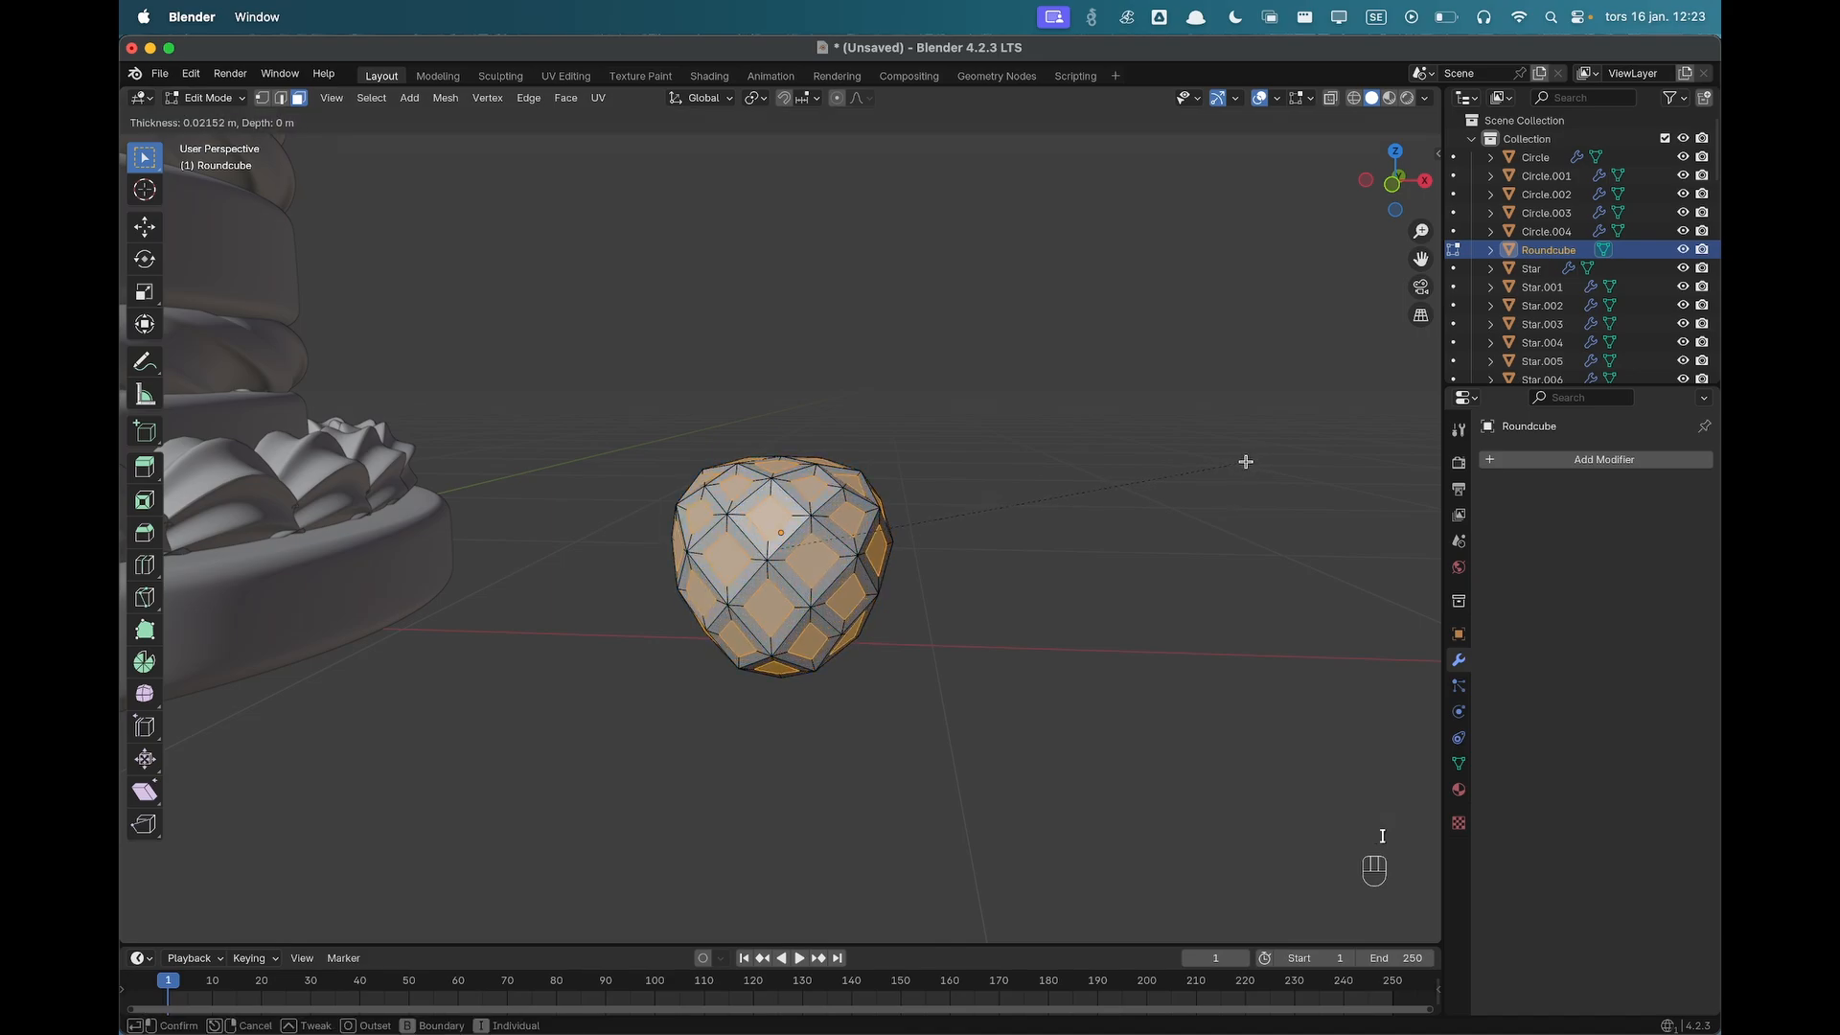
key("i")
key("i")
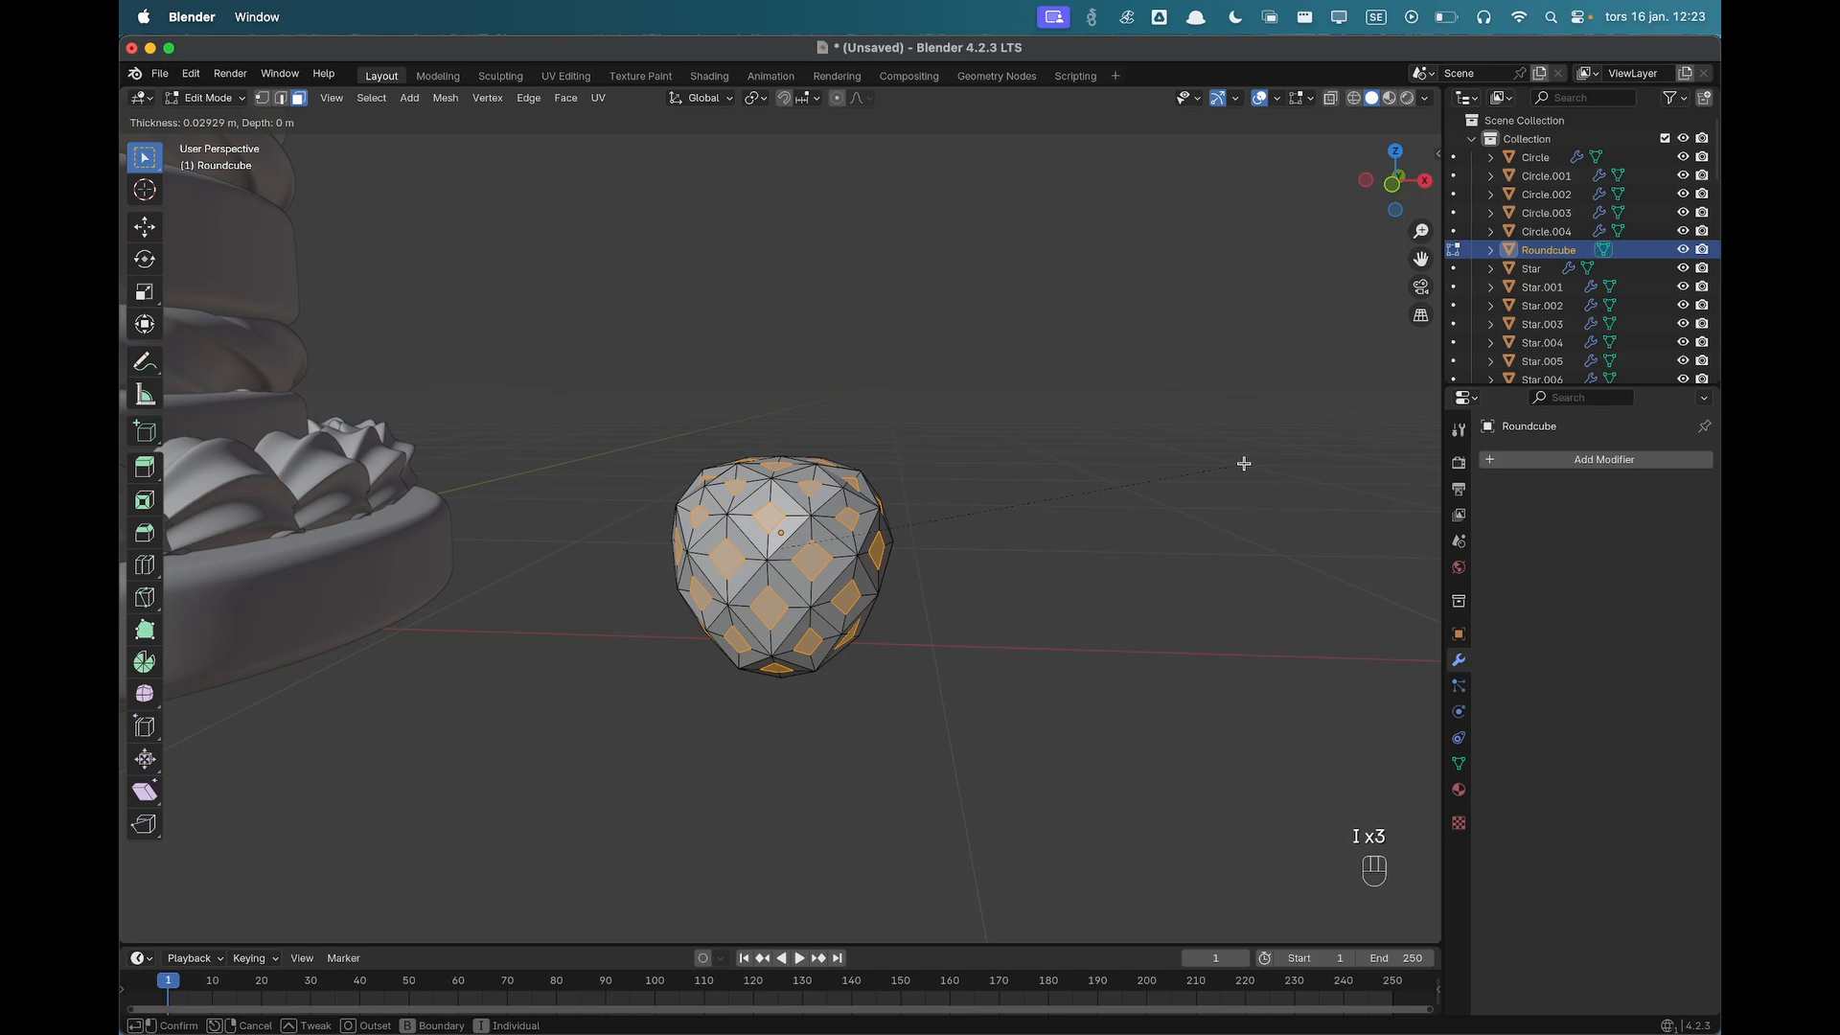
left_click(1244, 464)
key("alt+s")
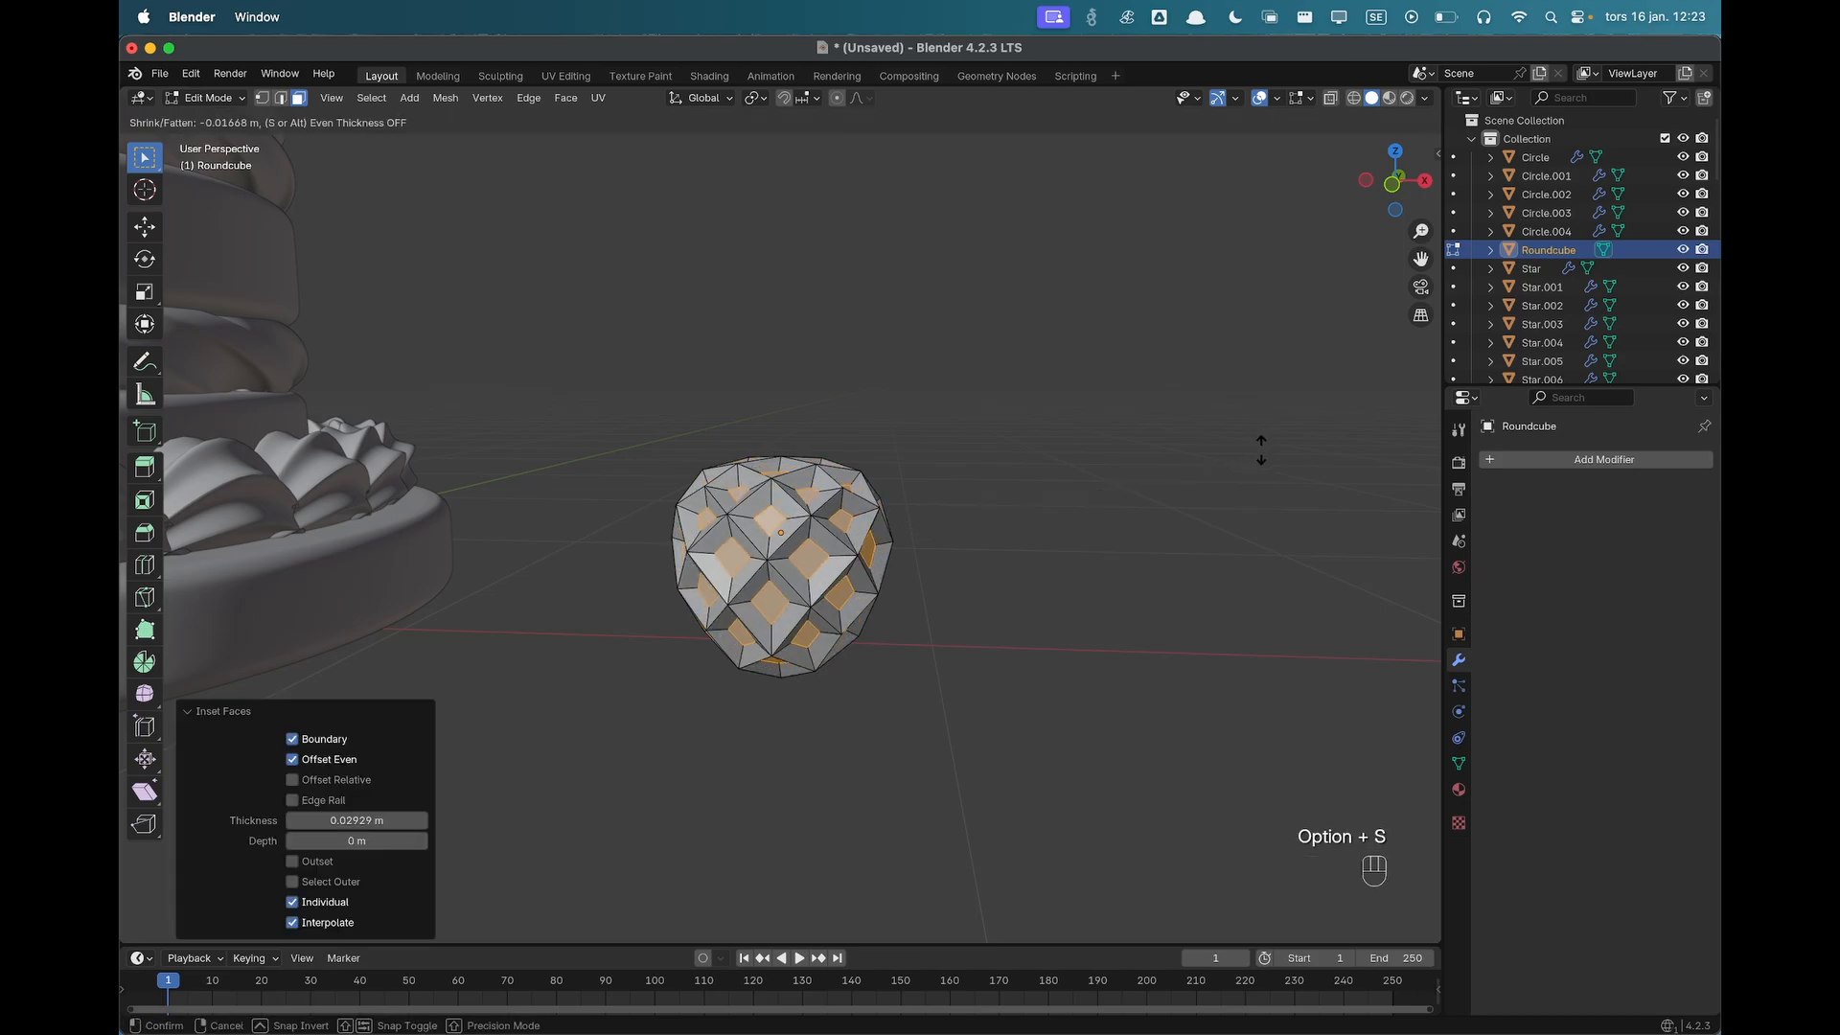
left_click(1261, 450)
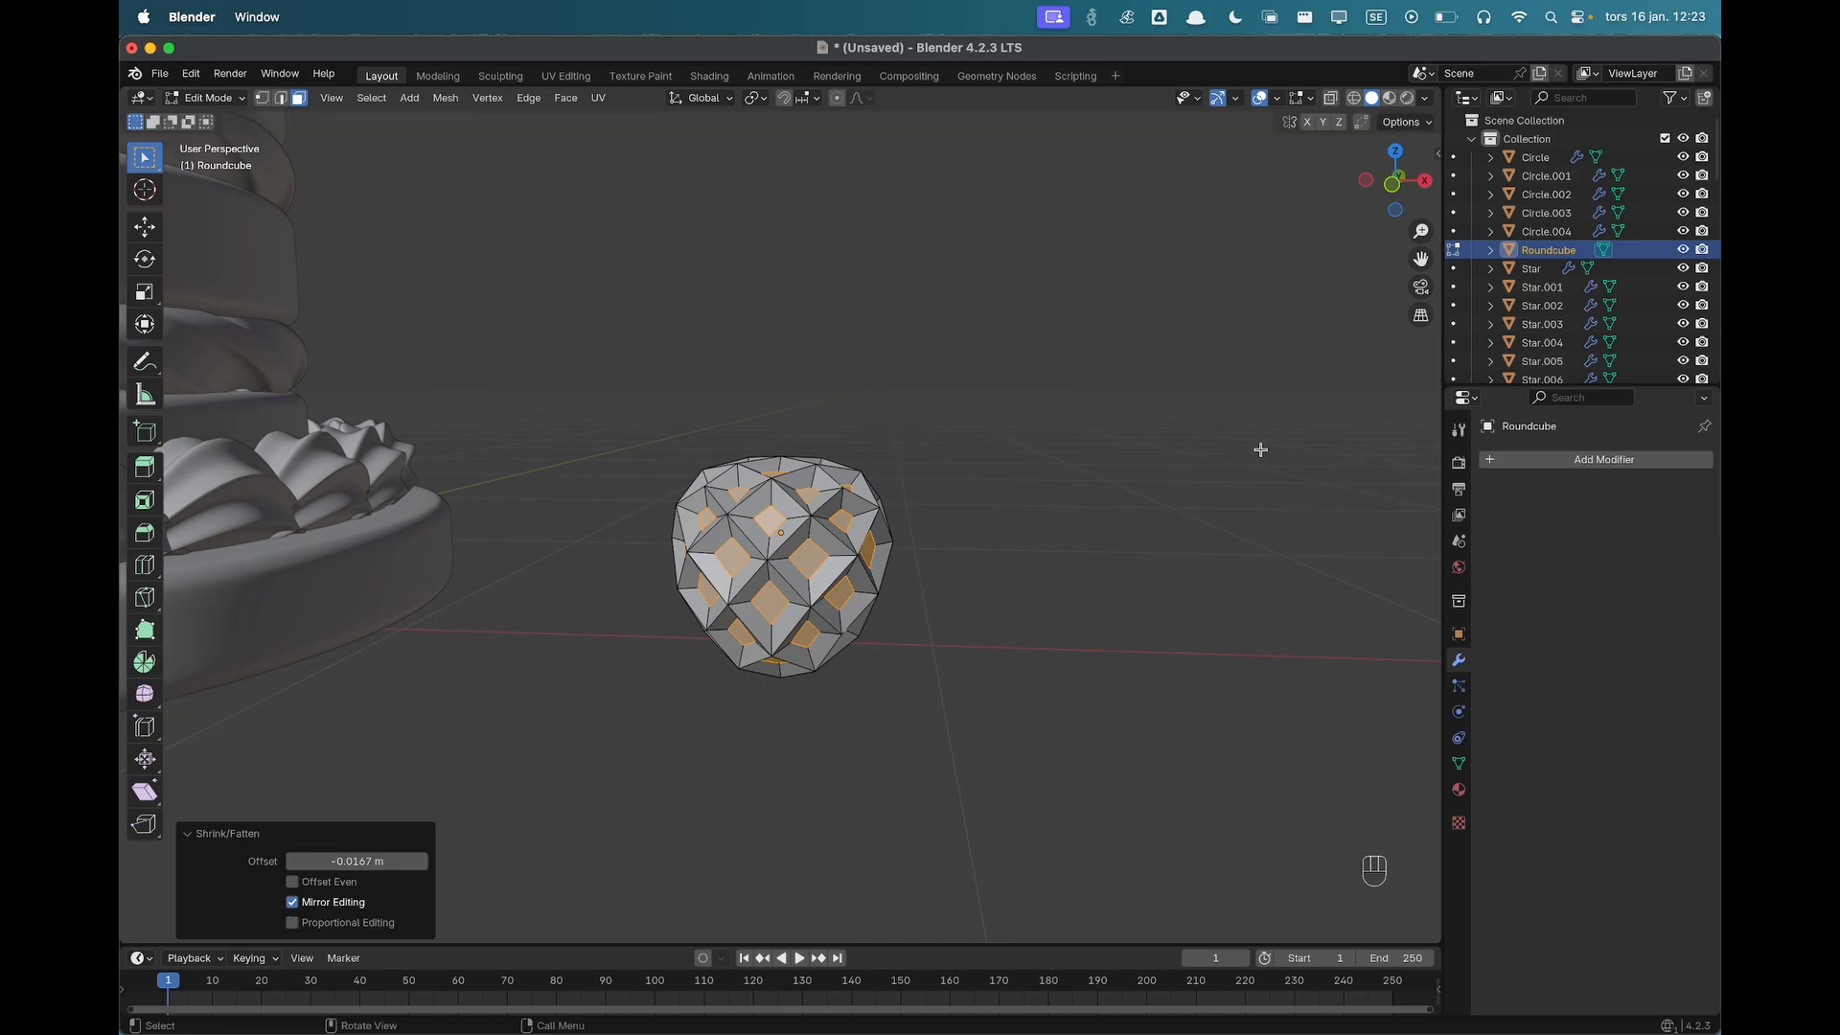
Extrude the selected diamond-shaped faces of the Roundcube in place, and fatten them outward by about 0.013 m.
key("e")
right_click(1265, 452)
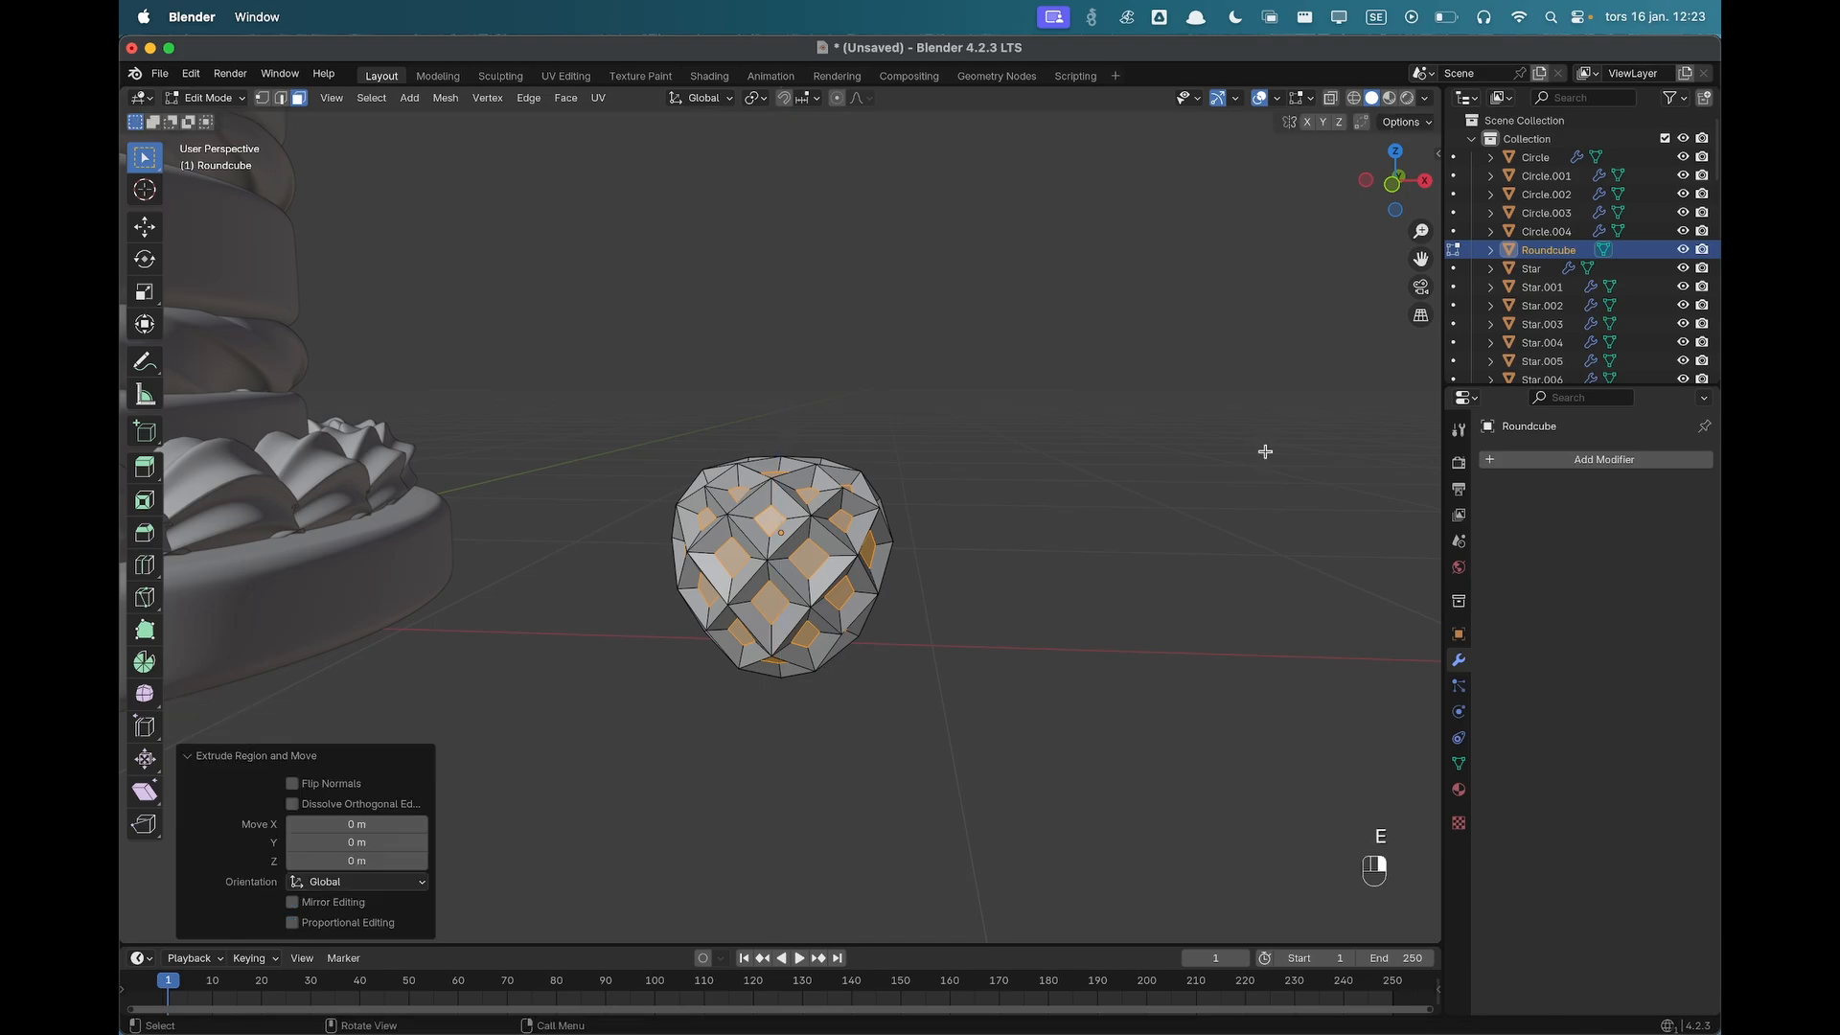
key("alt+s")
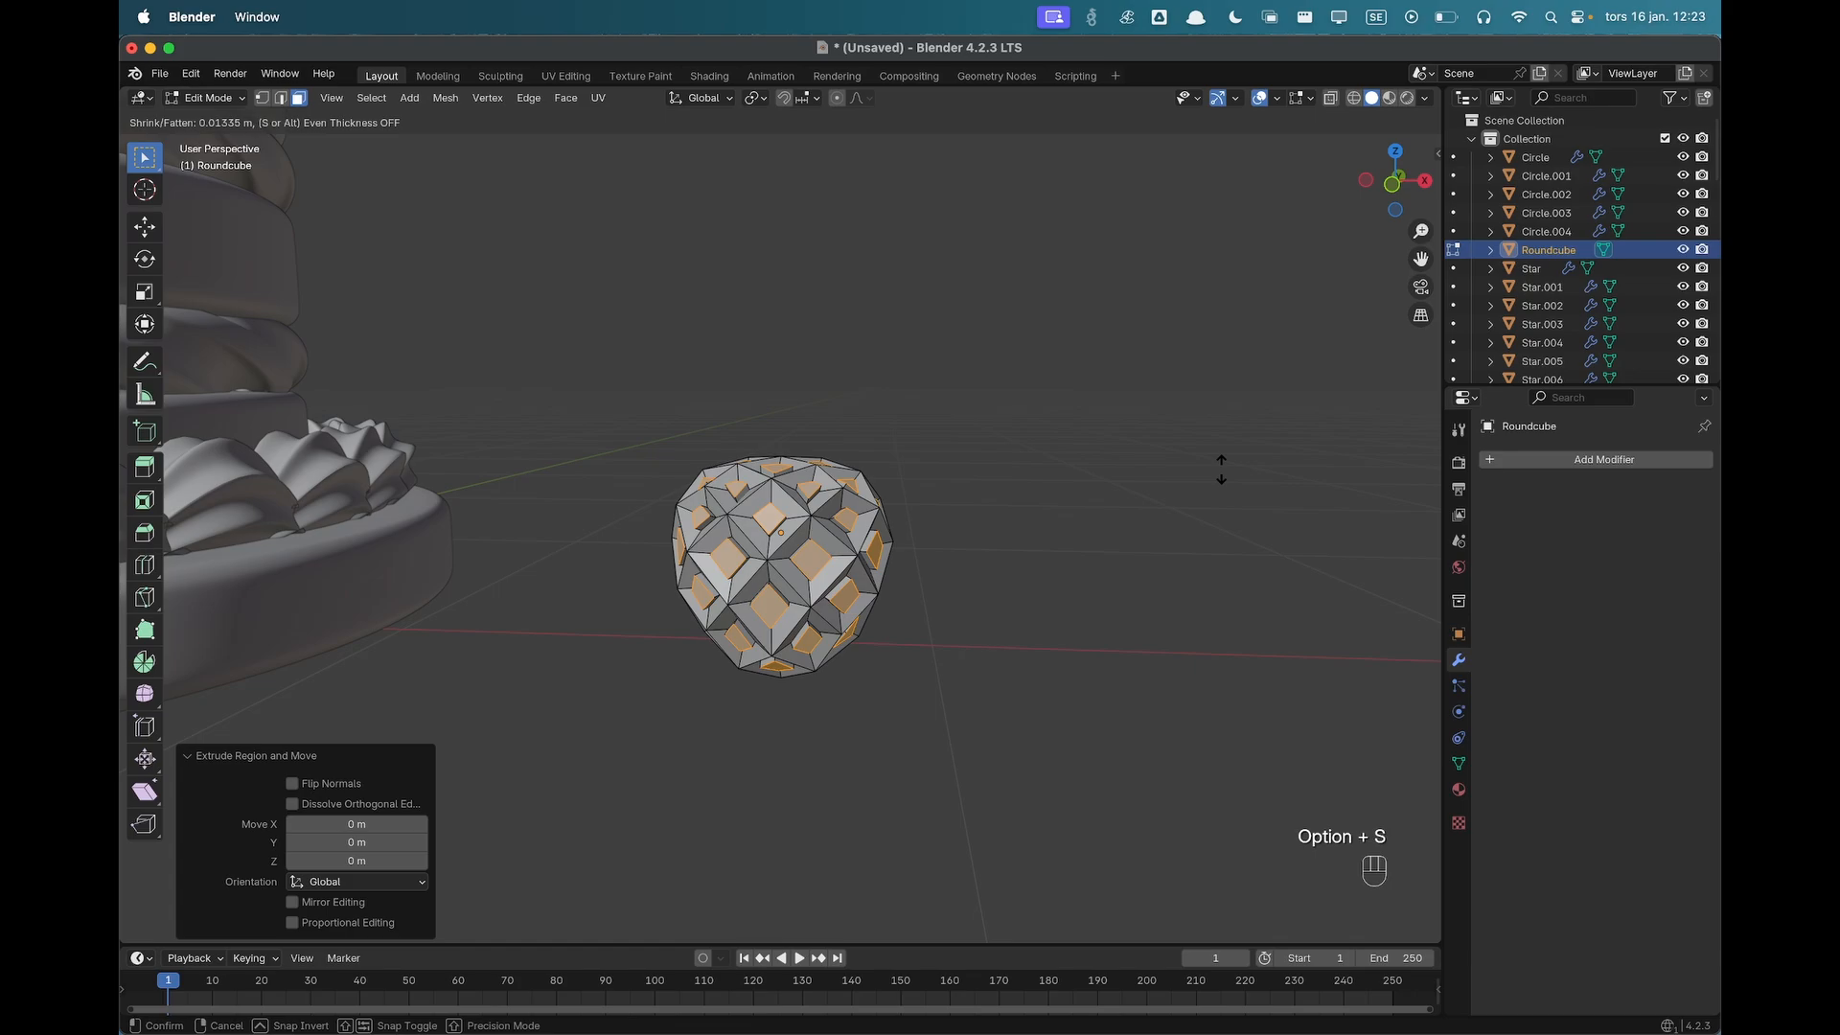
left_click(1221, 470)
key("Tab")
middle_click_drag(1076, 548, 993, 629)
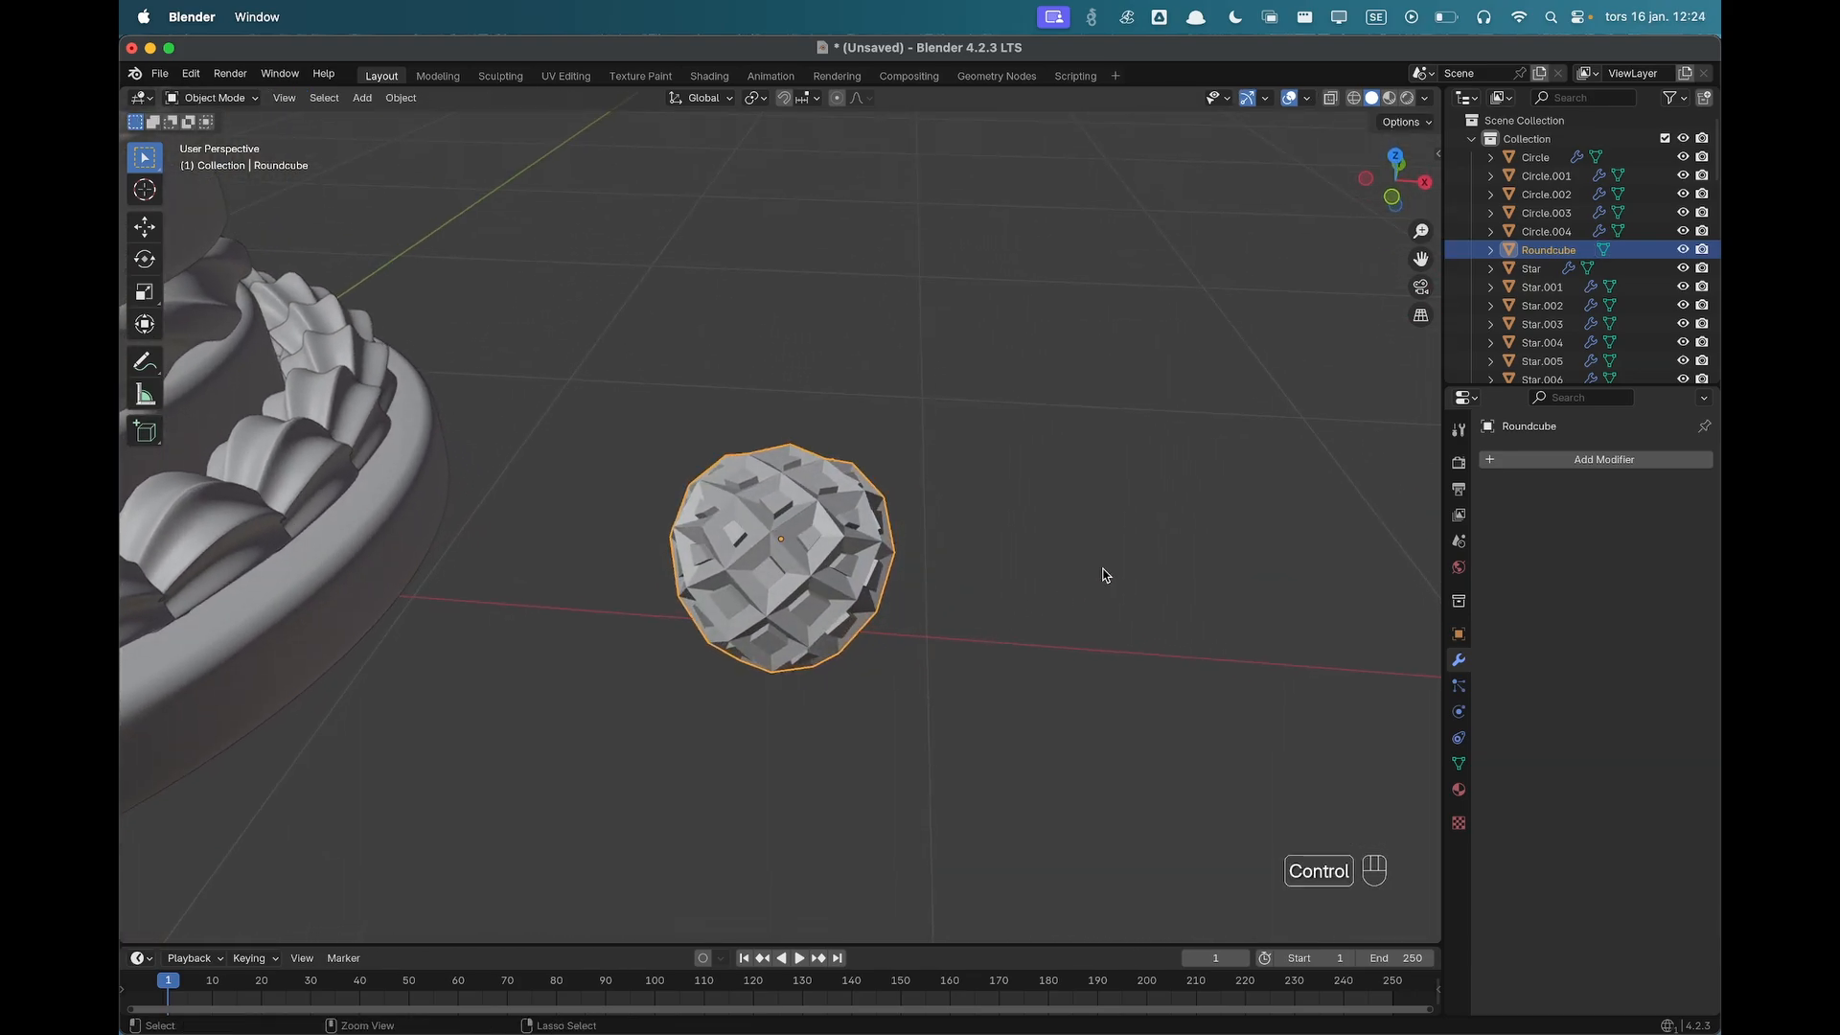
Add a level 3 subdivision to the Roundcube strawberry and give it auto-smooth shading at 30°.
key("ctrl+3")
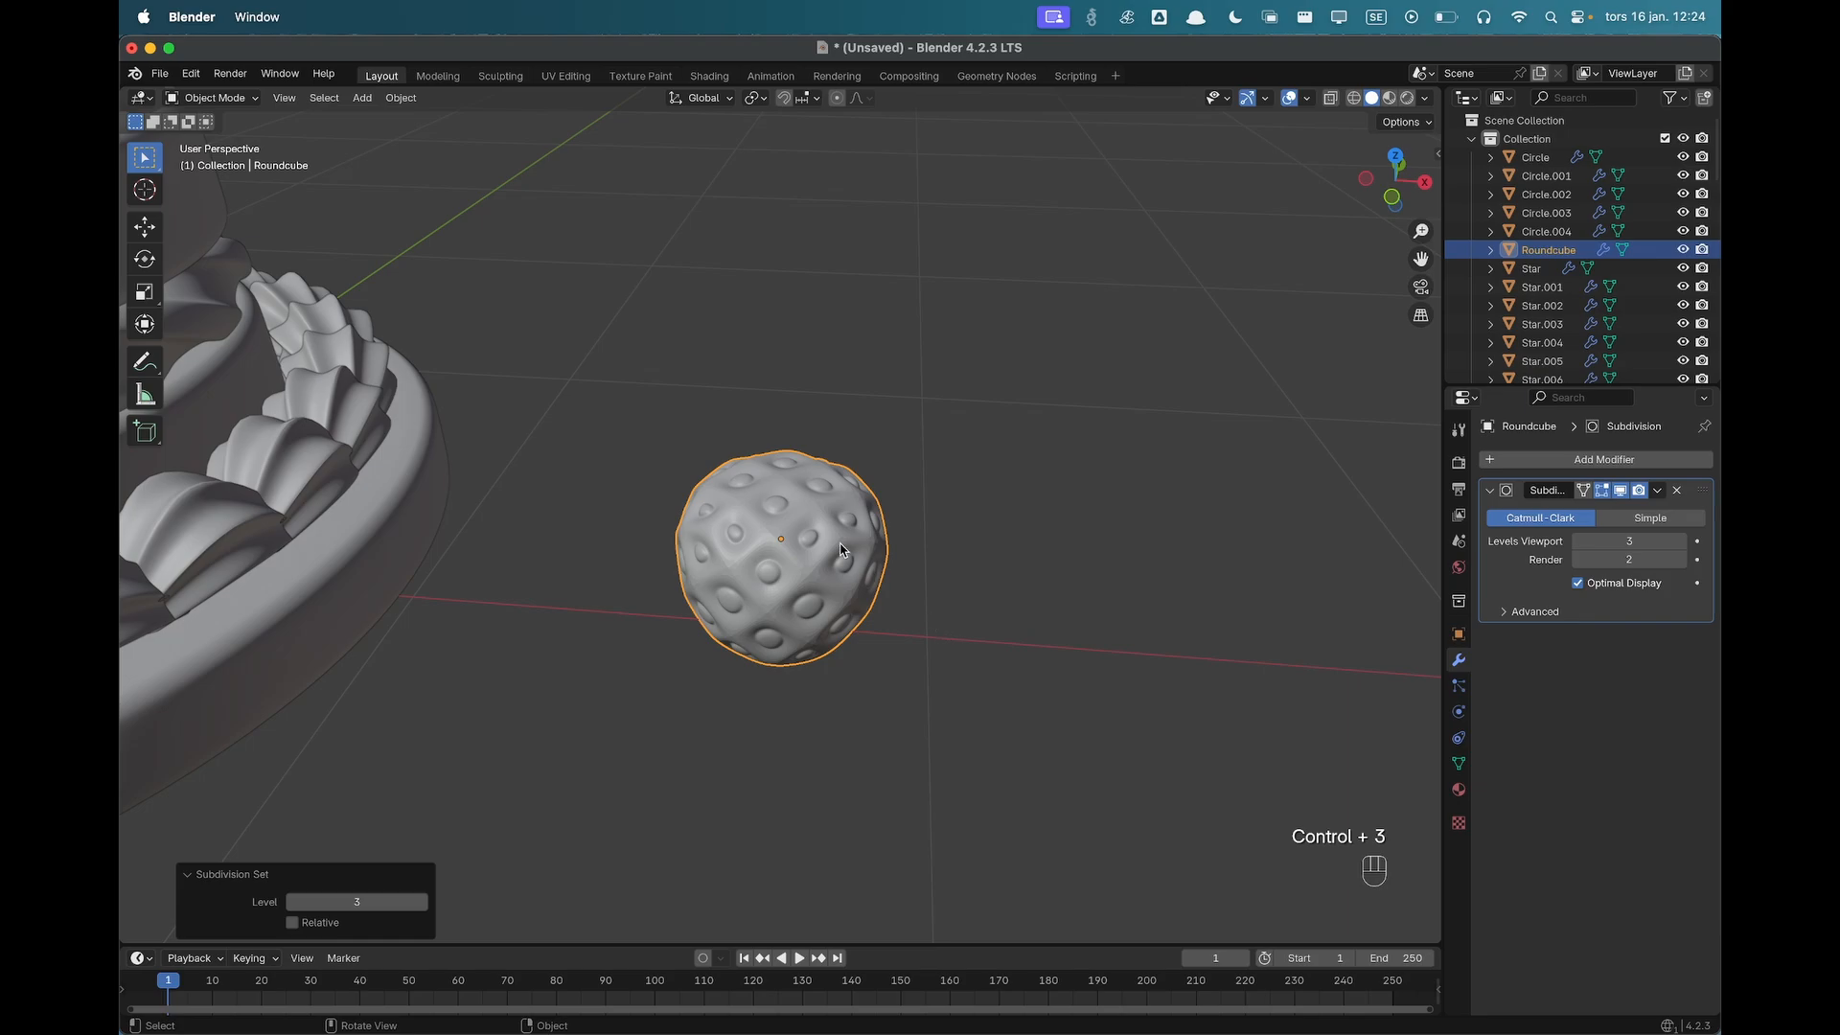
right_click(814, 543)
left_click(813, 539)
middle_click_drag(945, 587, 896, 637)
left_click(821, 543)
scroll(710, 619, "down", 3)
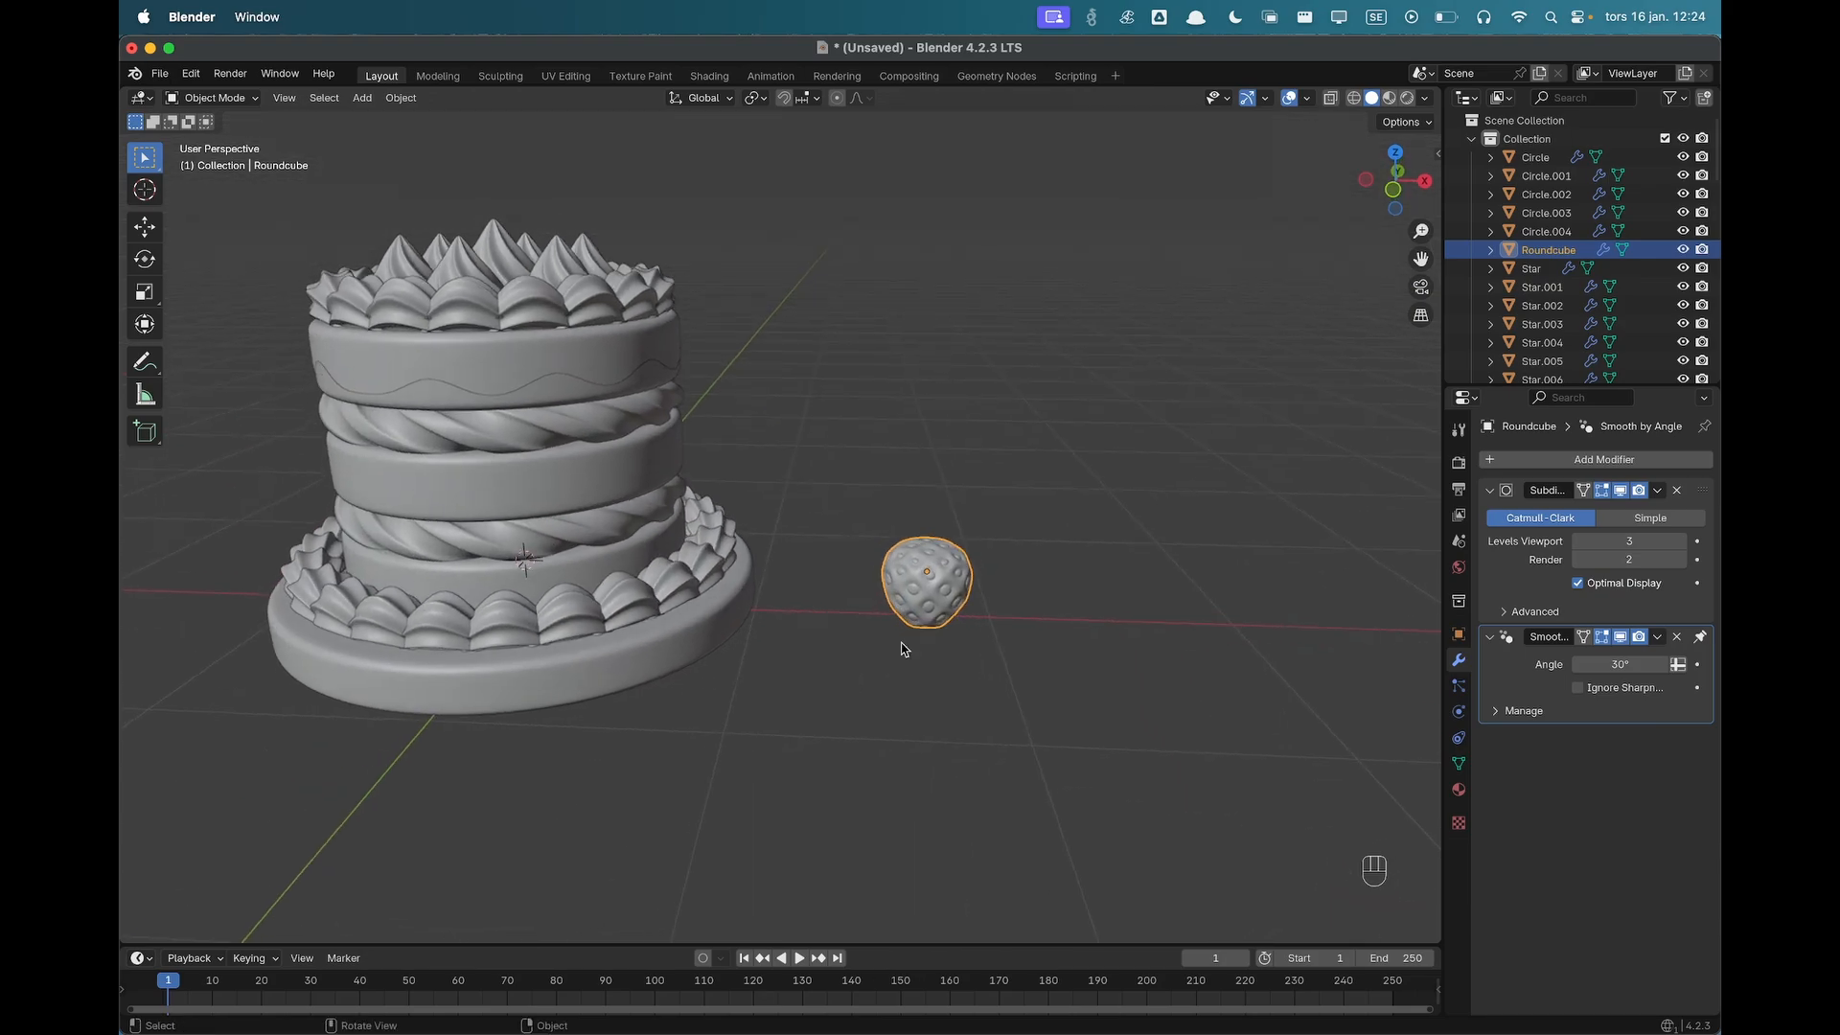
Rotate the strawberry 180° about the global X axis.
key("super+z")
key("super+z")
key("super+z")
type("rx18")
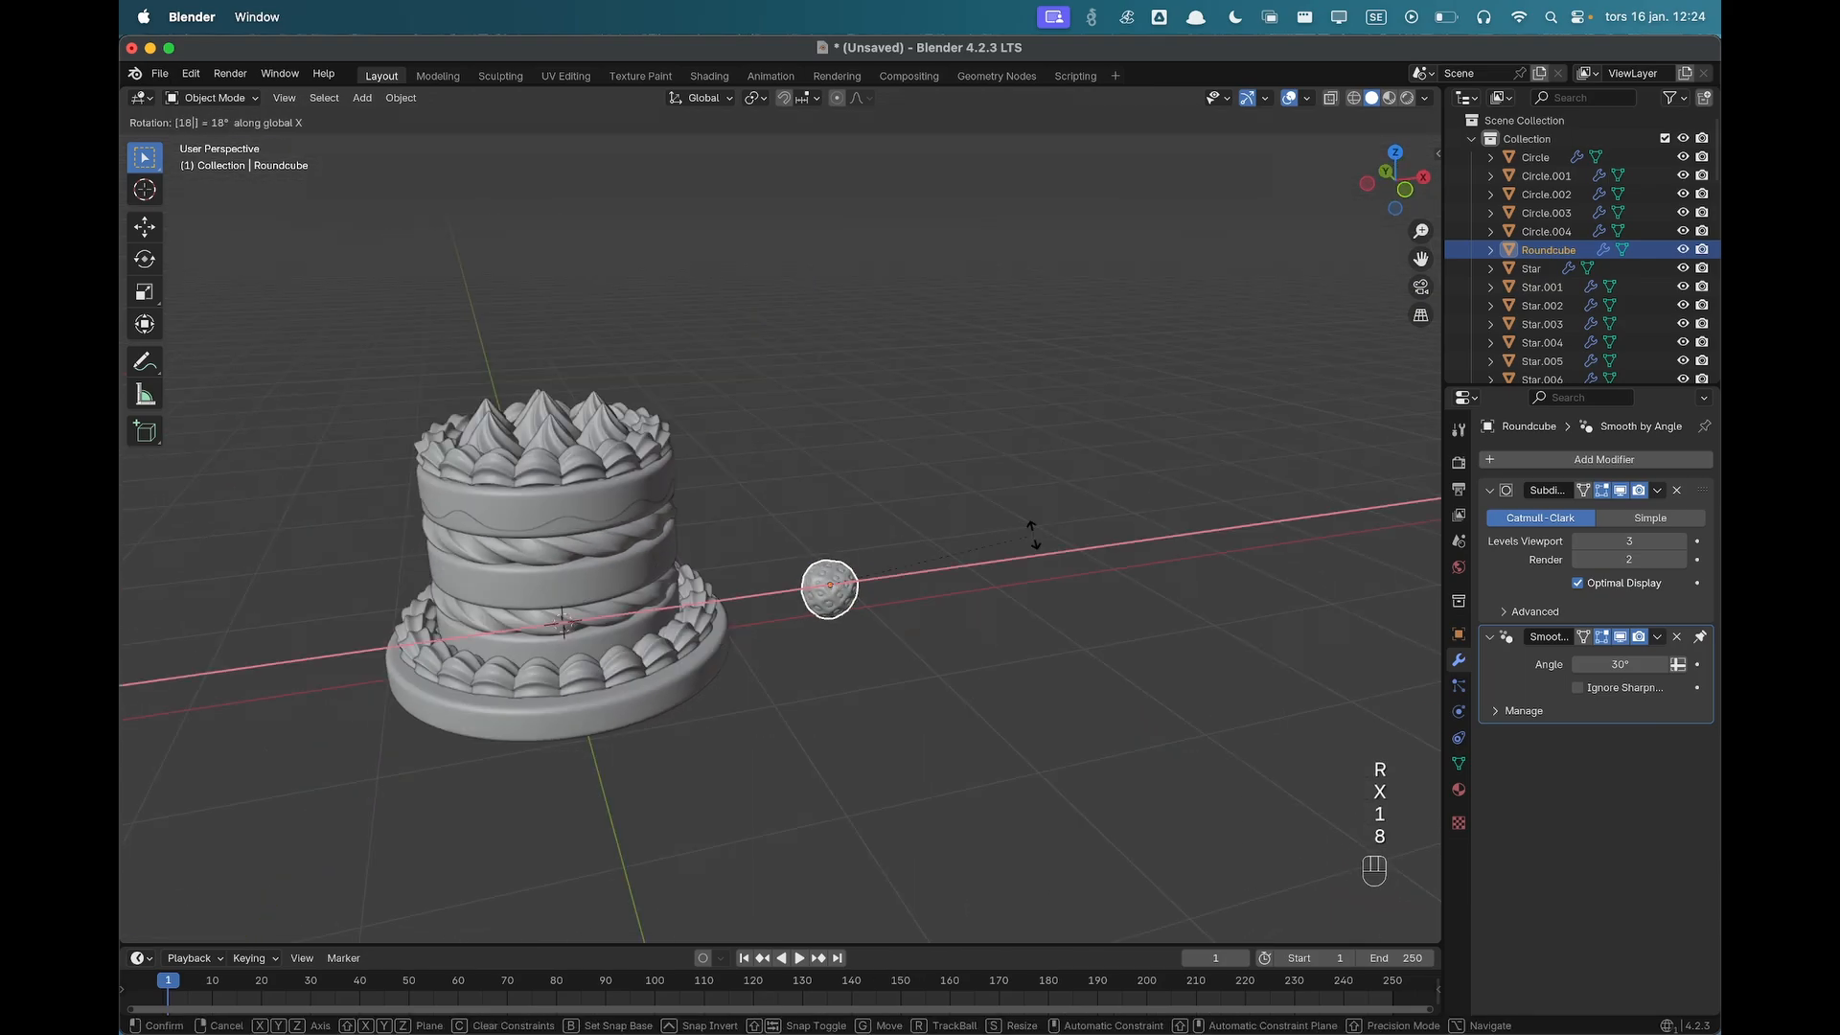
type("0")
key("Return")
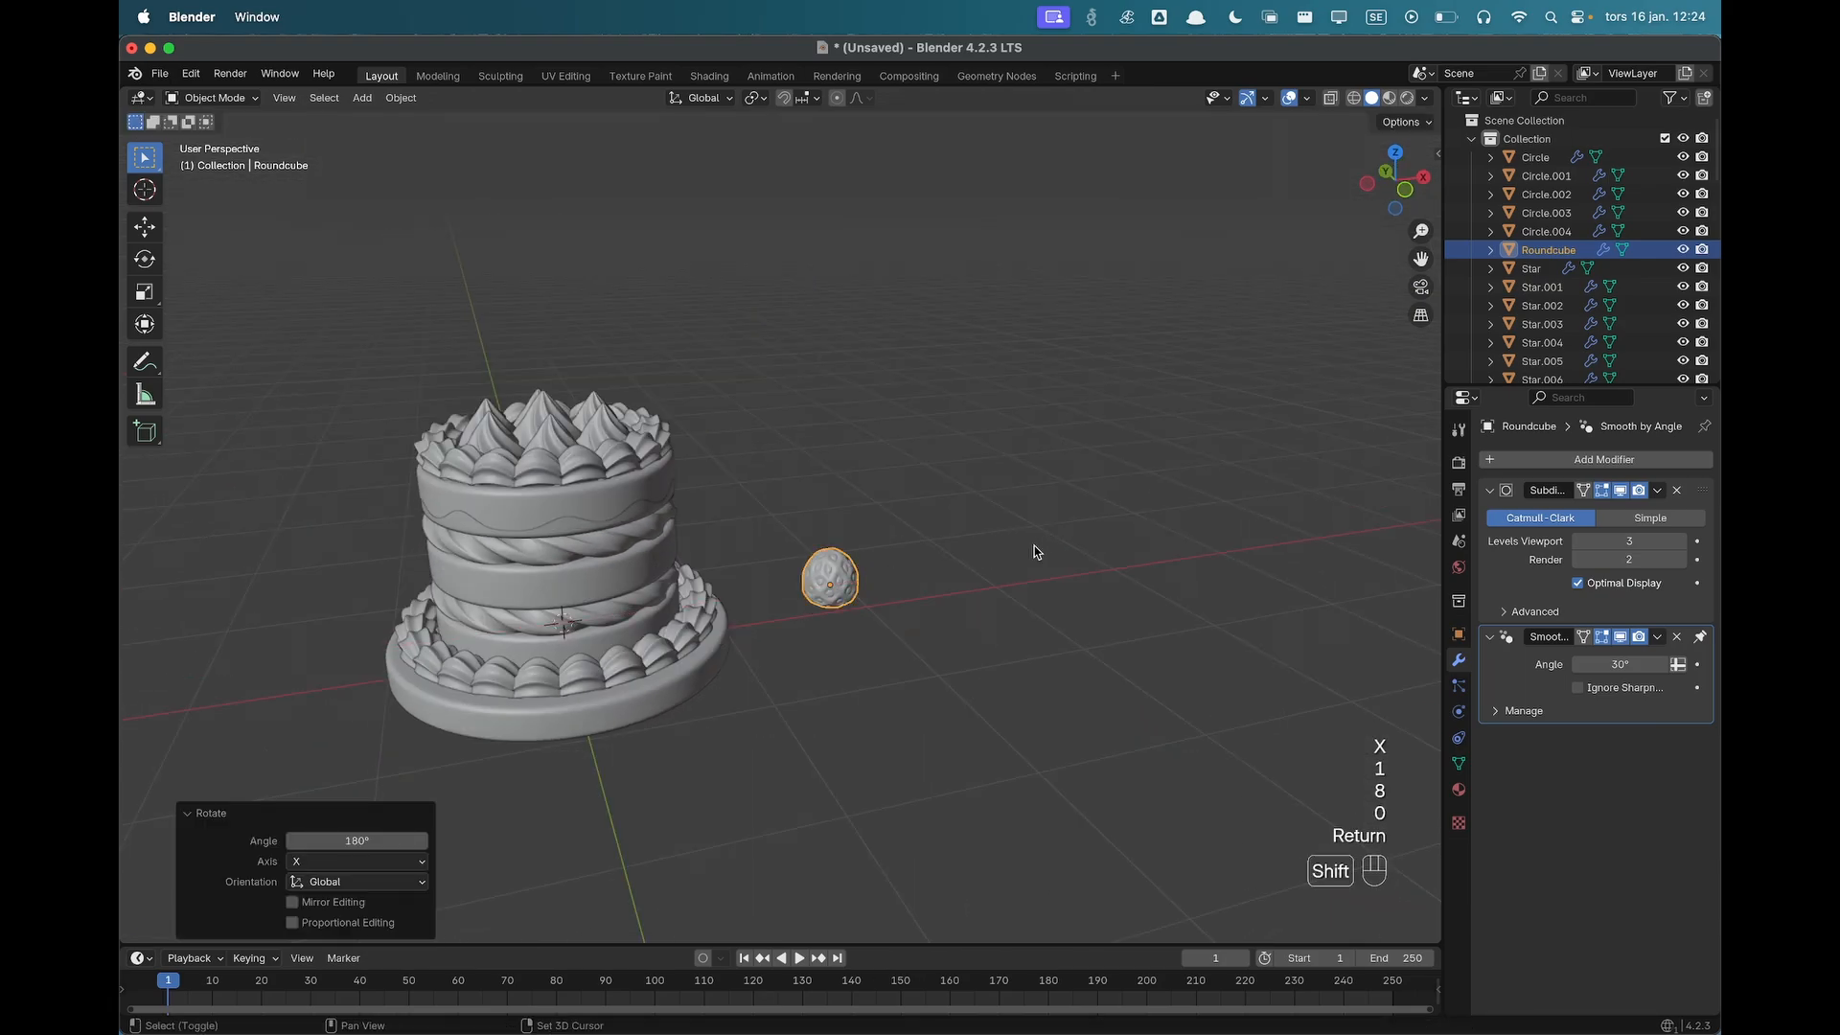
Snap the strawberry to the 3D cursor at the cake's centre and raise it about 1.39 m along Z.
key("shift+s")
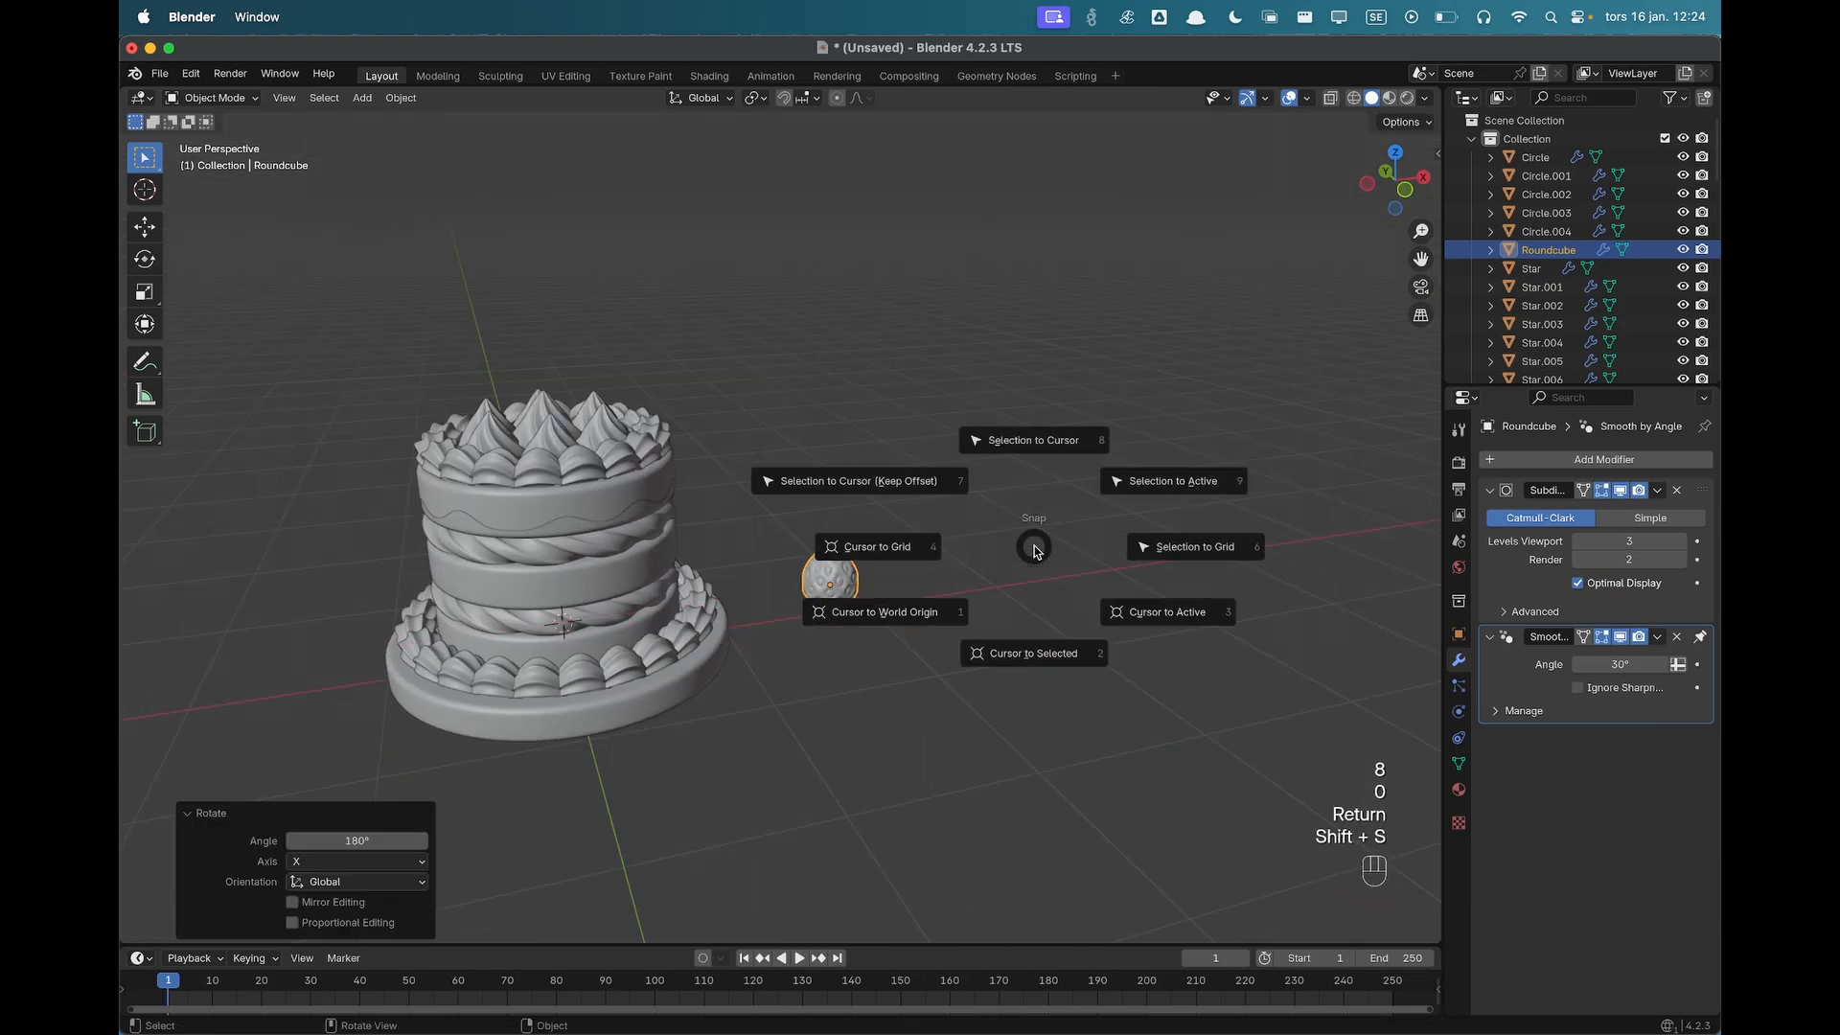
left_click(1040, 457)
middle_click_drag(739, 578, 977, 578, "shift")
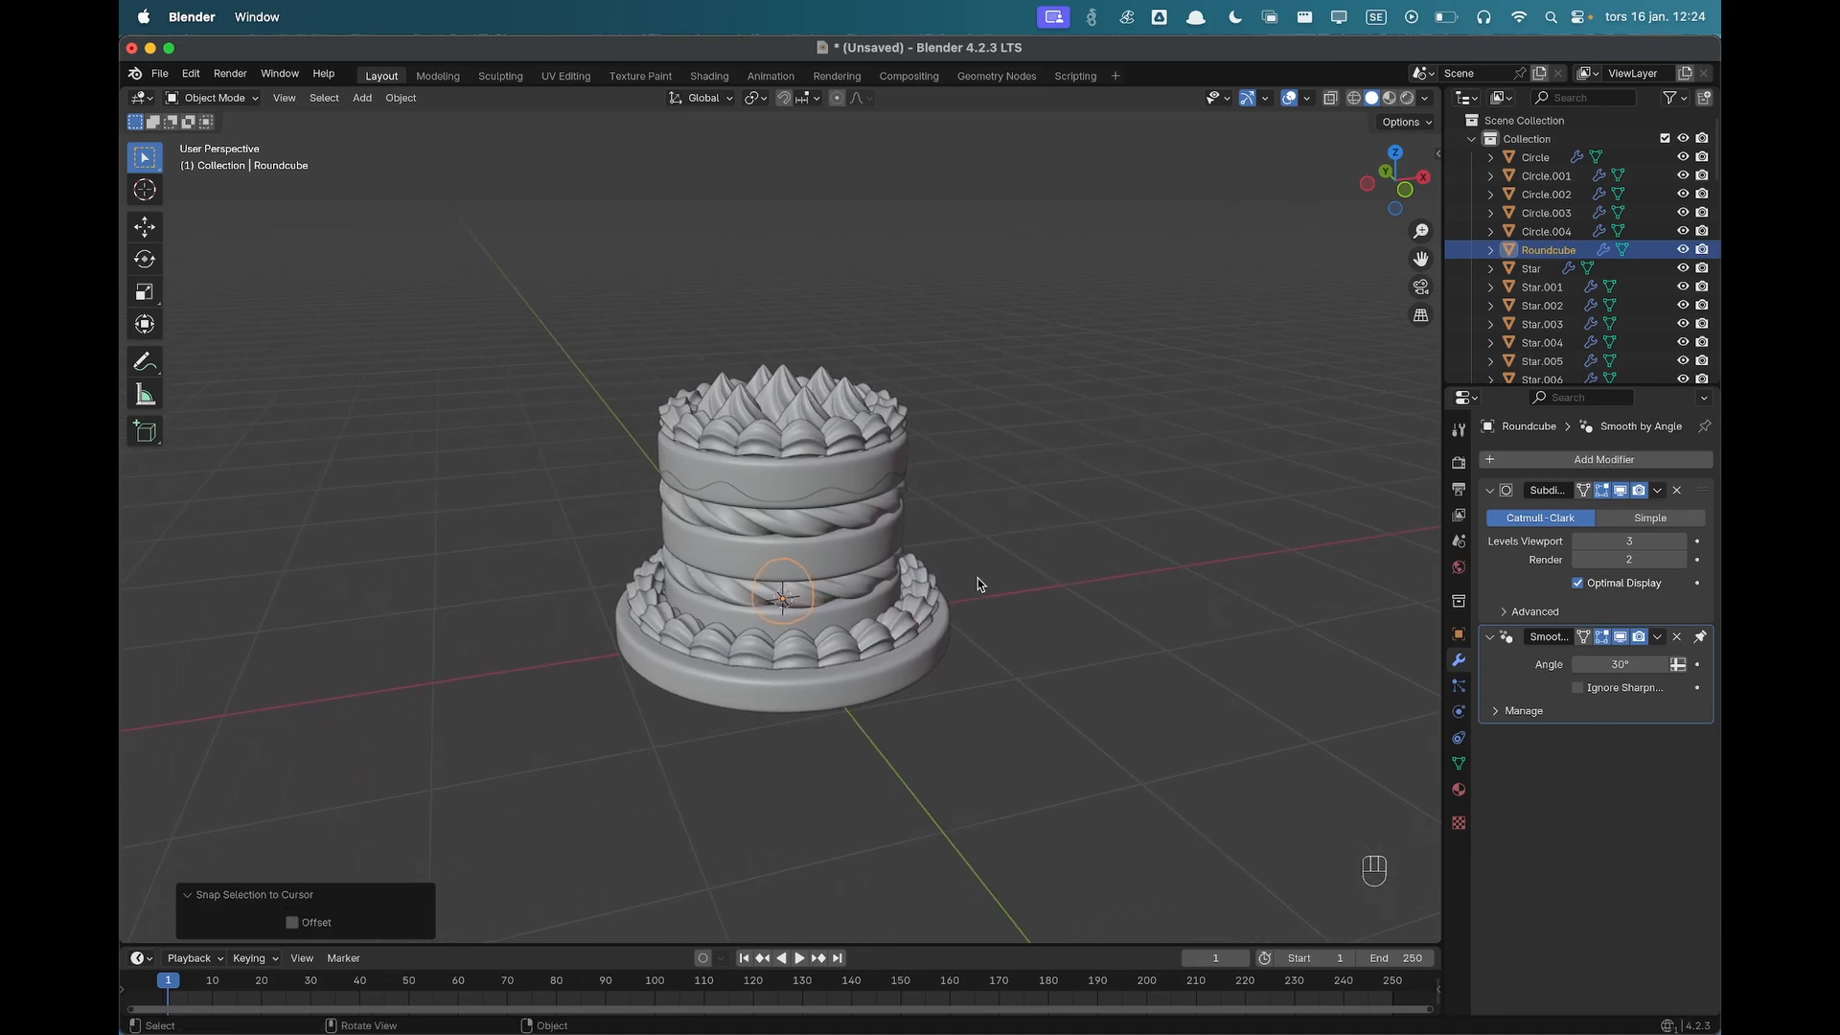
key("g")
key("z")
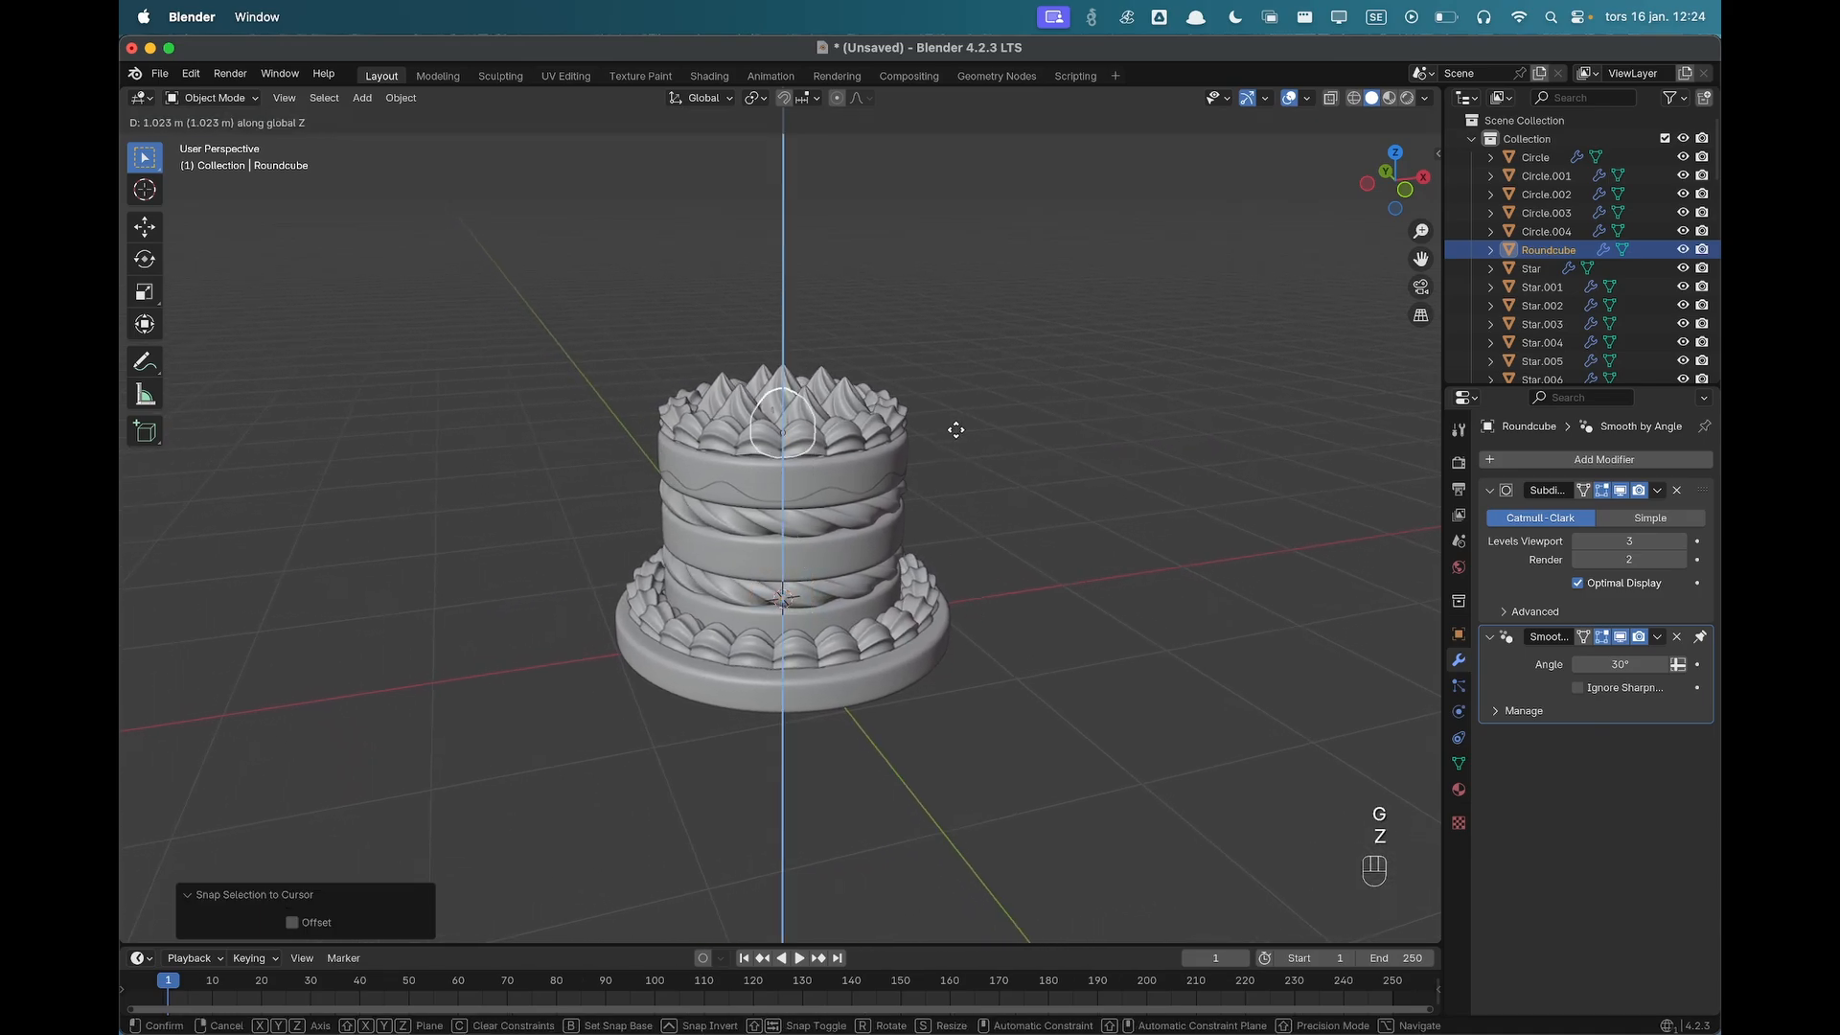
left_click(958, 377)
scroll(883, 487, "up", 5)
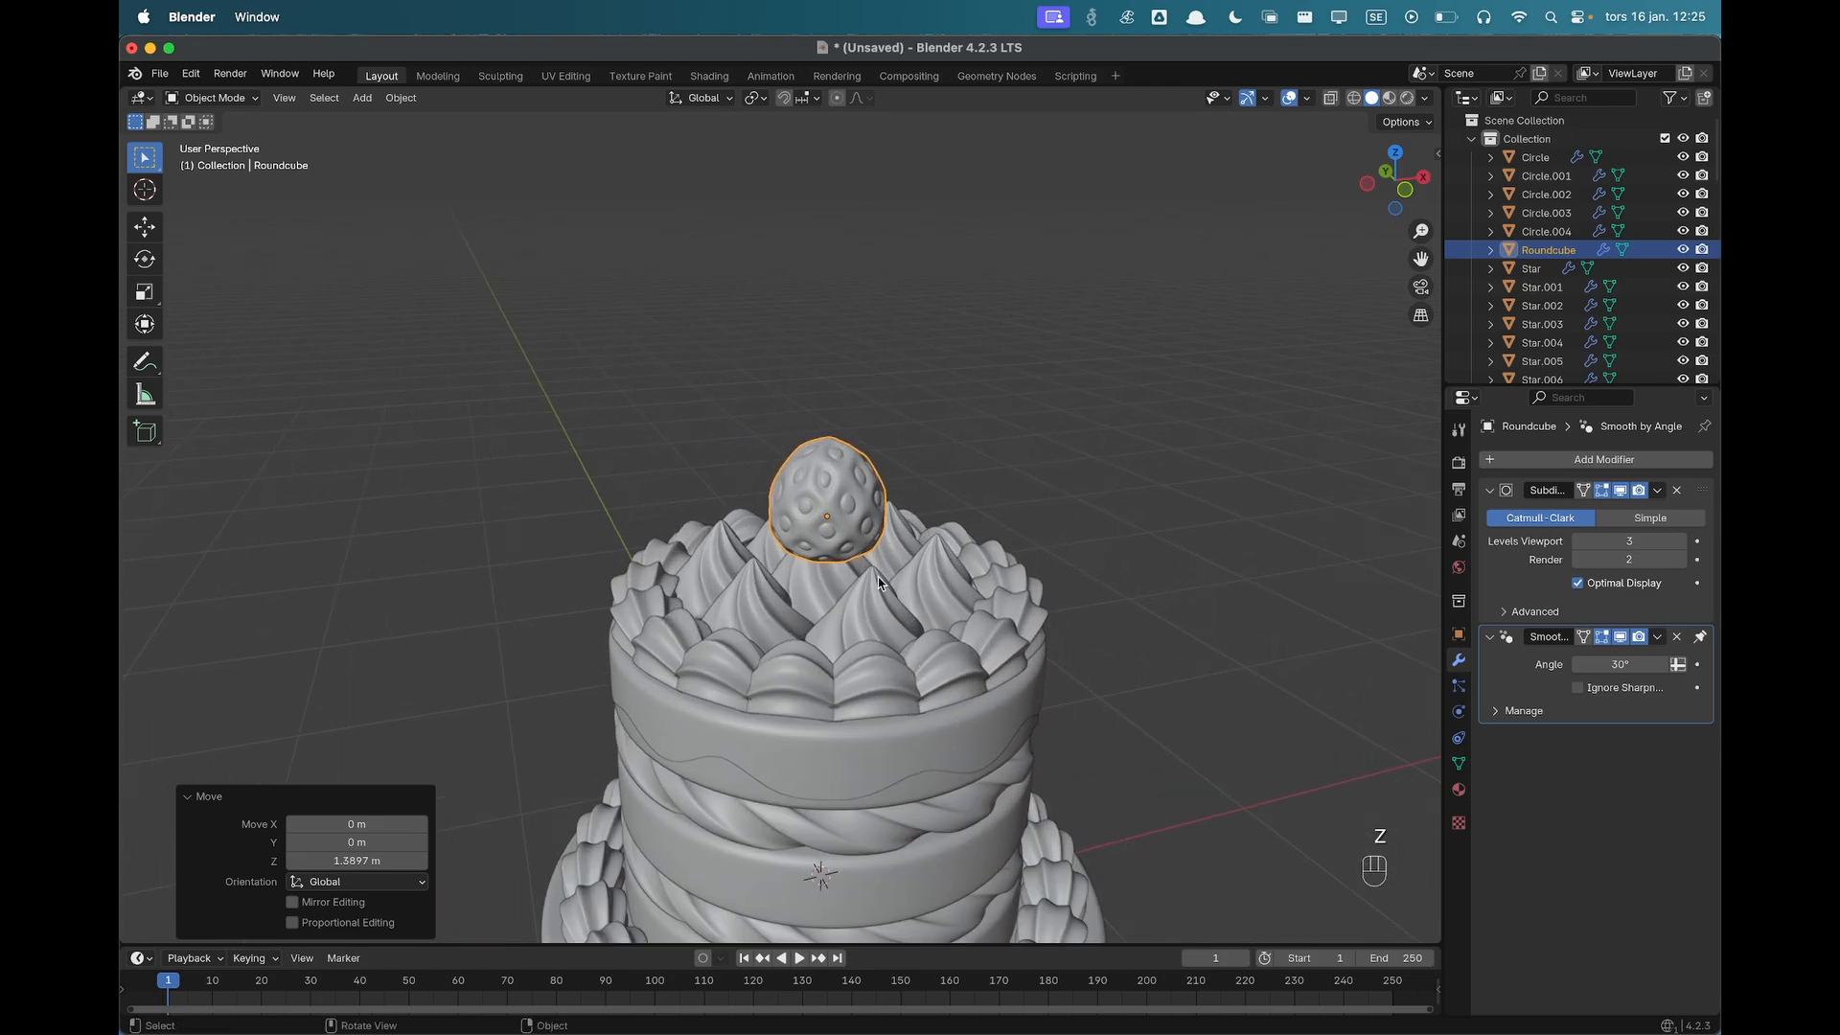
scroll(880, 582, "up", 3)
middle_click_drag(880, 582, 1036, 573)
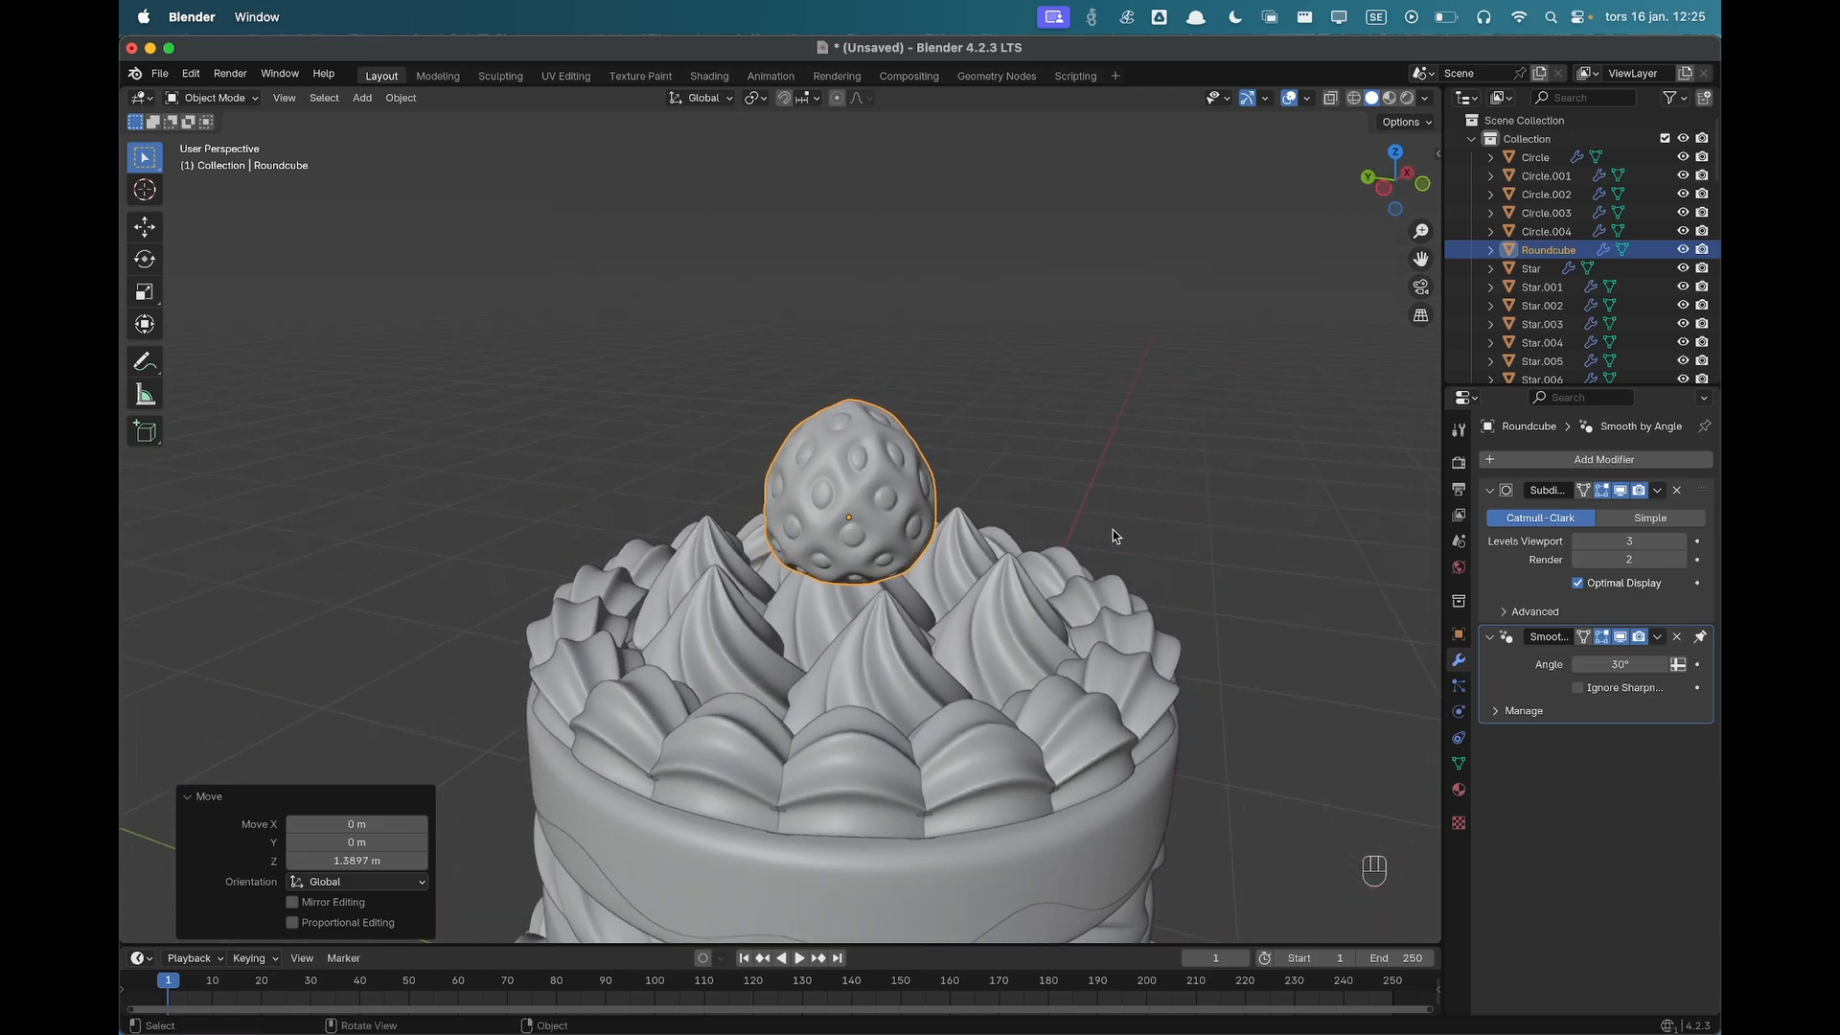
Scale the strawberry's whole mesh down to about 0.6 in Edit Mode.
scroll(1112, 532, "down", 2)
key("Tab")
key("a")
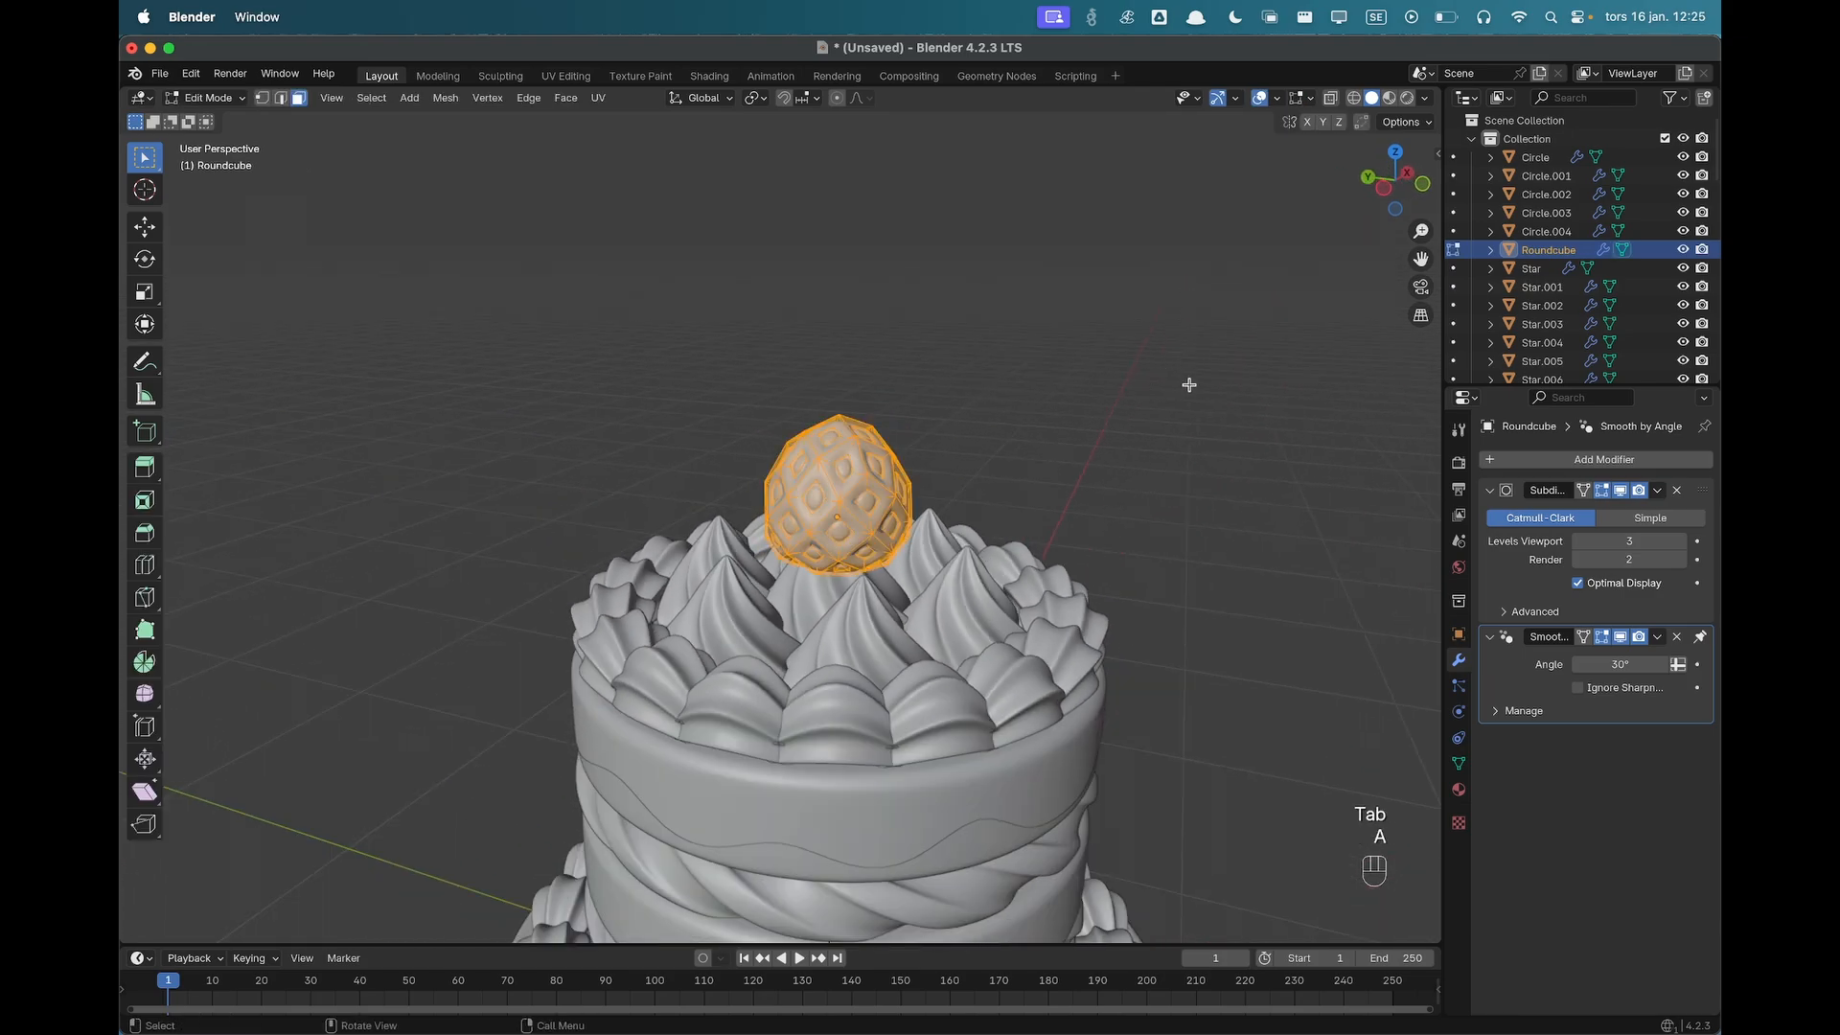
key("s")
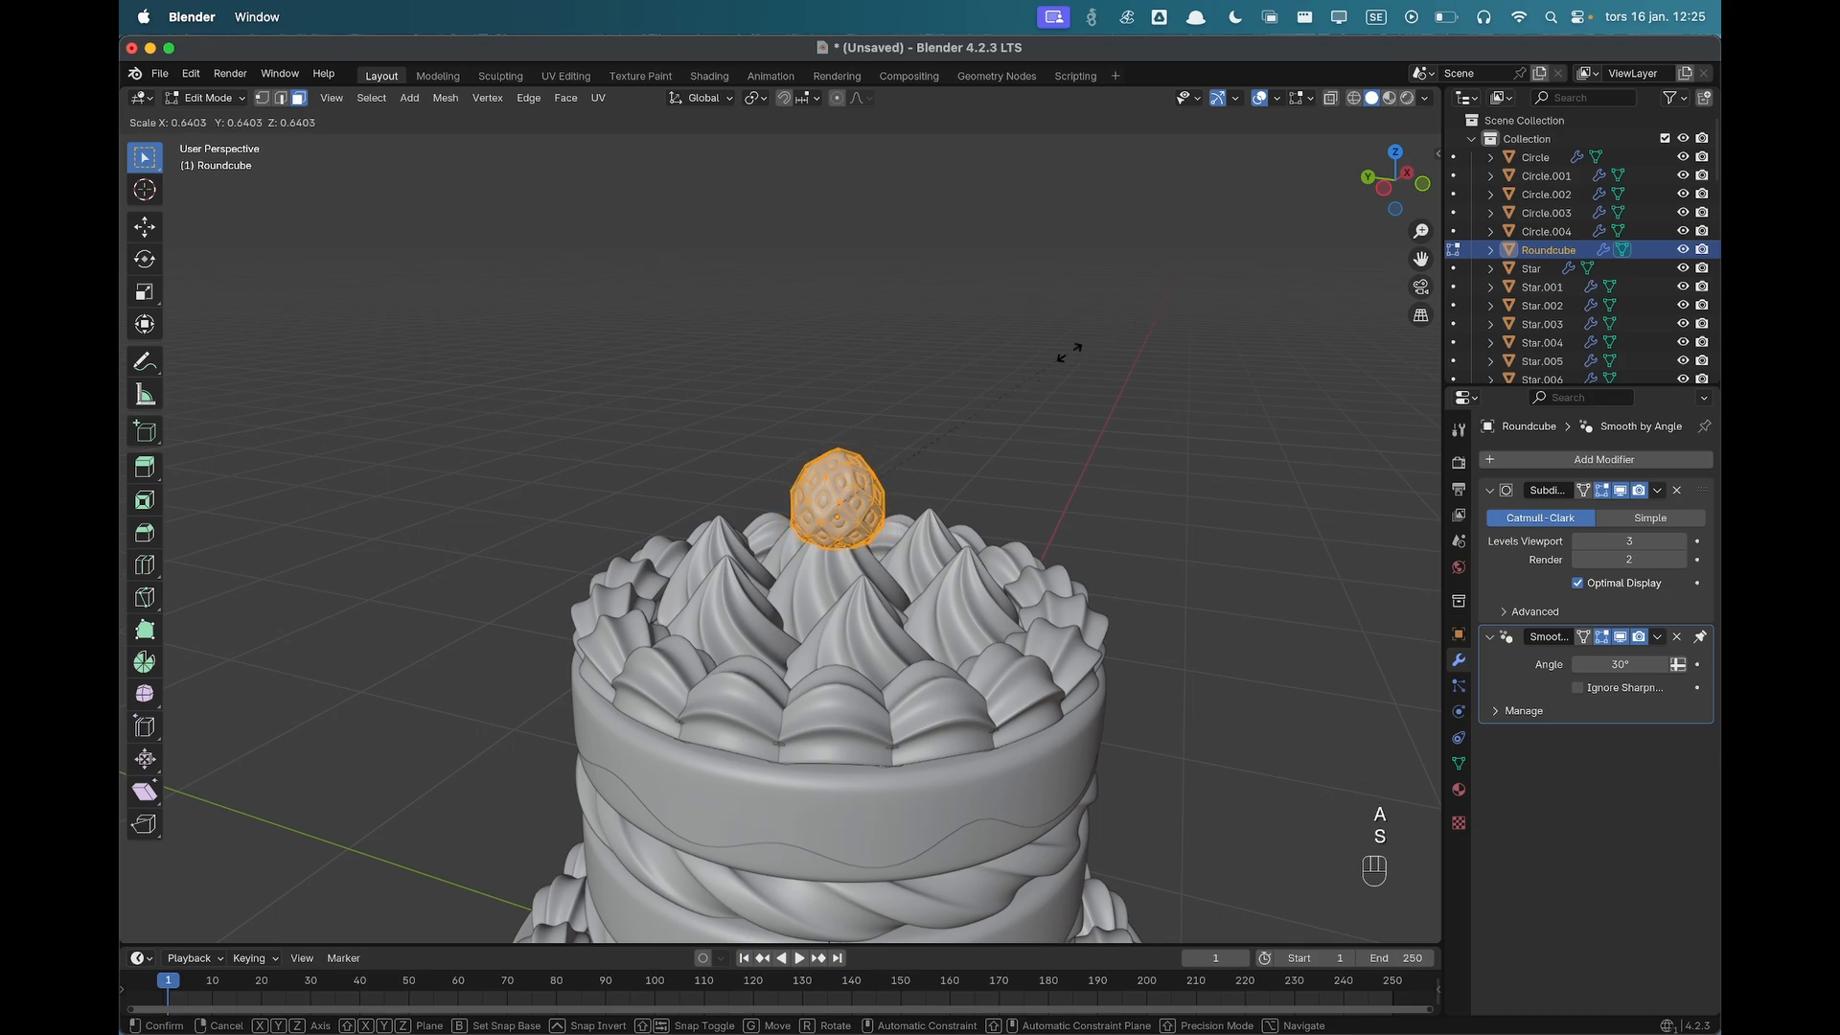
left_click(1045, 354)
key("Tab")
middle_click_drag(1039, 354, 1096, 535)
Adjust the strawberry's height along Z so it rests on the central cream peak.
key("g")
key("z")
left_click(958, 465)
left_click(819, 522)
scroll(819, 522, "up", 3)
Scale the strawberry's mesh down slightly further and lower the object a little along Z onto the central peak.
key("Tab")
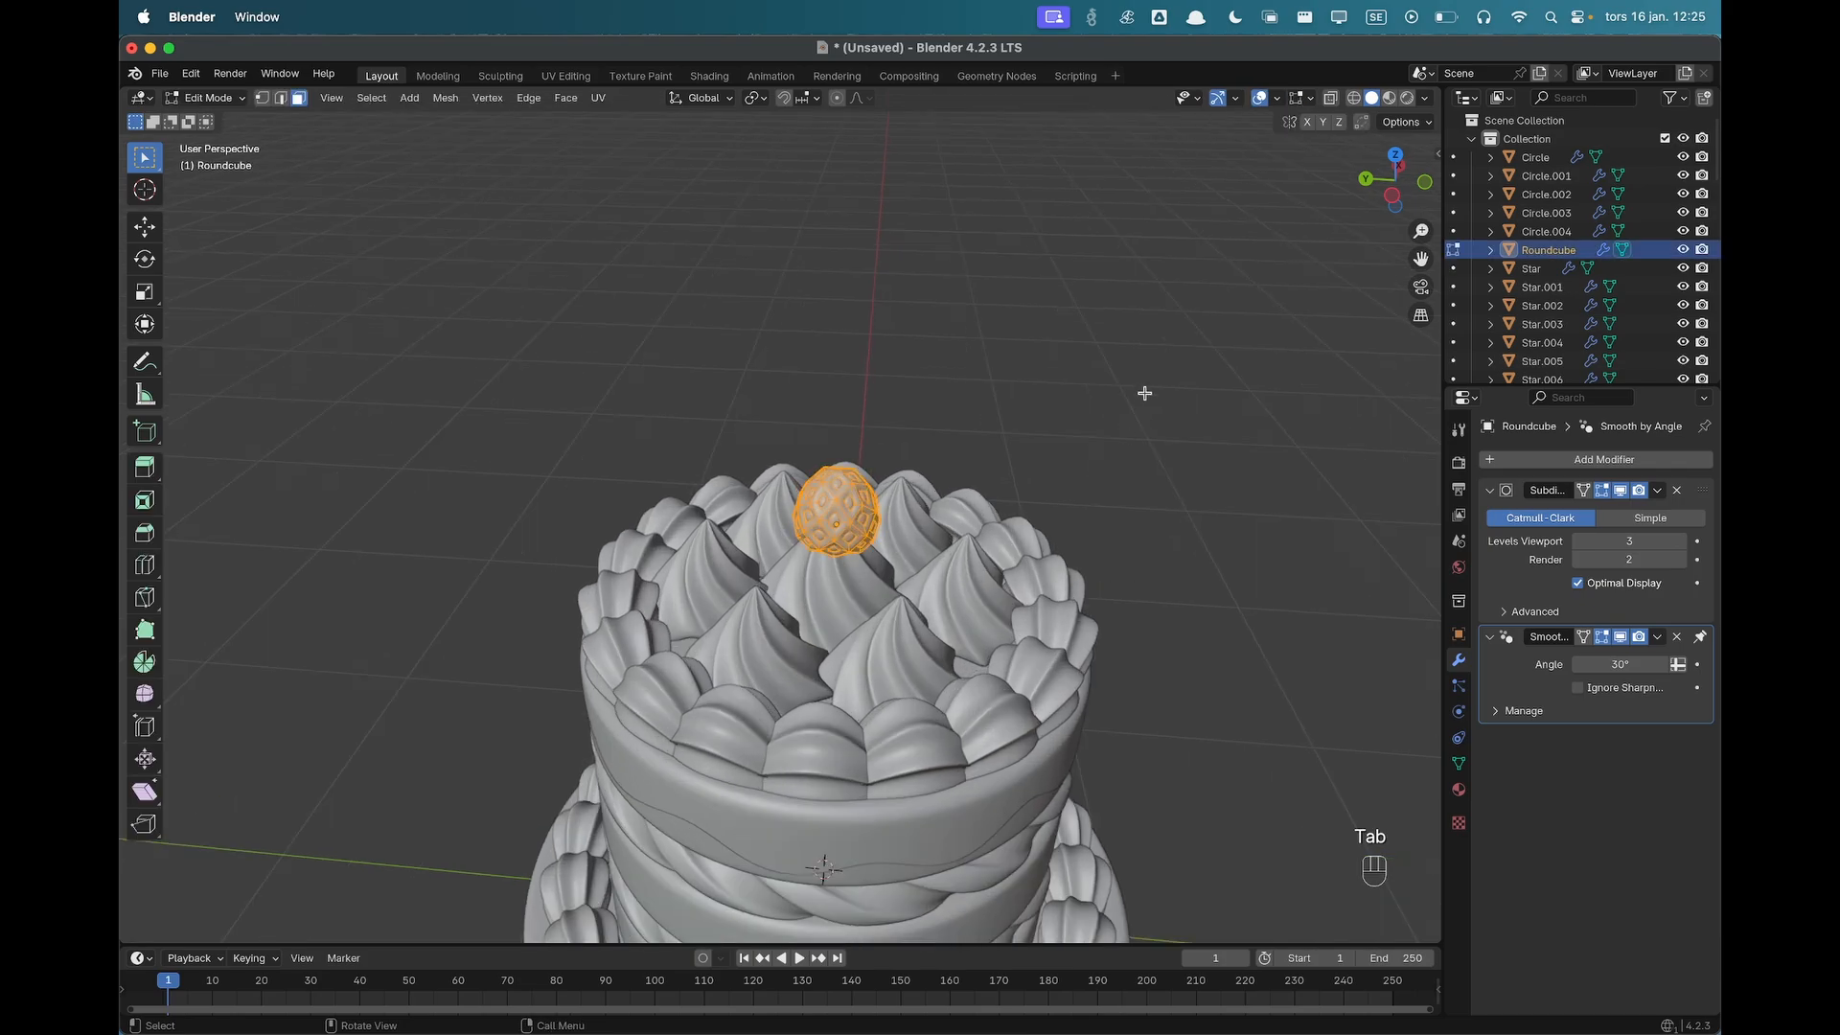
key("a")
key("s")
left_click(1119, 398)
key("Tab")
key("g")
key("z")
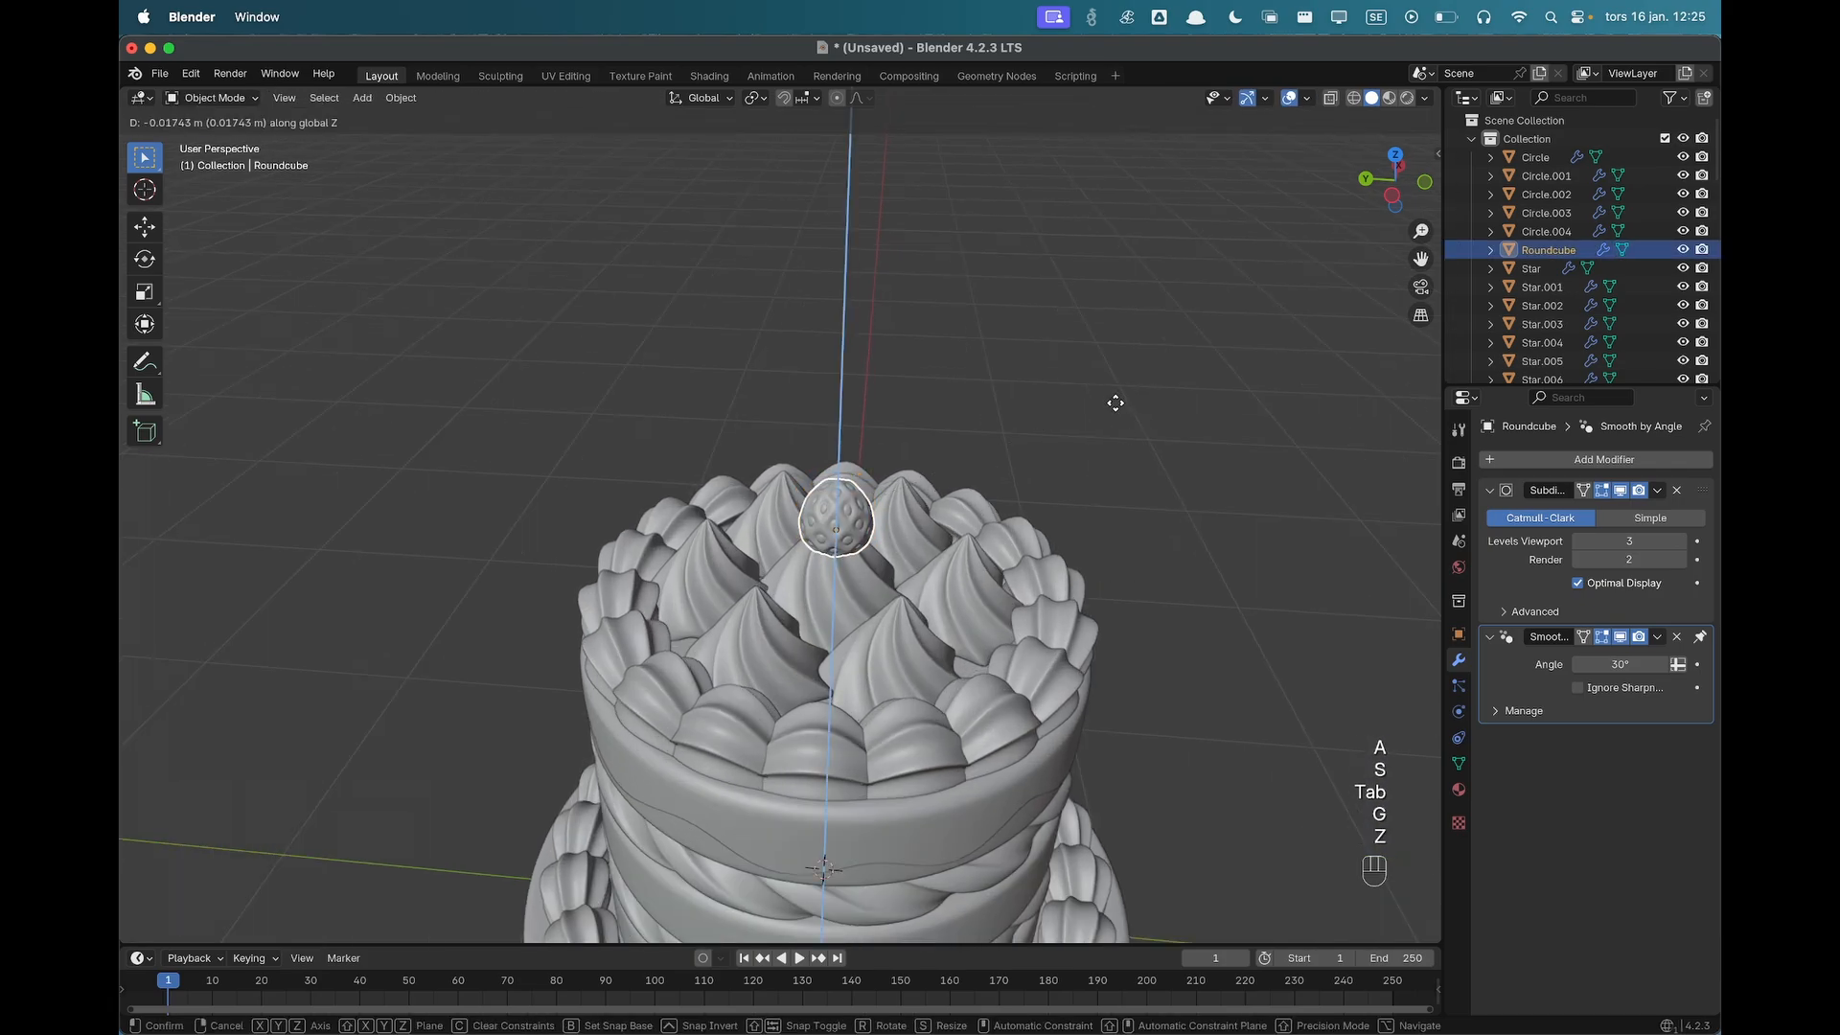
left_click(1136, 412)
middle_click_drag(1150, 414, 953, 464)
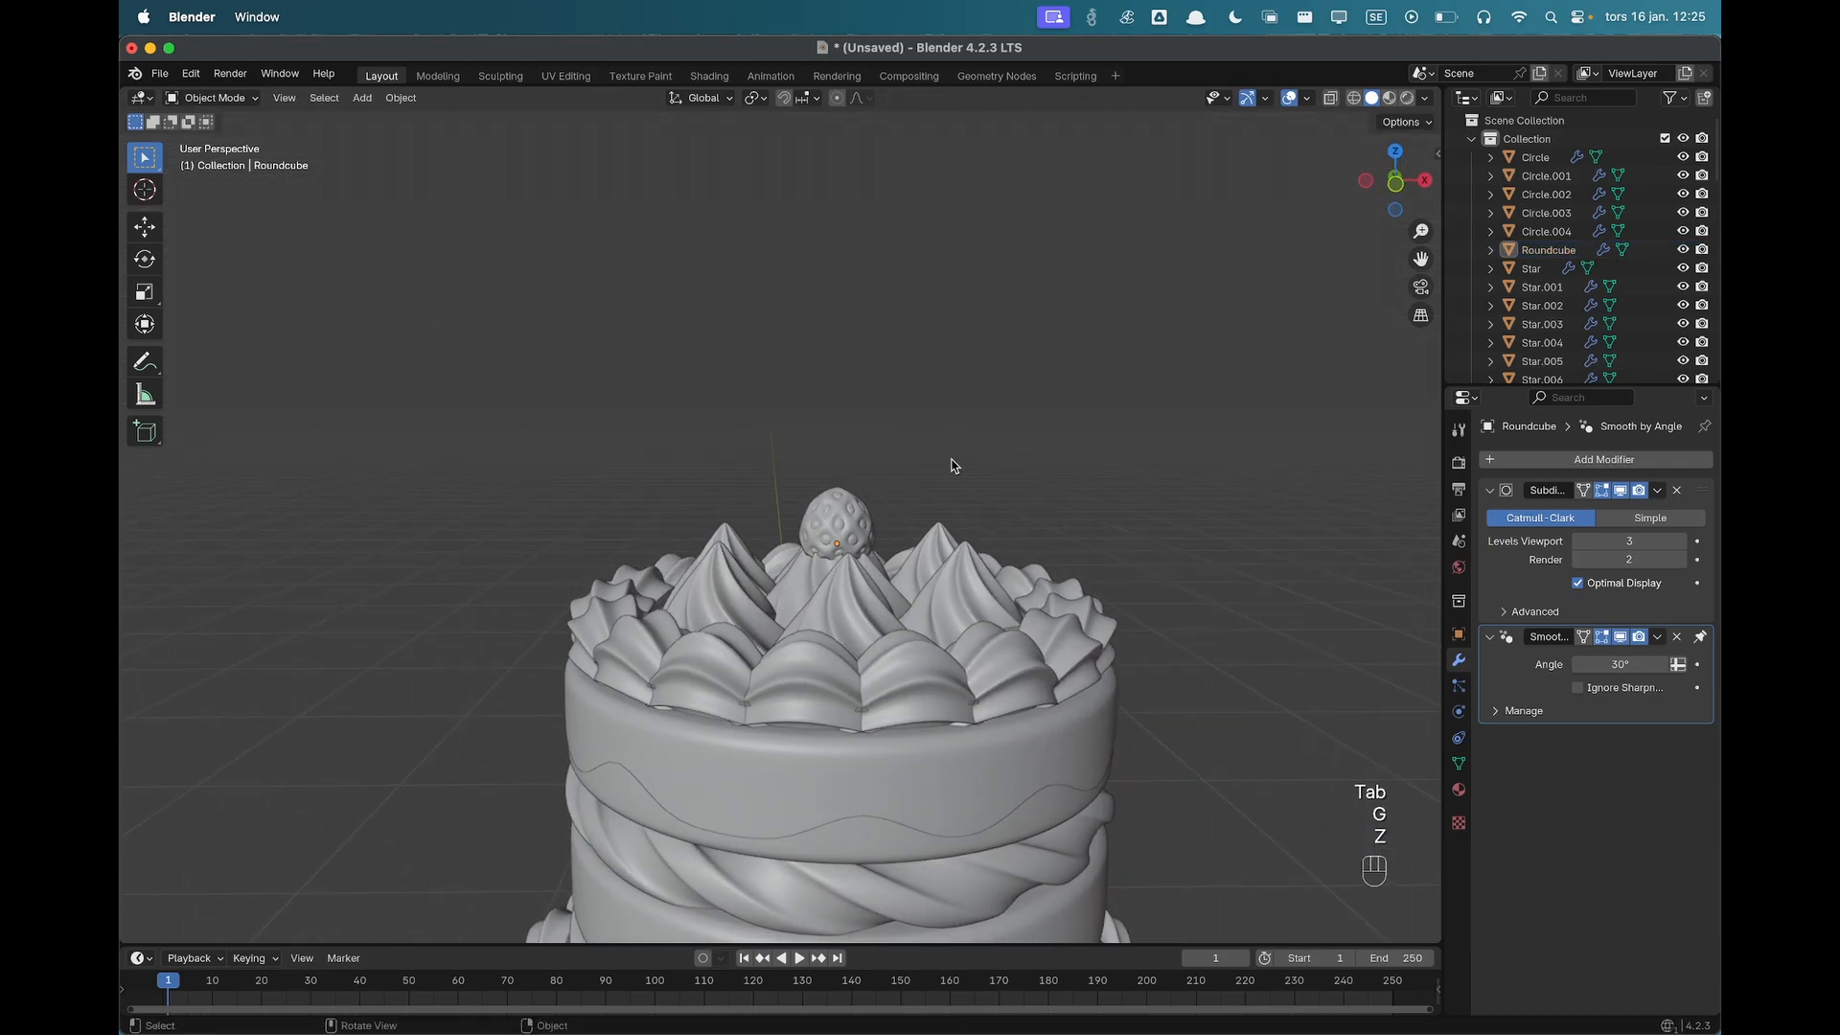
Fine-tune the central strawberry's height along Z, checking its seat on the cream peak from front and above.
left_click(842, 514)
key("g")
key("z")
left_click(852, 507)
left_click(1088, 406)
middle_click_drag(1088, 406, 1094, 503)
left_click(830, 526)
key("g")
key("z")
left_click(830, 526)
left_click(959, 499)
key("shift+s")
left_click(1100, 480)
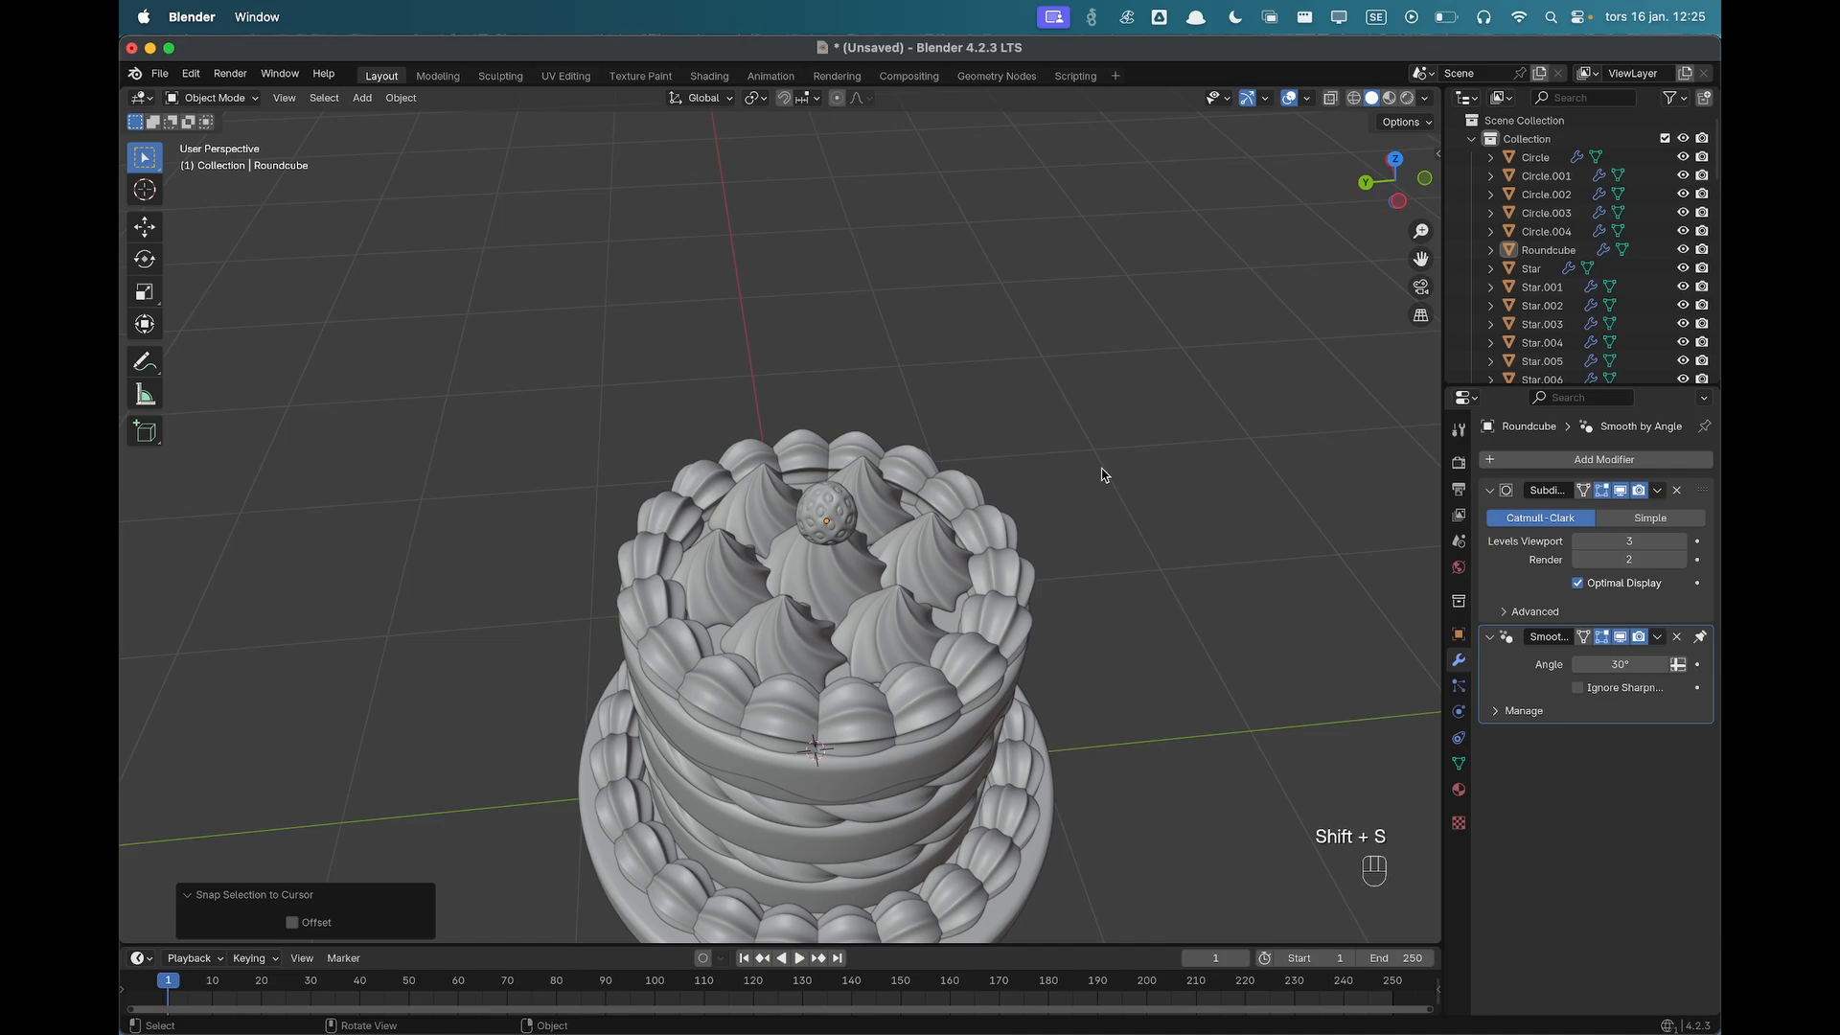
key("z")
key("z")
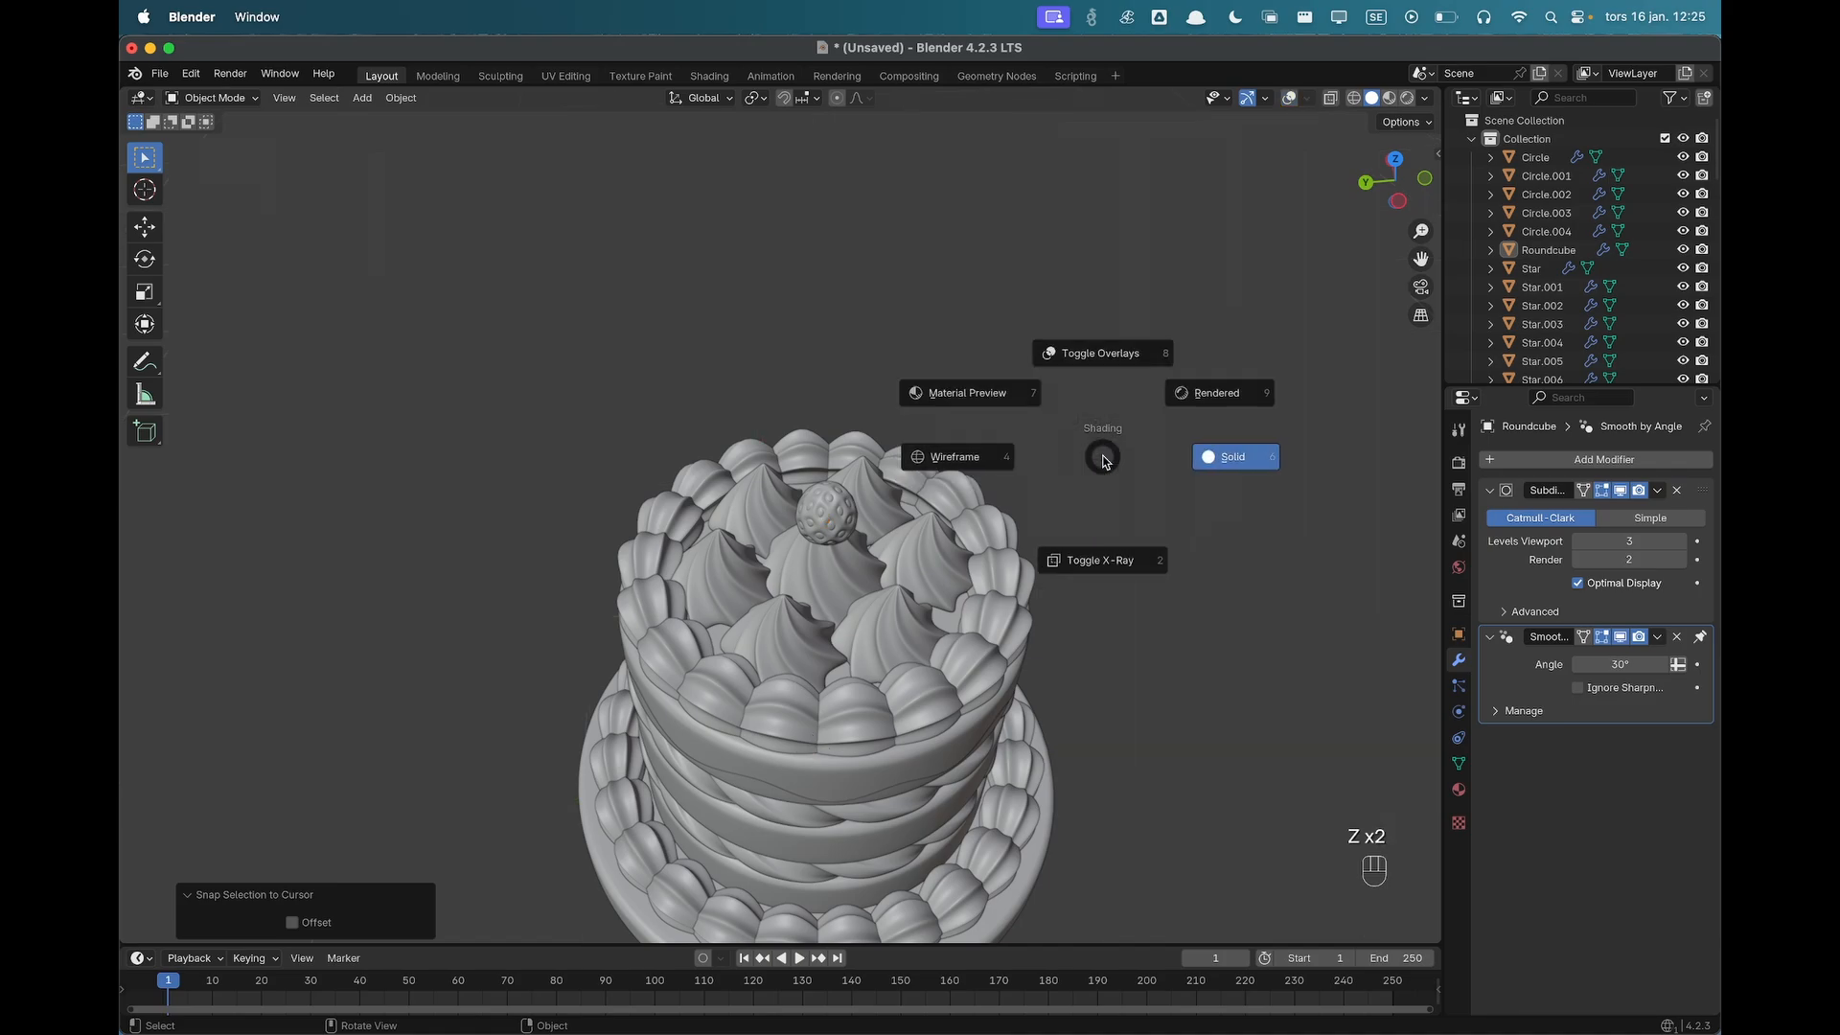
left_click(1102, 356)
In top view, duplicate the central strawberry about 0.35 m along Y onto the neighbouring cream peak.
key("grave")
left_click(1107, 335)
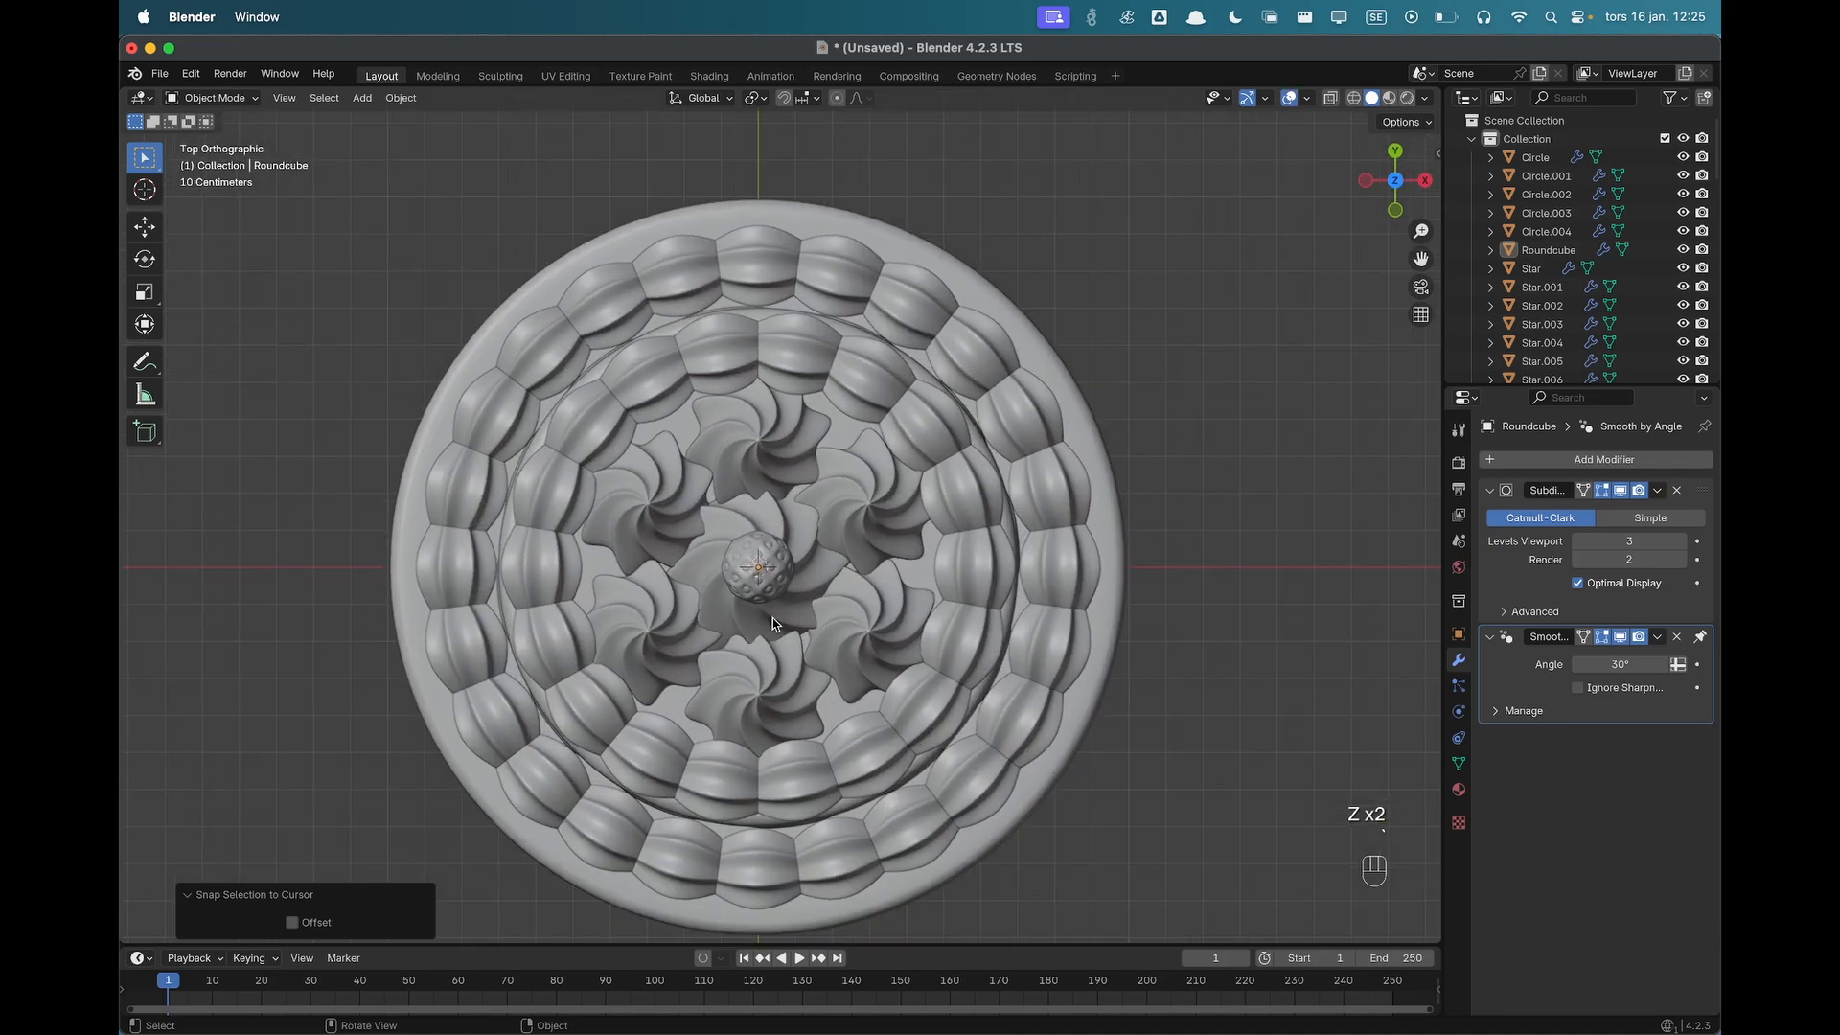
scroll(772, 623, "up", 2)
left_click(763, 598)
middle_click_drag(960, 591, 1018, 596, "shift")
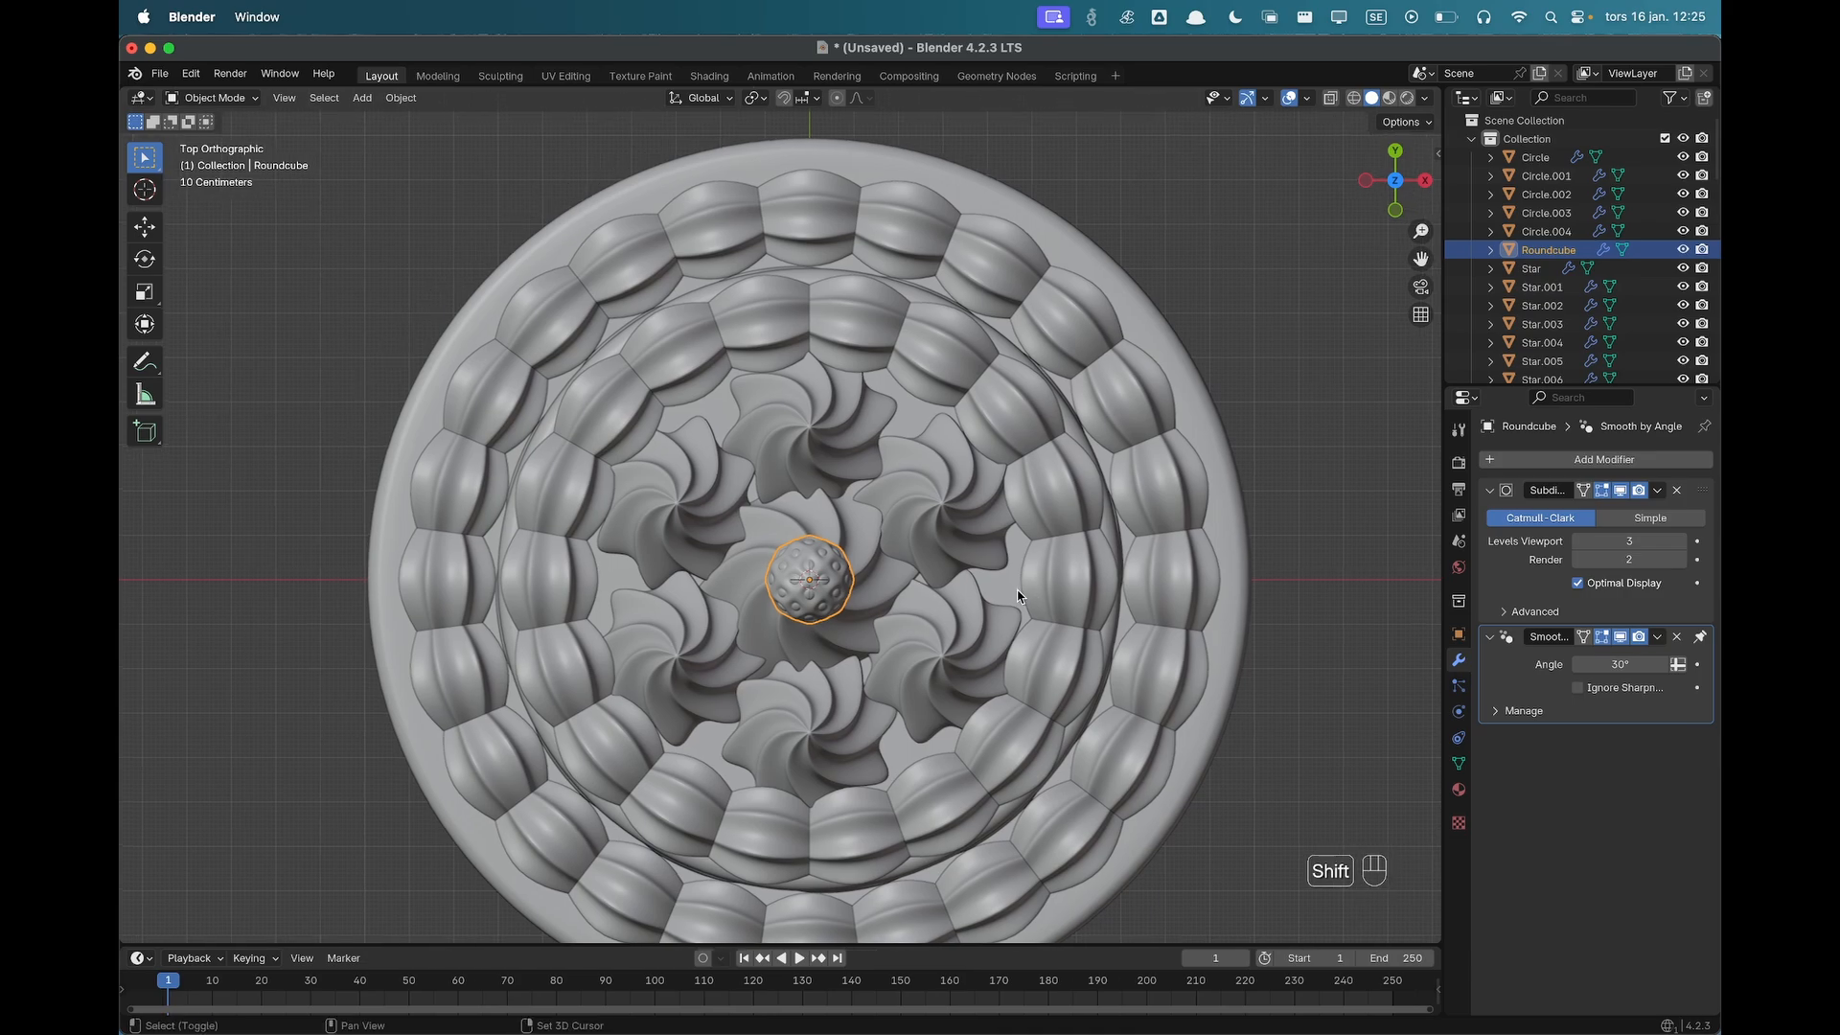
key("shift+d")
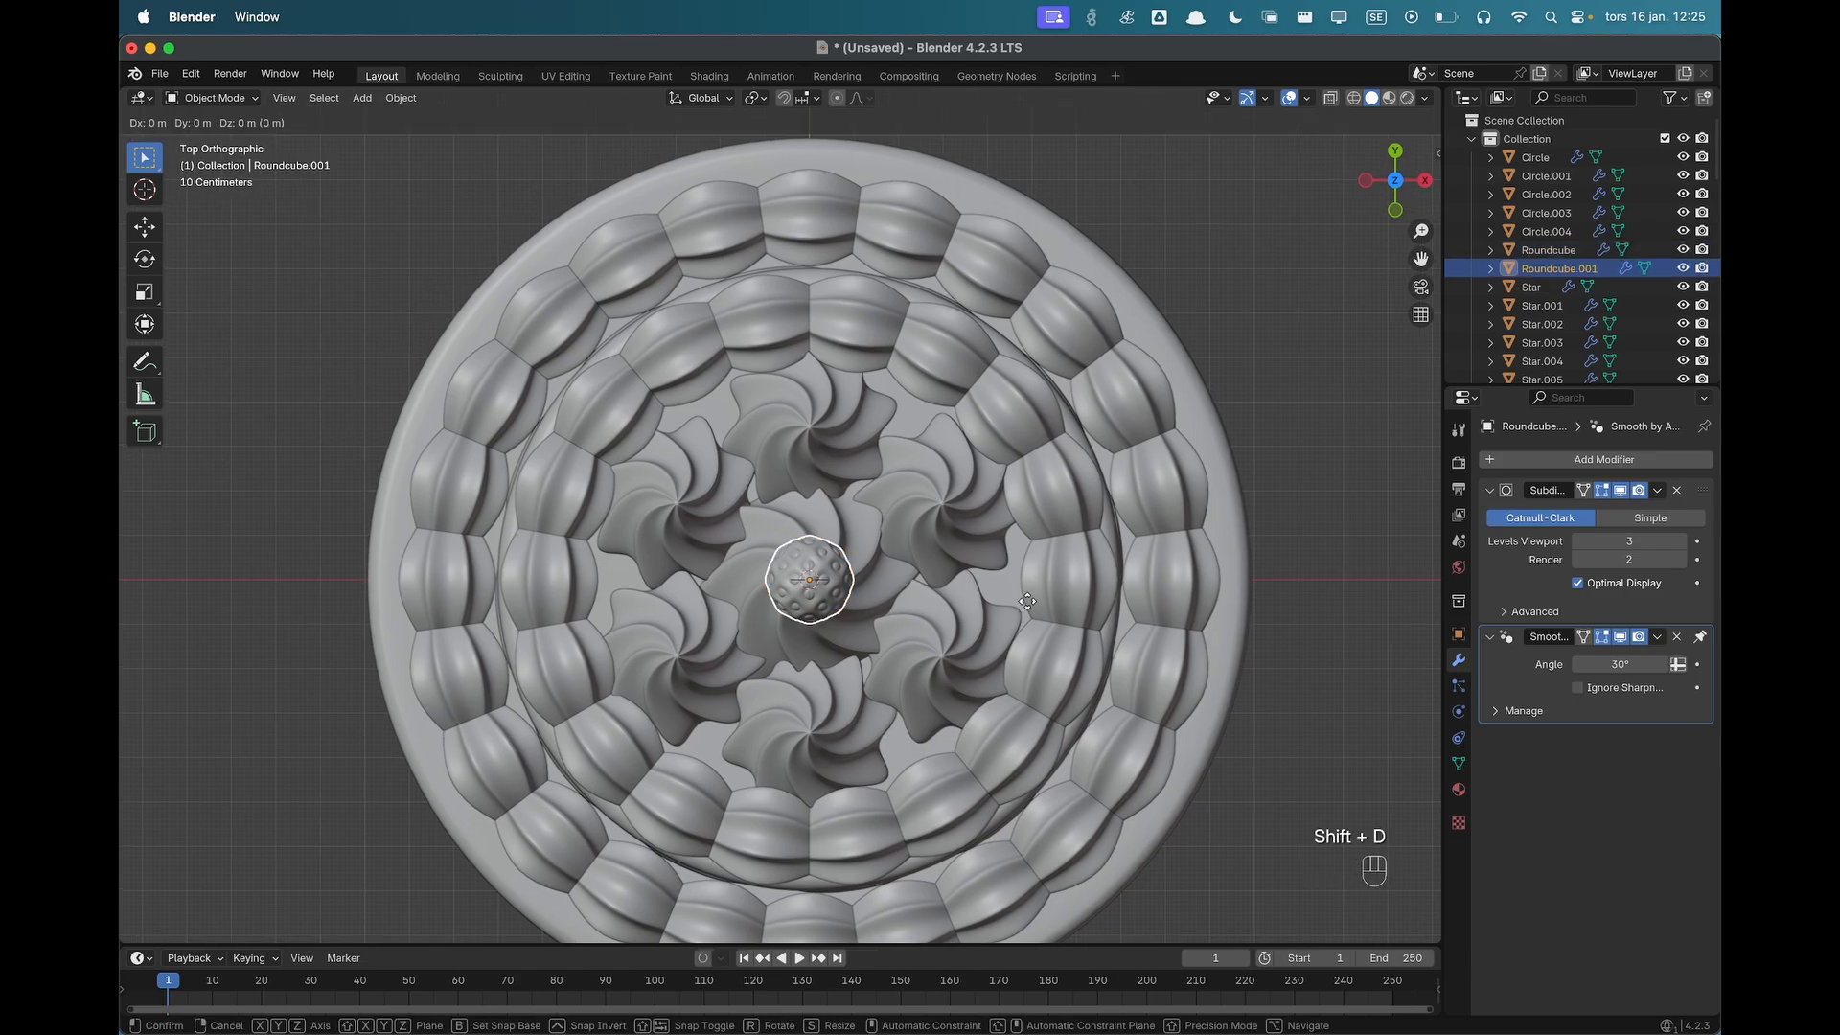
key("y")
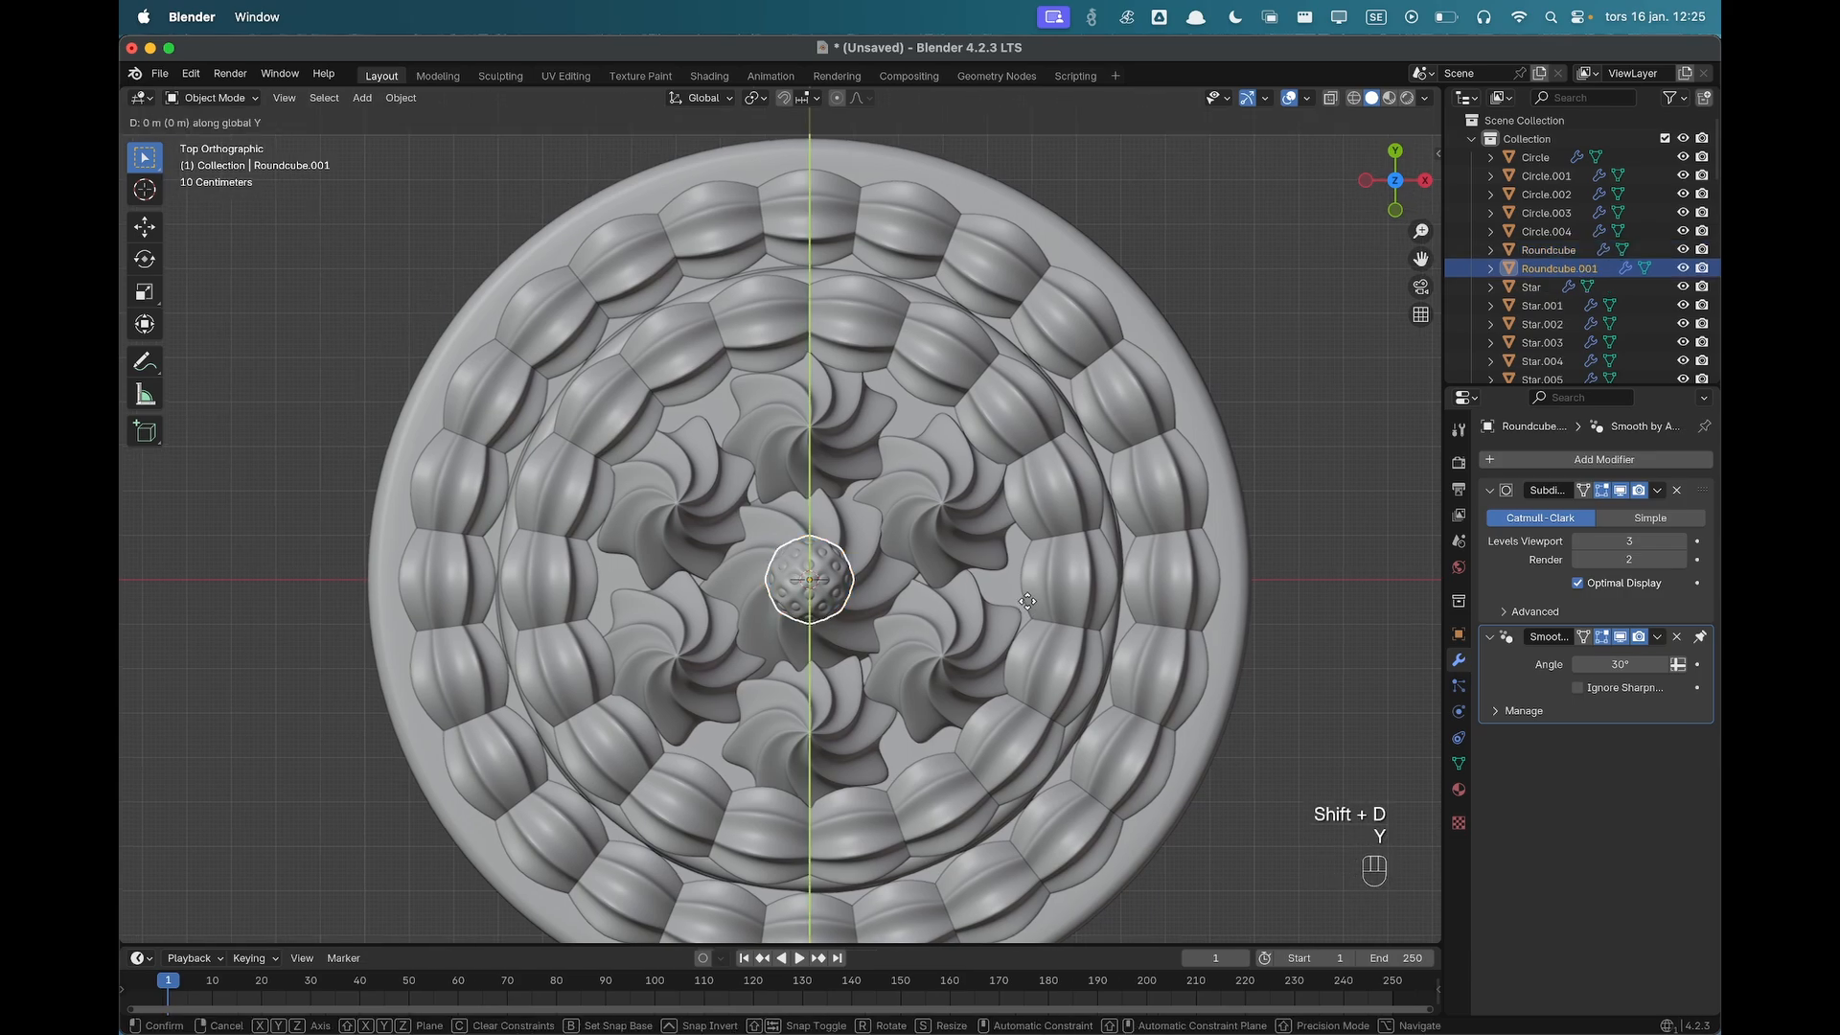
left_click(1036, 445)
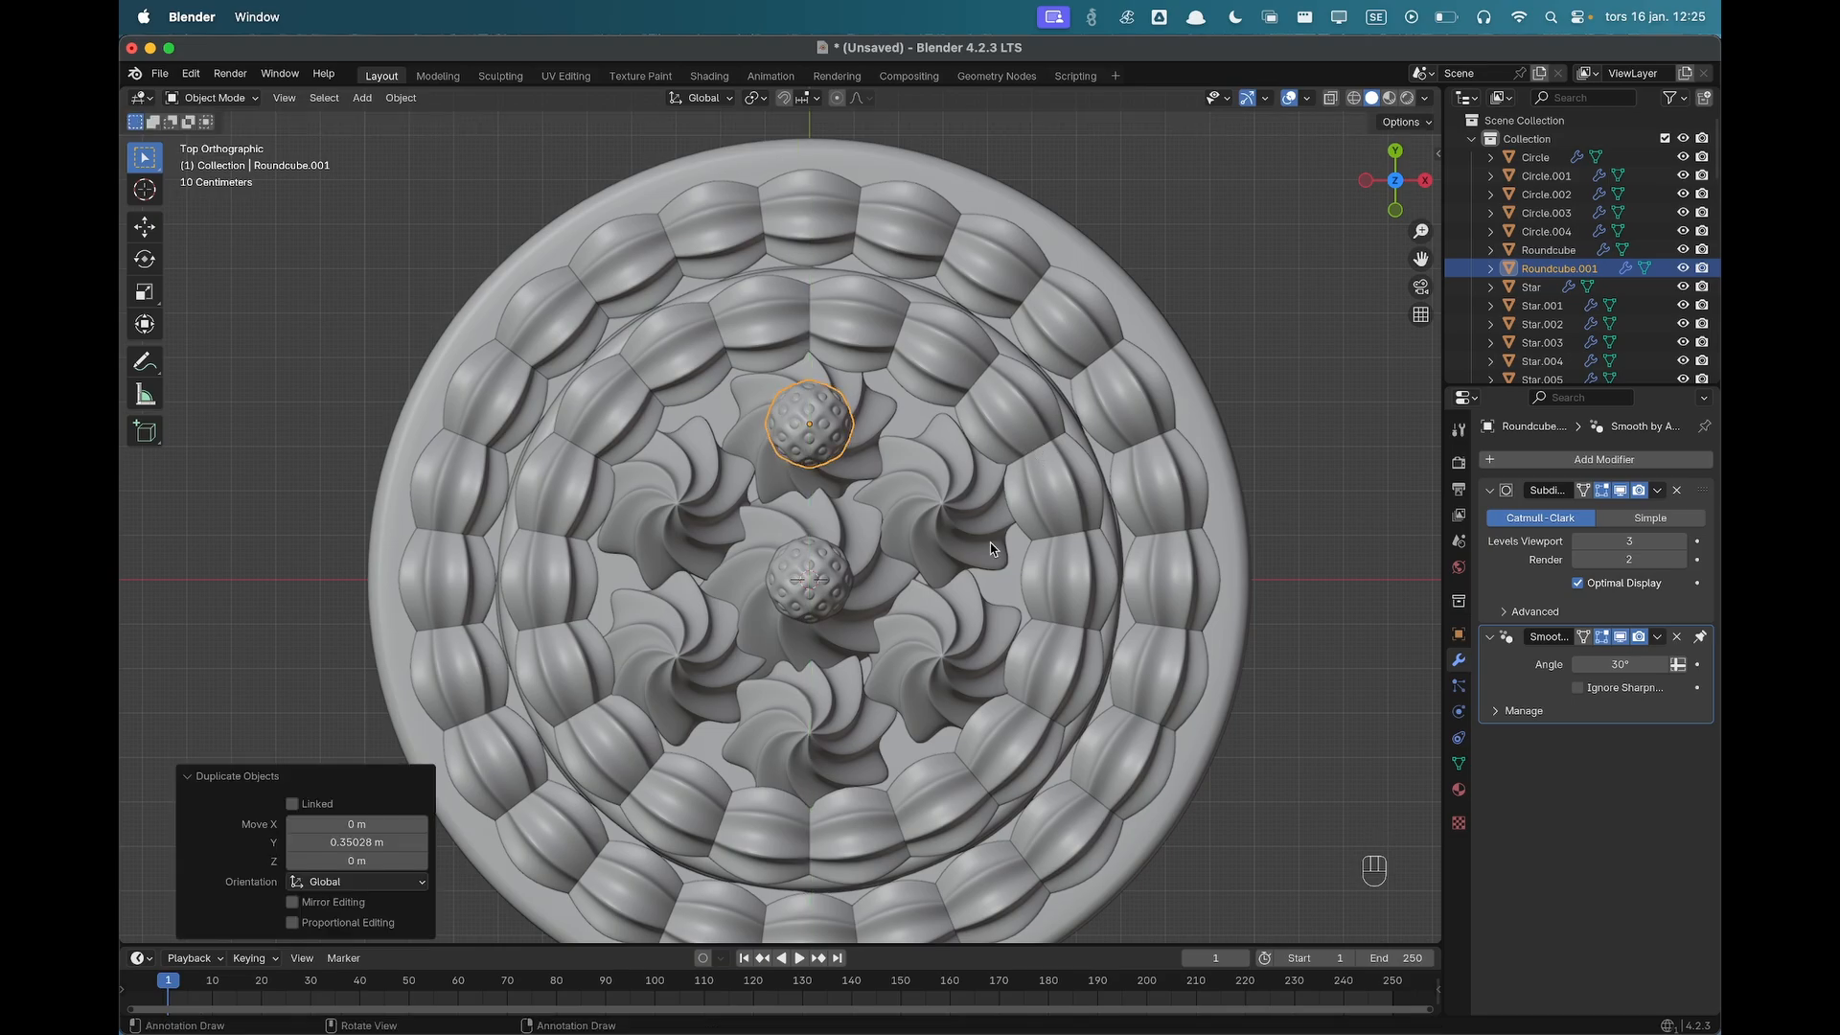
Scale the duplicated strawberry's mesh down slightly in Edit Mode so it is smaller than the central one.
middle_click_drag(995, 548, 869, 360)
middle_click_drag(1097, 370, 1093, 341)
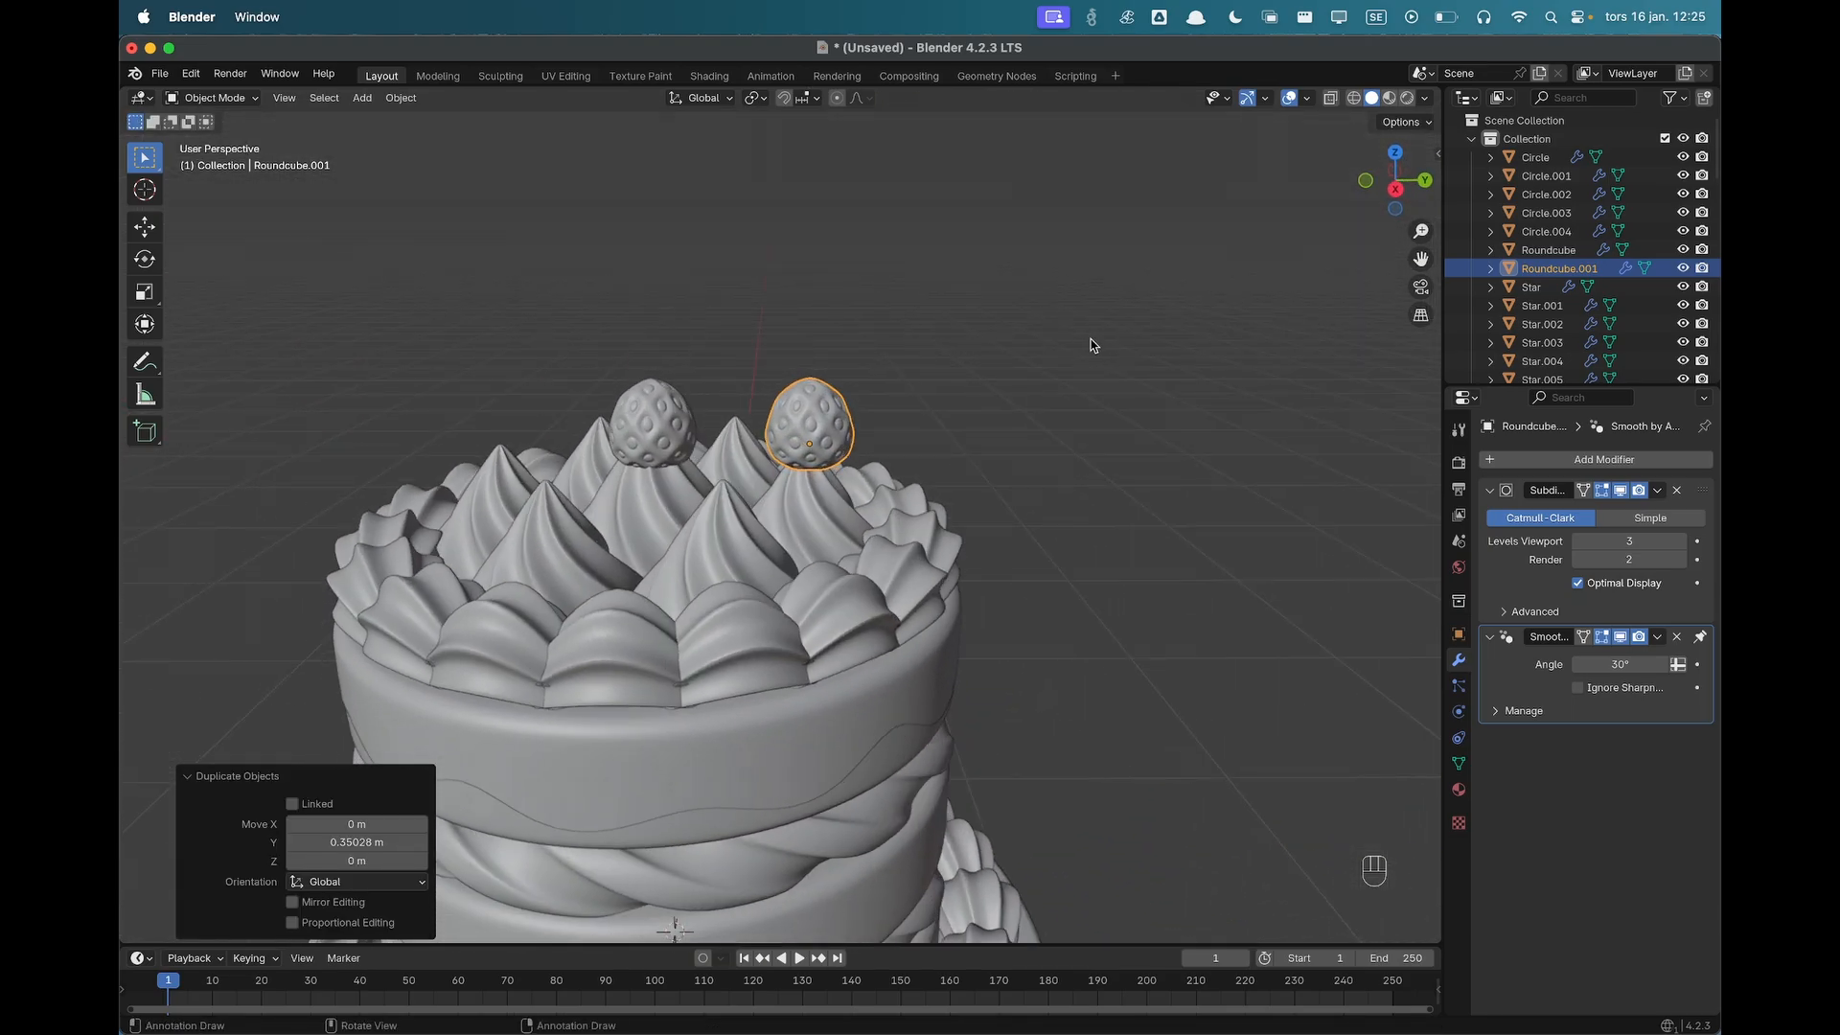
key("Tab")
key("s")
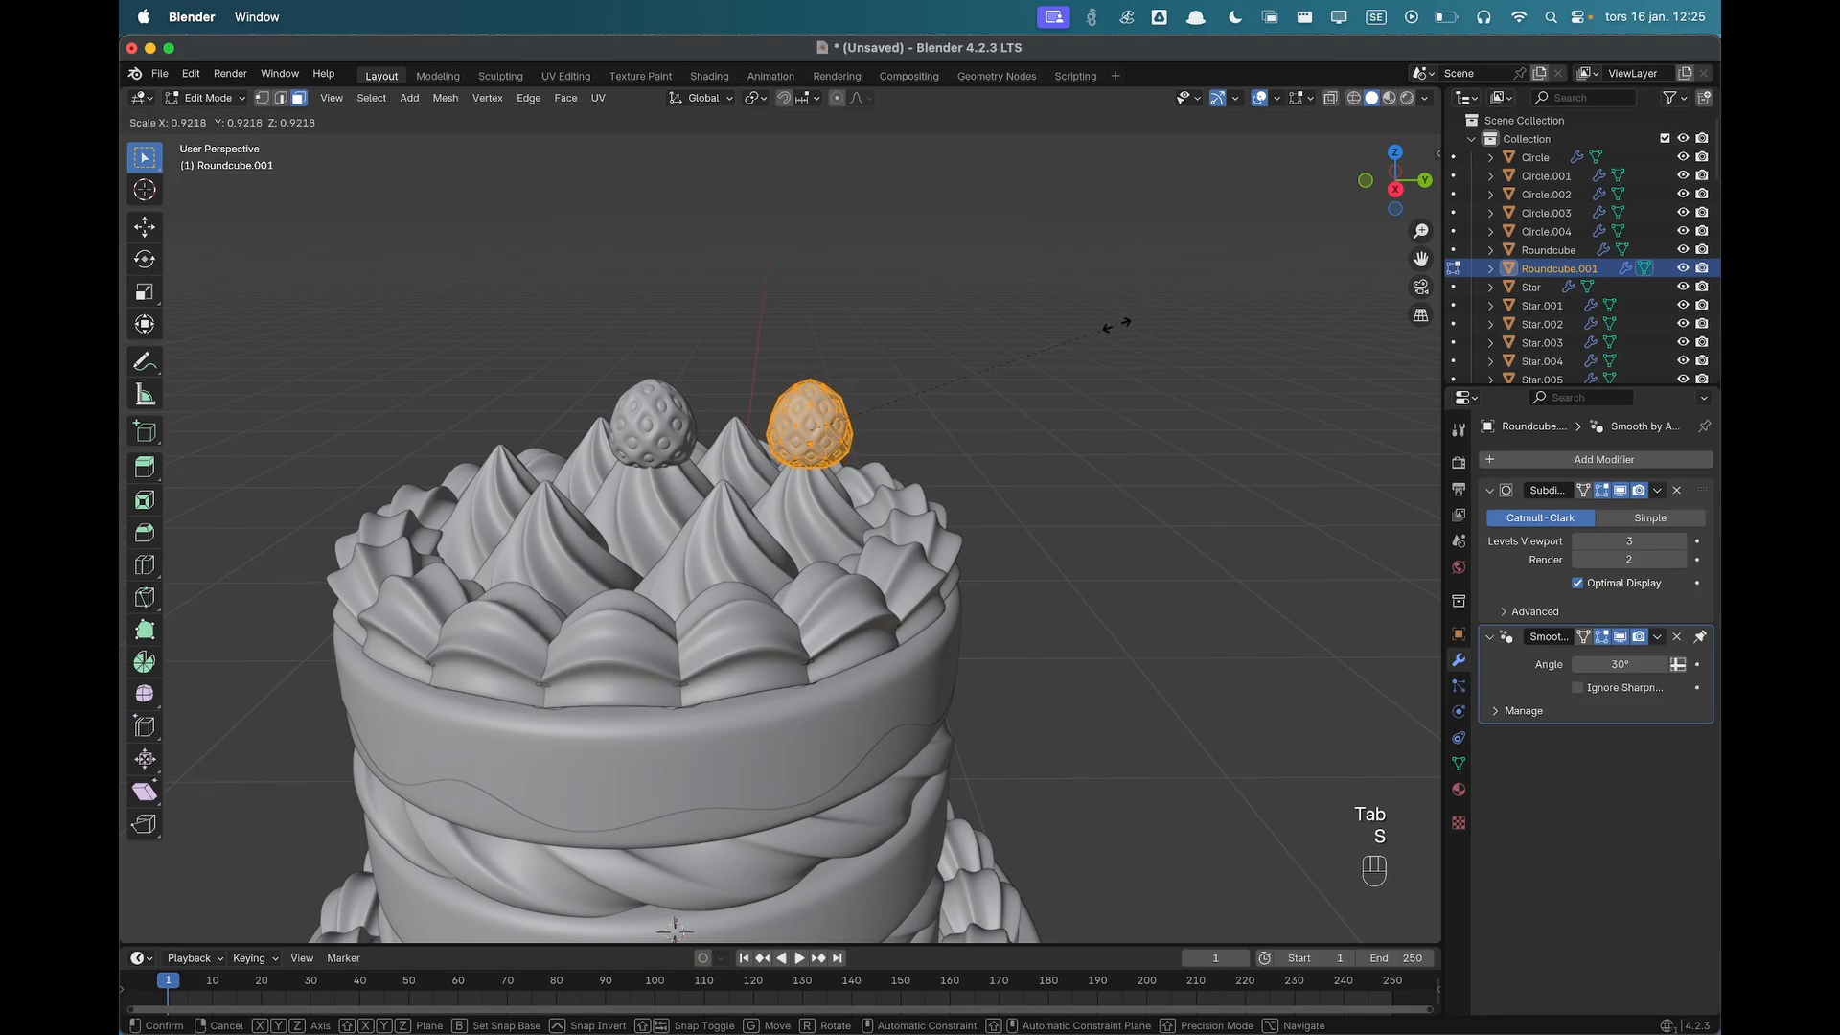
left_click(1096, 329)
key("Tab")
Lower the duplicated strawberry along Z onto its cream peak, and raise it back by about 0.015 m.
key("g")
key("z")
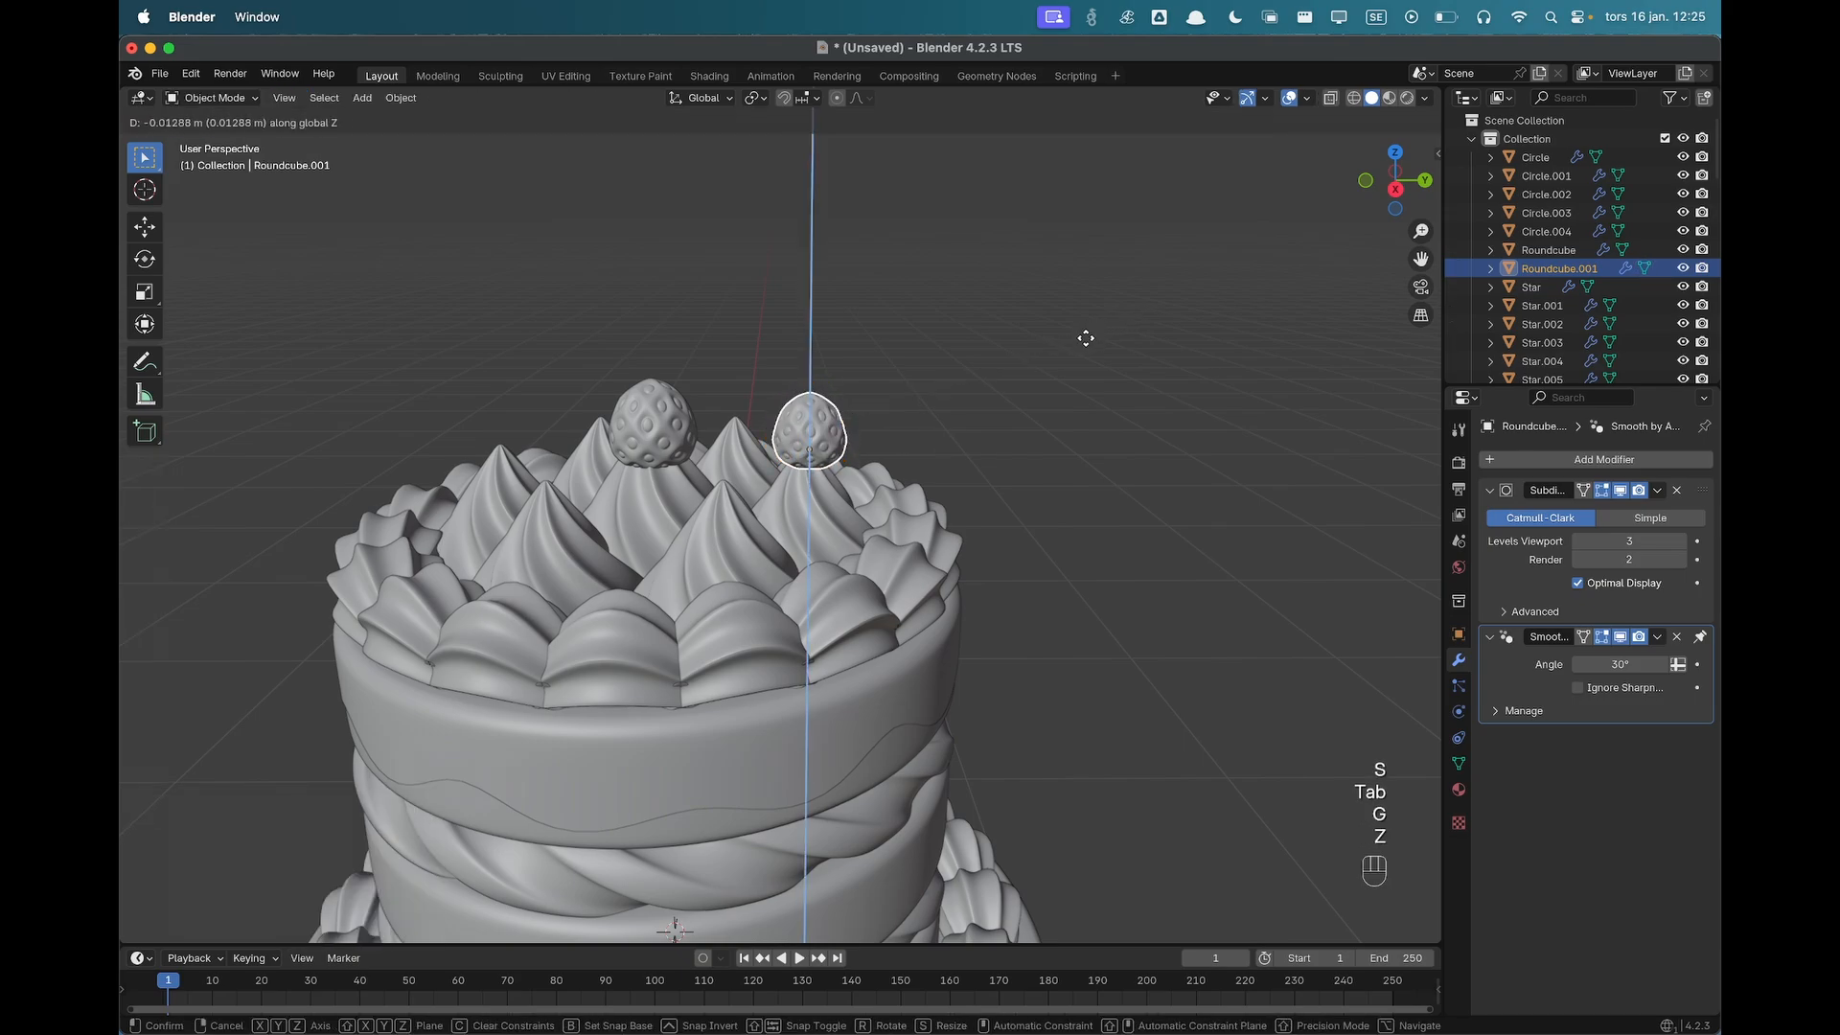
left_click(1103, 422)
middle_click_drag(1105, 431, 1036, 523)
key("g")
key("z")
left_click(966, 428)
Switch to top view and set the transform pivot point to the 3D Cursor.
key("grave")
left_click(1047, 448)
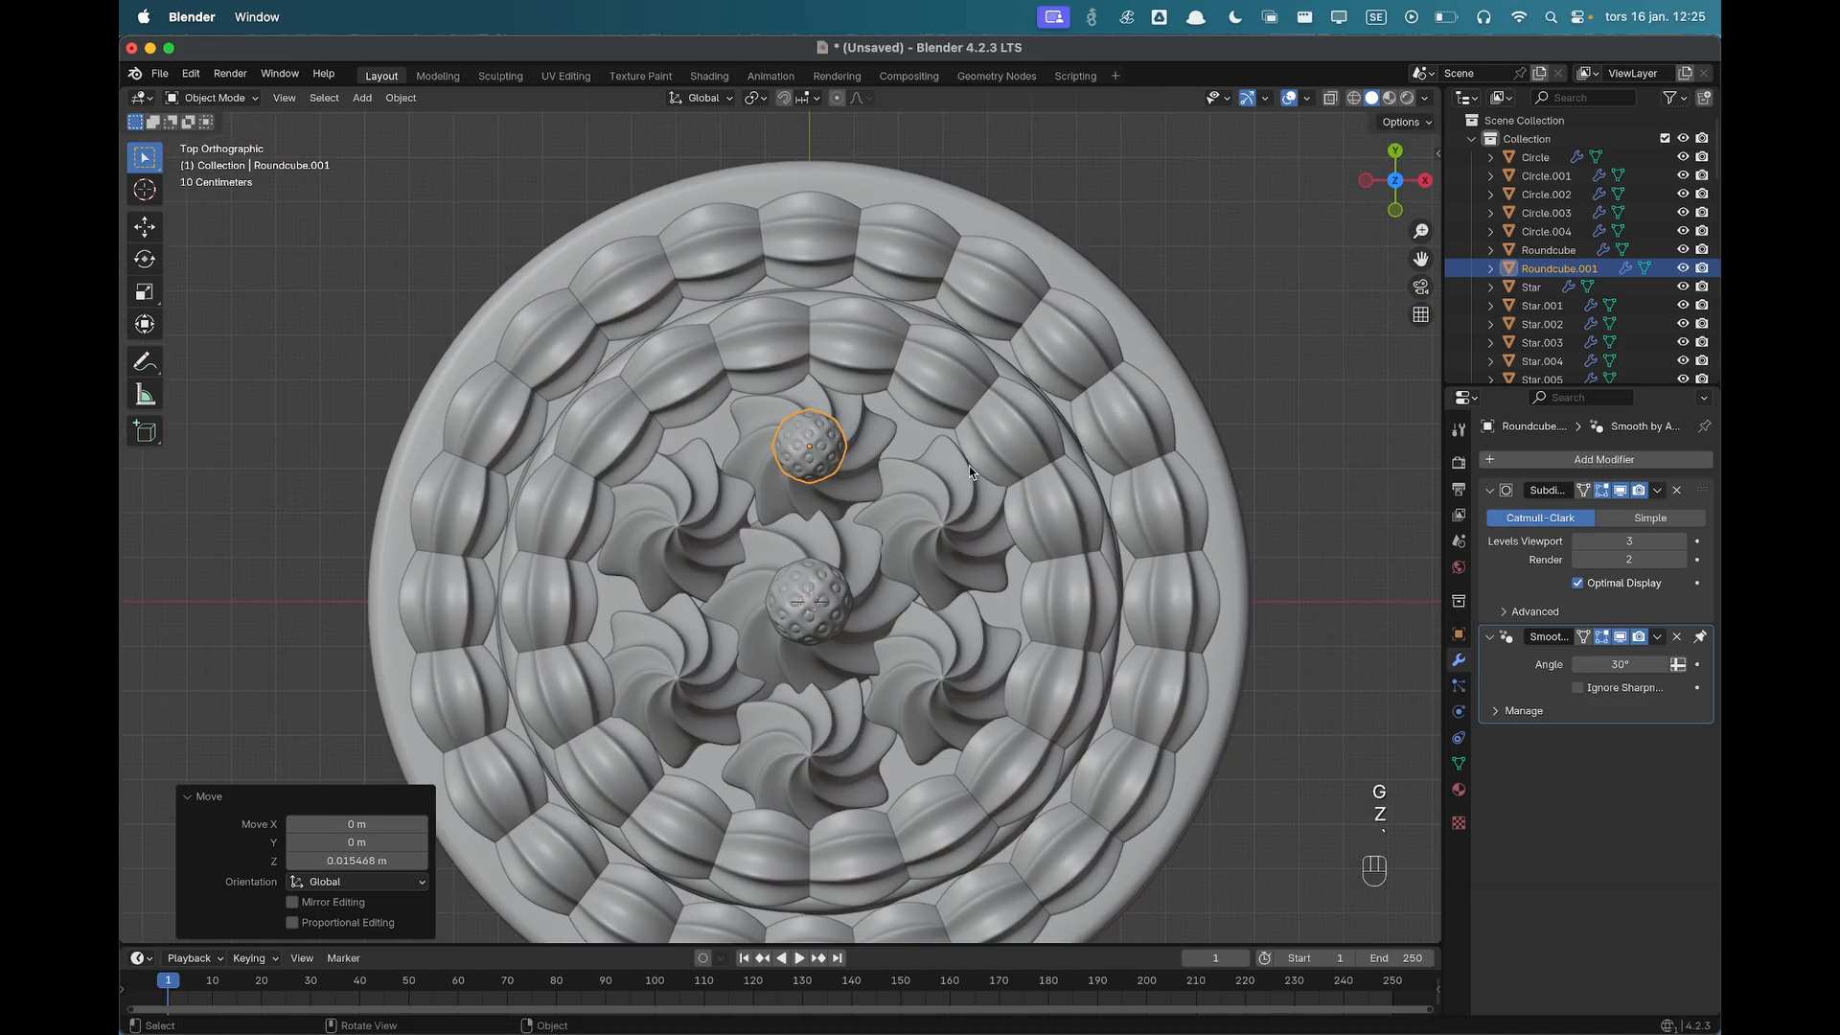
middle_click_drag(969, 466, 969, 429, "shift")
key("period")
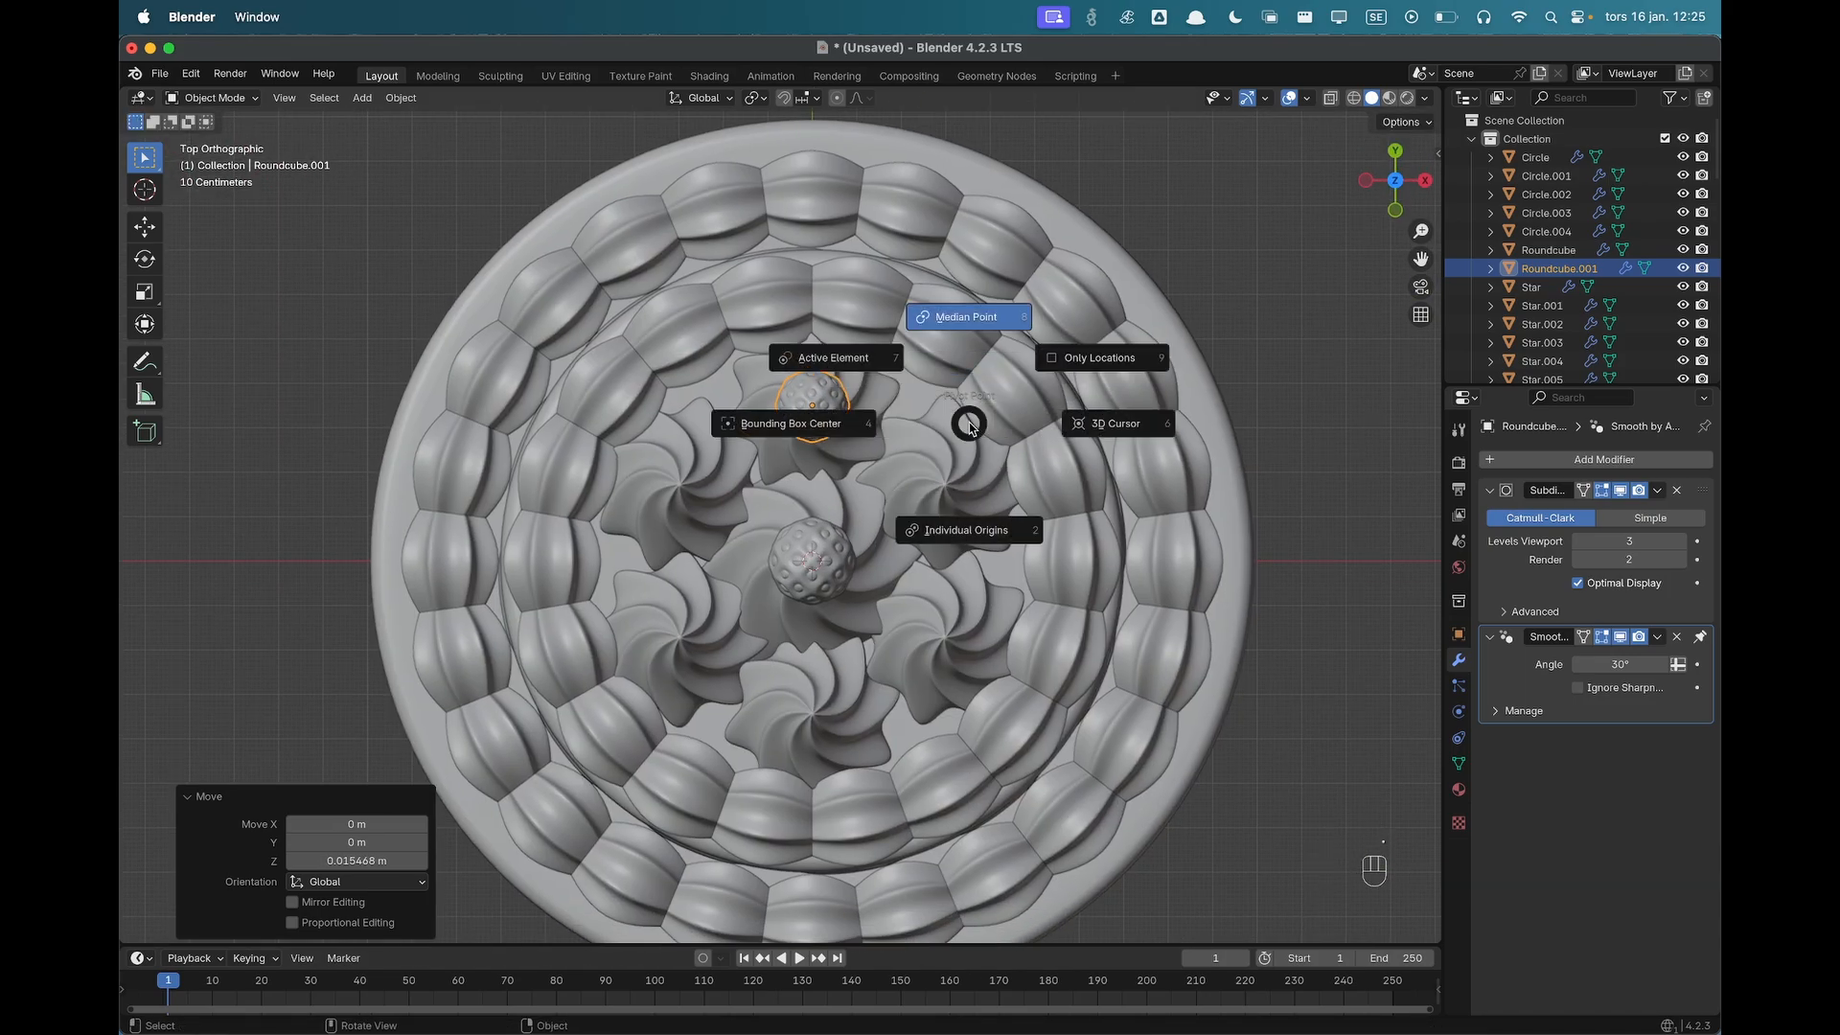
left_click(1099, 430)
scroll(987, 433, "down", 1)
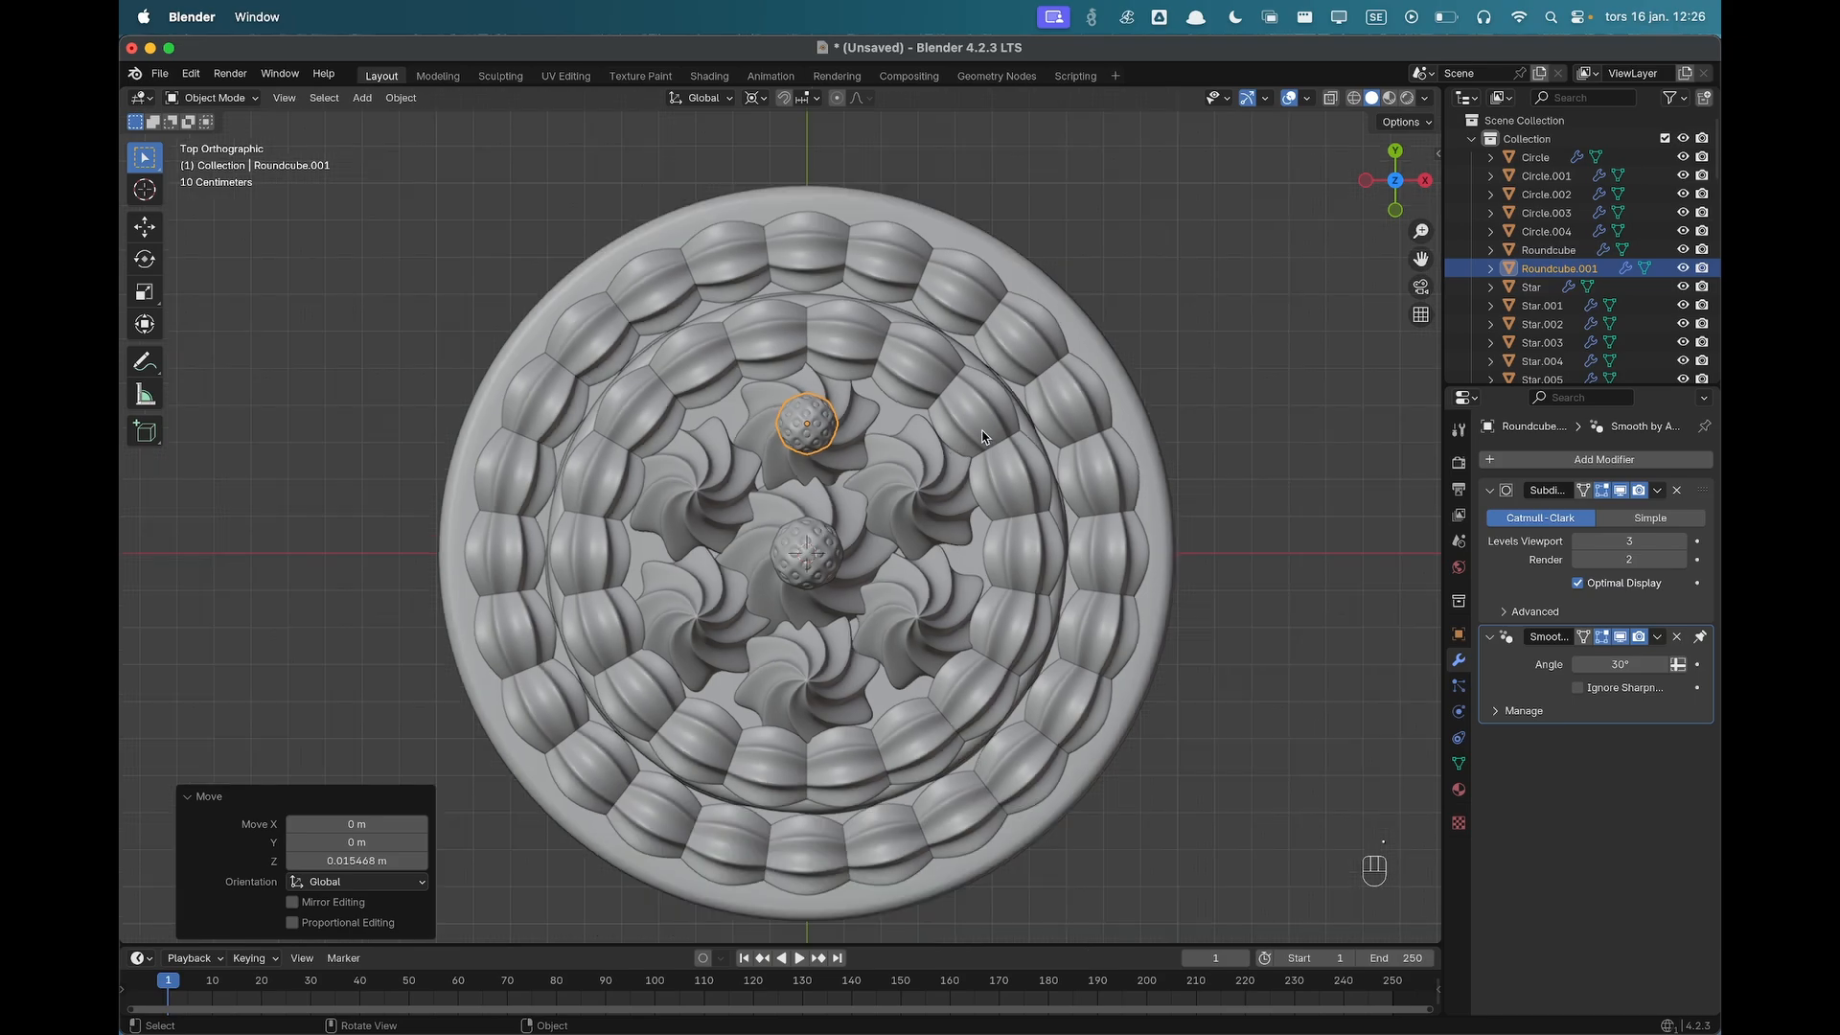
scroll(983, 437, "up", 1)
Make a linked duplicate of the smaller strawberry rotated 60° about Z, and repeat it four times to fill the ring of cream peaks.
key("alt+d")
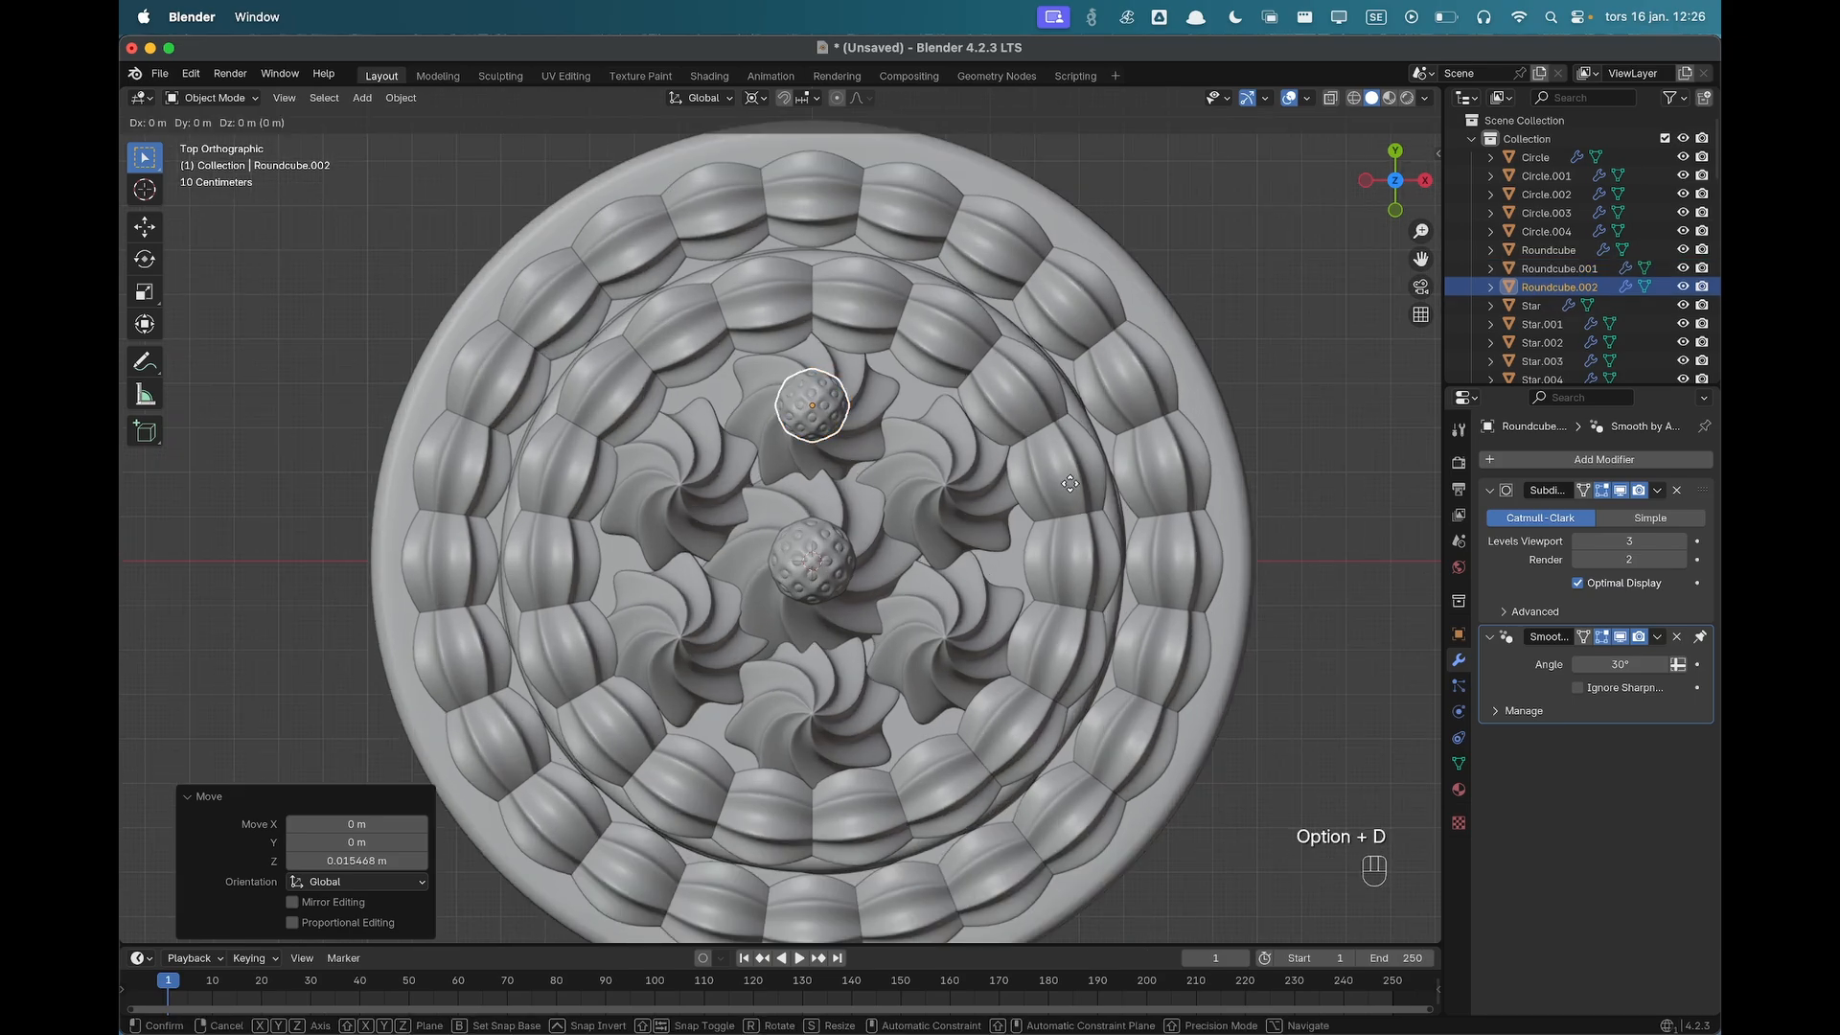
key("r")
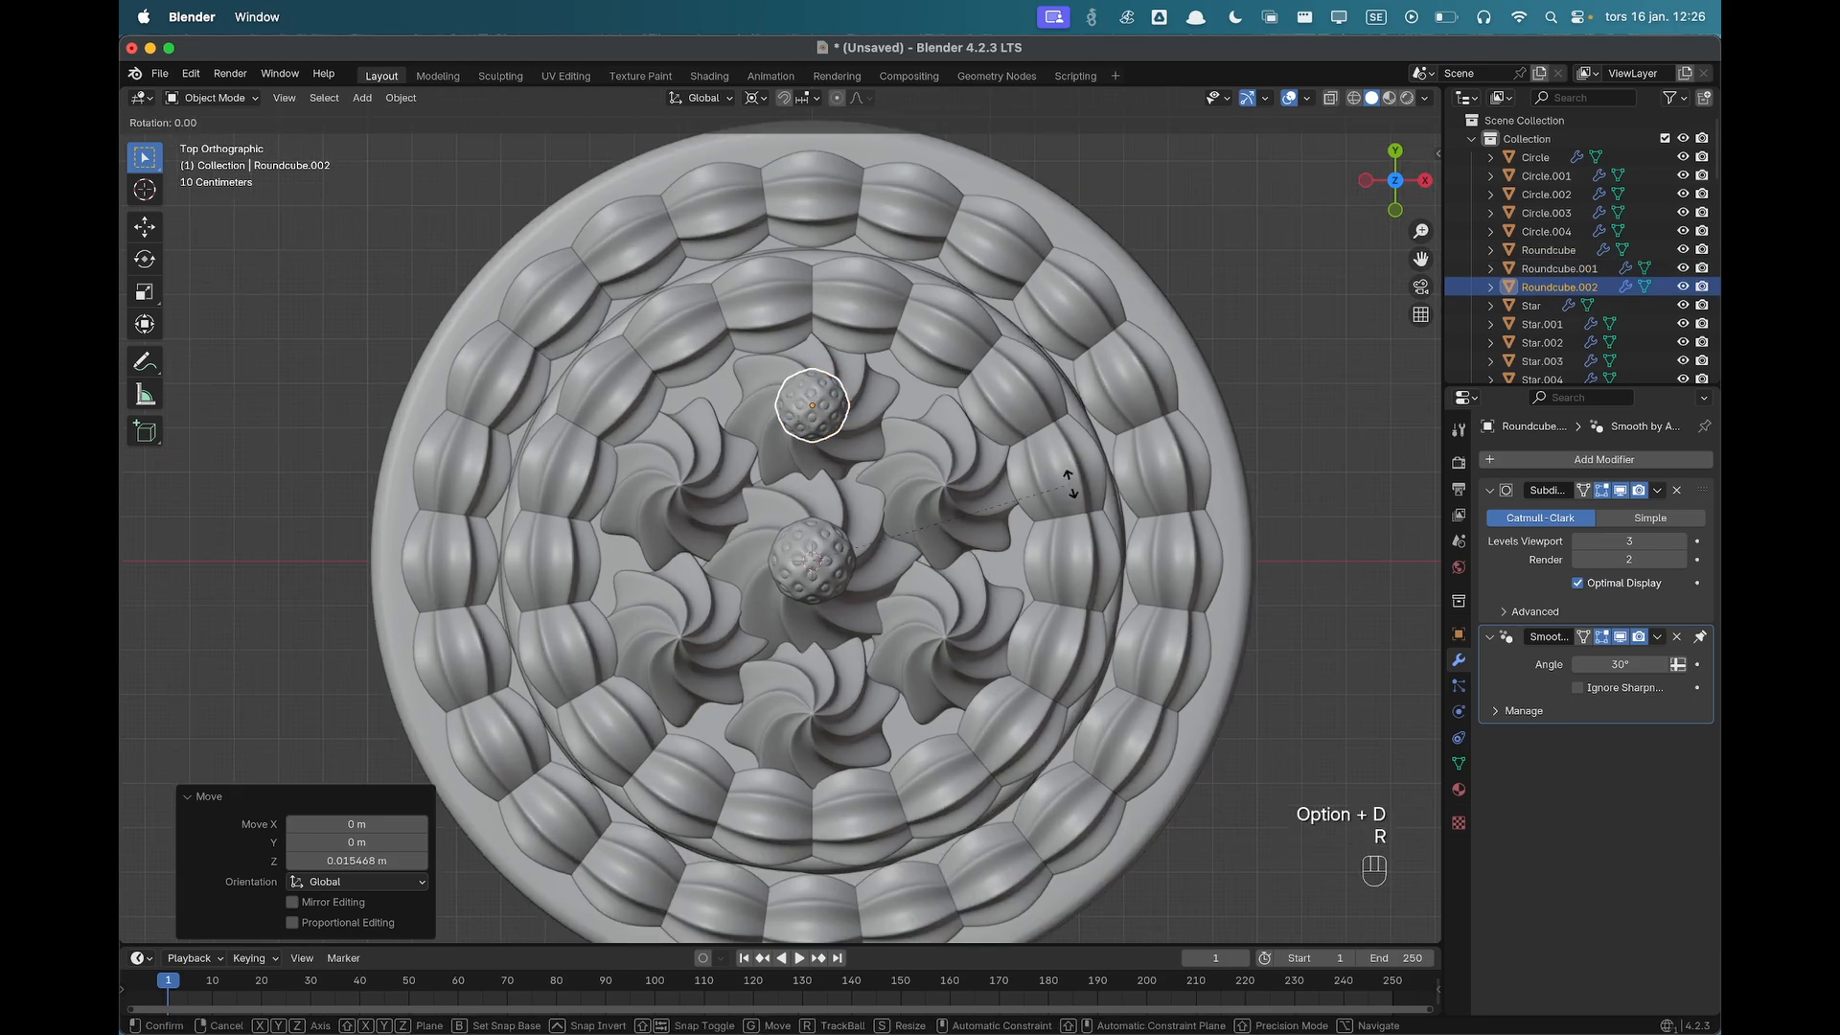
type("z60")
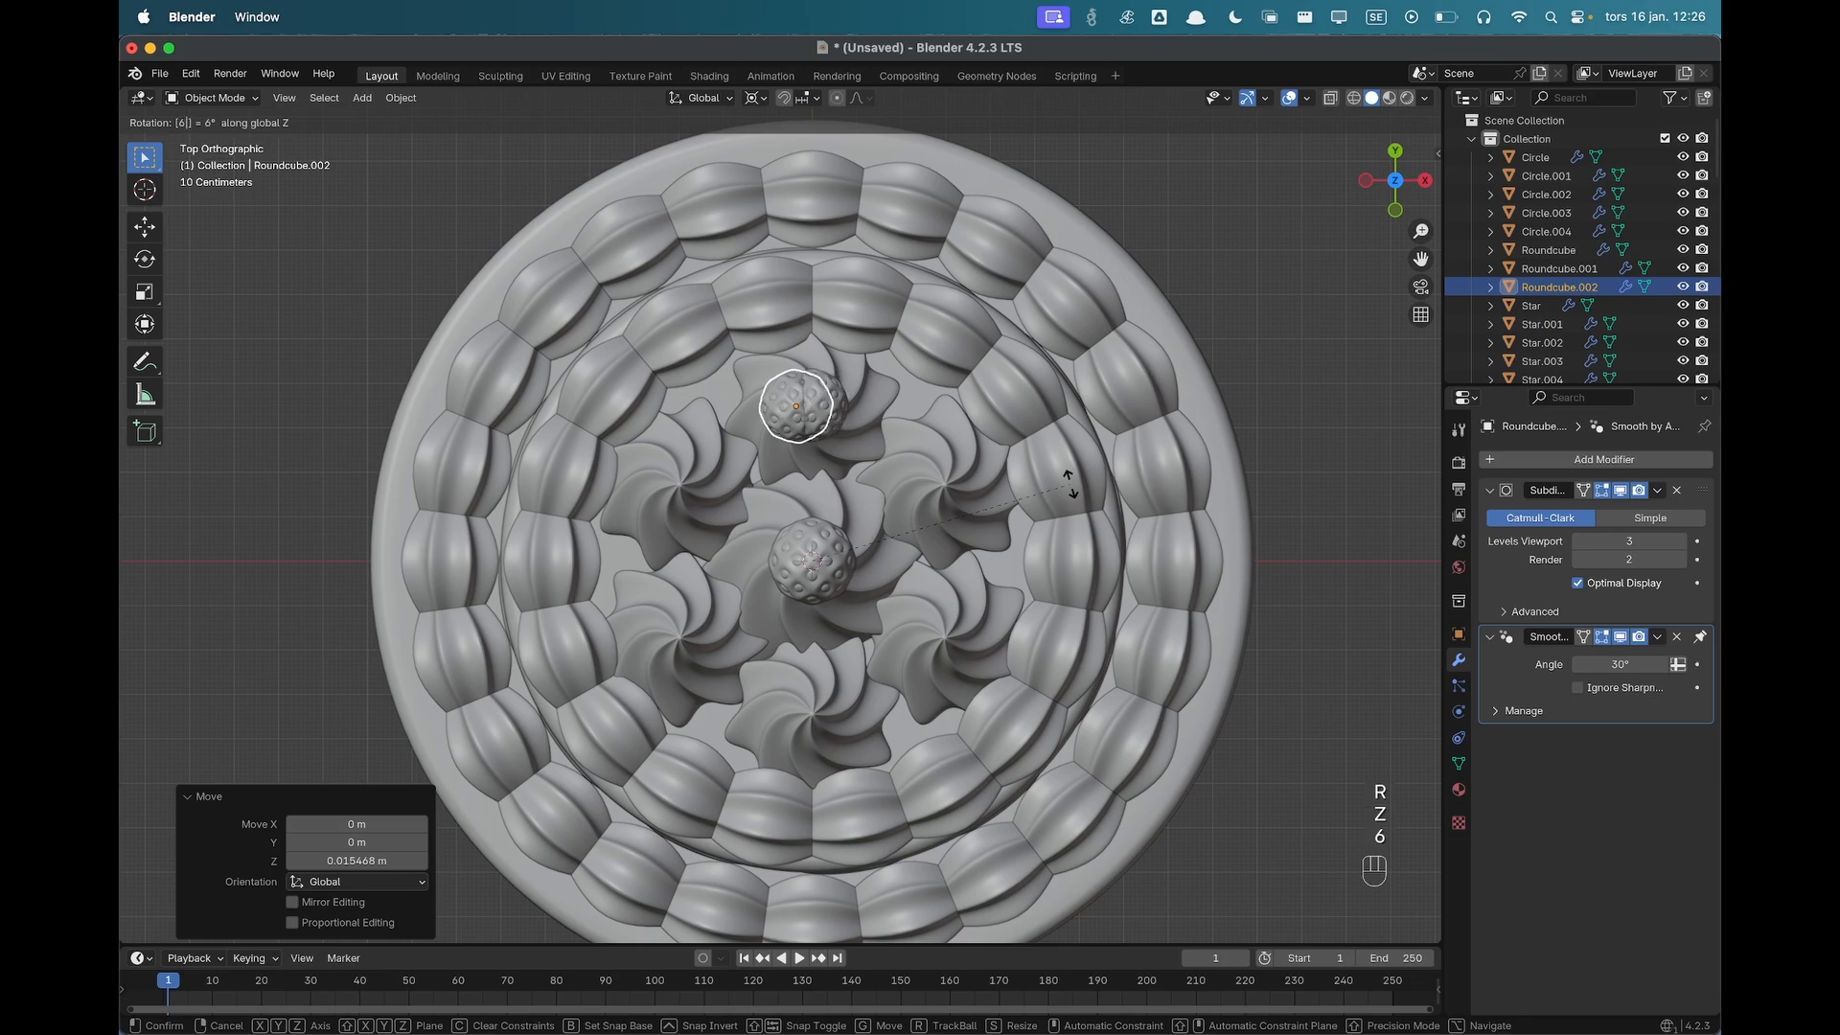
key("Return")
key("shift+r")
key("shift+r")
key("shift+r")
key("shift+r")
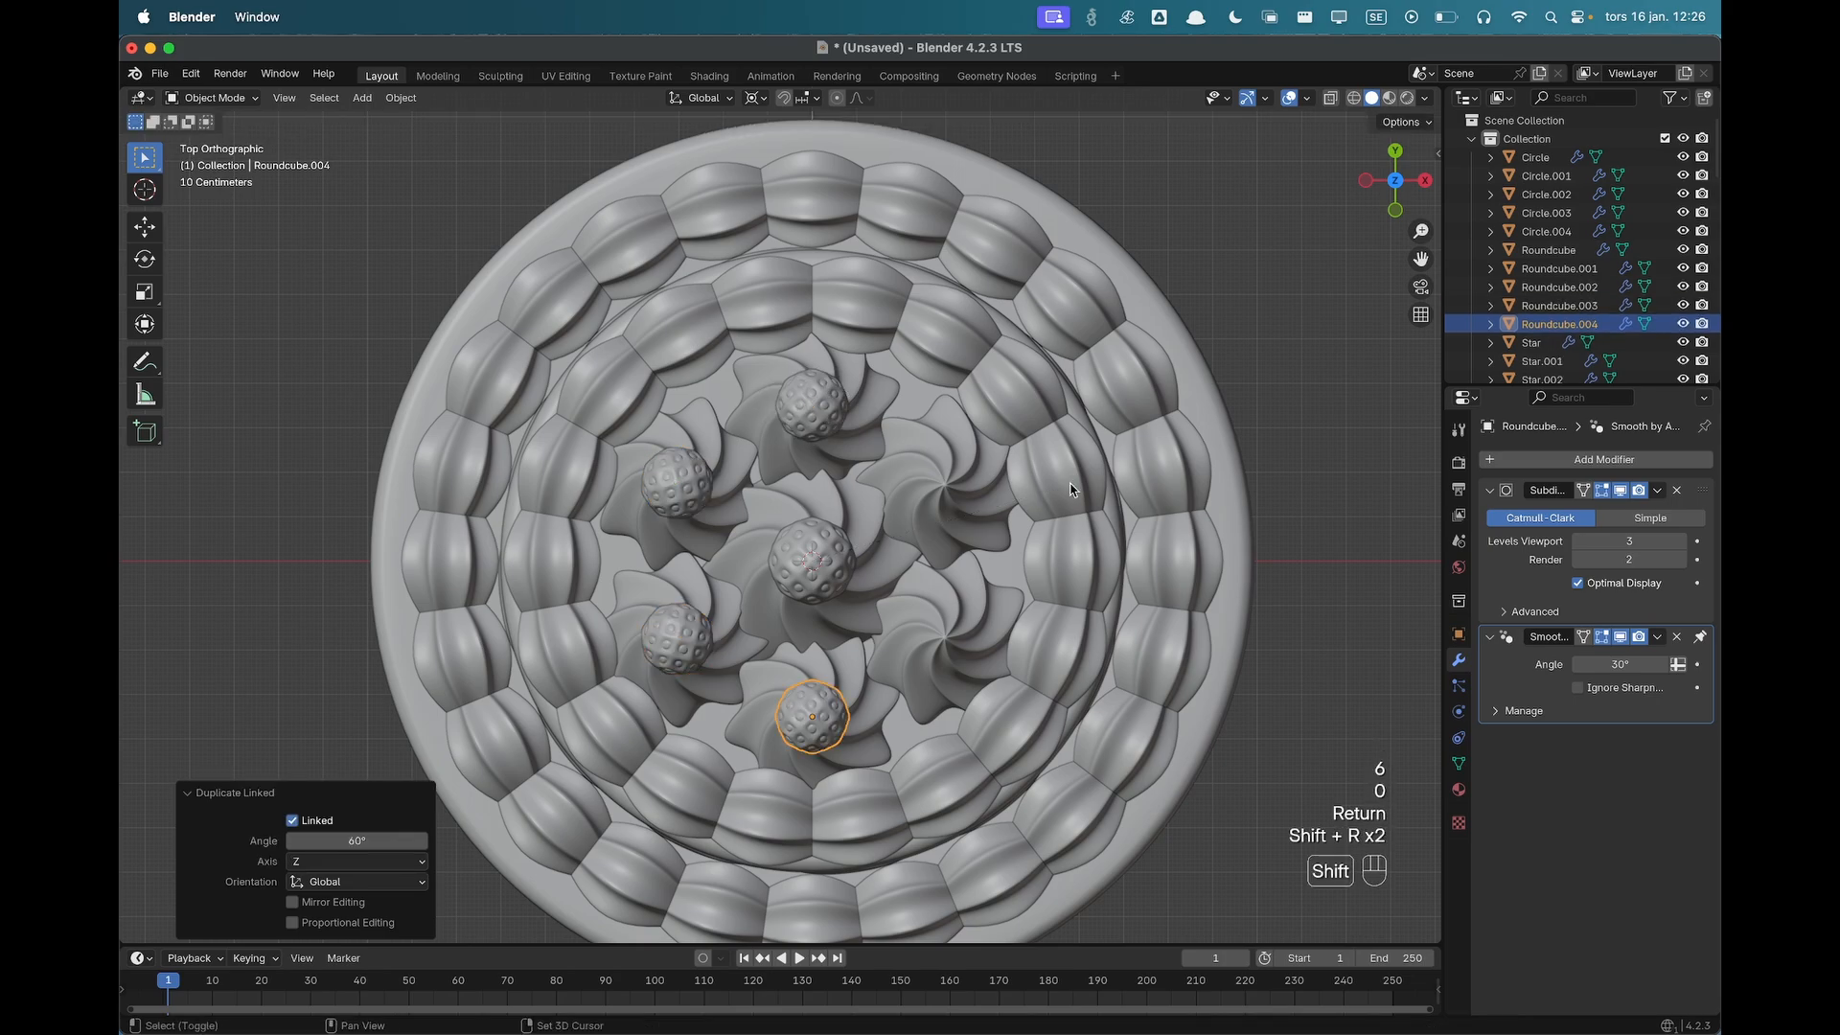
scroll(1016, 568, "down", 1)
mouse_move(1016, 567)
middle_mouse_down()
mouse_move(1084, 579)
mouse_move(1134, 497)
mouse_move(1035, 625)
mouse_move(1076, 624)
mouse_move(1052, 563)
middle_mouse_up()
scroll(1076, 624, "up", 1)
middle_click_drag(948, 479, 884, 520)
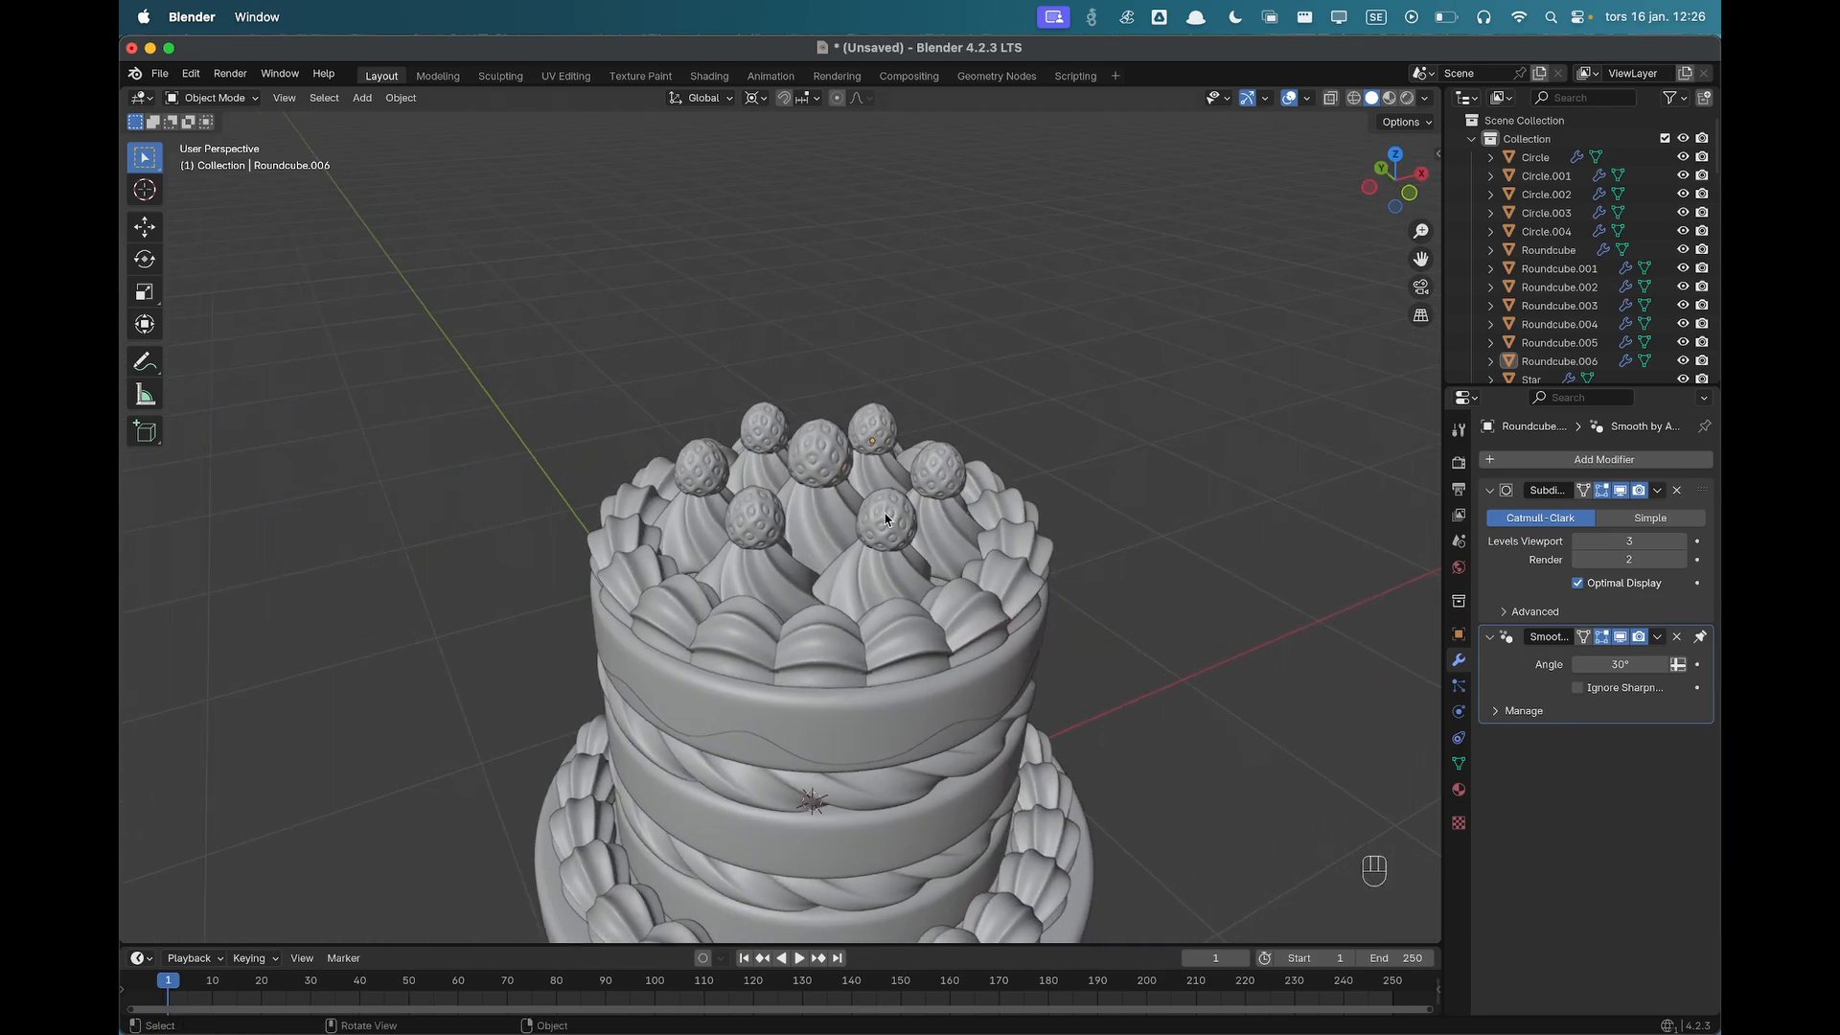
Scale the central strawberry's mesh down to about 0.93 in Edit Mode, using Median Point as the transform pivot.
left_click(838, 460)
scroll(949, 422, "up", 1)
key("Tab")
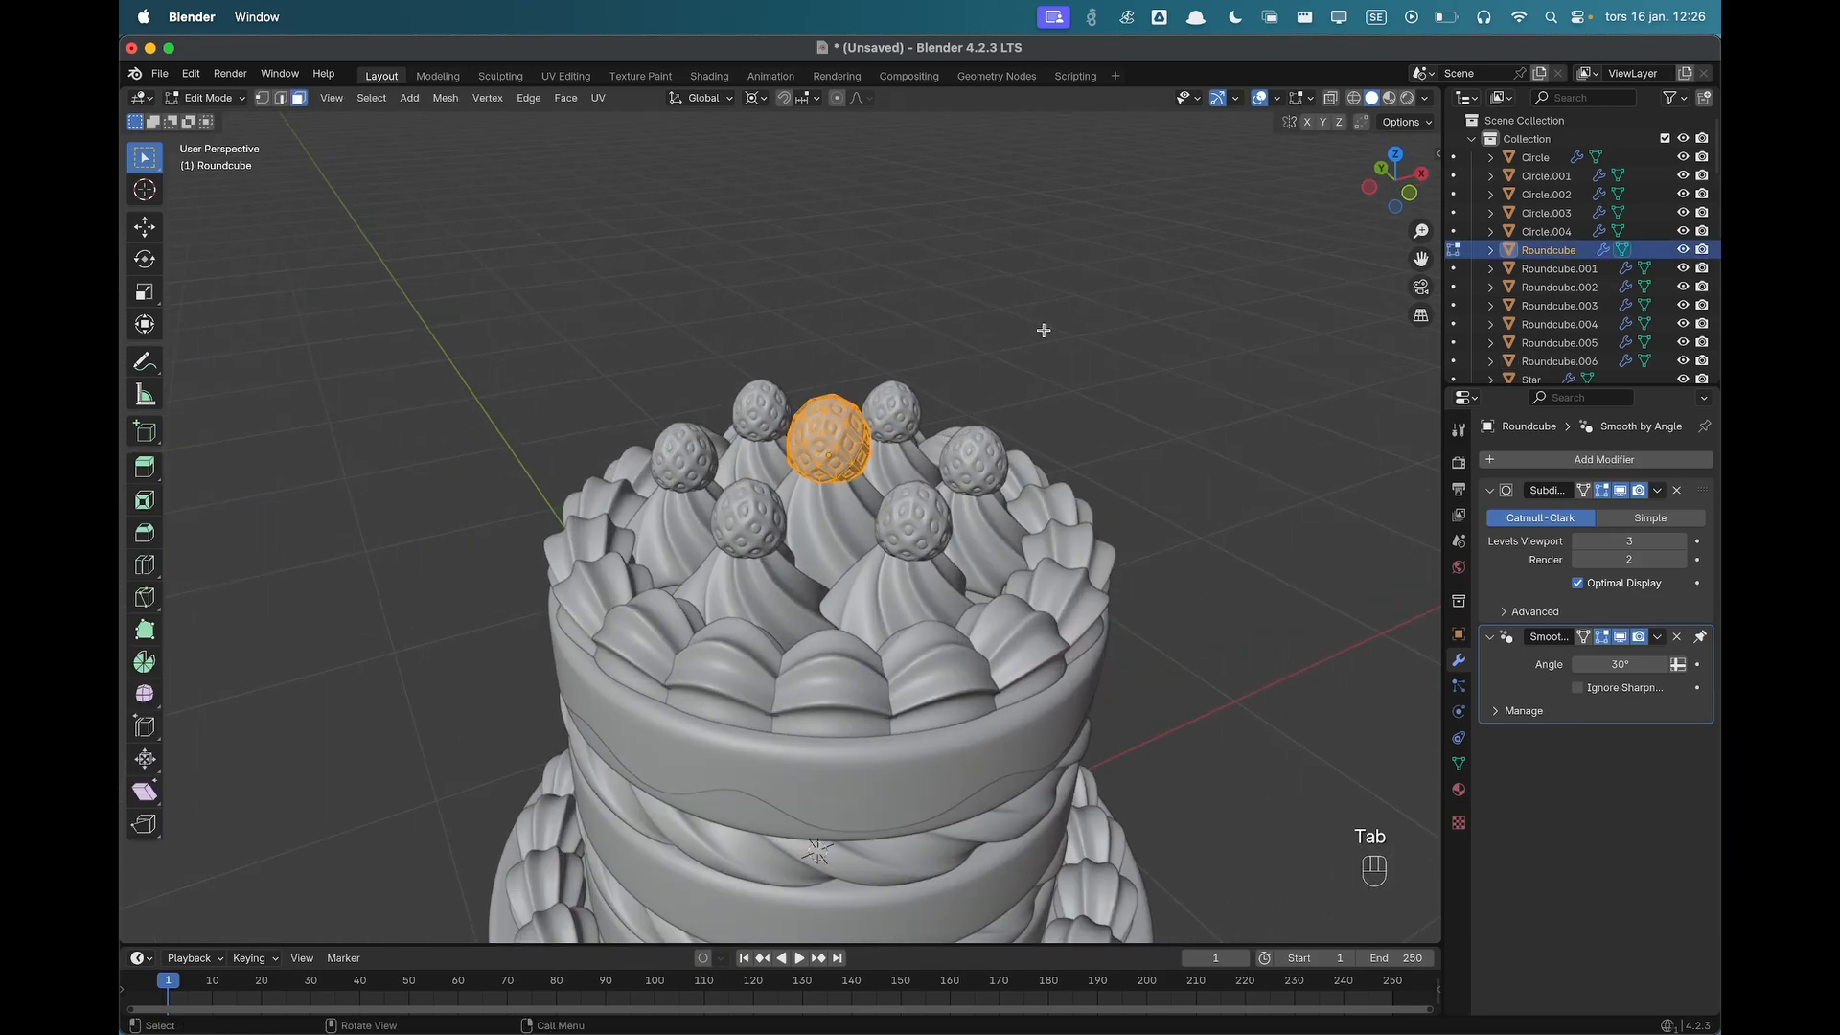
key("a")
key("s")
key("Escape")
key("period")
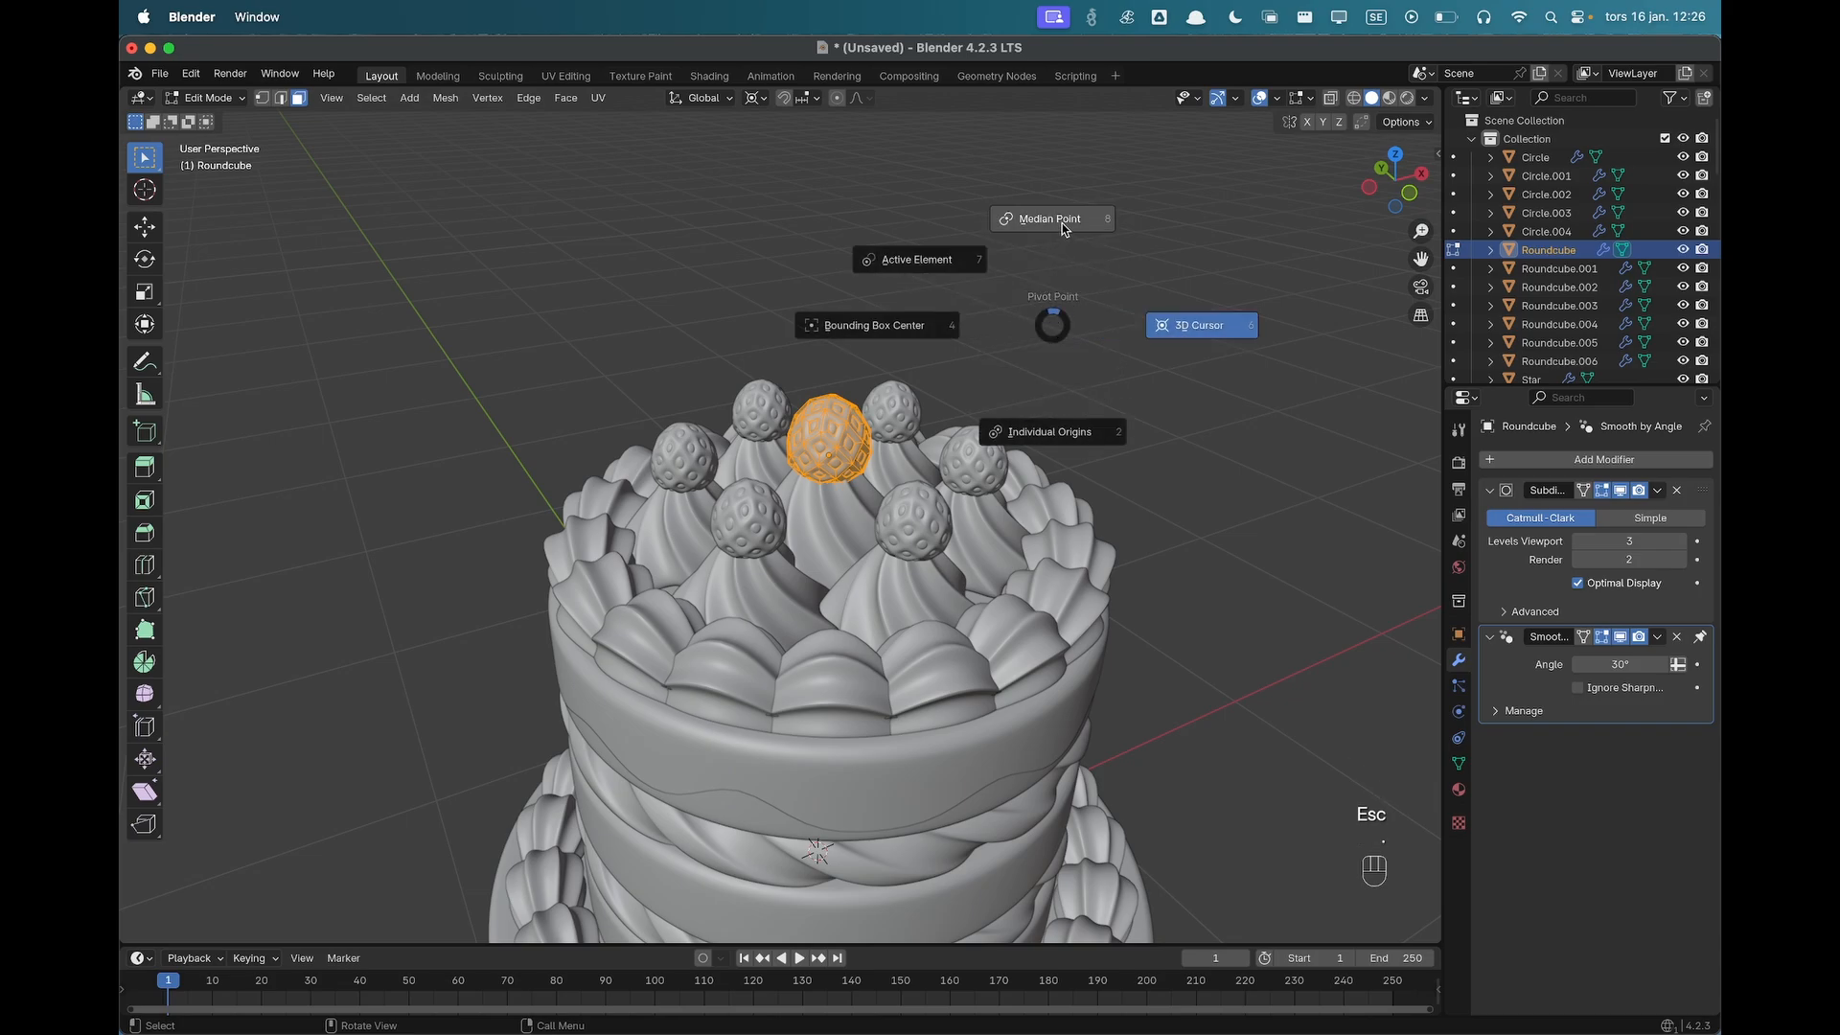
left_click(1054, 259)
key("s")
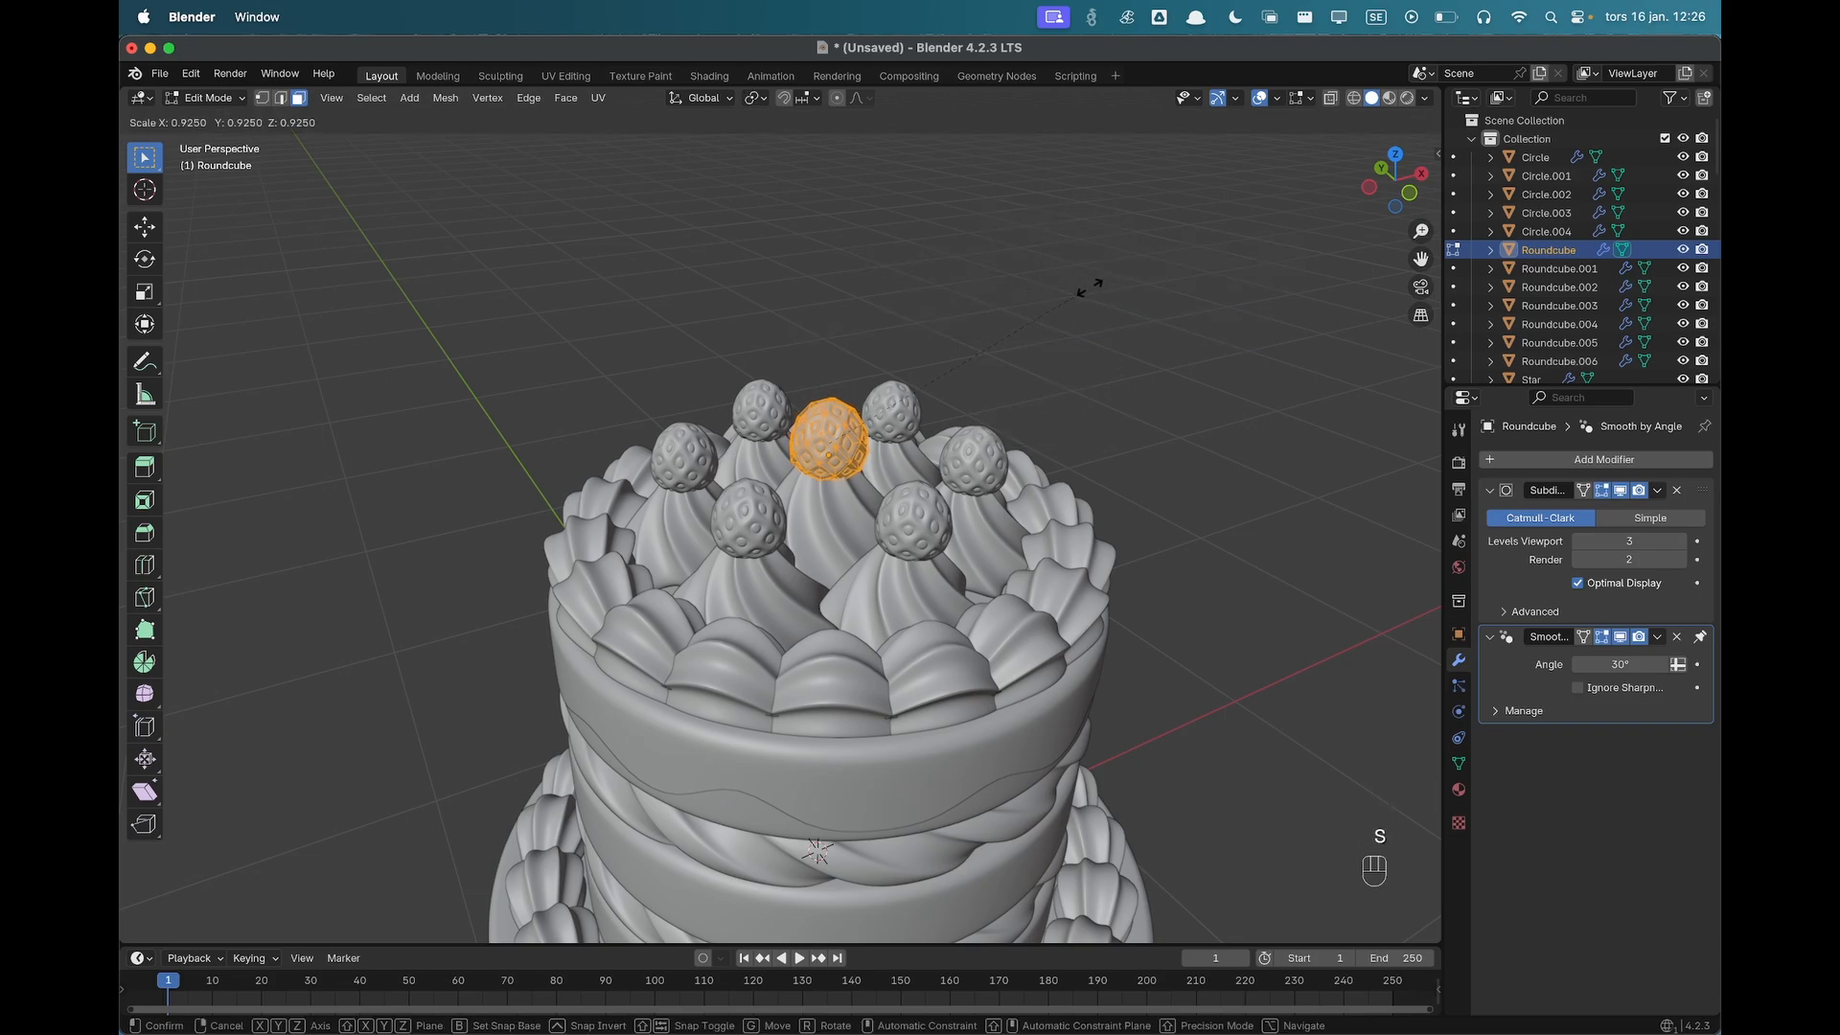
left_click(1056, 300)
Return to Object Mode, raise the central strawberry along Z by about 0.015 m, and deselect it.
key("Tab")
key("g")
key("z")
left_click(1042, 338)
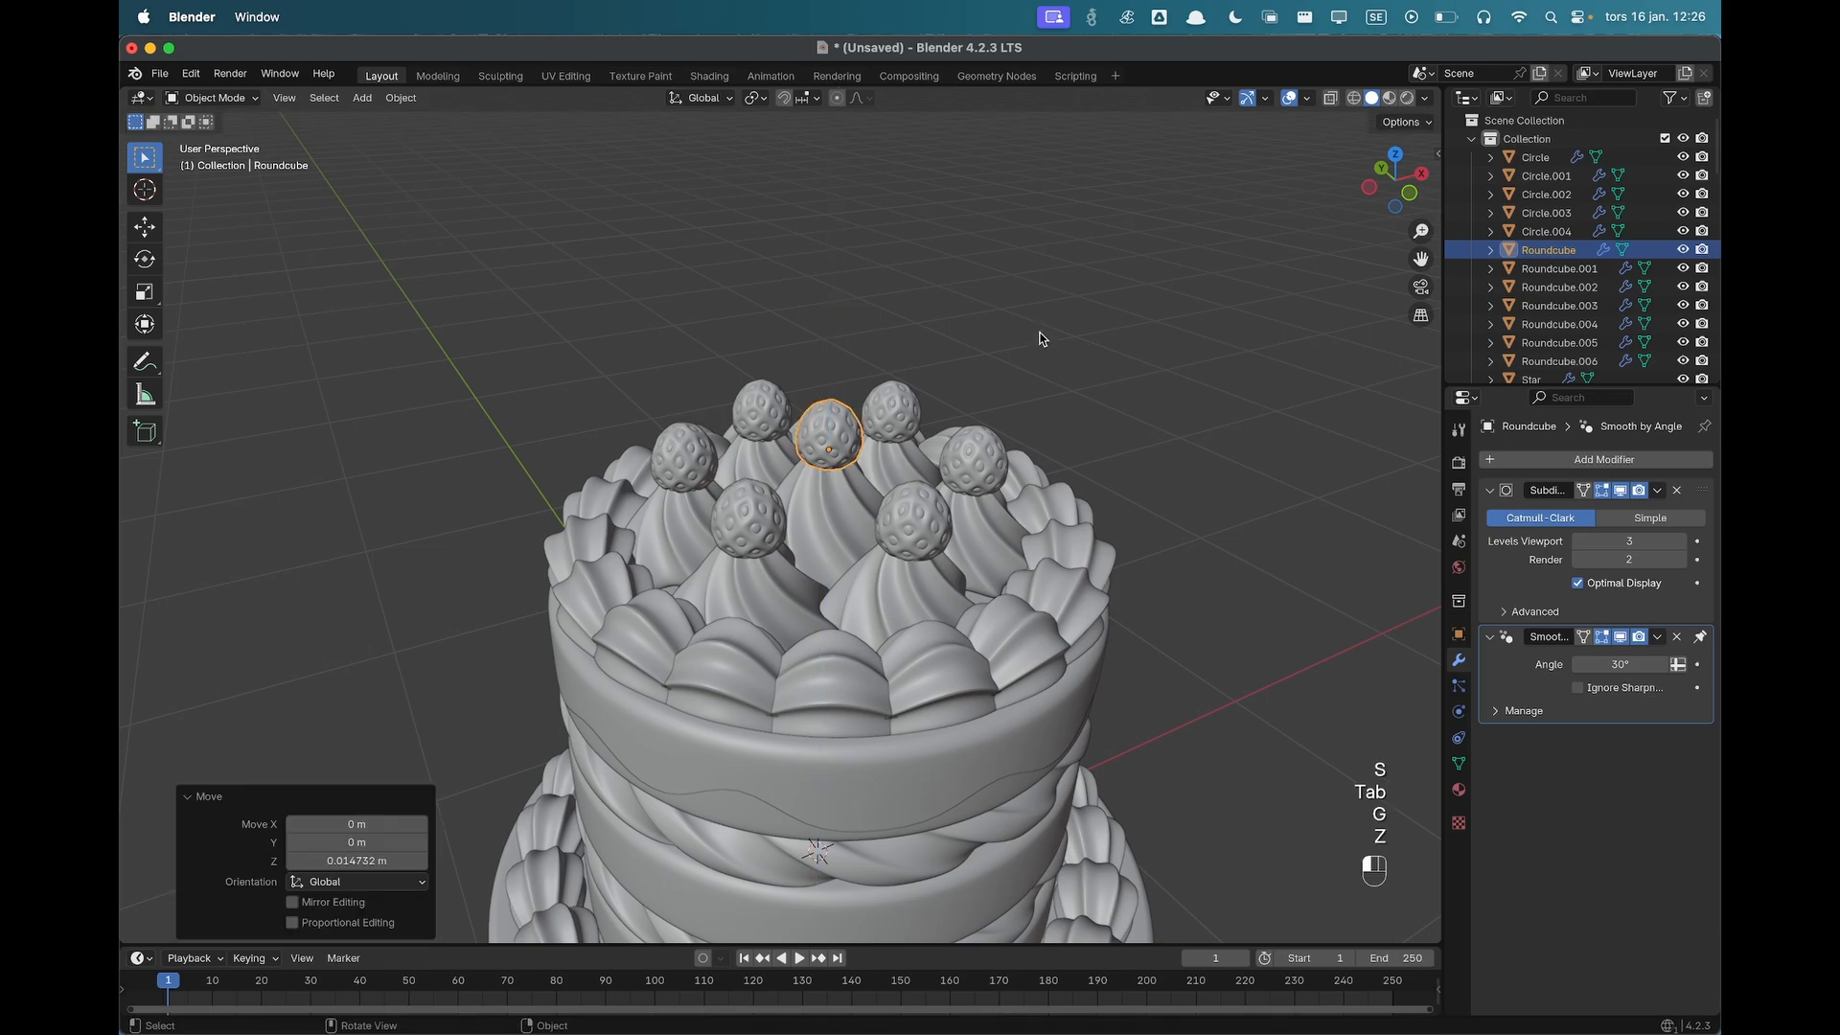
left_click(1074, 424)
Reset the 3D cursor to the world origin and add a plane mesh beneath the cake.
scroll(1081, 445, "down", 4)
middle_click_drag(1083, 445, 1056, 513)
key("grave")
left_click(965, 461)
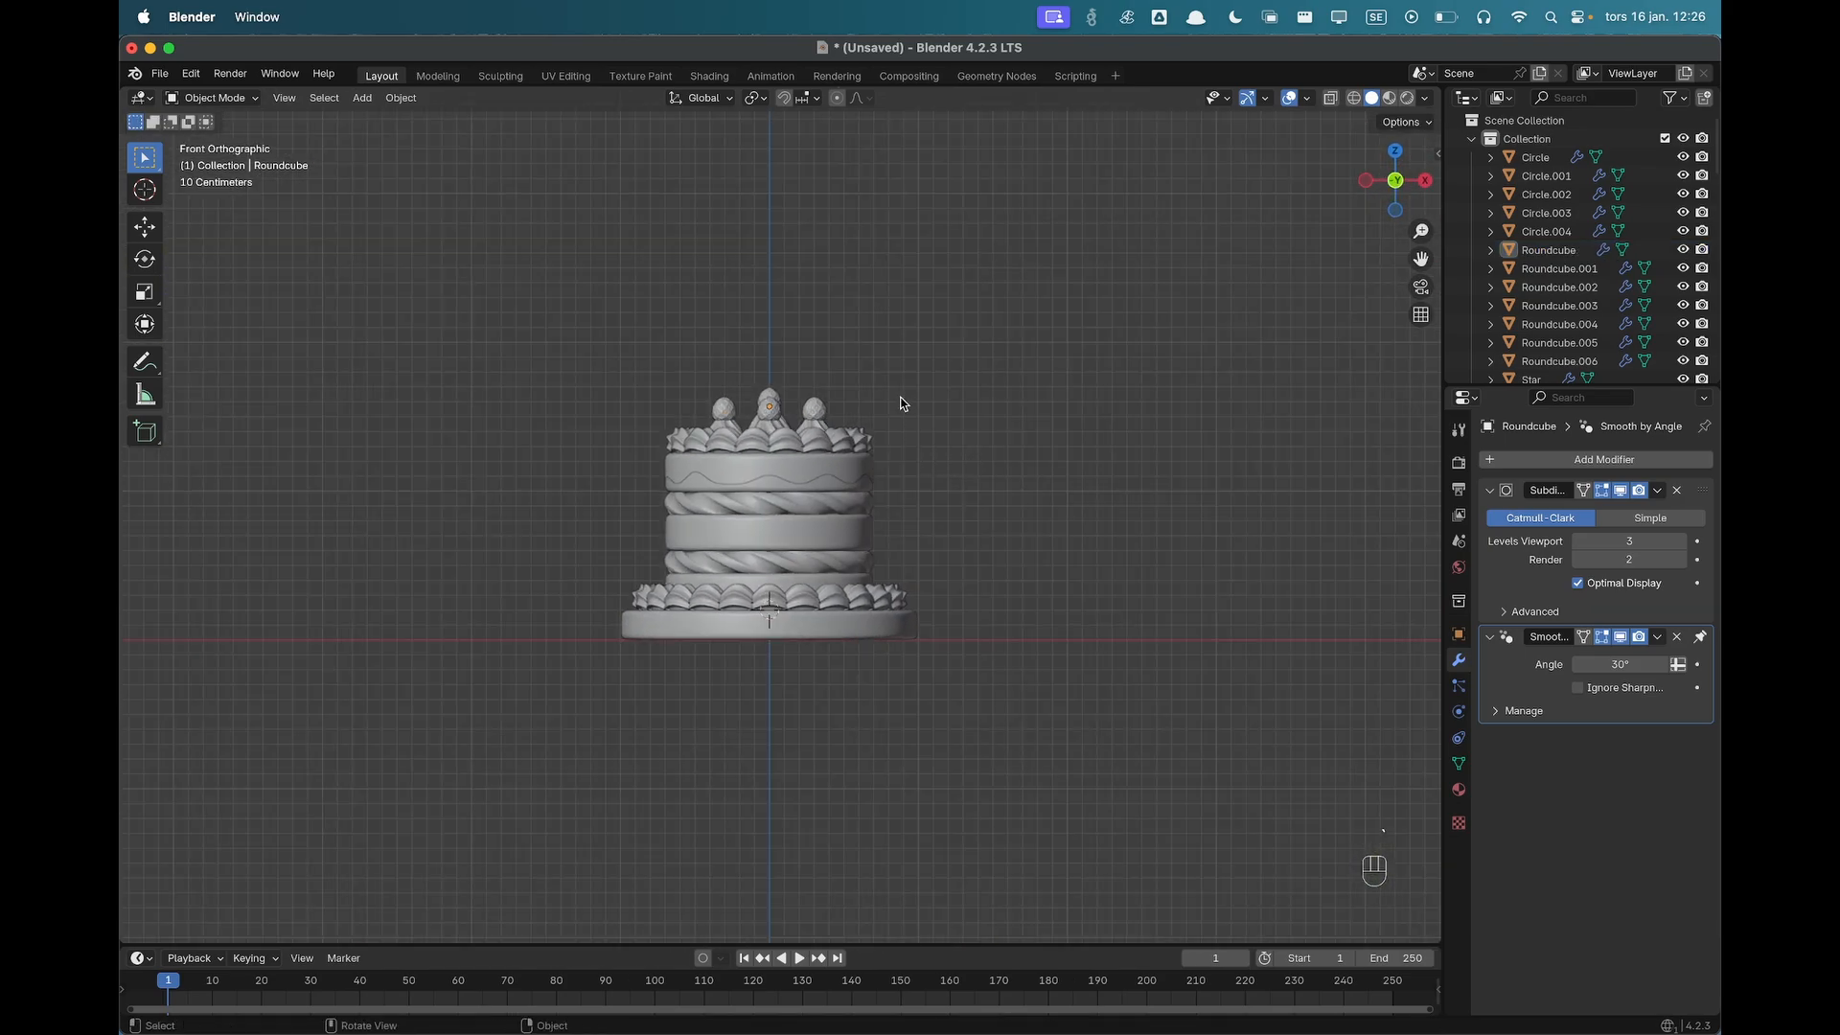
middle_click_drag(901, 403, 985, 489)
scroll(961, 559, "down", 2)
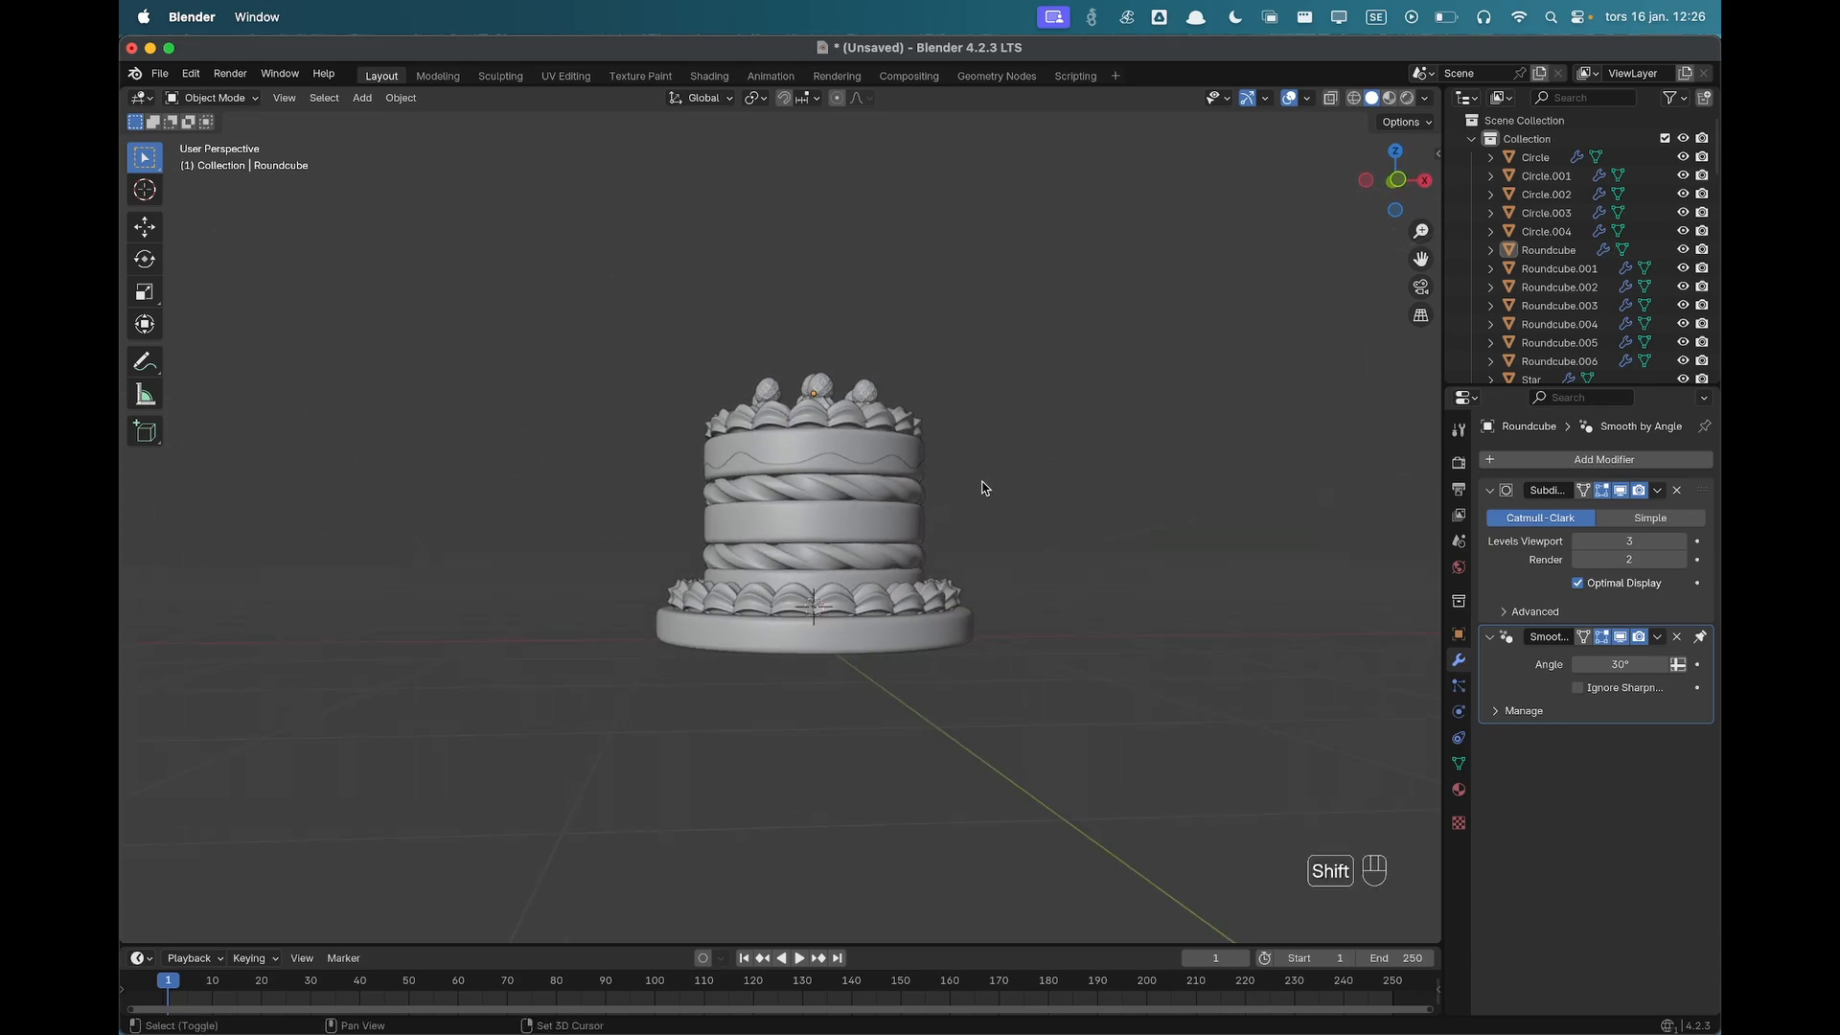
key("shift+c")
scroll(984, 489, "down", 3)
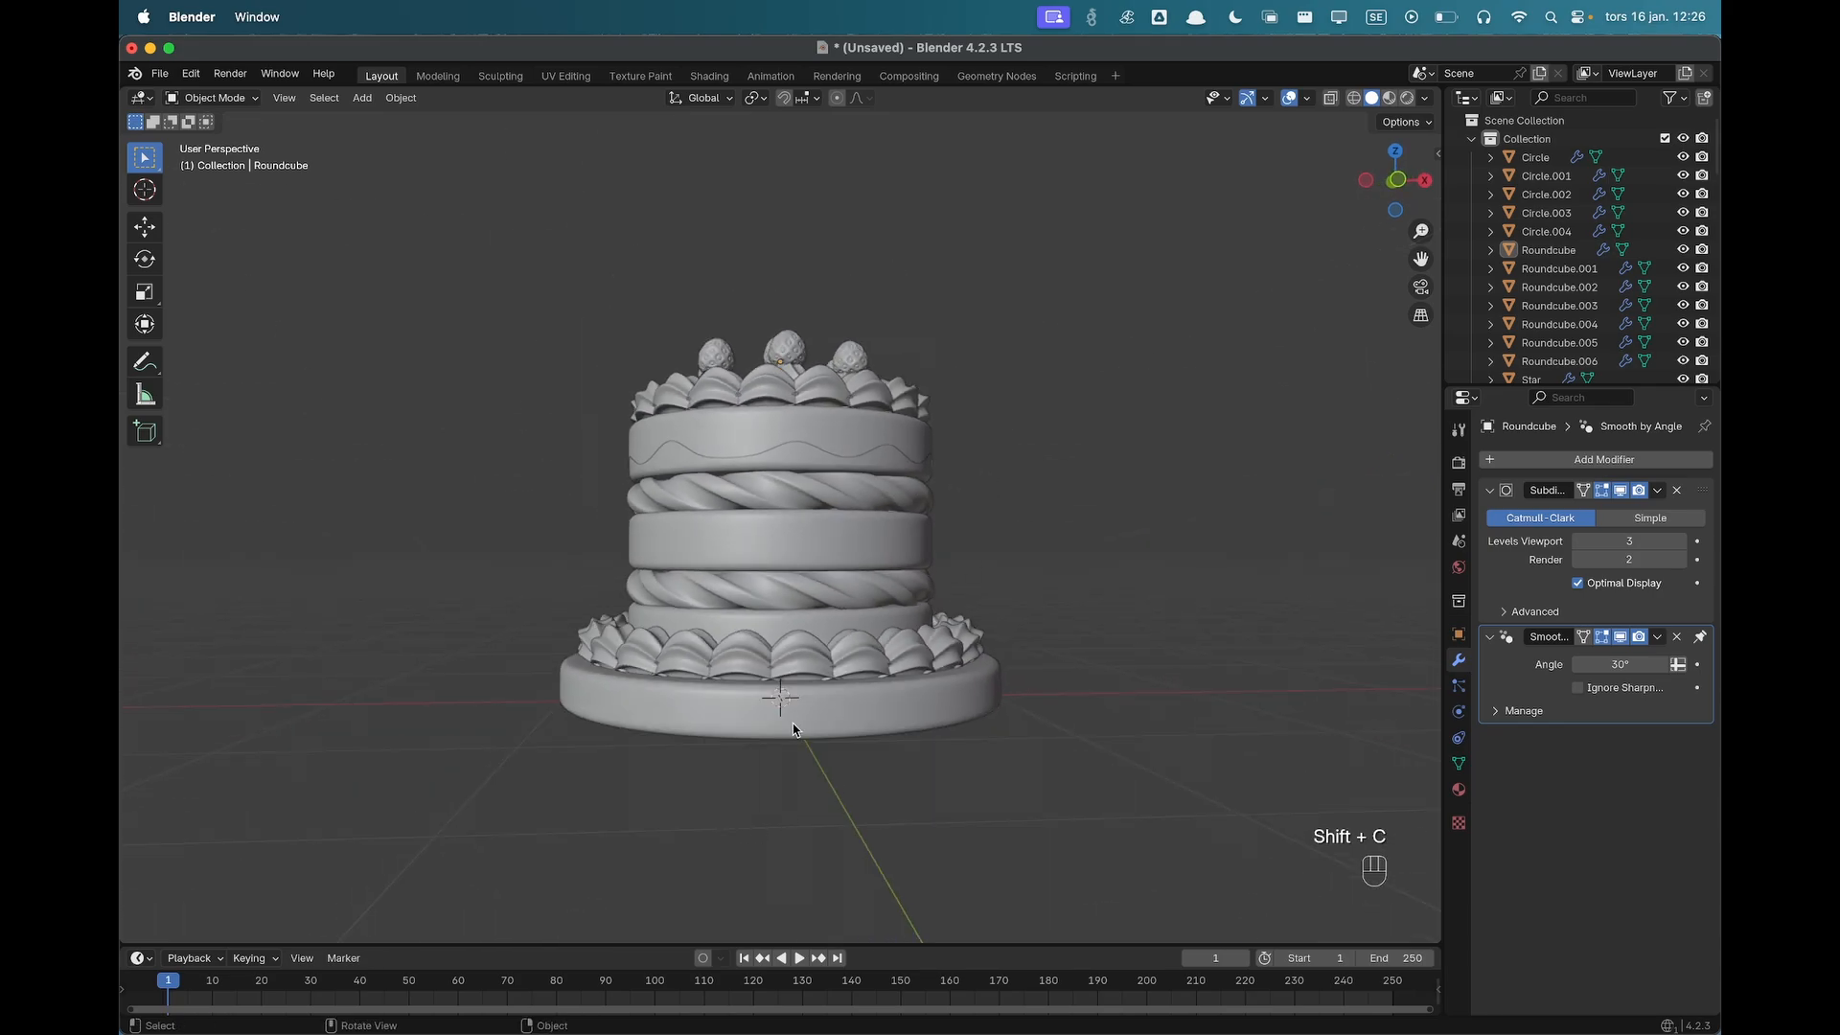
middle_click_drag(856, 607, 792, 505)
key("shift+a")
mouse_move(792, 505)
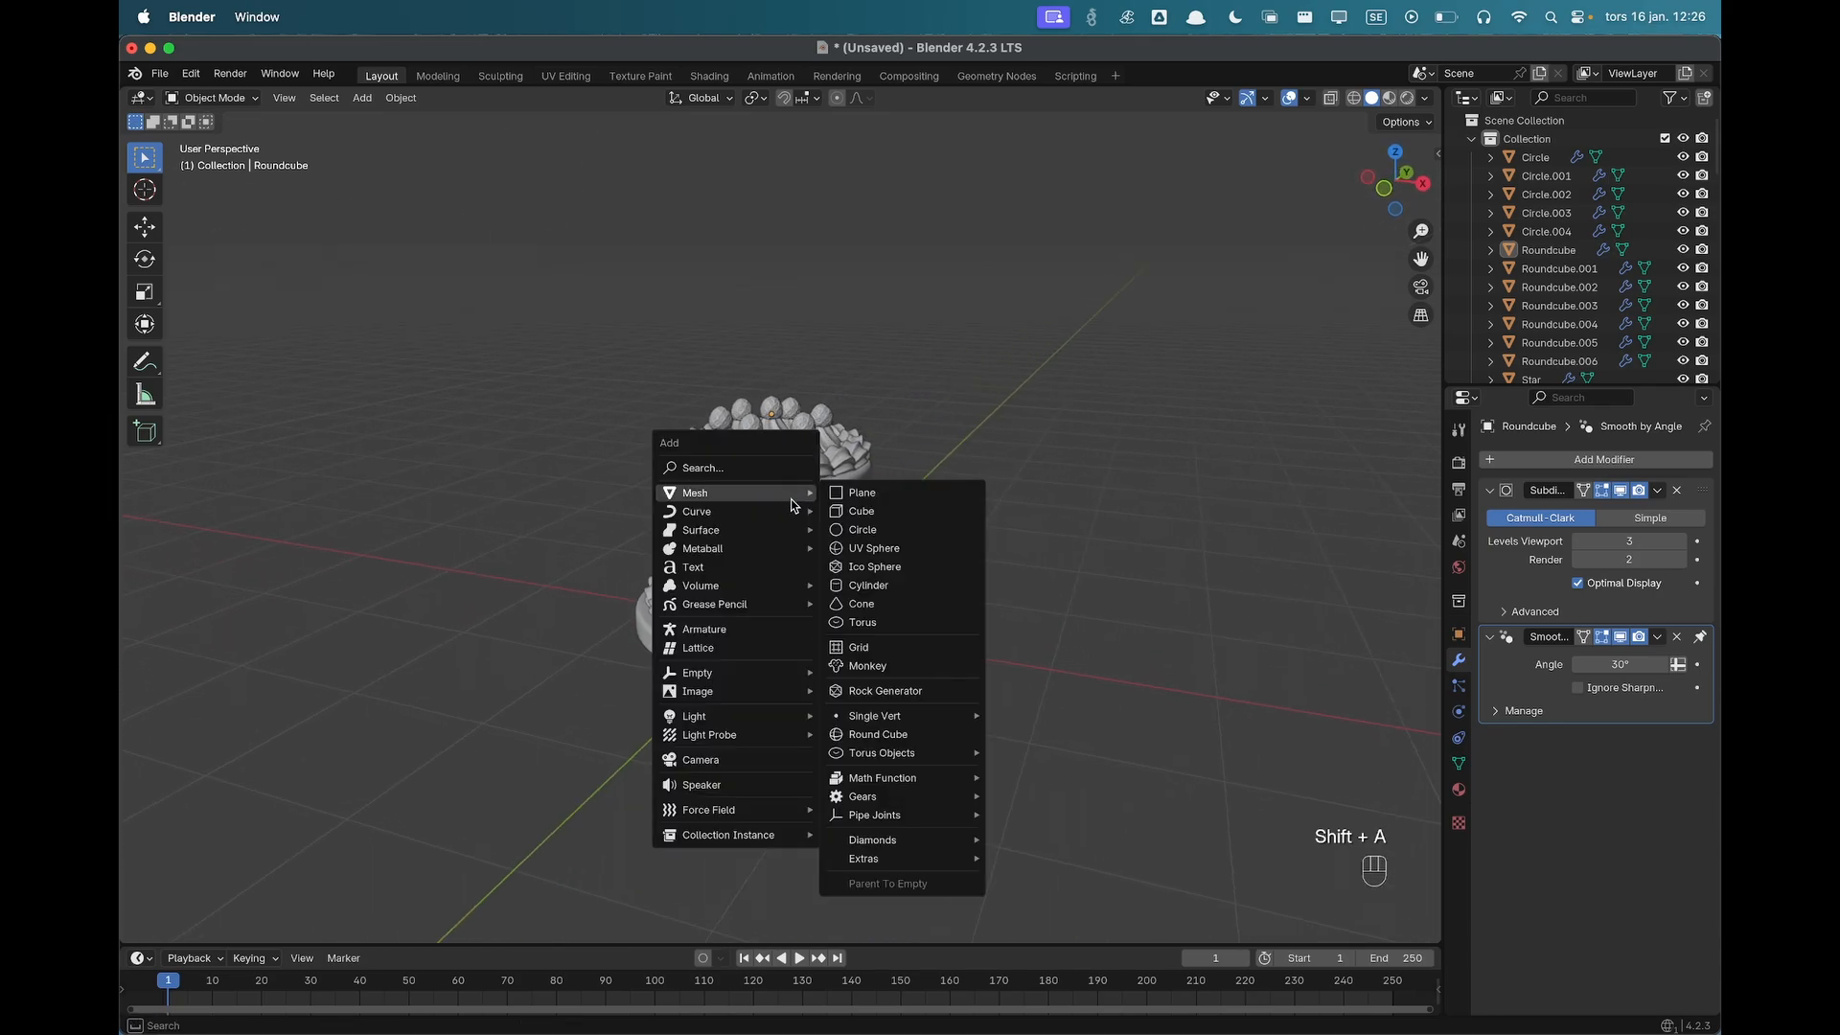
left_click(892, 494)
scroll(824, 566, "down", 2)
Scale the plane's mesh up by about 4.01 in Edit Mode, and stretch it along Y by about 1.21.
key("Tab")
key("a")
key("s")
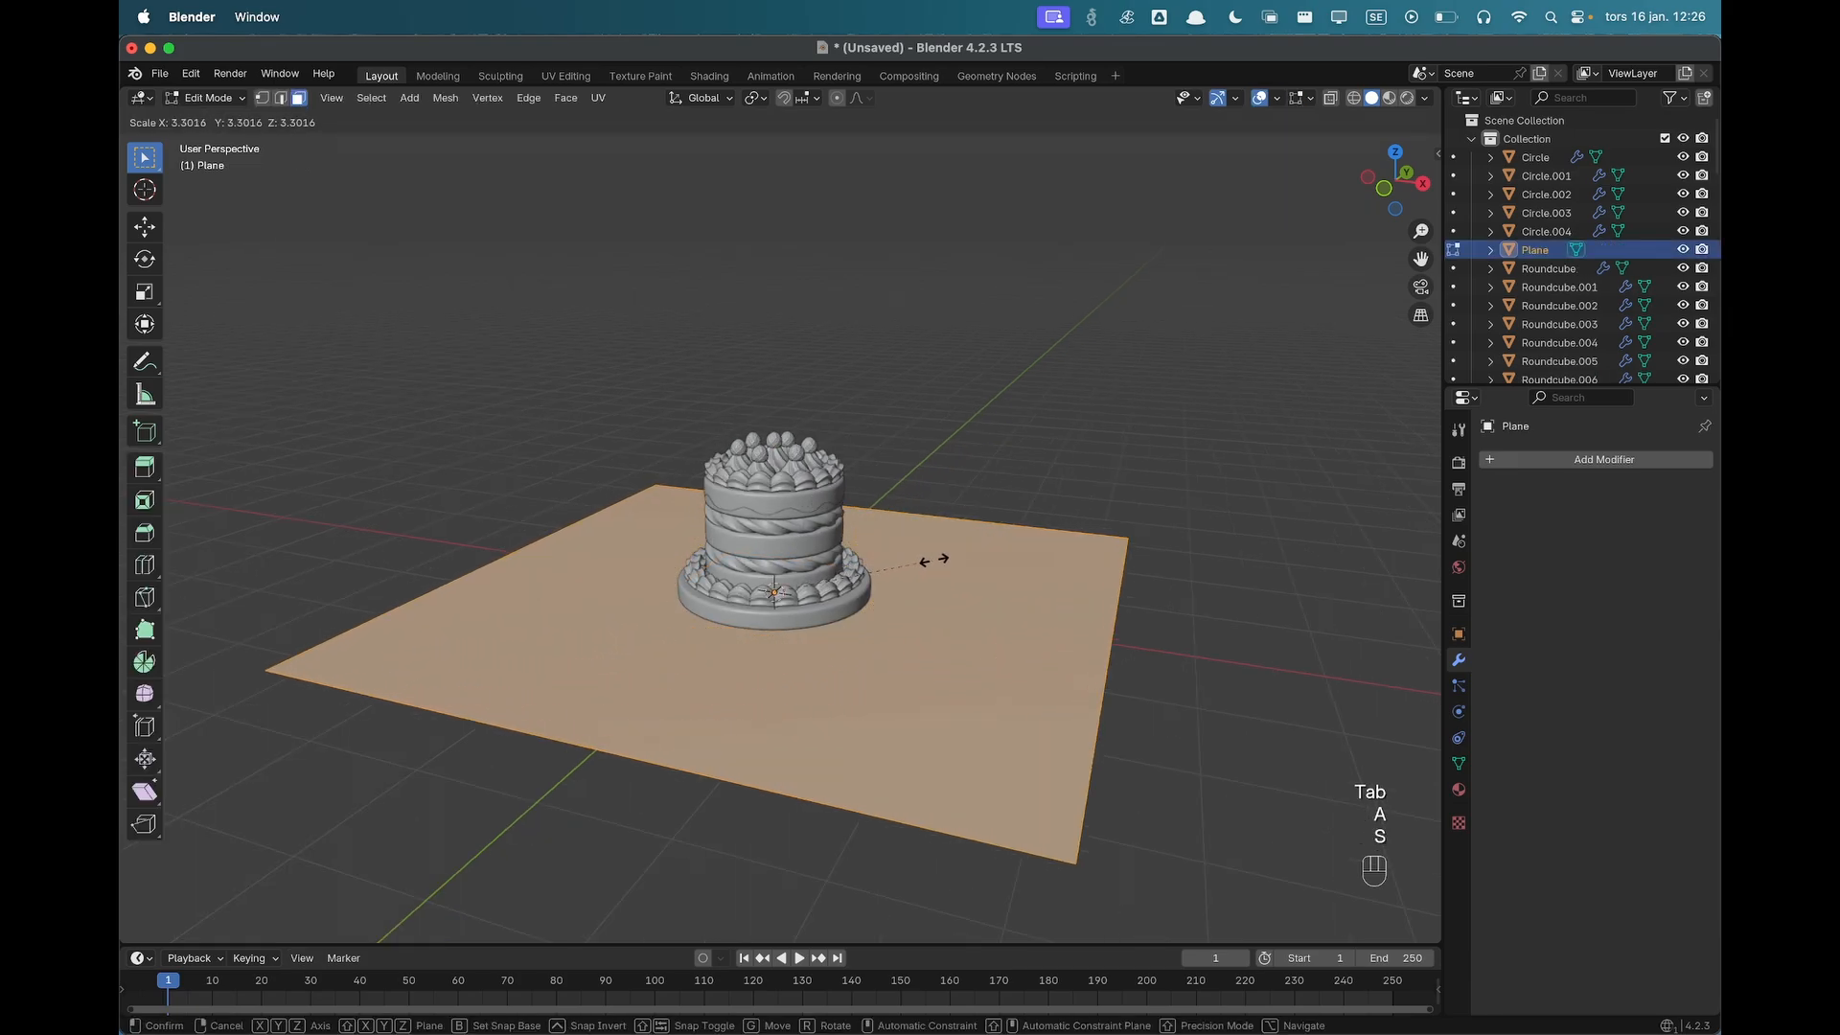
left_click(966, 555)
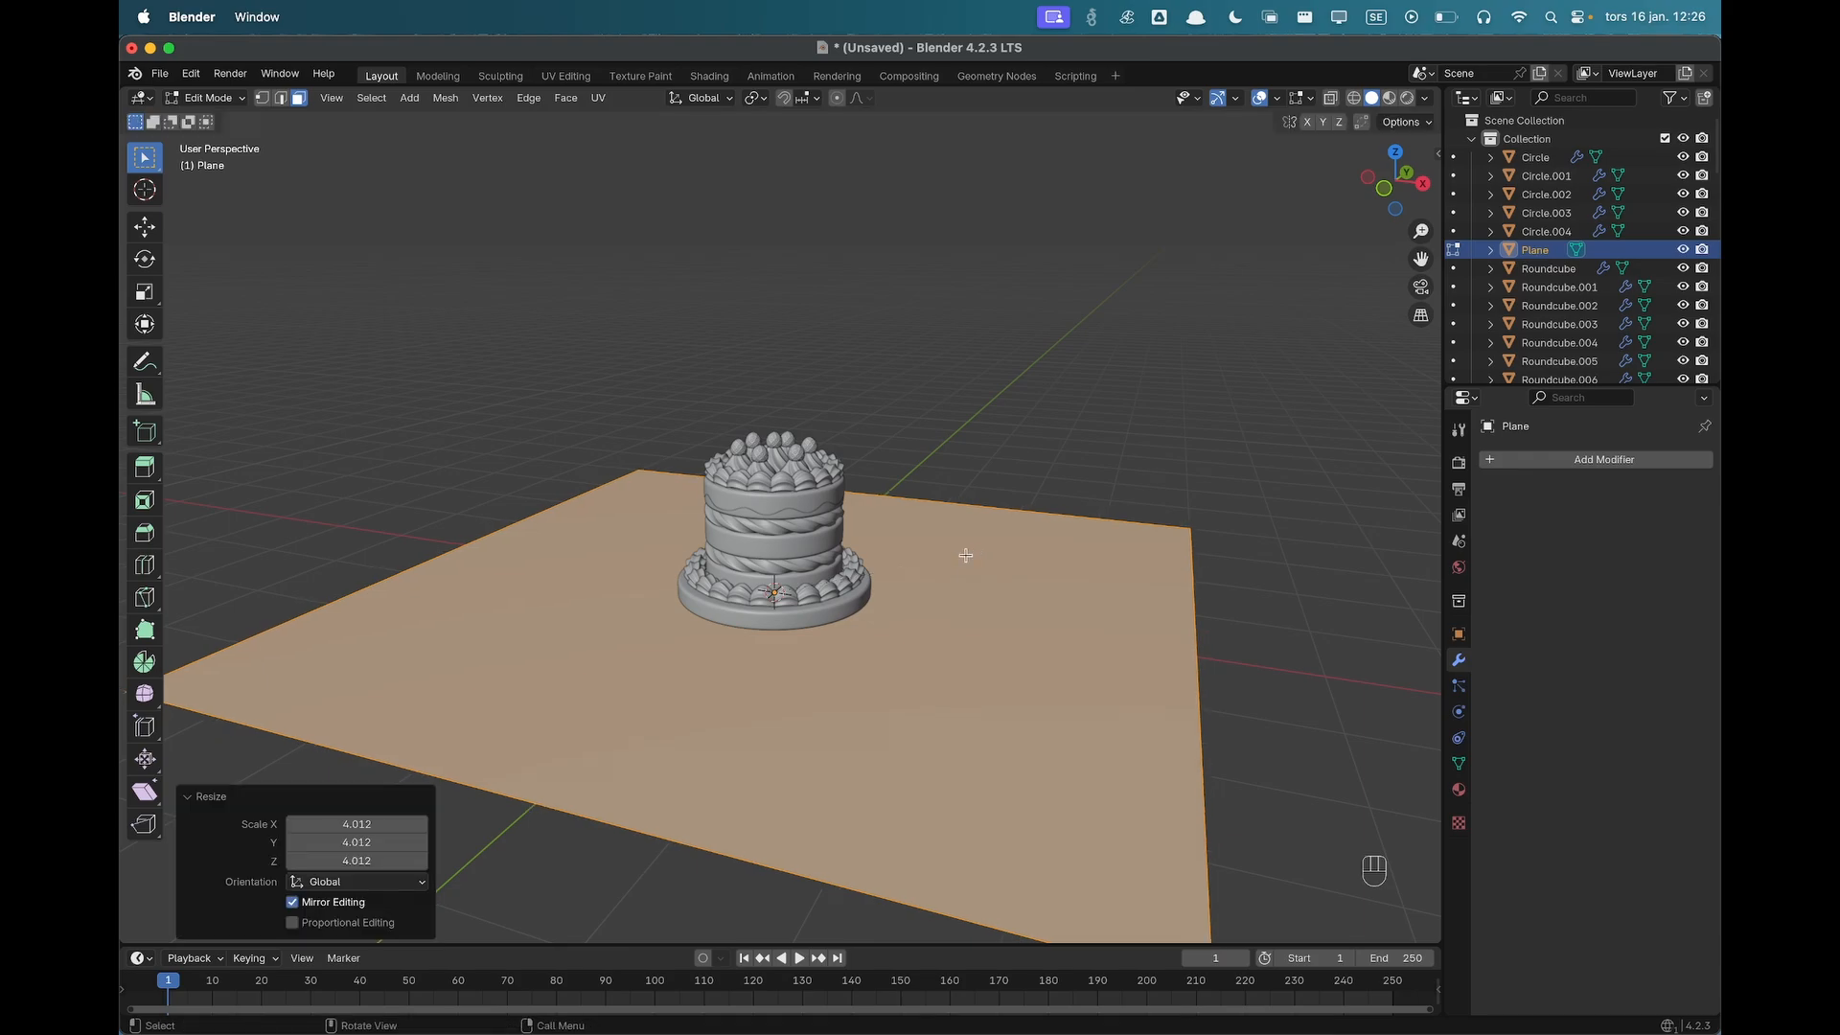
key("s")
key("y")
left_click(1001, 526)
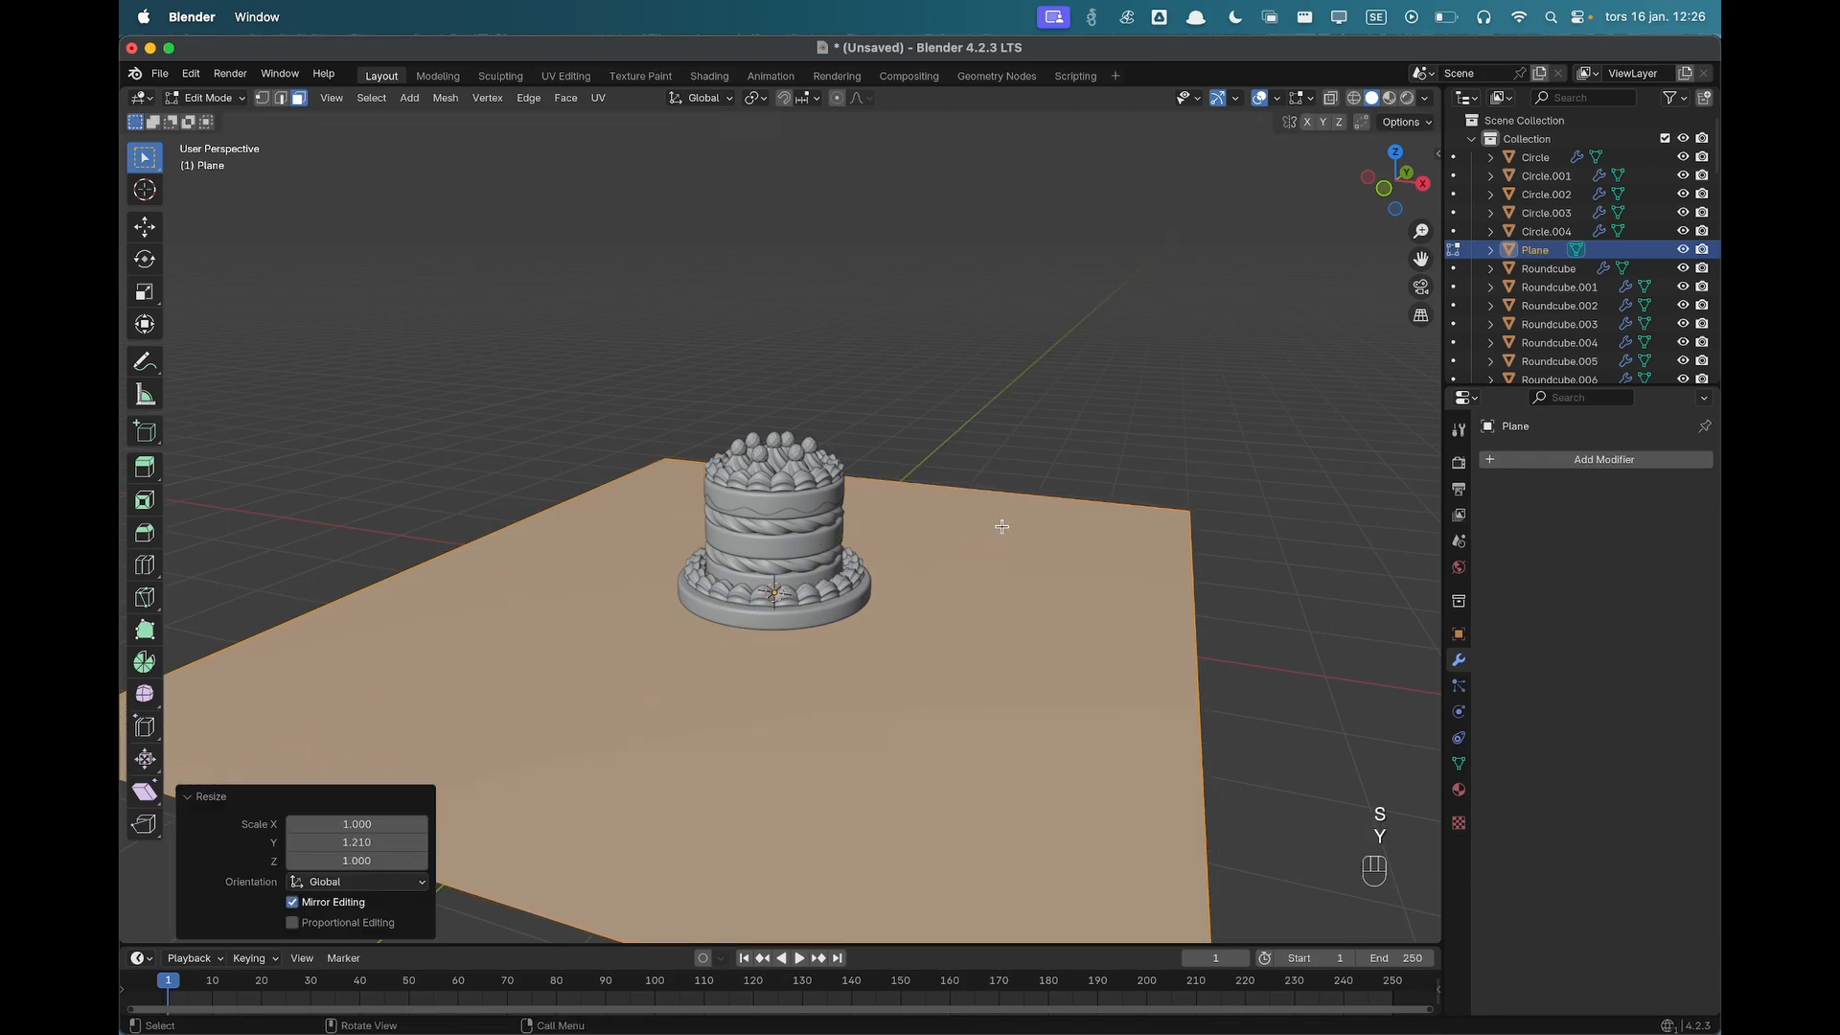
Extrude the plane's back edge straight up along Z by about 5.29 m to form a backdrop wall.
key("2")
left_click(1026, 493)
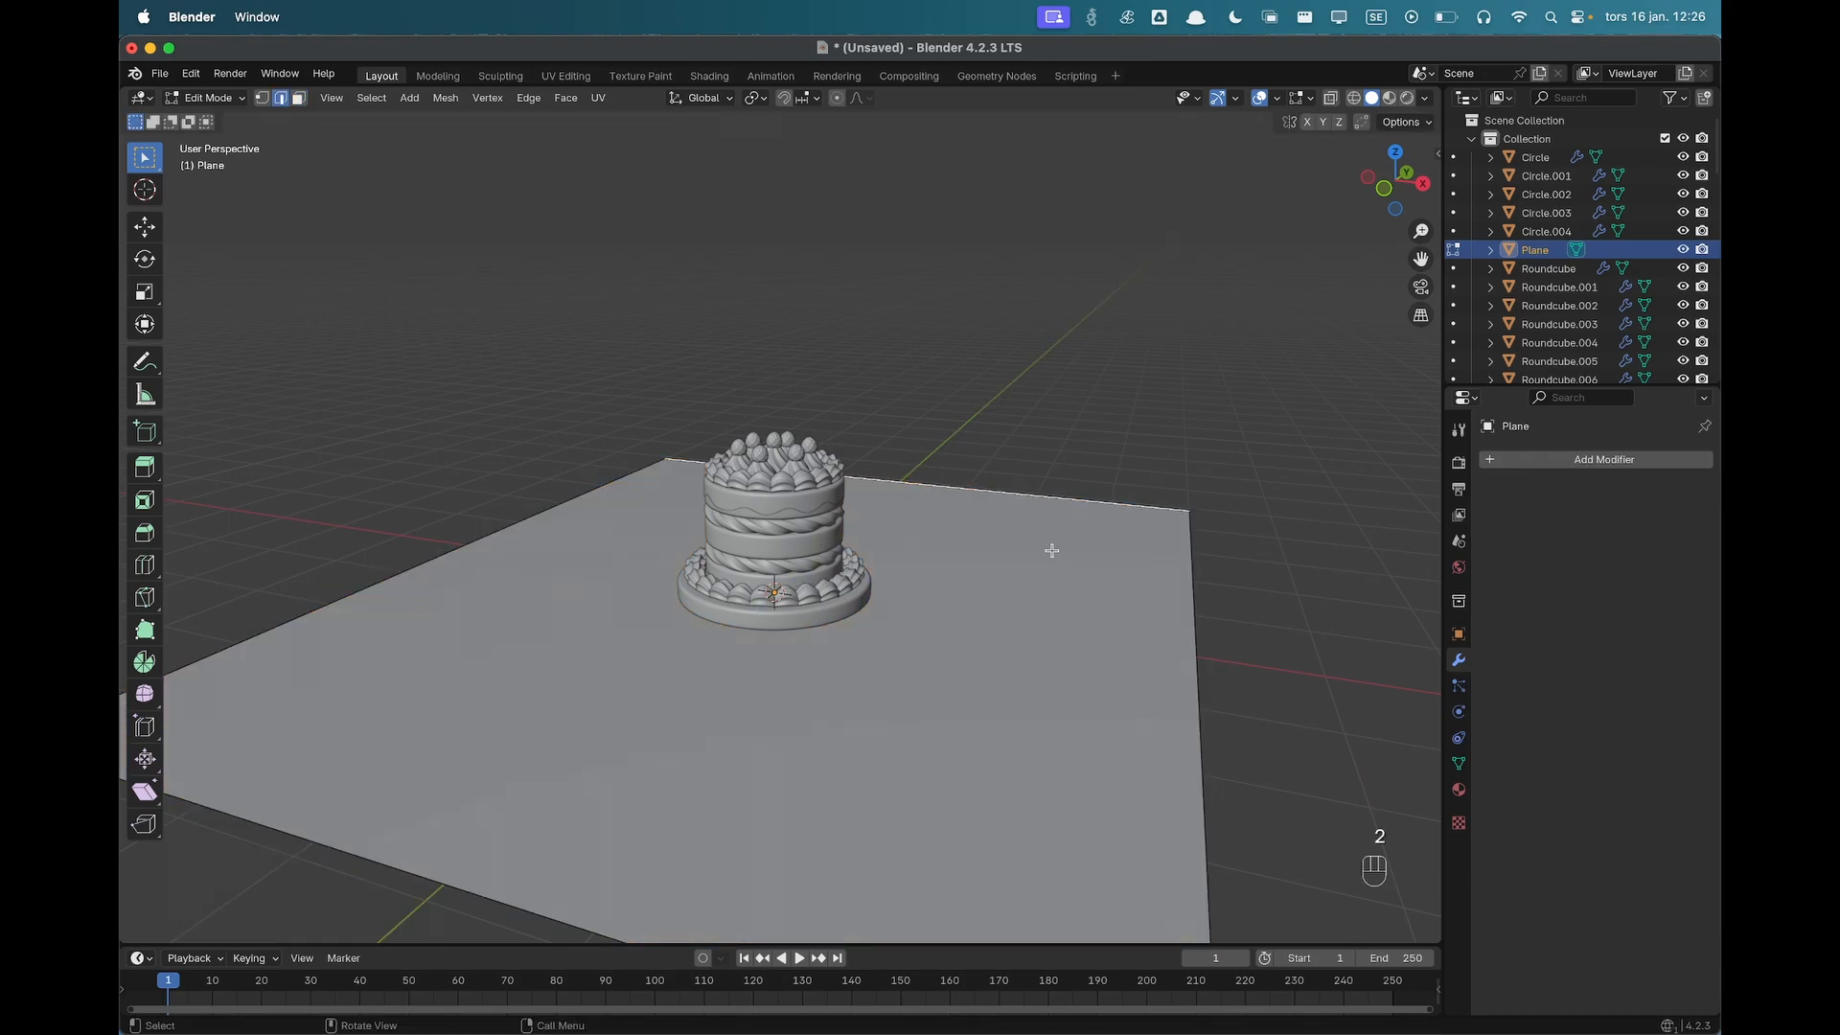
key("e")
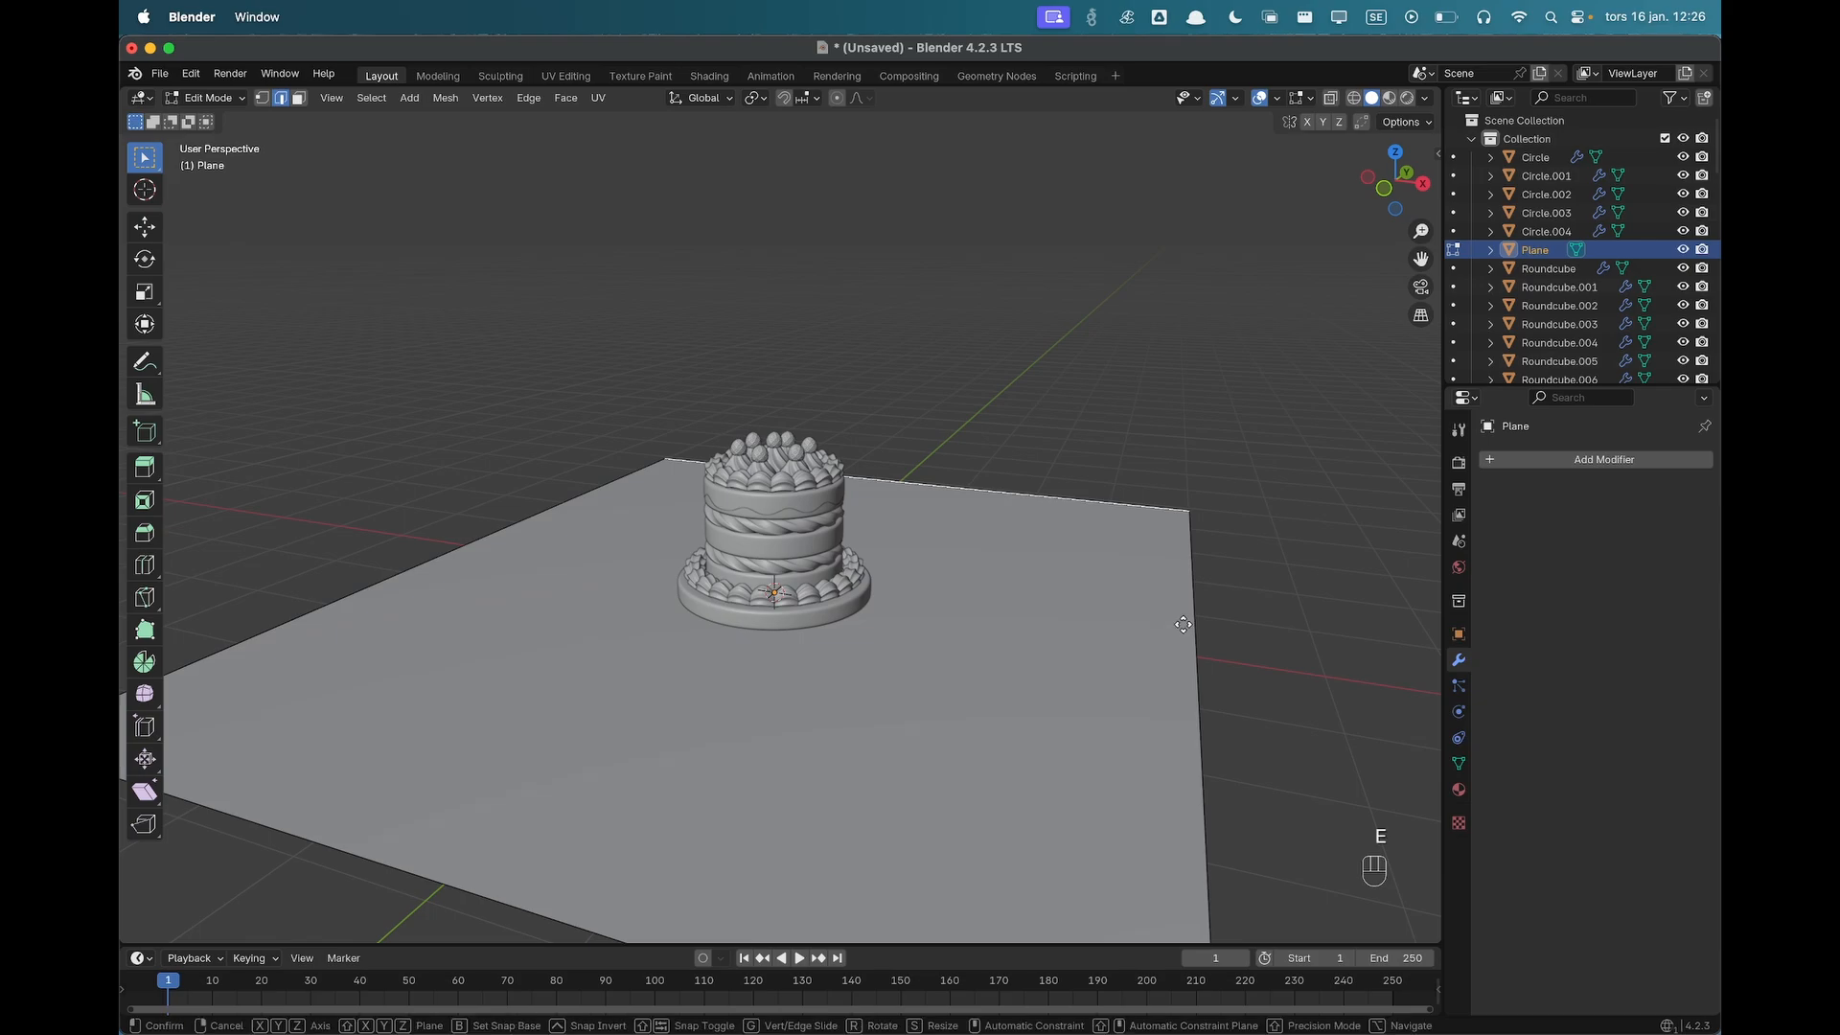
key("z")
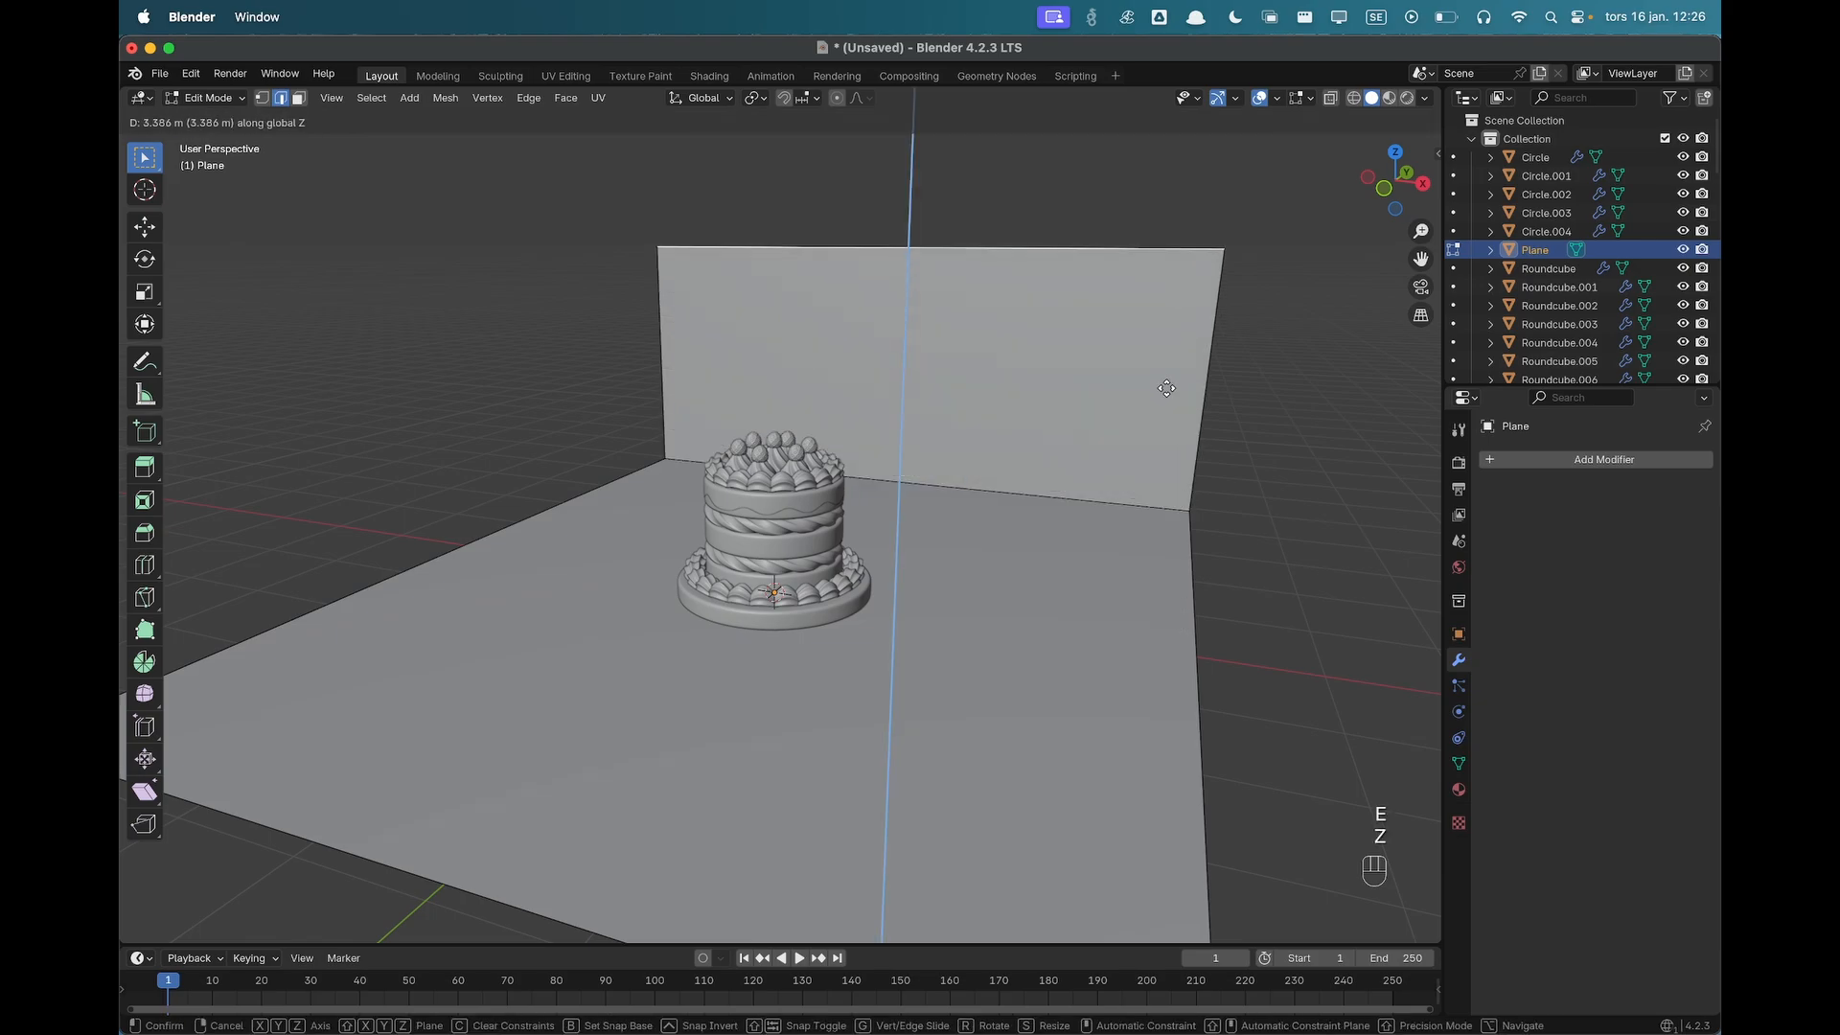
left_click(1162, 243)
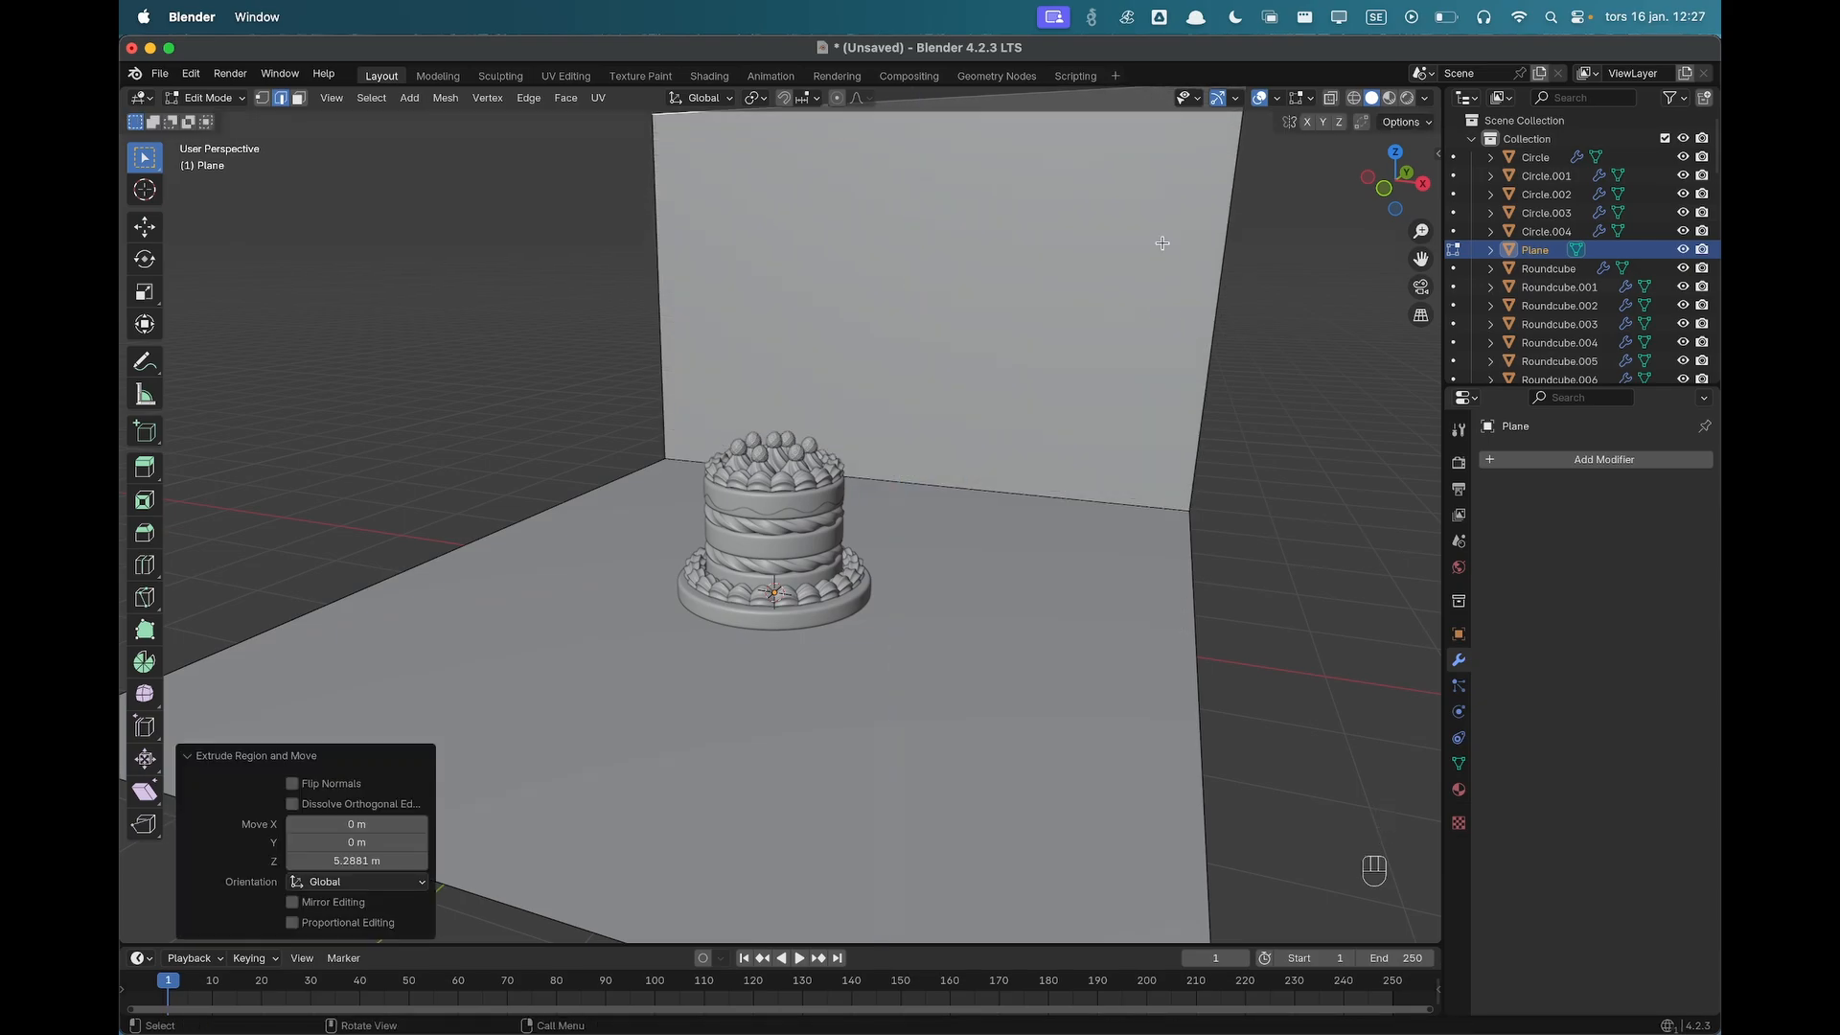
Bevel the edge between floor and backdrop wall by about 1.8 m with about 11 segments, and return to Object Mode.
left_click(984, 486)
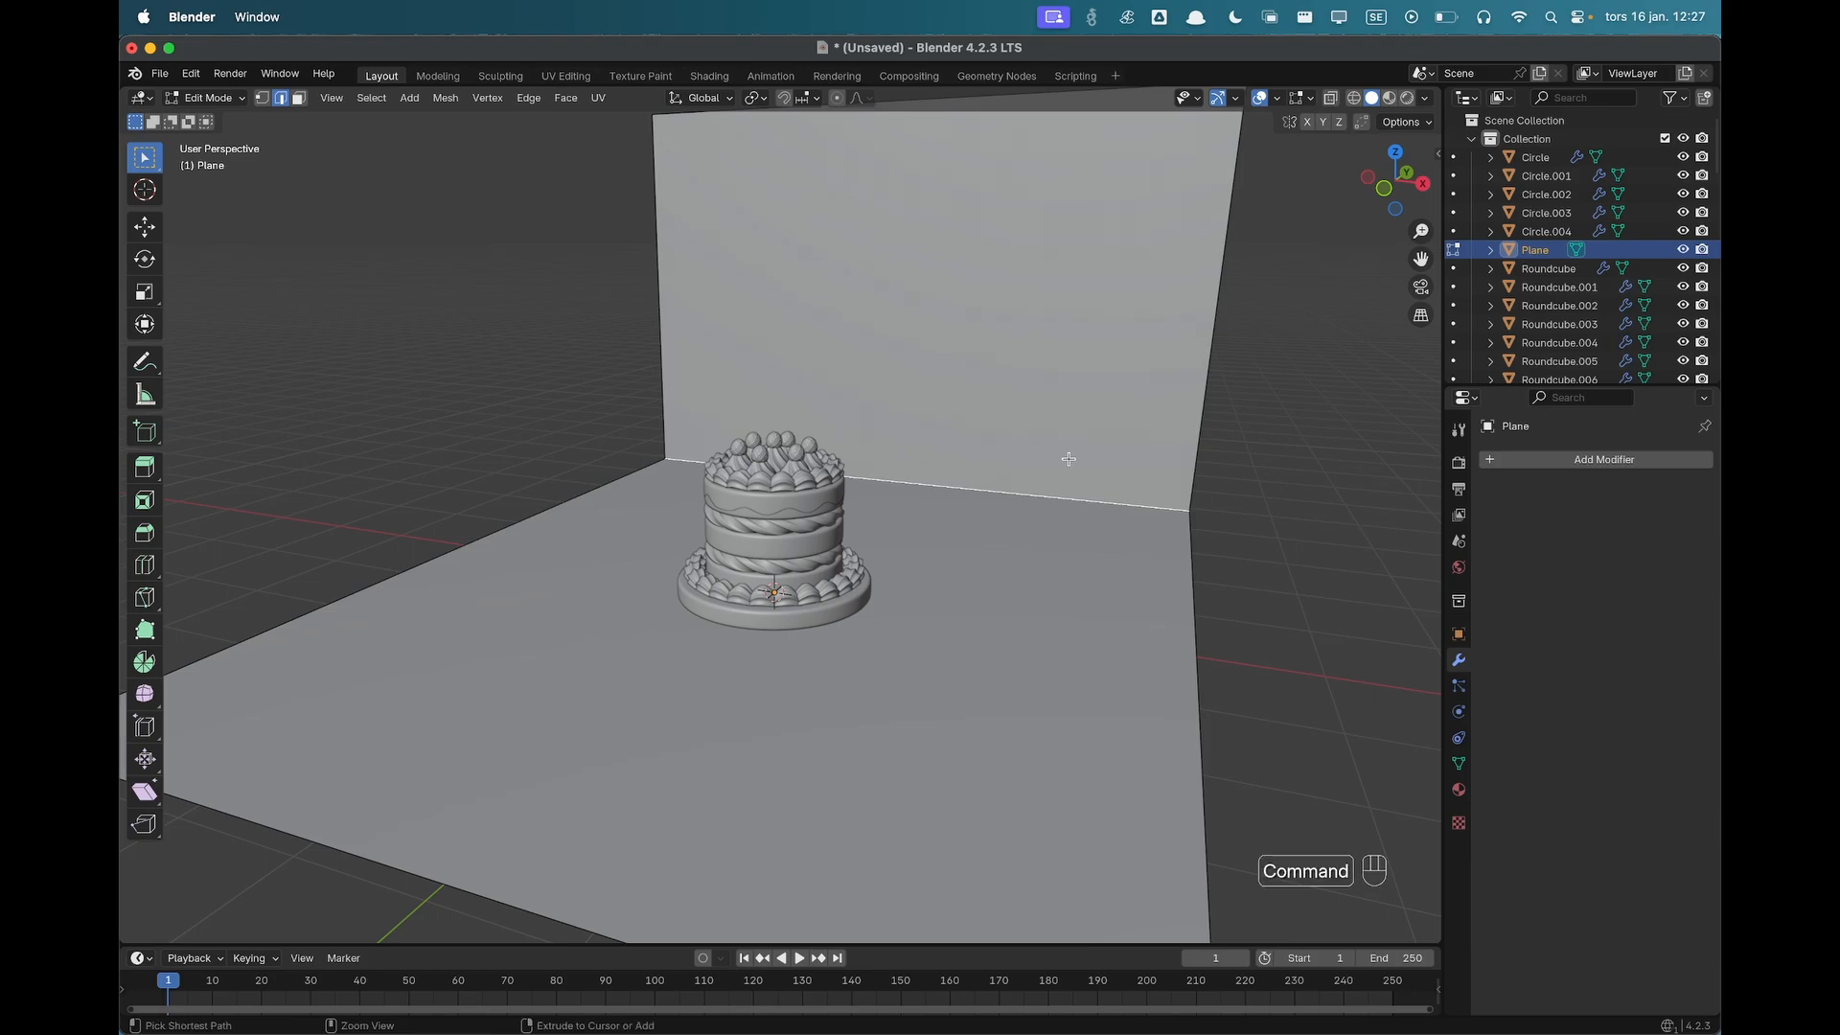
key("super+b")
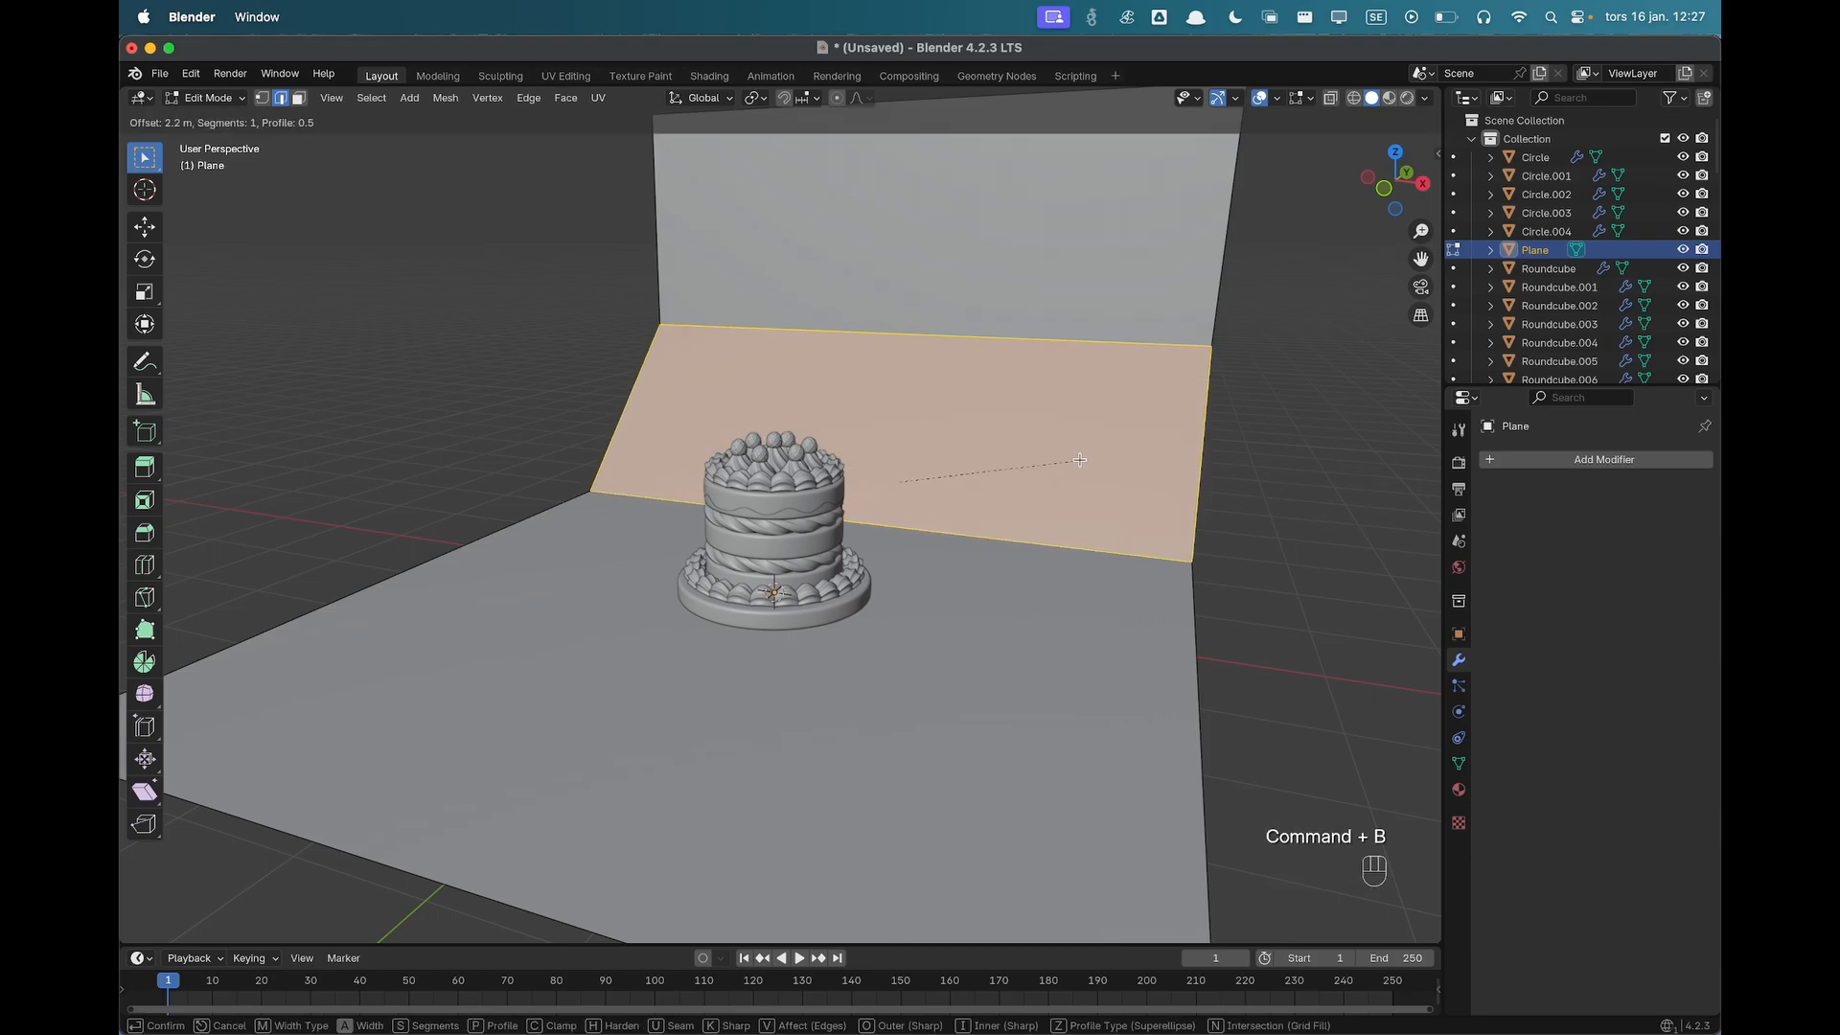
scroll(1074, 463, "up", 8)
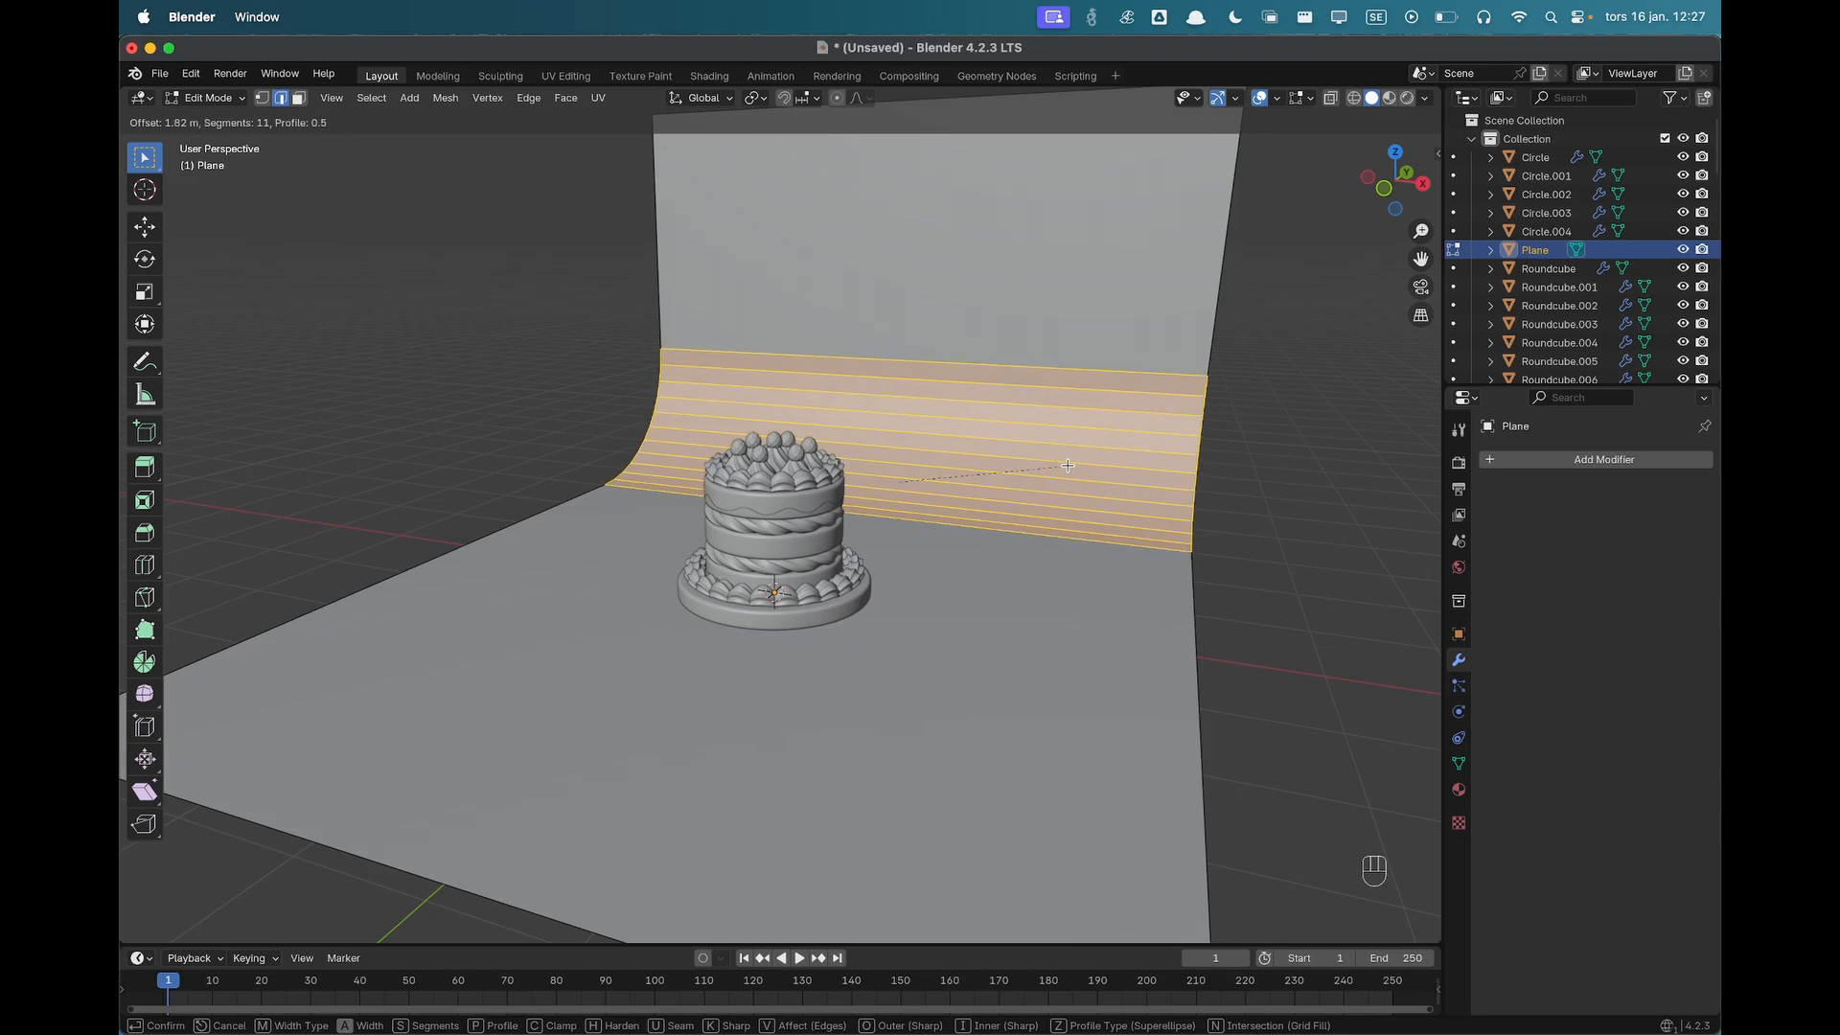
scroll(1064, 465, "up", 2)
left_click(1064, 467)
key("Tab")
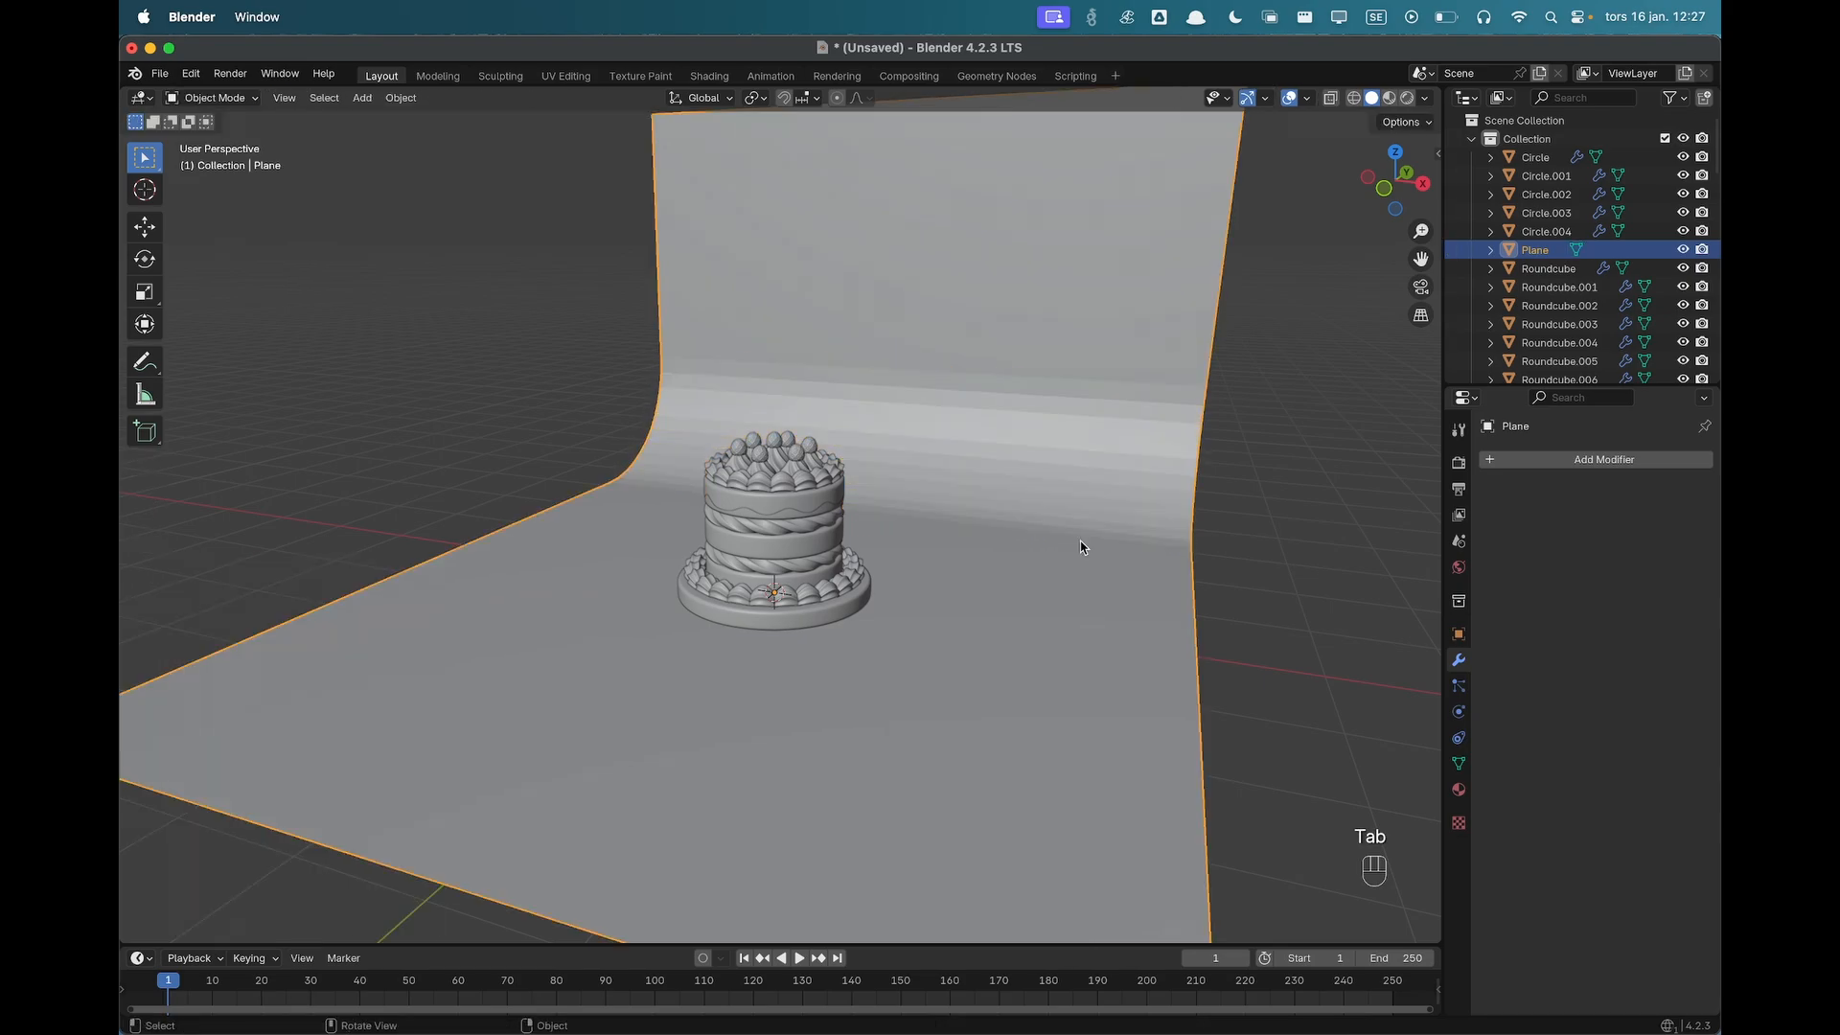
Apply Shade Auto Smooth at 30° to the backdrop plane and deselect it.
right_click(1056, 485)
left_click(1056, 485)
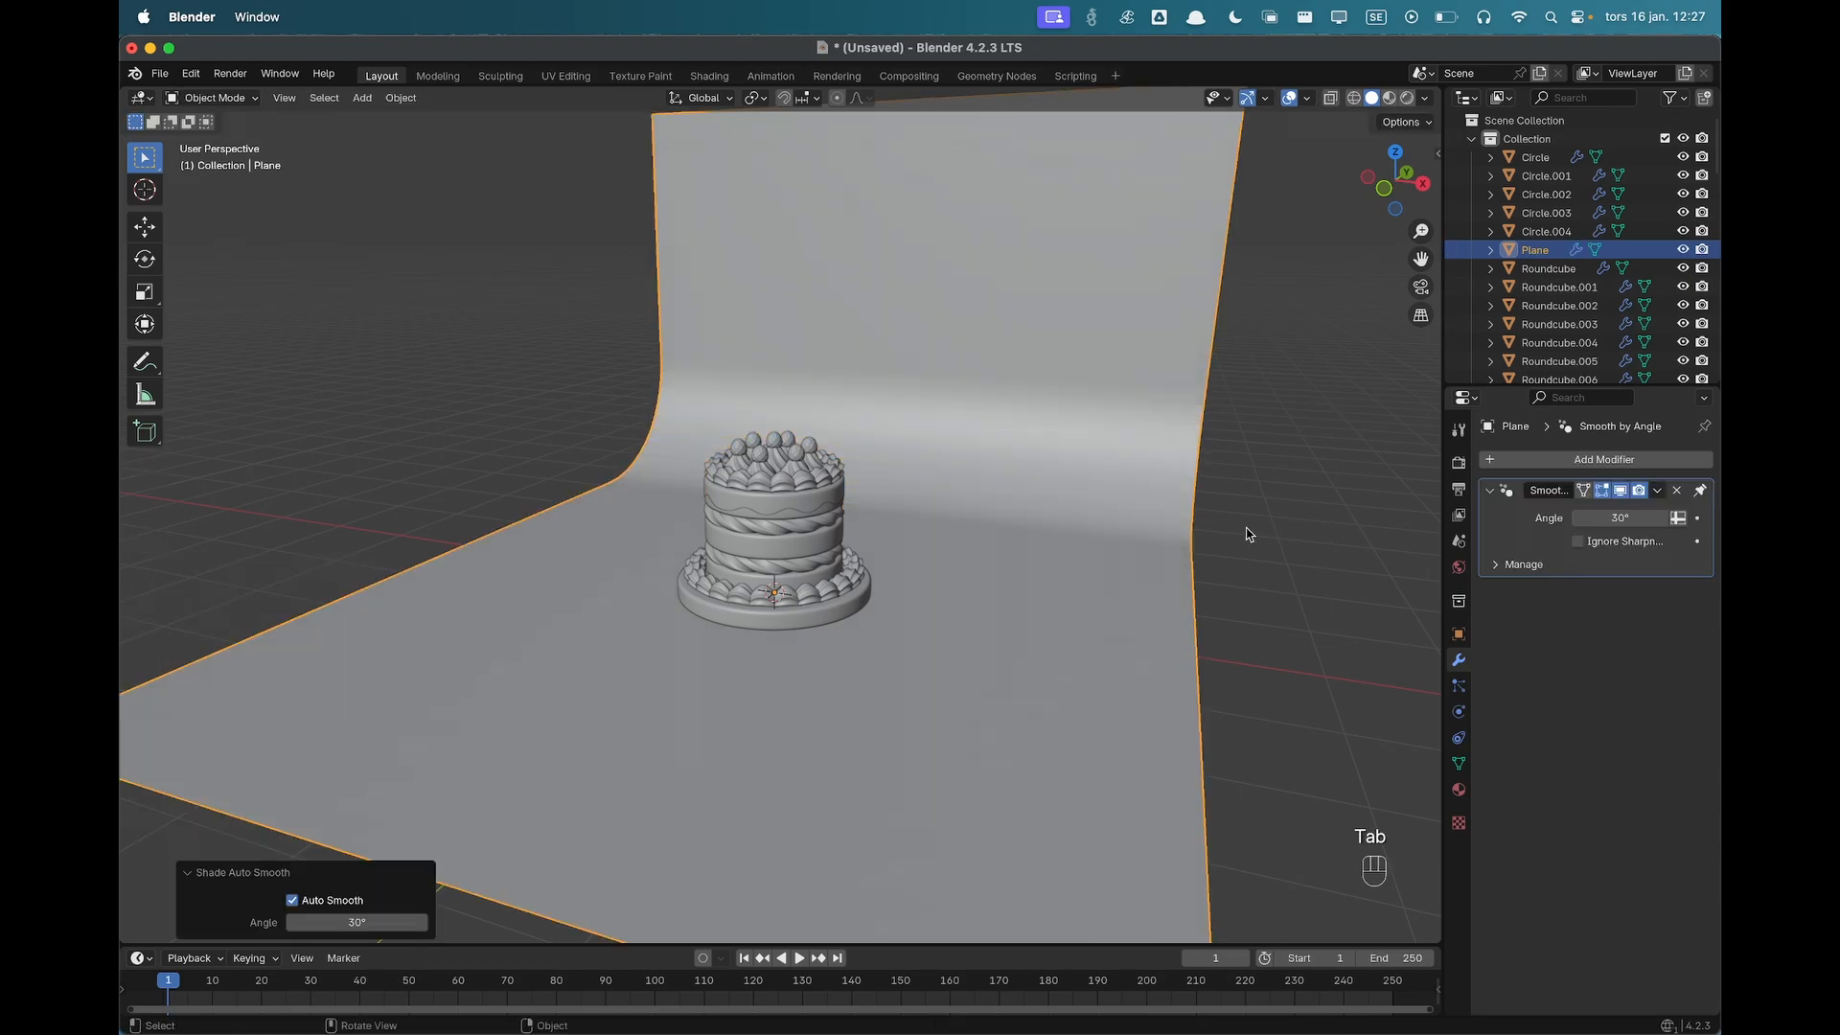
middle_click_drag(1056, 485, 990, 562)
scroll(990, 562, "up", 1)
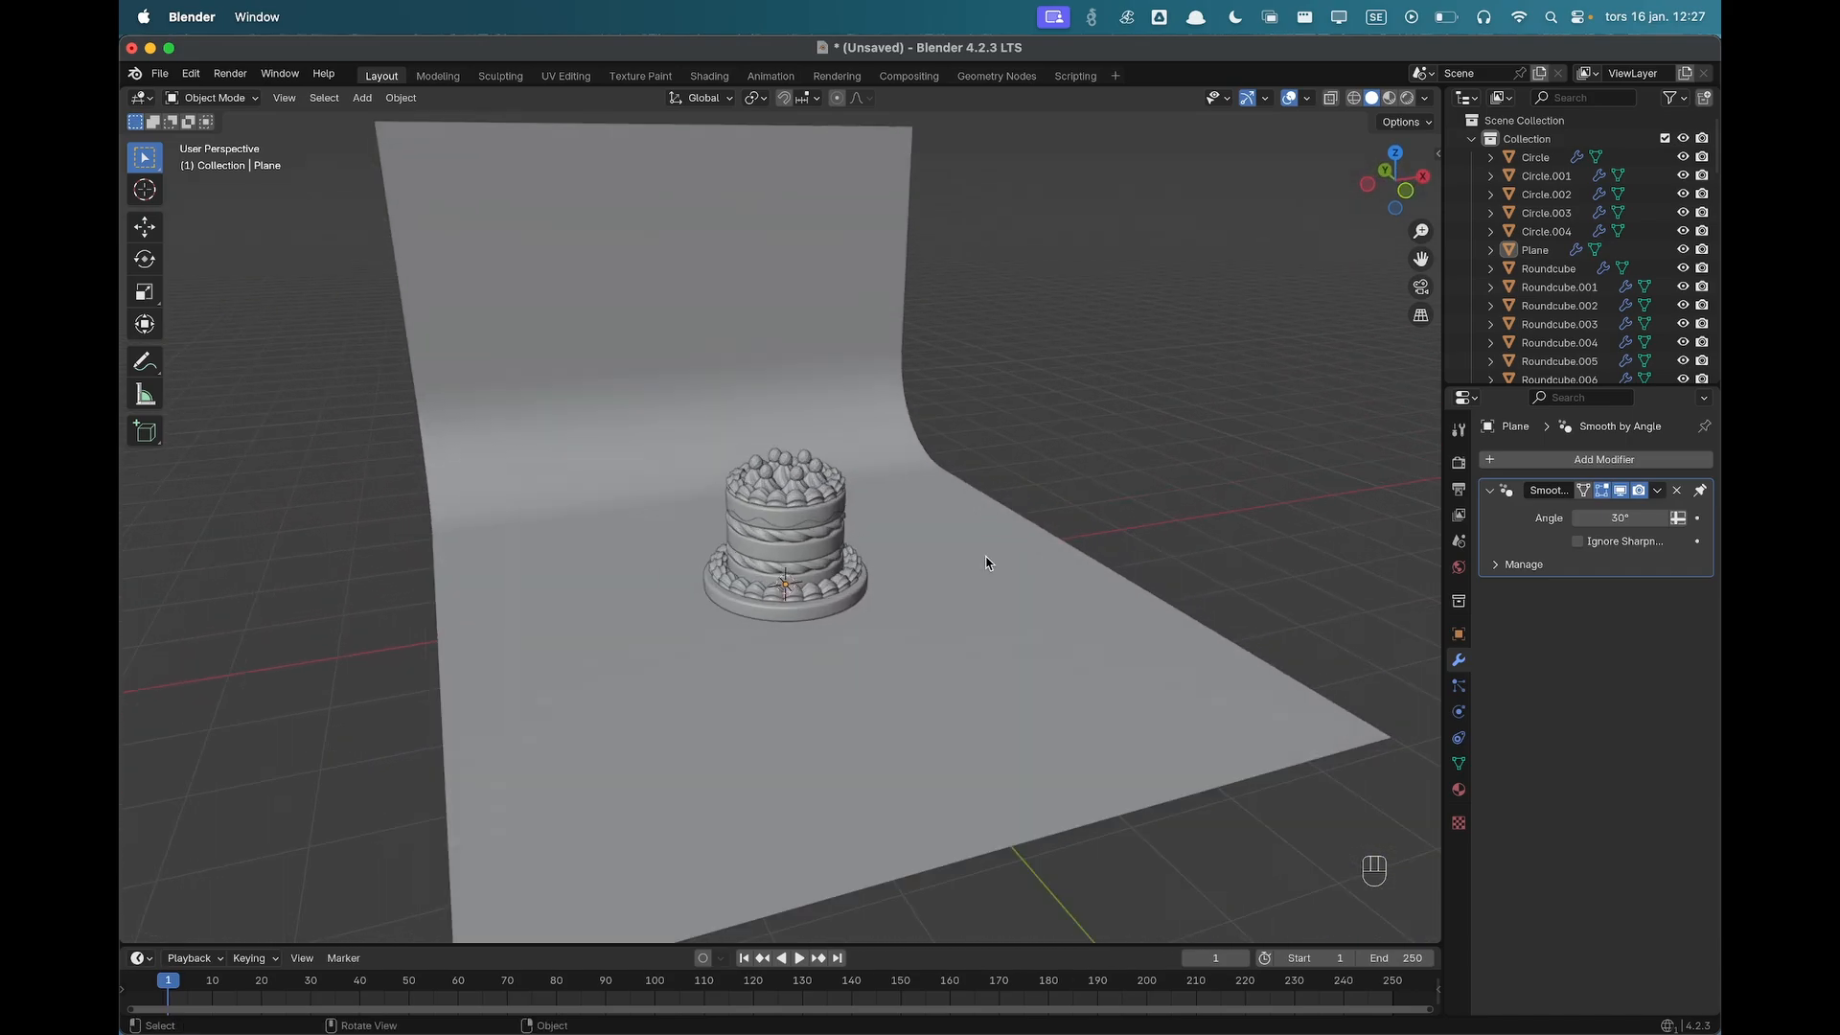
Add a camera from the front view at the world origin and look through it.
key("grave")
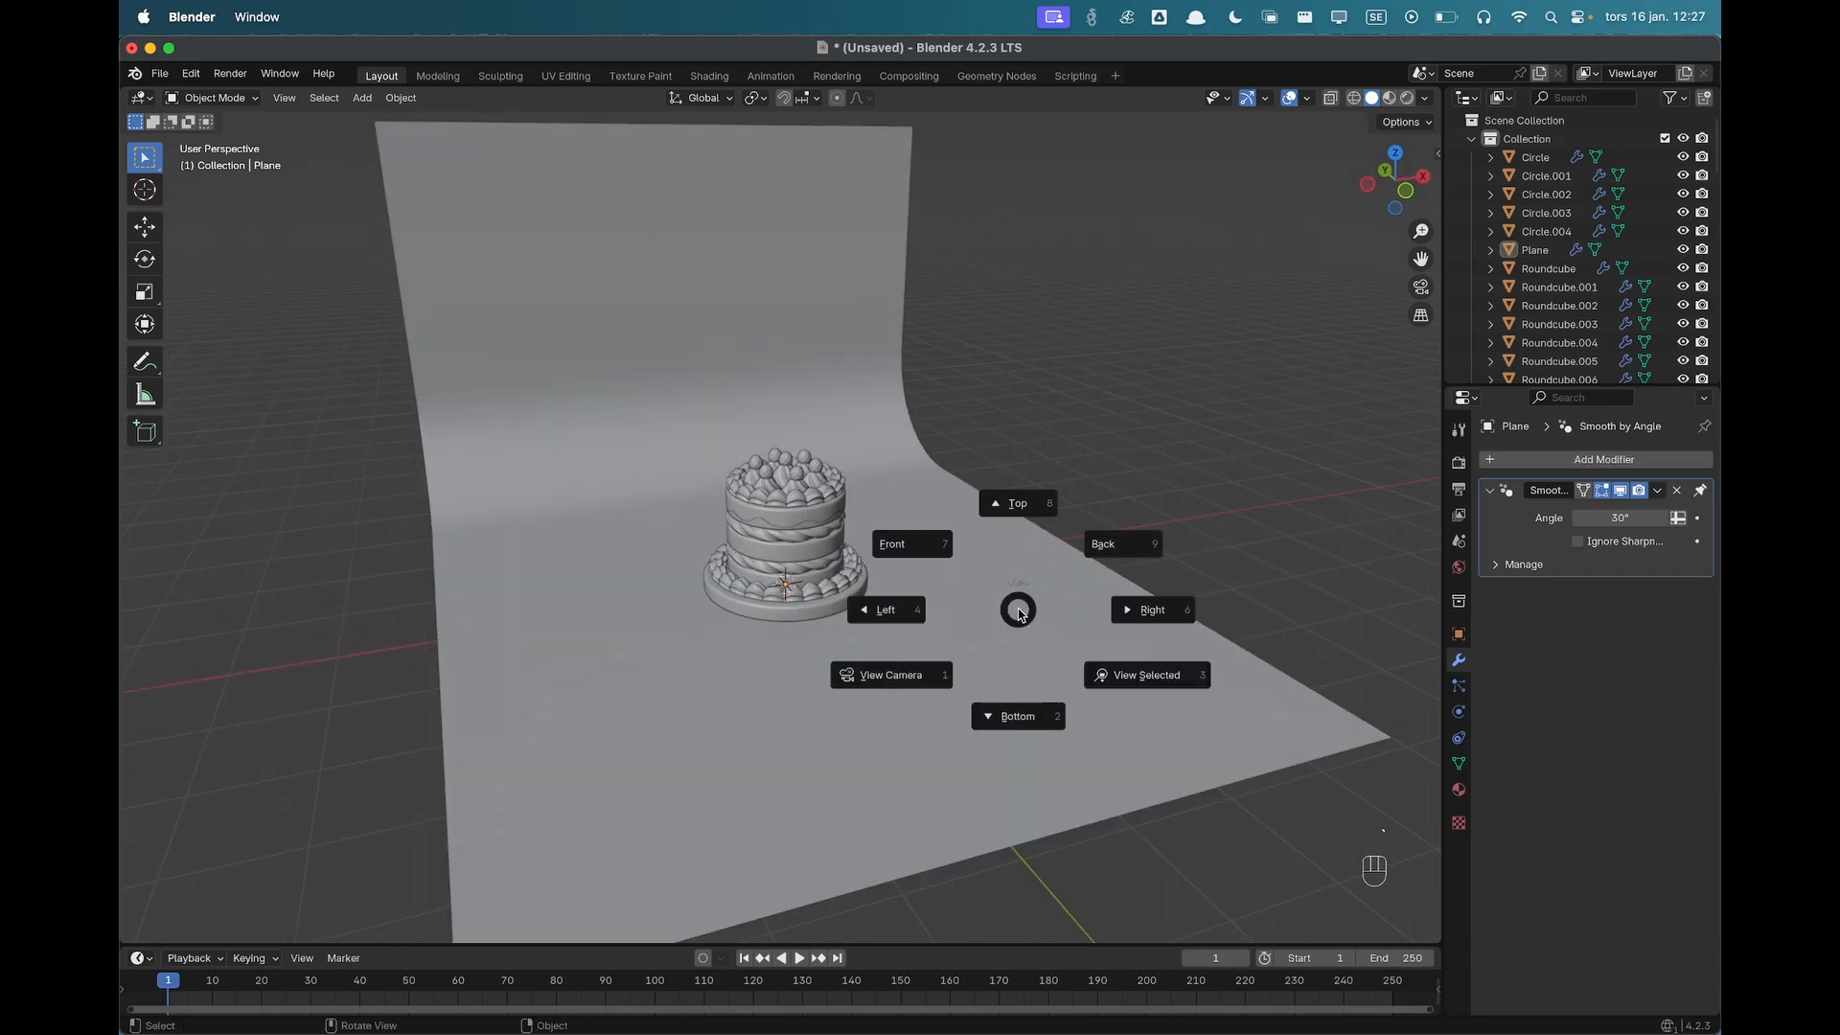
left_click(939, 545)
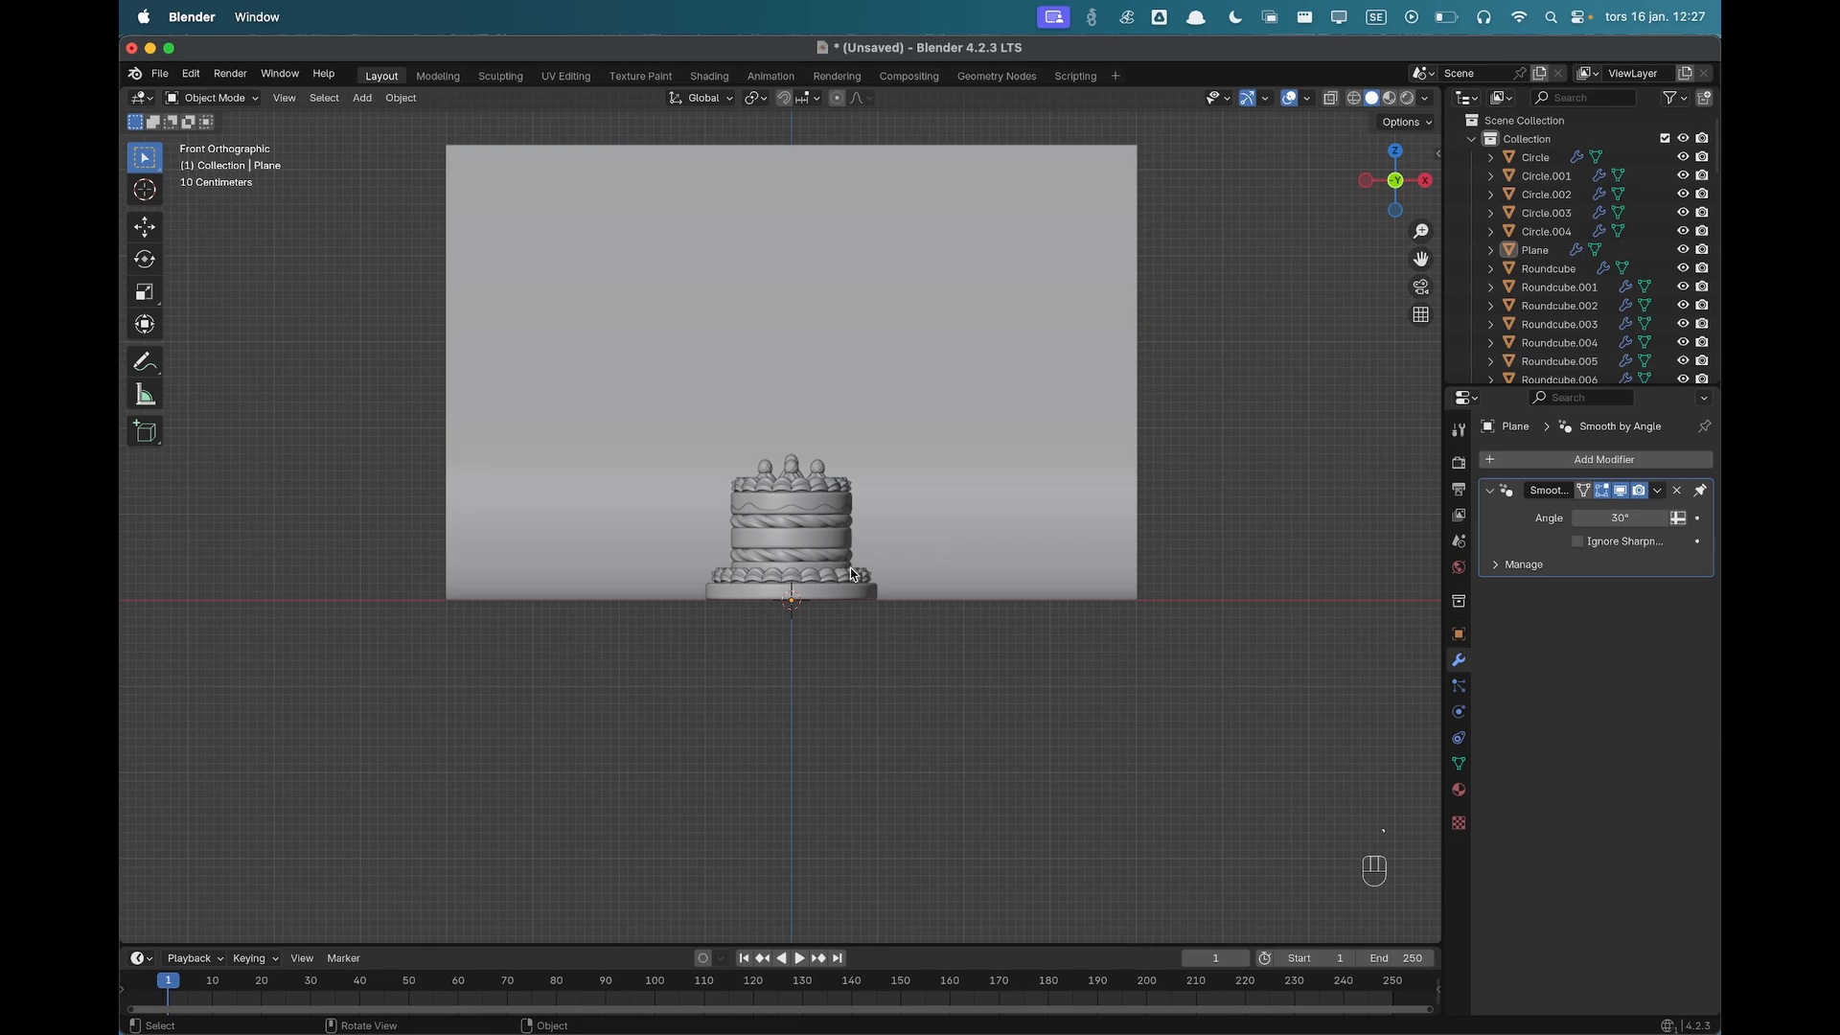
scroll(851, 574, "up", 1)
key("shift+a")
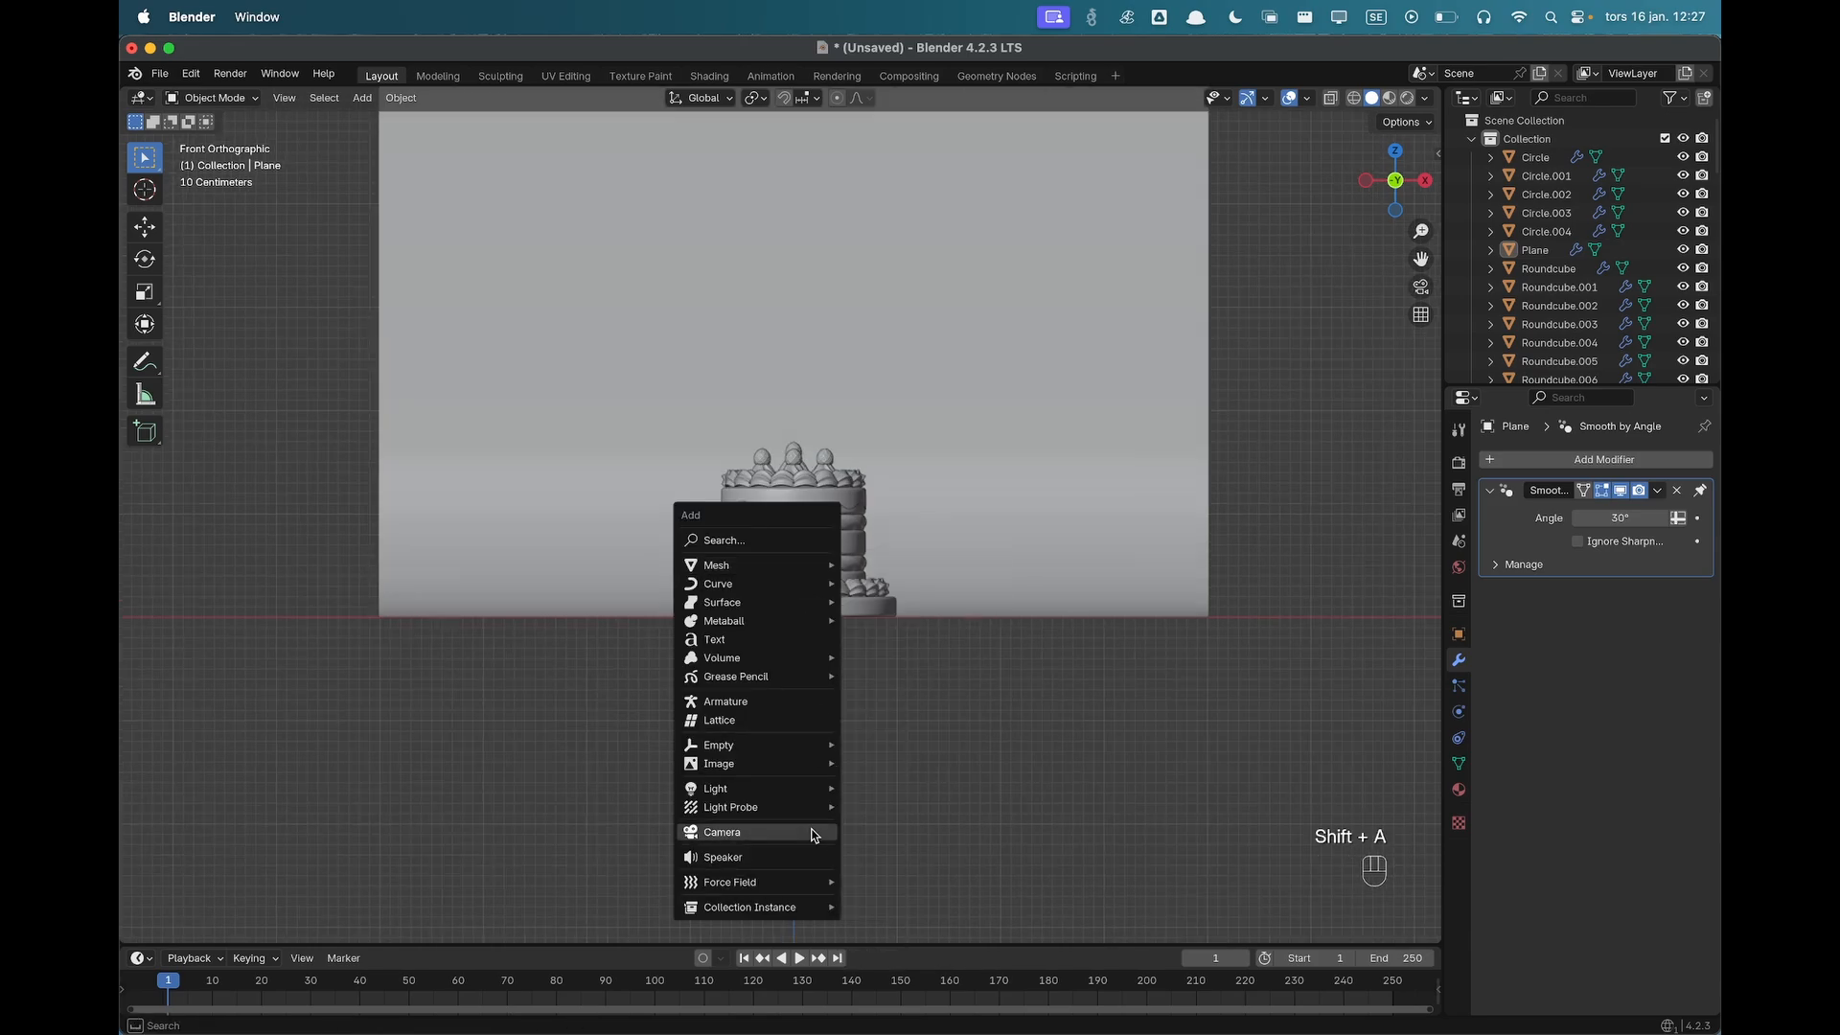
left_click(810, 832)
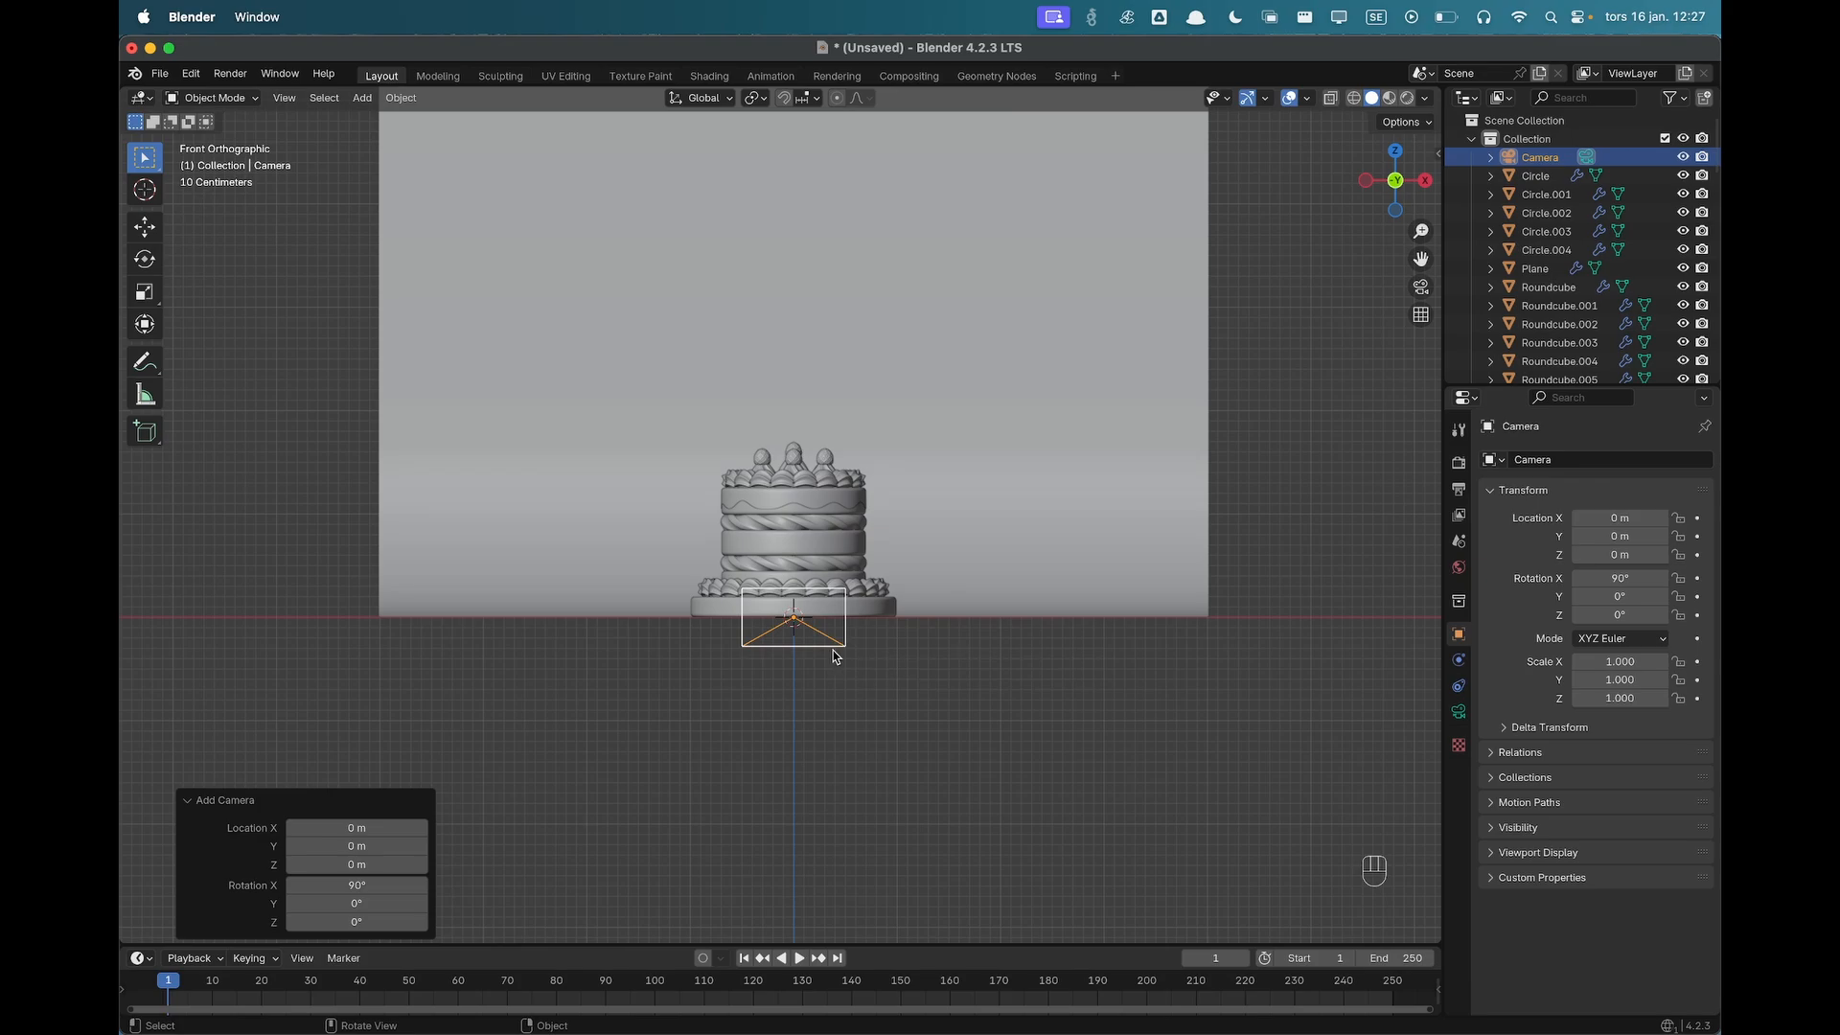
key("grave")
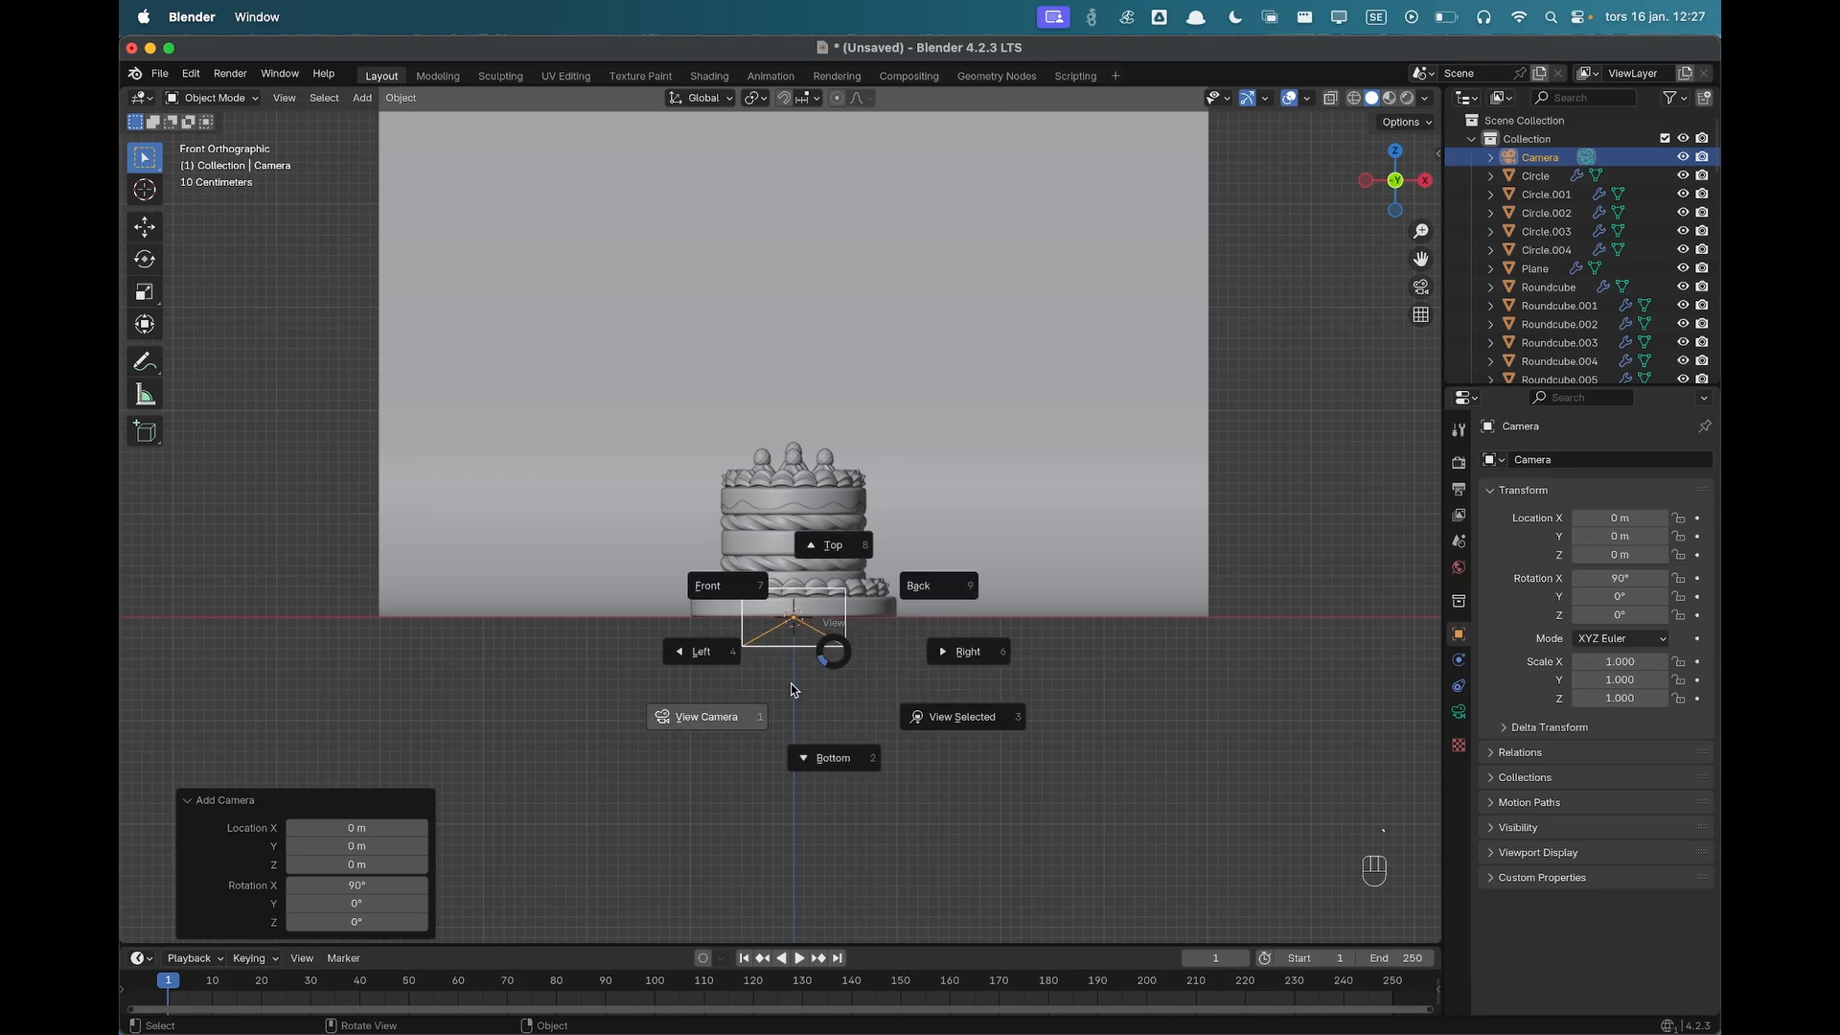
left_click(746, 721)
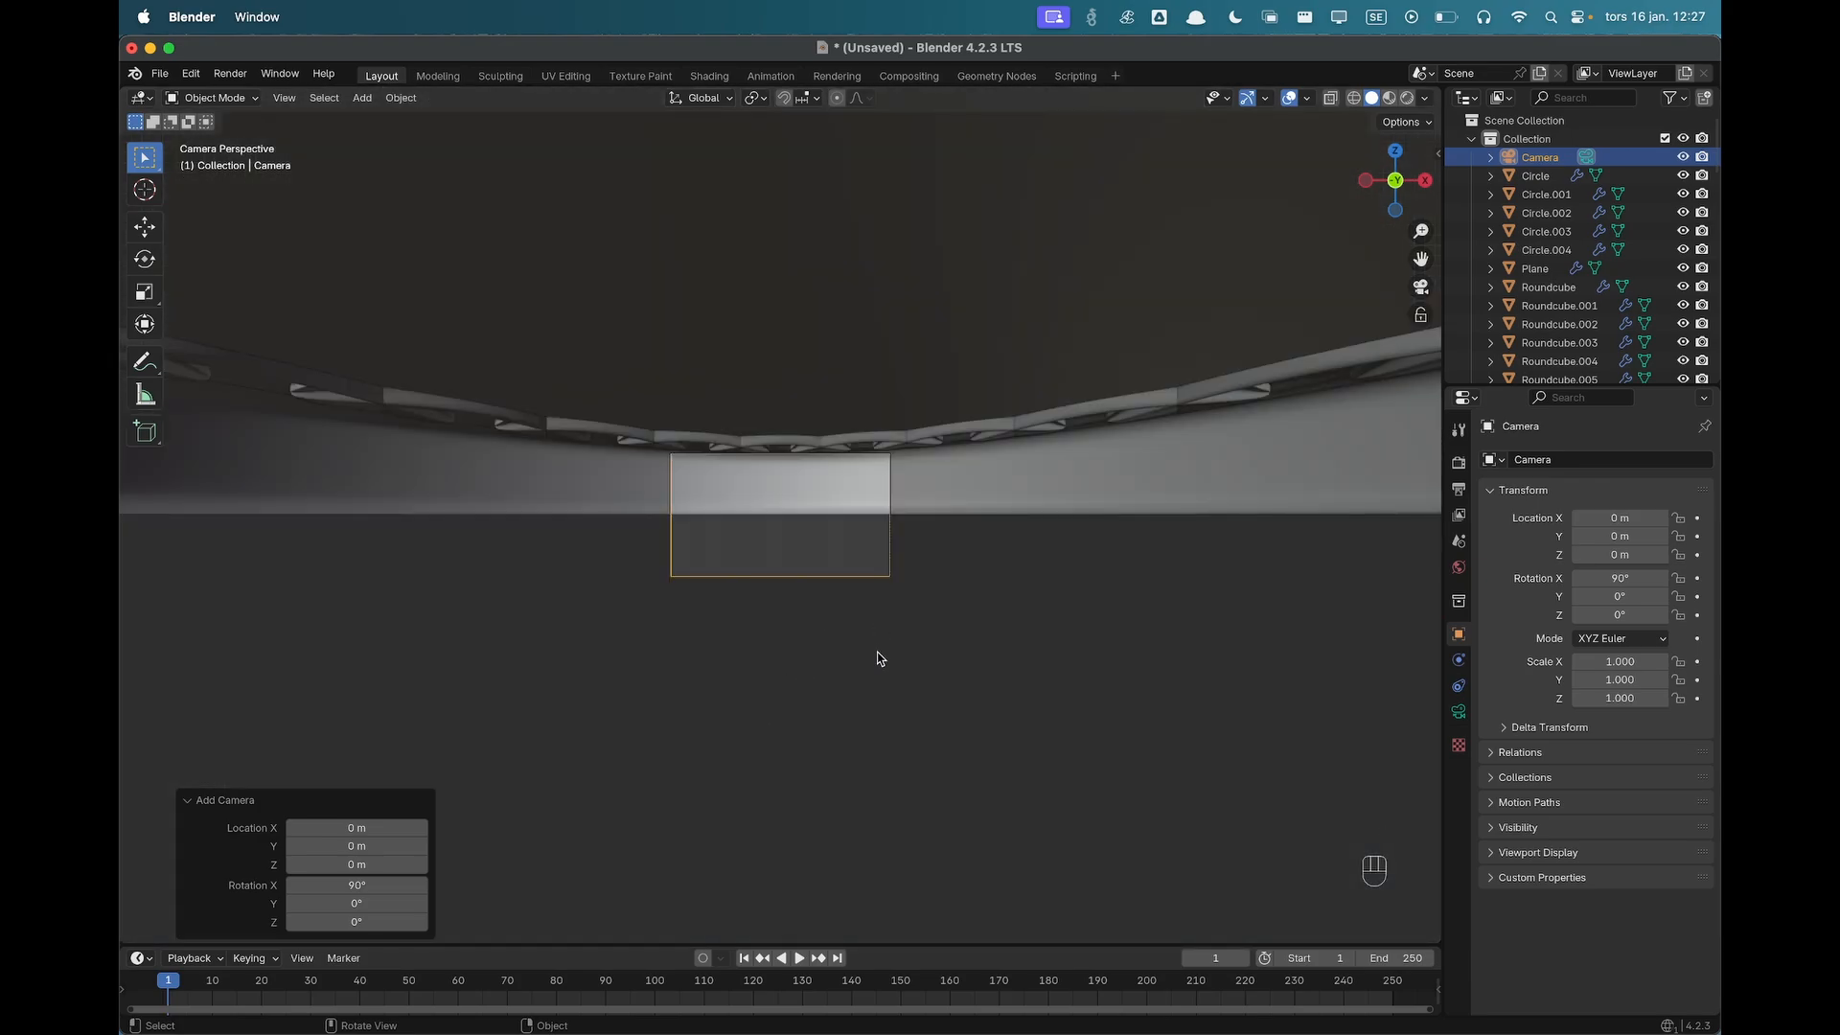
Raise the camera along Z by about 1.86 m, and move it back along its local Z by about 6.54 m.
key("g")
key("z")
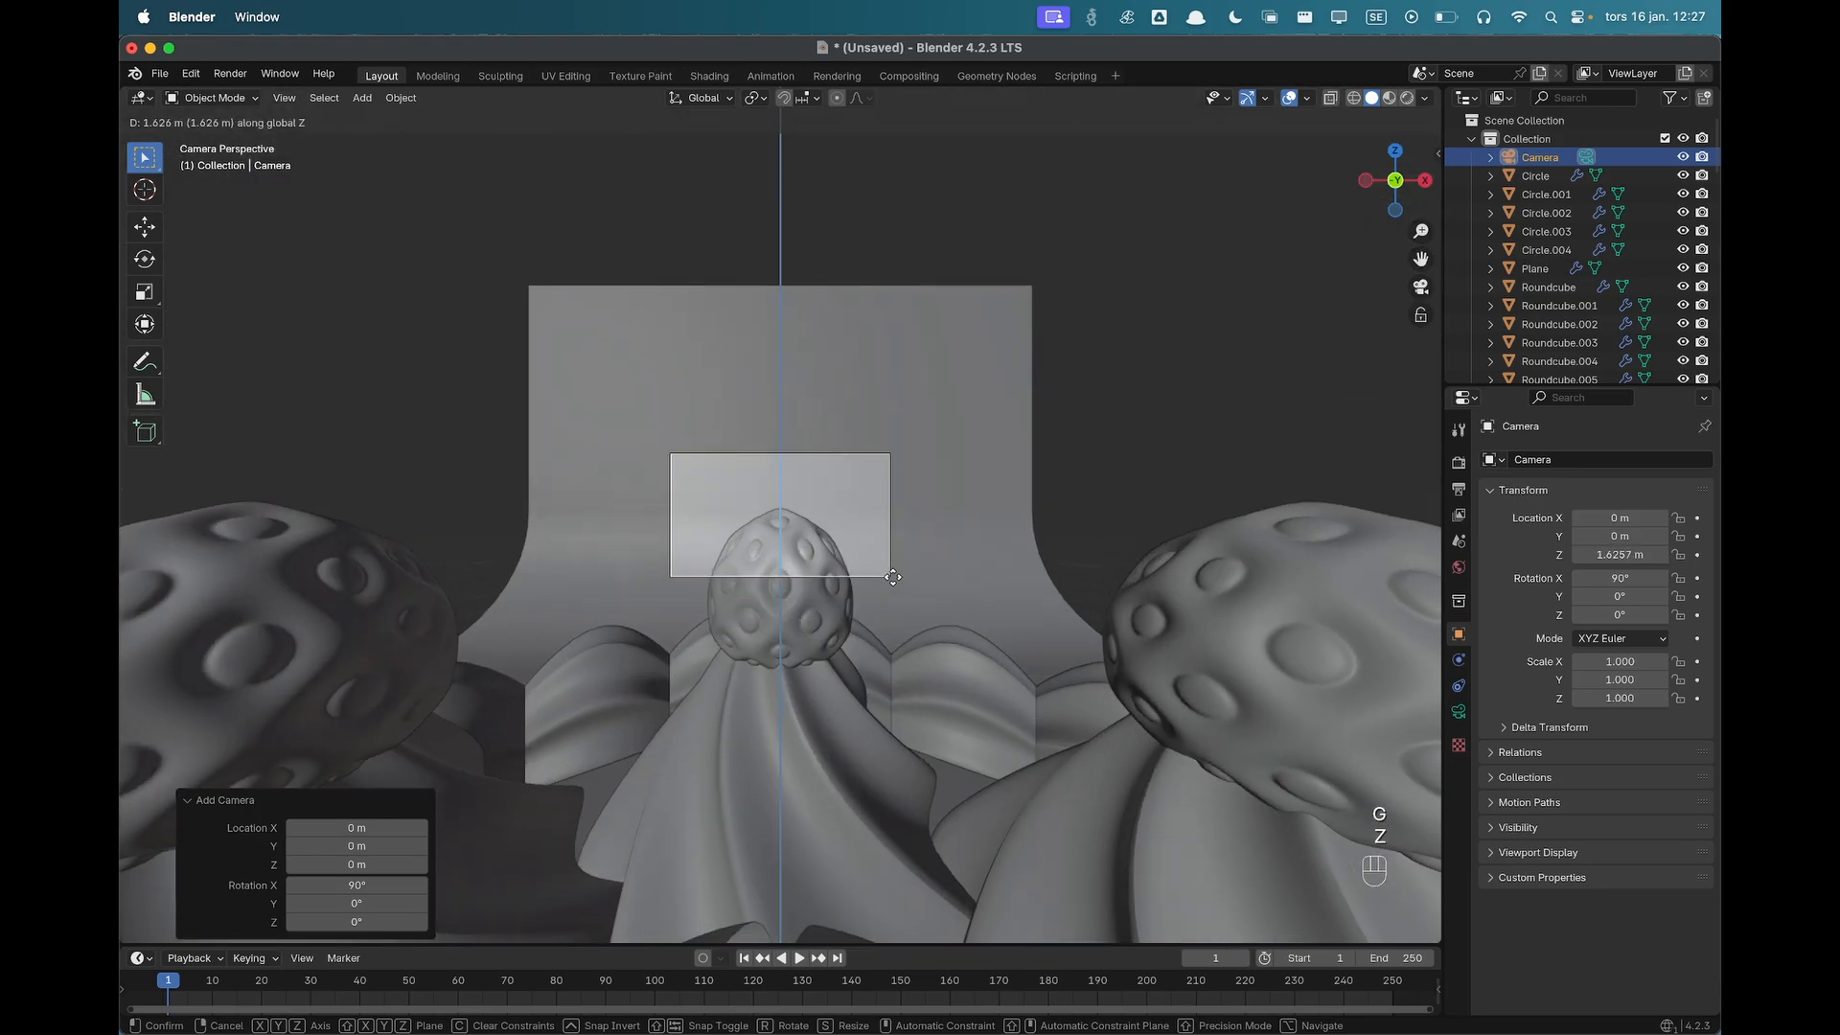
left_click(901, 585)
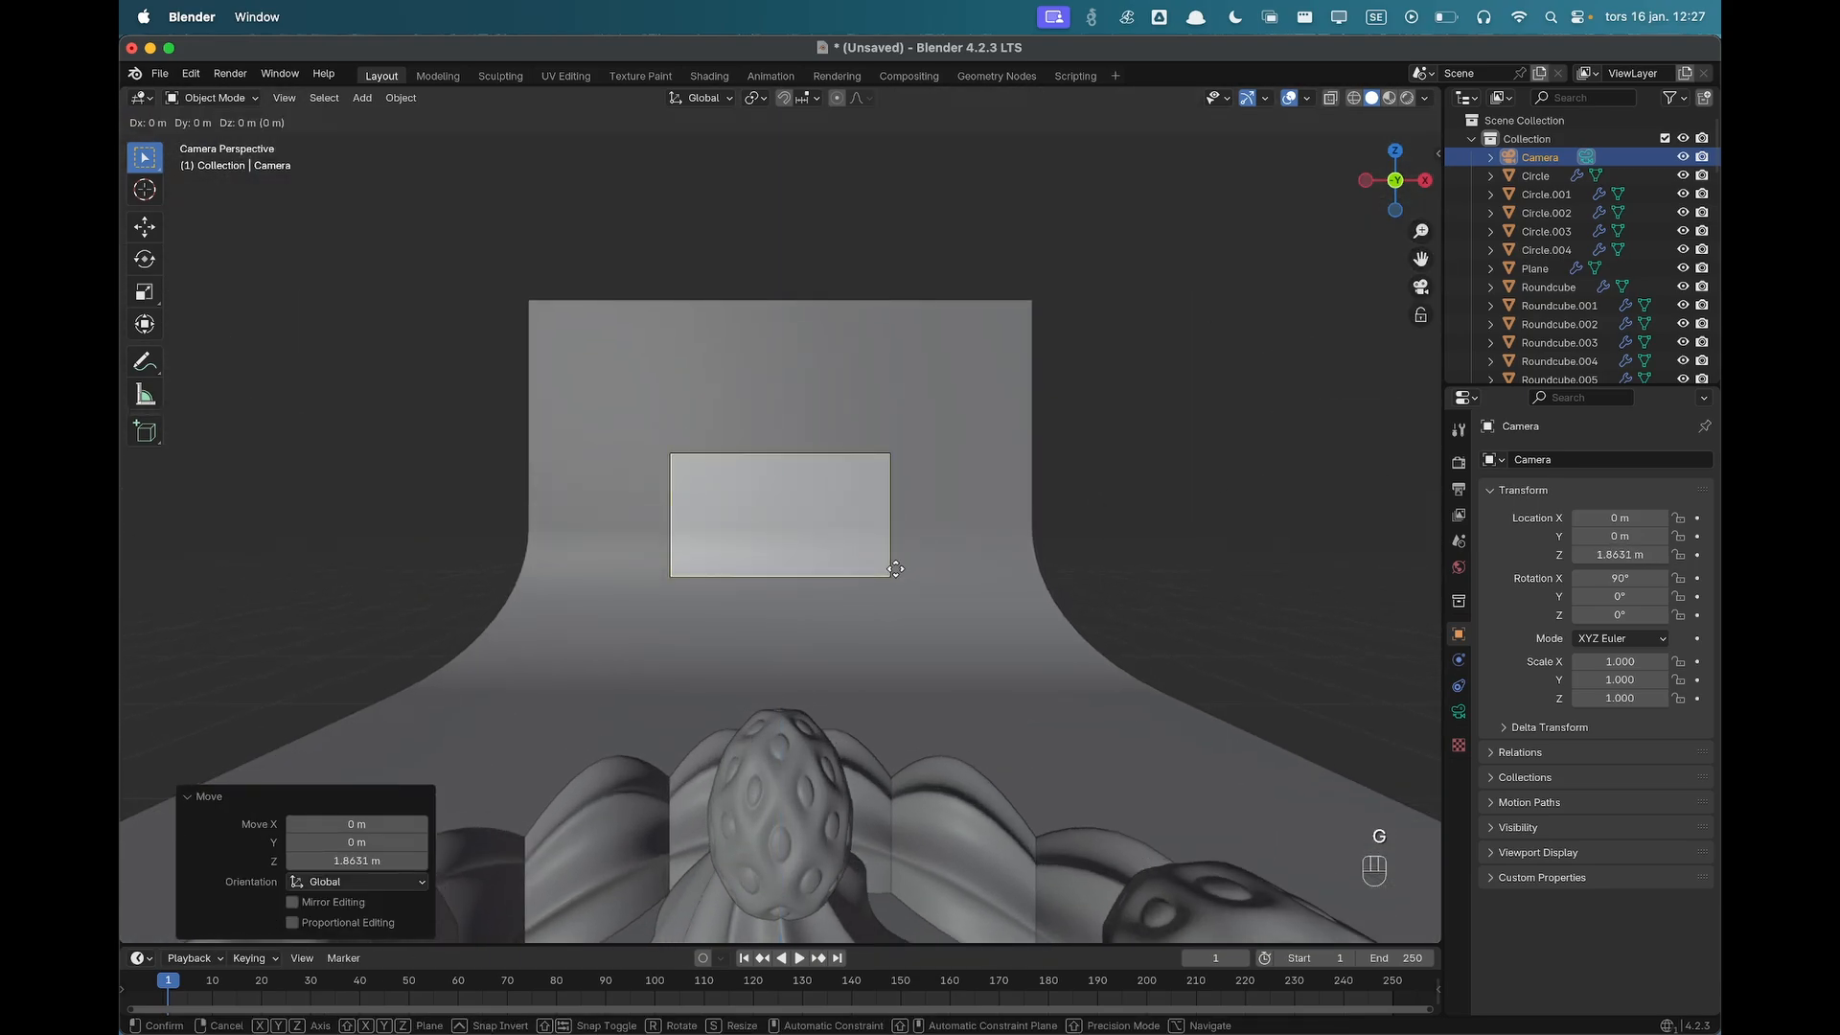
key("g")
key("z")
key("z")
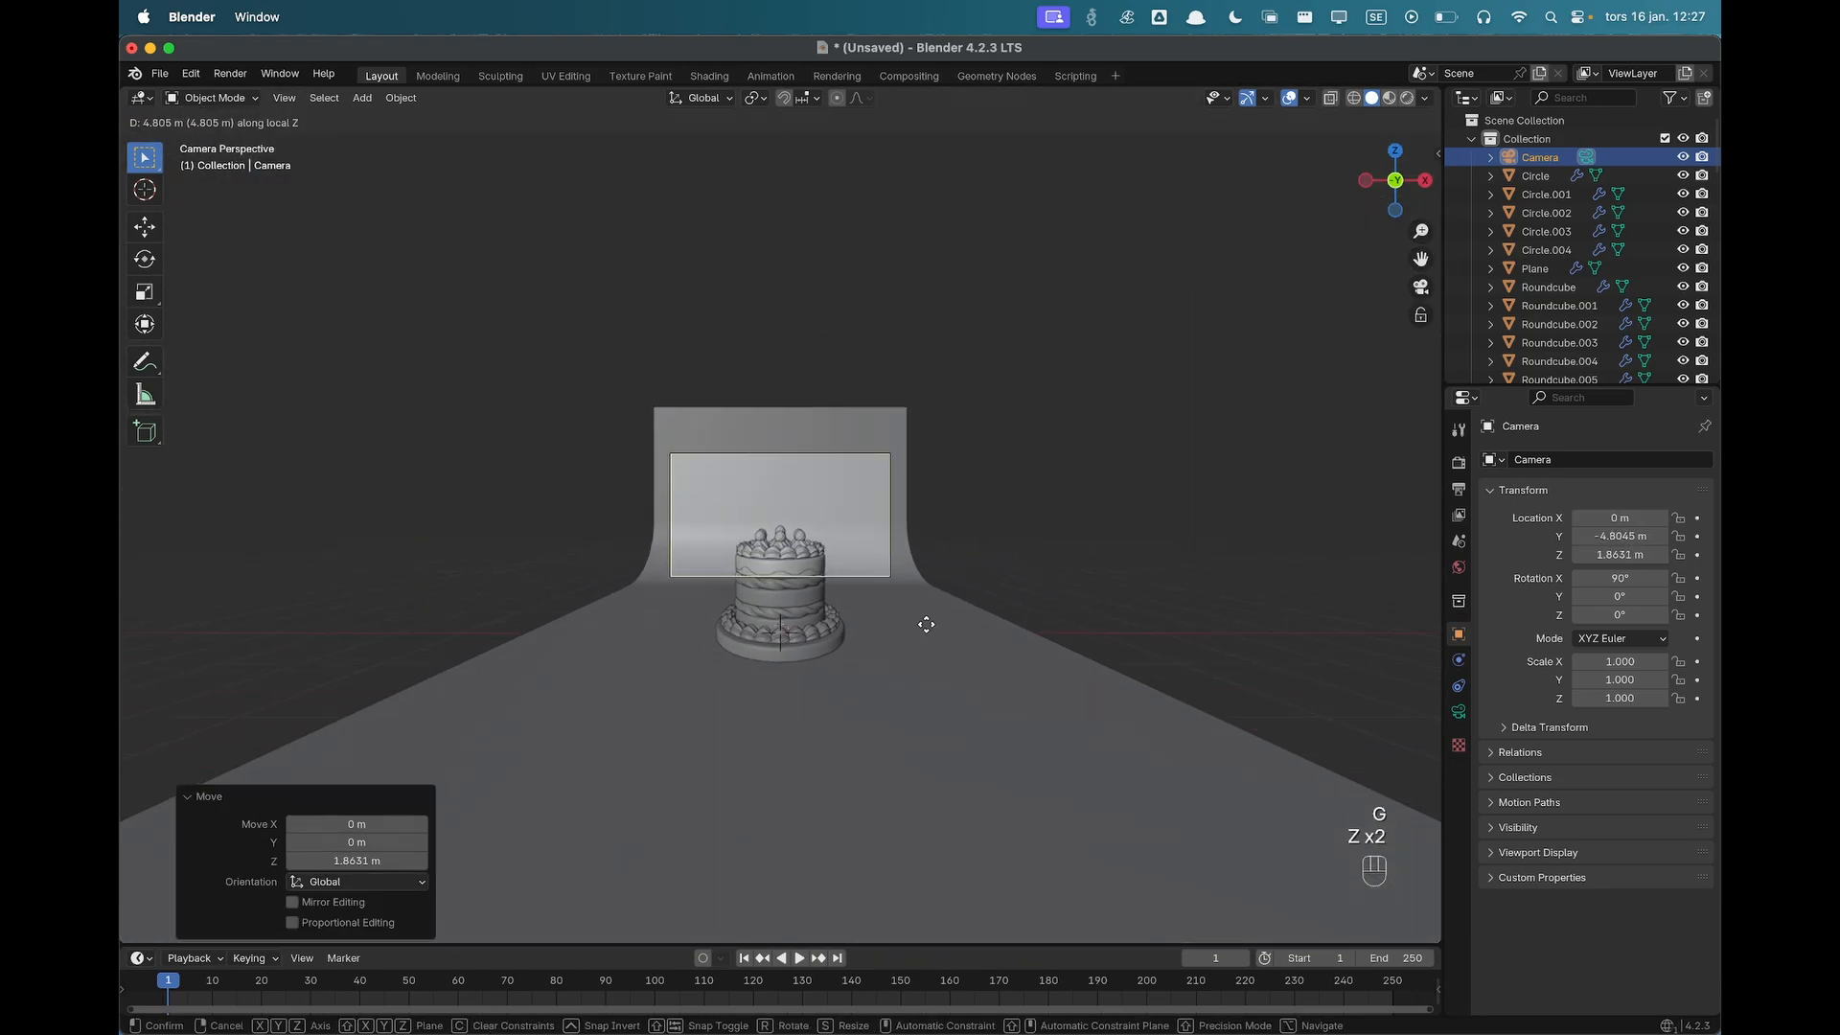
left_click(884, 624)
scroll(884, 624, "up", 6)
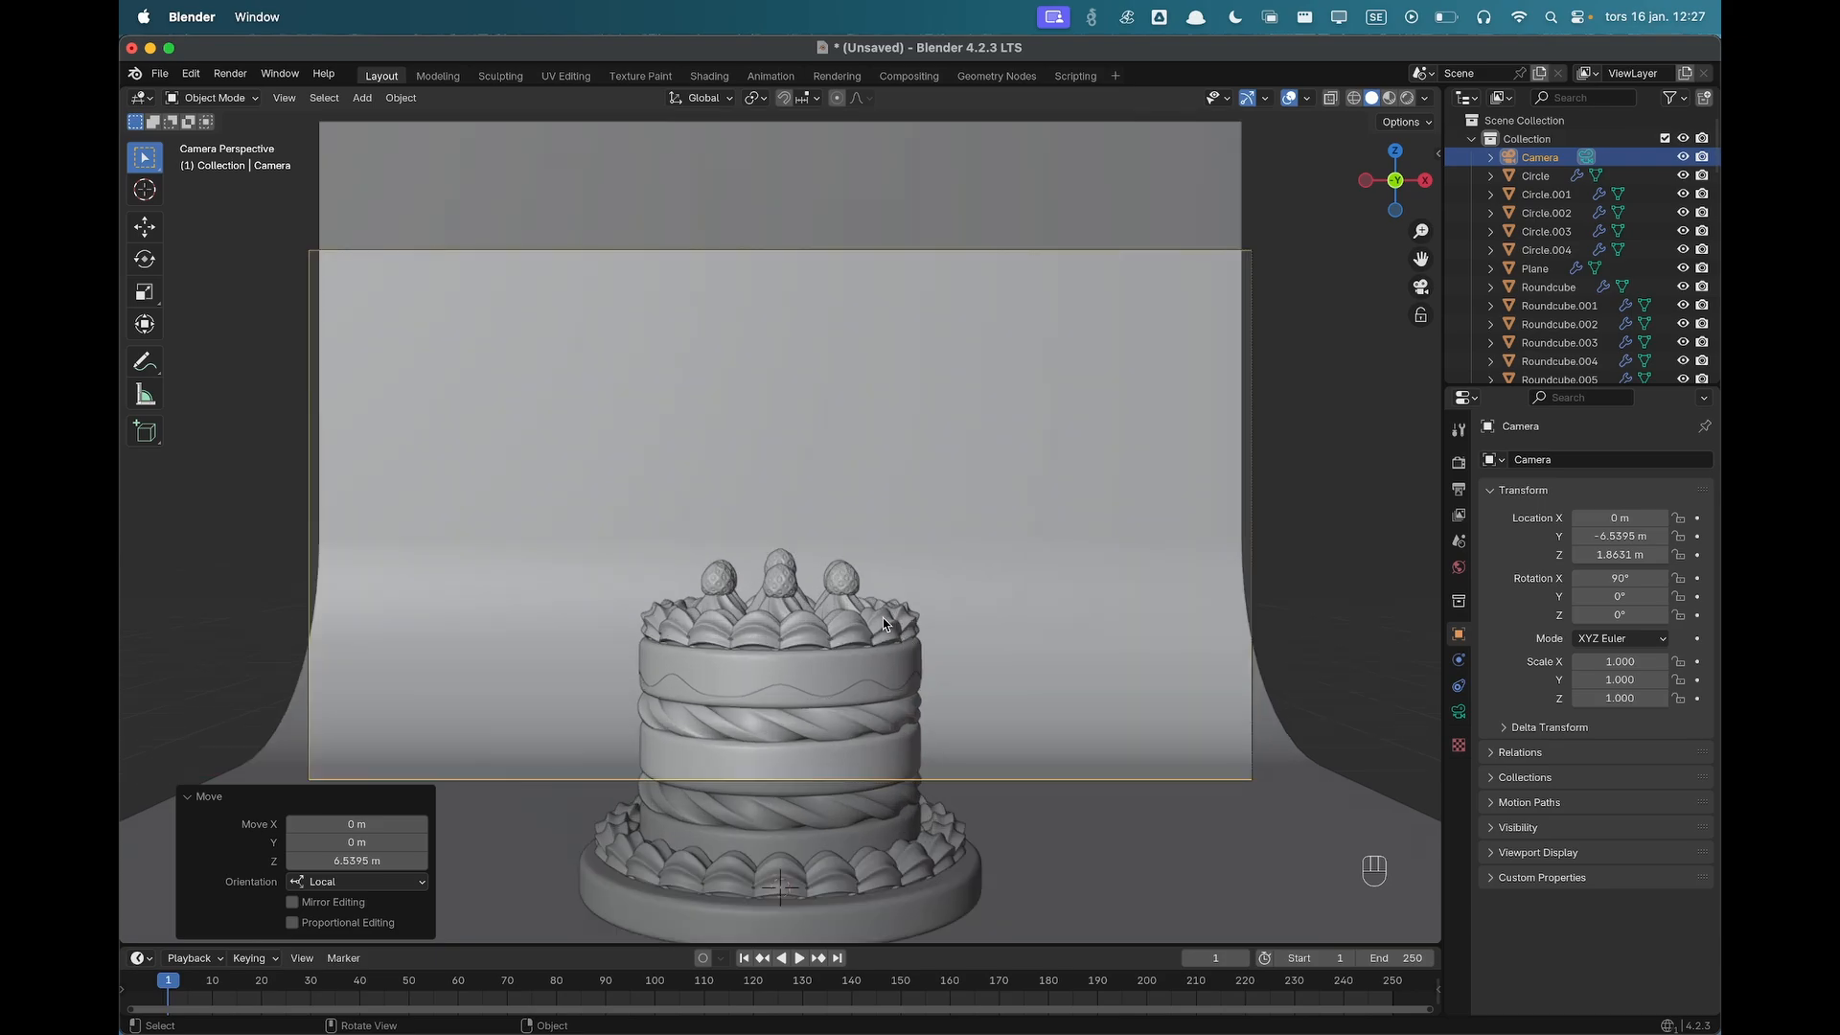
Raise the camera a further 0.24 m or so along the global Z axis.
key("g")
key("z")
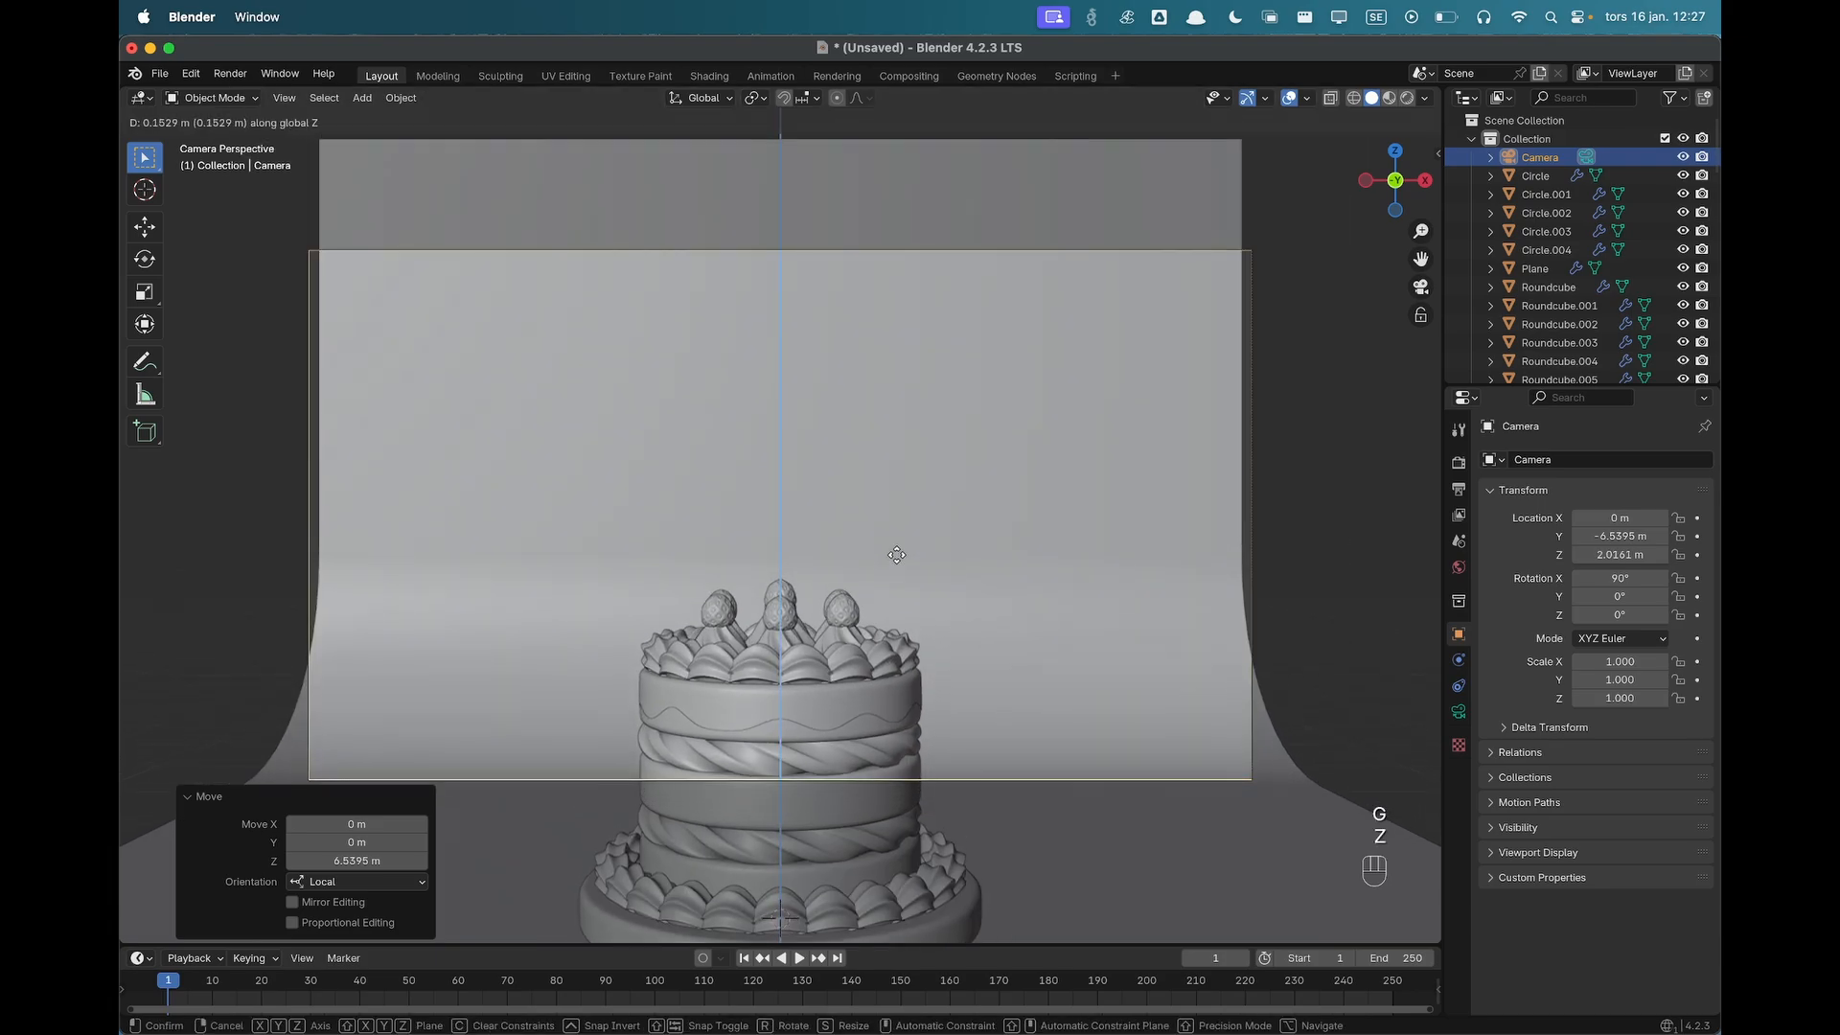
left_click(1263, 472)
Set the output Resolution Y to 1920 px for a square render frame.
left_click(1459, 489)
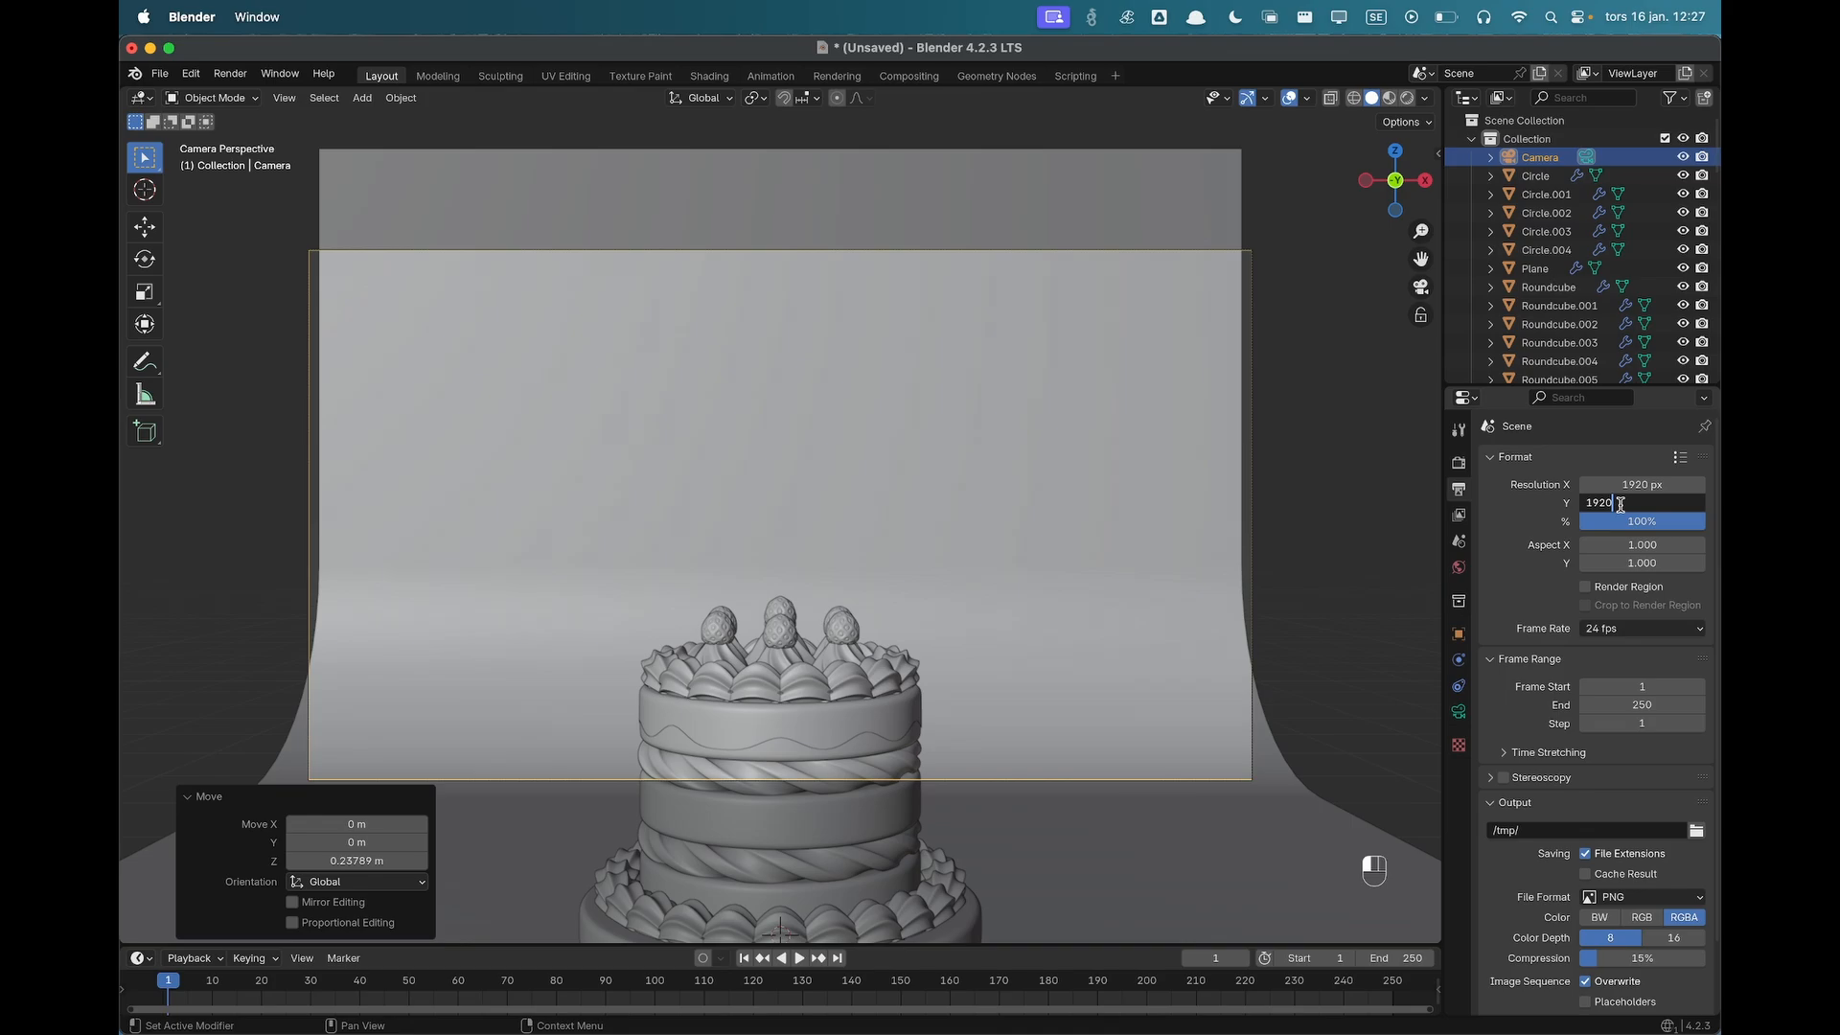
left_click(1620, 504)
type("1920")
key("Tab")
key("Return")
scroll(1179, 552, "down", 3)
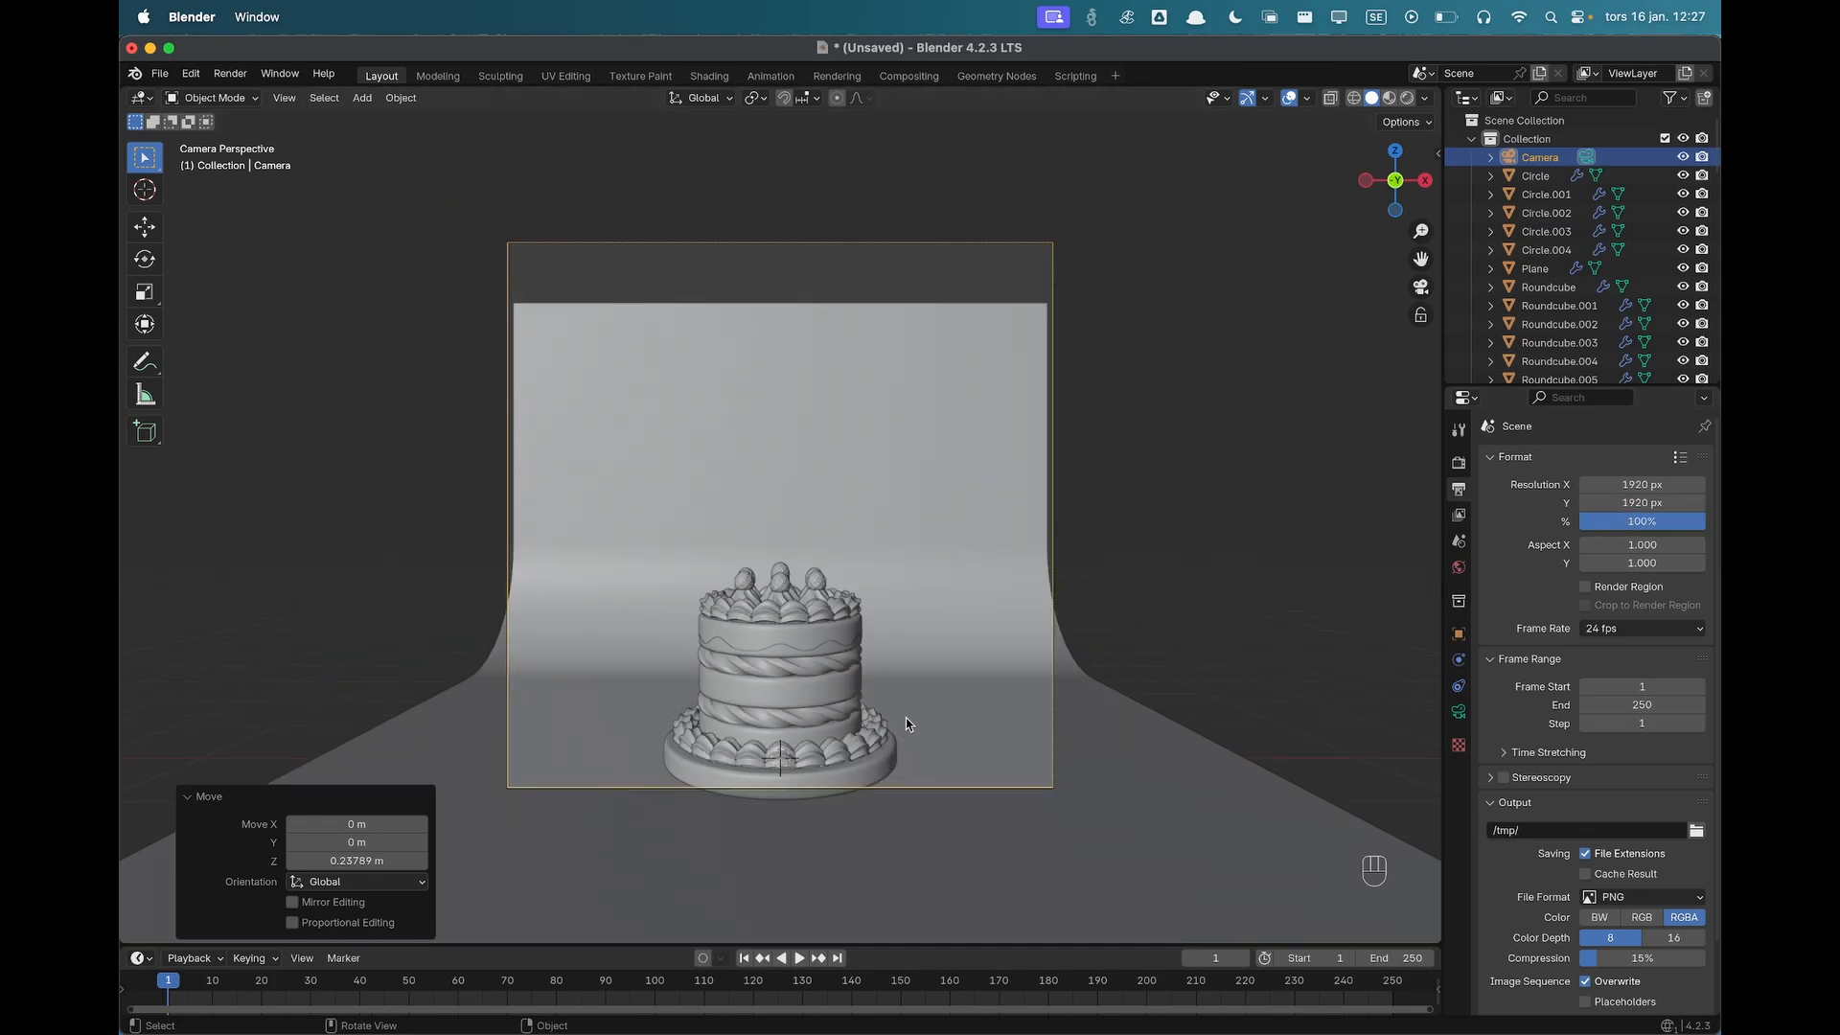
Move the camera toward the cake along its local Z axis by about -1.09 m.
key("g")
key("z")
key("z")
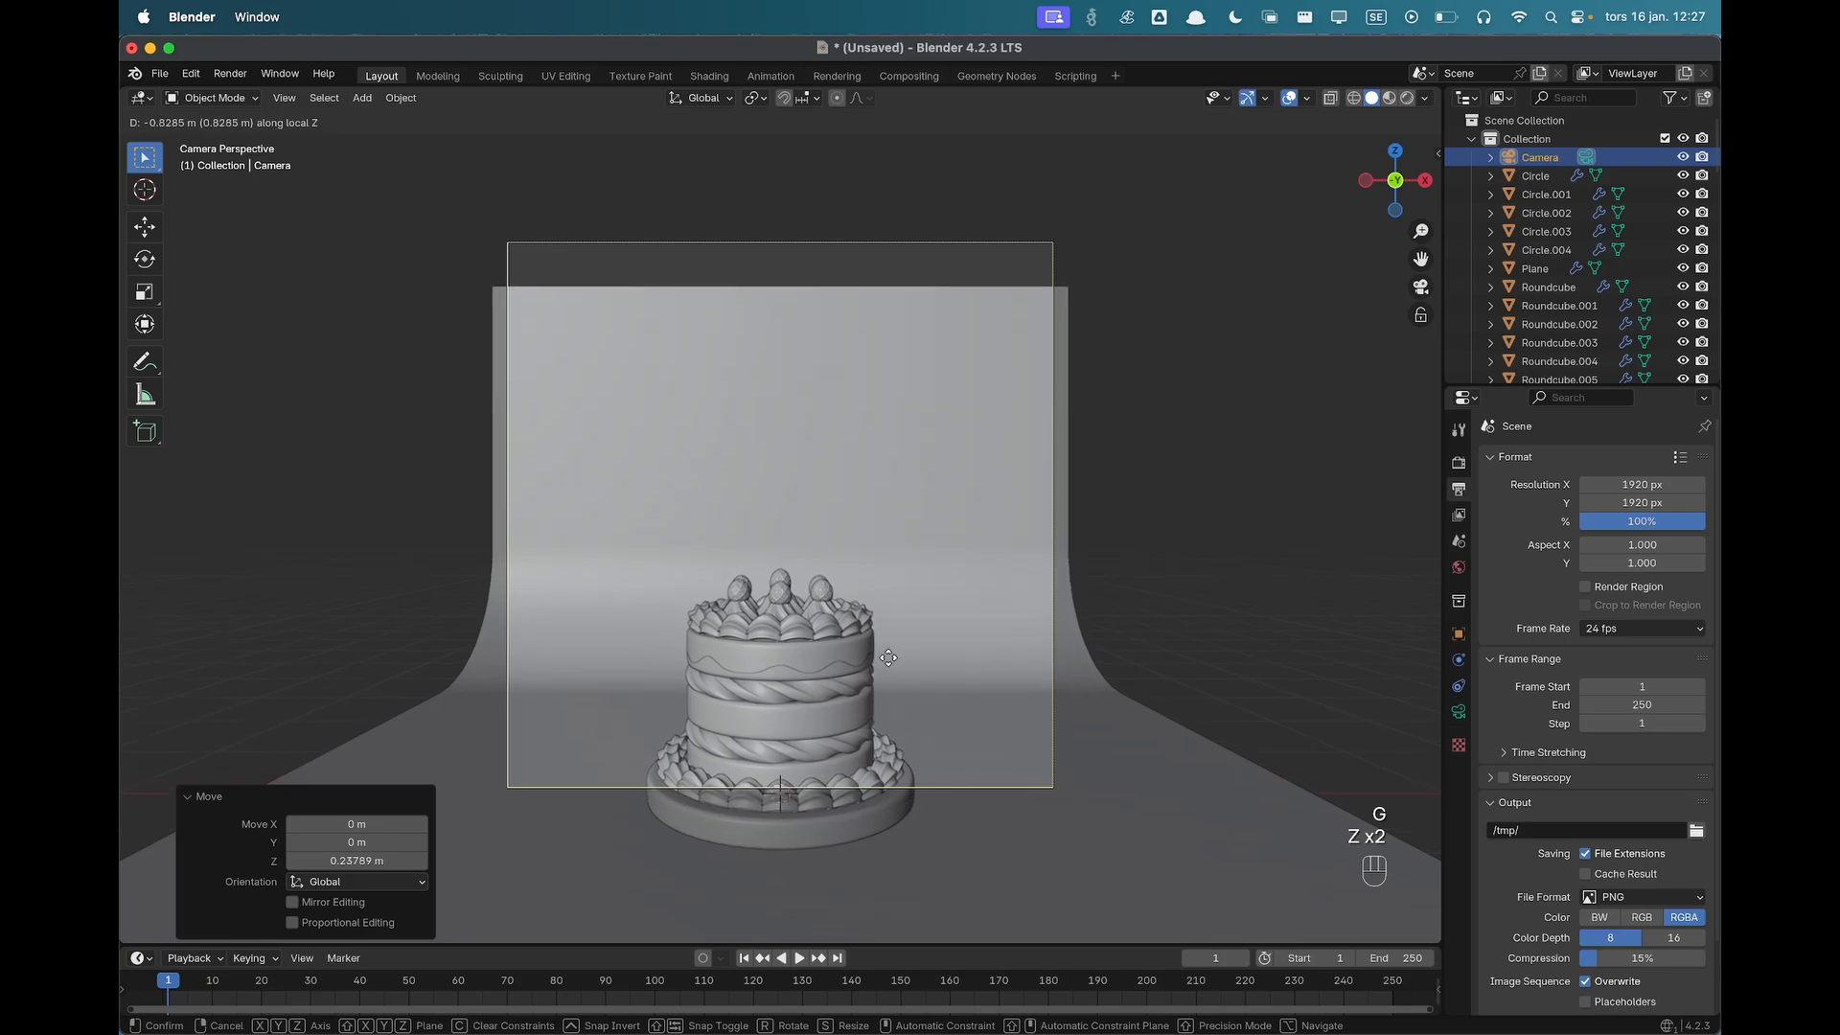
left_click(887, 651)
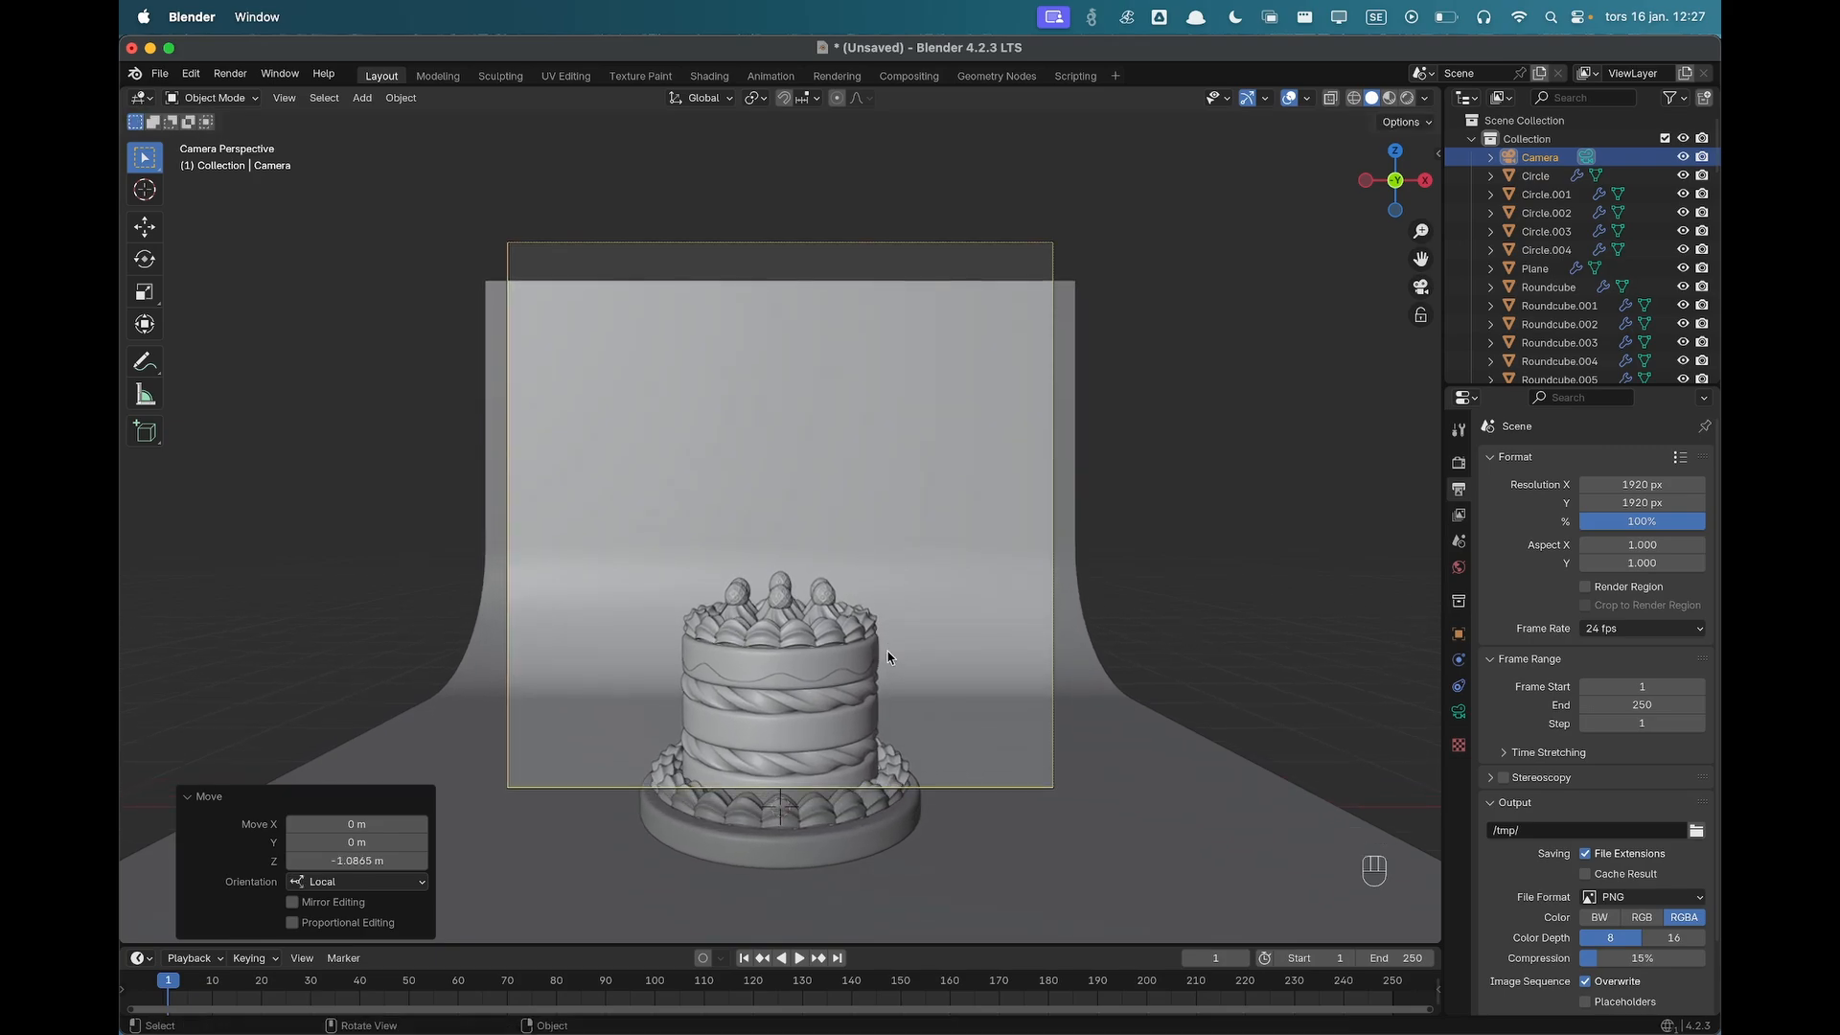
Tilt the camera down by about -18.9° around the global X axis, and raise it about 0.56 m along global Z.
key("r")
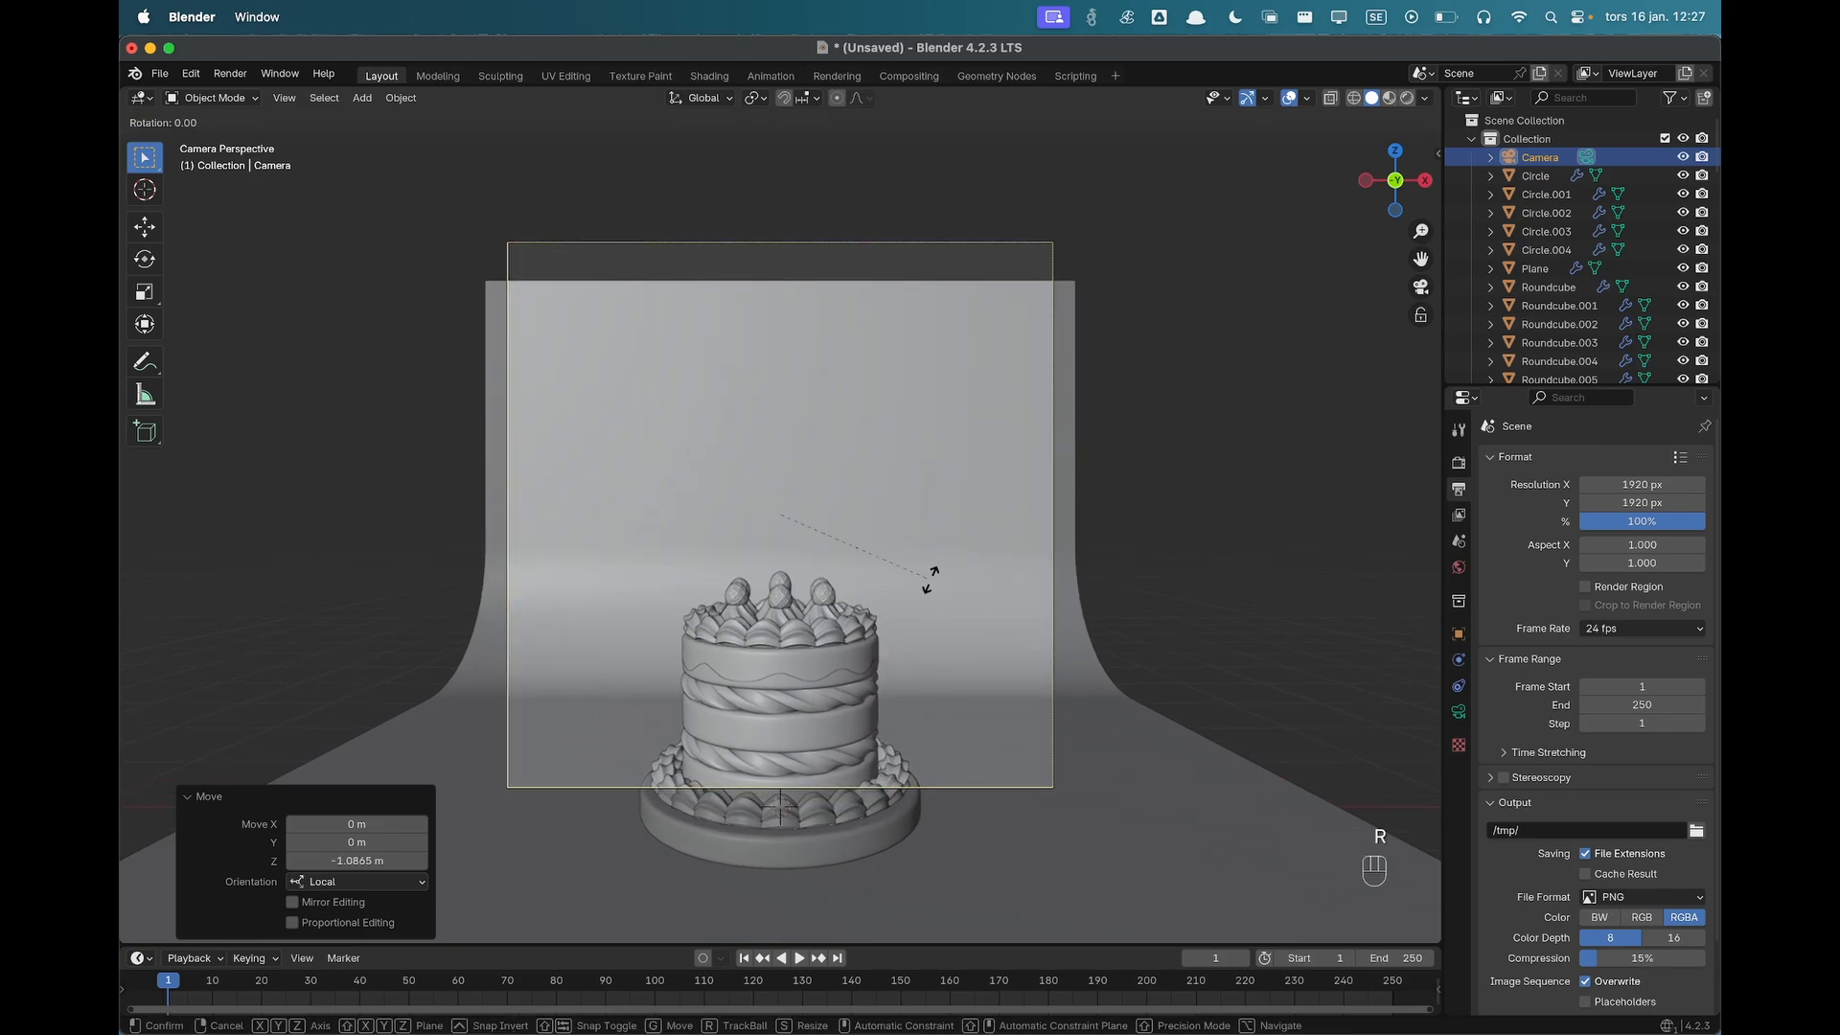
key("x")
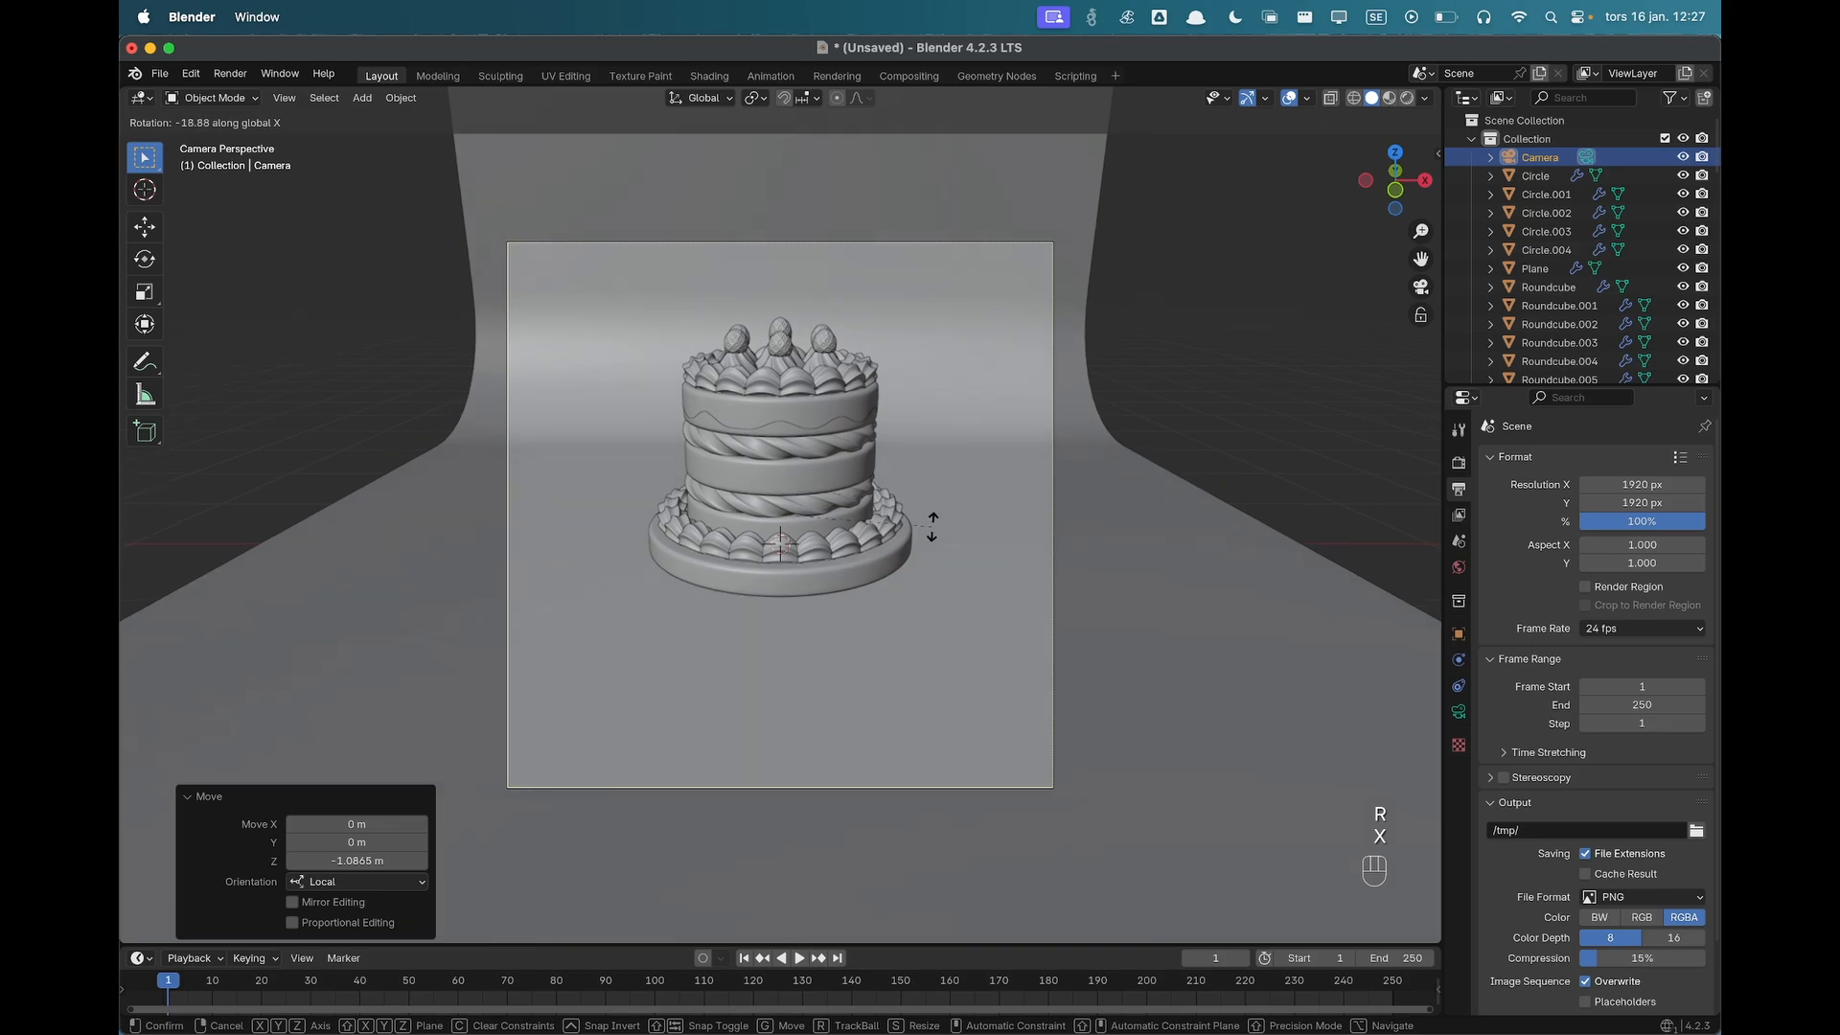
left_click(935, 533)
key("g")
key("z")
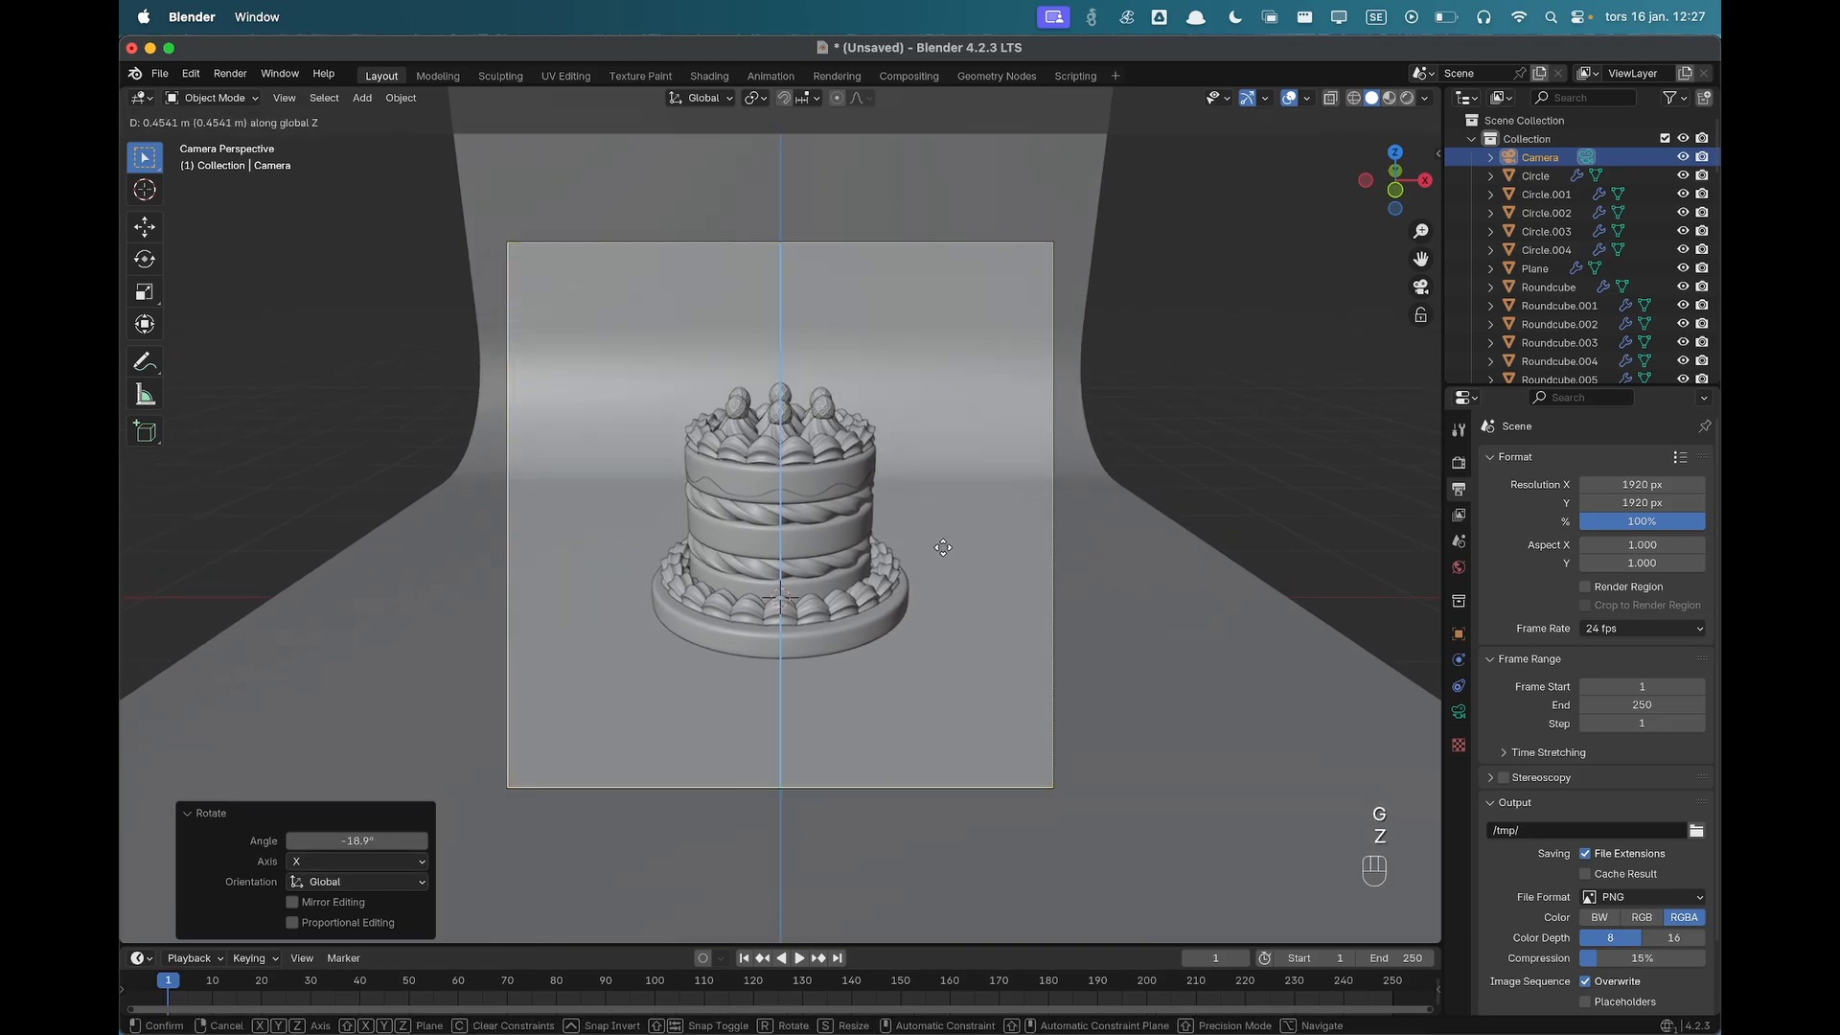
left_click(944, 537)
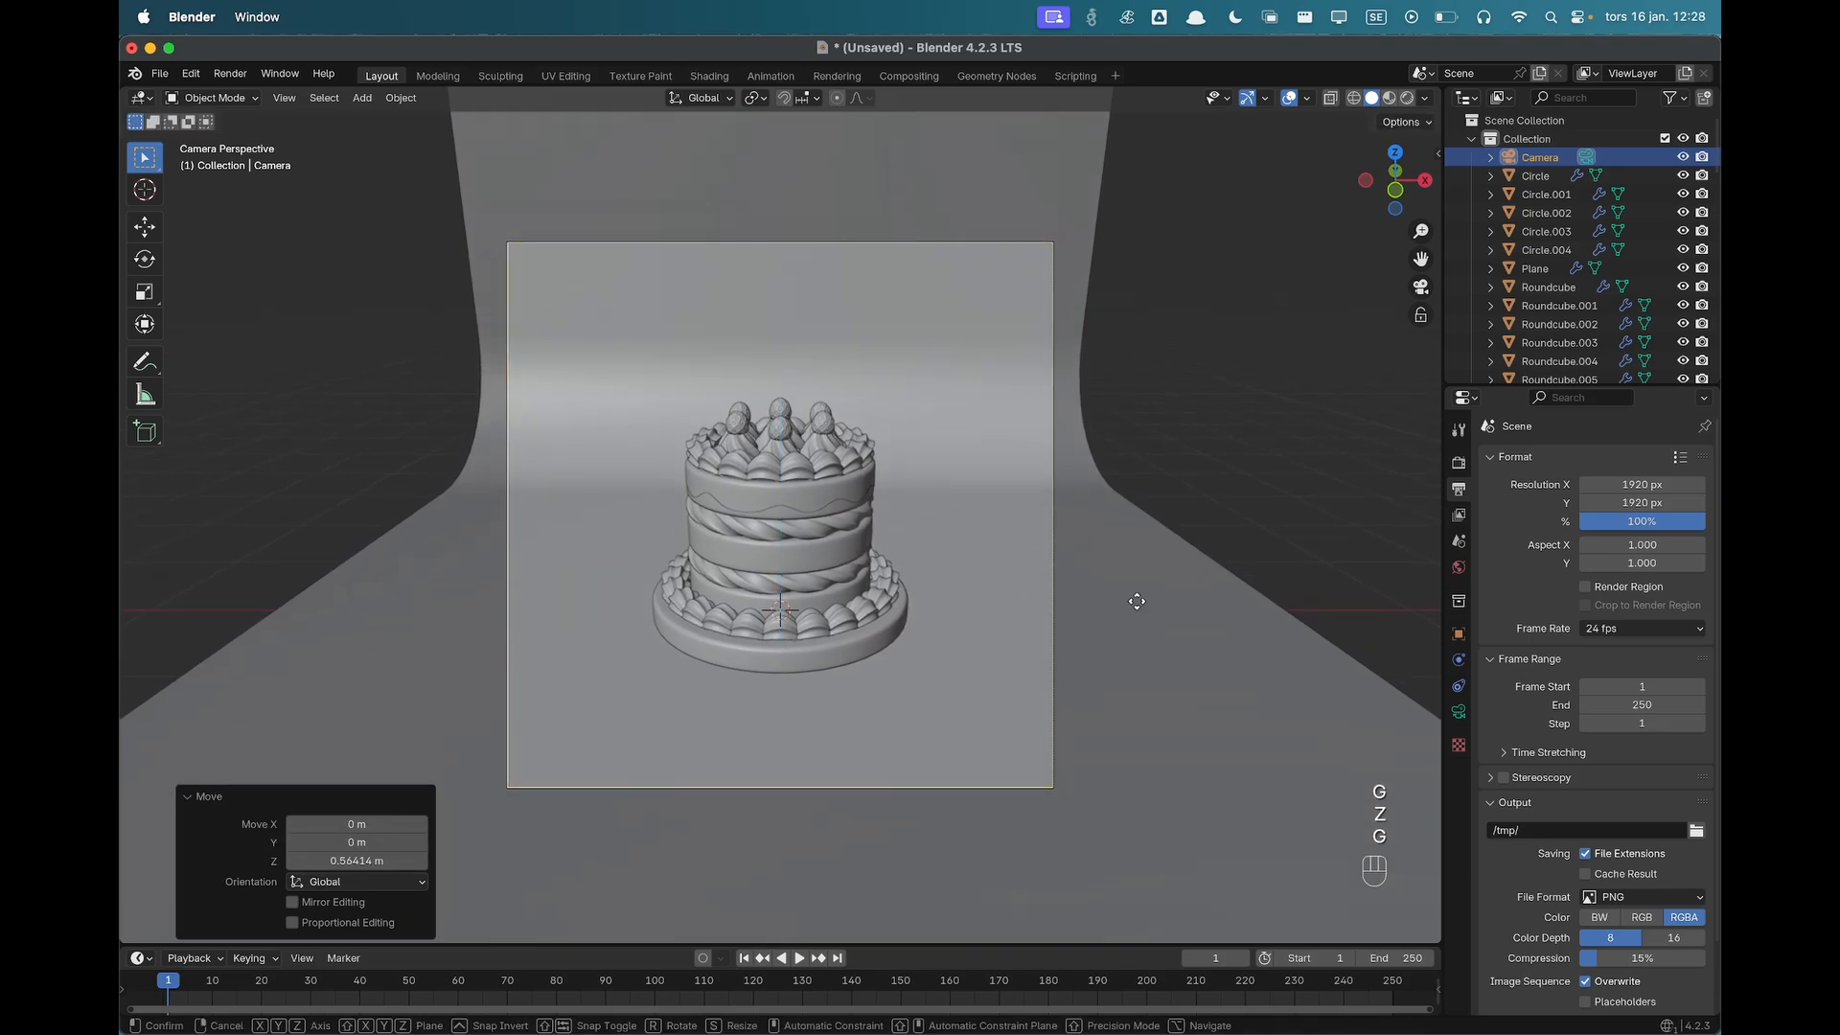
Move the camera closer to the cake along its local Z axis, and raise it about 0.19 m along global Z.
key("g")
key("z")
key("z")
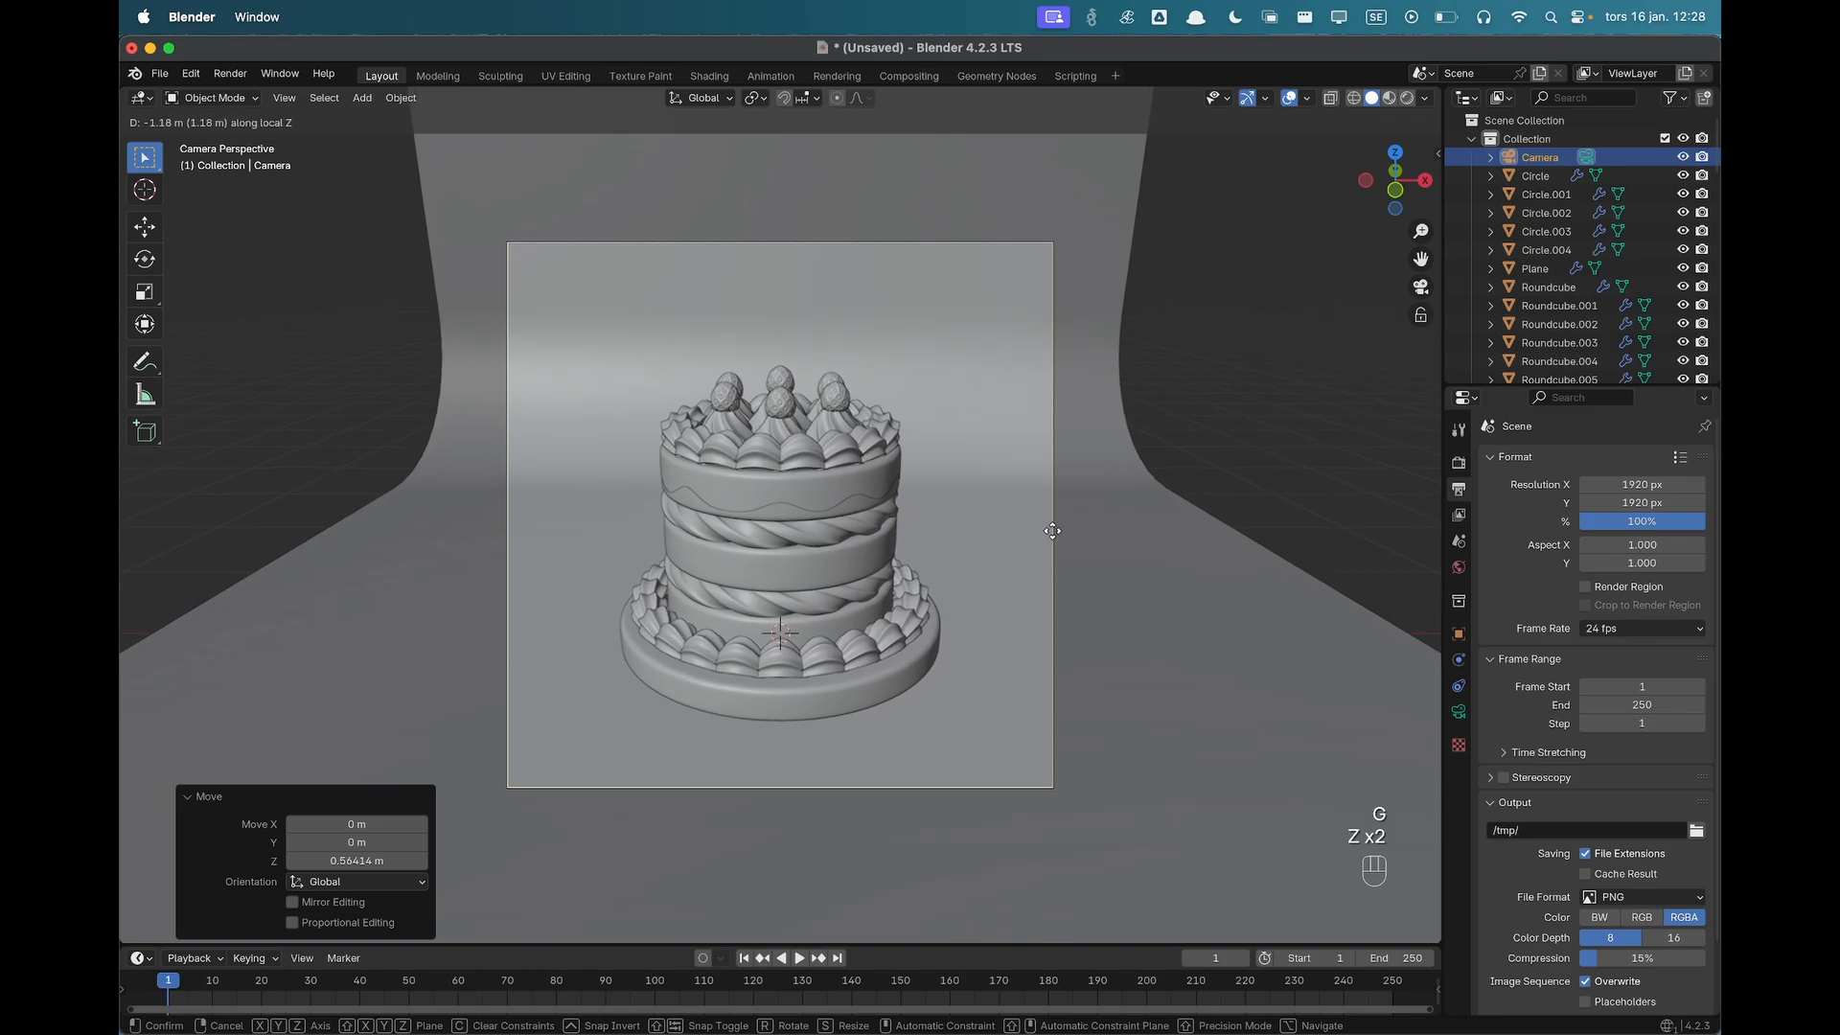
left_click(1043, 519)
key("g")
key("z")
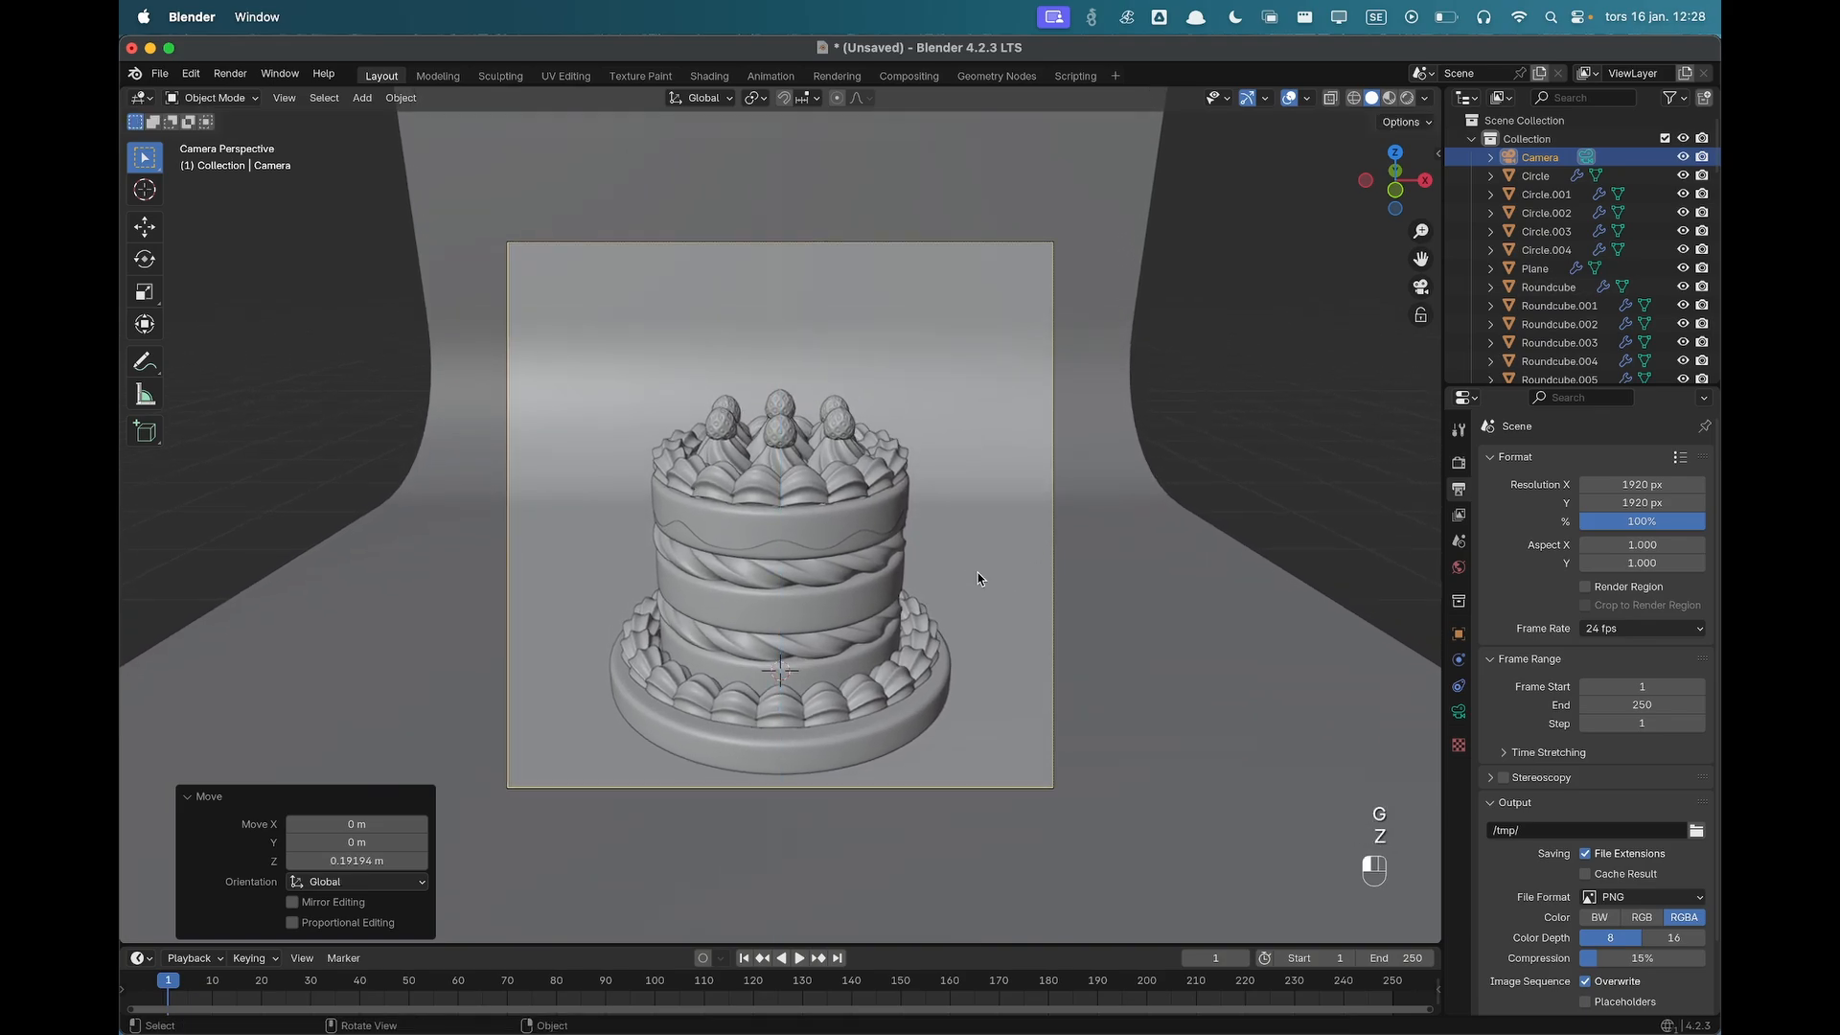
left_click(978, 573)
Tilt the camera a further -3.9° or so around global X, and raise it about 0.13 m along global Z.
key("r")
key("x")
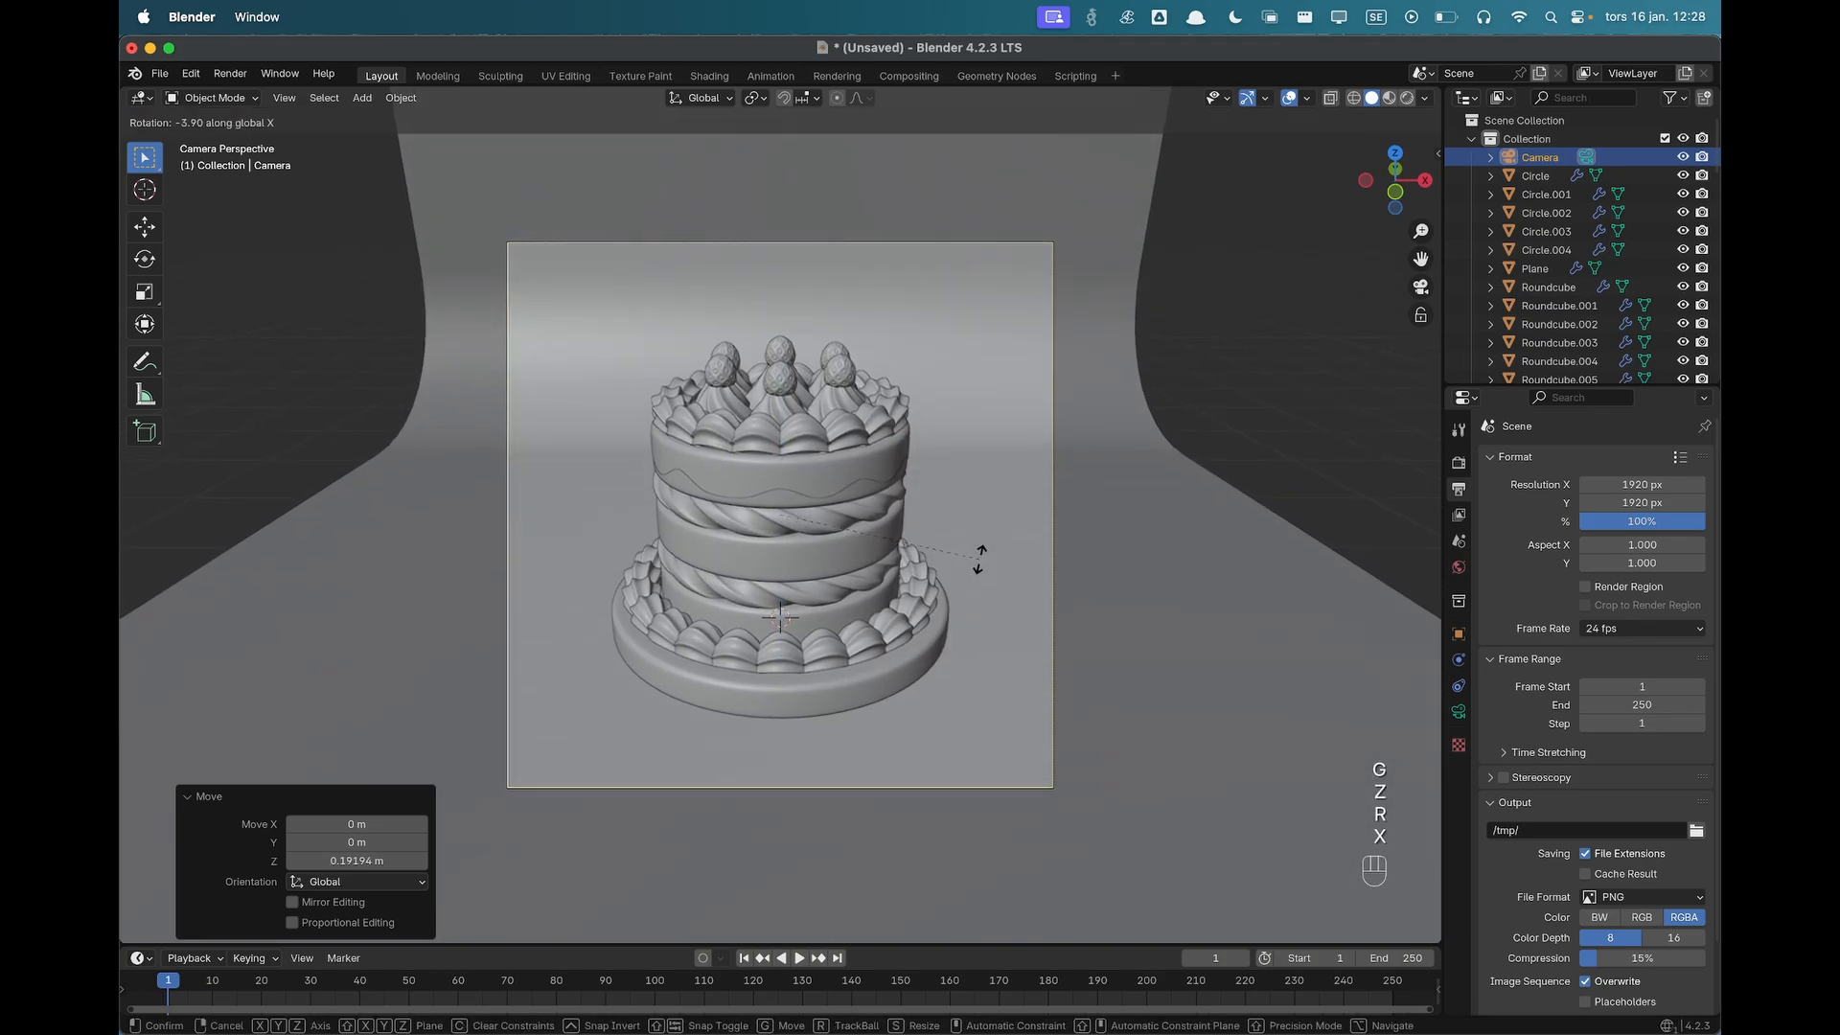
left_click(977, 561)
key("g")
key("z")
left_click(979, 544)
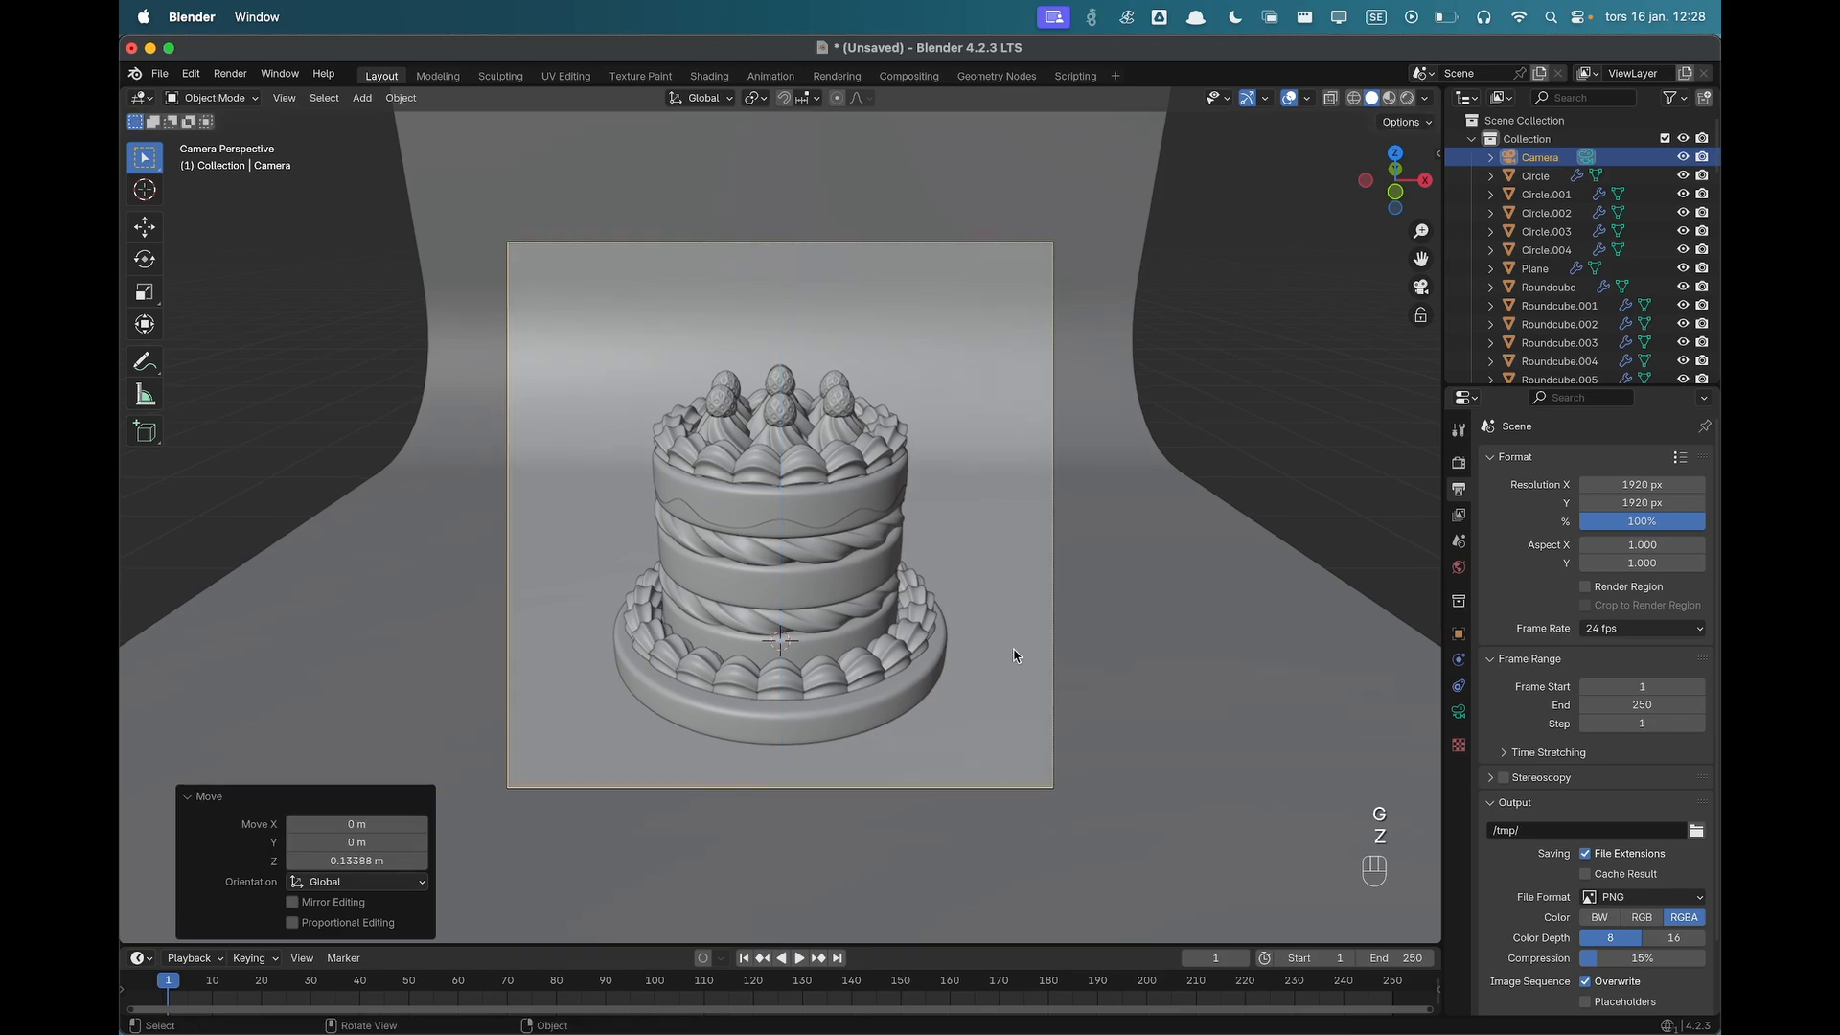
Rotate the camera by about -1.54° around global X, and move it about -0.10 m along its local Z.
key("r")
key("x")
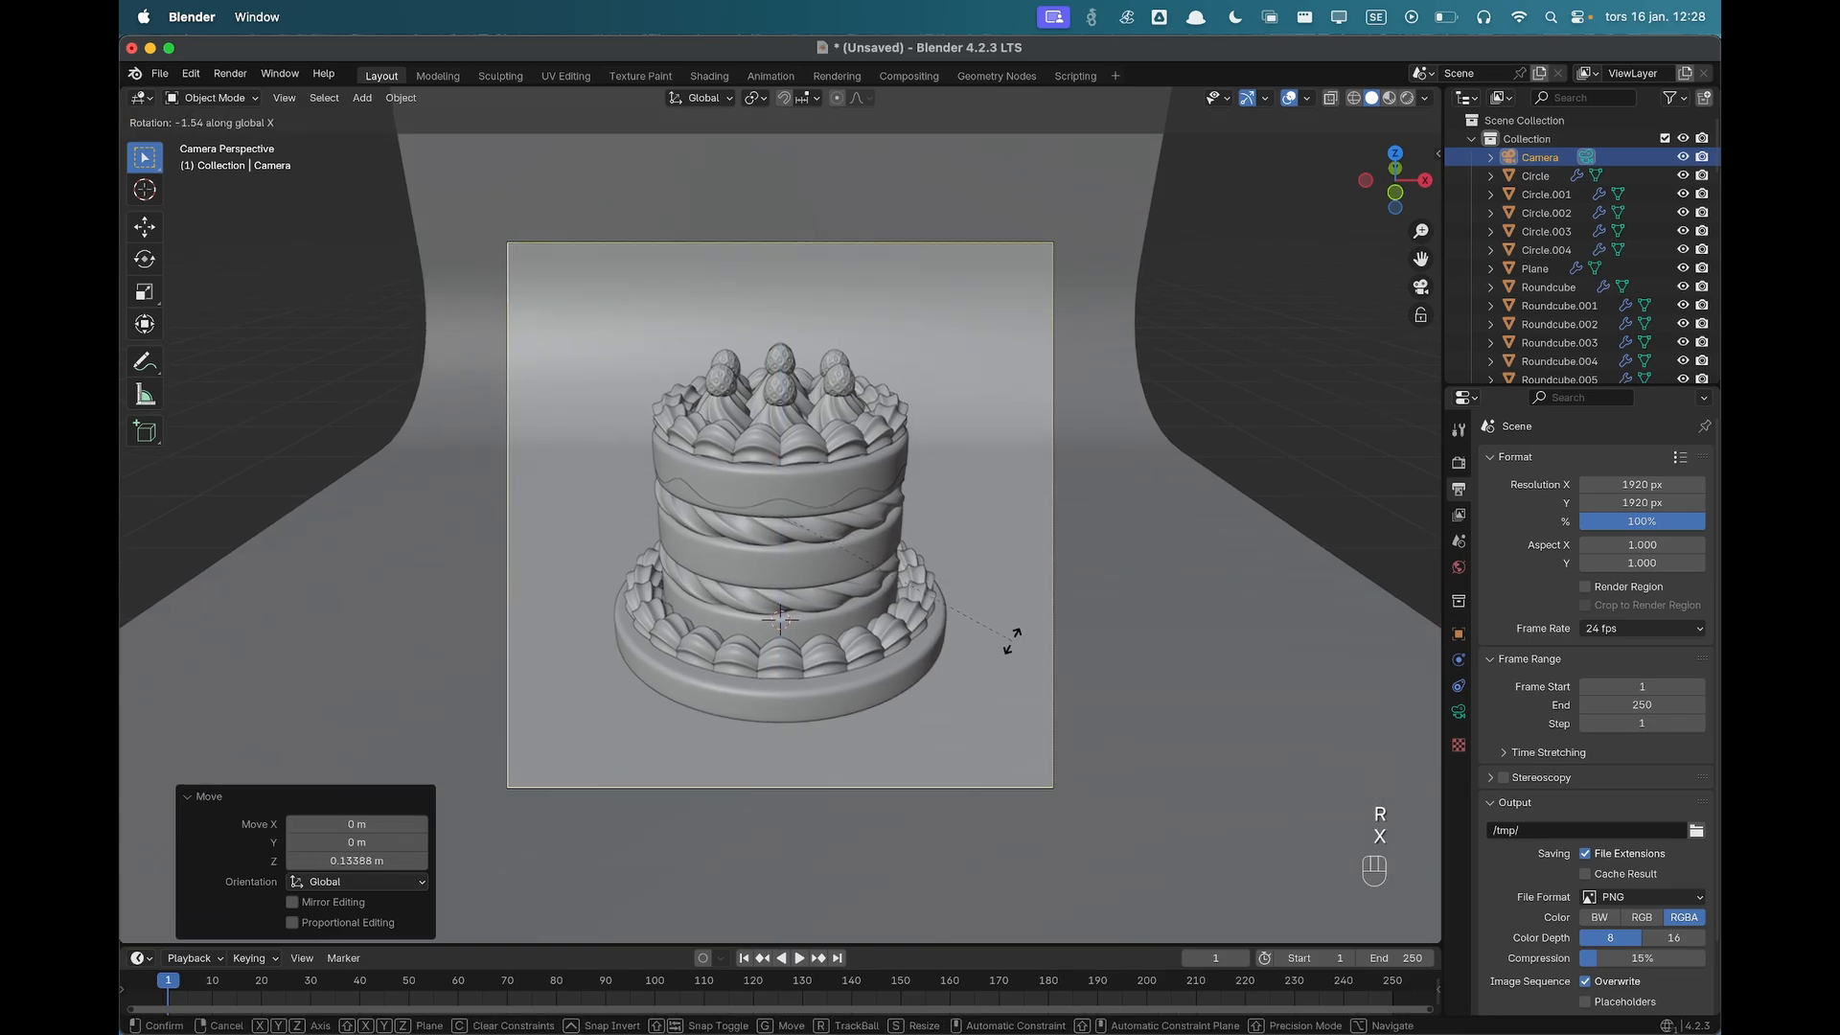
left_click(1012, 640)
key("g")
key("z")
key("z")
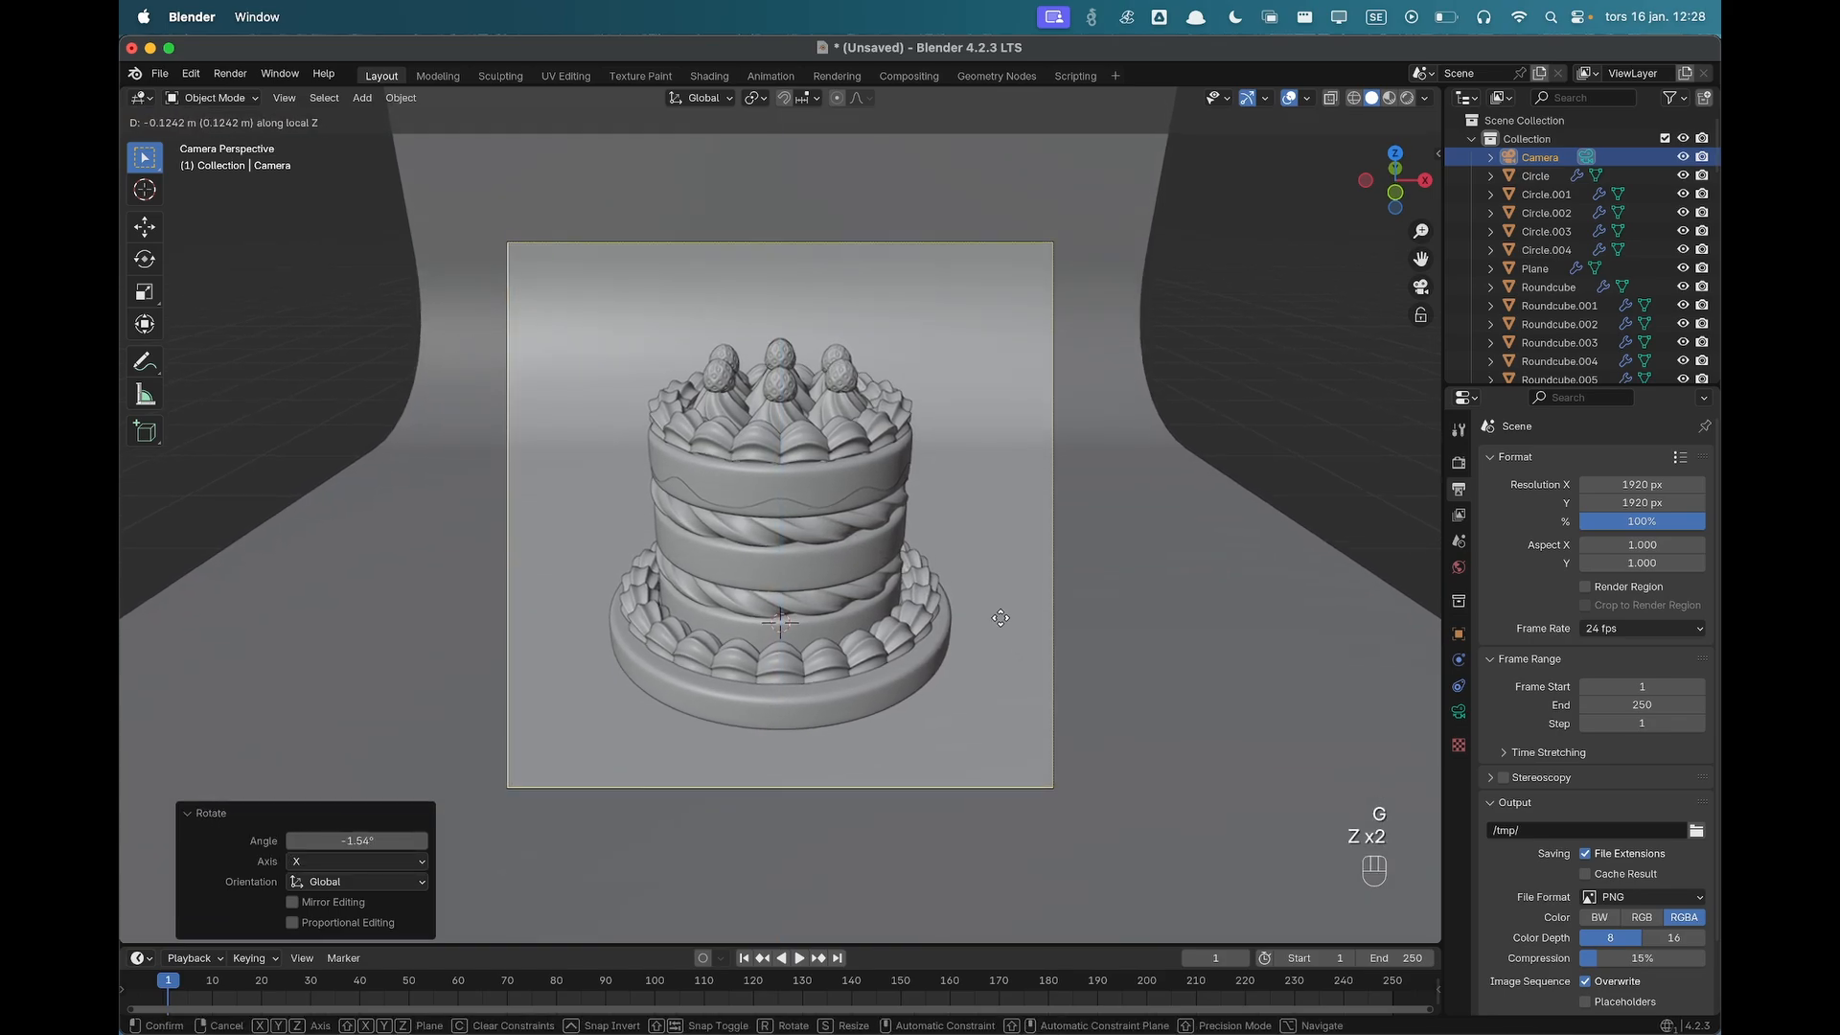
left_click(1000, 620)
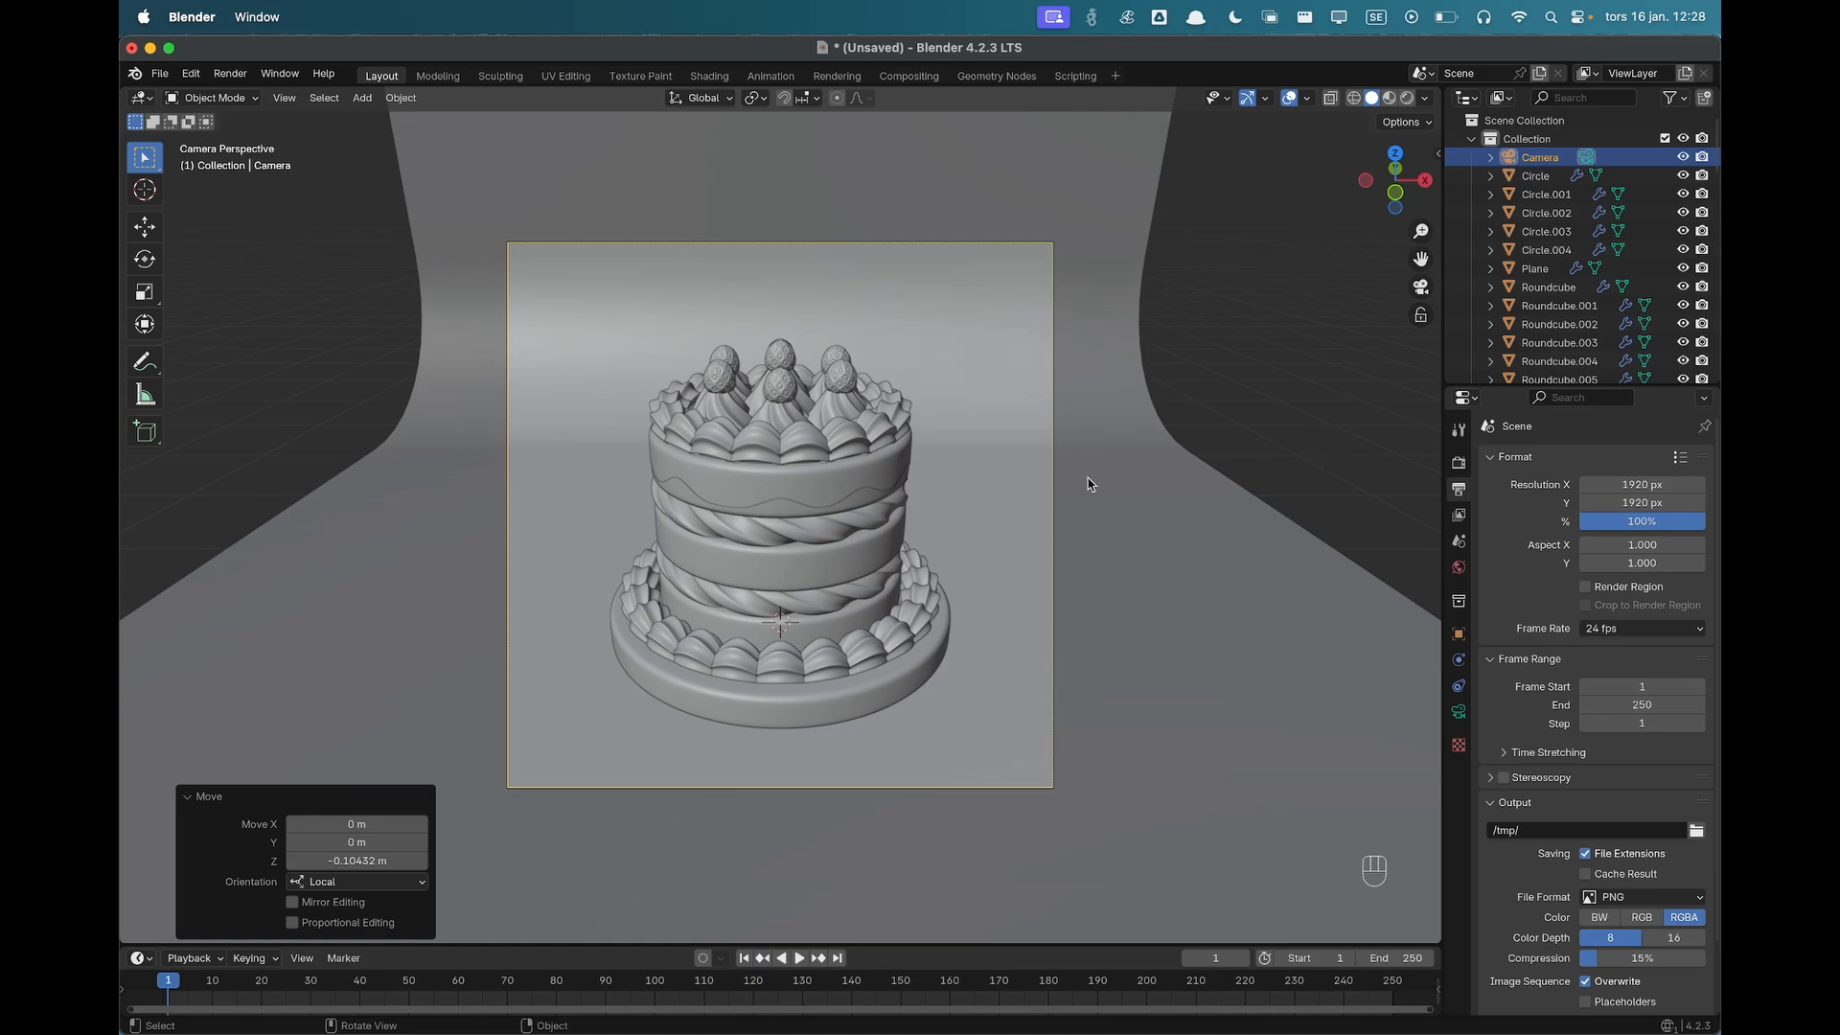
Select all cake objects without the backdrop plane, and rotate them about 16.75° around the global Z axis.
left_click_drag(595, 319, 709, 416)
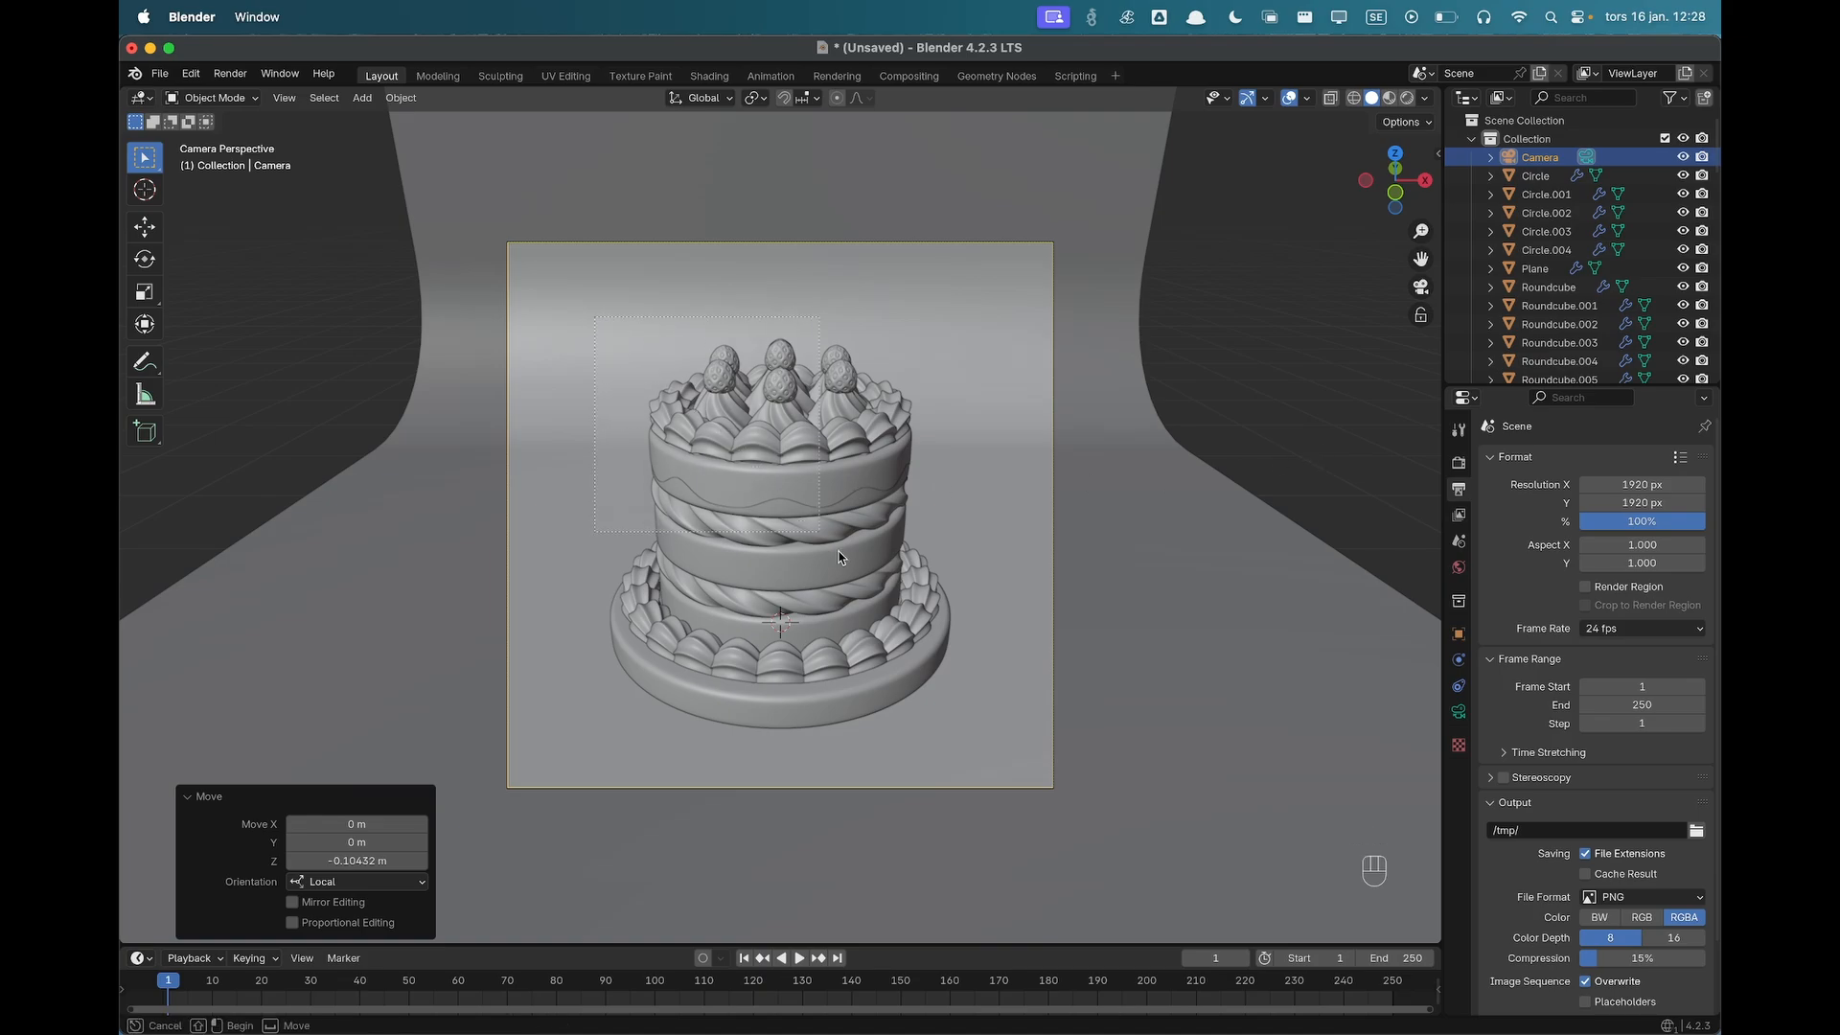
left_click_drag(840, 557, 956, 713)
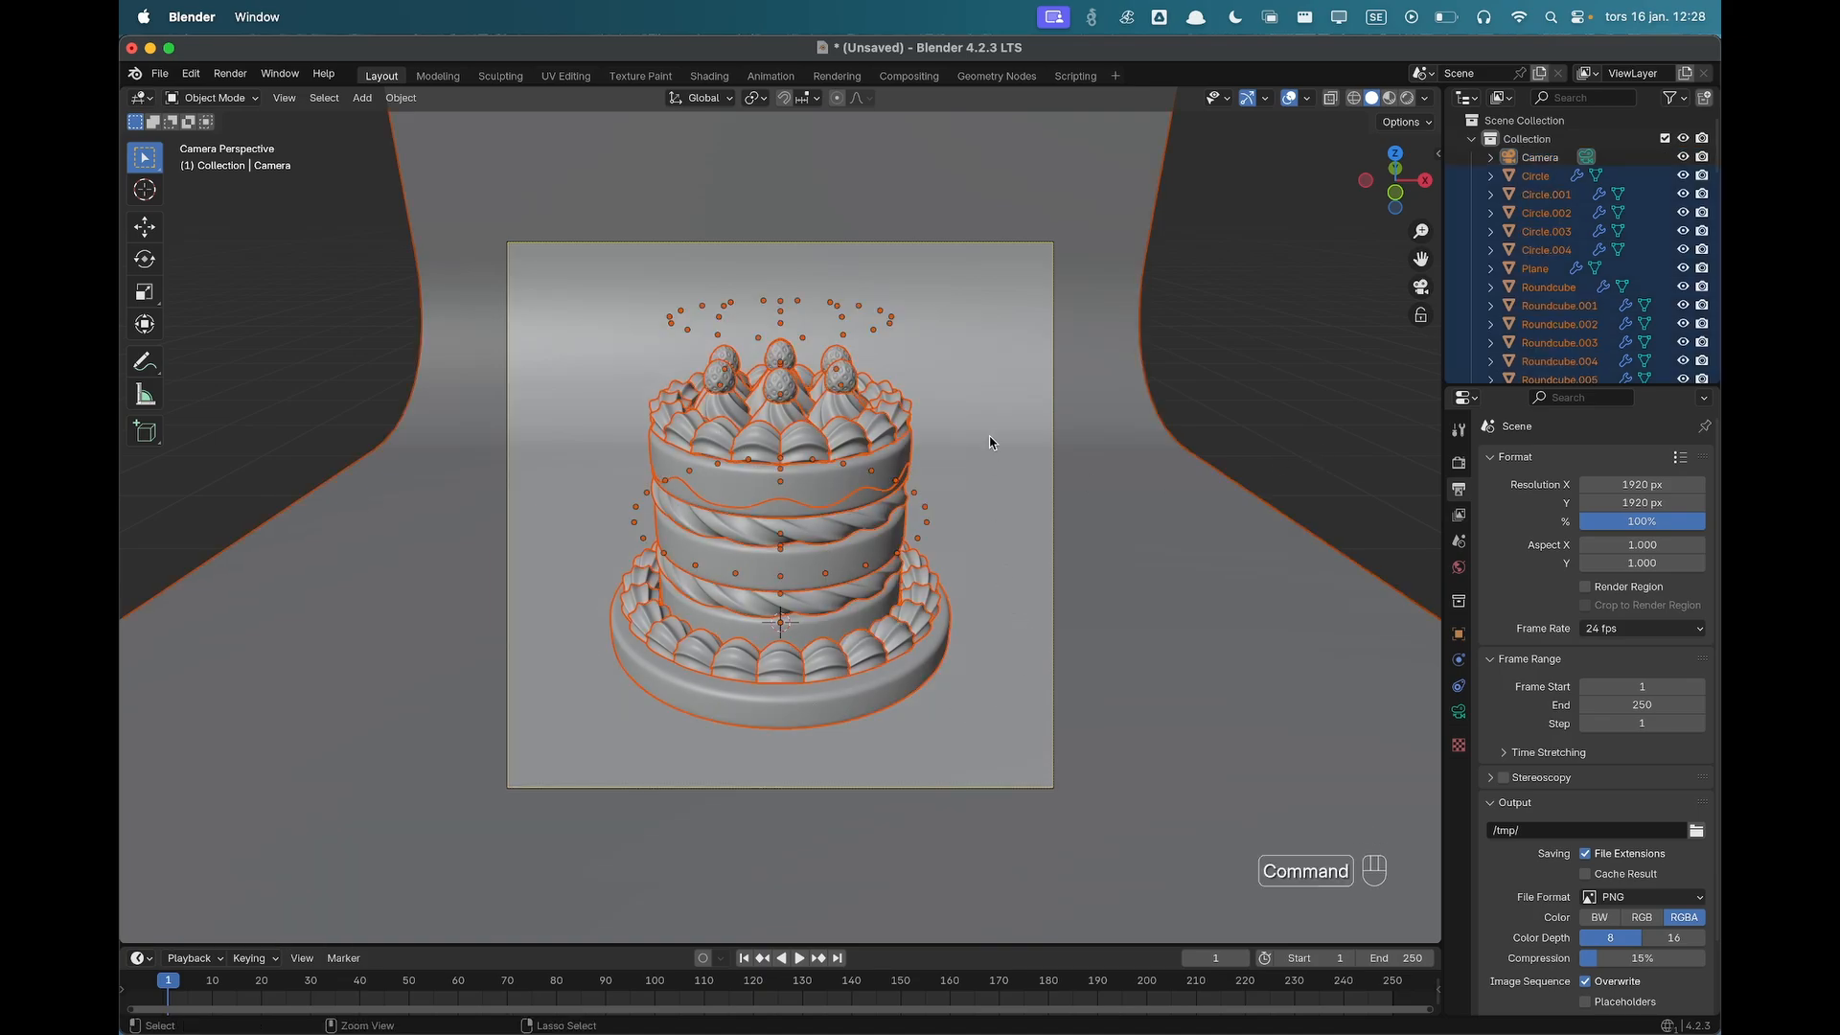
left_click(1170, 578, "super")
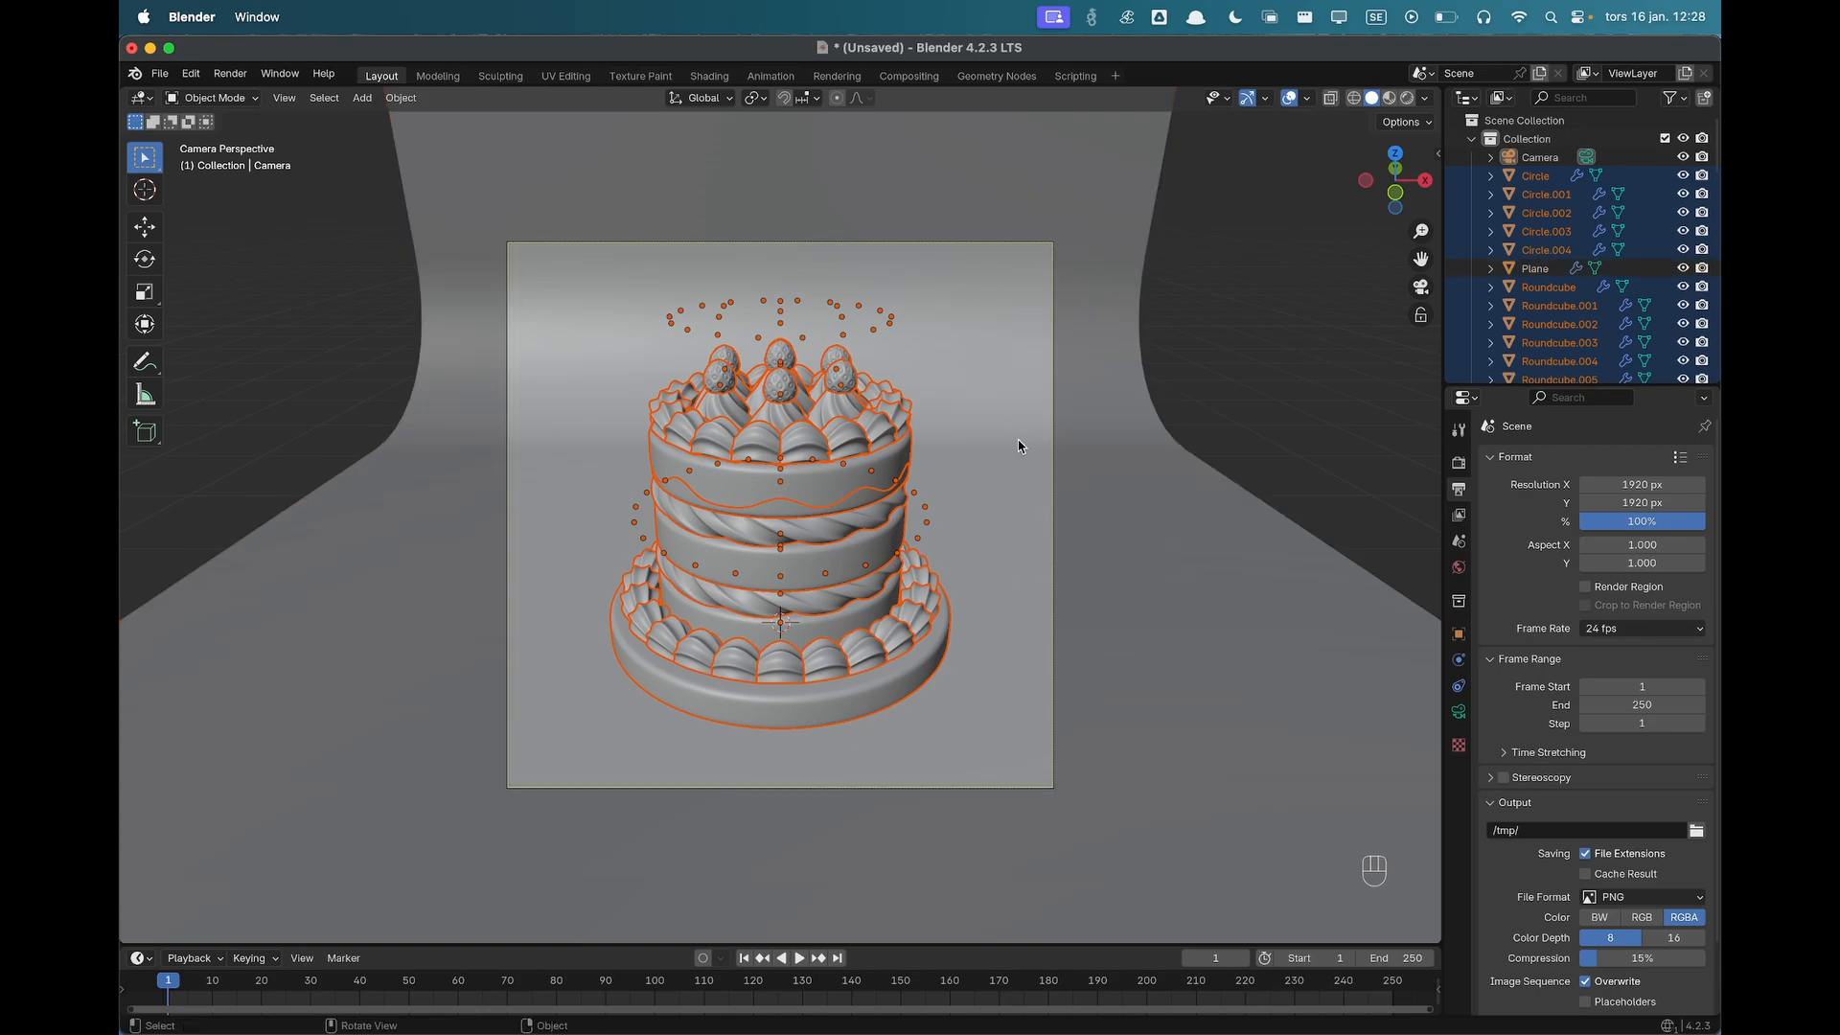
key("g")
key("Escape")
key("r")
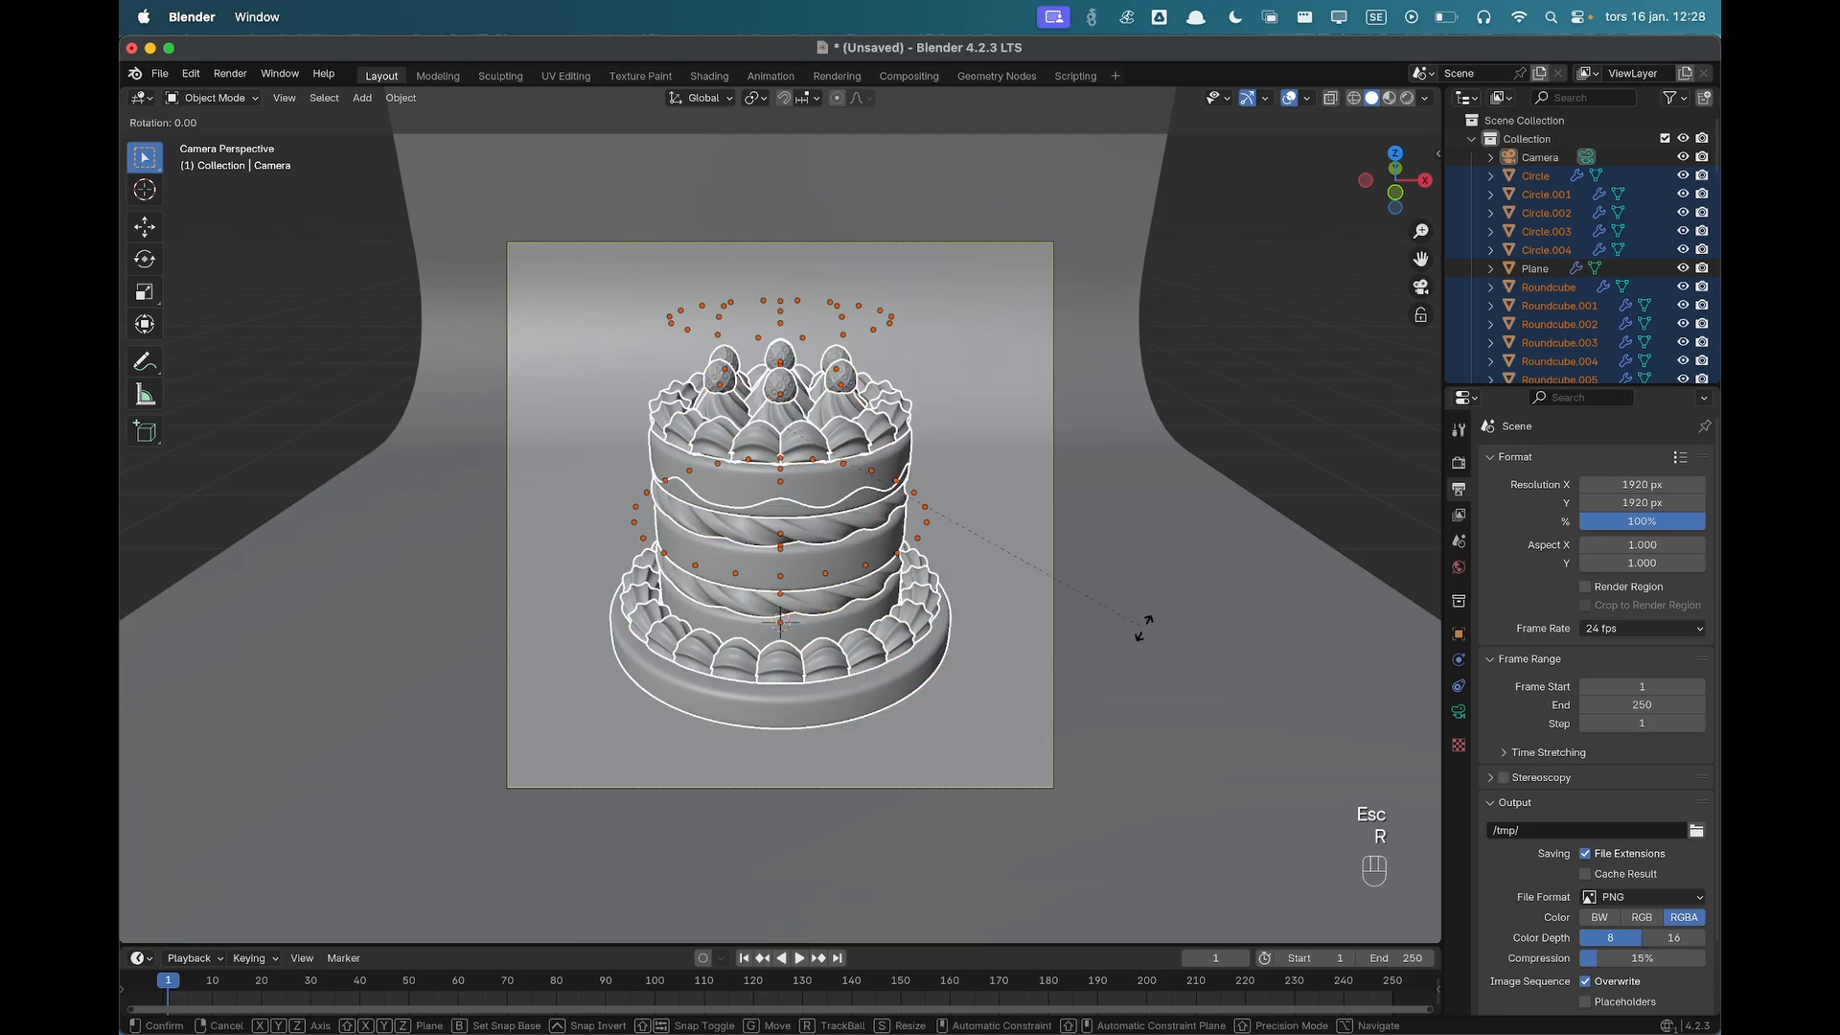
key("z")
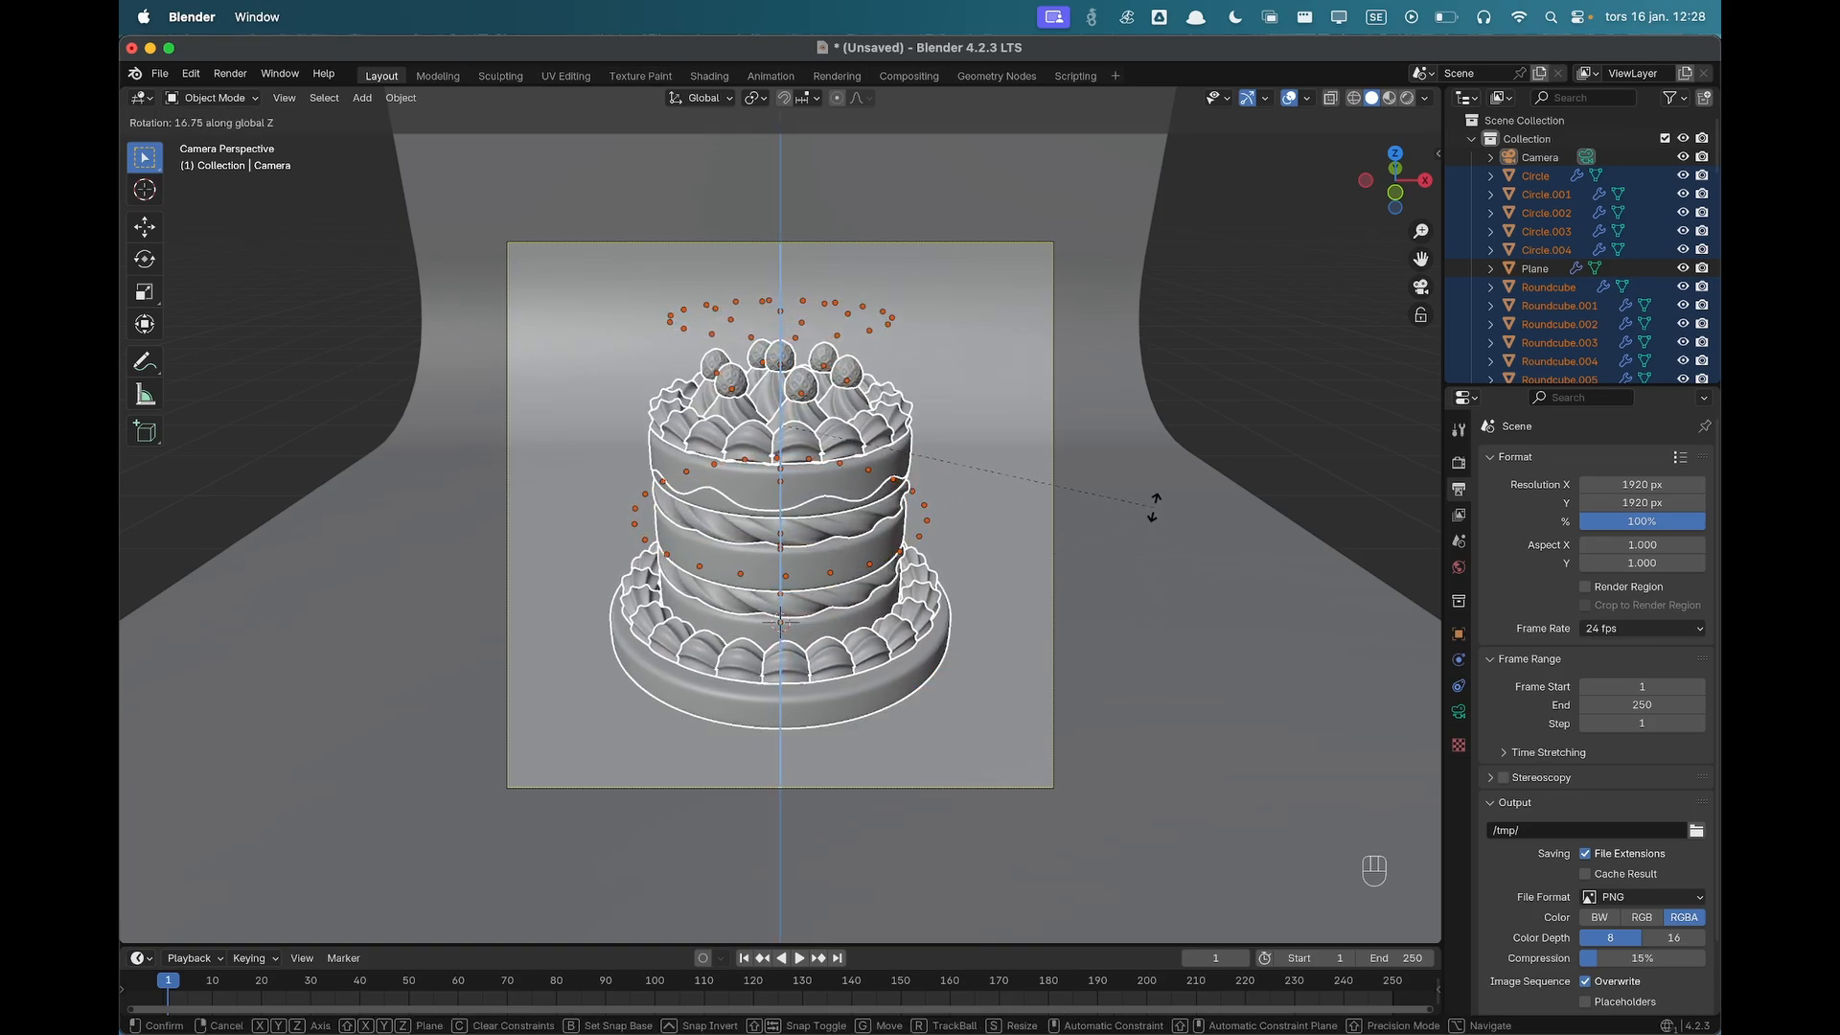
left_click(1154, 506)
left_click(1255, 439)
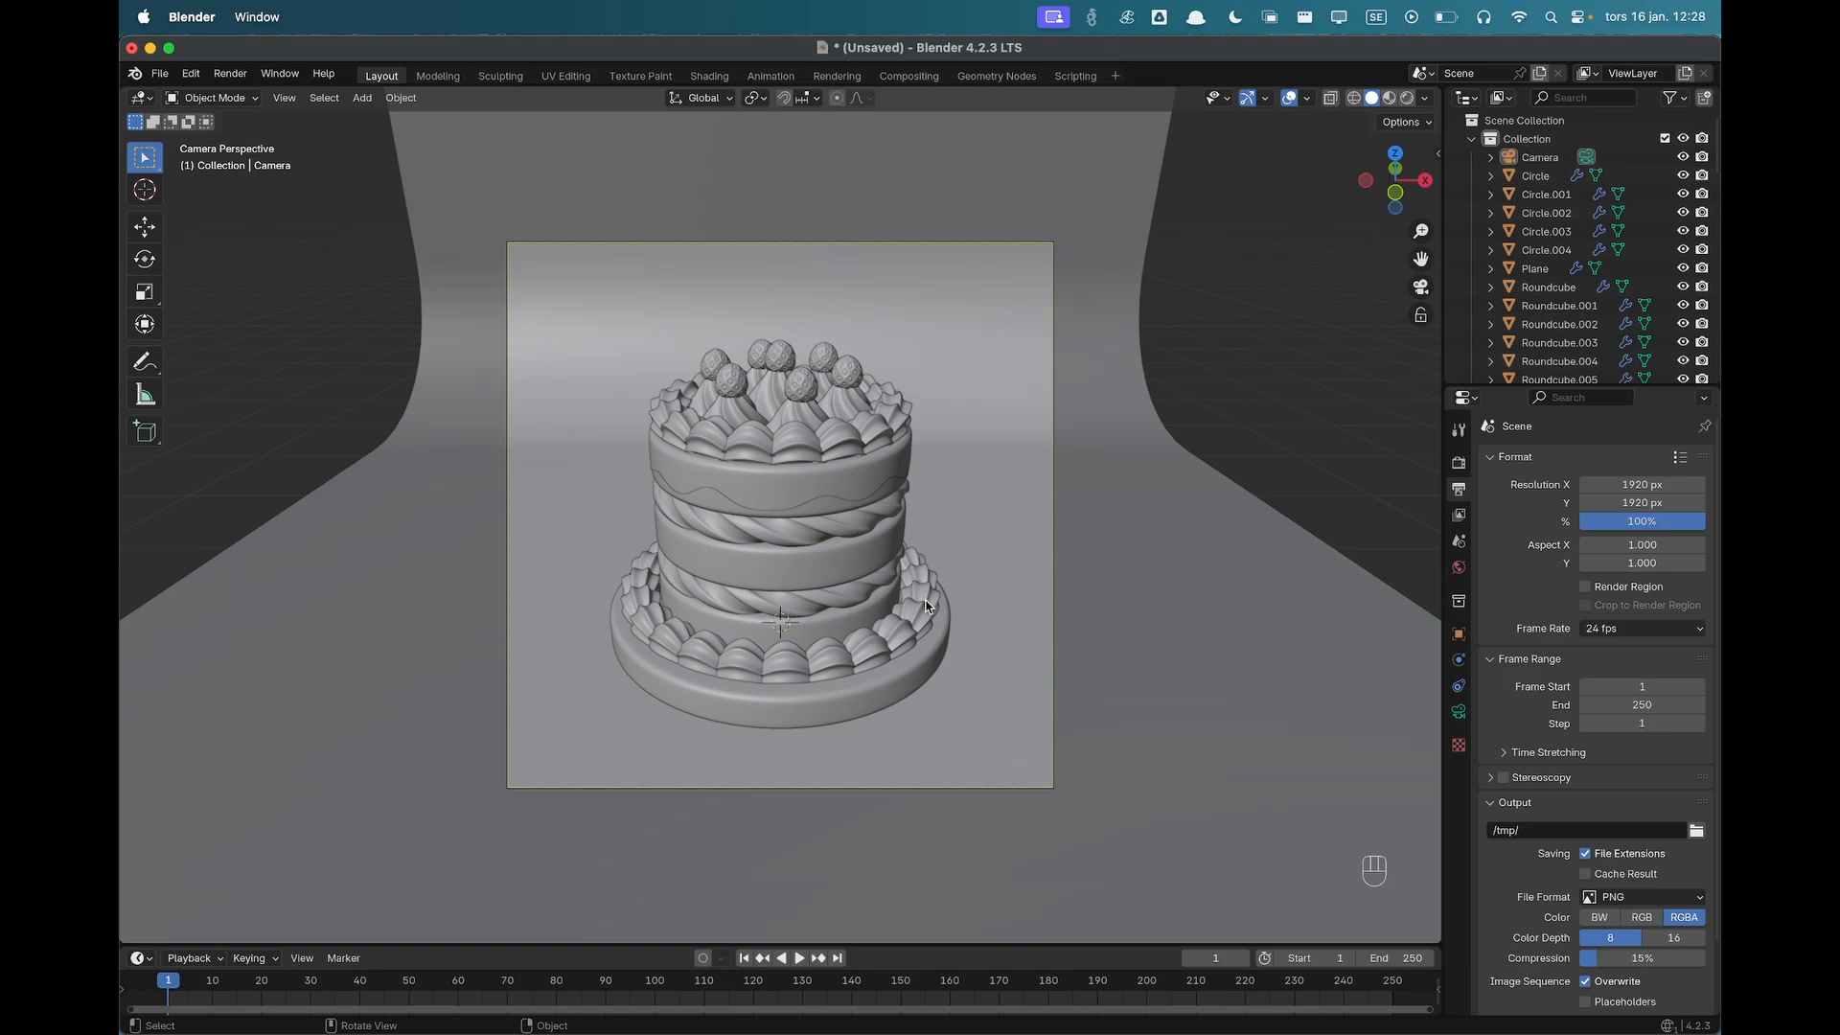
Show the viewport in Rendered shading, and set the render engine to Cycles with GPU Compute as the device.
key("z")
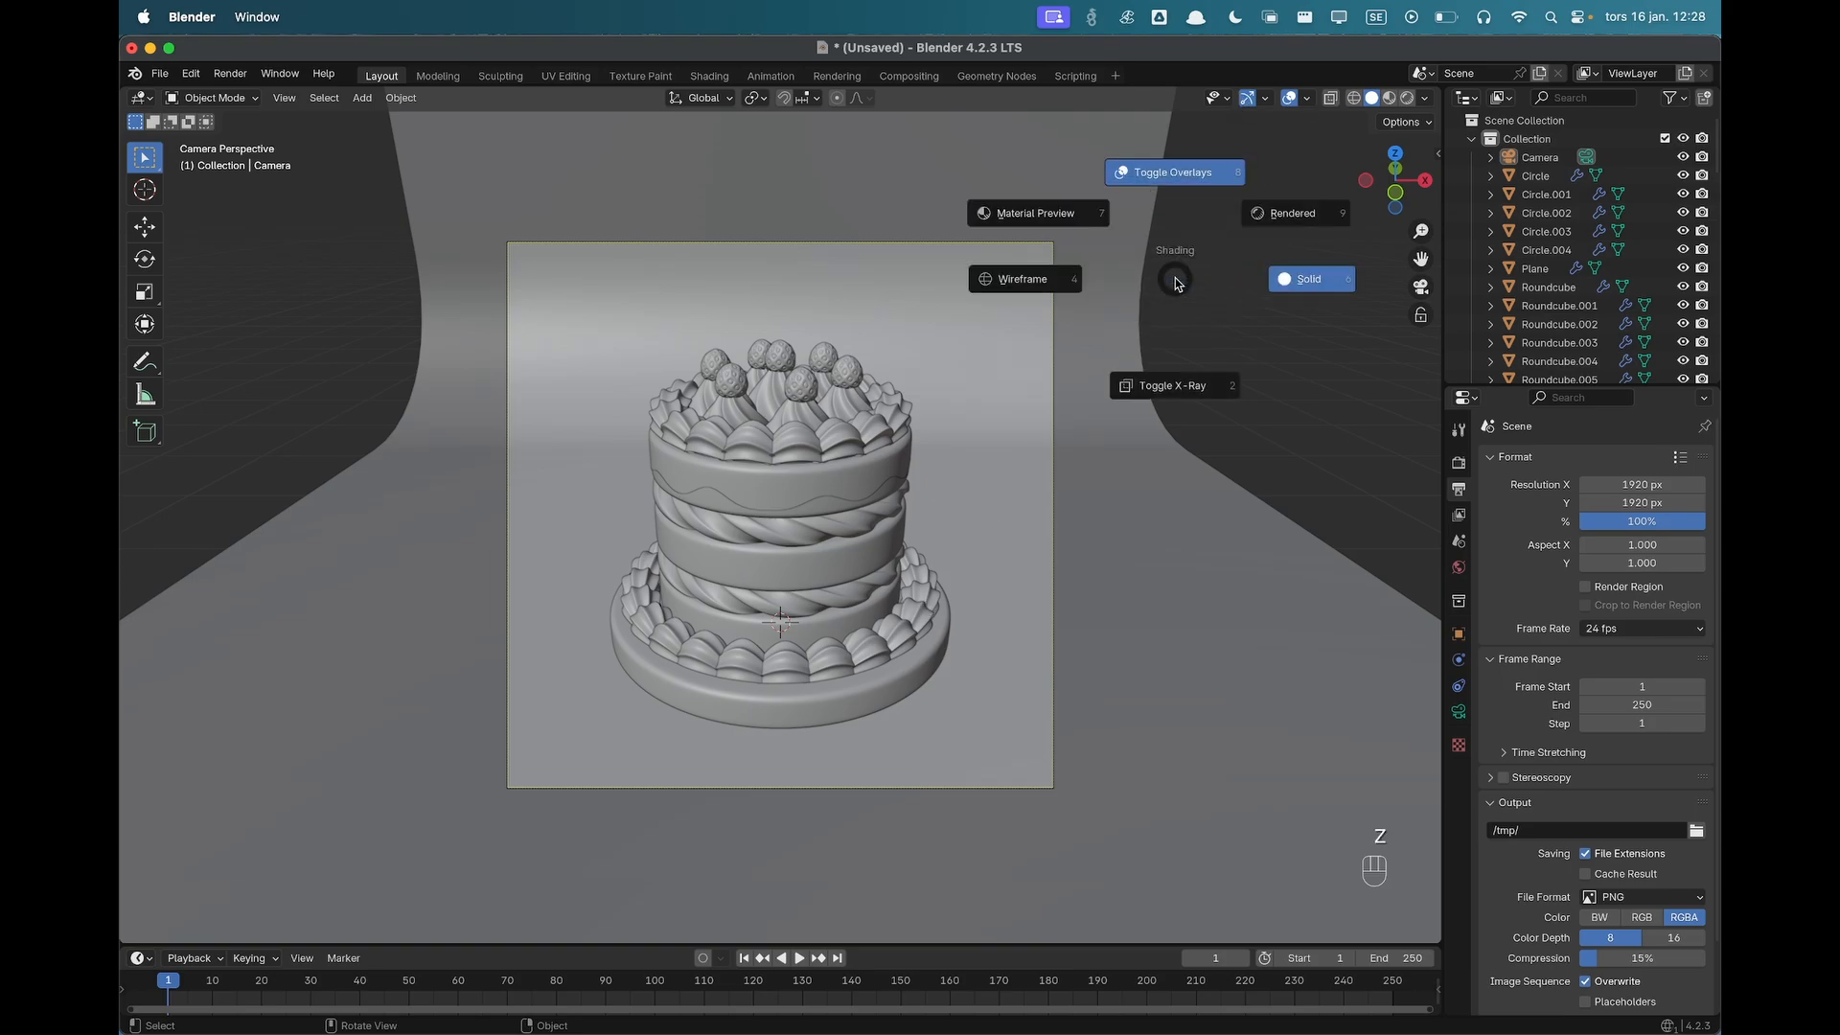
left_click(1275, 221)
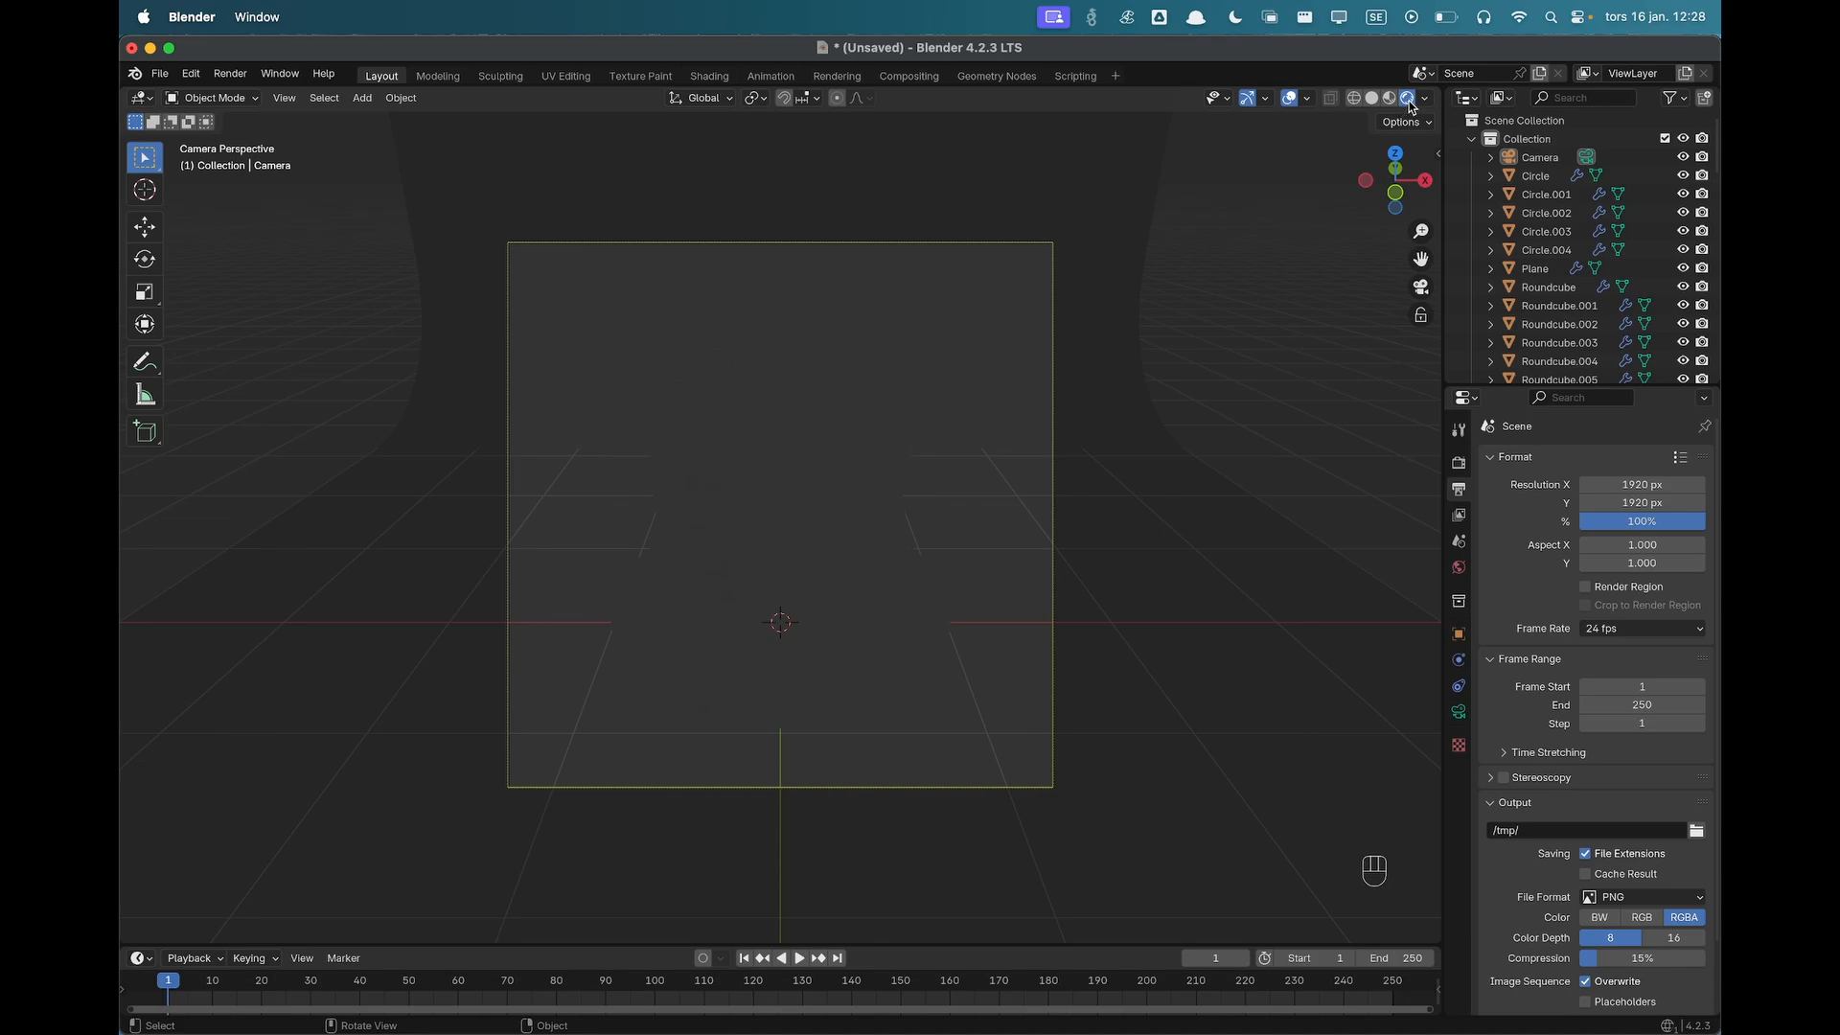
left_click(1458, 465)
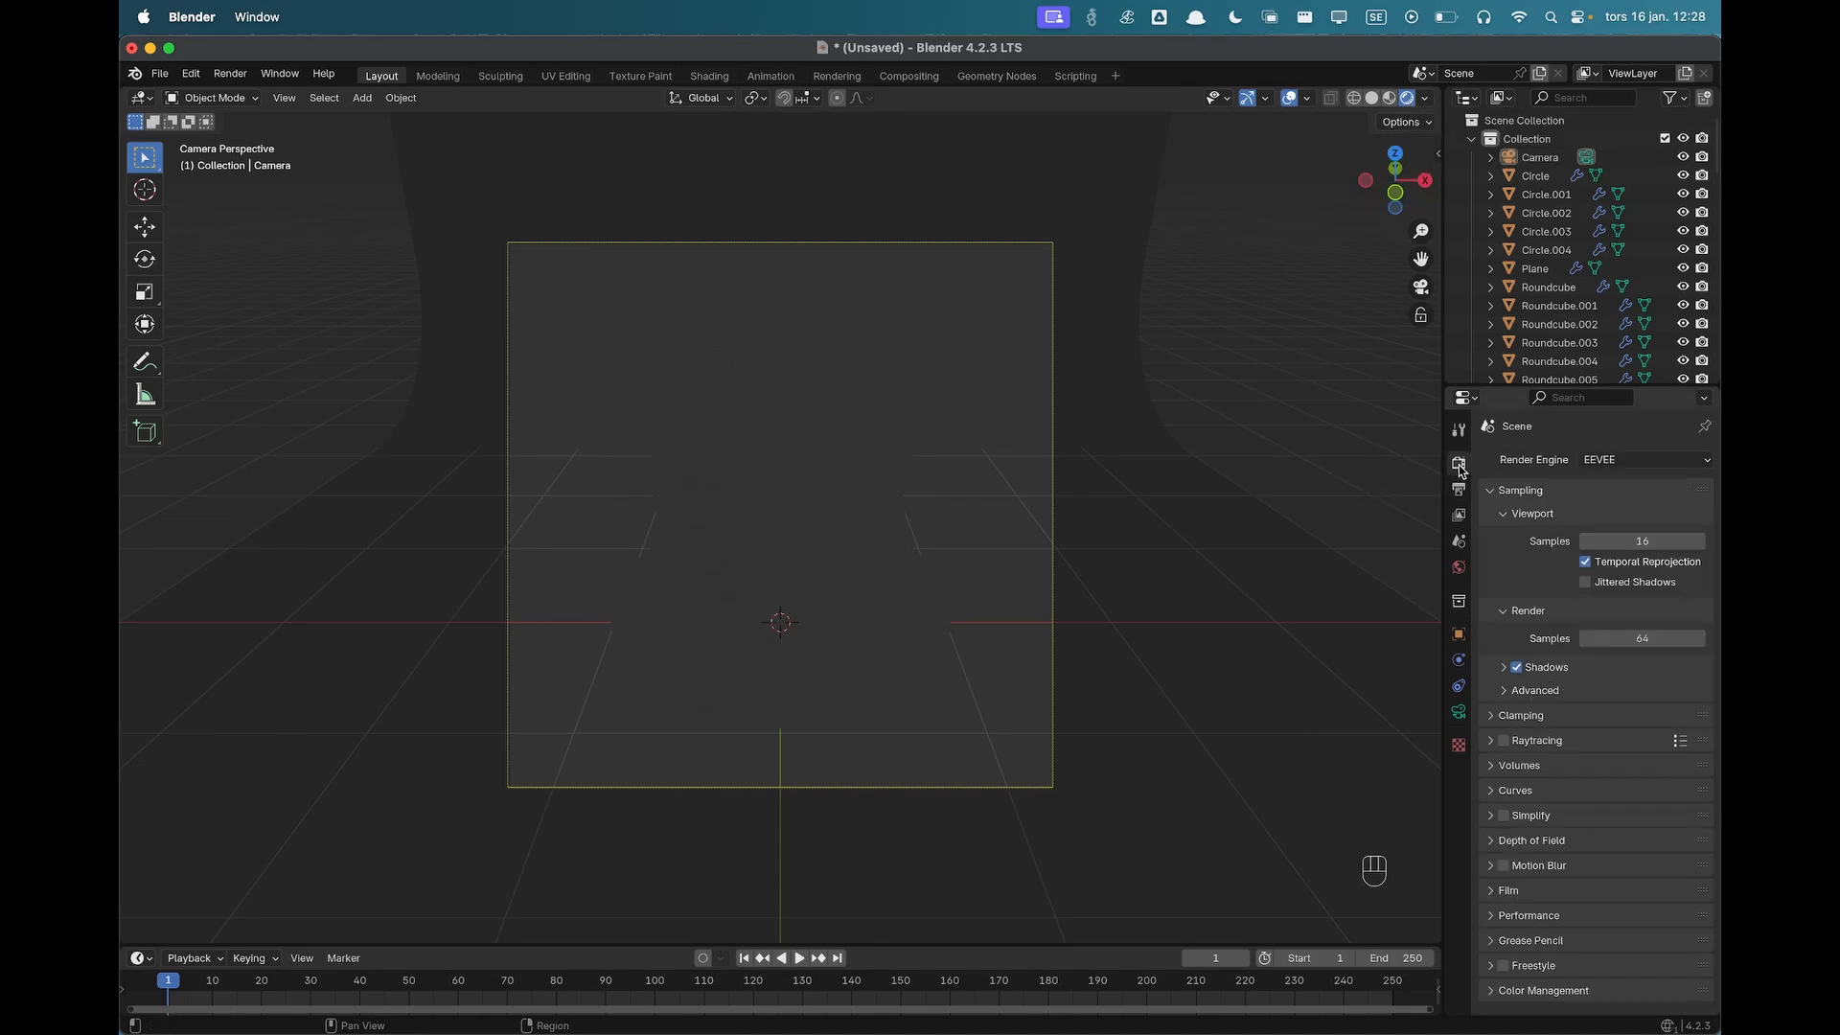
left_click(1588, 463)
left_click(1603, 520)
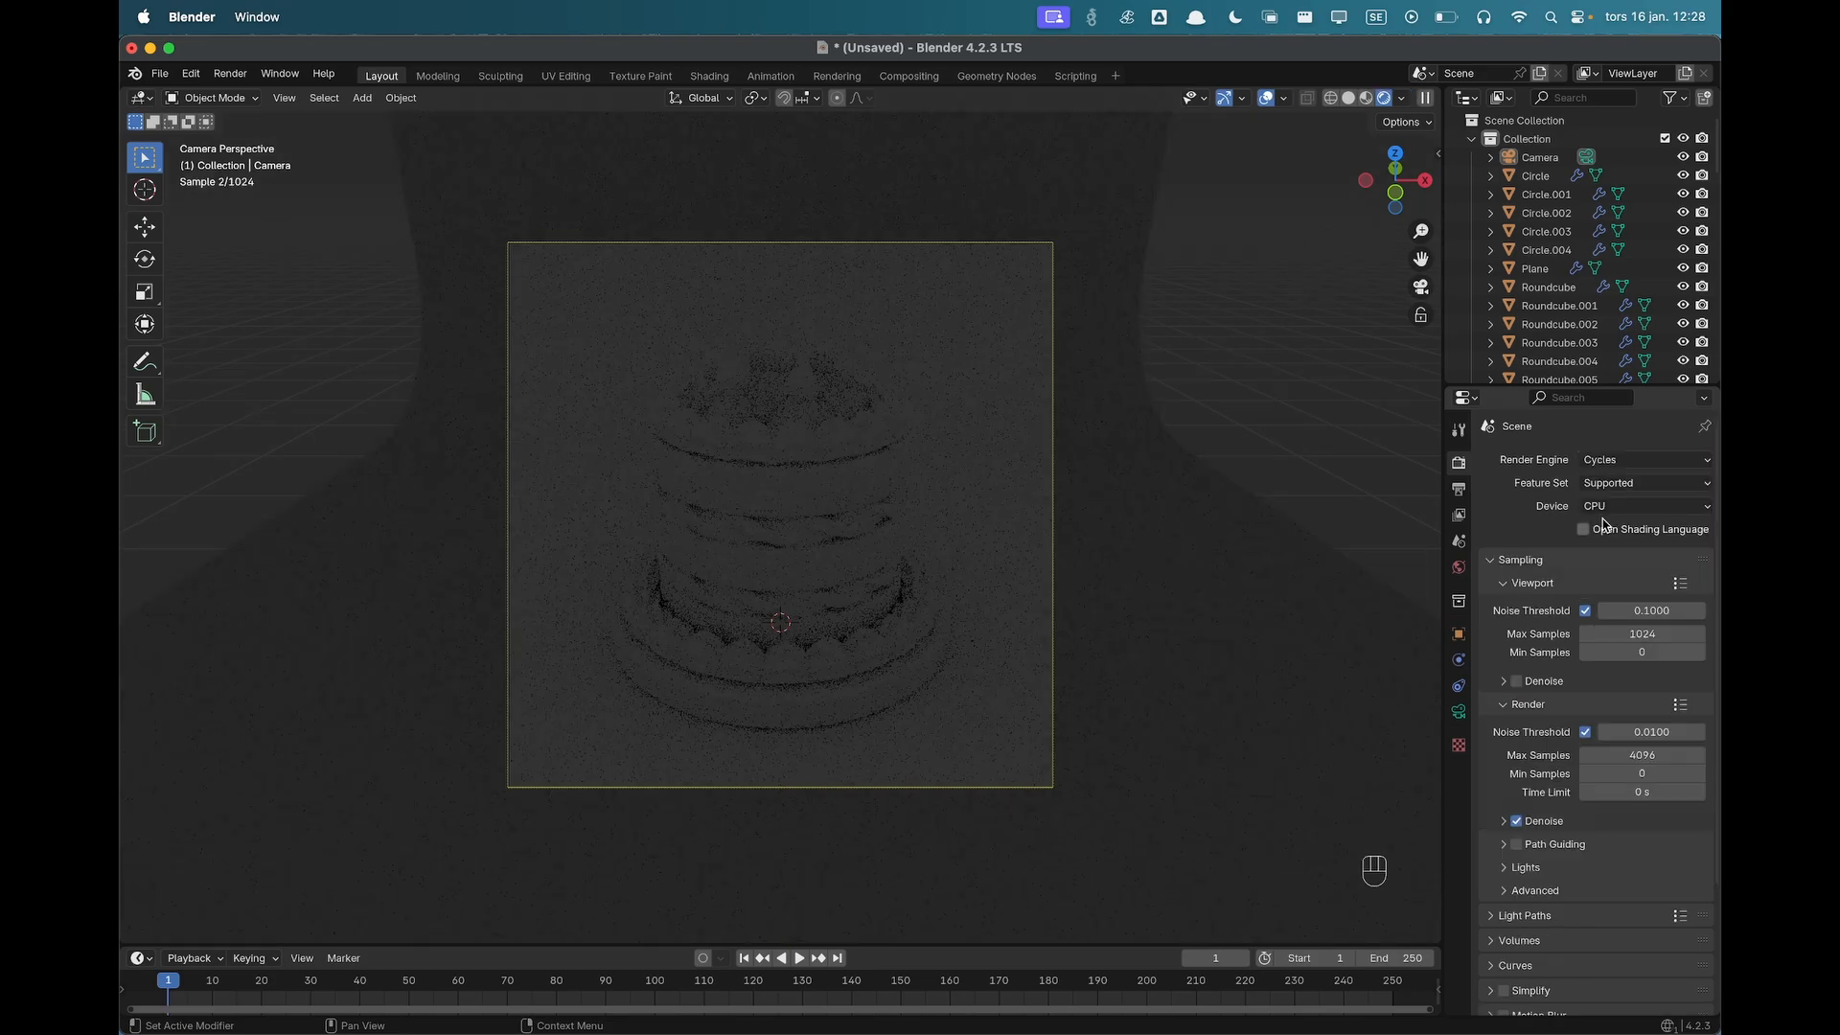
left_click(1610, 508)
left_click(1618, 548)
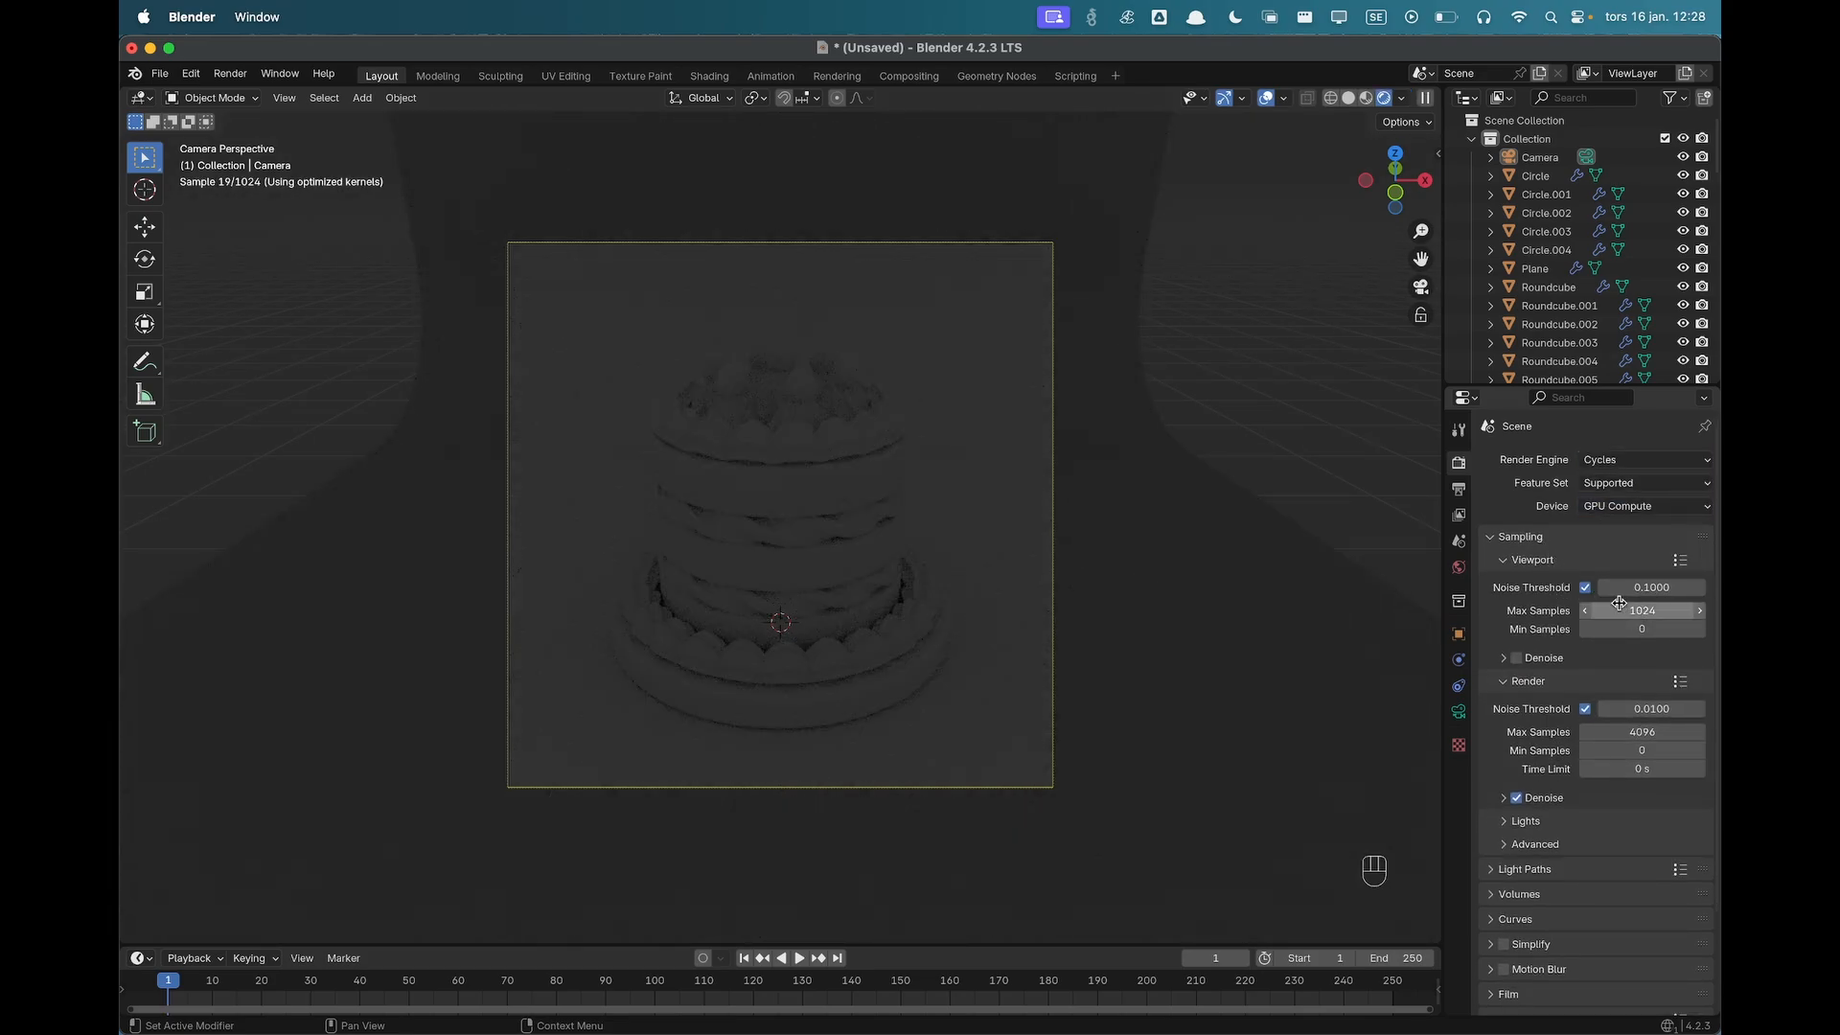
Set the maximum samples to 128 for the viewport and 512 for the final render.
left_click(1630, 613)
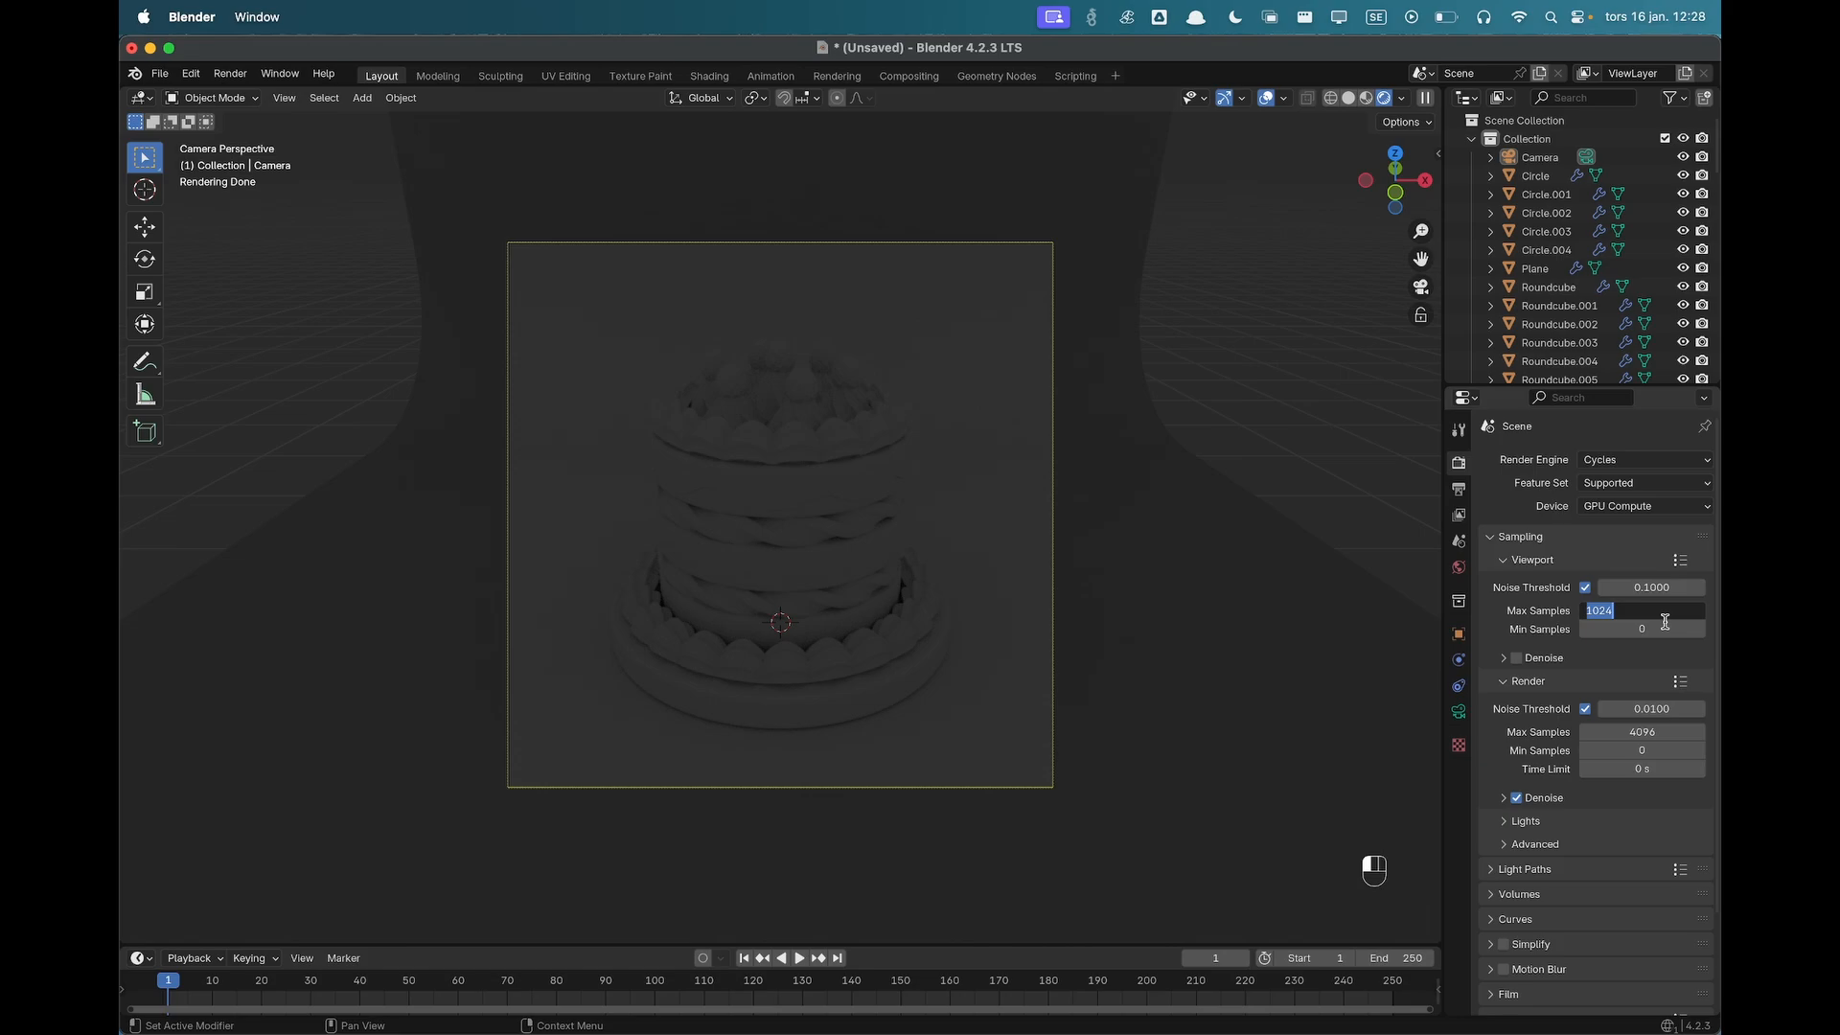
key("Tab")
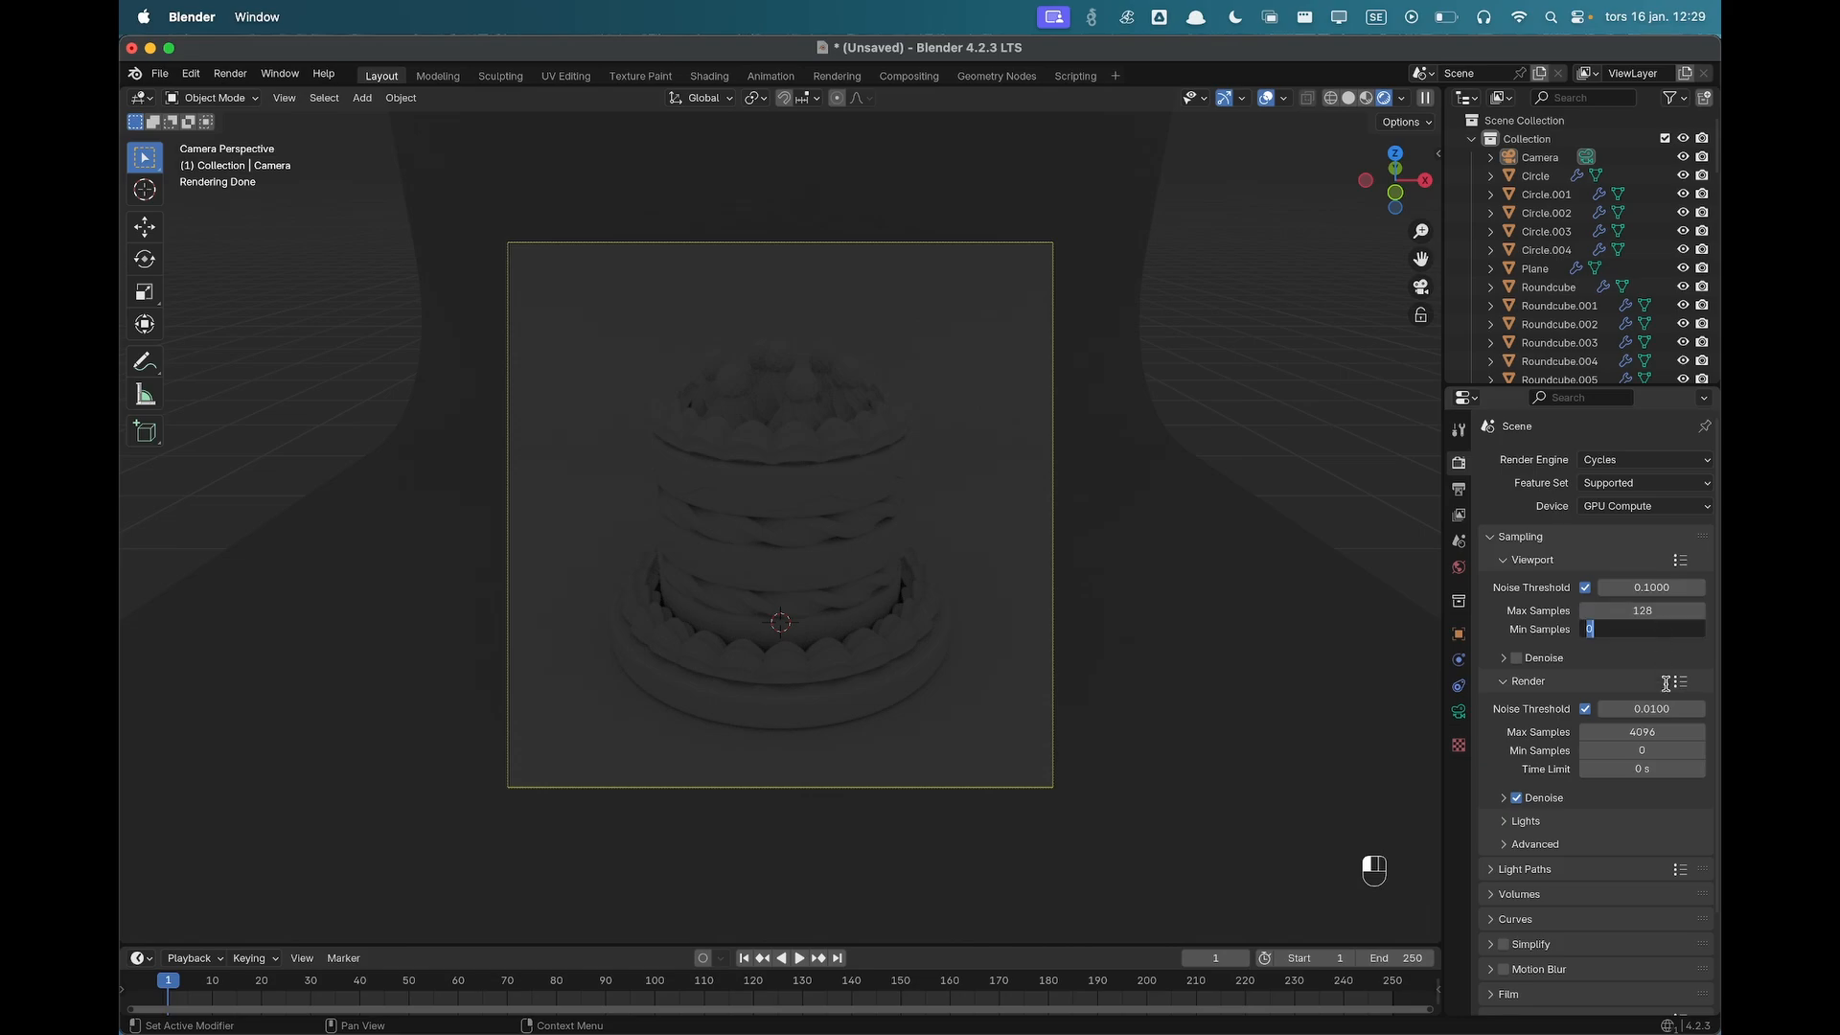
left_click(1671, 732)
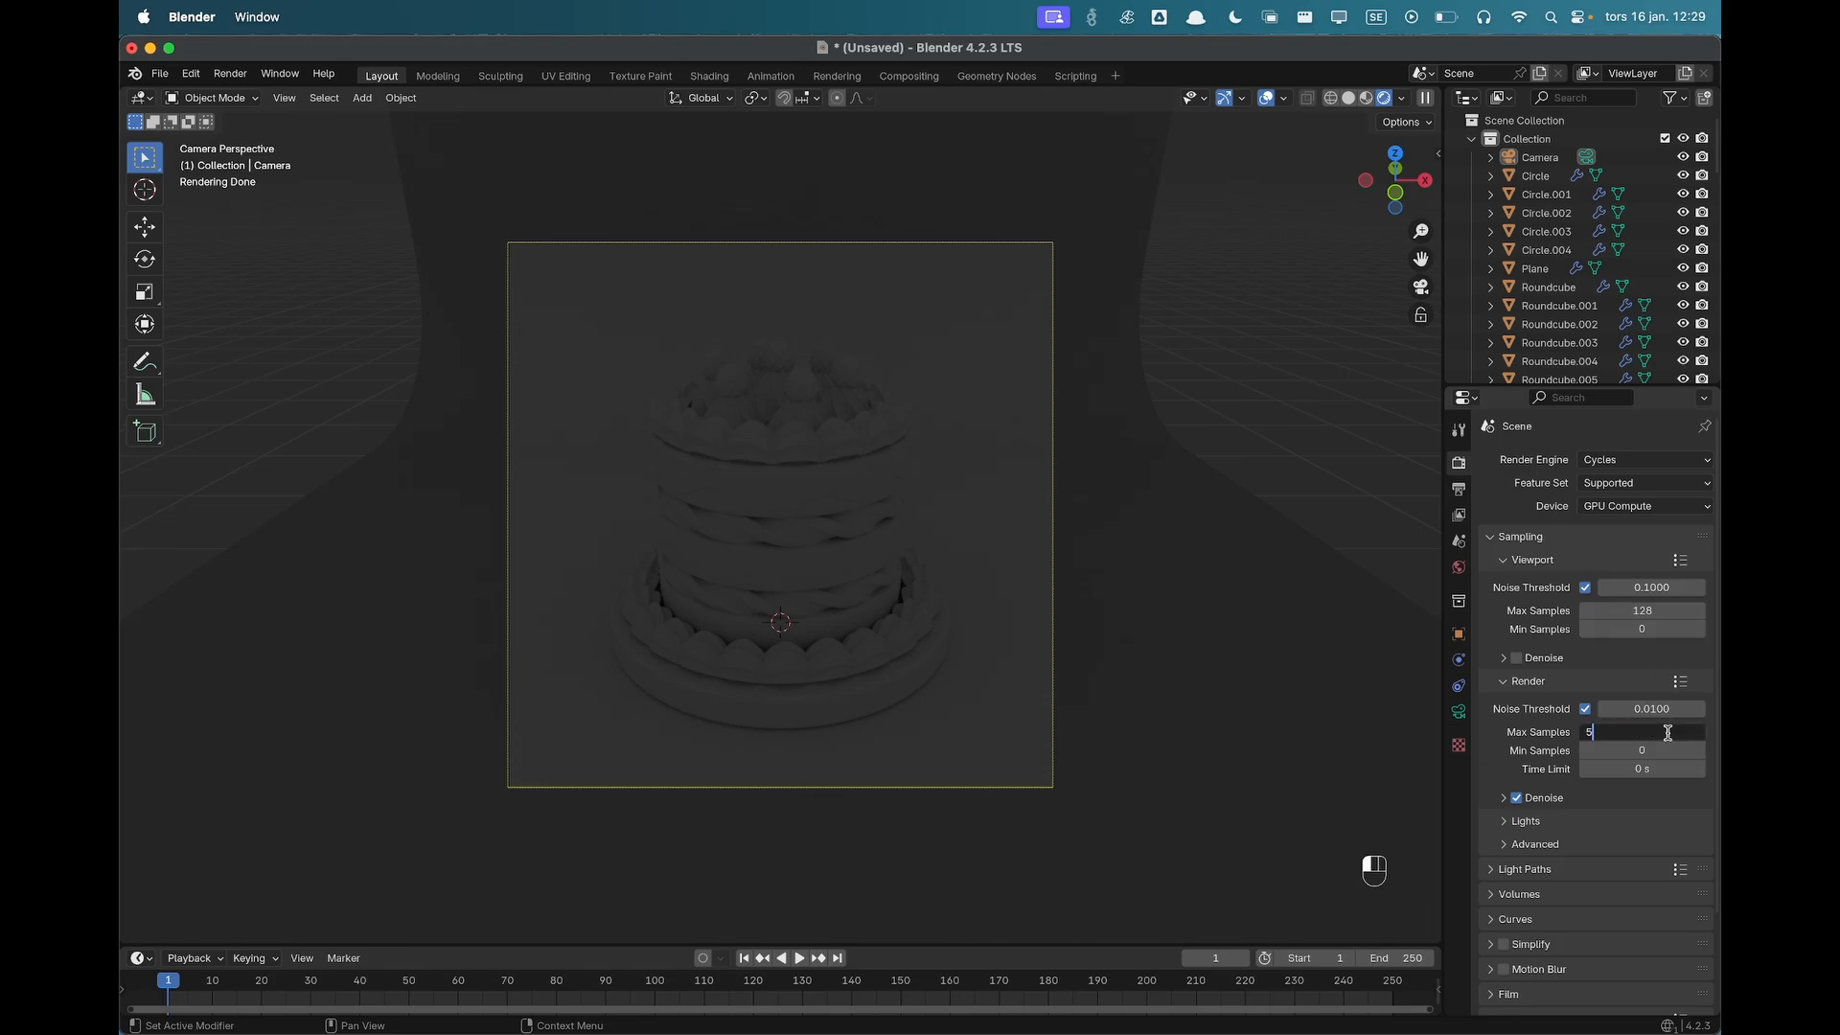
key("Return")
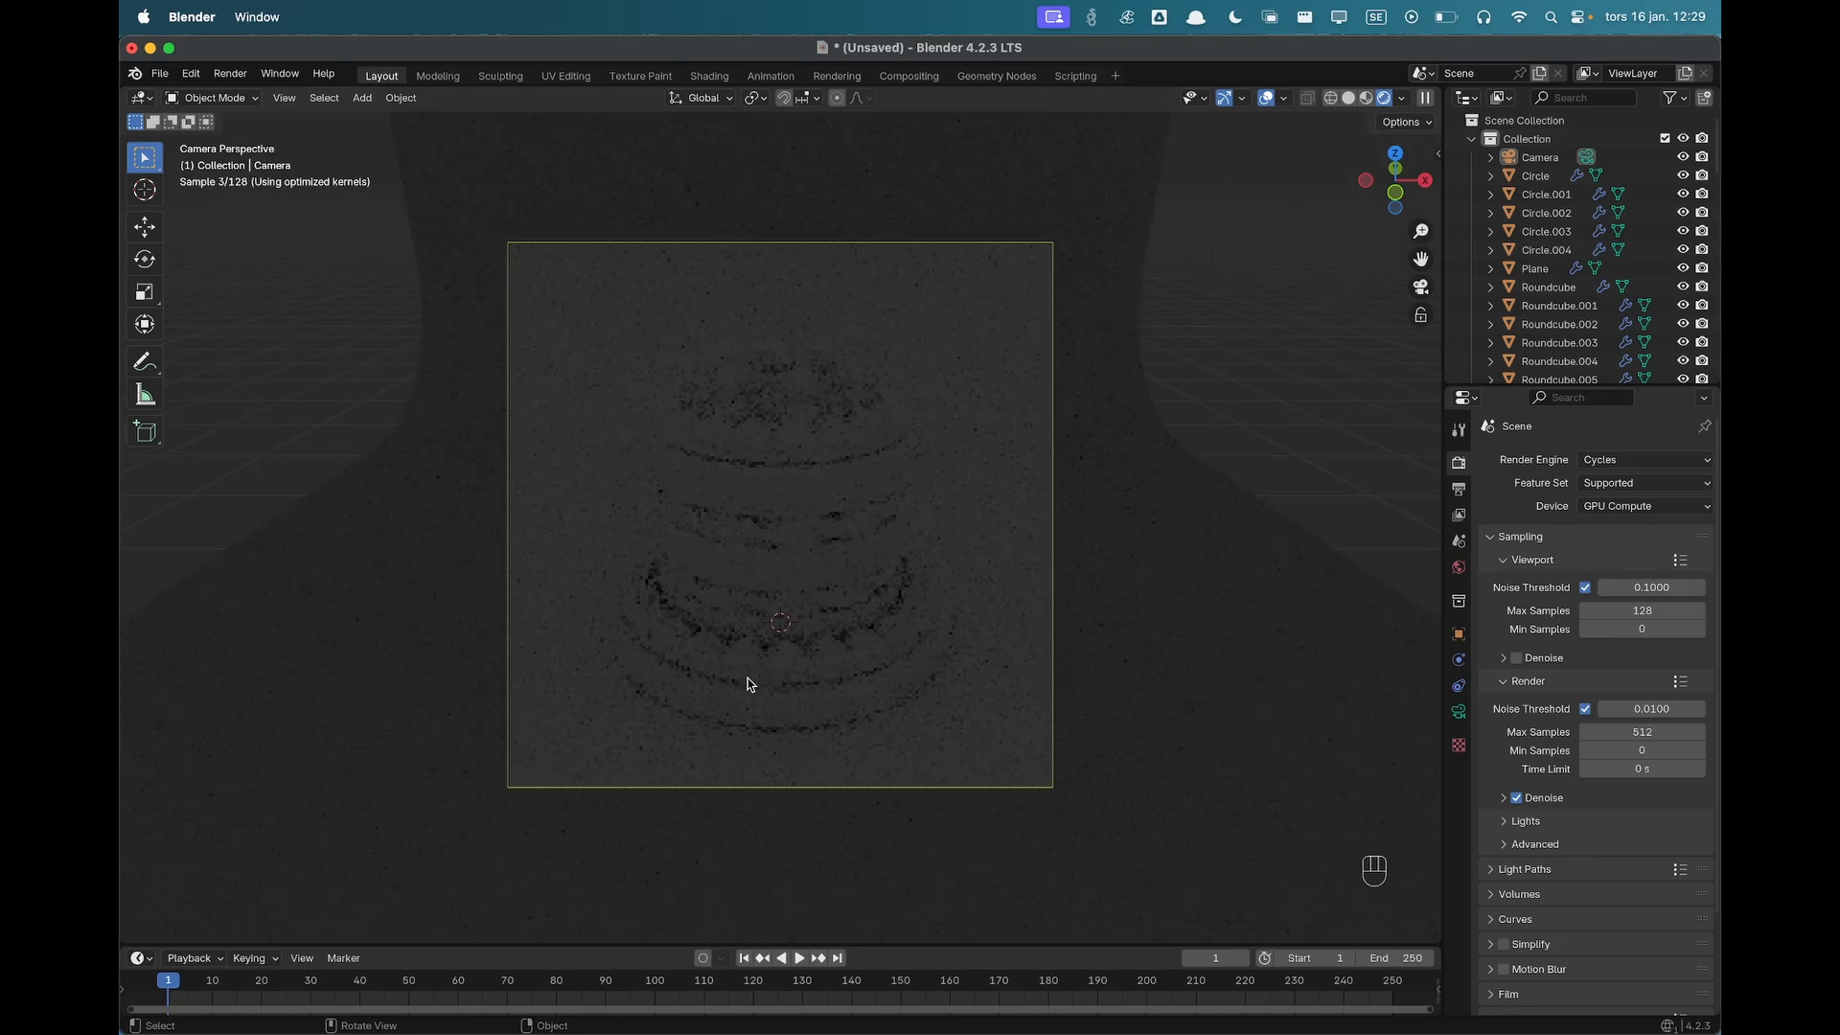
Add an area light at the world origin, and raise it about 2.89 m along global Z above the cake.
key("shift+a")
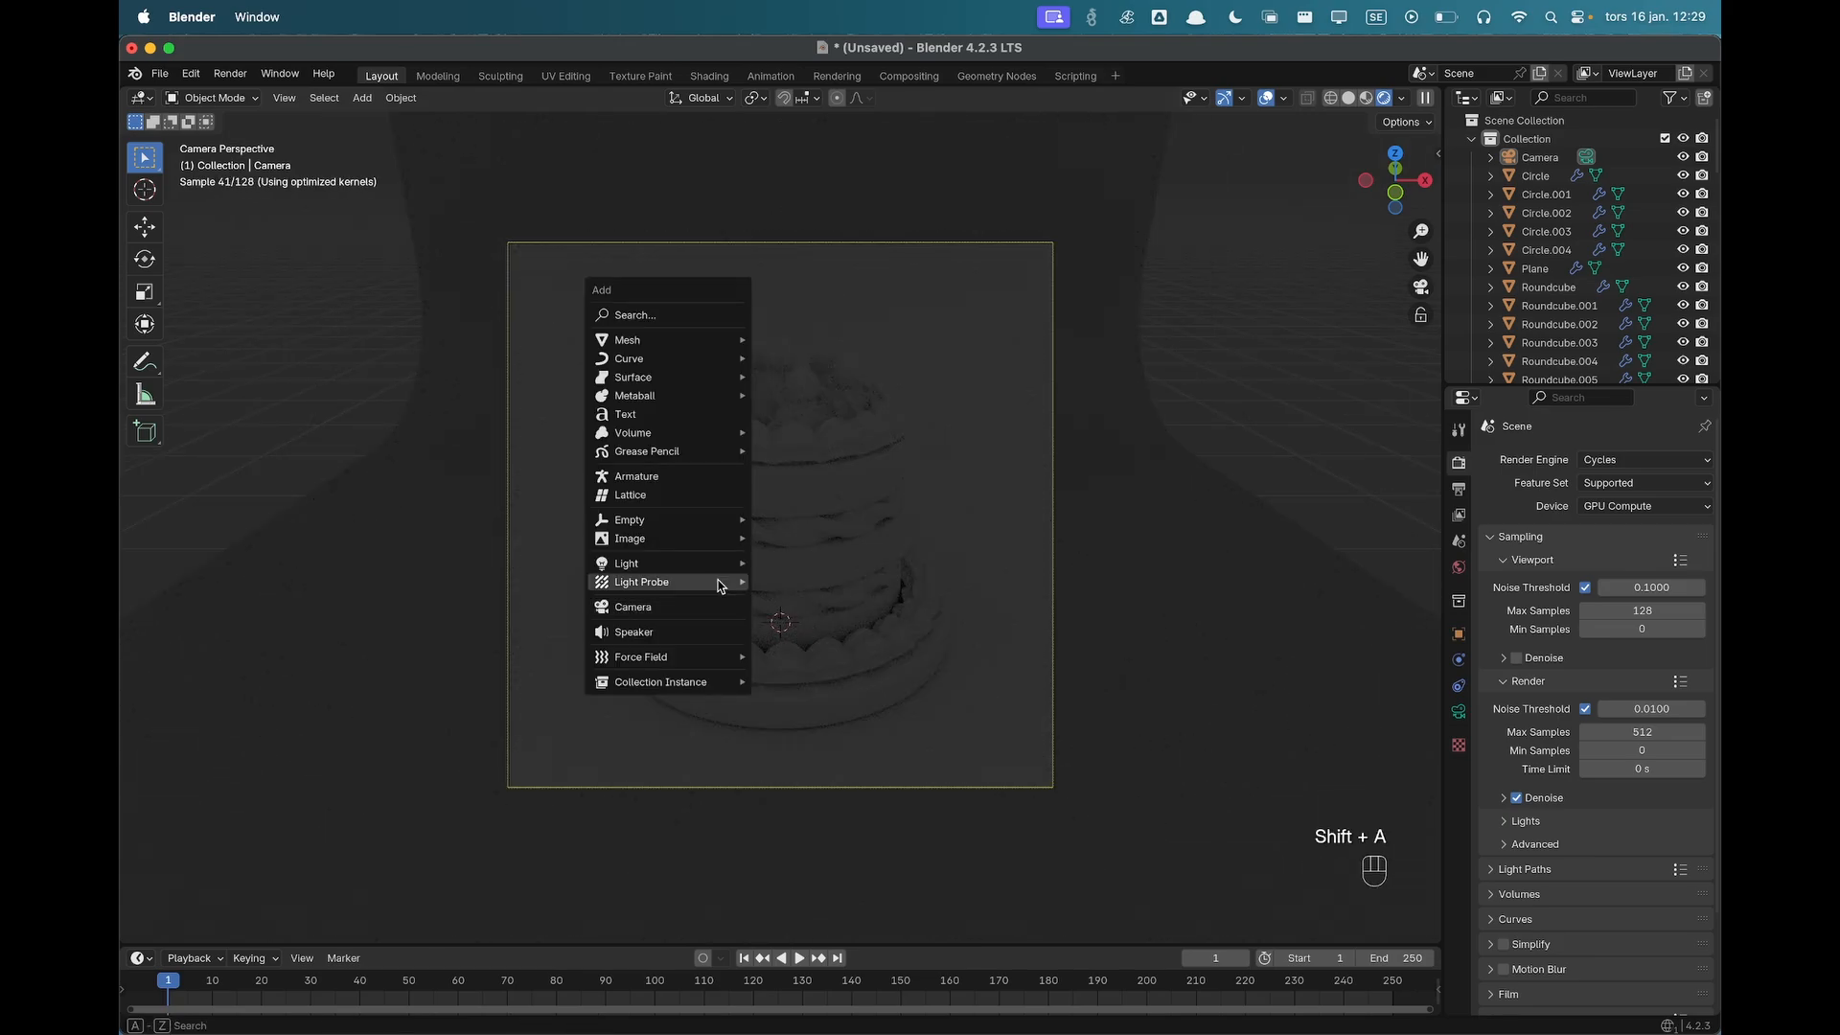
mouse_move(719, 568)
left_click(794, 624)
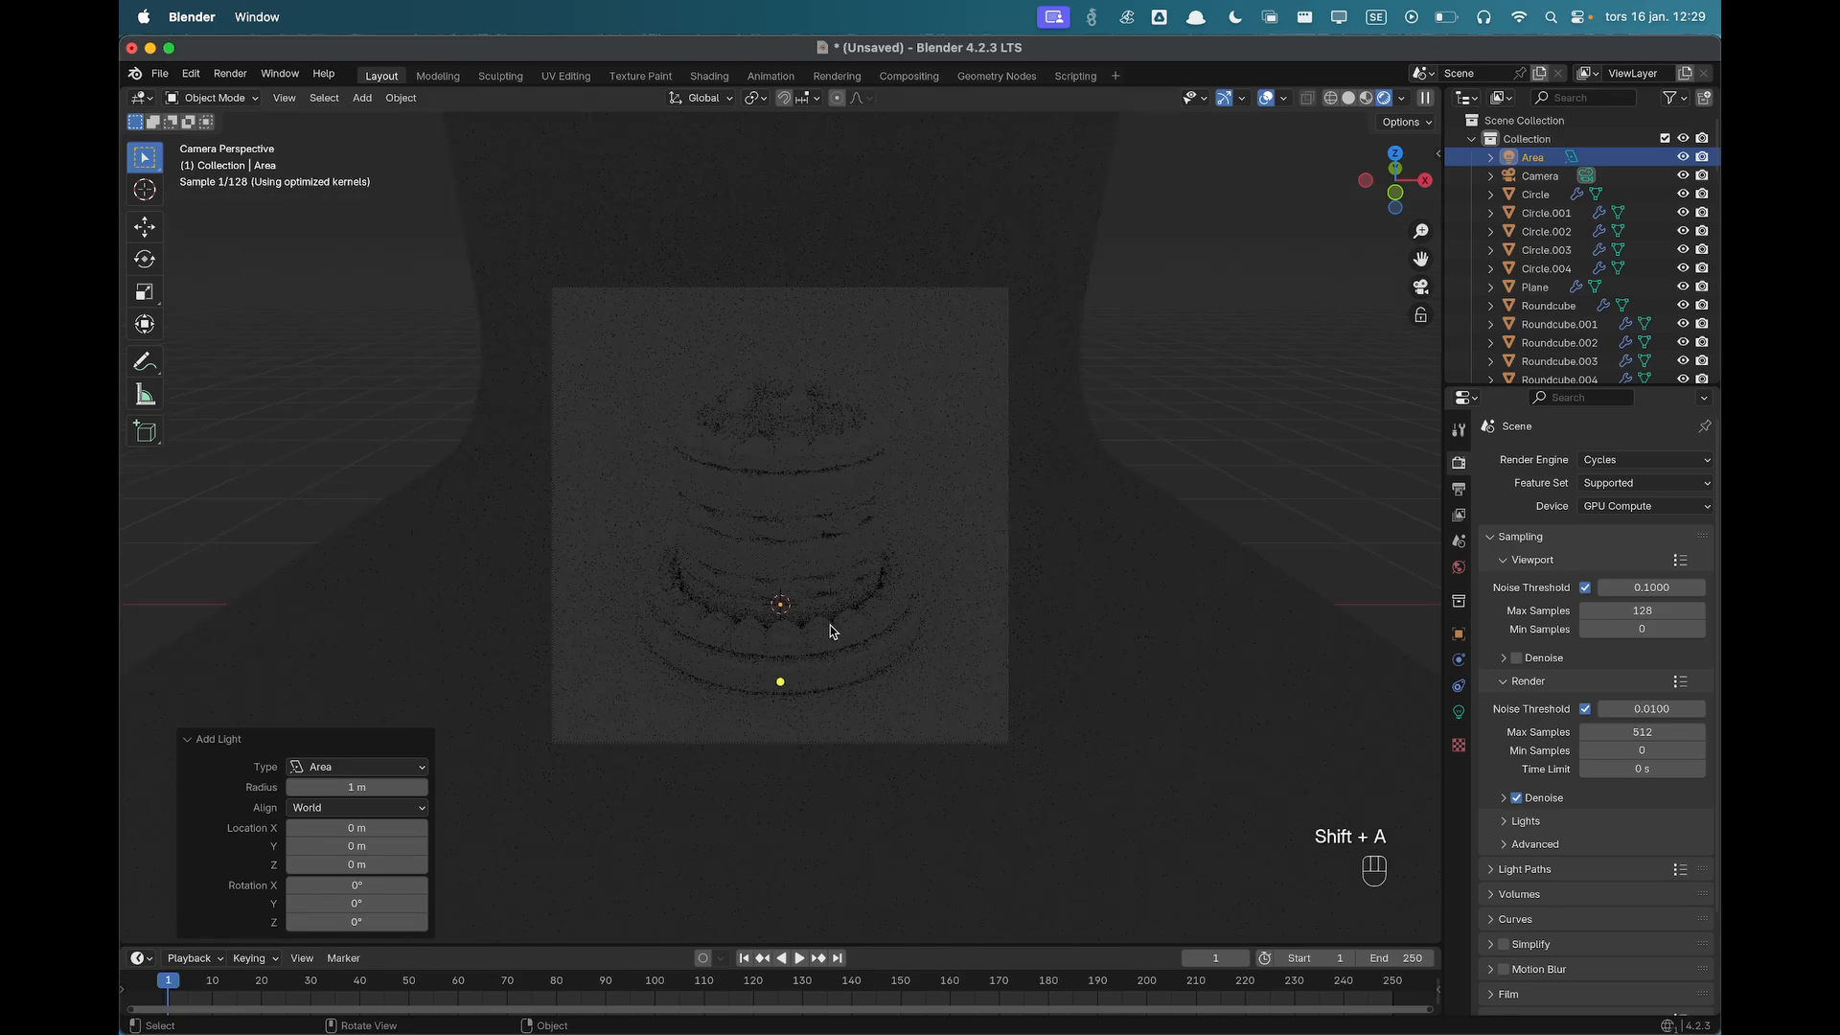
scroll(830, 625, "down", 2)
key("g")
key("z")
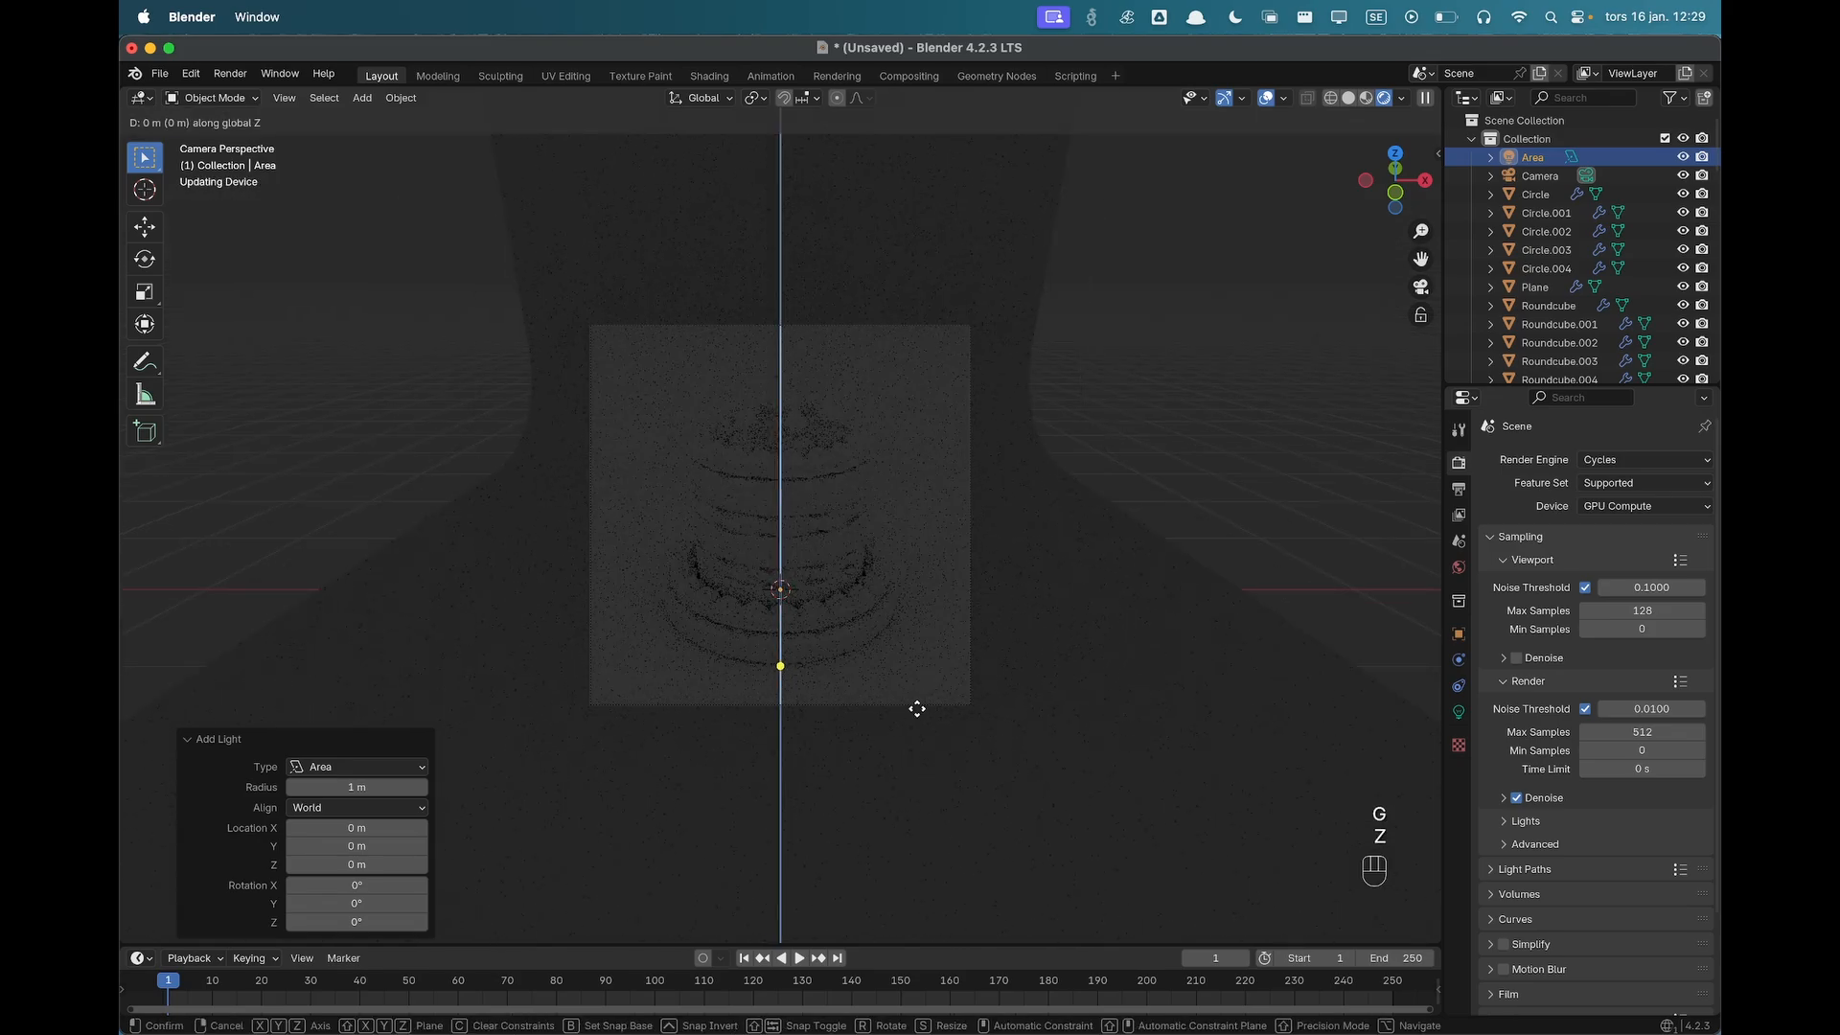
left_click(875, 336)
Set the pivot point to 3D Cursor and rotate the area light 60° around the global X axis.
key("period")
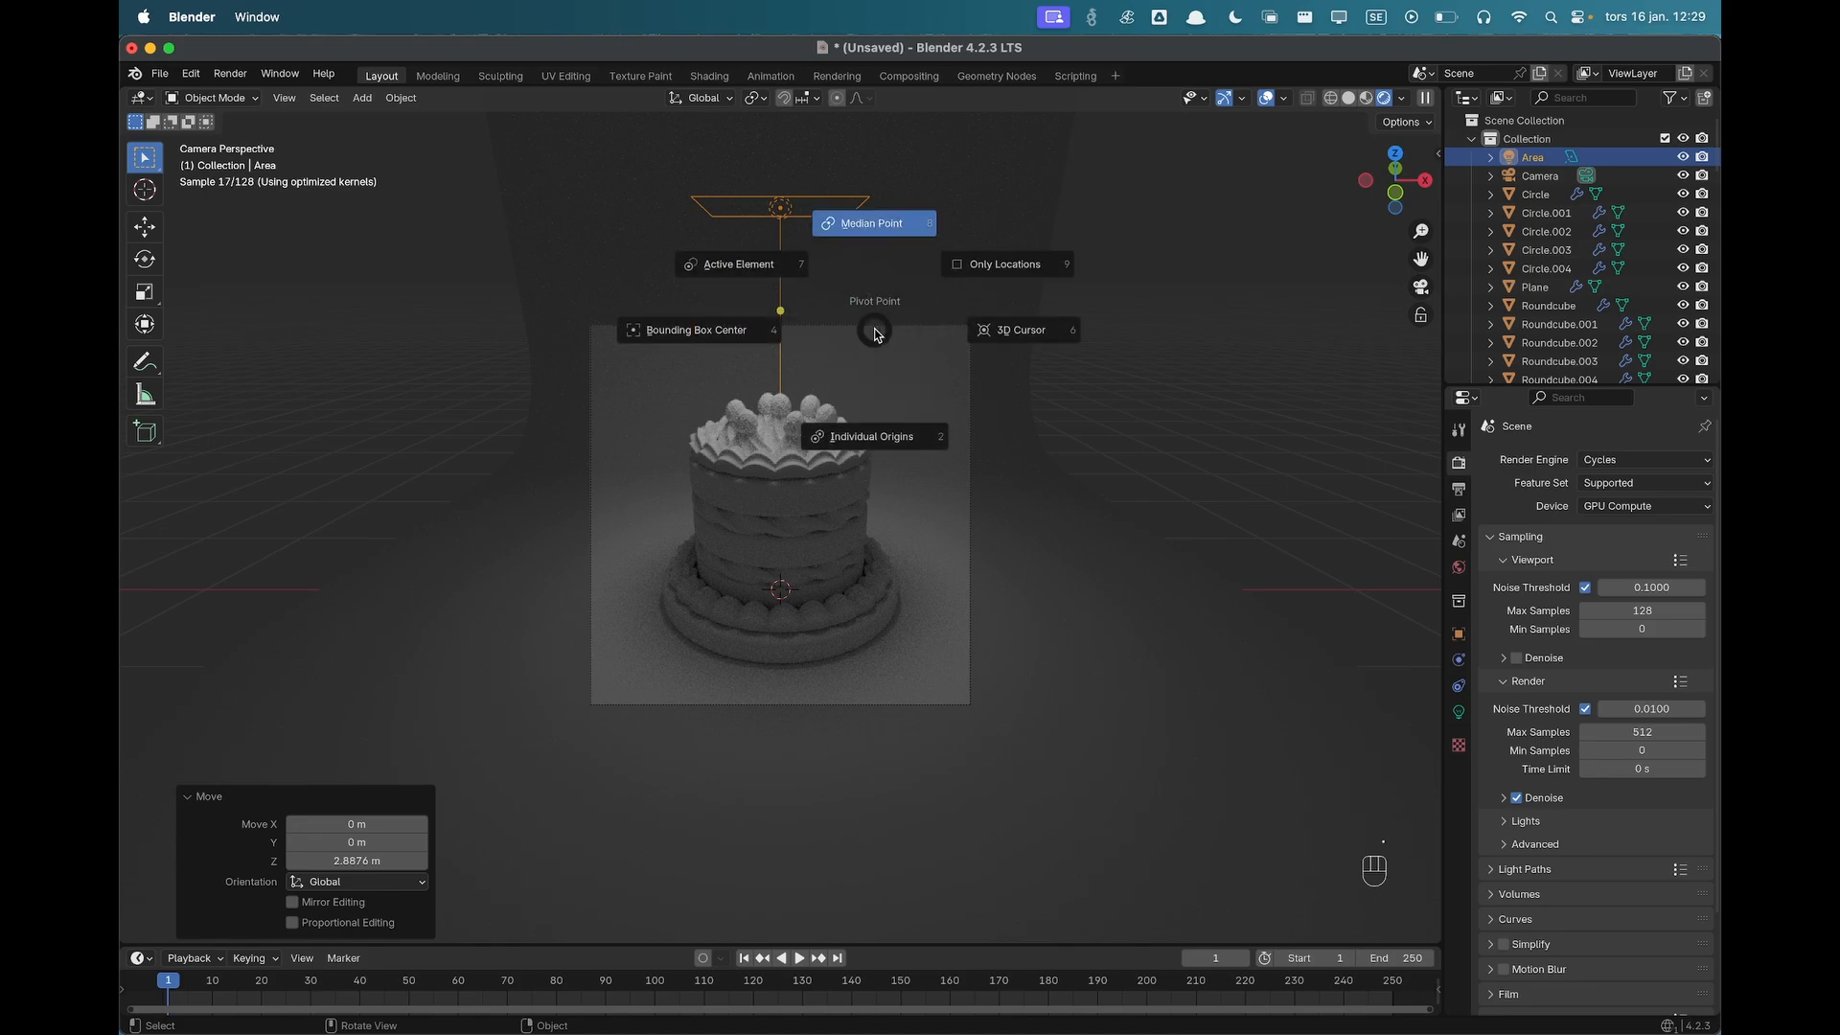
left_click(1014, 334)
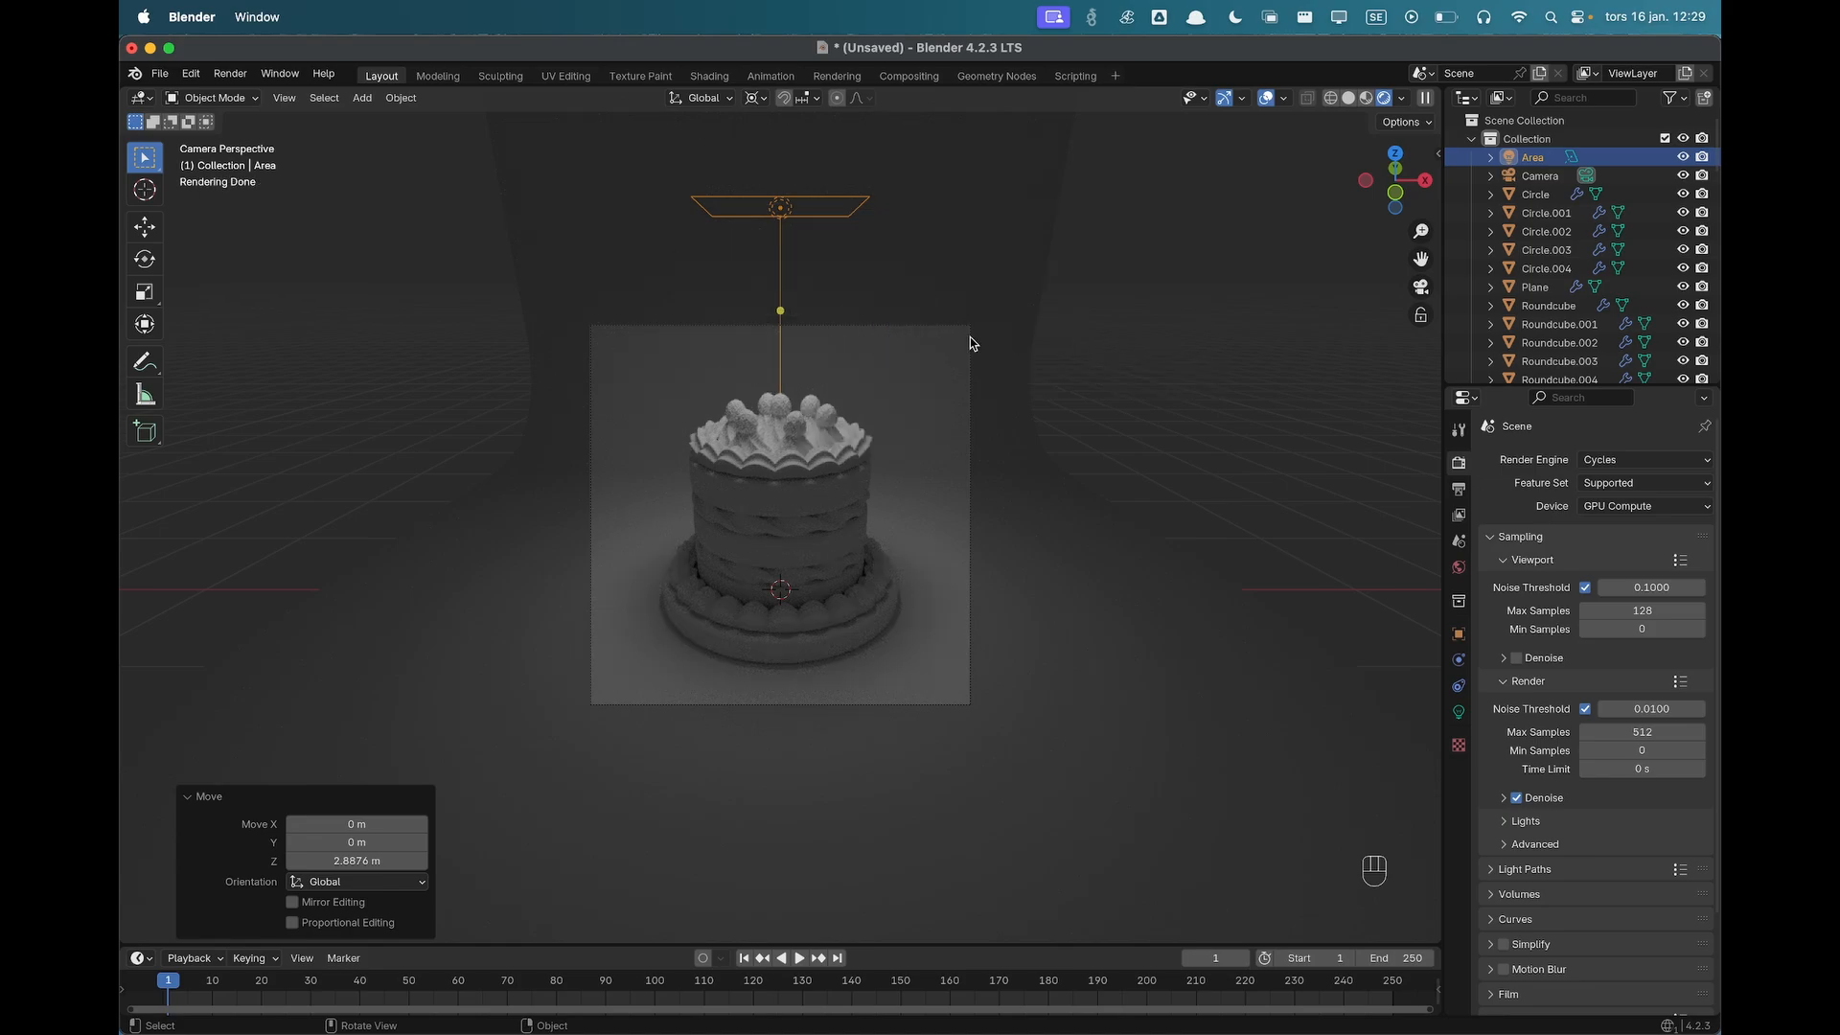
key("r")
key("x")
key("6")
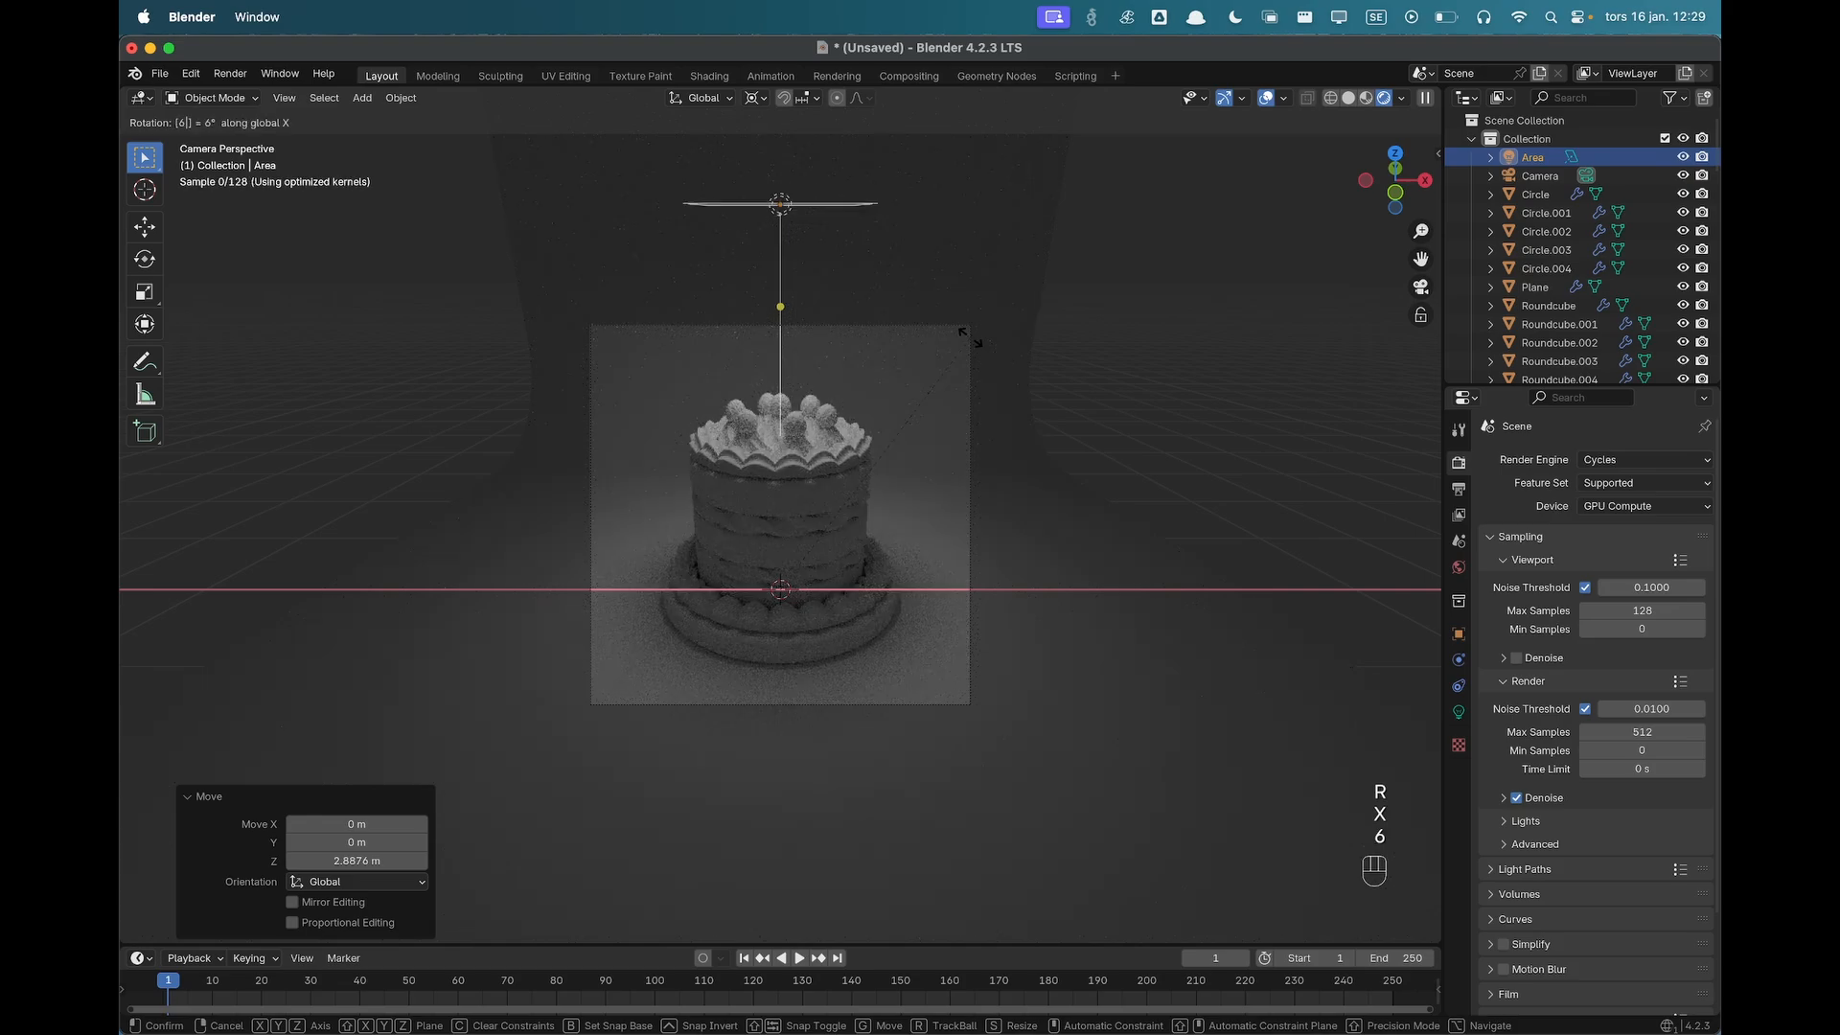
key("0")
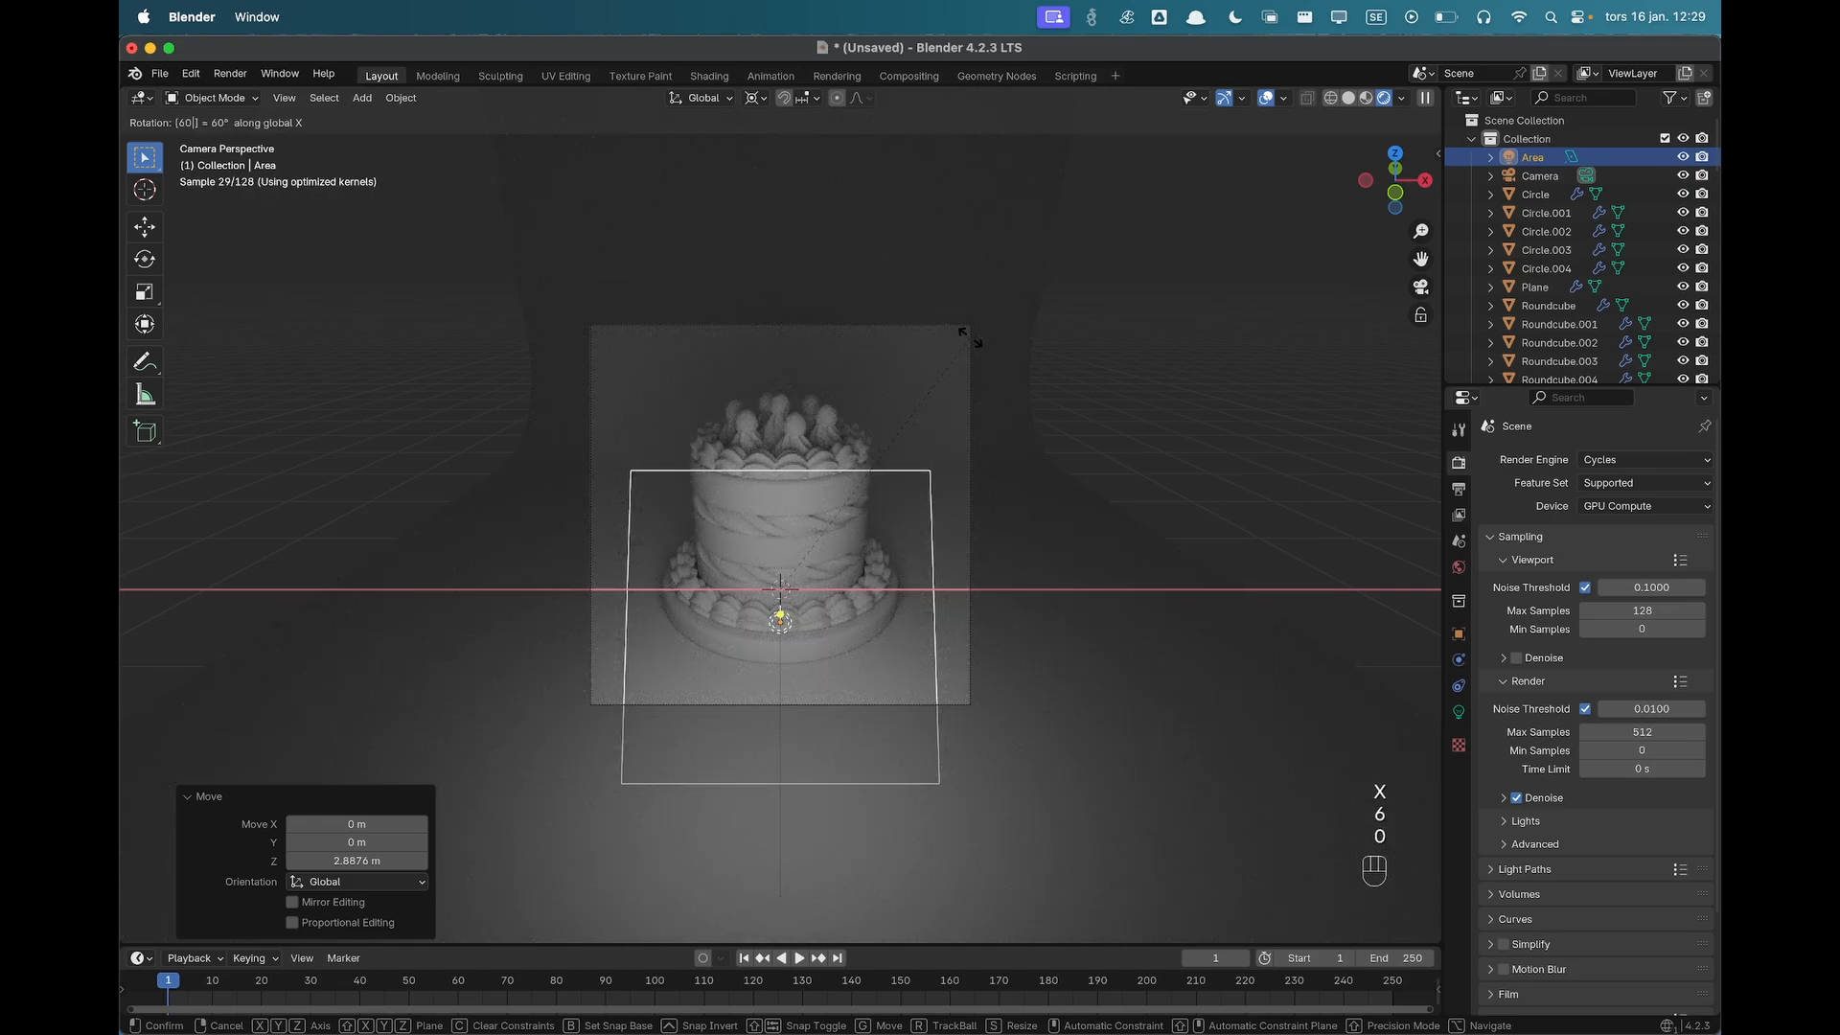
key("Return")
Rotate the area light 30° around the global Z axis about the 3D cursor.
key("r")
key("z")
key("3")
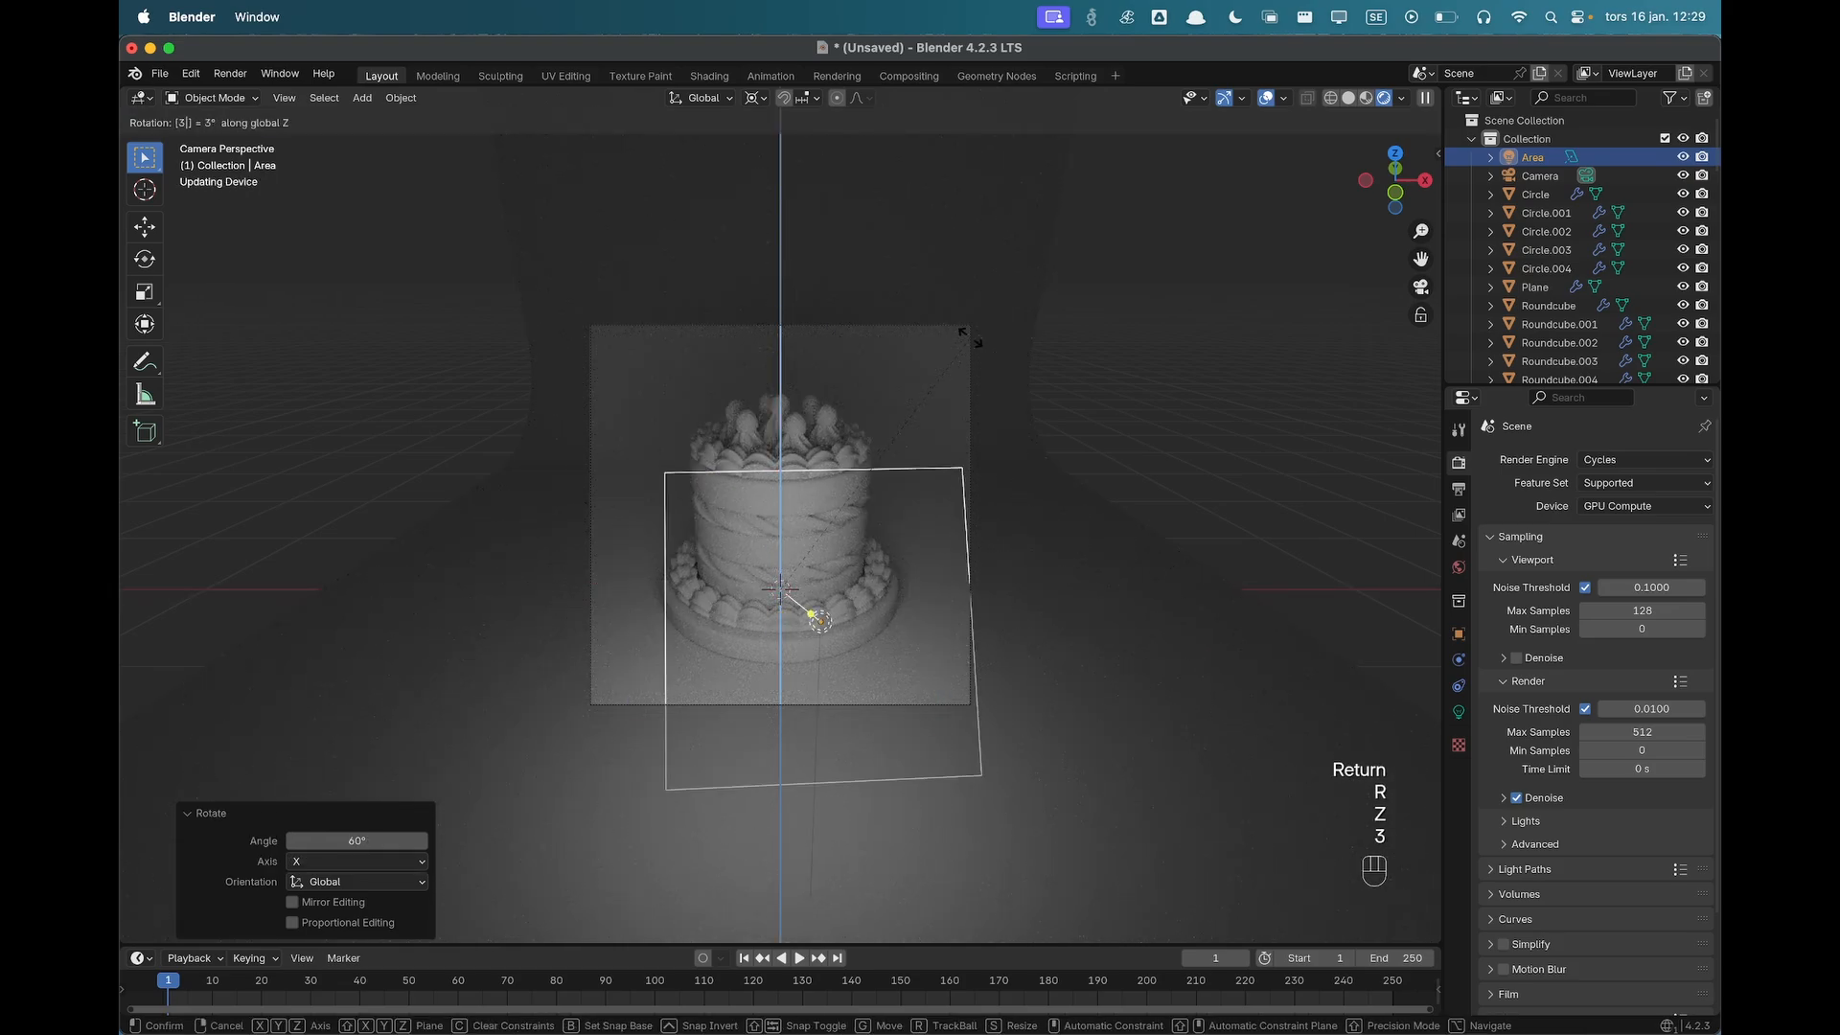
key("0")
key("Return")
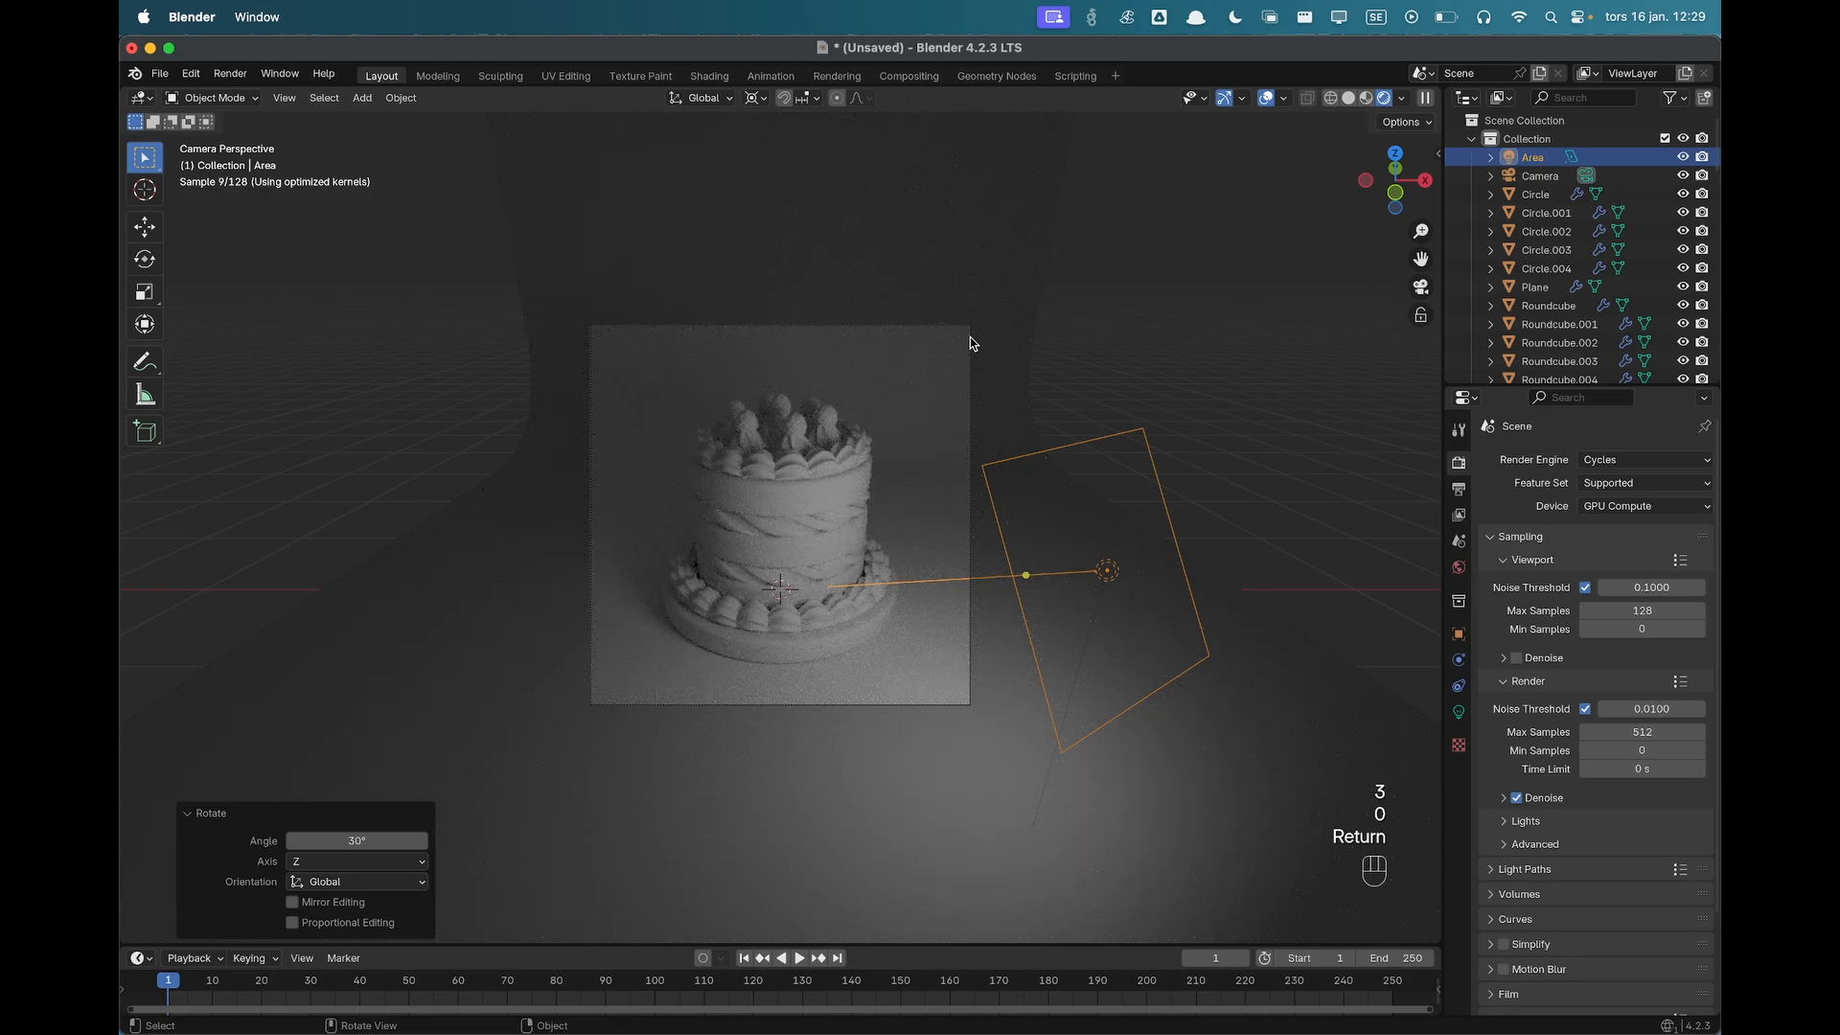
Set the area light's power to 80 W, its shape to Disk and its size to 2 m.
middle_click_drag(970, 336, 1026, 493)
scroll(1038, 509, "down", 6)
scroll(990, 515, "up", 1)
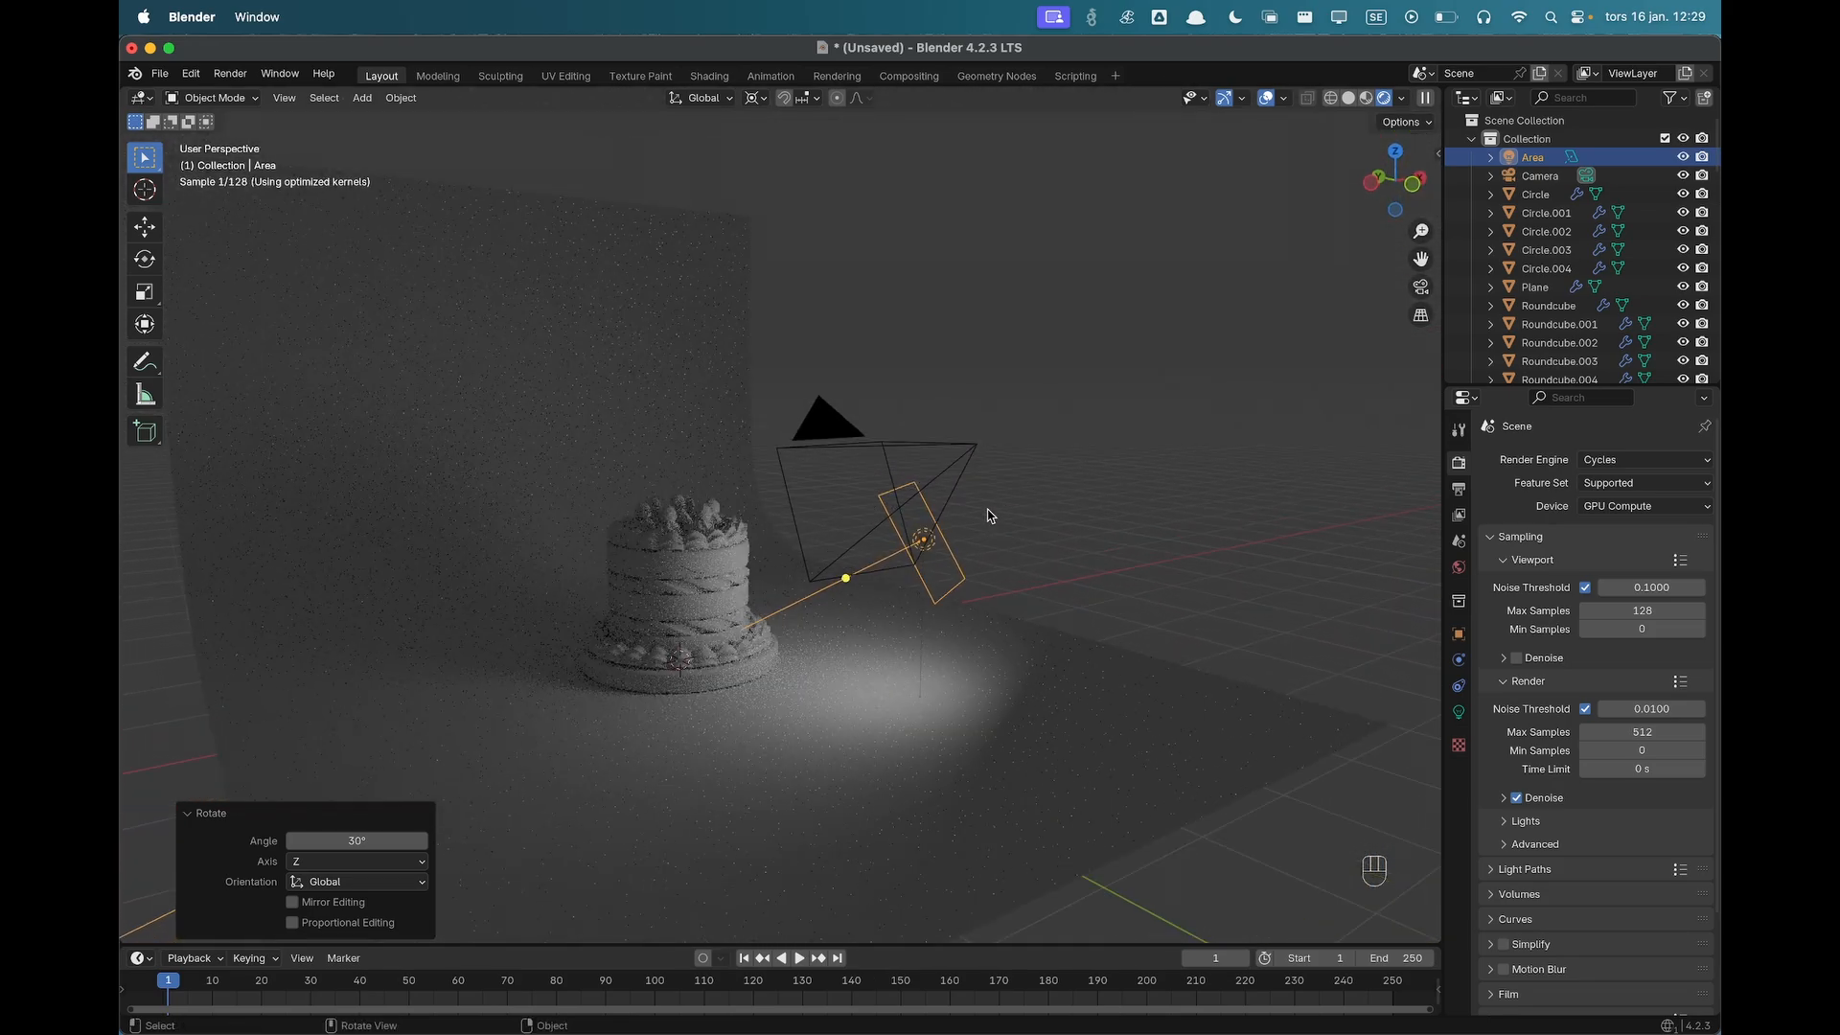
left_click(1459, 714)
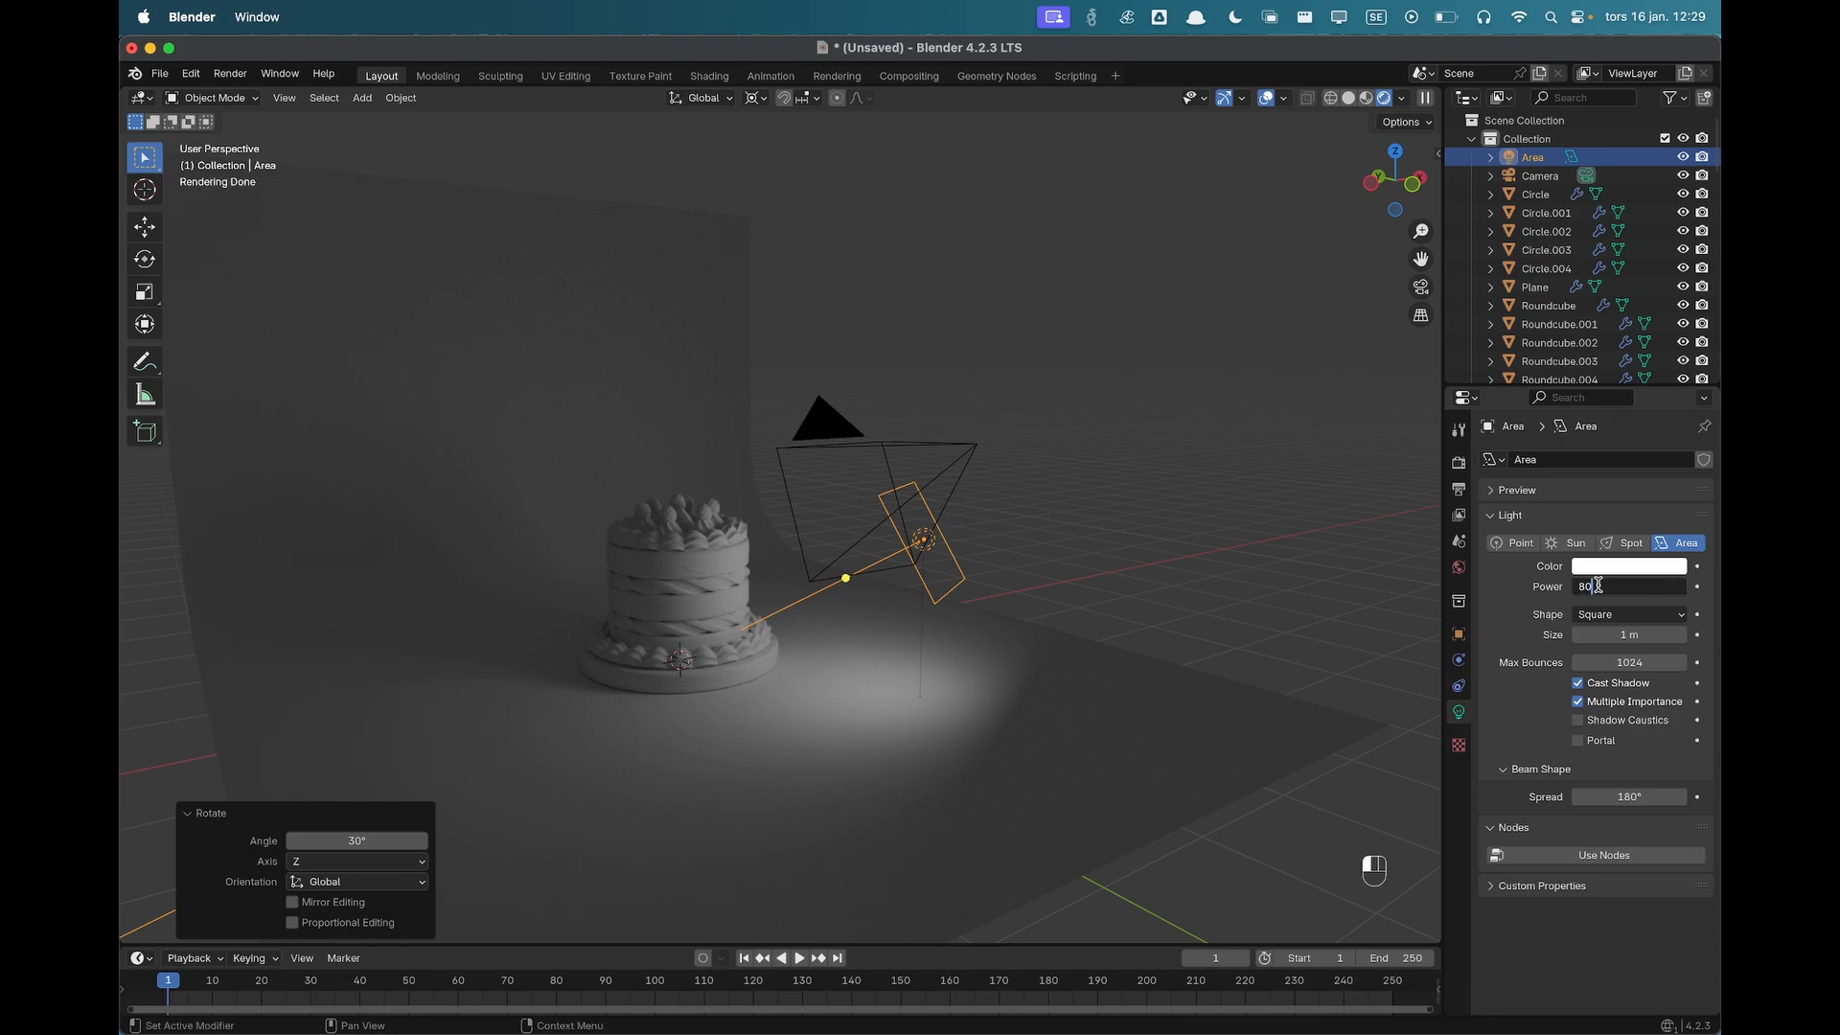
key("Return")
left_click(1624, 617)
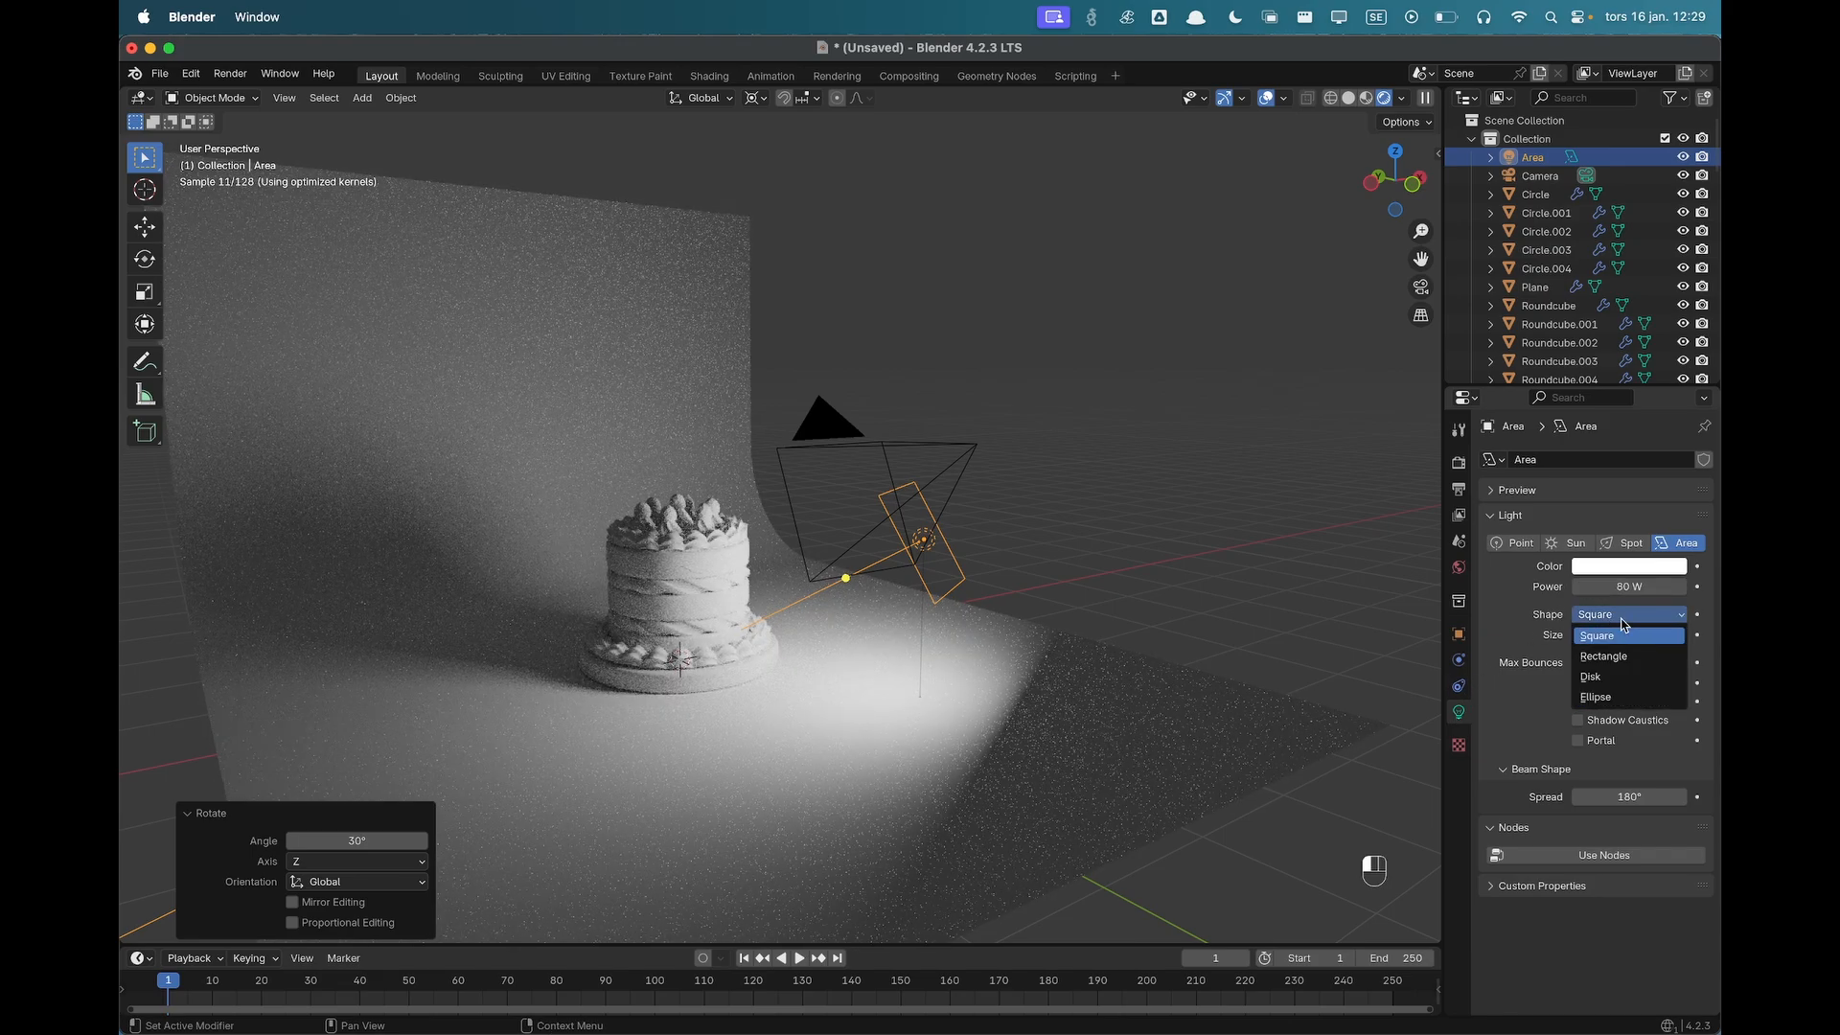
left_click(1623, 676)
left_click(1627, 636)
type("2")
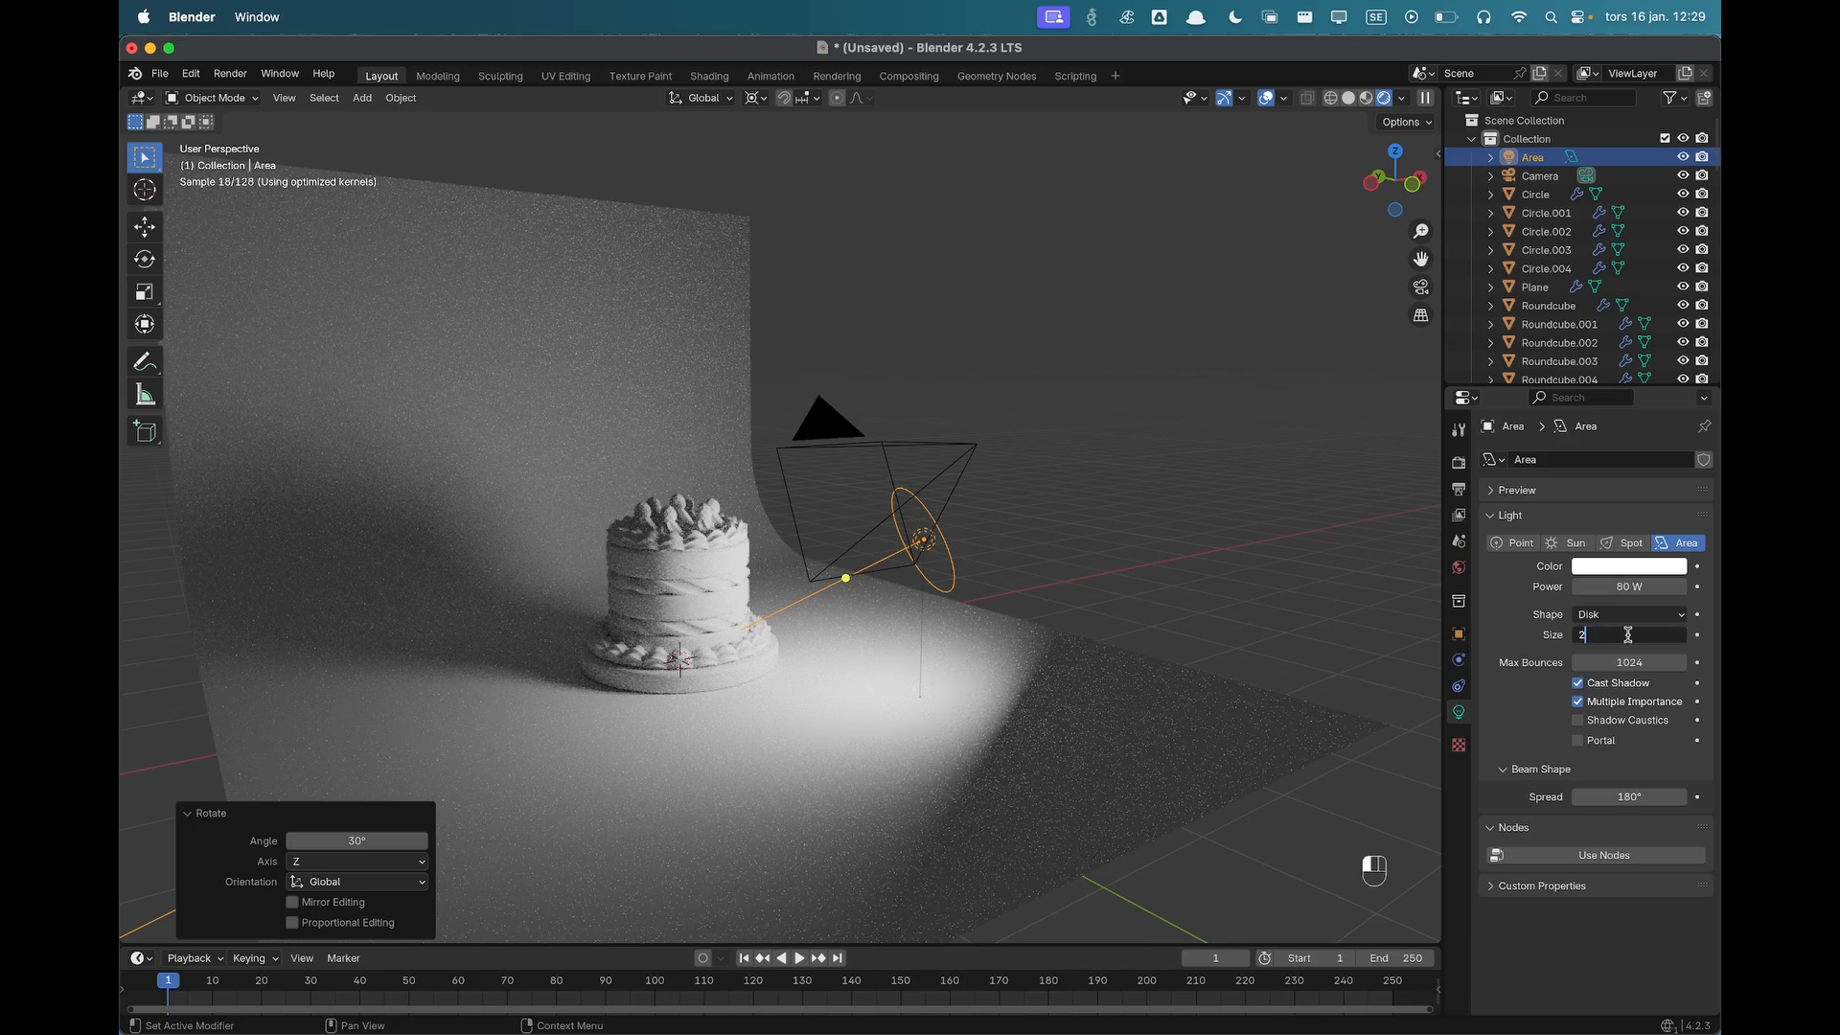
key("Tab")
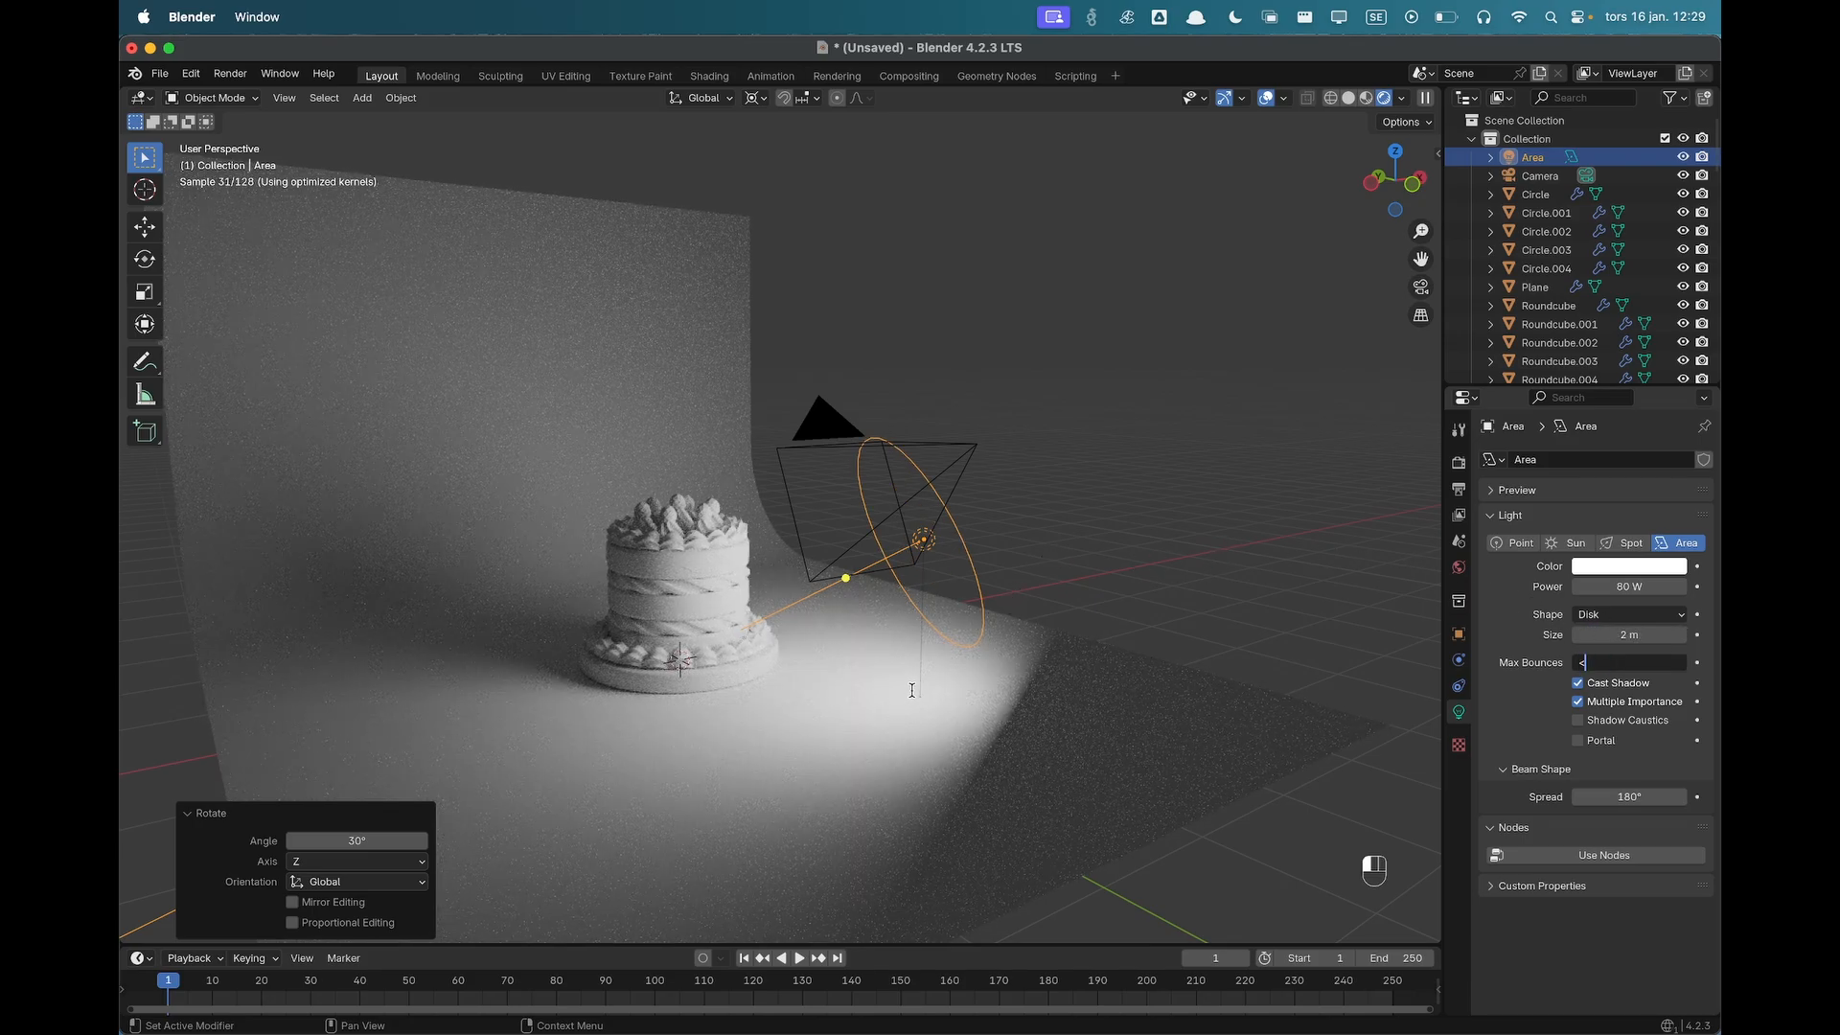
type("<")
key("Return")
In camera view, move the disk light away from the cake along its local Z axis by about 0.54 m plus 0.28 m.
key("grave")
left_click(1084, 630)
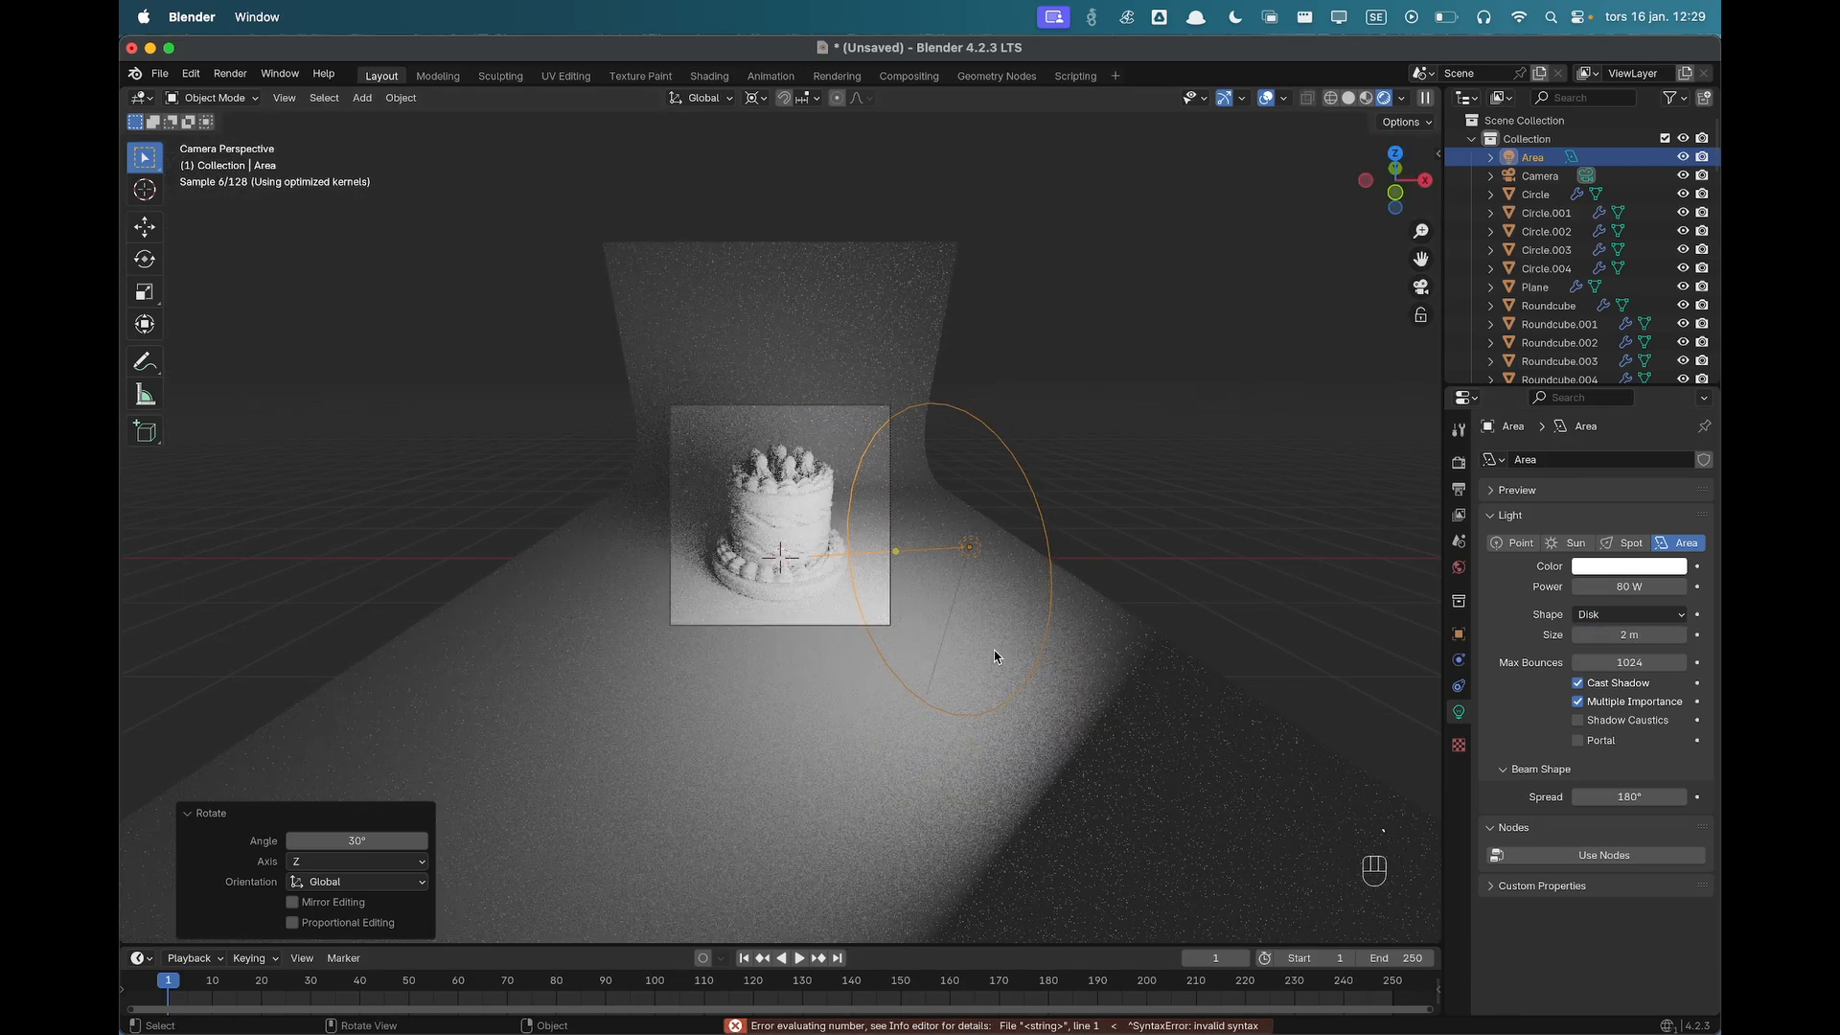
scroll(1108, 579, "up", 2)
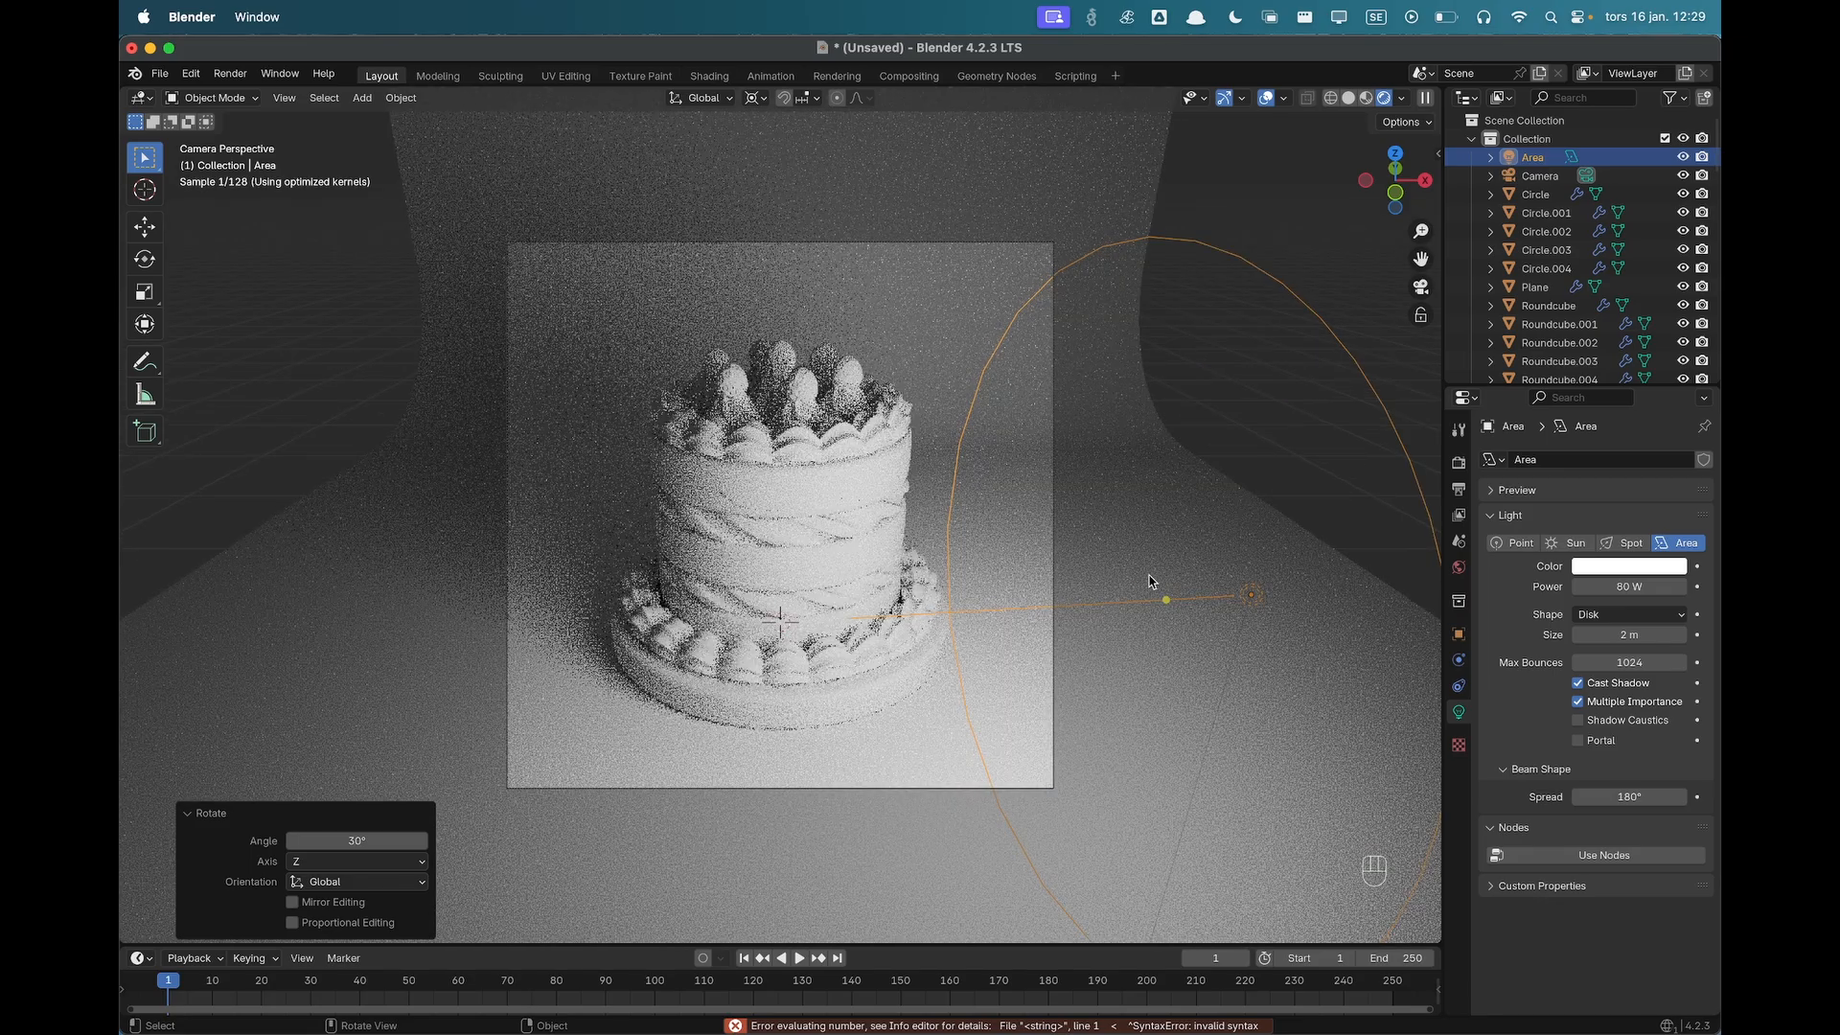
key("g")
key("z")
key("z")
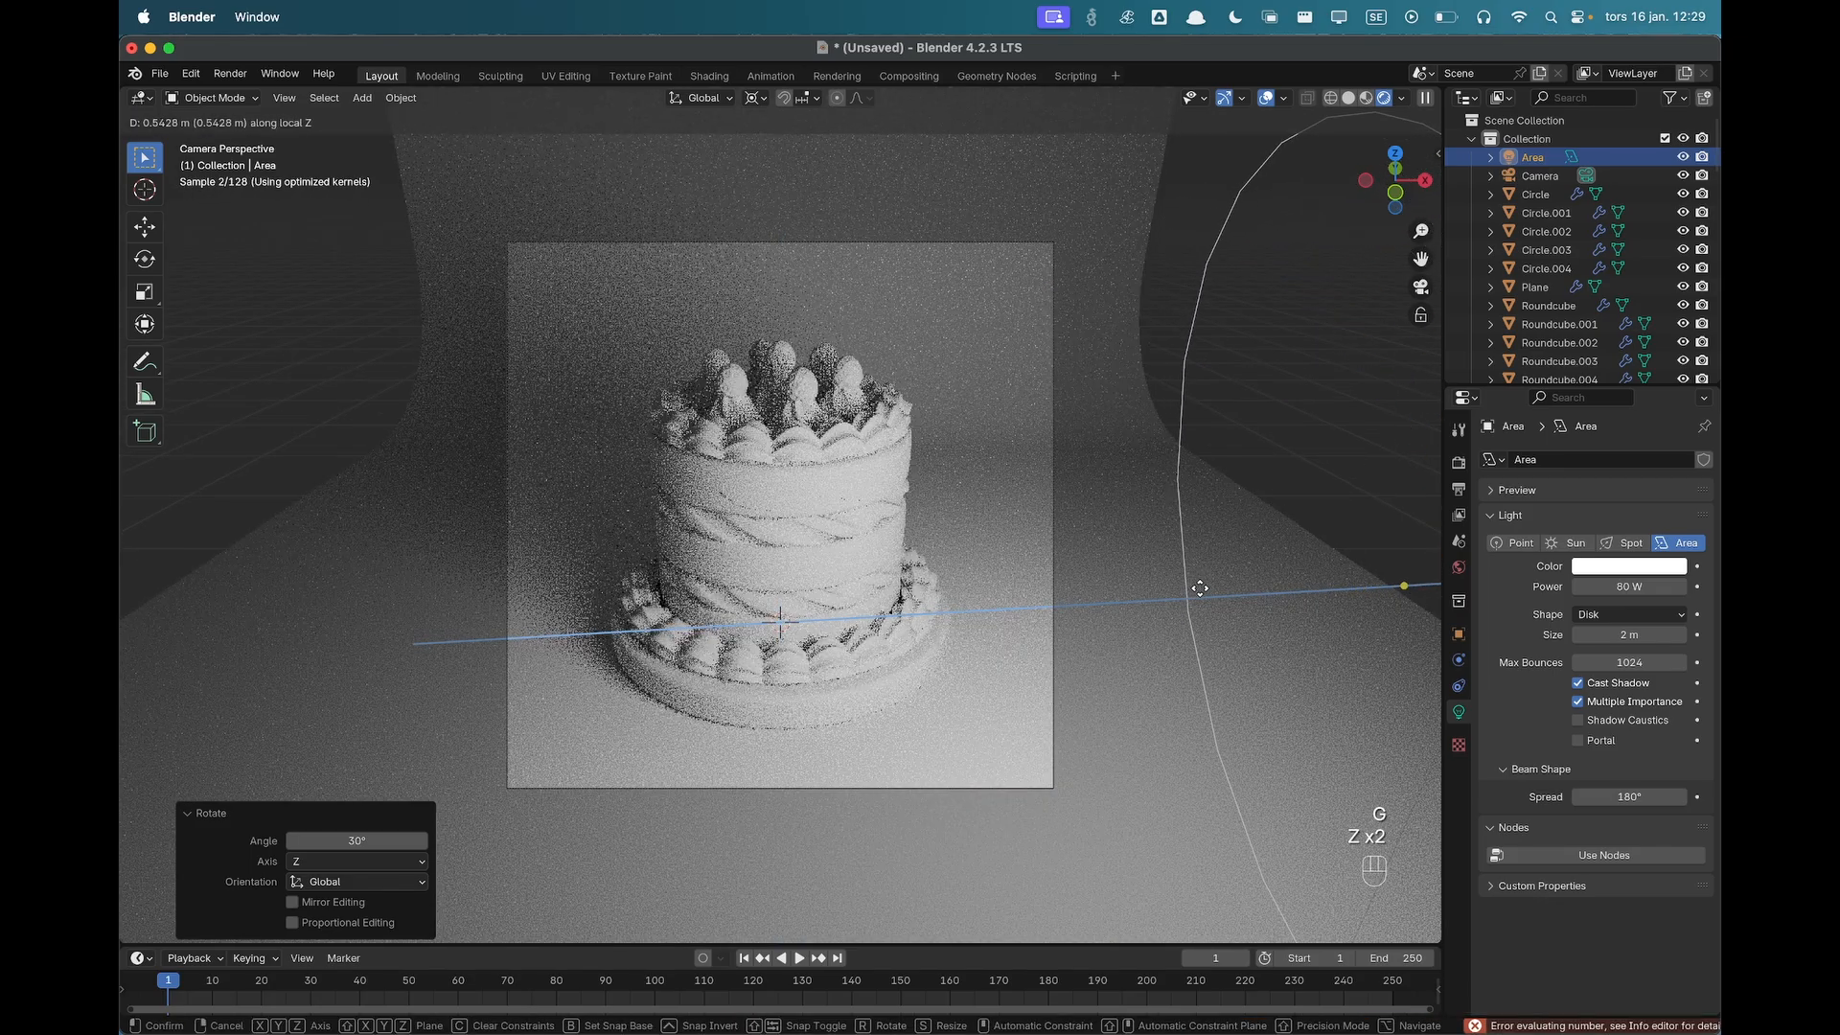
left_click(1187, 581)
scroll(1180, 577, "down", 3)
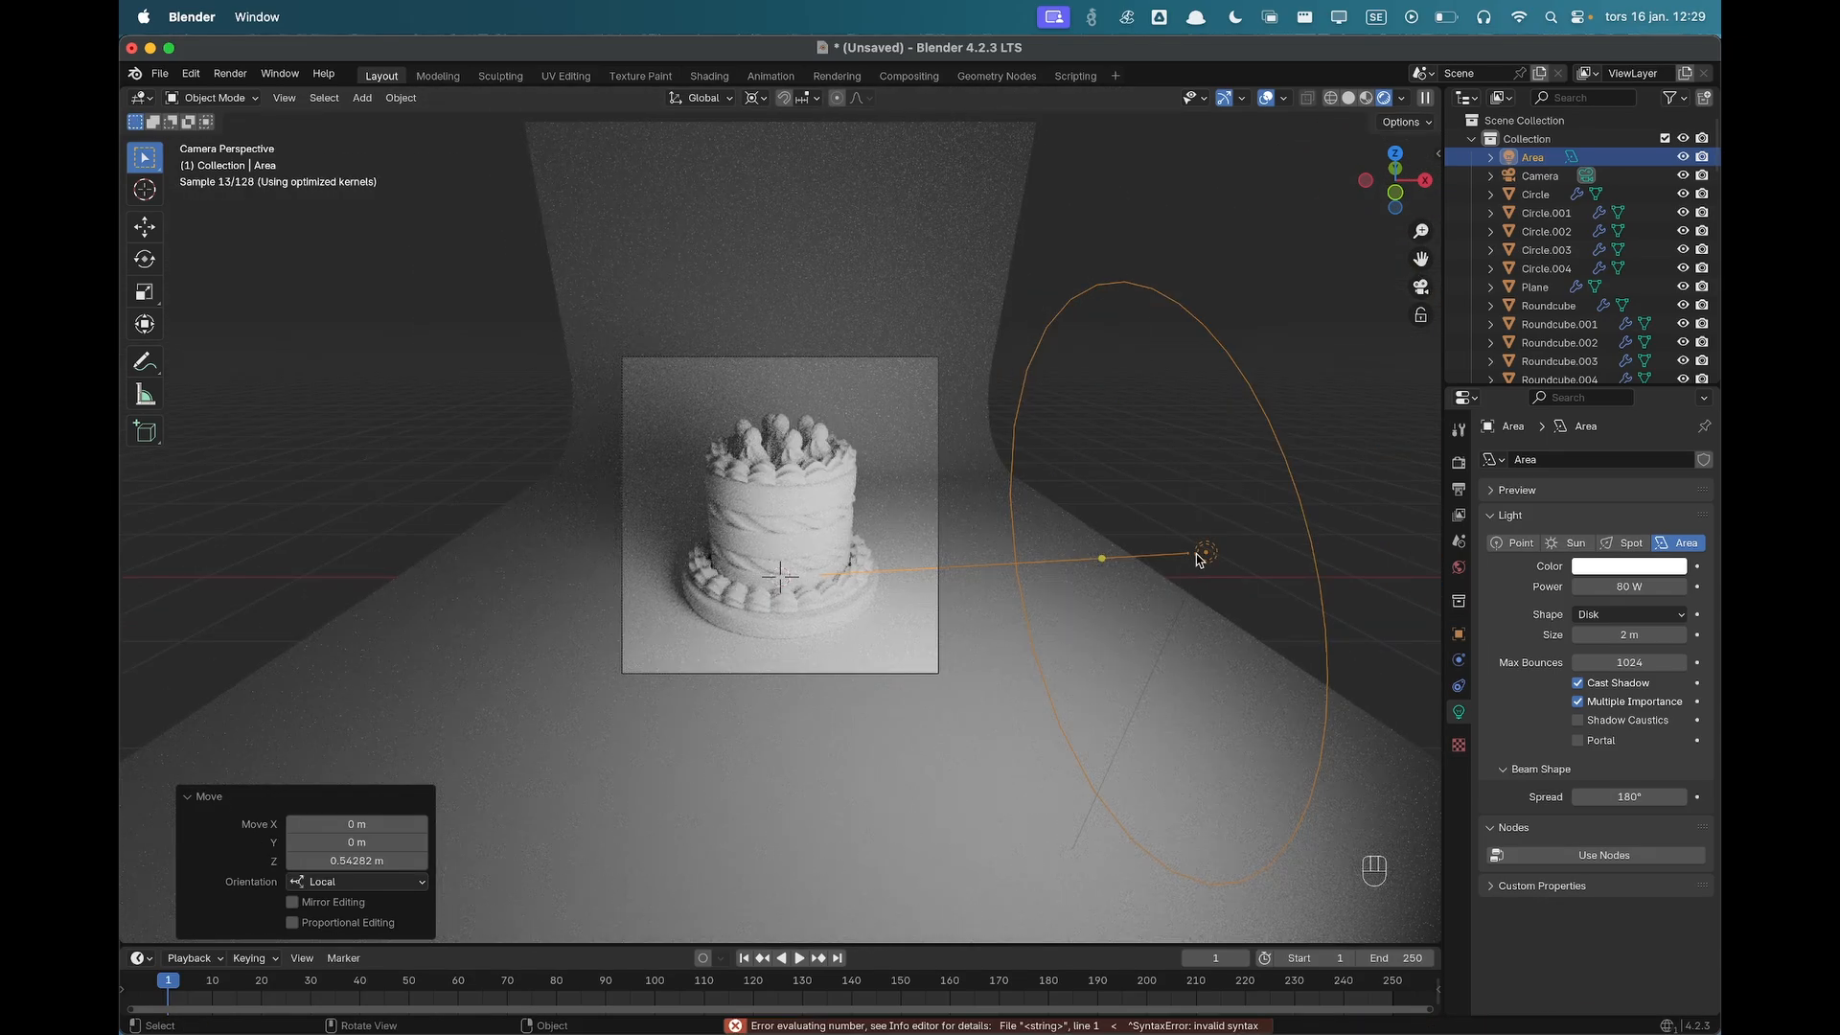
key("g")
key("z")
key("z")
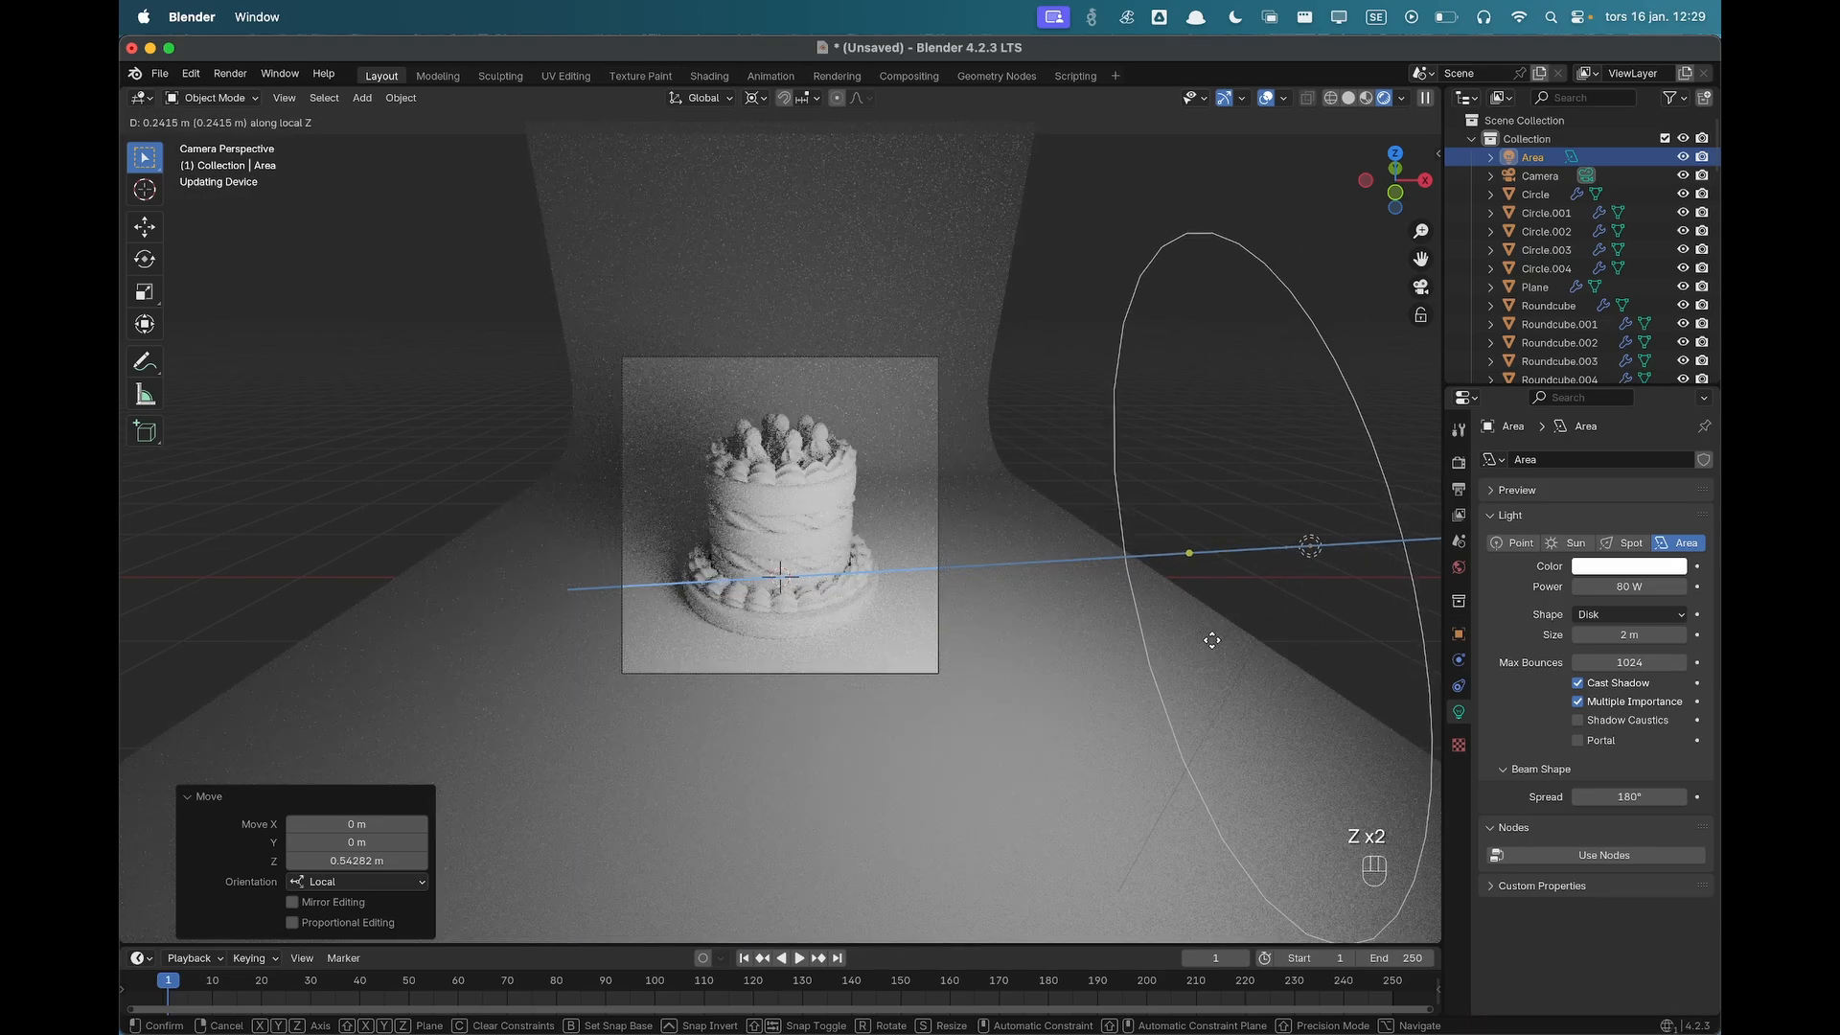
left_click(1286, 600)
Rotate the disk light about -9.25° around its local X axis, and move it about 0.07 m along local Z.
scroll(1284, 588, "down", 2)
key("r")
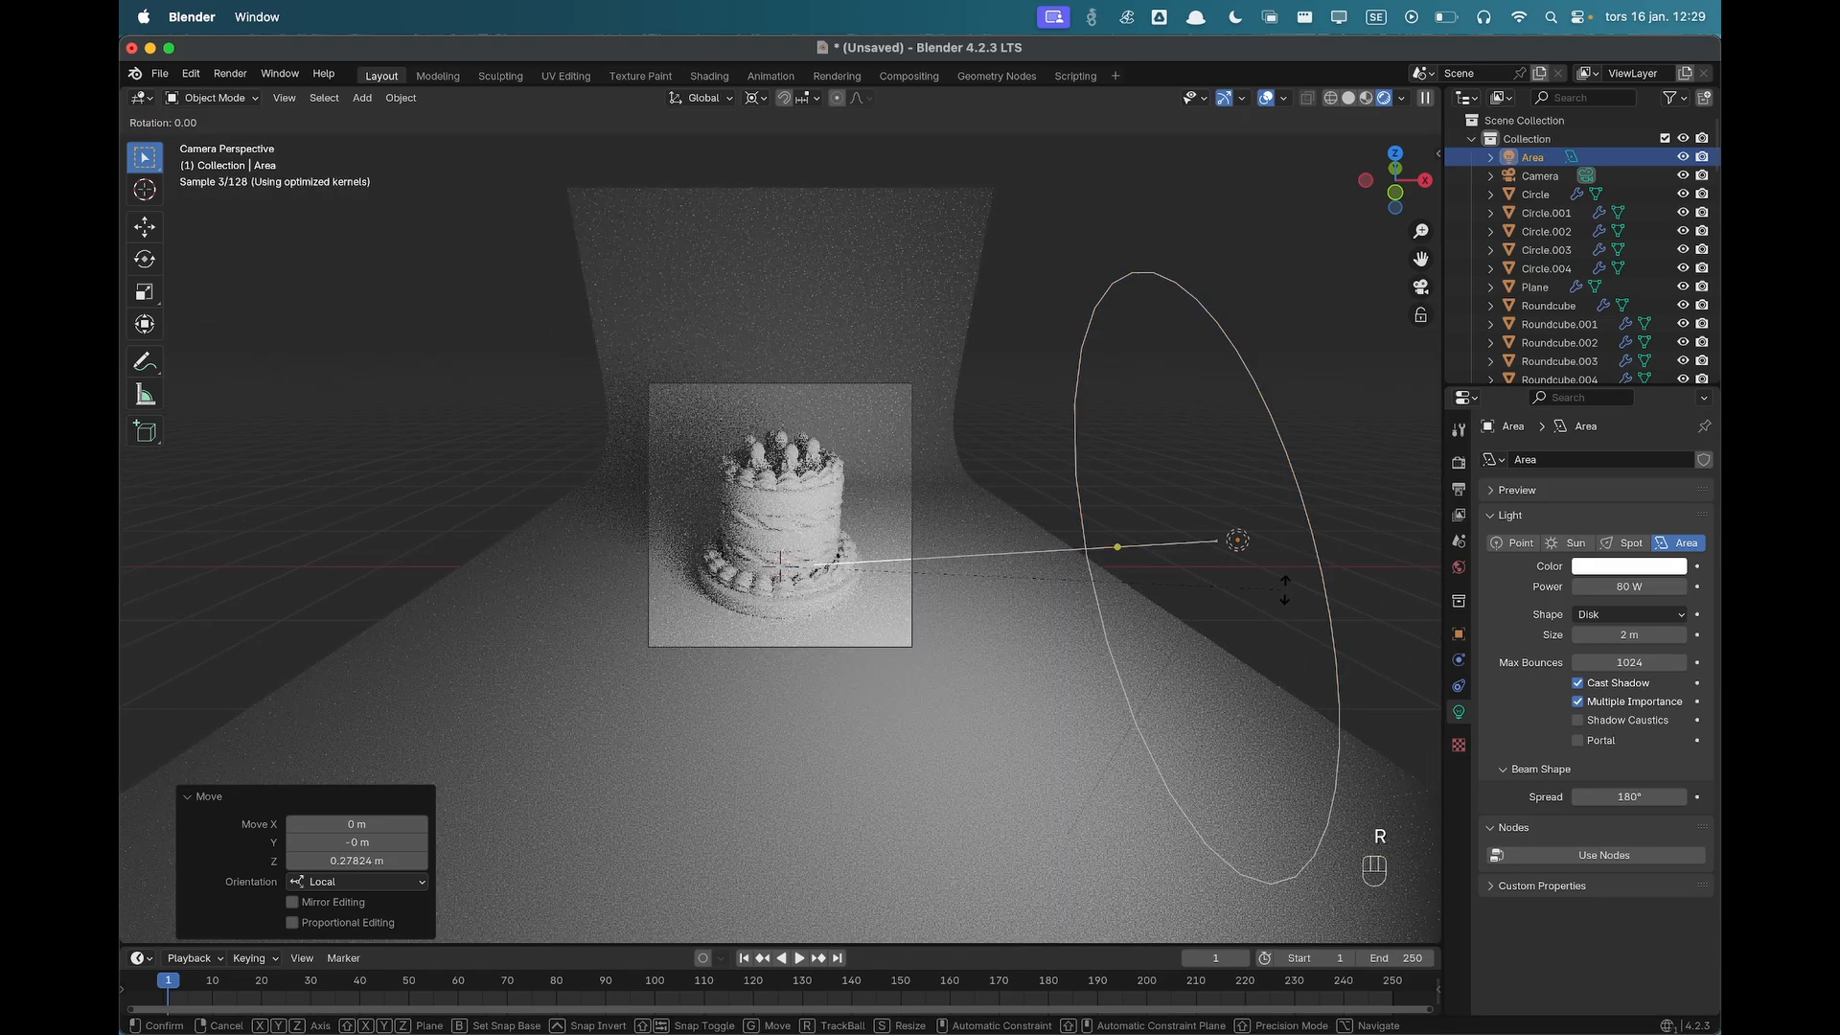
key("x")
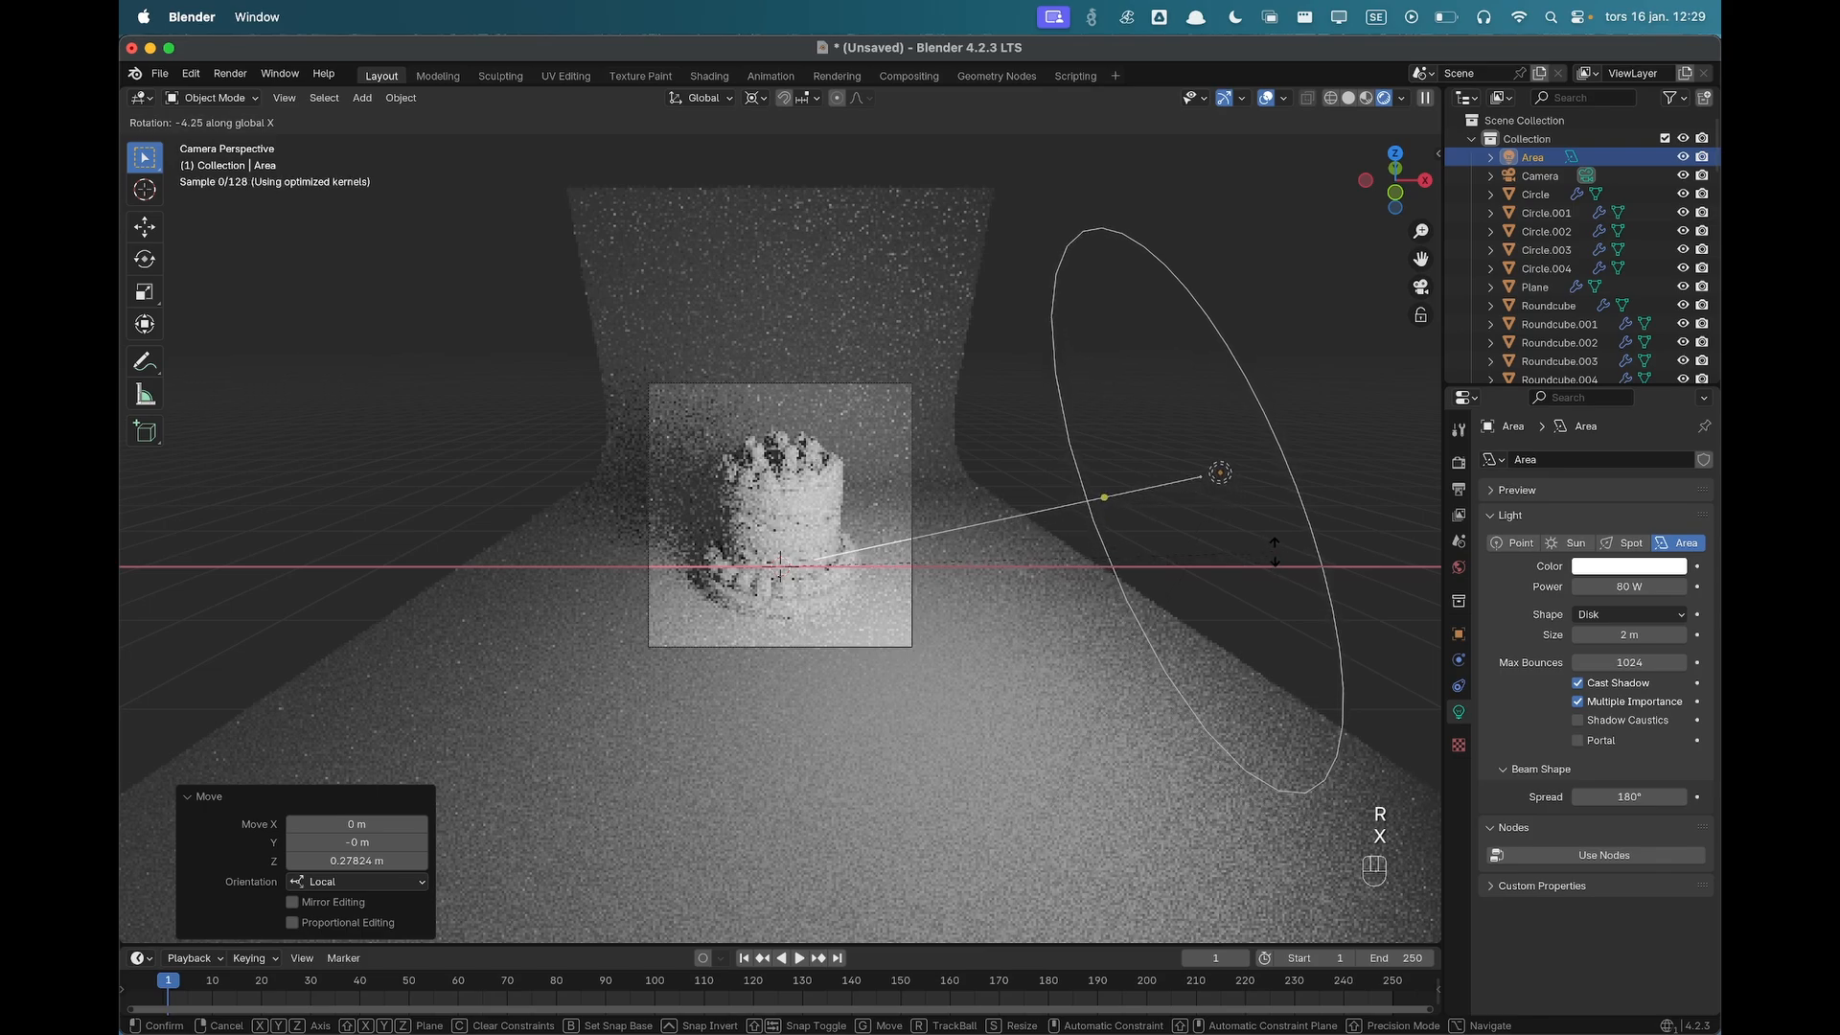
key("x")
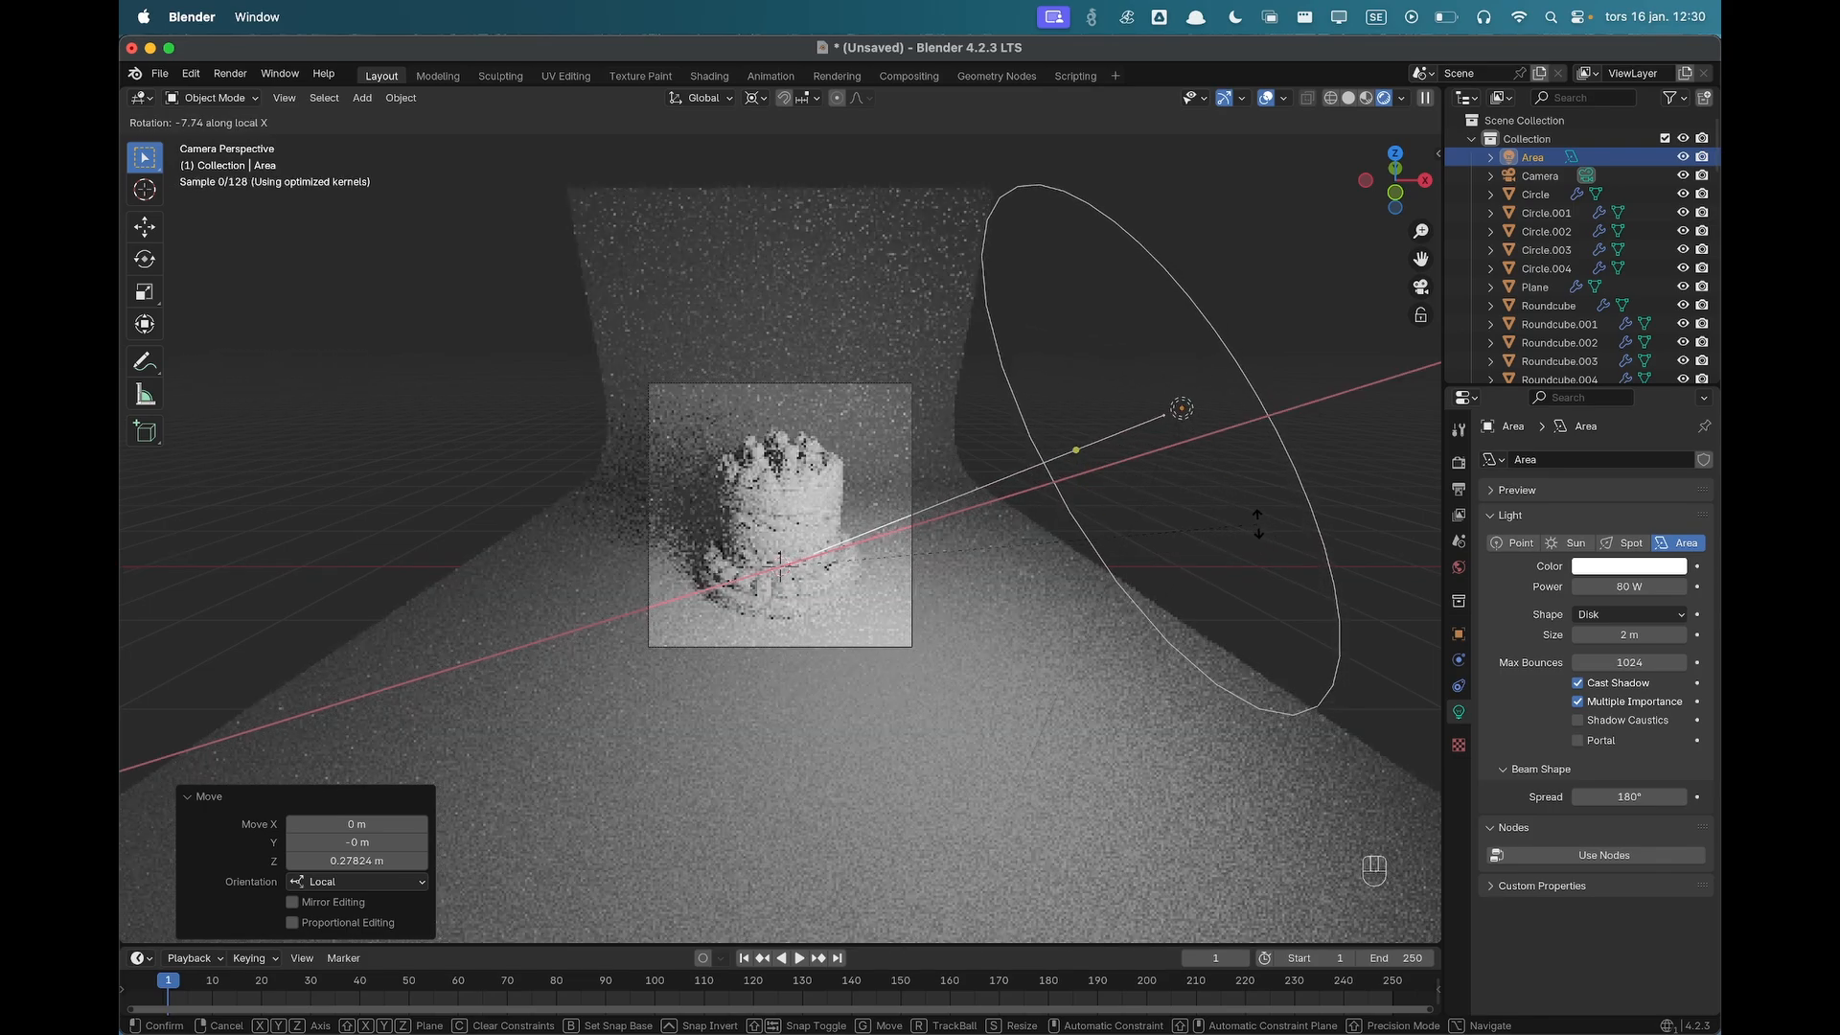
left_click(1253, 514)
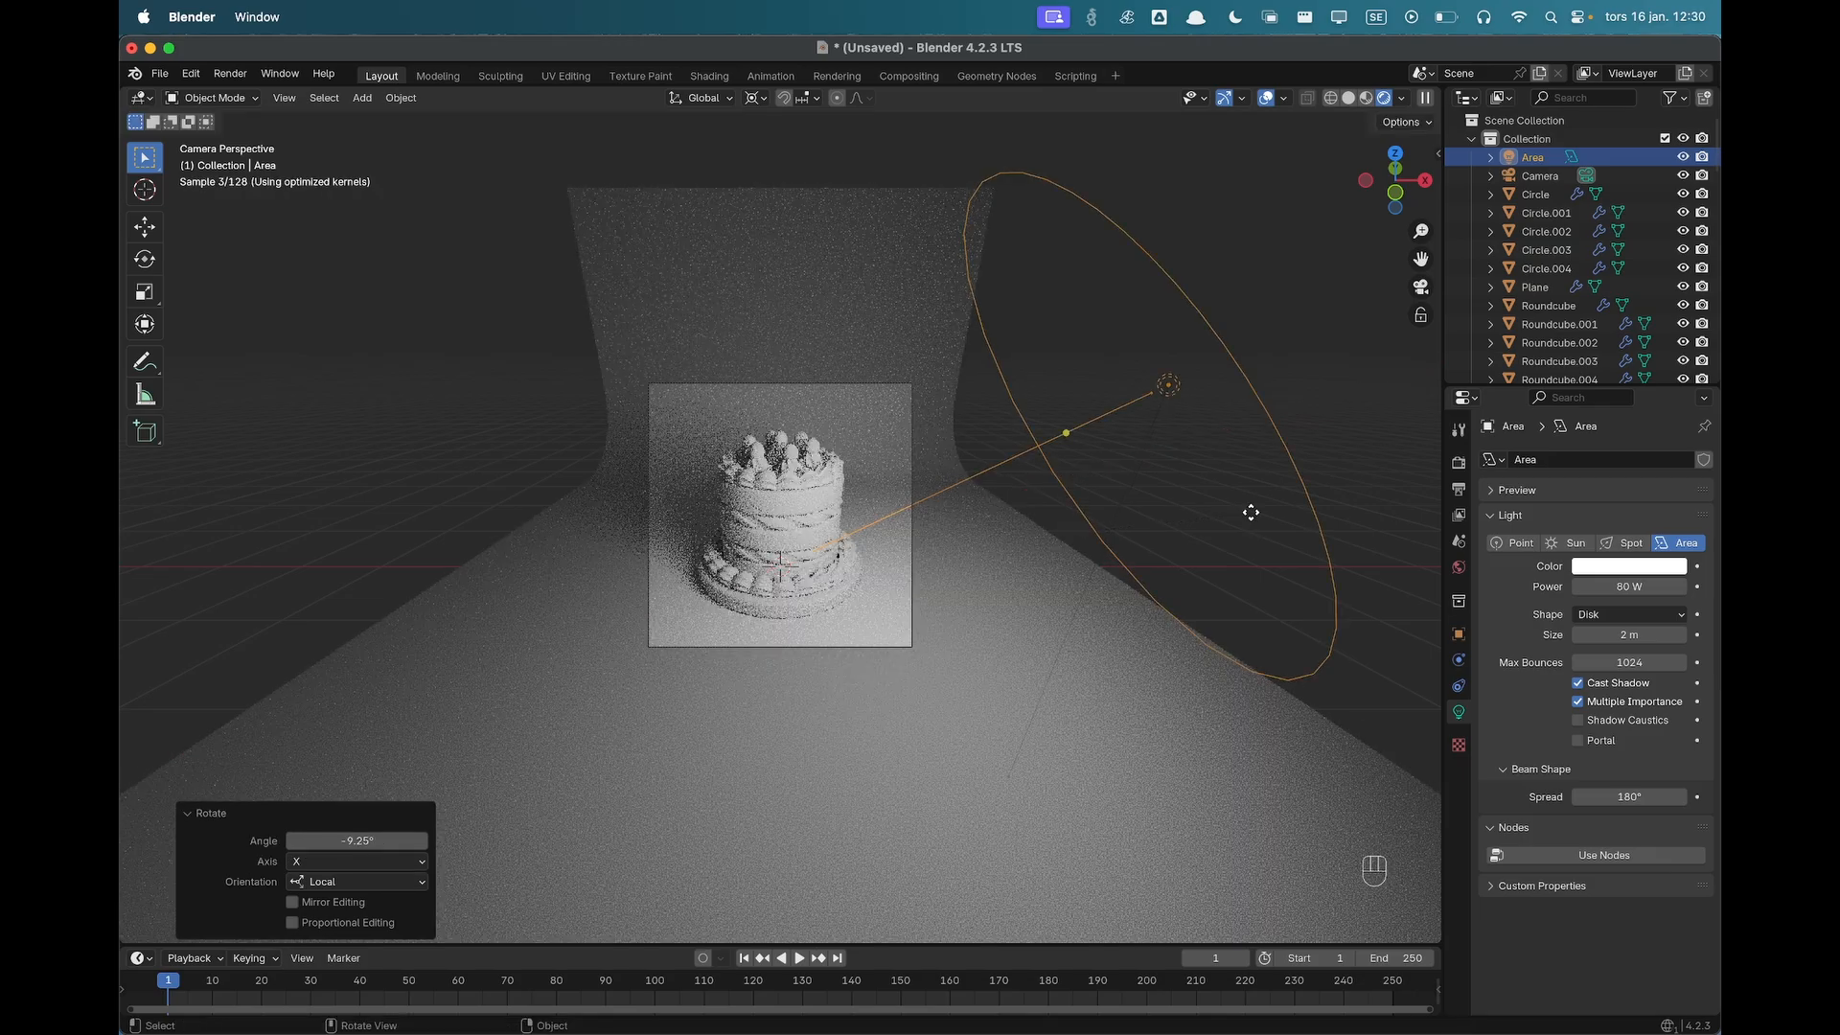
key("g")
key("z")
key("z")
left_click(1252, 514)
Duplicate the disk light and rotate the copy -60° around the global Z axis.
scroll(1204, 524, "down", 1)
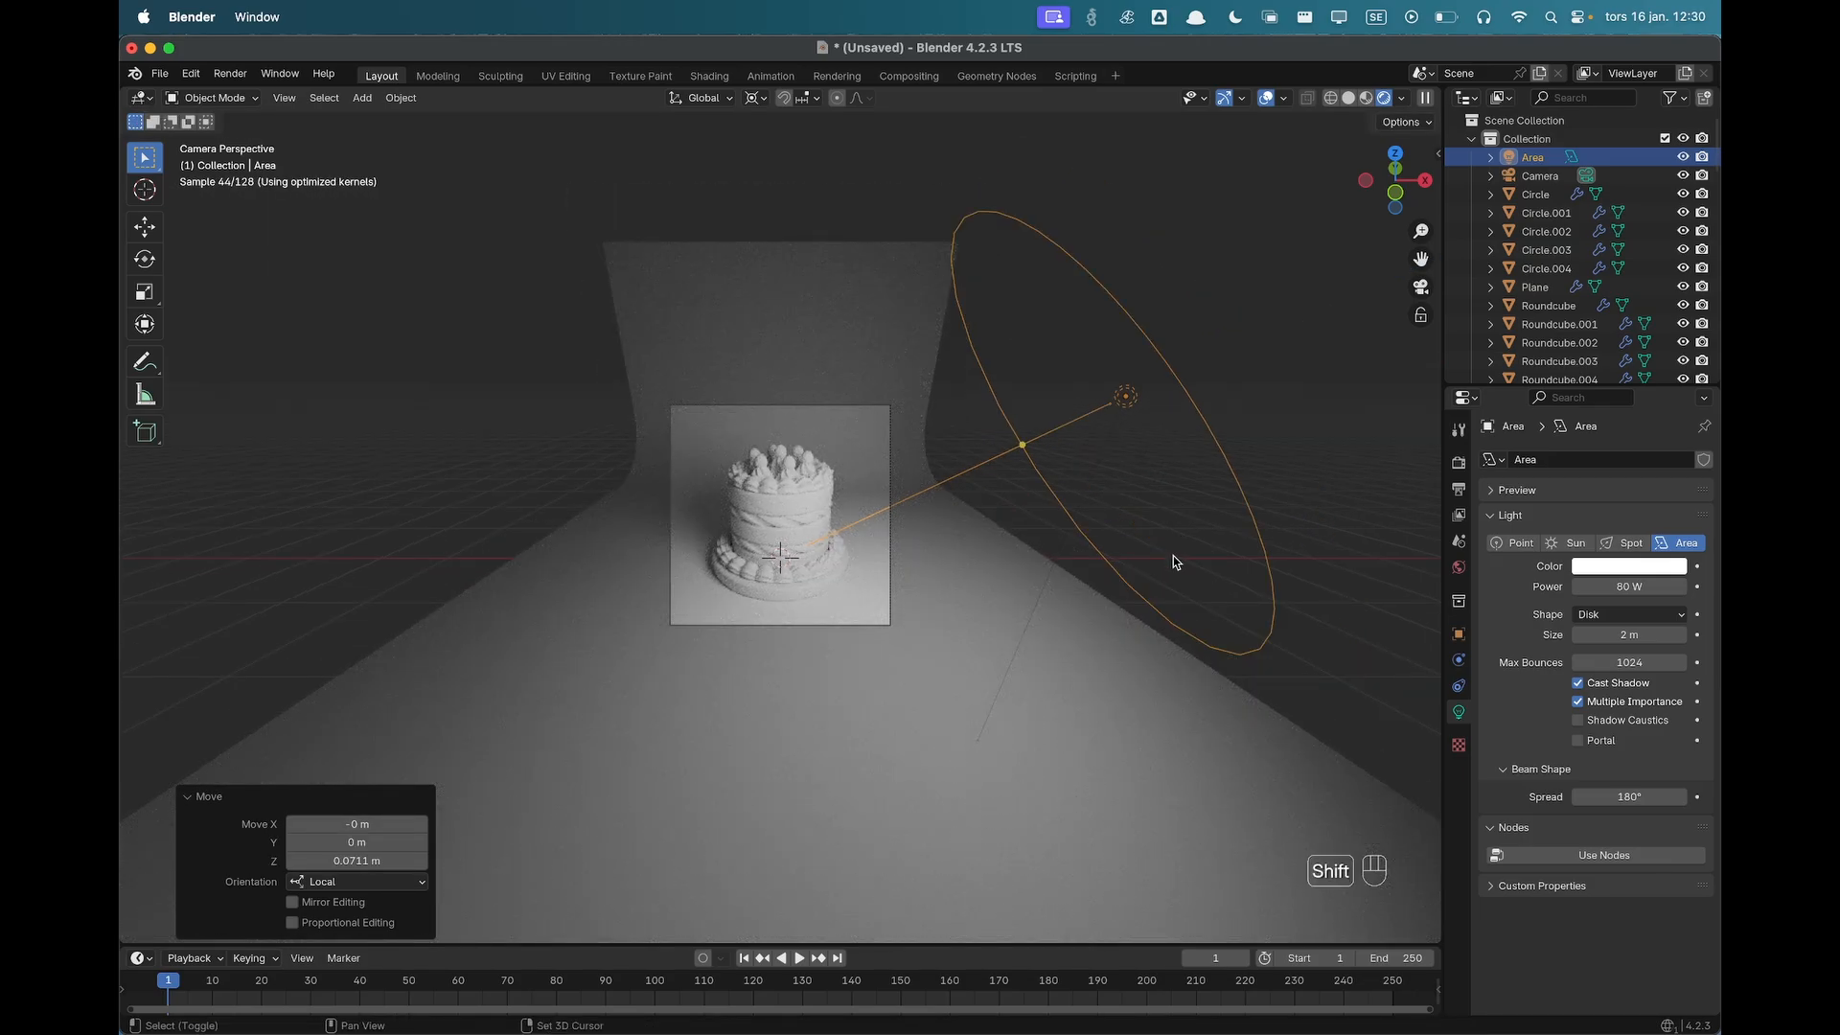
key("shift+d")
key("r")
key("z")
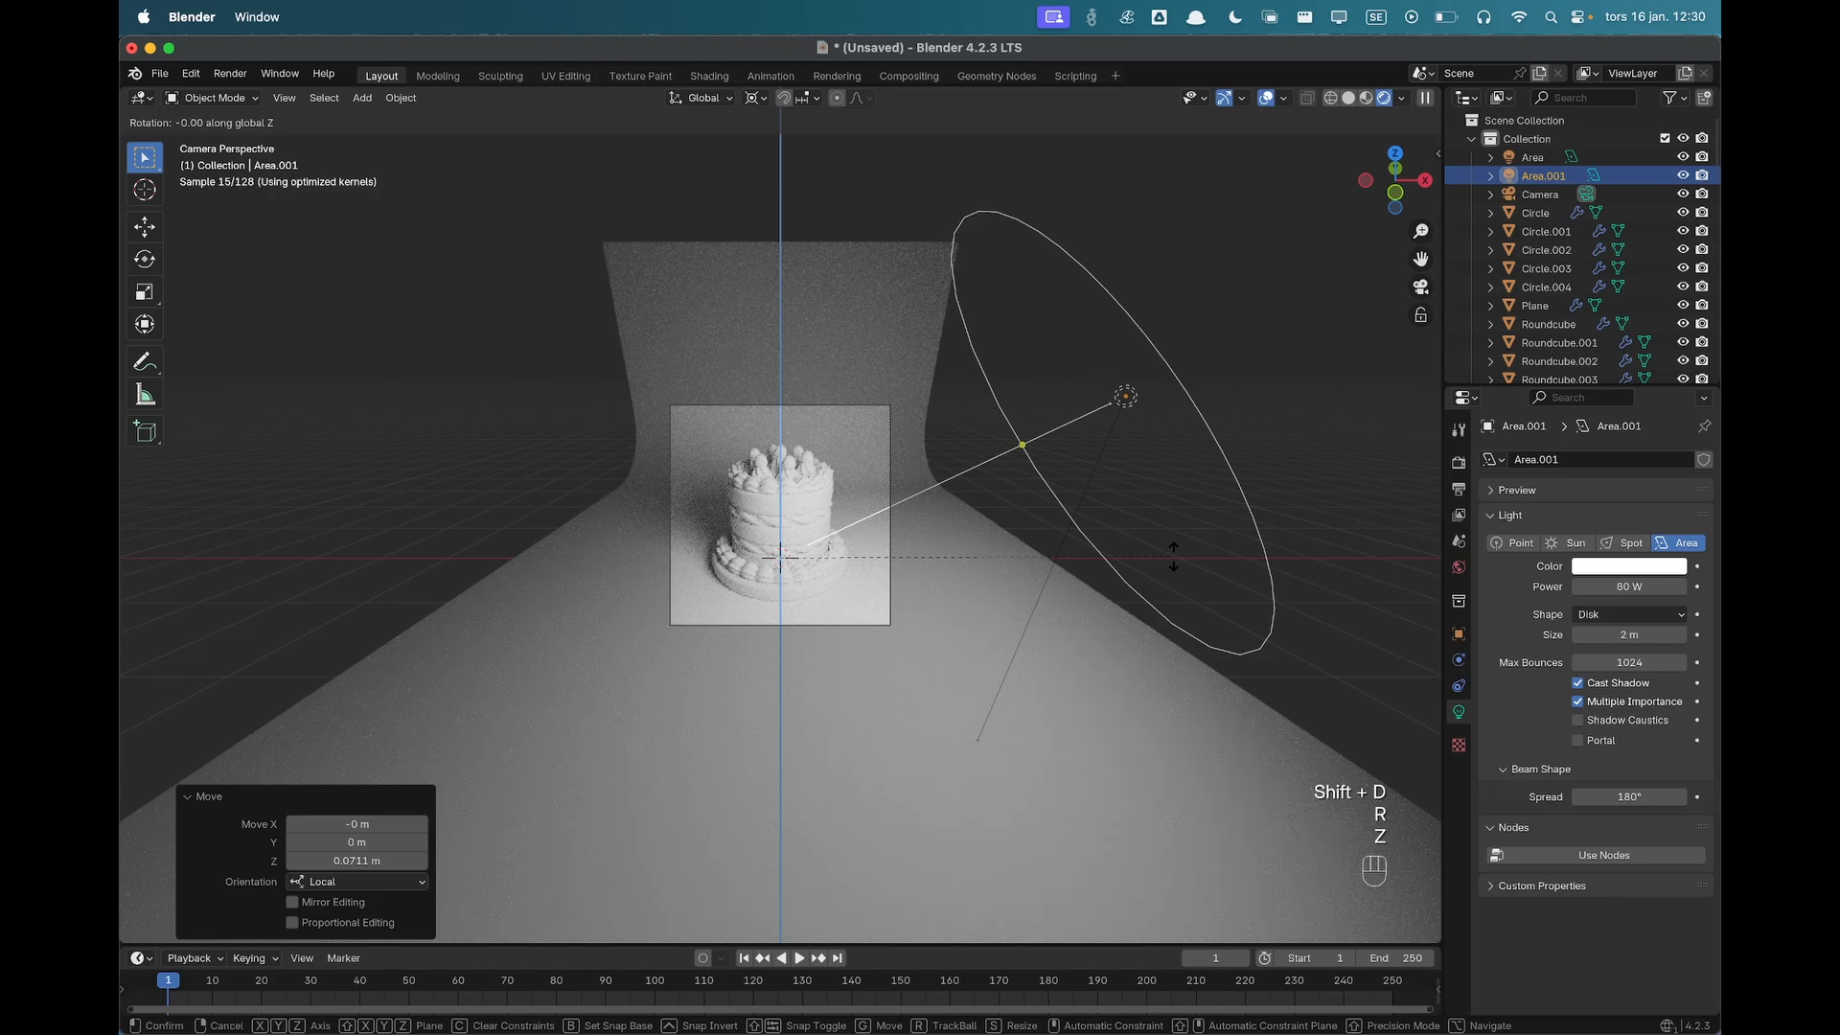
key("6")
key("0")
key("minus")
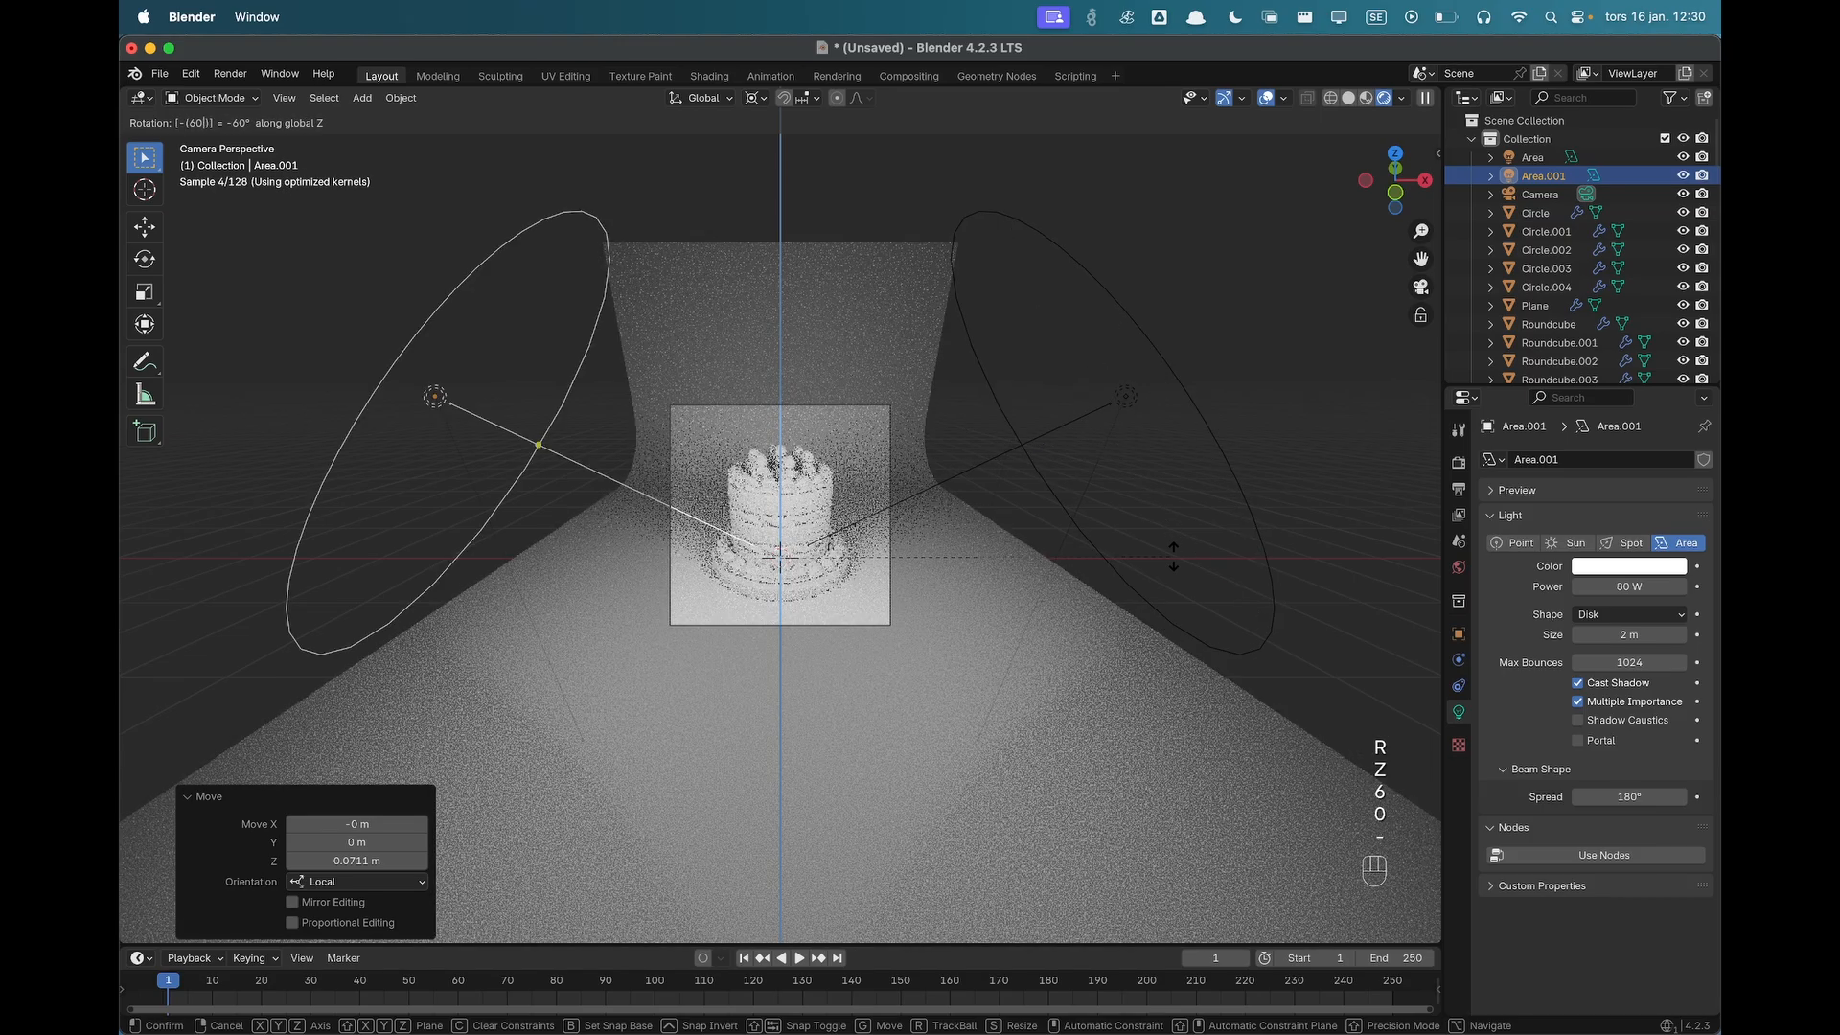
key("Return")
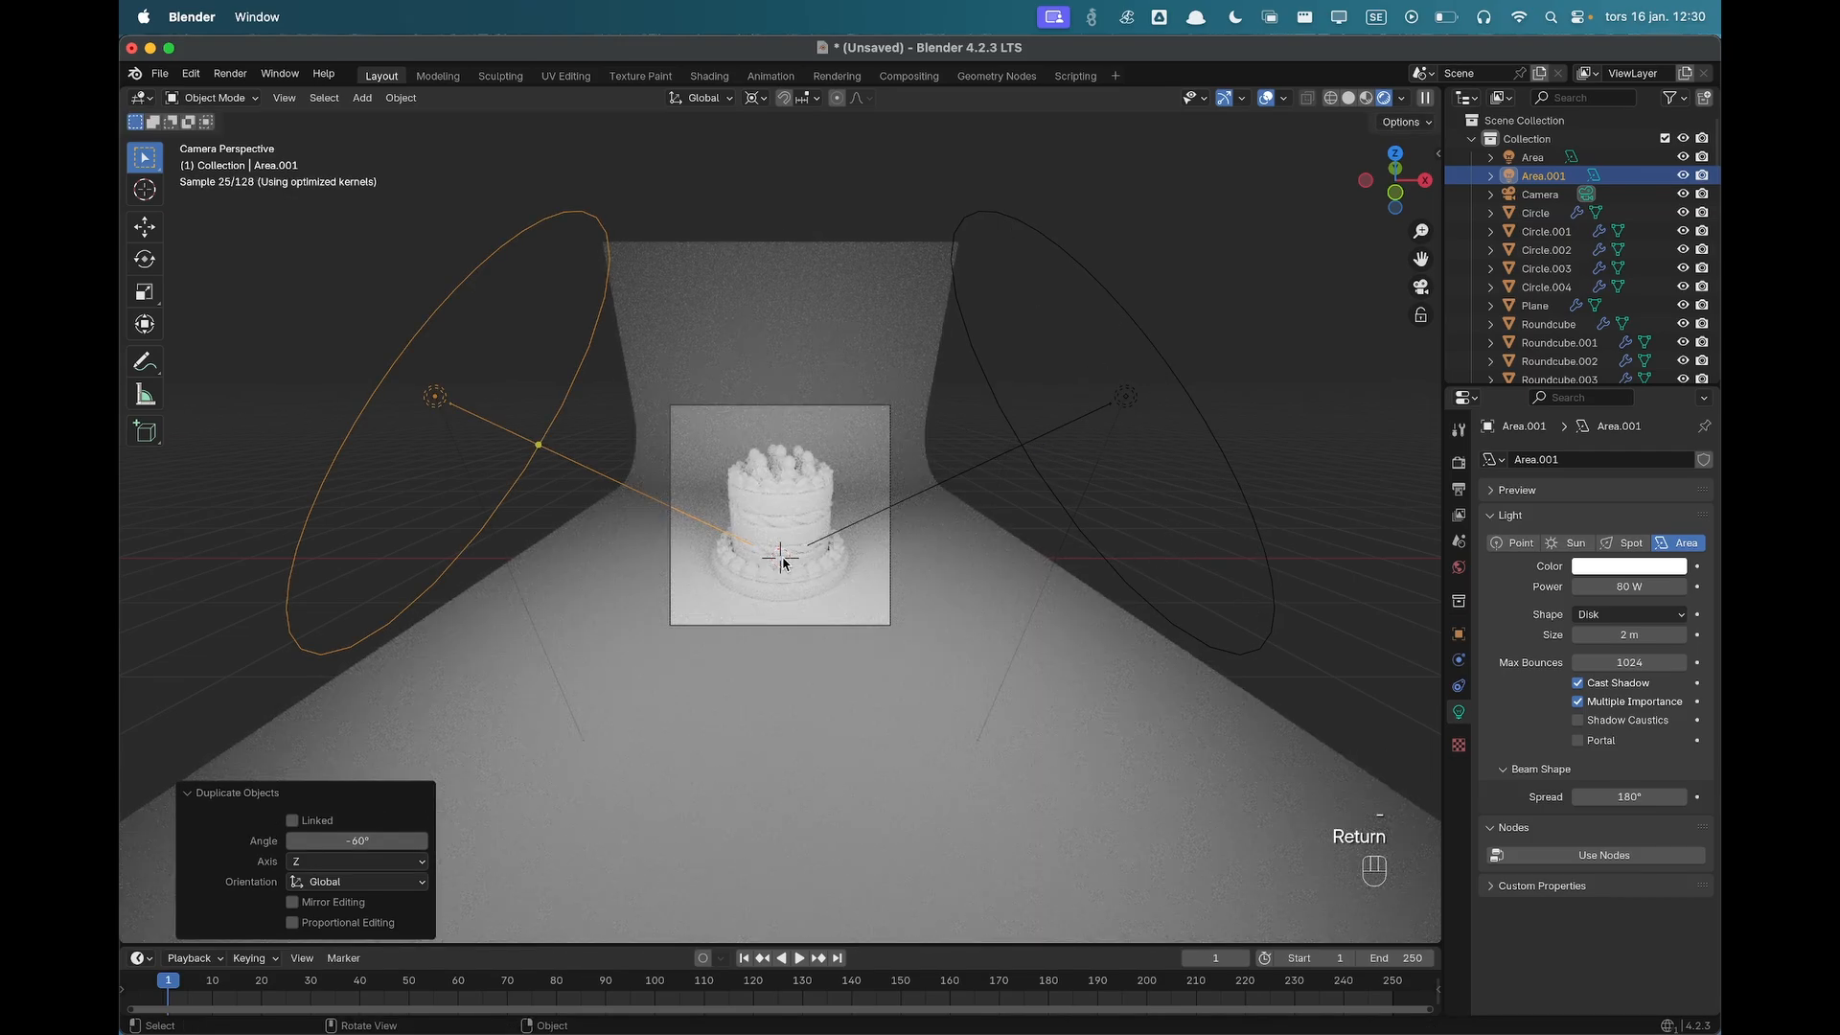
Move the duplicated light about 0.81 m away from the cake along its local Z axis.
key("g")
key("z")
key("z")
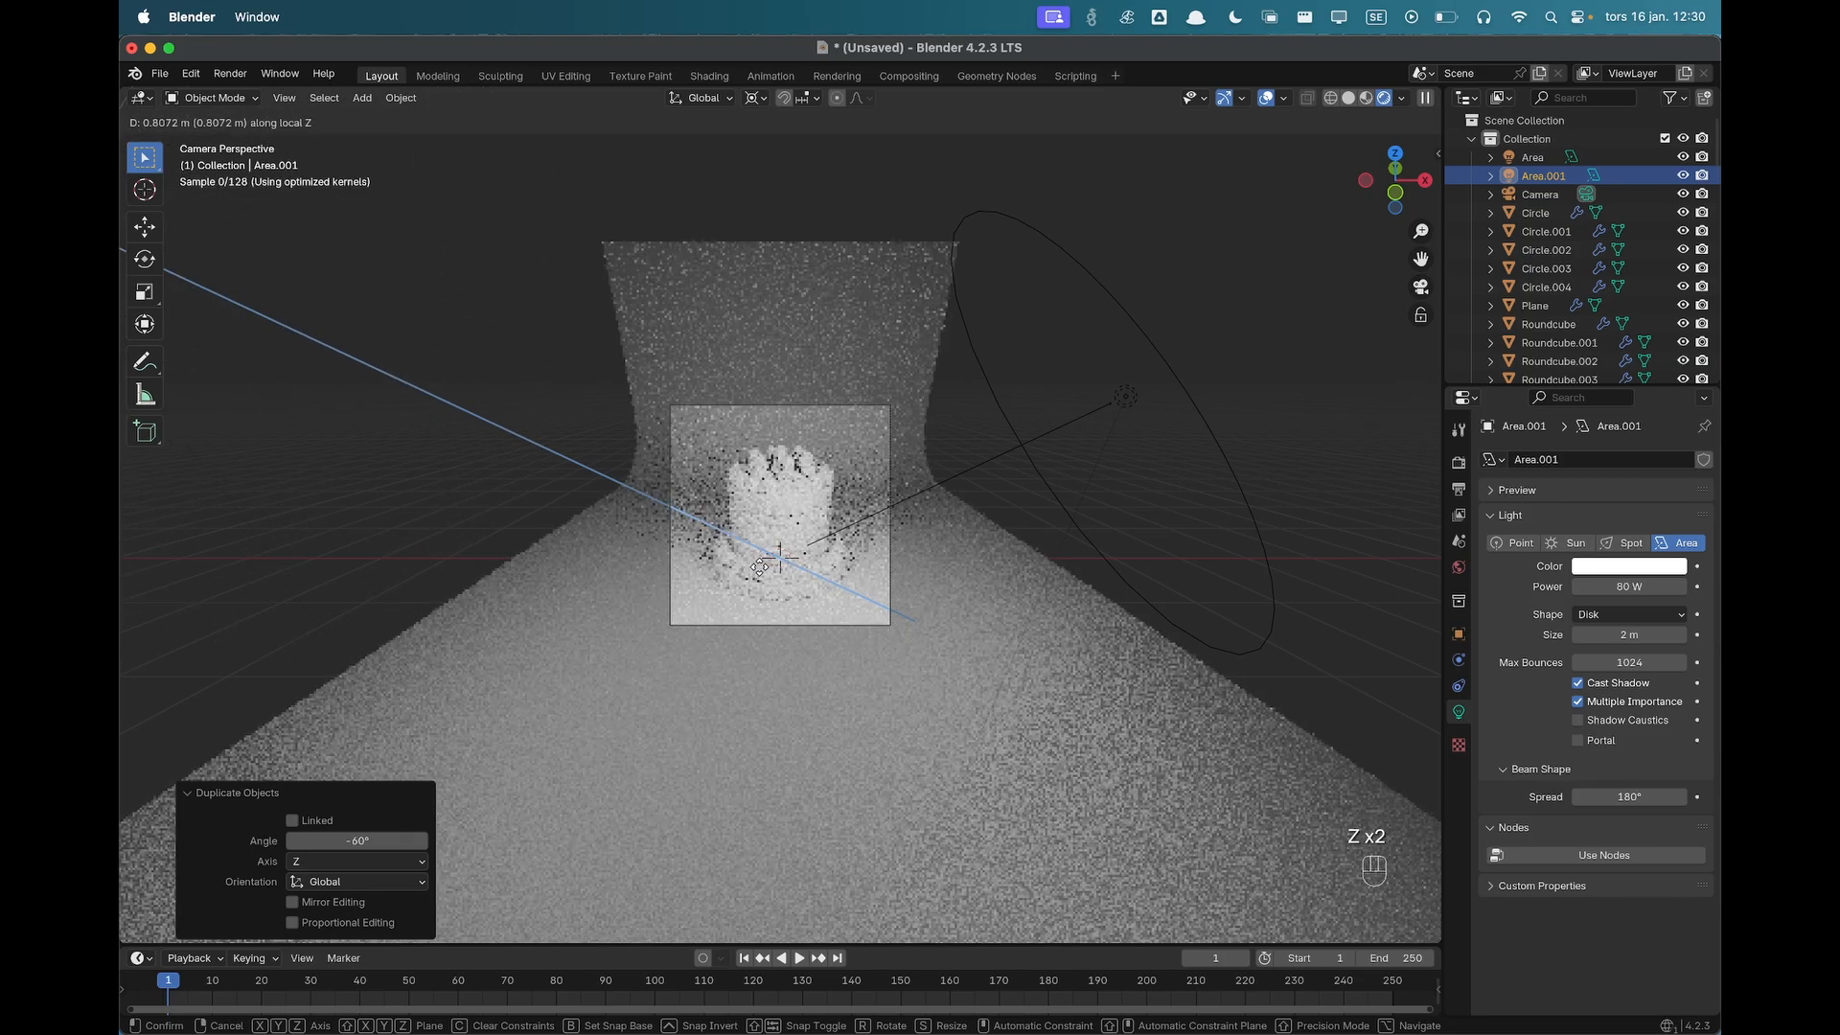
left_click(760, 569)
In top view, rotate the duplicated light about -56.1° around the global Z axis to the cake's side.
middle_click_drag(763, 584, 785, 682)
scroll(767, 607, "down", 4)
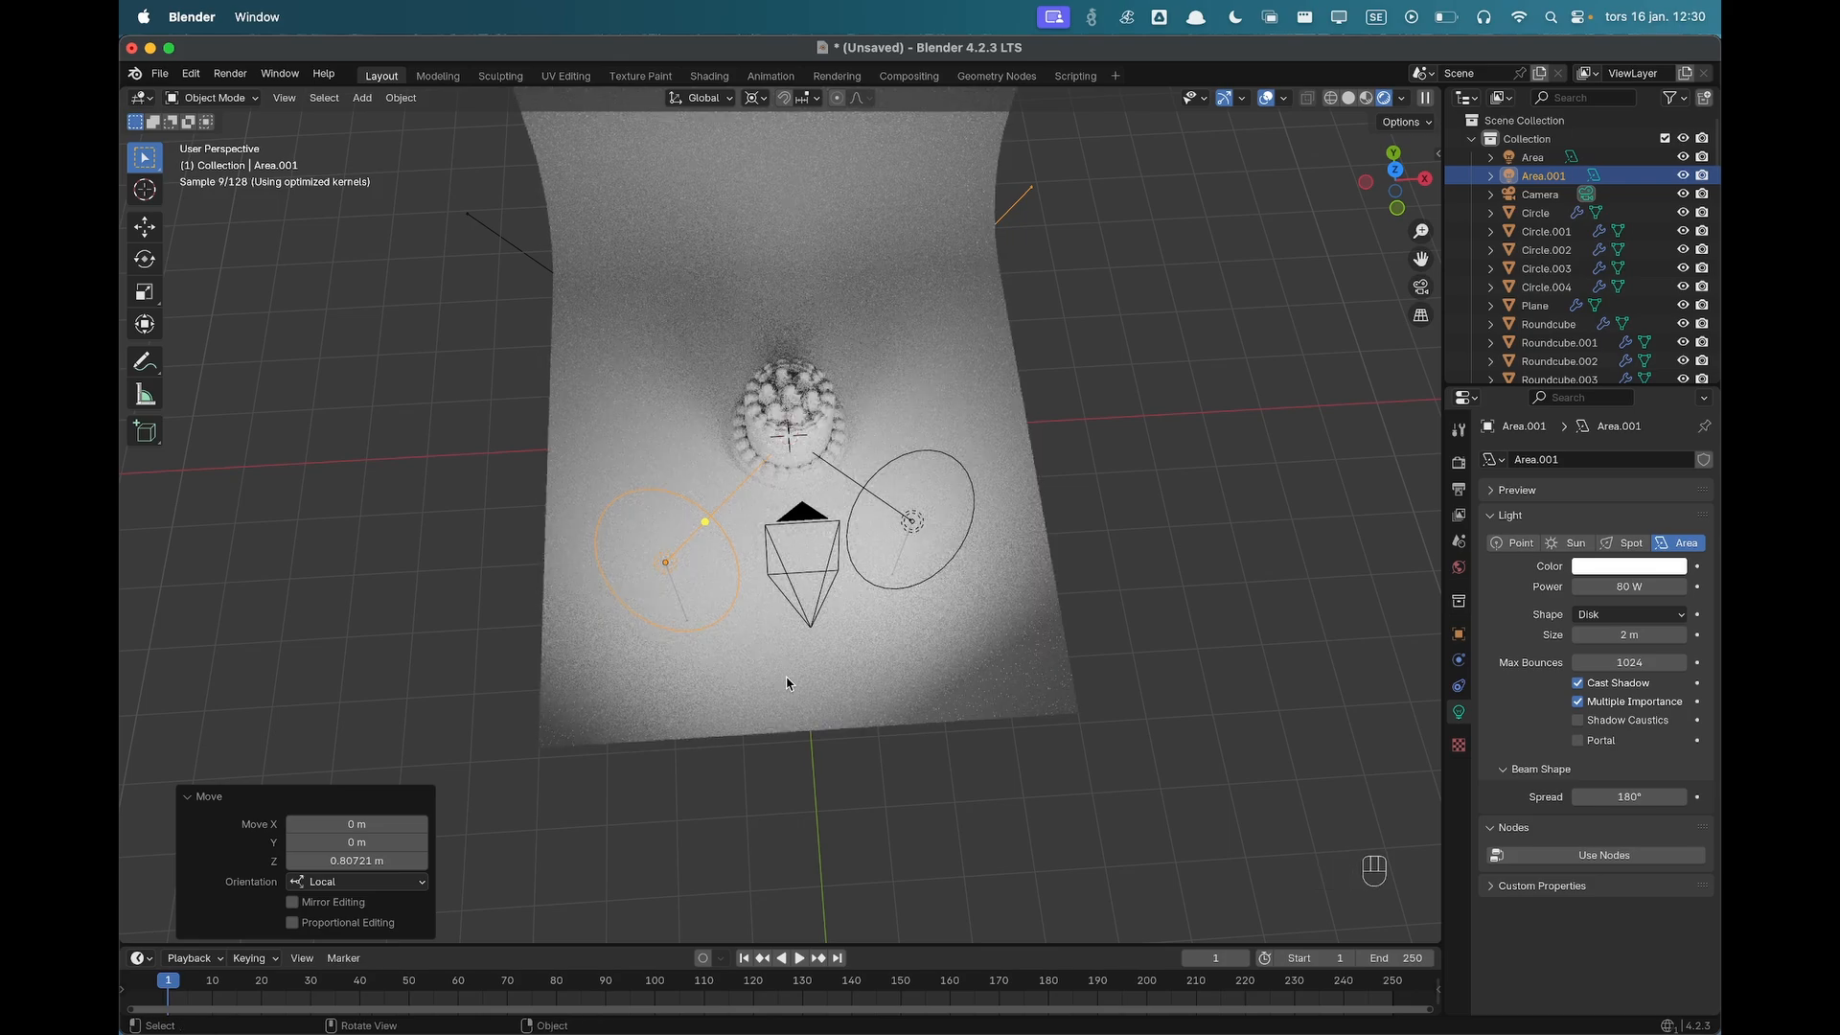
left_click(901, 591)
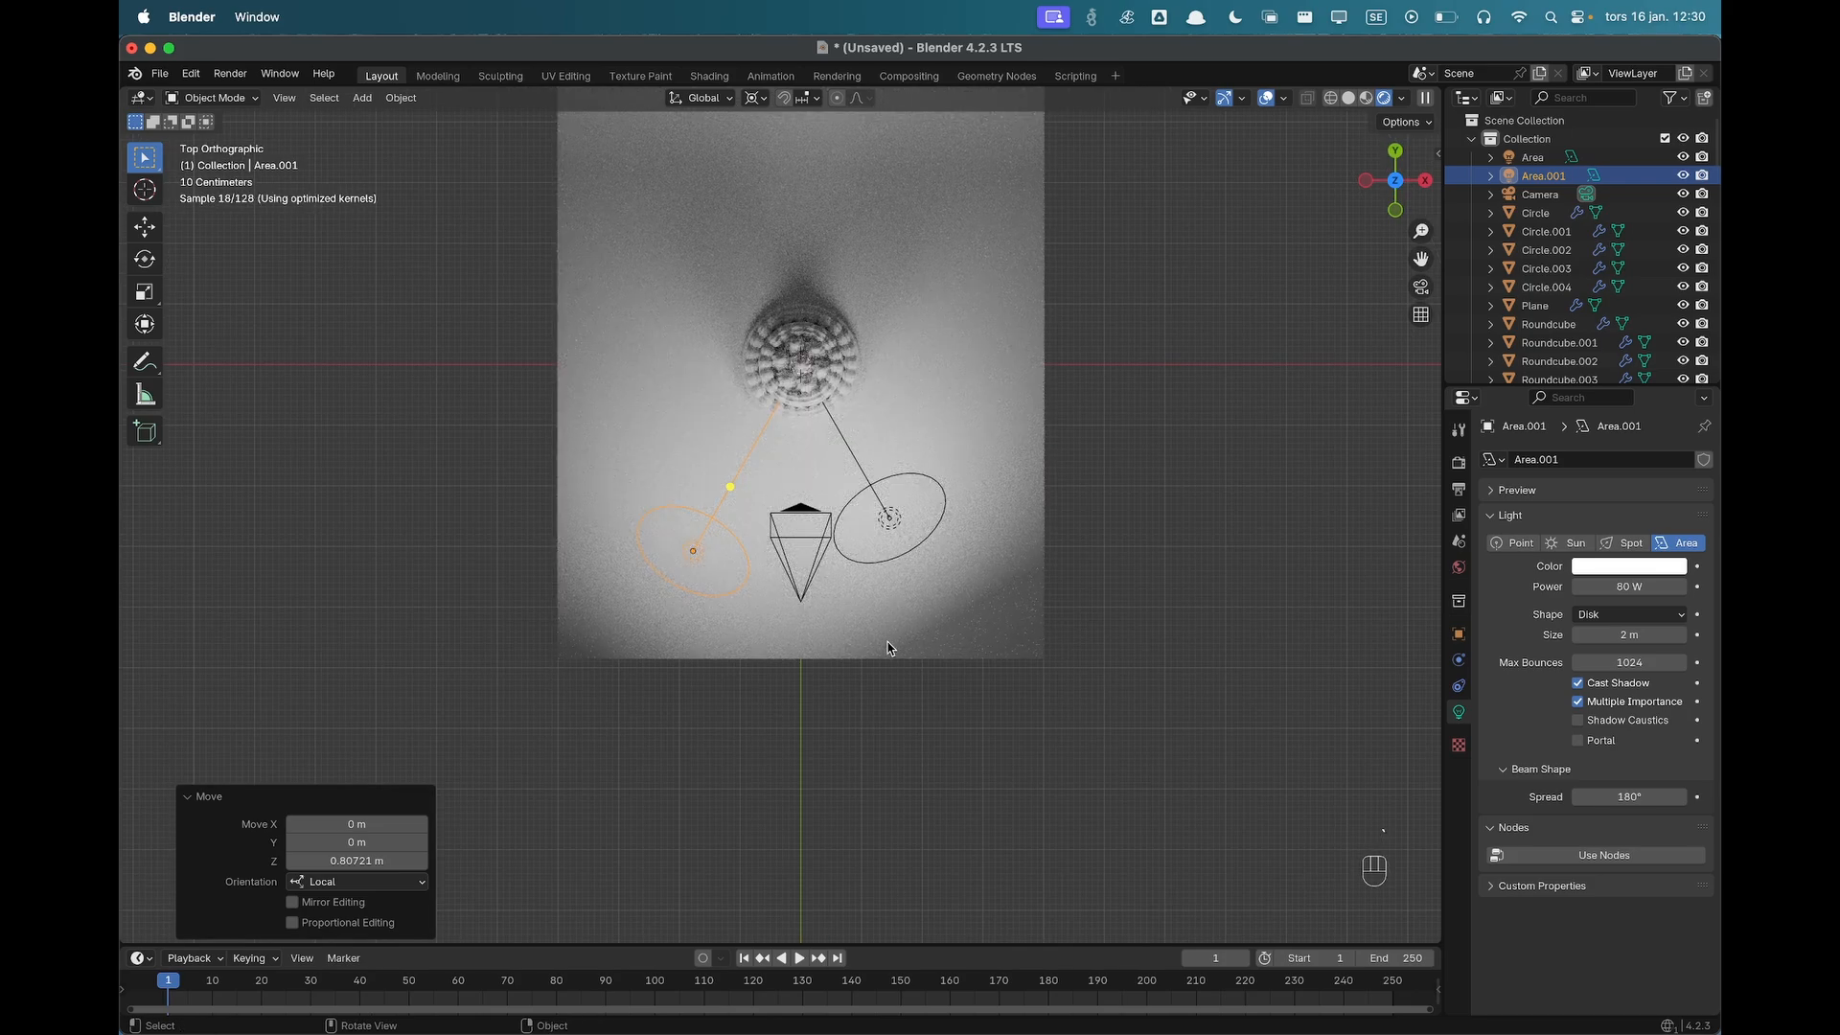
key("r")
key("z")
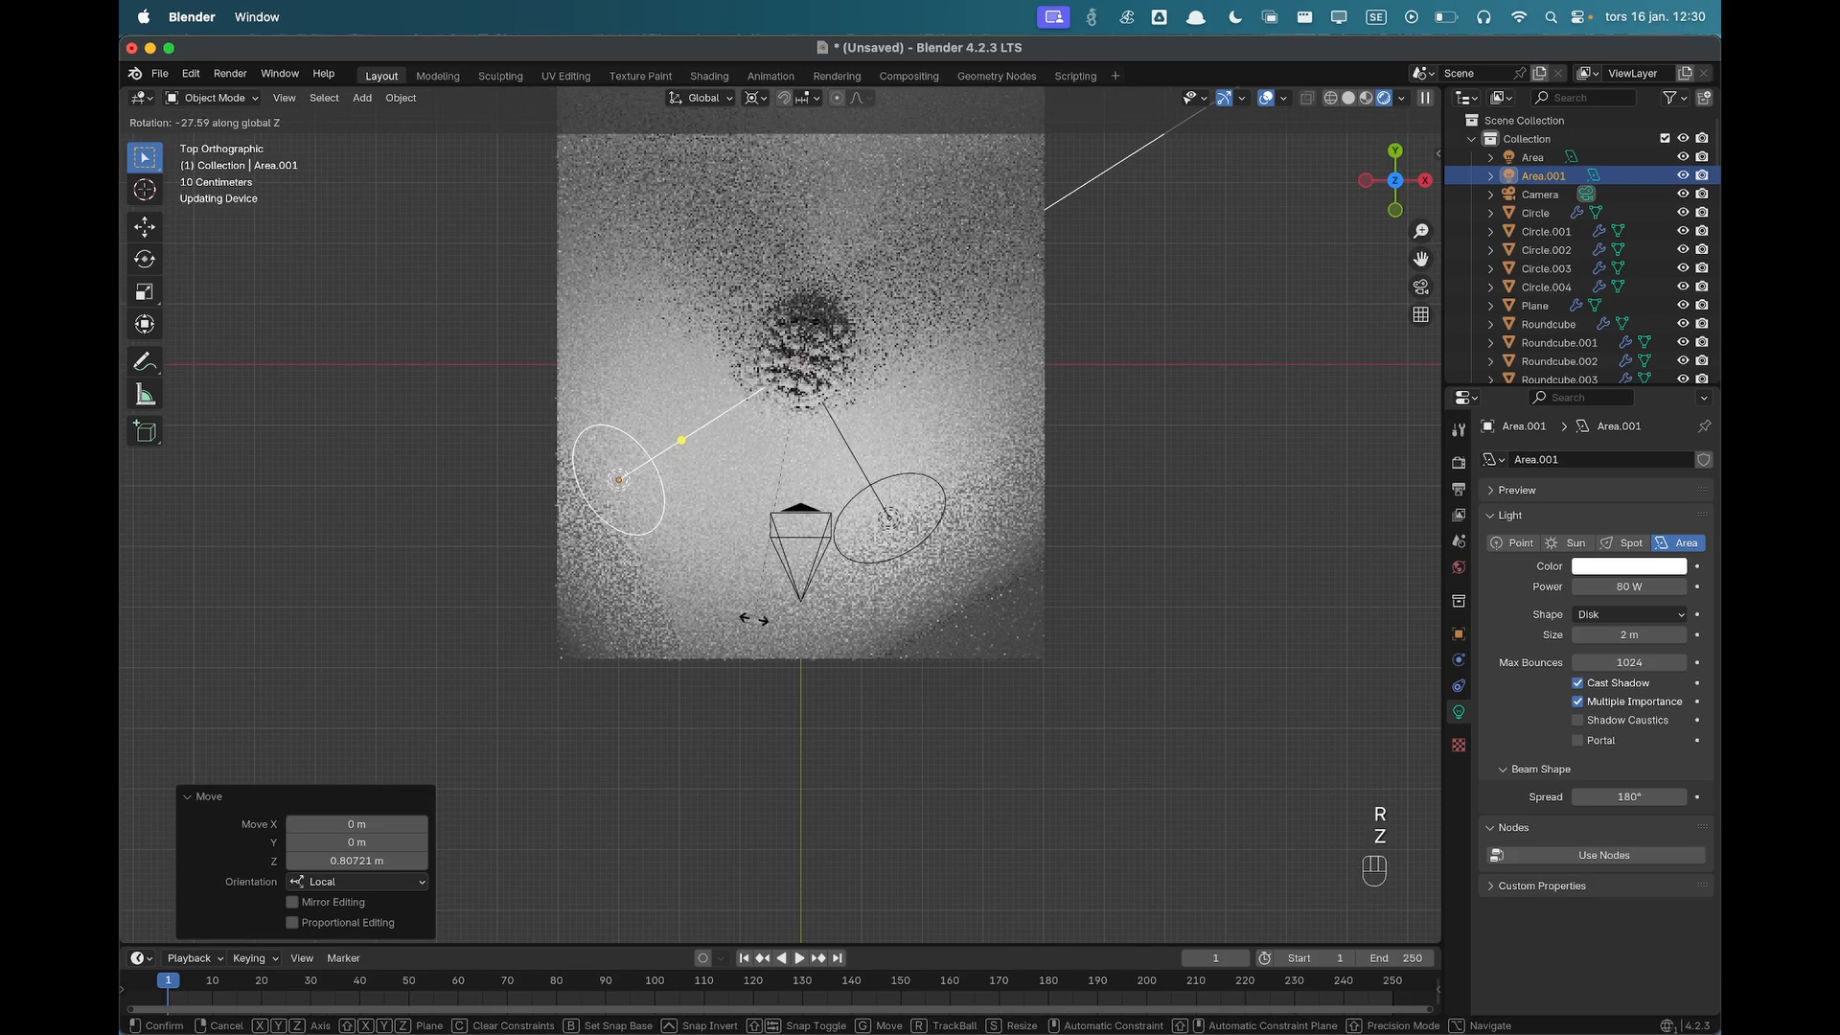
left_click(659, 546)
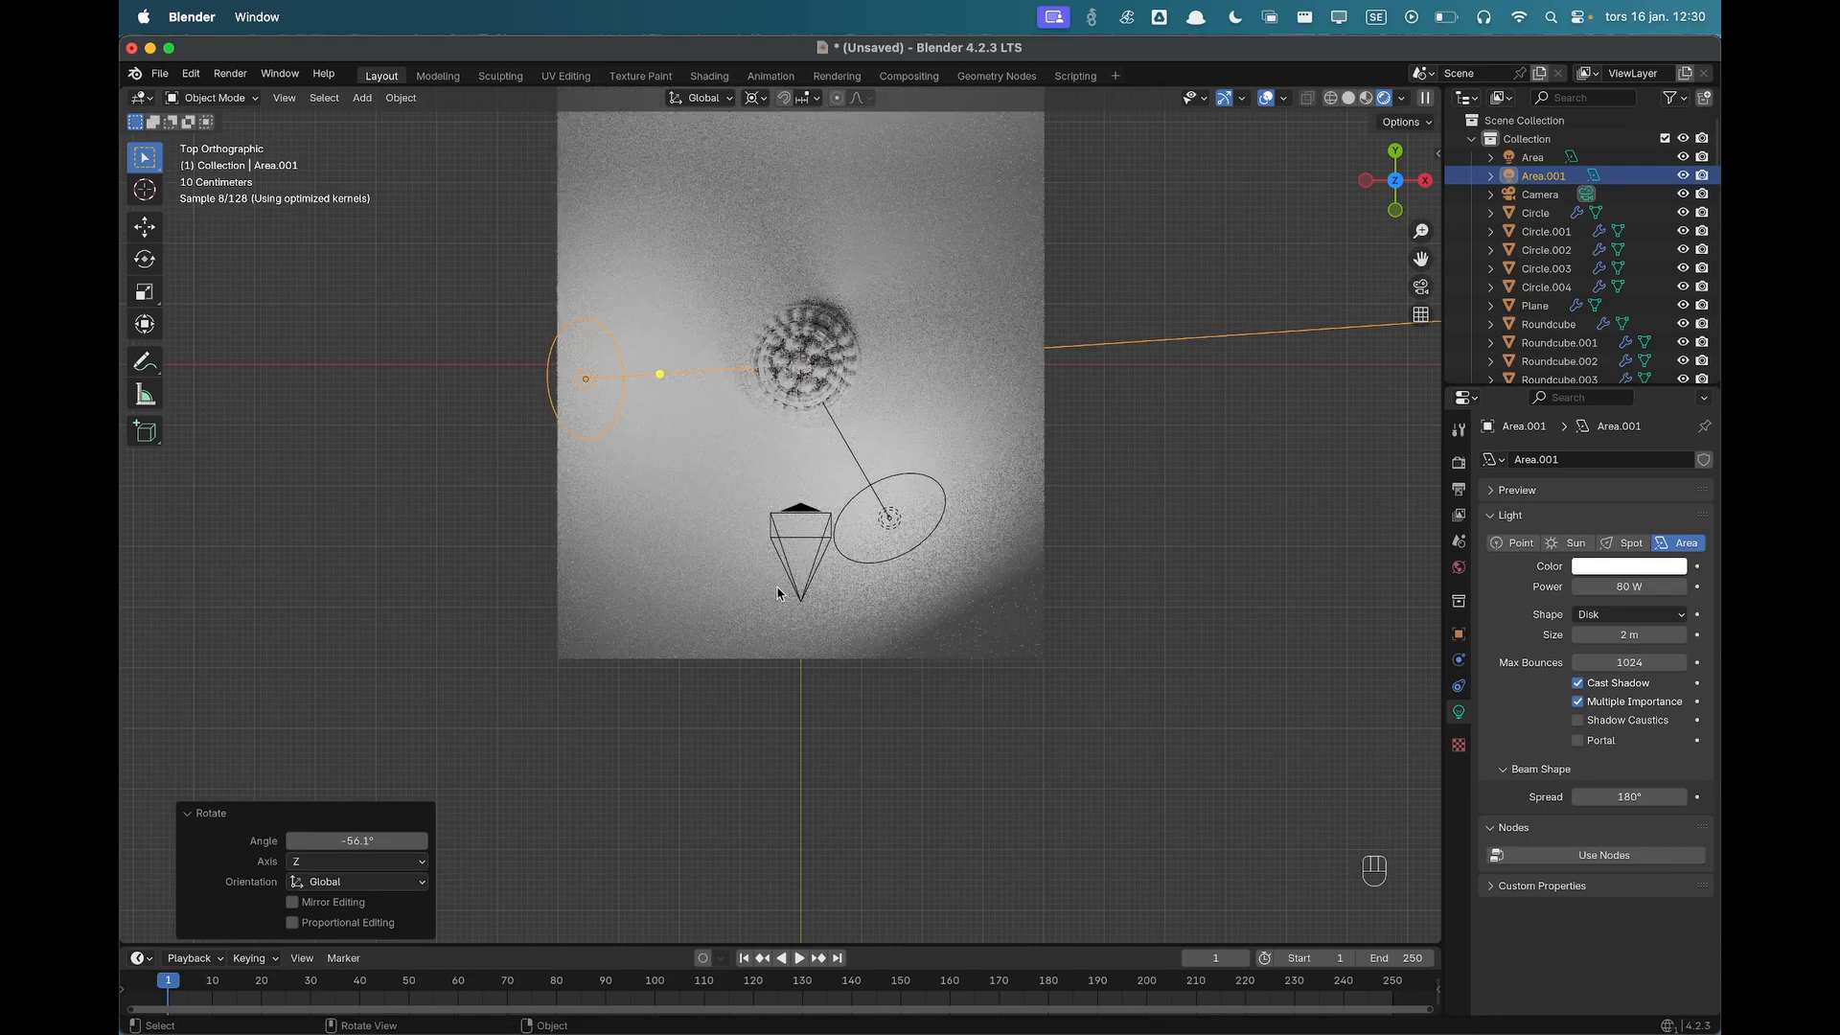
In camera view, move the duplicated light about 0.22 m farther out along its local Z axis.
key("KP_0")
key("g")
key("z")
key("z")
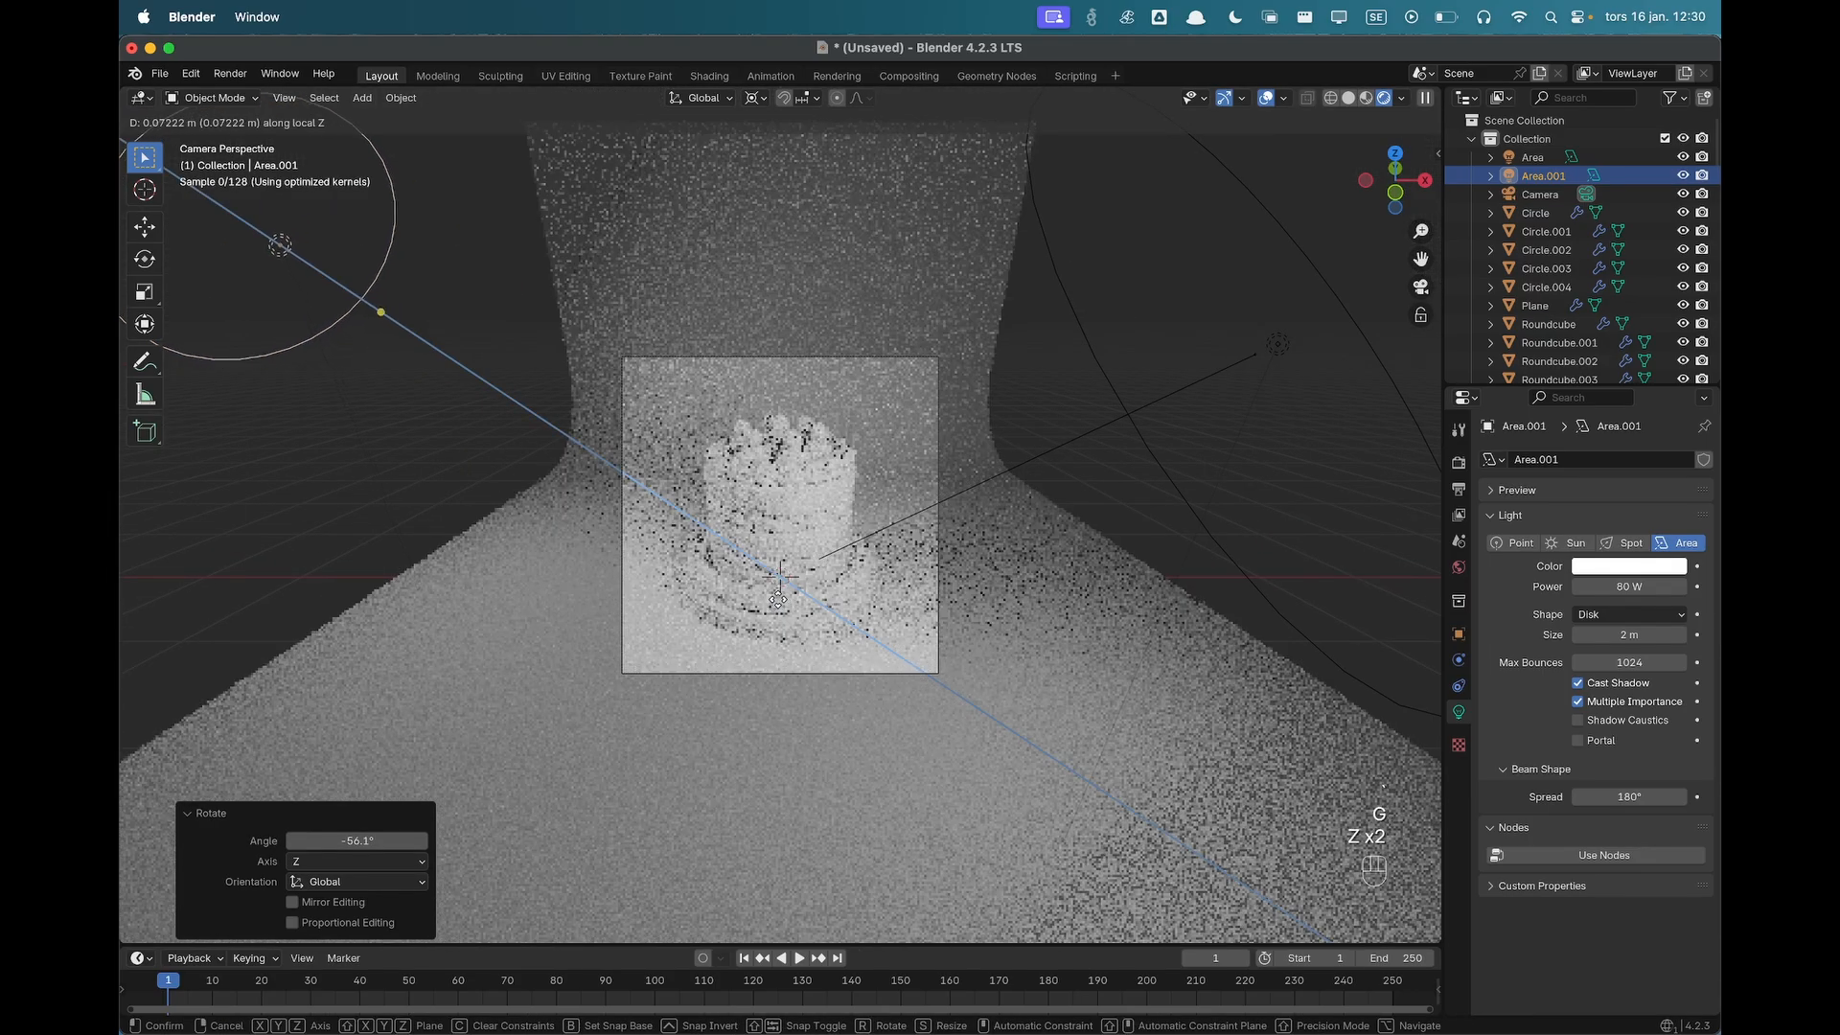
left_click(792, 593)
Add a third area light at the world origin, and raise it about 4.43 m along global Z above the cake.
scroll(796, 589, "down", 1)
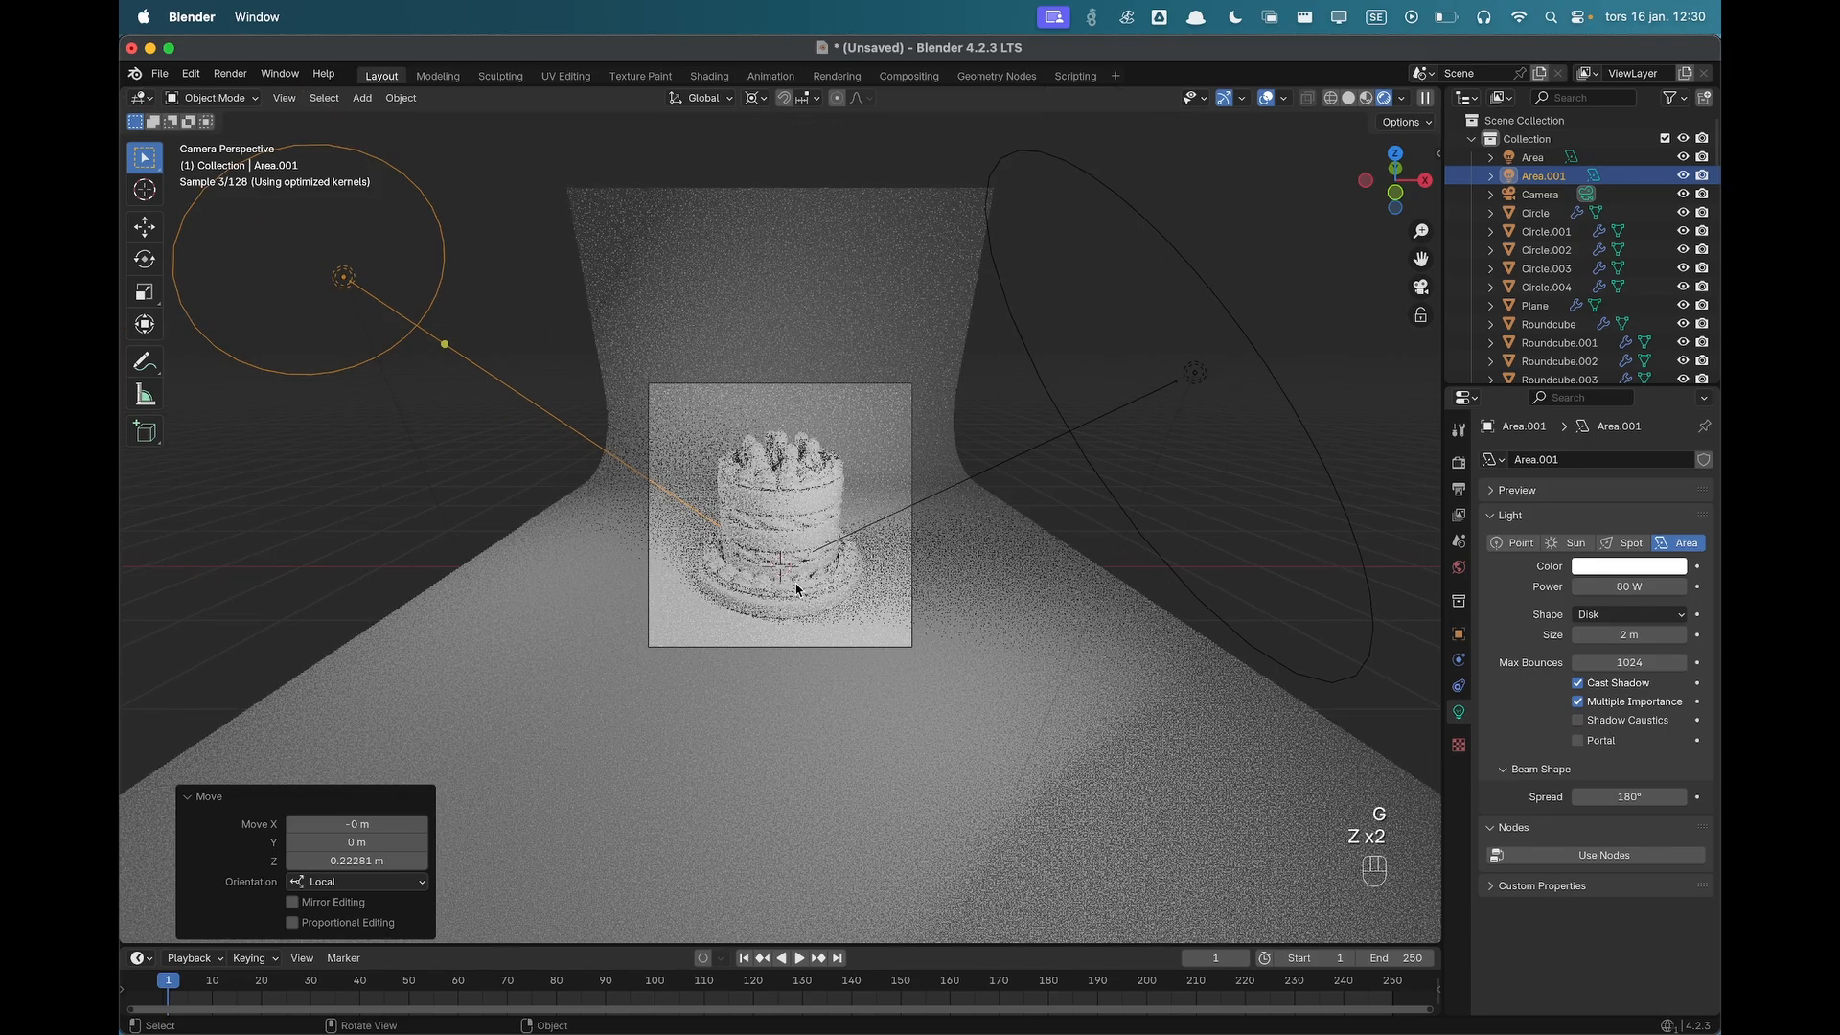
middle_click_drag(699, 567, 929, 636)
scroll(749, 564, "down", 1)
scroll(749, 565, "down", 3)
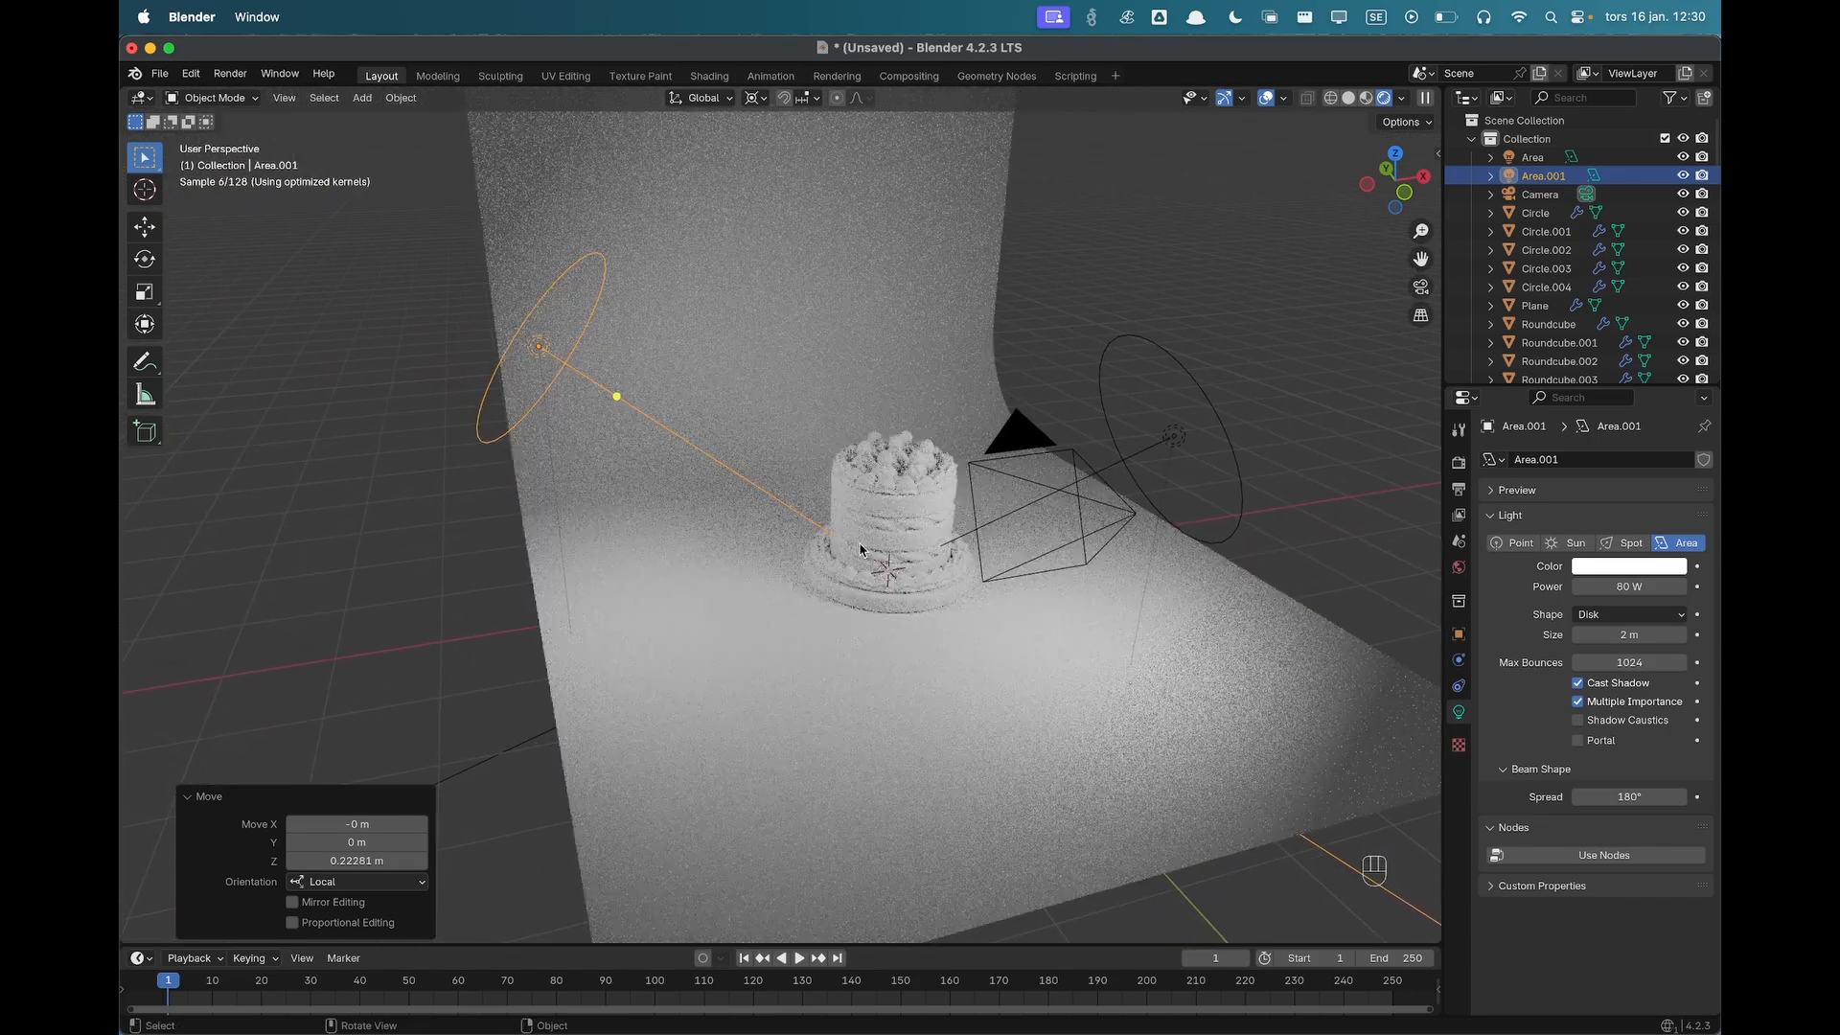
key("shift+a")
mouse_move(887, 508)
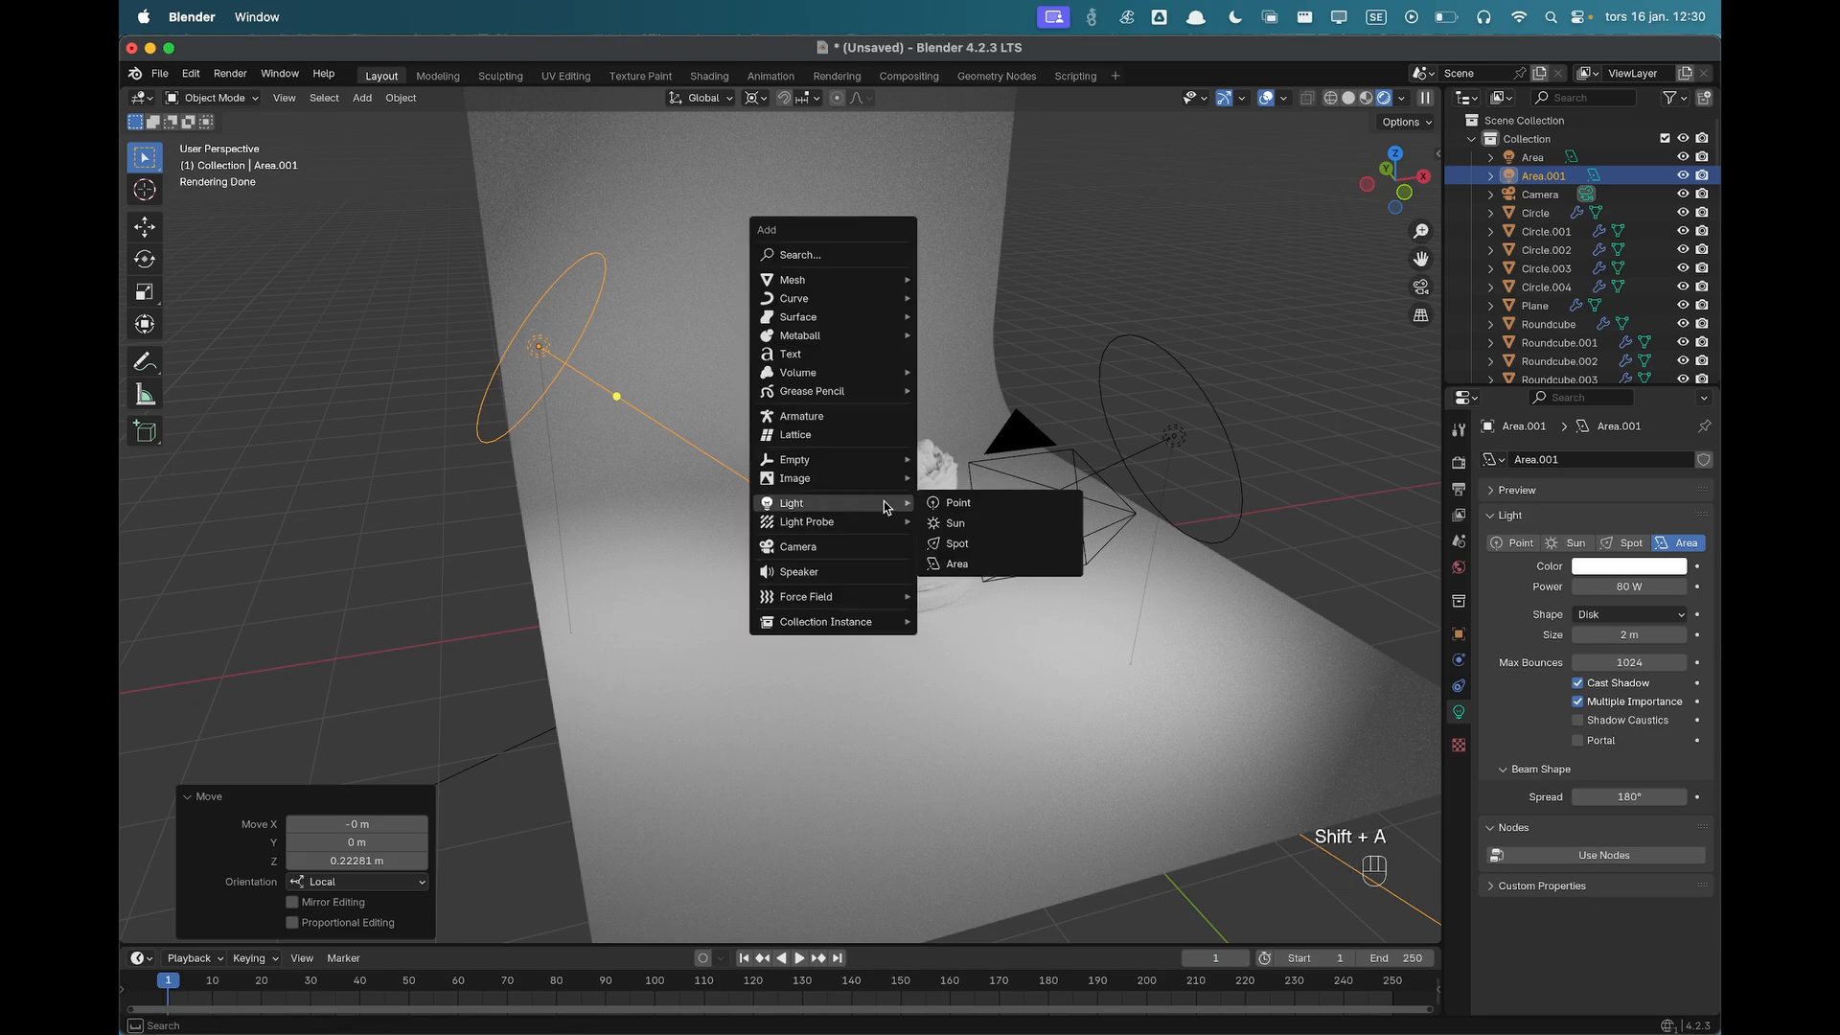
left_click(963, 563)
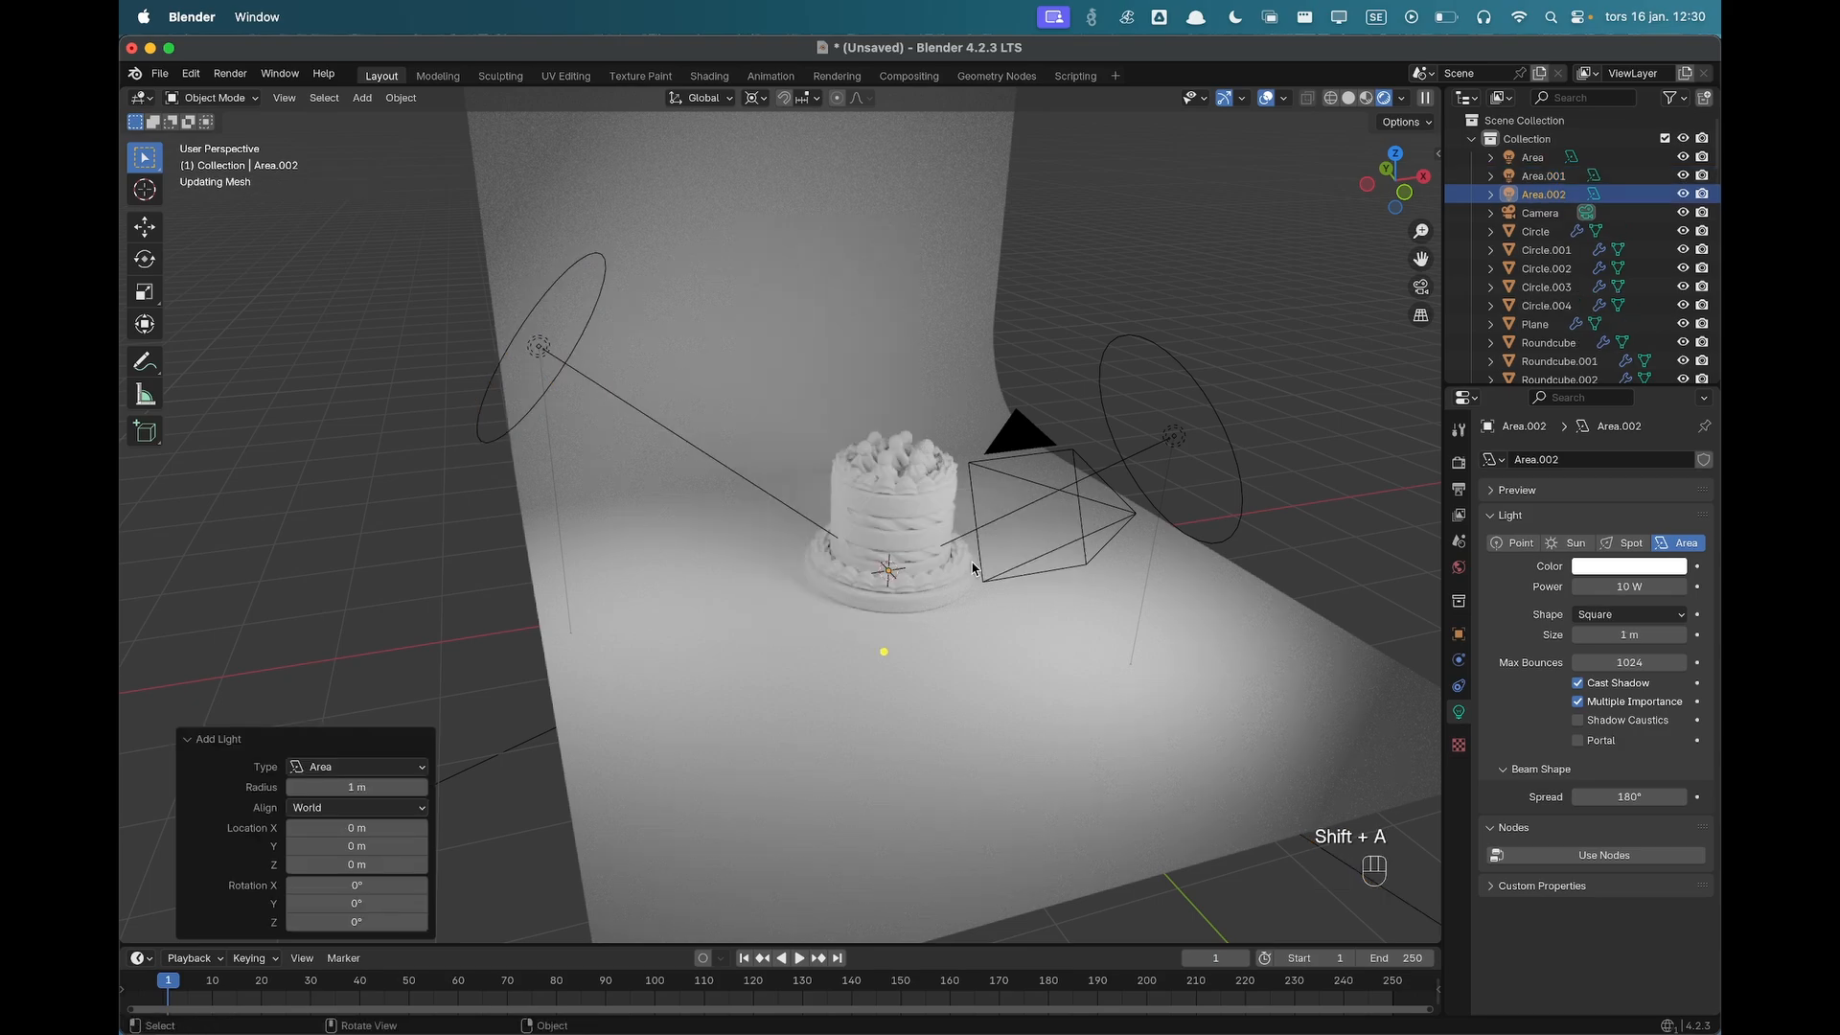
key("g")
key("z")
left_click(1009, 211)
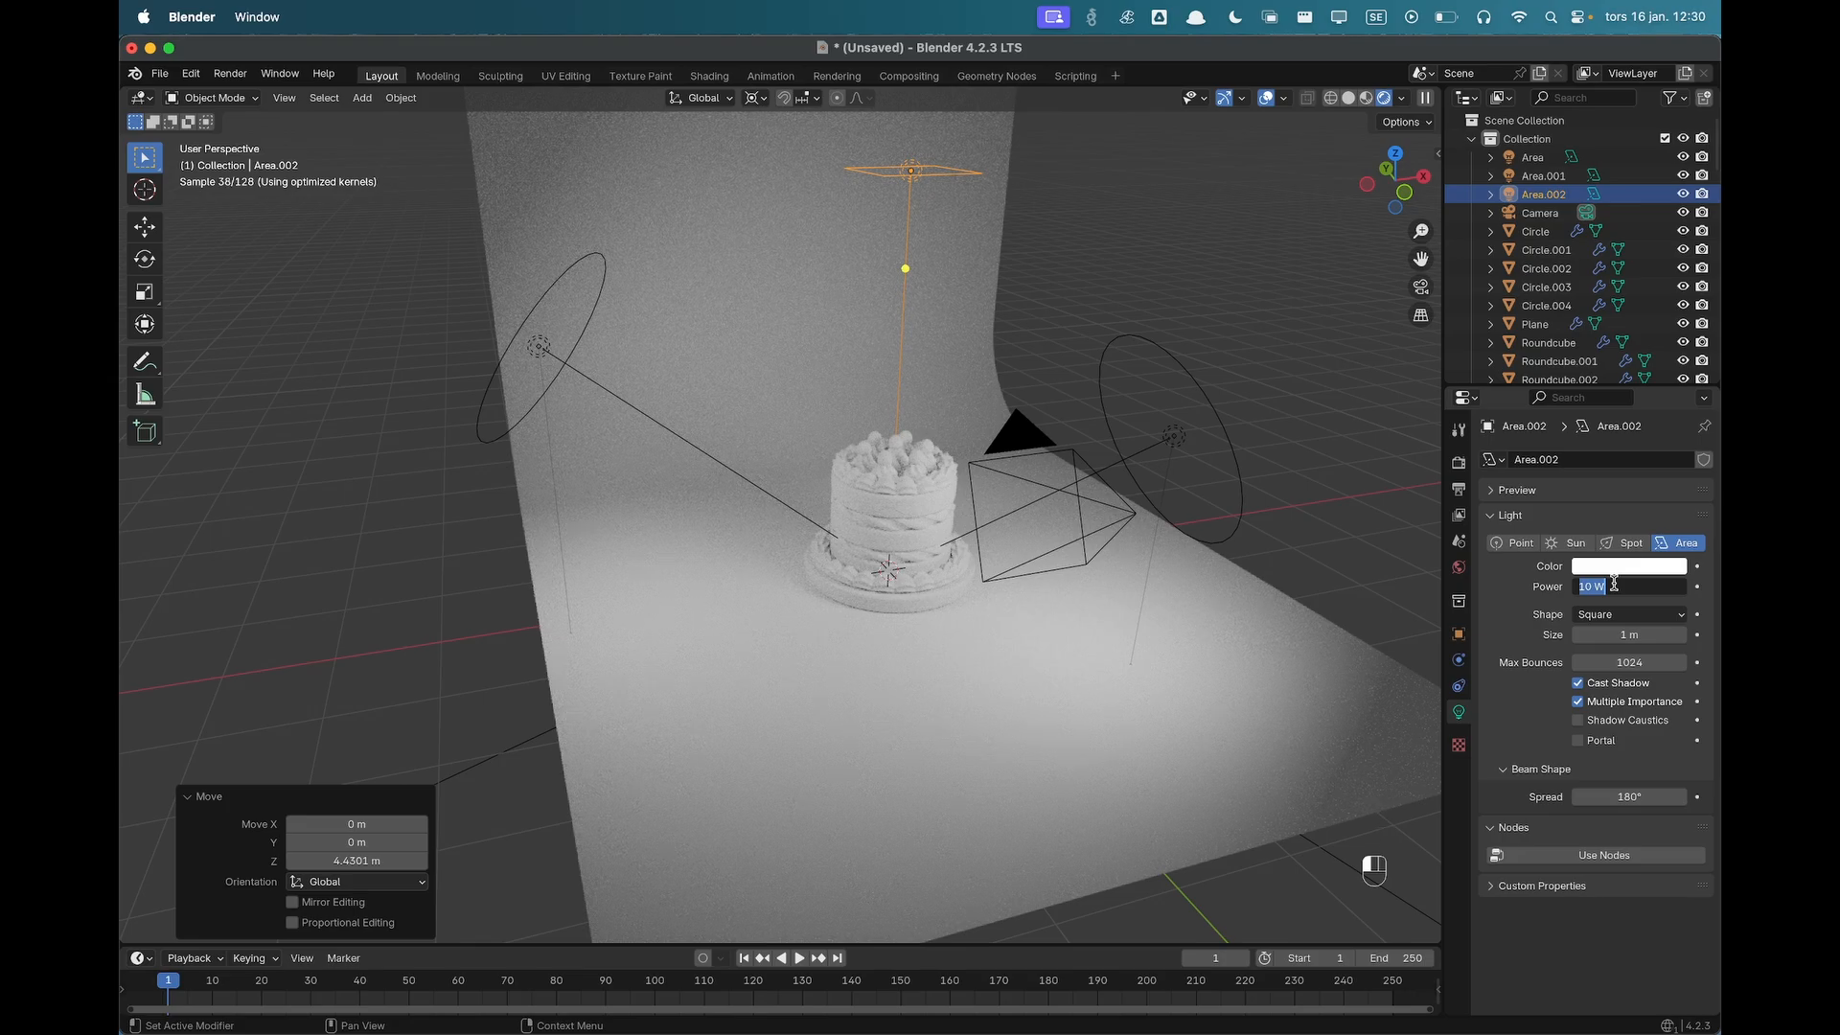
Set the overhead area light's power to 100 W, its shape to Disk and its size to 2 m.
type("100")
key("Return")
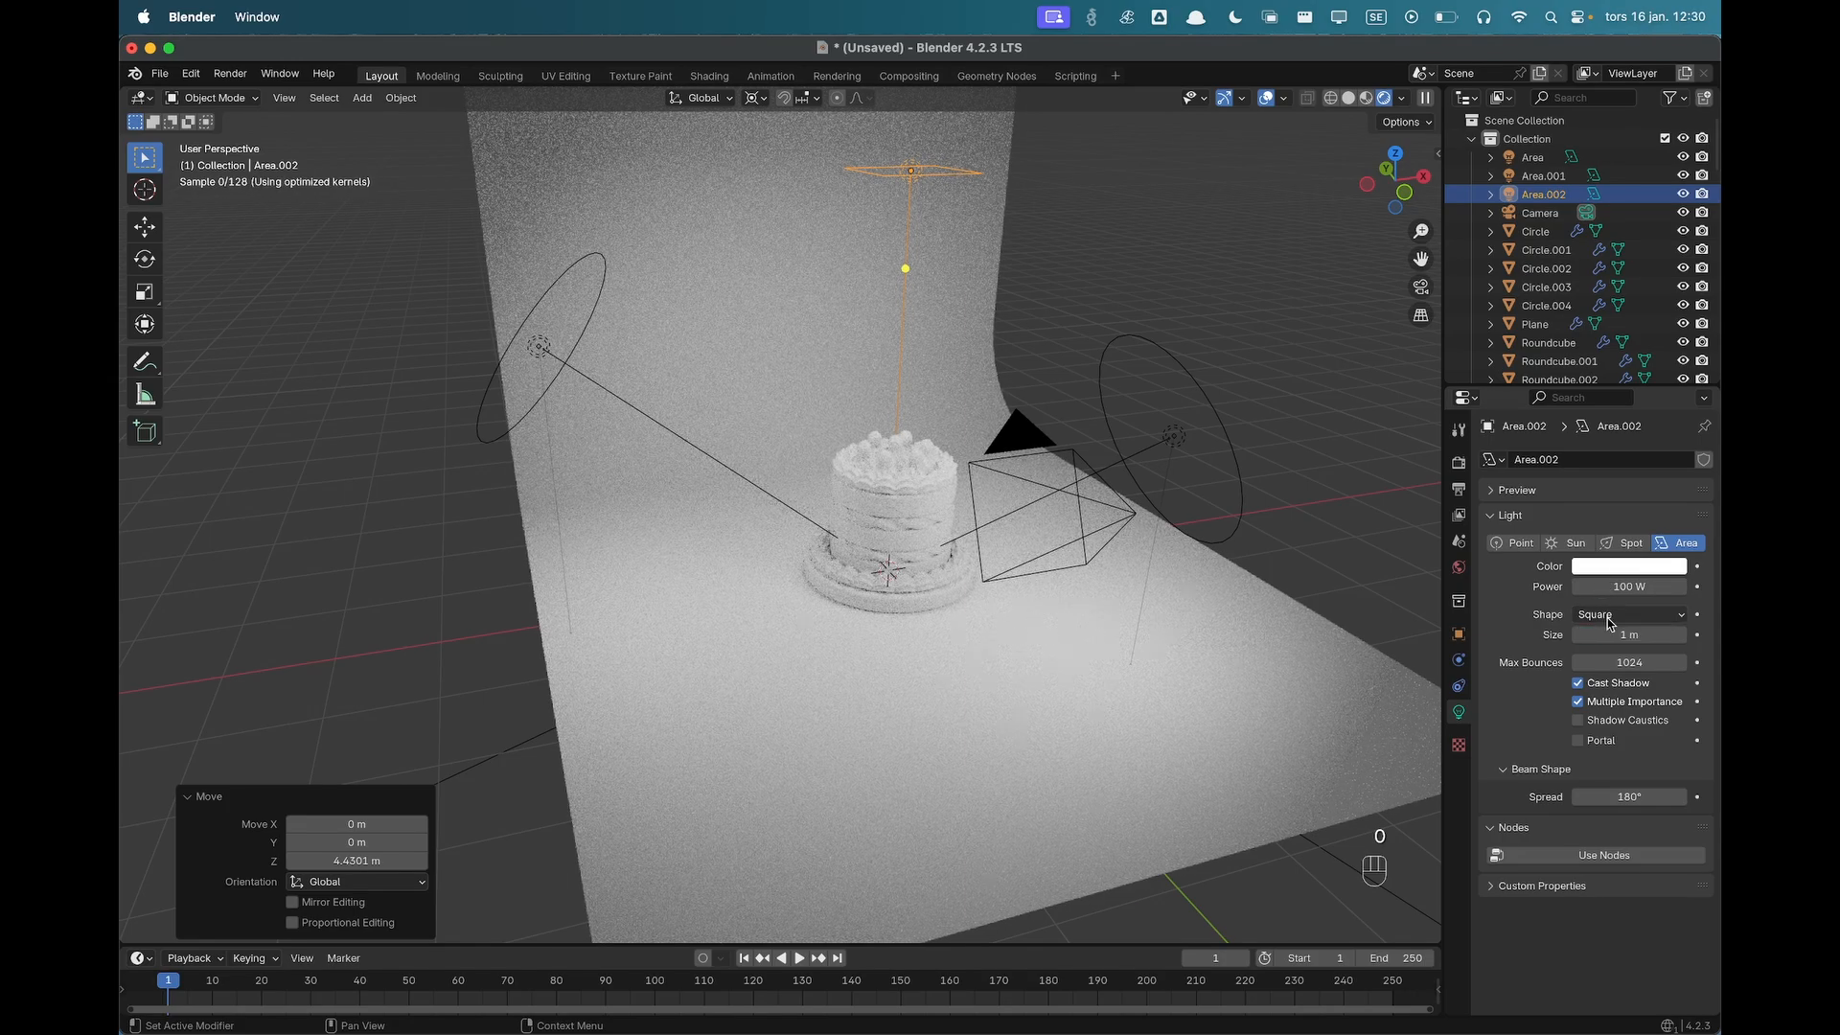
left_click(1631, 614)
left_click(1627, 676)
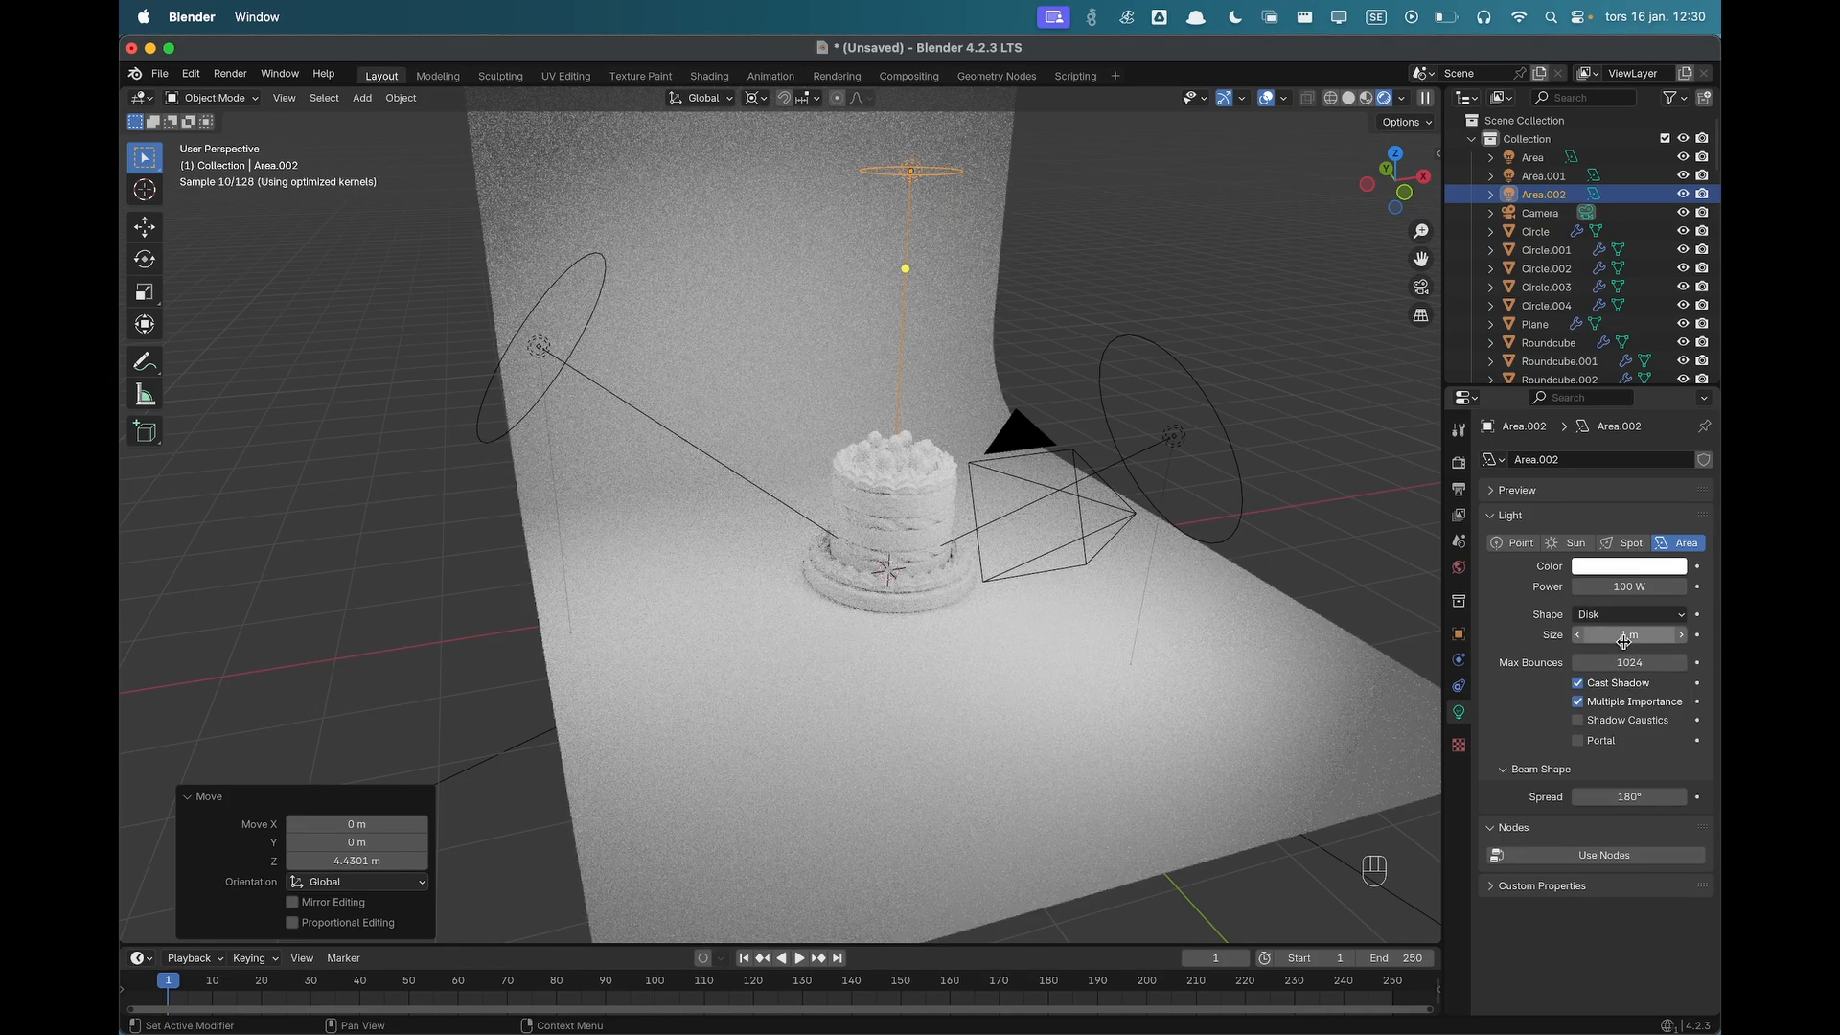
key("Tab")
type("4")
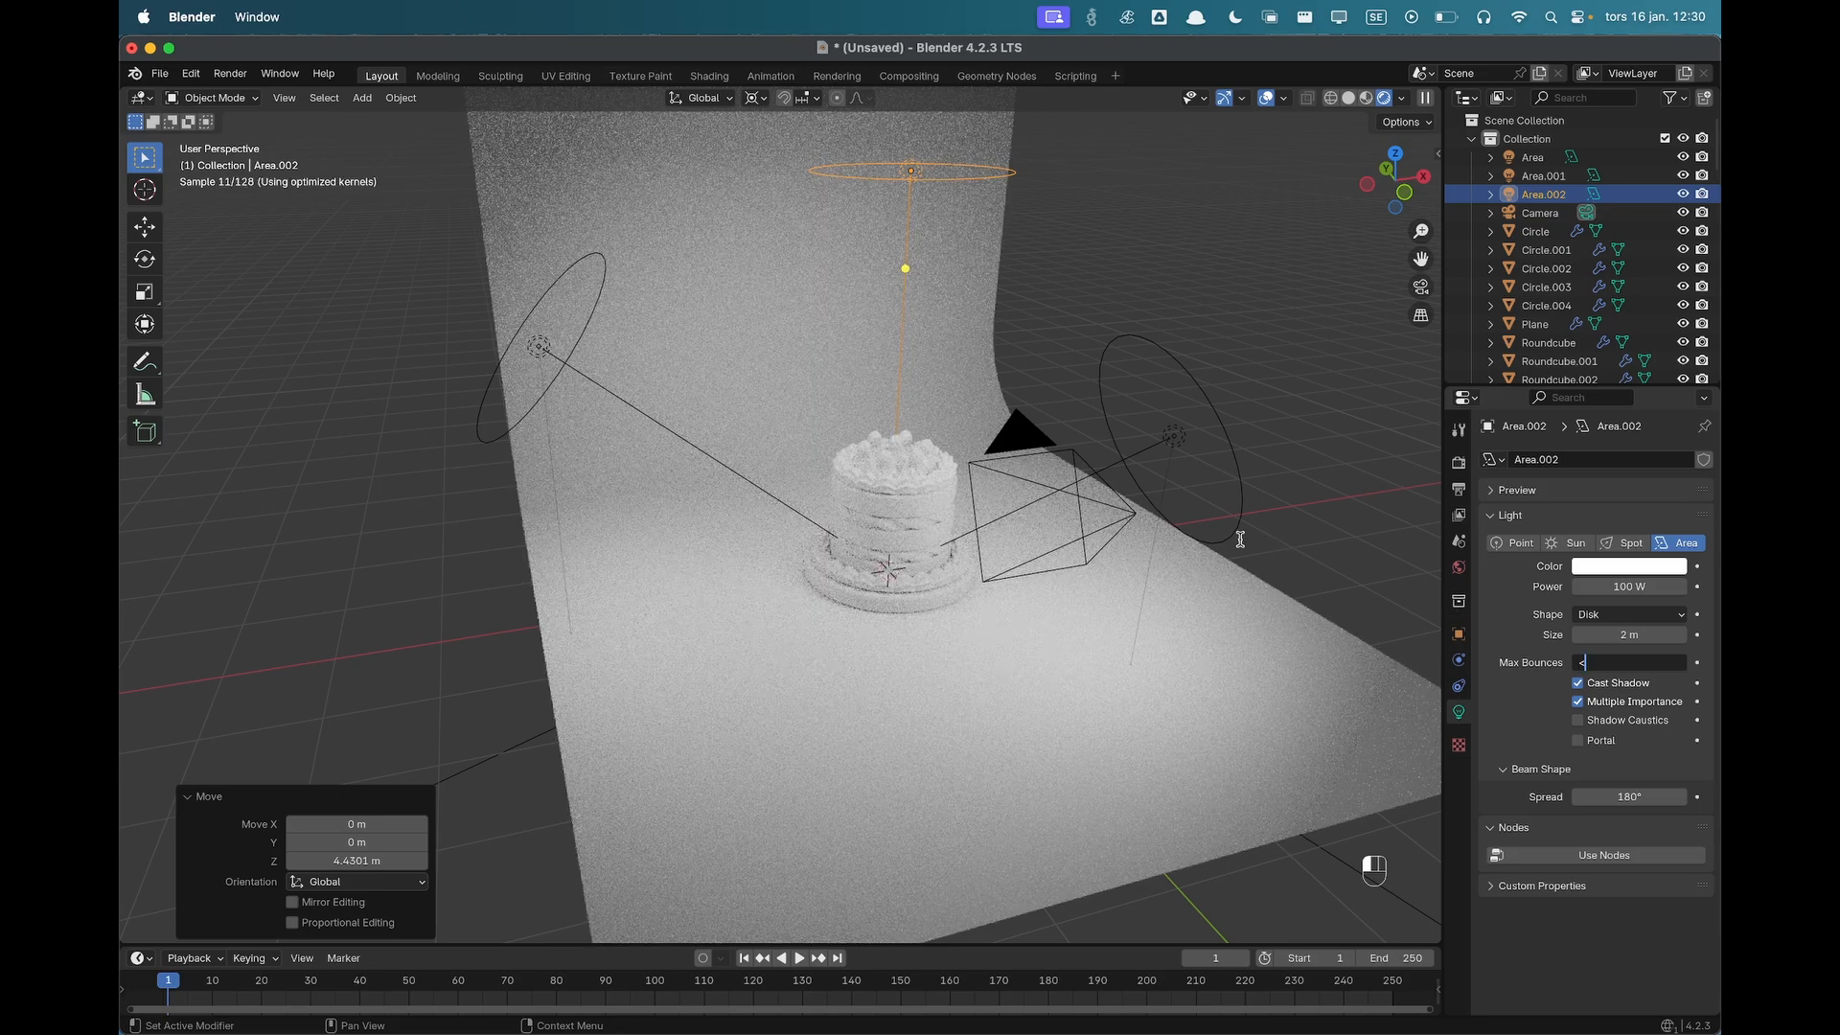
left_click(1266, 520)
In top view, move the overhead area light about 2.86 m along global Y to behind the cake.
key("grave")
left_click(1291, 449)
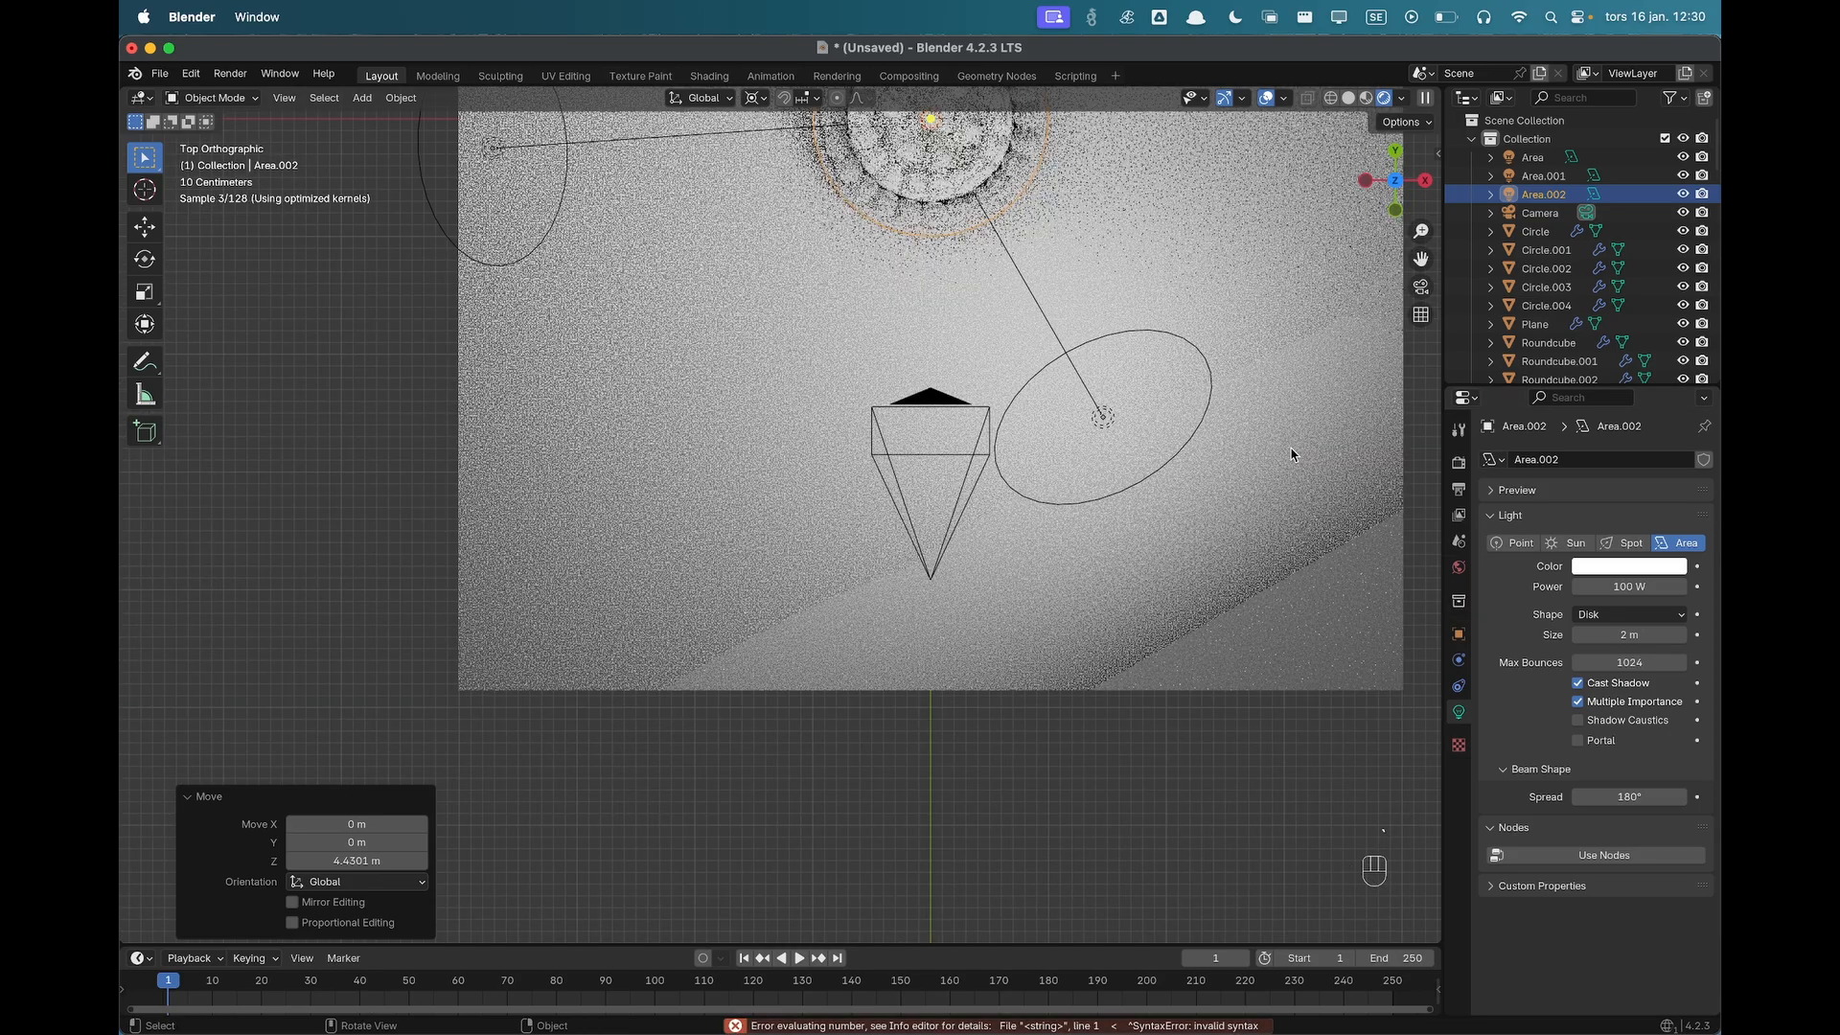
middle_click_drag(1204, 451, 1164, 707, "shift")
scroll(1164, 707, "down", 5)
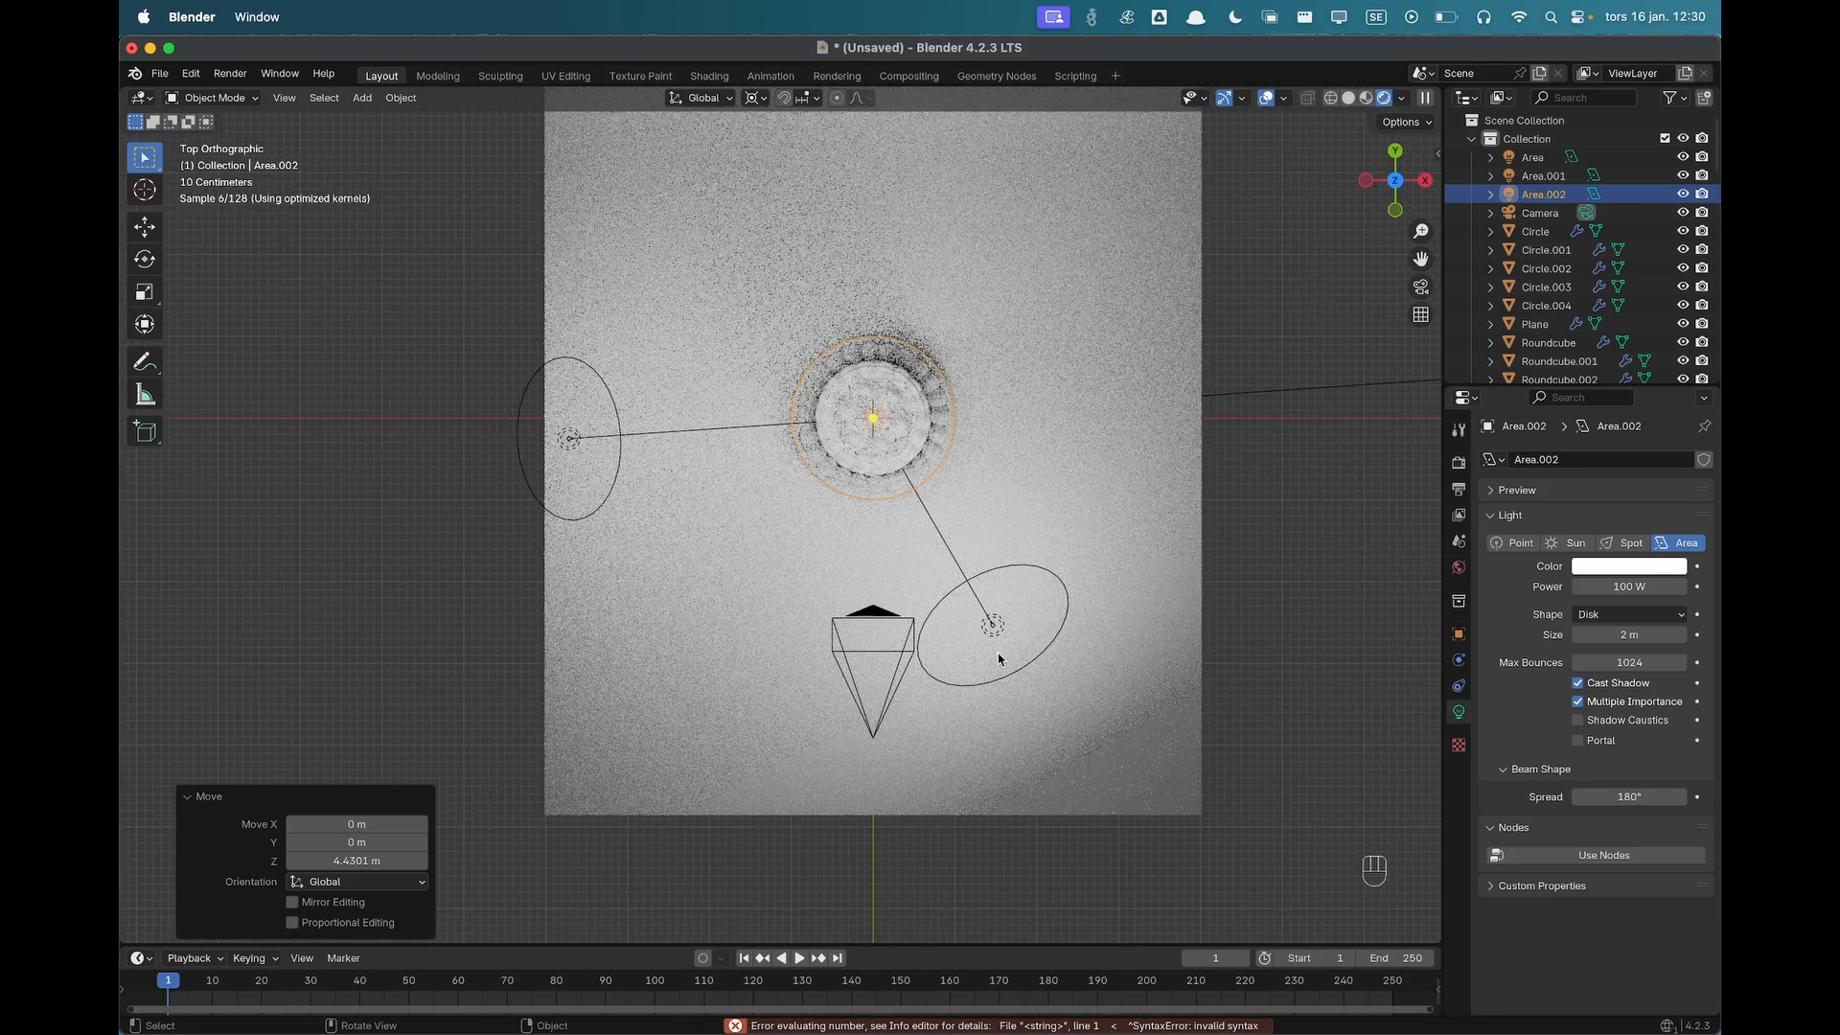
key("g")
key("y")
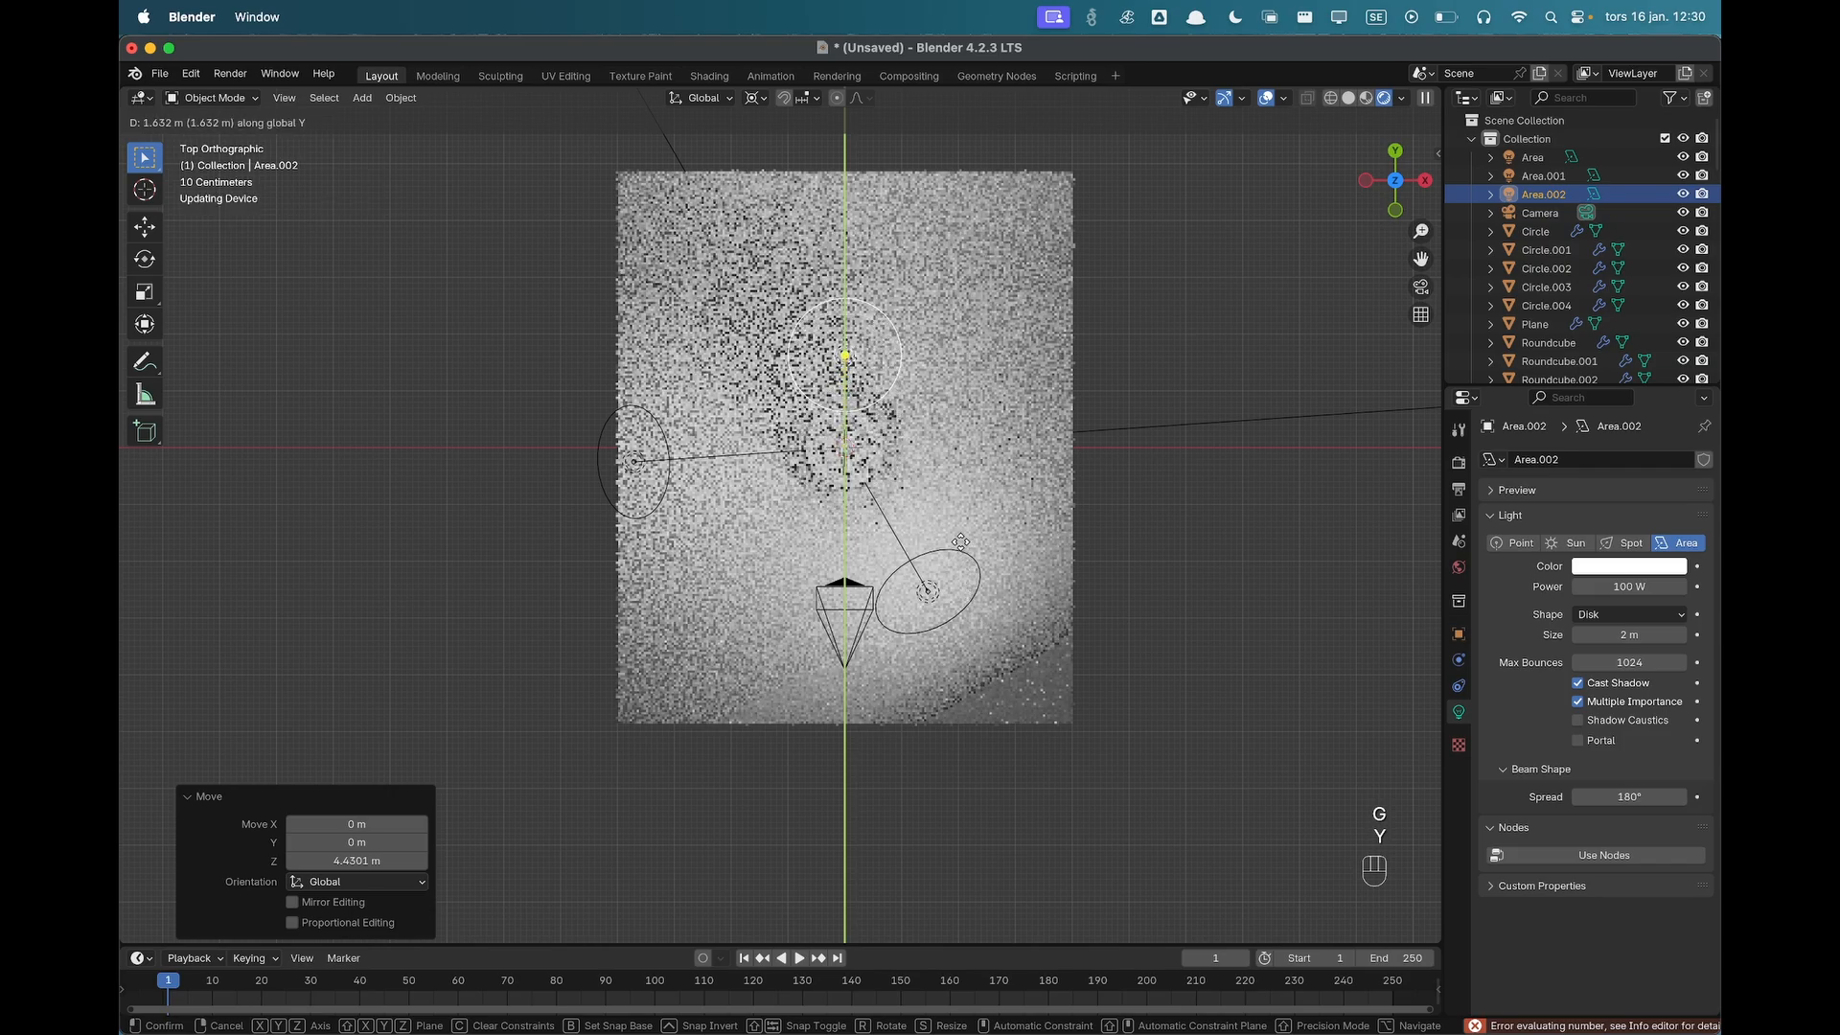
left_click(948, 478)
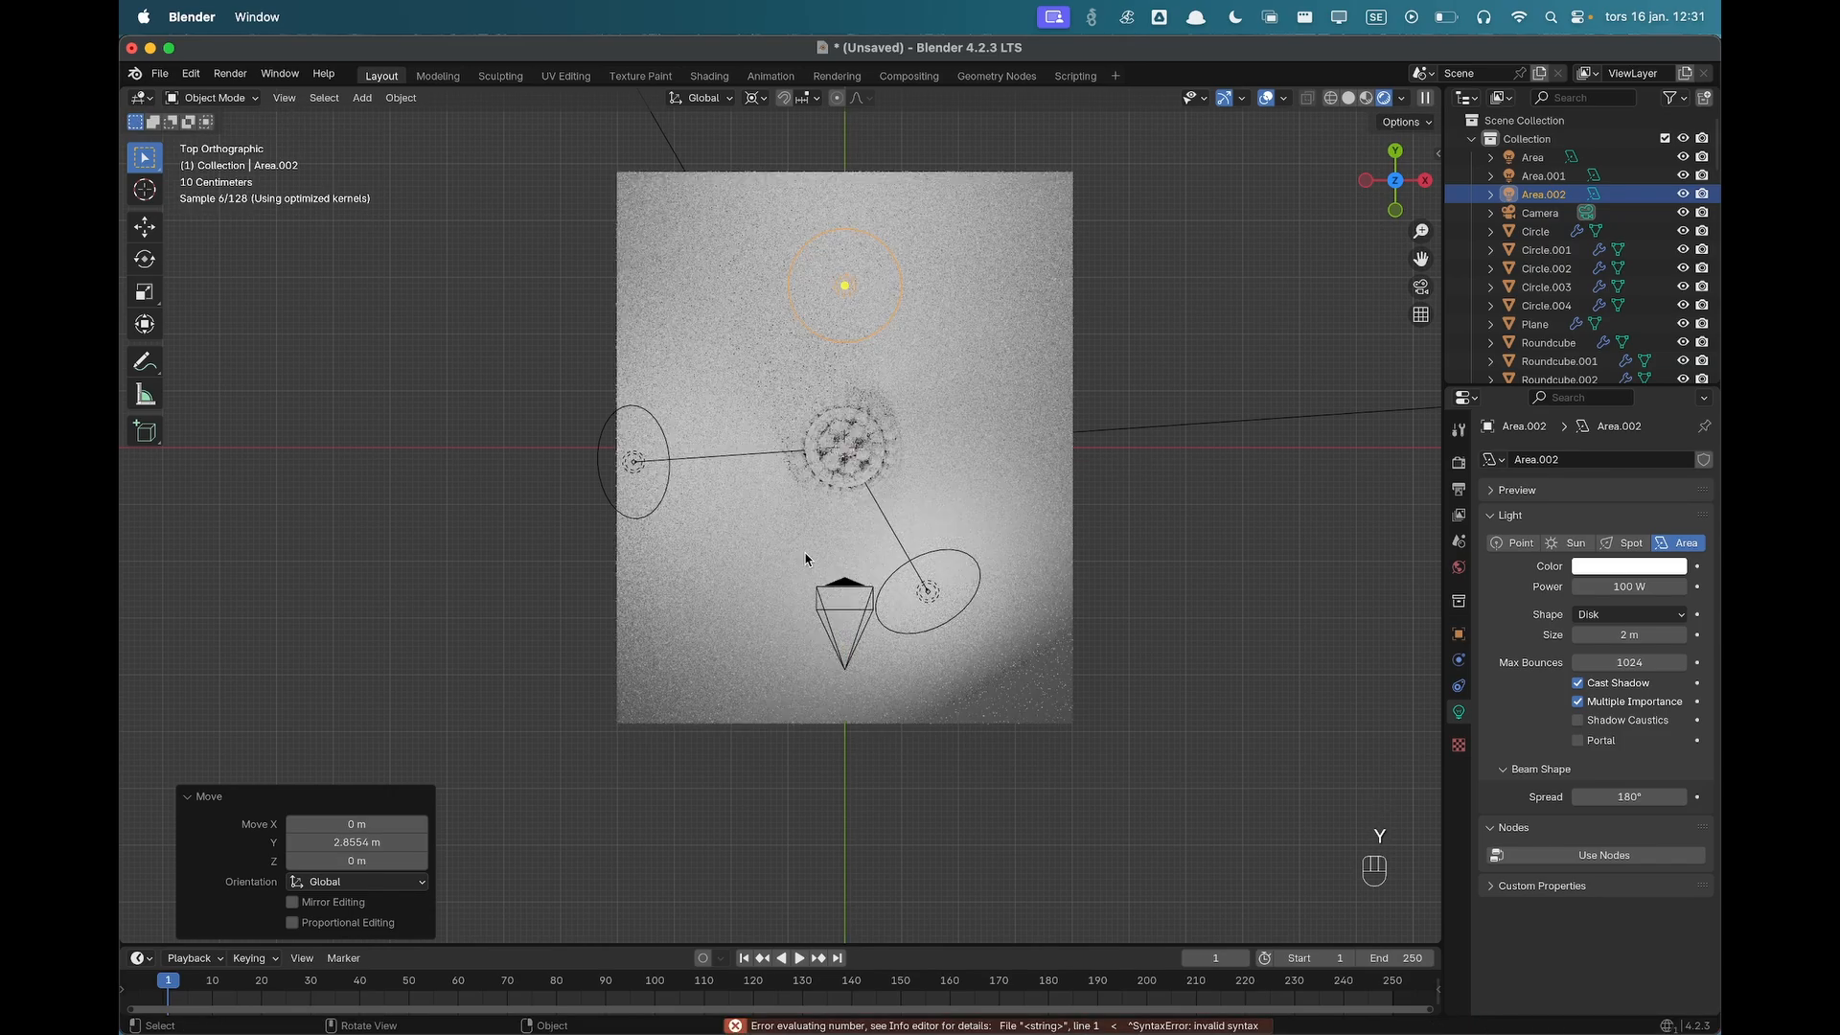
In camera view, lower the overhead area light about 0.15 m along global Z.
key("grave")
left_click(690, 647)
scroll(783, 559, "up", 2)
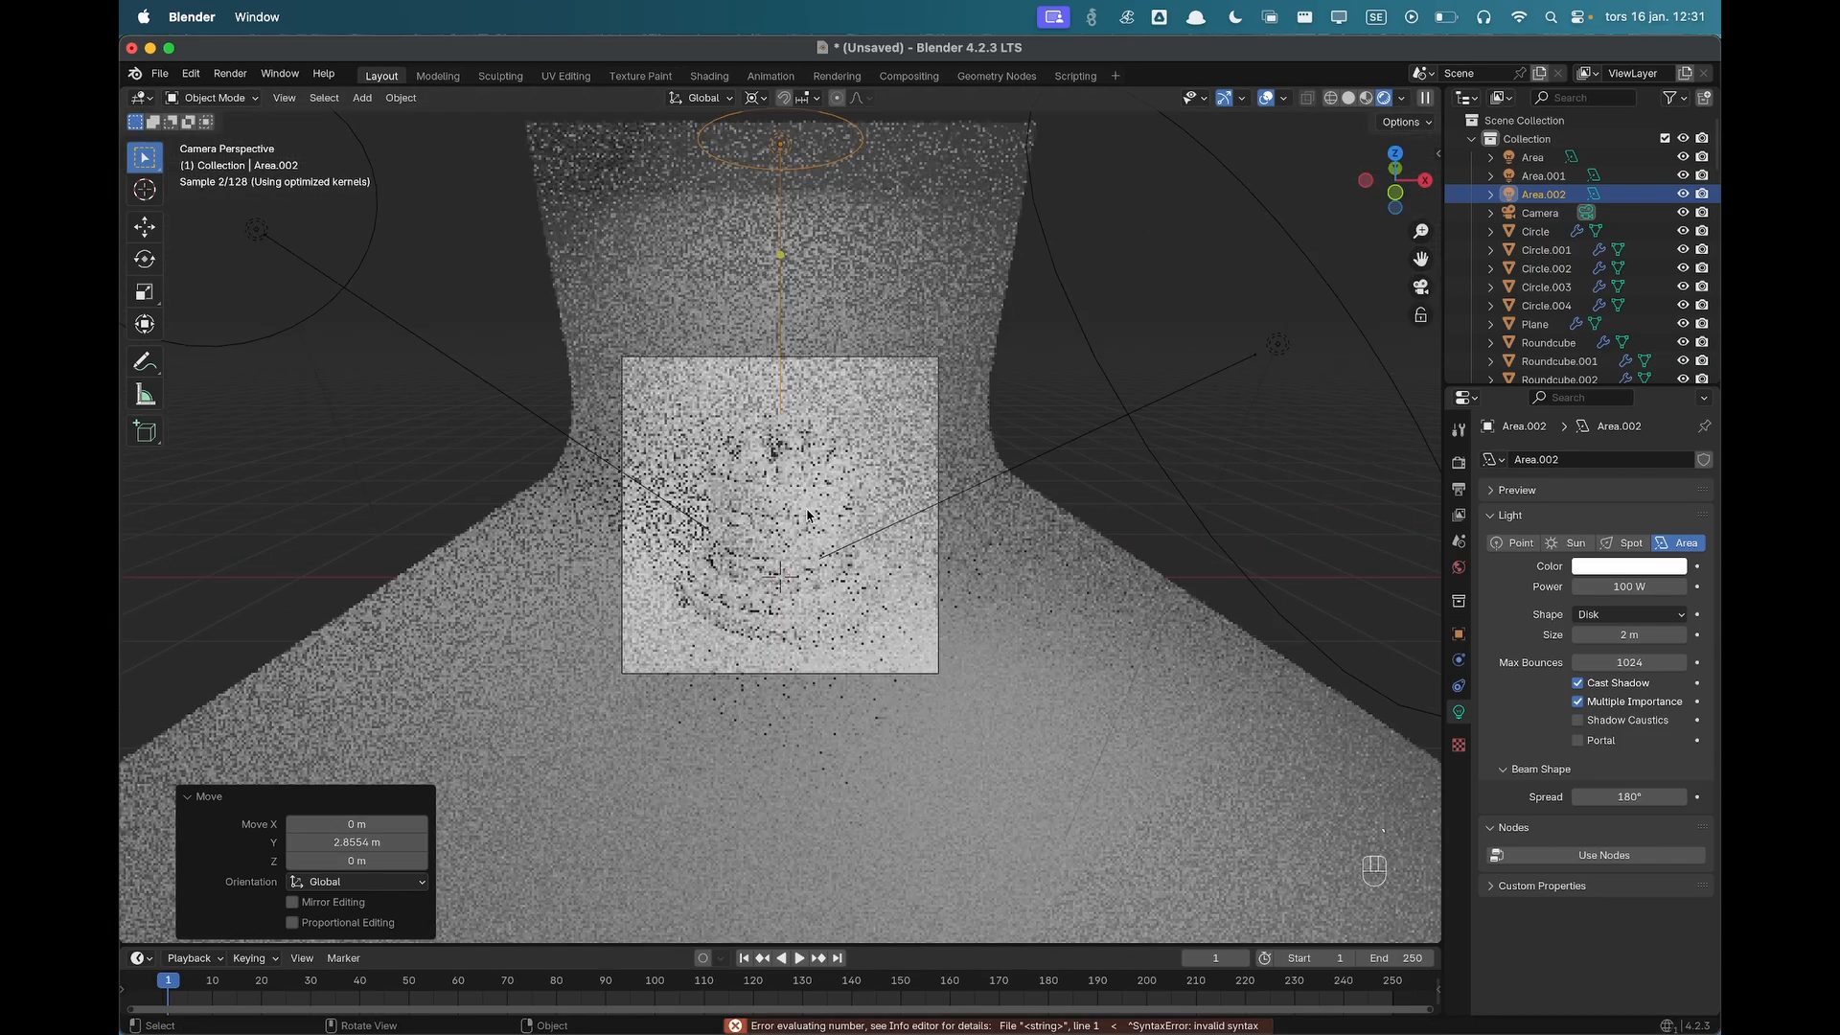
key("g")
key("z")
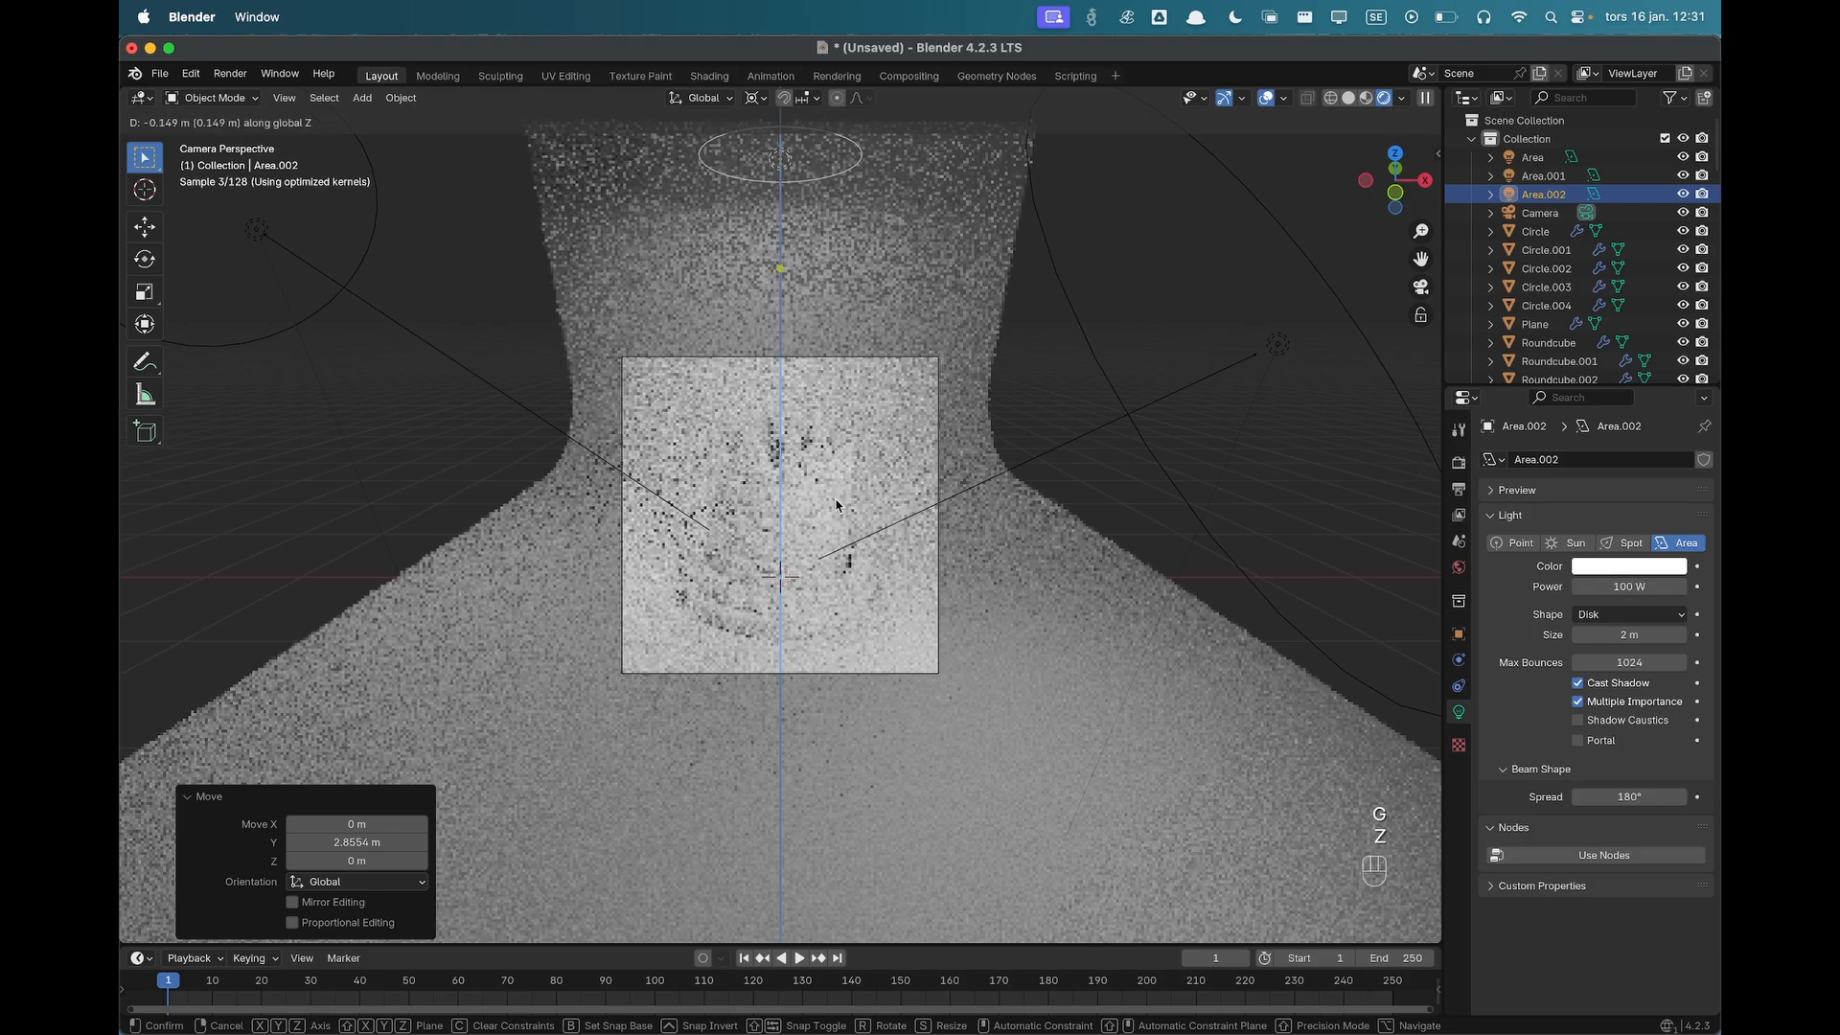
left_click(954, 546)
scroll(950, 549, "up", 4)
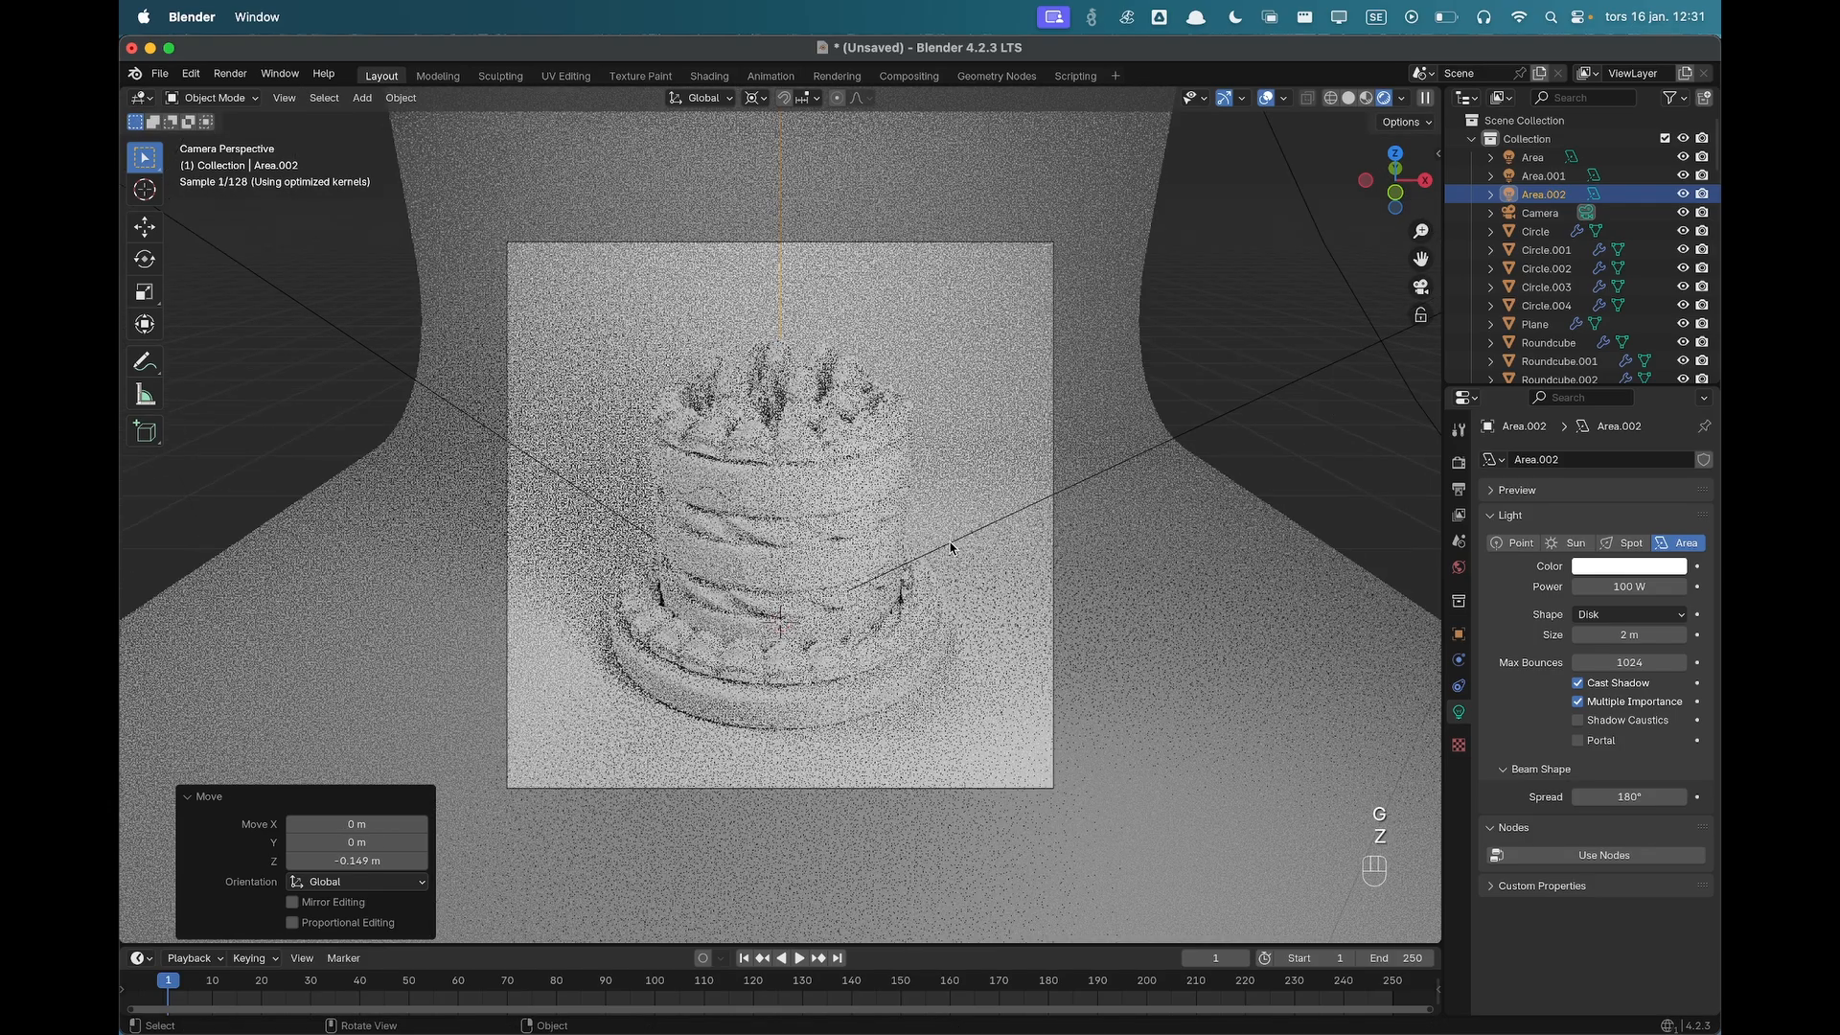
scroll(950, 548, "up", 1)
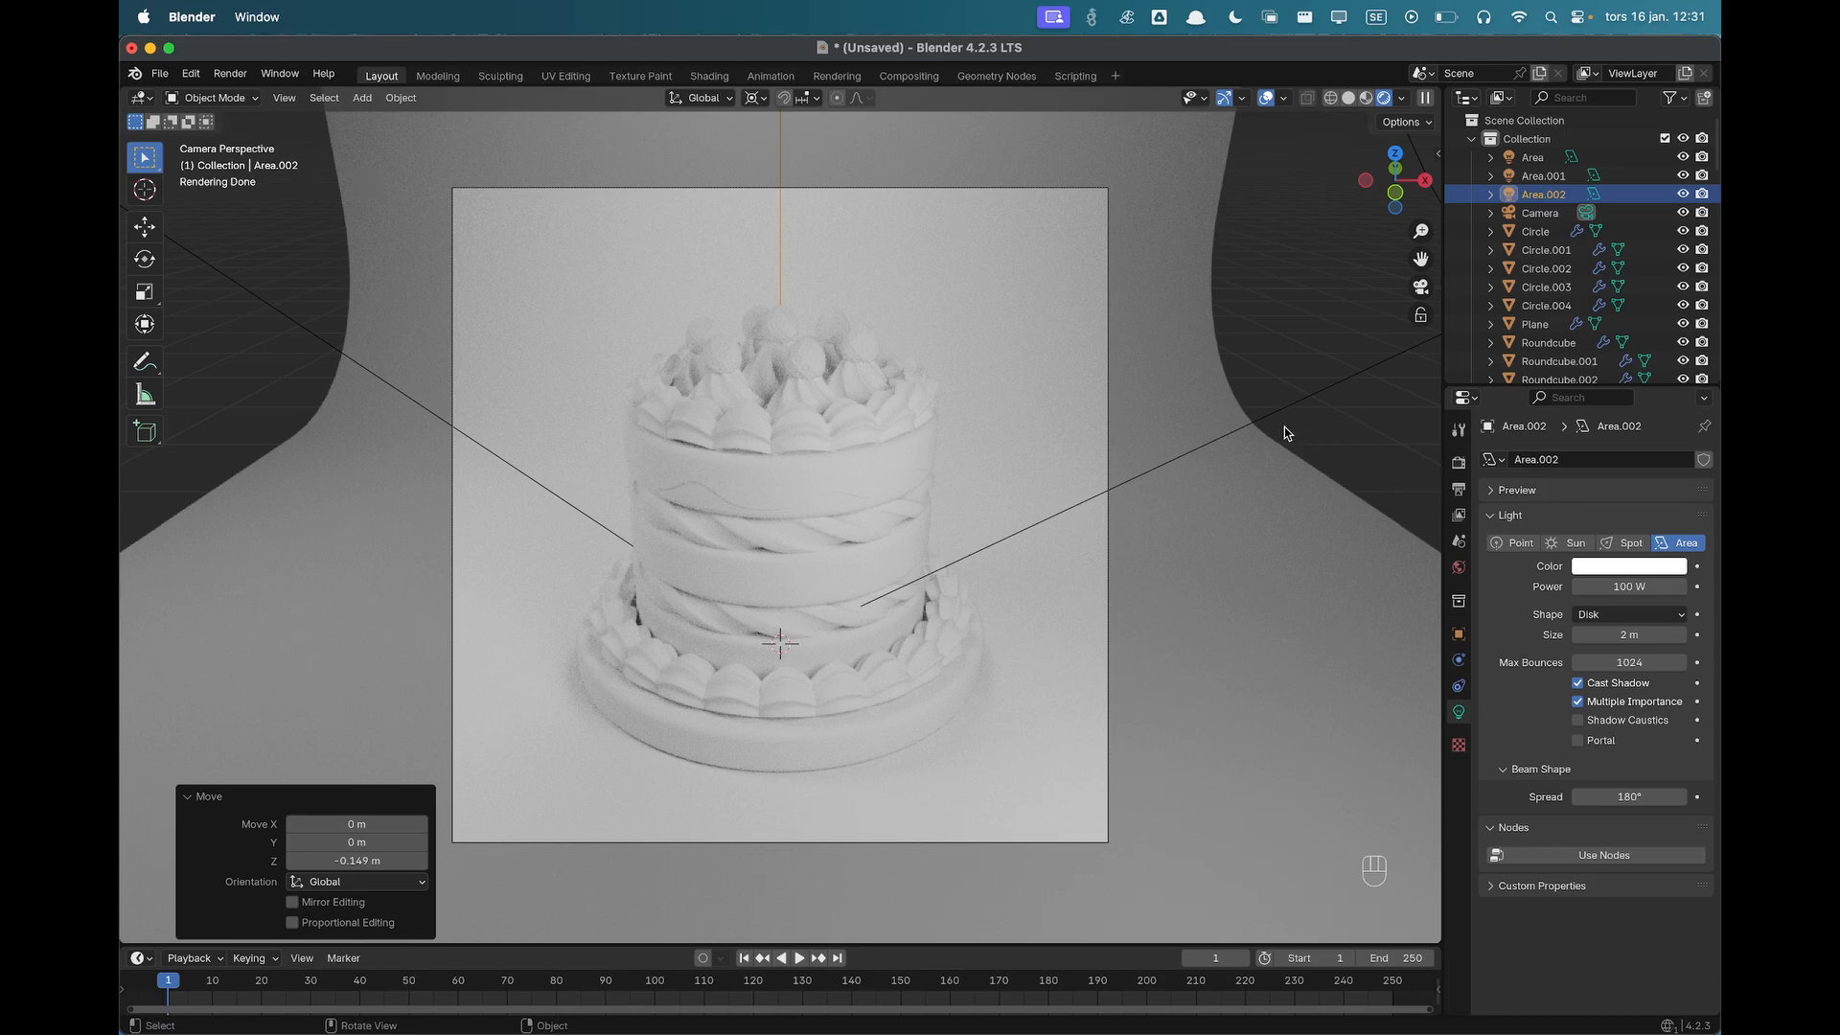
Switch to the Shading workspace with an enlarged 3D viewport showing the camera view in Material Preview shading.
key("z")
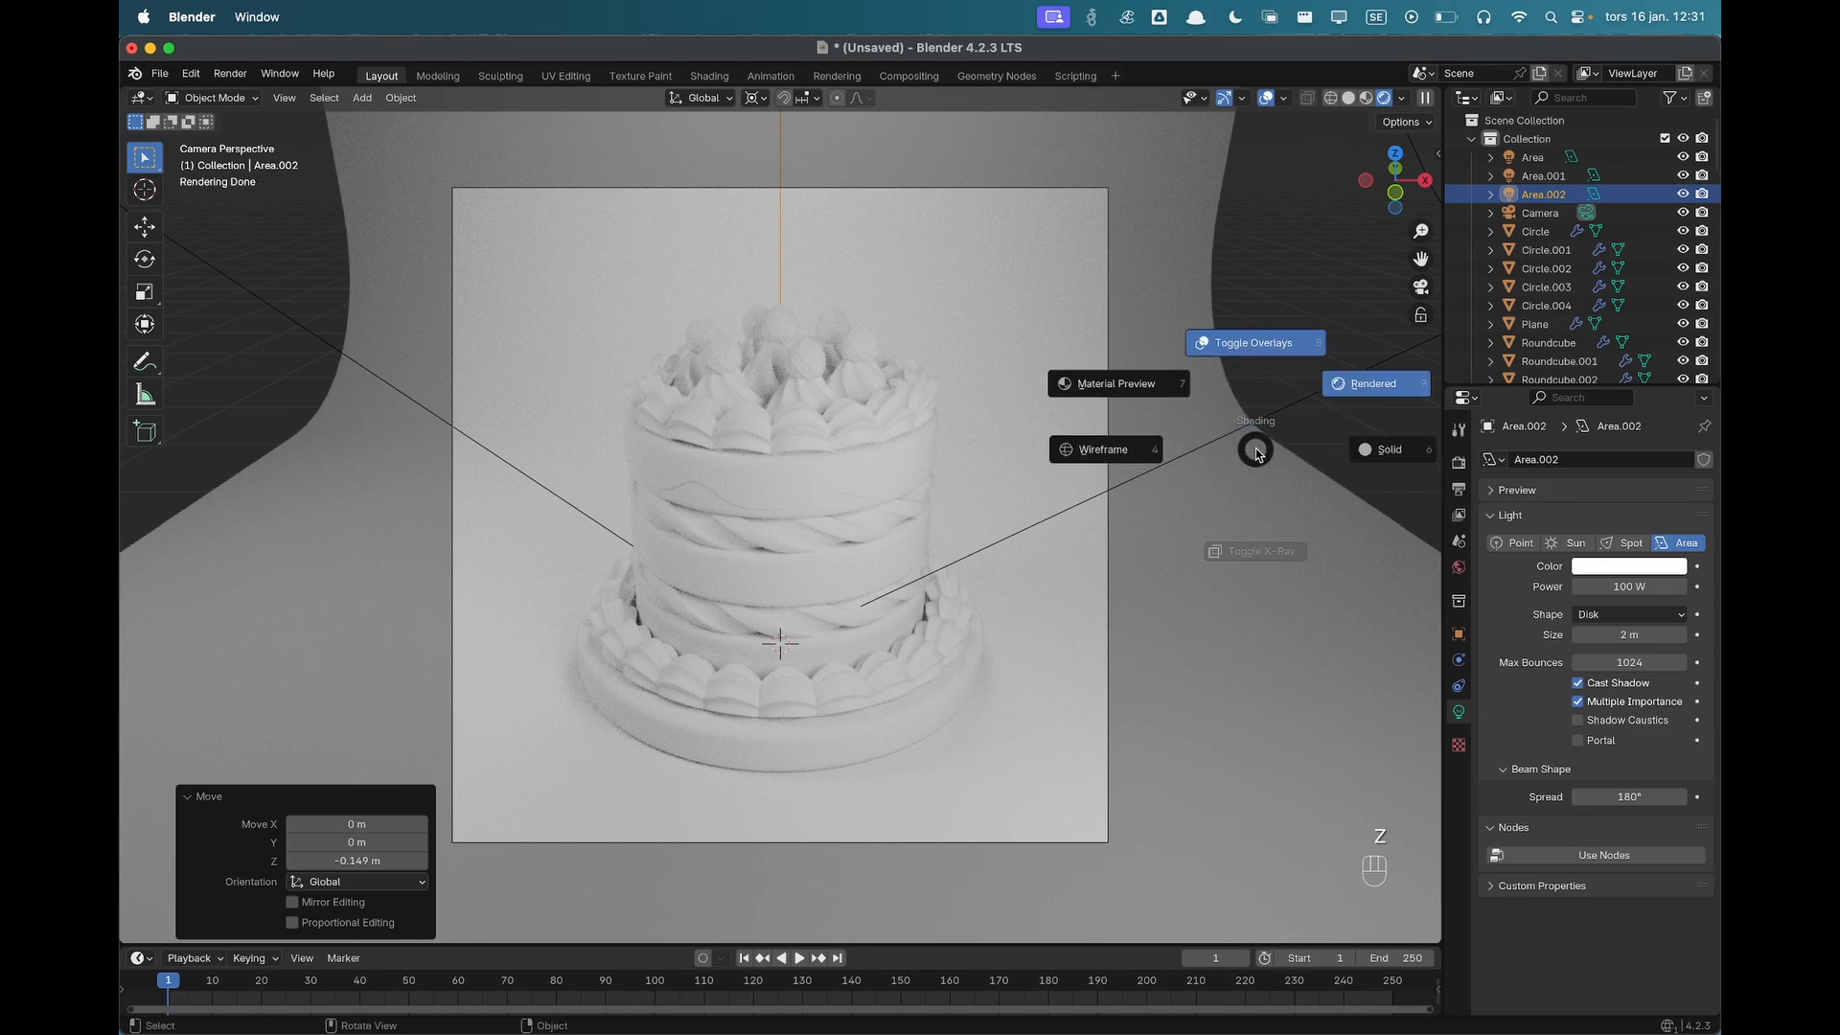
left_click(1169, 399)
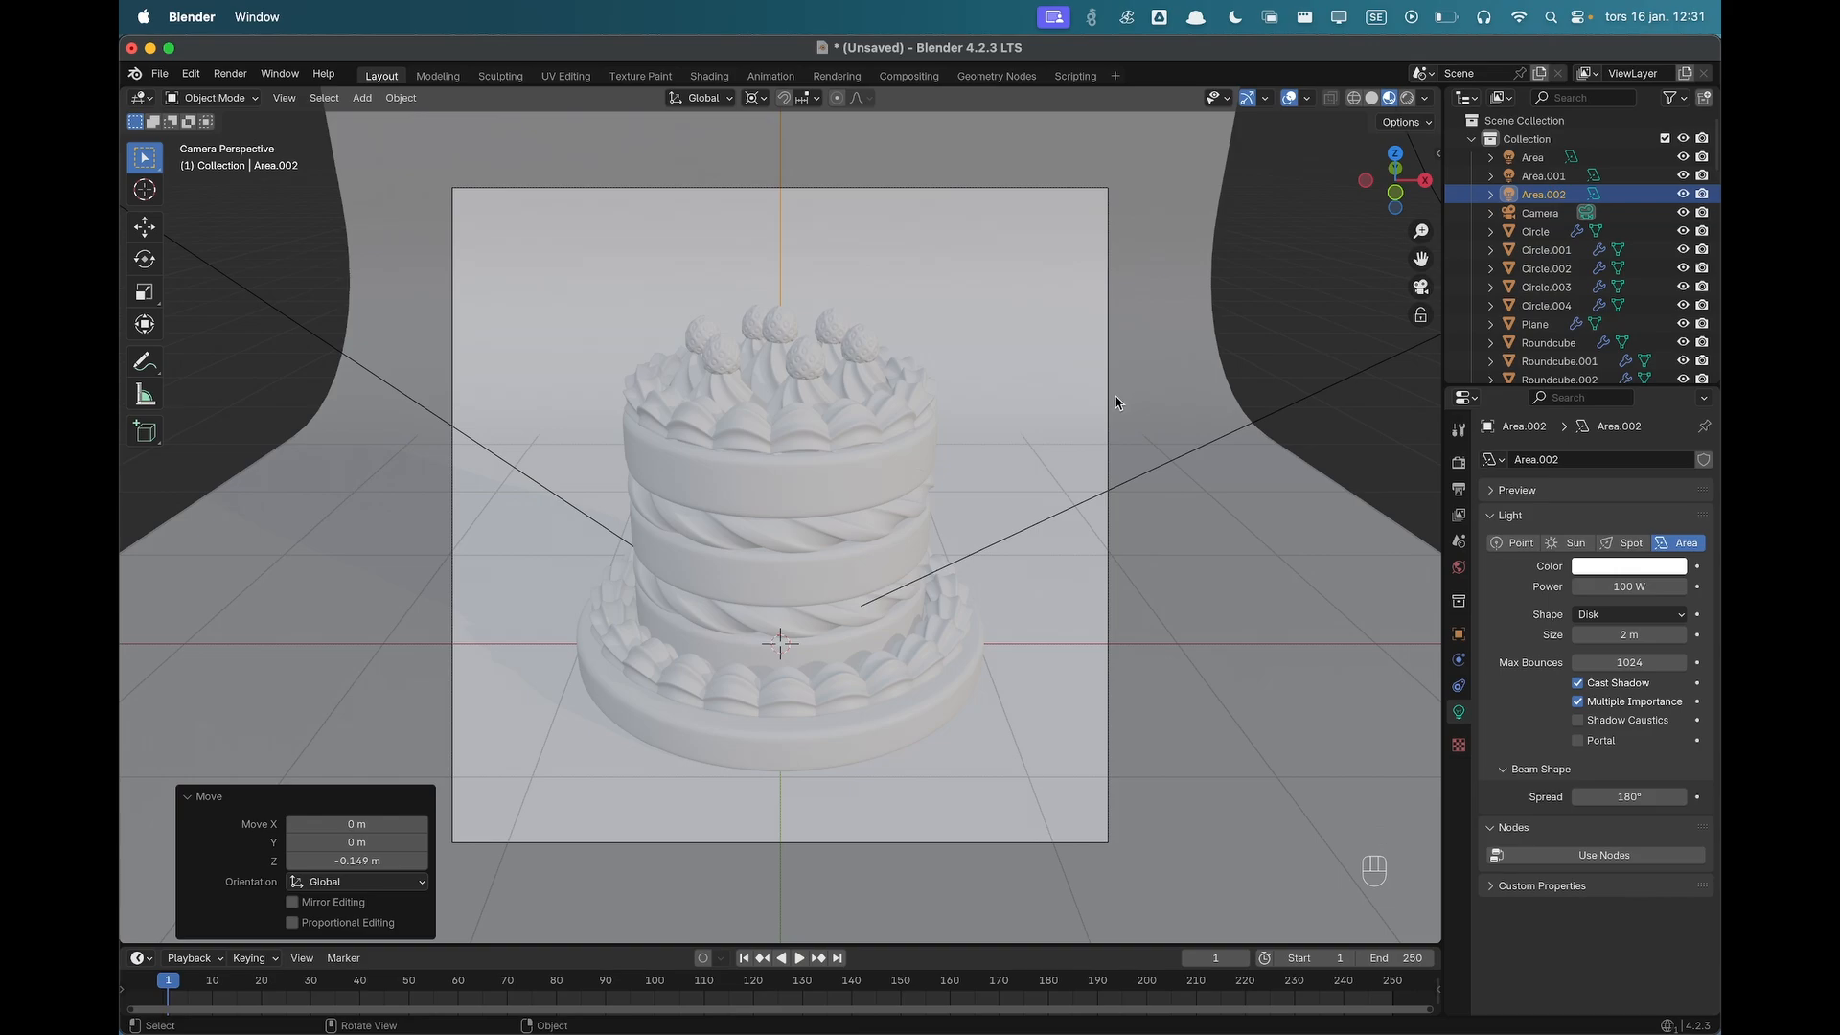
left_click(707, 75)
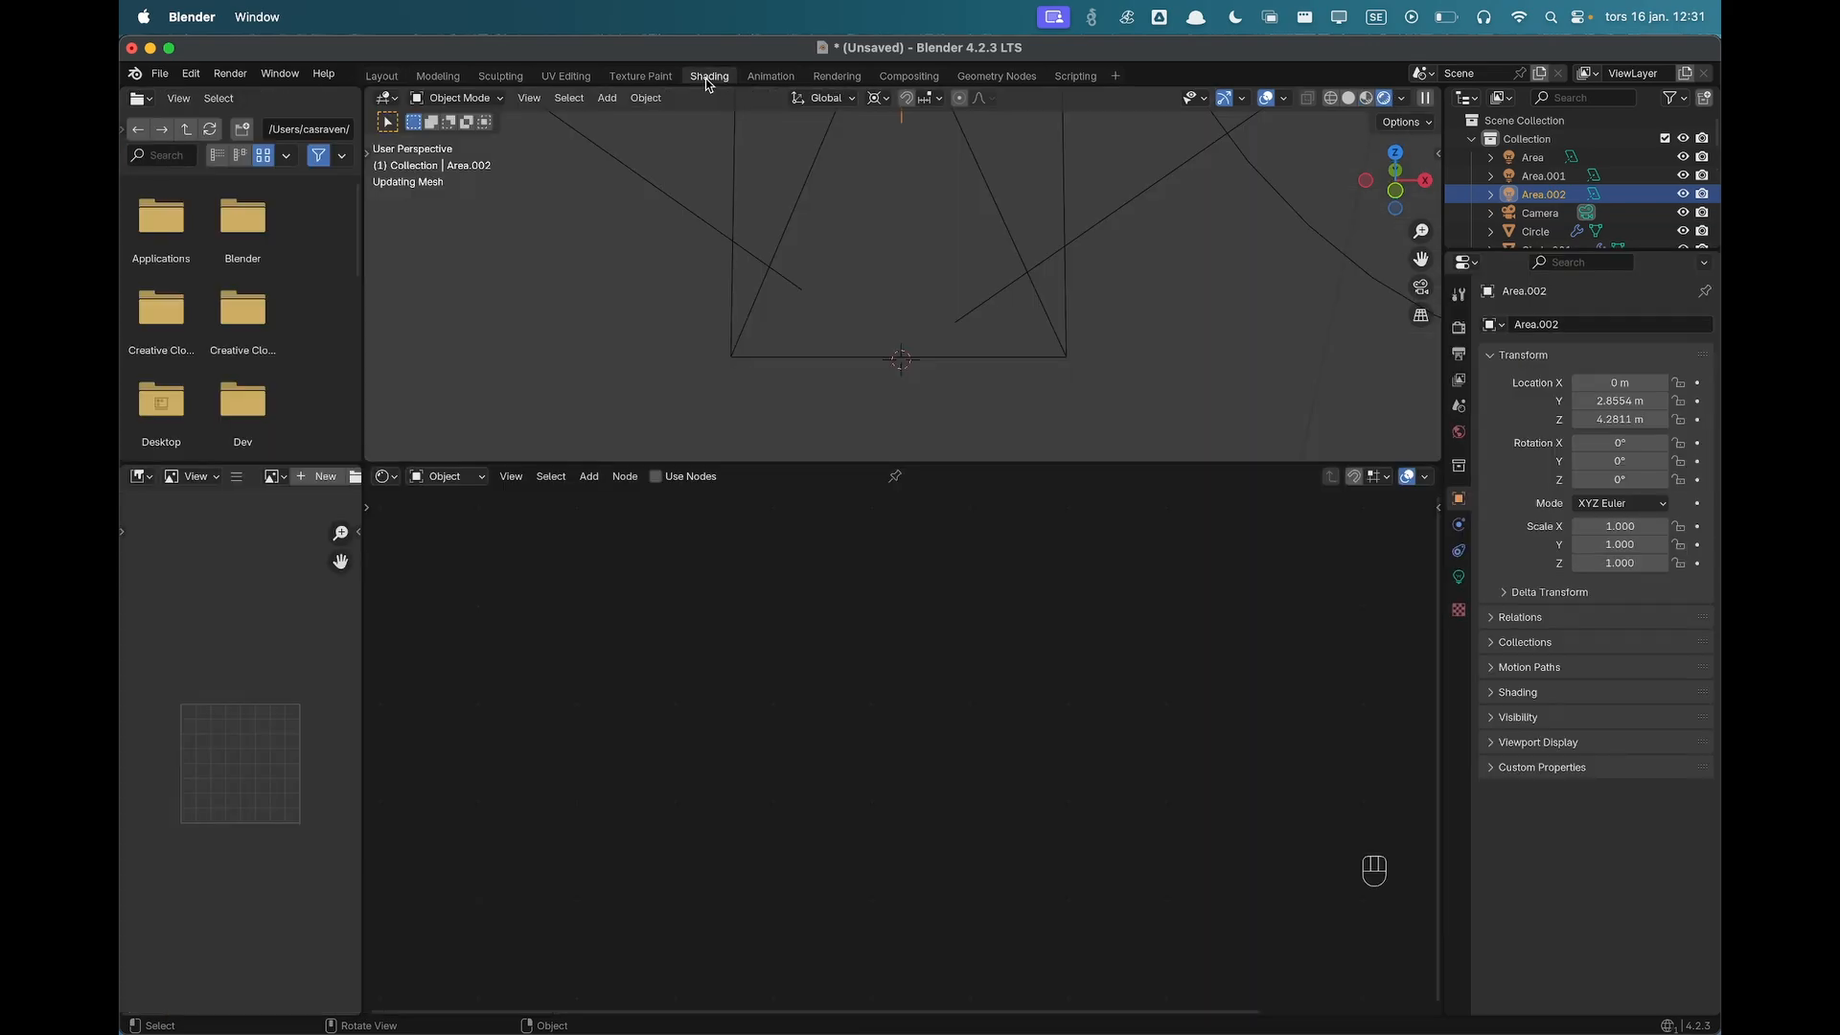
key("grave")
left_click(1138, 287)
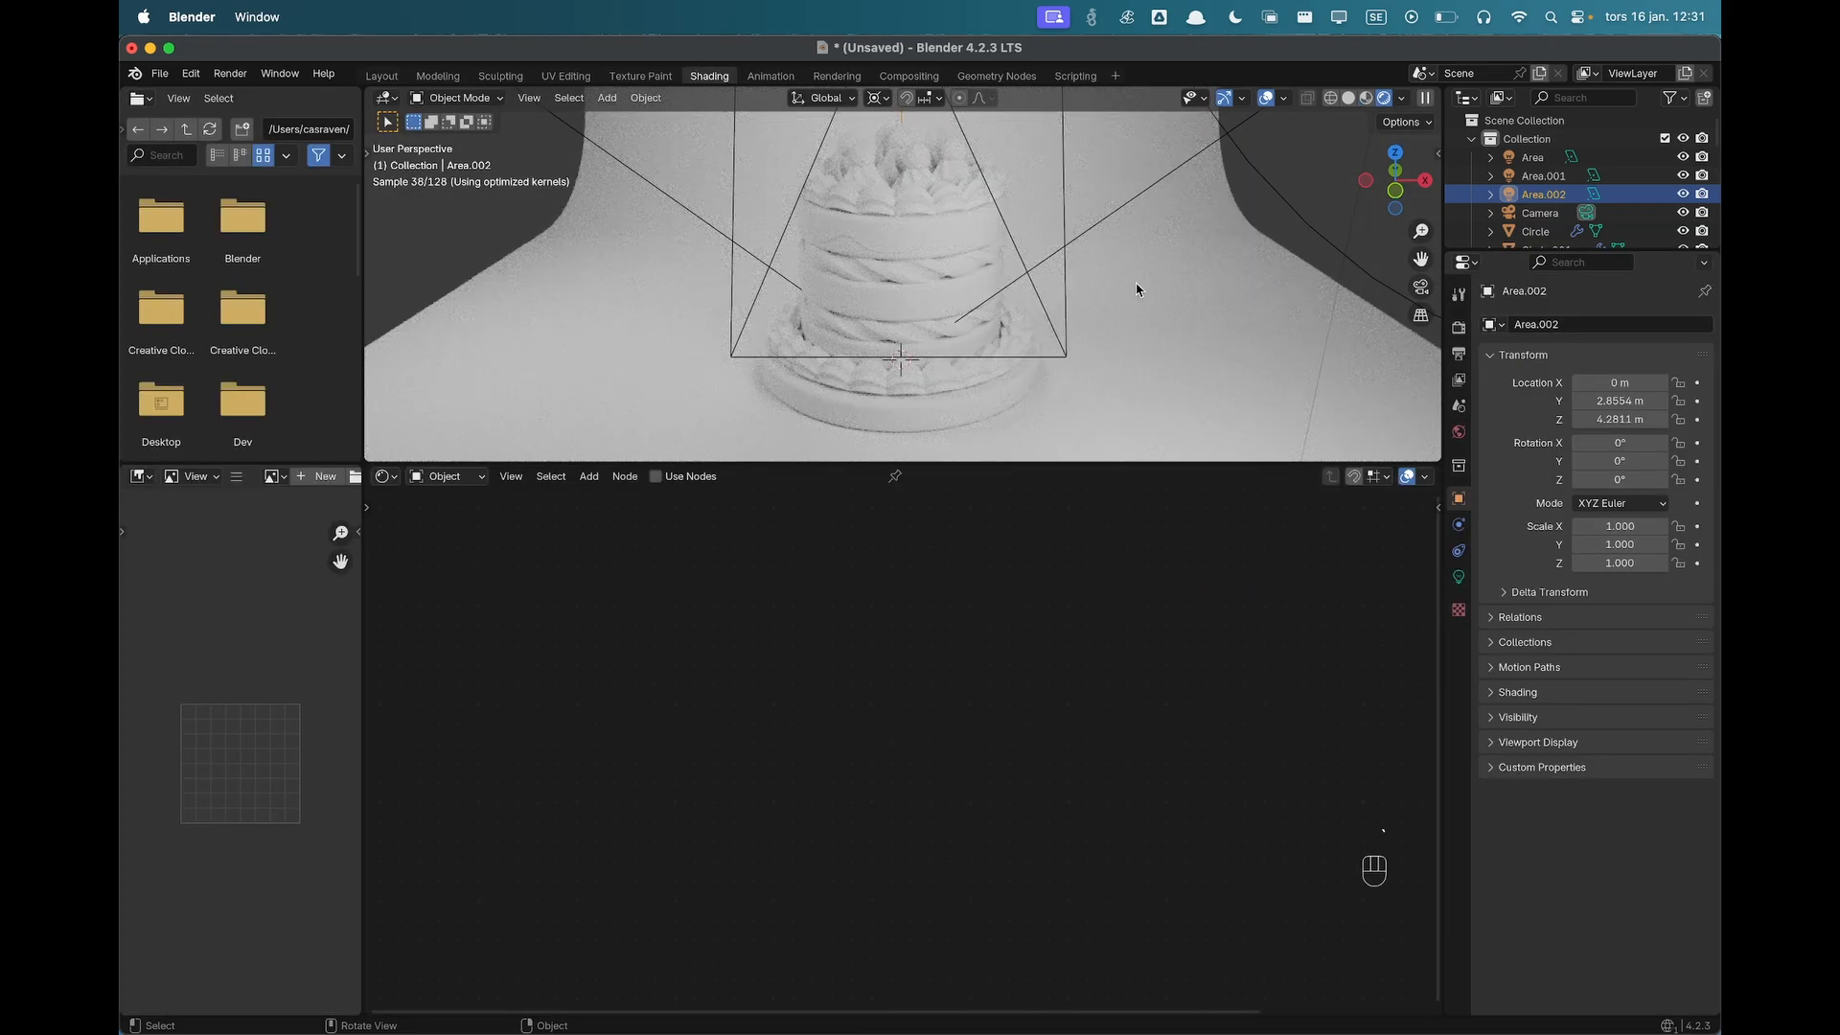
key("z")
left_click(1030, 229)
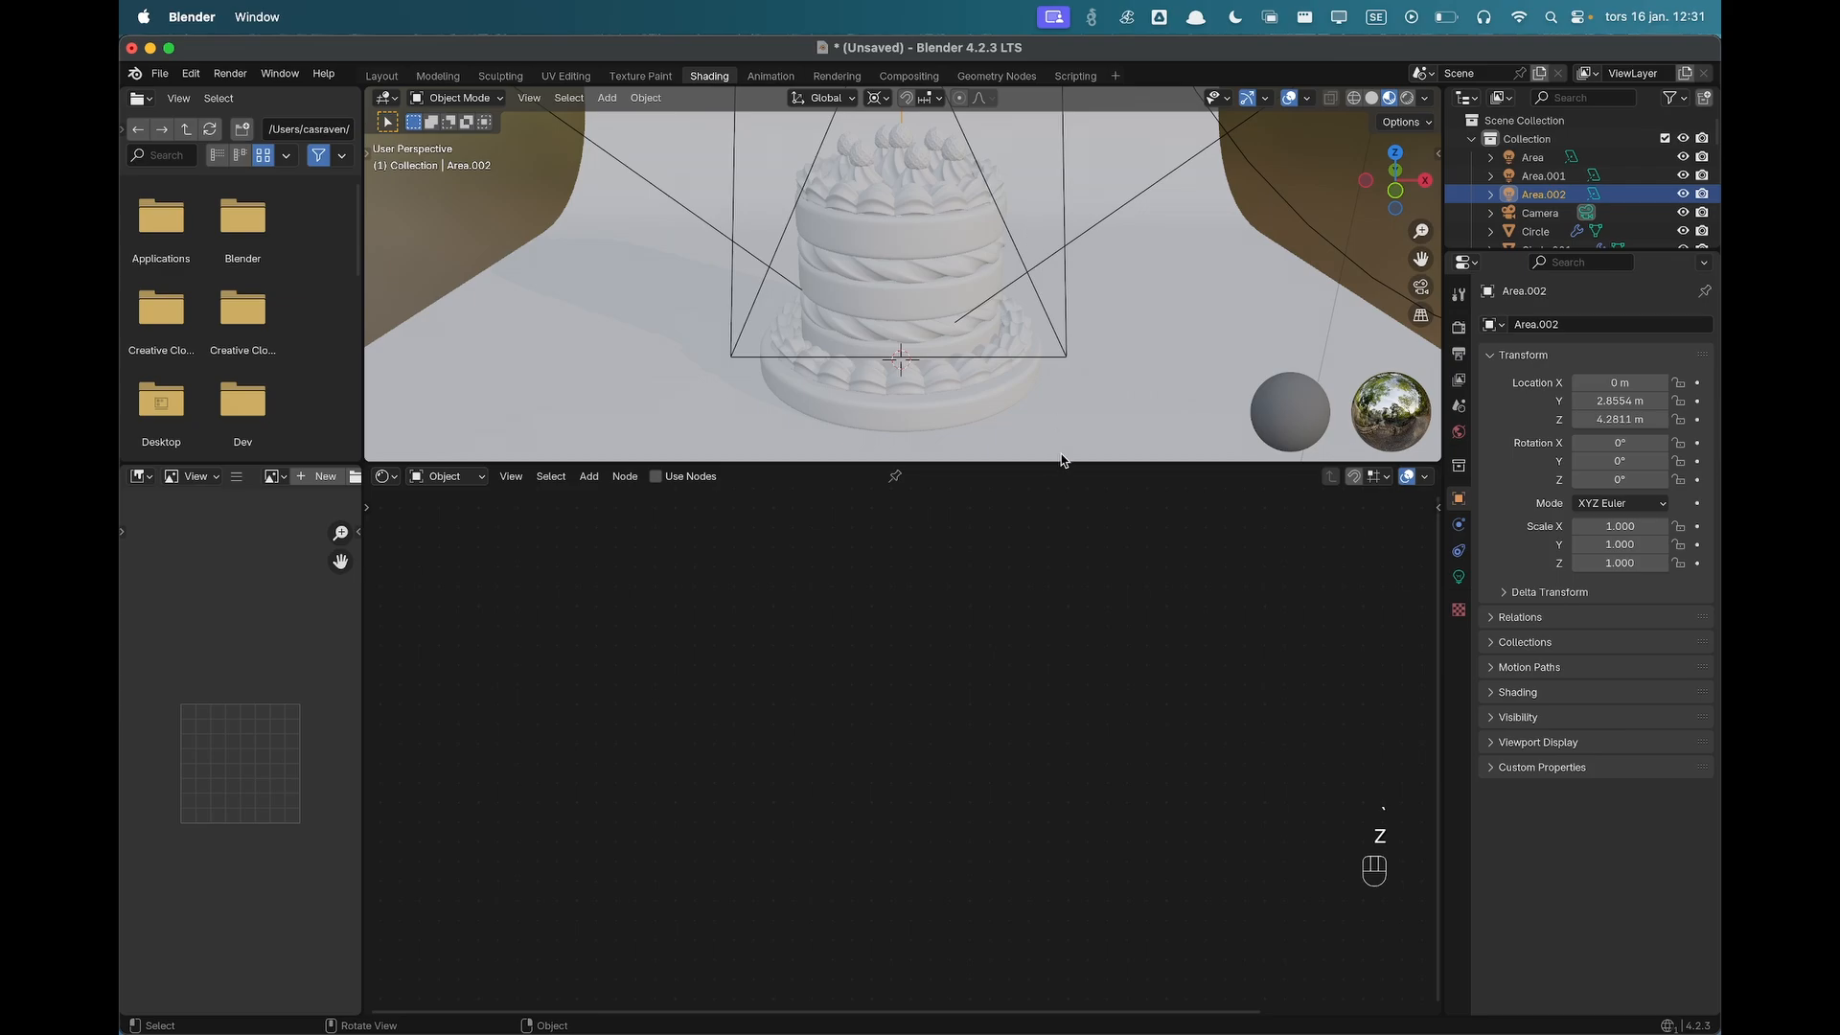
left_click_drag(1064, 461, 1072, 599)
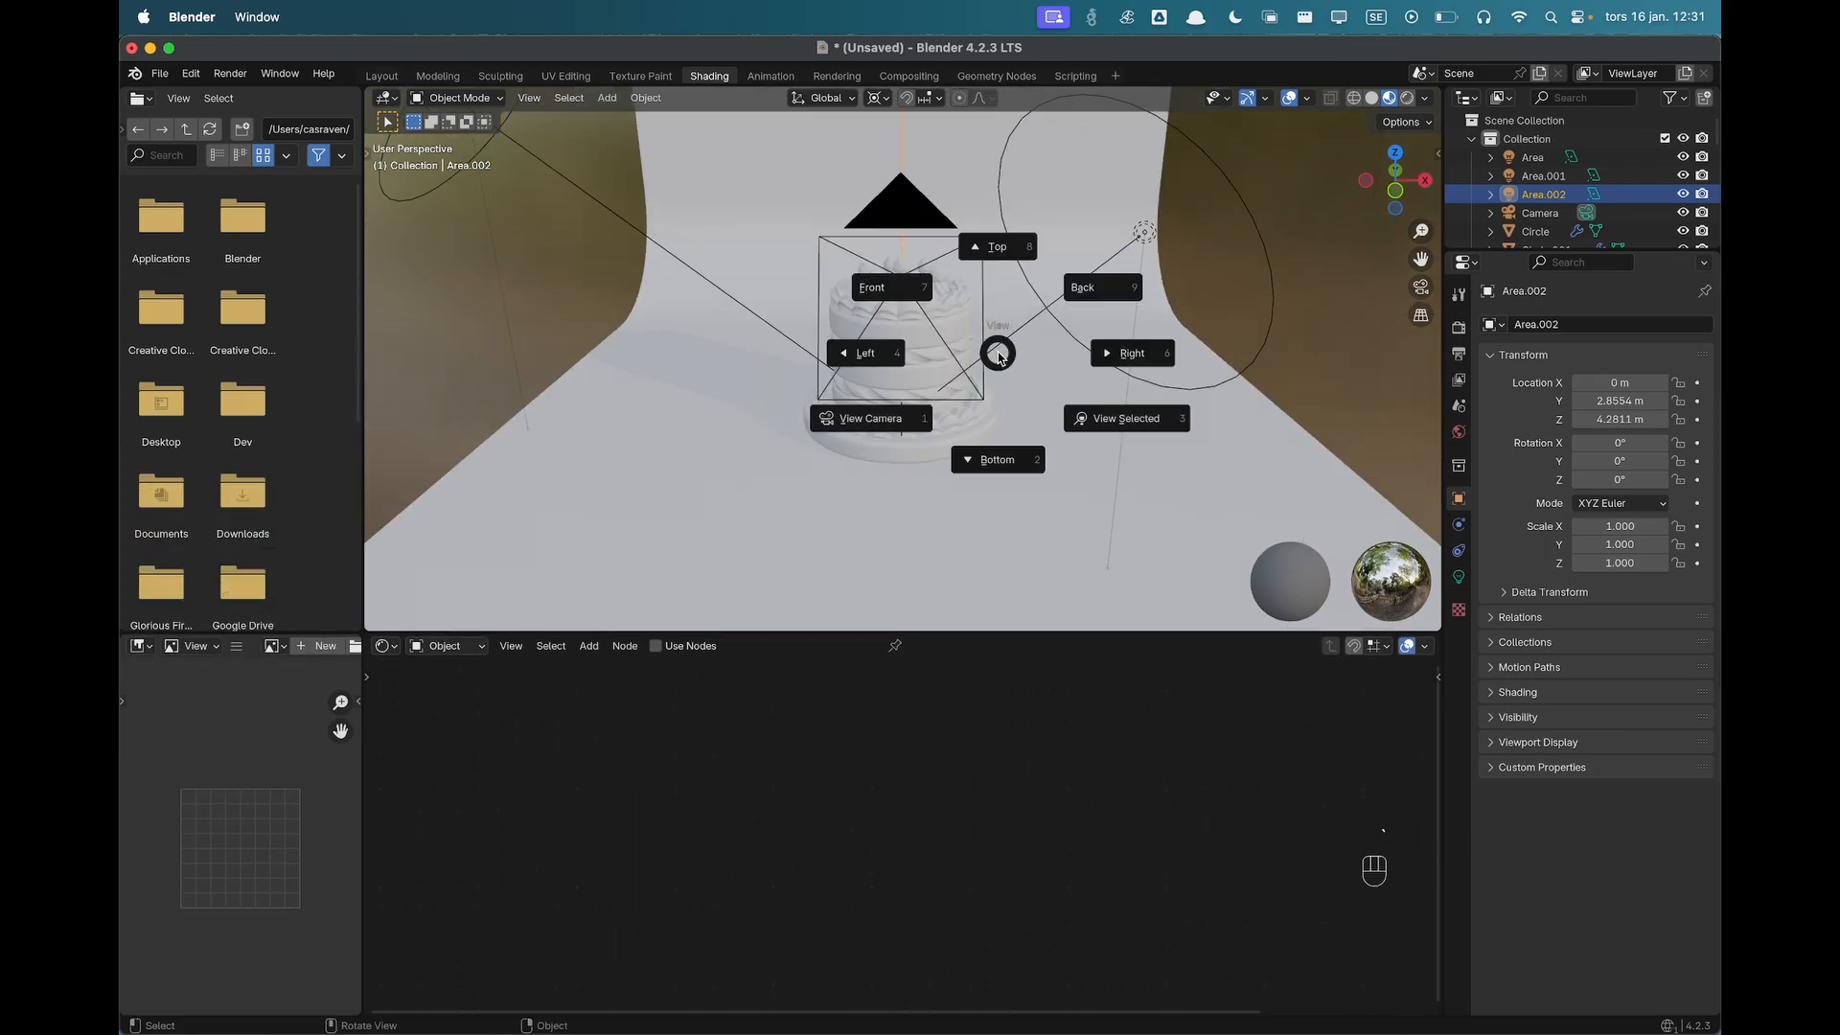
left_click(878, 430)
scroll(996, 418, "down", 2)
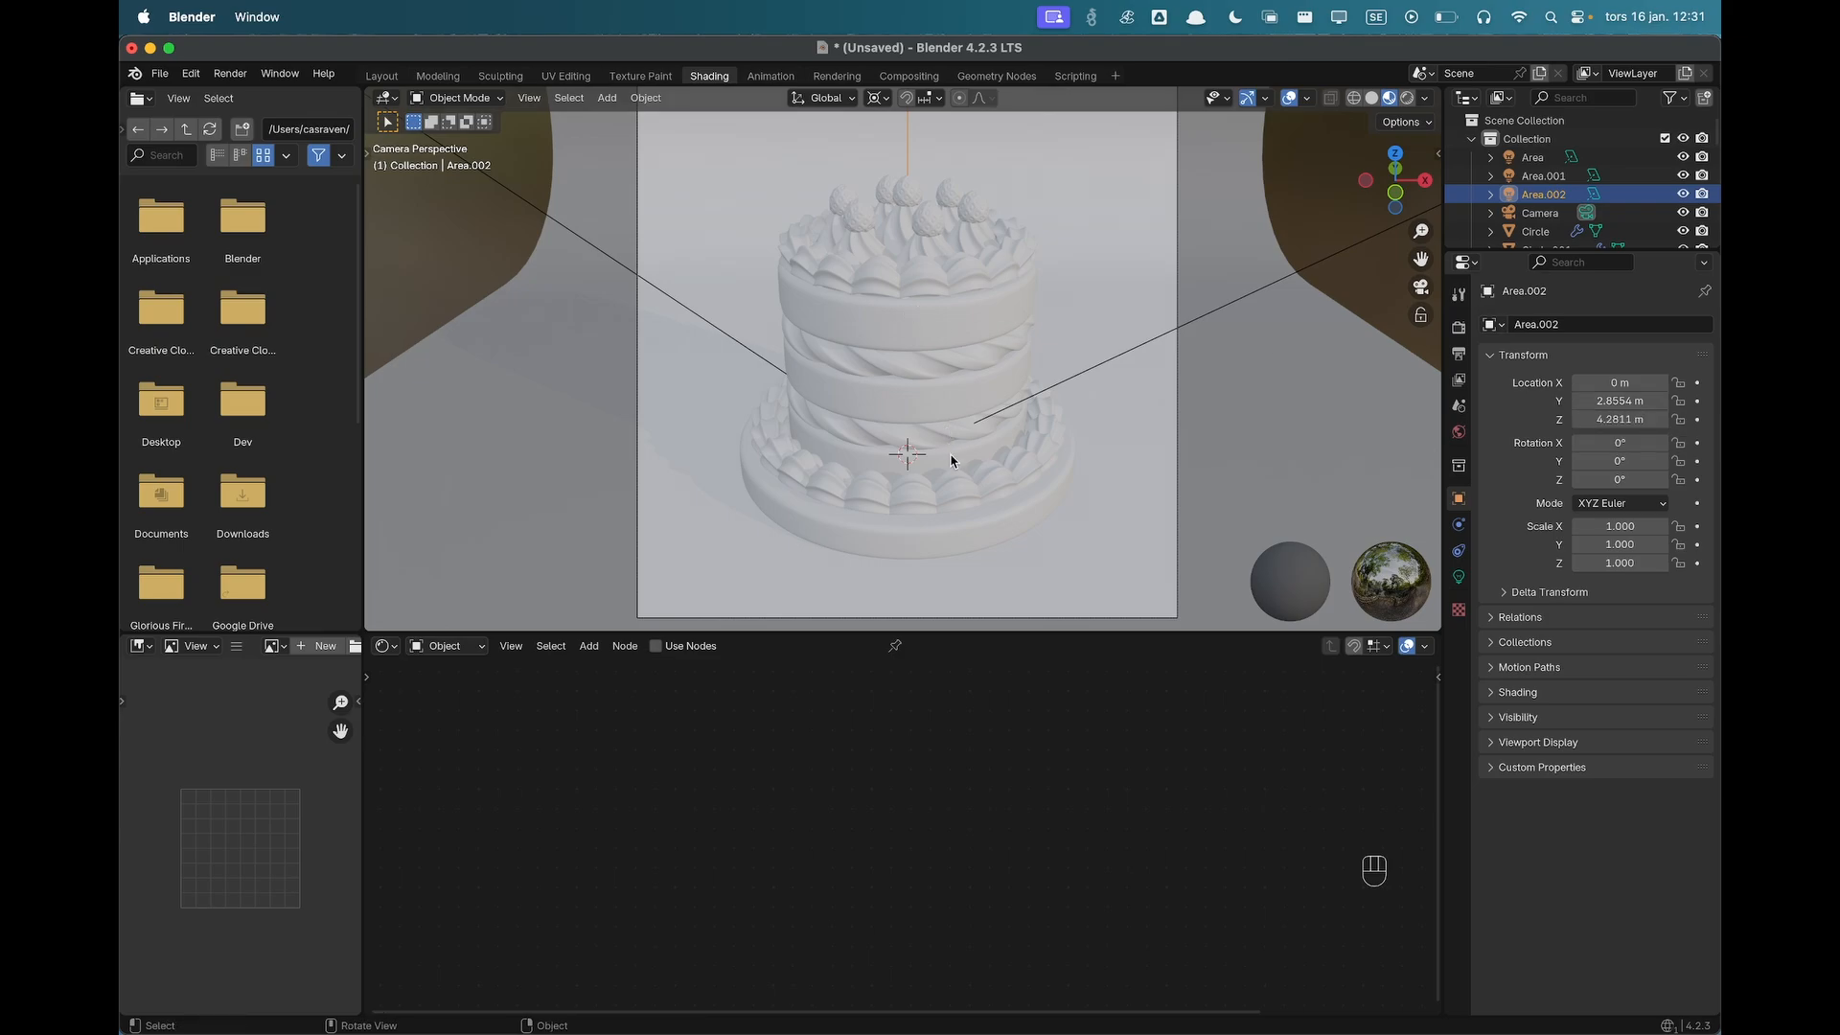
Create a new material named Wood on the round plate beneath the cake.
left_click(889, 549)
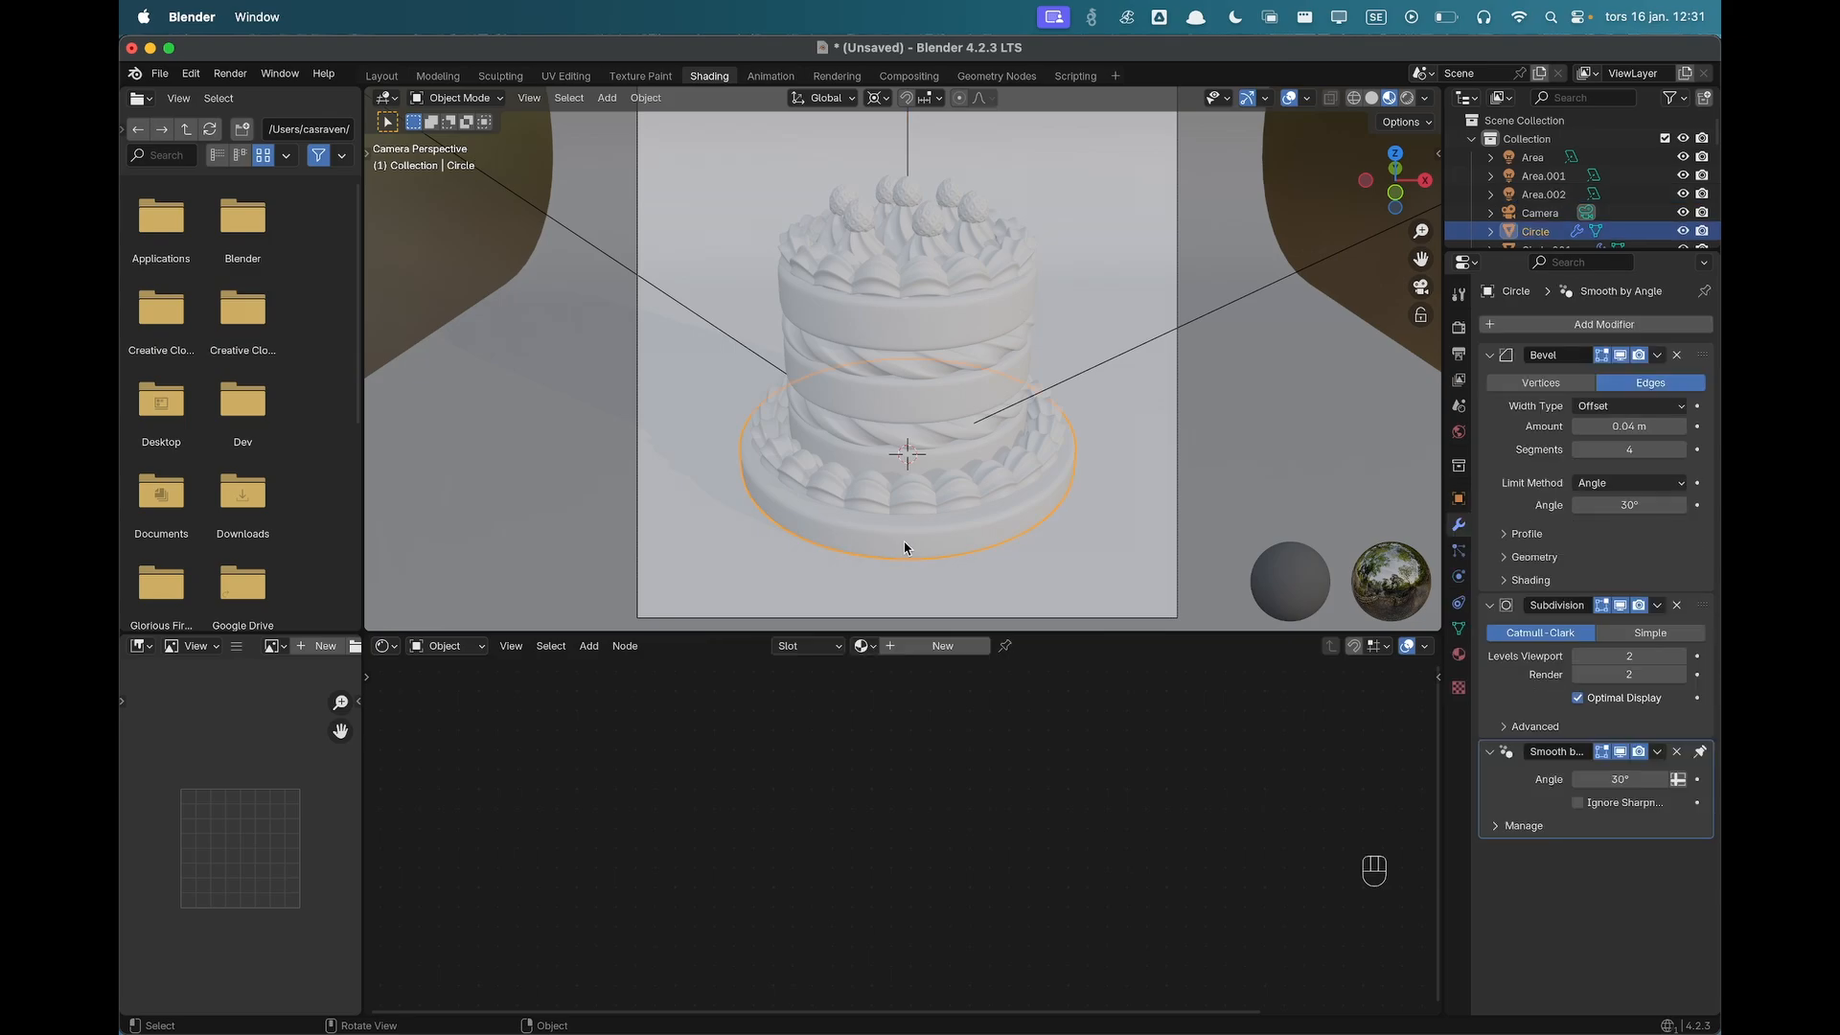
left_click(938, 649)
left_click(926, 650)
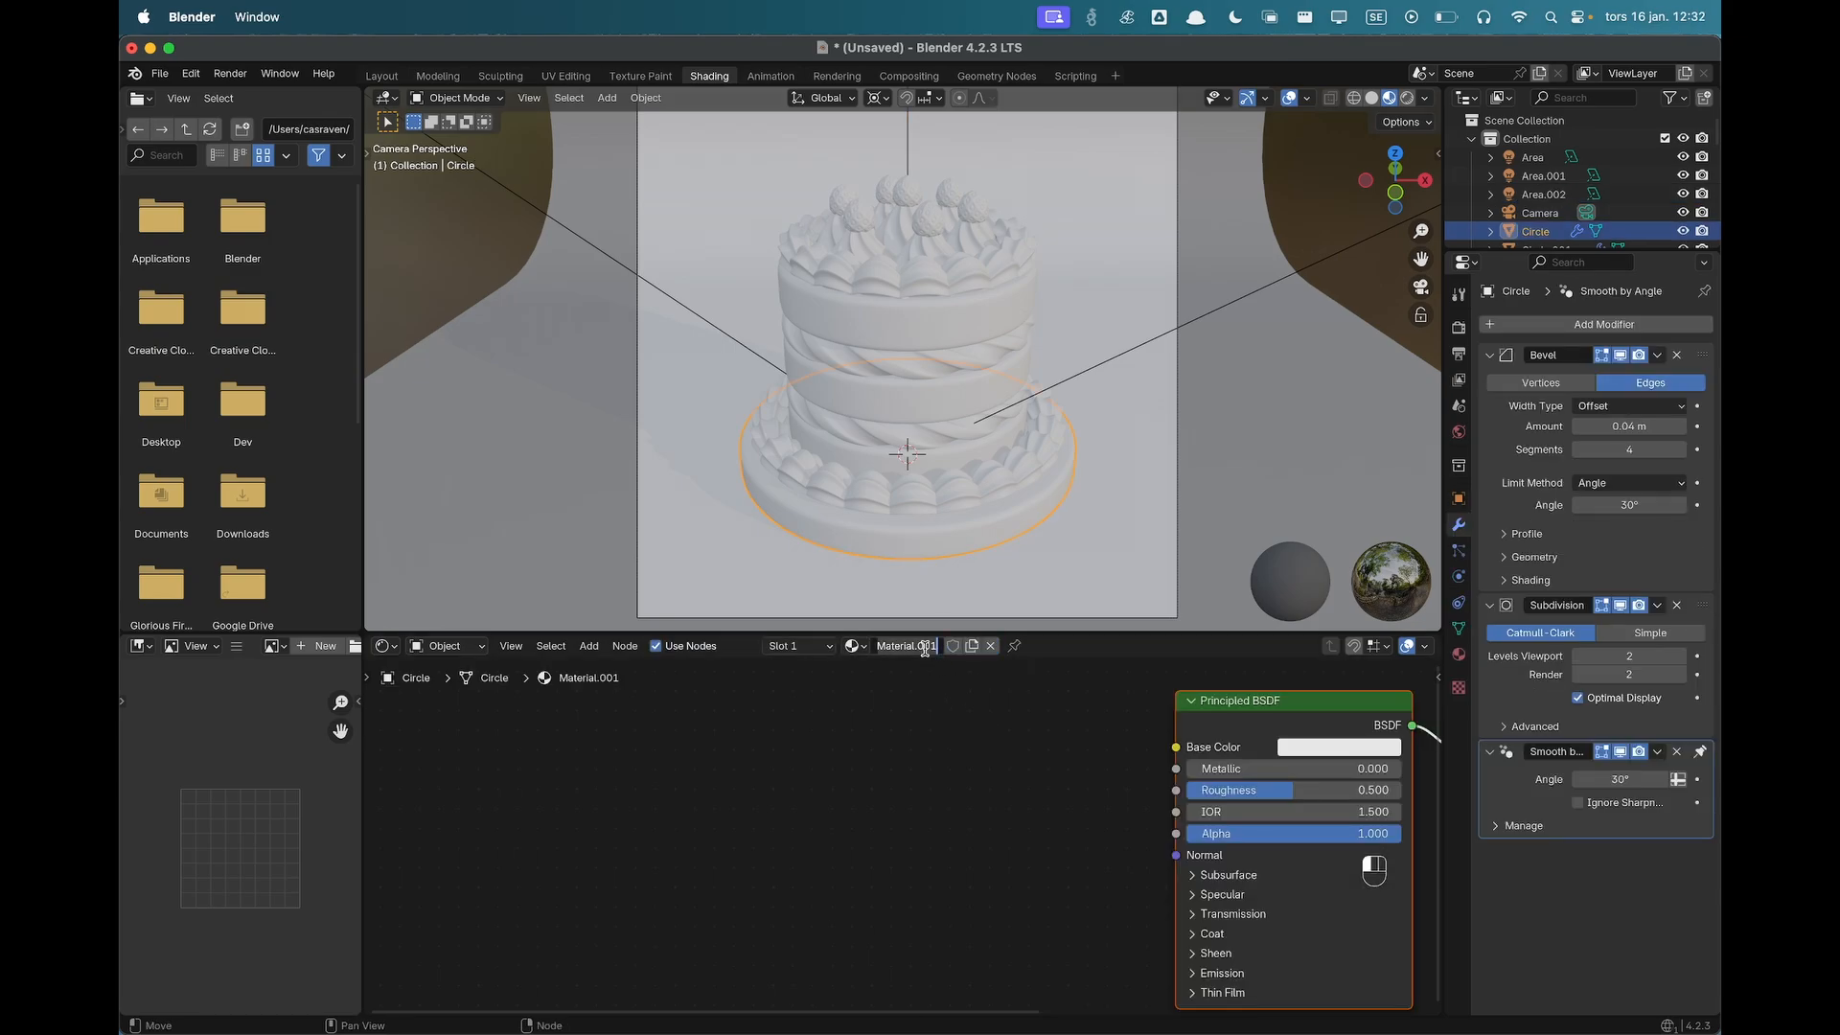
type("Wood")
key("Return")
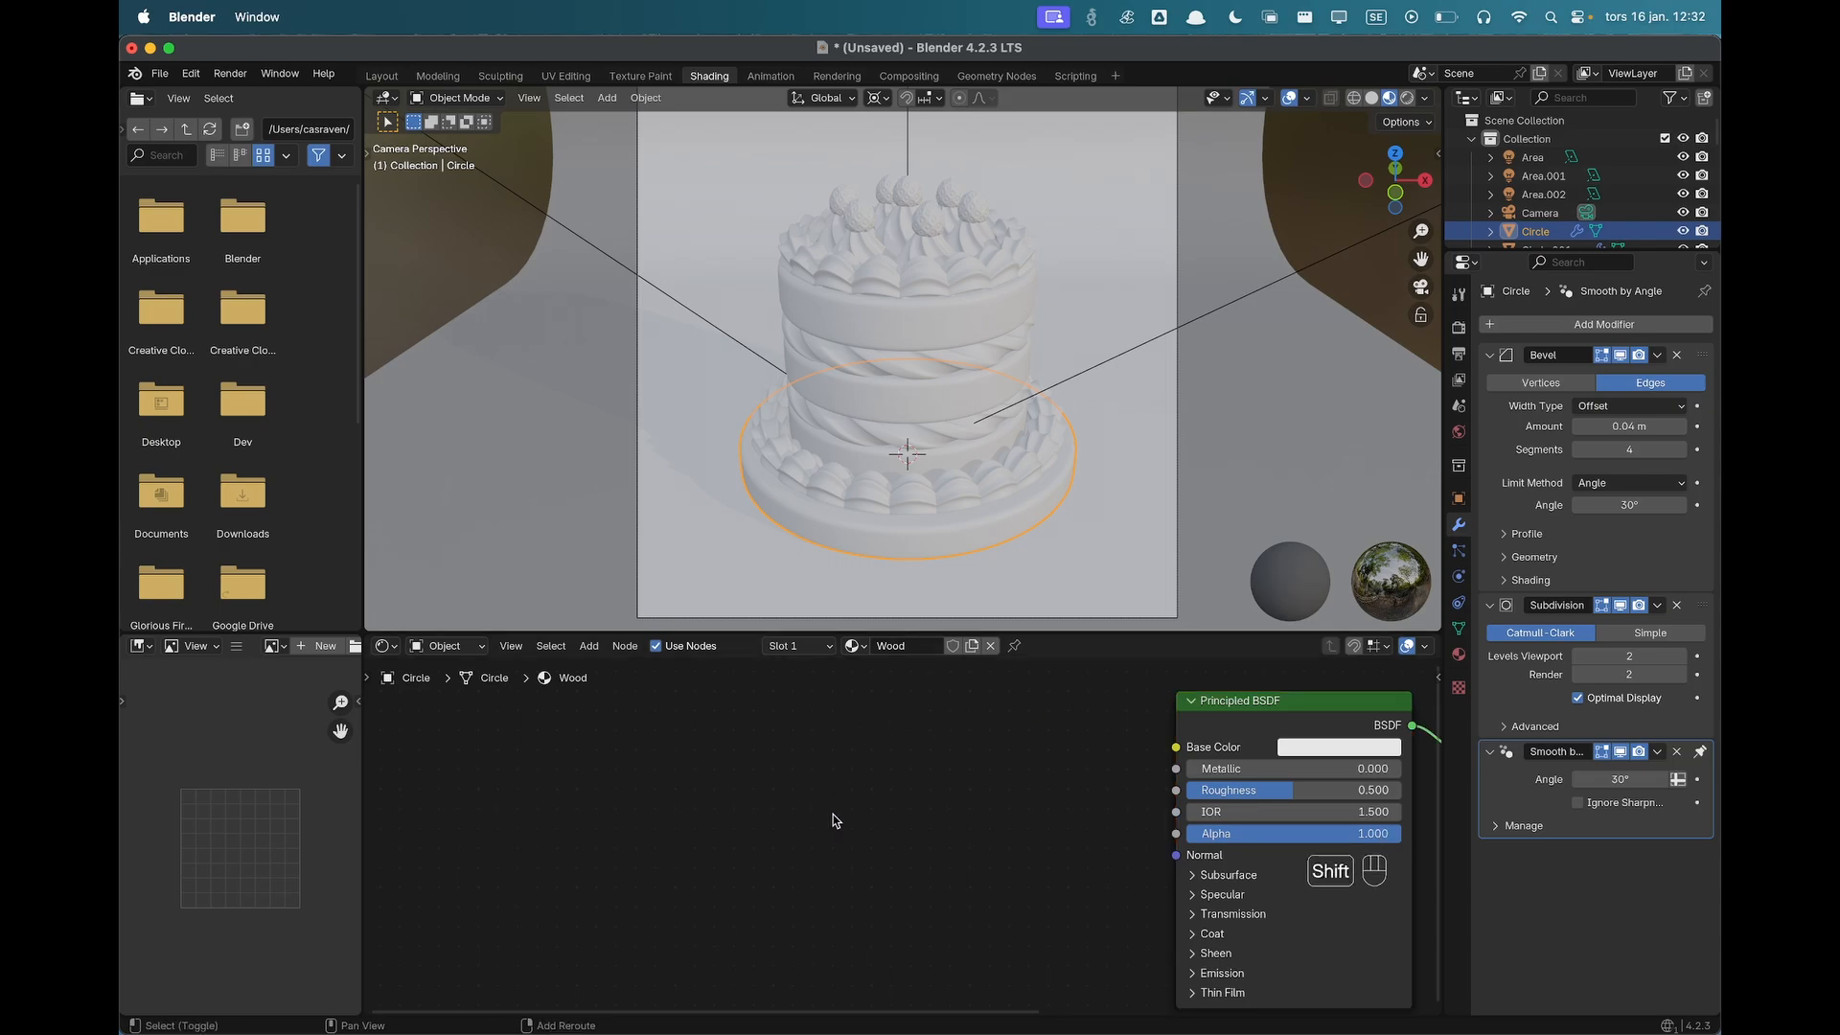
Add a Color Ramp node and connect its Color output to the Principled BSDF's Base Color.
key("shift+a")
type("ramp")
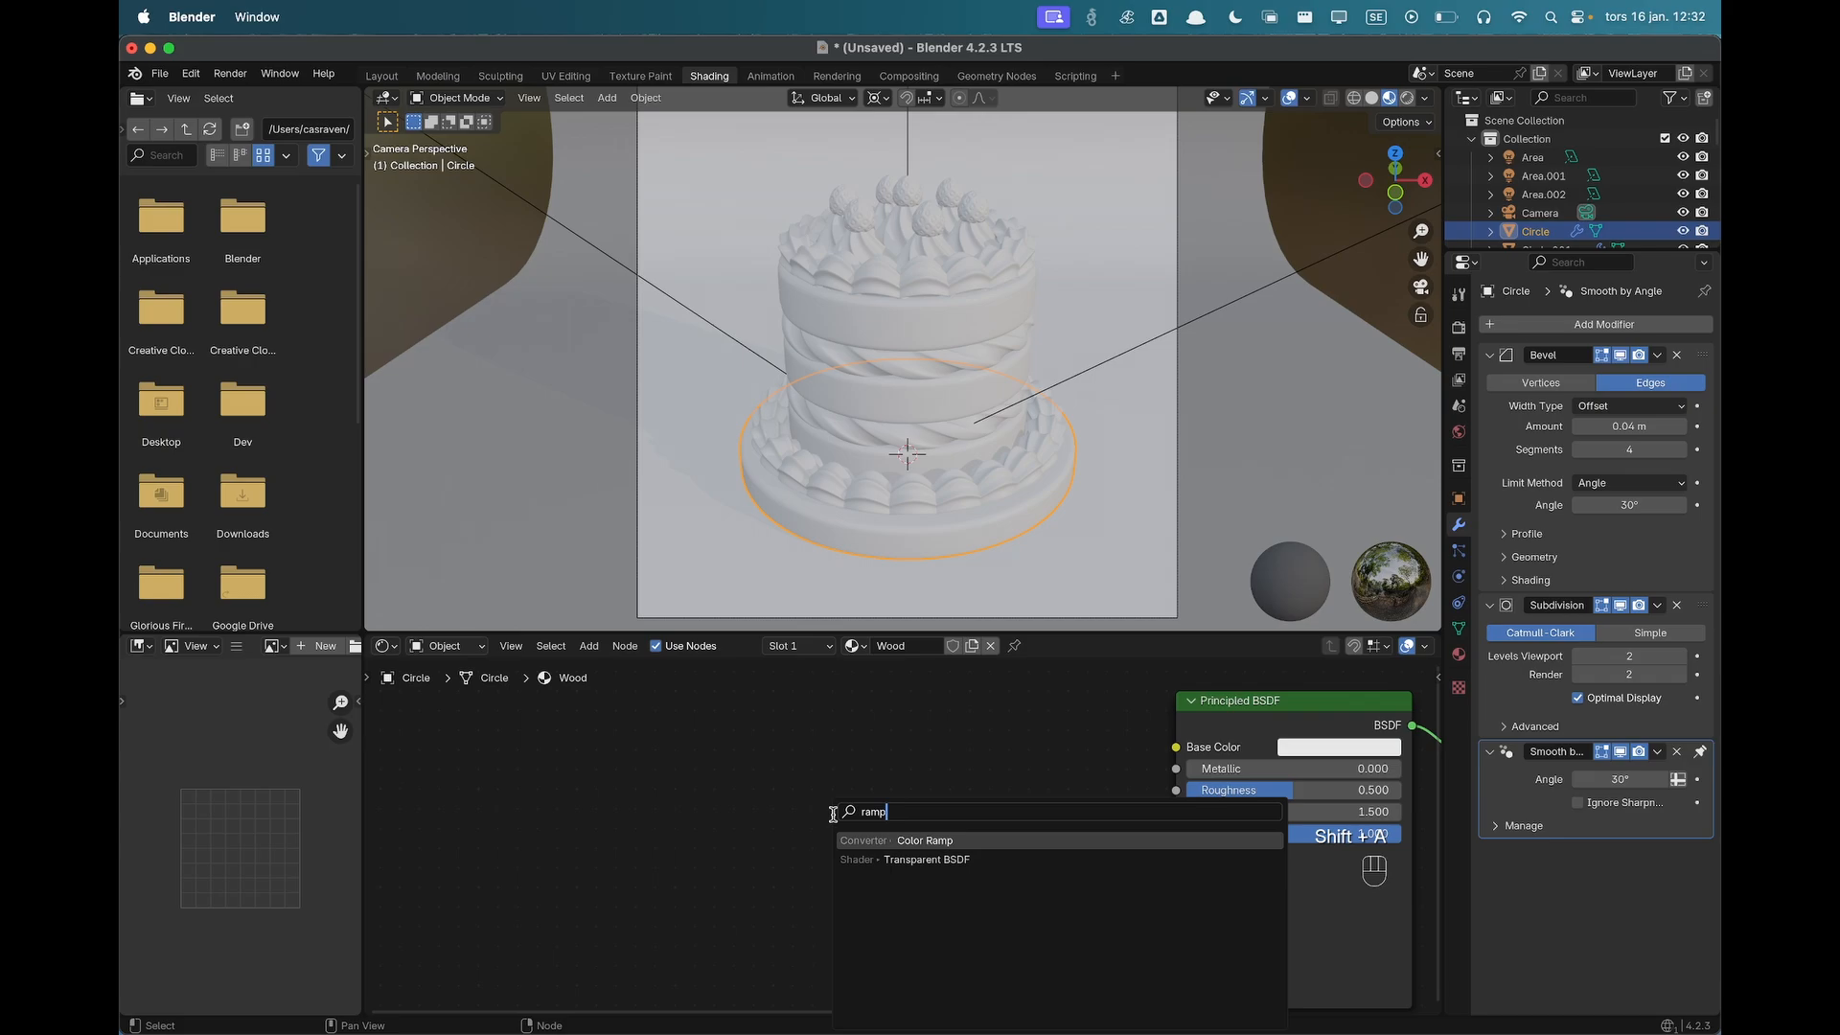
key("Return")
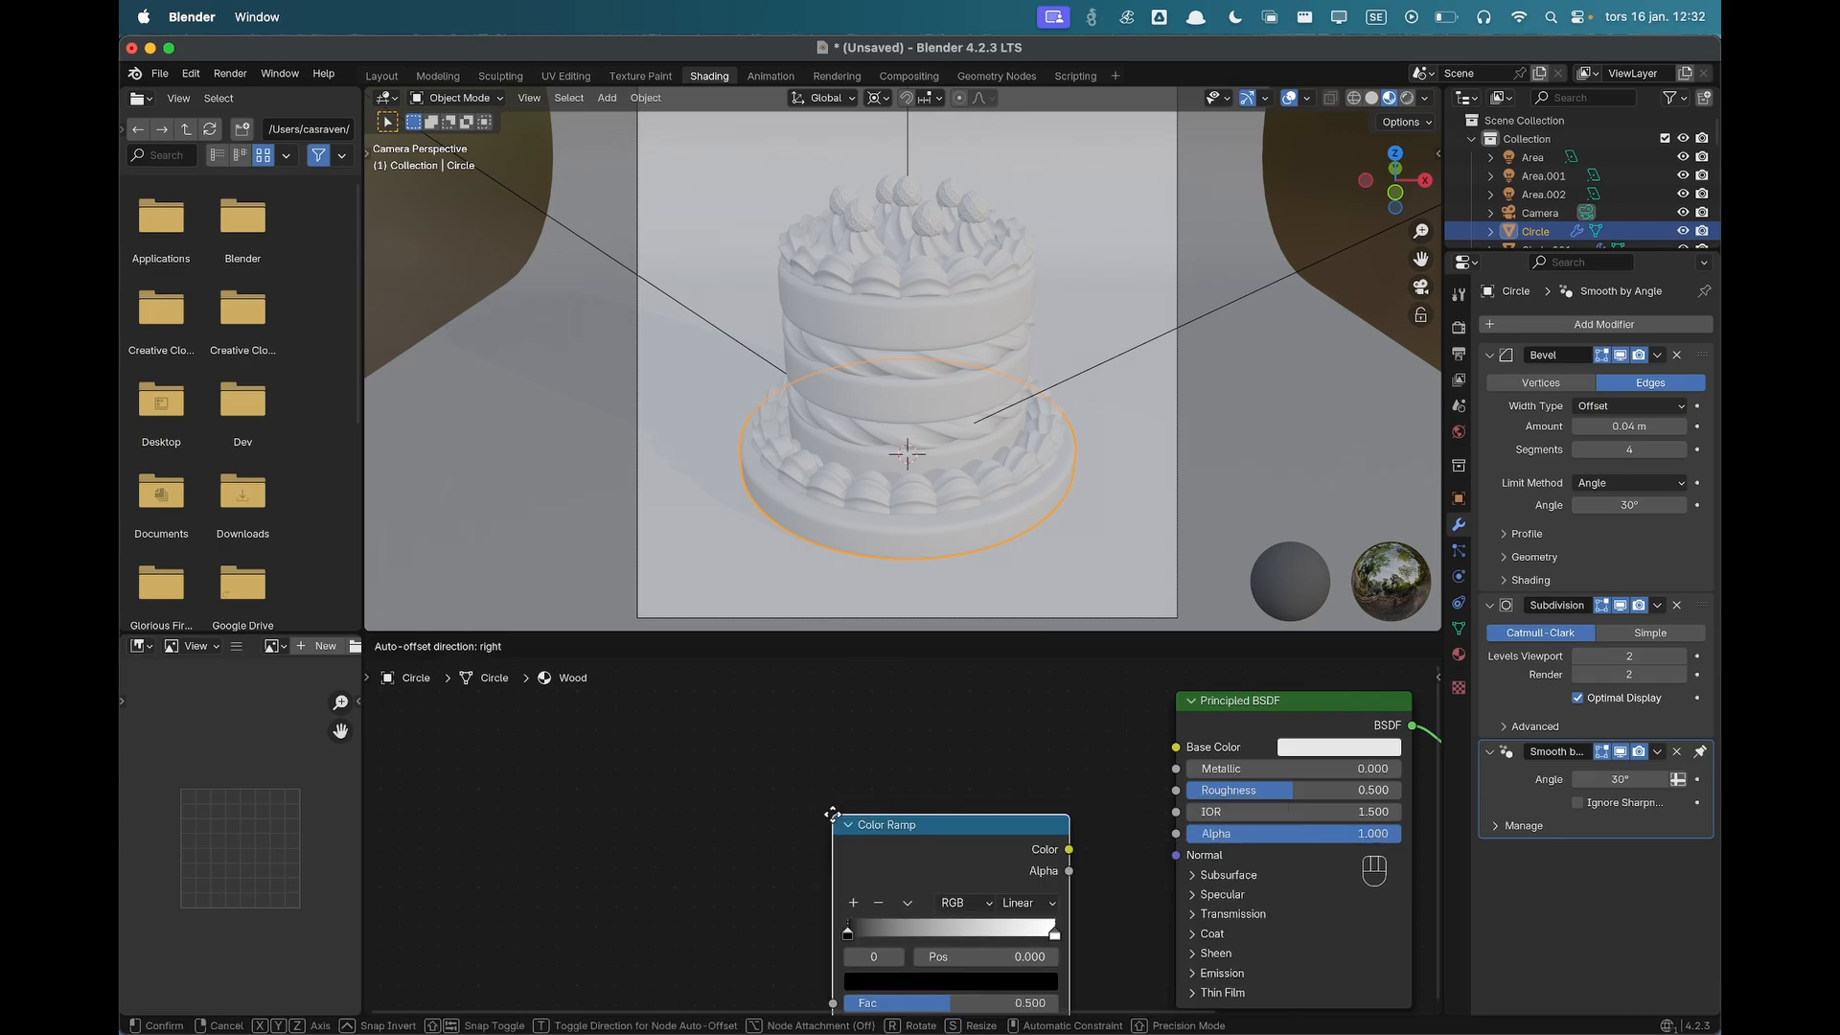
left_click(789, 718)
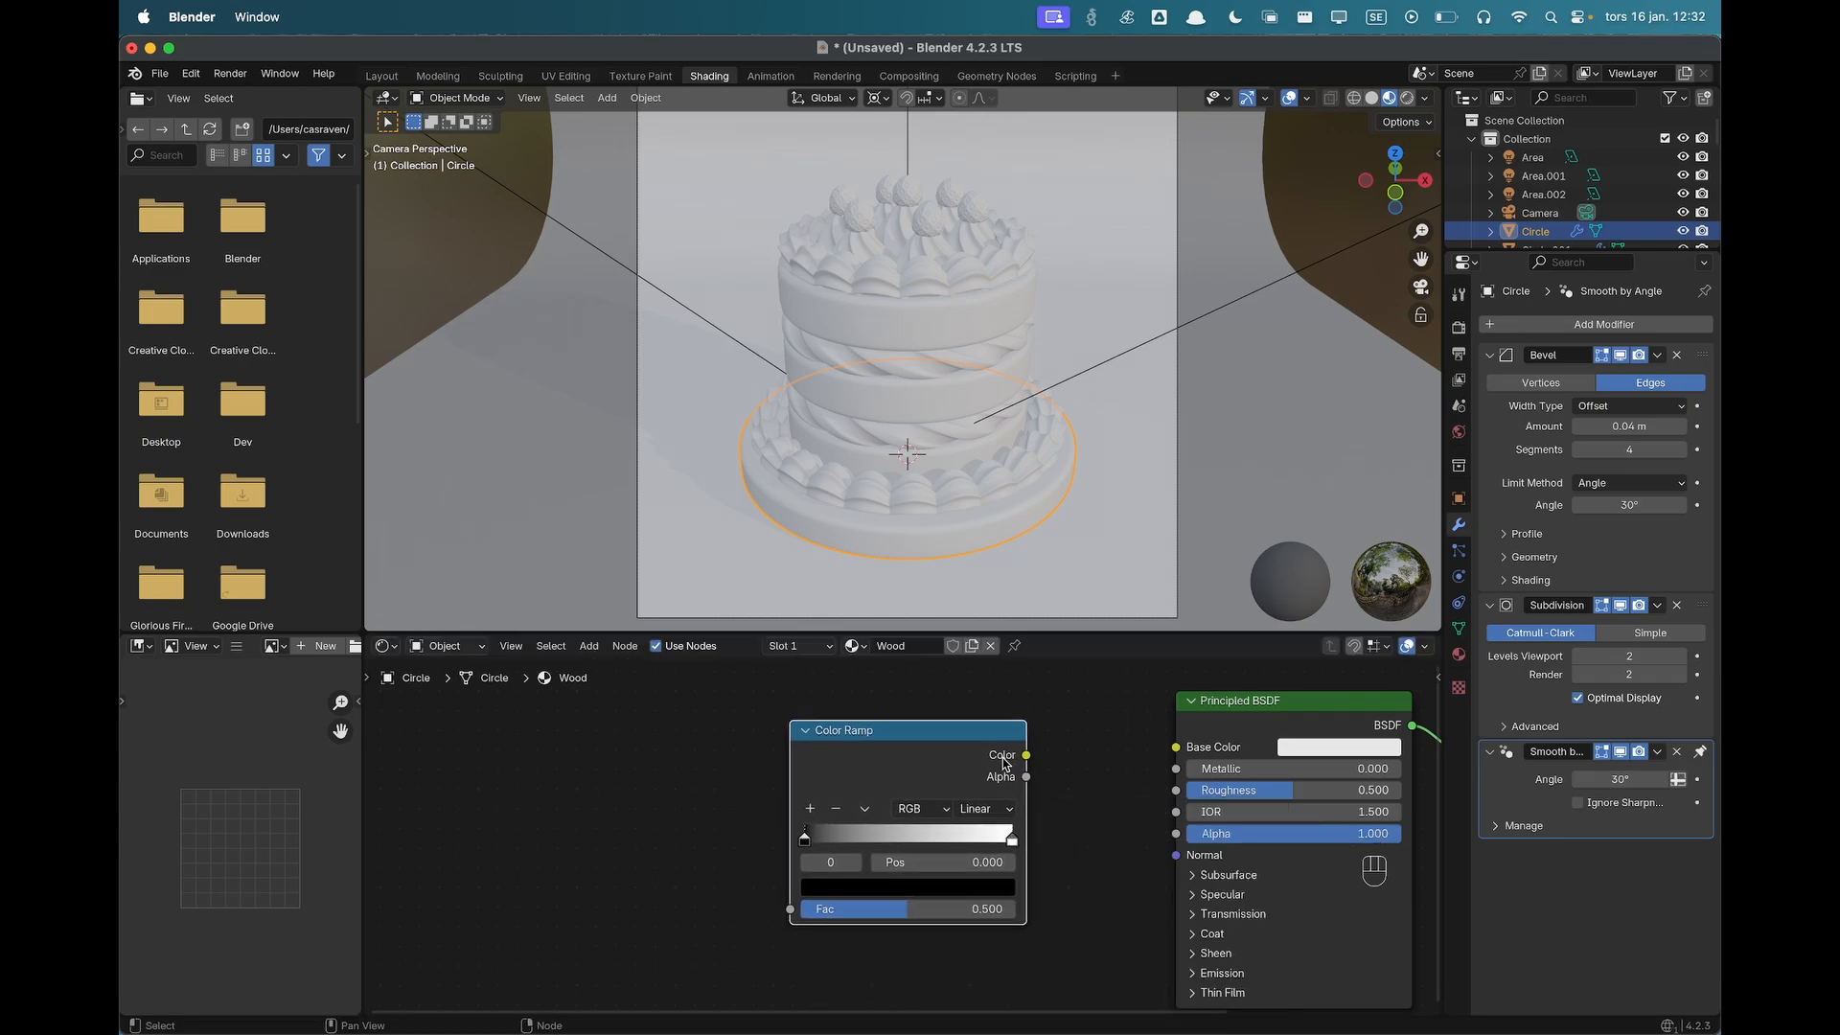
left_click_drag(1027, 760, 1176, 747)
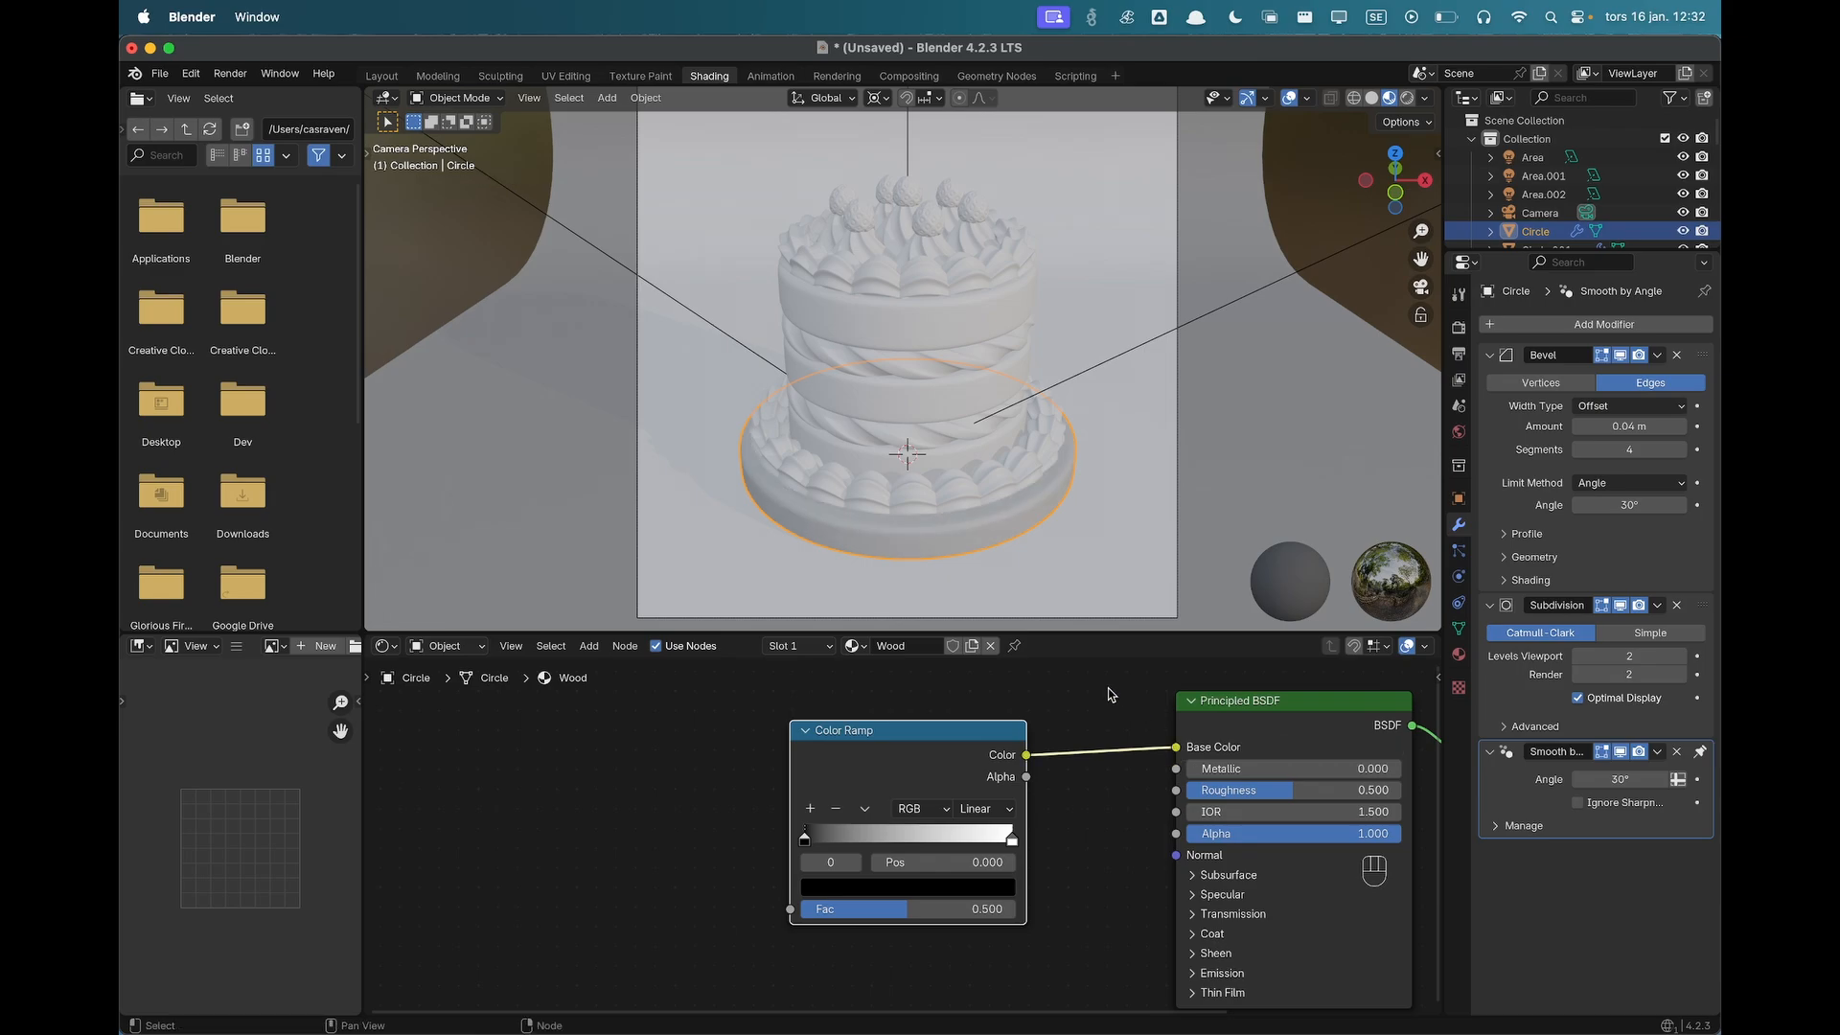
scroll(767, 805, "left", 3)
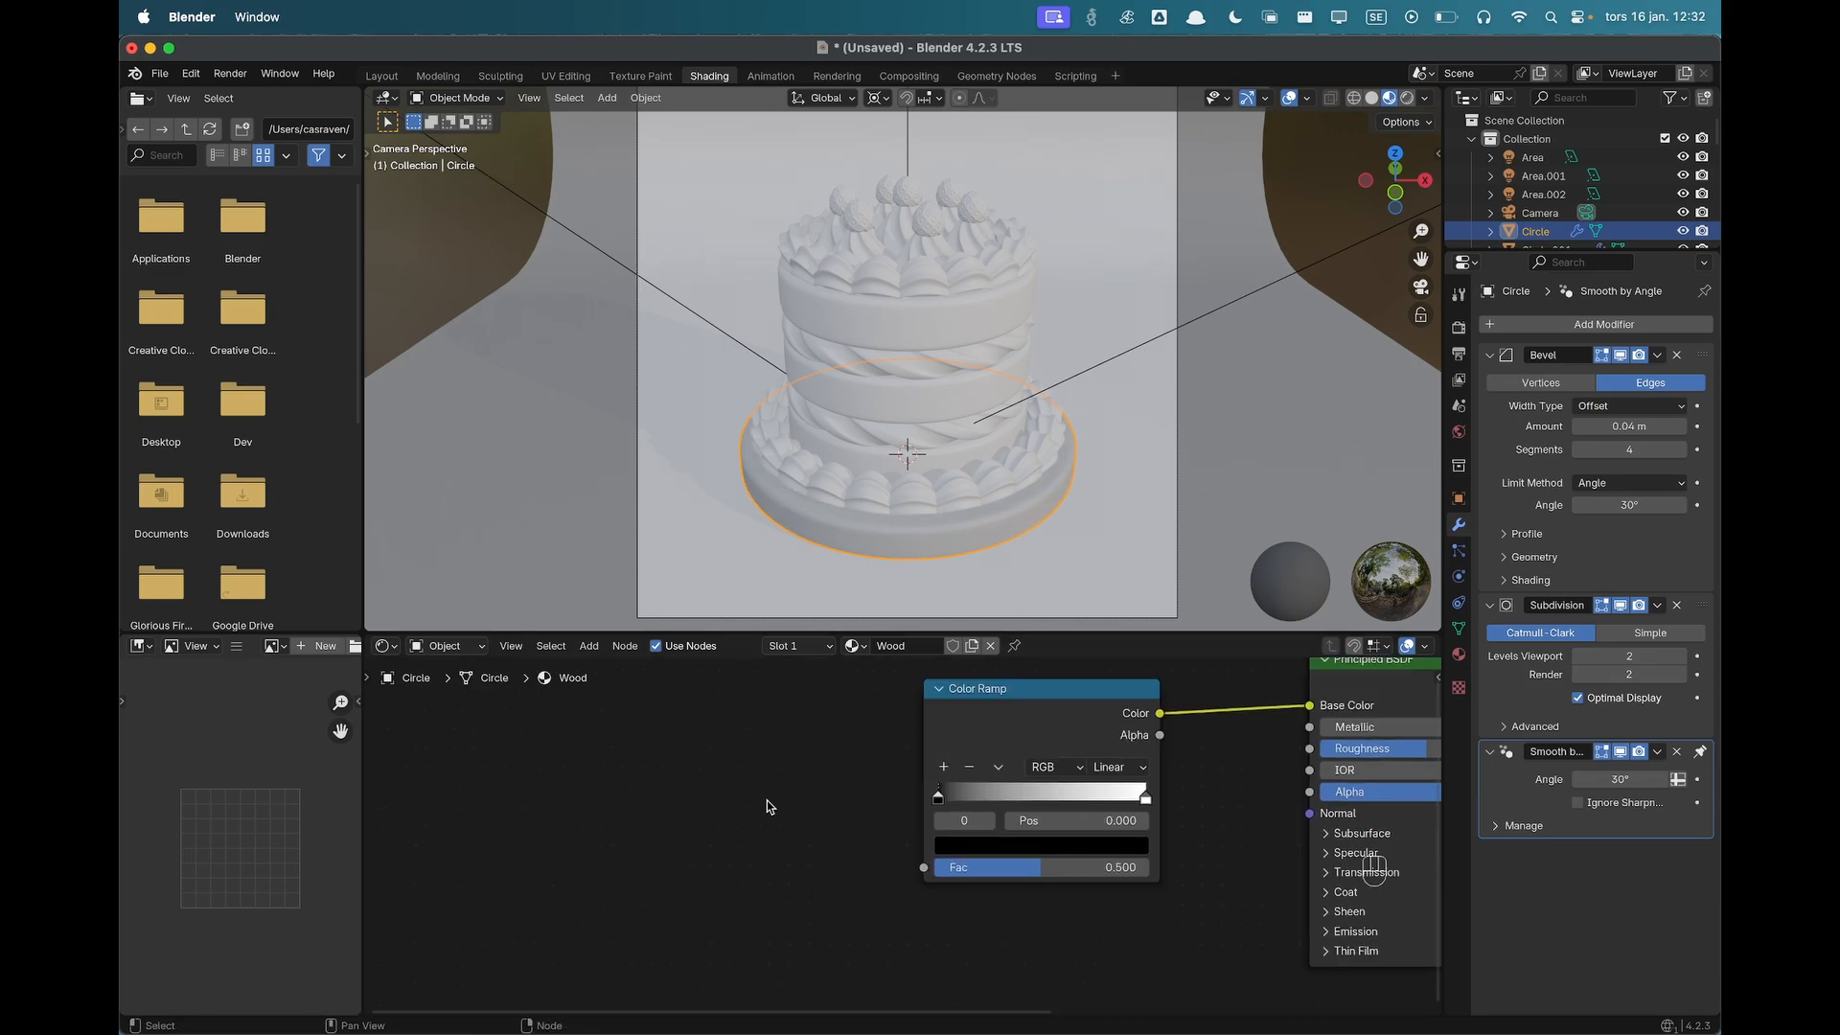
Add a Noise Texture node in front of the Color Ramp in the Wood material.
key("shift+a")
type("noise")
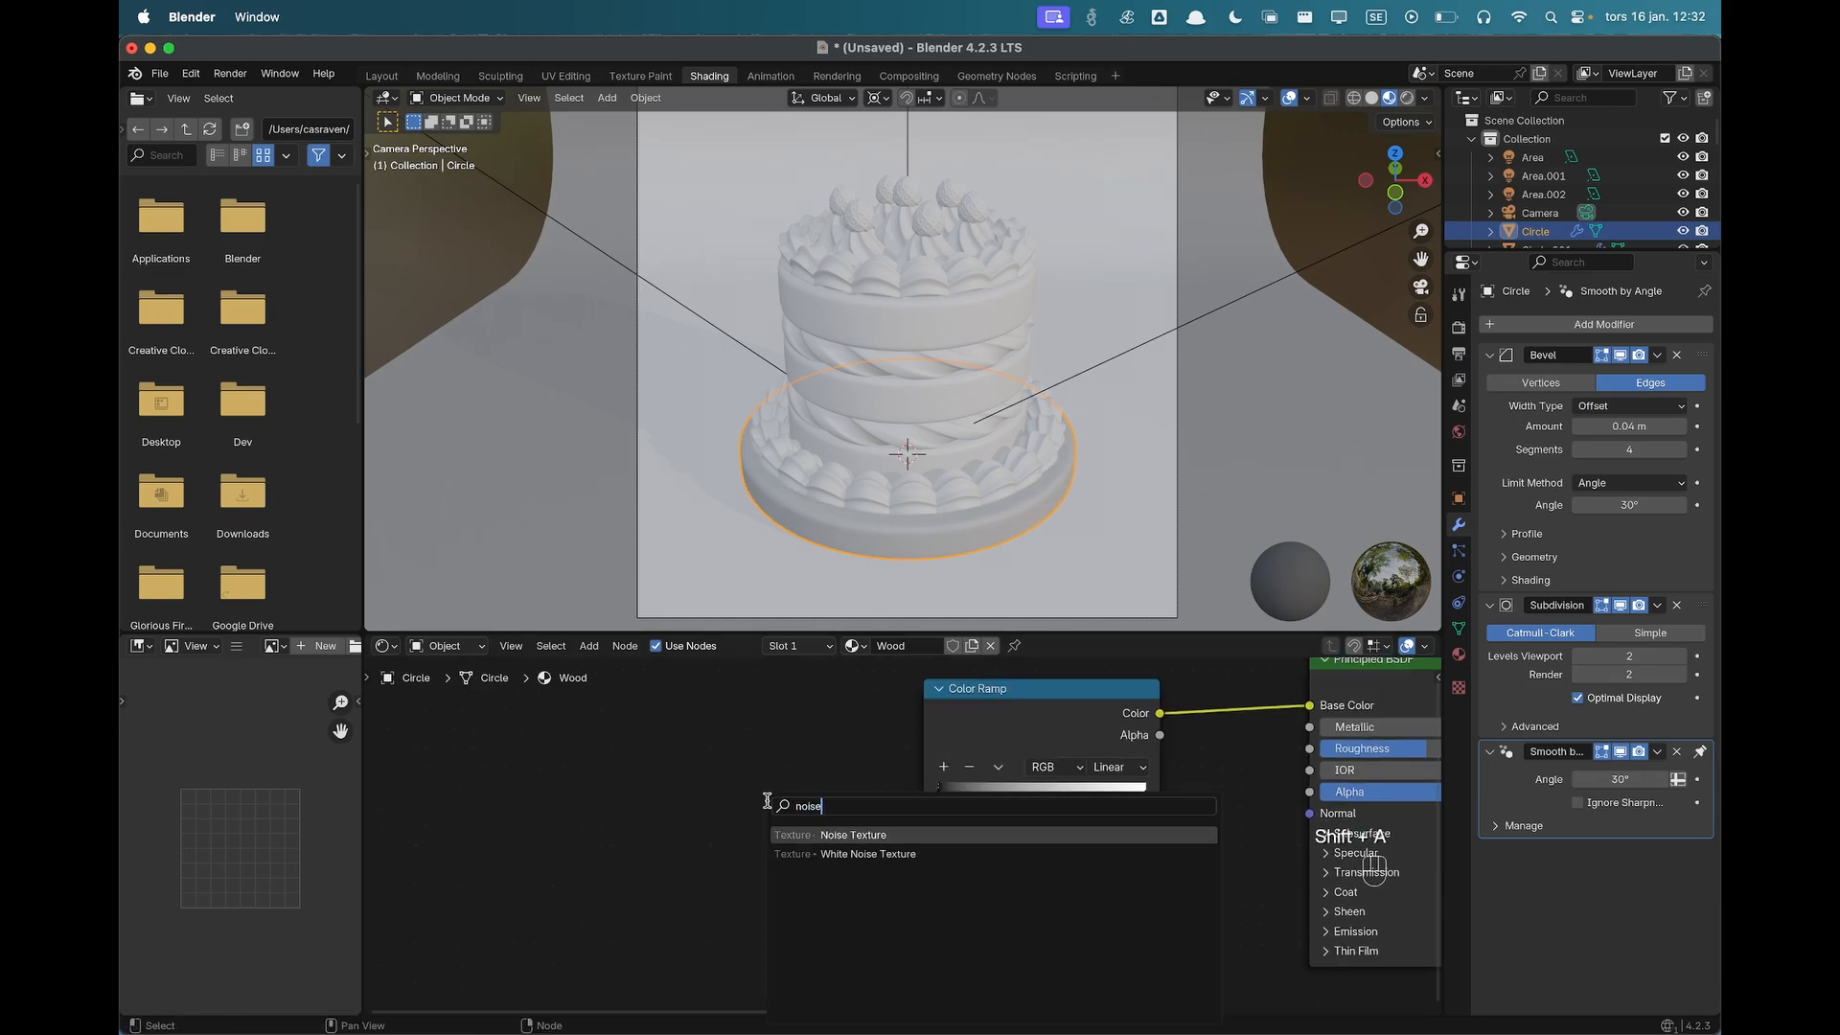
key("Return")
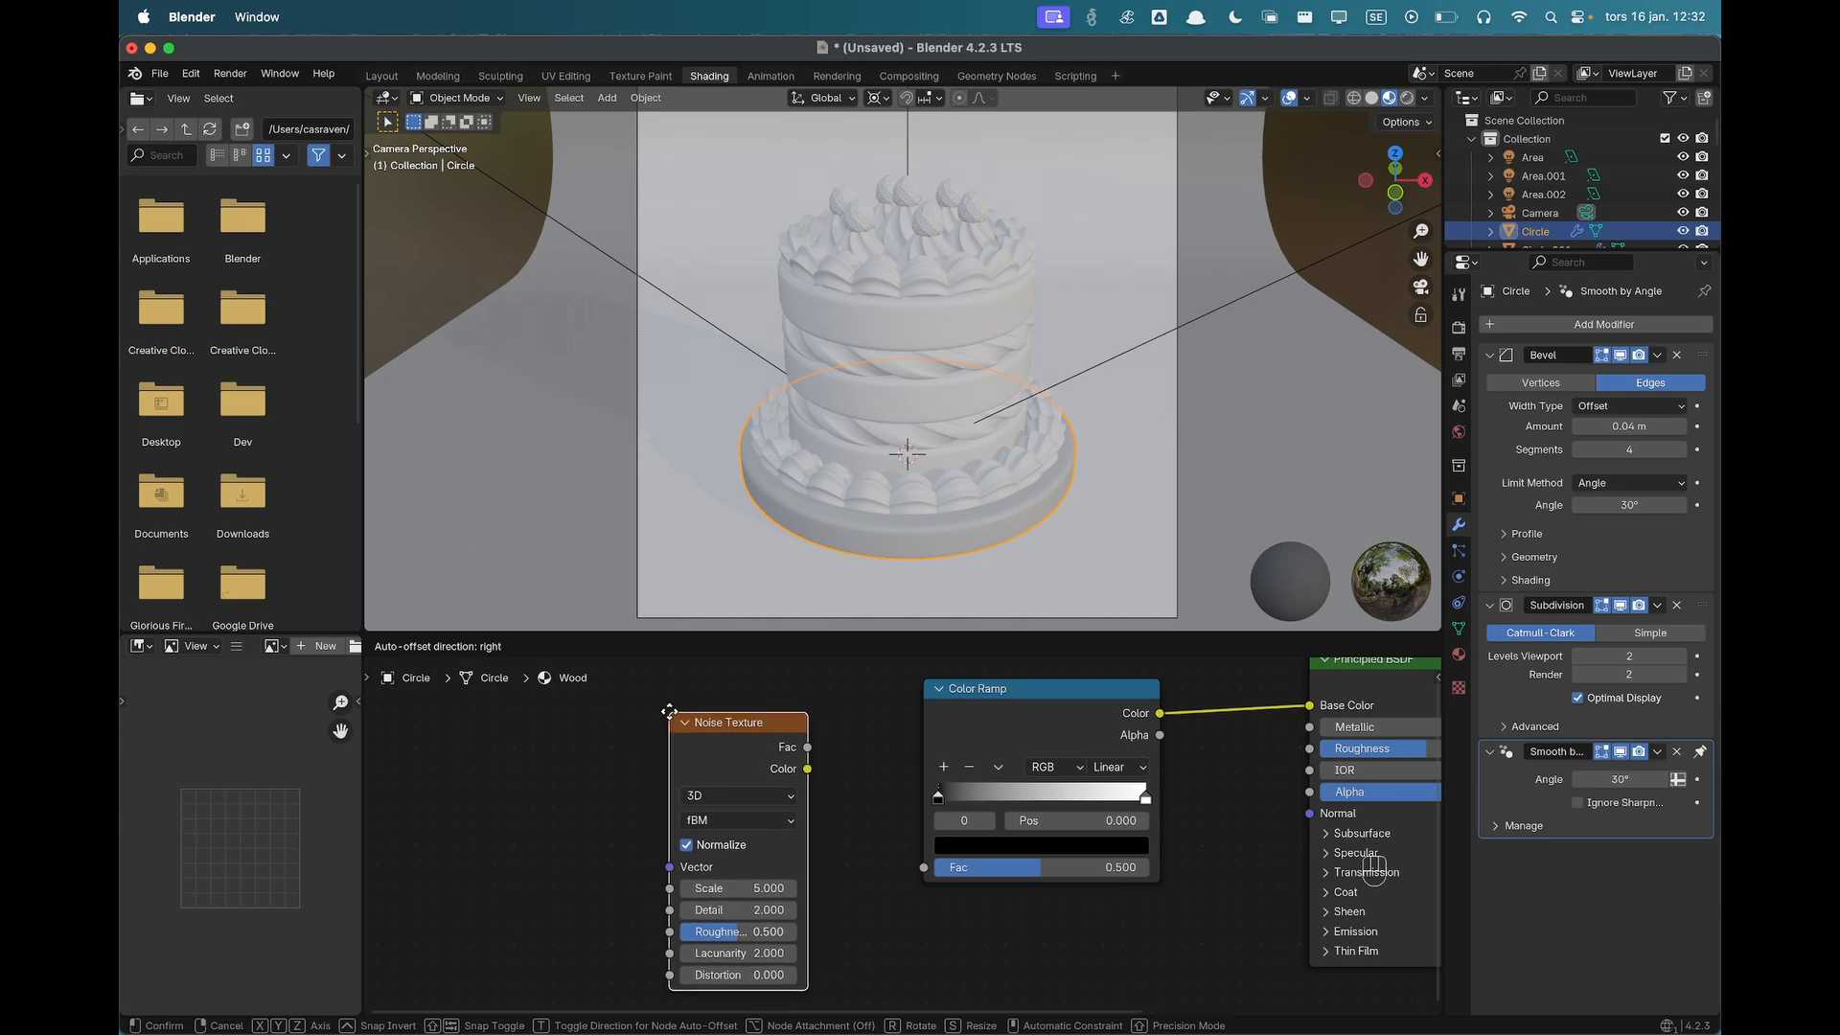
left_click(709, 717)
middle_click_drag(713, 742, 782, 712, "shift")
scroll(781, 712, "down", 1)
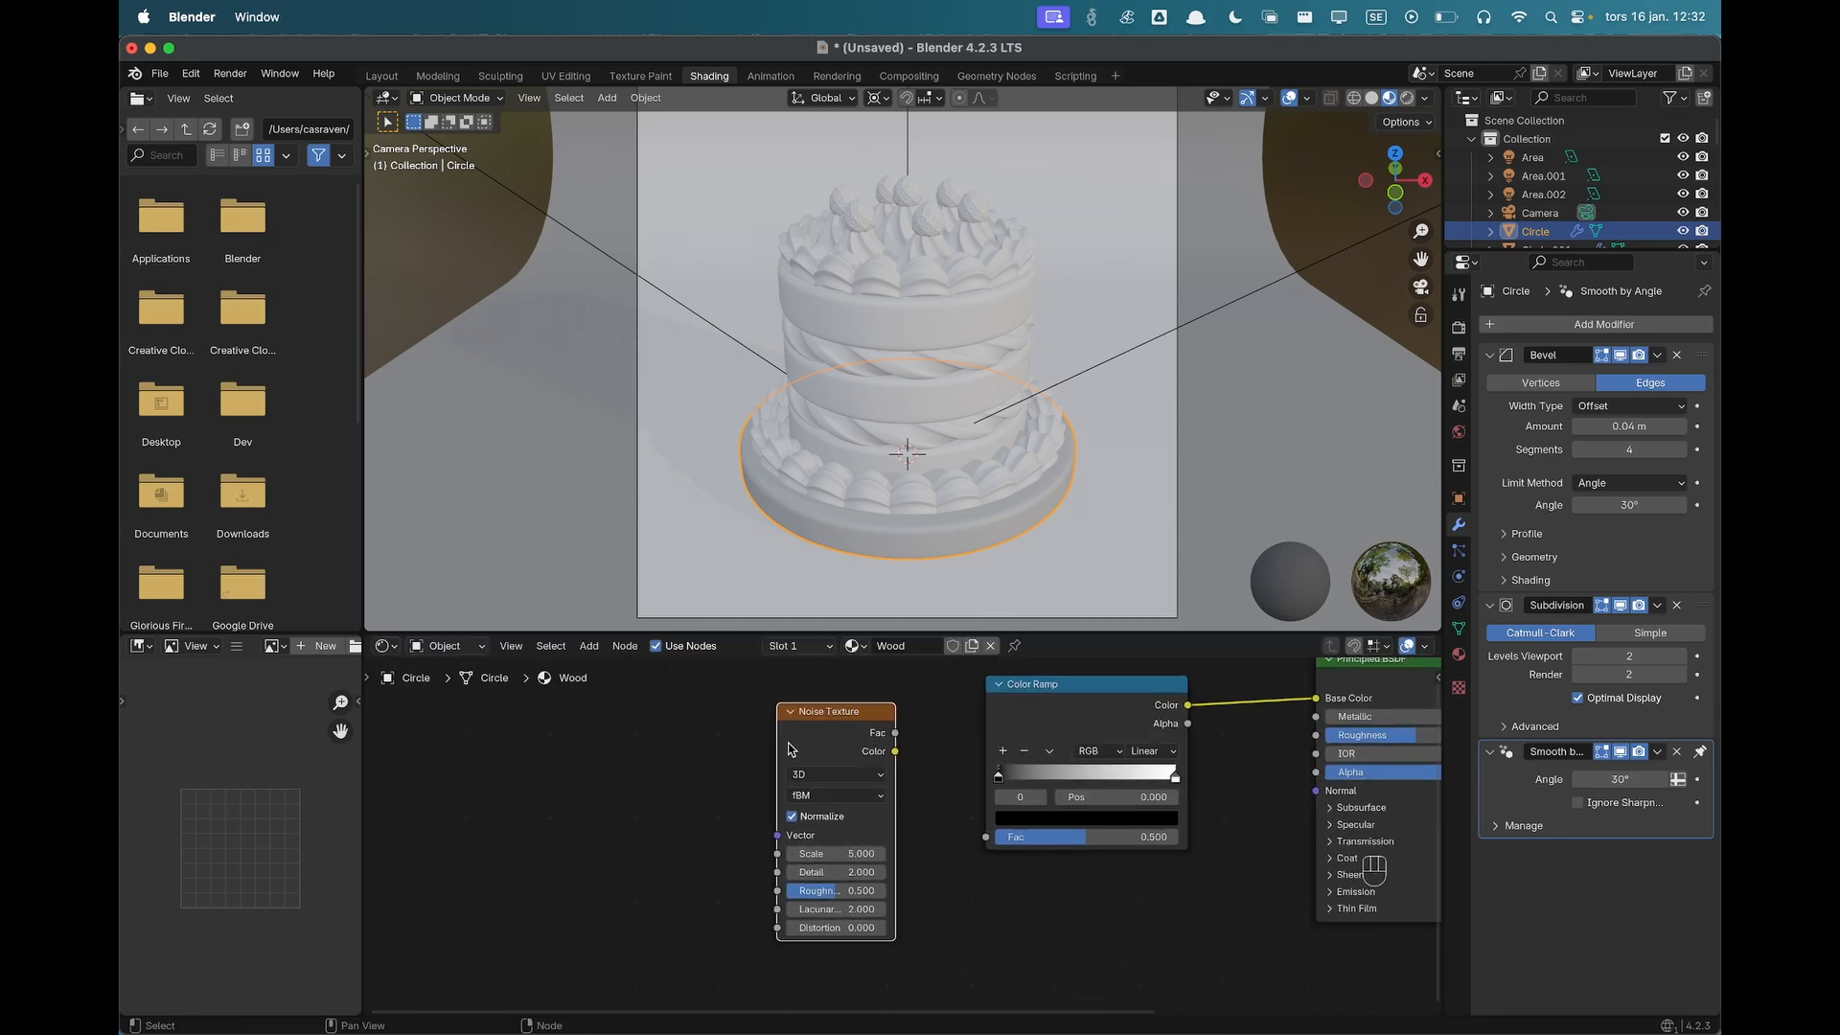
Duplicate the Noise Texture, link the copy's Fac to the original's Vector, and the original's Fac to the Color Ramp's Fac.
key("shift+d")
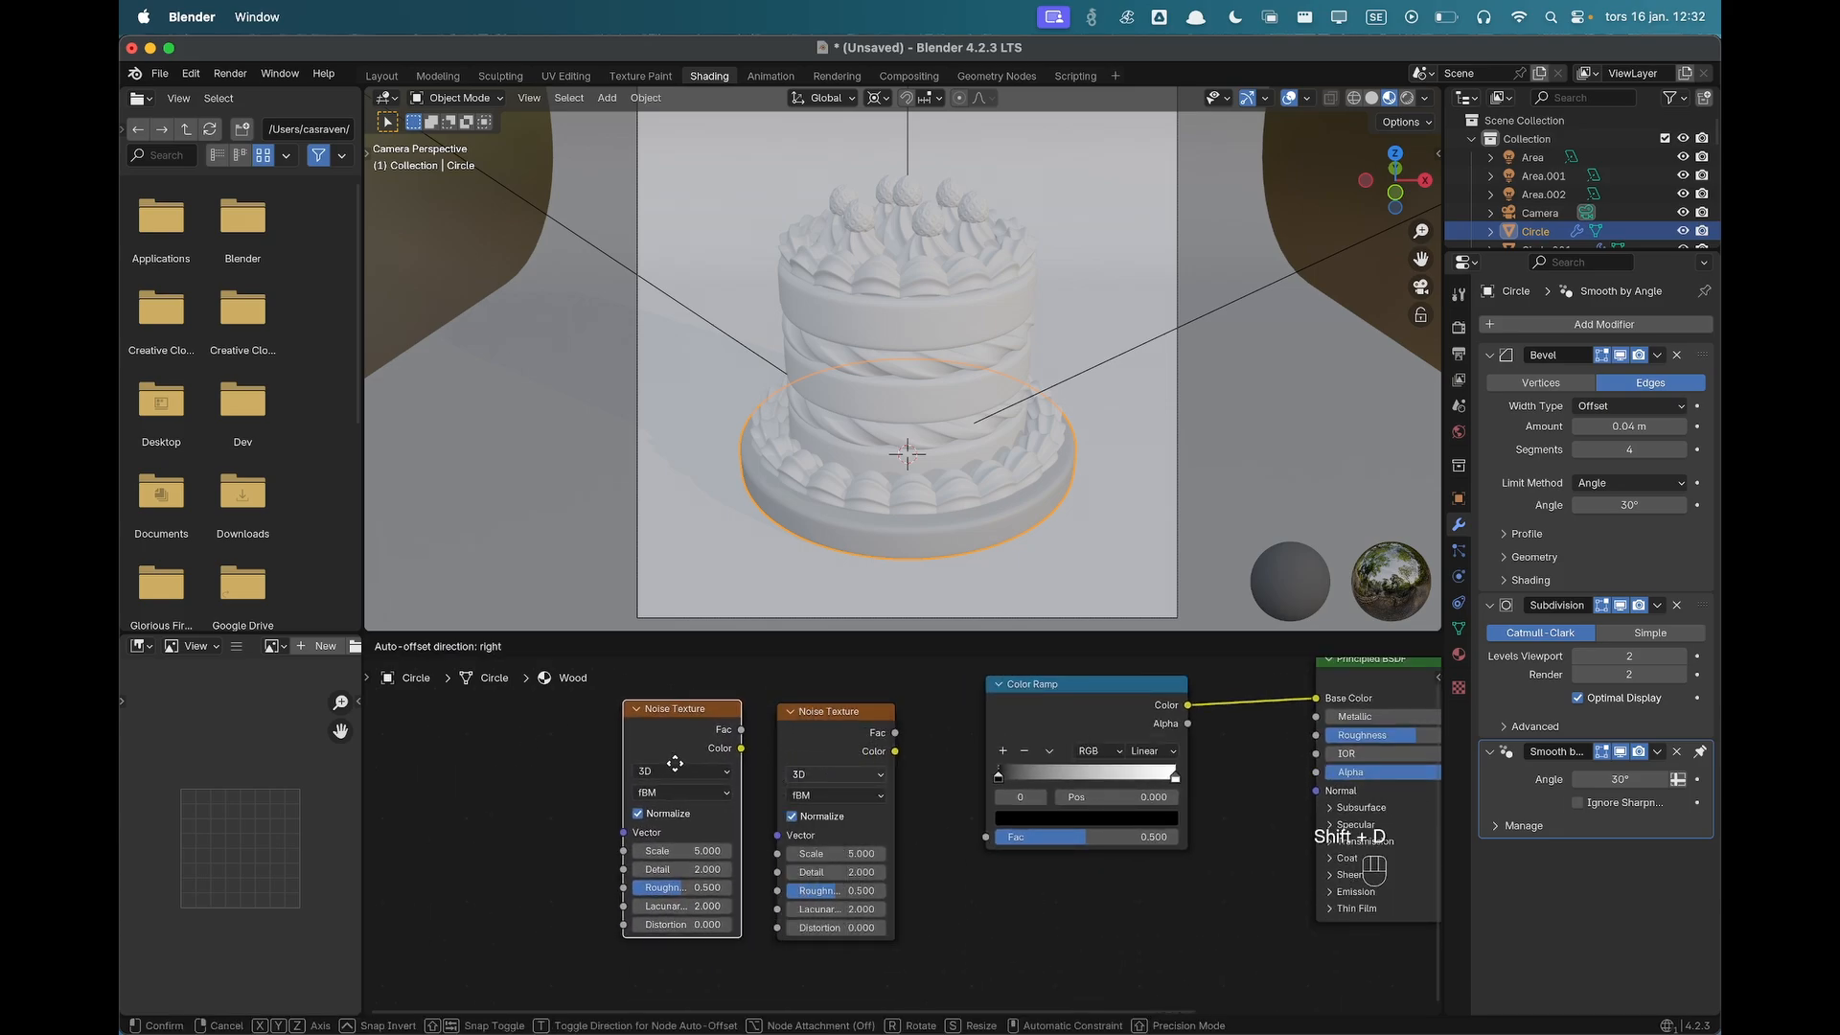
left_click(662, 764)
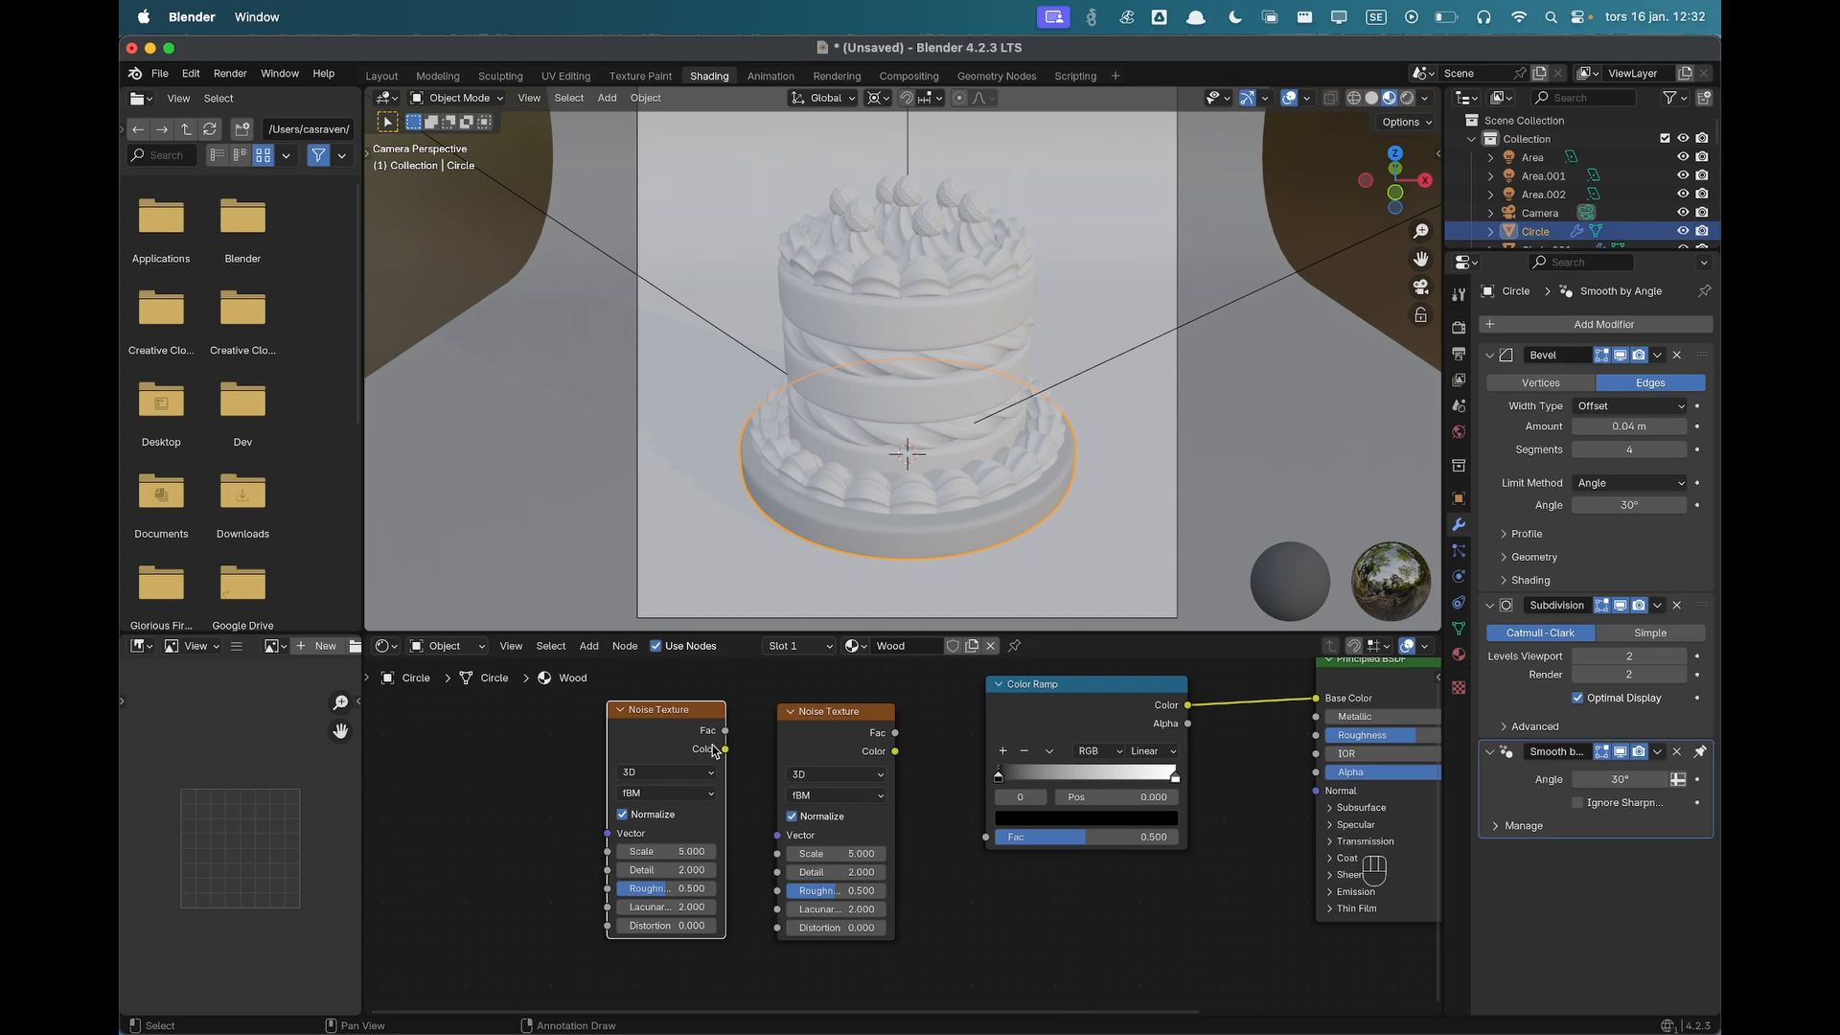
left_click_drag(726, 735, 786, 836)
left_click_drag(897, 735, 985, 837)
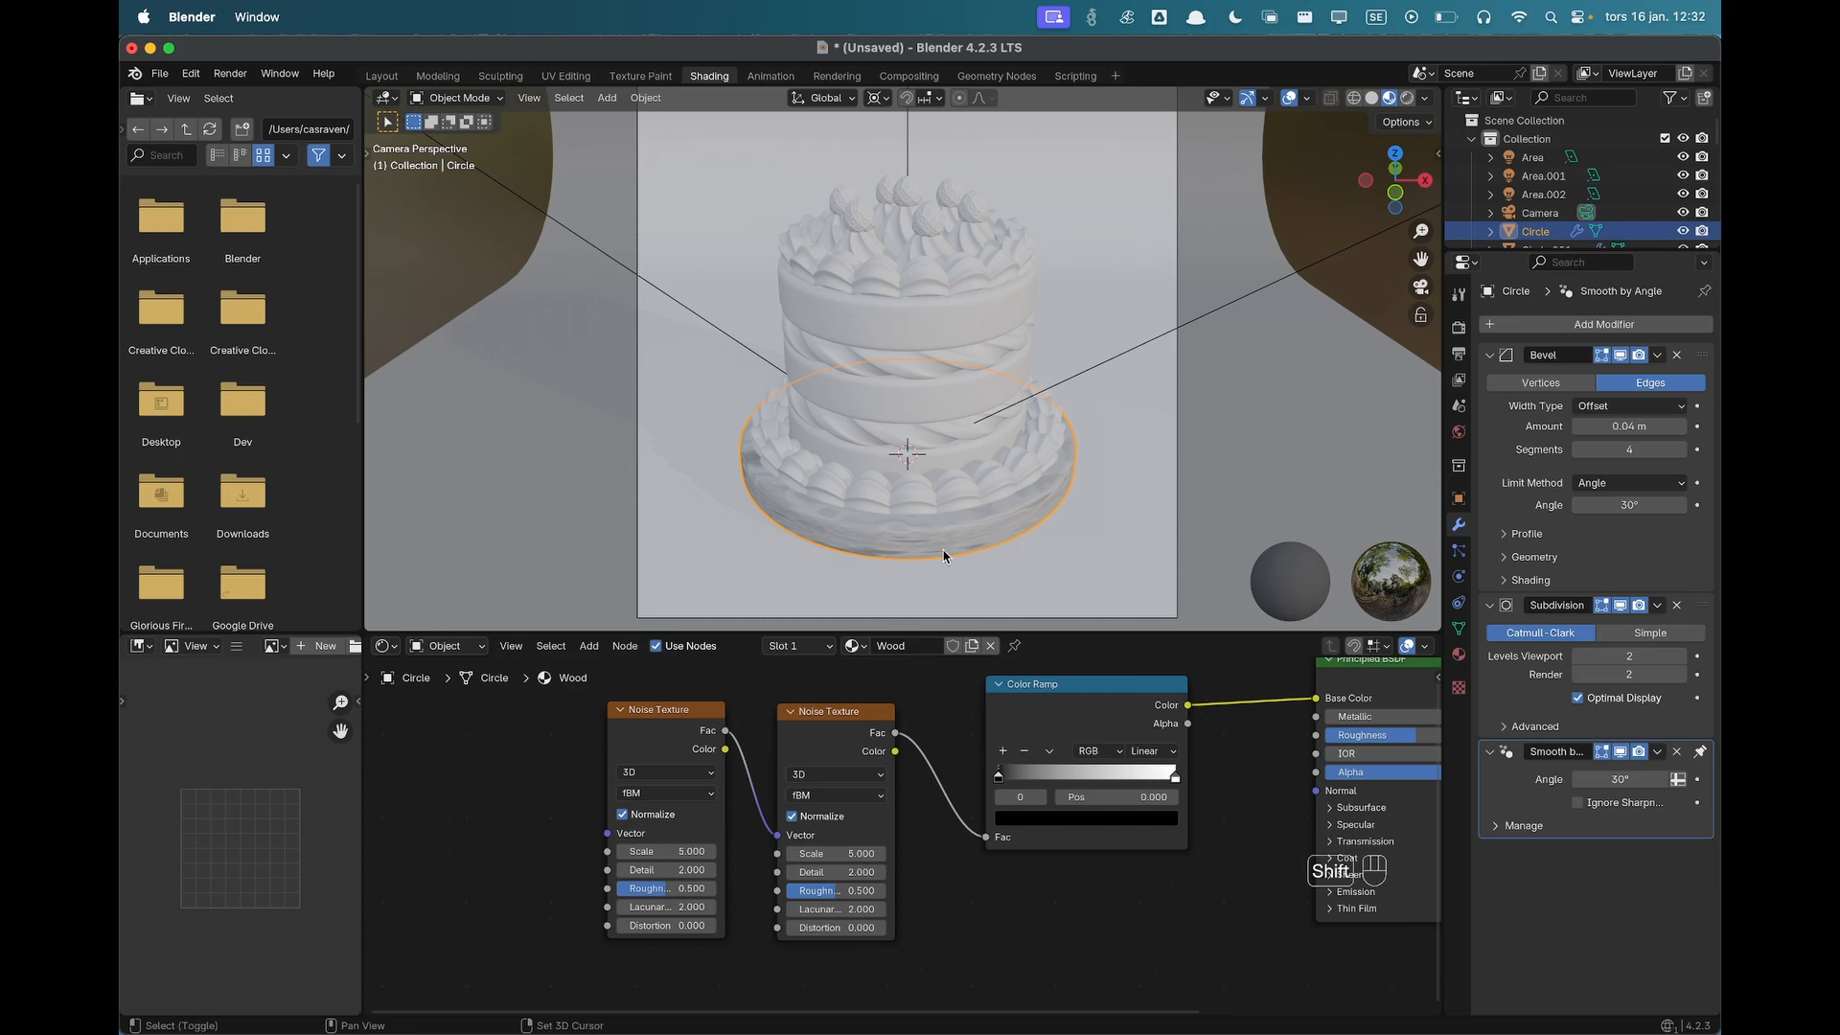
Add Texture Coordinate and Mapping nodes in front of the first Noise Texture in the Wood material.
middle_click_drag(944, 555, 942, 361, "shift")
scroll(922, 513, "up", 3)
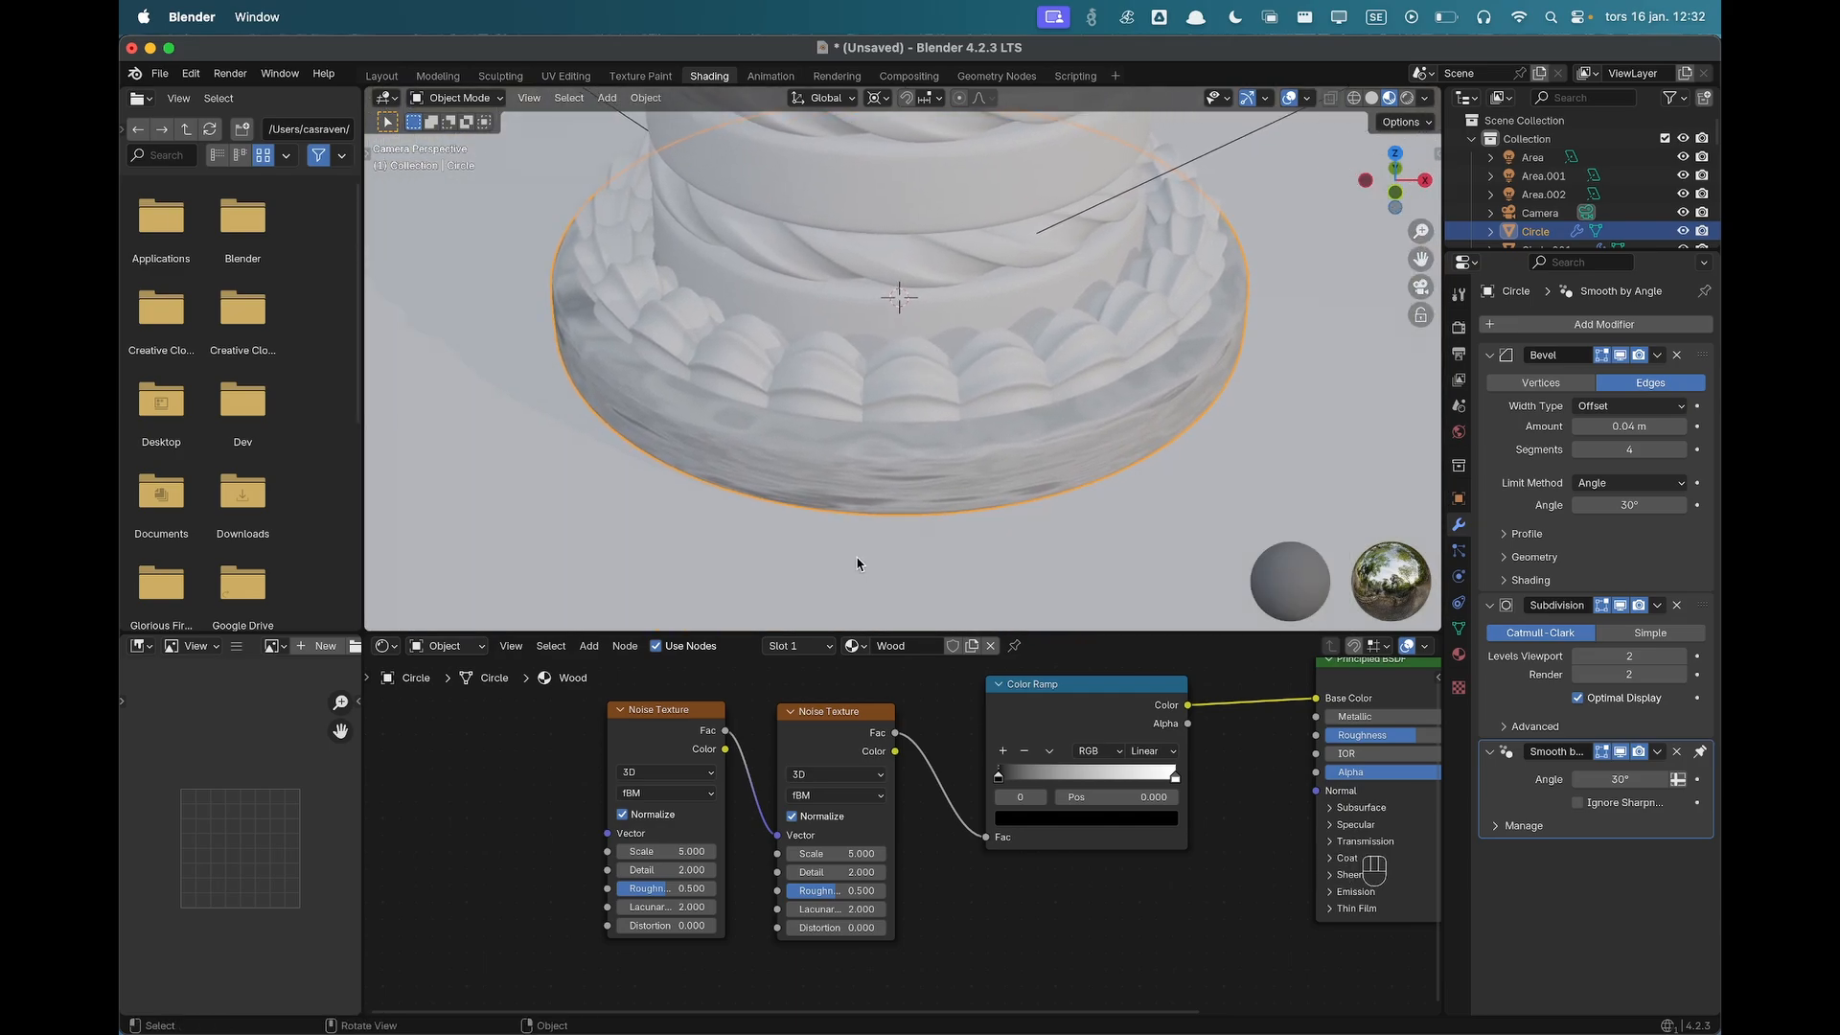
scroll(808, 779, "down", 2)
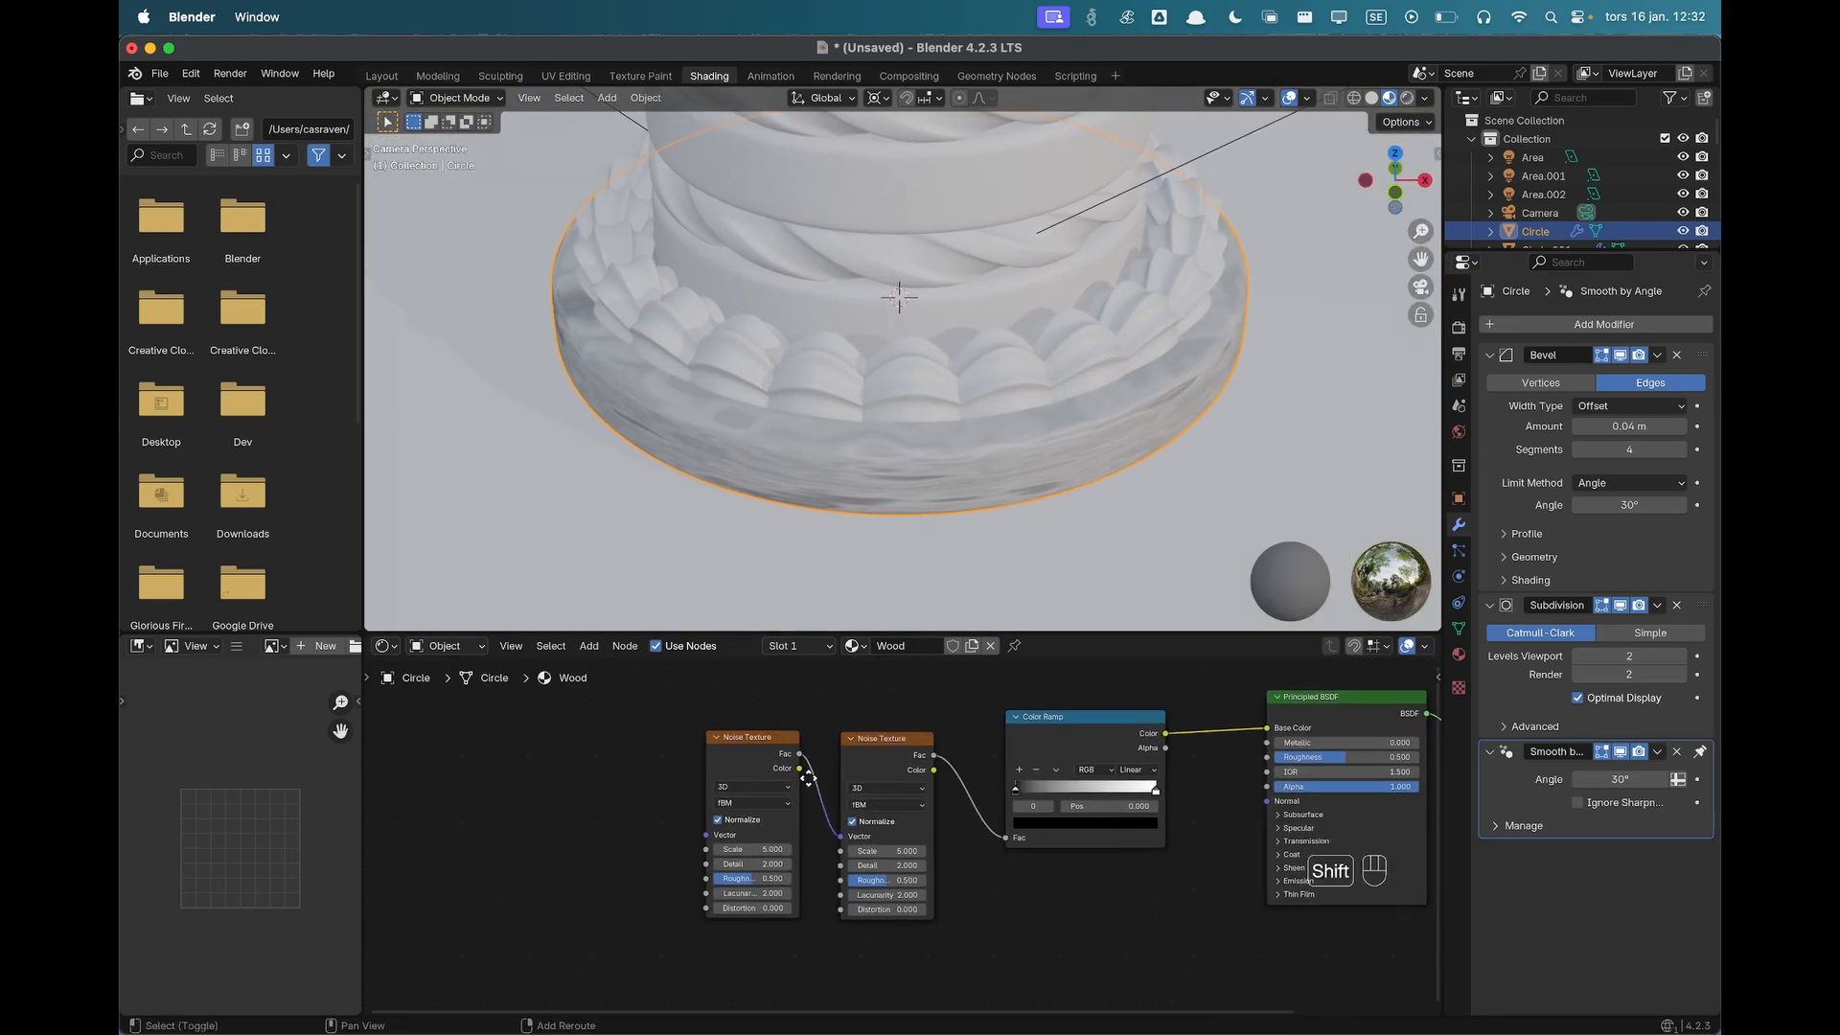
middle_click_drag(807, 778, 897, 771, "shift")
left_click(843, 739)
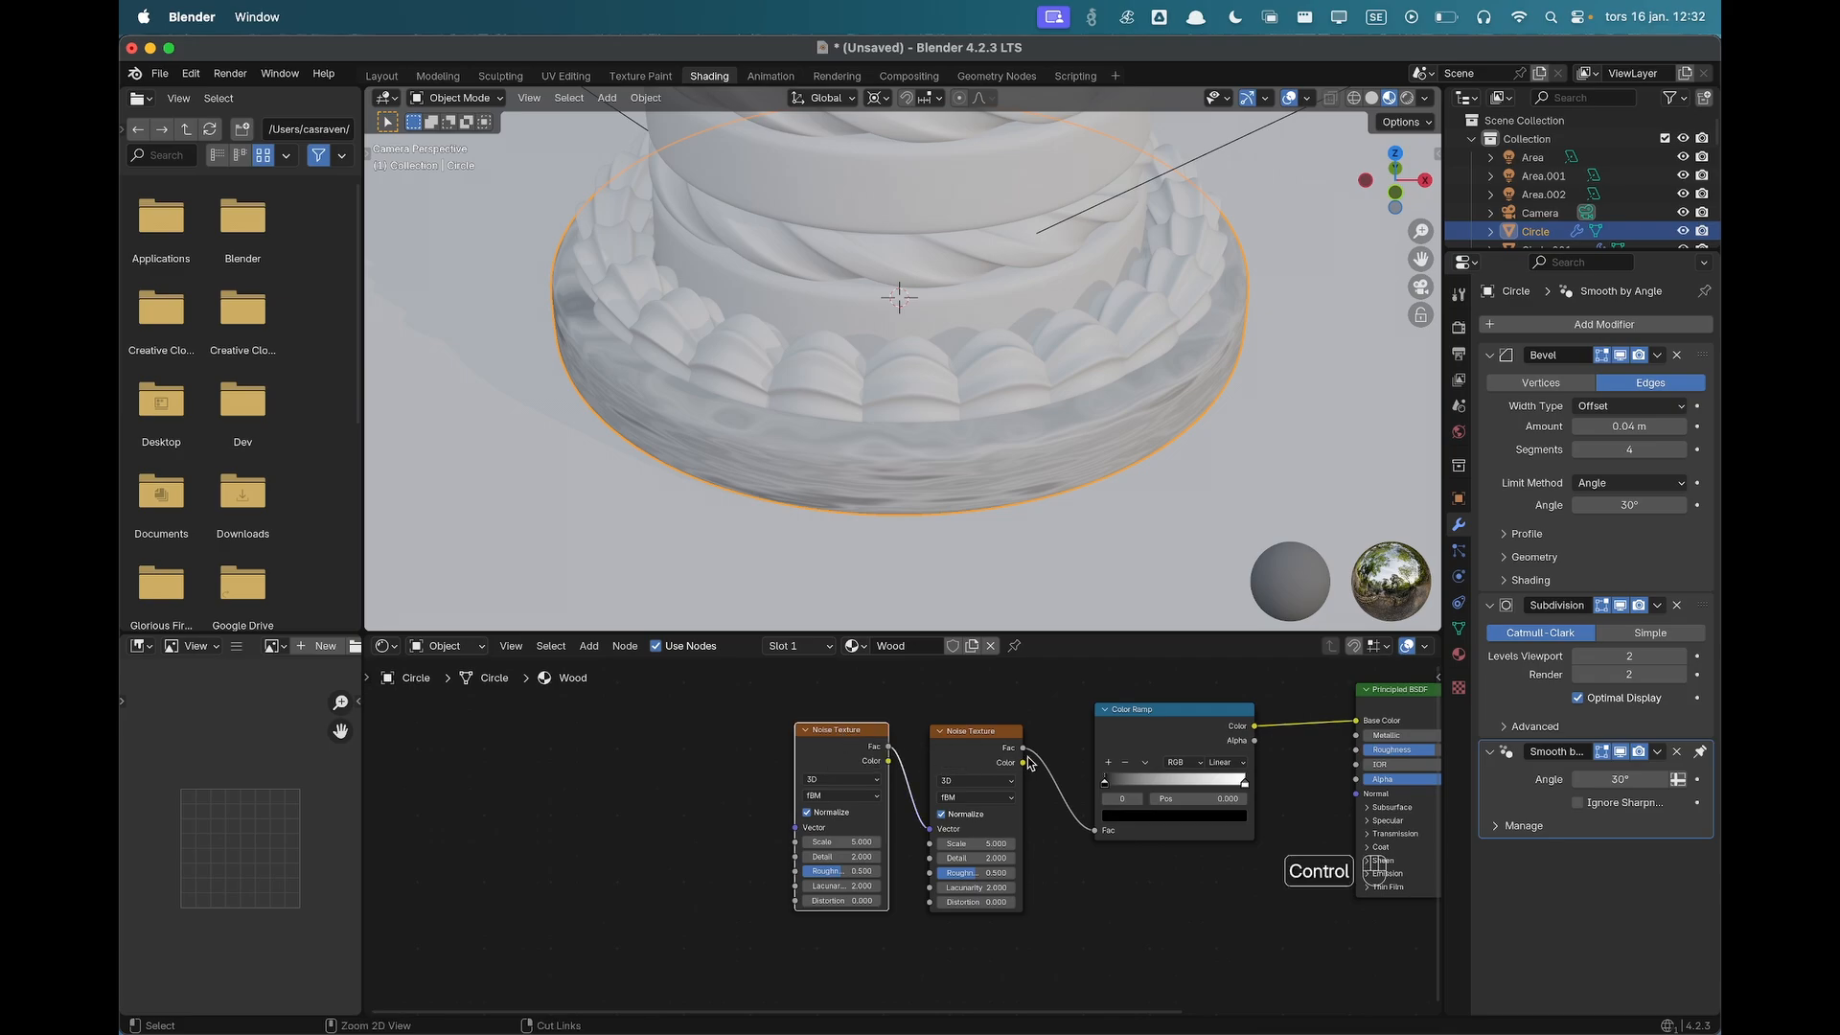
key("ctrl+t")
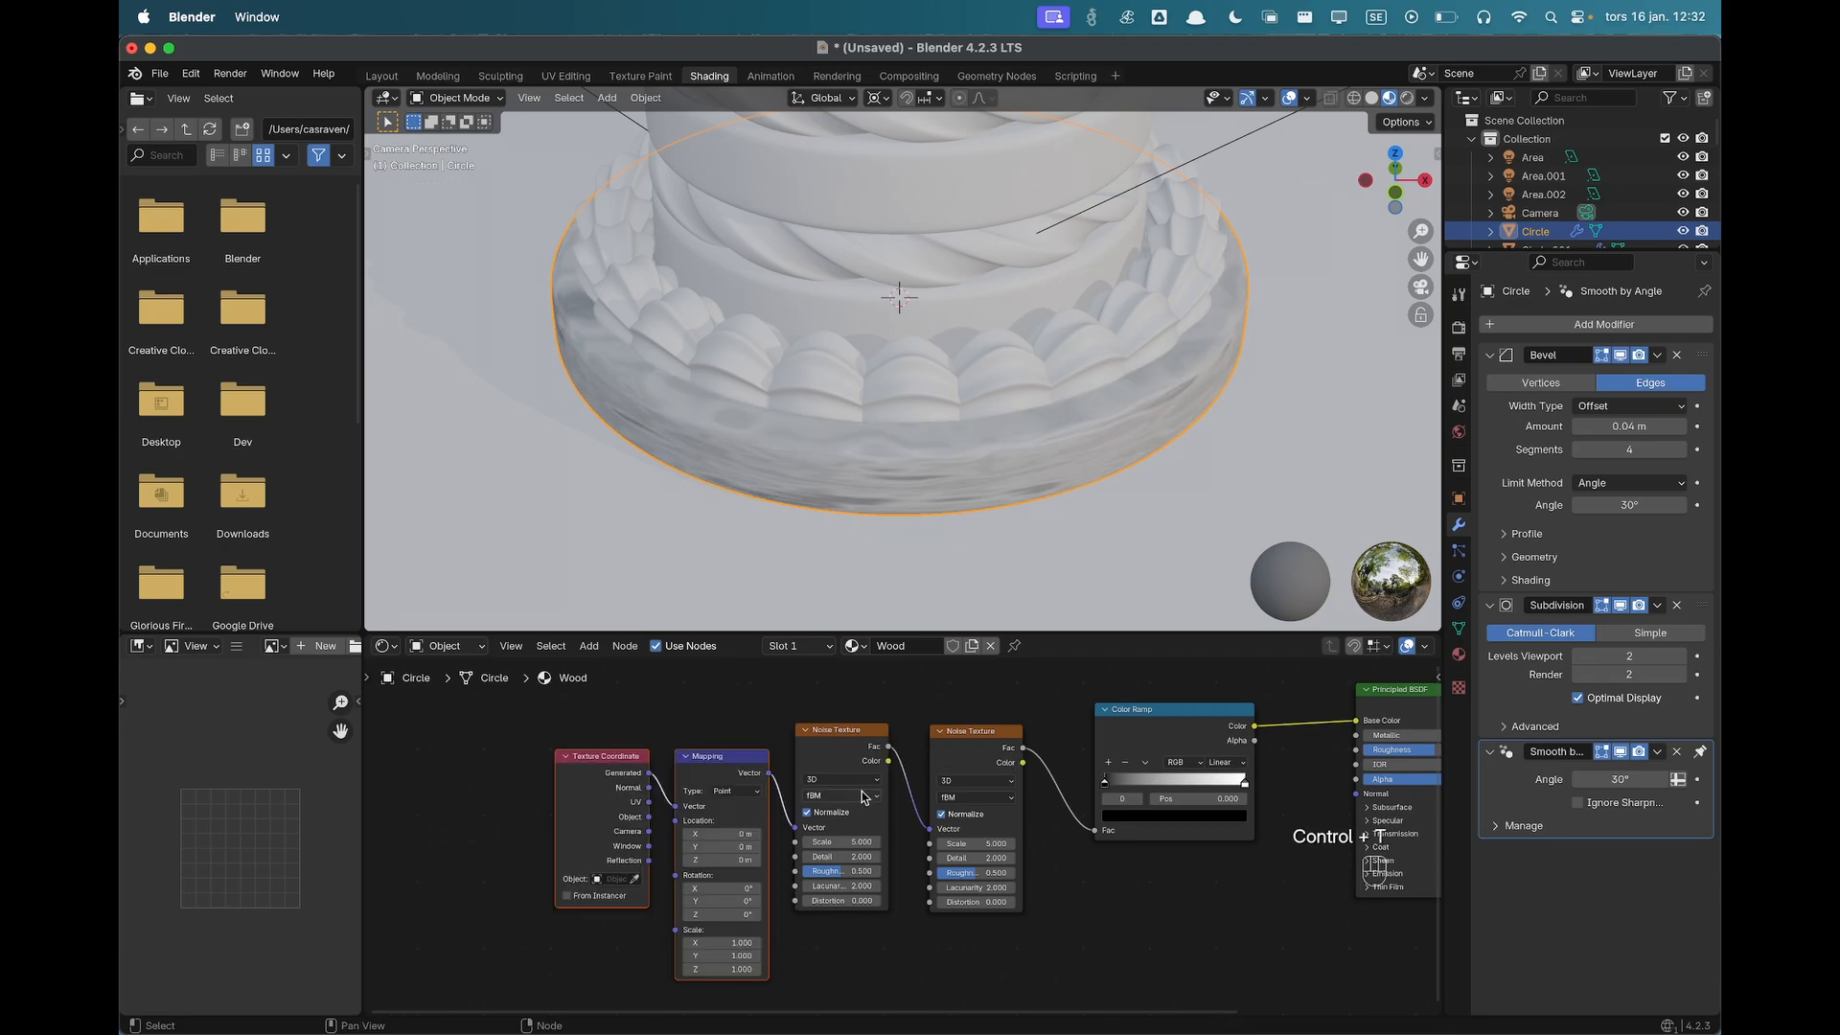
Set the Mapping node's scale to 0.46 in Y and 0.28 in Z.
scroll(639, 796, "up", 2)
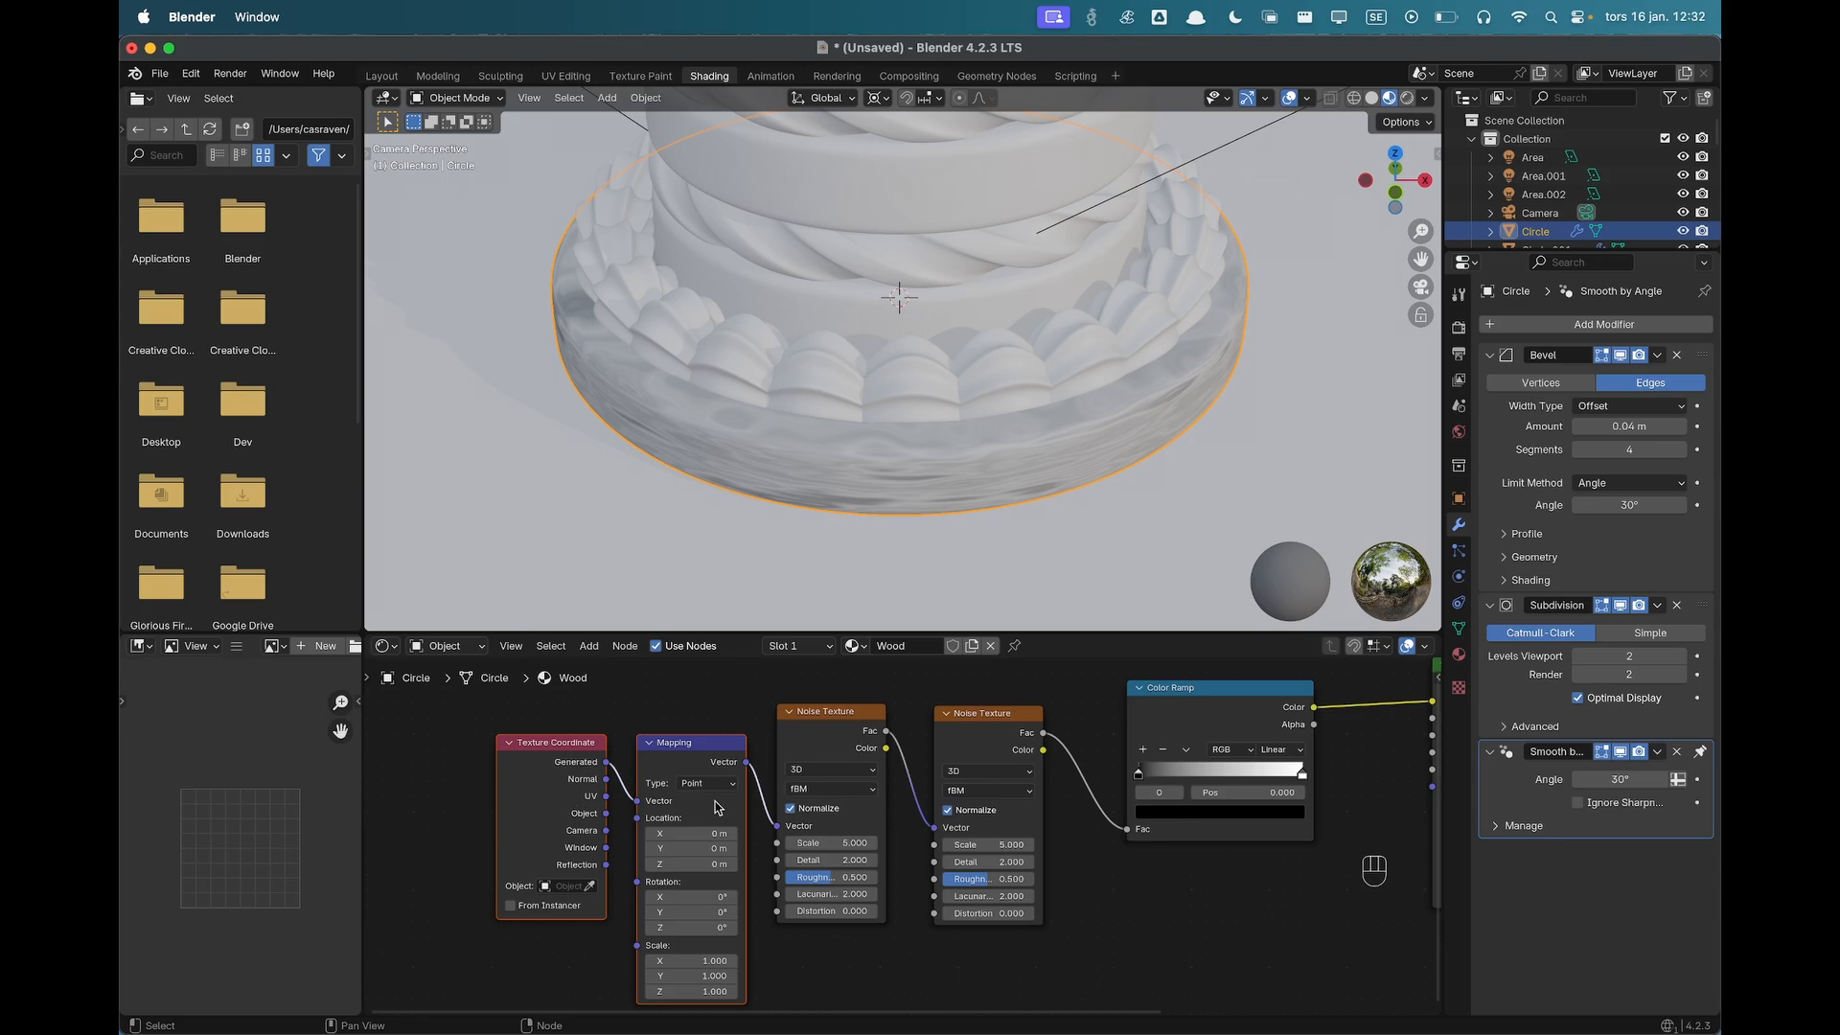
scroll(800, 862, "up", 2)
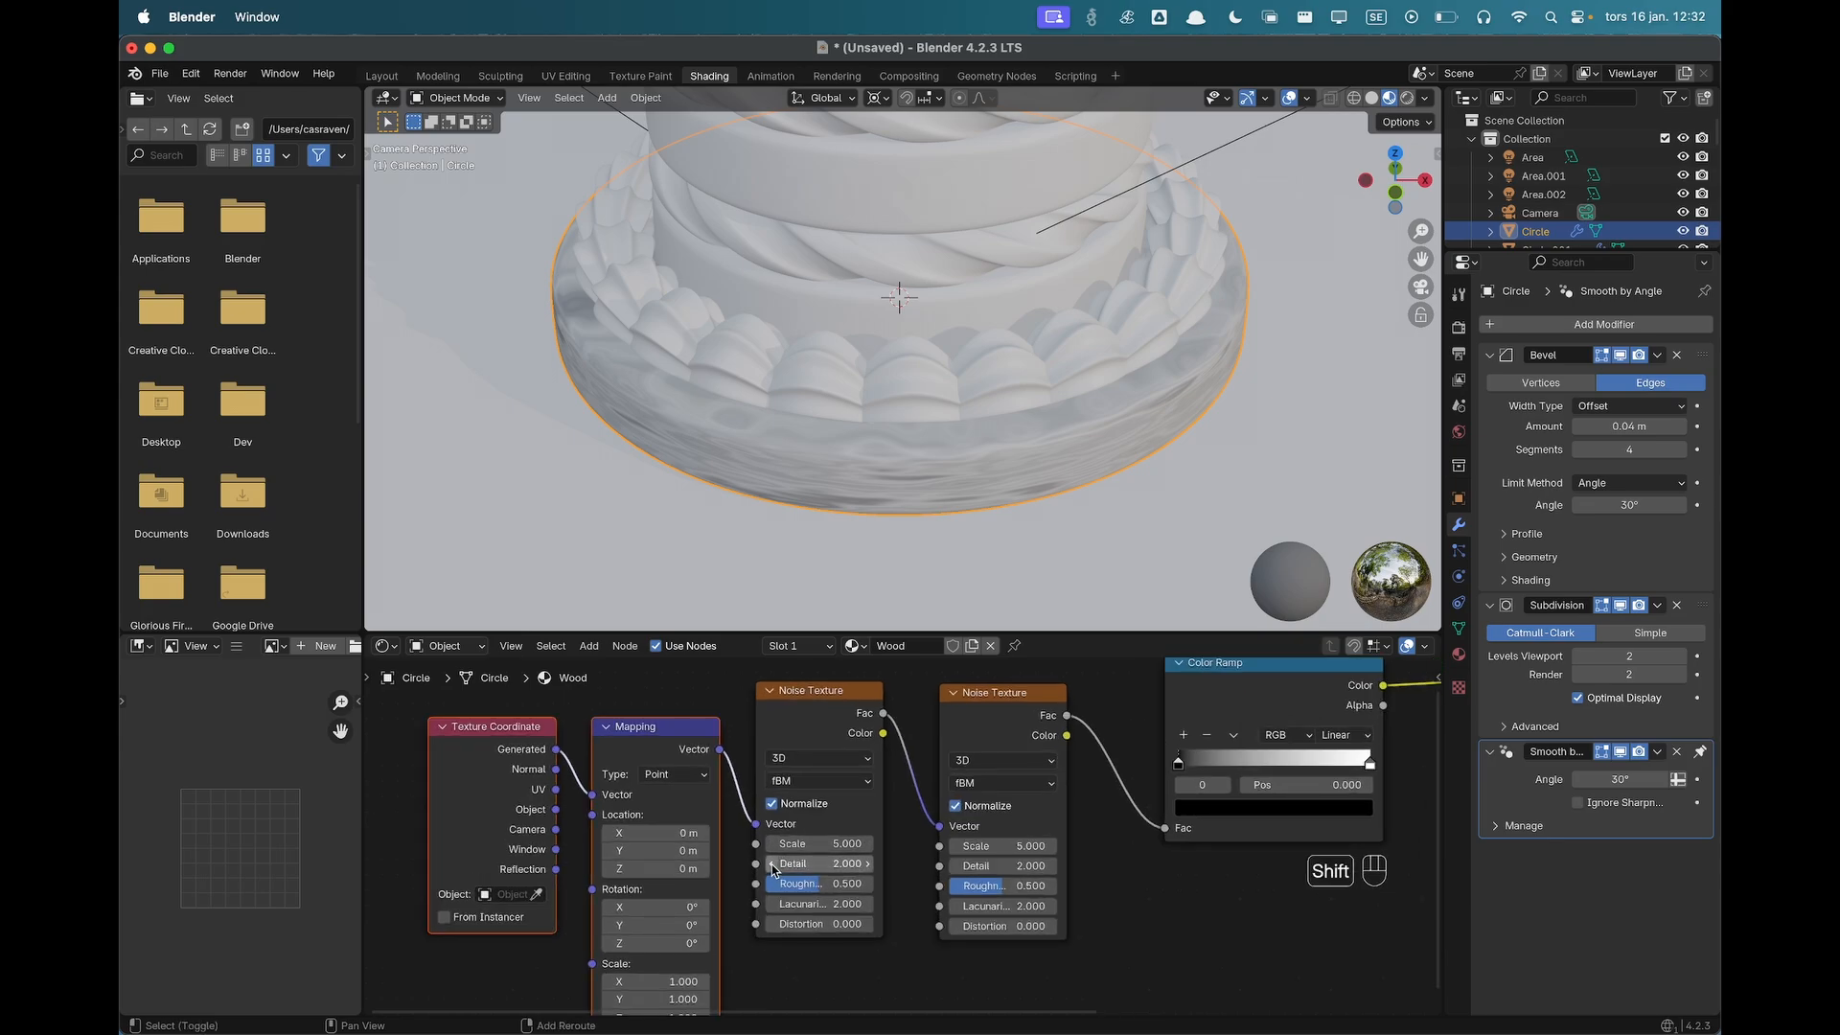
middle_click_drag(781, 845, 861, 764, "shift")
scroll(794, 894, "up", 1)
middle_click_drag(799, 882, 830, 832, "shift")
mouse_move(783, 874)
left_mouse_down()
mouse_move(829, 874)
mouse_move(774, 907)
mouse_move(666, 895)
mouse_move(808, 874)
mouse_move(776, 874)
left_mouse_up()
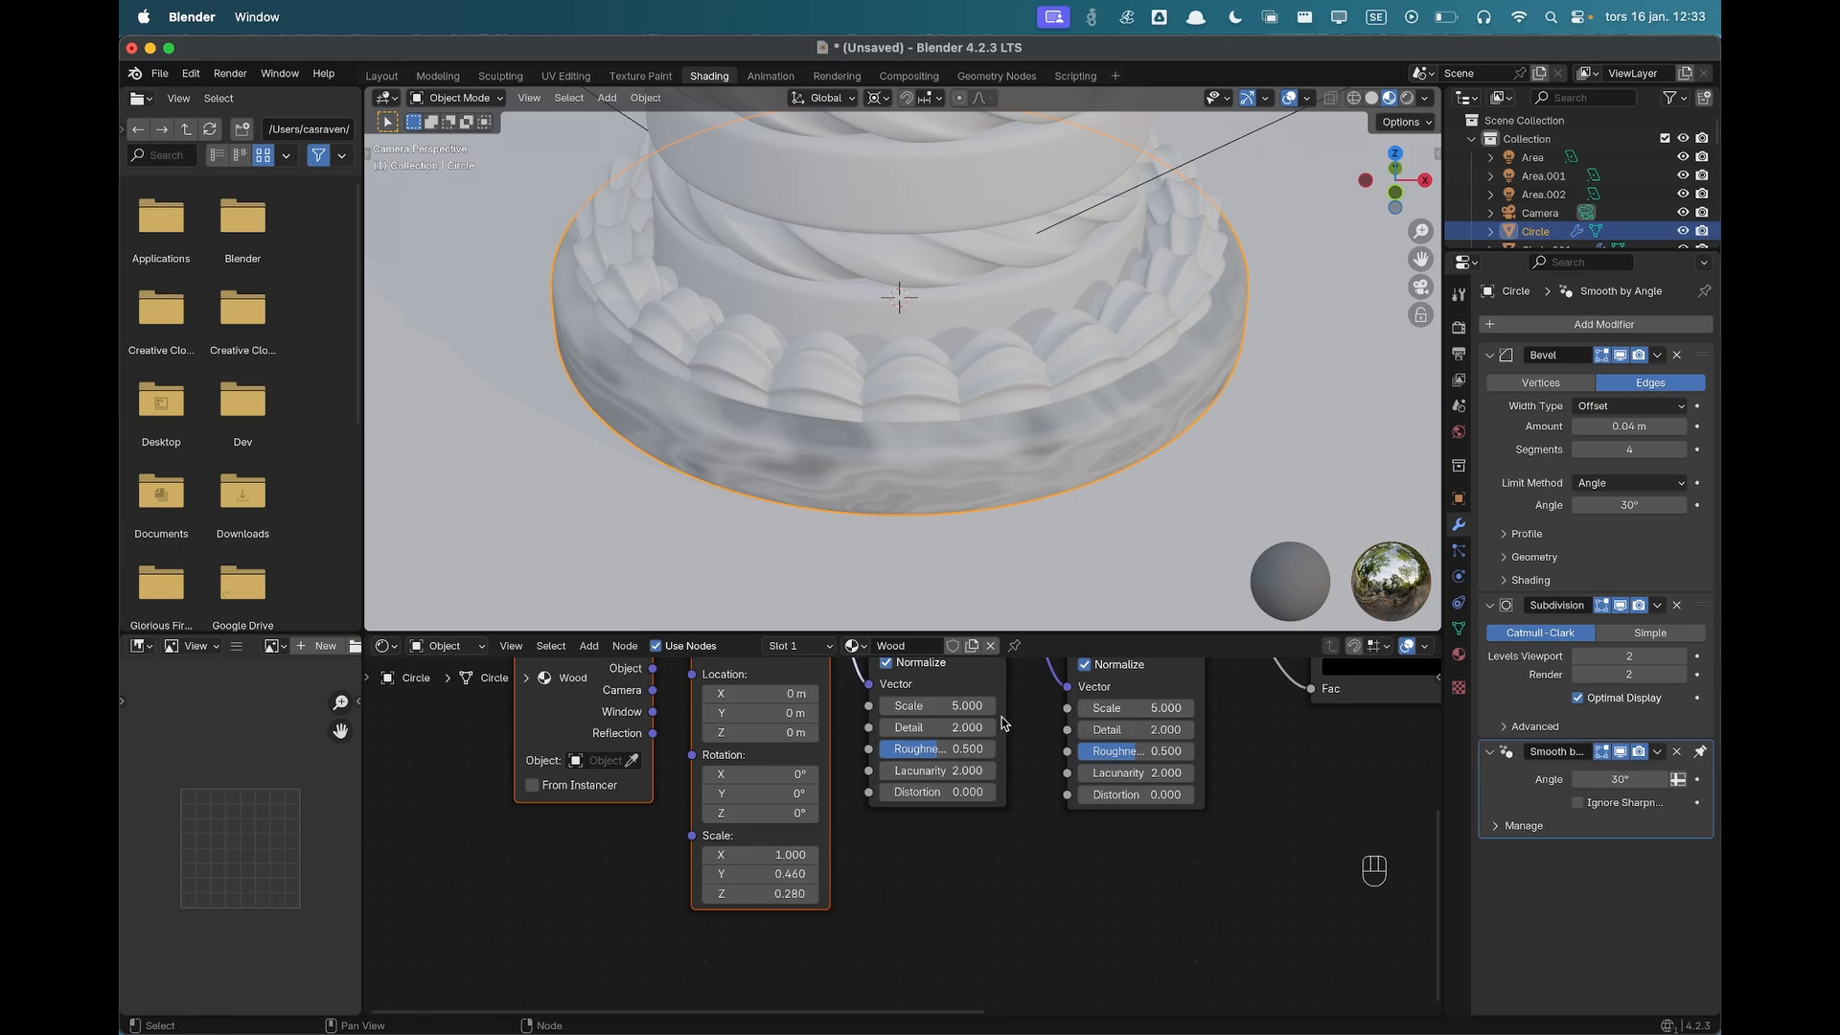
Set the first Noise Texture's scale to 2.
scroll(1015, 747, "down", 2)
middle_click_drag(1016, 748, 973, 813, "shift")
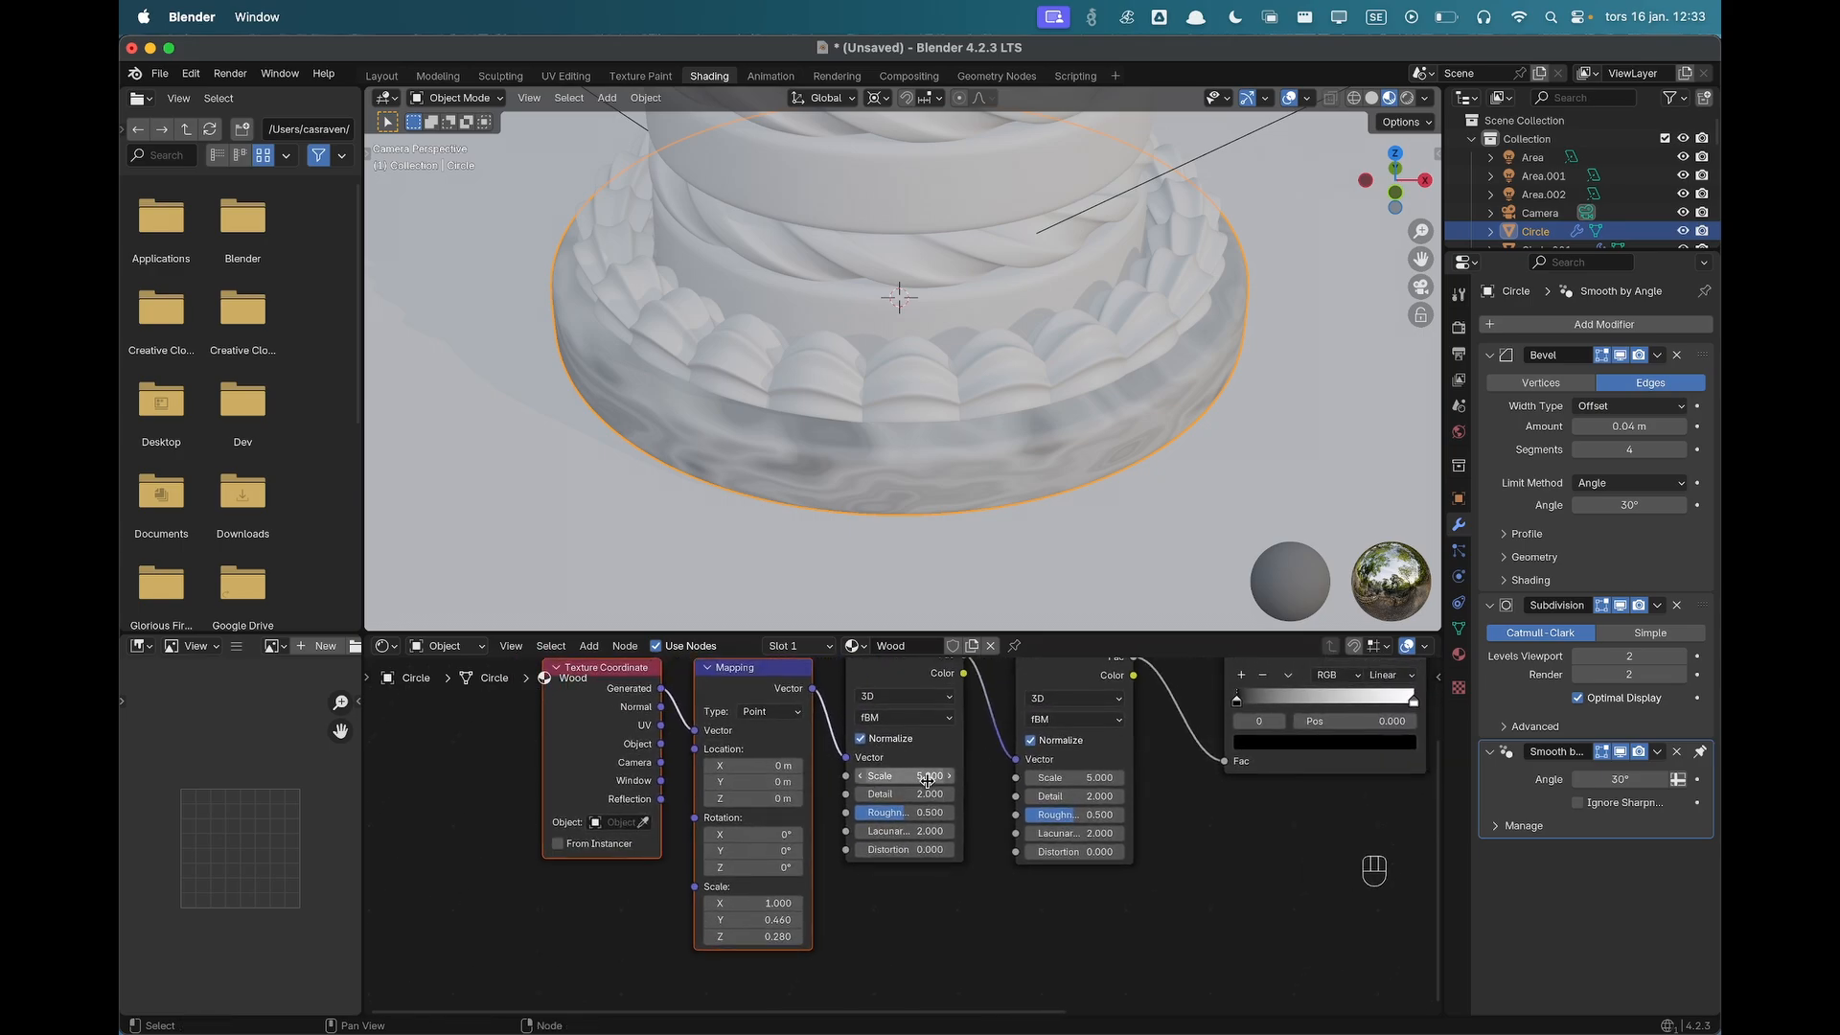
left_click_drag(926, 774, 824, 774, "shift")
left_click(926, 775)
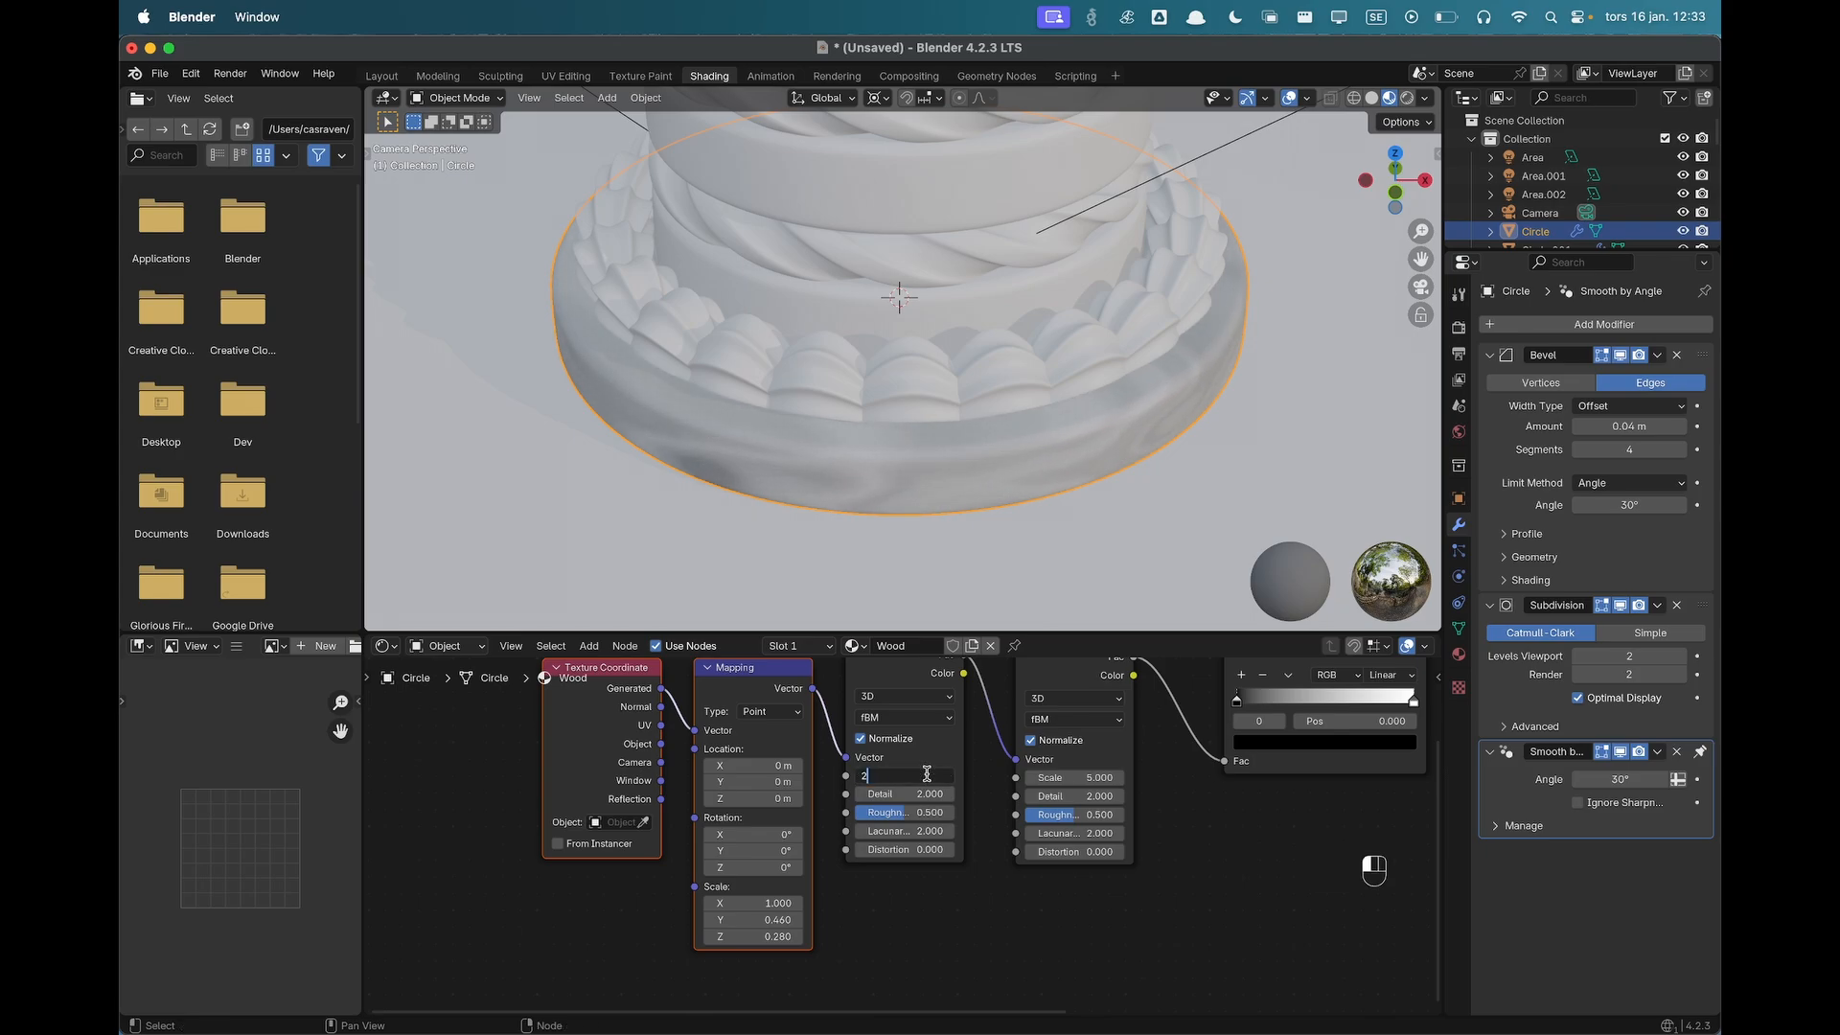
key("Tab")
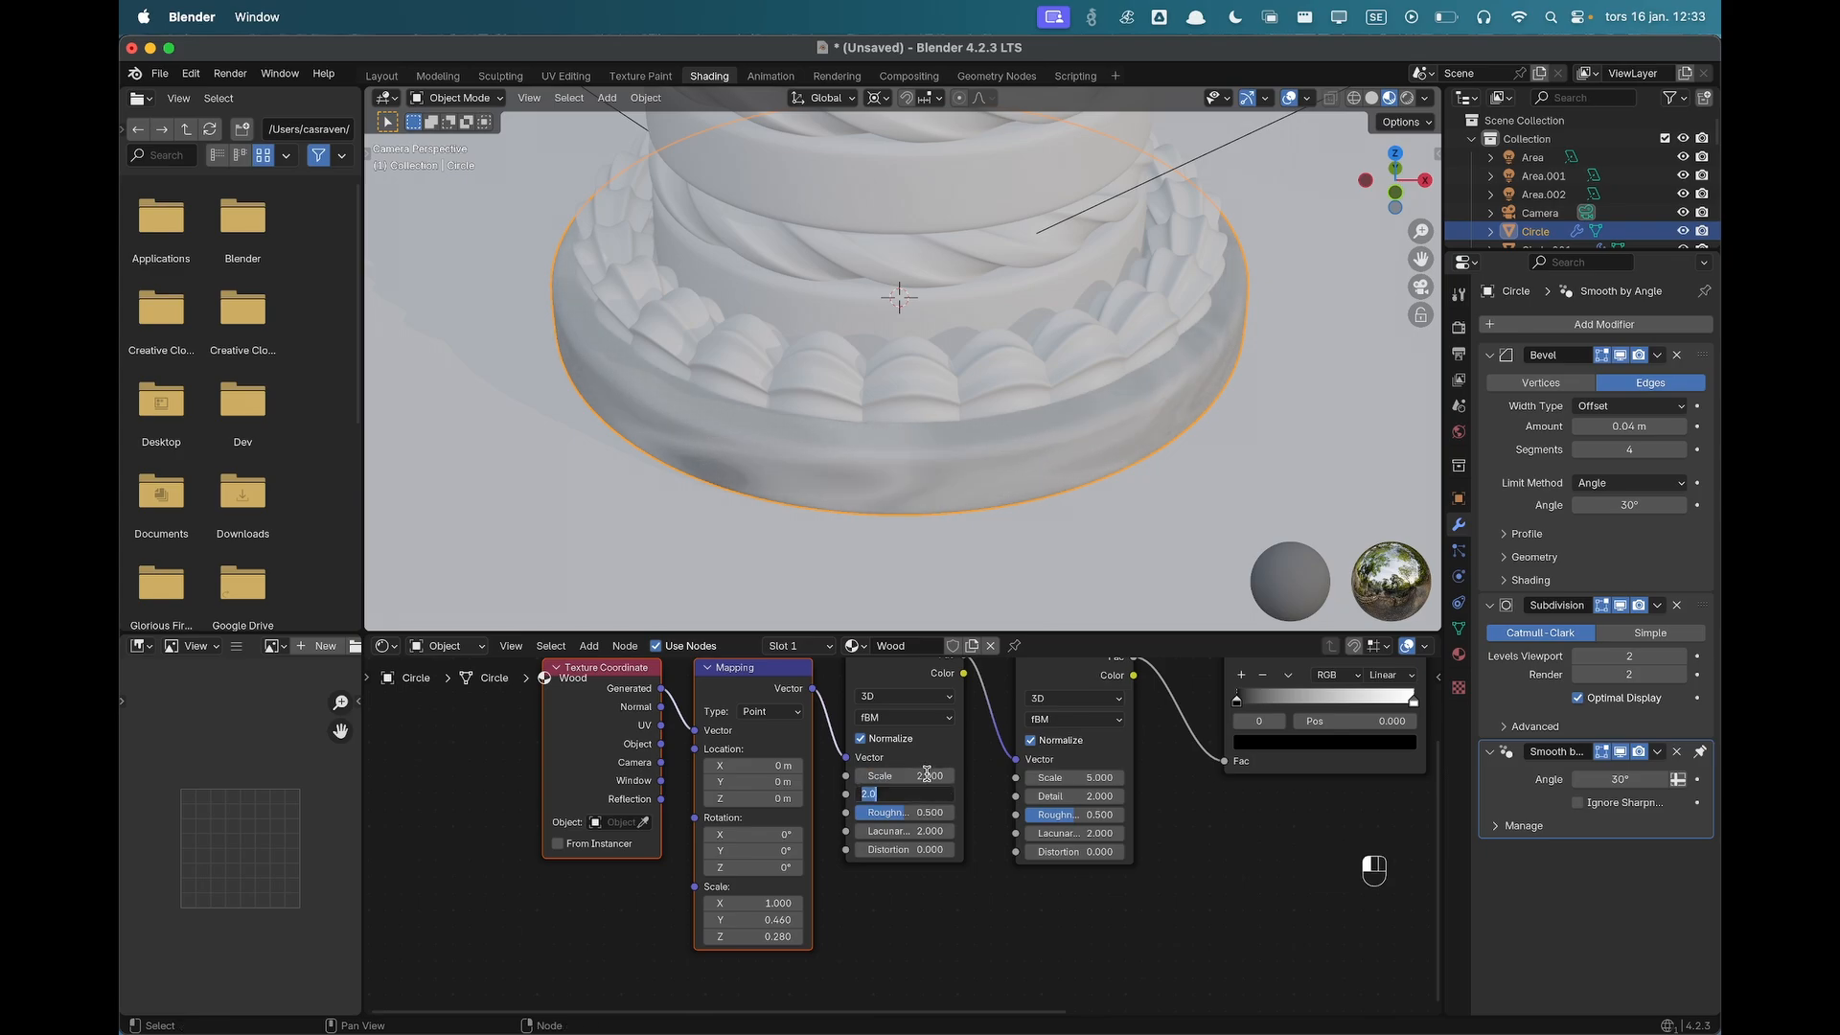
Set the second Noise Texture's scale to 3.
left_click(1064, 778)
left_click_drag(1064, 777, 1011, 777, "shift")
left_click(1080, 778)
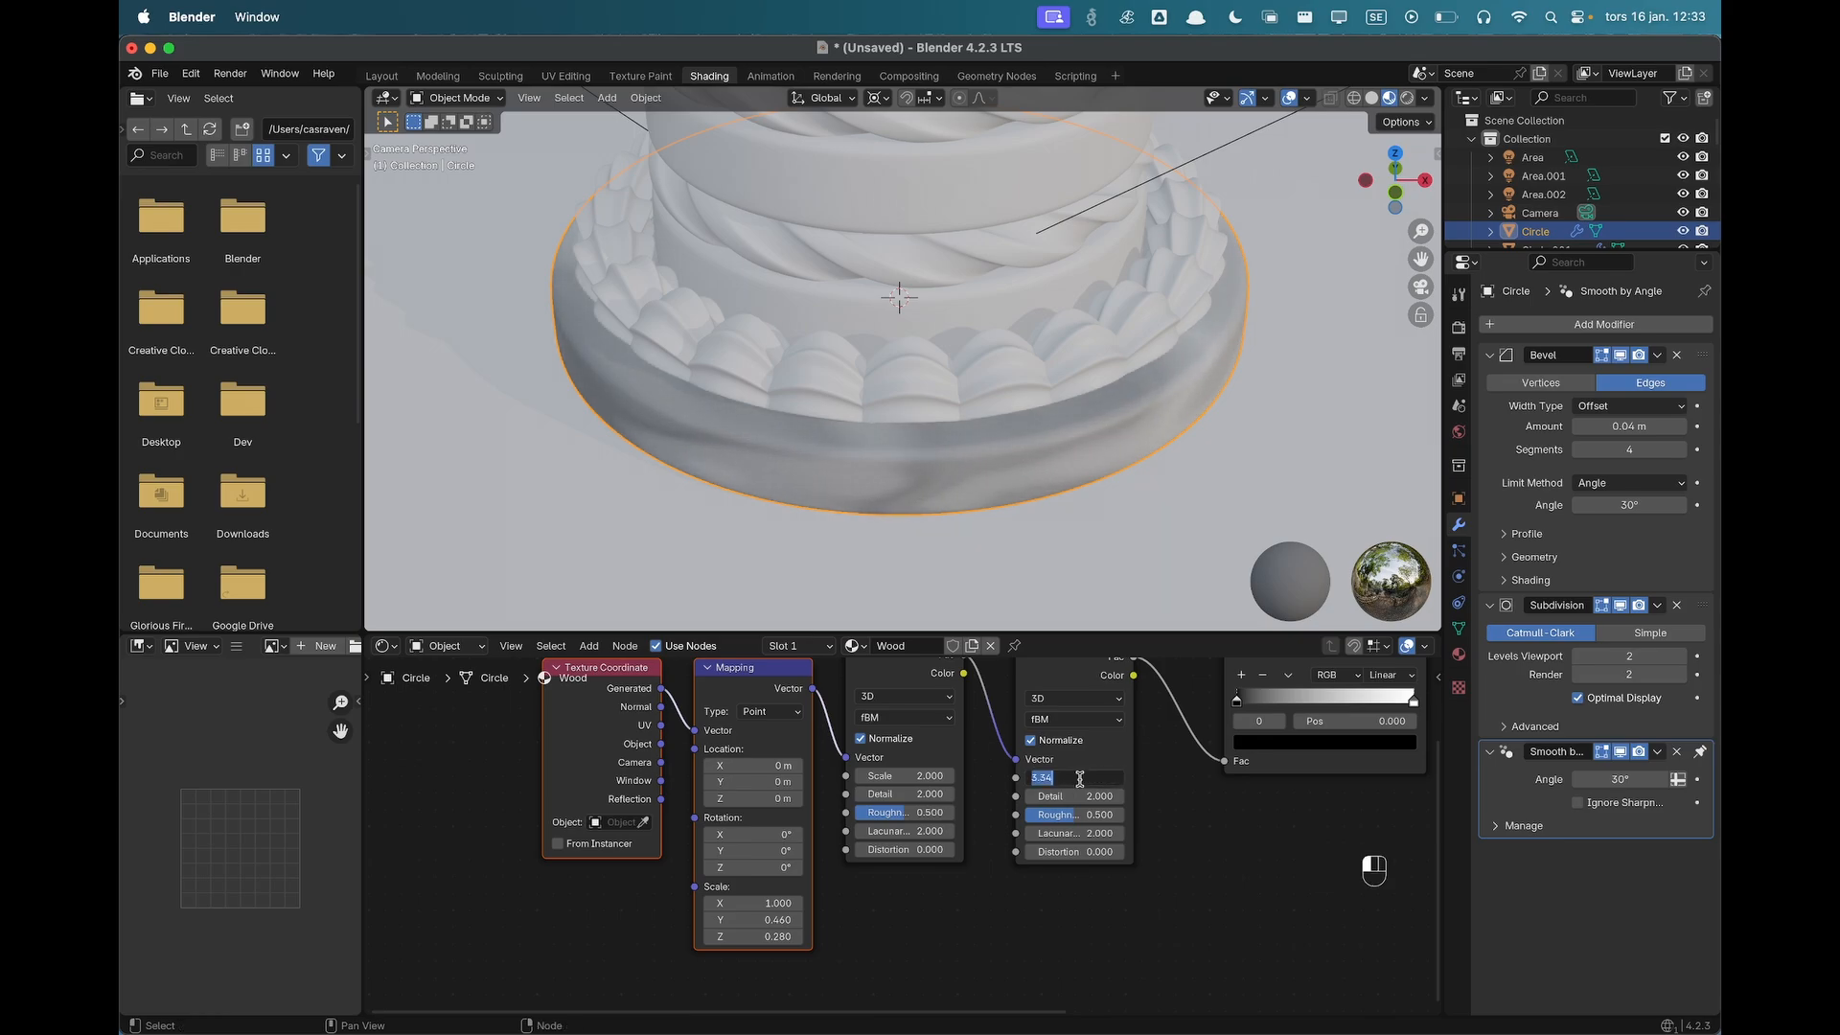
type("3")
key("Tab")
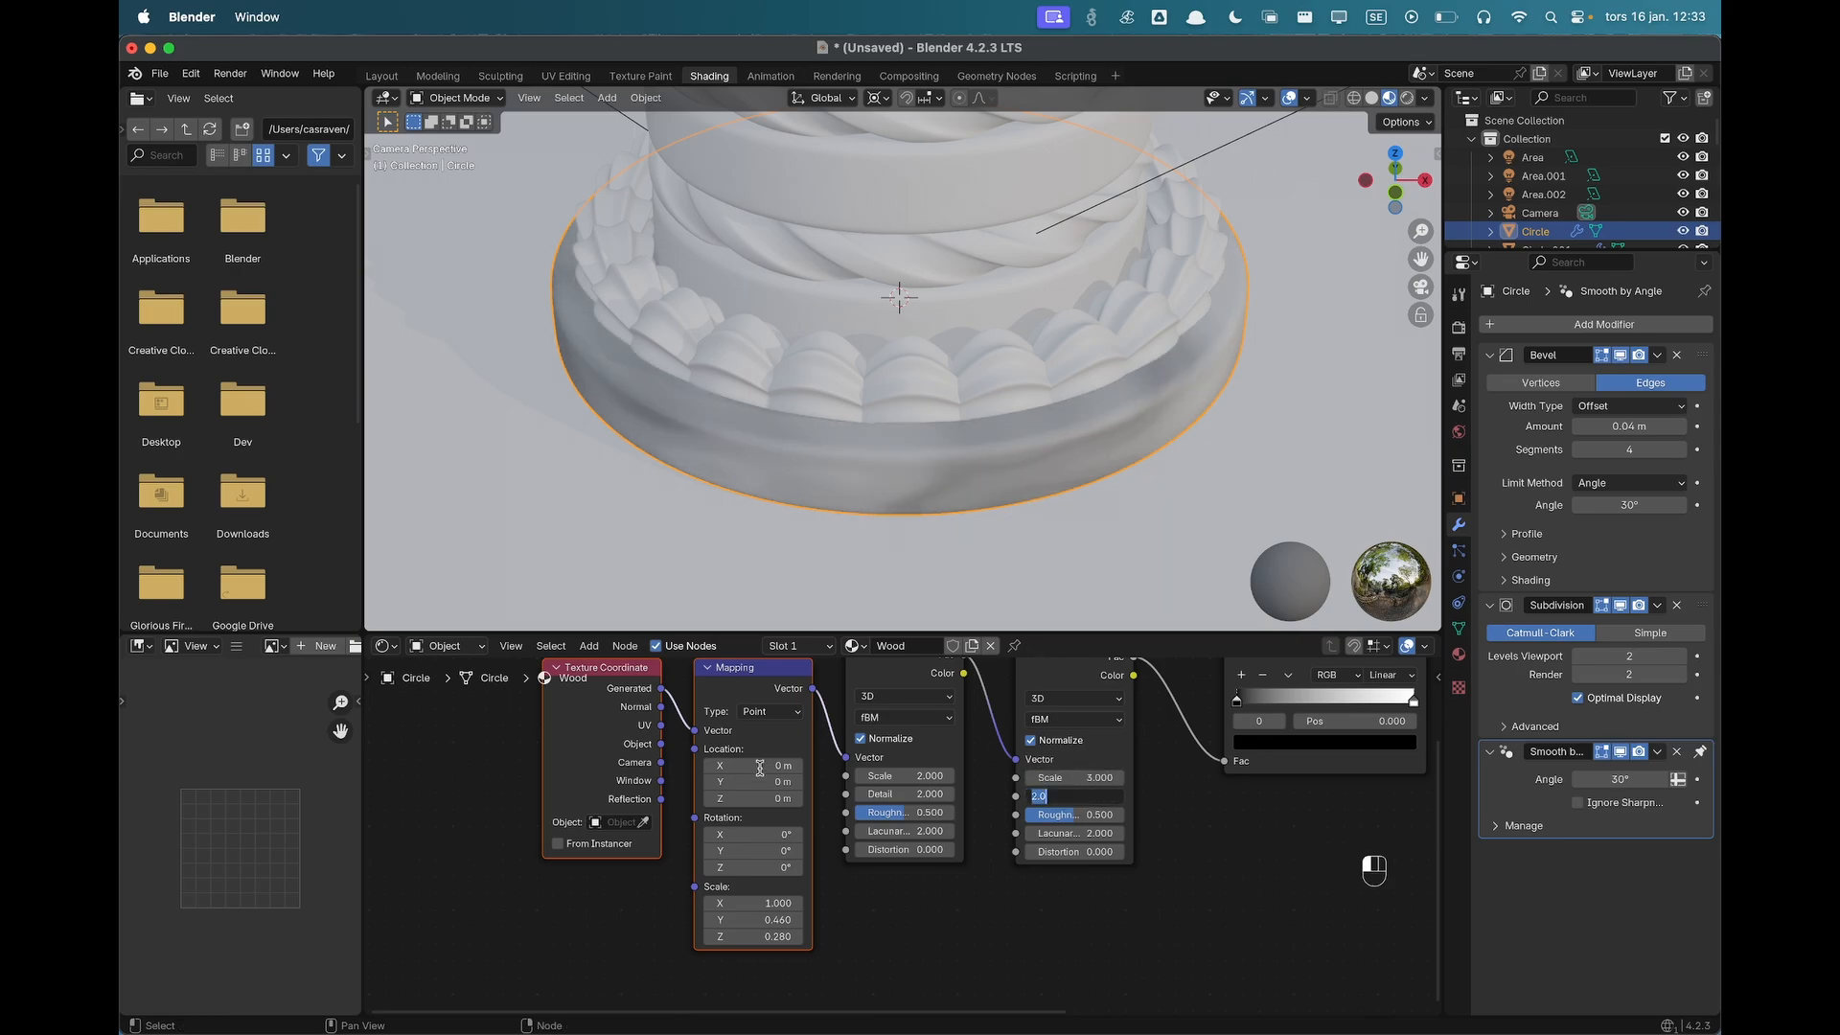
Raise the Mapping node's Y scale to 3.4 and check the grain on the plate.
left_click(756, 919)
left_click_drag(756, 919, 926, 919, "shift")
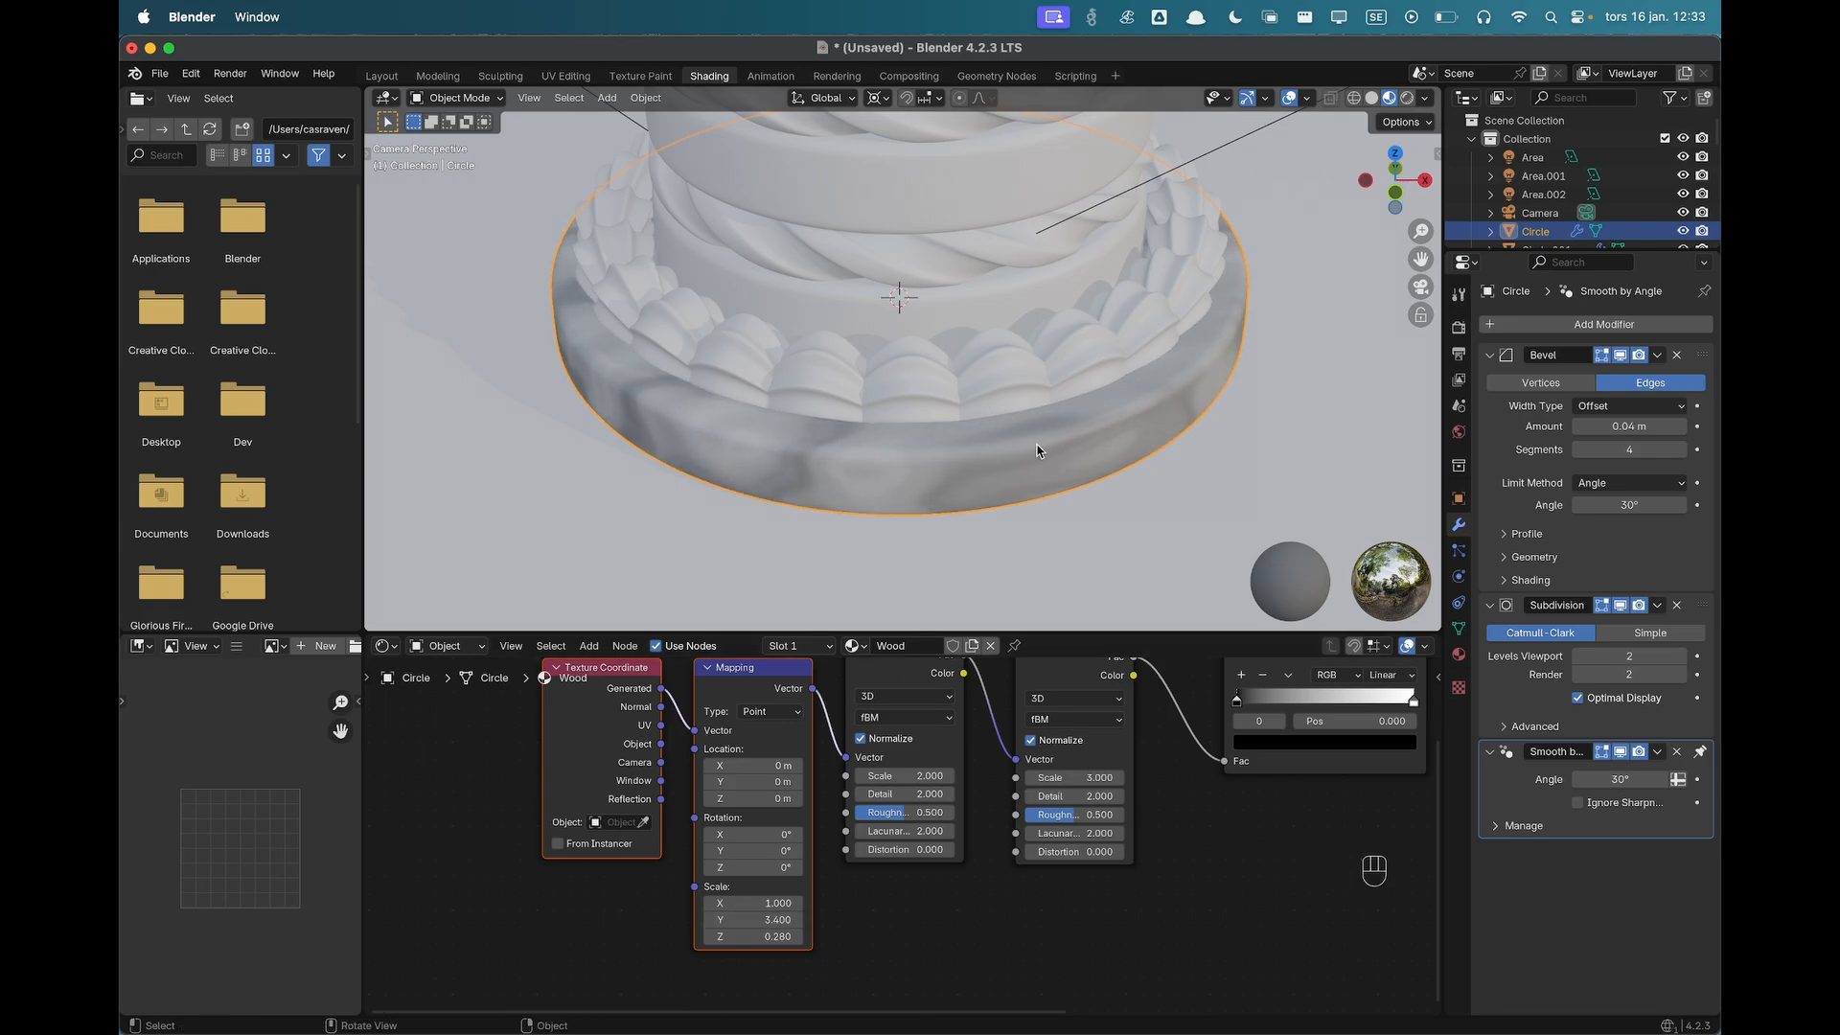
scroll(1013, 473, "down", 1)
middle_click_drag(1012, 465, 947, 487, "shift")
Set the Color Ramp's dark stop to the brown hex colour 3B2019.
scroll(1141, 791, "down", 3)
middle_click_drag(1155, 798, 975, 849, "shift")
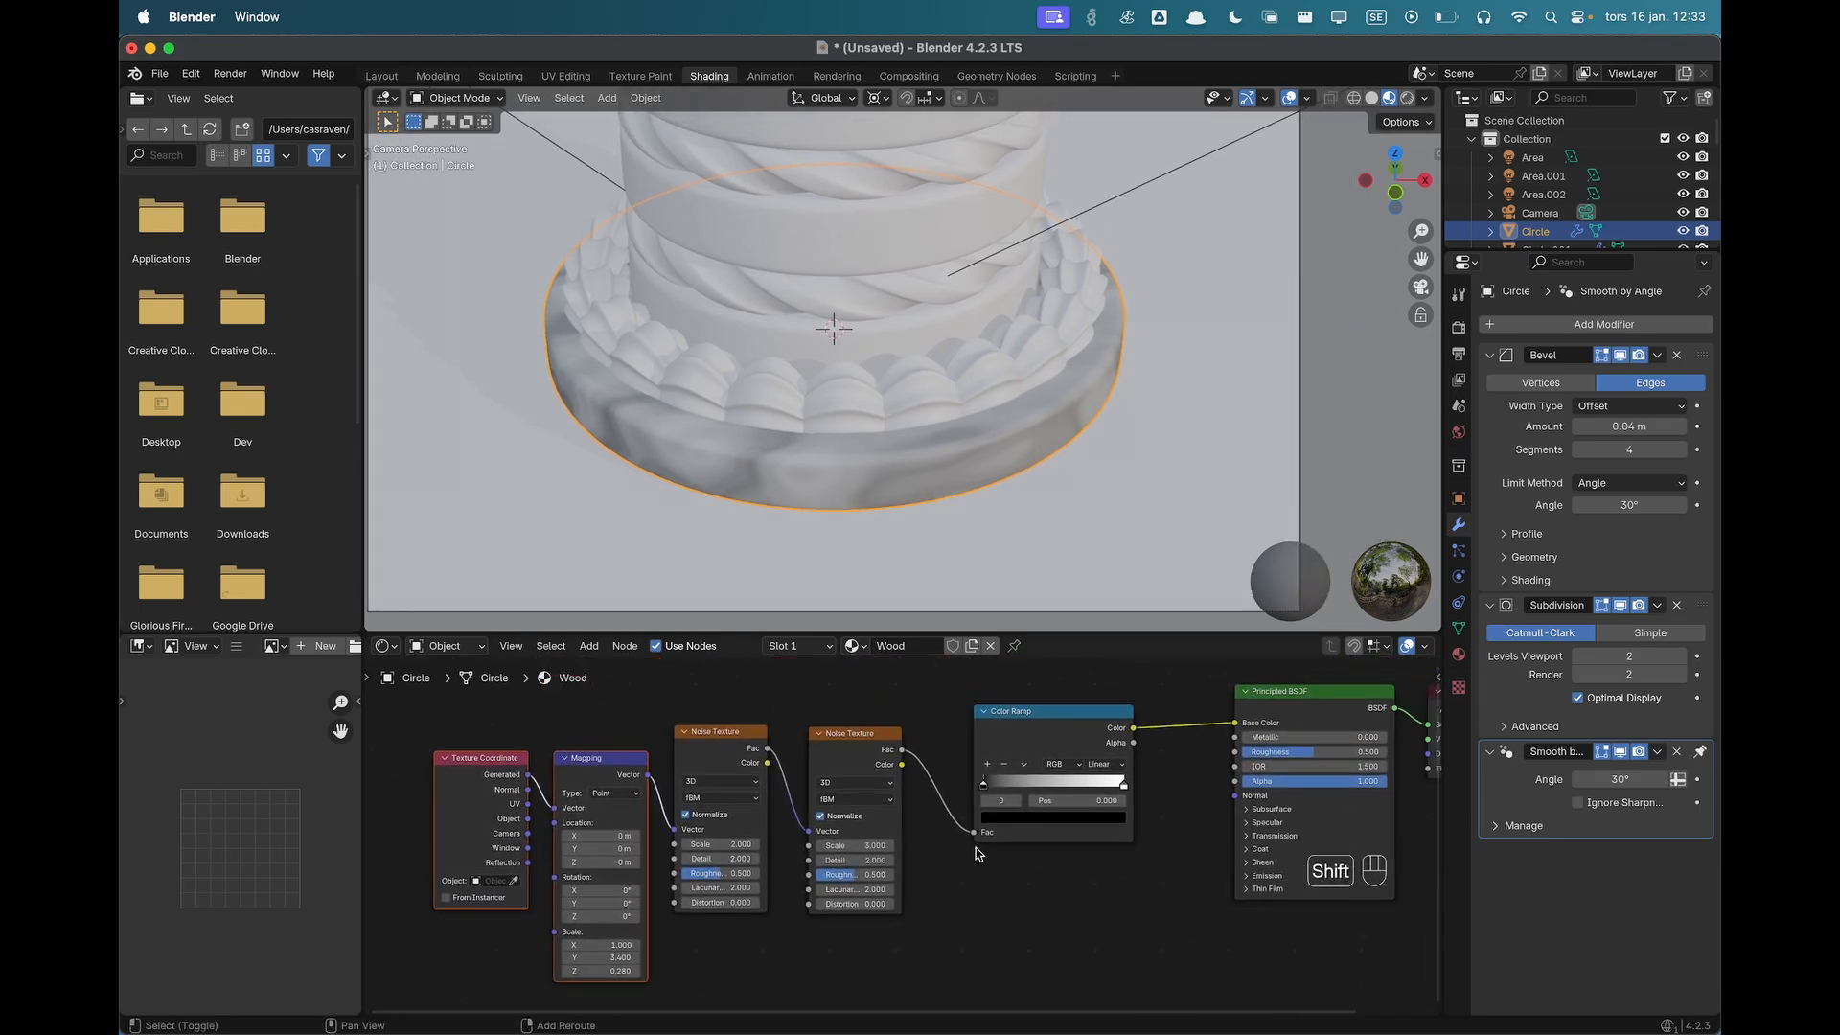
scroll(1014, 792, "up", 2)
middle_click_drag(1361, 765, 1292, 774, "shift")
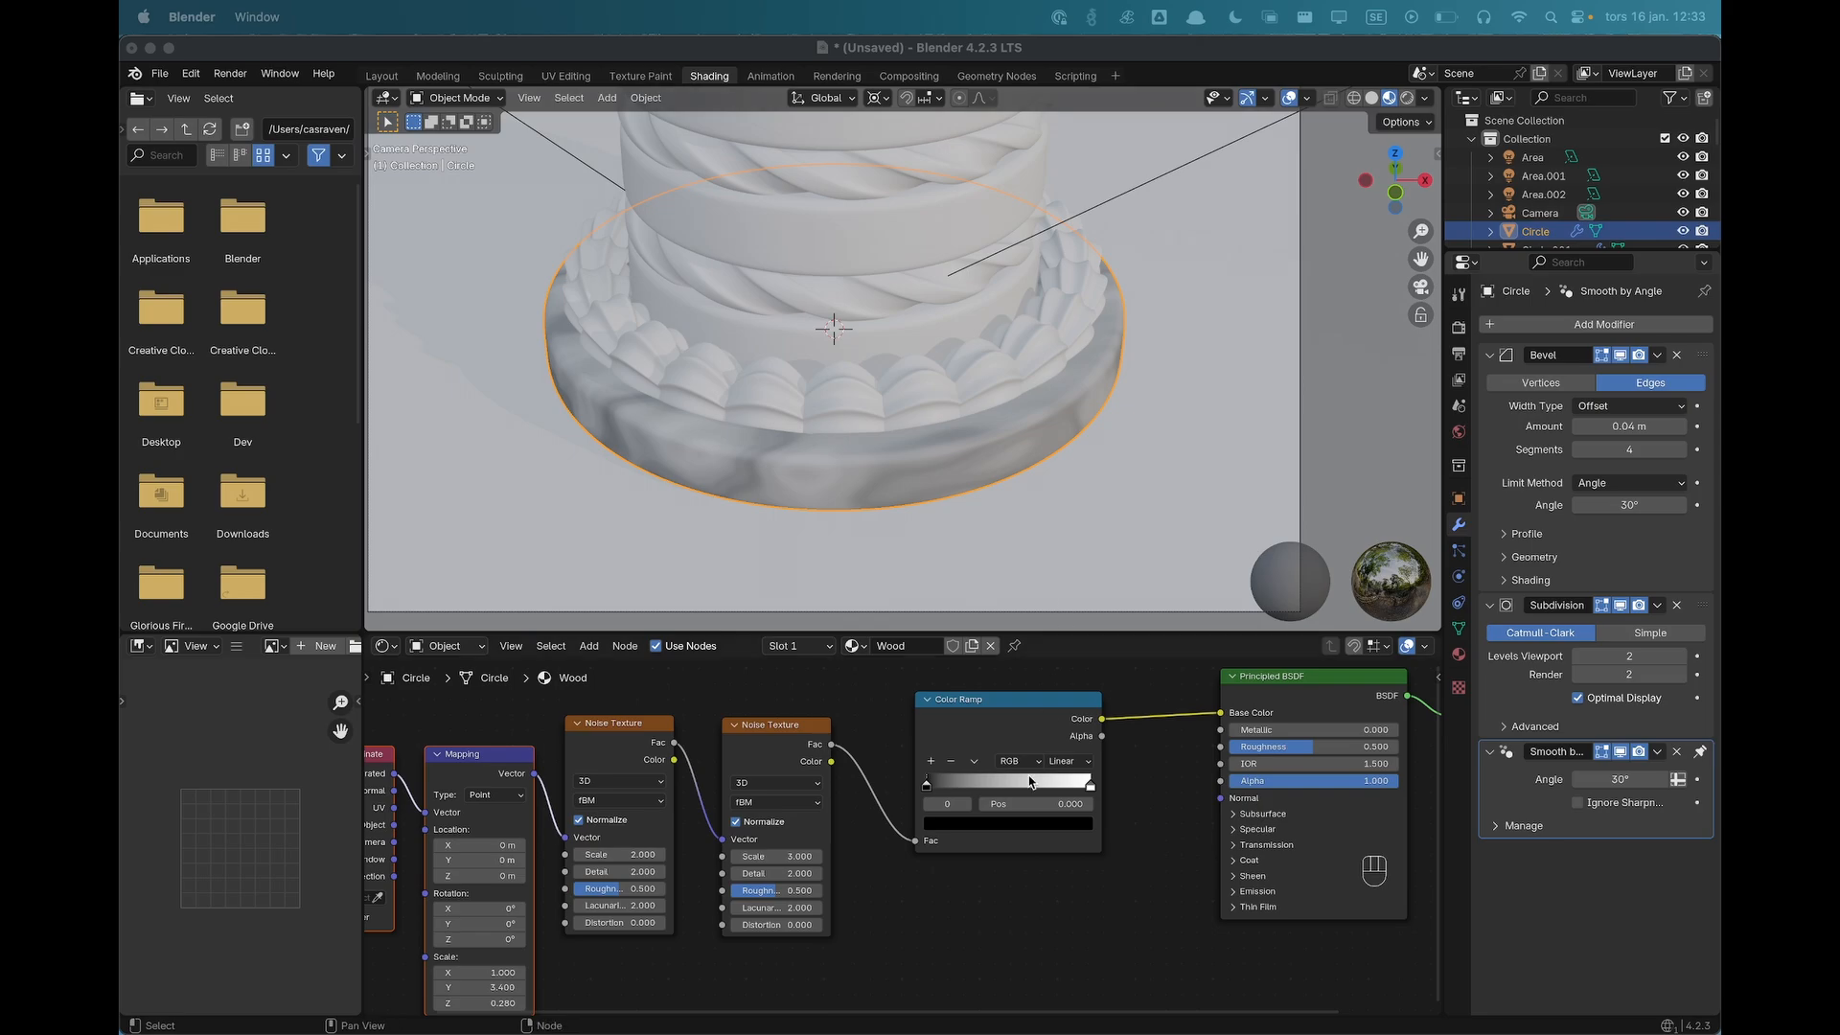
left_click(973, 823)
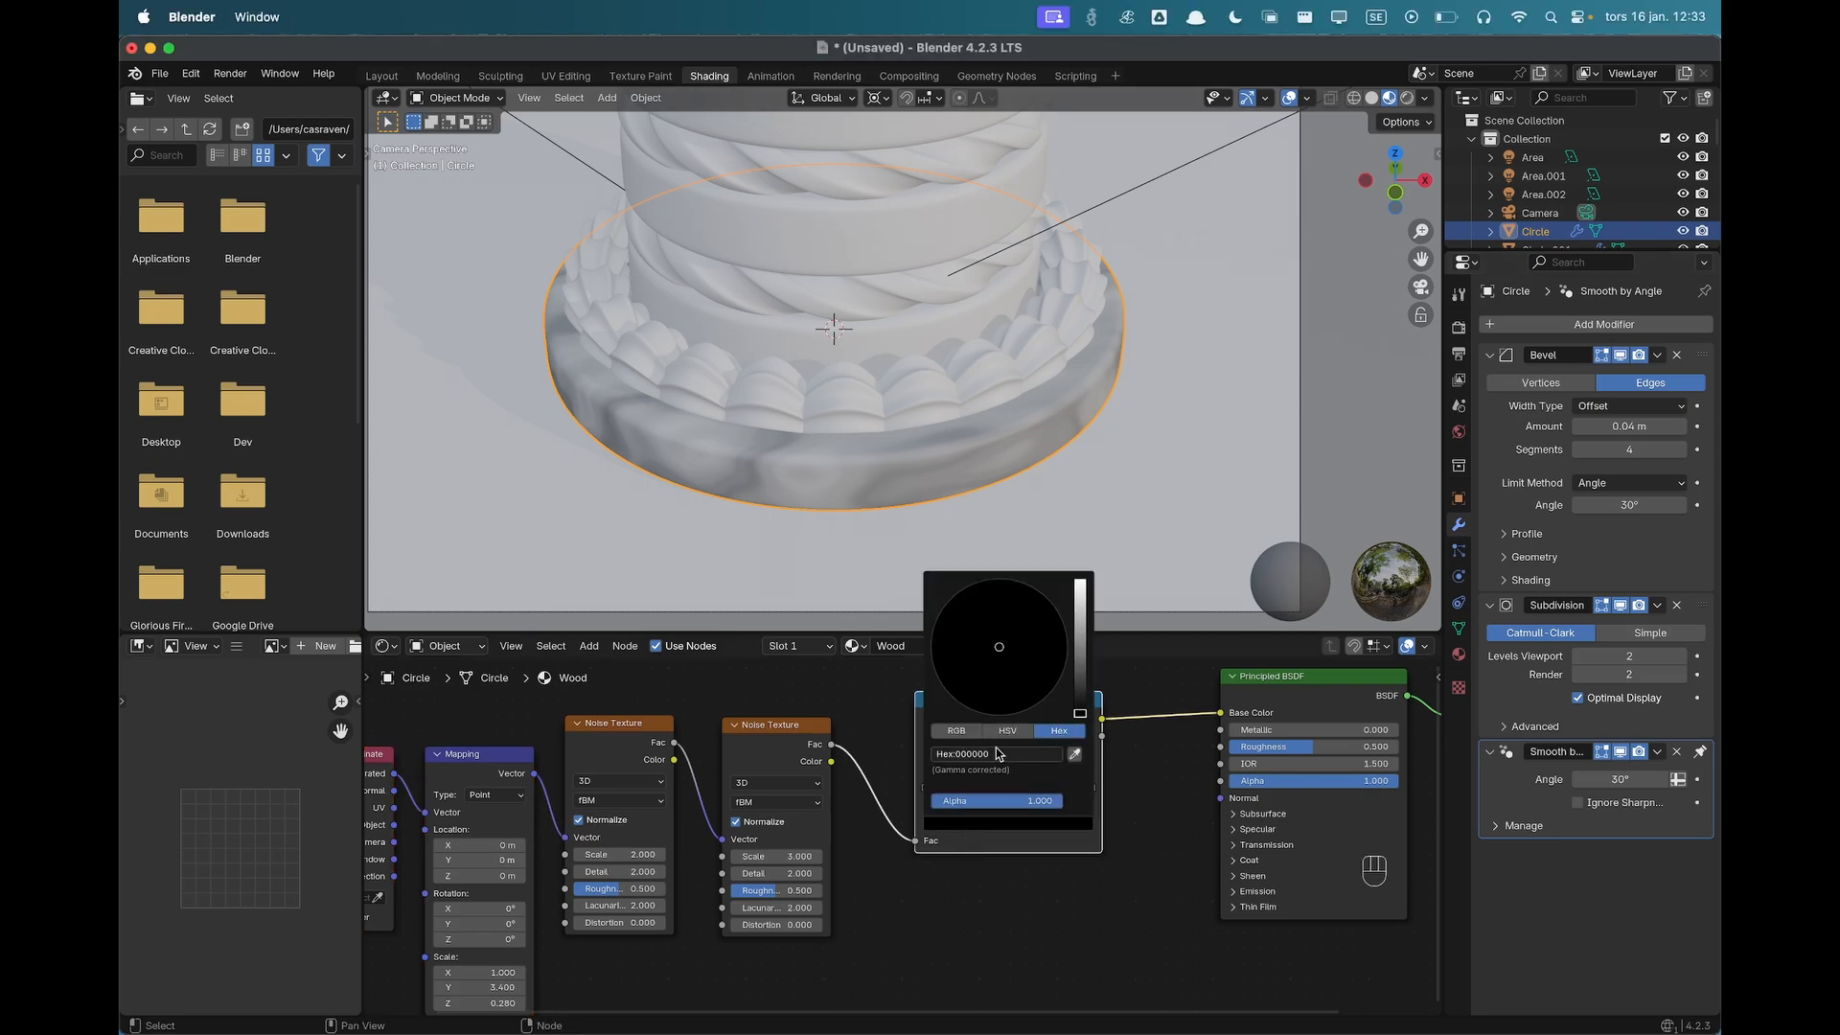
left_click(1000, 753)
key("super")
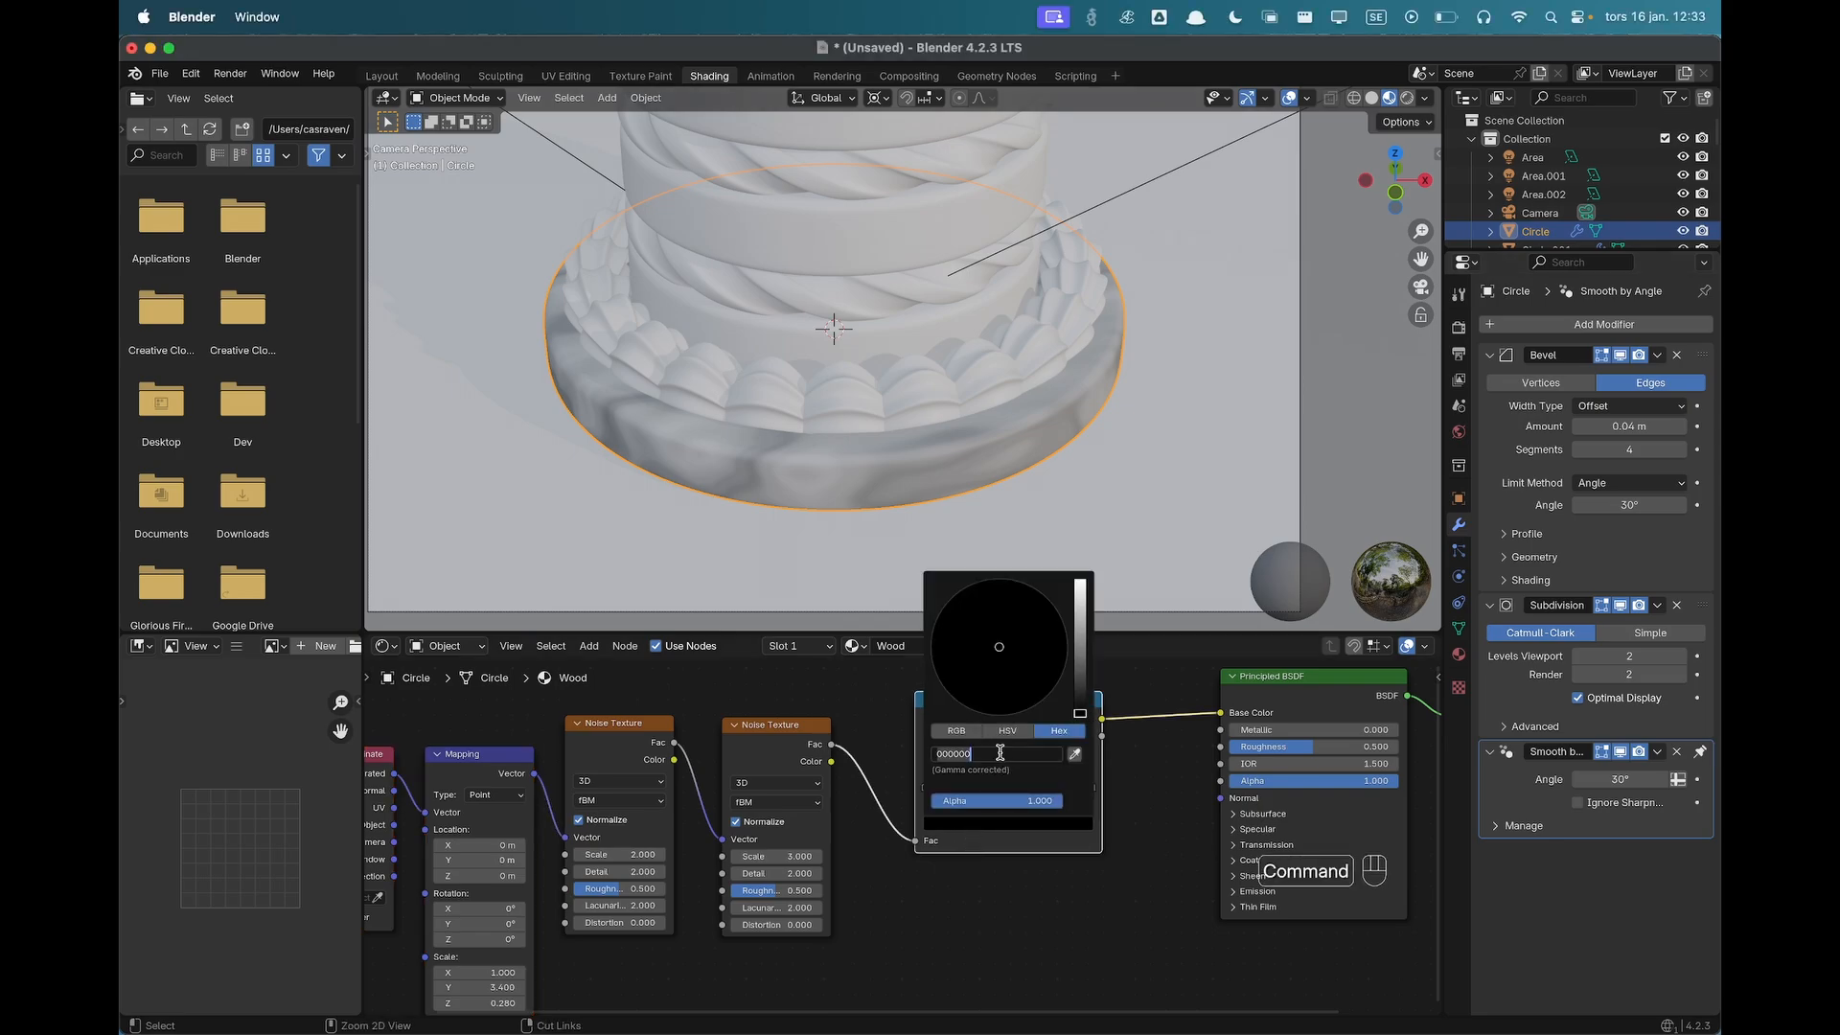
type("3B2019")
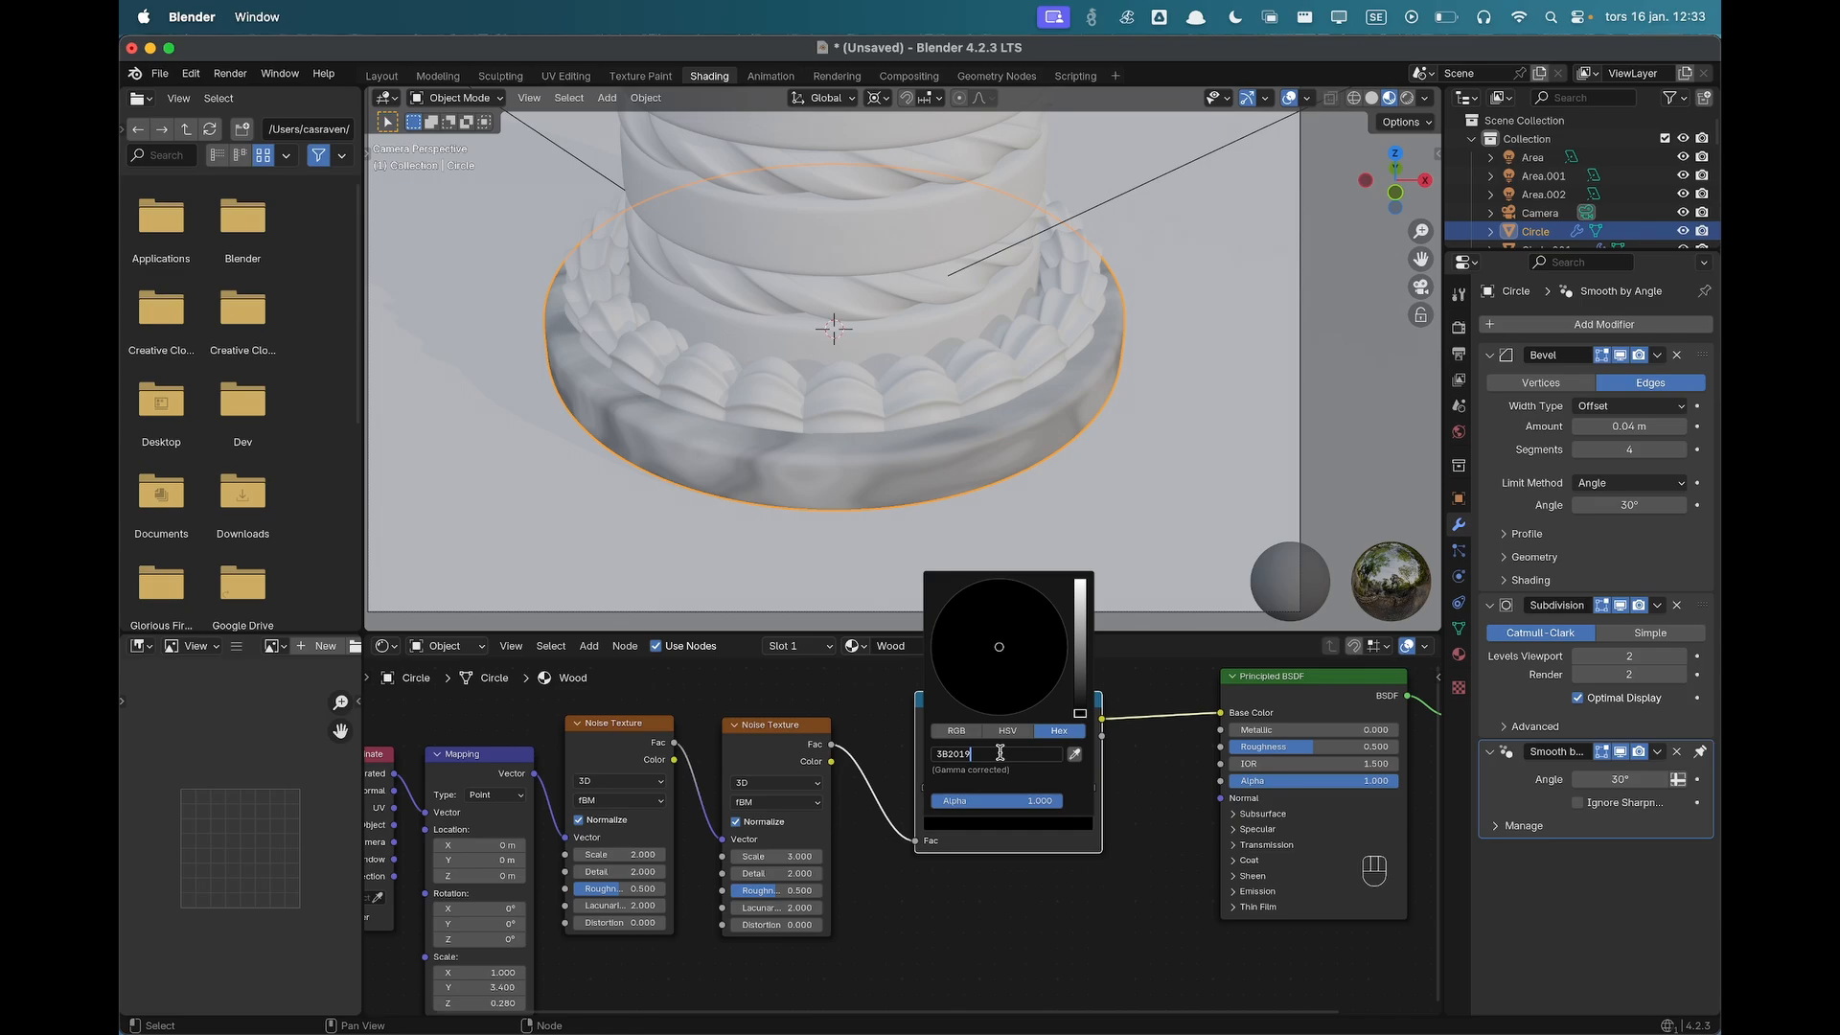
key("Return")
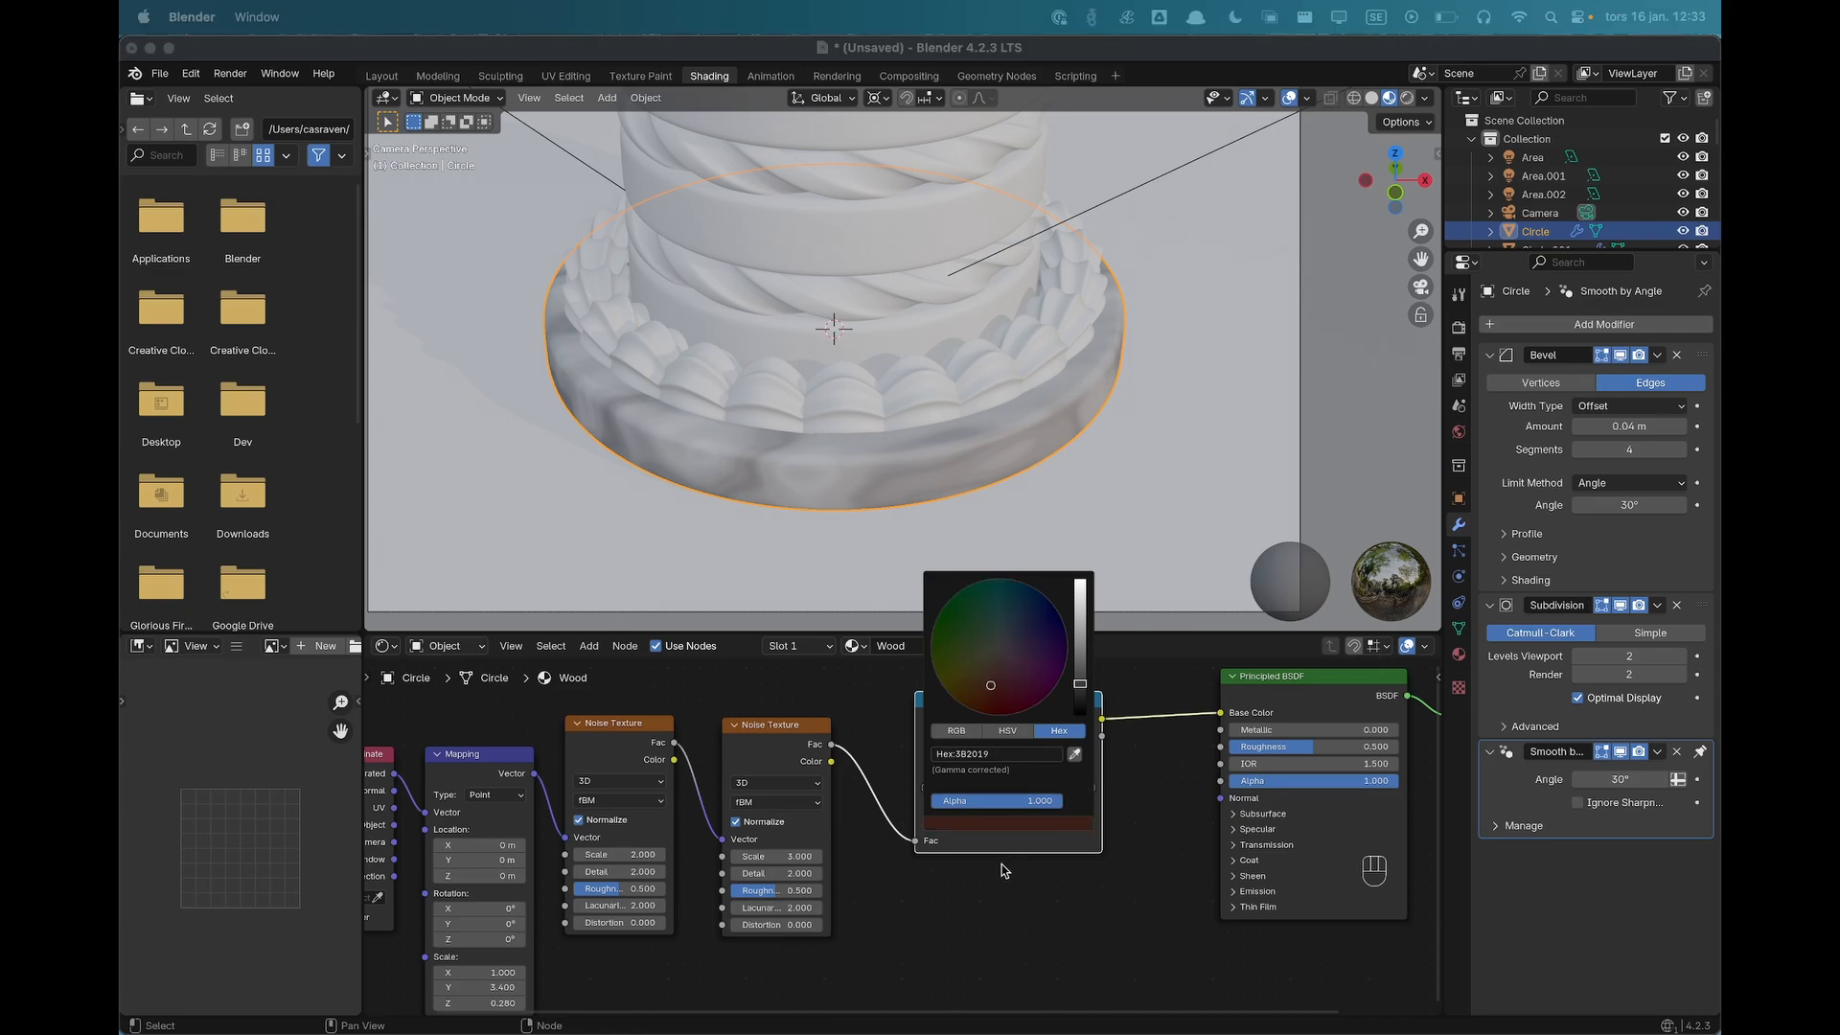
Set the Color Ramp's white end stop to the hex colour FFD2AB.
left_click(1089, 785)
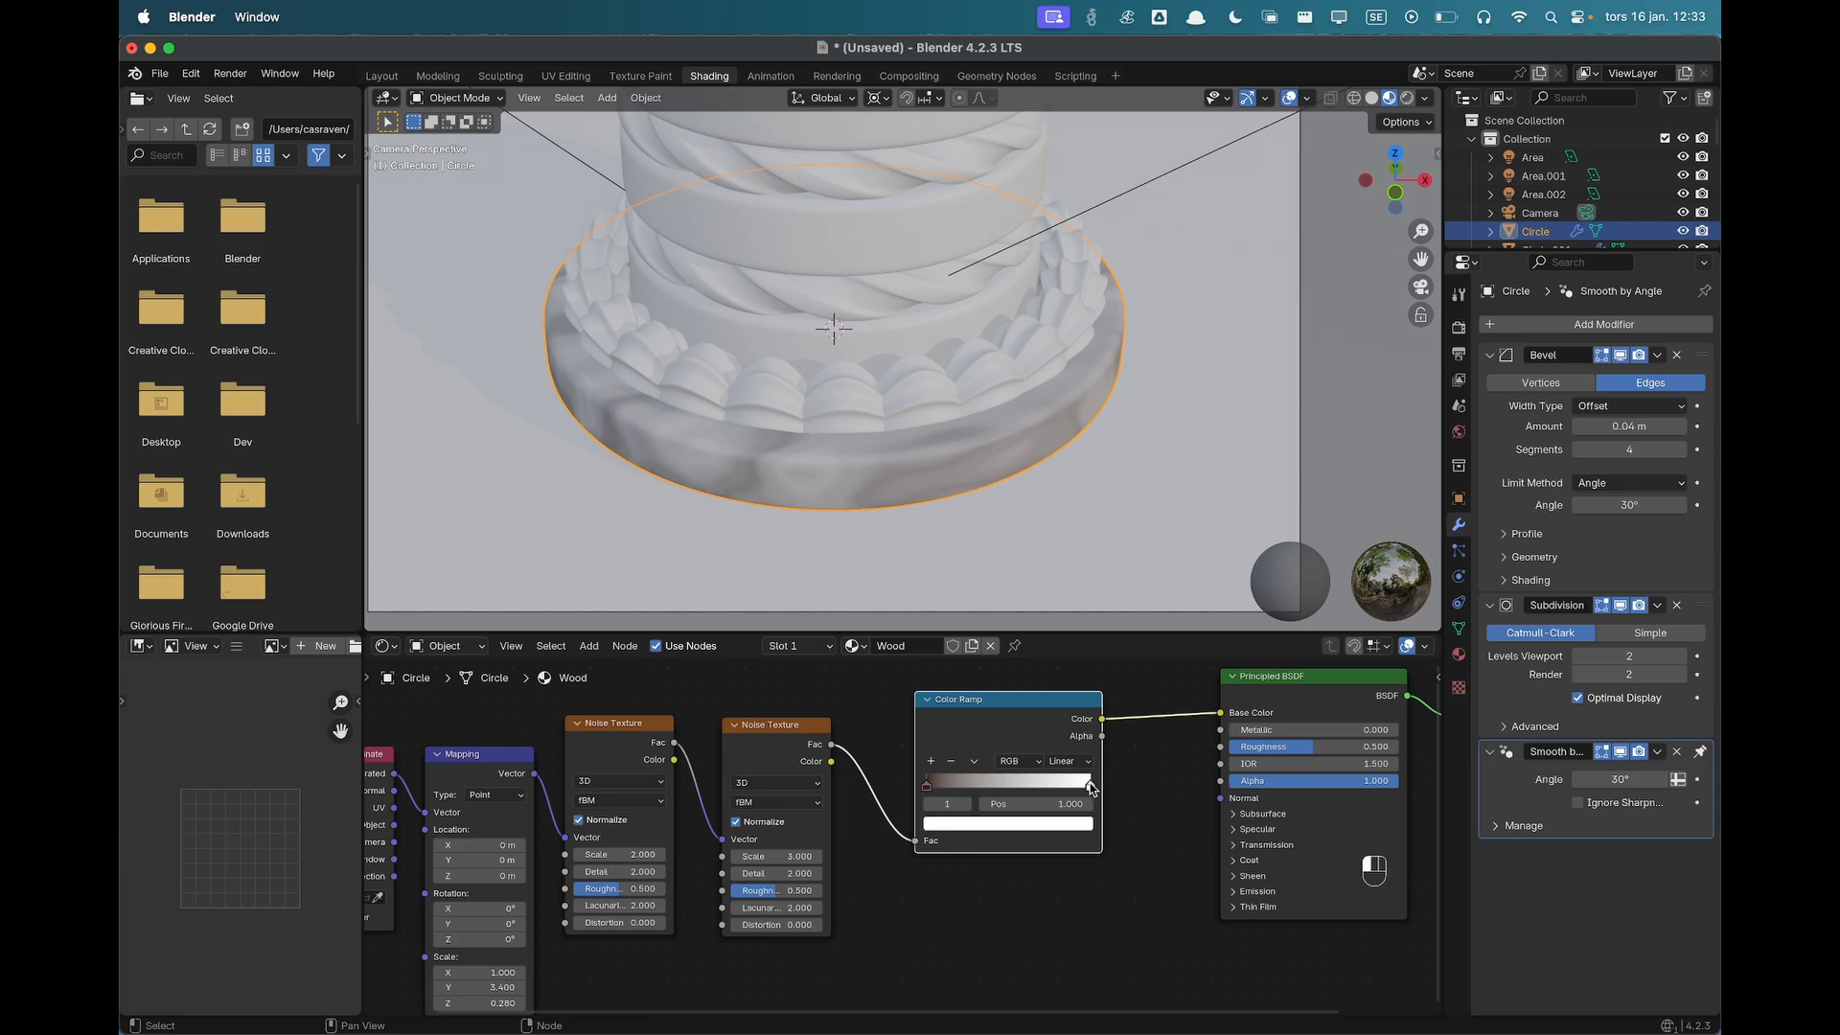
left_click(1055, 822)
left_click(1033, 755)
type("FFD2AB")
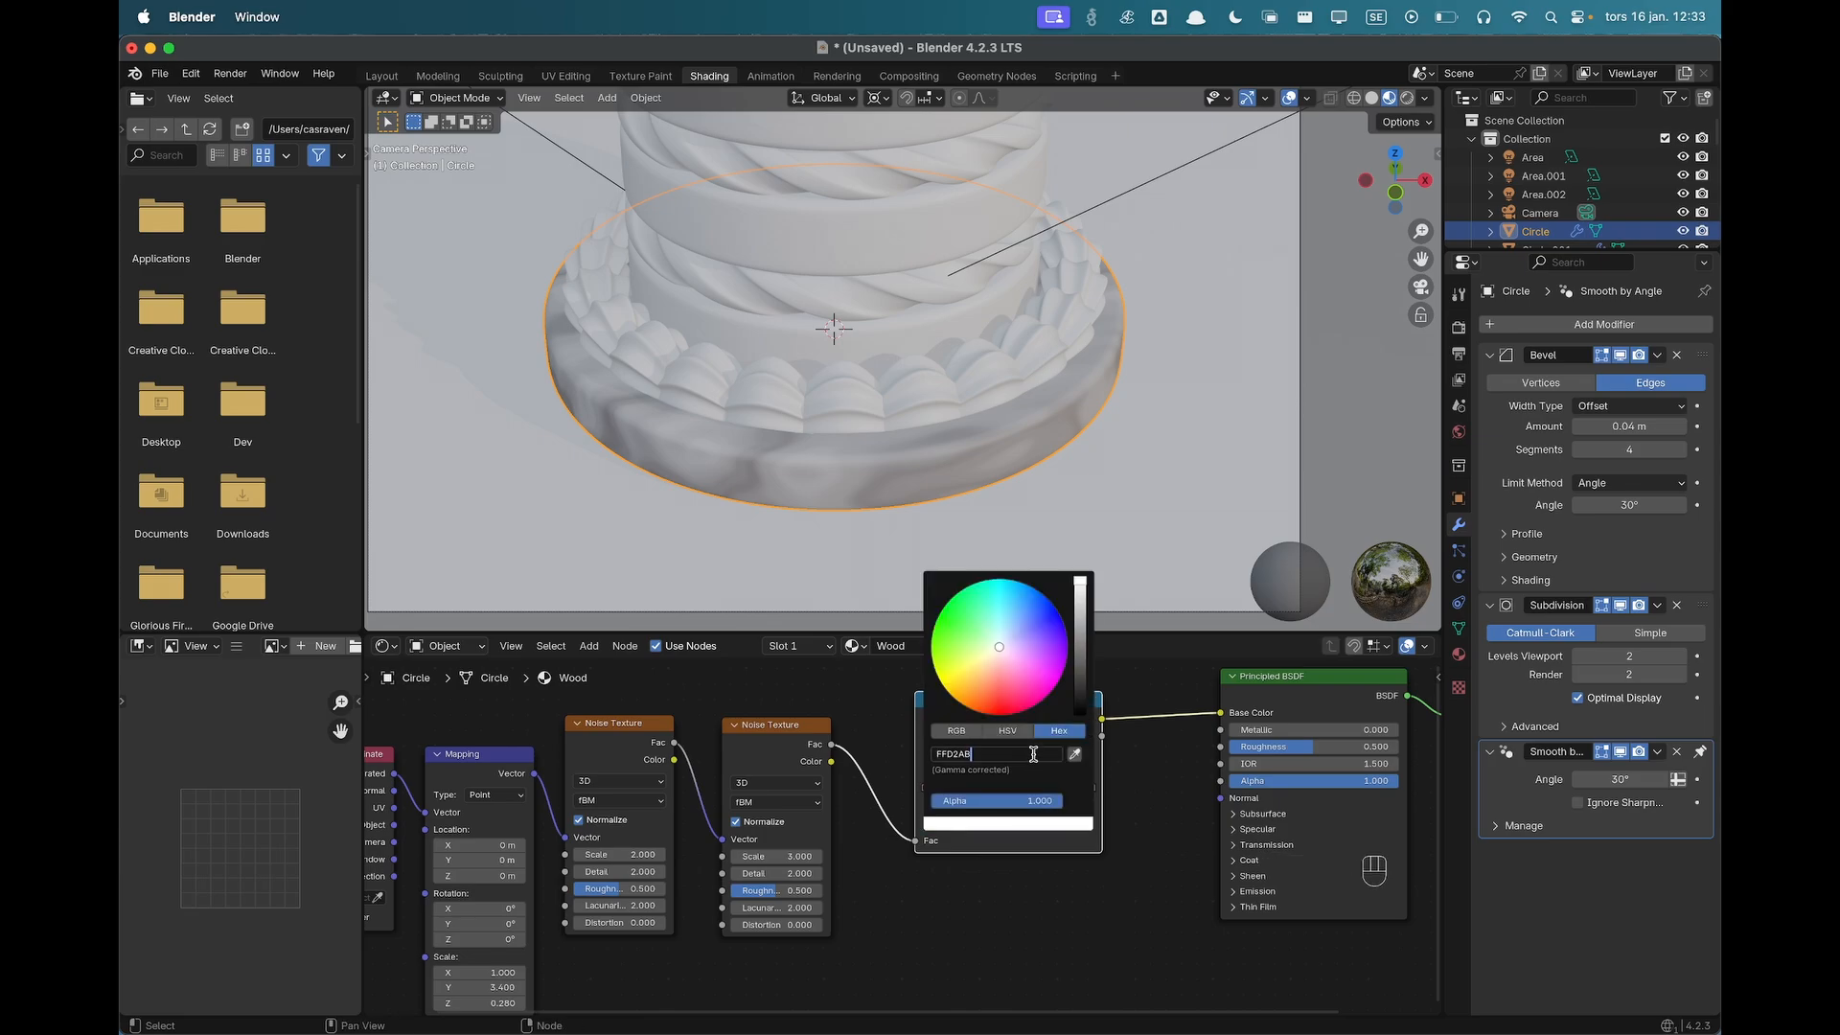
key("Return")
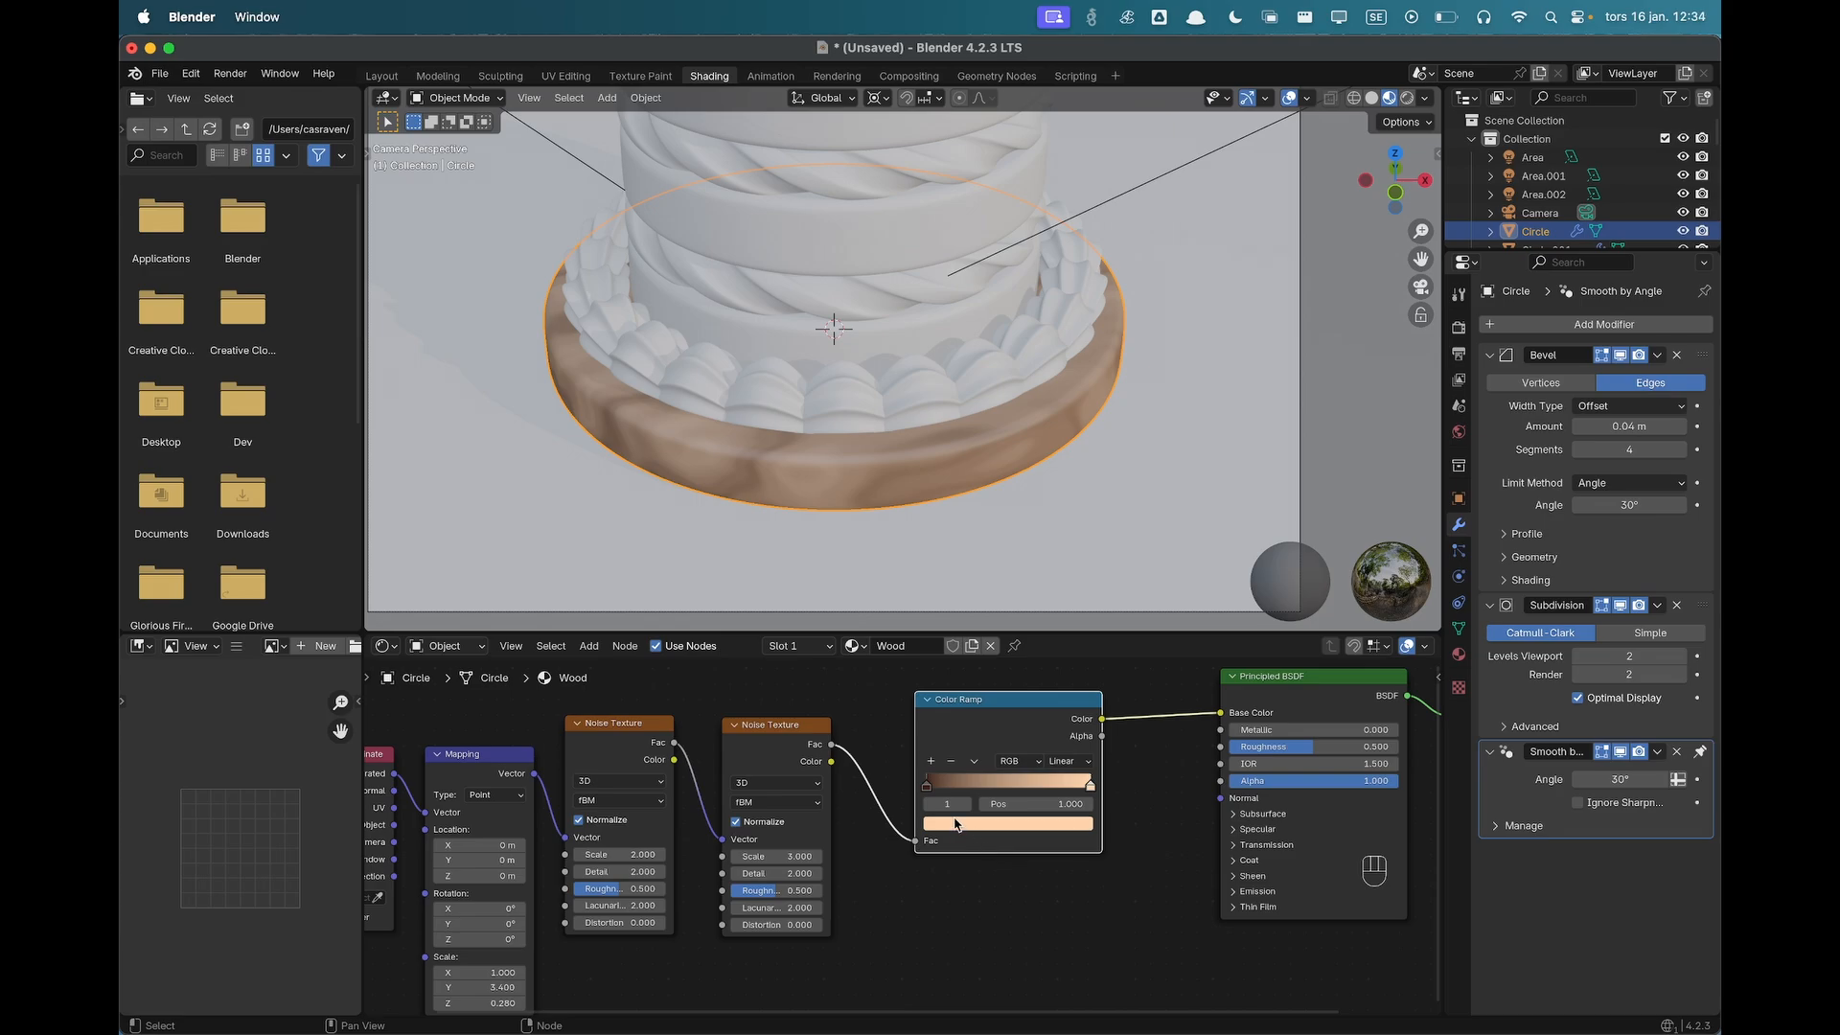
Move the Color Ramp's dark brown stop to position 0.2.
left_click_drag(933, 789, 955, 796)
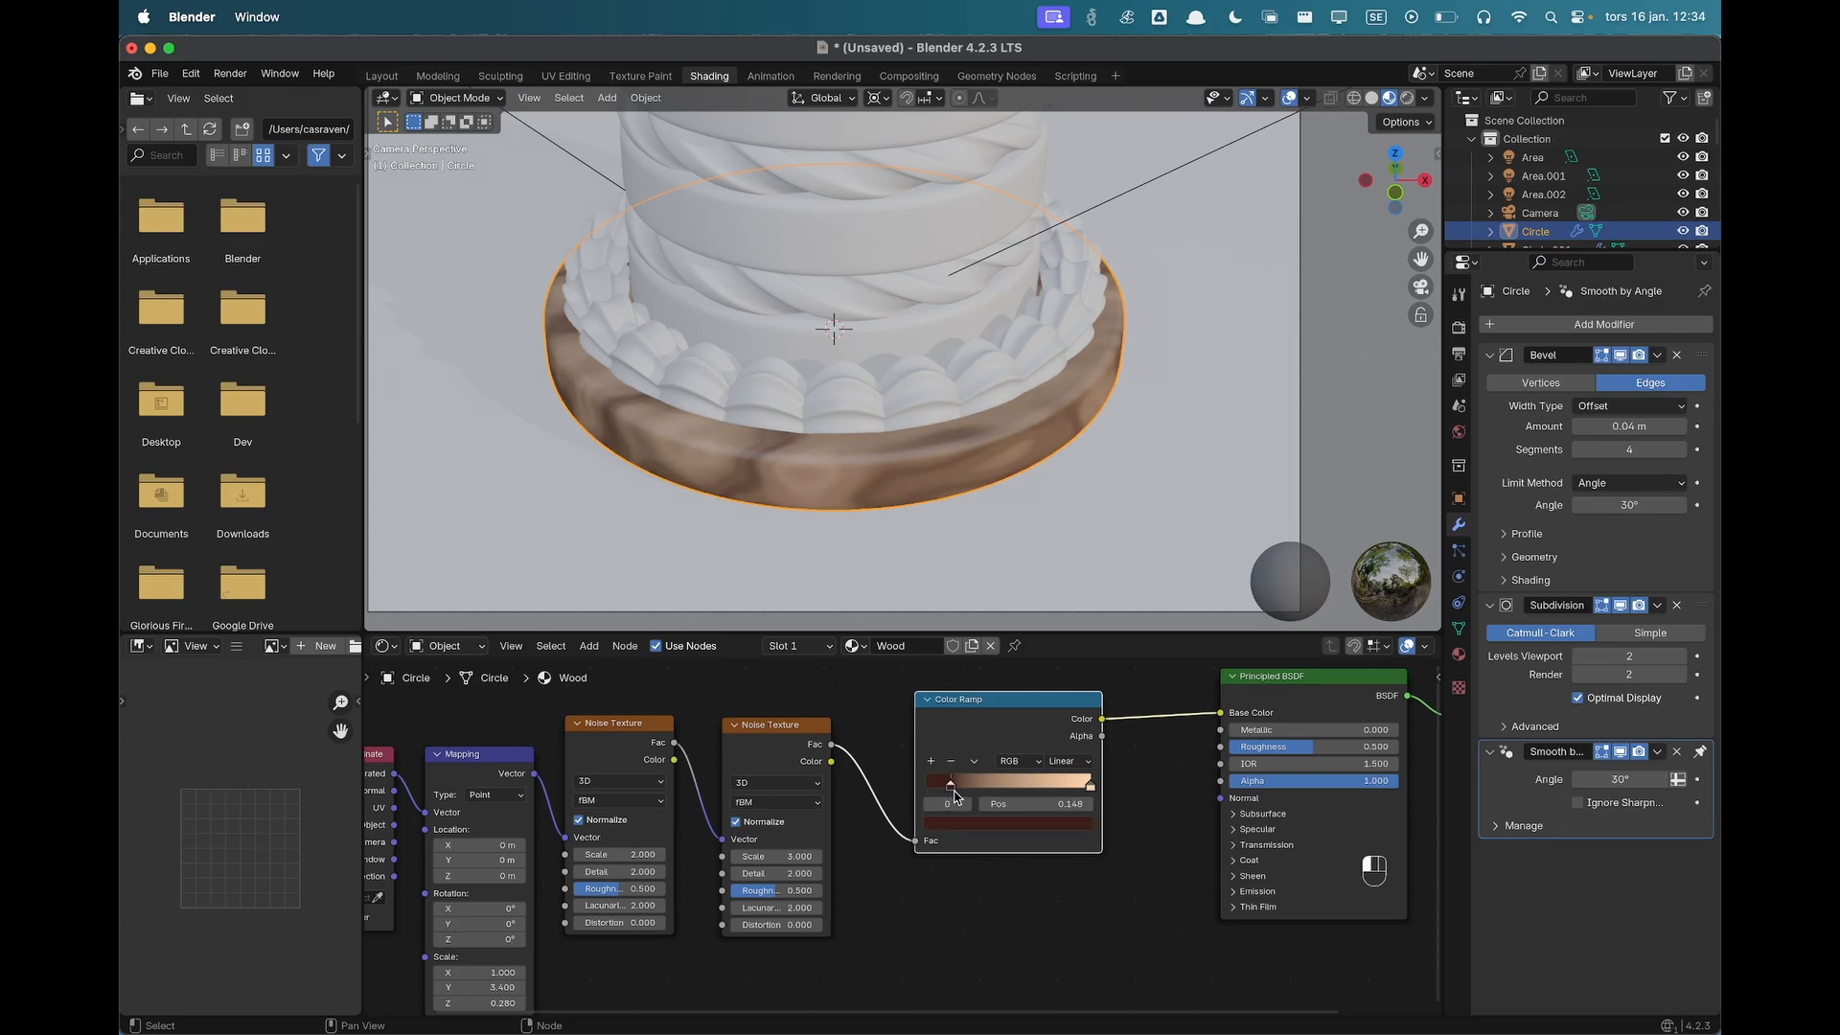
left_click(1011, 802)
type("0.2")
key("Return")
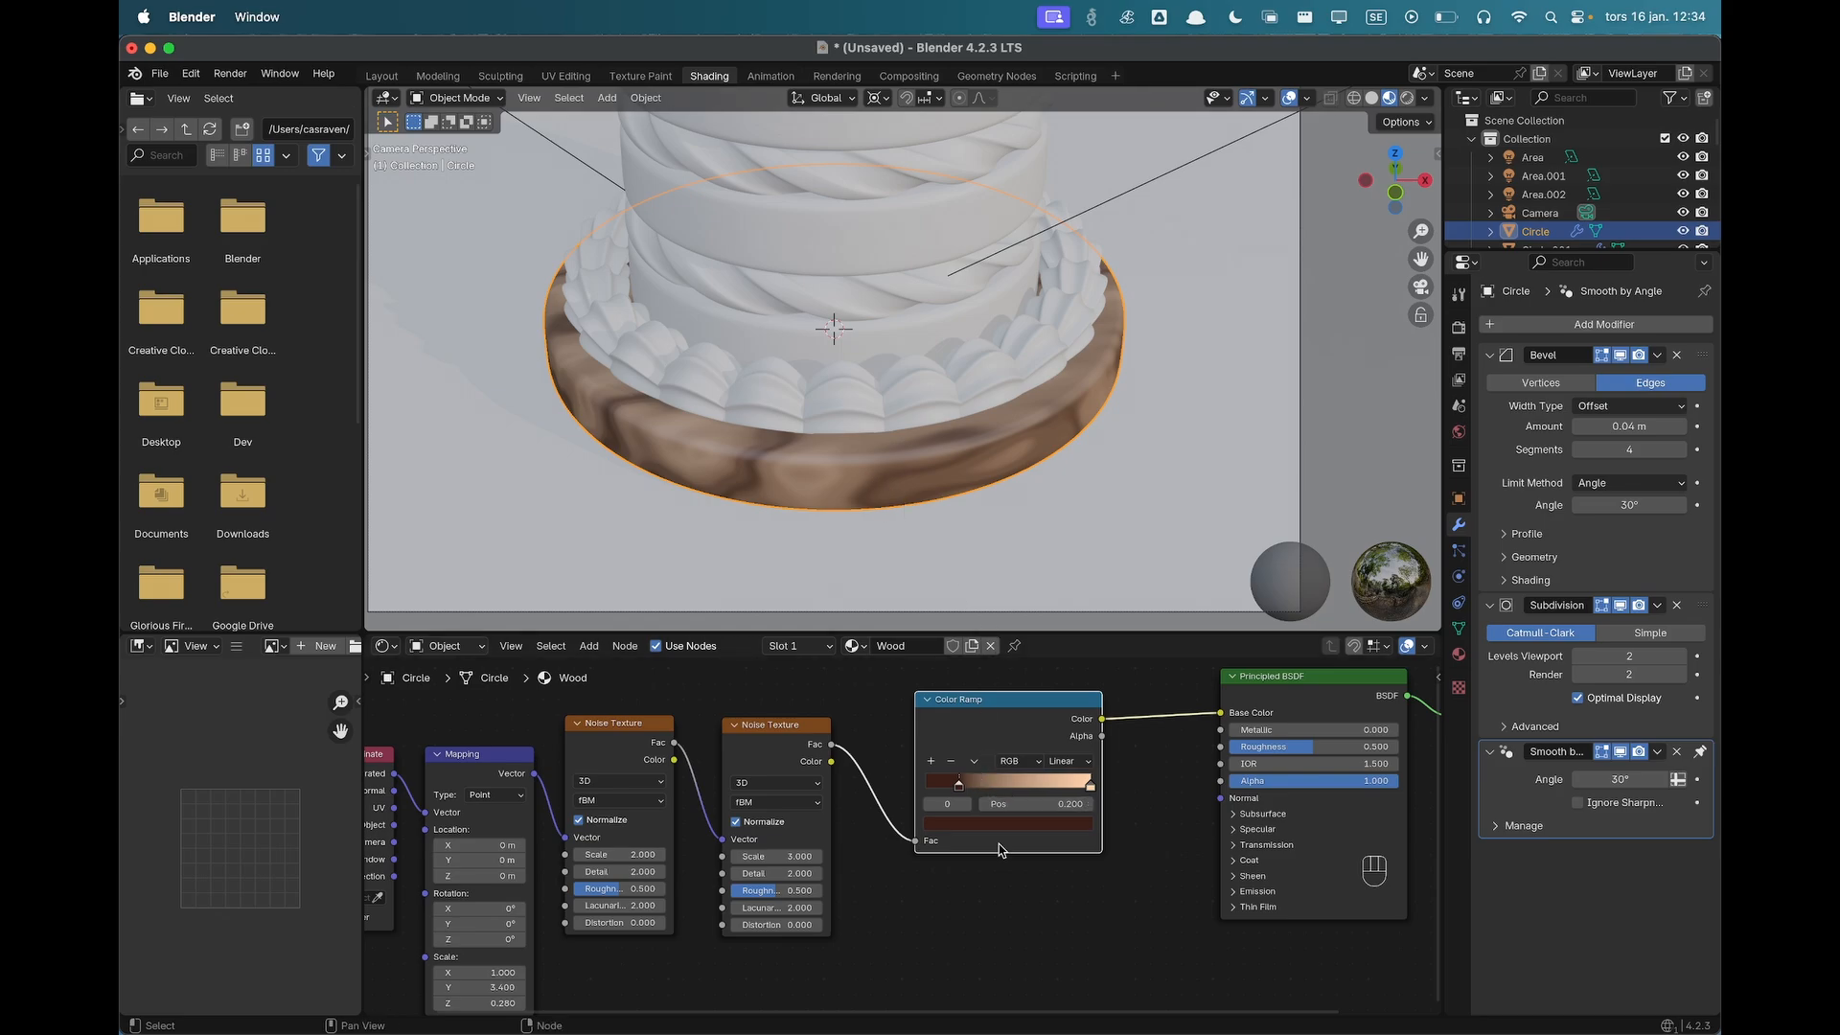
Add a second Color Ramp and route the second Noise Texture's Fac through it into the Principled BSDF's Roughness.
scroll(973, 918, "down", 1)
middle_click_drag(976, 920, 969, 868, "shift")
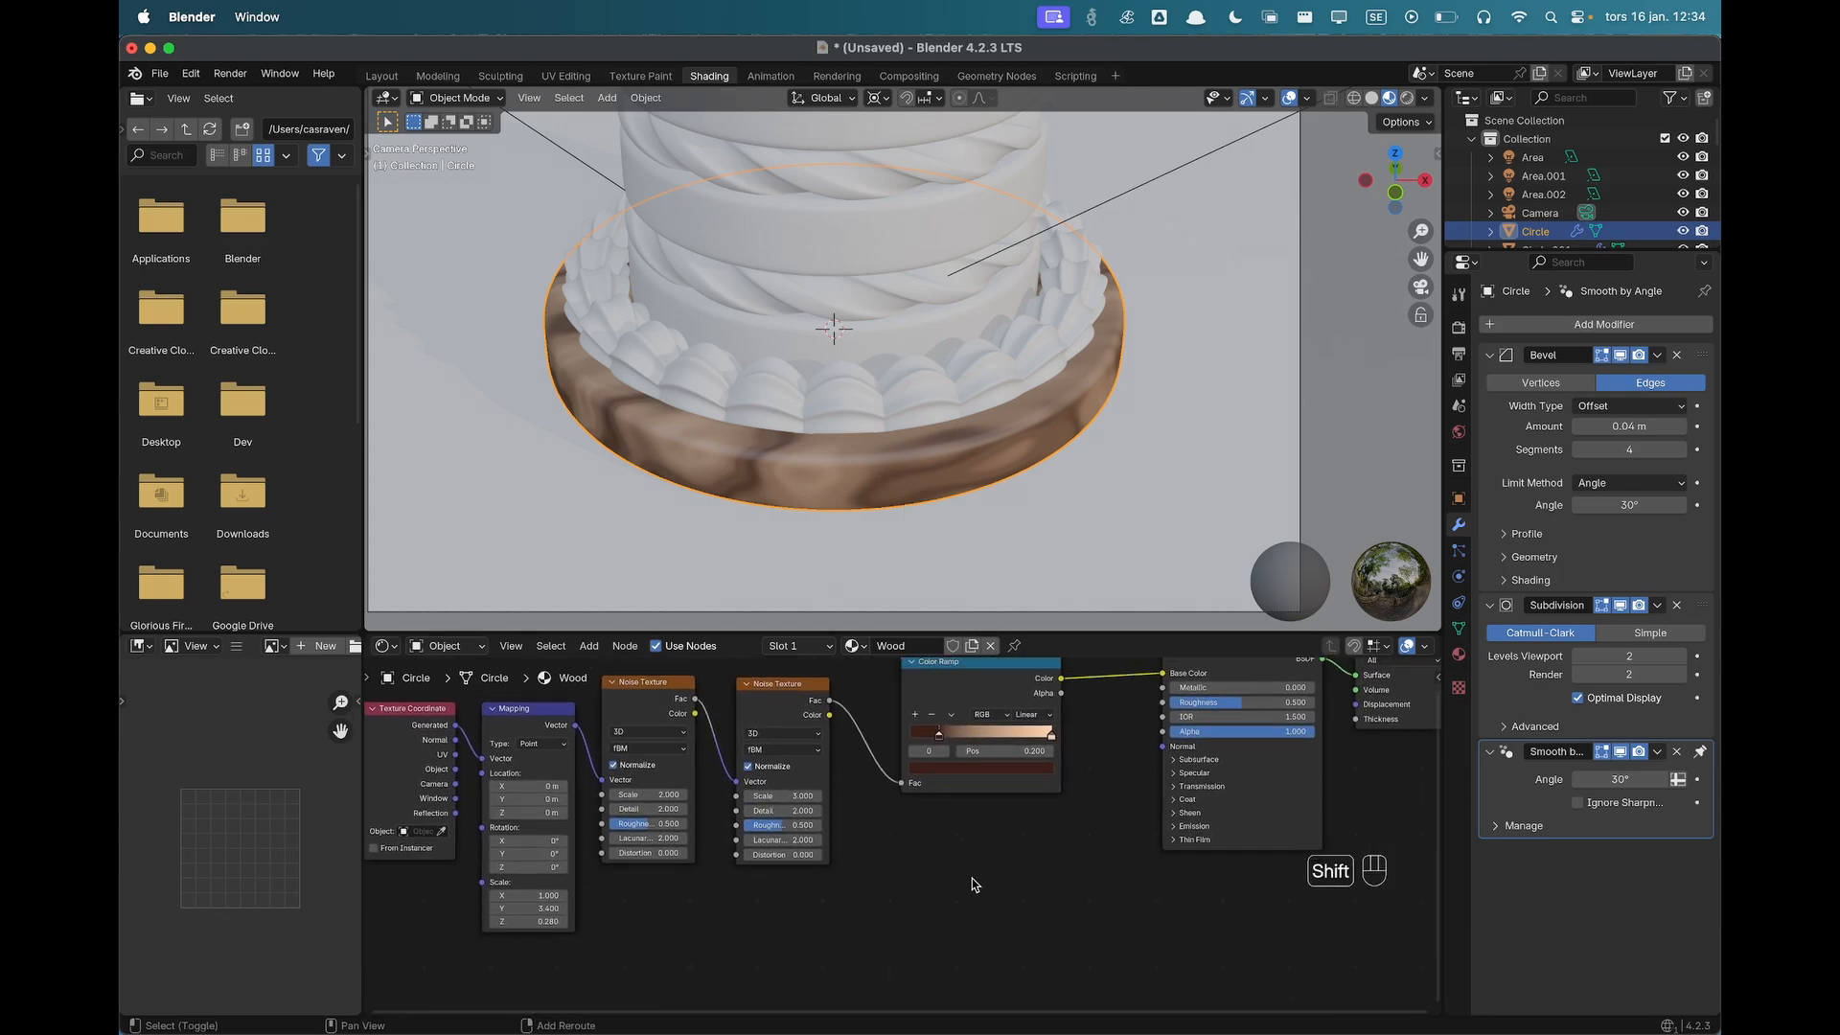
scroll(993, 862, "down", 1)
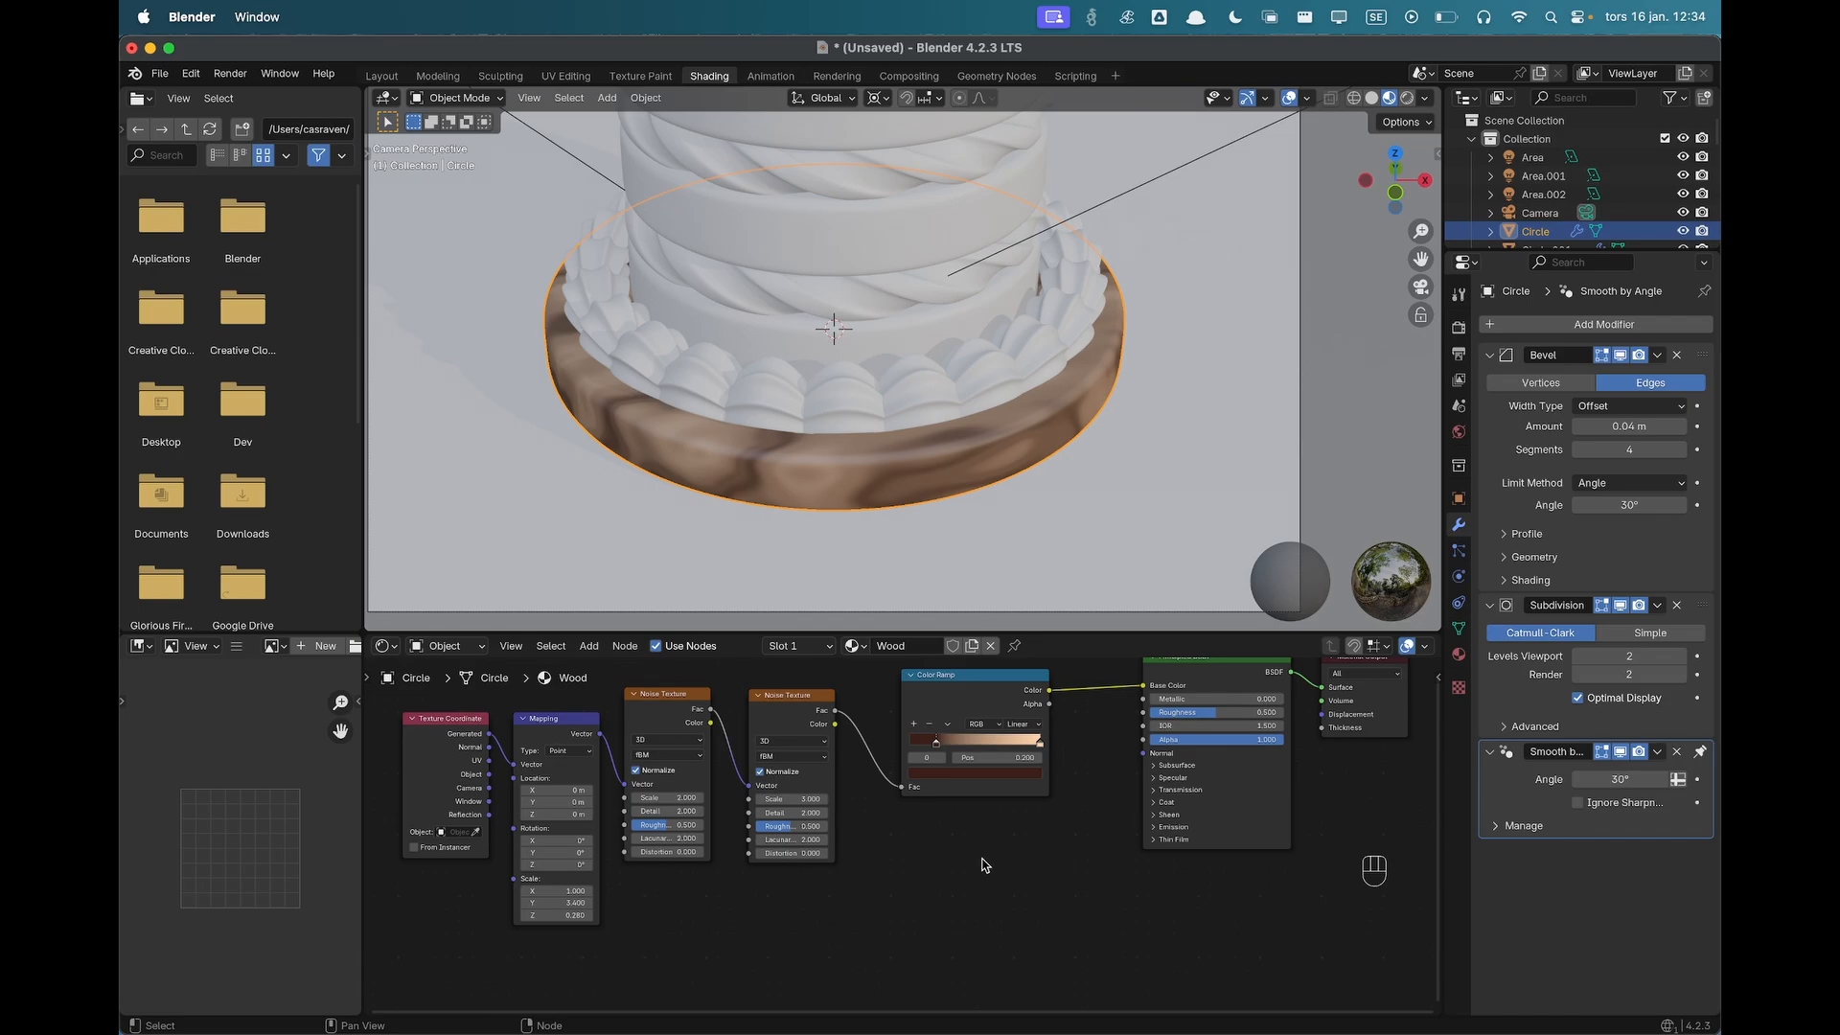
key("shift+a")
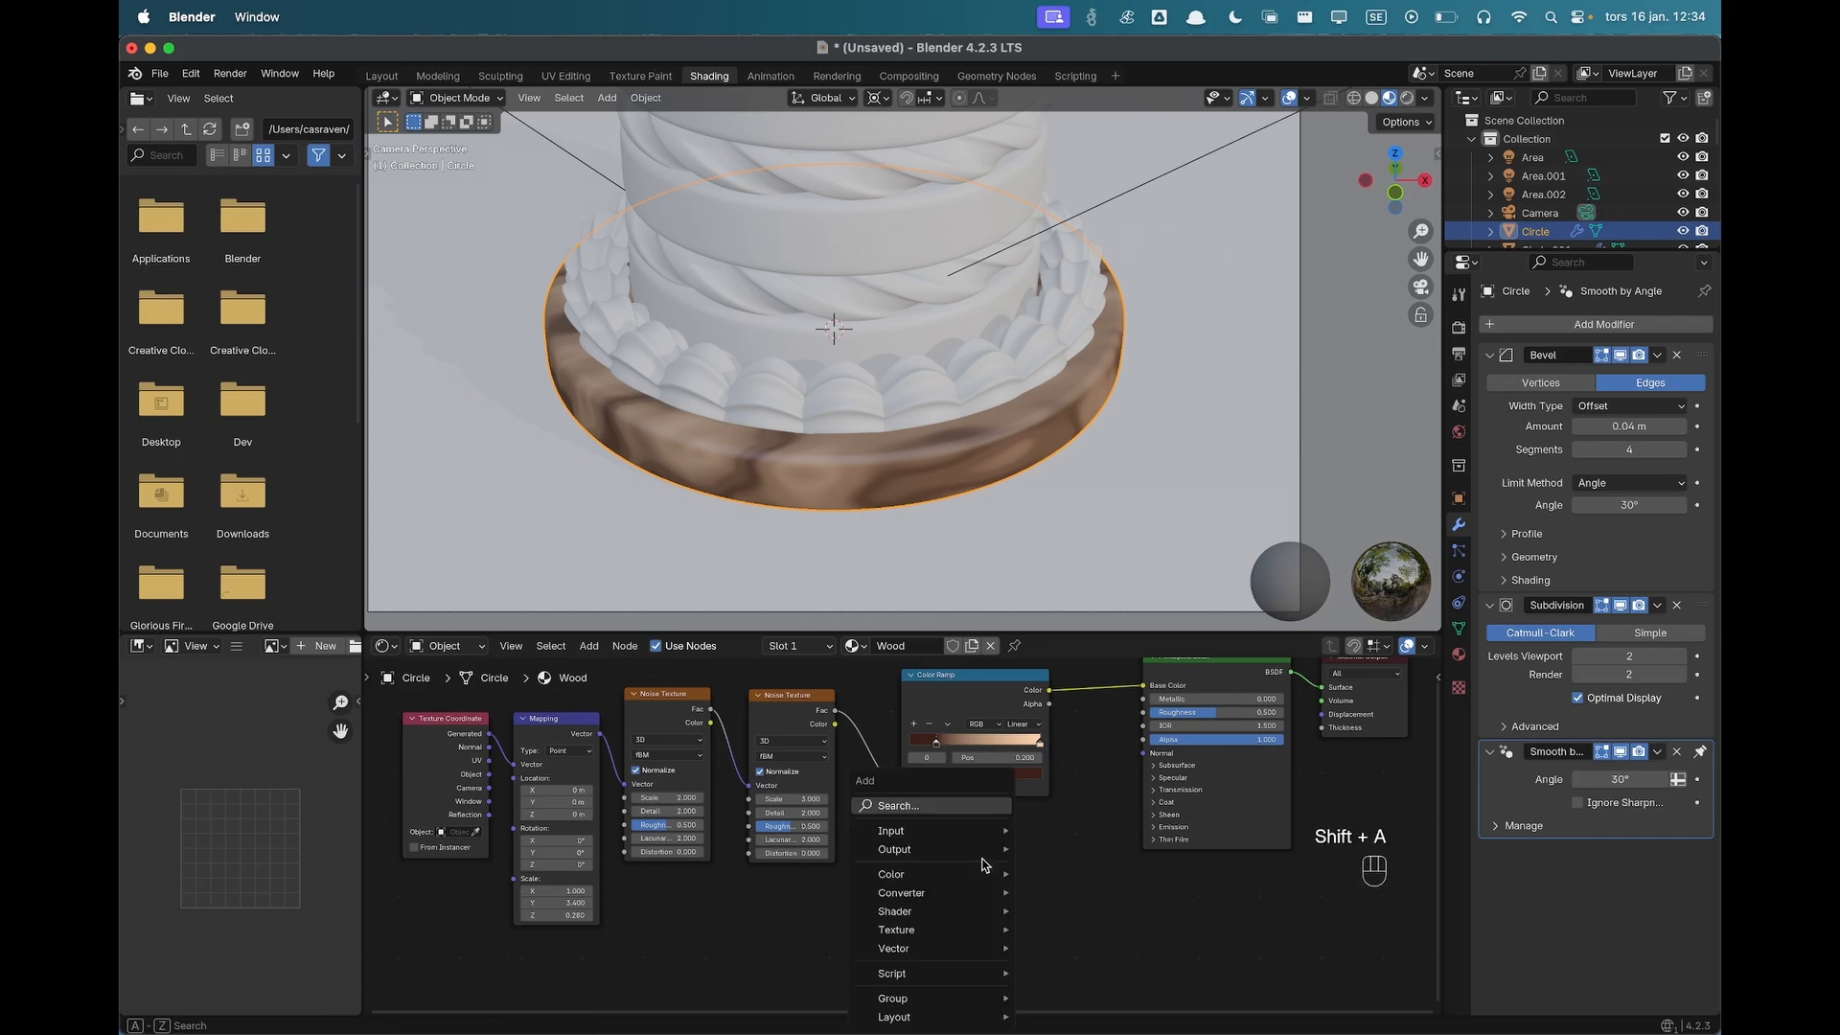
type("ramp")
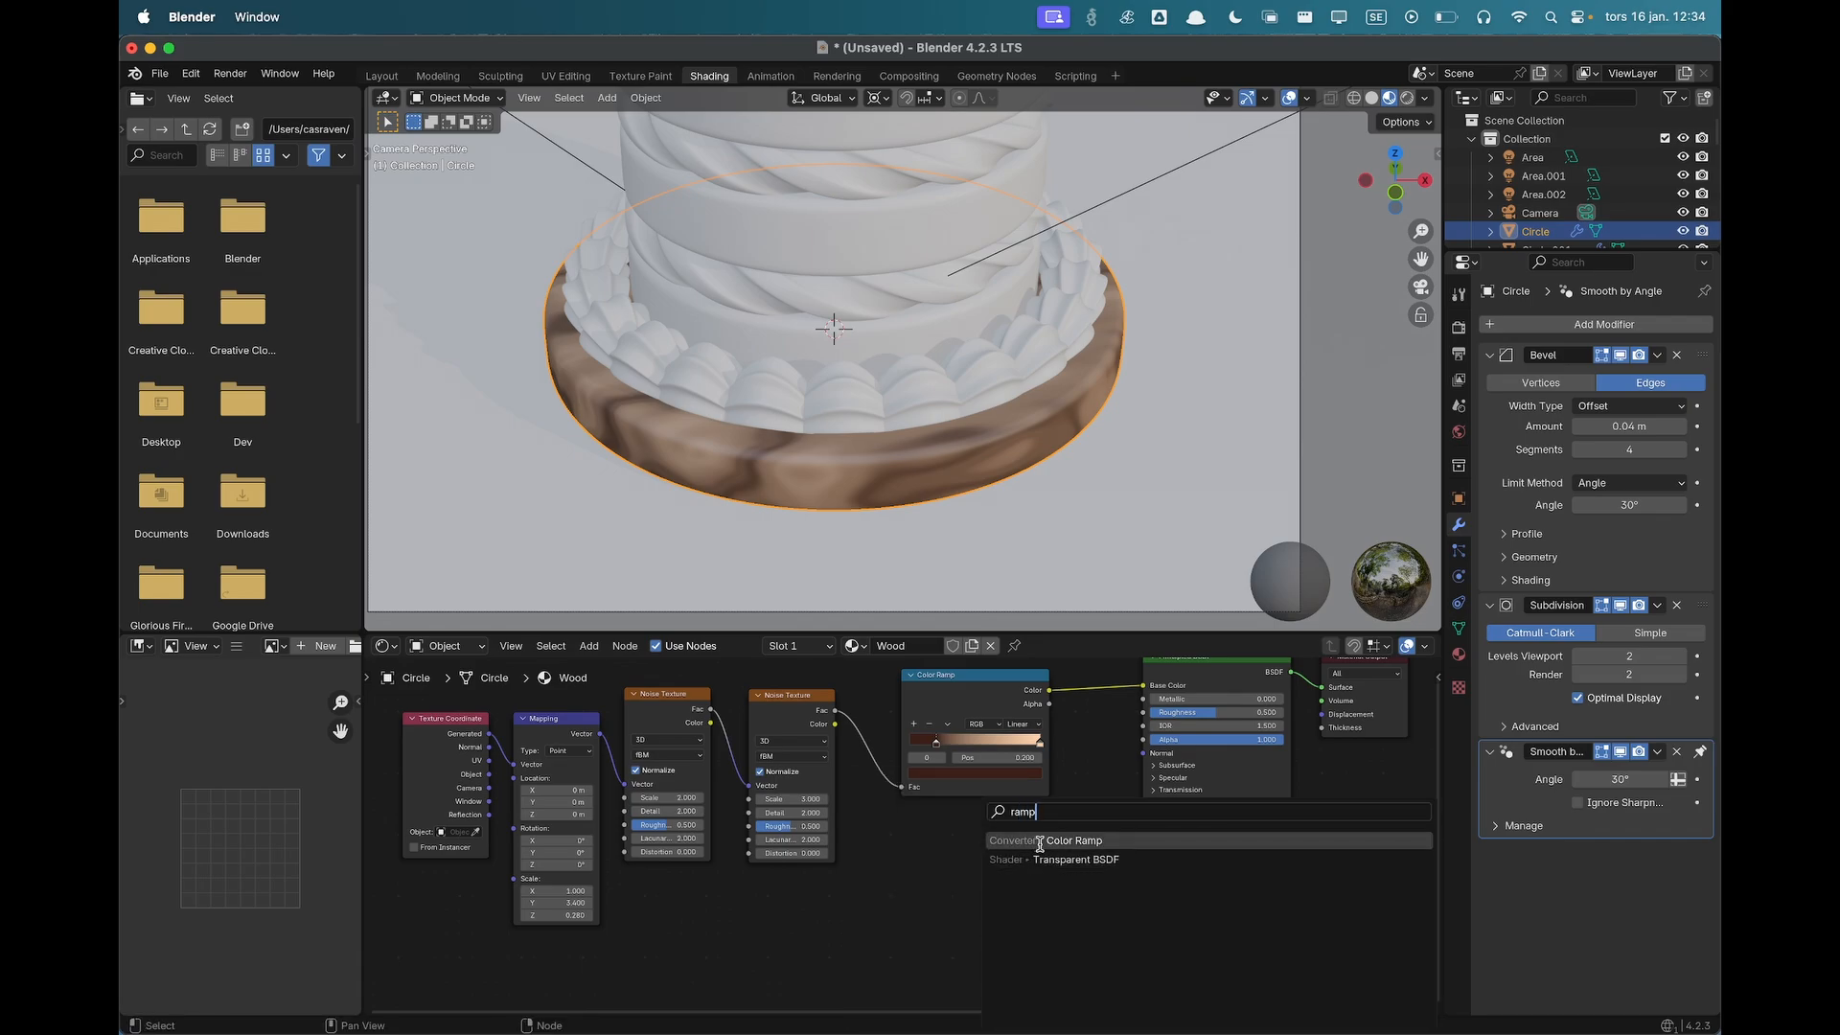
left_click(1040, 841)
left_click(915, 842)
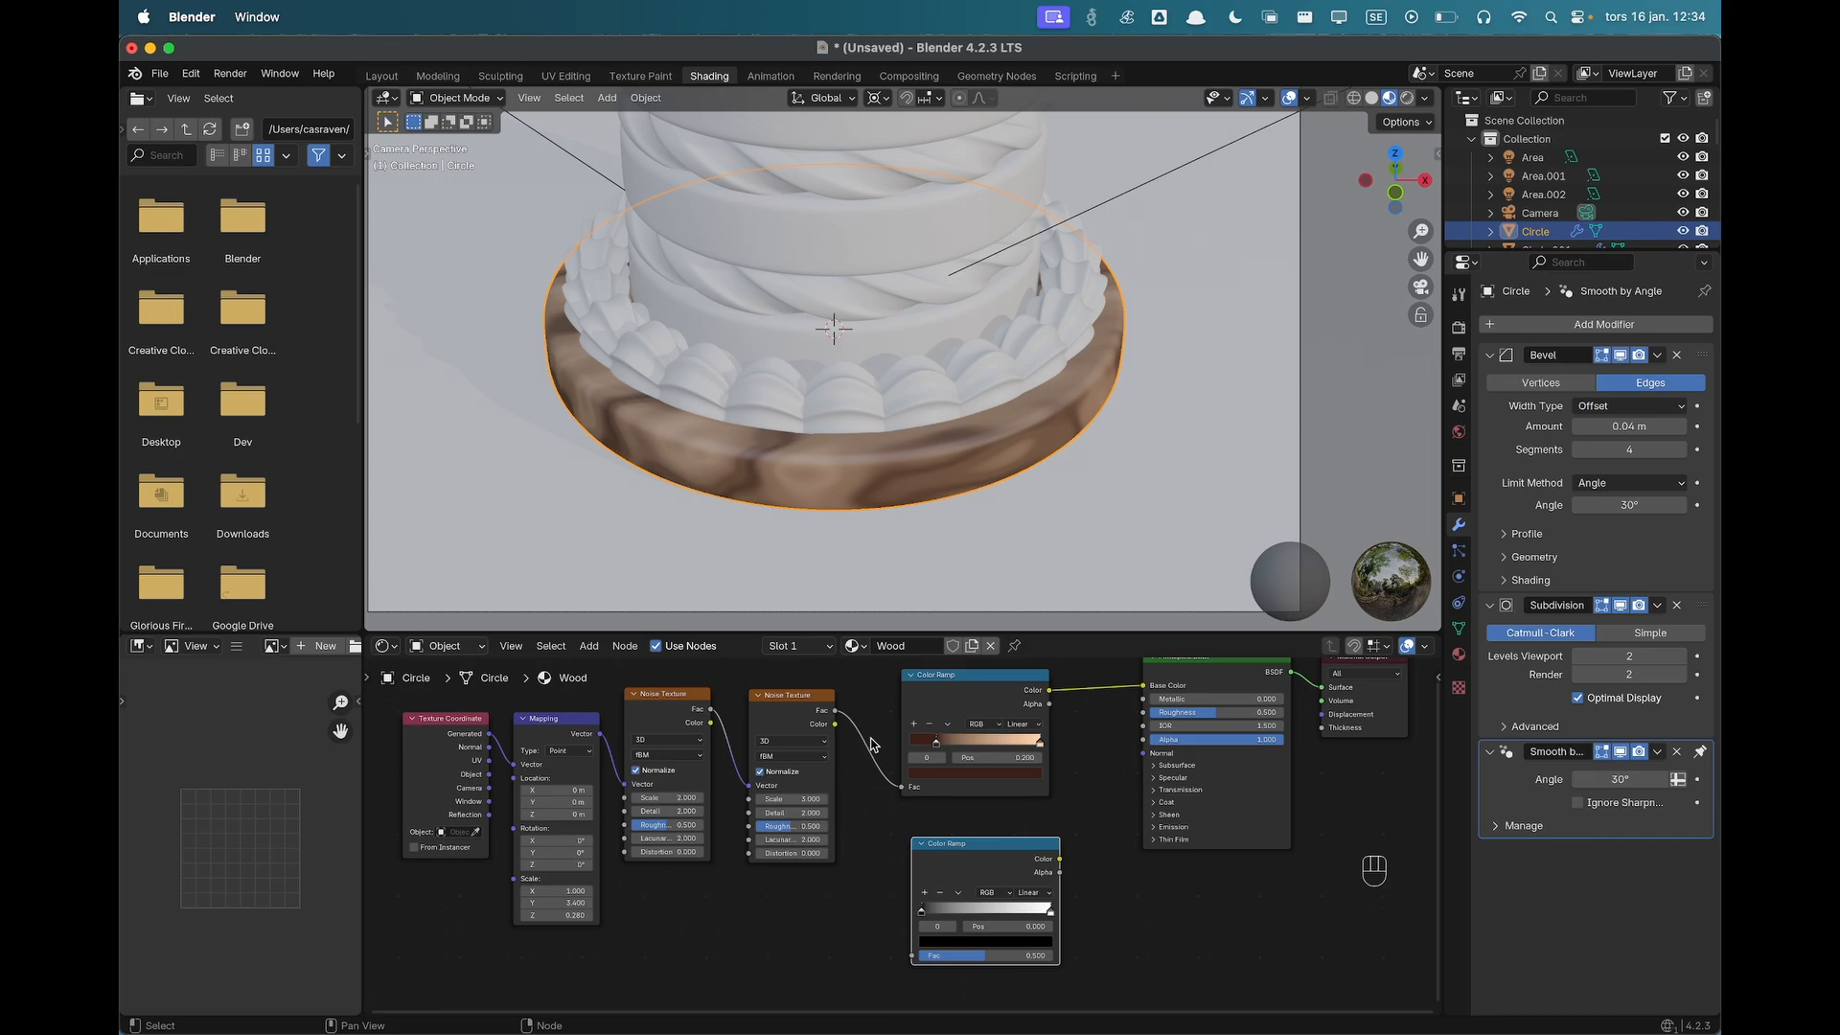
left_click_drag(837, 712, 912, 956)
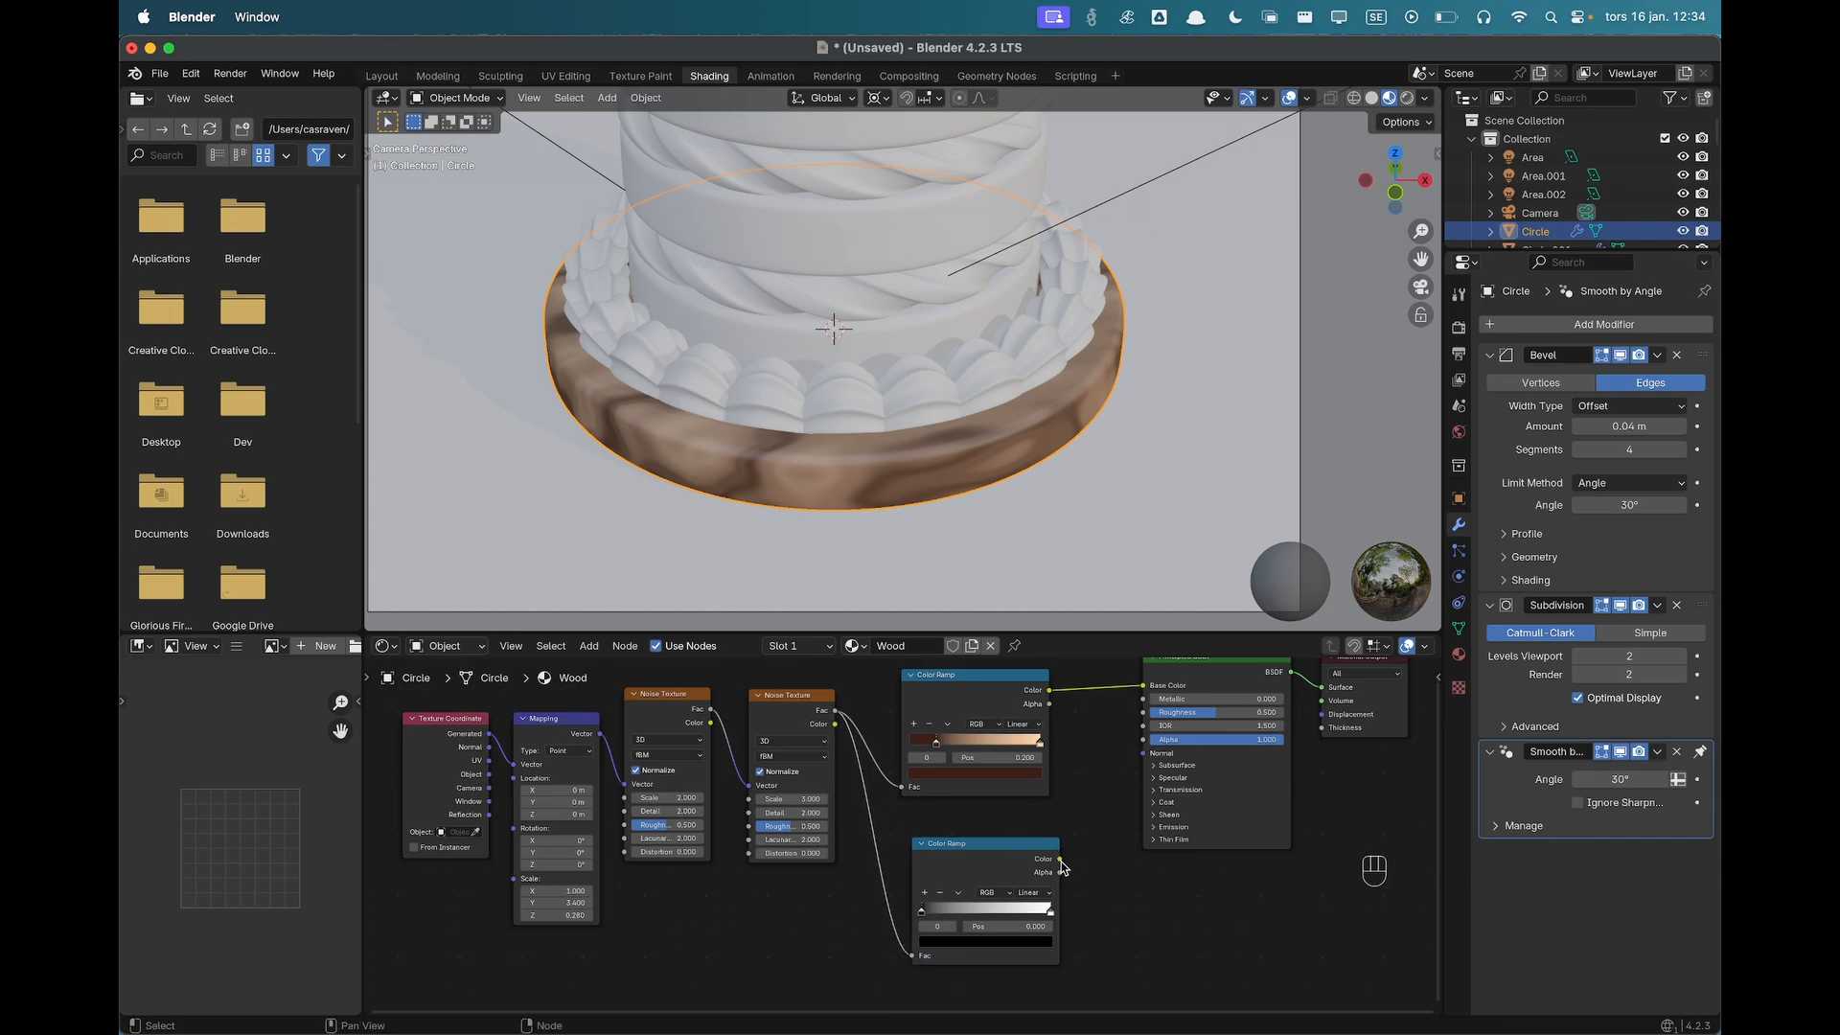
left_click_drag(1060, 859, 1143, 713)
Check the finished wooden plate, and create a new material on the lowest cake layer above it.
left_click(1057, 487)
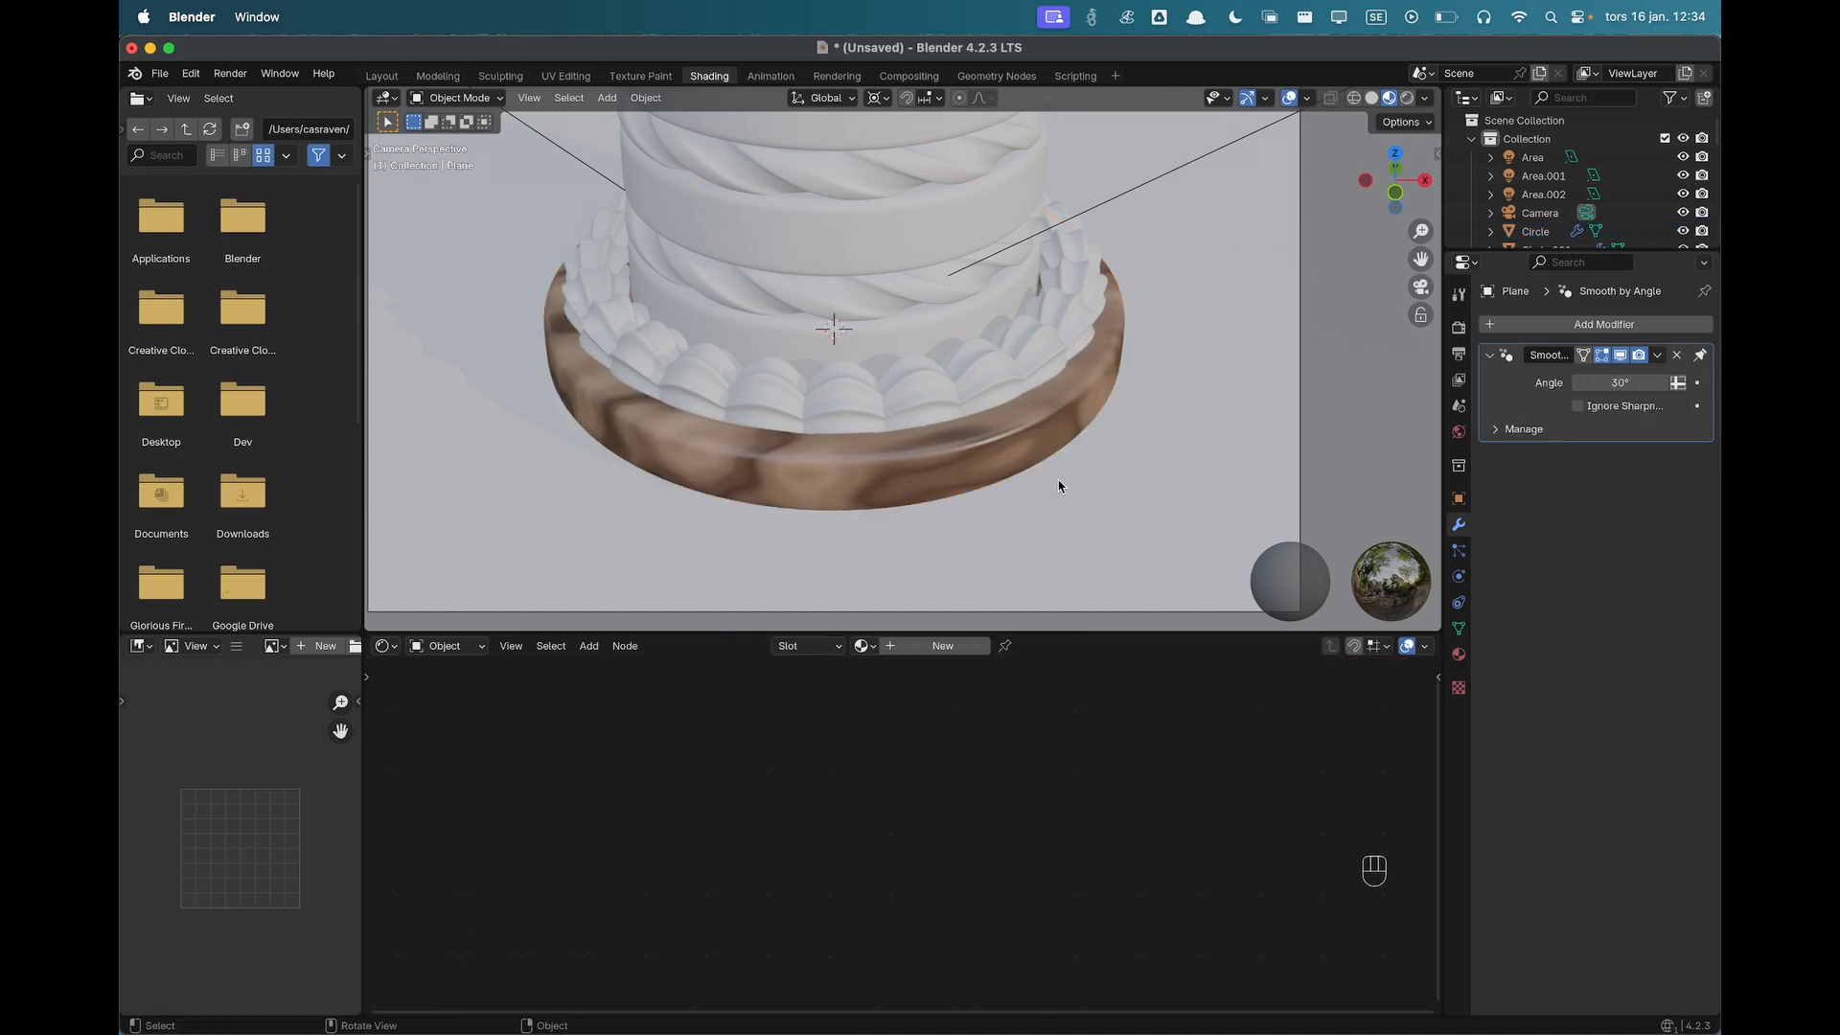
scroll(1054, 489, "down", 3)
middle_click_drag(851, 383, 853, 407, "shift")
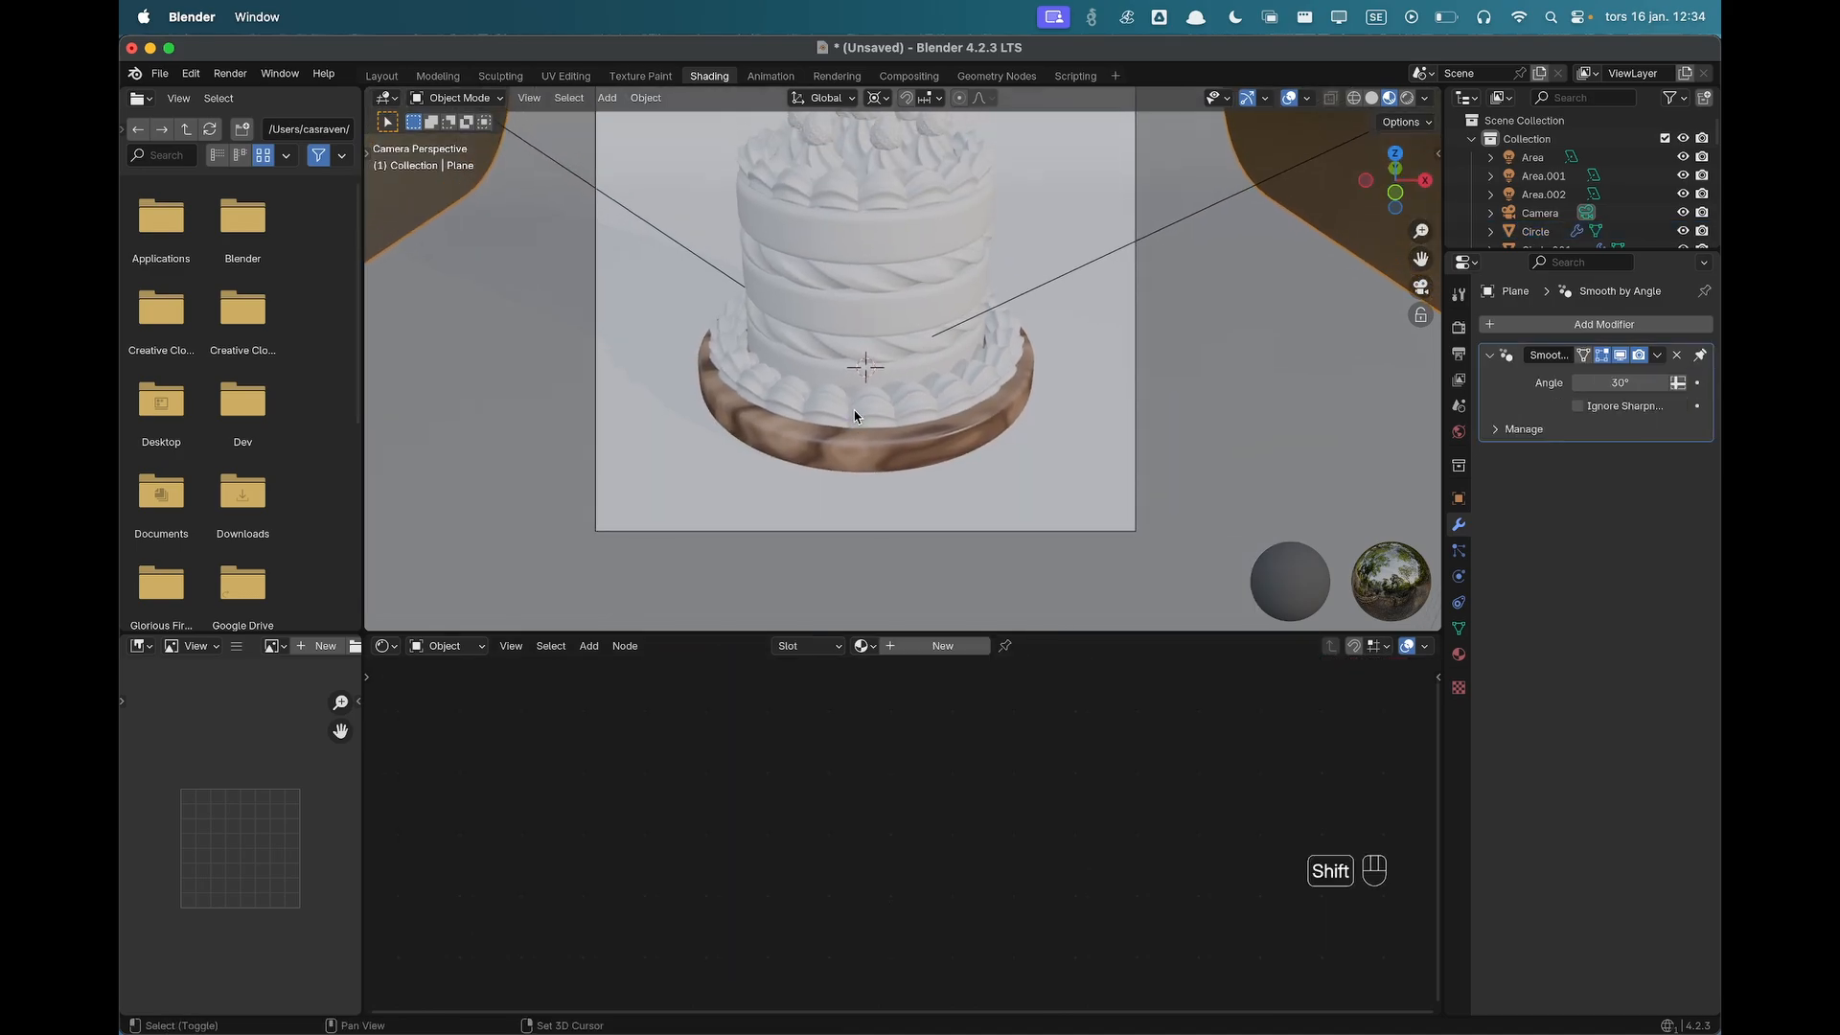
scroll(869, 437, "up", 1)
scroll(869, 437, "up", 1)
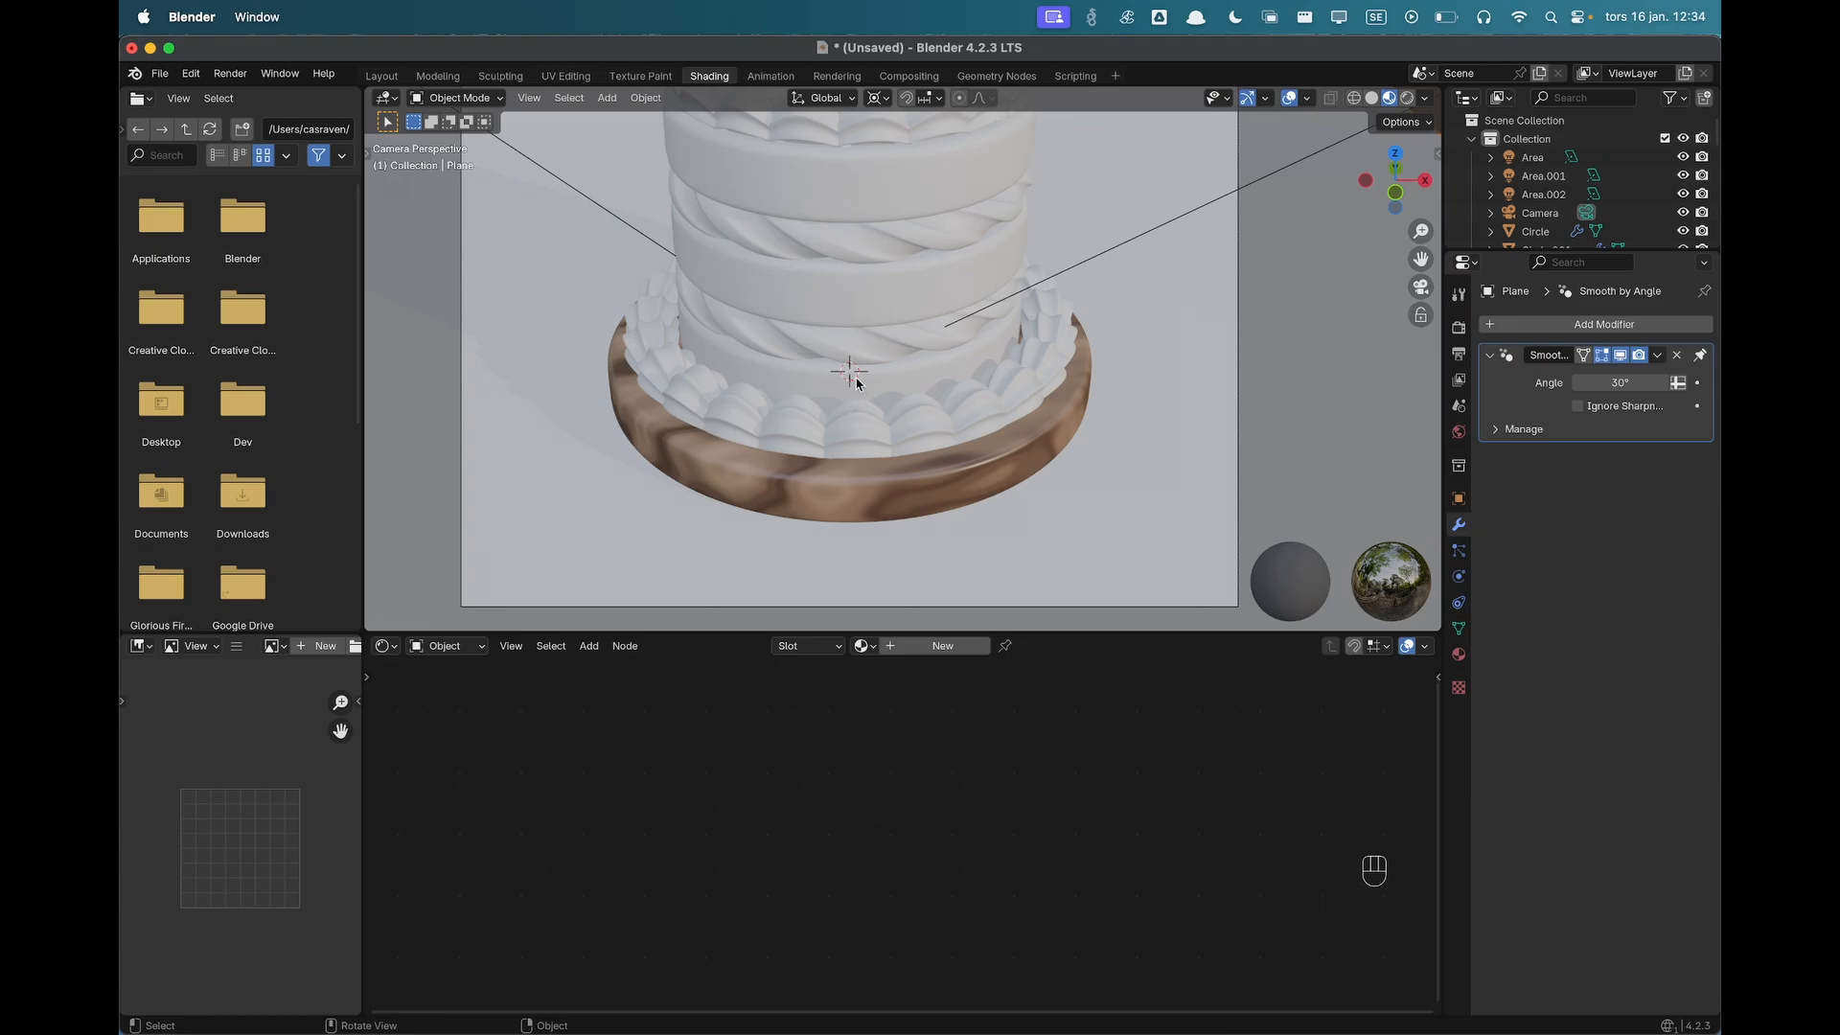
left_click(981, 511)
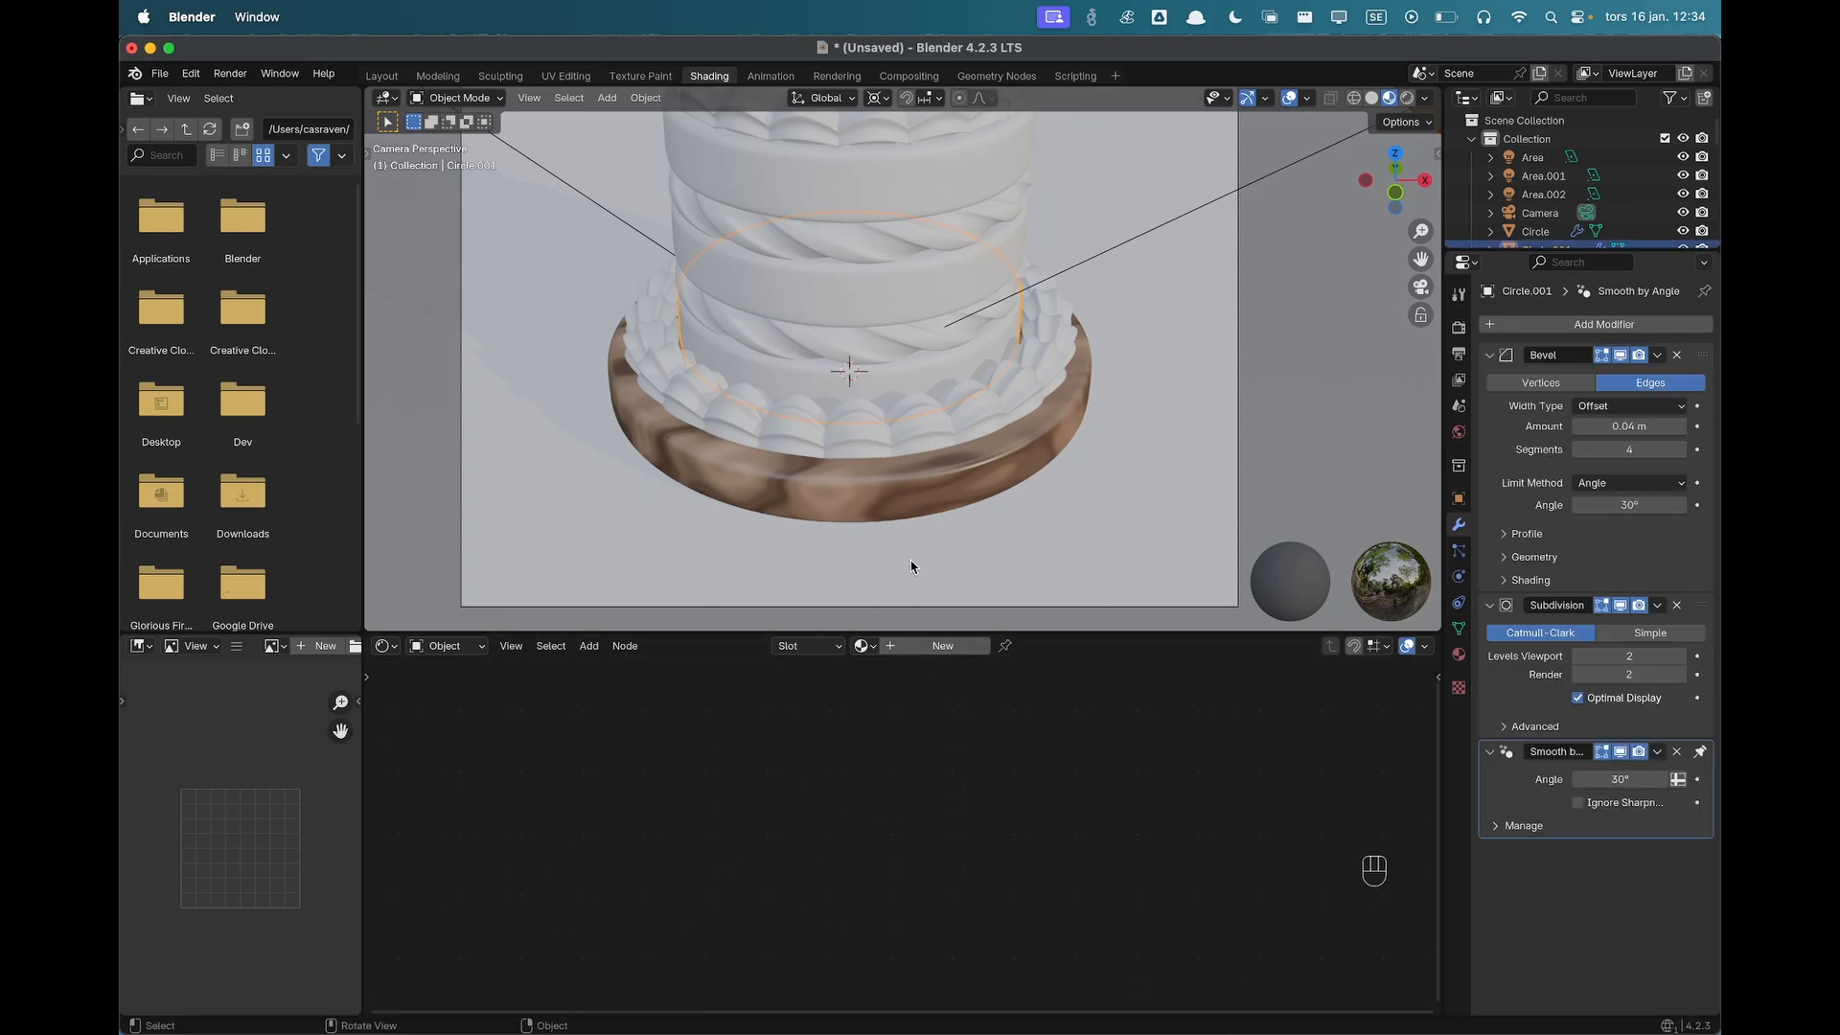
left_click(943, 647)
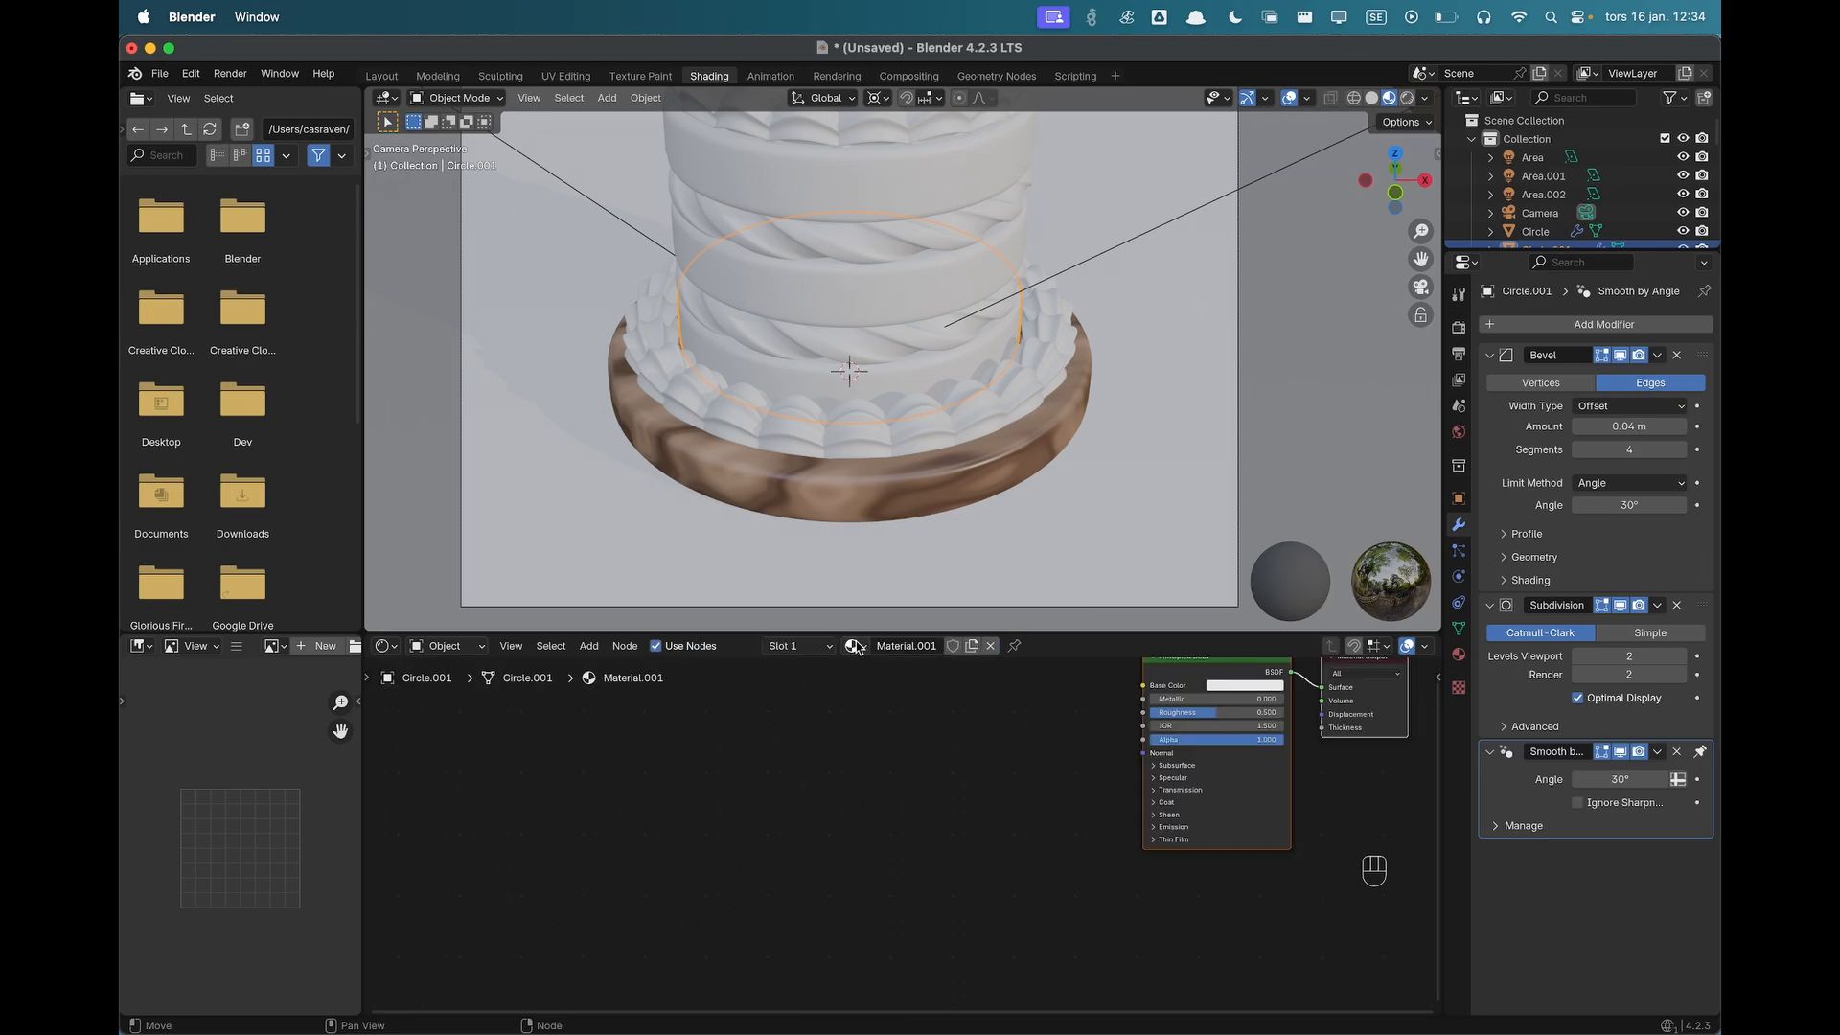
Rename the new material on the lowest cake layer to Cake Layer.
double_click(920, 645)
type("Cake")
key("Return")
double_click(916, 647)
type("Ca")
key("Return")
left_click(924, 796)
middle_click_drag(947, 767, 877, 843, "shift")
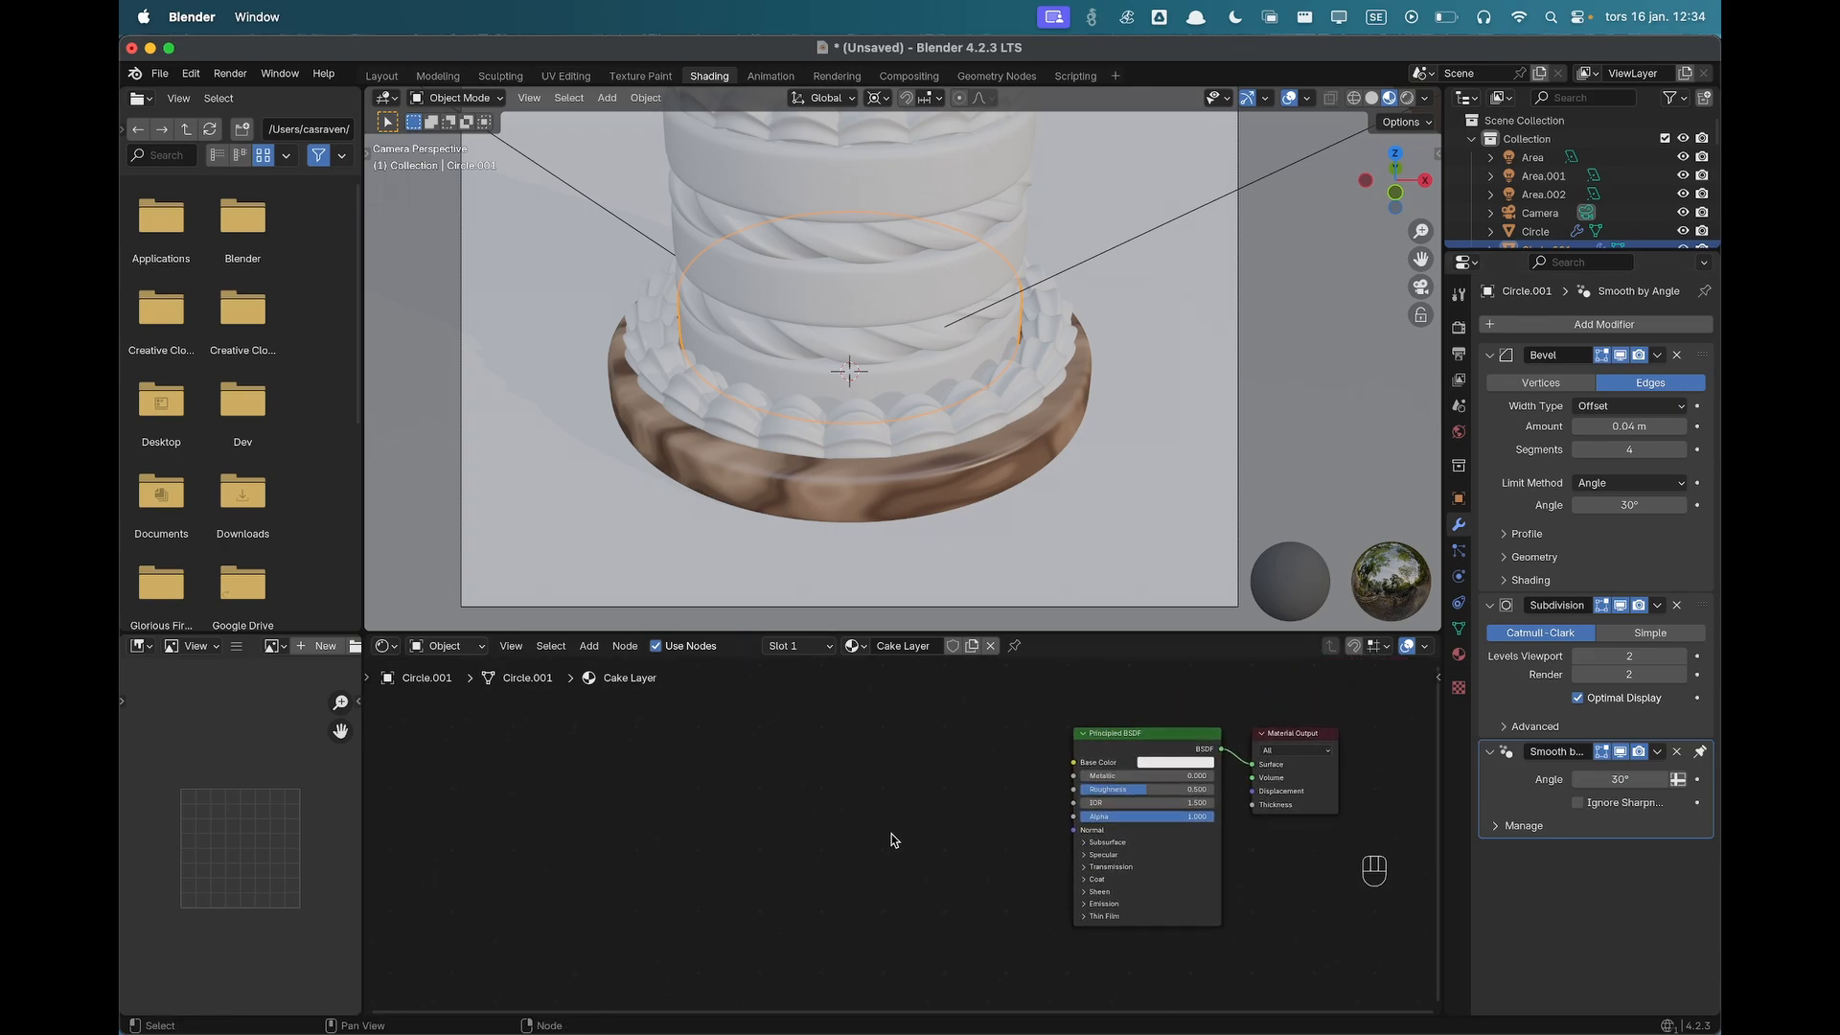
Add a Color Ramp node and connect its Color output to the Principled BSDF's Base Color.
scroll(891, 835, "up", 1)
key("shift+a")
type("ramp")
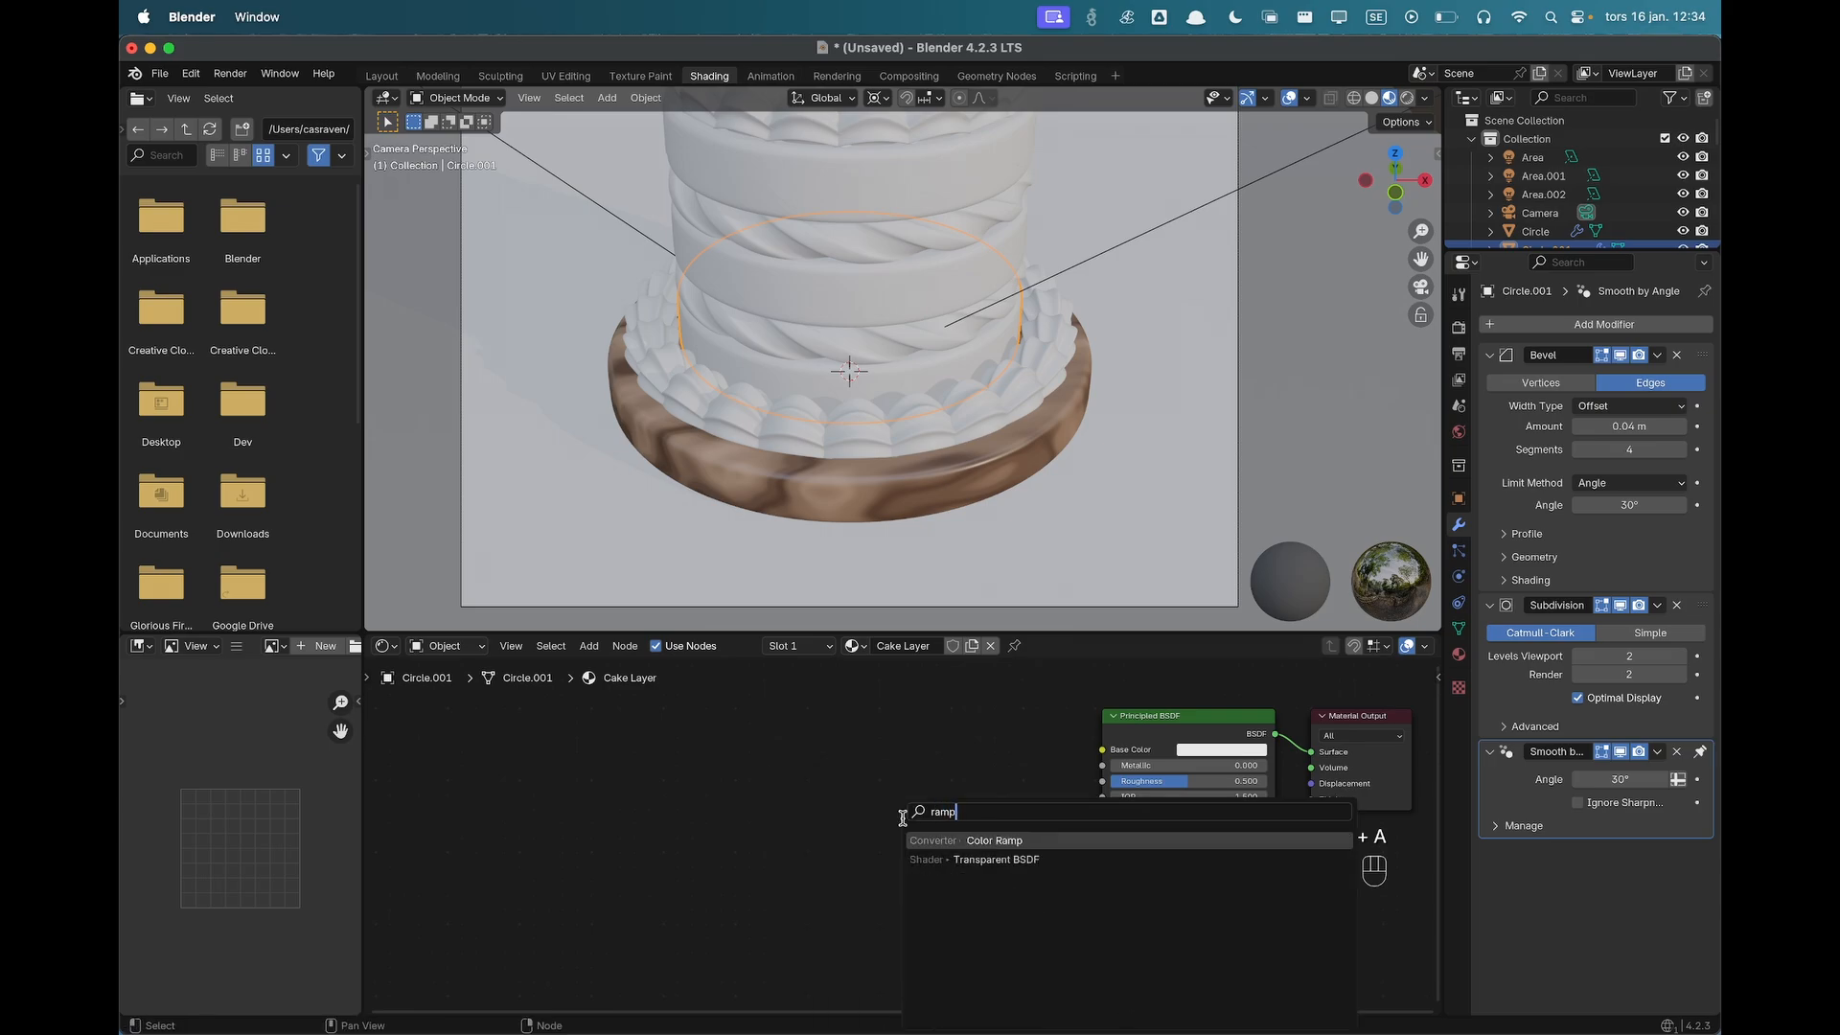
key("Return")
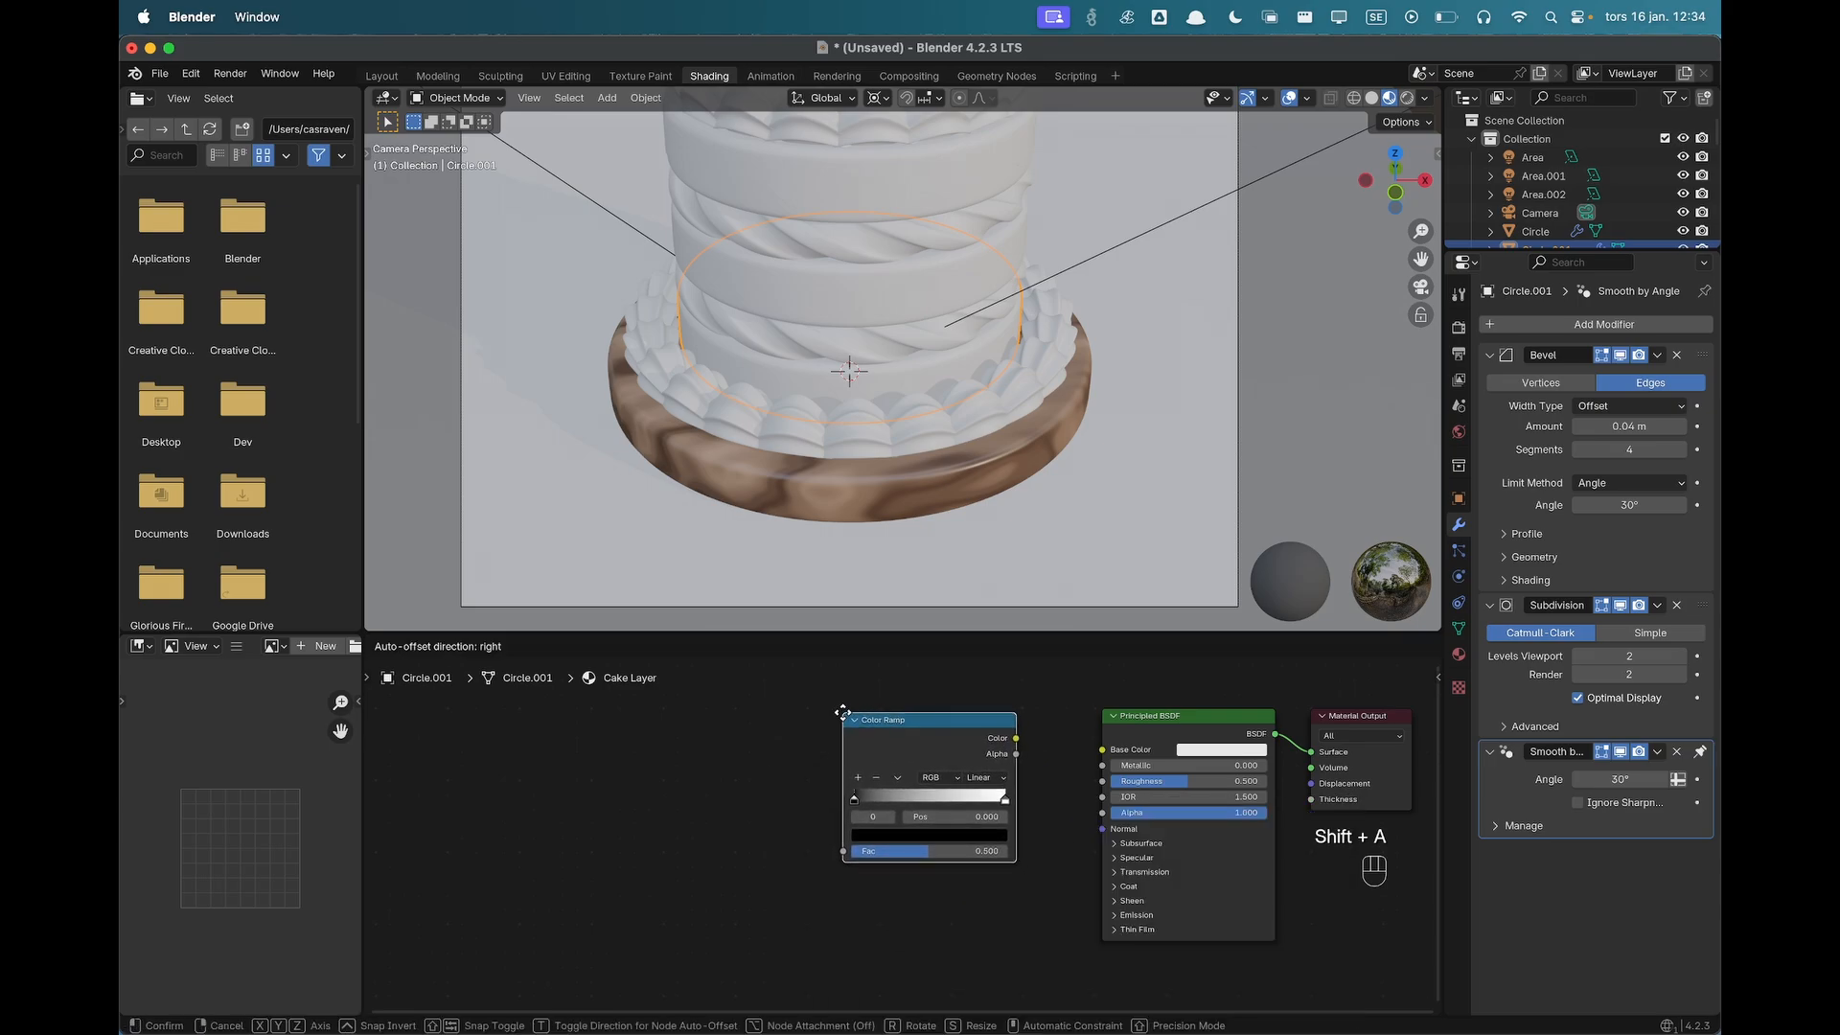
left_click(830, 687)
left_click_drag(1017, 743, 1102, 750)
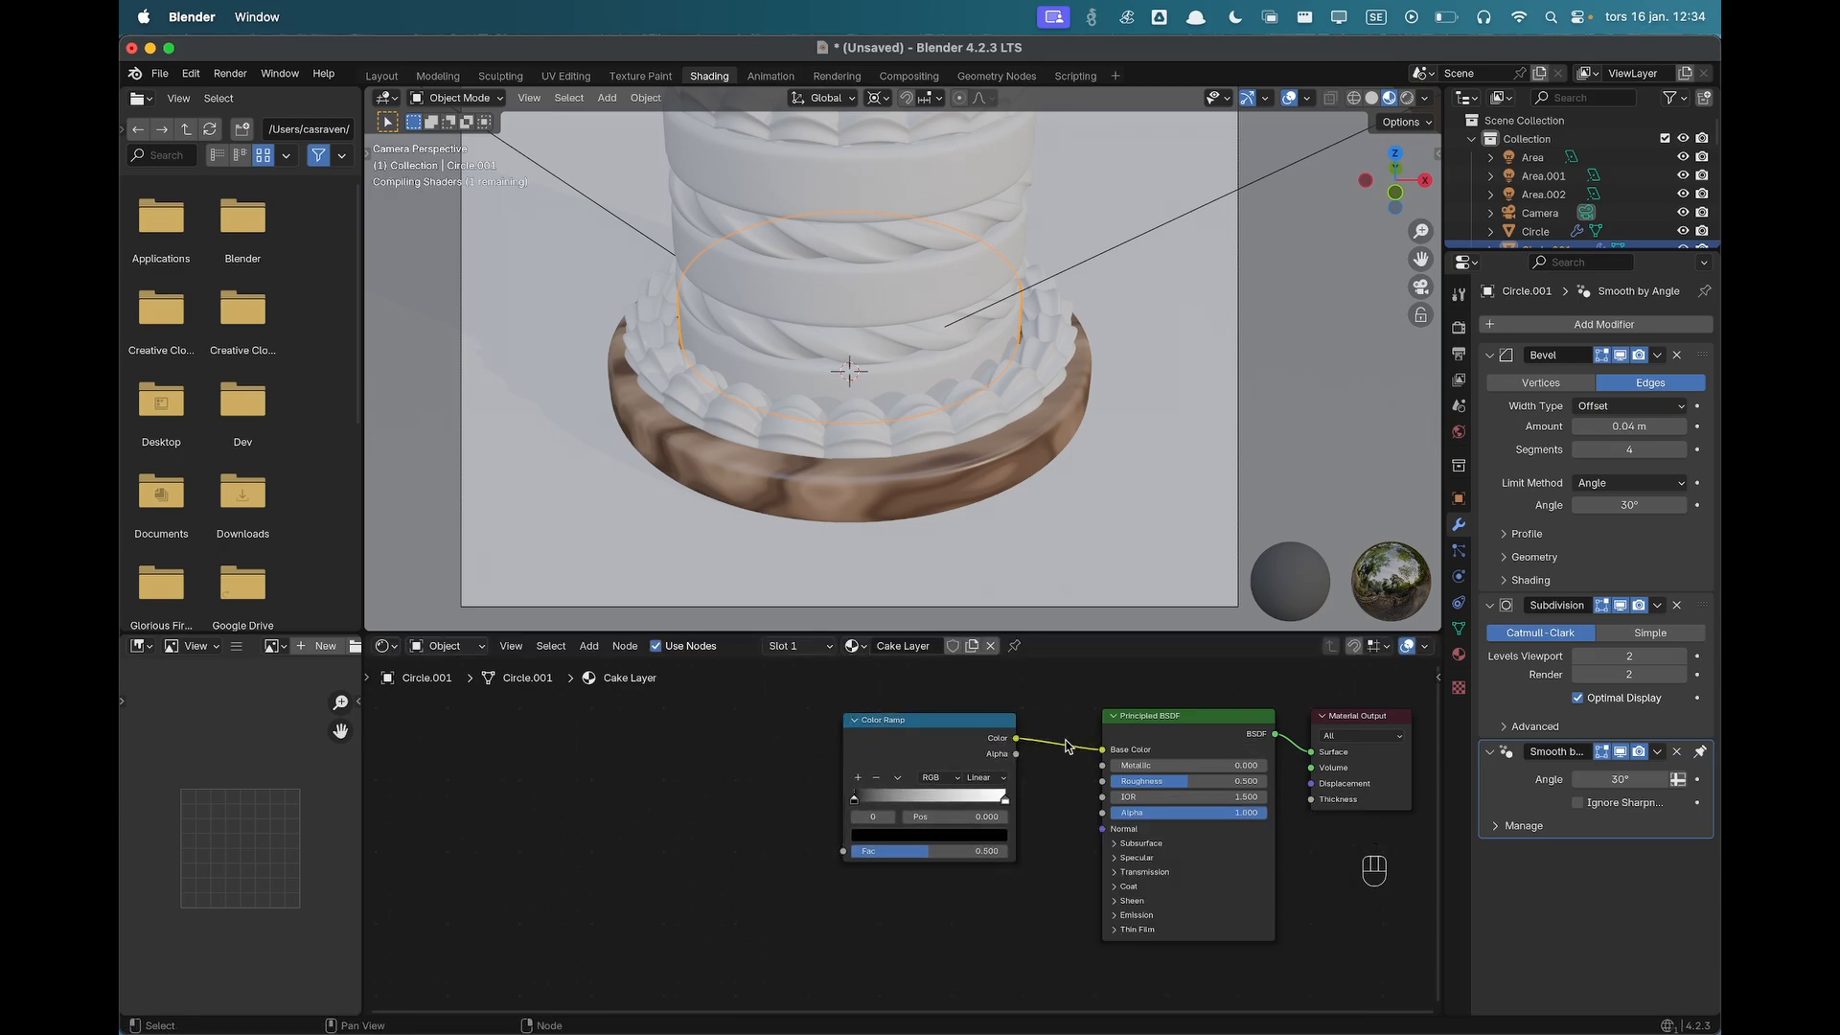
Add a Voronoi Texture before the Color Ramp and connect its Distance output to the ramp's Fac.
middle_click_drag(867, 827, 967, 840, "shift")
scroll(881, 837, "up", 1)
scroll(838, 837, "down", 1, "shift")
key("shift+a")
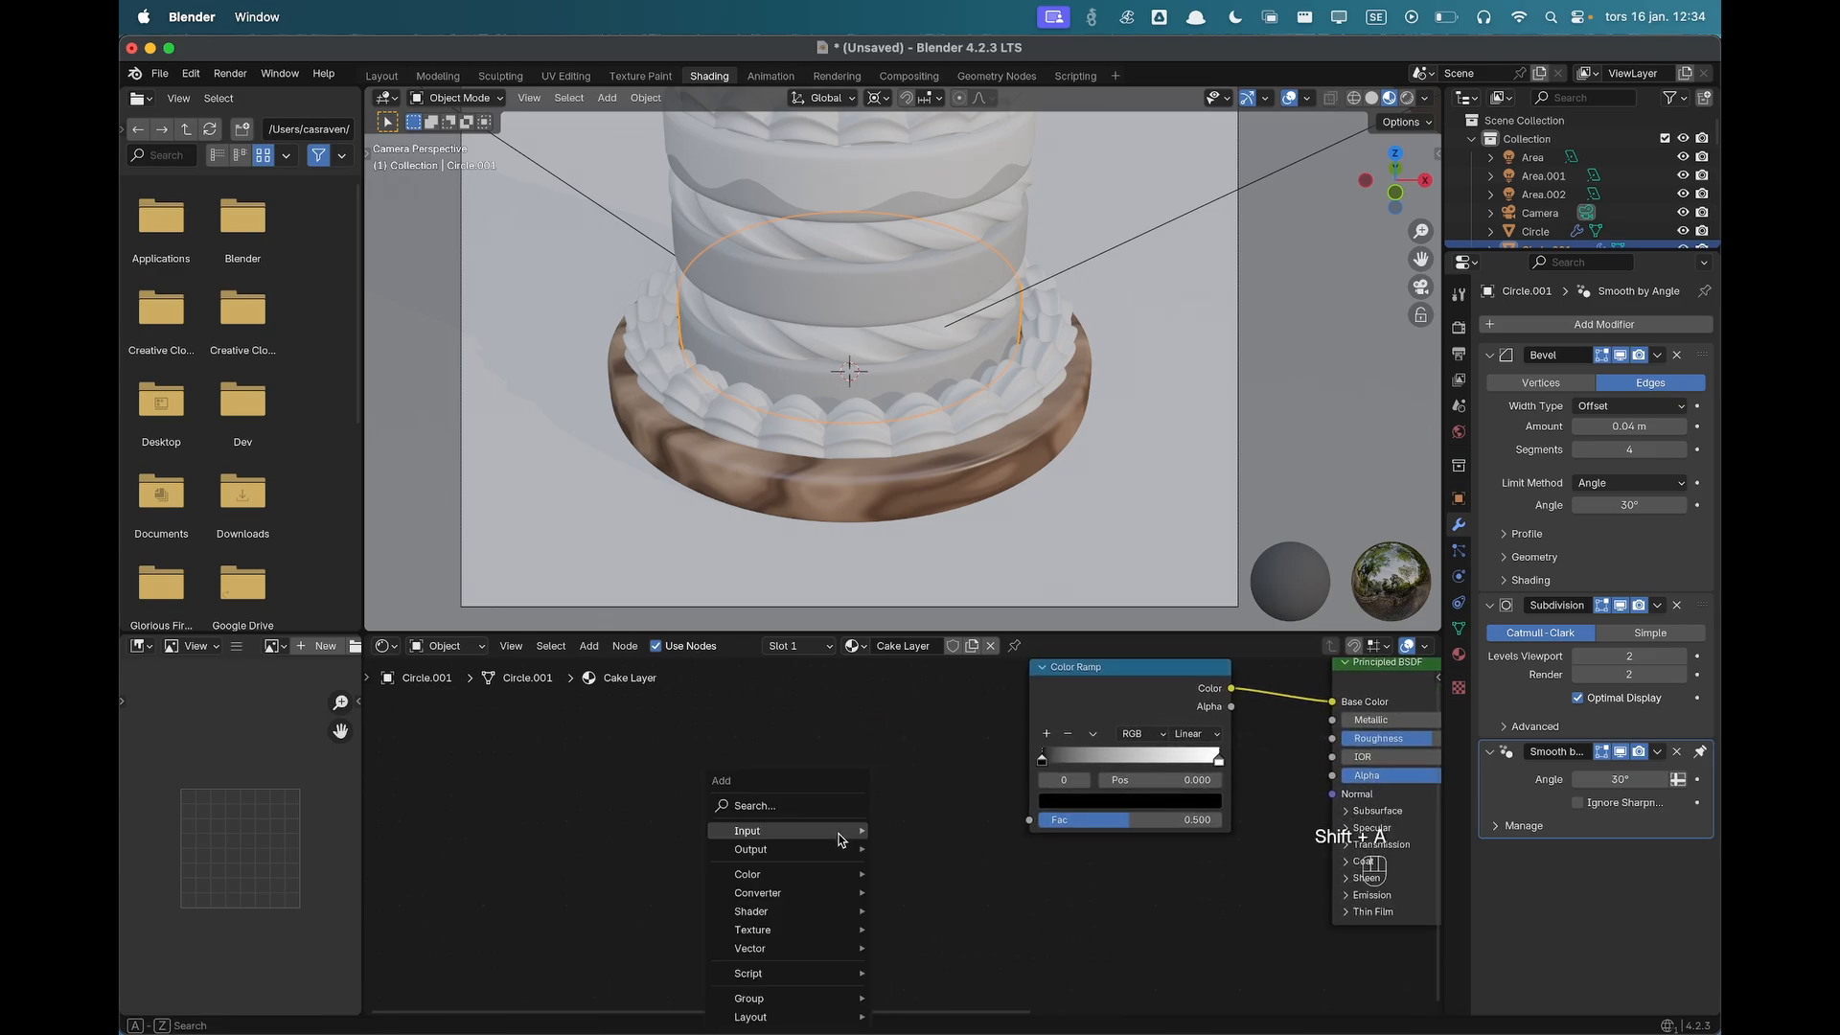
type("voro")
key("Return")
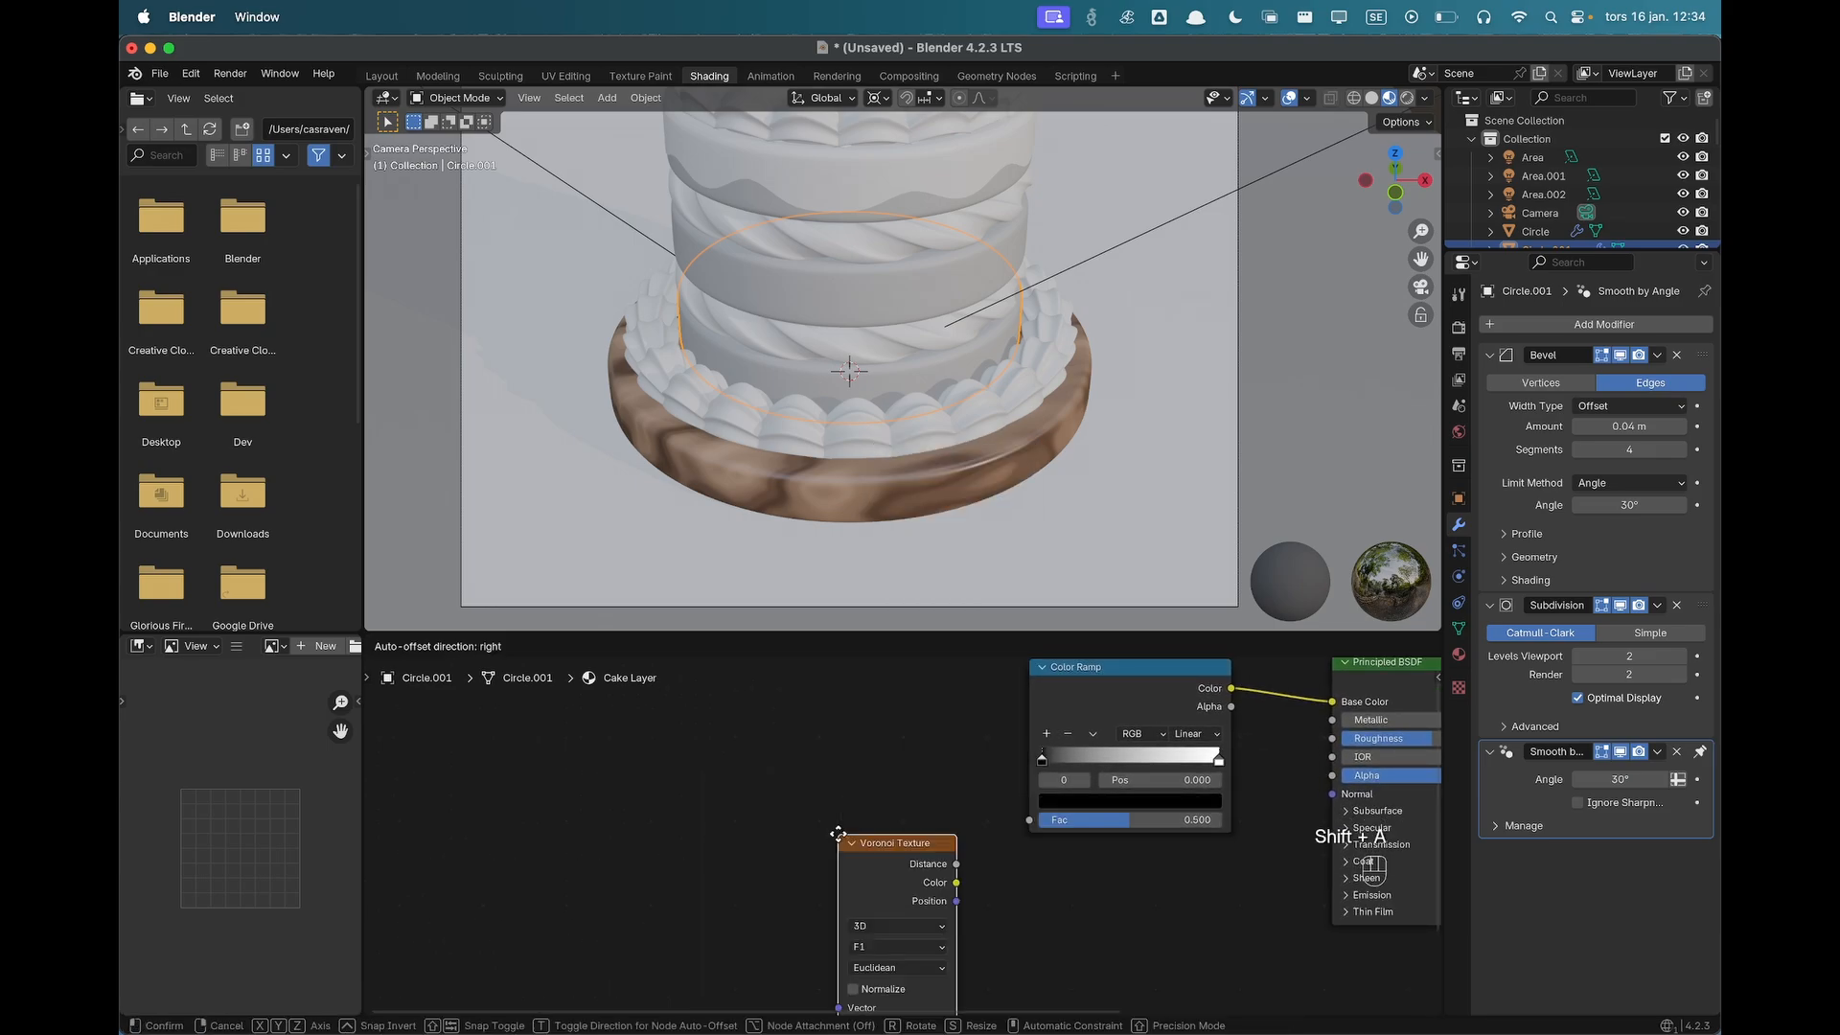
left_click(826, 722)
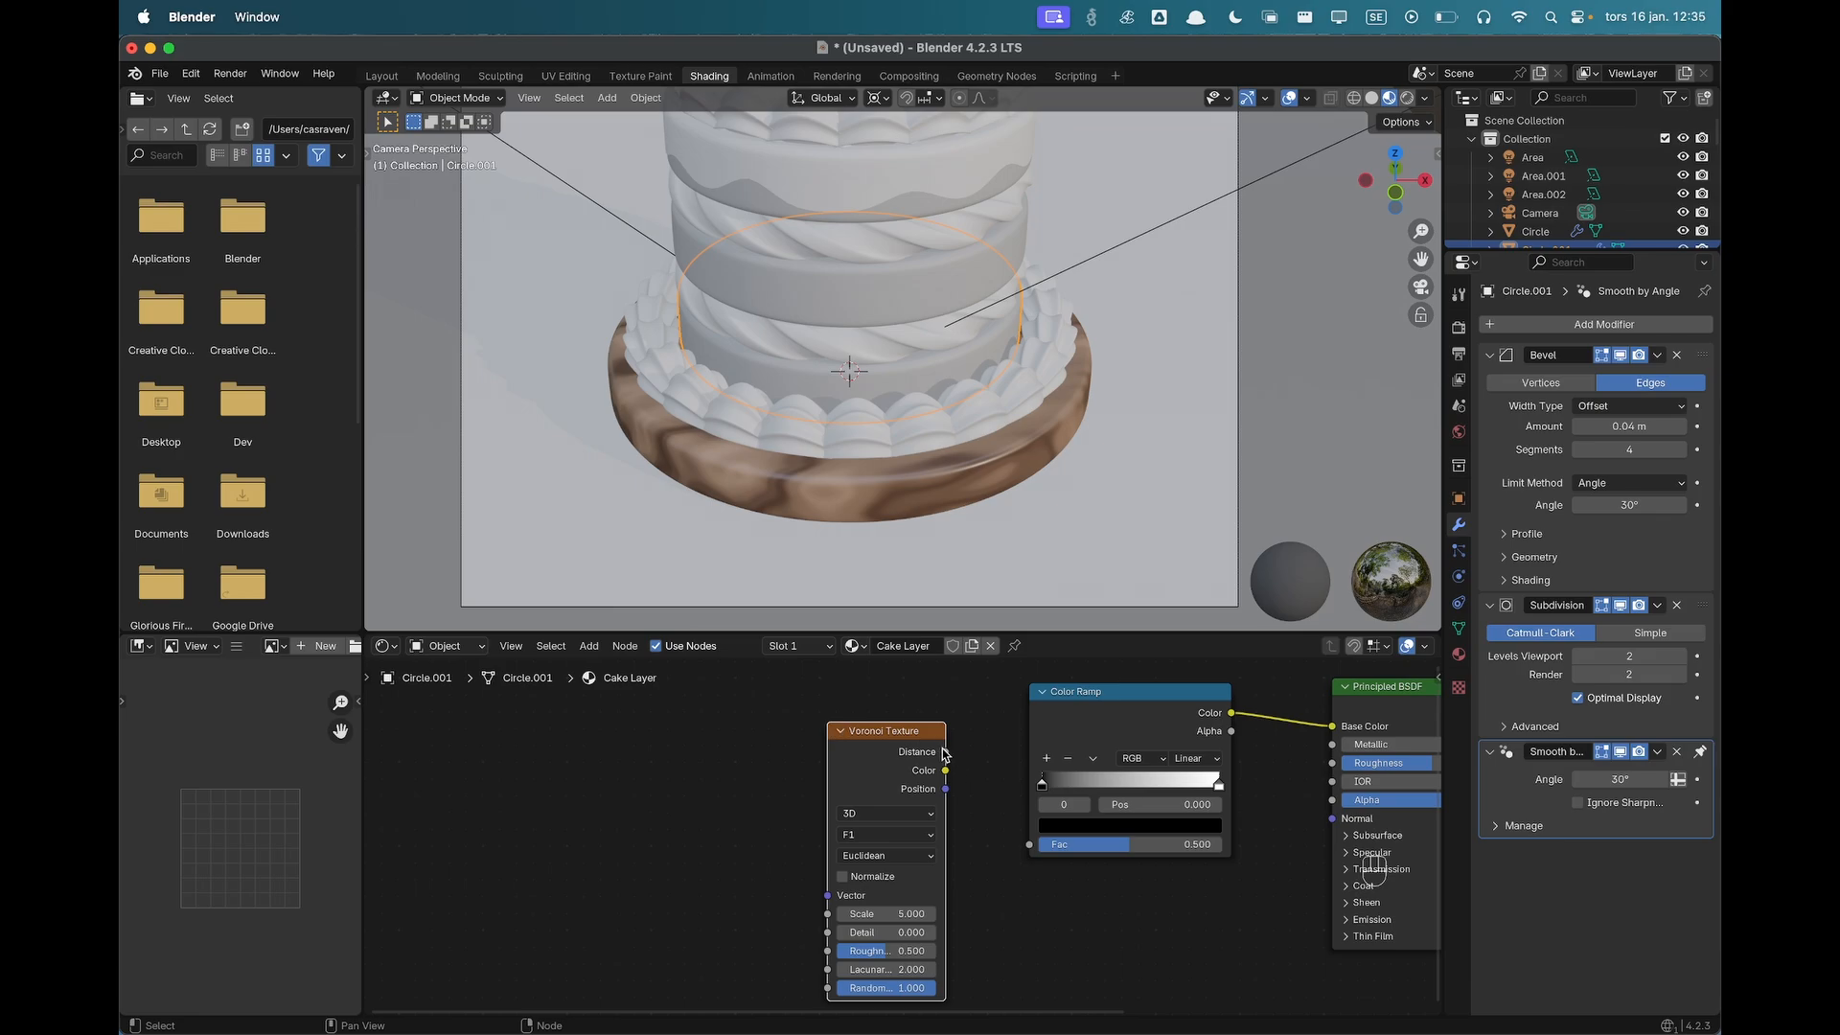
left_click_drag(945, 752, 1033, 848)
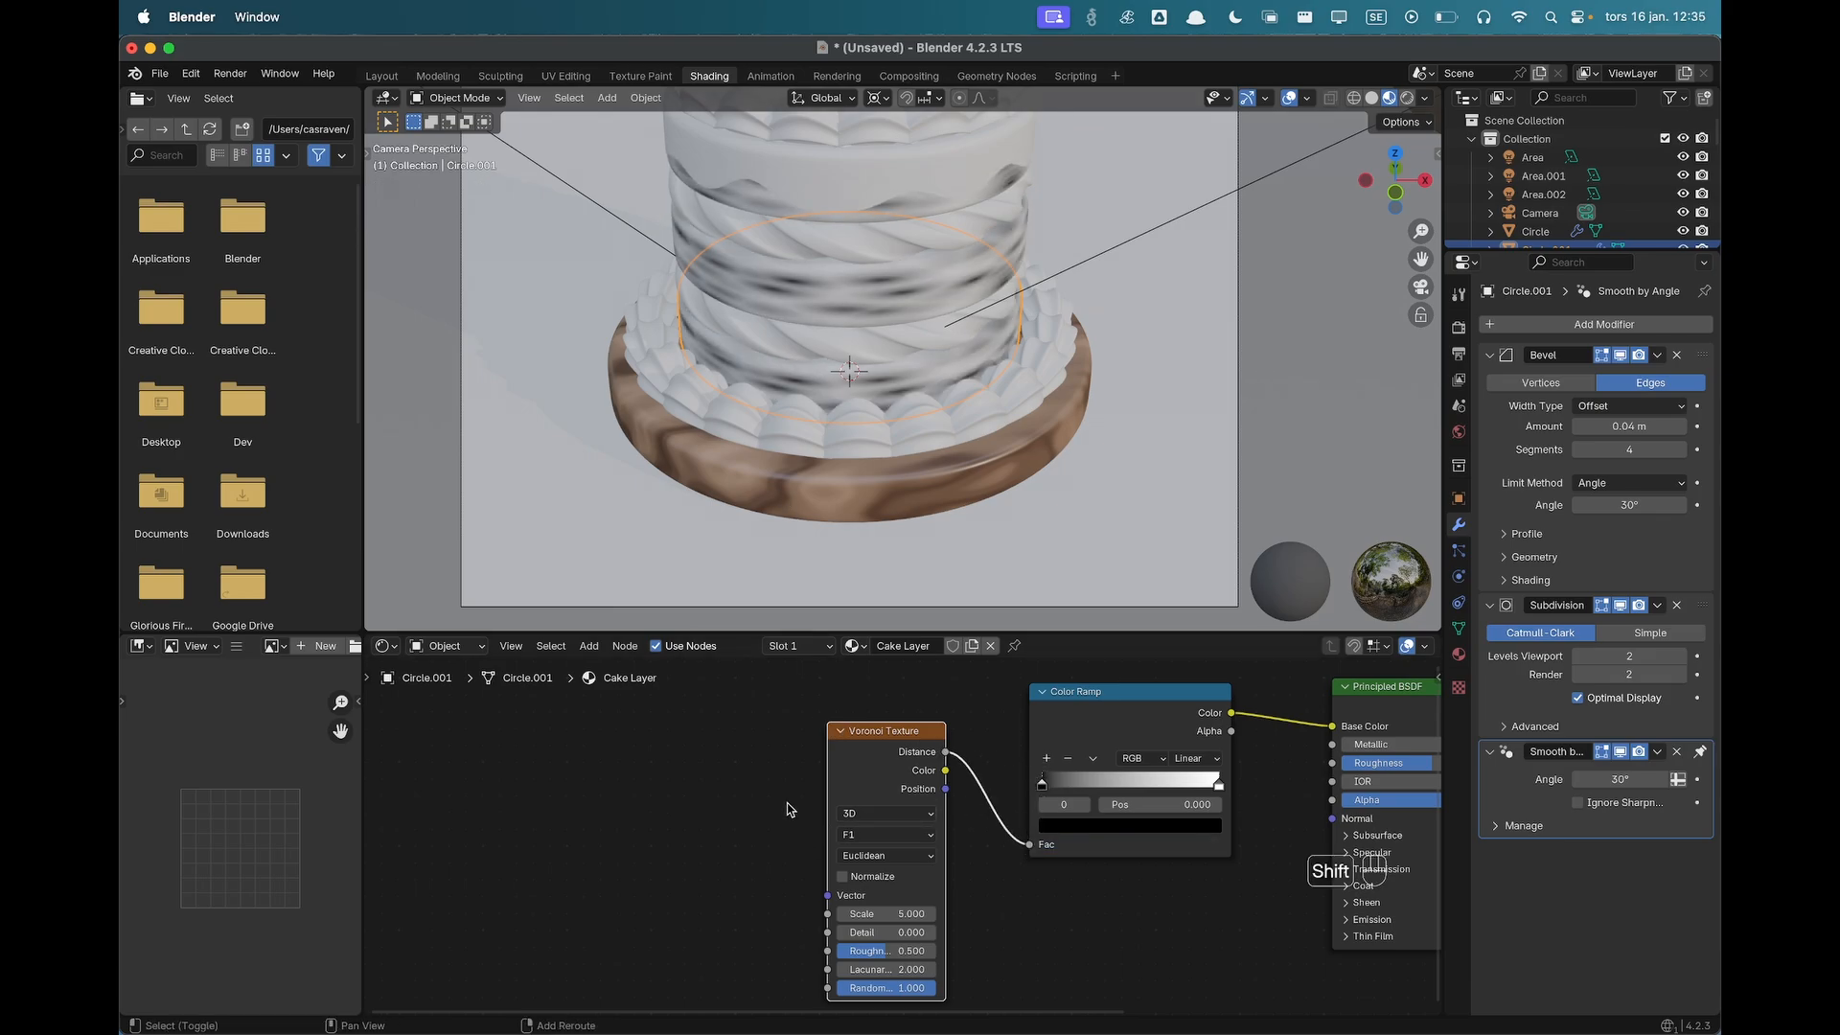
Add a Noise Texture before the Voronoi Texture and connect its Color output to the Voronoi's Vector input.
key("shift+a")
type("noise")
key("Return")
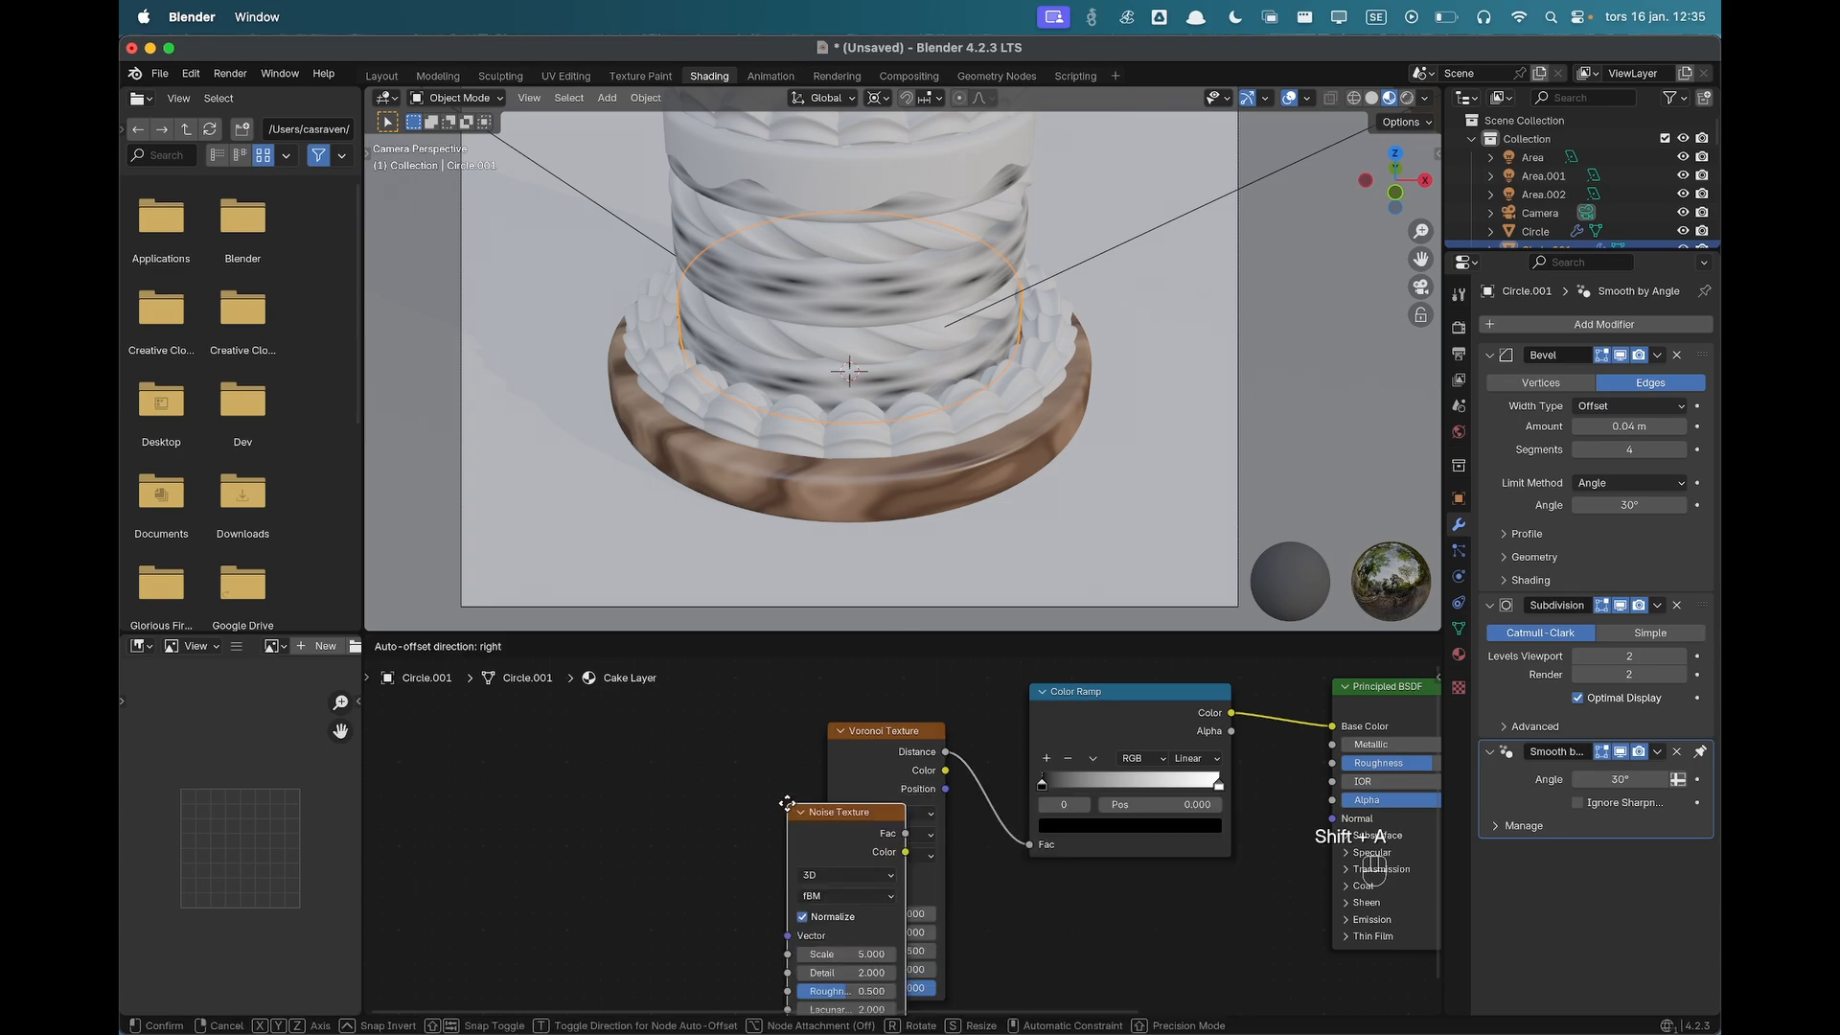
left_click(646, 738)
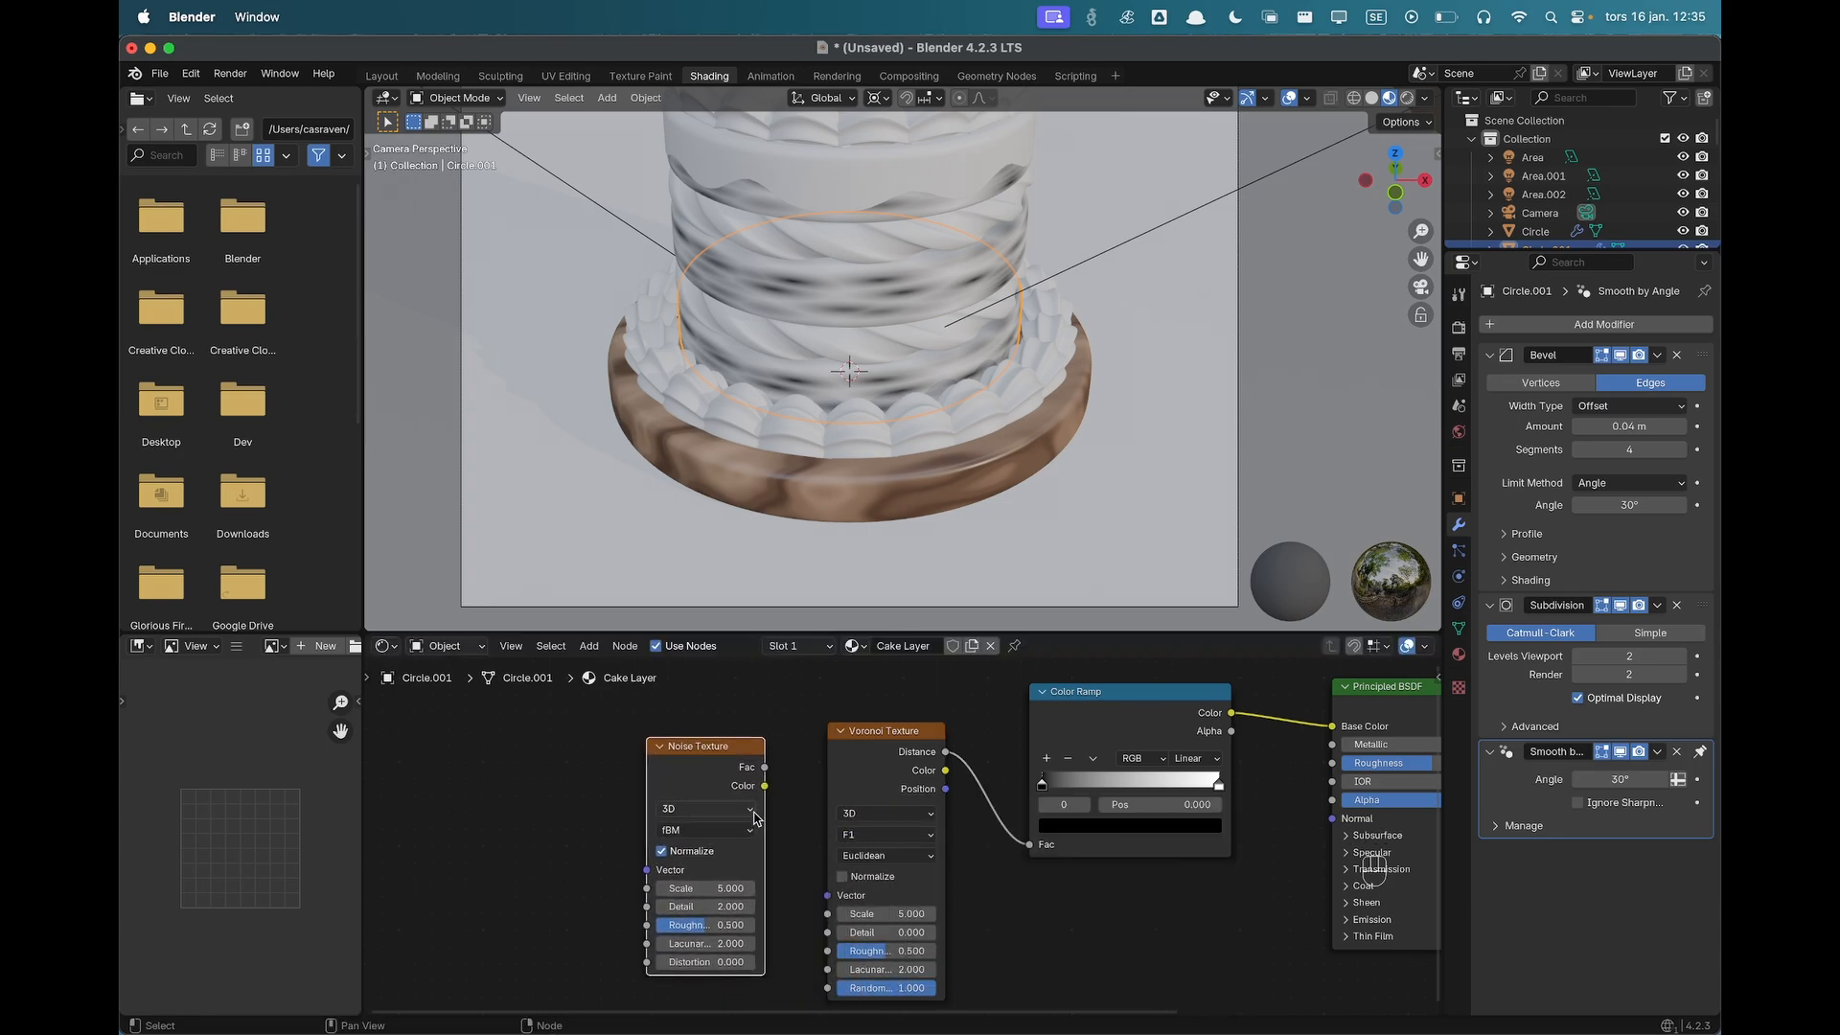
left_click_drag(765, 786, 827, 896)
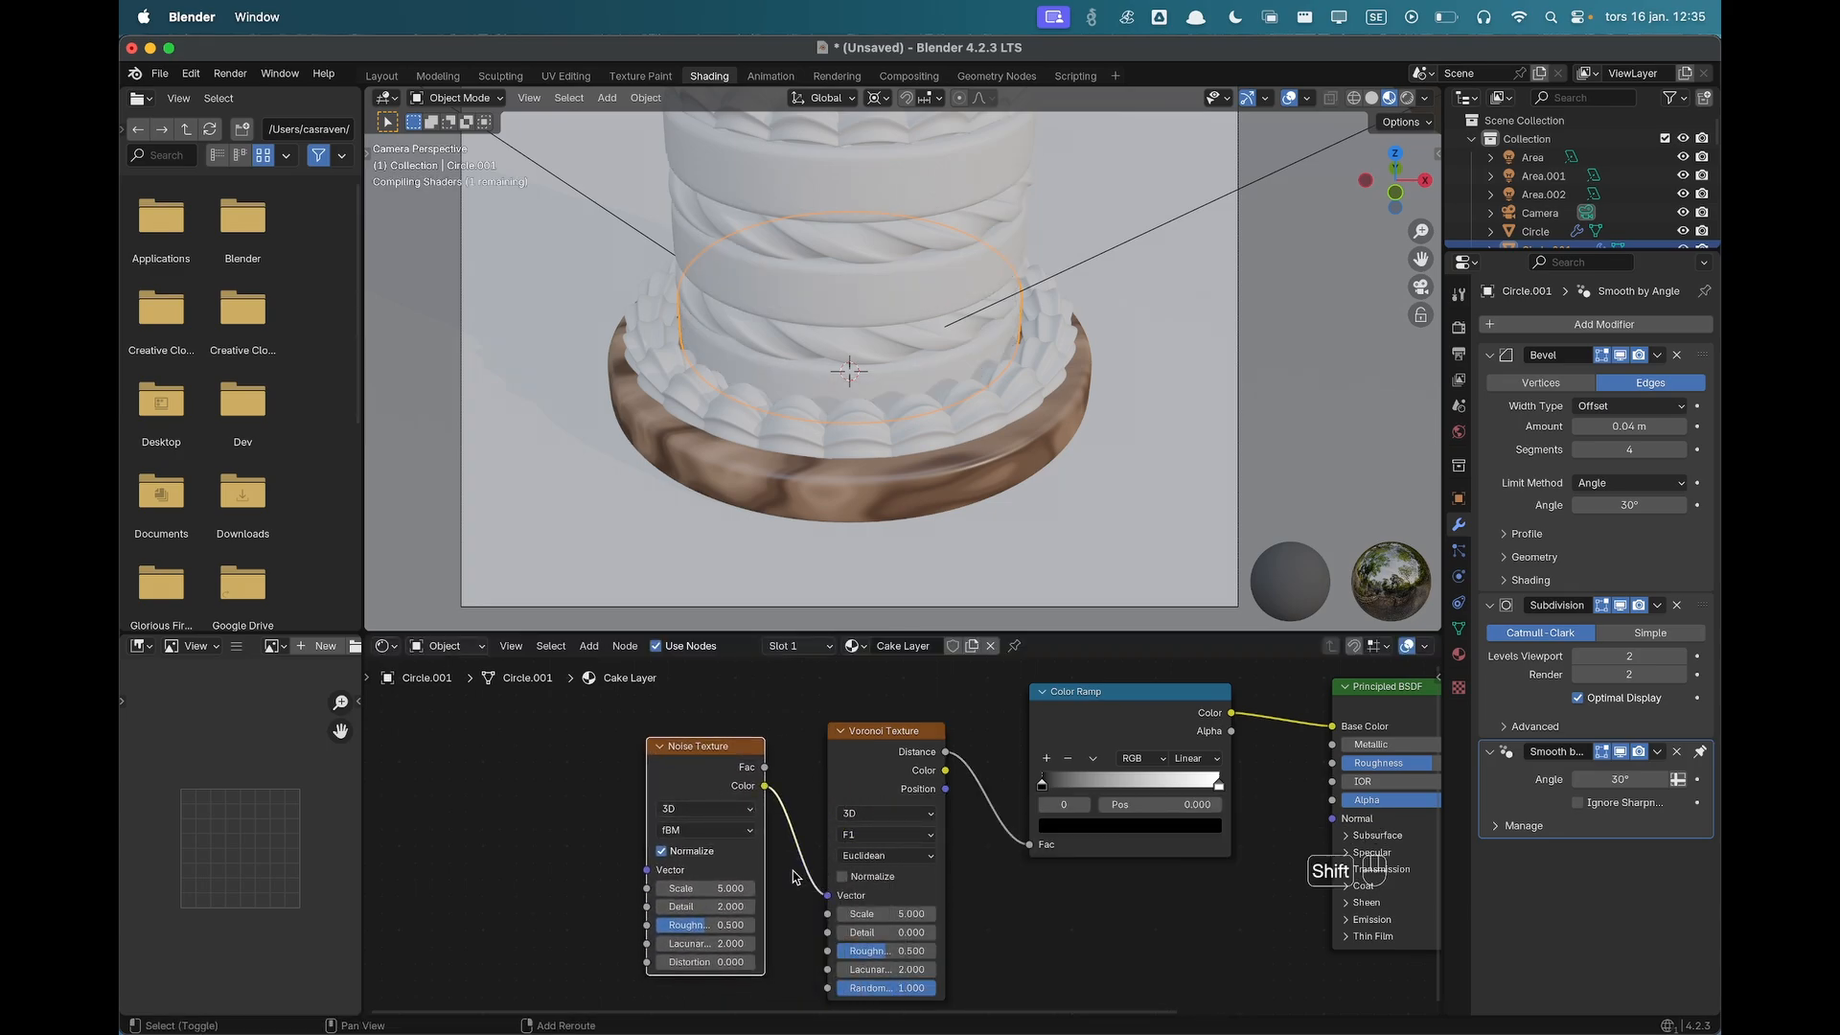
Add a Texture Coordinate node and connect its Object output to the Noise Texture's Vector input.
middle_click_drag(823, 858, 1037, 841, "shift")
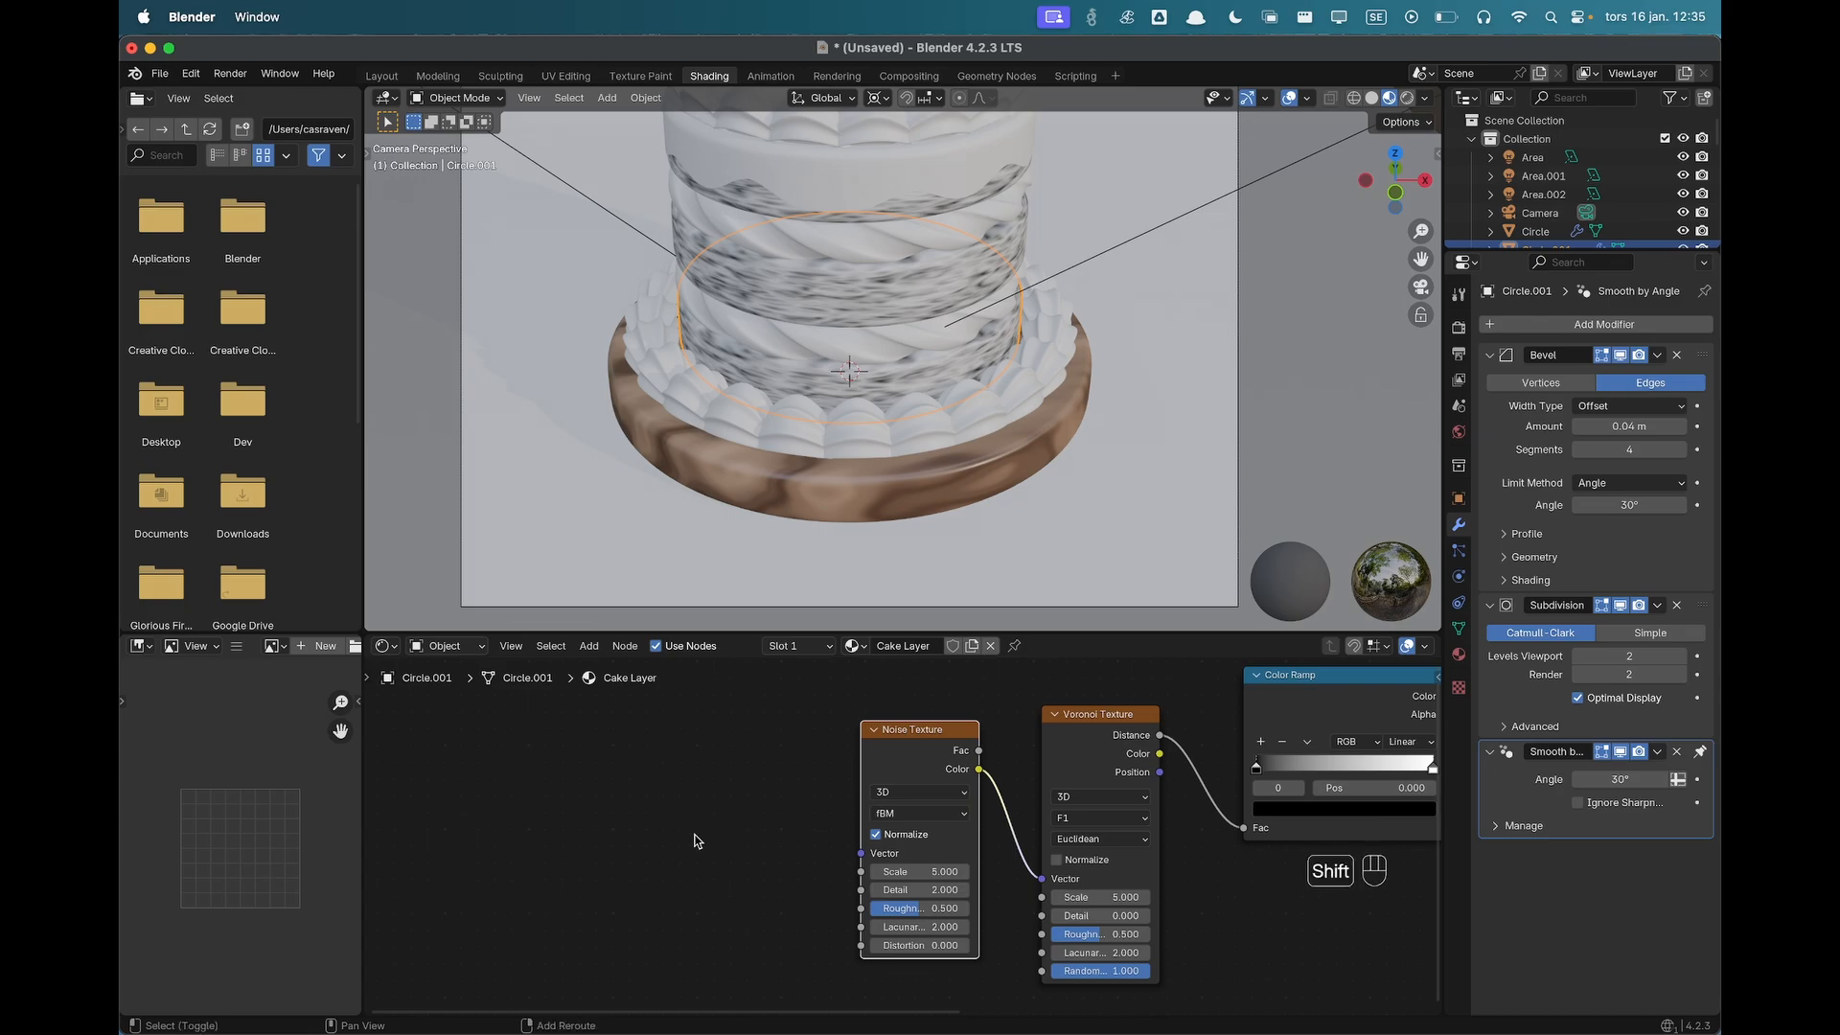
key("shift+a")
type("textu")
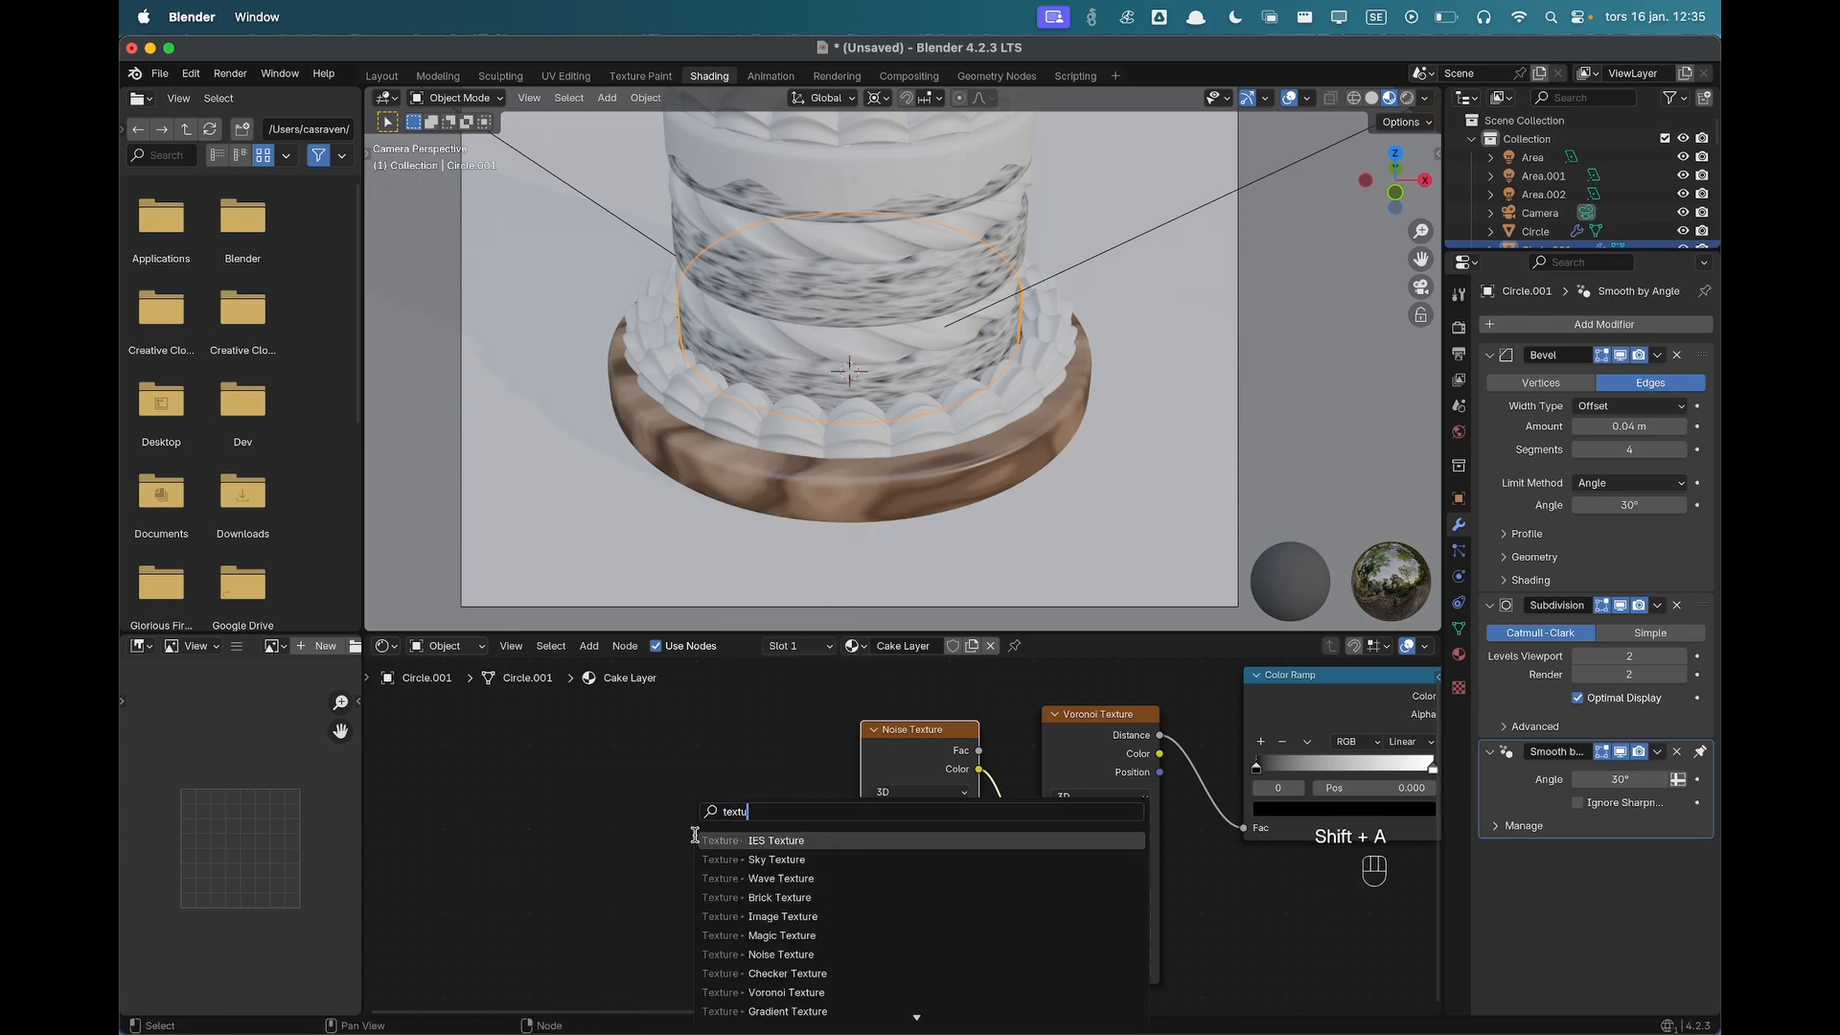
type("re coo")
left_click_drag(701, 835, 640, 746)
left_click_drag(754, 832, 856, 857)
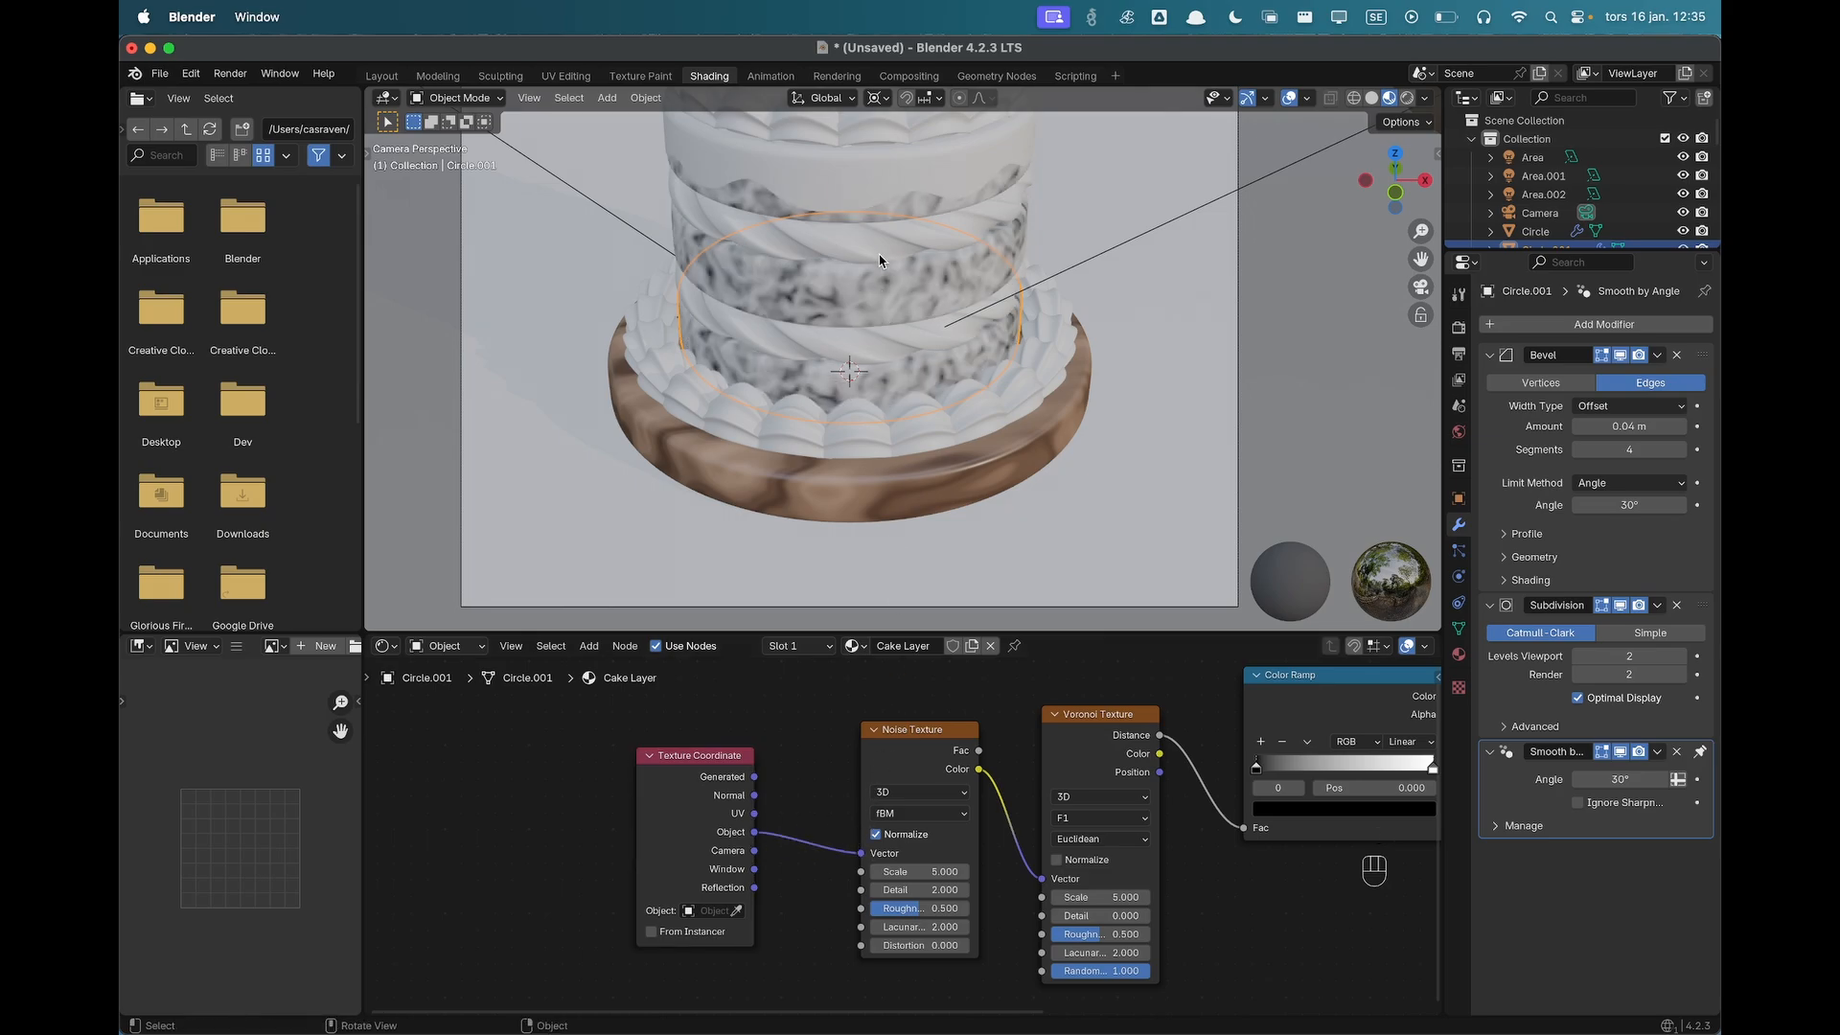
Set the Noise Texture's Scale to 14 and its Detail to 3.
scroll(883, 261, "up", 2)
middle_click_drag(886, 288, 898, 343, "shift")
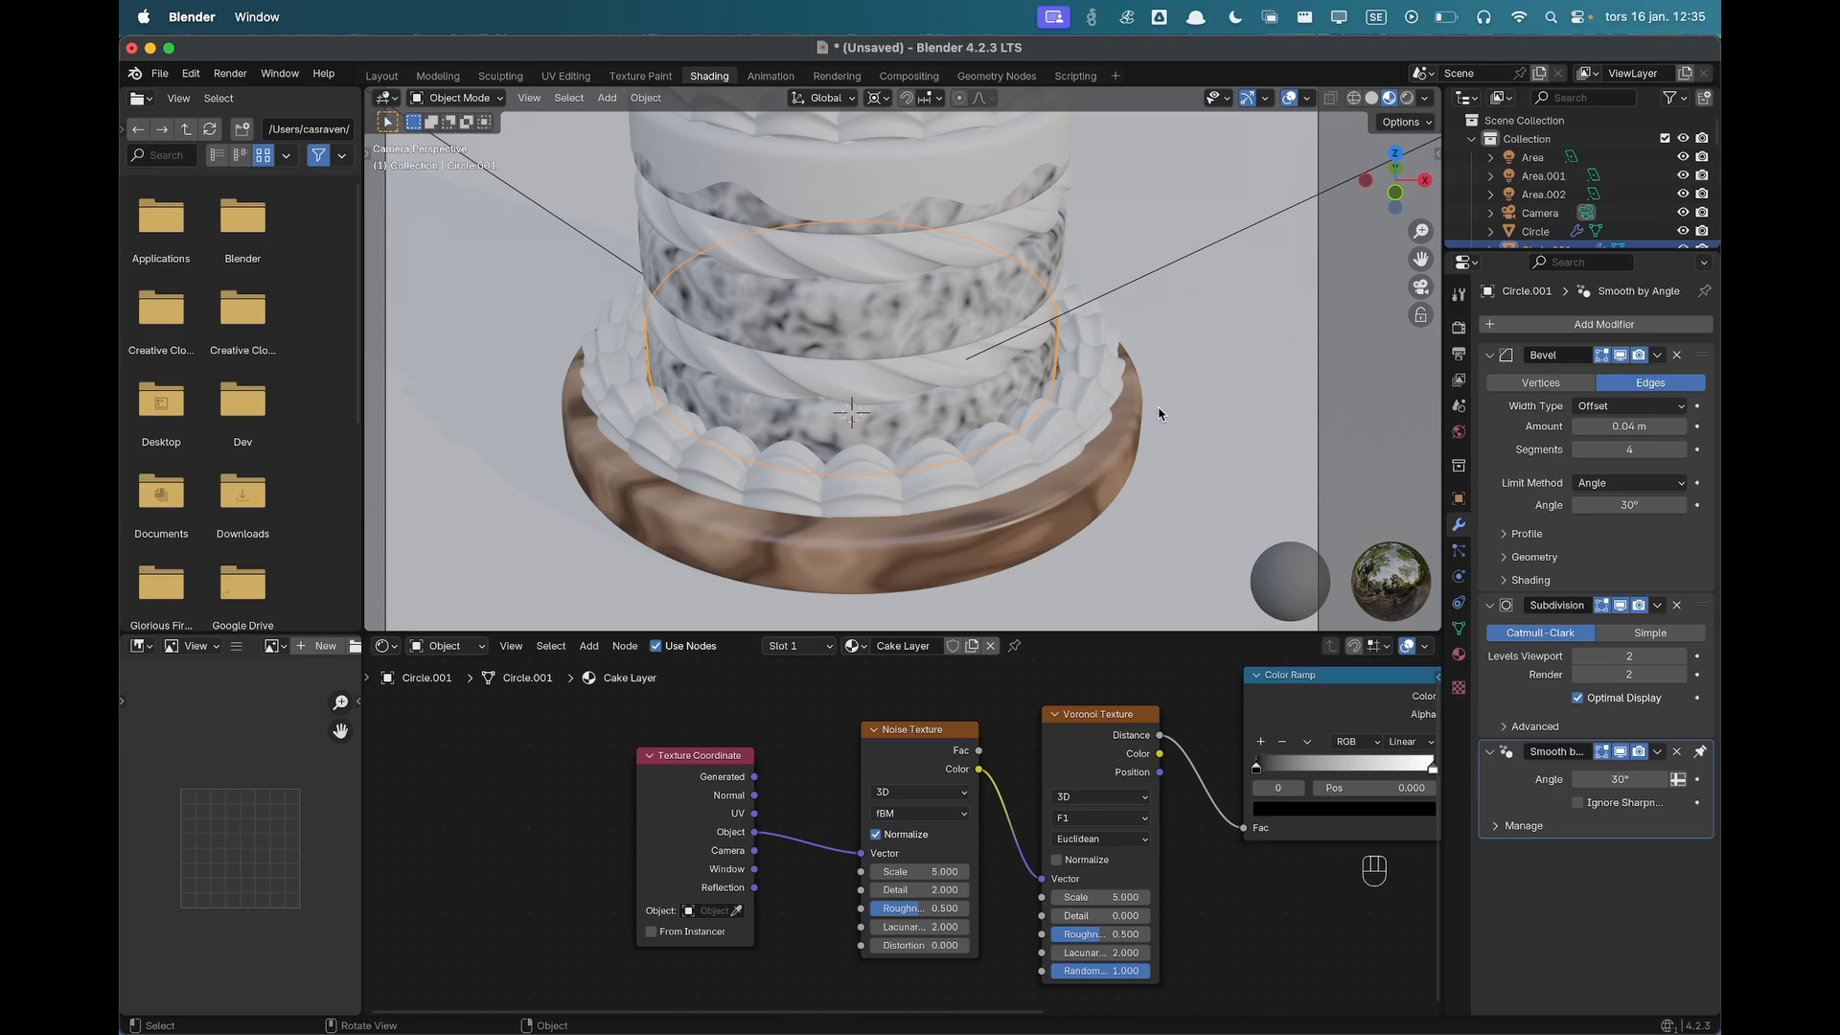
left_click_drag(917, 871, 1073, 871)
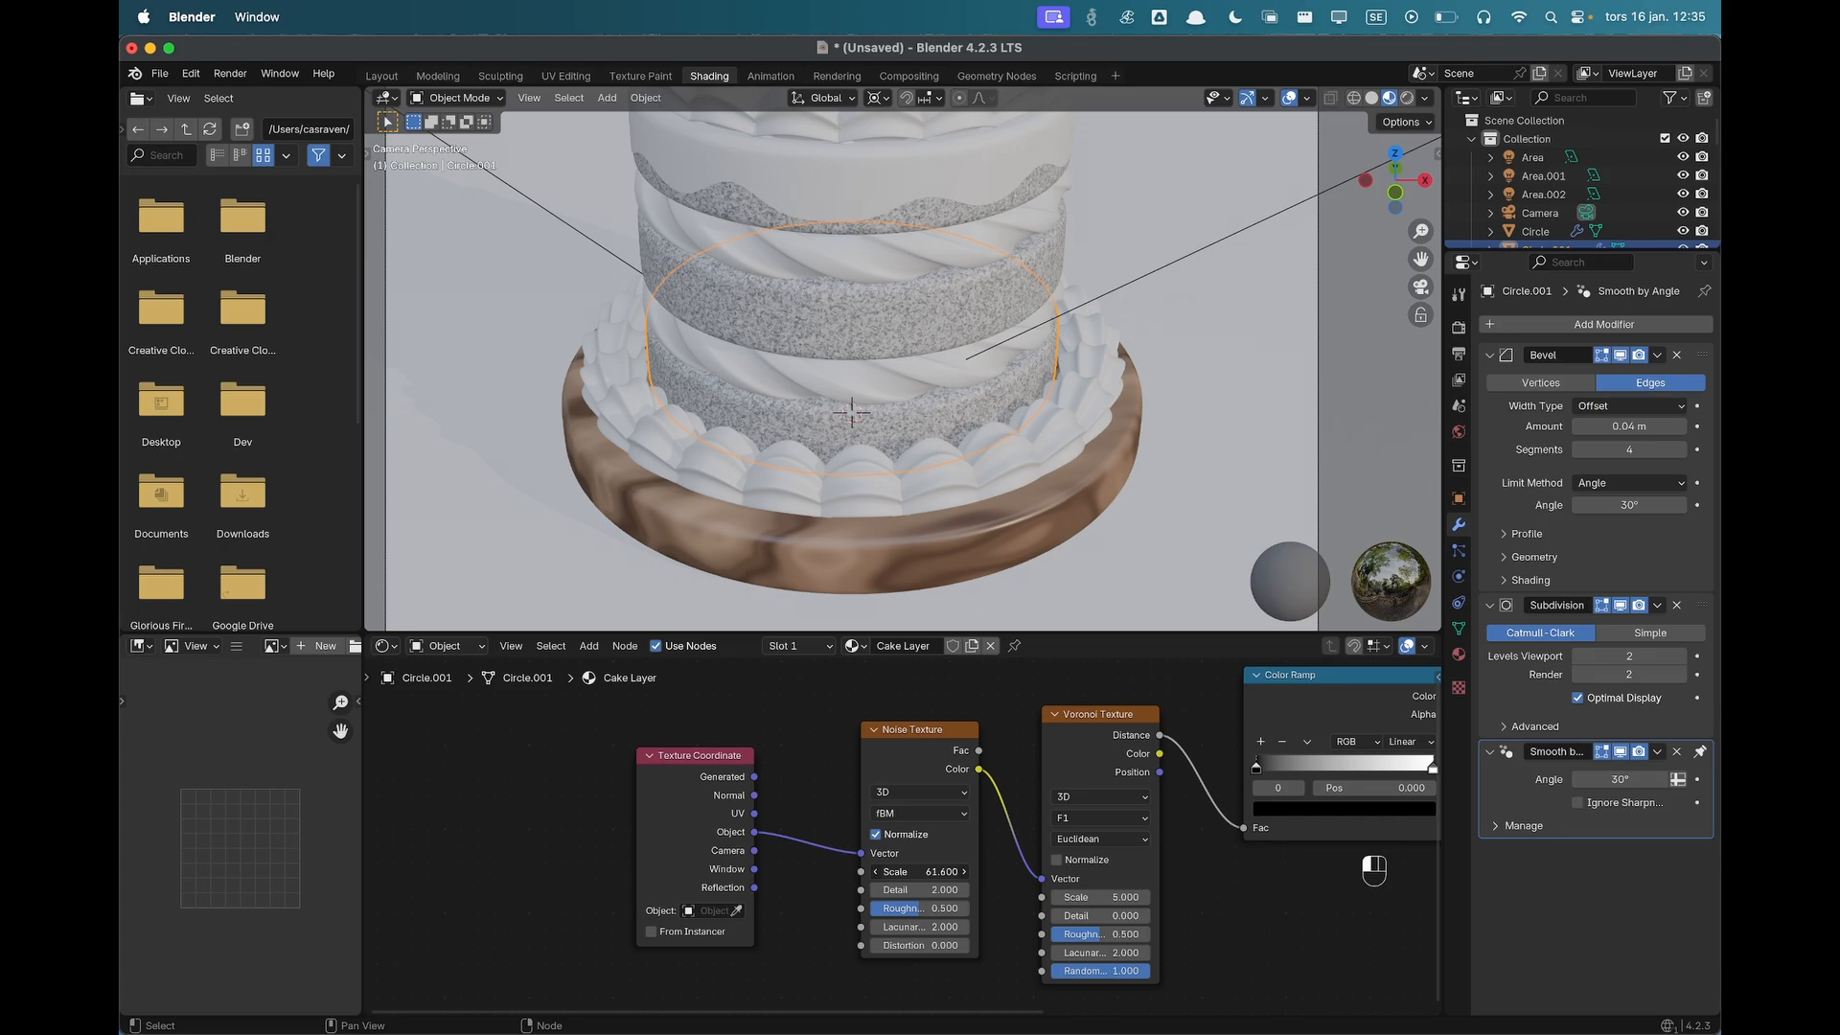
double_click(915, 870)
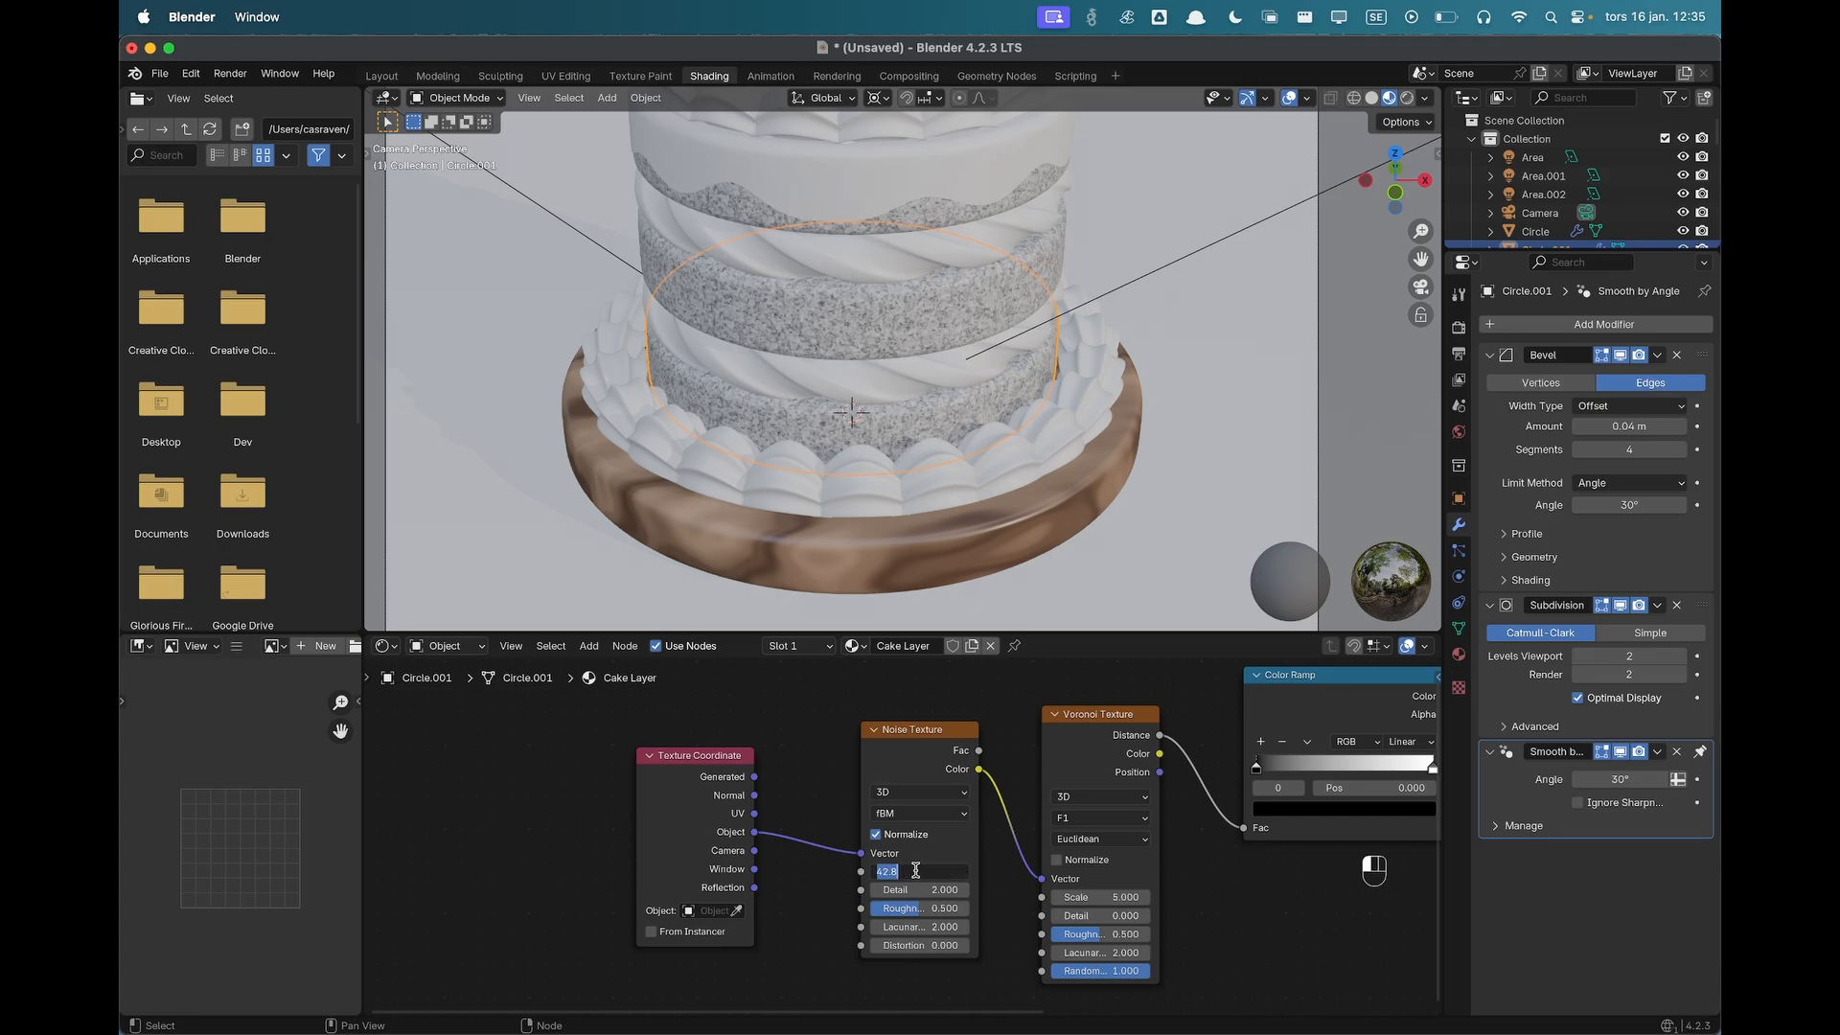
type("14")
key("Return")
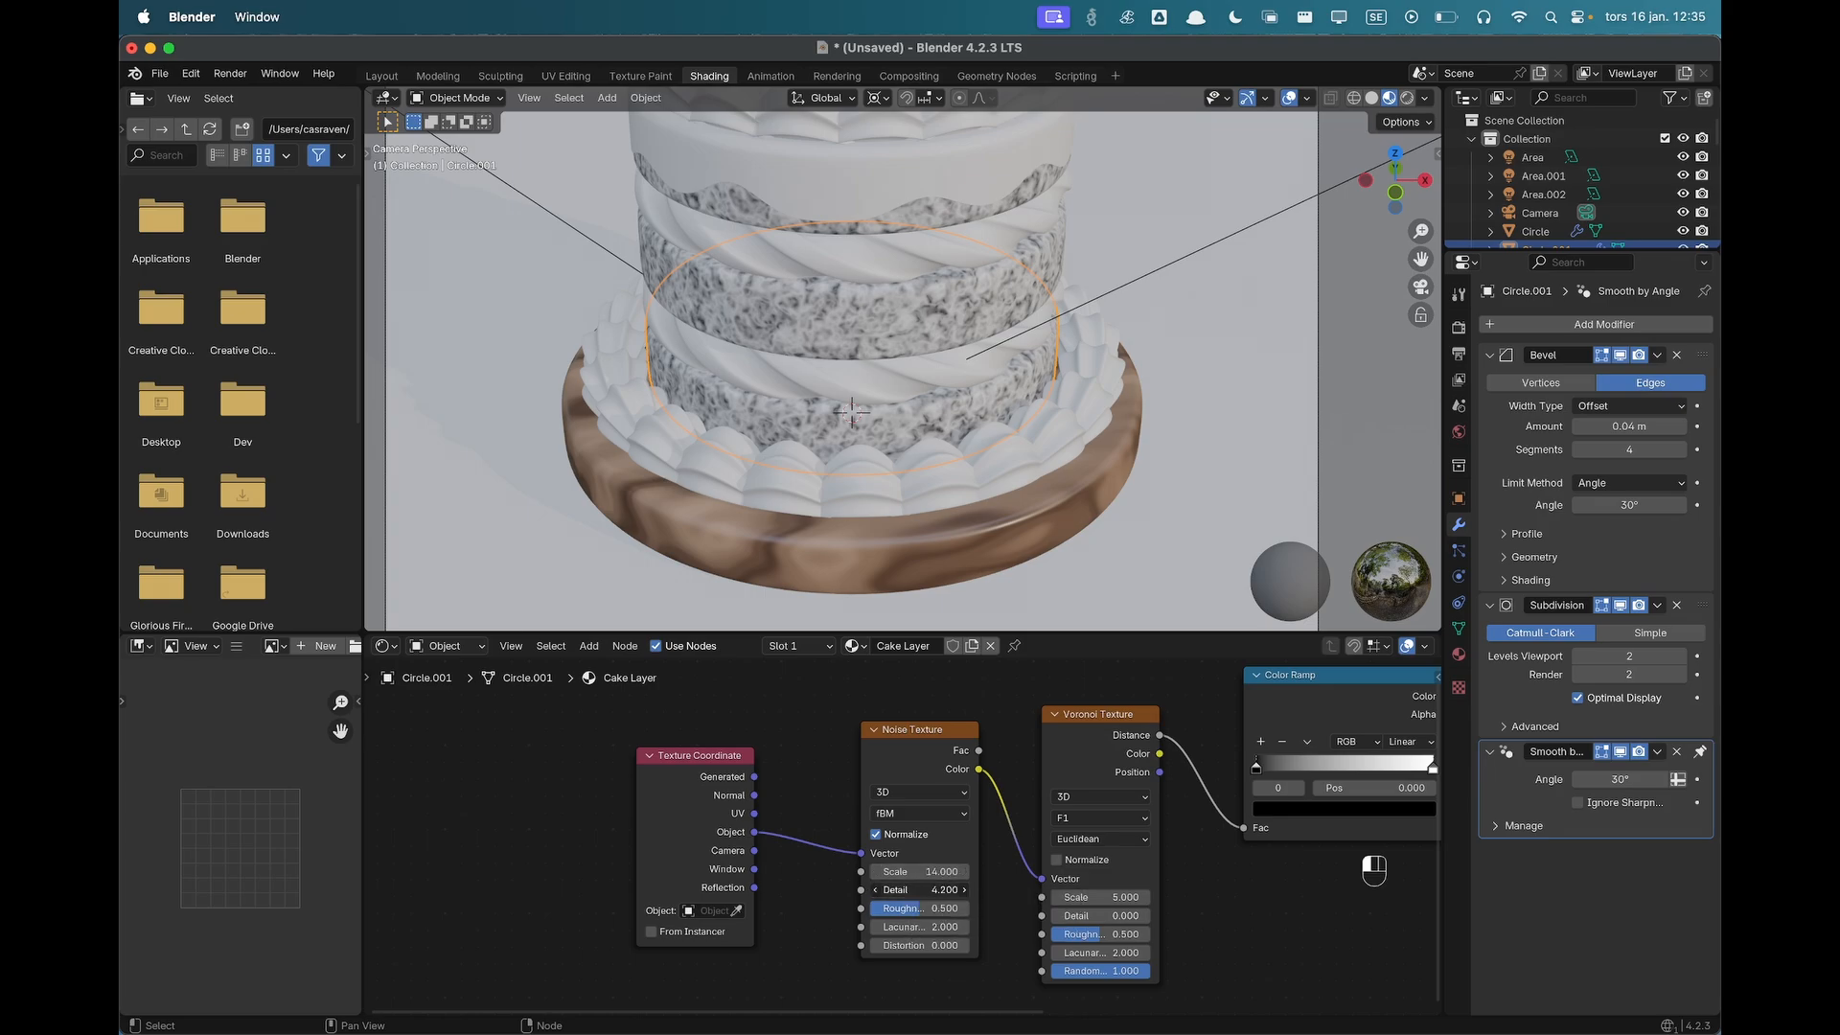
double_click(949, 890)
type("3")
key("Tab")
key("Return")
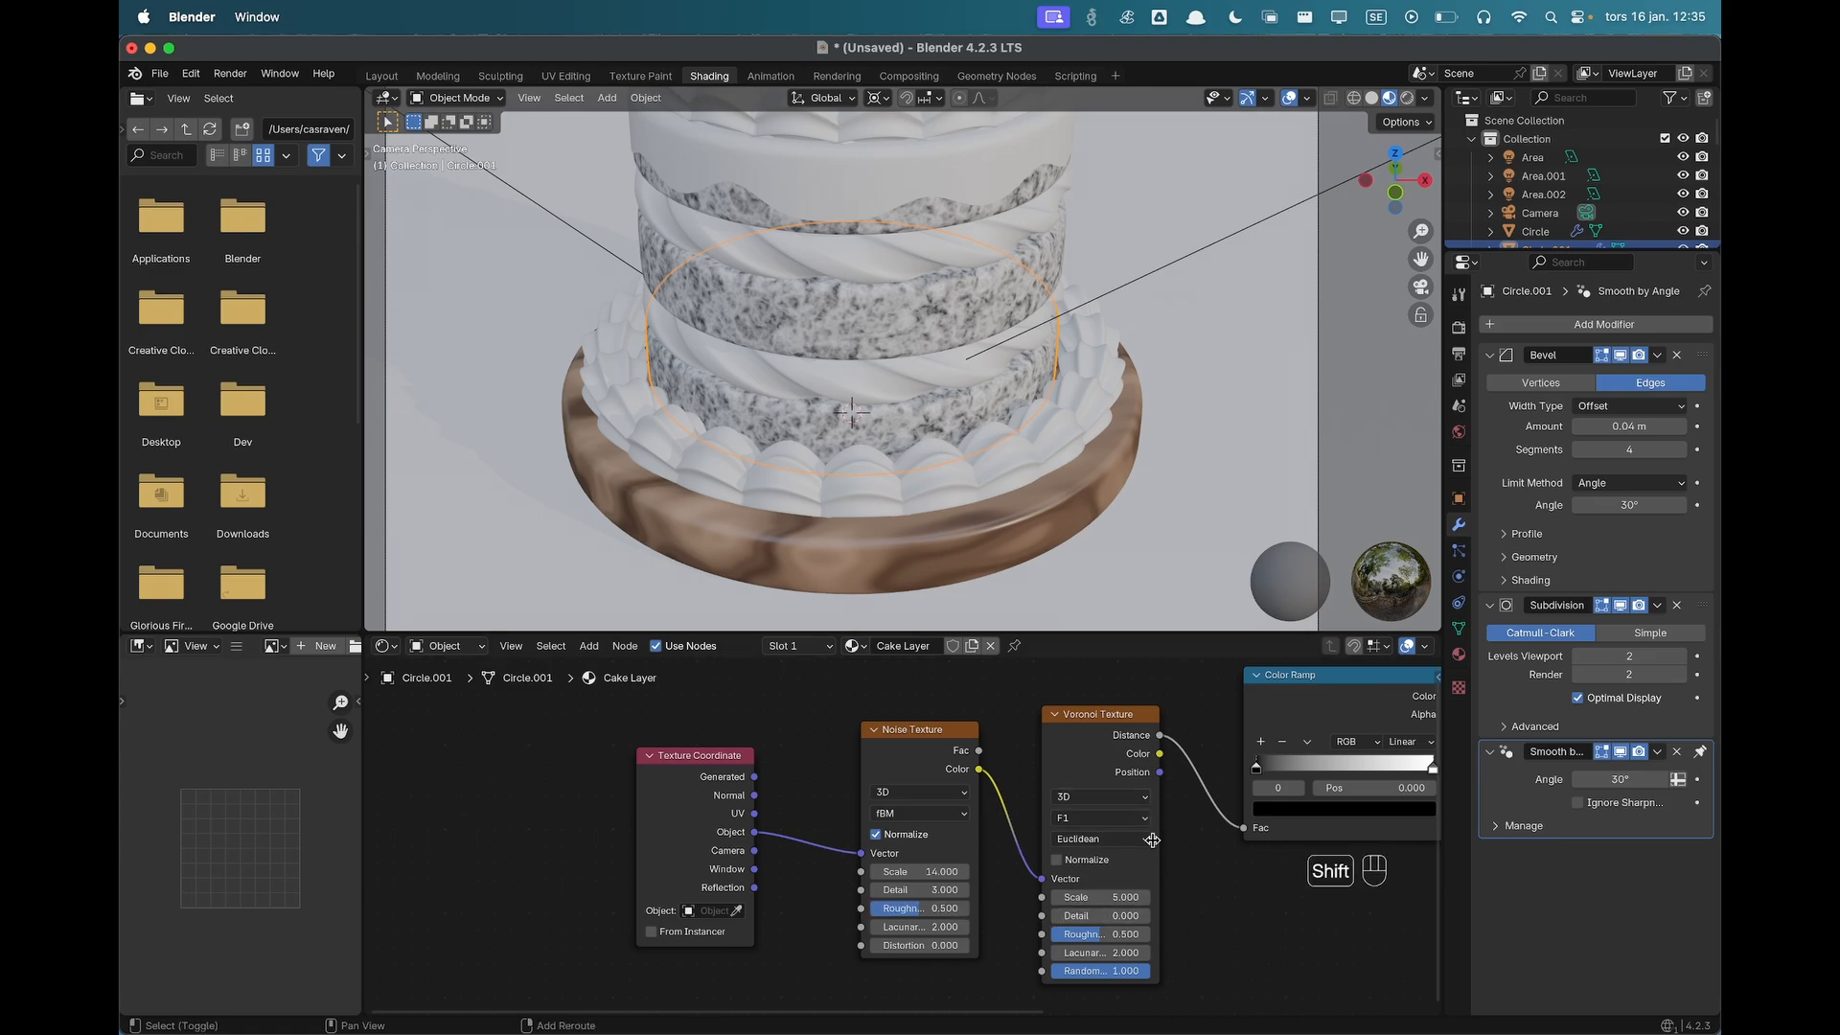
Set the Color Ramp's black stop to the hex colour 4E0F00.
middle_click_drag(1129, 842, 801, 852, "shift")
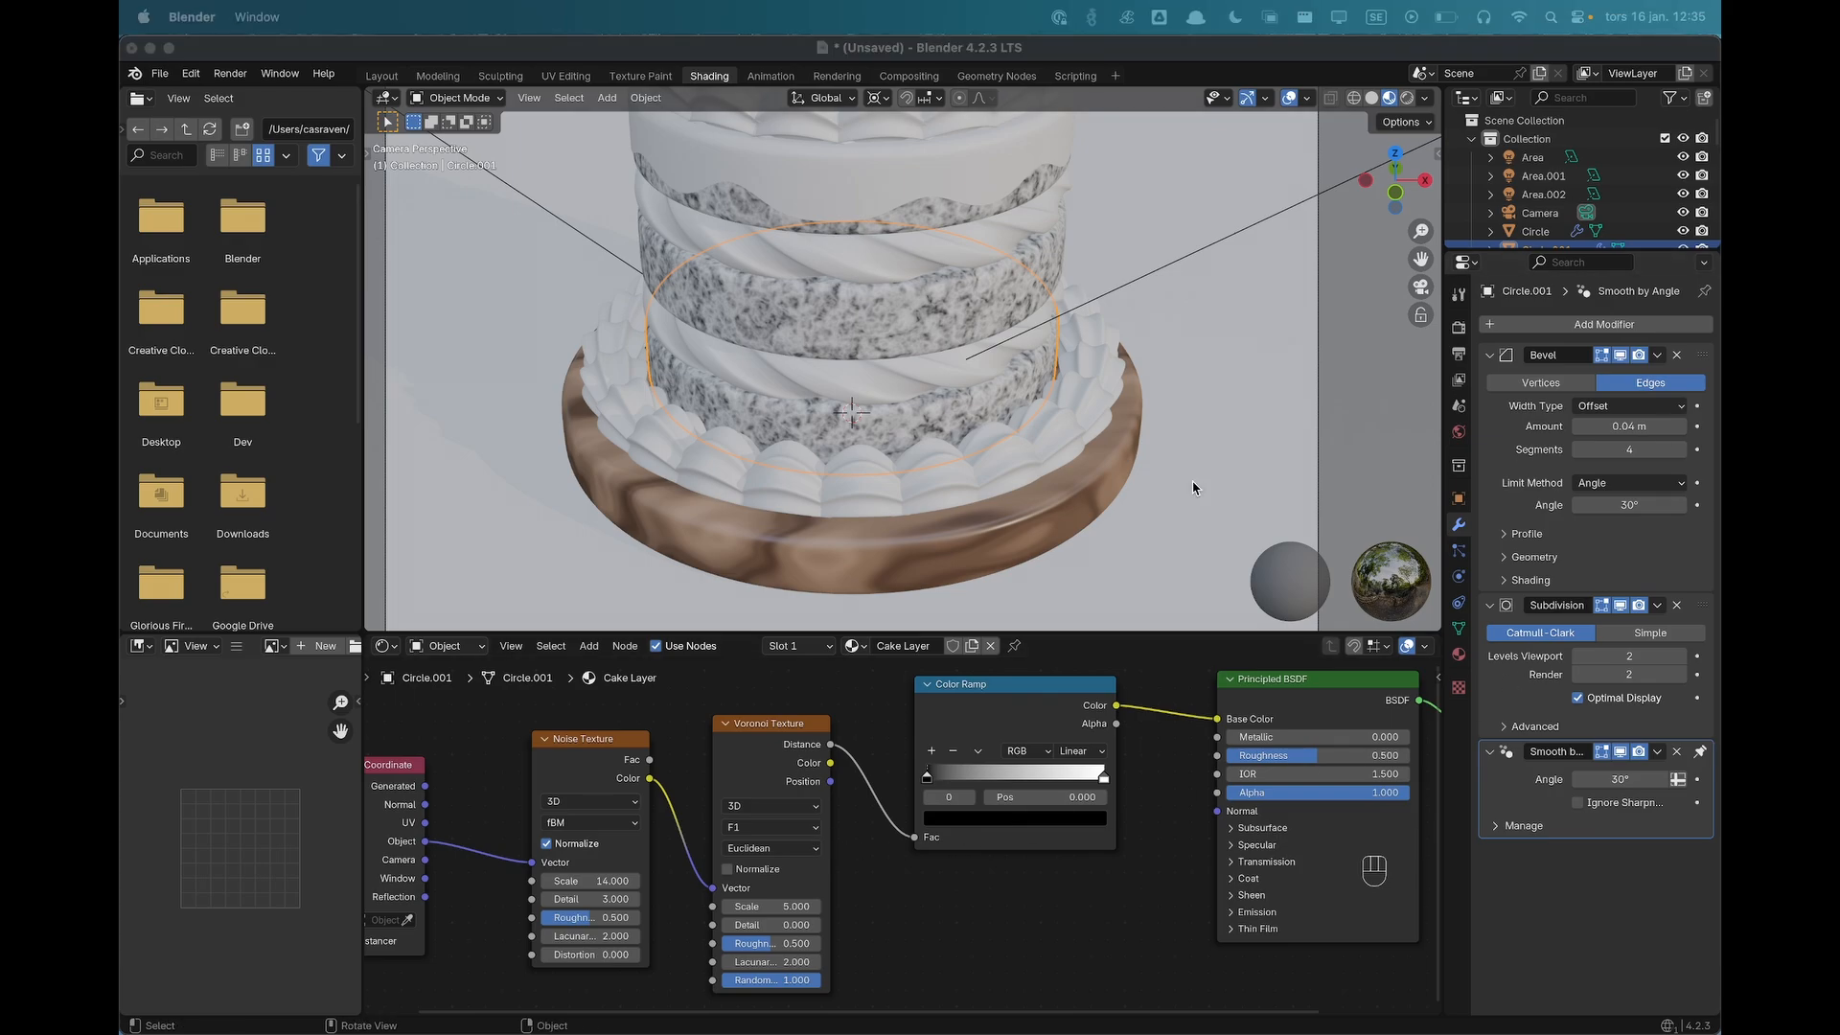
left_click(949, 819)
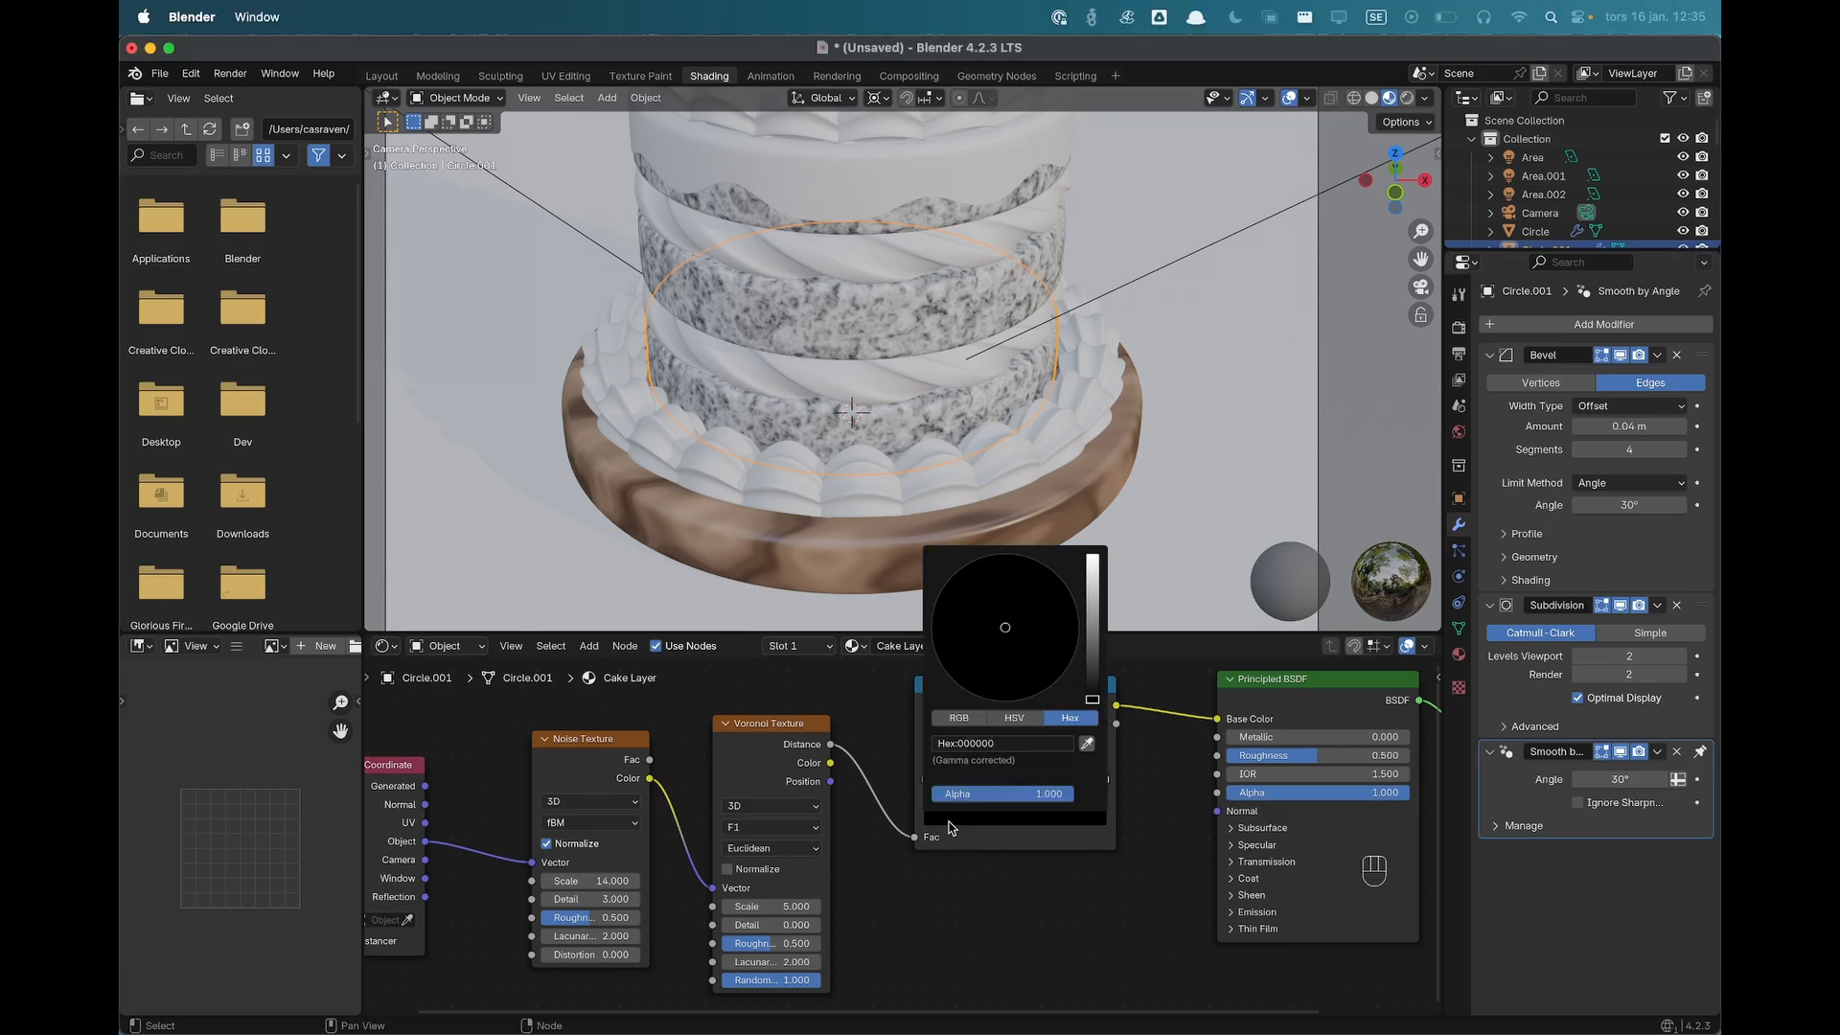
left_click(1010, 745)
type("4E0F00")
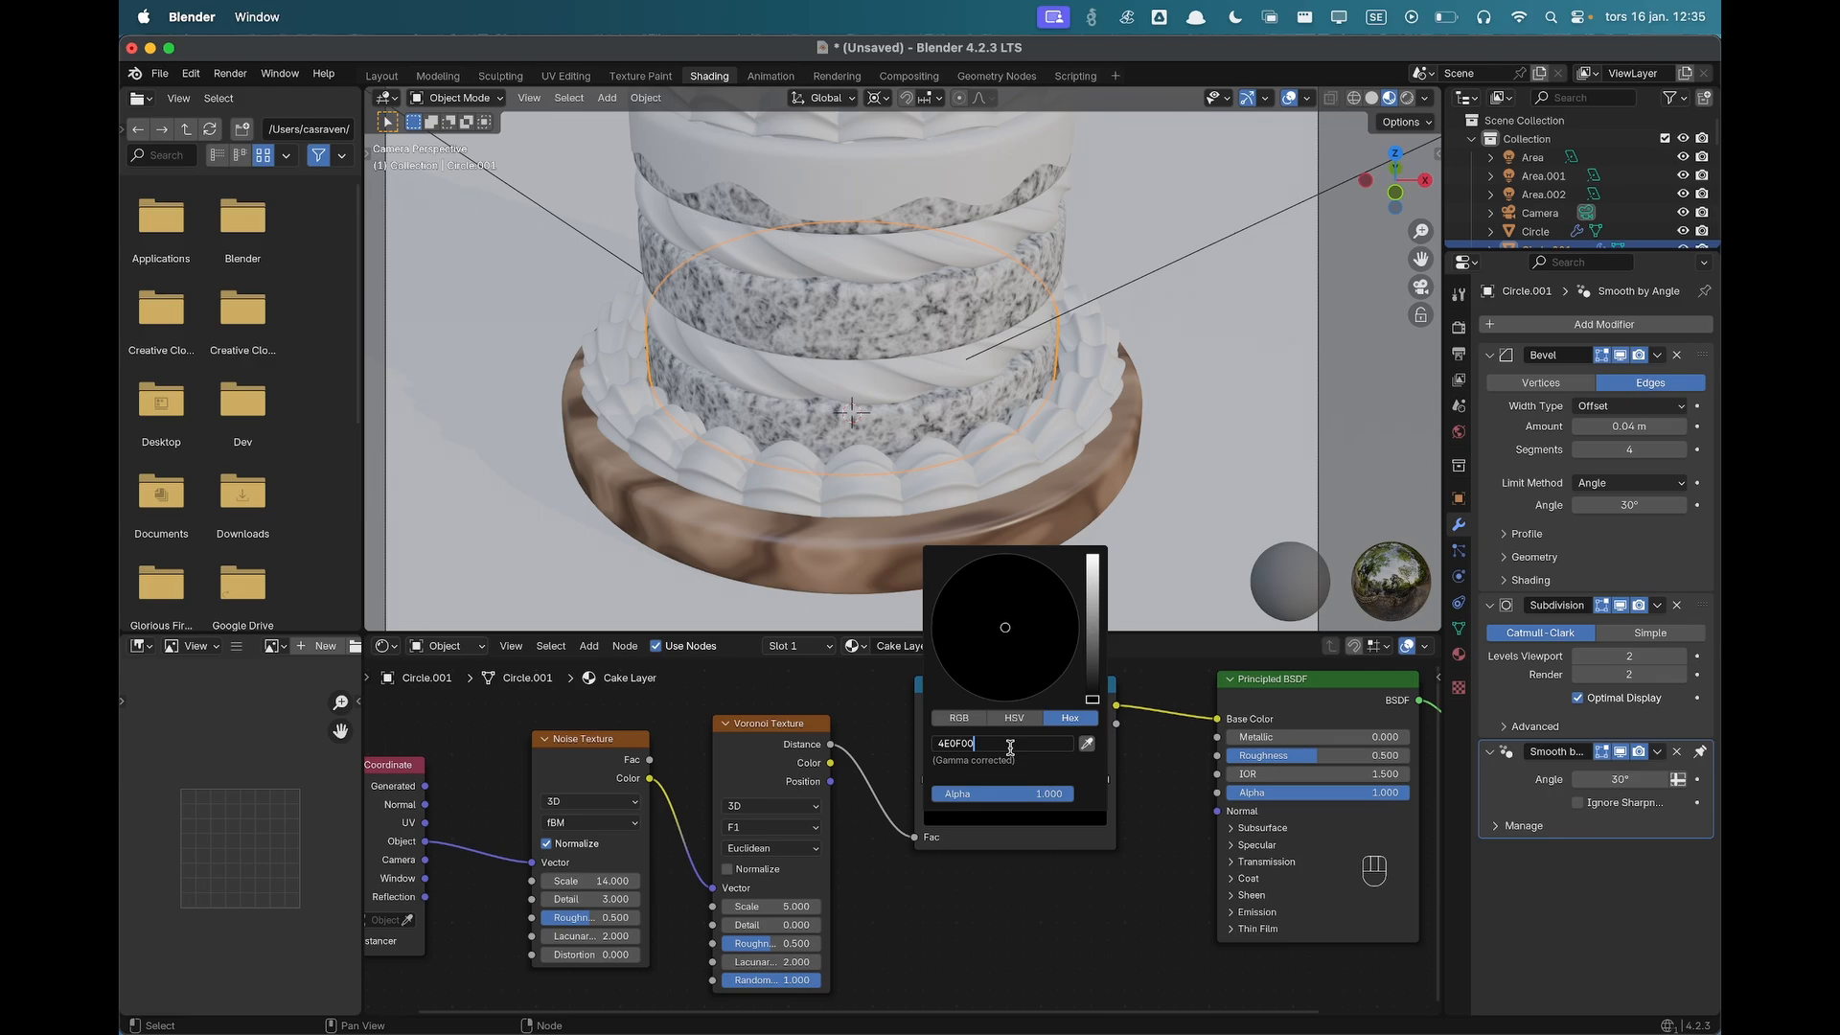
key("Return")
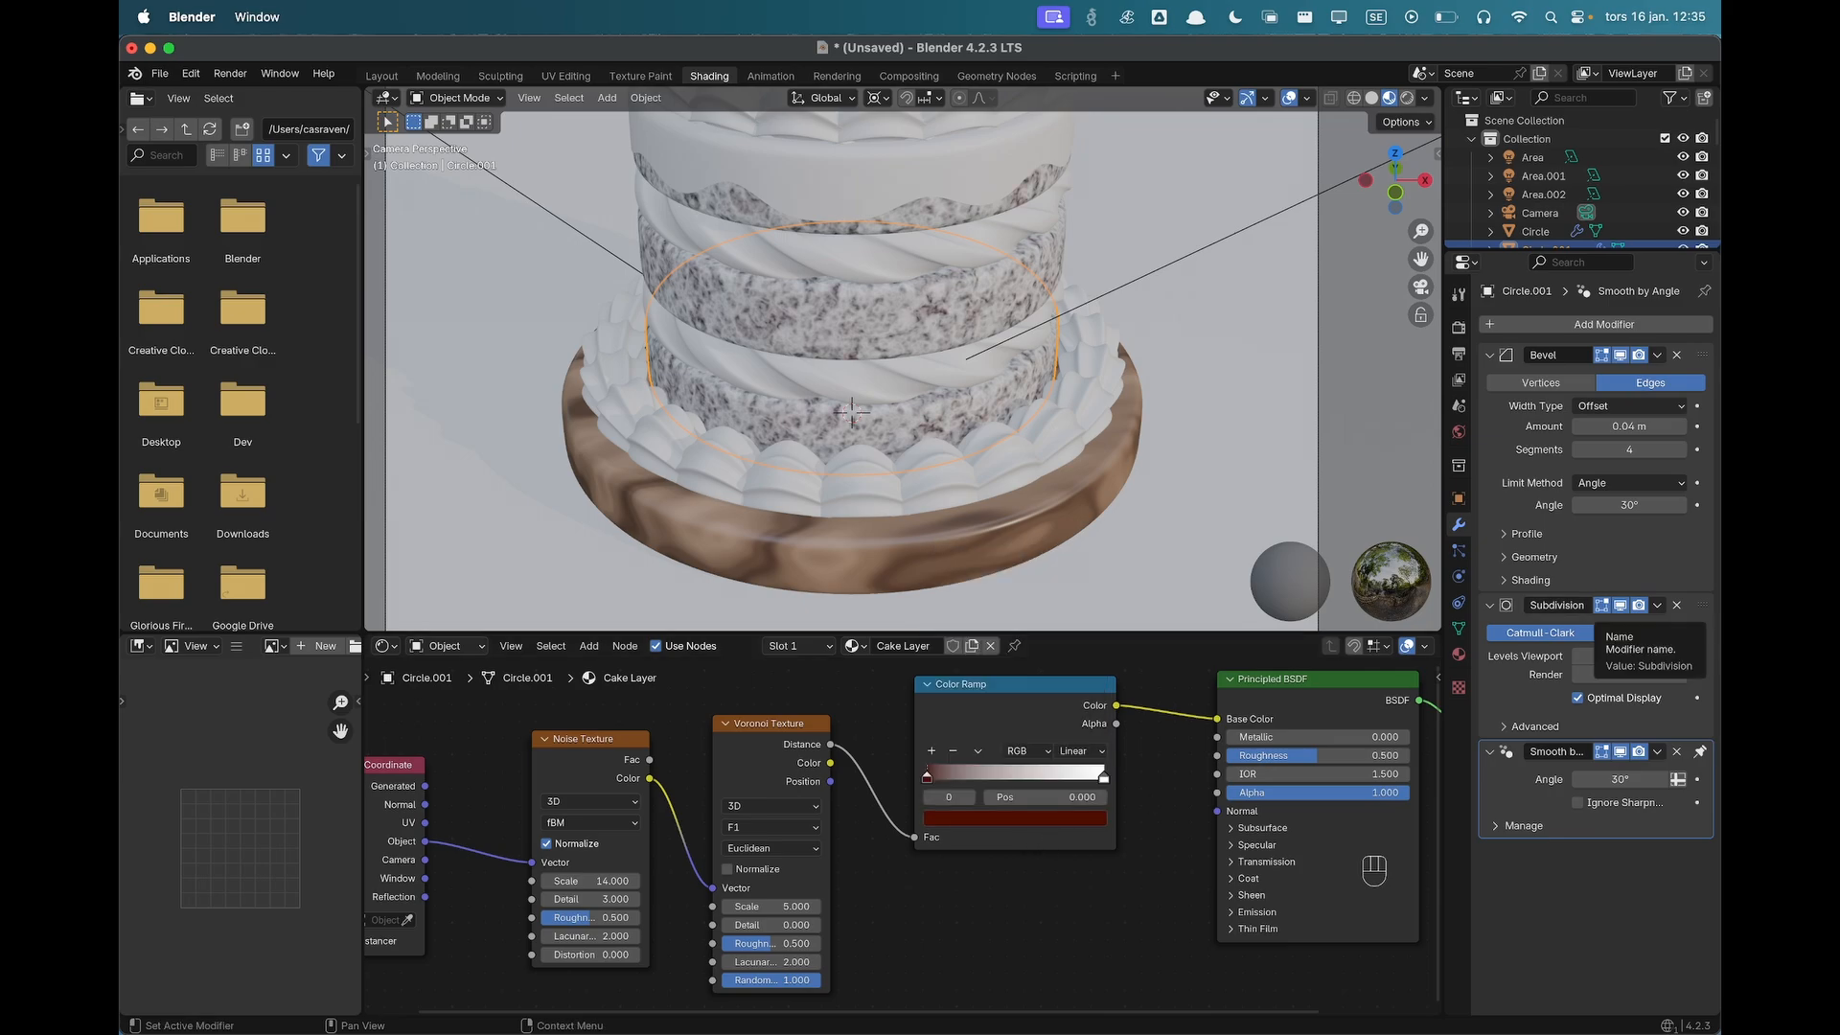
Set the Color Ramp's white end stop to the hex colour 973830.
left_click(1104, 780)
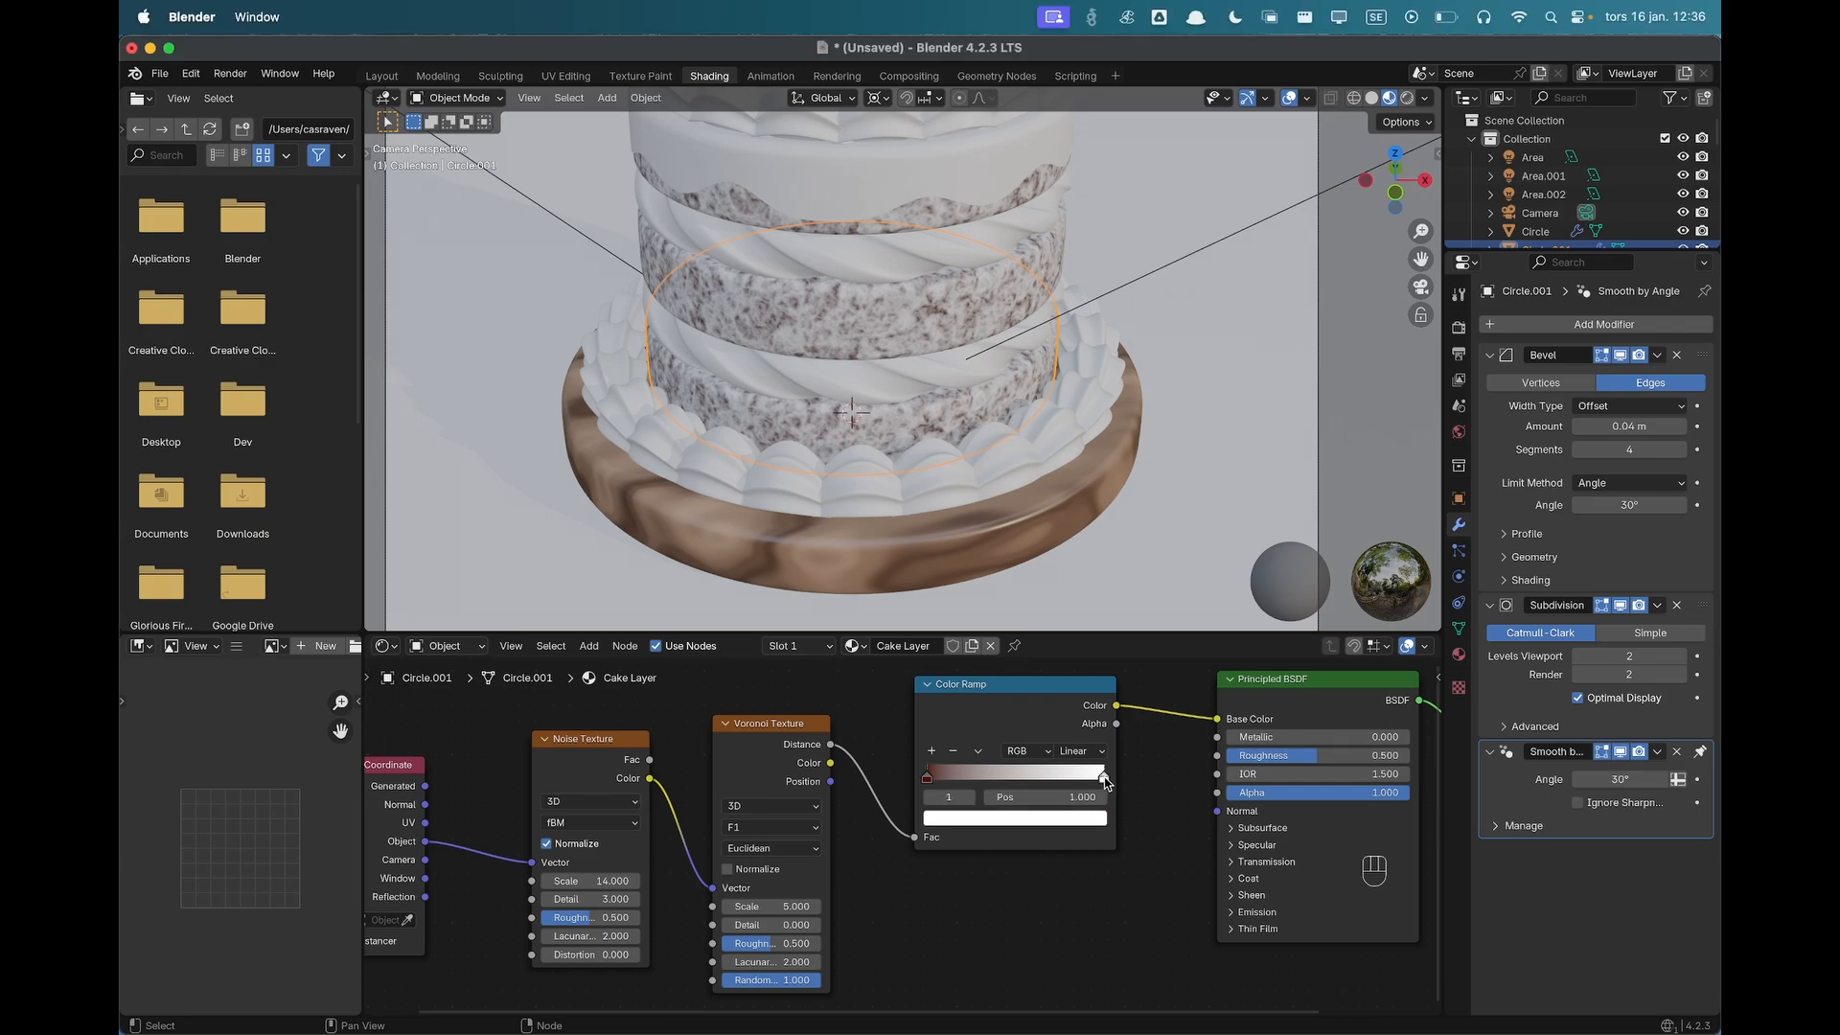
left_click(986, 822)
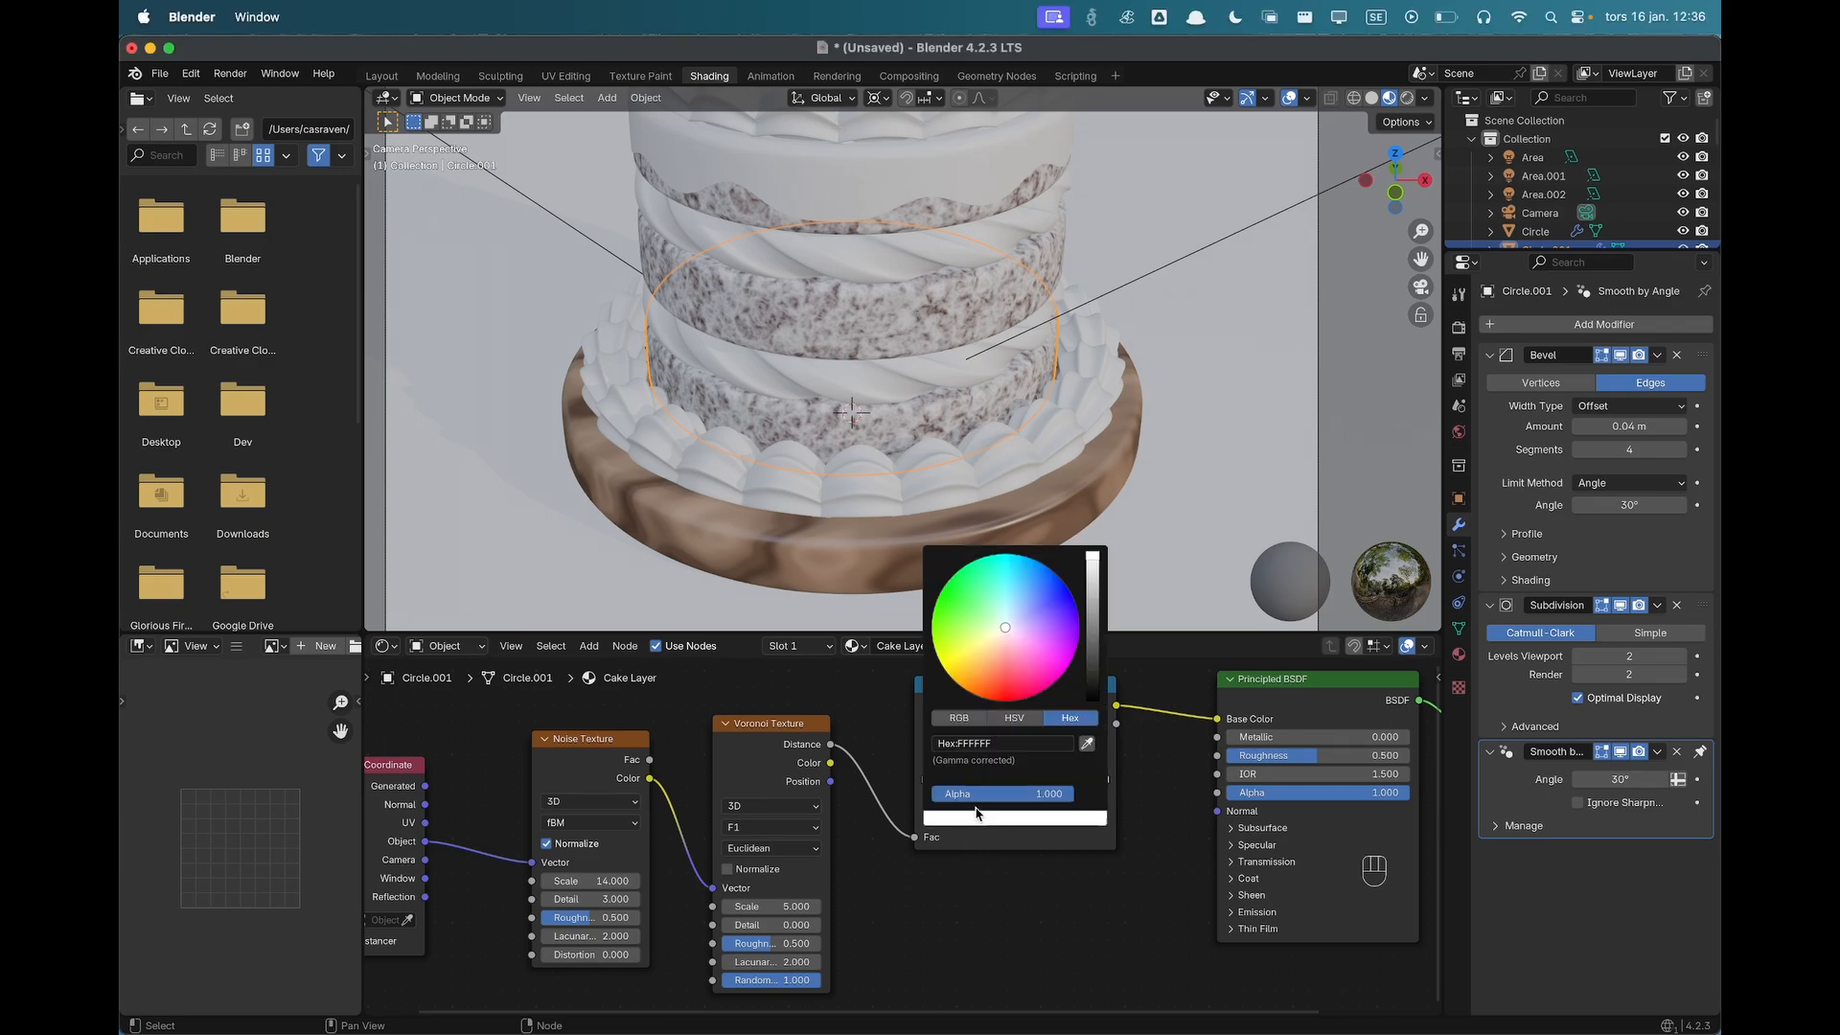
left_click(1007, 743)
type("973830")
key("Return")
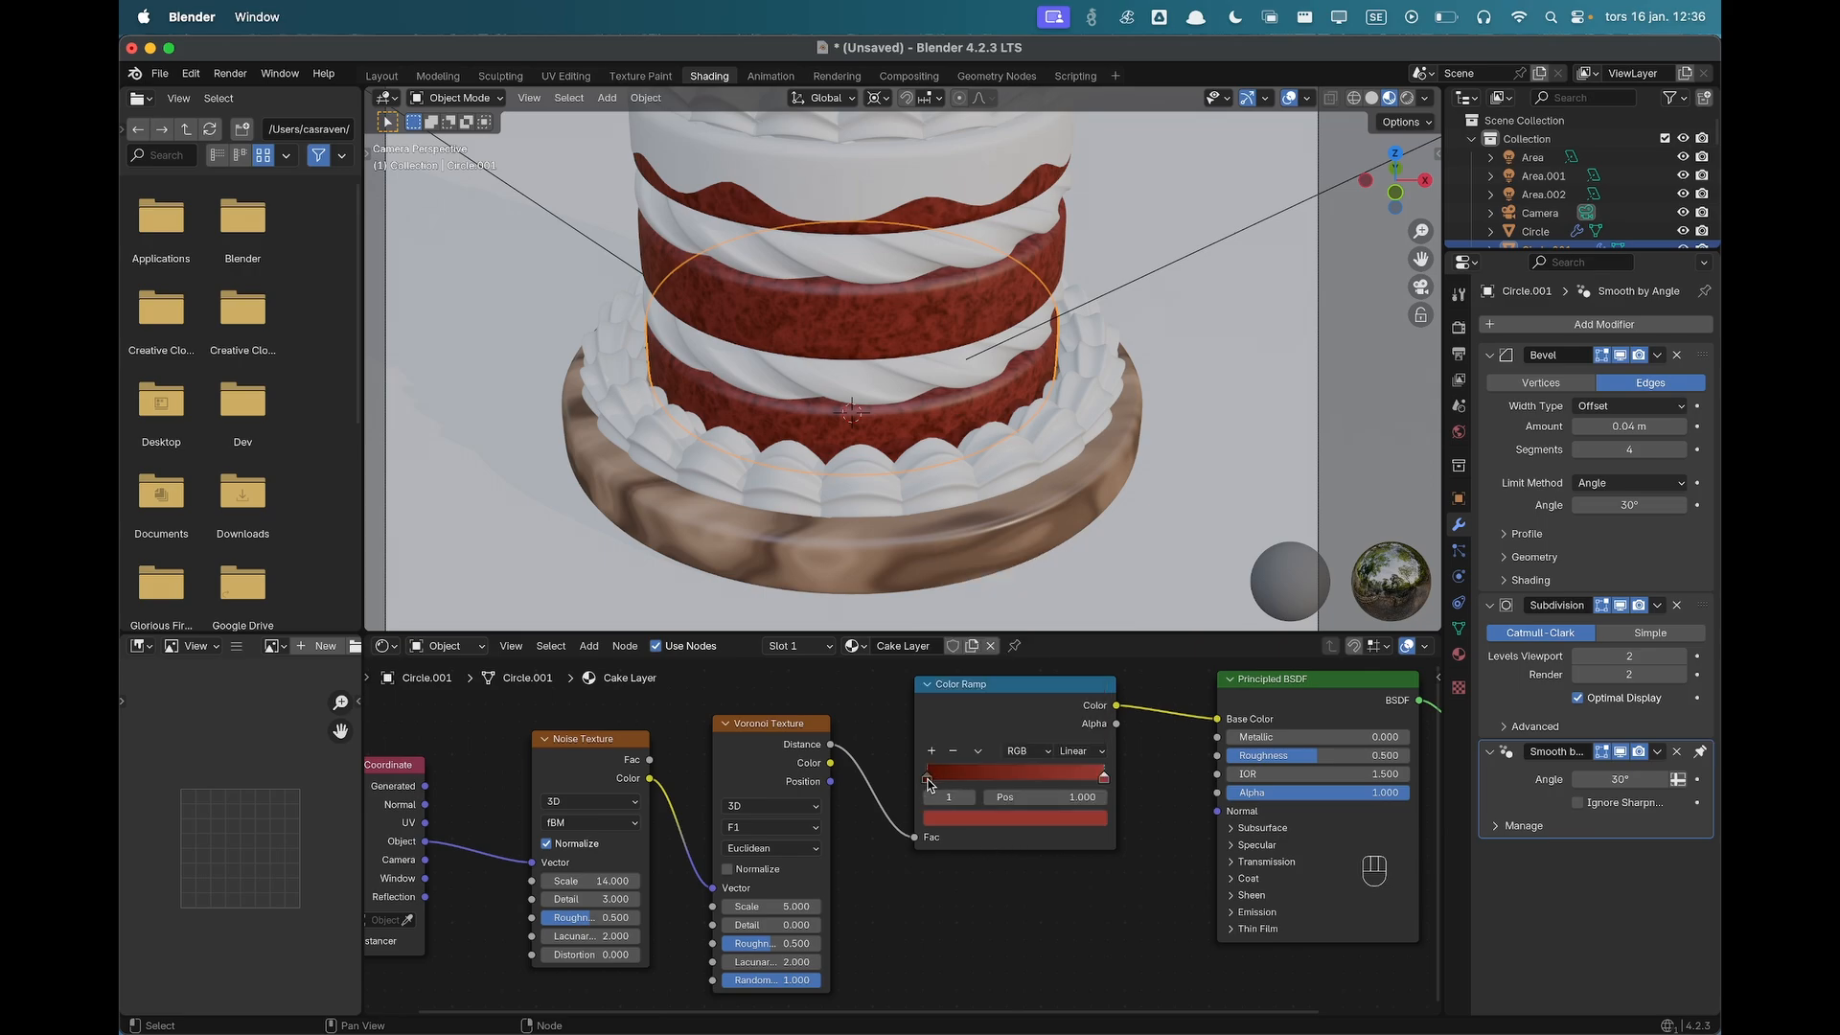
Move the Color Ramp's dark red stop to position 0.25 and select the second cake layer from the plate.
left_click_drag(928, 784, 961, 788)
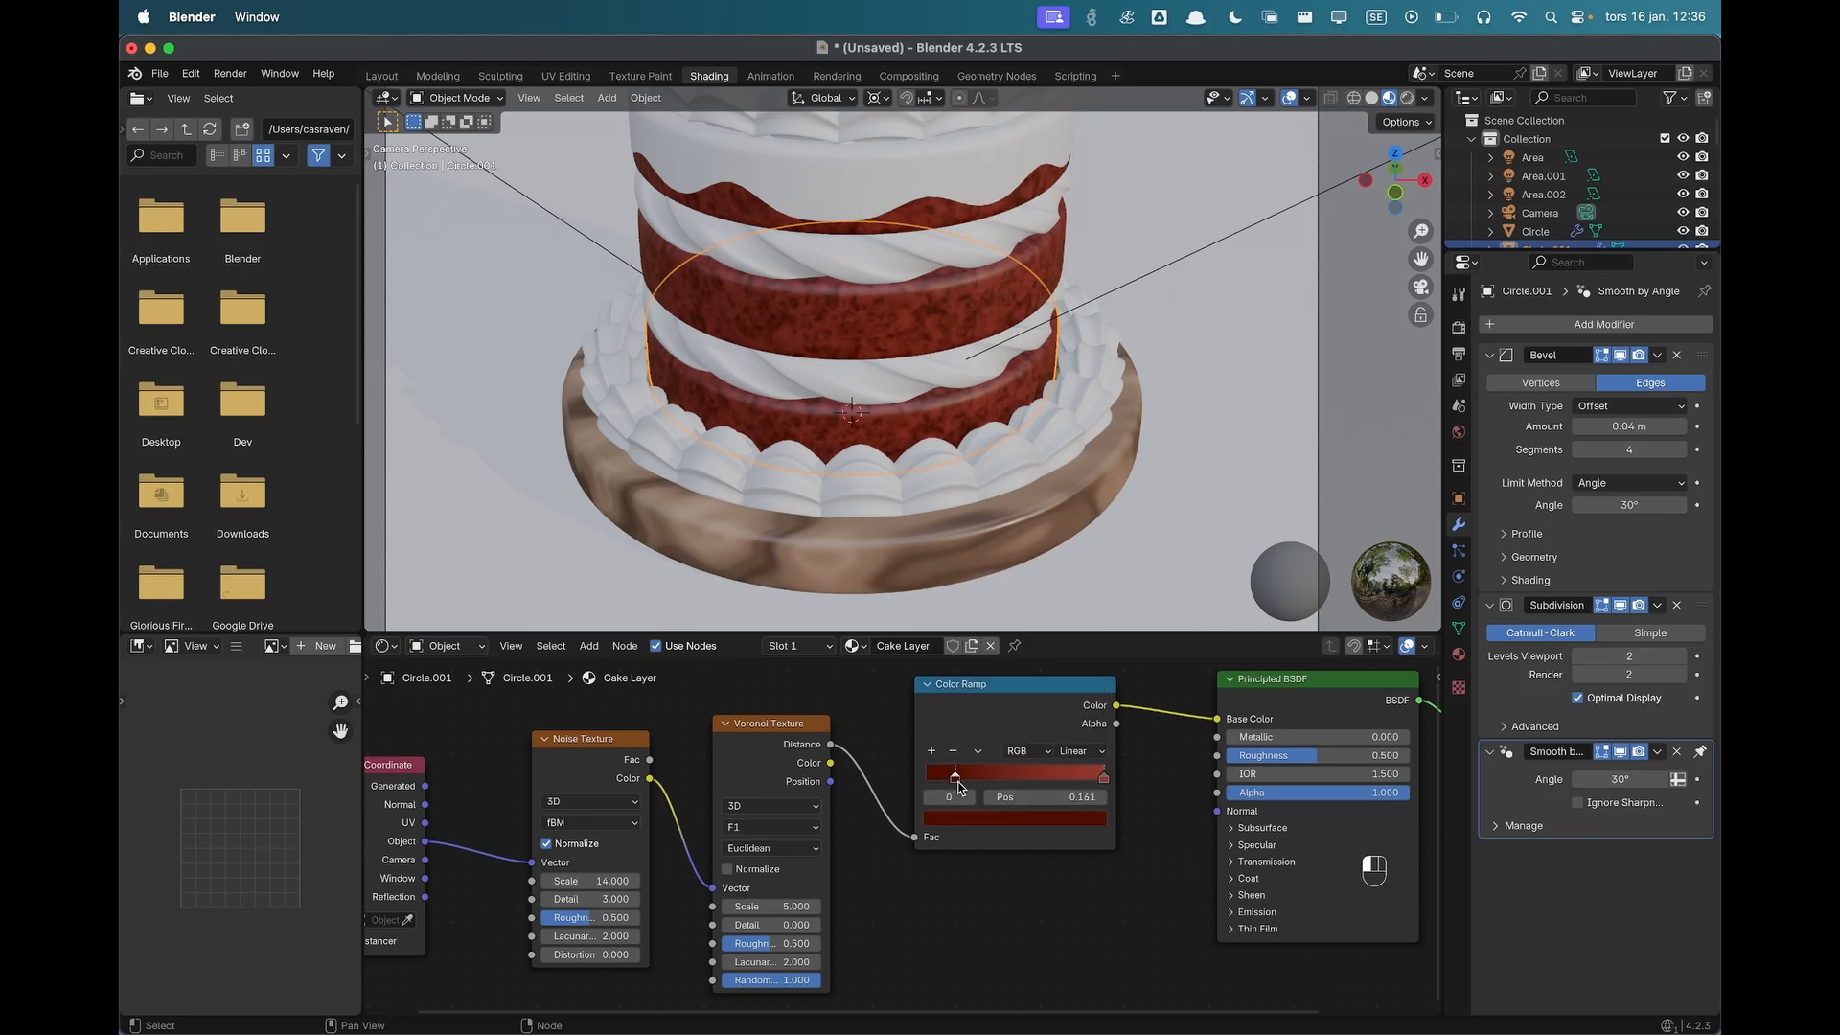
left_click(1037, 798)
type("0.25")
key("Return")
left_click(953, 324)
Add a Bump node below the Color Ramp in the Cake Layer material.
scroll(954, 843, "right", 3, "shift")
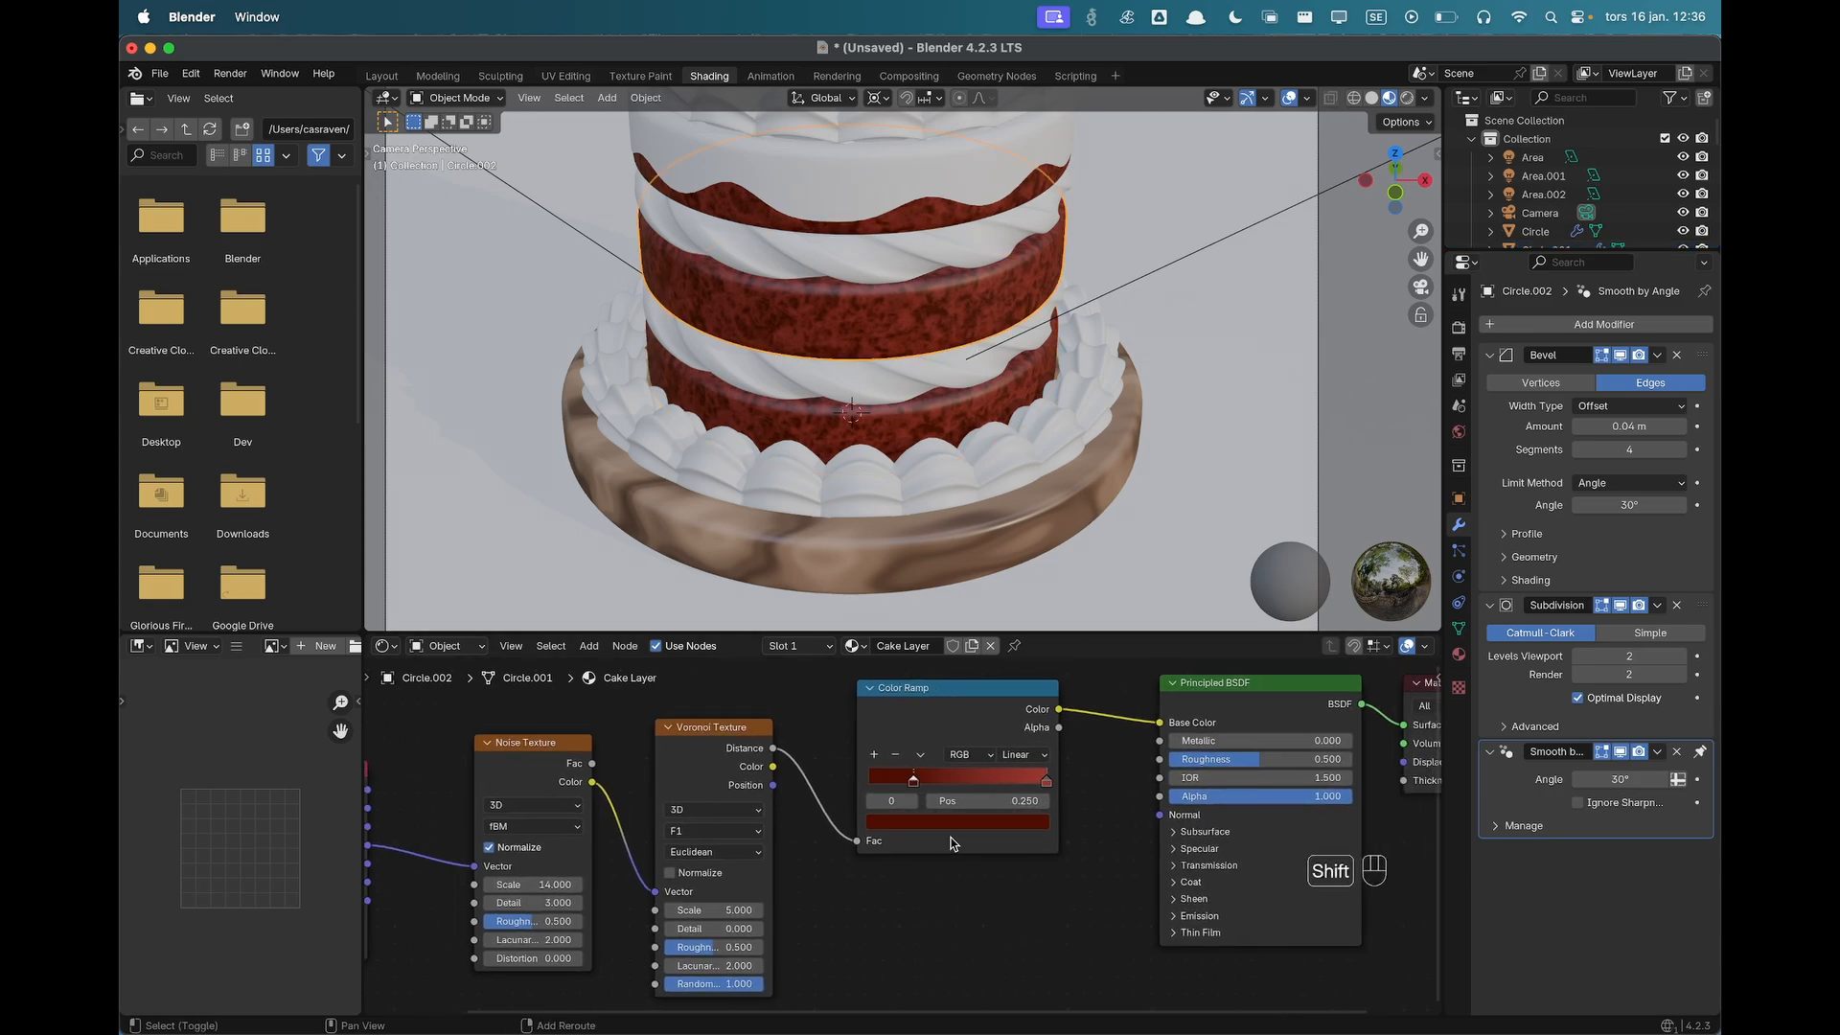
scroll(987, 853, "down", 3, "shift")
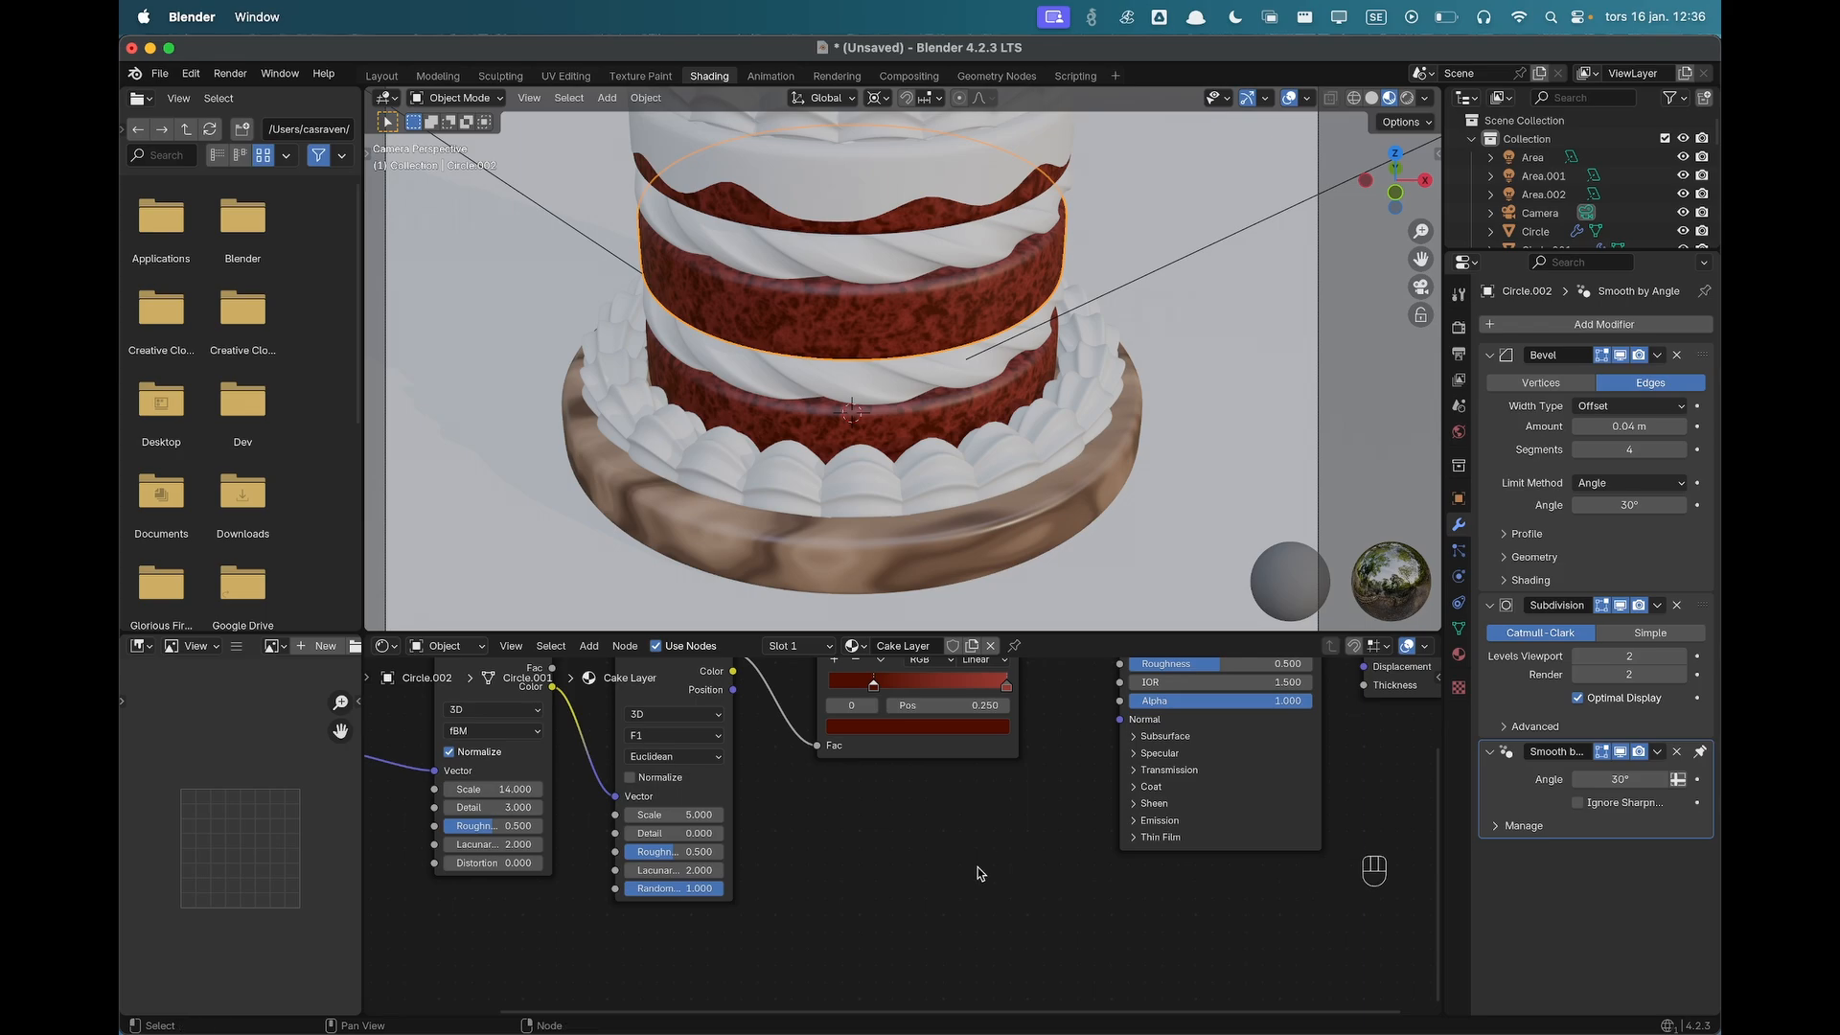
scroll(980, 872, "down", 1)
key("shift+a")
type("bu")
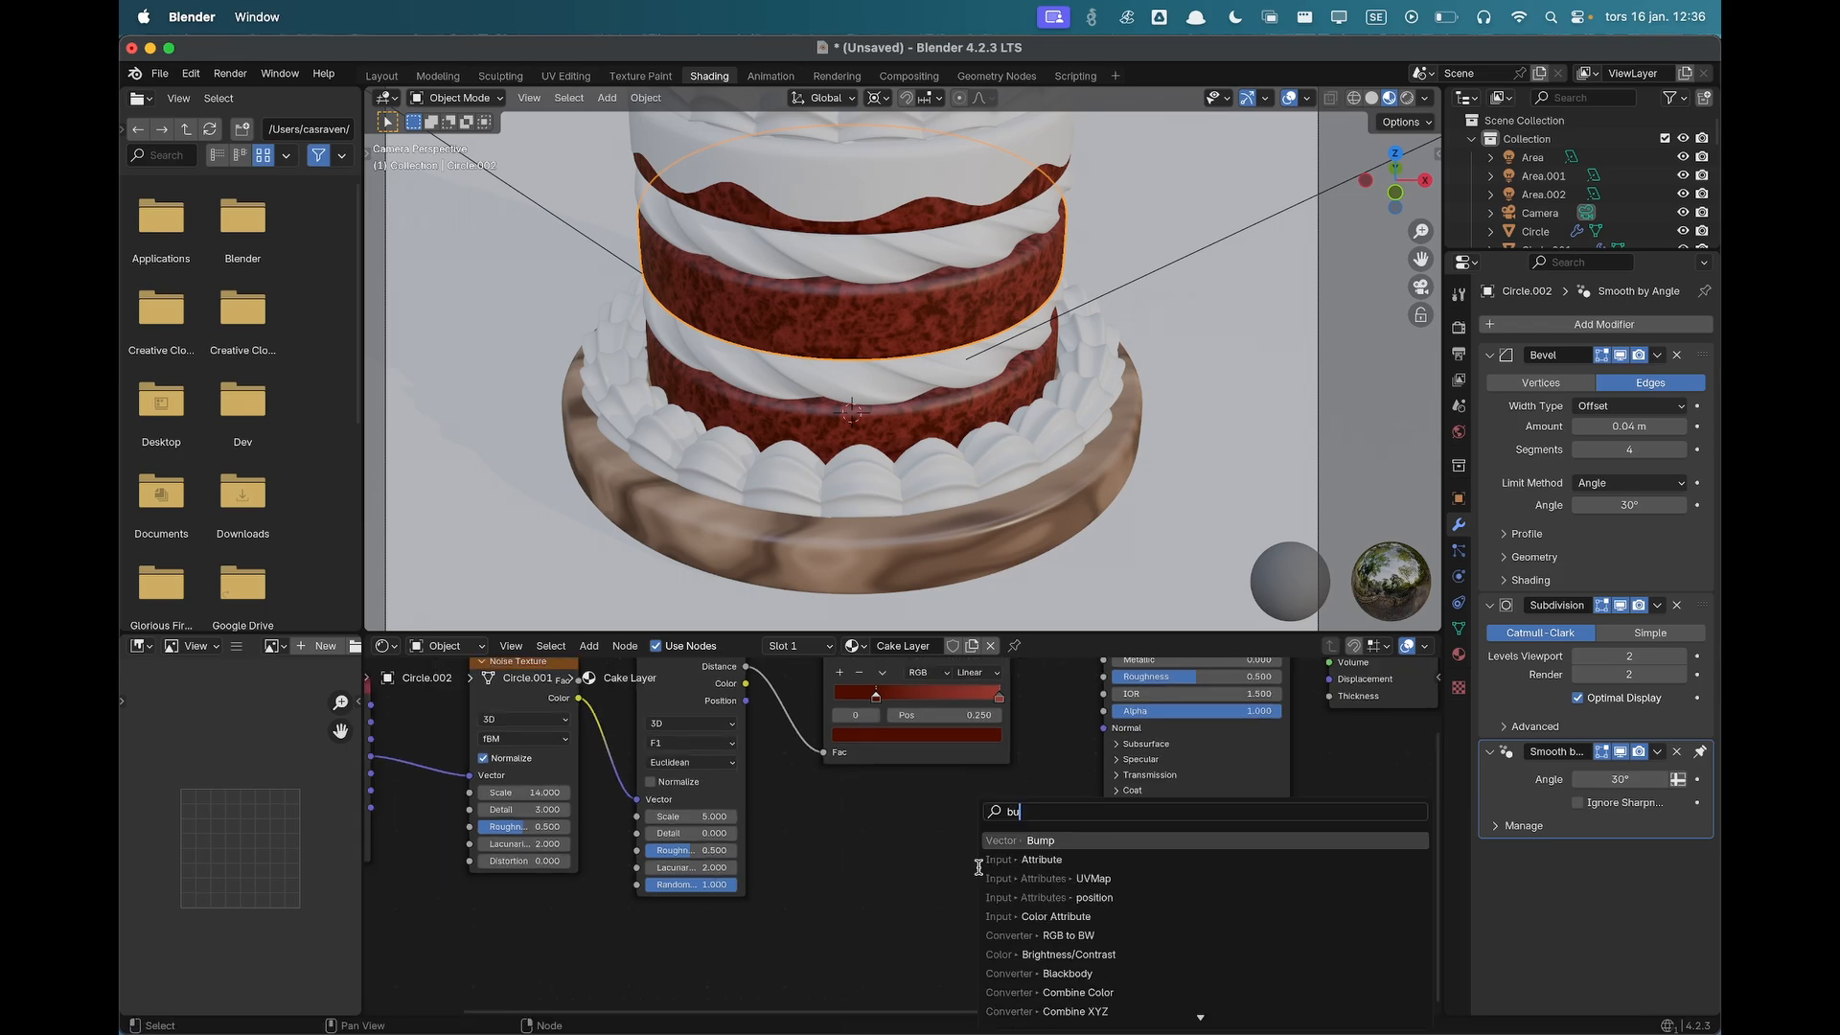
type("mp")
key("Return")
left_click(950, 834)
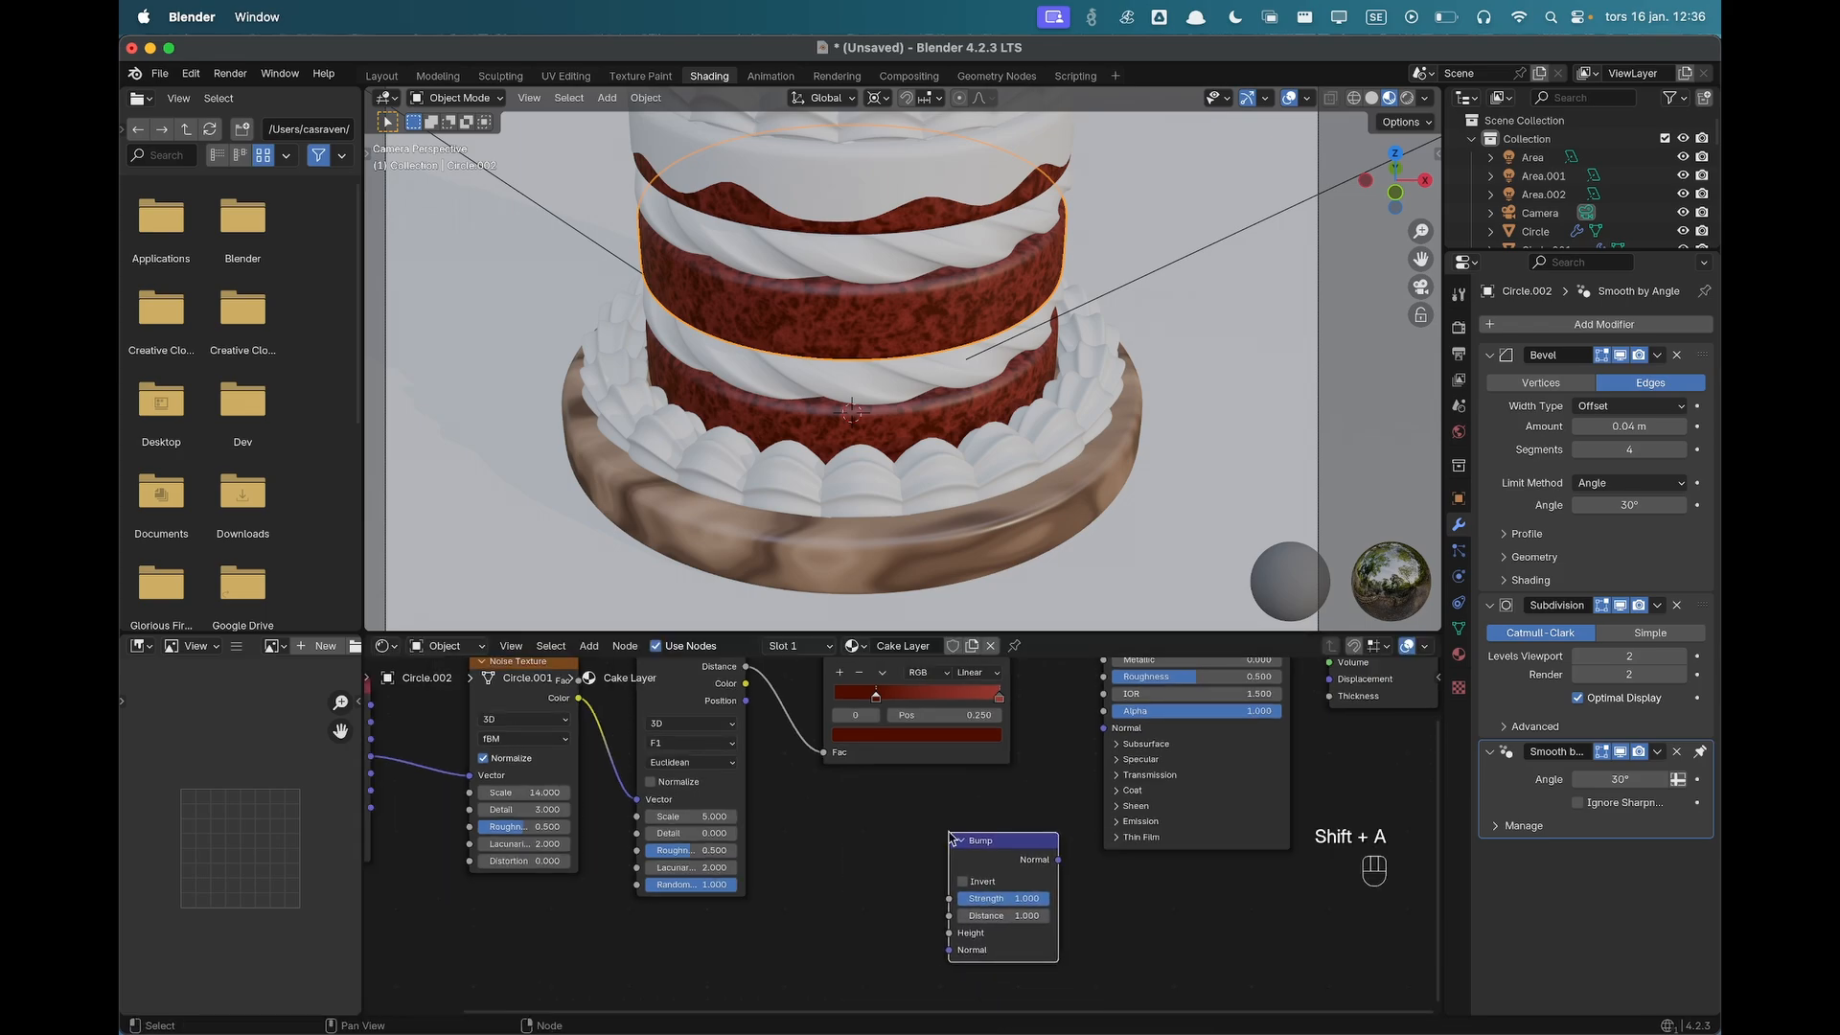
Connect the Color Ramp's Color to the Bump's Height, and the Bump's Normal to the Principled BSDF's Normal.
scroll(951, 832, "down", 2)
middle_click_drag(987, 807, 889, 817, "shift")
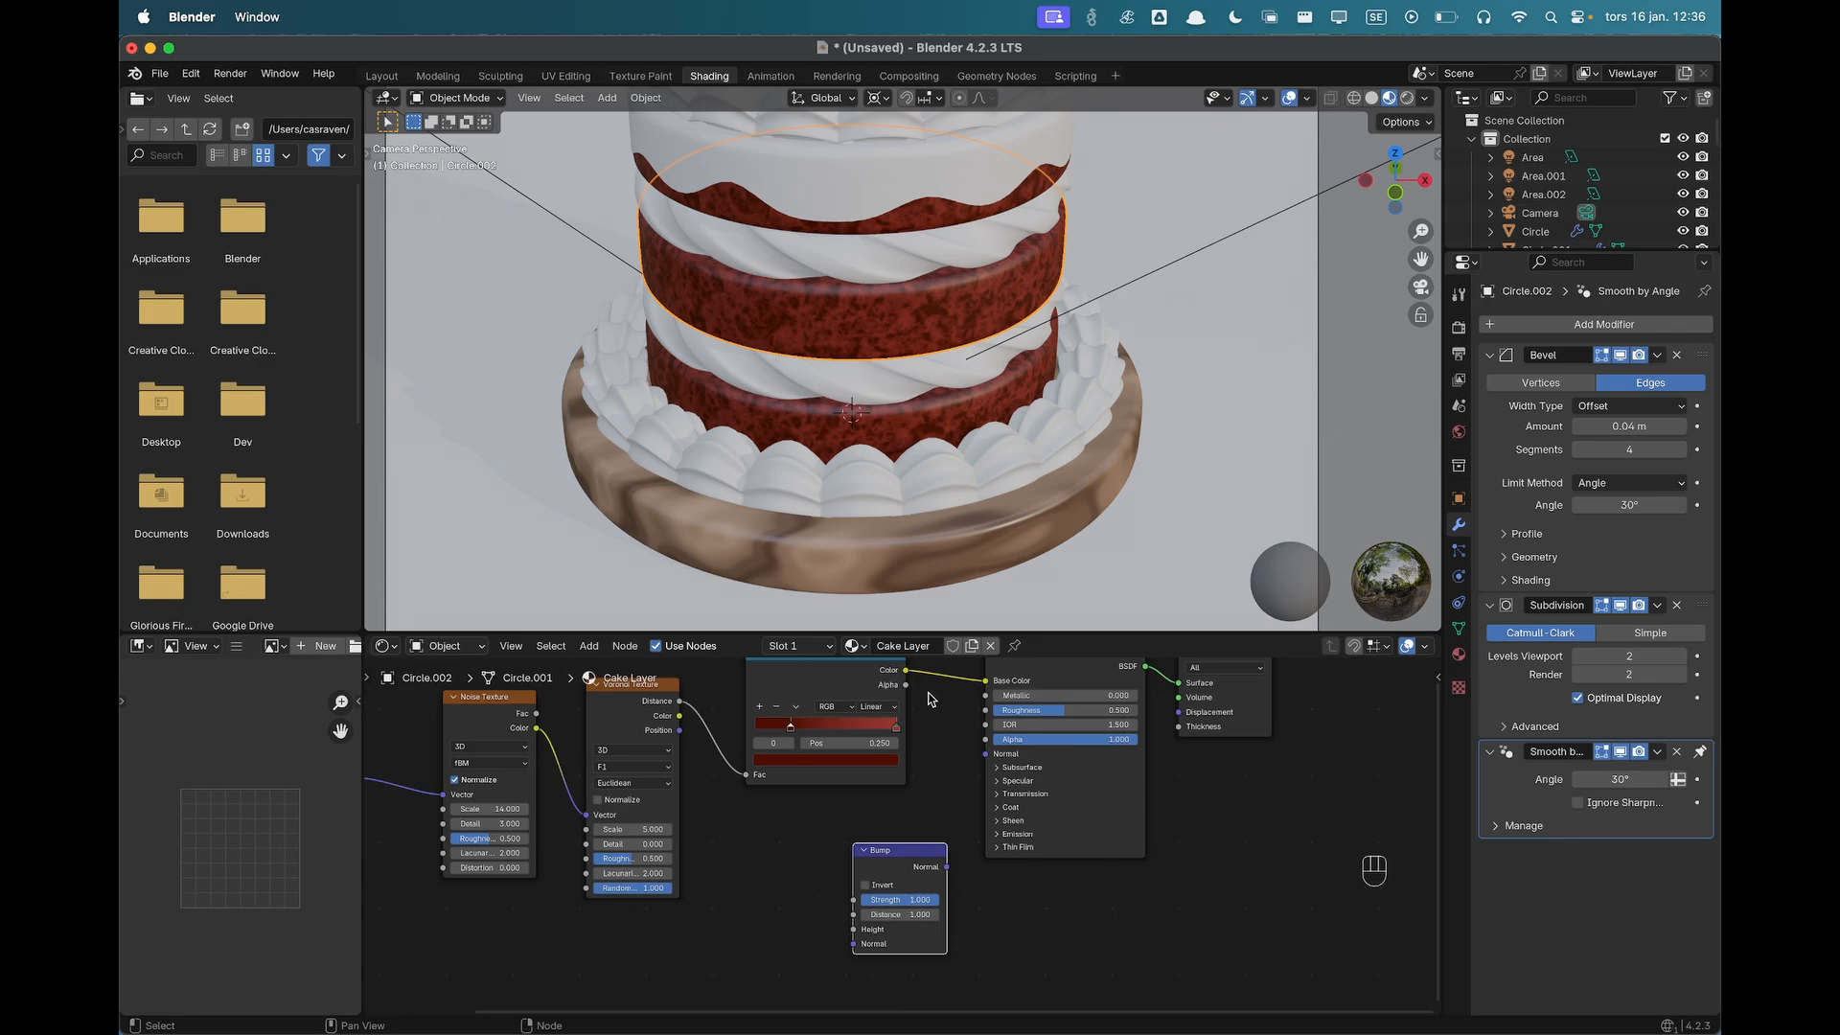
left_click_drag(906, 670, 852, 946)
left_click_drag(947, 867, 987, 754)
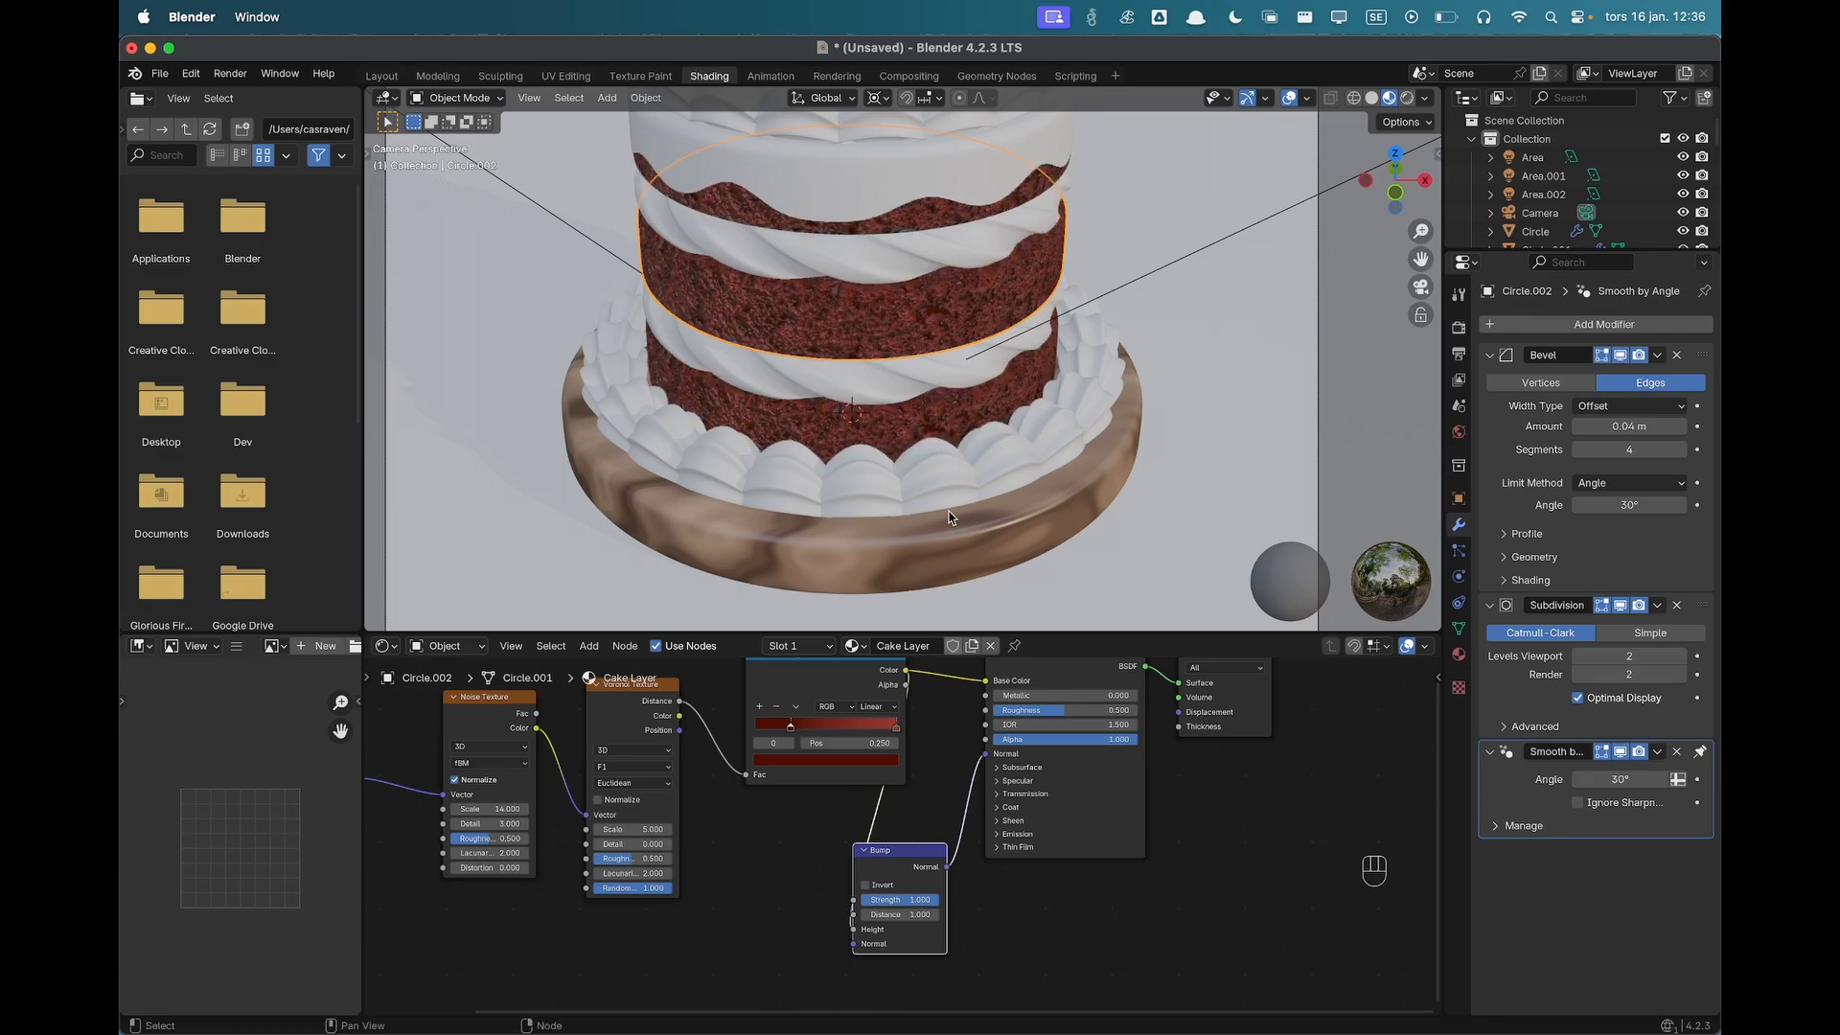
Check the bumpy cake surface up close and set the Bump node's Strength to 0.2.
scroll(852, 320, "up", 3)
scroll(861, 298, "up", 2)
middle_click_drag(861, 298, 966, 422, "shift")
scroll(971, 425, "down", 2)
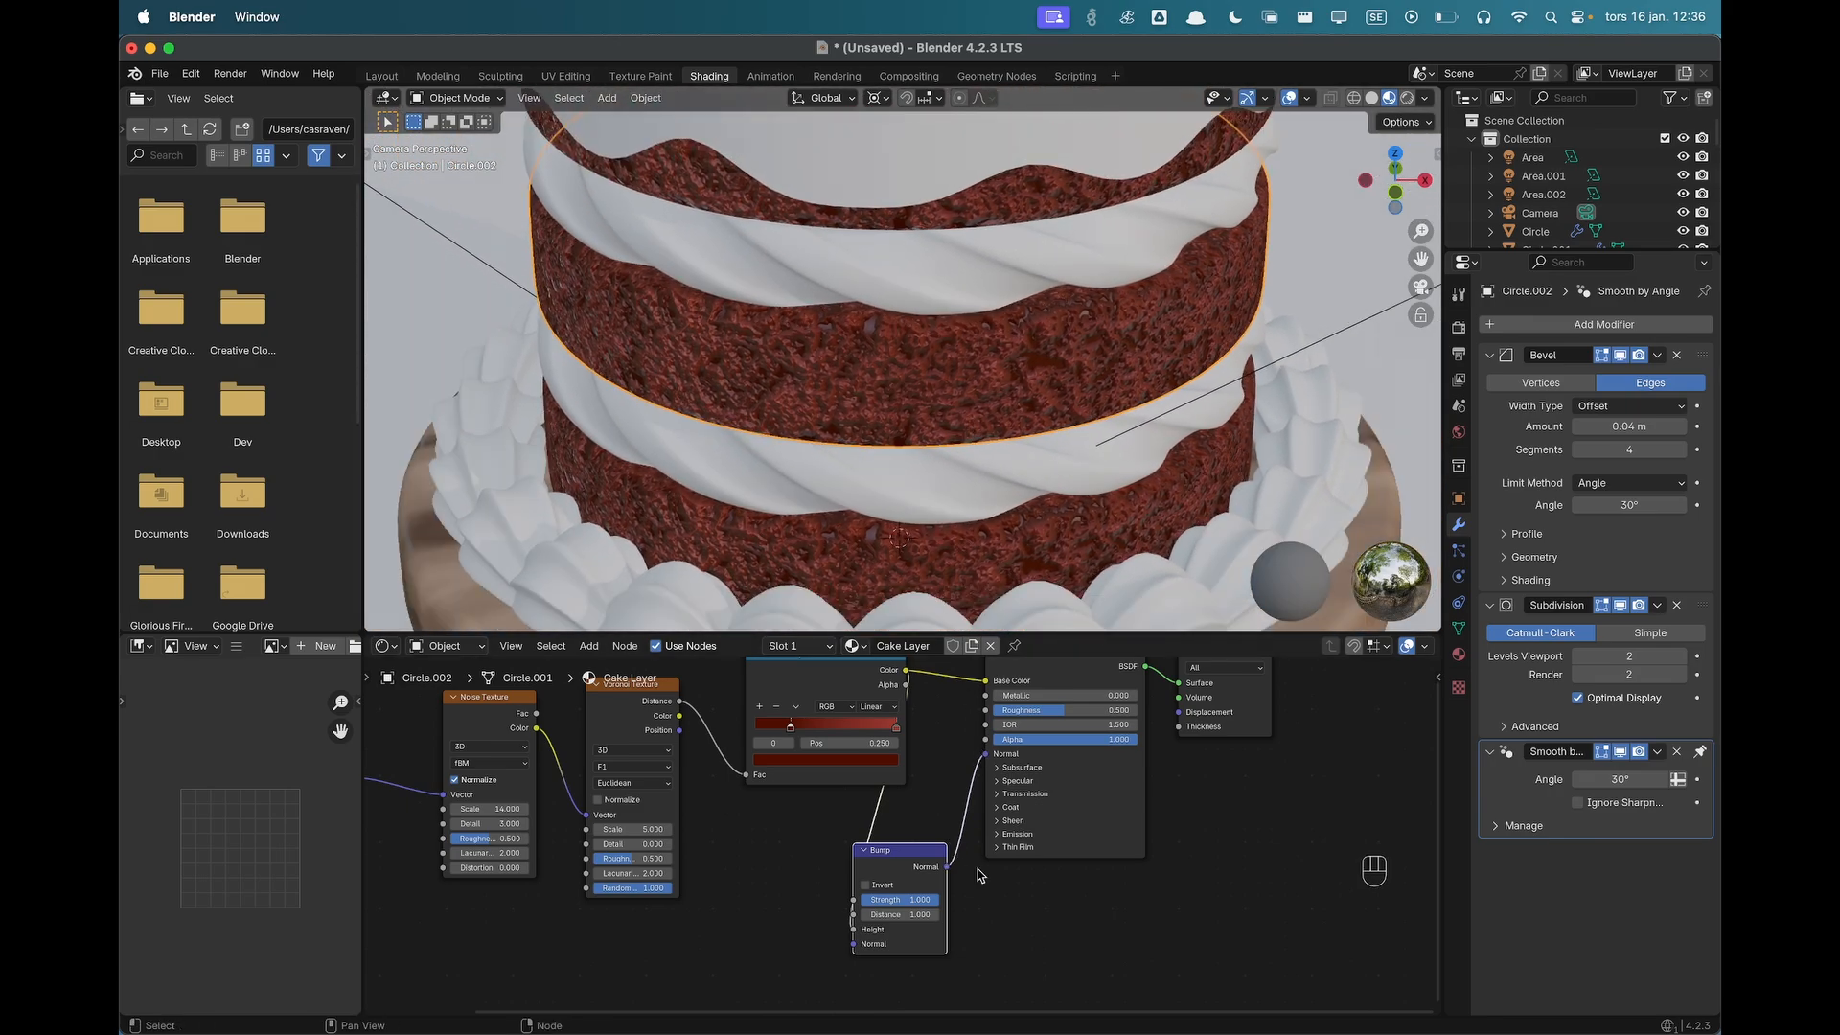
left_click(918, 909)
type(".2")
key("Return")
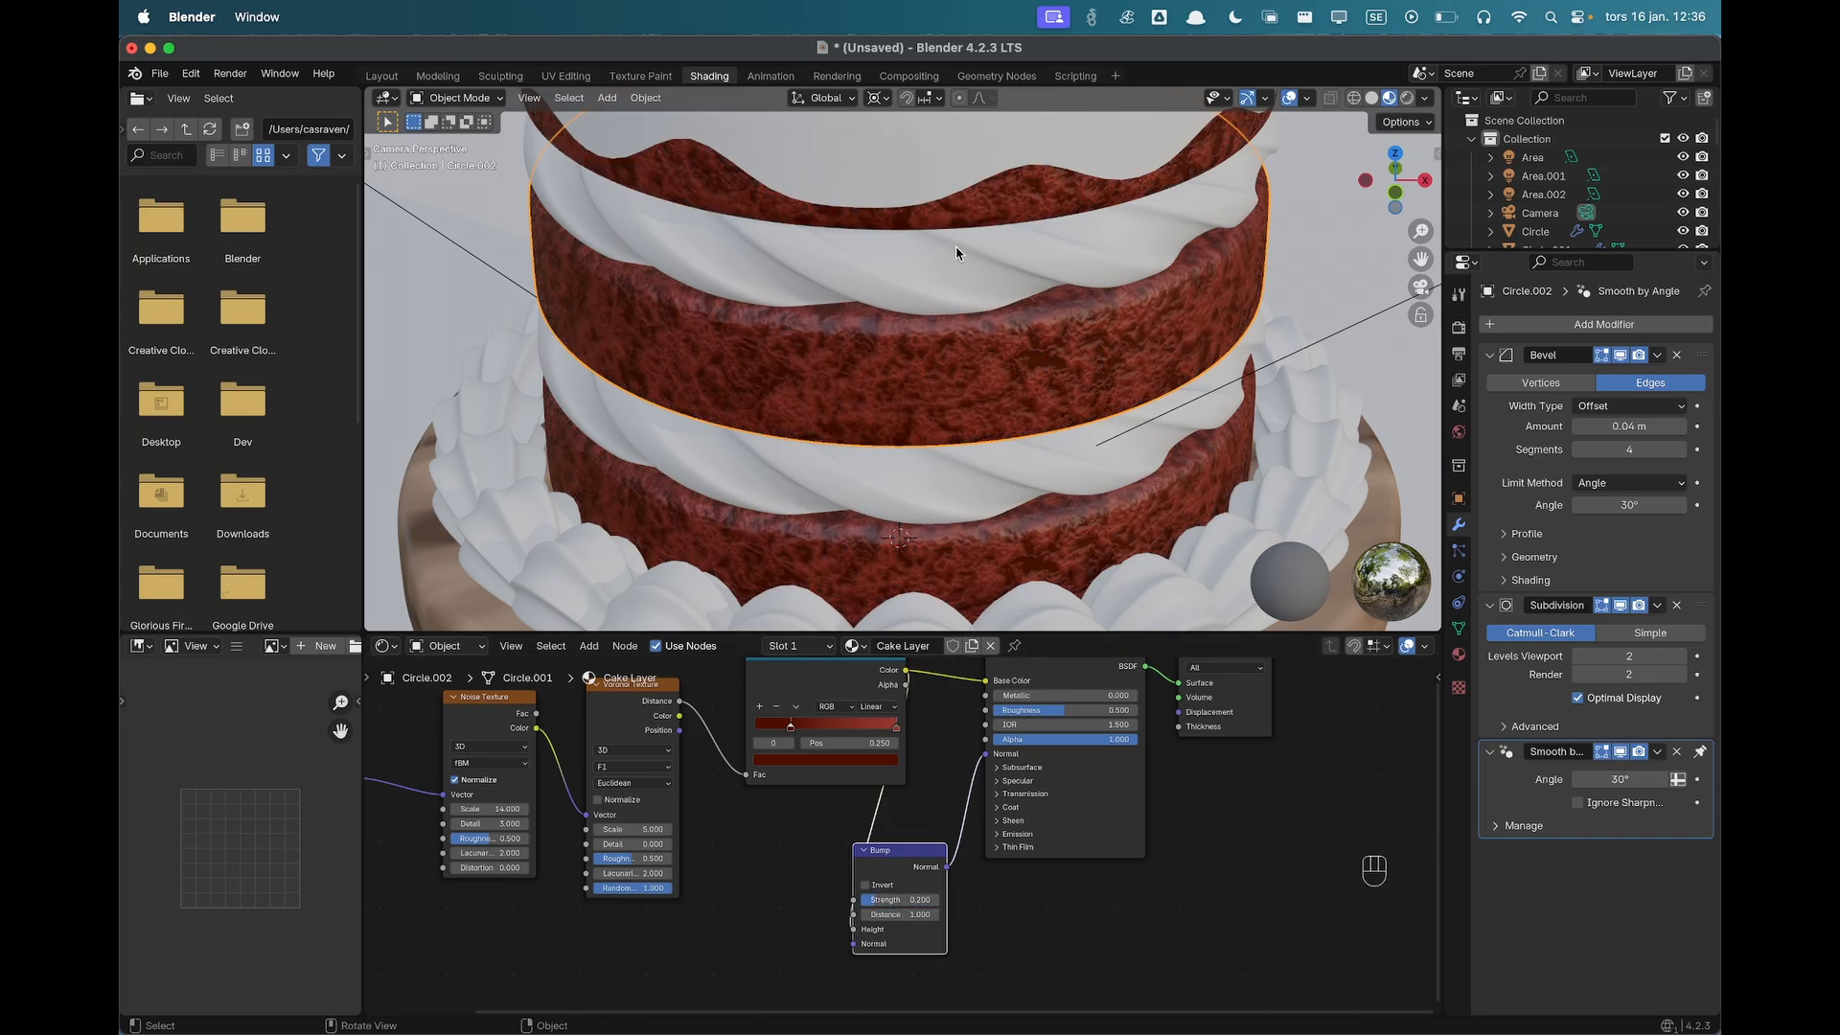
Set the Roughness of the Cake Layer material's Principled BSDF to 0.65.
scroll(956, 252, "down", 6)
middle_click_drag(1157, 797, 1157, 815, "shift")
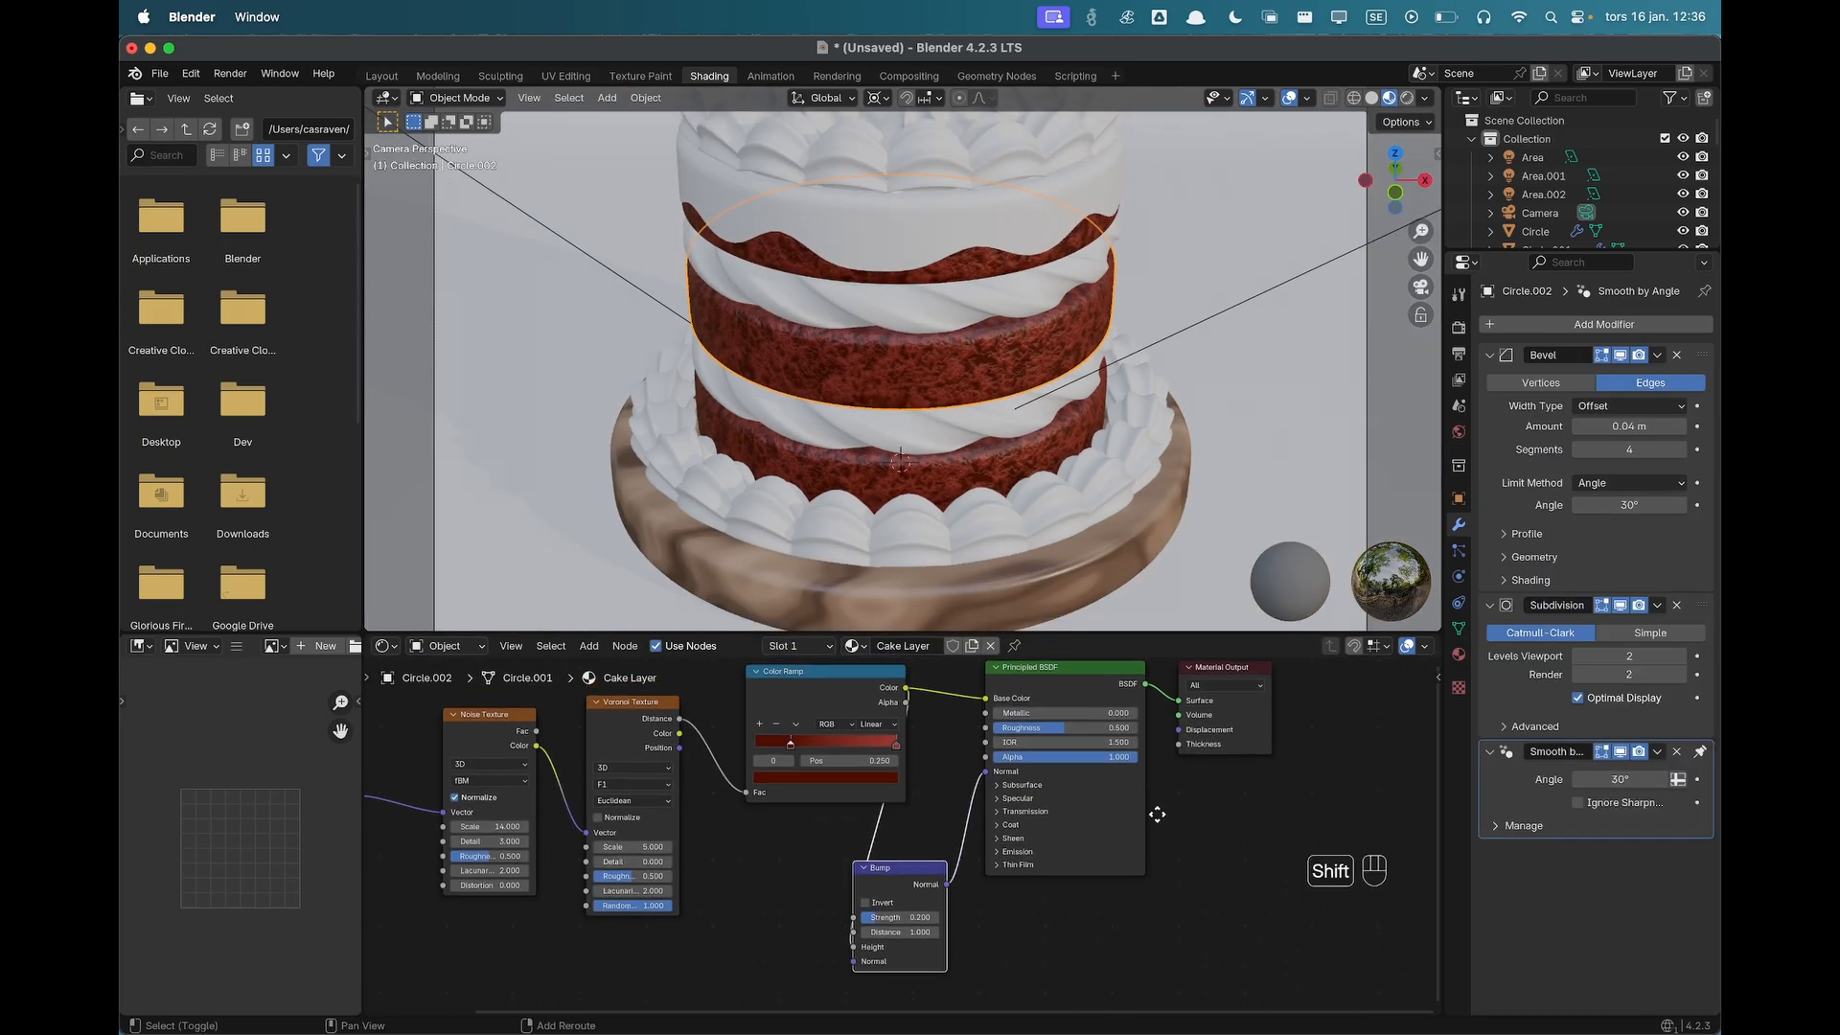
scroll(1085, 797, "up", 3)
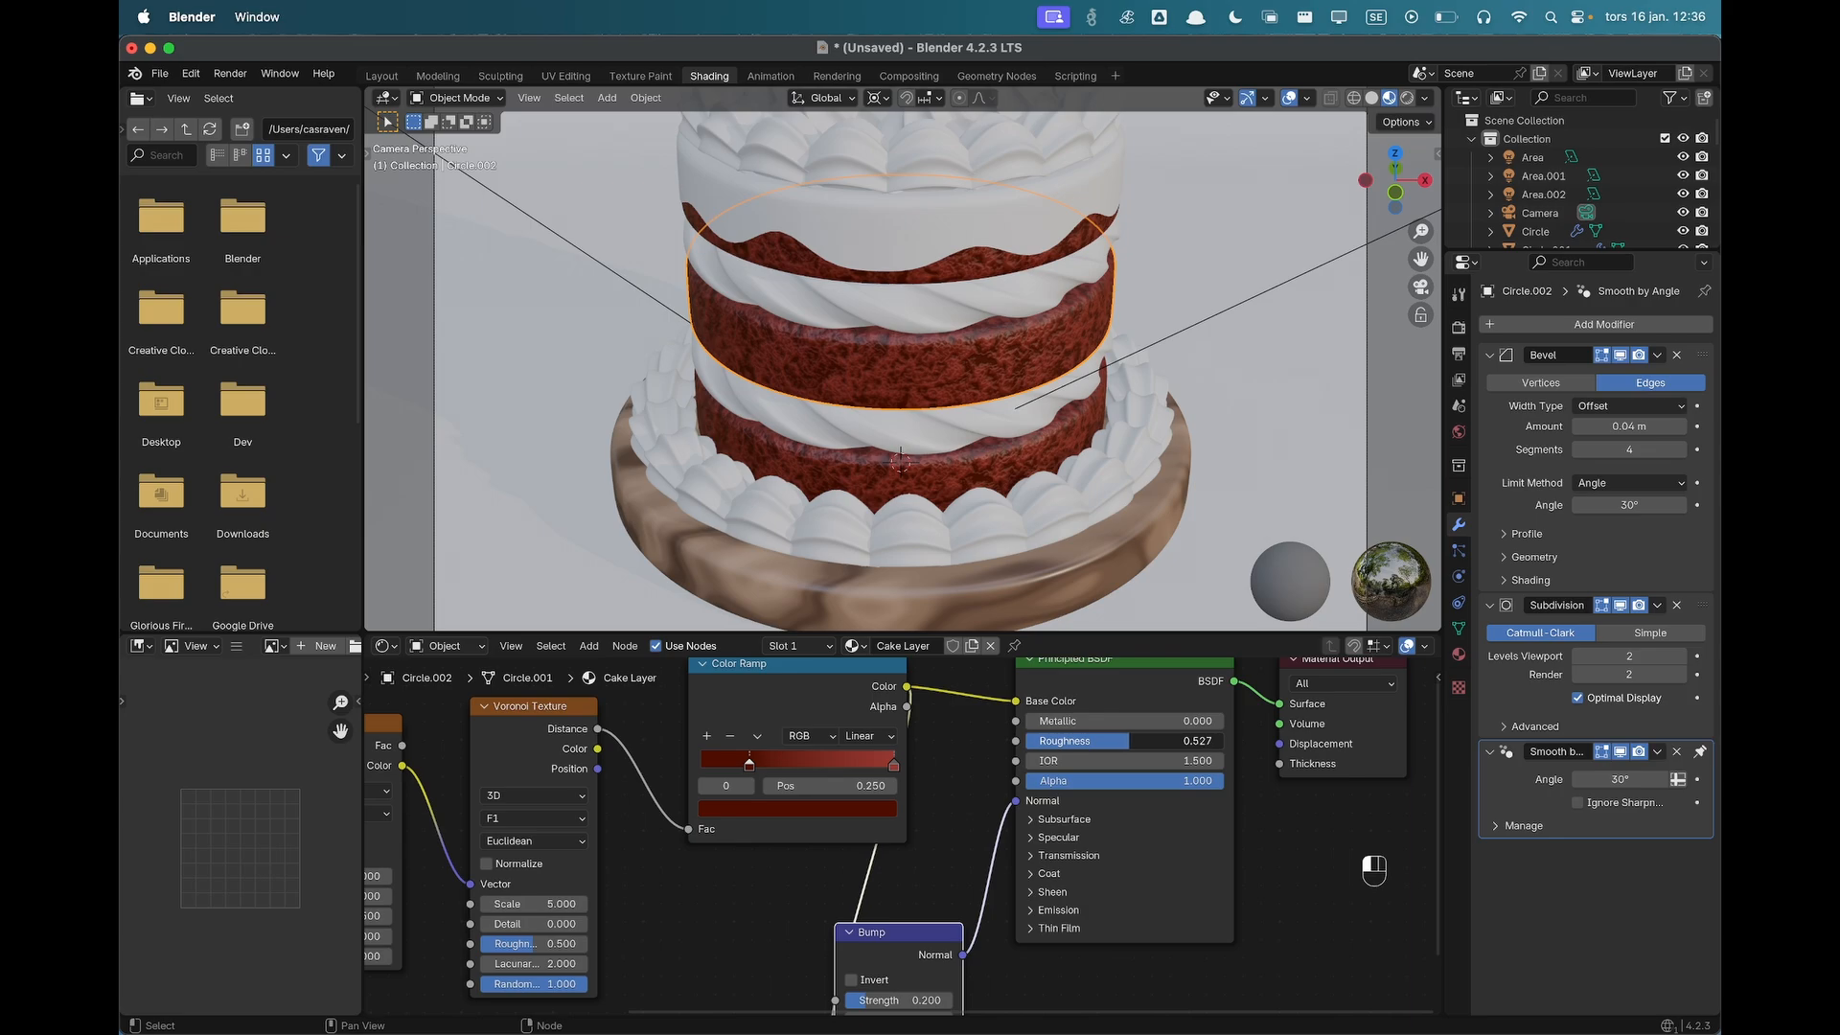
left_click(1127, 741)
key("BackSpace")
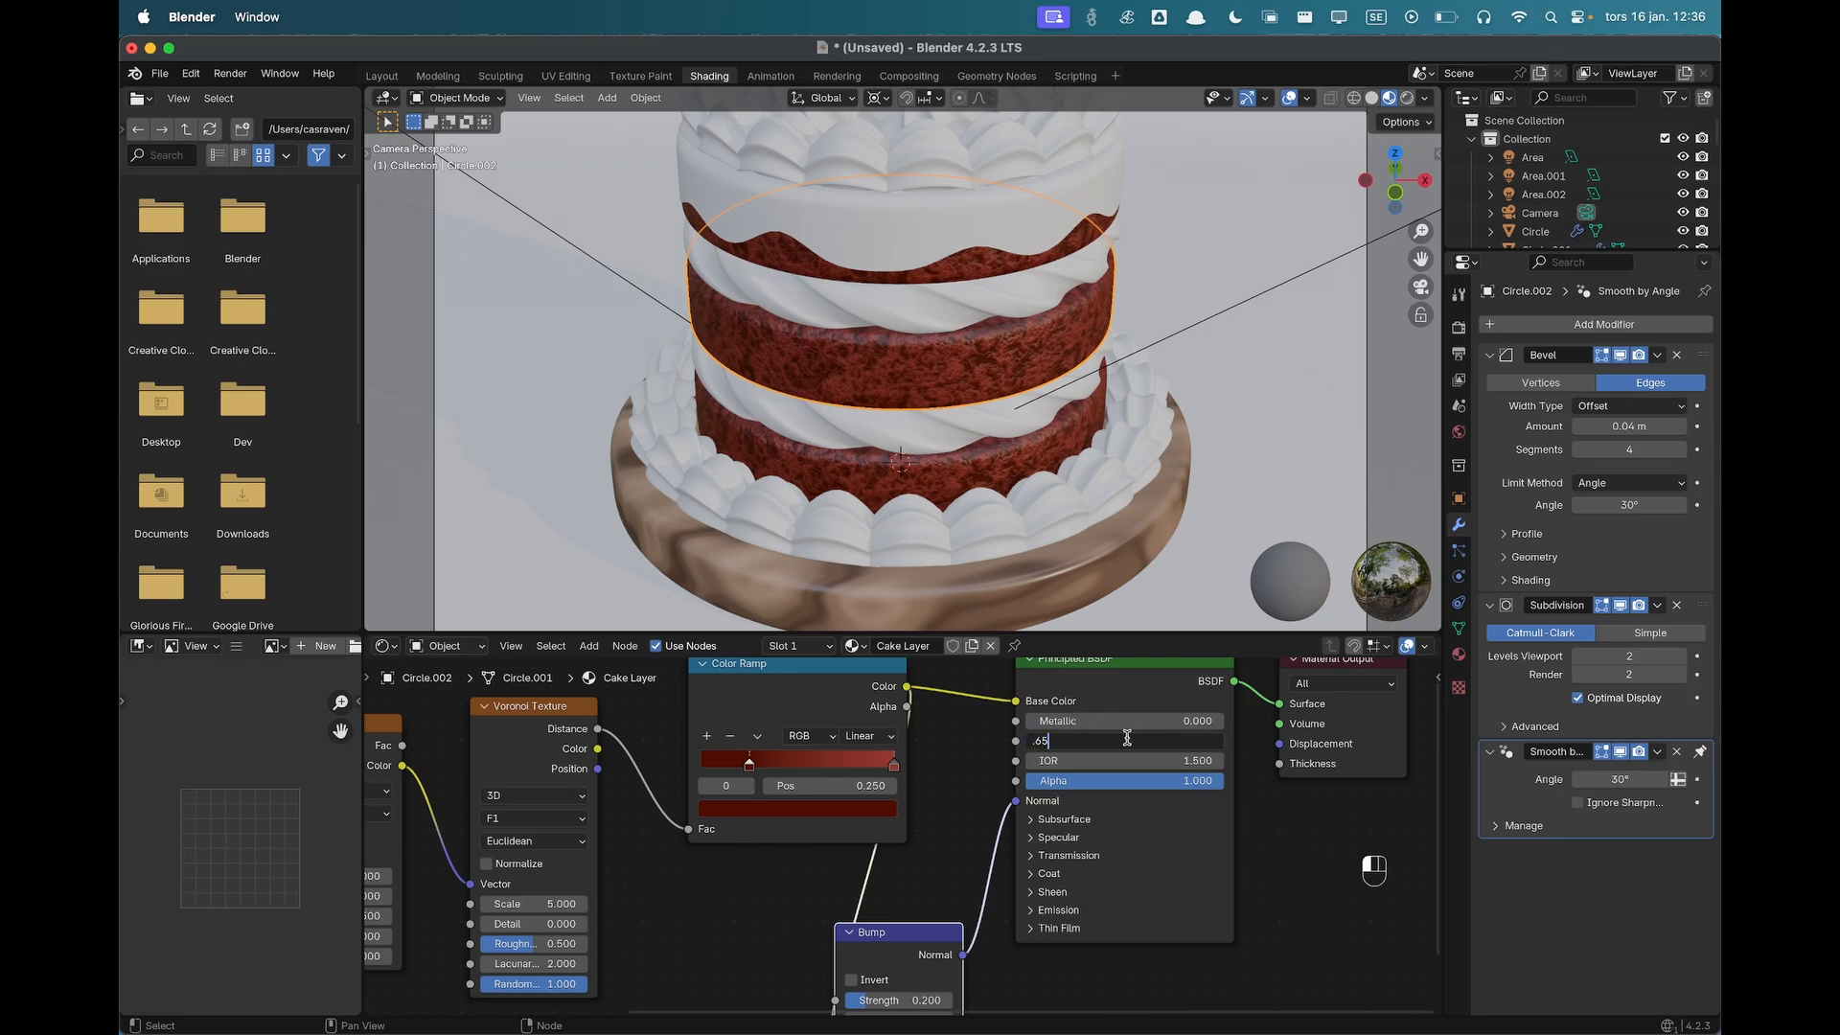
type(".65")
key("Return")
Select a piece of the piped icing border on the plate and give it a new material named Icing.
left_click(1162, 283)
scroll(1179, 327, "down", 2)
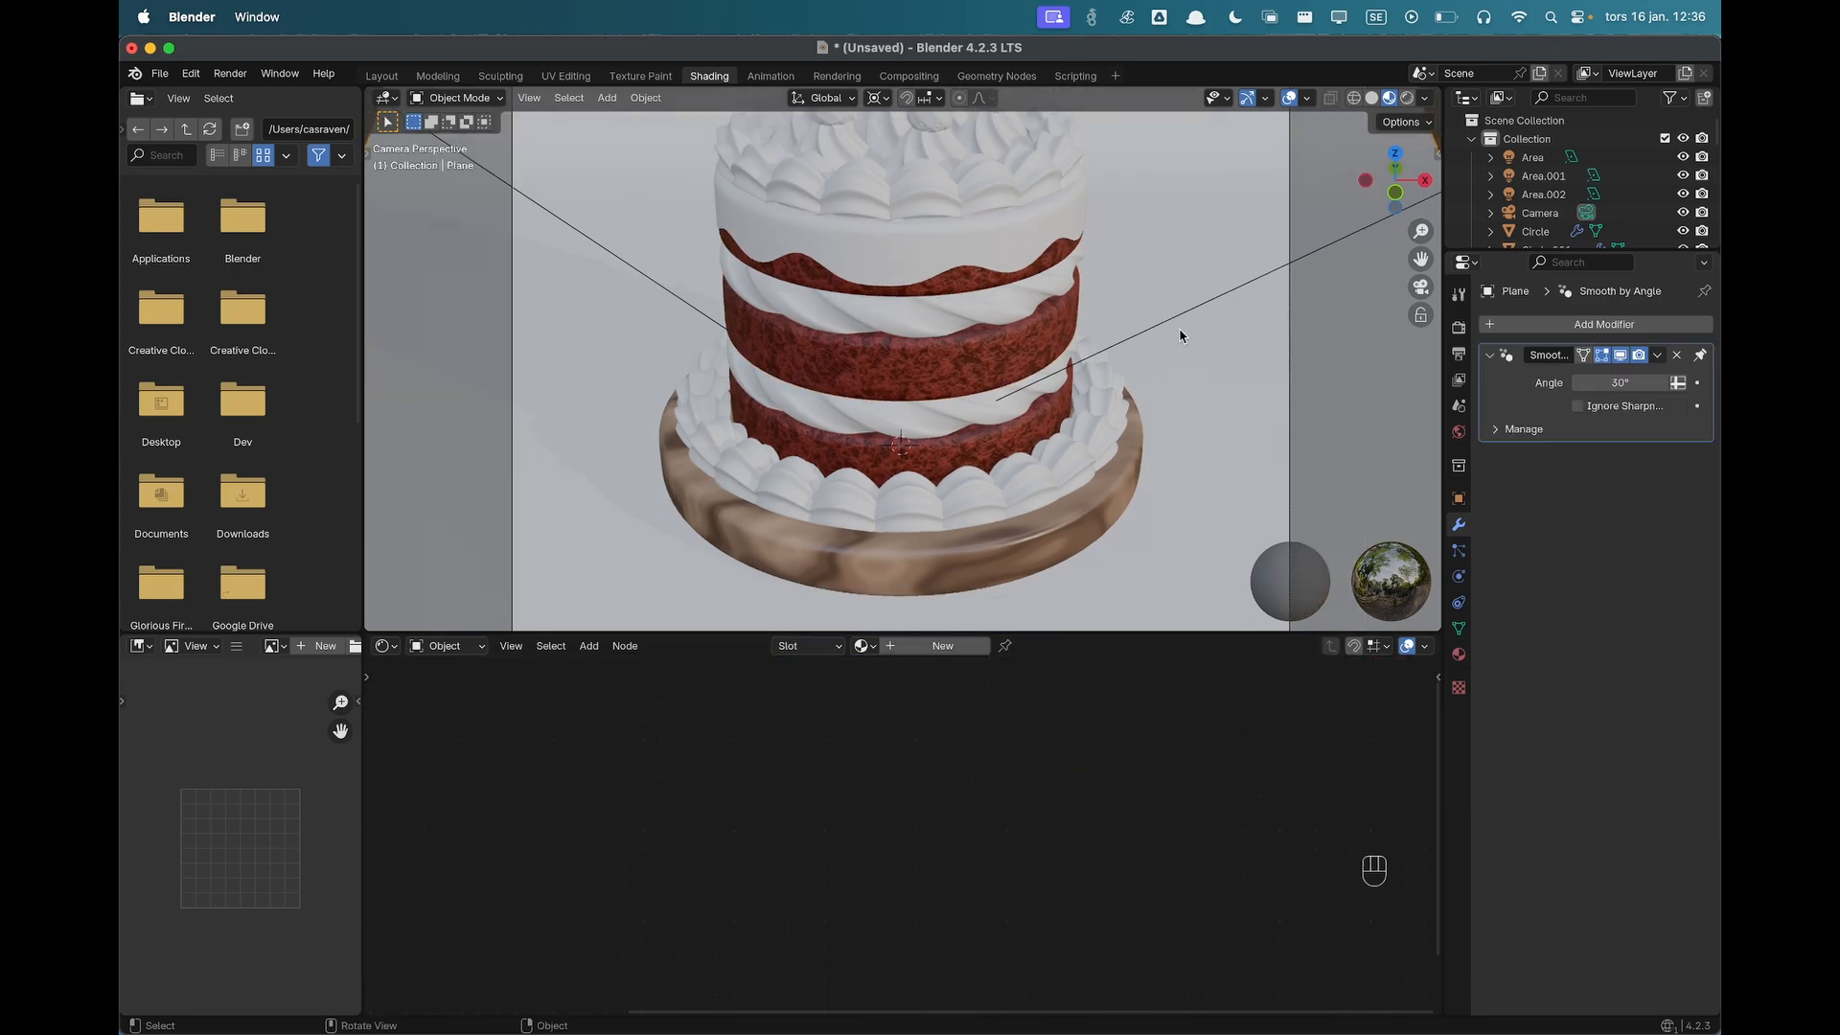
left_click(1097, 471)
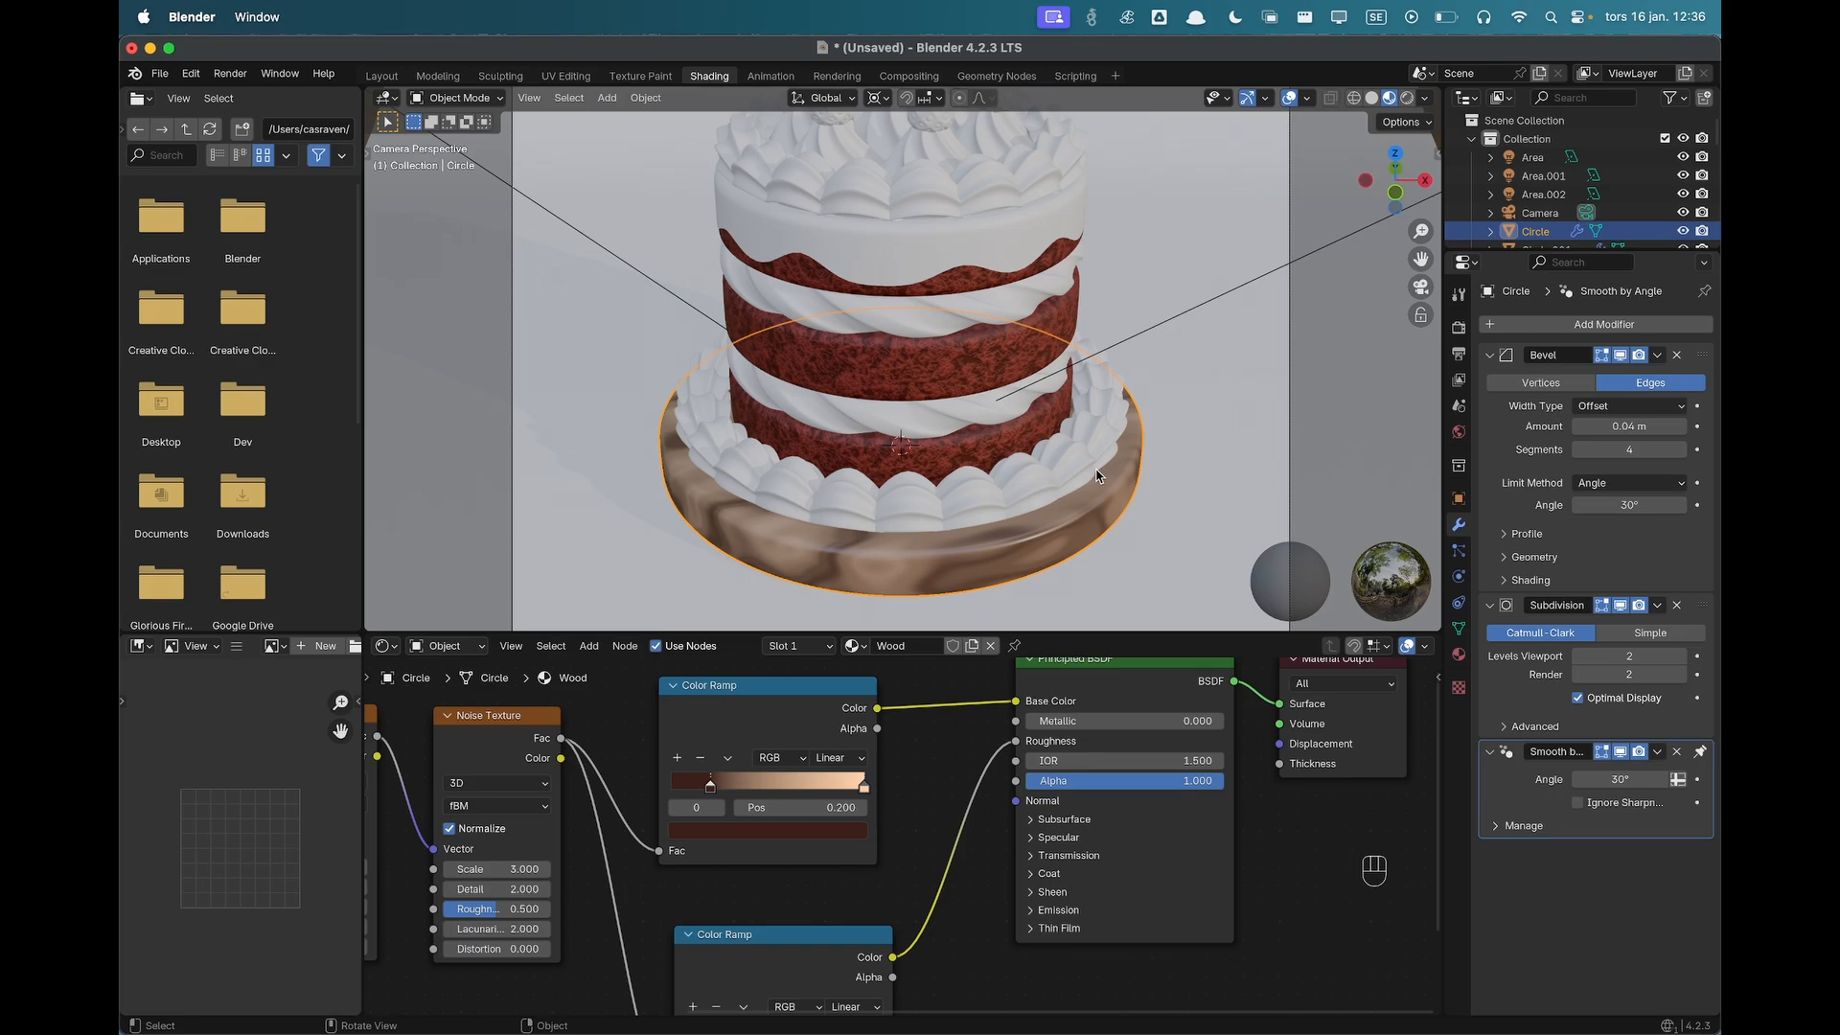
left_click(997, 493)
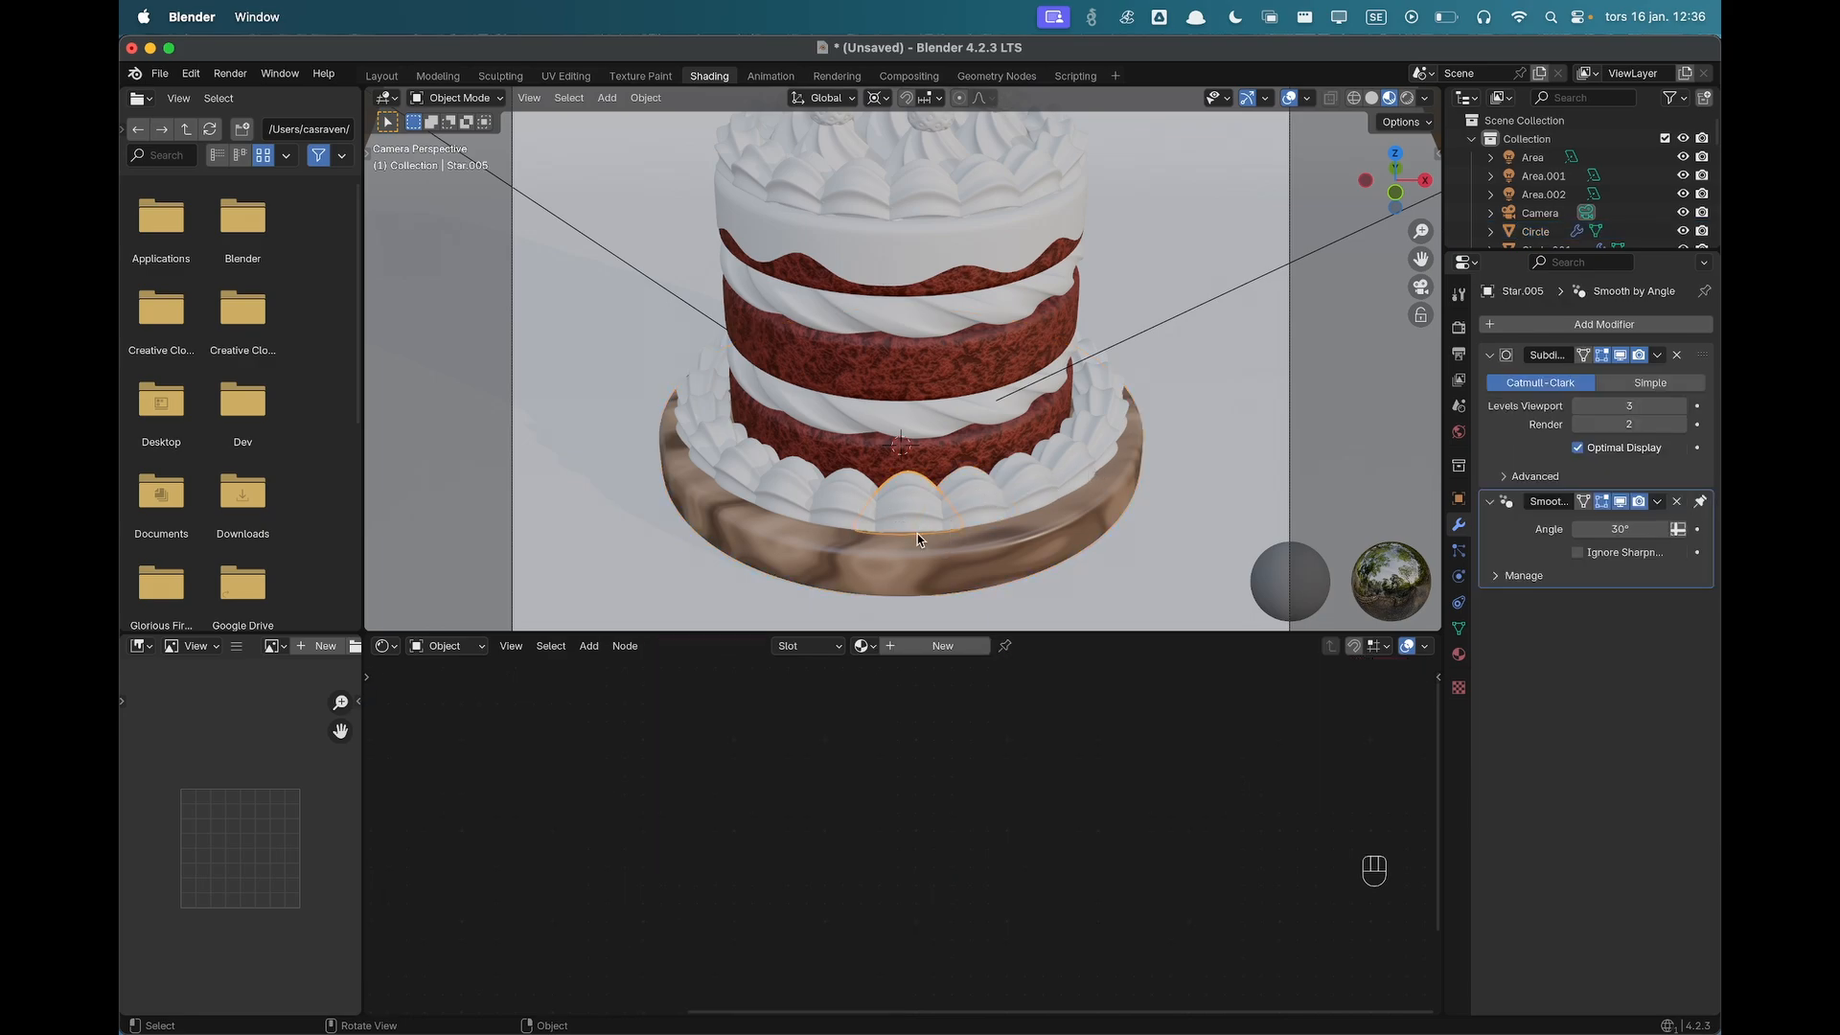
left_click(953, 654)
key("Home")
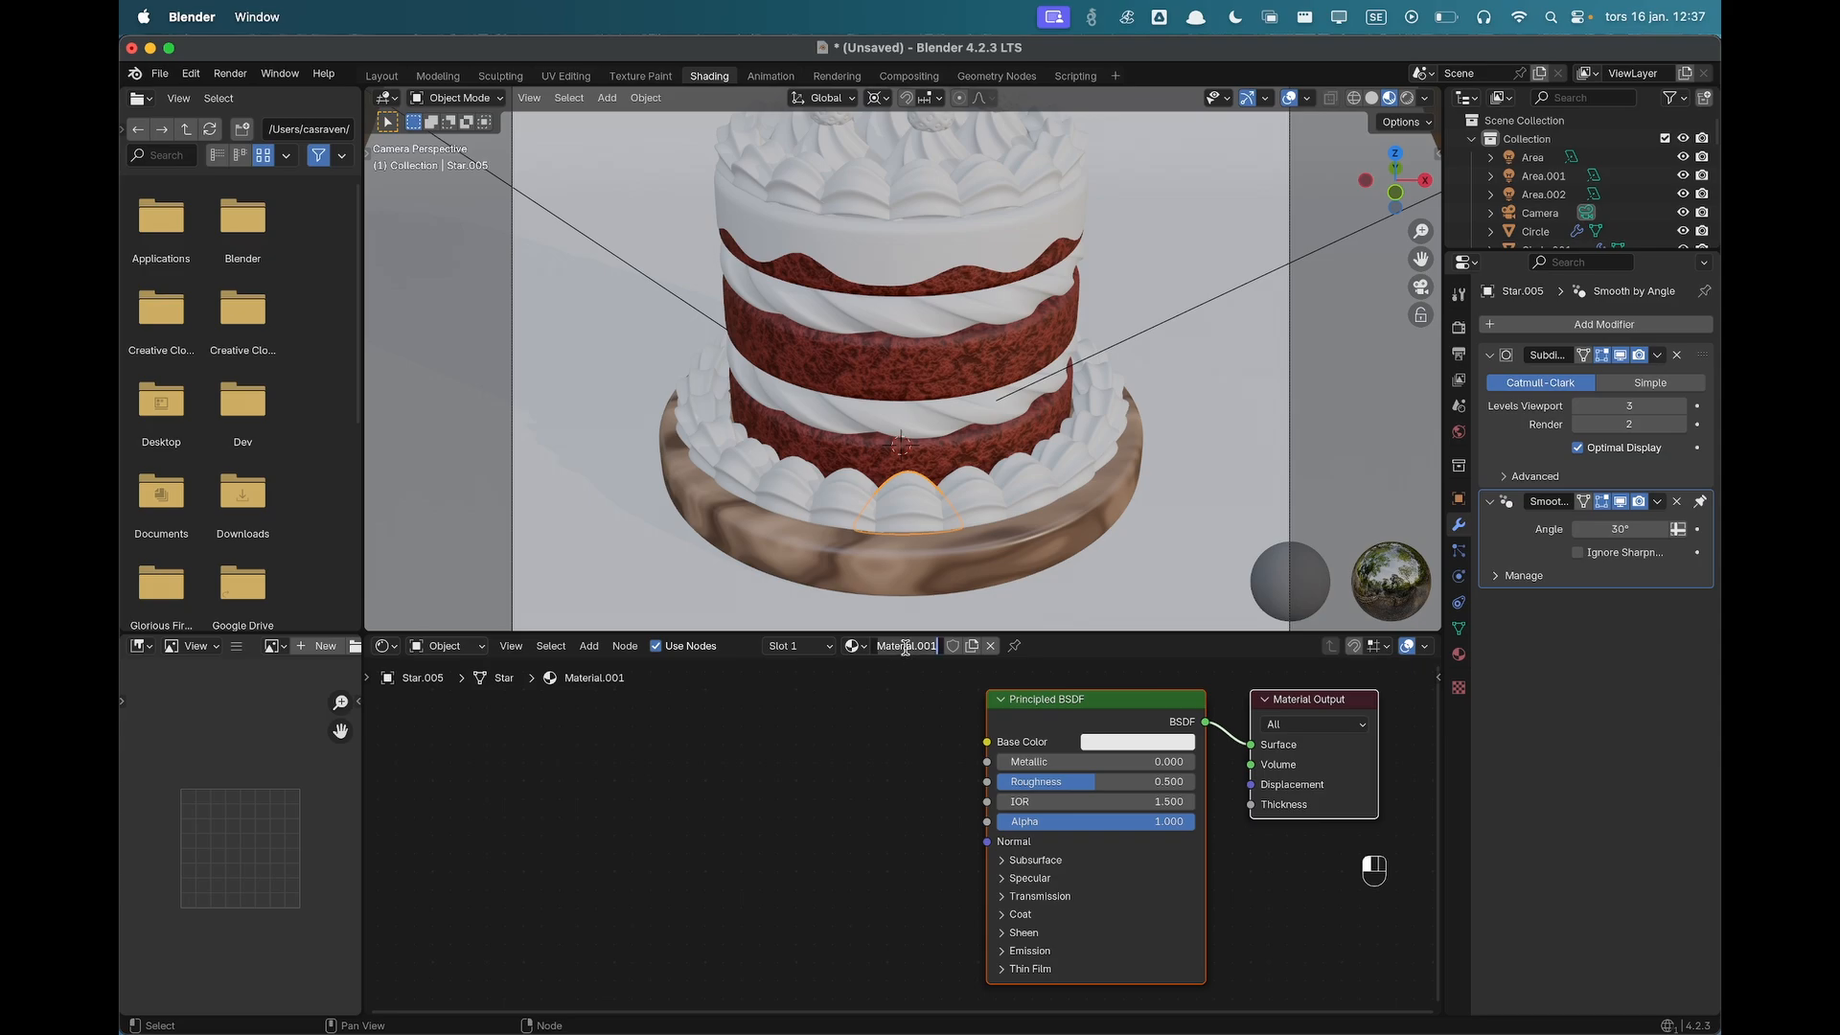
type("Icing")
key("Return")
scroll(1000, 772, "up", 3)
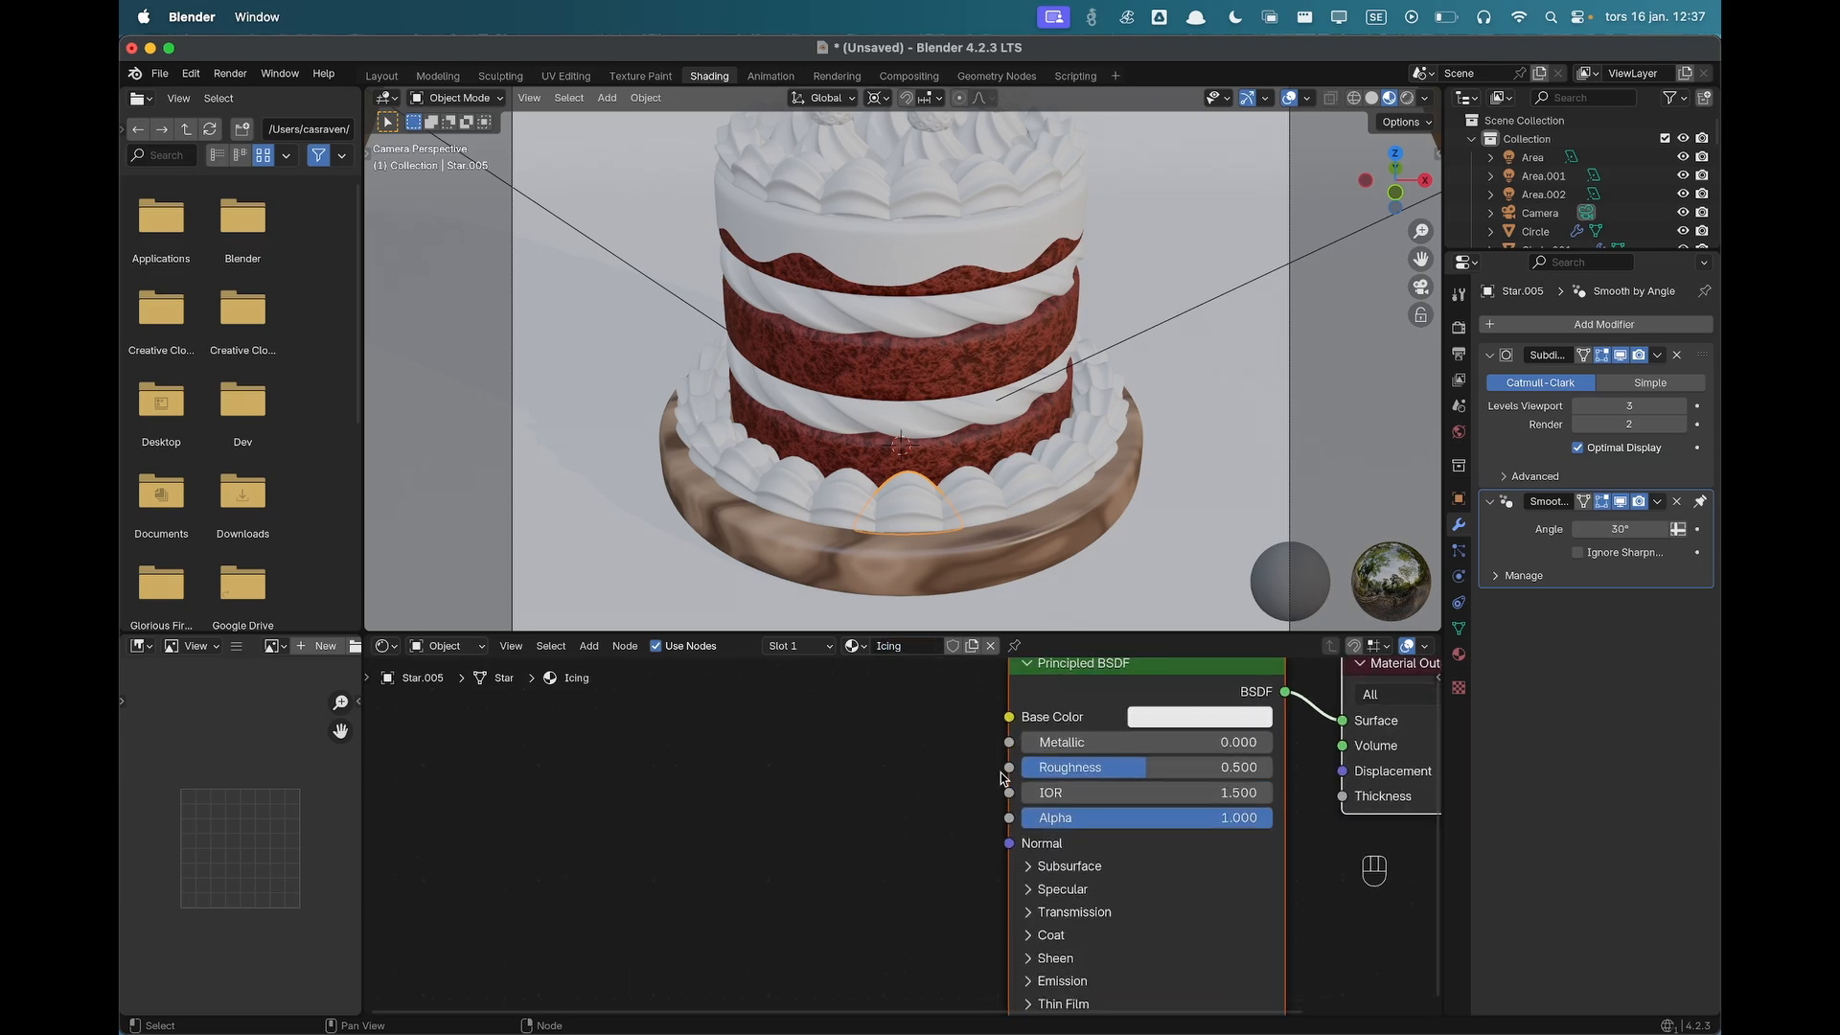
Give the Icing material a very pale pink Base Color and set its Roughness to 0.2.
left_click(1107, 733)
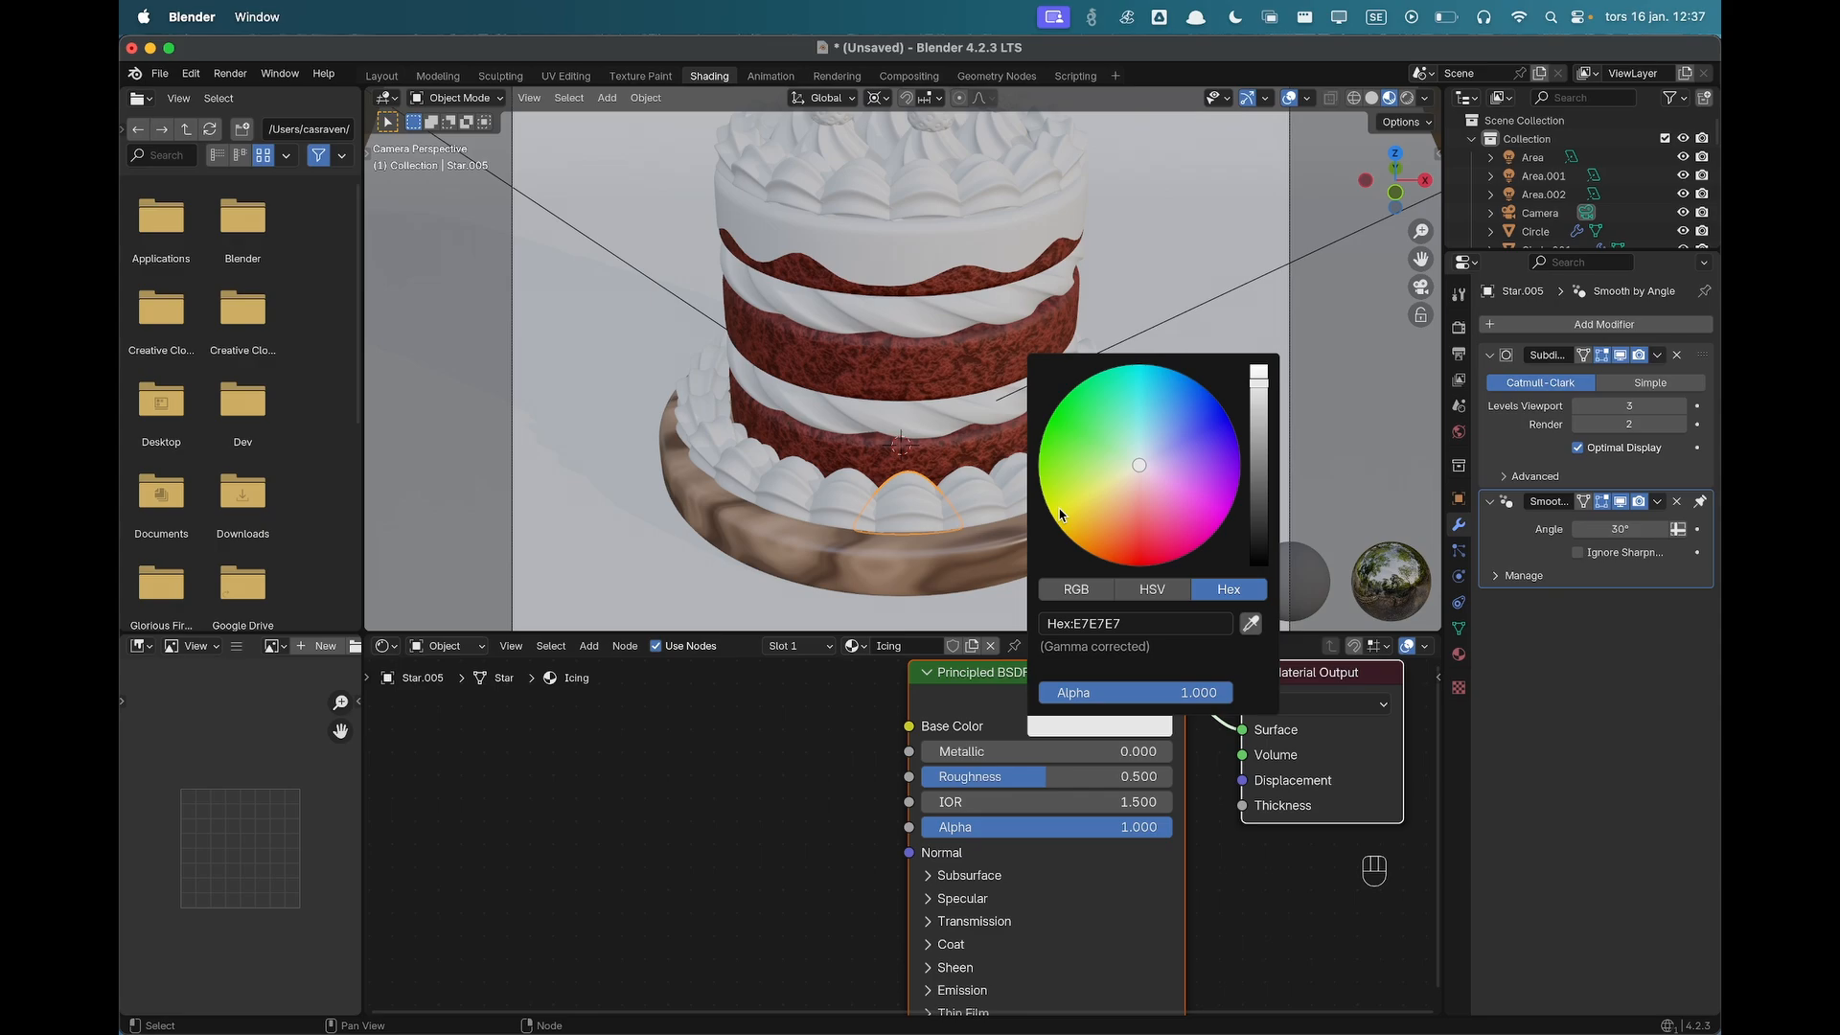
left_click(1143, 476)
left_click_drag(1144, 476, 1146, 479)
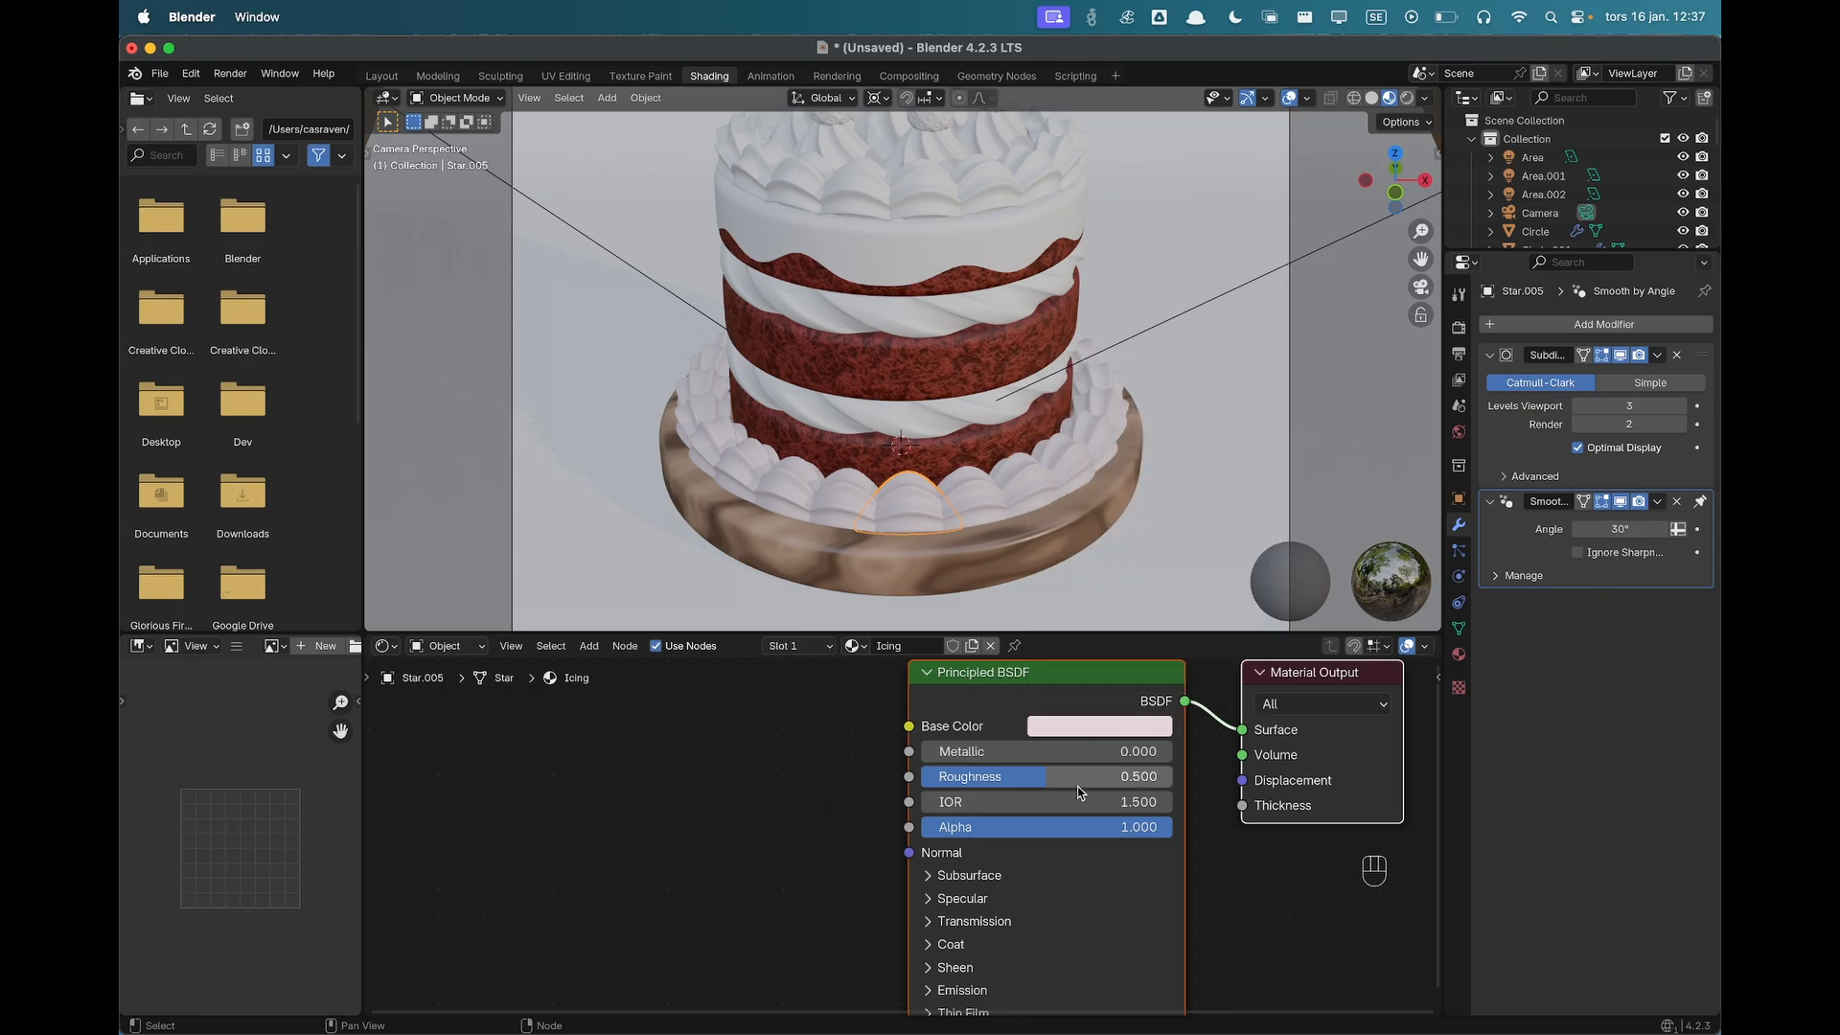
left_click(1045, 778)
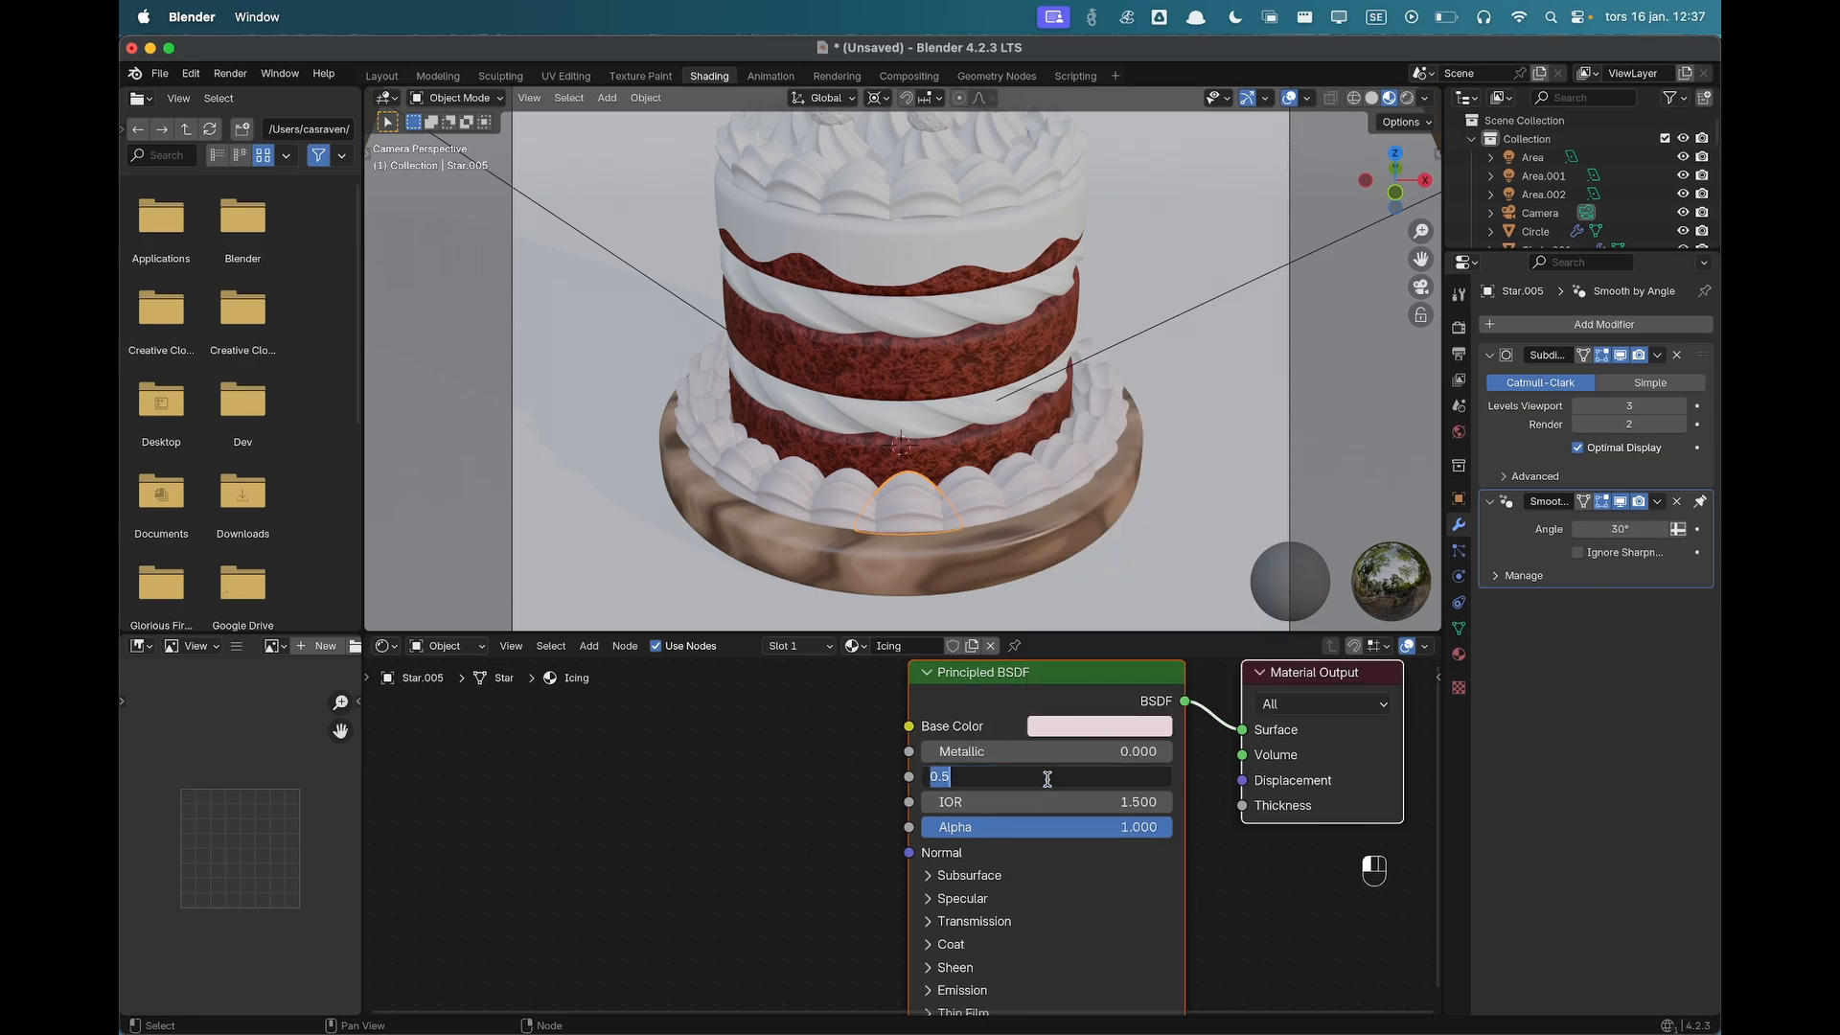
type("0.2")
key("Return")
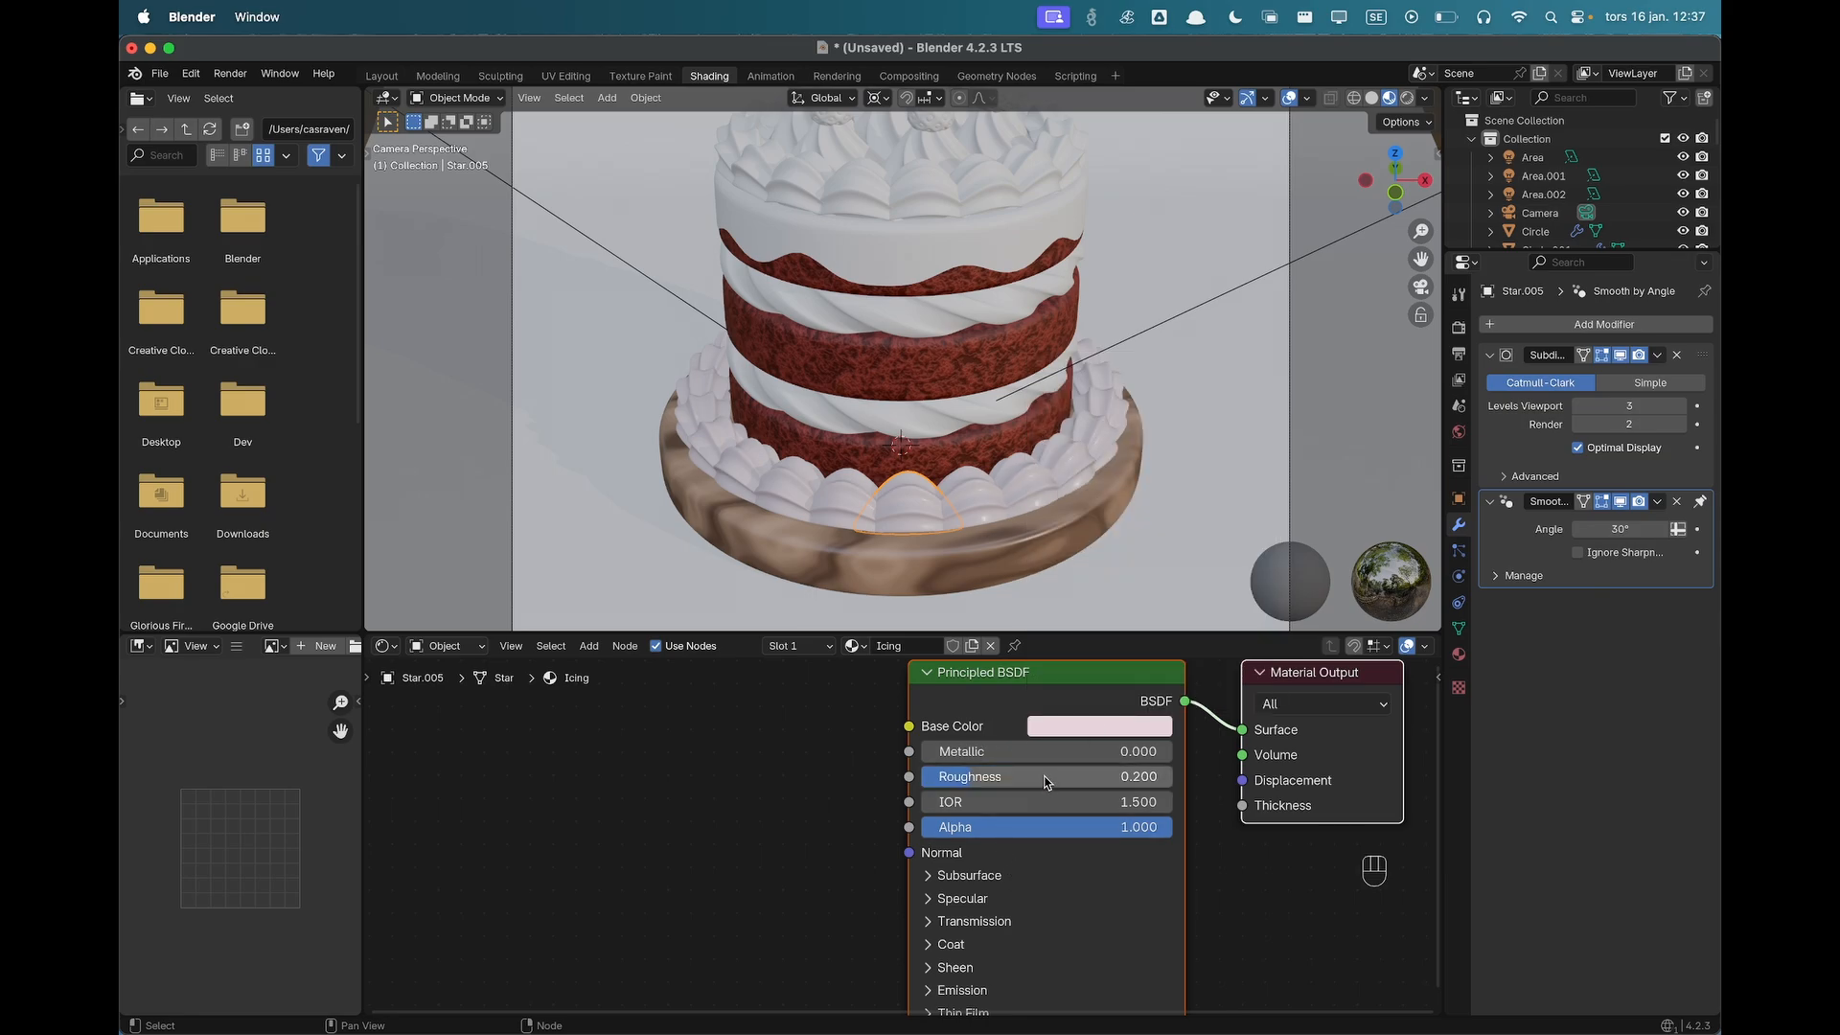
Link the Icing material from the plate border to both twisted icing rings, the top border and the piped dollops on top.
left_click(1020, 502)
scroll(984, 524, "up", 4)
middle_click_drag(948, 524, 889, 419, "shift")
scroll(936, 423, "down", 5)
left_click(989, 433)
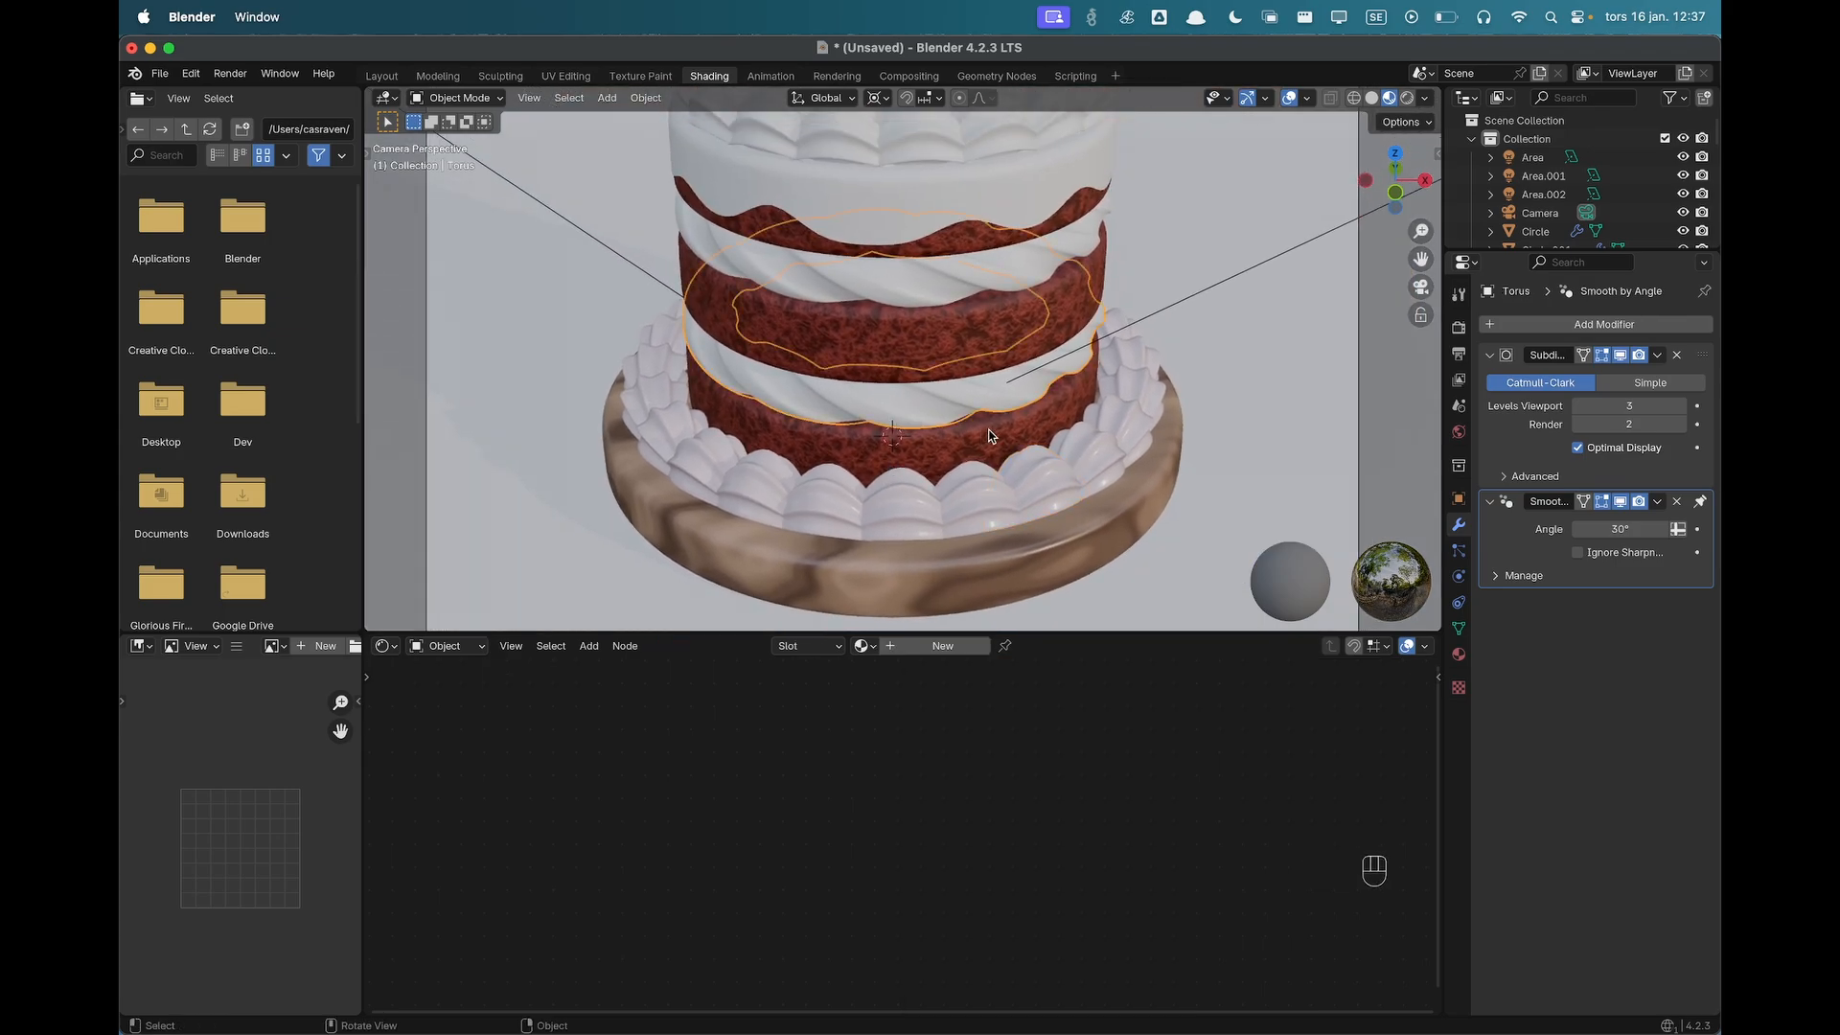
middle_click_drag(915, 287, 920, 345, "shift")
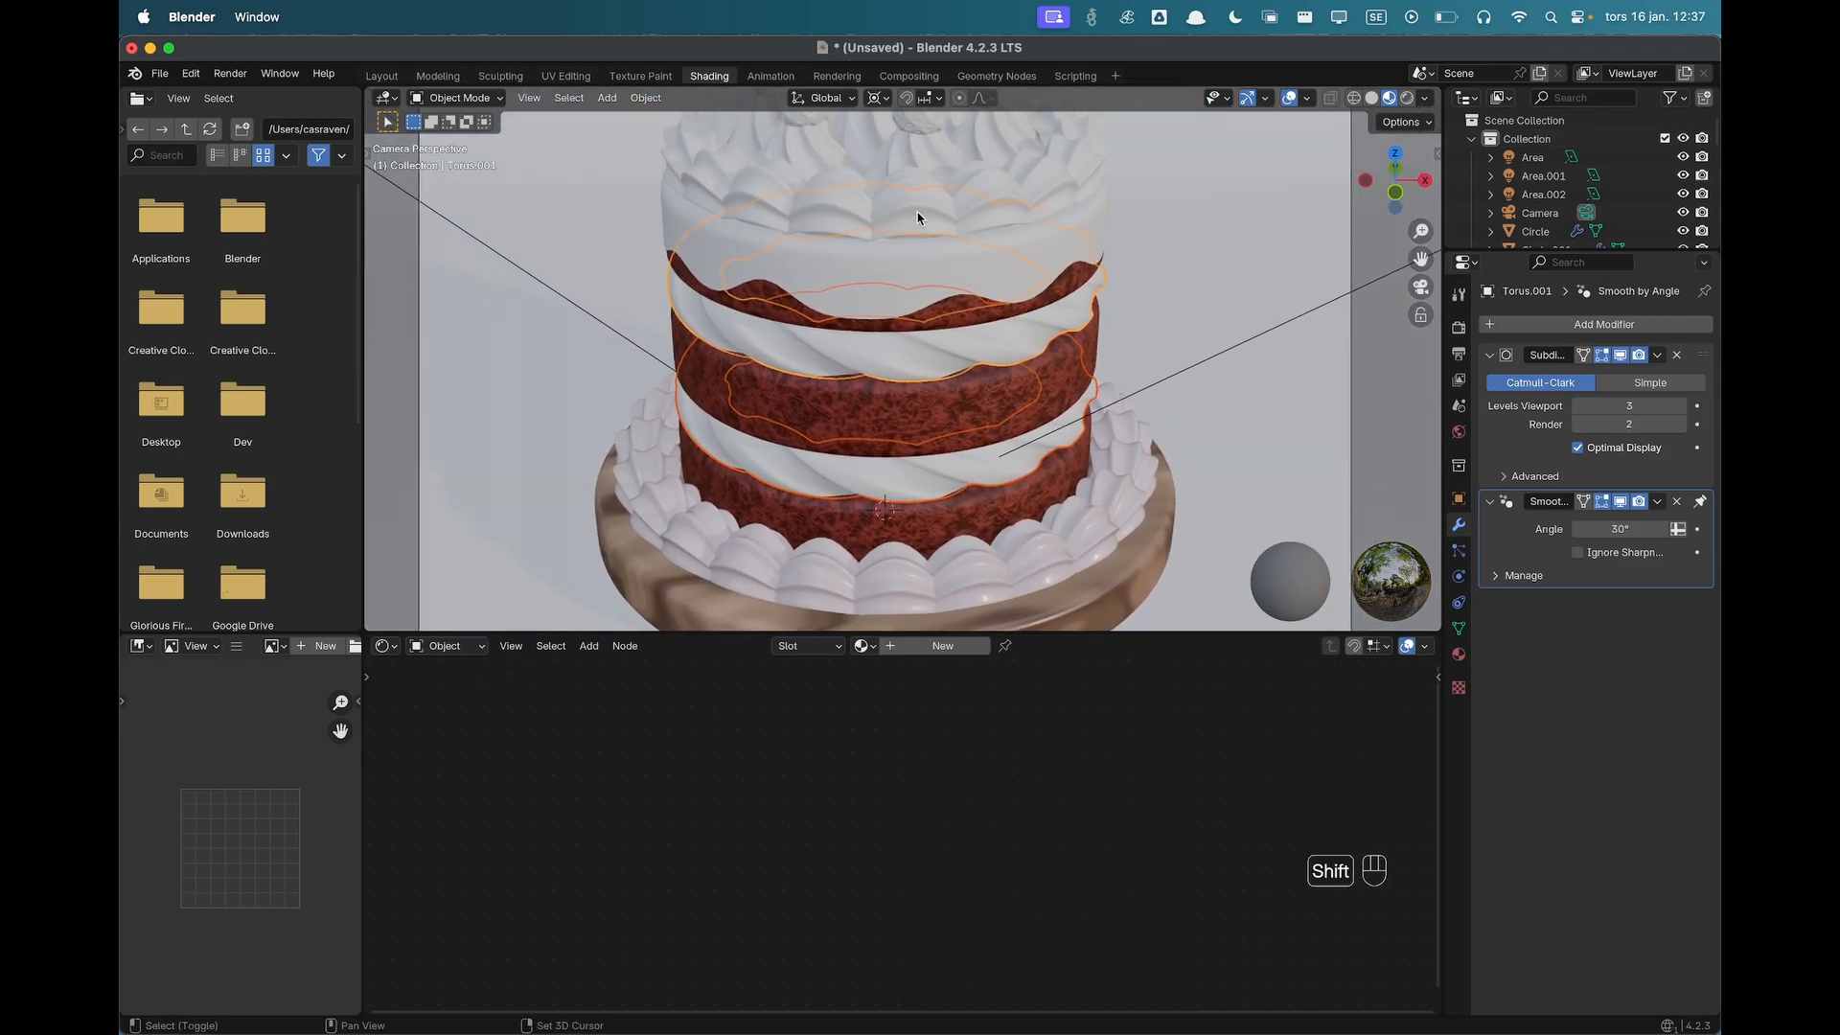
left_click(917, 197, "shift")
scroll(917, 197, "down", 1)
left_click(835, 183, "shift")
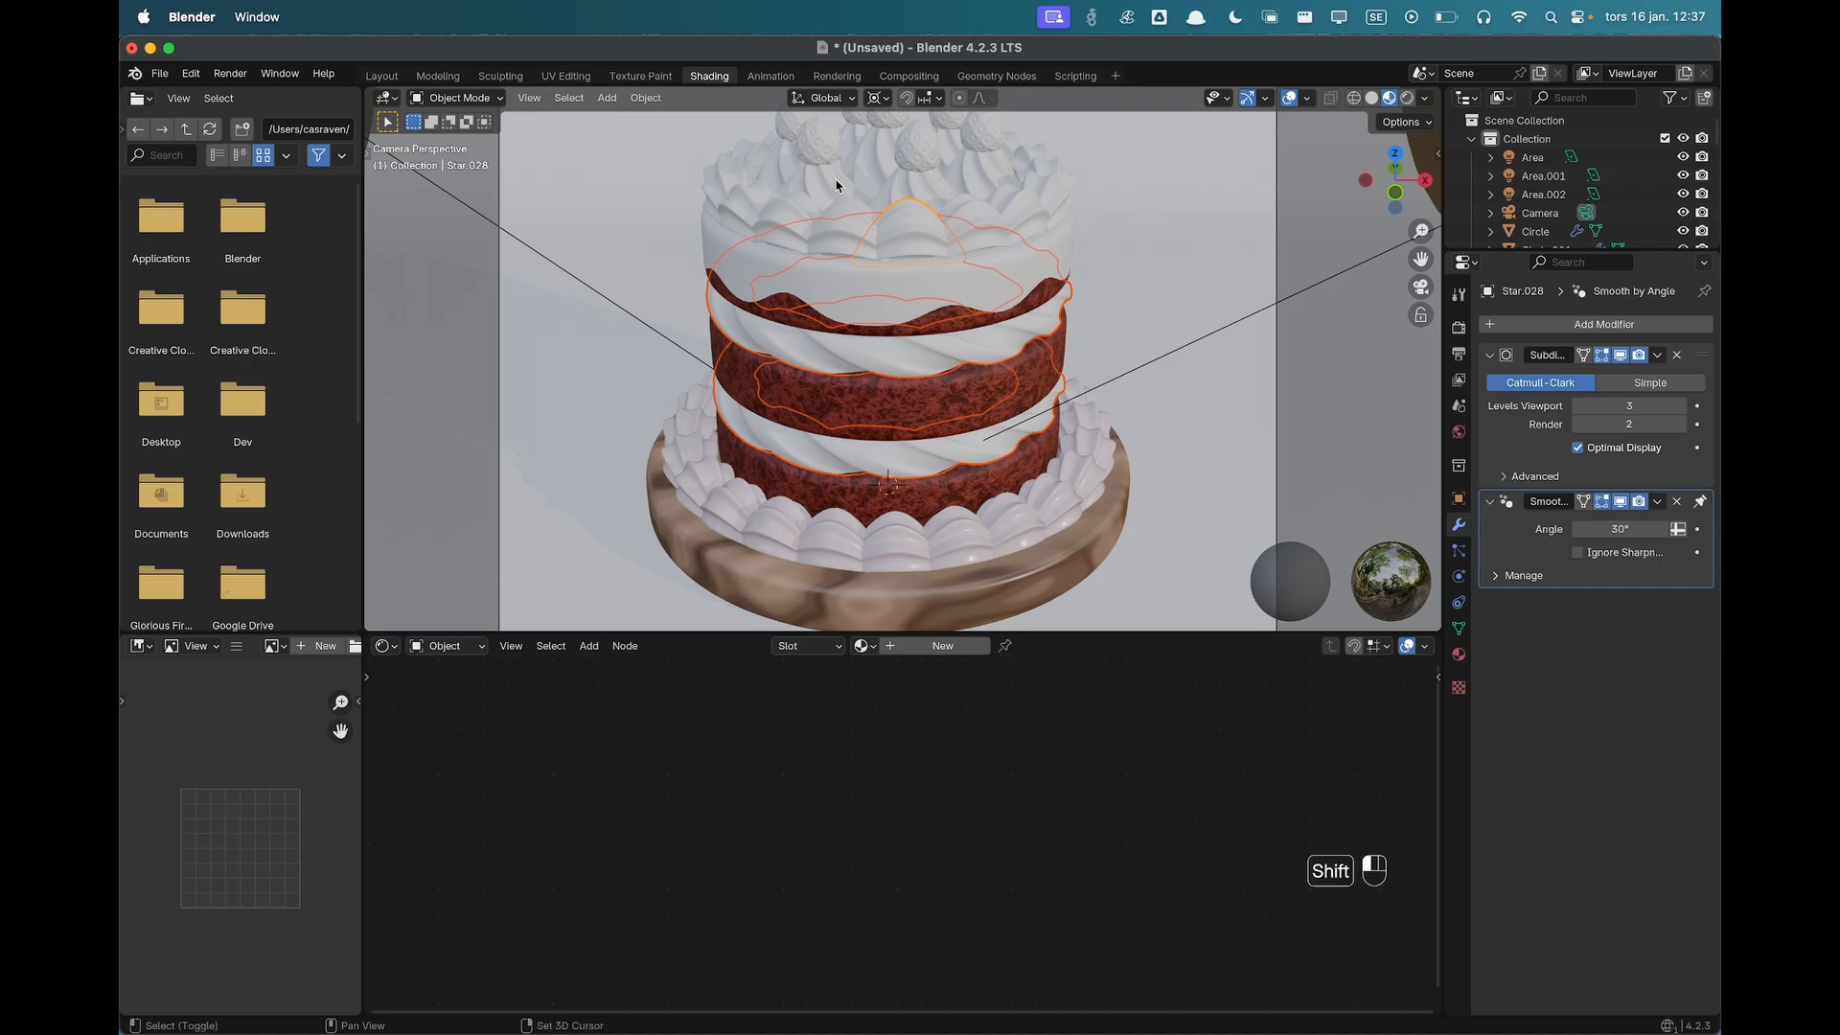
left_click(870, 161, "shift")
left_click(894, 546, "shift")
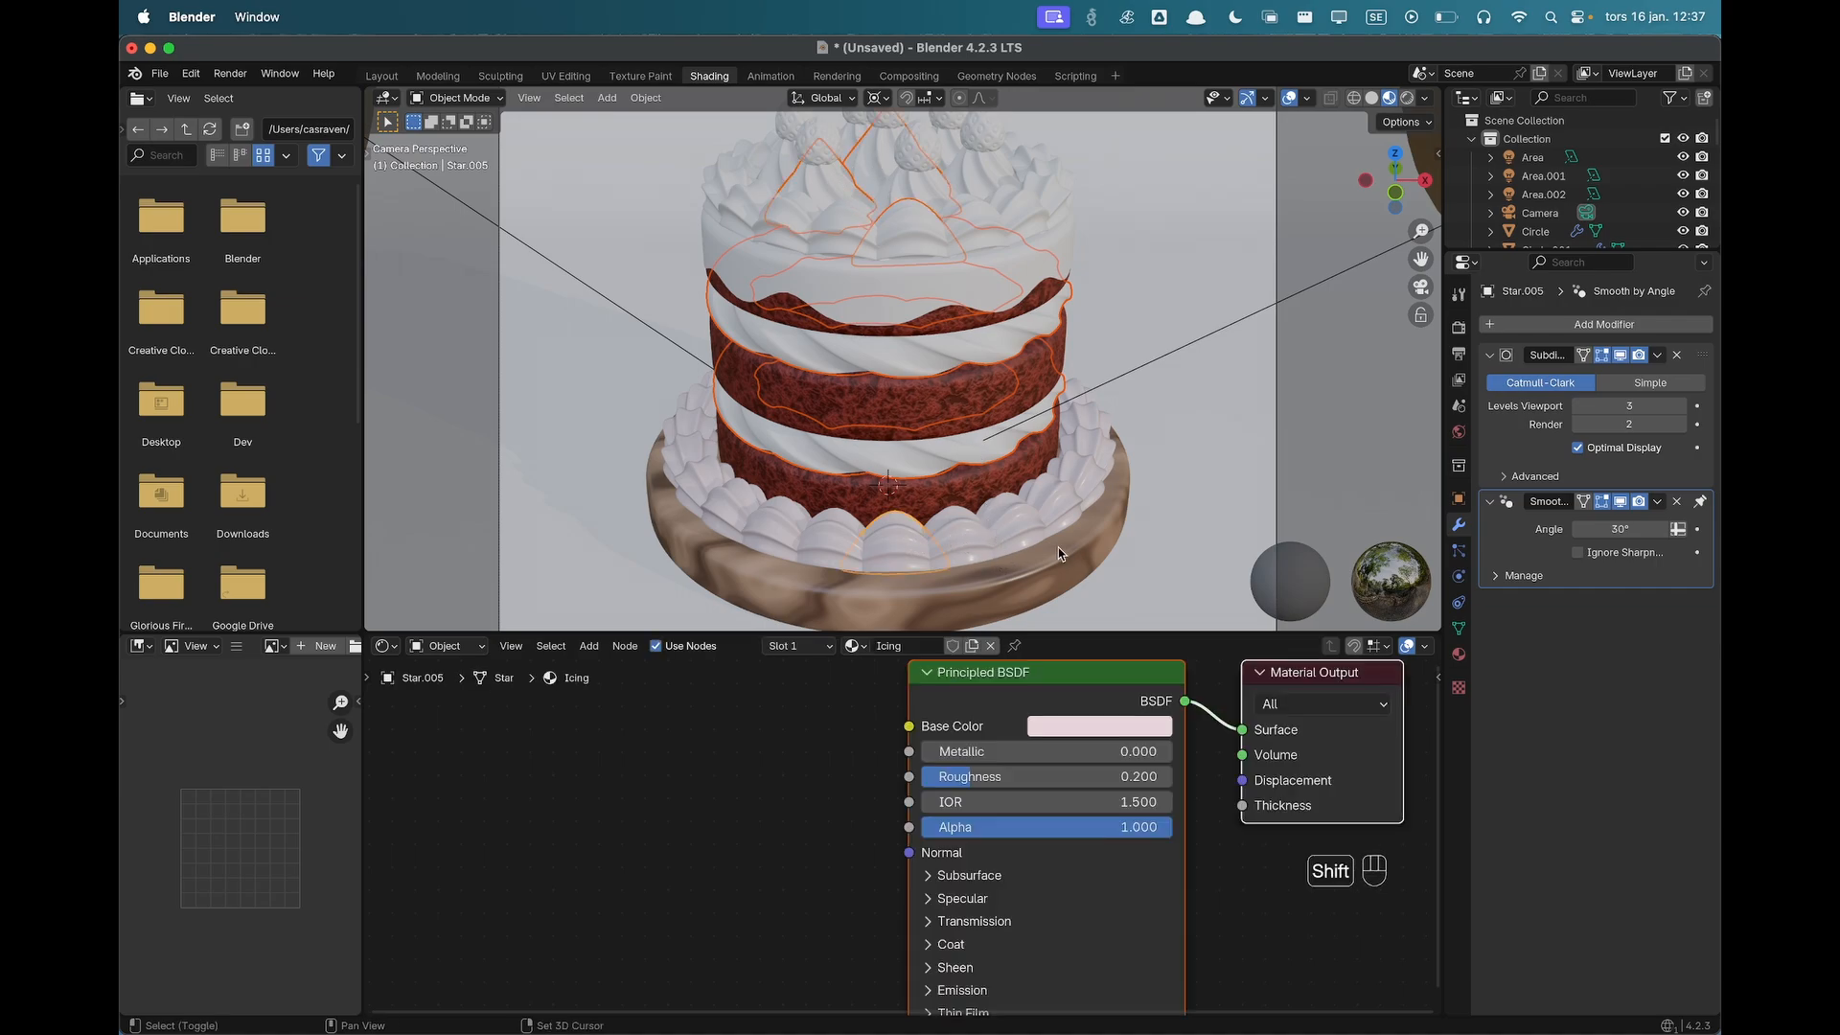
key("super+l")
mouse_move(1059, 549)
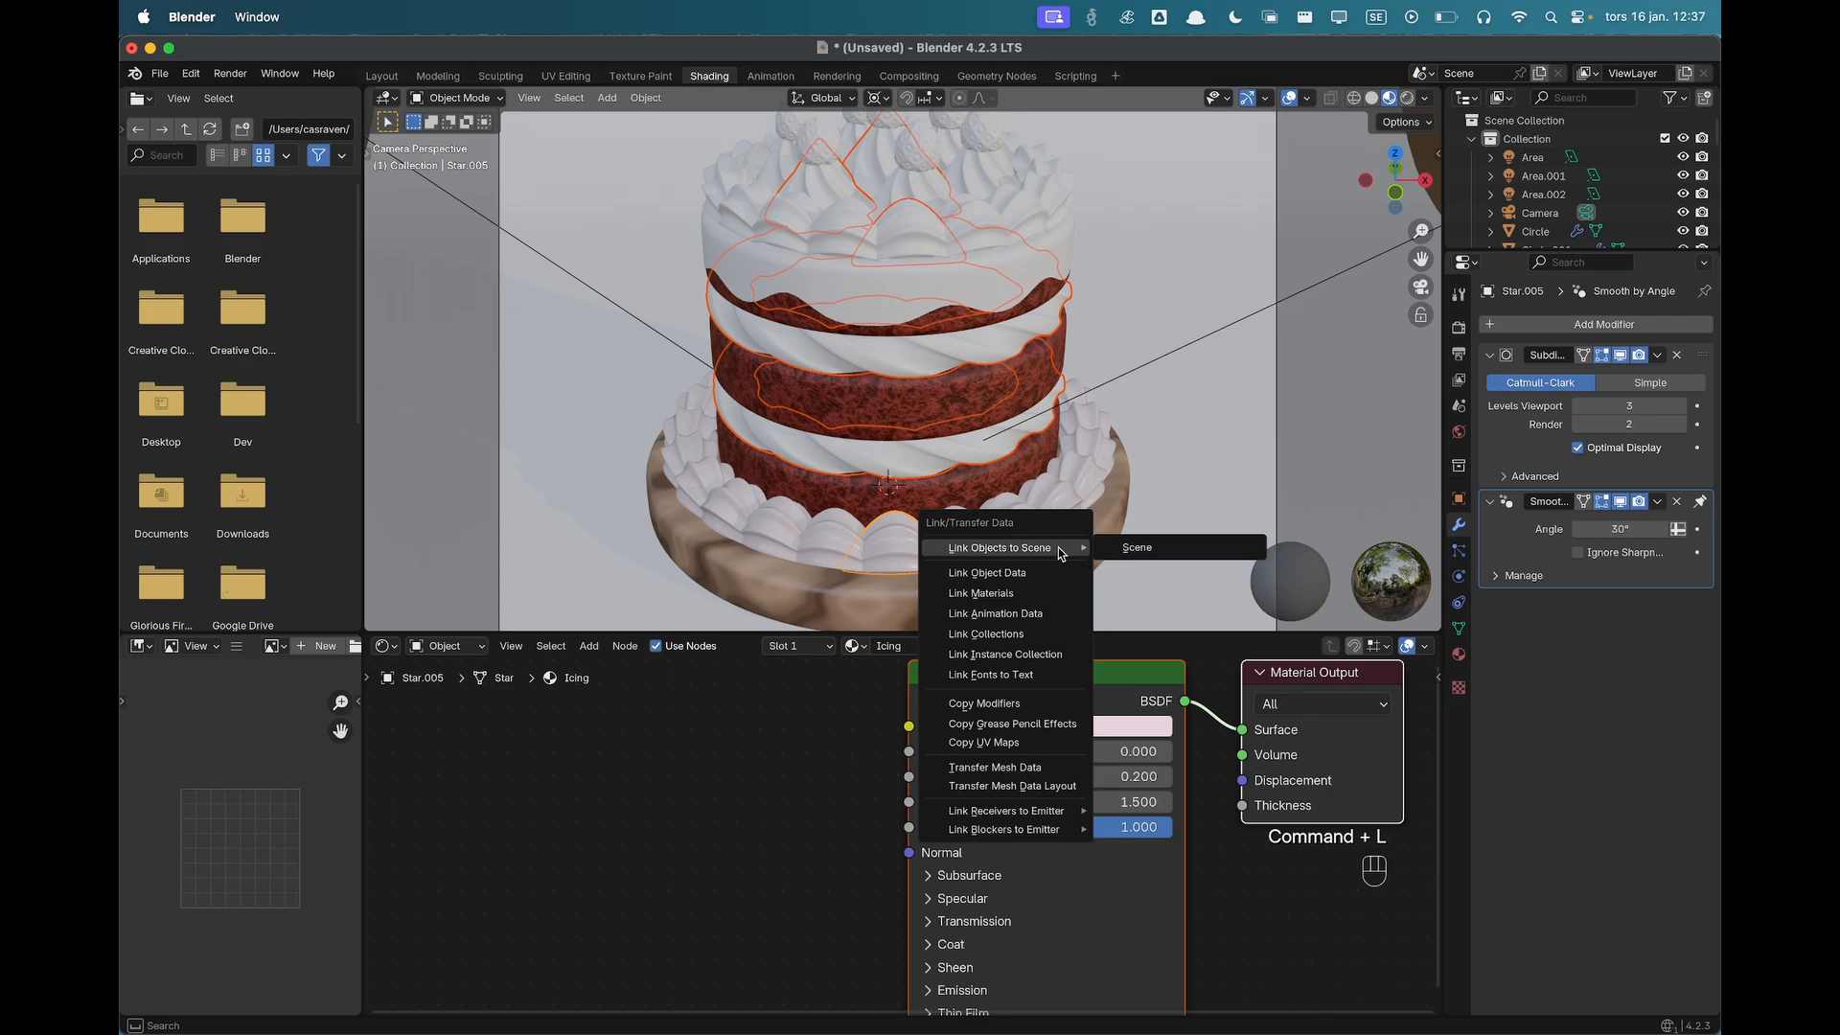
key("m")
left_click(1135, 236)
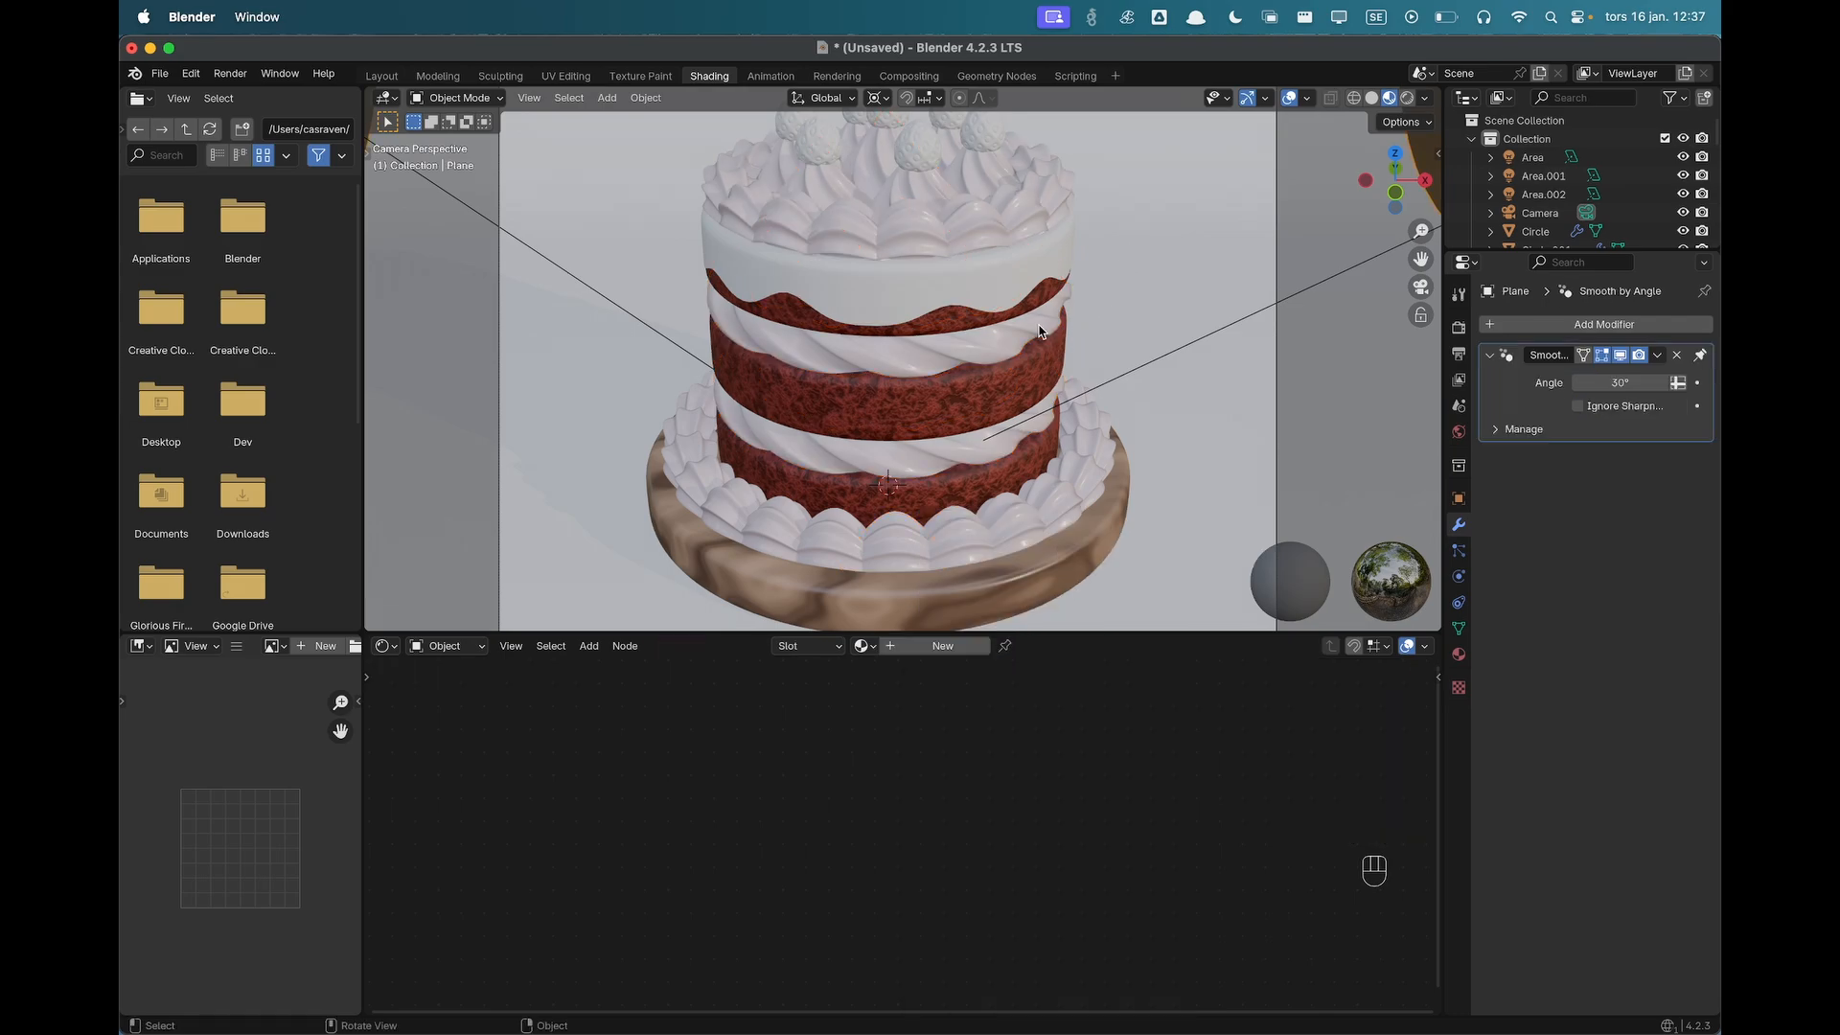
Select the smooth wavy-edged icing cap on the top layer and give it a new material named Top Layer.
middle_click_drag(923, 332, 996, 403)
left_click(1007, 328)
middle_click_drag(1048, 345, 976, 573)
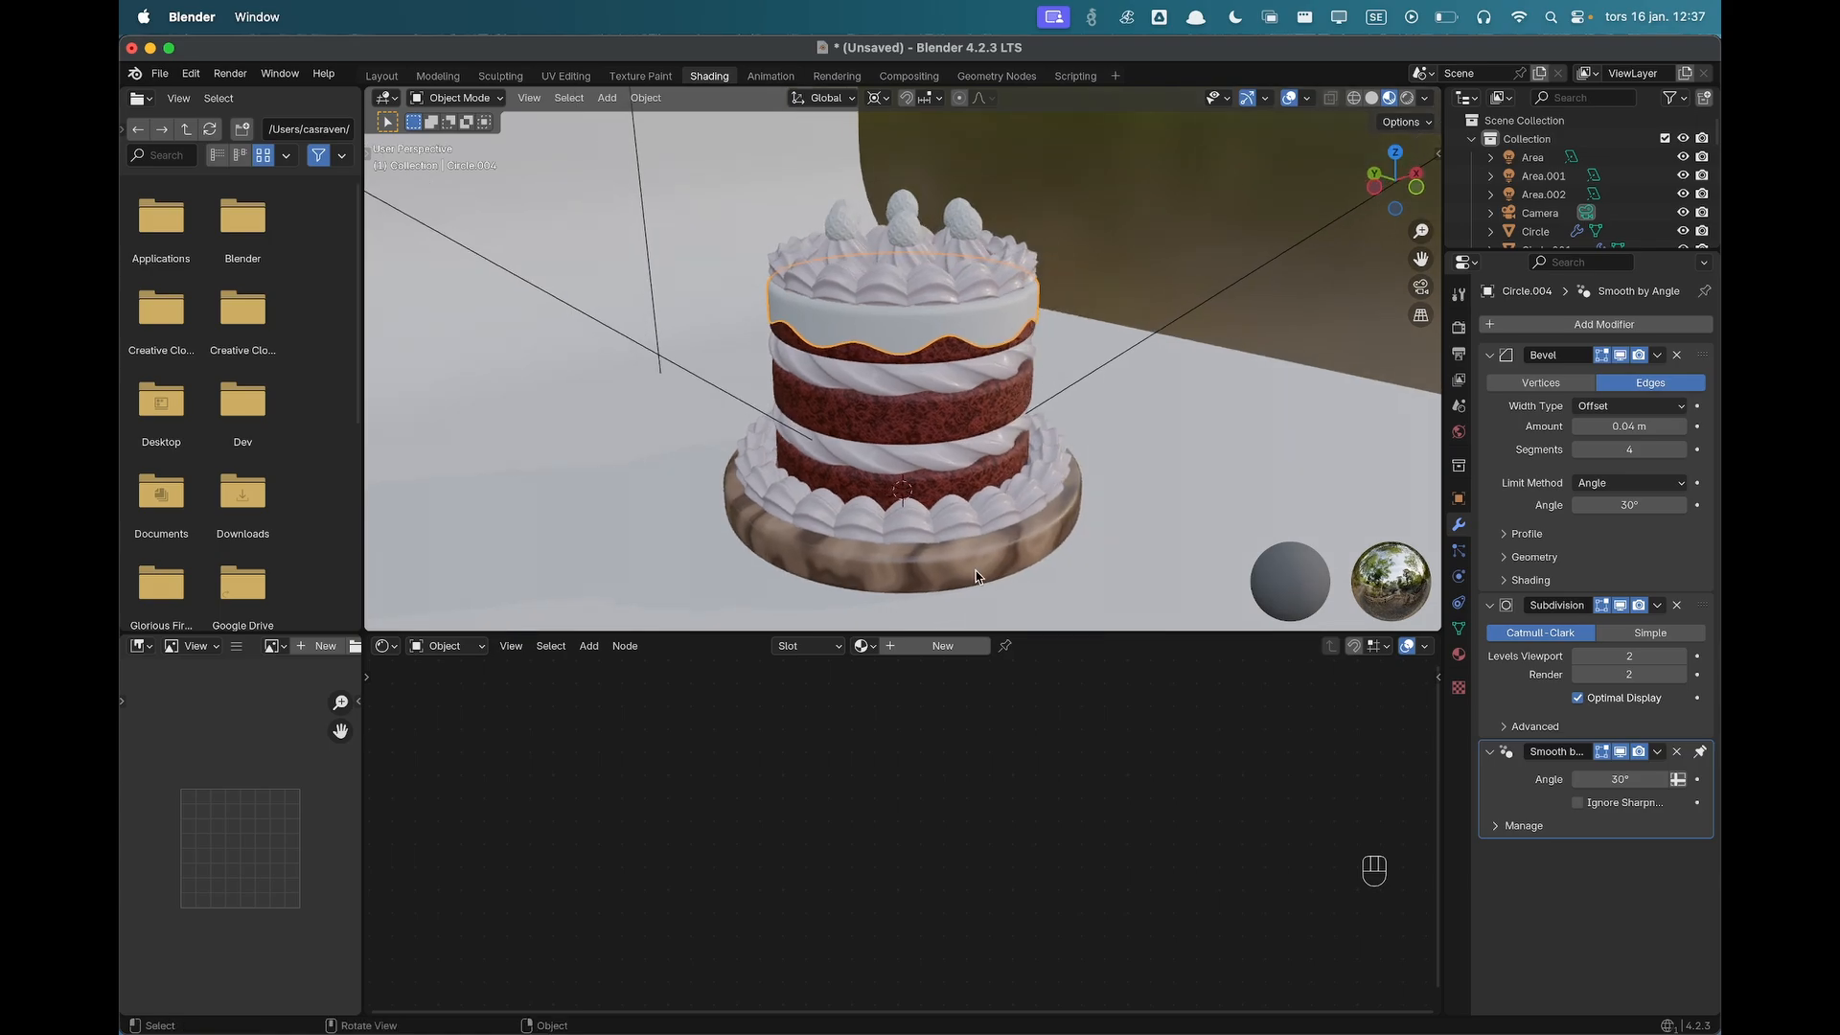
left_click(943, 646)
type("Ic")
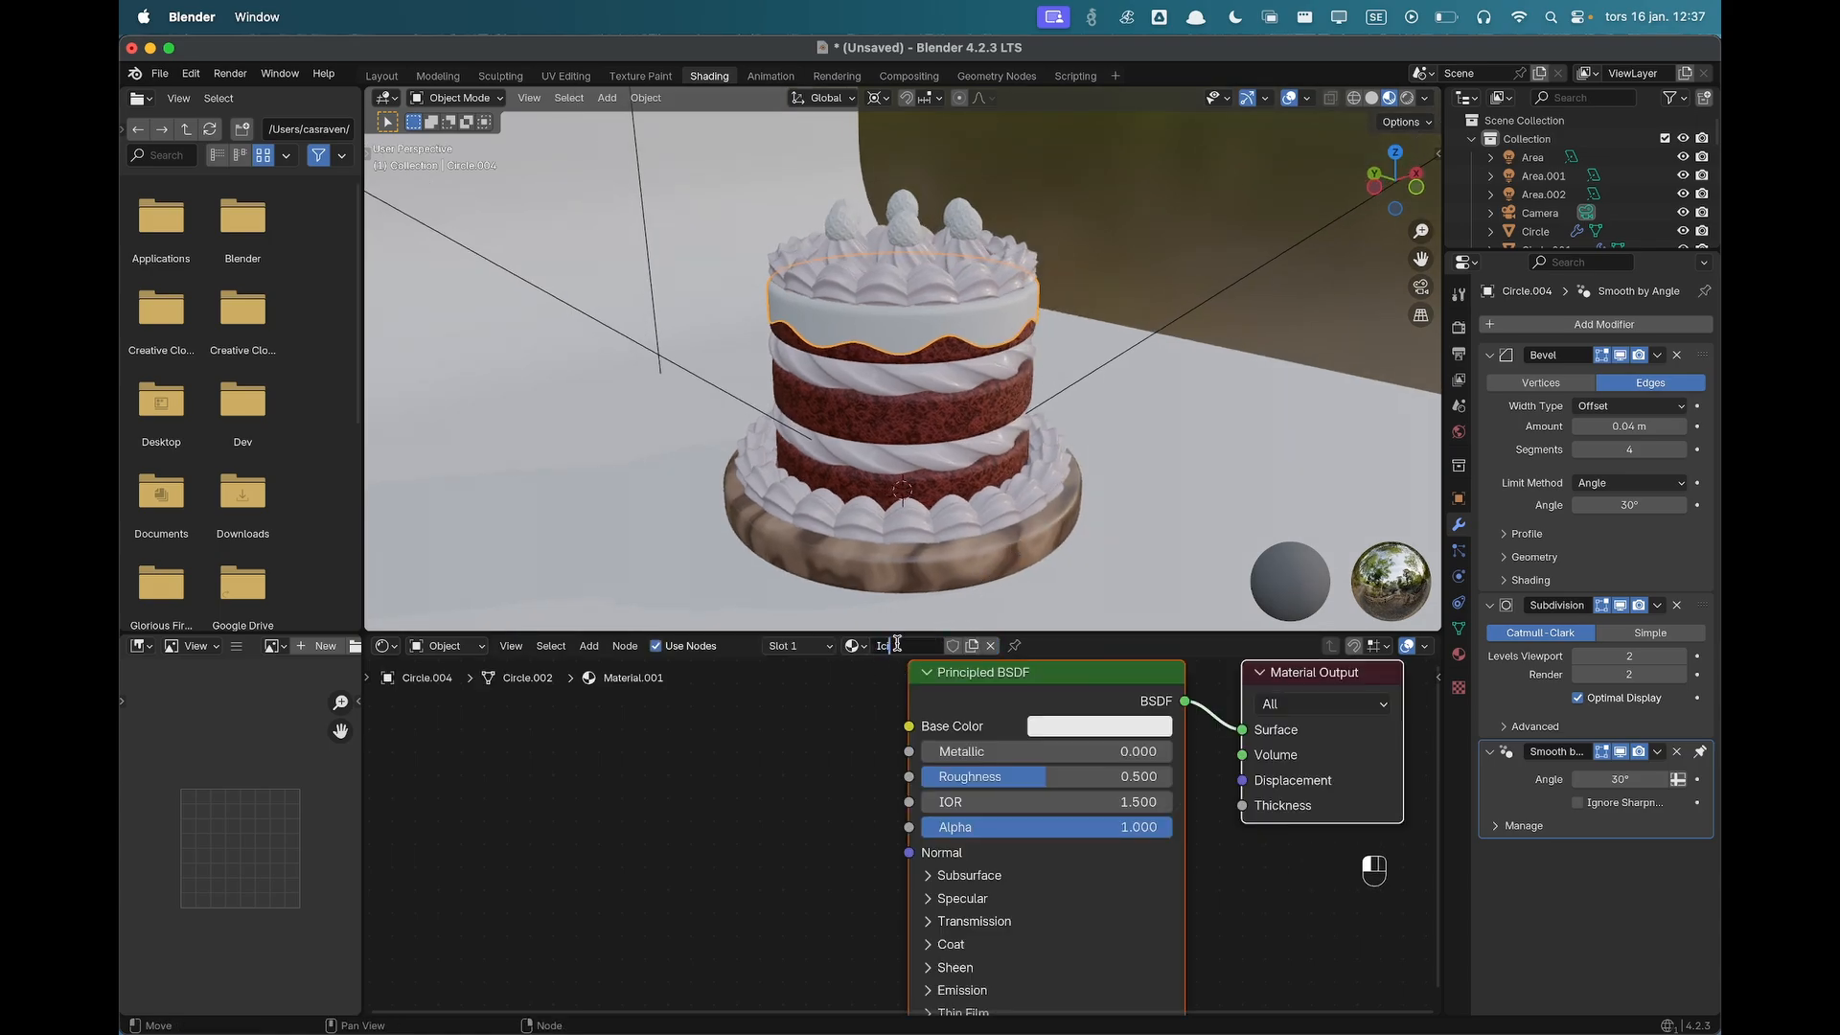
type("ing TopTop Layer")
key("Return")
scroll(1064, 360, "up", 2)
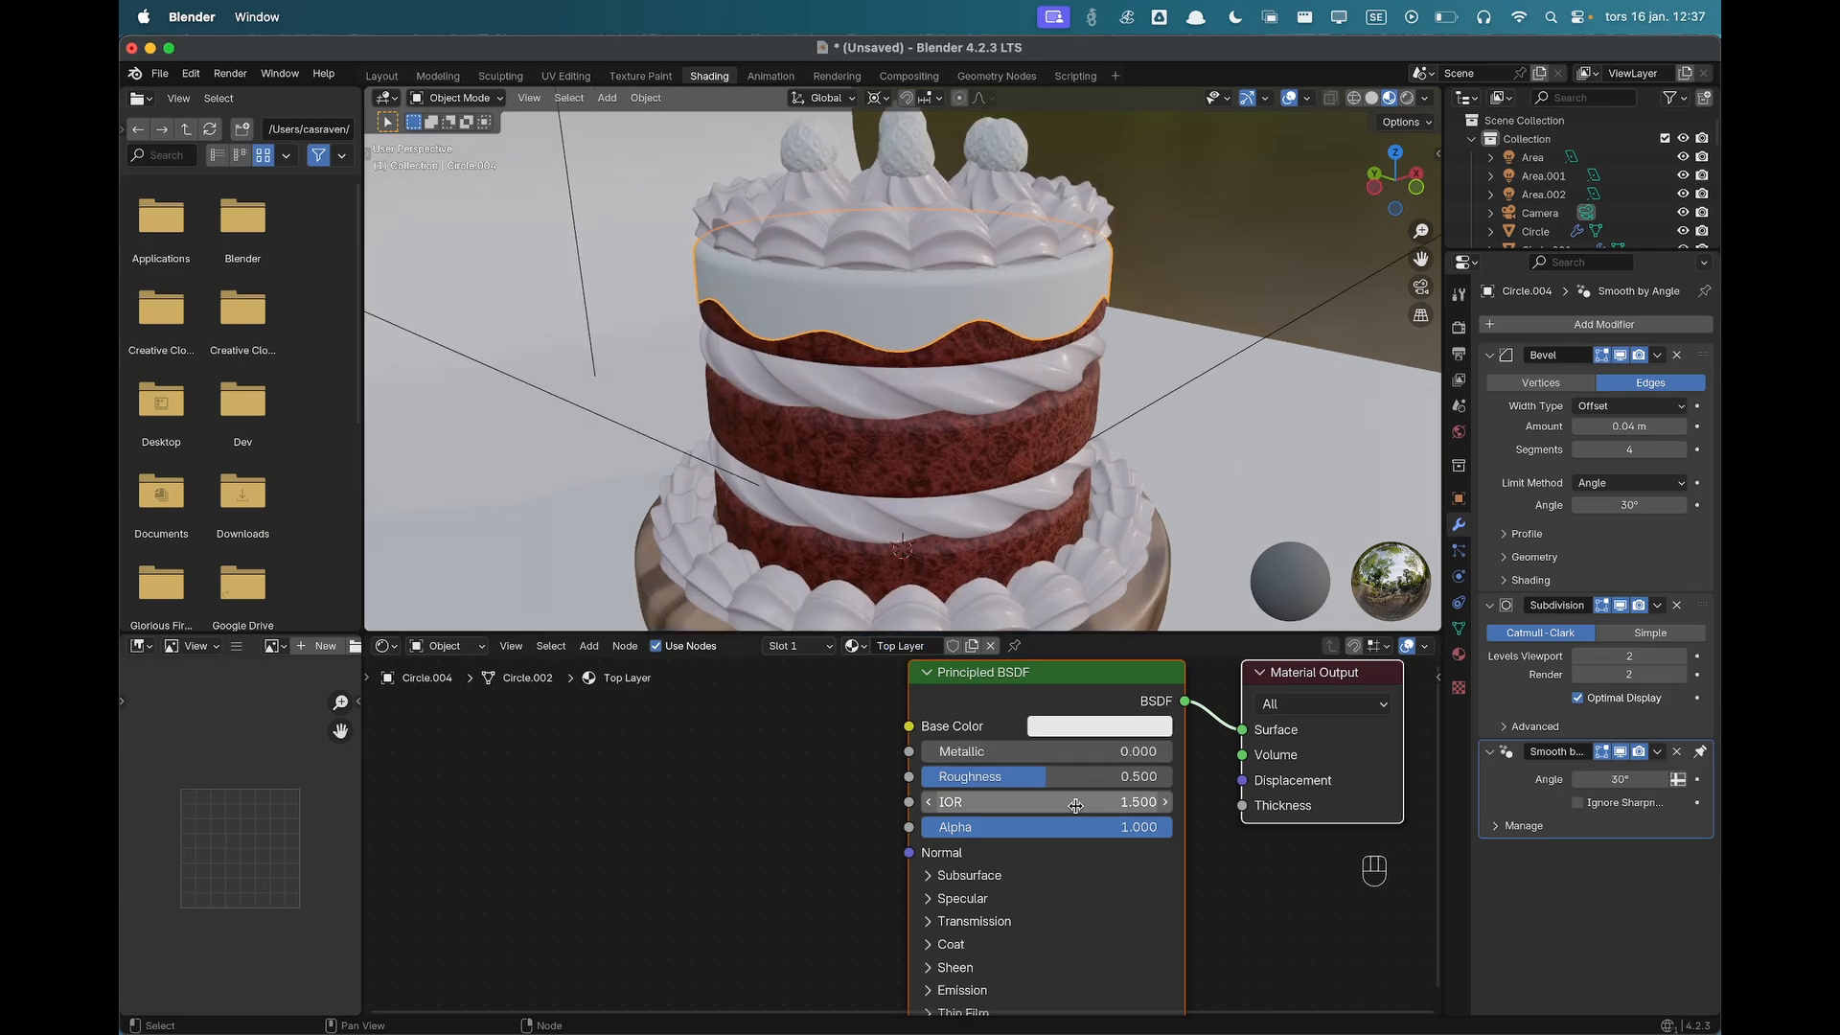
Set the Top Layer material's Roughness to 0.2 and its Base Color to a light pink.
left_click(1078, 771)
type("0.2")
key("Return")
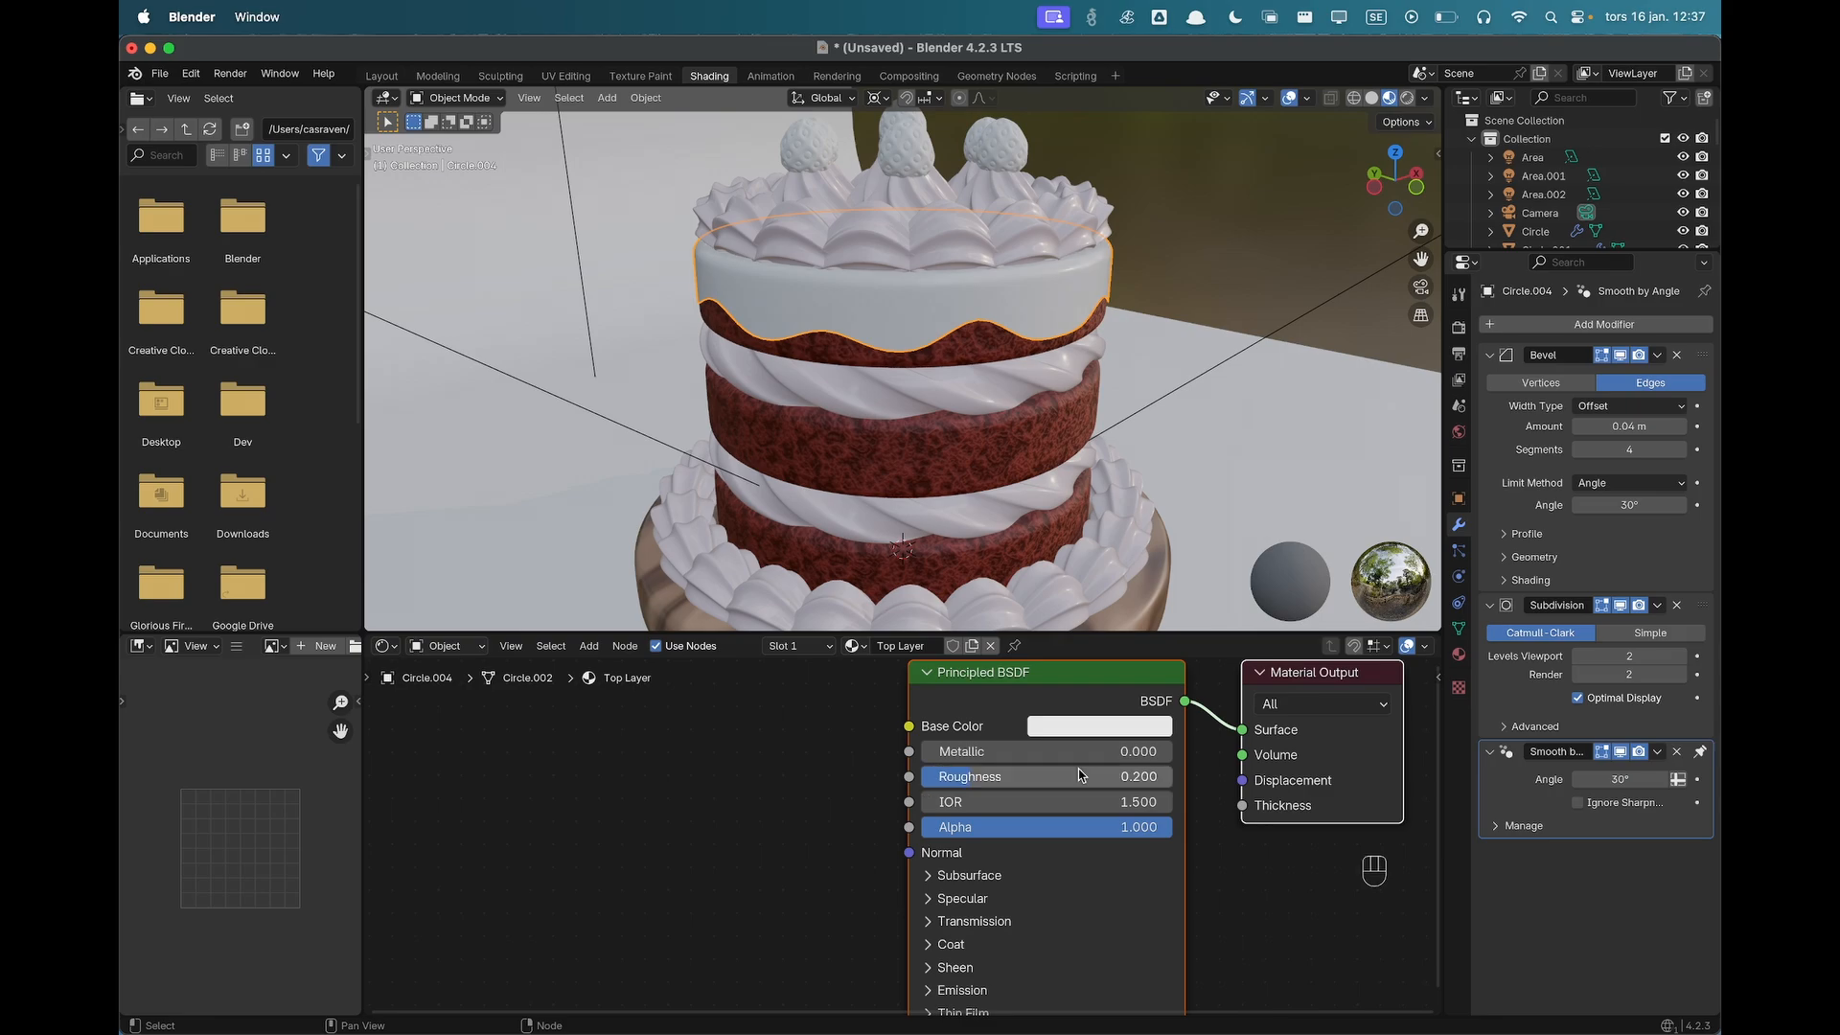
left_click(1084, 734)
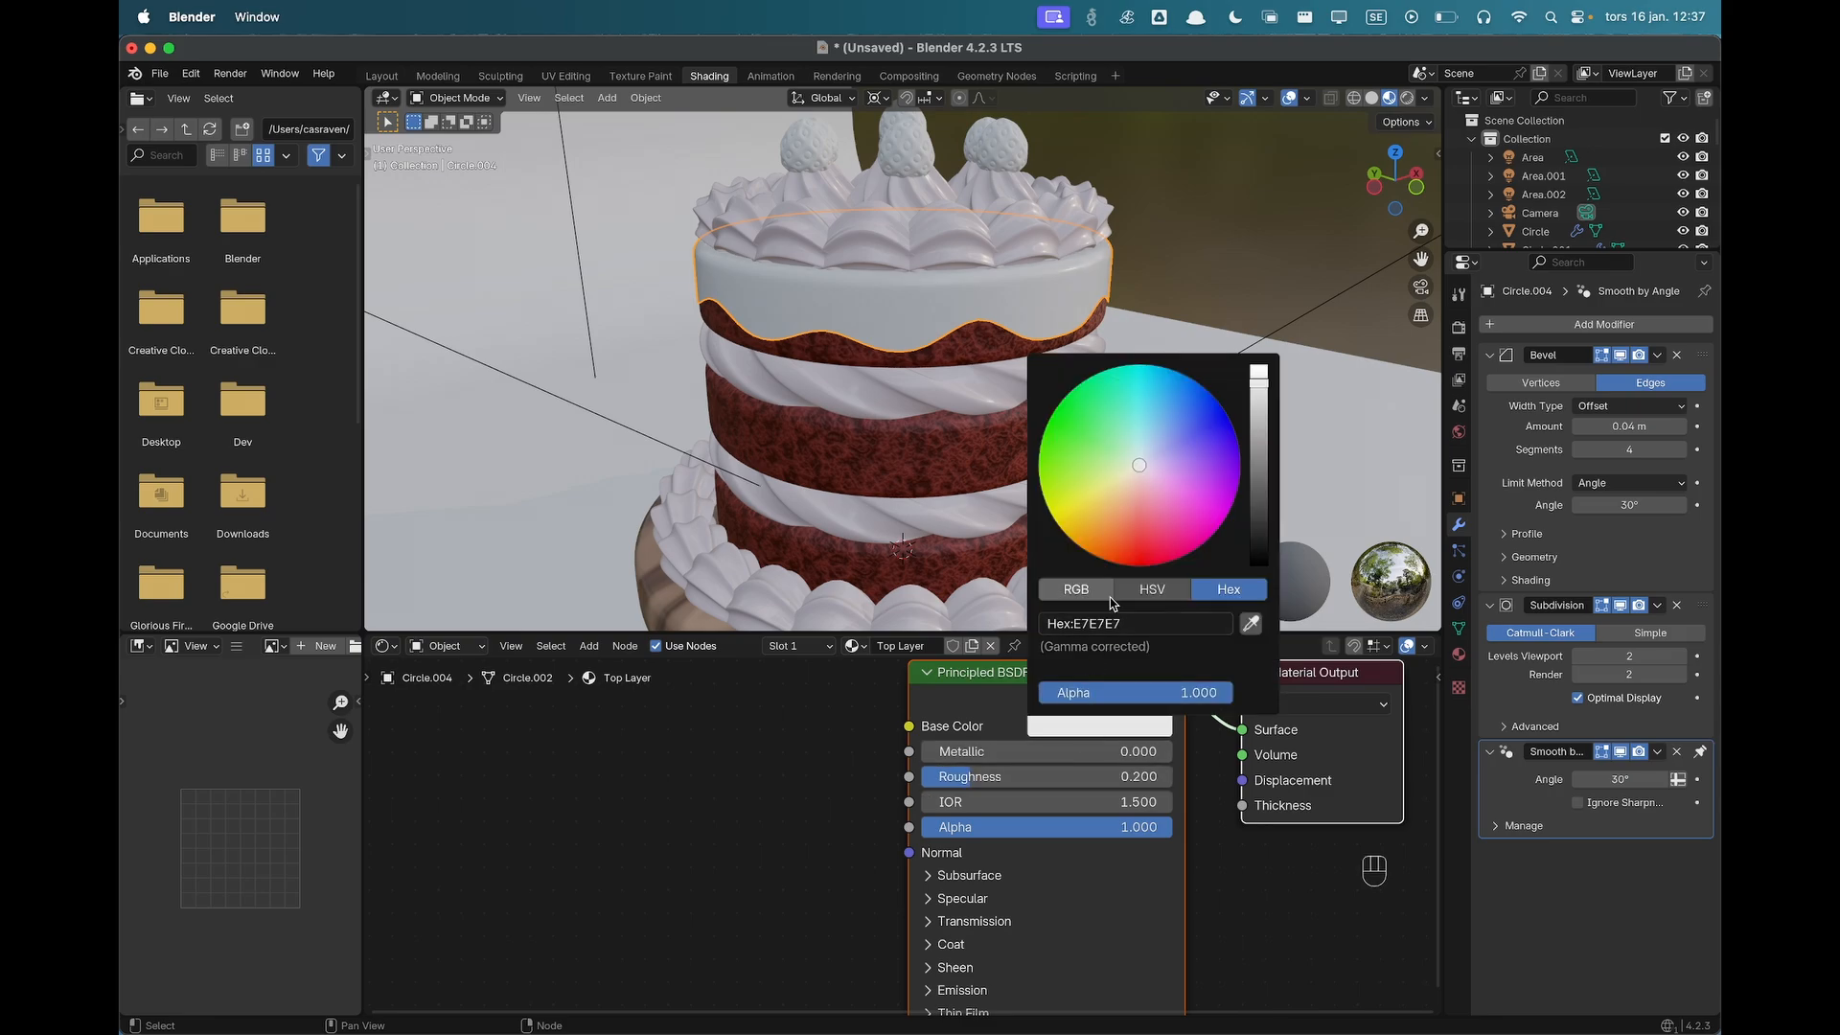
left_click(1147, 478)
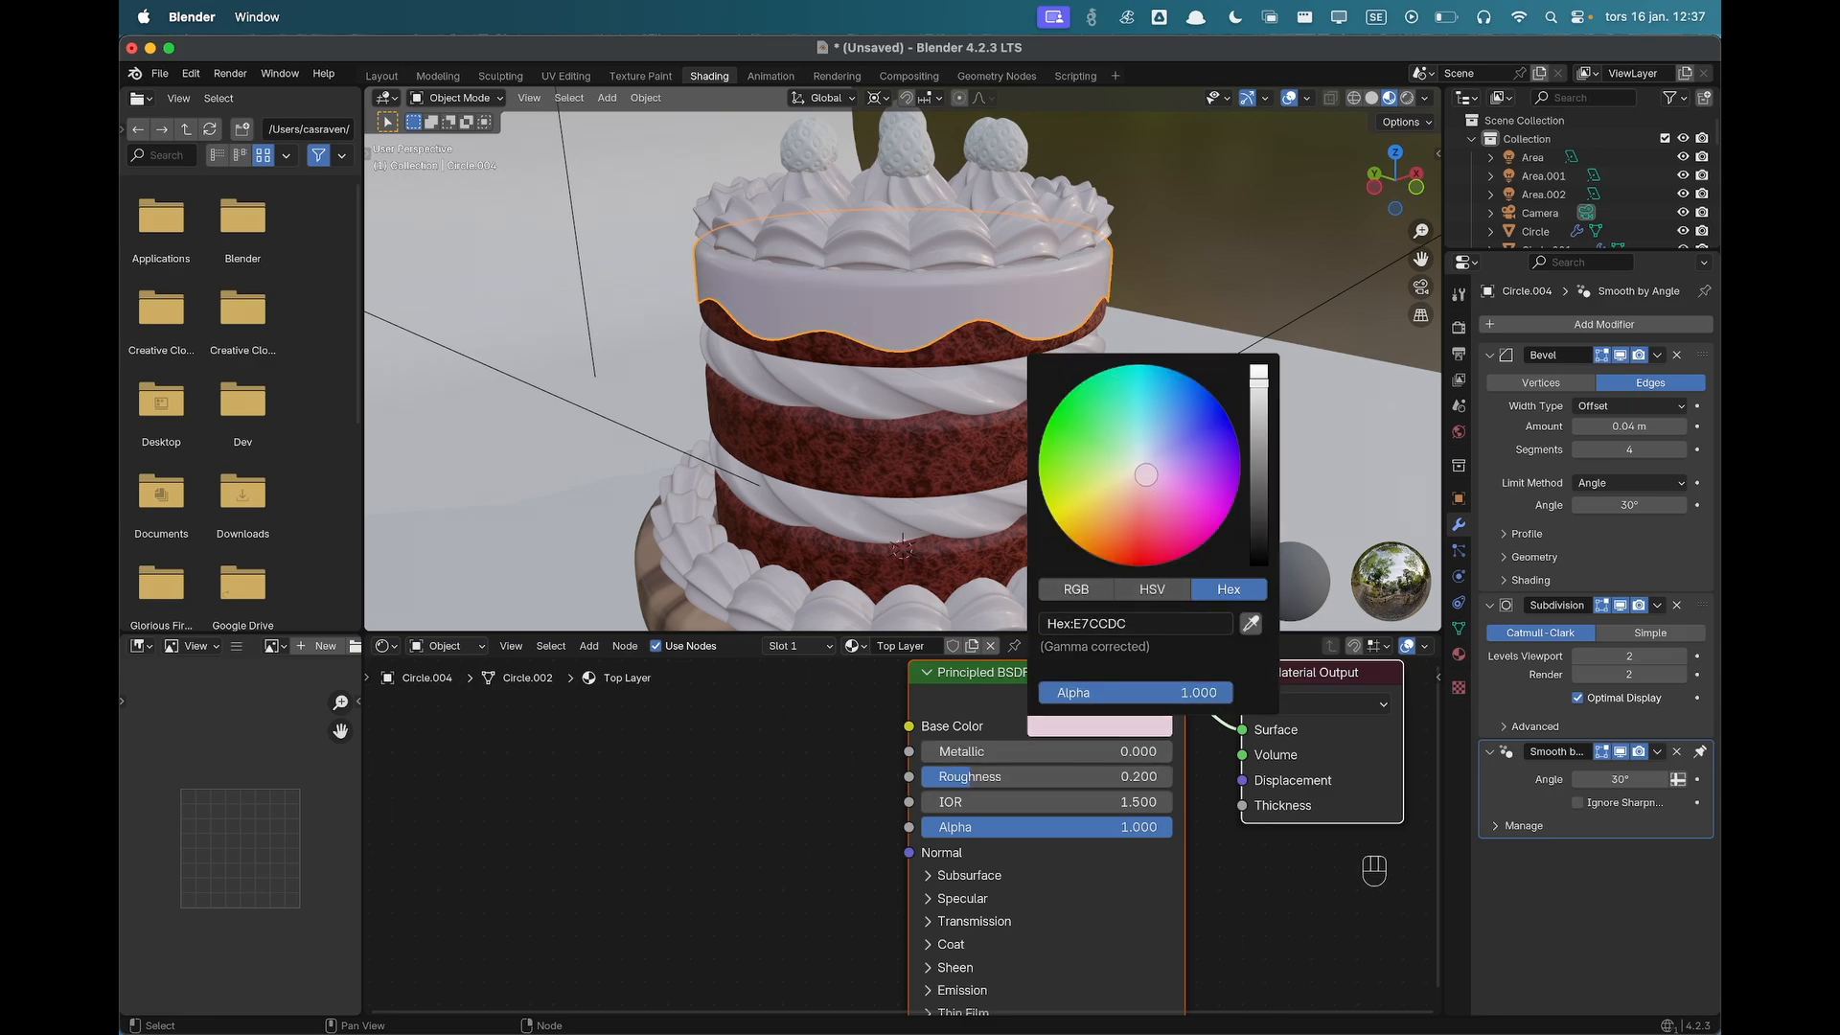
left_click(1148, 482)
left_click(1147, 483)
Select one of the strawberries on top of the cake and give it a new material named Strawberry.
left_click(976, 349)
scroll(1007, 383, "down", 4)
middle_click_drag(1014, 400, 929, 390)
left_click(1058, 360)
middle_click_drag(918, 283, 929, 328, "shift")
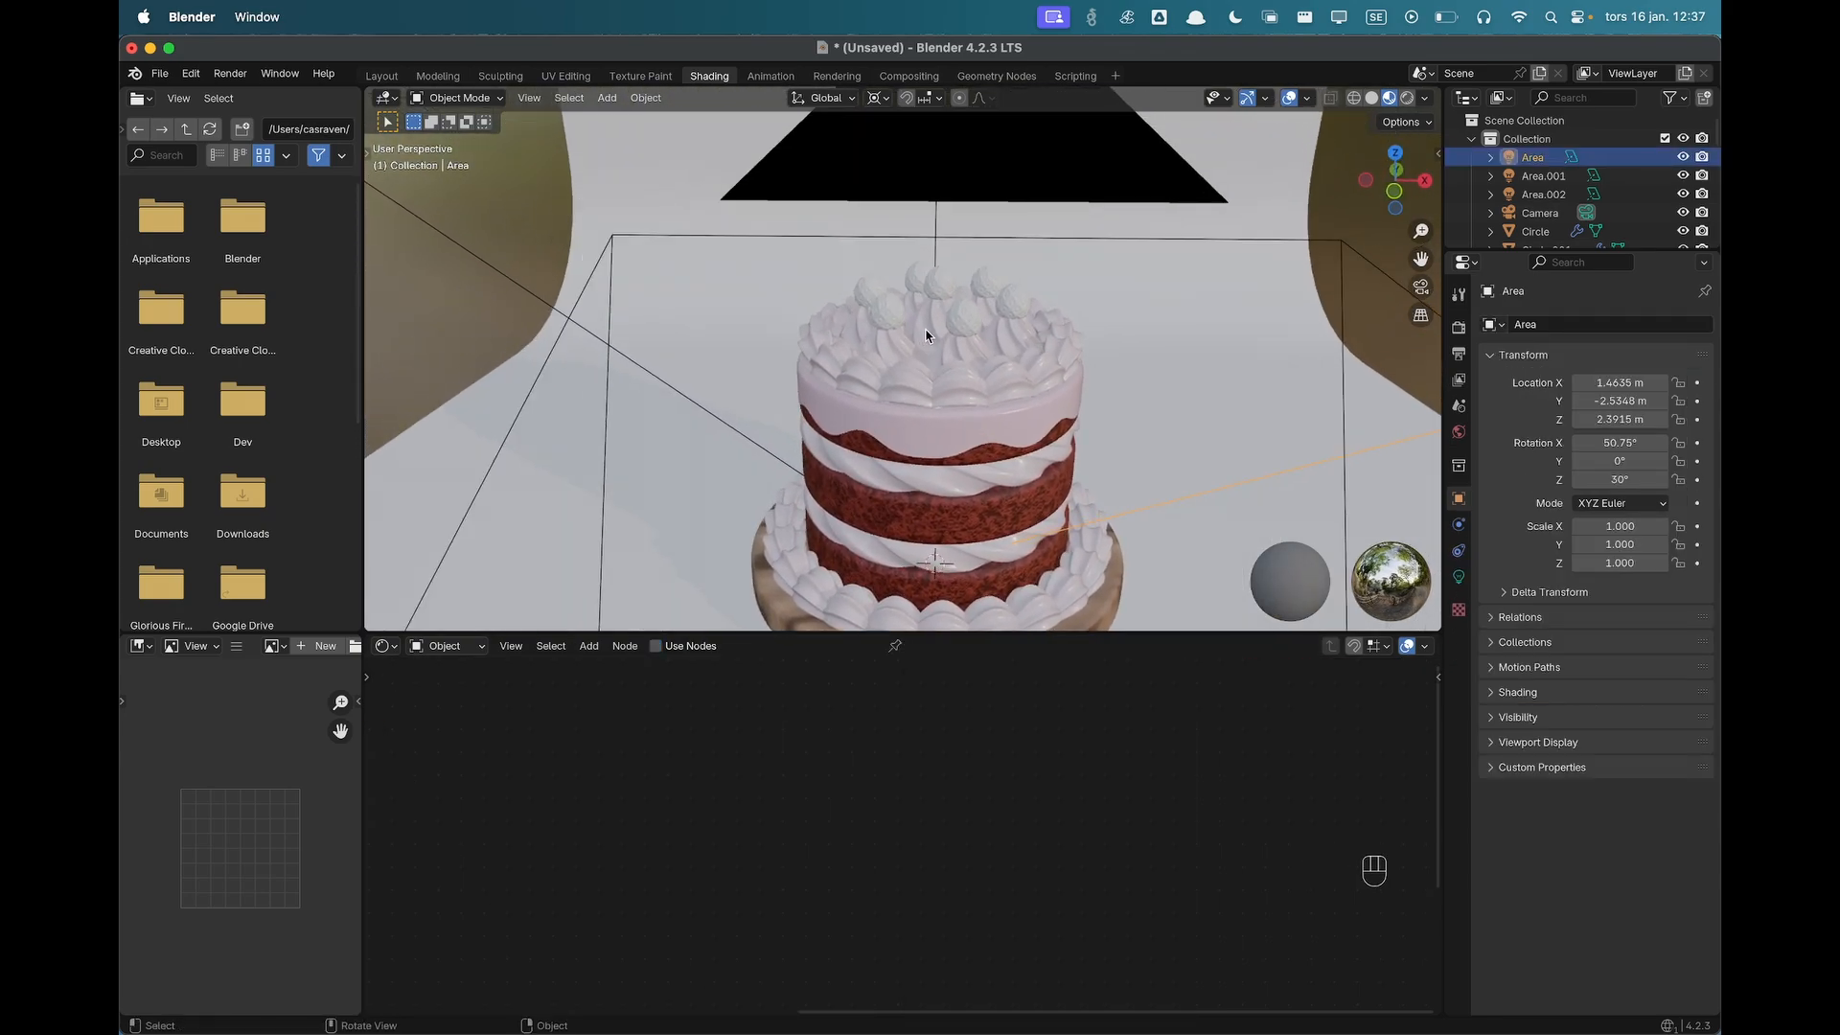
scroll(957, 307, "up", 4)
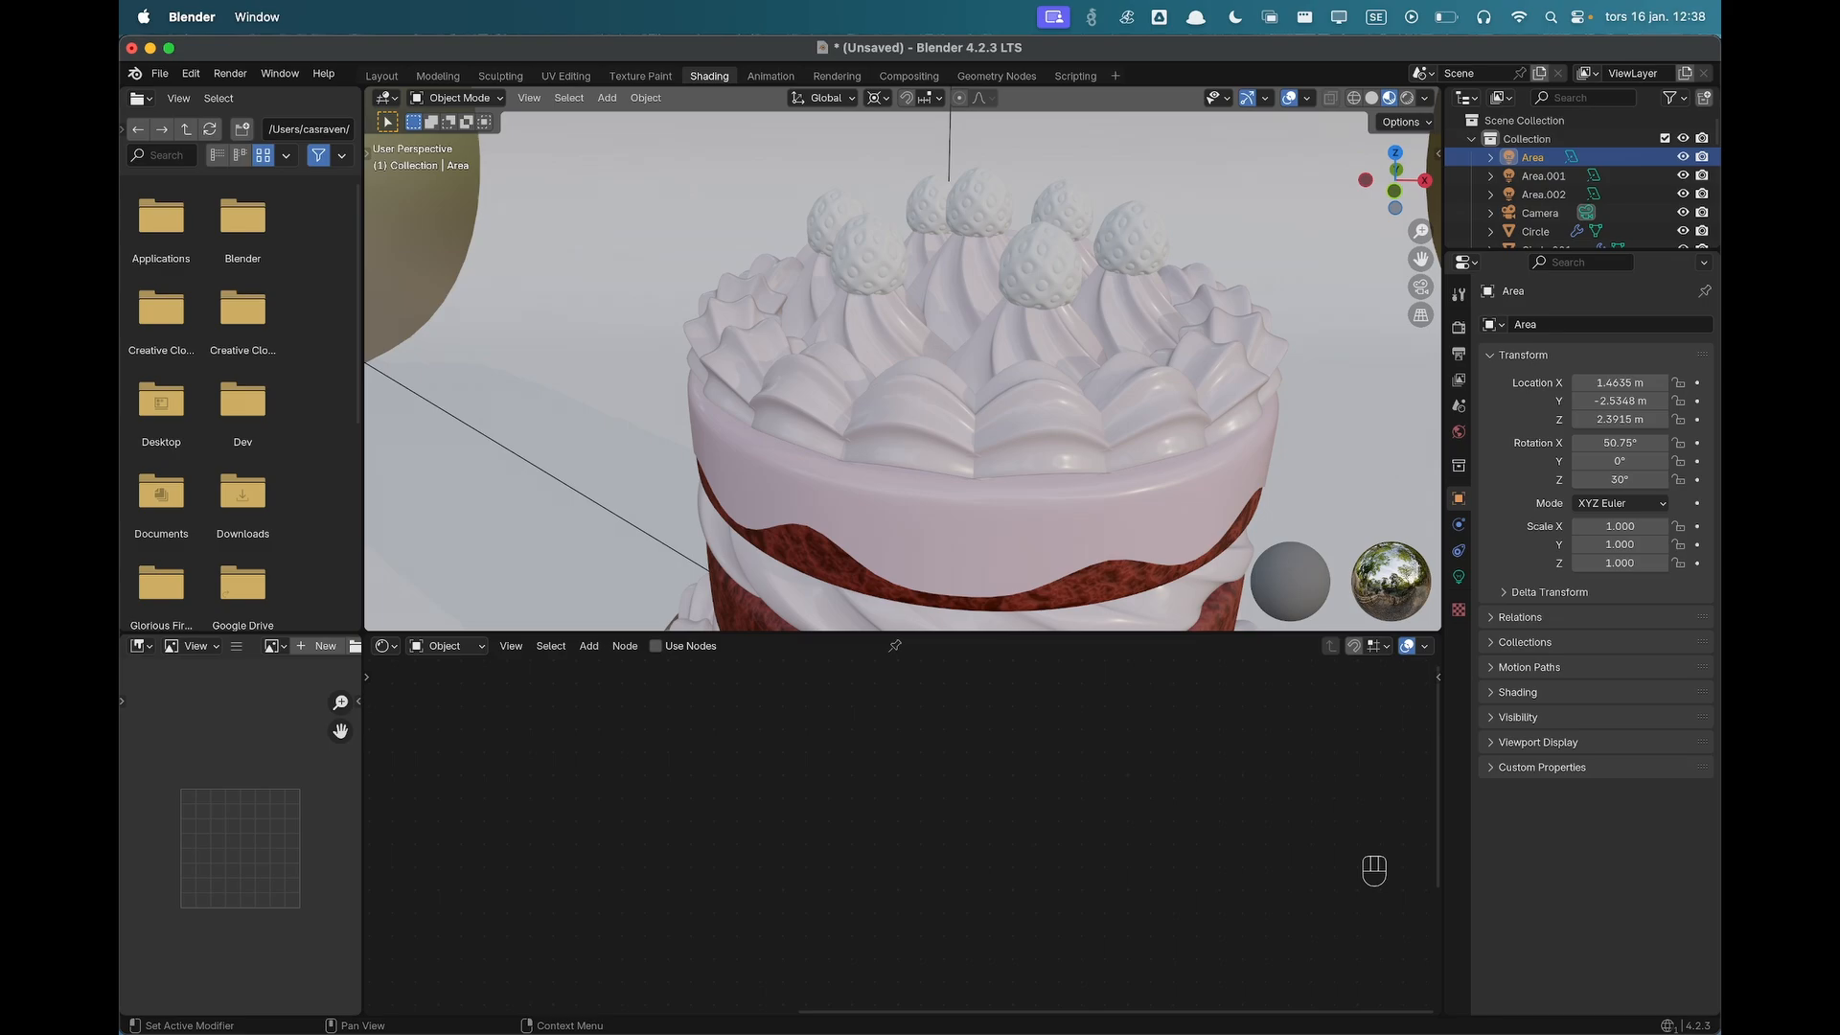
left_click(976, 213)
middle_click_drag(1042, 300, 956, 295, "shift")
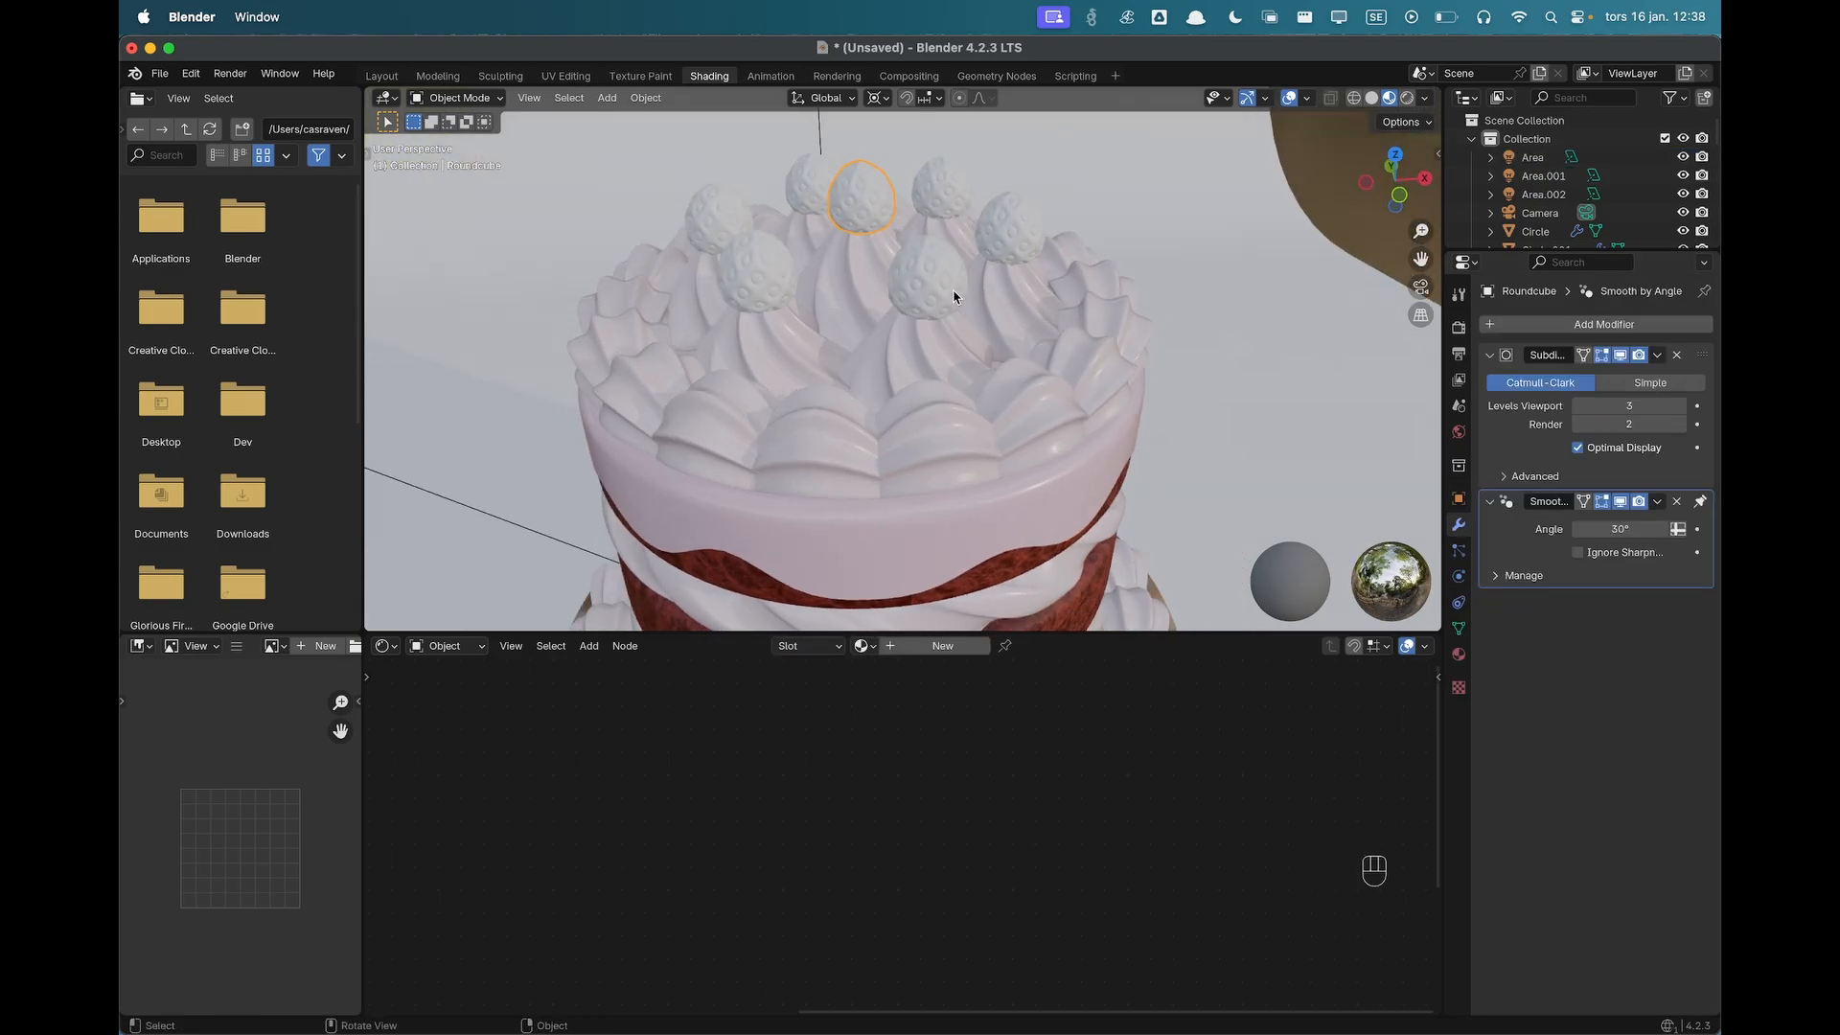
left_click(957, 645)
double_click(904, 646)
type("St")
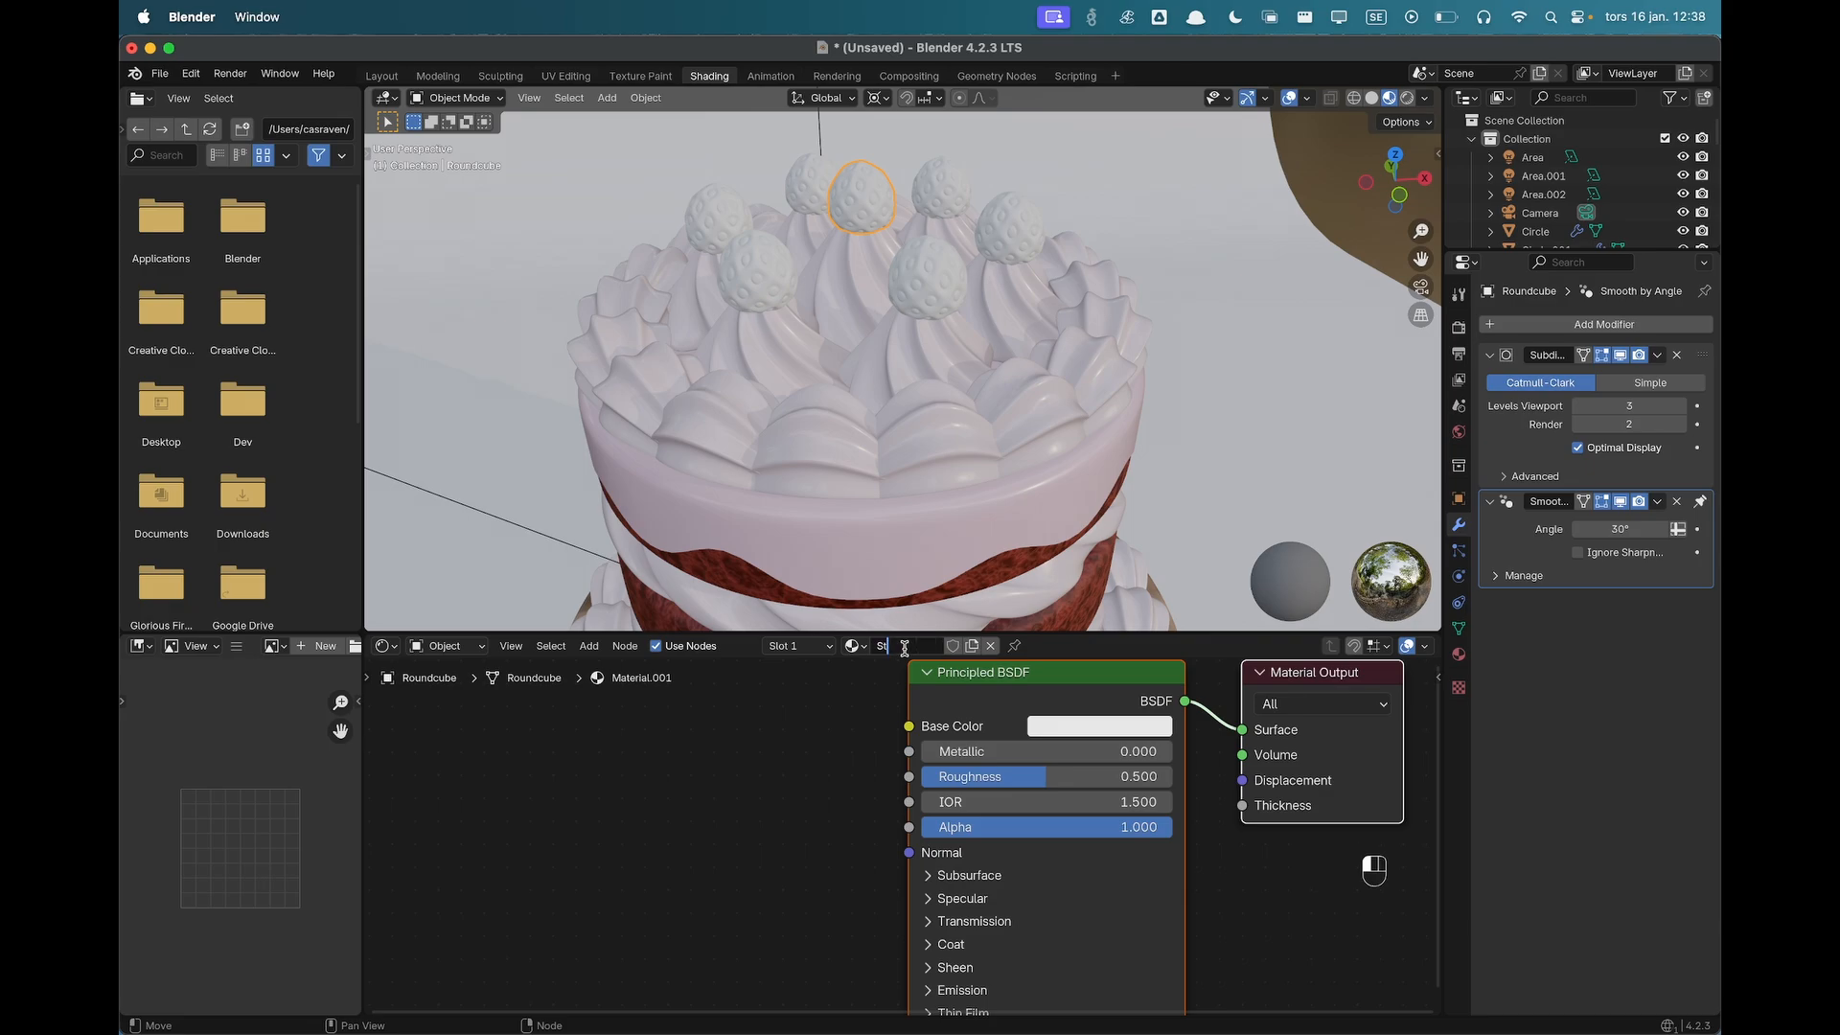
type("rawberry")
key("Return")
Add a Color Ramp node to the Strawberry material and connect its Color to the Principled BSDF's Base Color.
left_click(743, 798)
middle_click_drag(743, 804, 956, 862)
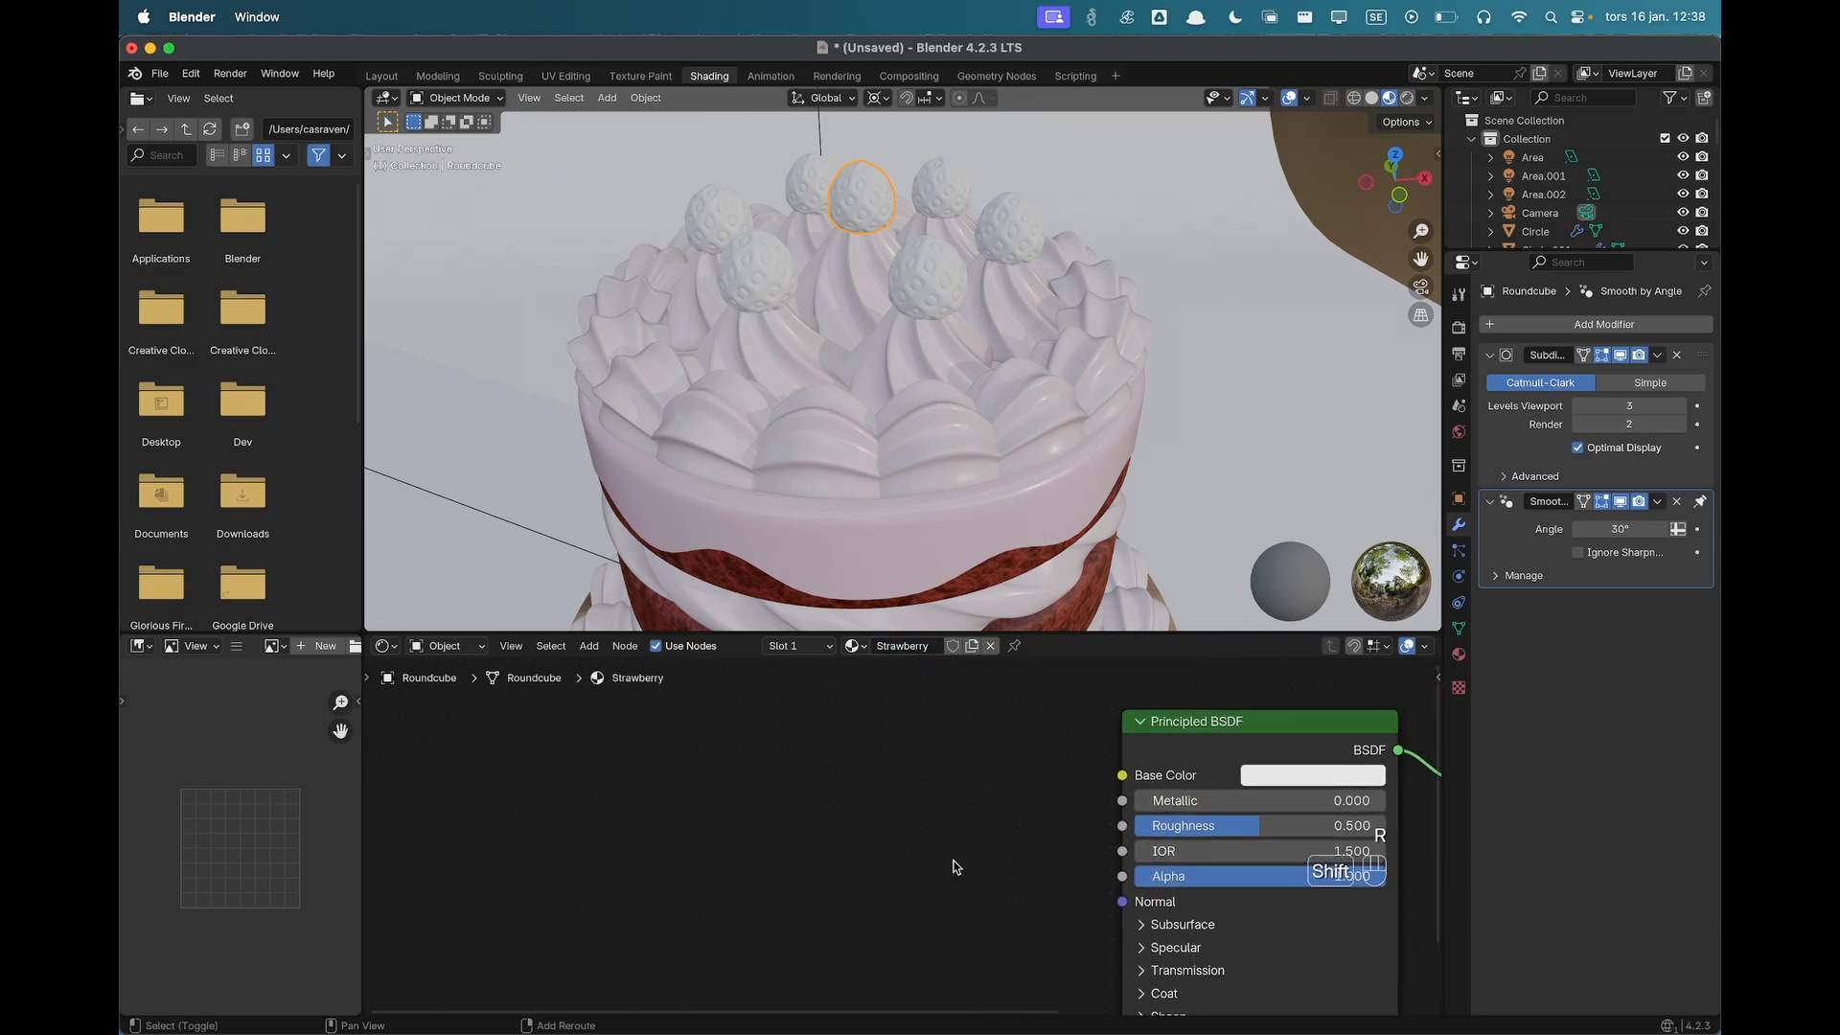
scroll(925, 849, "down", 2)
key("shift+a")
type("ramp")
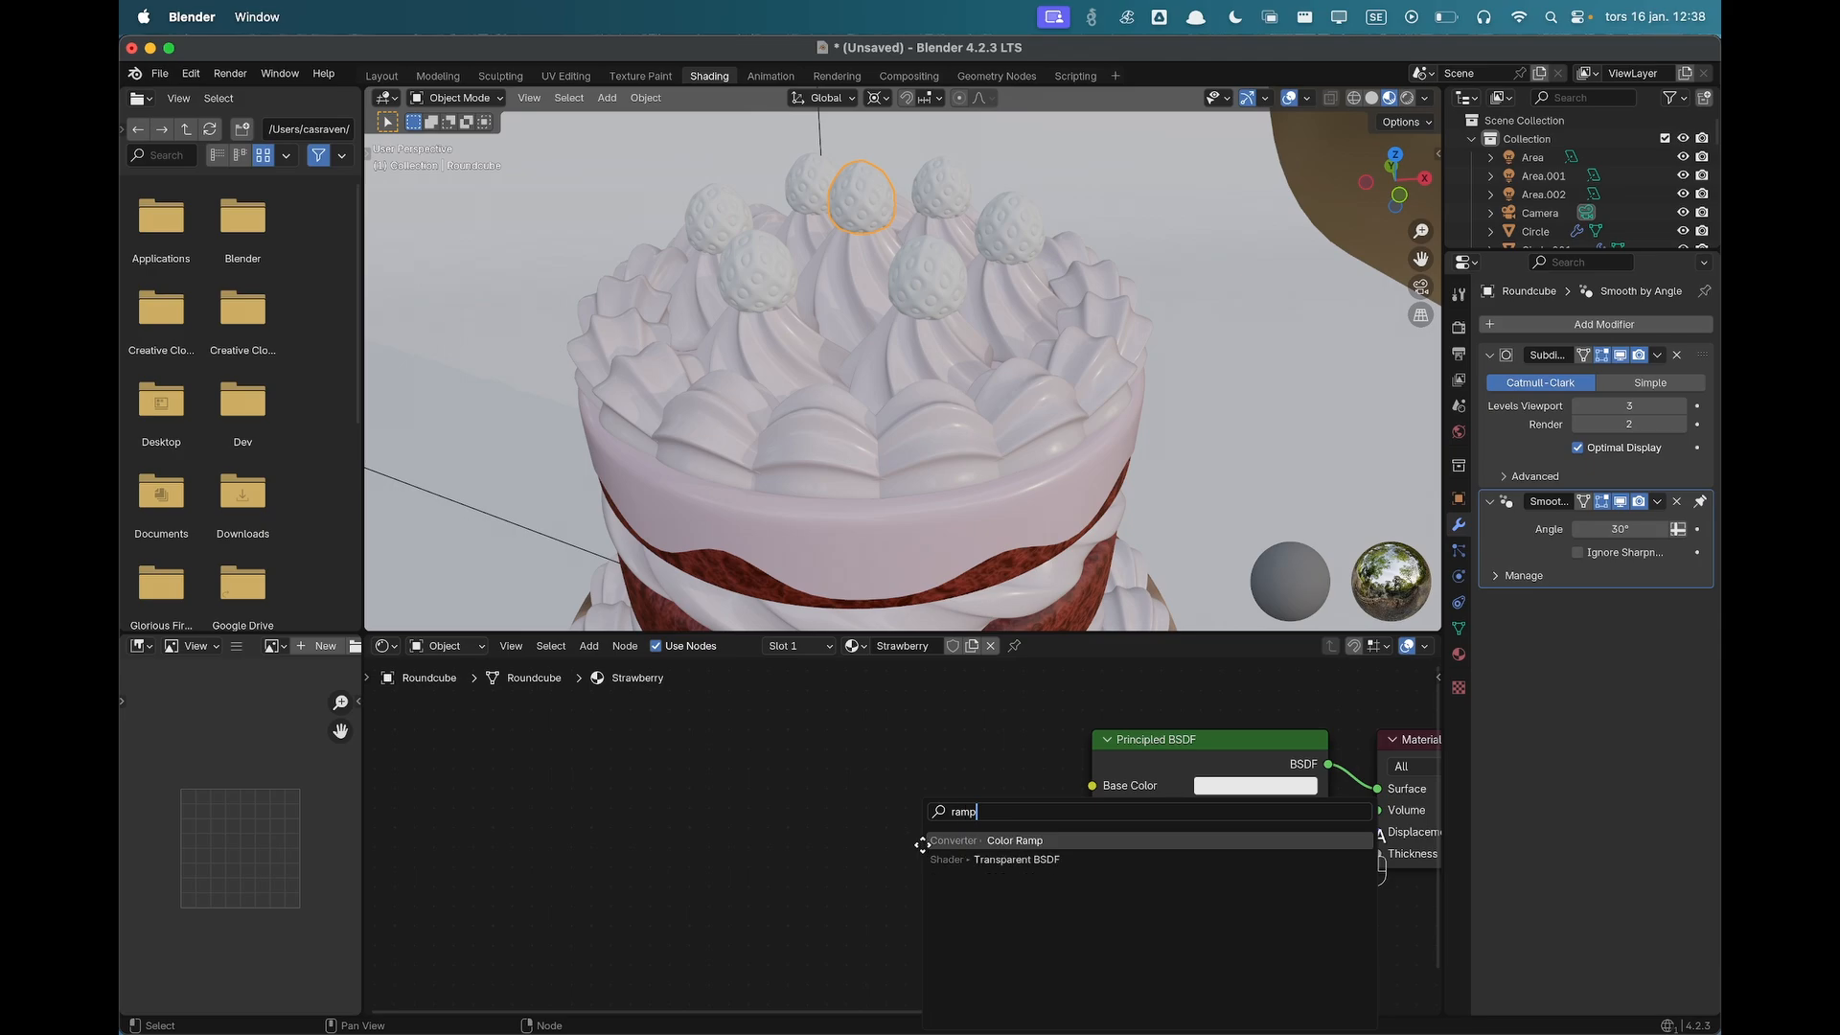
key("Return")
left_click(768, 738)
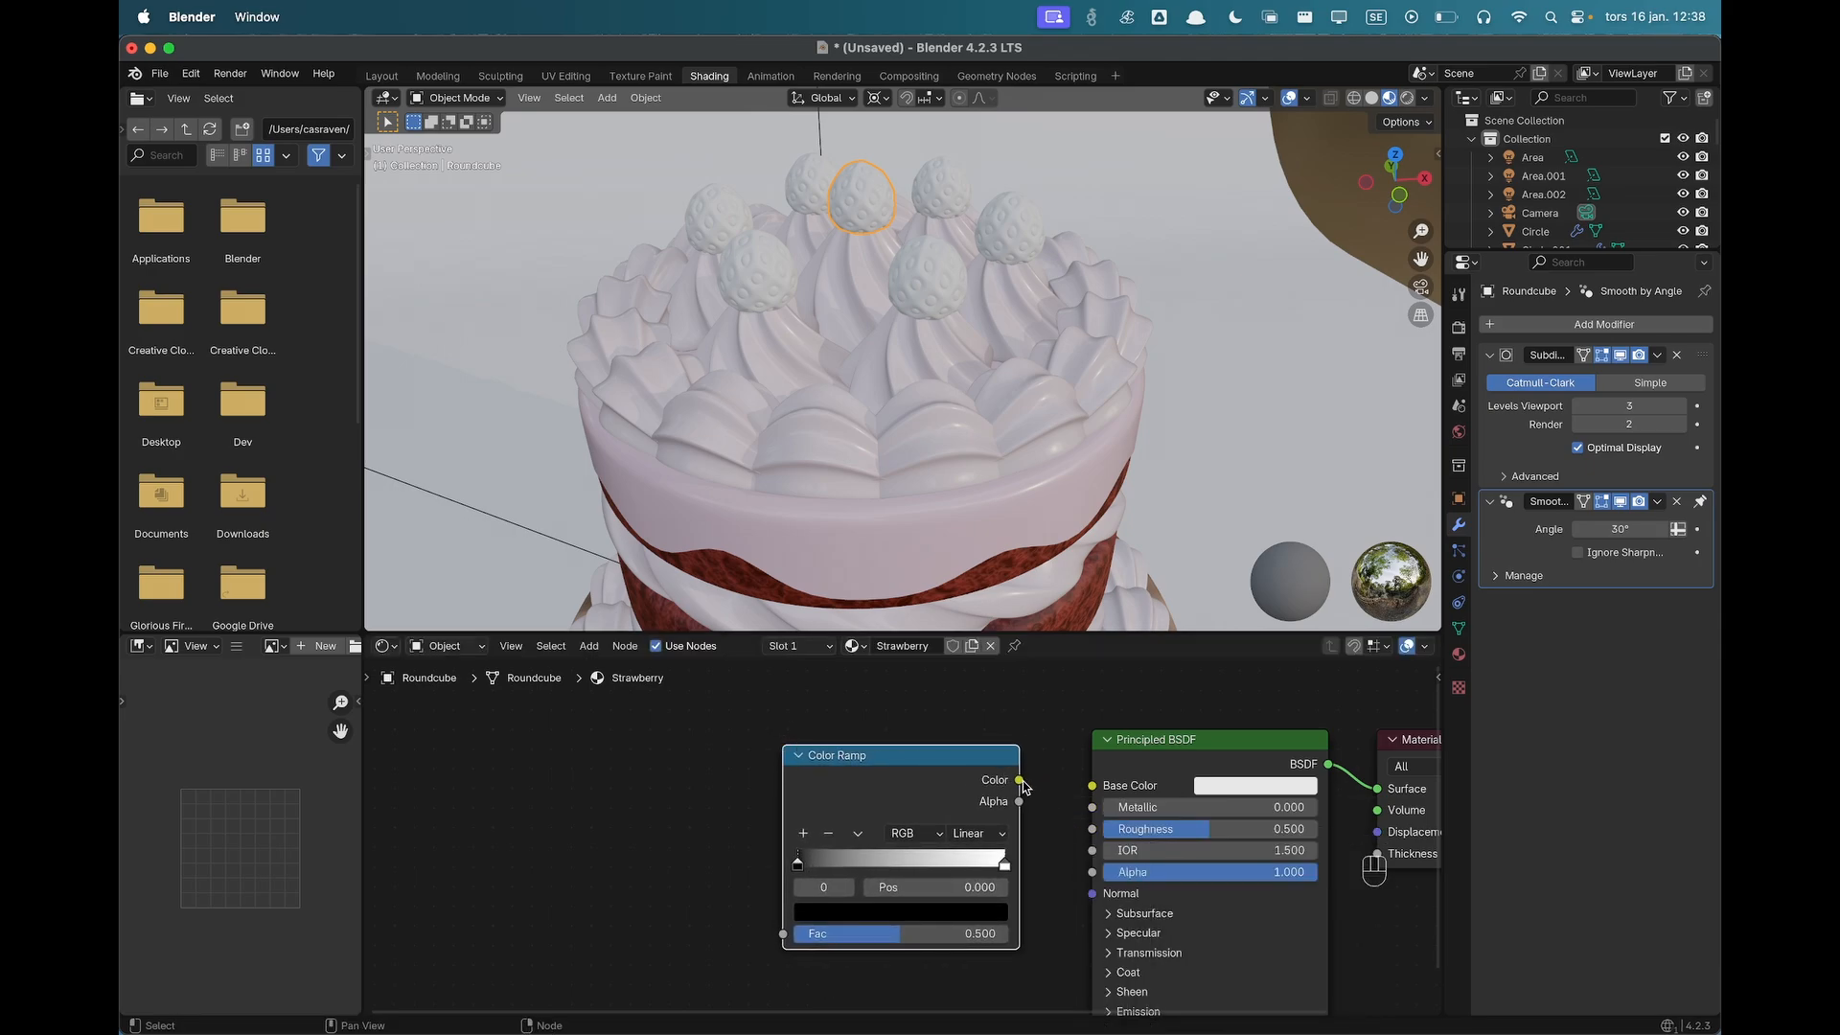
left_click_drag(1019, 780, 1092, 786)
Add an Ambient Occlusion node before the Color Ramp and connect its Color to the ramp's Fac.
scroll(756, 817, "left", 3)
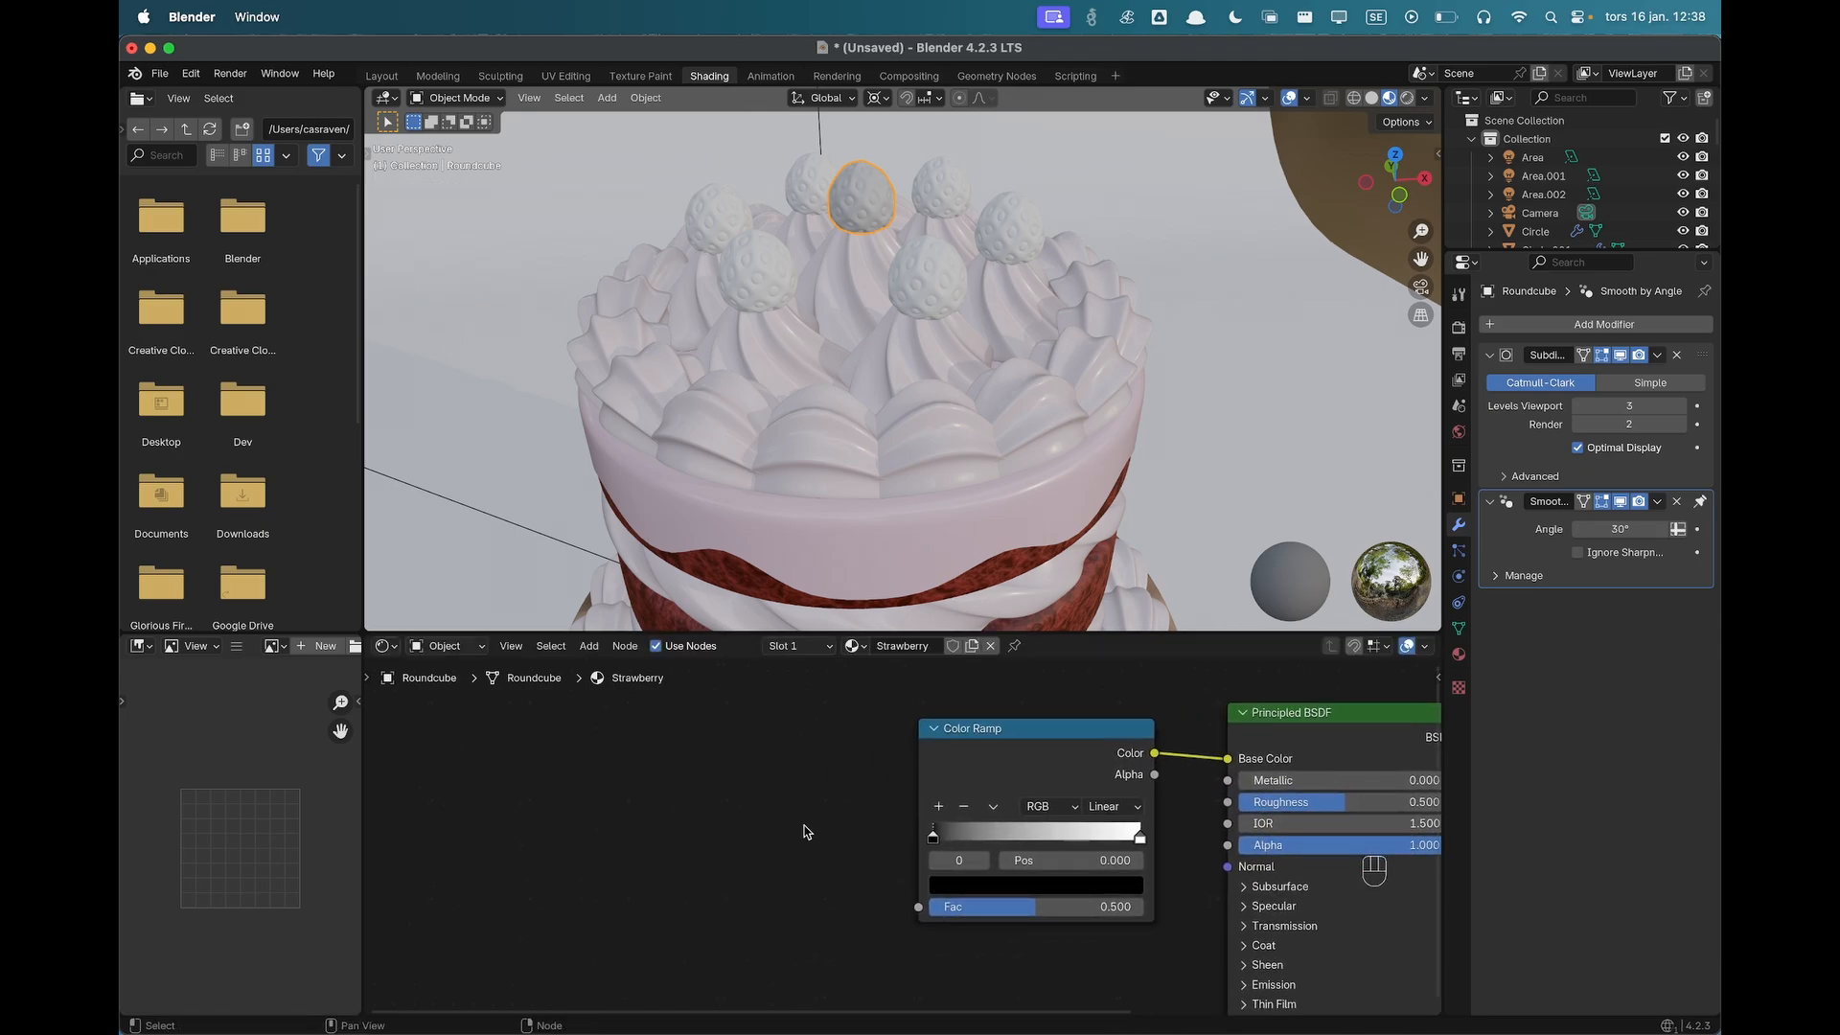
key("shift+a")
type("ambien")
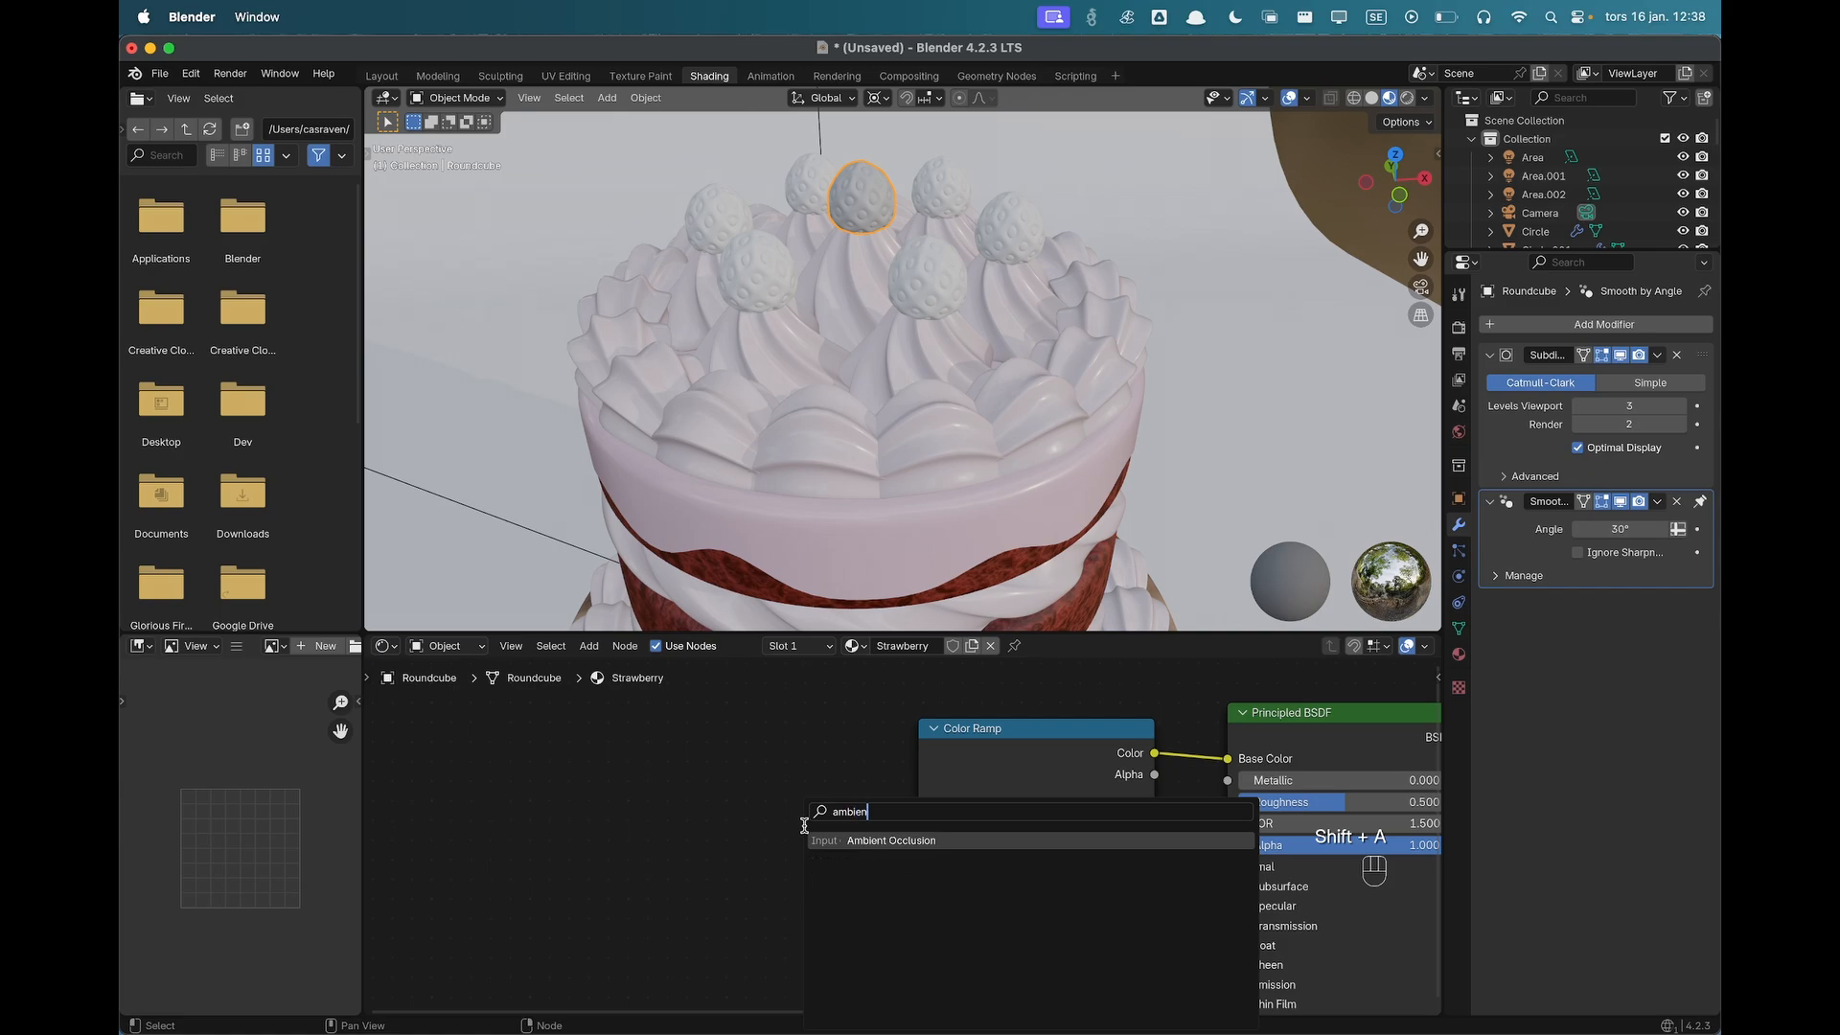
left_click(865, 840)
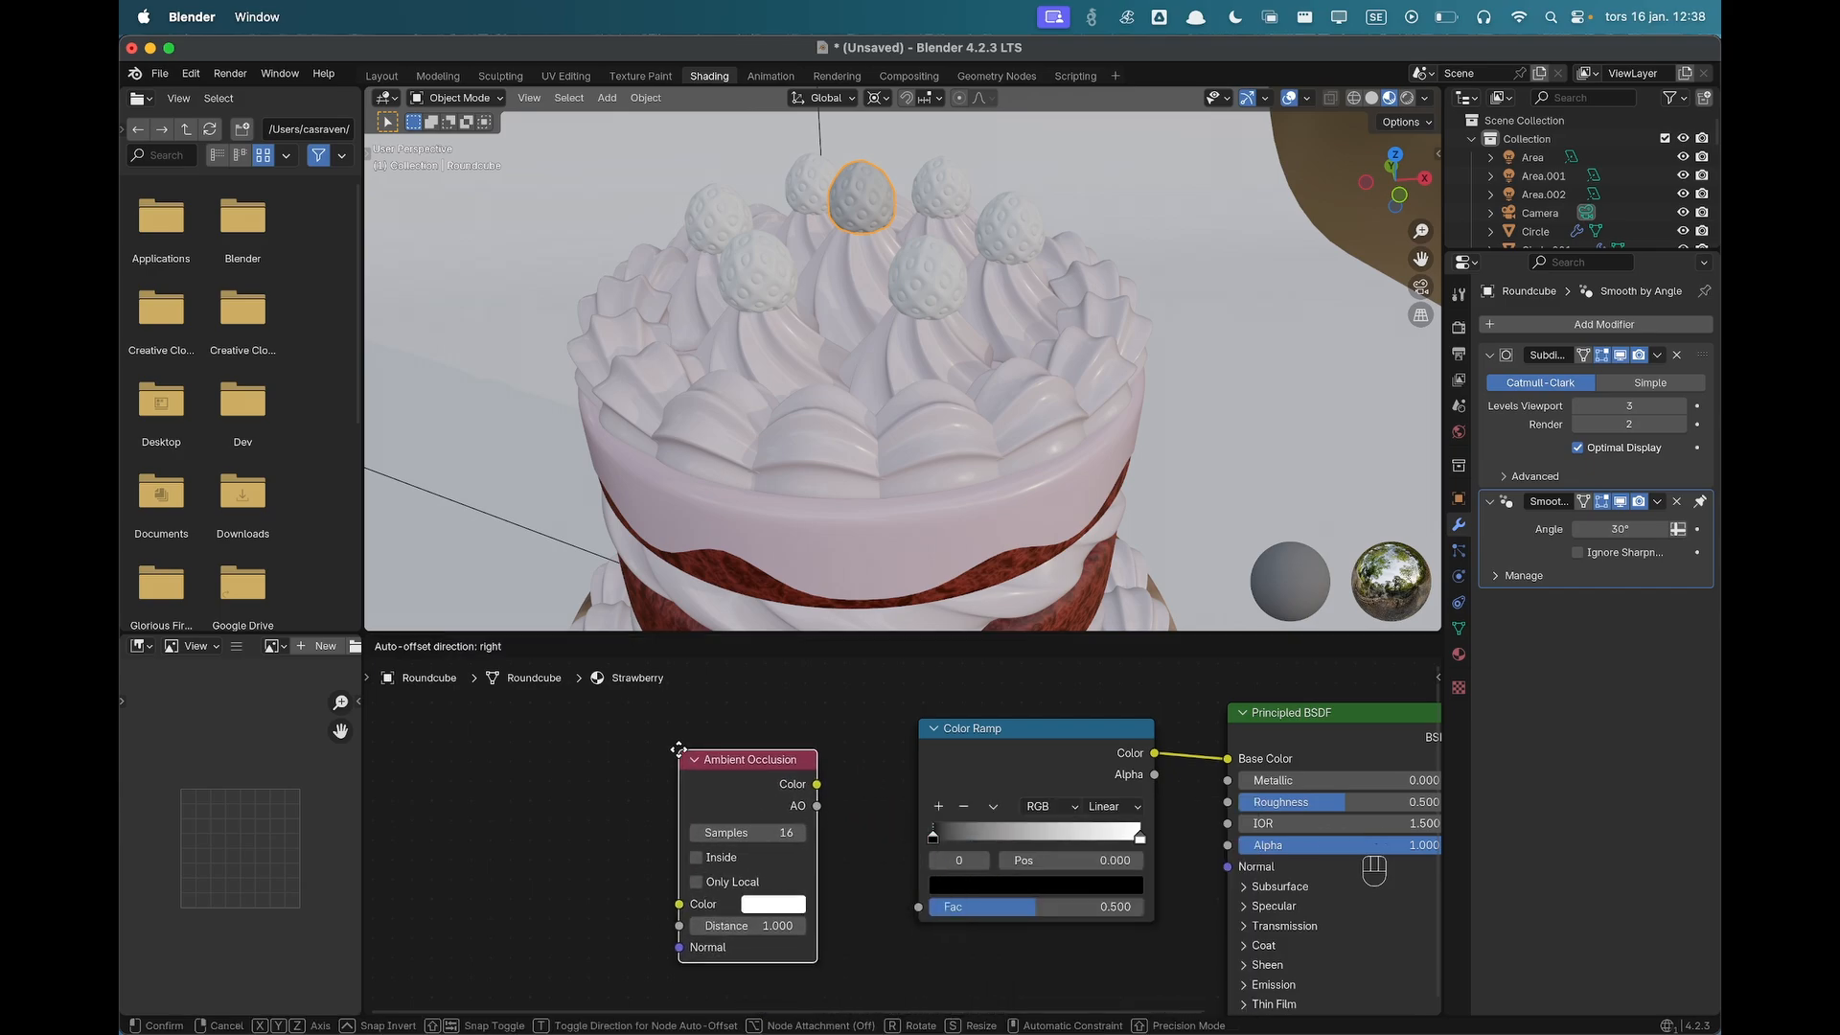
left_click(815, 785)
left_click_drag(816, 784, 922, 916)
scroll(901, 316, "up", 5)
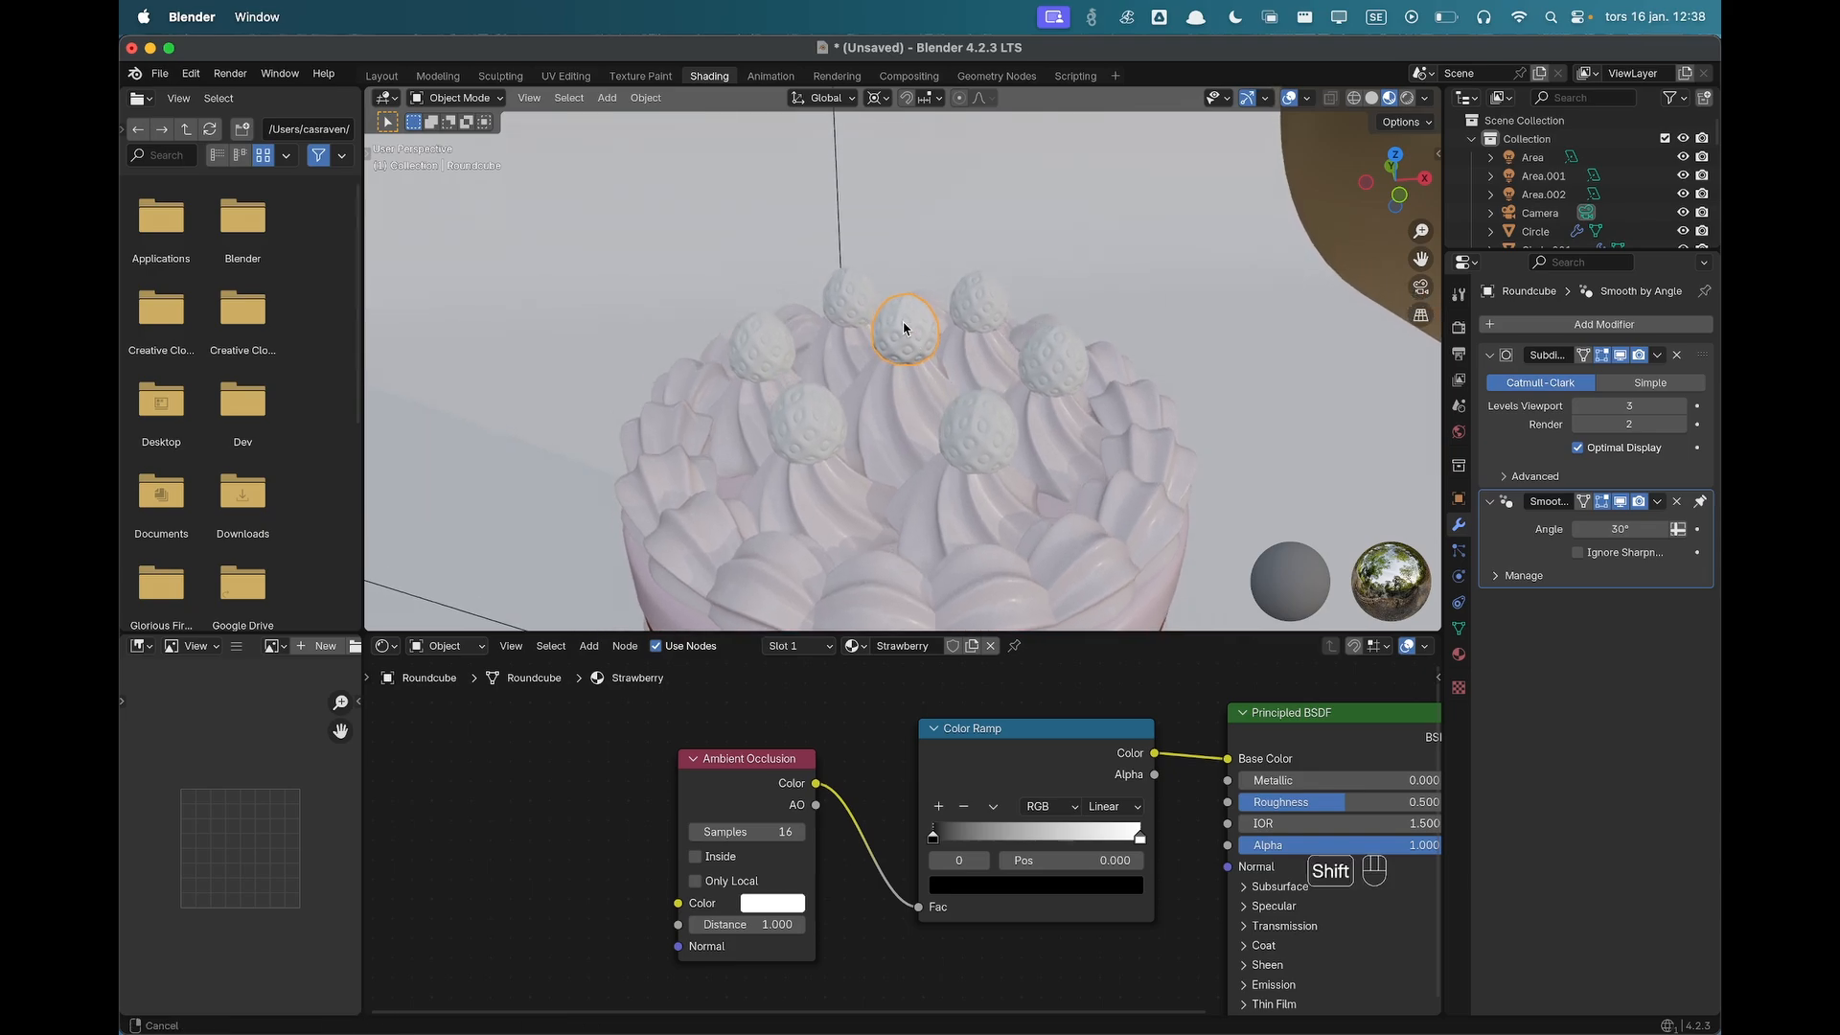
Set the black stop of the Strawberry material's Color Ramp to the dark red 810004.
scroll(942, 375, "up", 3)
scroll(936, 382, "down", 3)
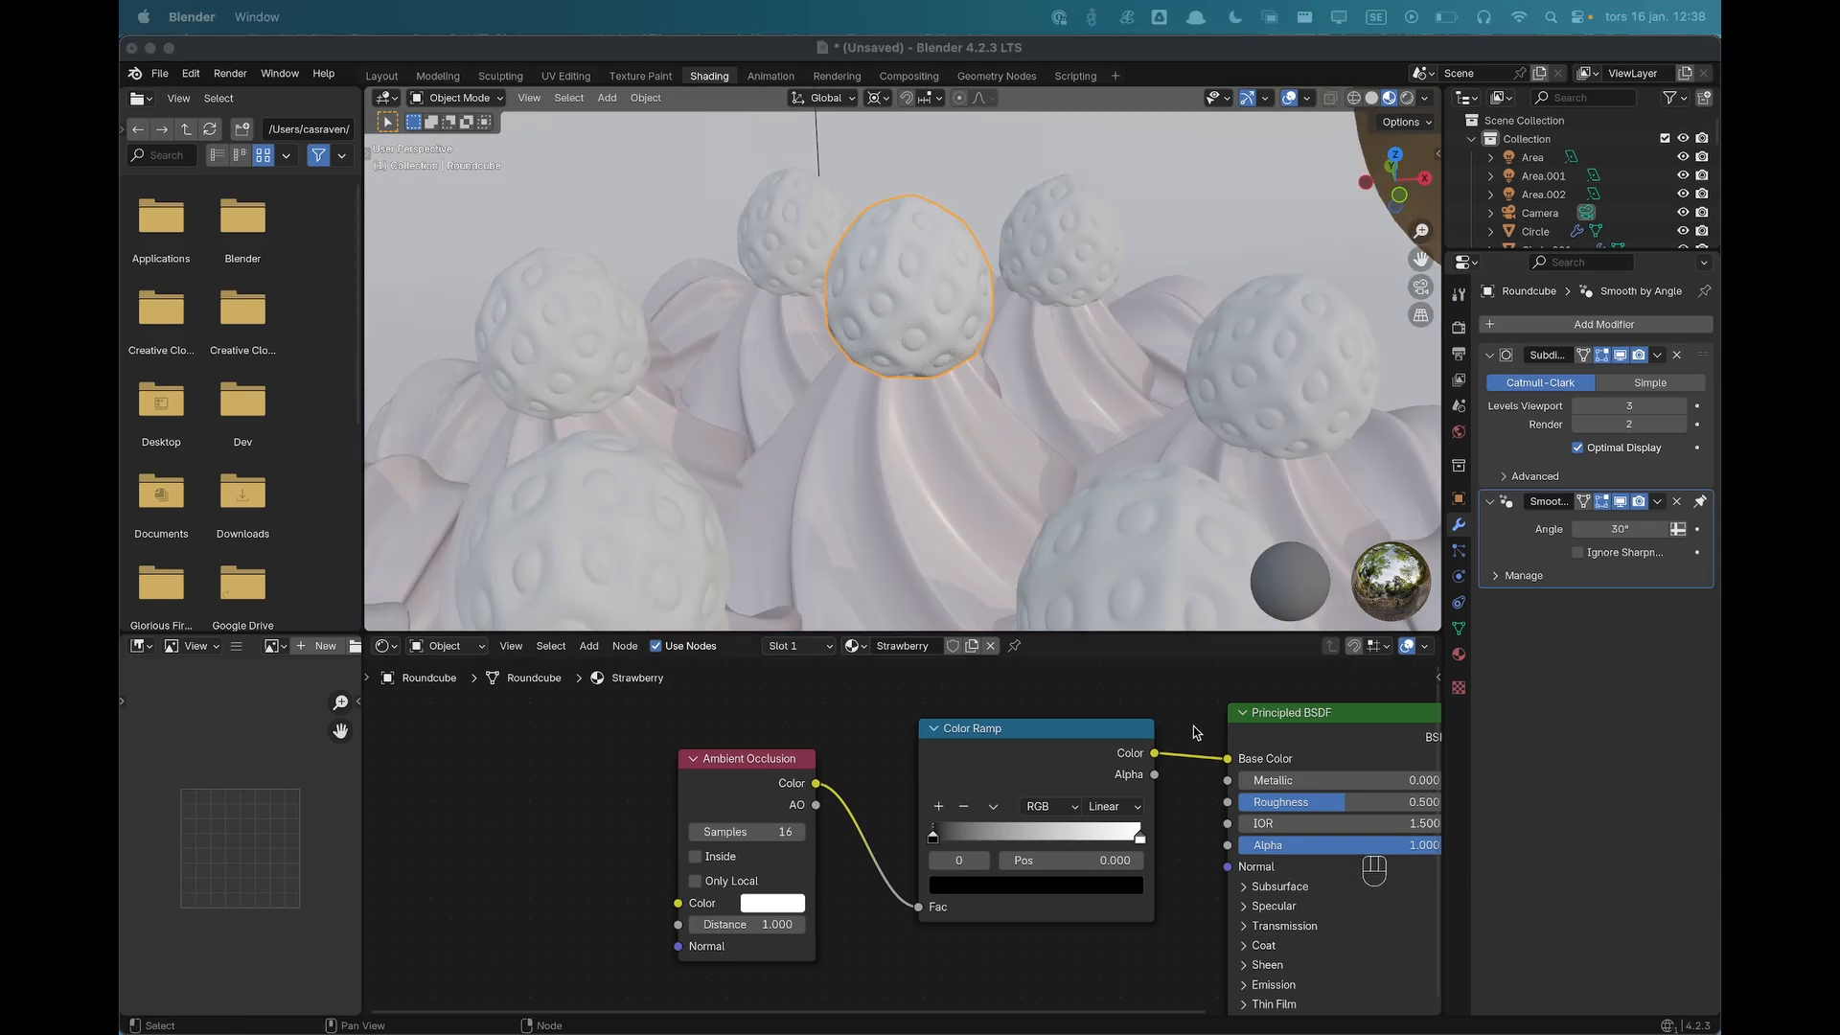
left_click(978, 884)
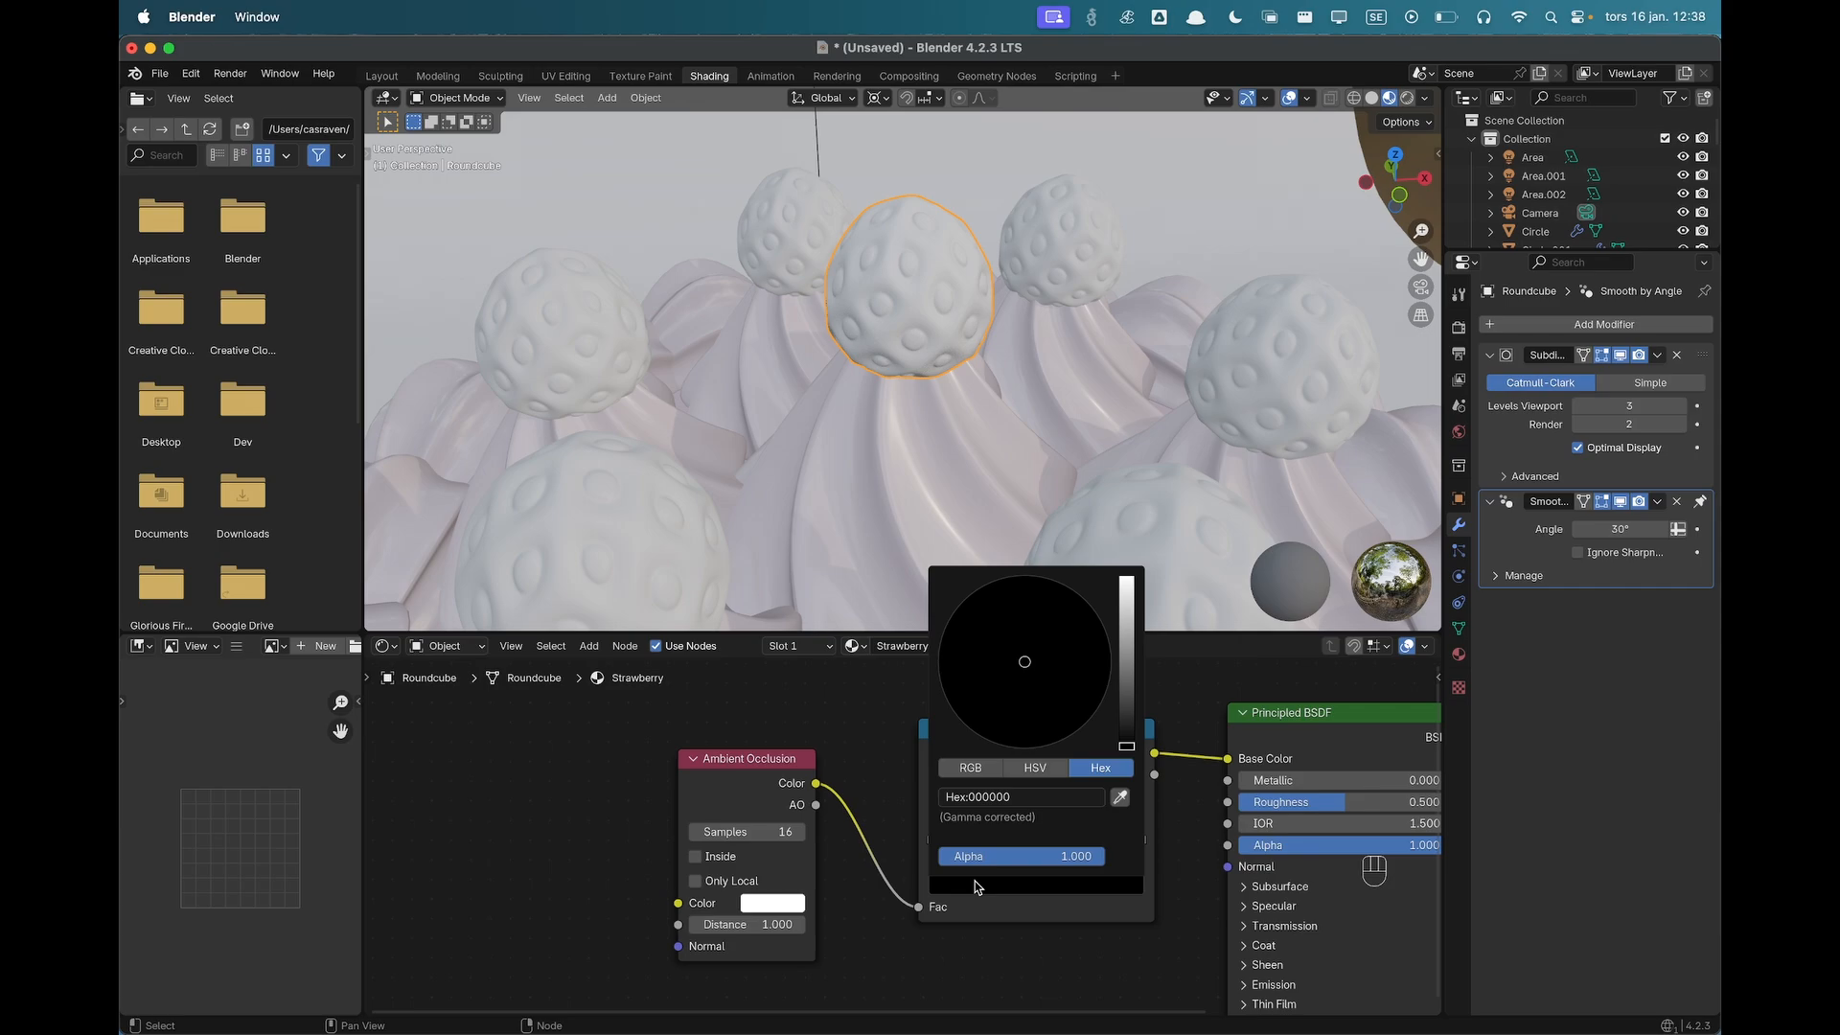
left_click(997, 798)
type("810004")
key("Return")
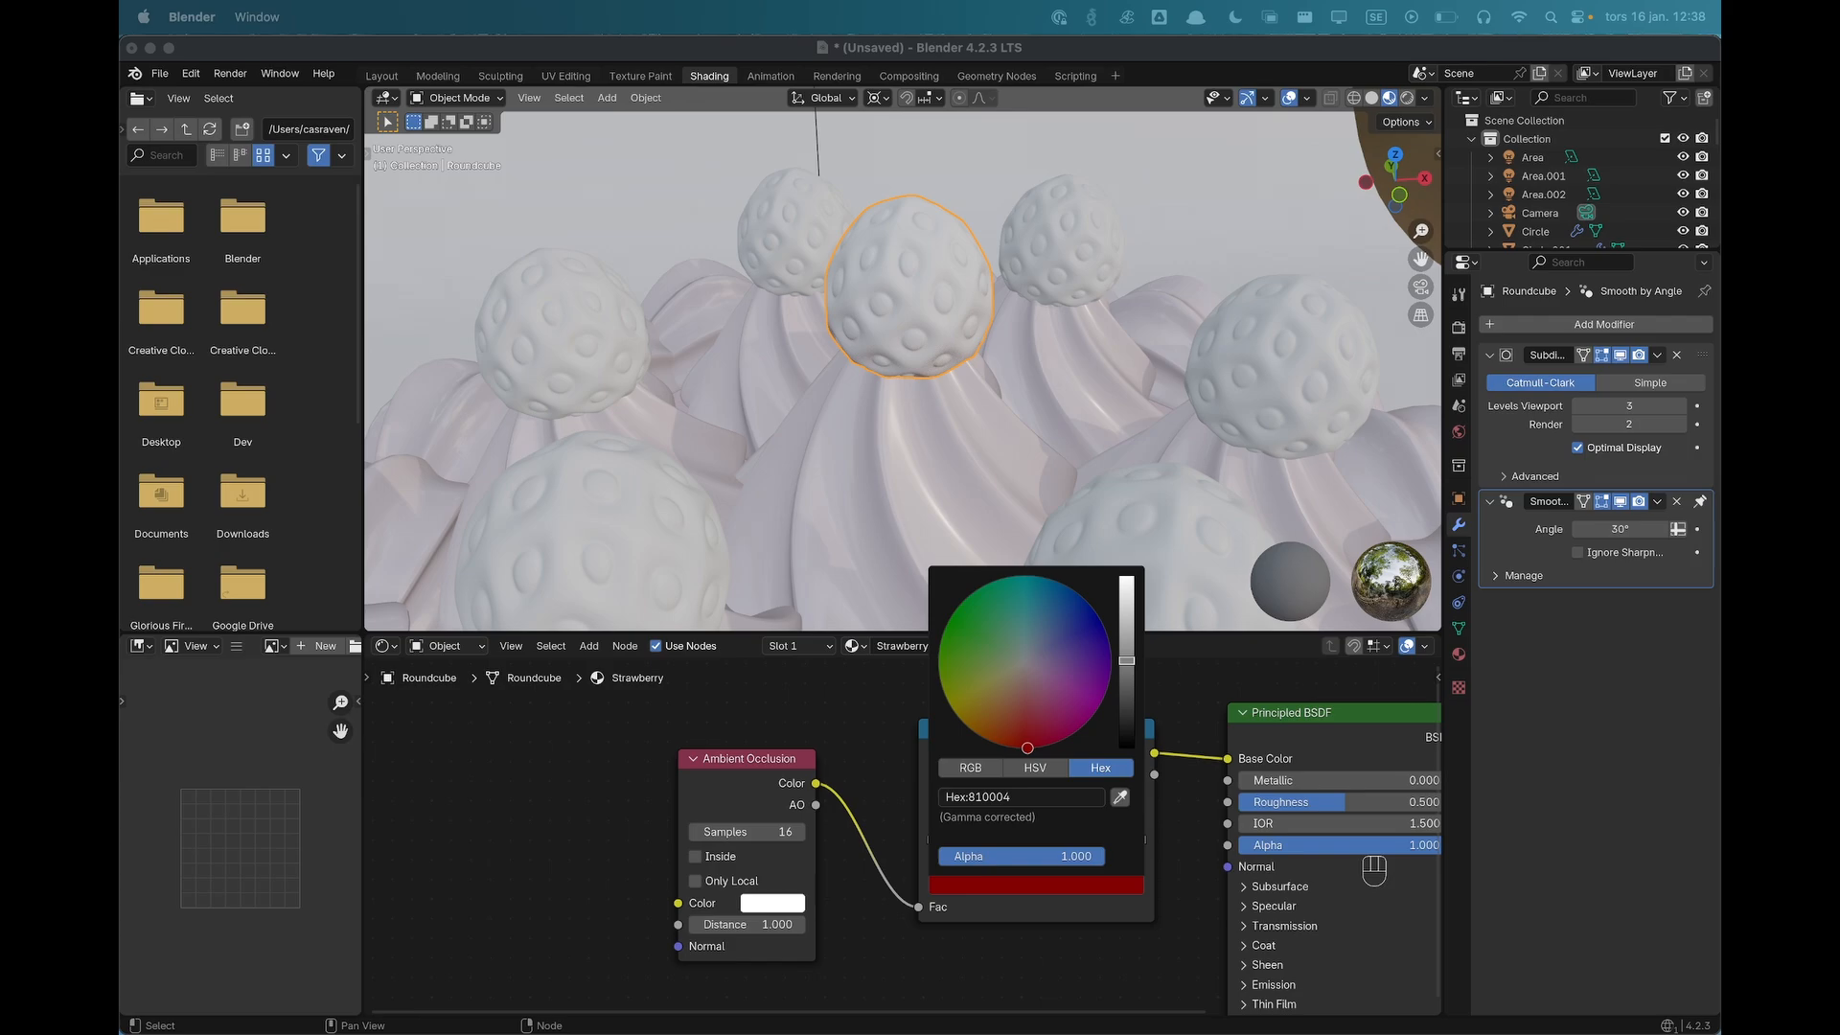
left_click(1043, 912)
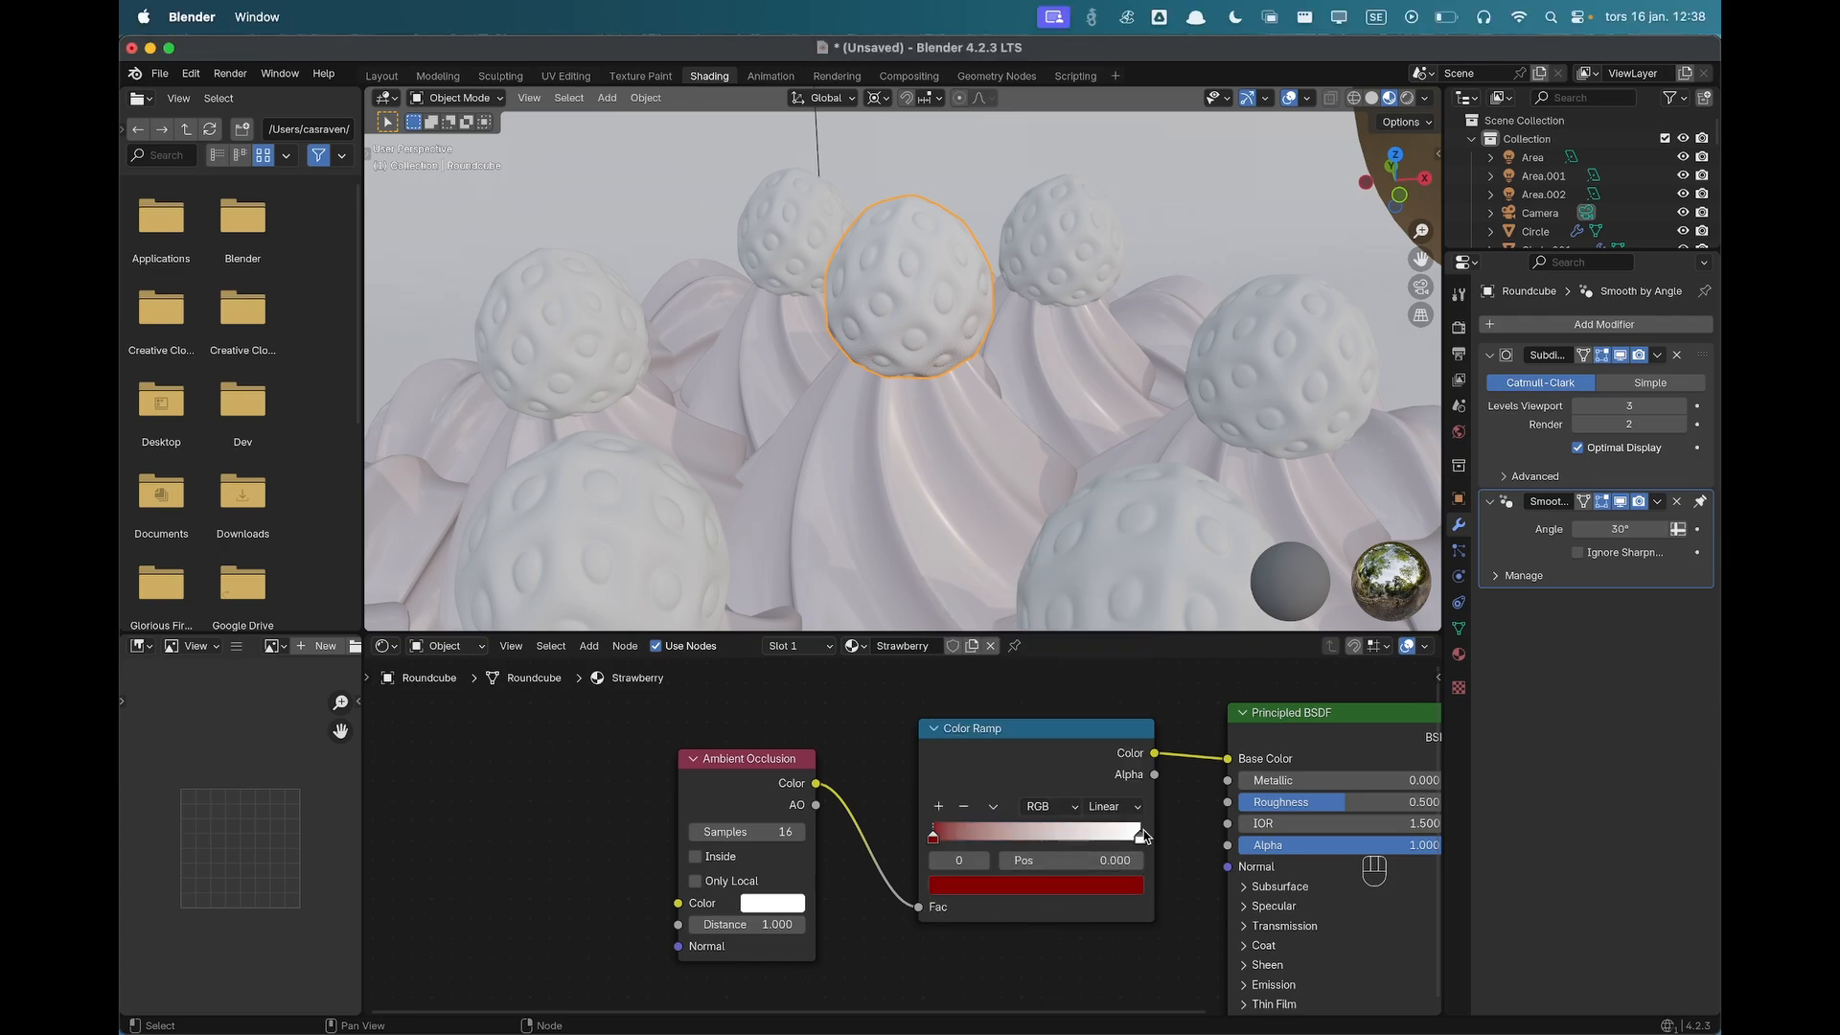
Set the Color Ramp's white stop to the red D63931 and move the dark red stop to position 0.6.
left_click(1140, 836)
left_click(1080, 896)
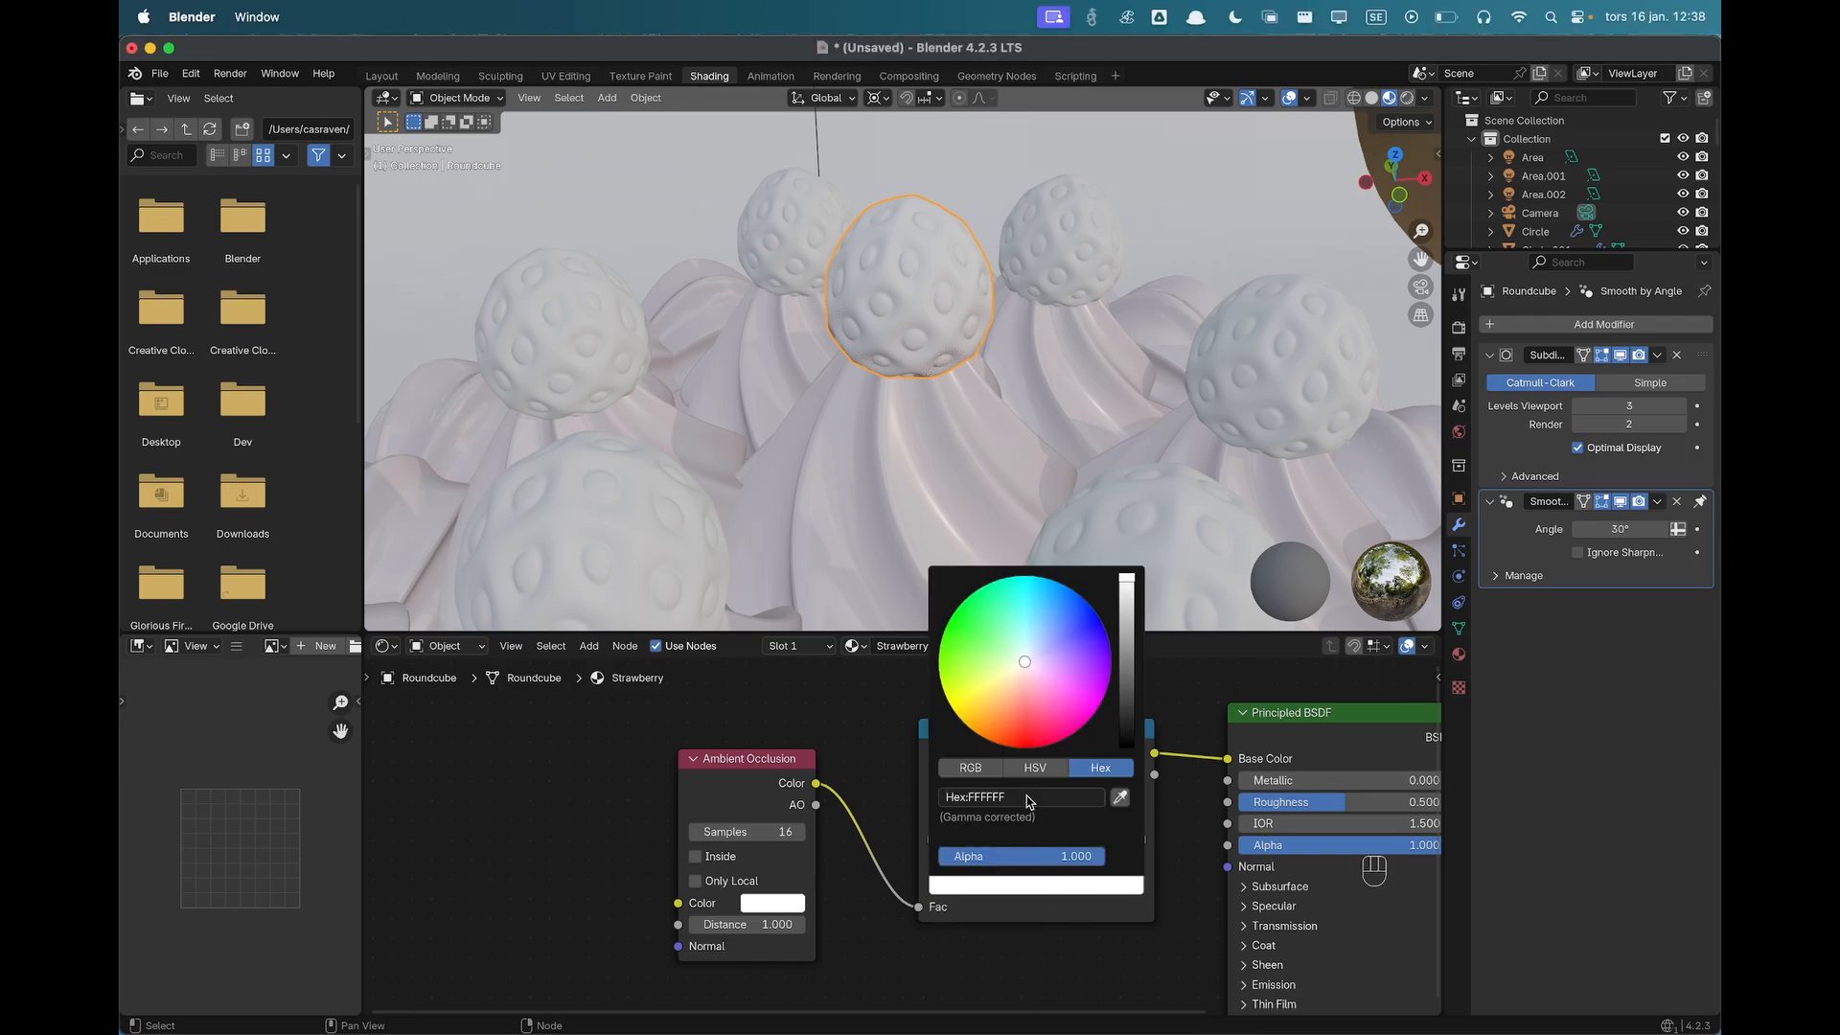
left_click(1023, 798)
type("D63931")
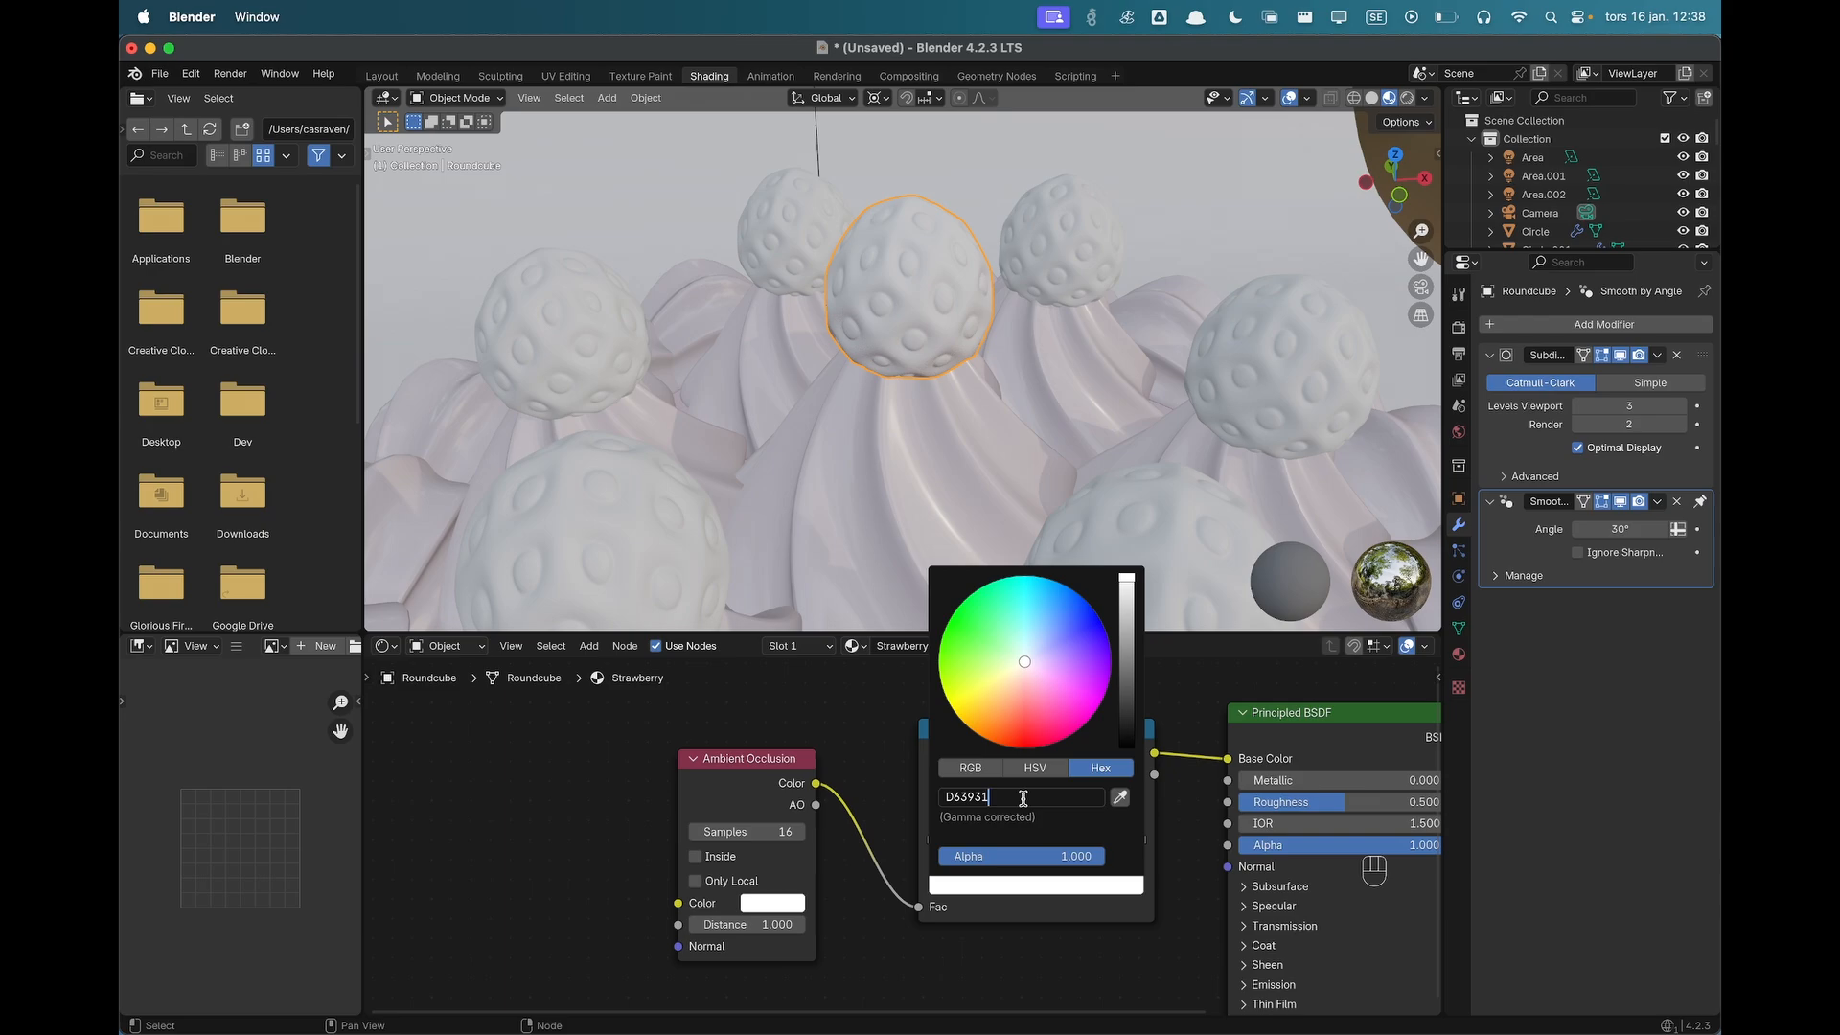
key("Return")
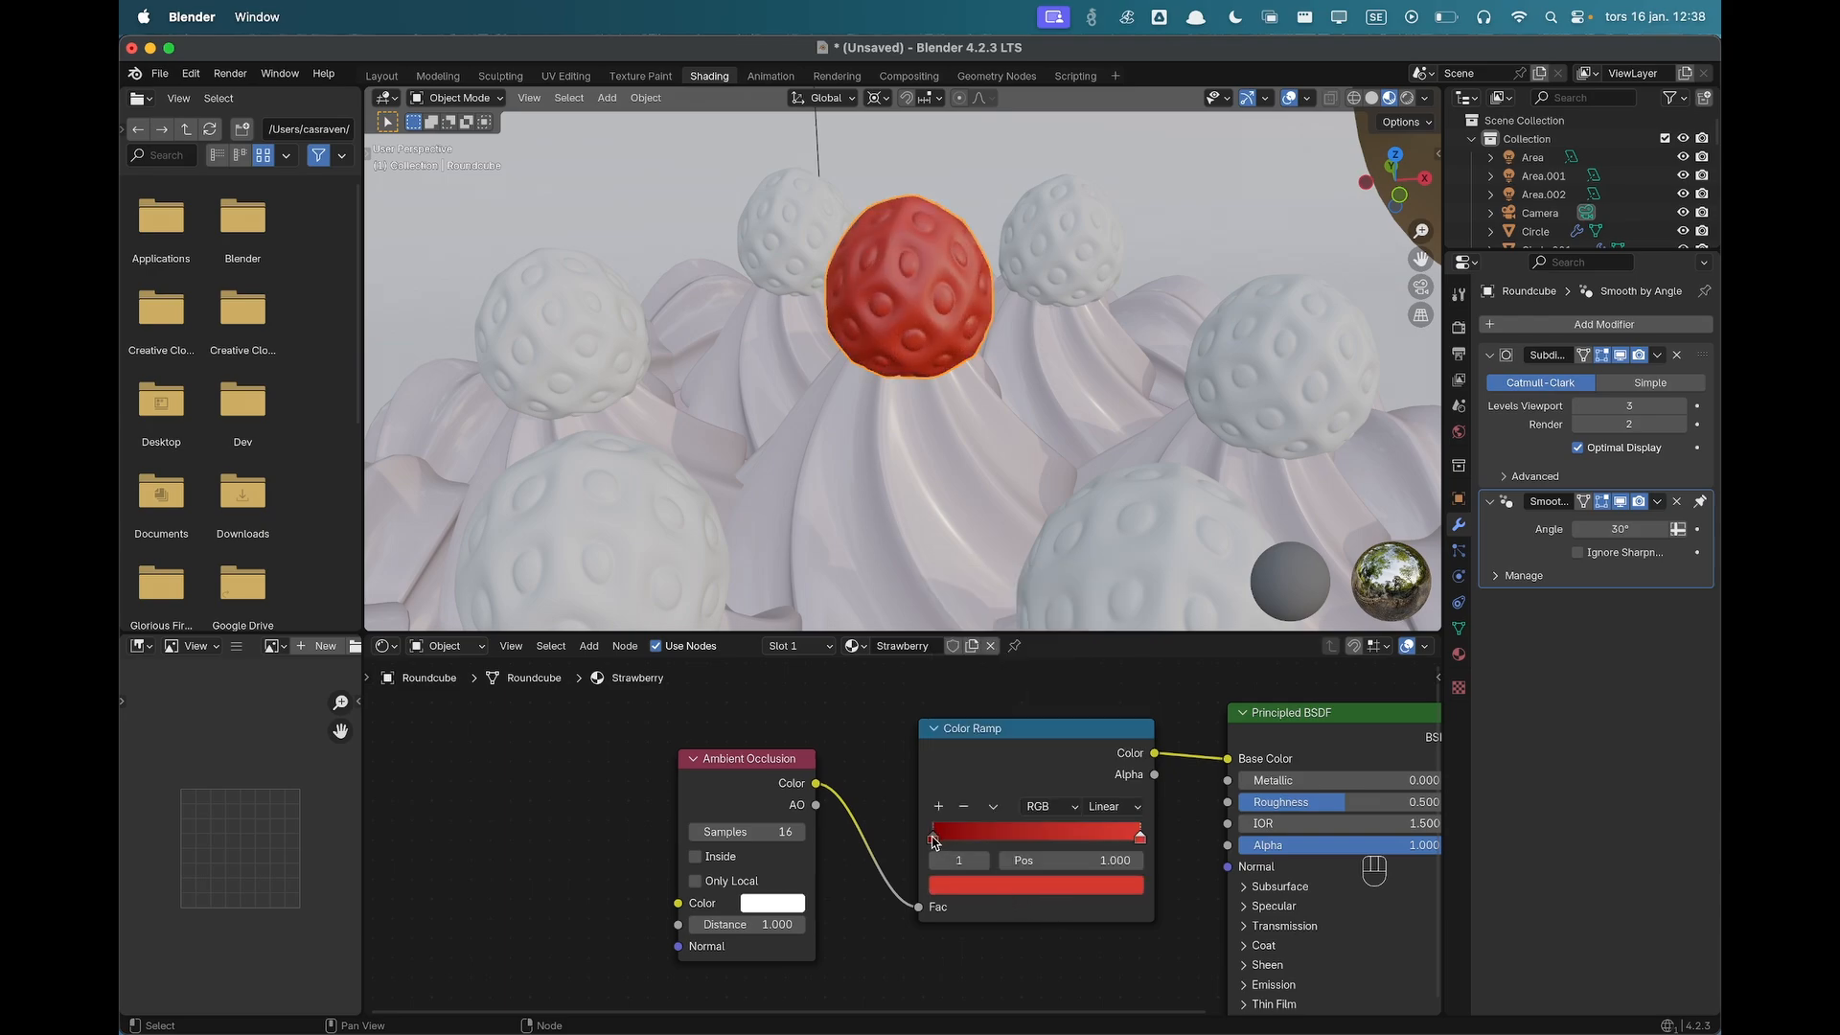
mouse_move(934, 841)
left_mouse_down()
mouse_move(1149, 833)
mouse_move(1085, 840)
left_mouse_up()
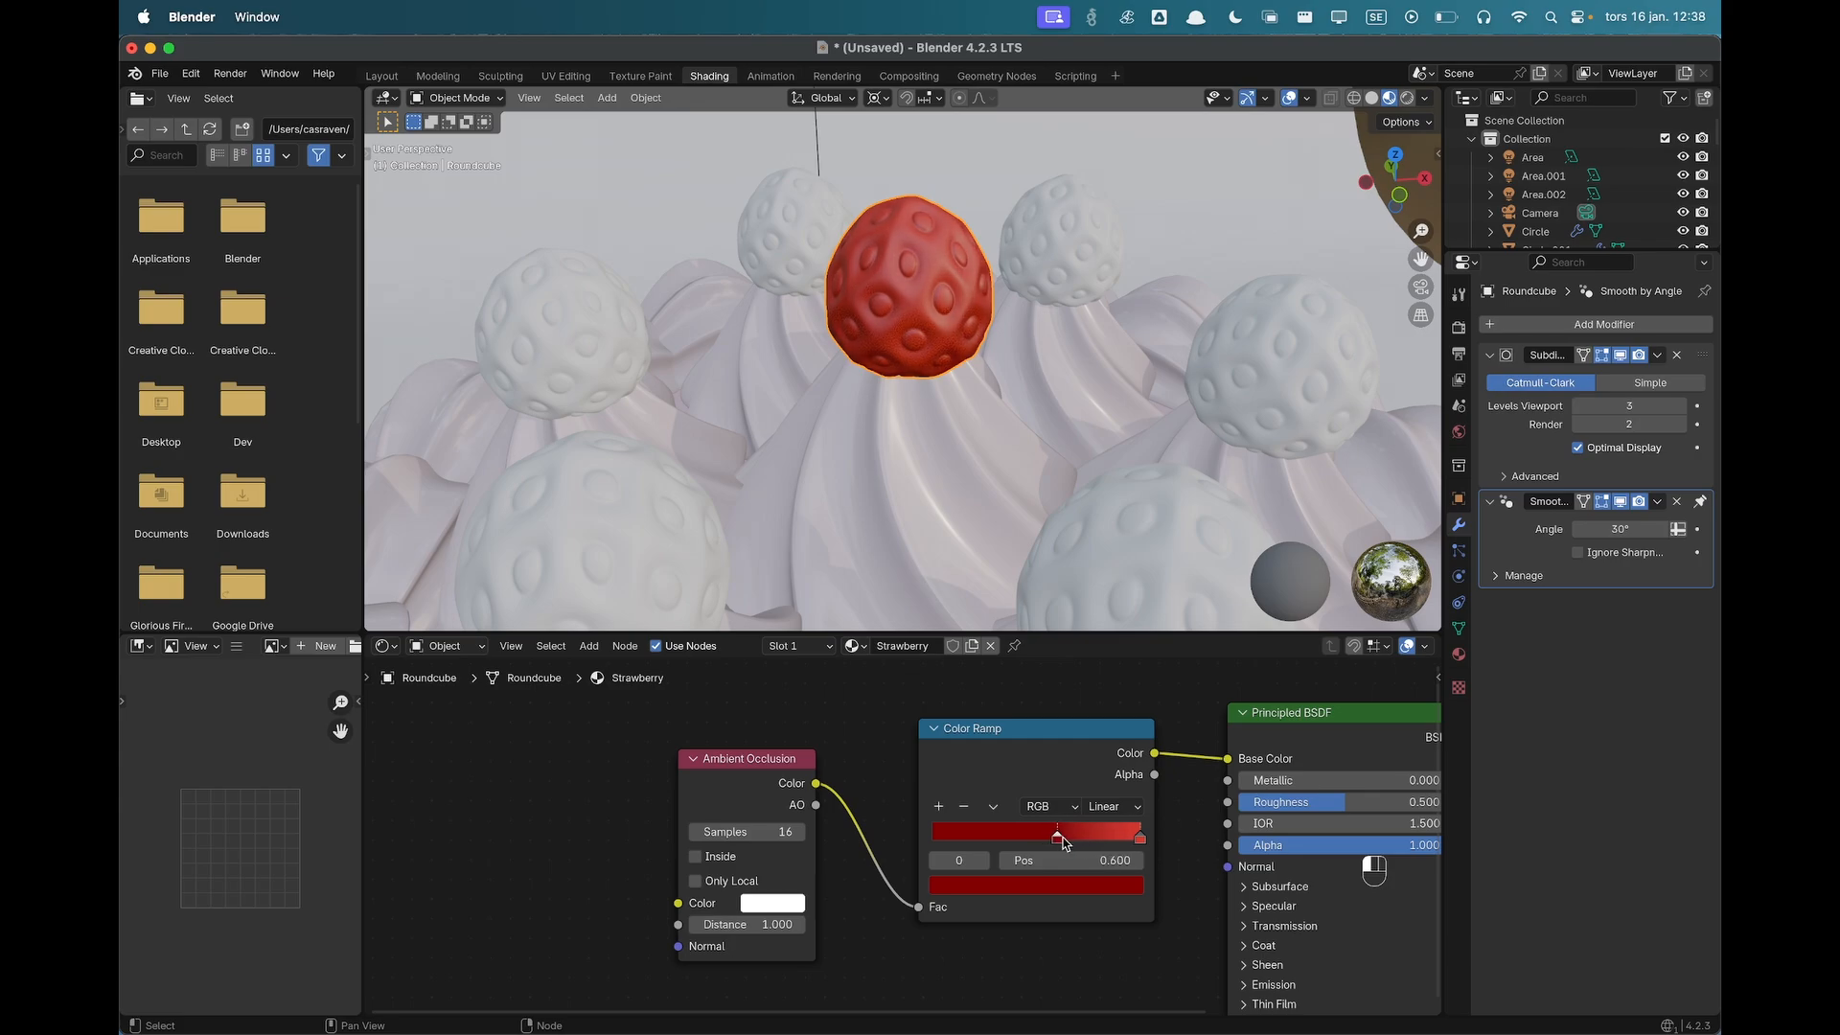
Link the centre strawberry's material to the ring of strawberries around it.
scroll(934, 433, "down", 5)
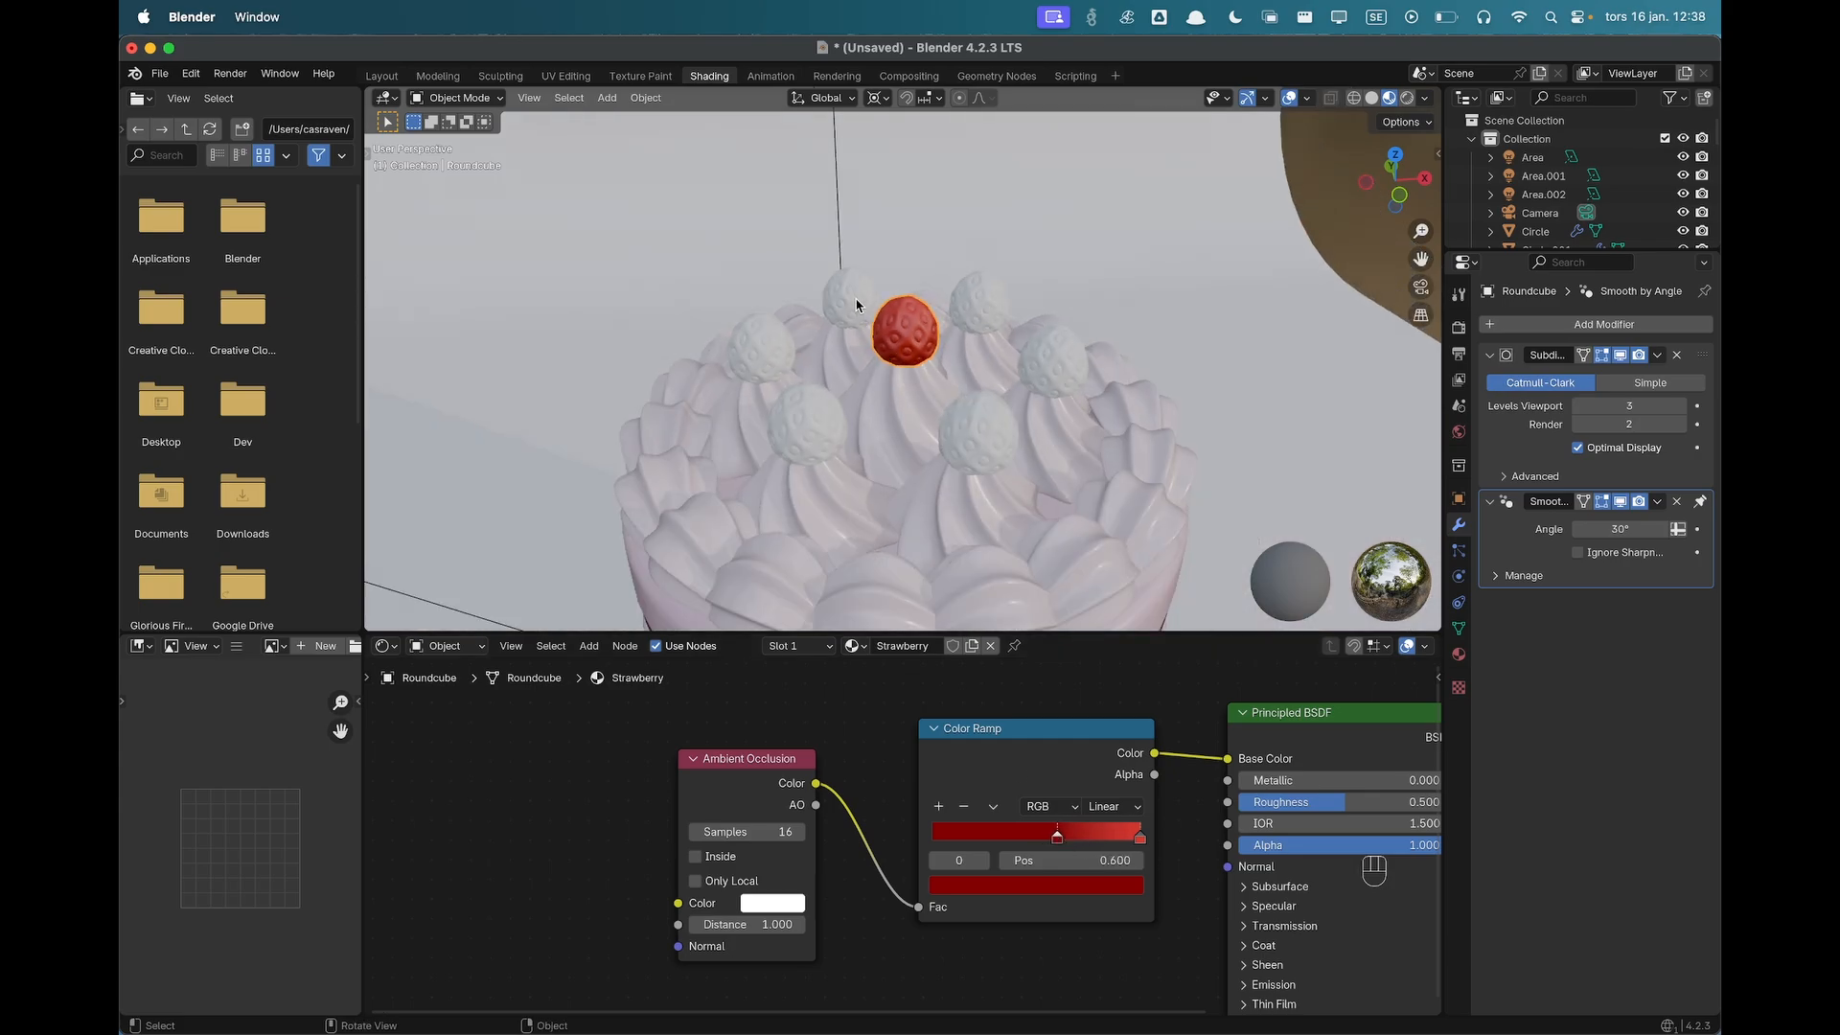
left_click(856, 304)
middle_click_drag(909, 447, 972, 383)
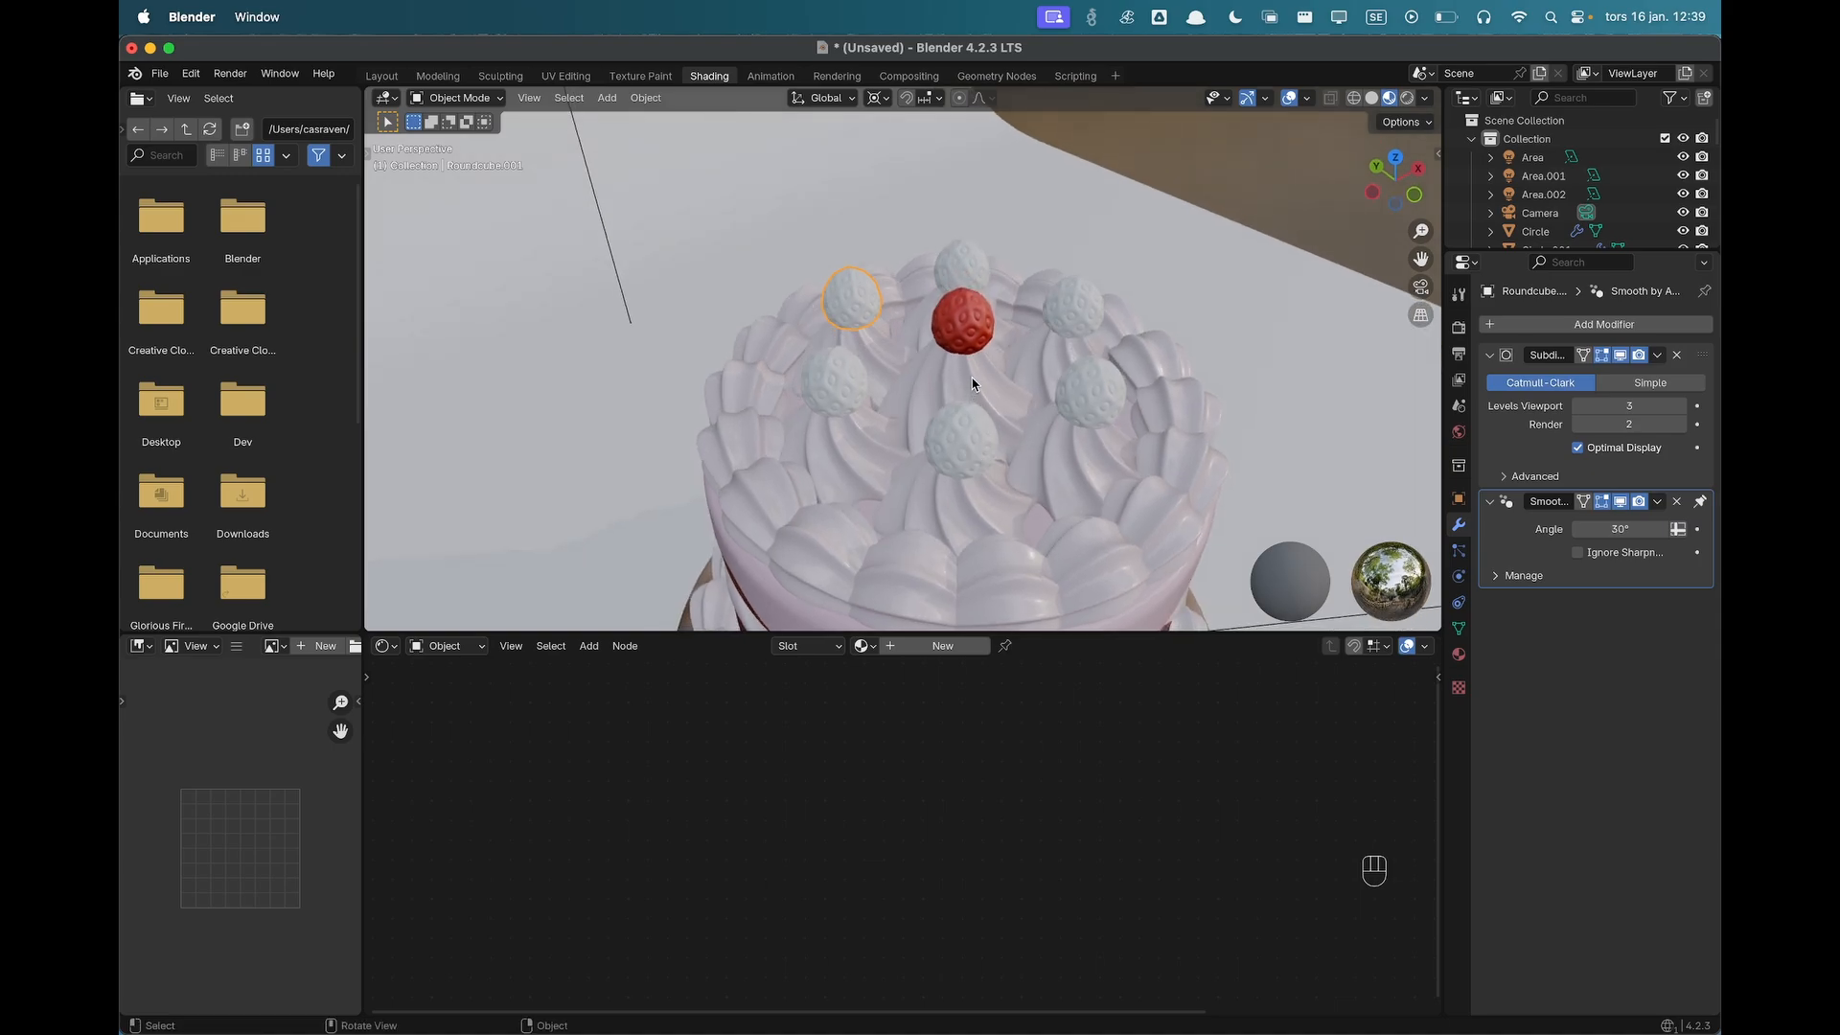
left_click(974, 324, "shift")
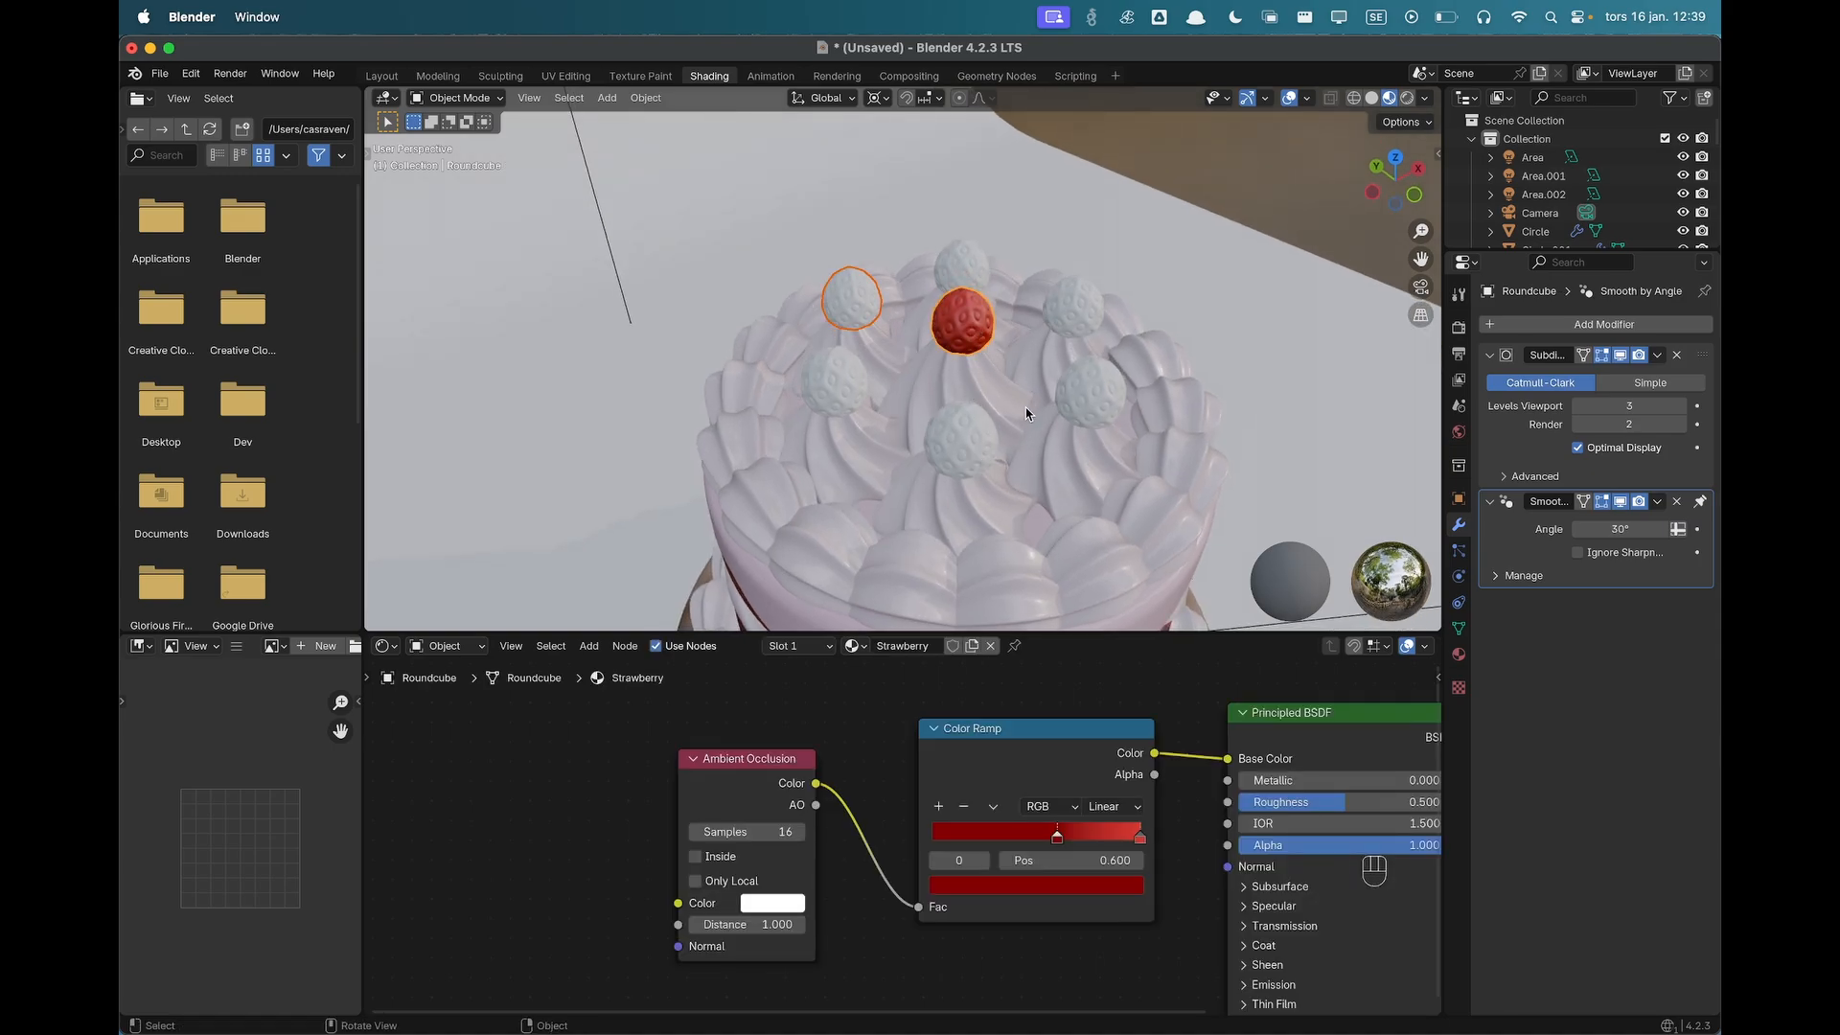
key("super+l")
left_click(1025, 407)
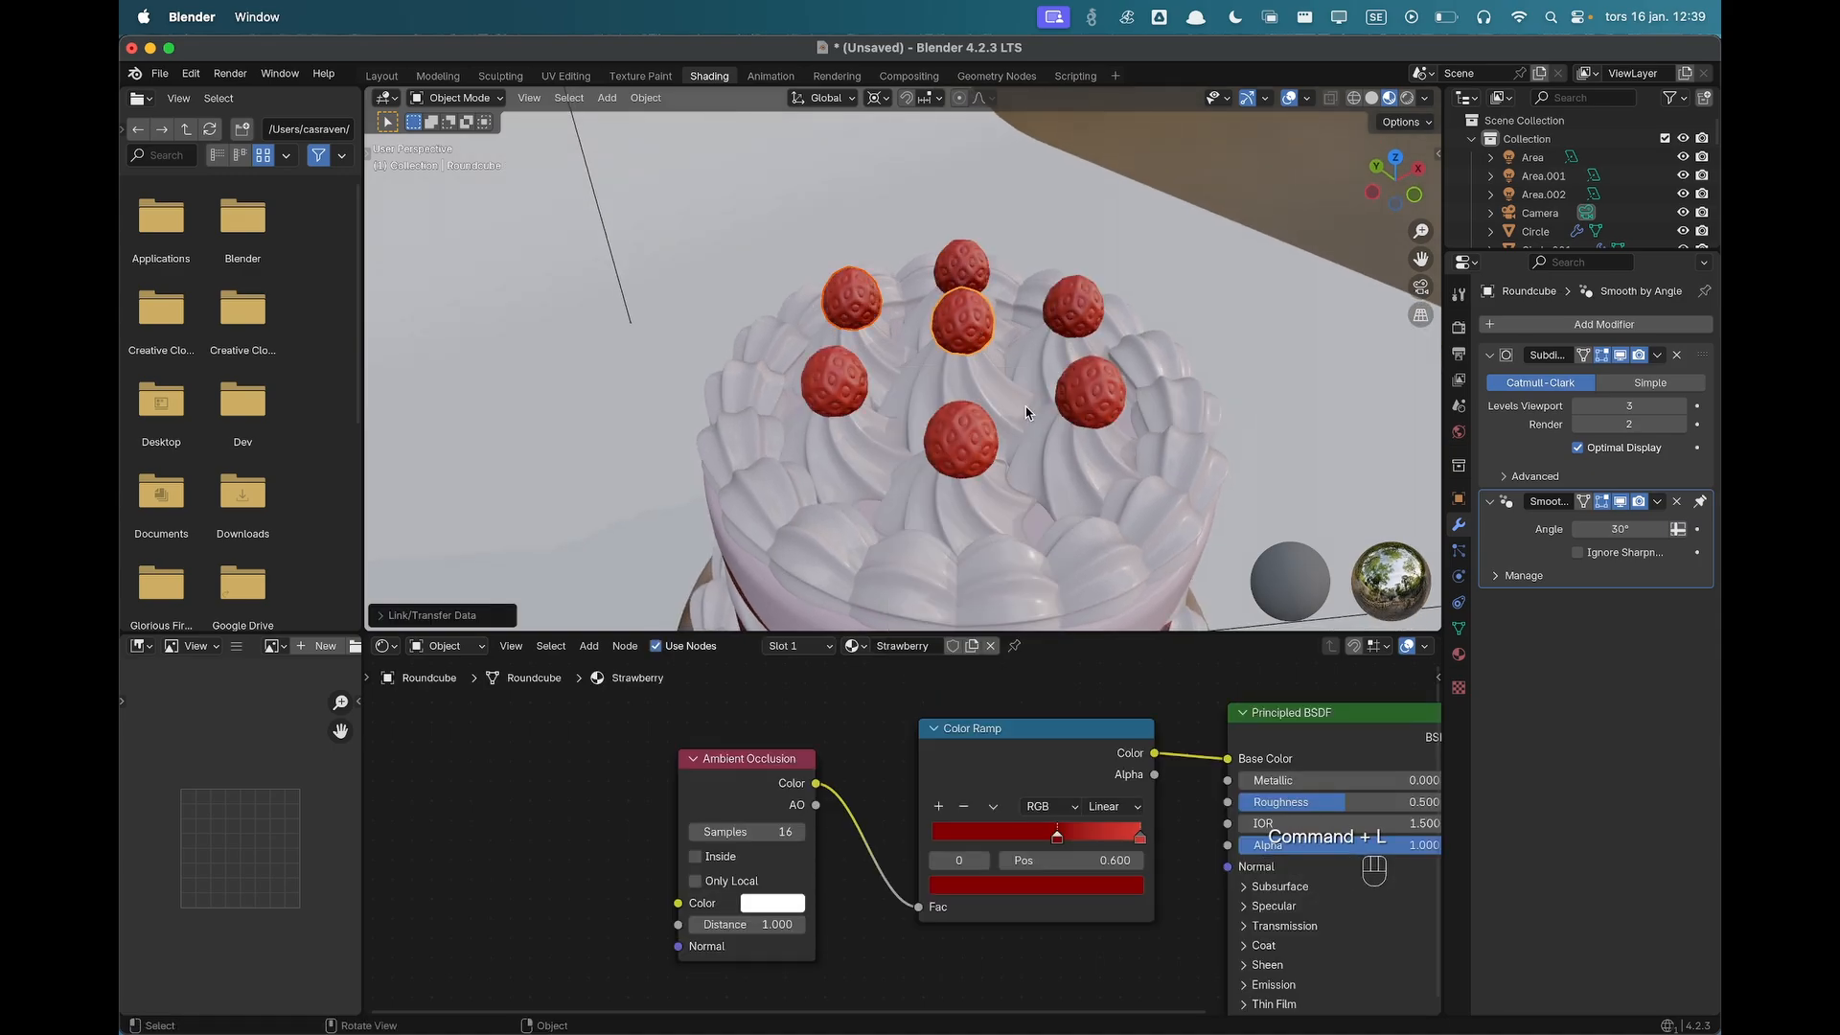
Set the Roughness of the Strawberry material's Principled BSDF to 0.3.
scroll(1026, 406, "down", 4)
left_click(1227, 97)
left_click(1080, 283)
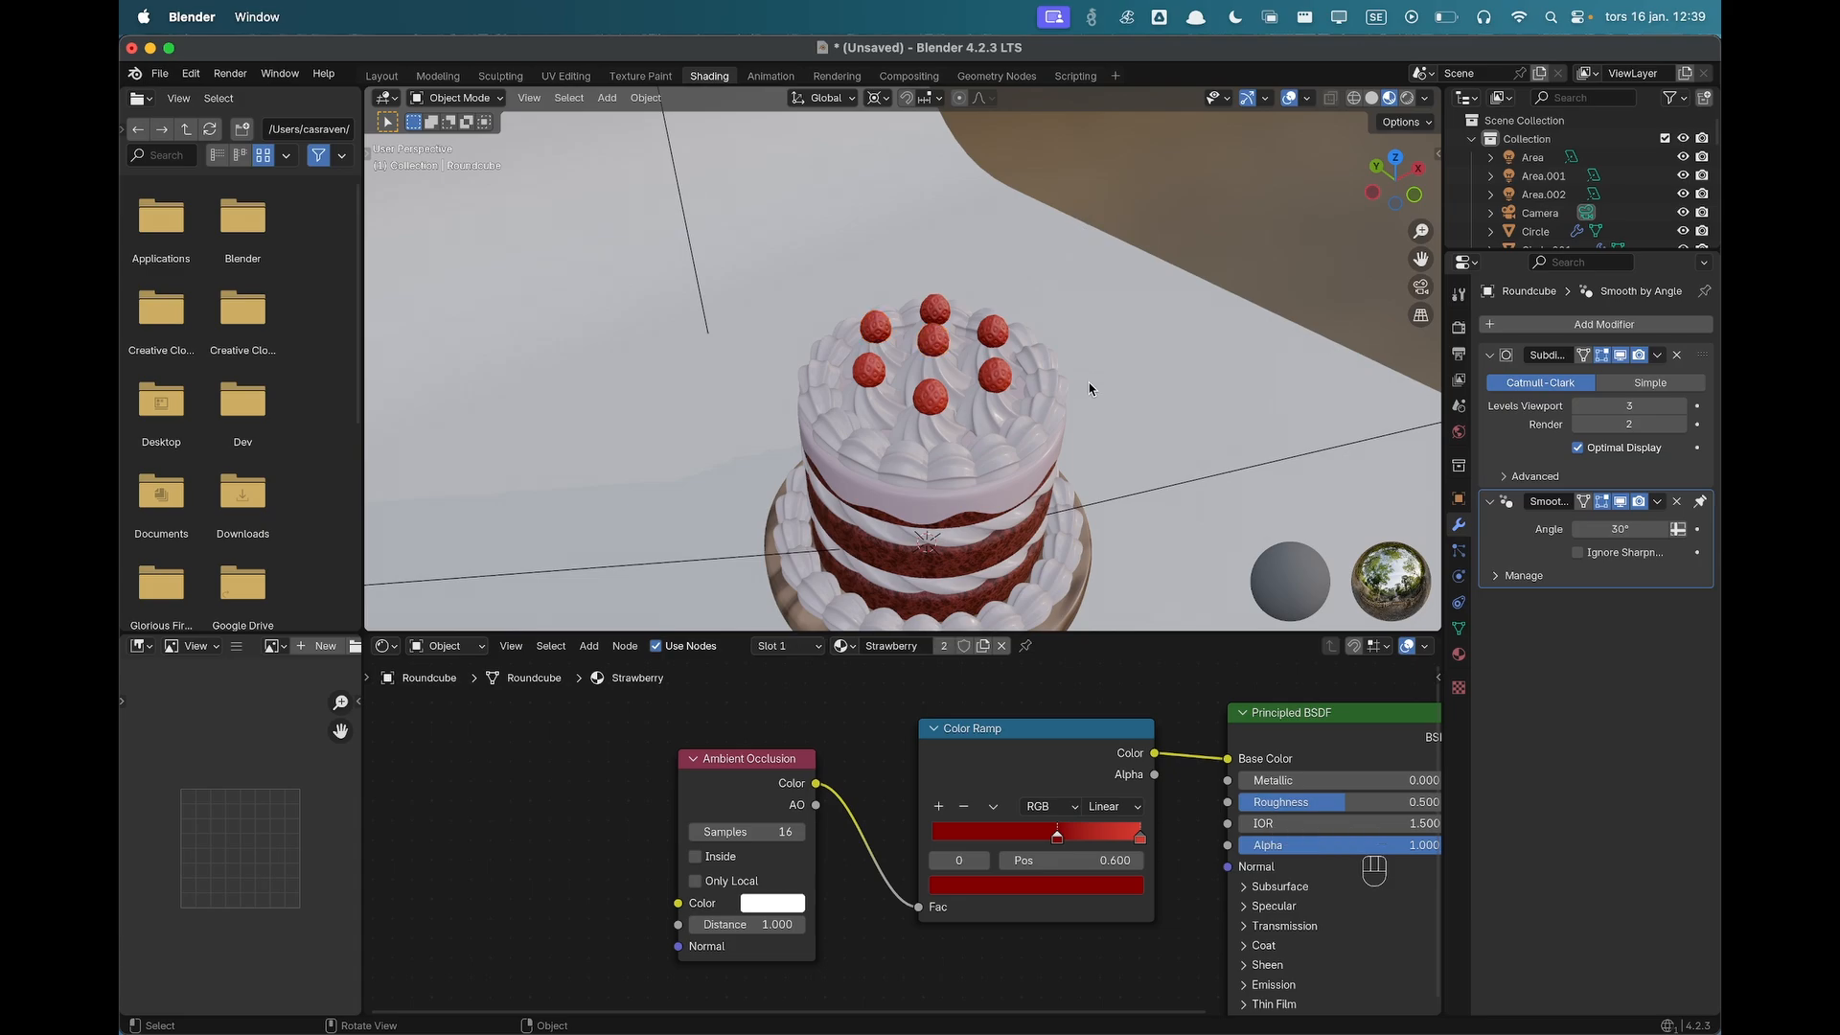
middle_click_drag(1089, 389, 943, 348)
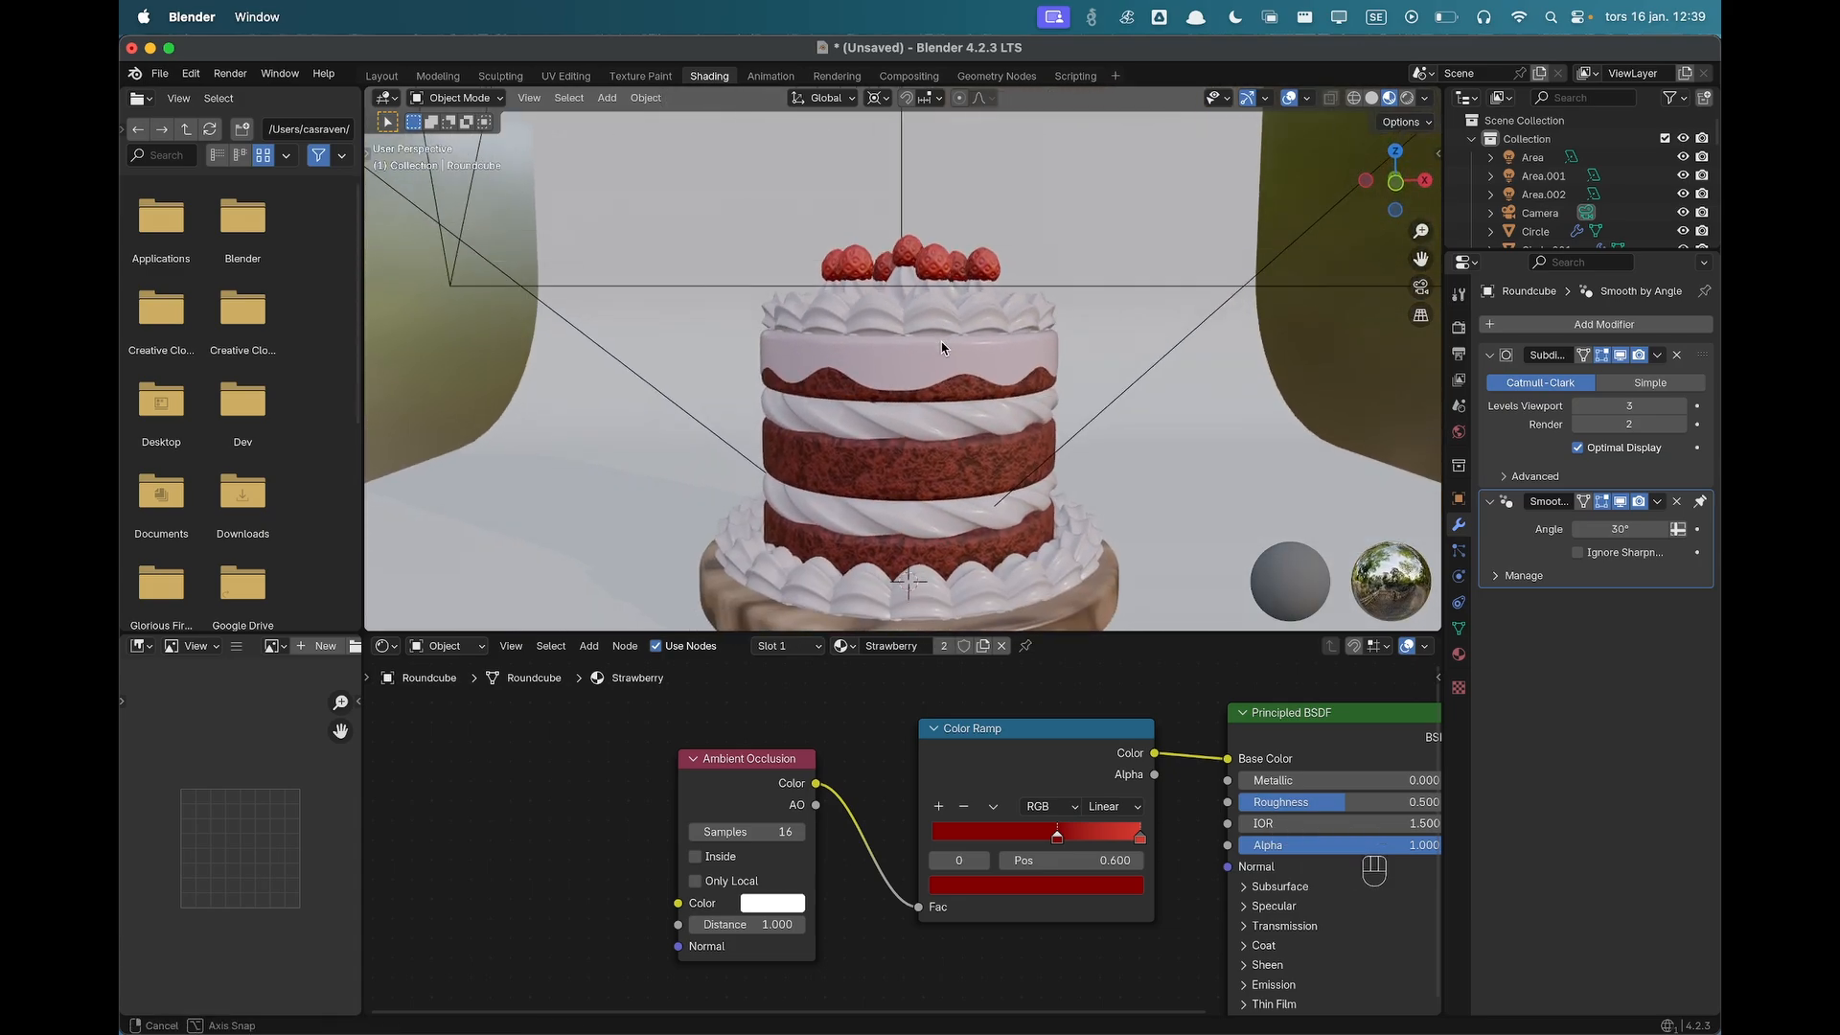
scroll(942, 348, "down", 3)
scroll(940, 348, "up", 7)
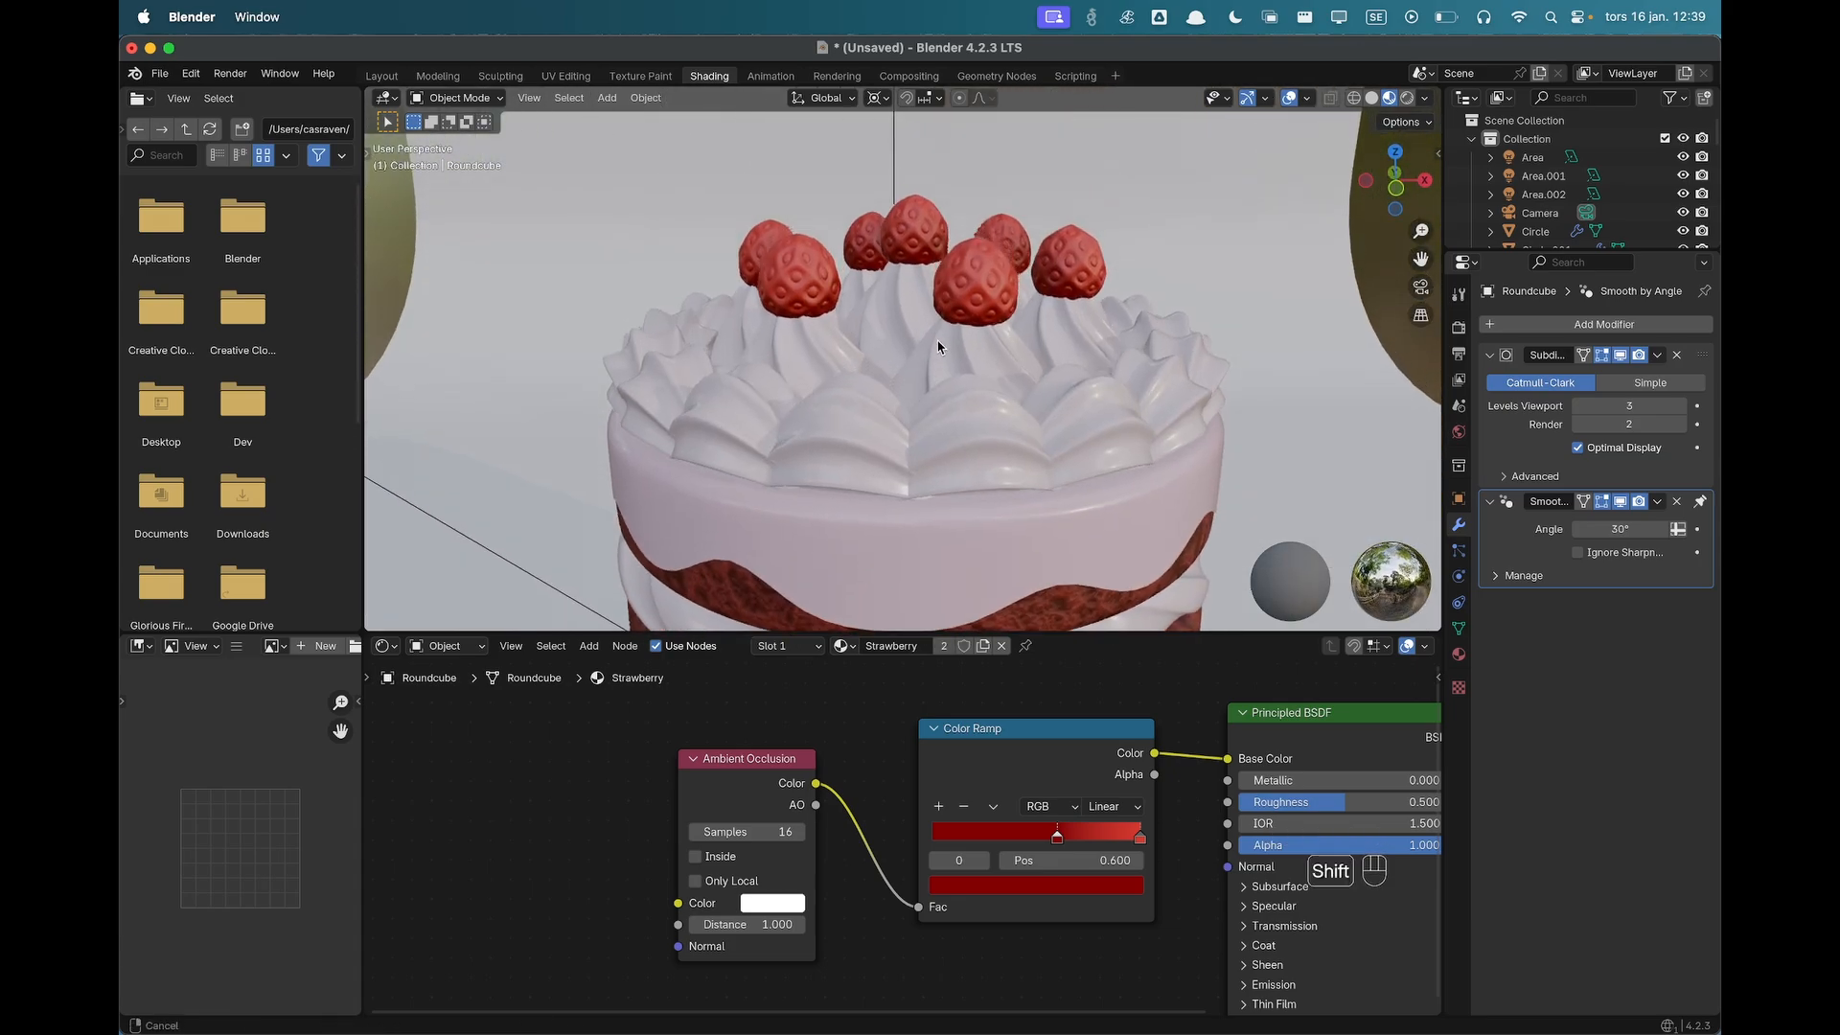
scroll(939, 347, "up", 3)
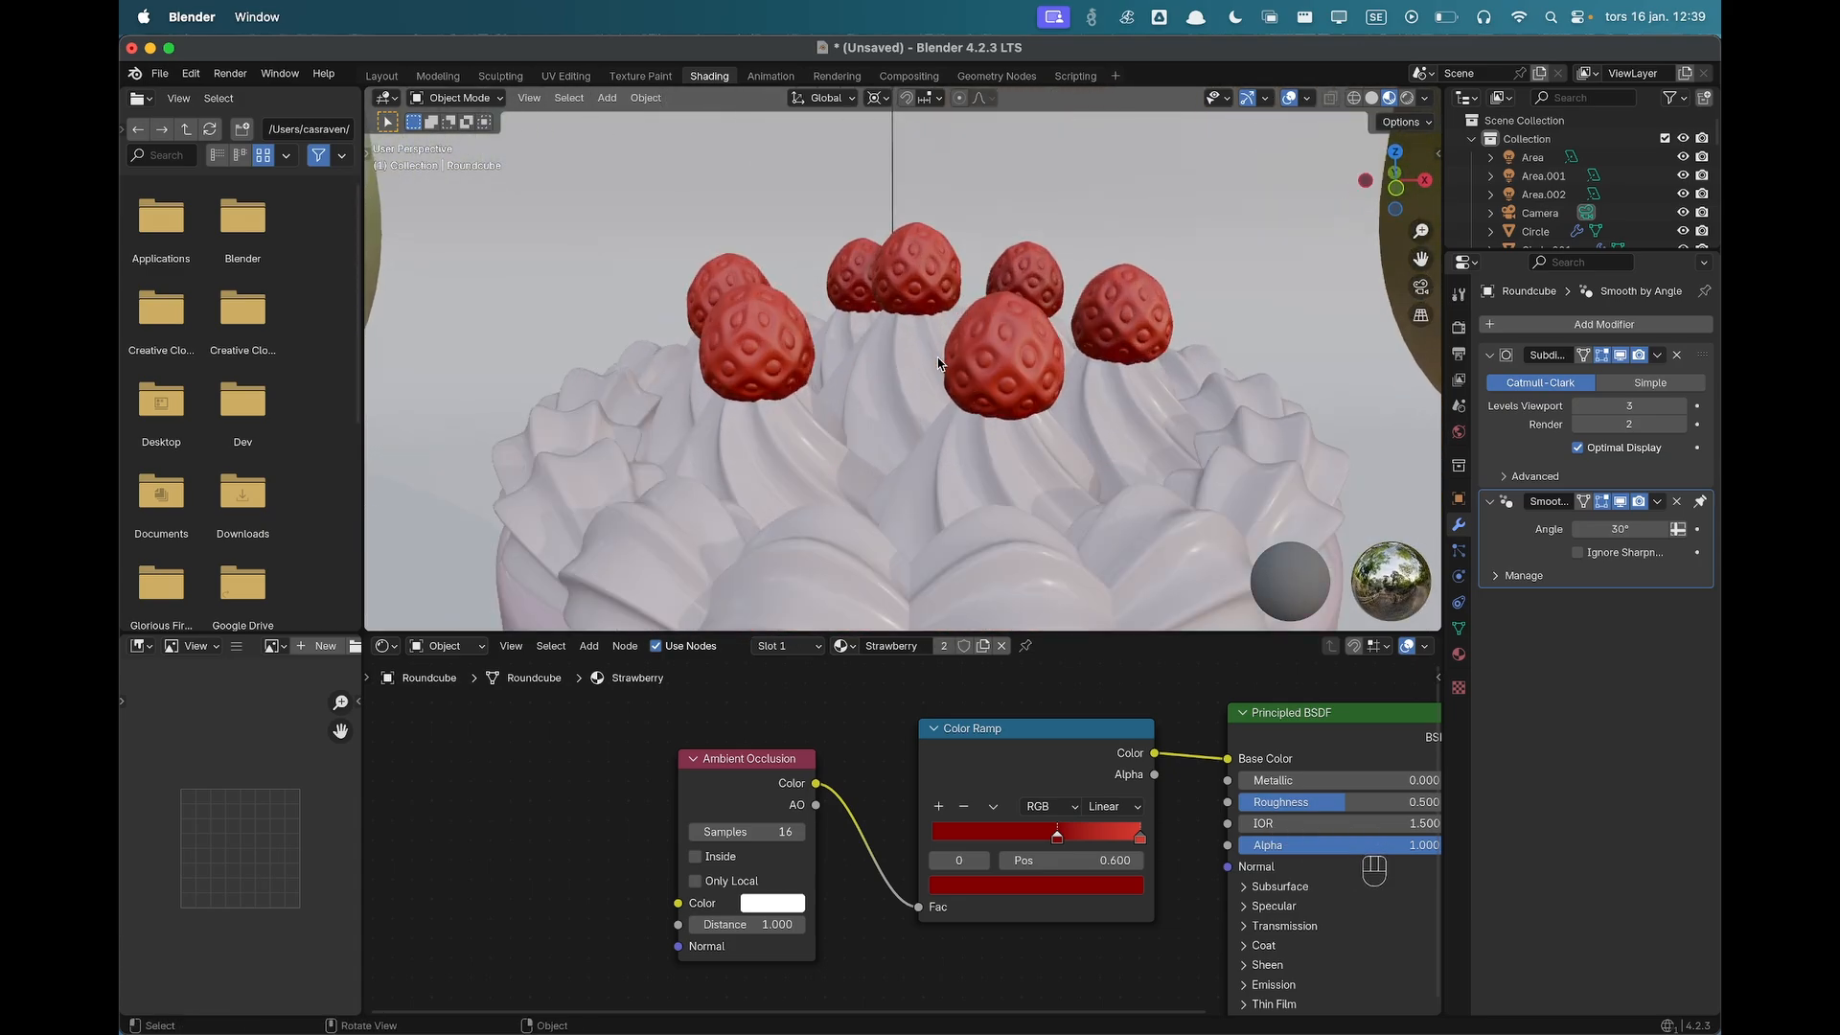
left_click_drag(1337, 808, 1337, 808)
left_click(1351, 803)
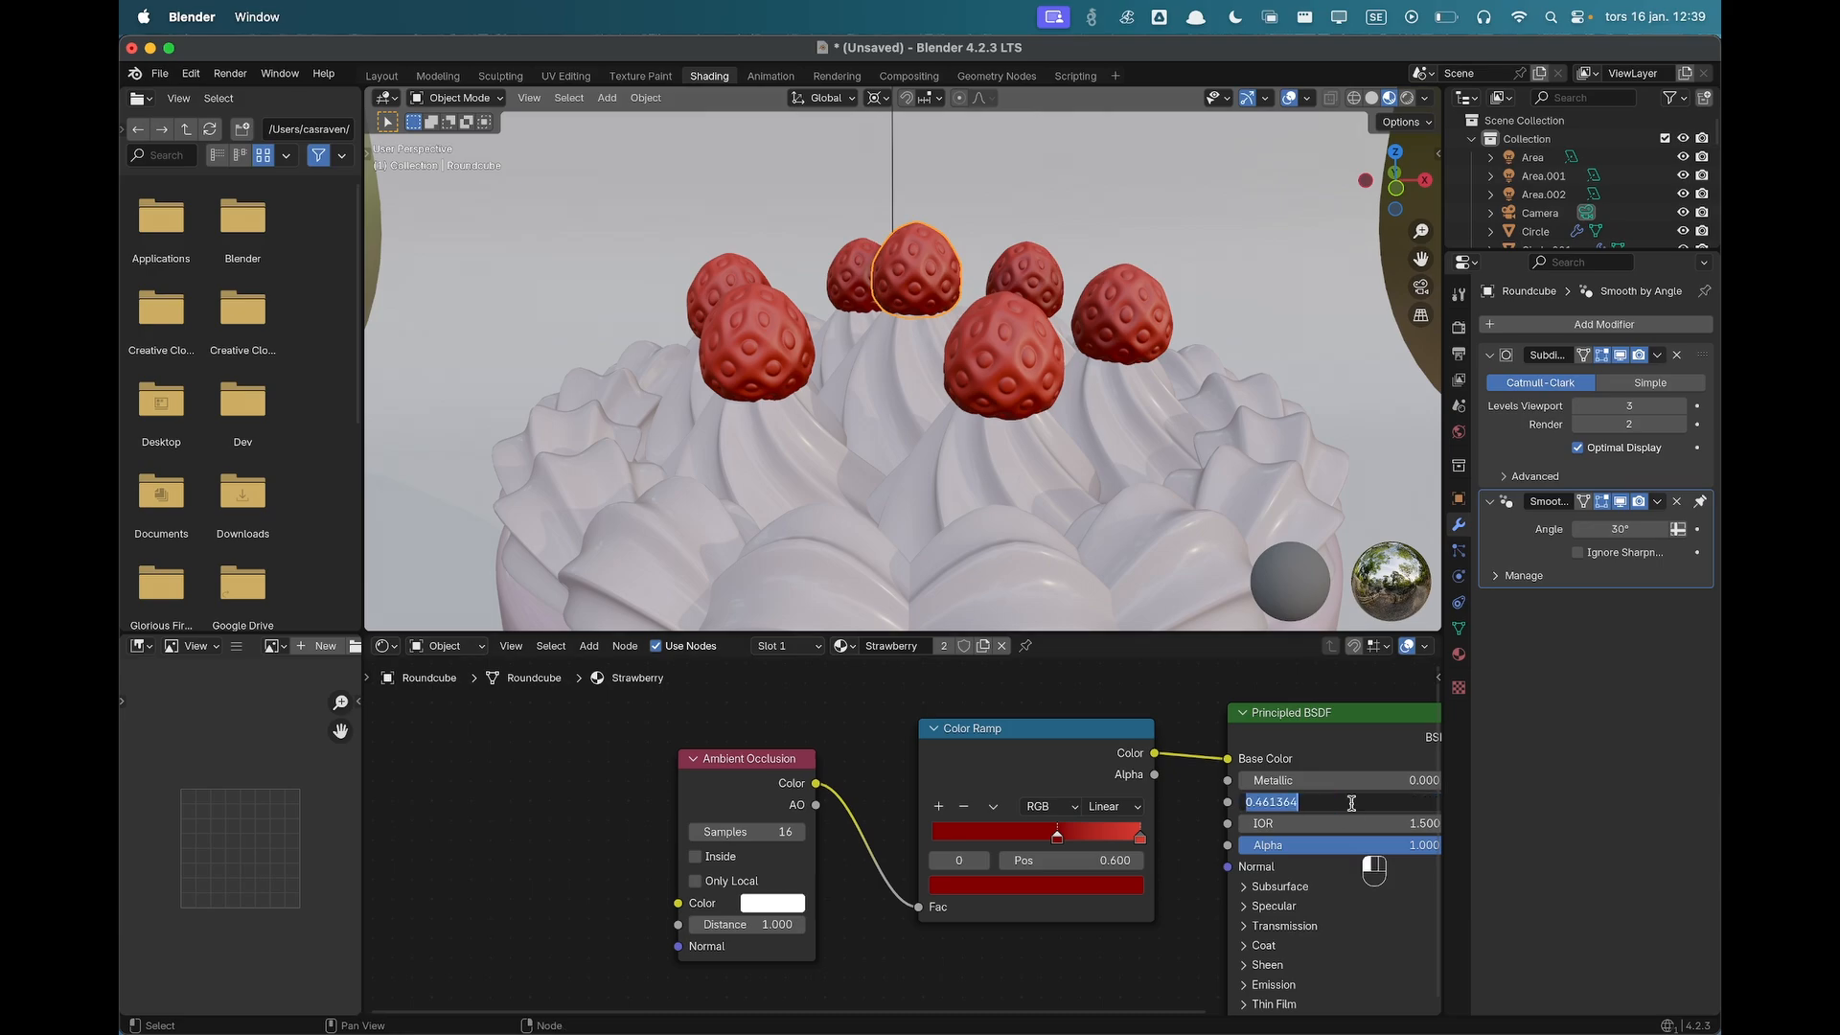
key("Return")
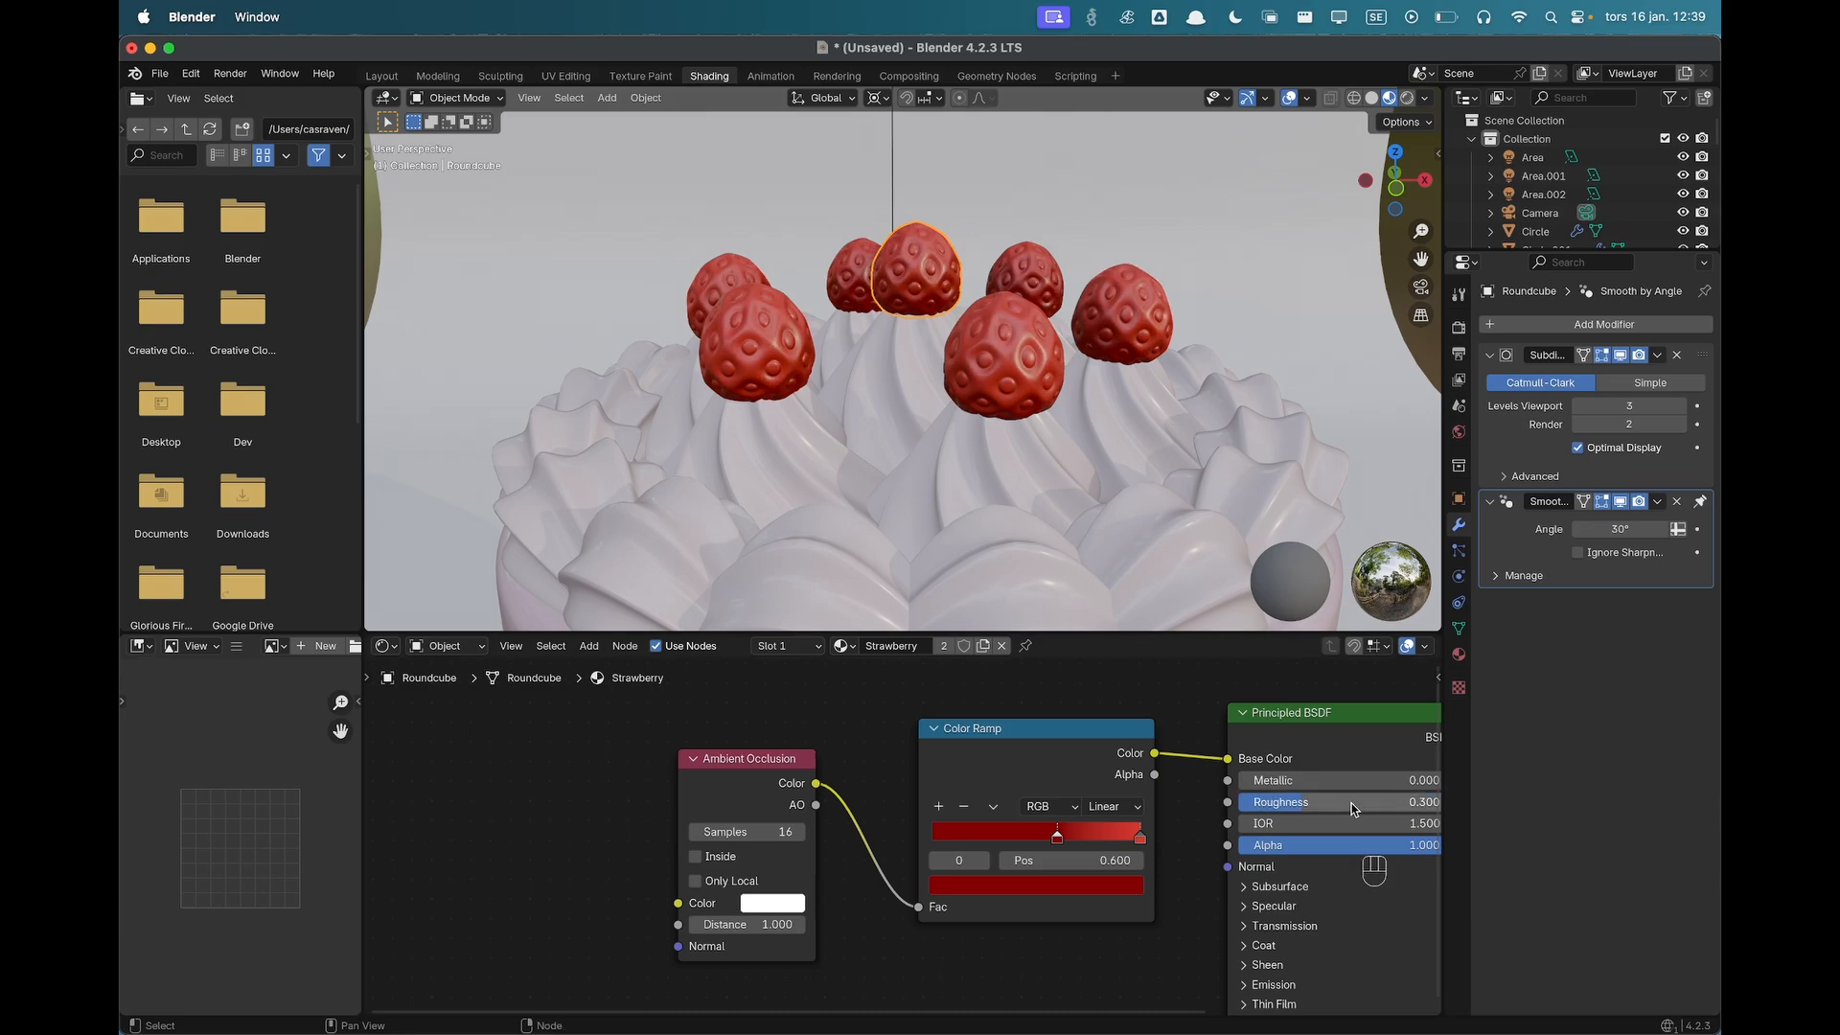
Select the curved backdrop plane and give it a new material named Background.
left_click(1200, 425)
scroll(1198, 426, "down", 7)
left_click(1142, 412)
scroll(1099, 432, "up", 3)
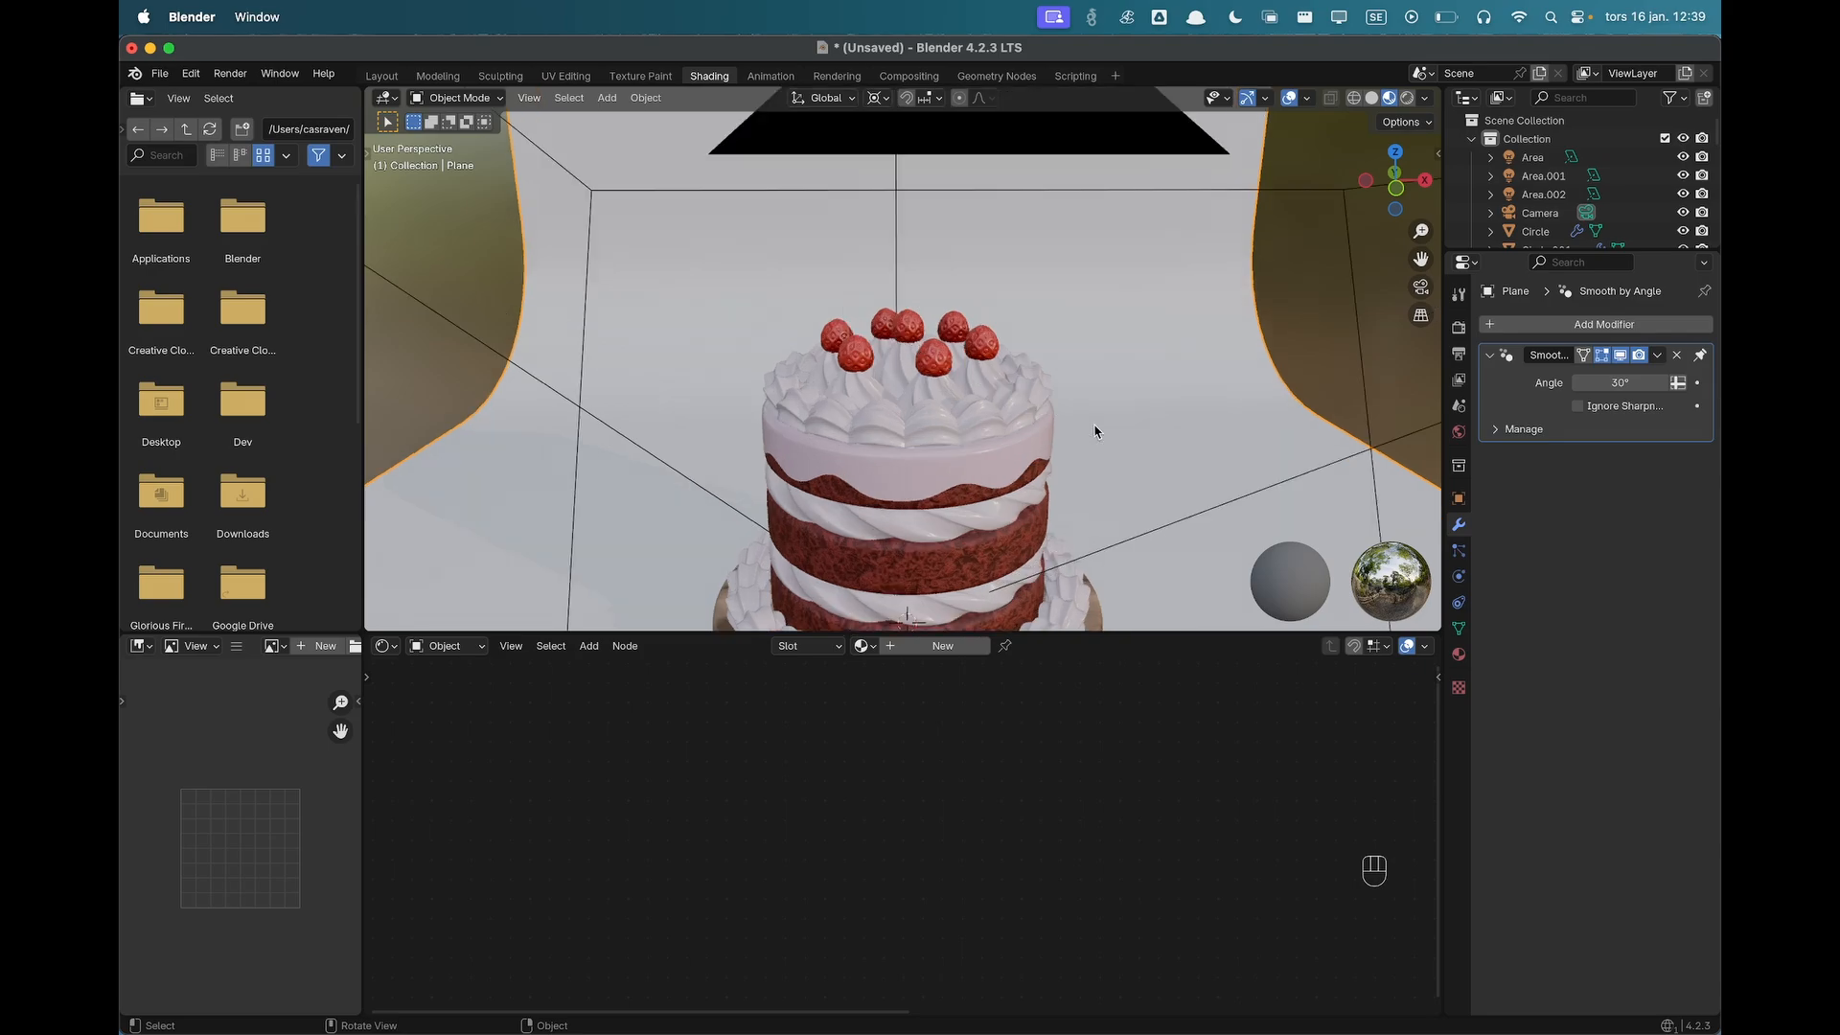
scroll(1095, 436, "down", 3)
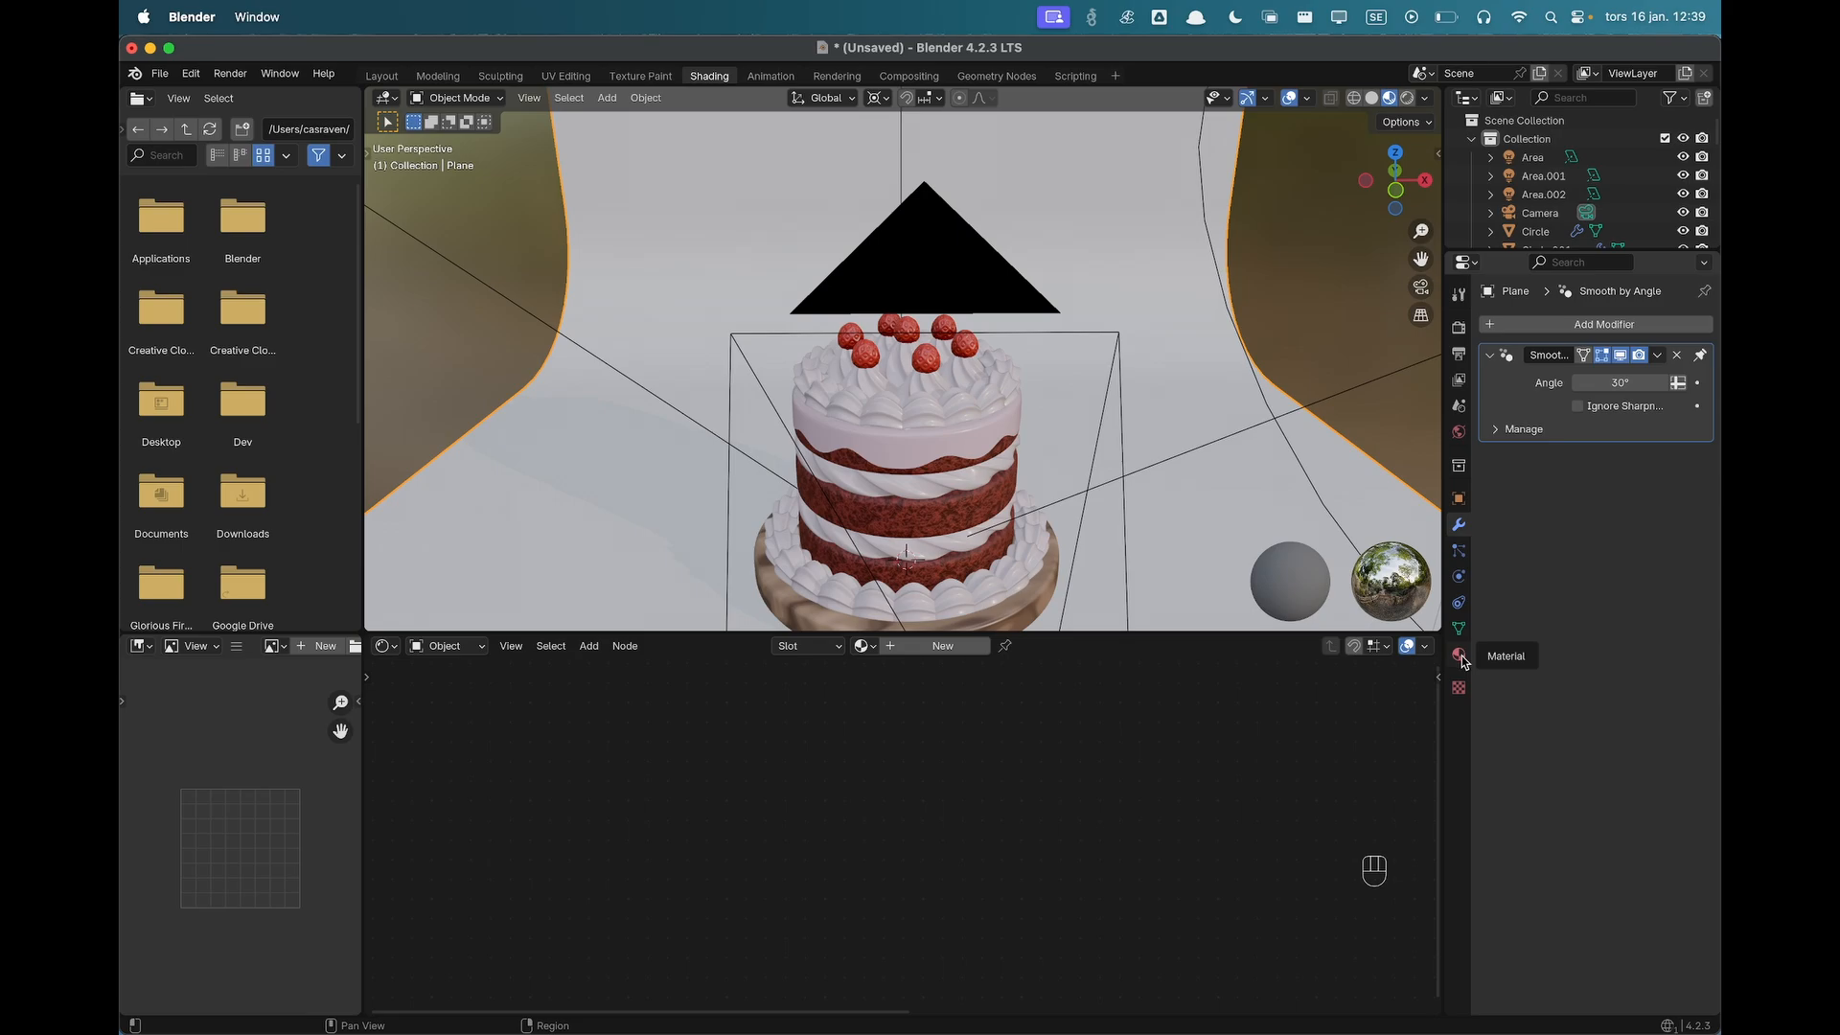
left_click(941, 646)
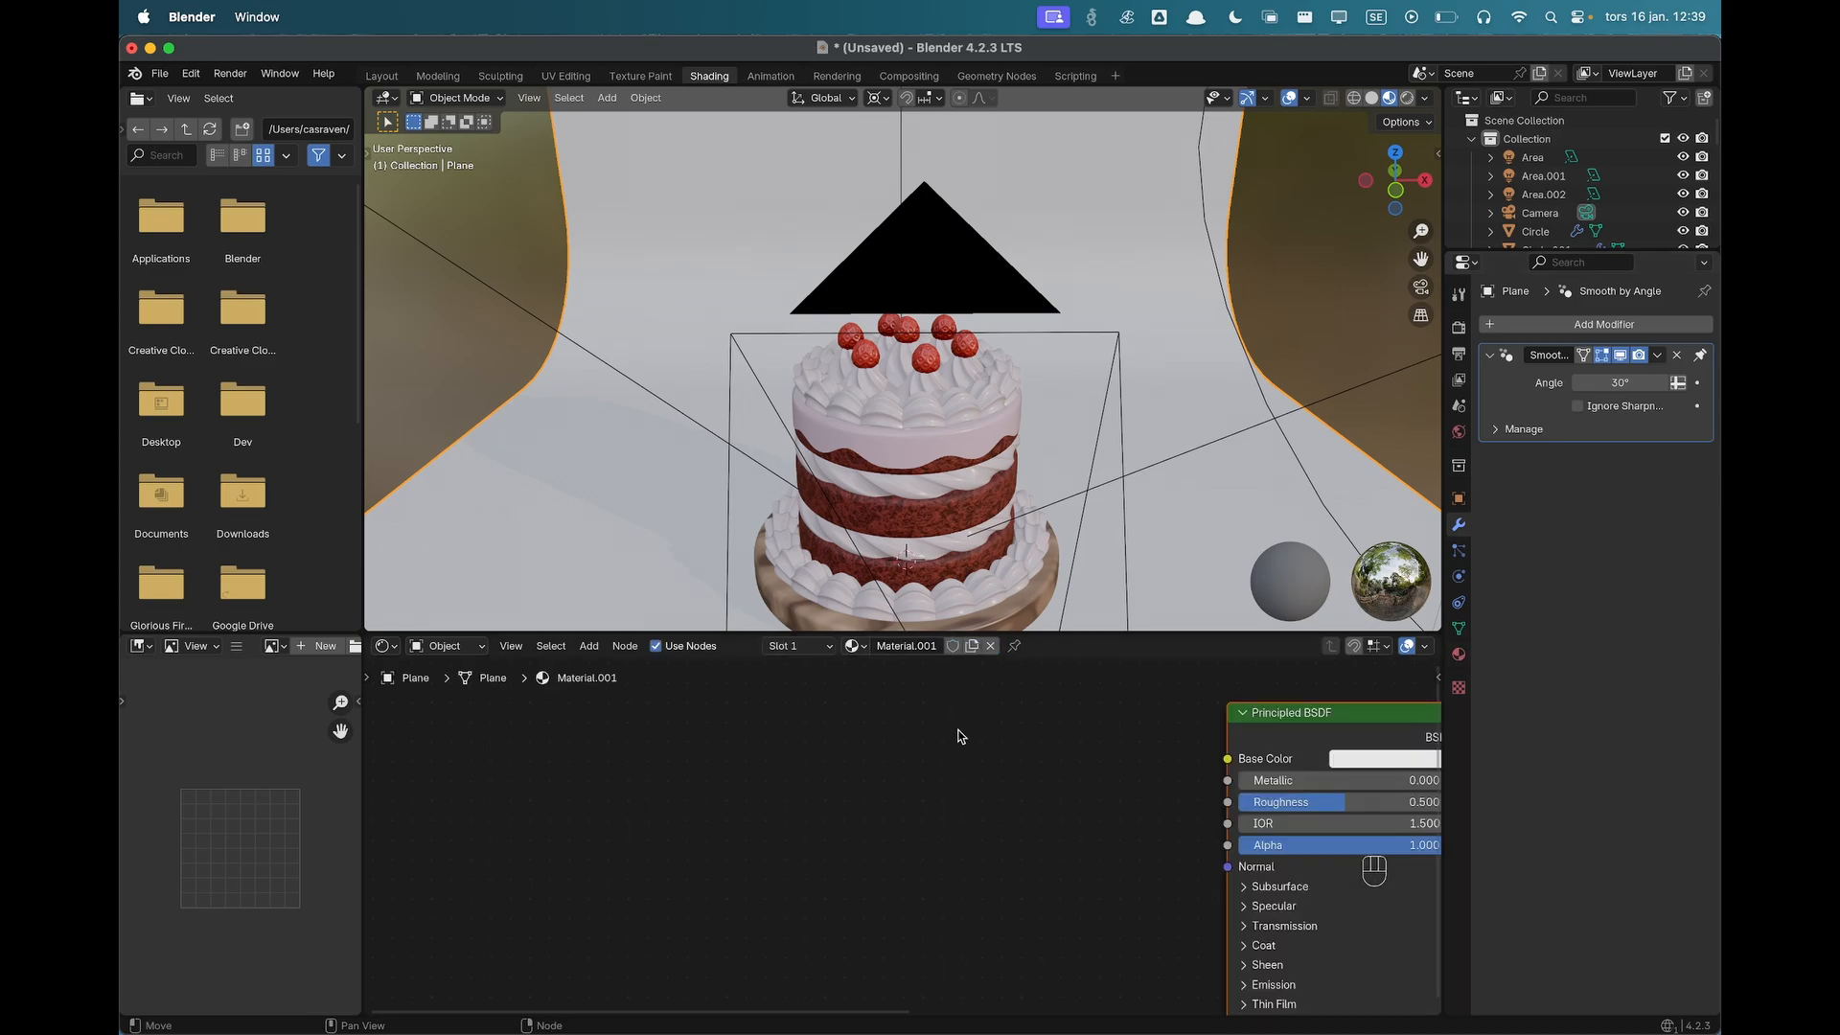
double_click(902, 646)
type("Background")
Set the Background material's Base Color to the pale pink E7CDCD.
left_click(1366, 759)
left_click(1386, 671)
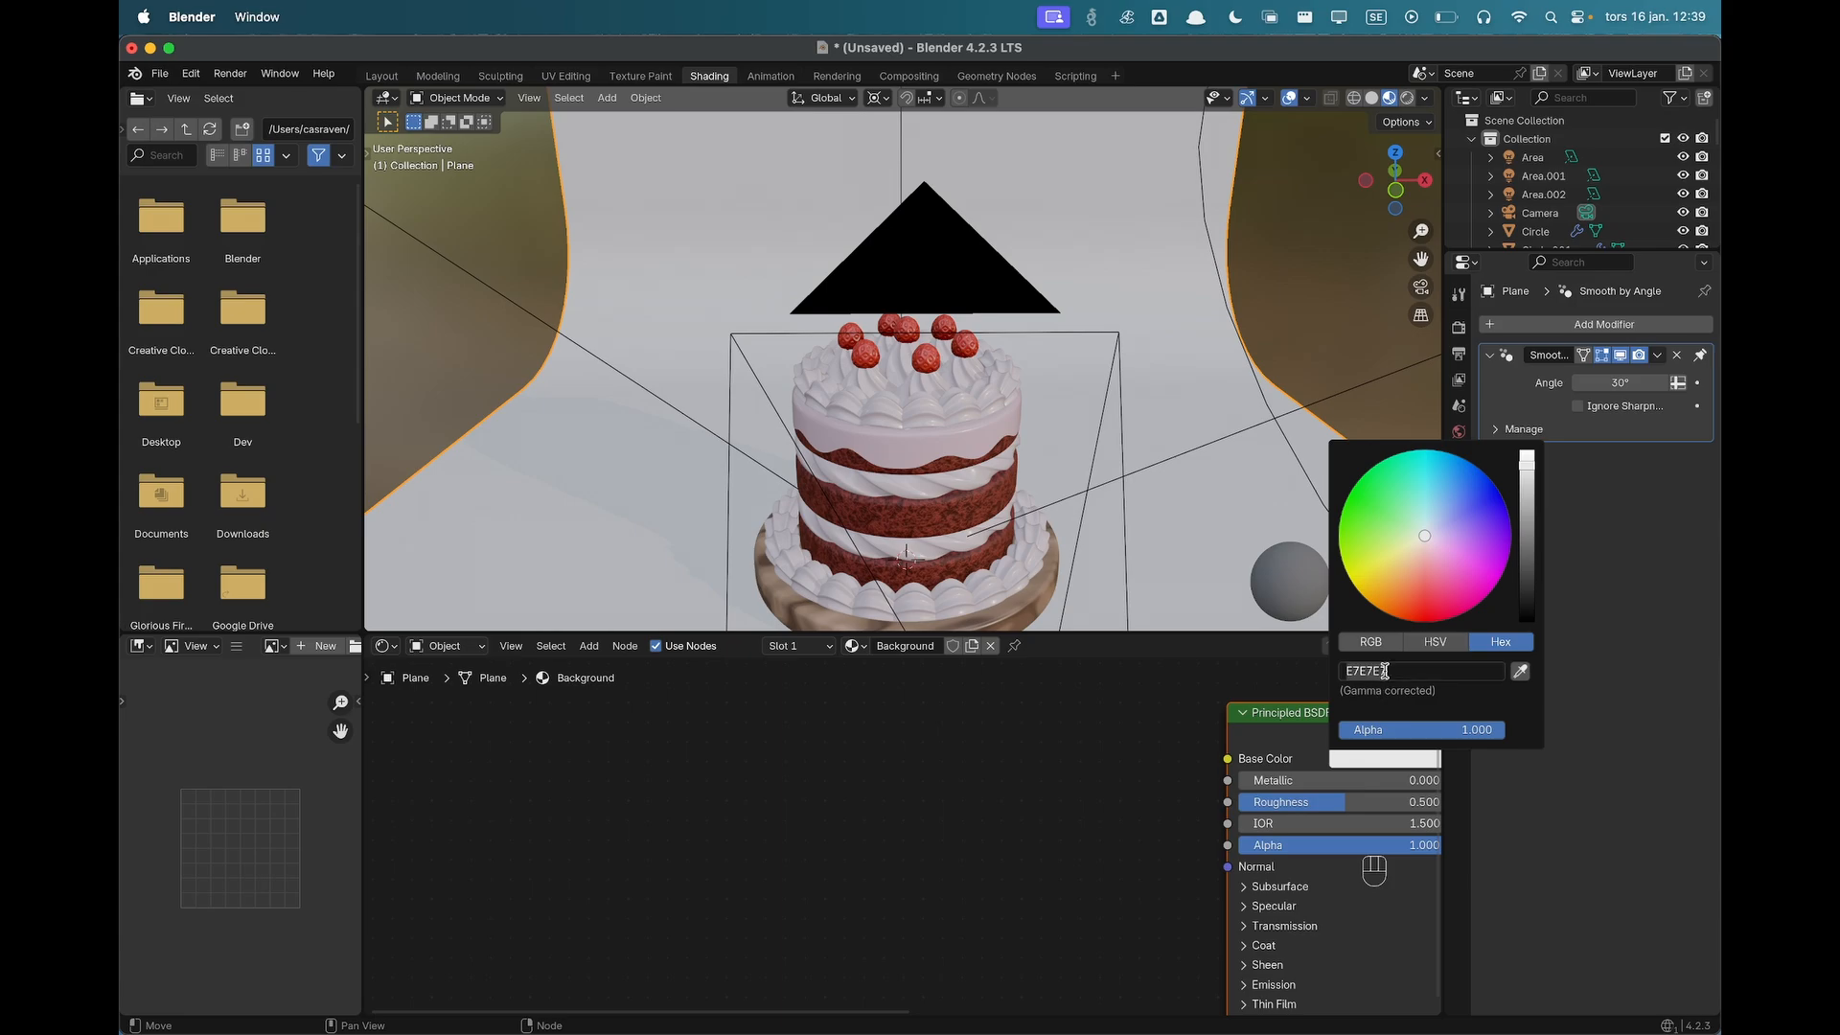
type("E7CDCD")
key("Return")
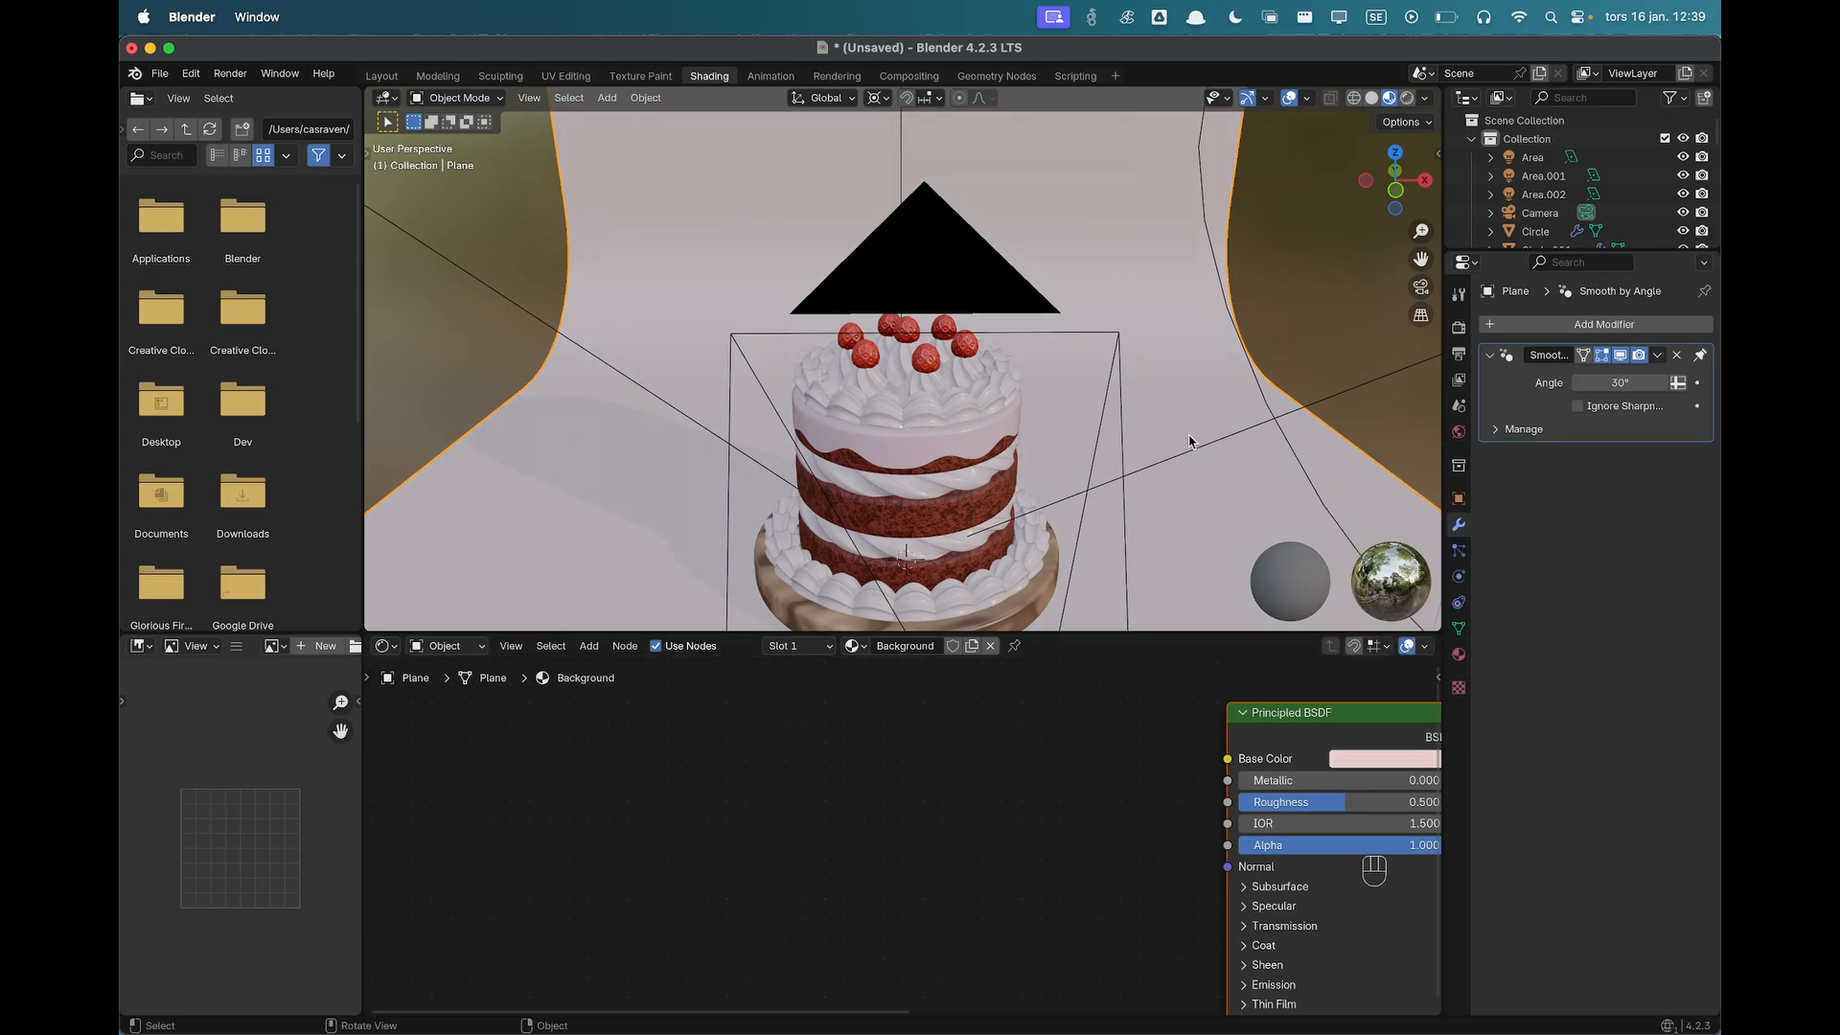
Look at the cake through the camera and switch the viewport to Rendered shading.
scroll(1217, 420, "down", 2)
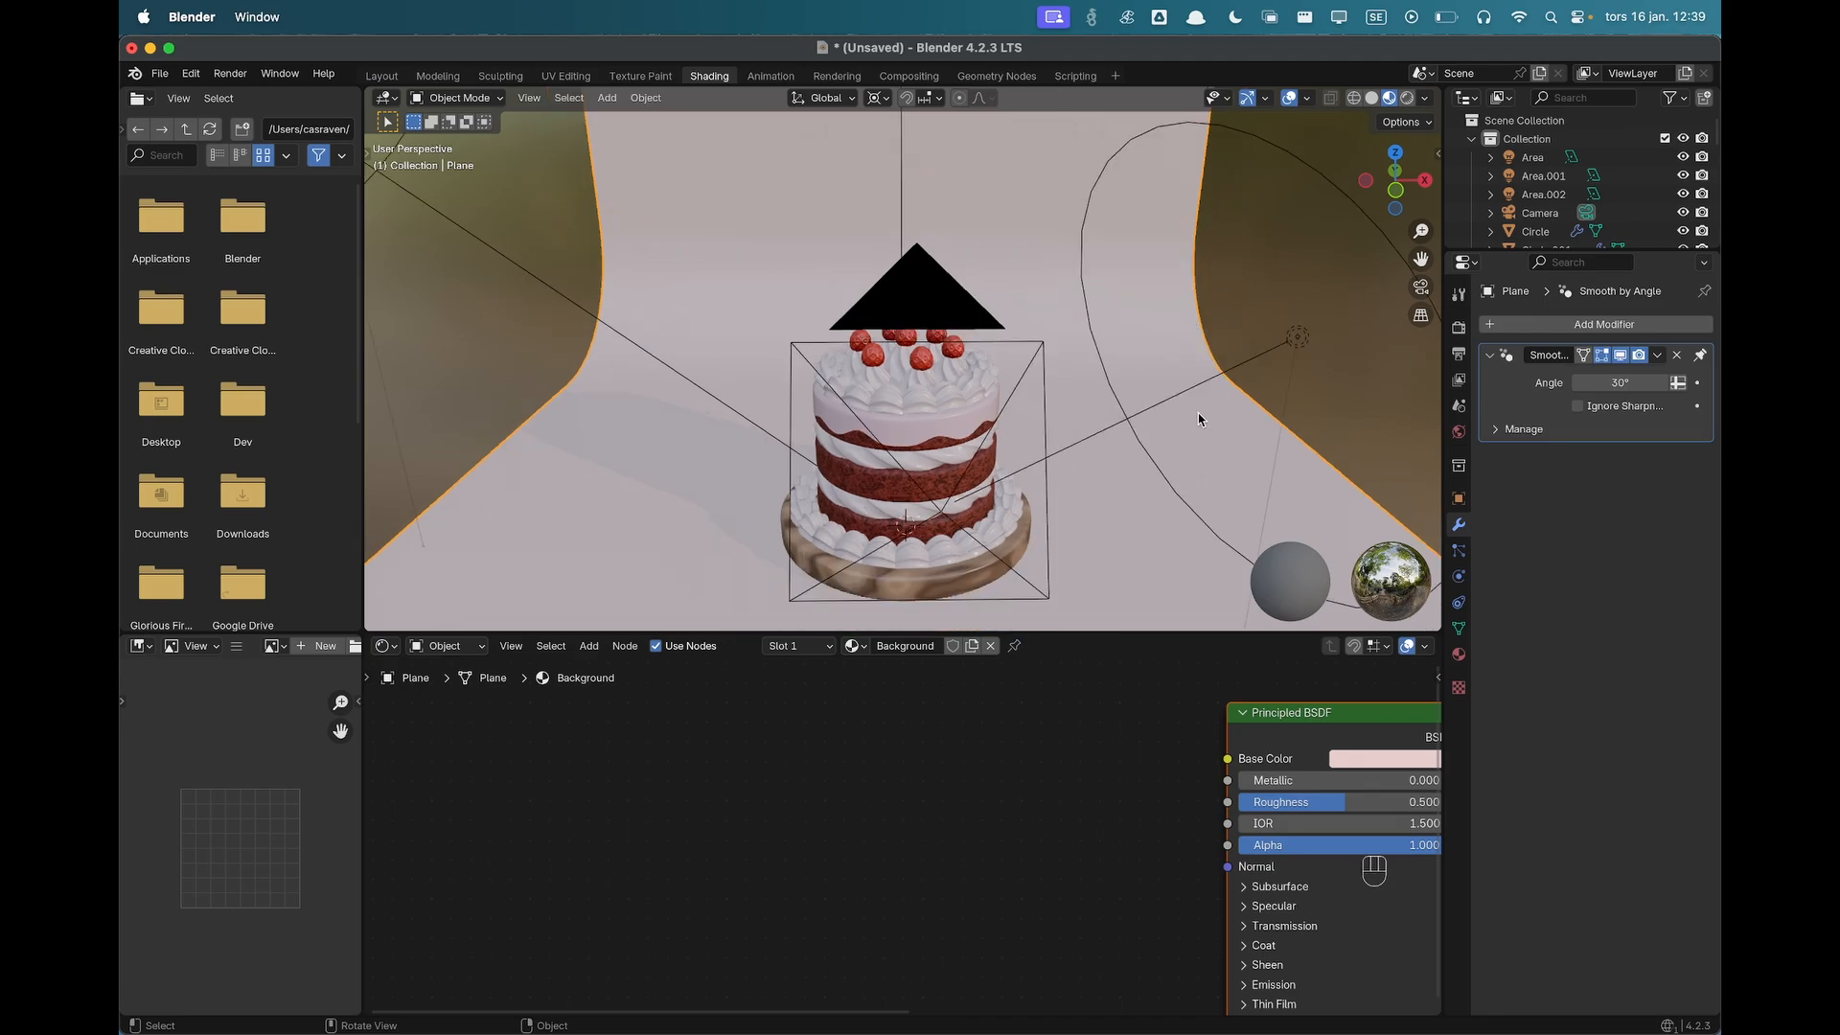
key("grave")
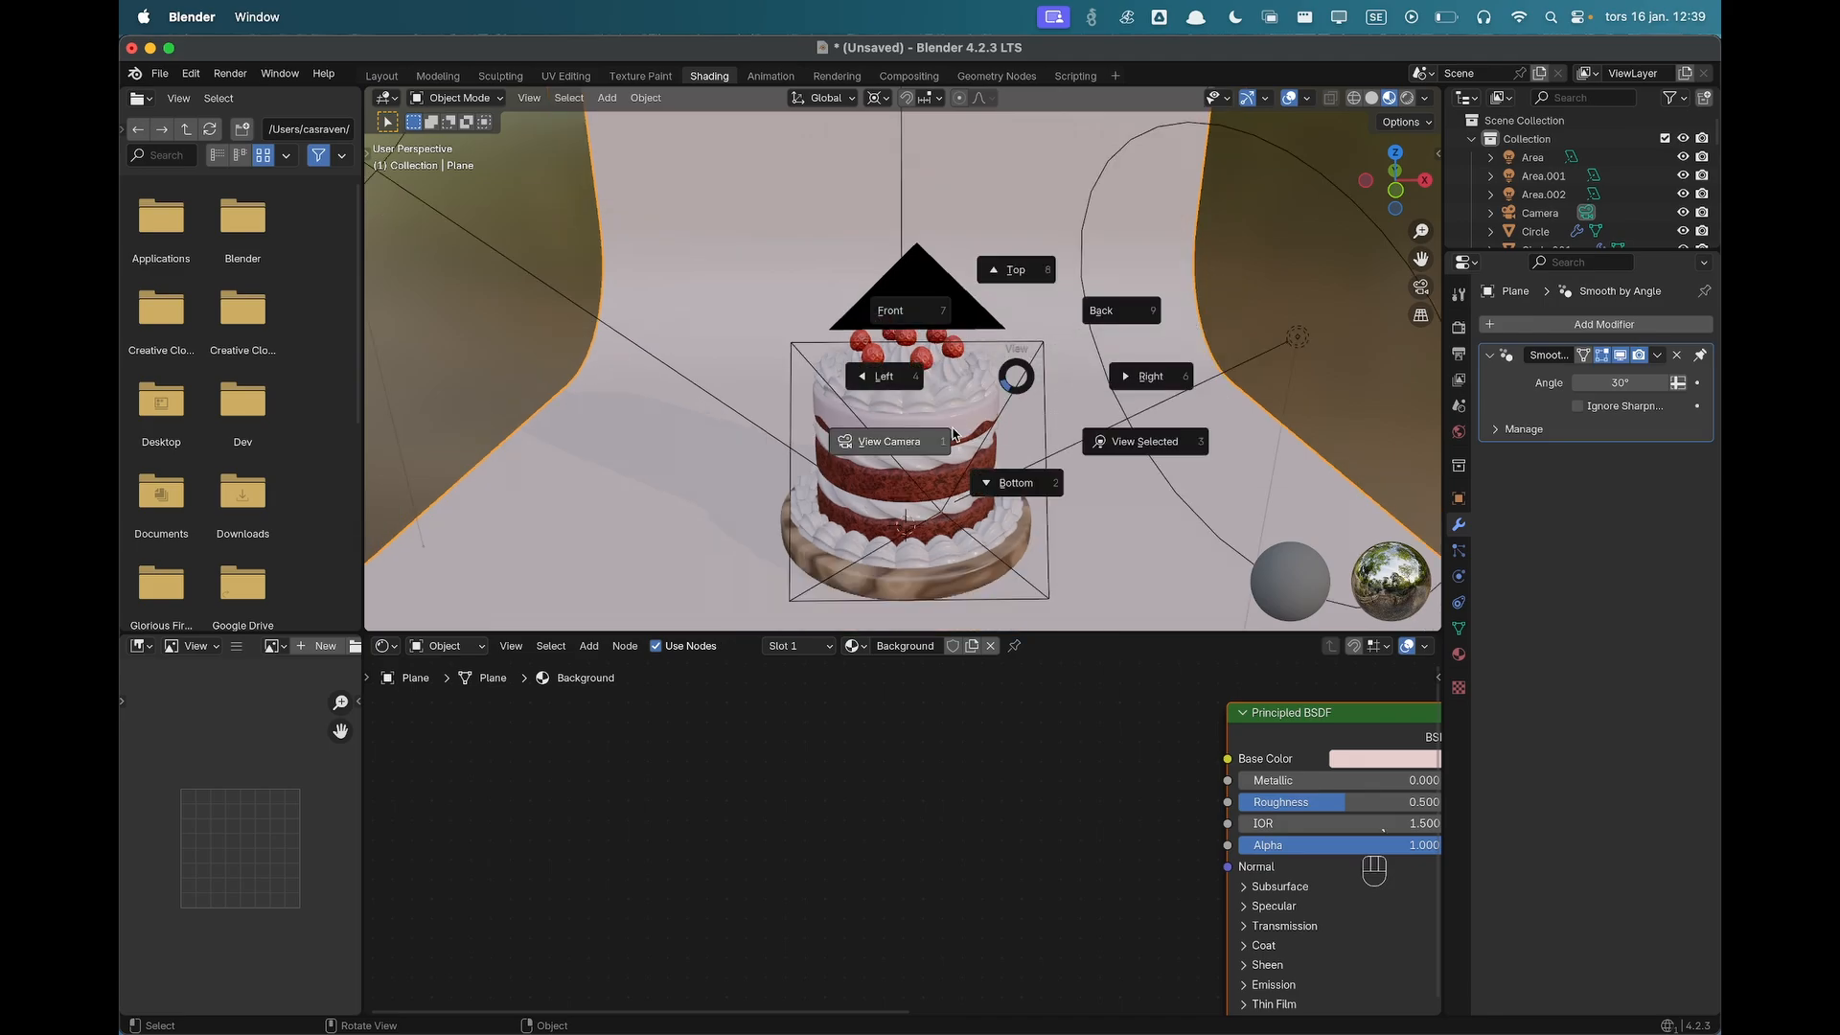
left_click(935, 452)
scroll(996, 447, "down", 1)
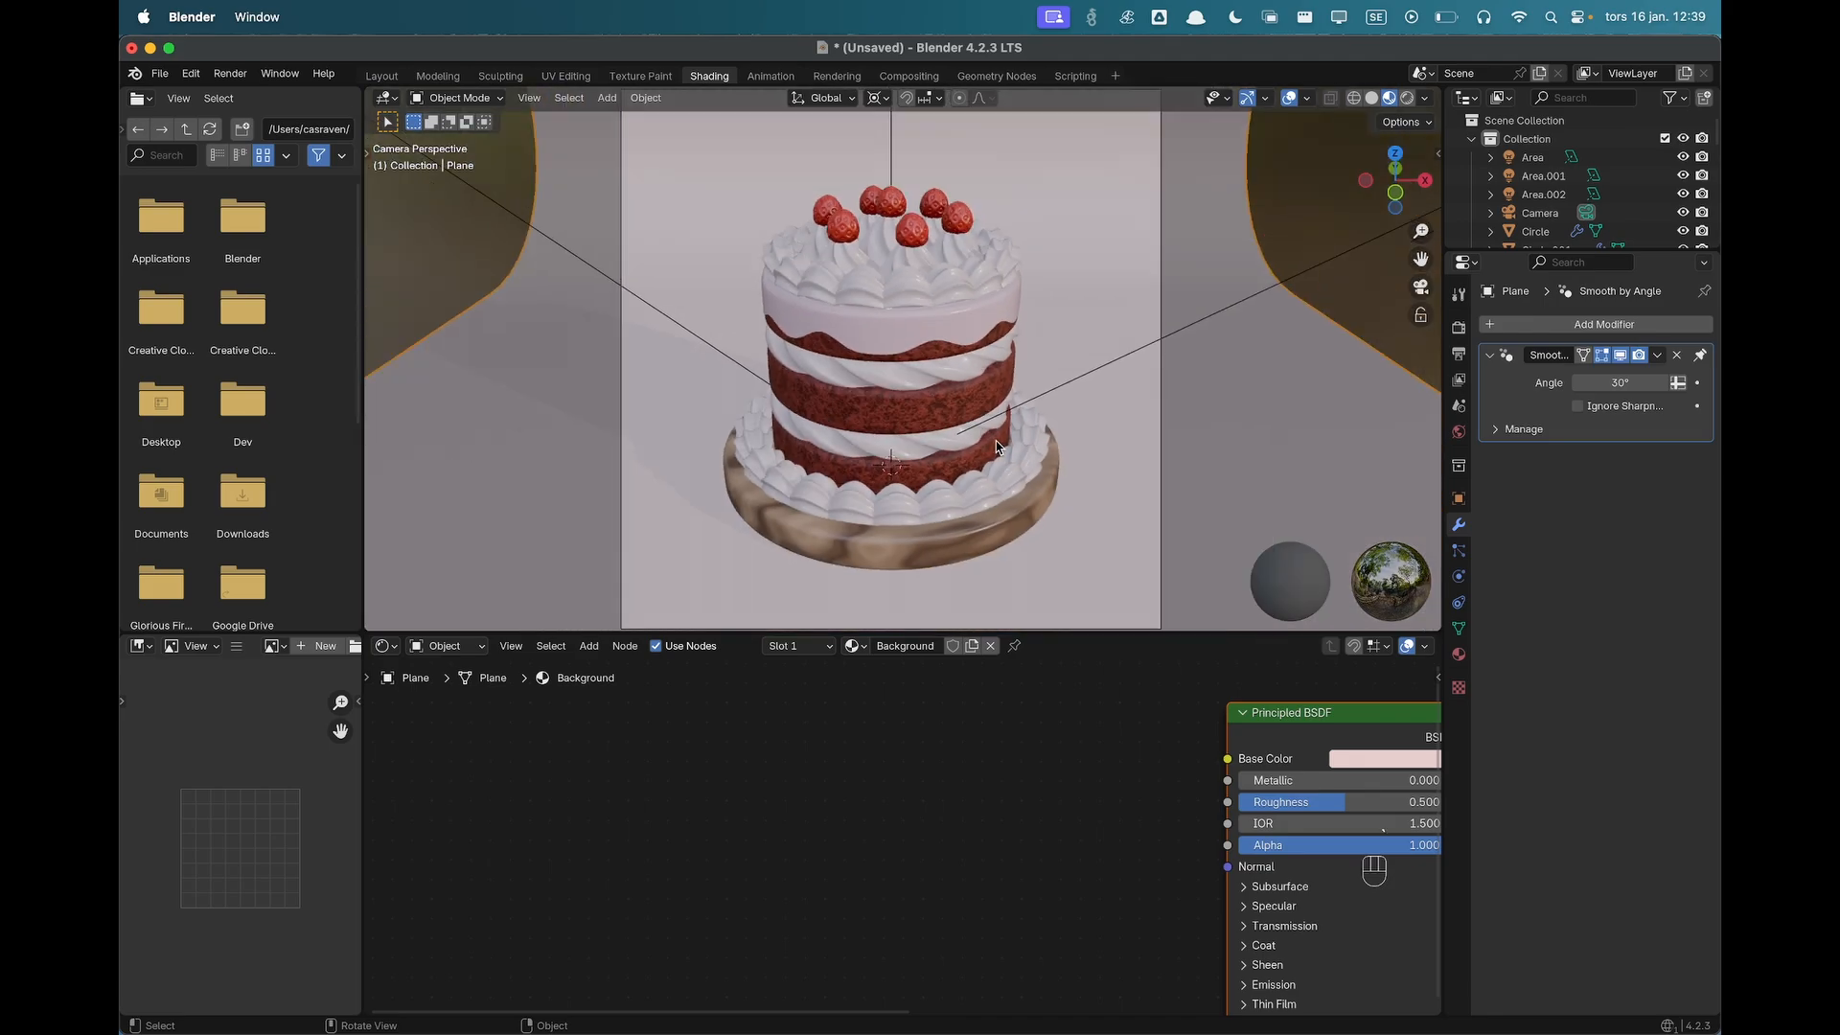
key("z")
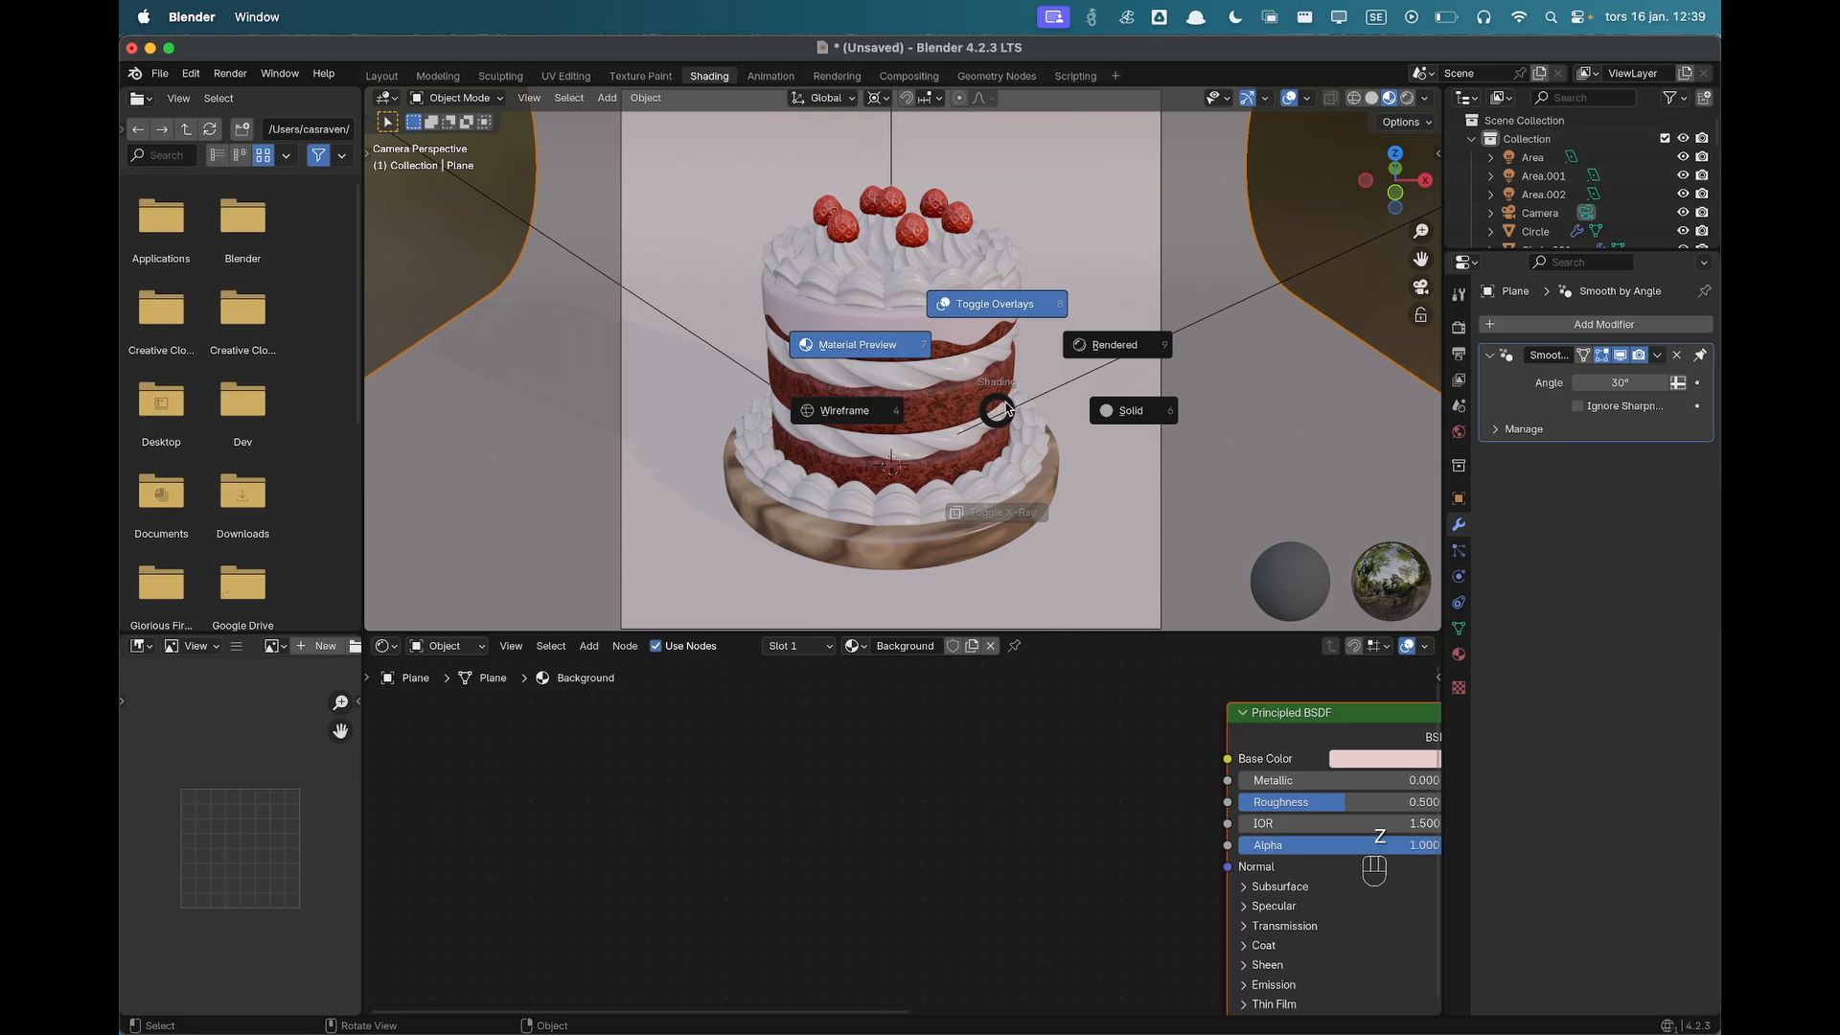
left_click(1088, 349)
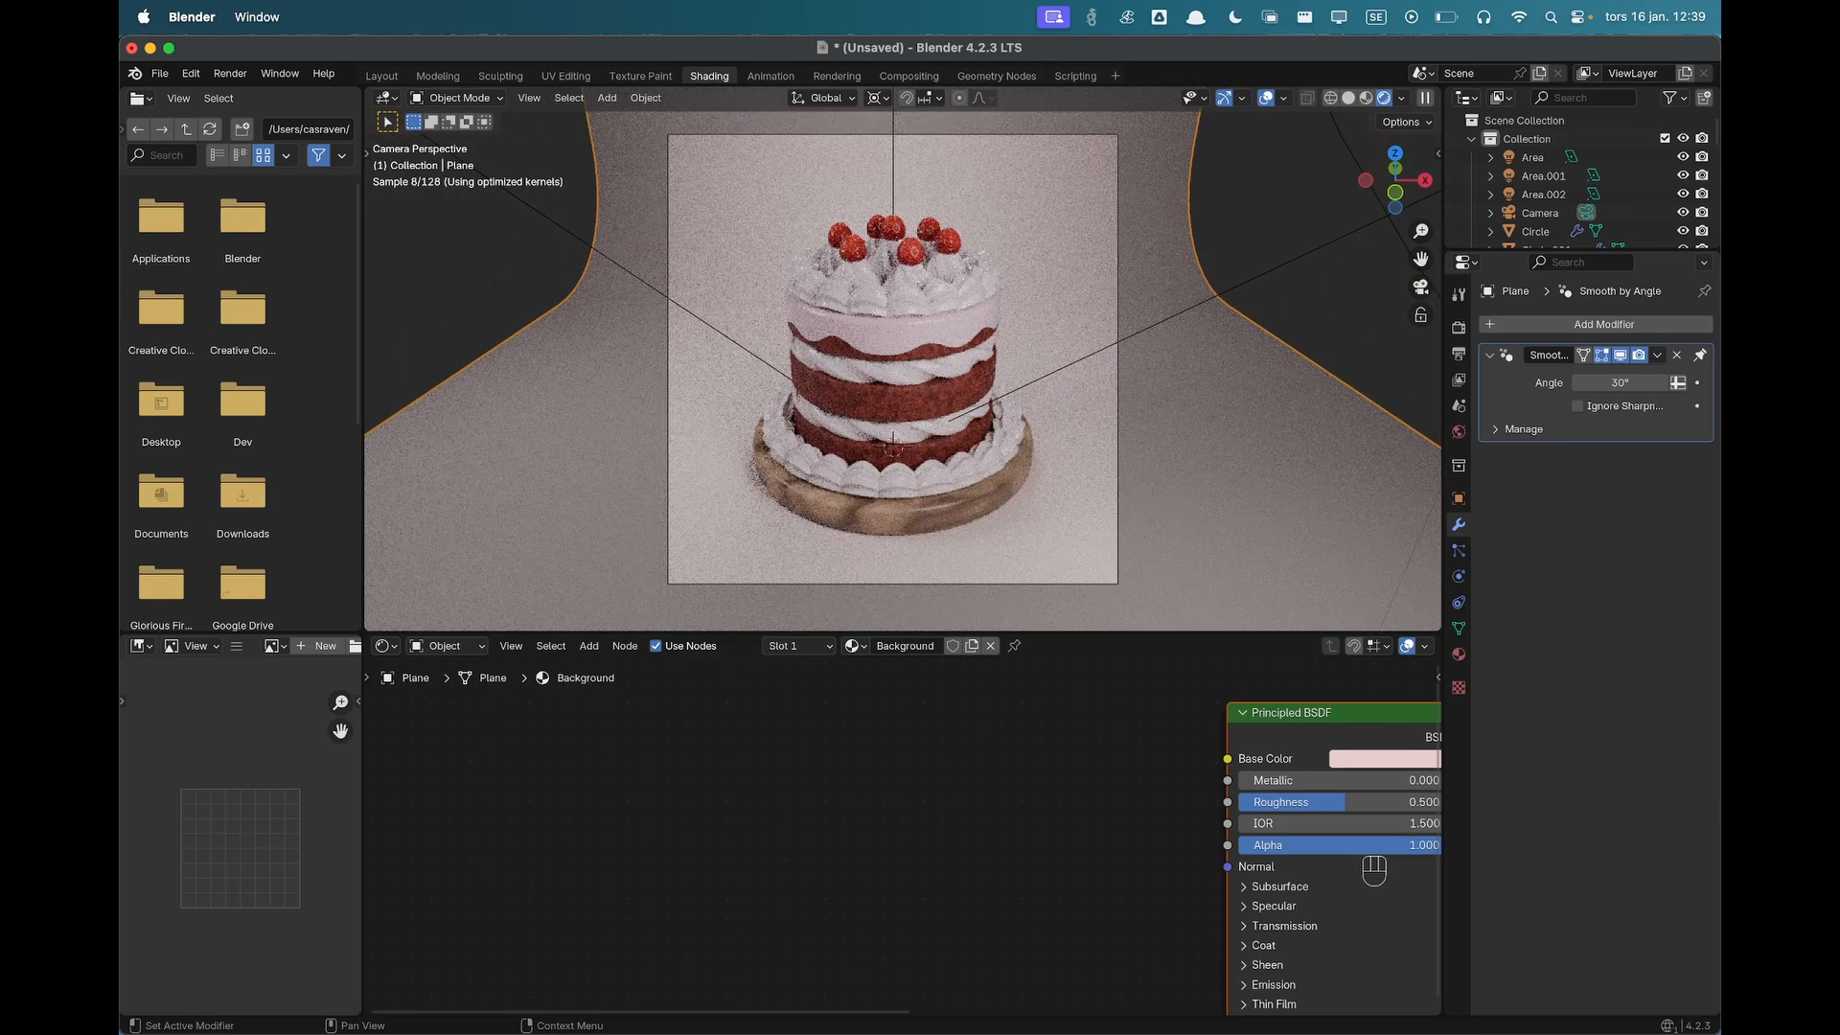
Set the World surface's background color to the pink FFAFDB.
left_click(1459, 432)
left_click(1626, 451)
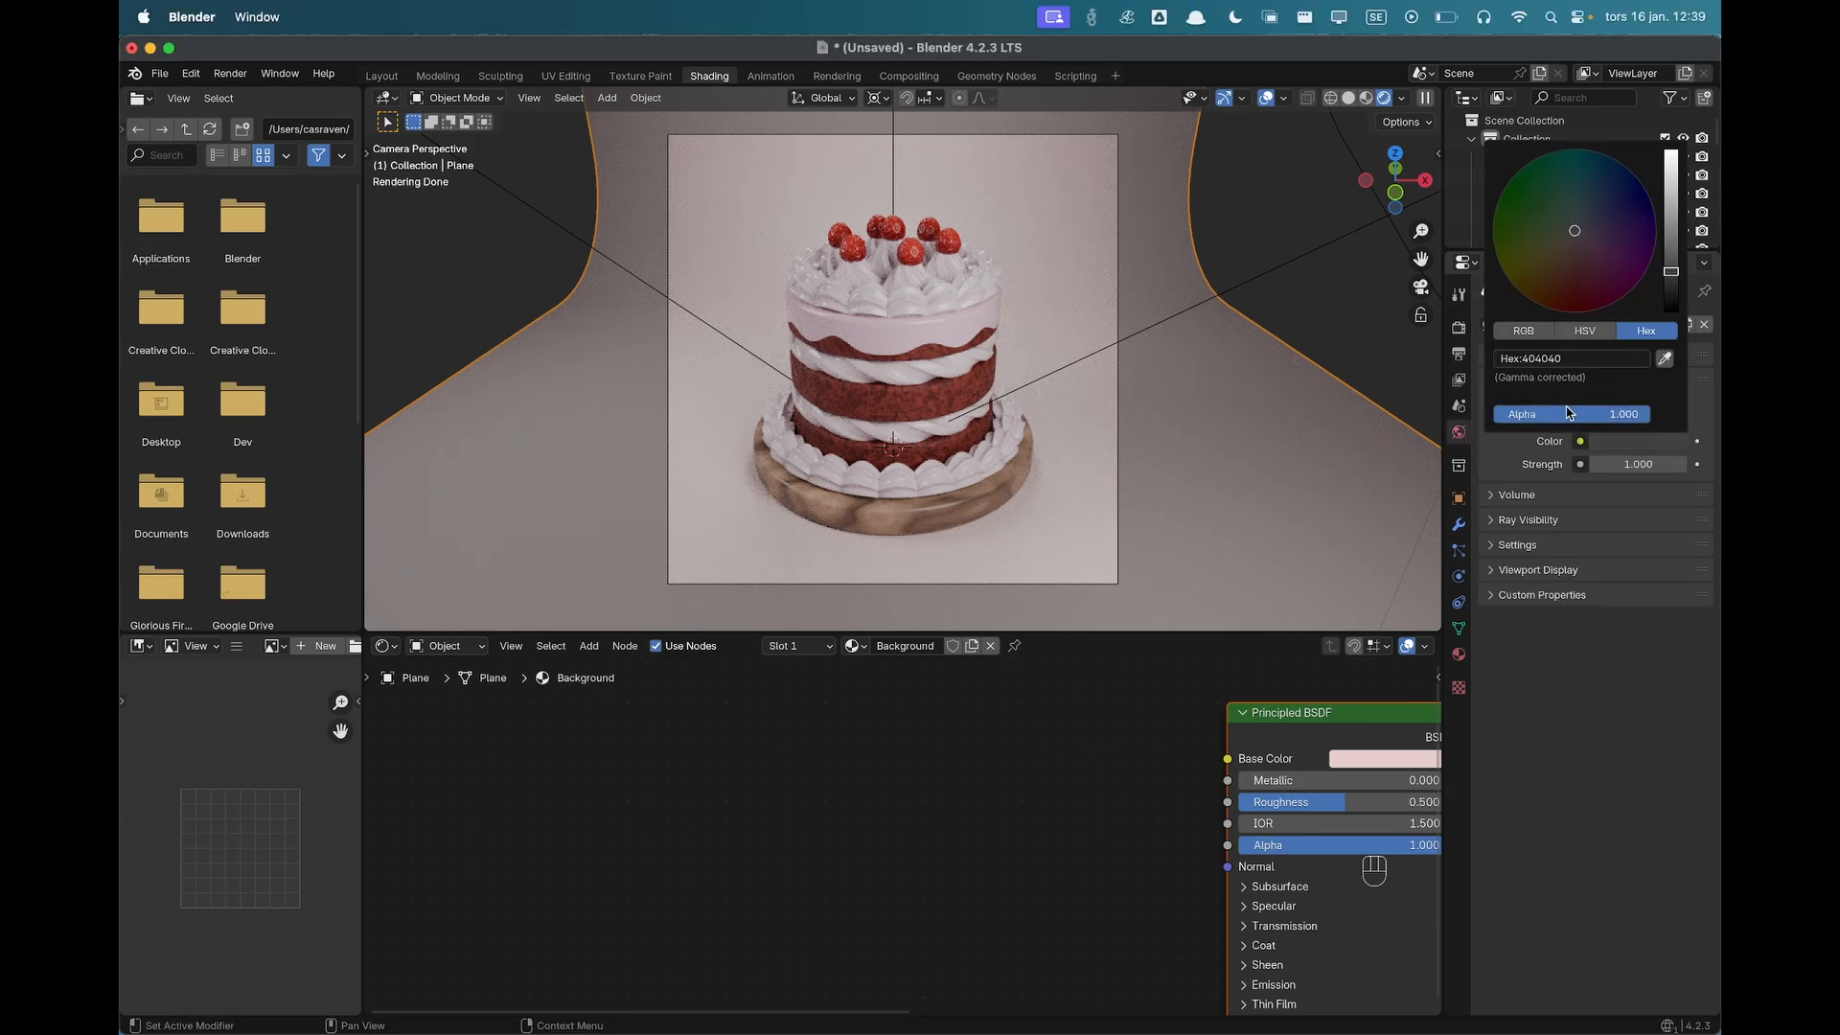
left_click(1568, 360)
left_click(1568, 365)
key("Return")
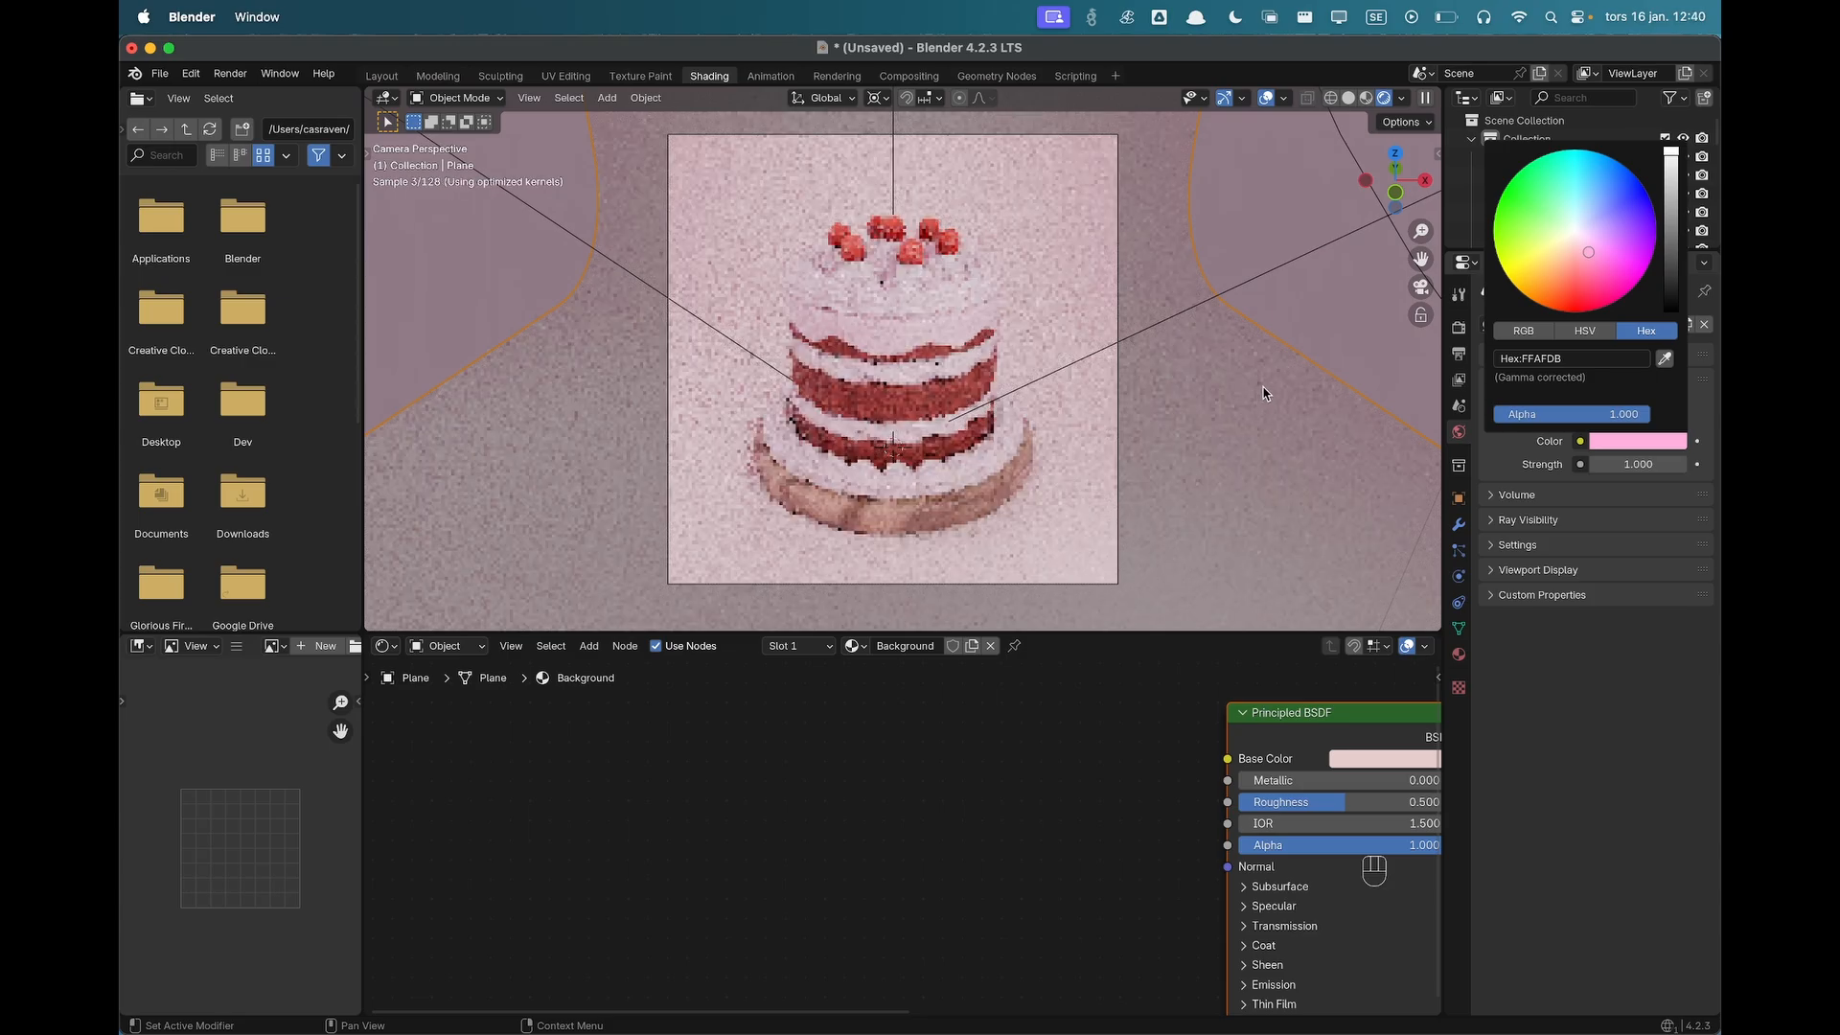
Set the scene's Color Management Look to Medium High Contrast in the render settings.
scroll(1320, 343, "up", 2)
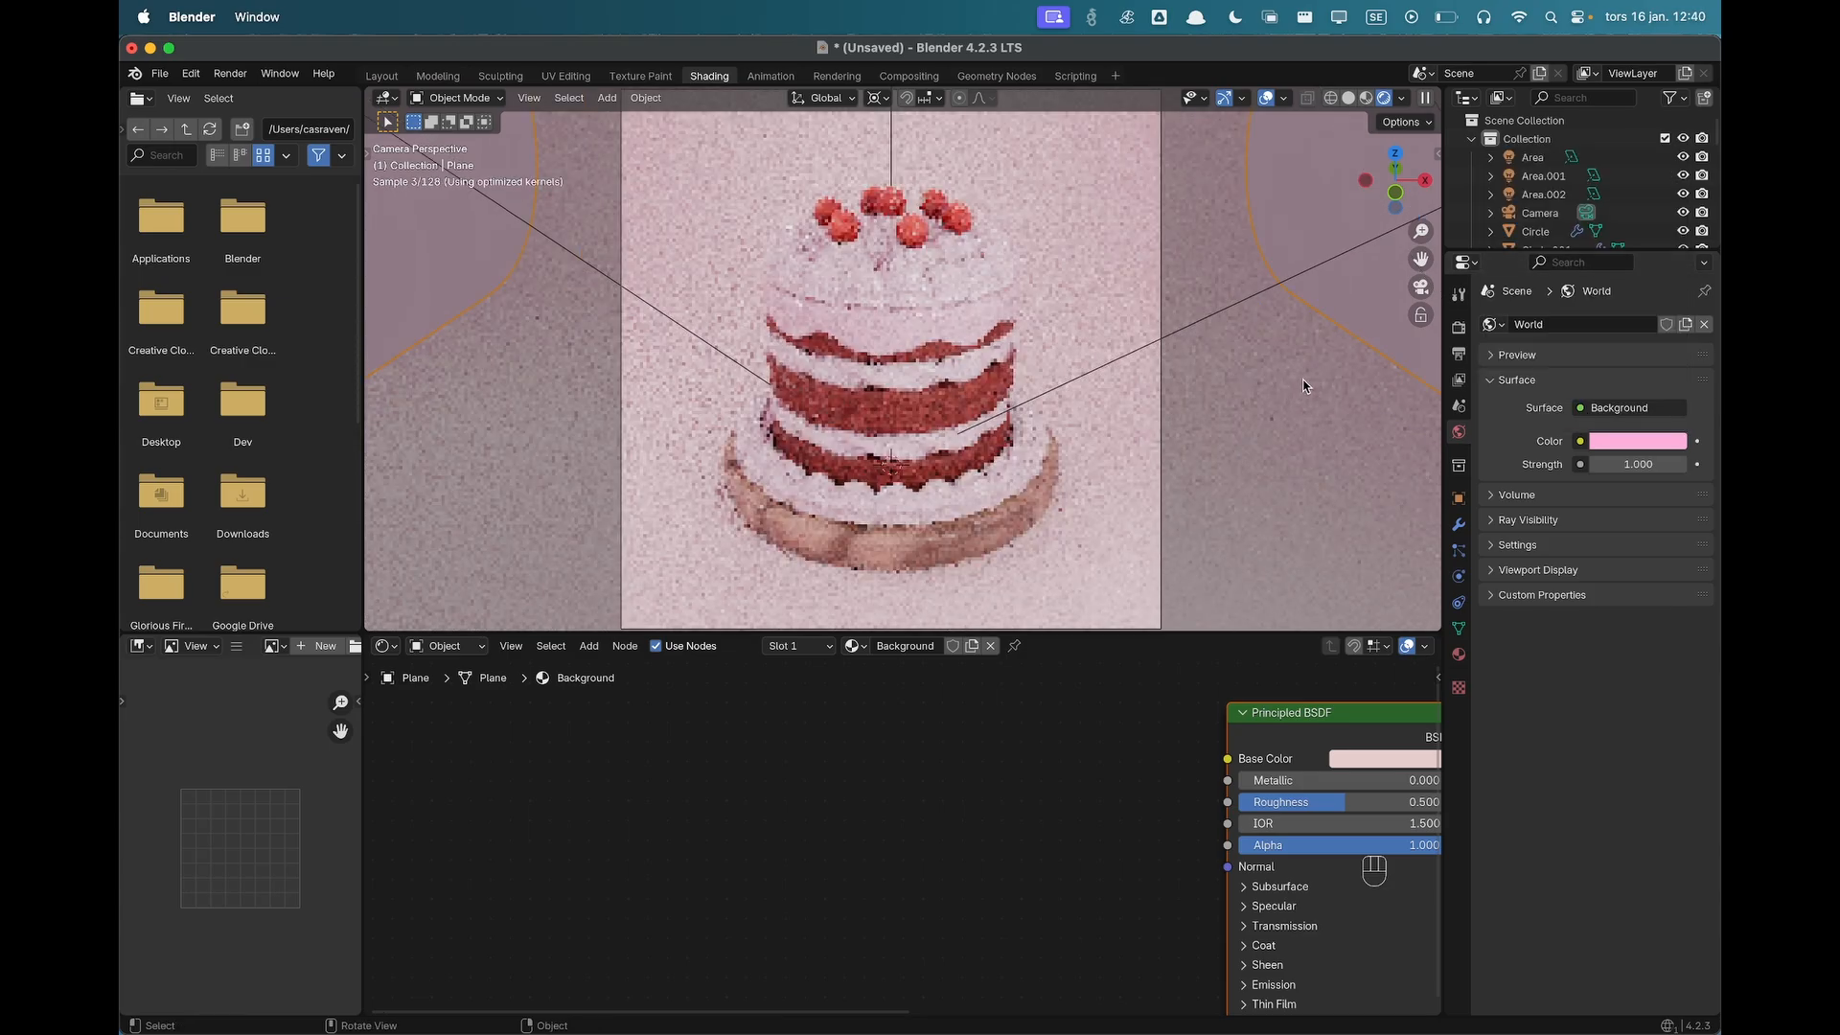
left_click(1460, 327)
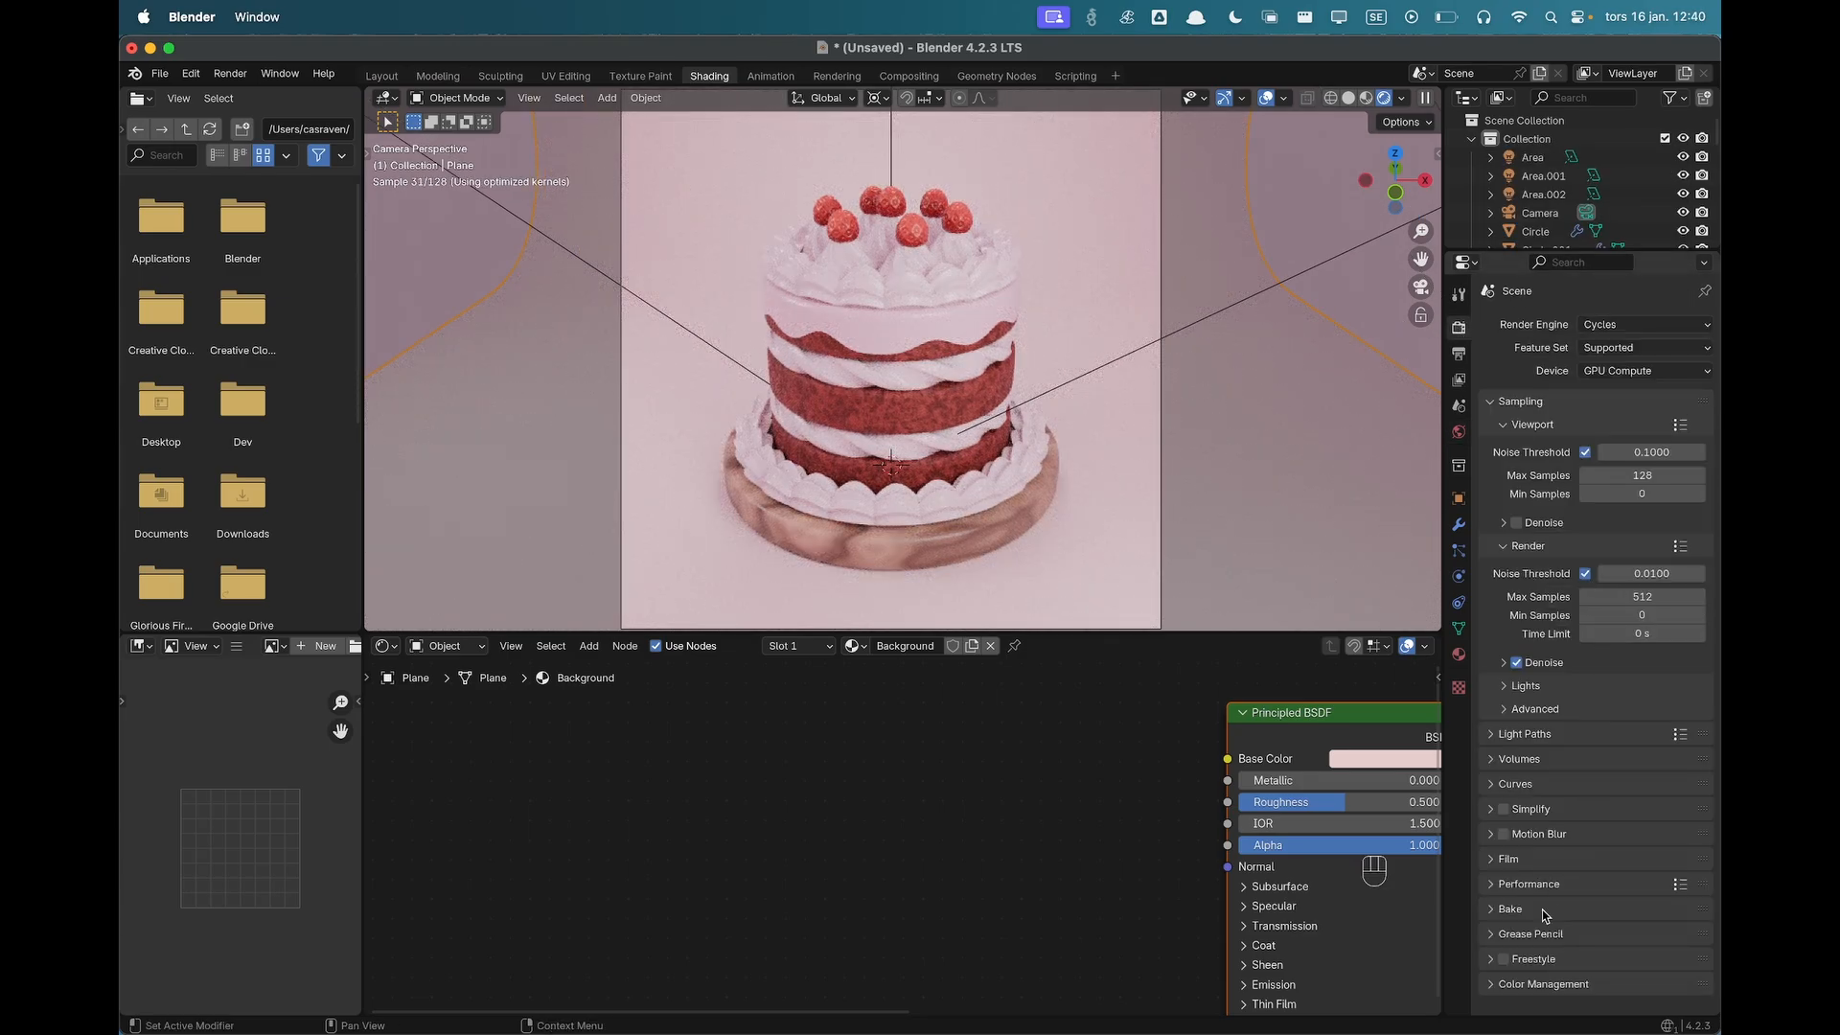
left_click(1545, 985)
scroll(1564, 829, "down", 5)
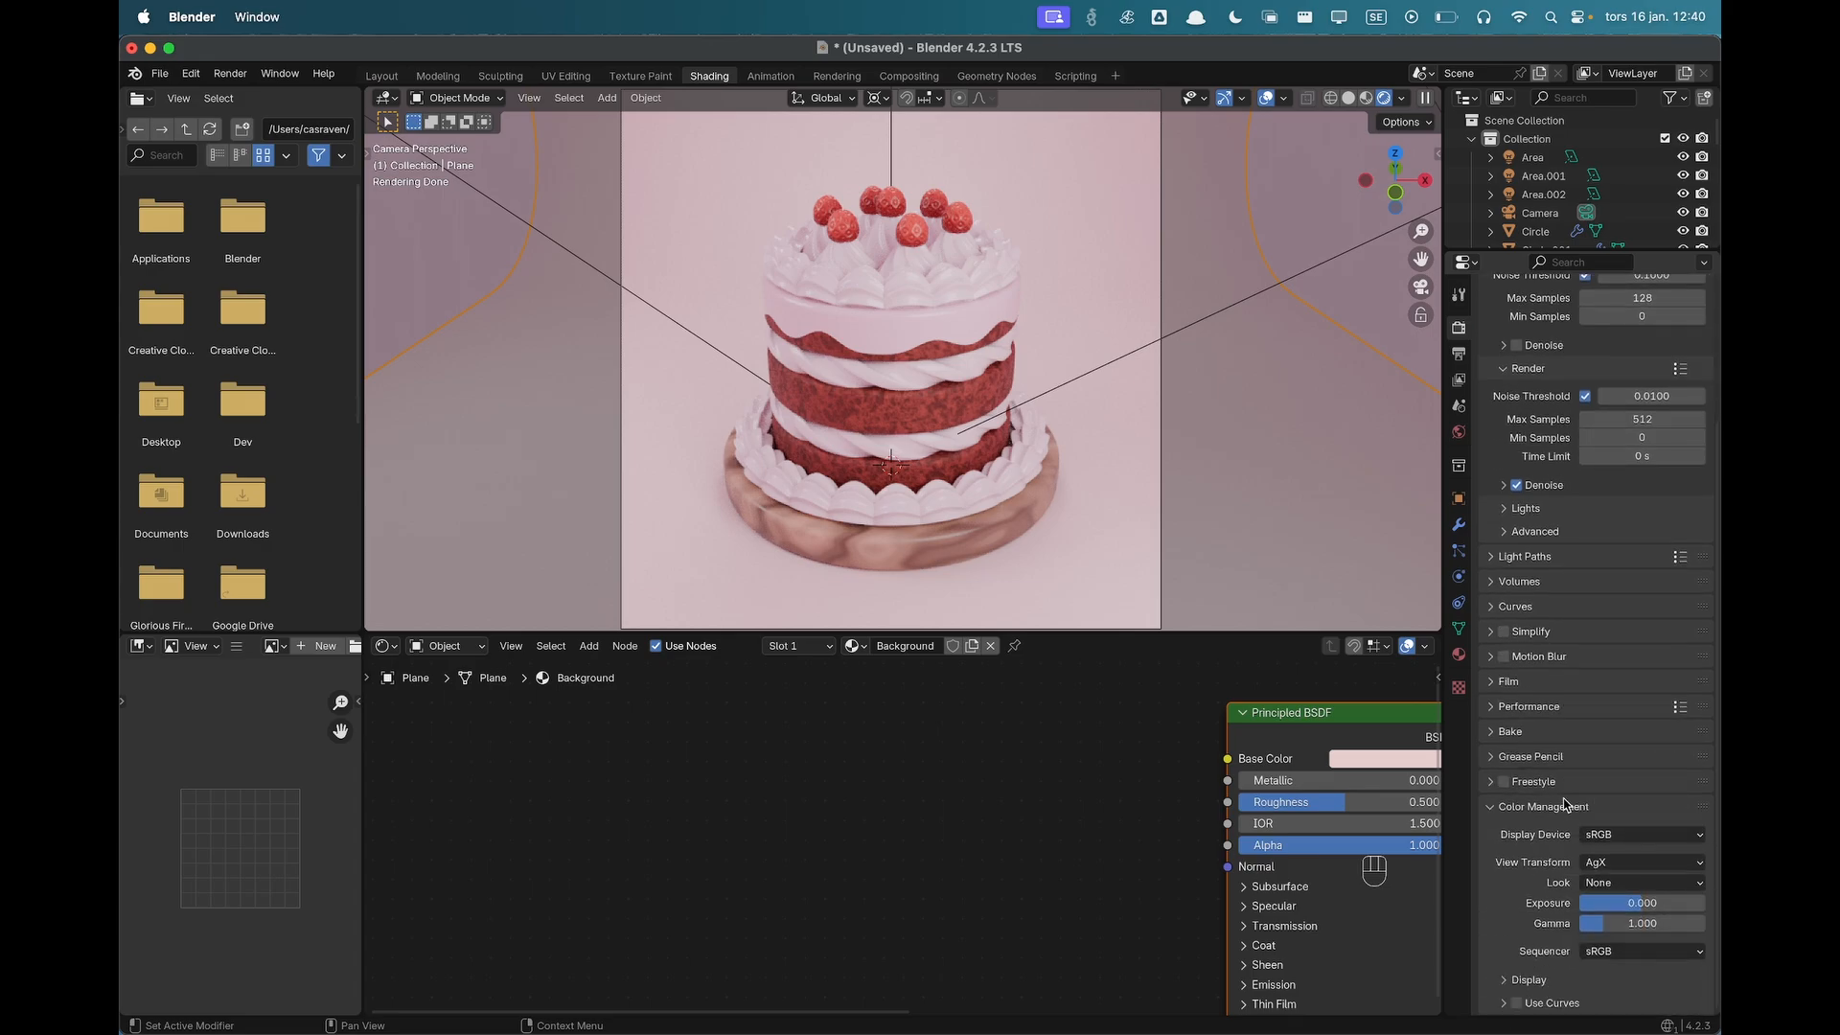
left_click(1608, 887)
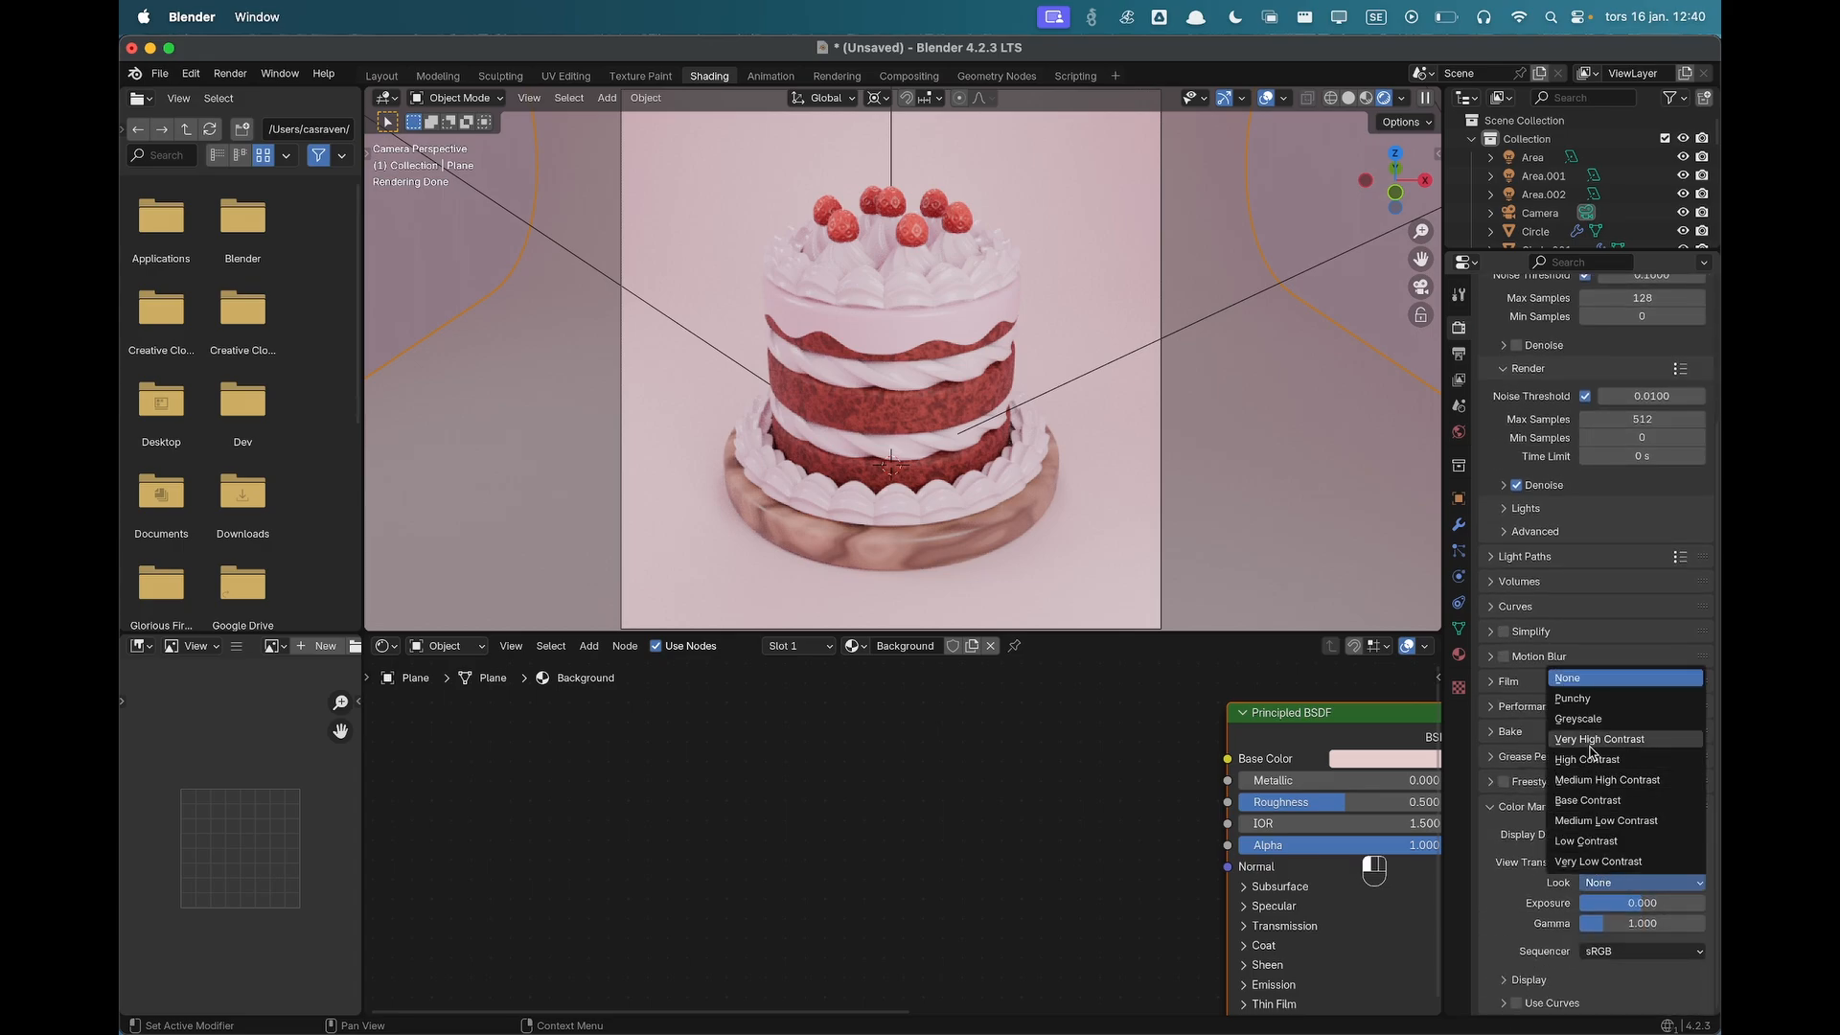
left_click(1596, 774)
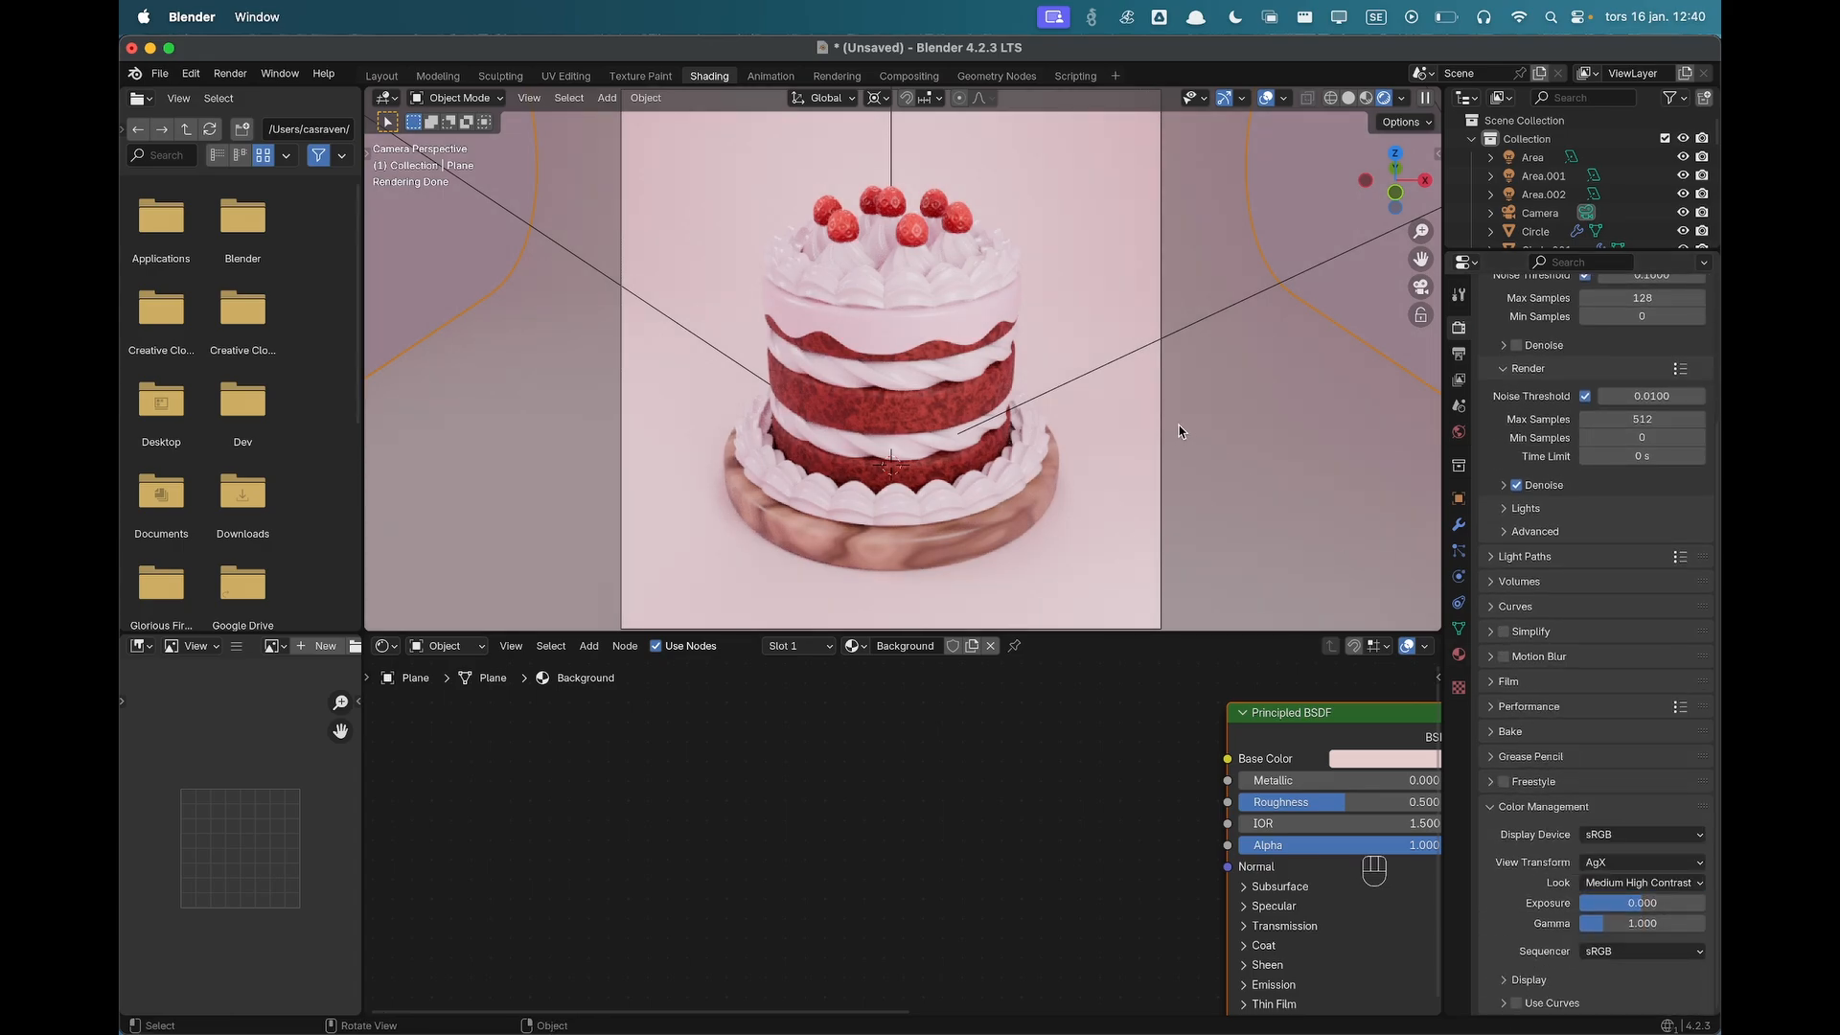
Move the area light above the cake upward along global Z by about 0.6 m.
scroll(1054, 429, "down", 1)
scroll(1082, 414, "down", 1)
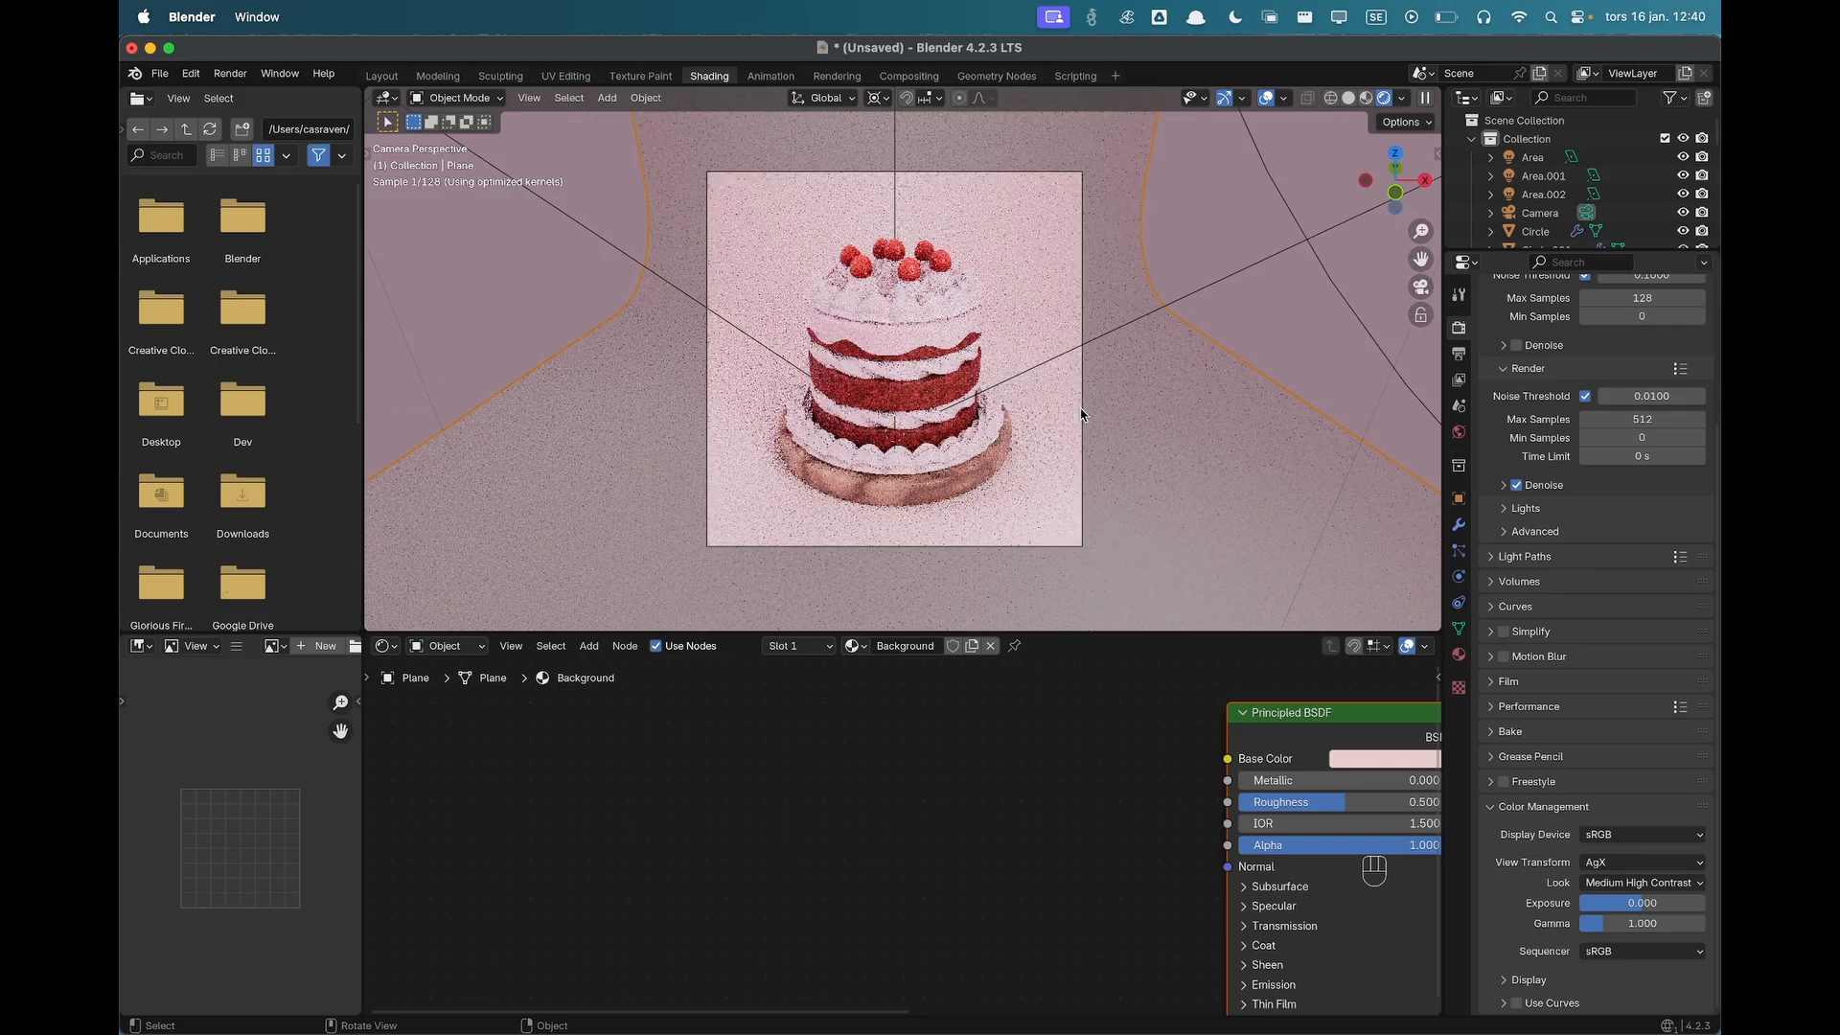
scroll(1050, 385, "down", 1)
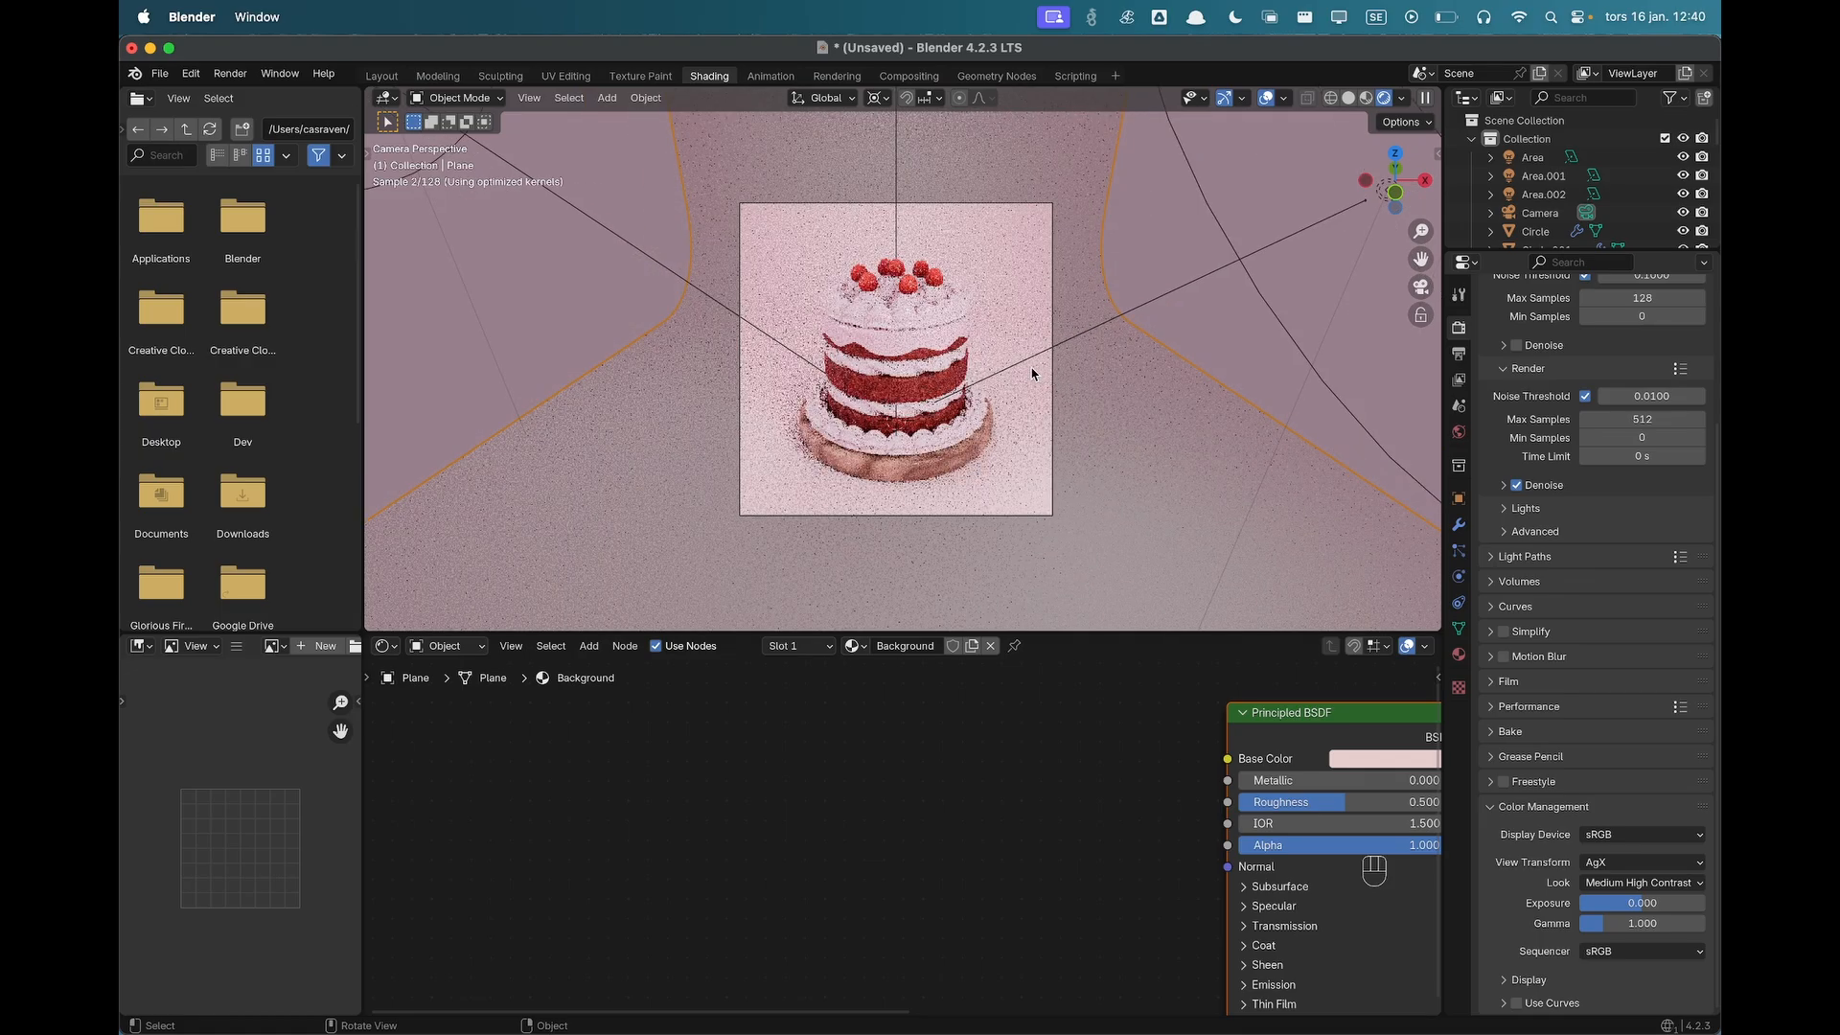
scroll(1031, 373, "down", 1)
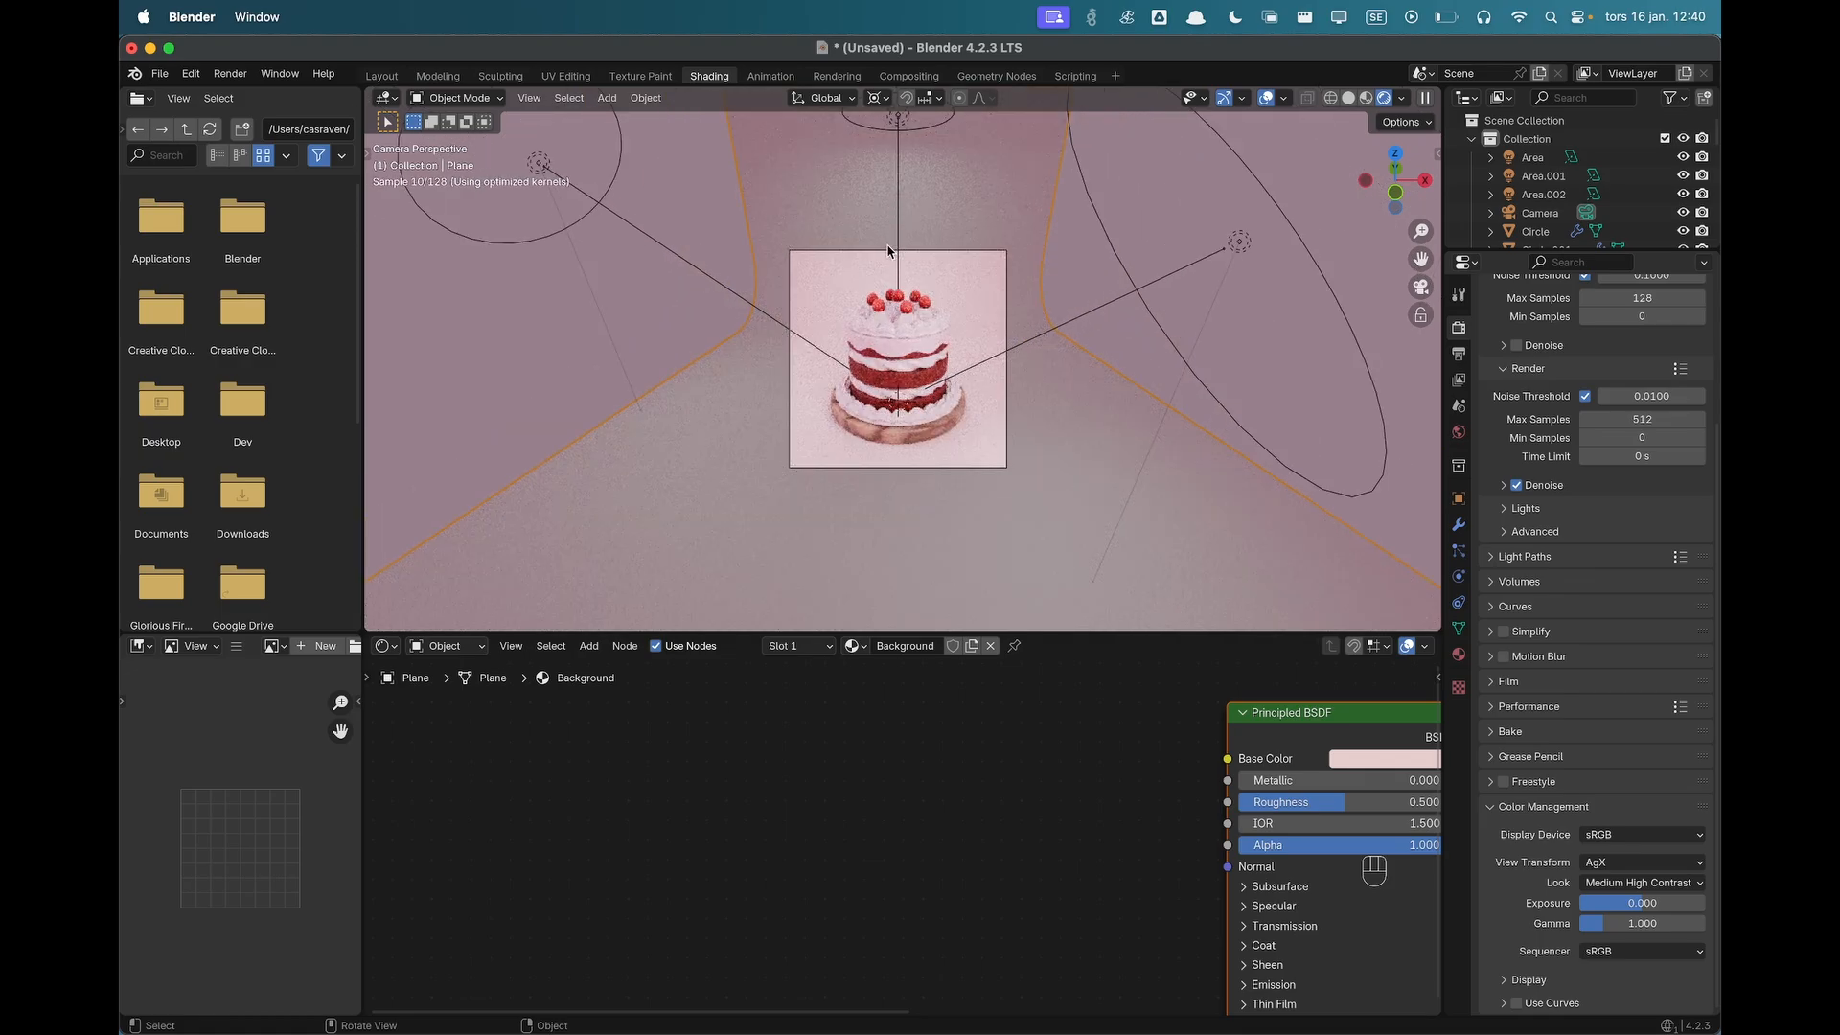
left_click(898, 131)
key("g")
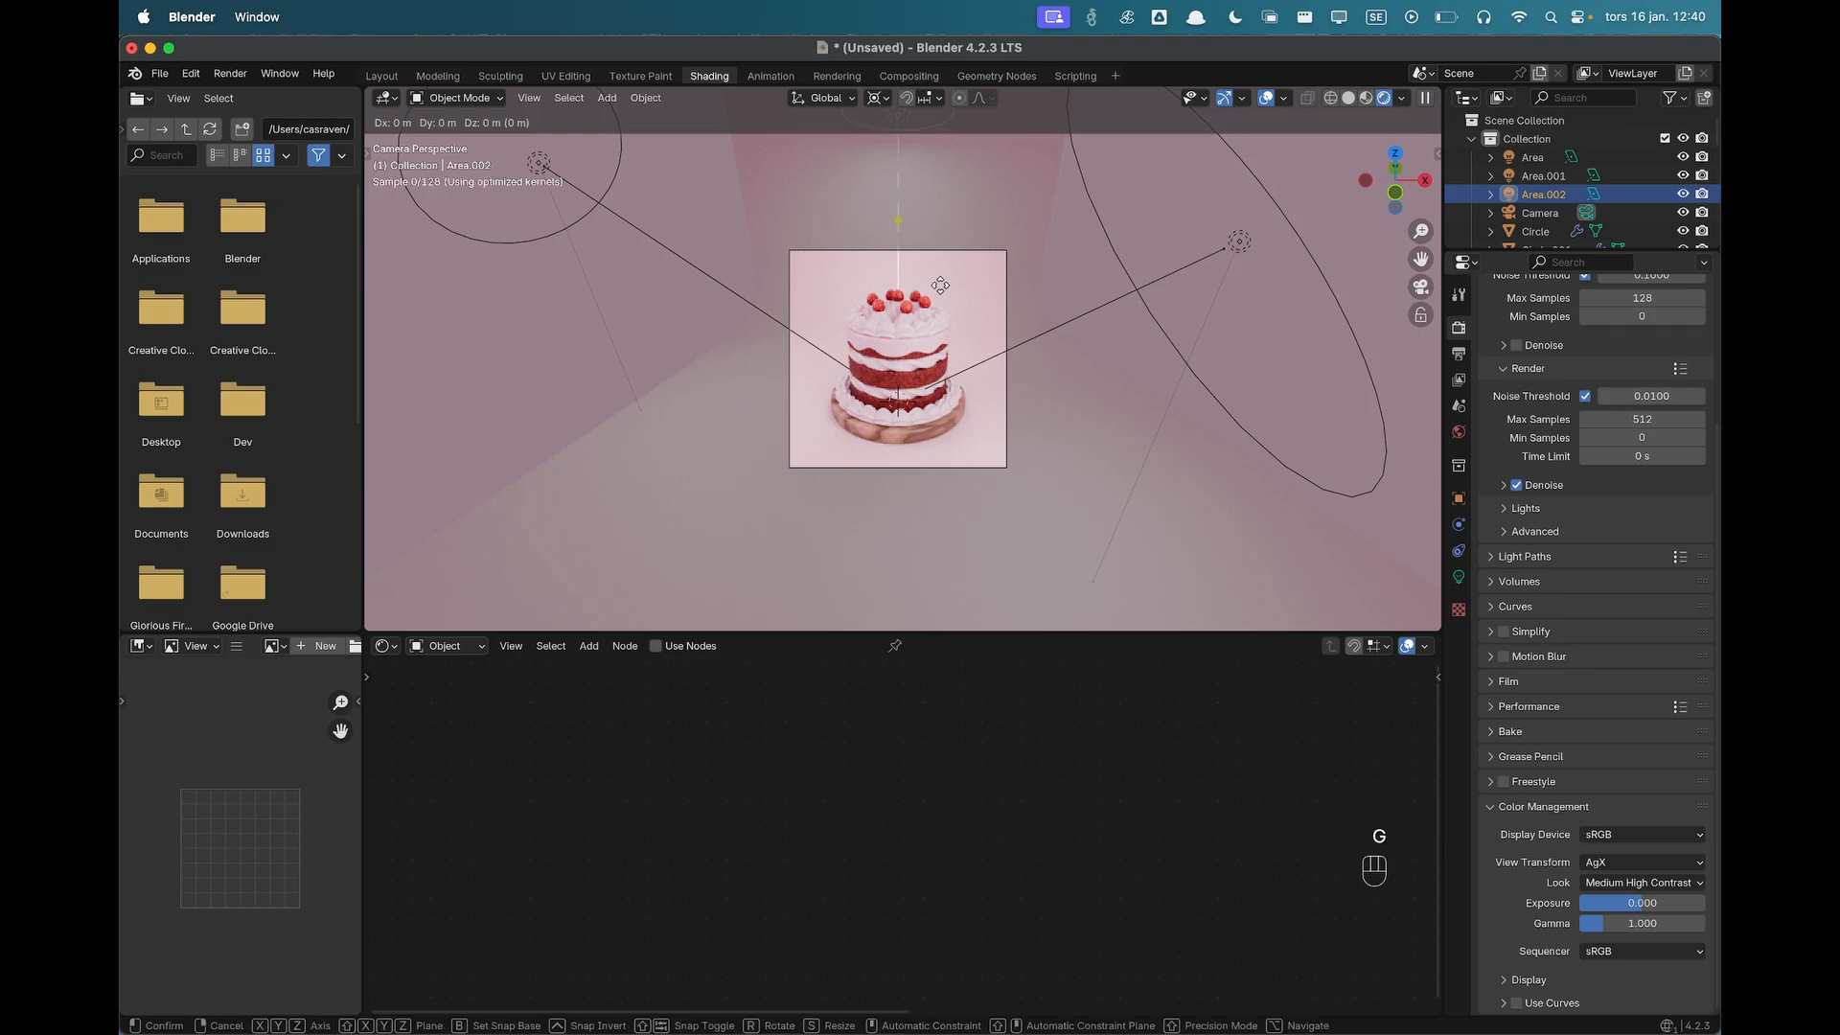
key("z")
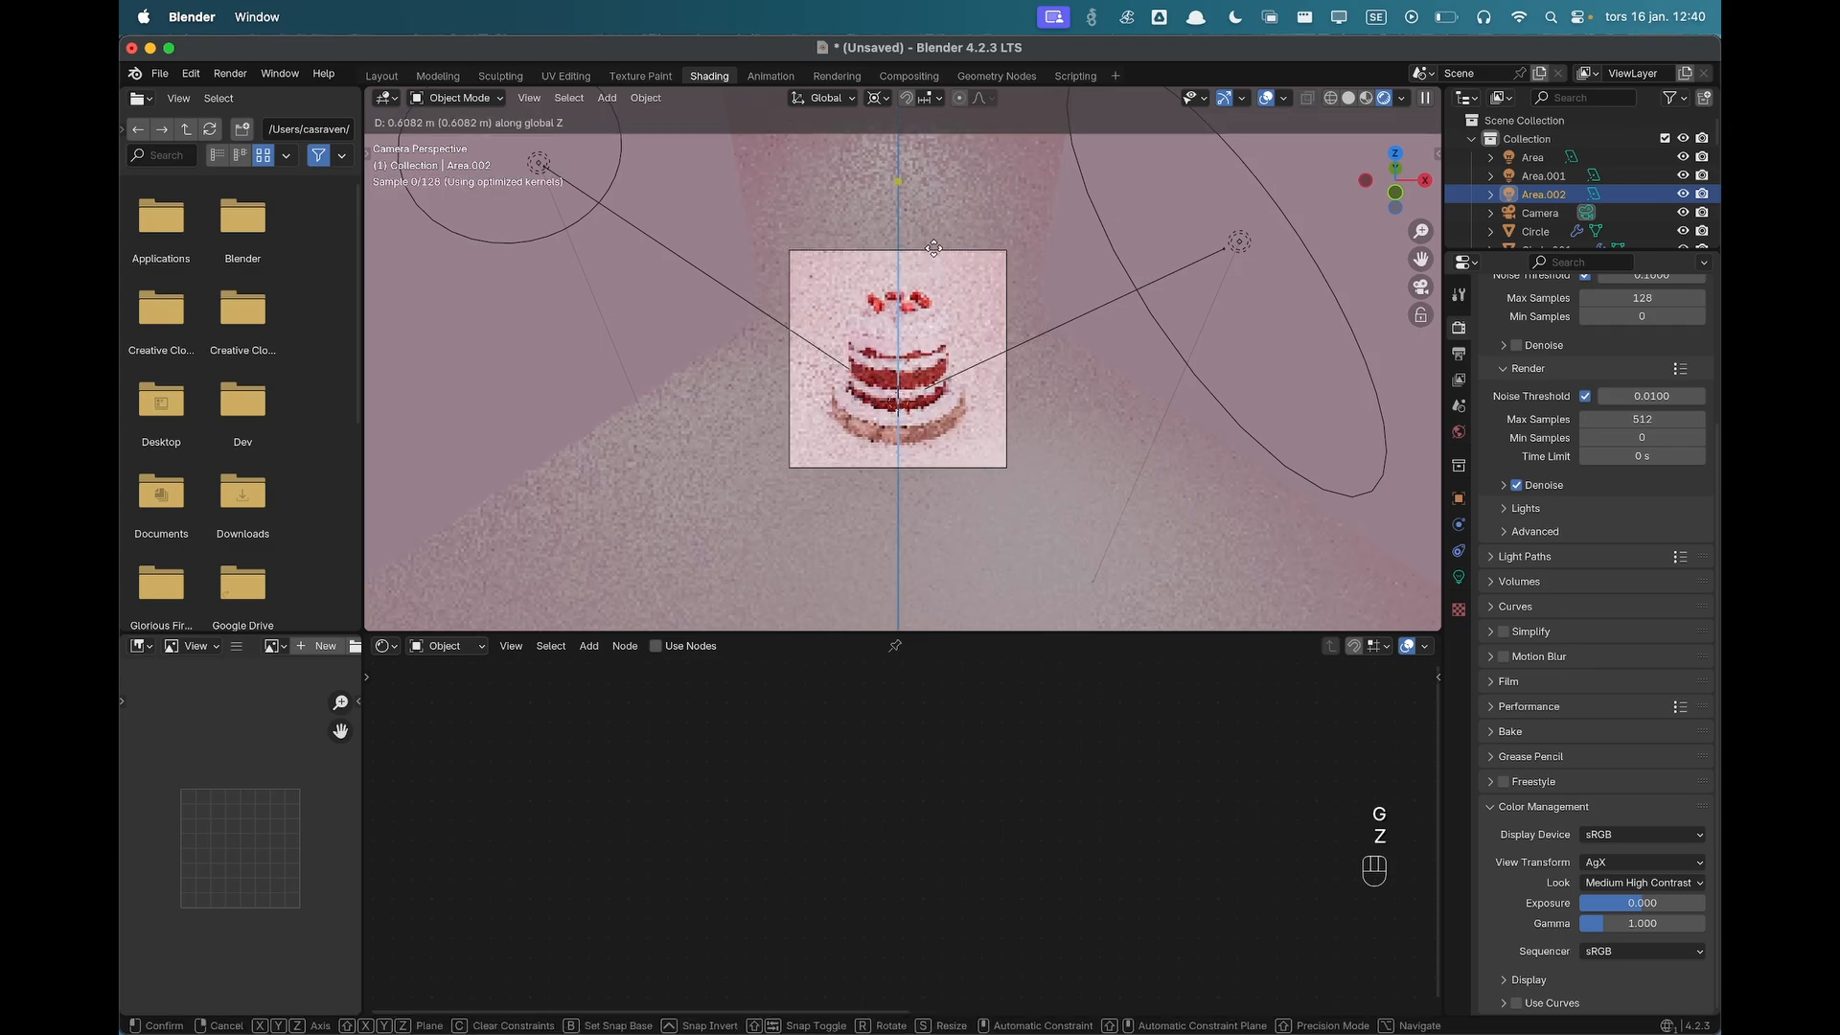
left_click(934, 239)
Move the Area.001 light slightly farther from the cake along its local Z axis.
left_click(772, 307)
key("g")
key("z")
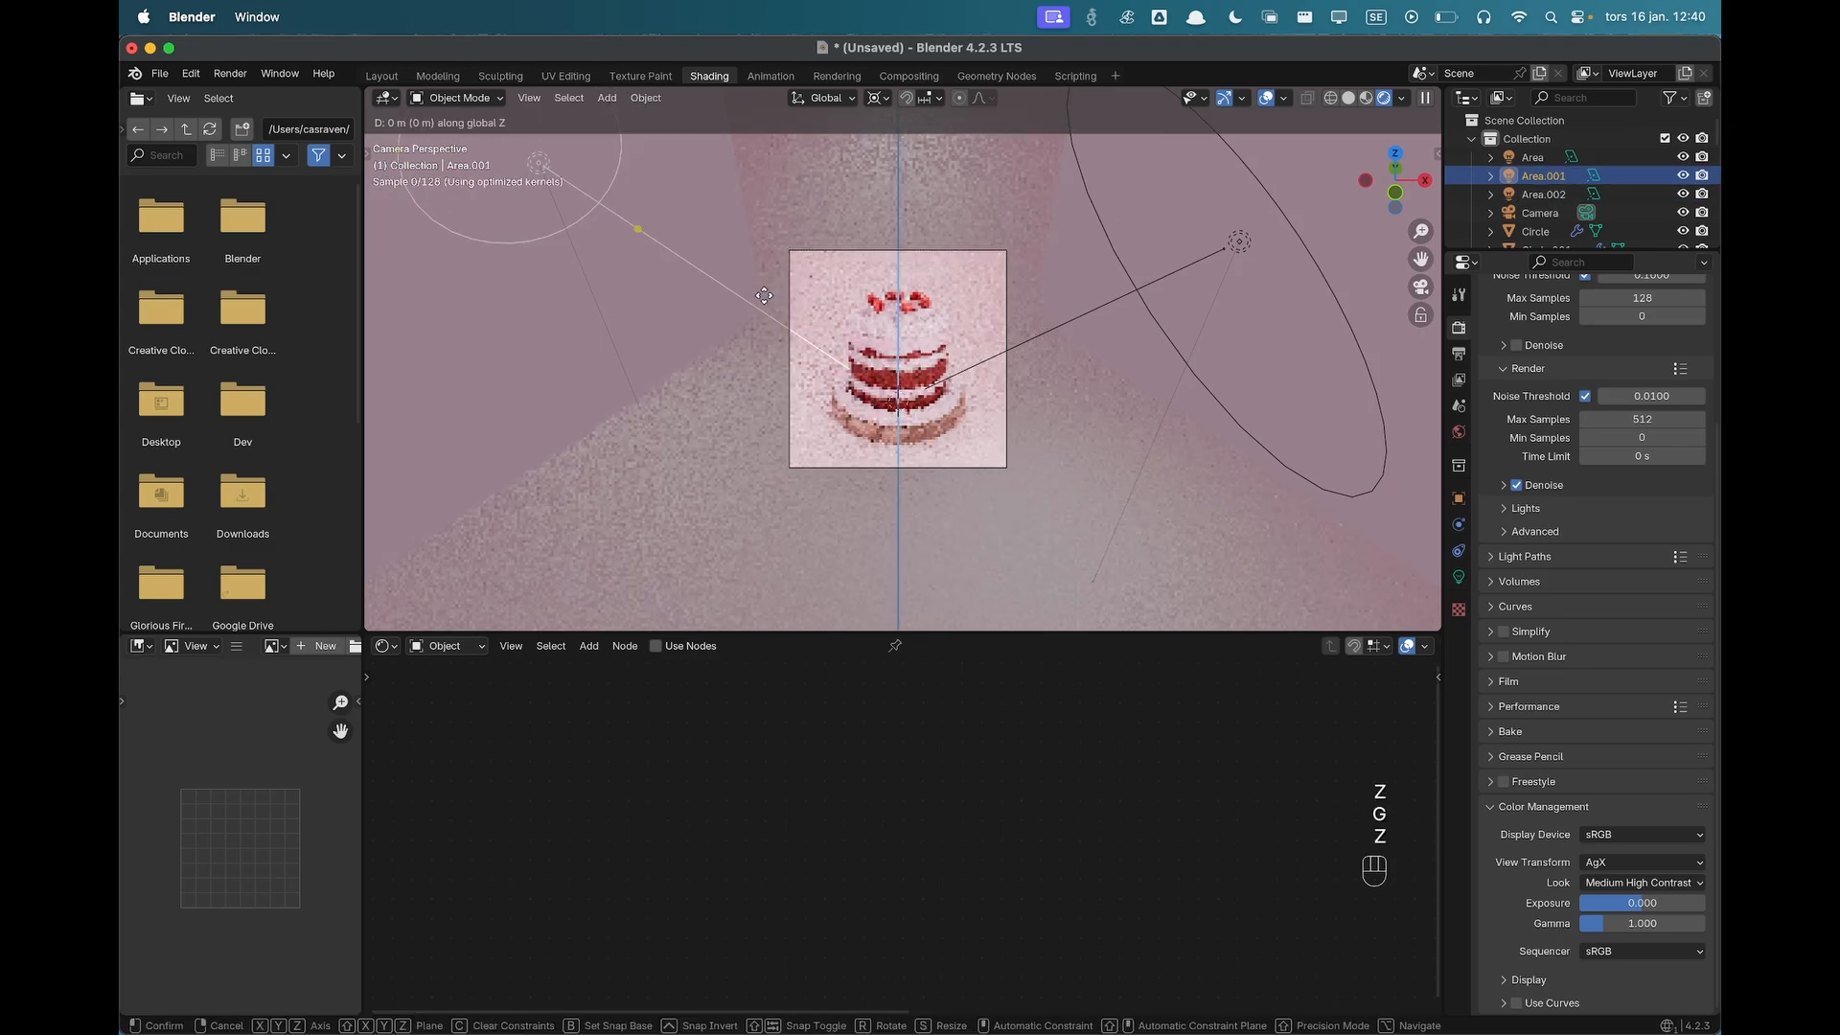
key("z")
left_click(756, 289)
Move the Area light away from the cake along its local Z axis by about 0.09 m.
left_click(1159, 275)
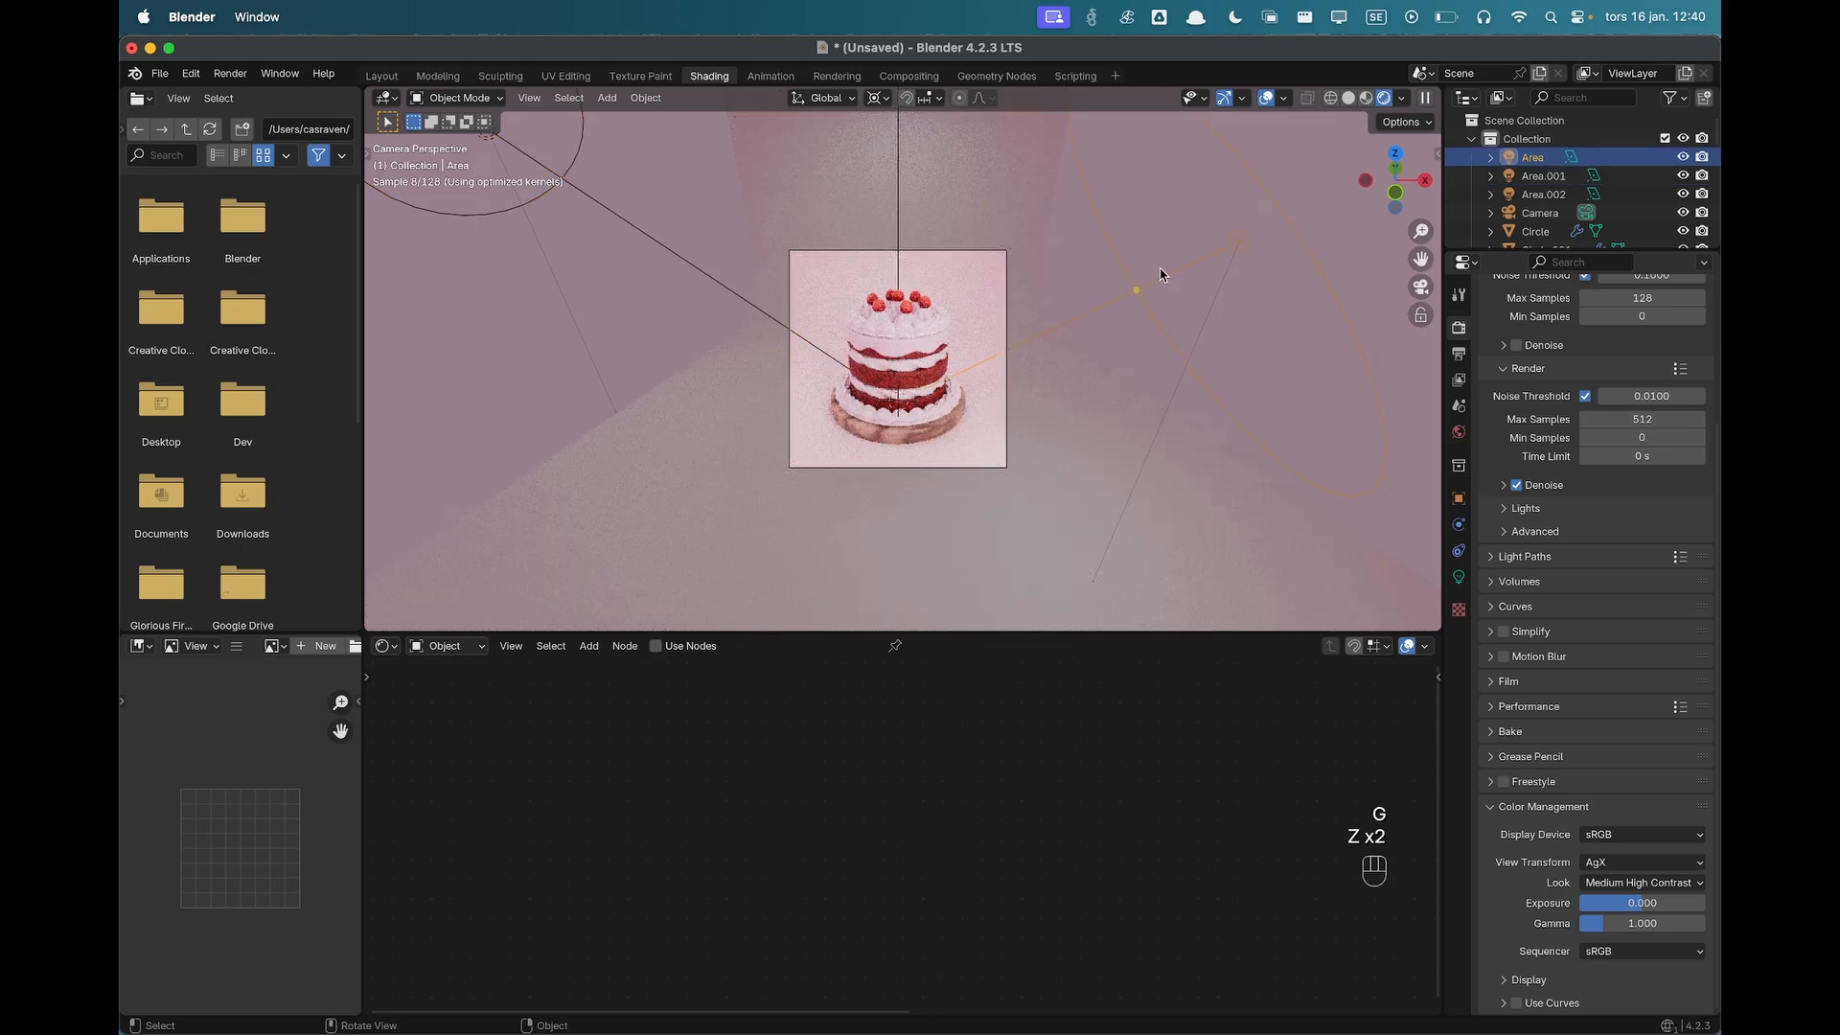
key("g")
key("z")
key("z")
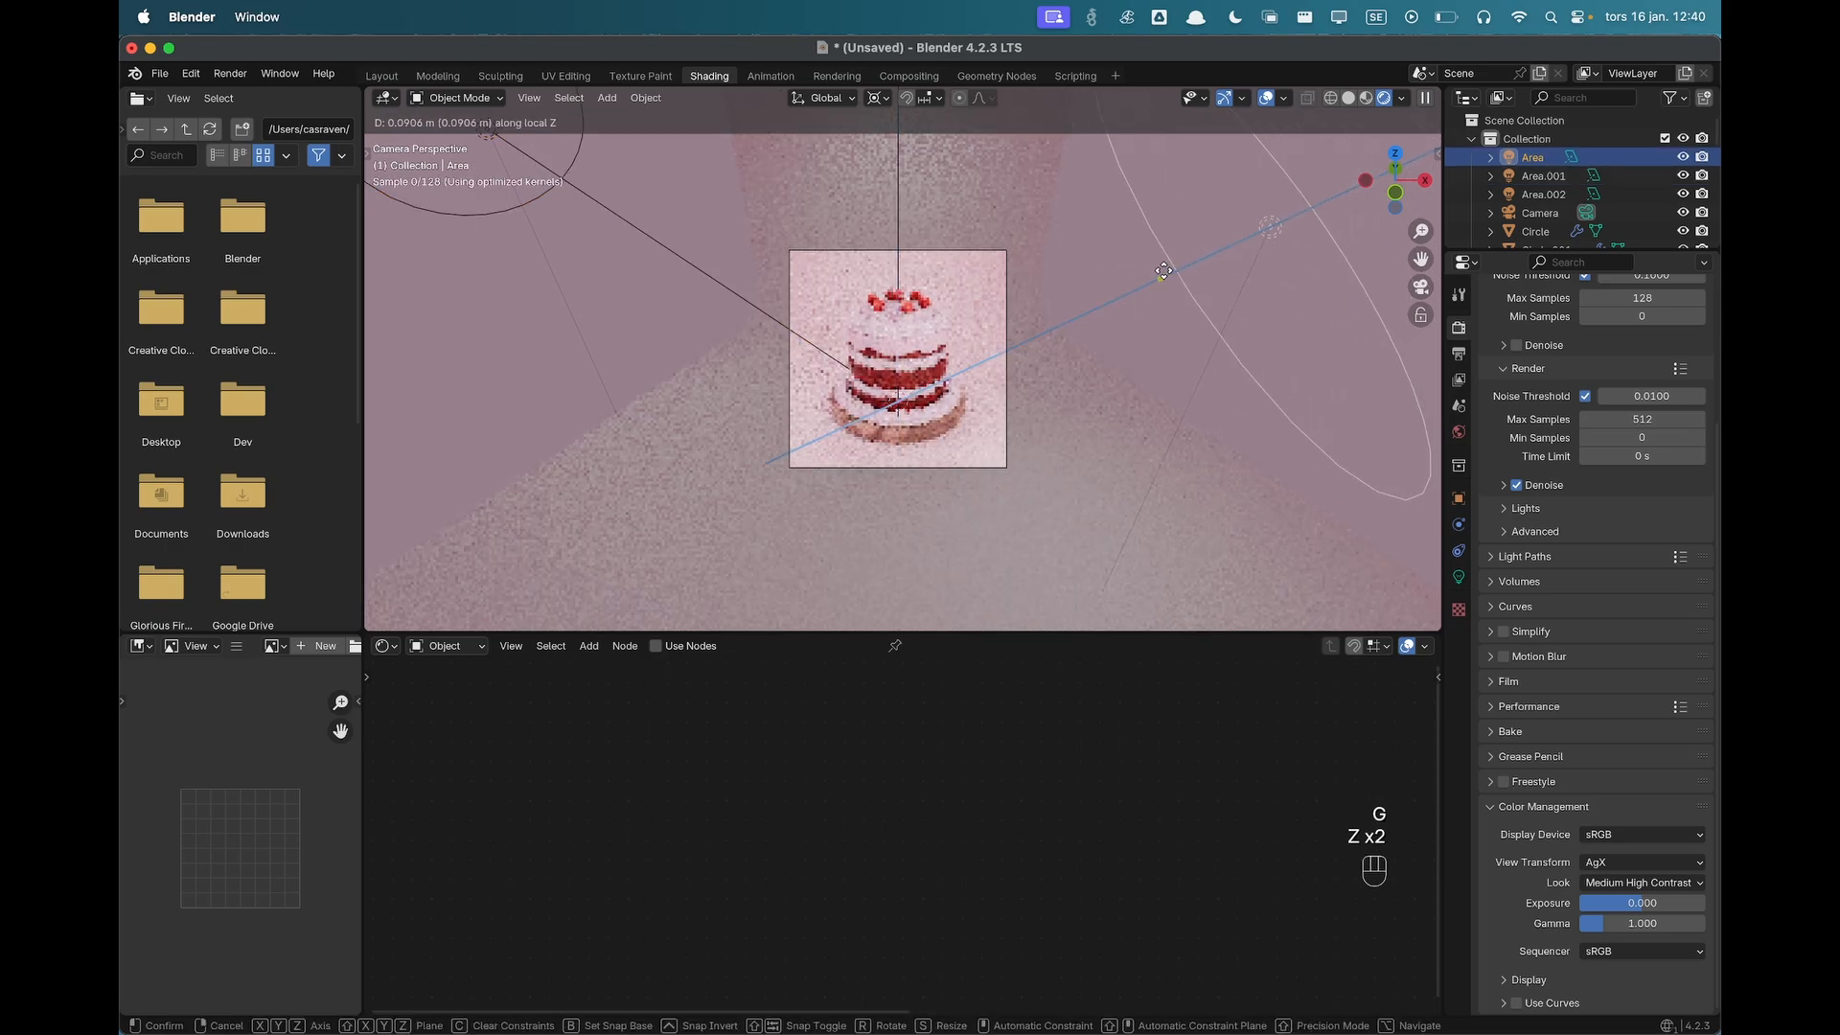
left_click(1165, 277)
Switch to the Layout workspace and show the cake's camera view in Rendered shading.
scroll(1067, 361, "up", 5)
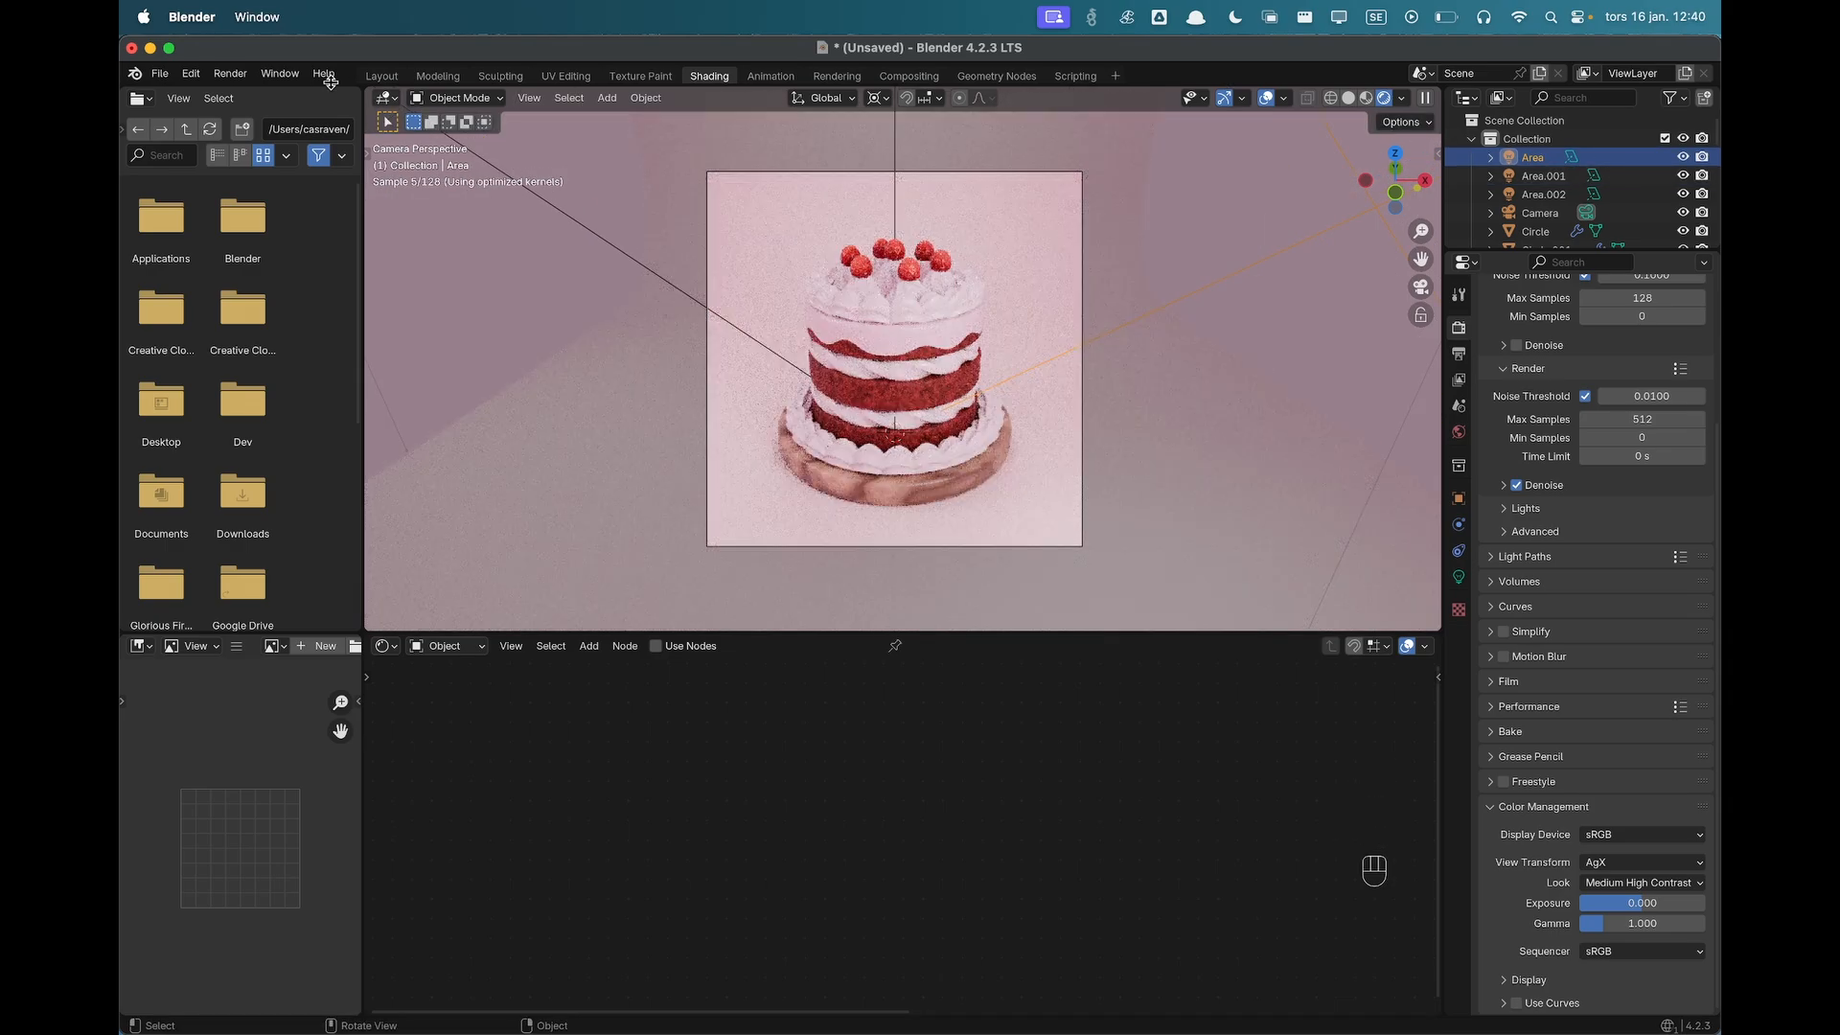
left_click(377, 82)
left_click(380, 77)
key("z")
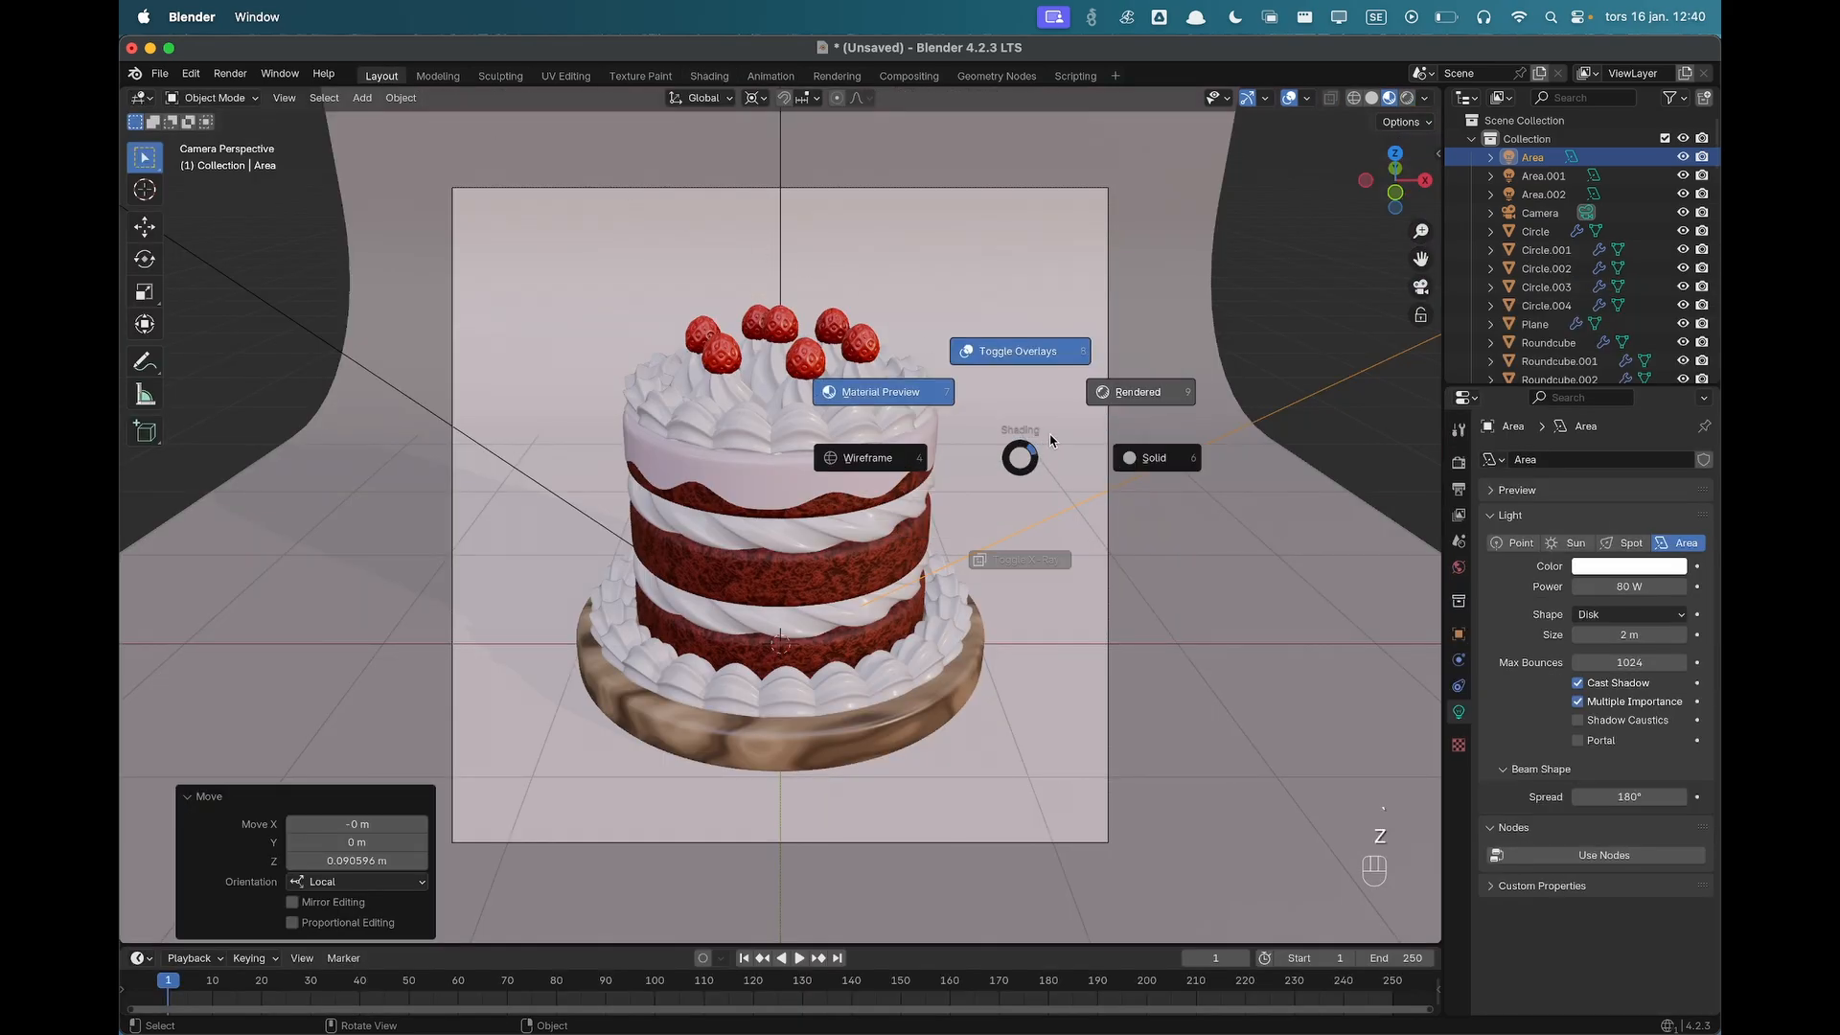
left_click(1029, 352)
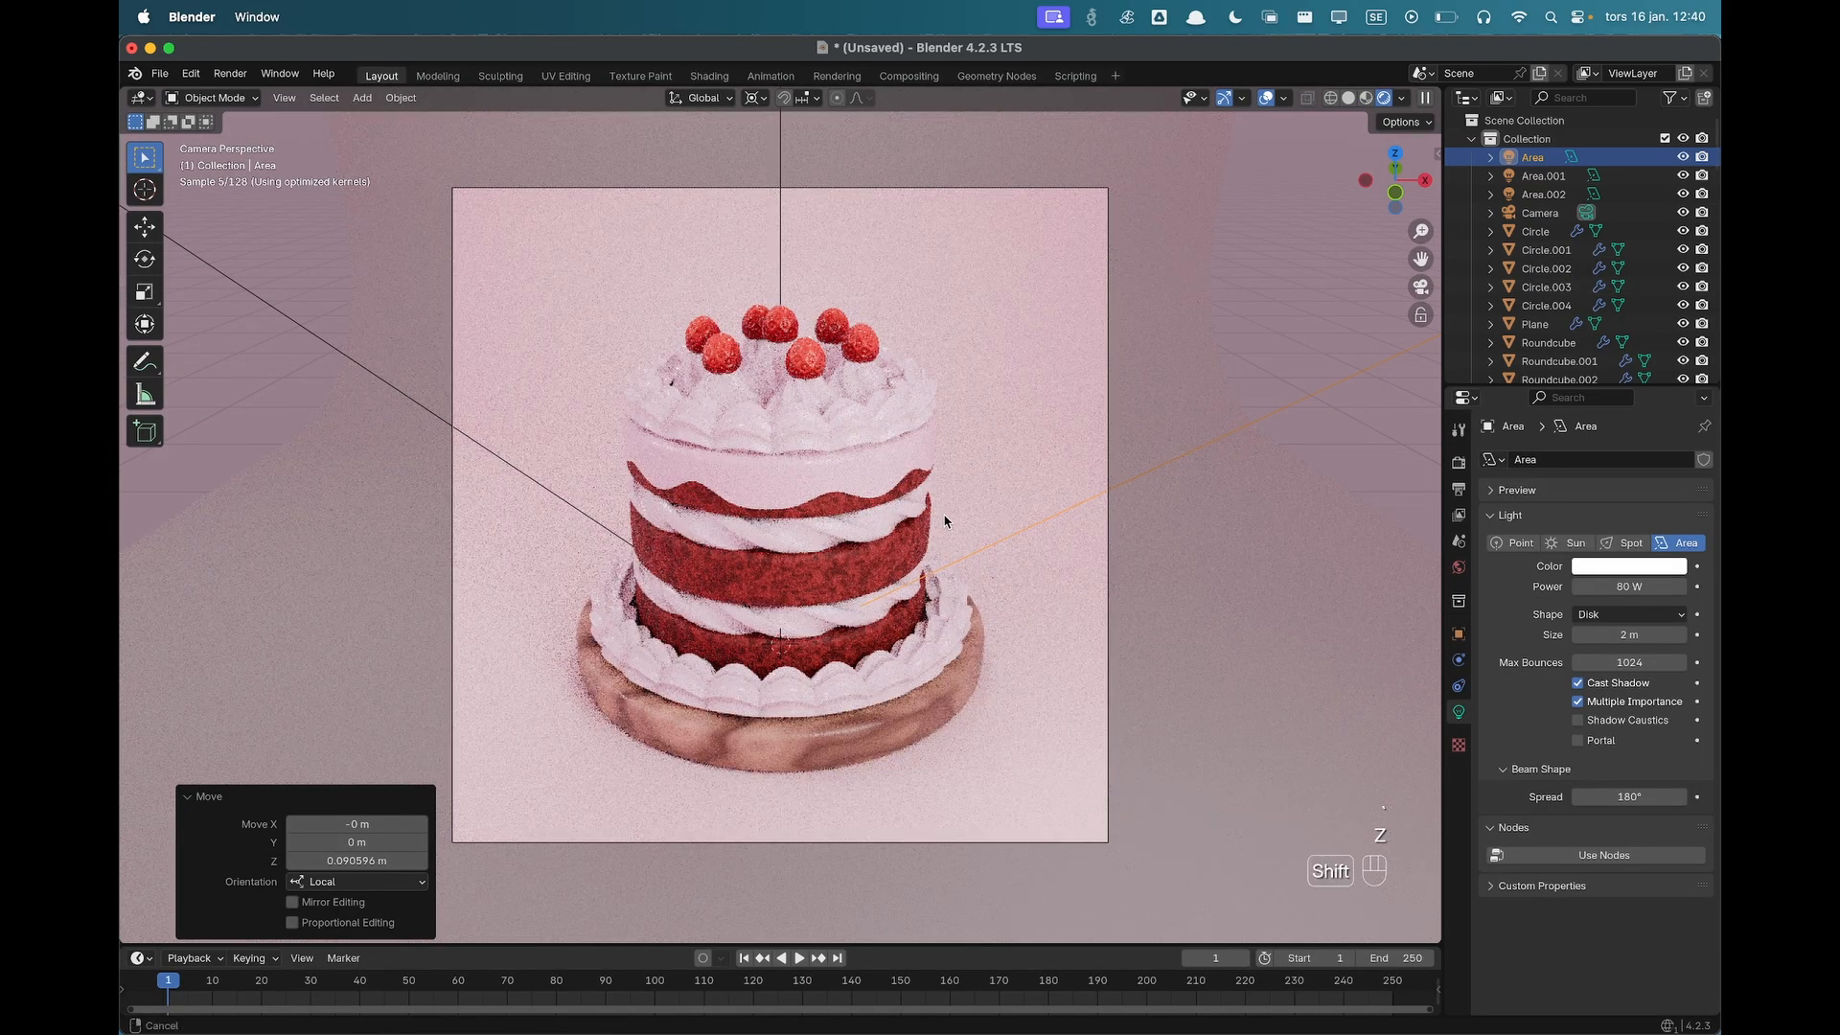
middle_click_drag(910, 521, 1043, 517, "shift")
scroll(1055, 523, "up", 2)
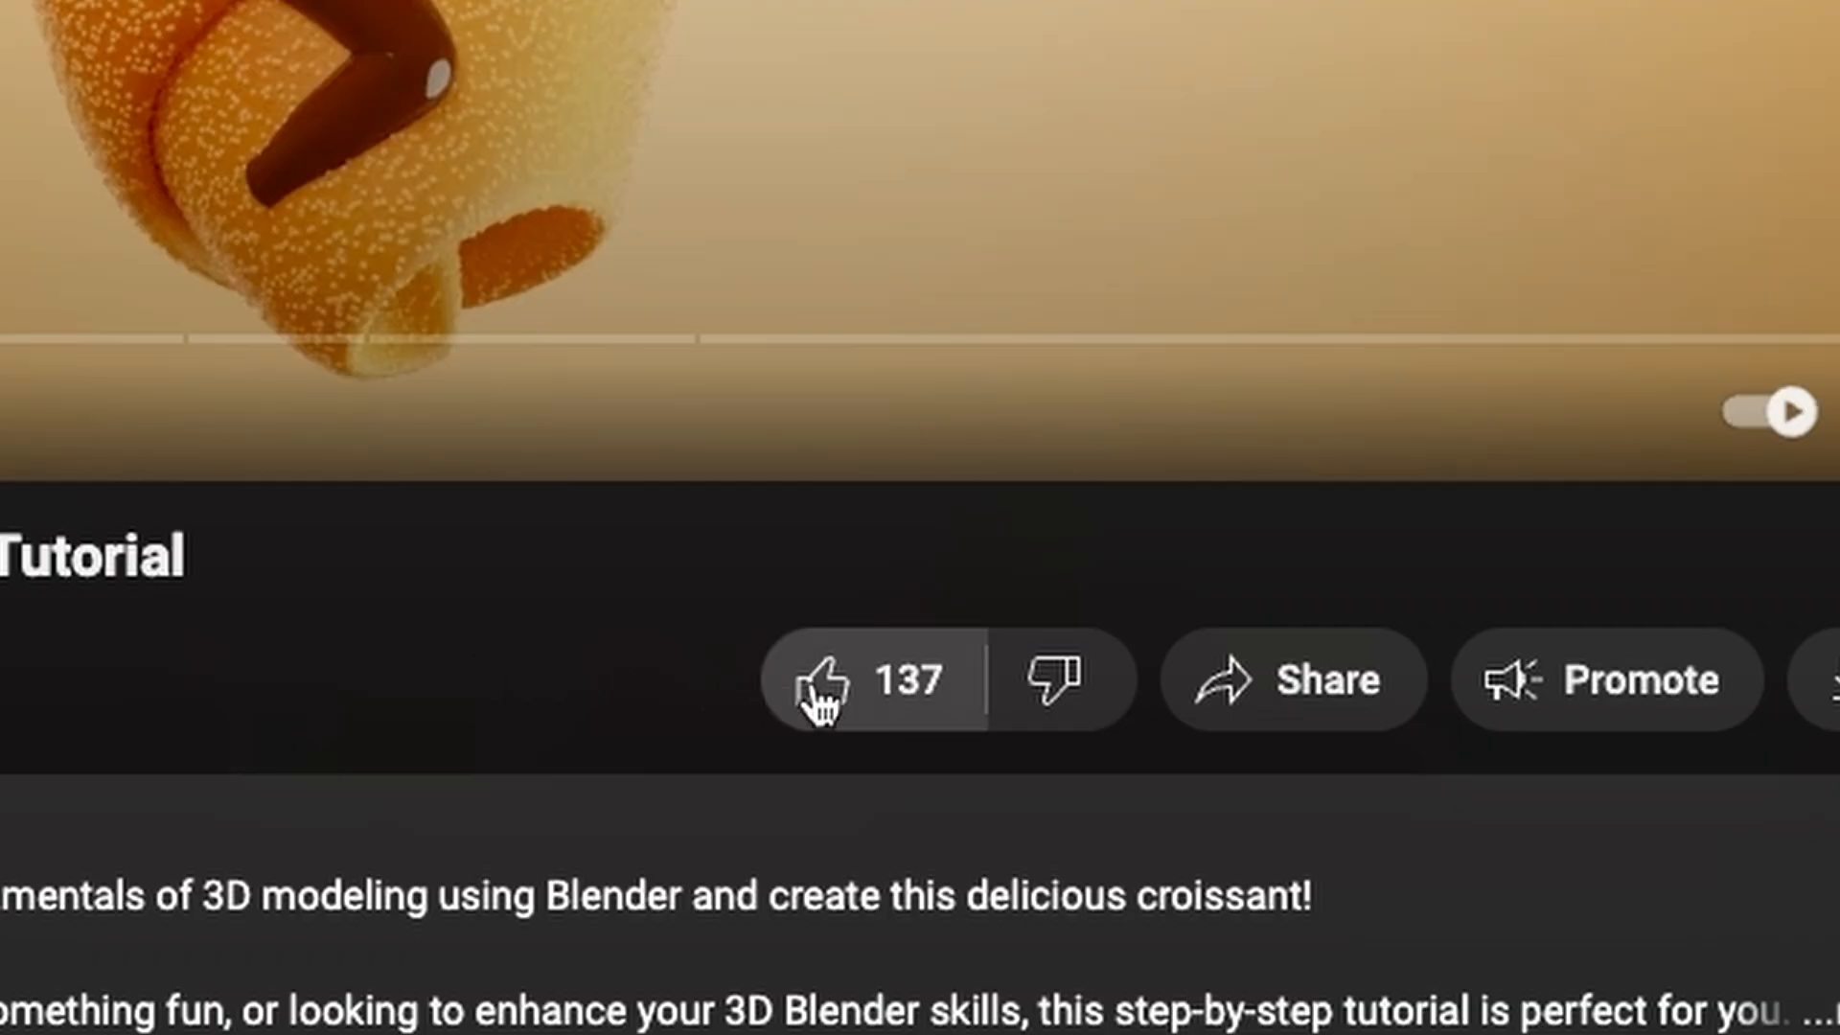
On YouTube, like the croissant tutorial and write the comment "I just want to learn how to delete the default cube.".
left_click(911, 688)
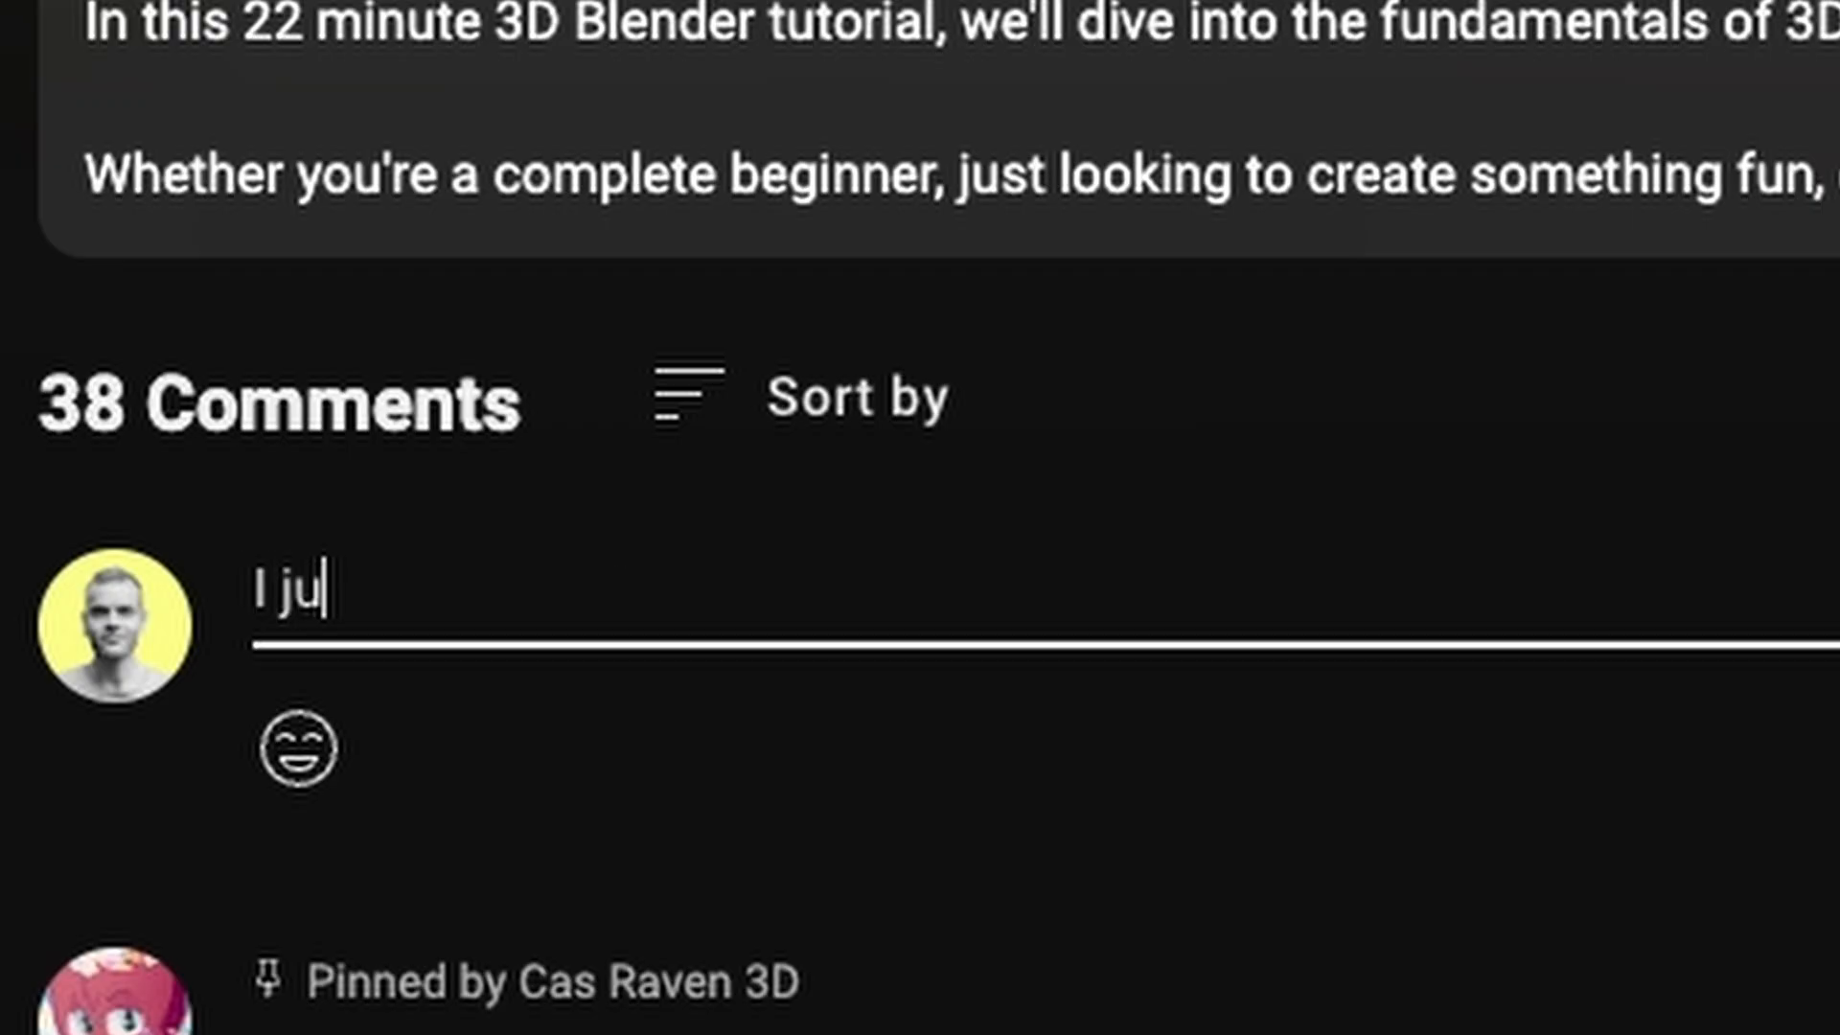
type("st want to learn how to delete the default cube.")
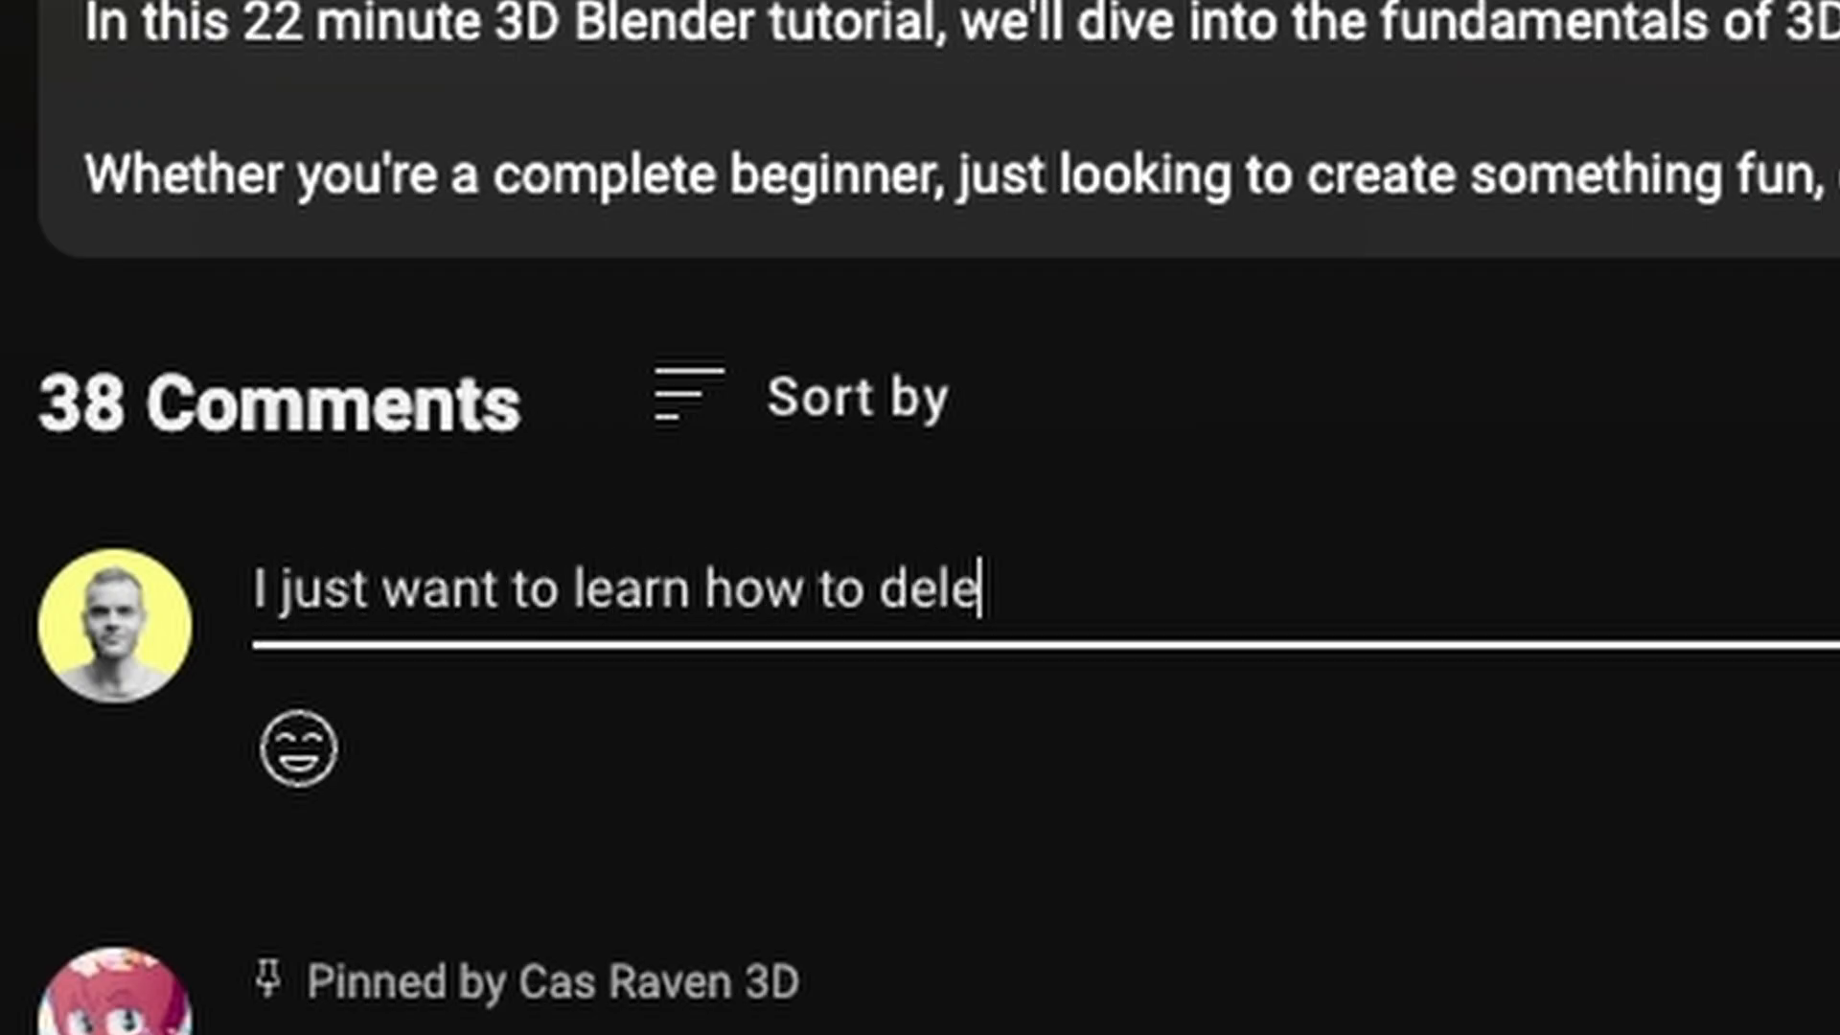